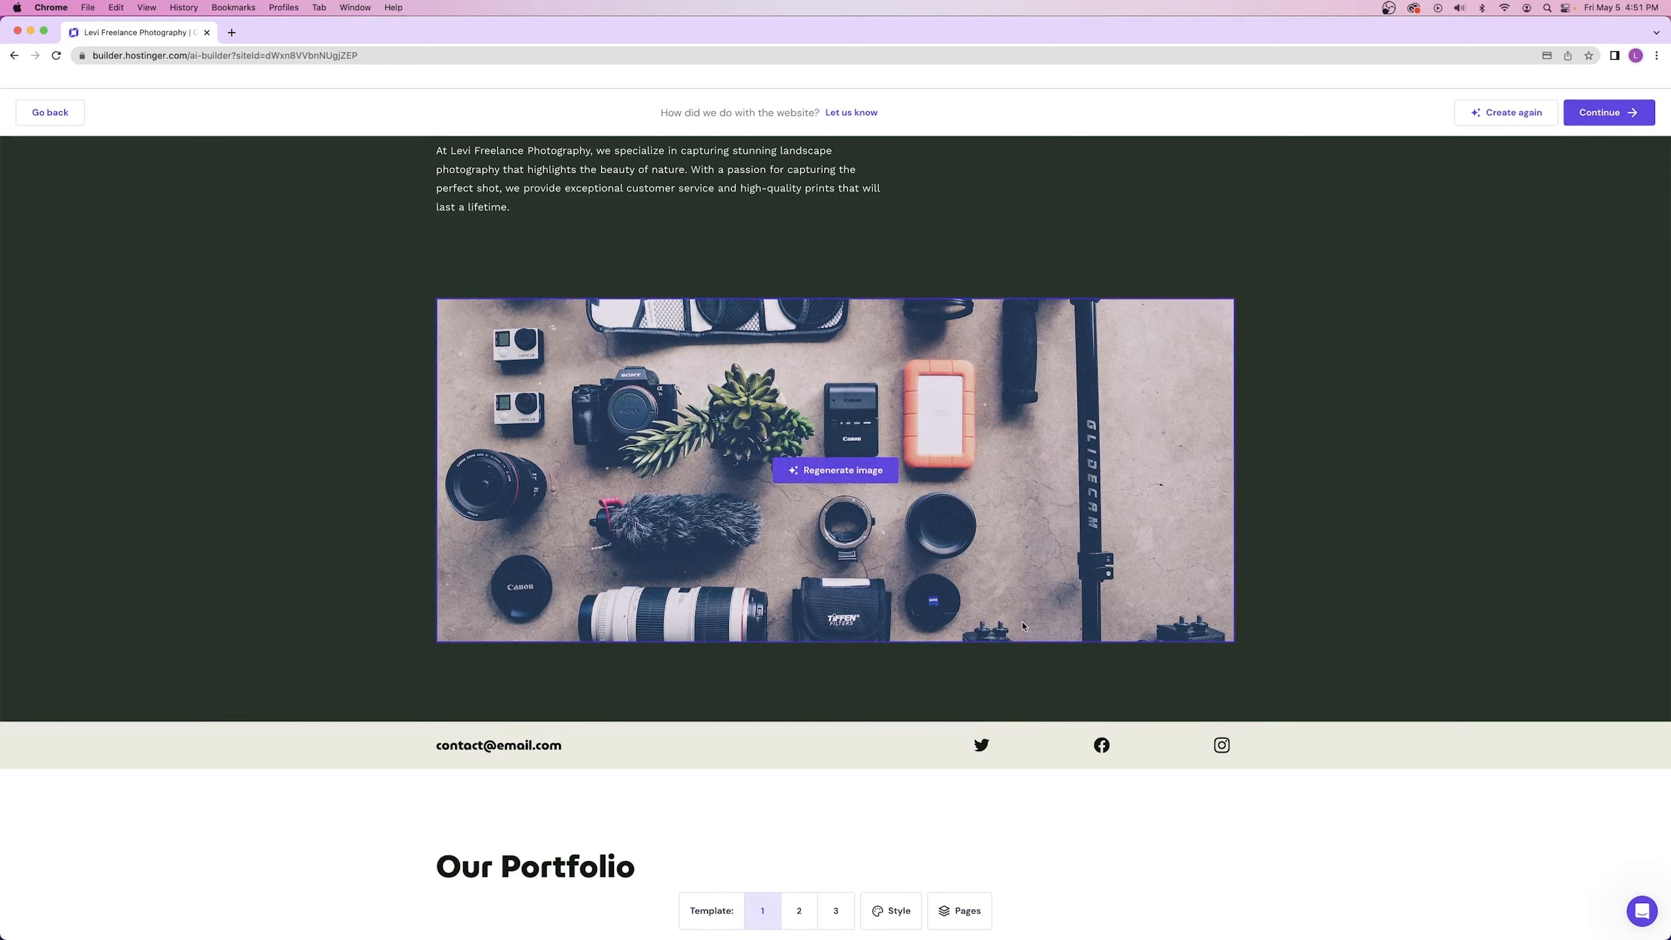
- Rephrase the introductory paragraph below the "Capturing the Beauty of Nature" heading
{"action": "scroll", "coordinate": [1023, 626], "scroll_direction": "up", "scroll_amount": 5}
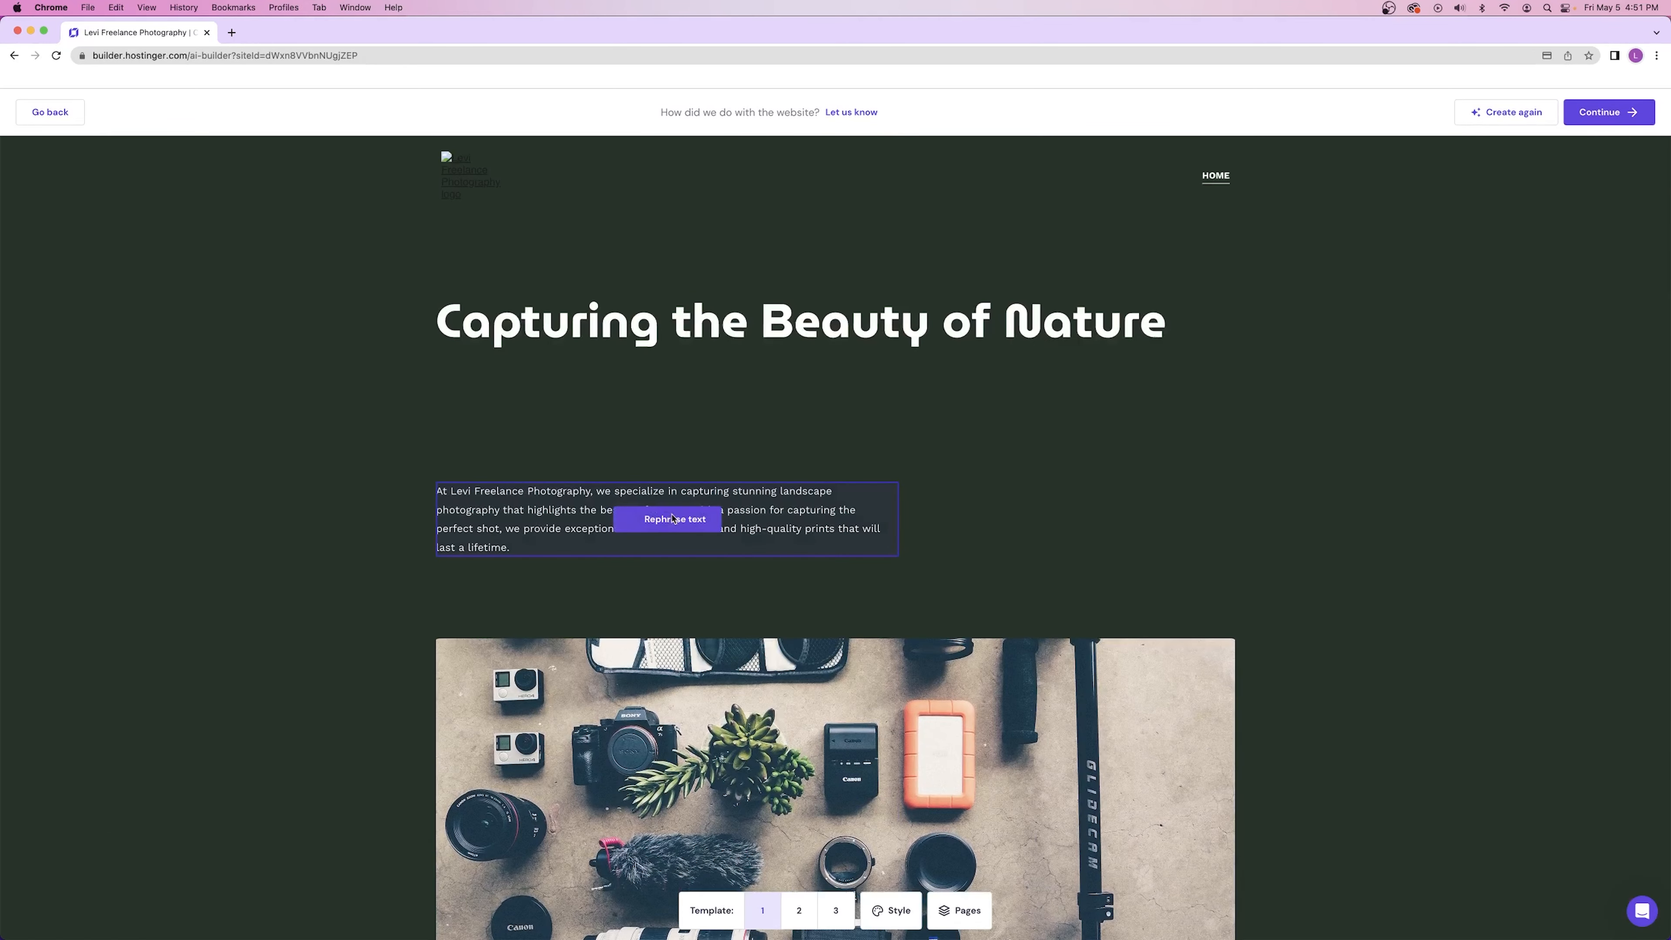
{"action": "left_click", "coordinate": [672, 518]}
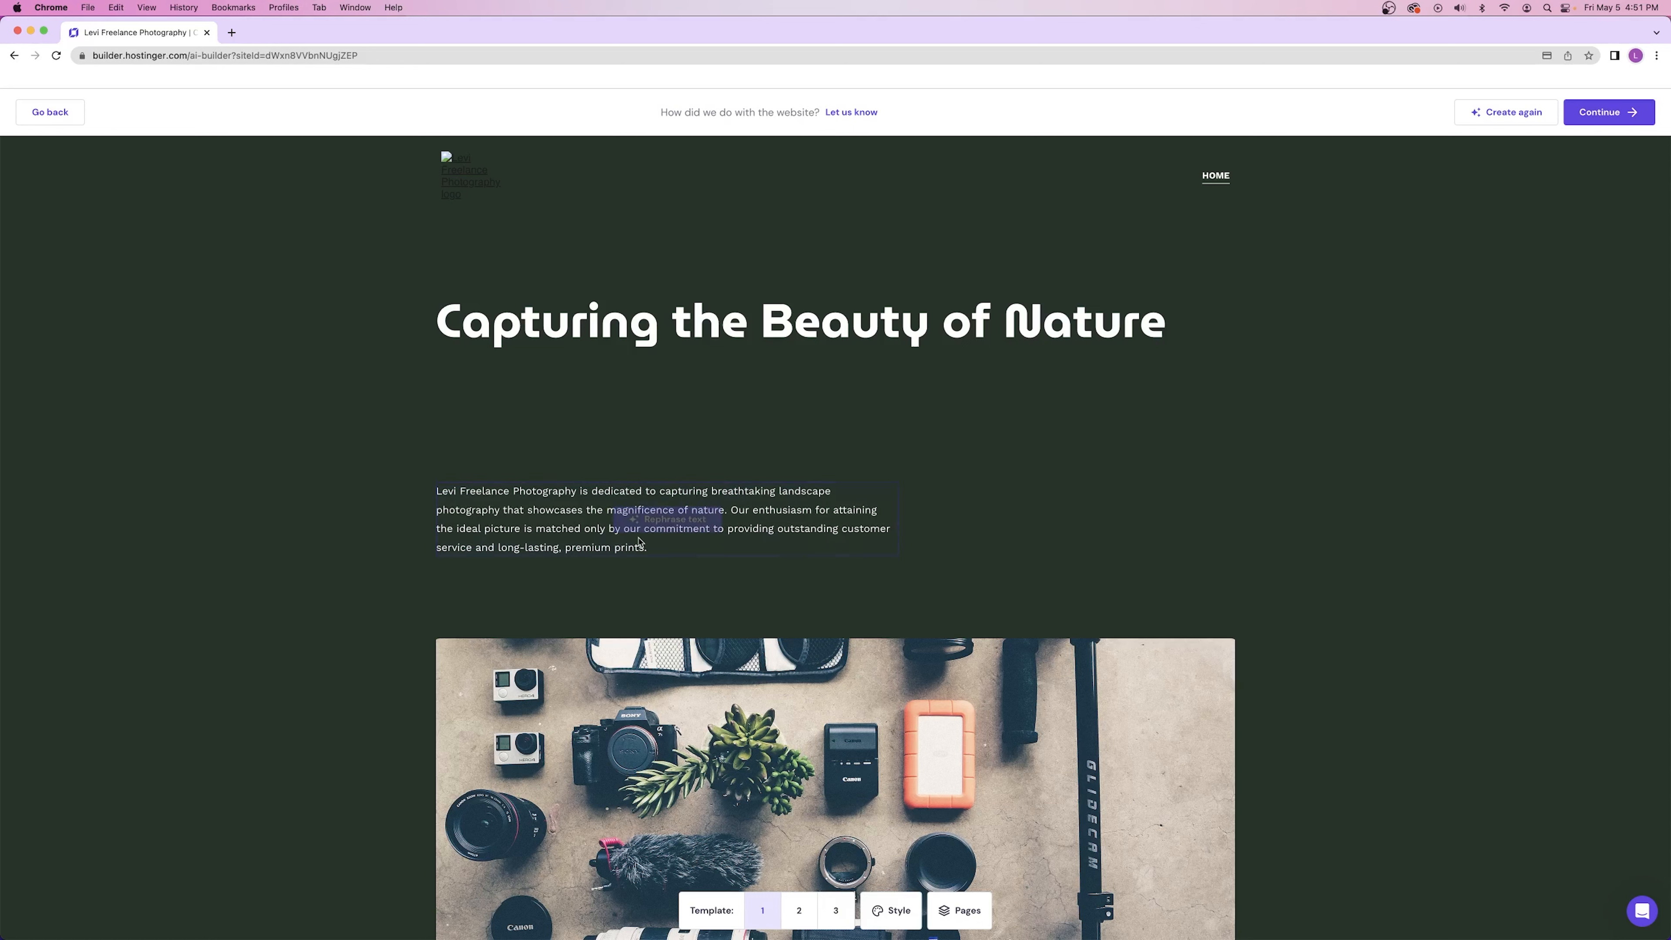
- Review the images, headings and descriptions in the Our Portfolio section
{"action": "scroll", "coordinate": [1379, 463], "scroll_direction": "down", "scroll_amount": 15}
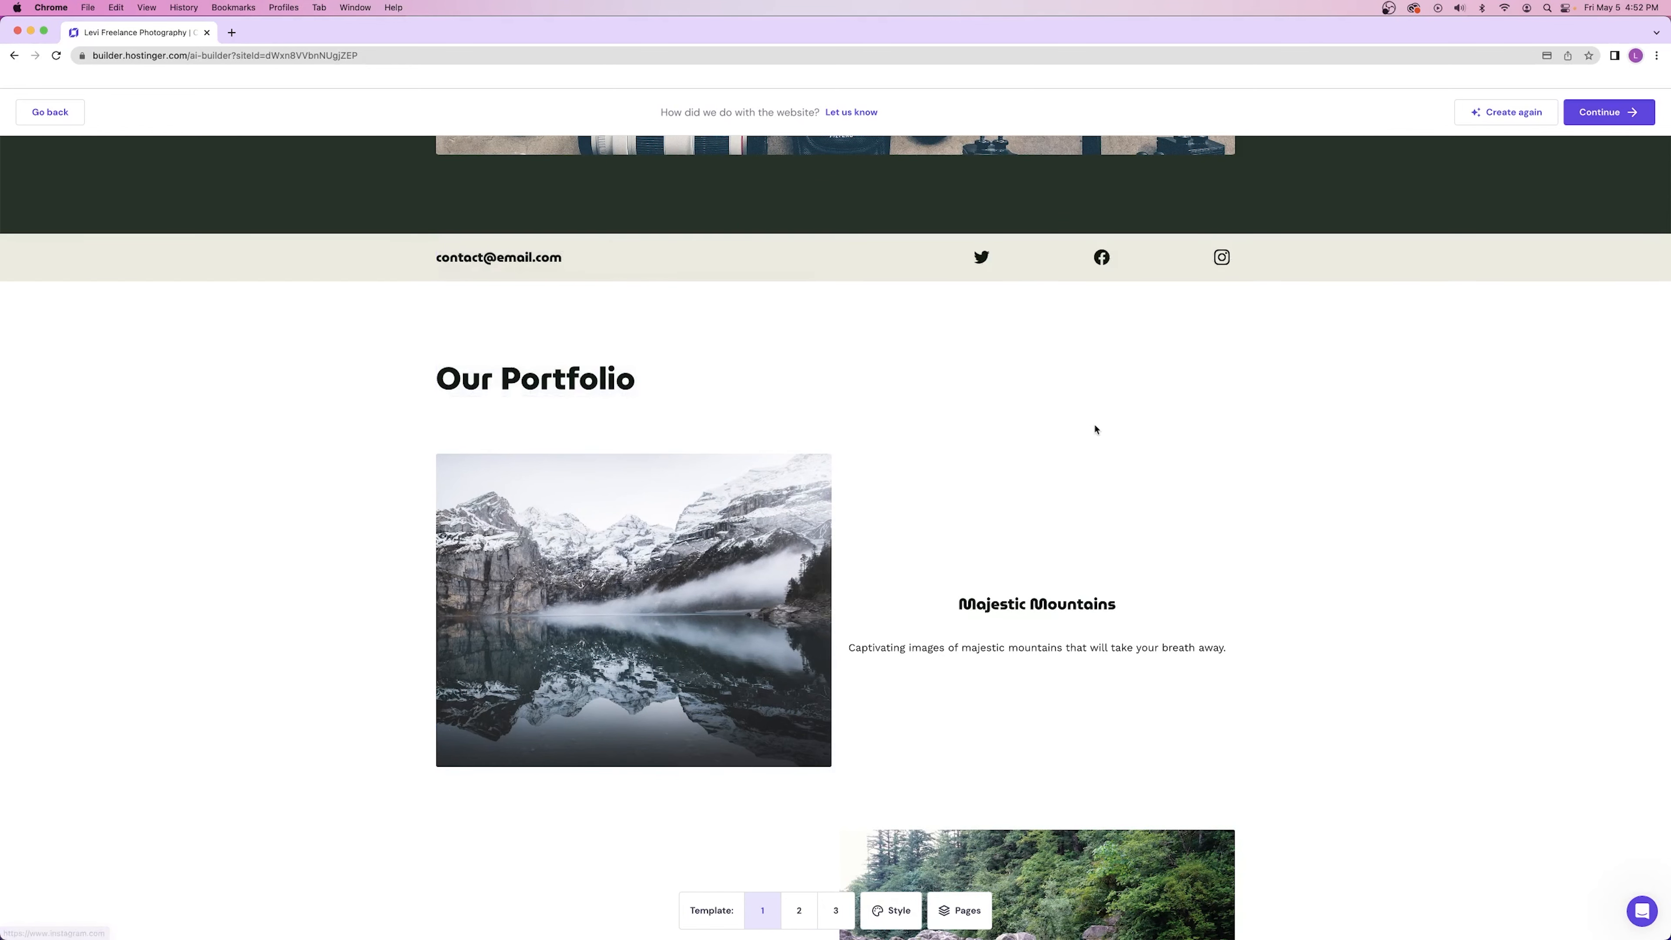
{"action": "scroll", "coordinate": [1095, 429], "scroll_direction": "down", "scroll_amount": 3}
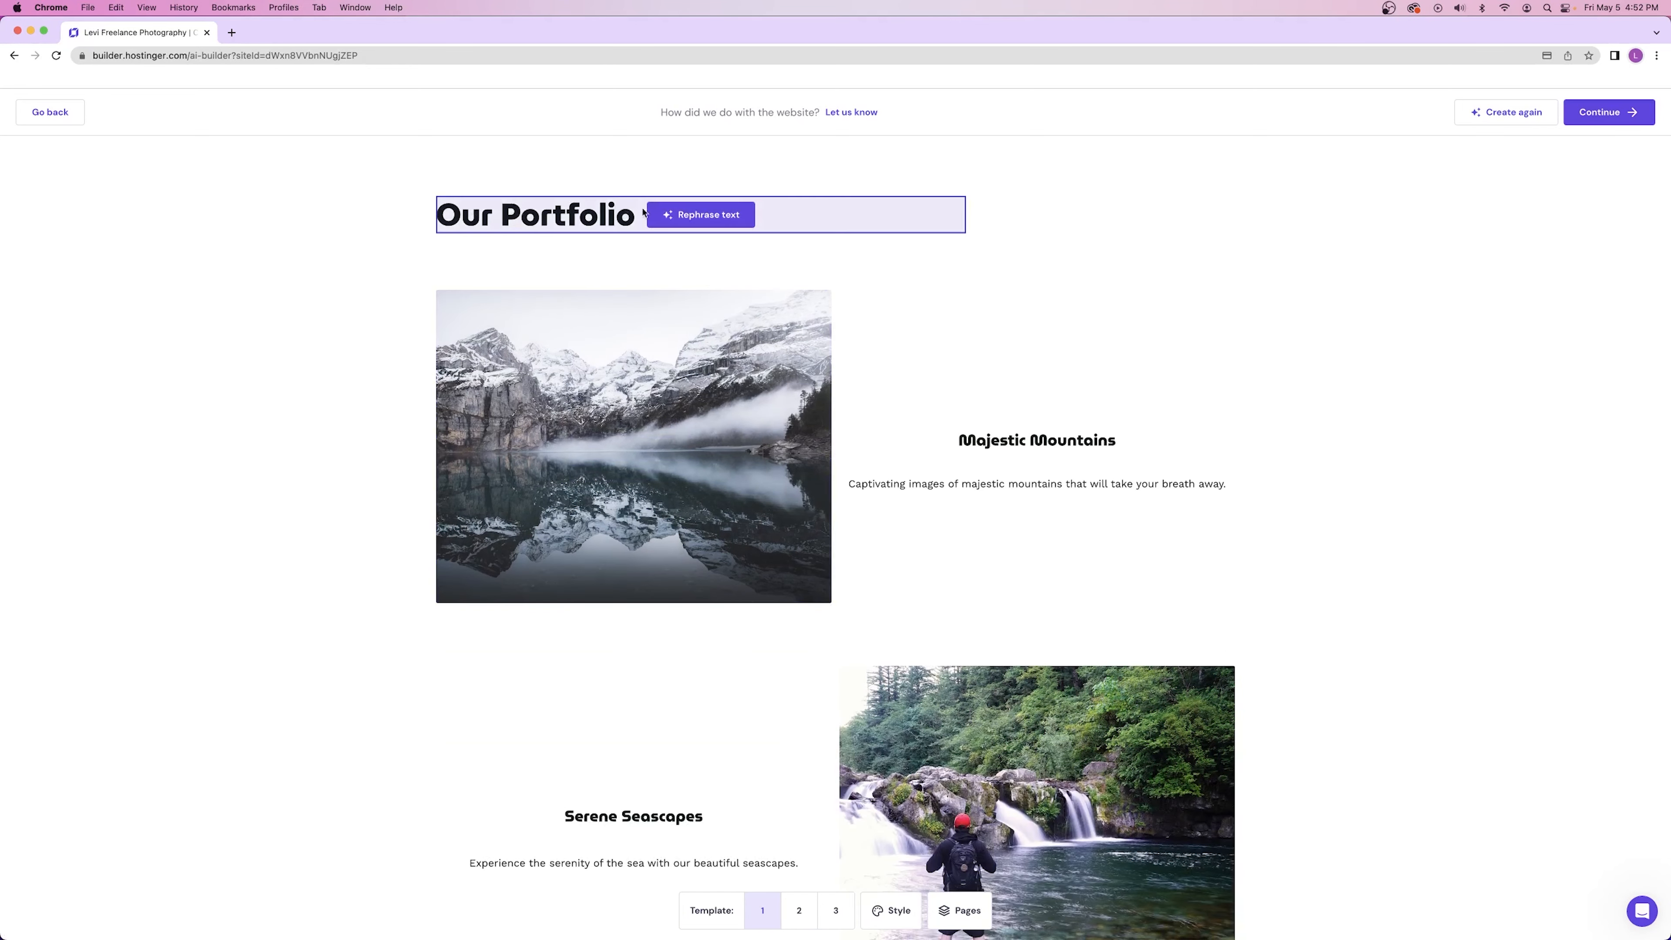
{"action": "scroll", "coordinate": [723, 586], "scroll_direction": "down", "scroll_amount": 4}
{"action": "scroll", "coordinate": [723, 546], "scroll_direction": "up", "scroll_amount": 1}
{"action": "scroll", "coordinate": [742, 500], "scroll_direction": "down", "scroll_amount": 2}
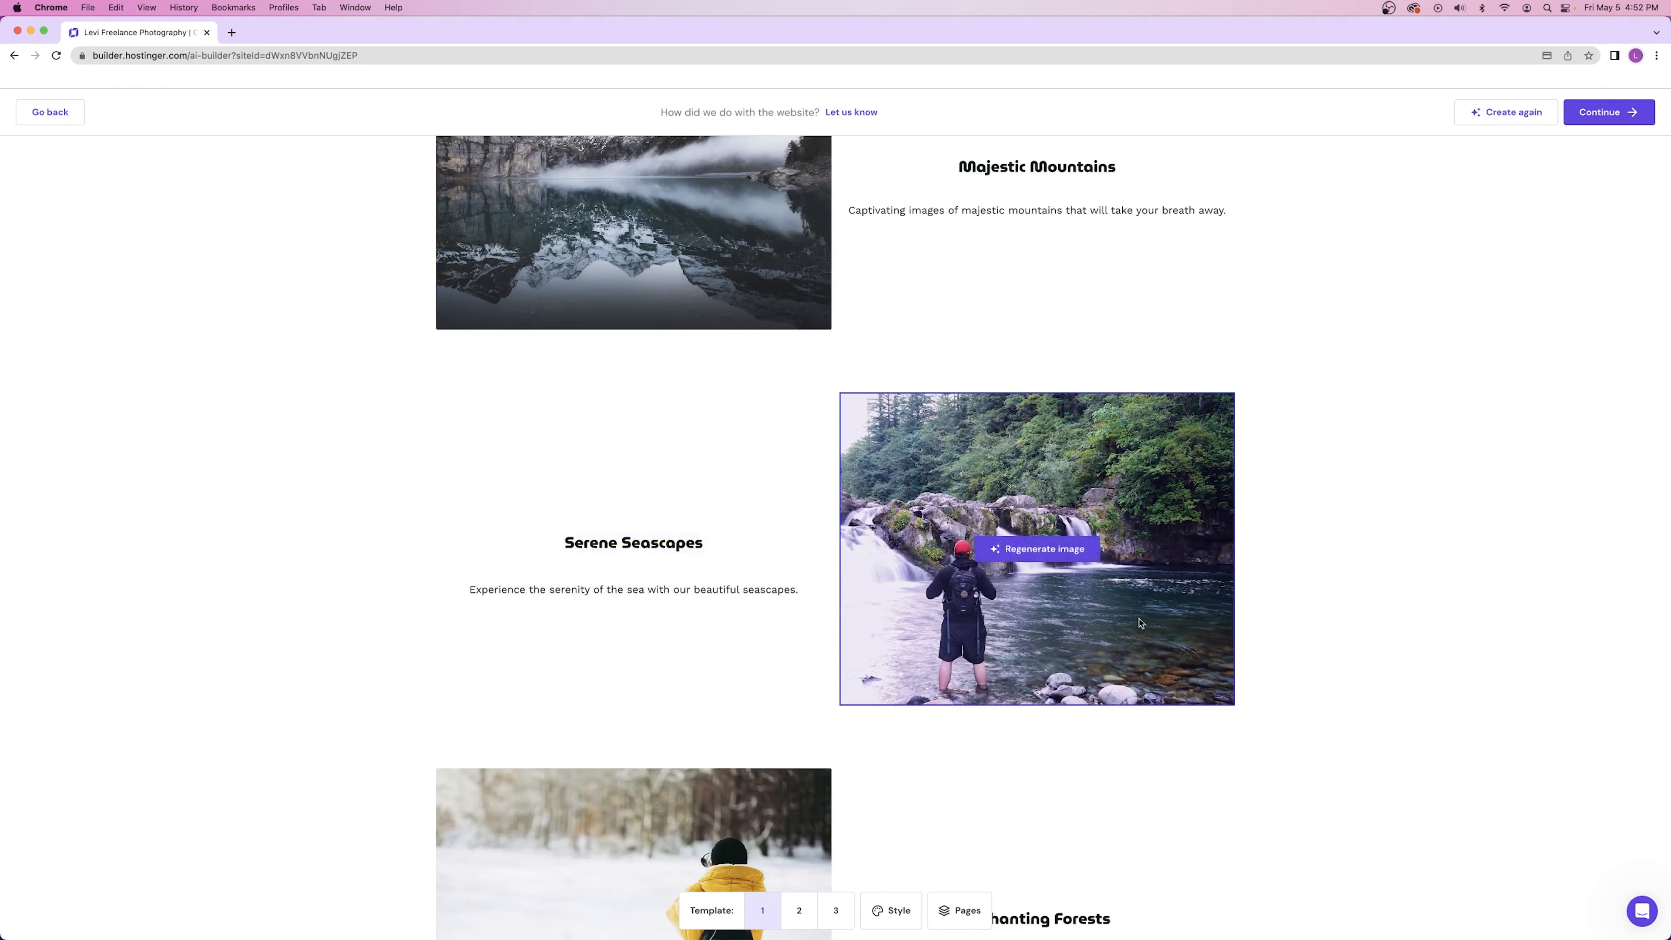
{"action": "scroll", "coordinate": [1075, 608], "scroll_direction": "down", "scroll_amount": 5}
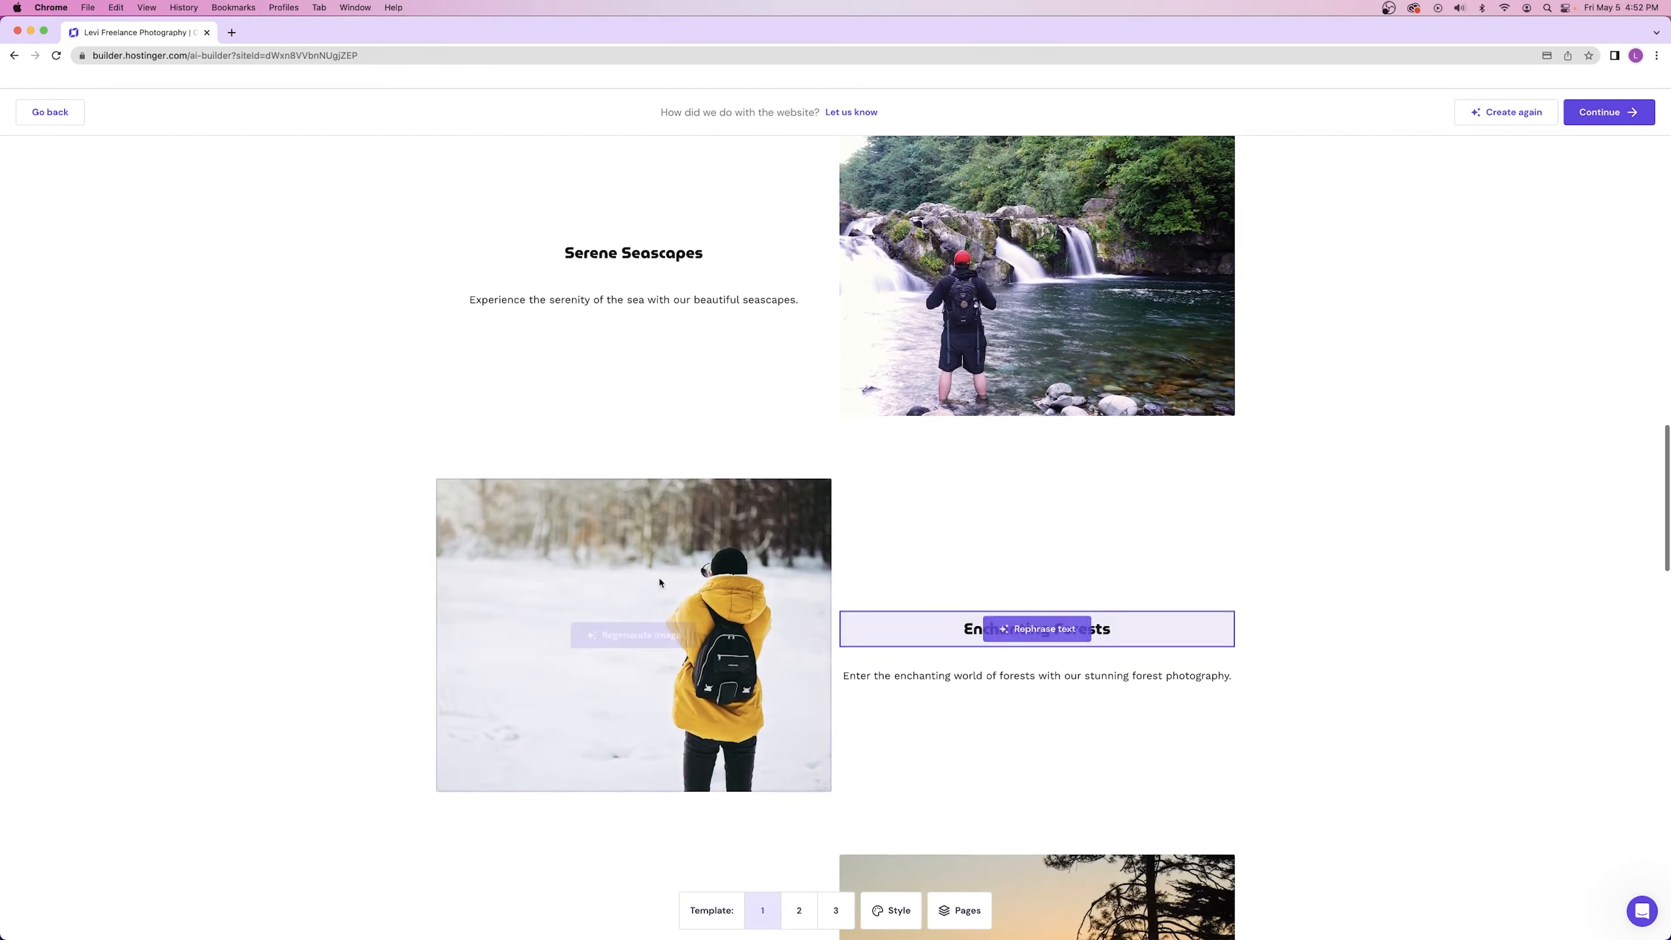
{"action": "scroll", "coordinate": [737, 553], "scroll_direction": "down", "scroll_amount": 1}
{"action": "scroll", "coordinate": [748, 542], "scroll_direction": "down", "scroll_amount": 15}
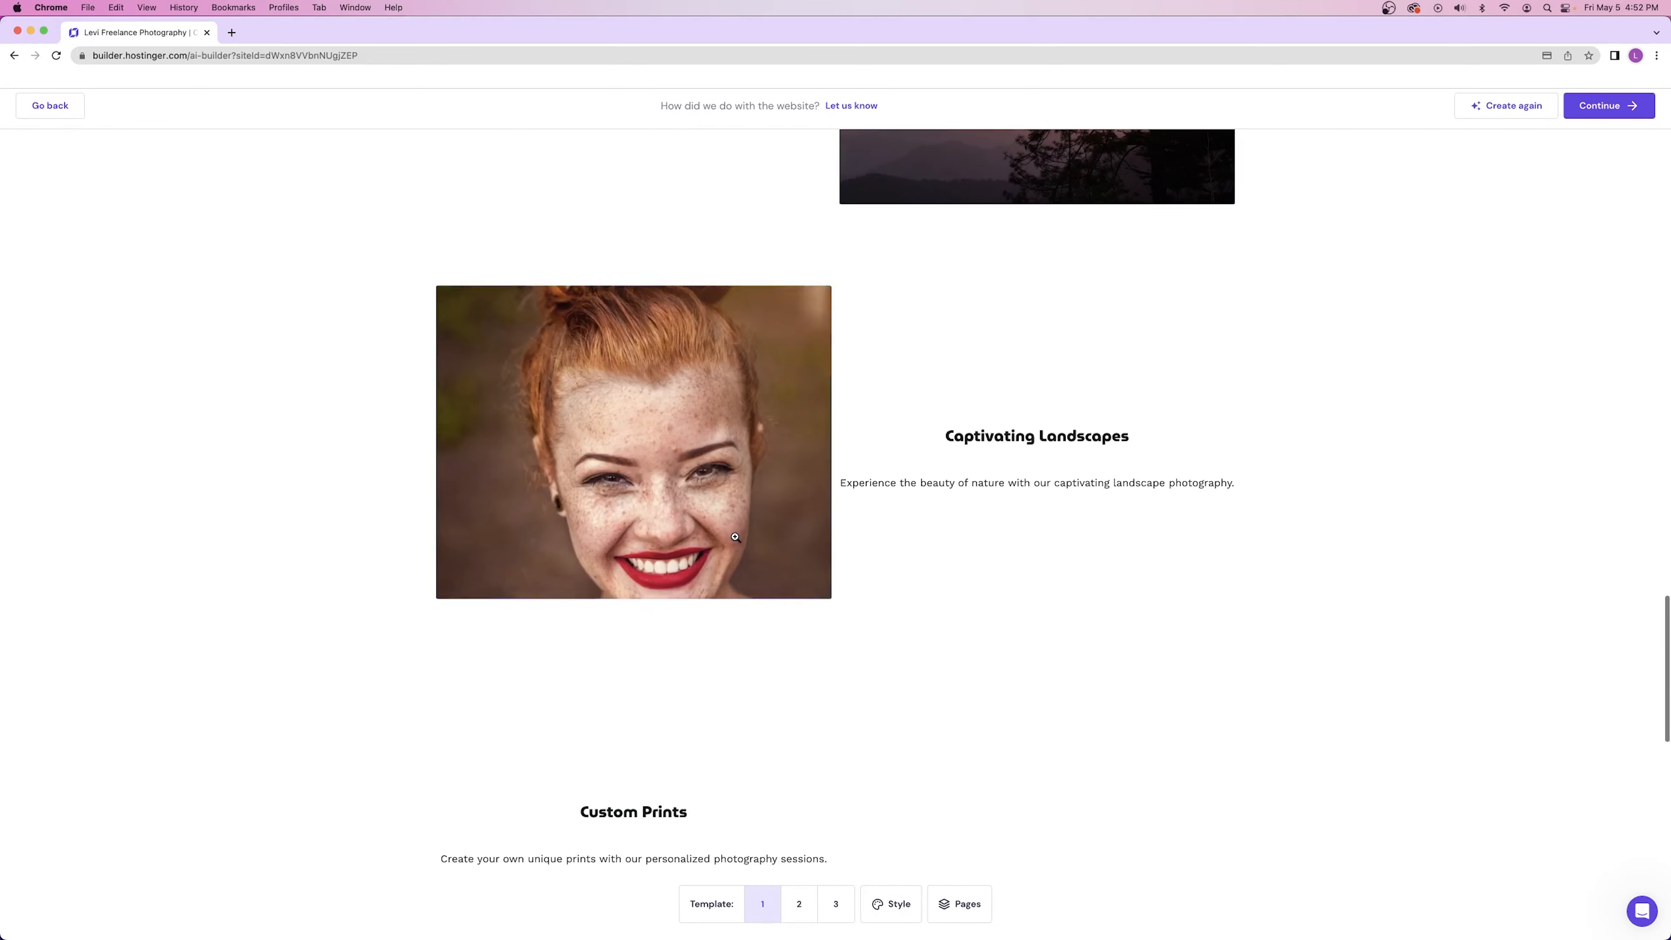
- Regenerate the image beside the Captivating Landscapes portfolio entry
{"action": "scroll", "coordinate": [735, 540], "scroll_direction": "down", "scroll_amount": 3}
{"action": "scroll", "coordinate": [735, 549], "scroll_direction": "up", "scroll_amount": 8}
{"action": "scroll", "coordinate": [735, 559], "scroll_direction": "down", "scroll_amount": 2}
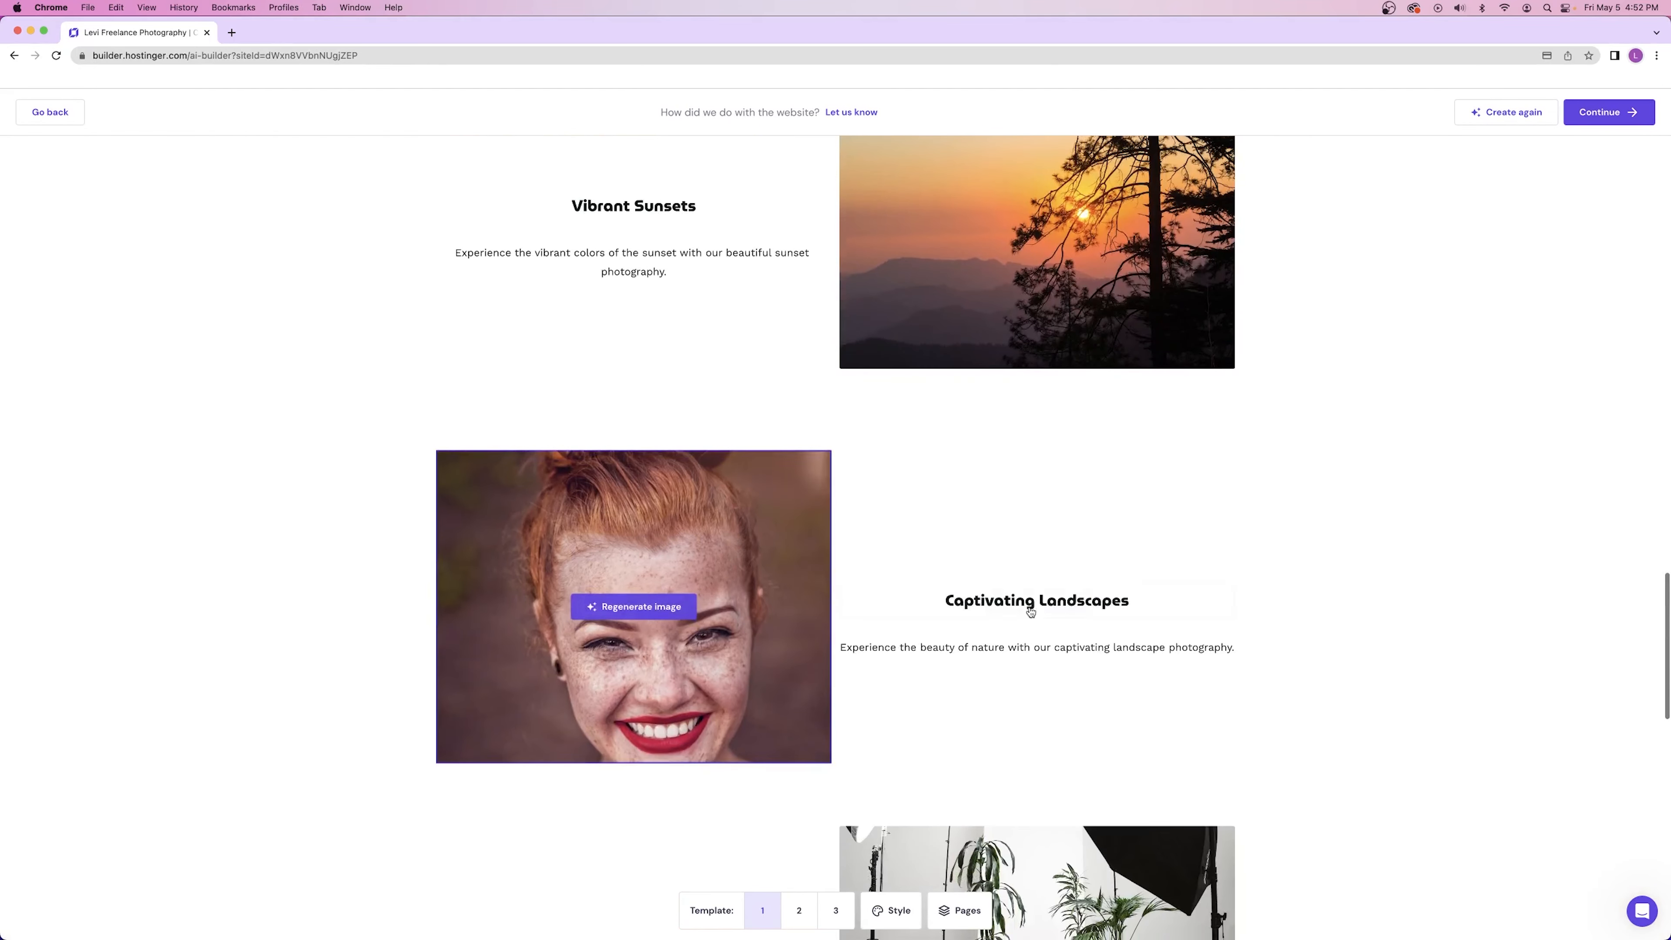
{"action": "mouse_move", "coordinate": [606, 625]}
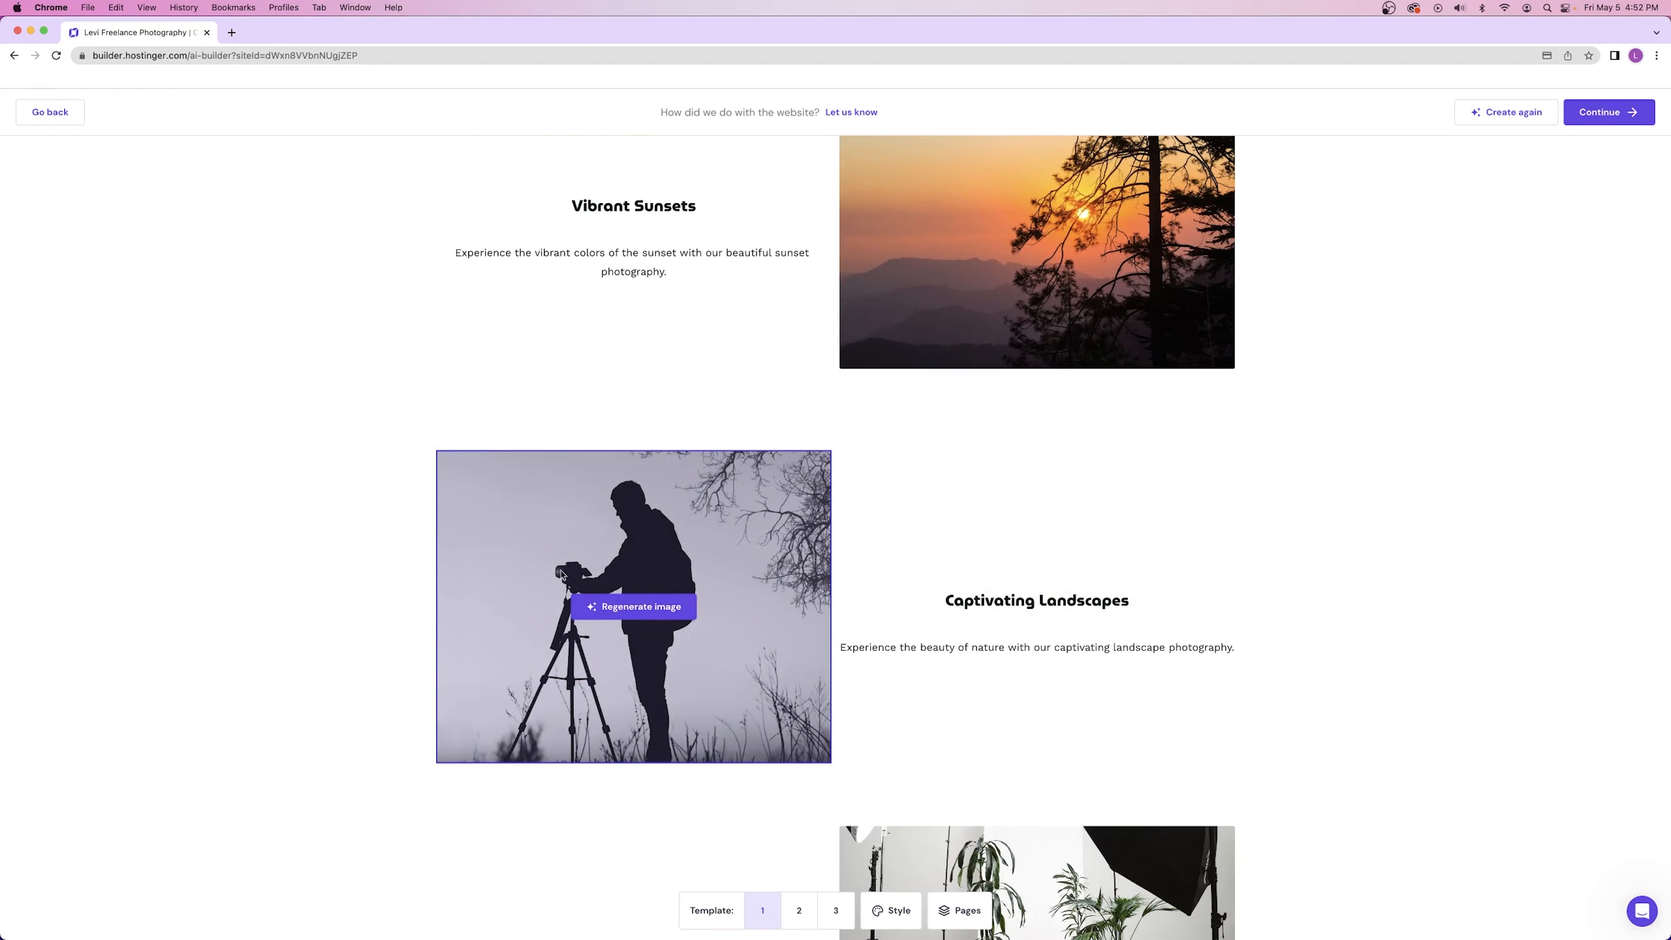
- Regenerate the image beside the Custom Prints portfolio entry
{"action": "scroll", "coordinate": [1332, 623], "scroll_direction": "down", "scroll_amount": 8}
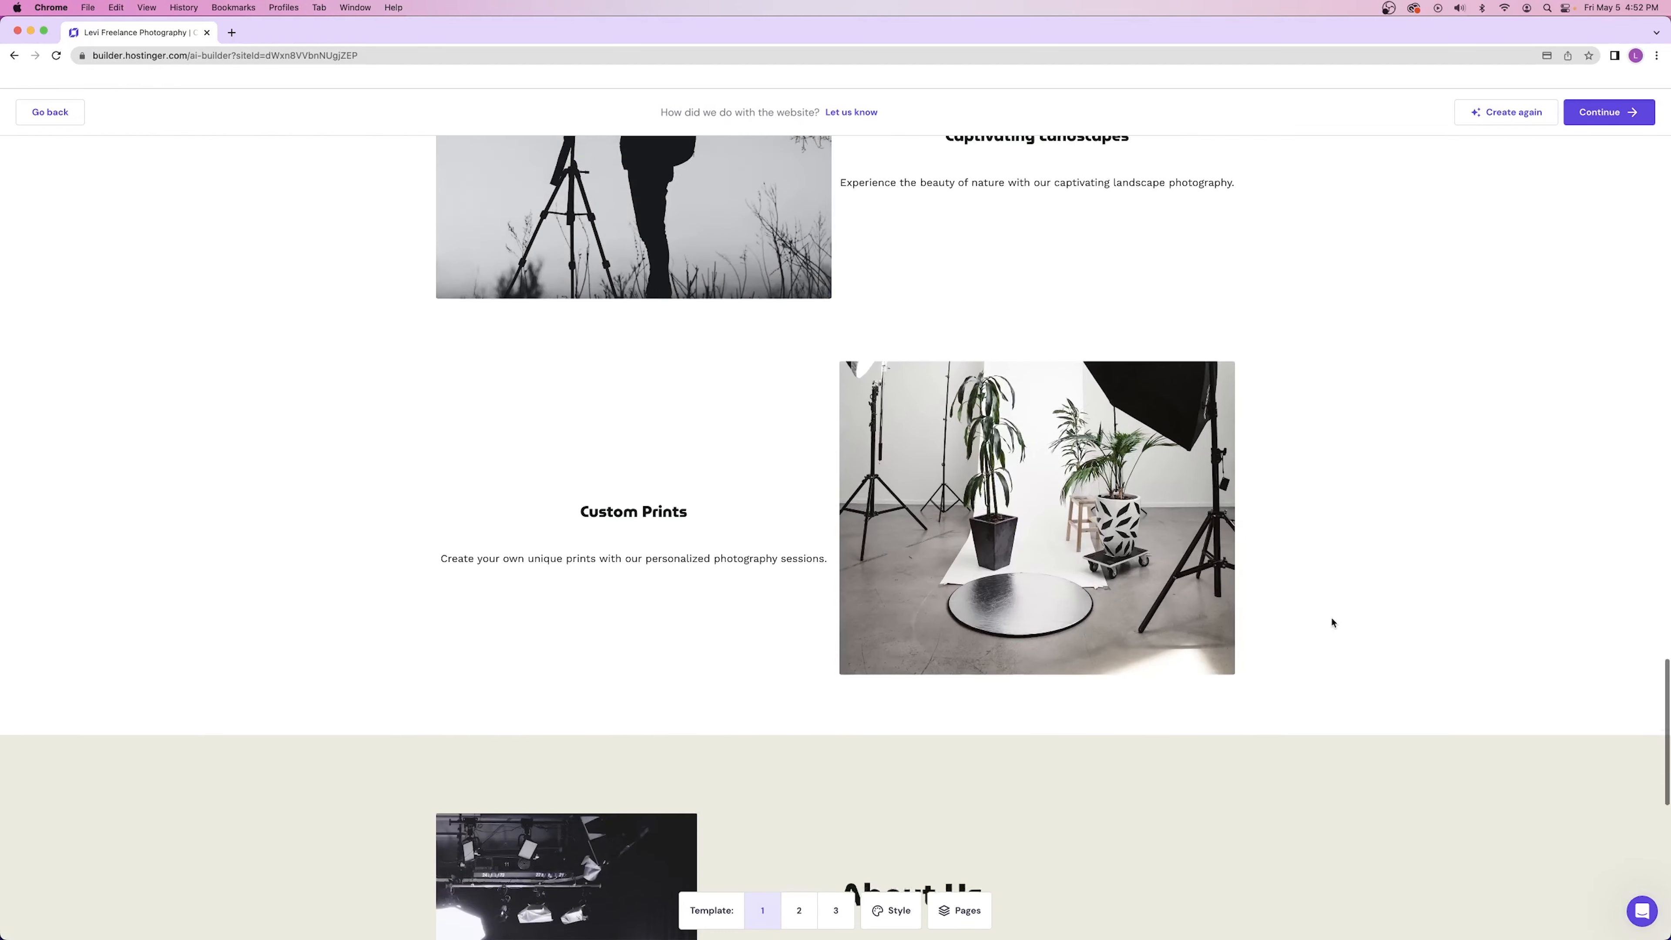
{"action": "mouse_move", "coordinate": [628, 490]}
{"action": "mouse_move", "coordinate": [1068, 494]}
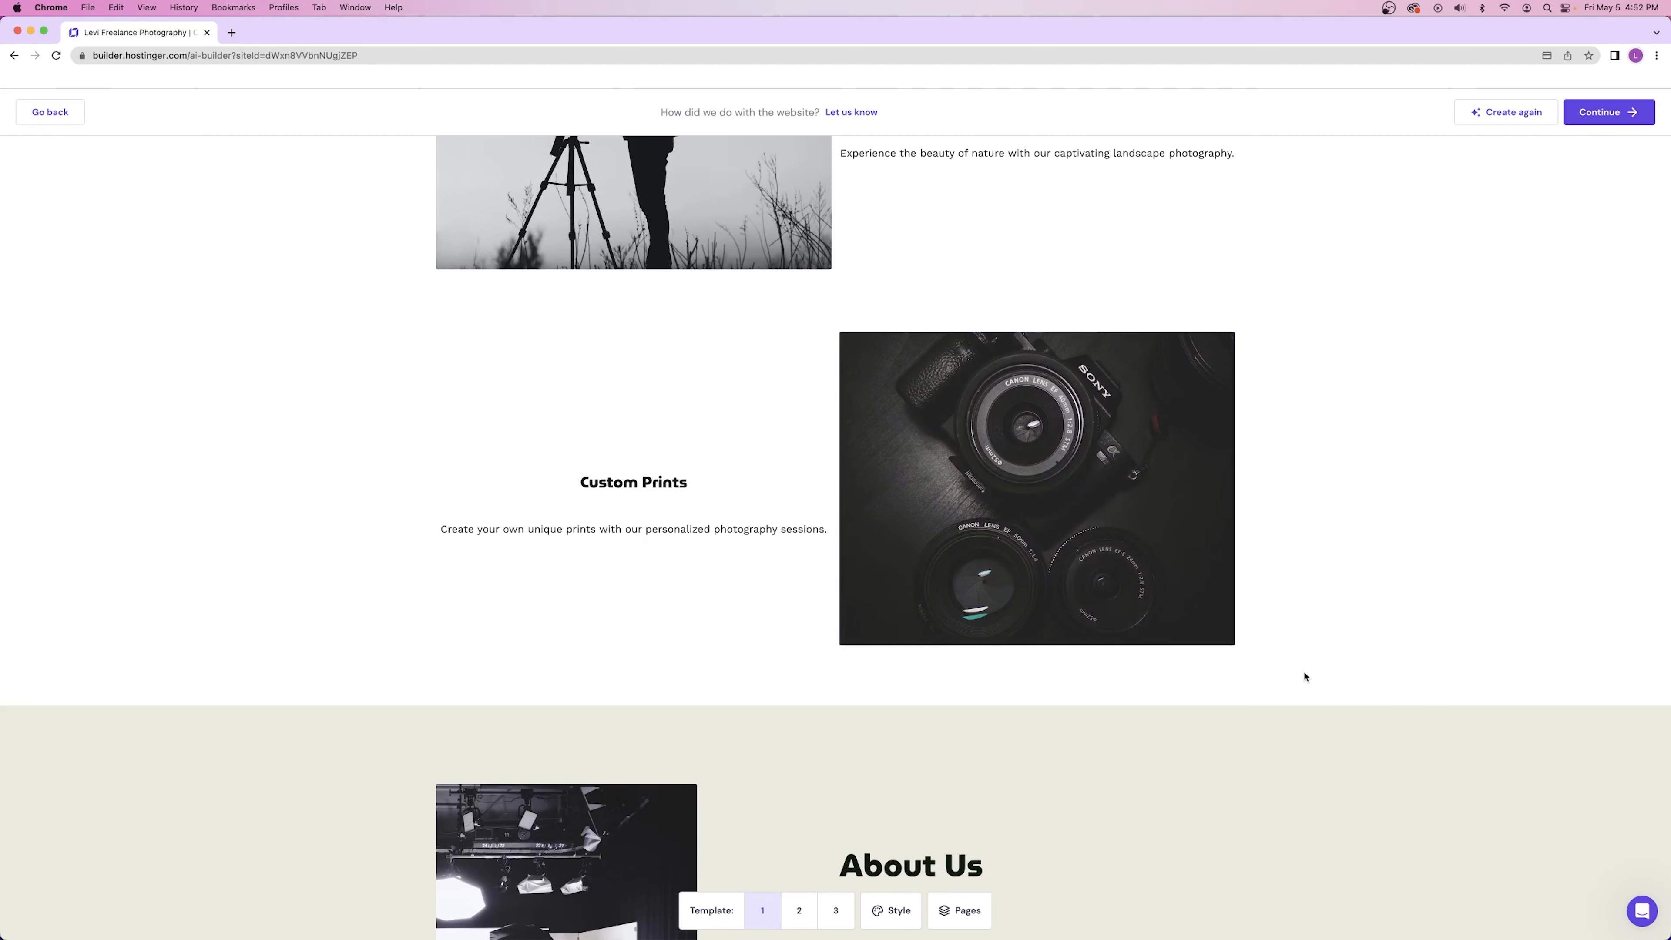
- Examine the About Us and Get in Touch sections, and look over the page's opening section again
{"action": "scroll", "coordinate": [1305, 676], "scroll_direction": "down", "scroll_amount": 8}
{"action": "mouse_move", "coordinate": [1021, 436]}
{"action": "mouse_move", "coordinate": [982, 348]}
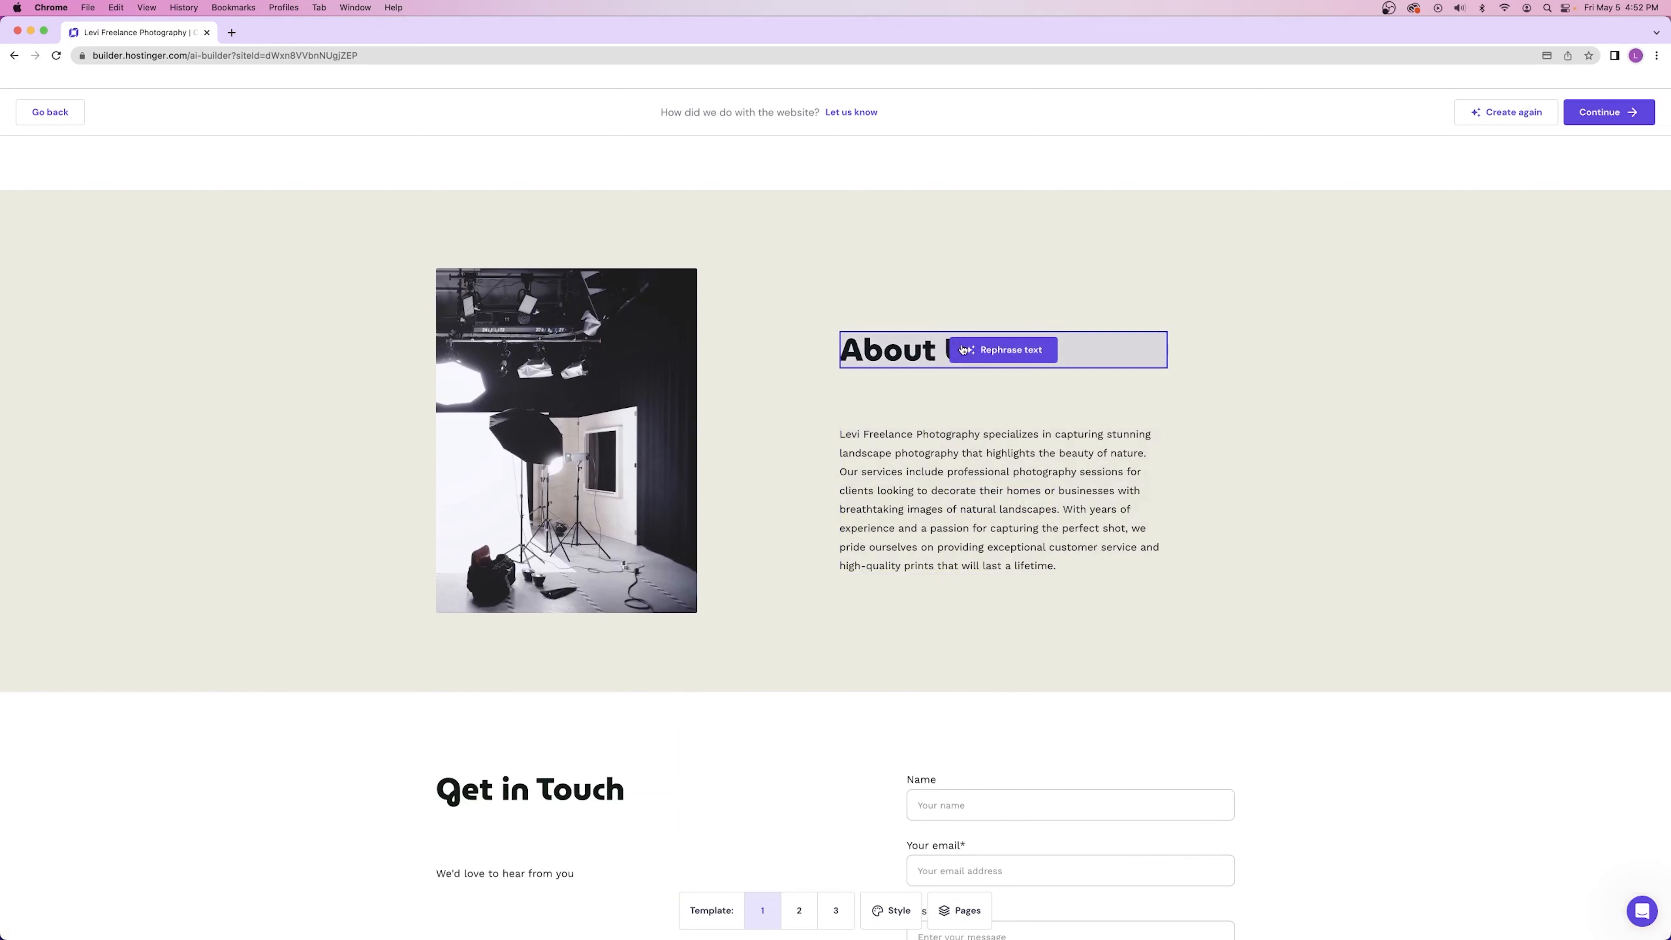
{"action": "mouse_move", "coordinate": [860, 446]}
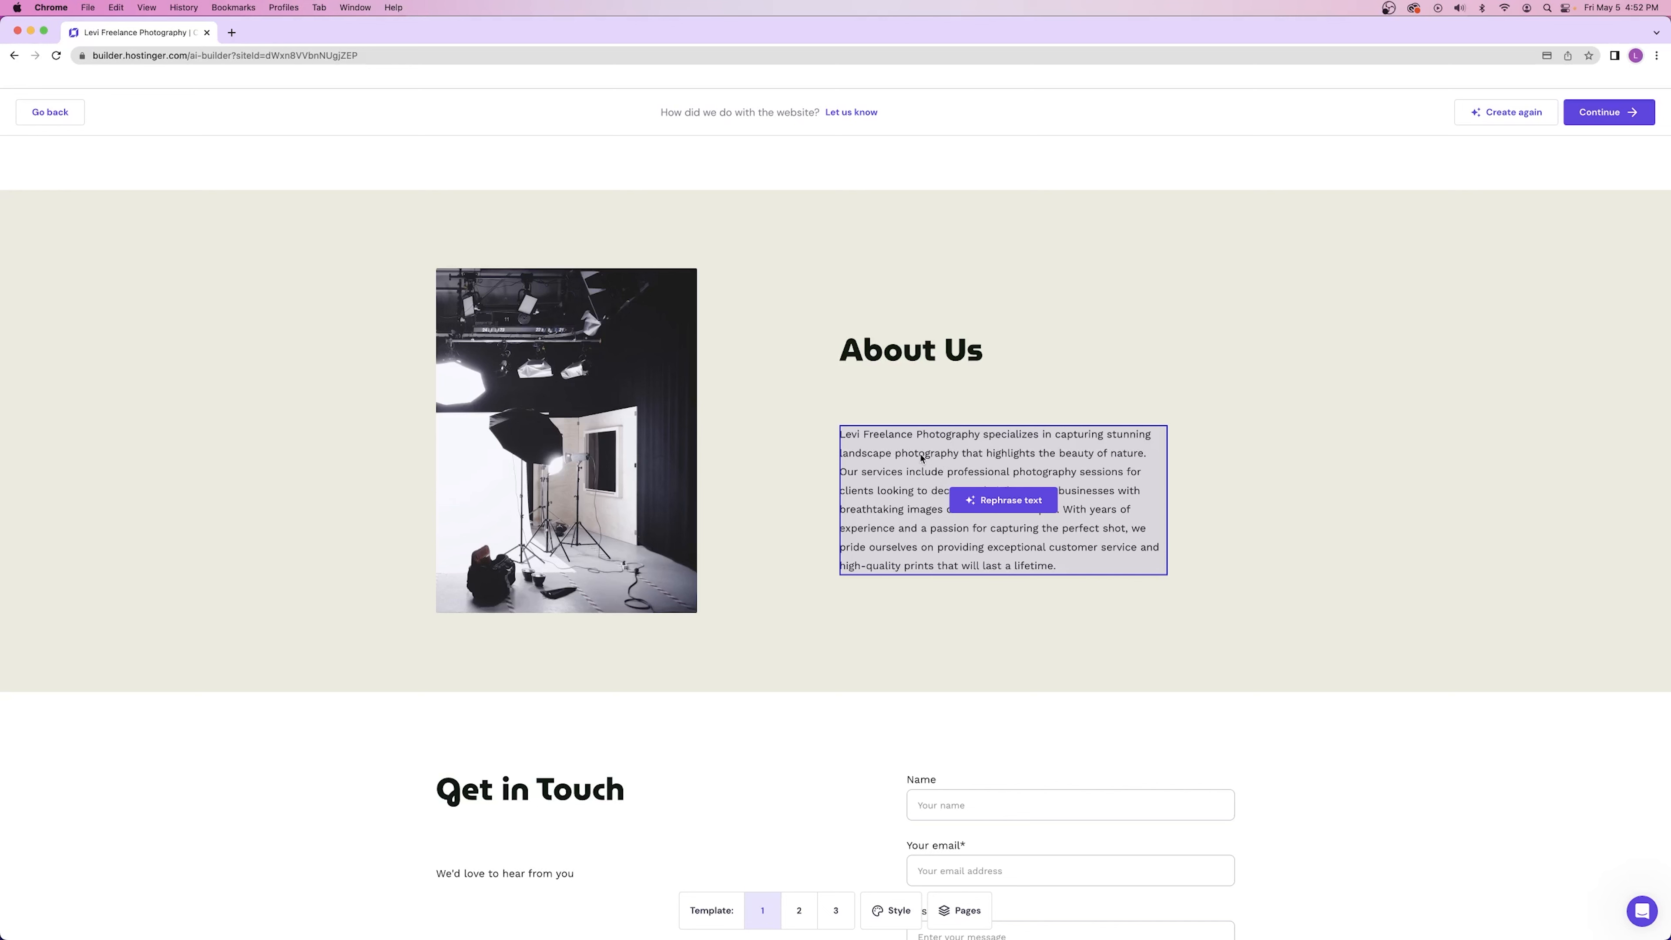
{"action": "mouse_move", "coordinate": [554, 451]}
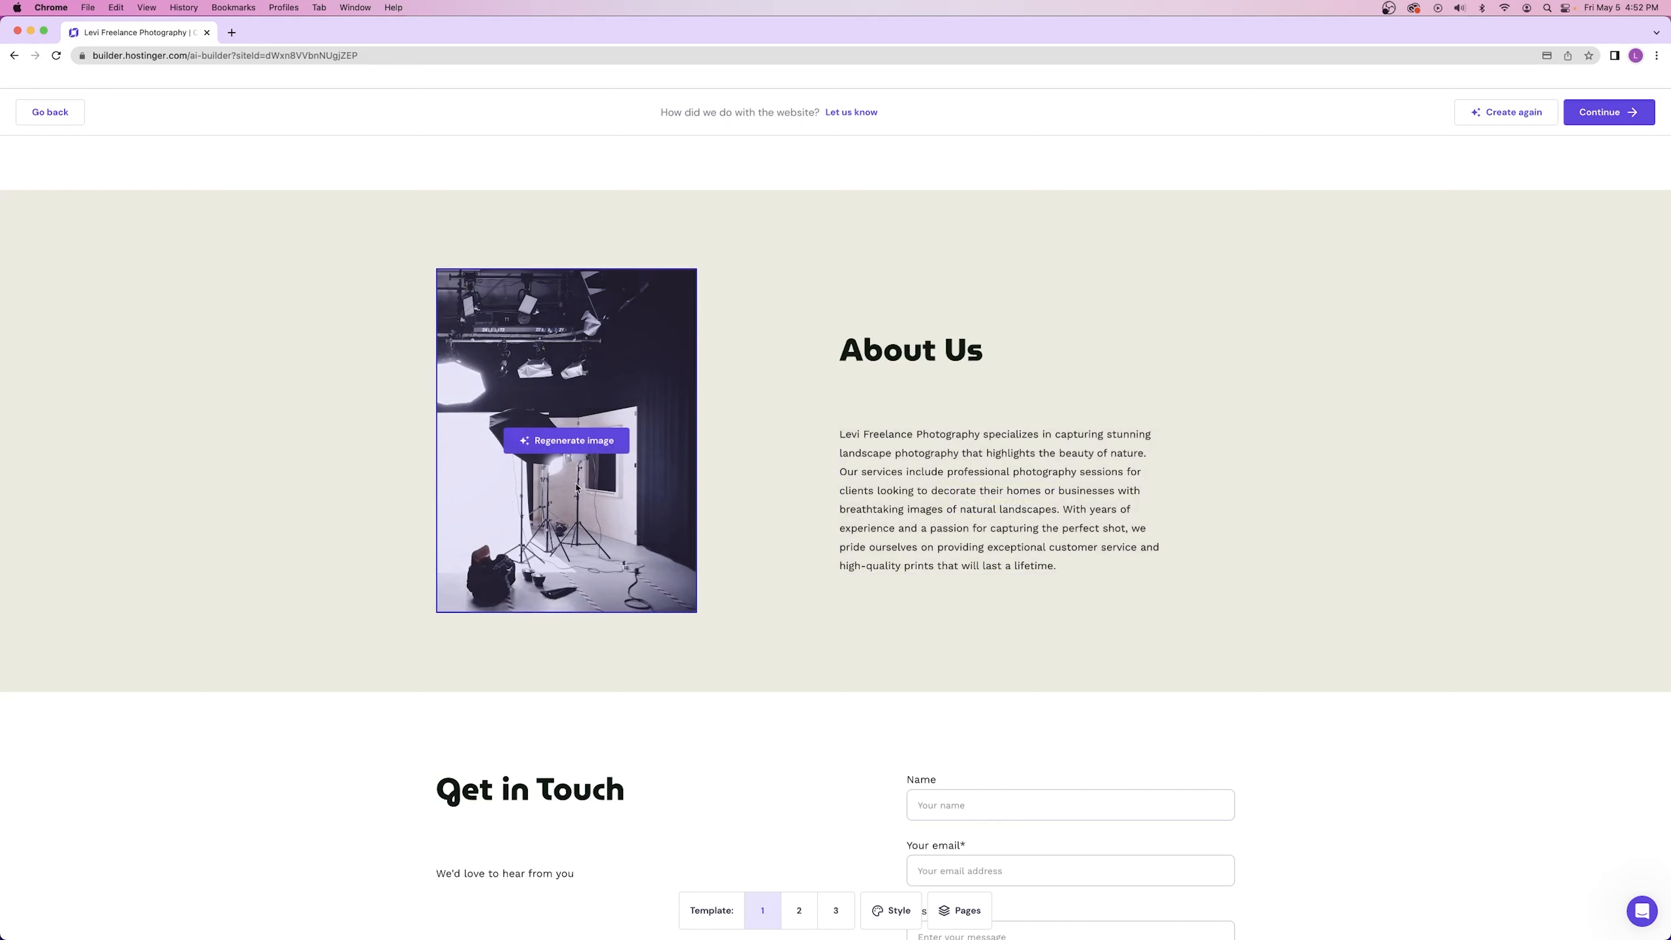
{"action": "scroll", "coordinate": [790, 552], "scroll_direction": "down", "scroll_amount": 3}
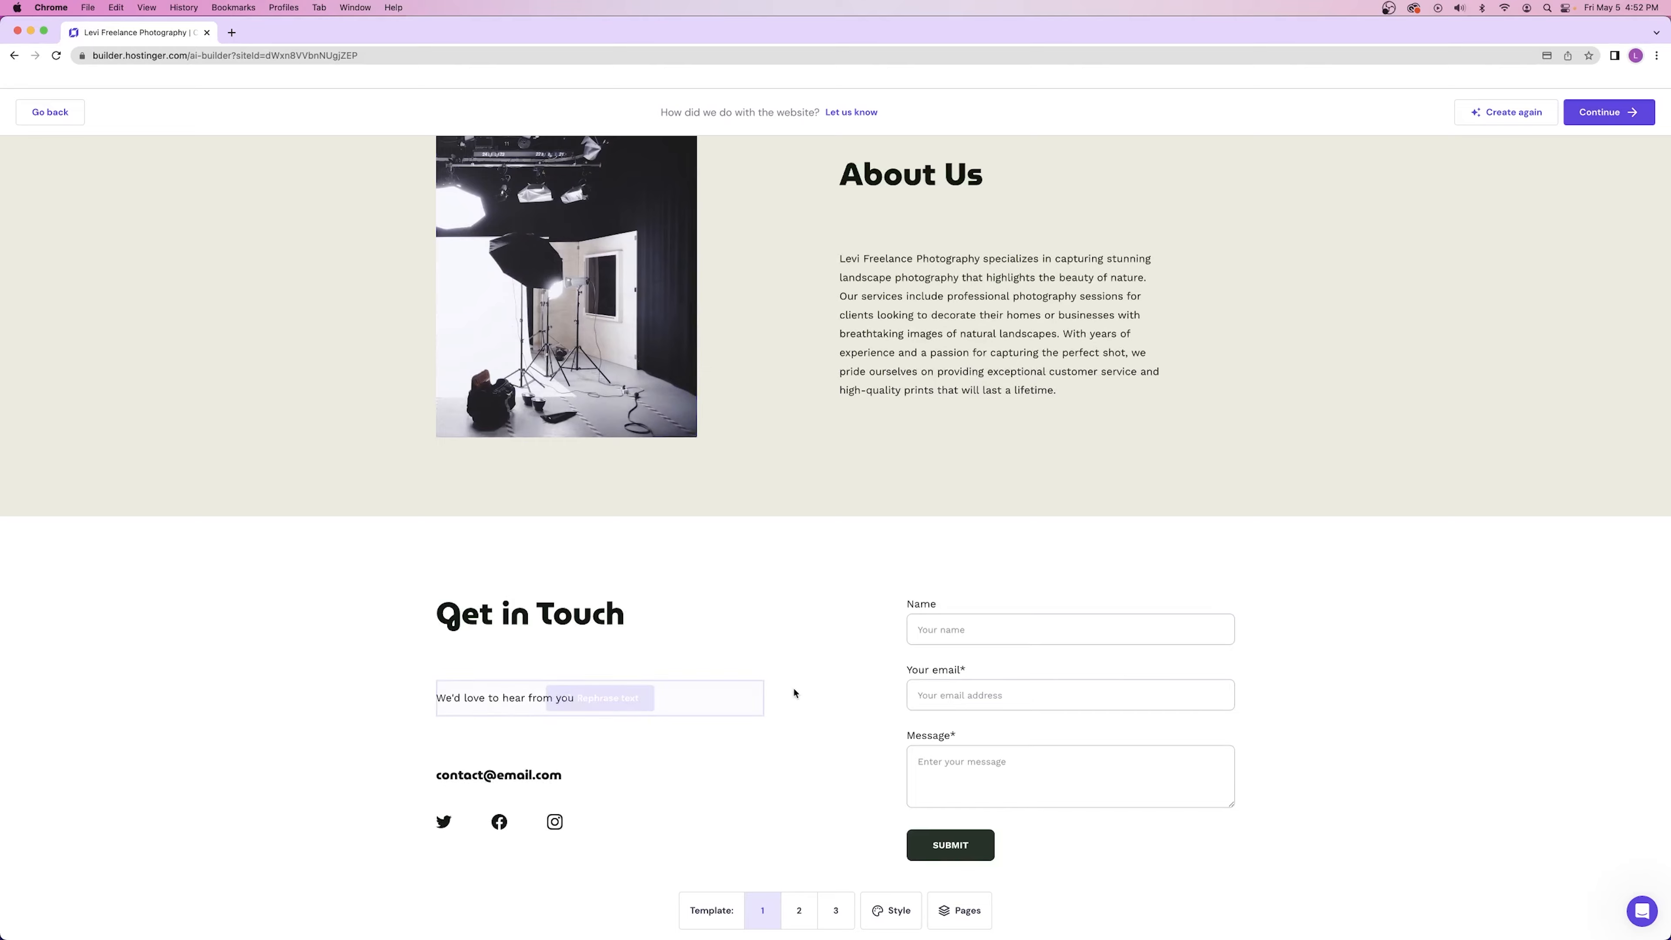
{"action": "scroll", "coordinate": [794, 691], "scroll_direction": "up", "scroll_amount": 20}
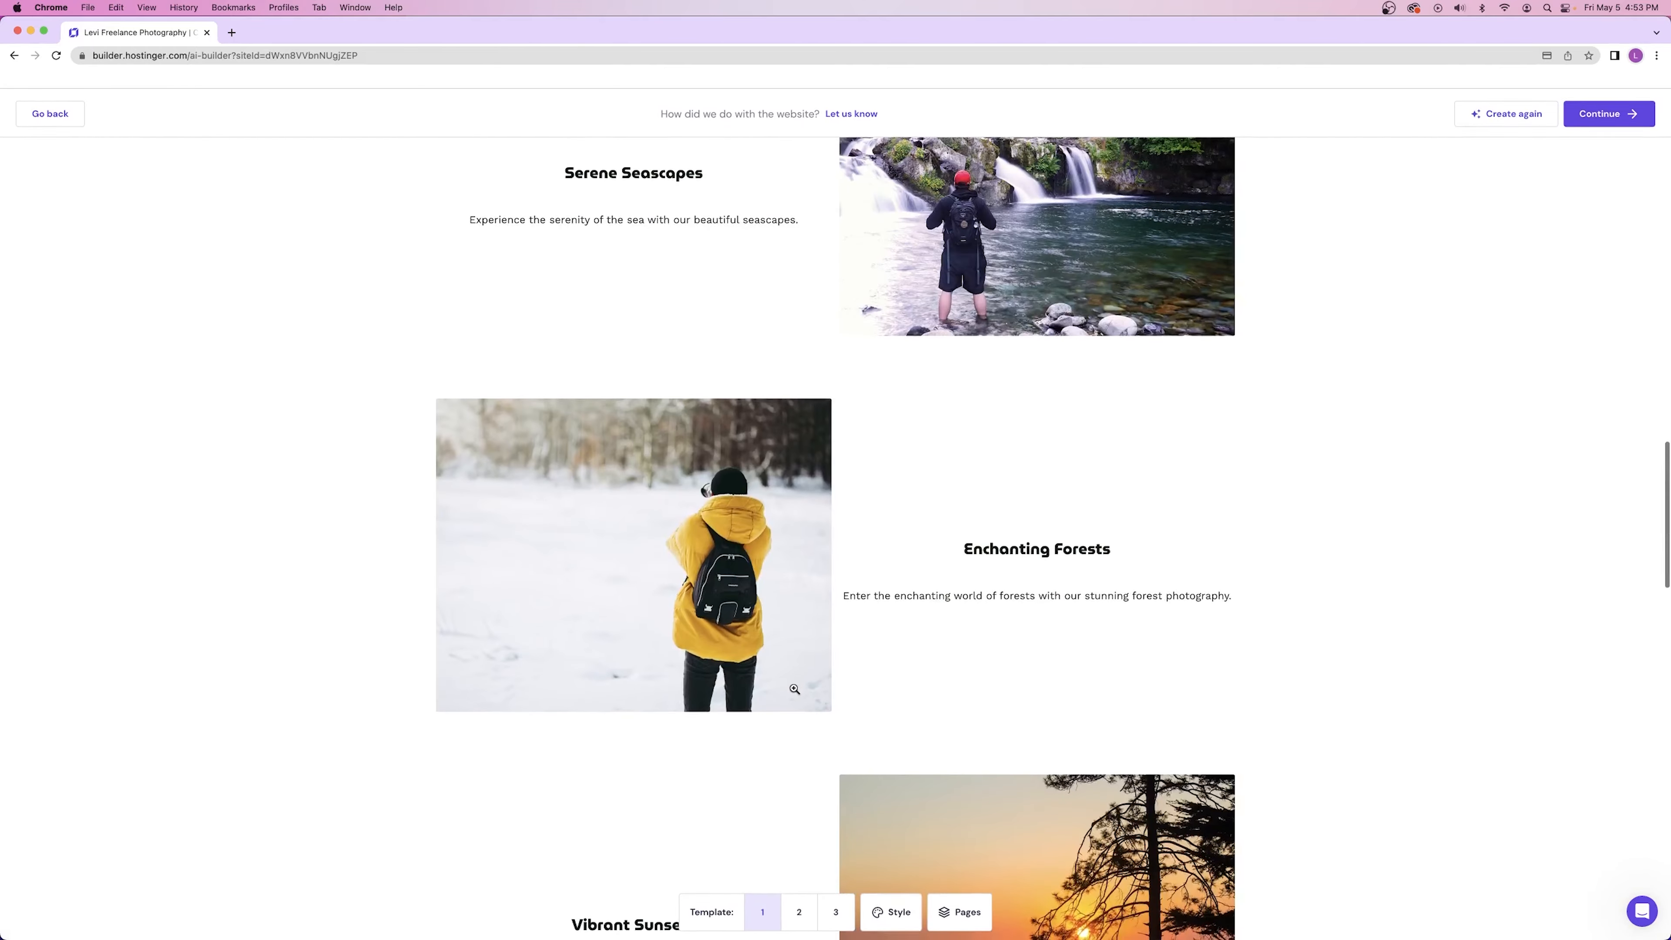
{"action": "scroll", "coordinate": [795, 688], "scroll_direction": "up", "scroll_amount": 10}
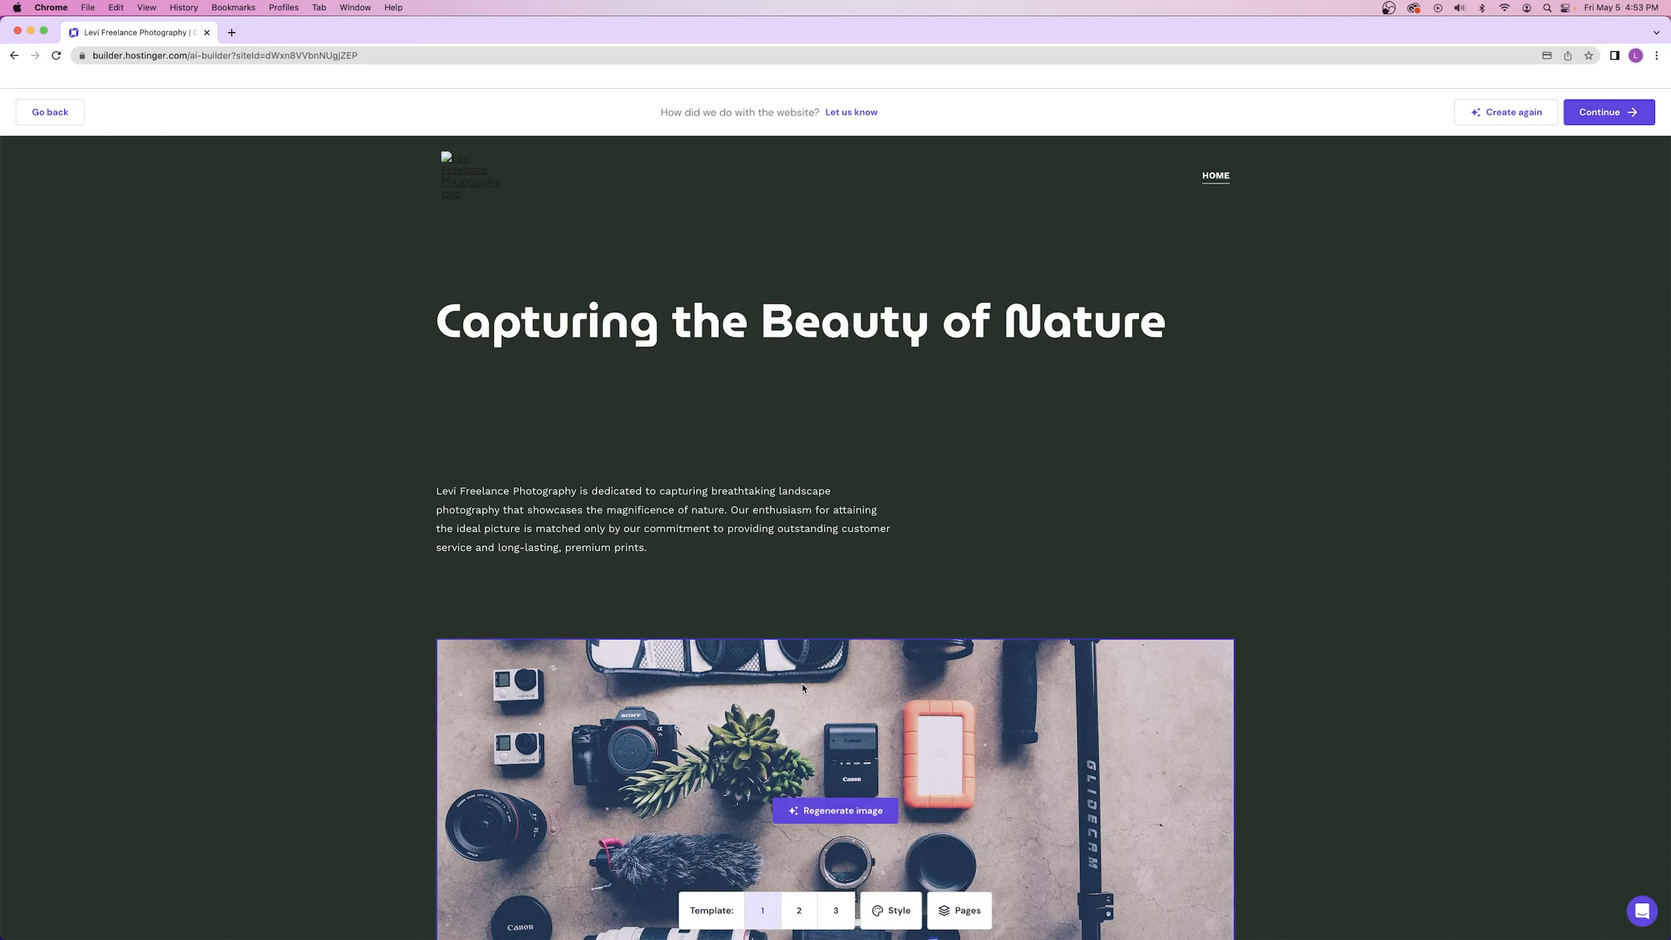
{"action": "scroll", "coordinate": [802, 688], "scroll_direction": "down", "scroll_amount": 5}
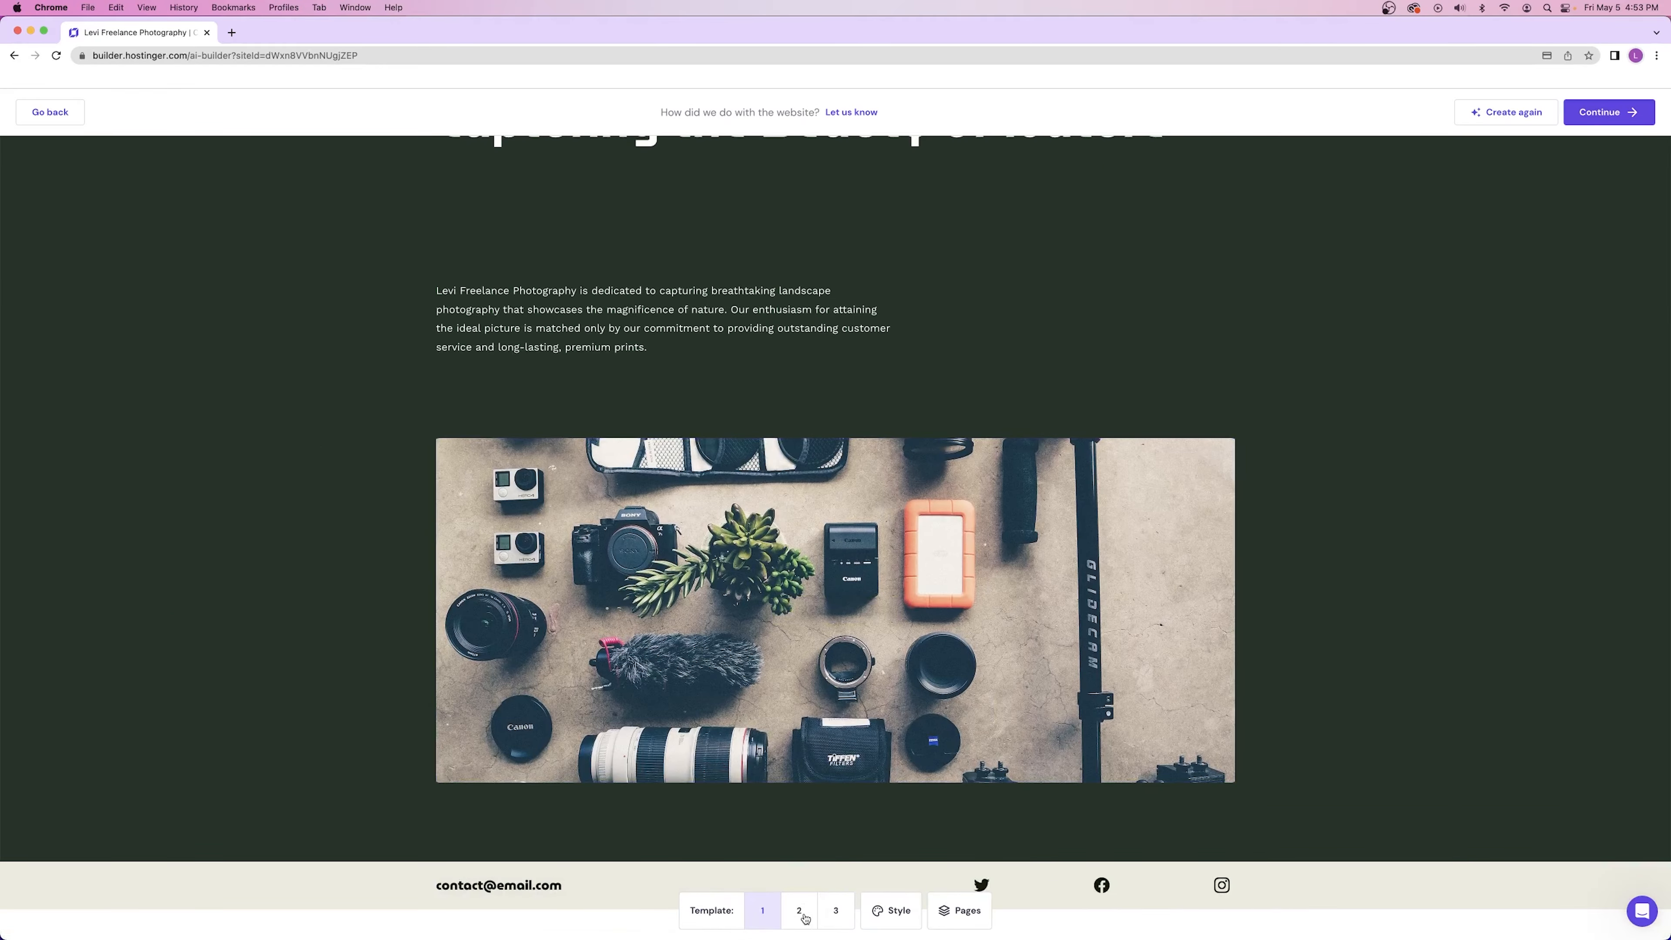
- Try template 2, compare it with template 1, and review its opening, portfolio and About Us sections
{"action": "left_click", "coordinate": [802, 914]}
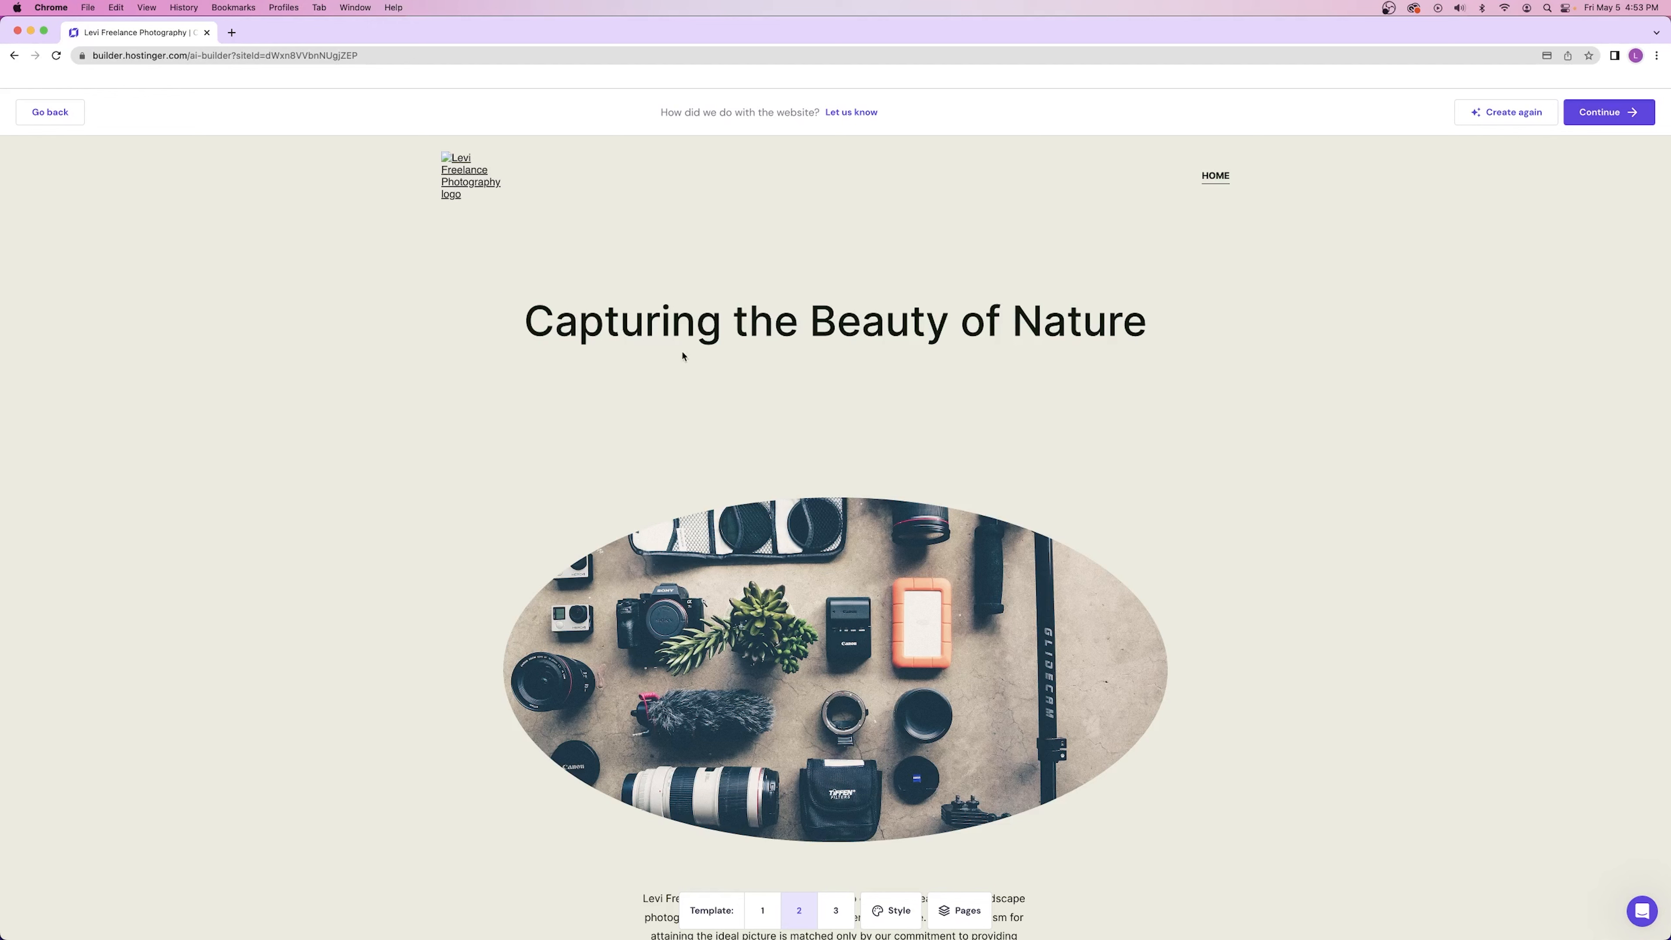
{"action": "mouse_move", "coordinate": [789, 322]}
{"action": "scroll", "coordinate": [1276, 642], "scroll_direction": "down", "scroll_amount": 2}
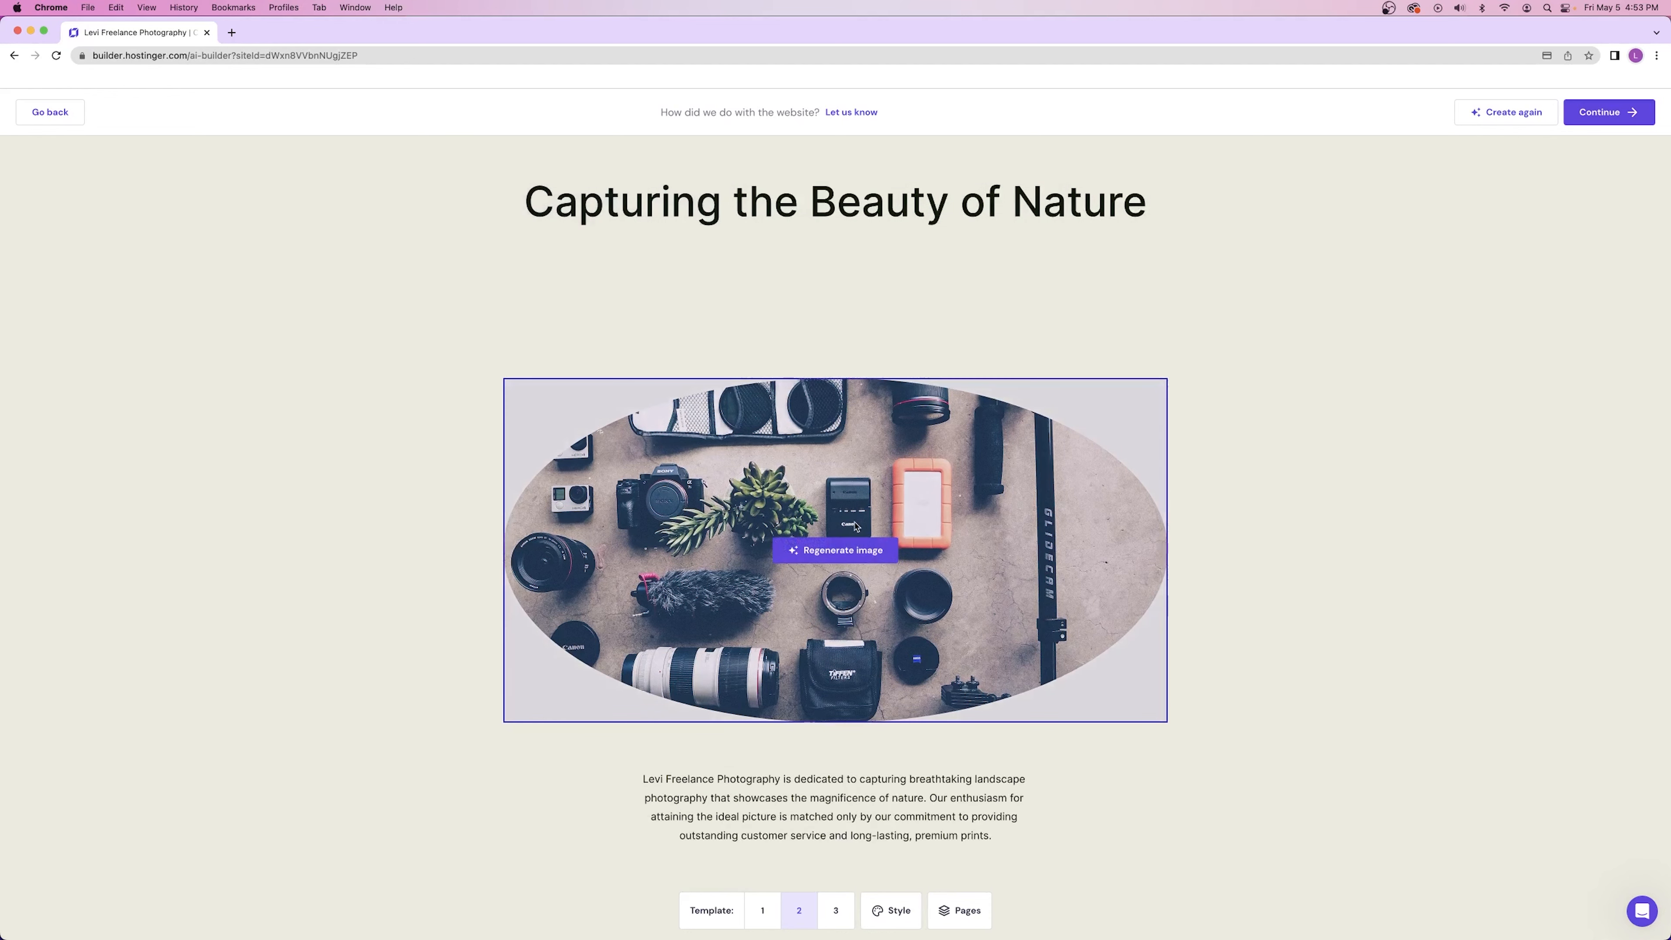
{"action": "left_click", "coordinate": [774, 925]}
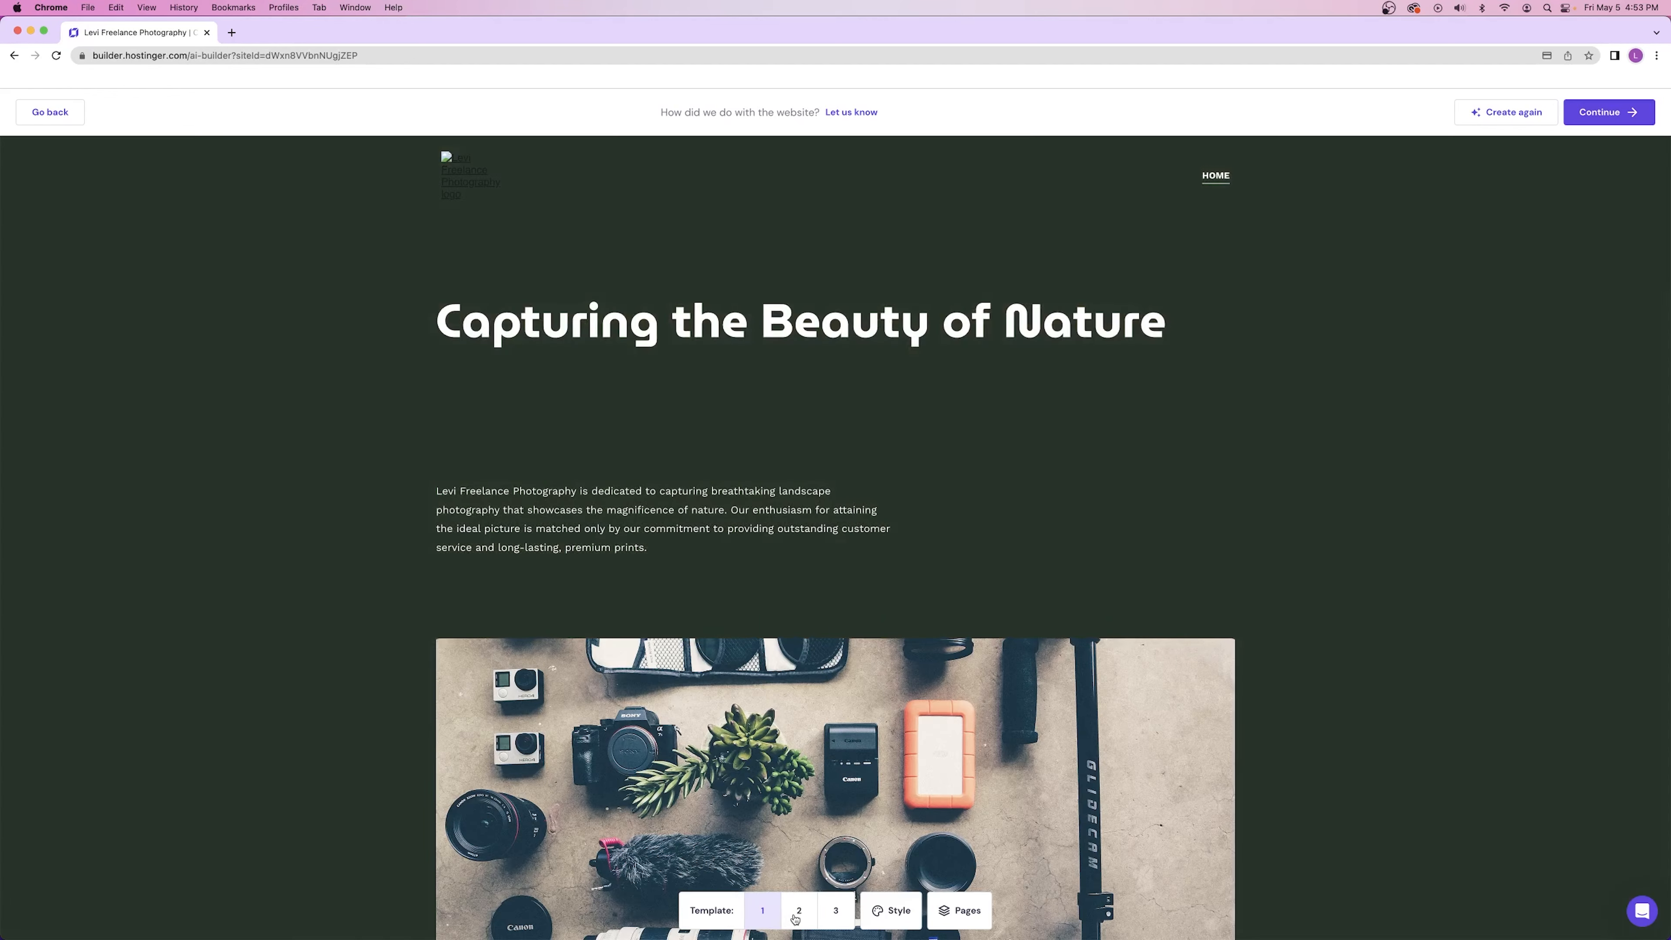
{"action": "left_click", "coordinate": [796, 921]}
{"action": "scroll", "coordinate": [1339, 665], "scroll_direction": "down", "scroll_amount": 7}
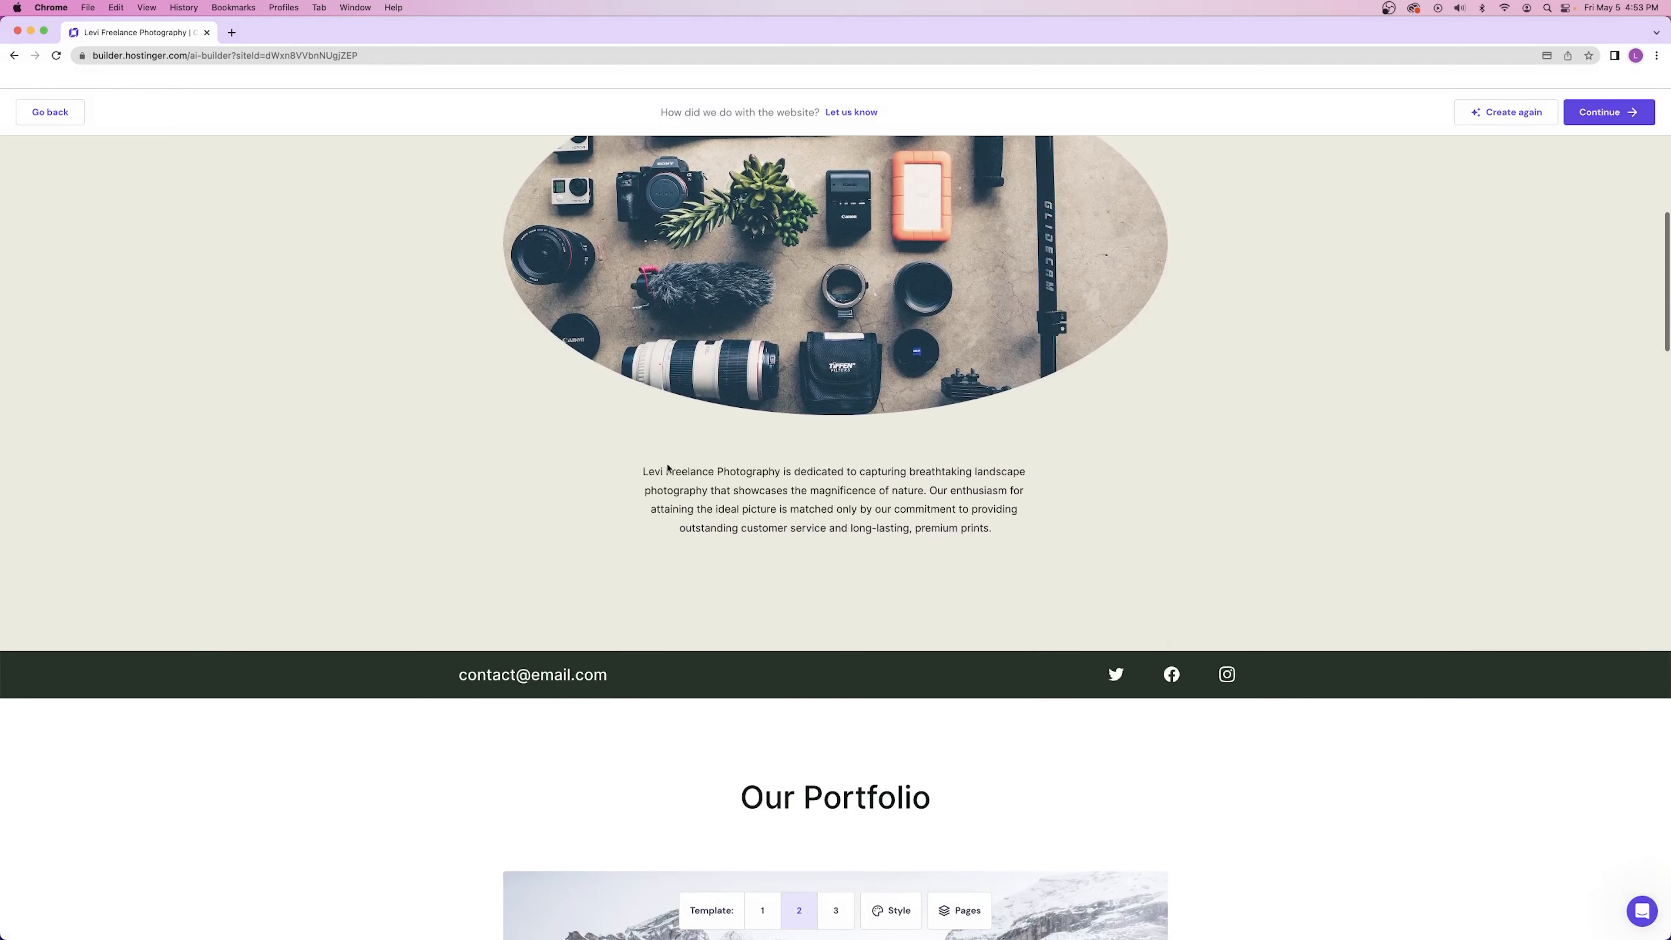
{"action": "mouse_move", "coordinate": [746, 482]}
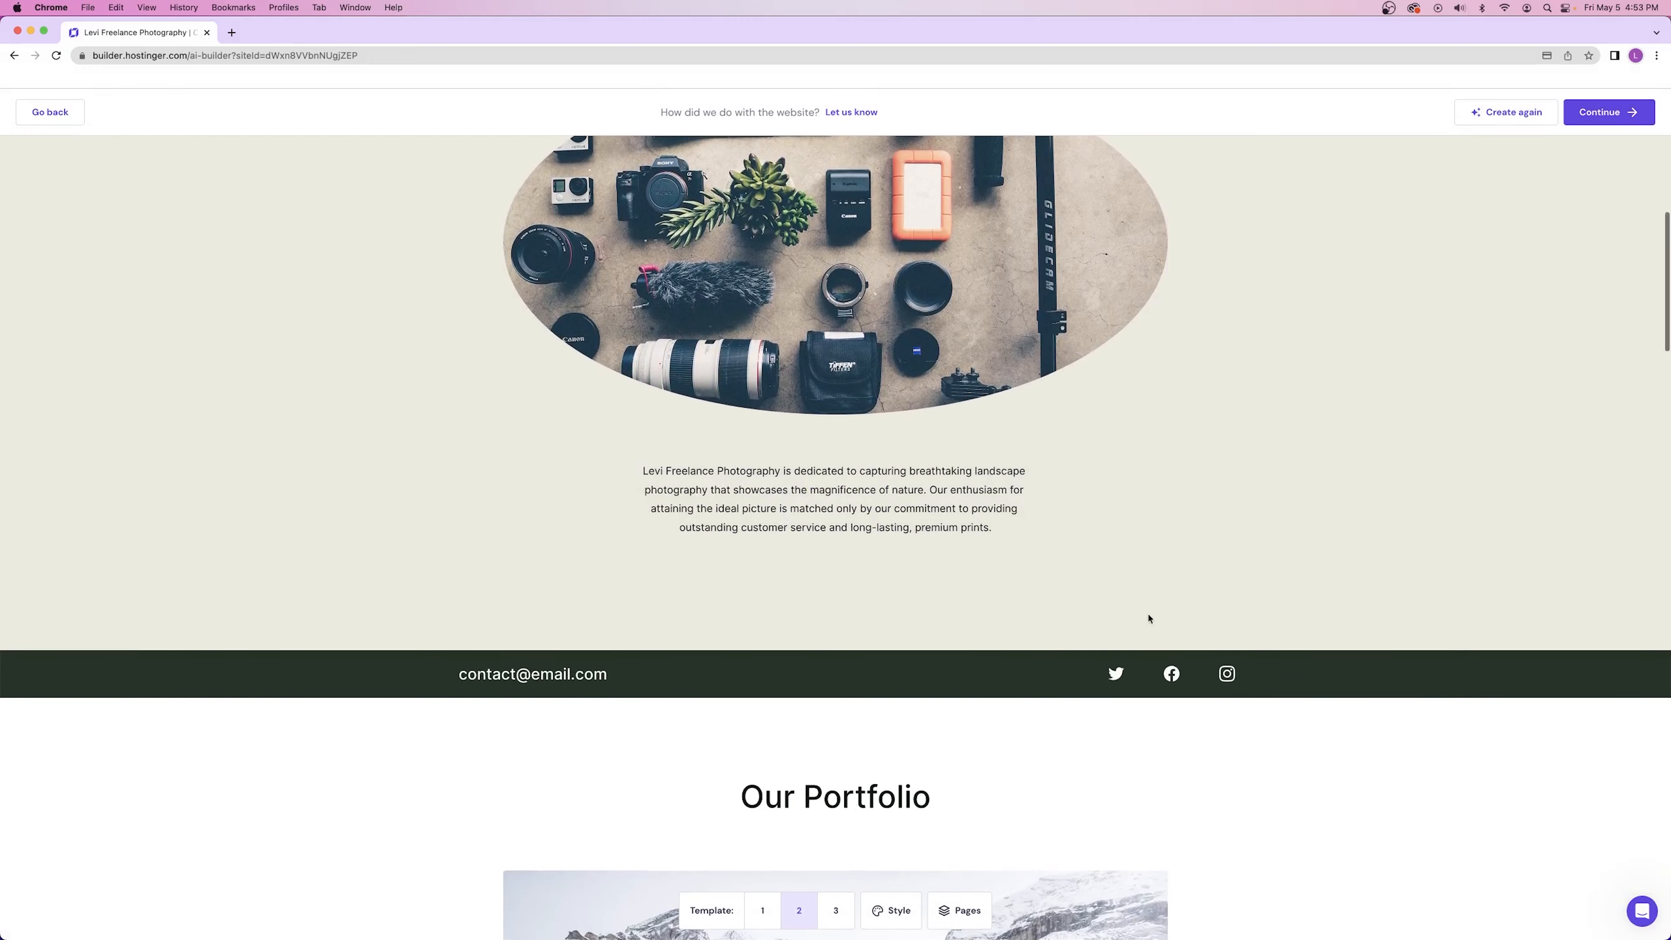
{"action": "scroll", "coordinate": [1150, 615], "scroll_direction": "down", "scroll_amount": 8}
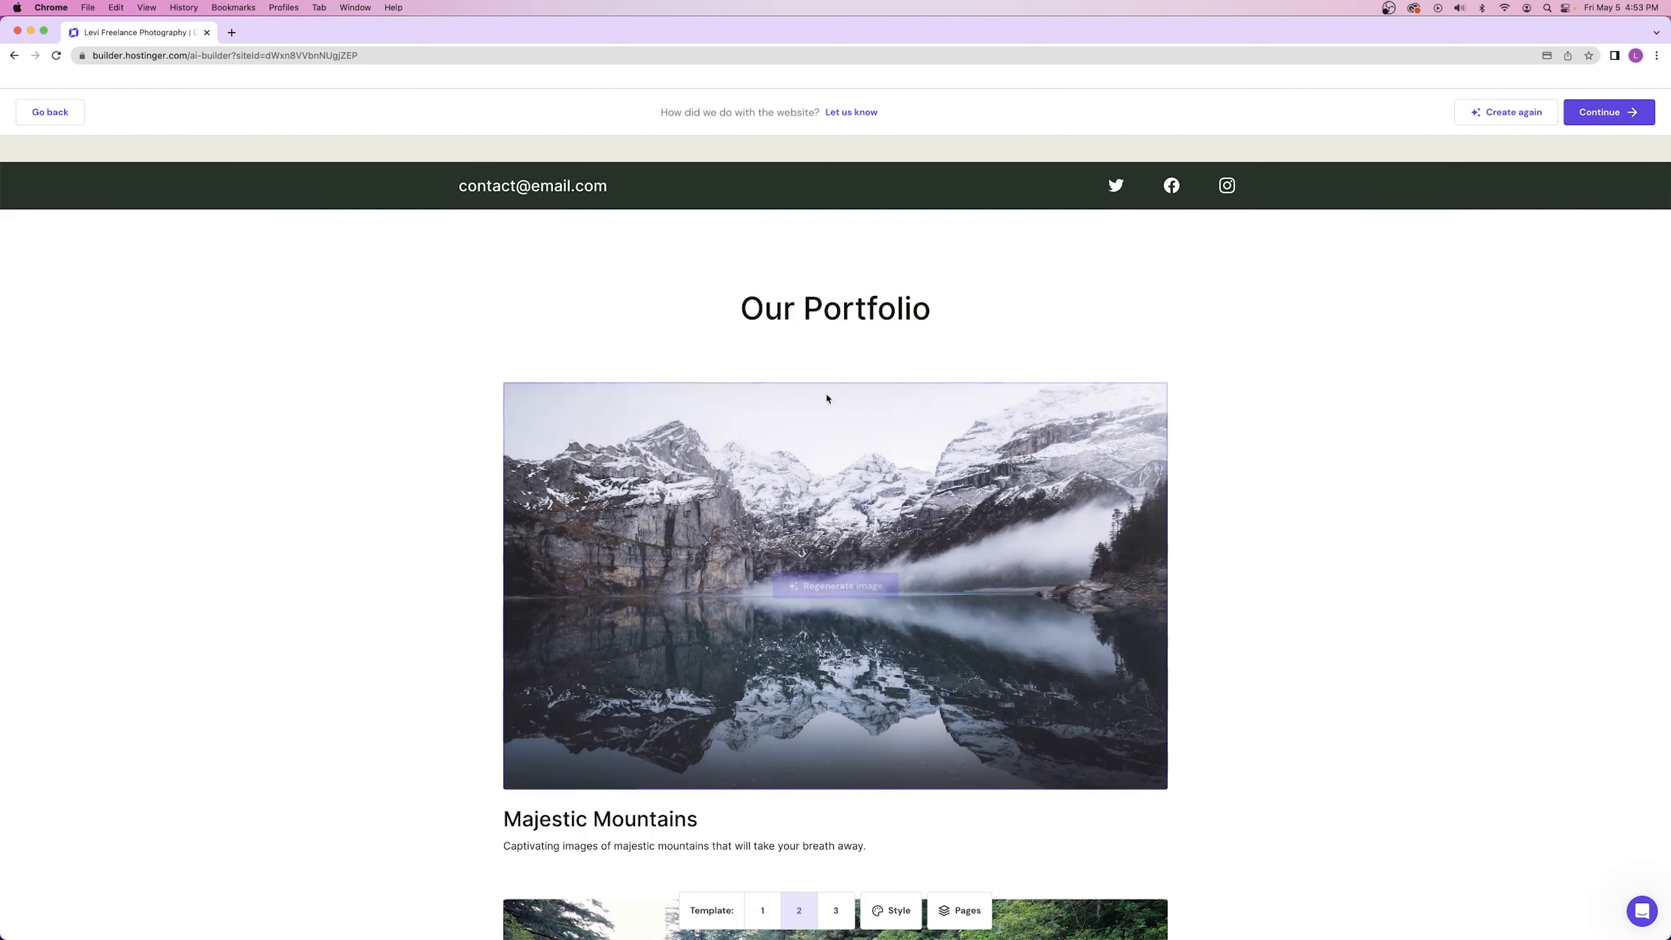
{"action": "scroll", "coordinate": [1290, 468], "scroll_direction": "down", "scroll_amount": 11}
{"action": "scroll", "coordinate": [1286, 474], "scroll_direction": "down", "scroll_amount": 20}
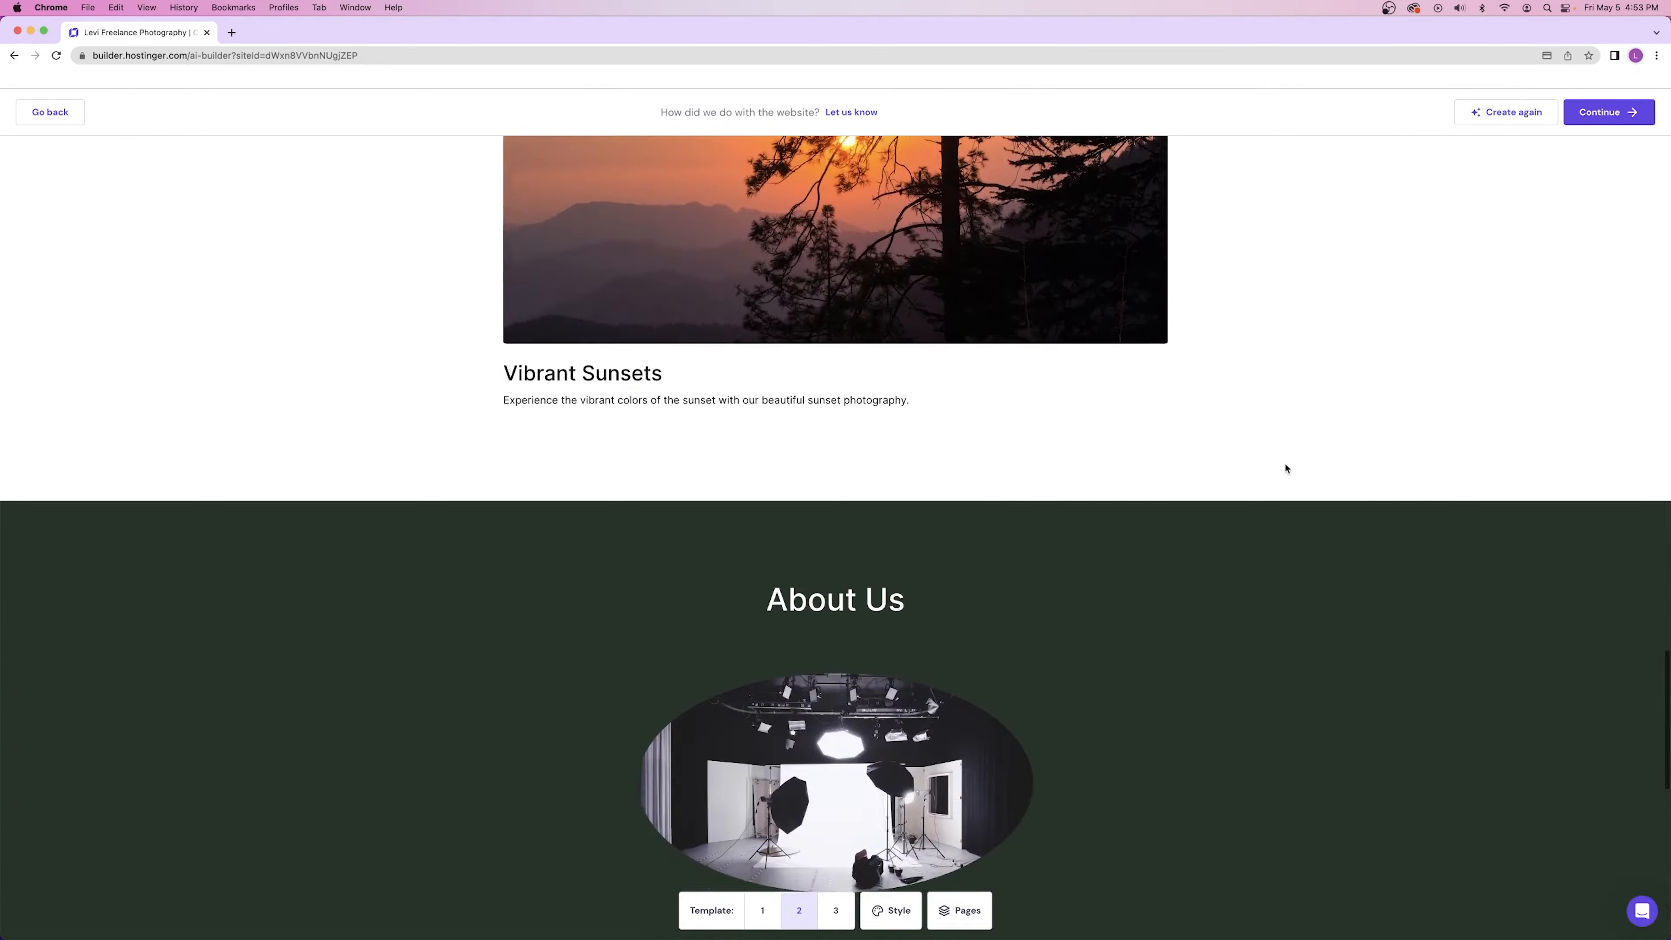
{"action": "scroll", "coordinate": [1286, 469], "scroll_direction": "up", "scroll_amount": 20}
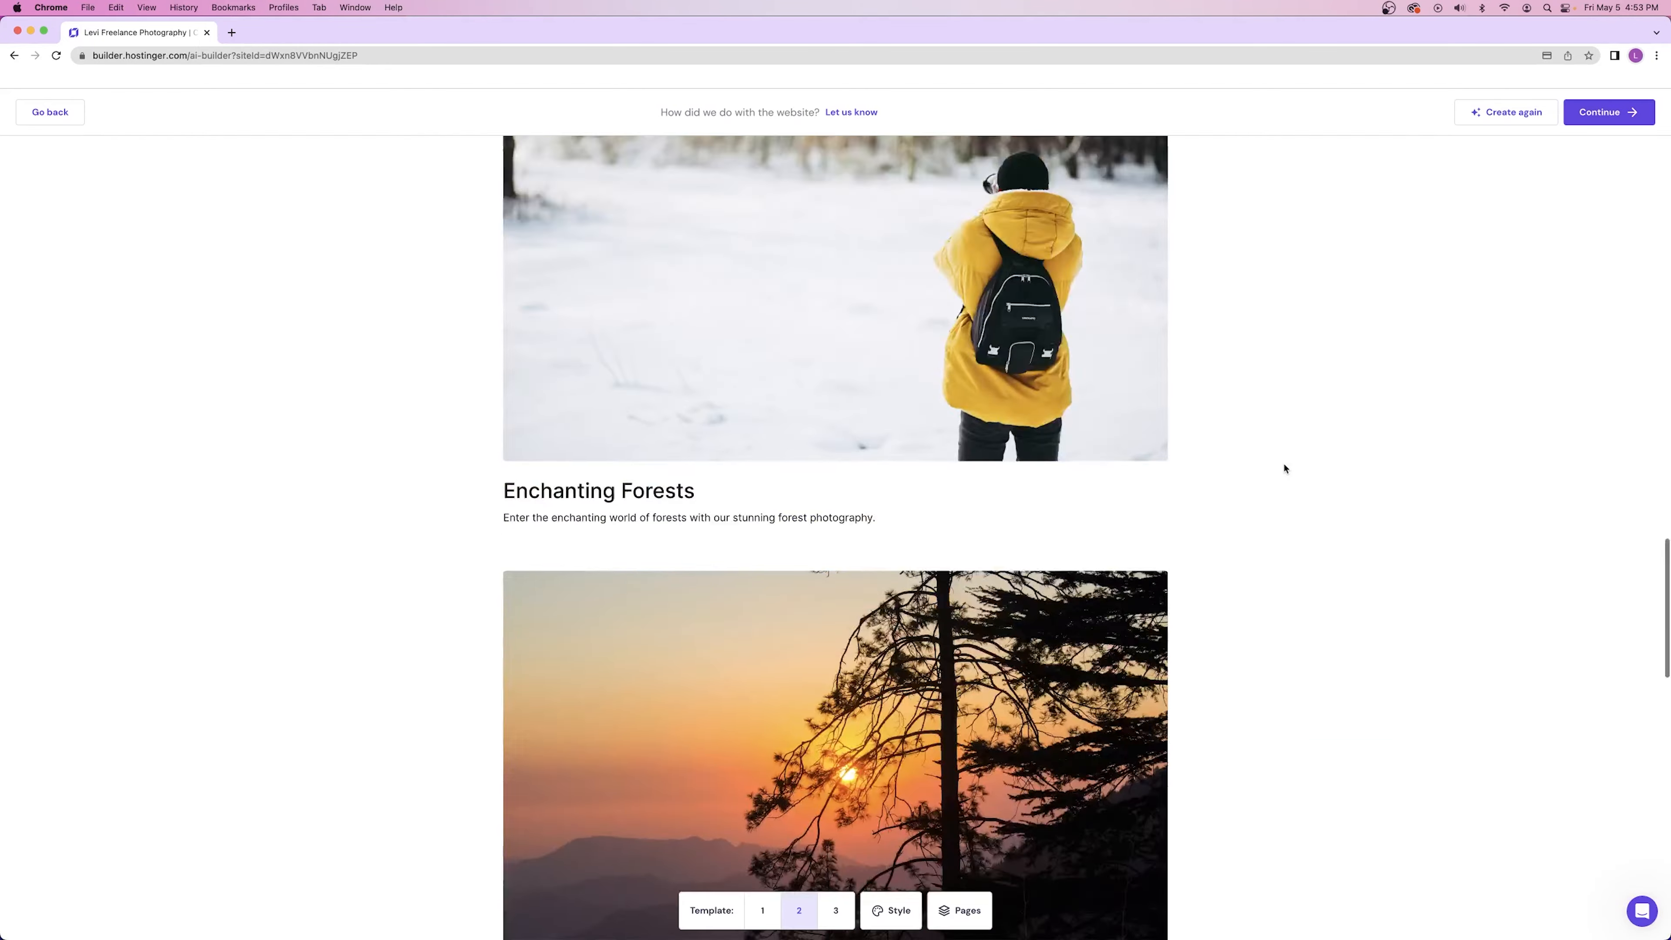
- Try template 3, look through its page layout, and switch the website back to template 1
{"action": "left_click", "coordinate": [841, 912]}
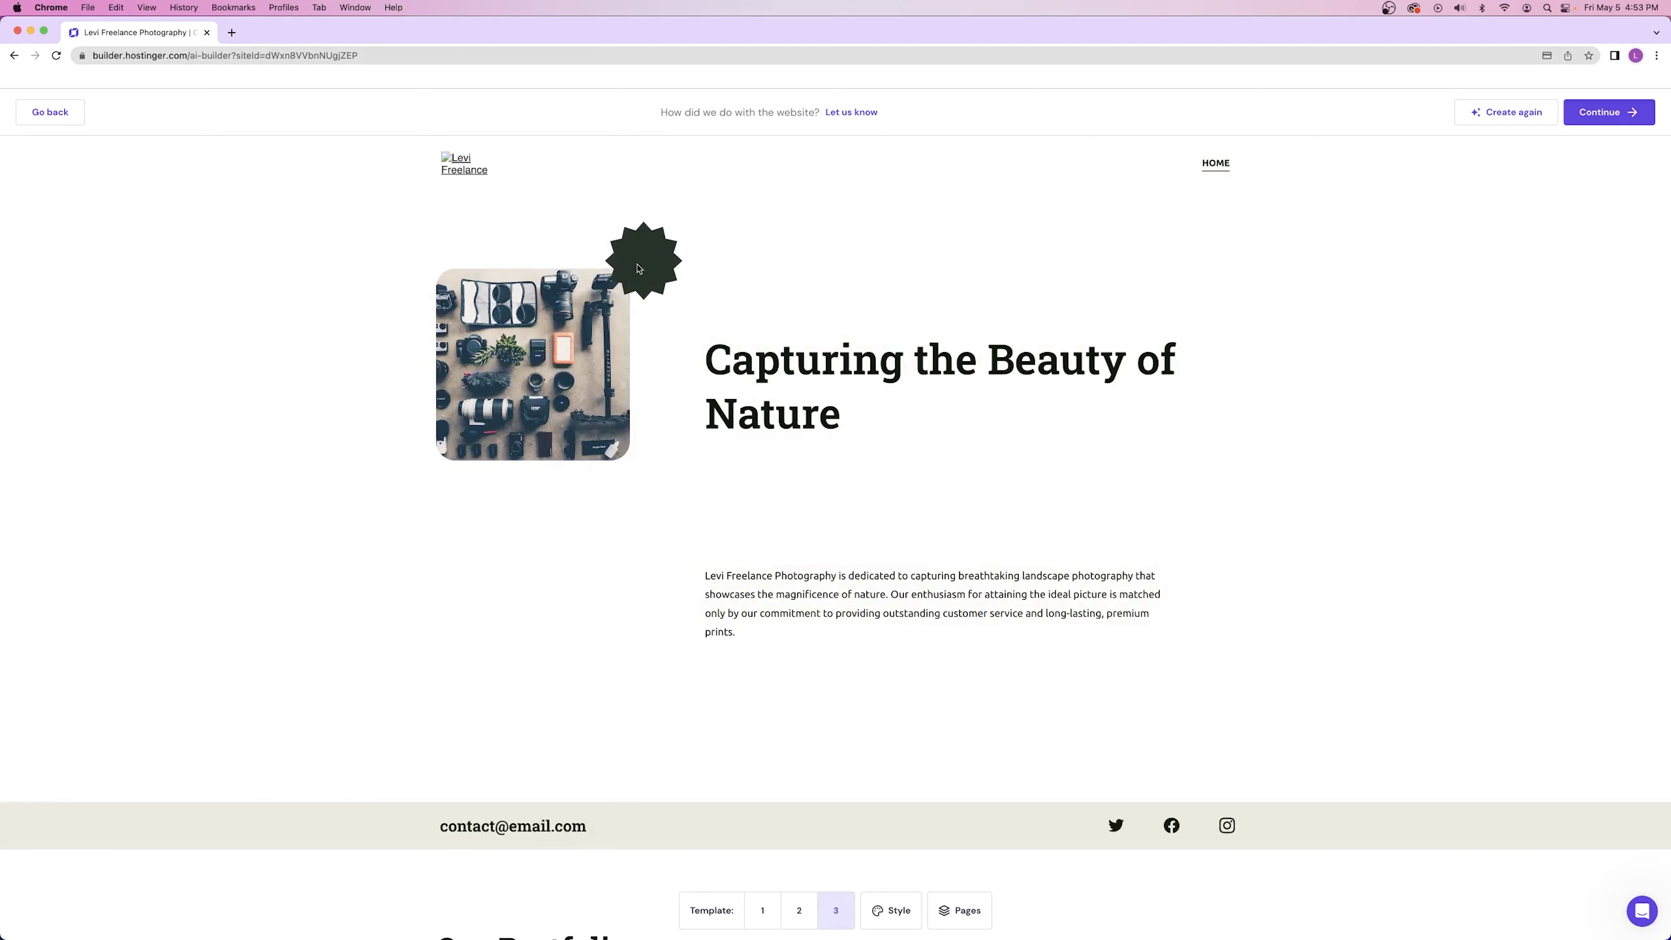
{"action": "mouse_move", "coordinate": [1050, 387]}
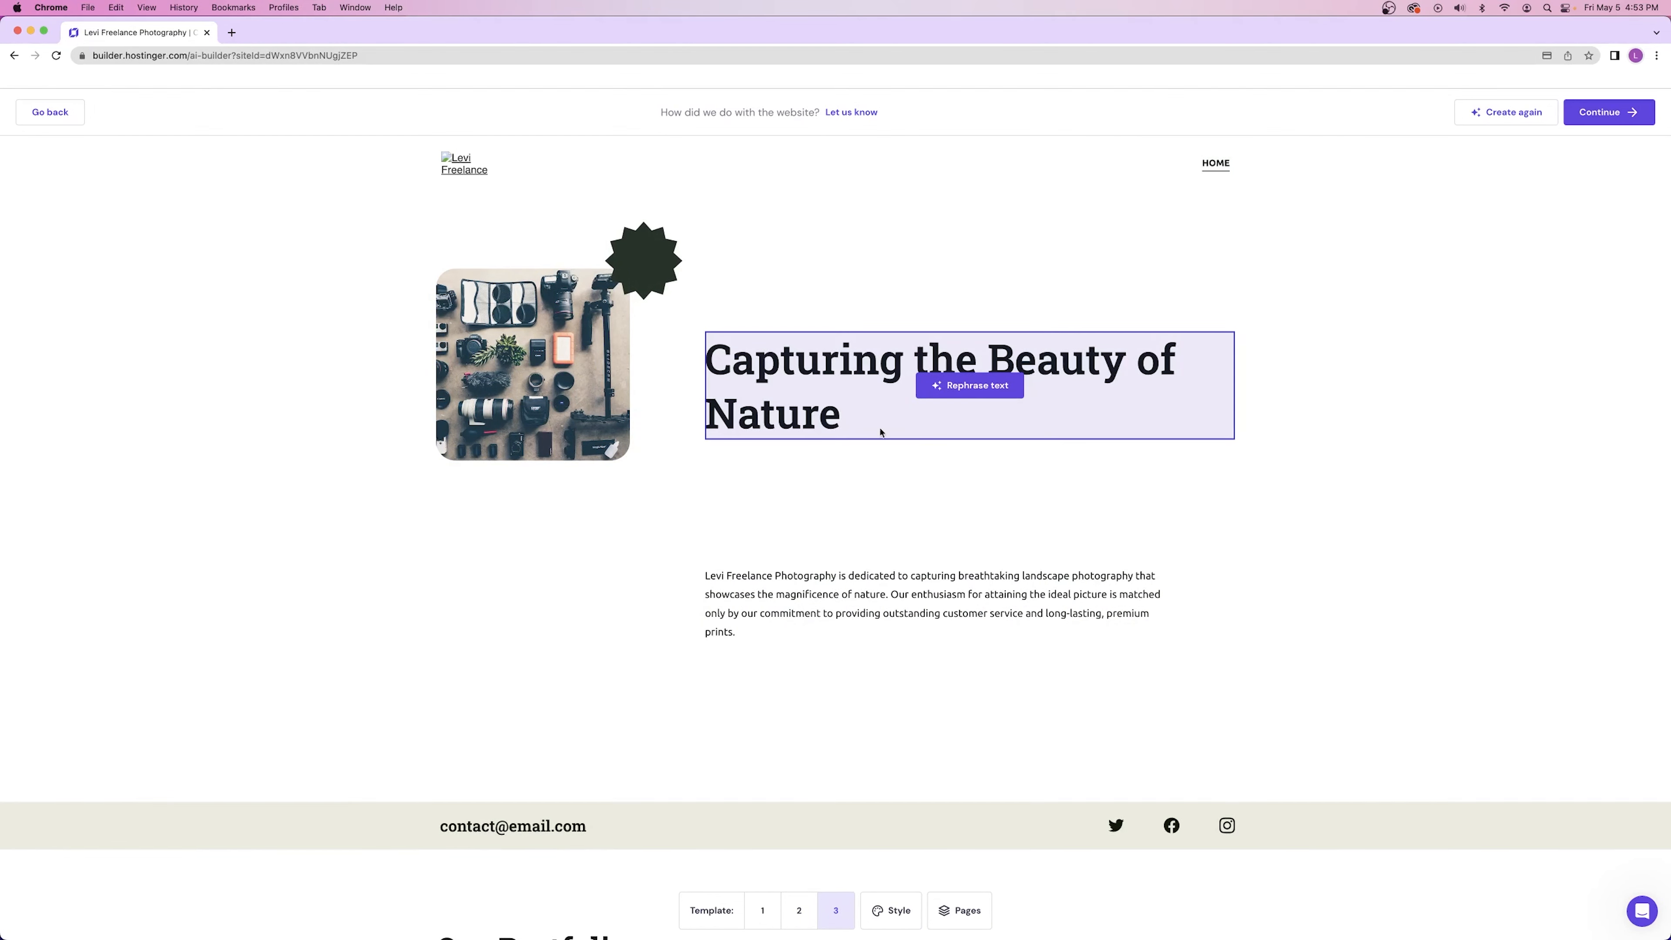
{"action": "scroll", "coordinate": [439, 586], "scroll_direction": "down", "scroll_amount": 2}
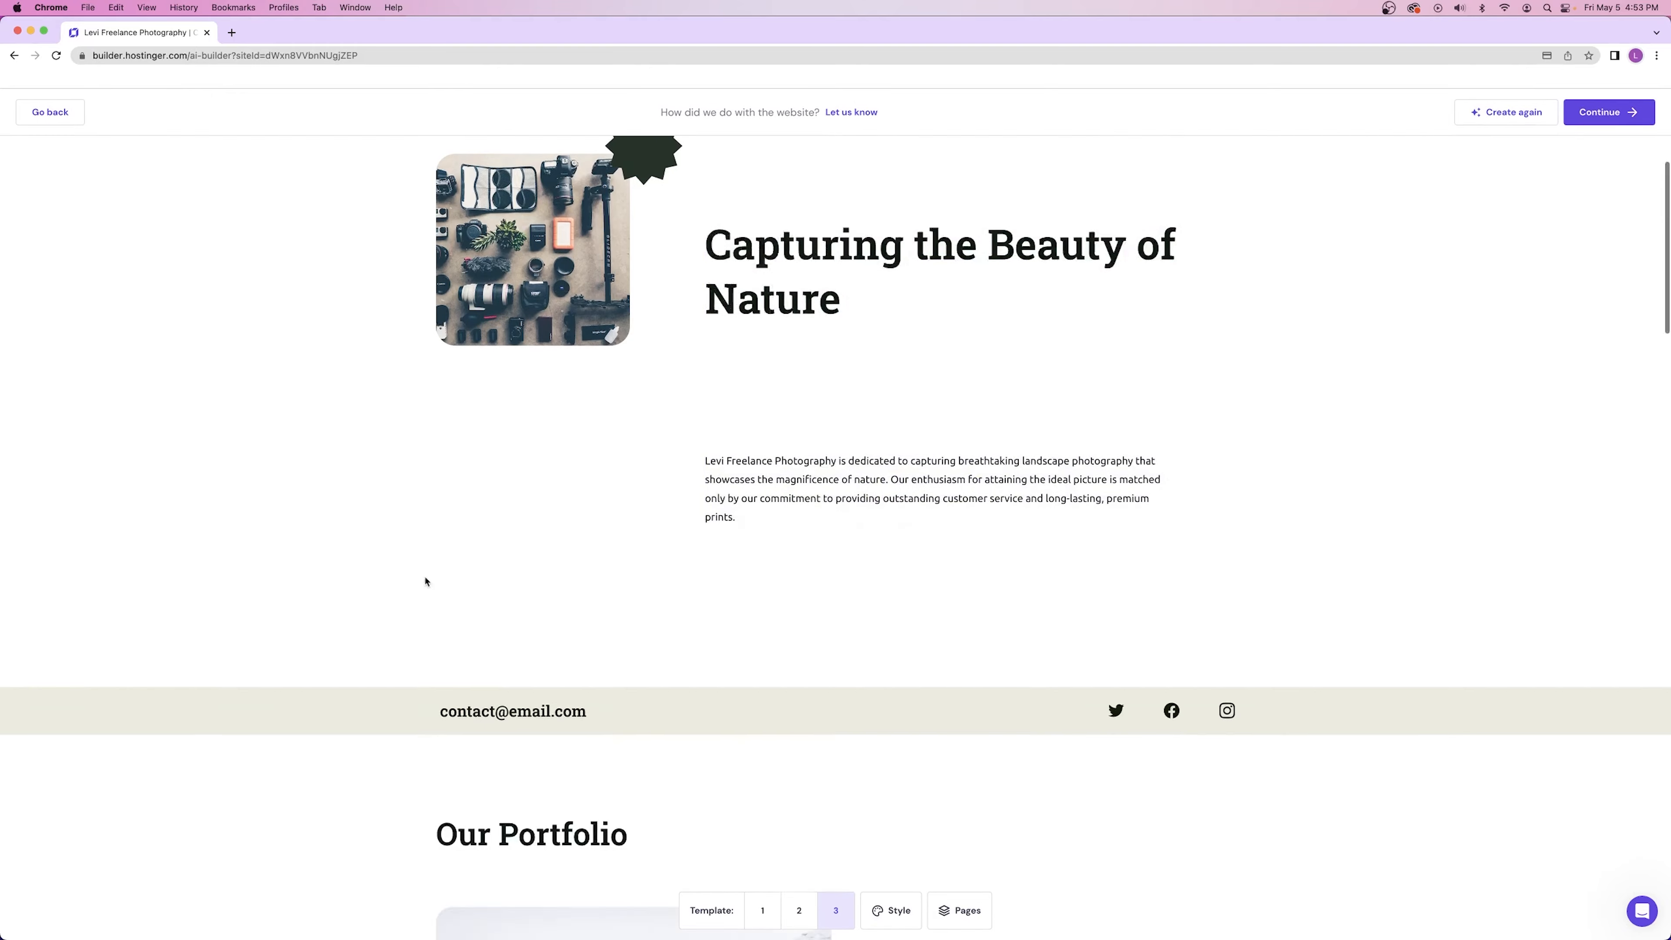
{"action": "scroll", "coordinate": [439, 587], "scroll_direction": "down", "scroll_amount": 15}
{"action": "scroll", "coordinate": [290, 563], "scroll_direction": "down", "scroll_amount": 15}
{"action": "scroll", "coordinate": [740, 718], "scroll_direction": "up", "scroll_amount": 20}
{"action": "scroll", "coordinate": [740, 718], "scroll_direction": "up", "scroll_amount": 2}
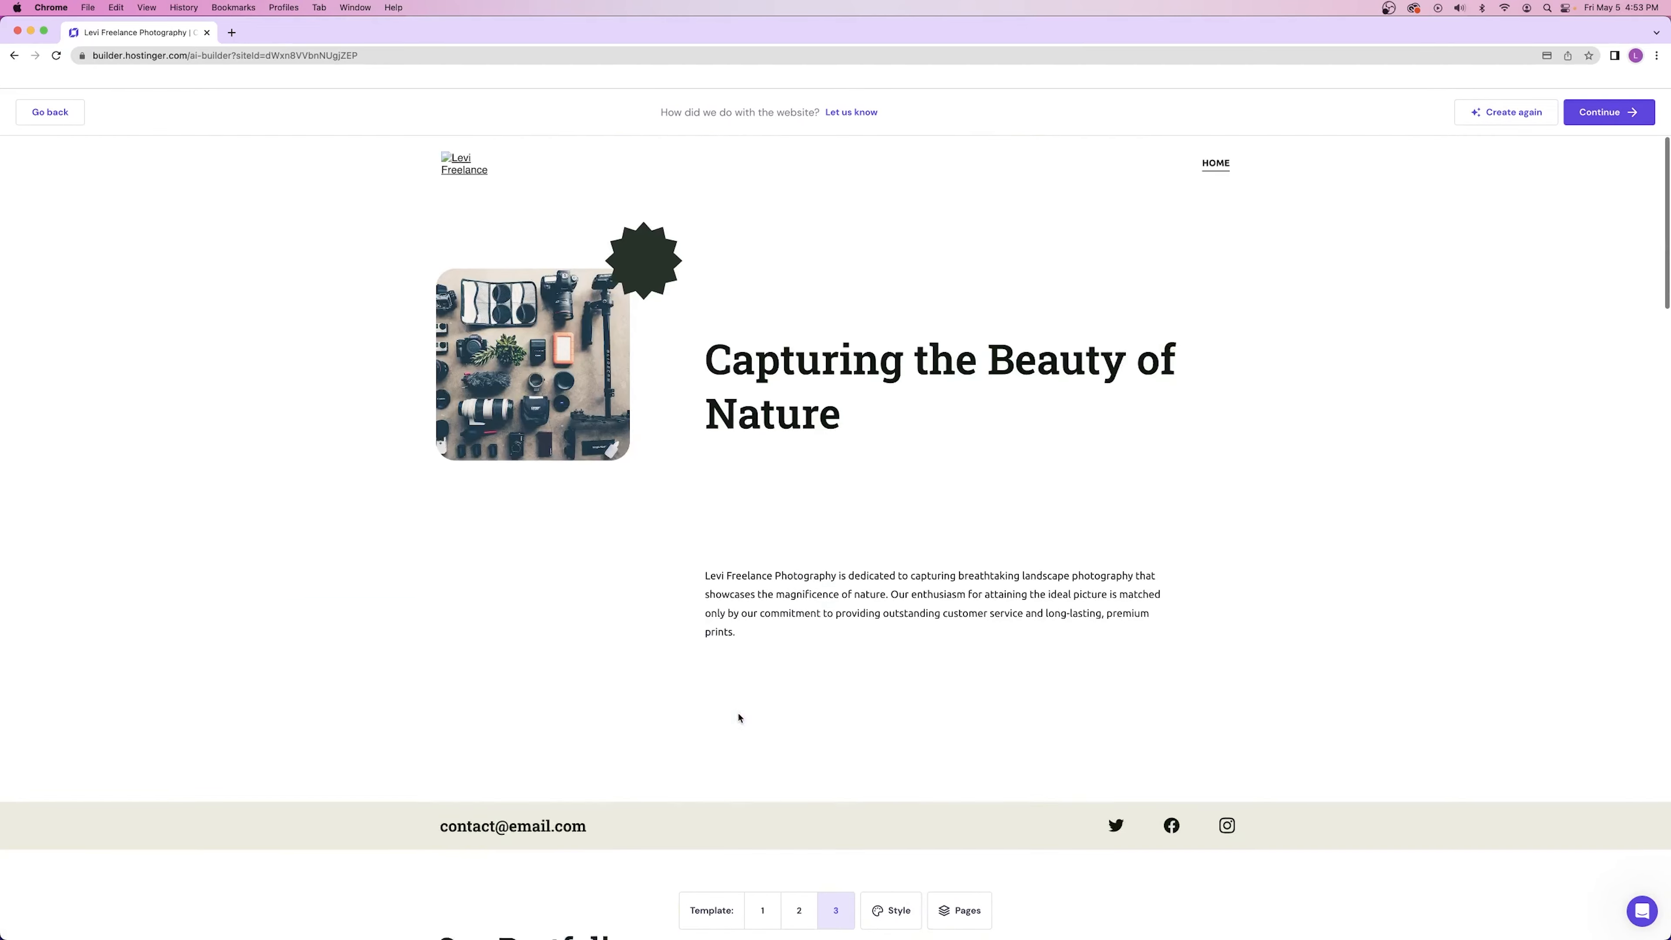
{"action": "left_click", "coordinate": [761, 911]}
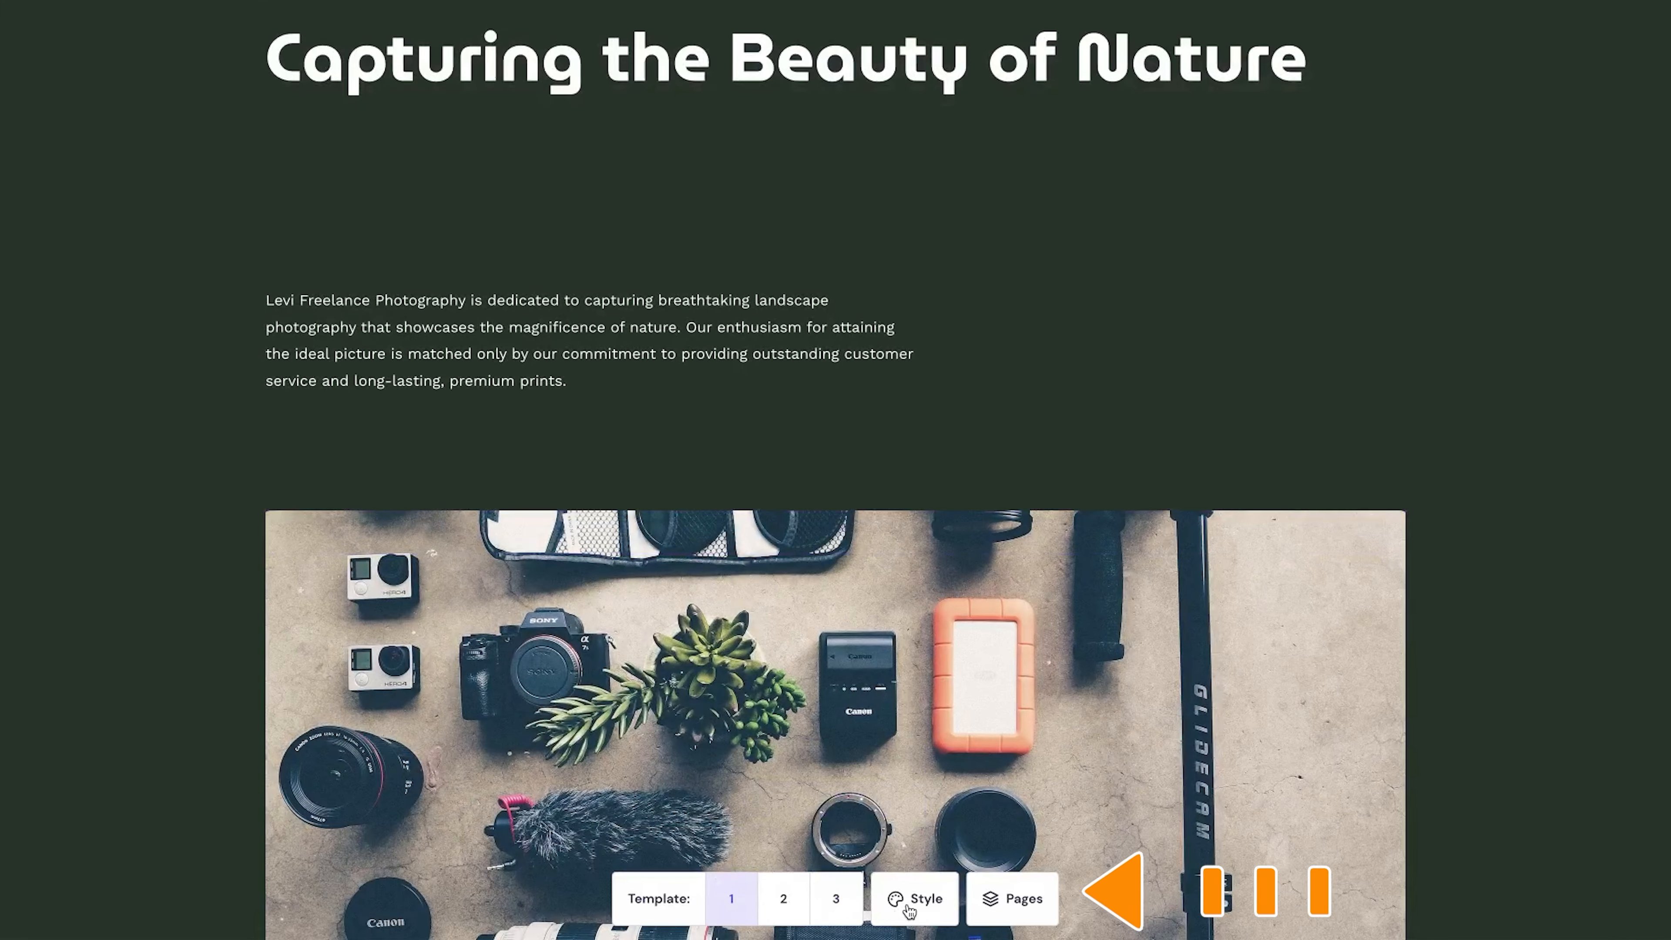
- Apply the Oceanic Breeze color palette to the website and check it down to the contact form
{"action": "left_click", "coordinate": [918, 907]}
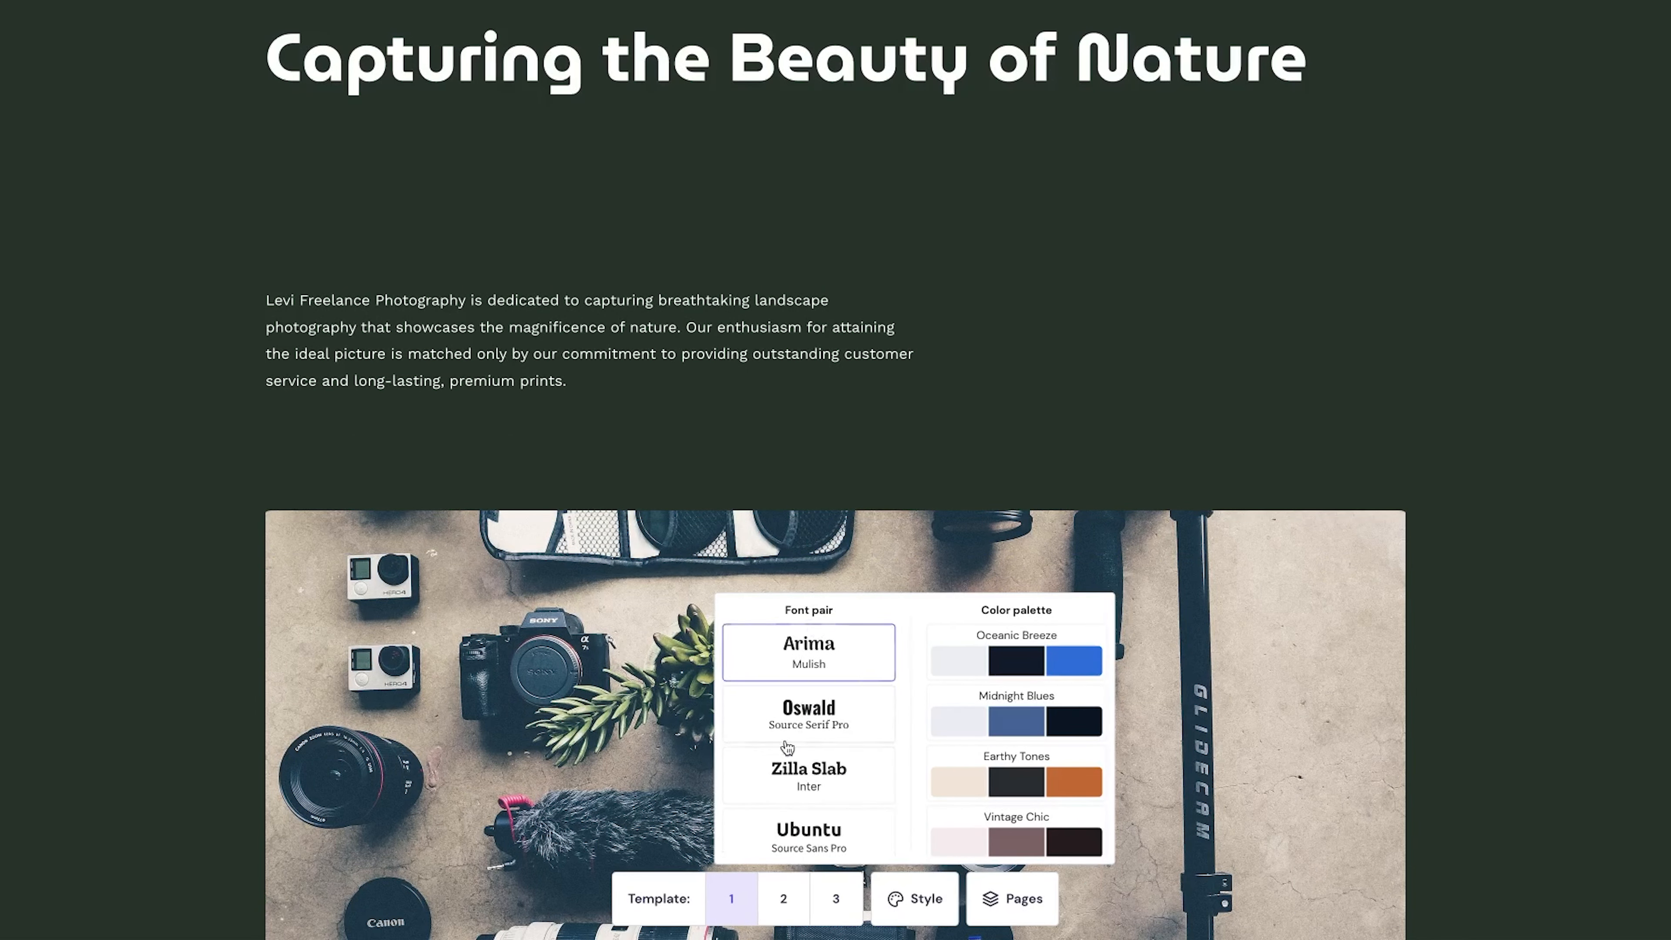
{"action": "left_click", "coordinate": [1004, 670]}
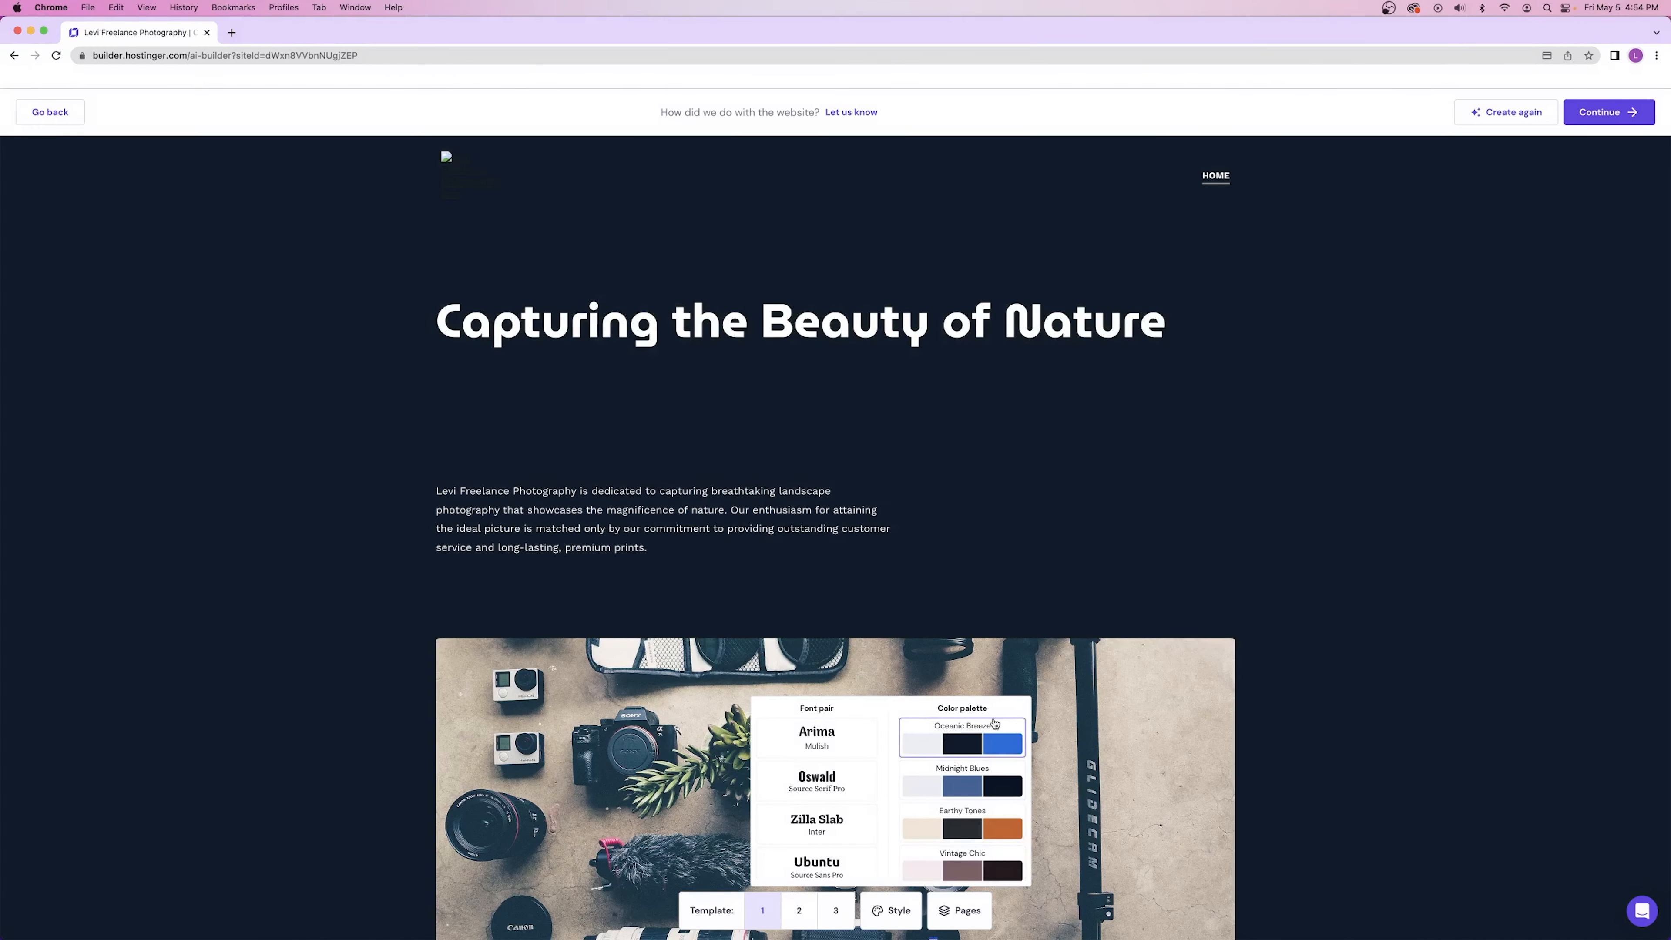
{"action": "scroll", "coordinate": [1203, 408], "scroll_direction": "down", "scroll_amount": 15}
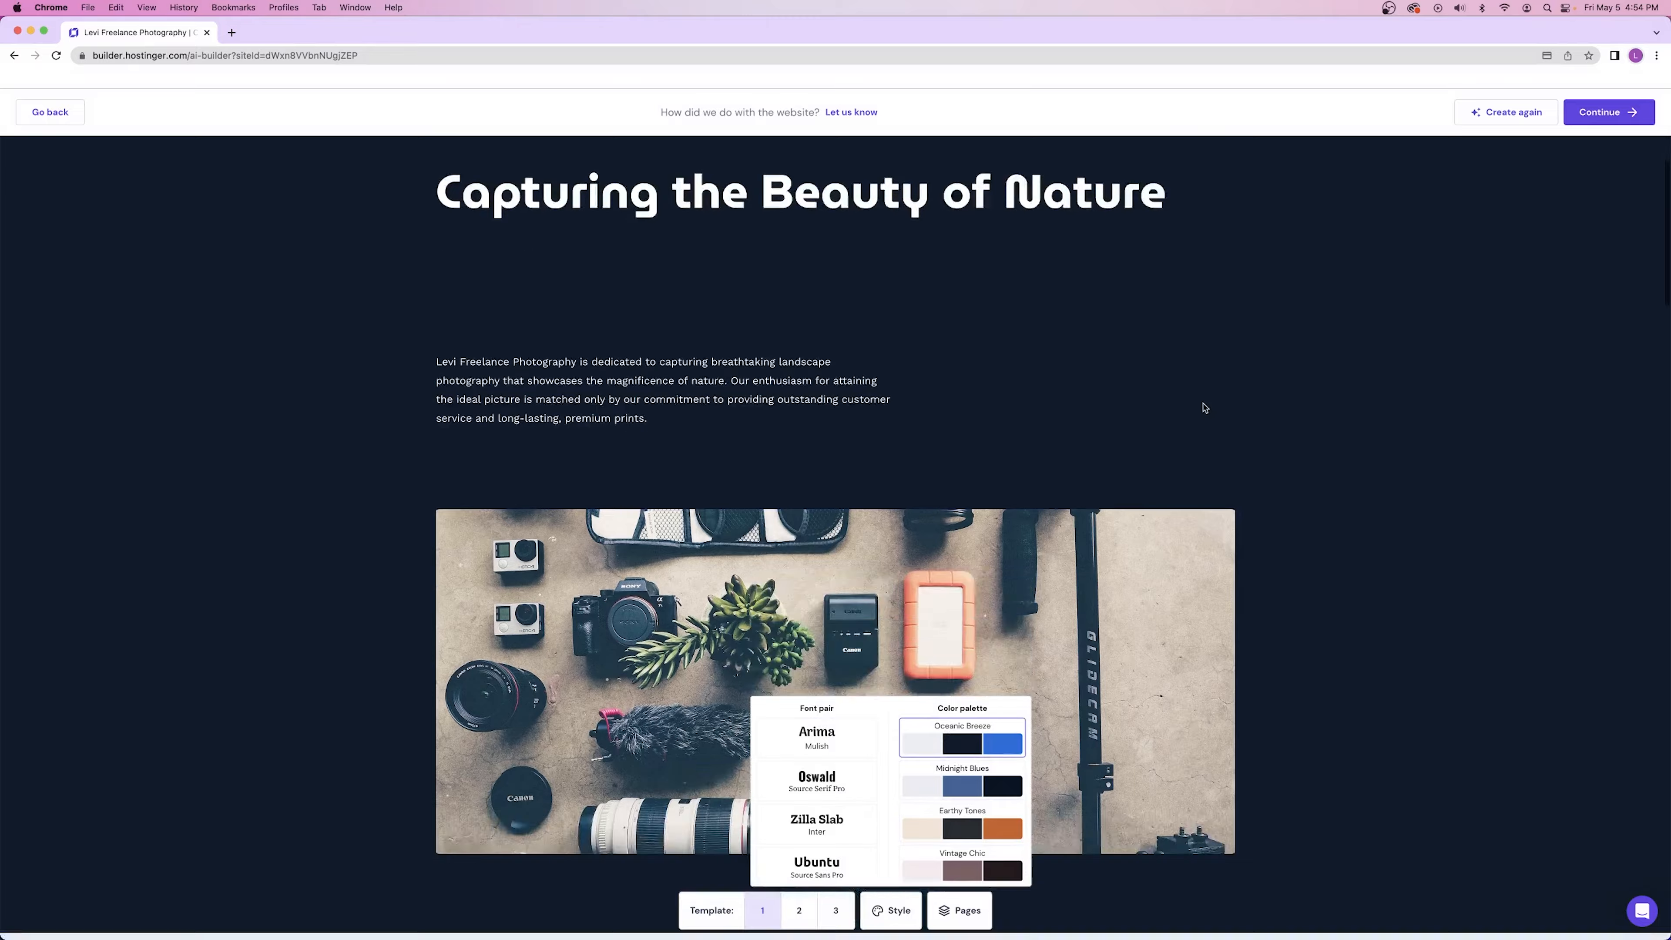
{"action": "scroll", "coordinate": [1202, 408], "scroll_direction": "down", "scroll_amount": 20}
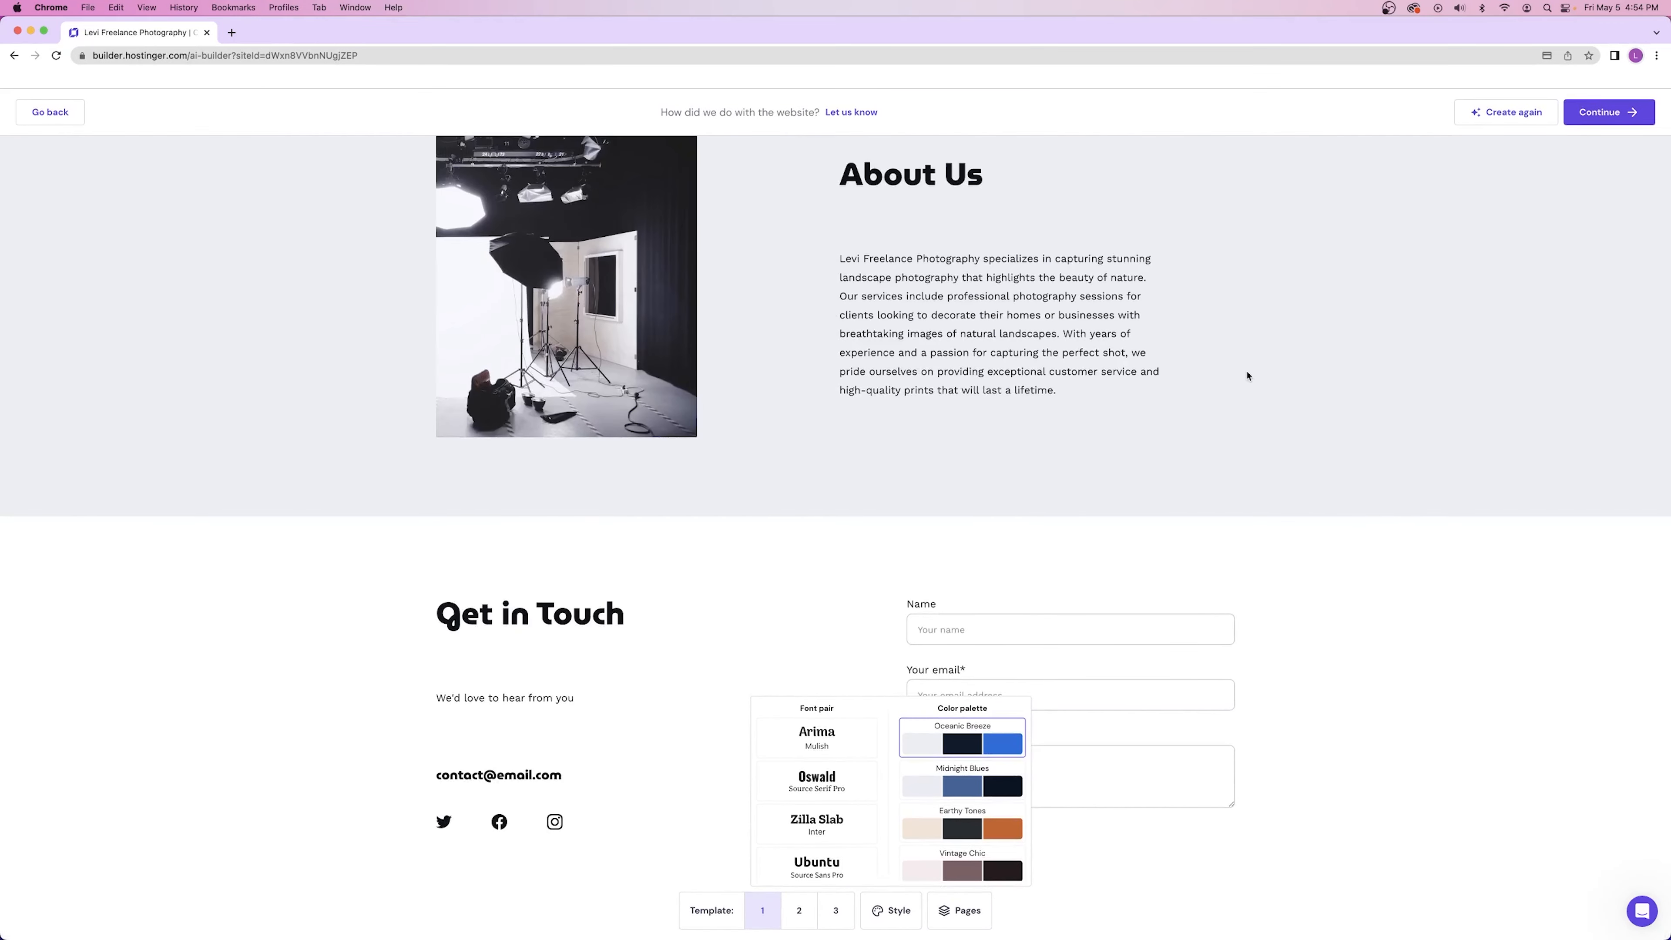
- Switch the website to template 2 and look down its opening section and contact bar
{"action": "scroll", "coordinate": [663, 458], "scroll_direction": "up", "scroll_amount": 4}
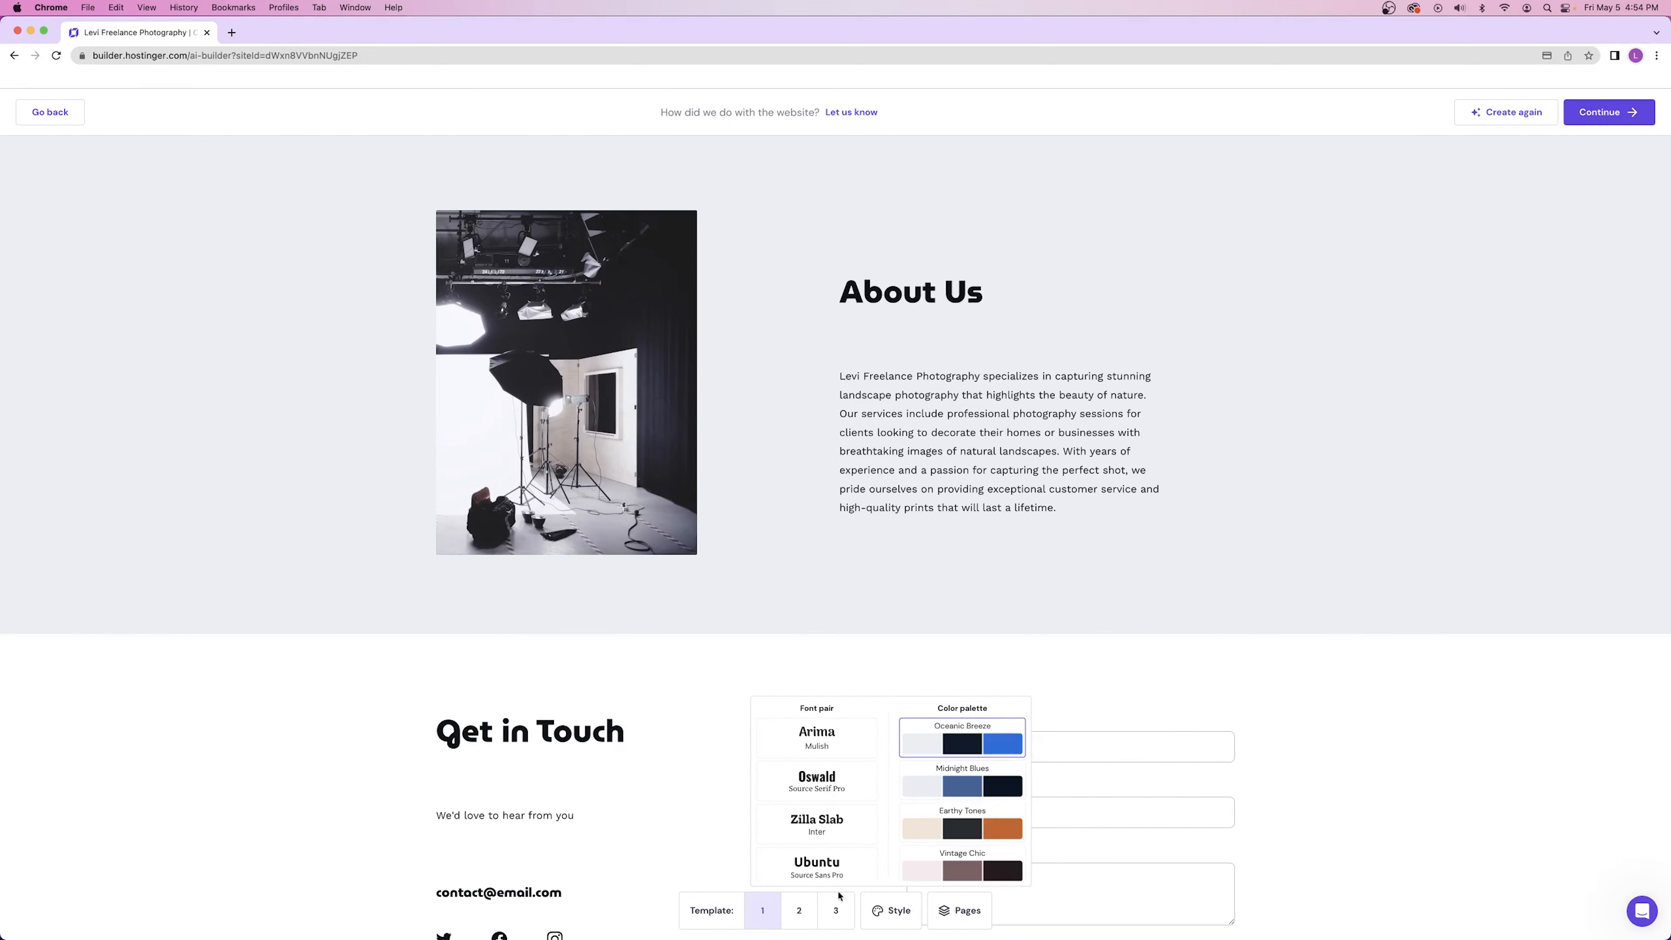
{"action": "left_click", "coordinate": [799, 911]}
{"action": "scroll", "coordinate": [799, 915], "scroll_direction": "down", "scroll_amount": 14}
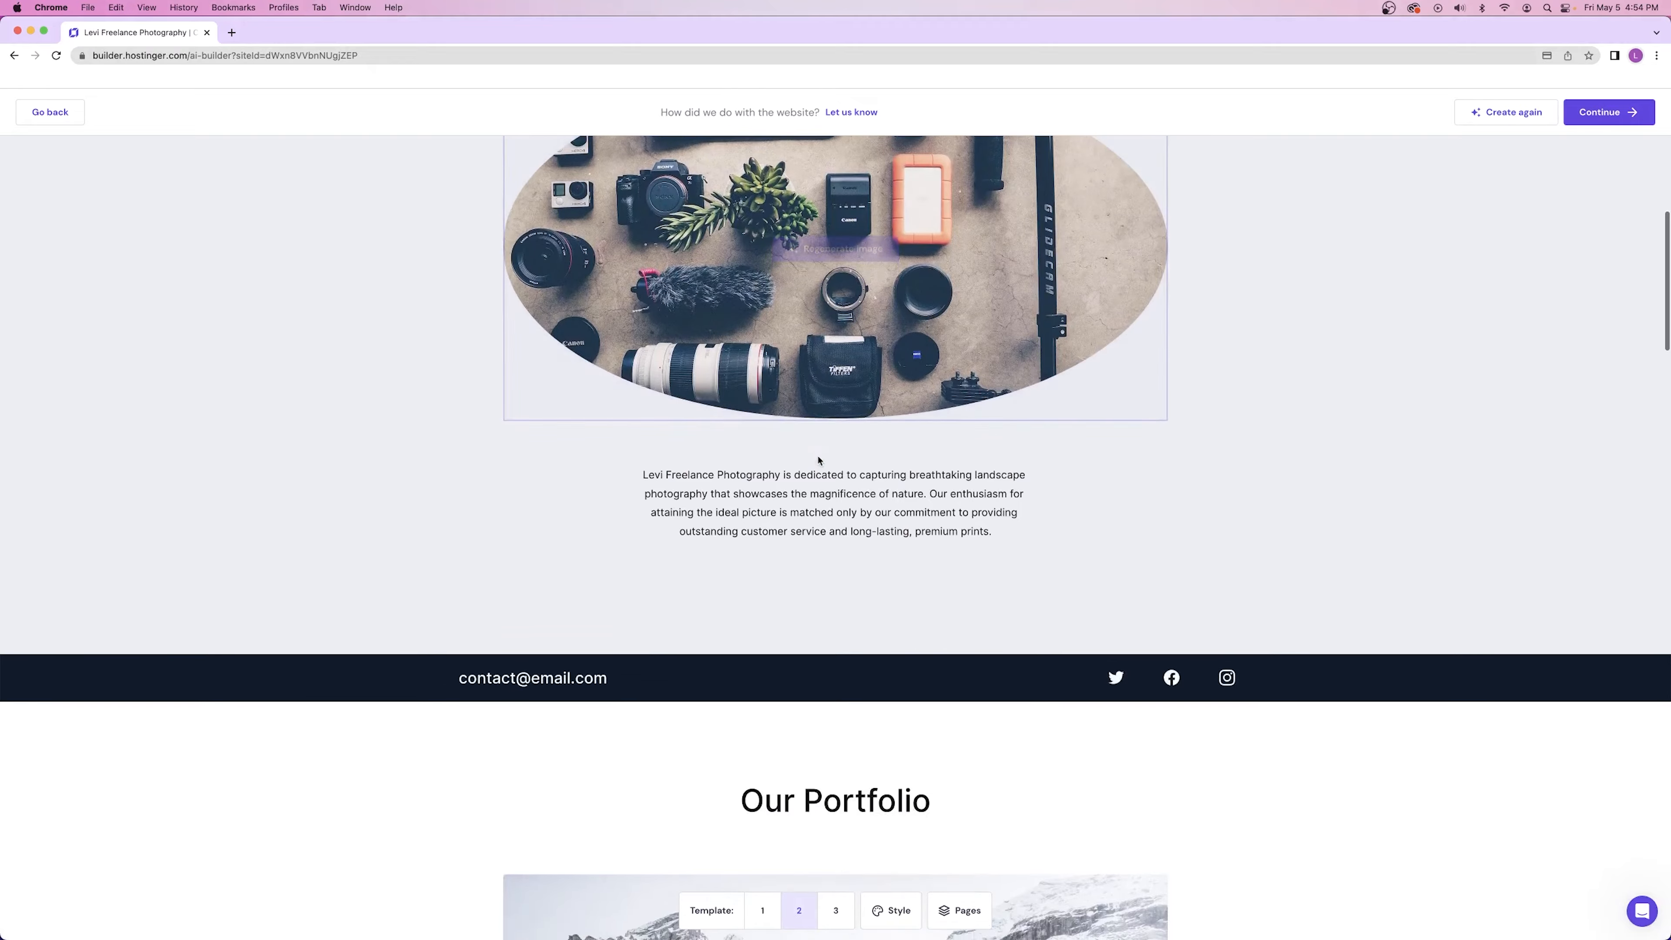
- Try the Earthy Tones and Midnight Blues color palettes on template 2, and apply the Oswald and Source Serif Pro font pair
{"action": "left_click", "coordinate": [892, 912]}
{"action": "left_click", "coordinate": [966, 828]}
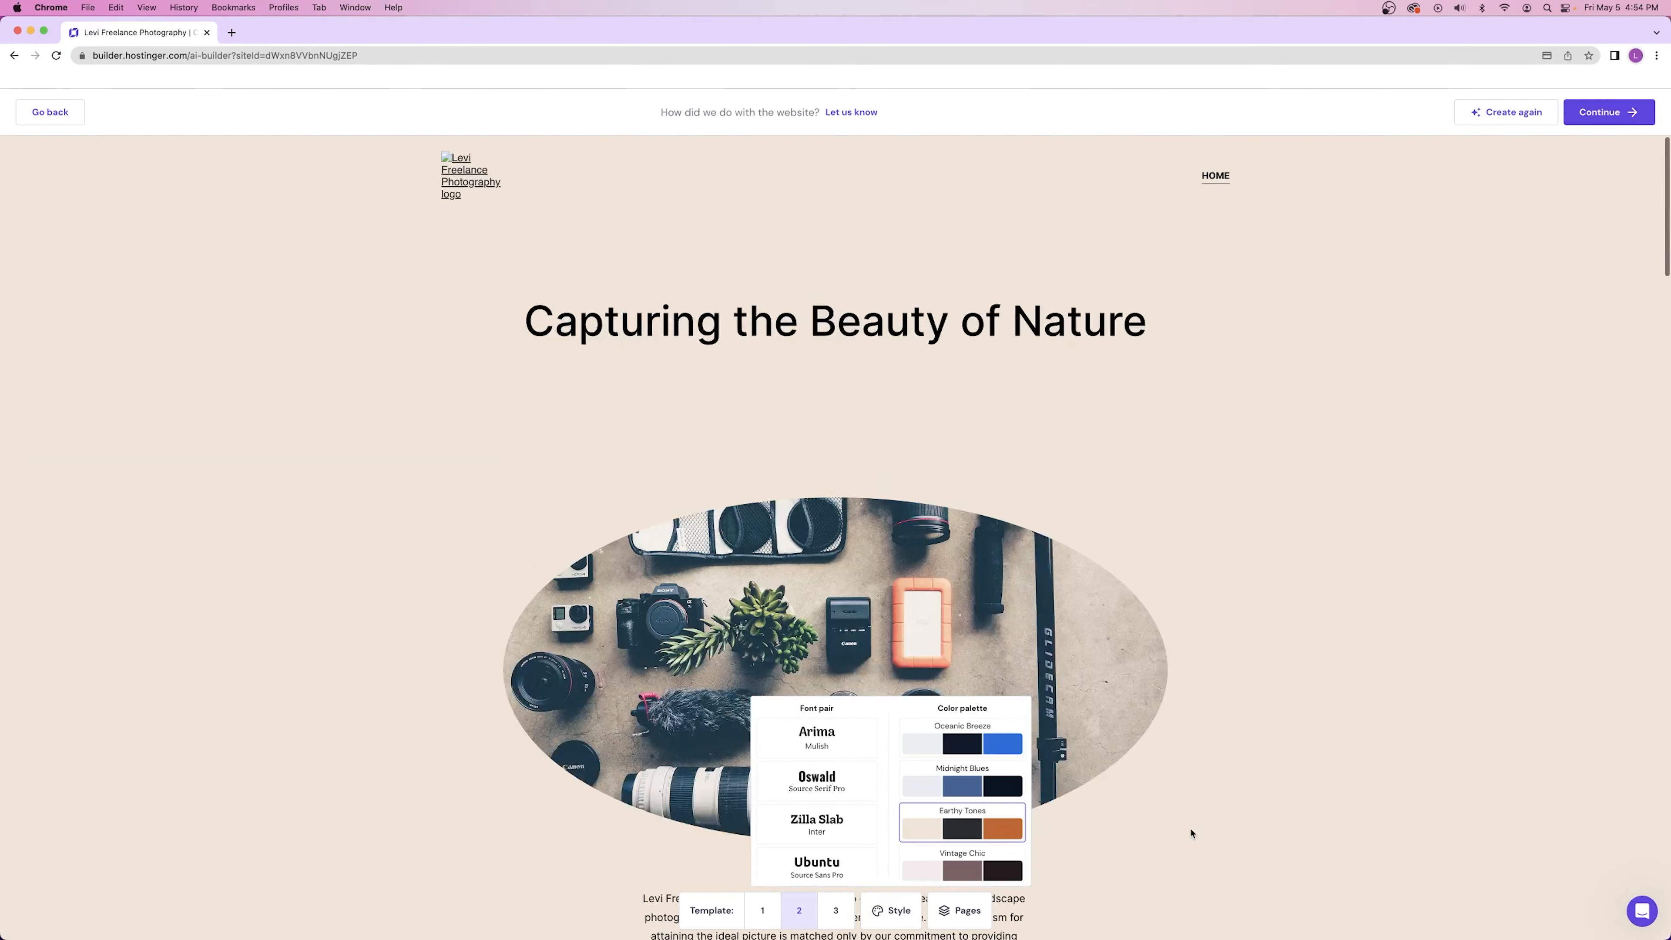
{"action": "scroll", "coordinate": [1294, 556], "scroll_direction": "down", "scroll_amount": 3}
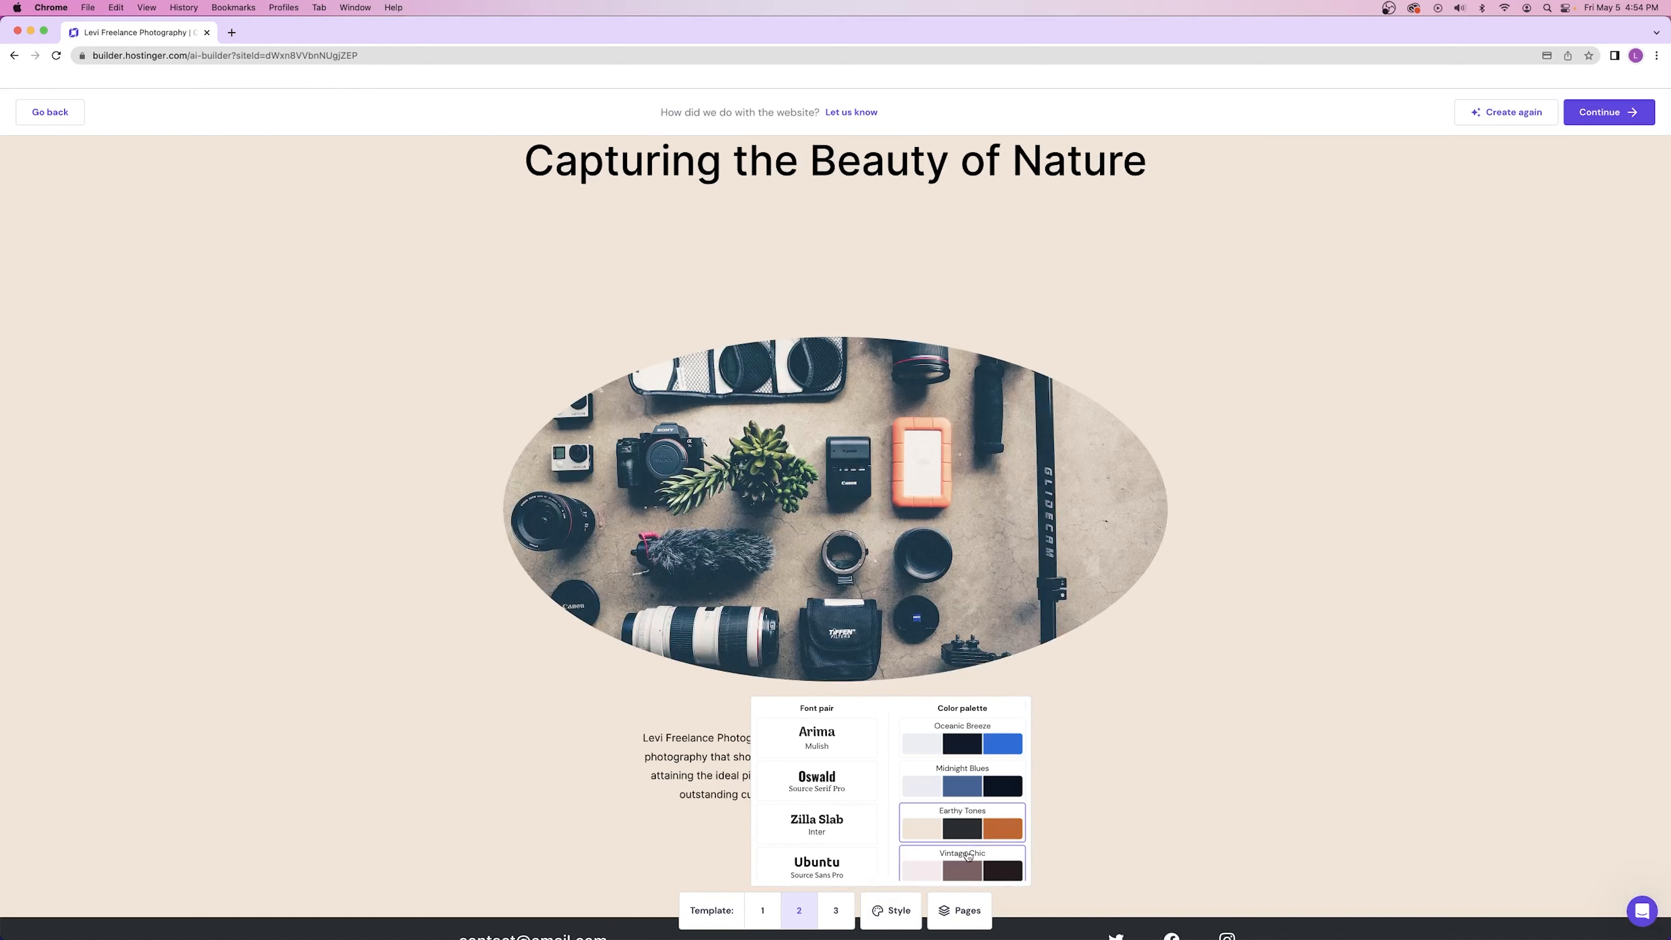
{"action": "left_click", "coordinate": [967, 854]}
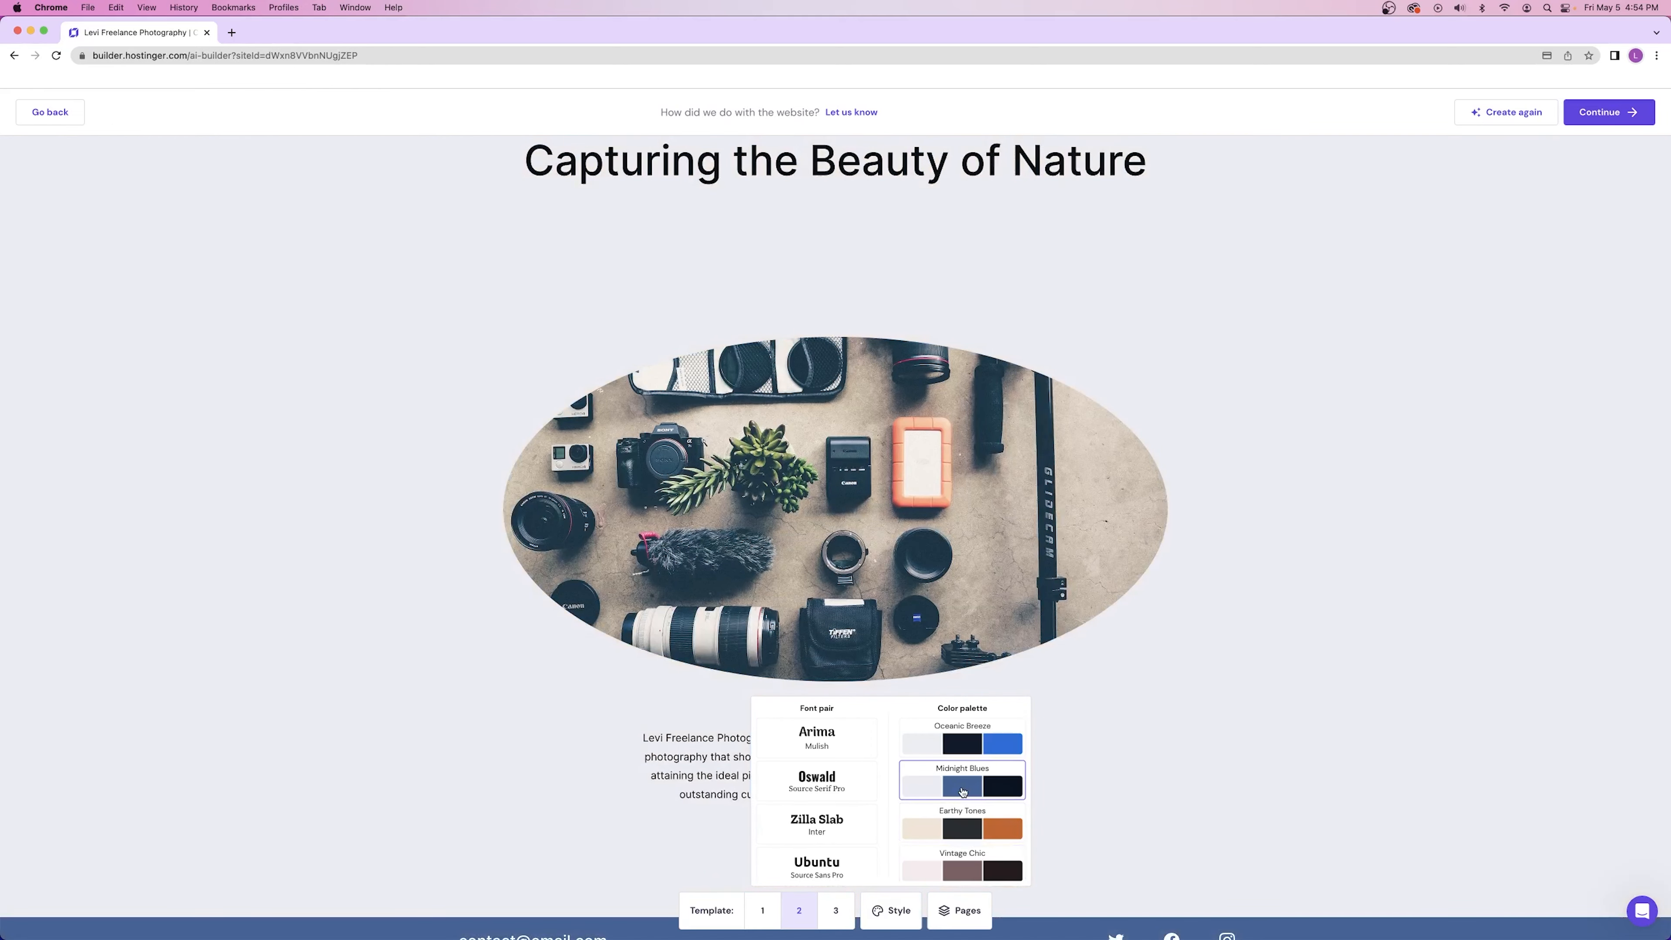
{"action": "left_click", "coordinate": [822, 786]}
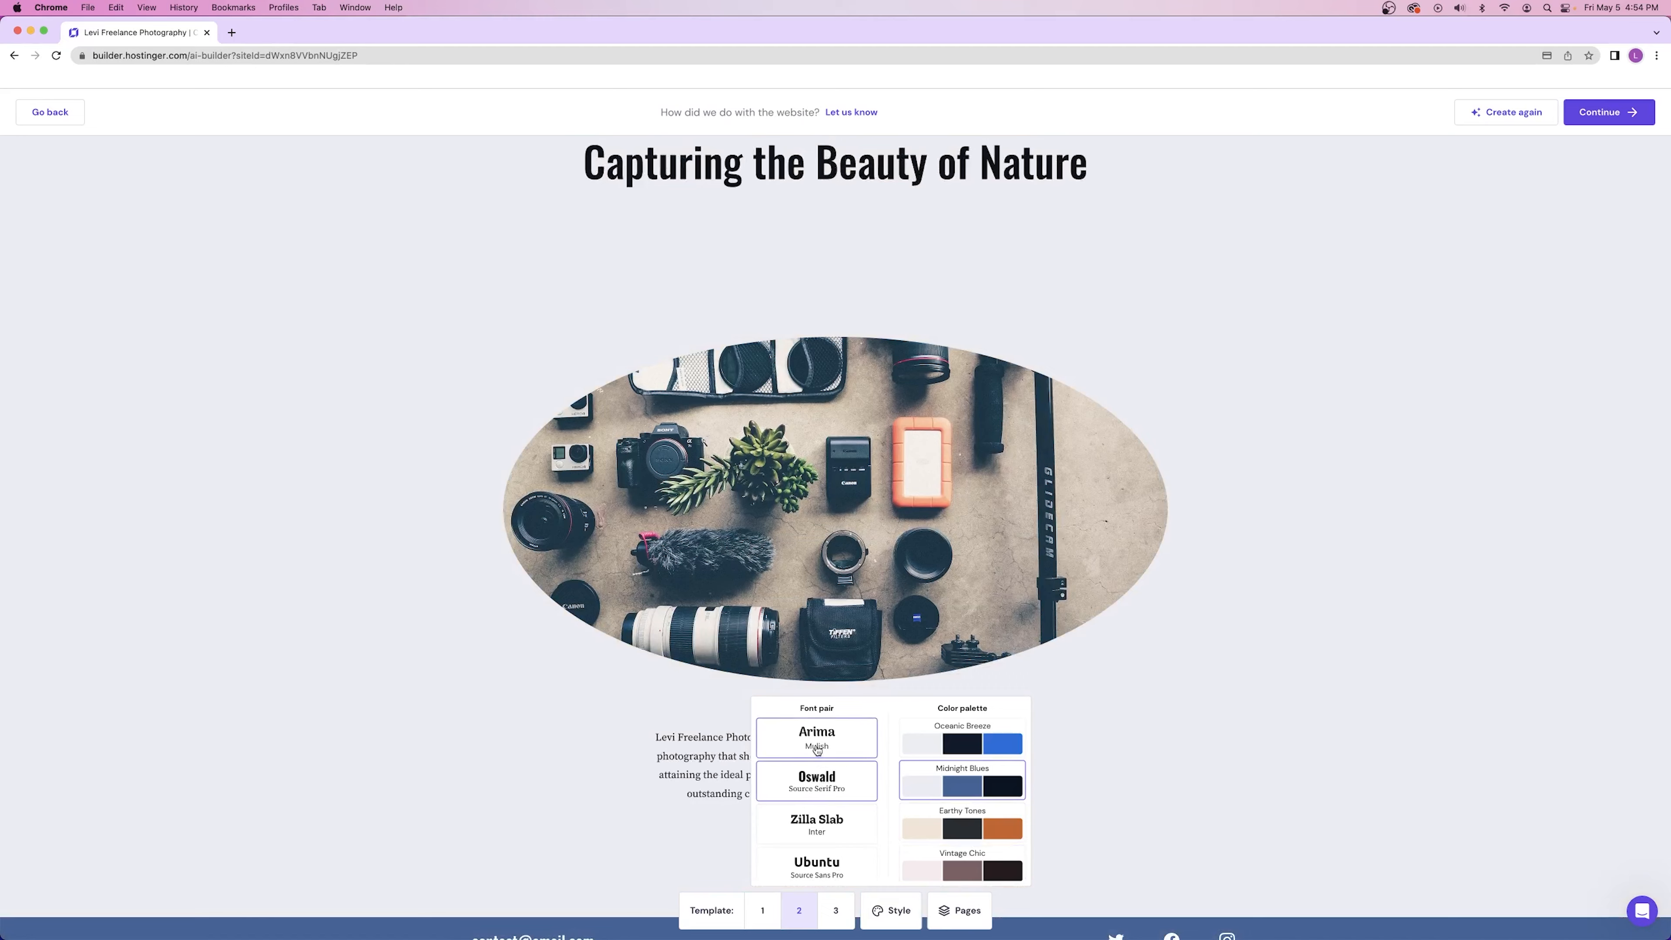
- Switch the website to template 3 with the Oceanic Breeze color palette and check the portfolio section
{"action": "left_click", "coordinate": [835, 910]}
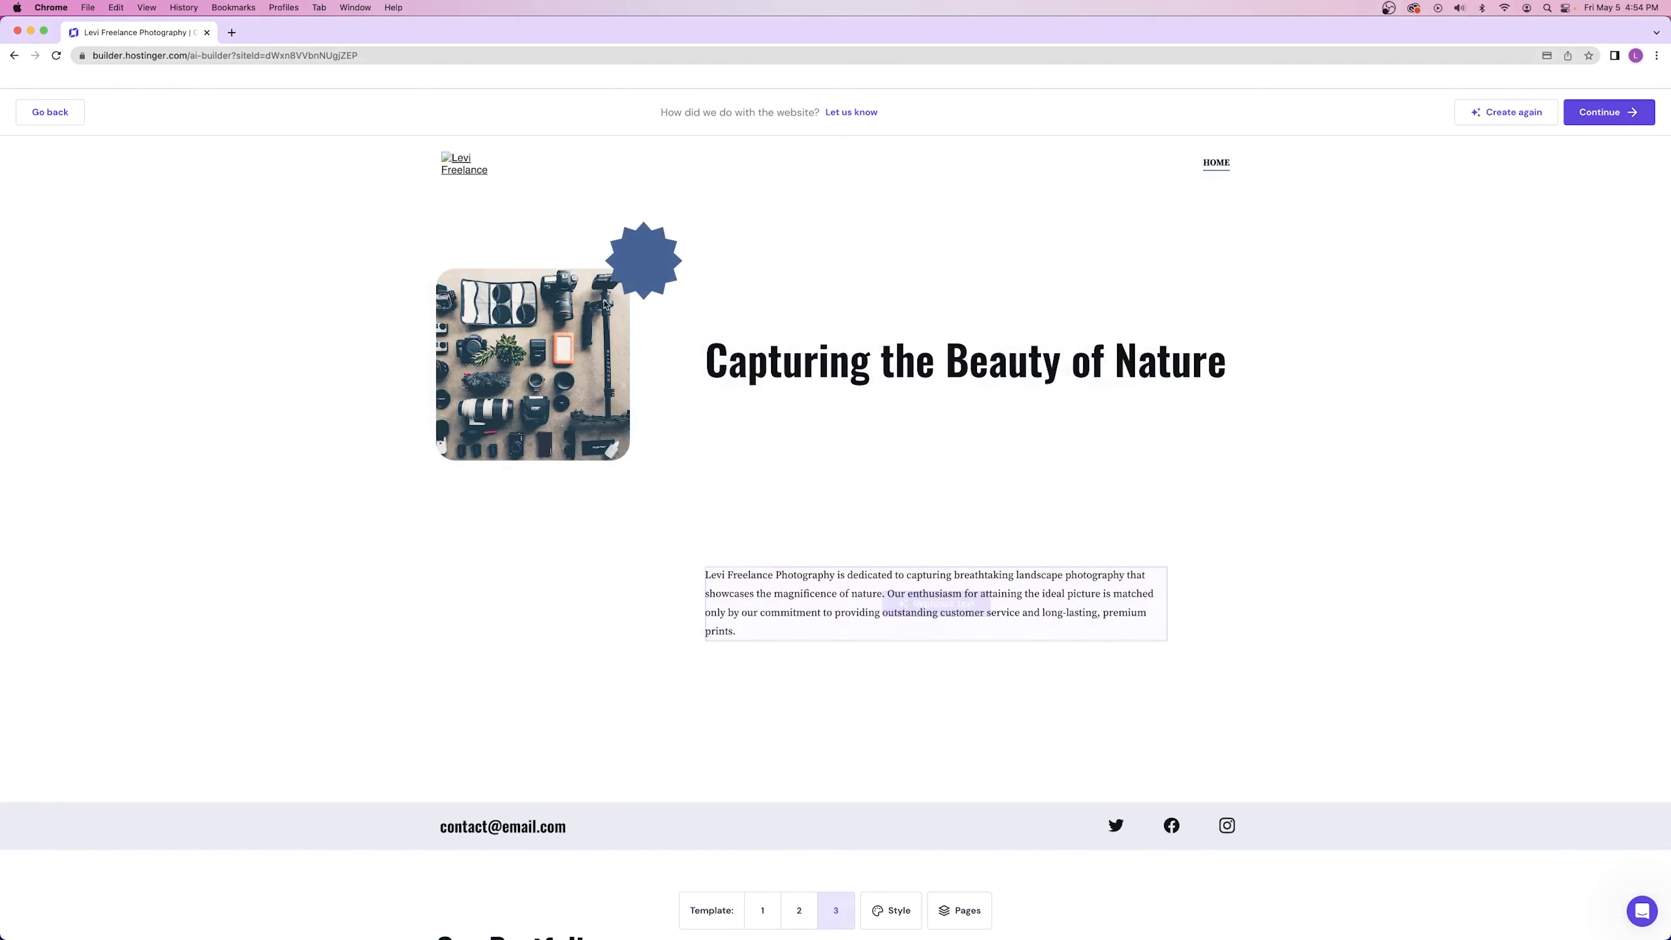
{"action": "left_click", "coordinate": [908, 917]}
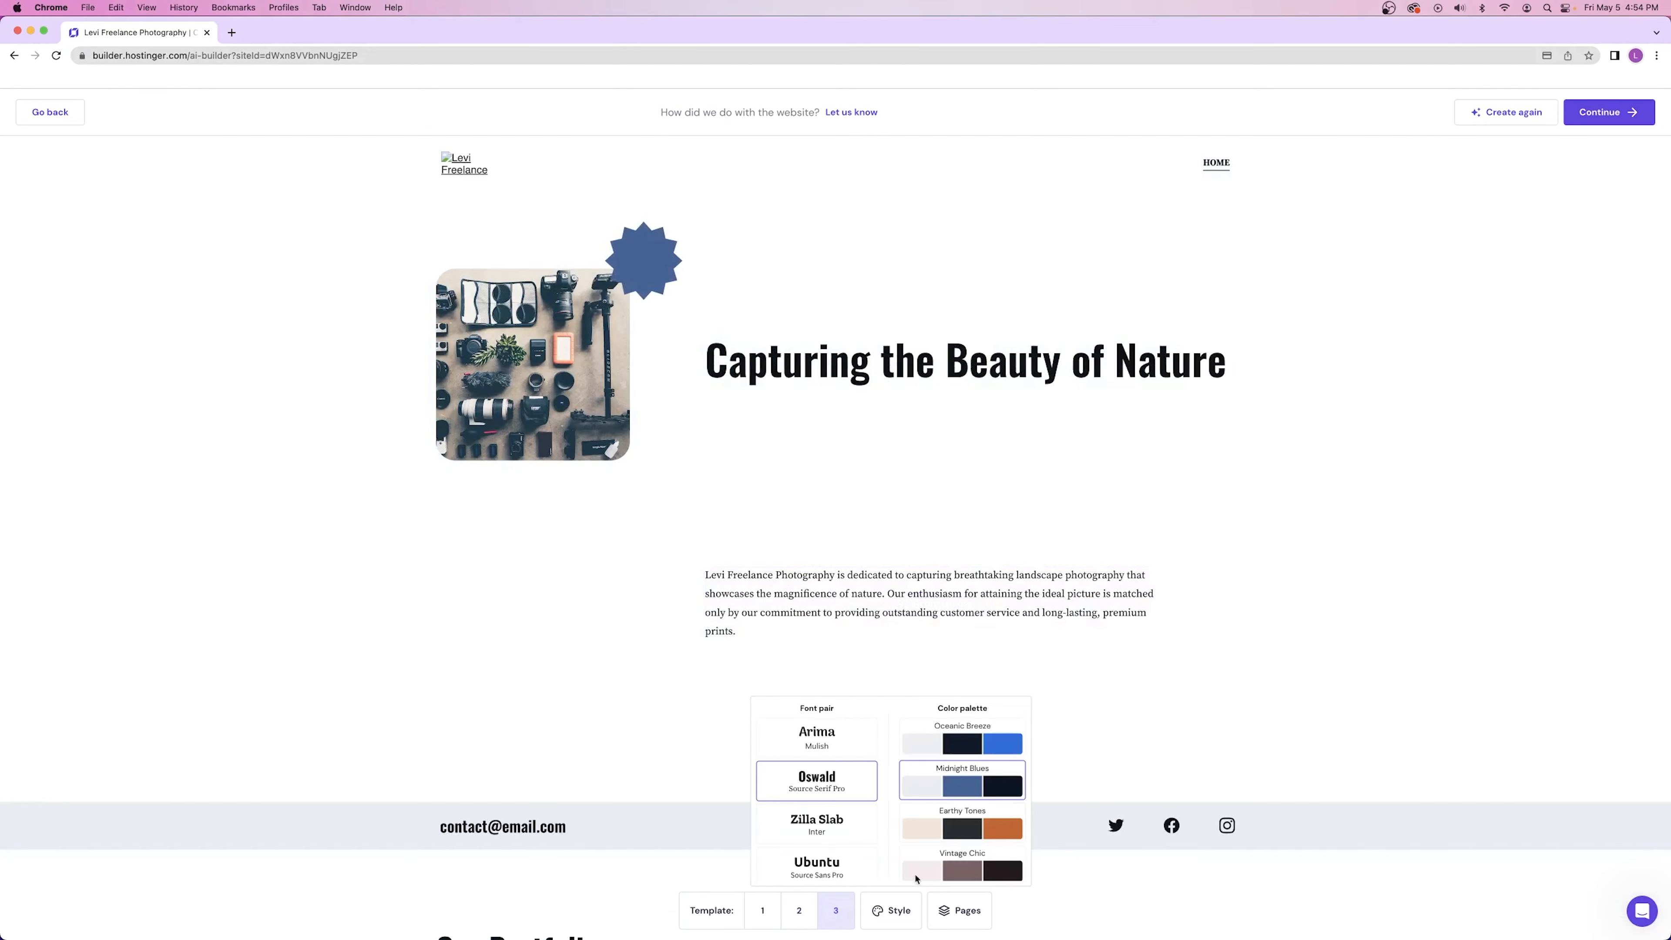
{"action": "left_click", "coordinate": [976, 744]}
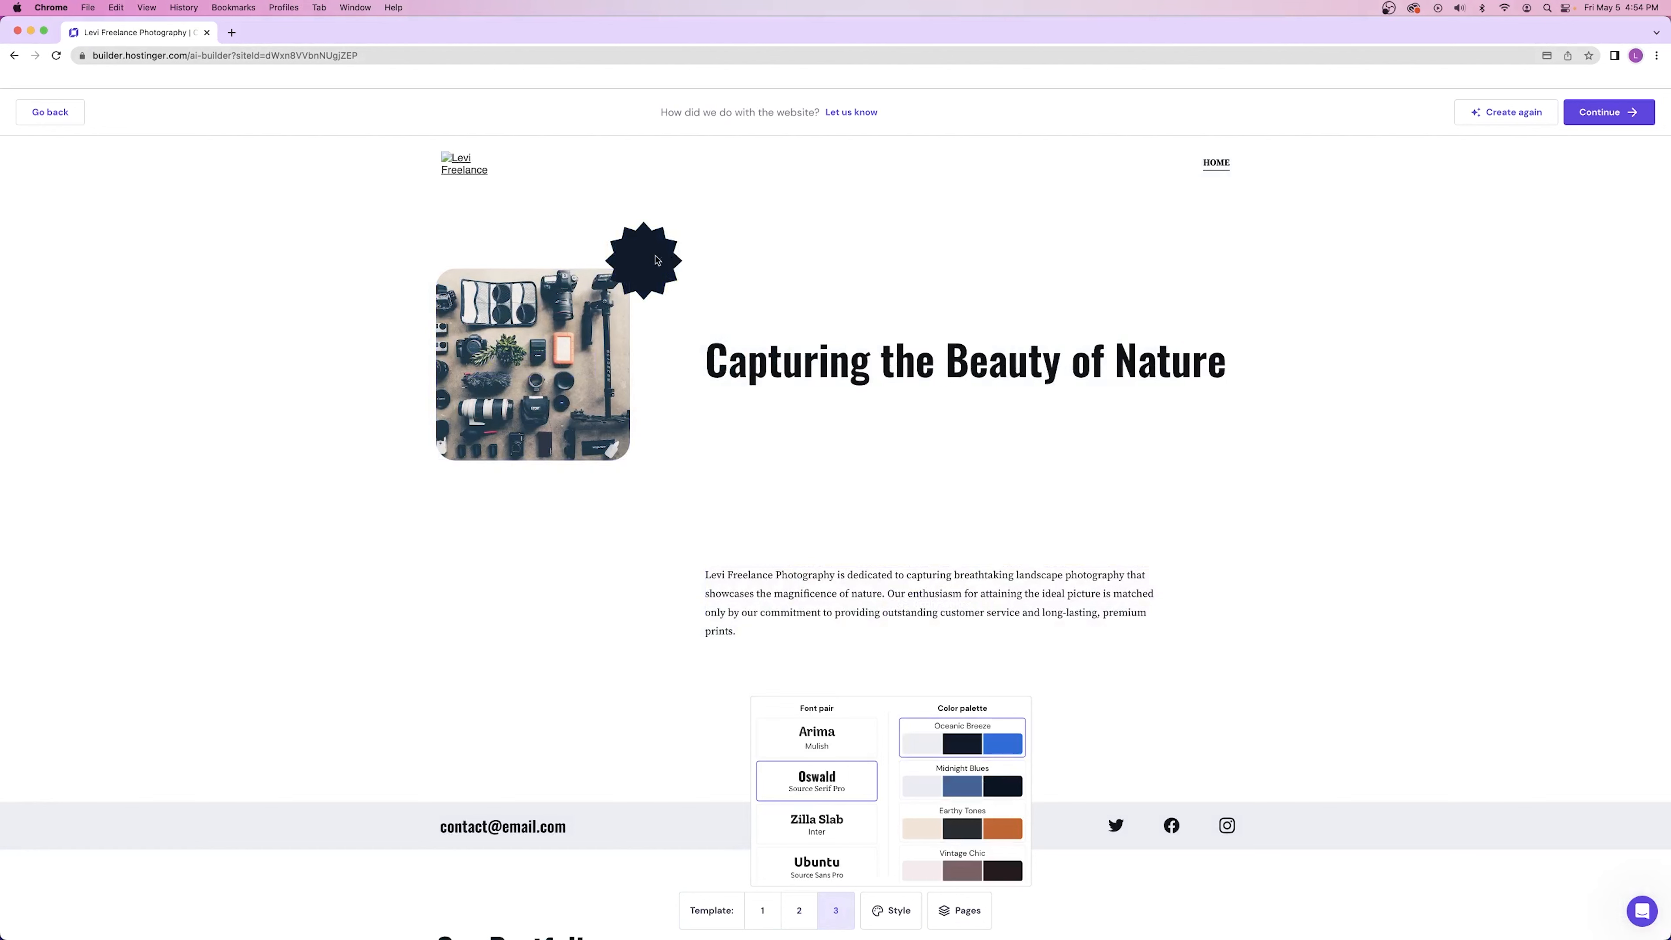
{"action": "scroll", "coordinate": [808, 457], "scroll_direction": "down", "scroll_amount": 10}
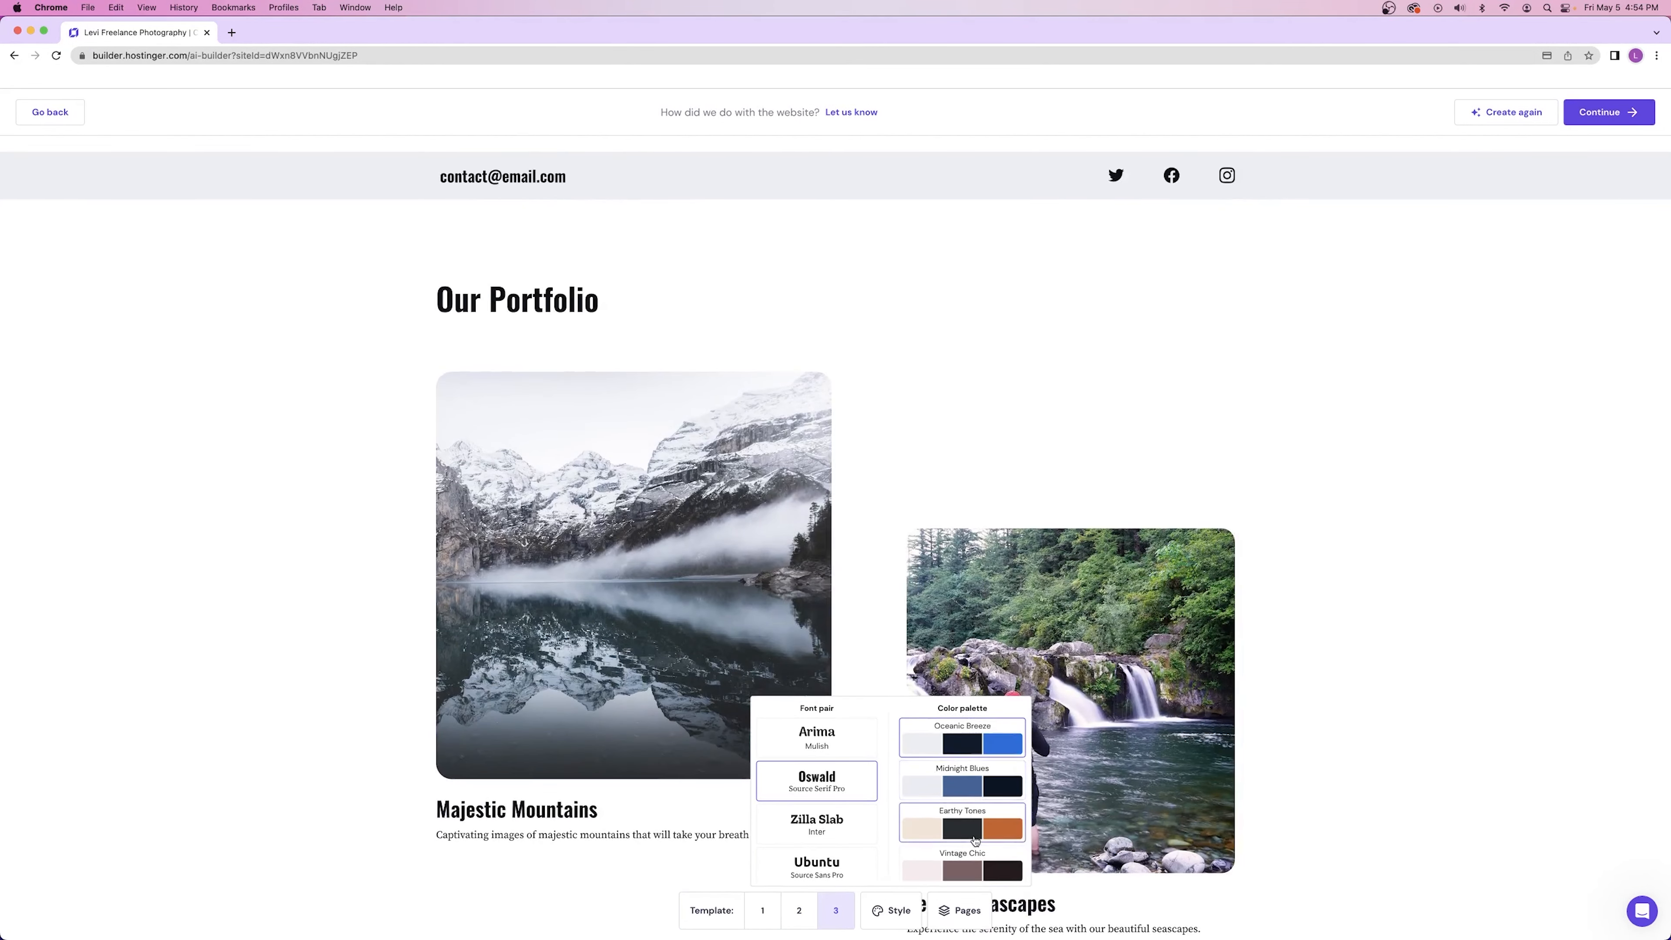
- Try the Fiery Sunset color palette and check it on the page's opening section
{"action": "scroll", "coordinate": [960, 802], "scroll_direction": "down", "scroll_amount": 4}
{"action": "left_click", "coordinate": [942, 781]}
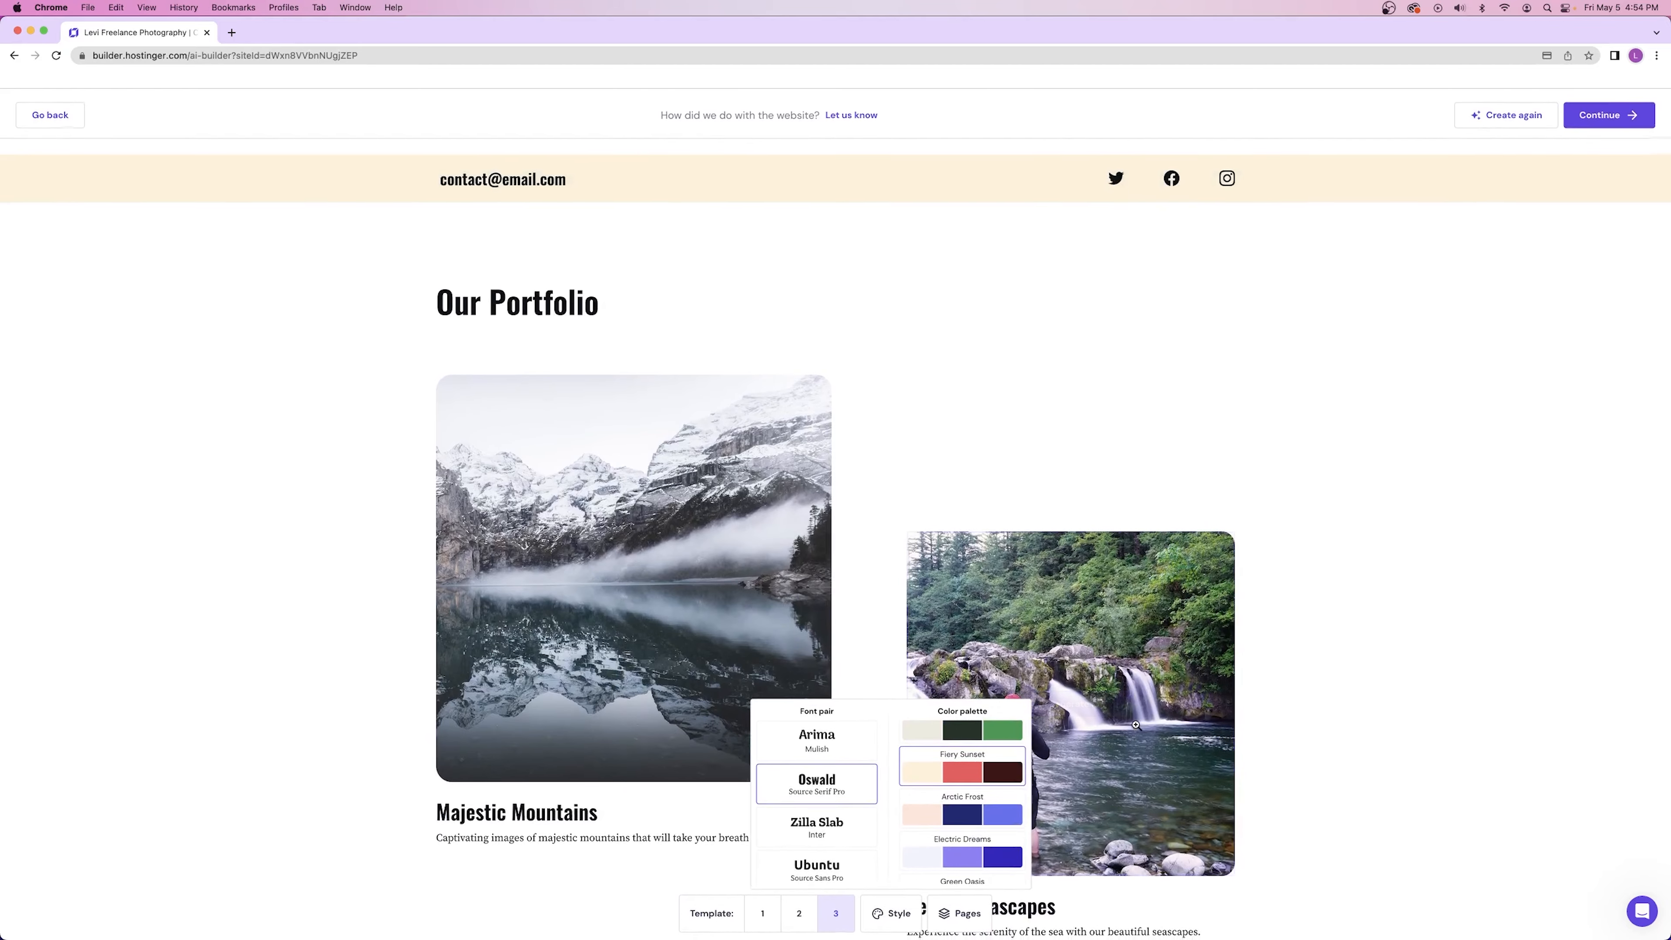
{"action": "scroll", "coordinate": [1118, 720], "scroll_direction": "up", "scroll_amount": 10}
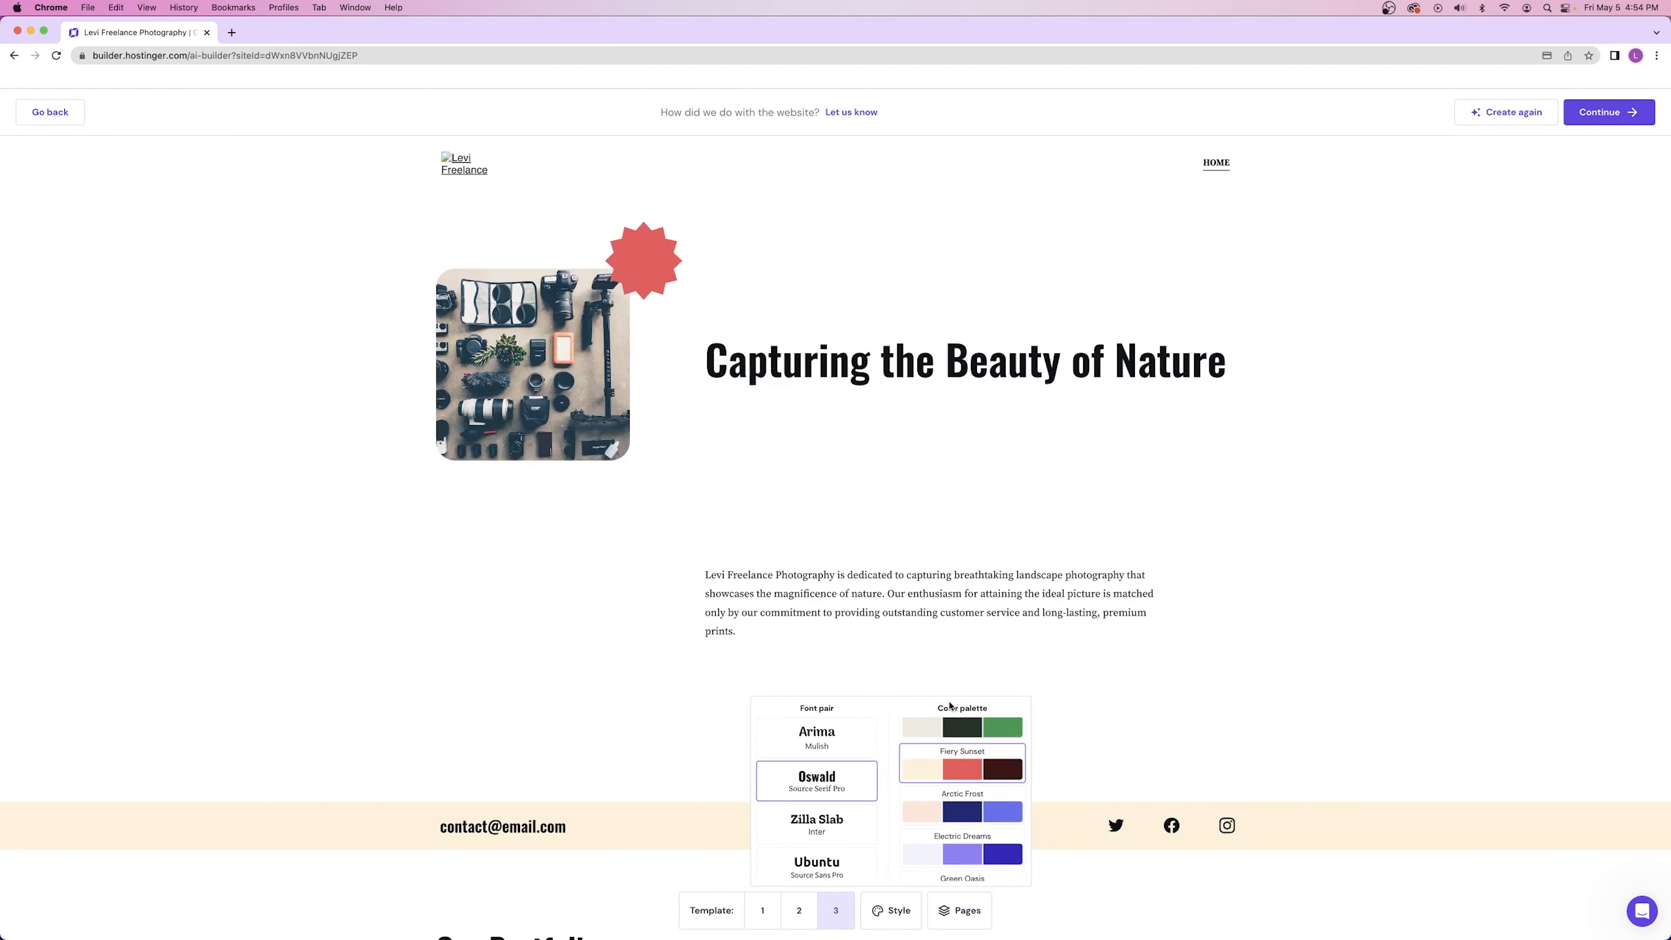
- Try the Zilla Slab and Inter font pair, and settle on the MuseoModerno and Work Sans pair
{"action": "left_click", "coordinate": [819, 827]}
{"action": "scroll", "coordinate": [819, 822], "scroll_direction": "down", "scroll_amount": 3}
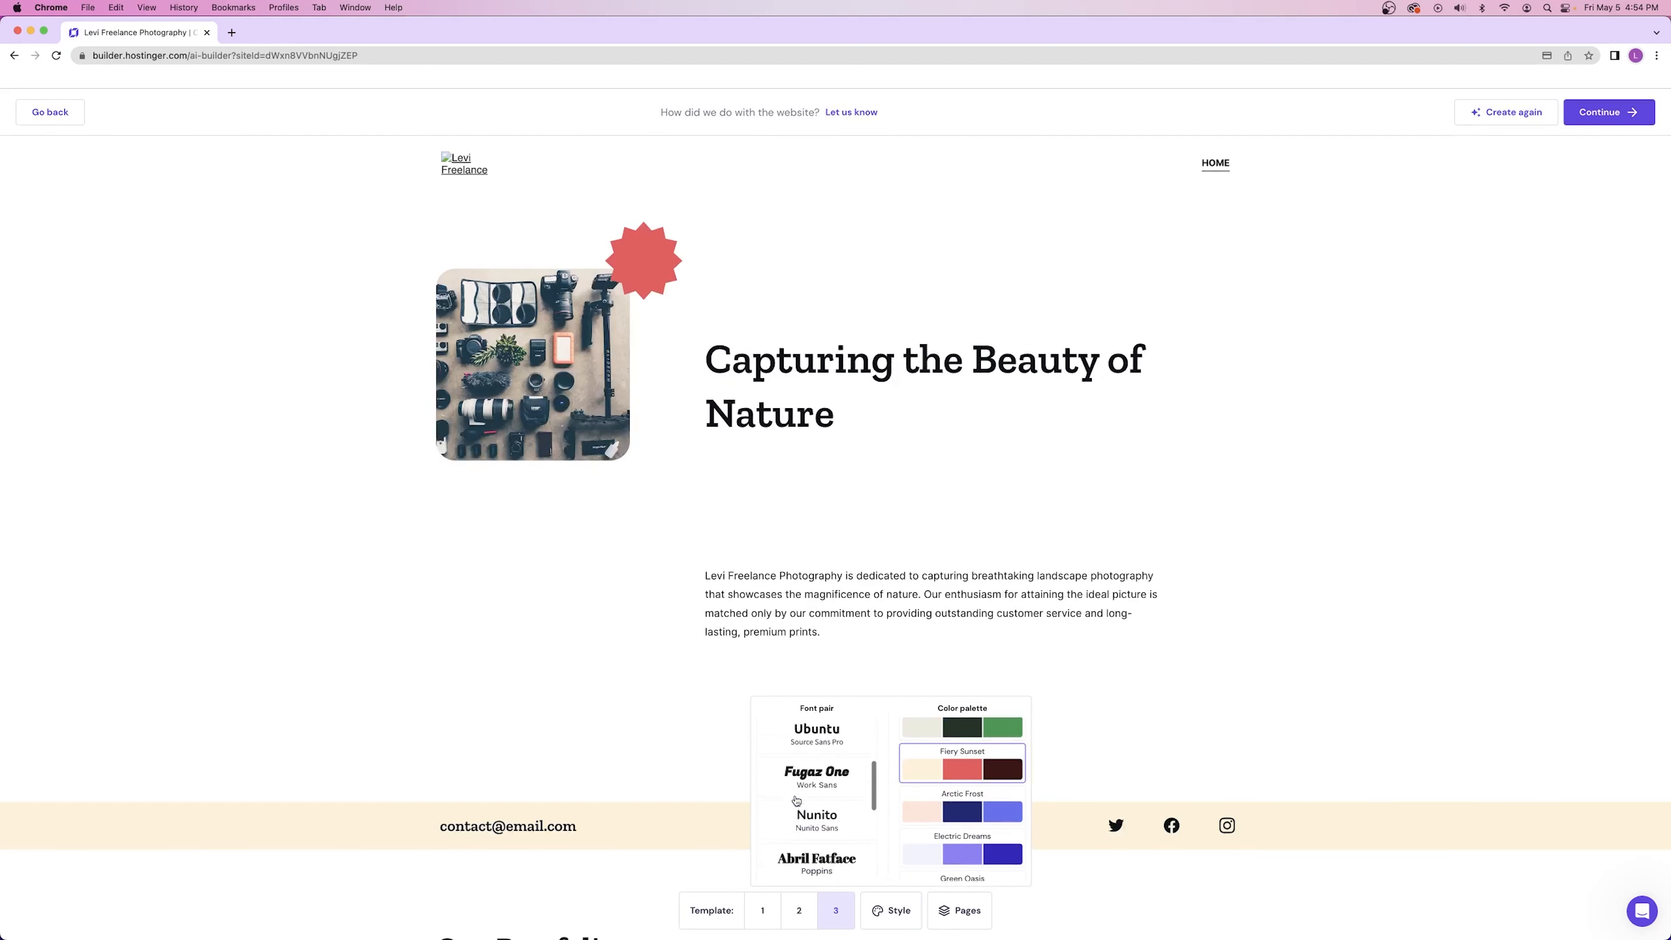
{"action": "left_click", "coordinate": [819, 763]}
{"action": "scroll", "coordinate": [816, 823], "scroll_direction": "down", "scroll_amount": 5}
{"action": "left_click", "coordinate": [816, 776]}
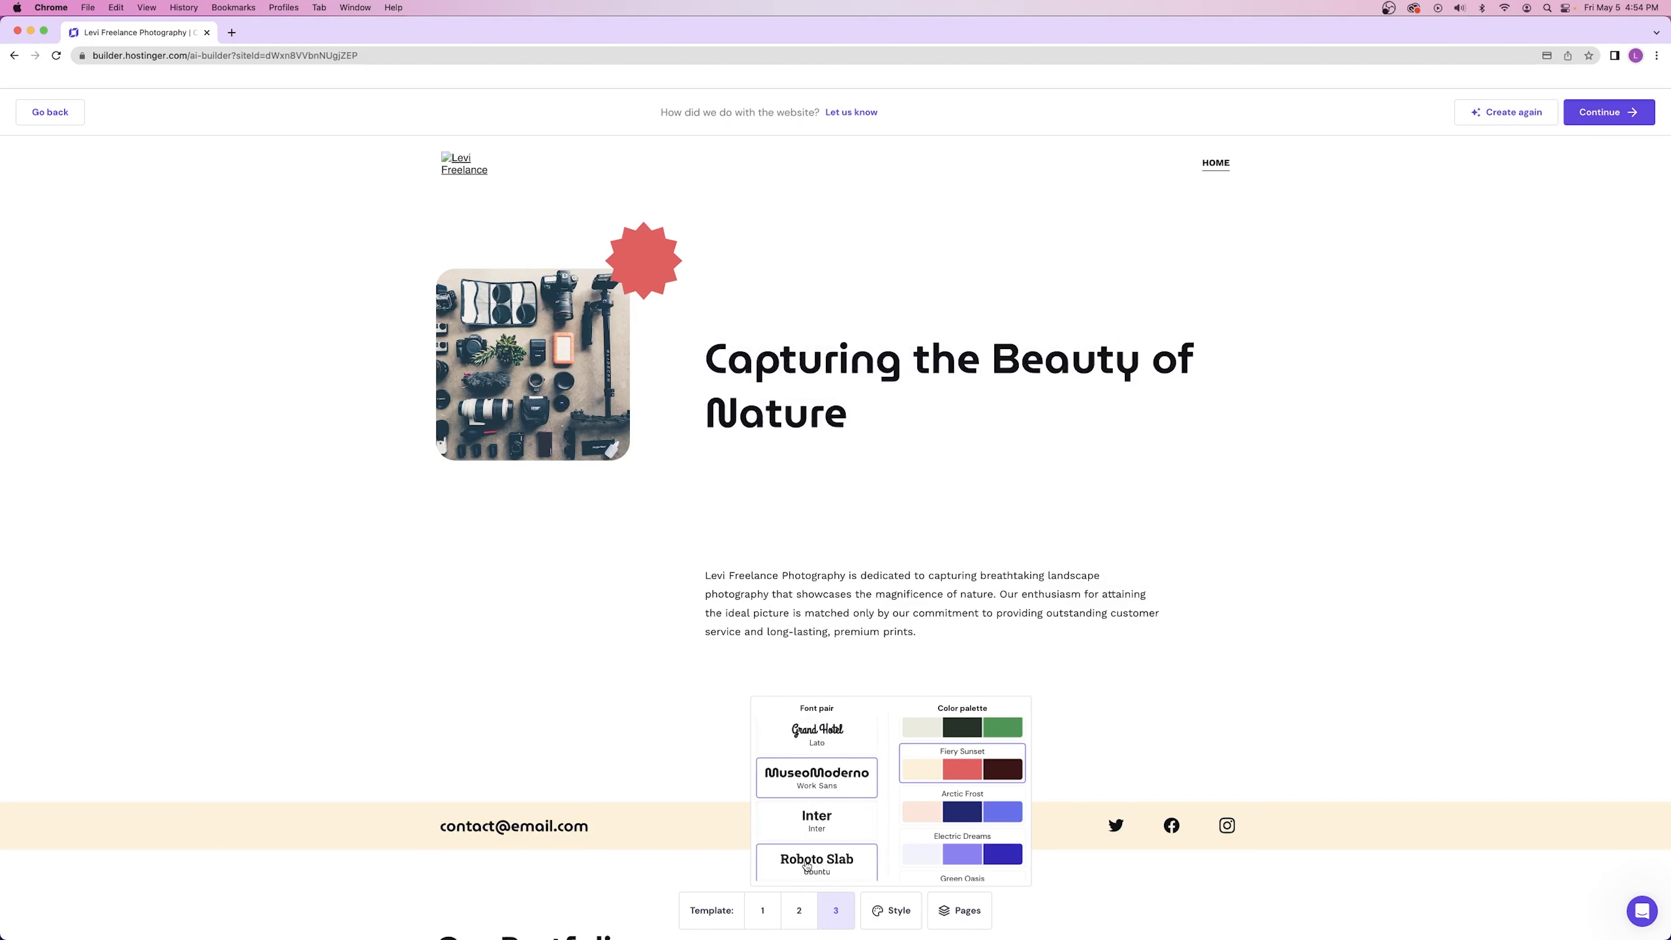
- Try the Arctic Frost color palette on template 3 and compare it on template 1
{"action": "left_click", "coordinate": [980, 814]}
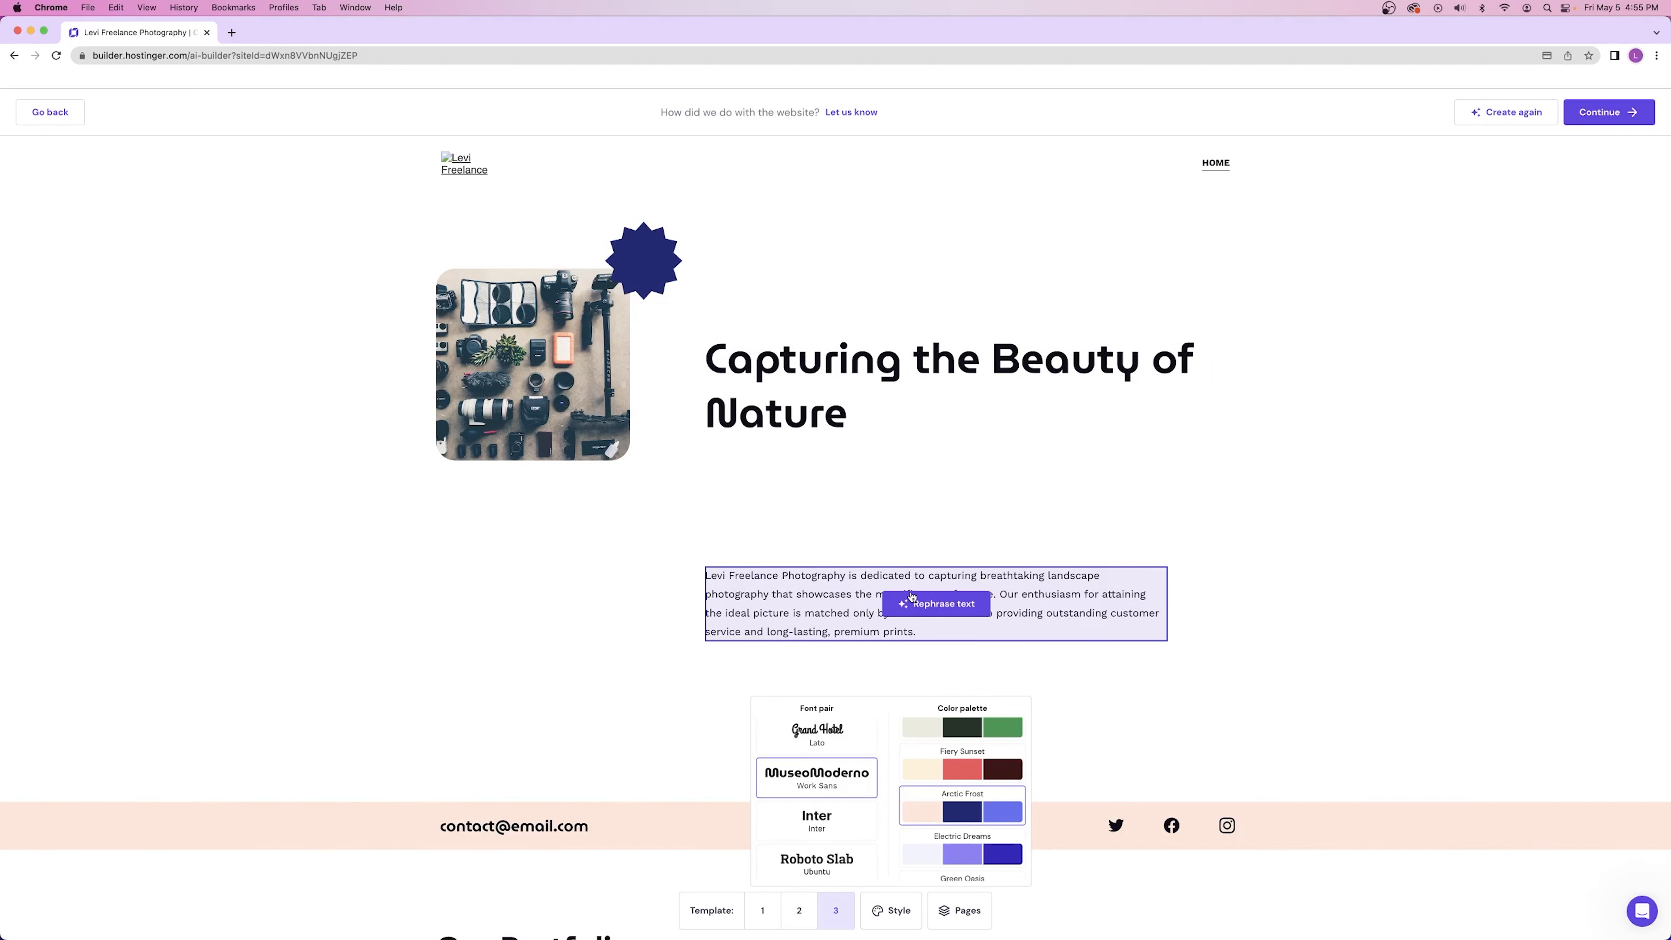
{"action": "left_click", "coordinate": [992, 452]}
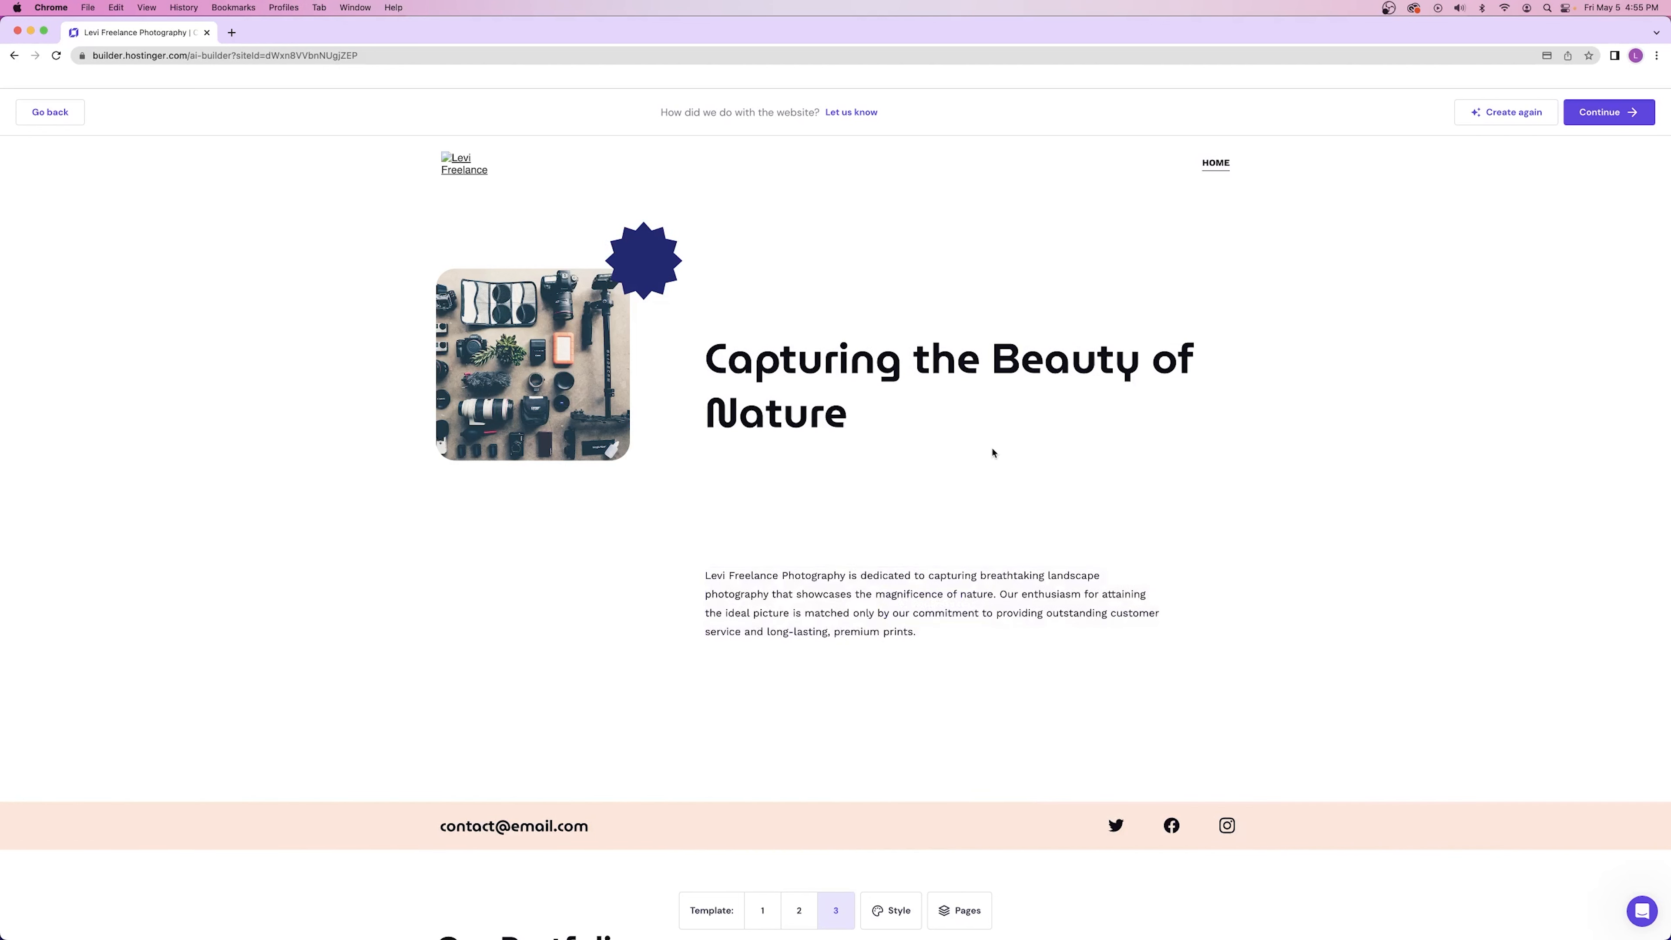
{"action": "left_click", "coordinate": [765, 918]}
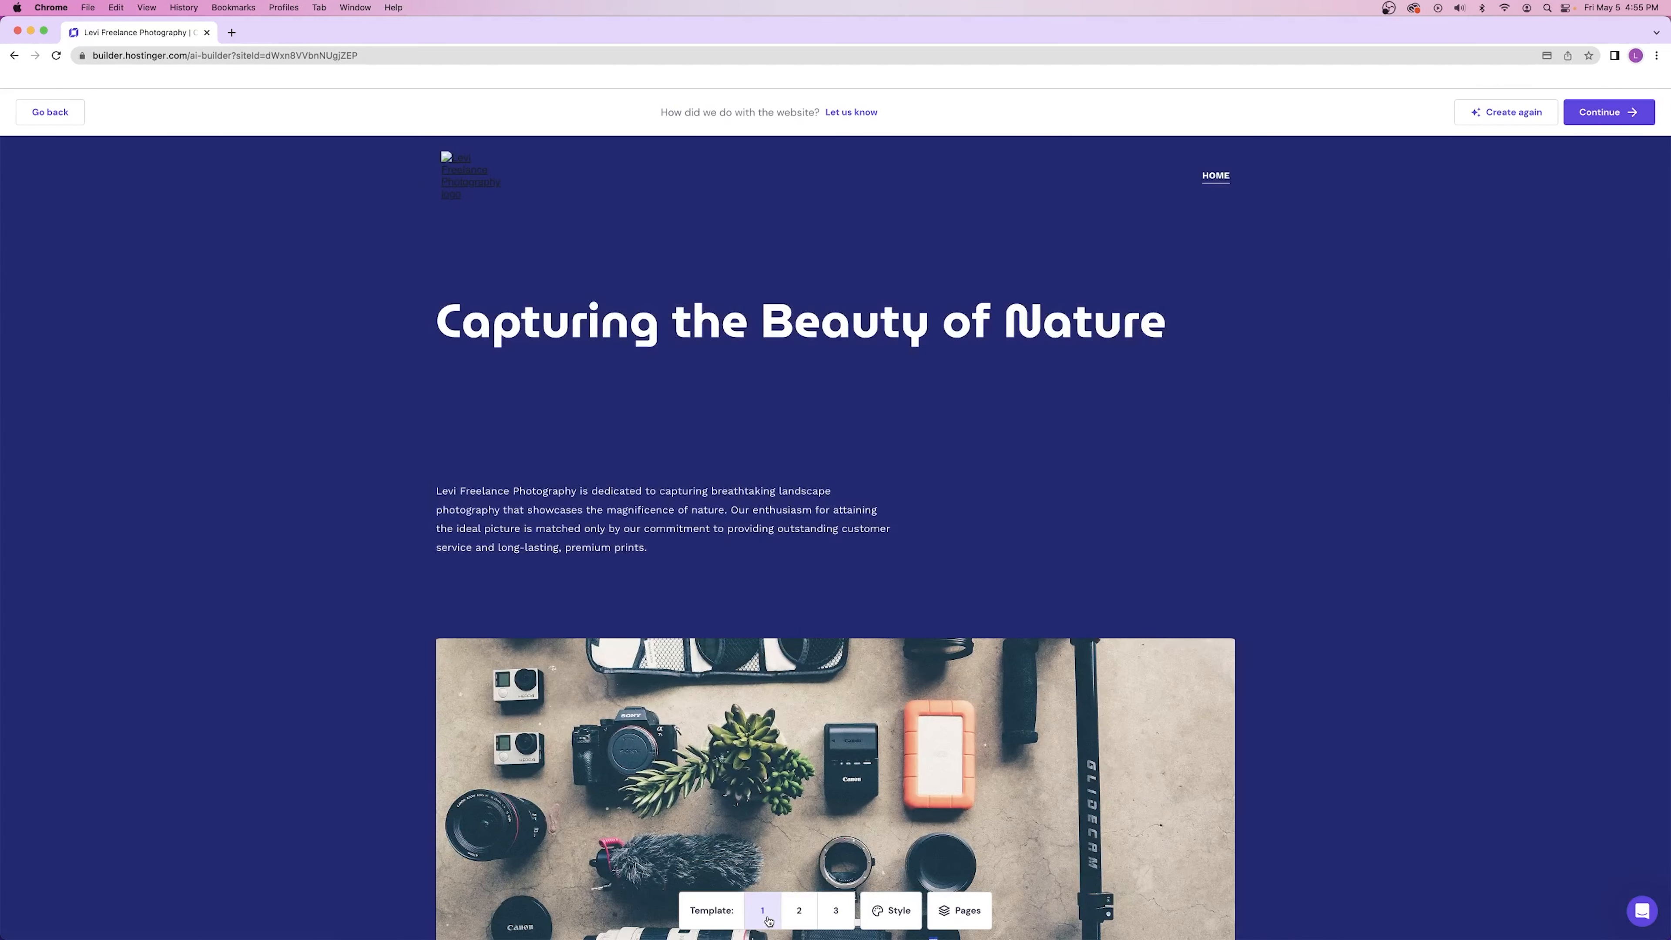
- Apply the Oceanic Breeze color palette and switch the website back to template 3
{"action": "left_click", "coordinate": [877, 910]}
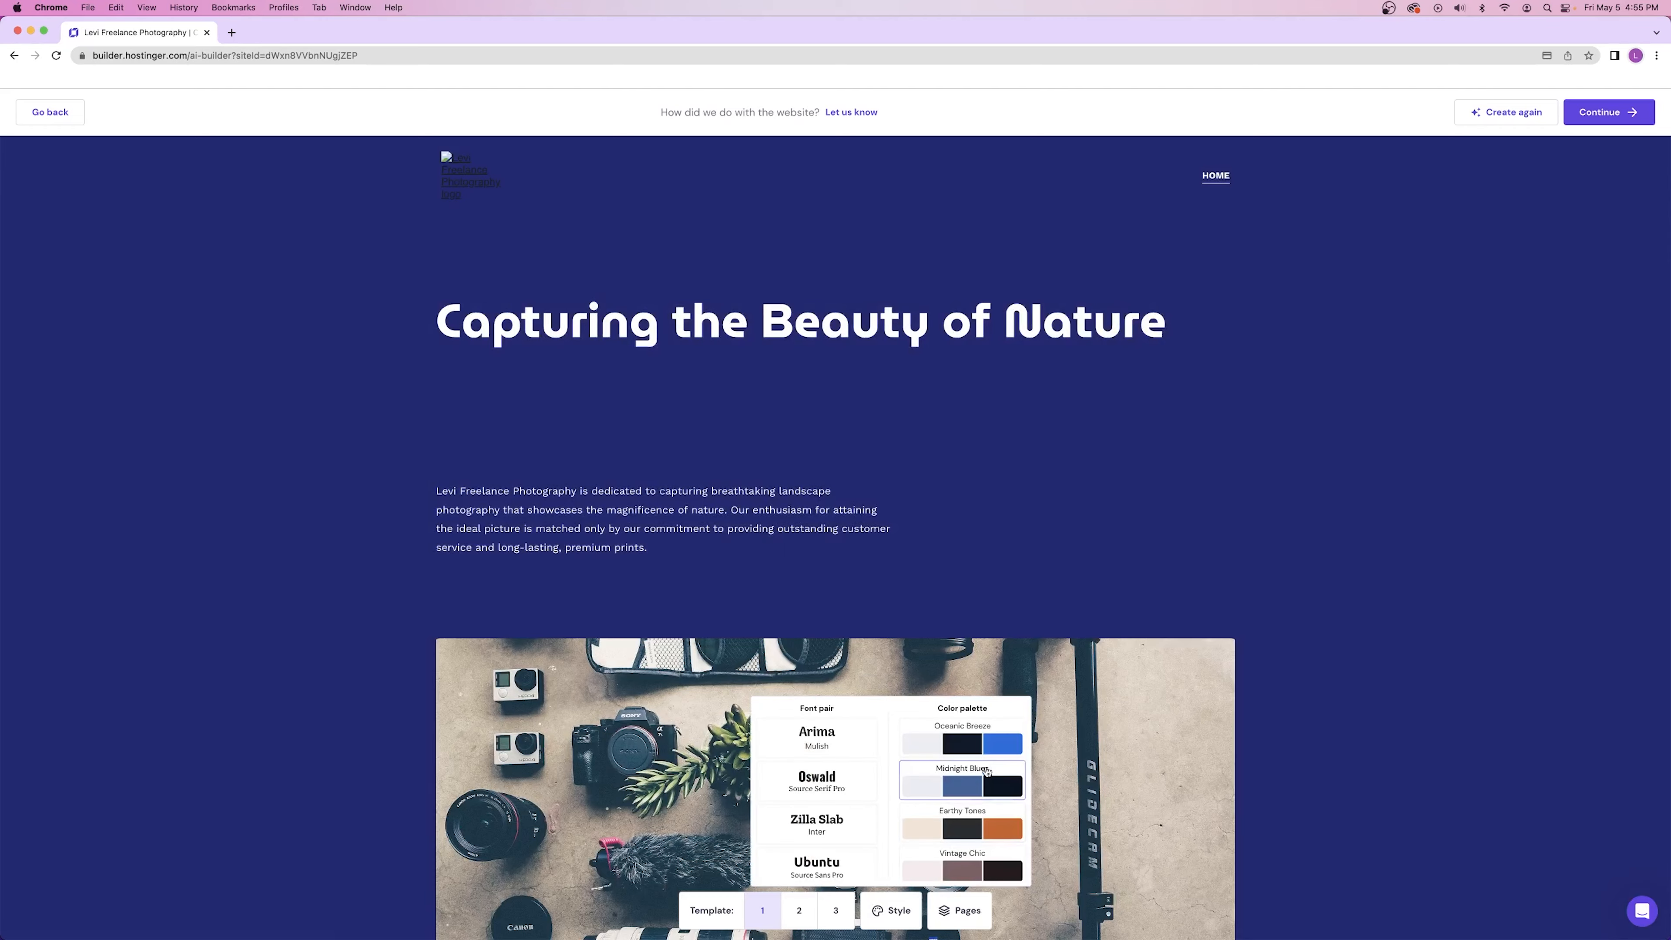
{"action": "left_click", "coordinate": [964, 729]}
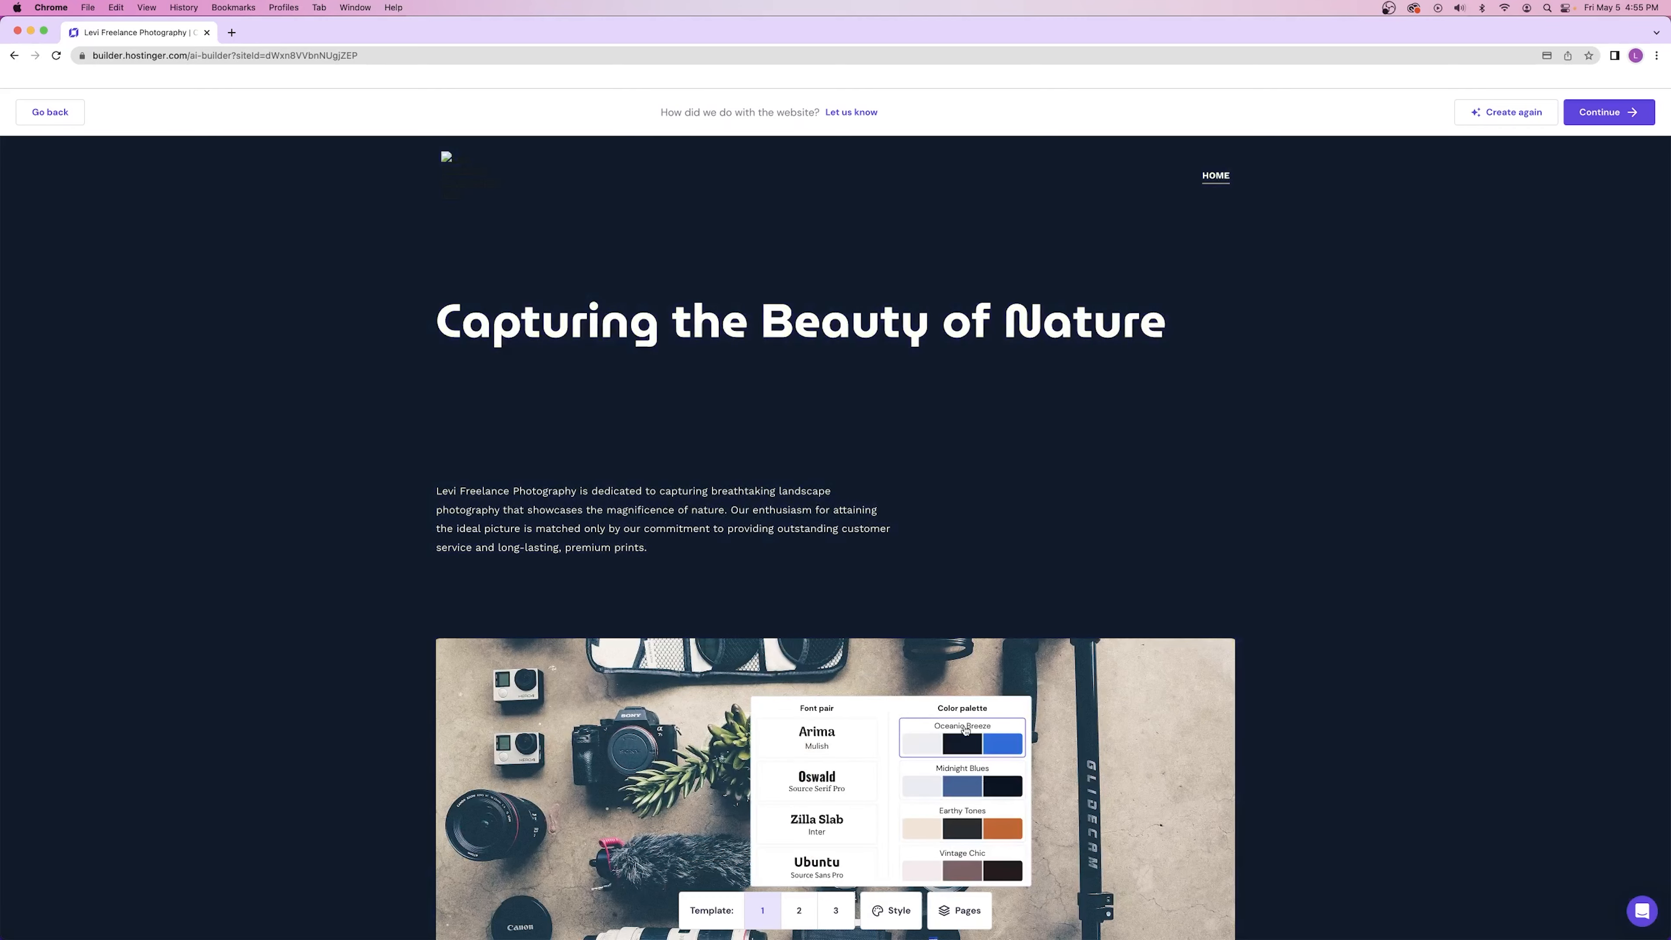
{"action": "left_click", "coordinate": [824, 911]}
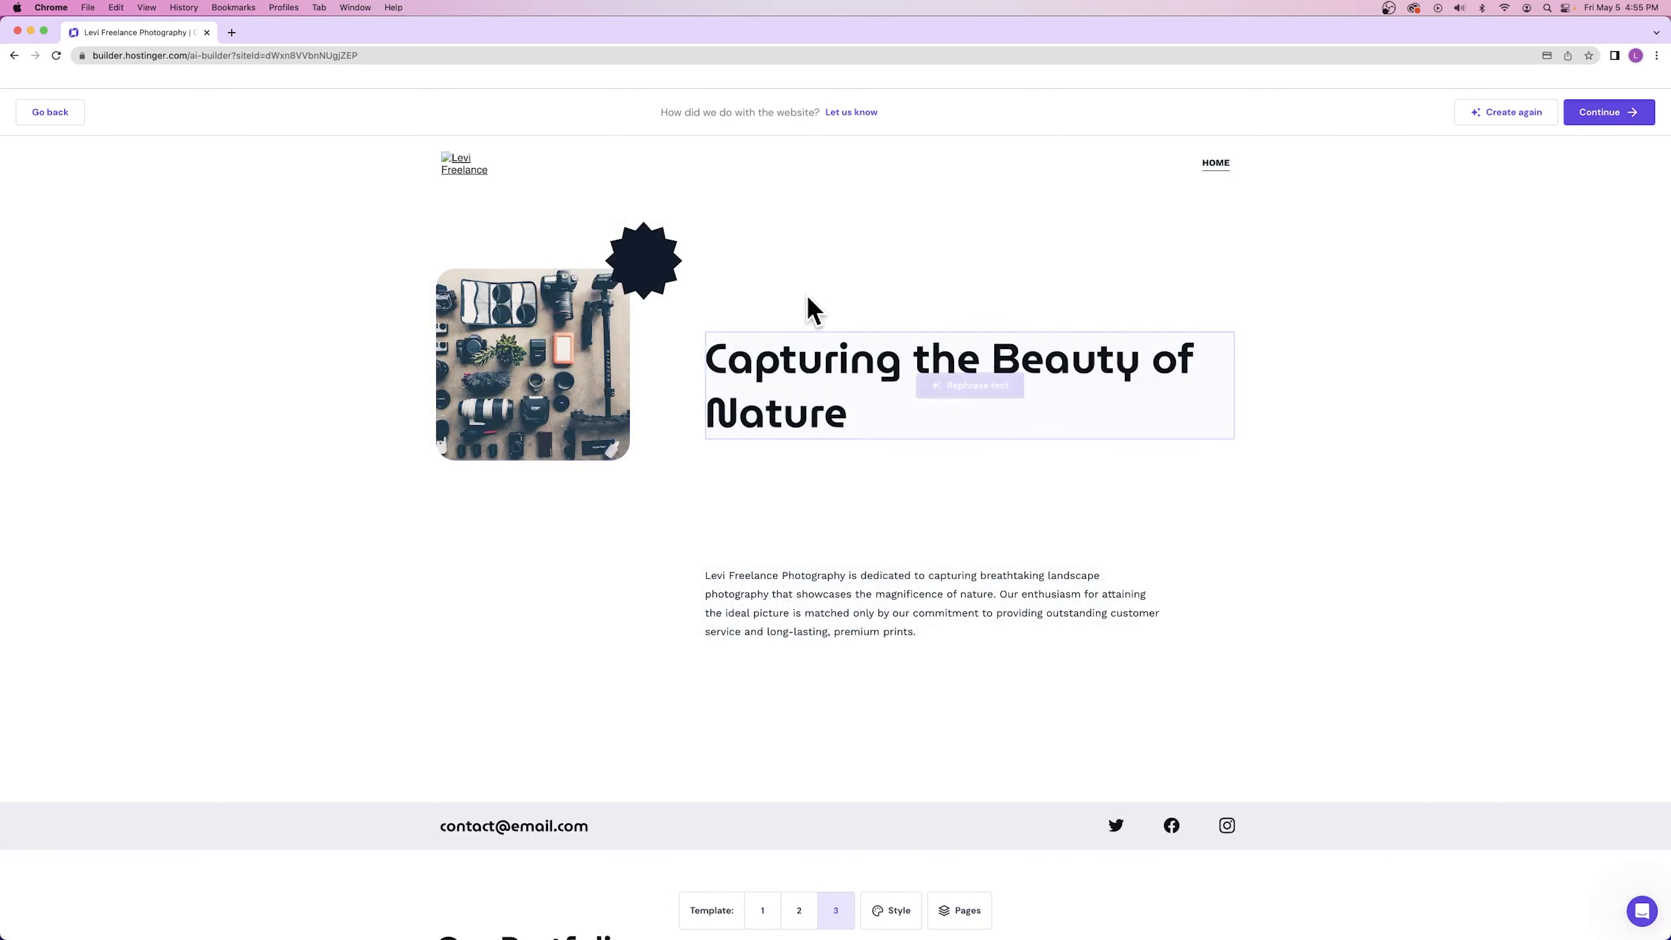
{"action": "scroll", "coordinate": [604, 545], "scroll_direction": "down", "scroll_amount": 3}
{"action": "scroll", "coordinate": [603, 545], "scroll_direction": "up", "scroll_amount": 3}
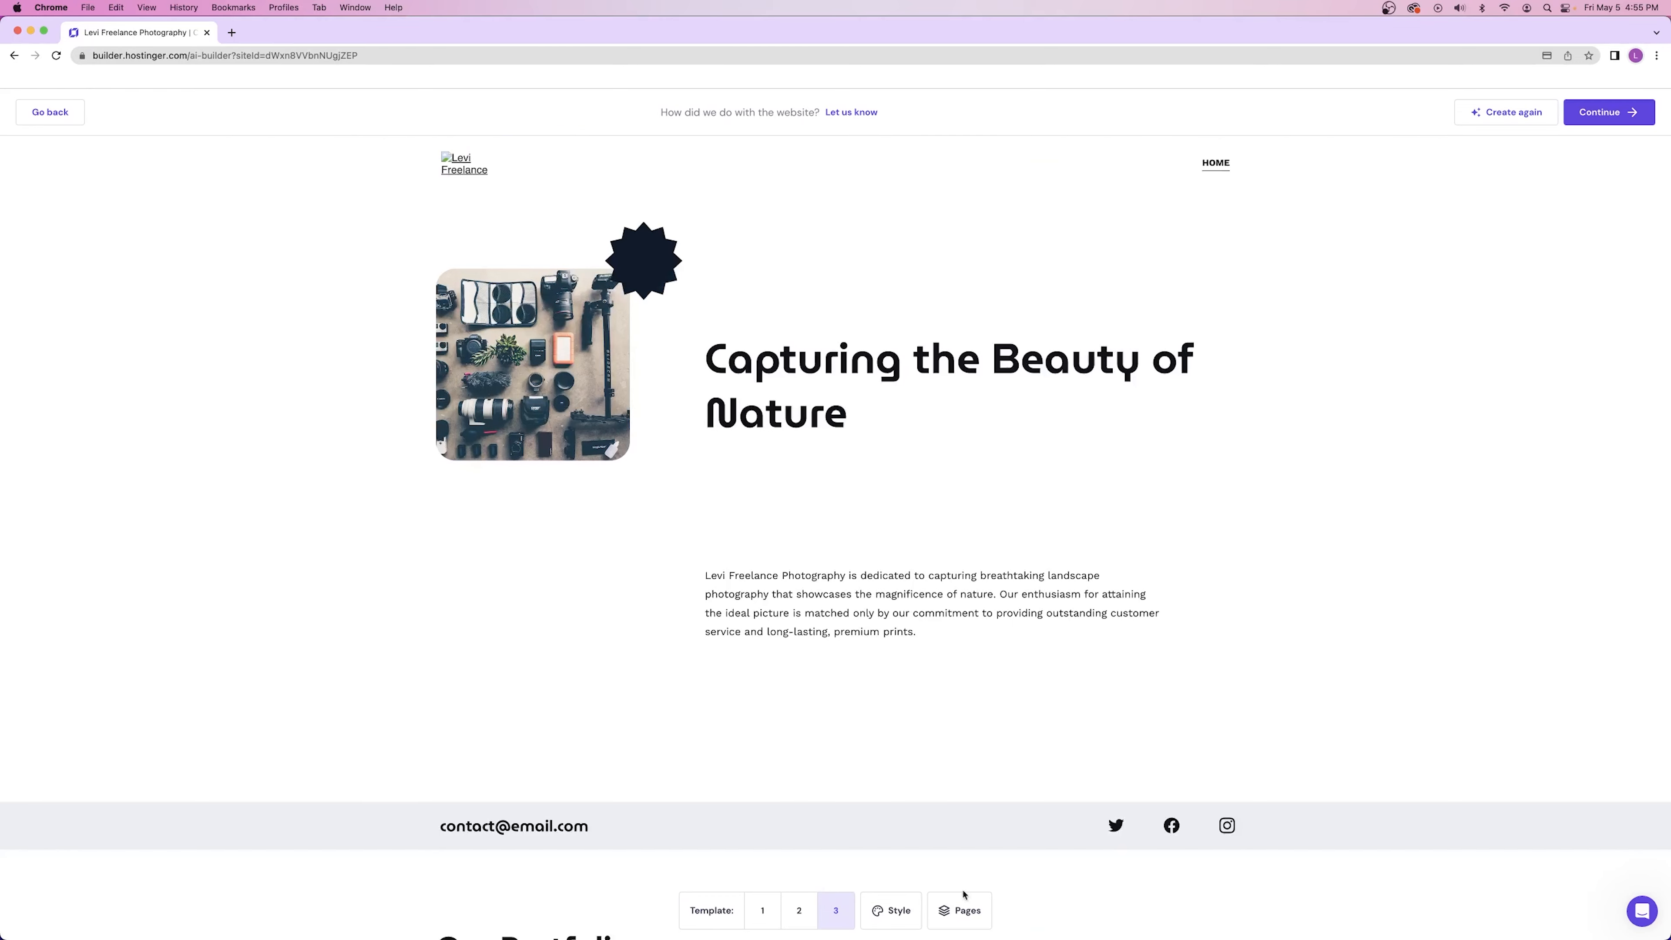
{"action": "left_click", "coordinate": [903, 911]}
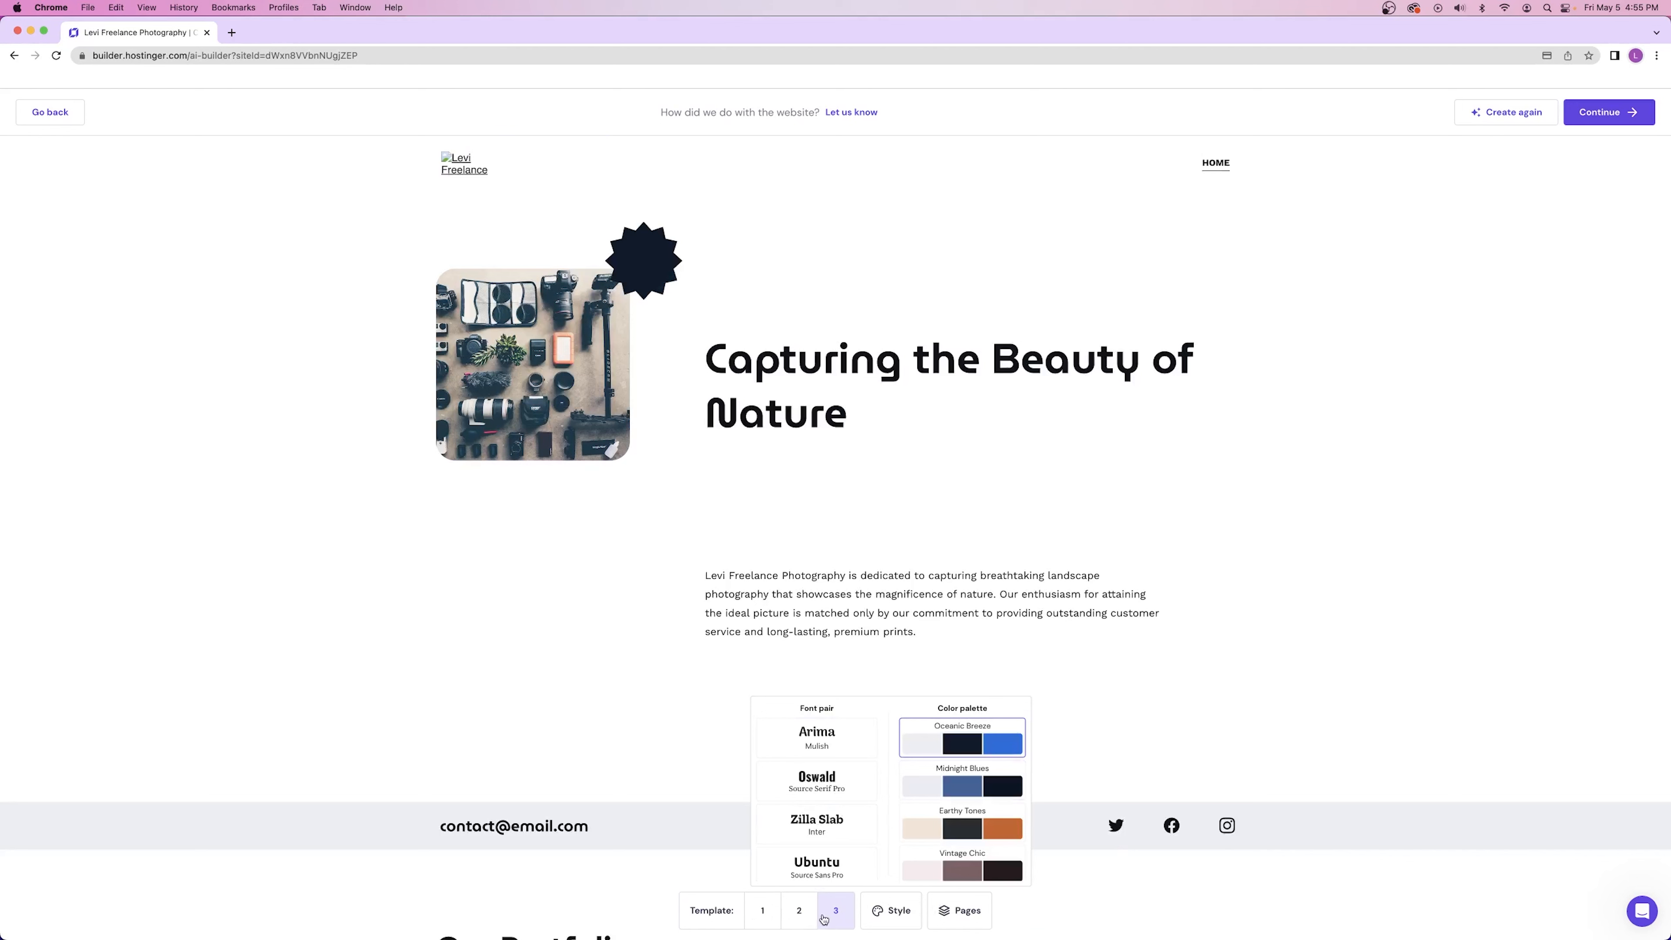
{"action": "left_click", "coordinate": [898, 912]}
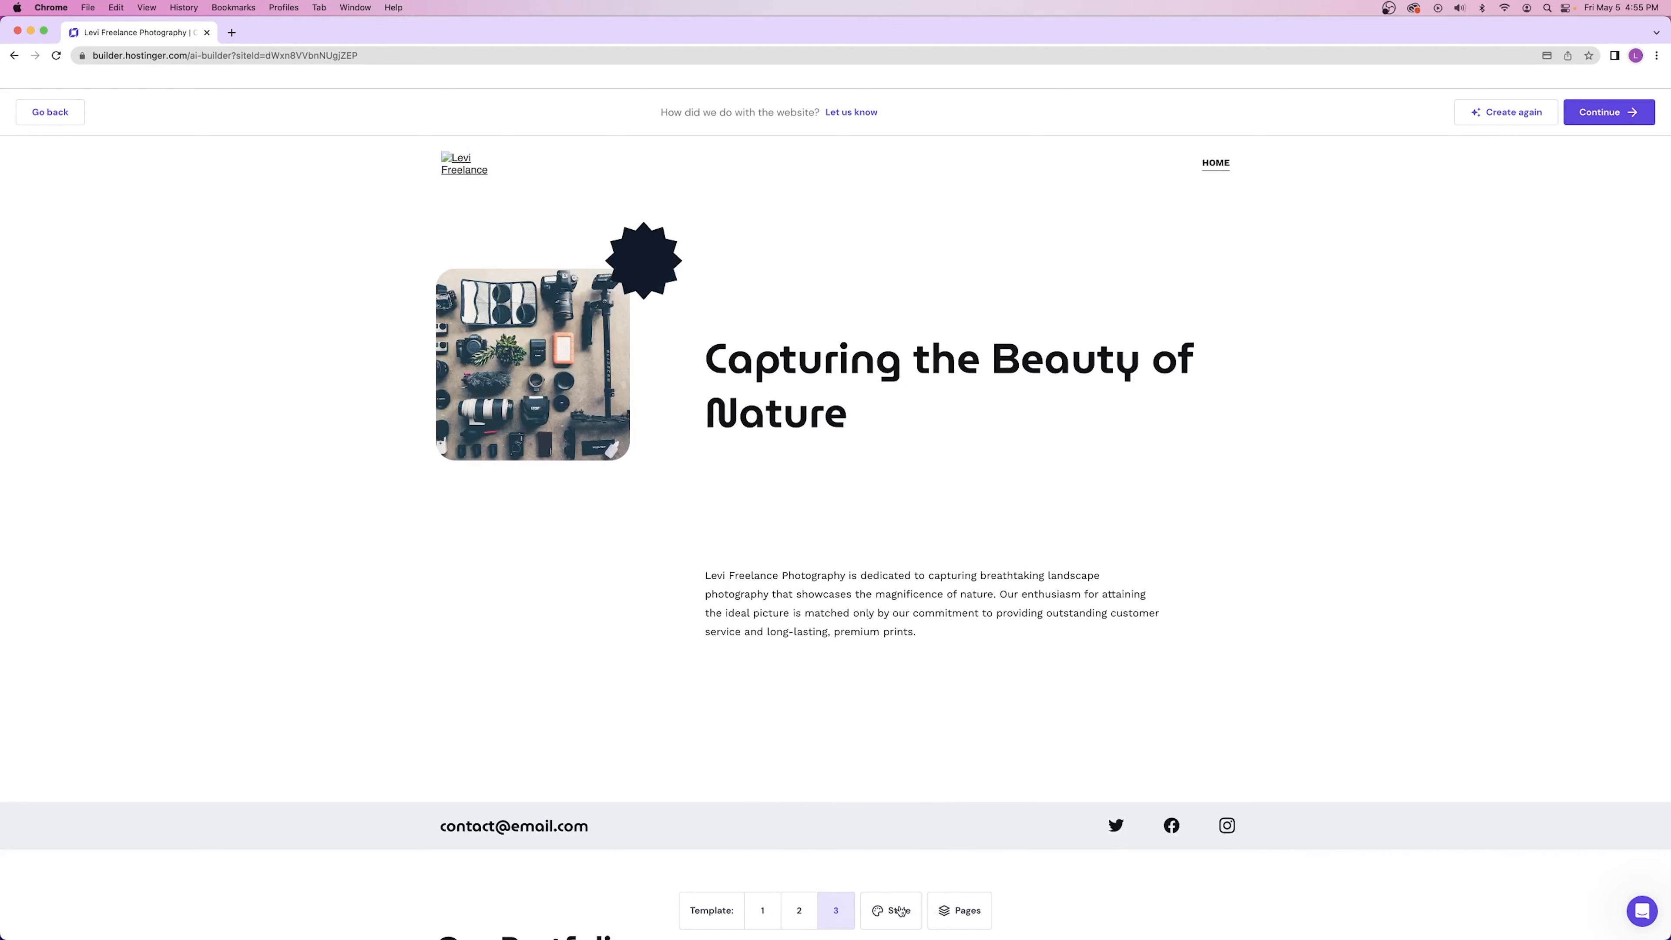
- Add Blog and Online store pages to the website, and look over the store's sample products
{"action": "left_click", "coordinate": [951, 914]}
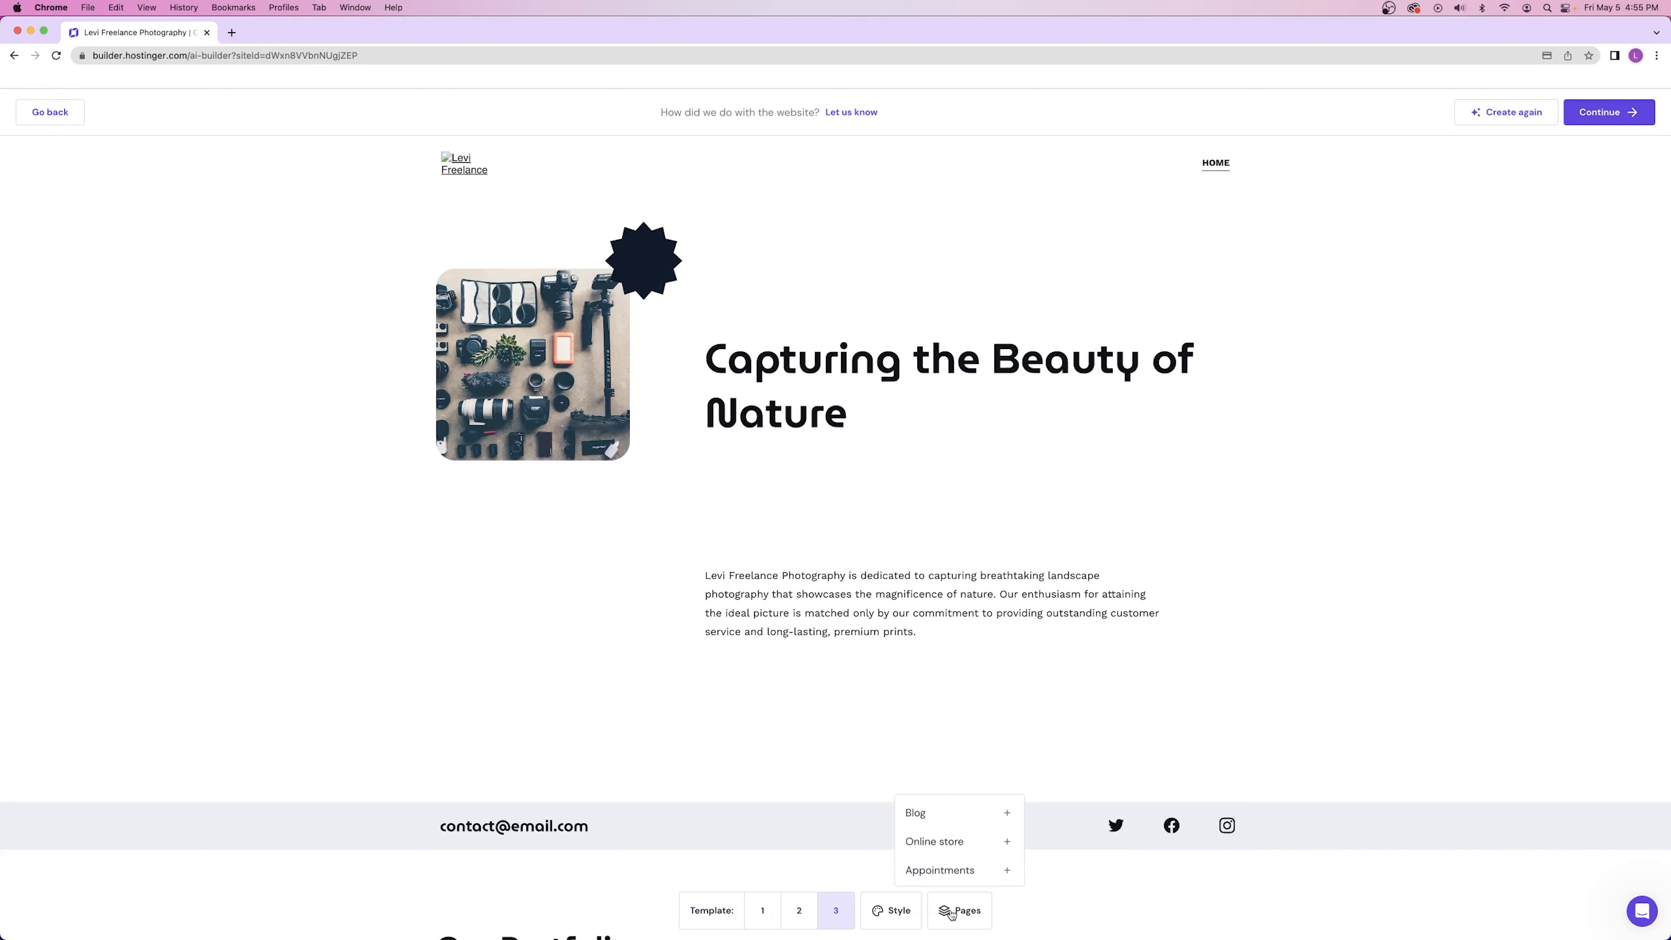
{"action": "left_click", "coordinate": [1006, 816]}
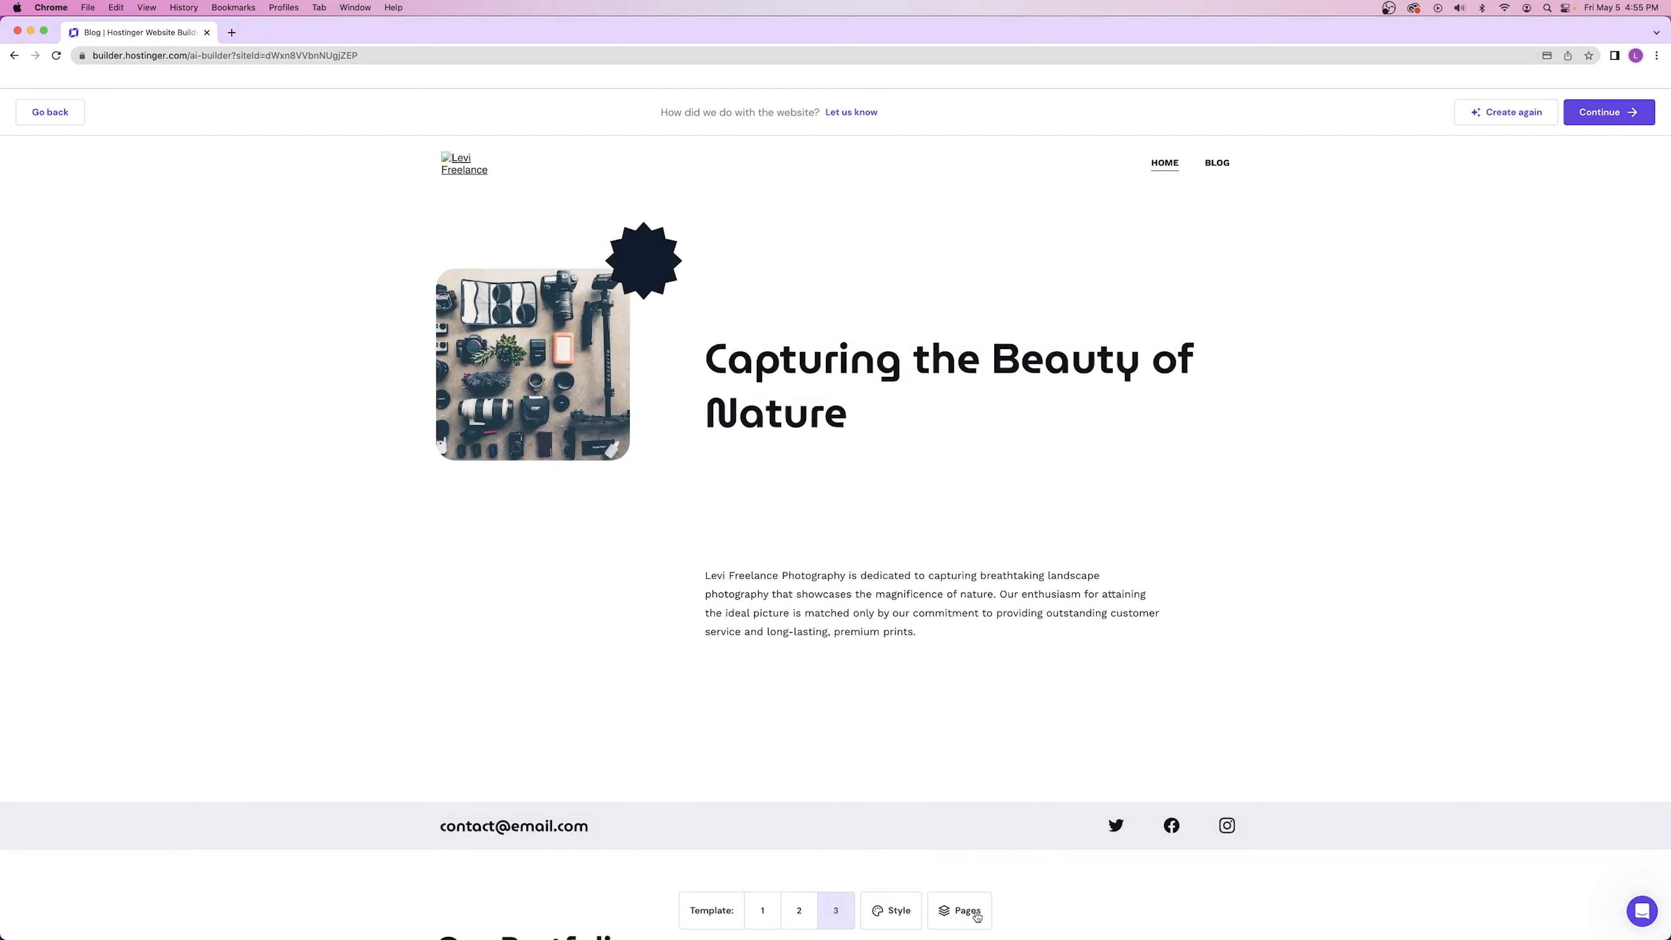
{"action": "left_click", "coordinate": [977, 917]}
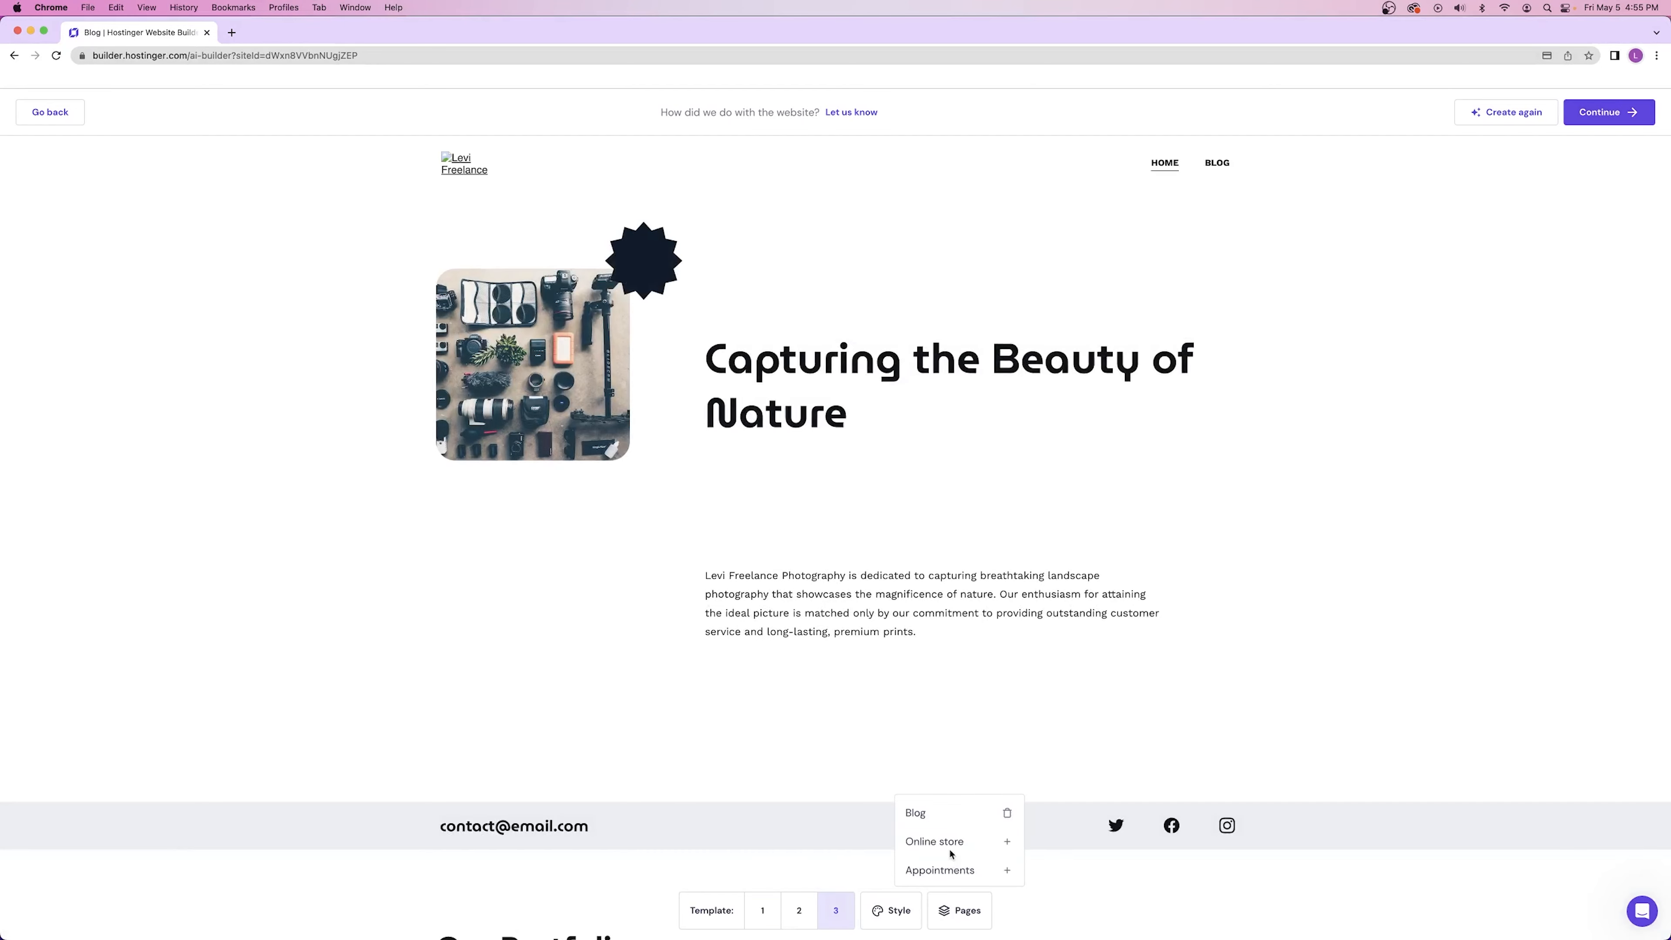
{"action": "left_click", "coordinate": [1006, 842]}
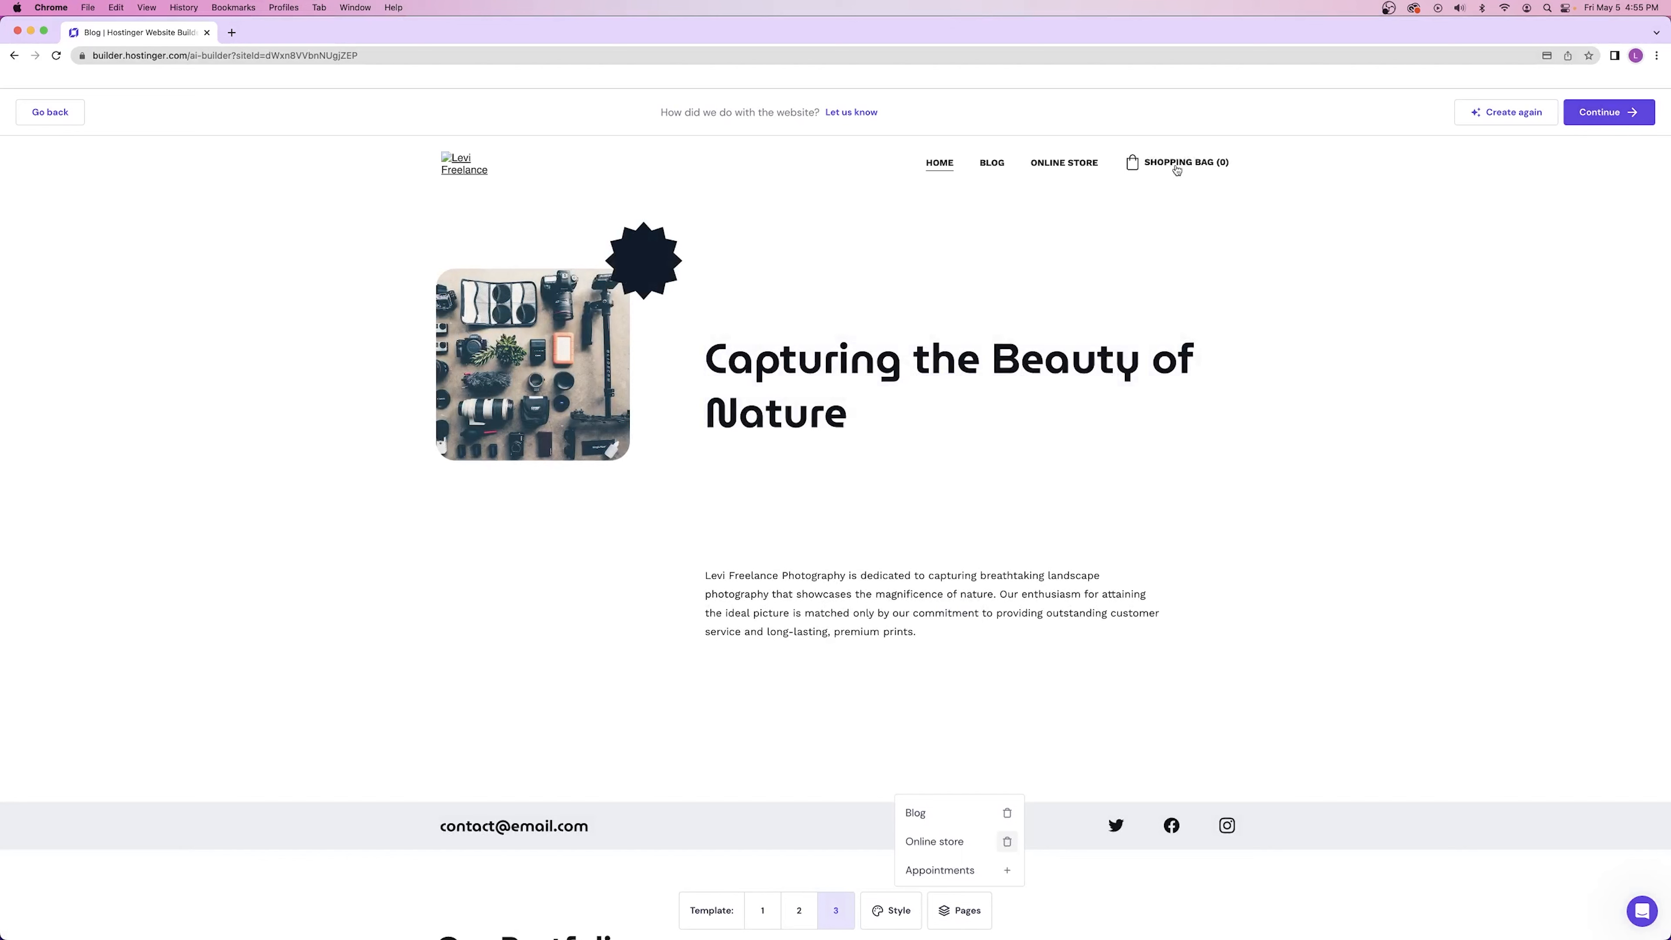
{"action": "left_click", "coordinate": [1063, 163]}
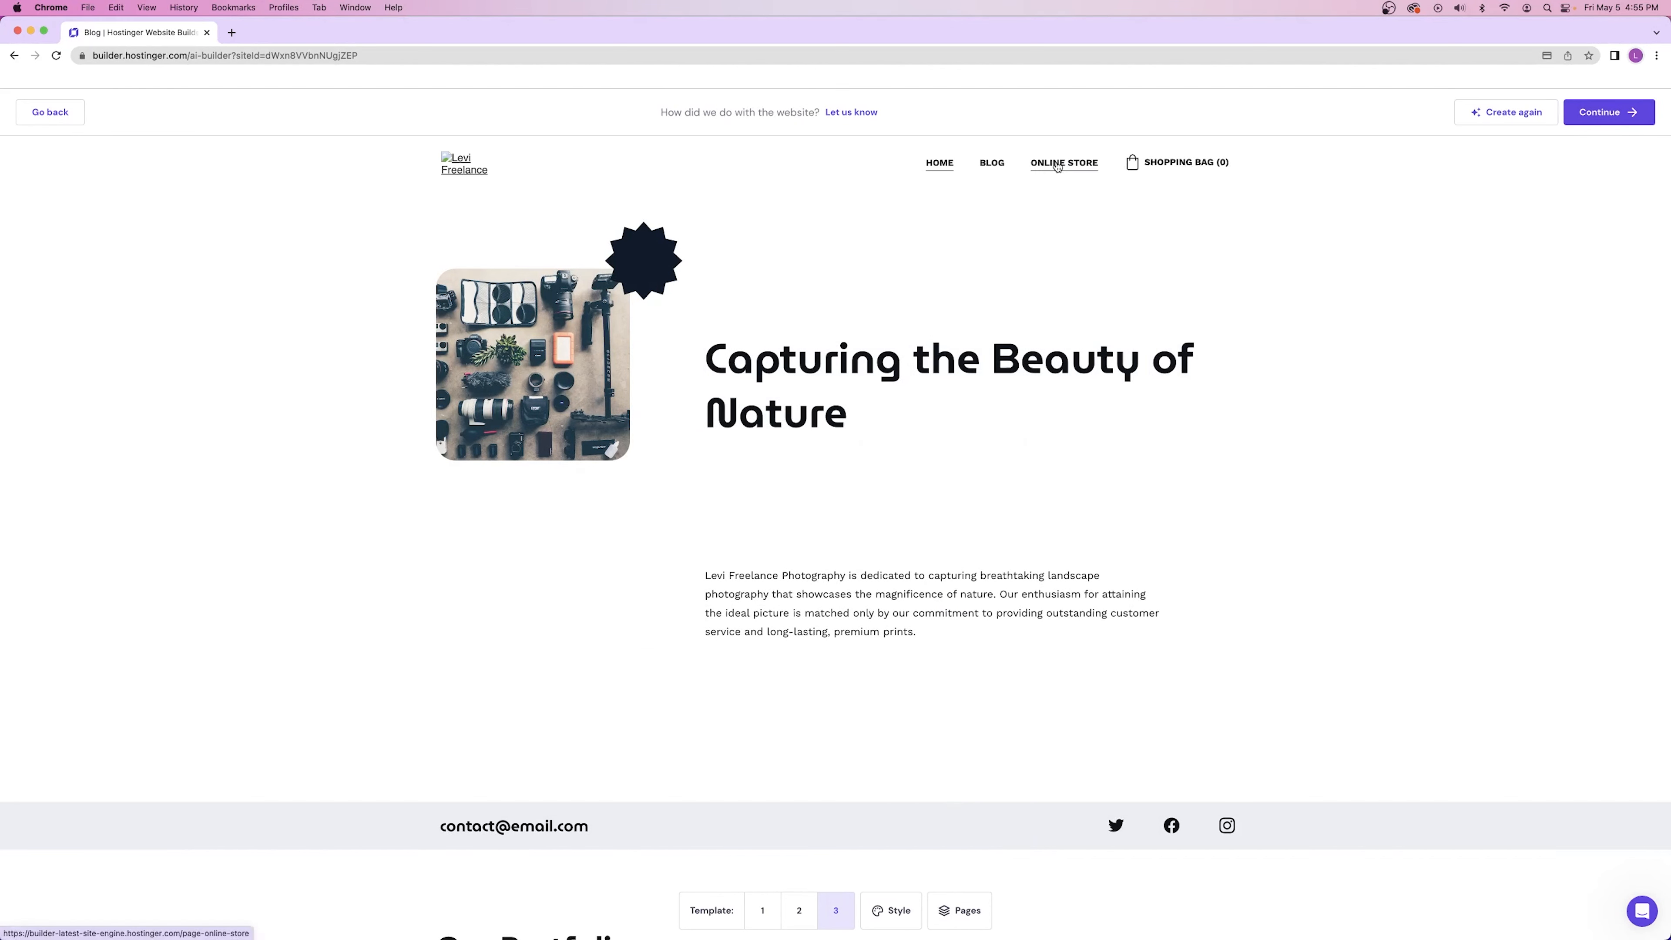
{"action": "scroll", "coordinate": [1023, 250], "scroll_direction": "down", "scroll_amount": 3}
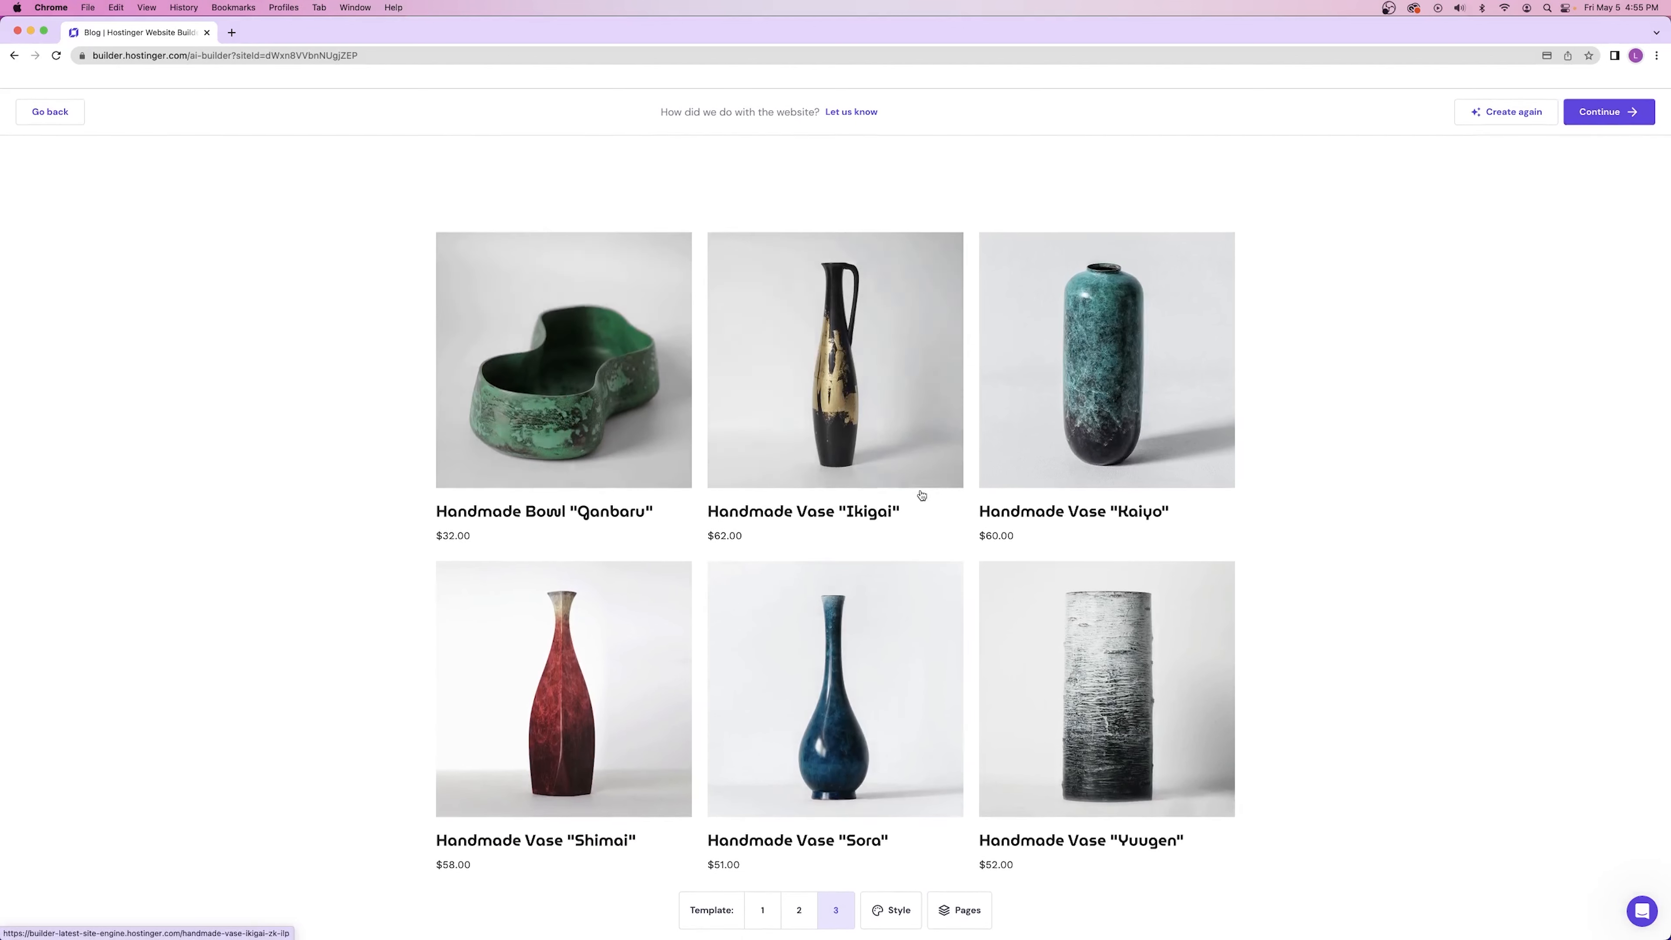
{"action": "scroll", "coordinate": [1141, 541], "scroll_direction": "up", "scroll_amount": 3}
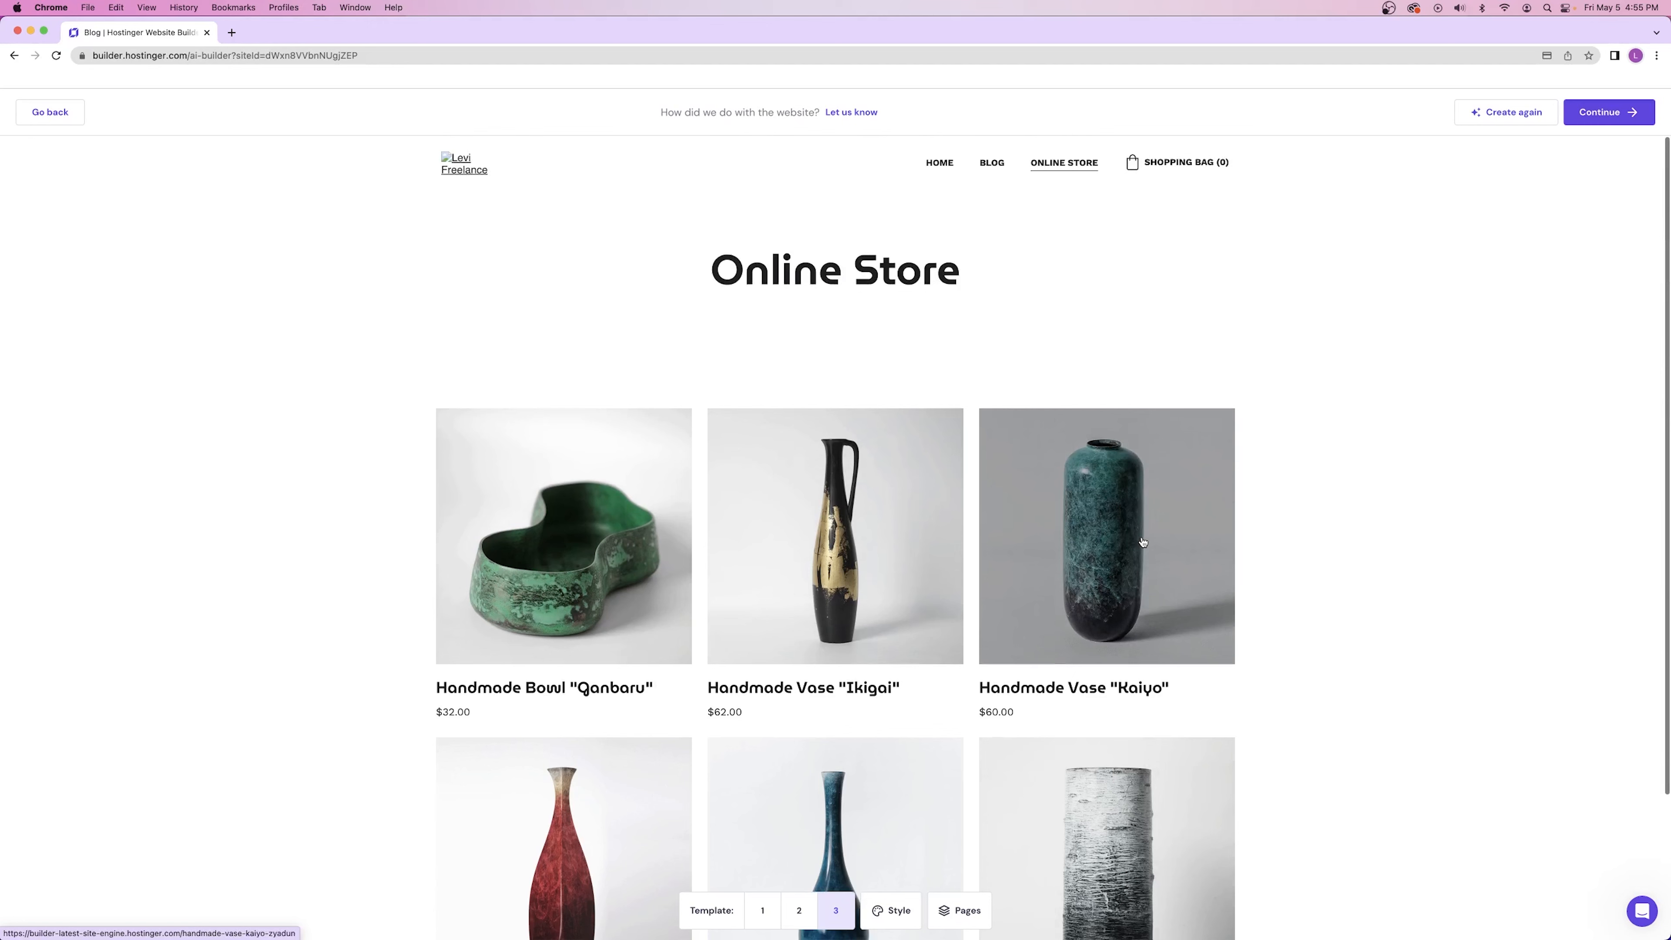
- Add an Appointments page, review its price, quantity and booking controls, and return to the home page
{"action": "left_click", "coordinate": [957, 911]}
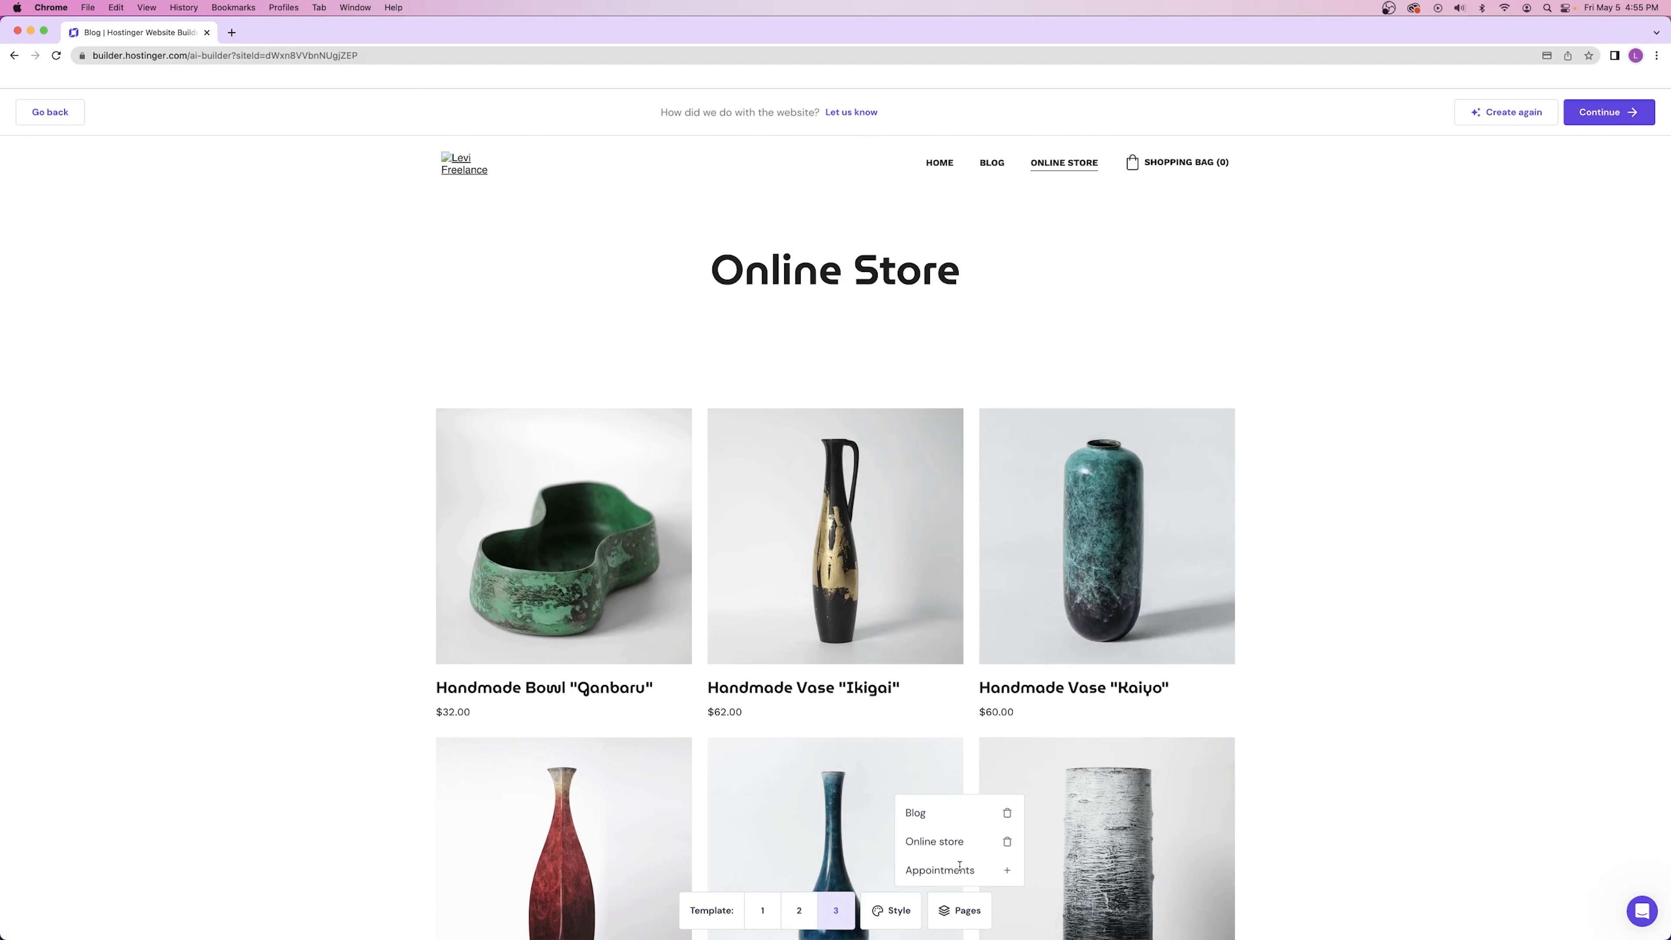
{"action": "left_click", "coordinate": [1007, 870]}
{"action": "left_click", "coordinate": [1060, 163]}
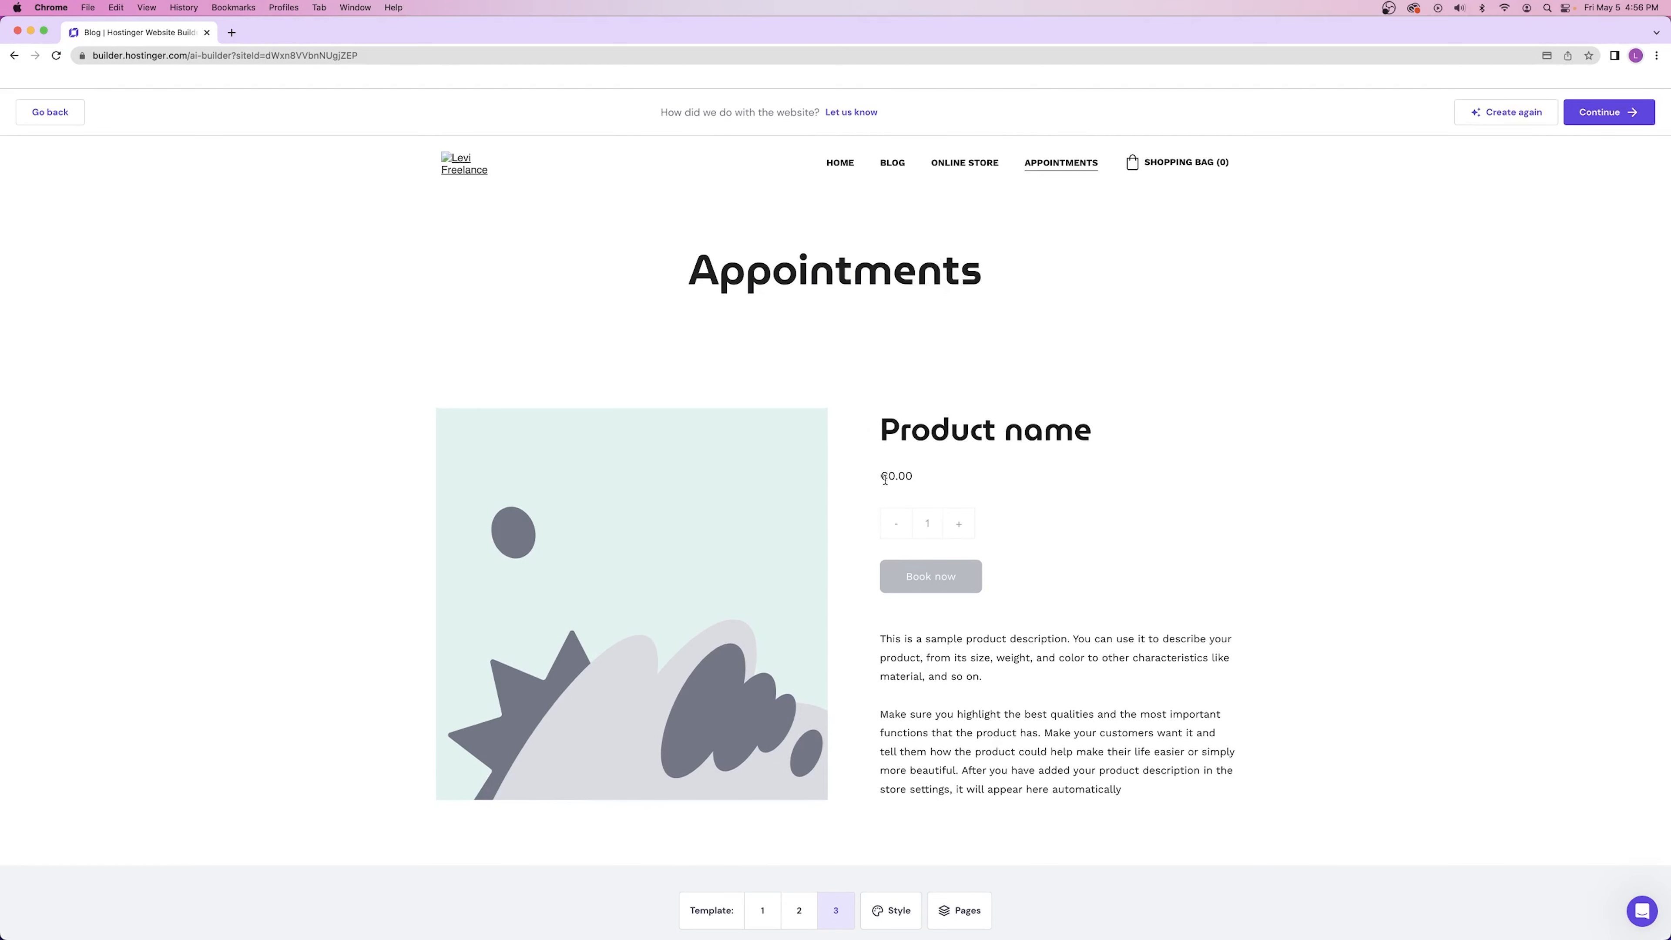
{"action": "left_click_drag", "start_coordinate": [882, 477], "coordinate": [955, 544]}
{"action": "left_click", "coordinate": [944, 525]}
{"action": "left_click", "coordinate": [840, 163]}
- Remove the Blog, Online store and Appointments pages from the website
{"action": "left_click", "coordinate": [959, 910]}
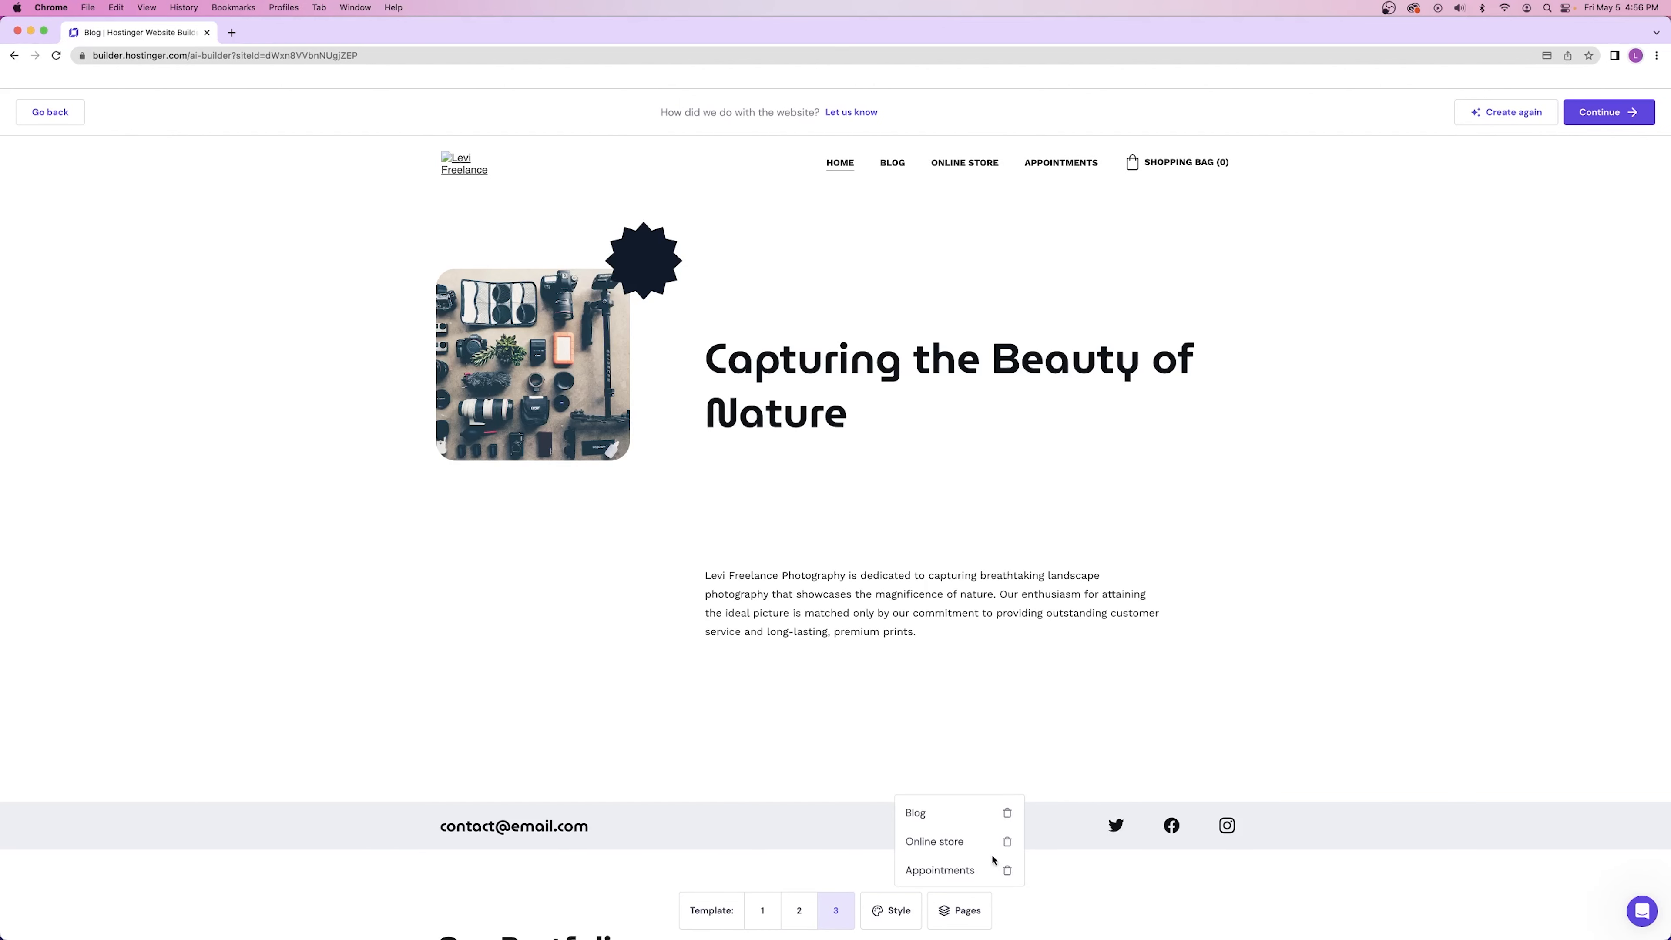
{"action": "left_click", "coordinate": [1008, 814]}
{"action": "left_click", "coordinate": [1007, 841]}
{"action": "left_click", "coordinate": [1006, 870]}
{"action": "left_click", "coordinate": [973, 910]}
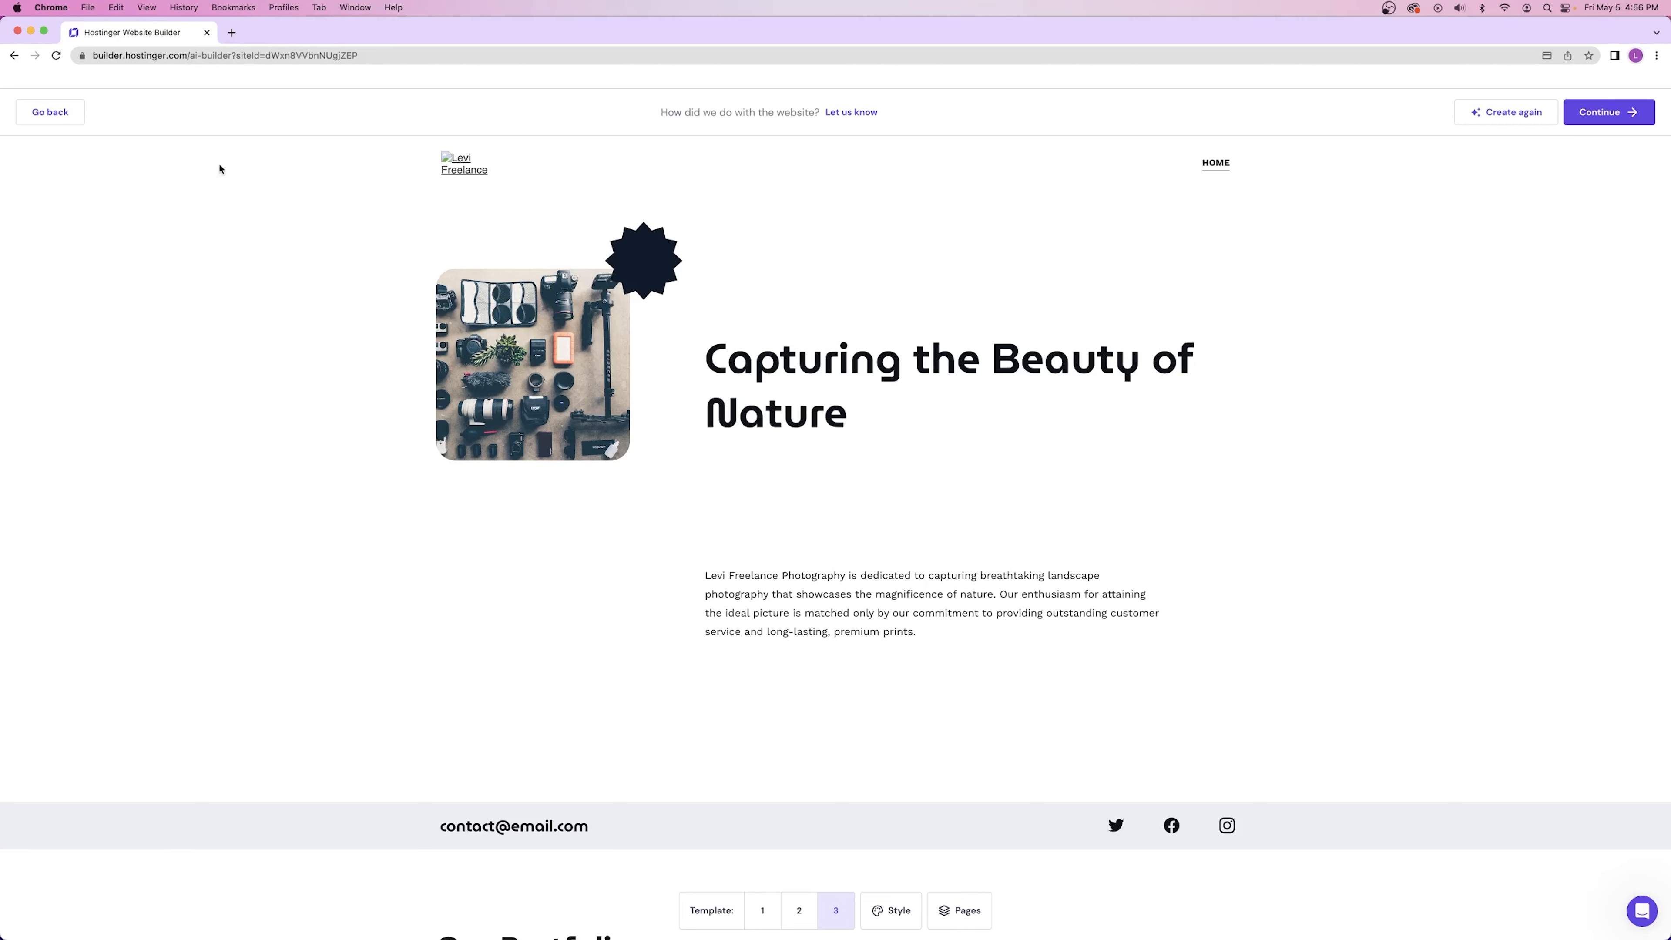
- Return to the form with the site's brand name, website type and description
{"action": "left_click", "coordinate": [50, 121]}
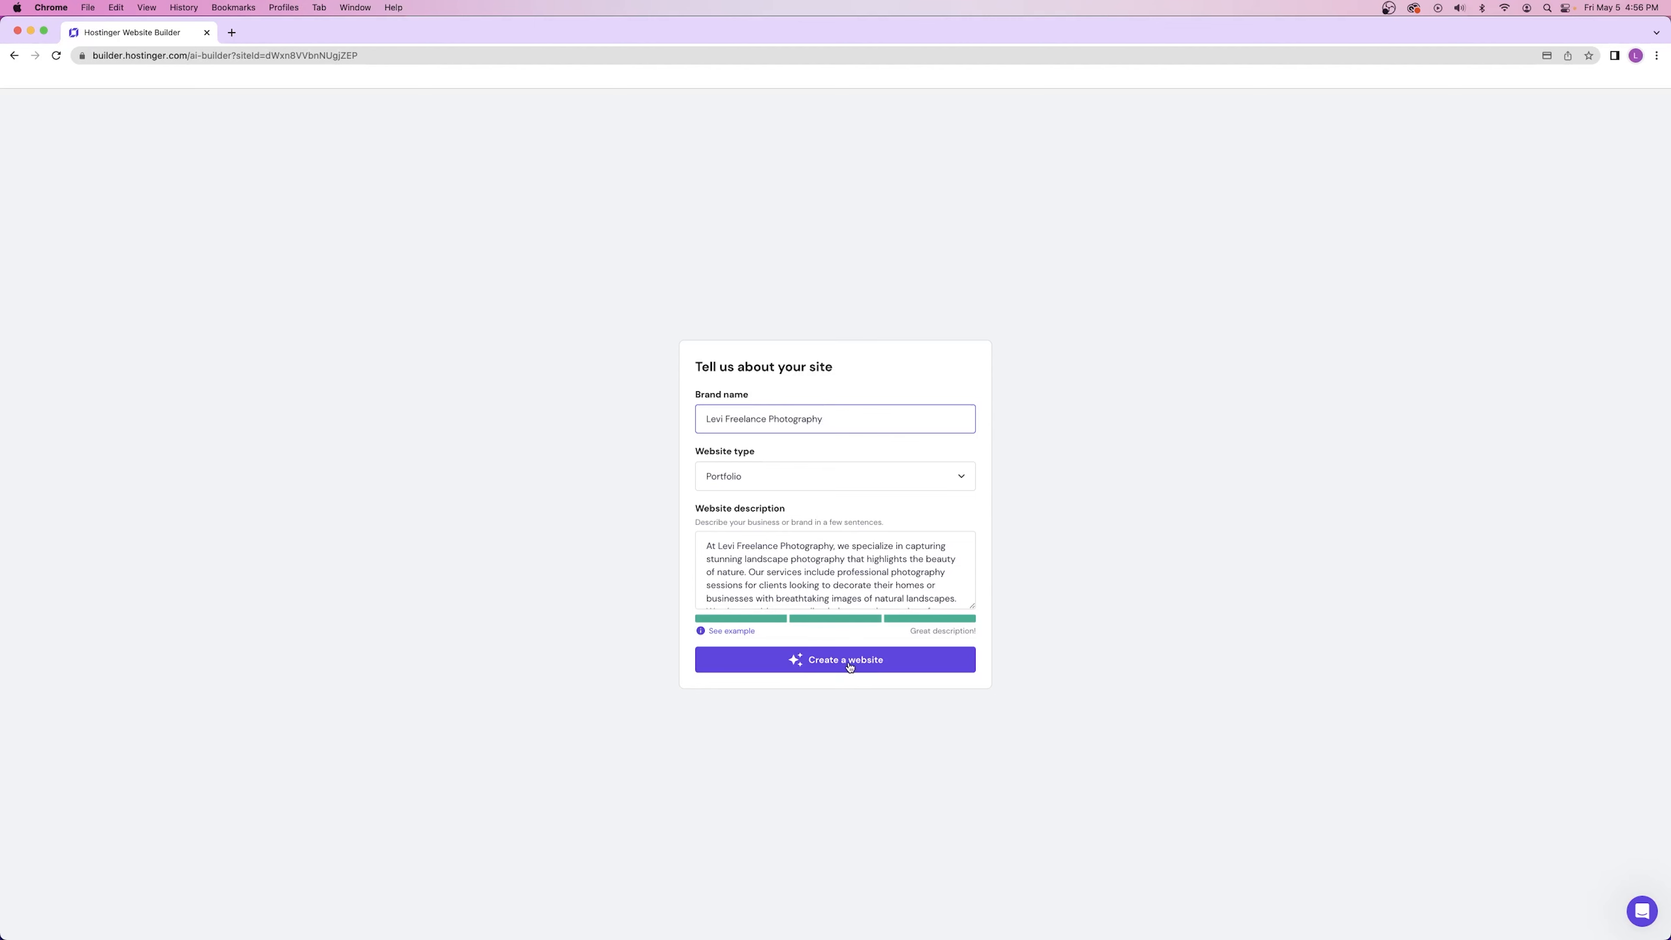
- Review the website description in the site form and show the available website types
{"action": "left_click", "coordinate": [235, 33]}
{"action": "left_click", "coordinate": [362, 33]}
{"action": "triple_click", "coordinate": [736, 559]}
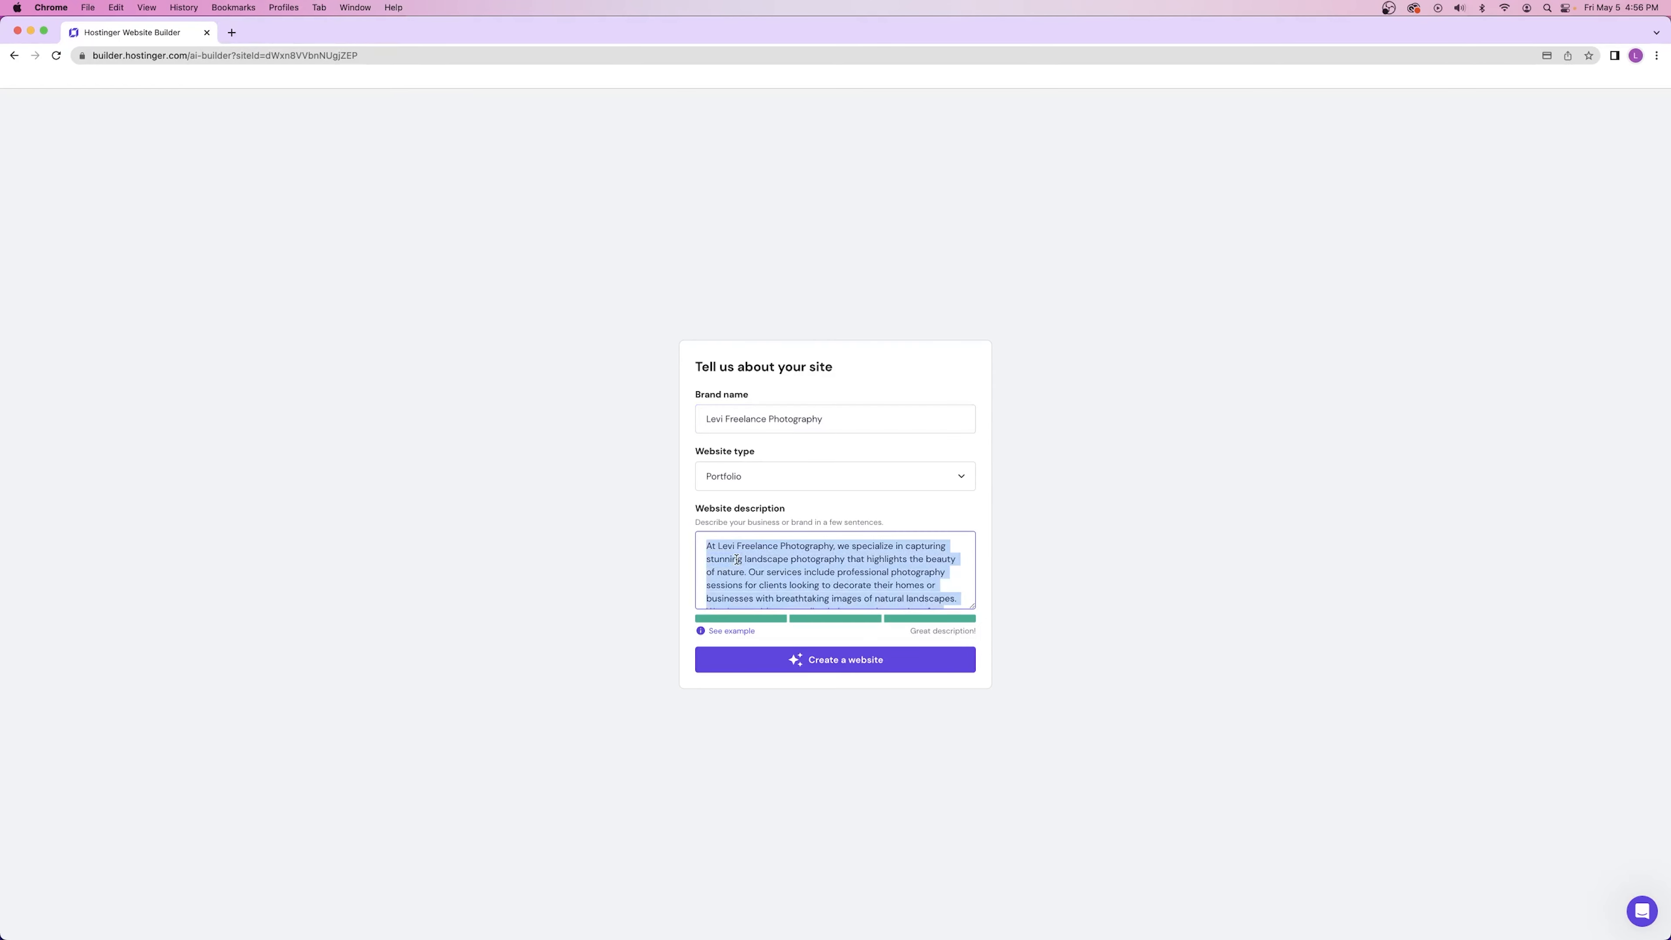
{"action": "left_click", "coordinate": [537, 549]}
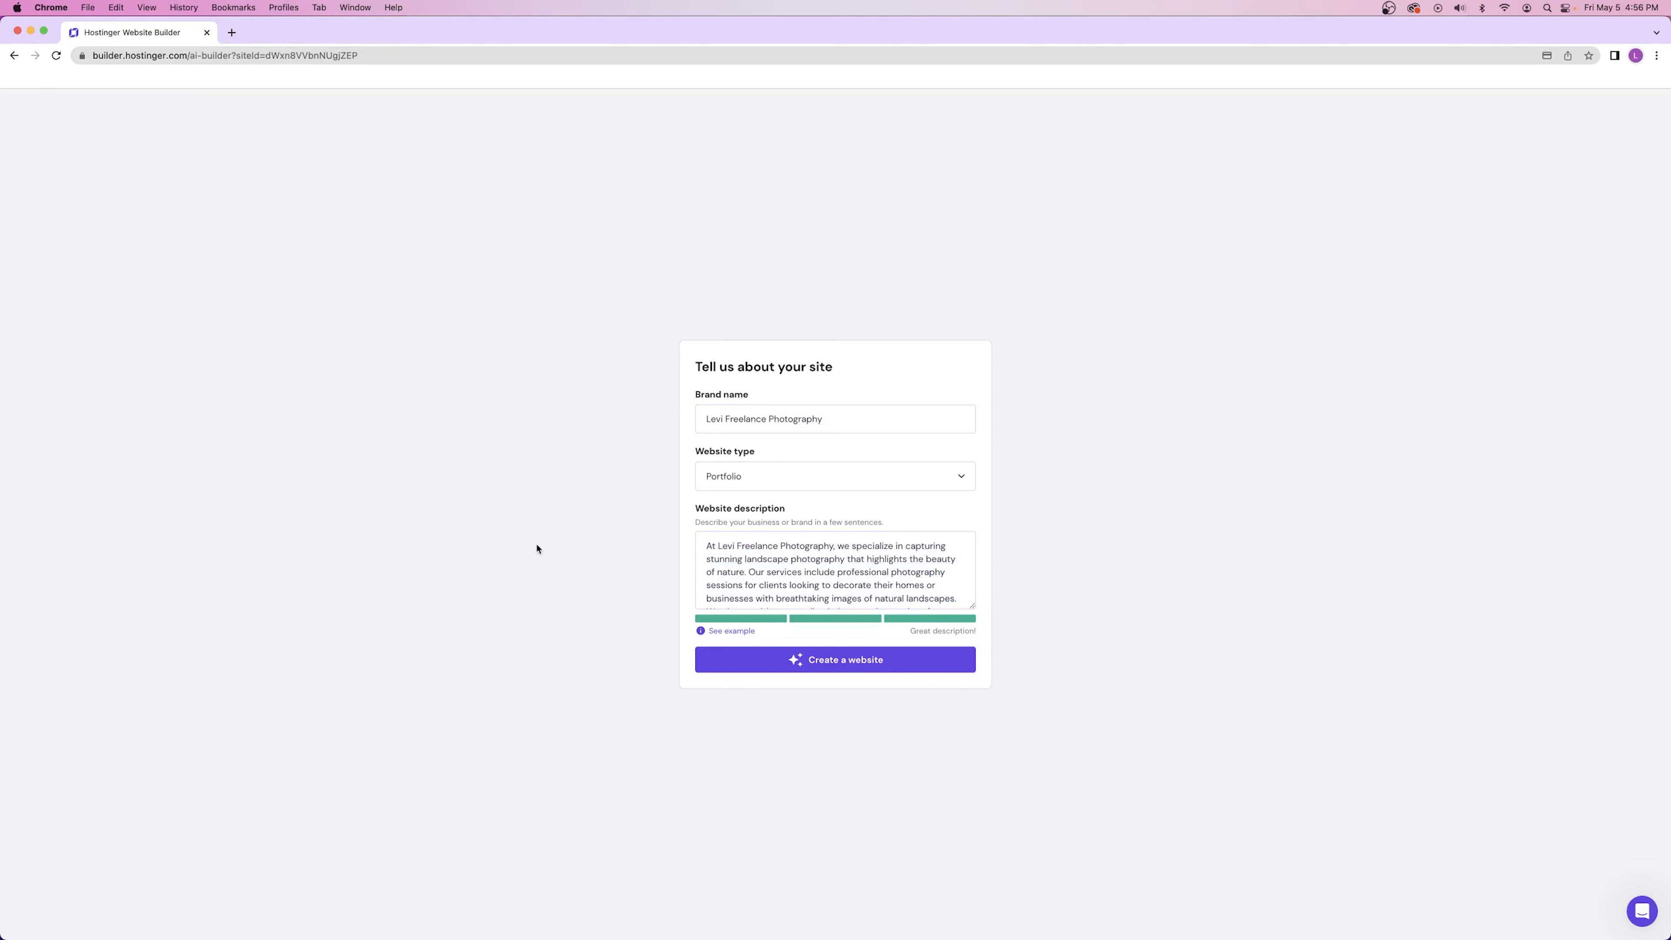
{"action": "left_click", "coordinate": [767, 473]}
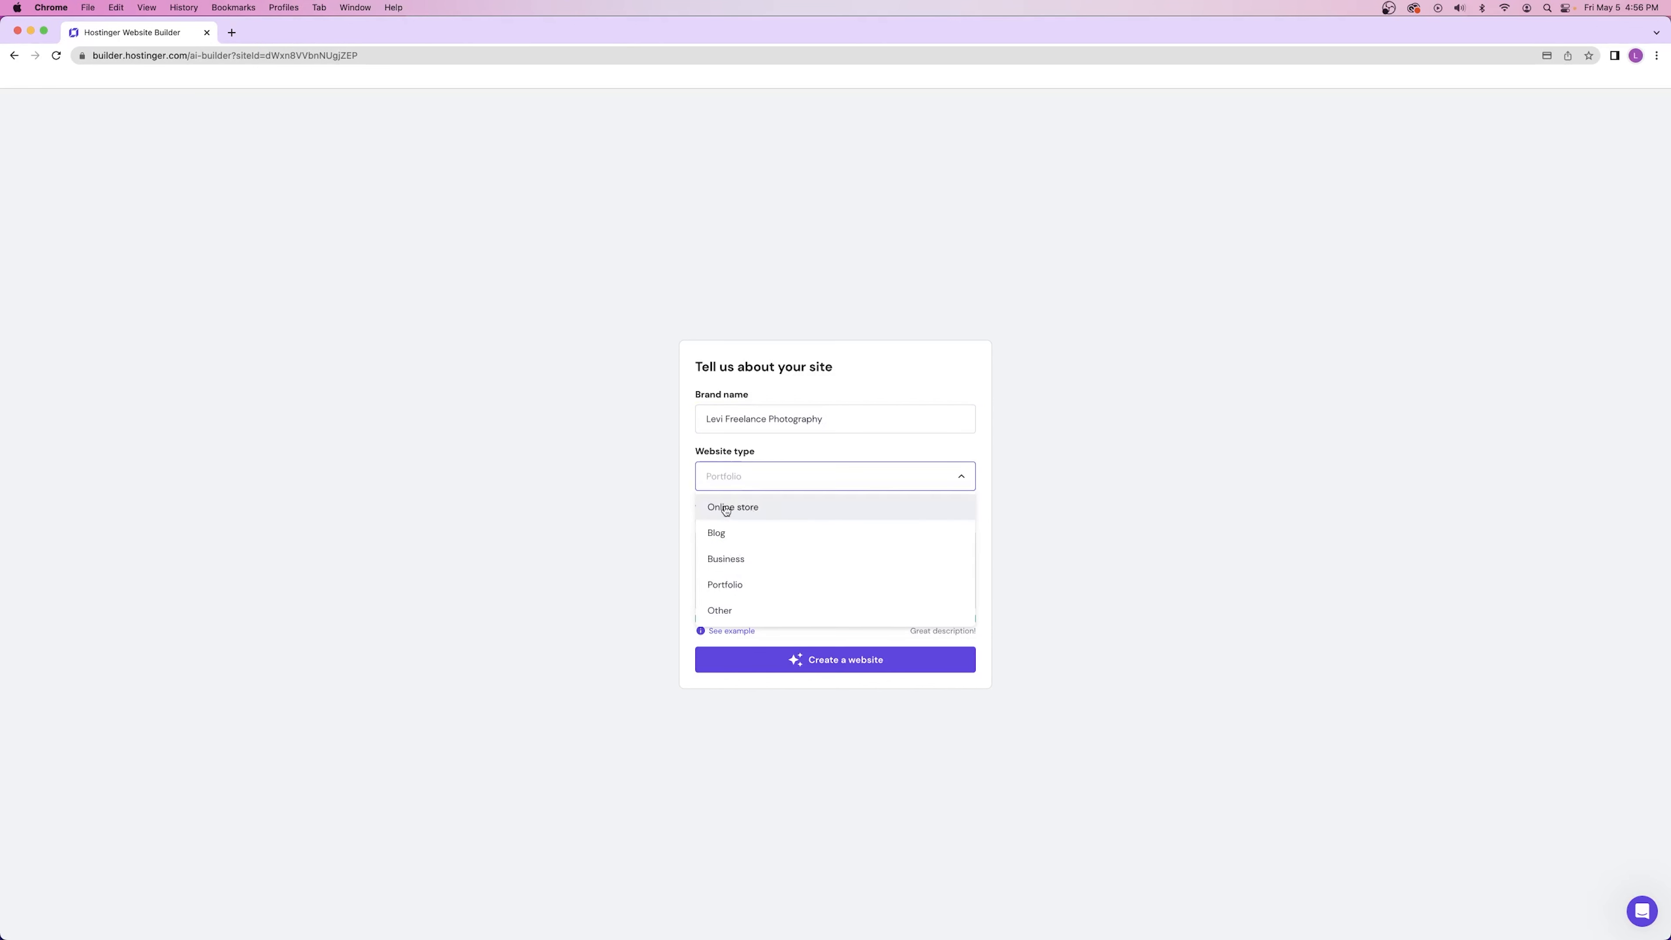
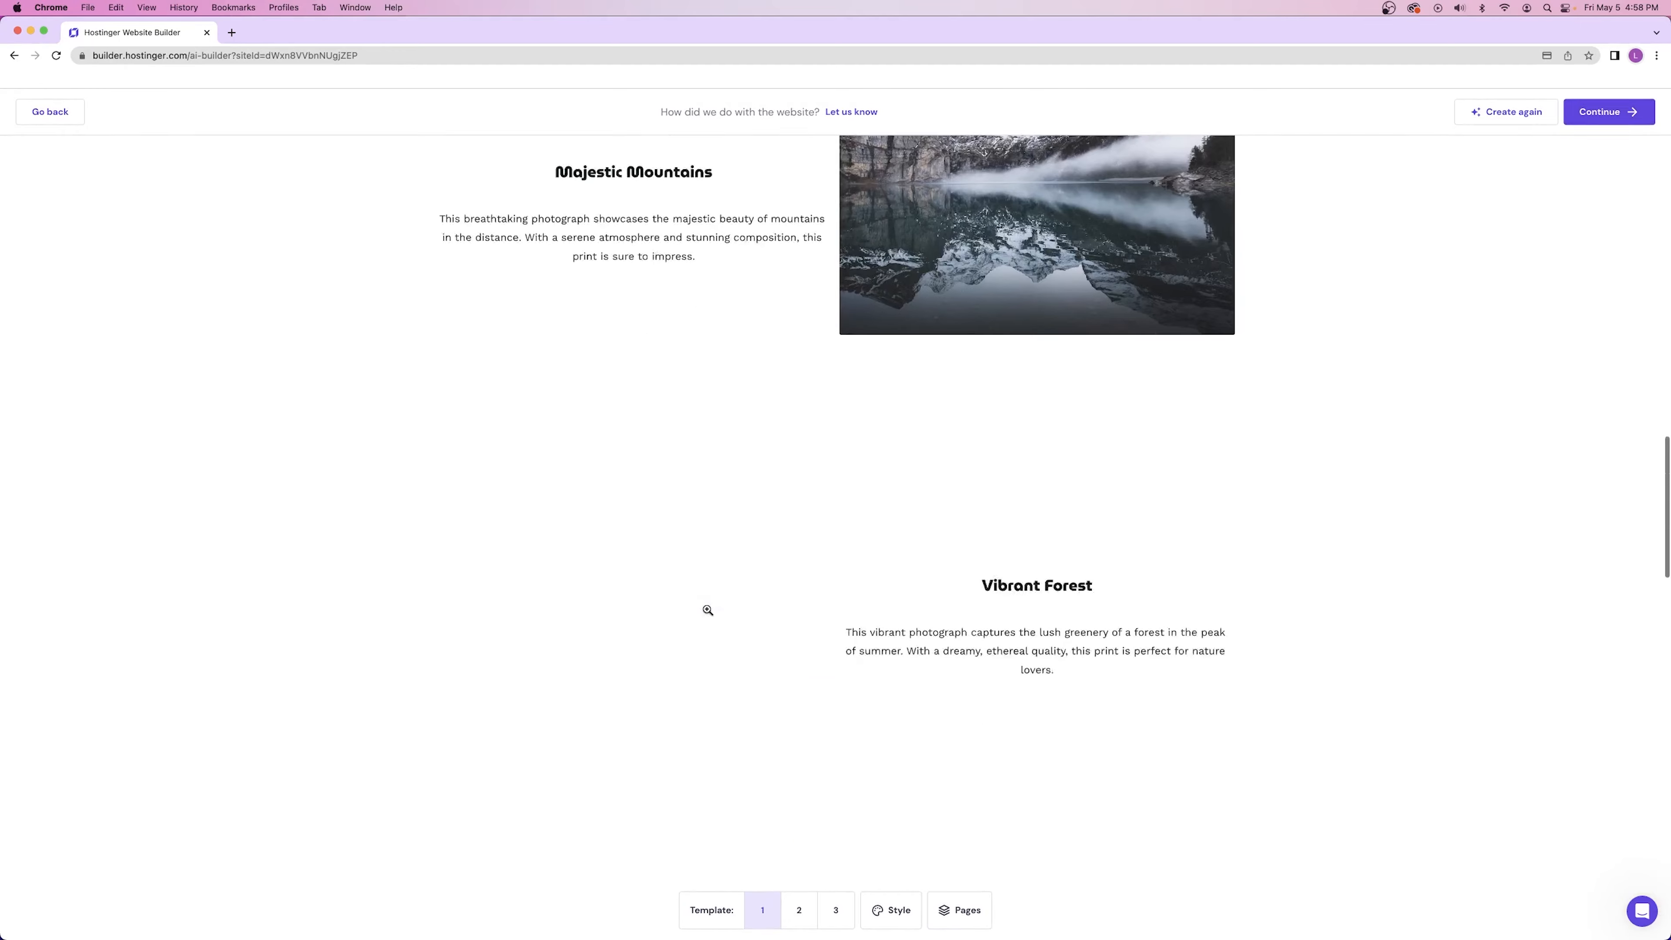
- Compare templates 1, 2 and 3 of the generated website, examining the hero, portfolio, About Us and contact sections
{"action": "scroll", "coordinate": [710, 601], "scroll_direction": "down", "scroll_amount": 5}
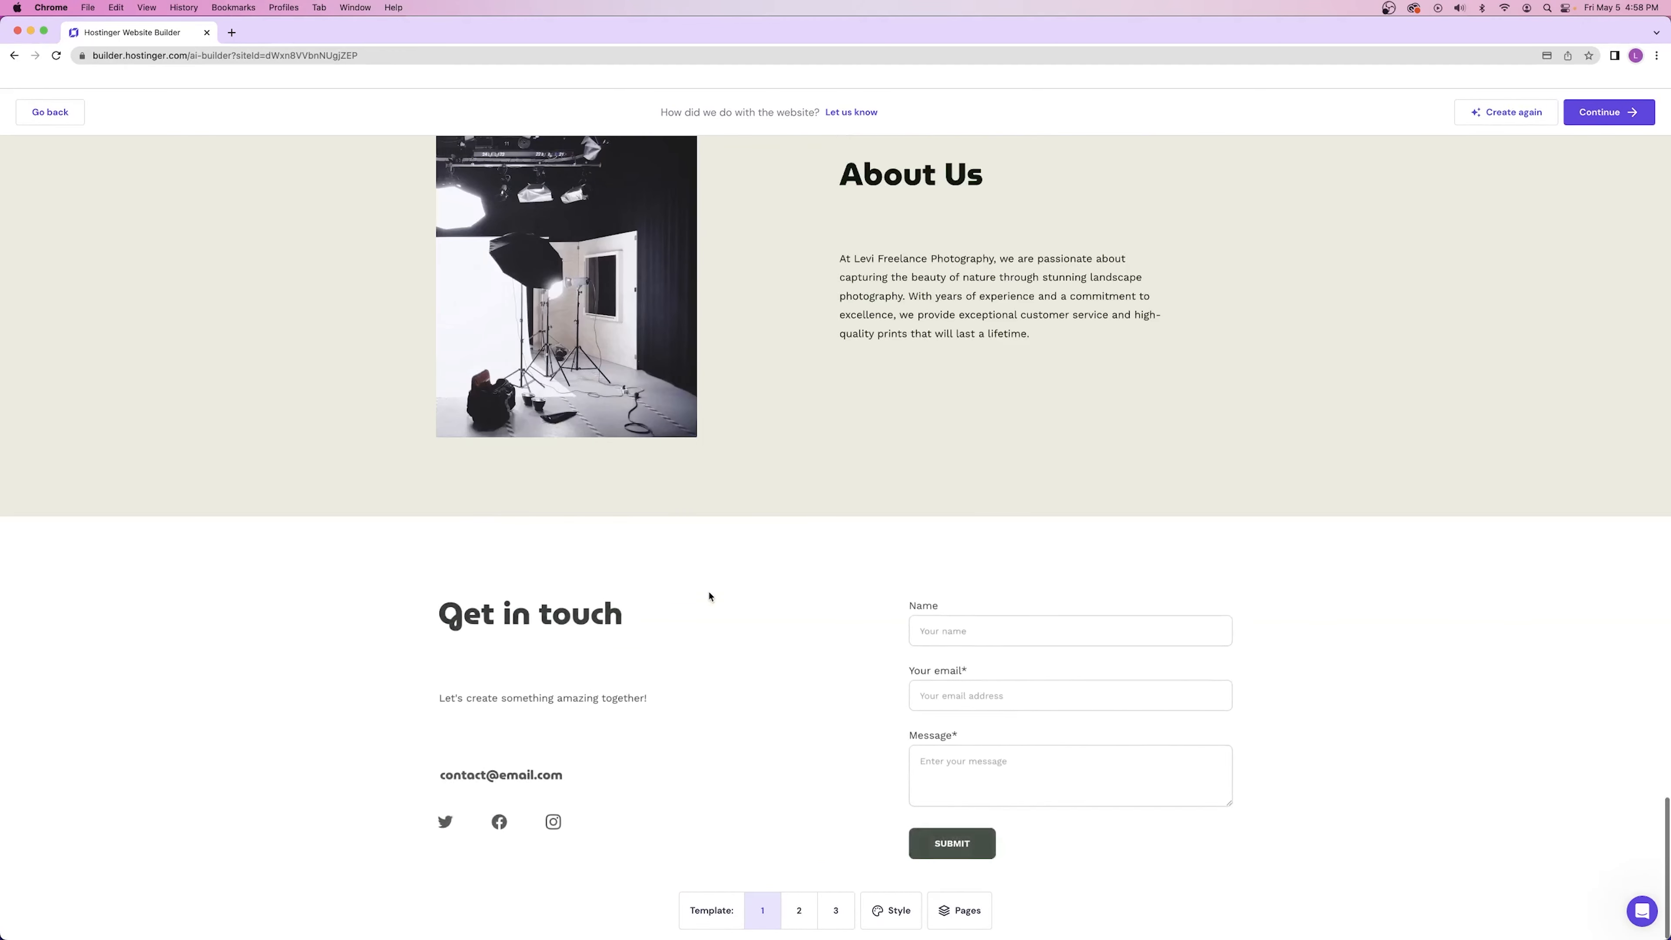
{"action": "left_click", "coordinate": [808, 908]}
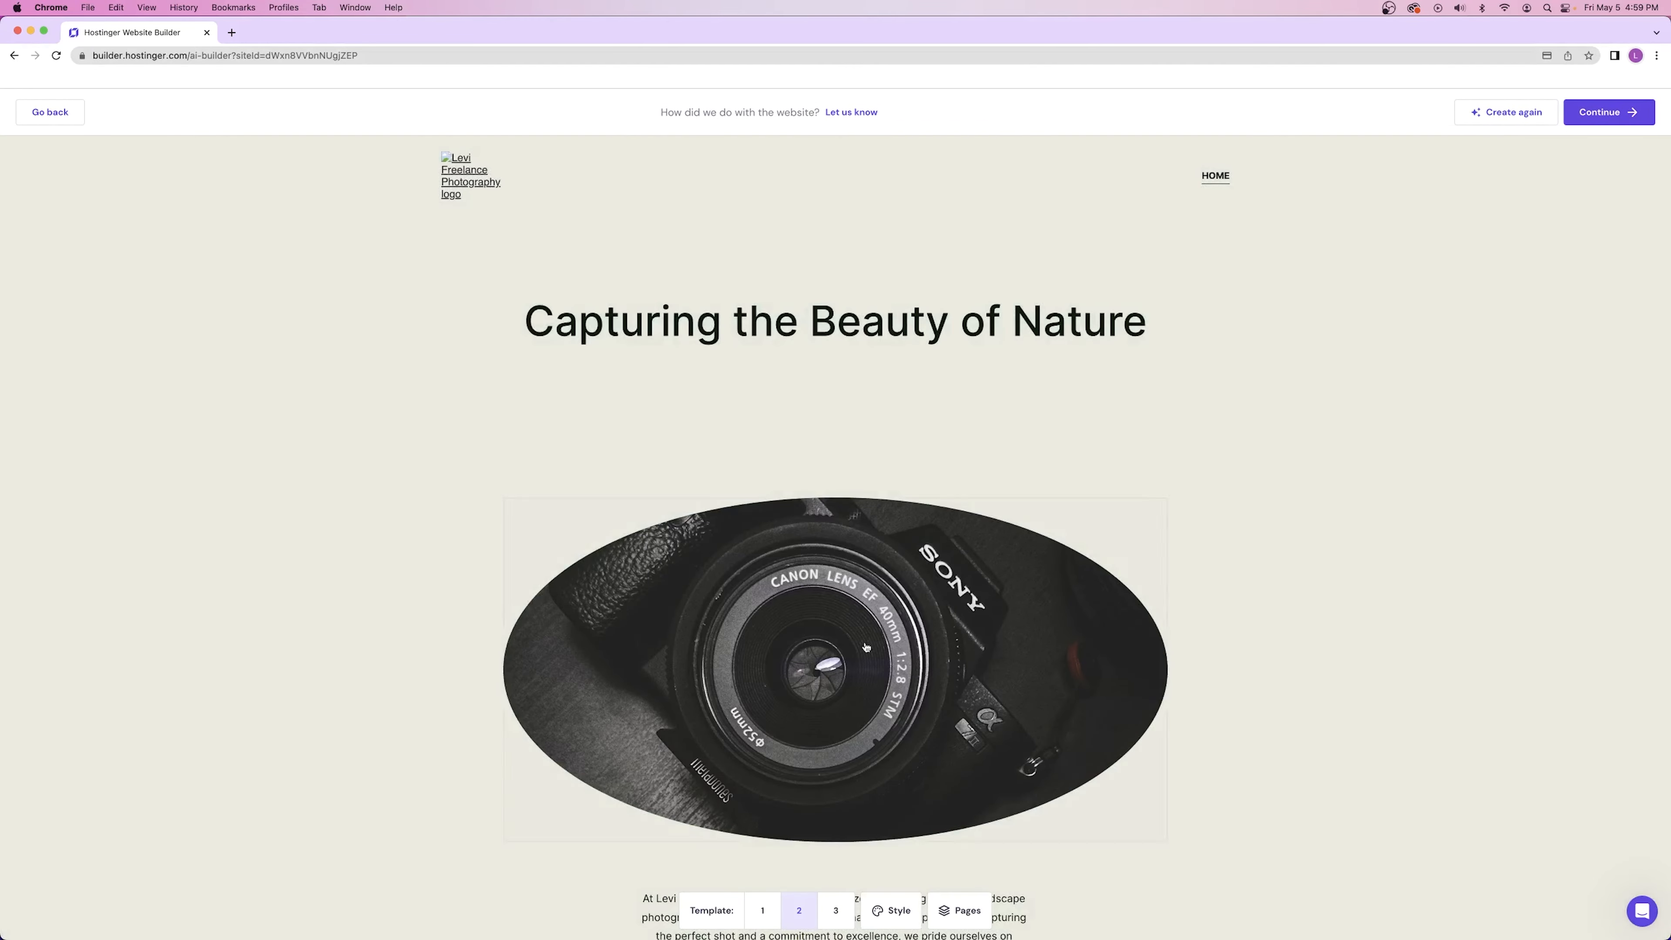
{"action": "left_click", "coordinate": [835, 910]}
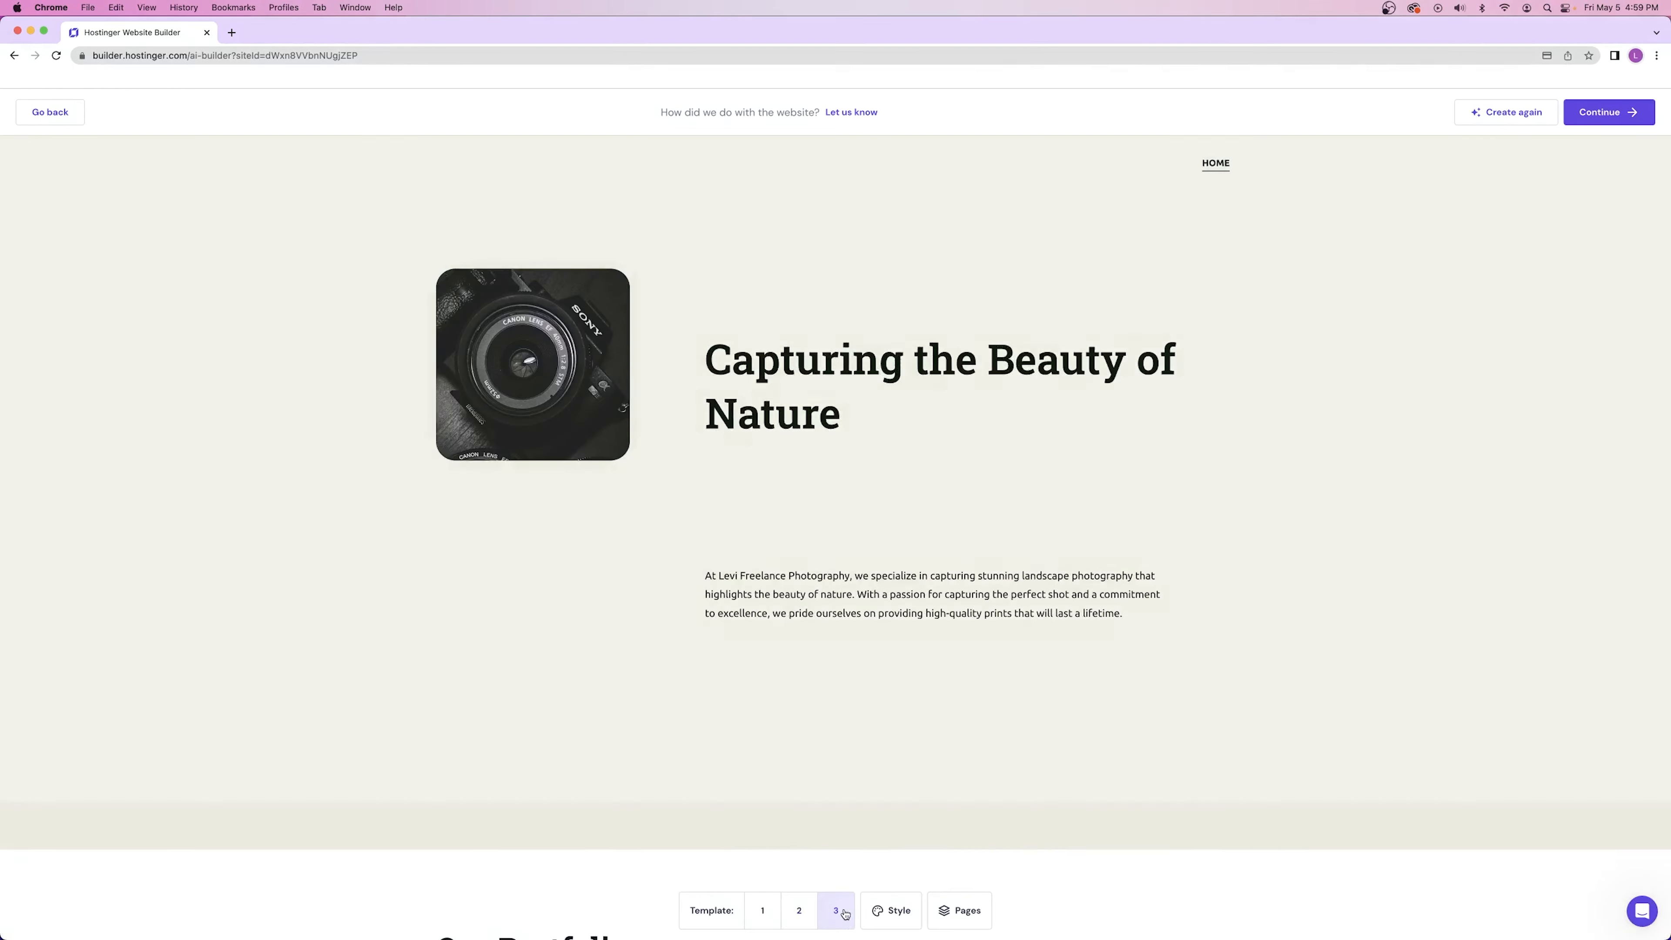
{"action": "mouse_move", "coordinate": [530, 363]}
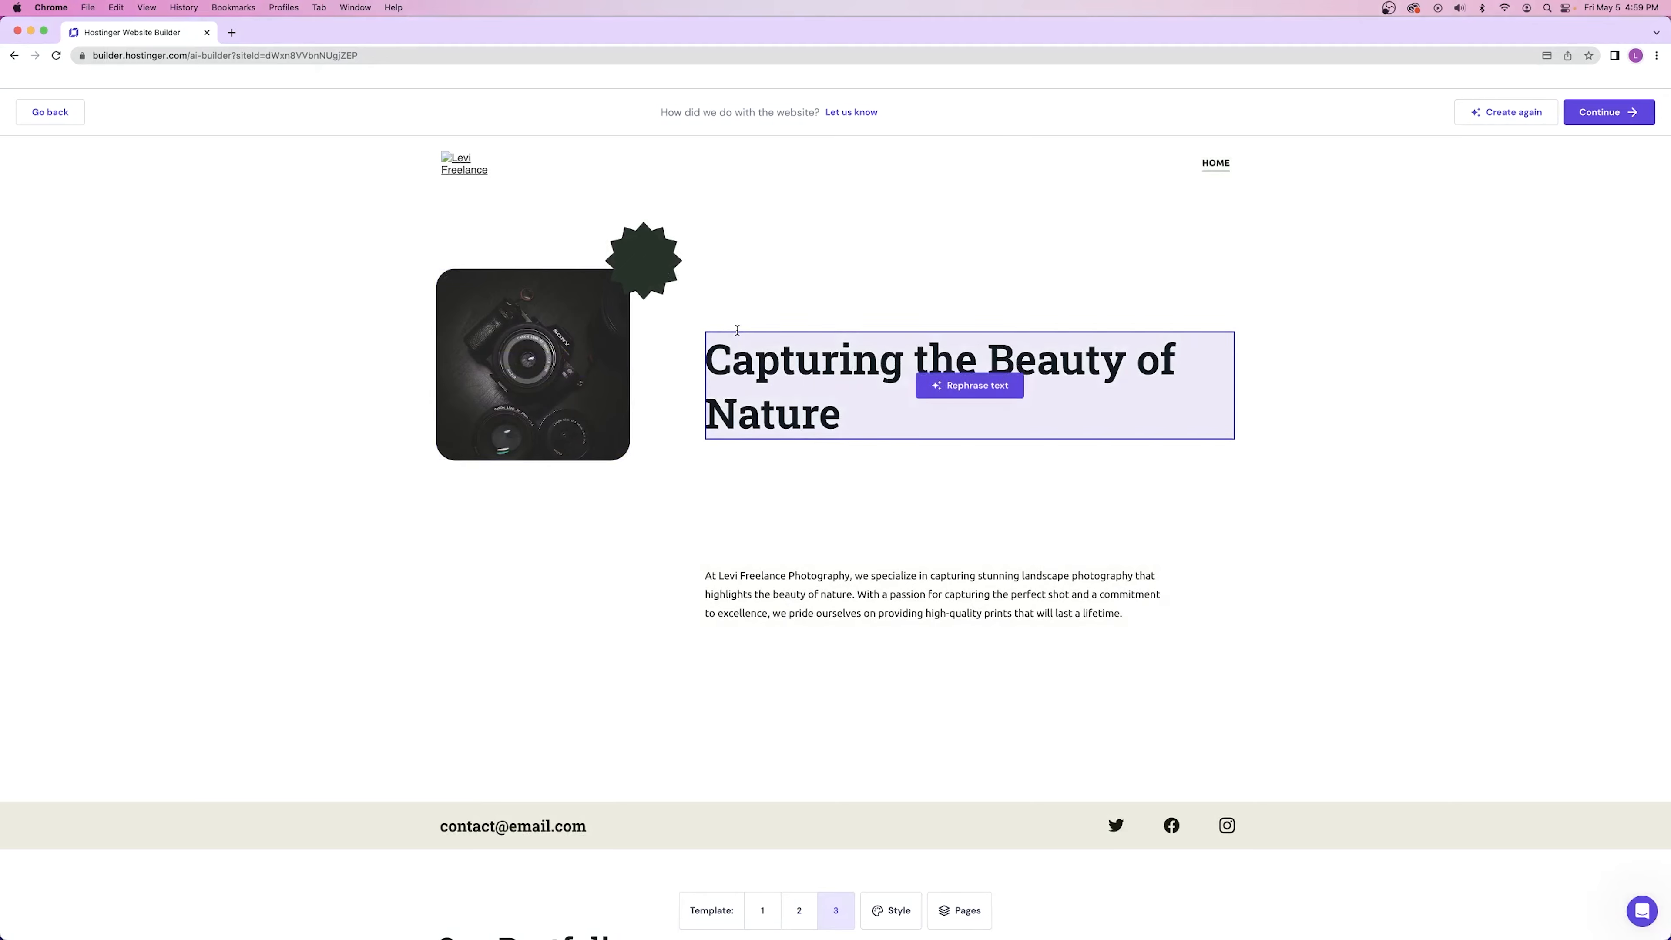
{"action": "scroll", "coordinate": [717, 328], "scroll_direction": "down", "scroll_amount": 10}
{"action": "scroll", "coordinate": [717, 325], "scroll_direction": "down", "scroll_amount": 15}
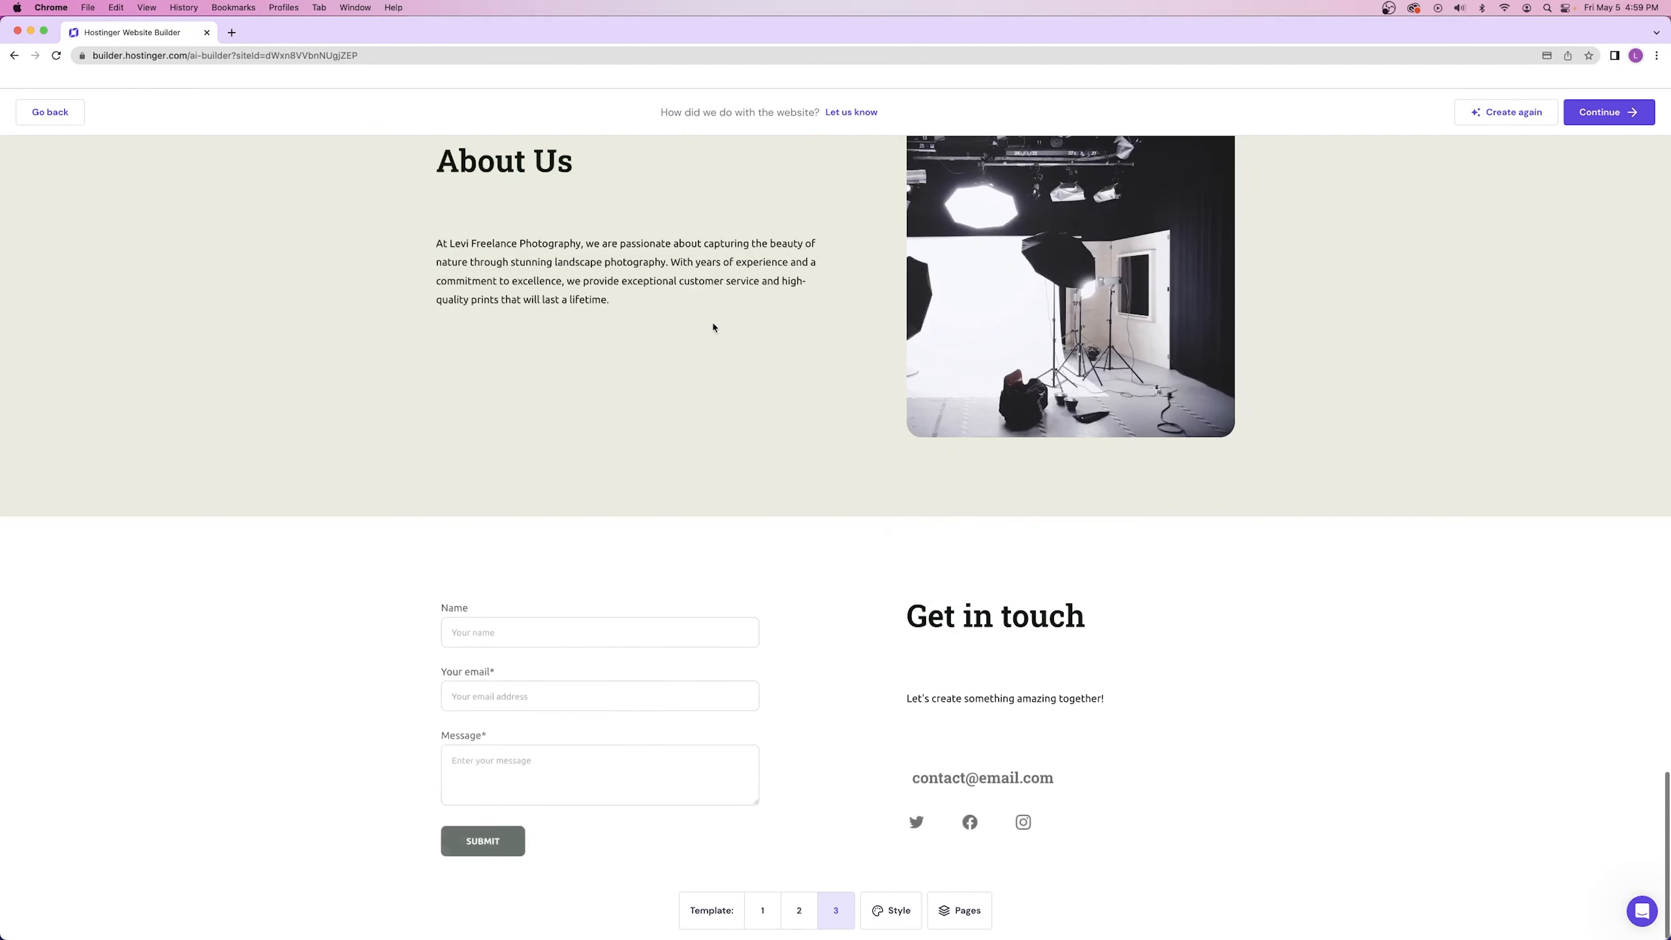
{"action": "scroll", "coordinate": [713, 326], "scroll_direction": "up", "scroll_amount": 20}
{"action": "mouse_move", "coordinate": [789, 588]}
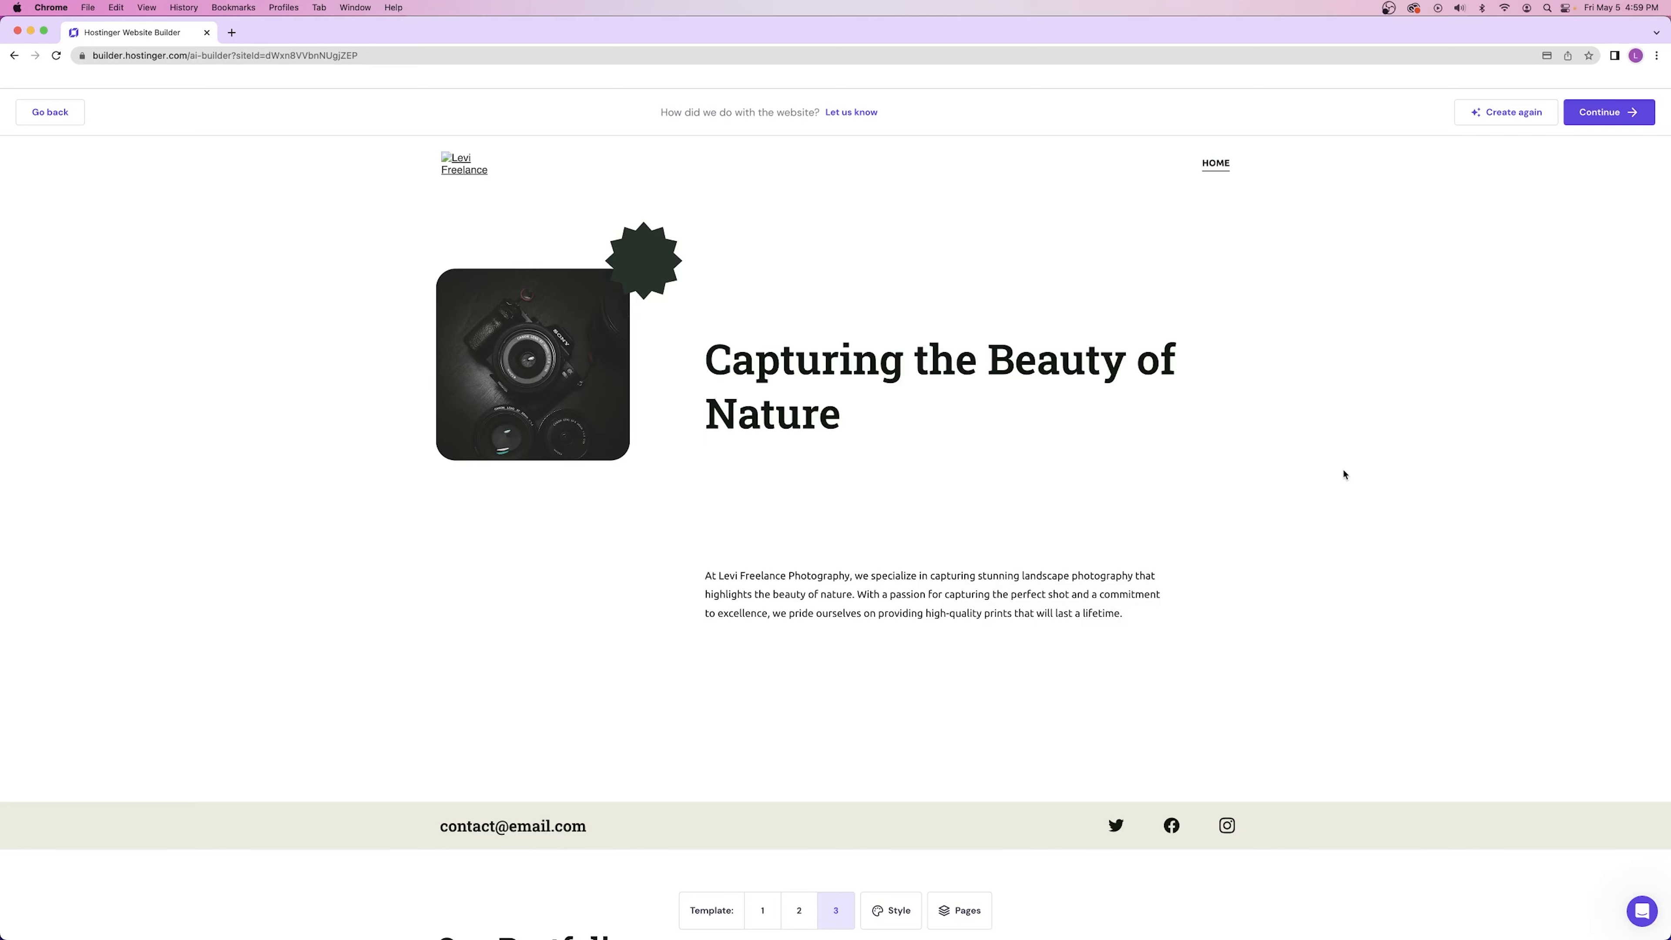
{"action": "scroll", "coordinate": [772, 489], "scroll_direction": "down", "scroll_amount": 10}
- Switch back to template 1, generate the website again and review the new version from its heading to the contact form
{"action": "left_click", "coordinate": [763, 913]}
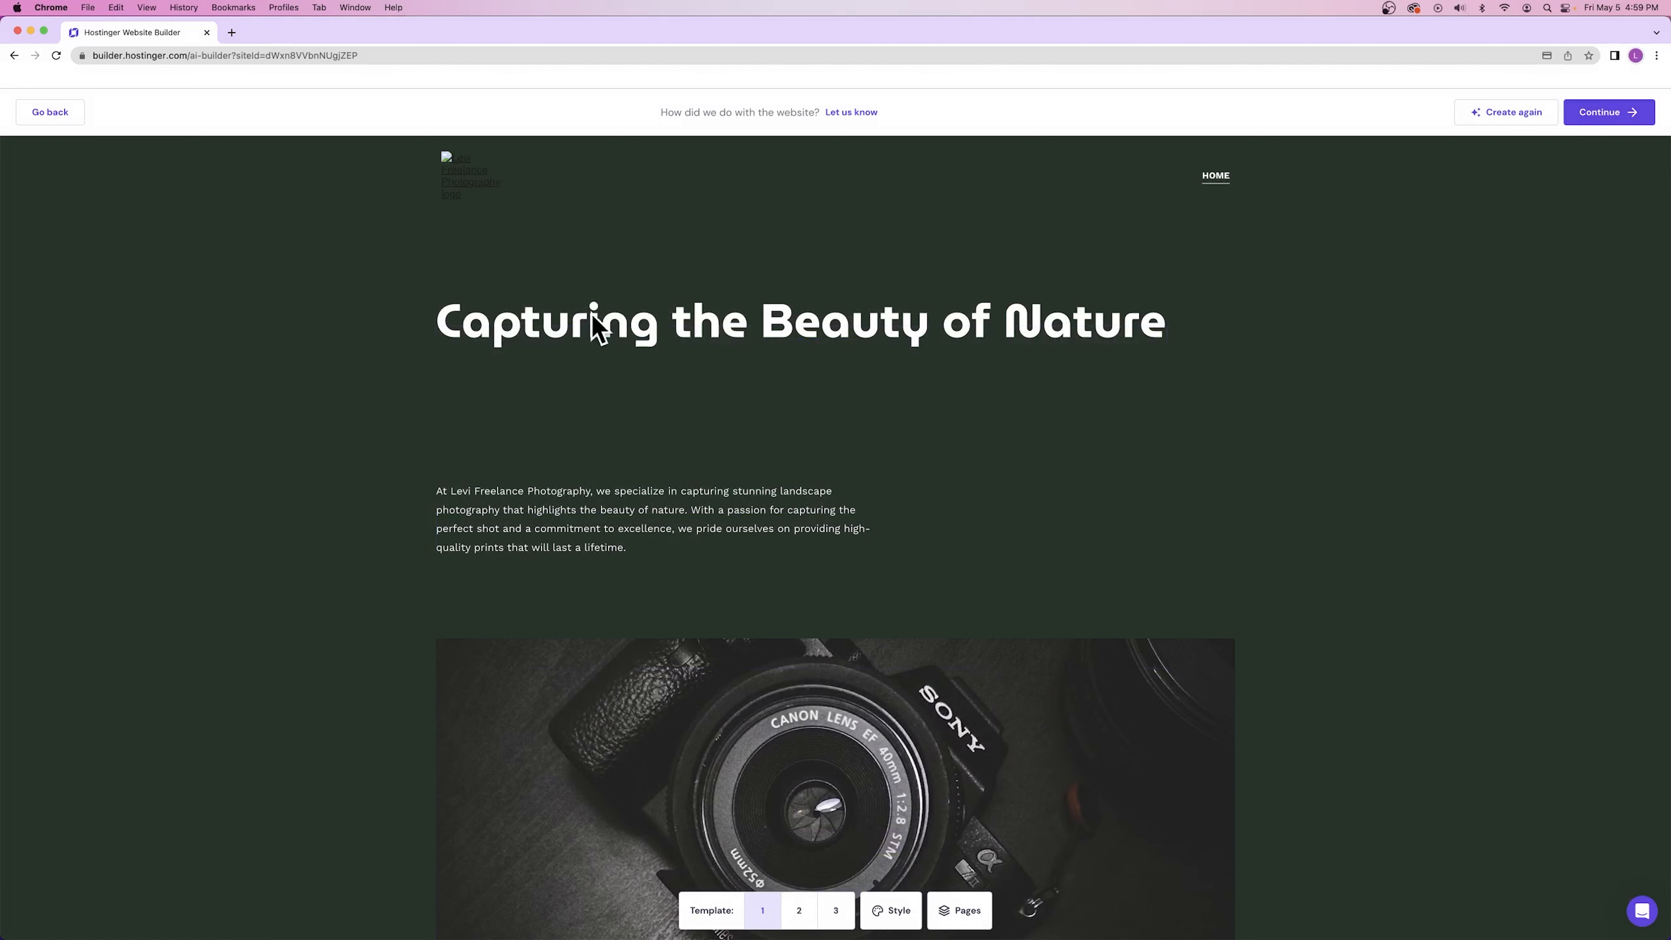
{"action": "left_click", "coordinate": [1490, 116]}
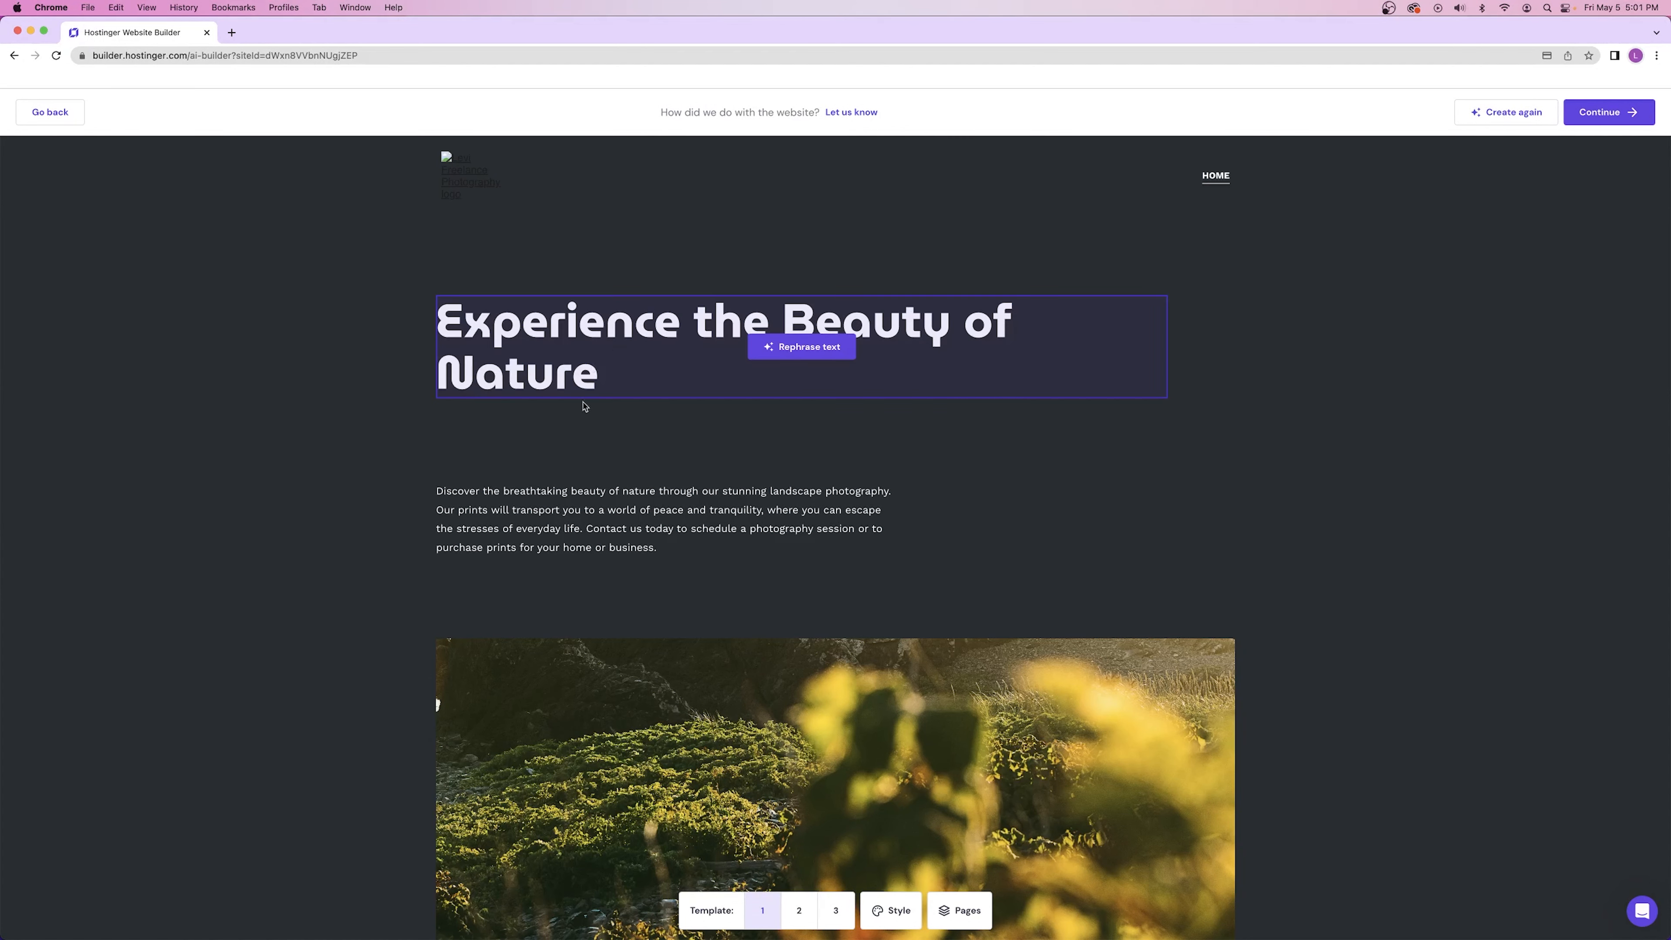
{"action": "scroll", "coordinate": [790, 693], "scroll_direction": "down", "scroll_amount": 3}
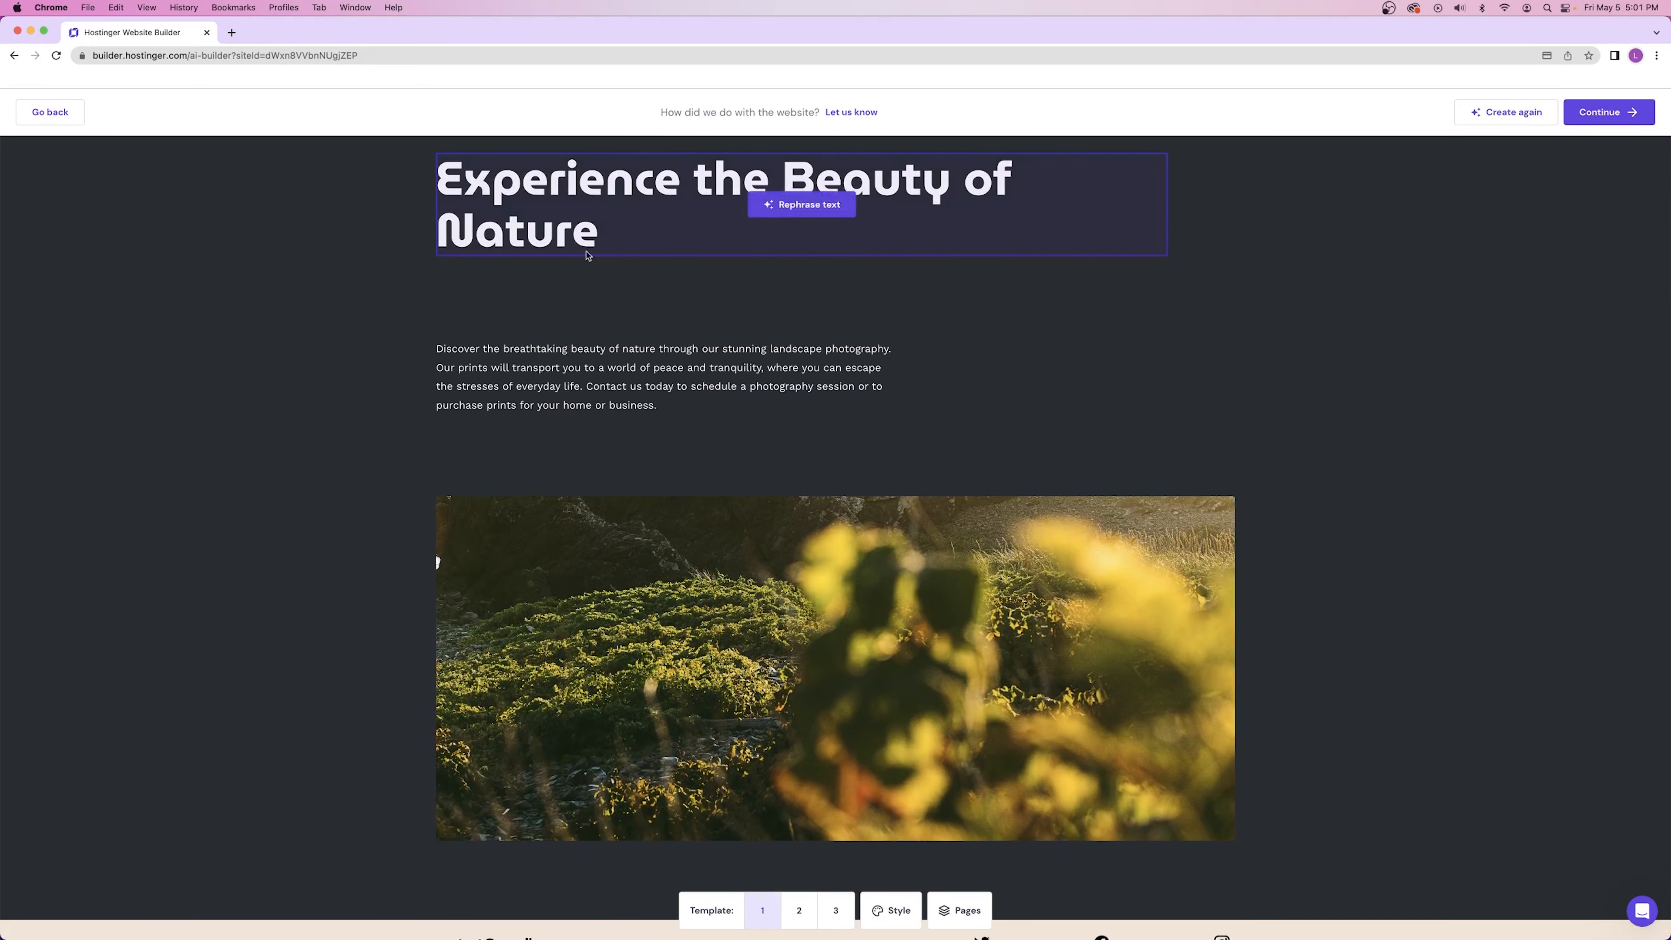
{"action": "scroll", "coordinate": [600, 366], "scroll_direction": "down", "scroll_amount": 10}
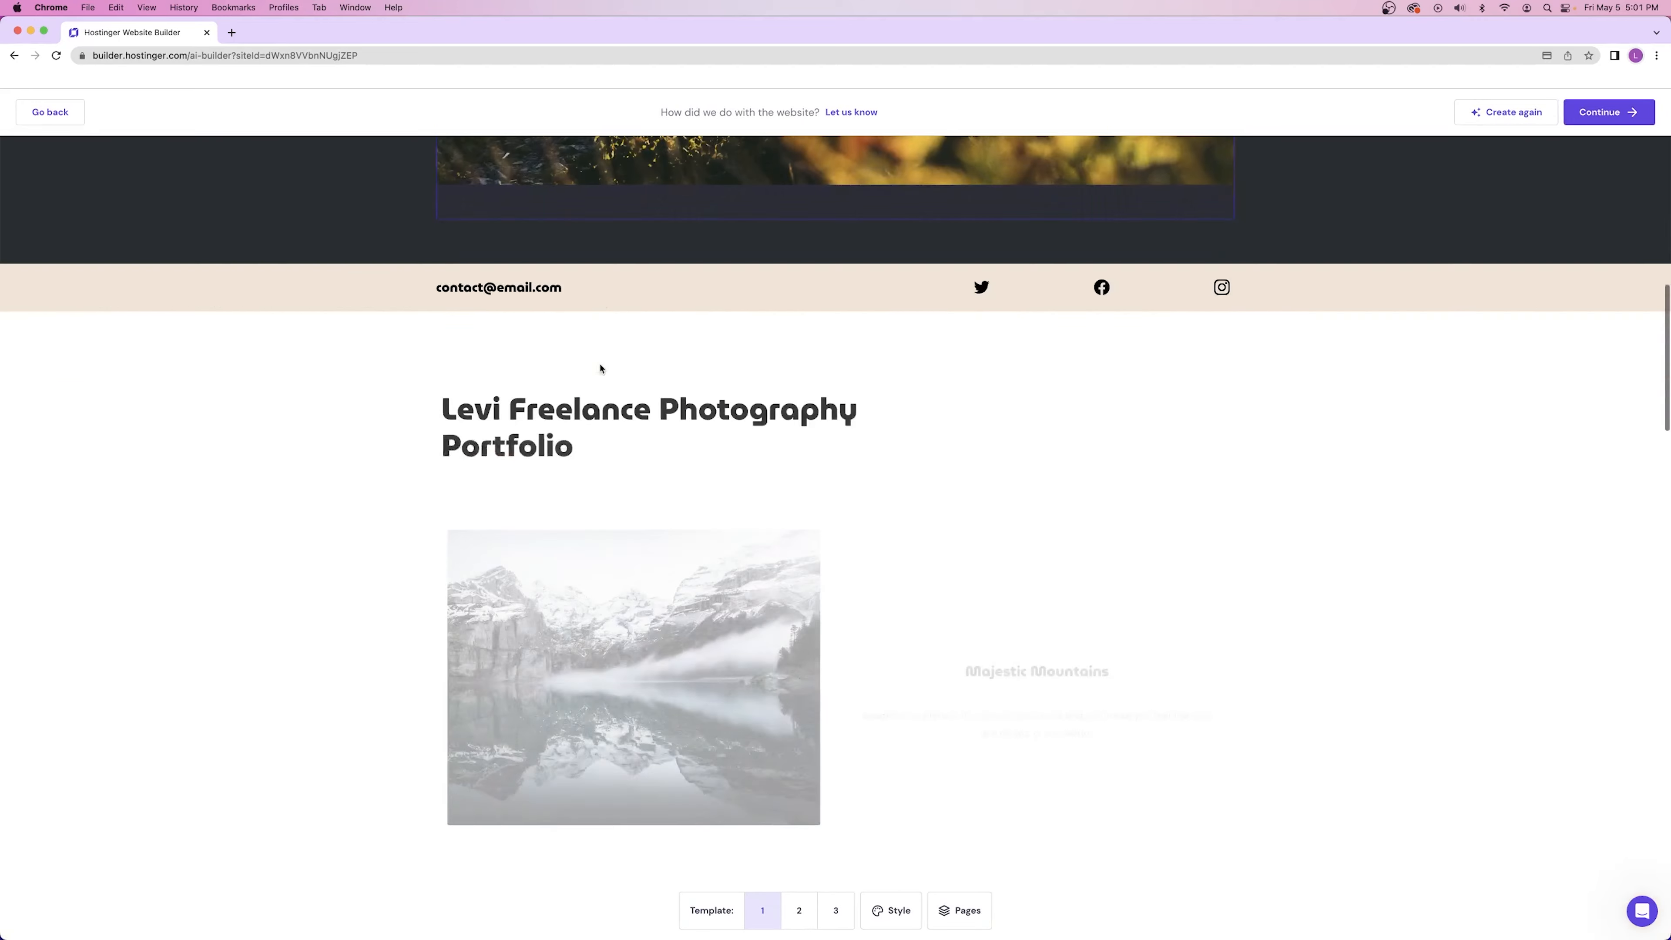
{"action": "scroll", "coordinate": [600, 366], "scroll_direction": "down", "scroll_amount": 20}
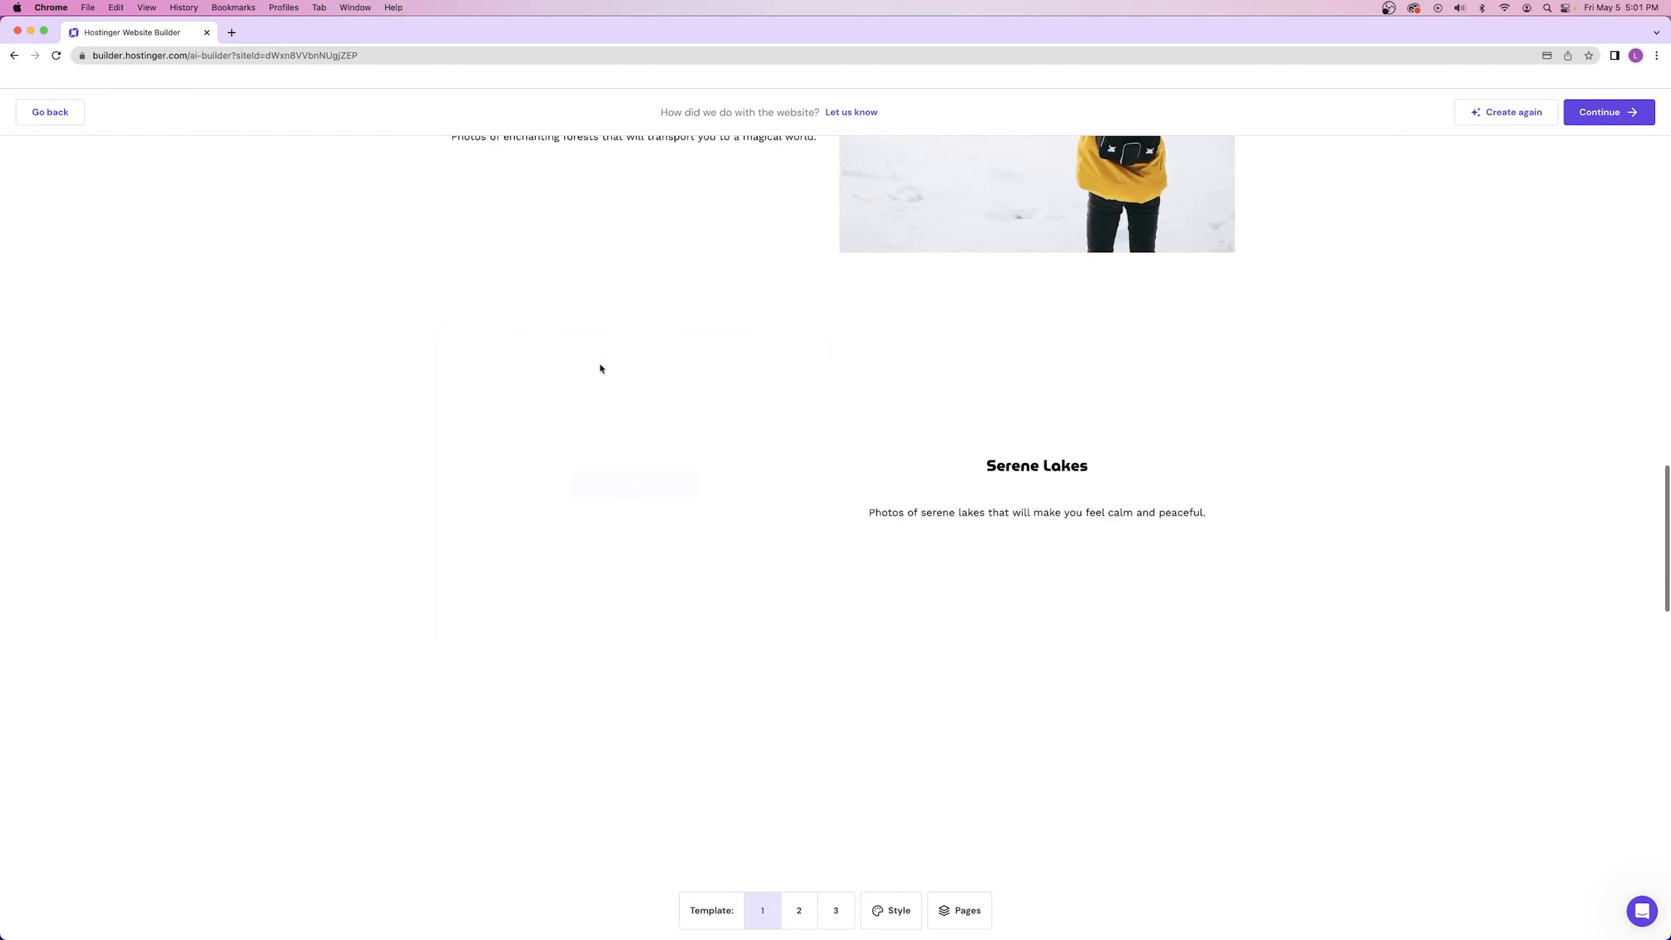
{"action": "scroll", "coordinate": [861, 520], "scroll_direction": "down", "scroll_amount": 20}
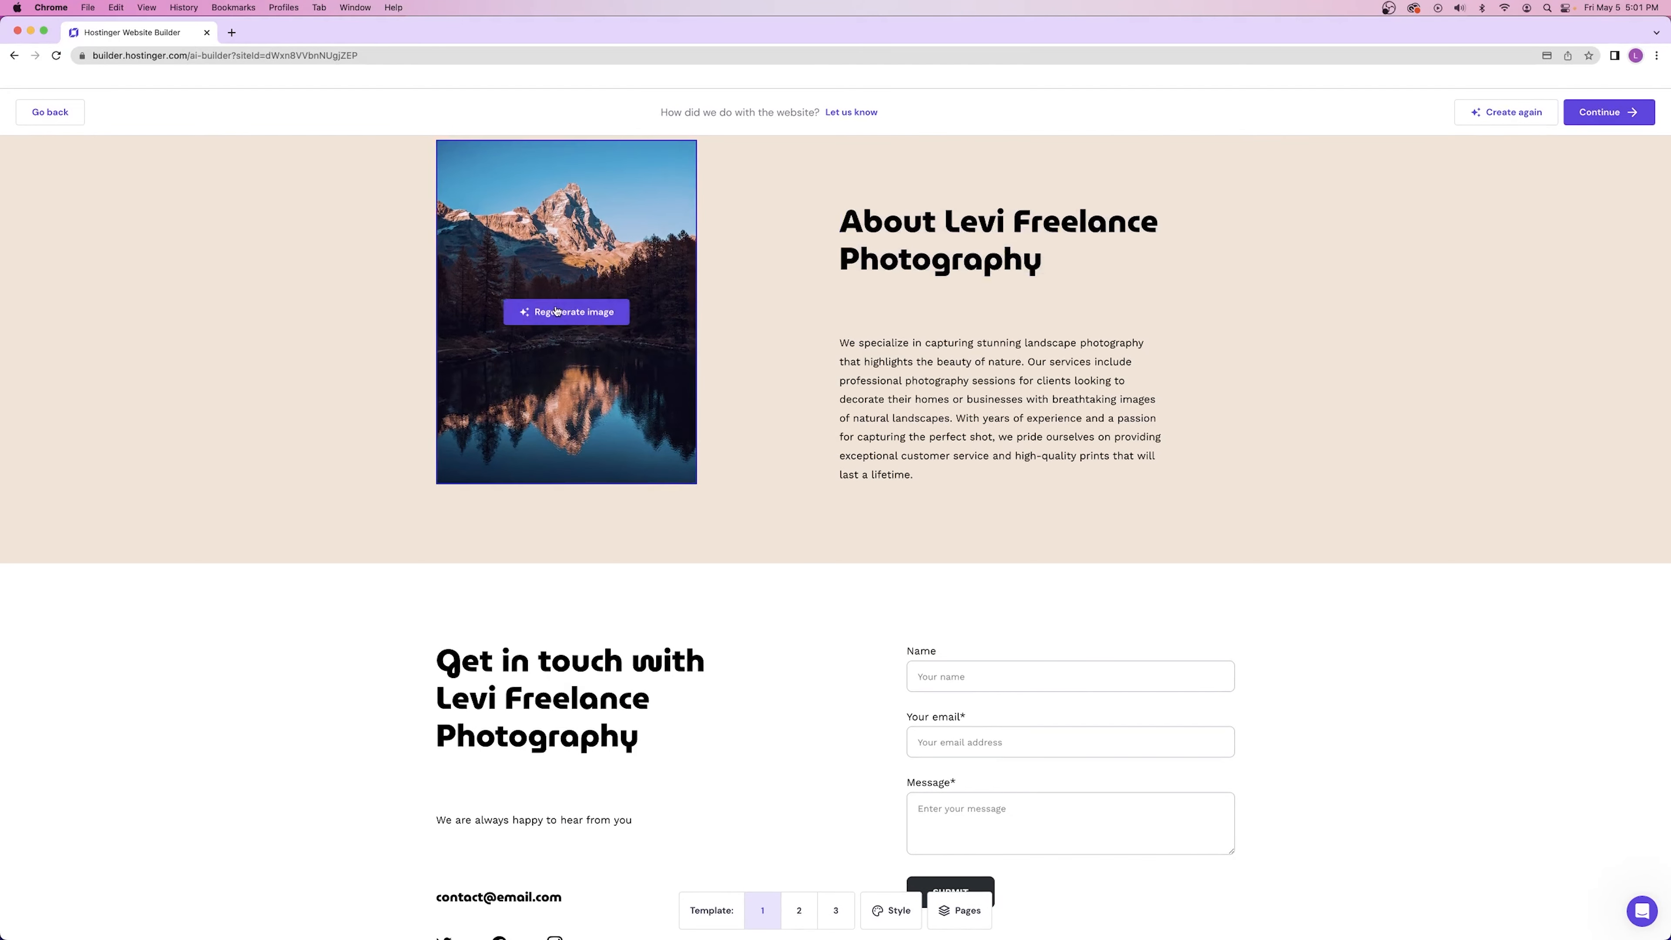
{"action": "mouse_move", "coordinate": [961, 361]}
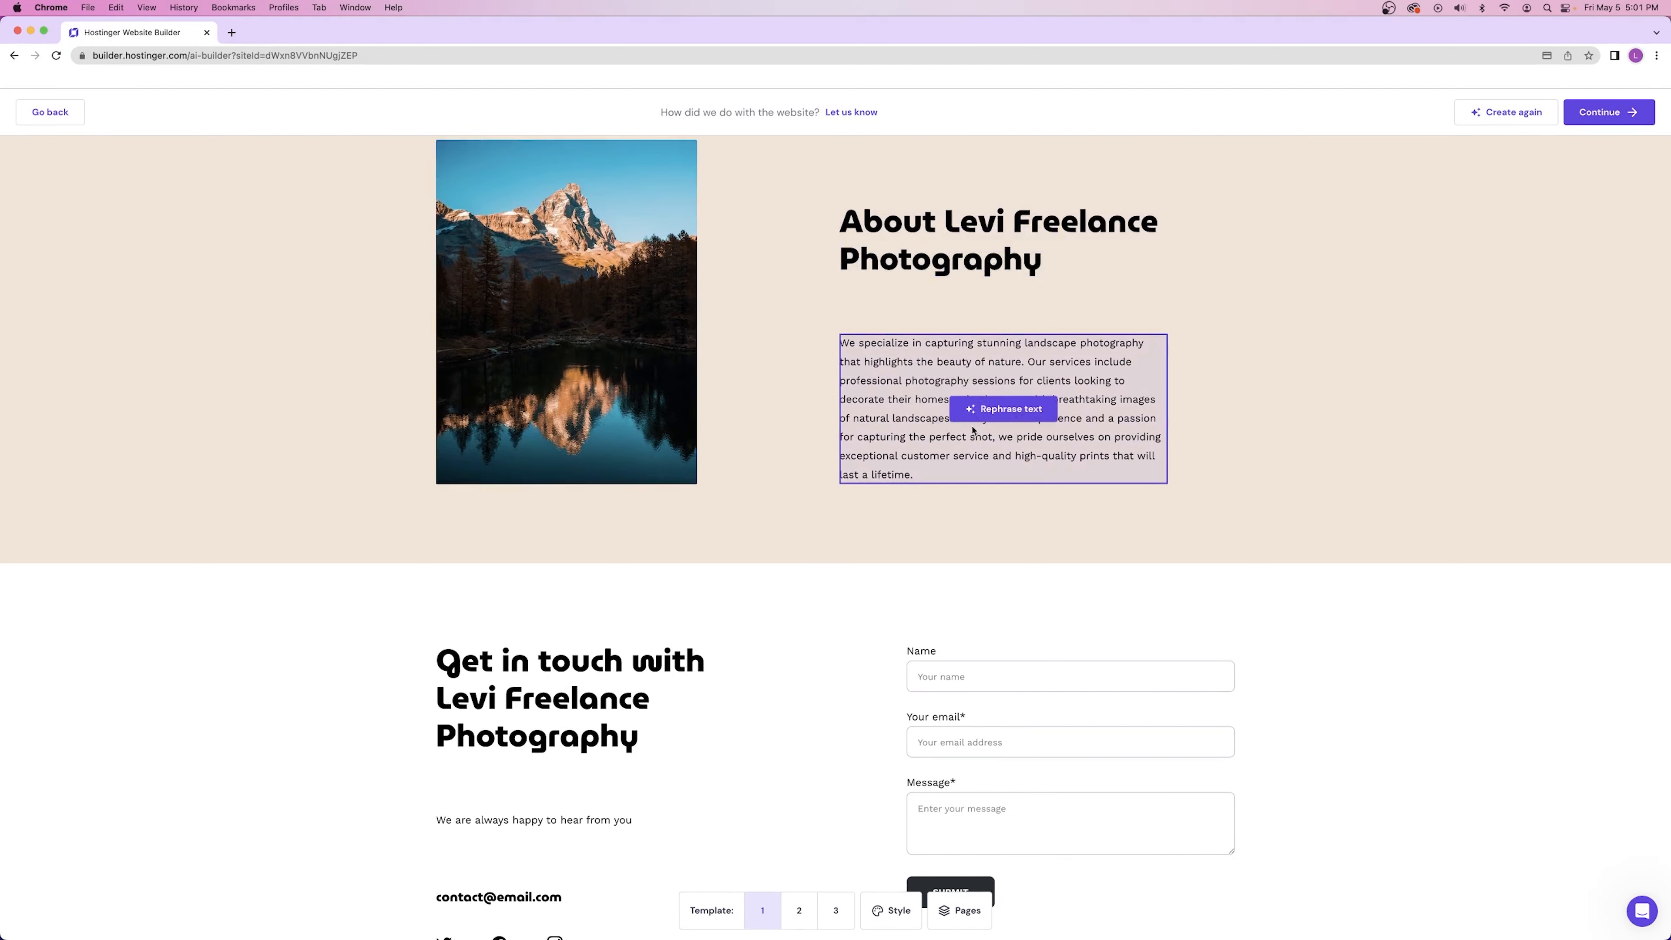
{"action": "scroll", "coordinate": [813, 746], "scroll_direction": "down", "scroll_amount": 2}
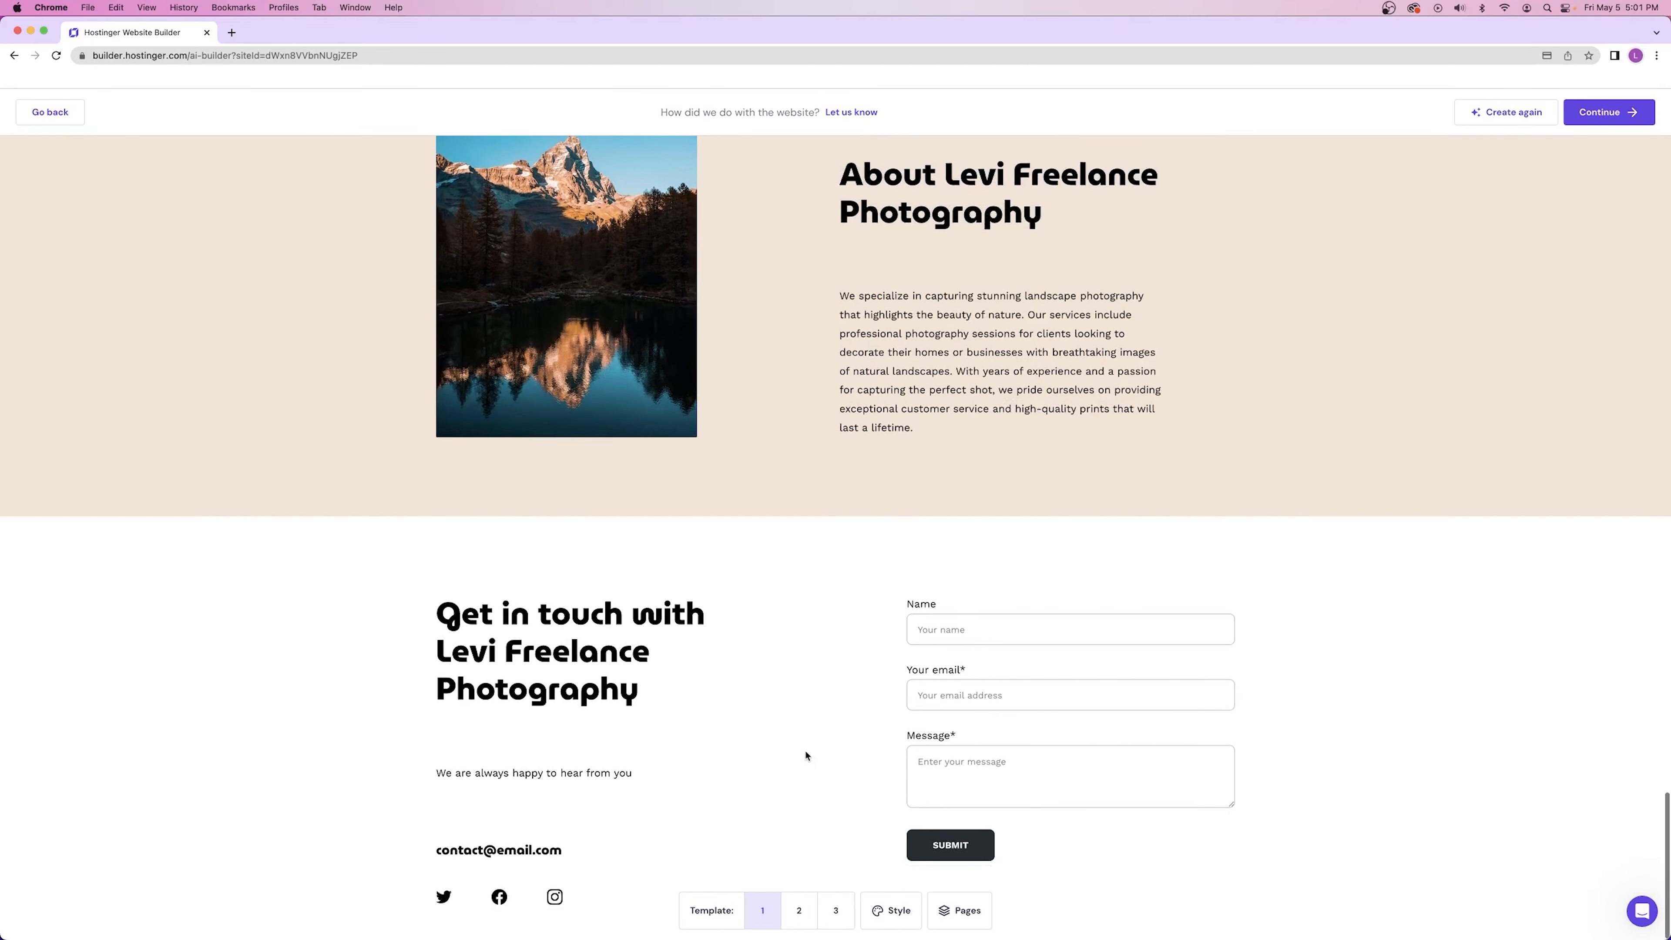
- View the regenerated website in template 2 and template 3
{"action": "left_click", "coordinate": [800, 912]}
{"action": "mouse_move", "coordinate": [928, 585]}
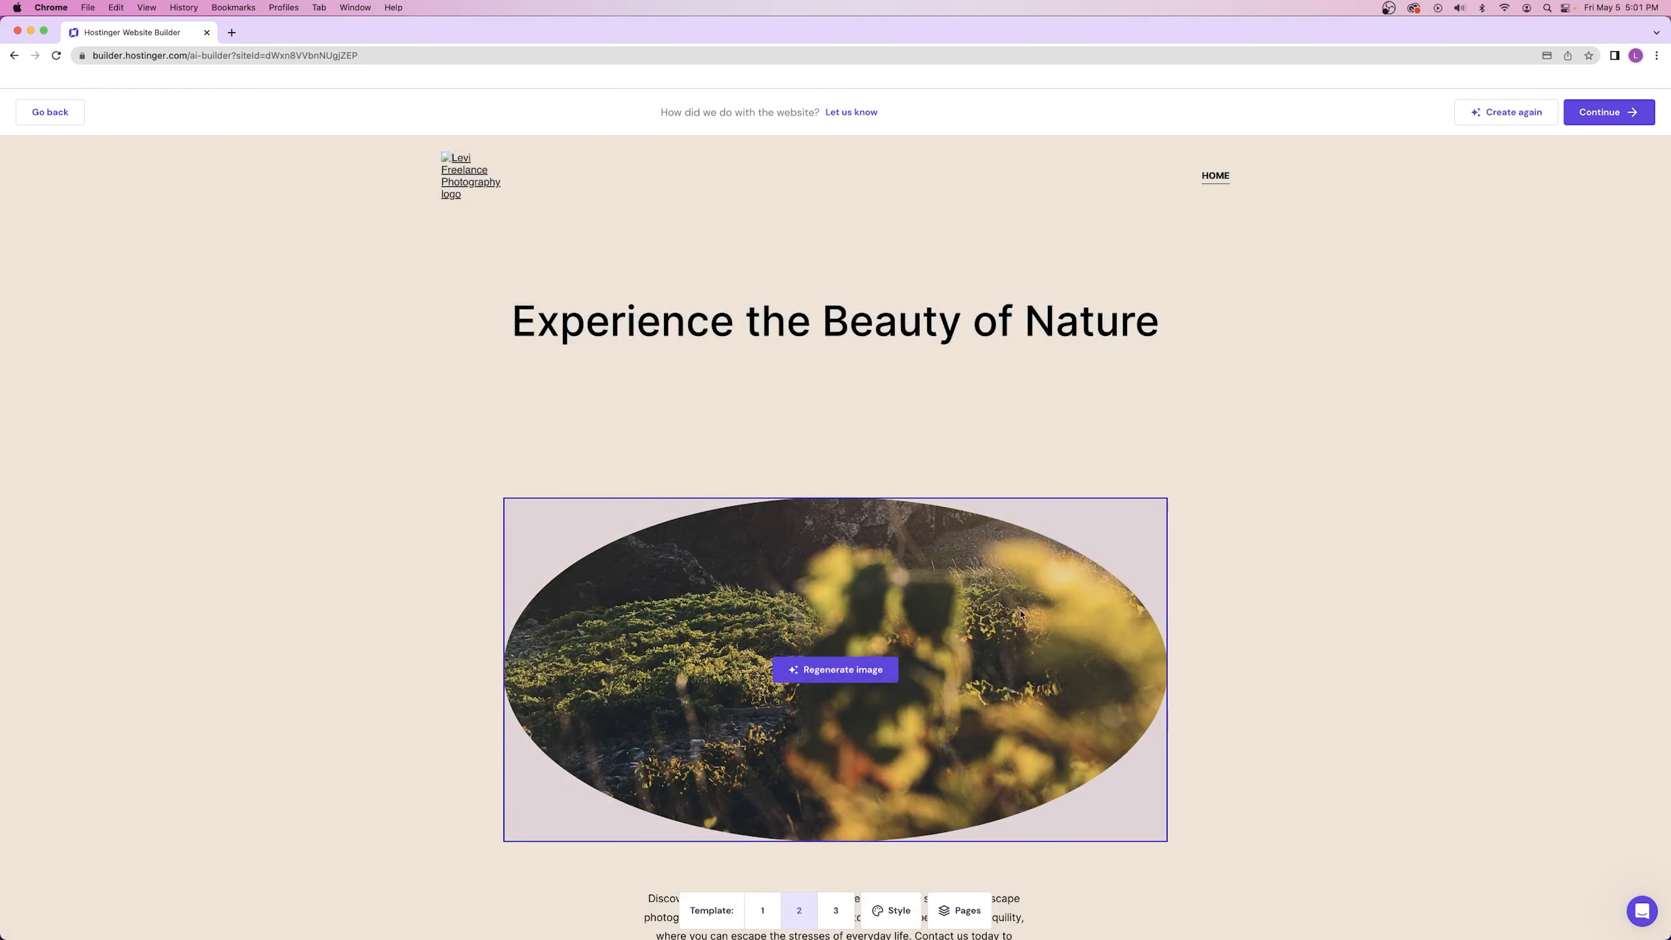
{"action": "left_click", "coordinate": [835, 910]}
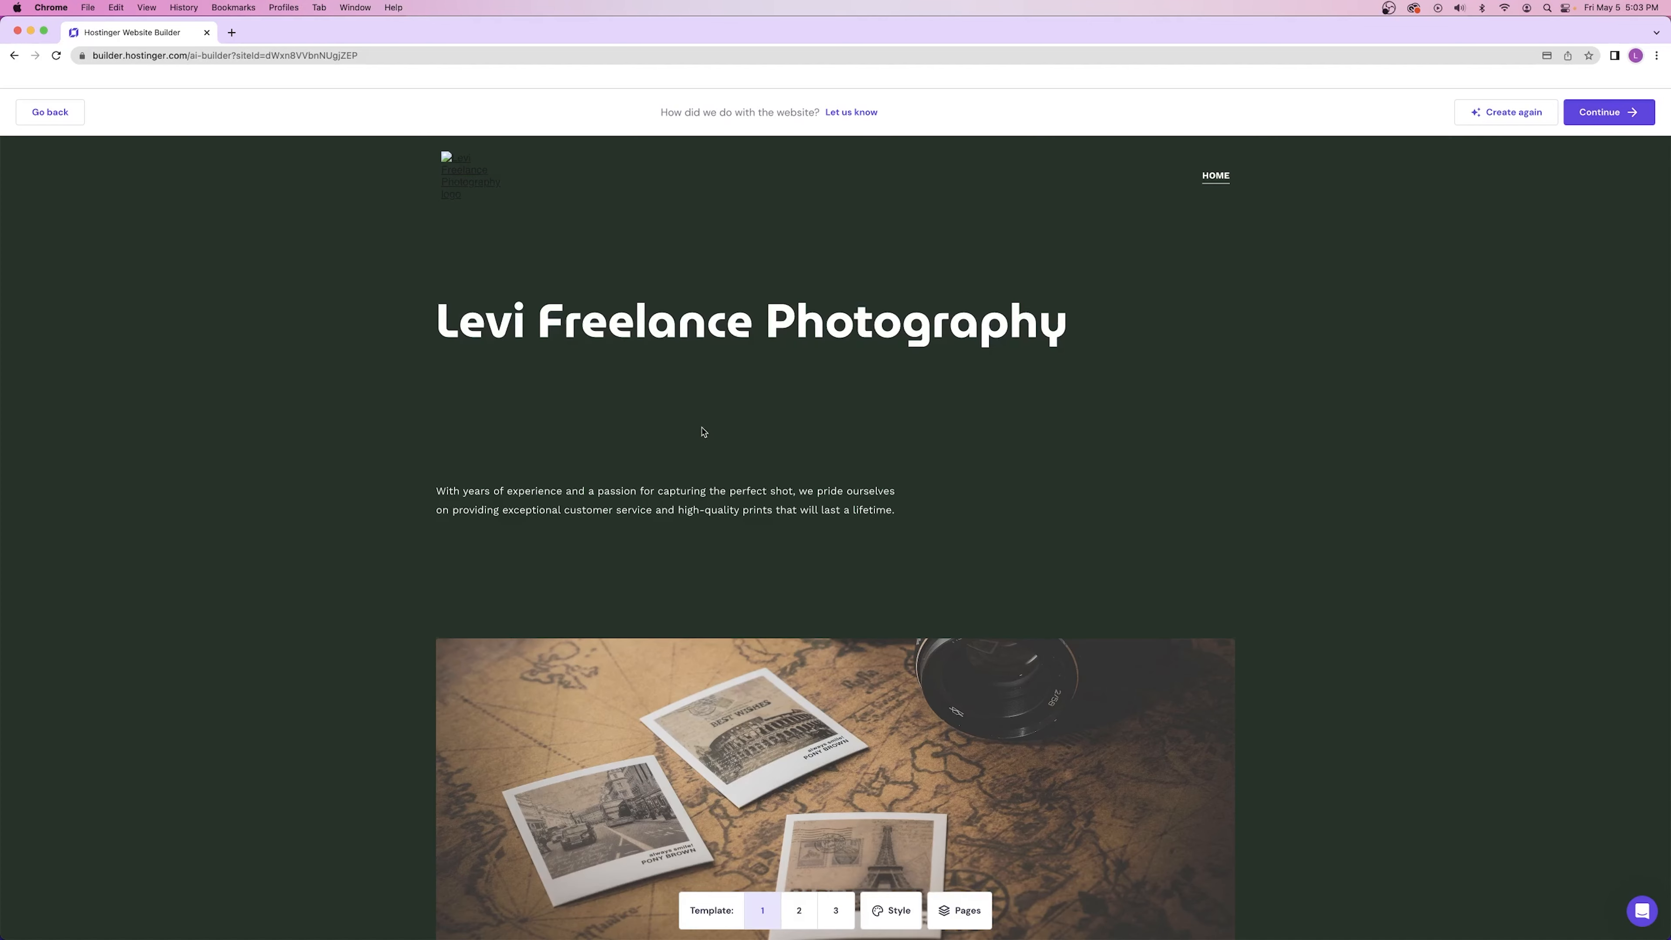
- Look through the new template 1 version, continue with it to the website editor and dismiss the welcome message
{"action": "scroll", "coordinate": [690, 396], "scroll_direction": "down", "scroll_amount": 15}
{"action": "scroll", "coordinate": [690, 395], "scroll_direction": "up", "scroll_amount": 15}
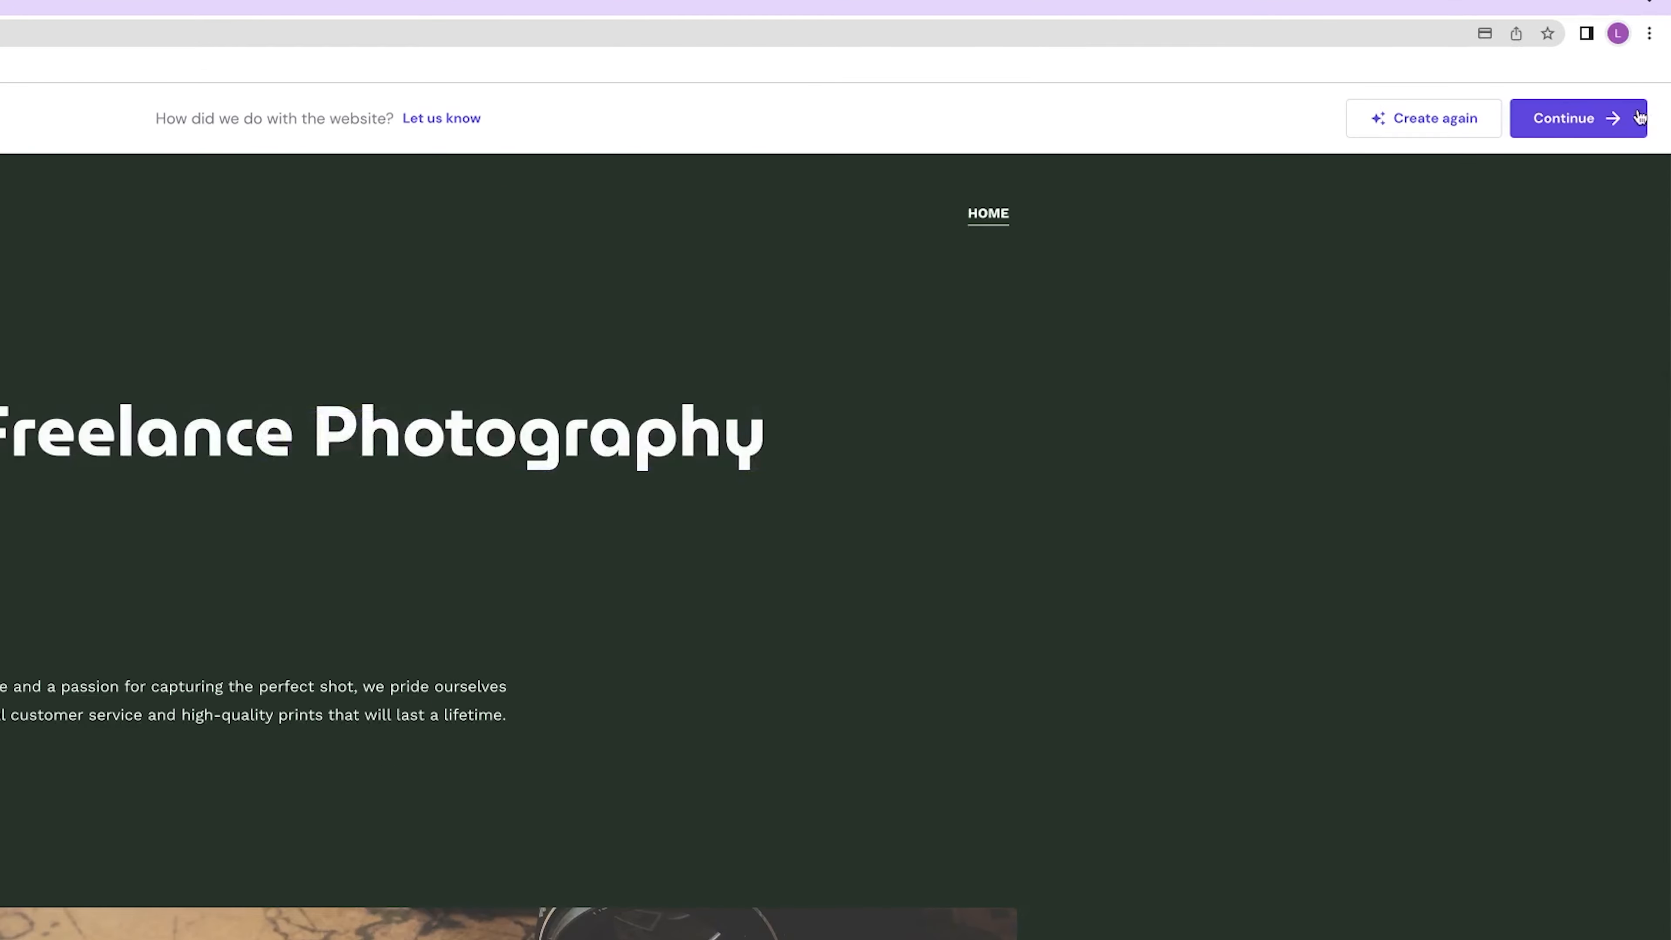
{"action": "left_click", "coordinate": [1603, 119]}
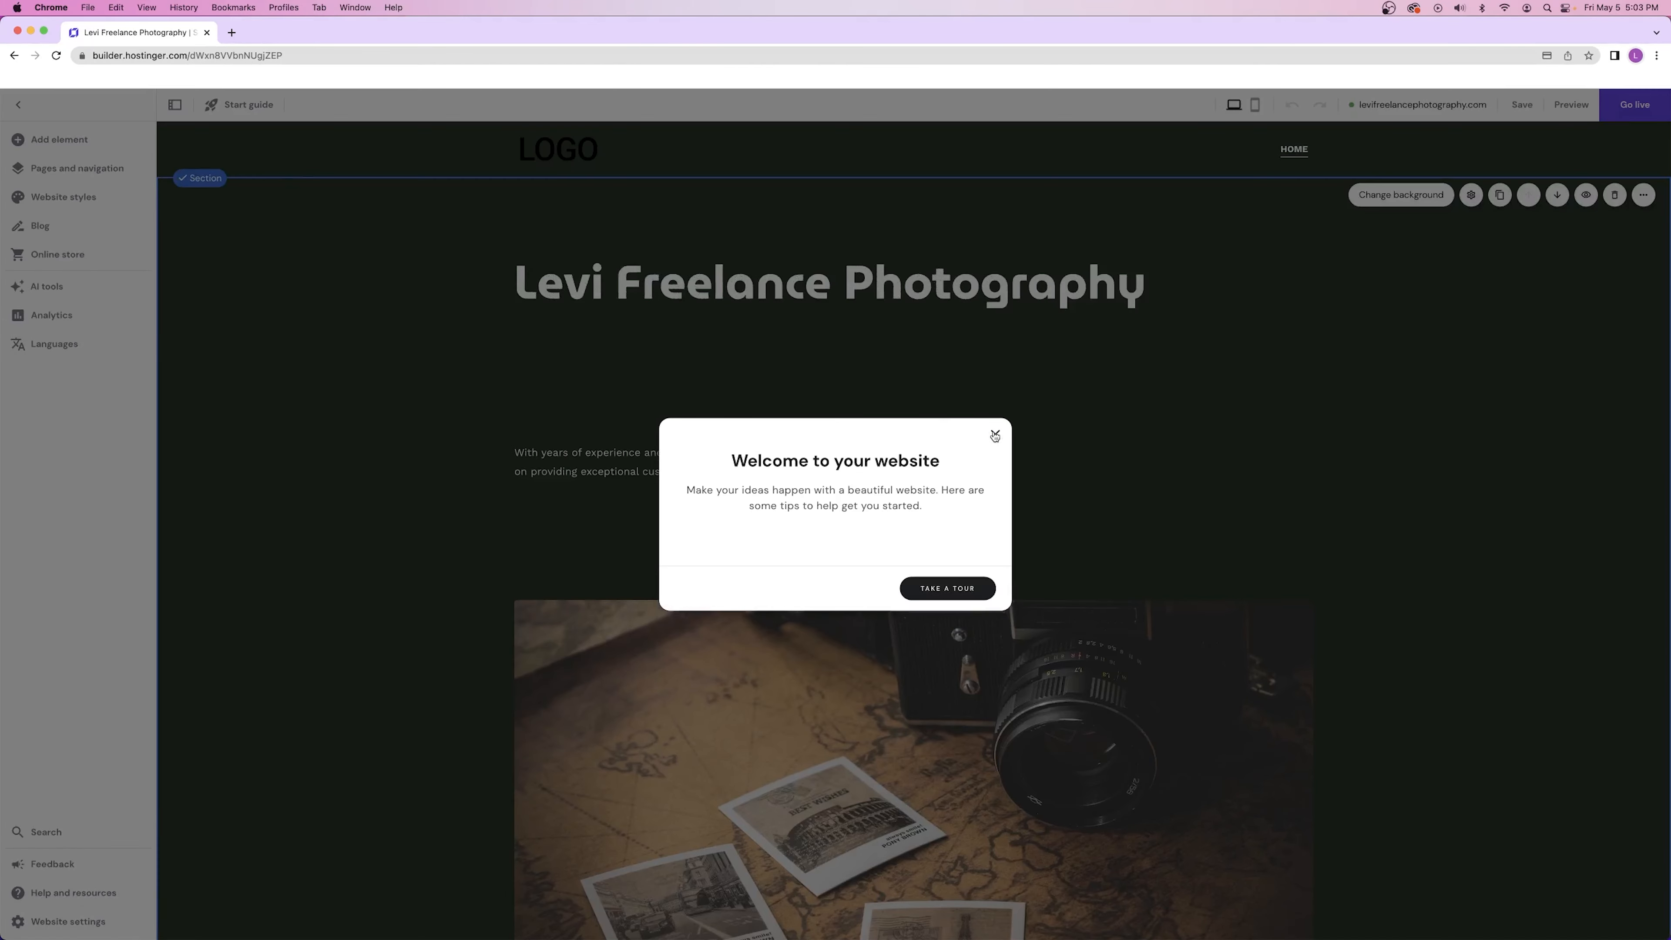
{"action": "left_click", "coordinate": [994, 435]}
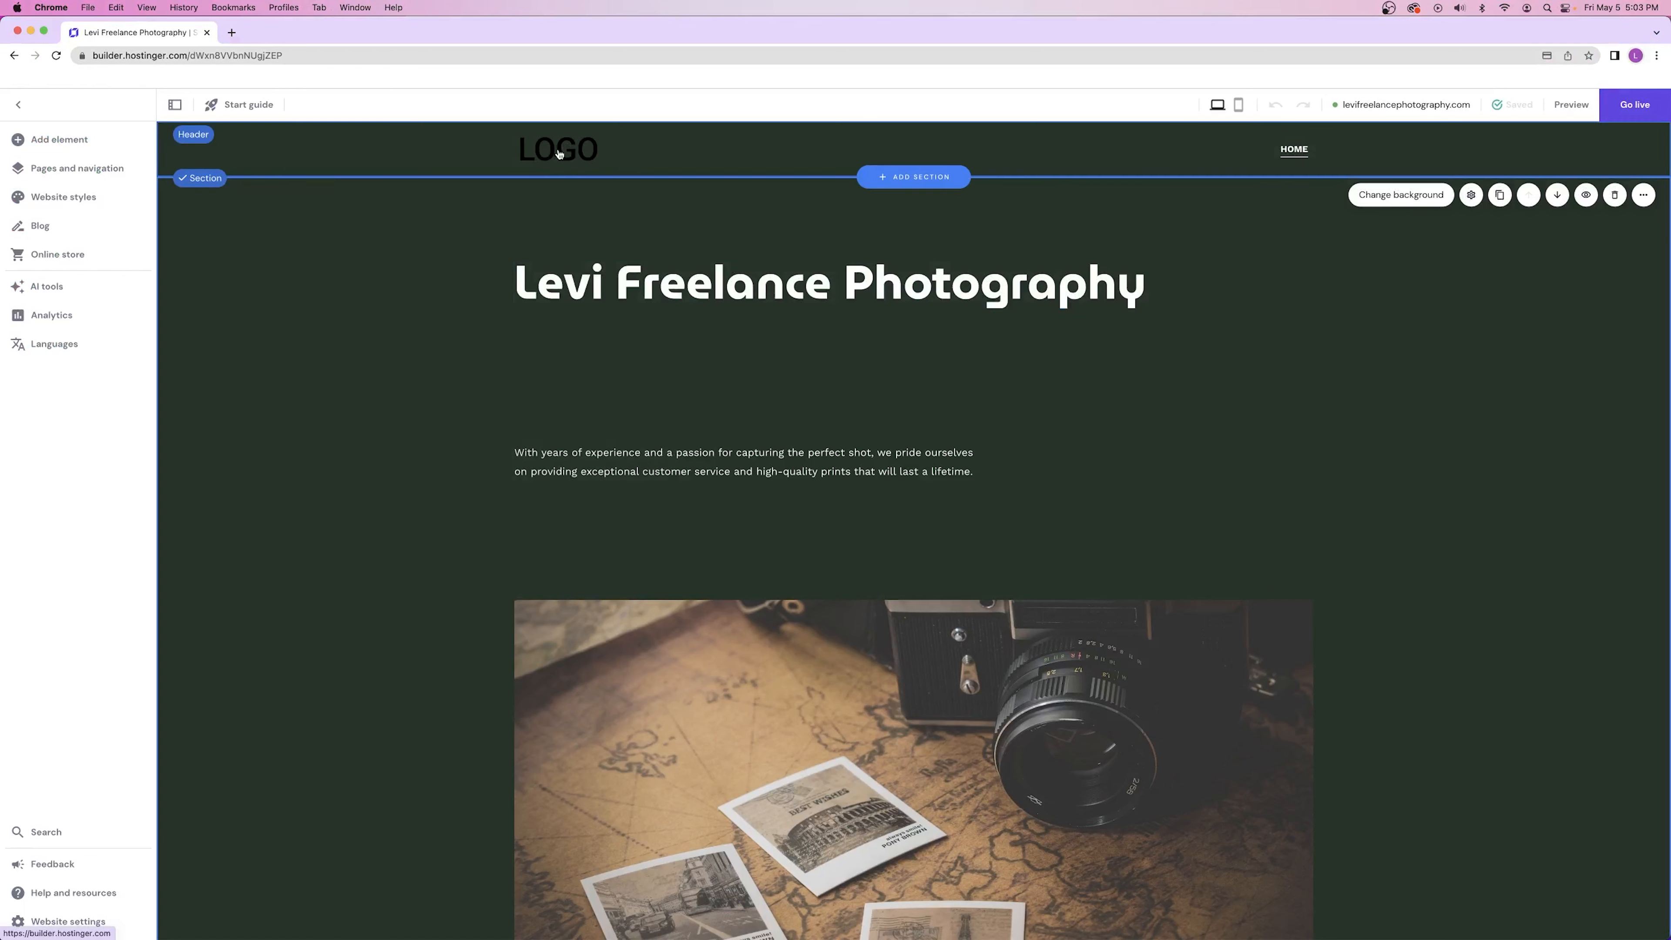
- Examine the home page in the editor and the elements that can be added to it
{"action": "scroll", "coordinate": [738, 354], "scroll_direction": "down", "scroll_amount": 18}
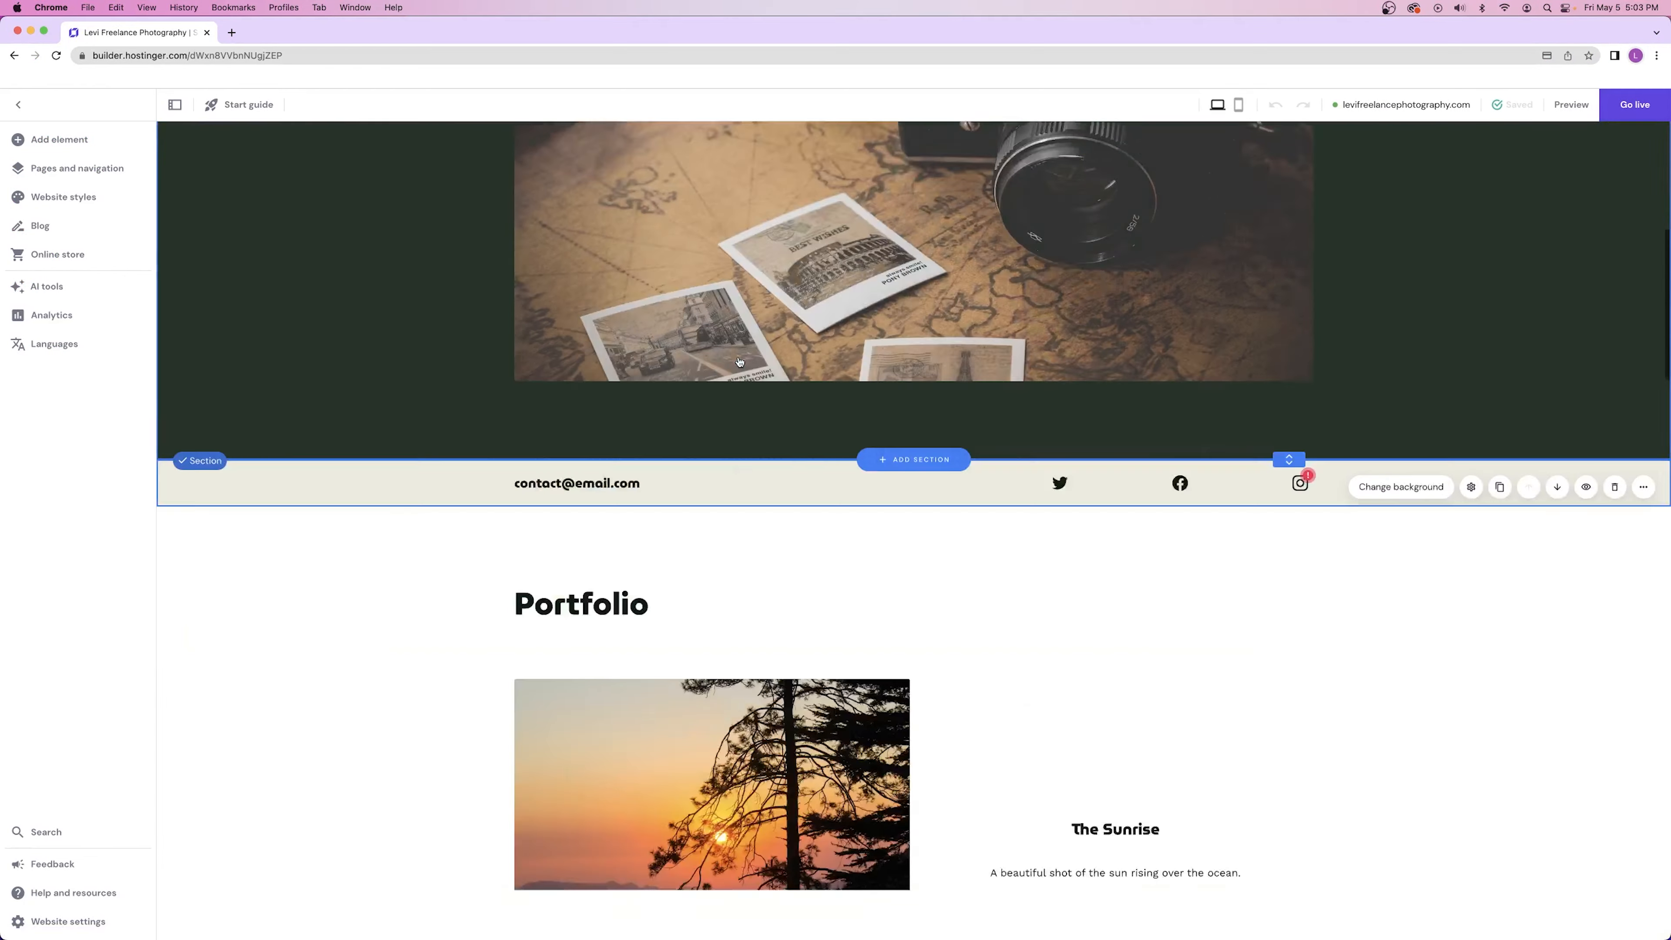
{"action": "scroll", "coordinate": [500, 347], "scroll_direction": "up", "scroll_amount": 18}
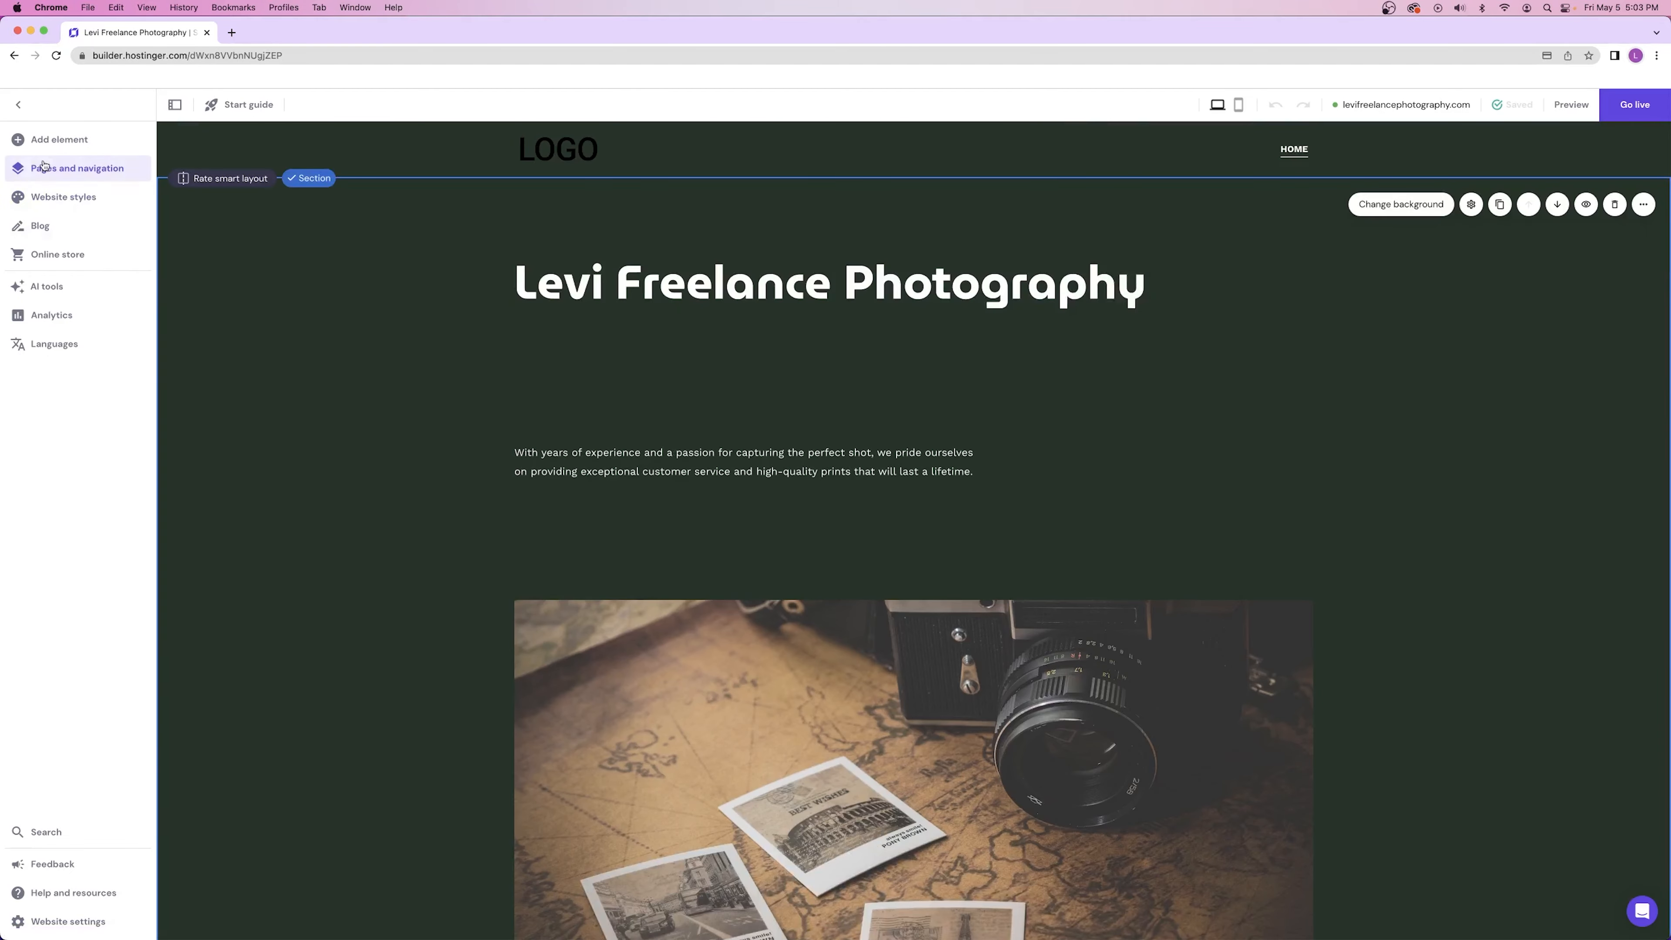
{"action": "left_click", "coordinate": [52, 140]}
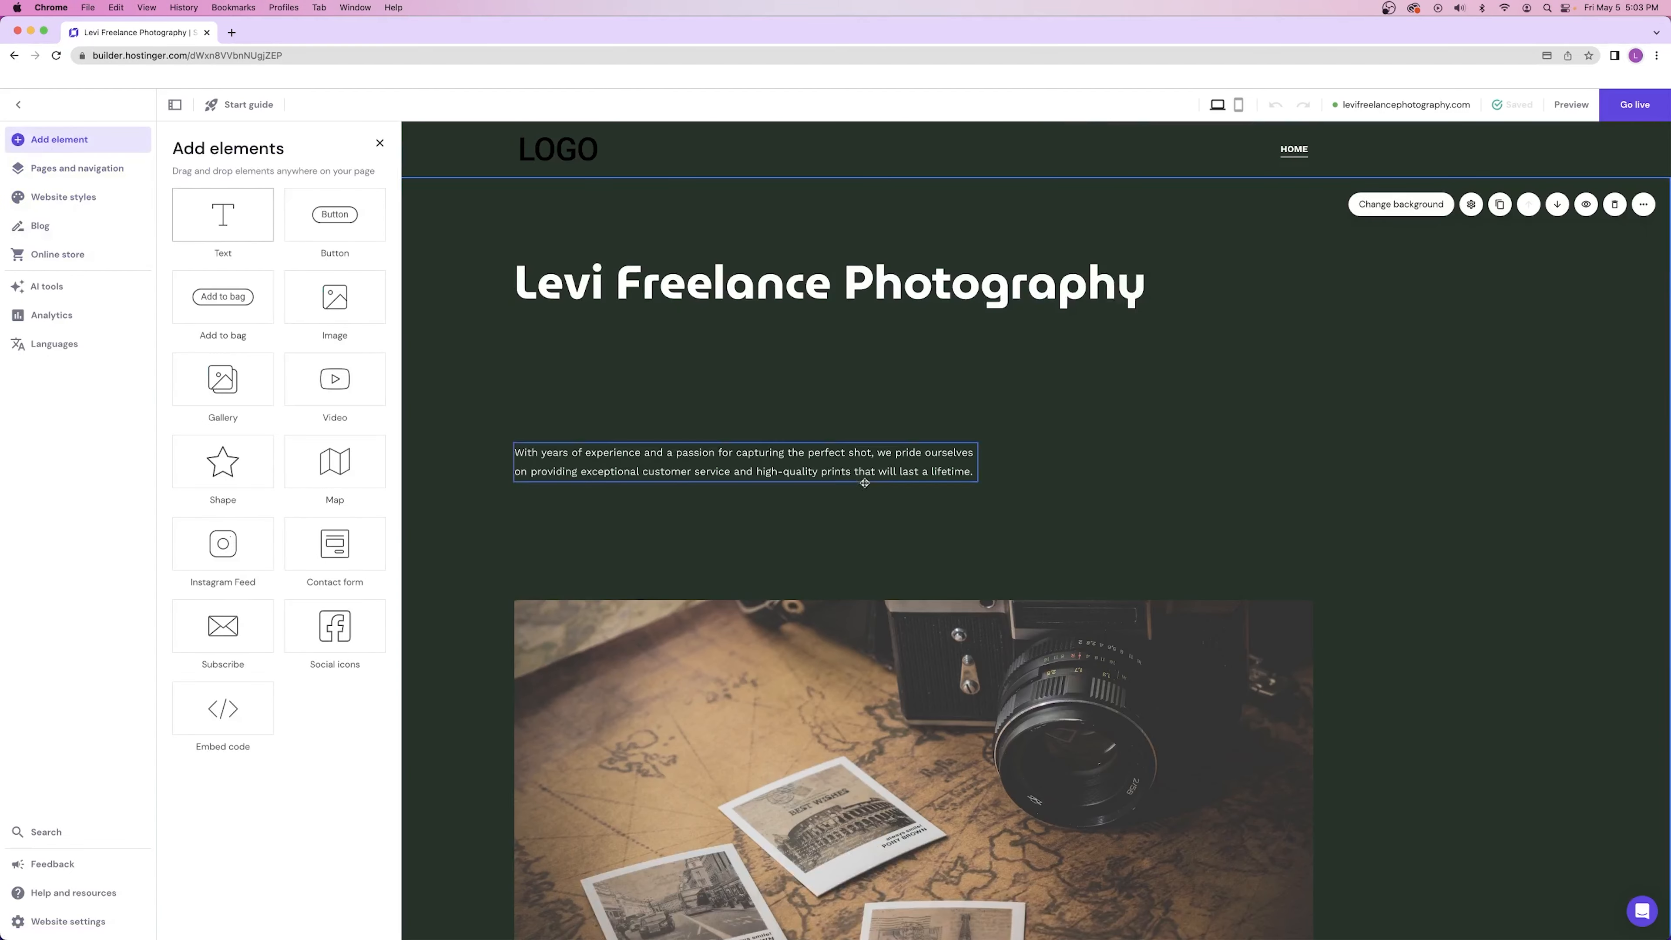
{"action": "scroll", "coordinate": [809, 504], "scroll_direction": "down", "scroll_amount": 8}
{"action": "scroll", "coordinate": [819, 500], "scroll_direction": "up", "scroll_amount": 3}
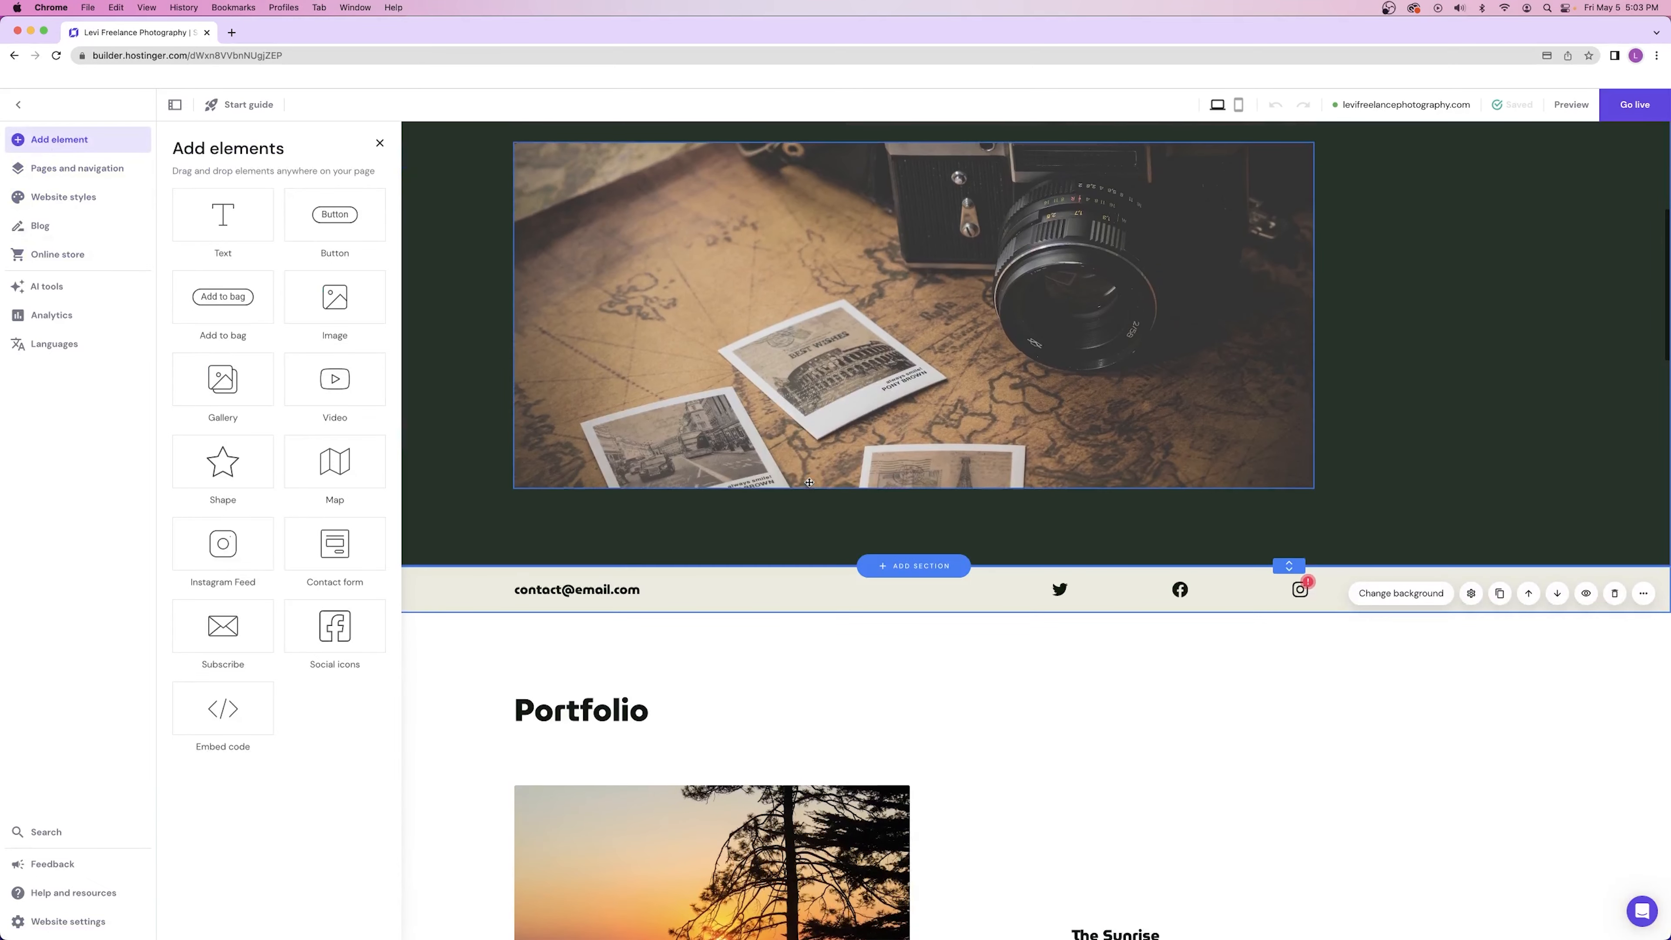
{"action": "left_click", "coordinate": [379, 143]}
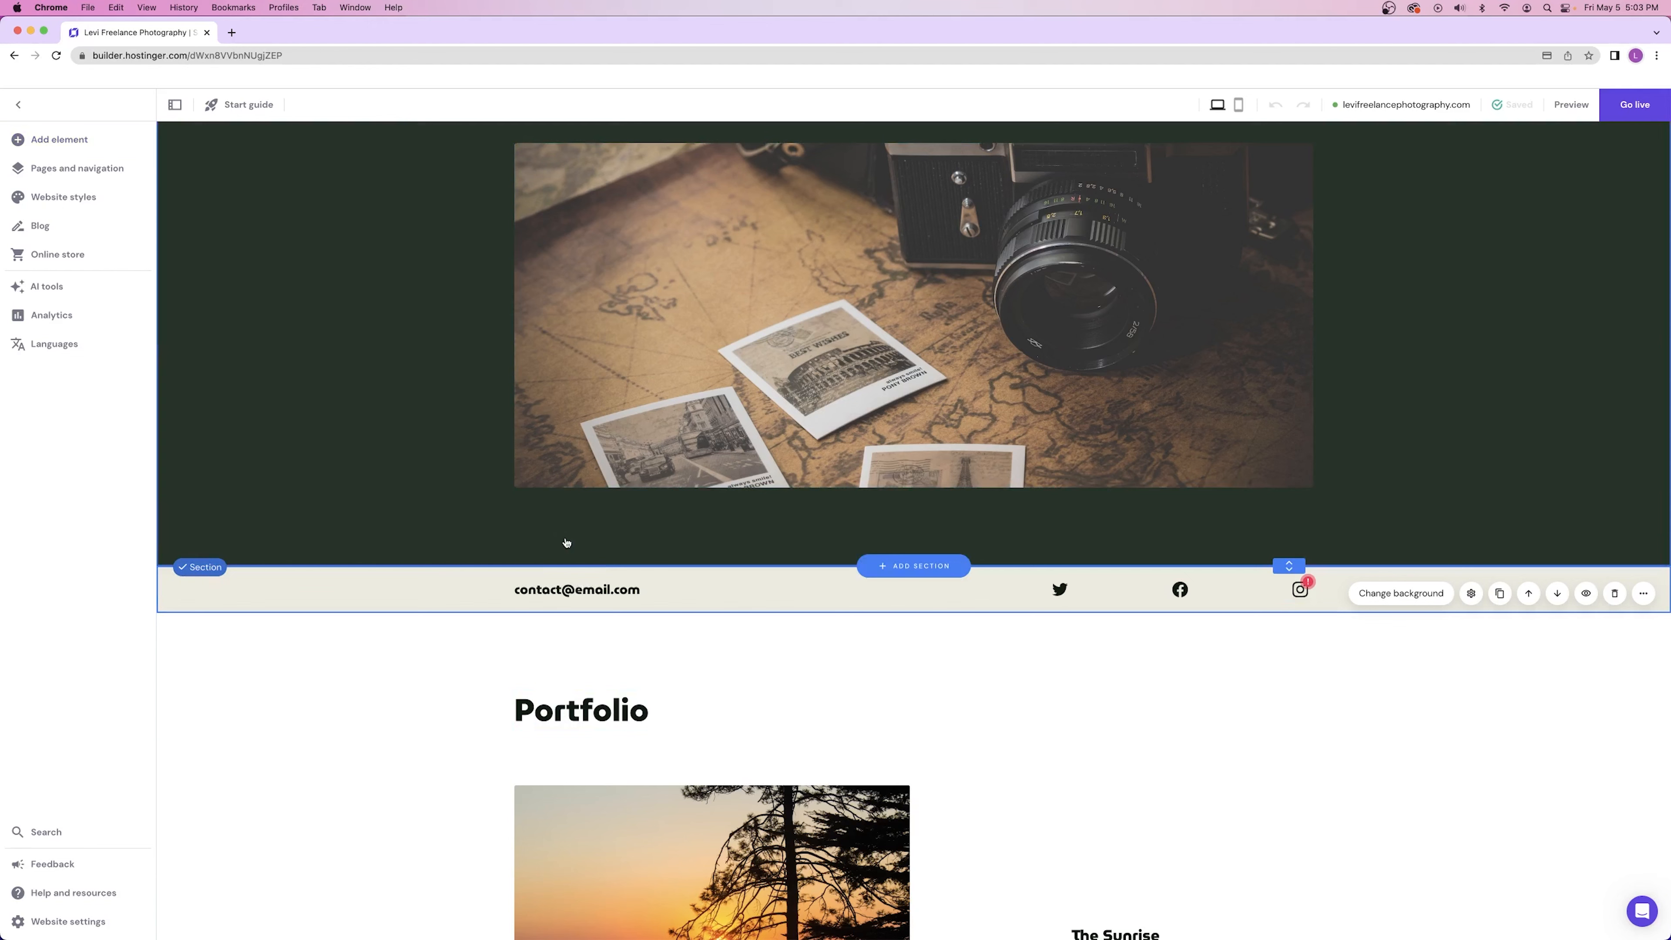
{"action": "scroll", "coordinate": [566, 542], "scroll_direction": "up", "scroll_amount": 5}
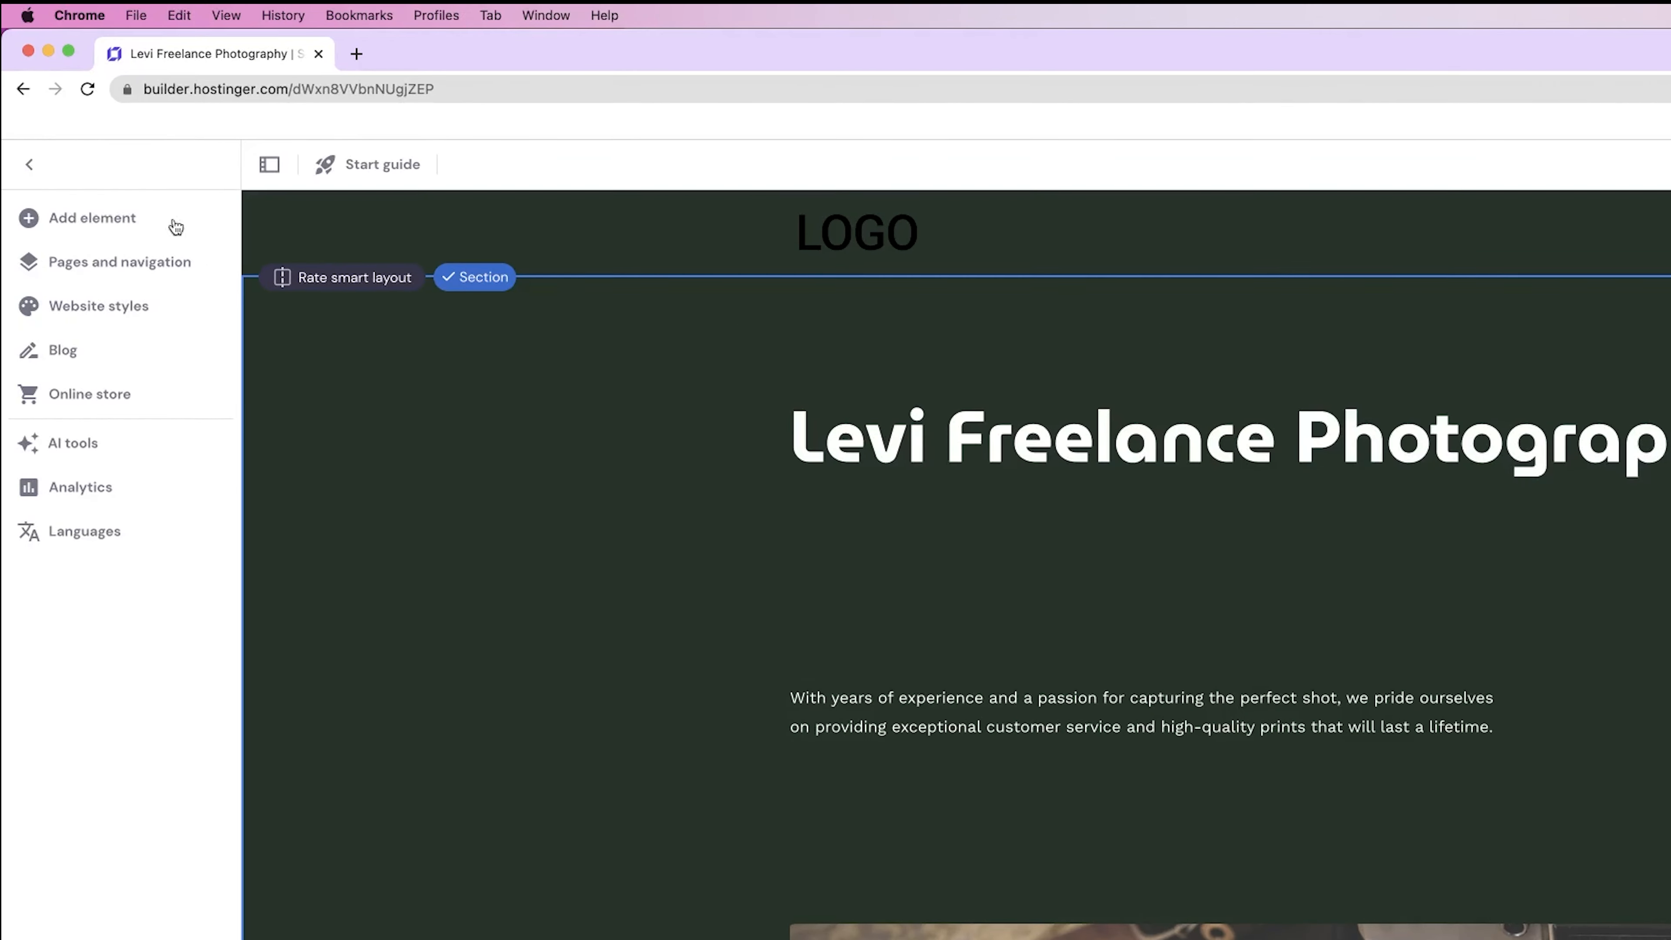
- Leave the editor to try the AI Builder or change template, and choose the pre-made templates instead
{"action": "left_click", "coordinate": [20, 105]}
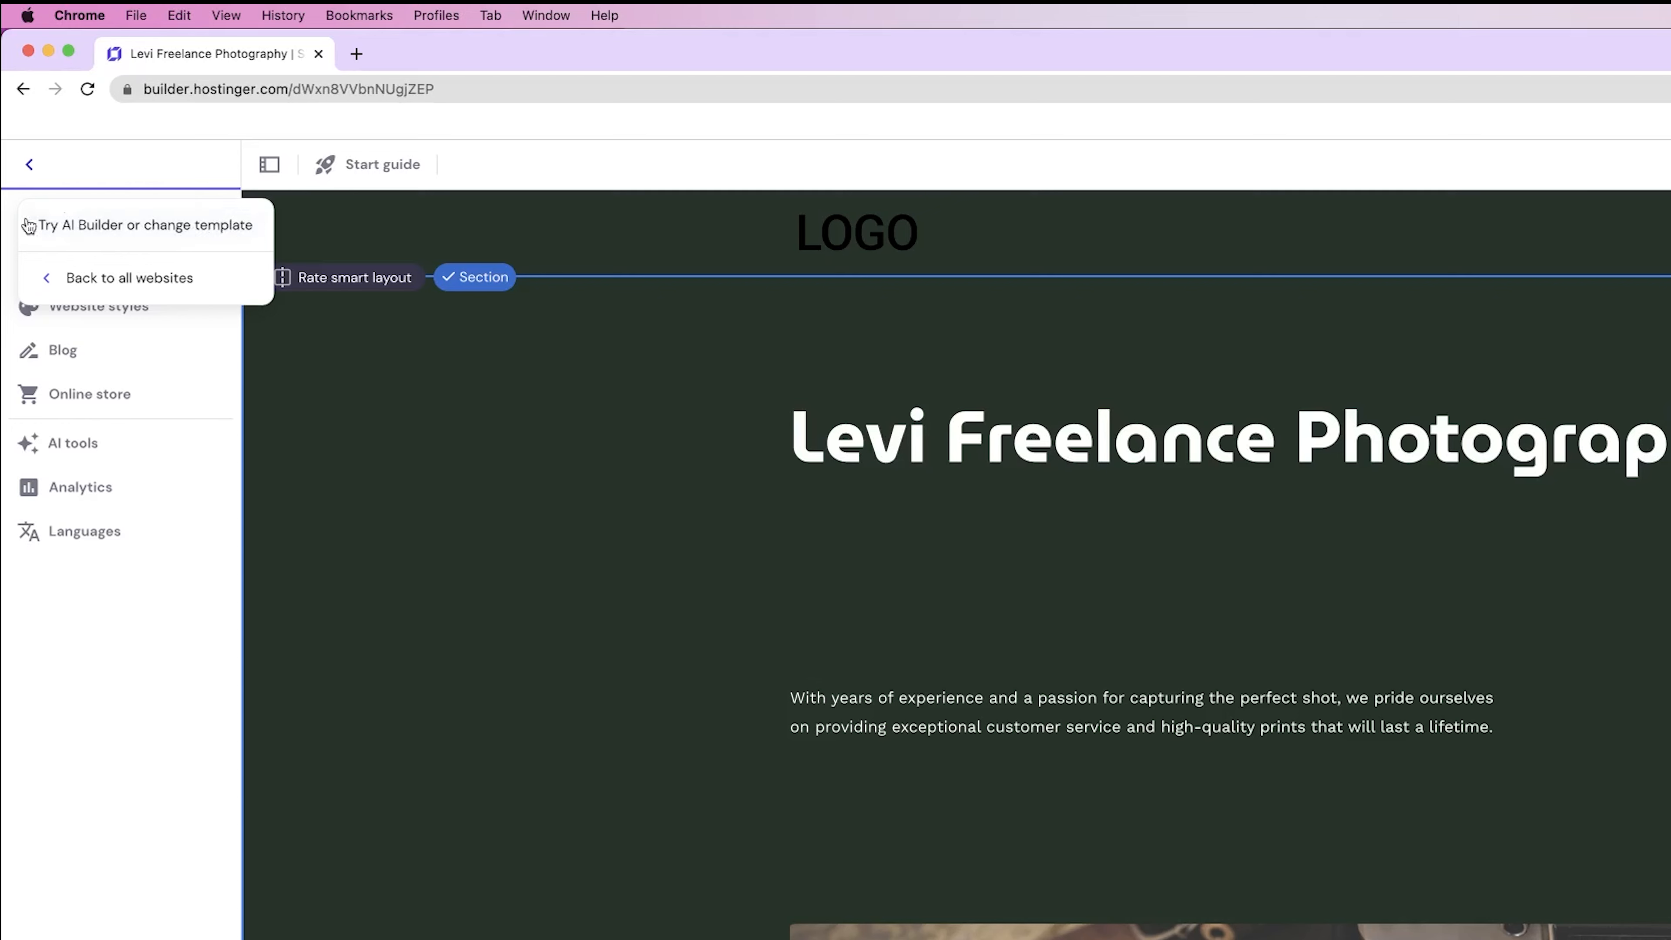
{"action": "left_click", "coordinate": [134, 224]}
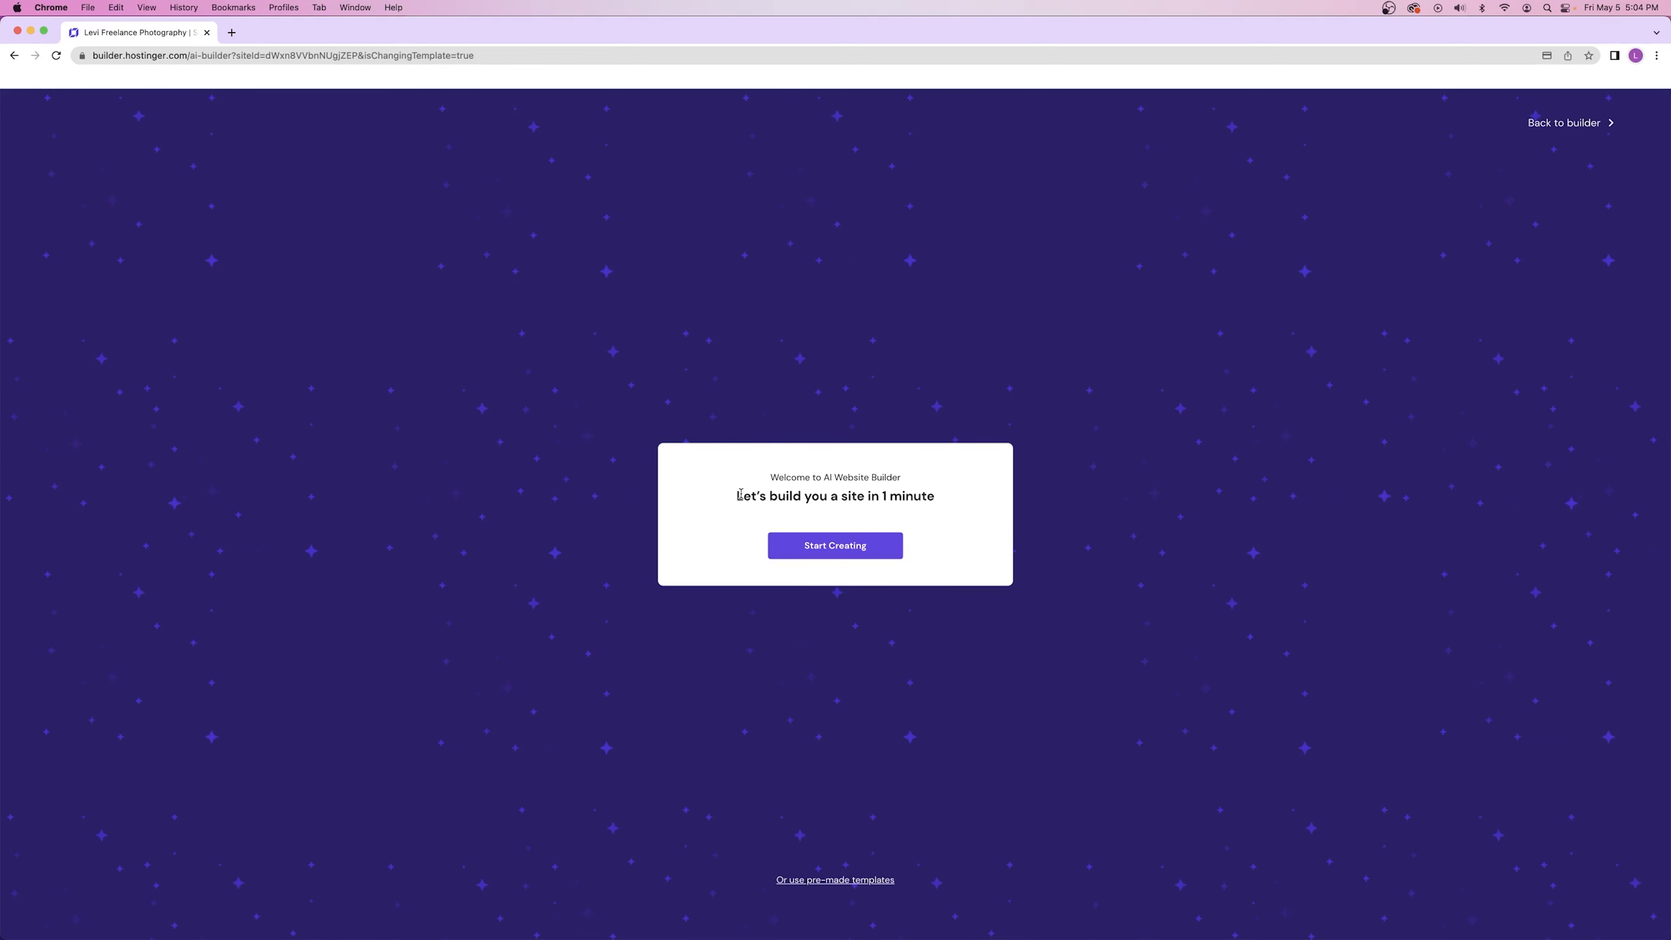
{"action": "left_click_drag", "start_coordinate": [755, 495], "coordinate": [951, 497]}
{"action": "left_click", "coordinate": [901, 501]}
{"action": "left_click_drag", "start_coordinate": [824, 477], "coordinate": [892, 475]}
{"action": "left_click", "coordinate": [897, 474]}
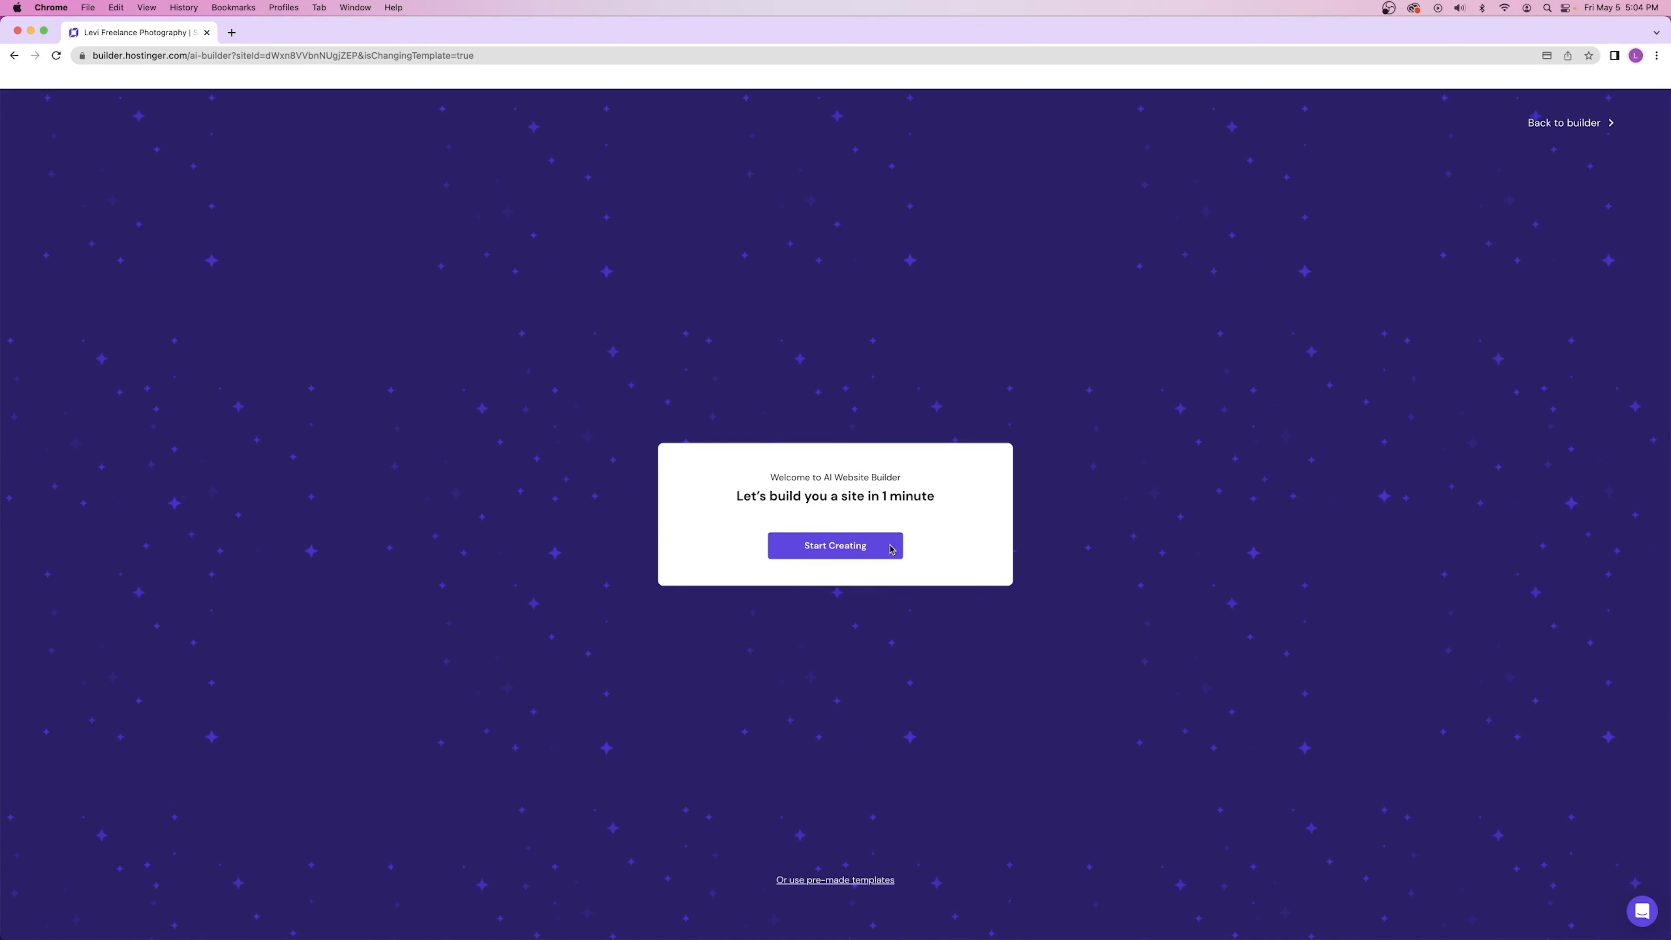
{"action": "left_click", "coordinate": [847, 881]}
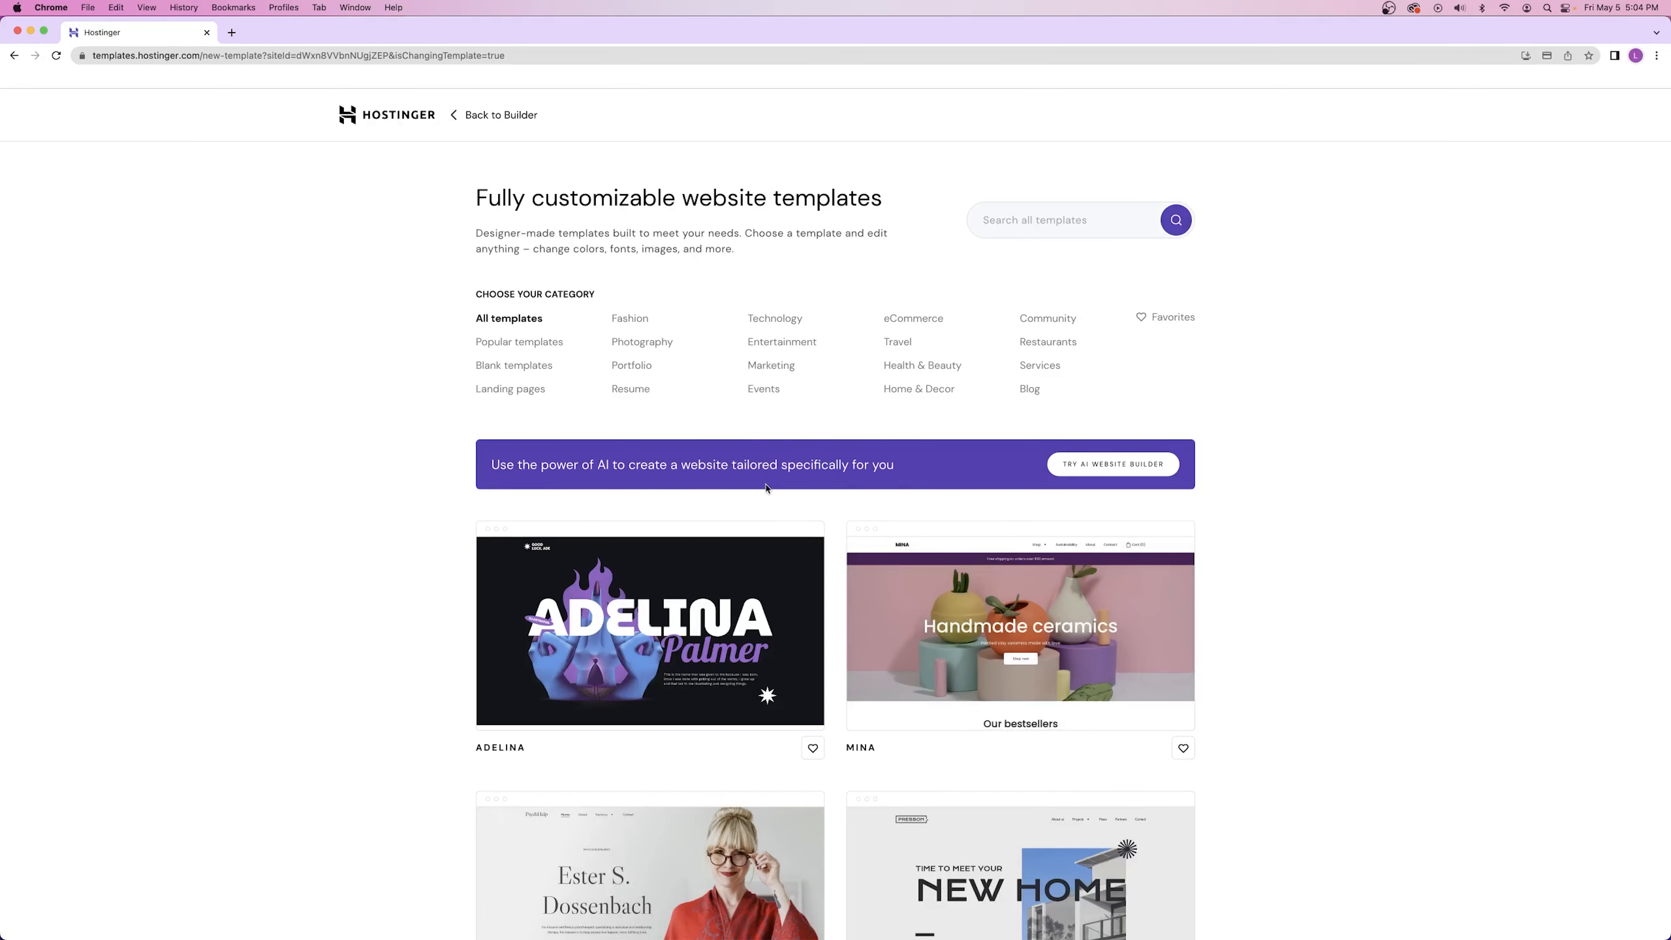
- Search the website templates for "photography" and look through the results
{"action": "scroll", "coordinate": [765, 487], "scroll_direction": "down", "scroll_amount": 15}
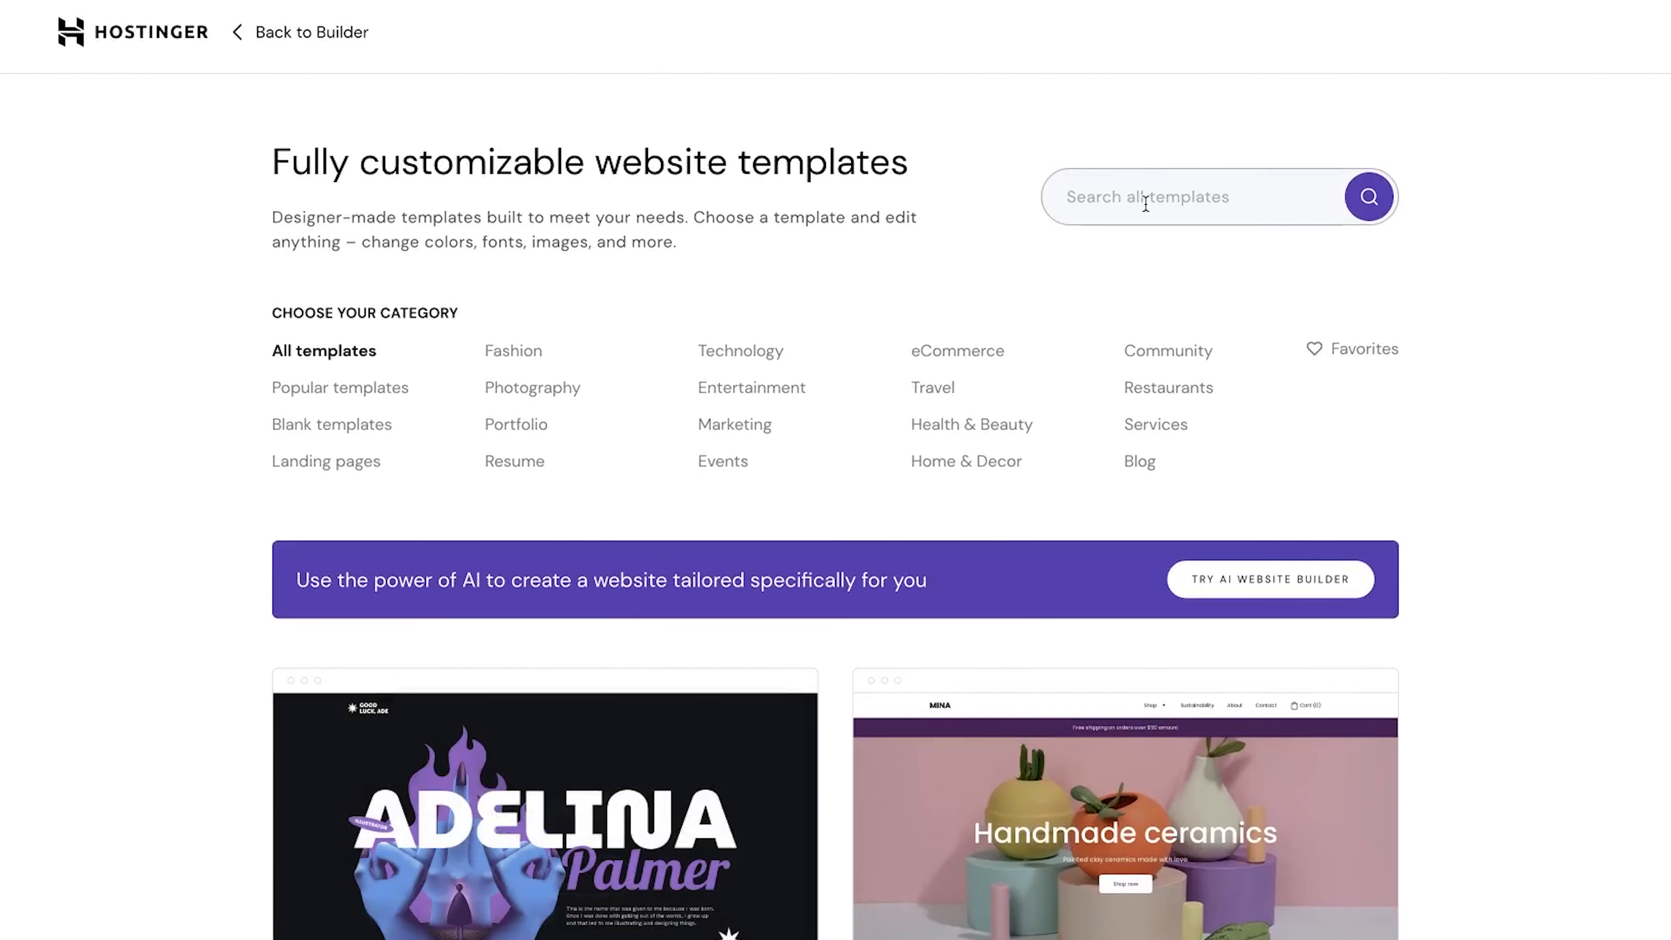
{"action": "left_click", "coordinate": [1160, 198]}
{"action": "type", "text": "photography"}
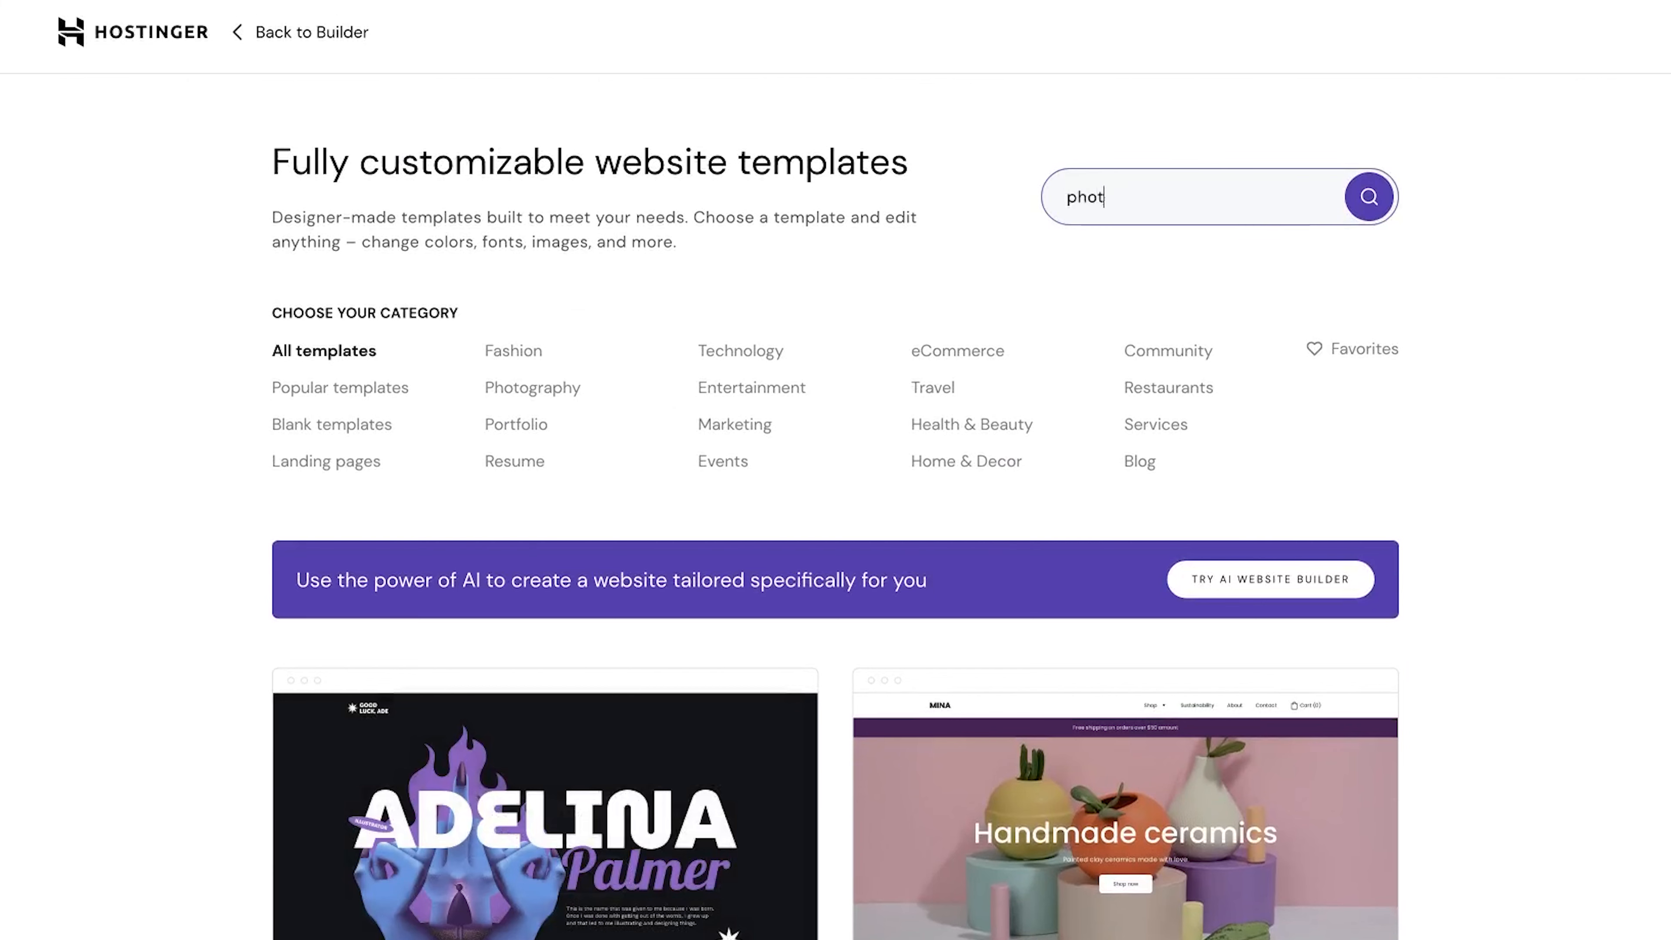
{"action": "key", "text": "Return"}
{"action": "scroll", "coordinate": [1253, 477], "scroll_direction": "down", "scroll_amount": 3}
{"action": "scroll", "coordinate": [1134, 418], "scroll_direction": "down", "scroll_amount": 10}
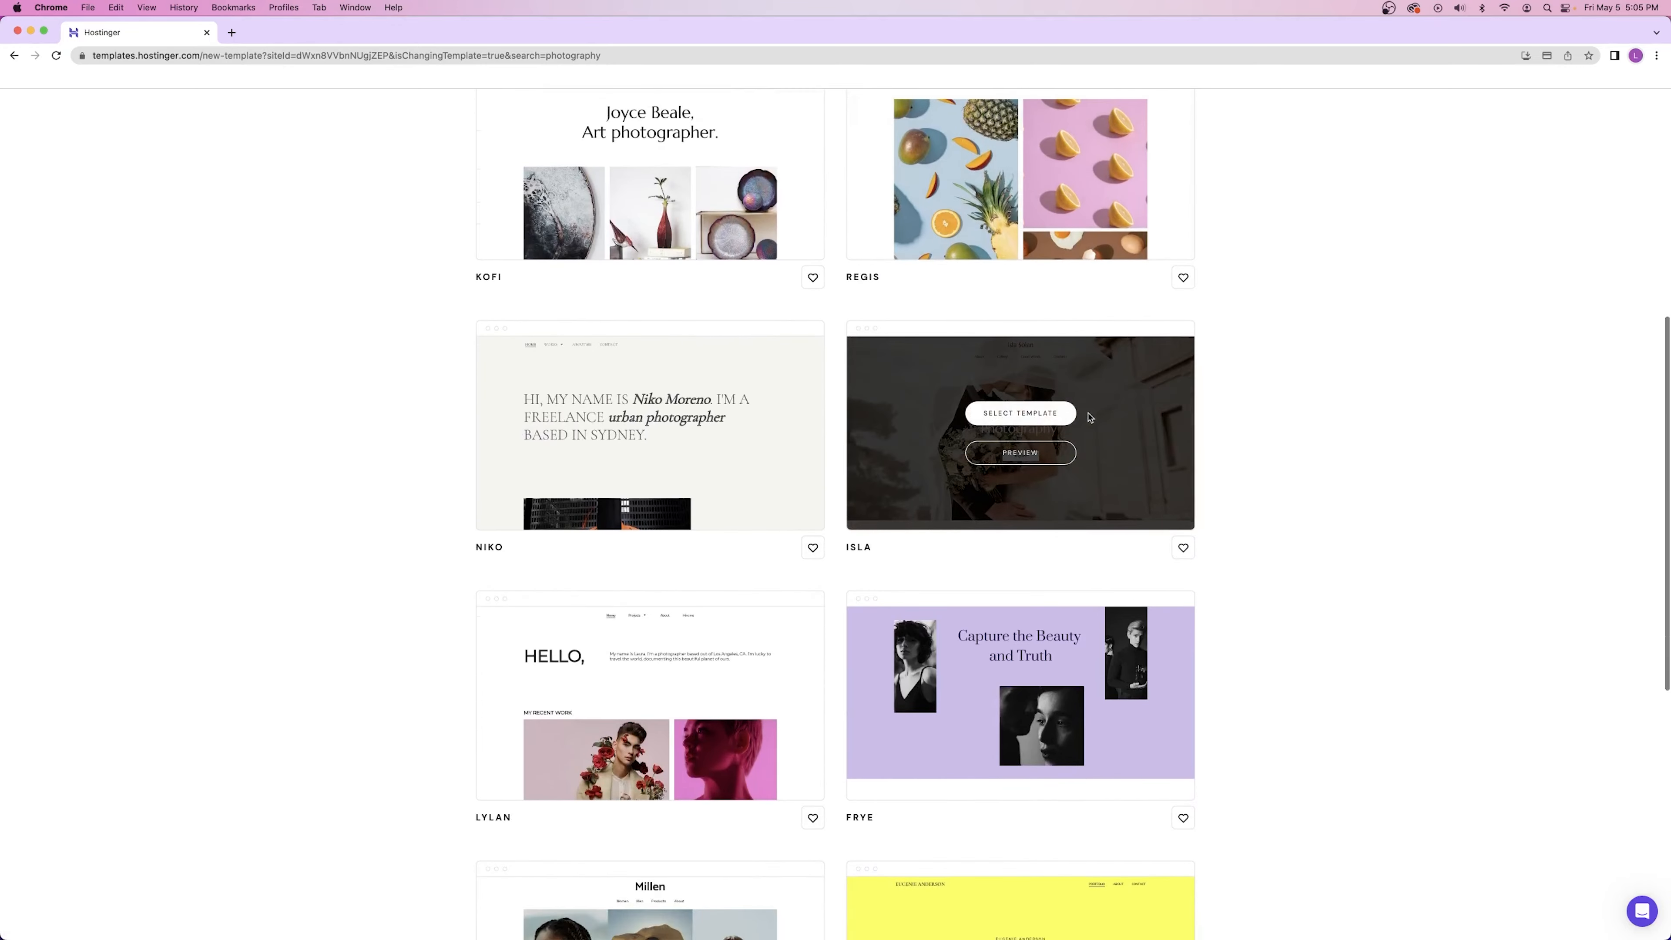
{"action": "scroll", "coordinate": [667, 452], "scroll_direction": "up", "scroll_amount": 15}
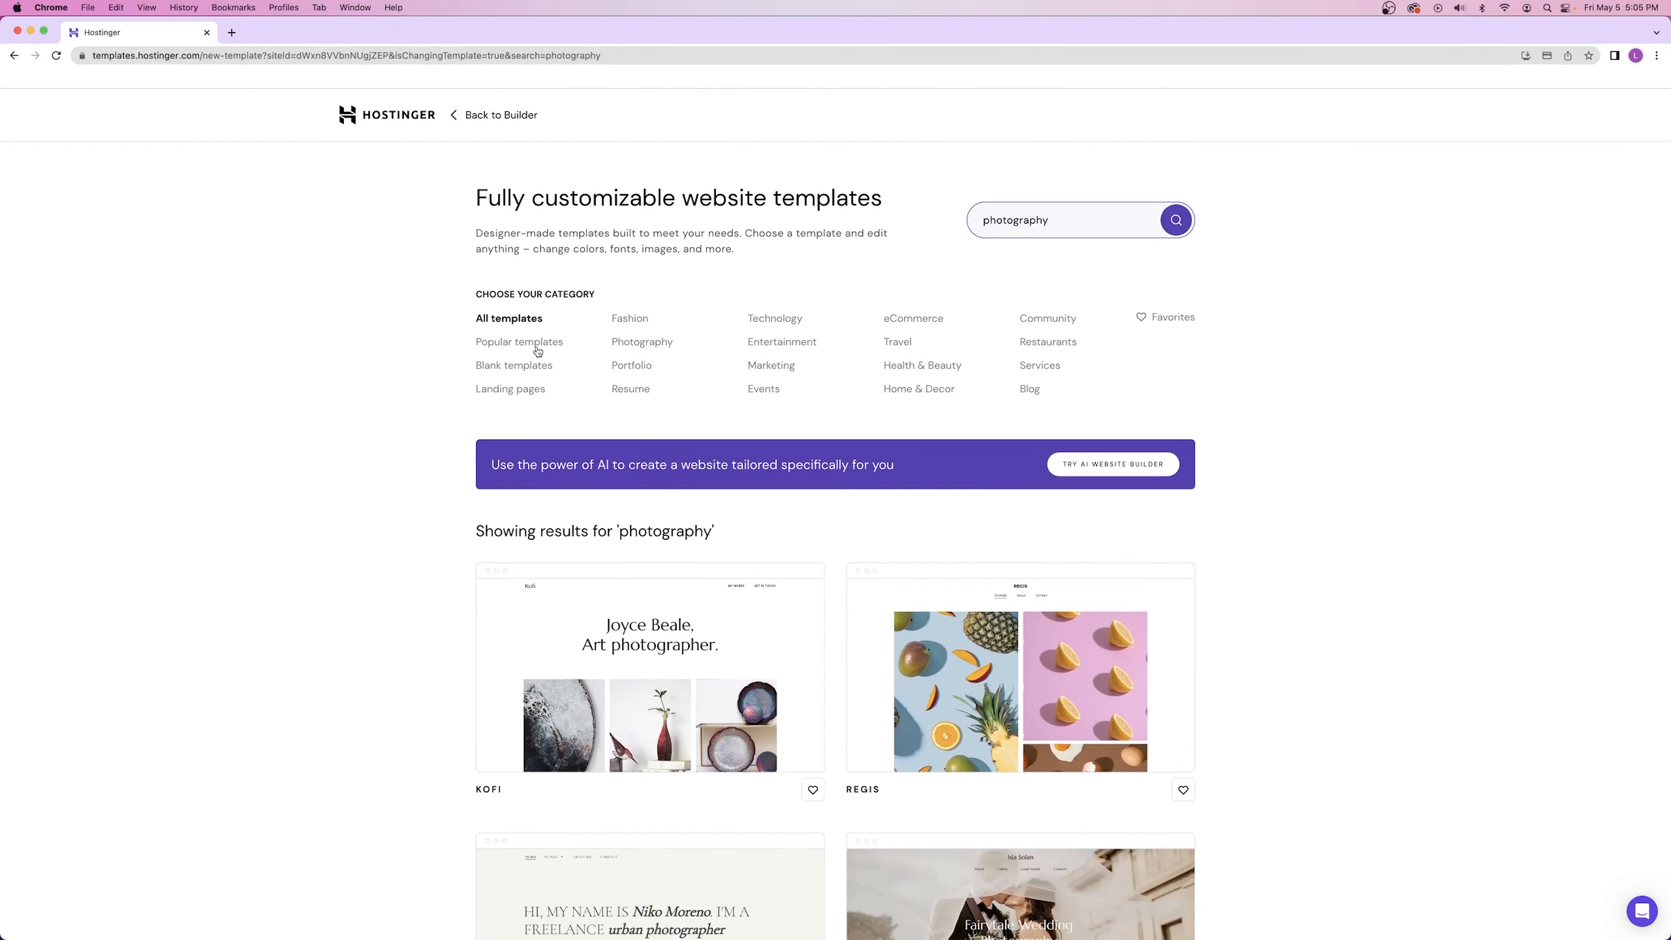
- Clear the template search and browse the Fashion and Technology template categories
{"action": "left_click_drag", "start_coordinate": [1053, 222], "coordinate": [940, 224]}
{"action": "key", "text": "BackSpace"}
{"action": "left_click", "coordinate": [930, 232]}
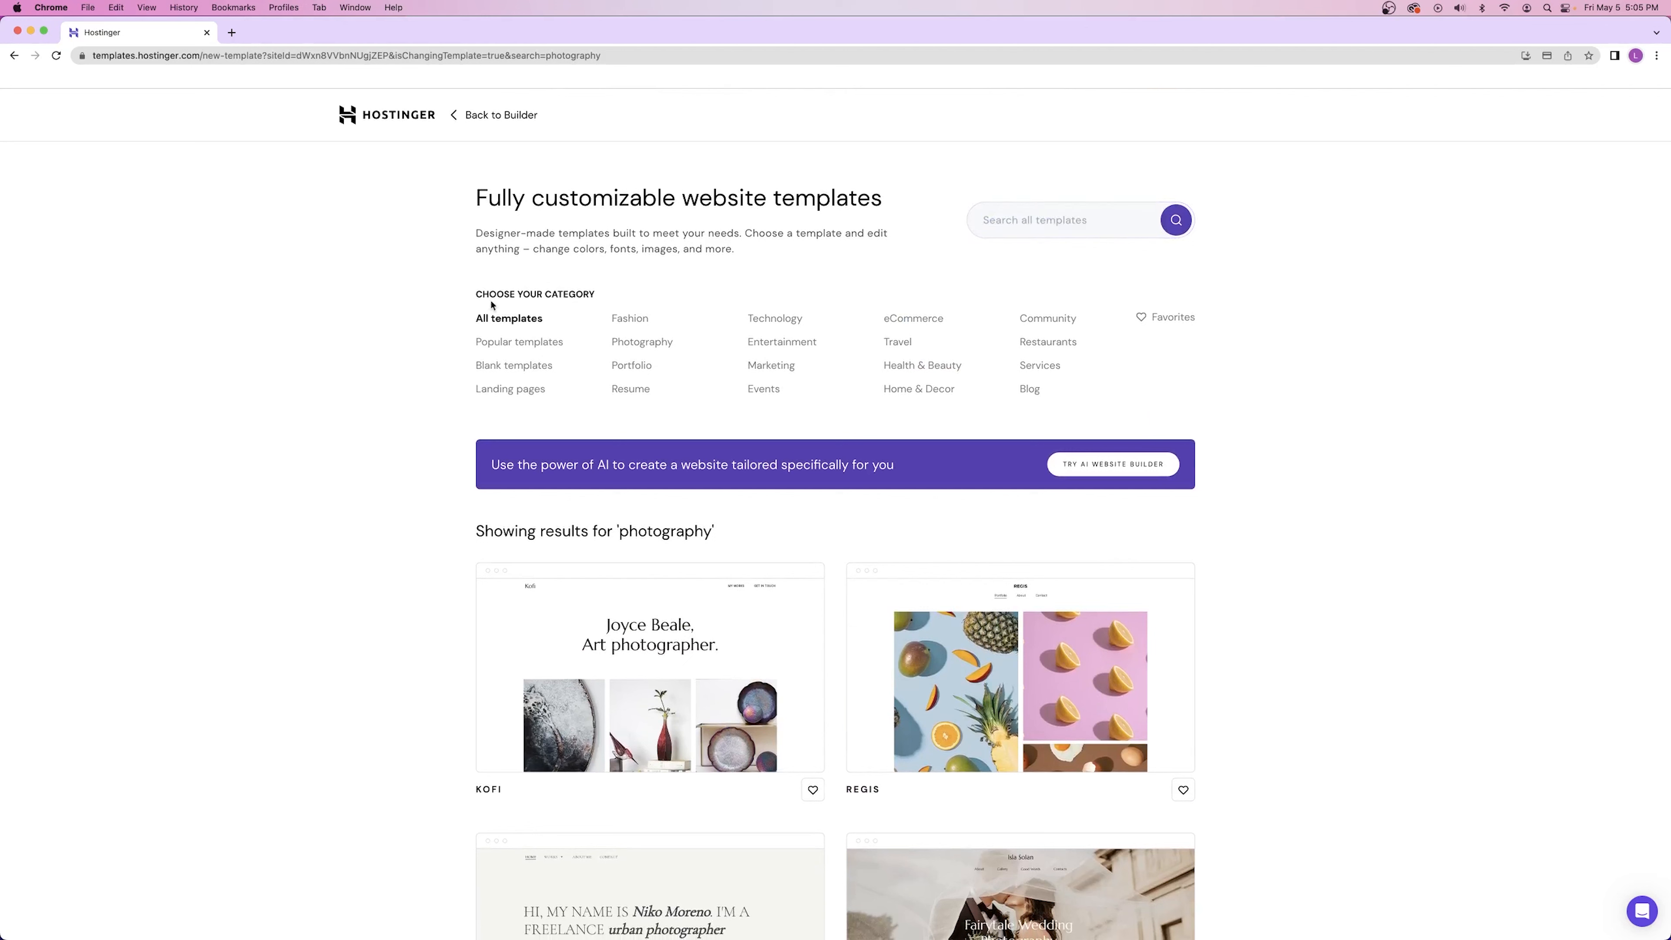
{"action": "left_click_drag", "start_coordinate": [484, 290], "coordinate": [622, 292]}
{"action": "left_click", "coordinate": [619, 296]}
{"action": "left_click", "coordinate": [625, 322]}
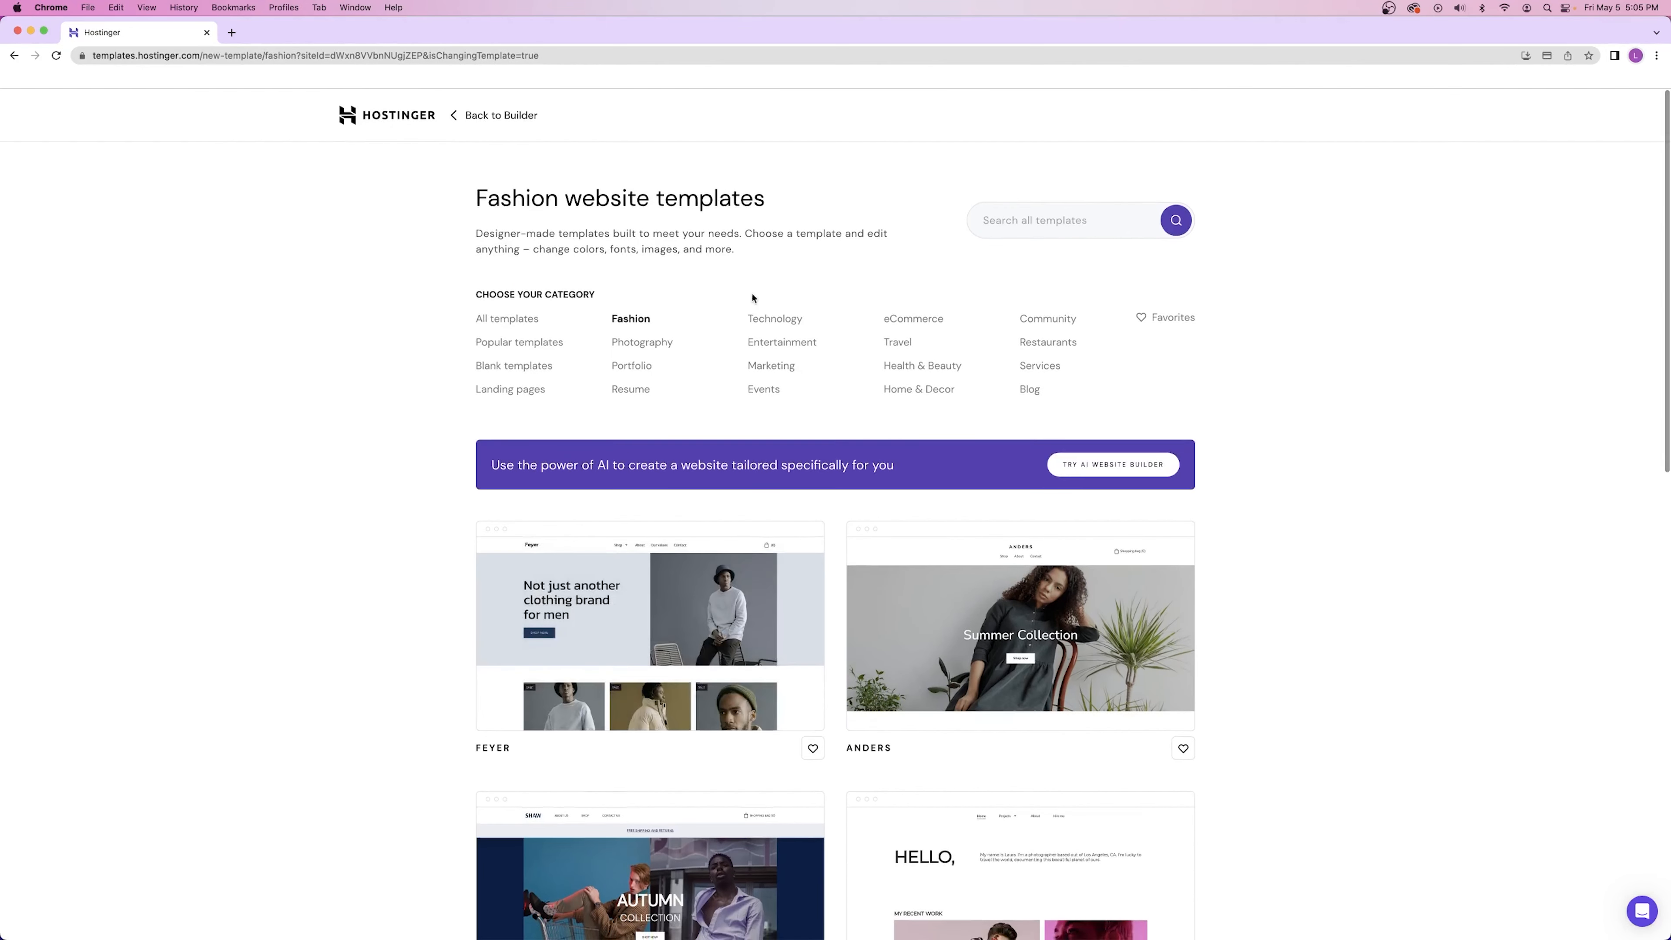
{"action": "left_click", "coordinate": [762, 324]}
{"action": "scroll", "coordinate": [762, 326], "scroll_direction": "down", "scroll_amount": 5}
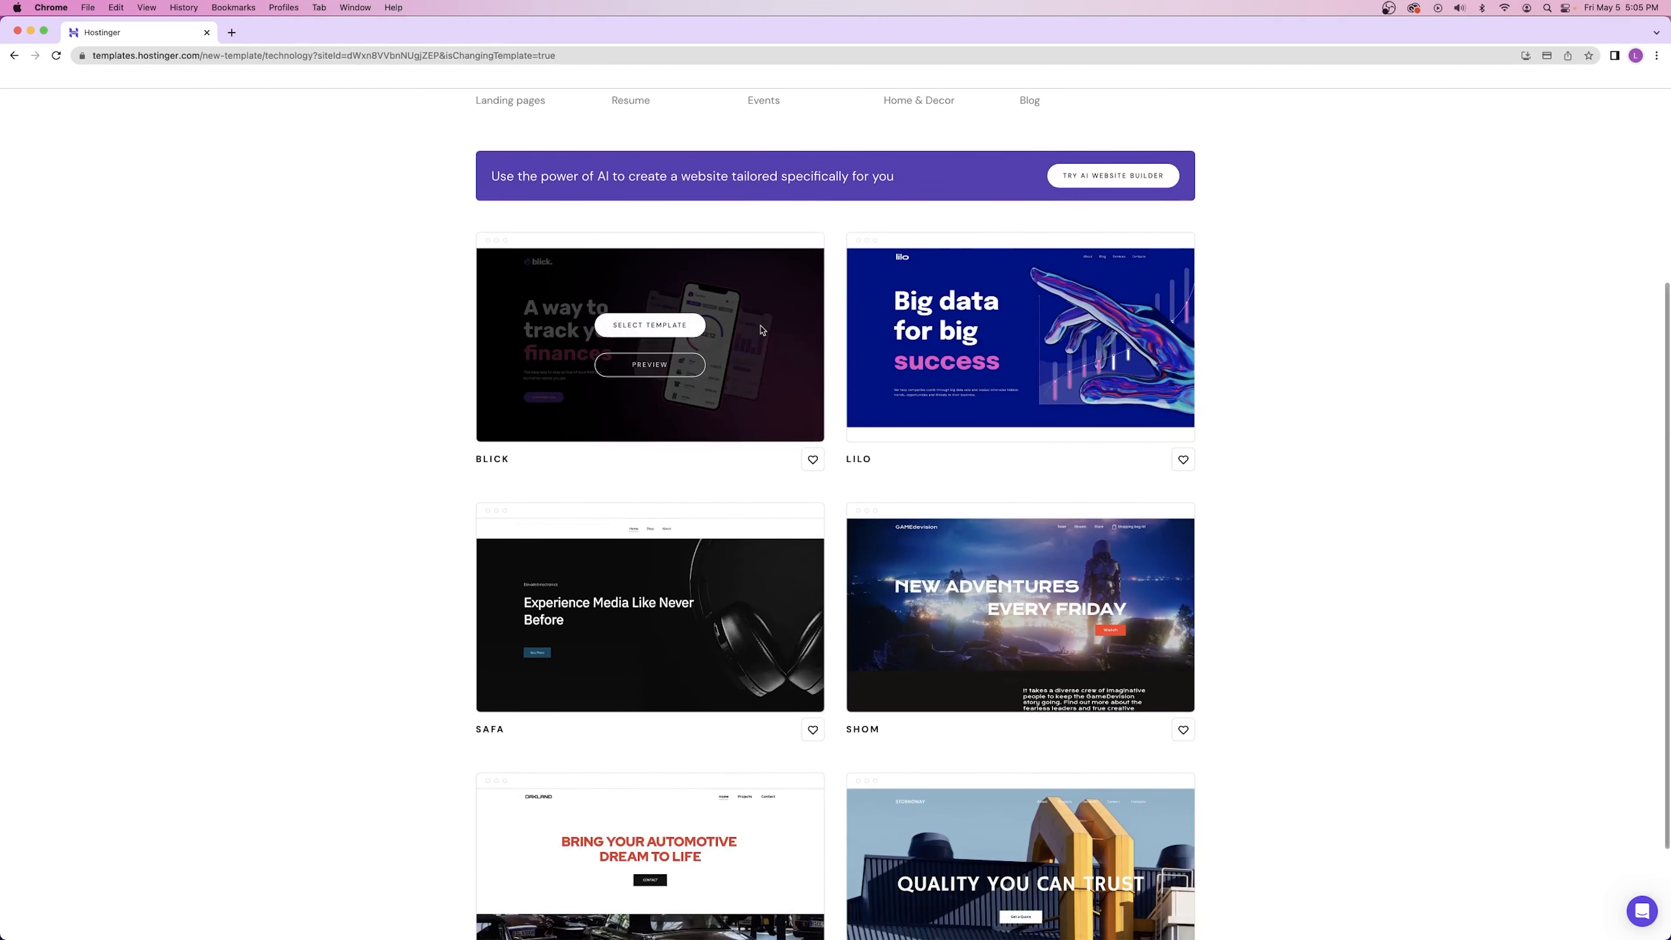
- Preview the Lilo template, look through its home page and return to all templates
{"action": "left_click", "coordinate": [1021, 366]}
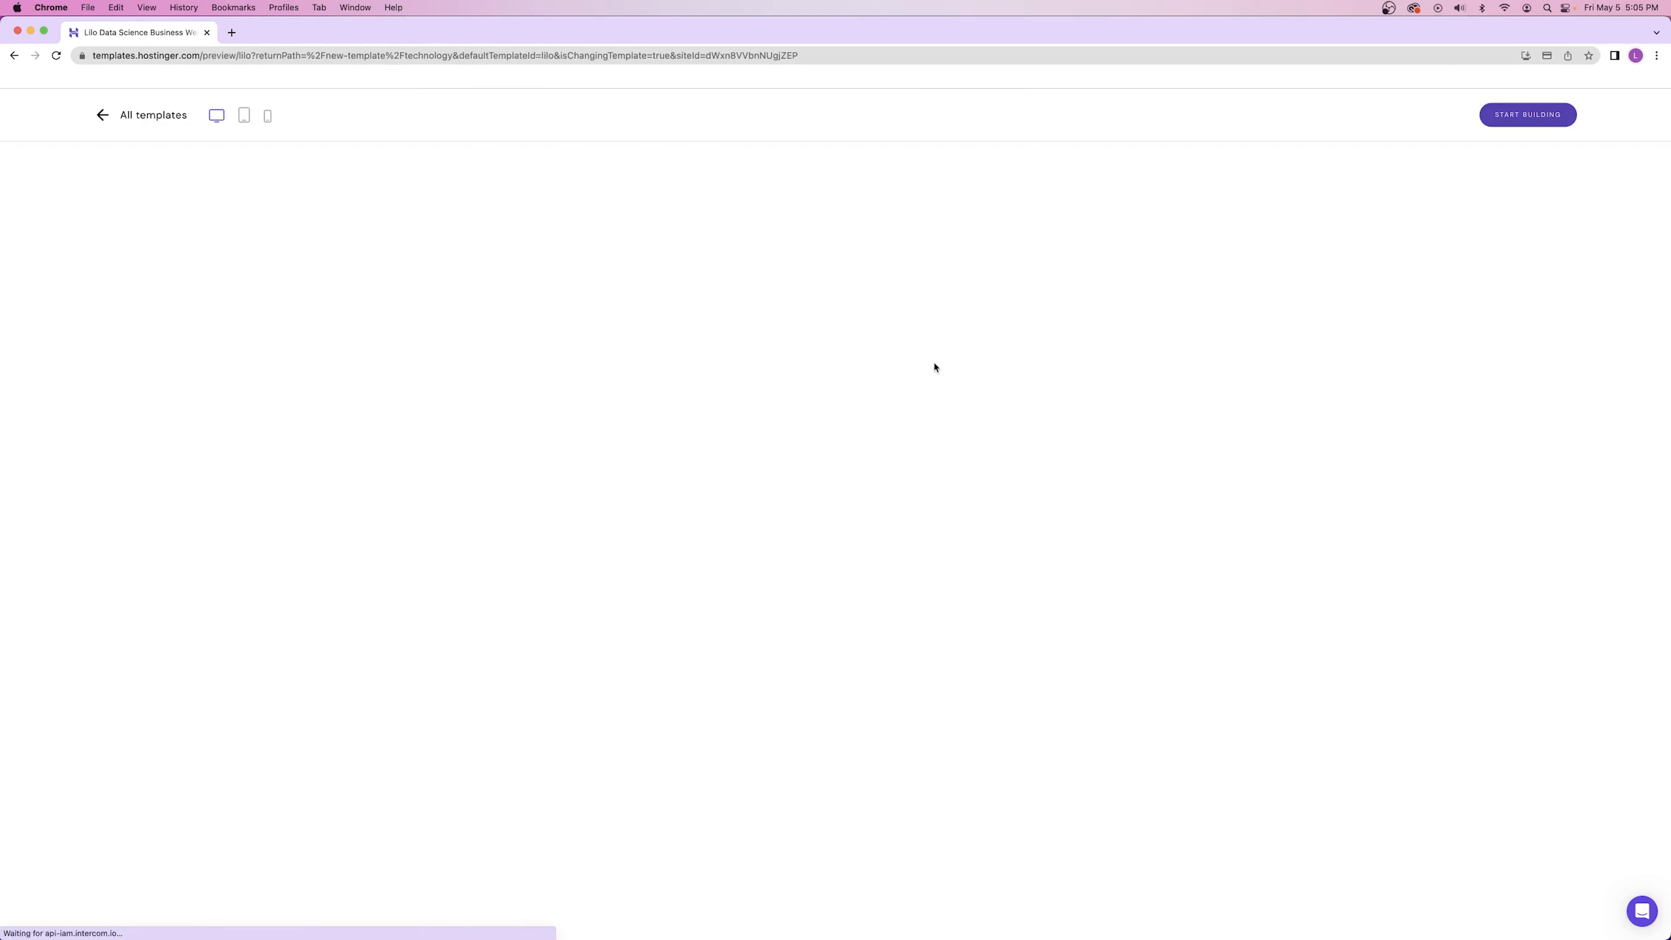
{"action": "scroll", "coordinate": [869, 375], "scroll_direction": "down", "scroll_amount": 15}
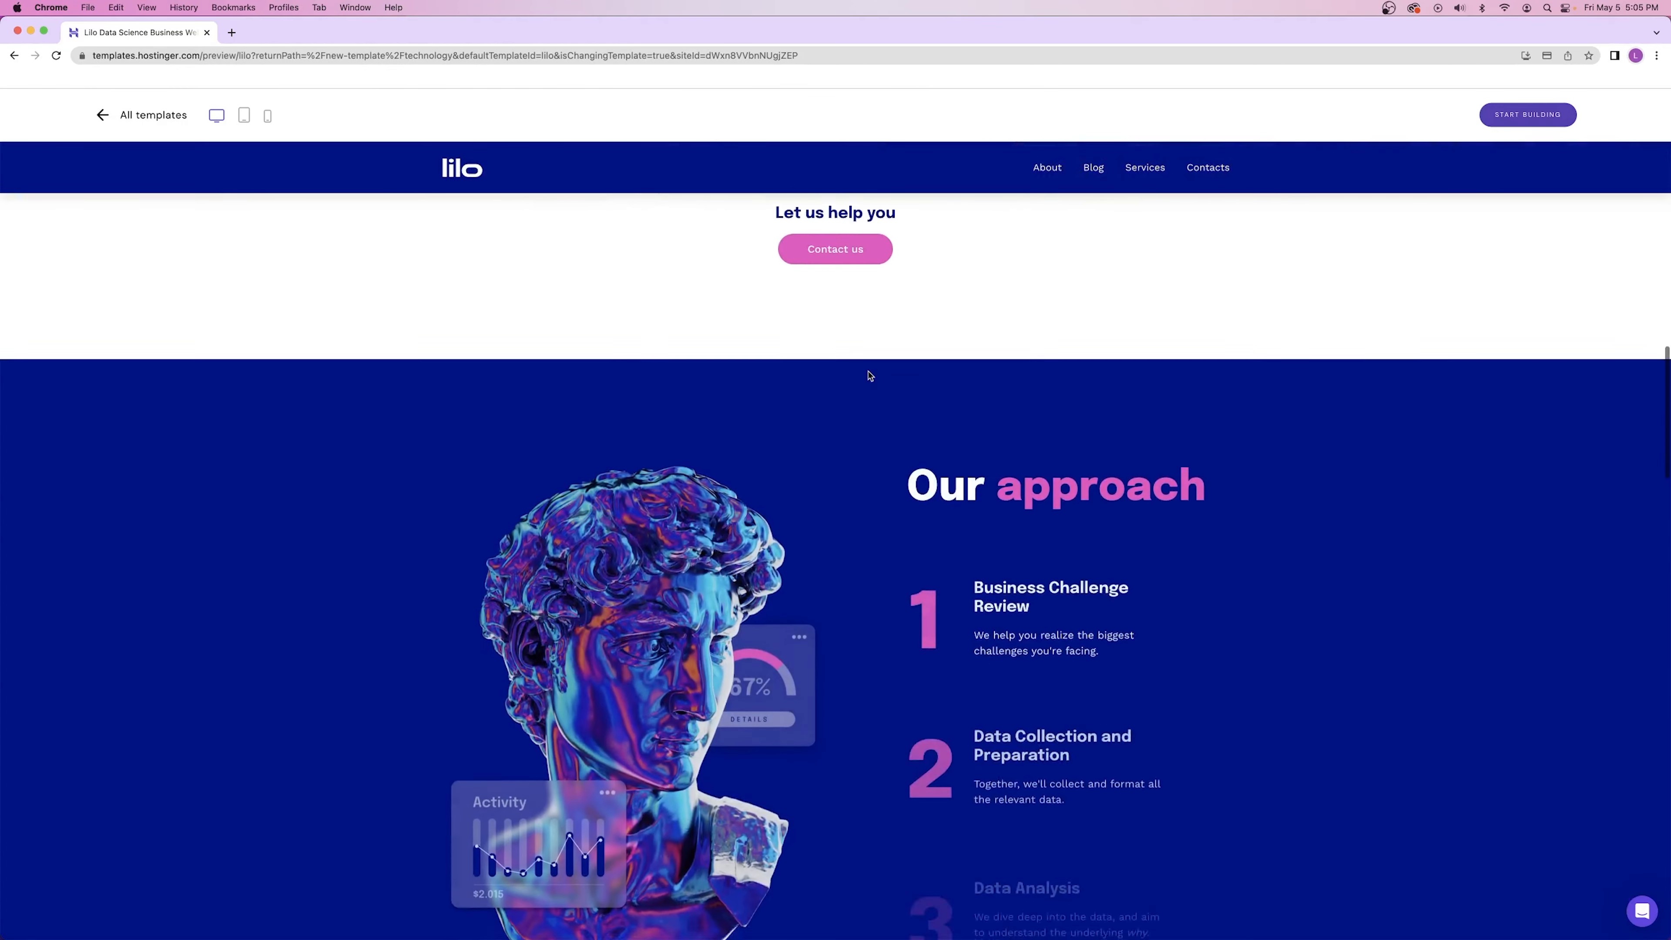
{"action": "scroll", "coordinate": [868, 375], "scroll_direction": "down", "scroll_amount": 20}
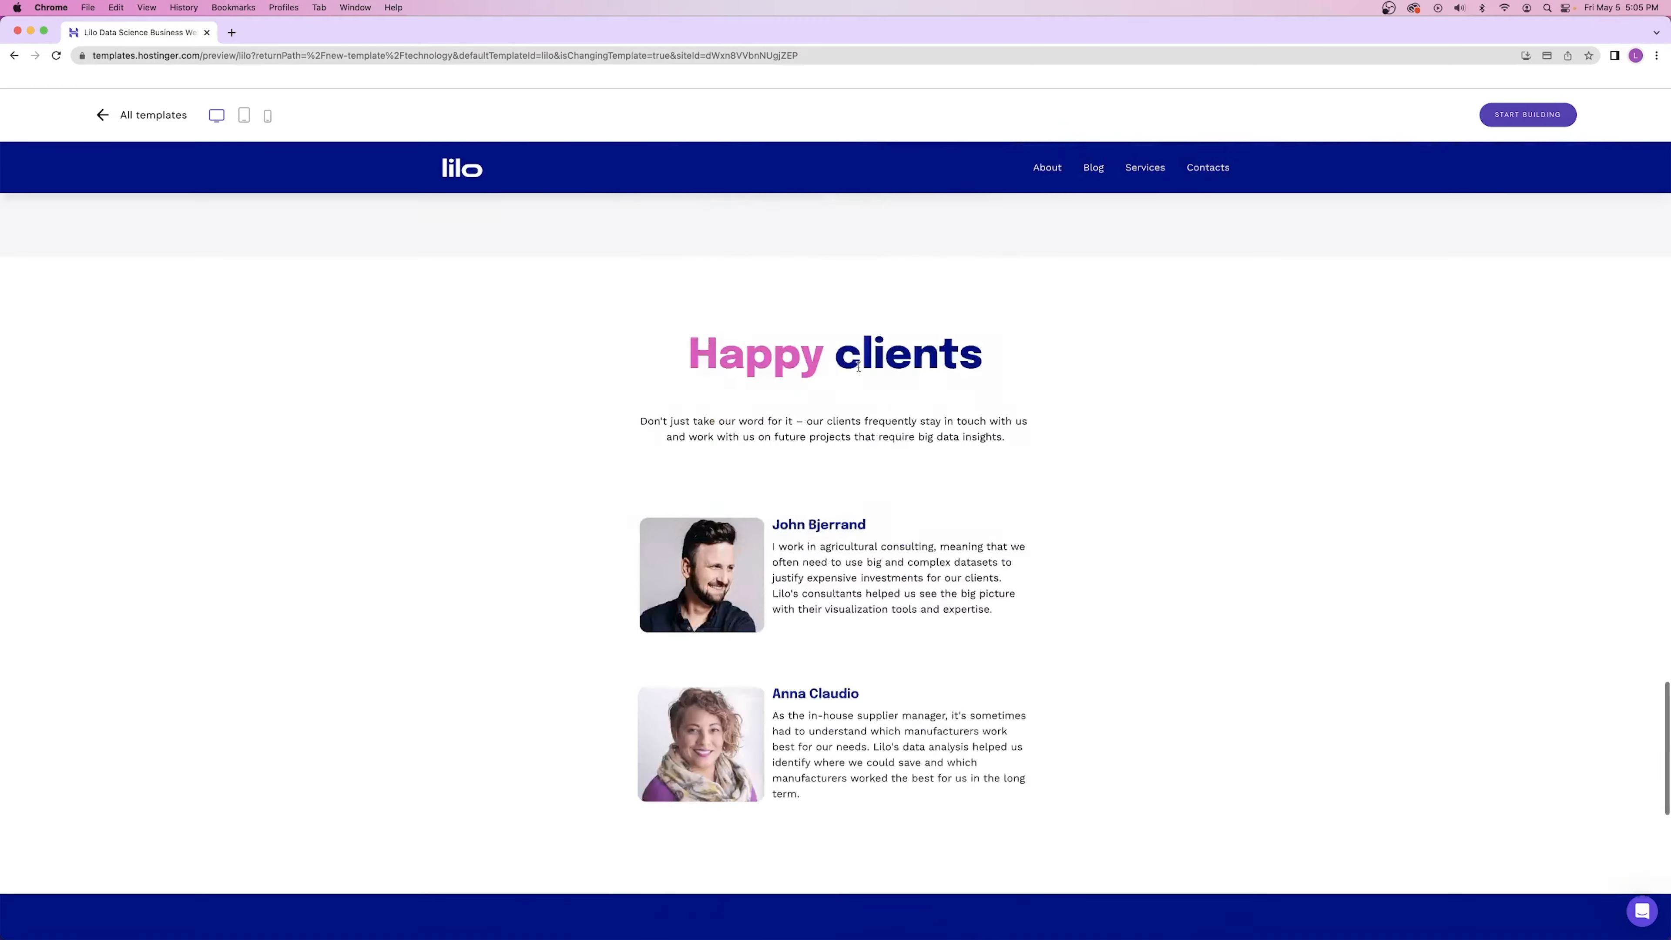
{"action": "scroll", "coordinate": [857, 366], "scroll_direction": "up", "scroll_amount": 15}
{"action": "left_click", "coordinate": [103, 117]}
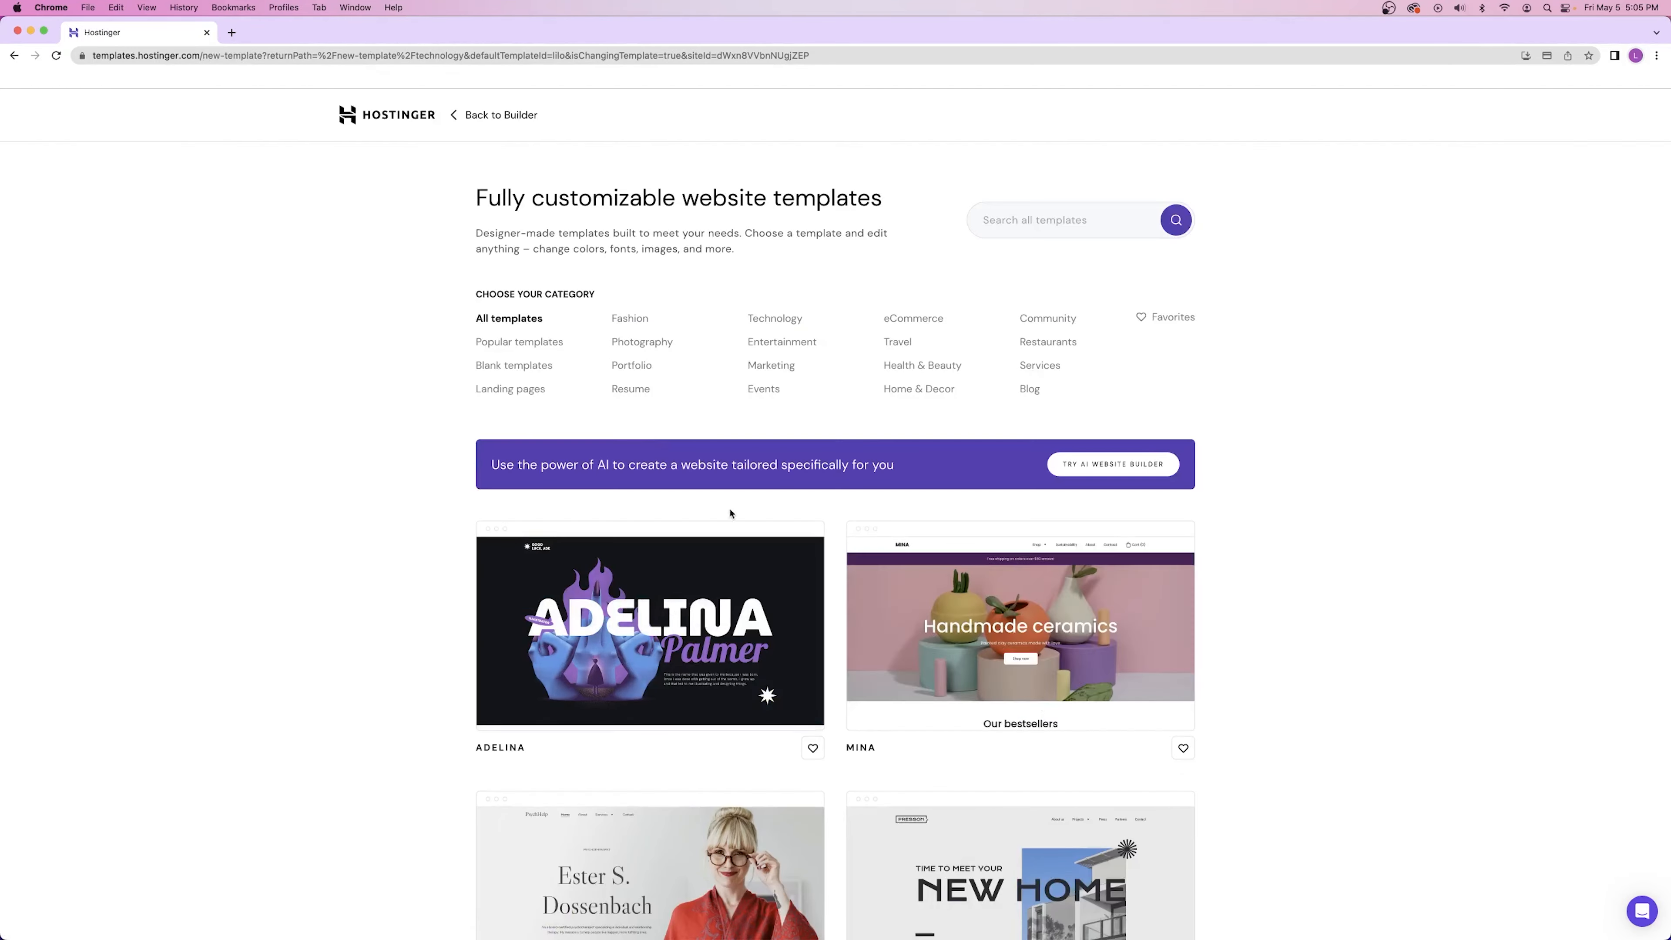
- Open the preview of the Presson template and look through its home page
{"action": "scroll", "coordinate": [667, 385], "scroll_direction": "down", "scroll_amount": 5}
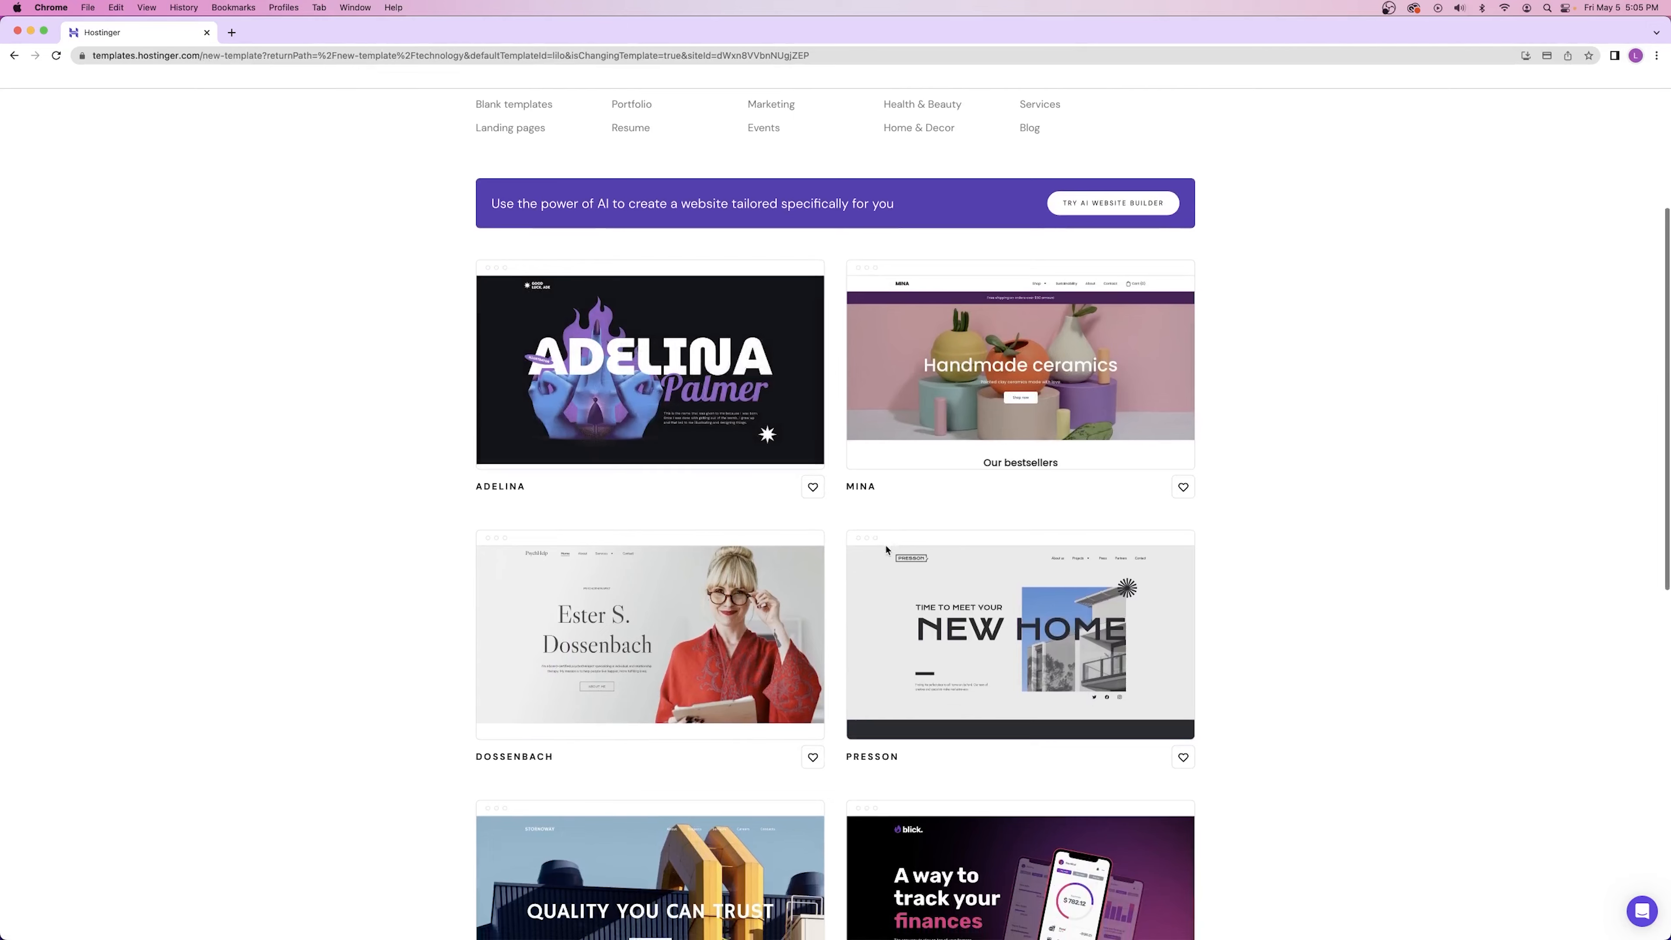
{"action": "scroll", "coordinate": [658, 428], "scroll_direction": "down", "scroll_amount": 2}
{"action": "mouse_move", "coordinate": [1031, 561]}
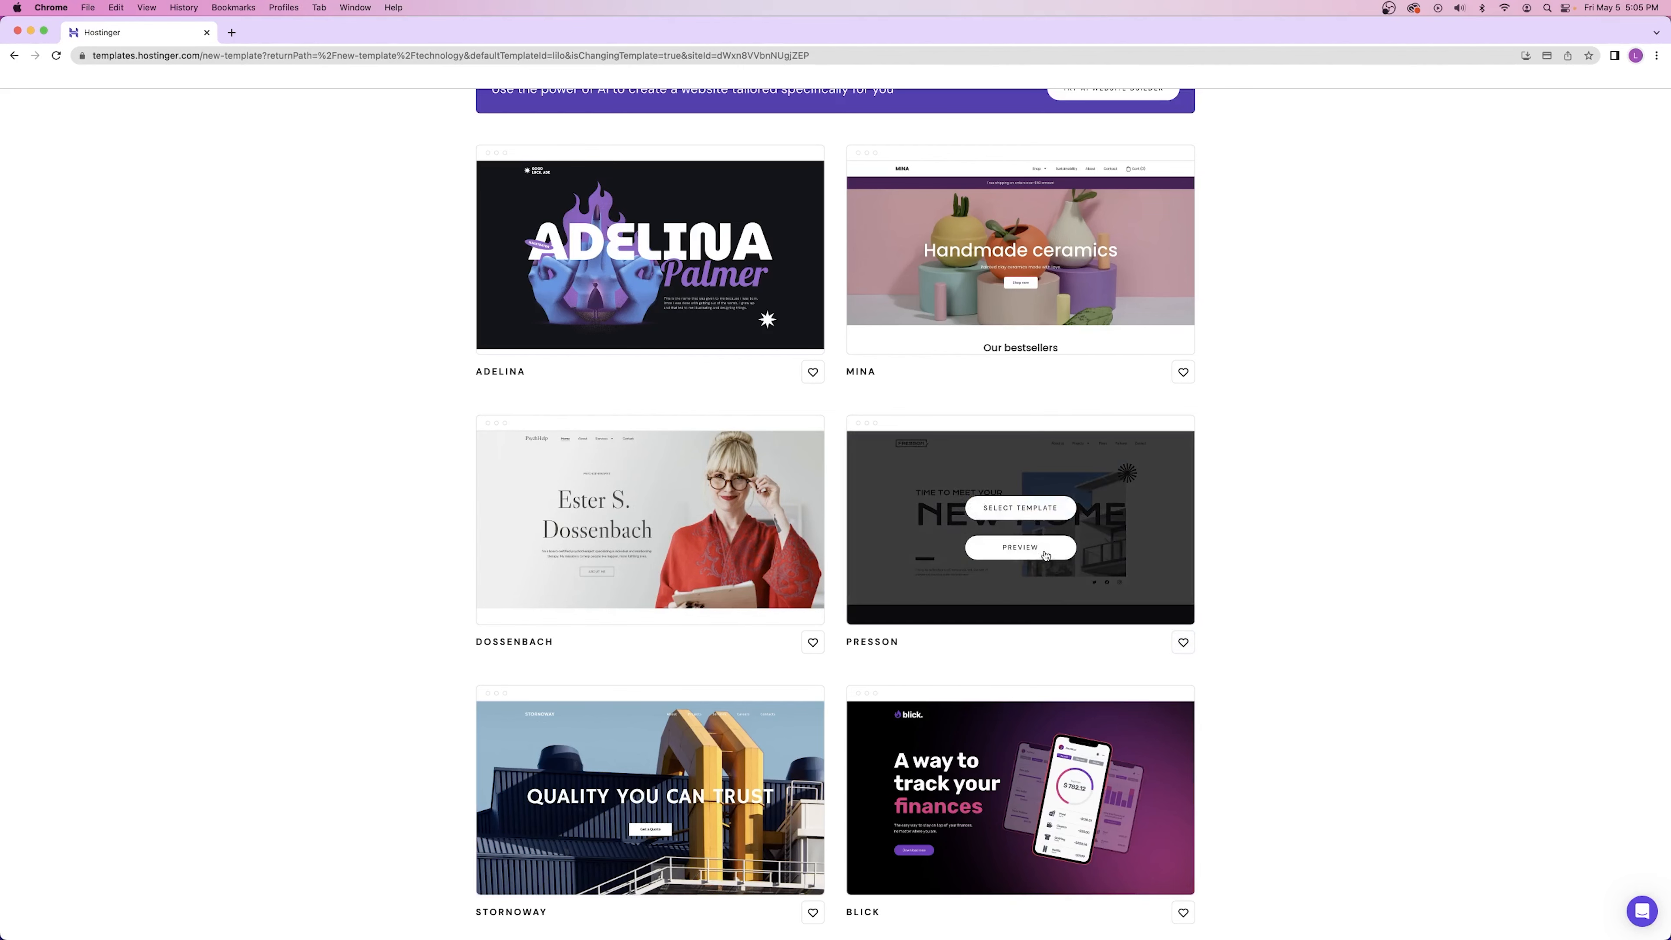
{"action": "left_click", "coordinate": [1013, 548]}
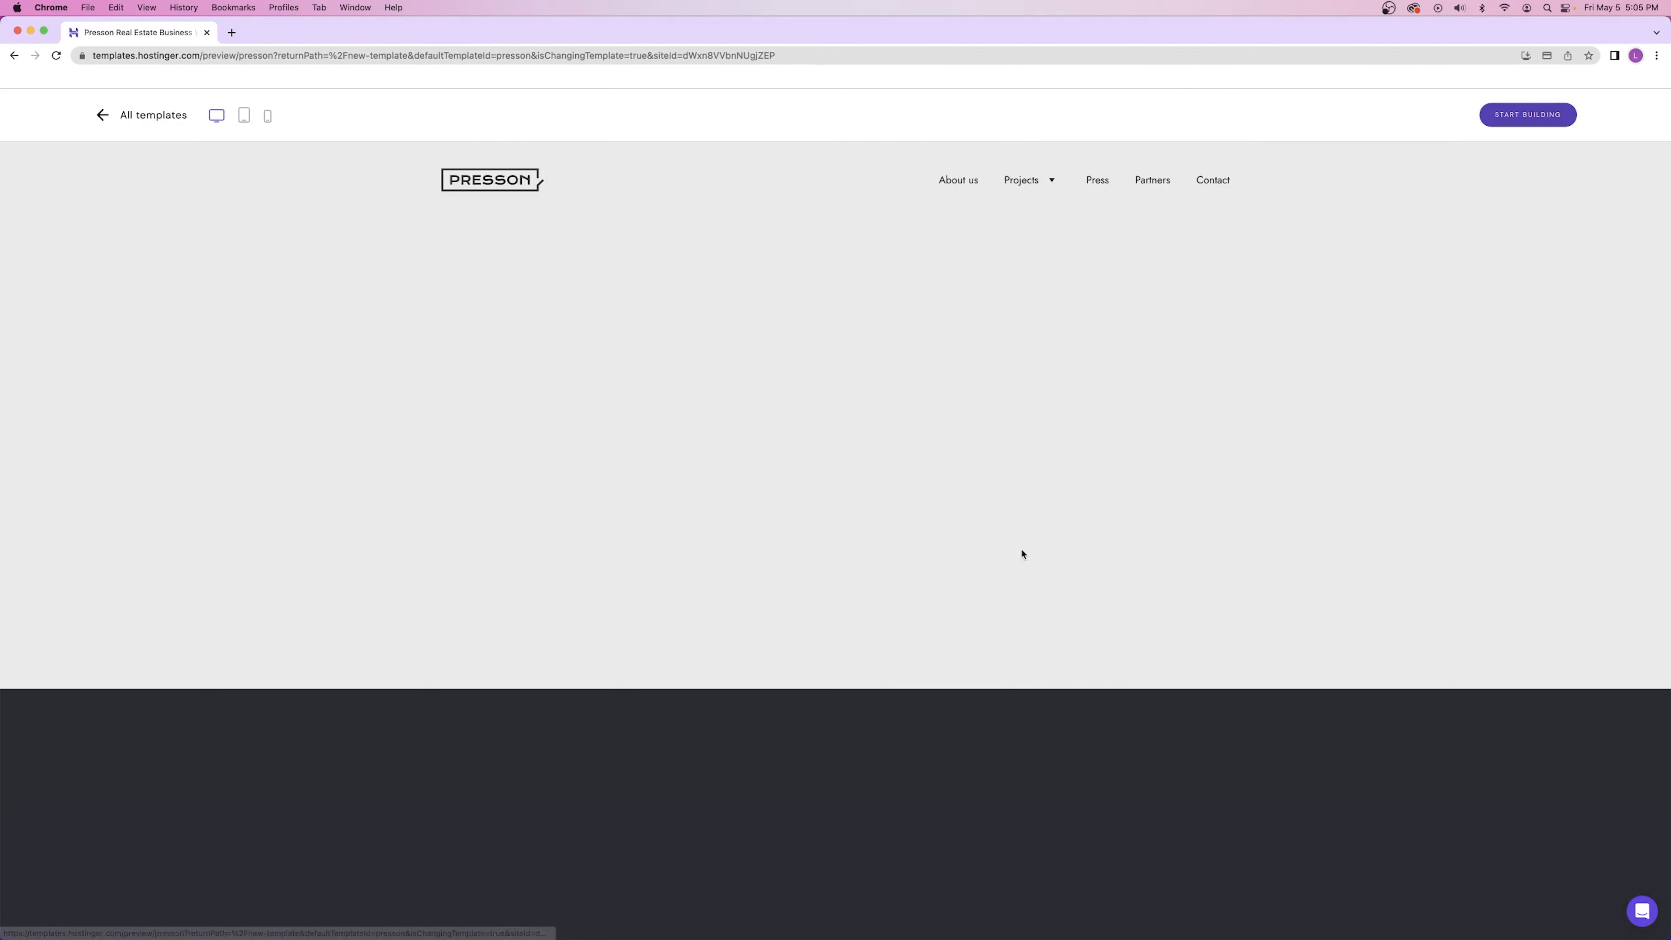
{"action": "scroll", "coordinate": [784, 439], "scroll_direction": "down", "scroll_amount": 20}
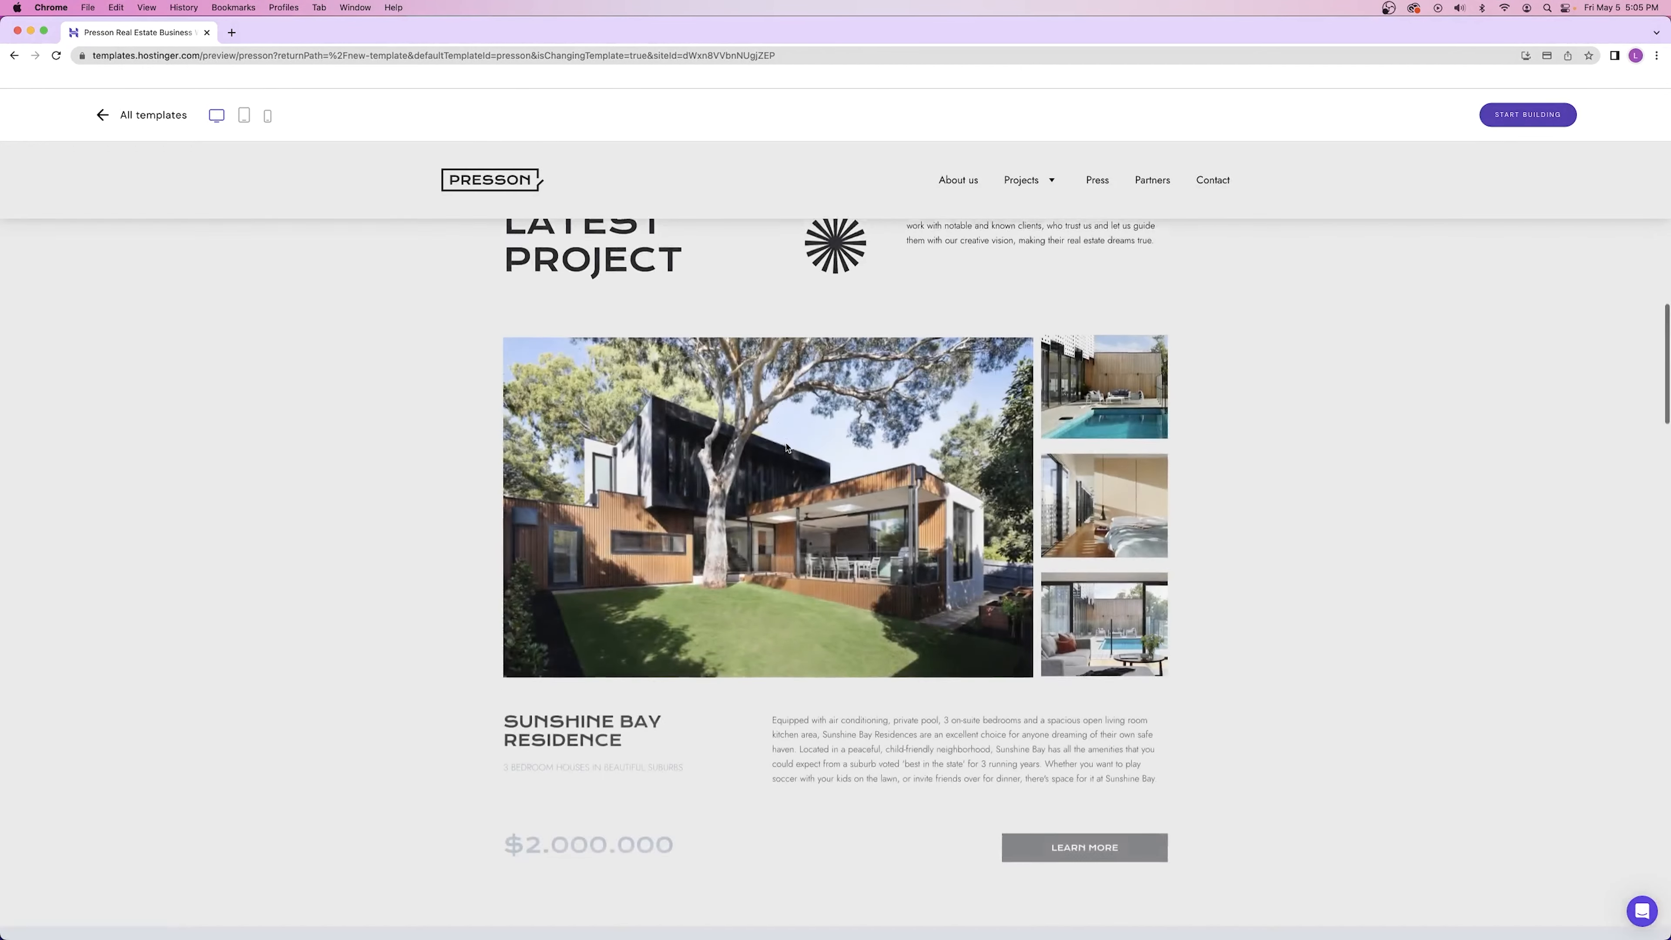
{"action": "scroll", "coordinate": [787, 447], "scroll_direction": "up", "scroll_amount": 20}
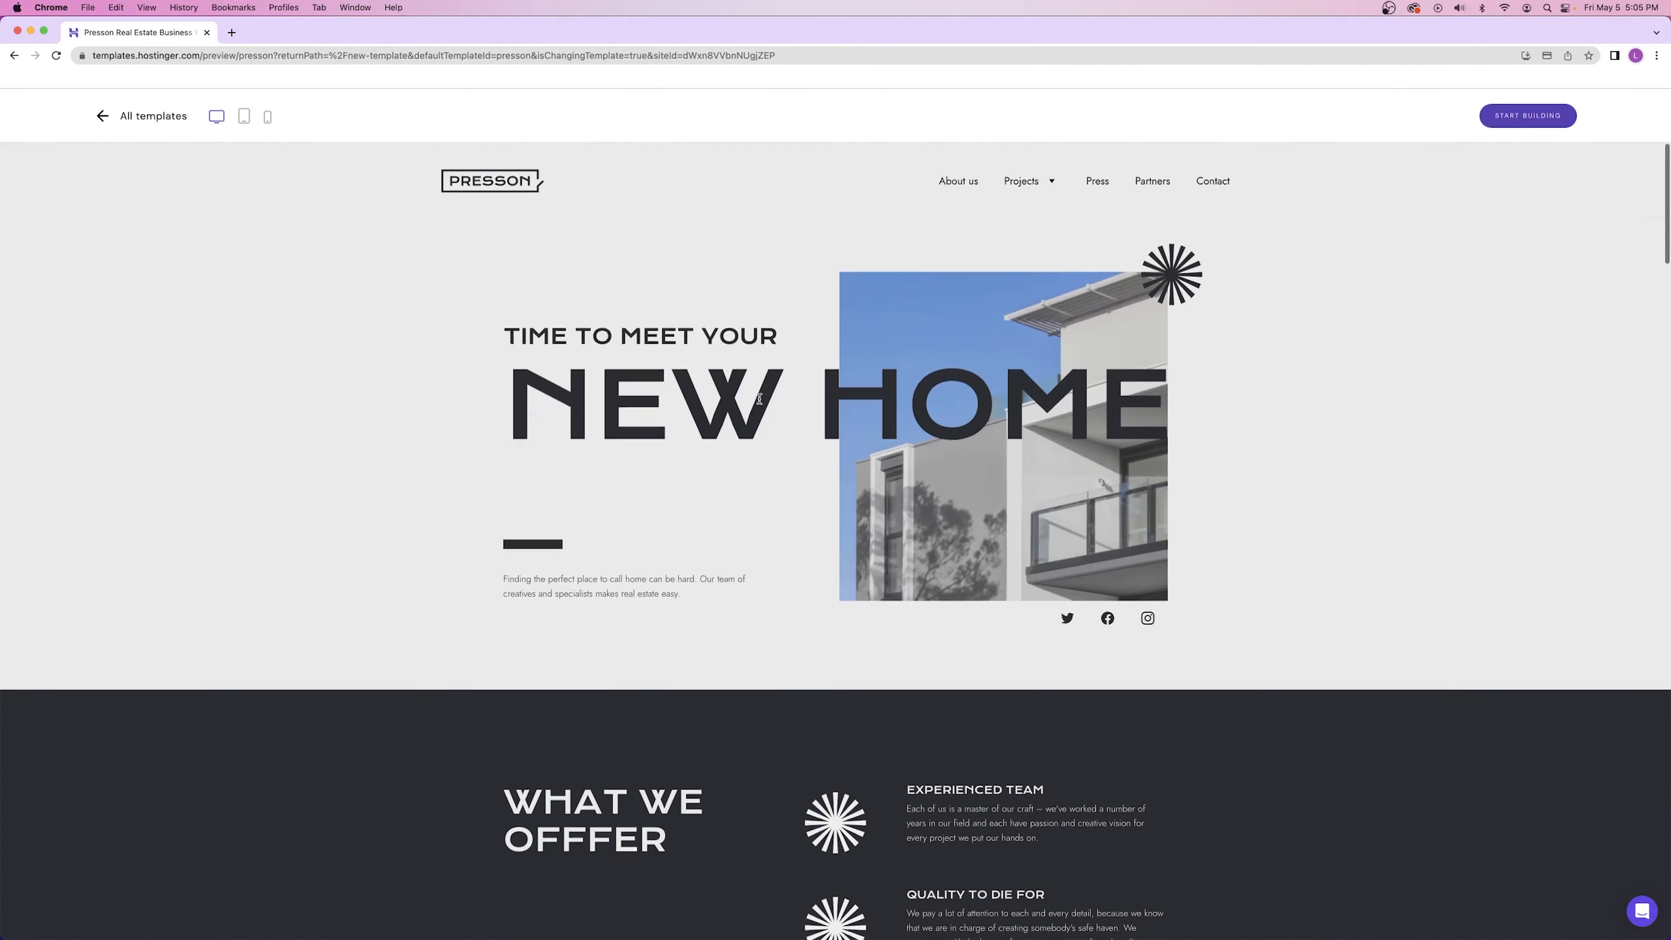
- View Presson's About us, Press, Partners and Contact pages, and go back to its home page
{"action": "left_click", "coordinate": [977, 192]}
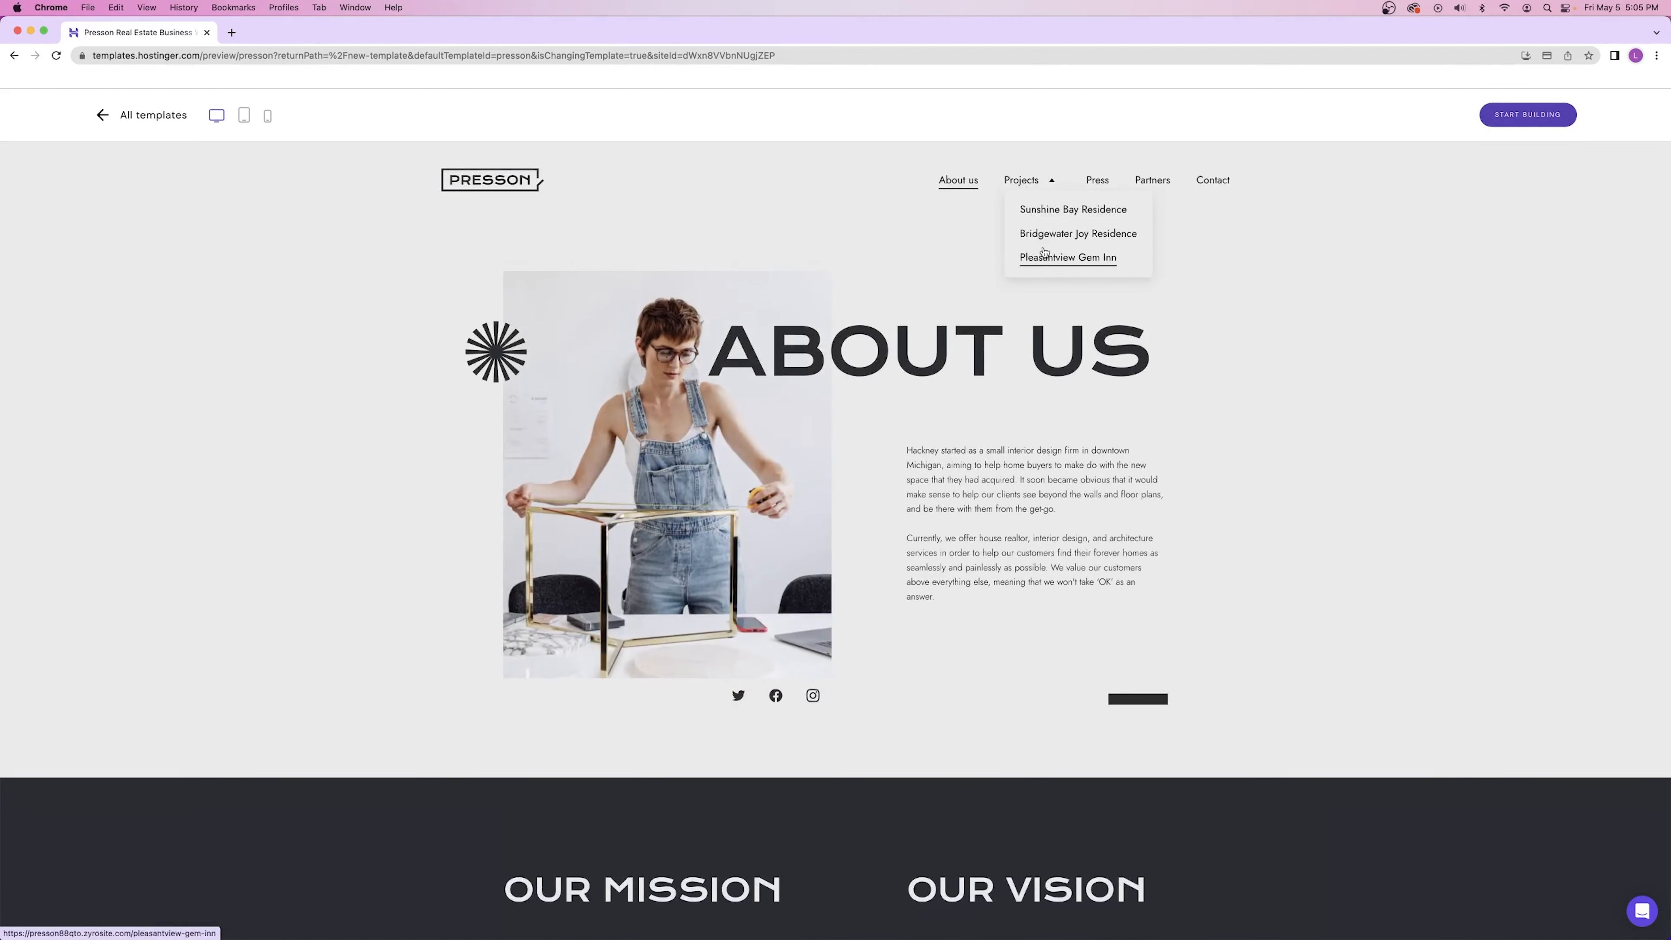
{"action": "left_click", "coordinate": [1097, 179]}
{"action": "left_click", "coordinate": [1151, 180]}
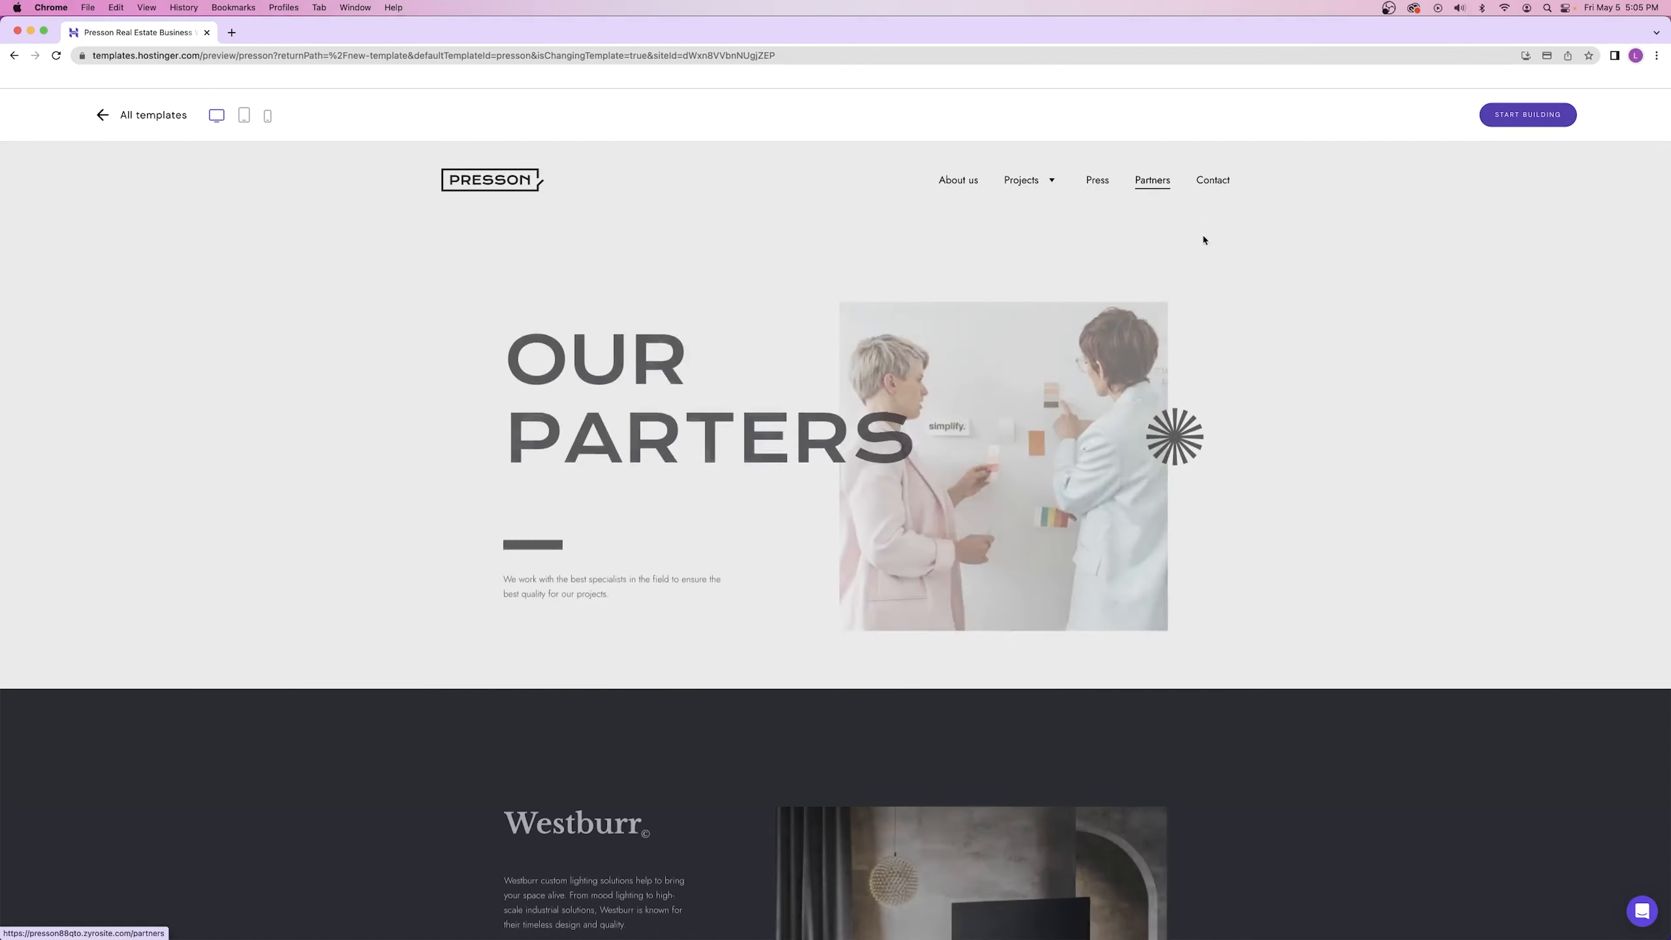
{"action": "left_click", "coordinate": [1212, 179]}
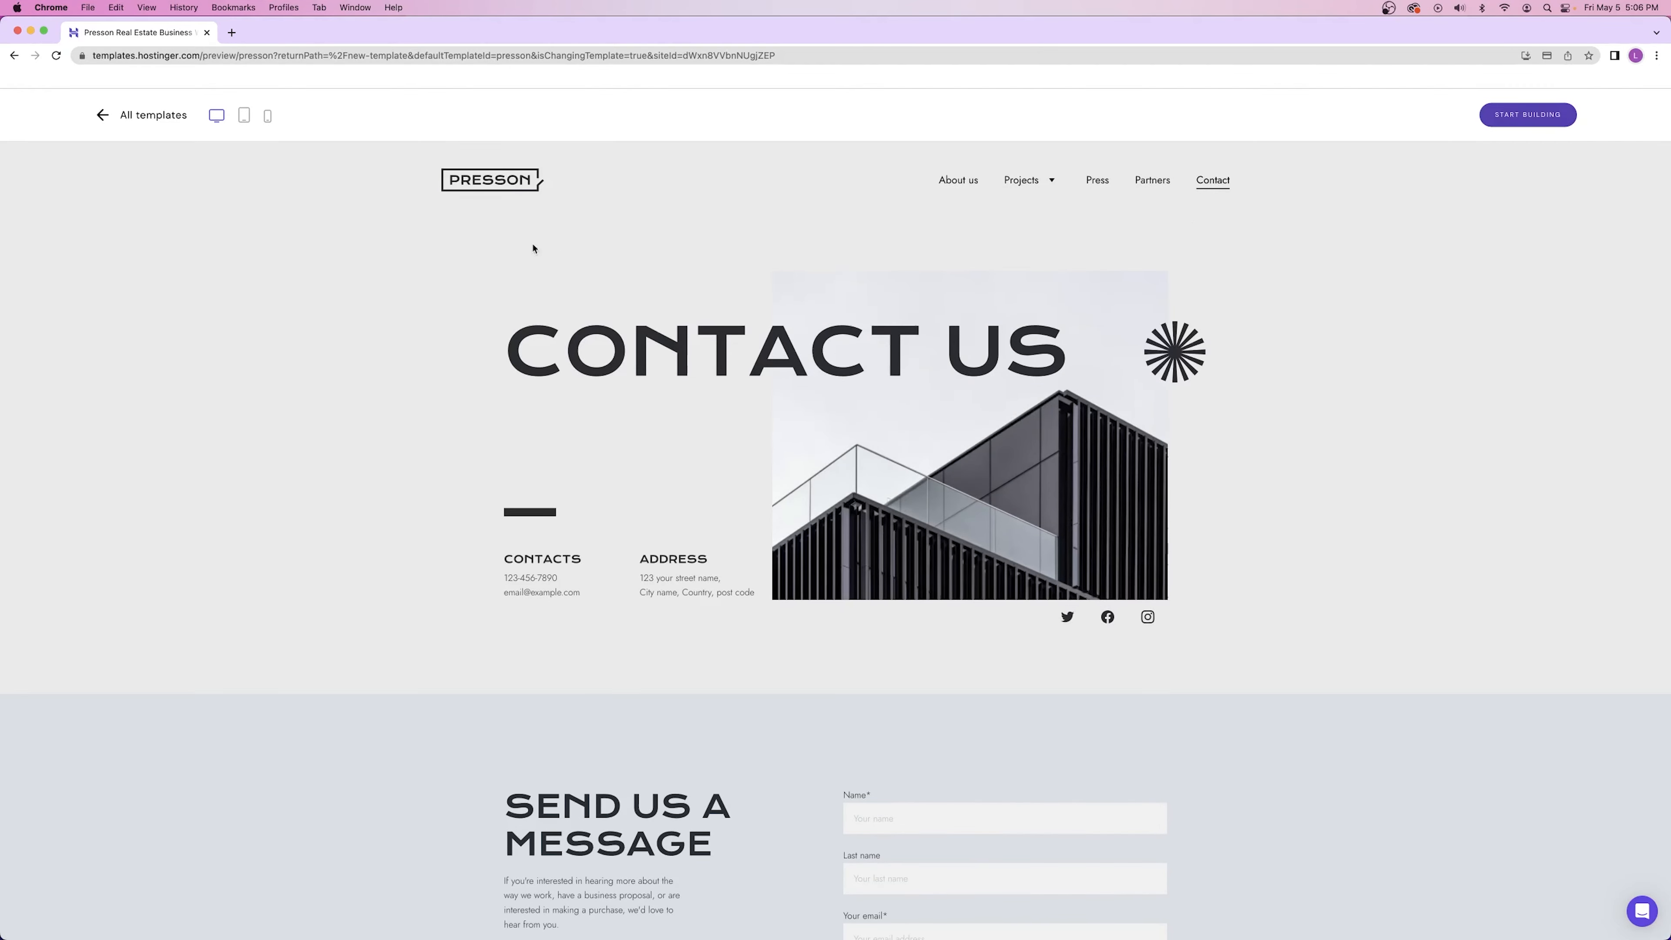
{"action": "left_click", "coordinate": [501, 180]}
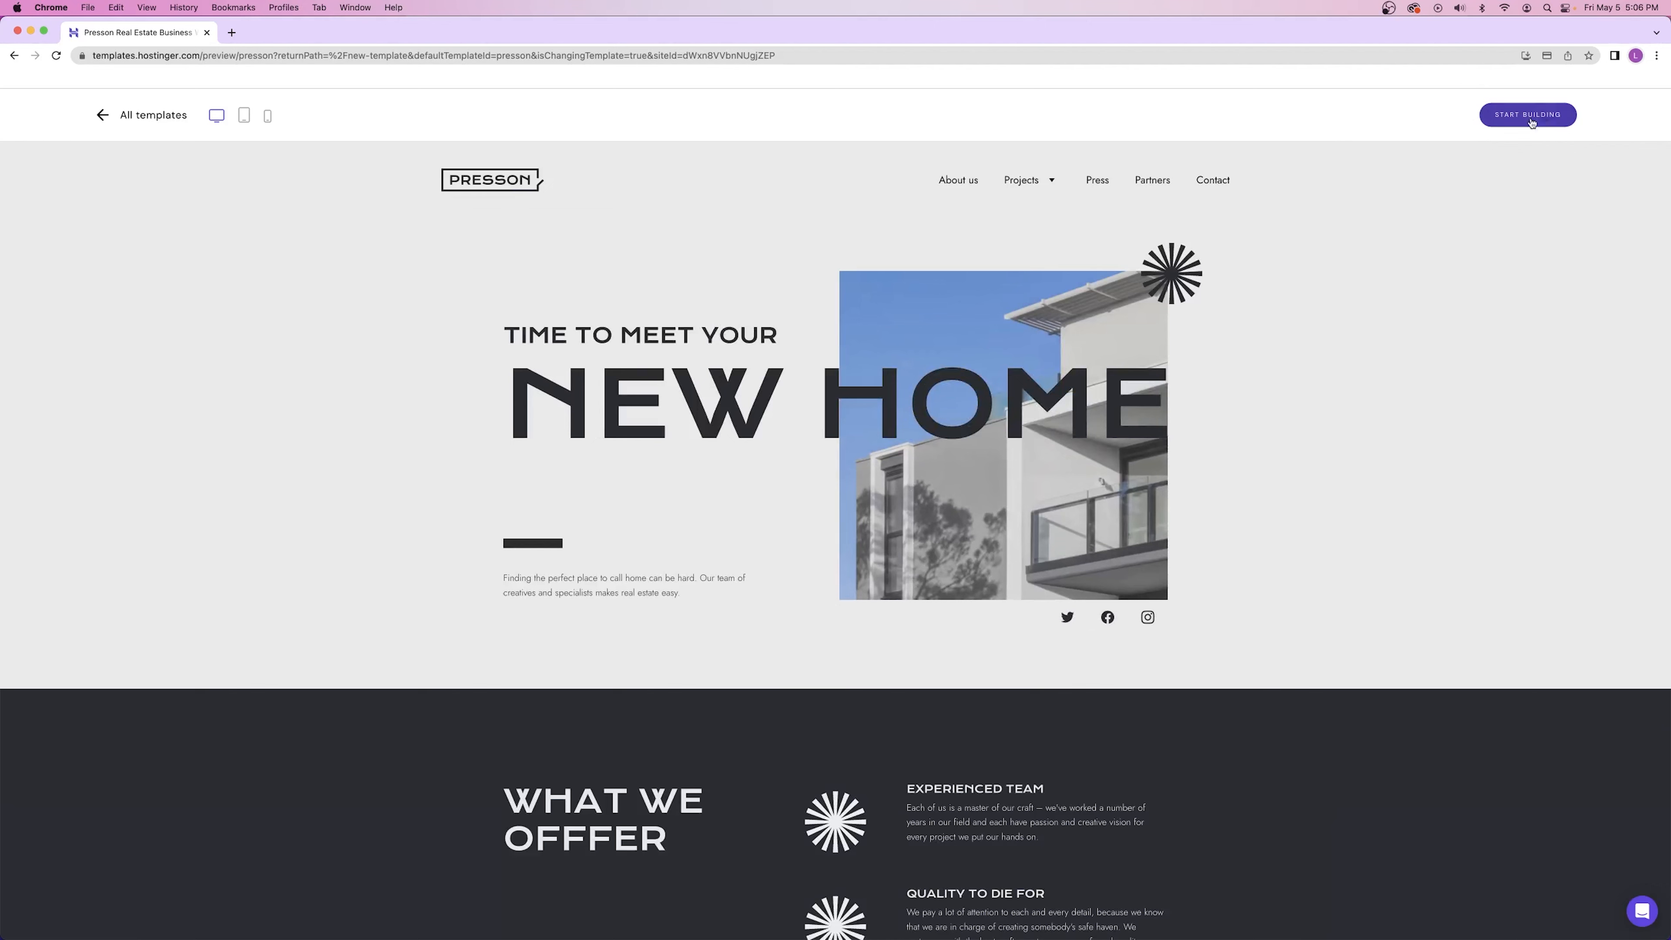
{"action": "left_click", "coordinate": [1516, 119]}
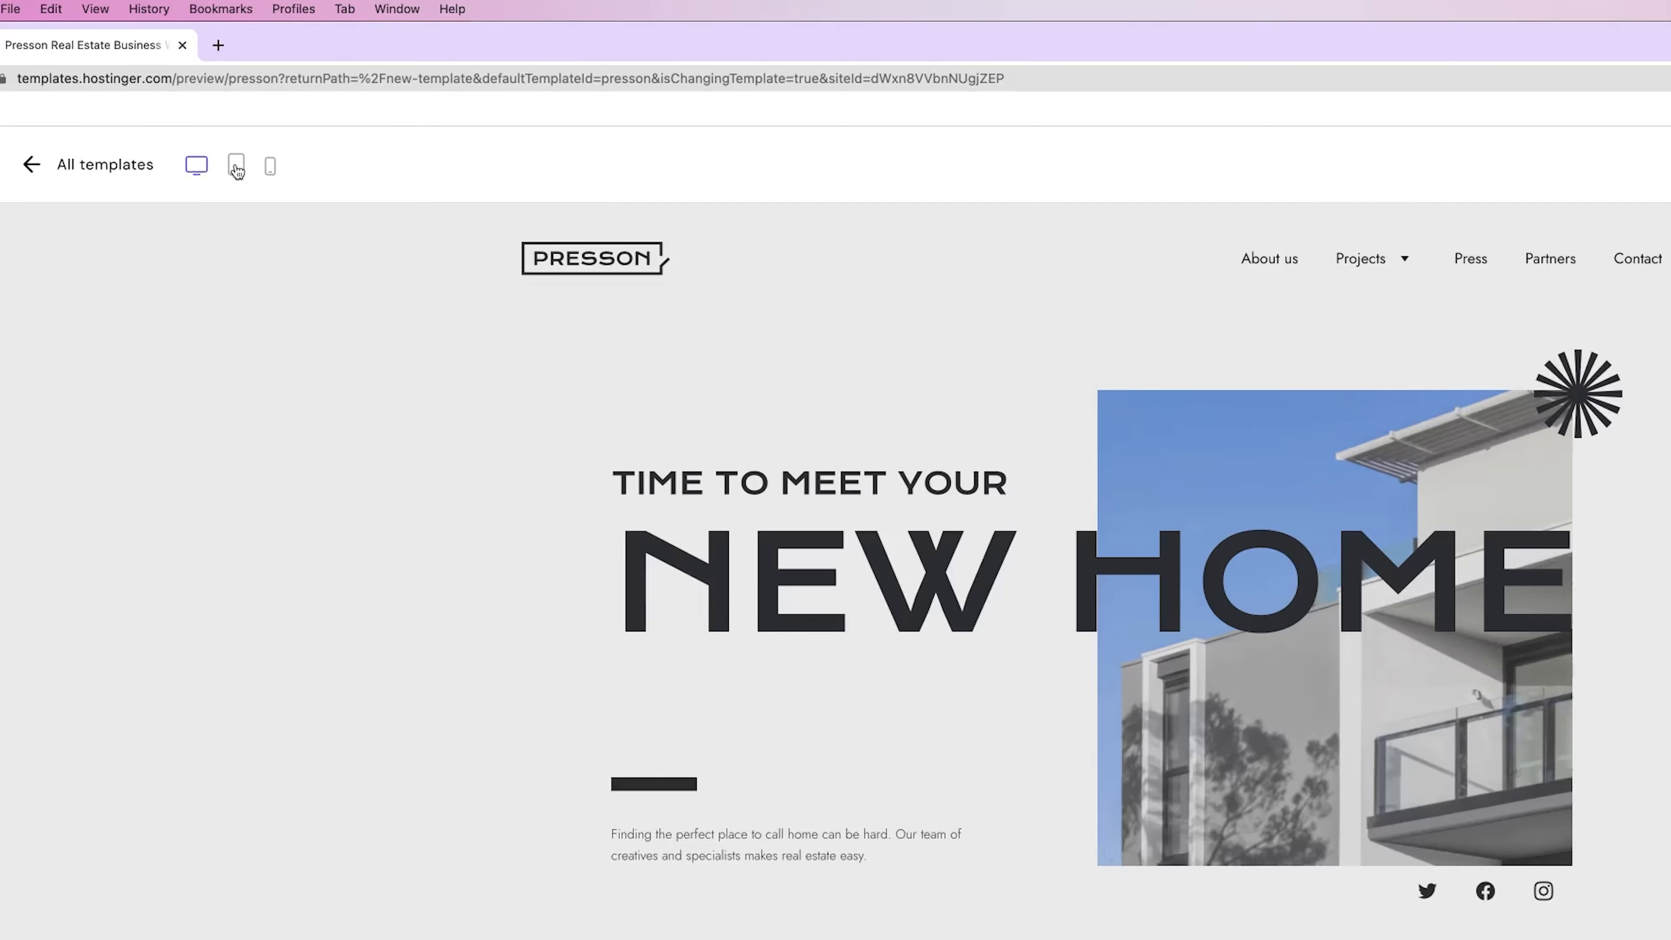
- Compare the Presson preview in tablet, mobile and desktop layouts, and return to all templates
{"action": "left_click", "coordinate": [236, 168]}
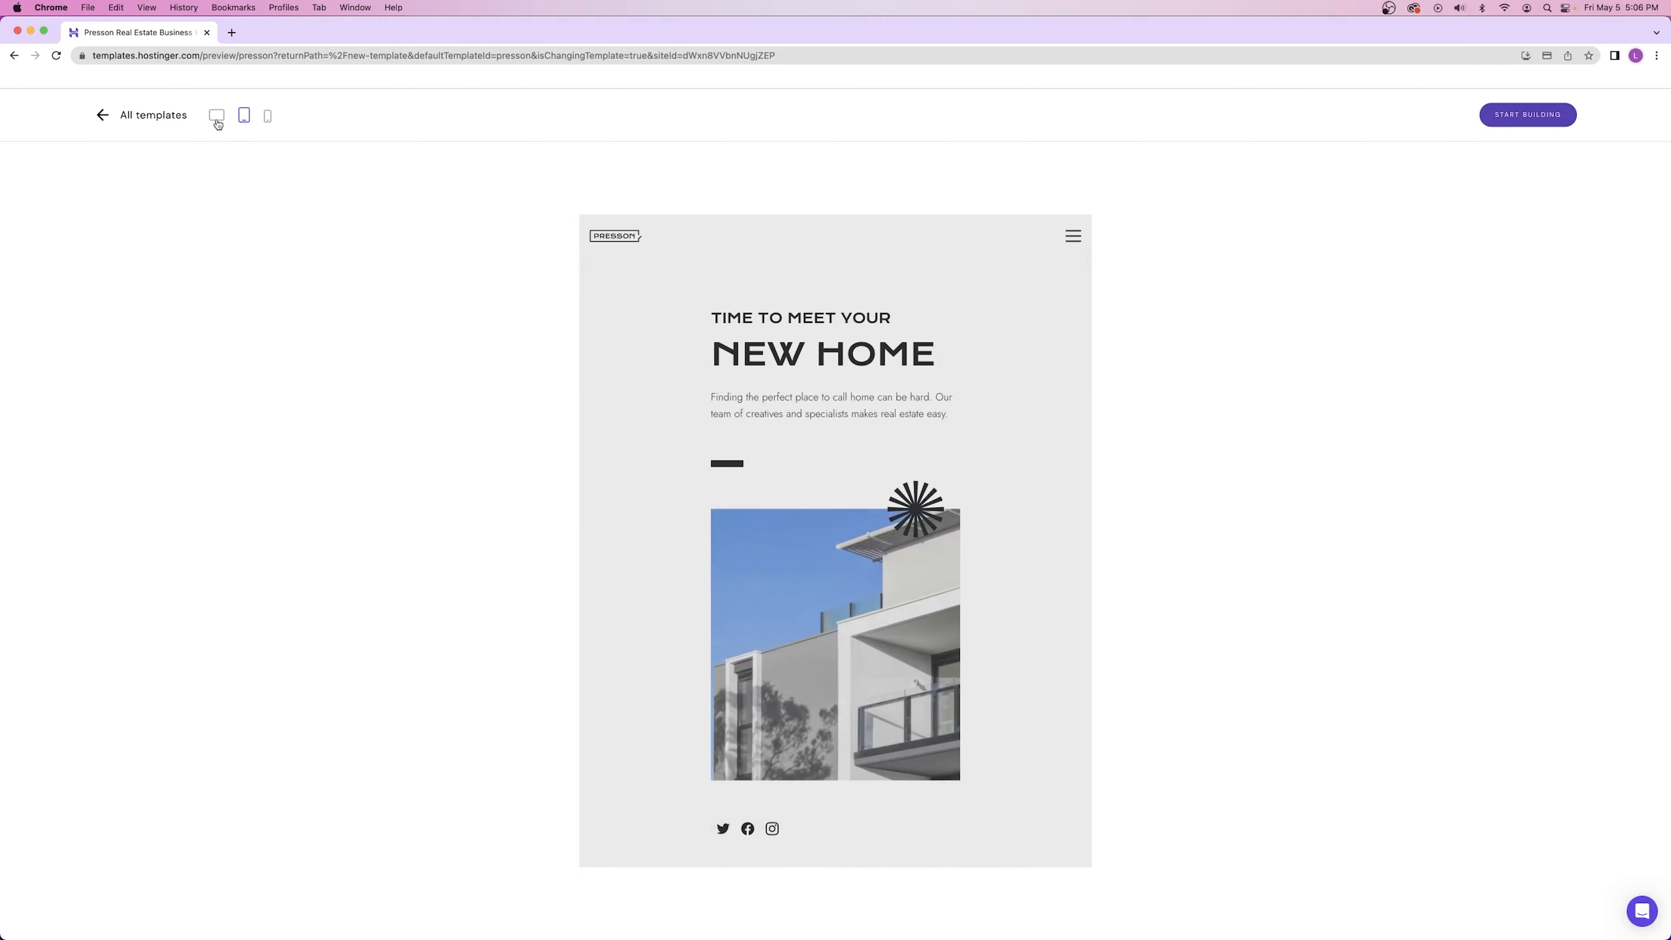
{"action": "left_click", "coordinate": [216, 115]}
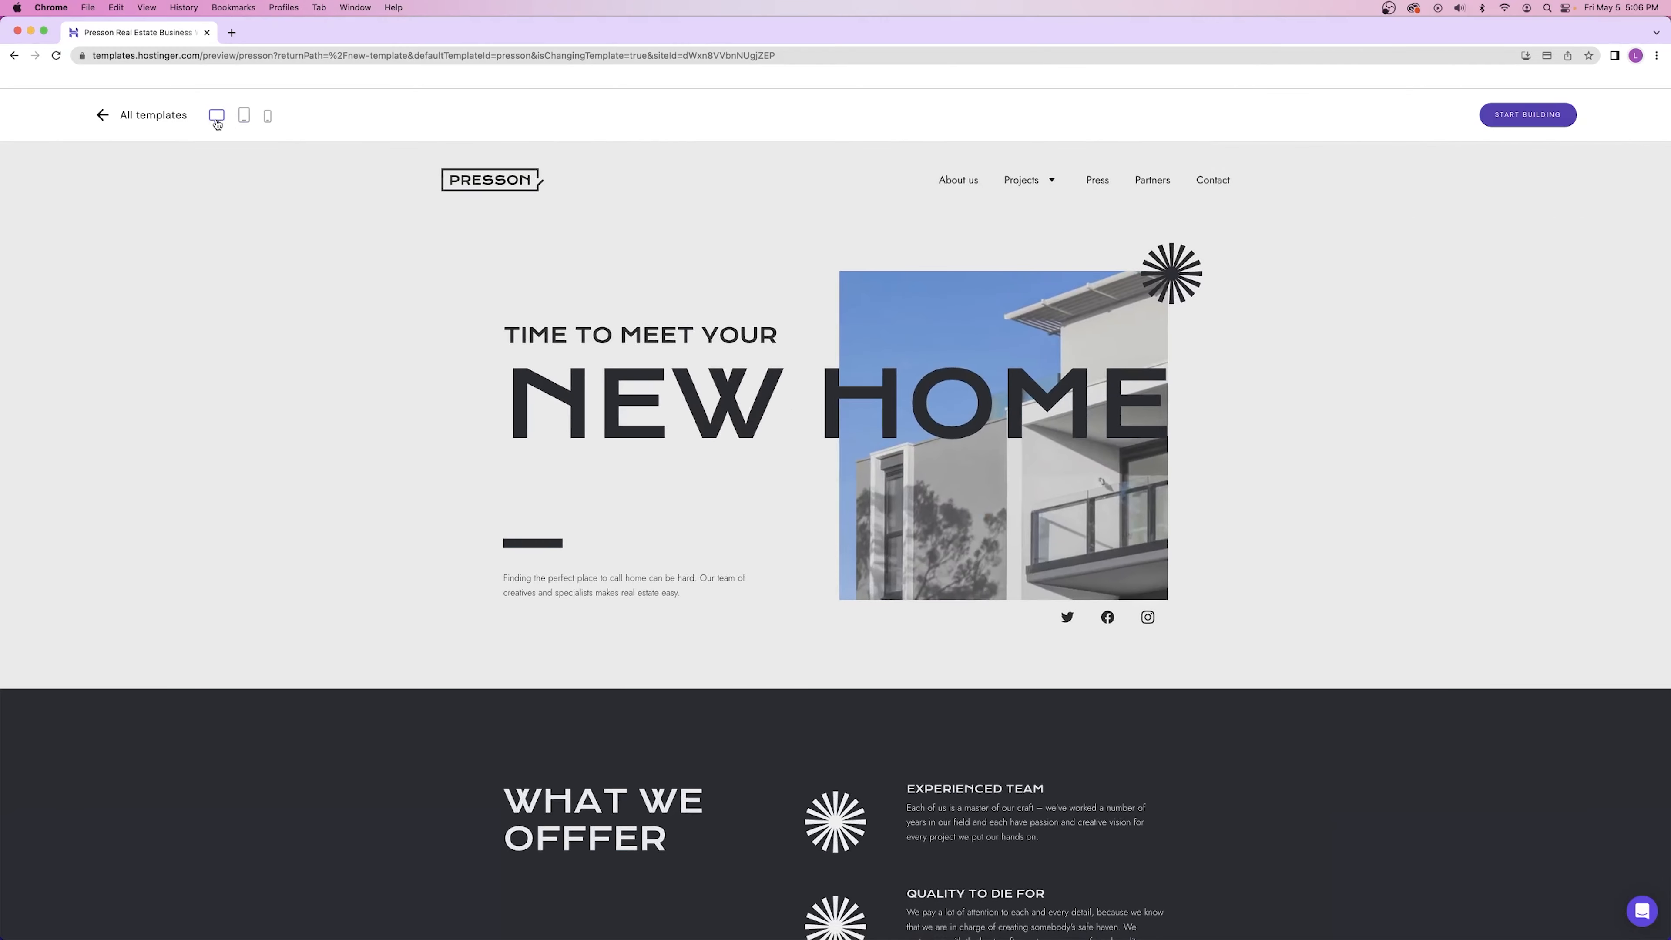
{"action": "left_click", "coordinate": [244, 117]}
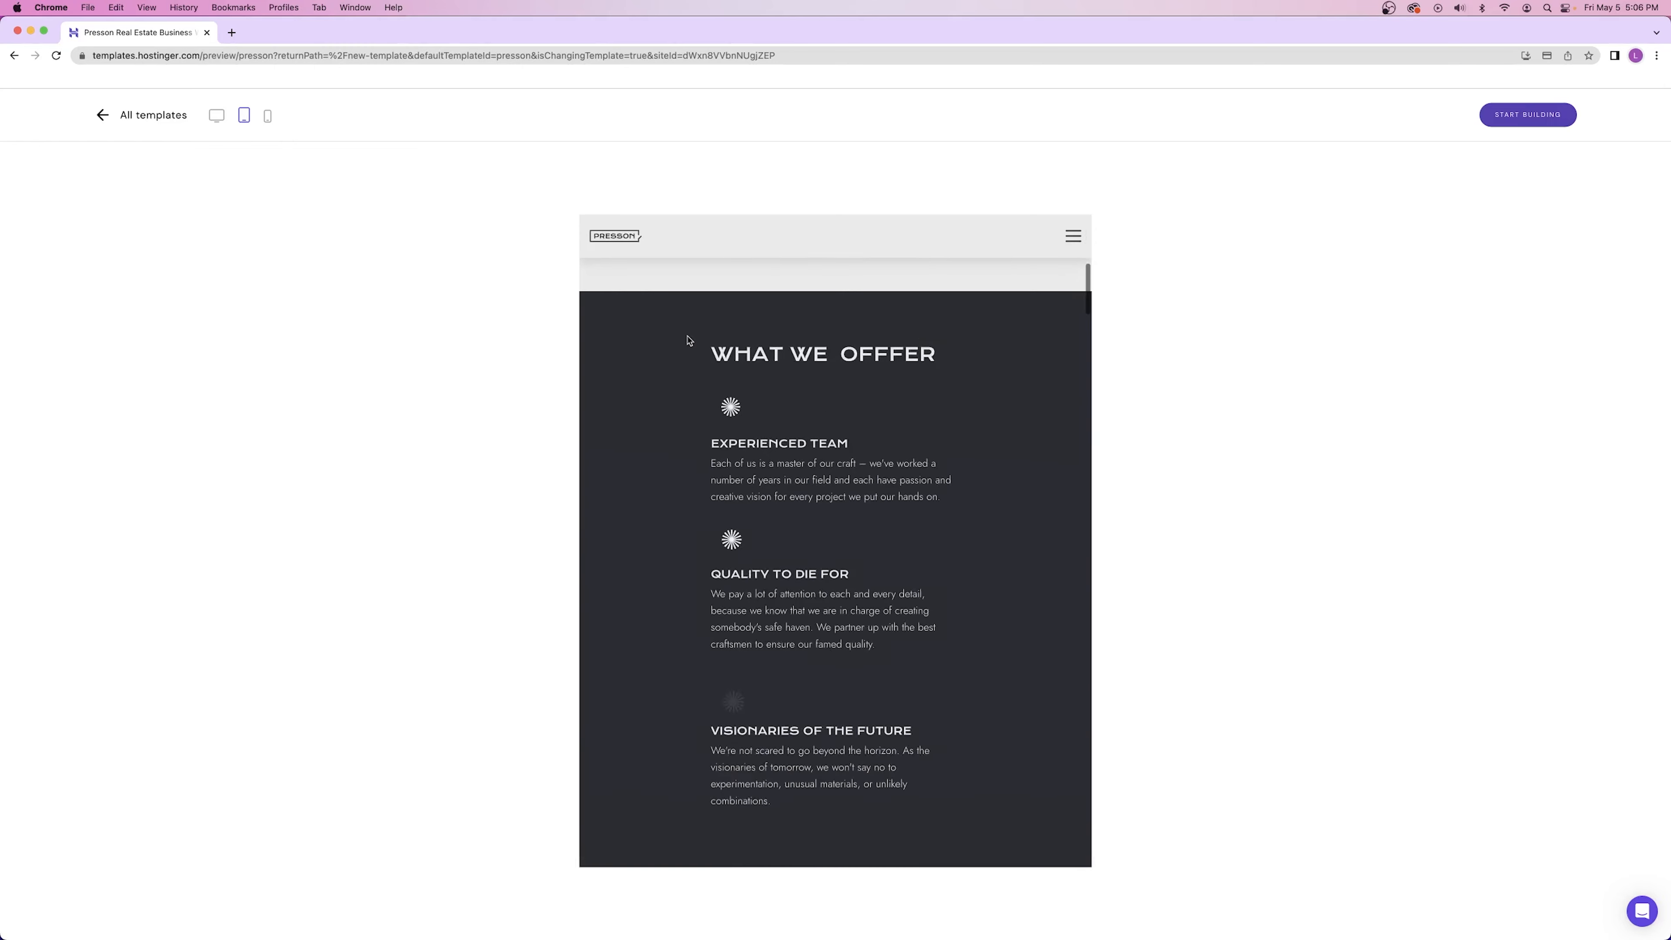
{"action": "left_click", "coordinate": [267, 118]}
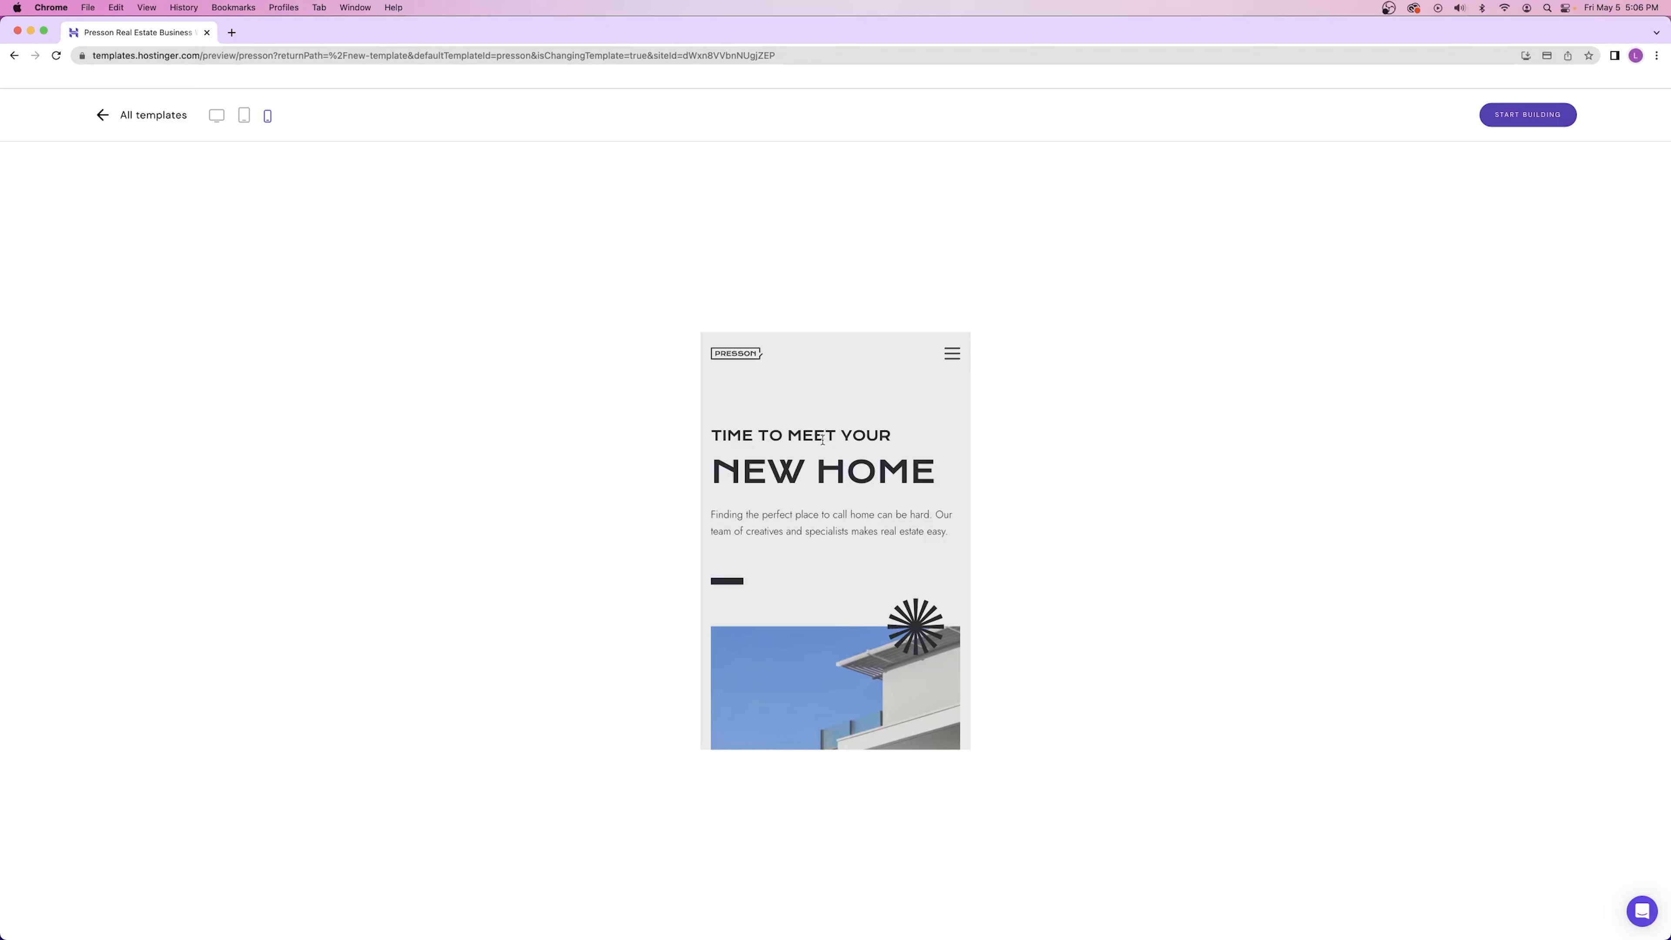
{"action": "left_click", "coordinate": [217, 116]}
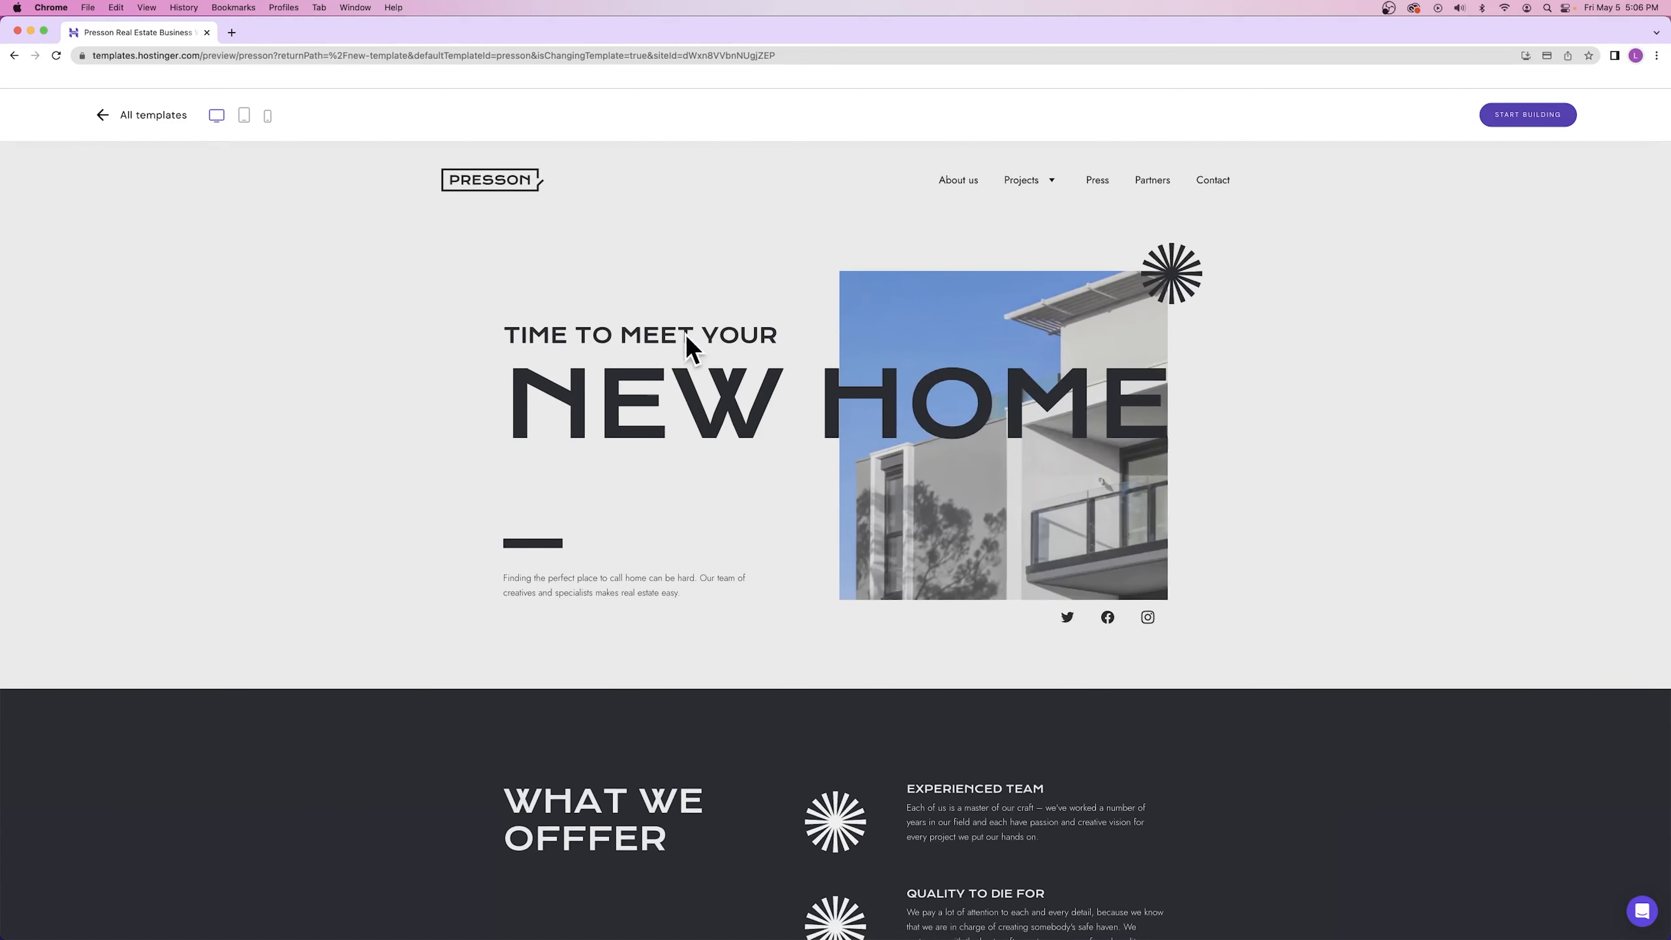
{"action": "left_click", "coordinate": [268, 115]}
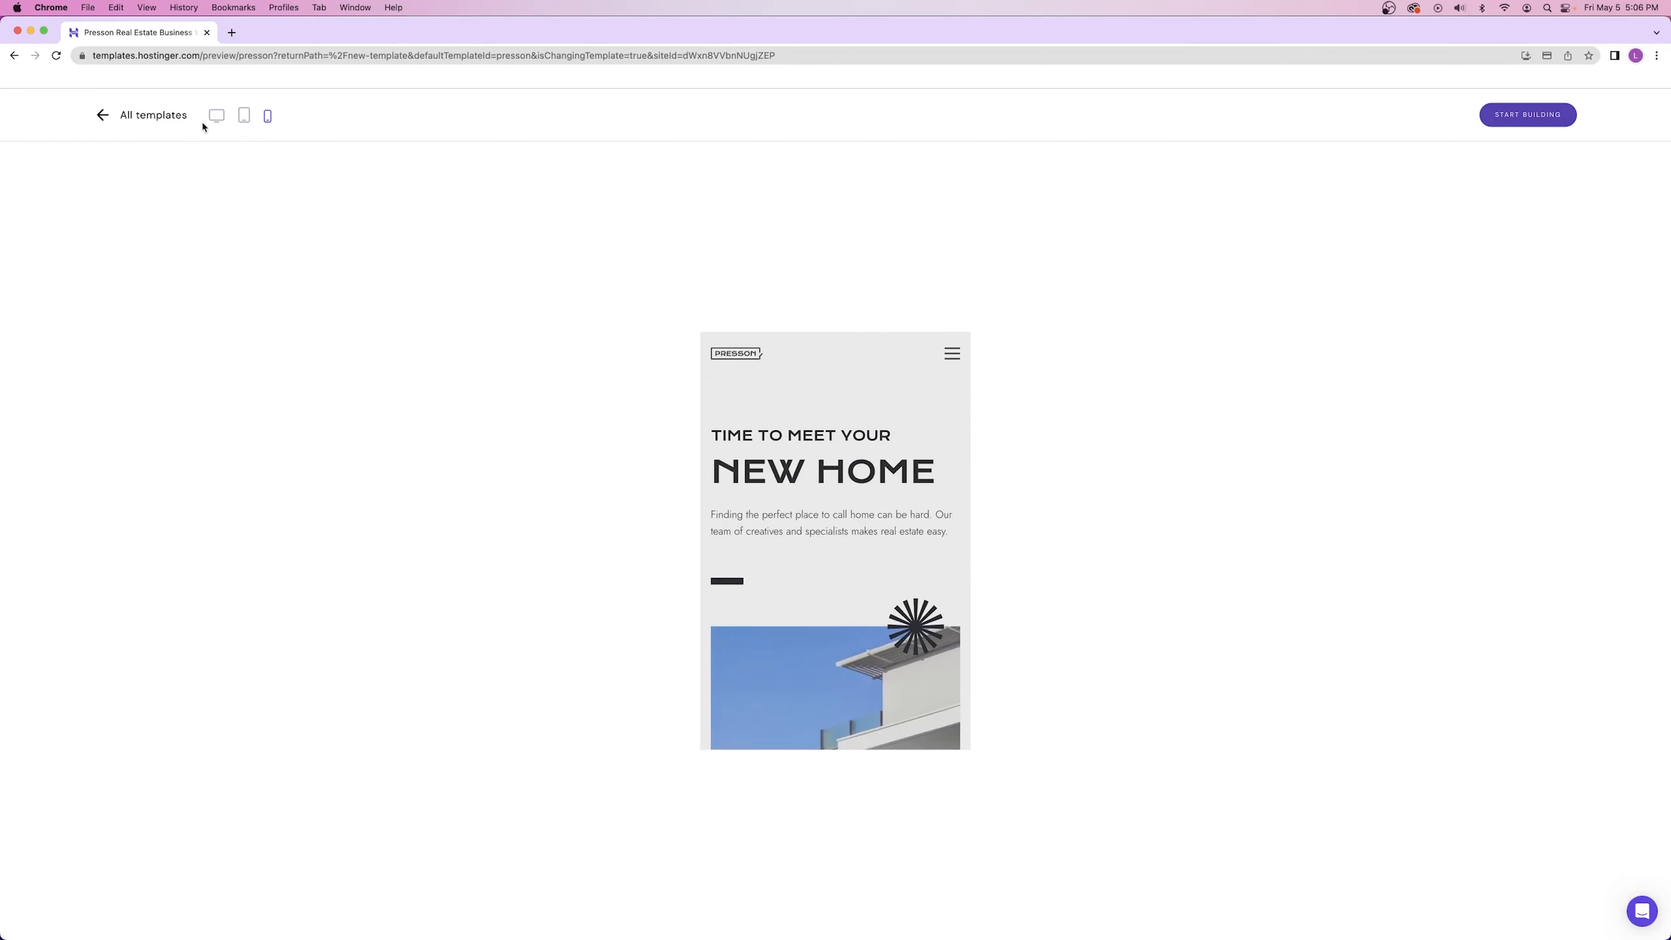
{"action": "left_click", "coordinate": [217, 116]}
{"action": "left_click", "coordinate": [102, 116]}
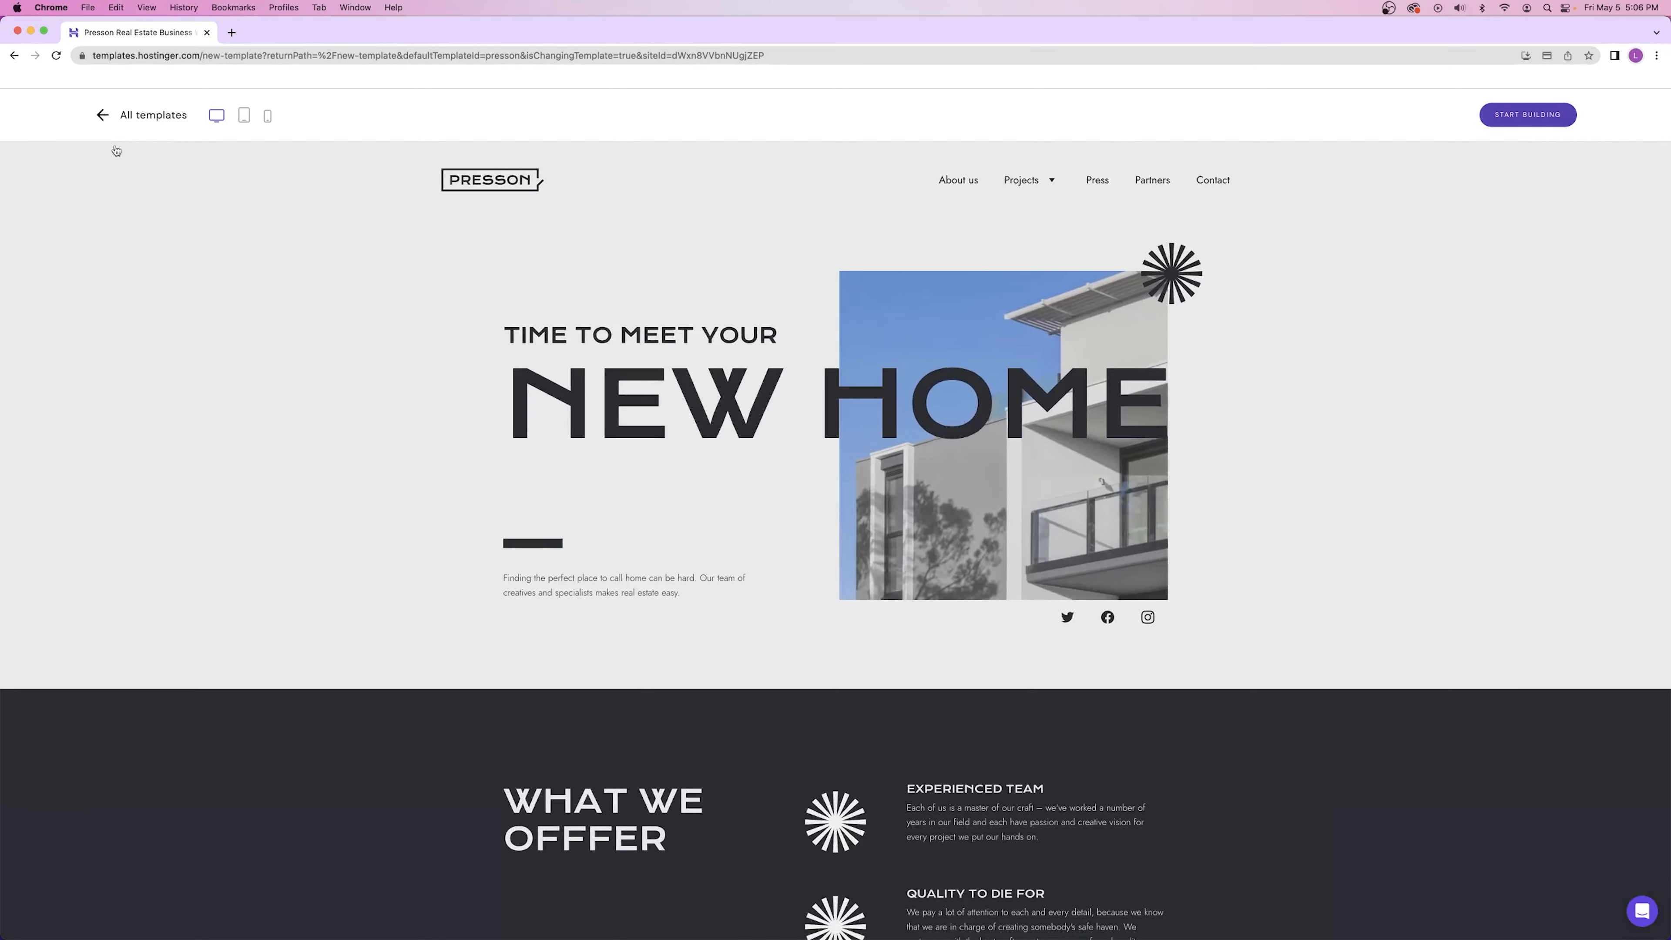
- Look through the list of all templates and the eCommerce template category
{"action": "scroll", "coordinate": [764, 691], "scroll_direction": "down", "scroll_amount": 17}
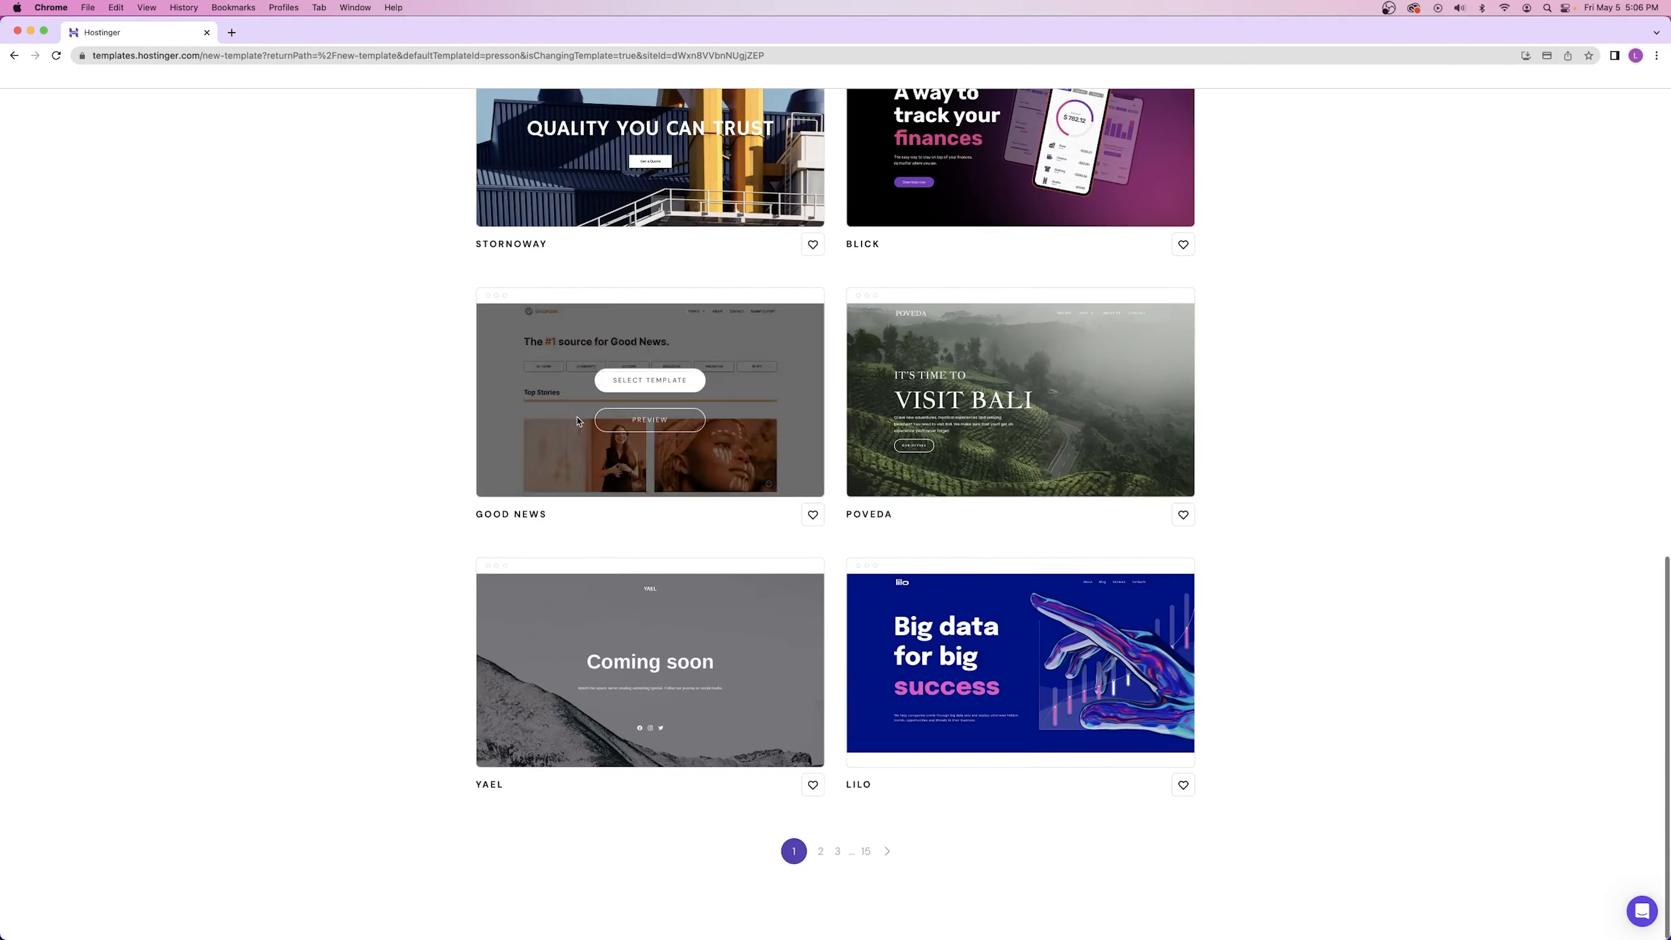
{"action": "scroll", "coordinate": [752, 393], "scroll_direction": "up", "scroll_amount": 17}
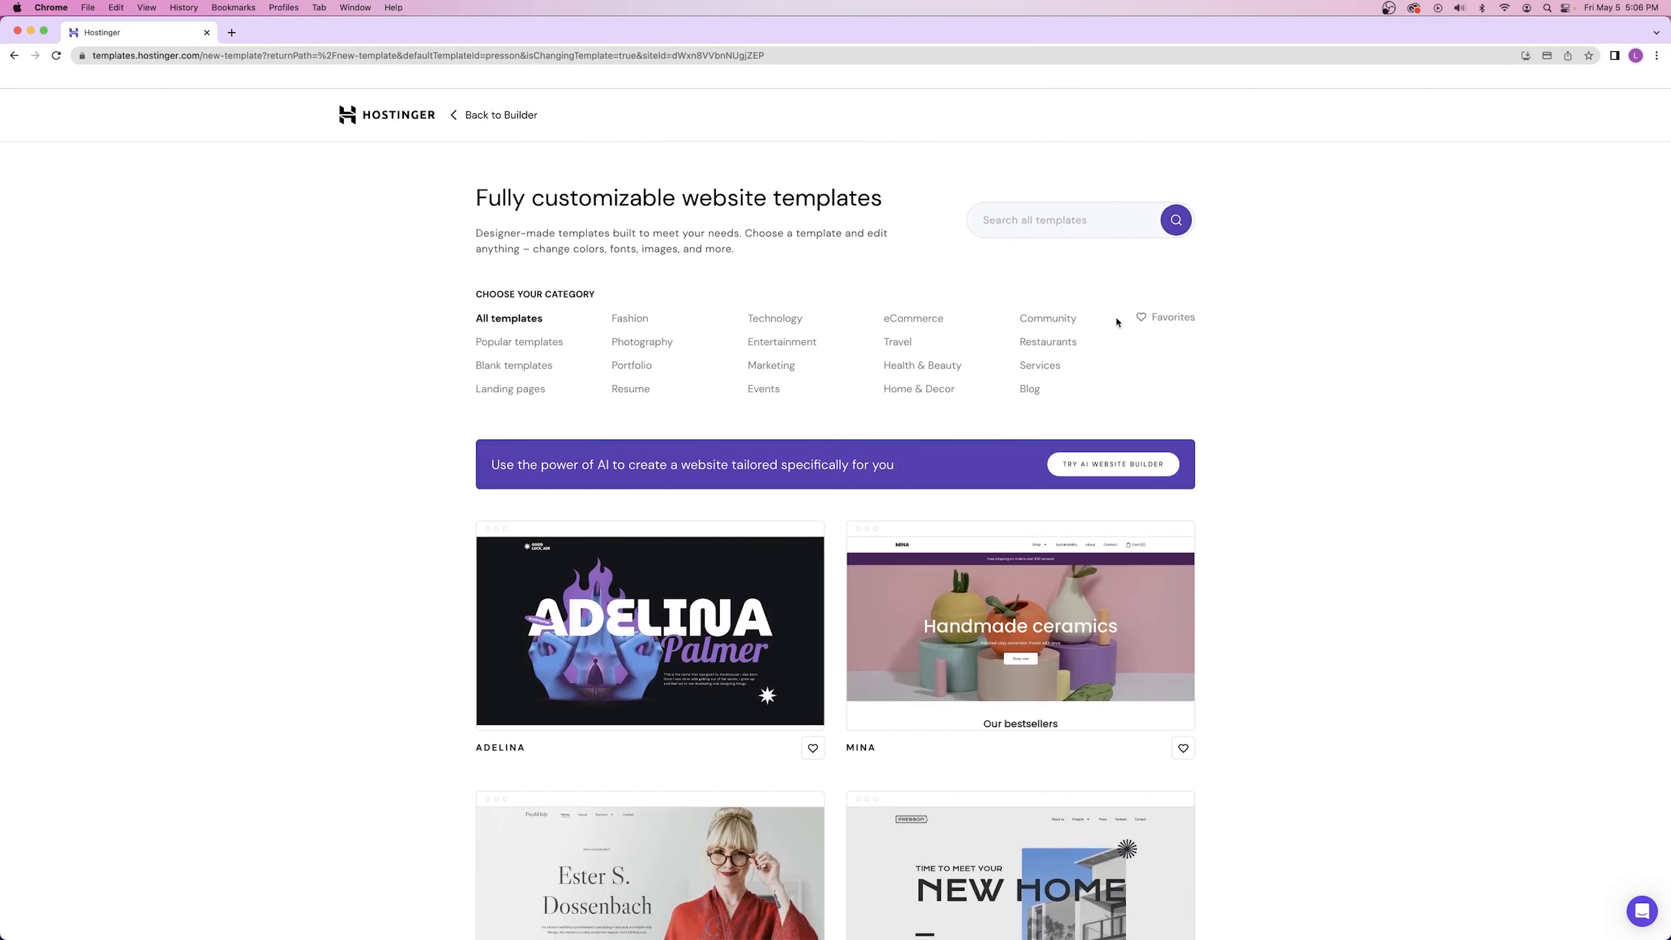
{"action": "left_click", "coordinate": [919, 319]}
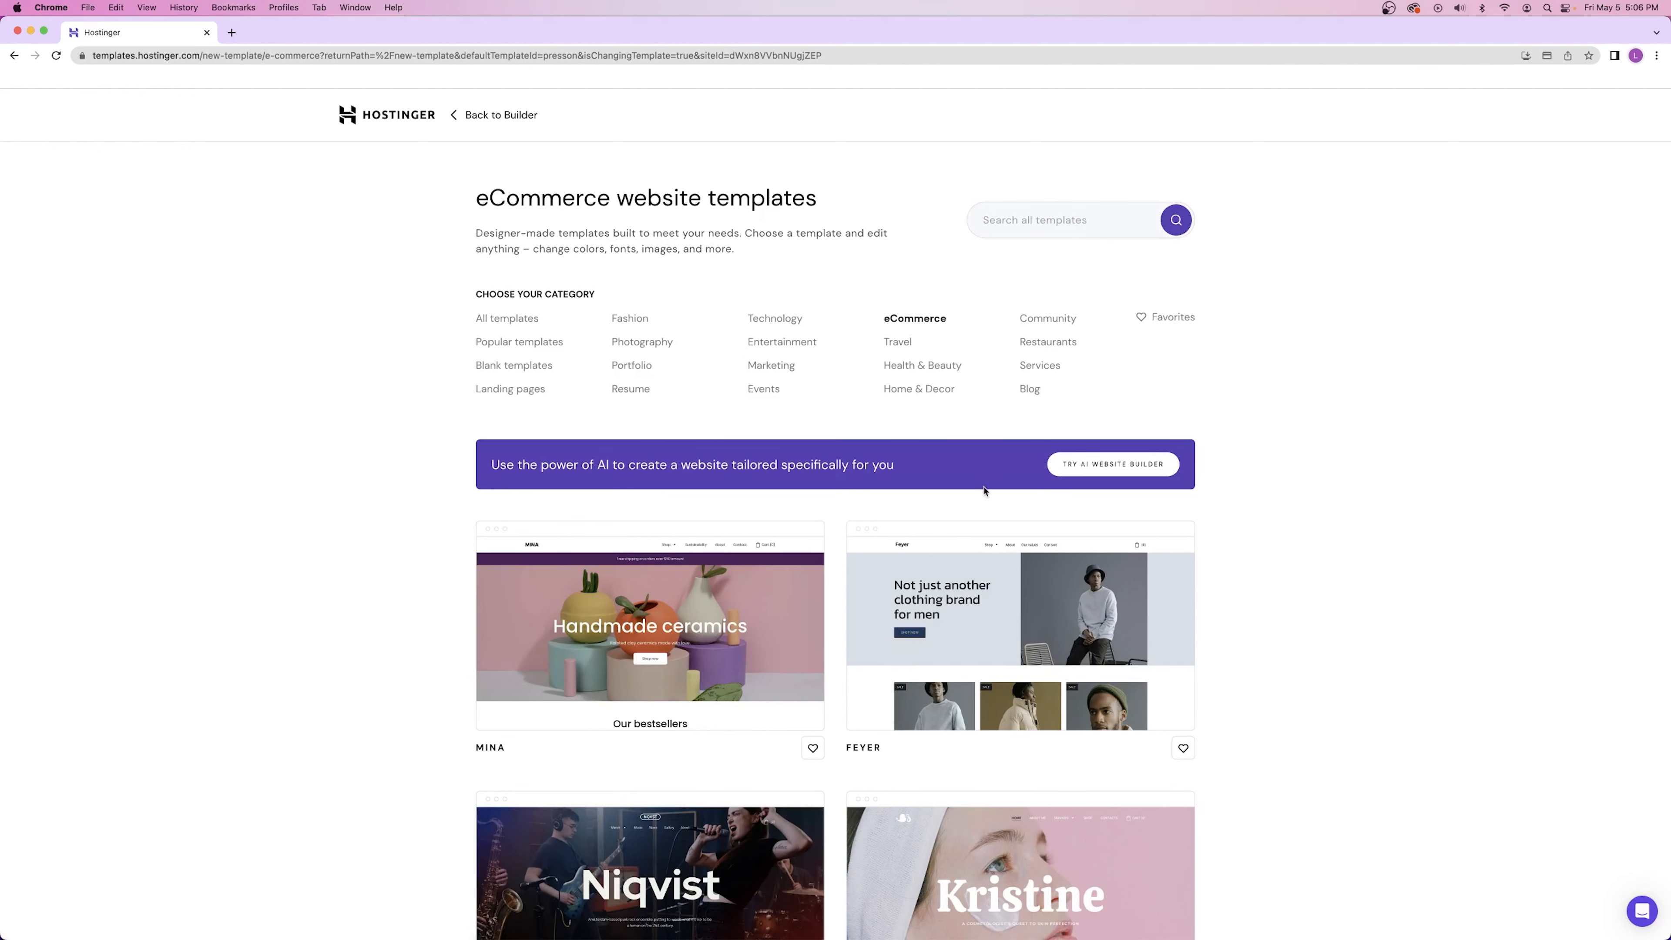
{"action": "scroll", "coordinate": [985, 490], "scroll_direction": "down", "scroll_amount": 2}
{"action": "scroll", "coordinate": [976, 442], "scroll_direction": "down", "scroll_amount": 10}
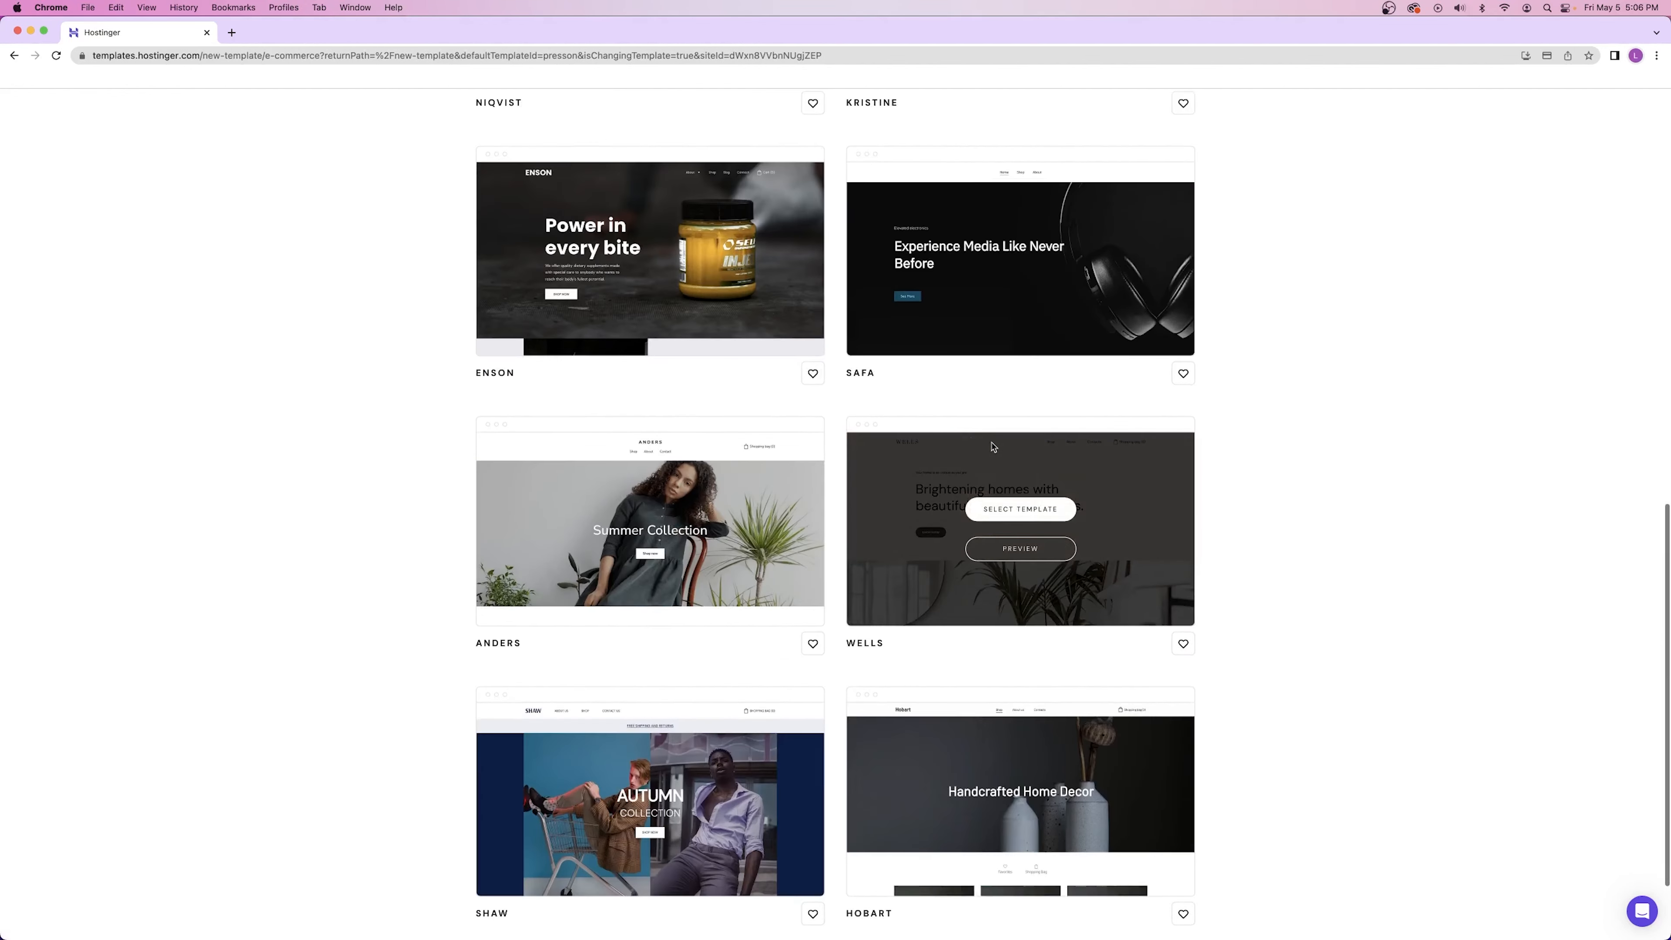
{"action": "scroll", "coordinate": [921, 359], "scroll_direction": "up", "scroll_amount": 15}
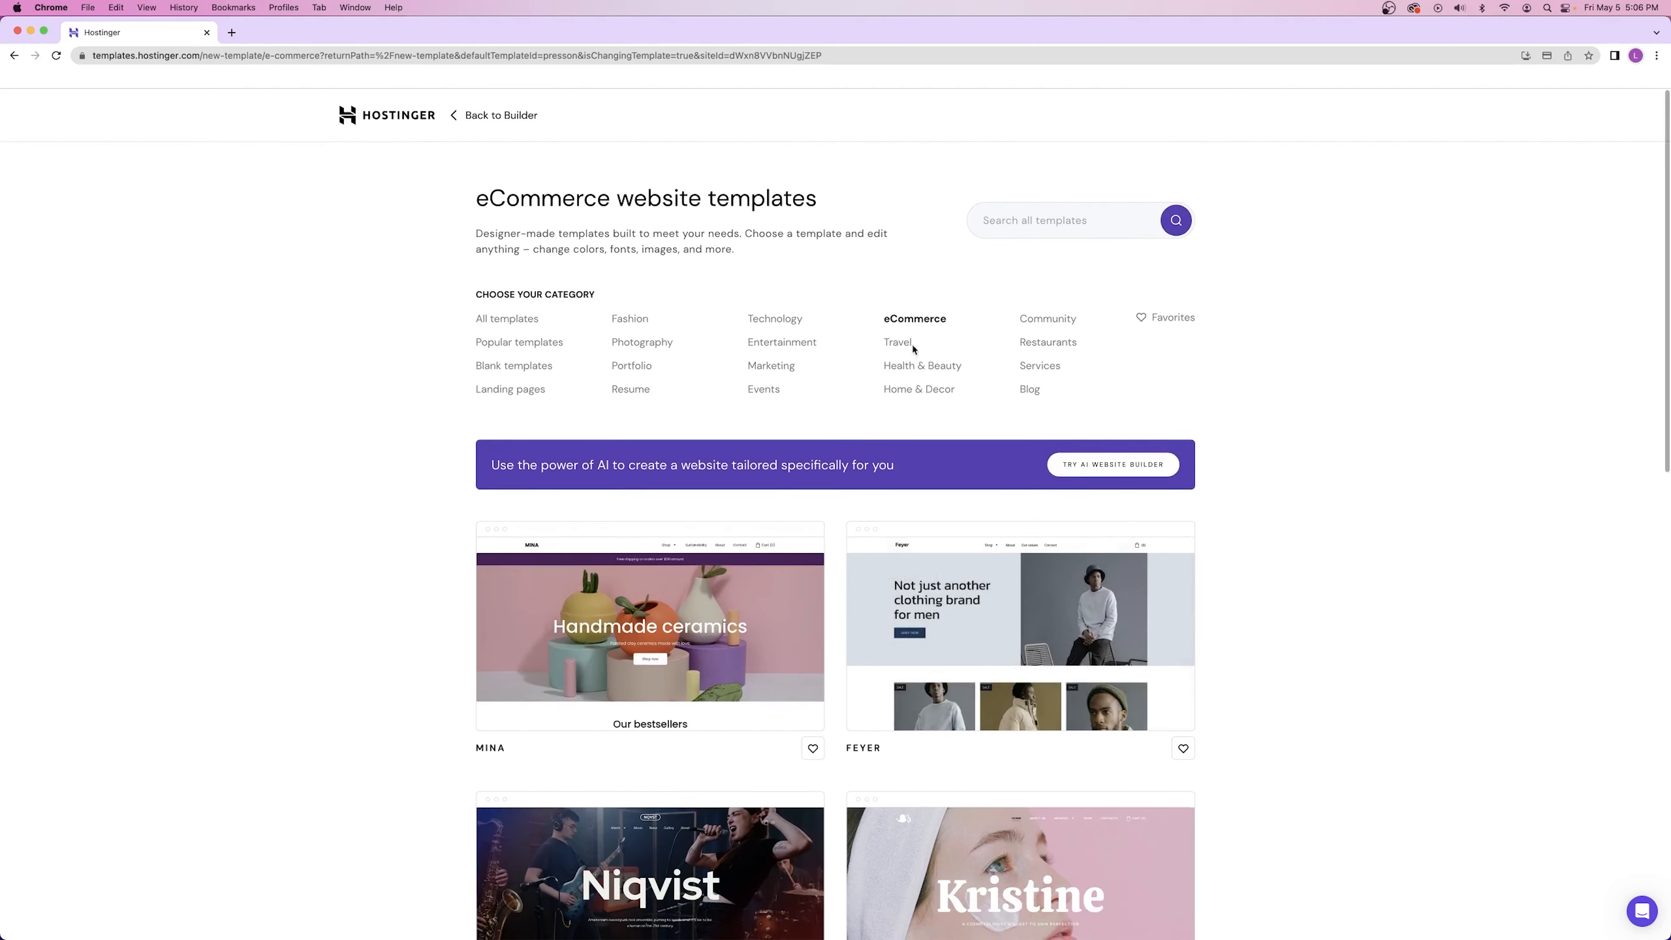
- Look through the templates in the Blog category
{"action": "left_click", "coordinate": [1029, 388]}
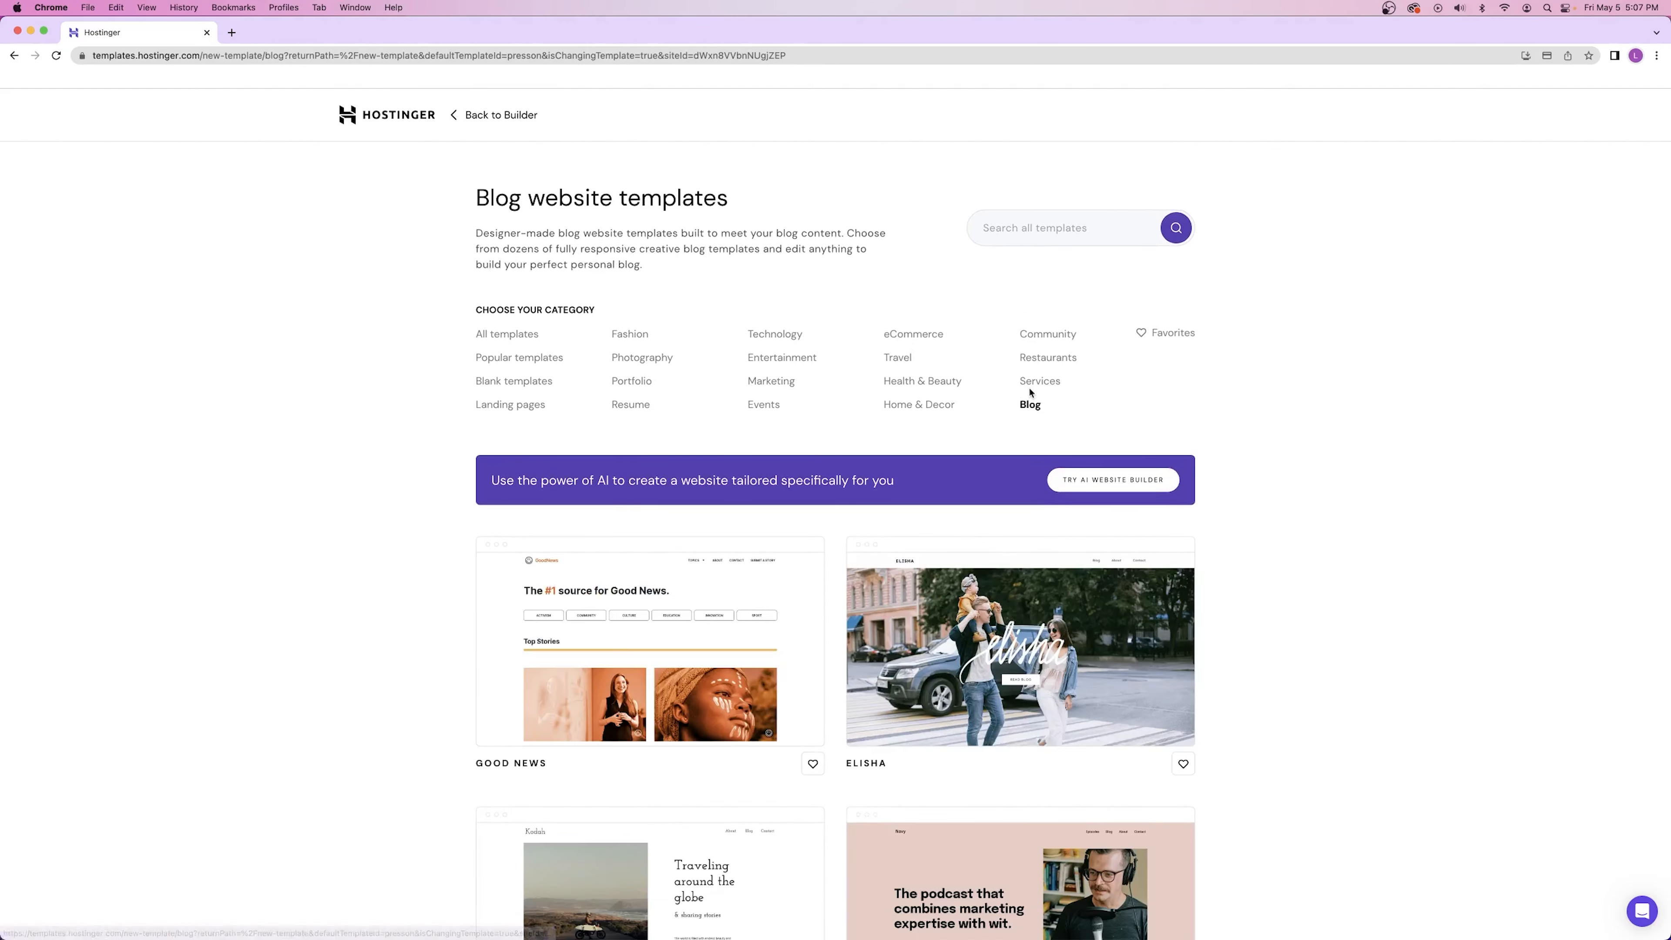
{"action": "scroll", "coordinate": [815, 581], "scroll_direction": "down", "scroll_amount": 8}
{"action": "scroll", "coordinate": [816, 582], "scroll_direction": "up", "scroll_amount": 8}
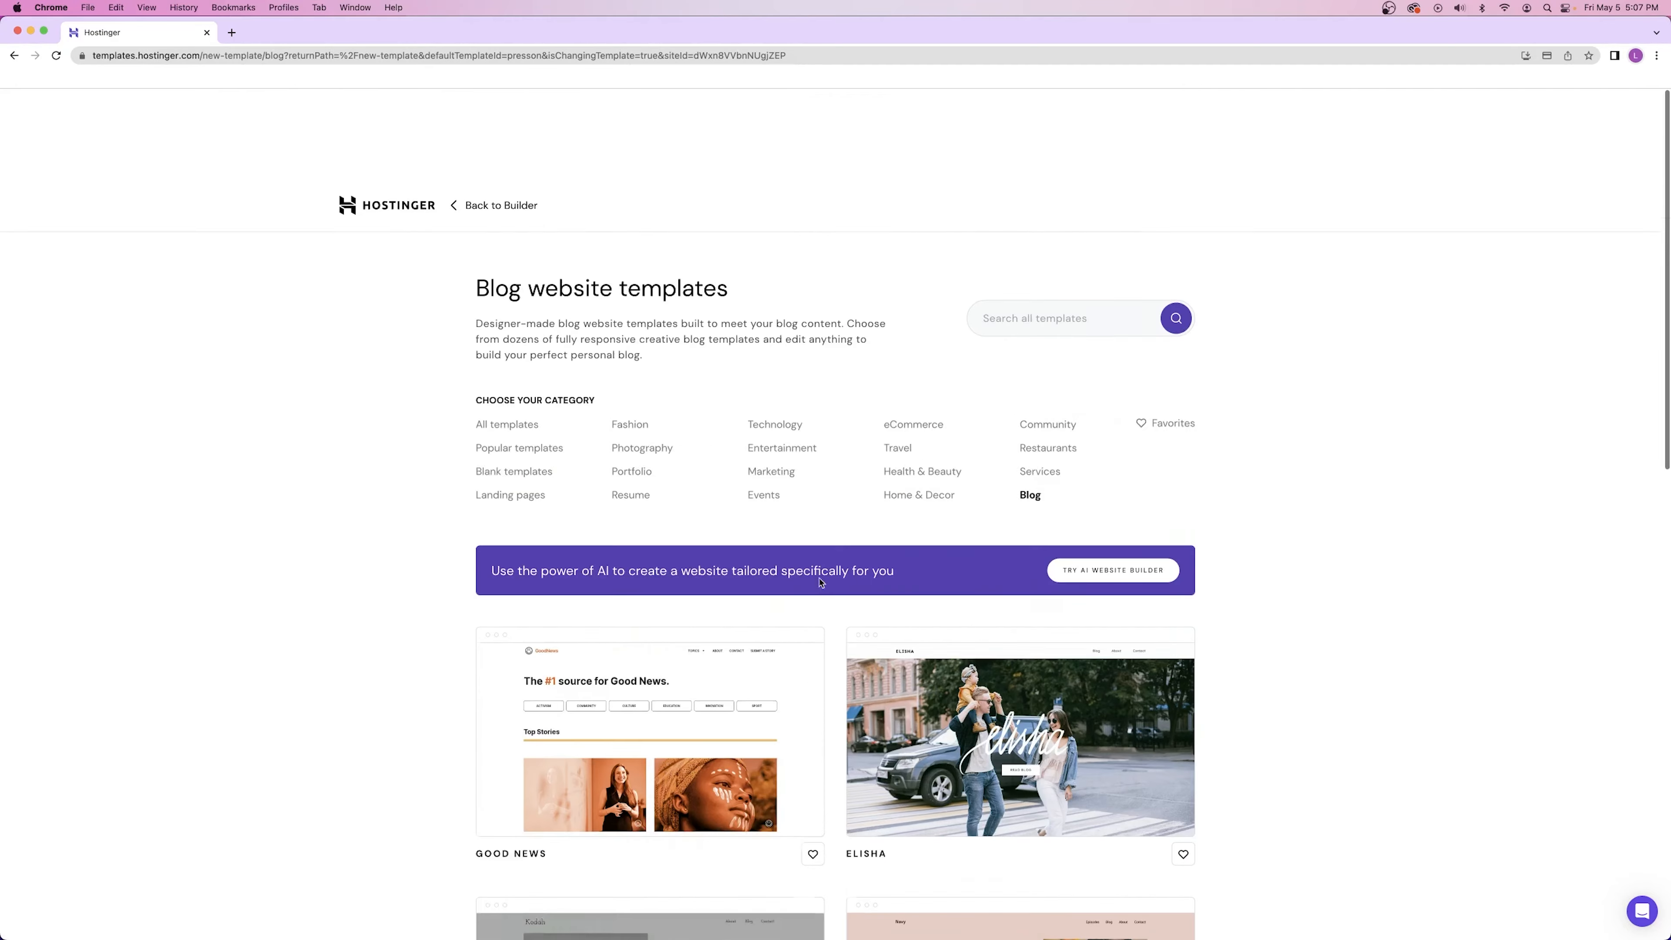
- Go back to the list of all templates and open the preview of the Stornoway template
{"action": "left_click", "coordinate": [509, 310]}
{"action": "scroll", "coordinate": [651, 460], "scroll_direction": "down", "scroll_amount": 8}
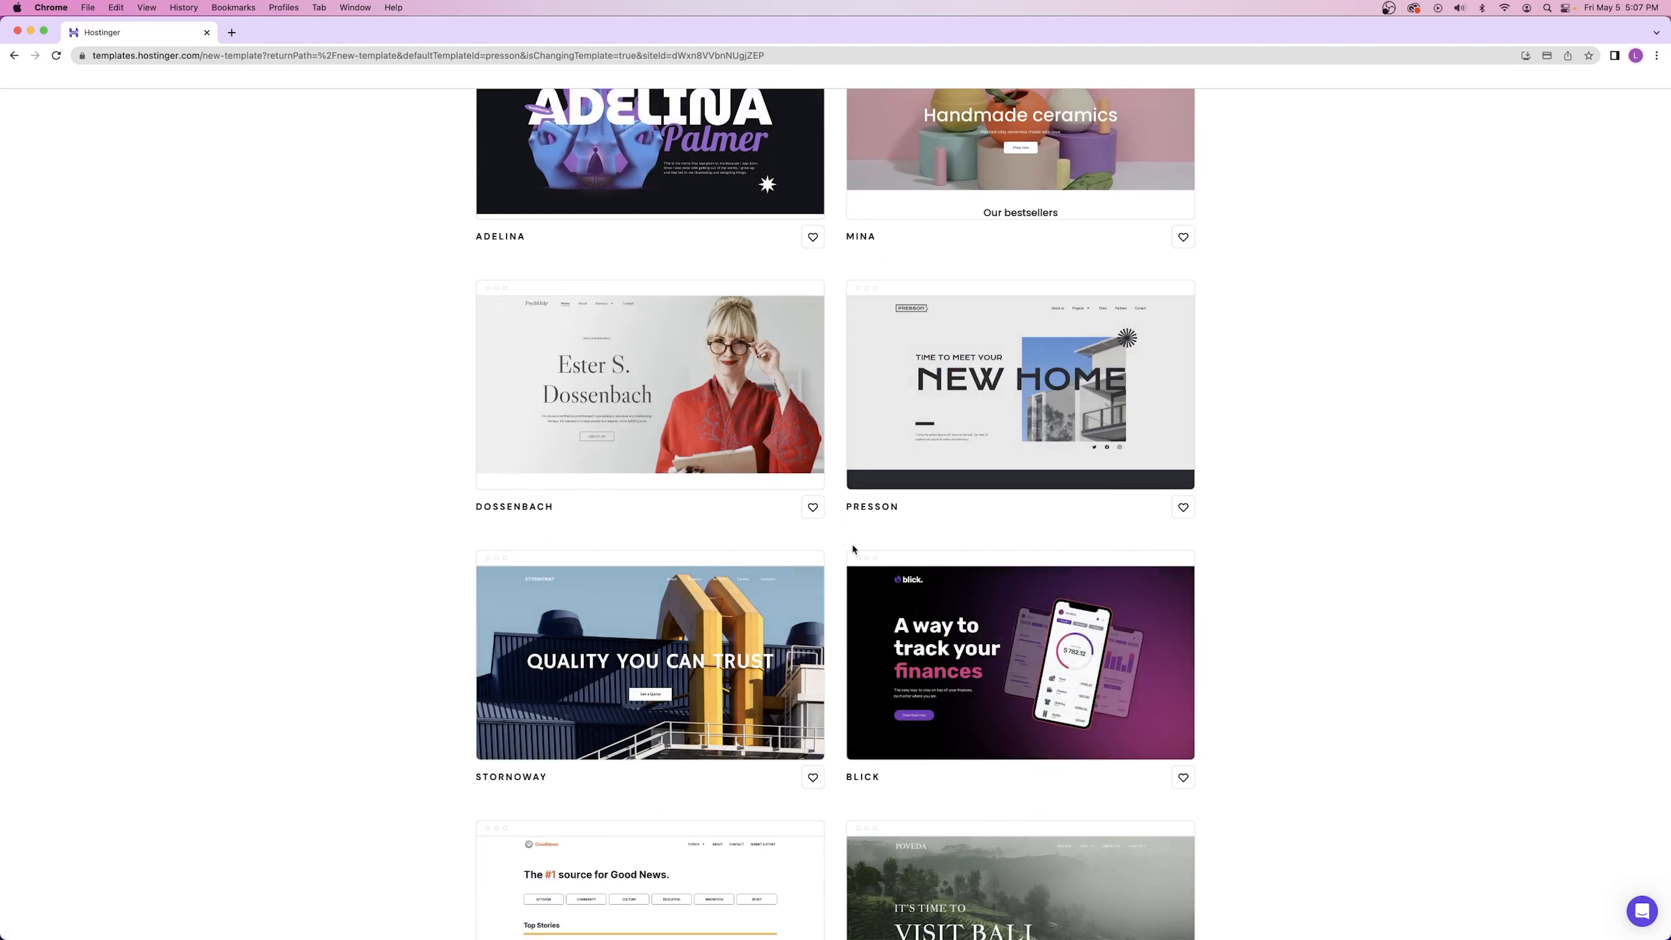
{"action": "mouse_move", "coordinate": [611, 651]}
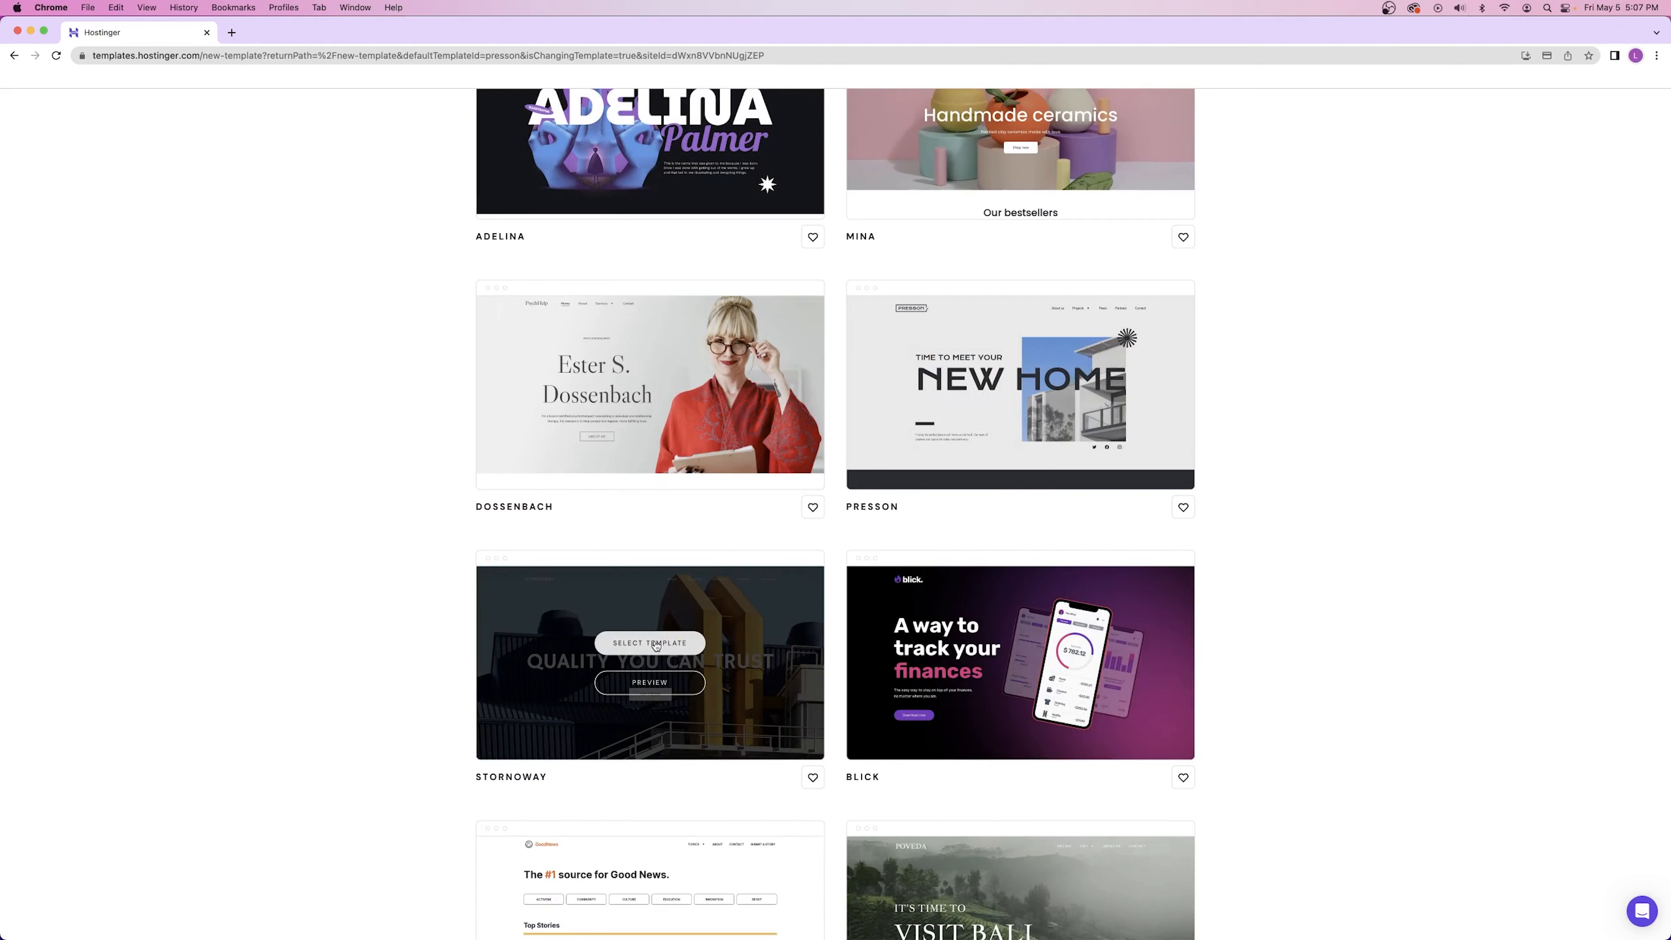
{"action": "left_click", "coordinate": [652, 684]}
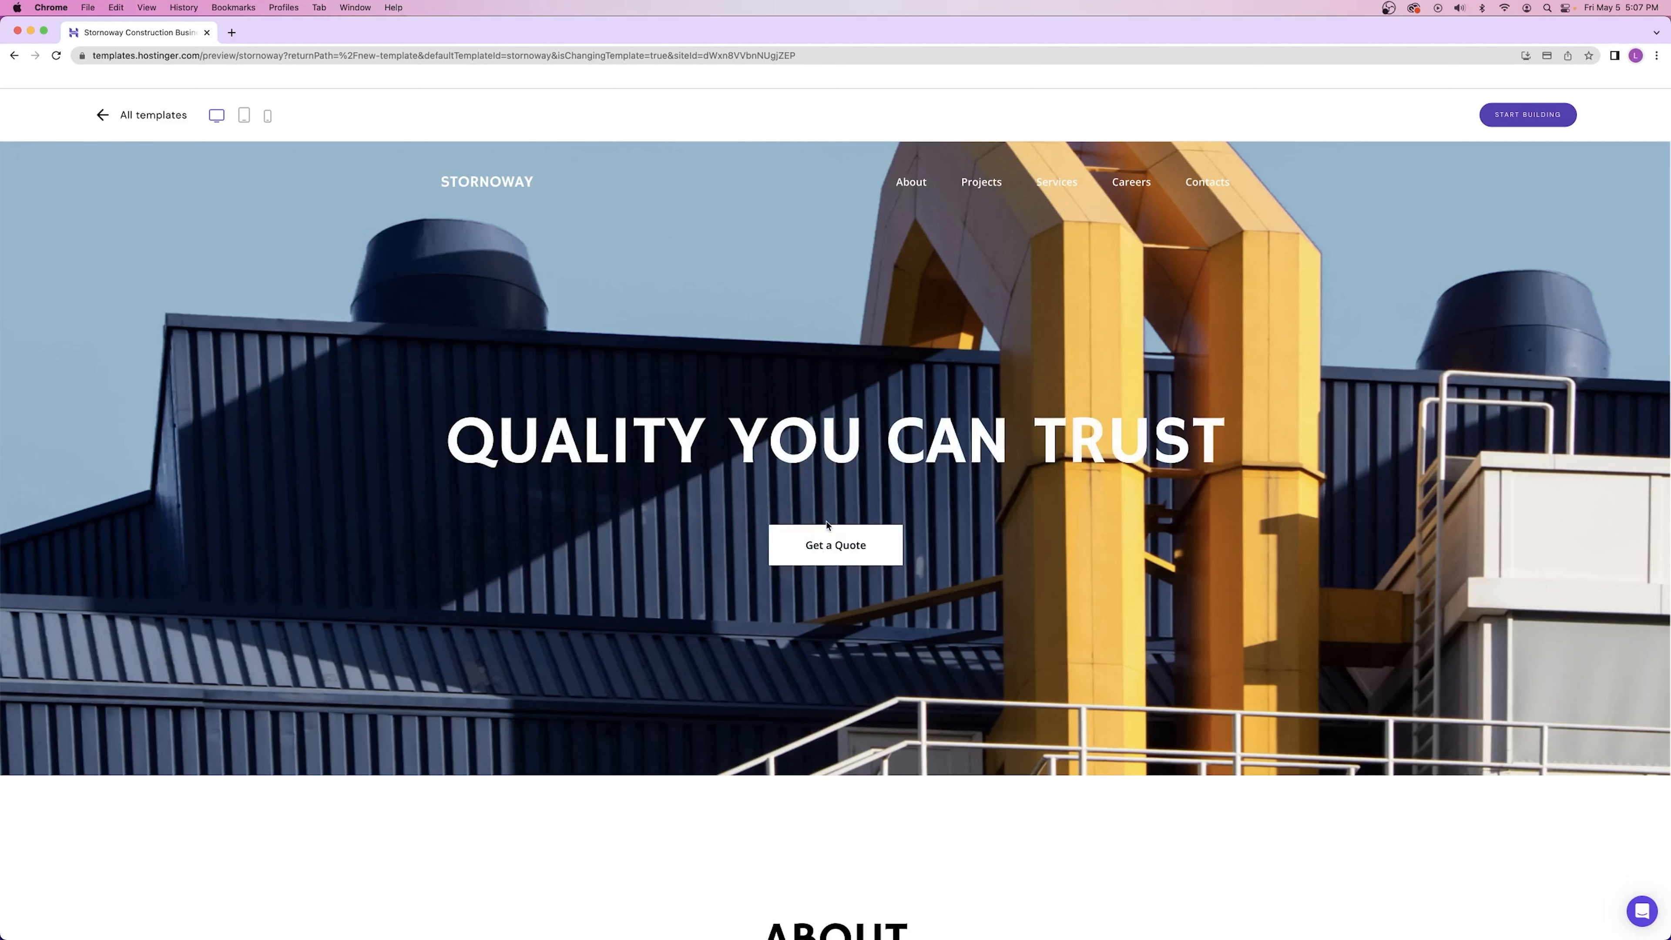
- Examine the main headline and the About section text on Stornoway's home page
{"action": "scroll", "coordinate": [825, 523], "scroll_direction": "down", "scroll_amount": 10}
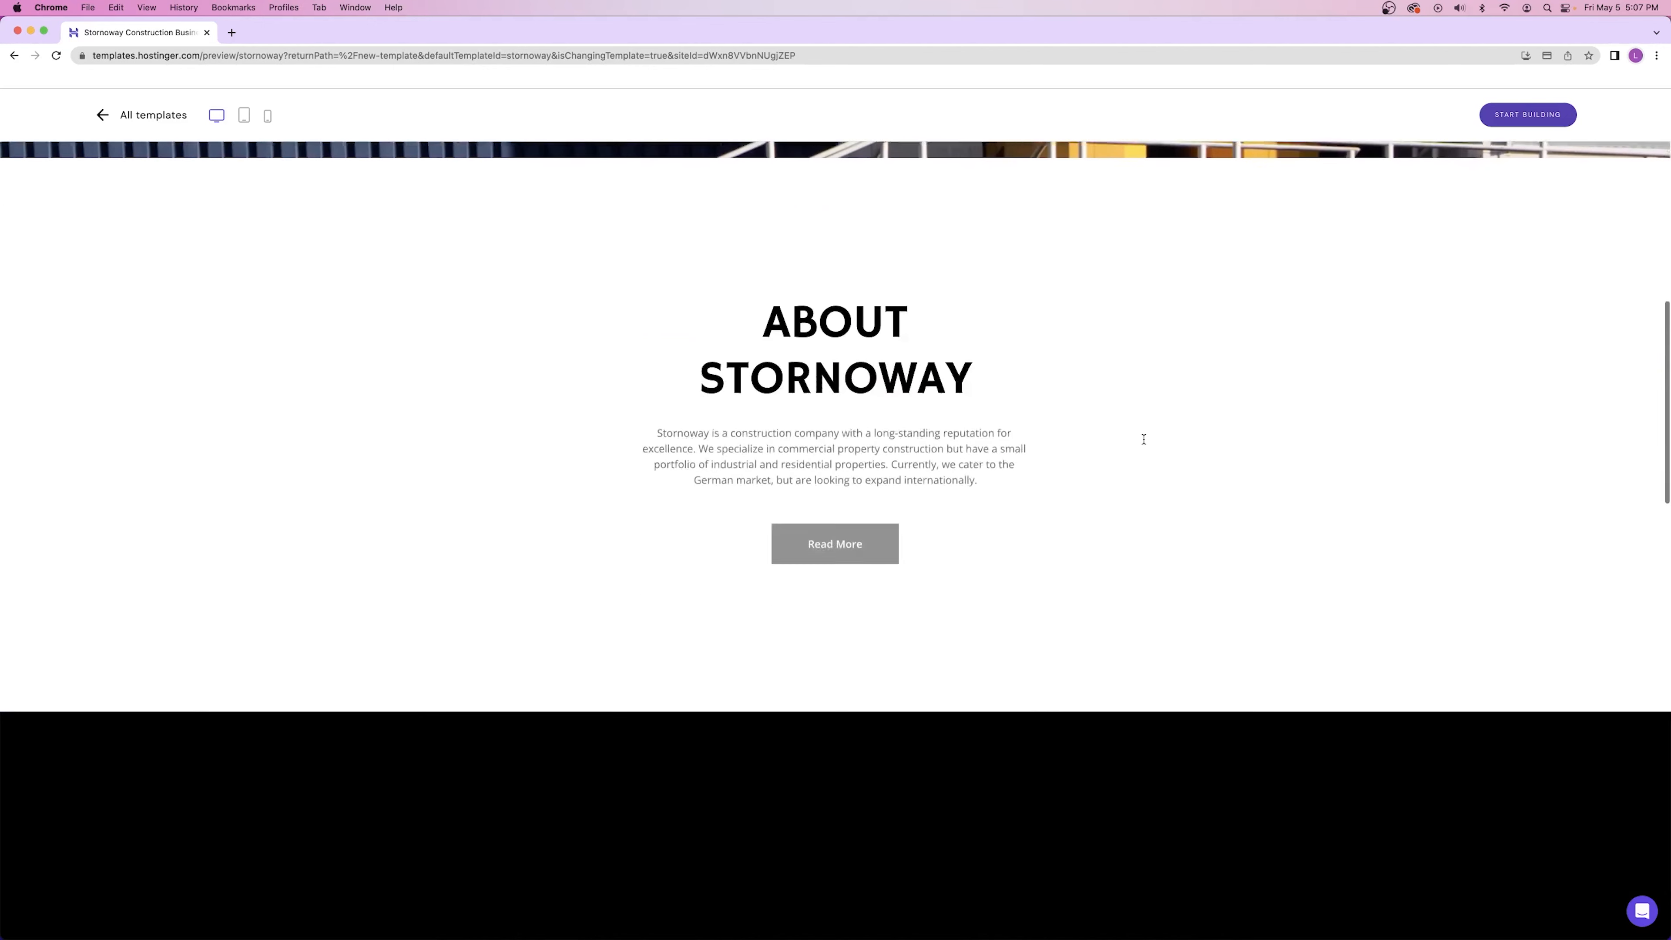
{"action": "scroll", "coordinate": [1141, 437], "scroll_direction": "up", "scroll_amount": 10}
{"action": "left_click_drag", "start_coordinate": [579, 442], "coordinate": [1029, 440]}
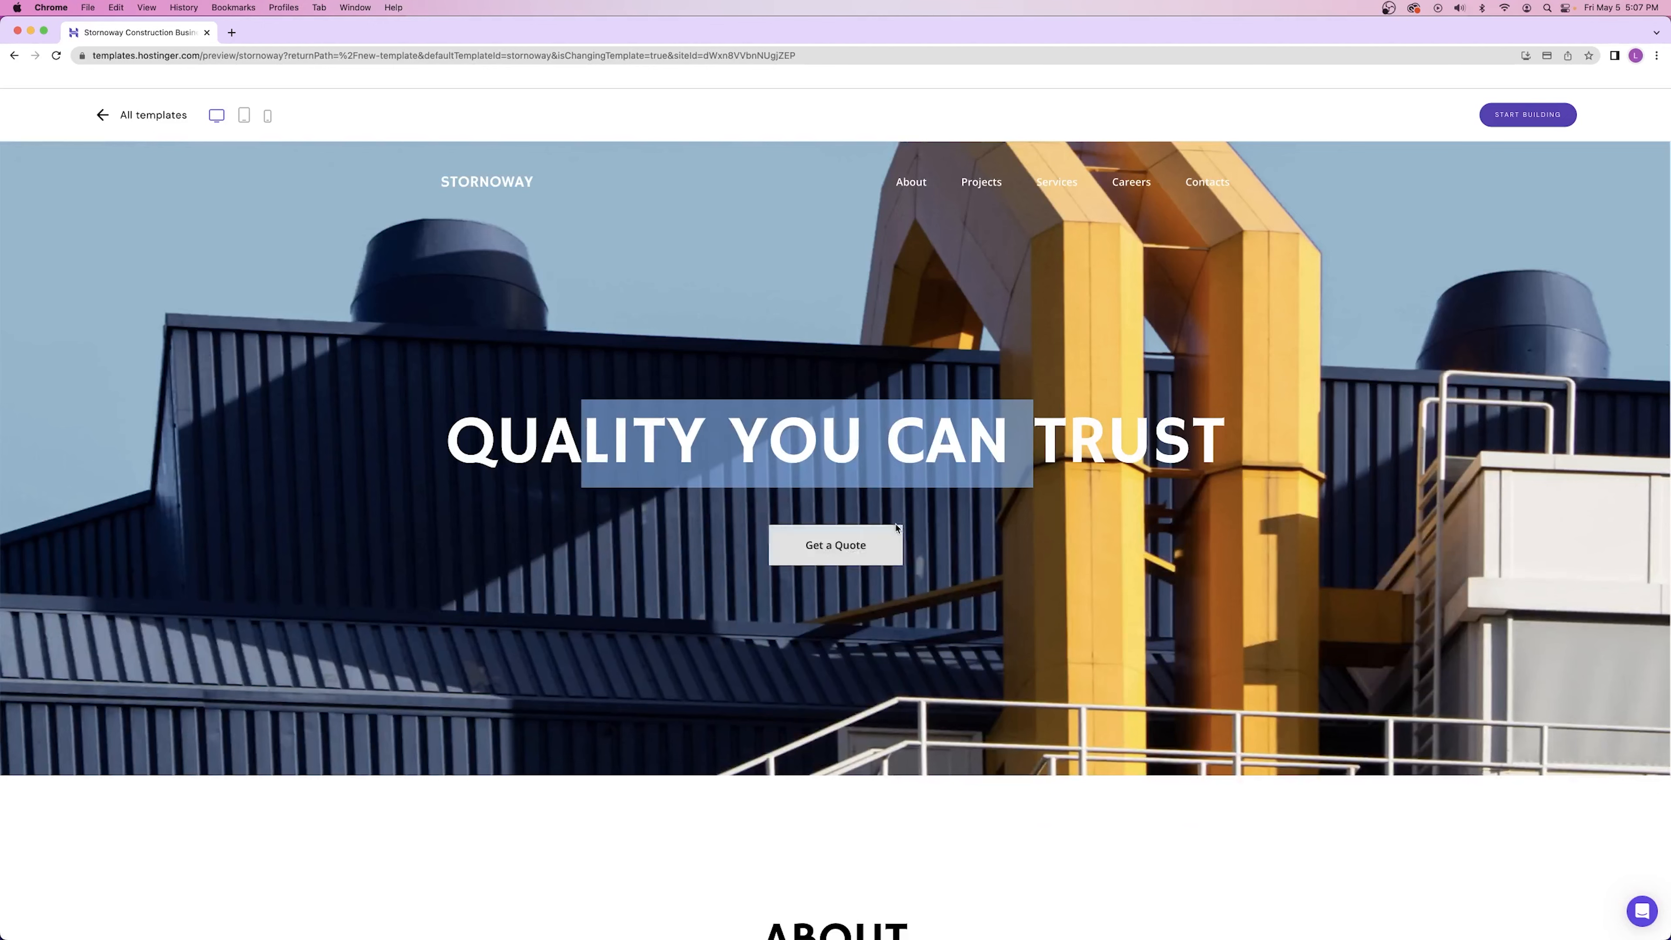
{"action": "left_click", "coordinate": [1156, 523]}
{"action": "scroll", "coordinate": [1087, 512], "scroll_direction": "down", "scroll_amount": 1}
{"action": "scroll", "coordinate": [1085, 512], "scroll_direction": "down", "scroll_amount": 9}
{"action": "left_click_drag", "start_coordinate": [720, 350], "coordinate": [941, 448]}
{"action": "left_click_drag", "start_coordinate": [733, 445], "coordinate": [980, 477]}
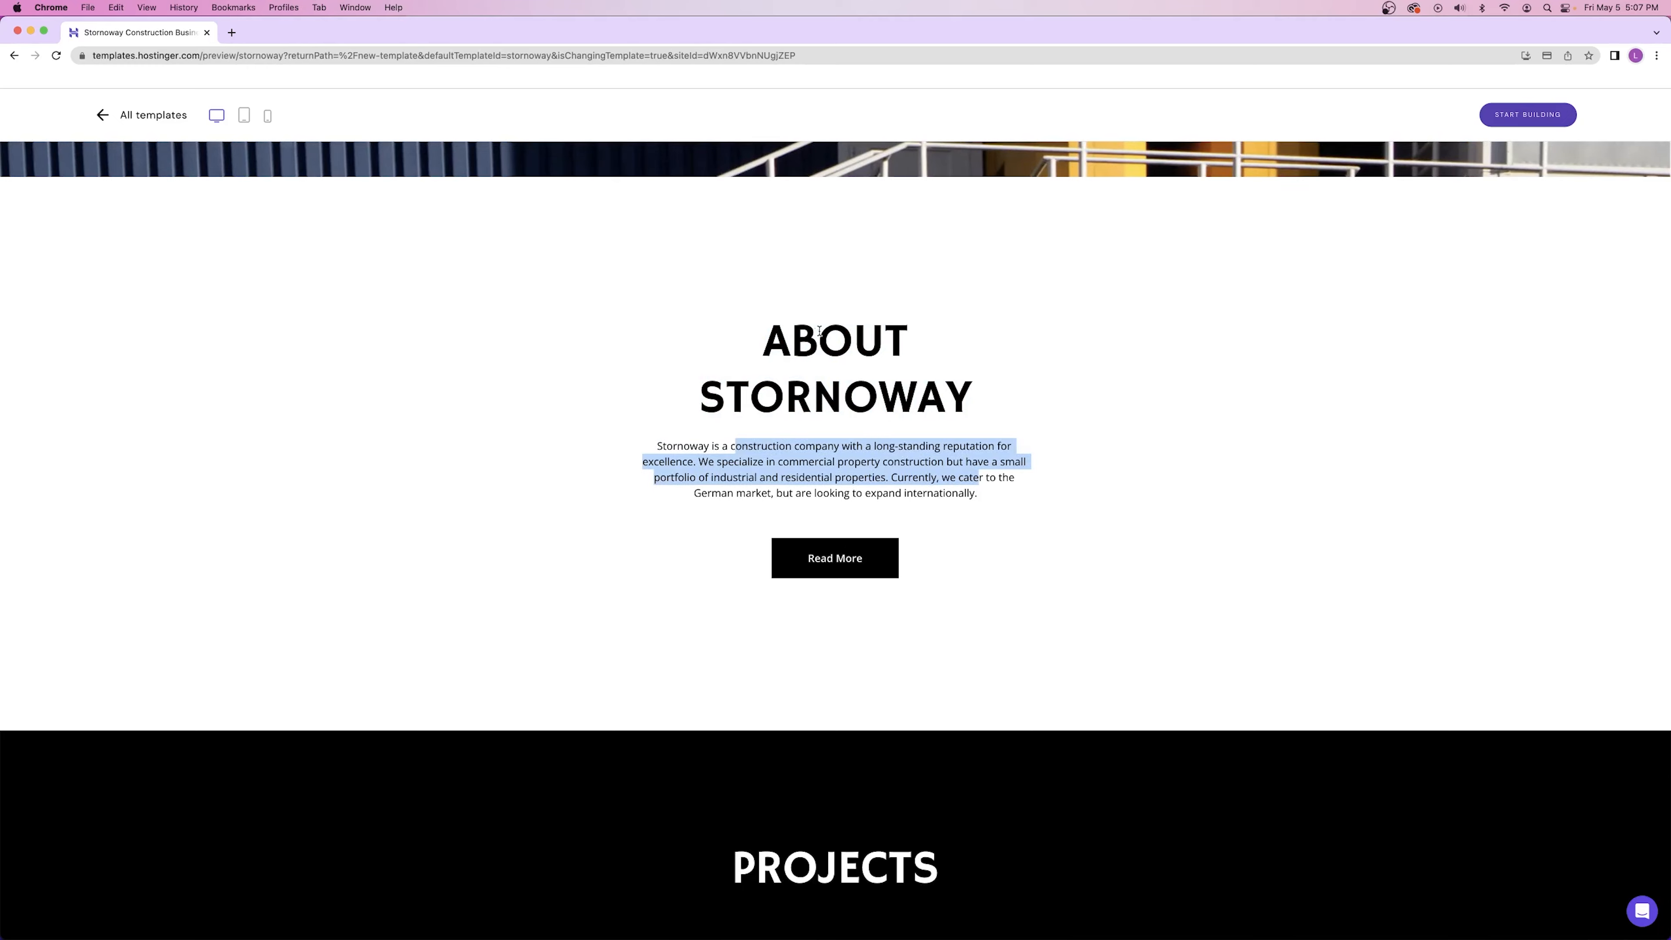
{"action": "left_click_drag", "start_coordinate": [830, 333], "coordinate": [879, 358]}
{"action": "left_click_drag", "start_coordinate": [778, 447], "coordinate": [869, 485]}
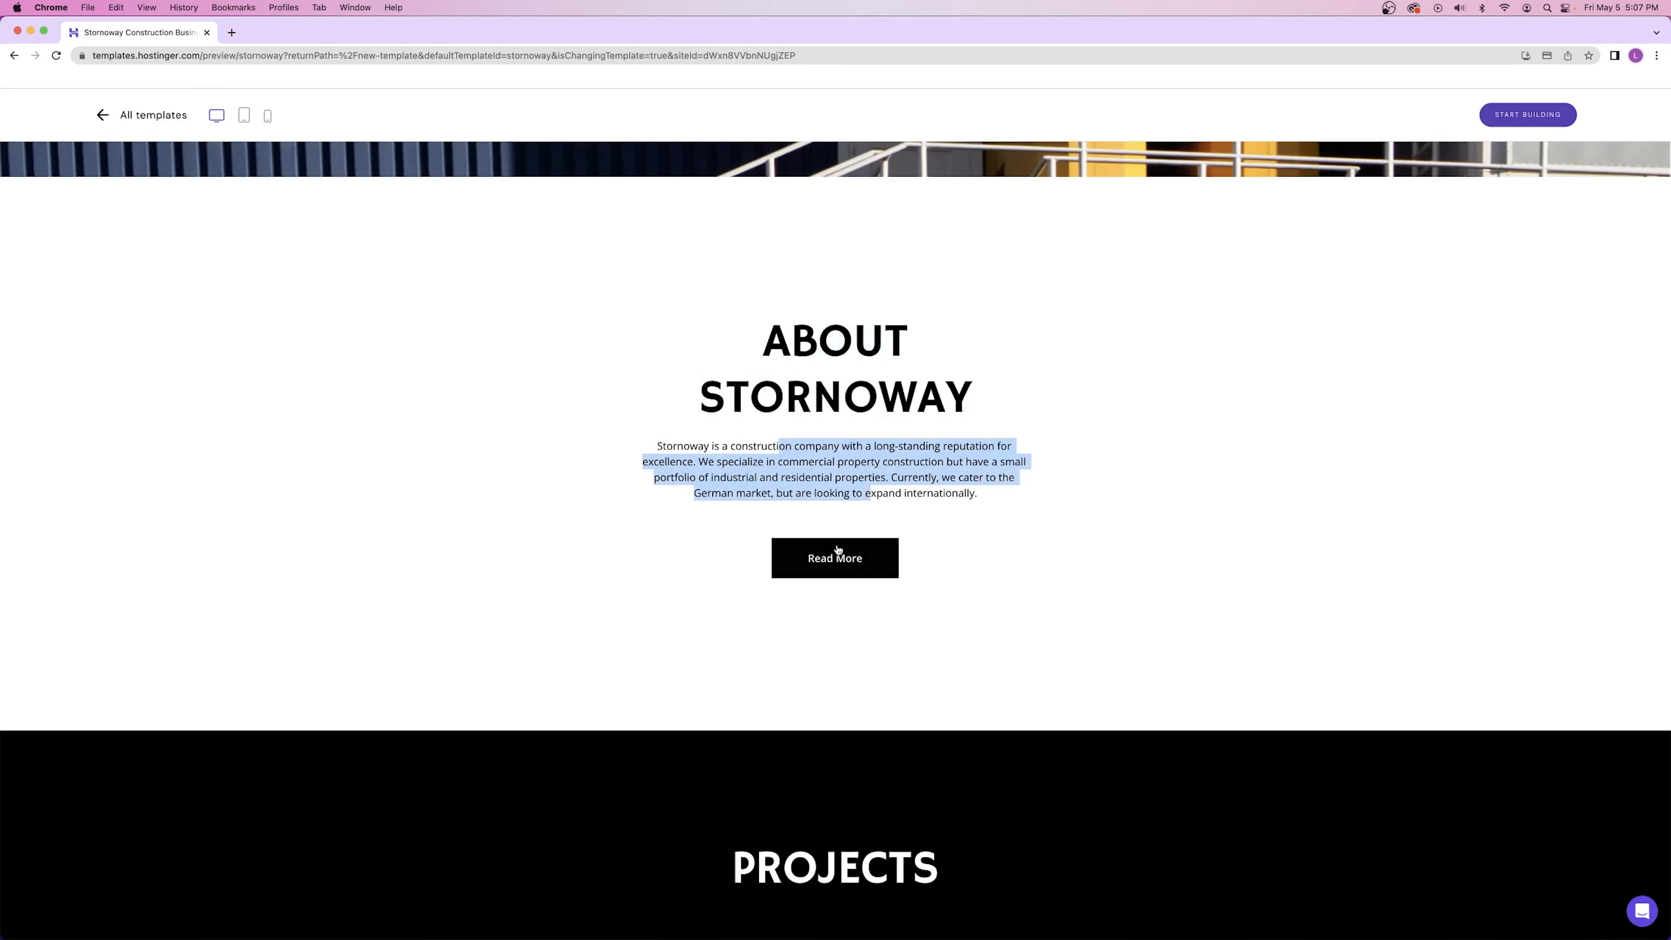
- Look through the rest of Stornoway's home page, including the Careers section and the footer
{"action": "scroll", "coordinate": [833, 546], "scroll_direction": "down", "scroll_amount": 20}
{"action": "scroll", "coordinate": [930, 411], "scroll_direction": "down", "scroll_amount": 8}
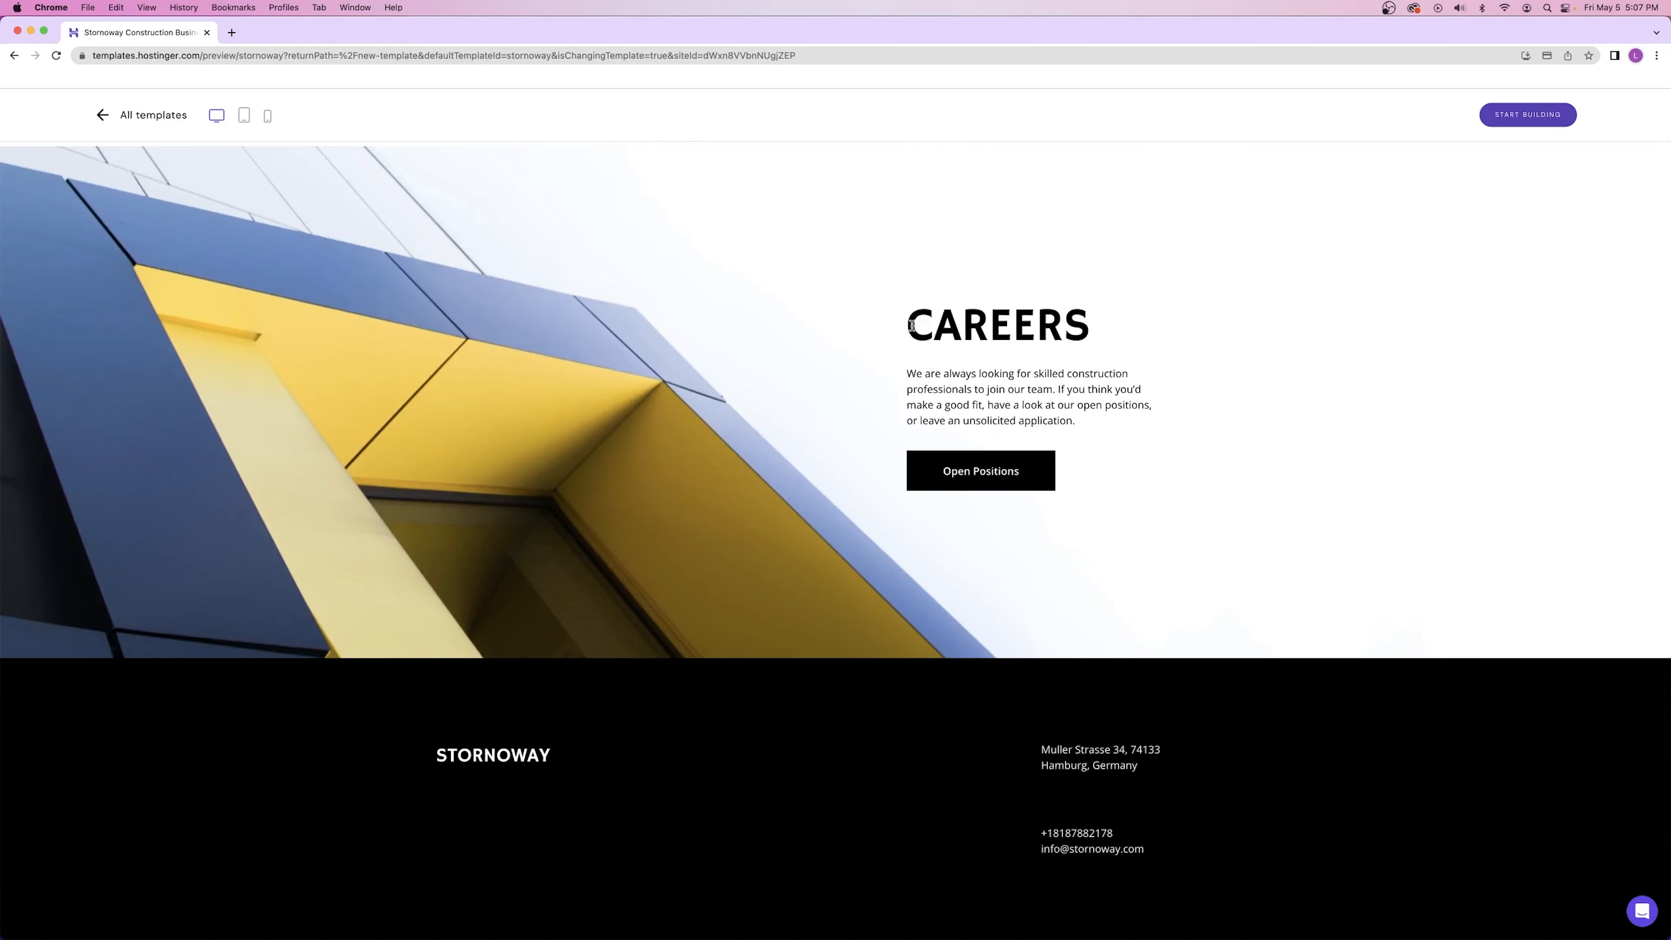
{"action": "left_click_drag", "start_coordinate": [911, 325], "coordinate": [1111, 326]}
{"action": "left_click", "coordinate": [539, 424]}
{"action": "scroll", "coordinate": [543, 426], "scroll_direction": "up", "scroll_amount": 20}
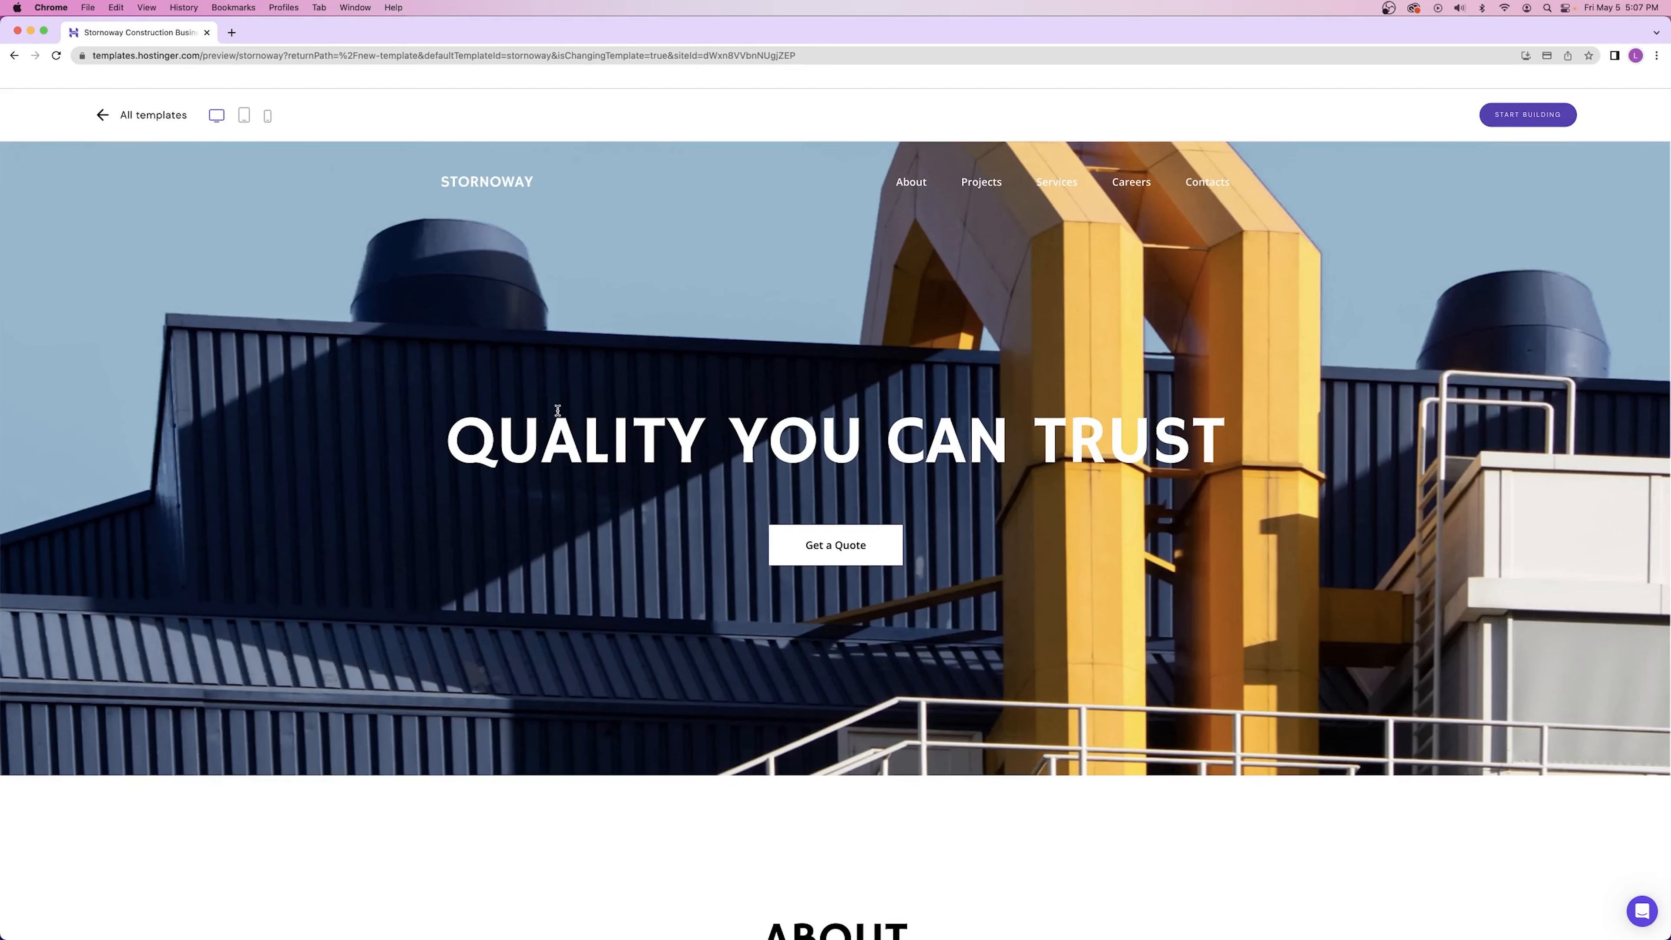
- View Stornoway's About, Projects and Services pages, and check the template's mobile layout
{"action": "left_click", "coordinate": [914, 190]}
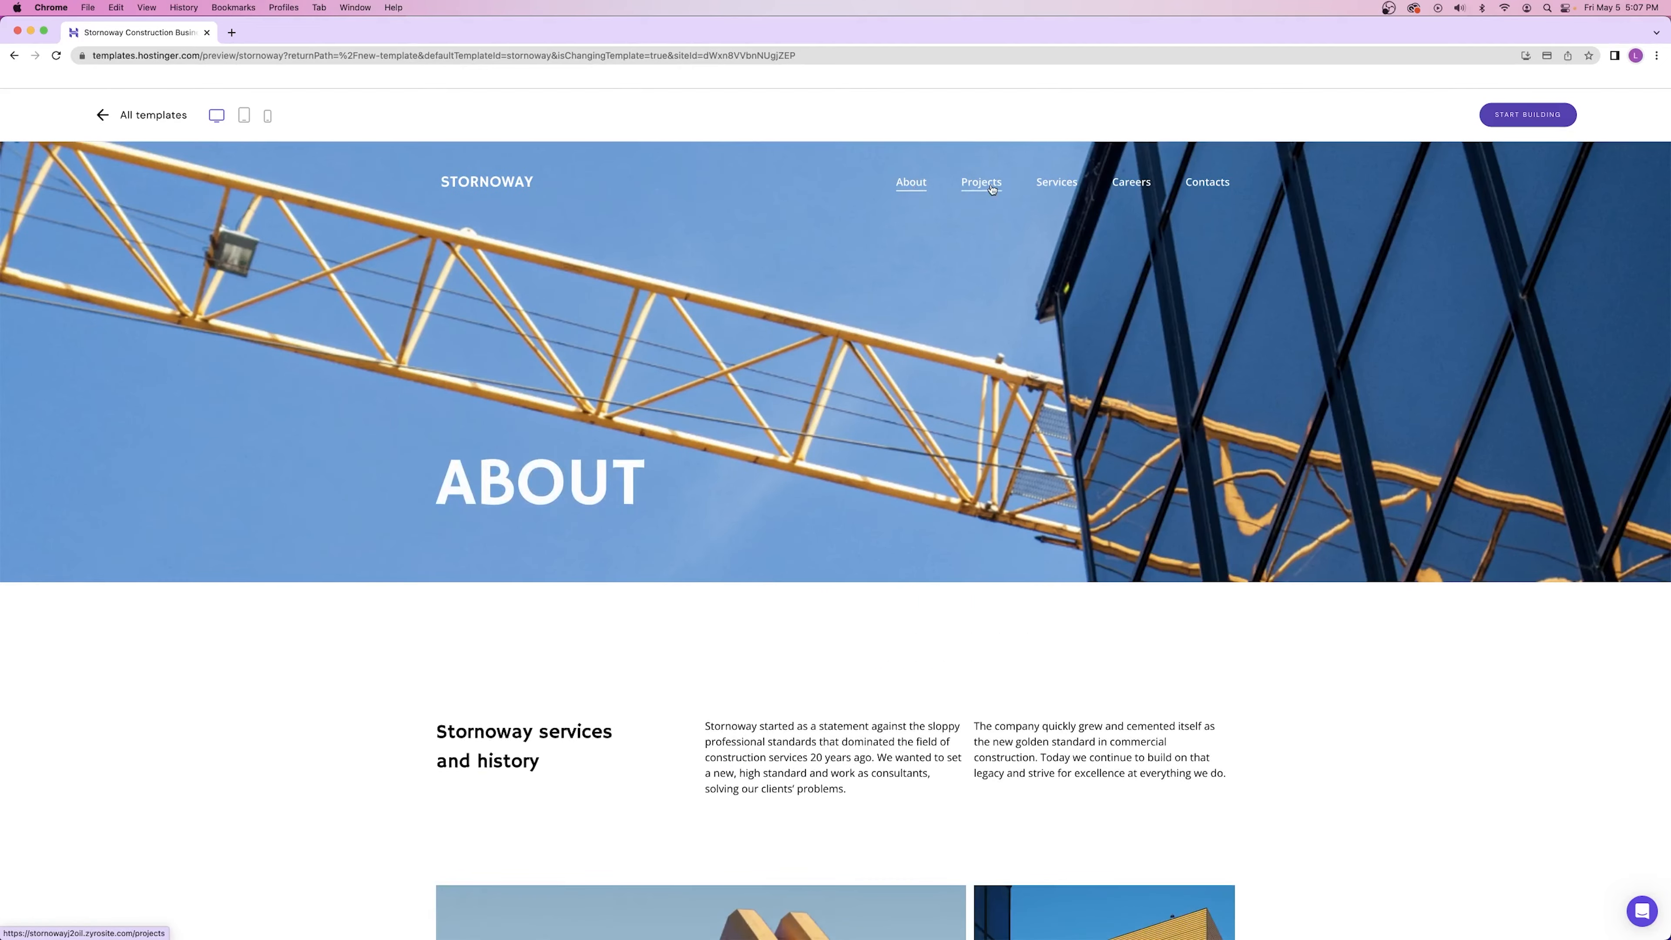
{"action": "left_click", "coordinate": [988, 187]}
{"action": "left_click", "coordinate": [1056, 181]}
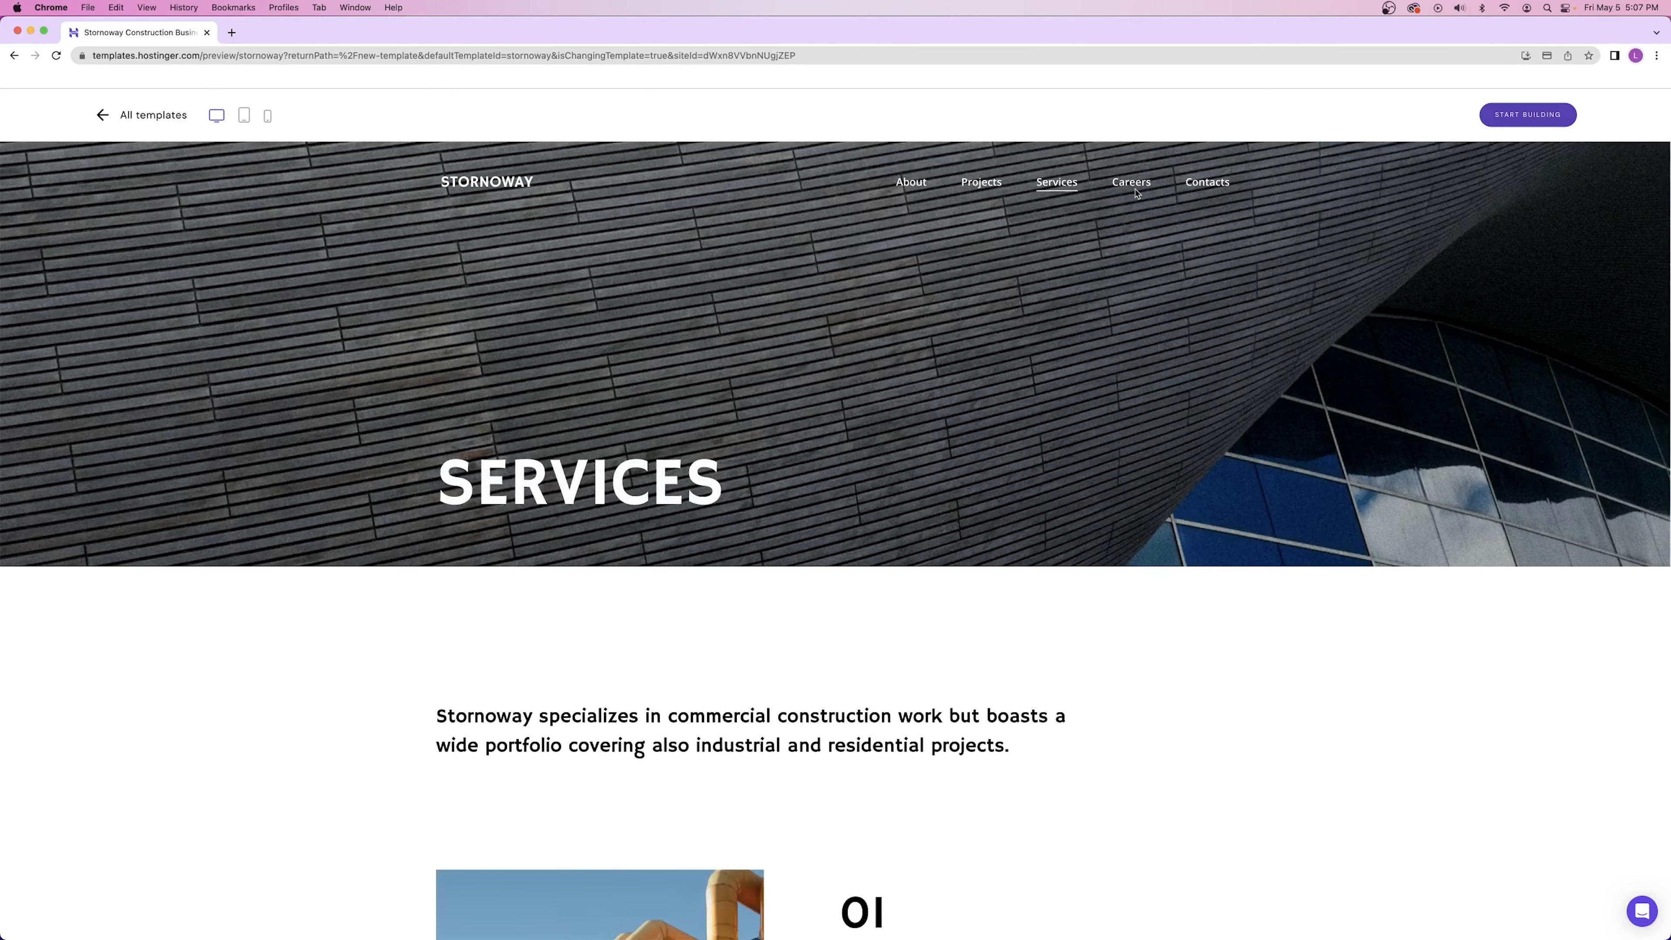
{"action": "left_click", "coordinate": [902, 183]}
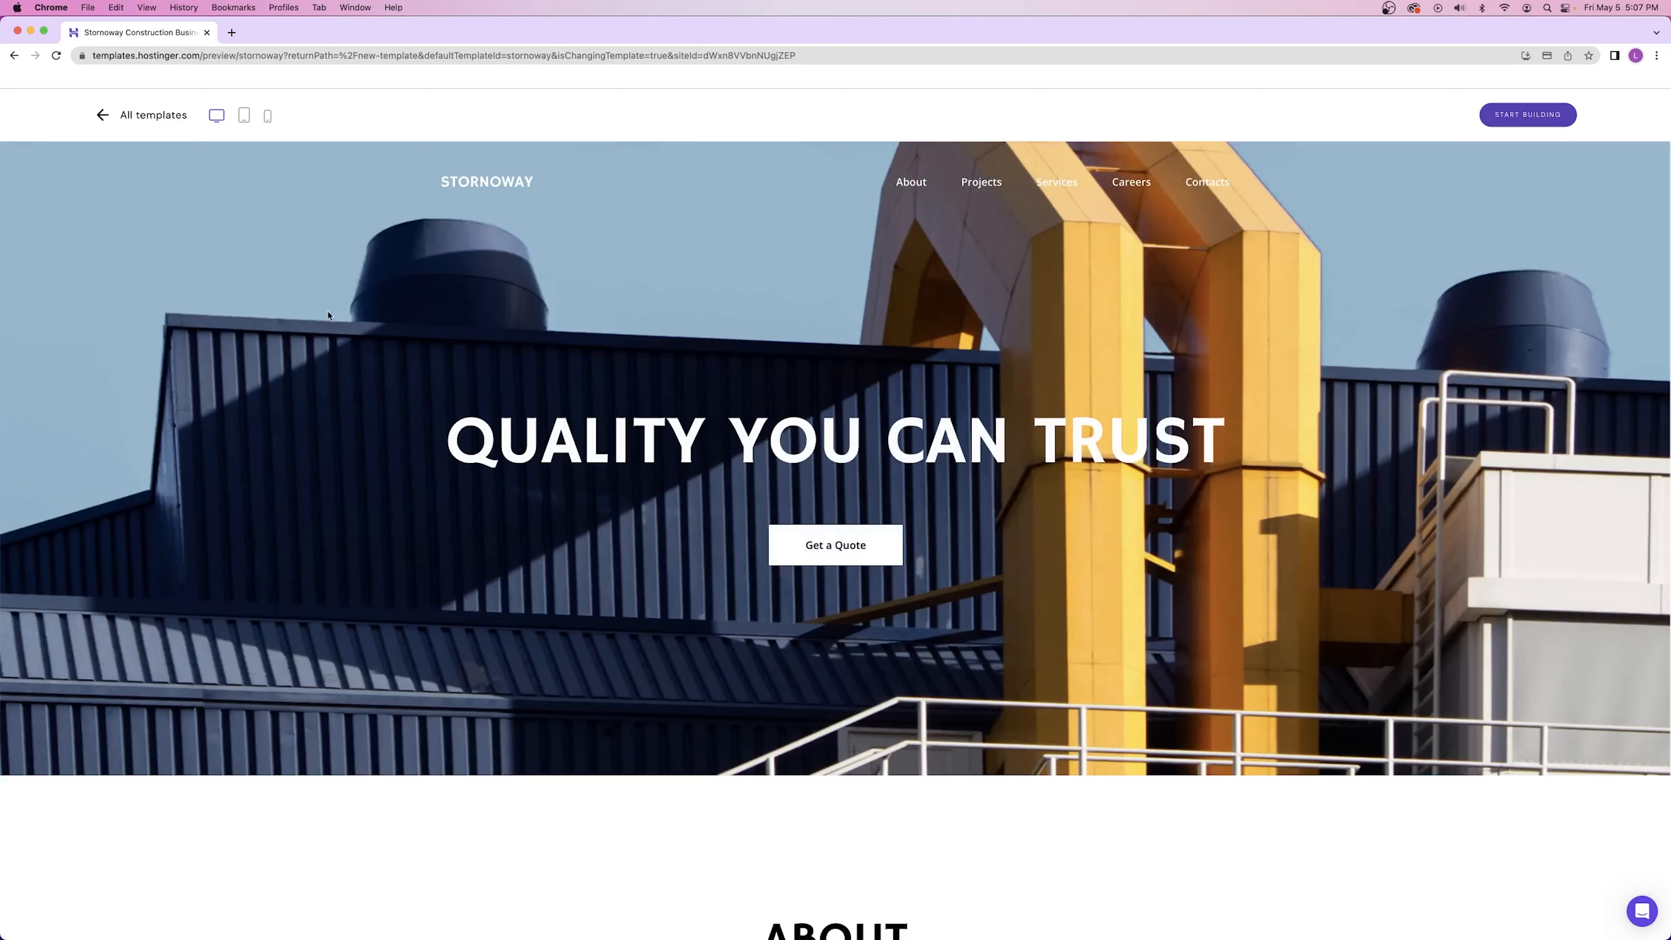
{"action": "left_click", "coordinate": [268, 116]}
{"action": "scroll", "coordinate": [937, 554], "scroll_direction": "down", "scroll_amount": 10}
- Start building with the Stornoway template, confirm the template change, and dismiss the welcome message in the editor
{"action": "left_click", "coordinate": [1537, 117]}
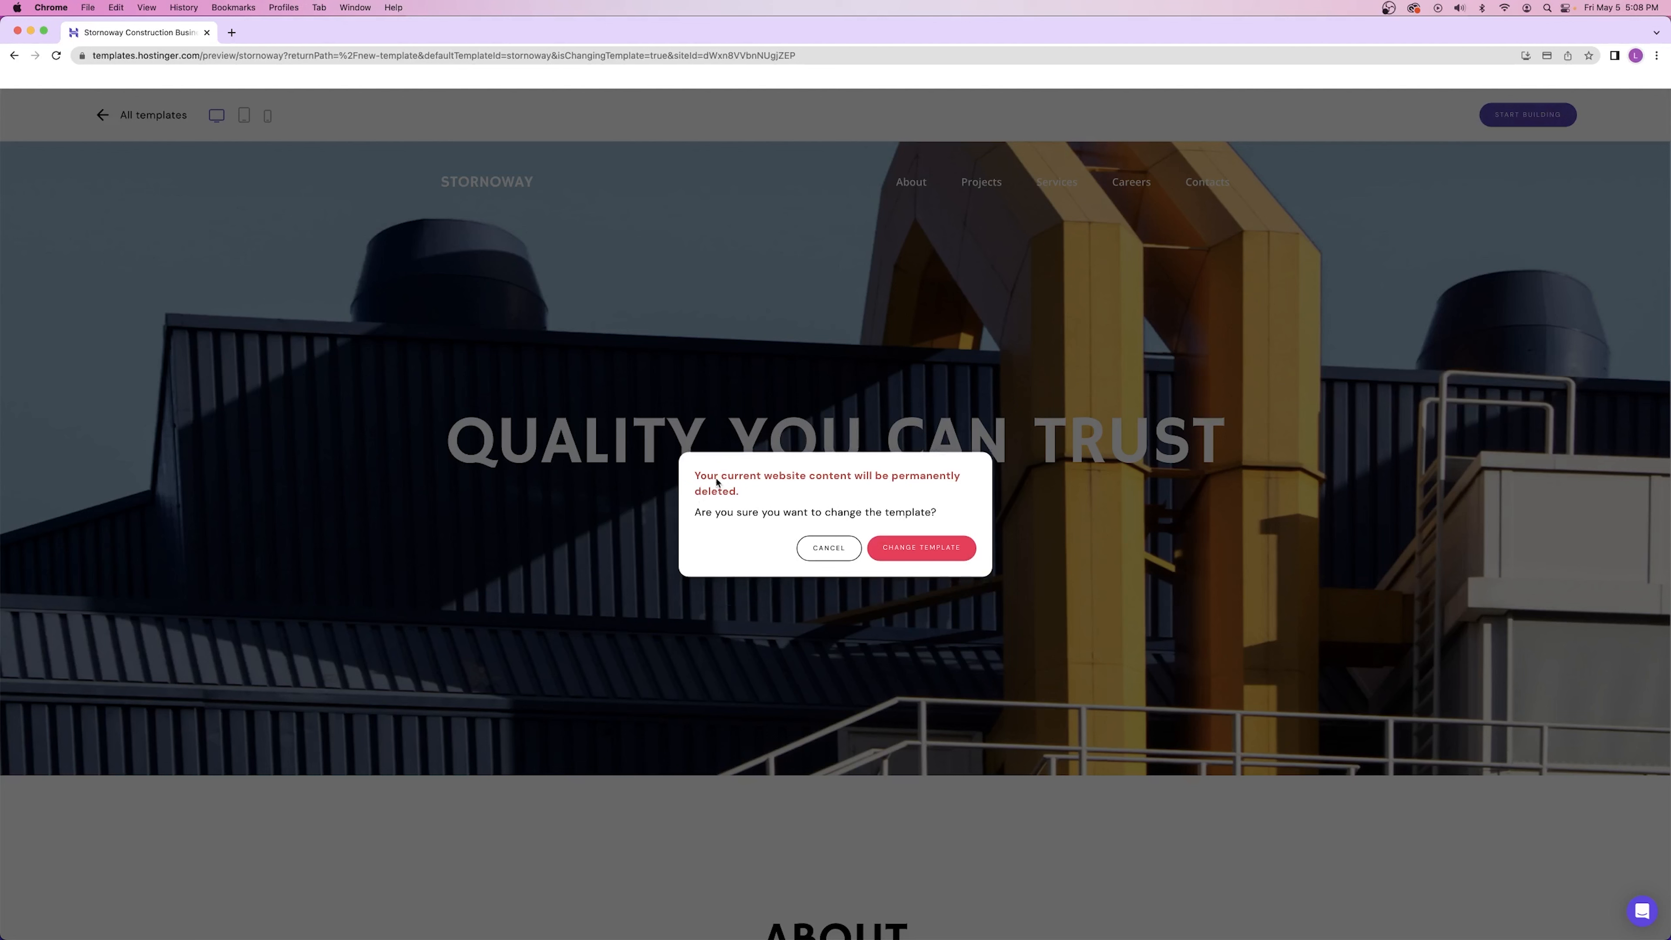
{"action": "left_click_drag", "start_coordinate": [702, 478], "coordinate": [843, 478]}
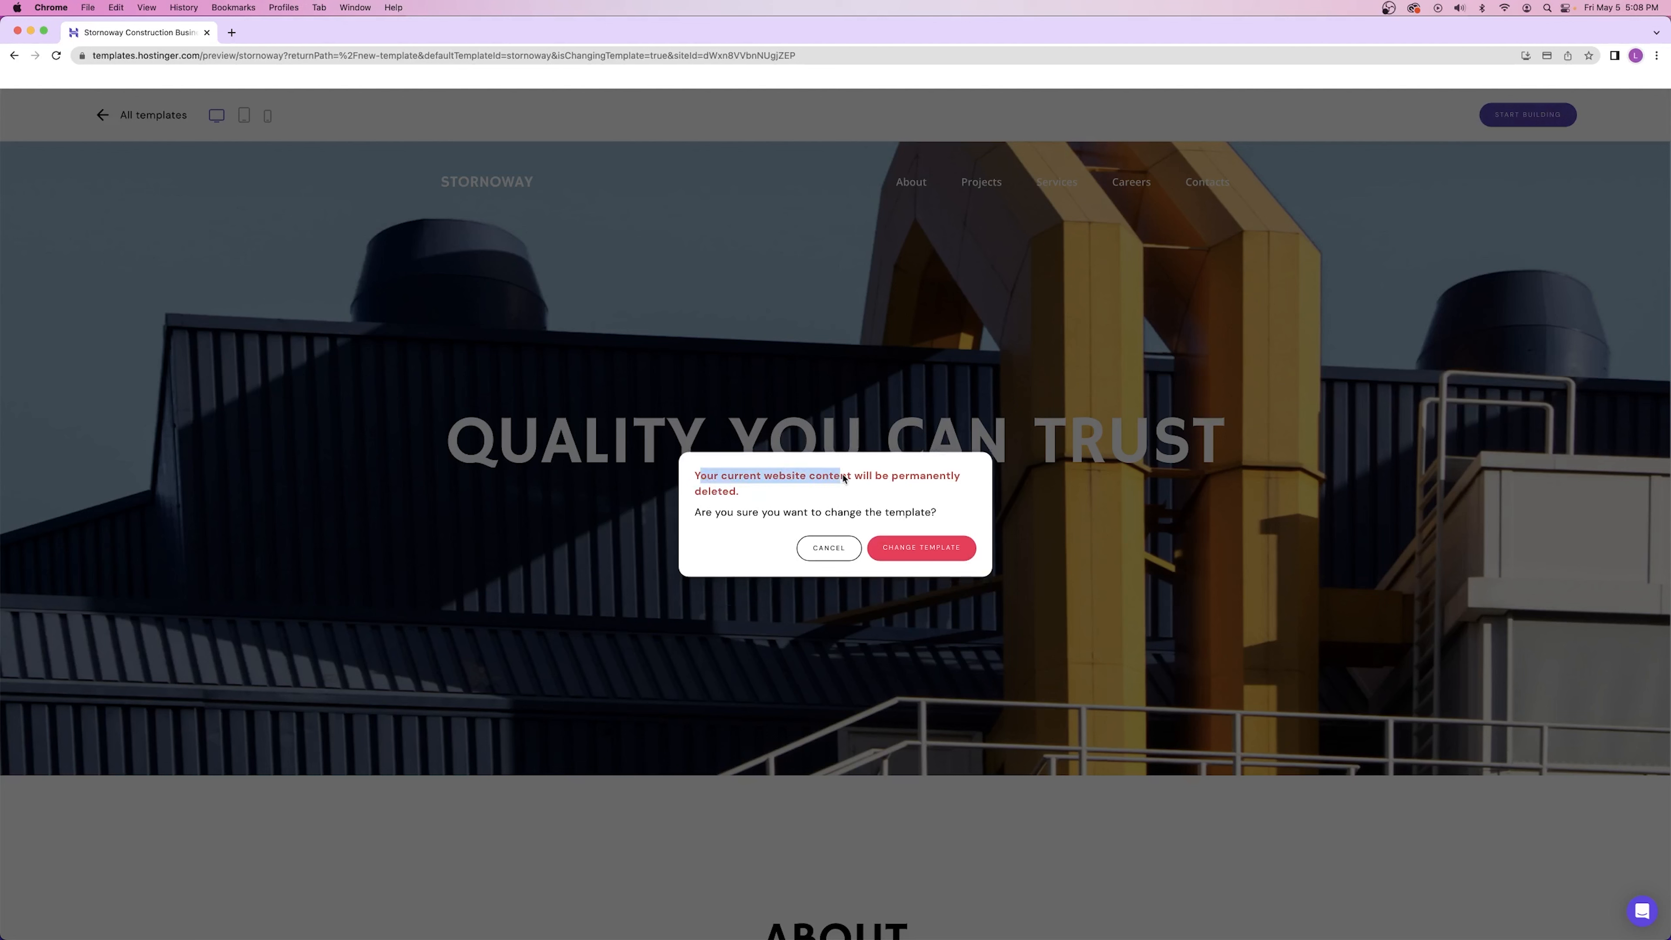
{"action": "left_click", "coordinate": [838, 480]}
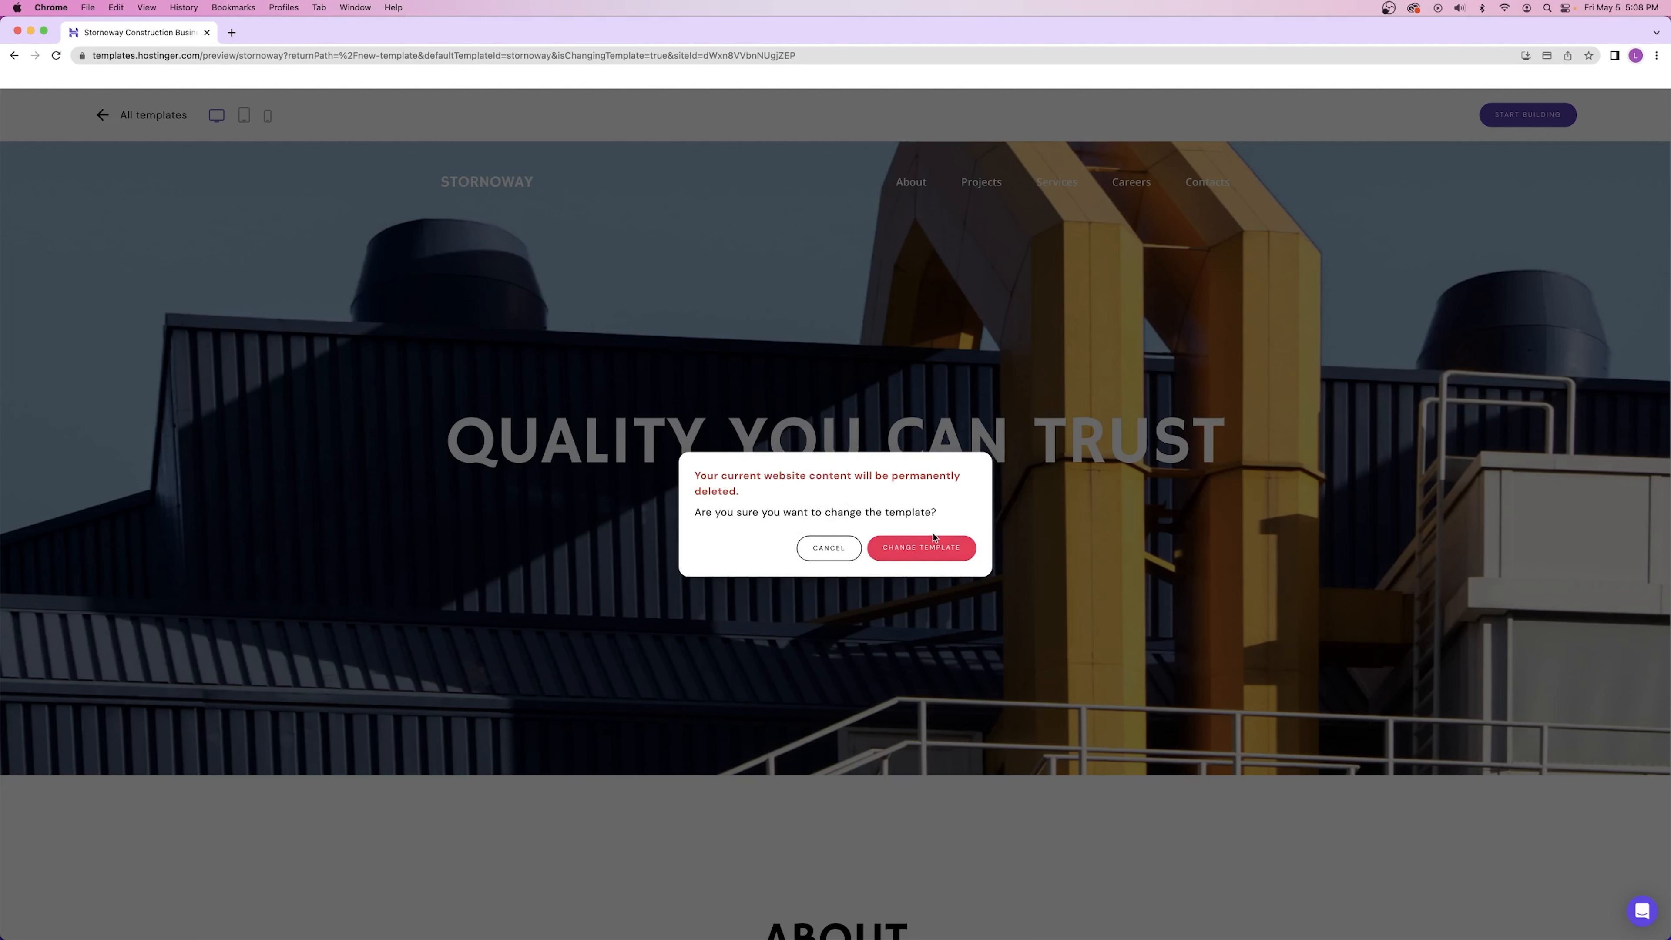
{"action": "left_click", "coordinate": [925, 557]}
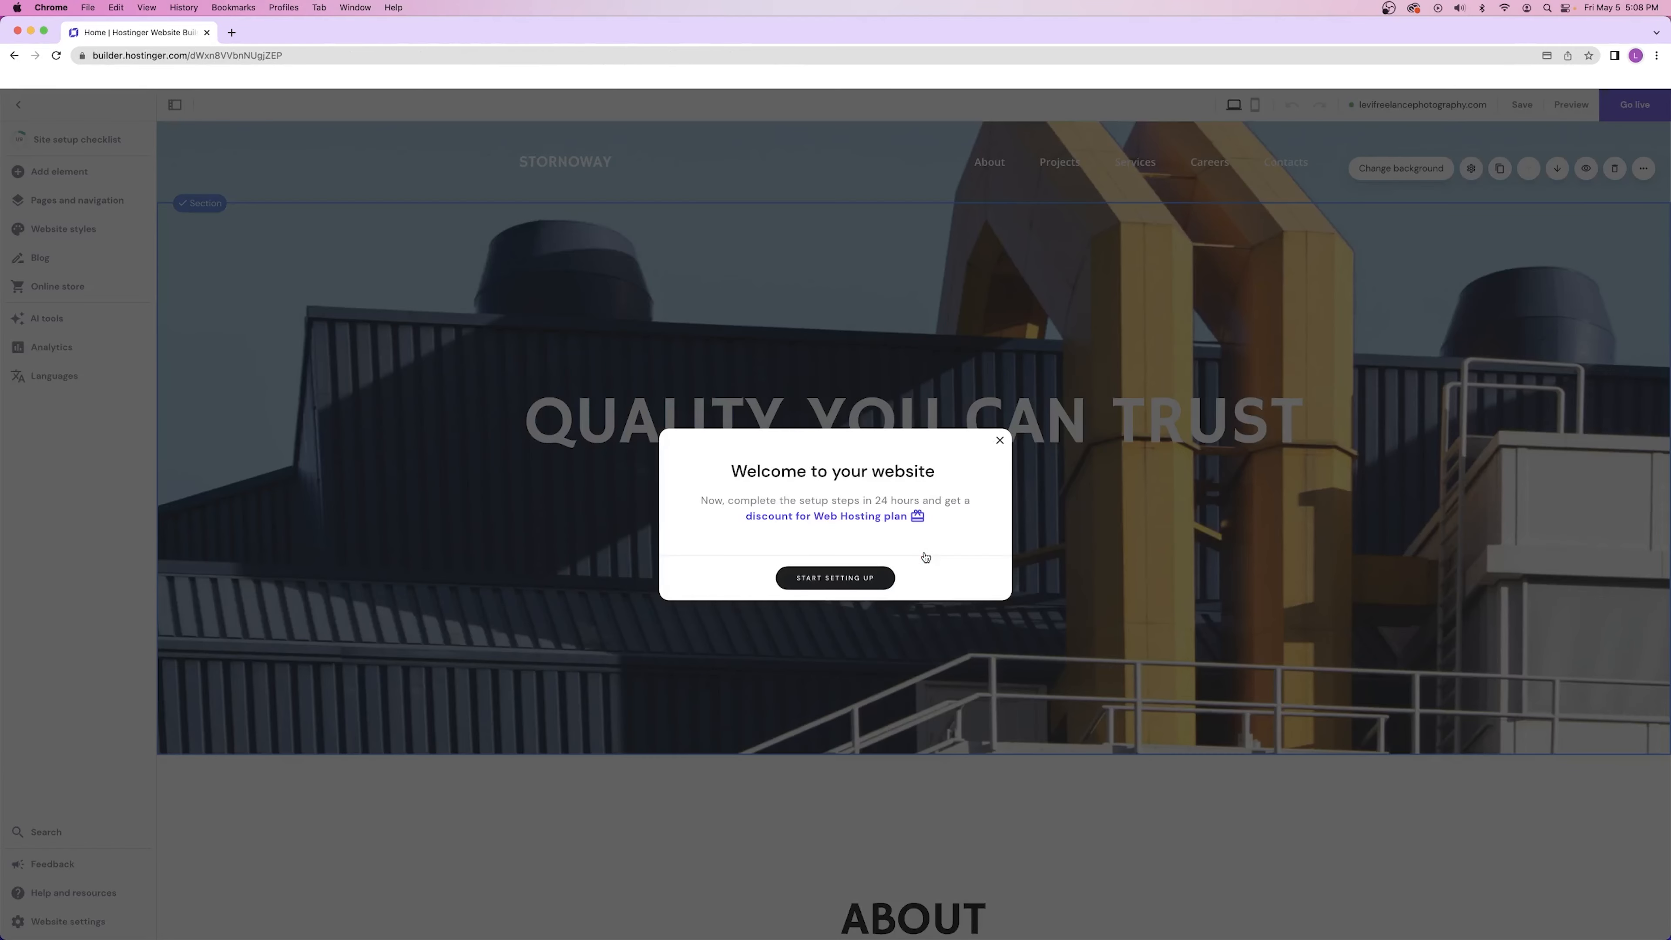
{"action": "left_click", "coordinate": [1001, 440]}
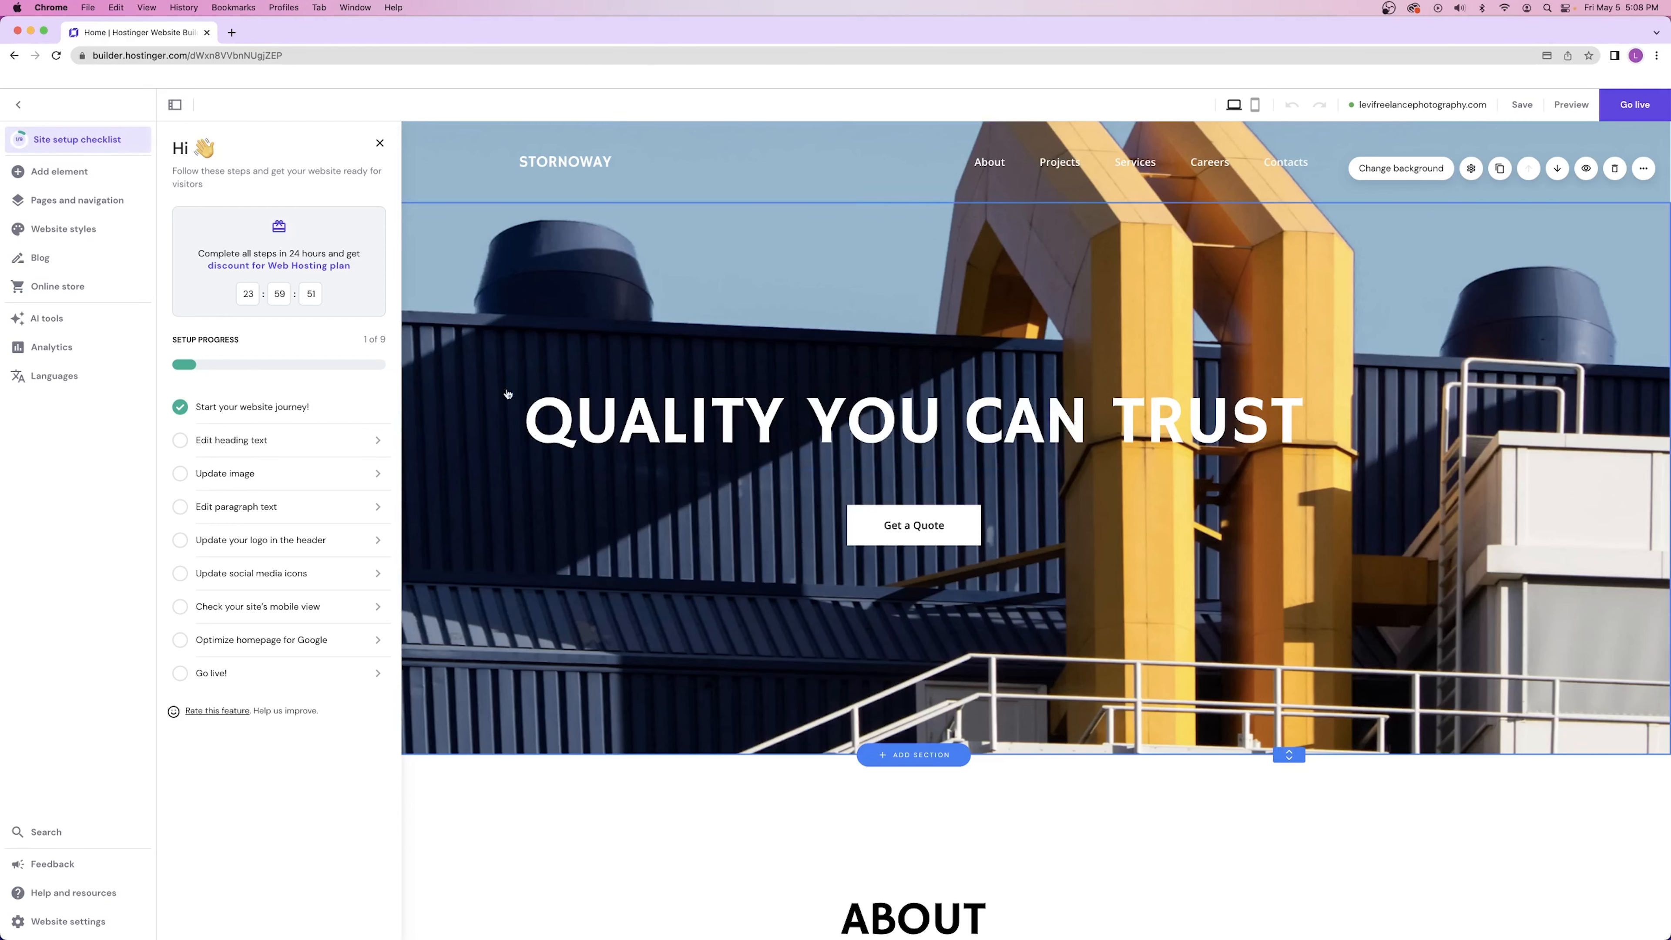
- Review the site setup checklist and the home page's sections in the editor, leaving the checklist closed
{"action": "scroll", "coordinate": [924, 358], "scroll_direction": "down", "scroll_amount": 10}
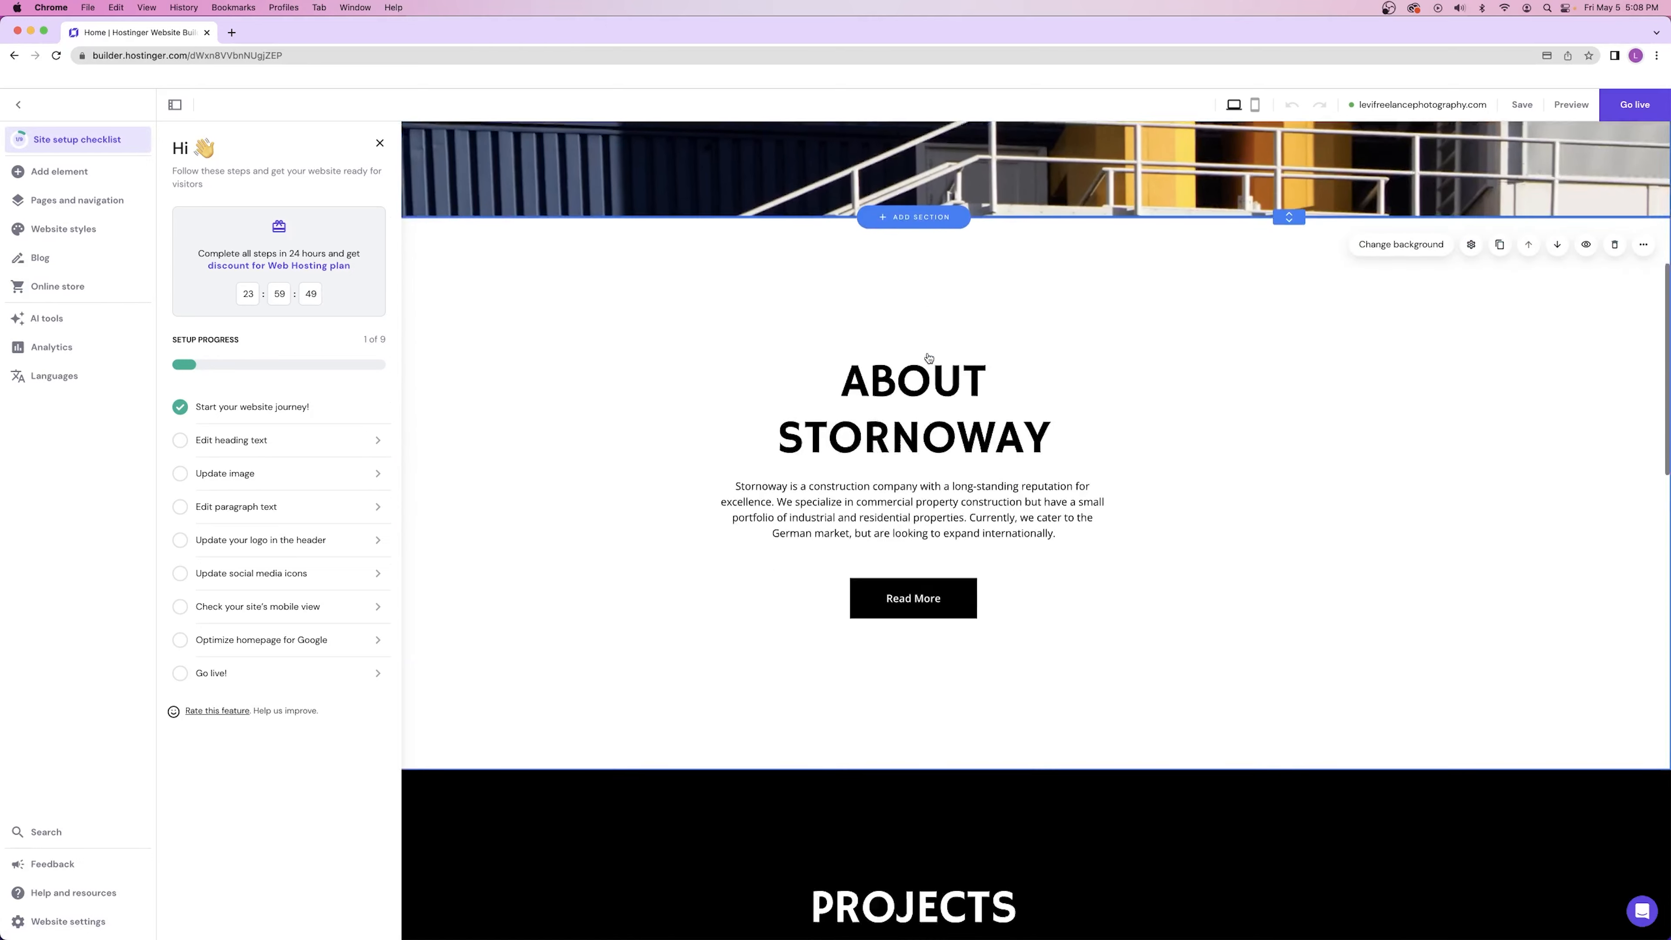
{"action": "scroll", "coordinate": [630, 258], "scroll_direction": "up", "scroll_amount": 15}
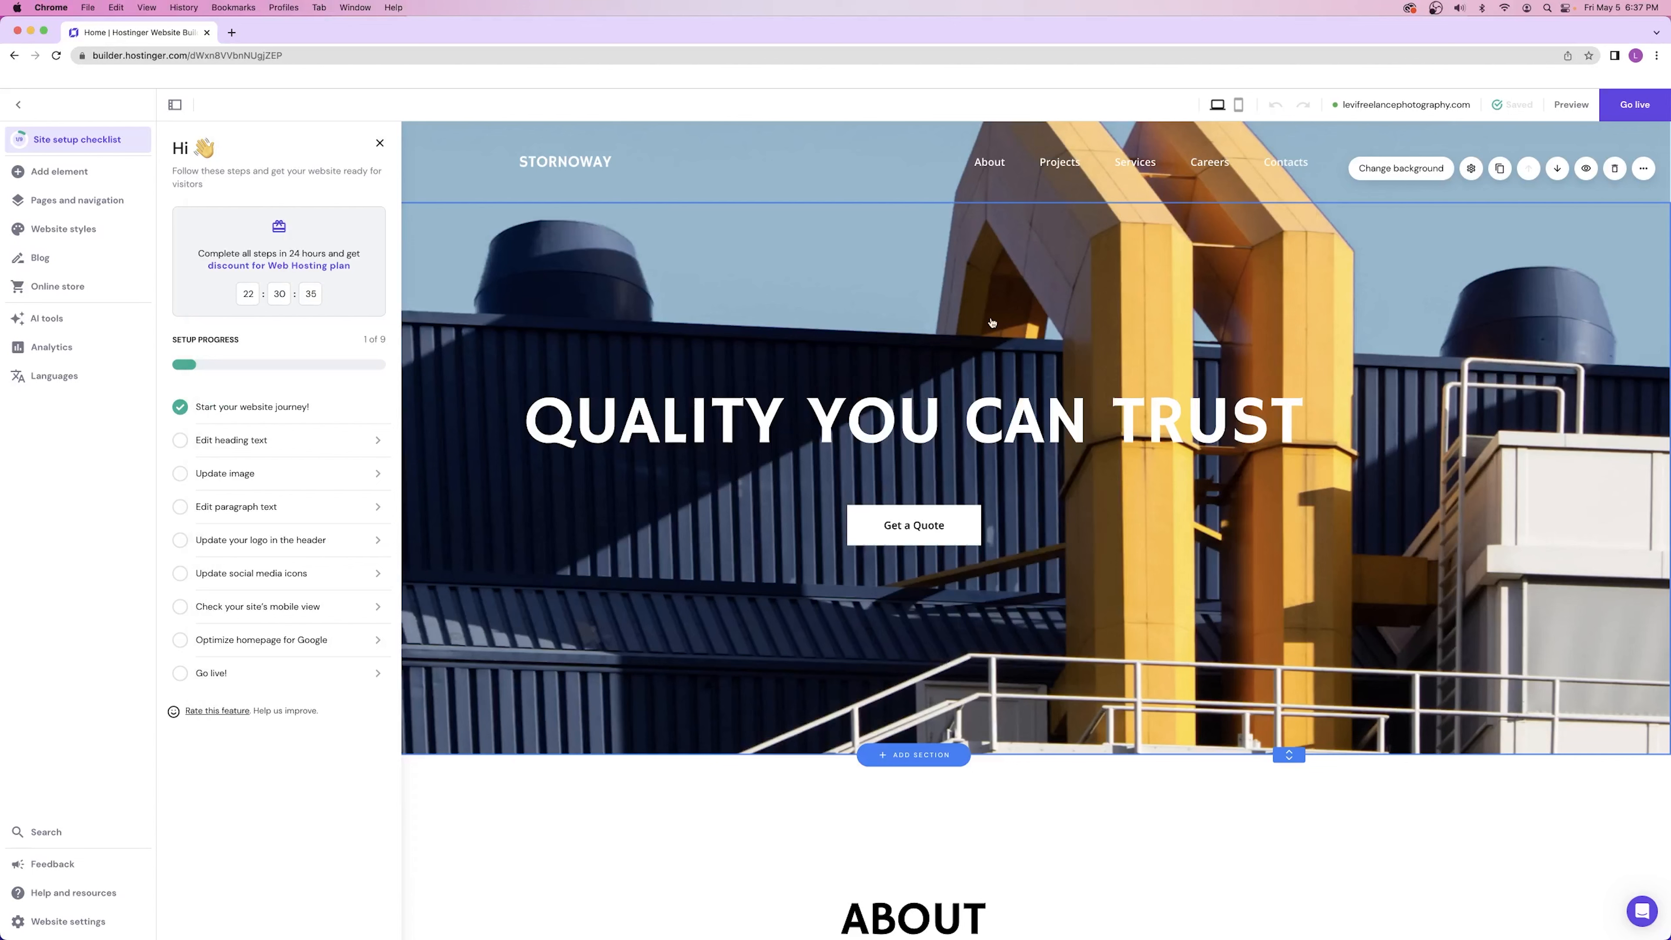
{"action": "left_click", "coordinate": [380, 144]}
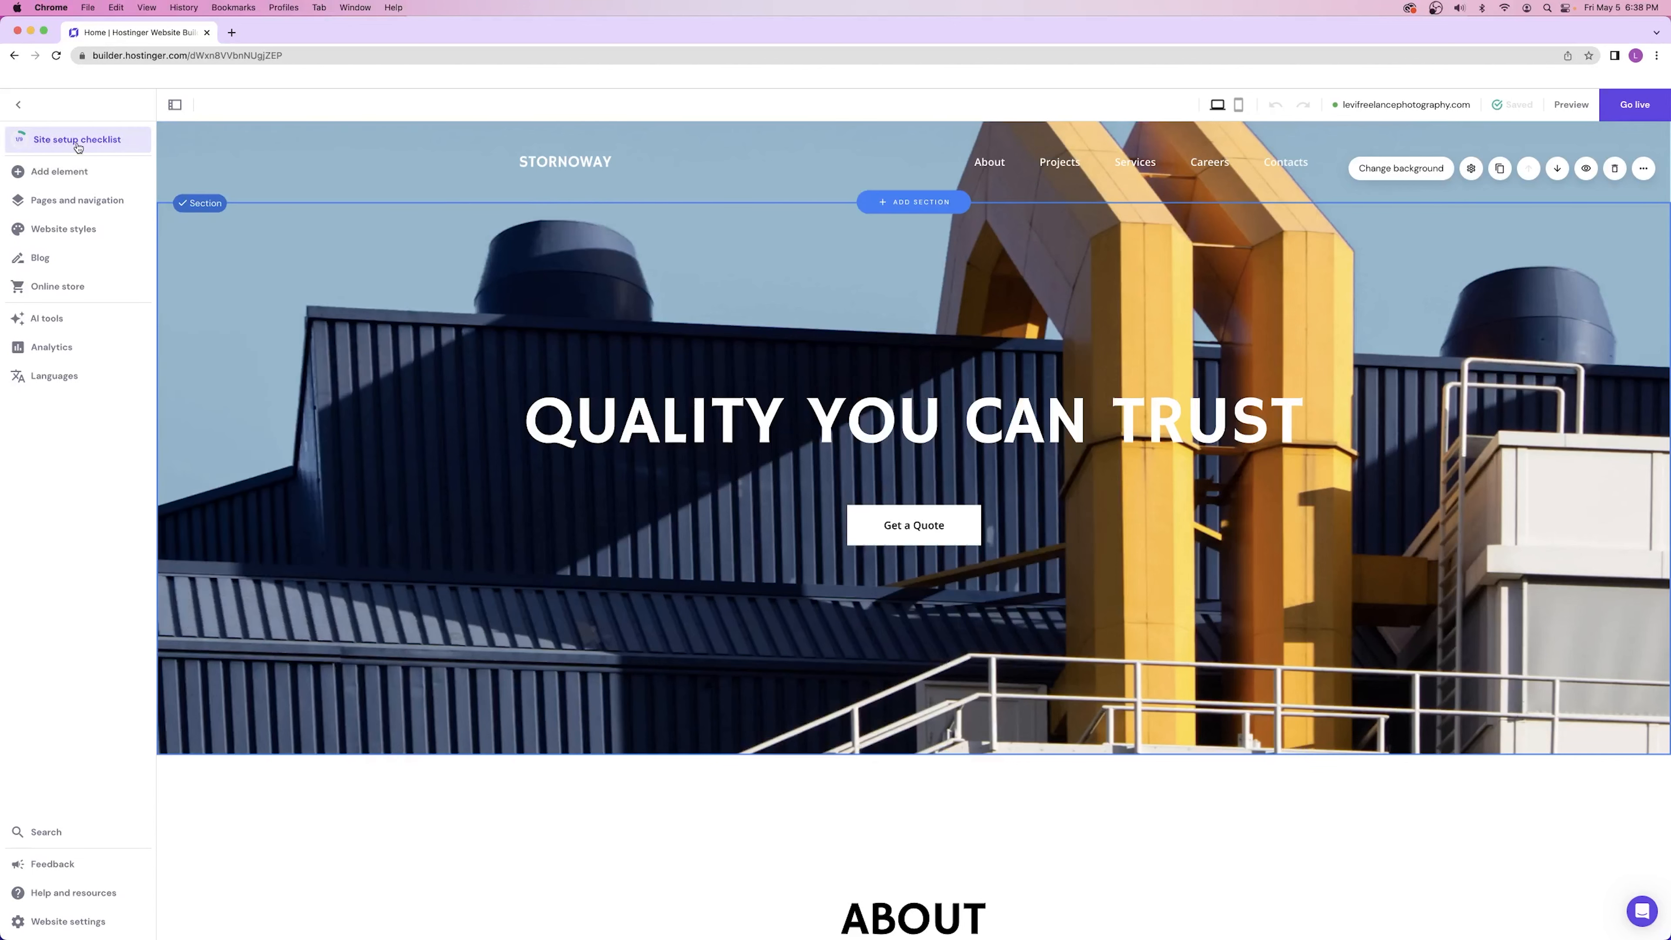
{"action": "left_click", "coordinate": [99, 140]}
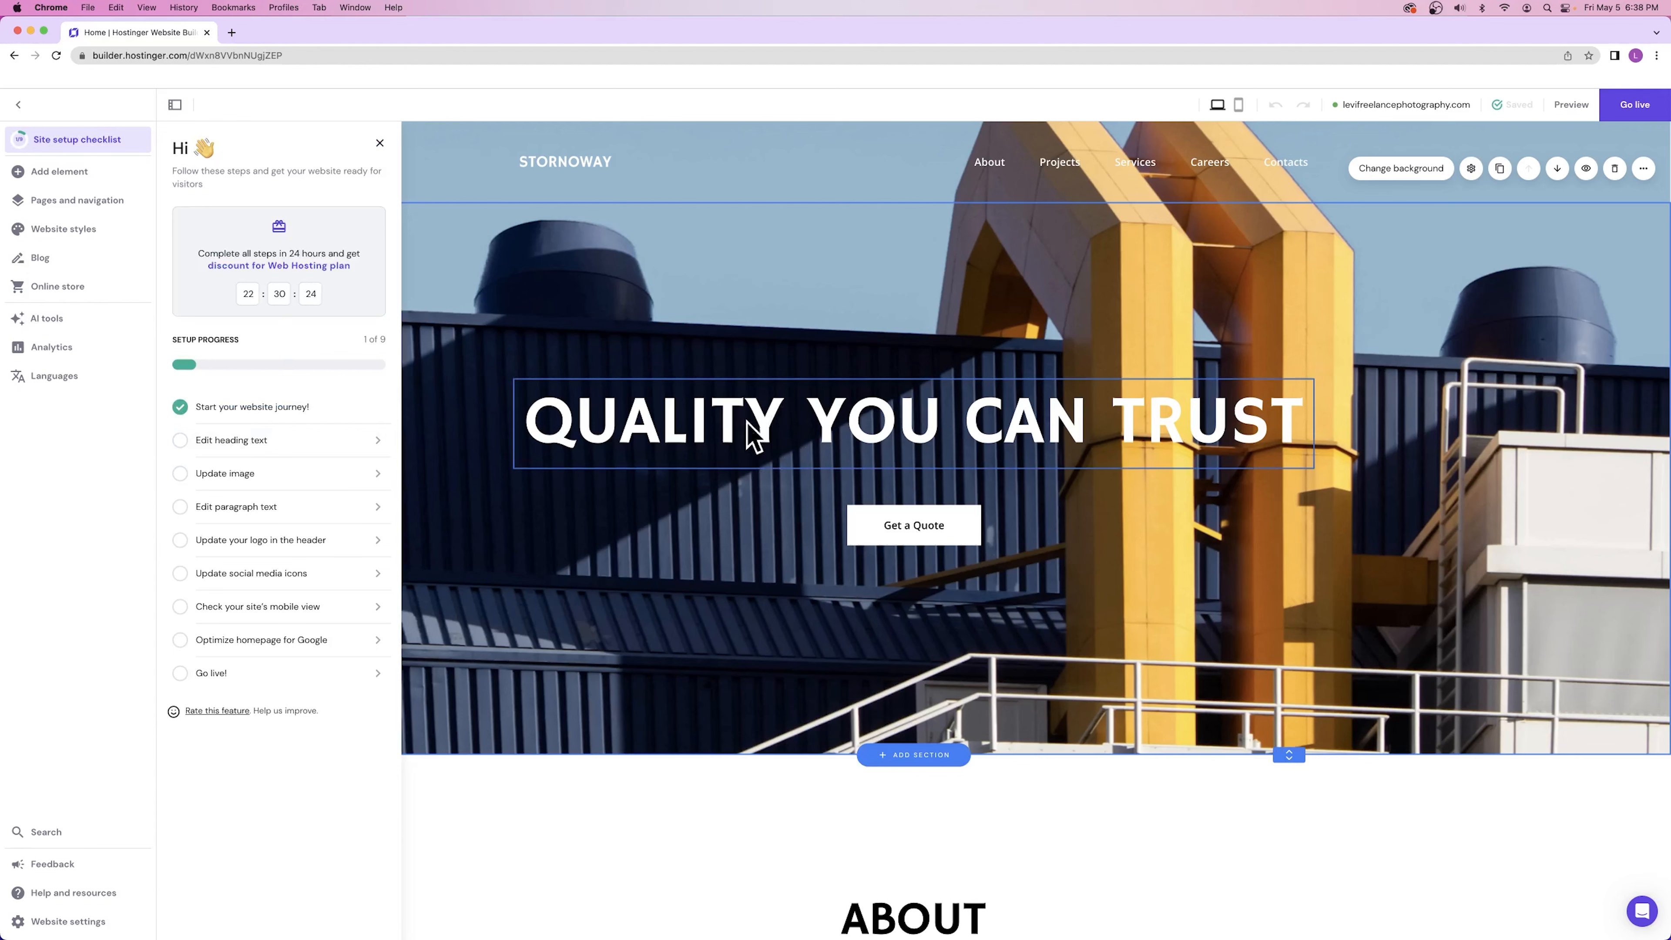
{"action": "scroll", "coordinate": [613, 407], "scroll_direction": "down", "scroll_amount": 3}
{"action": "scroll", "coordinate": [614, 407], "scroll_direction": "down", "scroll_amount": 15}
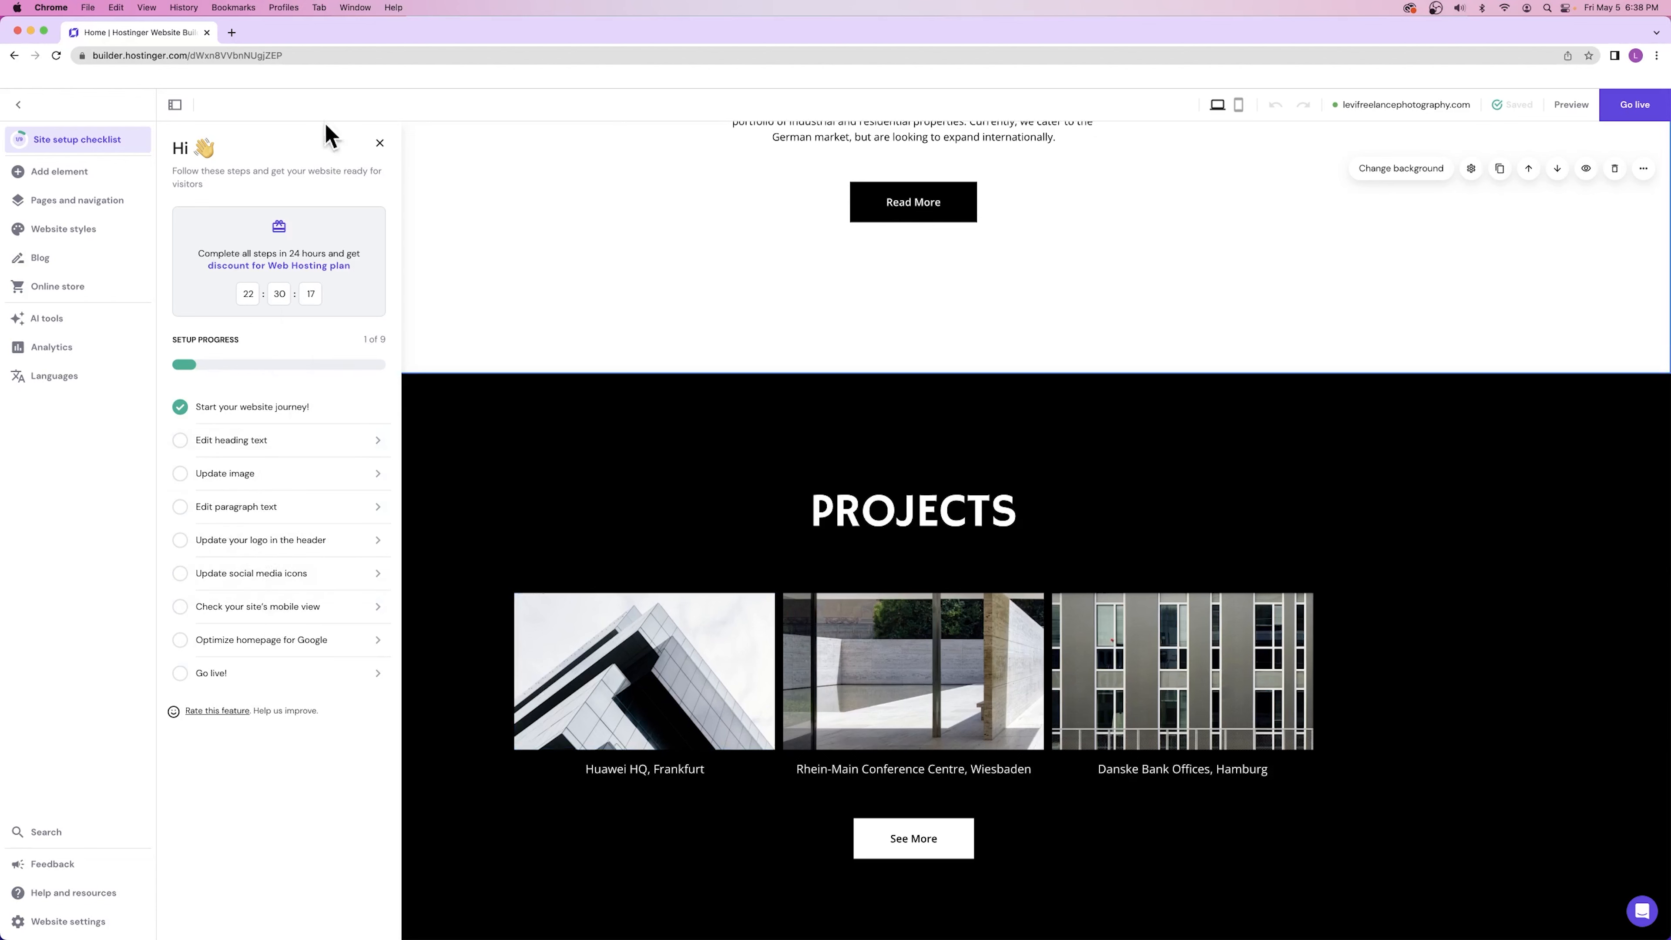
{"action": "left_click", "coordinate": [379, 143]}
{"action": "scroll", "coordinate": [533, 277], "scroll_direction": "up", "scroll_amount": 15}
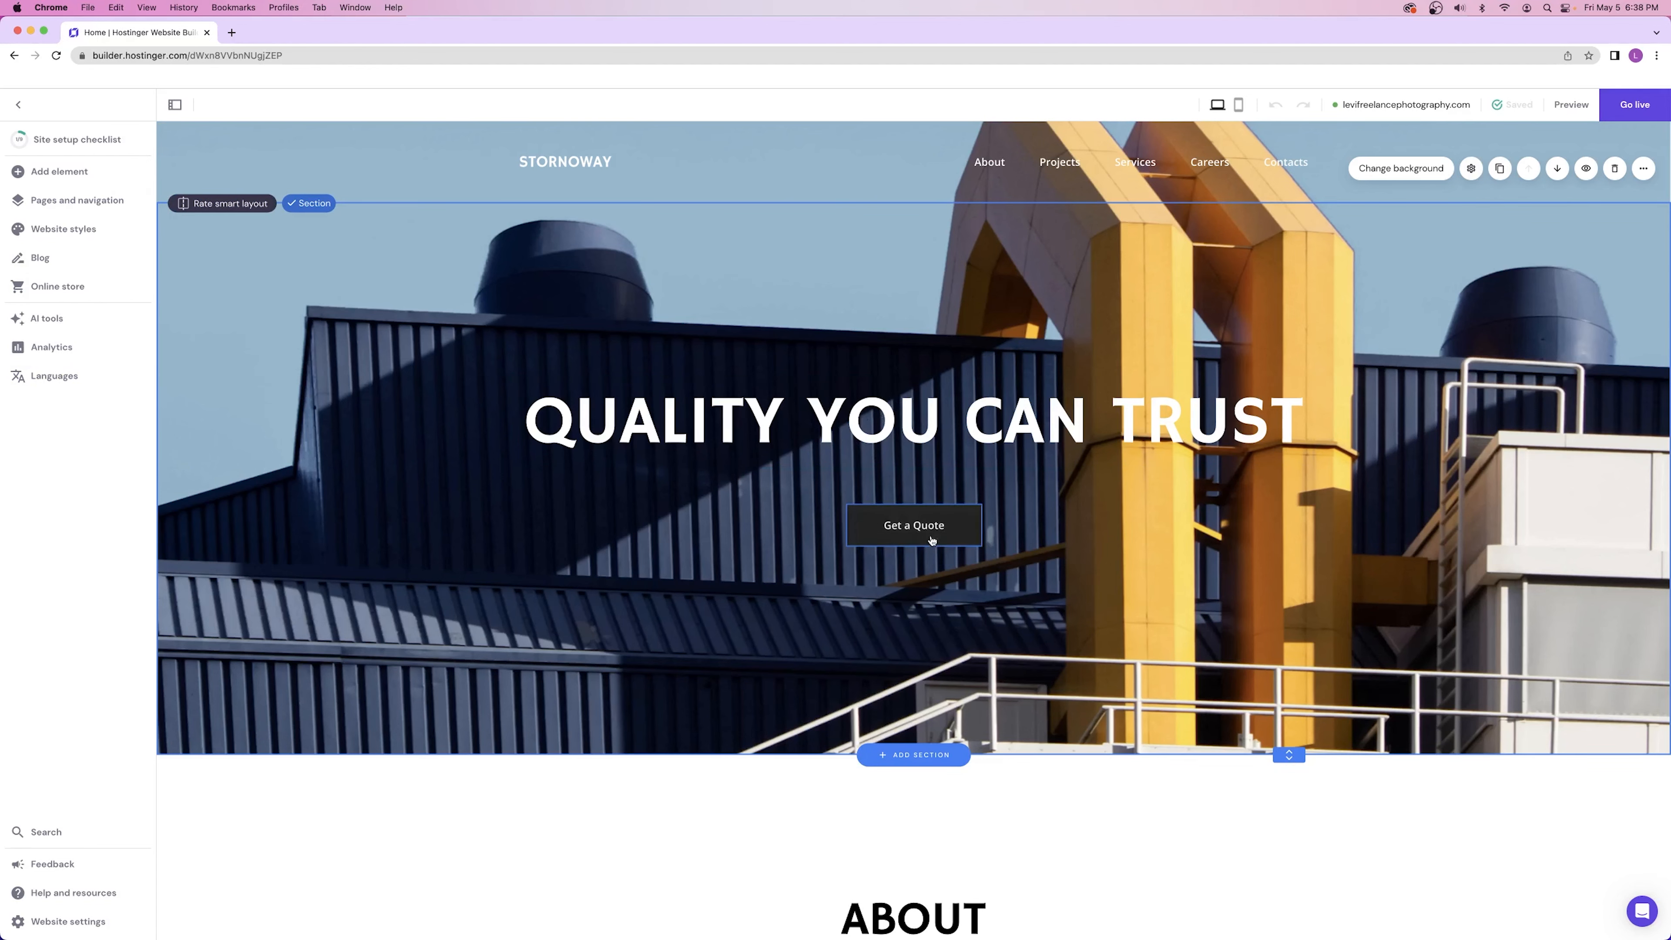
{"action": "scroll", "coordinate": [542, 521], "scroll_direction": "down", "scroll_amount": 5}
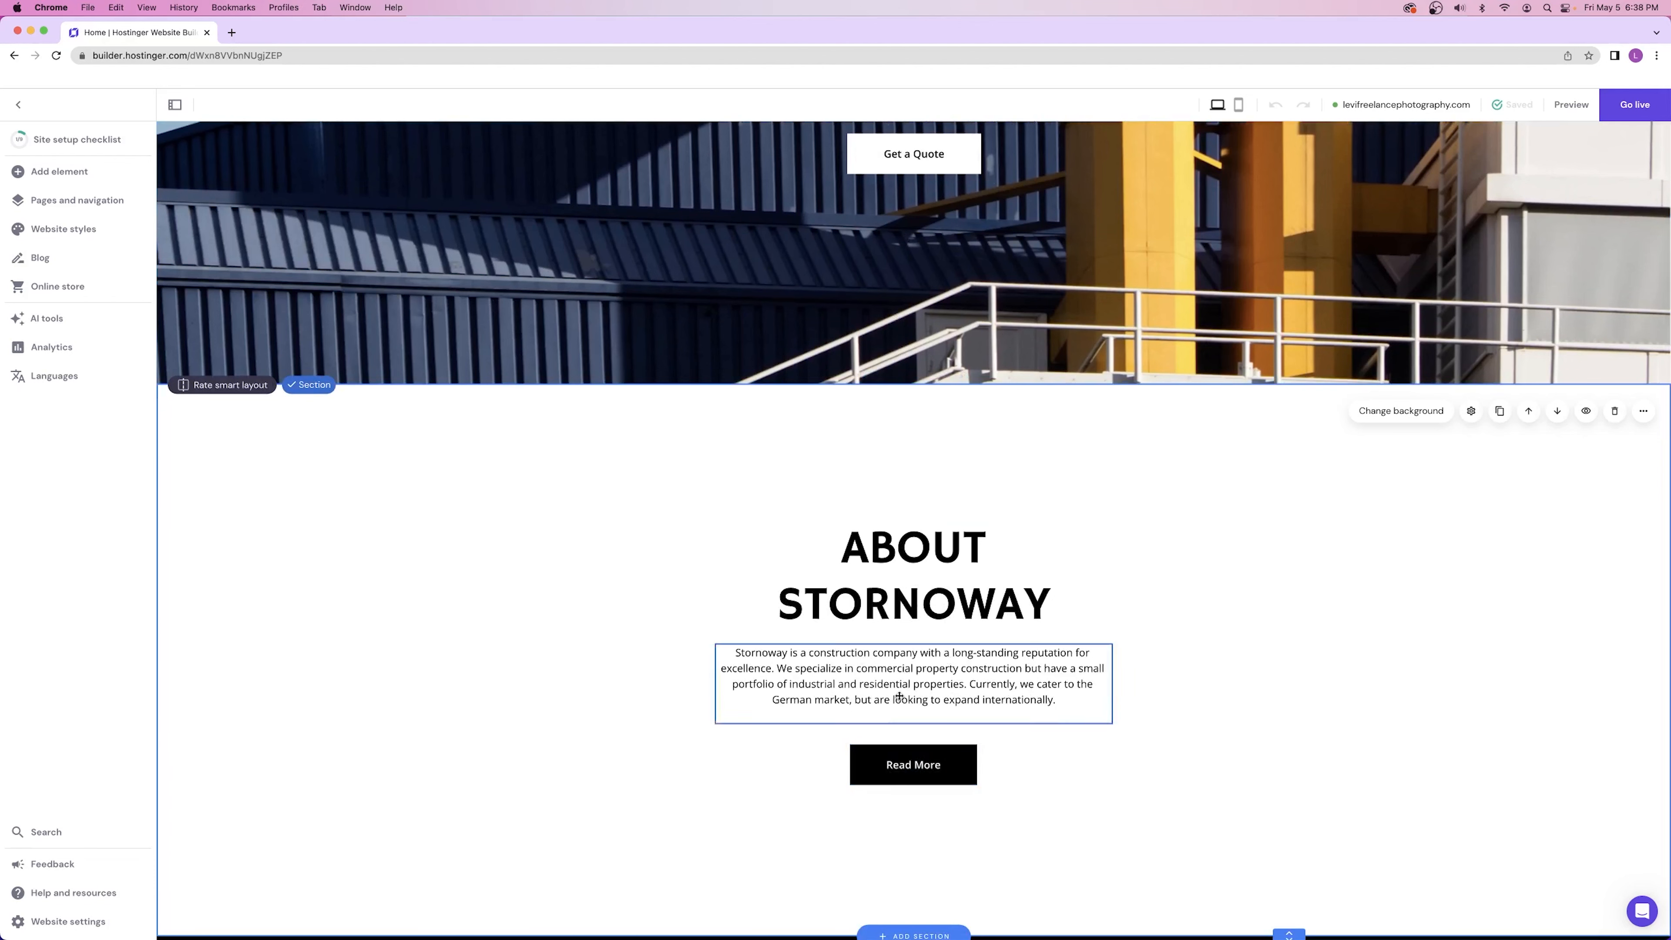
{"action": "scroll", "coordinate": [875, 783], "scroll_direction": "up", "scroll_amount": 5}
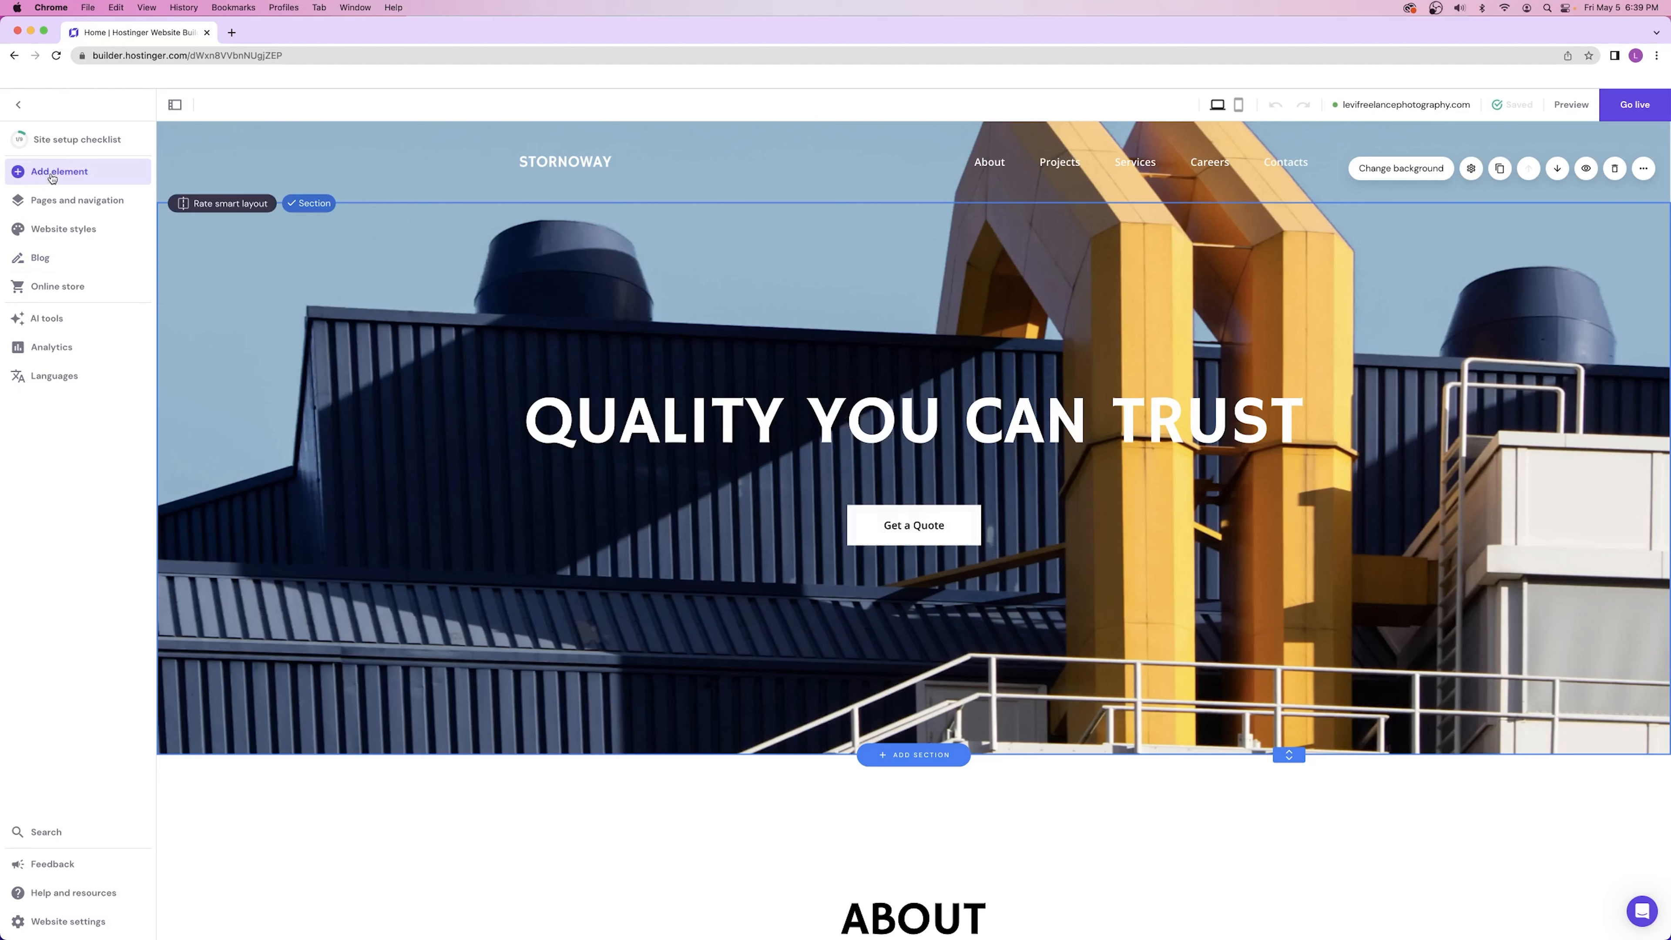
- Add a Button element to the home page's first section and try it in different positions above the main heading
{"action": "left_click", "coordinate": [69, 179]}
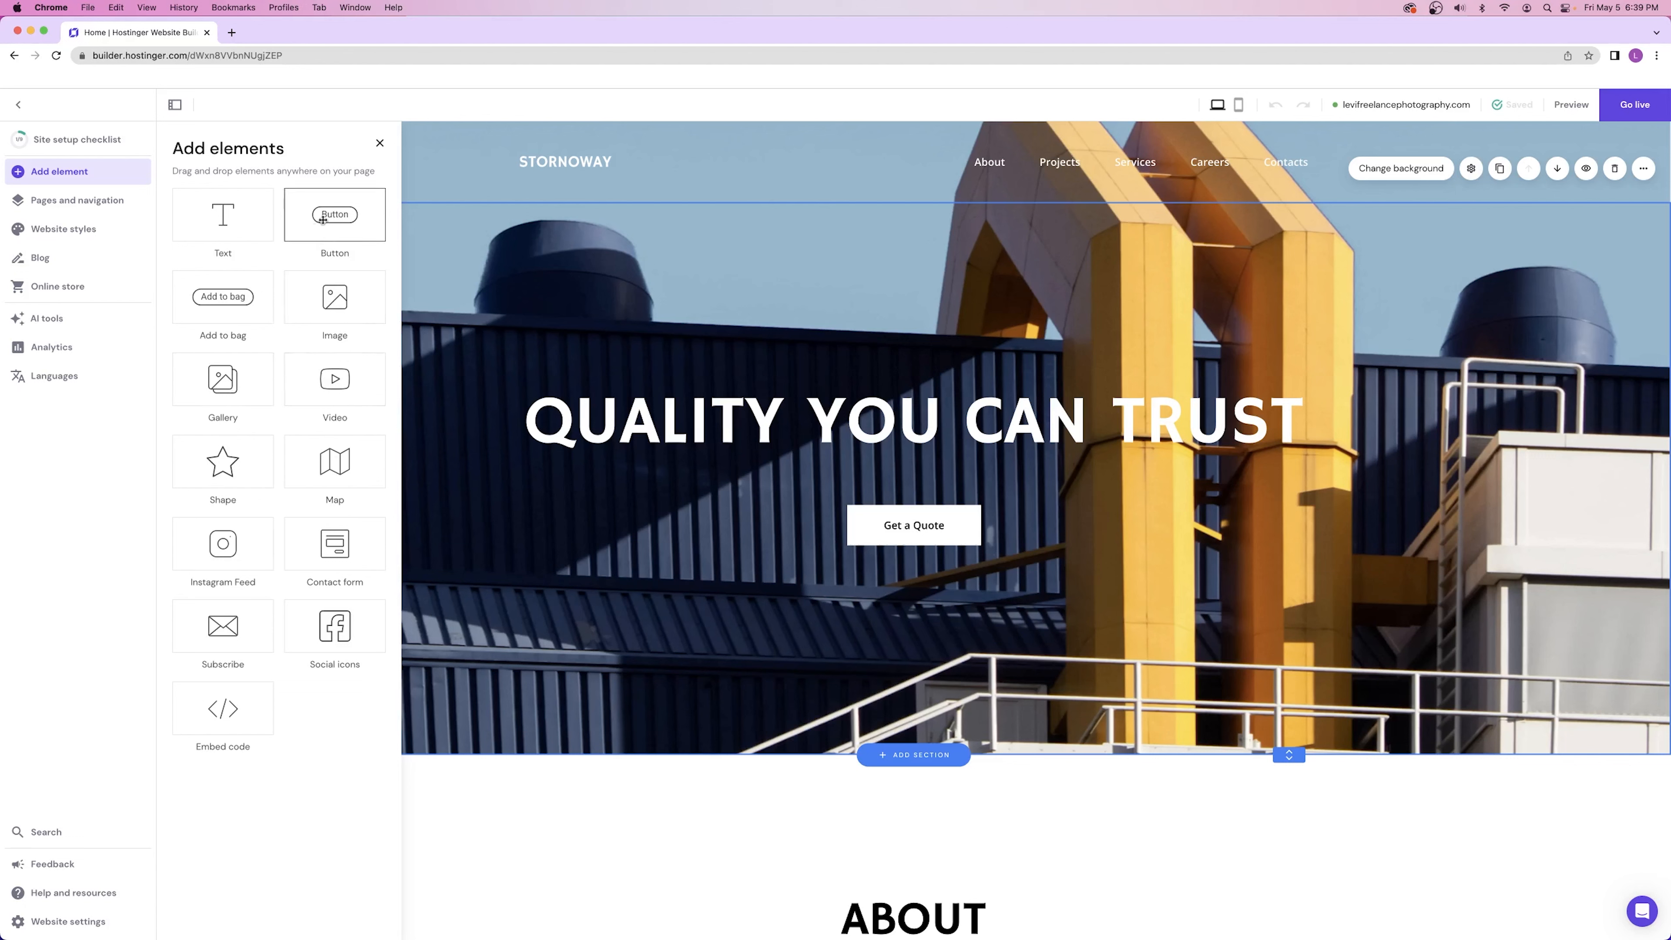
{"action": "left_click_drag", "start_coordinate": [330, 220], "coordinate": [927, 311]}
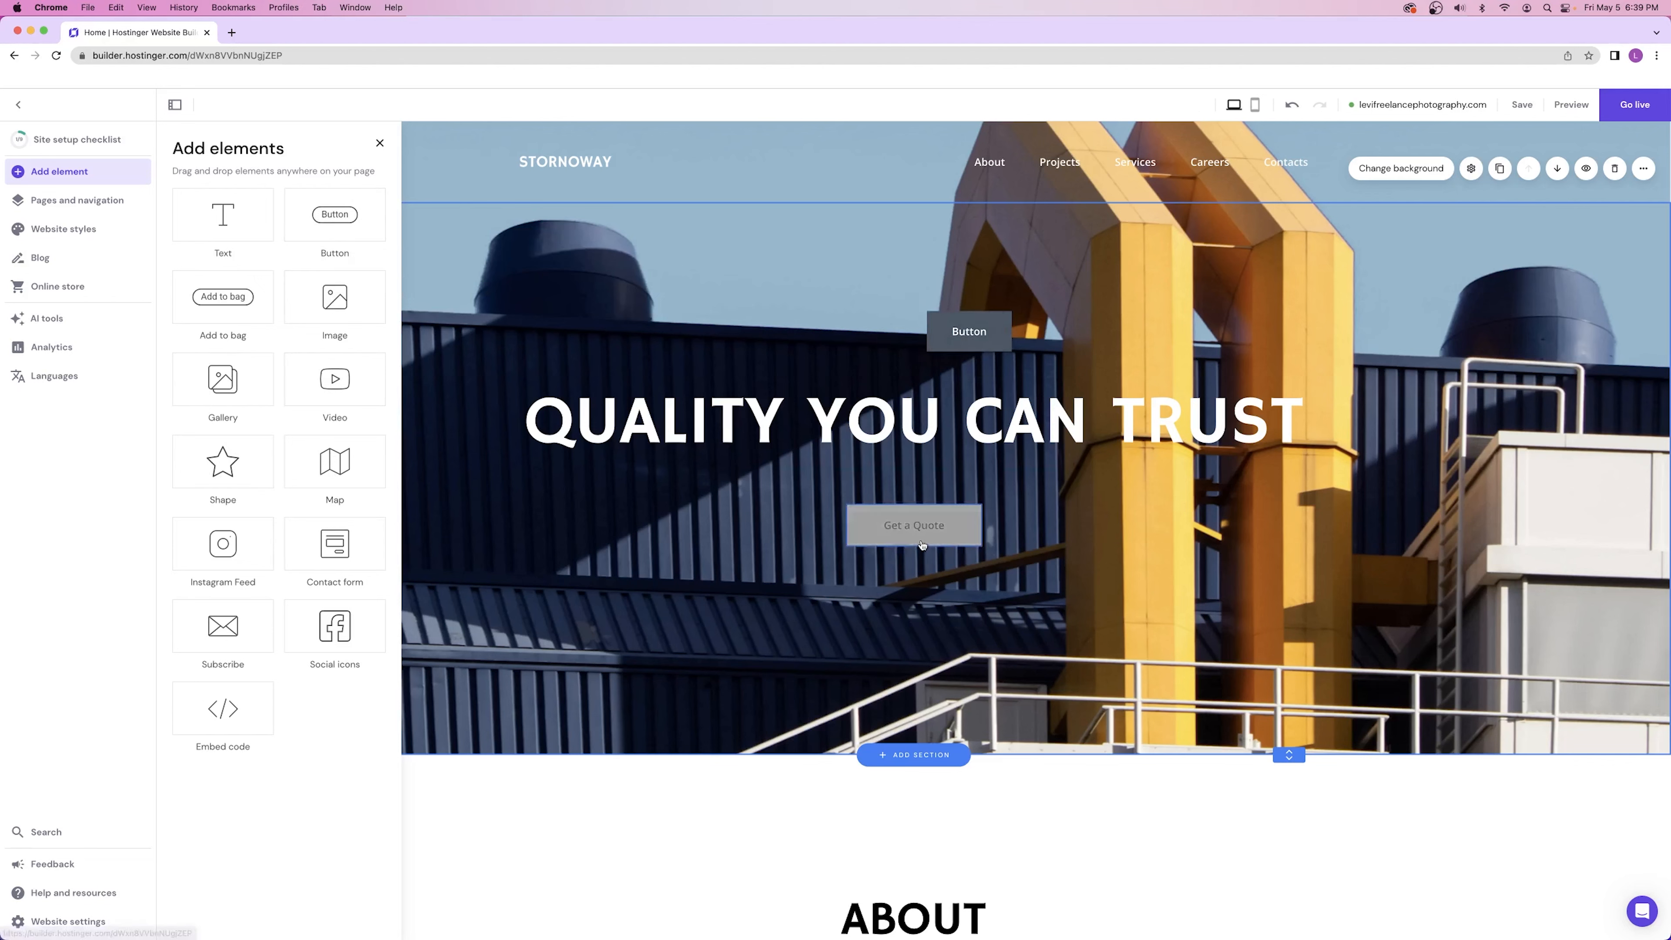
{"action": "left_click_drag", "start_coordinate": [965, 320], "coordinate": [662, 289]}
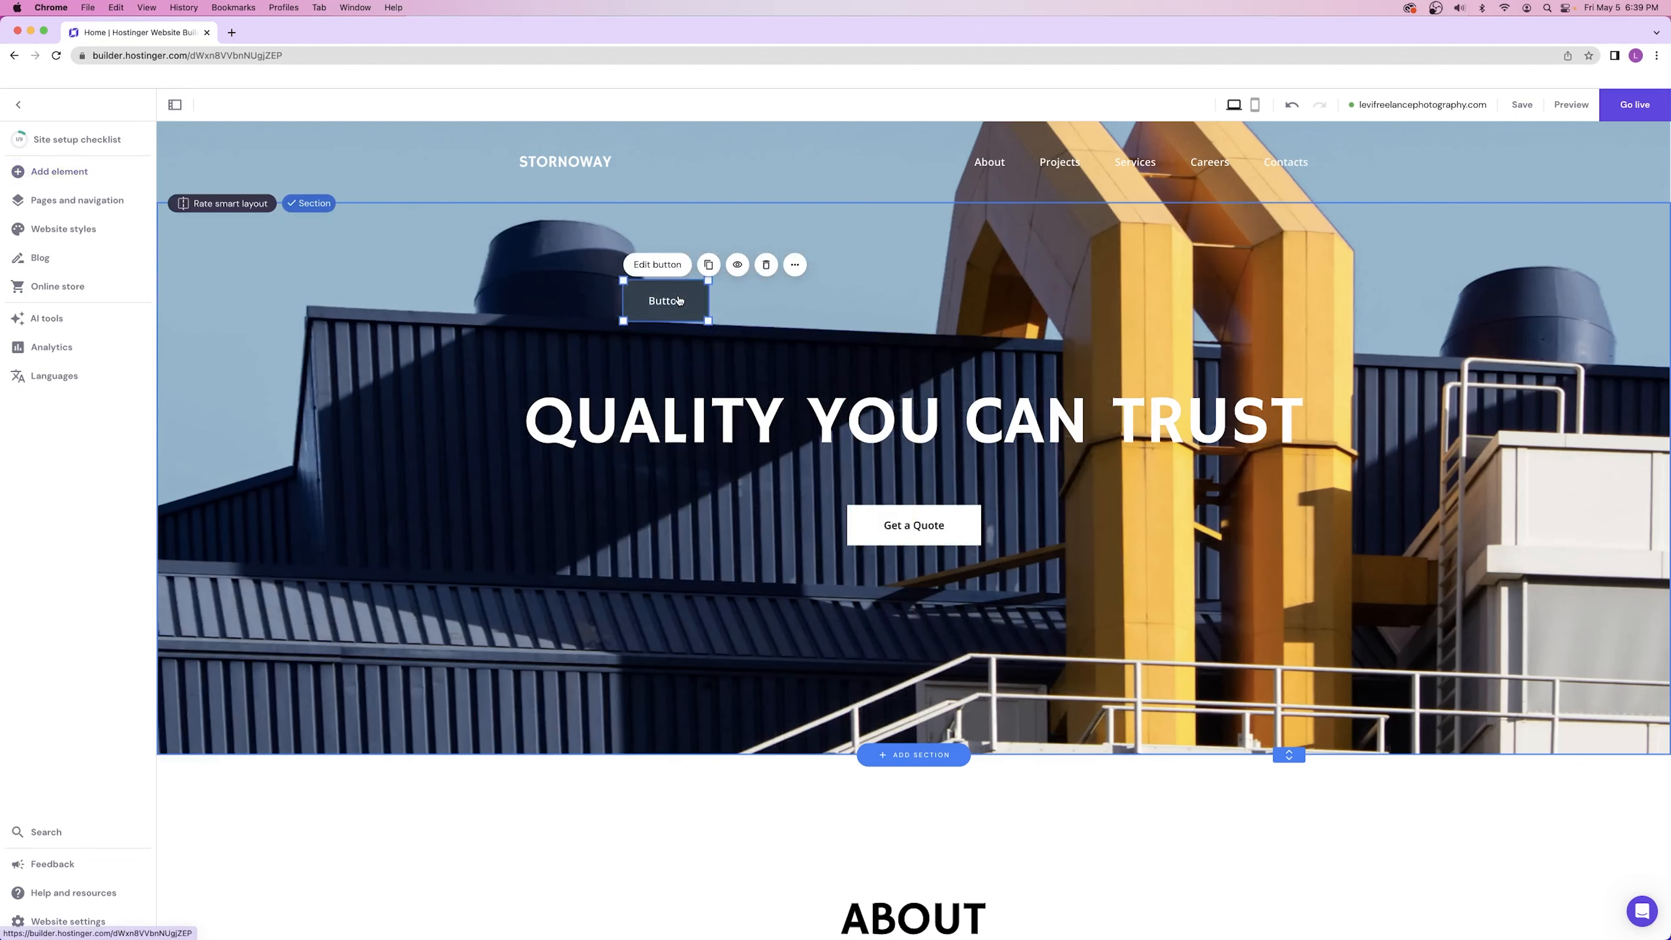
{"action": "left_click", "coordinate": [346, 296]}
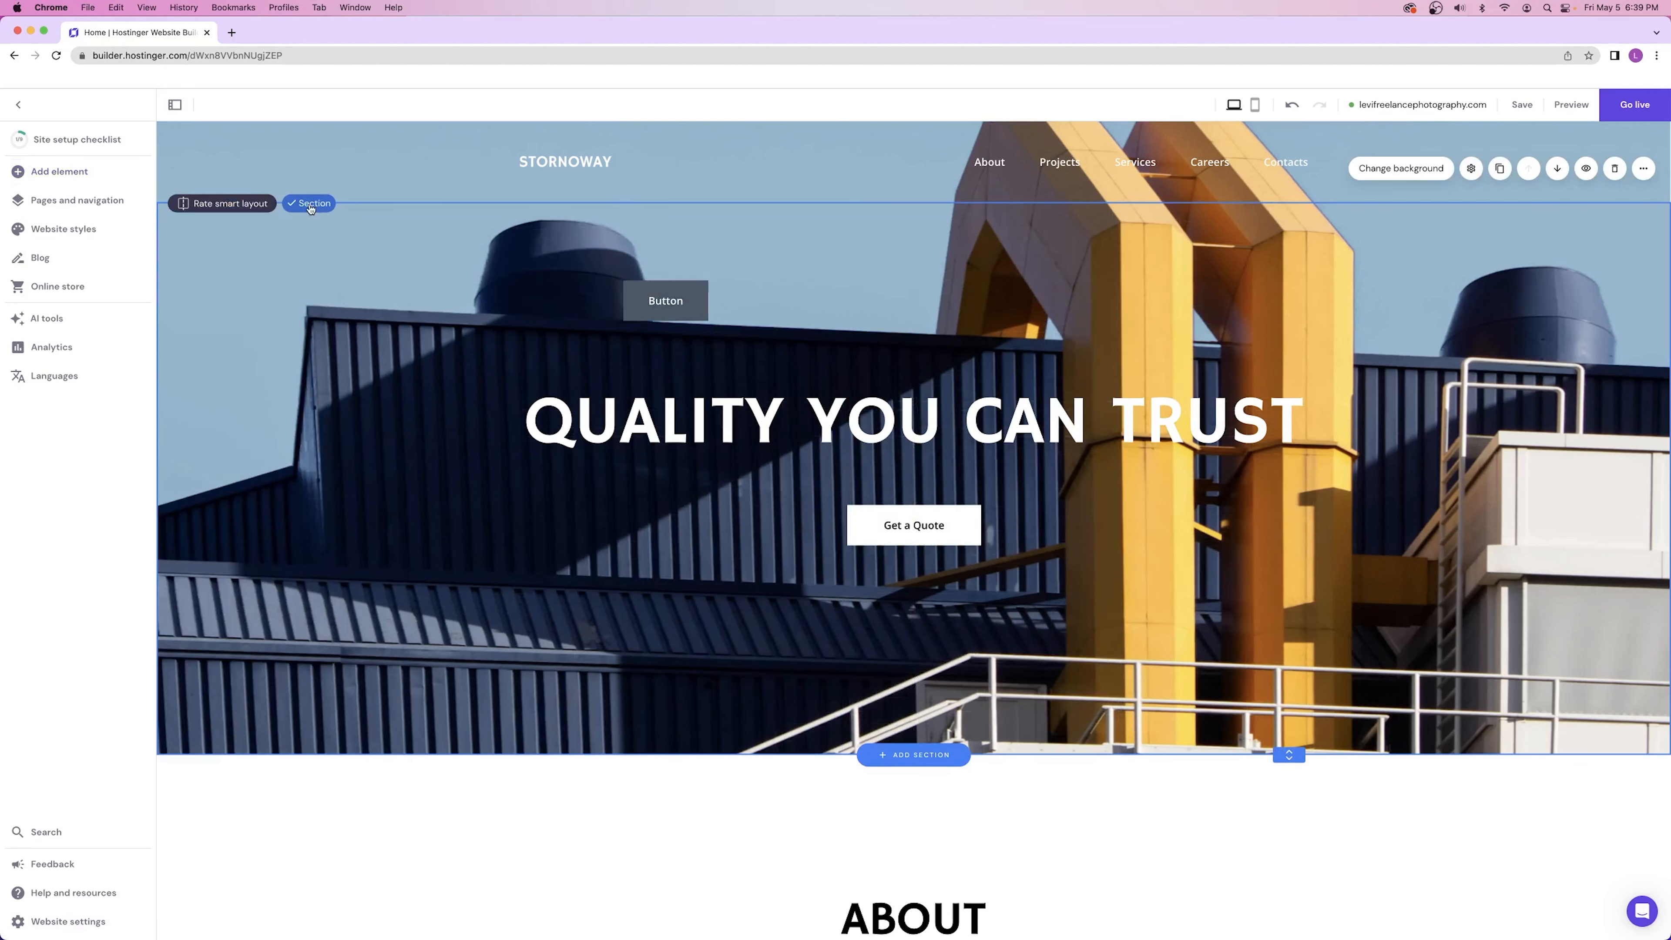
{"action": "left_click_drag", "start_coordinate": [665, 301], "coordinate": [984, 325]}
{"action": "left_click", "coordinate": [1077, 317]}
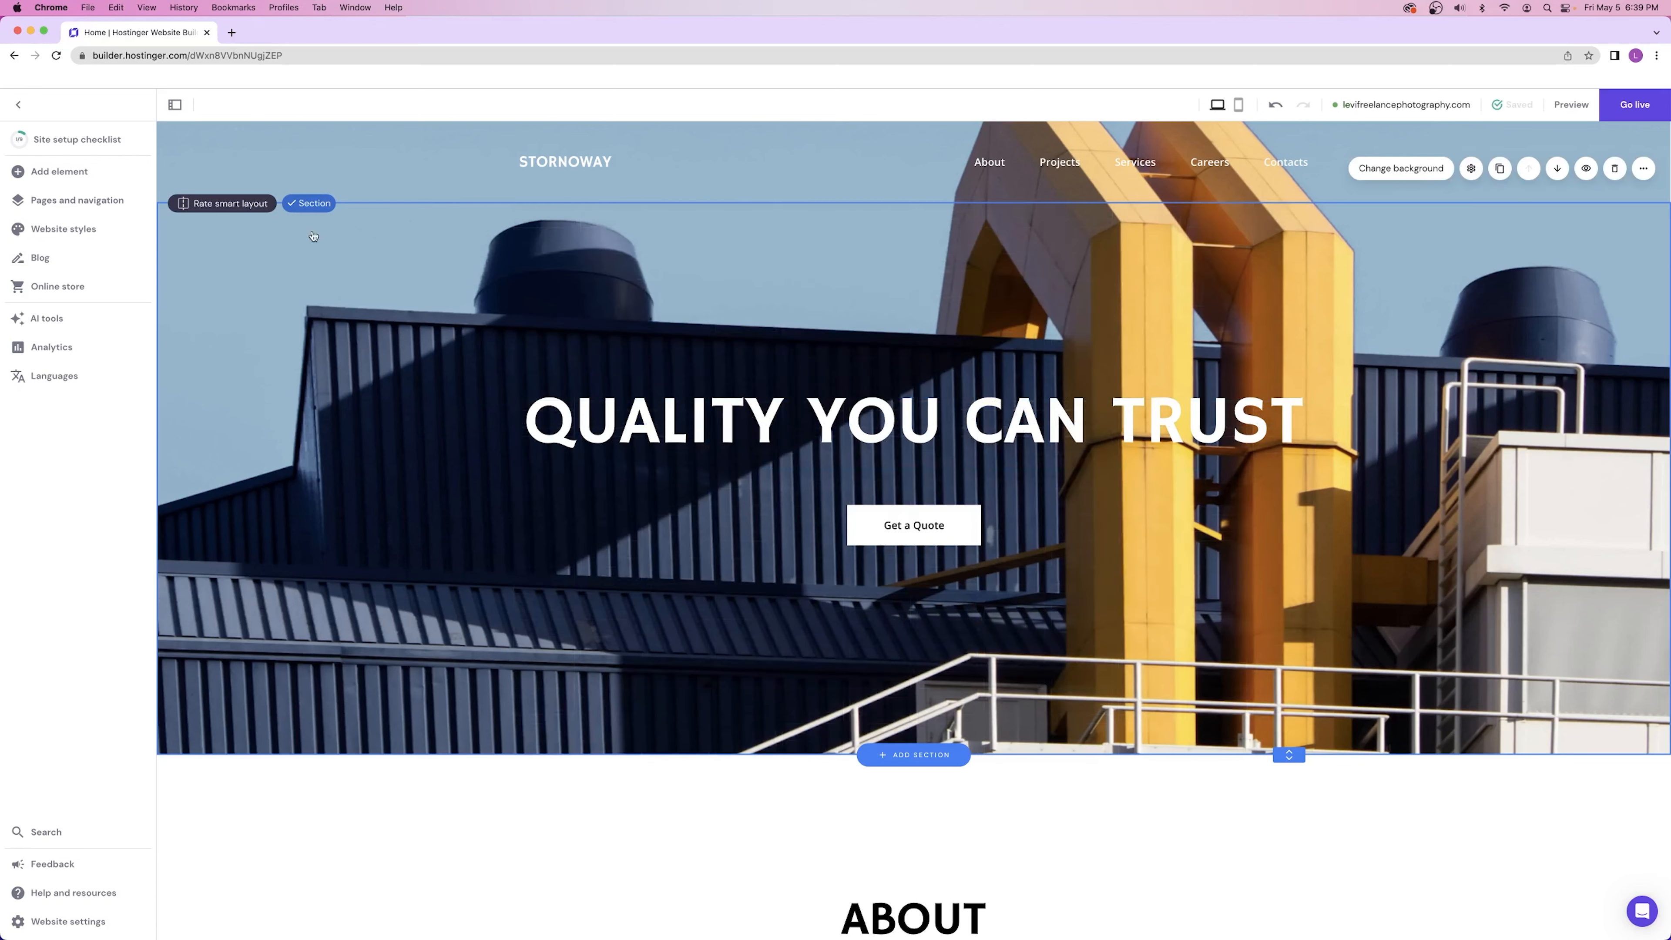
- Examine how the home page is divided into sections, from About and Projects down to Careers and the footer
{"action": "scroll", "coordinate": [336, 382], "scroll_direction": "down", "scroll_amount": 7}
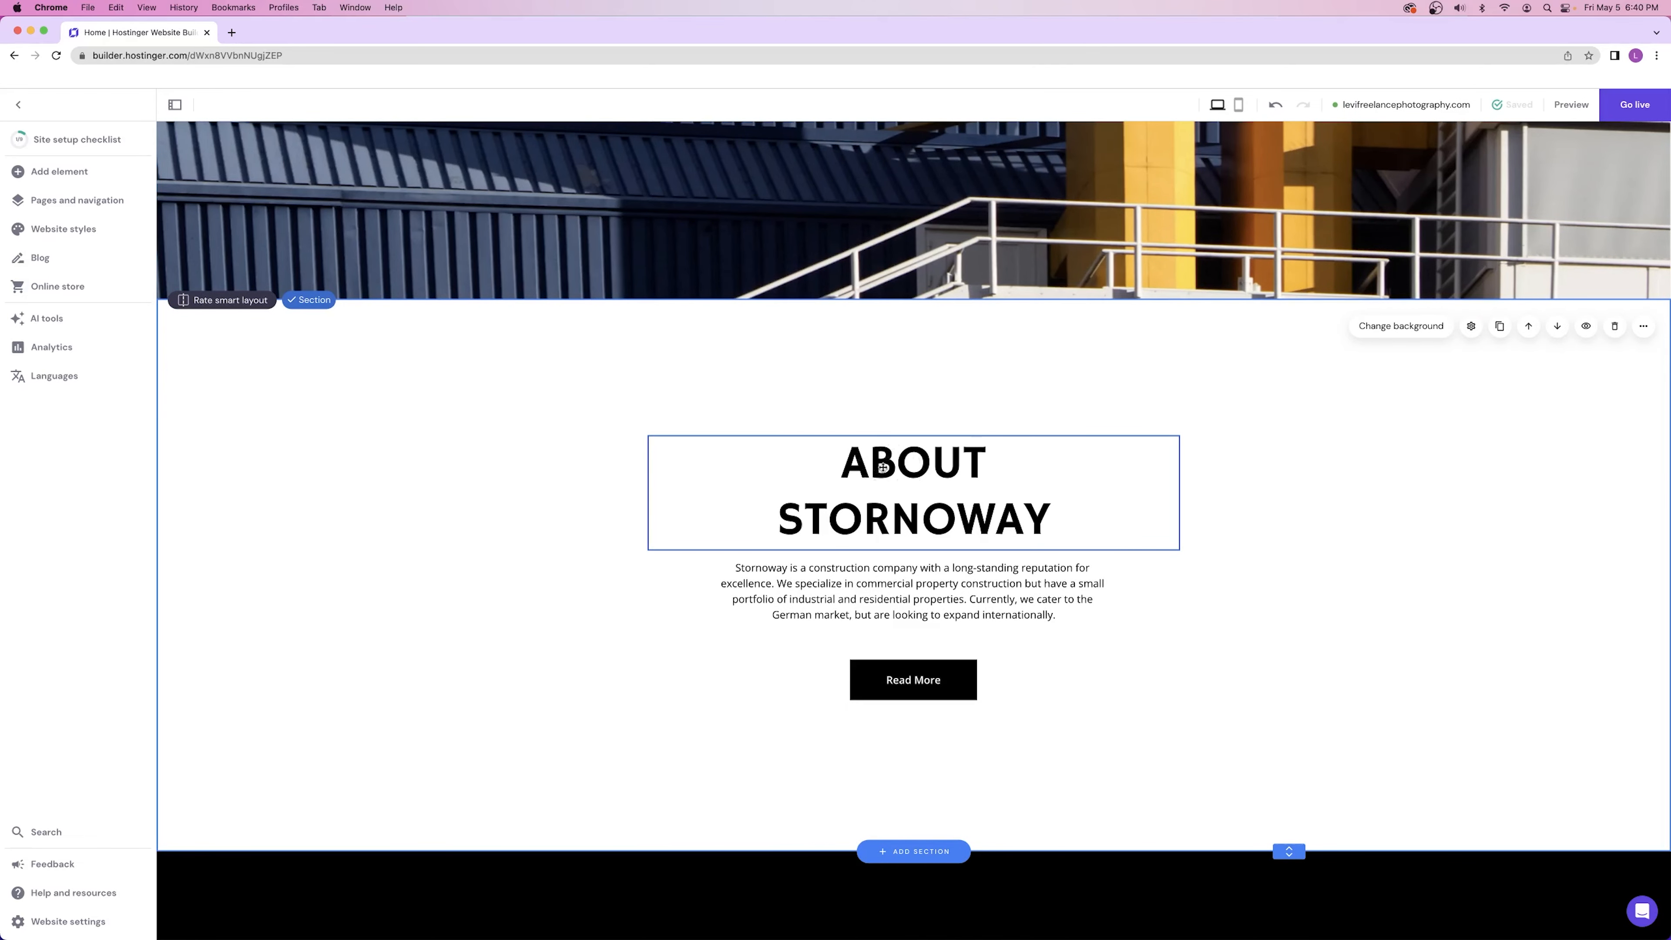
{"action": "scroll", "coordinate": [547, 456], "scroll_direction": "down", "scroll_amount": 10}
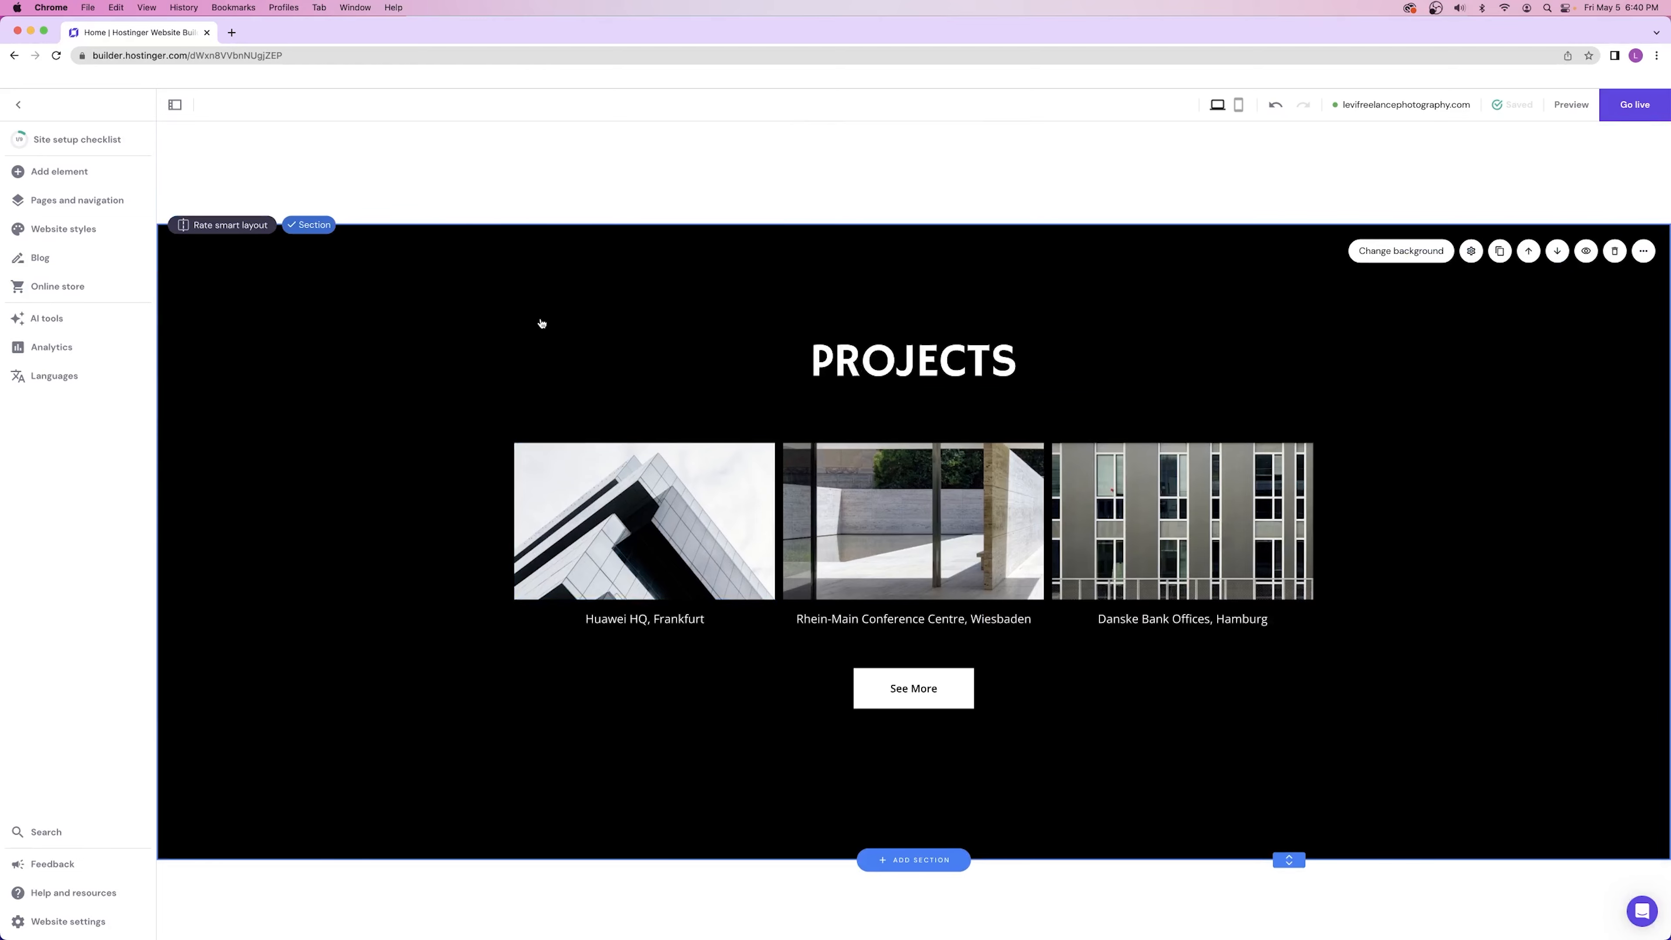
{"action": "scroll", "coordinate": [541, 322], "scroll_direction": "down", "scroll_amount": 15}
{"action": "scroll", "coordinate": [544, 333], "scroll_direction": "up", "scroll_amount": 5}
{"action": "scroll", "coordinate": [544, 340], "scroll_direction": "down", "scroll_amount": 4}
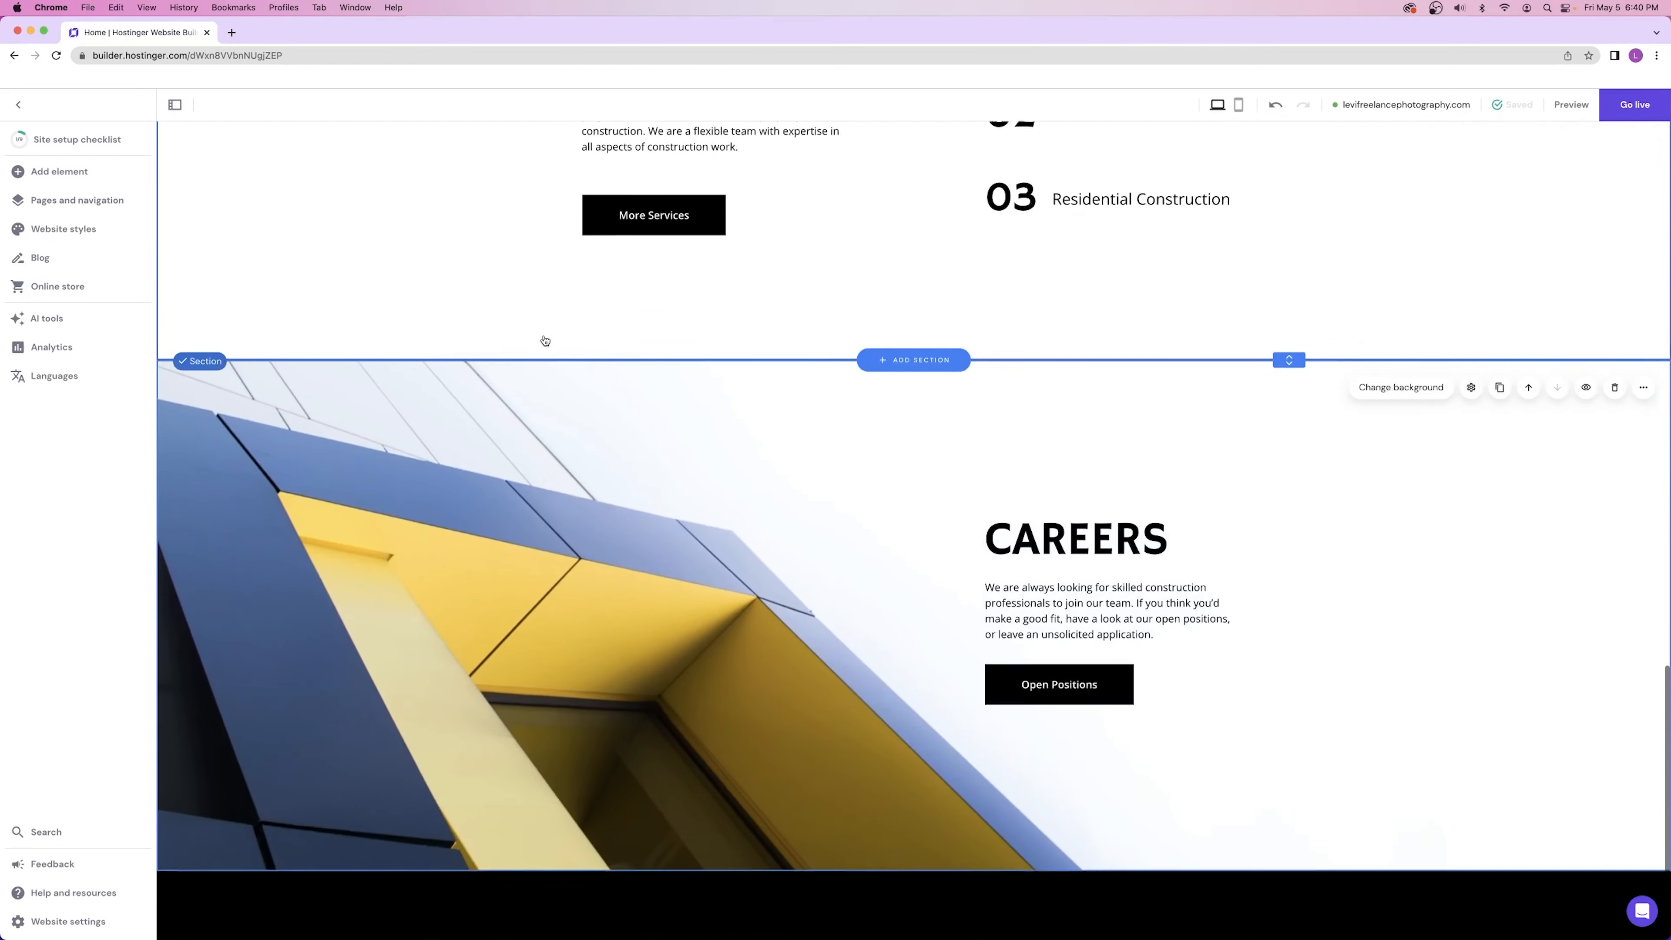
{"action": "scroll", "coordinate": [544, 340], "scroll_direction": "down", "scroll_amount": 4}
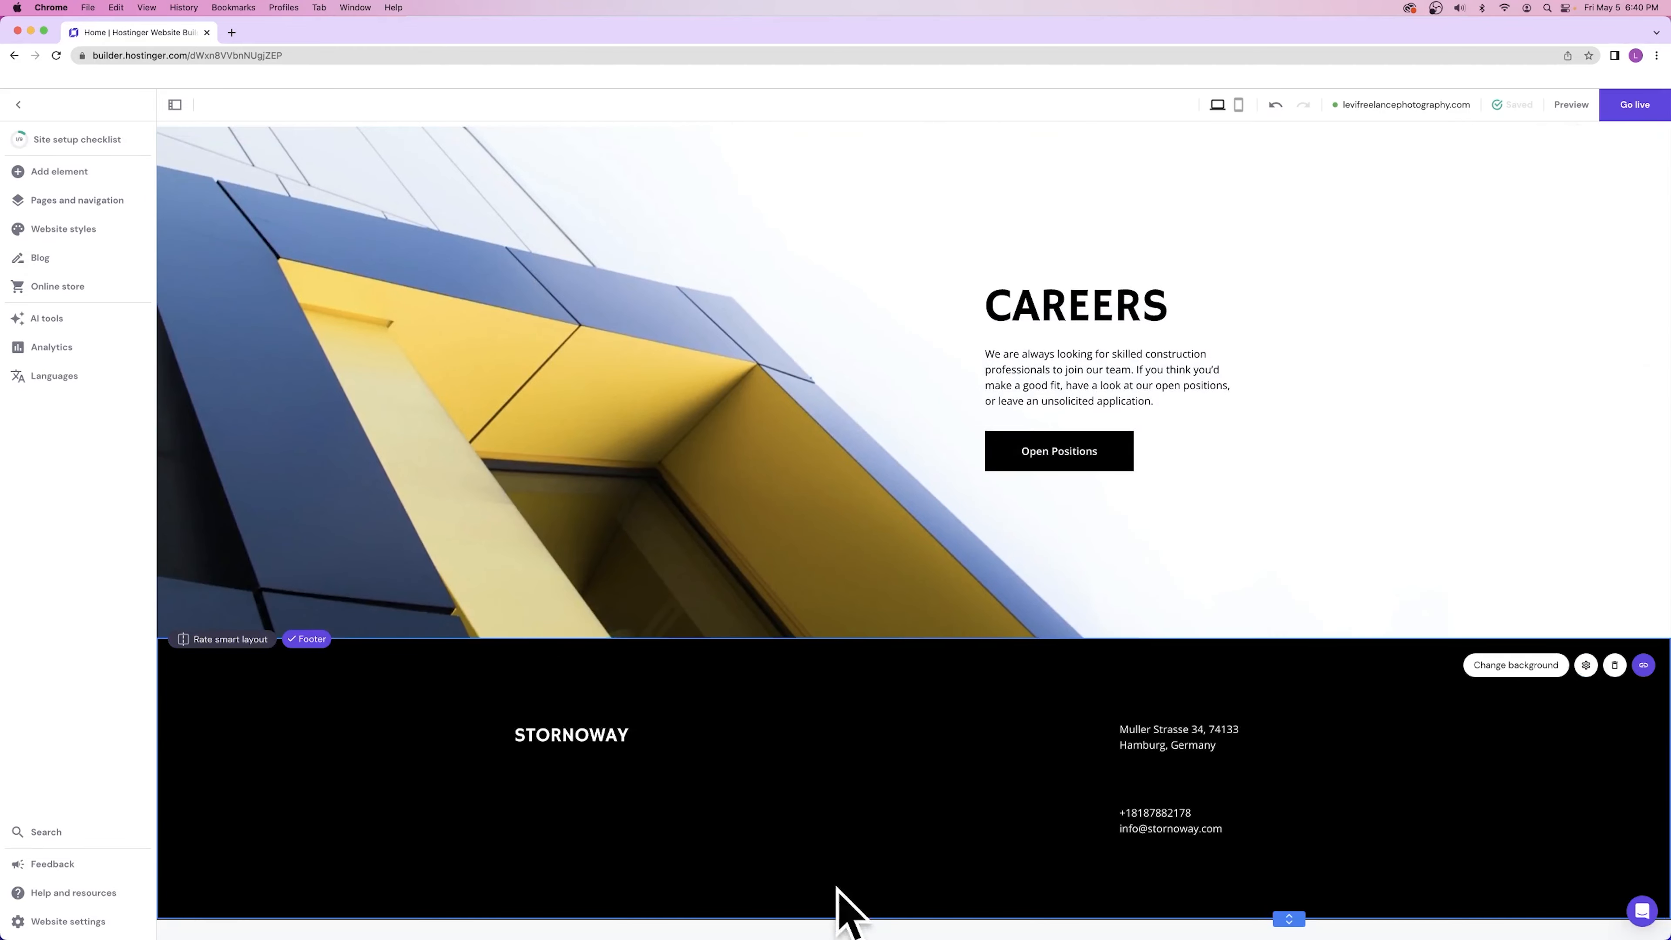
{"action": "scroll", "coordinate": [780, 682], "scroll_direction": "up", "scroll_amount": 20}
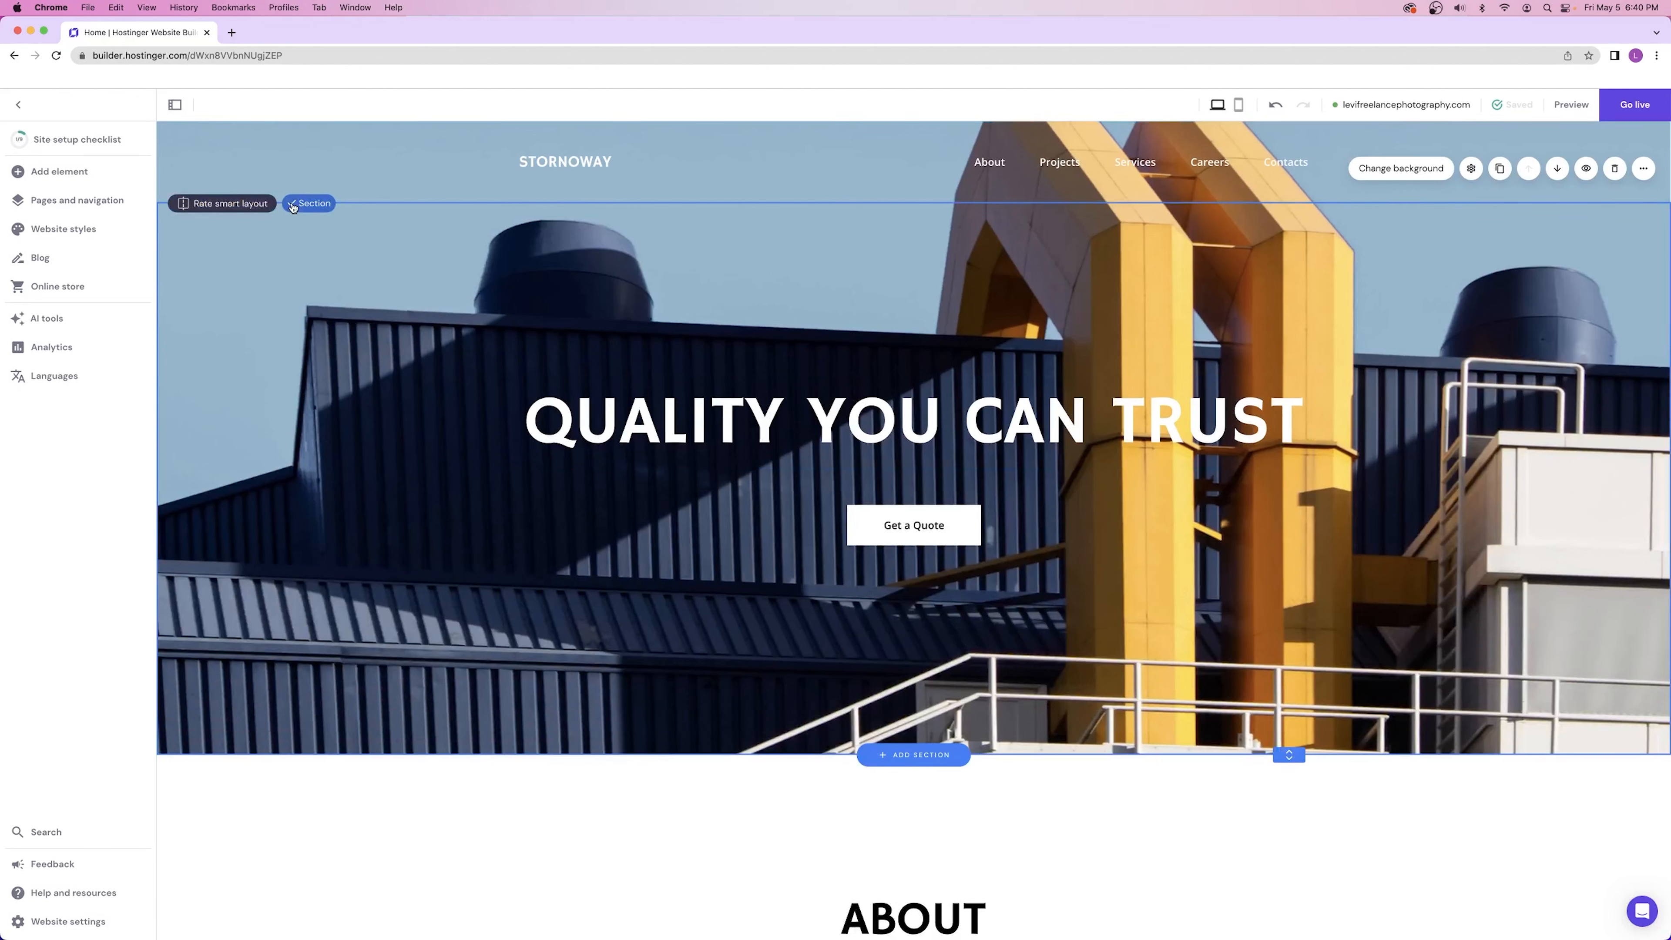
- Select the first section and the About section in turn, and view the smart layout rating prompt without rating it
{"action": "scroll", "coordinate": [300, 233], "scroll_direction": "down", "scroll_amount": 1}
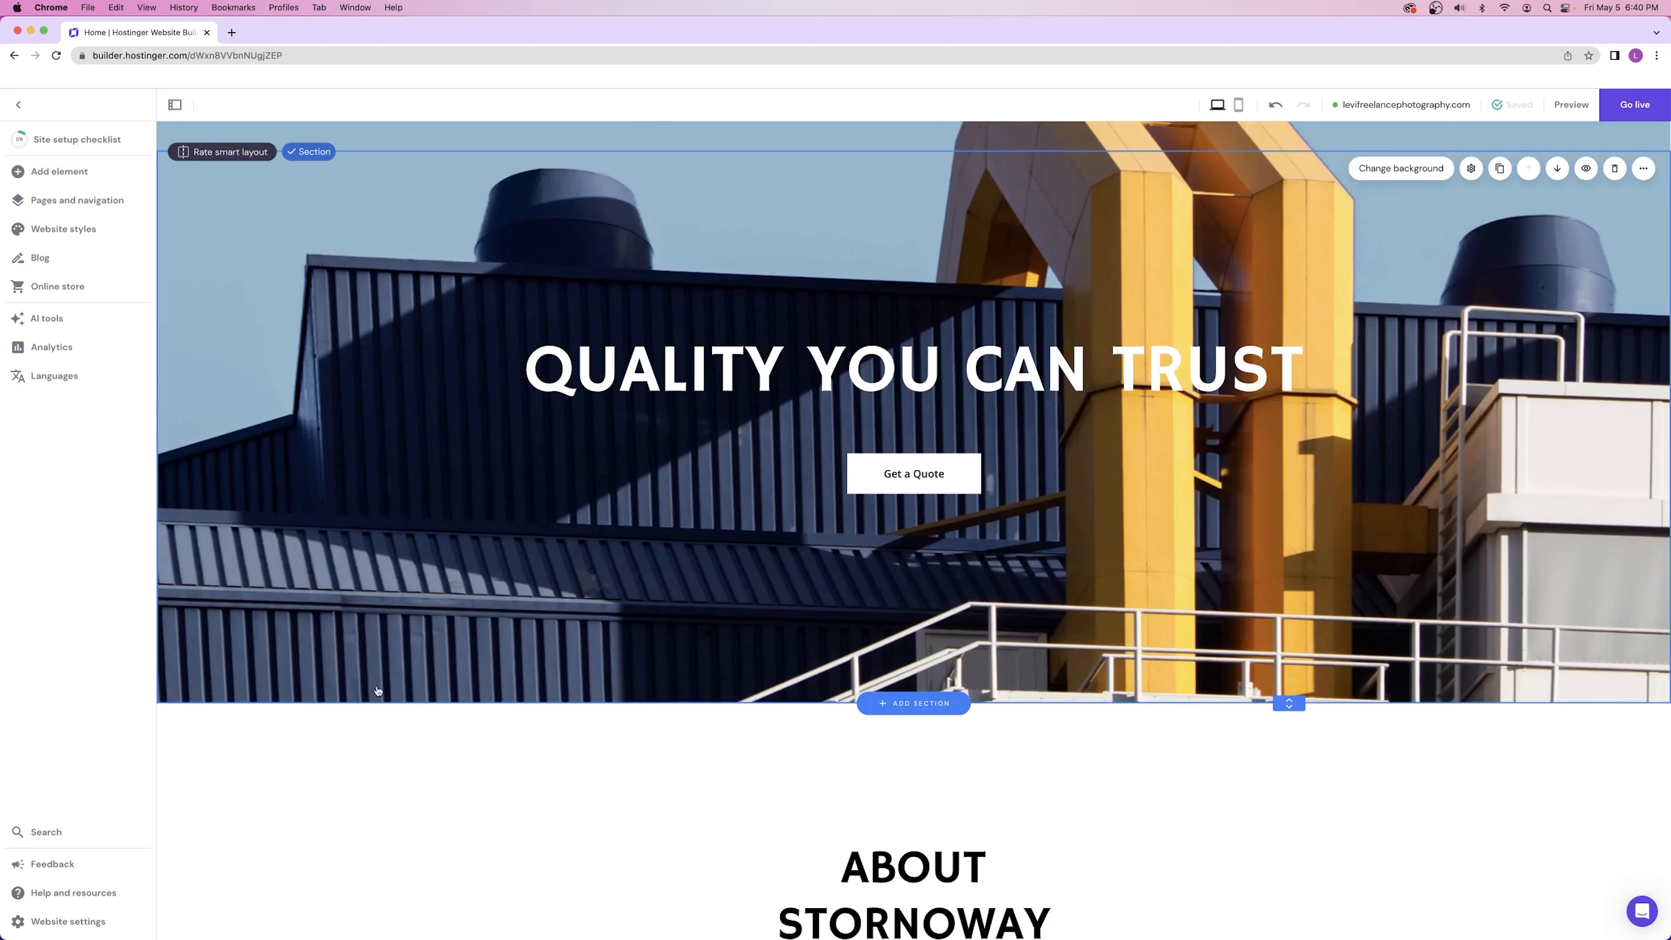
{"action": "left_click", "coordinate": [336, 722]}
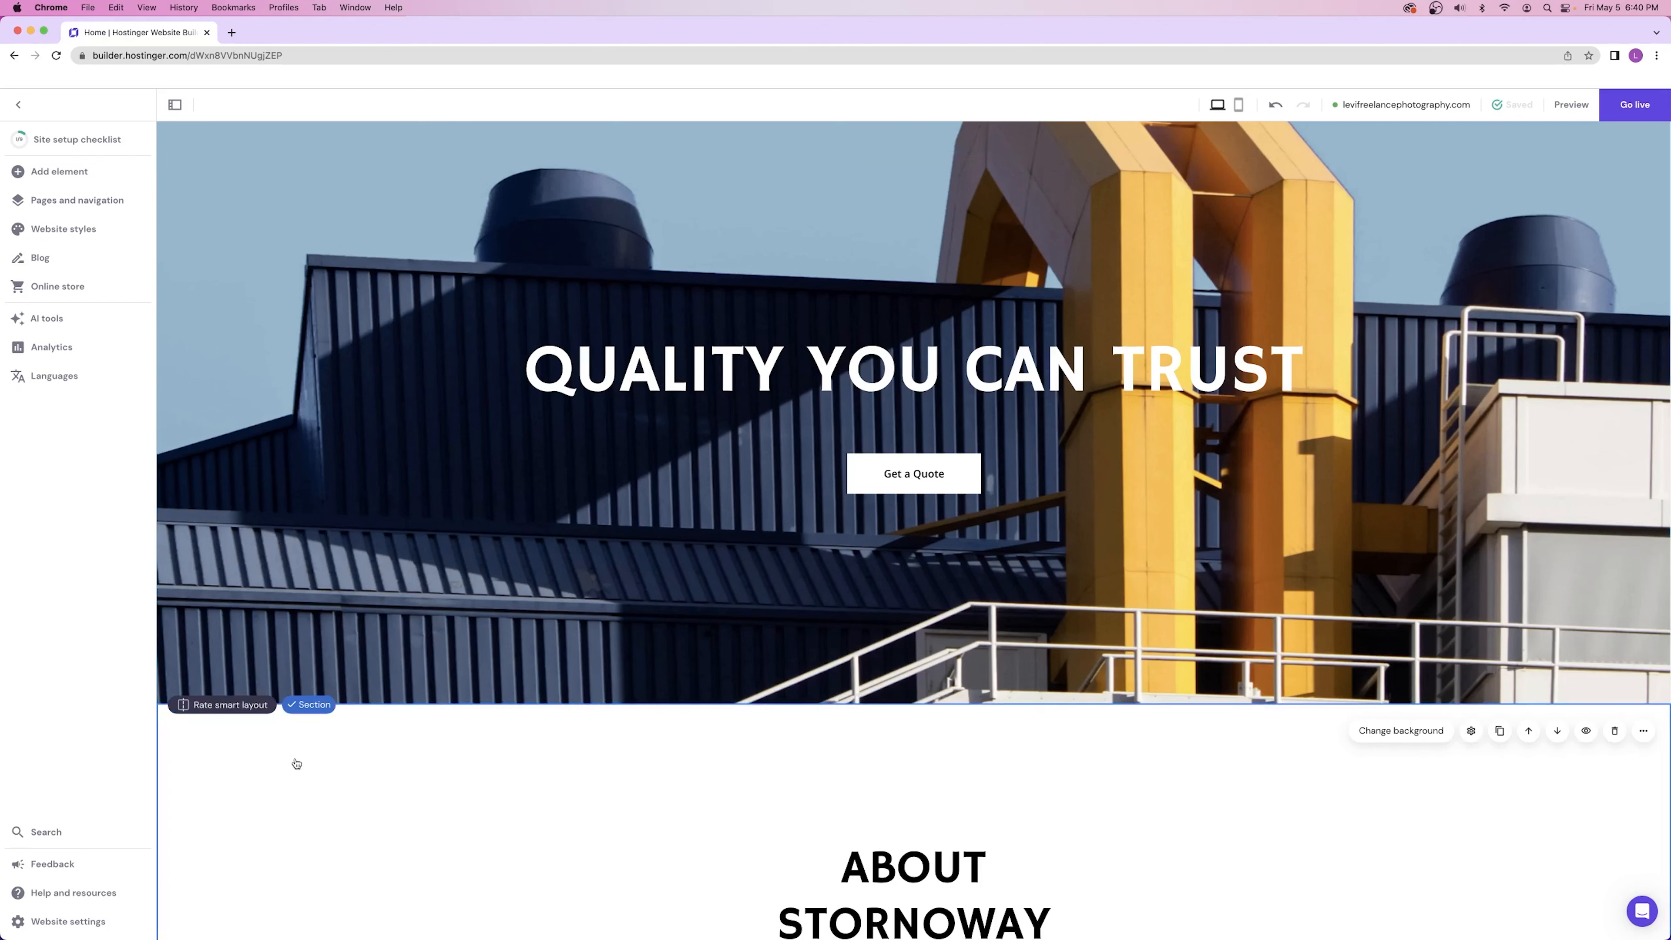
{"action": "left_click", "coordinate": [375, 340]}
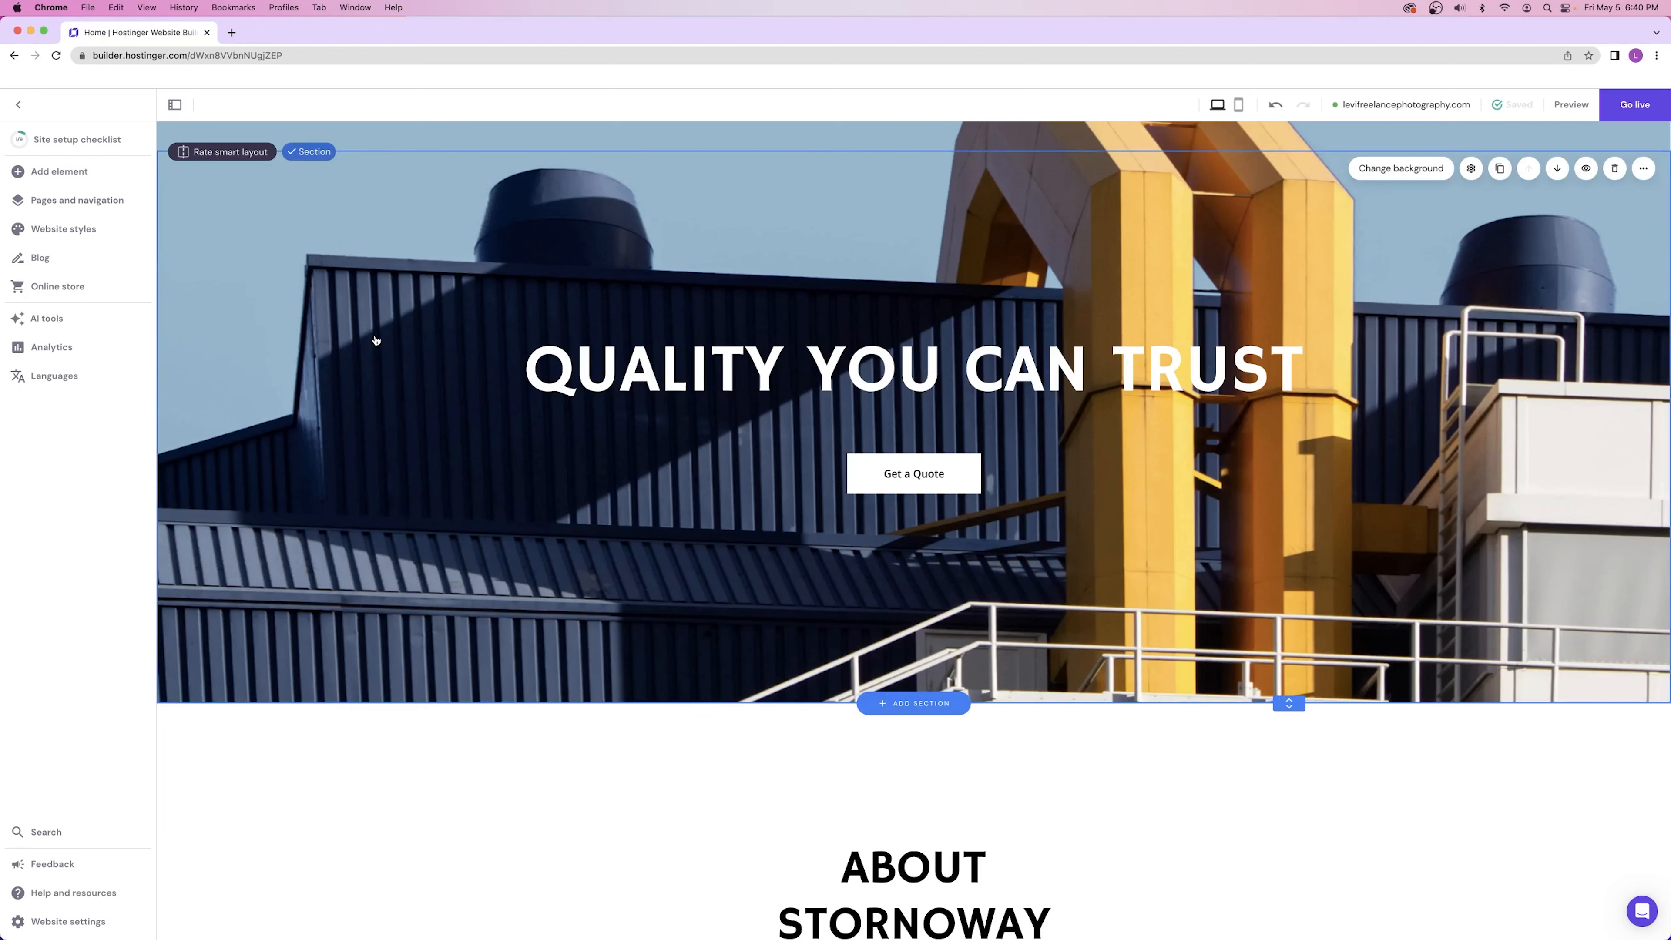
{"action": "left_click", "coordinate": [228, 157]}
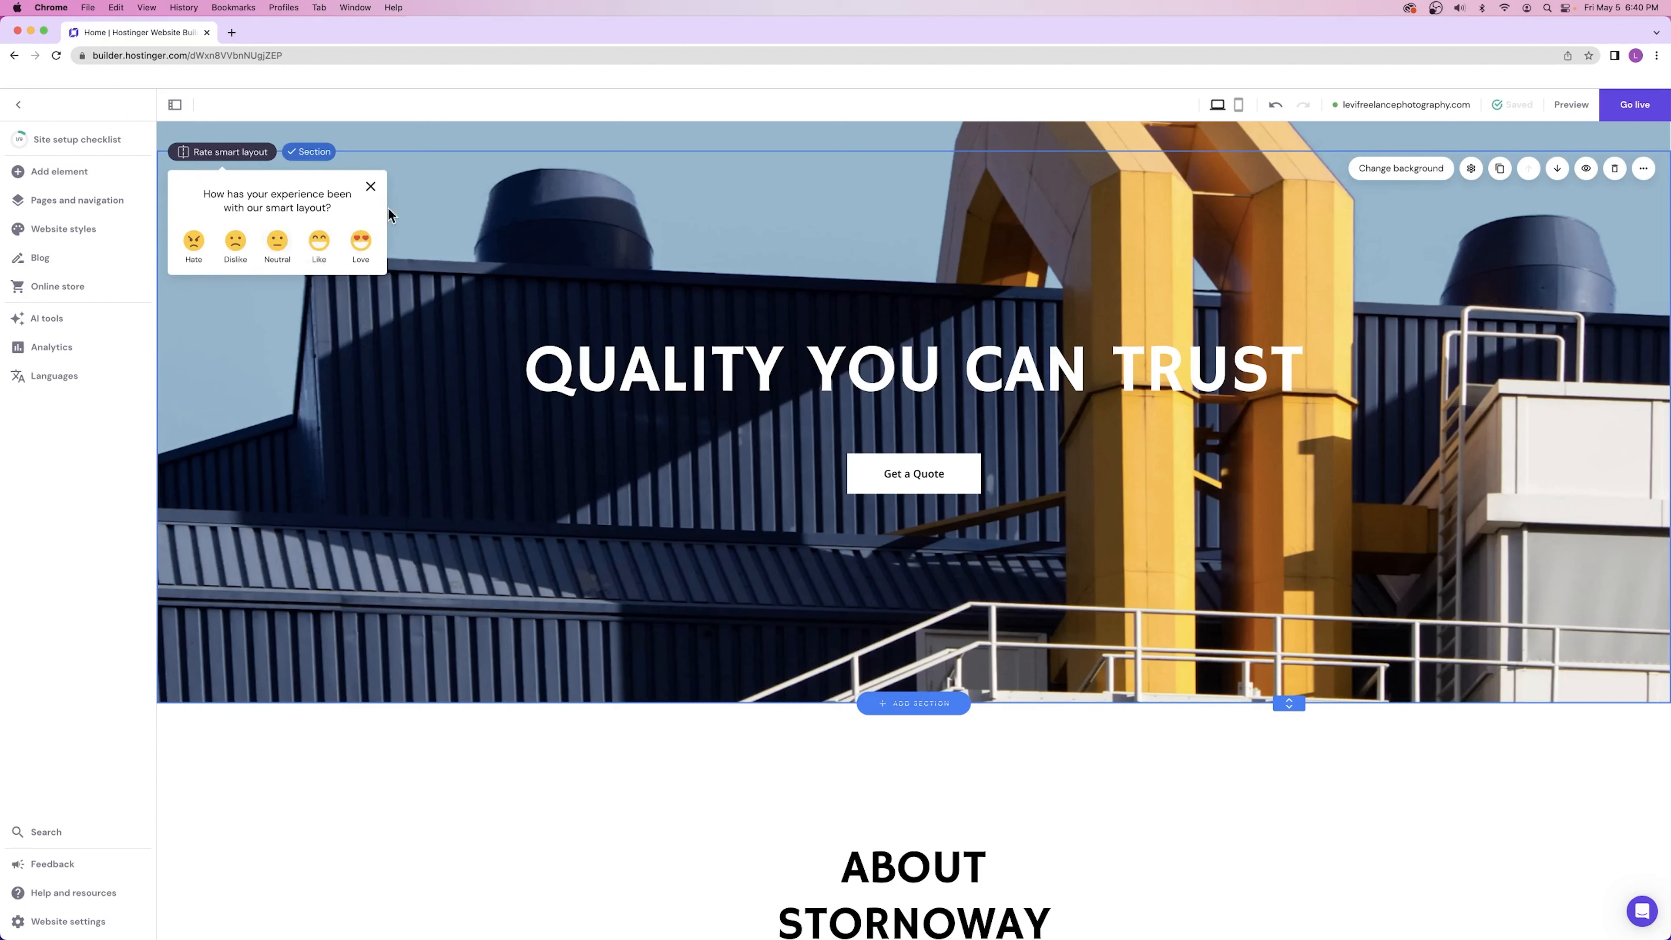
{"action": "left_click", "coordinate": [370, 186]}
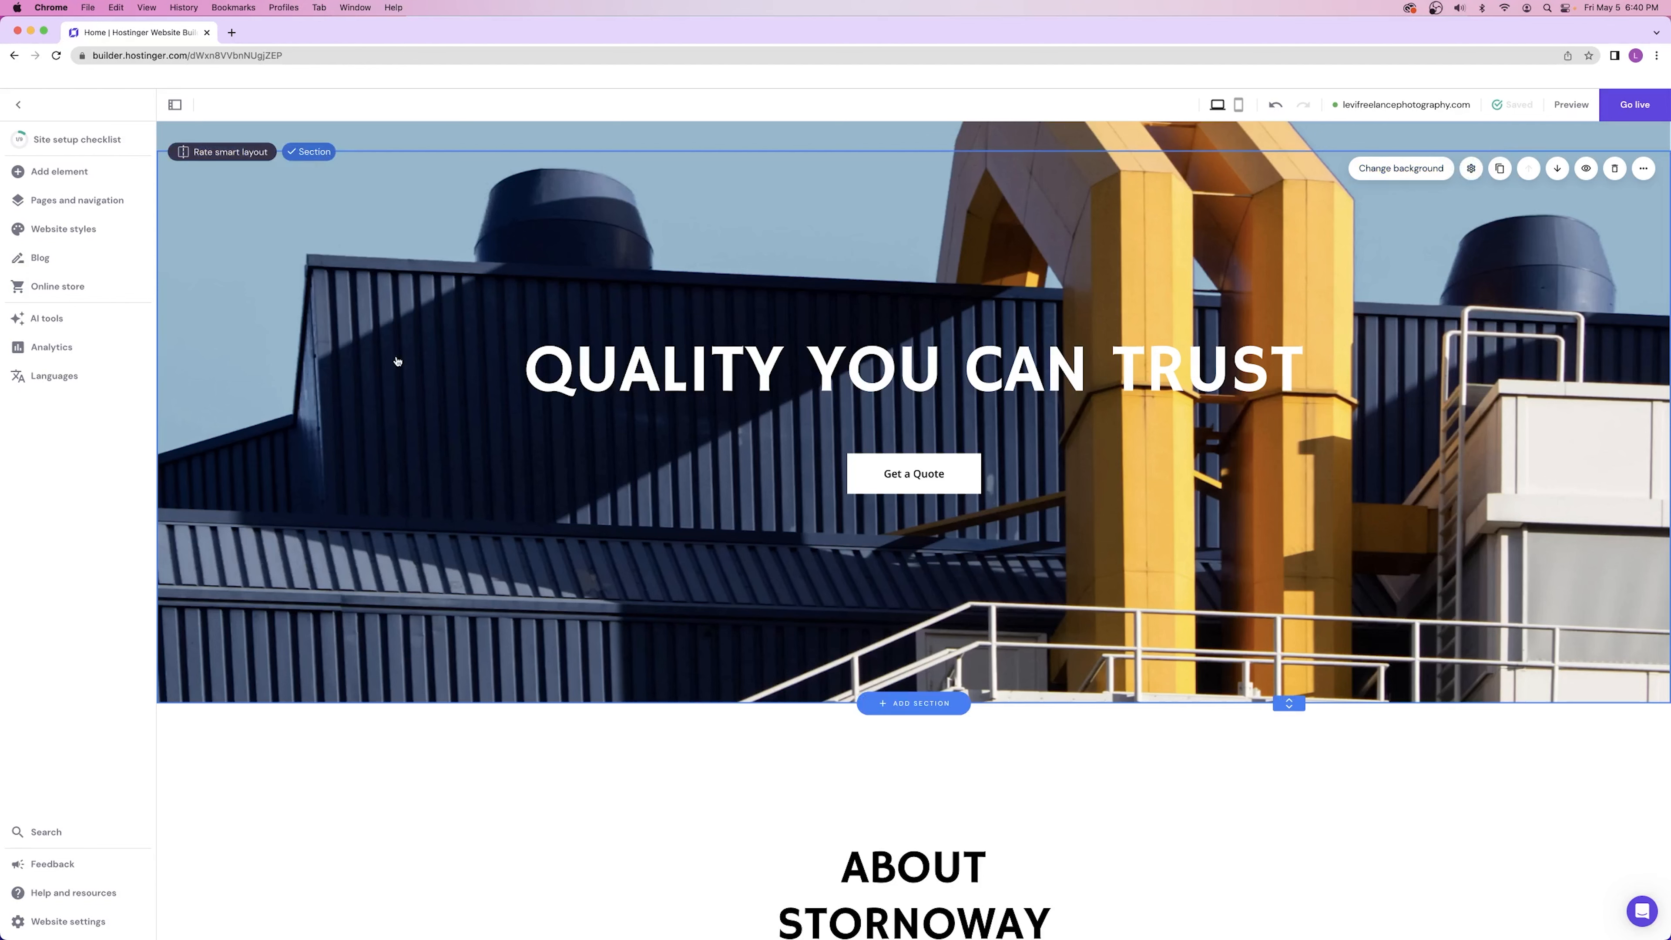
- Duplicate the "Quality you can trust" section and delete the copy
{"action": "left_click", "coordinate": [1500, 168]}
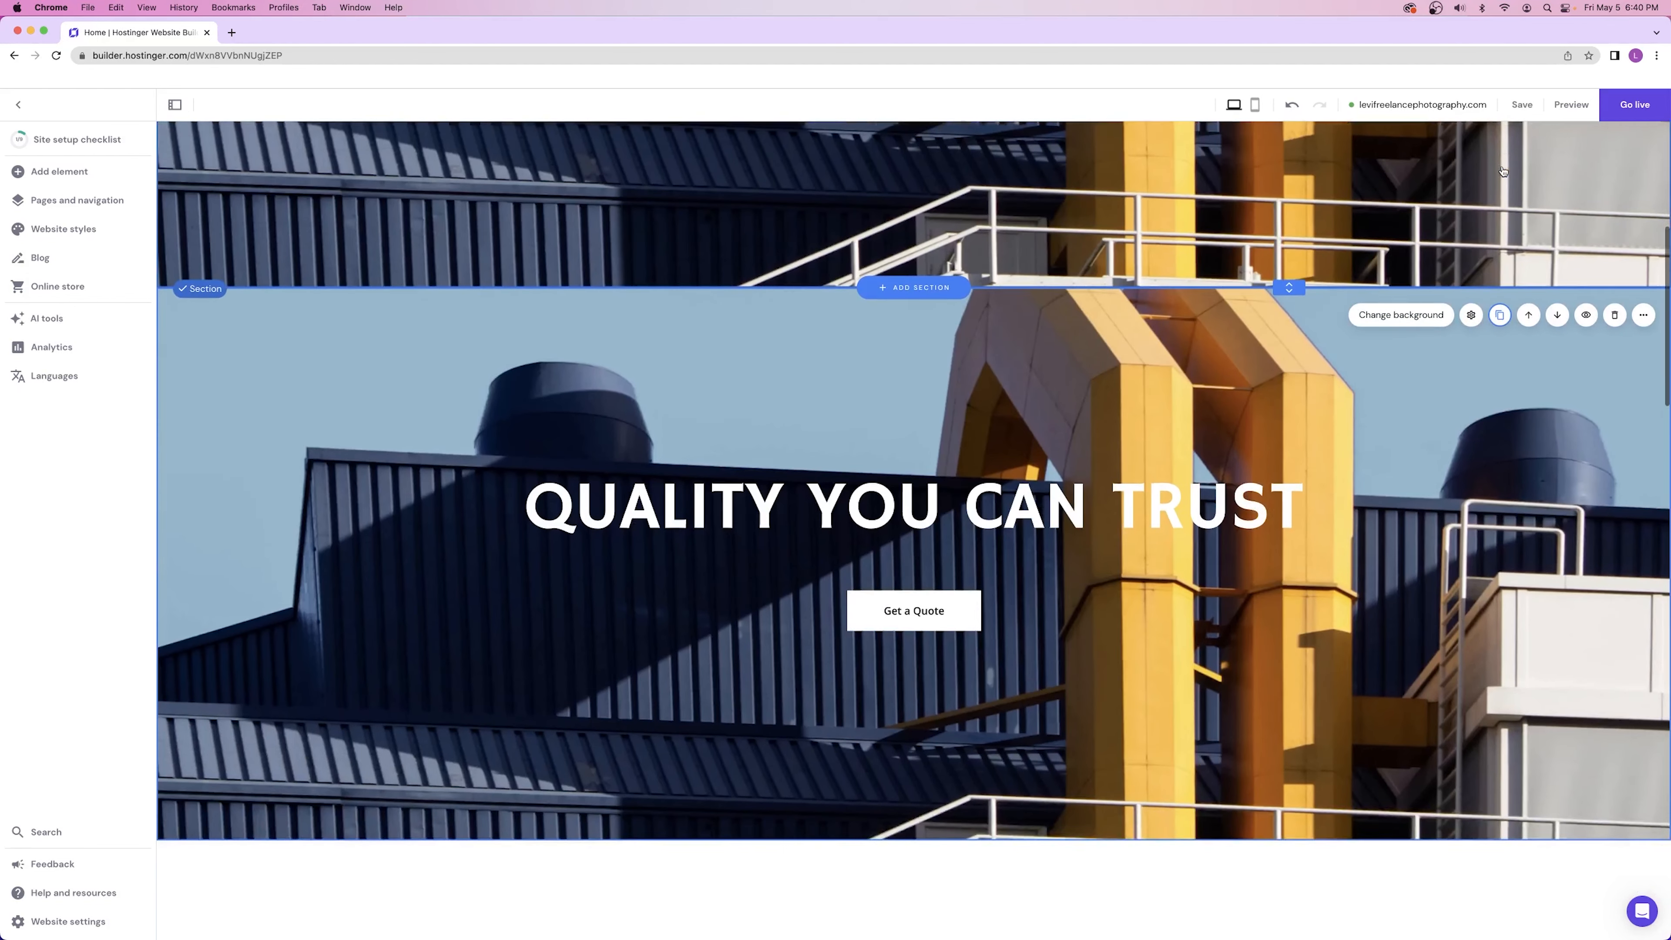
{"action": "left_click", "coordinate": [1614, 281]}
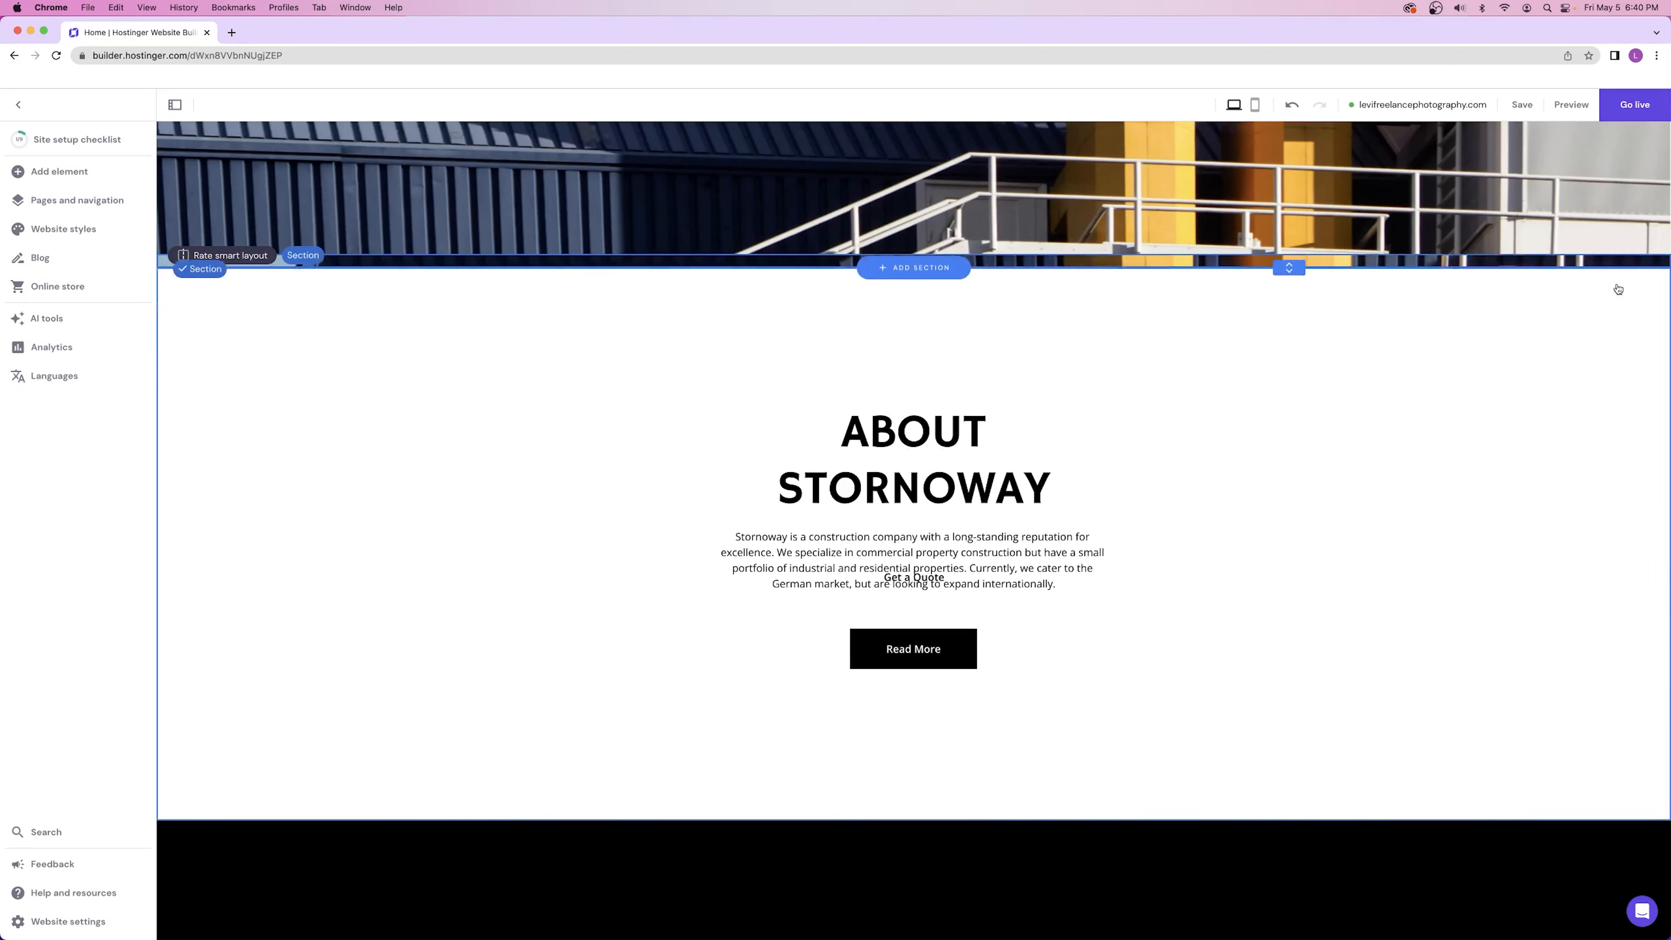
{"action": "scroll", "coordinate": [1533, 295], "scroll_direction": "up", "scroll_amount": 5}
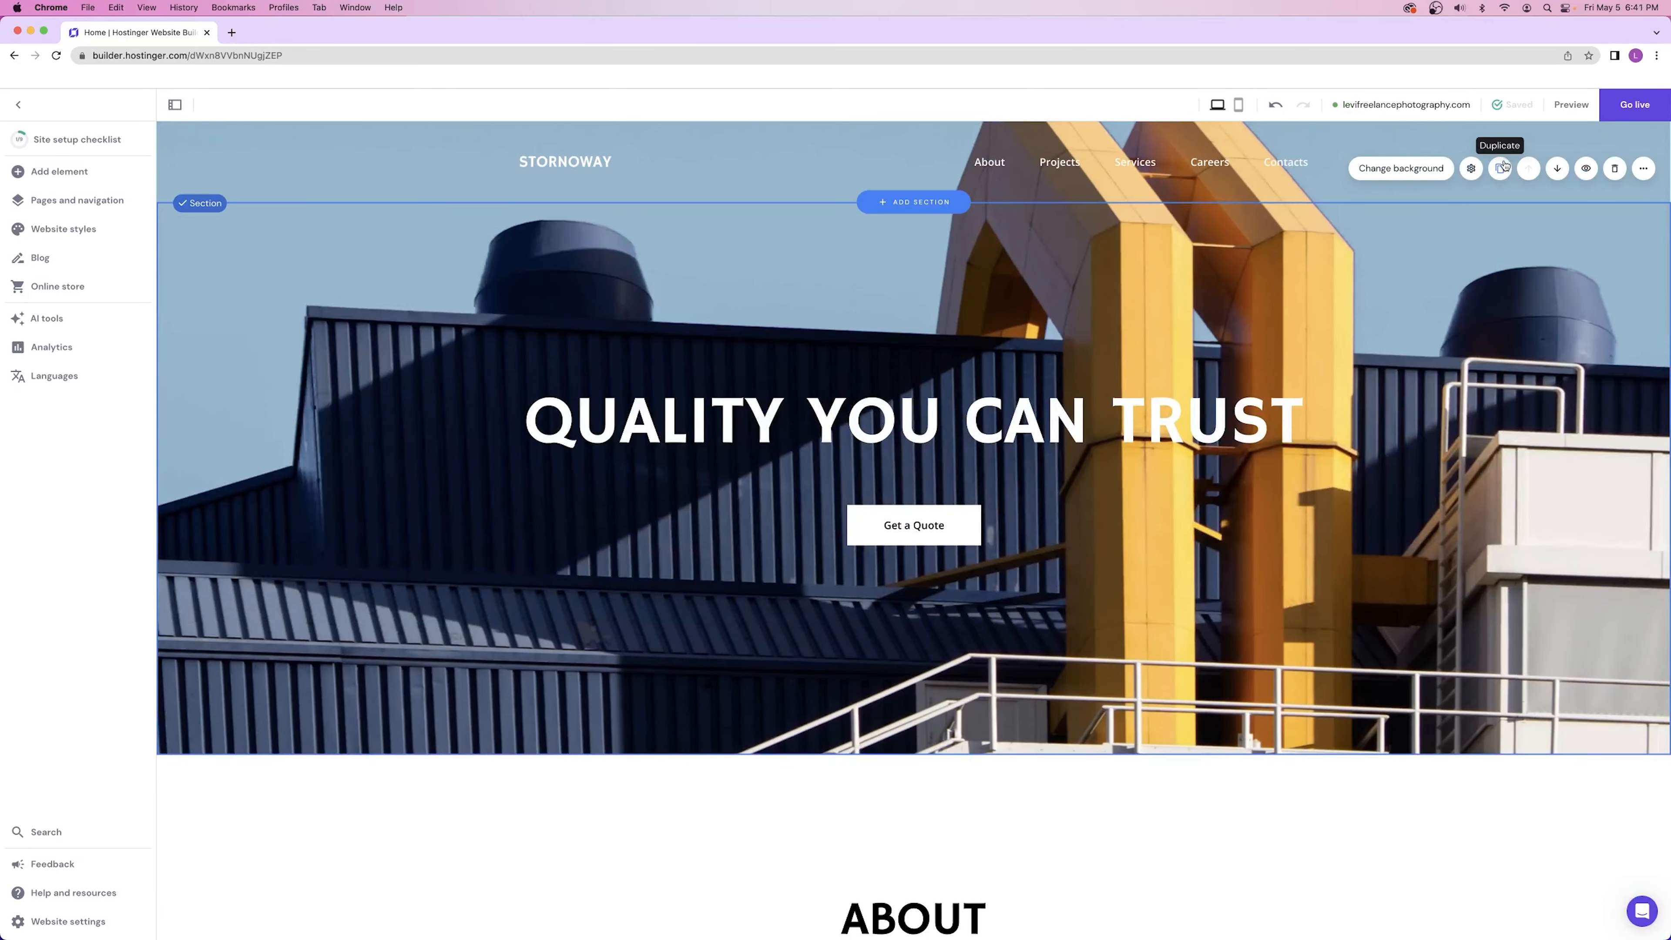
- Move the "Quality you can trust" section down past About and Projects, and return it to the top of the page
{"action": "left_click", "coordinate": [1557, 170]}
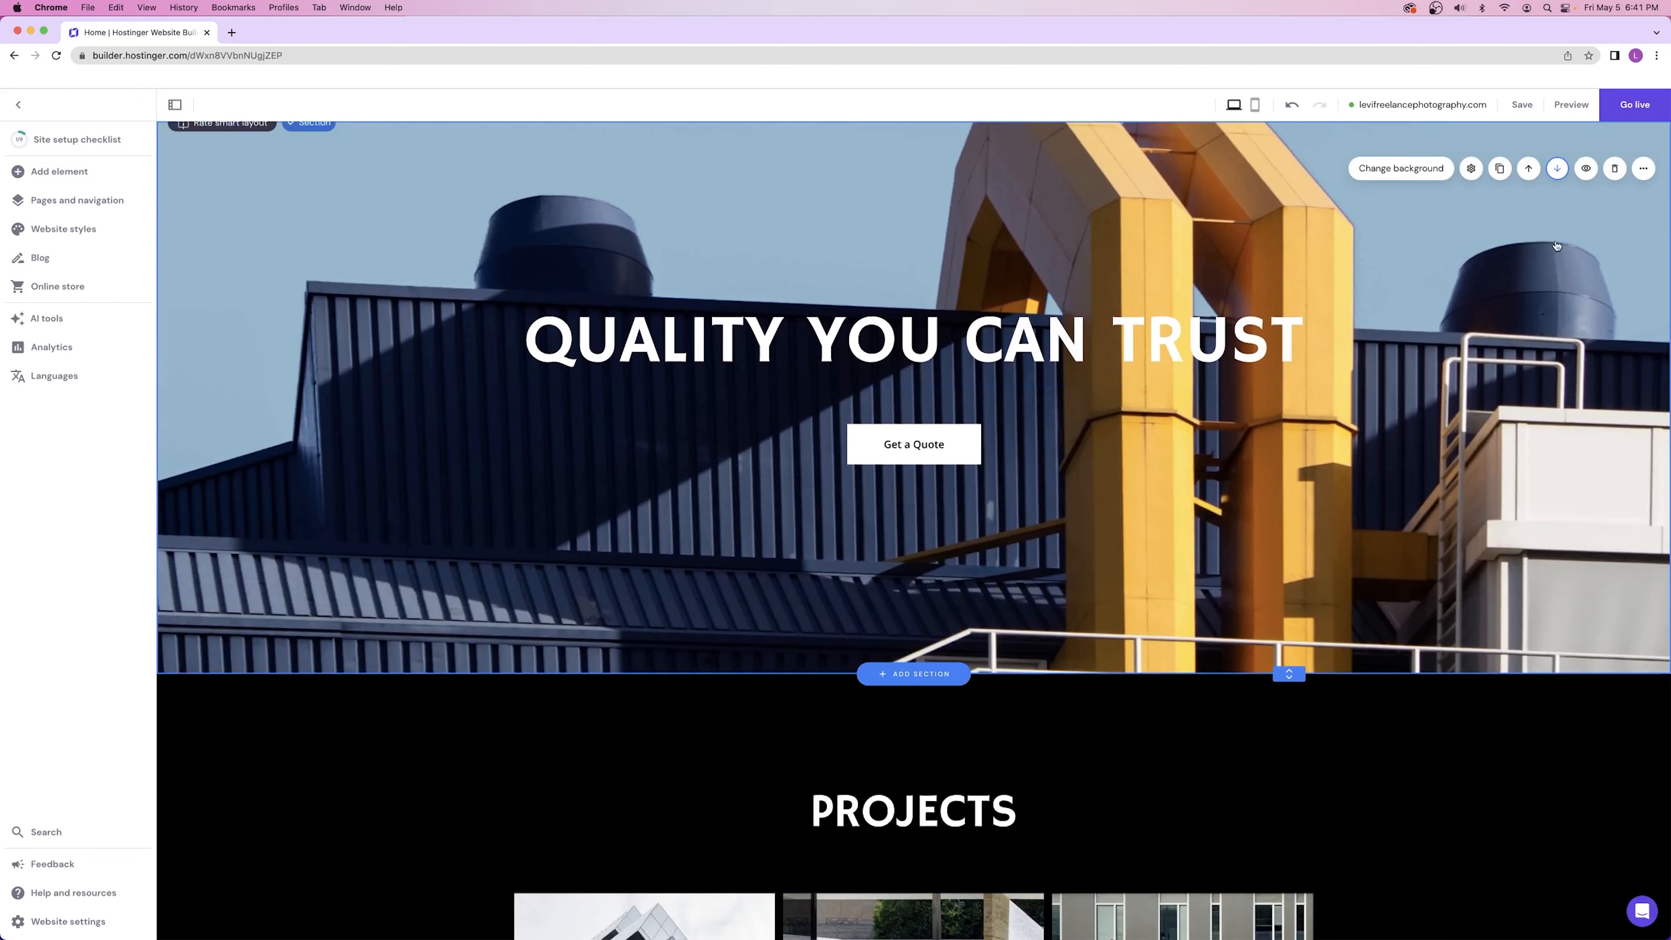
{"action": "left_click", "coordinate": [1557, 169]}
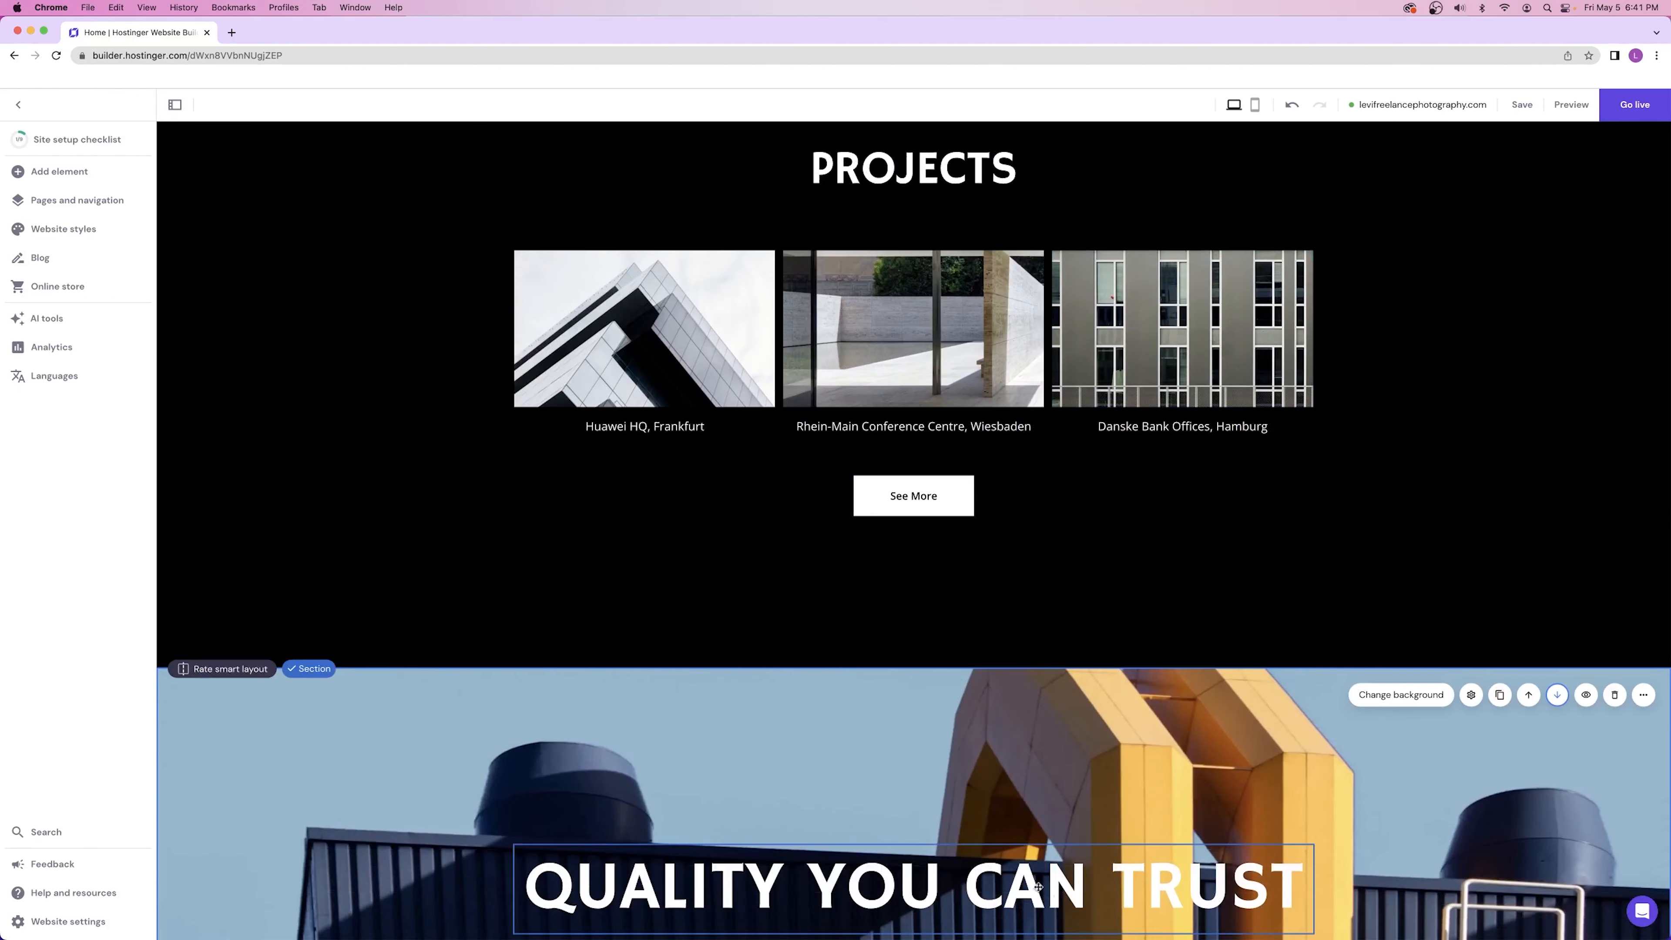
{"action": "left_click", "coordinate": [1529, 695]}
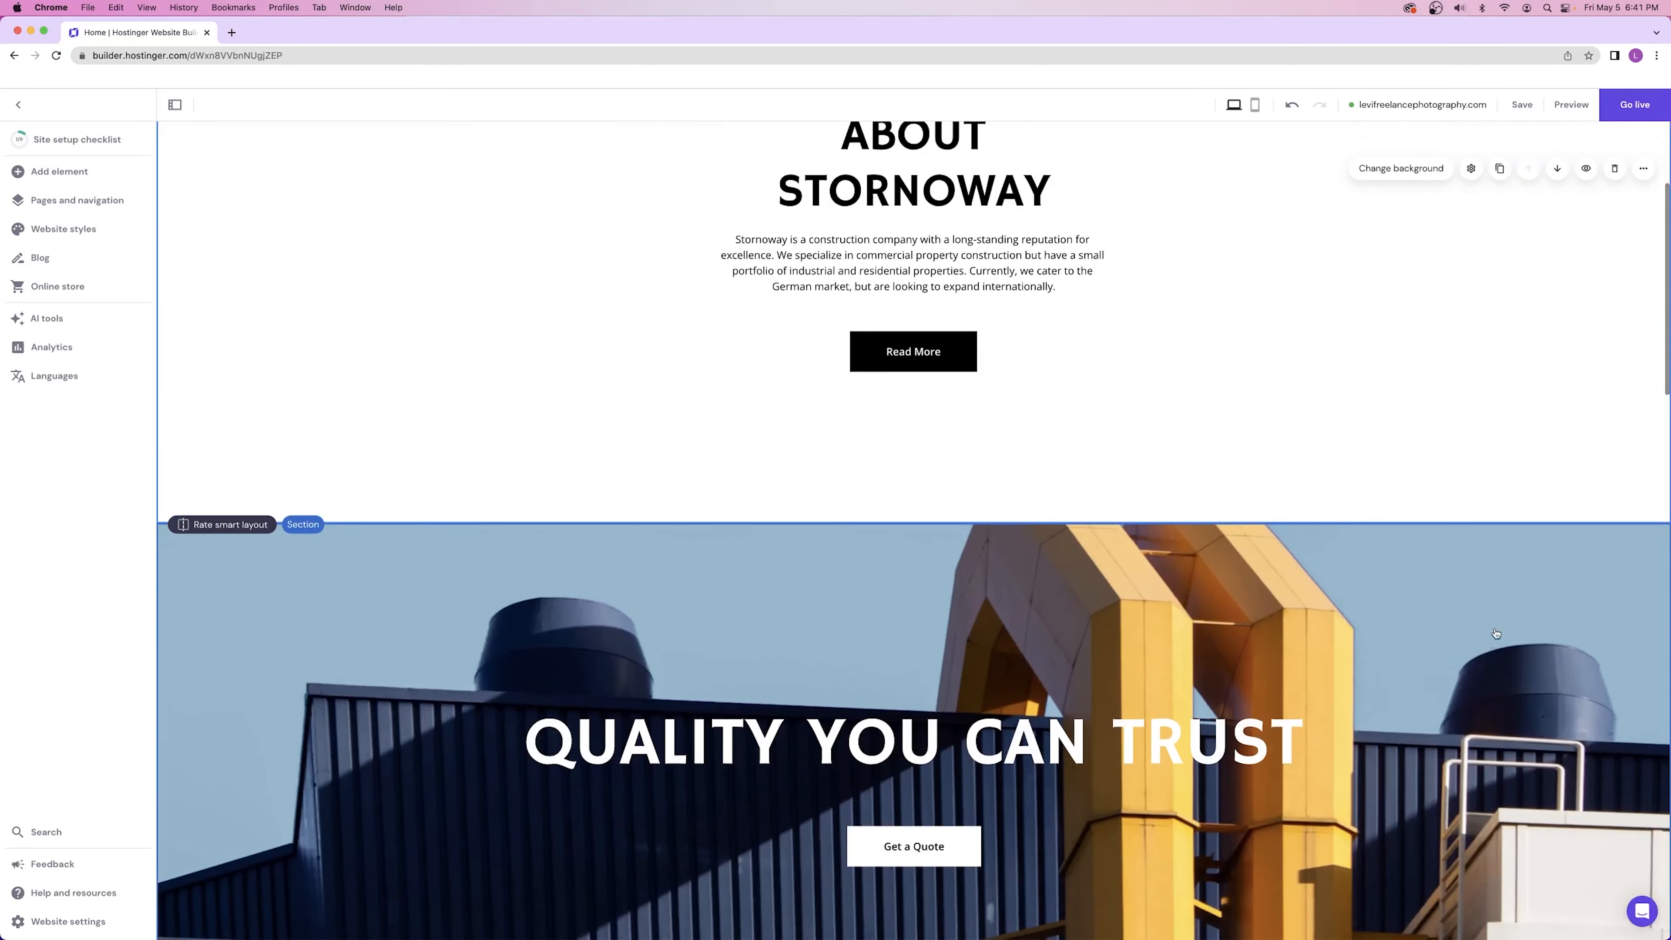
{"action": "left_click", "coordinate": [1528, 550]}
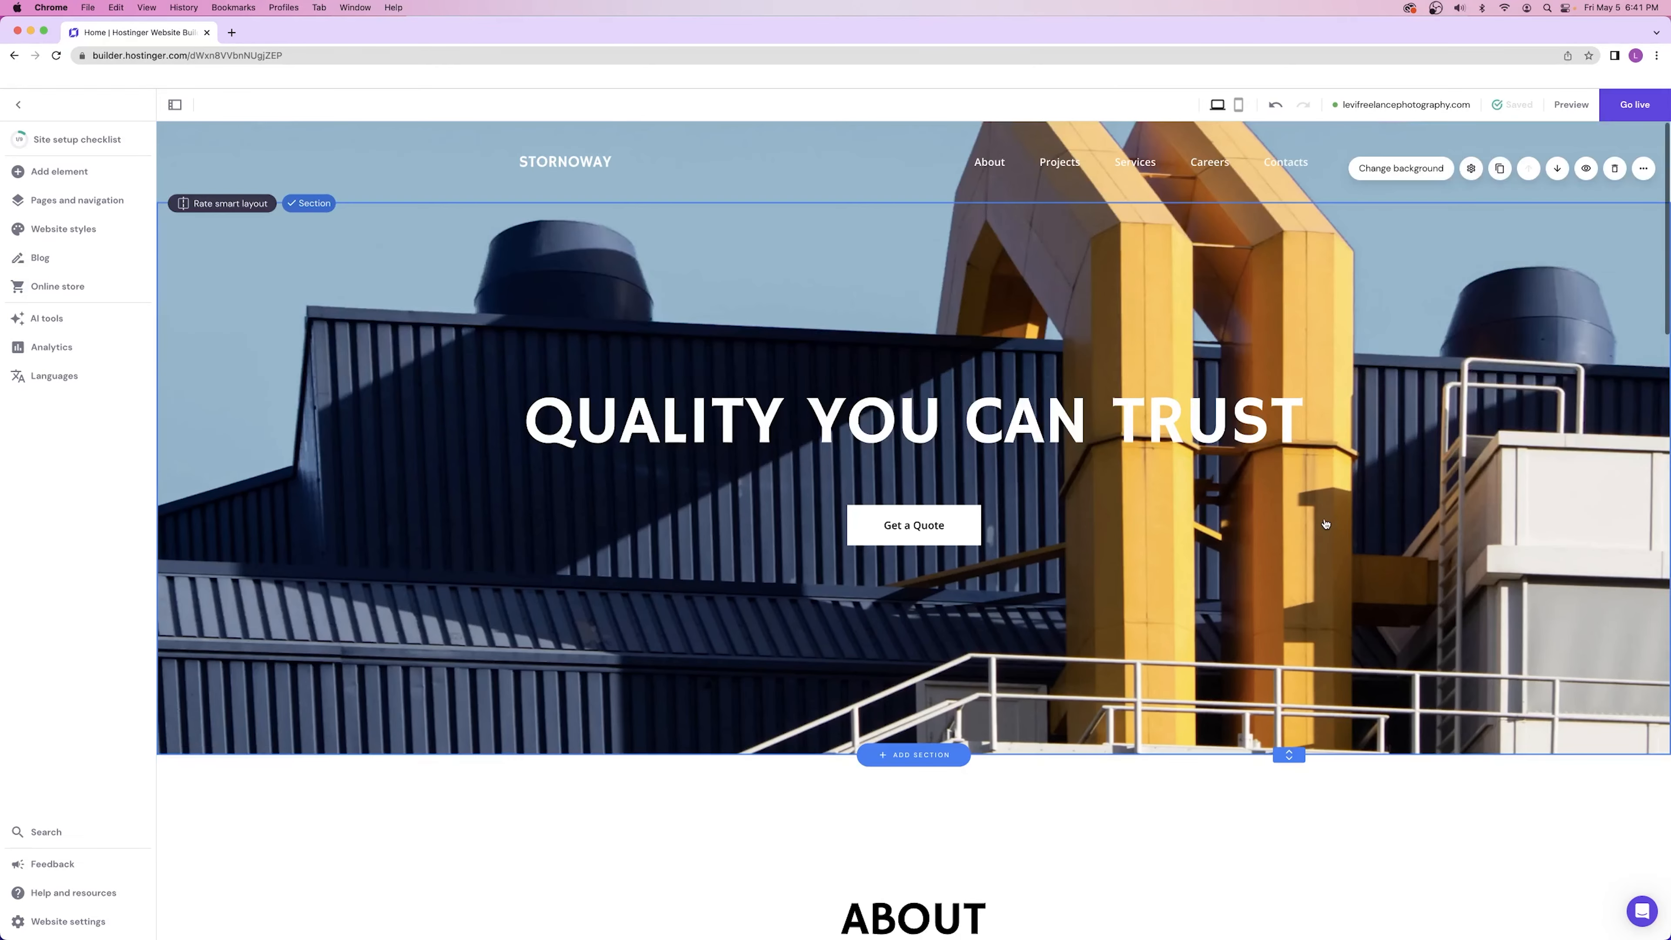
- Try hiding the first section on desktop and make it visible on desktop again
{"action": "left_click", "coordinate": [1586, 168]}
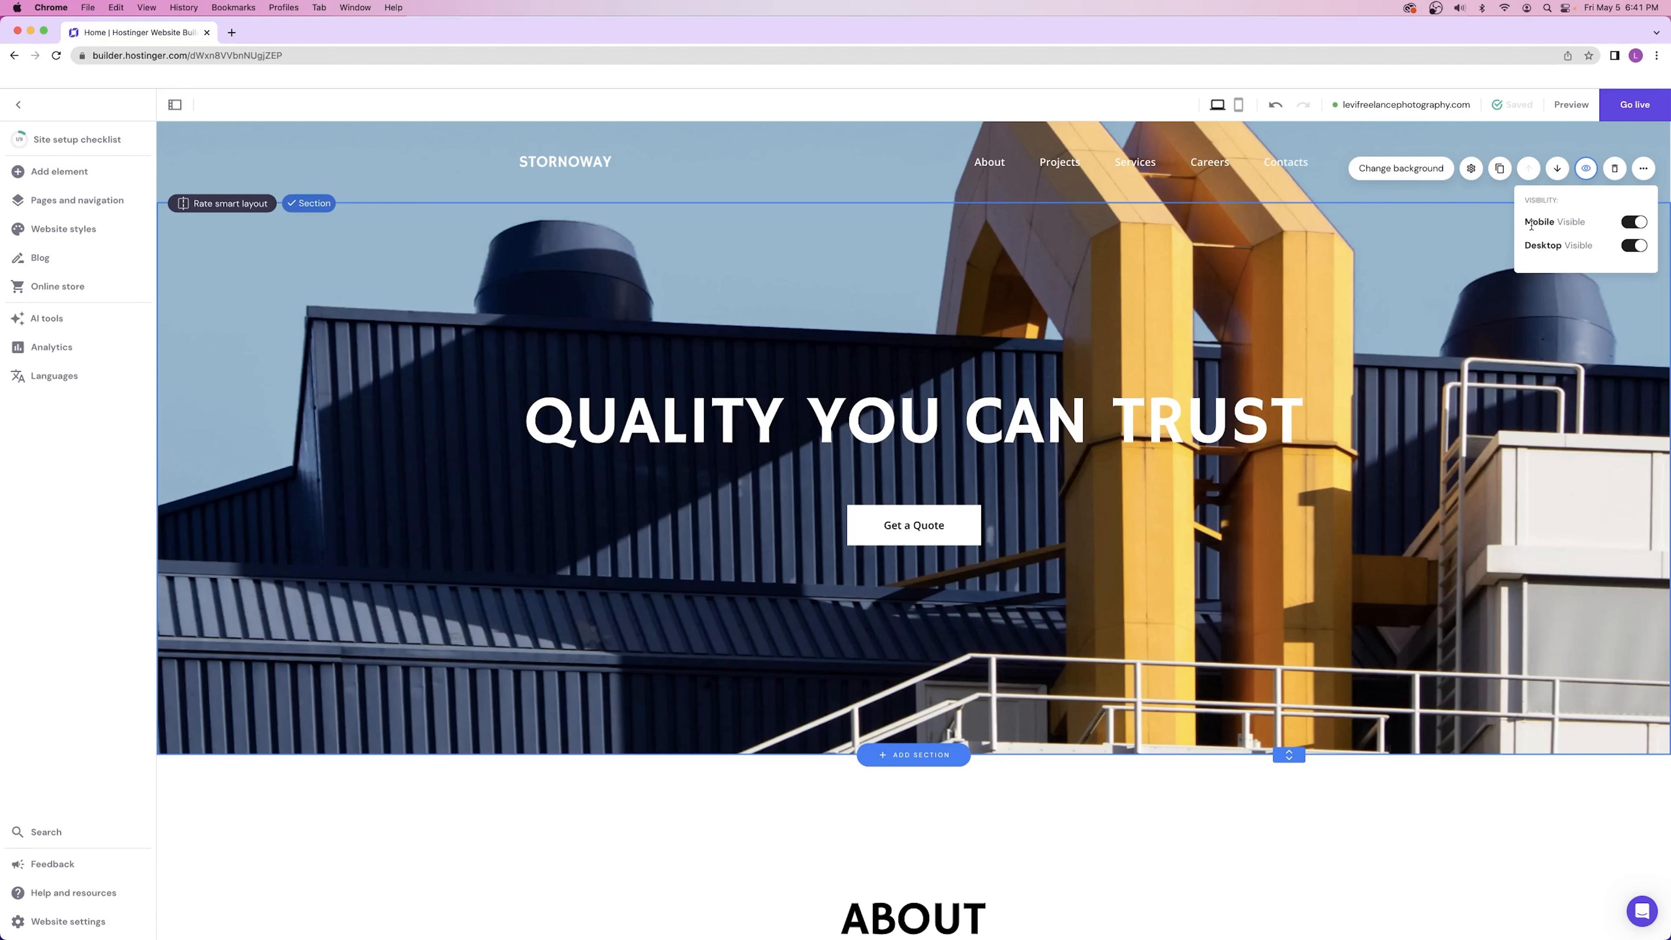
{"action": "left_click", "coordinate": [1623, 250]}
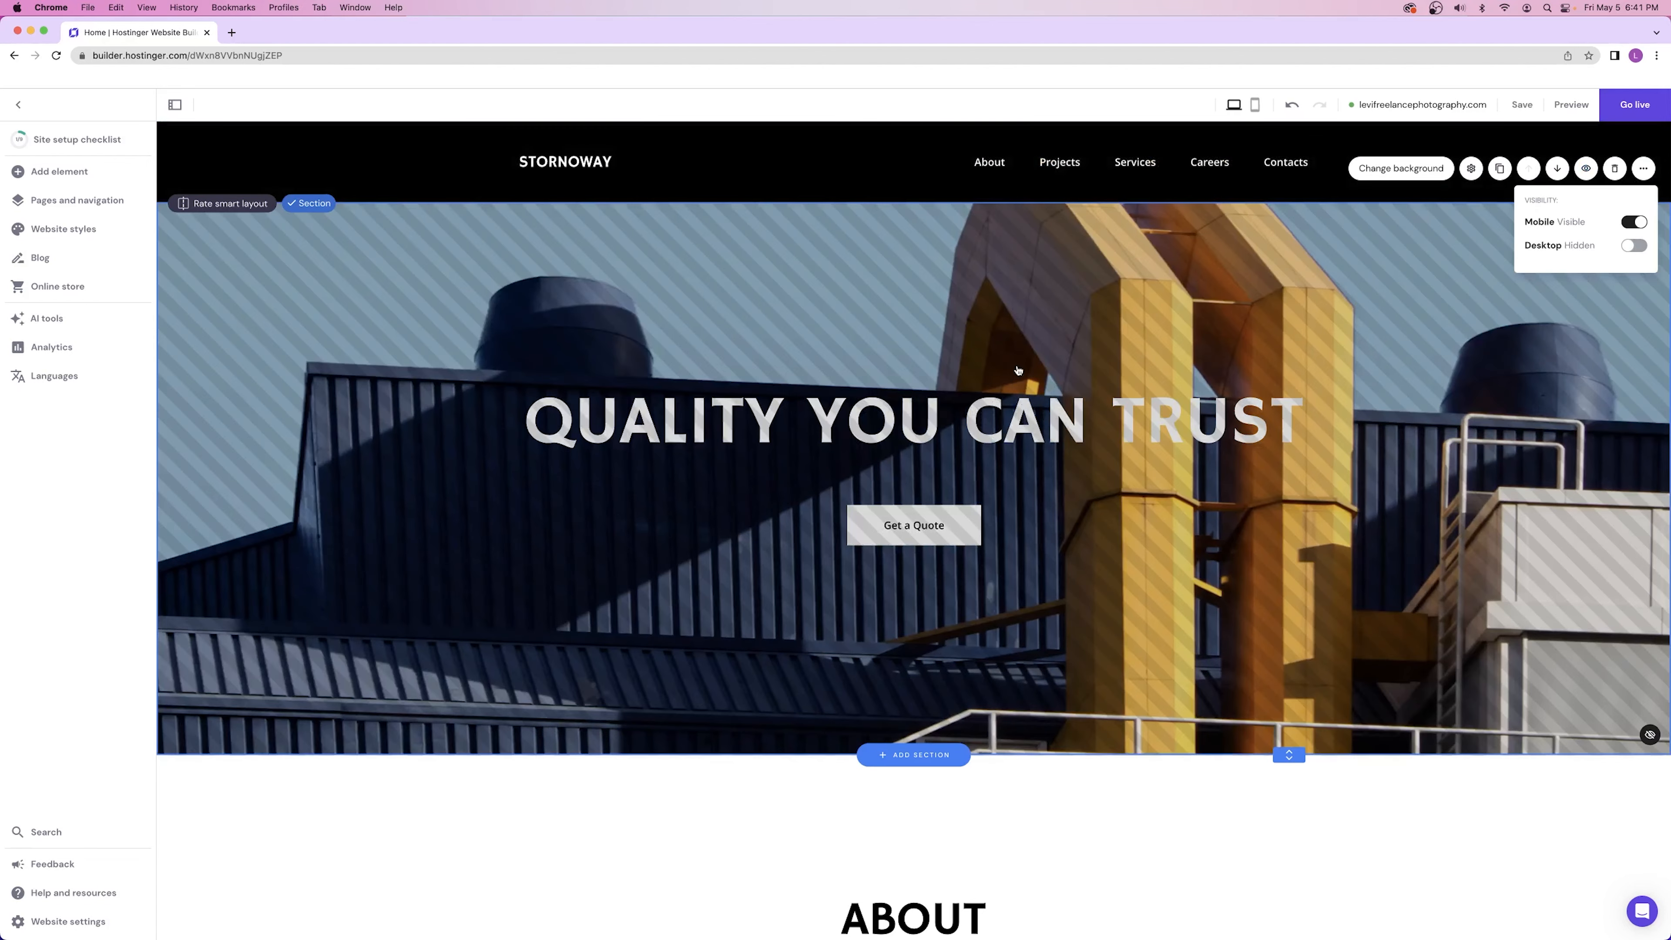
{"action": "left_click", "coordinate": [1590, 242]}
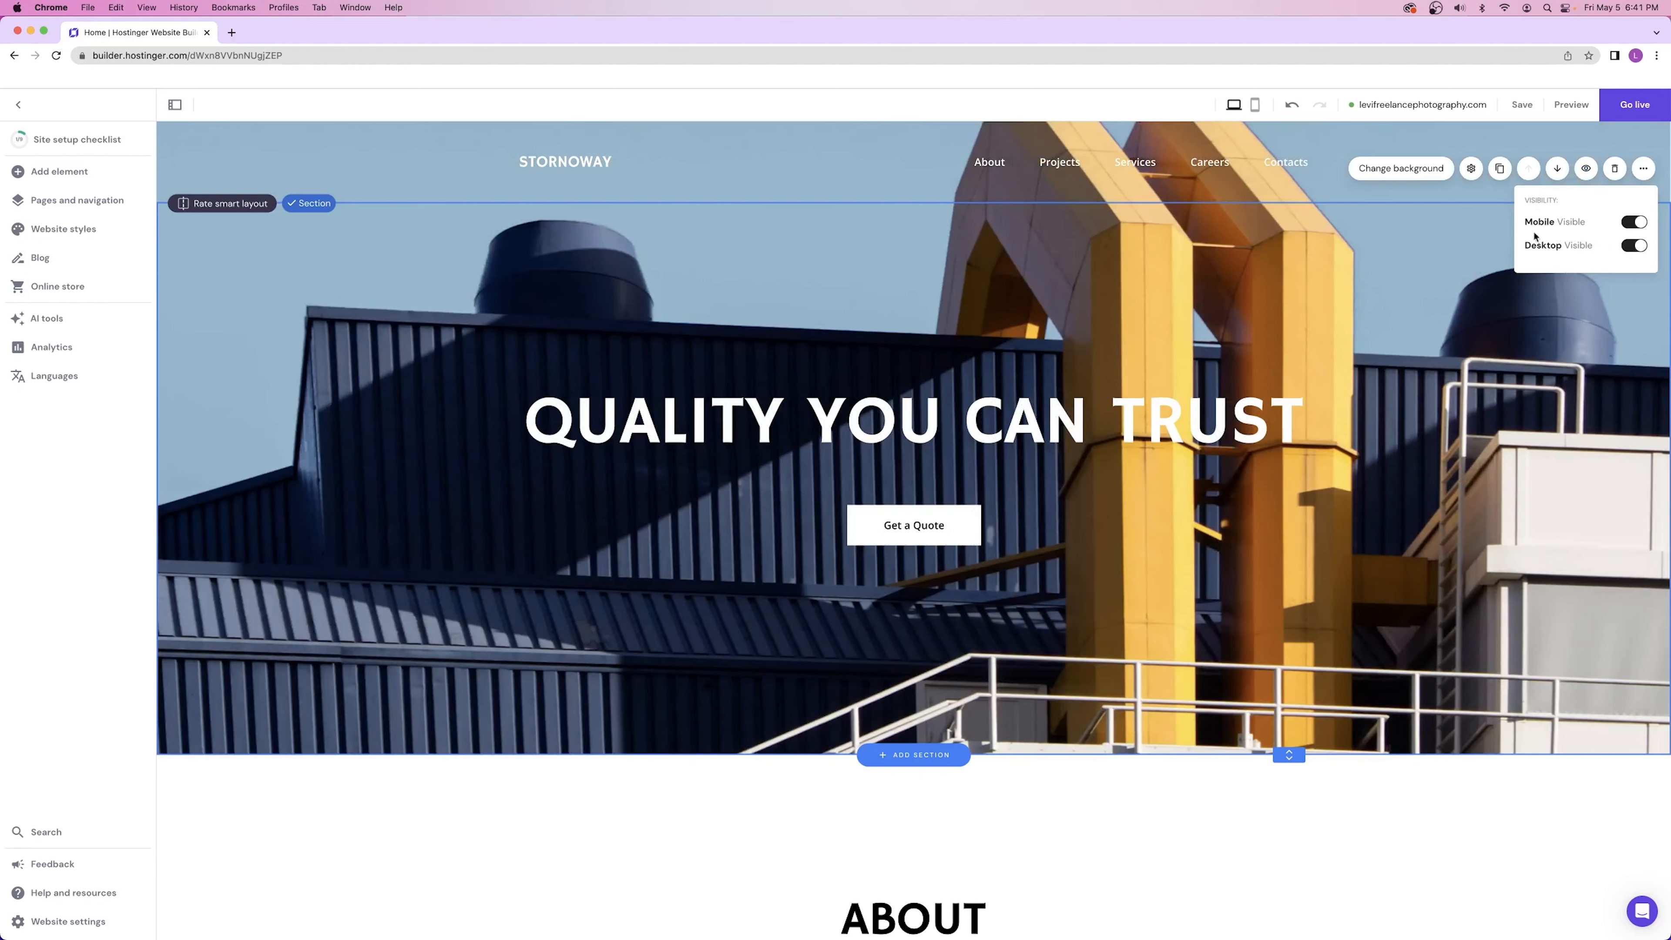
{"action": "left_click", "coordinate": [1586, 169]}
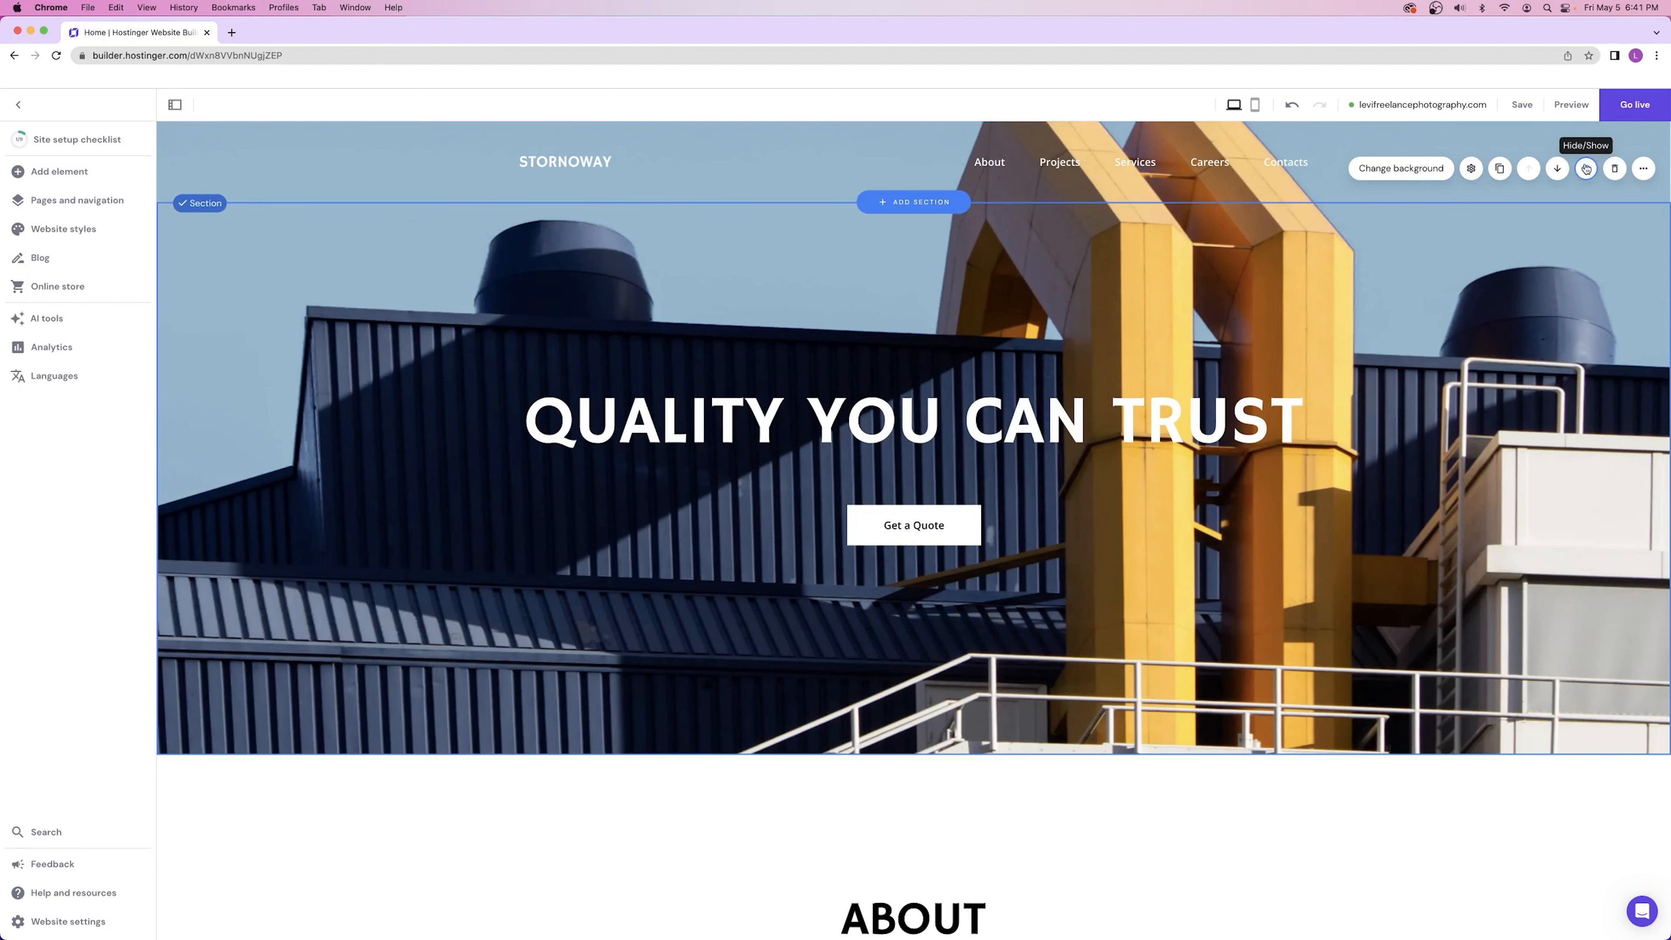
- Review the first section's copy and paste options and its background settings without changing anything
{"action": "left_click", "coordinate": [1641, 170]}
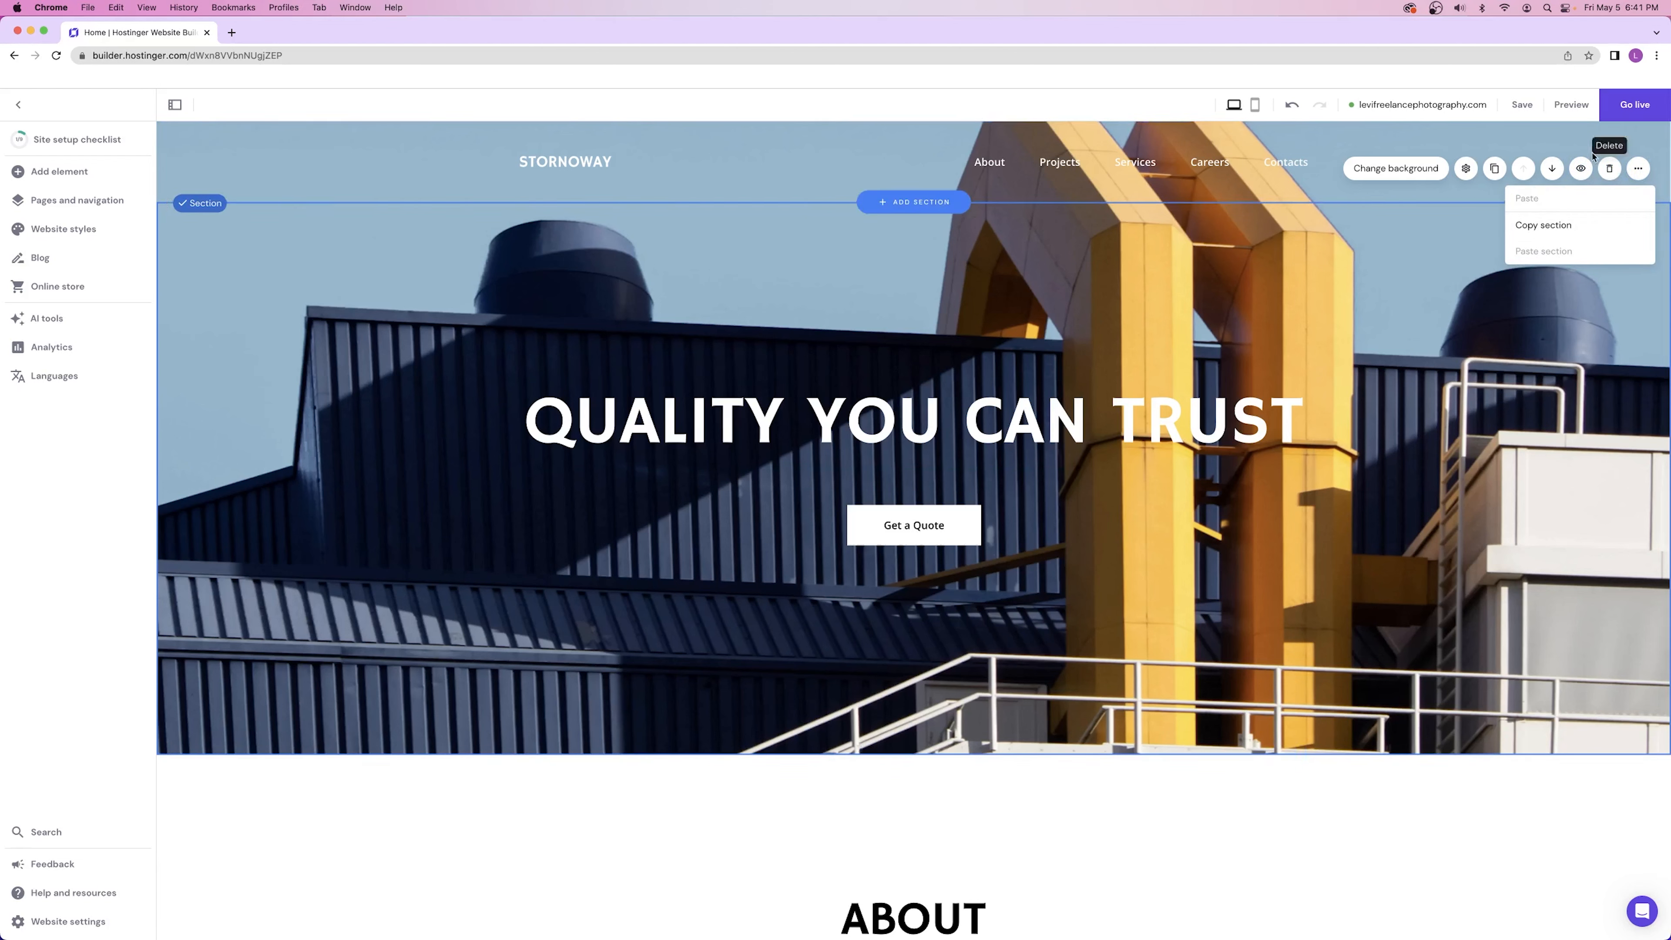
{"action": "left_click", "coordinate": [1637, 168]}
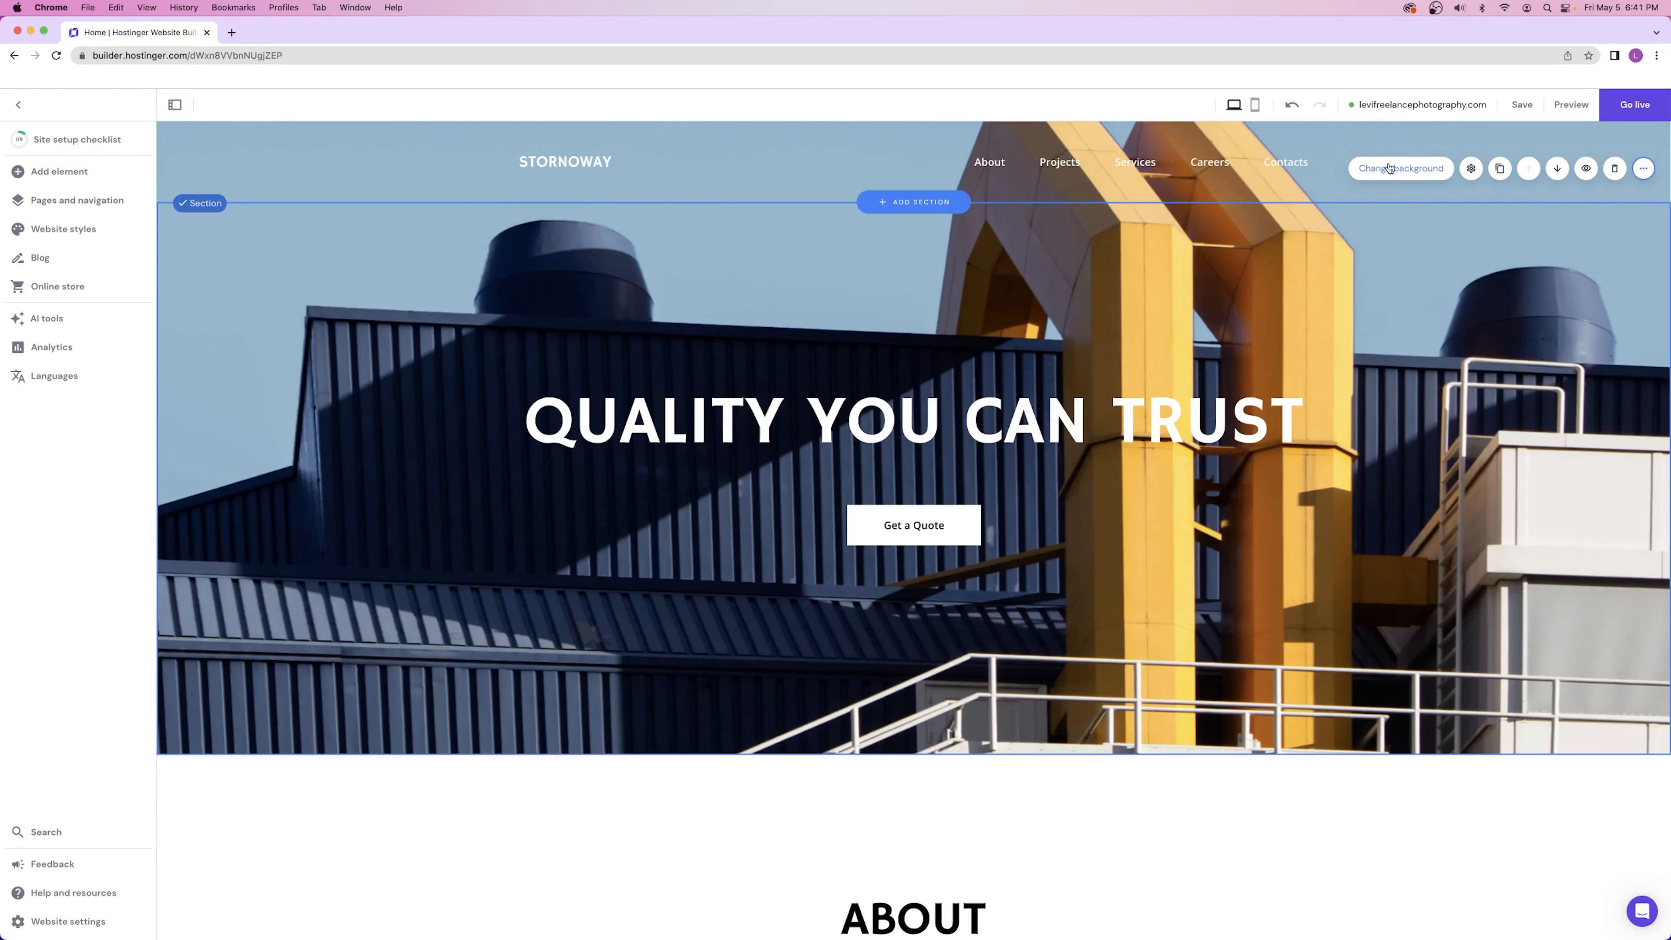
{"action": "left_click", "coordinate": [1381, 169]}
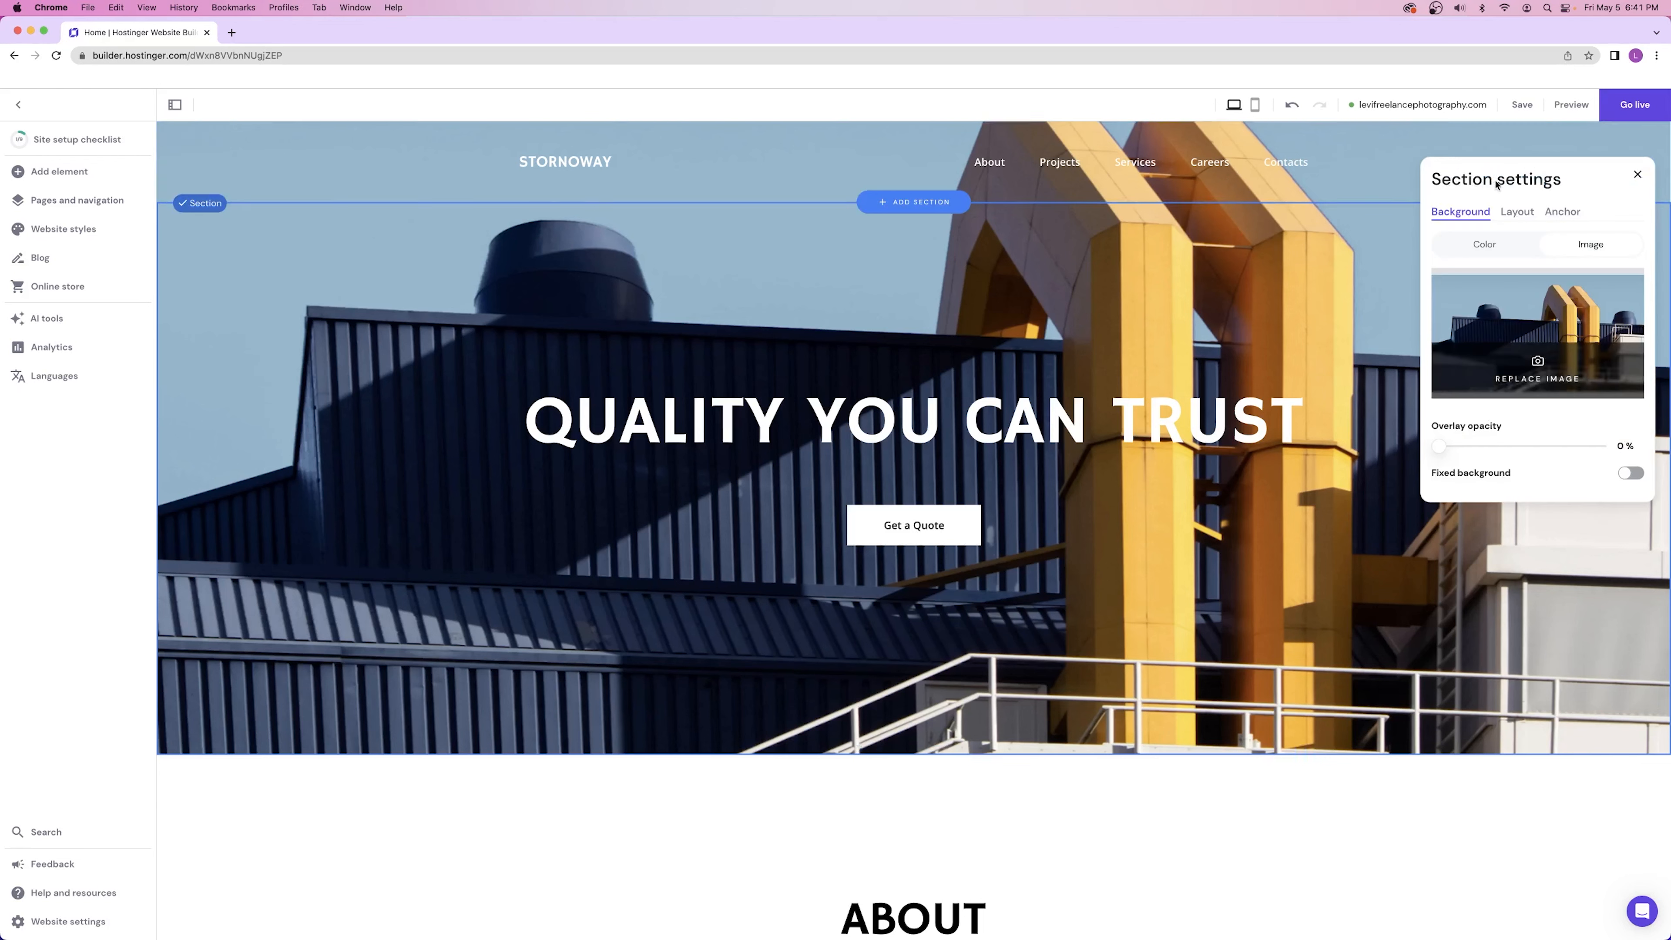
{"action": "left_click", "coordinate": [1637, 175]}
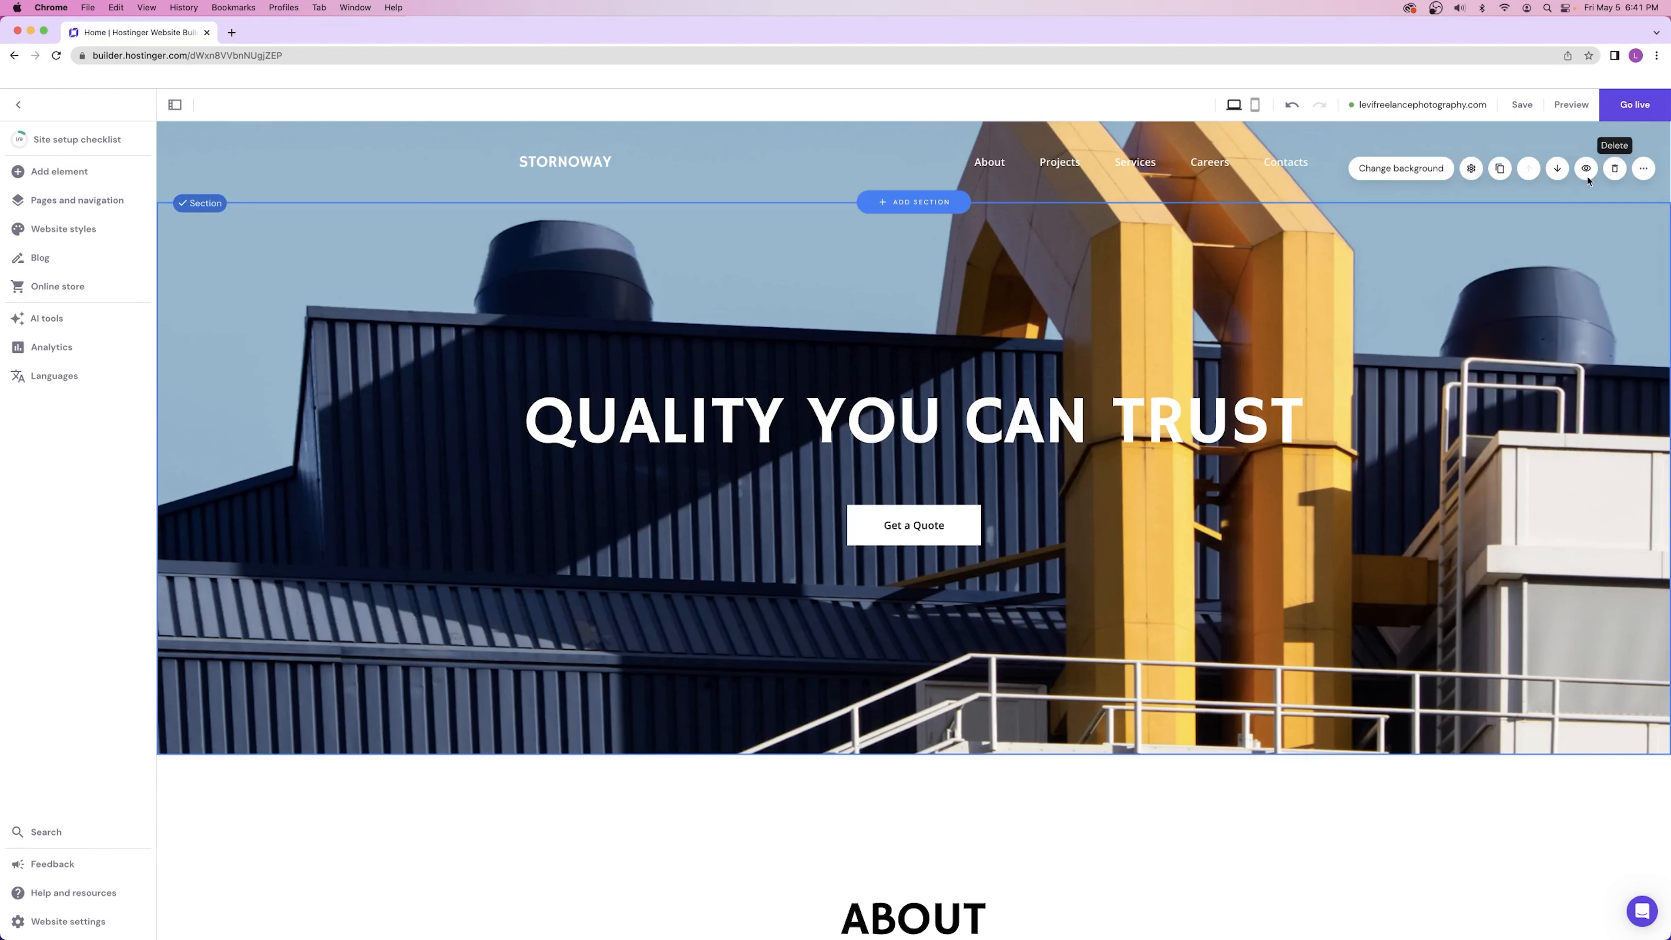
{"action": "left_click", "coordinate": [1471, 169]}
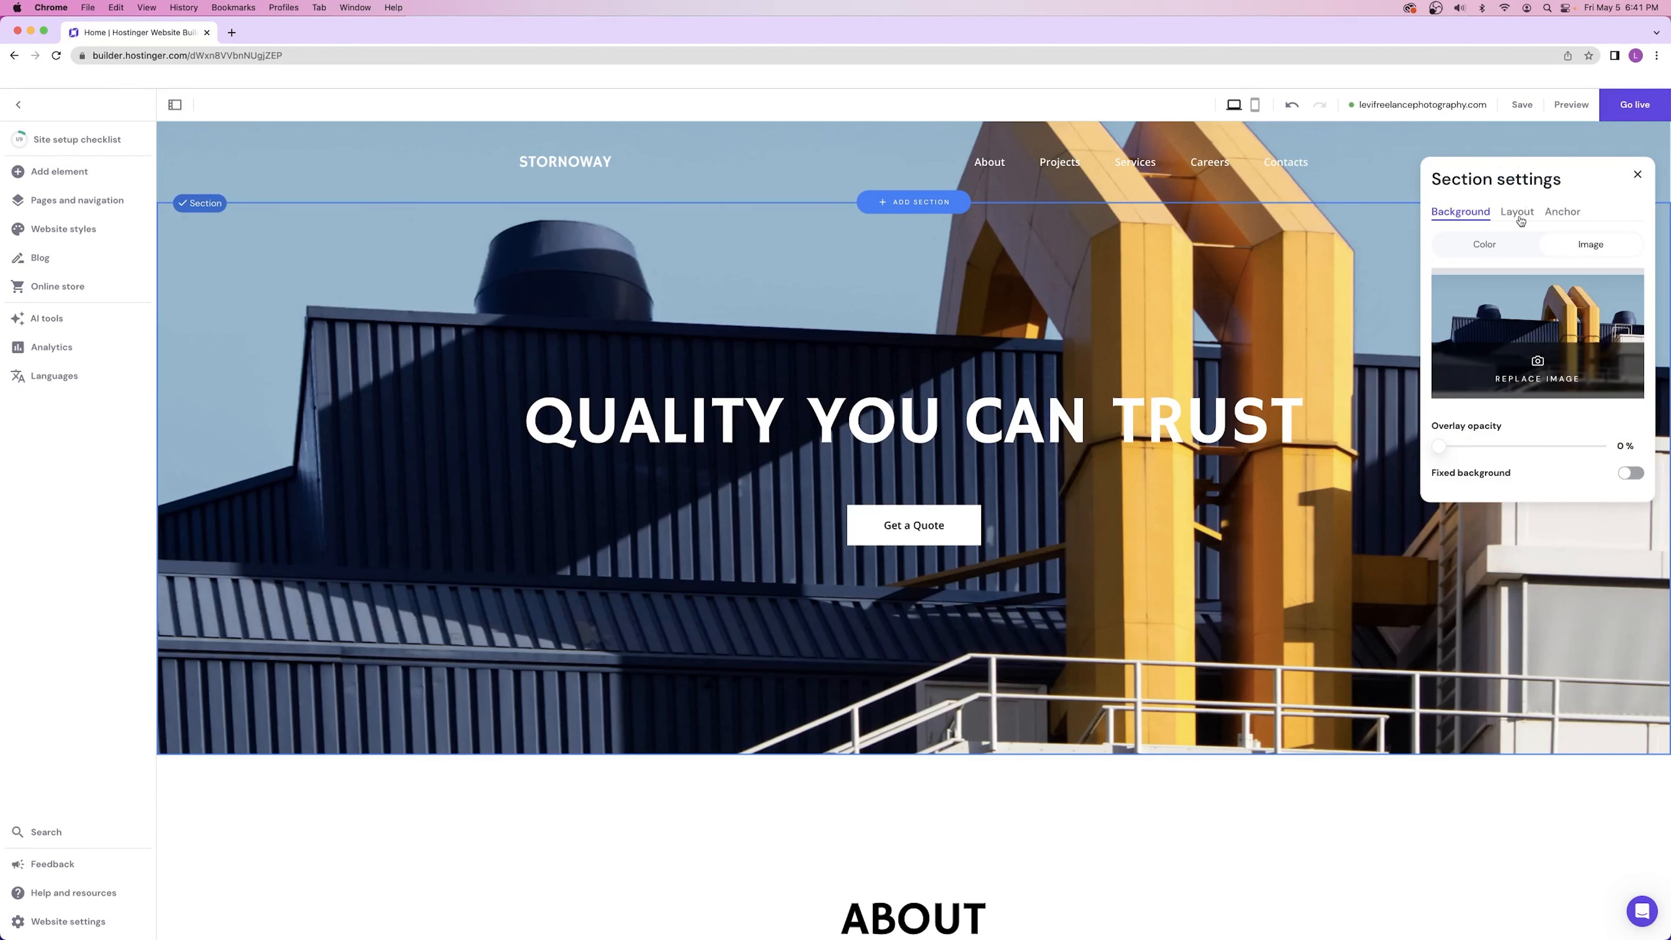
{"action": "left_click", "coordinate": [1639, 173]}
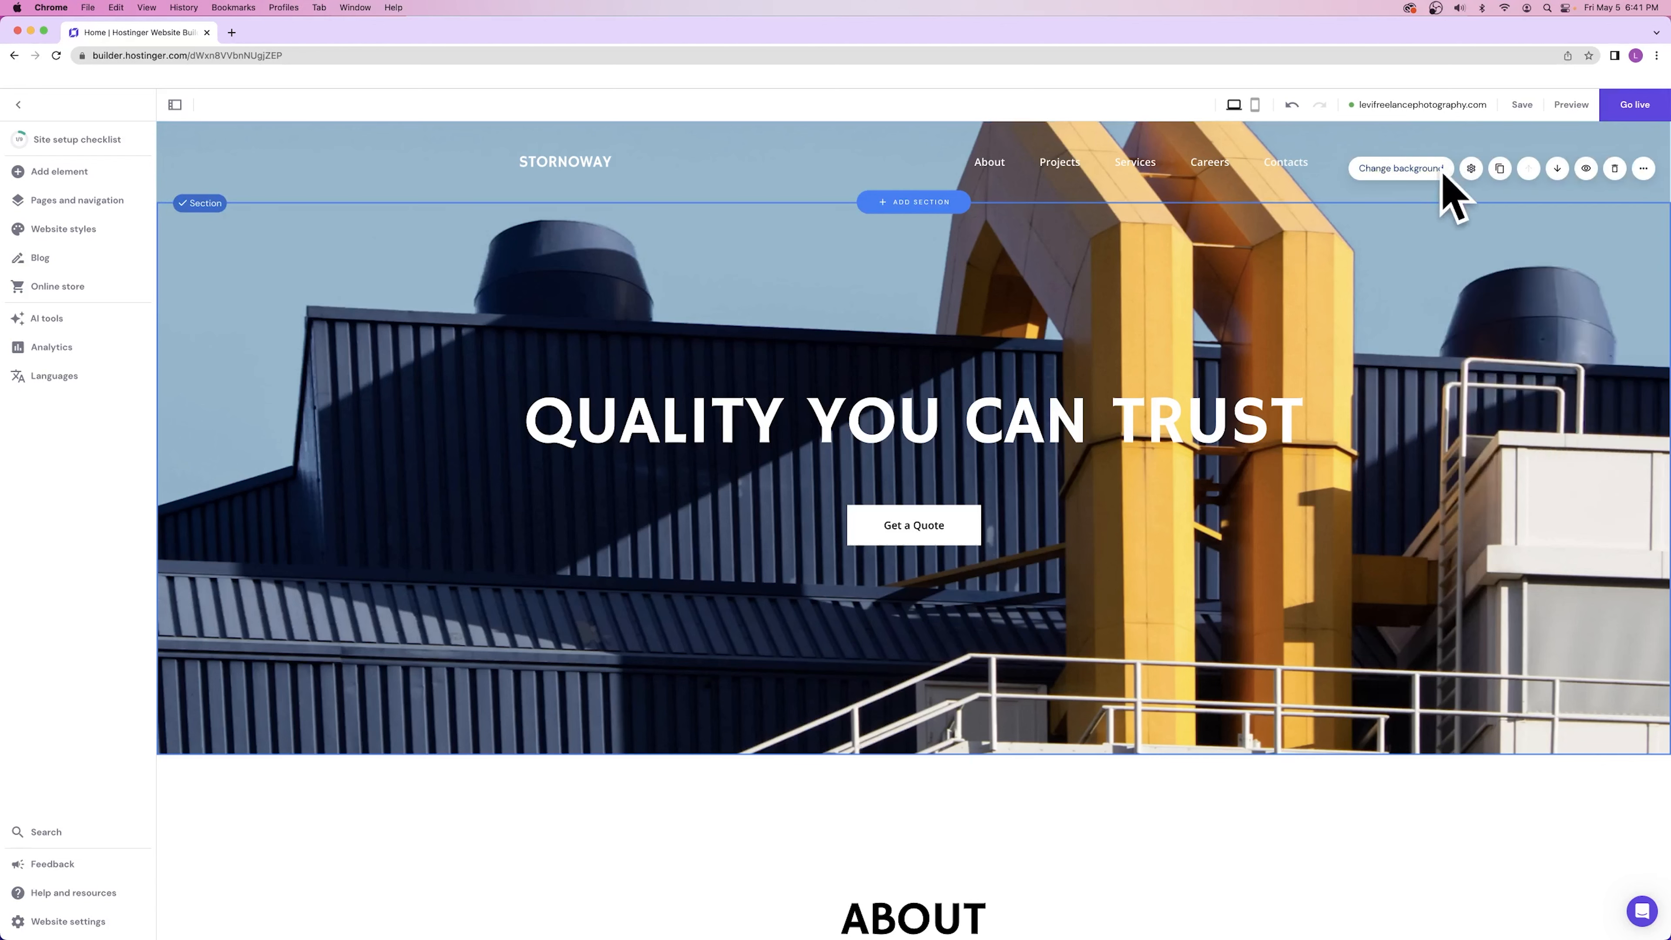
{"action": "left_click", "coordinate": [1394, 172]}
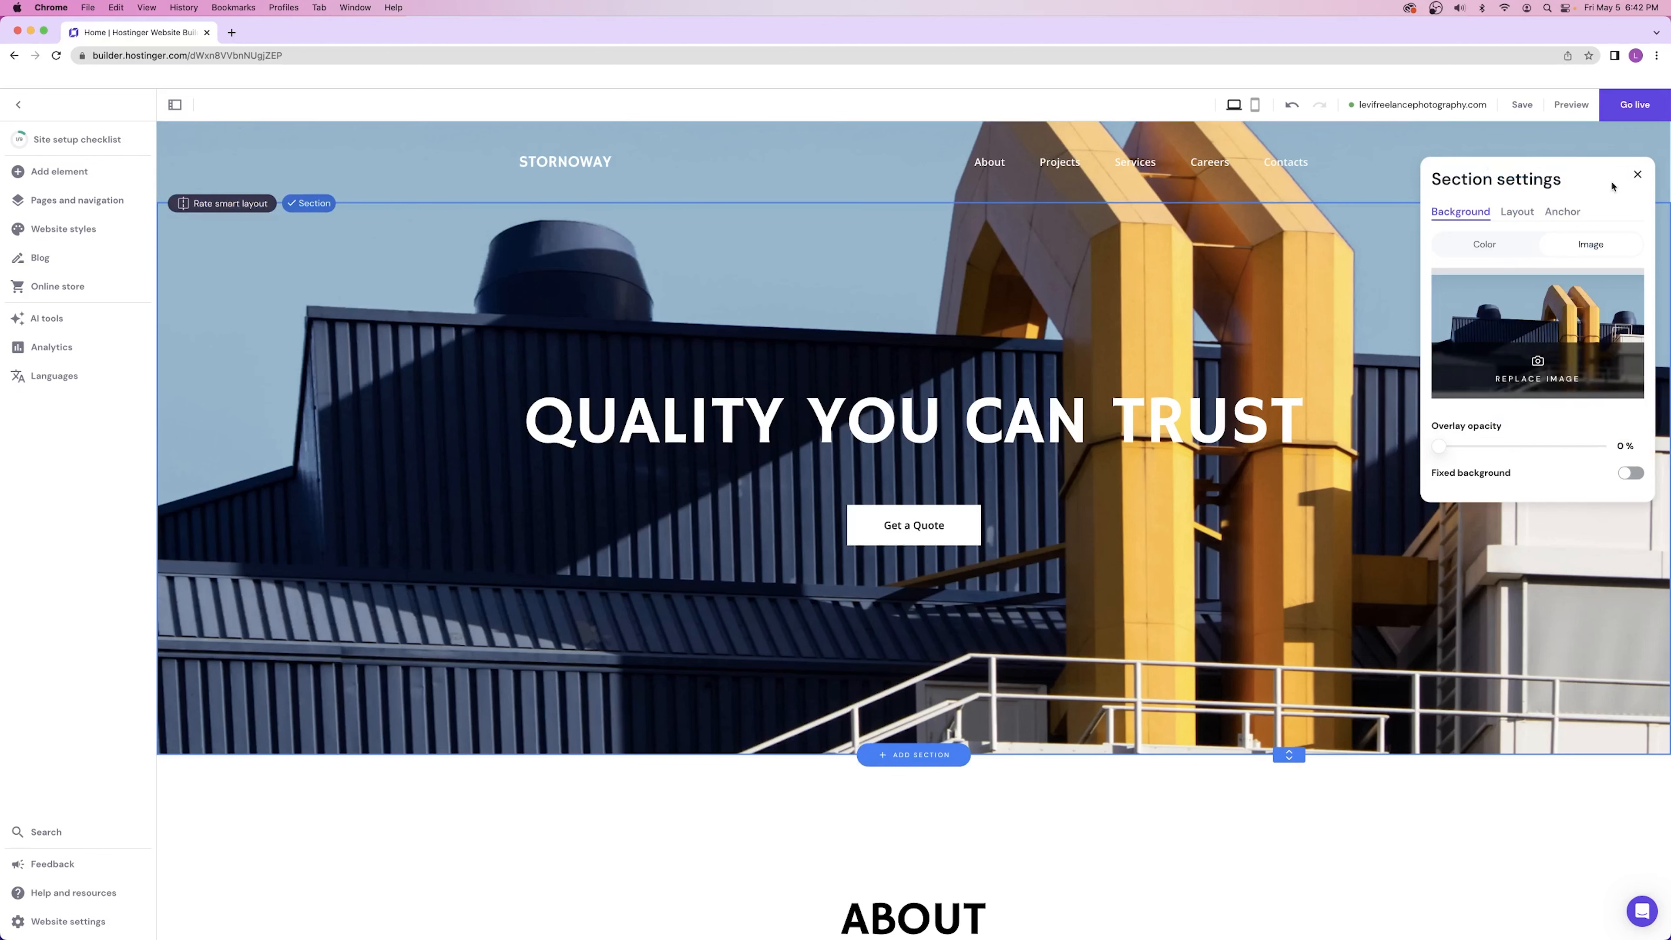
{"action": "left_click", "coordinate": [1637, 174]}
- Start replacing the first section's background image and look through the media library's own files, images and documents
{"action": "left_click", "coordinate": [1472, 169]}
{"action": "left_click", "coordinate": [1527, 385]}
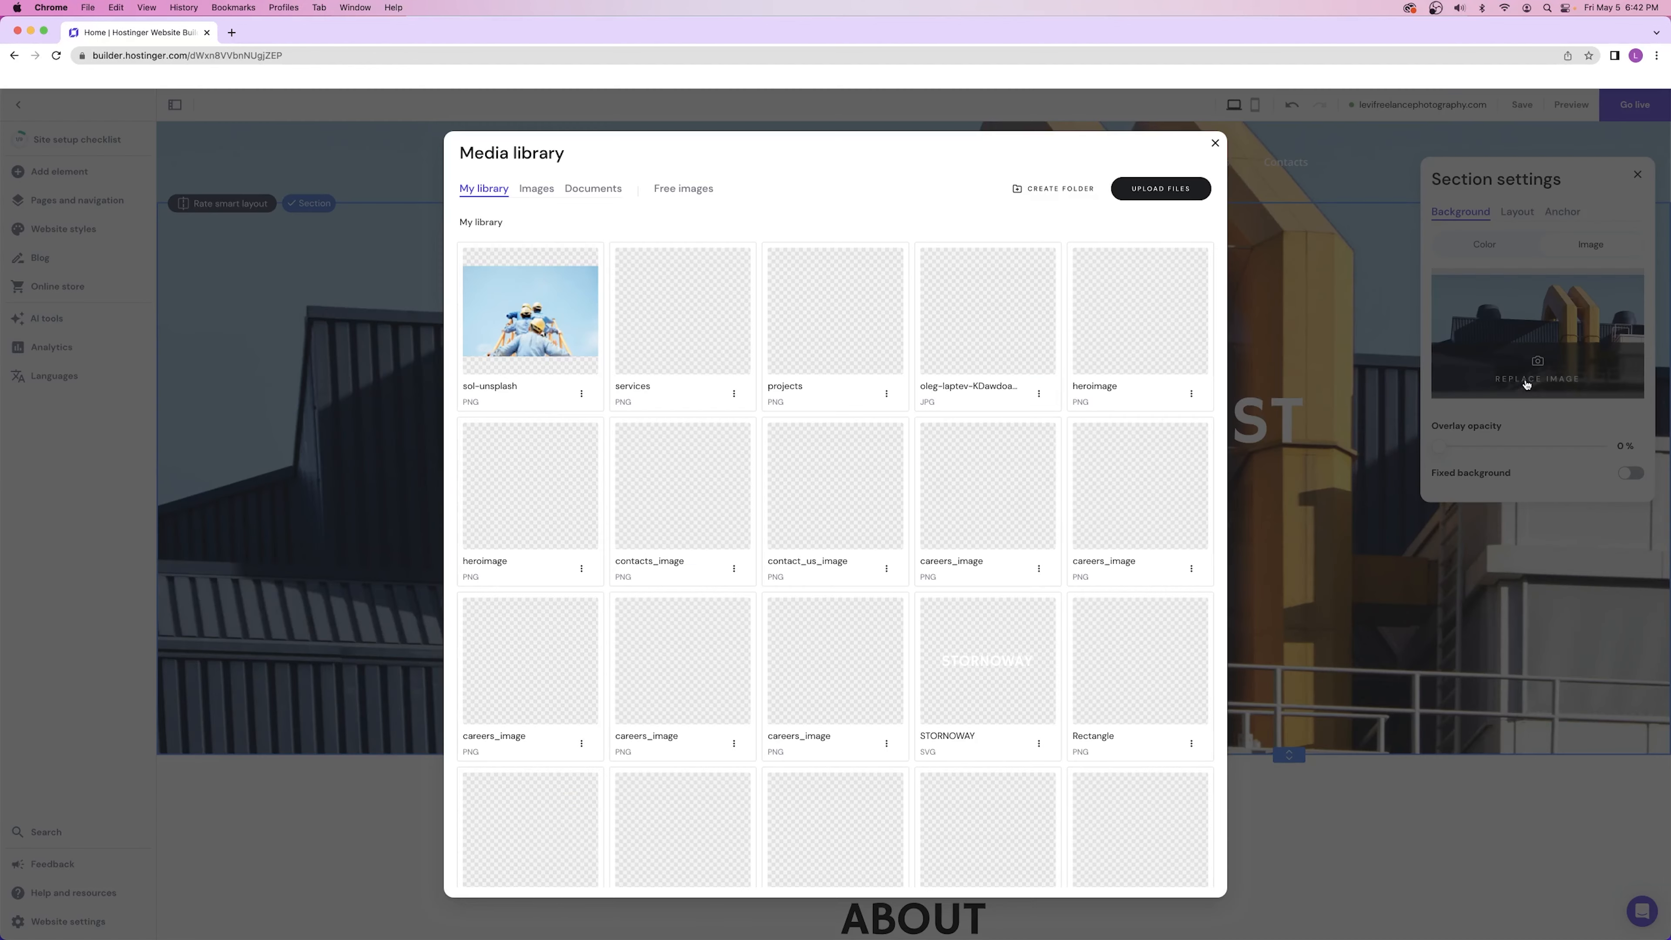
{"action": "scroll", "coordinate": [835, 526], "scroll_direction": "down", "scroll_amount": 3}
{"action": "scroll", "coordinate": [586, 266], "scroll_direction": "up", "scroll_amount": 3}
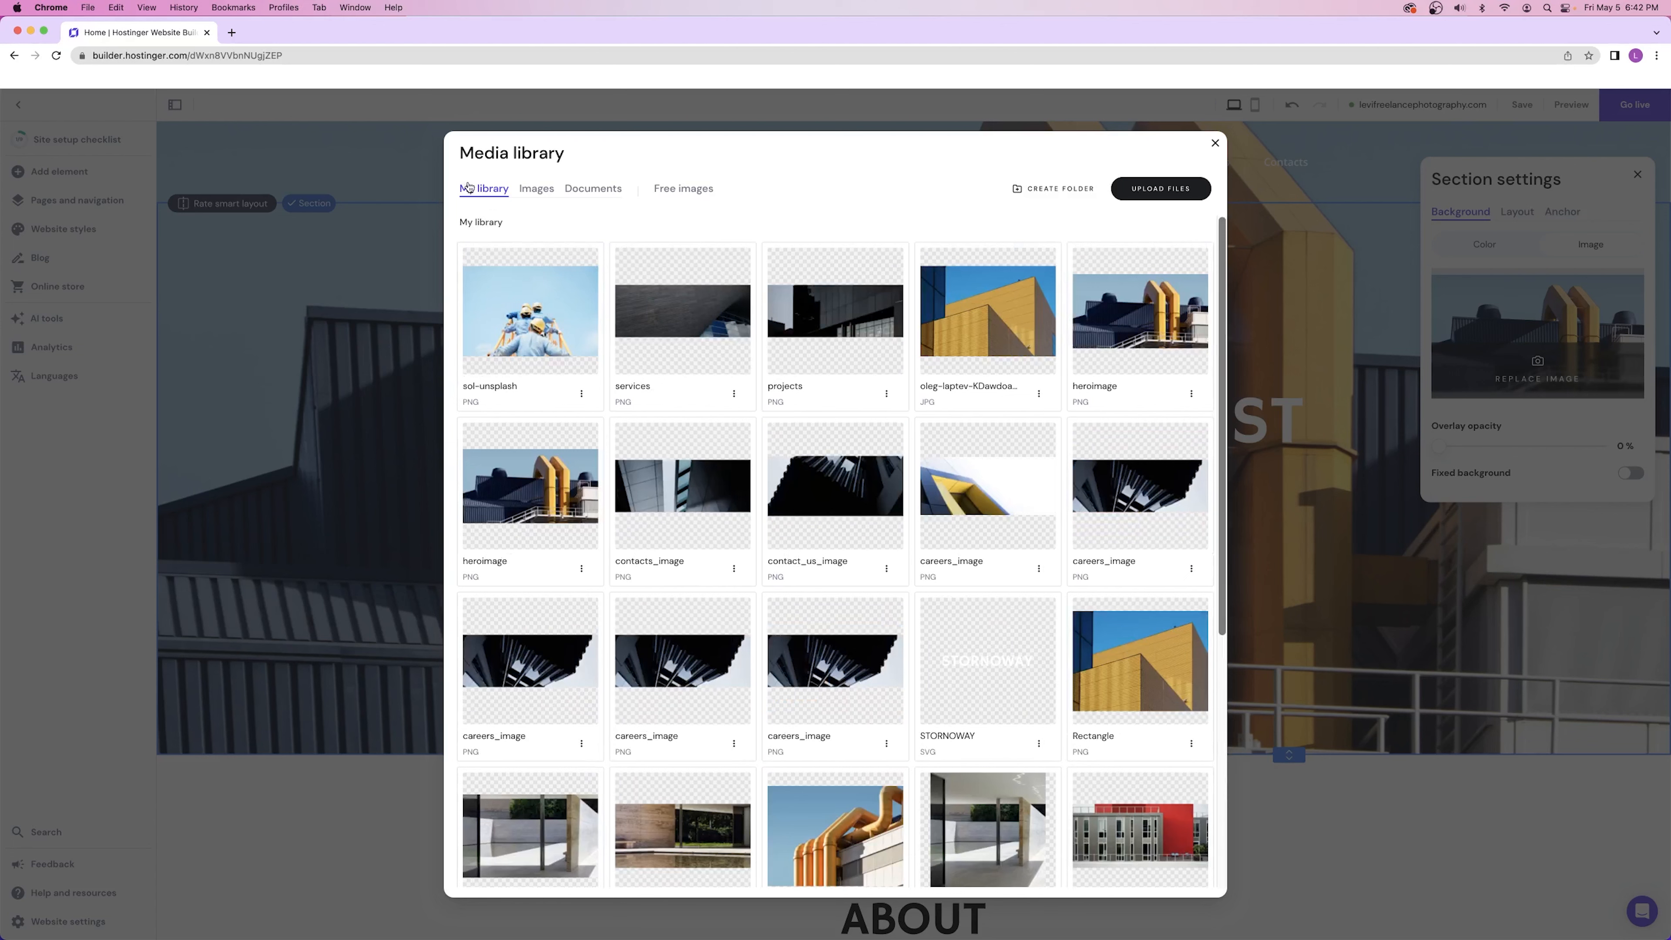
{"action": "mouse_move", "coordinate": [871, 489]}
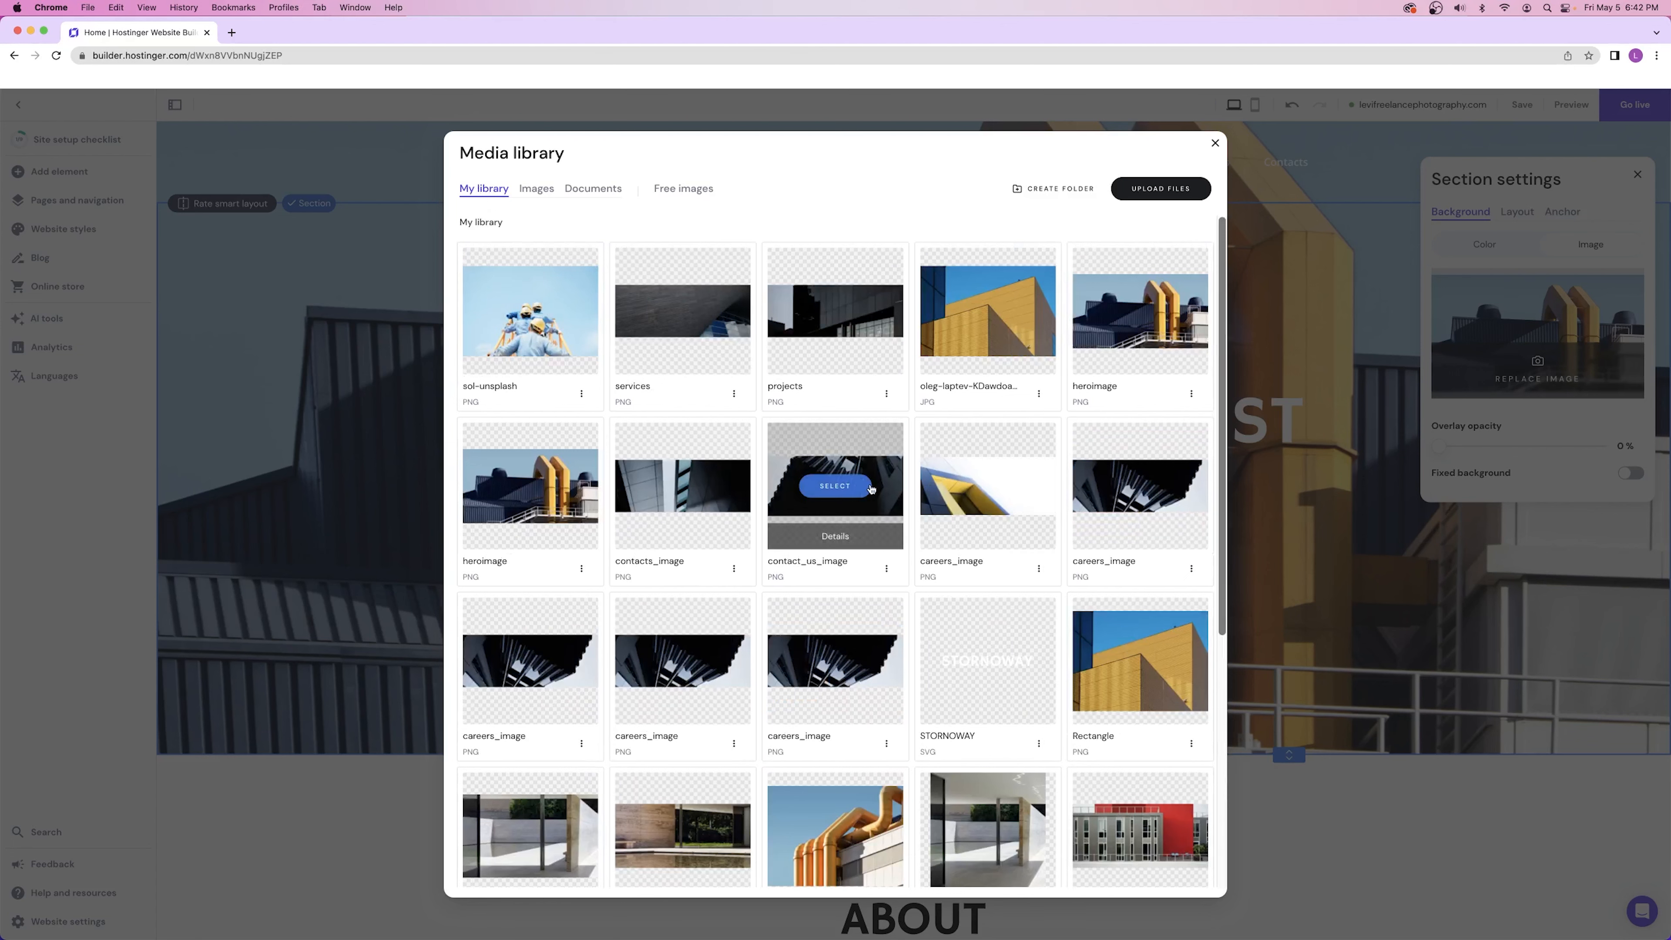
{"action": "left_click", "coordinate": [539, 190]}
{"action": "left_click", "coordinate": [592, 187]}
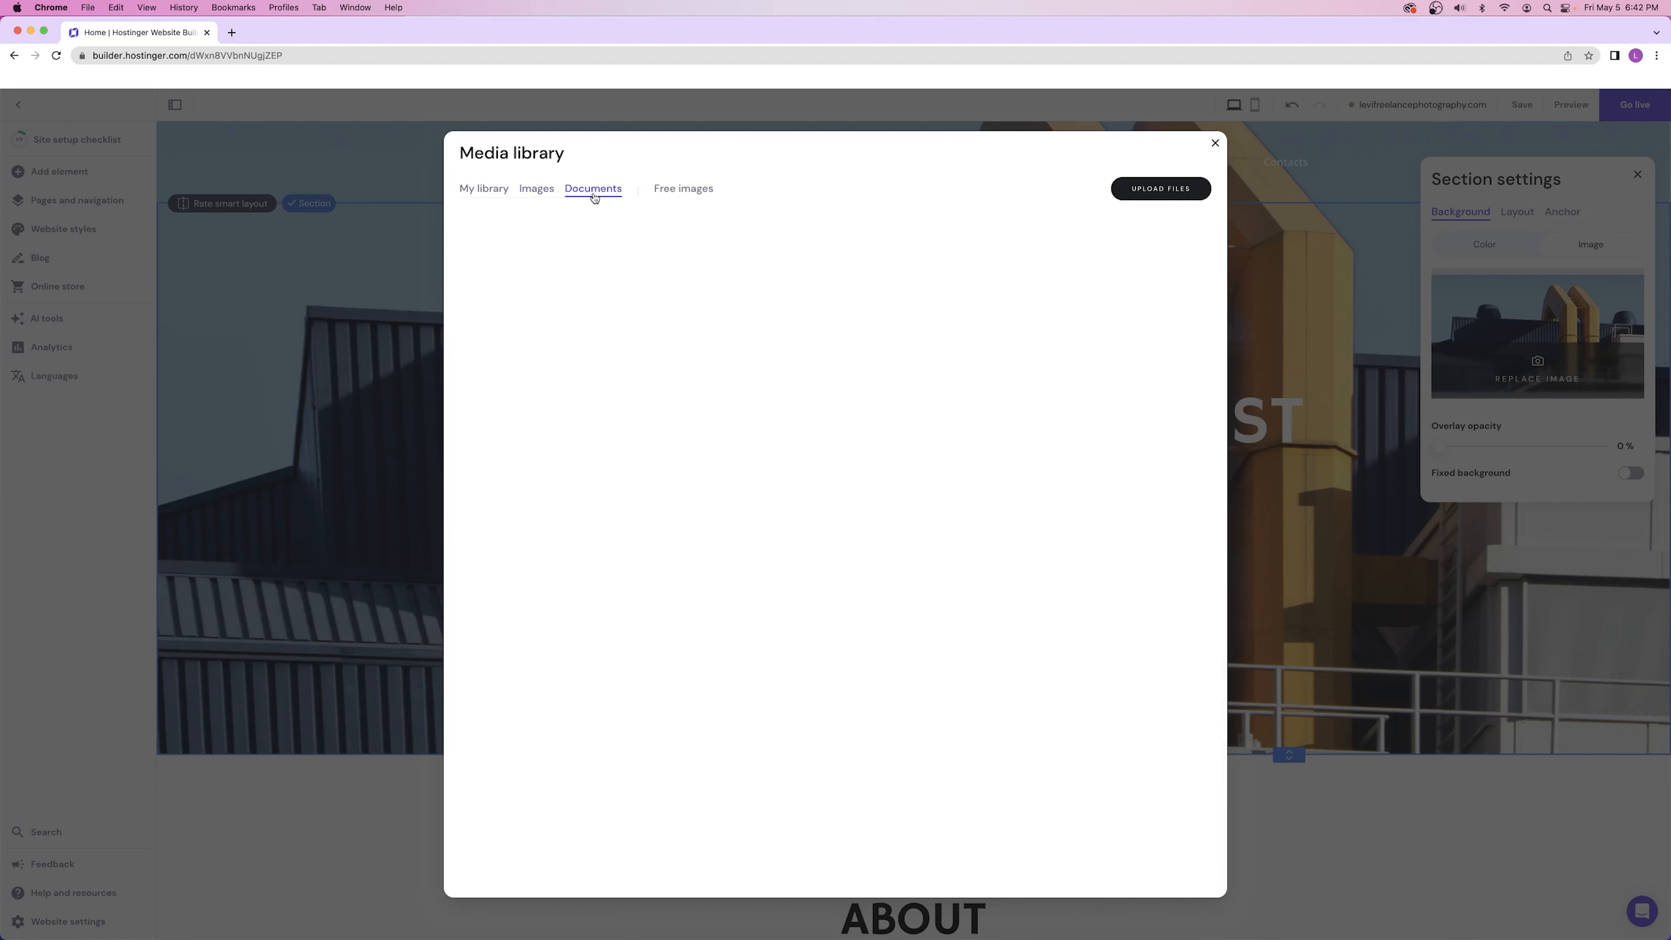
- Search the free images for "mountains" and replace that search with "landscape"
{"action": "left_click", "coordinate": [672, 189]}
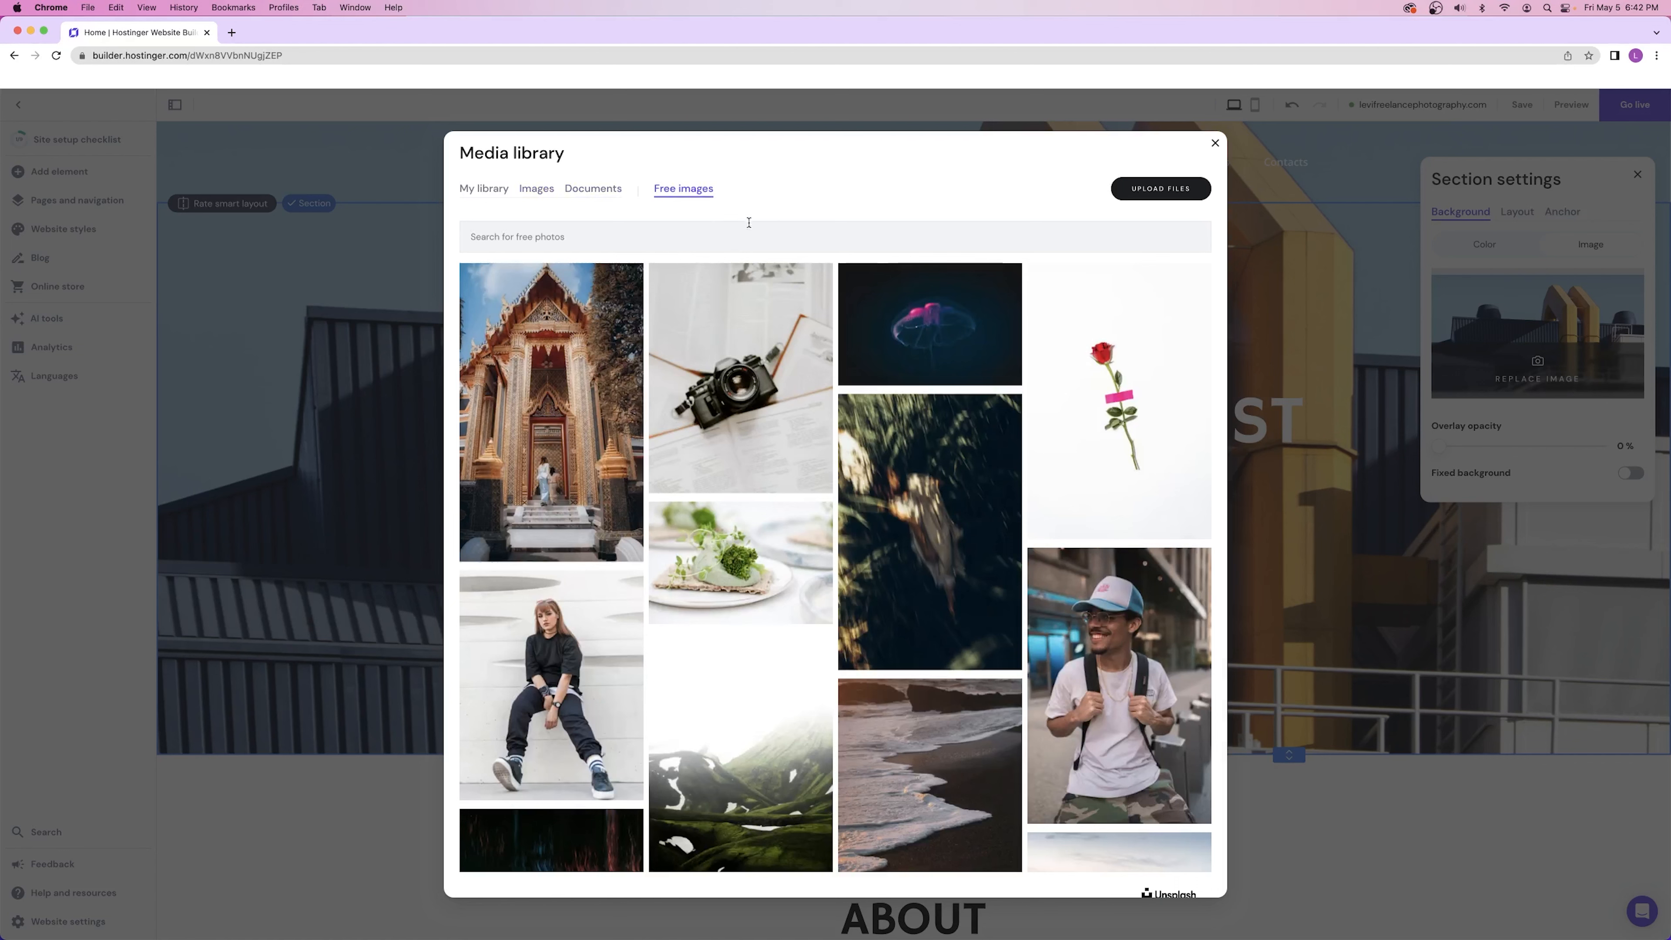
{"action": "left_click", "coordinate": [726, 236]}
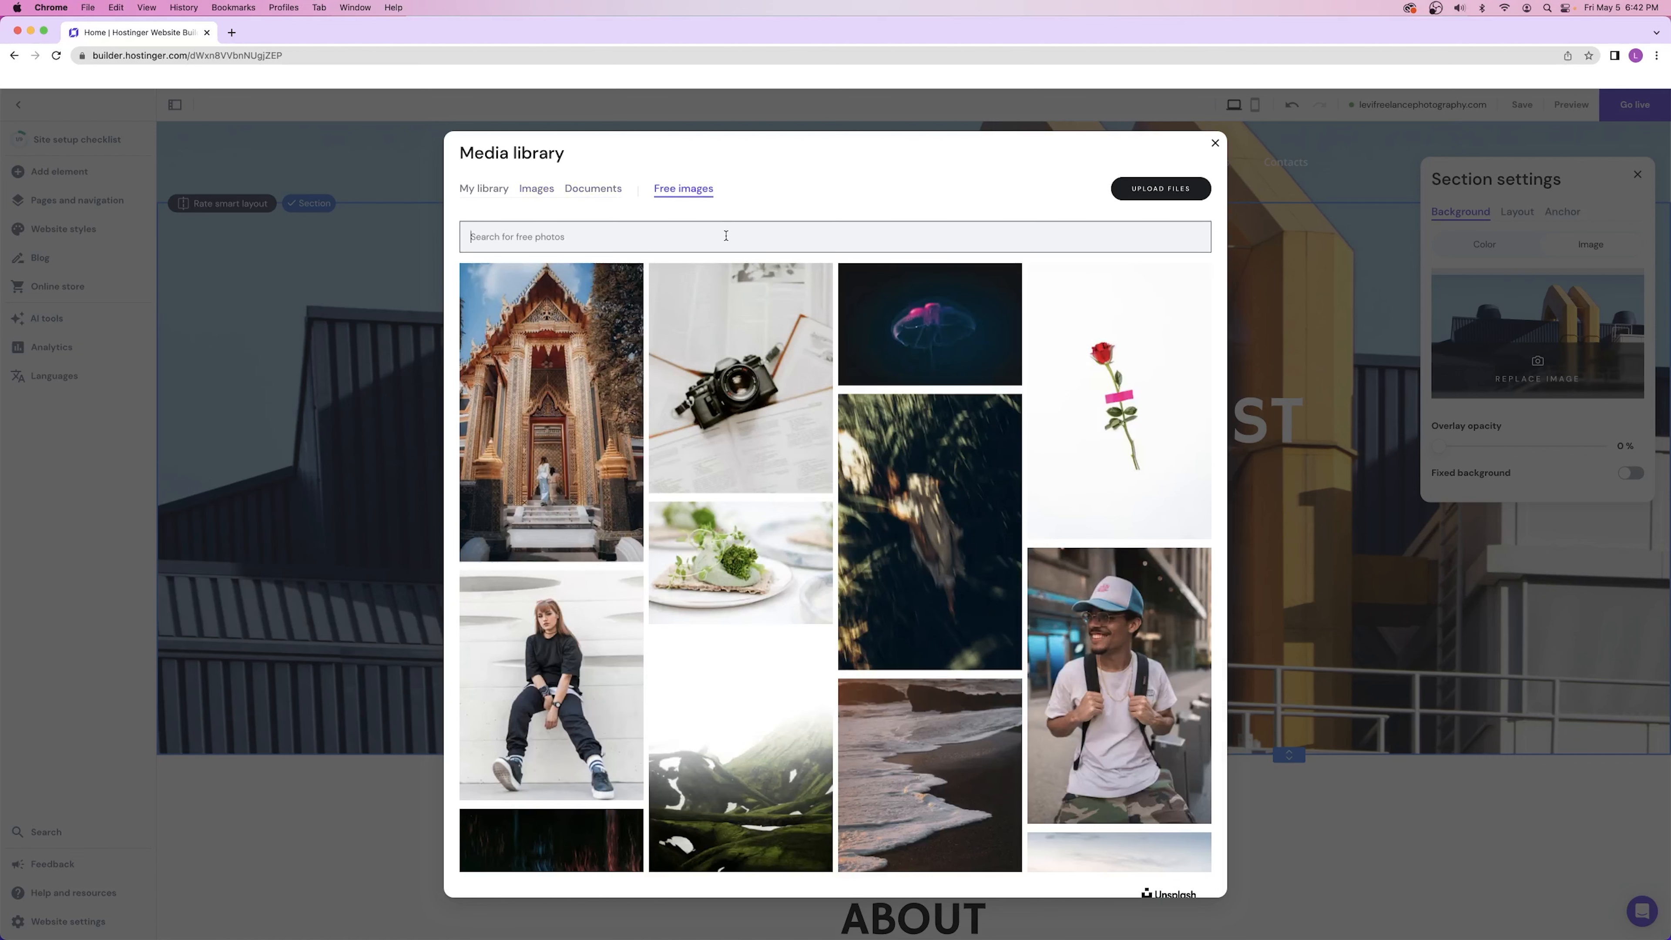
{"action": "type", "text": "mountains"}
{"action": "double_click", "coordinate": [494, 237]}
{"action": "type", "text": "landscape"}
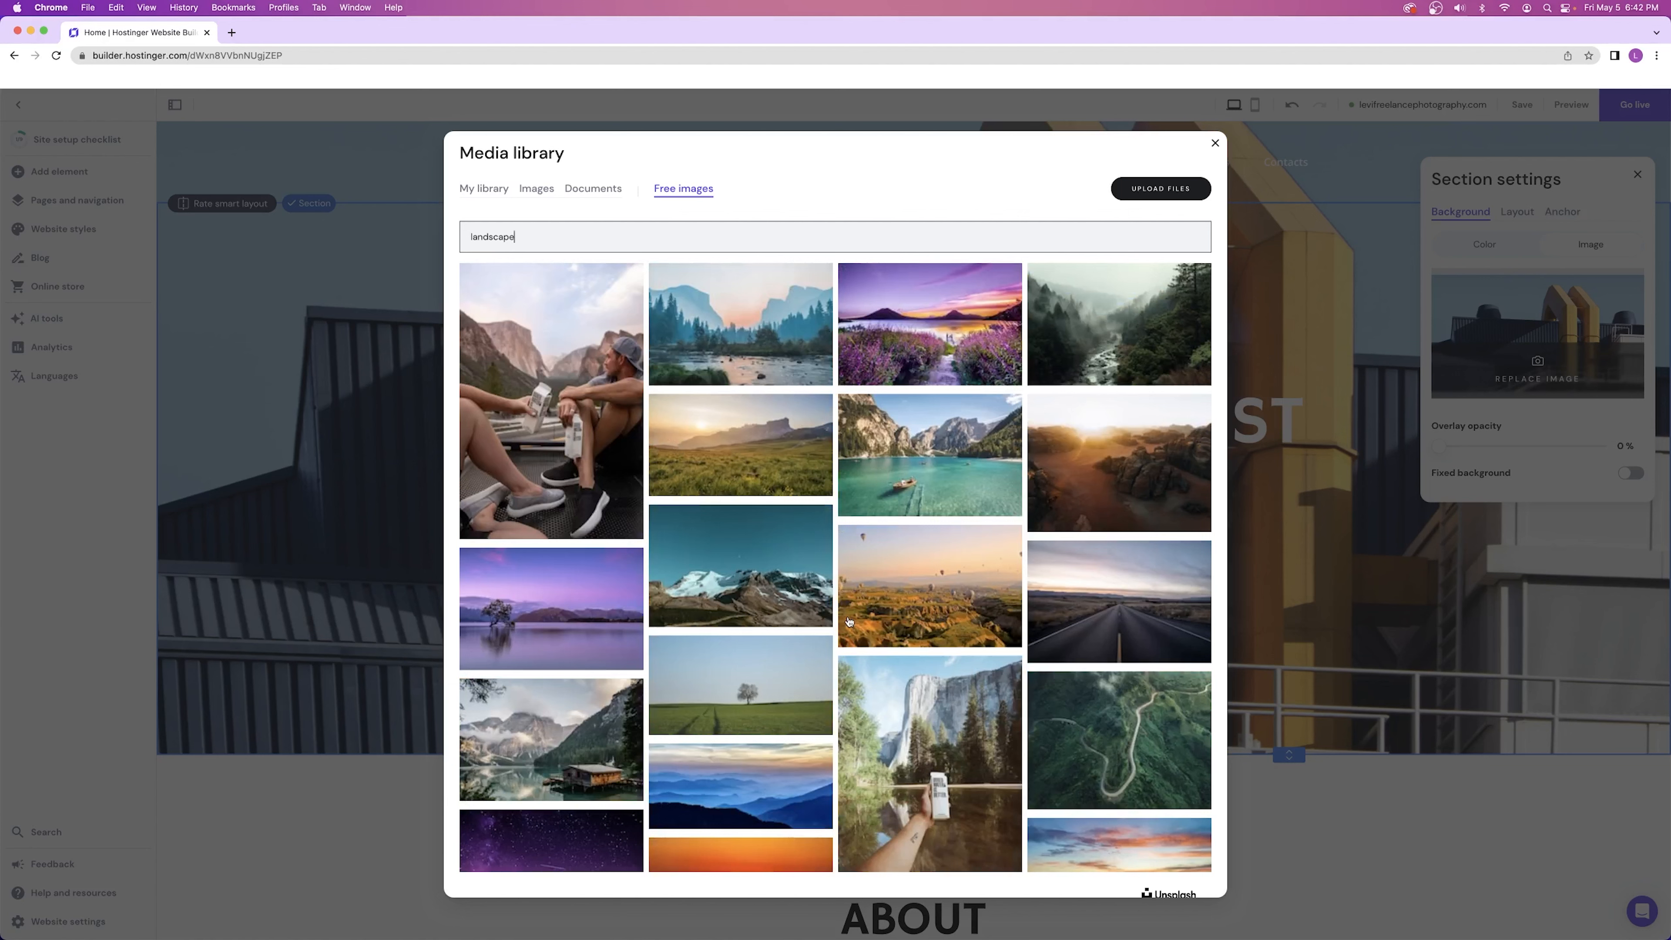
- Browse the free landscape photos and set the hazy desert rock formations photo as the first section's background
{"action": "left_click", "coordinate": [1152, 490]}
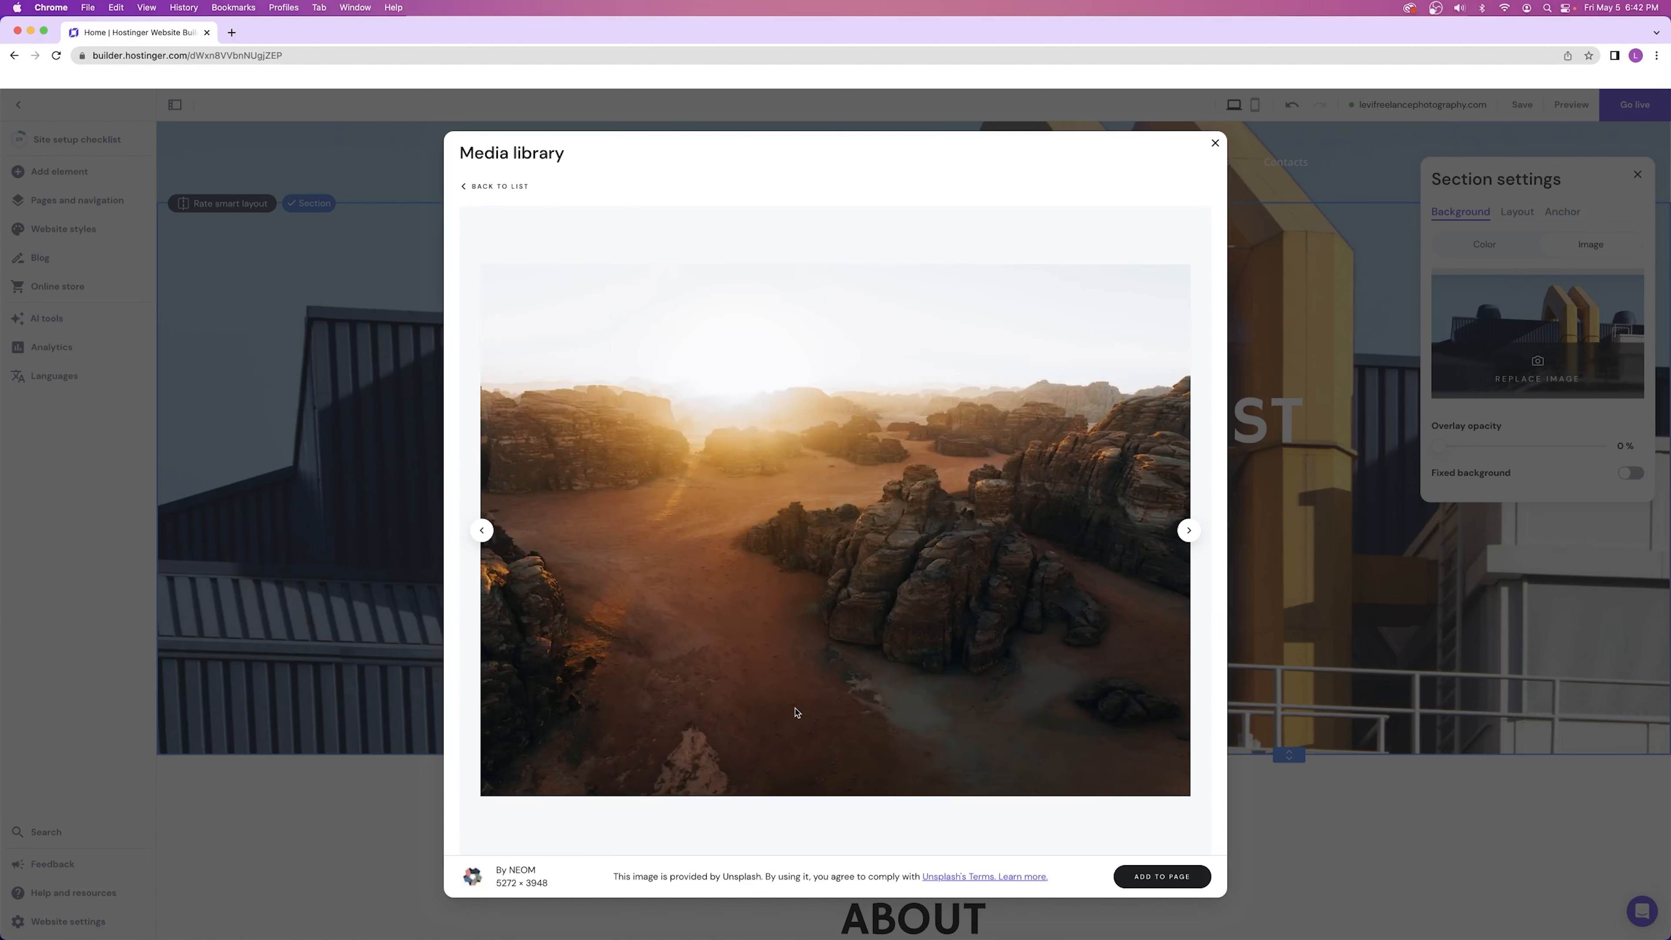
{"action": "left_click", "coordinate": [468, 186]}
{"action": "scroll", "coordinate": [483, 294], "scroll_direction": "down", "scroll_amount": 20}
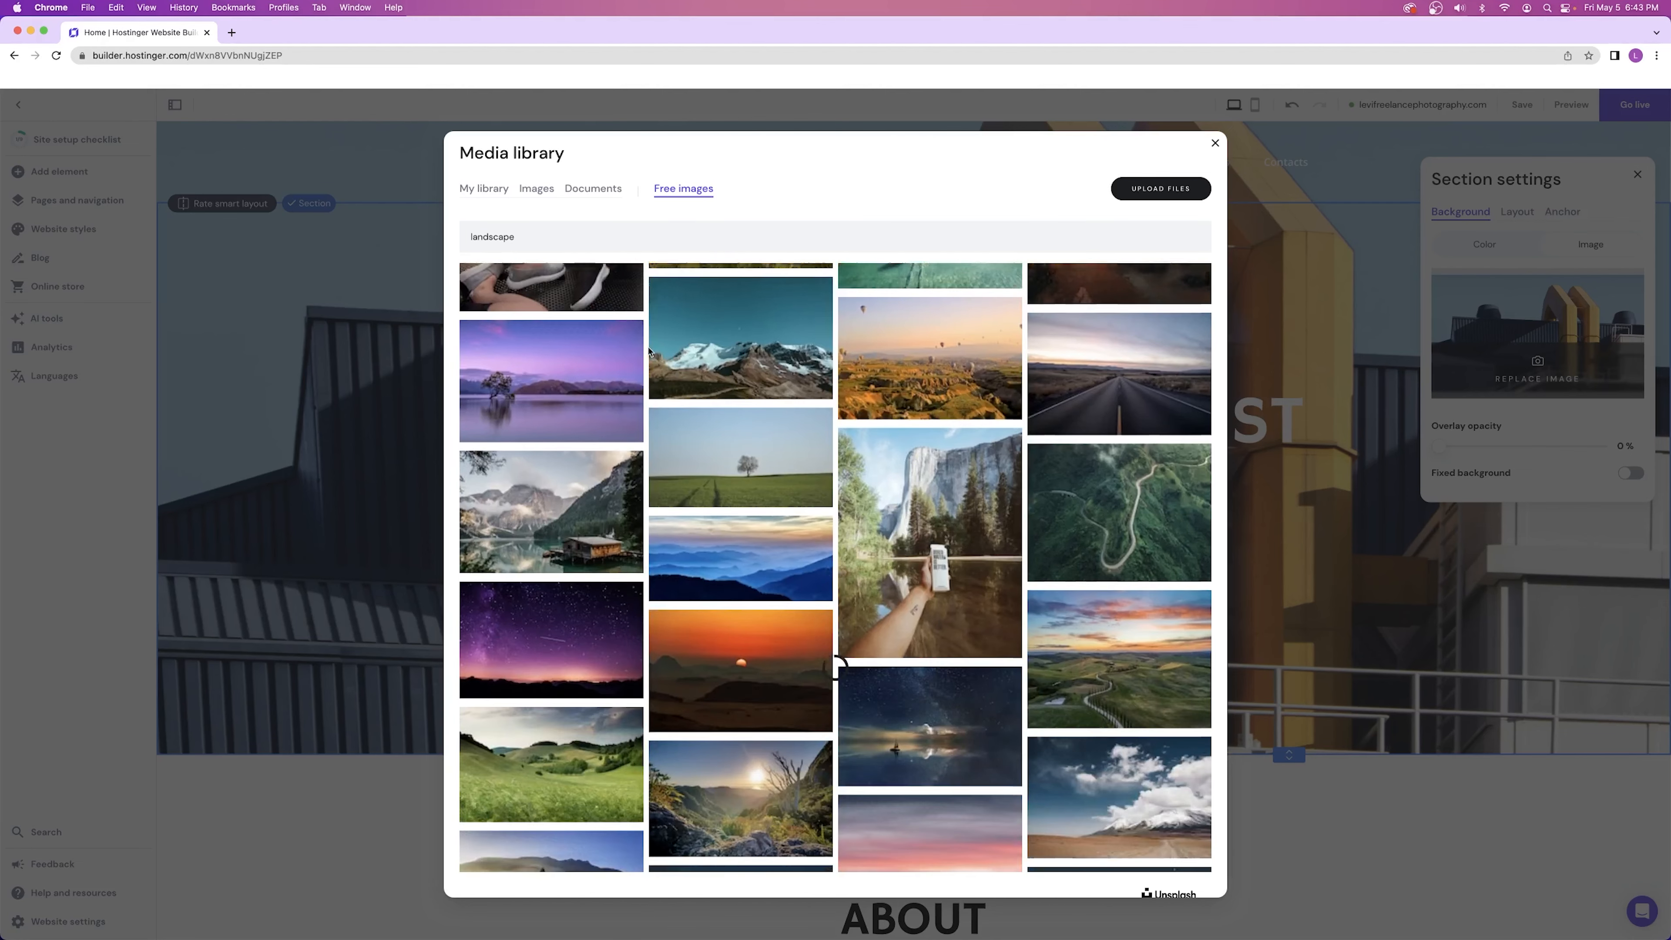
{"action": "scroll", "coordinate": [765, 447], "scroll_direction": "down", "scroll_amount": 2}
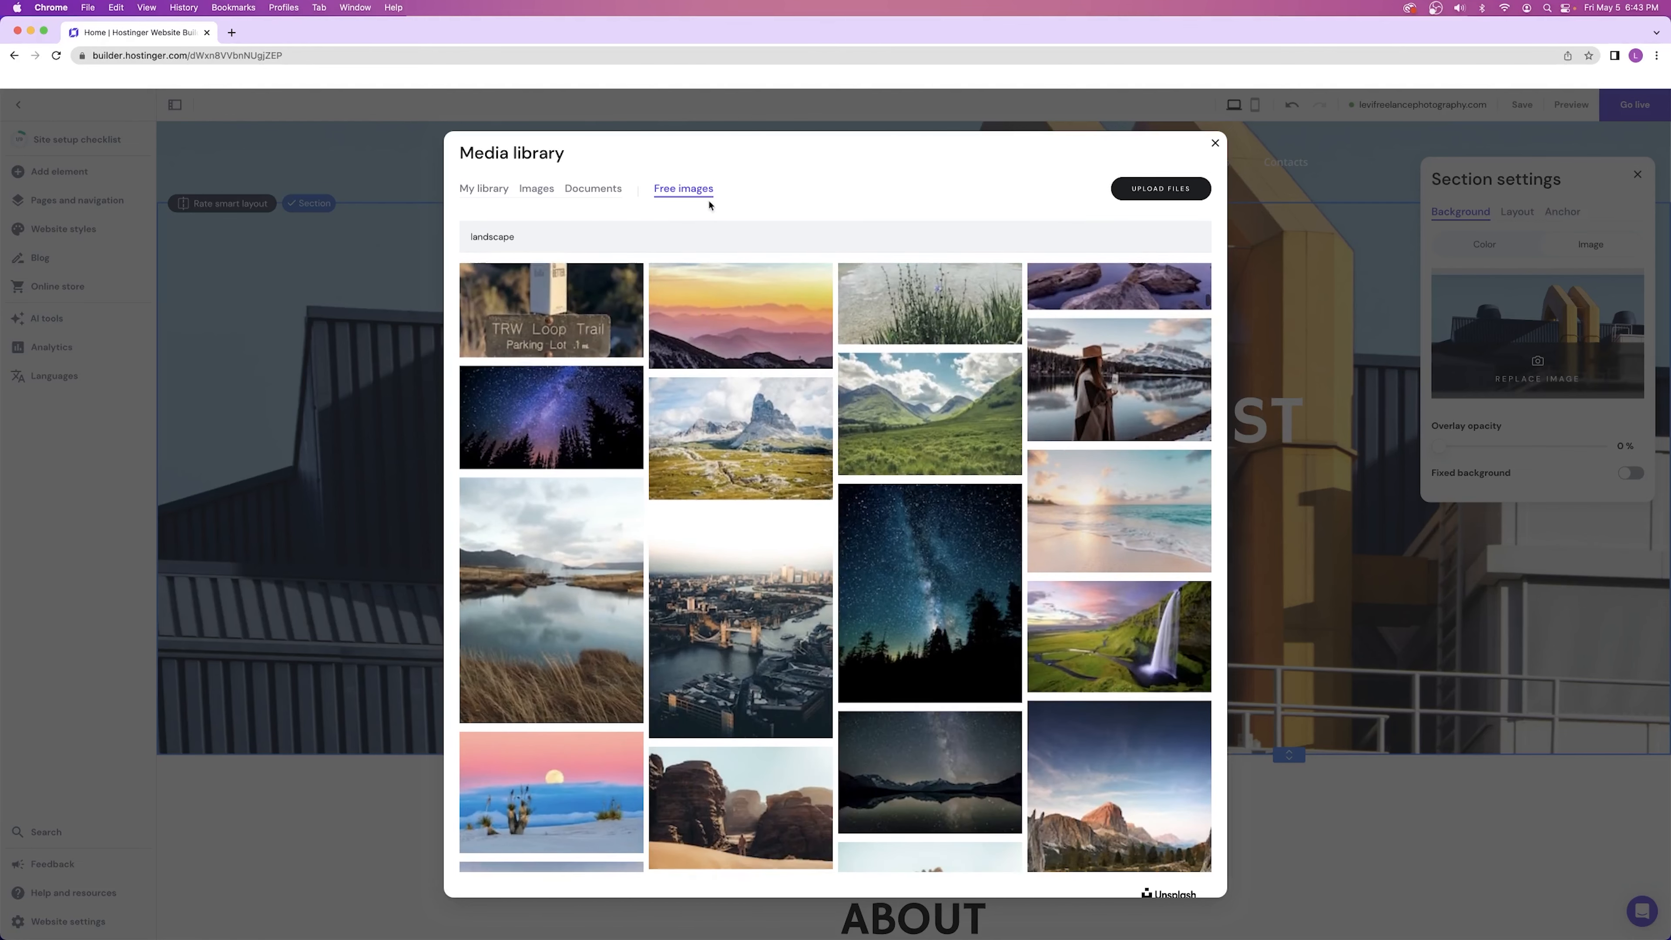
{"action": "scroll", "coordinate": [746, 349], "scroll_direction": "down", "scroll_amount": 20}
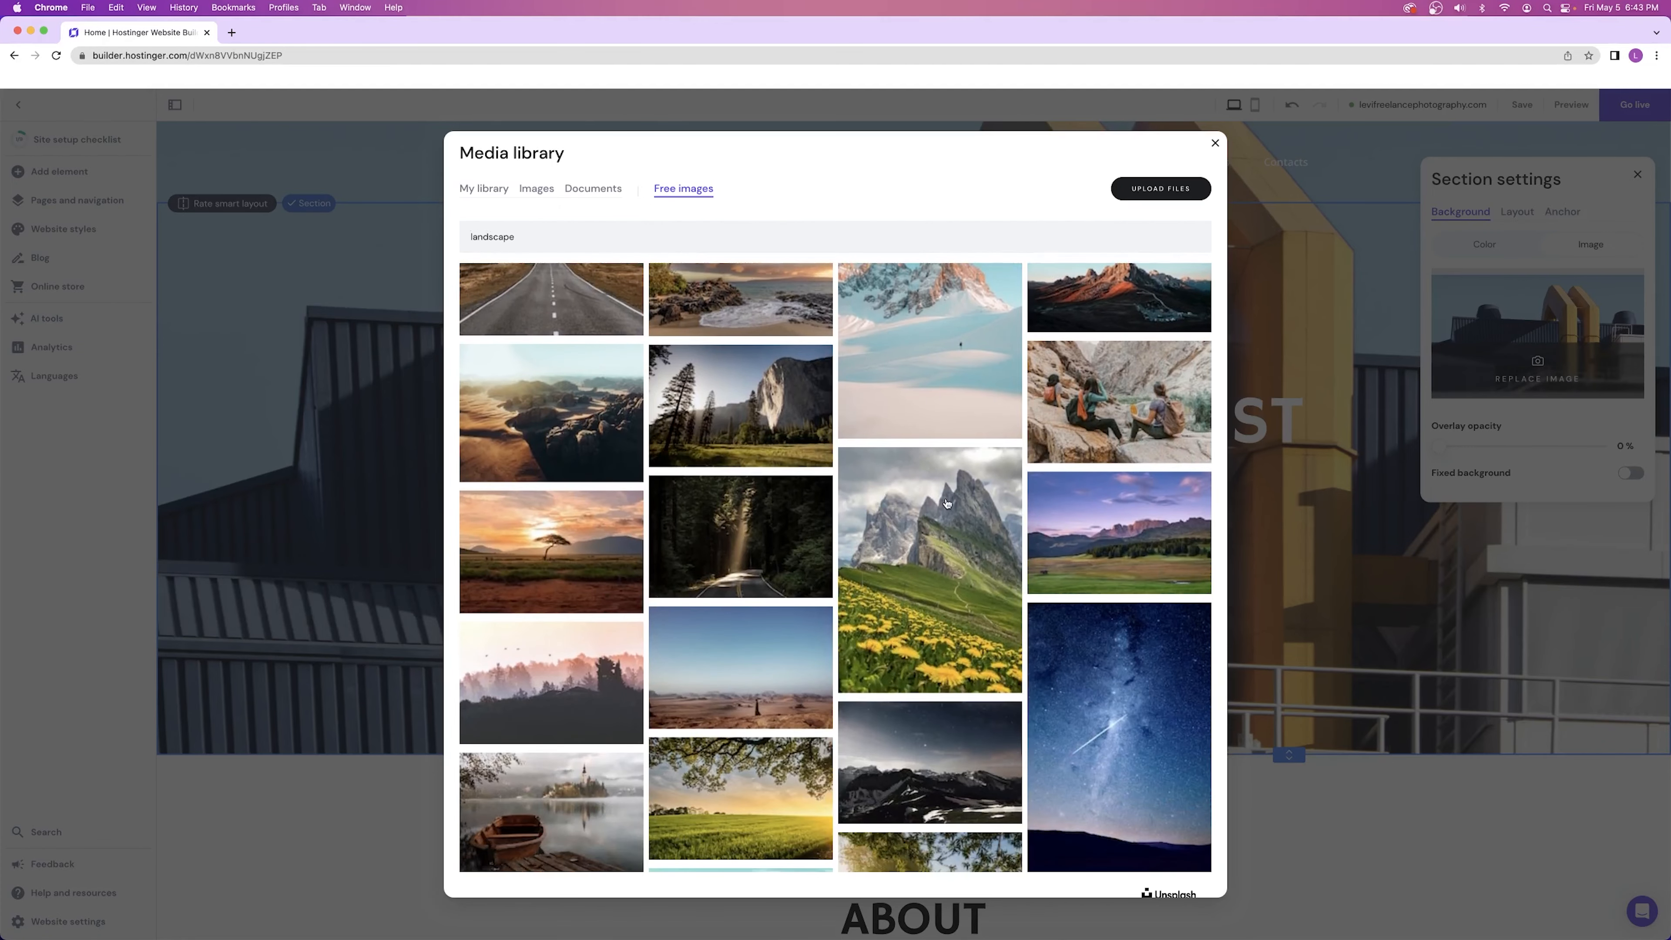
{"action": "left_click", "coordinate": [552, 411]}
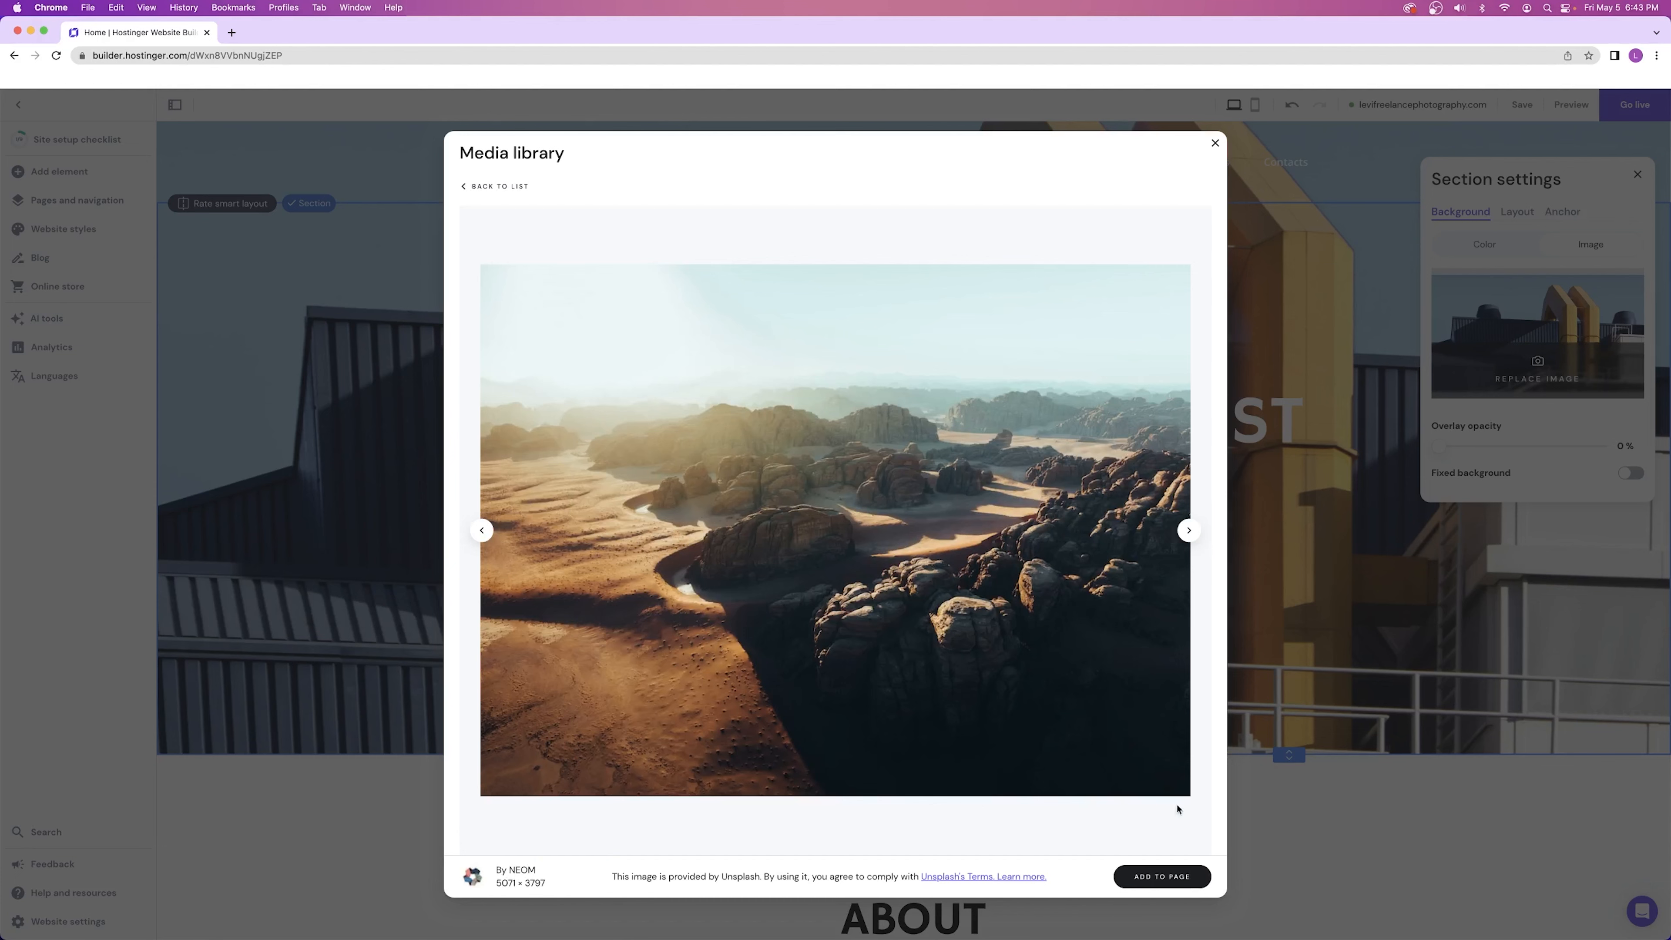
{"action": "left_click", "coordinate": [1162, 879]}
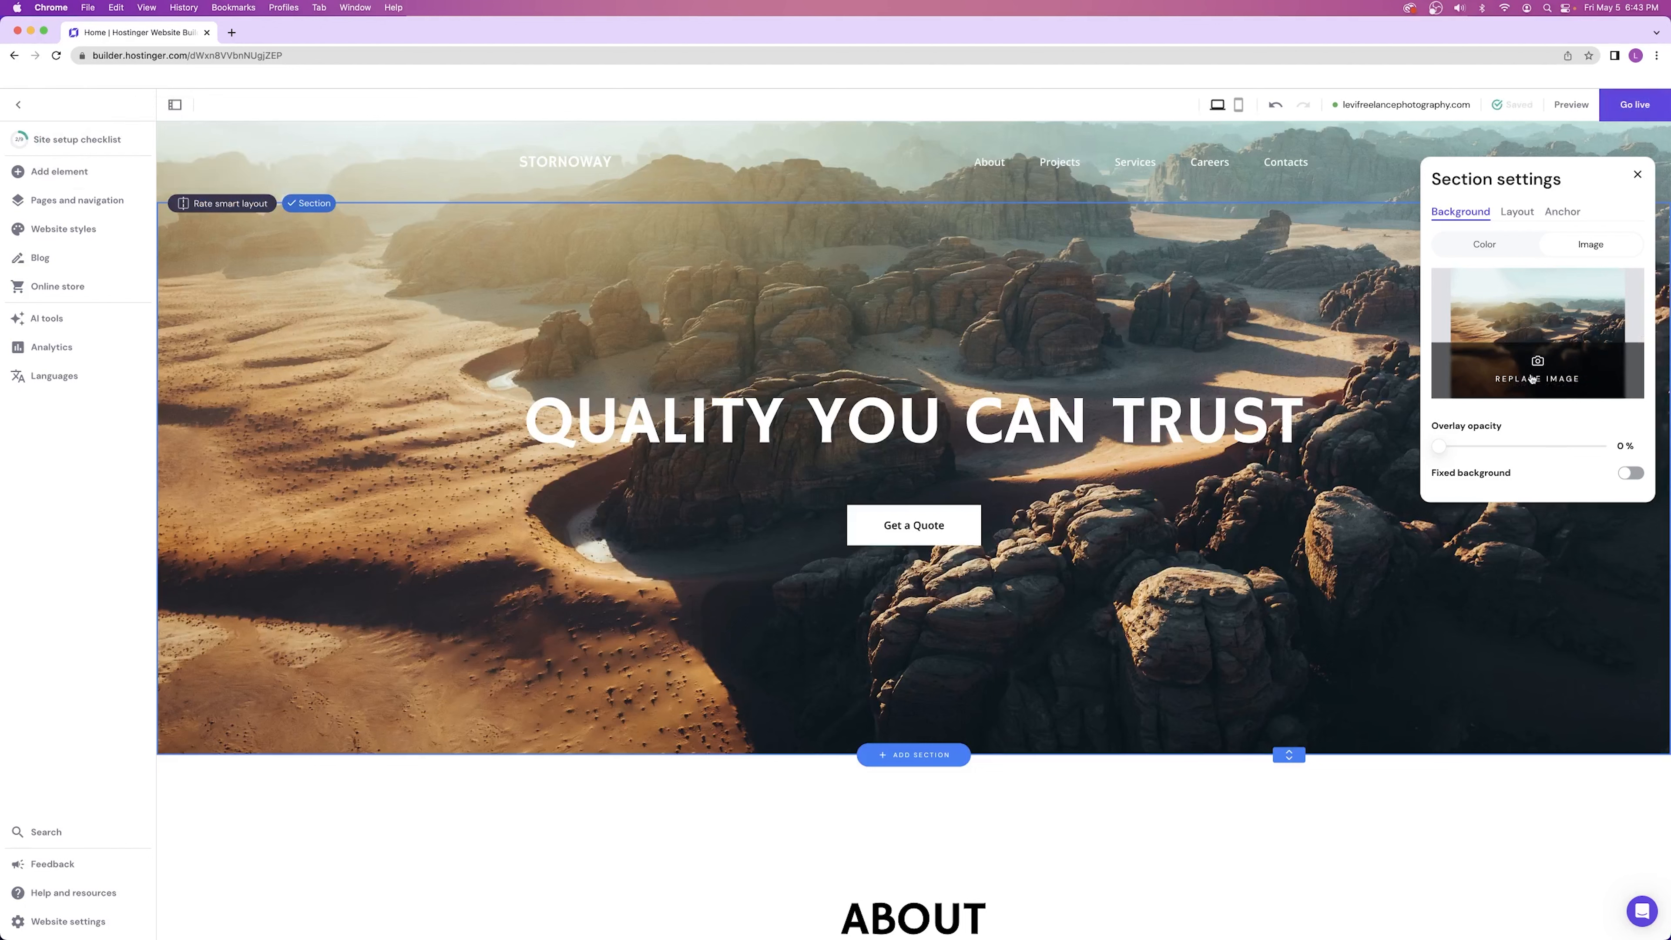
- Try the first section's background overlay at 100% and 0%, and set its opacity to 63%
{"action": "left_click_drag", "start_coordinate": [1441, 447], "coordinate": [1605, 444]}
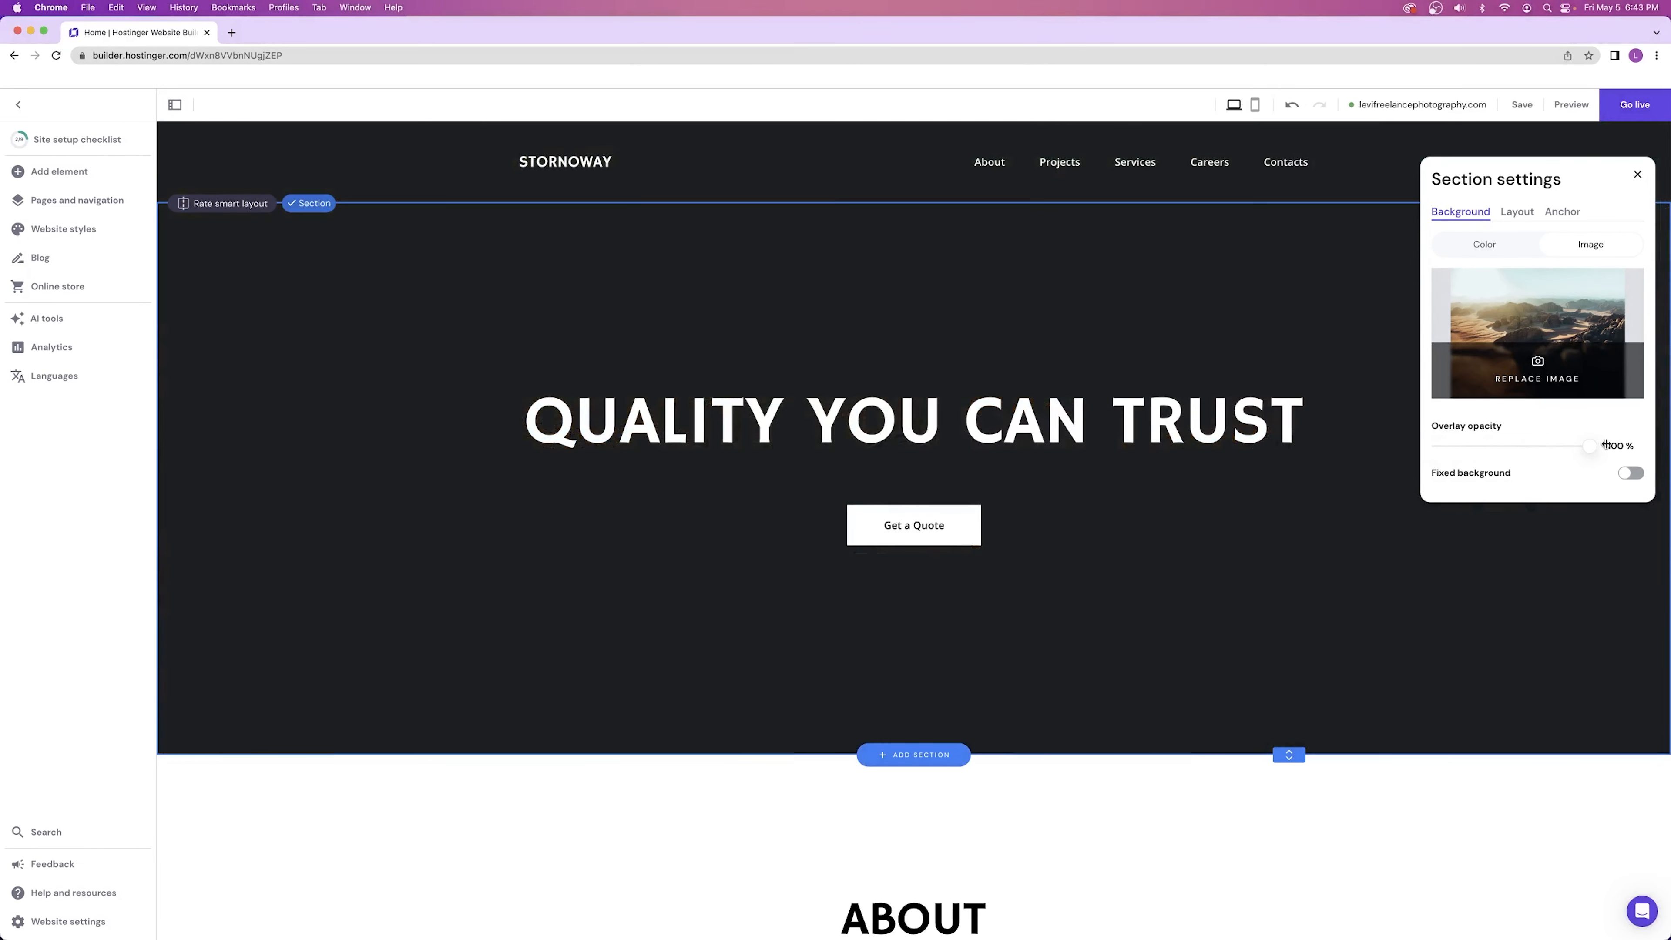
{"action": "left_click_drag", "start_coordinate": [1606, 444], "coordinate": [1331, 447]}
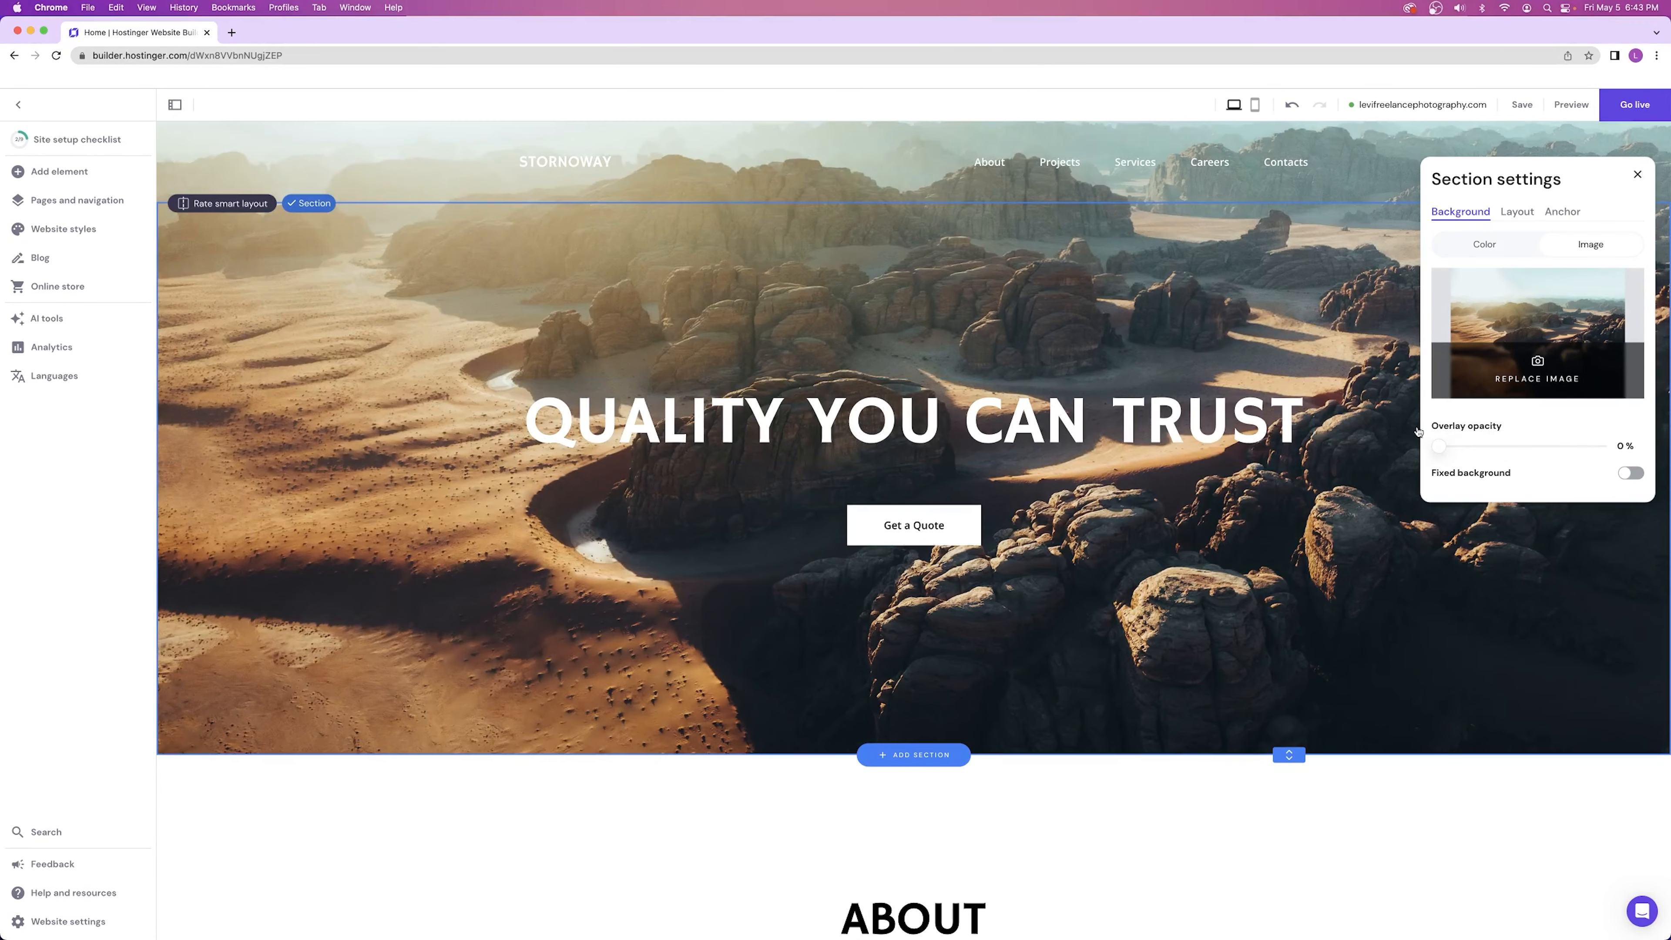
{"action": "left_click_drag", "start_coordinate": [1439, 446], "coordinate": [1536, 445]}
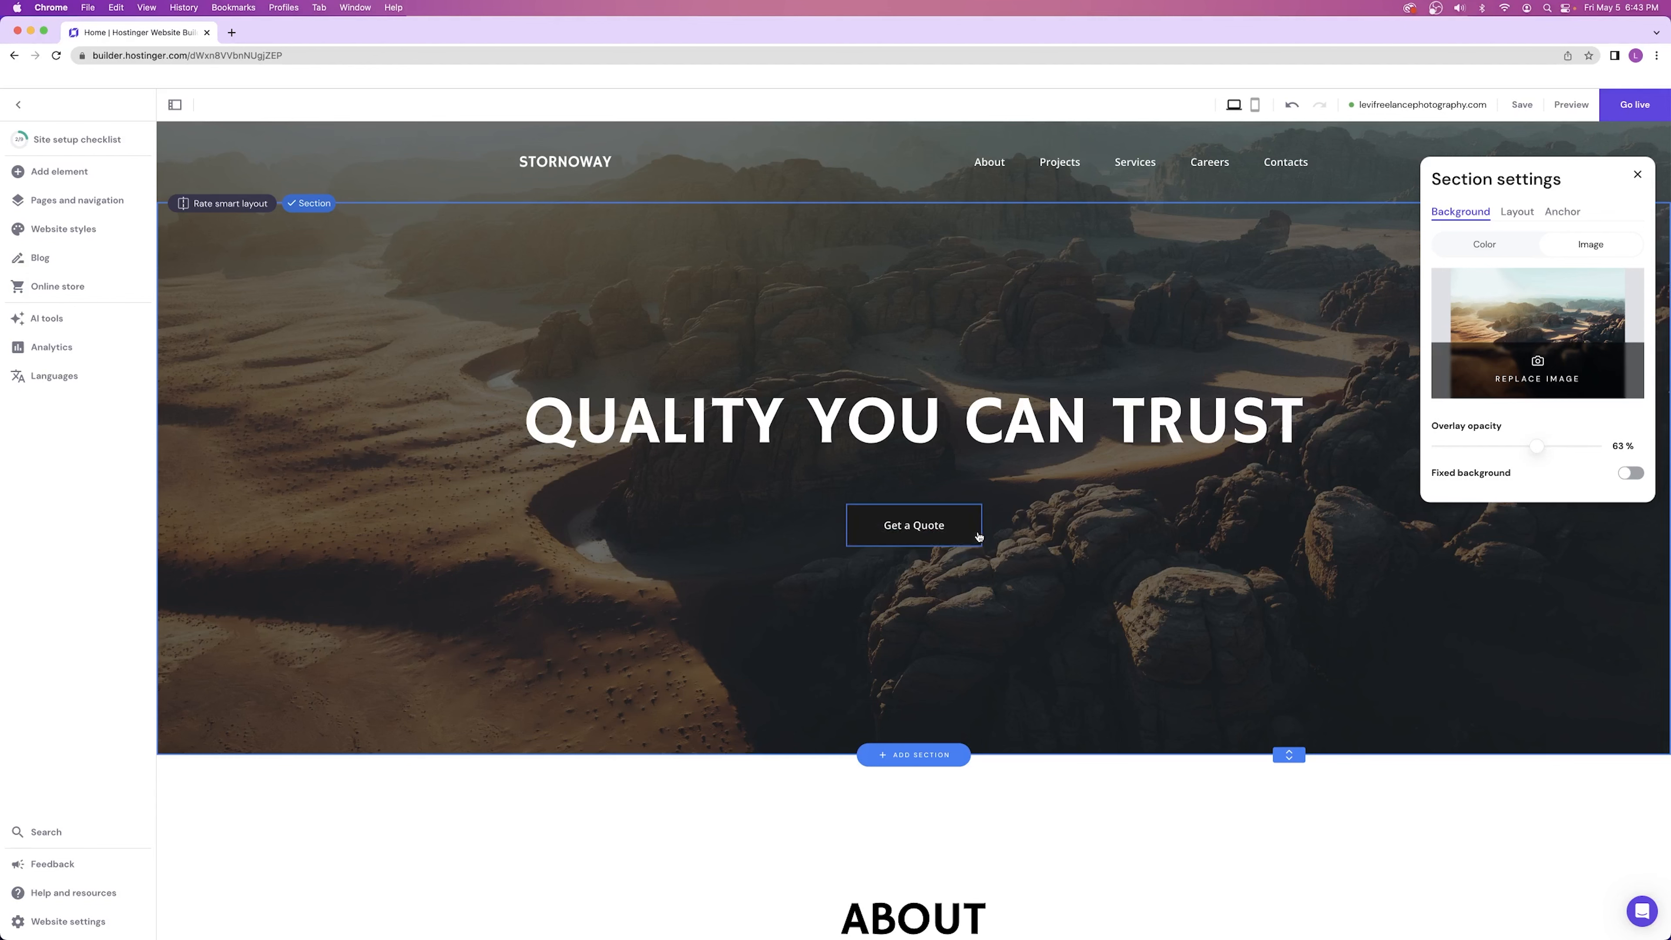
- Try a fixed background on the first section, comparing how the page scrolls with the setting off and on
{"action": "scroll", "coordinate": [1026, 368], "scroll_direction": "down", "scroll_amount": 3}
{"action": "scroll", "coordinate": [1026, 369], "scroll_direction": "up", "scroll_amount": 3}
{"action": "scroll", "coordinate": [1026, 367], "scroll_direction": "down", "scroll_amount": 4}
{"action": "scroll", "coordinate": [1025, 367], "scroll_direction": "up", "scroll_amount": 3}
{"action": "scroll", "coordinate": [1026, 366], "scroll_direction": "down", "scroll_amount": 3}
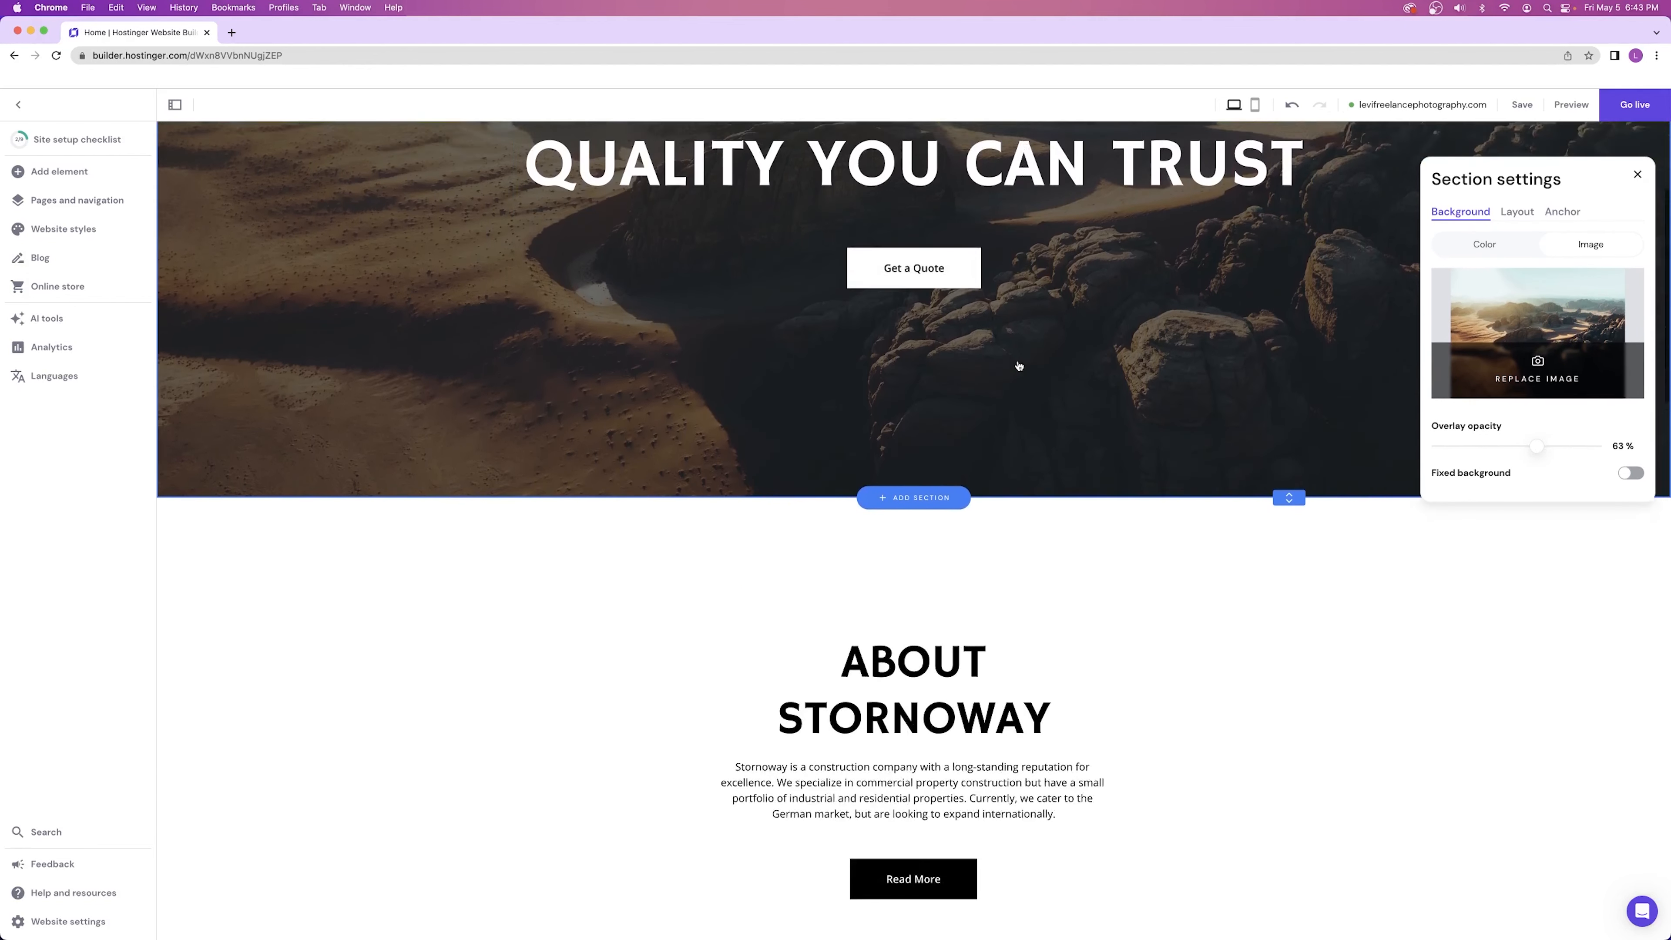
{"action": "scroll", "coordinate": [1052, 375], "scroll_direction": "up", "scroll_amount": 3}
{"action": "left_click", "coordinate": [1629, 473]}
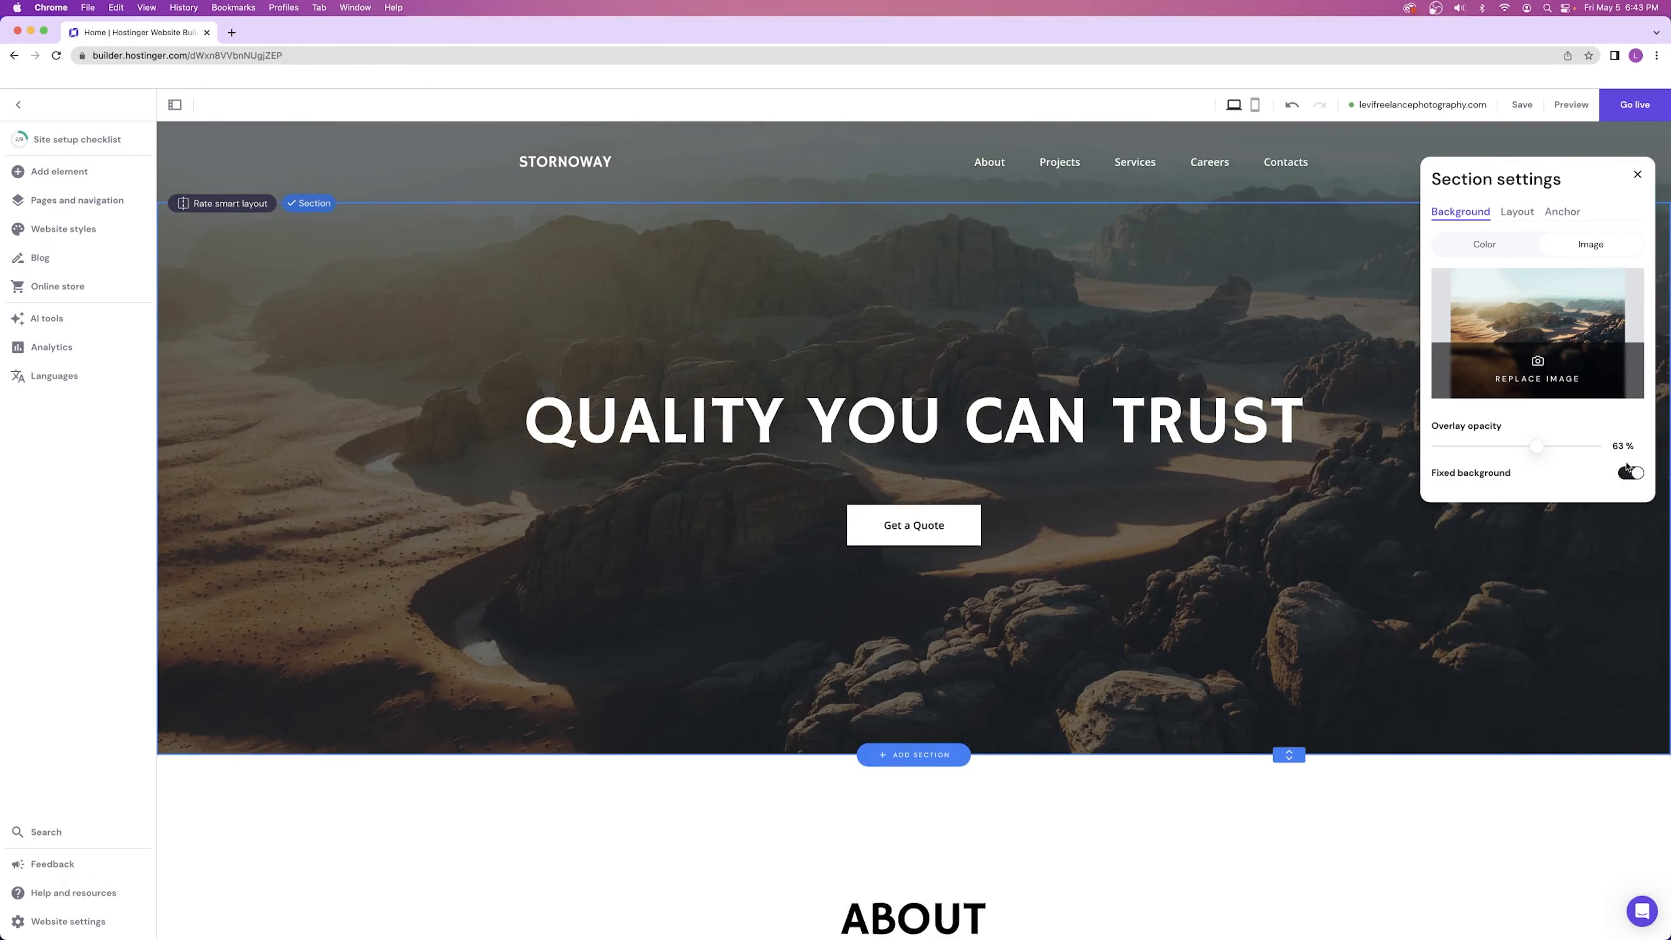
{"action": "scroll", "coordinate": [1085, 329], "scroll_direction": "down", "scroll_amount": 3}
{"action": "scroll", "coordinate": [1085, 329], "scroll_direction": "up", "scroll_amount": 3}
{"action": "scroll", "coordinate": [1087, 331], "scroll_direction": "down", "scroll_amount": 2}
{"action": "scroll", "coordinate": [1087, 332], "scroll_direction": "down", "scroll_amount": 1}
{"action": "scroll", "coordinate": [1089, 319], "scroll_direction": "up", "scroll_amount": 3}
{"action": "scroll", "coordinate": [1082, 322], "scroll_direction": "down", "scroll_amount": 3}
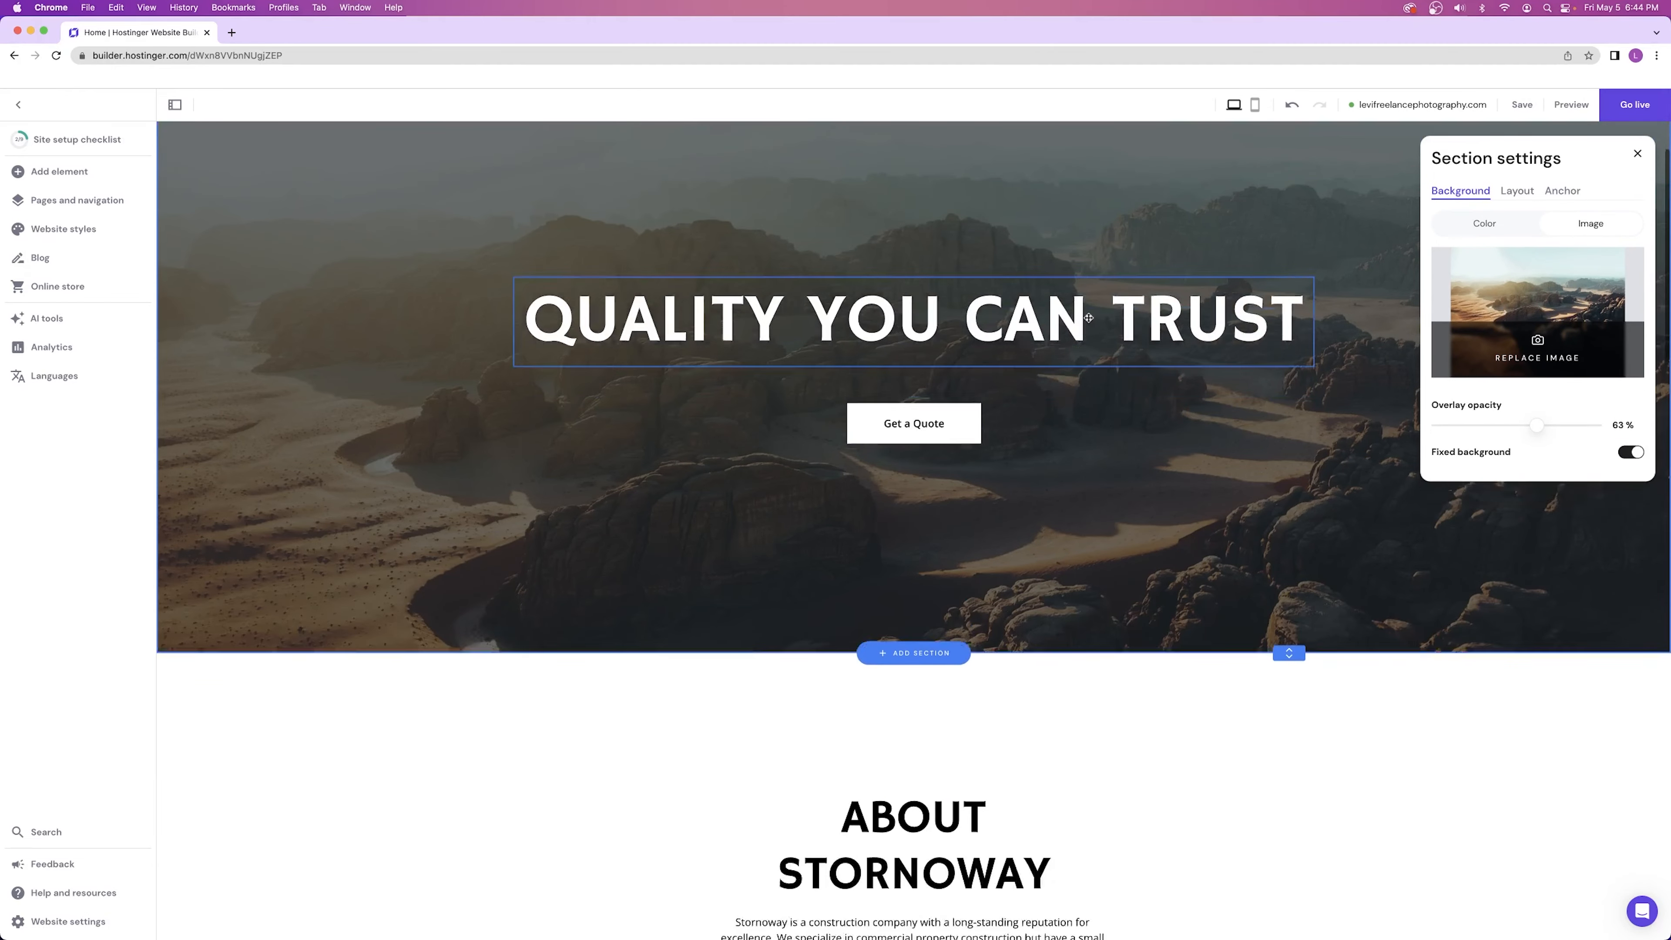
{"action": "scroll", "coordinate": [1082, 323], "scroll_direction": "up", "scroll_amount": 4}
- Toggle the first section's fixed background repeatedly to compare both looks, and leave it turned off
{"action": "left_click", "coordinate": [1631, 474]}
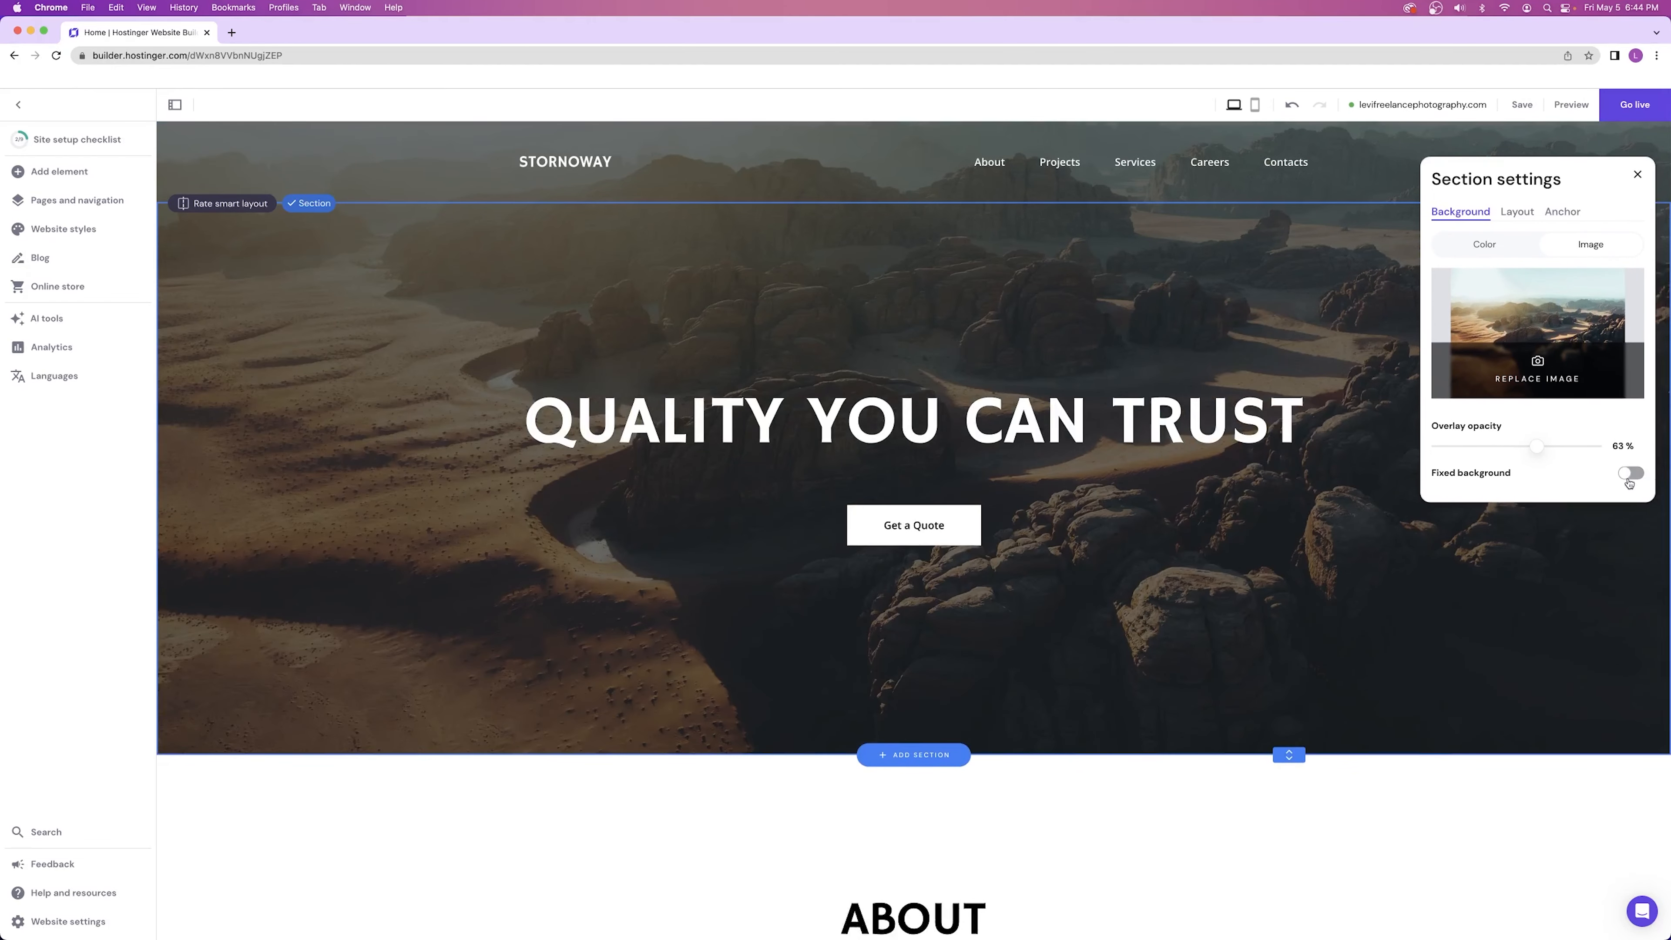
{"action": "left_click", "coordinate": [1630, 474]}
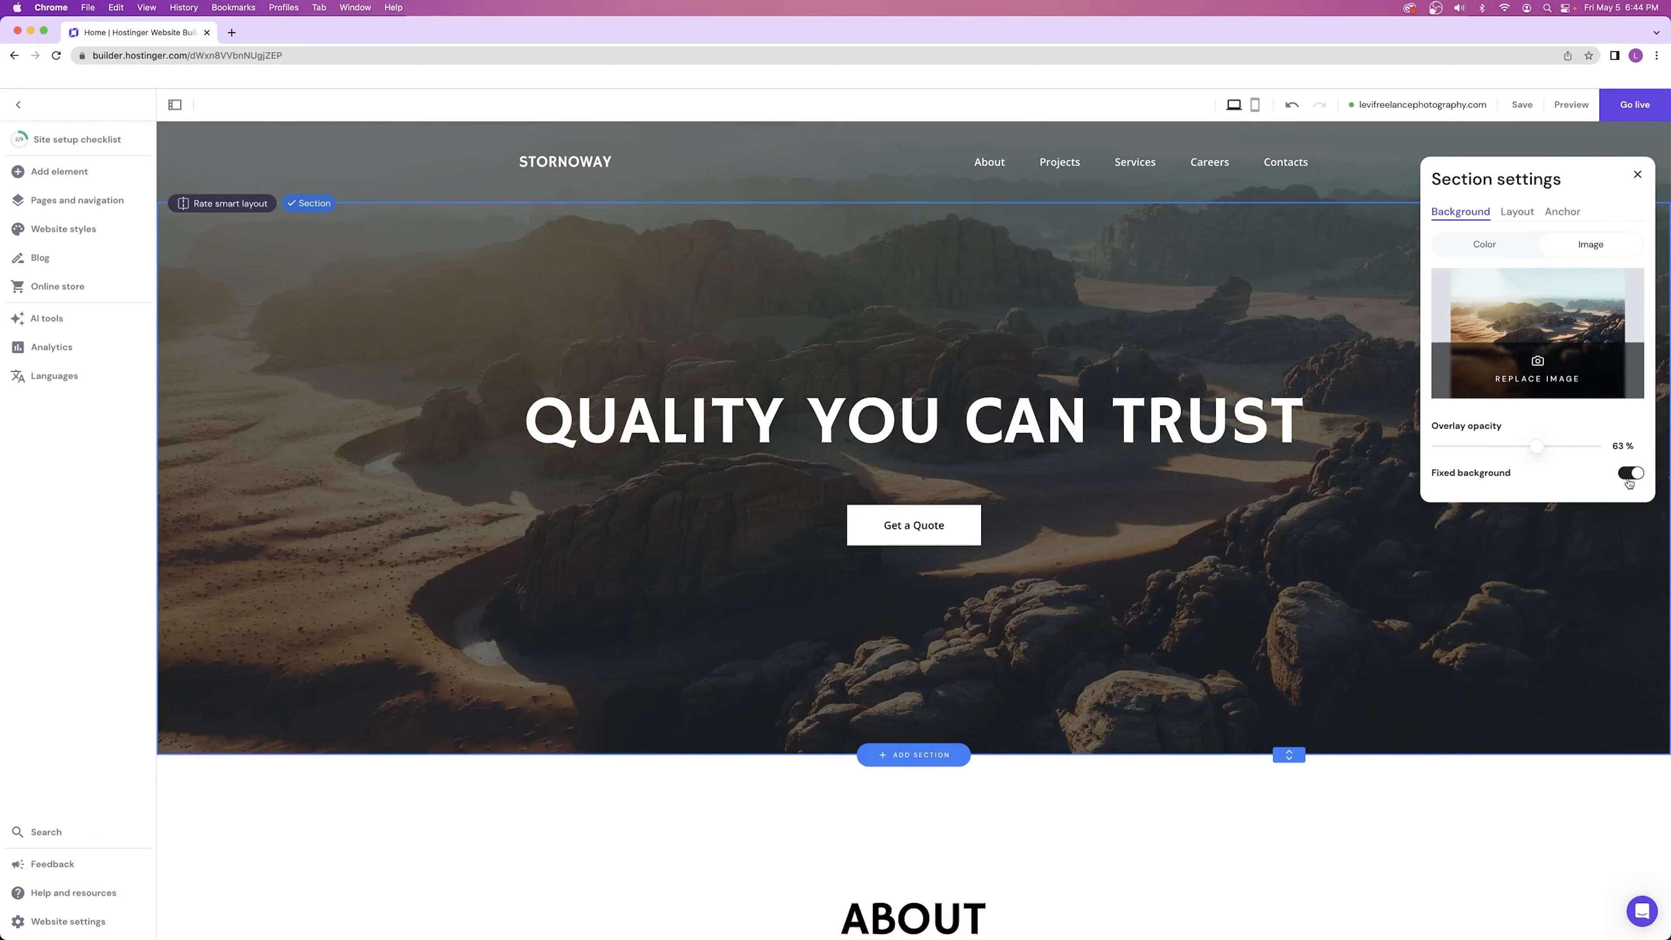
{"action": "left_click", "coordinate": [1630, 474]}
{"action": "left_click", "coordinate": [1630, 474]}
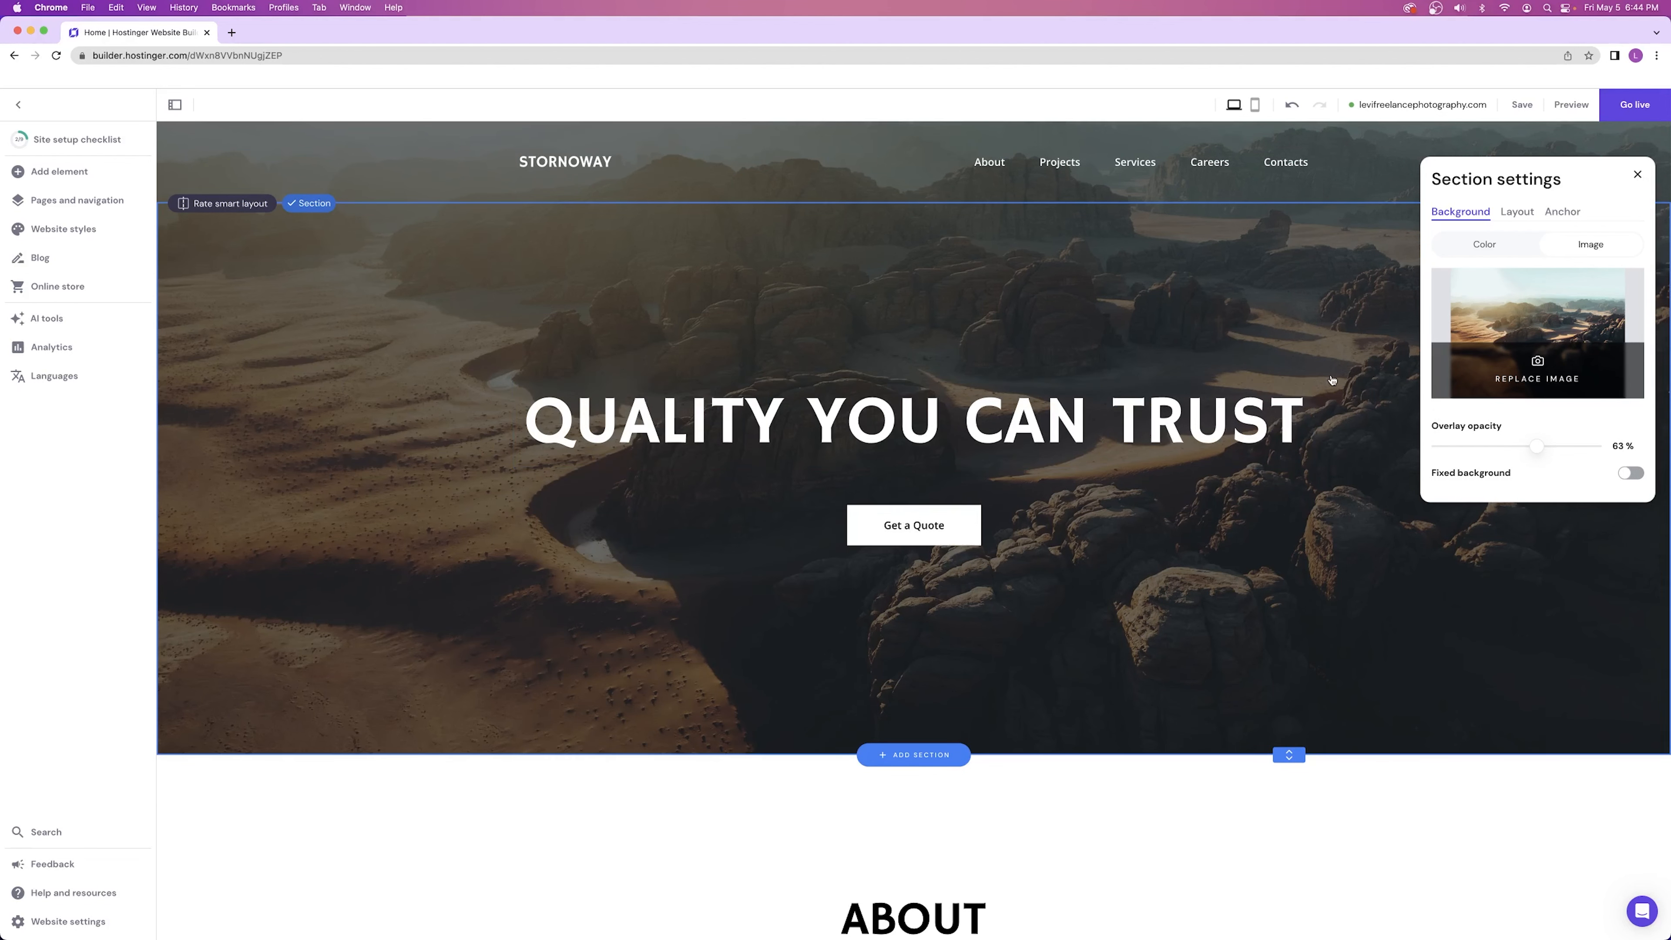
- Try a solid colour as the first section's background, testing red #ff0000 and several other hues
{"action": "left_click", "coordinate": [1484, 250]}
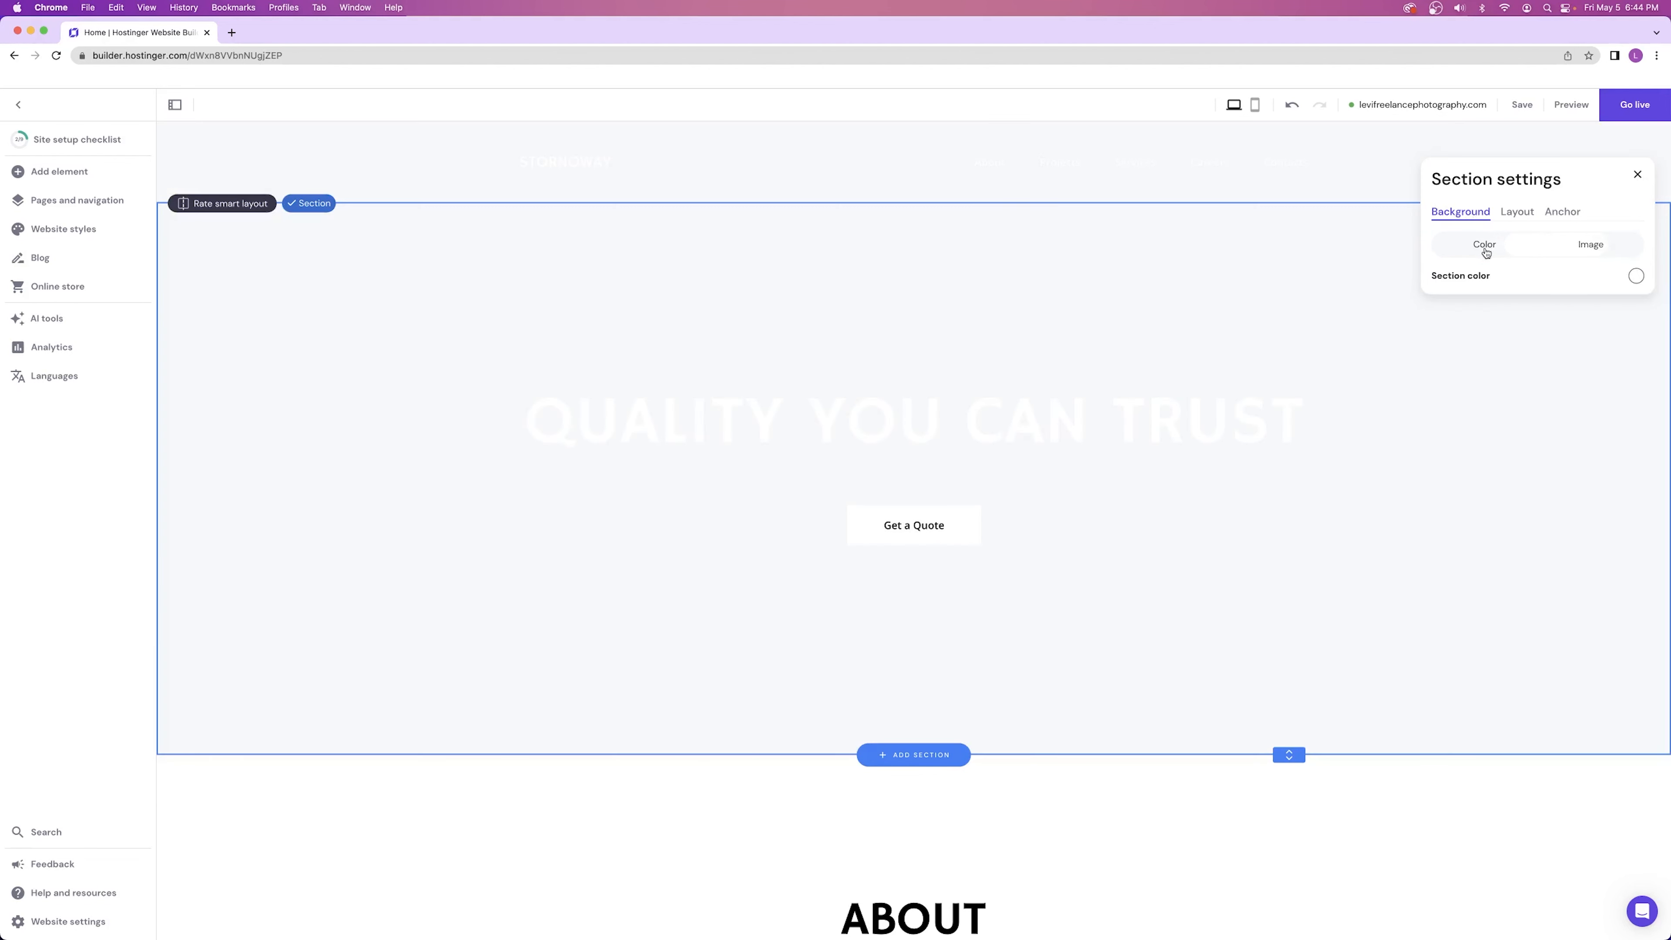
{"action": "left_click", "coordinate": [1636, 276]}
{"action": "left_click_drag", "start_coordinate": [1324, 265], "coordinate": [1418, 231]}
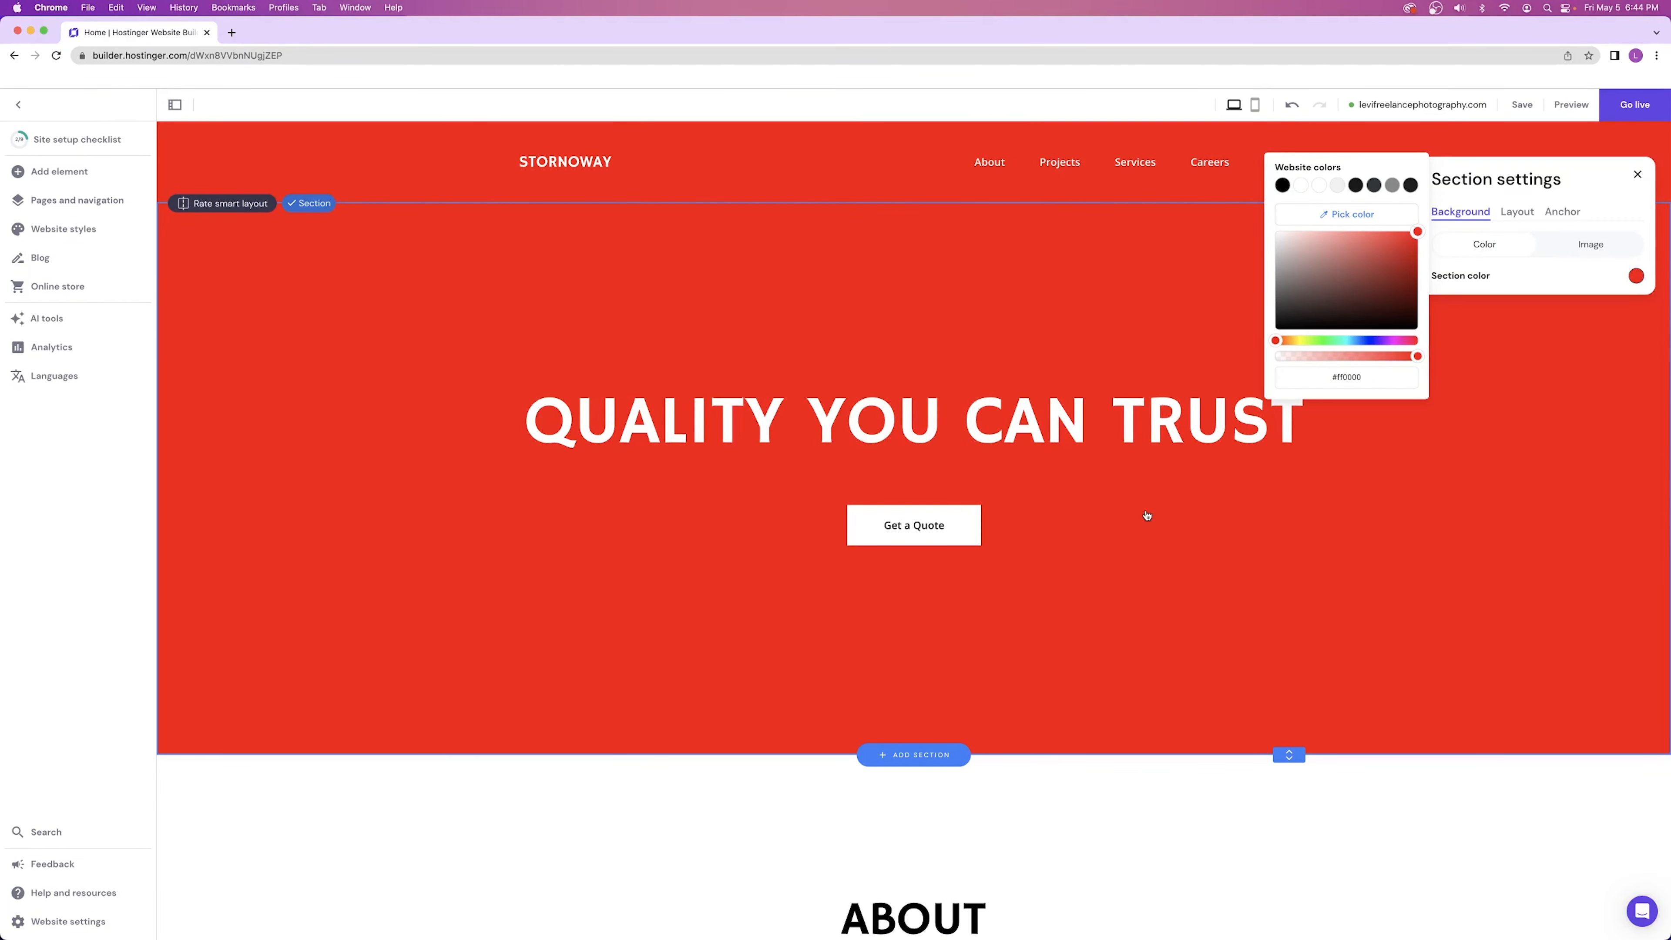
{"action": "left_click", "coordinate": [1359, 342]}
{"action": "left_click", "coordinate": [1324, 342]}
{"action": "left_click", "coordinate": [1407, 343]}
{"action": "left_click", "coordinate": [1336, 343]}
{"action": "left_click", "coordinate": [1285, 344]}
{"action": "left_click_drag", "start_coordinate": [1361, 344], "coordinate": [1277, 345]}
- Switch the section's background back to an image and add the desert rock formations photo from a free-image search for "landscape"
{"action": "left_click", "coordinate": [1592, 245]}
{"action": "left_click", "coordinate": [1533, 374]}
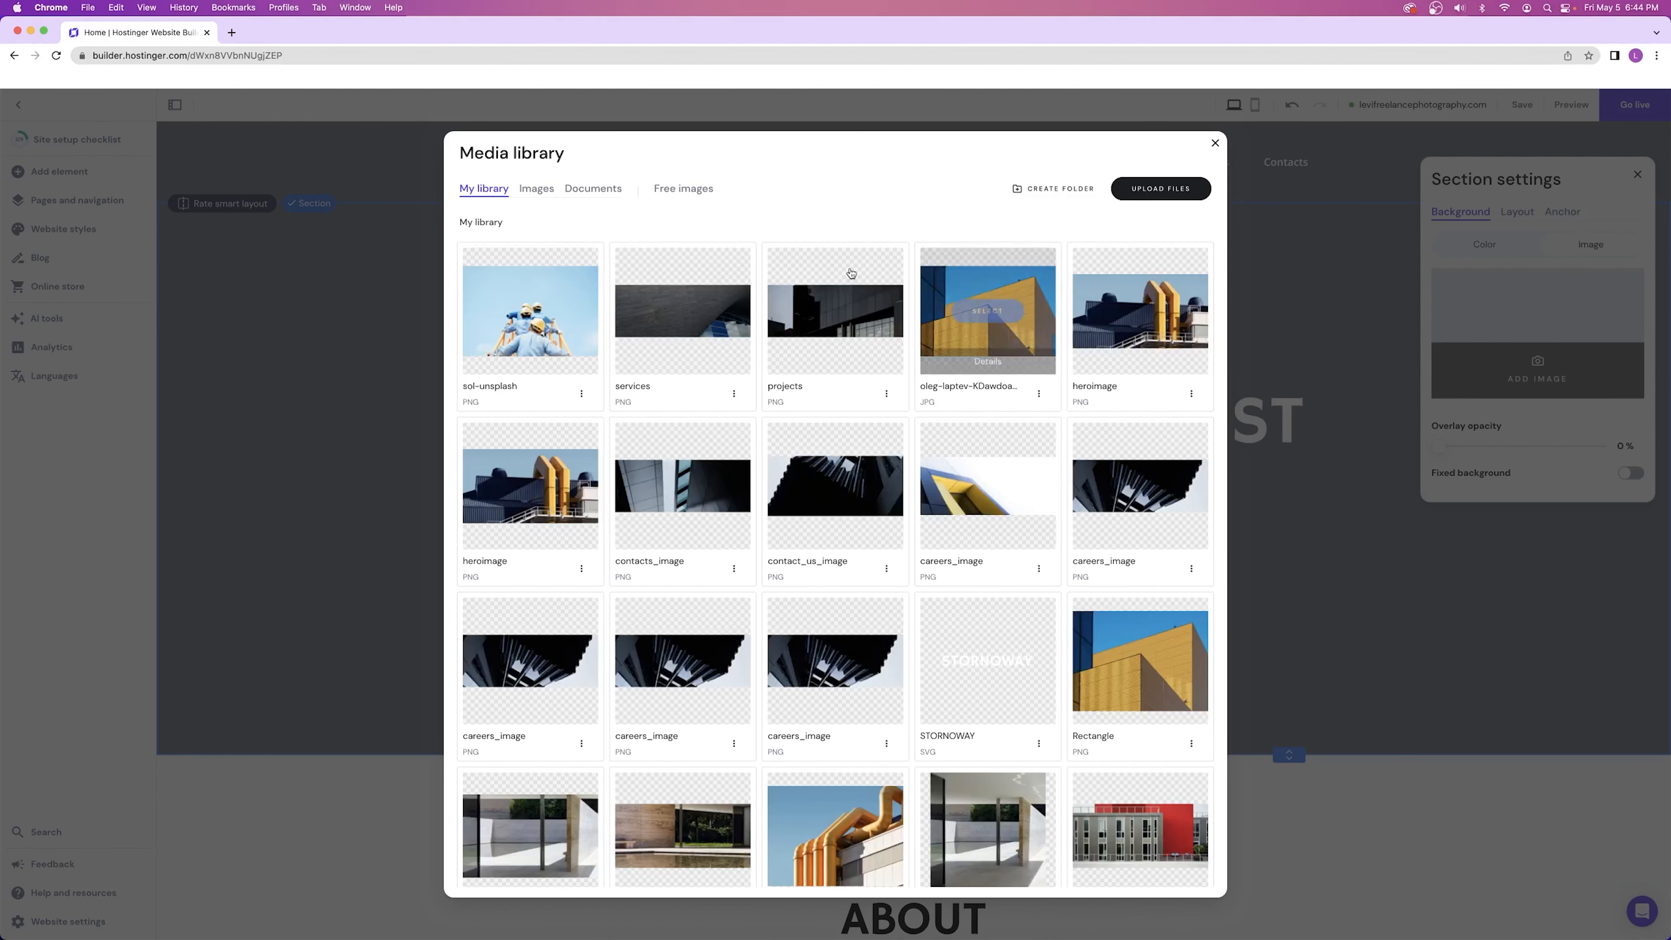
{"action": "left_click", "coordinate": [682, 191]}
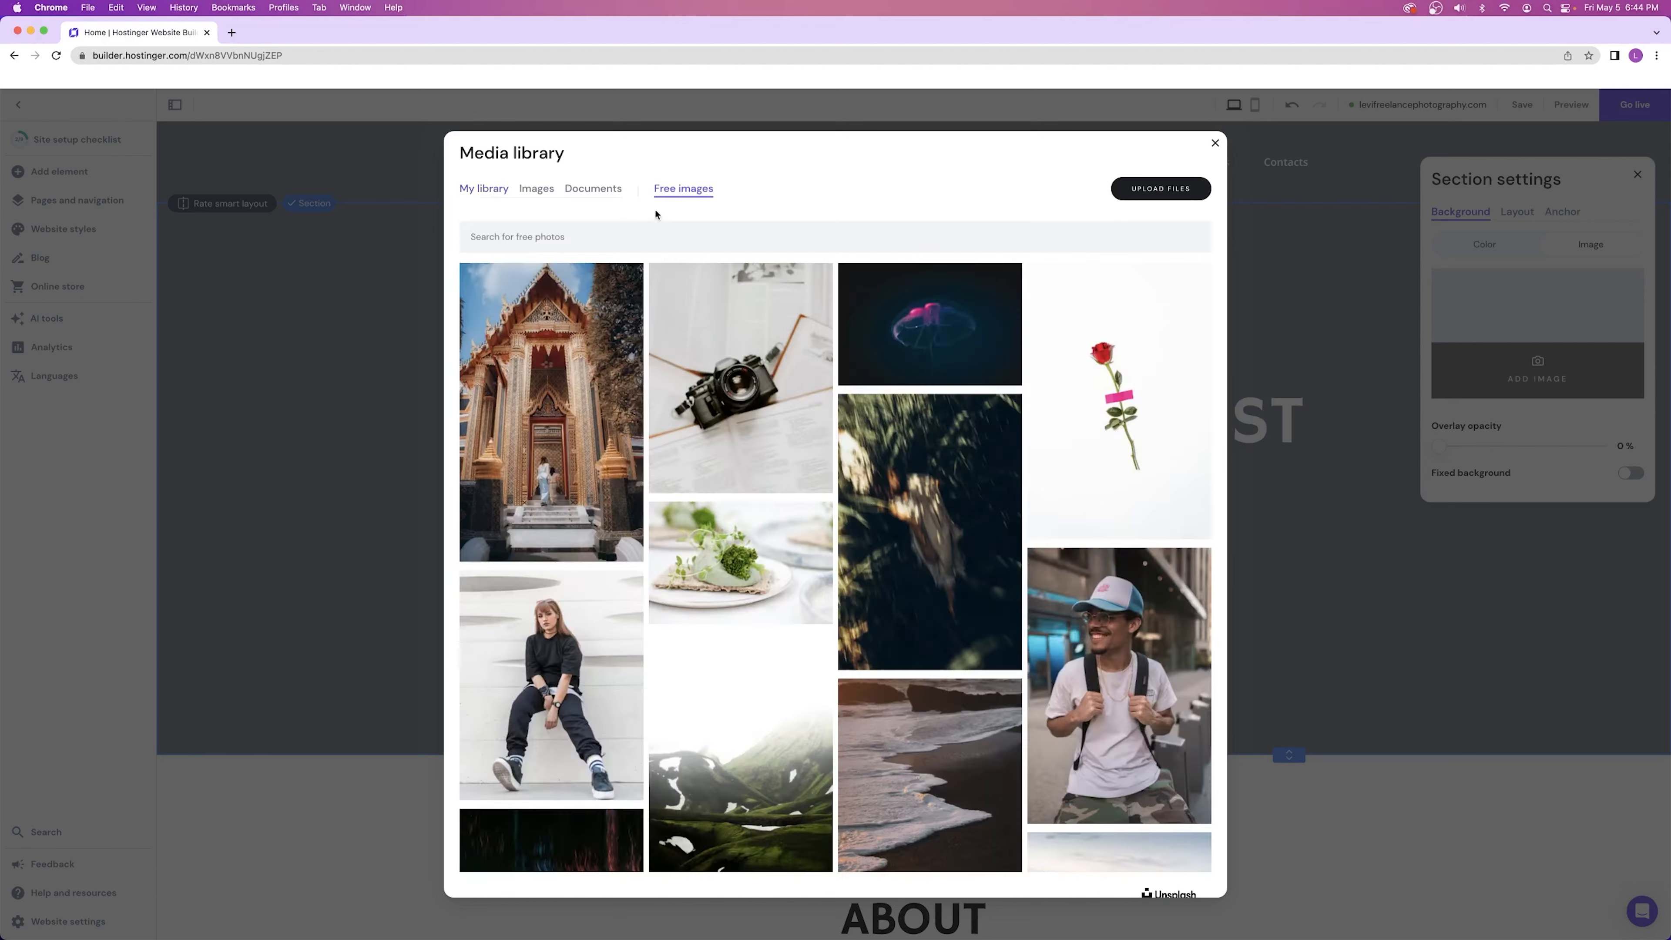
{"action": "left_click", "coordinate": [669, 240]}
{"action": "type", "text": "landscape"}
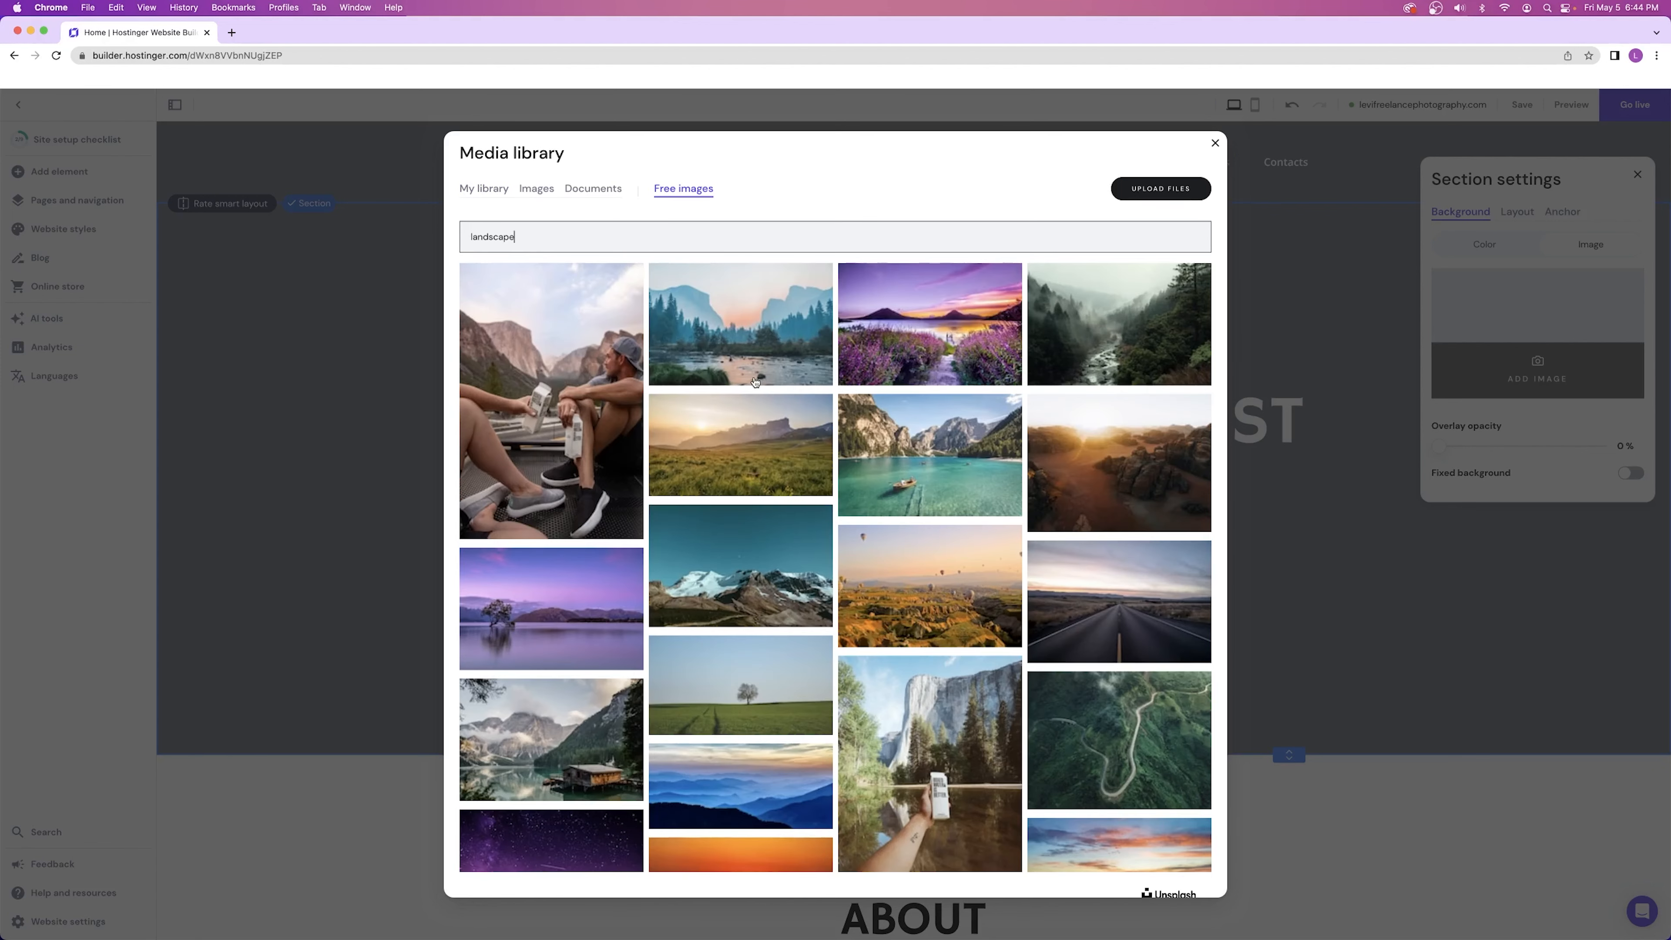
{"action": "scroll", "coordinate": [718, 385], "scroll_direction": "down", "scroll_amount": 20}
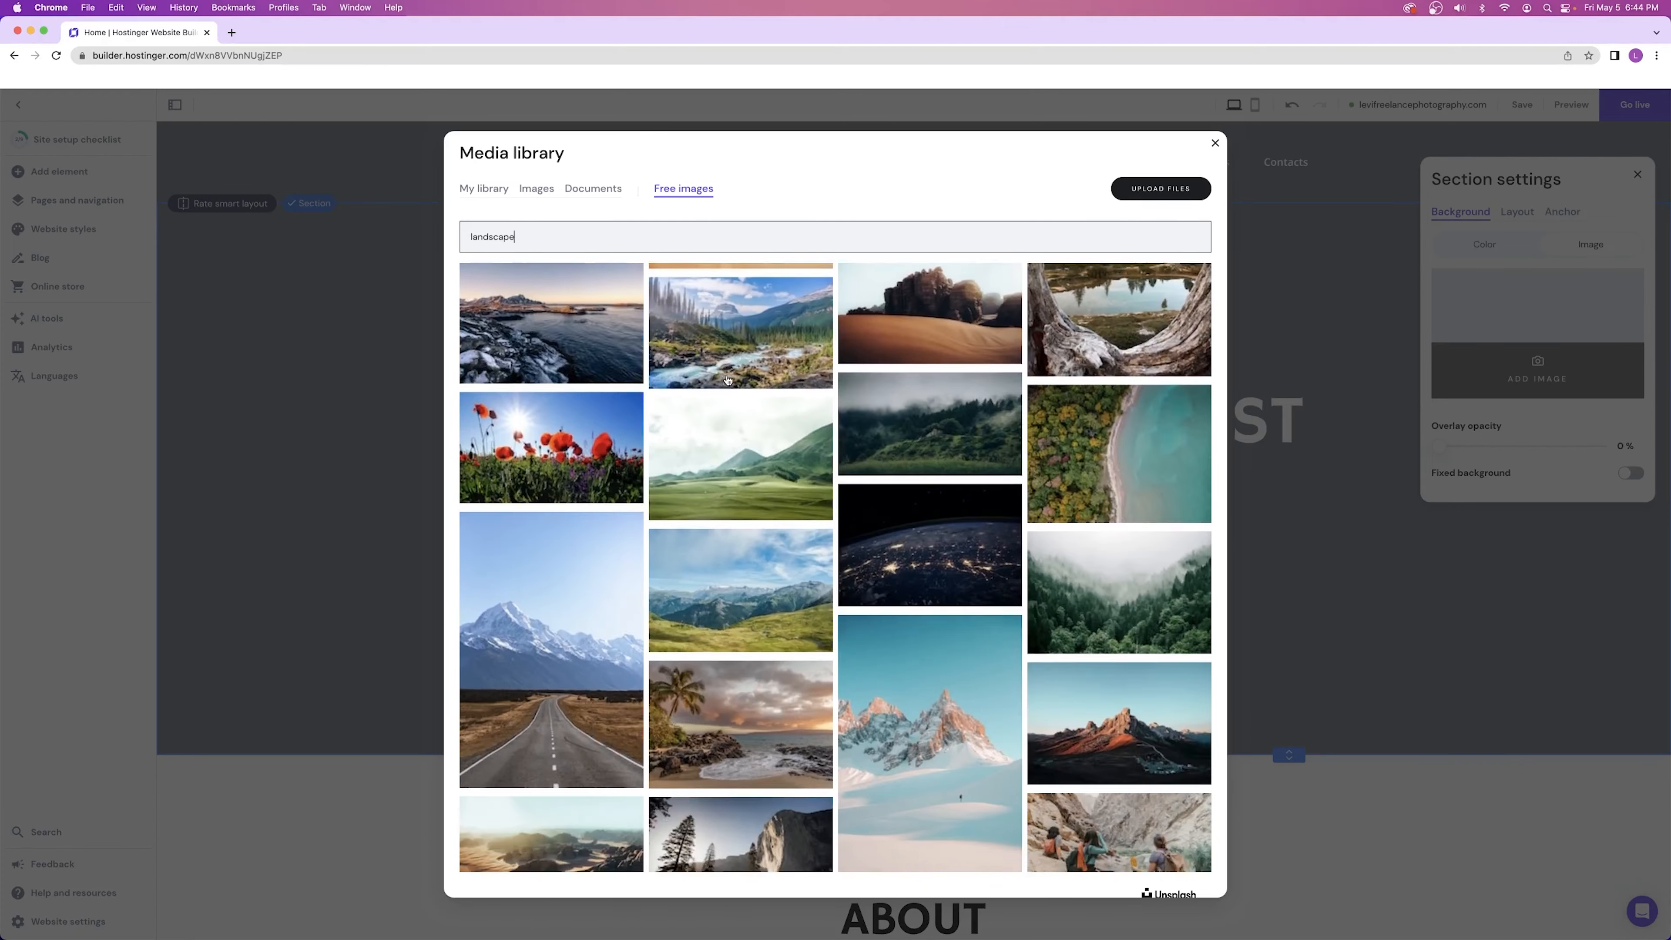
{"action": "scroll", "coordinate": [716, 374], "scroll_direction": "up", "scroll_amount": 3}
{"action": "left_click", "coordinate": [529, 376]}
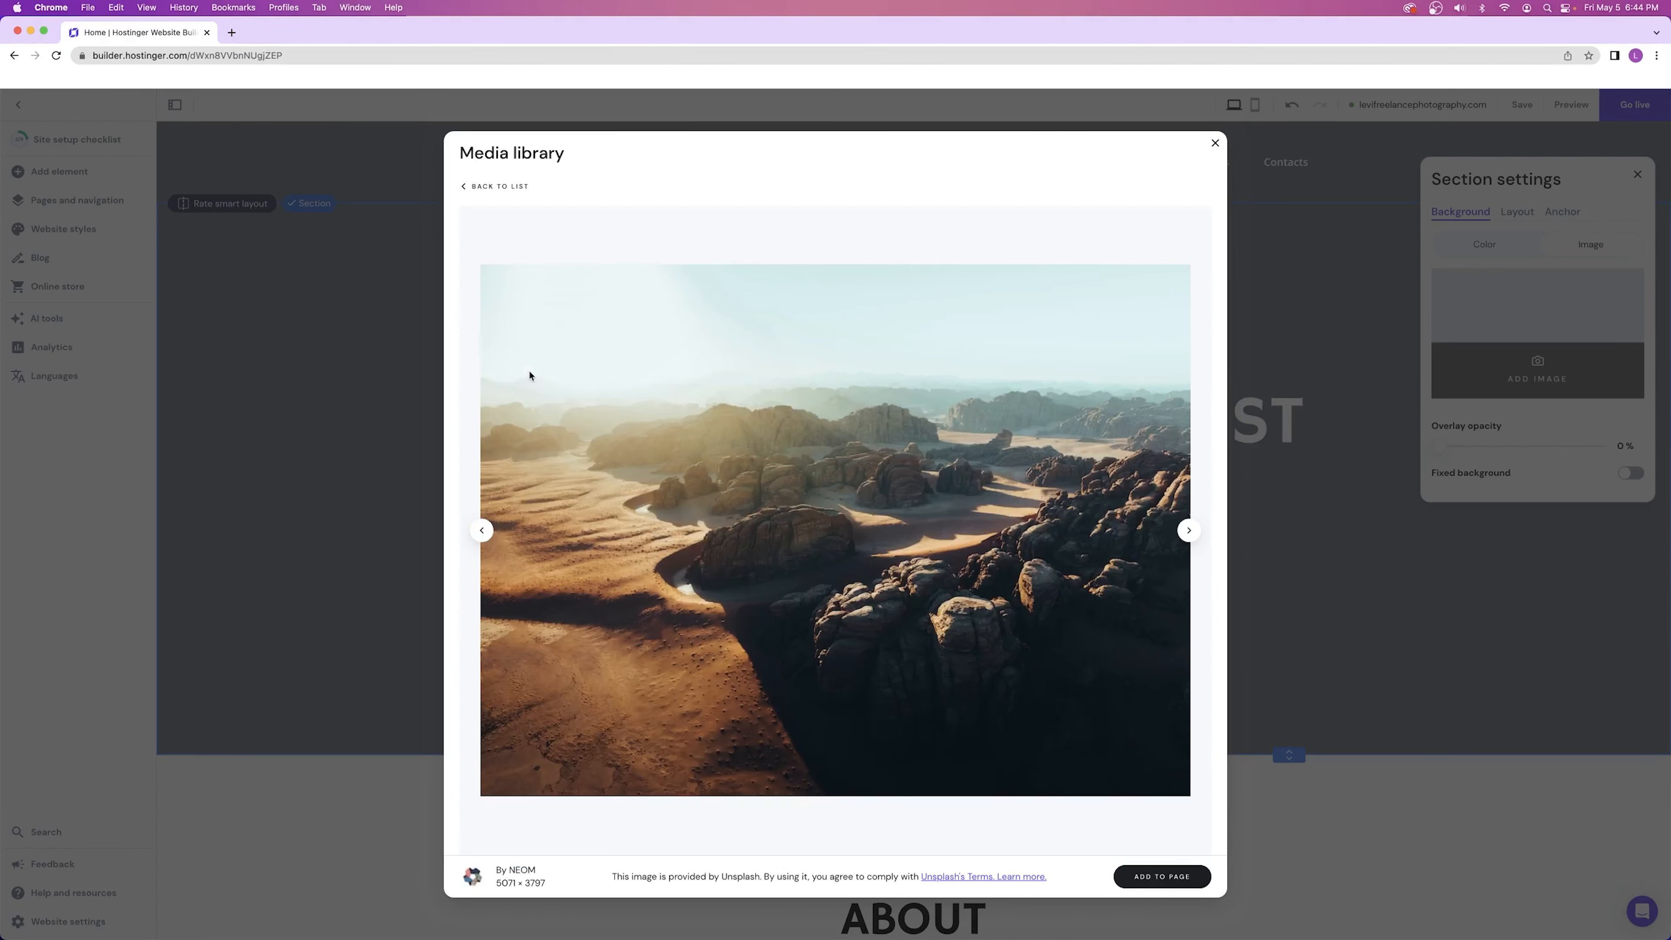
{"action": "left_click", "coordinate": [1170, 880]}
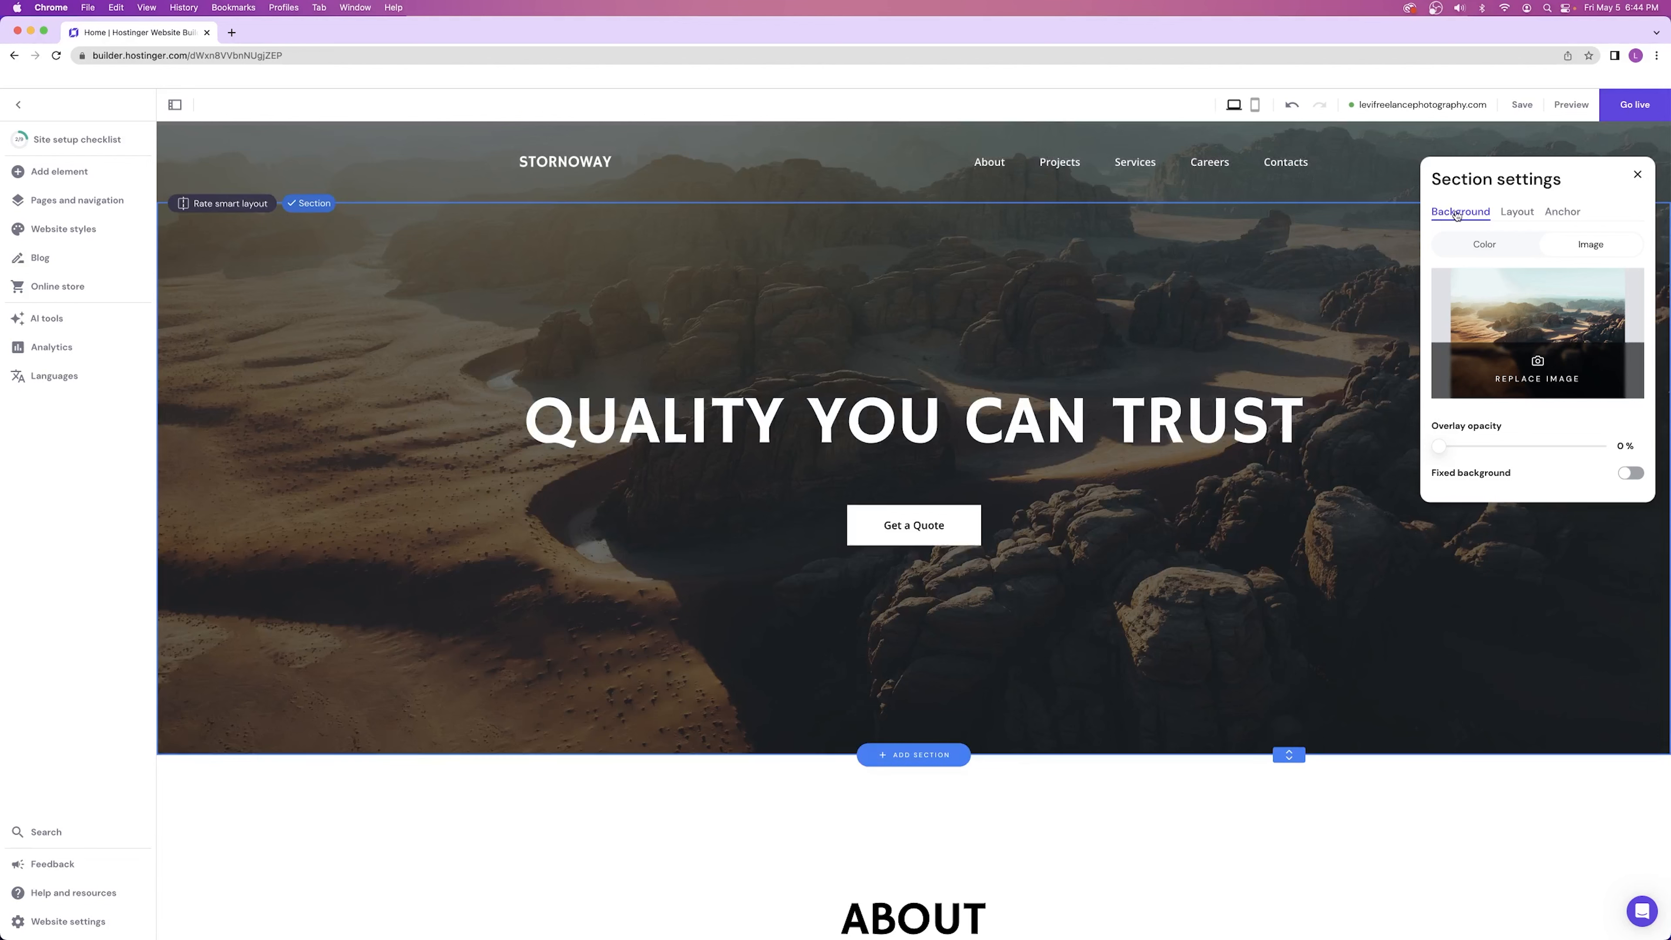
- Turn off snap to elements for the first section, comparing how the Get a Quote button moves before and after, and leave it slightly higher
{"action": "left_click", "coordinate": [1517, 212]}
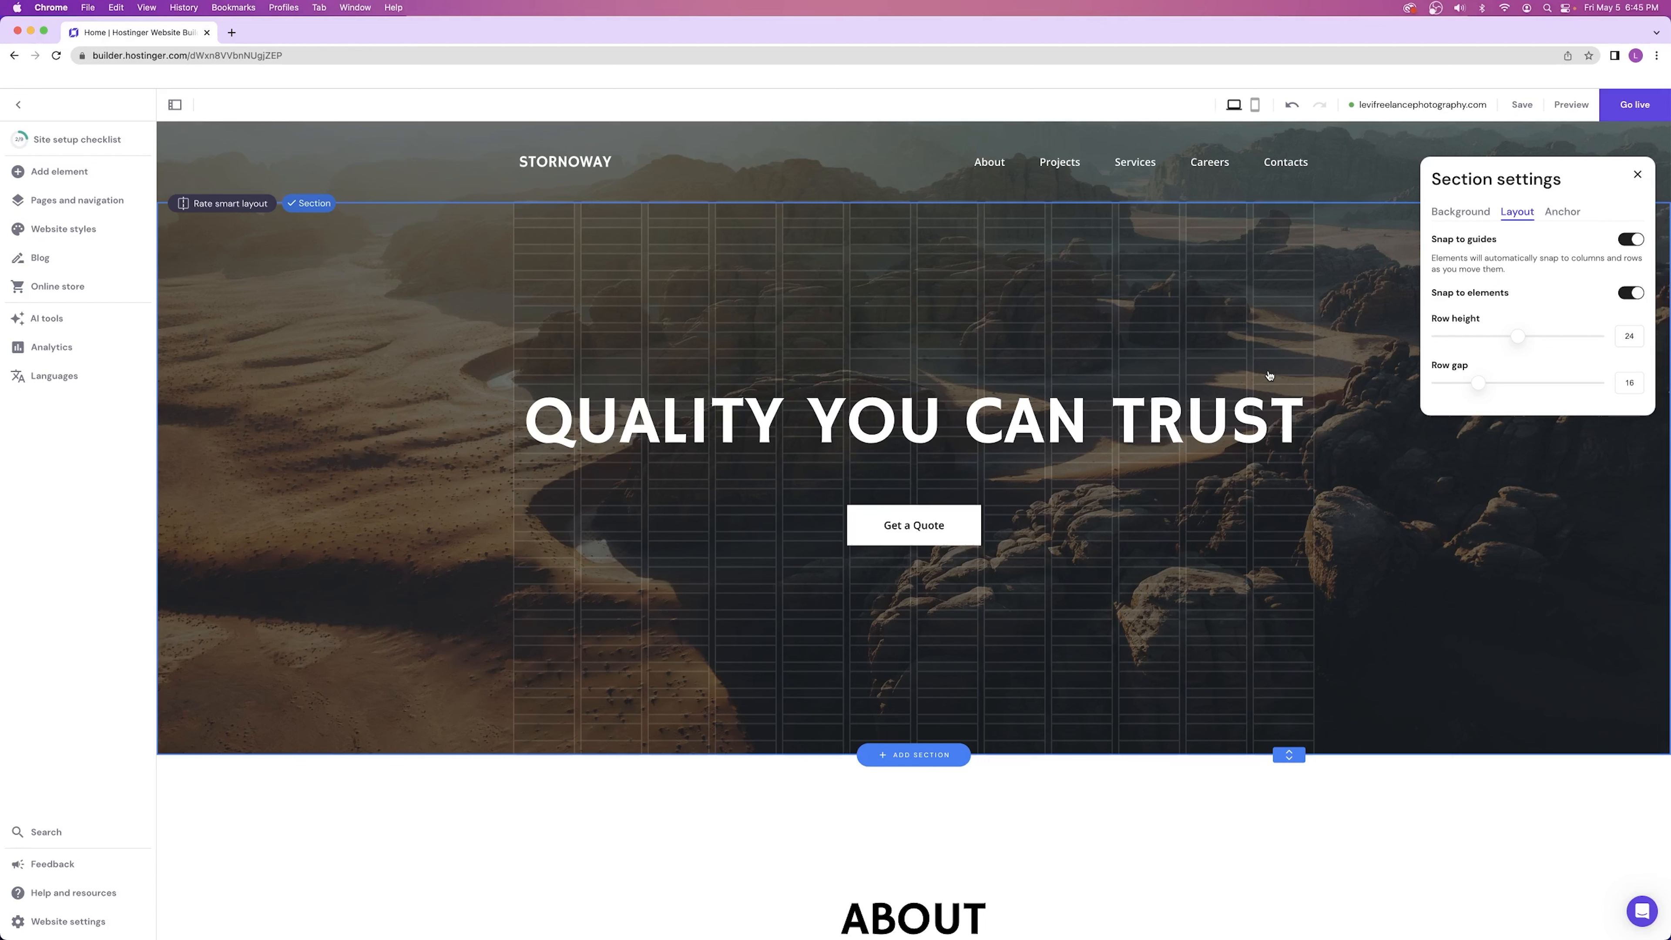
{"action": "mouse_move", "coordinate": [918, 526]}
{"action": "left_mouse_down"}
{"action": "mouse_move", "coordinate": [724, 494]}
{"action": "mouse_move", "coordinate": [723, 629]}
{"action": "mouse_move", "coordinate": [723, 591]}
{"action": "mouse_move", "coordinate": [1039, 531]}
{"action": "mouse_move", "coordinate": [942, 566]}
{"action": "mouse_move", "coordinate": [911, 533]}
{"action": "left_mouse_up"}
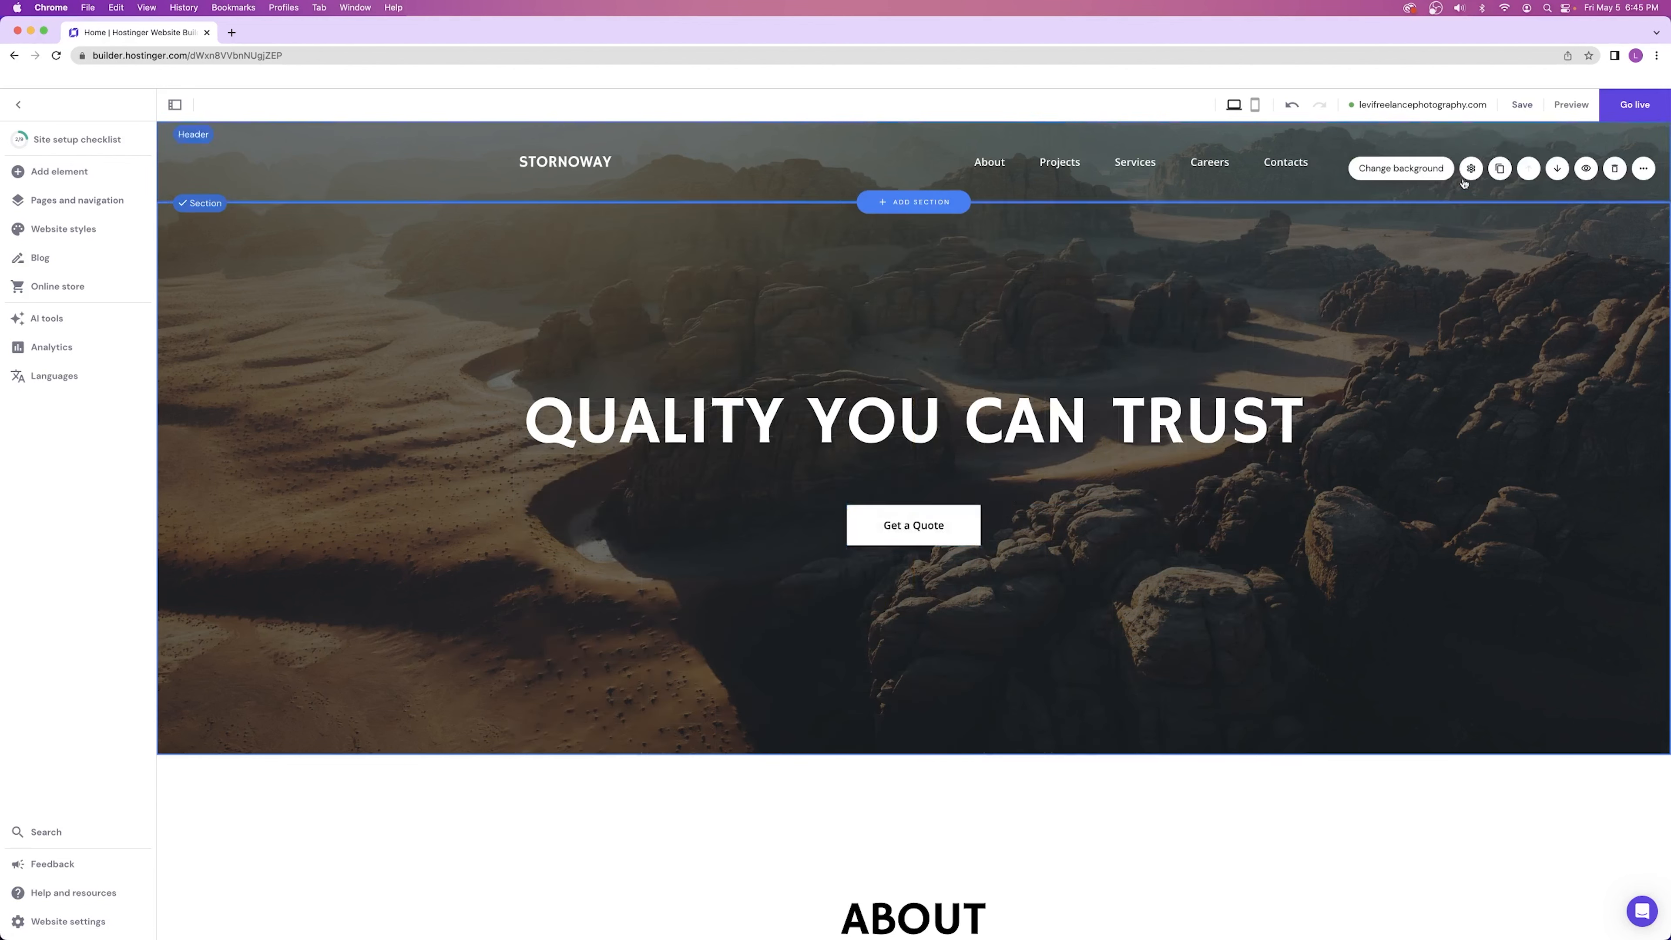
{"action": "left_click", "coordinate": [1470, 169]}
{"action": "left_click", "coordinate": [1508, 221]}
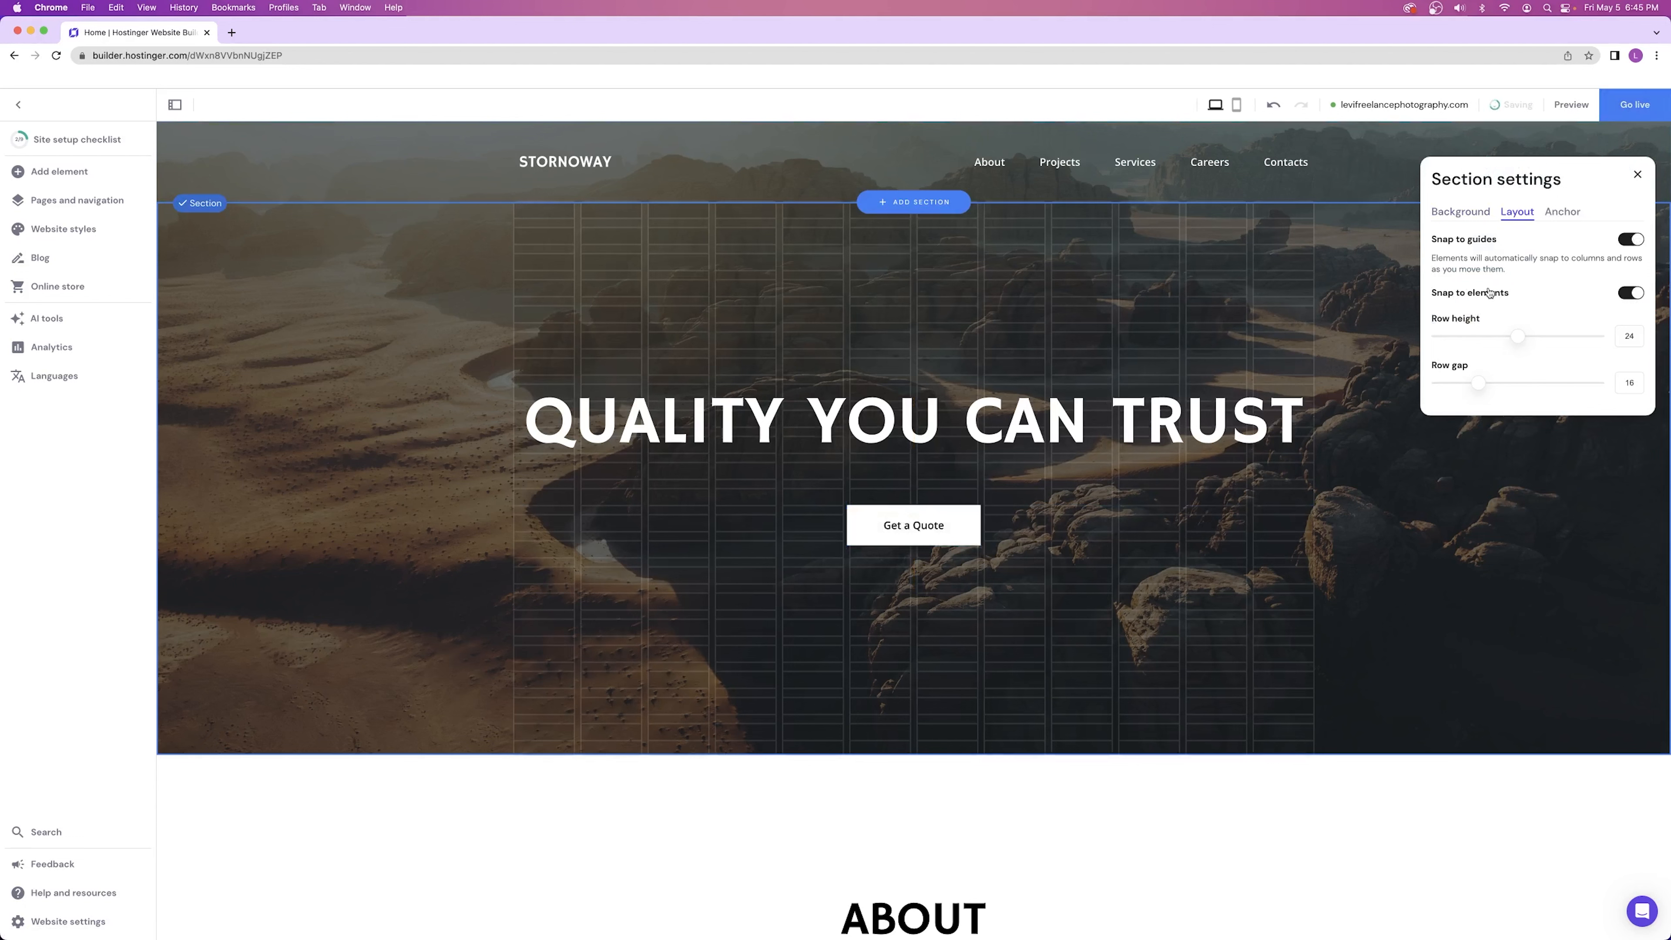
{"action": "left_click", "coordinate": [1630, 293]}
{"action": "mouse_move", "coordinate": [917, 524]}
{"action": "left_mouse_down"}
{"action": "mouse_move", "coordinate": [918, 505]}
{"action": "mouse_move", "coordinate": [902, 511]}
{"action": "mouse_move", "coordinate": [916, 507]}
{"action": "left_mouse_up"}
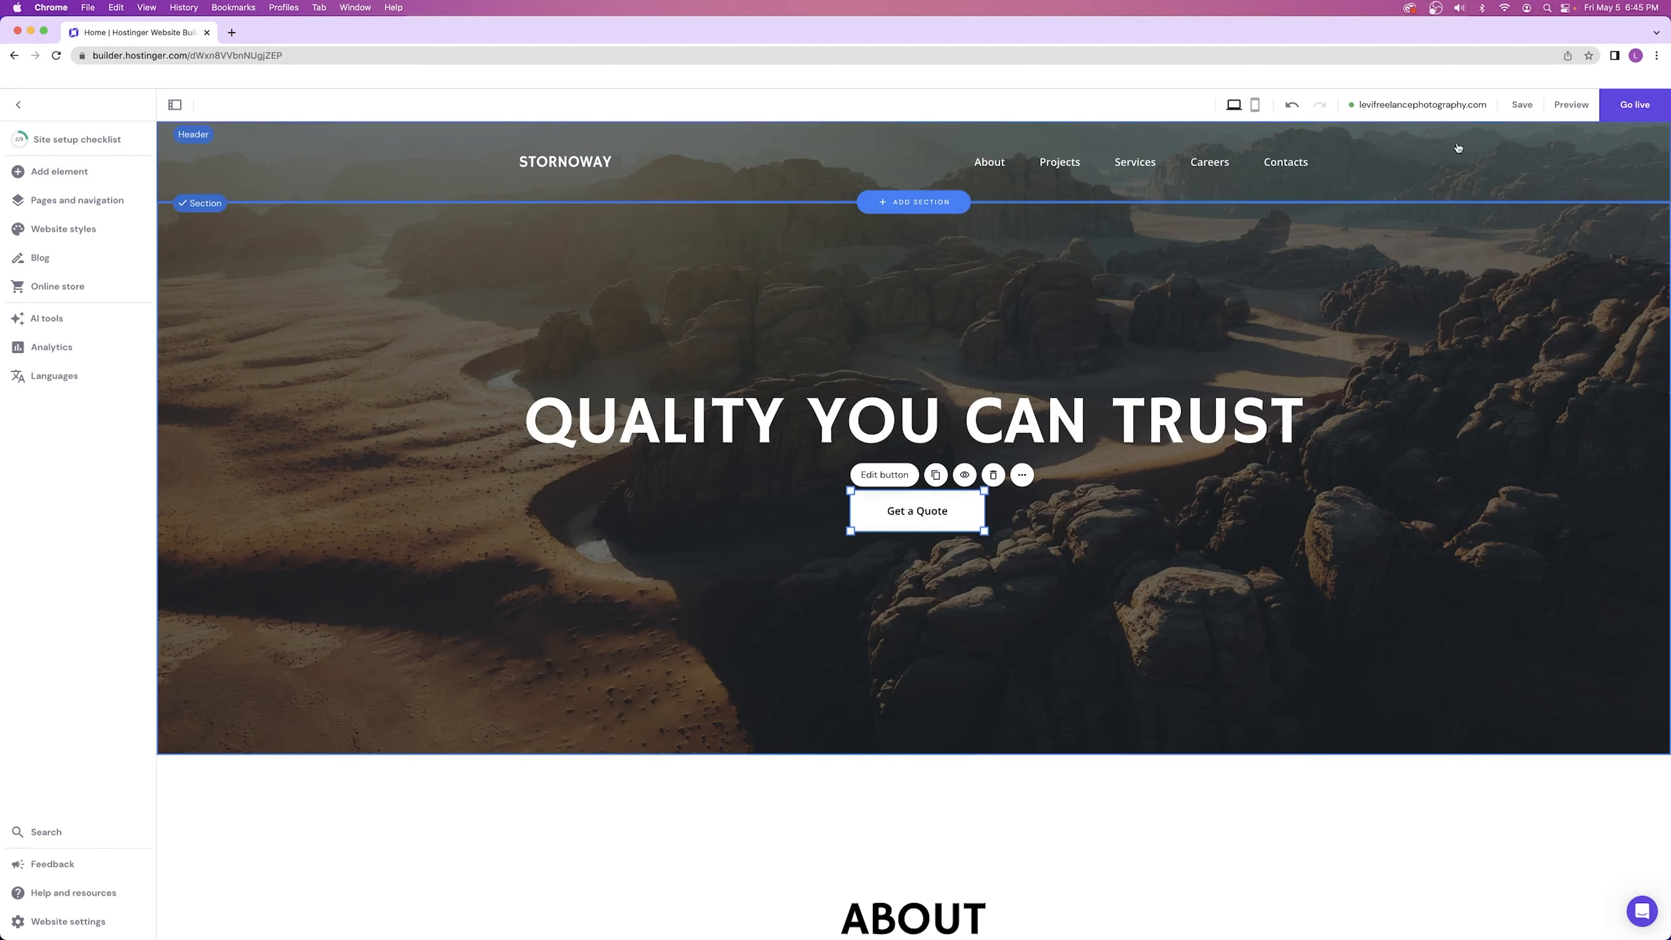
- Turn off snap to guides in the first section's layout settings and close the settings
{"action": "left_click", "coordinate": [1442, 297]}
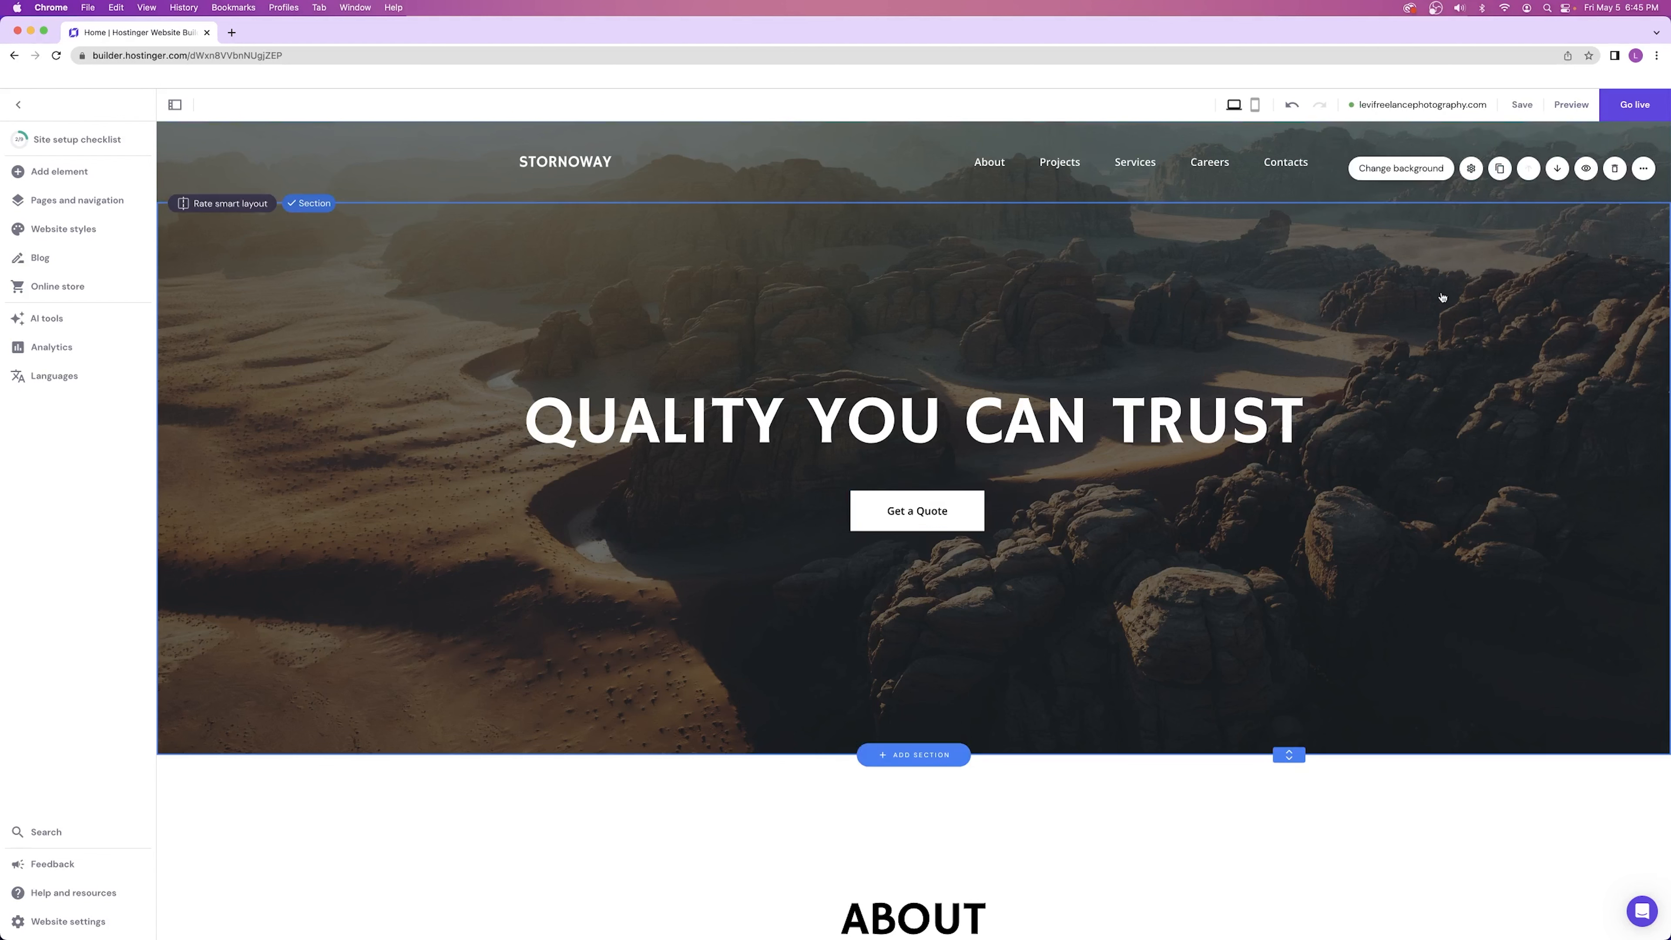
{"action": "left_click", "coordinate": [1471, 168]}
{"action": "left_click", "coordinate": [1506, 212]}
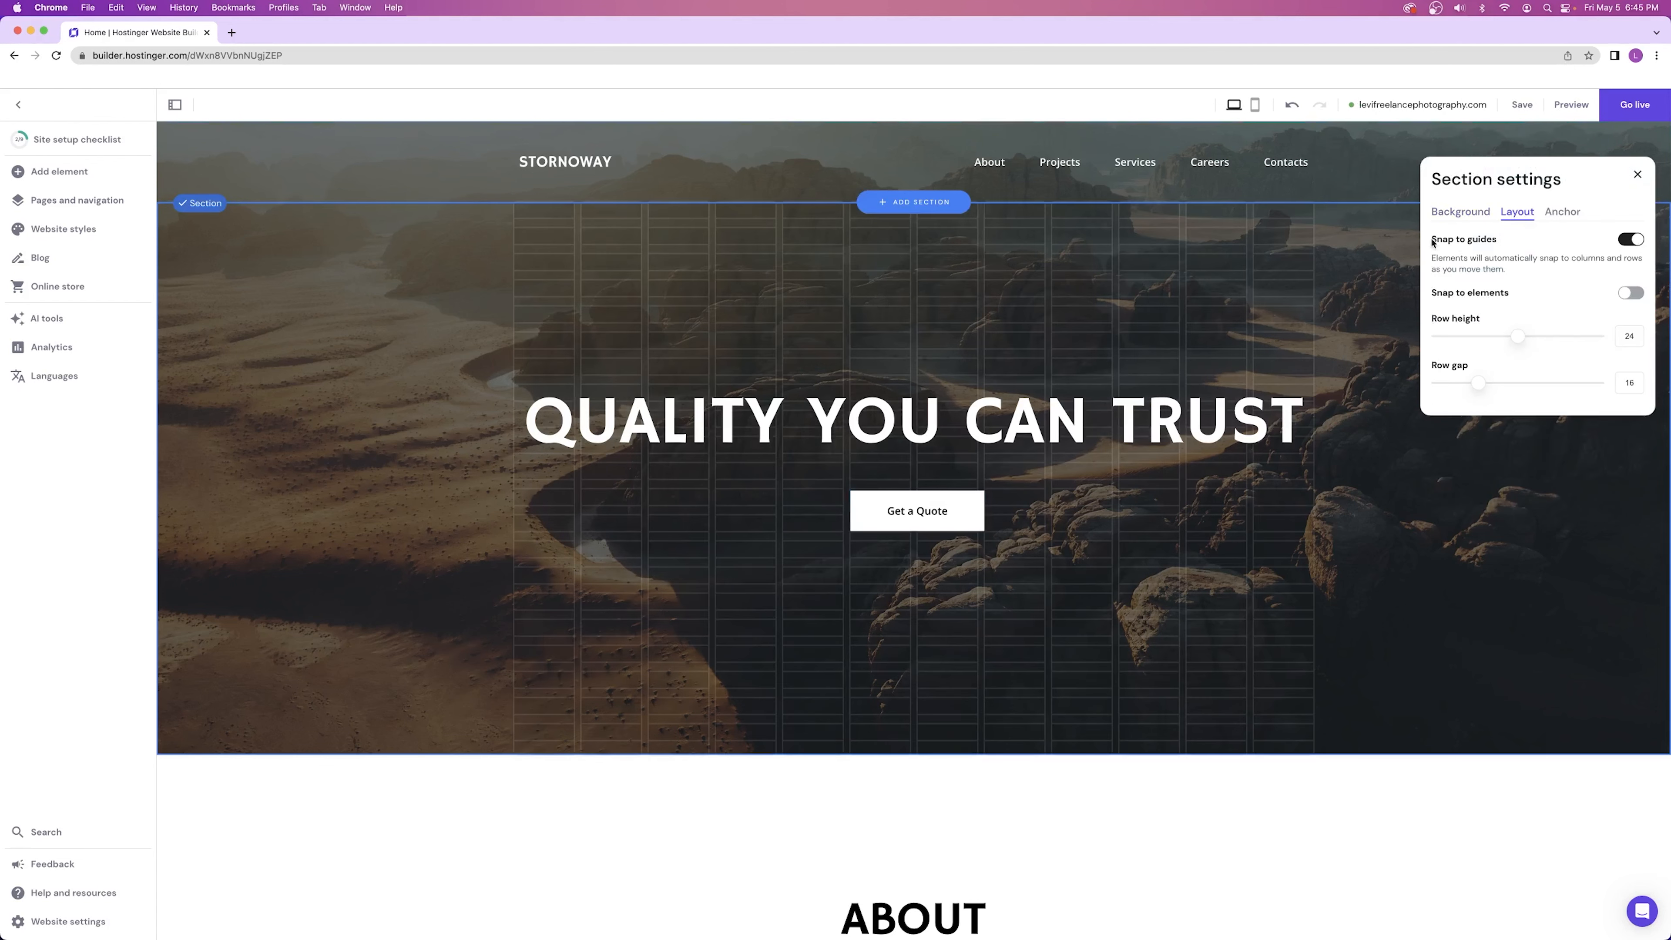
{"action": "left_click", "coordinate": [1630, 240]}
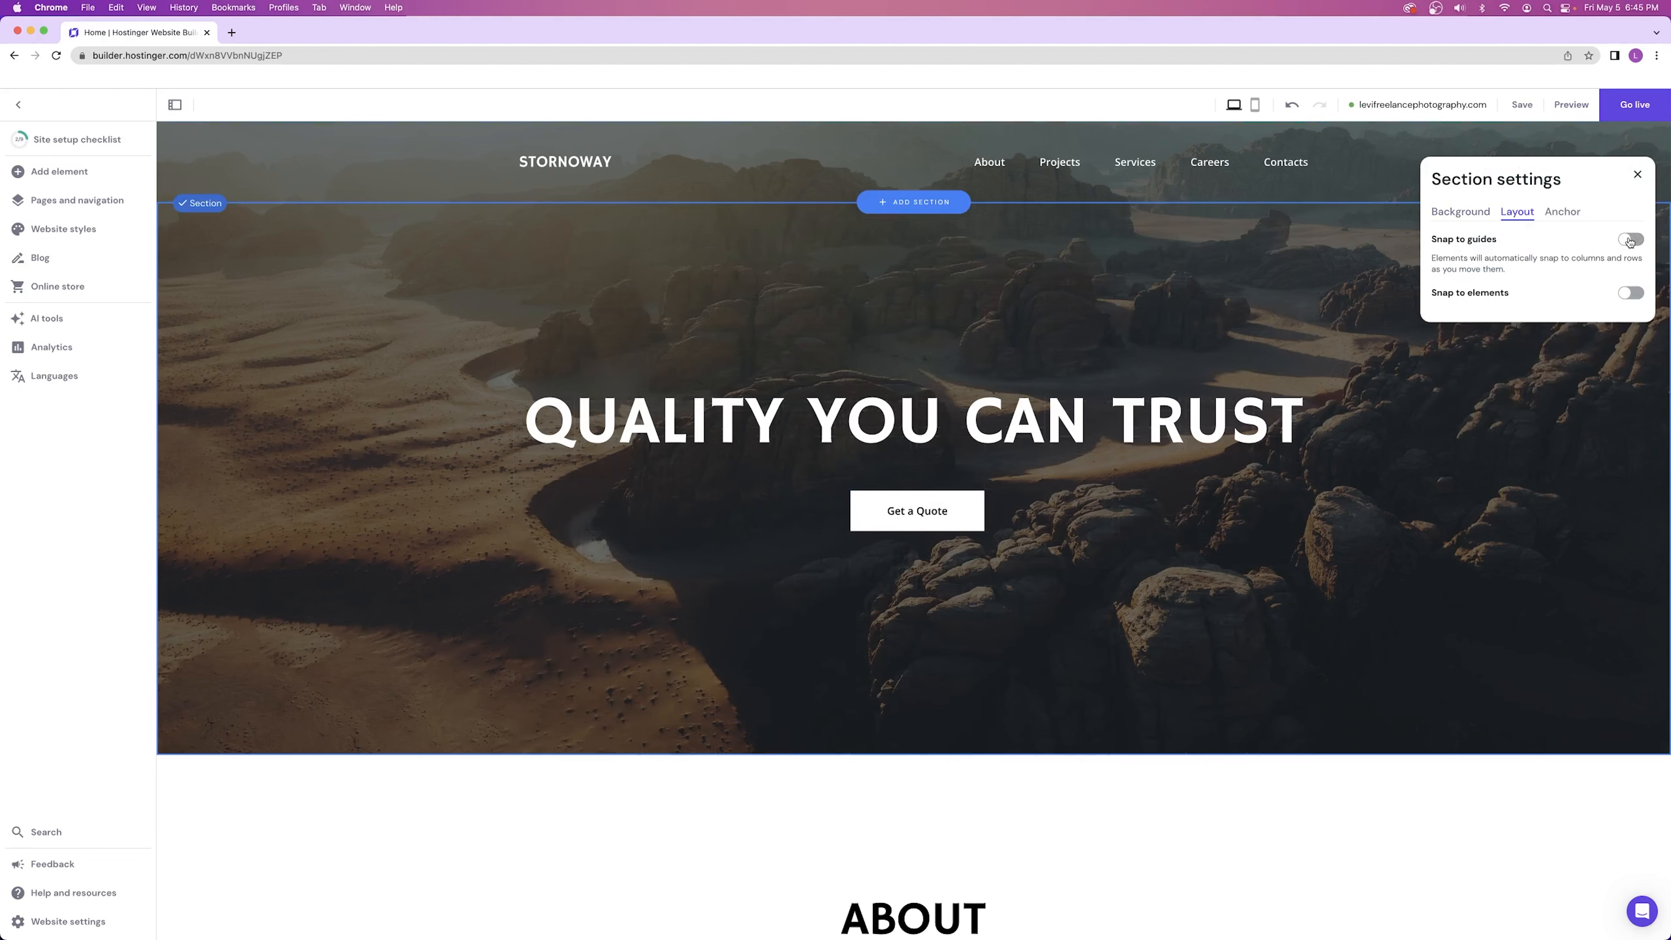
{"action": "left_click", "coordinate": [905, 266]}
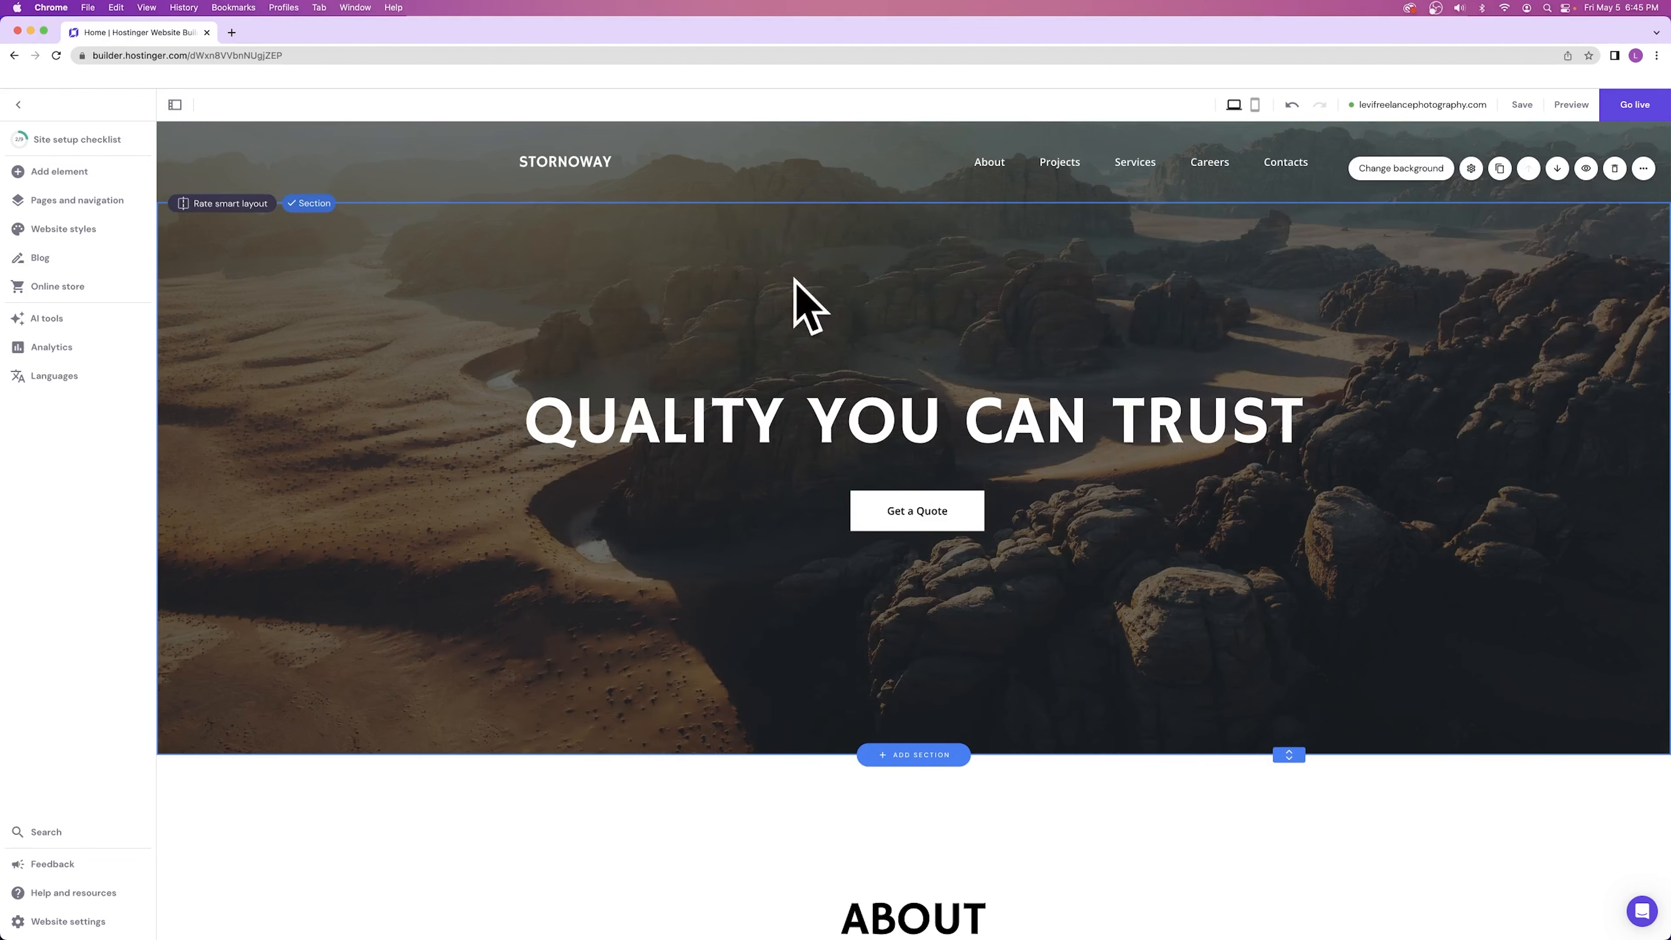
- Move the Get a Quote button freely to just left of centre below the heading, and check it in the site preview before returning to editing
{"action": "mouse_move", "coordinate": [921, 523]}
{"action": "left_mouse_down"}
{"action": "mouse_move", "coordinate": [855, 585]}
{"action": "mouse_move", "coordinate": [727, 541]}
{"action": "mouse_move", "coordinate": [697, 552]}
{"action": "mouse_move", "coordinate": [720, 634]}
{"action": "mouse_move", "coordinate": [581, 431]}
{"action": "mouse_move", "coordinate": [939, 530]}
{"action": "mouse_move", "coordinate": [915, 318]}
{"action": "mouse_move", "coordinate": [1003, 464]}
{"action": "mouse_move", "coordinate": [712, 292]}
{"action": "mouse_move", "coordinate": [1159, 281]}
{"action": "mouse_move", "coordinate": [980, 552]}
{"action": "mouse_move", "coordinate": [945, 494]}
{"action": "mouse_move", "coordinate": [968, 495]}
{"action": "mouse_move", "coordinate": [933, 504]}
{"action": "left_mouse_up"}
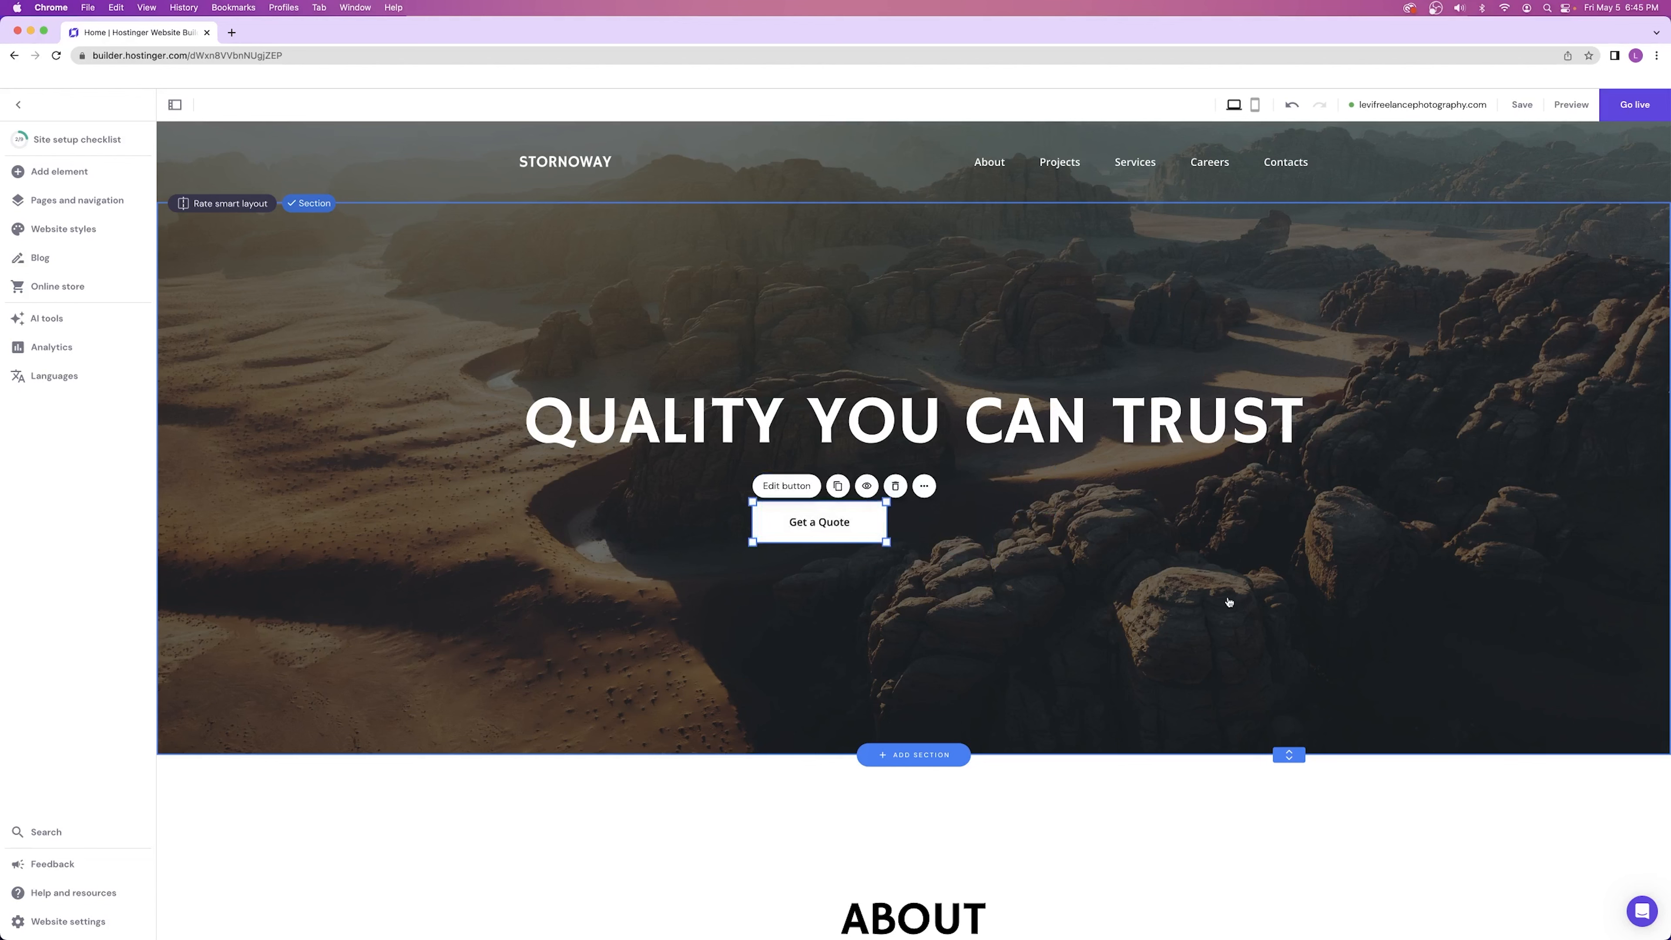
{"action": "left_click", "coordinate": [1372, 491]}
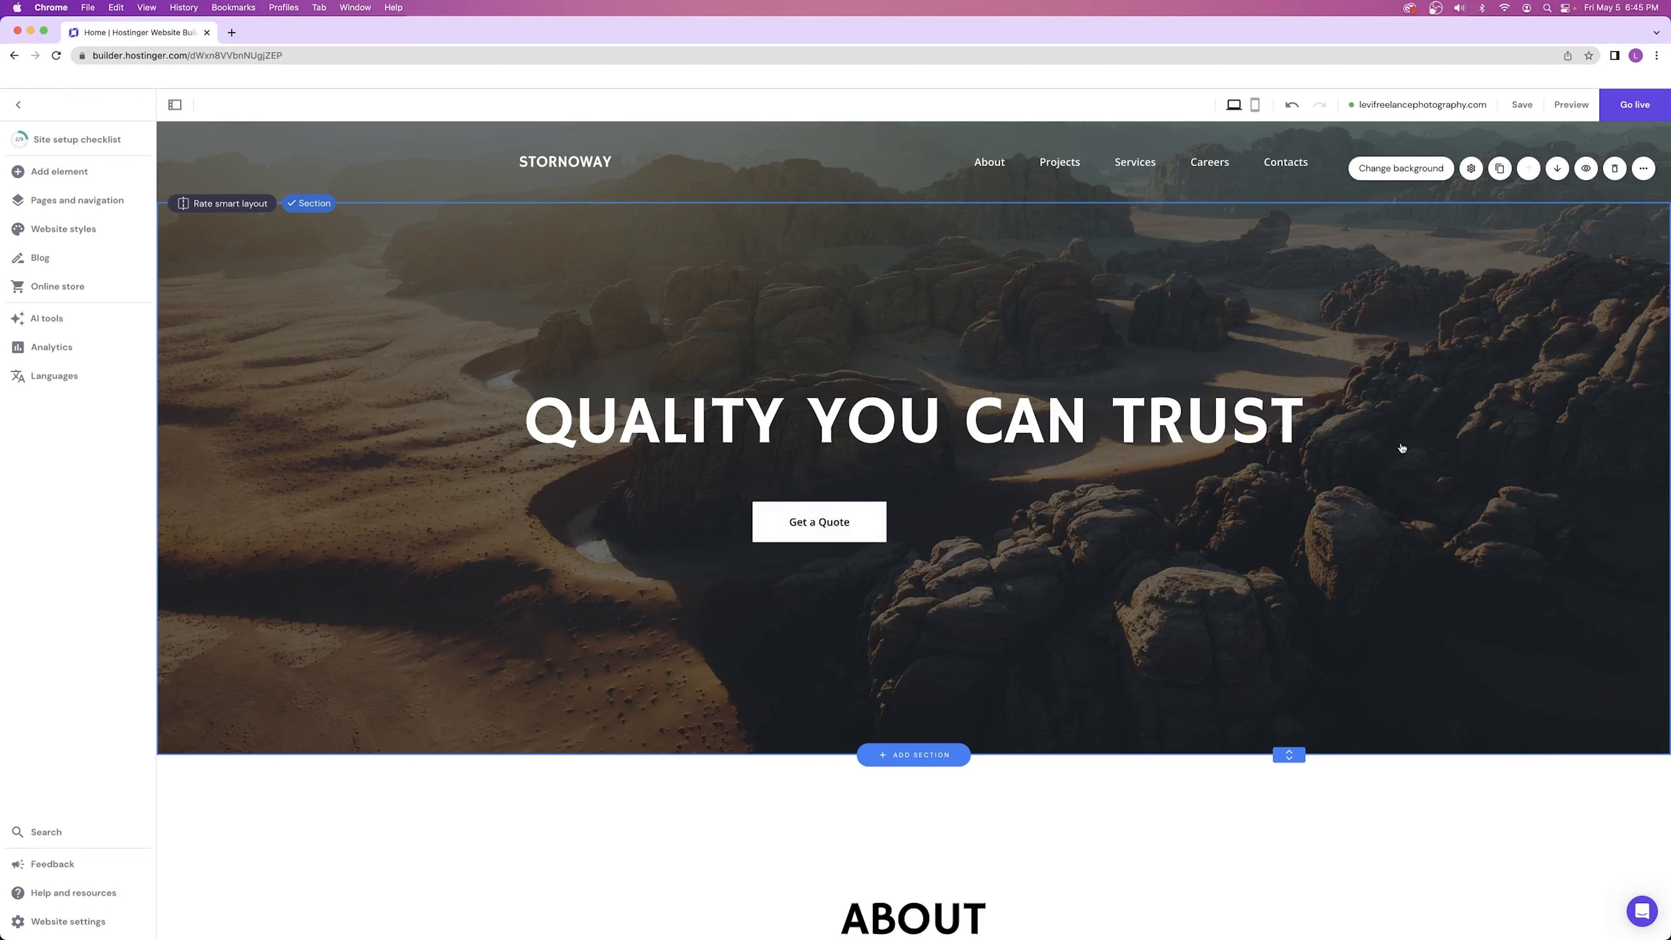
{"action": "left_click", "coordinate": [1570, 104]}
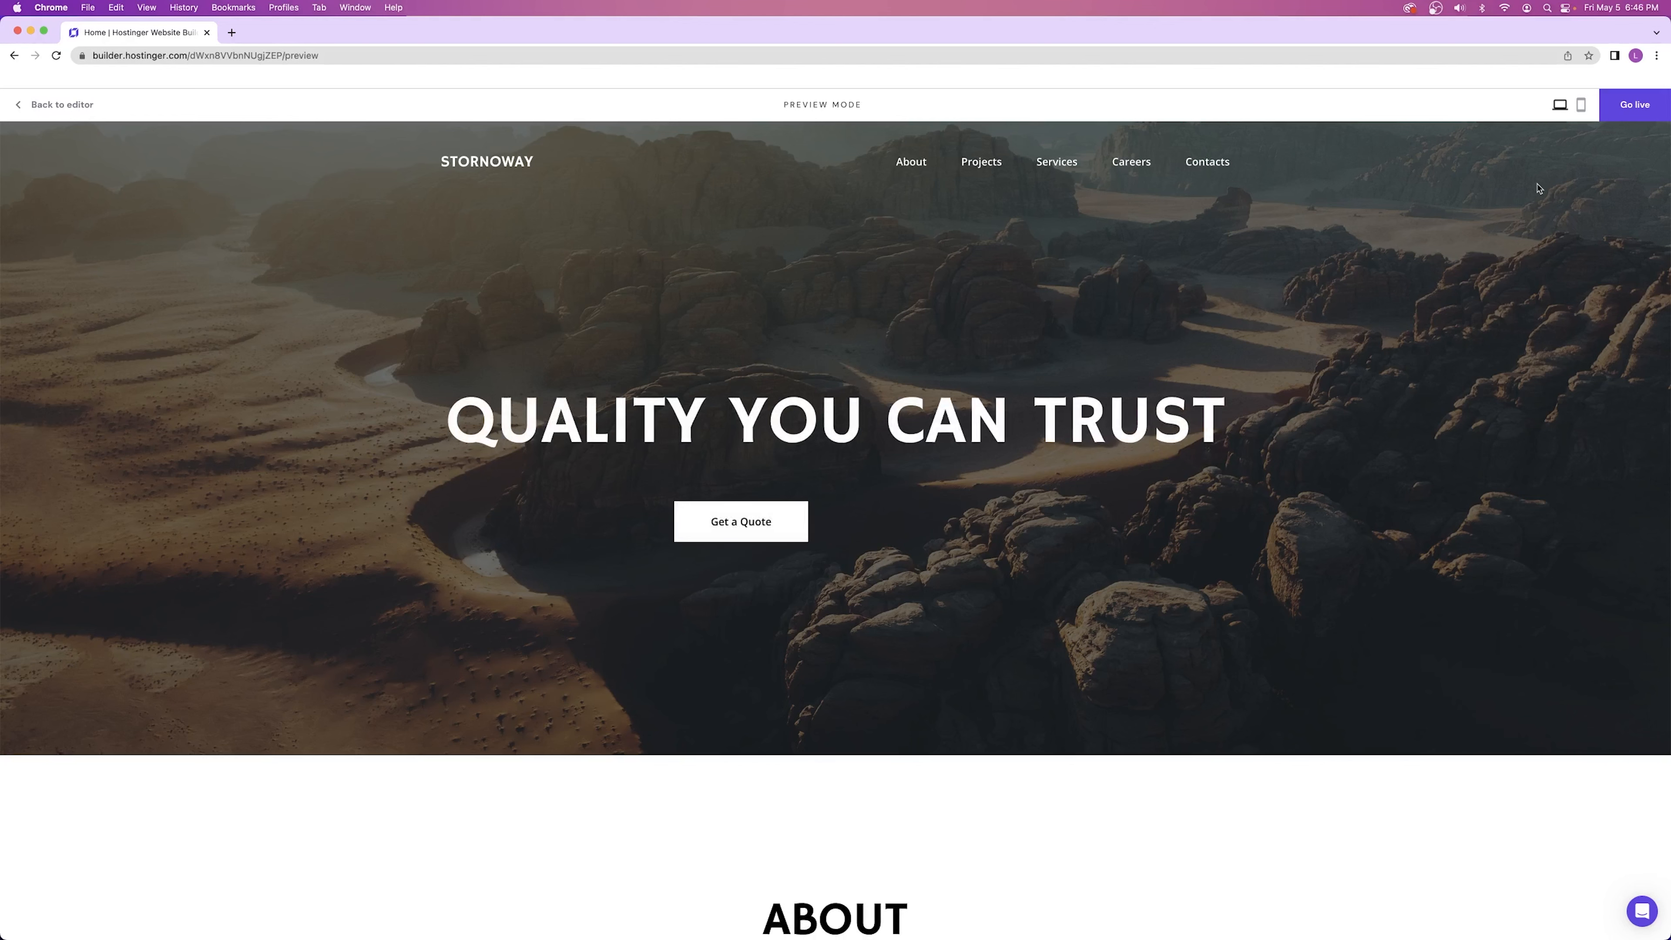
{"action": "left_click", "coordinate": [57, 104]}
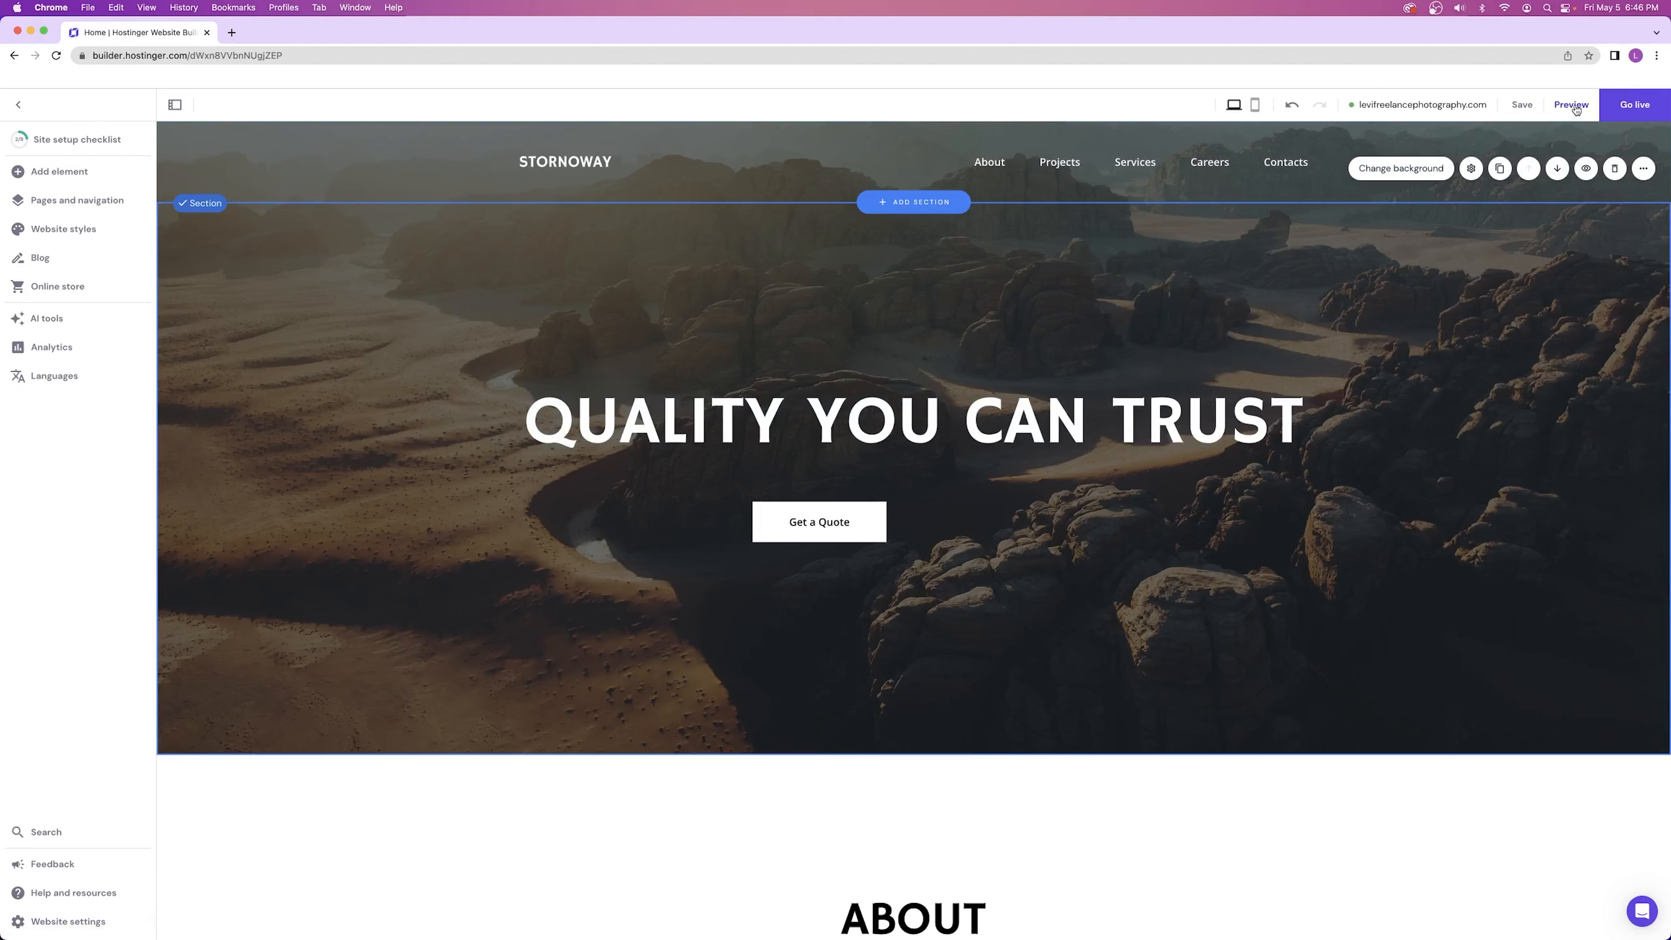
- Turn on snap to guides and snap to elements for the first section, and centre the Get a Quote button just below the heading
{"action": "left_click", "coordinate": [1470, 168]}
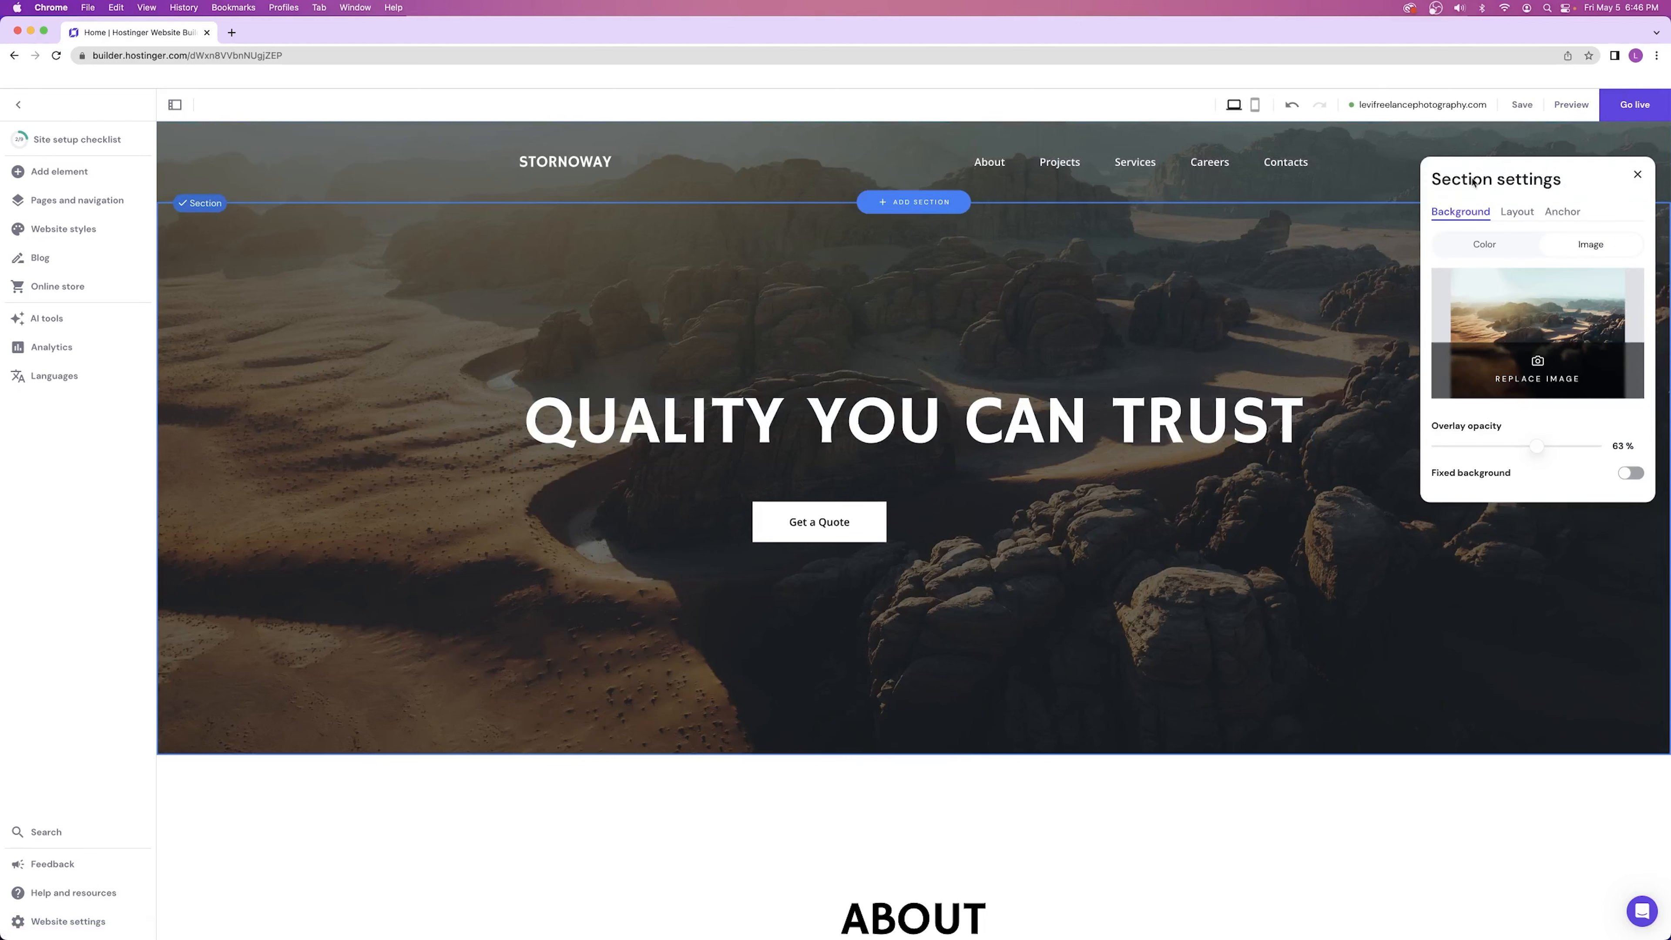
{"action": "left_click", "coordinate": [1516, 214]}
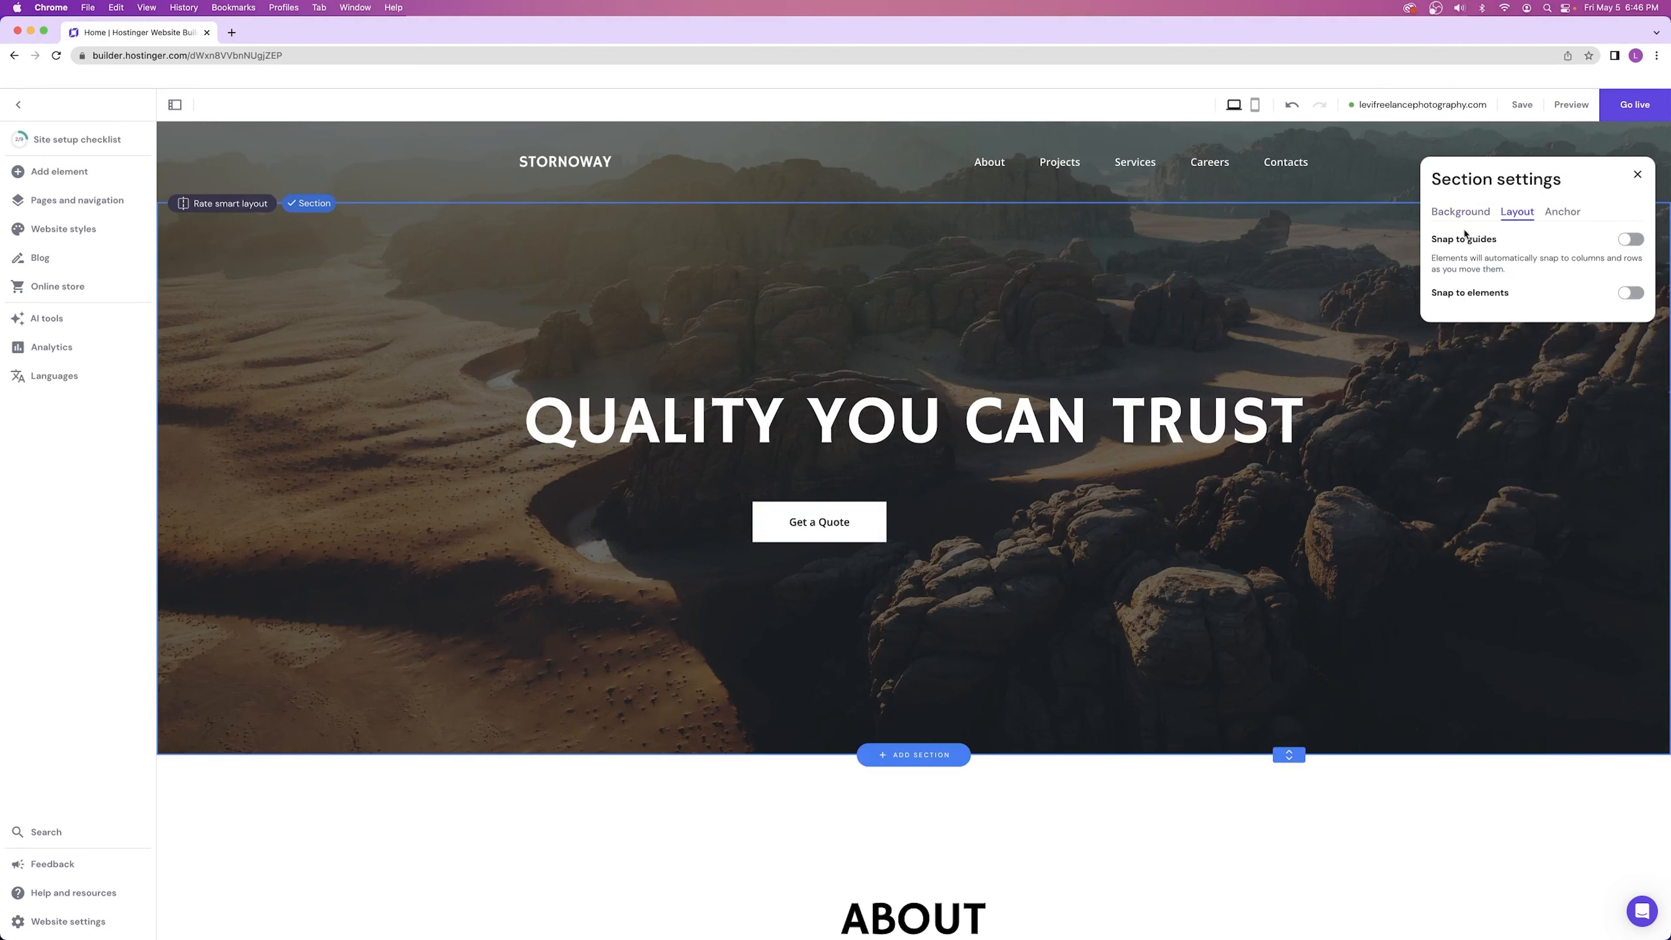
{"action": "left_click", "coordinate": [1629, 240]}
{"action": "left_click", "coordinate": [1630, 293]}
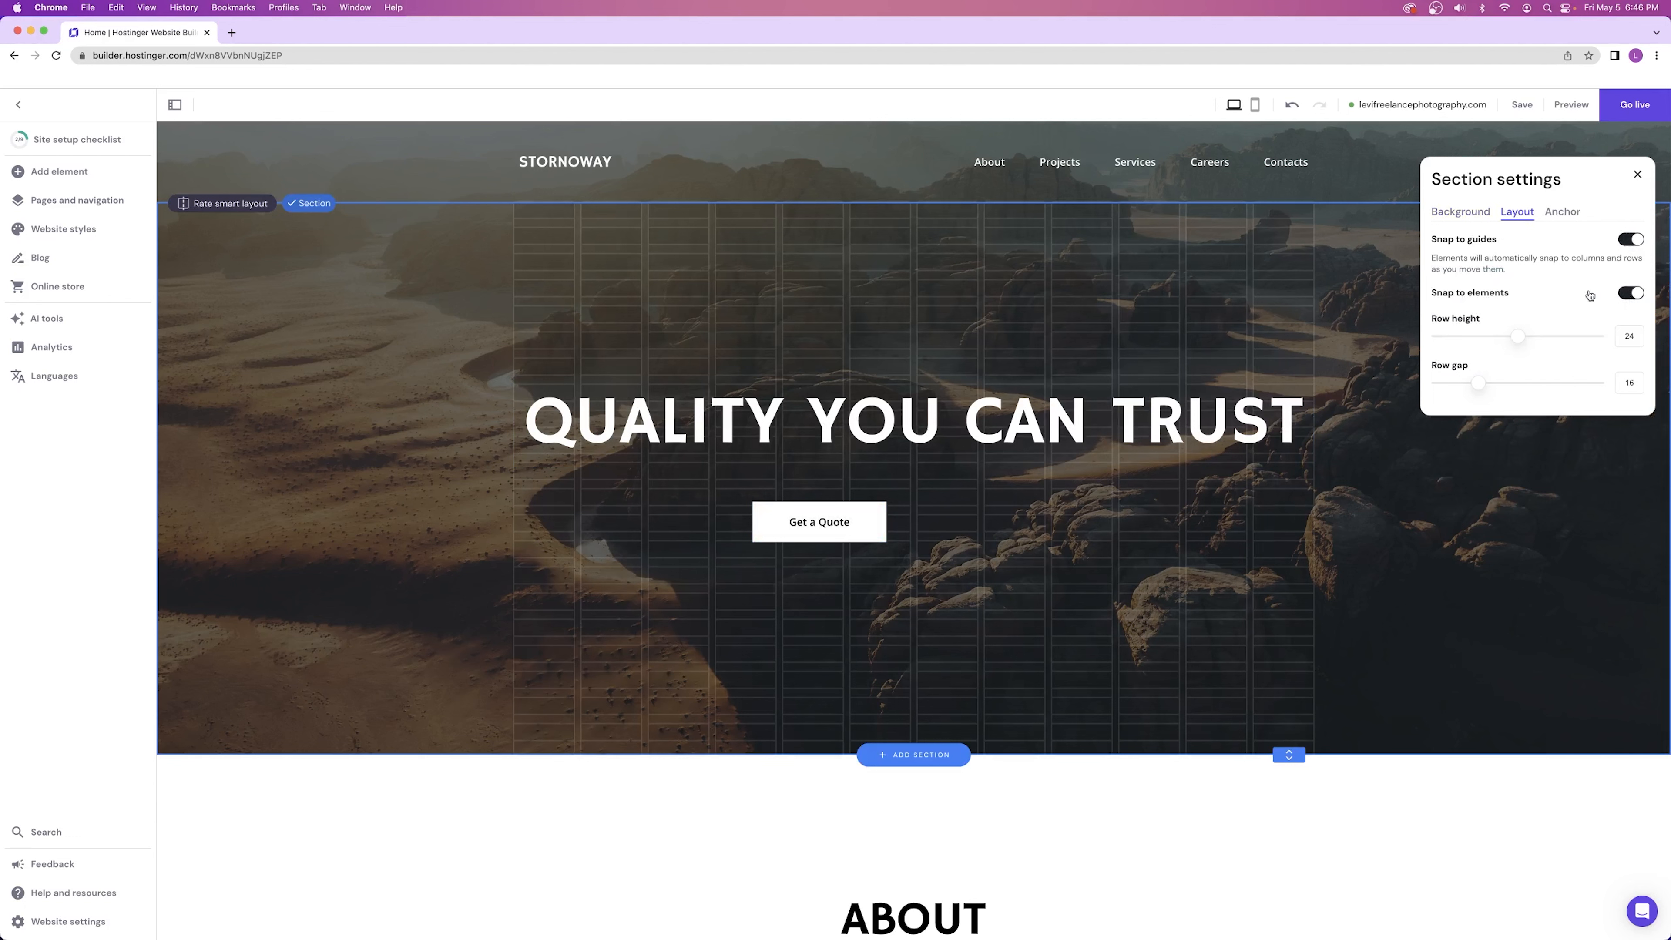
{"action": "left_click_drag", "start_coordinate": [824, 526], "coordinate": [919, 506]}
{"action": "left_click", "coordinate": [1107, 515]}
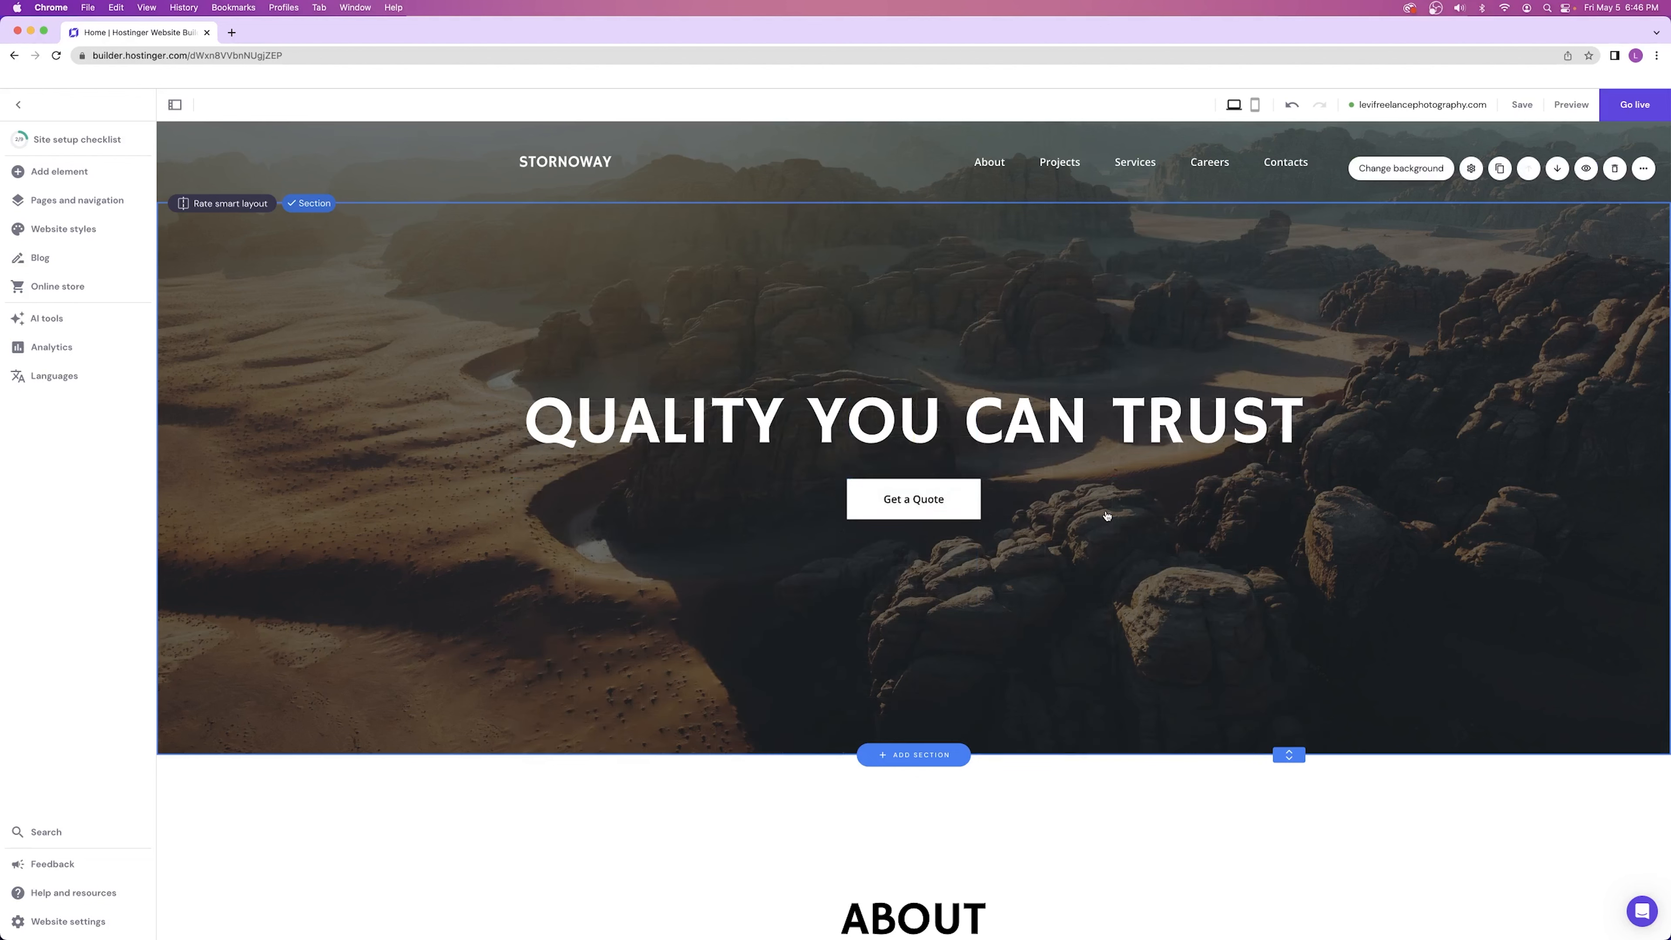
- Set the first section's row height to 29 and move the Get a Quote button slightly lower
{"action": "left_click", "coordinate": [1470, 168]}
{"action": "left_click", "coordinate": [1511, 211]}
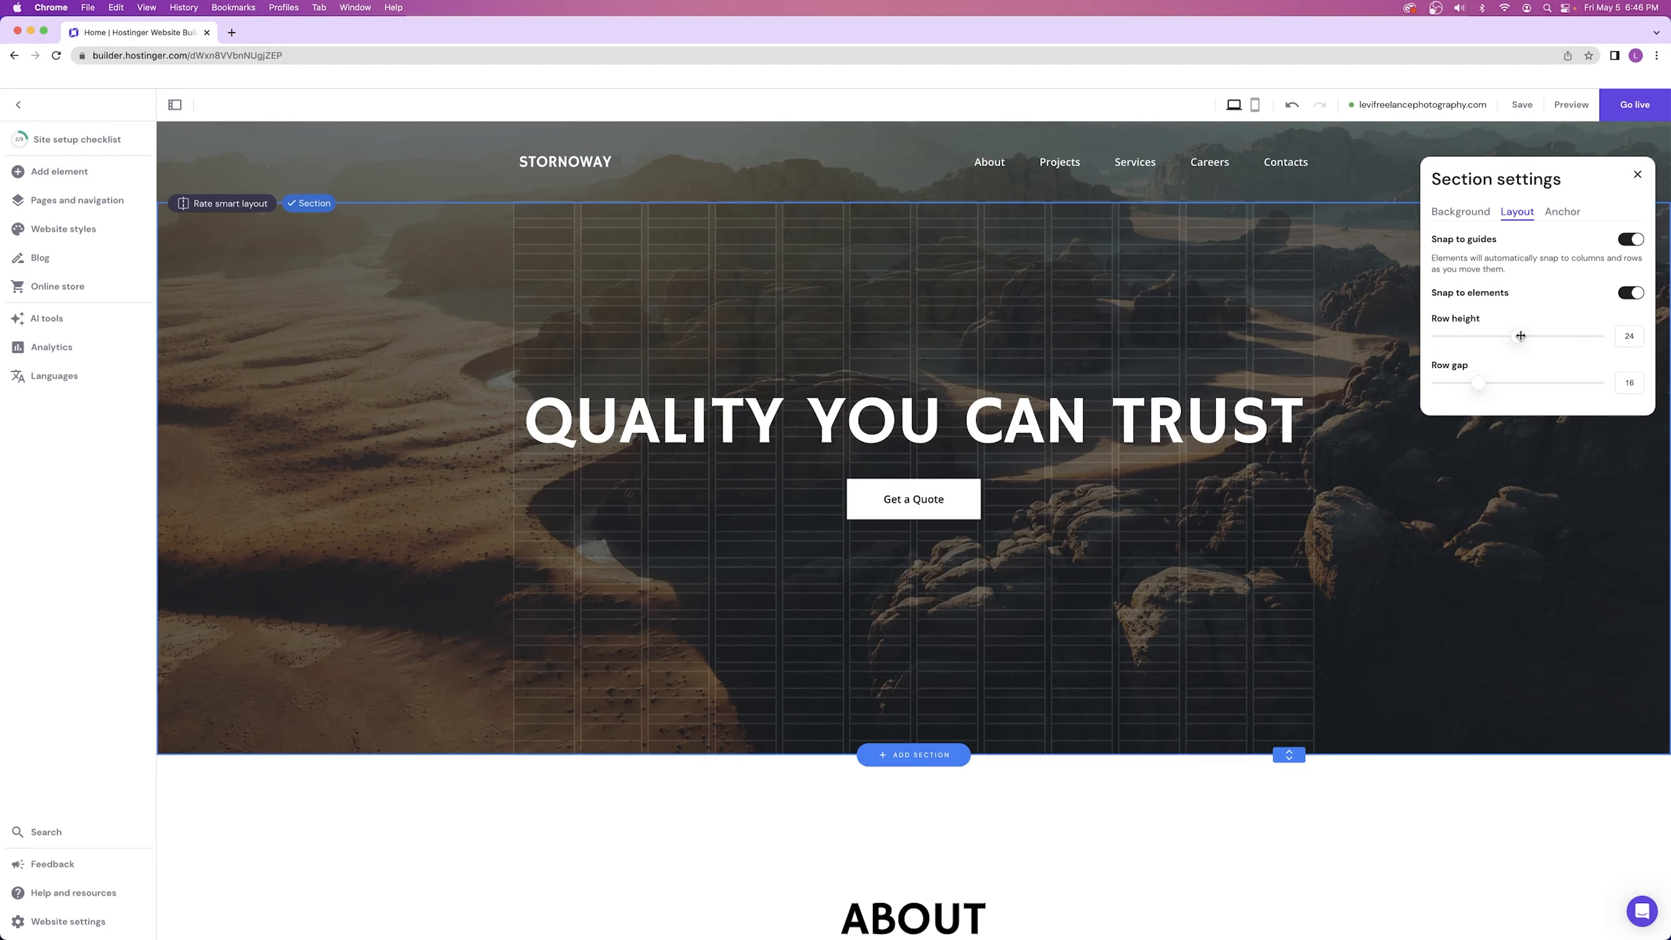
{"action": "mouse_move", "coordinate": [1525, 336]}
{"action": "left_mouse_down"}
{"action": "mouse_move", "coordinate": [1569, 336]}
{"action": "mouse_move", "coordinate": [1543, 337]}
{"action": "left_mouse_up"}
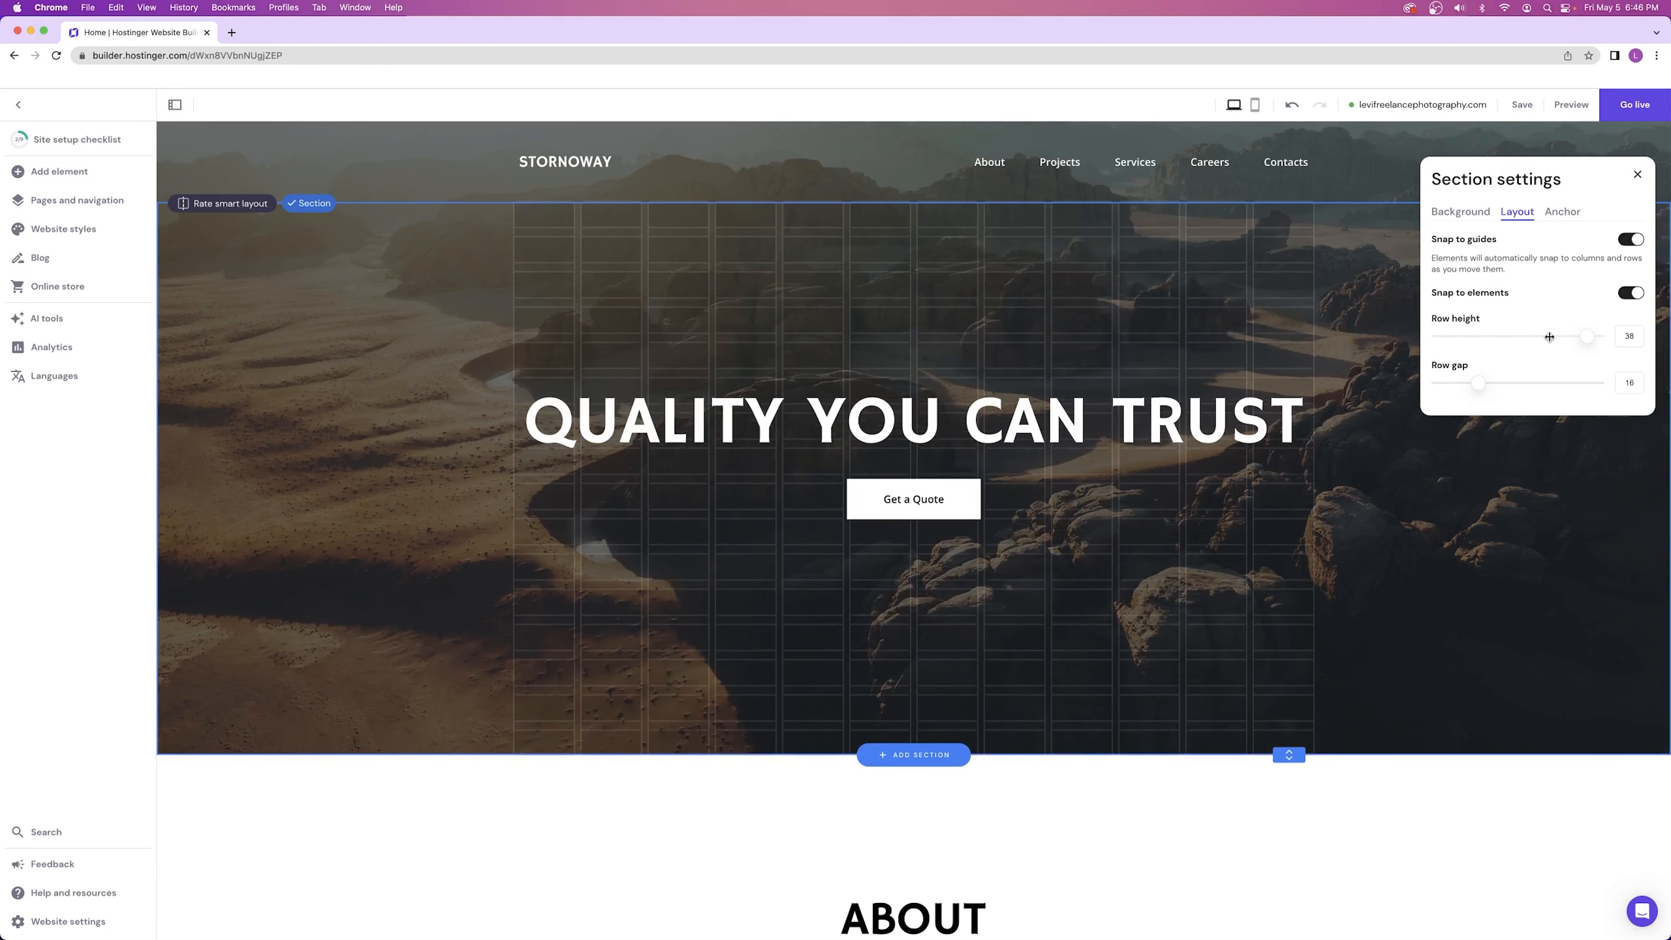
{"action": "mouse_move", "coordinate": [950, 492]}
{"action": "left_mouse_down"}
{"action": "mouse_move", "coordinate": [945, 533]}
{"action": "mouse_move", "coordinate": [948, 502]}
{"action": "left_mouse_up"}
{"action": "mouse_move", "coordinate": [1488, 101]}
{"action": "left_click", "coordinate": [1433, 345]}
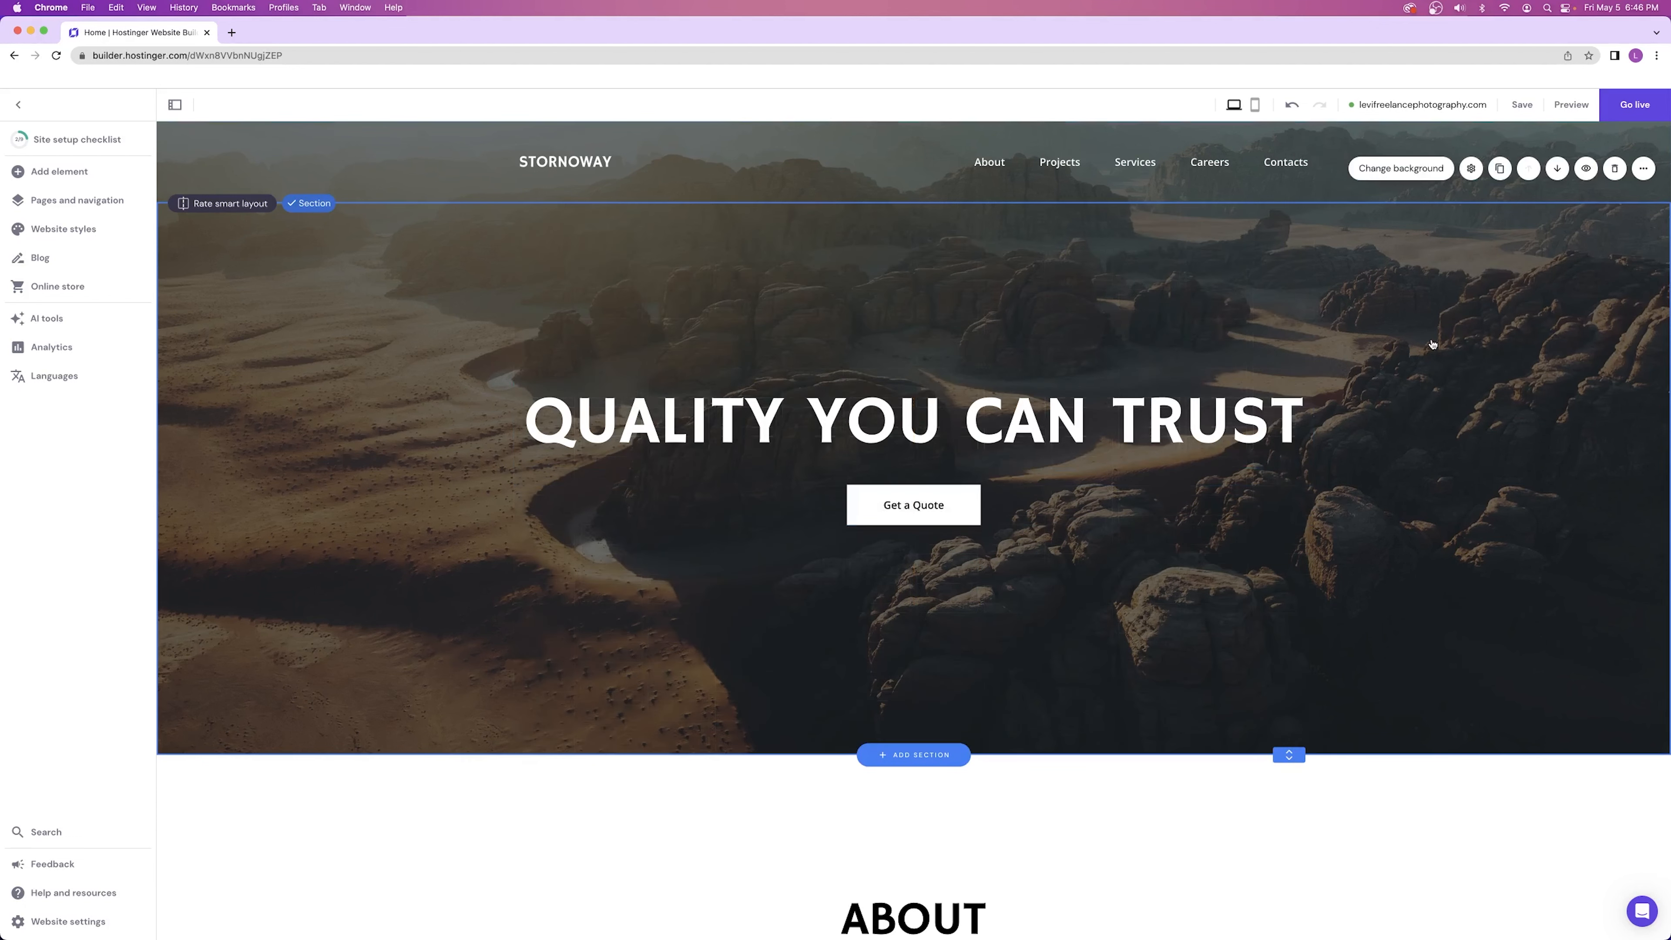
- Try different row gap and row height settings for the first section's layout grid
{"action": "left_click", "coordinate": [1477, 171]}
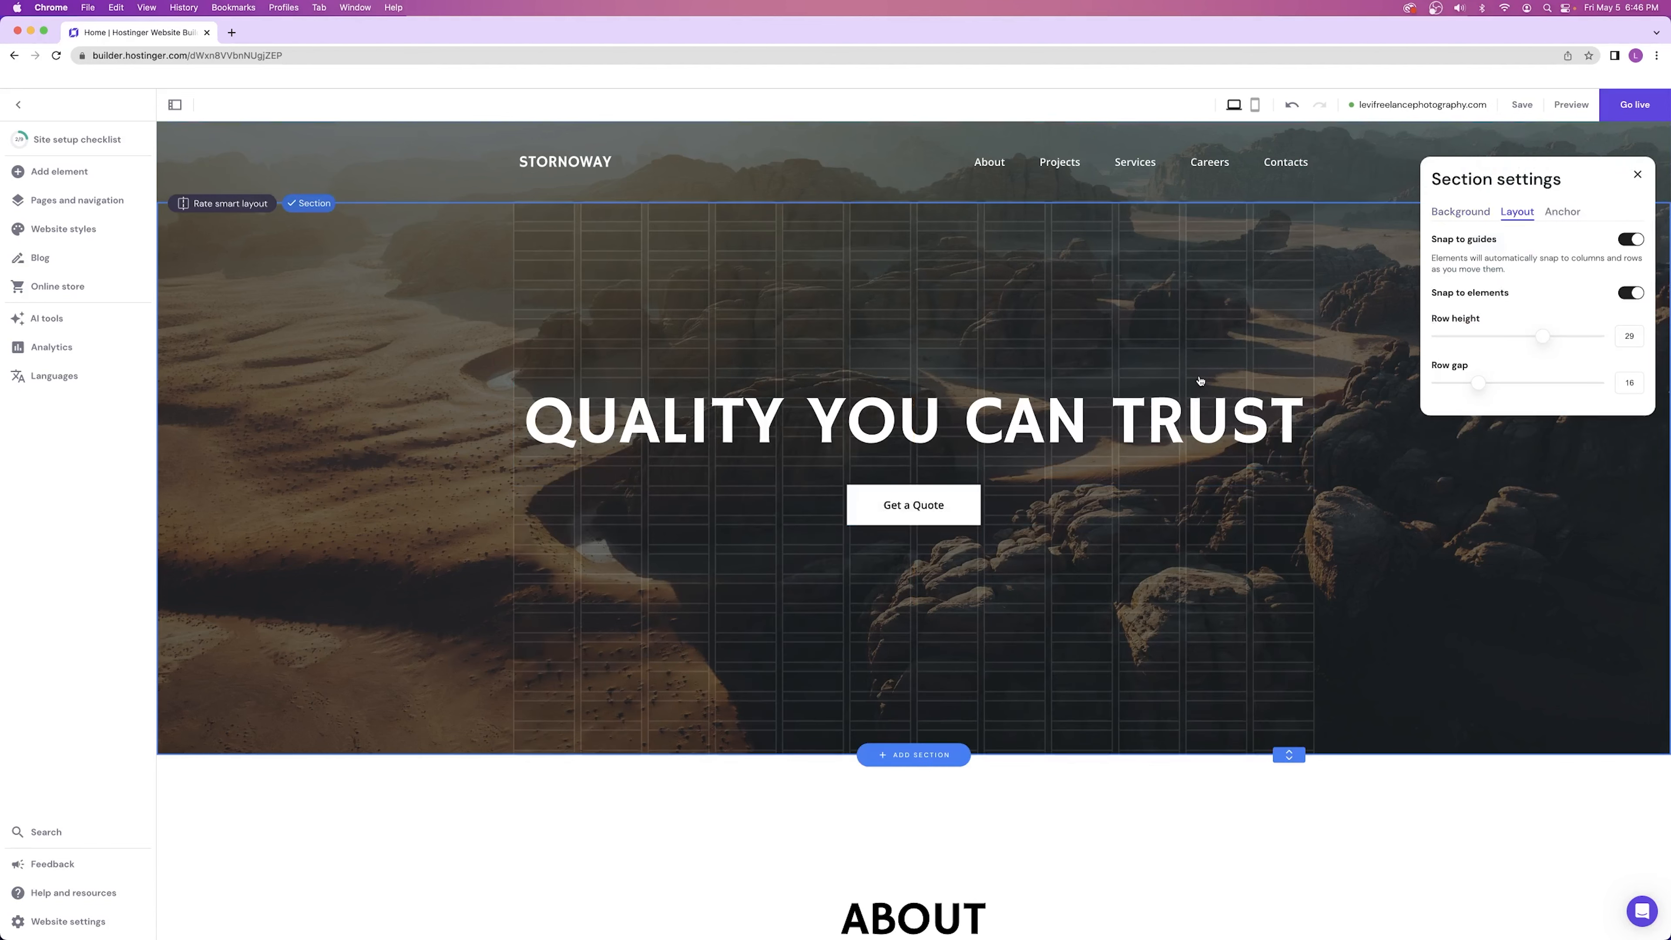
{"action": "left_click_drag", "start_coordinate": [1478, 383], "coordinate": [1413, 380]}
{"action": "mouse_move", "coordinate": [1542, 335]}
{"action": "left_mouse_down"}
{"action": "mouse_move", "coordinate": [1381, 341]}
{"action": "mouse_move", "coordinate": [1546, 336]}
{"action": "left_mouse_up"}
{"action": "left_click_drag", "start_coordinate": [1437, 384], "coordinate": [1473, 382]}
- Review the first section's anchor and background settings and close the section settings
{"action": "left_click", "coordinate": [1564, 213]}
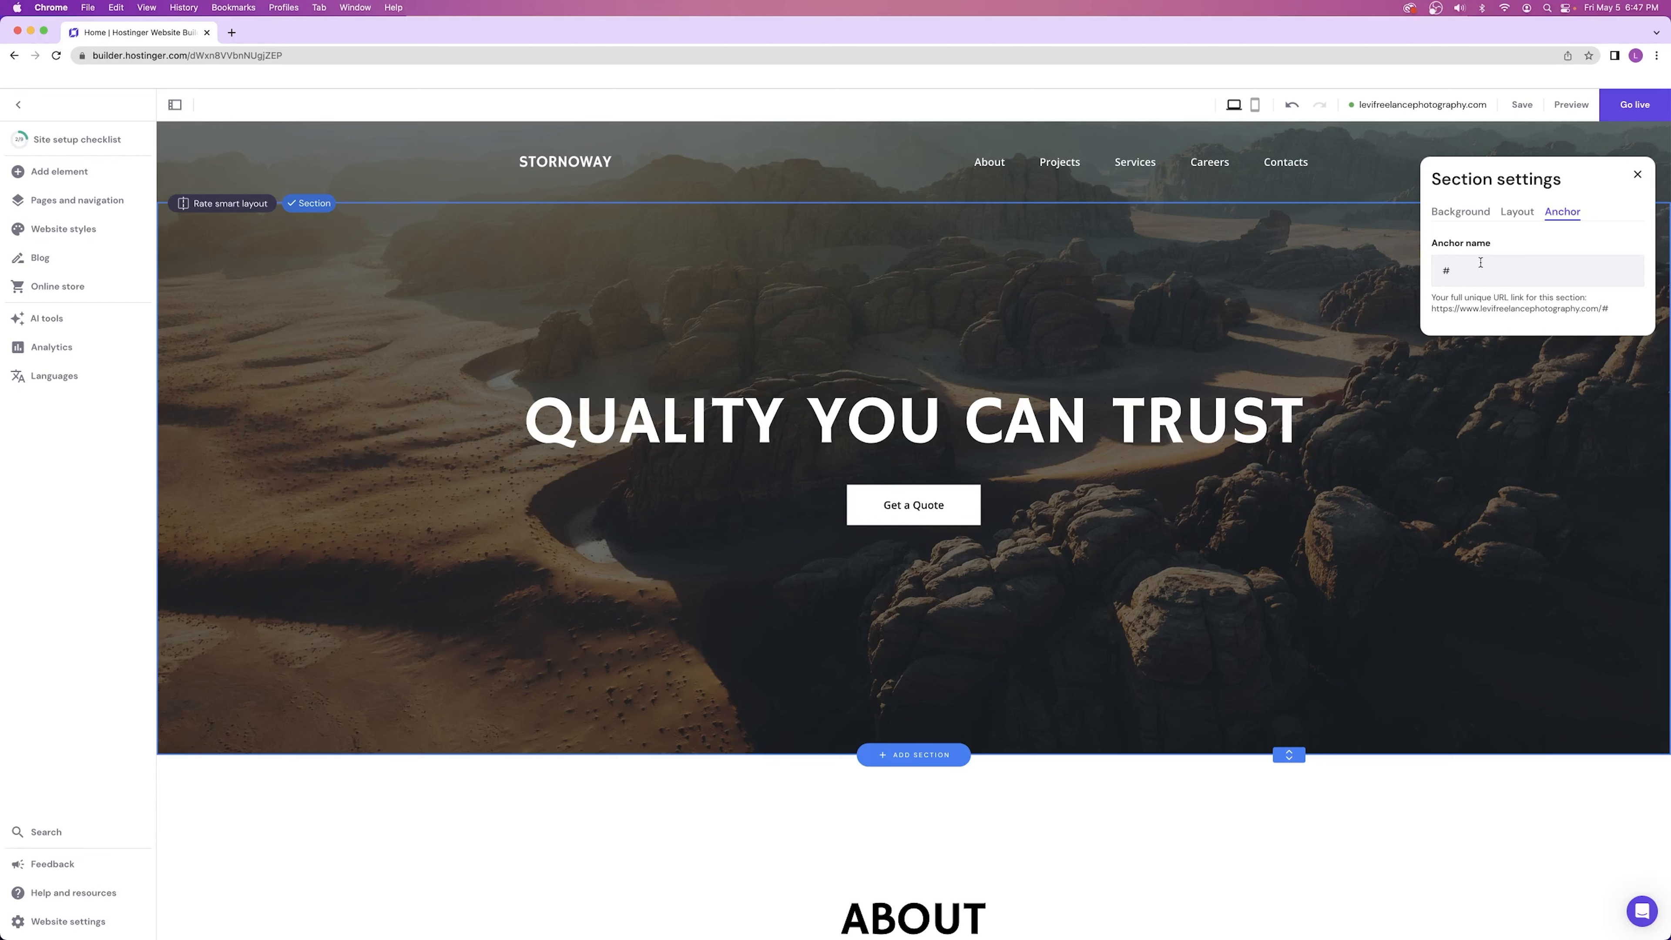
{"action": "left_click", "coordinate": [1466, 212]}
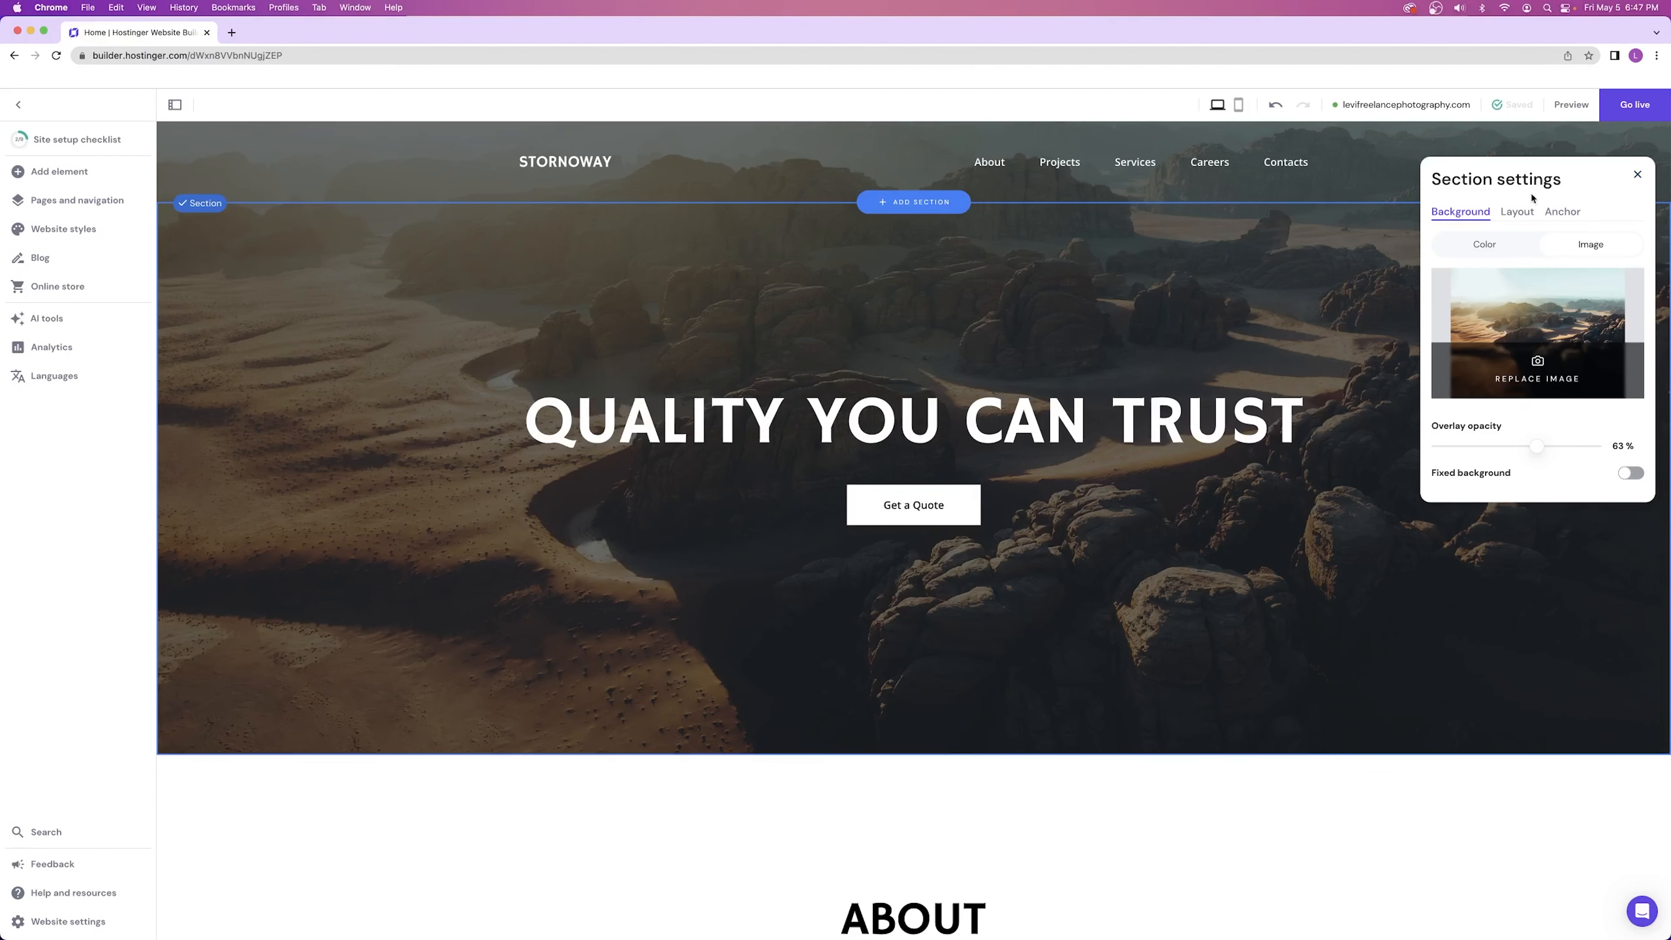
{"action": "left_click", "coordinate": [1638, 175]}
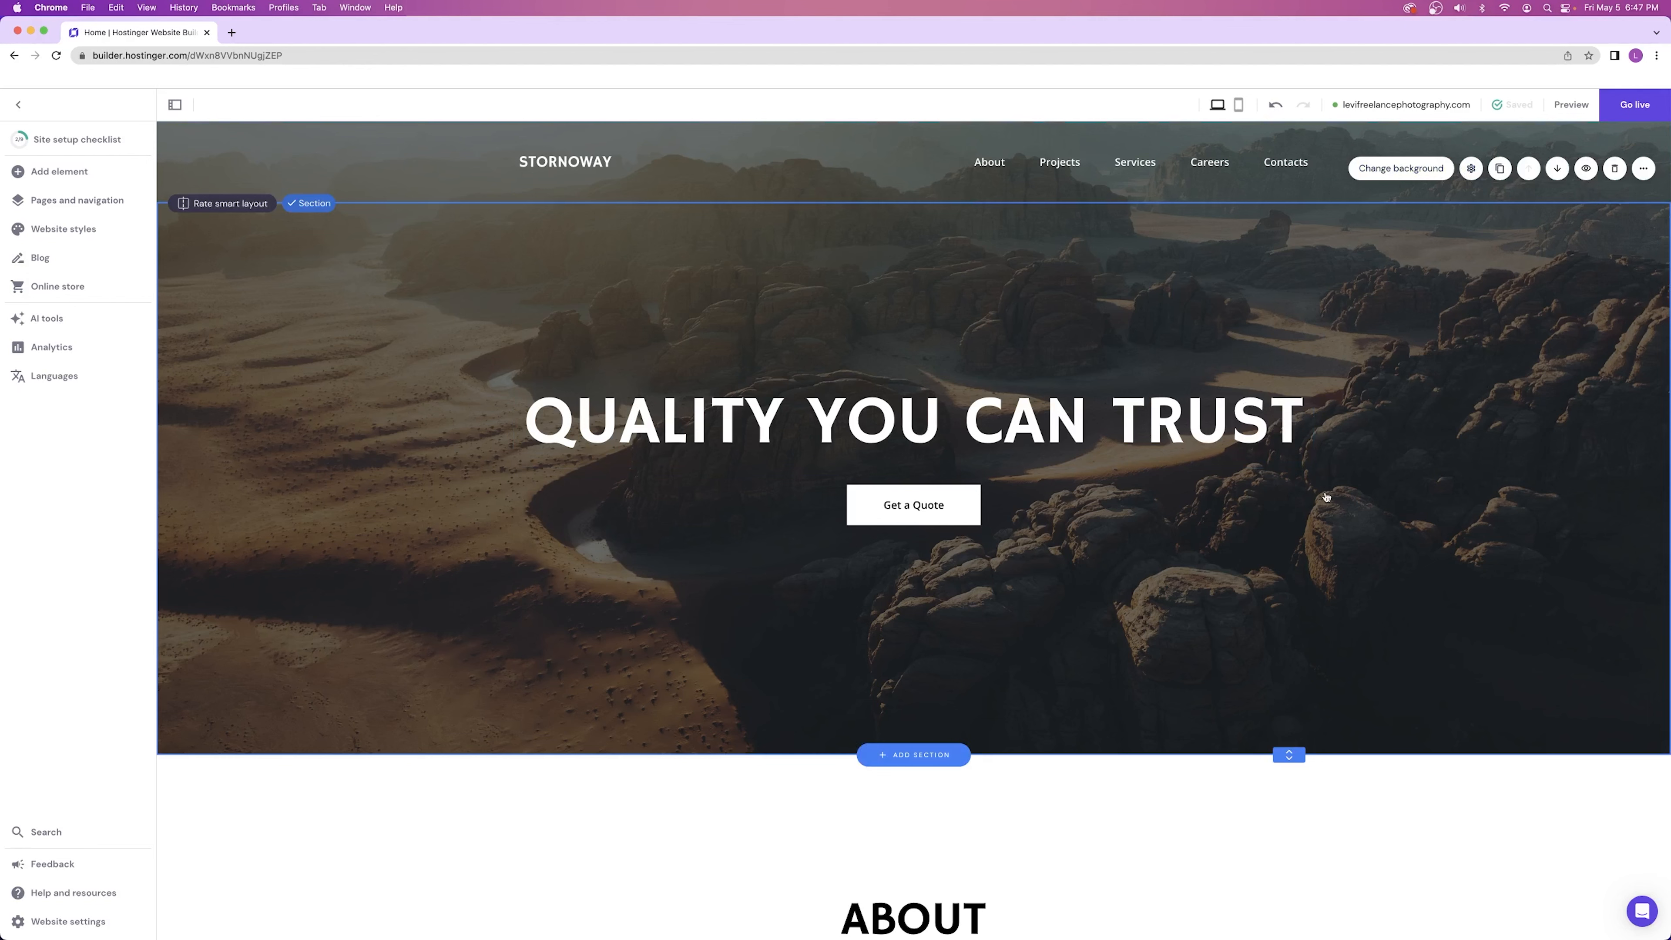
- Extend the first section's height downward well beyond the Get a Quote button so more of the desert photo shows
{"action": "left_click_drag", "start_coordinate": [1291, 756], "coordinate": [1263, 925]}
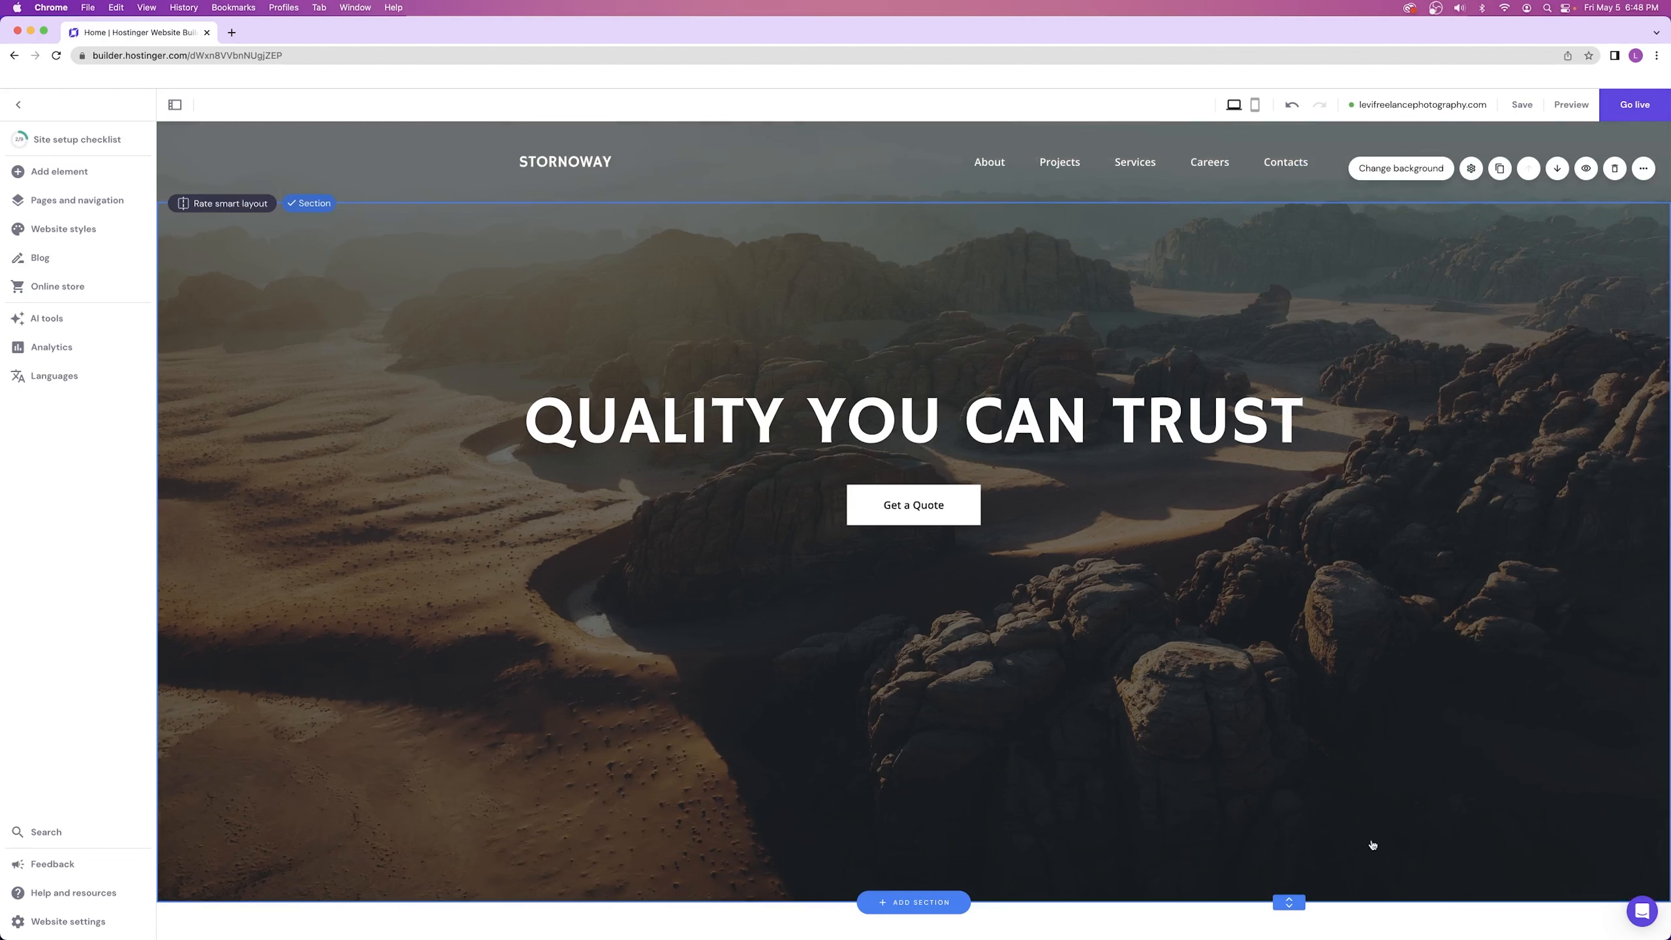
{"action": "scroll", "coordinate": [1215, 694], "scroll_direction": "down", "scroll_amount": 6}
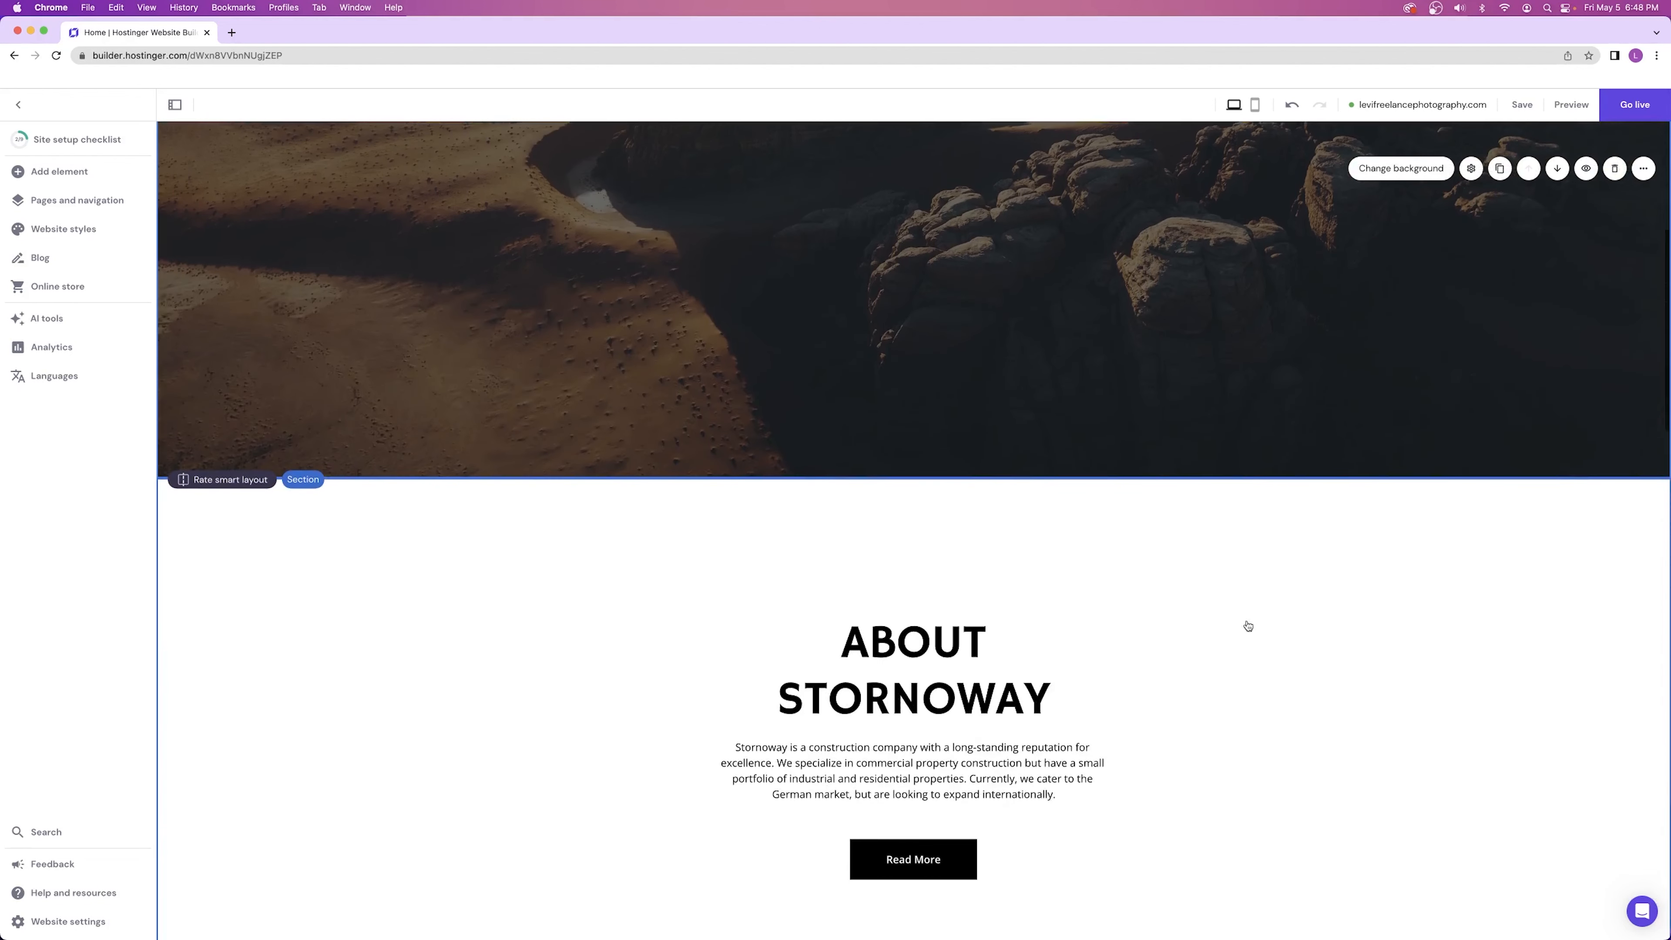
{"action": "left_click_drag", "start_coordinate": [1297, 471], "coordinate": [1296, 579]}
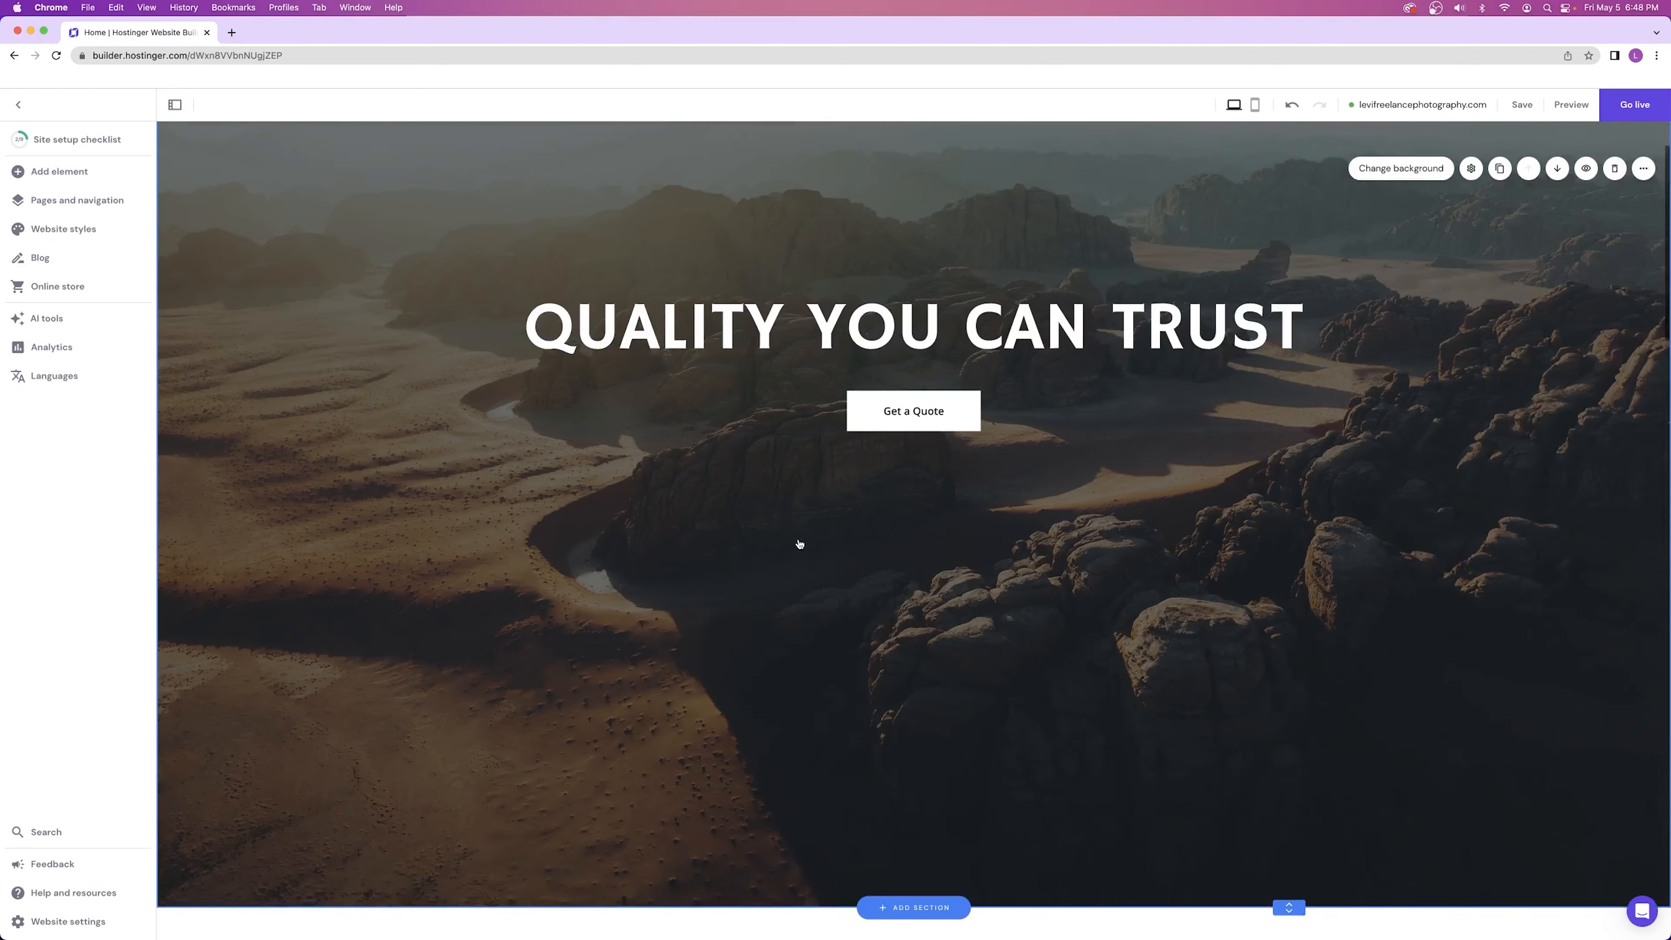
{"action": "scroll", "coordinate": [816, 540], "scroll_direction": "up", "scroll_amount": 1}
{"action": "scroll", "coordinate": [836, 535], "scroll_direction": "down", "scroll_amount": 1}
{"action": "scroll", "coordinate": [837, 536], "scroll_direction": "up", "scroll_amount": 2}
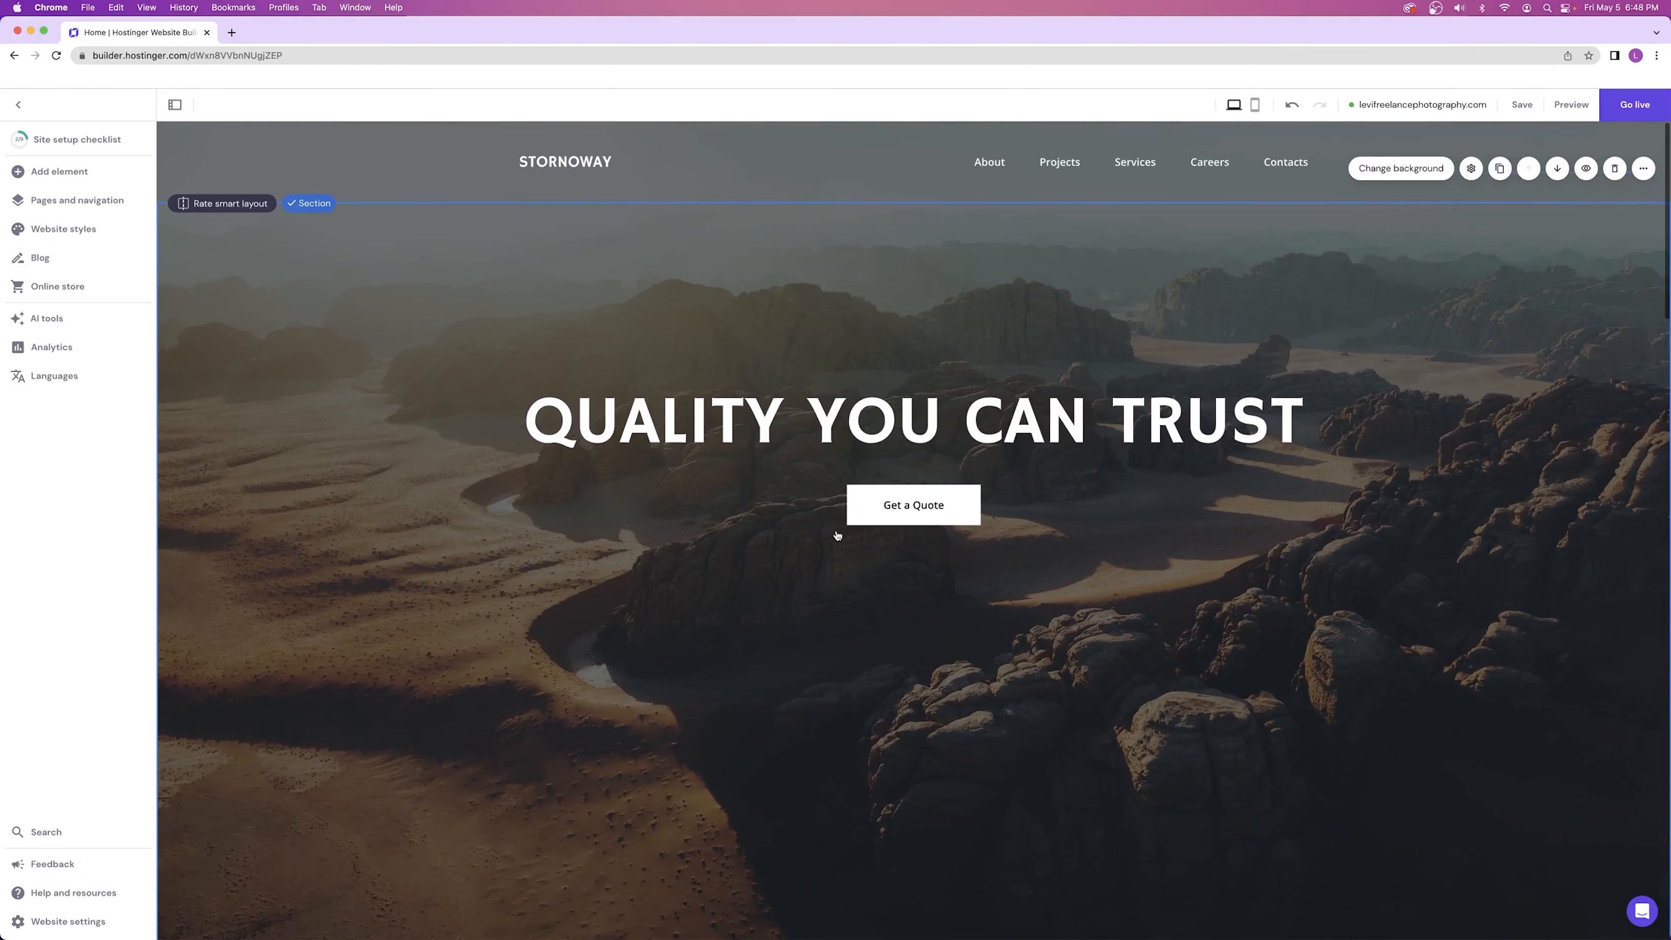
- Check the taller first section against the About Stornoway section below it and shorten its height slightly
{"action": "scroll", "coordinate": [837, 535], "scroll_direction": "down", "scroll_amount": 1}
{"action": "scroll", "coordinate": [839, 534], "scroll_direction": "down", "scroll_amount": 1}
{"action": "scroll", "coordinate": [839, 533], "scroll_direction": "up", "scroll_amount": 1}
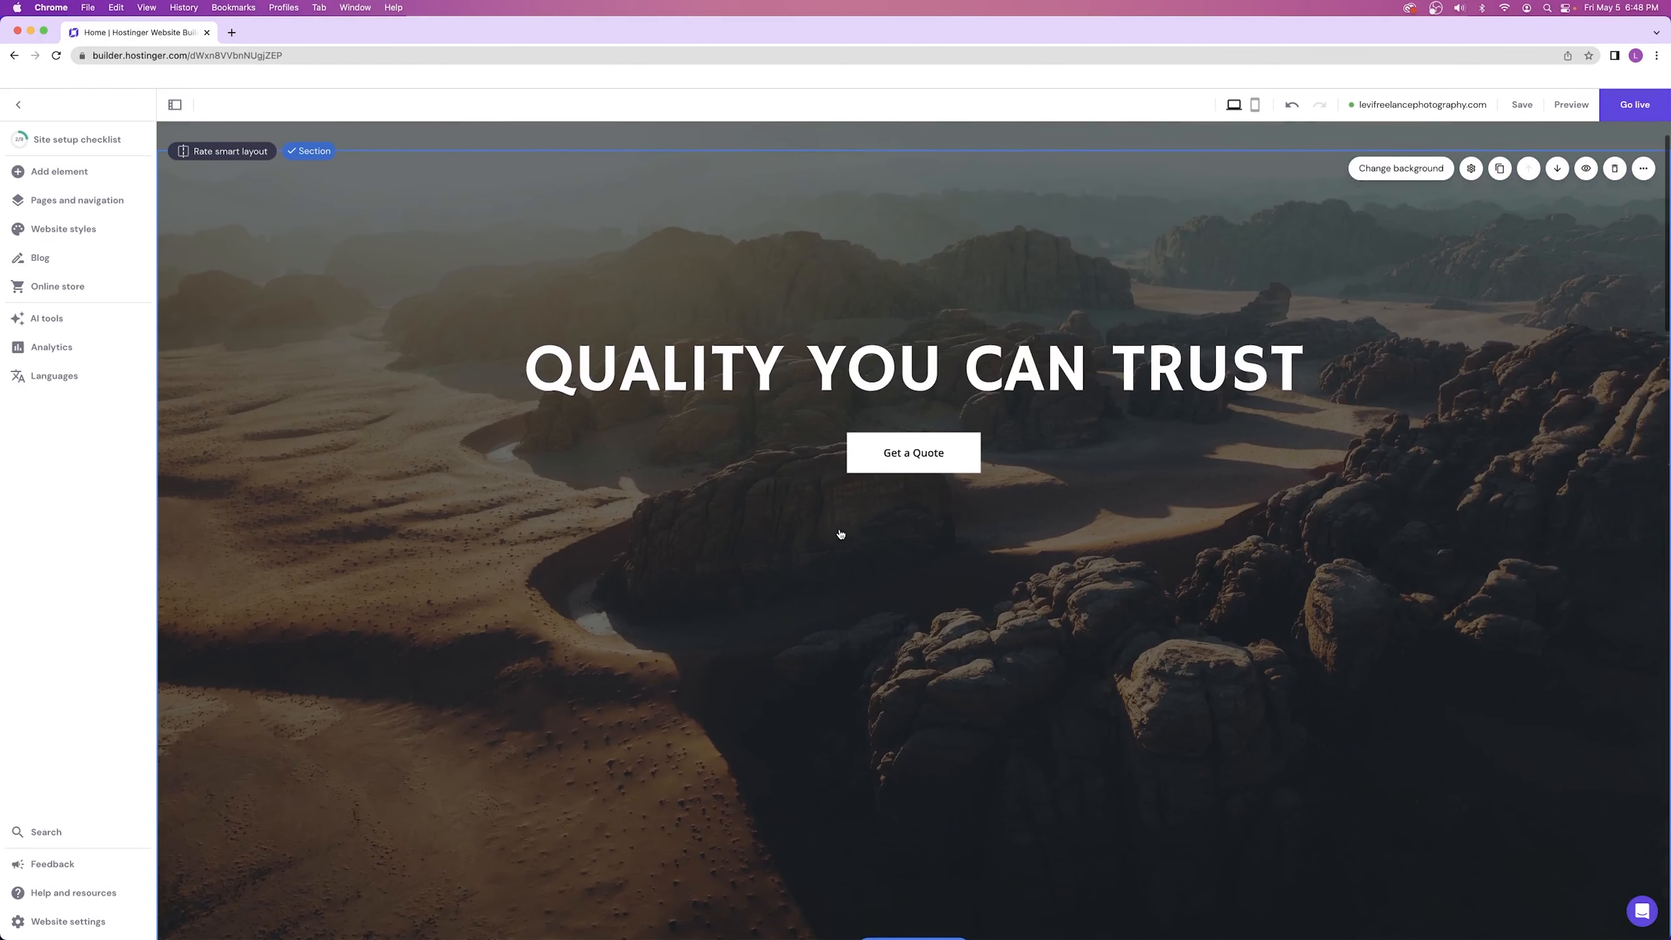
{"action": "scroll", "coordinate": [855, 536], "scroll_direction": "down", "scroll_amount": 3}
{"action": "scroll", "coordinate": [872, 536], "scroll_direction": "down", "scroll_amount": 4}
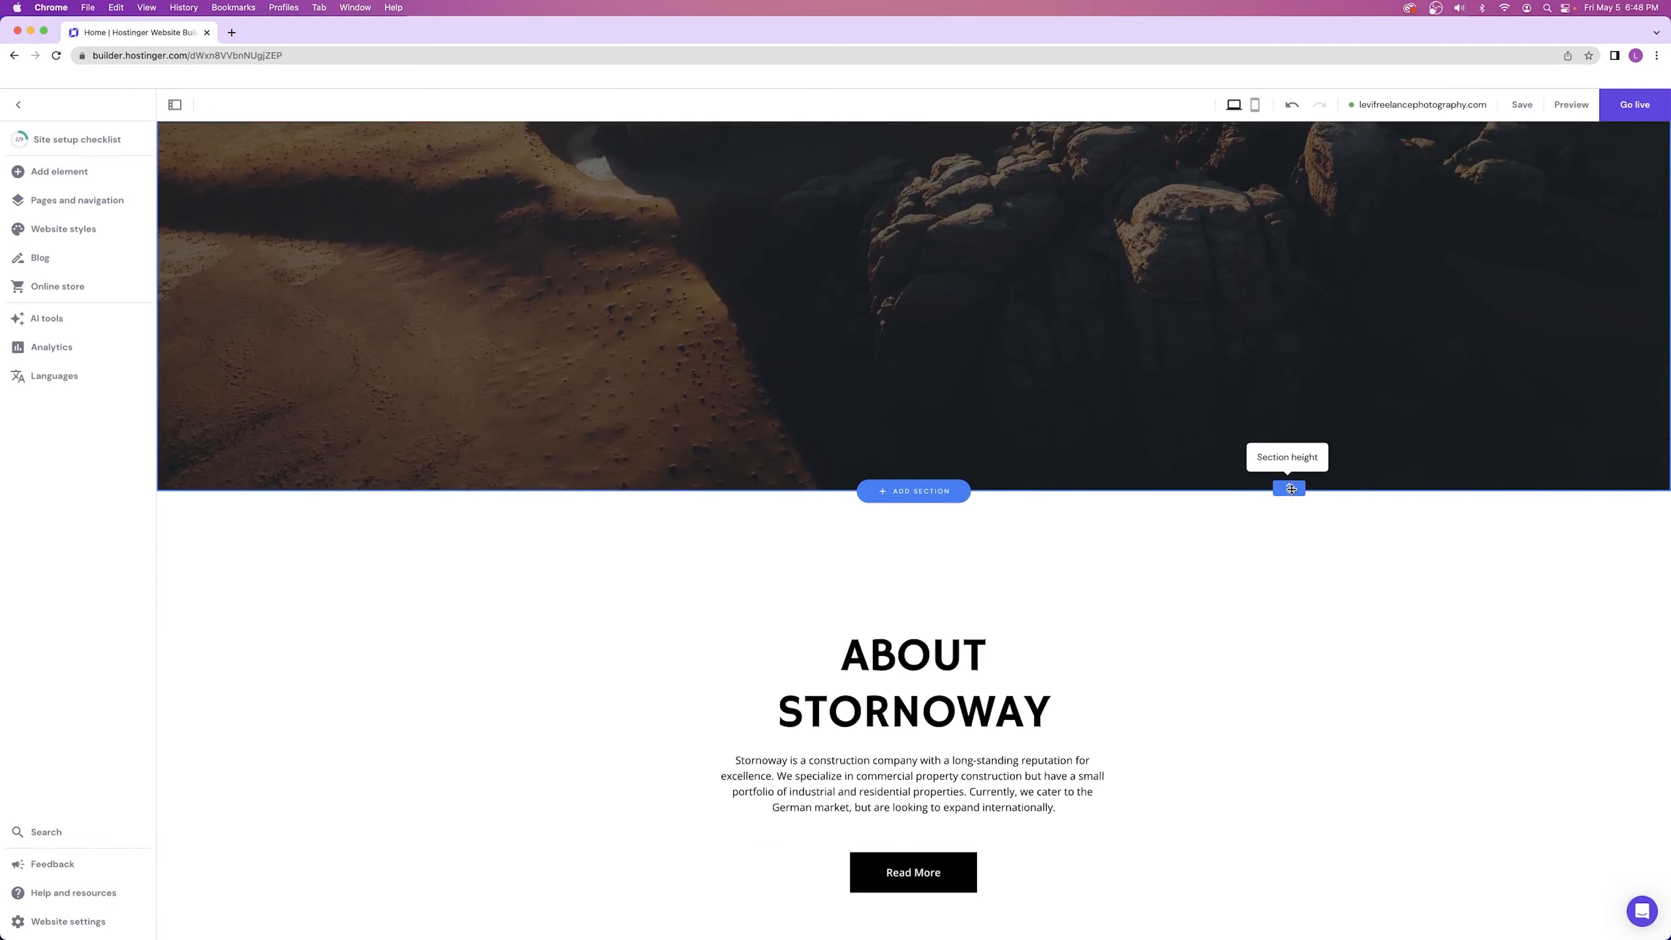
{"action": "scroll", "coordinate": [1143, 535], "scroll_direction": "up", "scroll_amount": 7}
{"action": "scroll", "coordinate": [1134, 780], "scroll_direction": "down", "scroll_amount": 1}
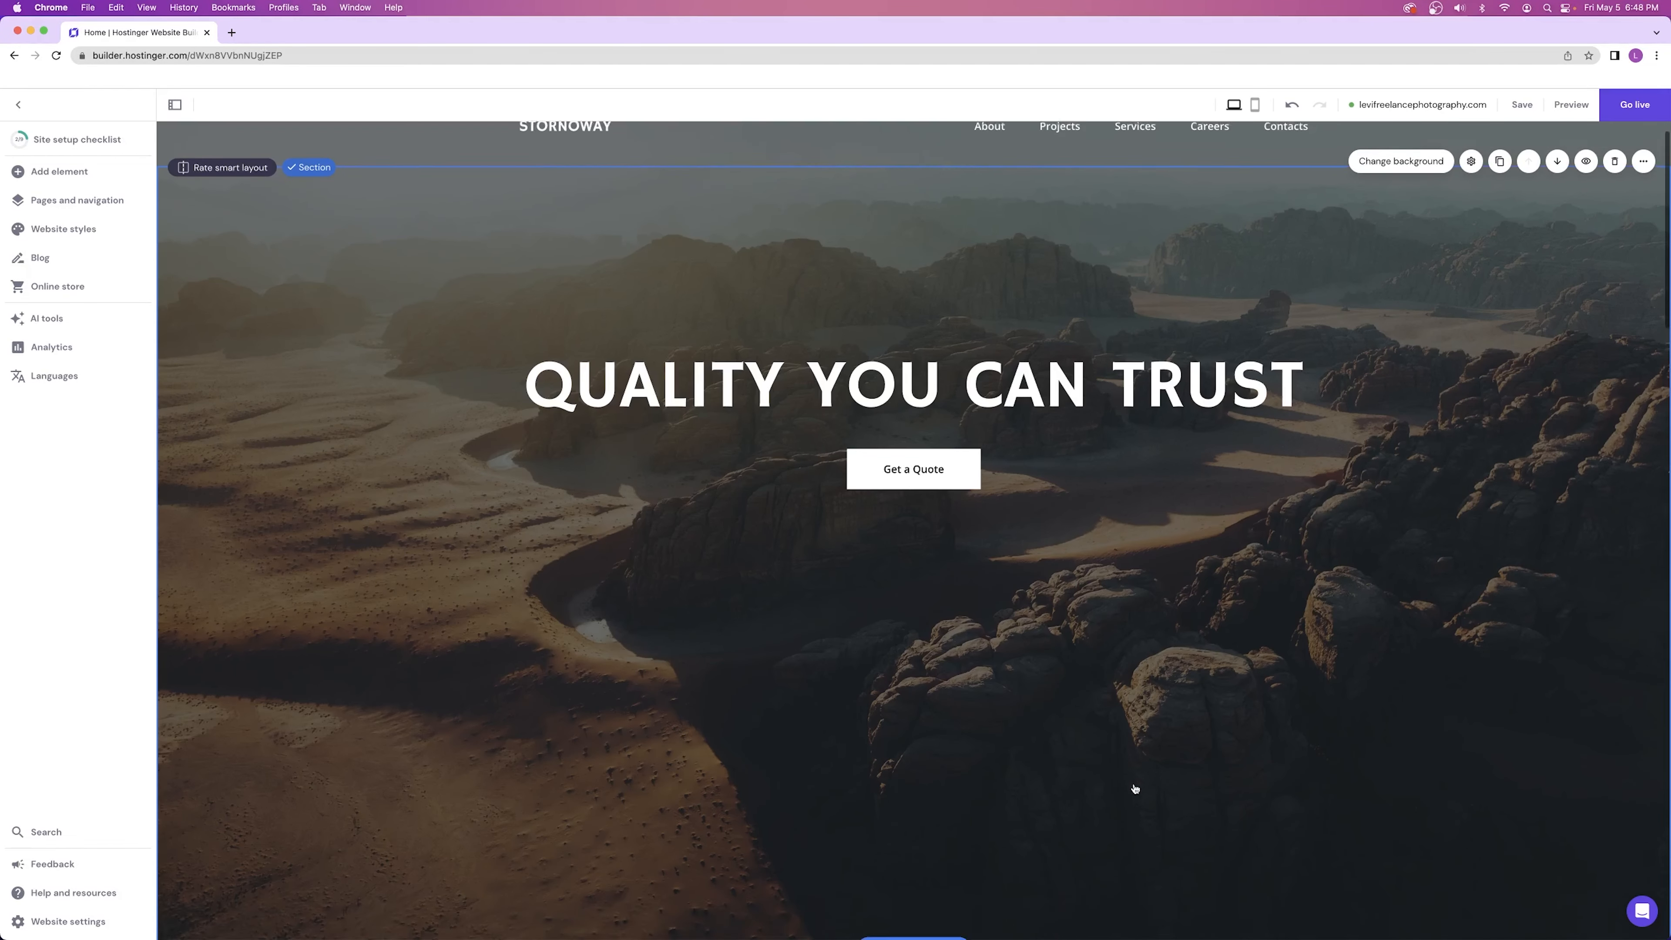
{"action": "scroll", "coordinate": [1134, 780], "scroll_direction": "up", "scroll_amount": 1}
{"action": "scroll", "coordinate": [1138, 774], "scroll_direction": "down", "scroll_amount": 2}
{"action": "scroll", "coordinate": [1139, 774], "scroll_direction": "down", "scroll_amount": 2}
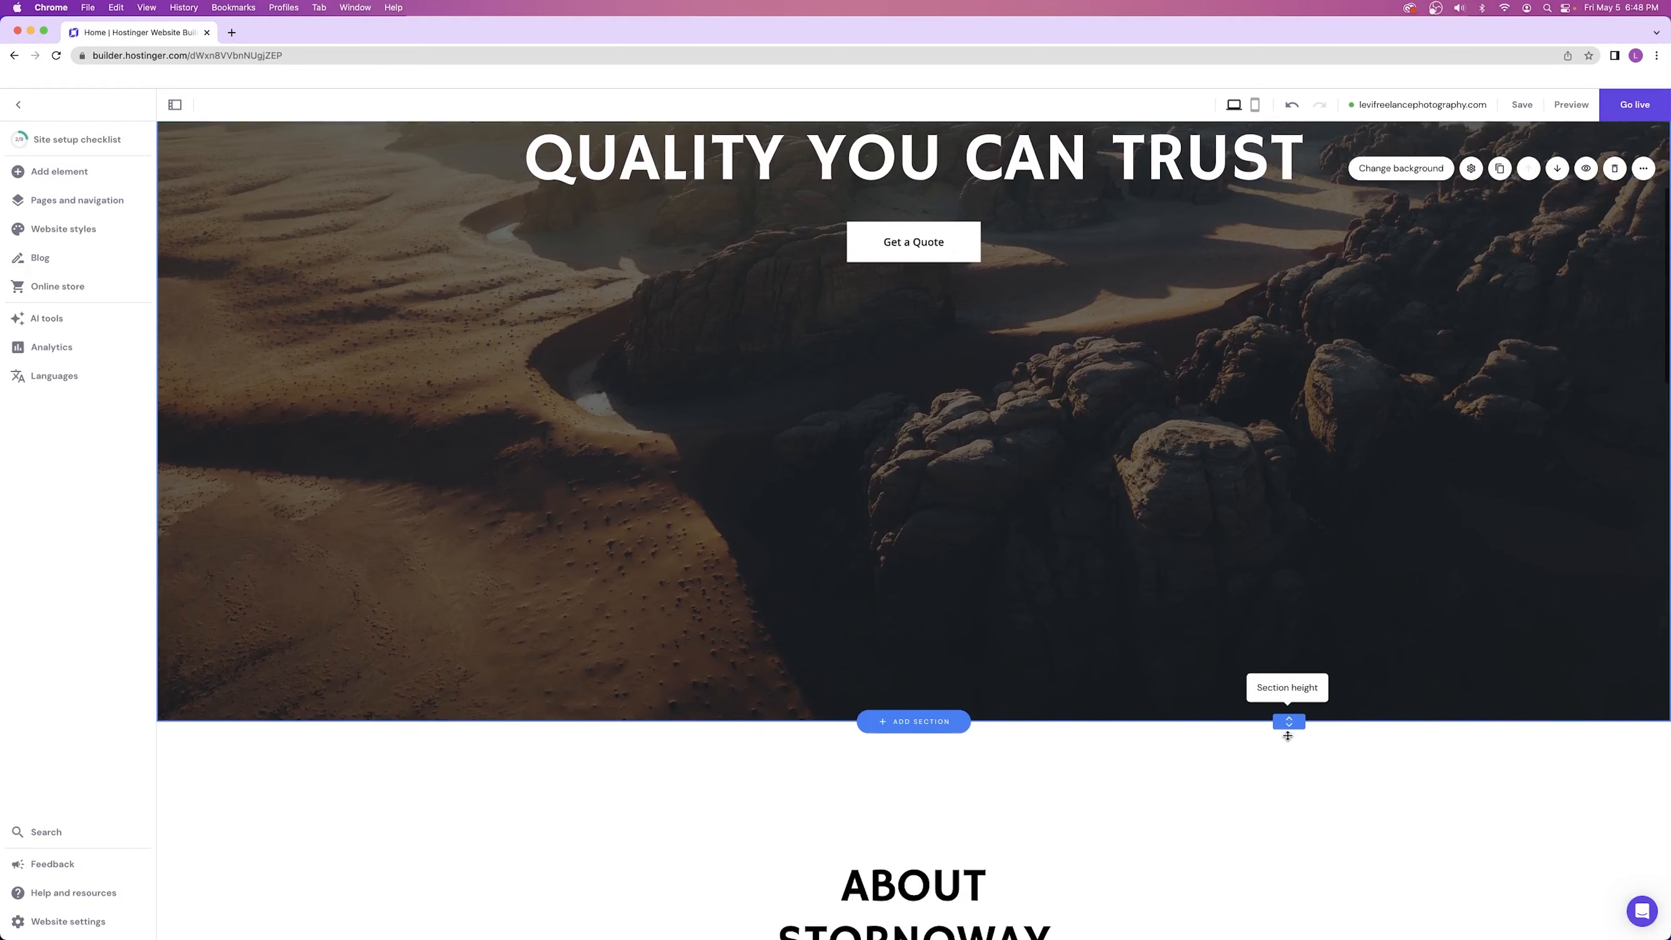
{"action": "left_click_drag", "start_coordinate": [1289, 692], "coordinate": [1291, 674]}
{"action": "scroll", "coordinate": [1291, 674], "scroll_direction": "up", "scroll_amount": 5}
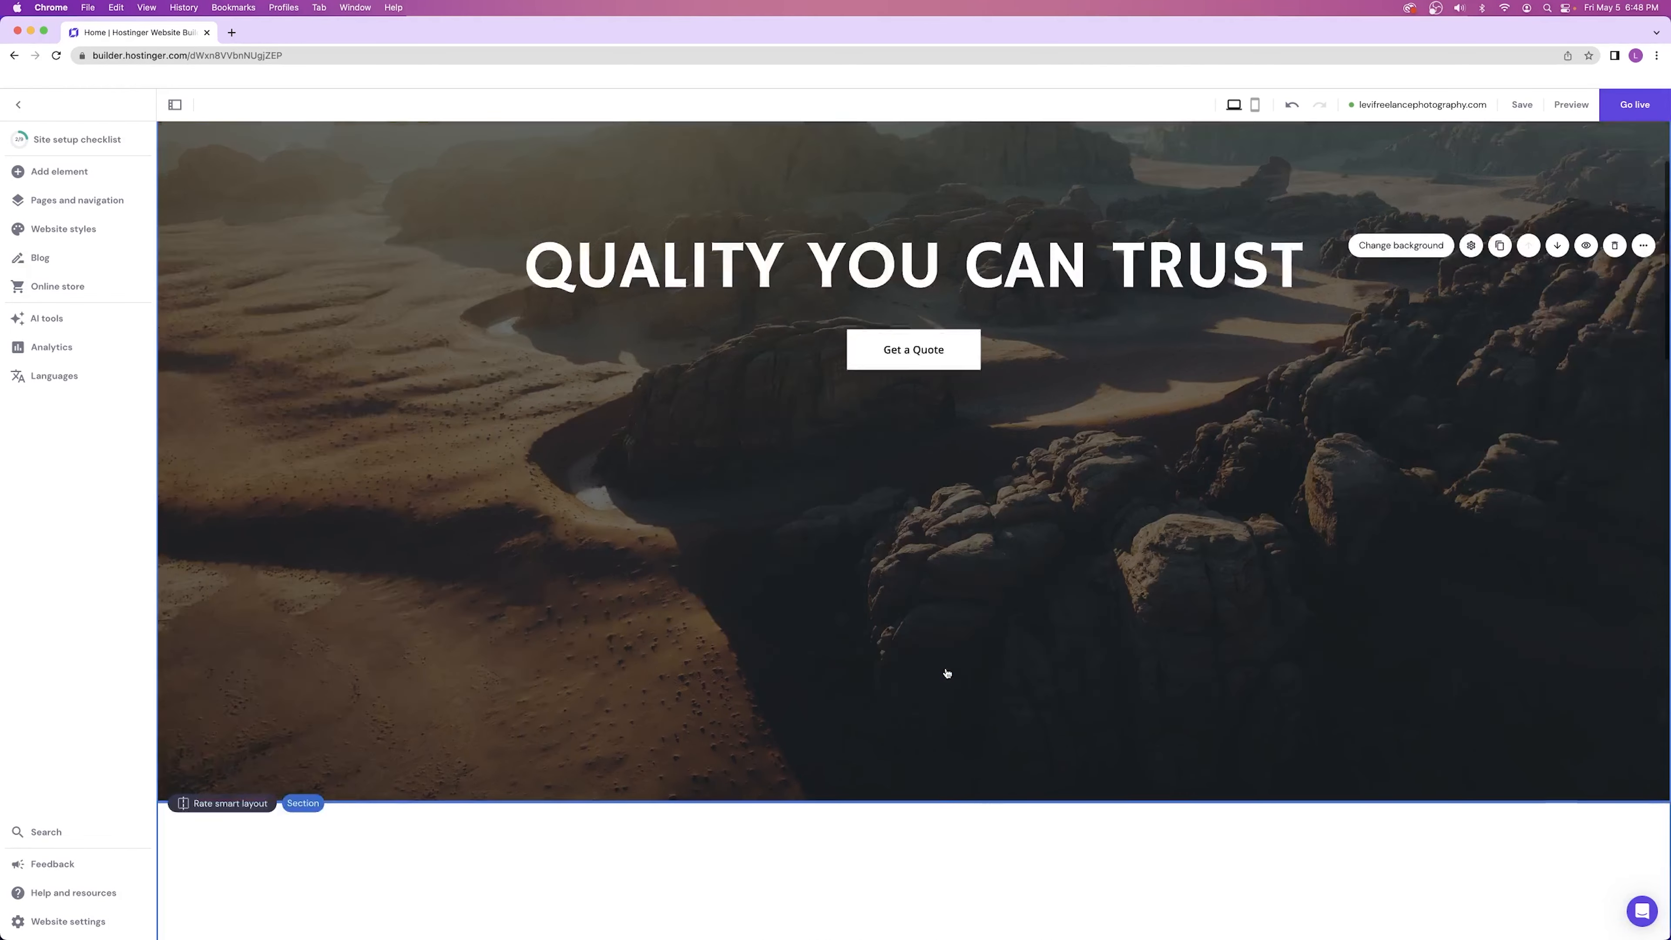
{"action": "scroll", "coordinate": [943, 671], "scroll_direction": "down", "scroll_amount": 2}
{"action": "scroll", "coordinate": [930, 661], "scroll_direction": "up", "scroll_amount": 2}
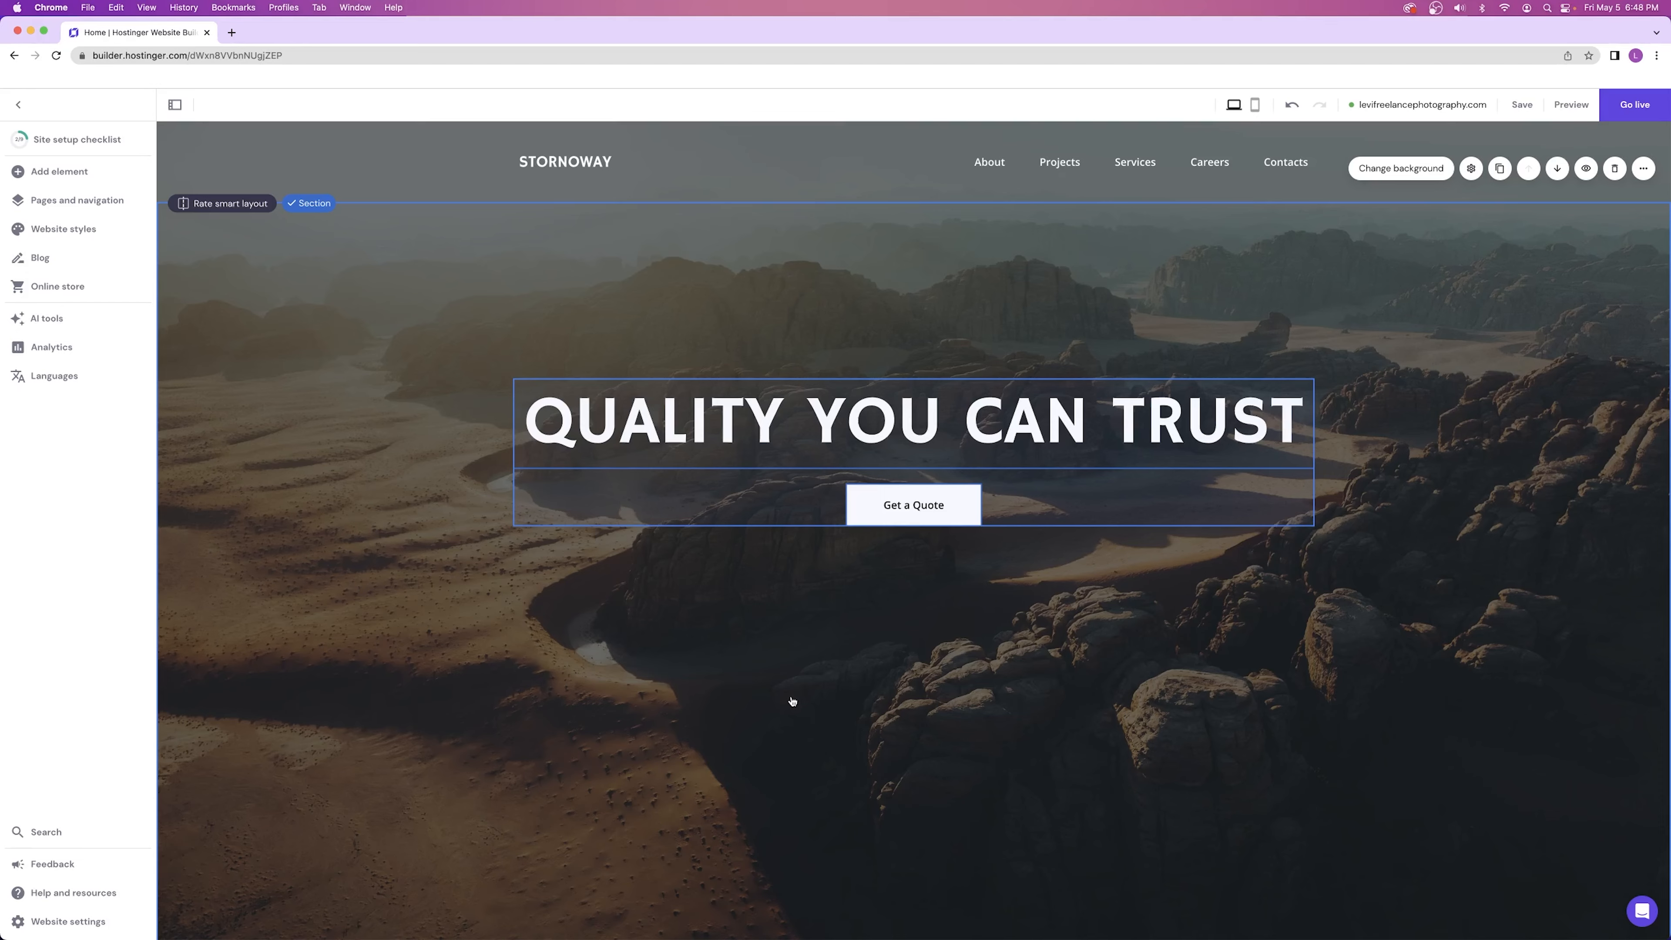
- Move the QUALITY YOU CAN TRUST heading and the Get a Quote button together lower, to the middle of the enlarged first section
{"action": "left_click_drag", "start_coordinate": [903, 429], "coordinate": [933, 549]}
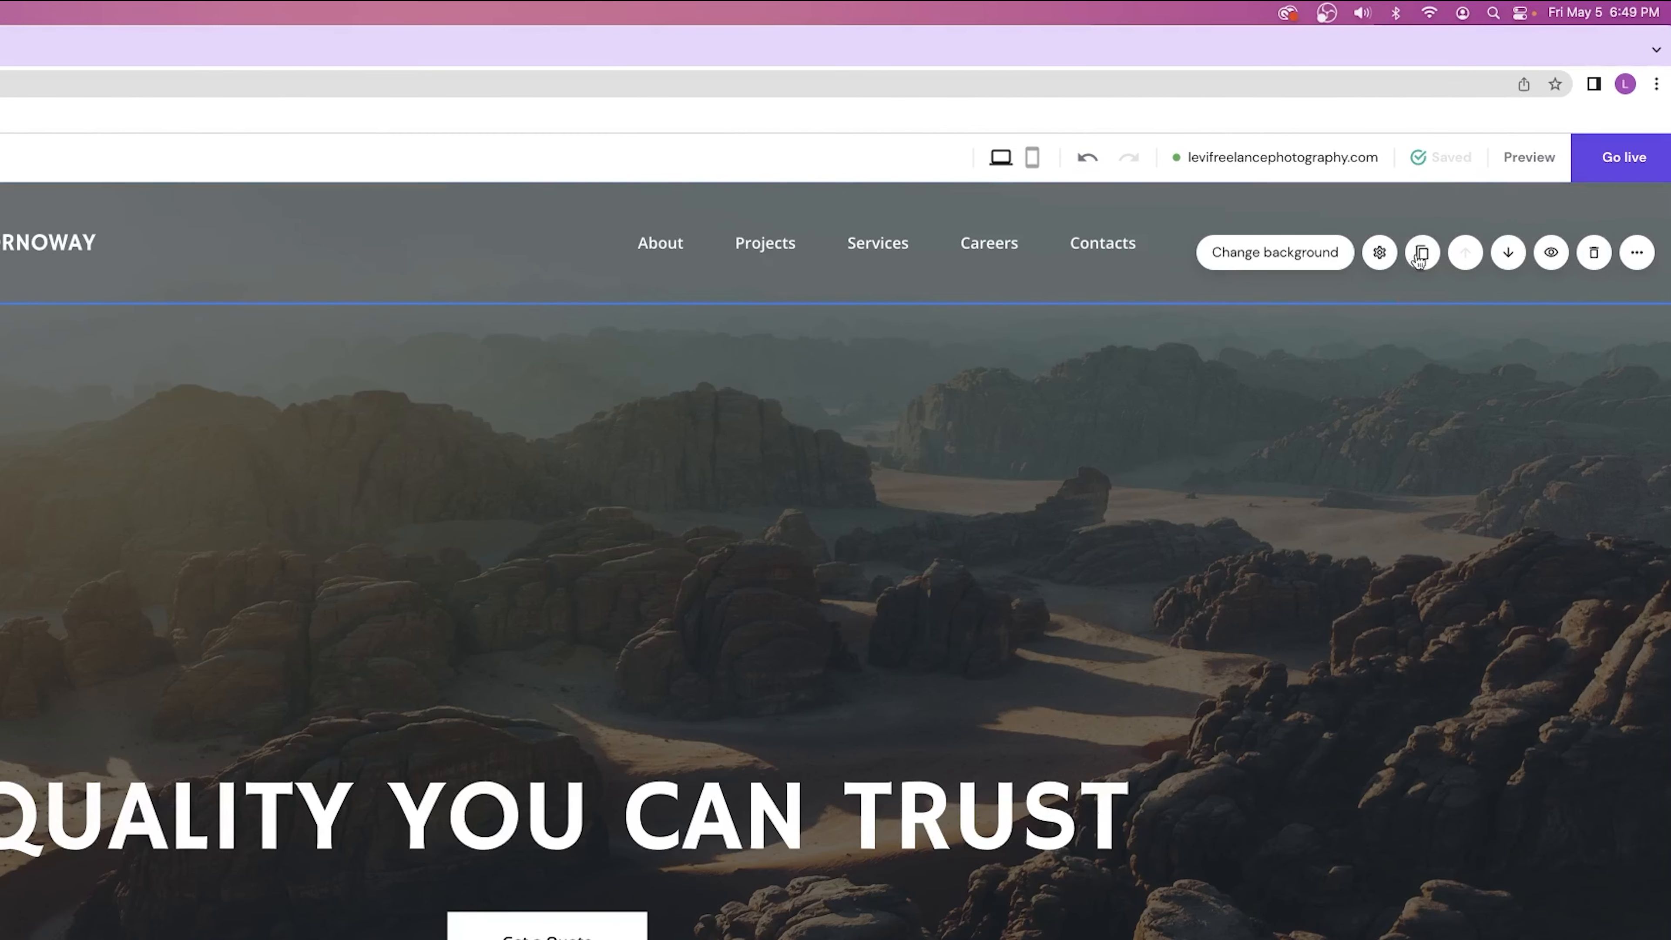
{"action": "mouse_move", "coordinate": [1504, 104]}
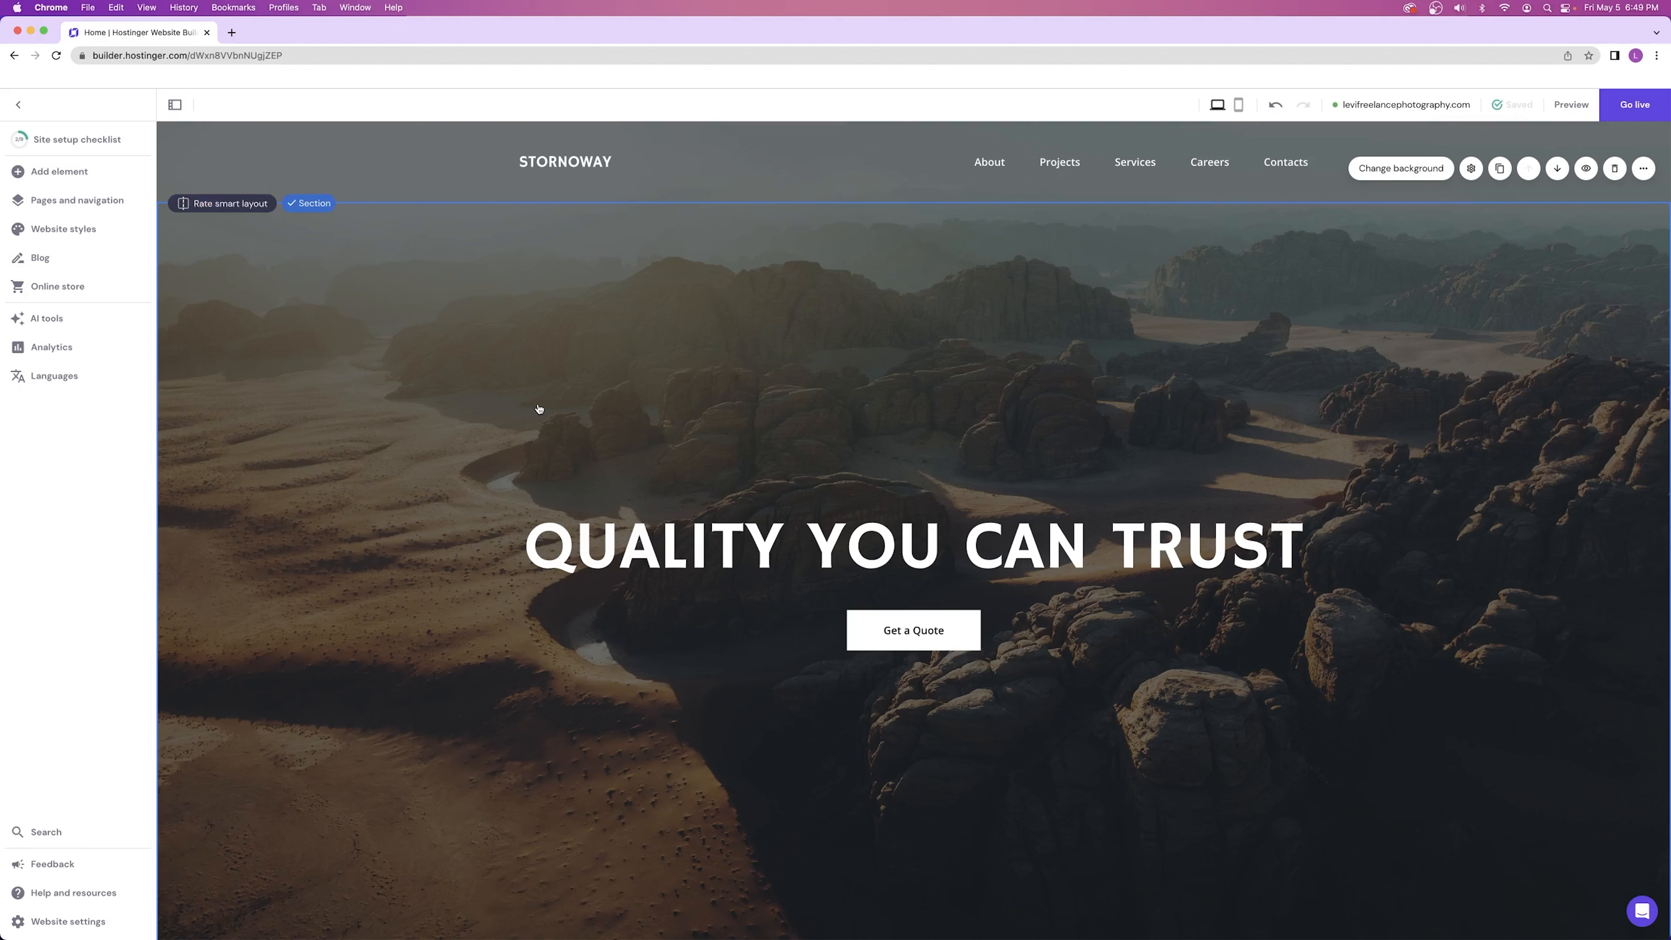
{"action": "mouse_move", "coordinate": [1520, 117]}
- Try an image background on the About Stornoway section, switch it back to a colour background, and close its settings
{"action": "scroll", "coordinate": [962, 320], "scroll_direction": "down", "scroll_amount": 5}
{"action": "scroll", "coordinate": [951, 307], "scroll_direction": "down", "scroll_amount": 6}
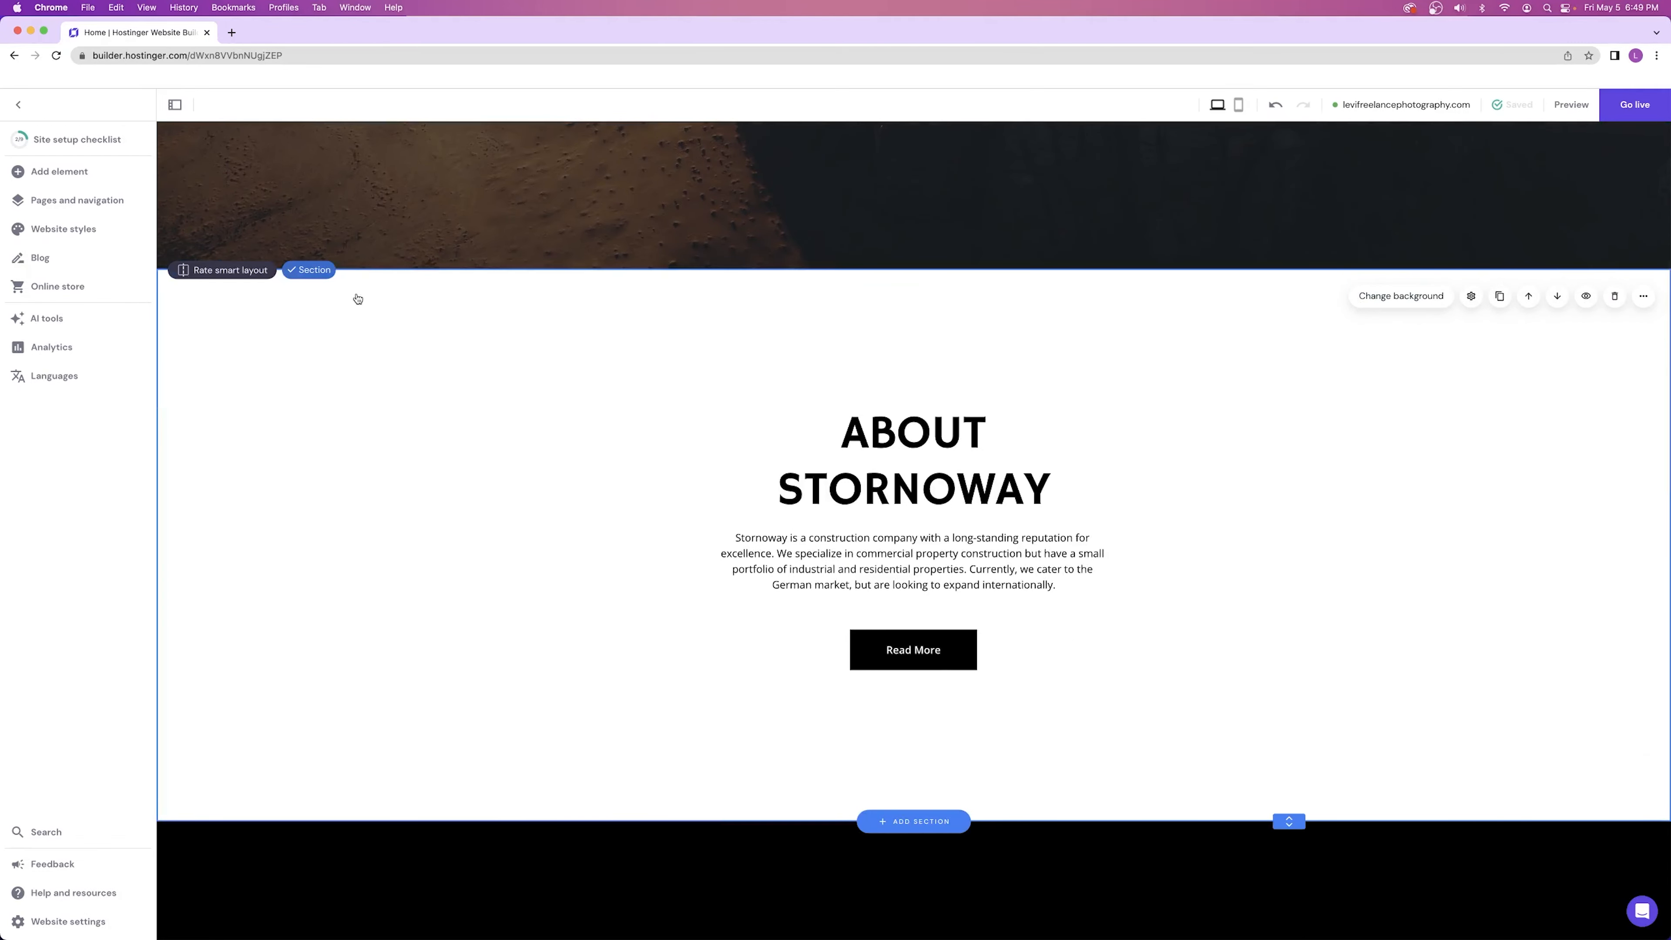
{"action": "left_click", "coordinate": [1404, 304]}
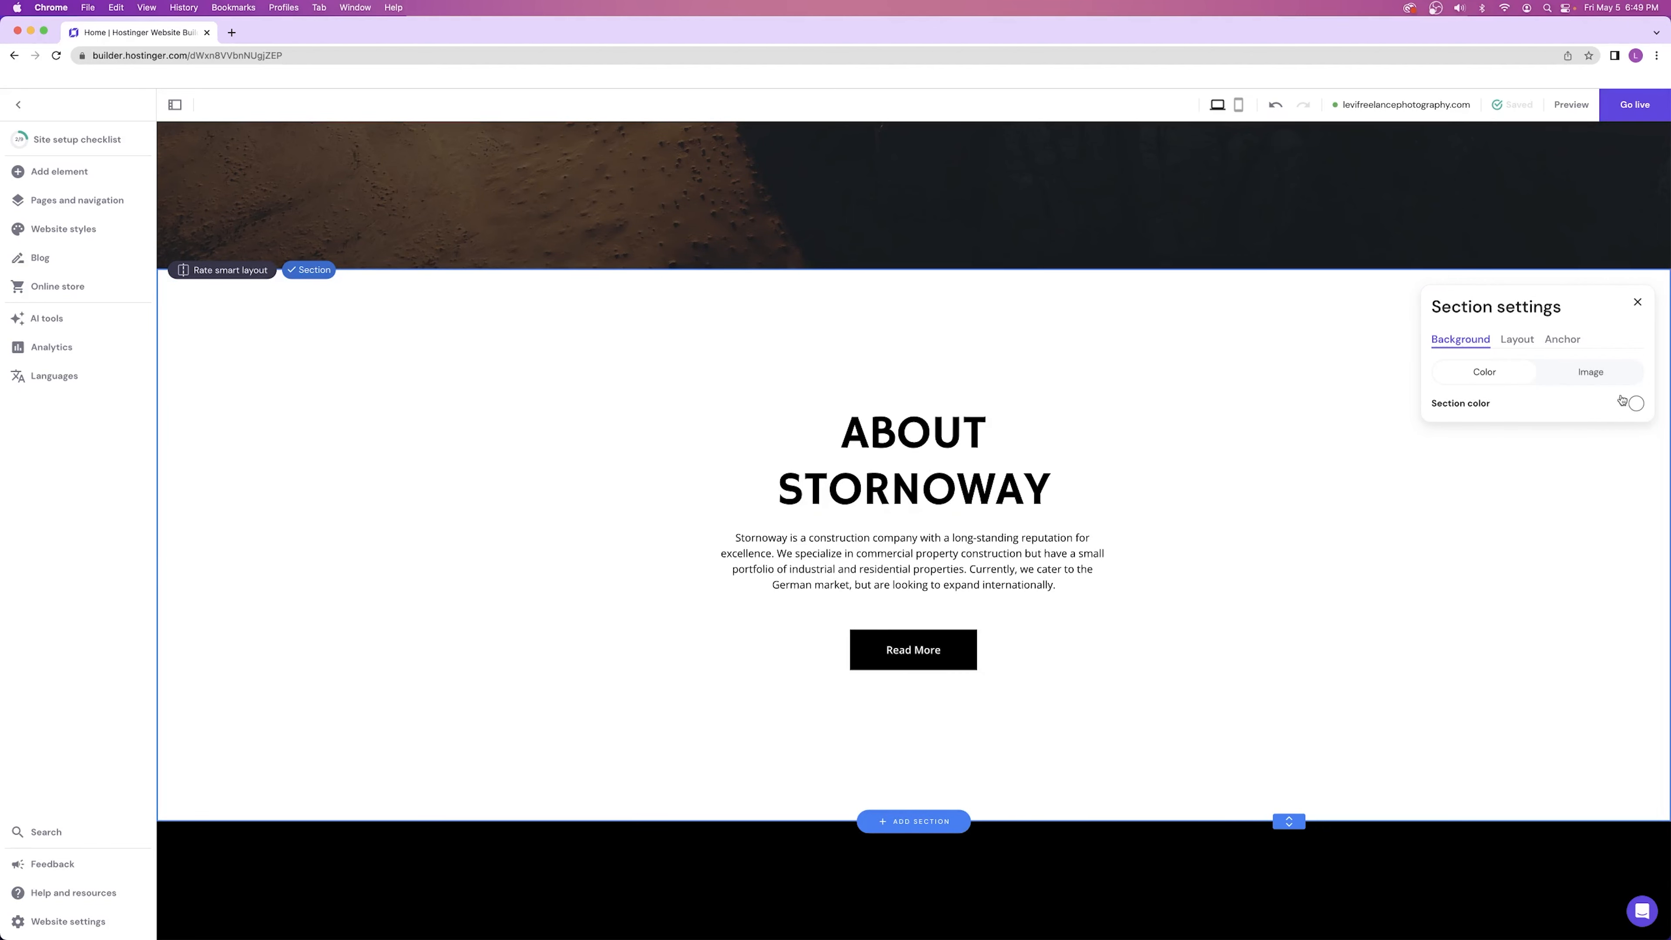
{"action": "left_click", "coordinate": [1607, 376]}
{"action": "left_click", "coordinate": [1555, 440]}
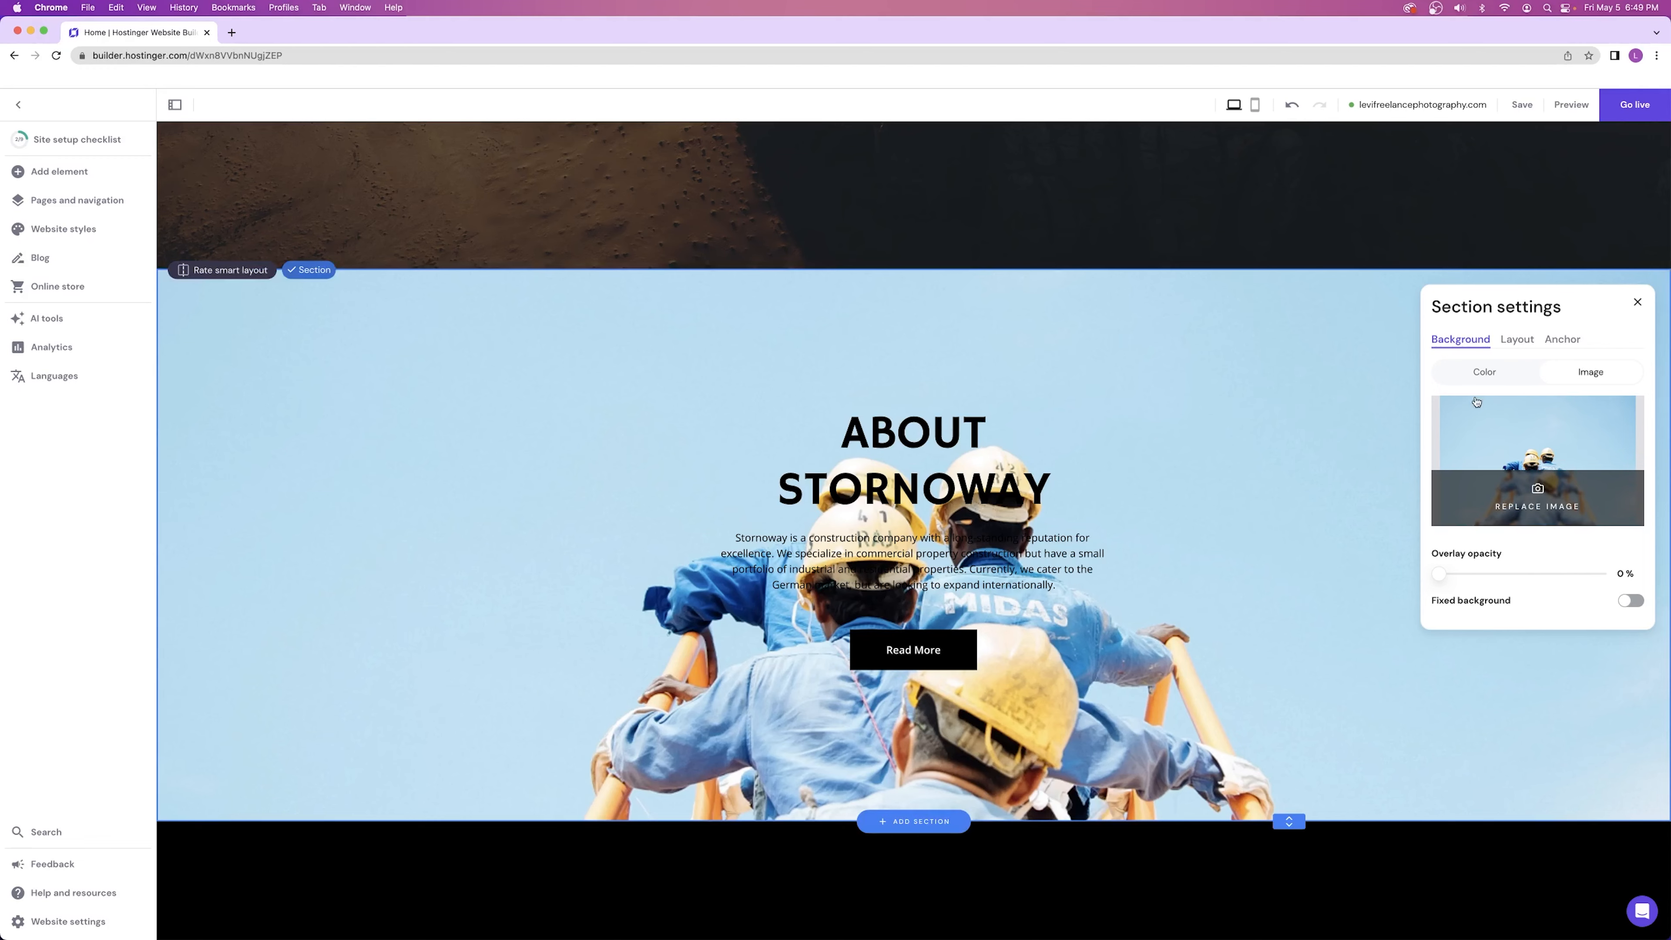
{"action": "left_click", "coordinate": [1464, 372]}
{"action": "left_click", "coordinate": [1638, 305]}
{"action": "scroll", "coordinate": [1631, 316], "scroll_direction": "up", "scroll_amount": 10}
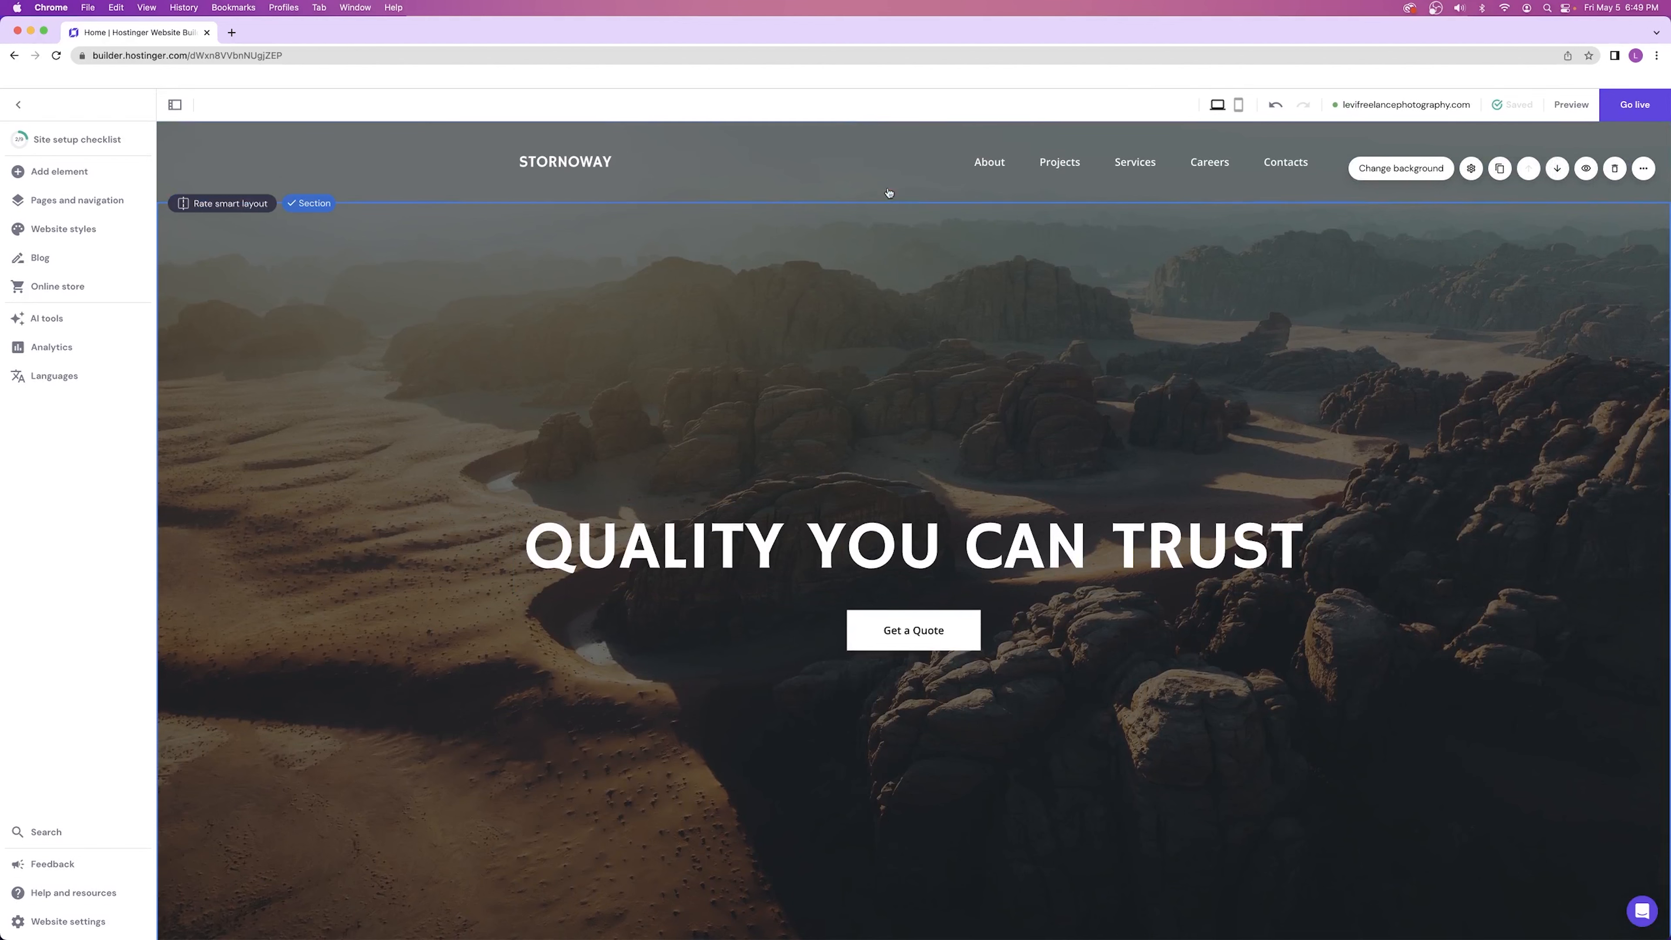
- Add a ready-made Gallery section between the first section and the About Stornoway section, and delete it after looking it over
{"action": "mouse_move", "coordinate": [897, 208]}
{"action": "scroll", "coordinate": [932, 317], "scroll_direction": "down", "scroll_amount": 6}
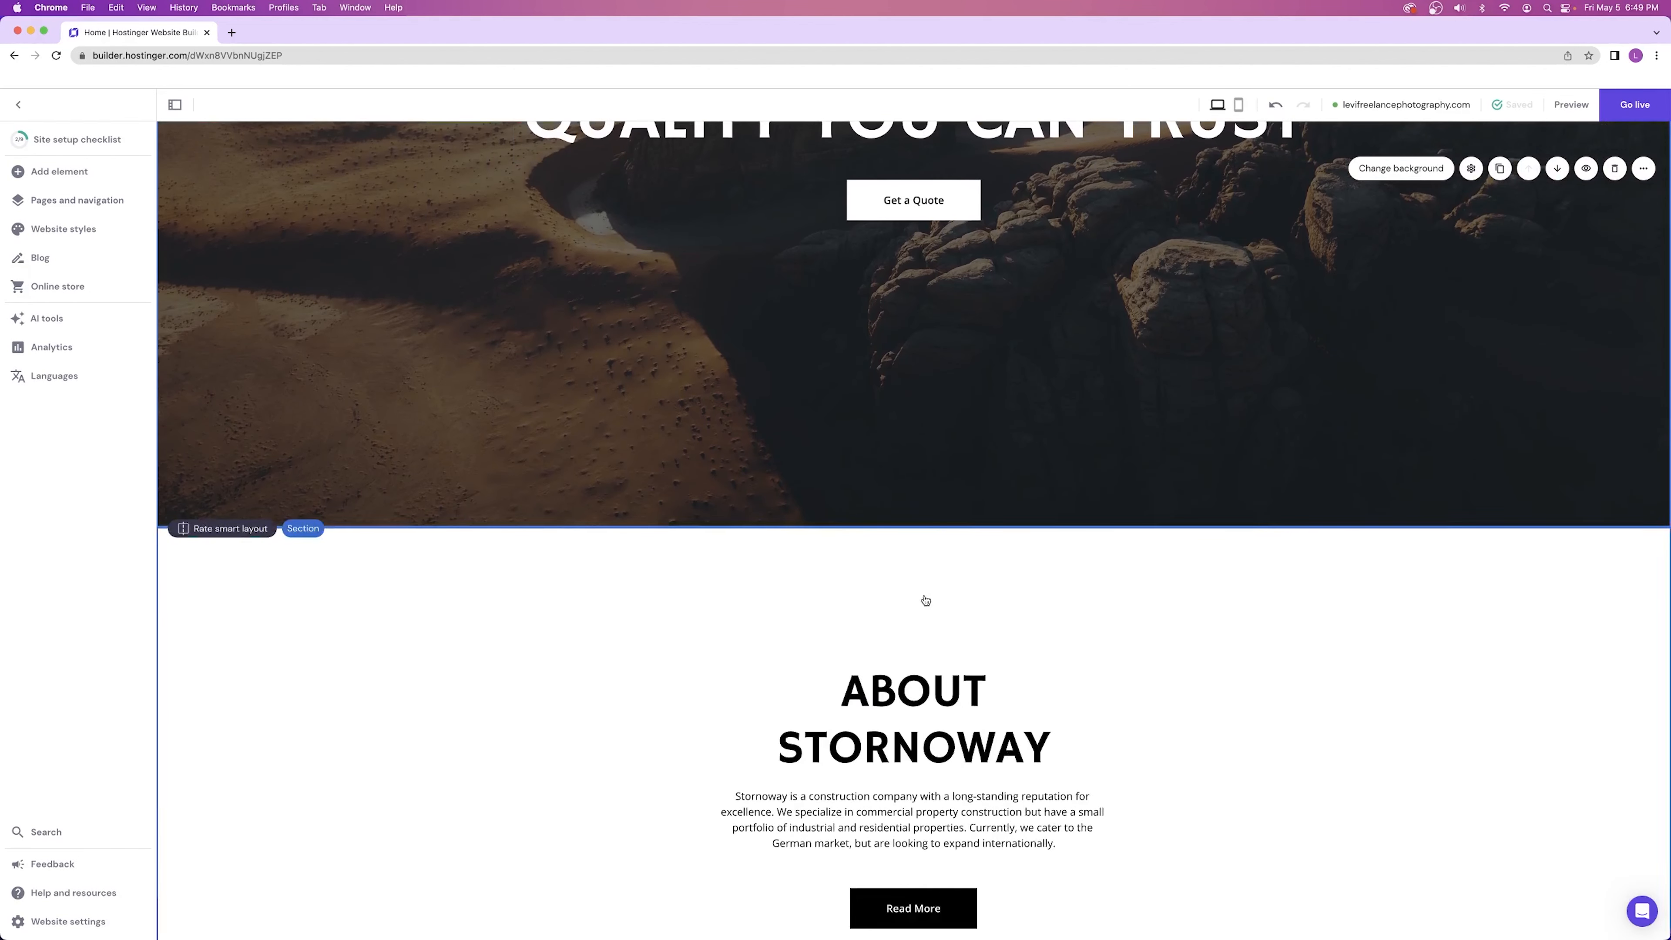
{"action": "left_click", "coordinate": [914, 528]}
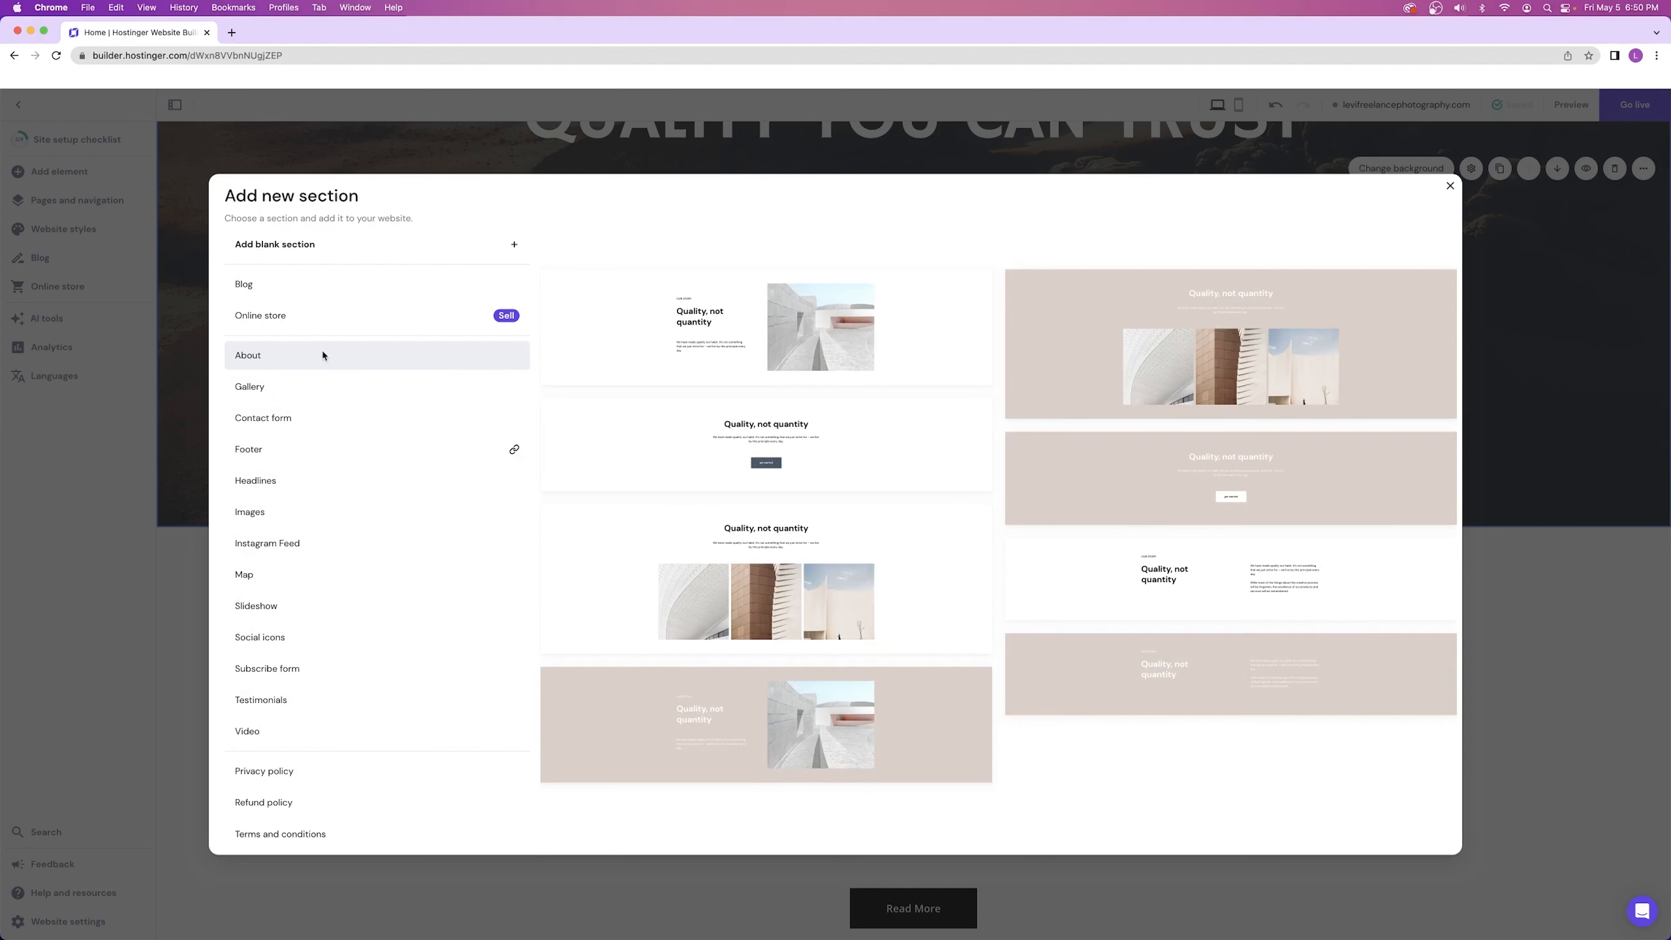
{"action": "left_click", "coordinate": [273, 393]}
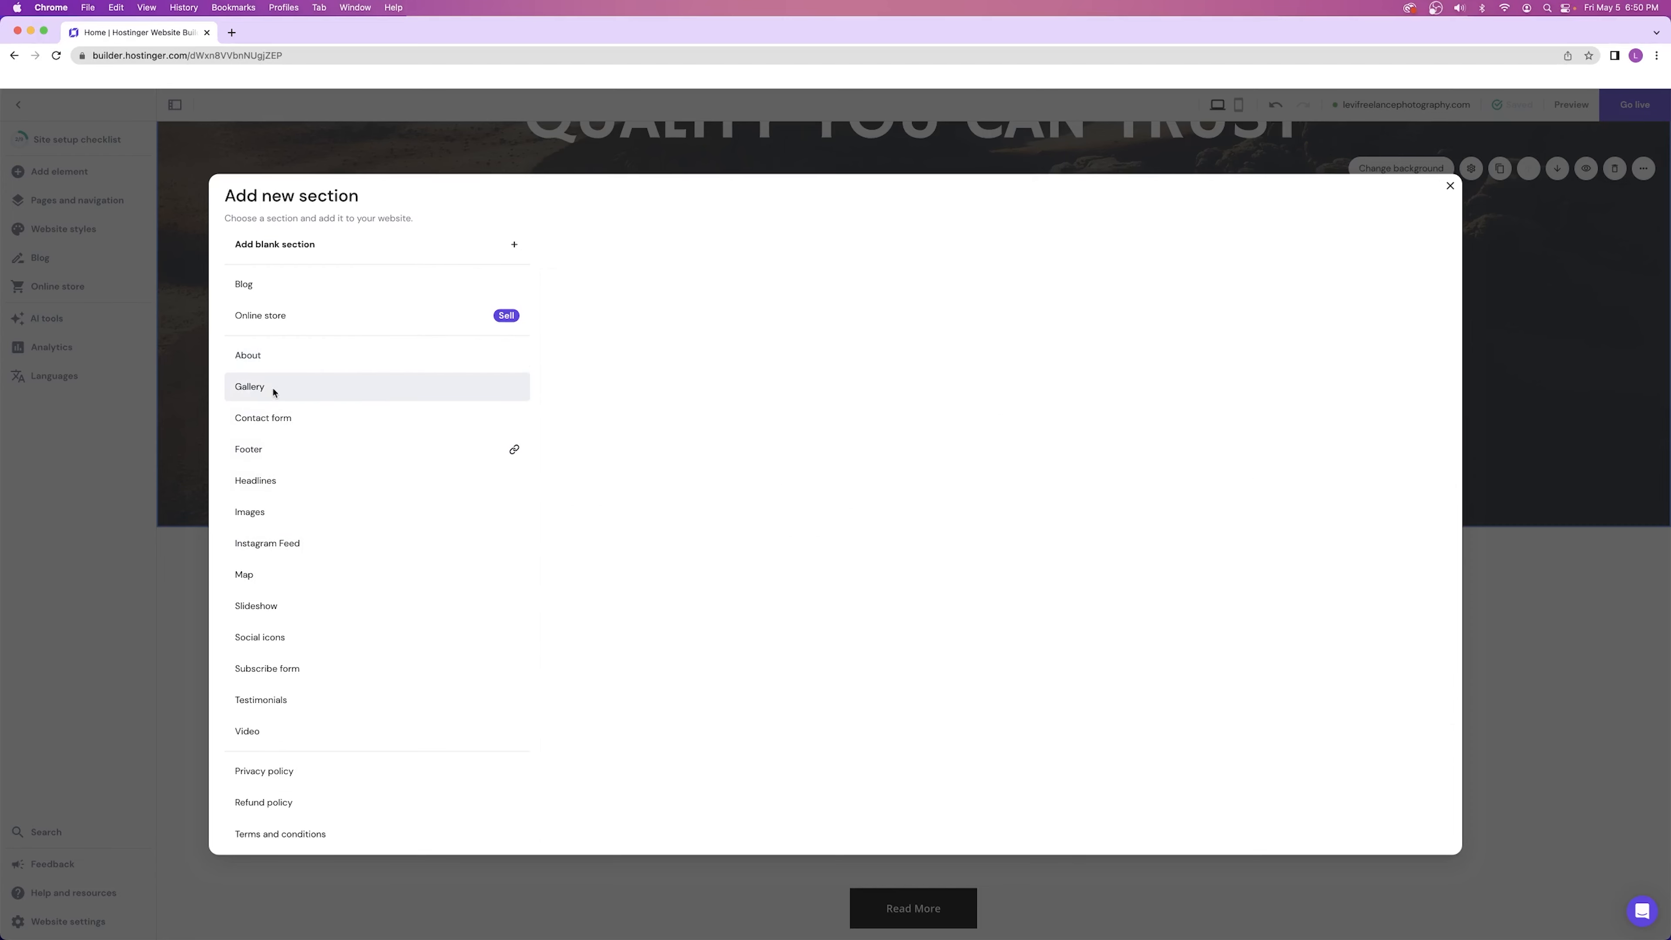
{"action": "left_click", "coordinate": [841, 429]}
{"action": "scroll", "coordinate": [841, 429], "scroll_direction": "up", "scroll_amount": 15}
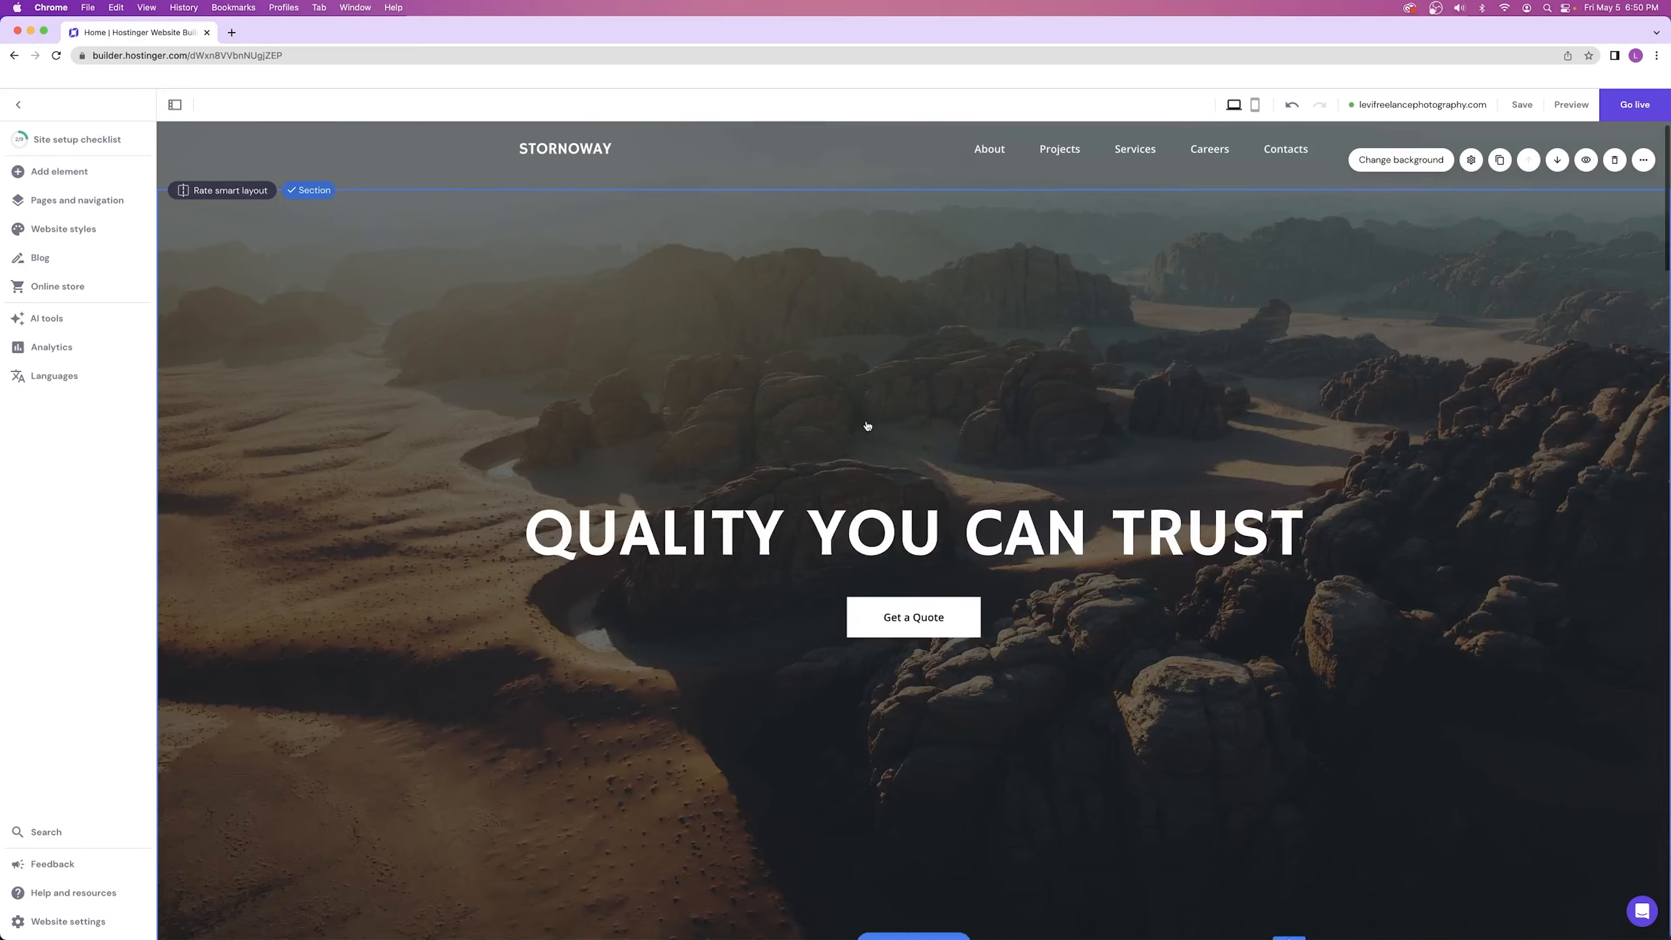
{"action": "scroll", "coordinate": [865, 425], "scroll_direction": "down", "scroll_amount": 15}
{"action": "scroll", "coordinate": [912, 413], "scroll_direction": "up", "scroll_amount": 15}
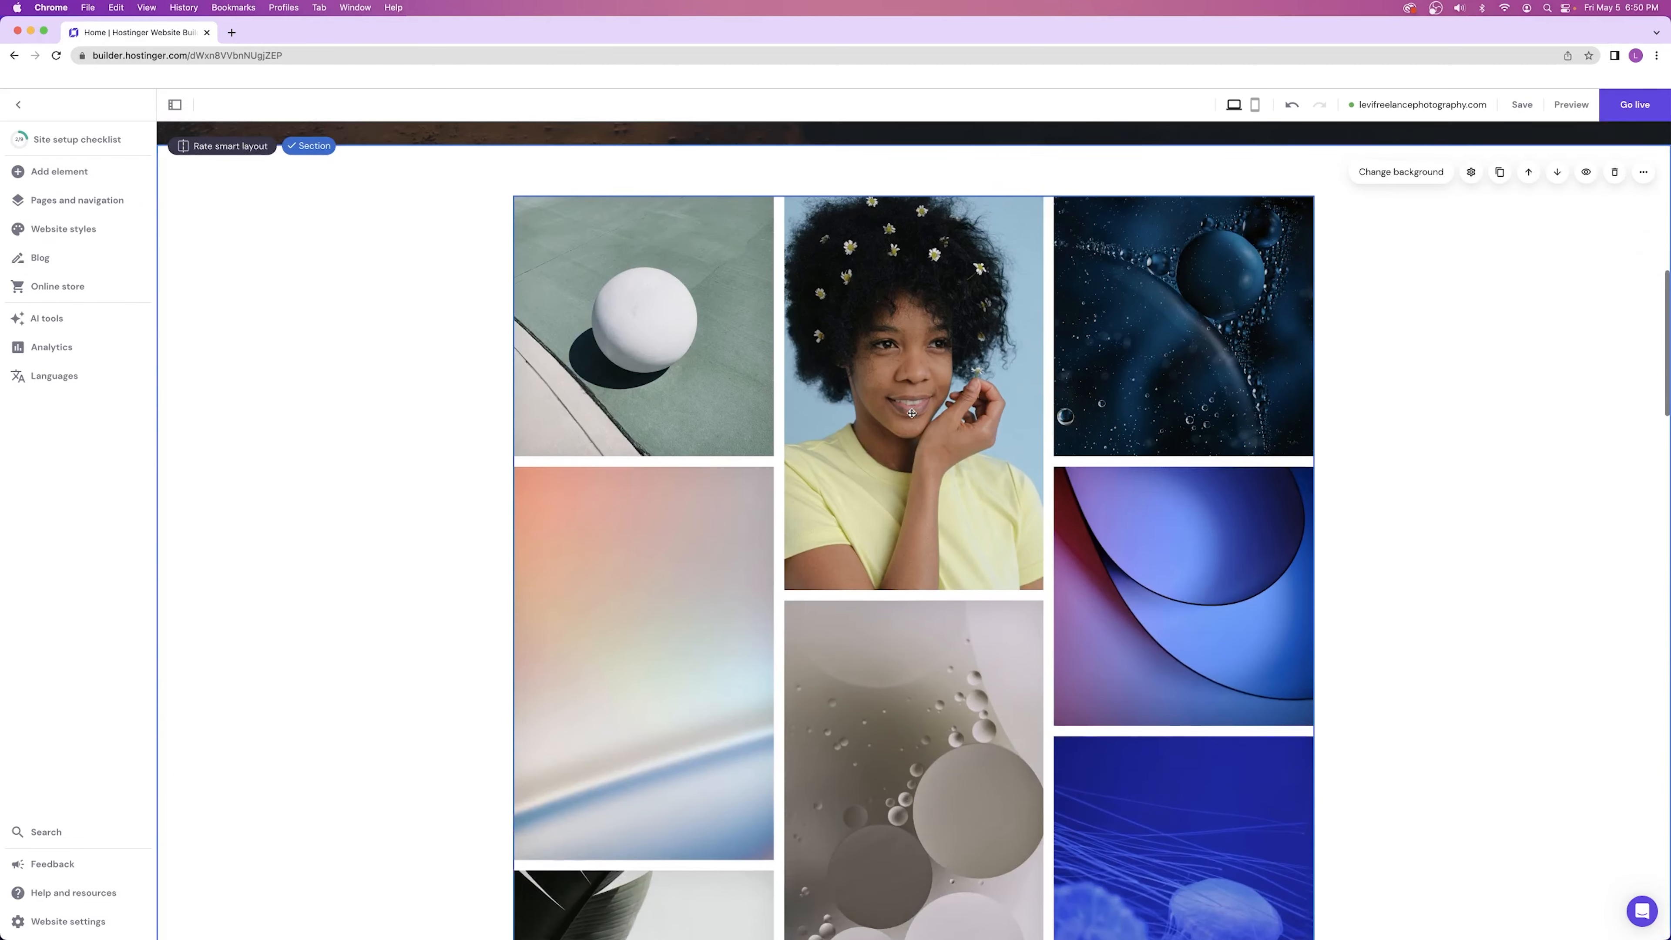
{"action": "left_click", "coordinate": [1614, 267]}
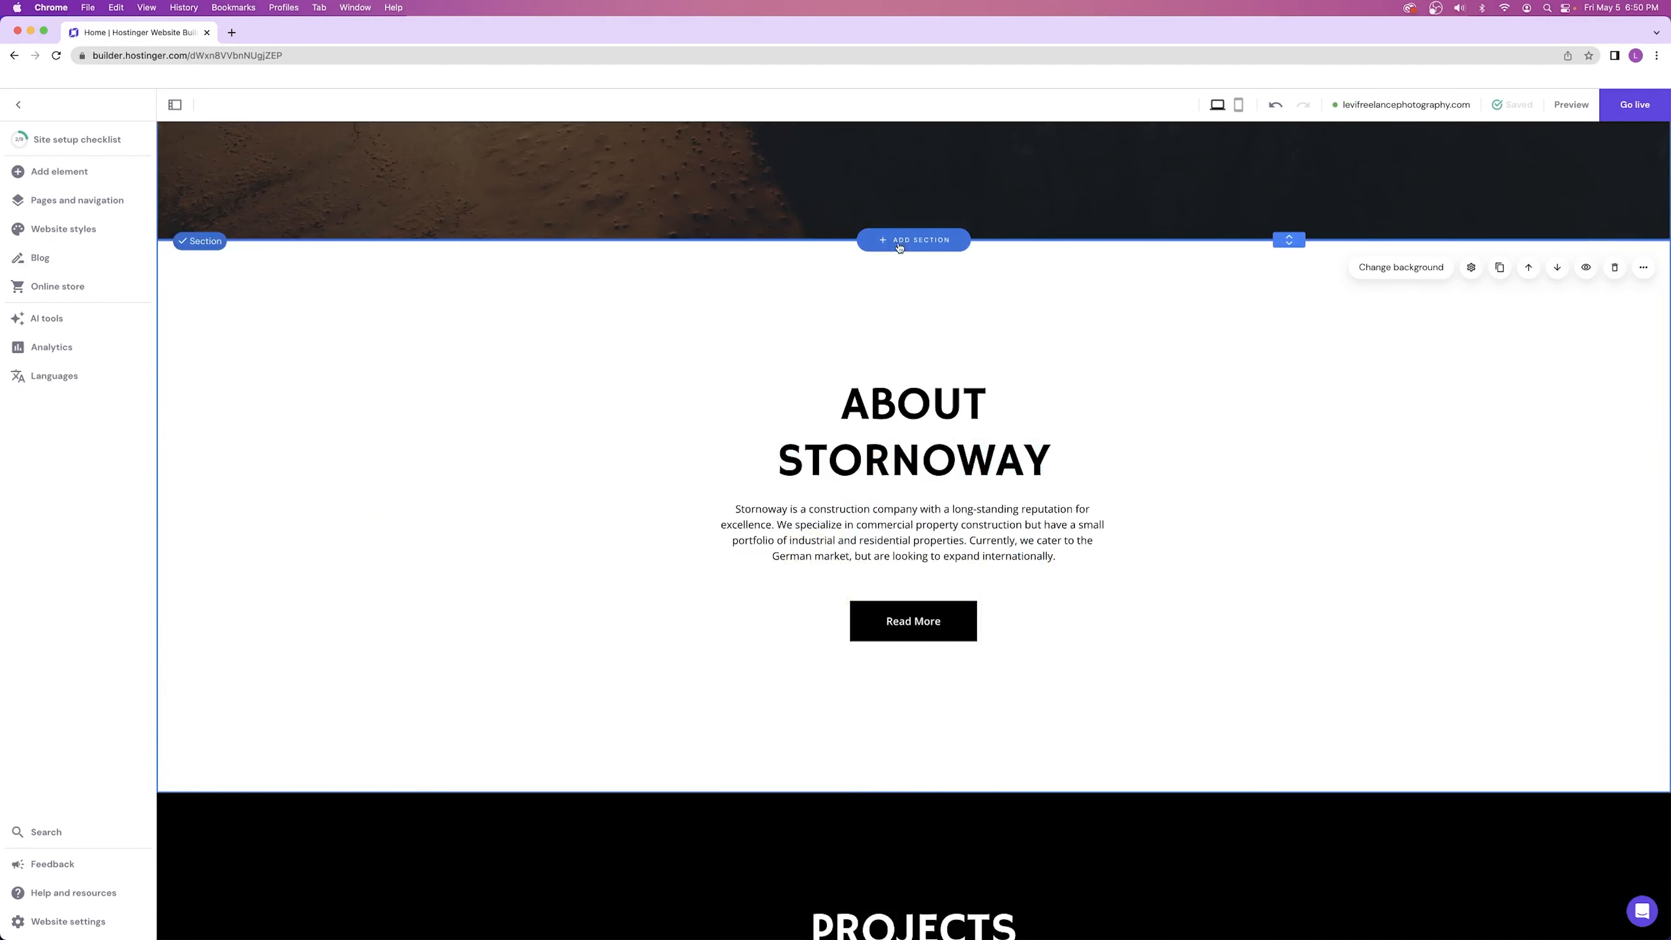
- Add a blank section between the first section and the About Stornoway section
{"action": "left_click", "coordinate": [911, 243]}
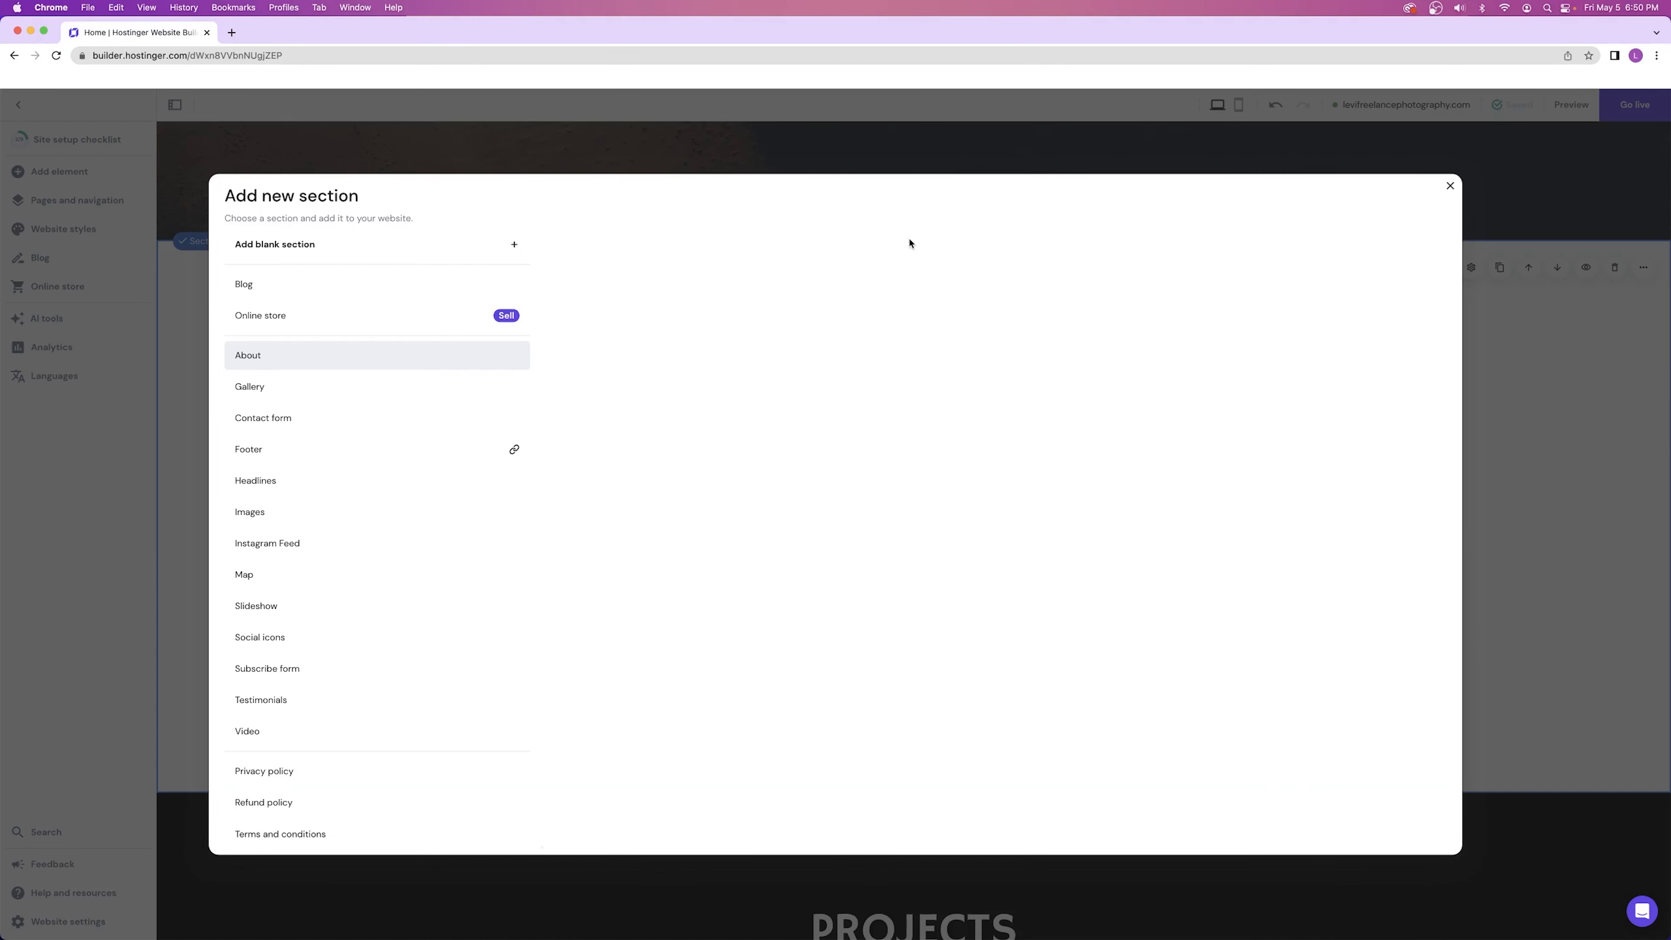
{"action": "left_click", "coordinate": [269, 248]}
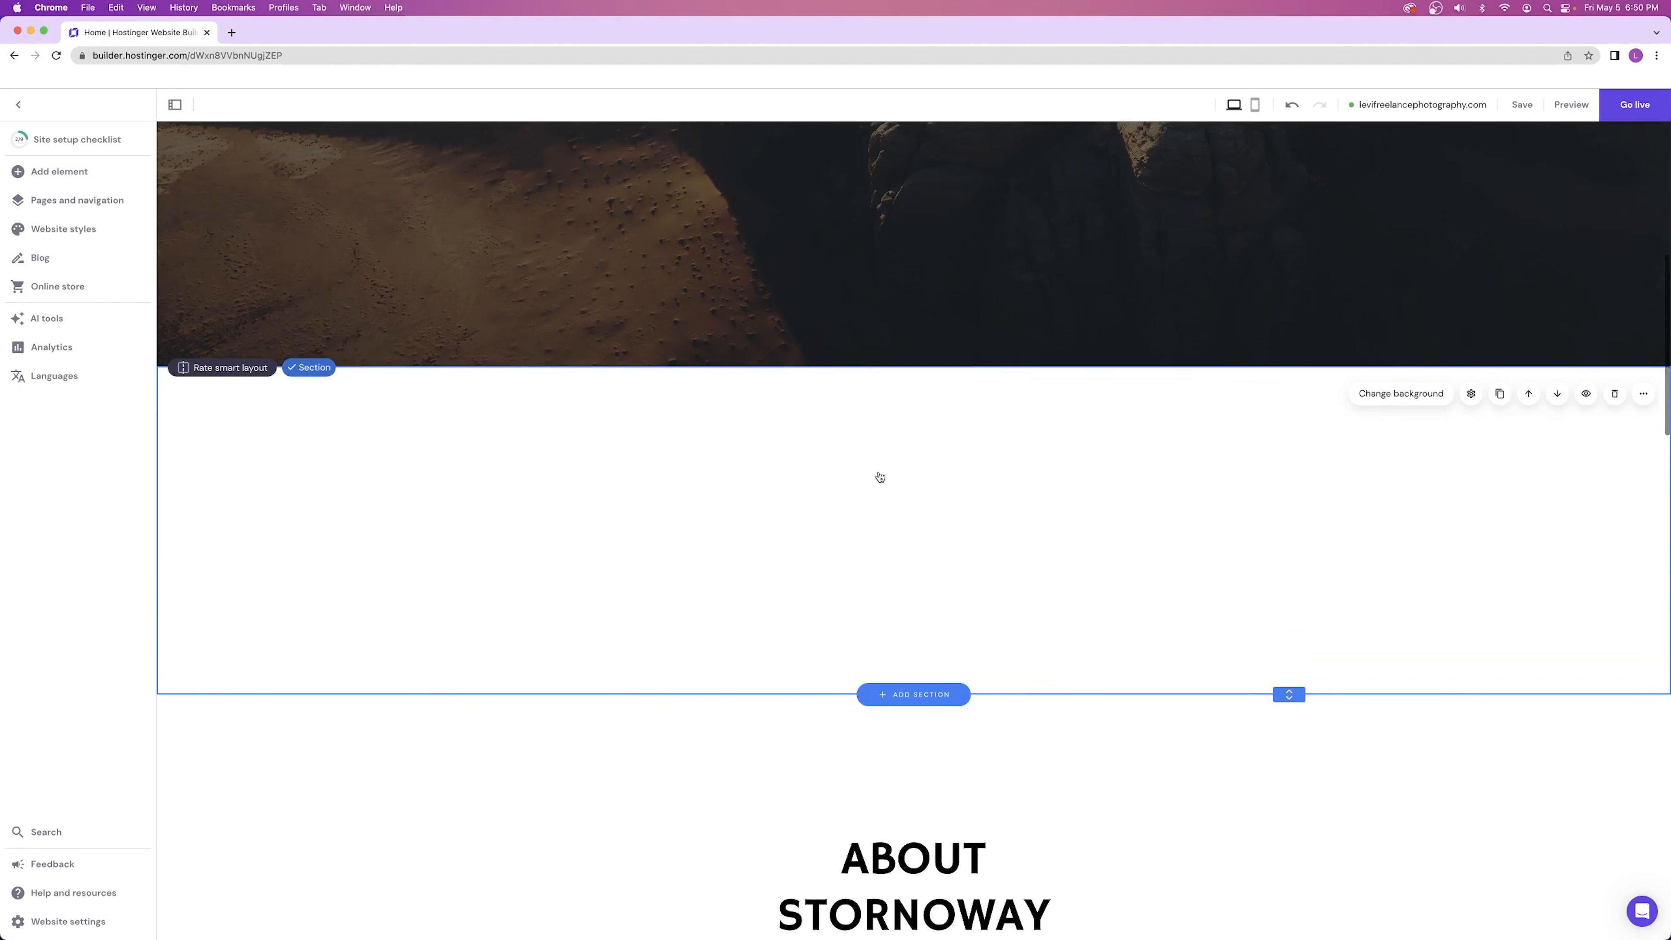
- Place a button and an image in the blank section below the first section, and delete that whole section
{"action": "left_click", "coordinate": [59, 171]}
{"action": "left_click_drag", "start_coordinate": [335, 217], "coordinate": [861, 500]}
{"action": "left_click_drag", "start_coordinate": [355, 299], "coordinate": [878, 670]}
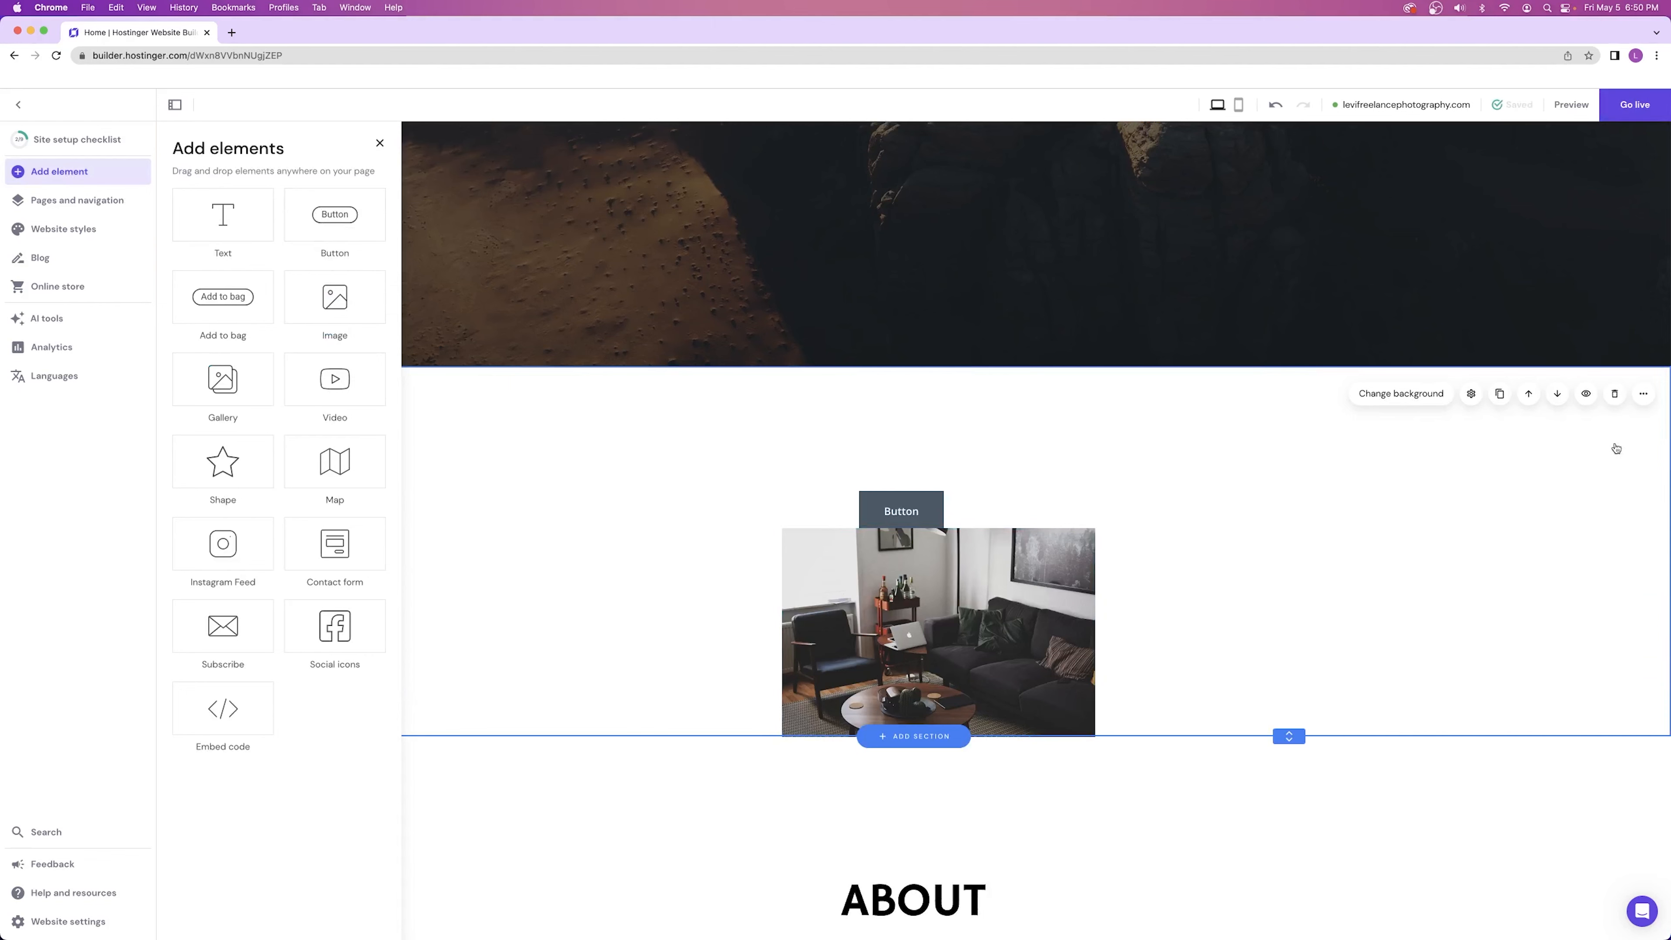
{"action": "left_click", "coordinate": [1618, 394]}
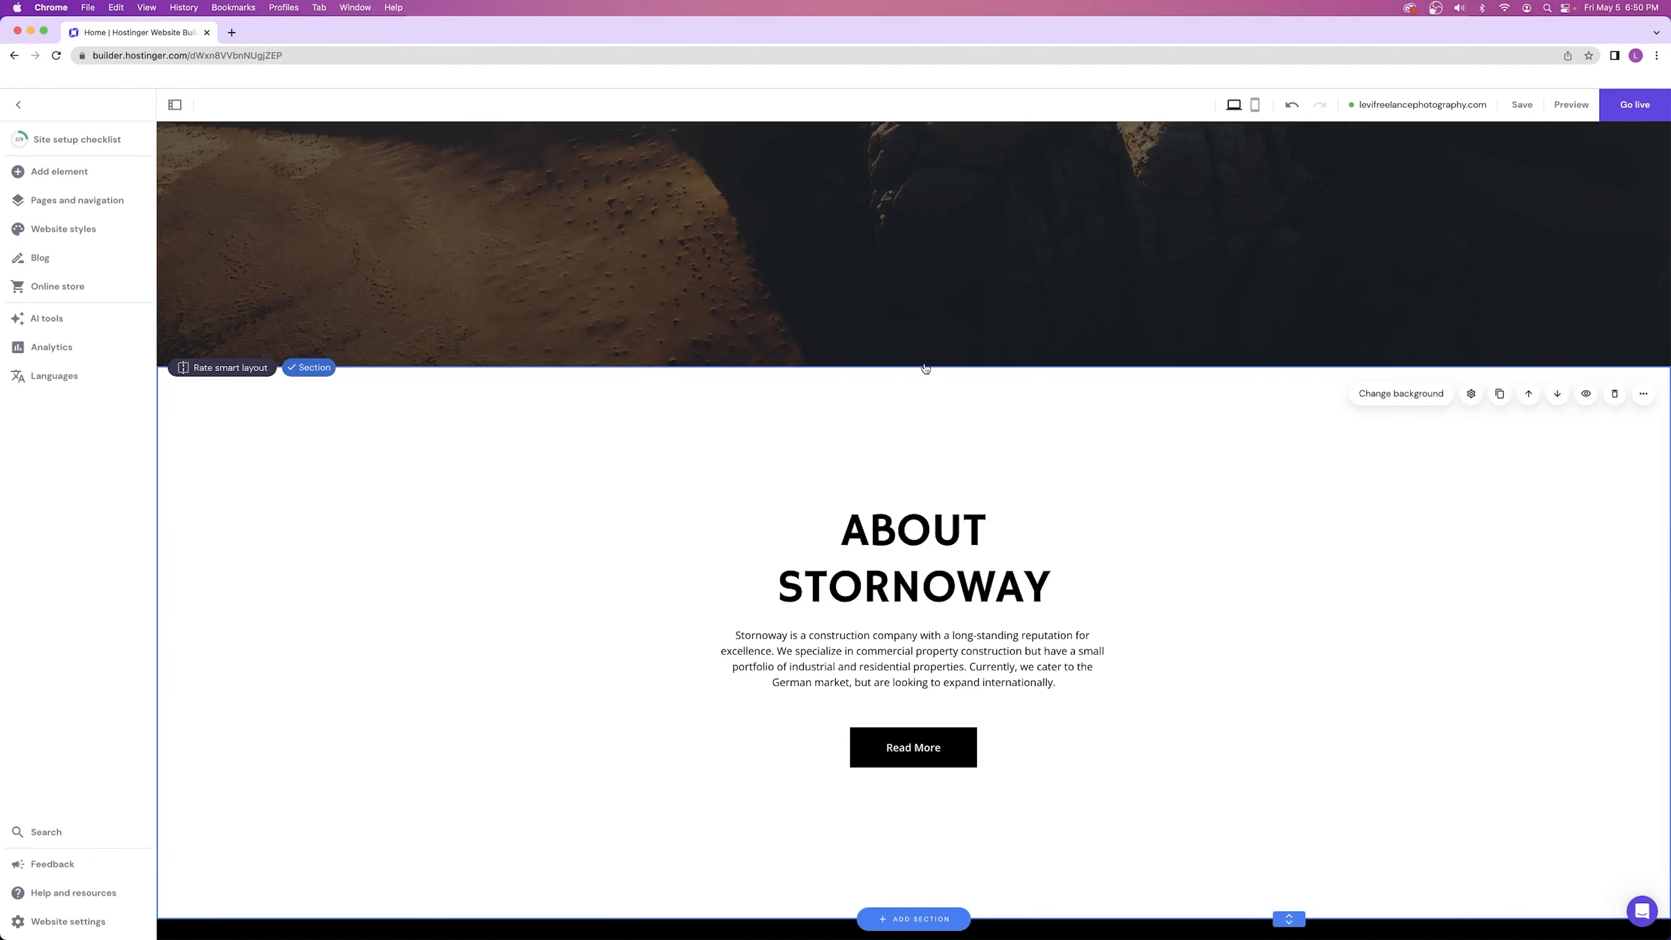
- Add a text element above the QUALITY YOU CAN TRUST heading in the first section, and space the heading and Get a Quote button further apart
{"action": "scroll", "coordinate": [924, 414], "scroll_direction": "up", "scroll_amount": 10}
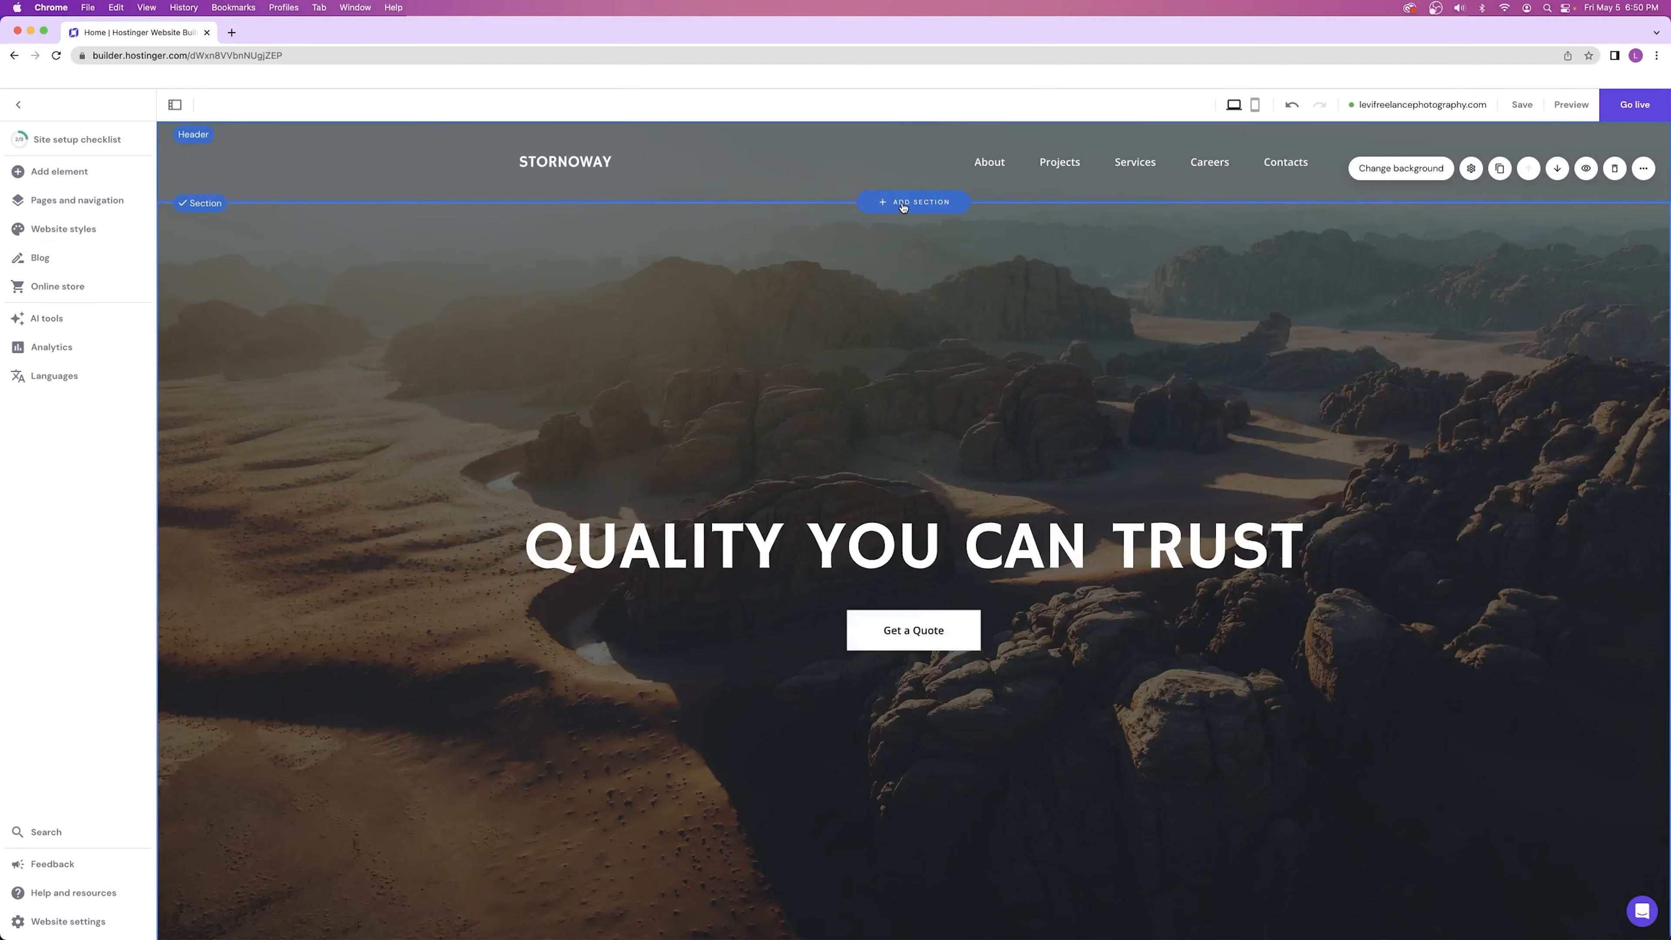
{"action": "scroll", "coordinate": [919, 403], "scroll_direction": "down", "scroll_amount": 1}
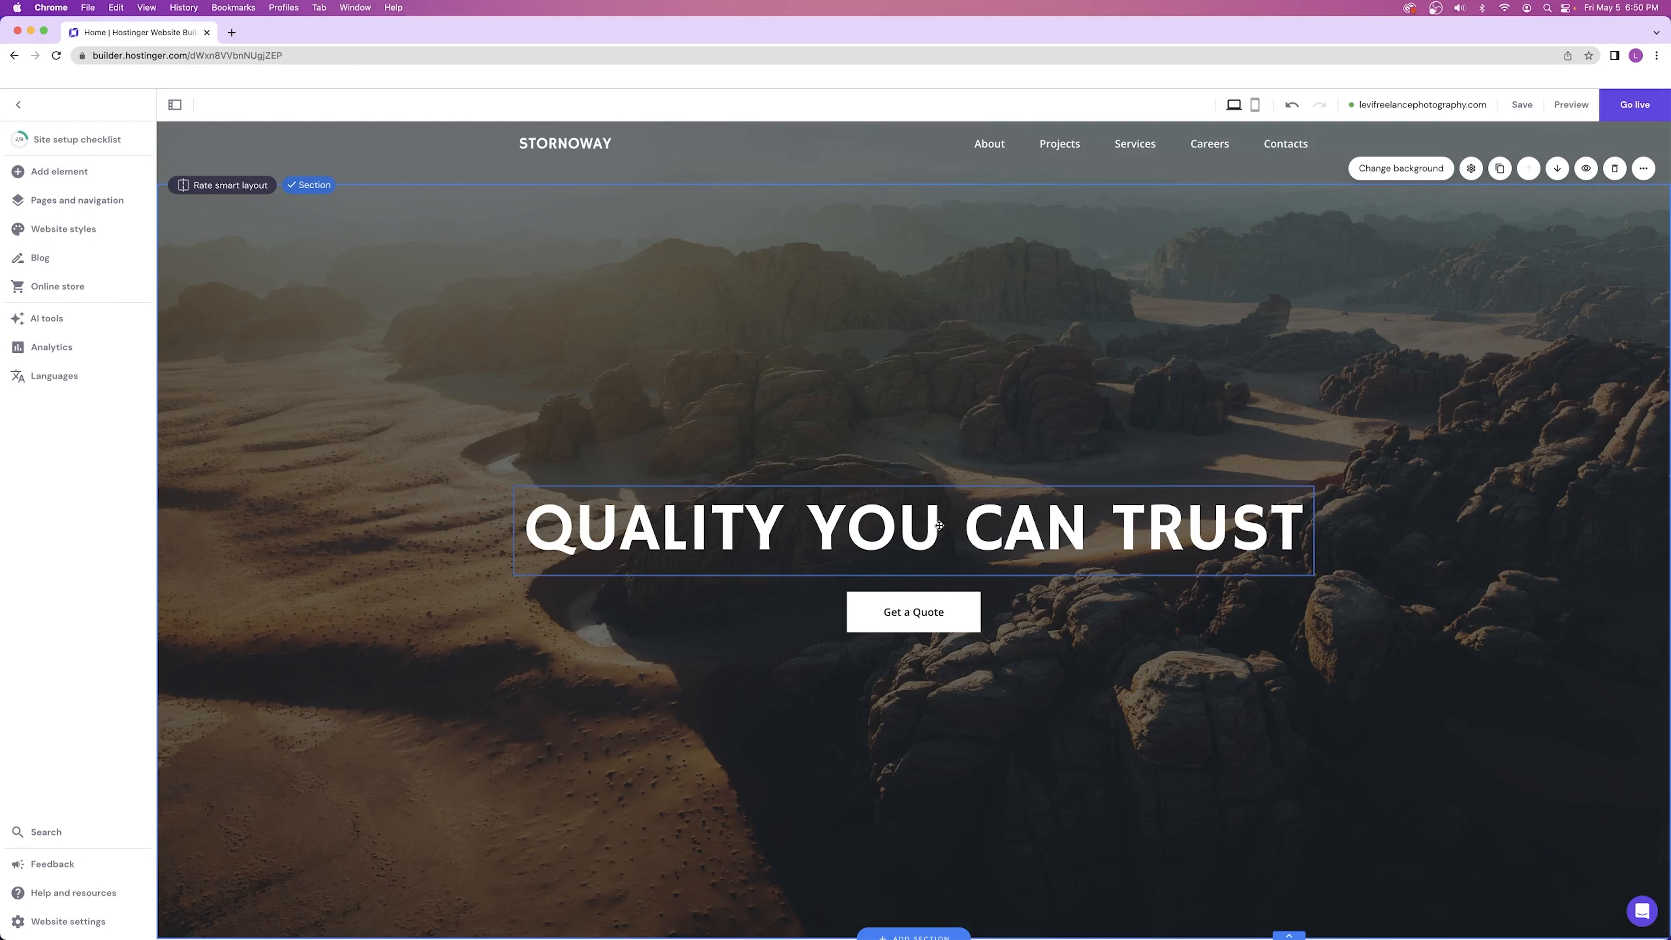
{"action": "left_click", "coordinate": [45, 173]}
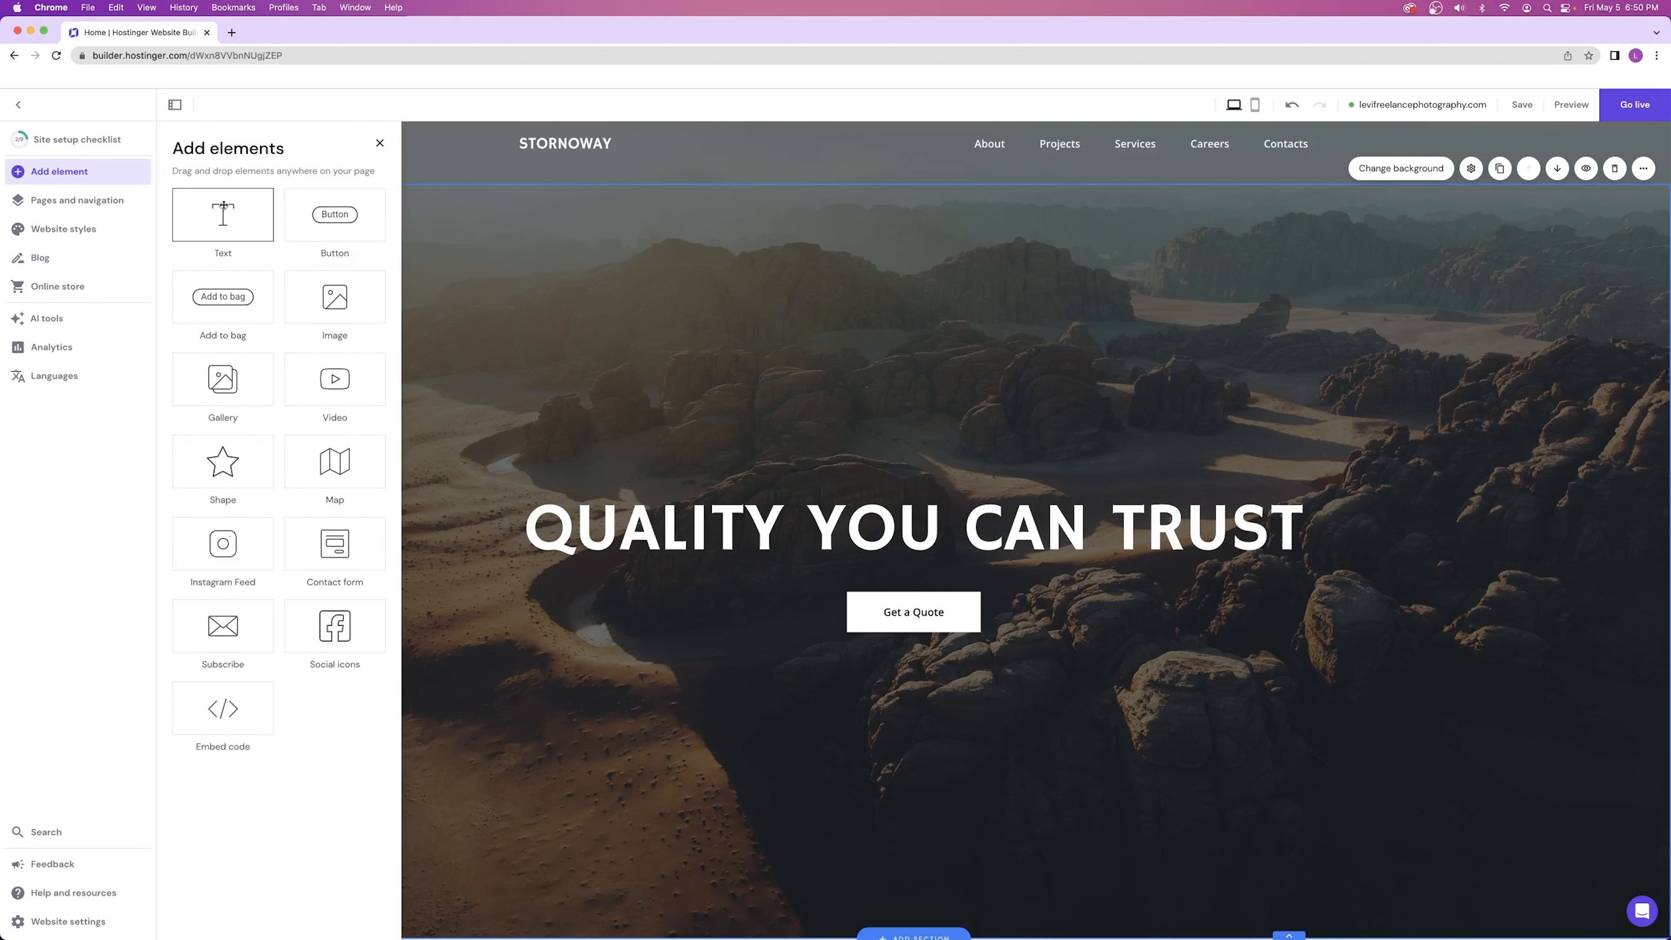
{"action": "left_click_drag", "start_coordinate": [223, 206], "coordinate": [940, 493]}
{"action": "left_click_drag", "start_coordinate": [929, 620], "coordinate": [932, 673]}
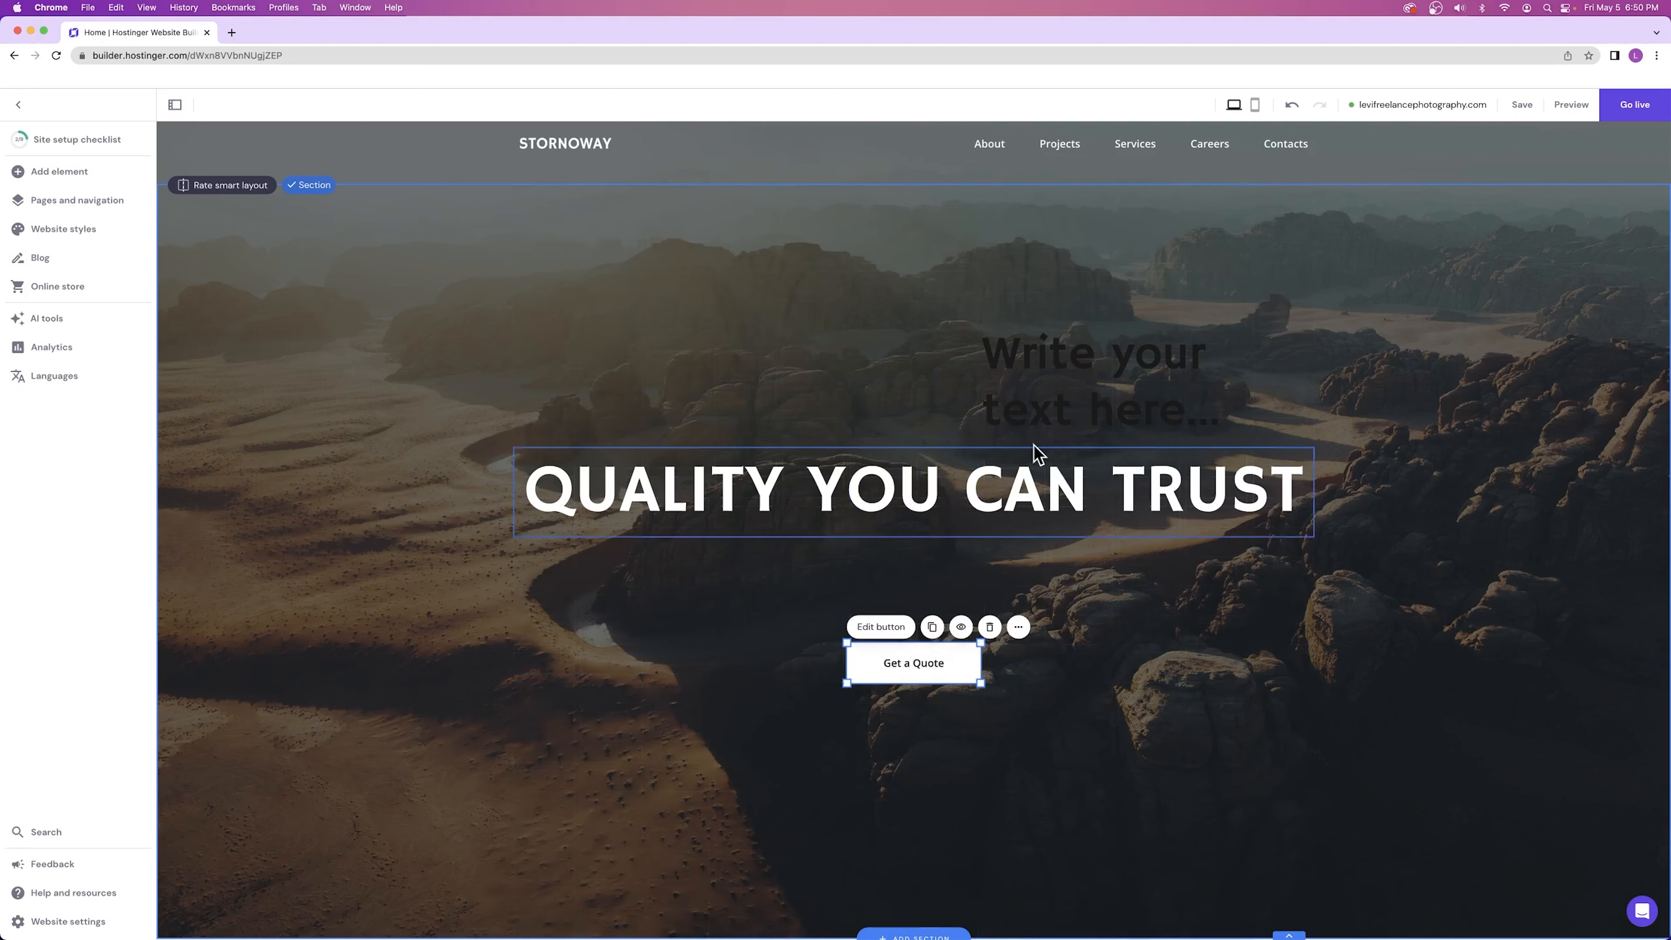
- Widen the placeholder text box so its text fits on one line and place it above the main heading
{"action": "left_click", "coordinate": [990, 381]}
{"action": "left_click_drag", "start_coordinate": [983, 382], "coordinate": [526, 353]}
{"action": "left_click_drag", "start_coordinate": [897, 340], "coordinate": [888, 376]}
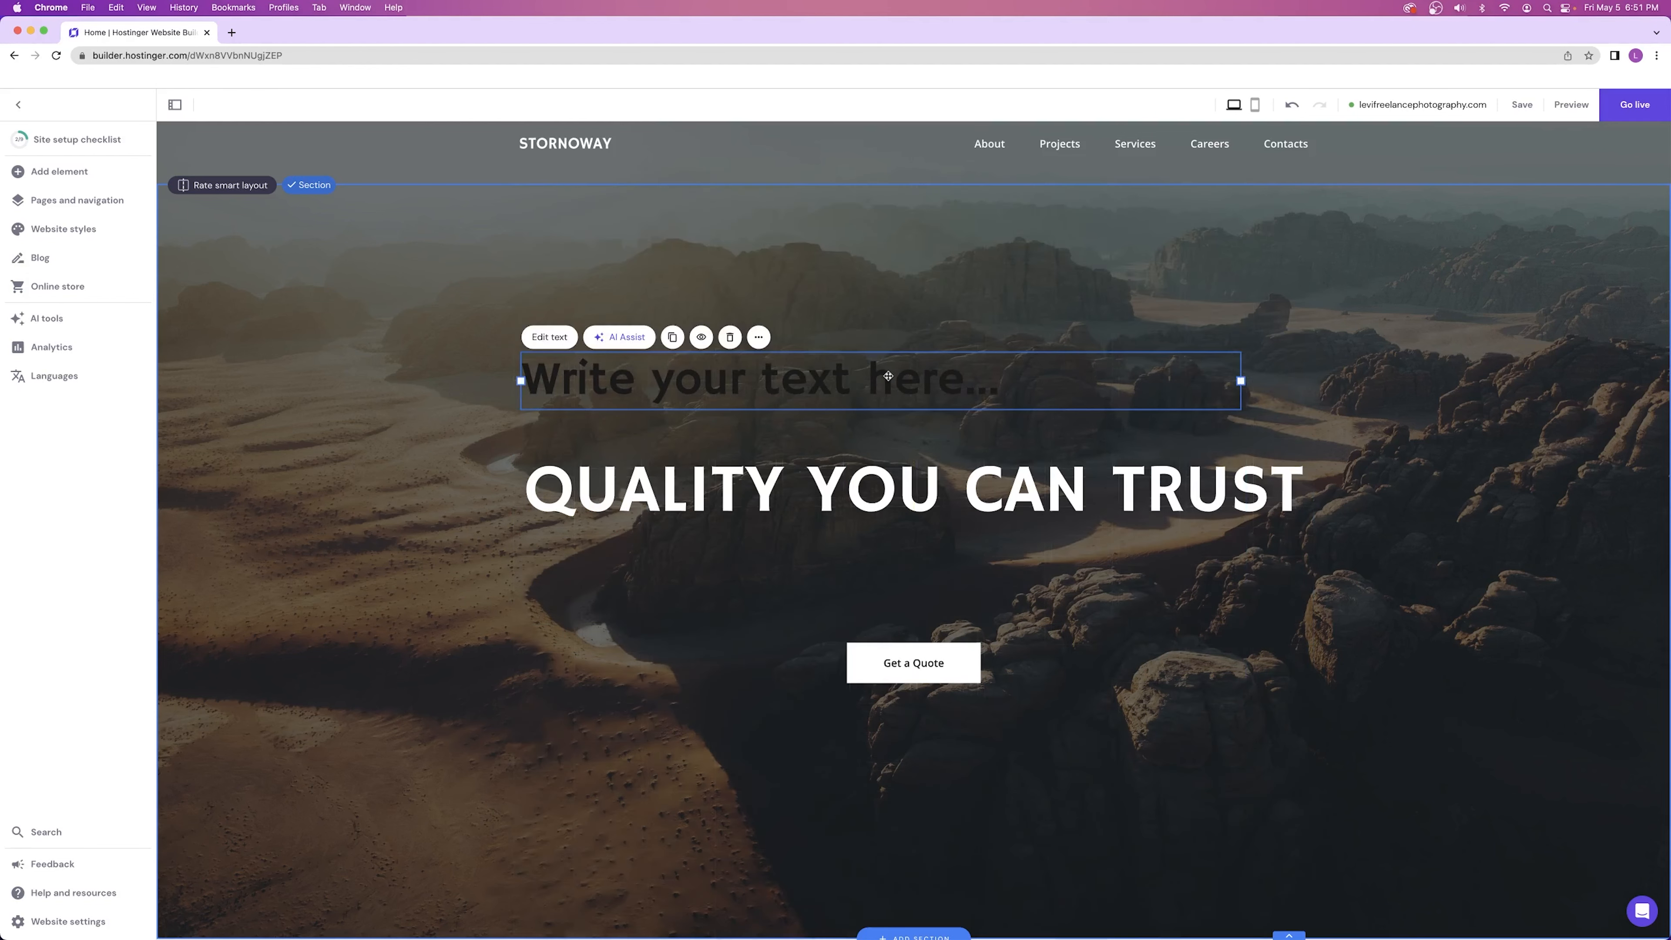
- Generate AI text from the prompt "write a caption about photography" and move the text box clear above the main heading
{"action": "left_click", "coordinate": [625, 336]}
{"action": "left_click", "coordinate": [601, 480]}
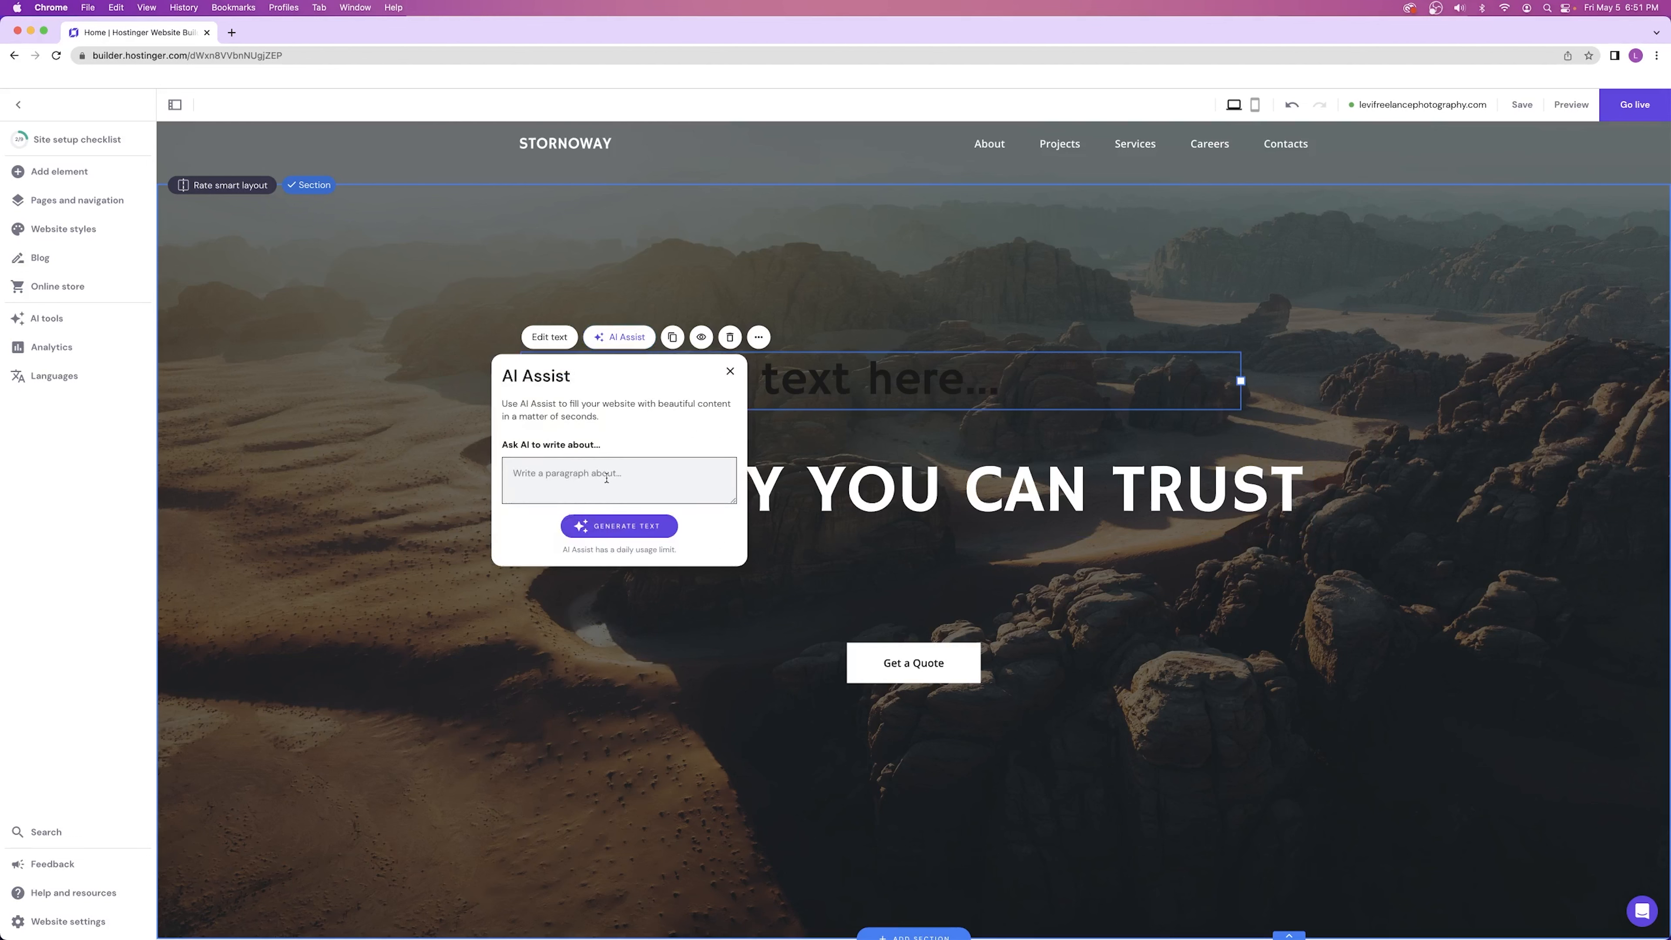
{"action": "type", "text": "write a caption about photography"}
{"action": "left_click", "coordinate": [649, 523]}
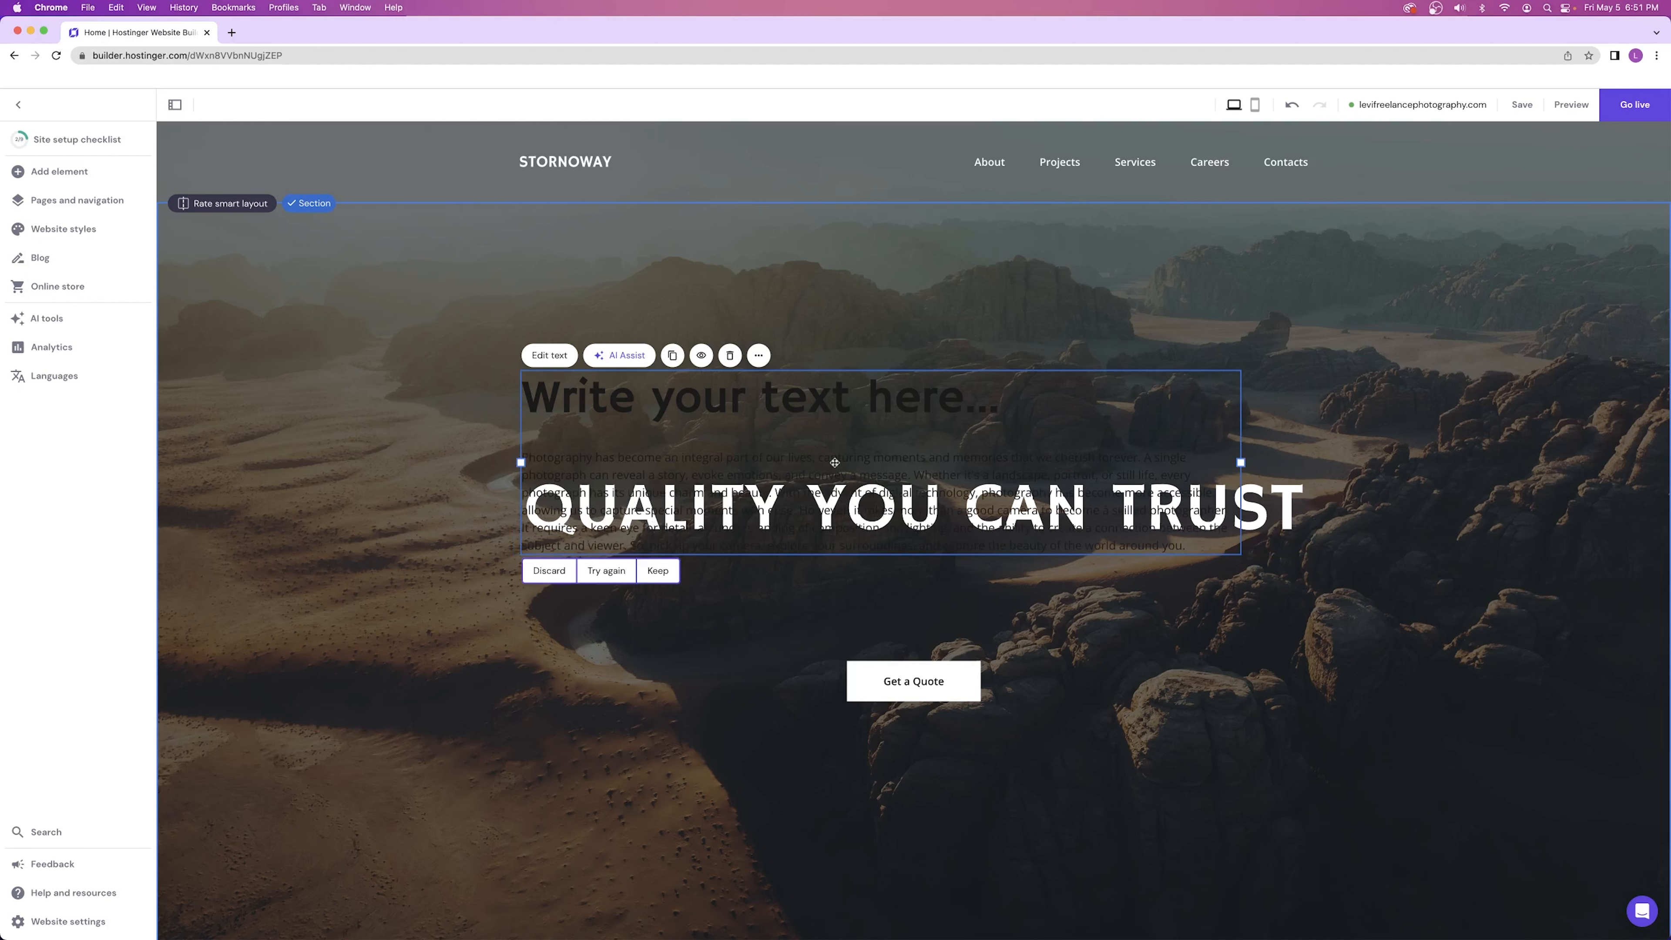
{"action": "left_click_drag", "start_coordinate": [852, 444], "coordinate": [892, 304]}
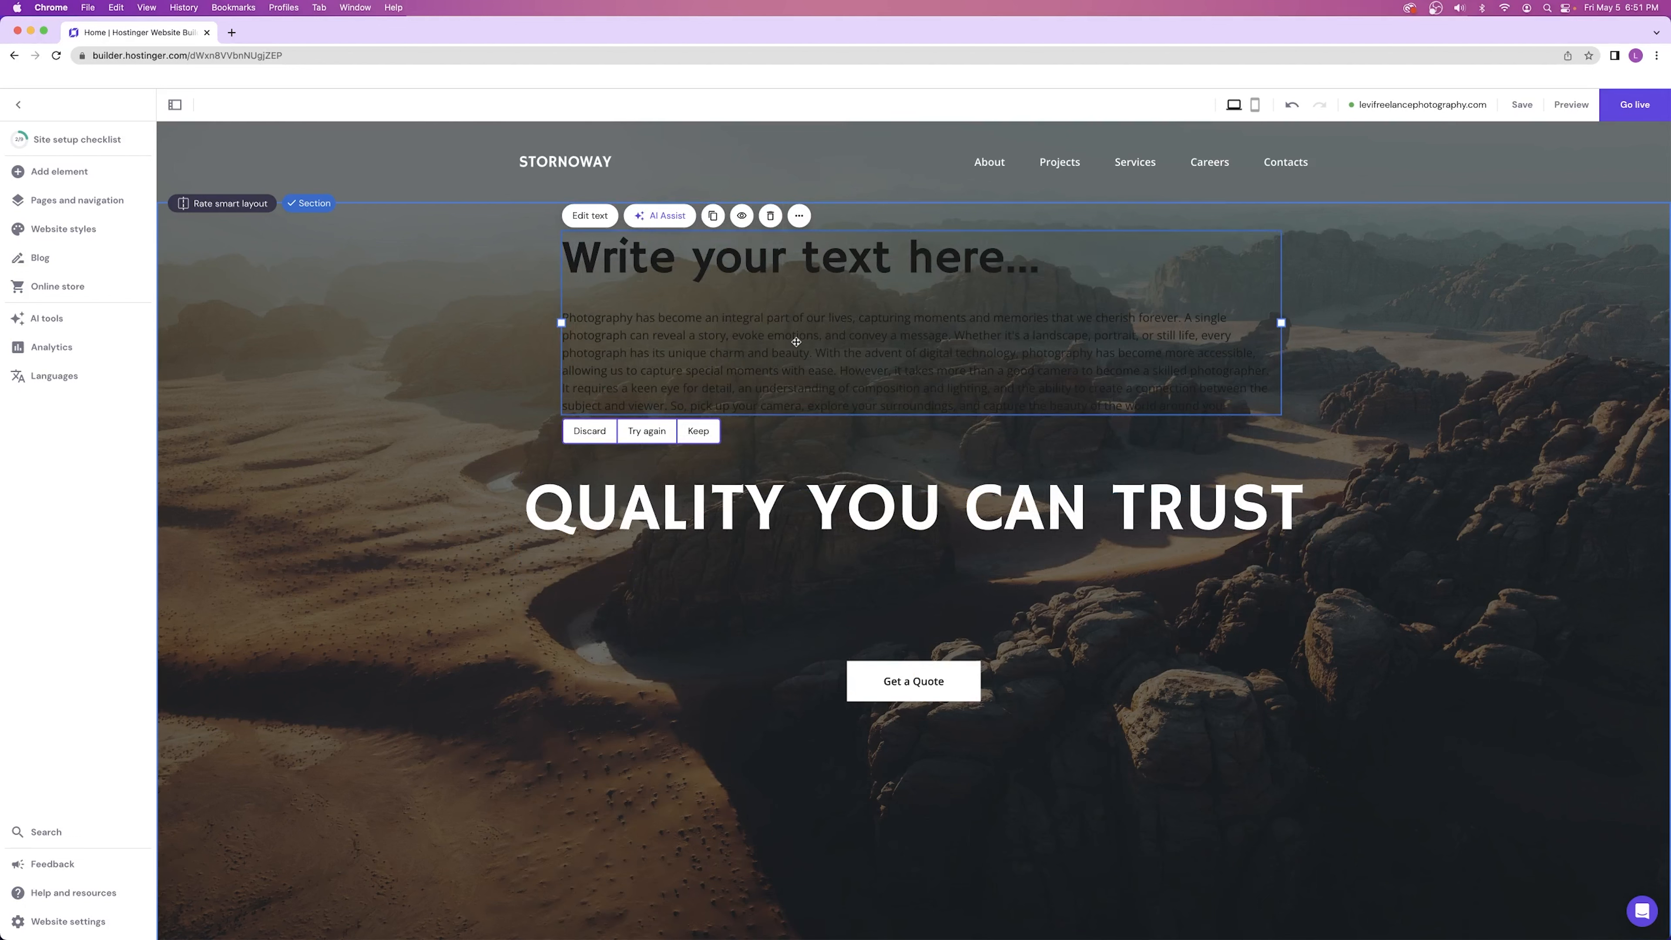
- Replace all of the text box's content with "PHOTOGRAPHY AND VIDEOGRAPHY"
{"action": "left_click", "coordinate": [796, 341]}
{"action": "triple_click", "coordinate": [796, 341]}
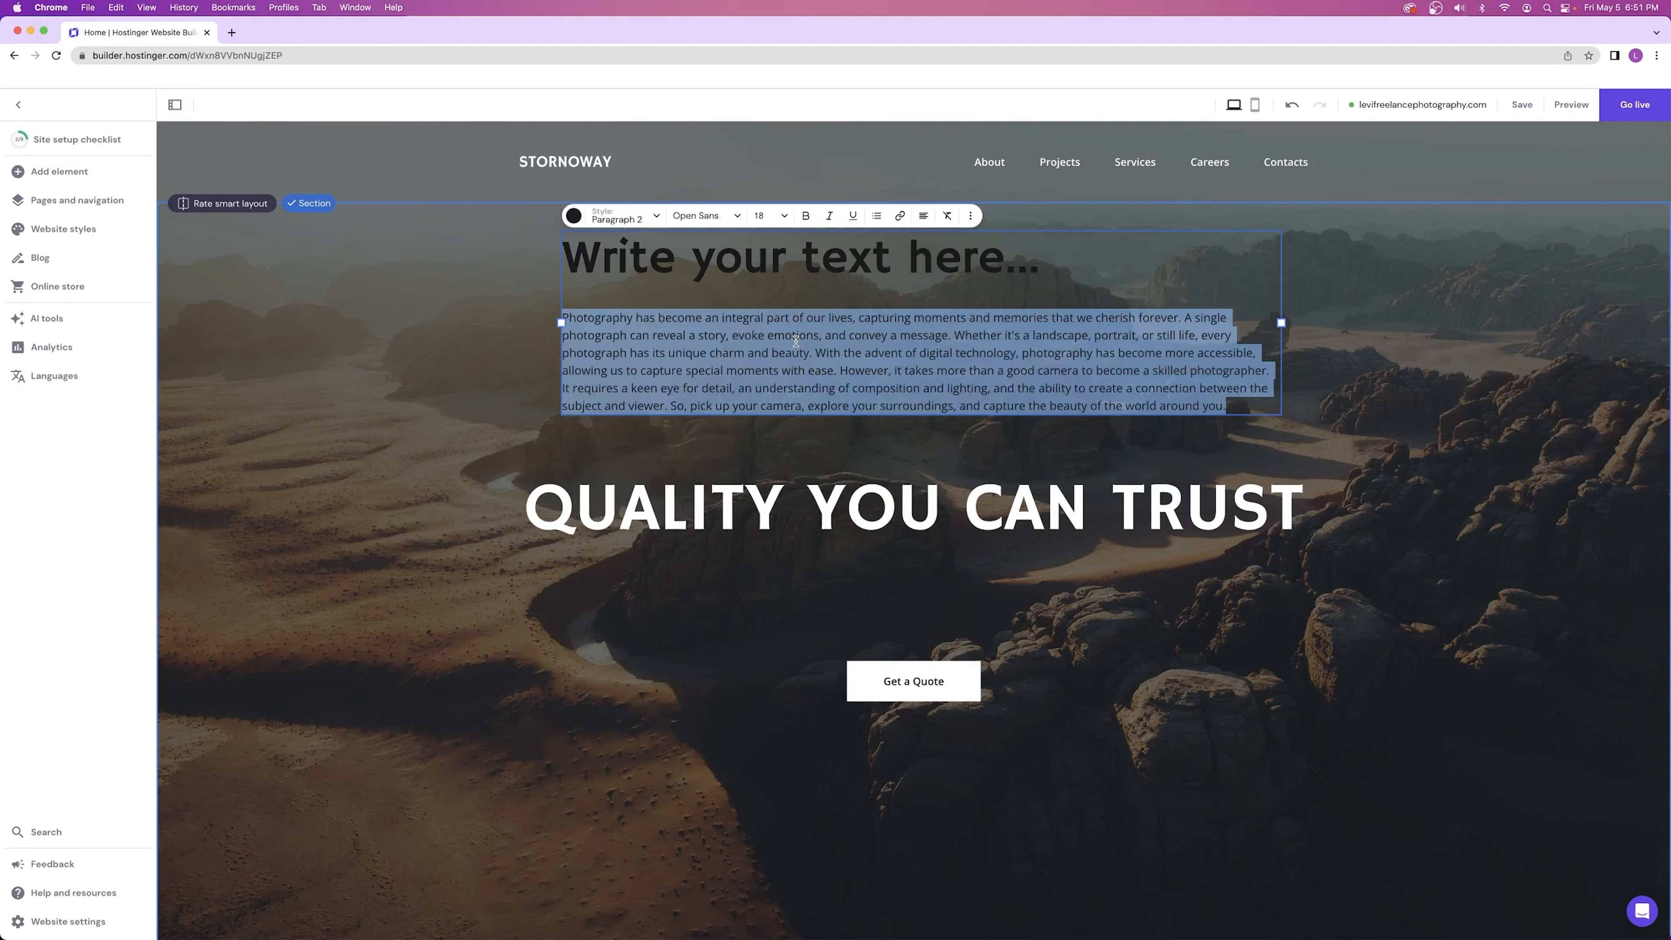
{"action": "key", "text": "BackSpace"}
{"action": "key", "text": "BackSpace"}
{"action": "key", "text": "BackSpace"}
{"action": "key", "text": "BackSpace"}
{"action": "key", "text": "BackSpace"}
{"action": "key", "text": "BackSpace"}
{"action": "key", "text": "BackSpace"}
{"action": "key", "text": "BackSpace"}
{"action": "key", "text": "BackSpace"}
{"action": "key", "text": "BackSpace"}
{"action": "key", "text": "BackSpace"}
{"action": "key", "text": "BackSpace"}
{"action": "key", "text": "BackSpace"}
{"action": "key", "text": "BackSpace"}
{"action": "key", "text": "BackSpace"}
{"action": "key", "text": "BackSpace"}
{"action": "key", "text": "BackSpace"}
{"action": "key", "text": "BackSpace"}
{"action": "key", "text": "BackSpace"}
{"action": "key", "text": "BackSpace"}
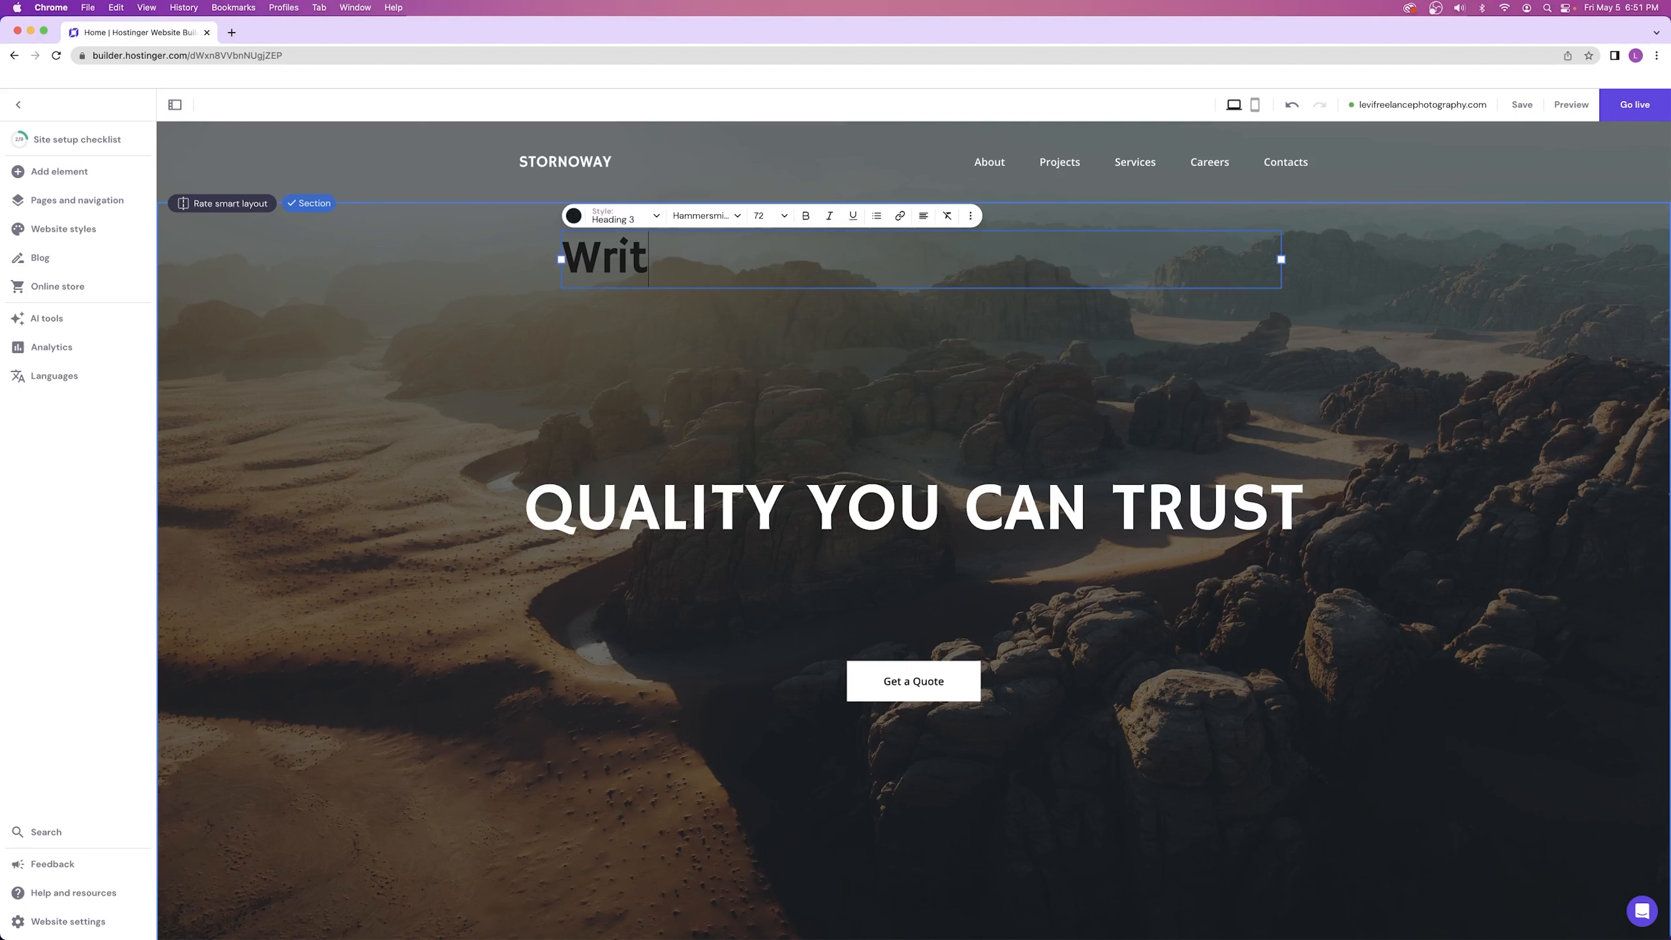
{"action": "key", "text": "BackSpace"}
{"action": "key", "text": "BackSpace"}
{"action": "key", "text": "BackSpace"}
{"action": "key", "text": "BackSpace"}
{"action": "key", "text": "BackSpace"}
{"action": "type", "text": "PHOTOGRAPHY AND VIDEOGRAPHY"}
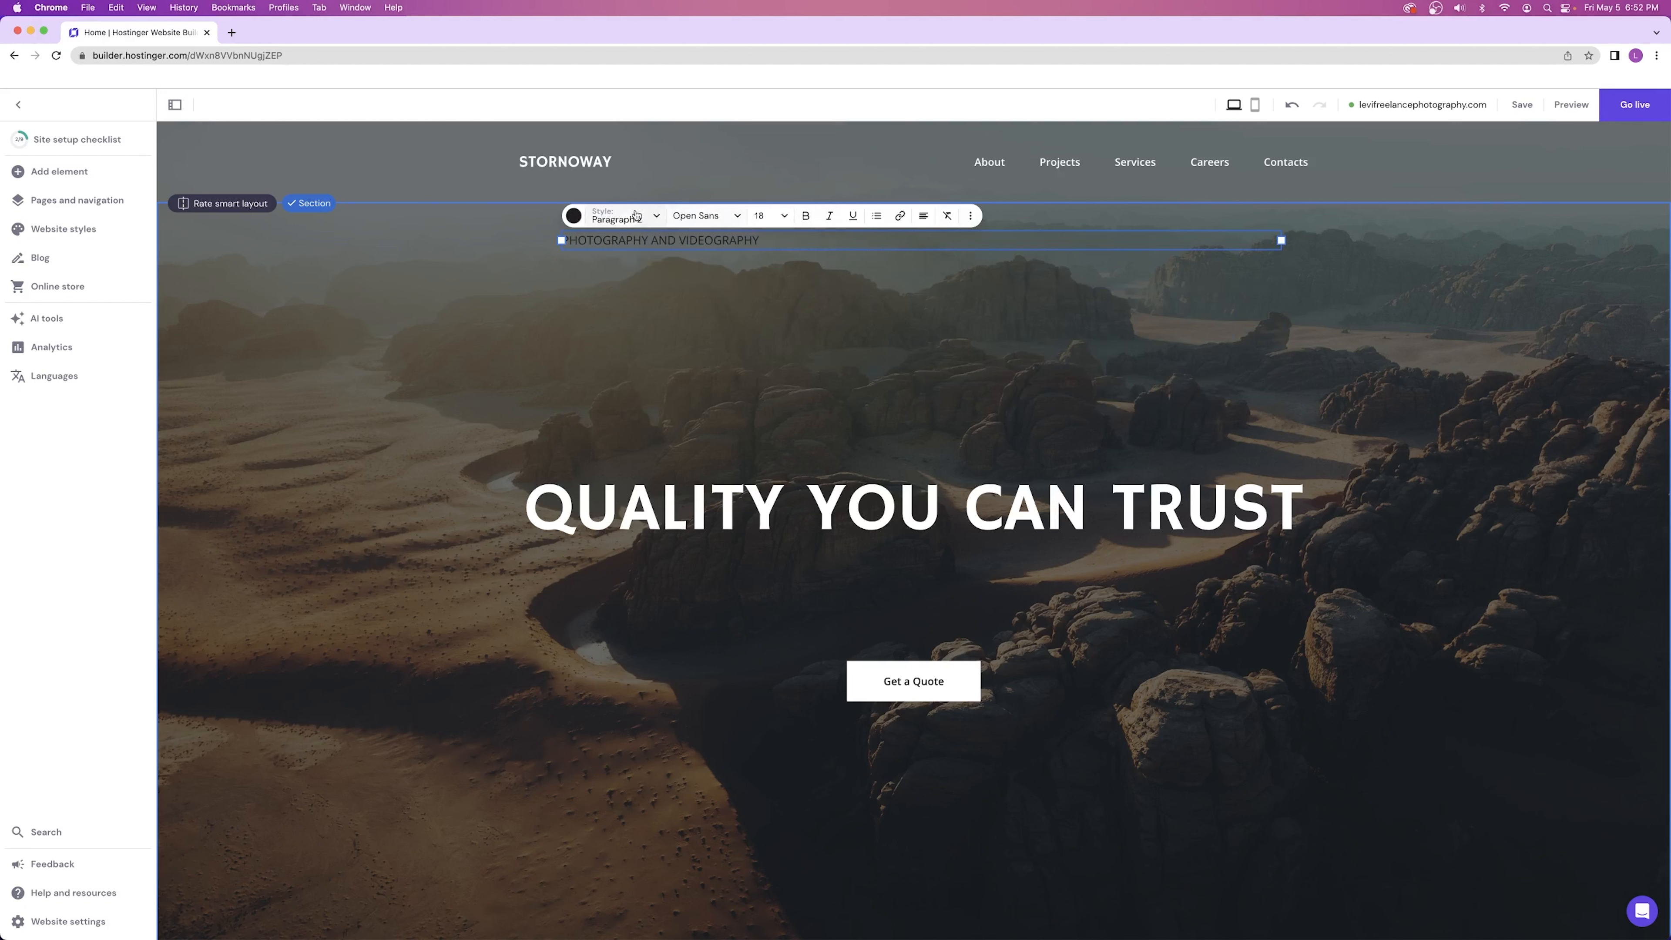
- Set the "PHOTOGRAPHY AND VIDEOGRAPHY" text color to white
{"action": "left_click", "coordinate": [574, 215]}
{"action": "left_click", "coordinate": [597, 264]}
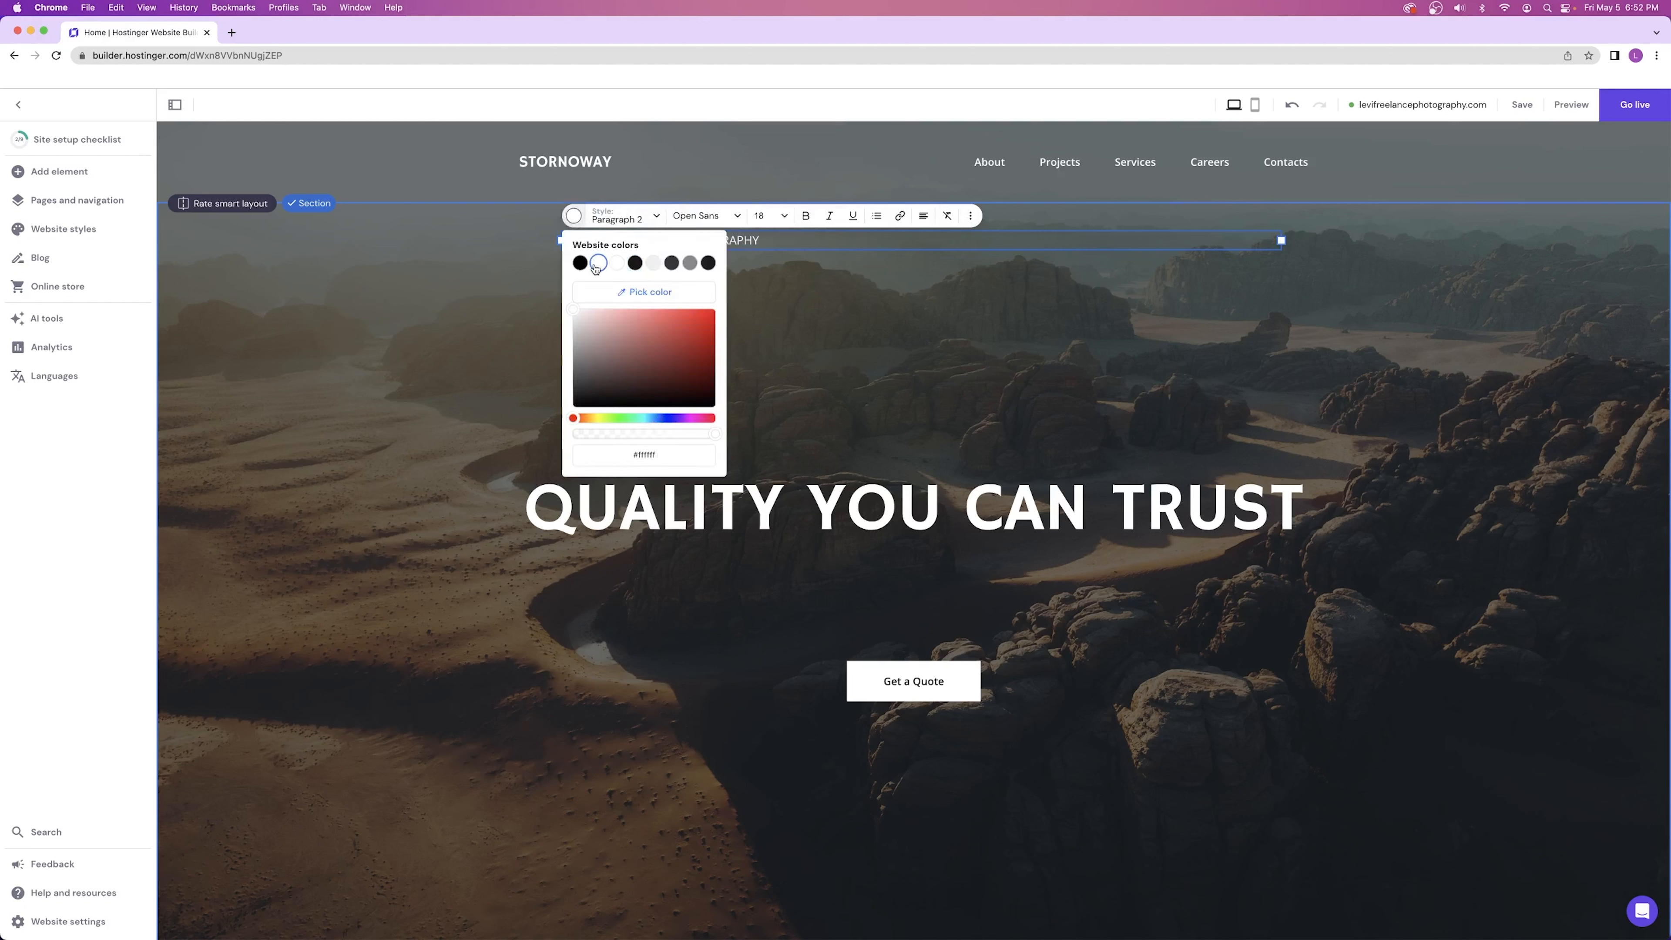
{"action": "left_click", "coordinate": [576, 217]}
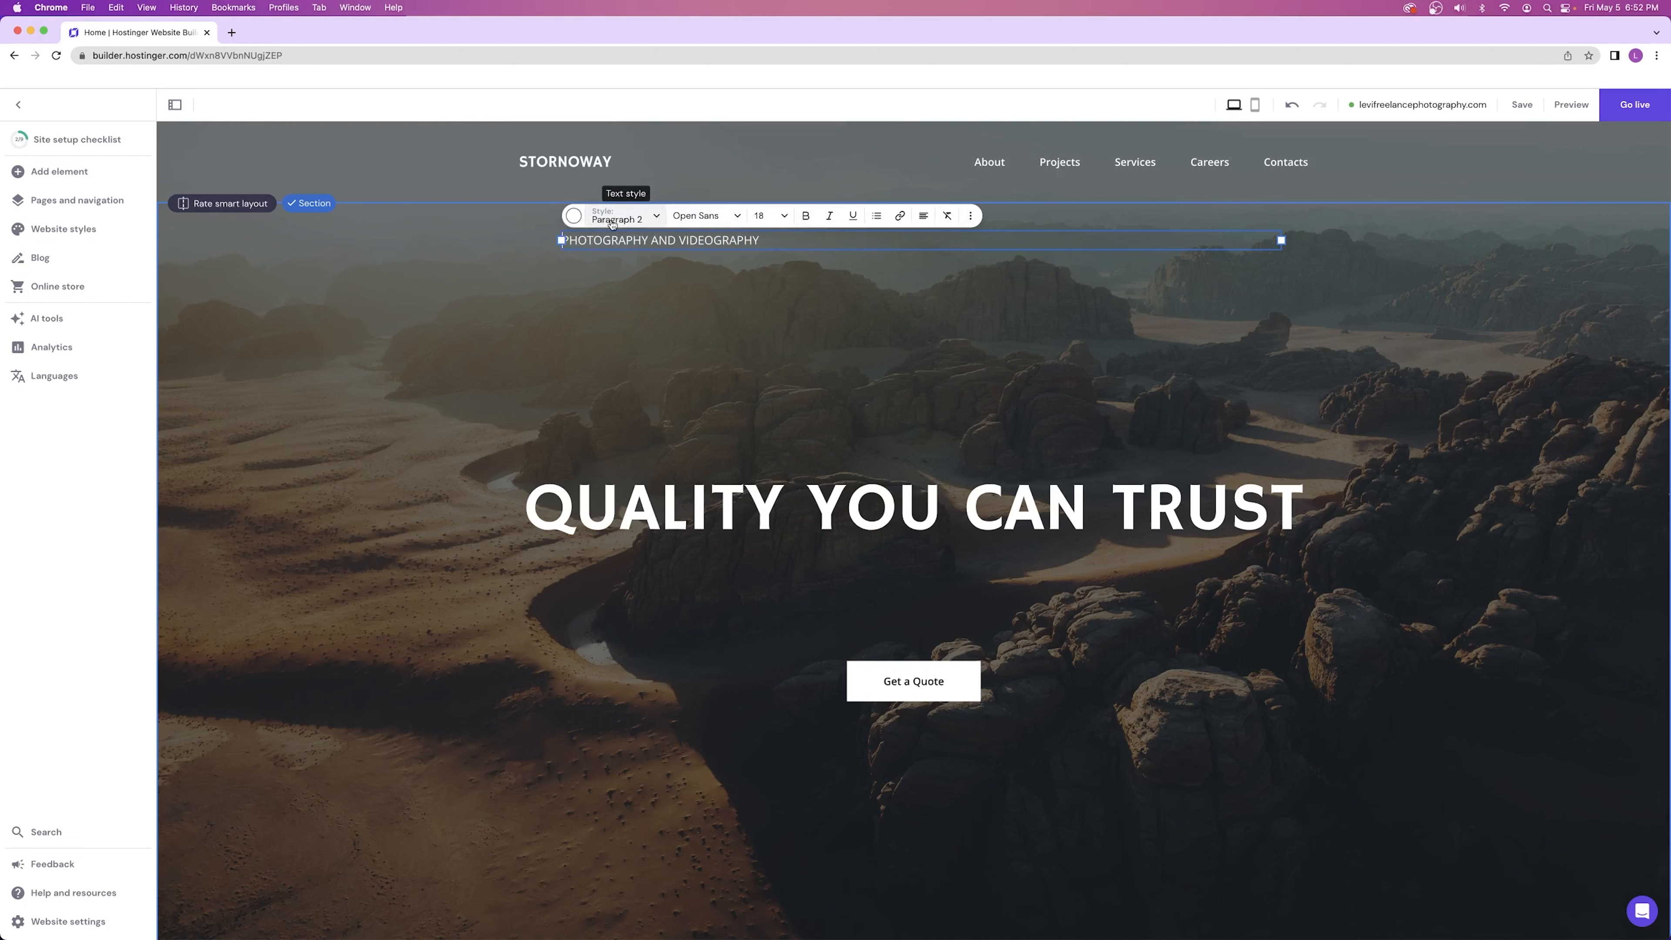
- Apply the Heading 2 style to the "PHOTOGRAPHY AND VIDEOGRAPHY" text and color it white (#ffffff)
{"action": "left_click", "coordinate": [606, 221]}
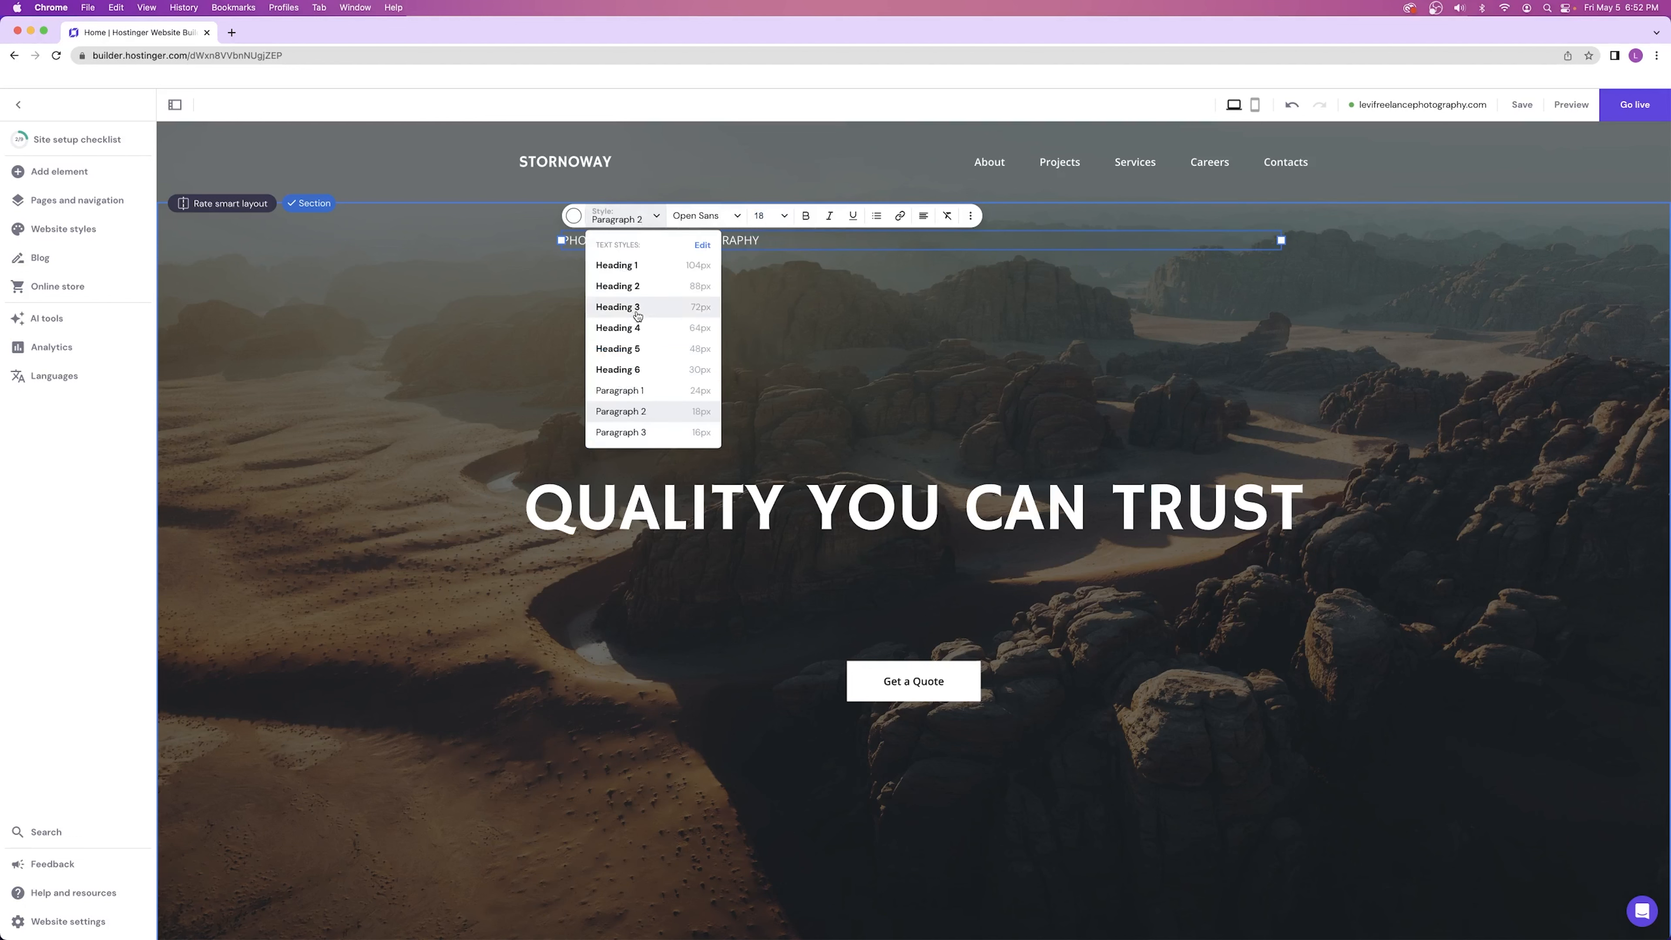
{"action": "left_click", "coordinate": [641, 288]}
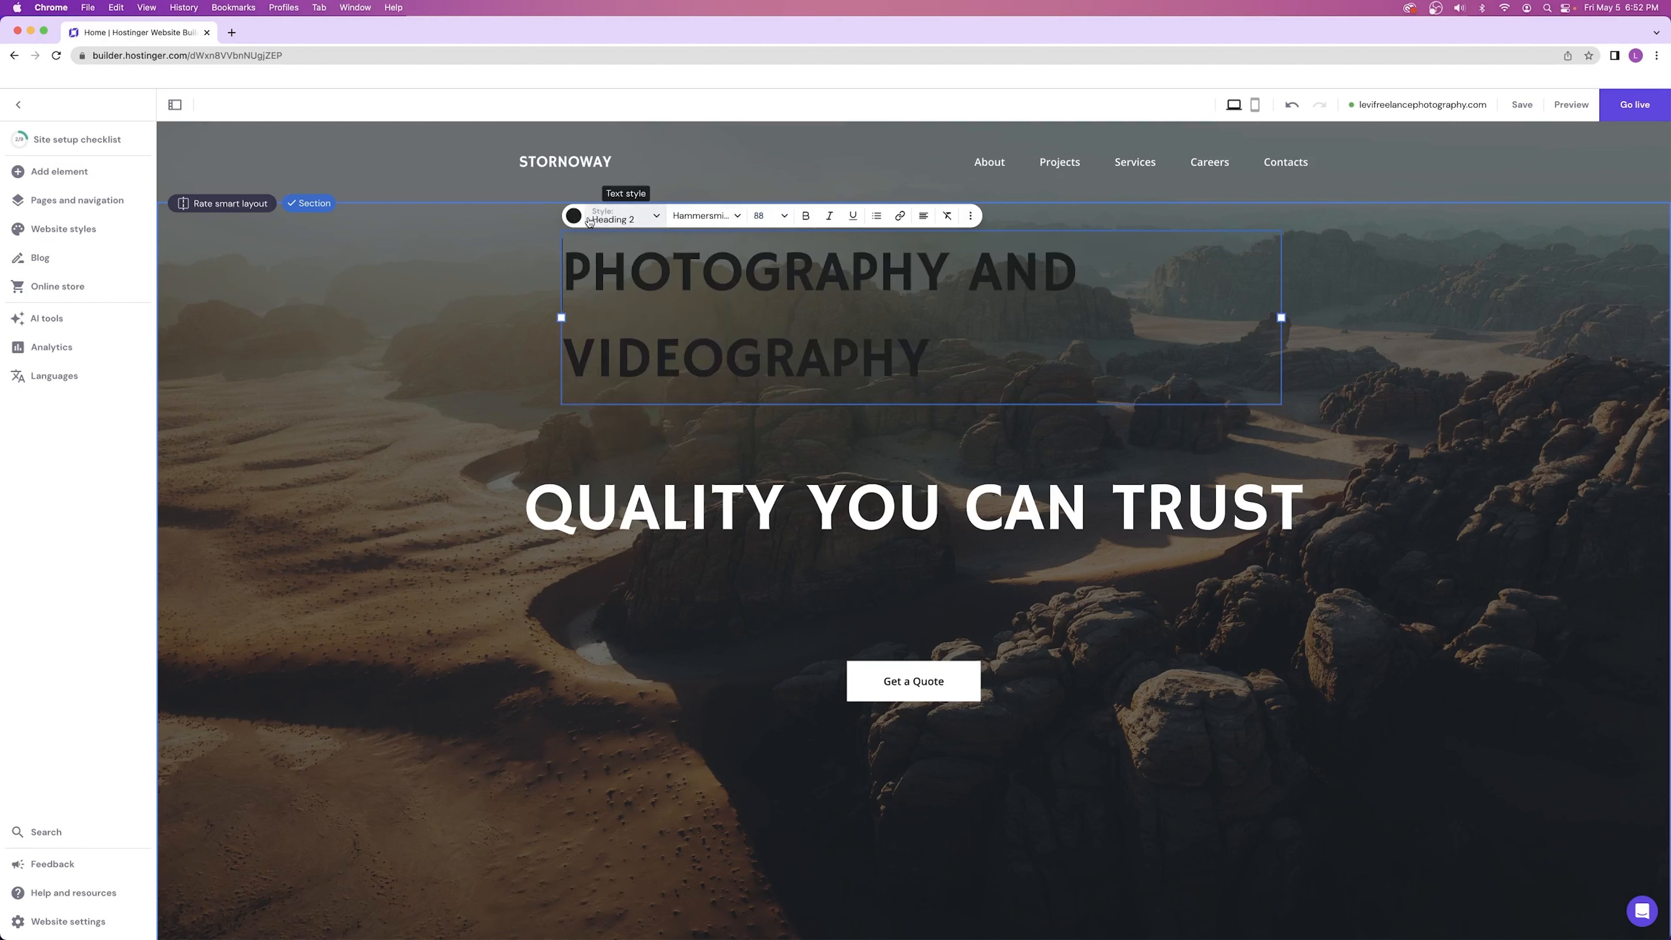
{"action": "left_click", "coordinate": [625, 217]}
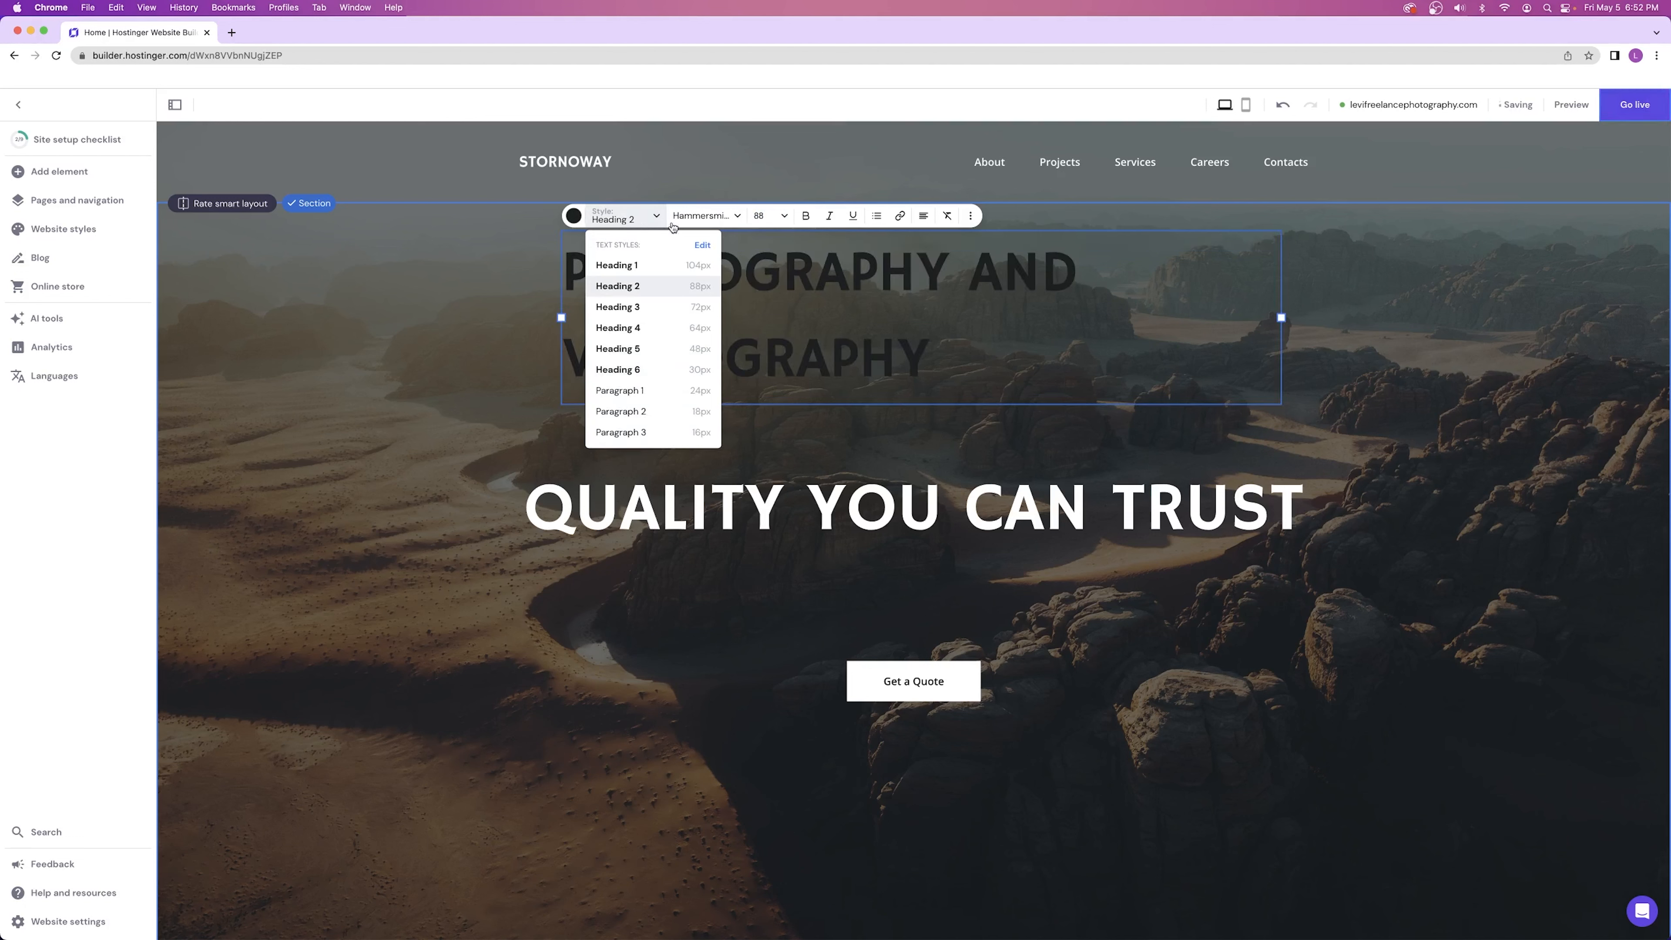
{"action": "left_click", "coordinate": [630, 217]}
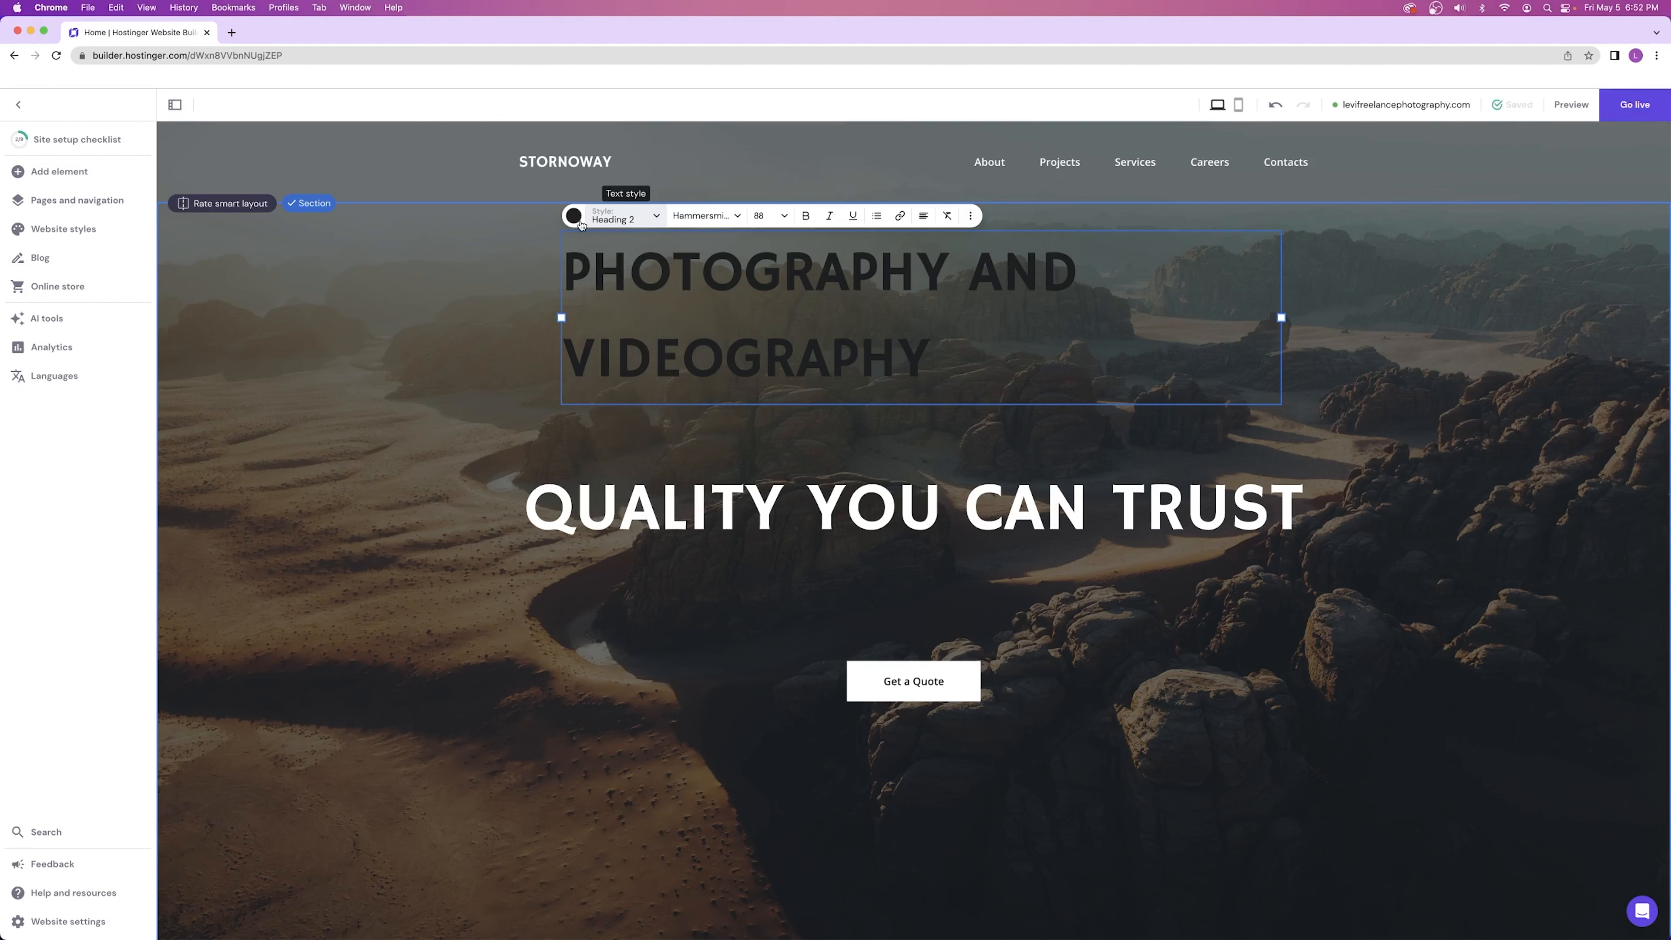
{"action": "left_click", "coordinate": [573, 216]}
{"action": "left_click", "coordinate": [599, 264]}
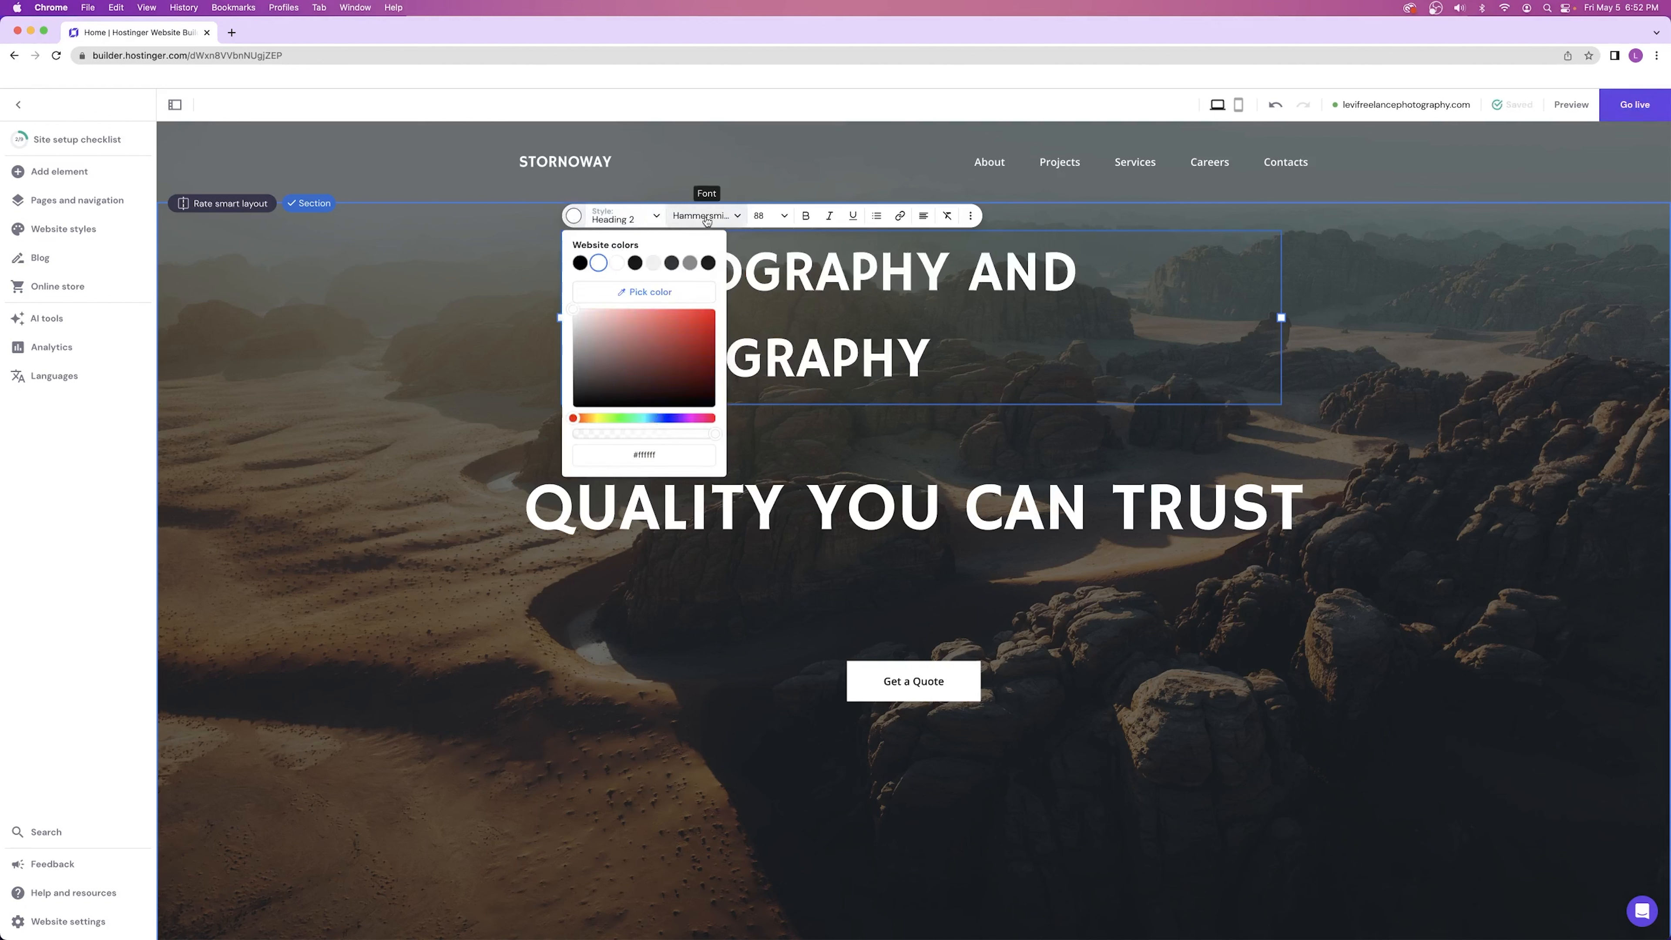
- Set the subtitle's font size to 32 and center-align it
{"action": "left_click", "coordinate": [761, 219]}
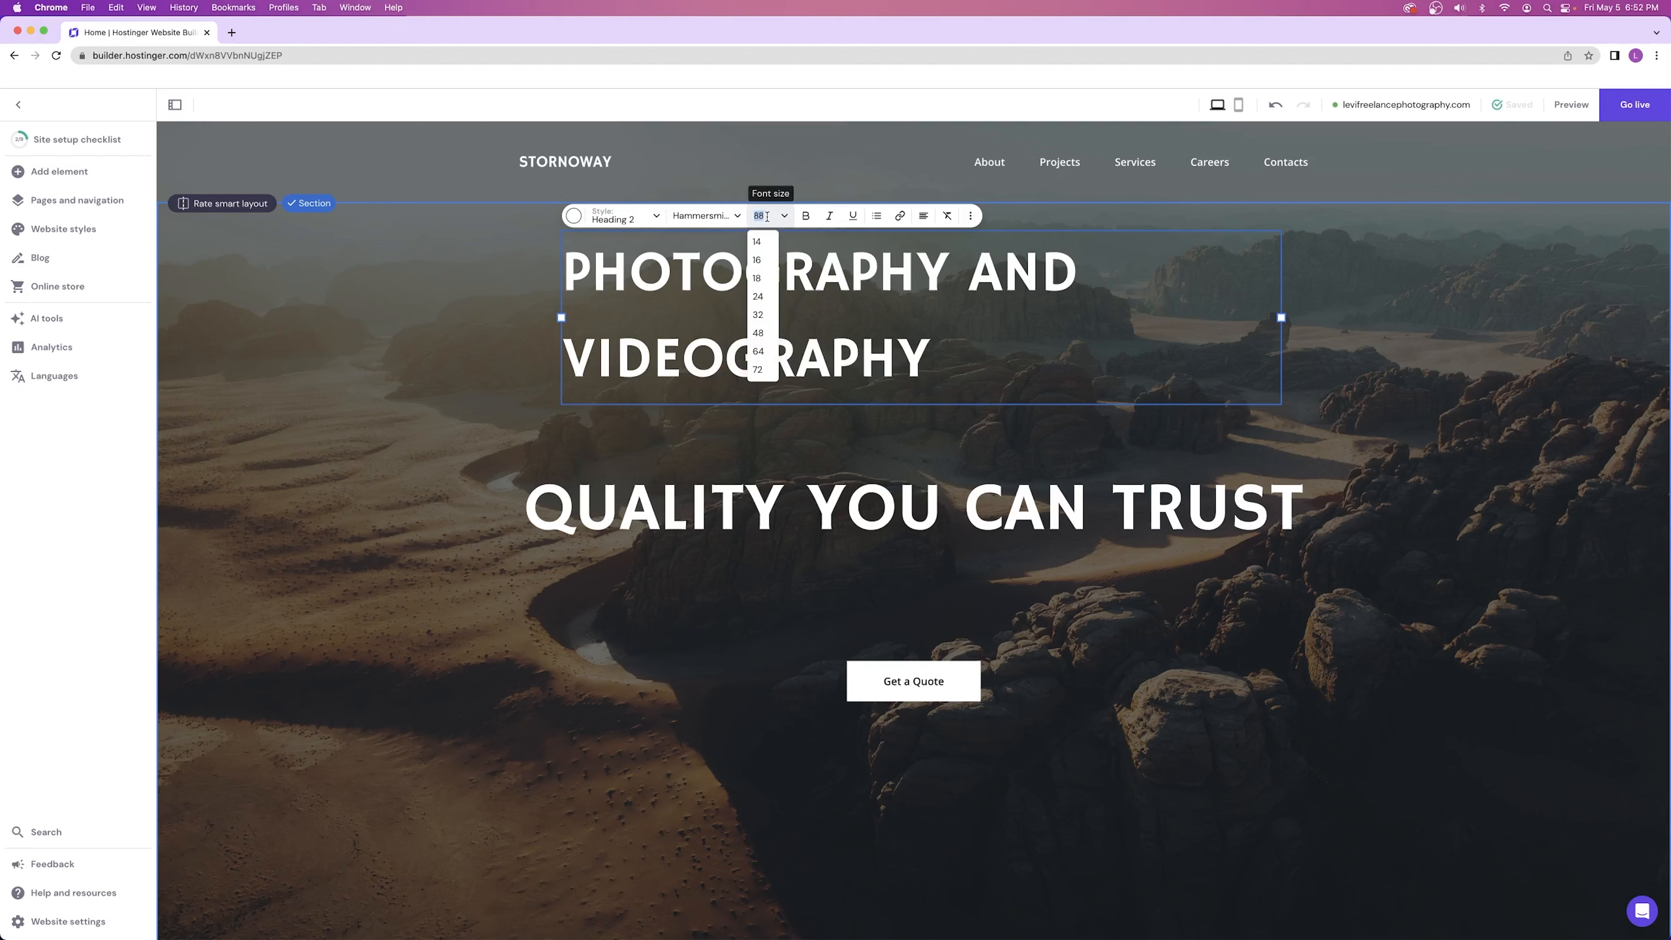
{"action": "left_click", "coordinate": [759, 278]}
{"action": "left_click", "coordinate": [771, 221]}
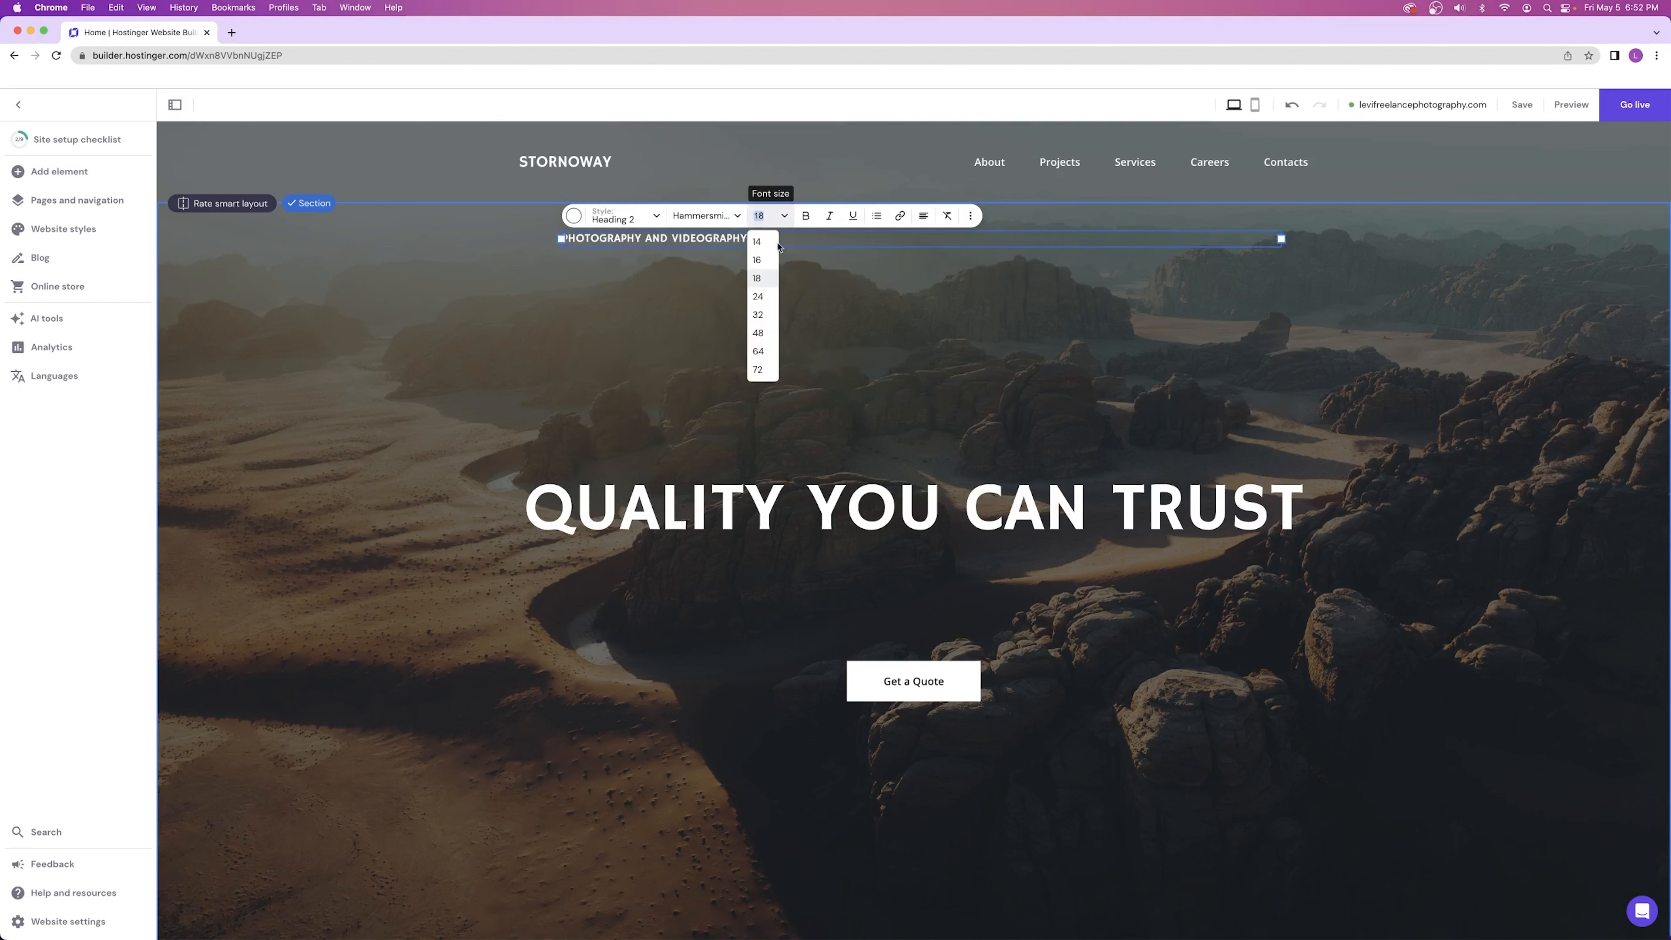
{"action": "left_click", "coordinate": [763, 324]}
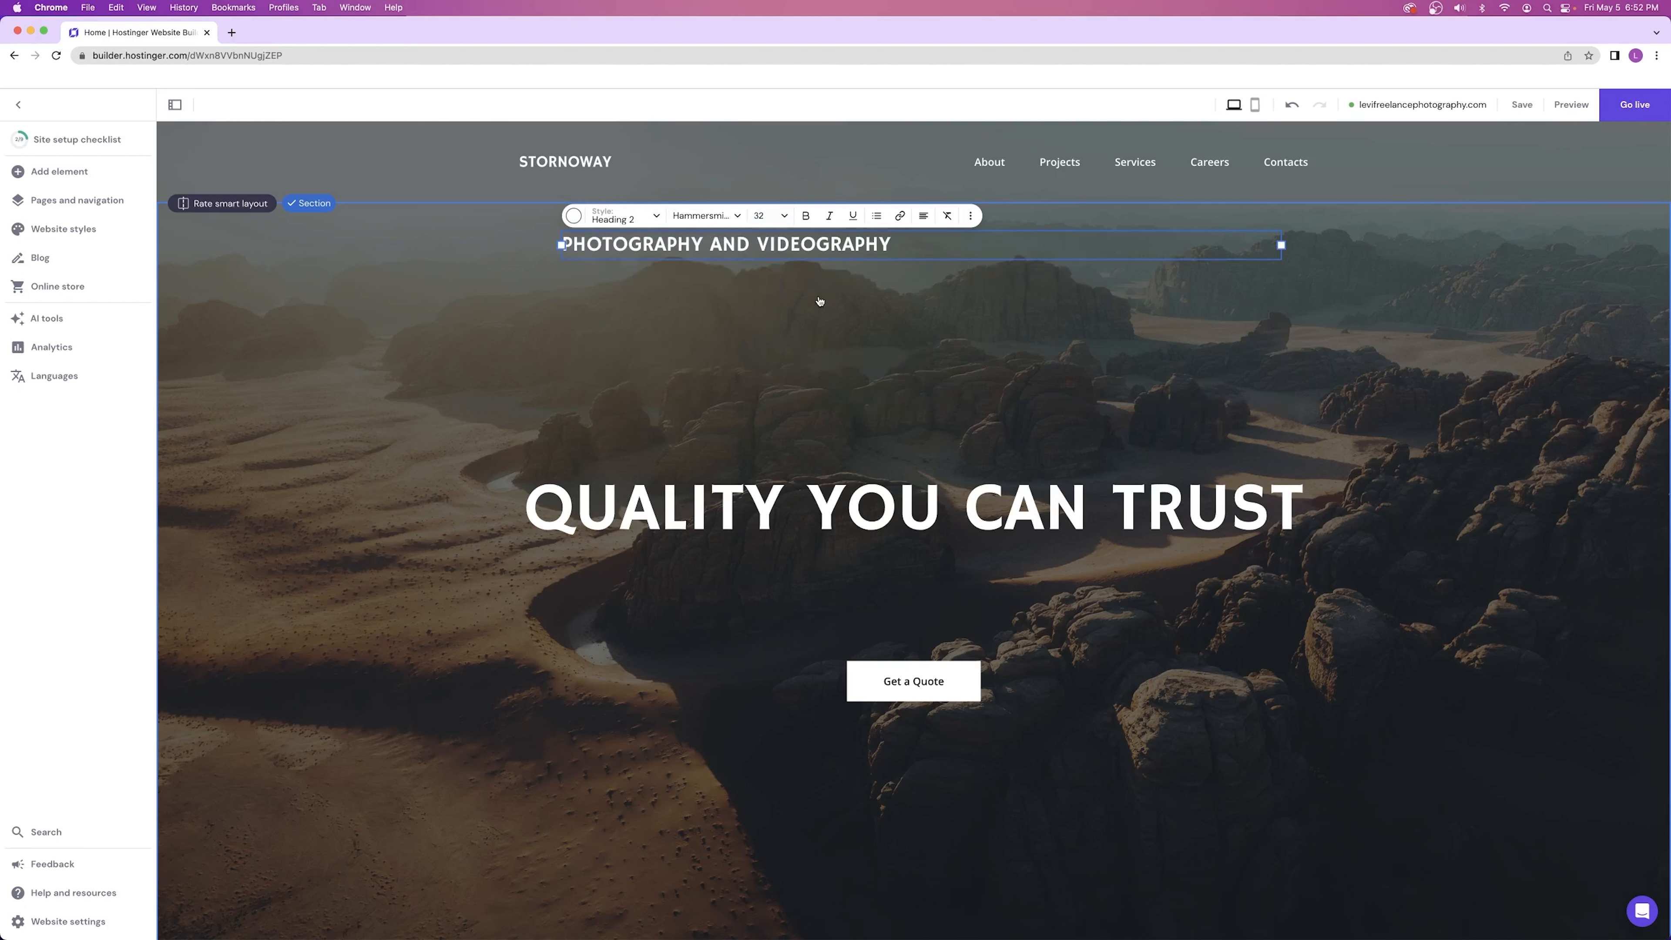
{"action": "left_click", "coordinate": [923, 215]}
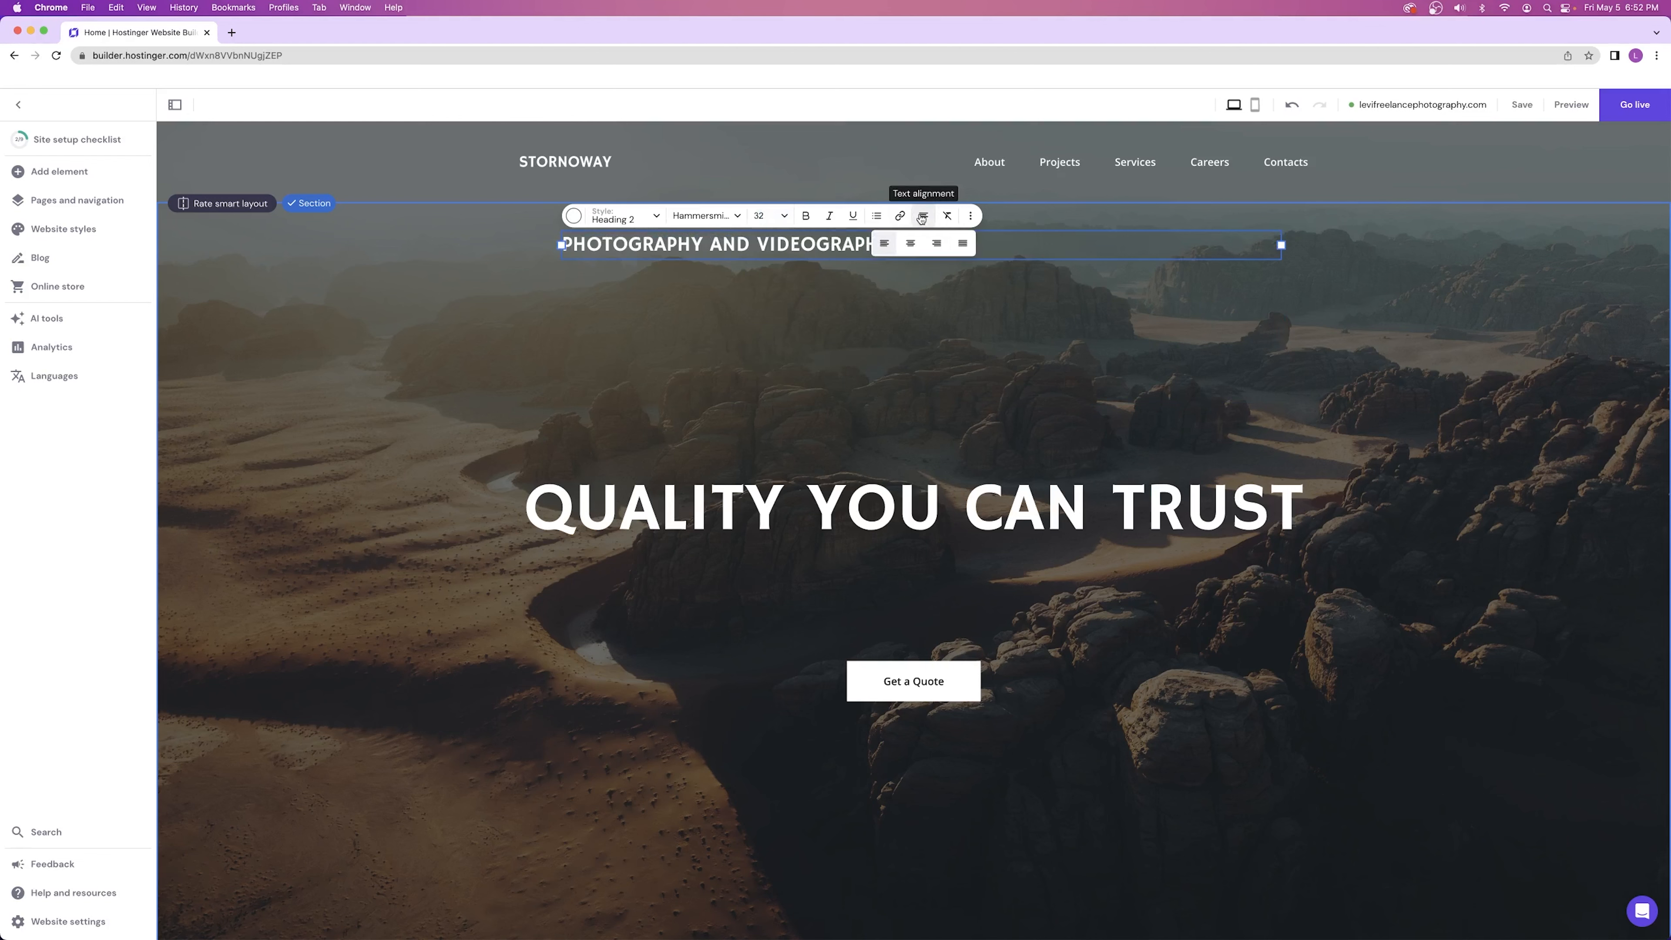
{"action": "left_click", "coordinate": [911, 243]}
- Examine the subtitle's additional text options, such as line height, background color, animation and AI text generator
{"action": "left_click", "coordinate": [970, 216]}
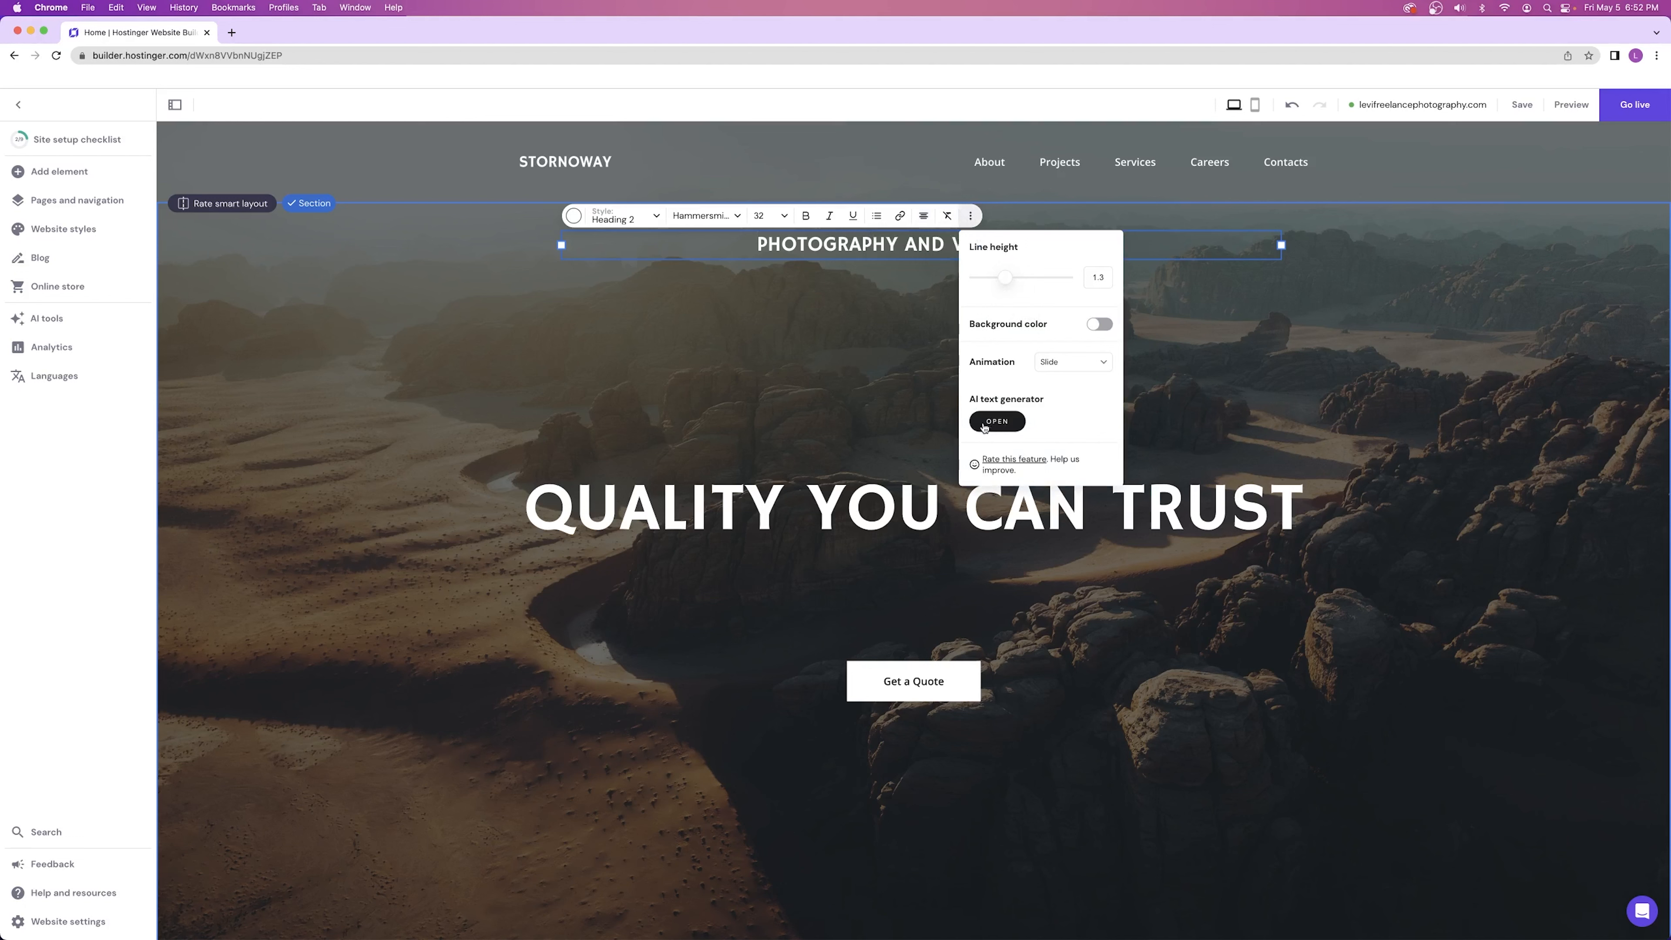
{"action": "left_click", "coordinate": [903, 245]}
{"action": "left_click", "coordinate": [917, 289]}
{"action": "left_click", "coordinate": [948, 240]}
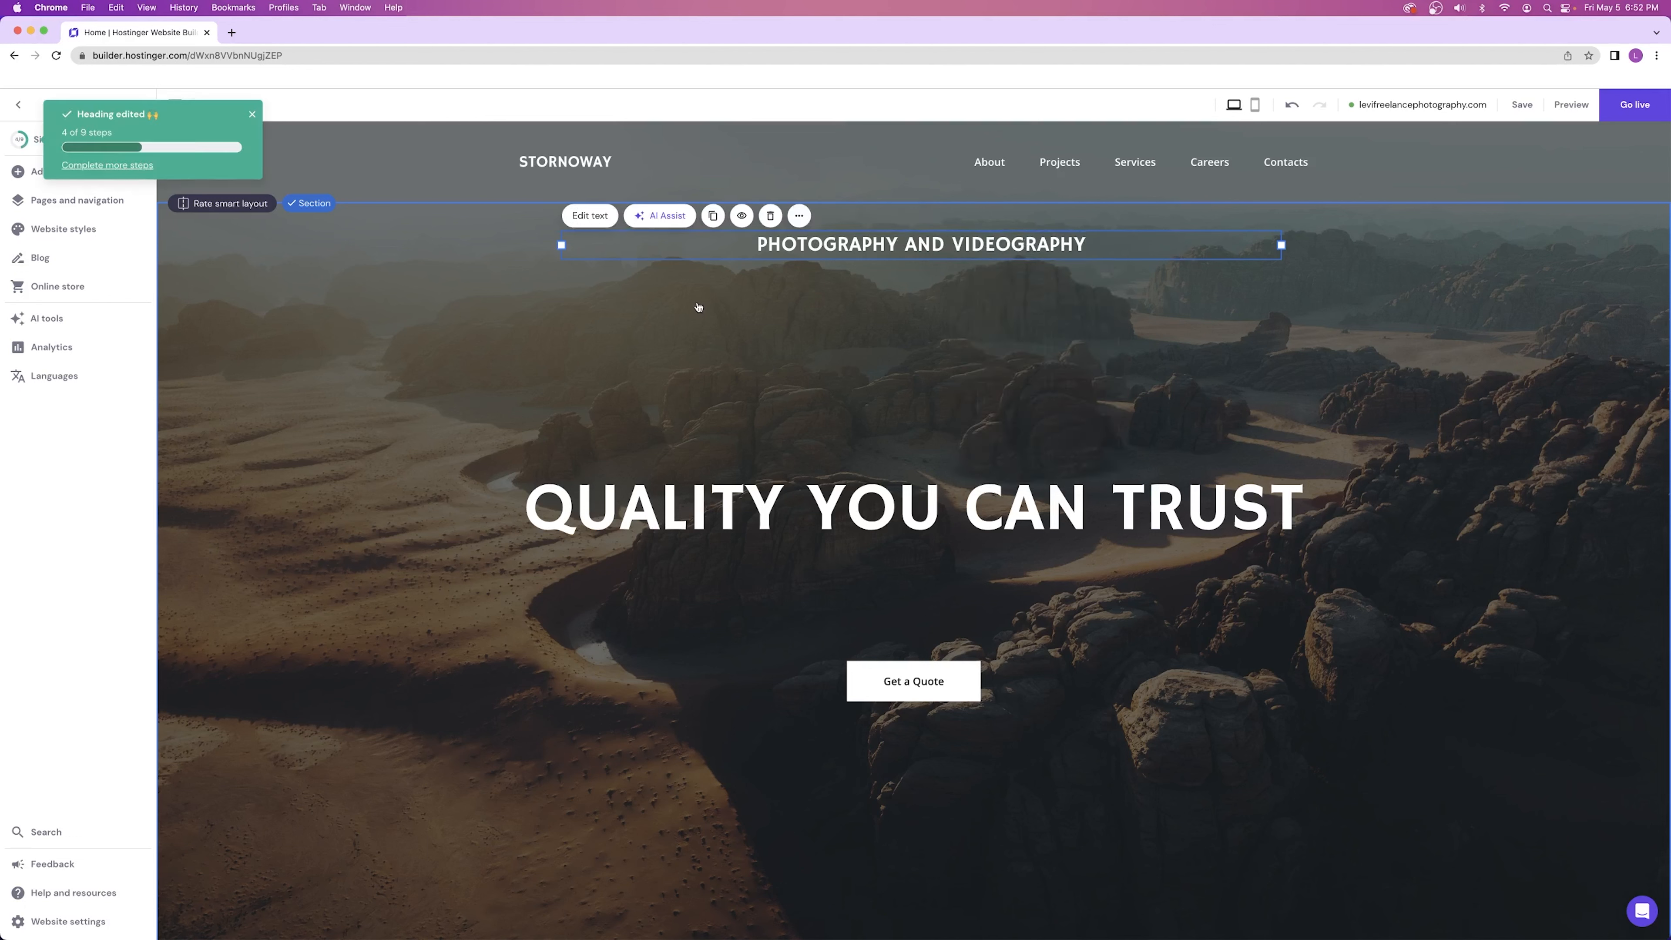
{"action": "left_click", "coordinate": [973, 254]}
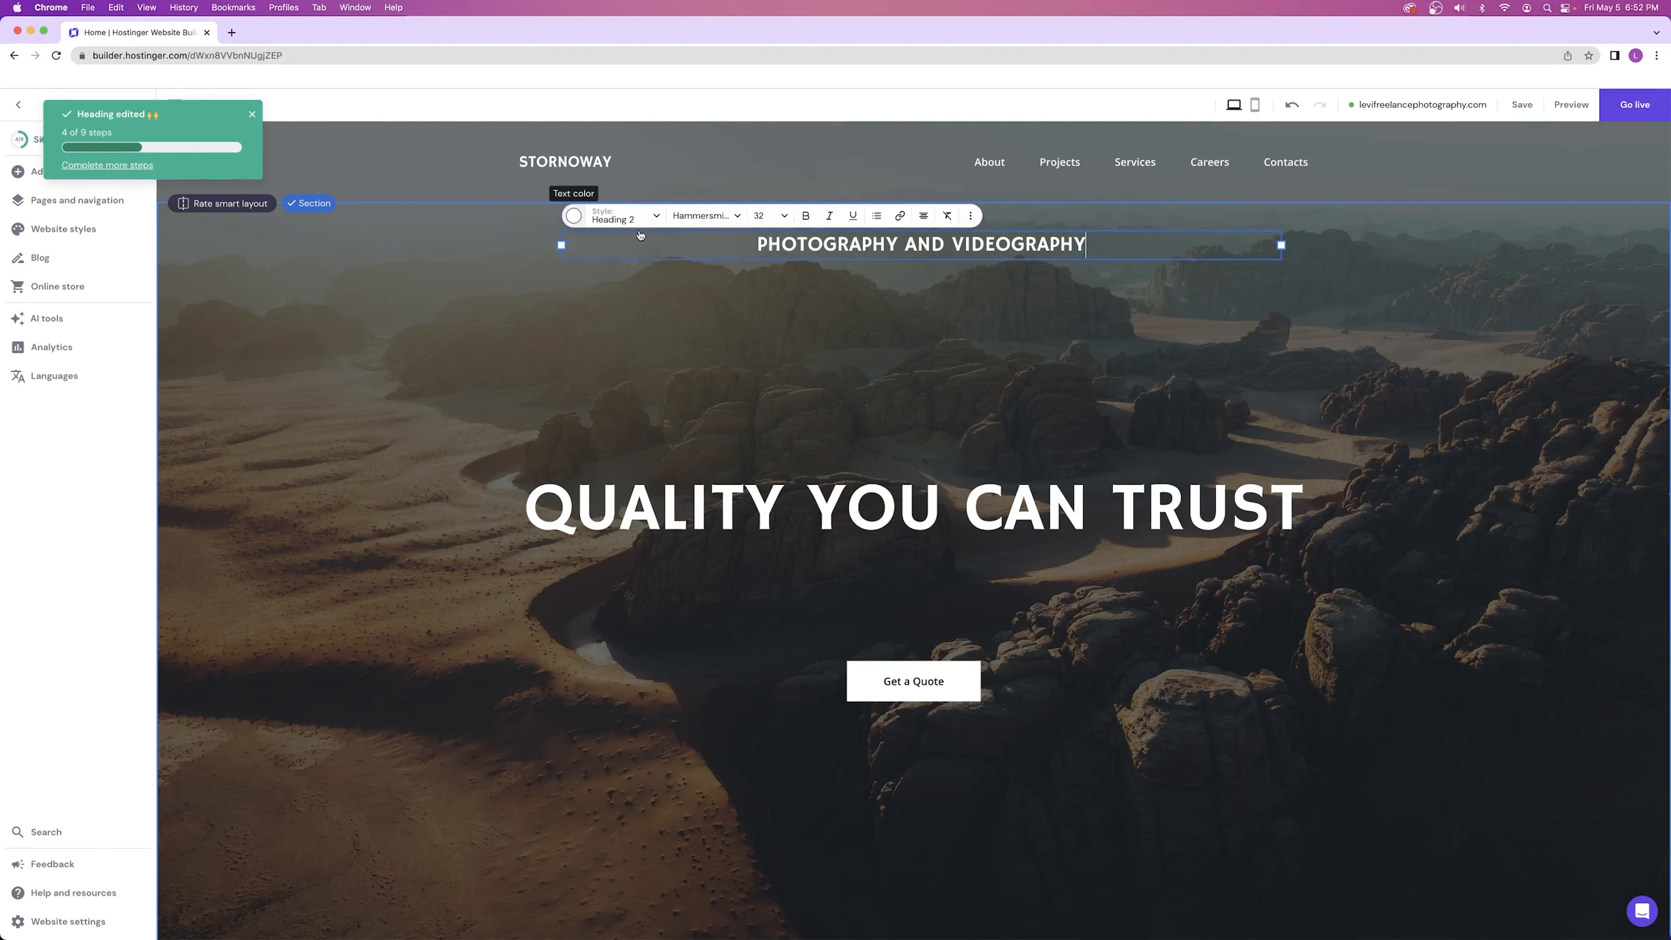
{"action": "left_click_drag", "start_coordinate": [996, 245], "coordinate": [881, 237]}
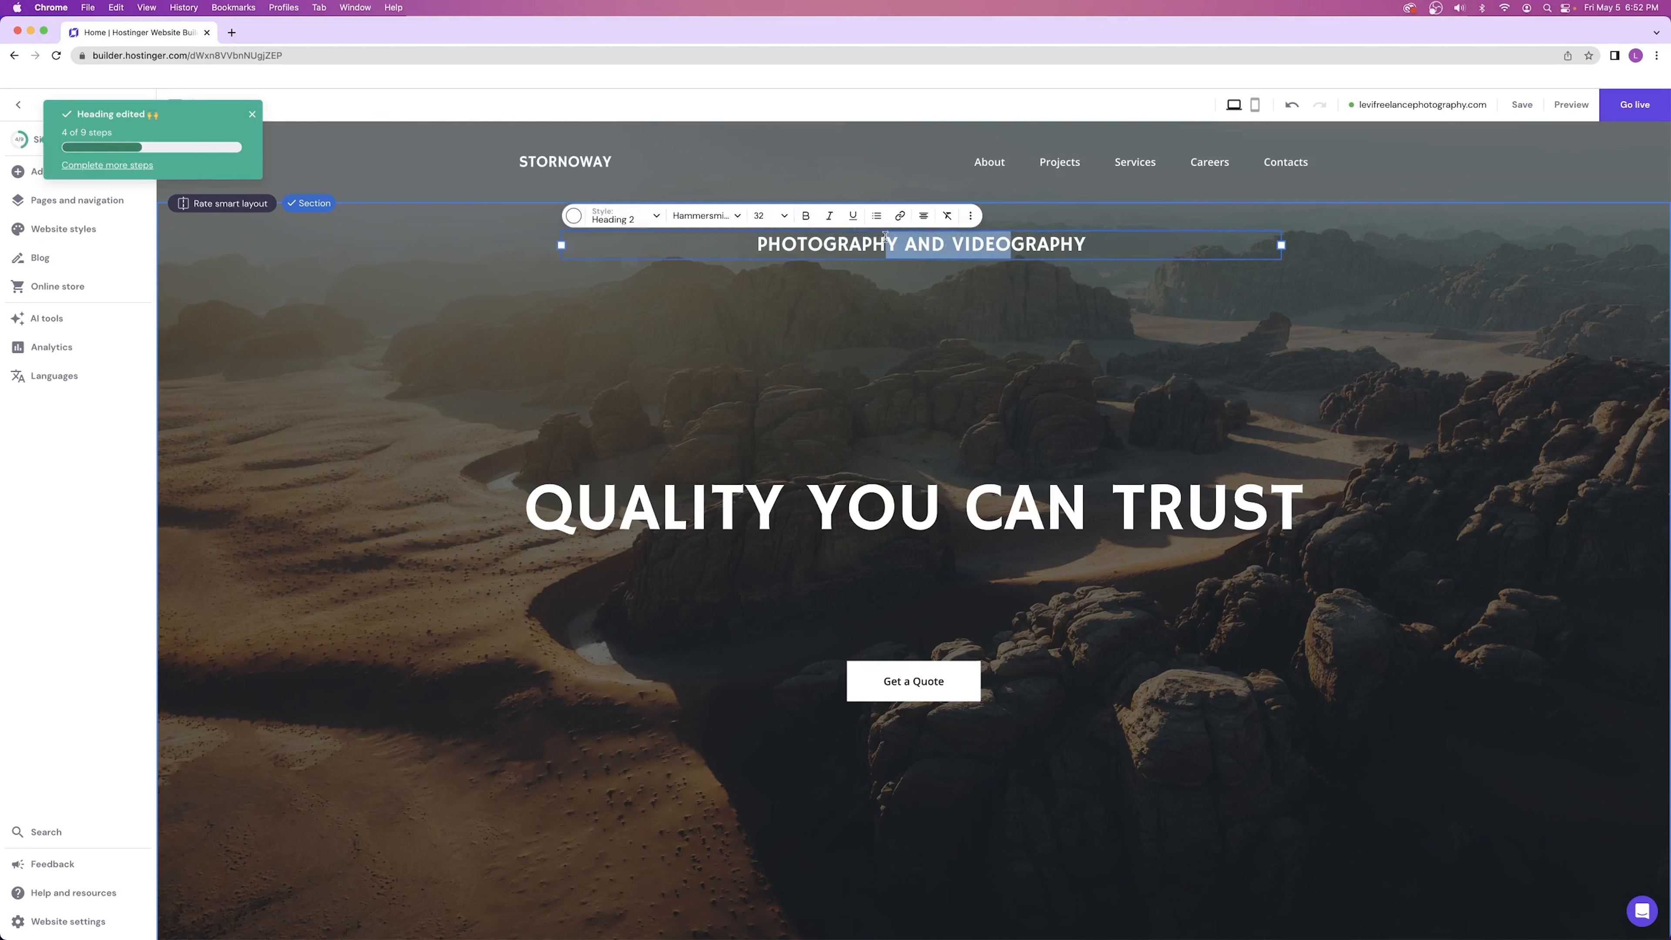
{"action": "left_click", "coordinate": [927, 335]}
{"action": "left_click", "coordinate": [971, 245]}
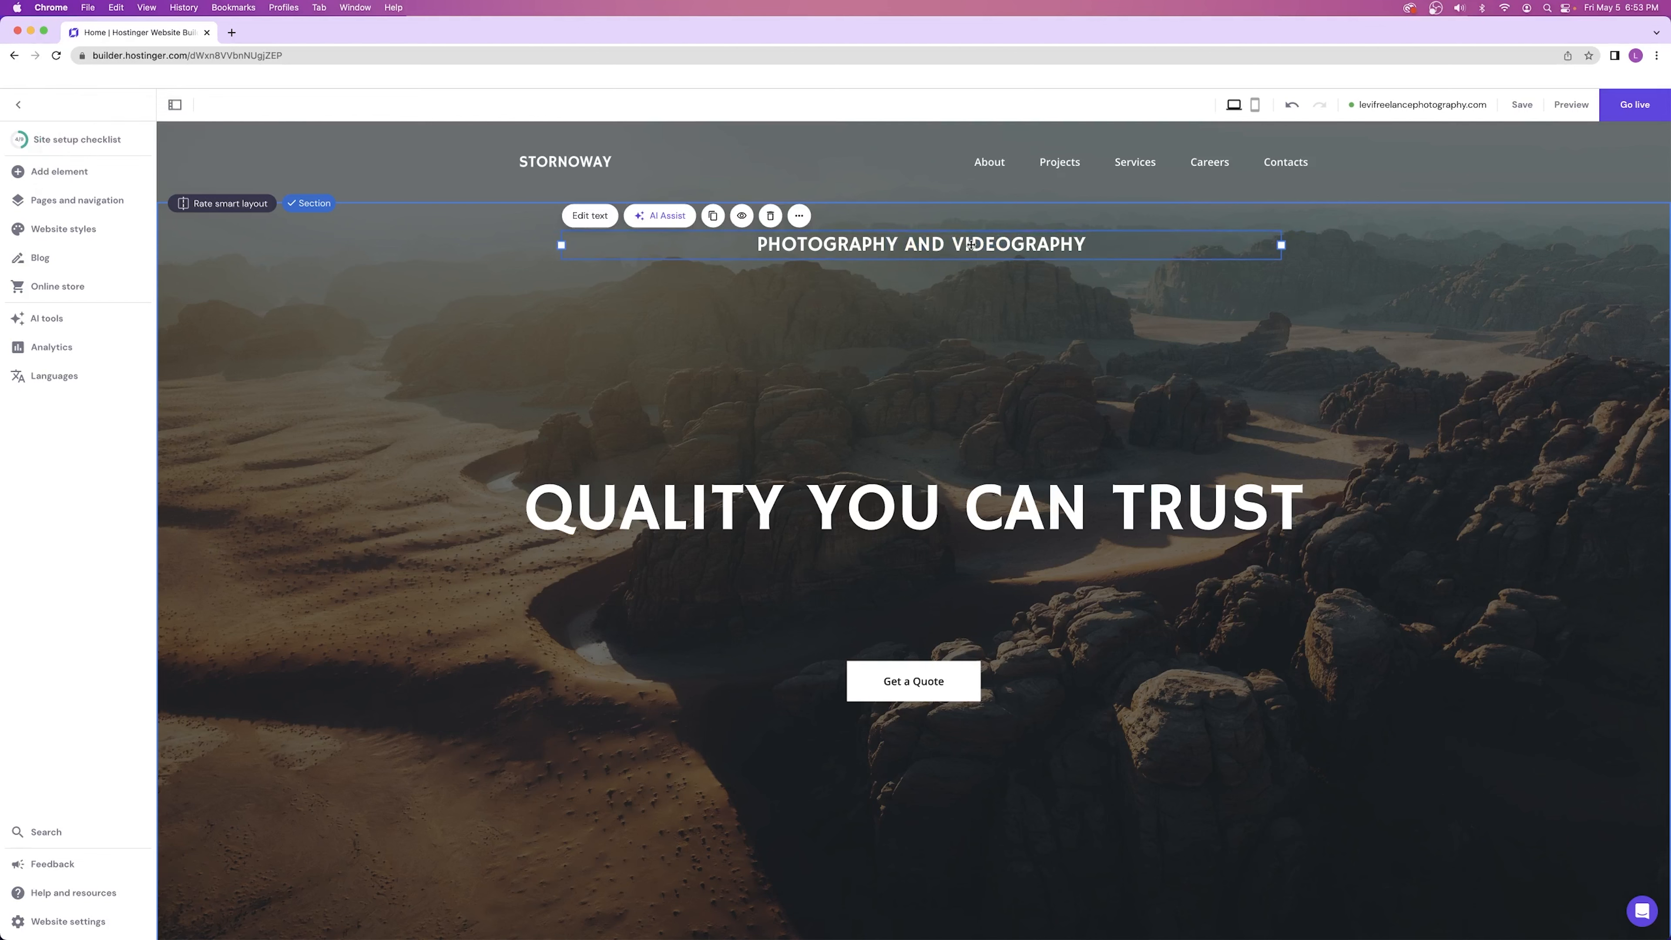
{"action": "left_click", "coordinate": [970, 245]}
{"action": "double_click", "coordinate": [971, 245]}
{"action": "left_click", "coordinate": [914, 245]}
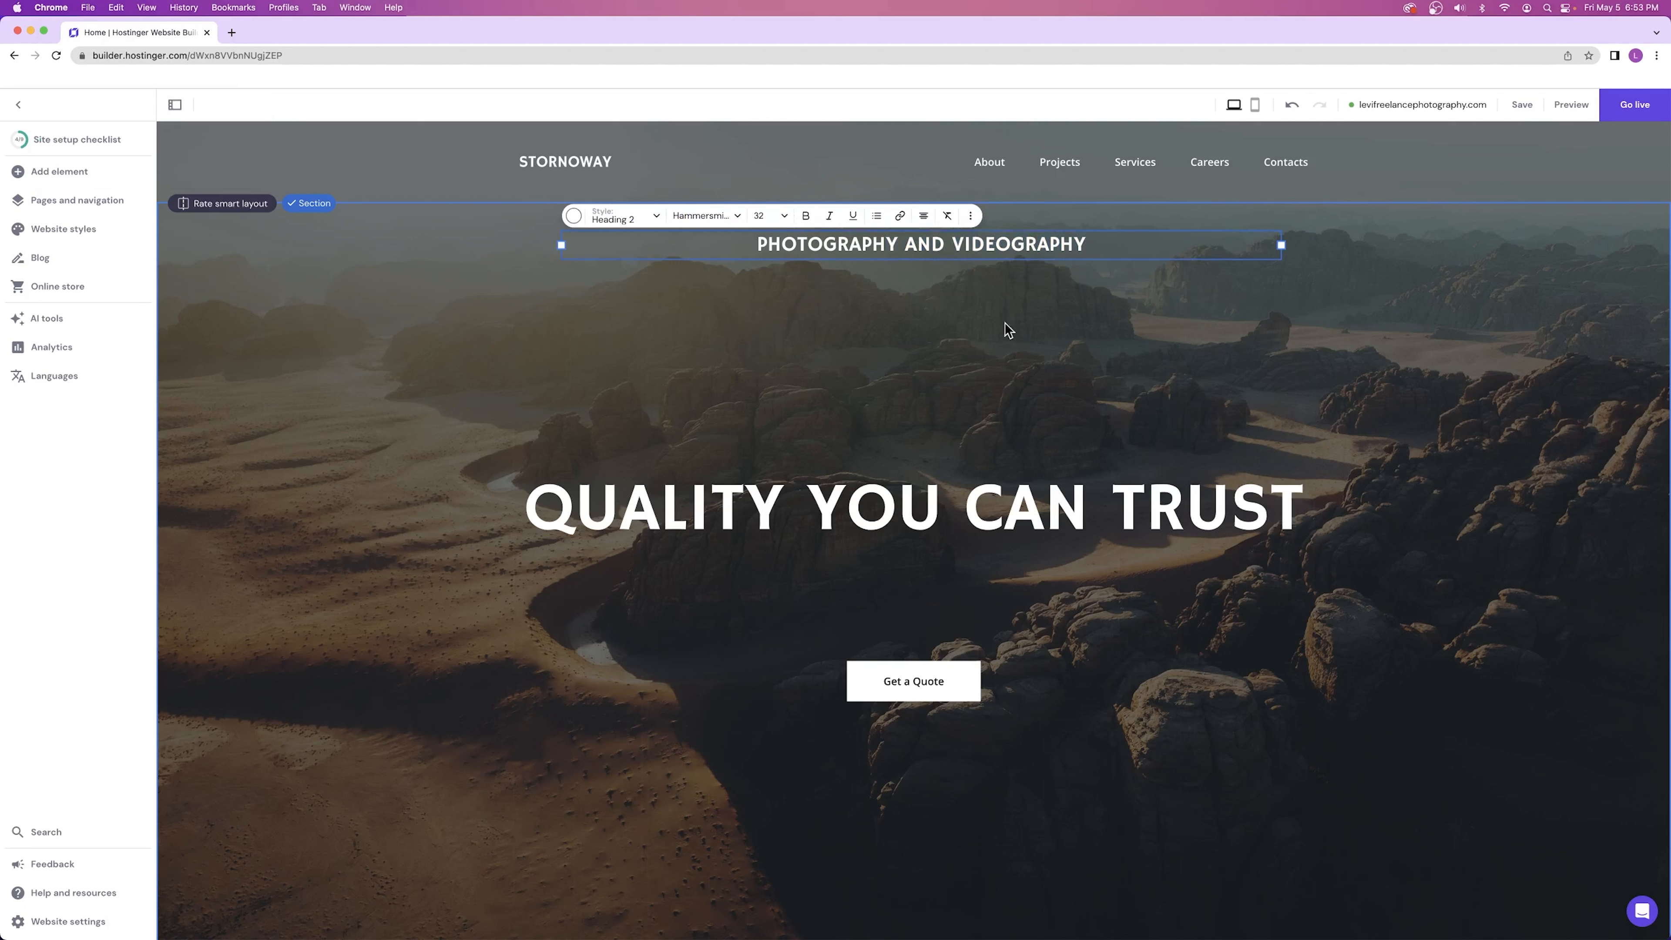
- Place the subtitle directly below the main heading and move the Get a Quote button up beneath it
{"action": "left_click", "coordinate": [1007, 334]}
{"action": "left_click_drag", "start_coordinate": [904, 242], "coordinate": [898, 557]}
{"action": "left_click_drag", "start_coordinate": [924, 682], "coordinate": [924, 625]}
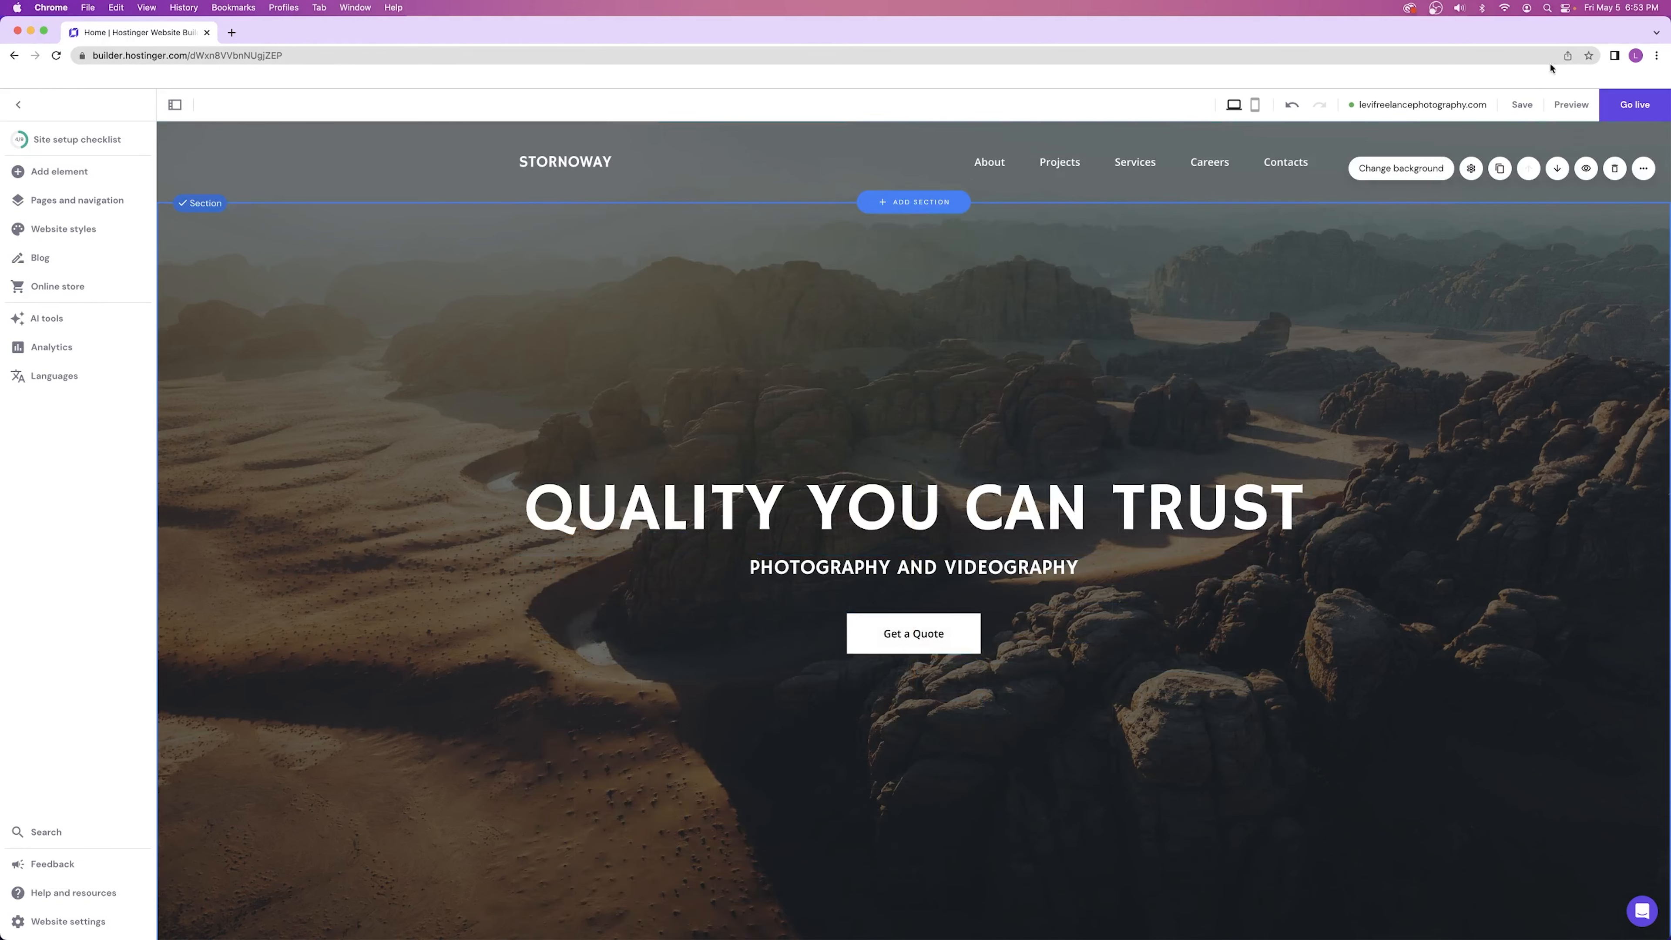
- Preview the page by going through it down and back up, and return to the editor
{"action": "left_click", "coordinate": [1571, 104]}
{"action": "scroll", "coordinate": [1413, 374], "scroll_direction": "down", "scroll_amount": 10}
{"action": "scroll", "coordinate": [1405, 373], "scroll_direction": "up", "scroll_amount": 10}
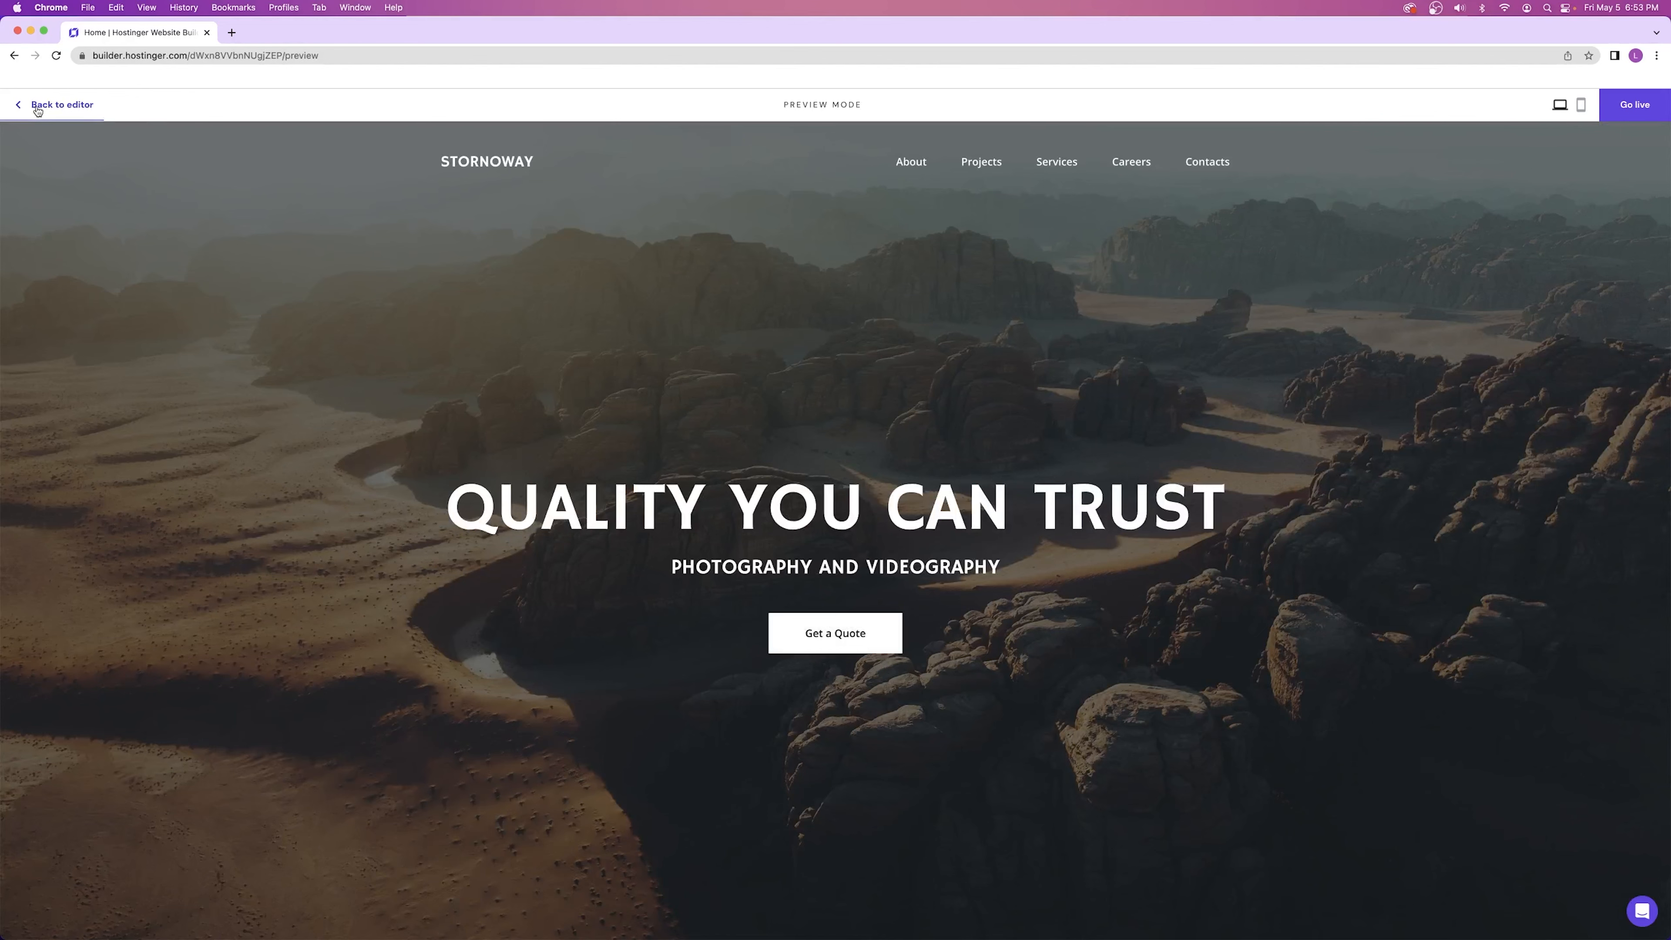
{"action": "left_click", "coordinate": [20, 105]}
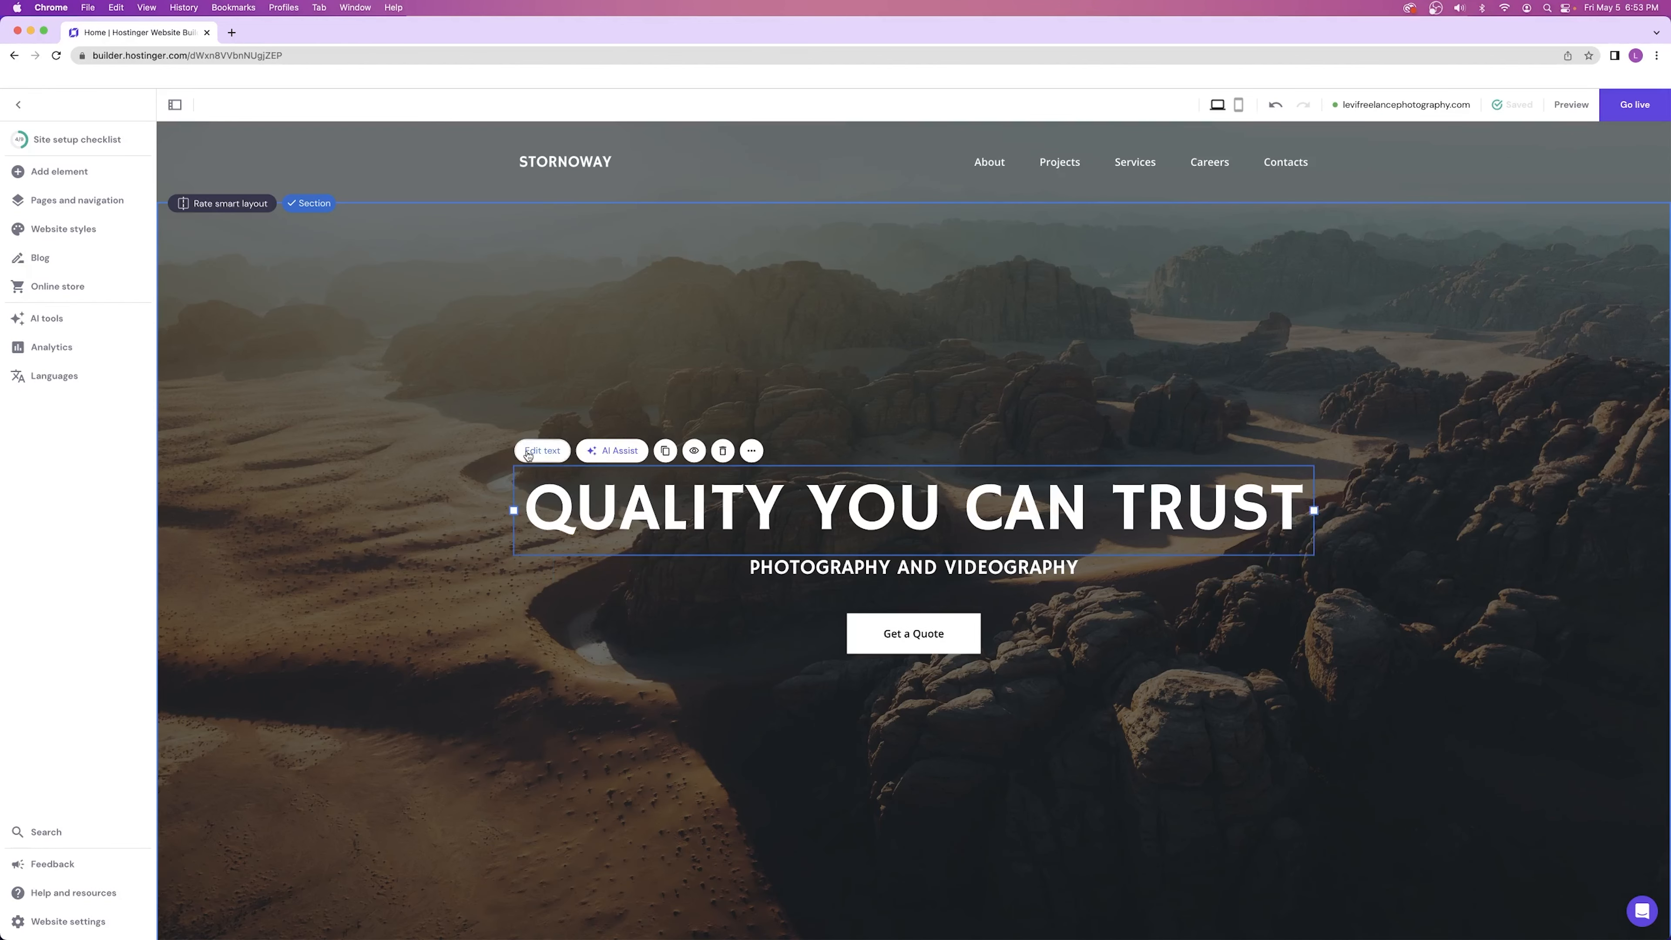
- Replace the main heading with "ONLY ONE WAY TO PHOTO" and set its font size to 100
{"action": "left_click", "coordinate": [542, 450]}
{"action": "triple_click", "coordinate": [950, 499]}
{"action": "type", "text": "ONLY ONE WAY TO PHOTOP"}
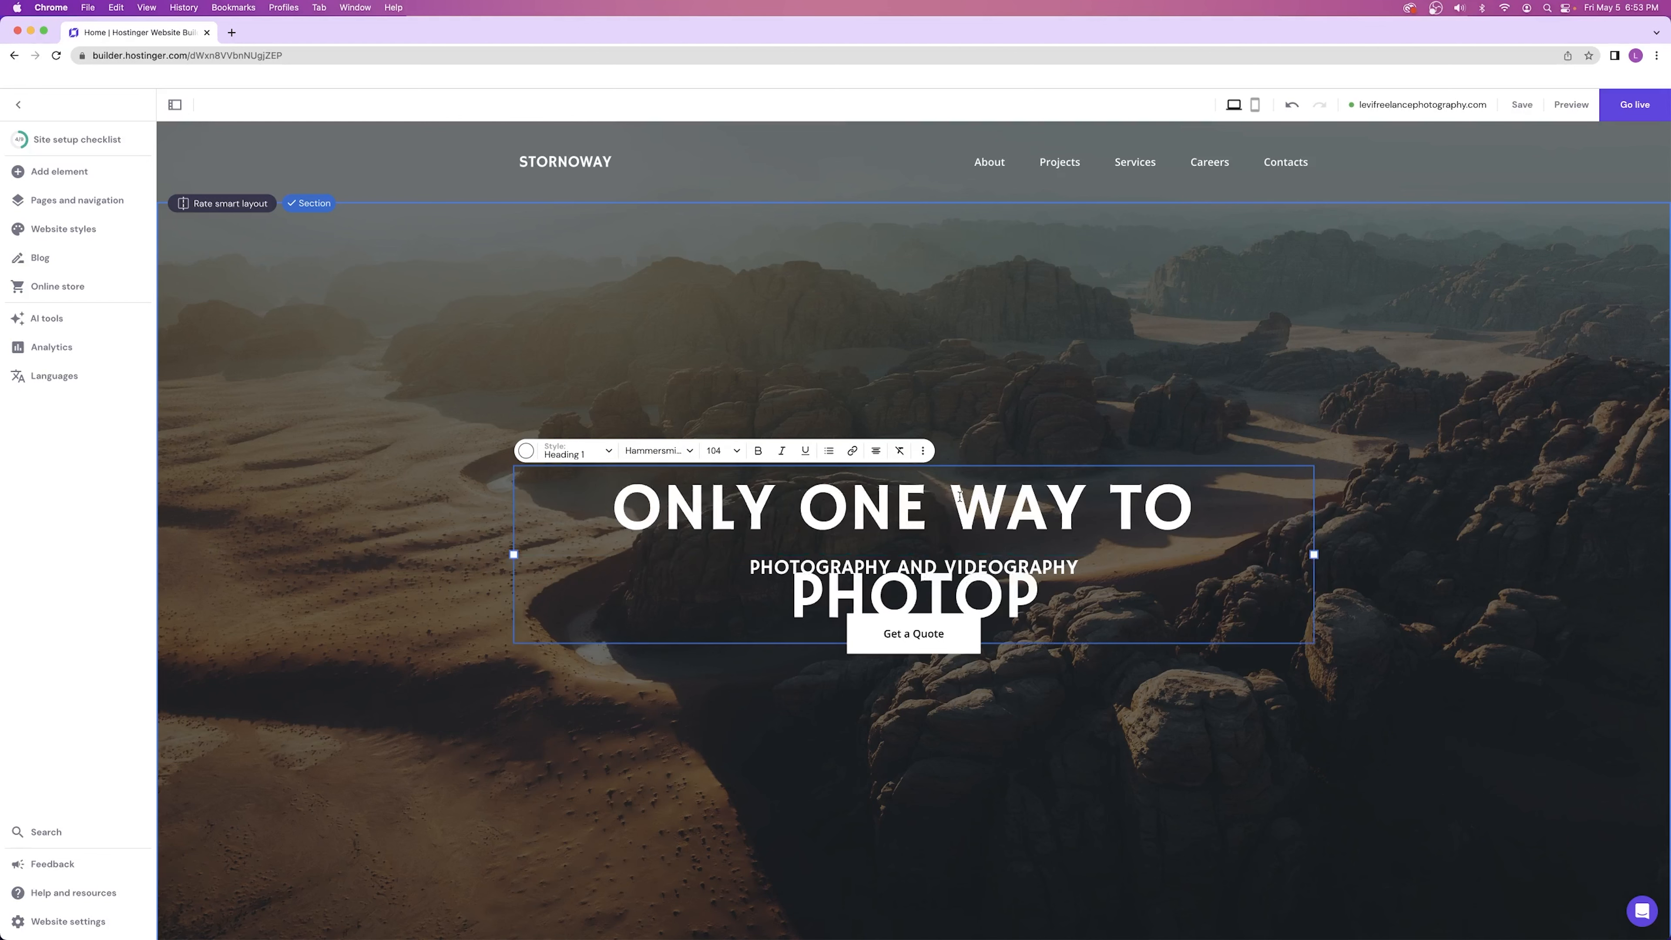
{"action": "key", "text": "BackSpace"}
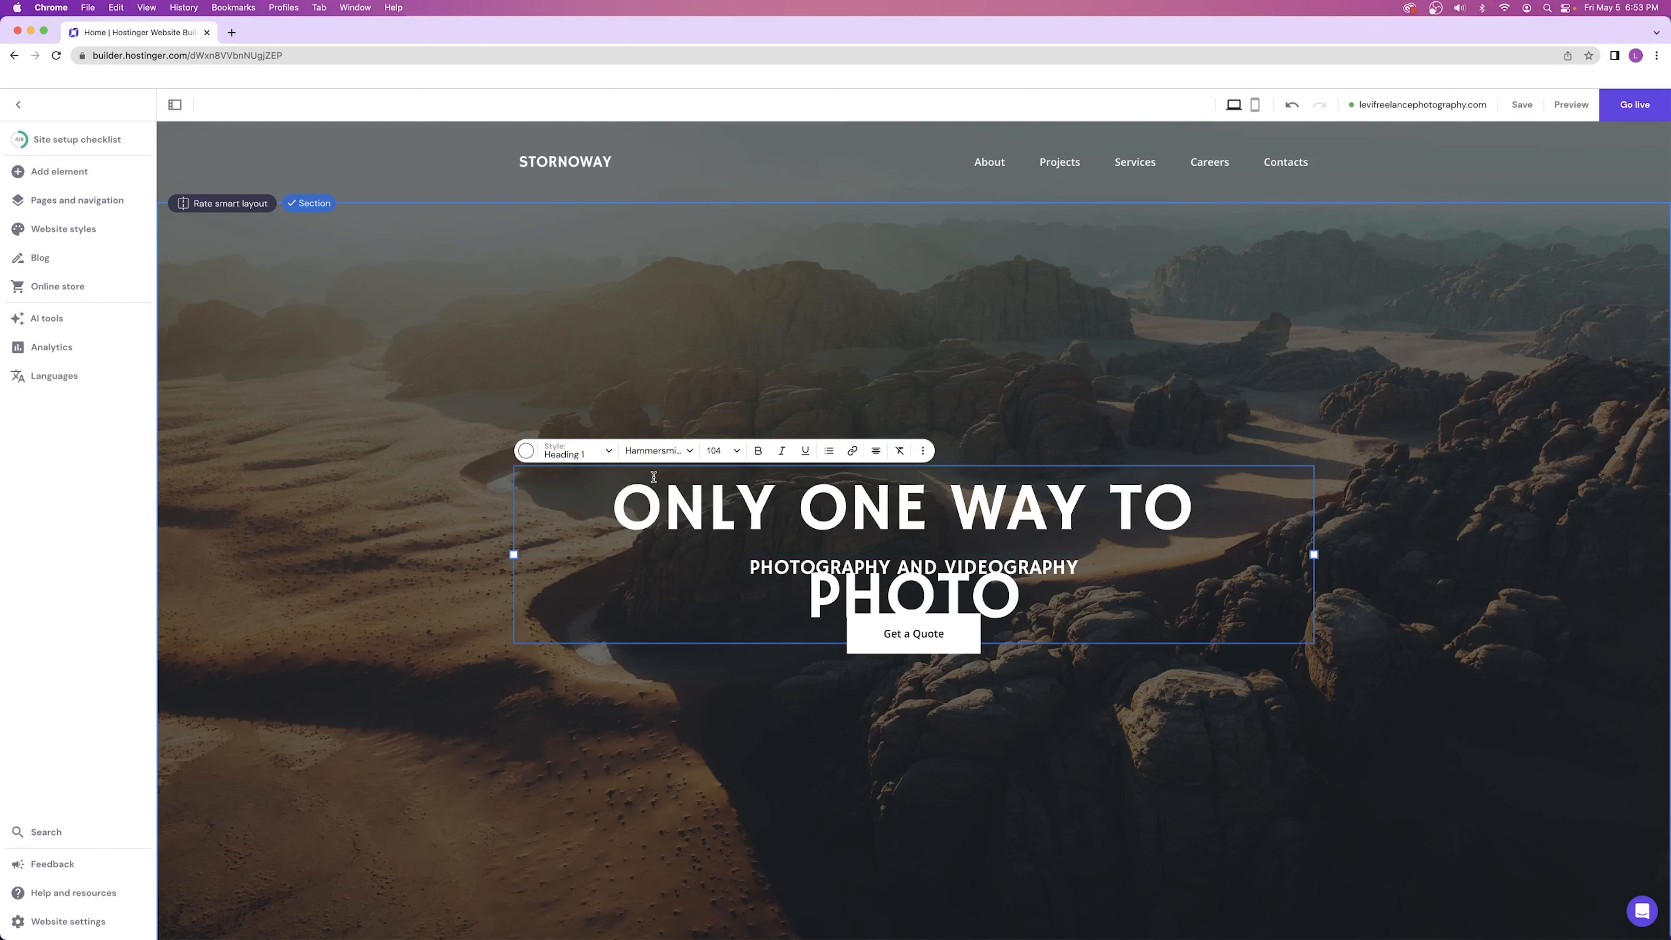
{"action": "type", "text": "F"}
{"action": "left_click", "coordinate": [715, 453]}
{"action": "left_click", "coordinate": [715, 453]}
{"action": "left_click", "coordinate": [714, 452]}
{"action": "type", "text": "100"}
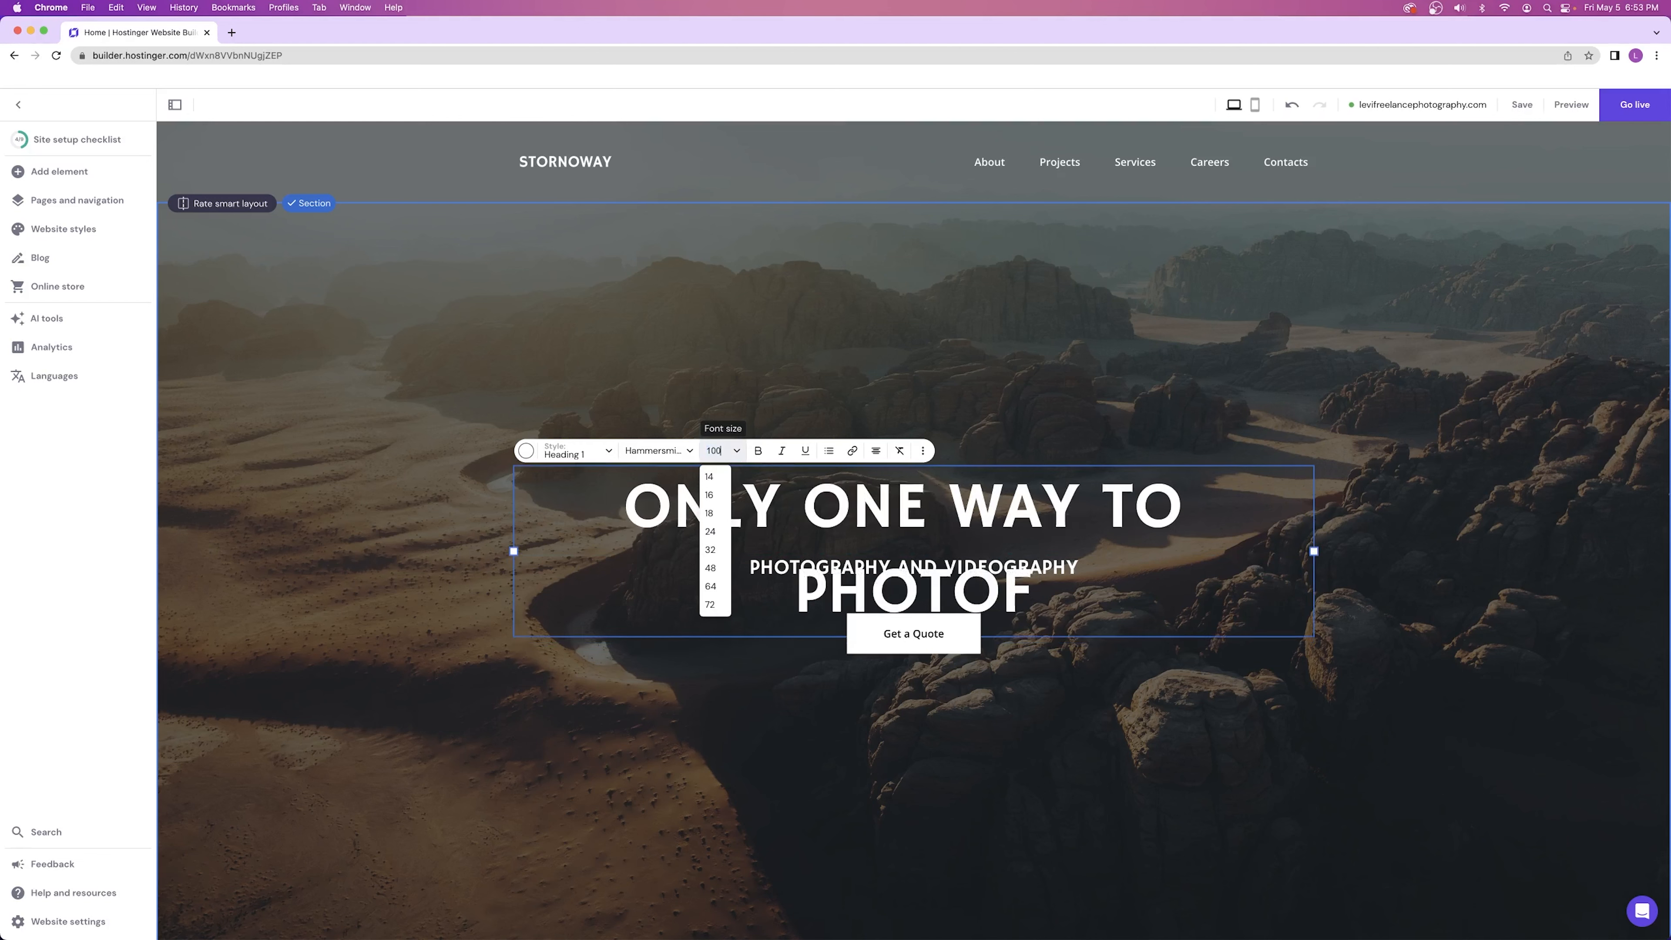
{"action": "left_click", "coordinate": [1090, 604]}
{"action": "key", "text": "BackSpace"}
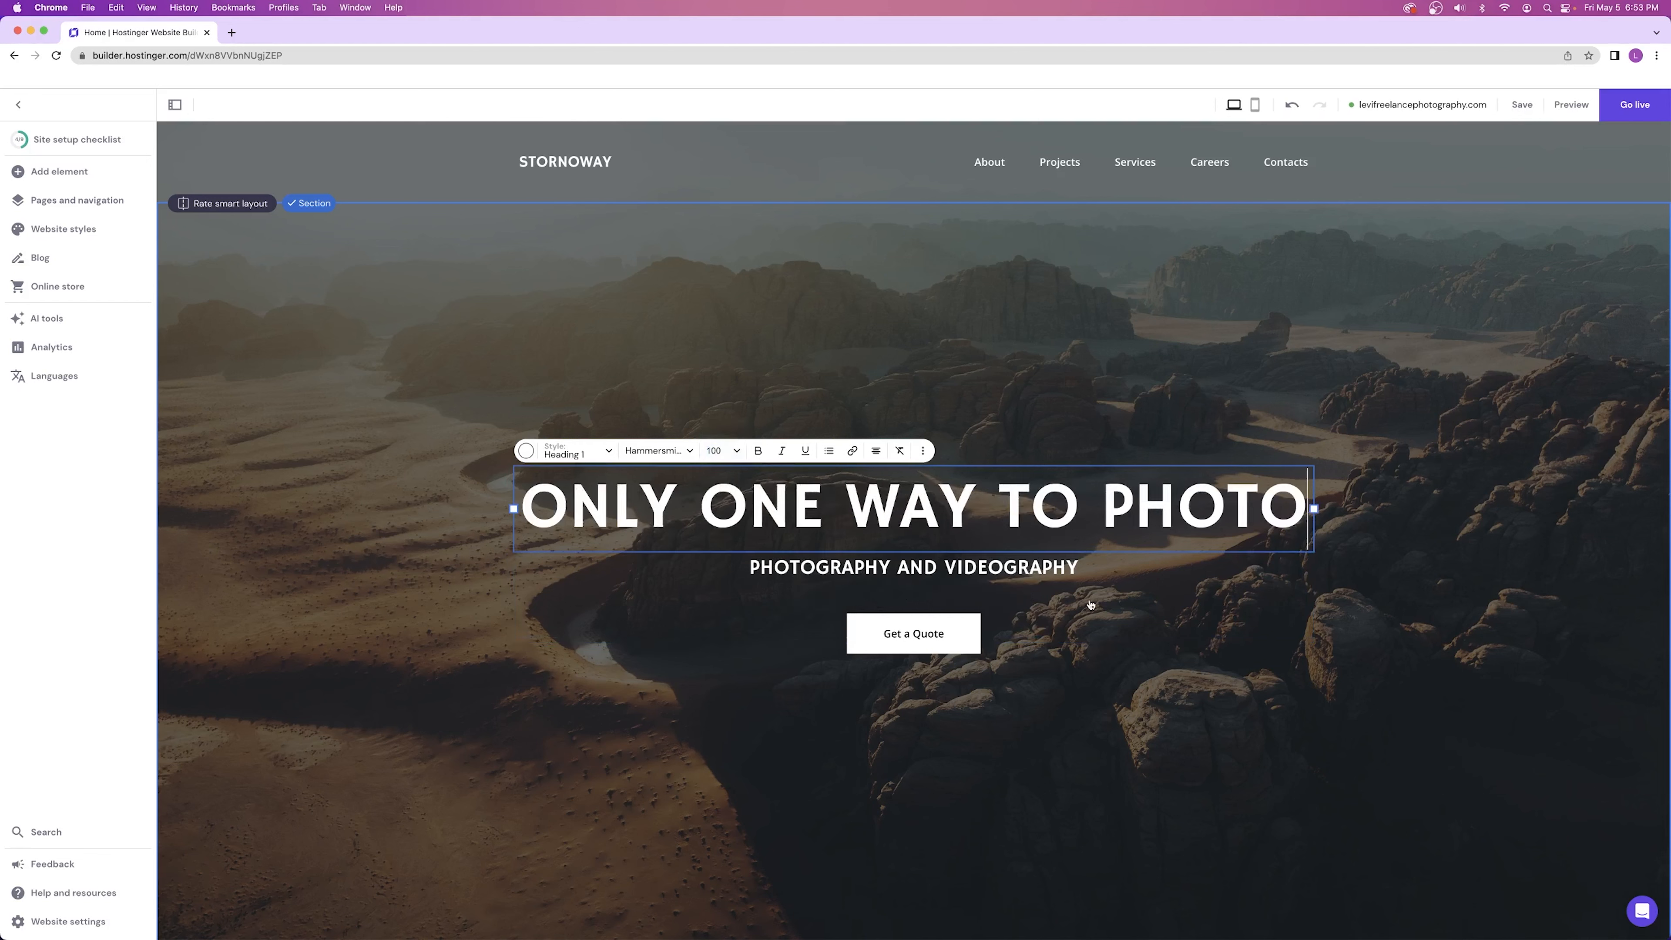
{"action": "left_click", "coordinate": [1005, 360]}
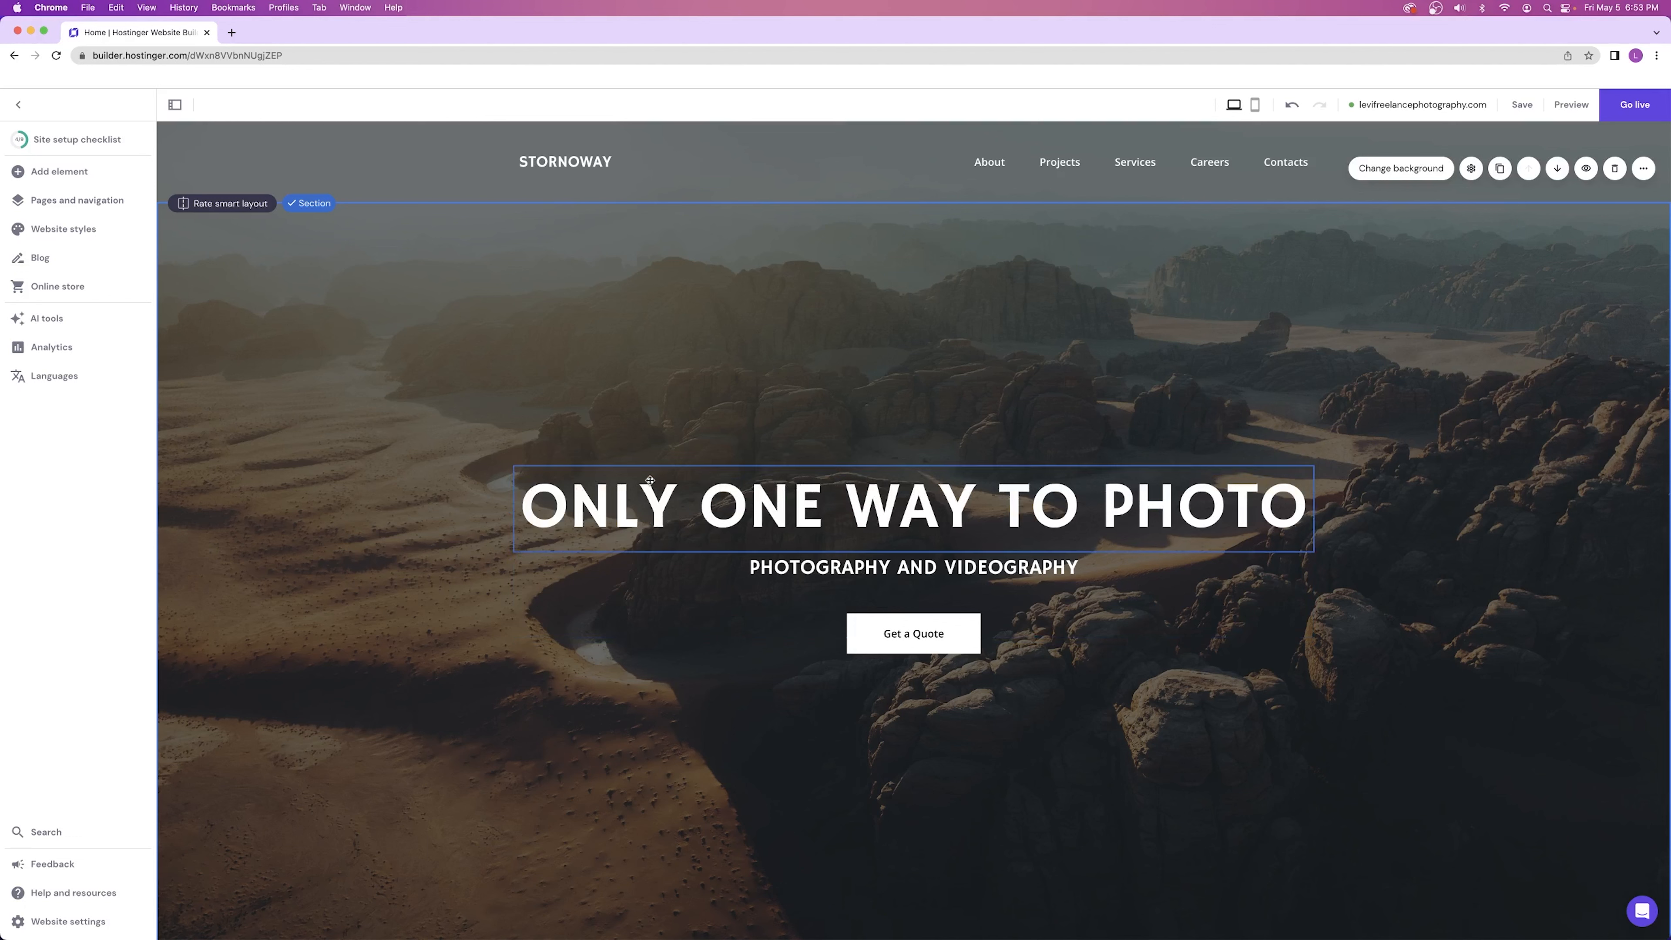
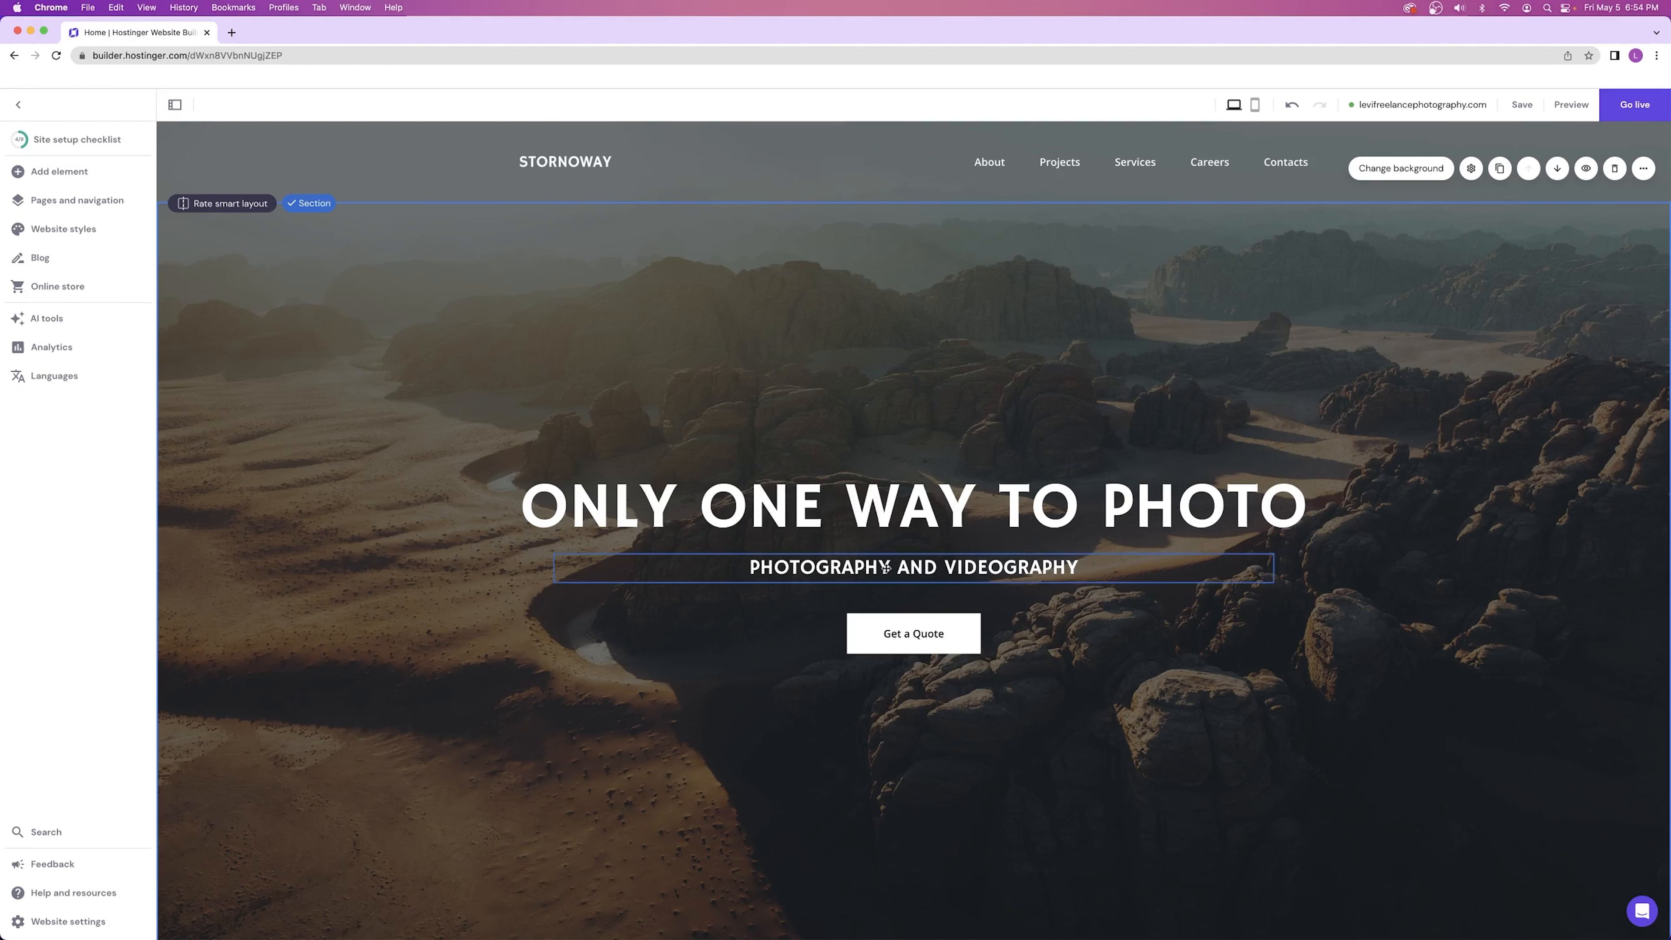
- Change the text of the Get a Quote button to "Schedule an Appointment"
{"action": "left_click", "coordinate": [908, 637]}
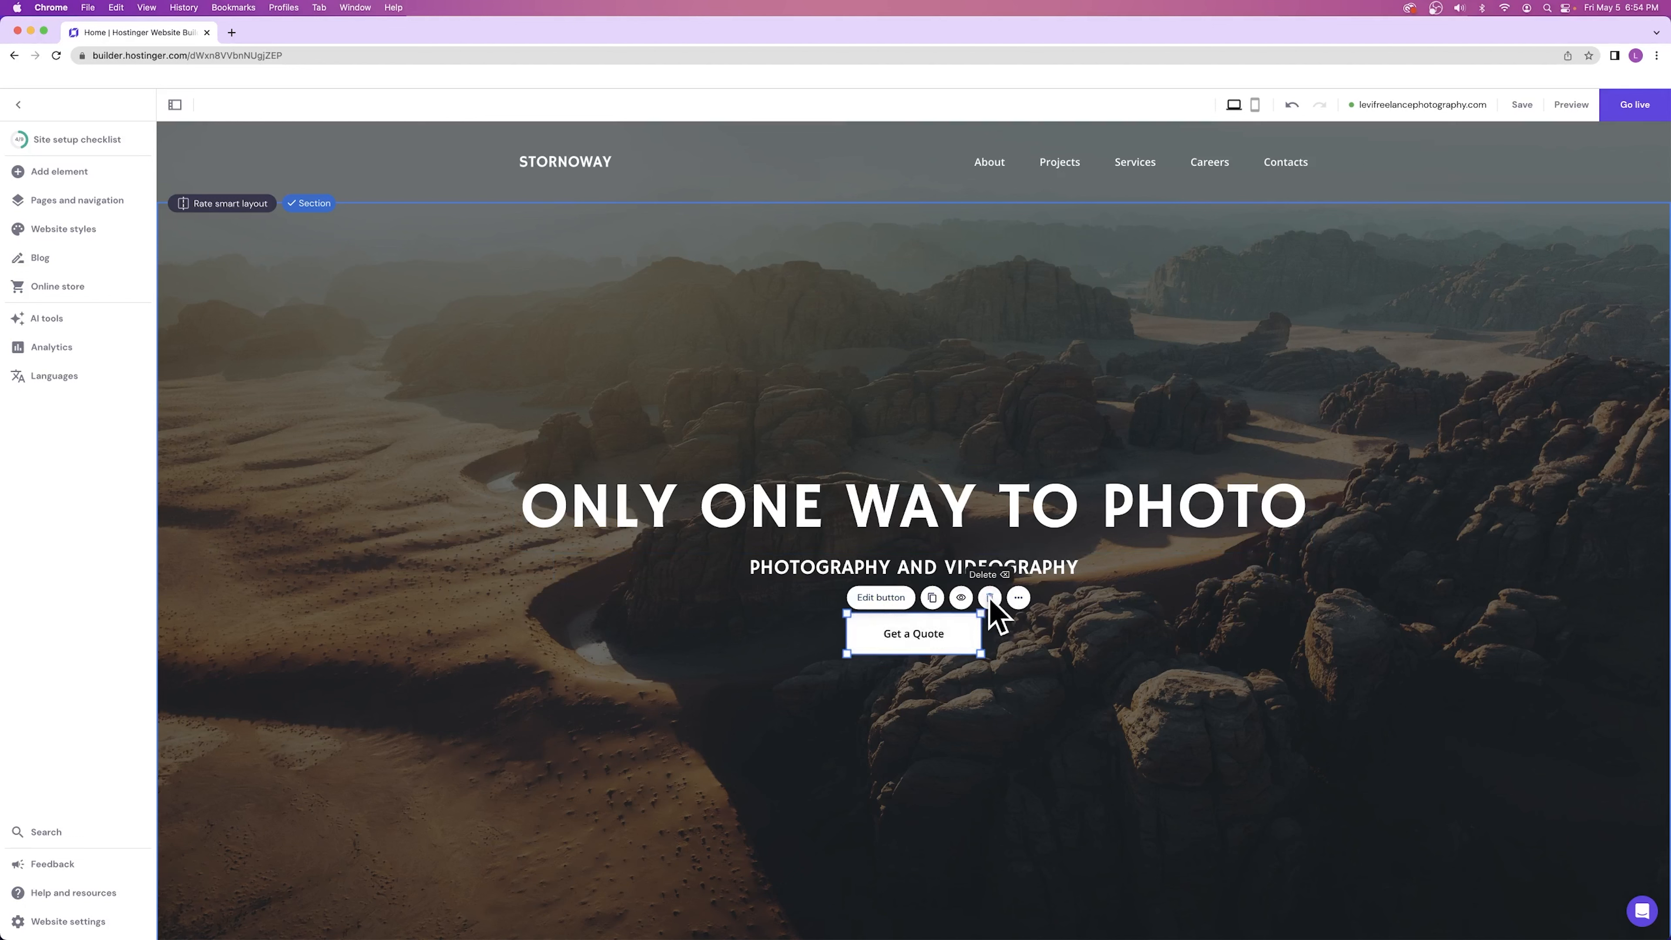
{"action": "left_click", "coordinate": [1019, 597]}
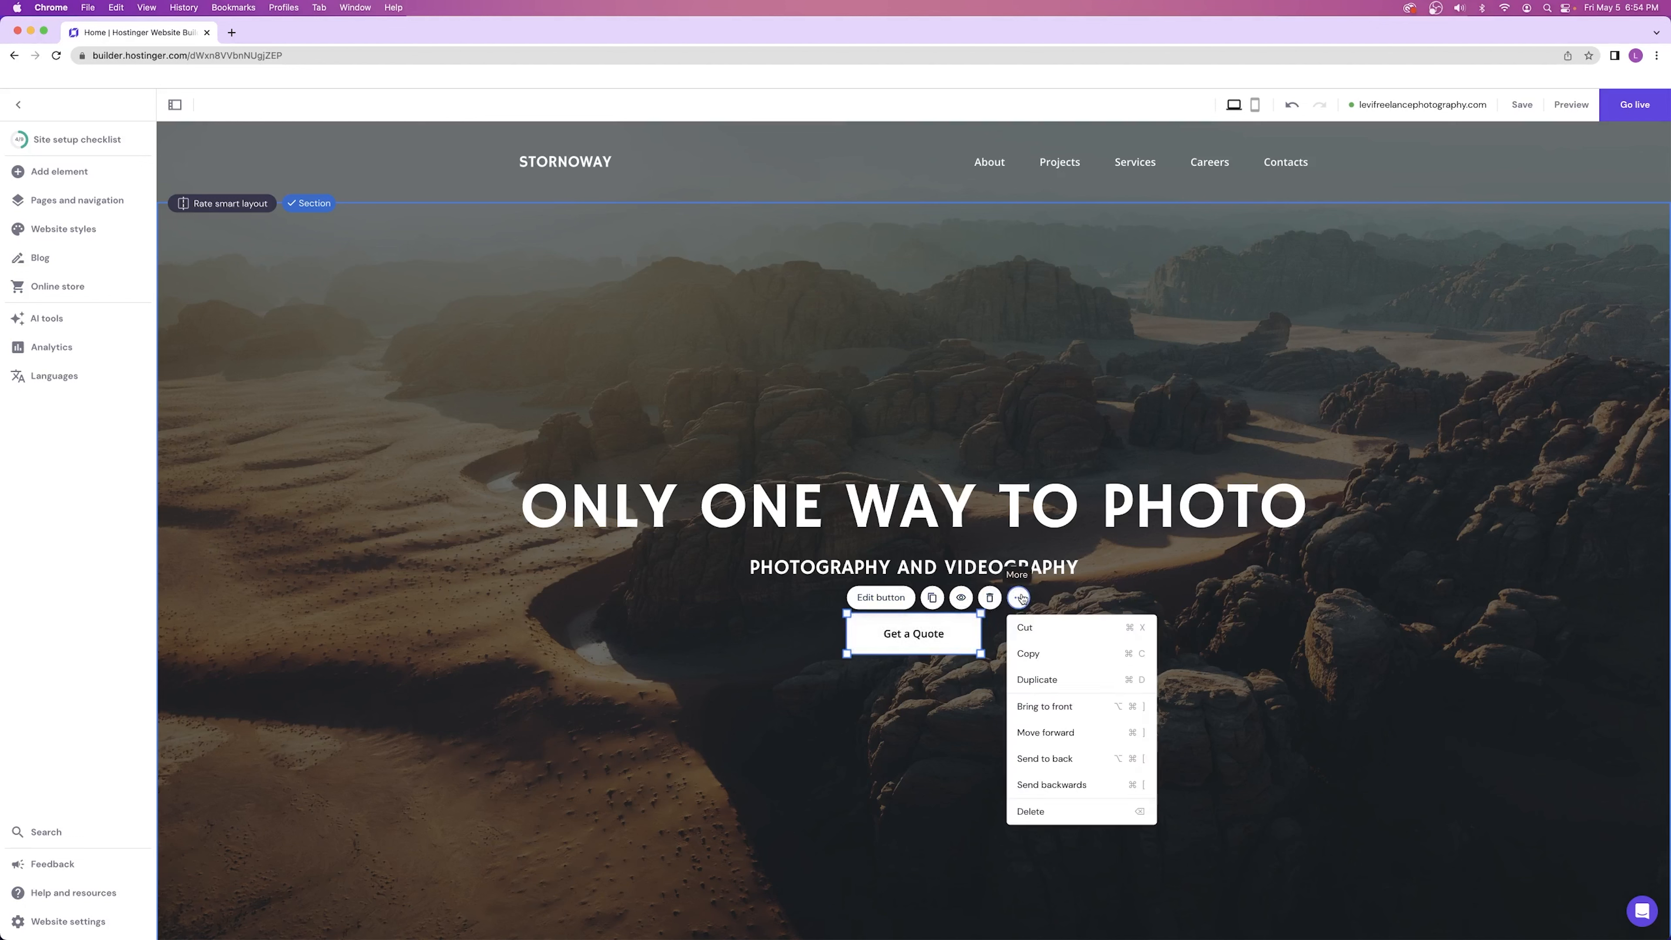
{"action": "left_click", "coordinate": [885, 596]}
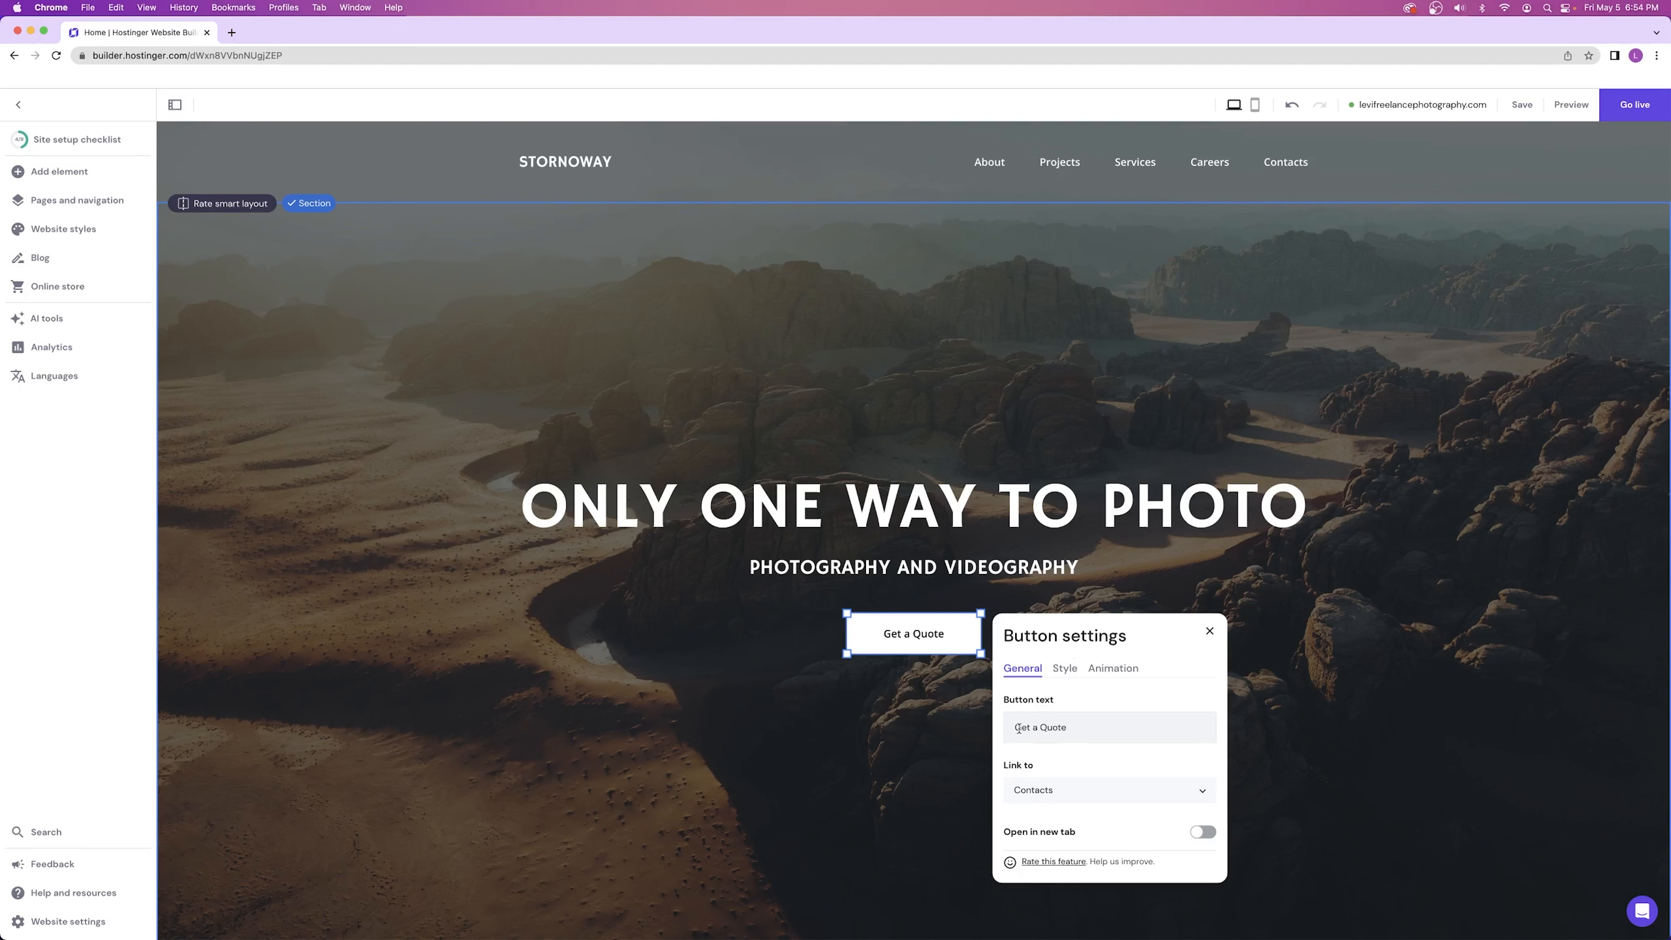
{"action": "left_click", "coordinate": [1079, 726]}
{"action": "triple_click", "coordinate": [1065, 725]}
{"action": "type", "text": "seee"}
{"action": "key", "text": "BackSpace"}
{"action": "key", "text": "BackSpace"}
{"action": "key", "text": "BackSpace"}
{"action": "key", "text": "BackSpace"}
{"action": "type", "text": "Schedule an Appointment"}
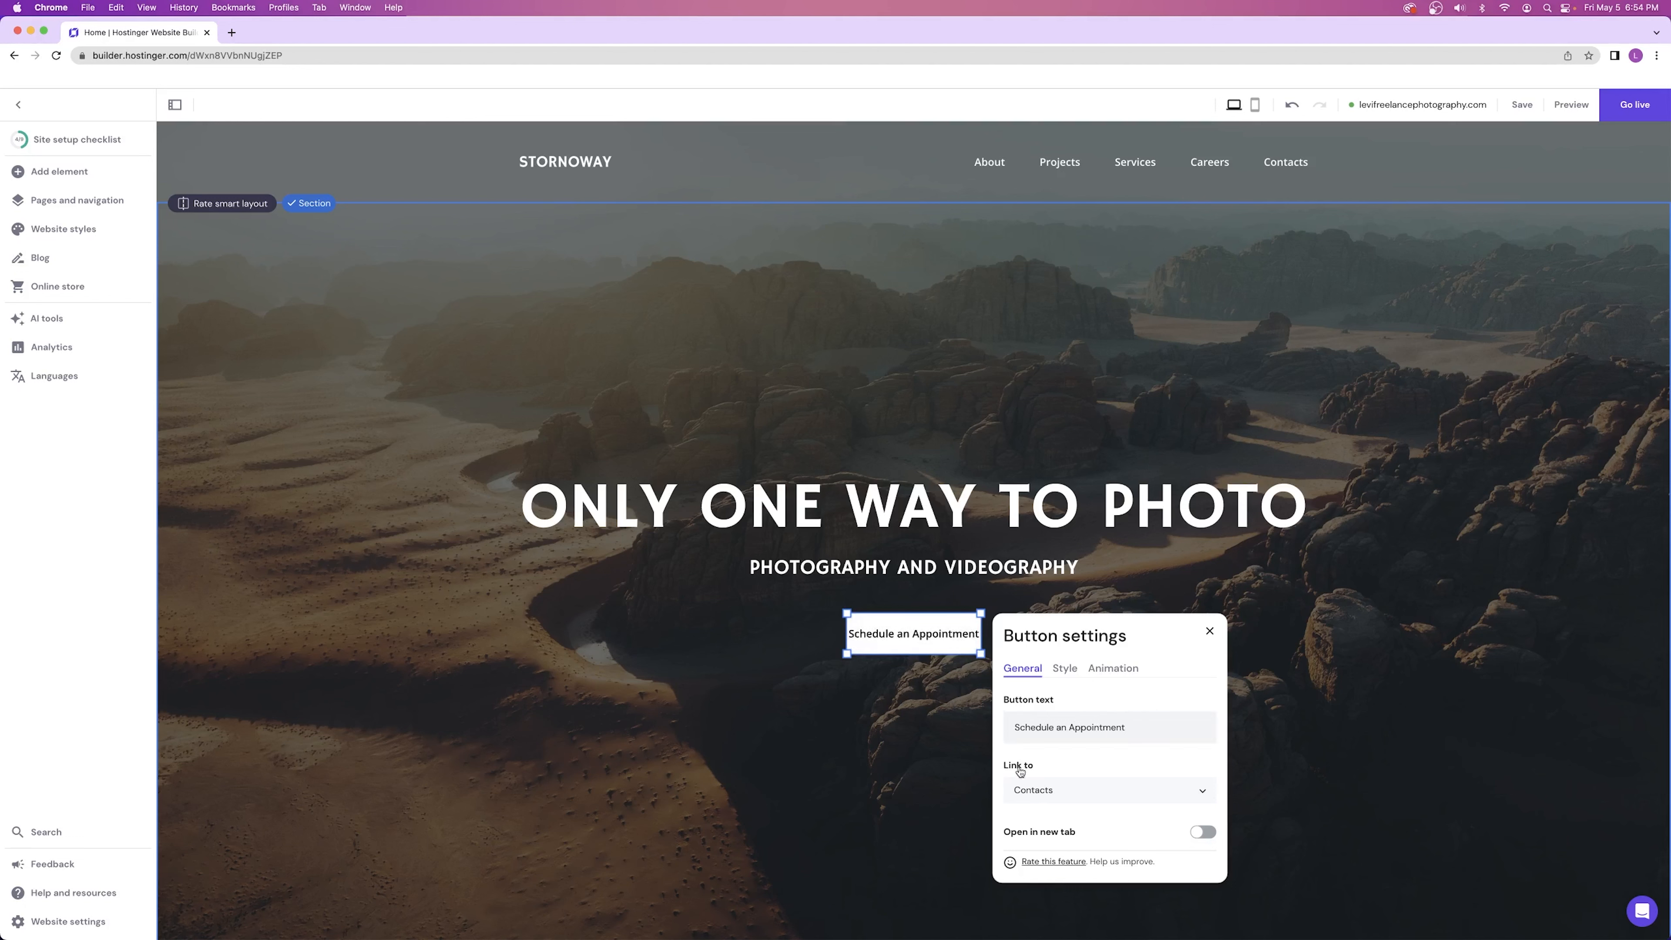
- Set the Schedule an Appointment button's link type to Section
{"action": "left_click", "coordinate": [1028, 787]}
{"action": "scroll", "coordinate": [1072, 807], "scroll_direction": "down", "scroll_amount": 3}
{"action": "scroll", "coordinate": [1072, 807], "scroll_direction": "up", "scroll_amount": 3}
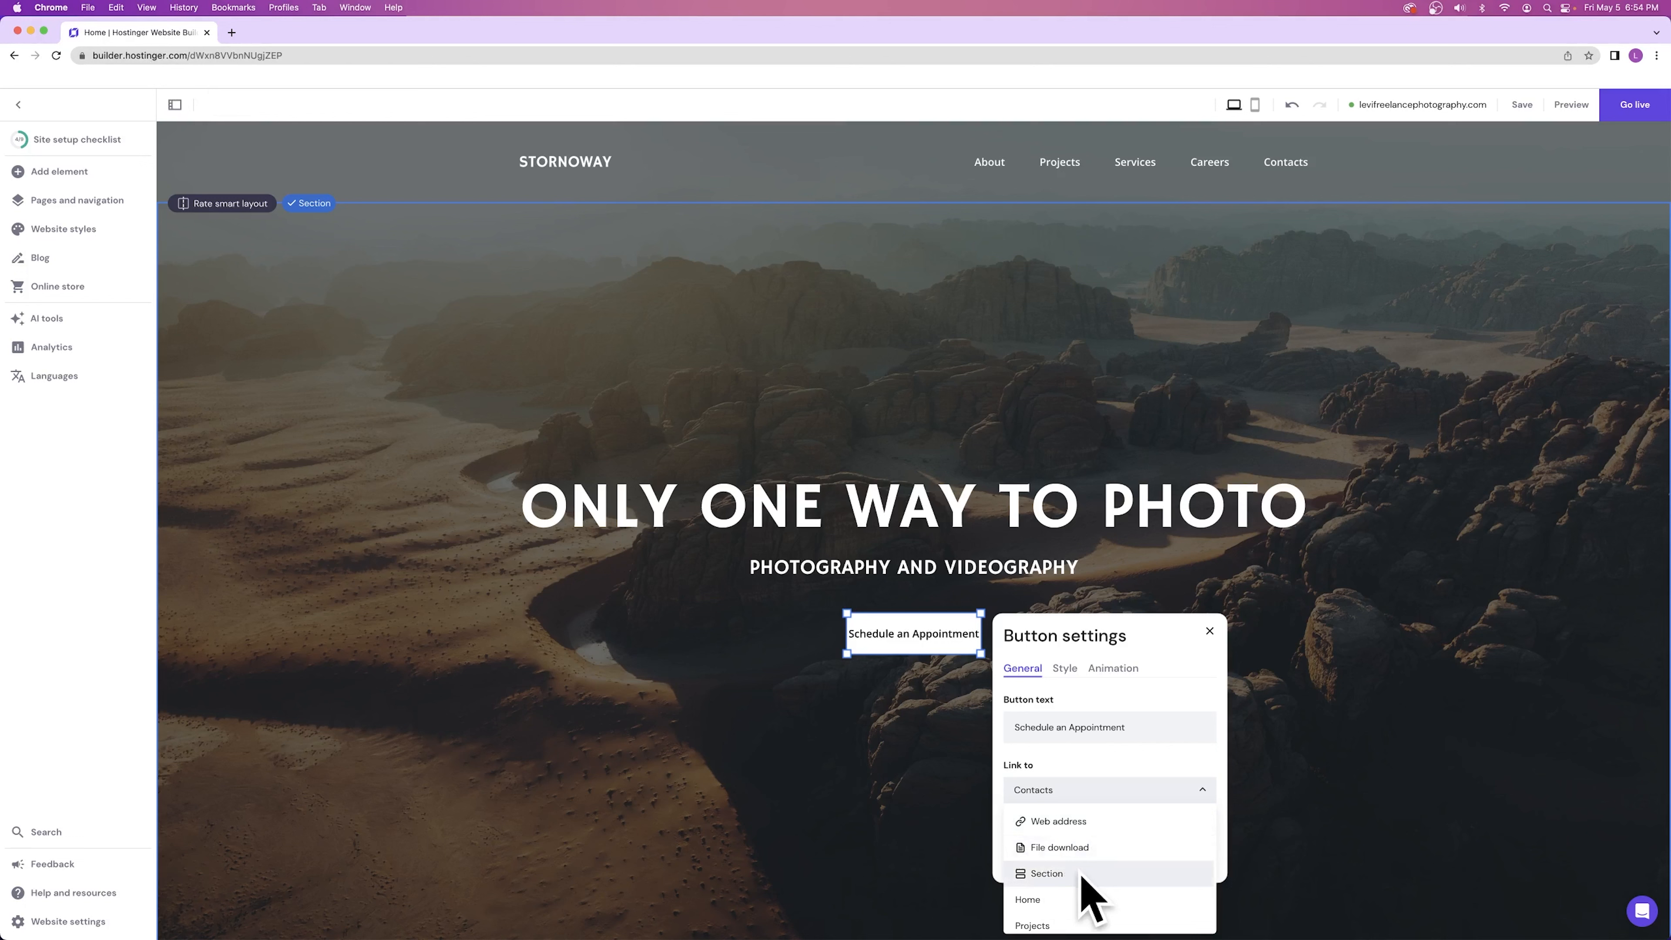
{"action": "left_click", "coordinate": [1051, 877]}
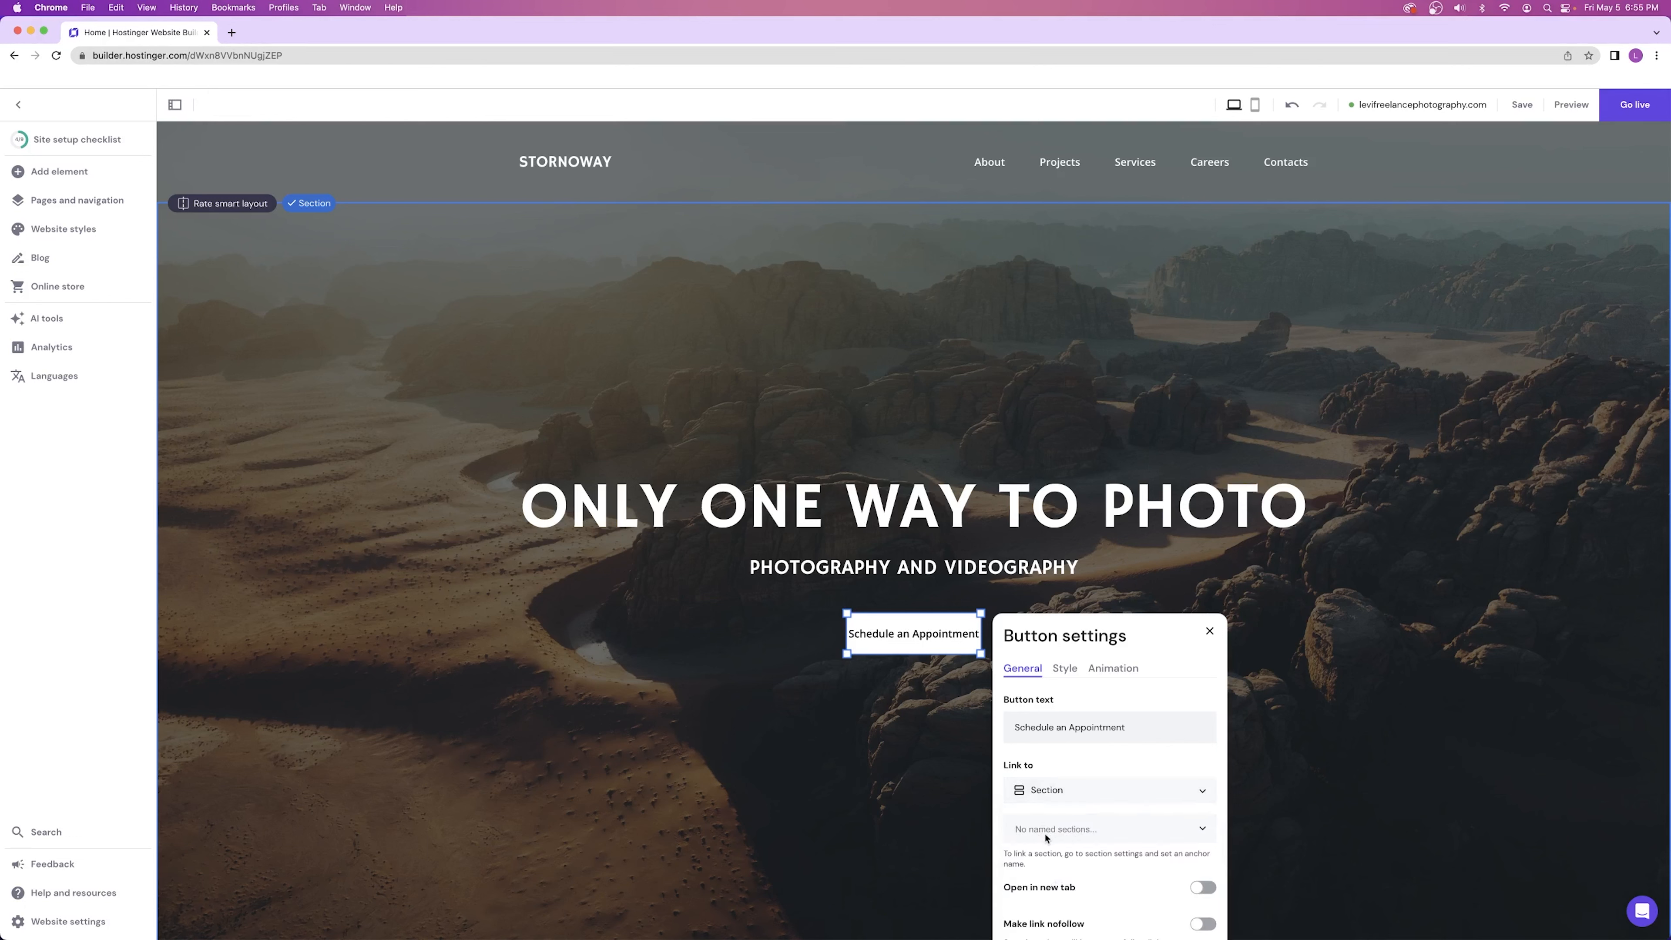
- Give the About Stornoway section the anchor name "about" in its section settings
{"action": "left_click", "coordinate": [1407, 285]}
{"action": "left_click", "coordinate": [1472, 172]}
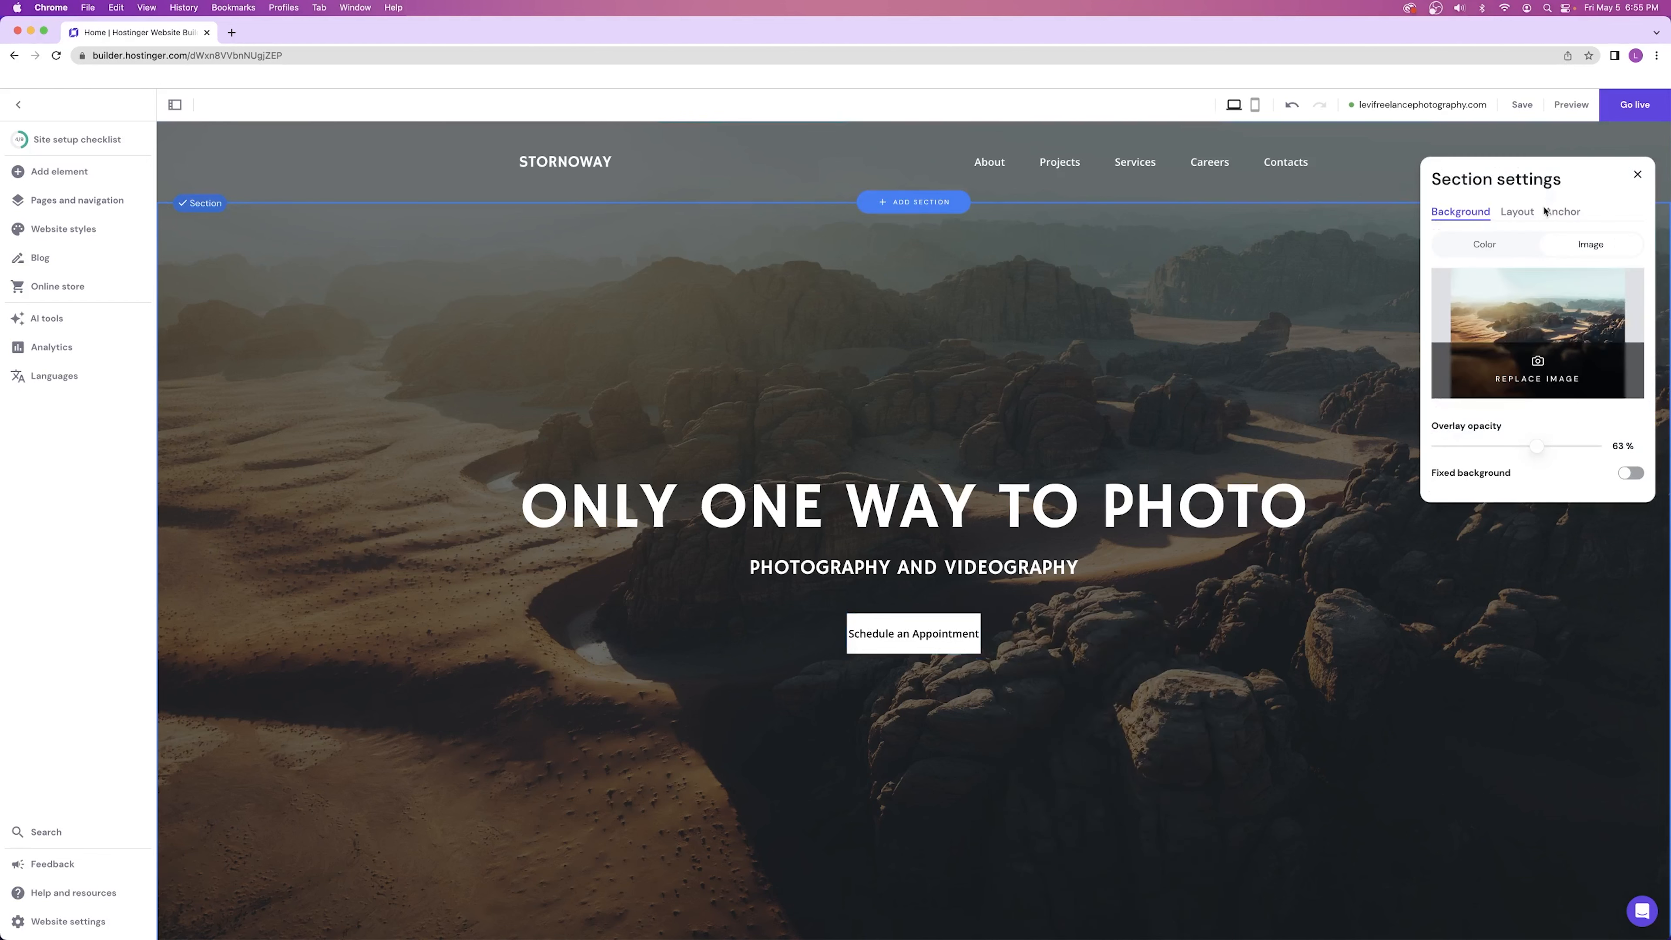
{"action": "left_click", "coordinate": [1562, 212]}
{"action": "scroll", "coordinate": [1294, 261], "scroll_direction": "down", "scroll_amount": 10}
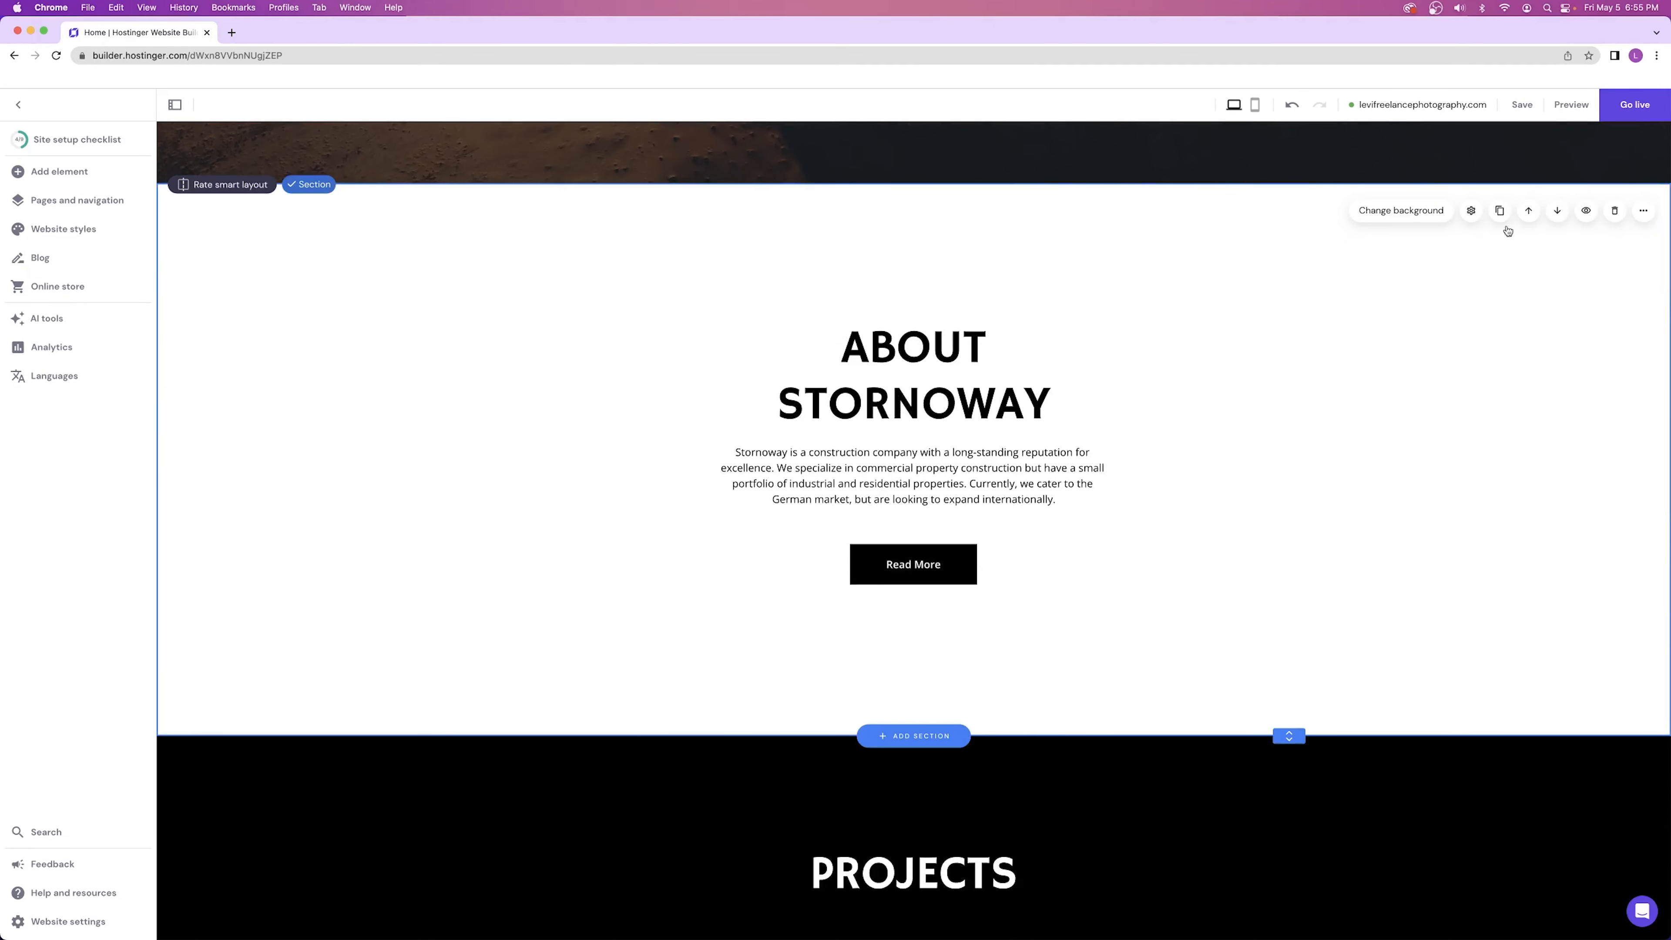
{"action": "left_click", "coordinate": [1420, 212]}
{"action": "left_click", "coordinate": [1562, 257]}
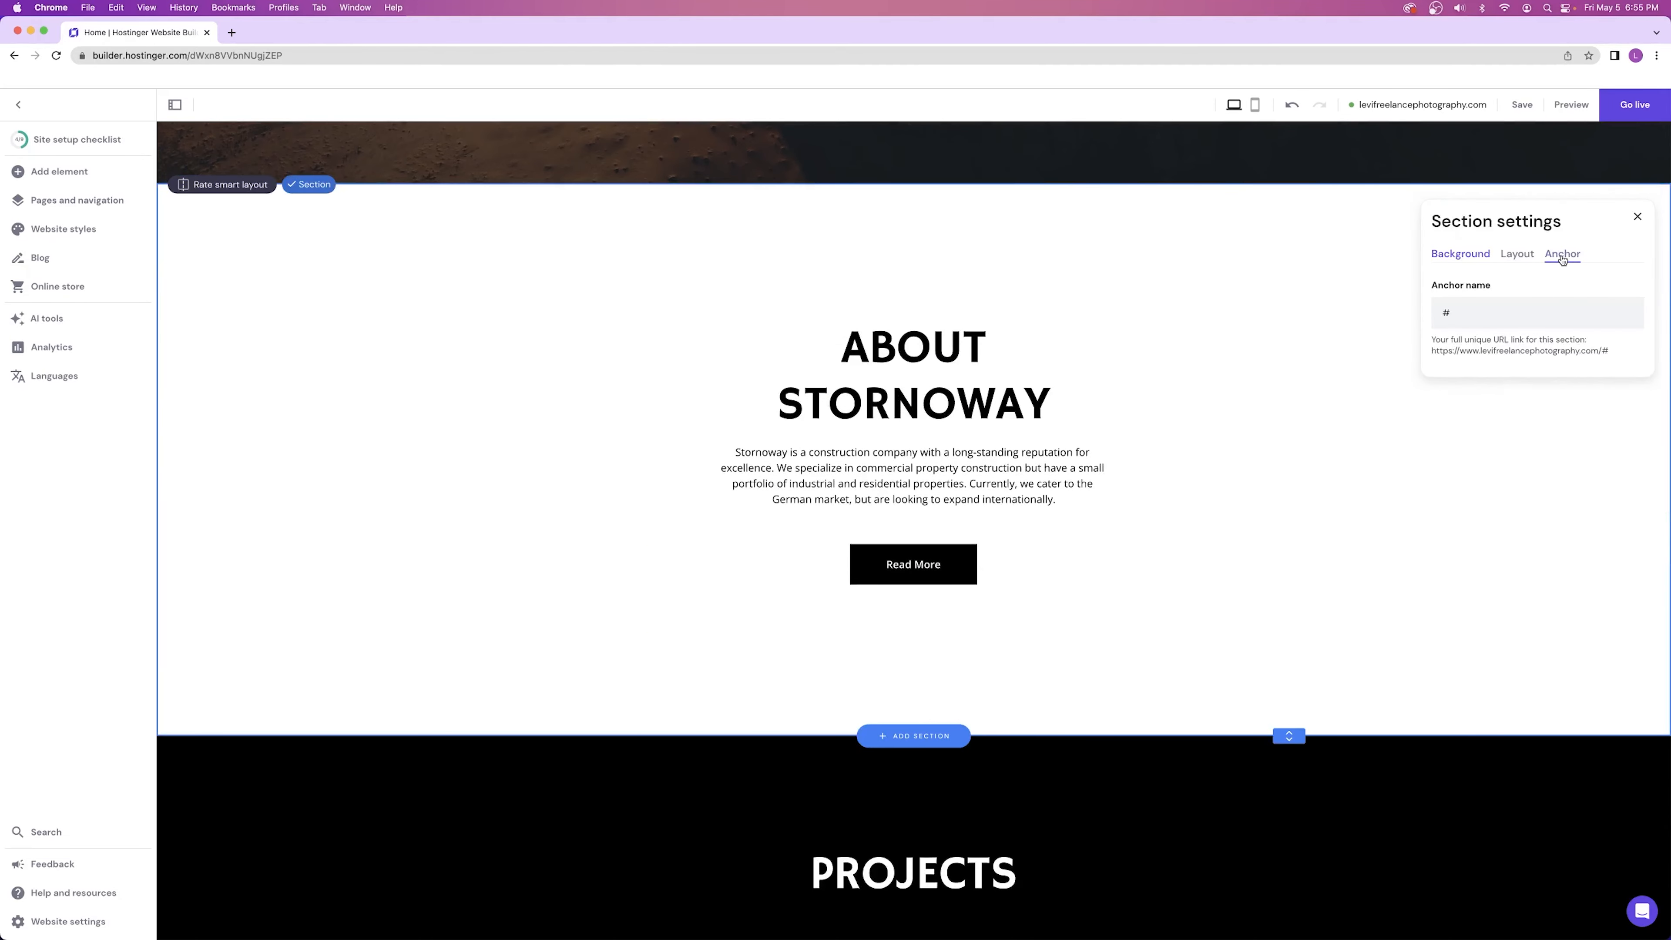
{"action": "left_click", "coordinate": [1486, 320]}
{"action": "type", "text": "about"}
{"action": "left_click", "coordinate": [1637, 217]}
- Link the Schedule an Appointment button to the "about" section of the Home page
{"action": "scroll", "coordinate": [1062, 441], "scroll_direction": "up", "scroll_amount": 10}
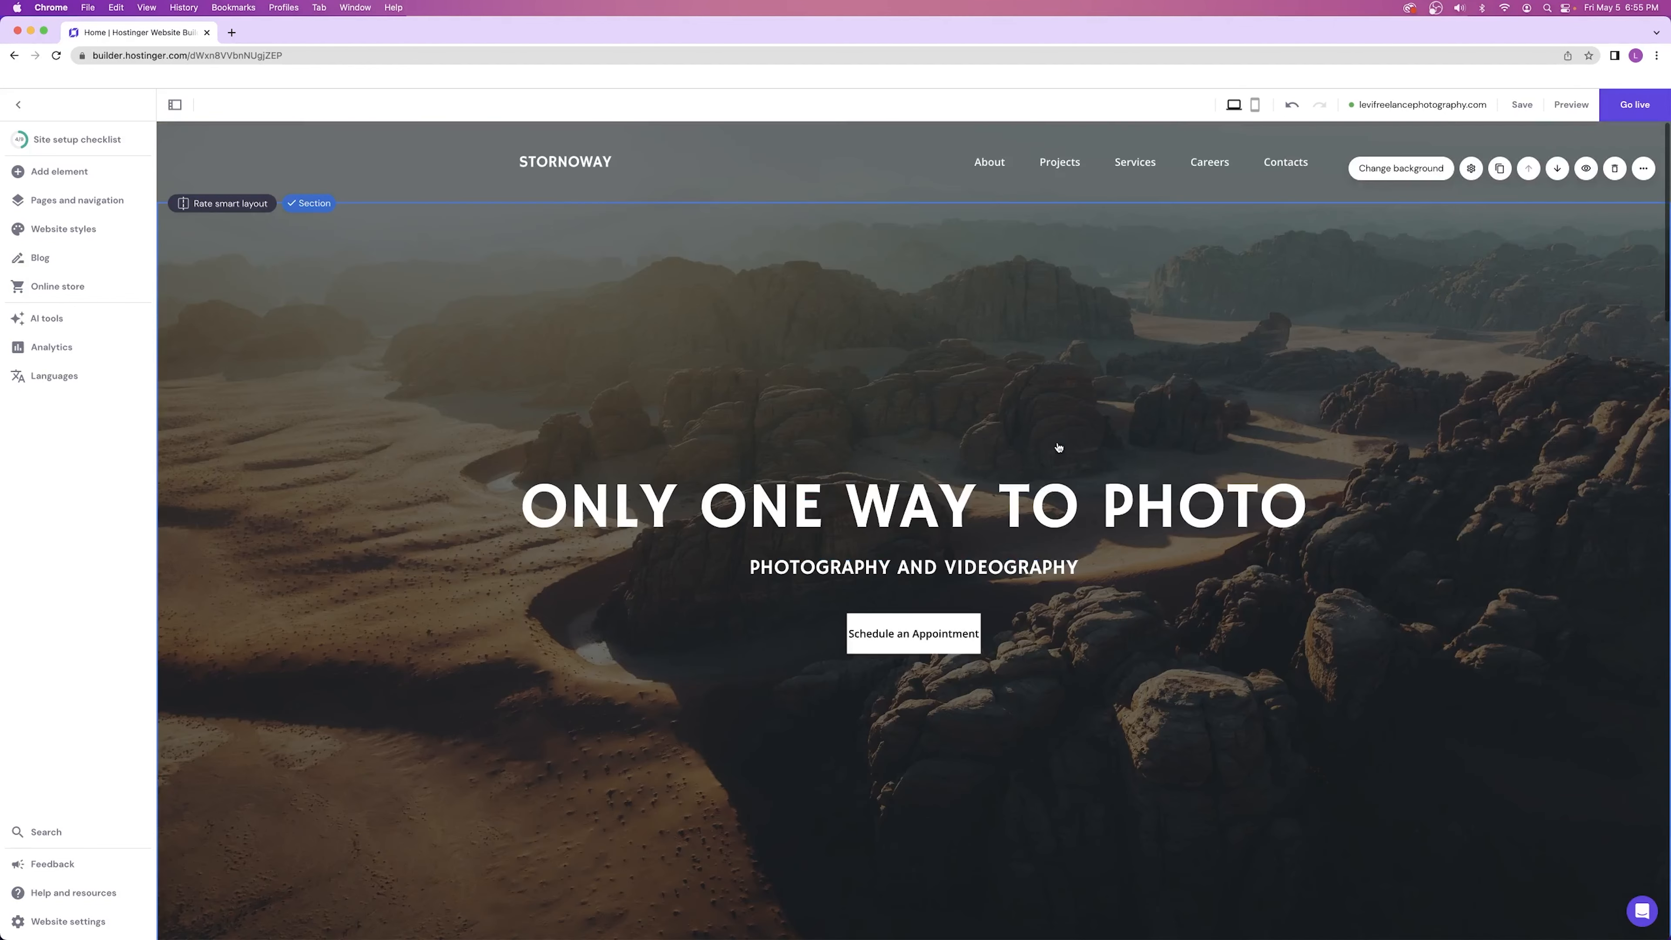
{"action": "left_click", "coordinate": [908, 633]}
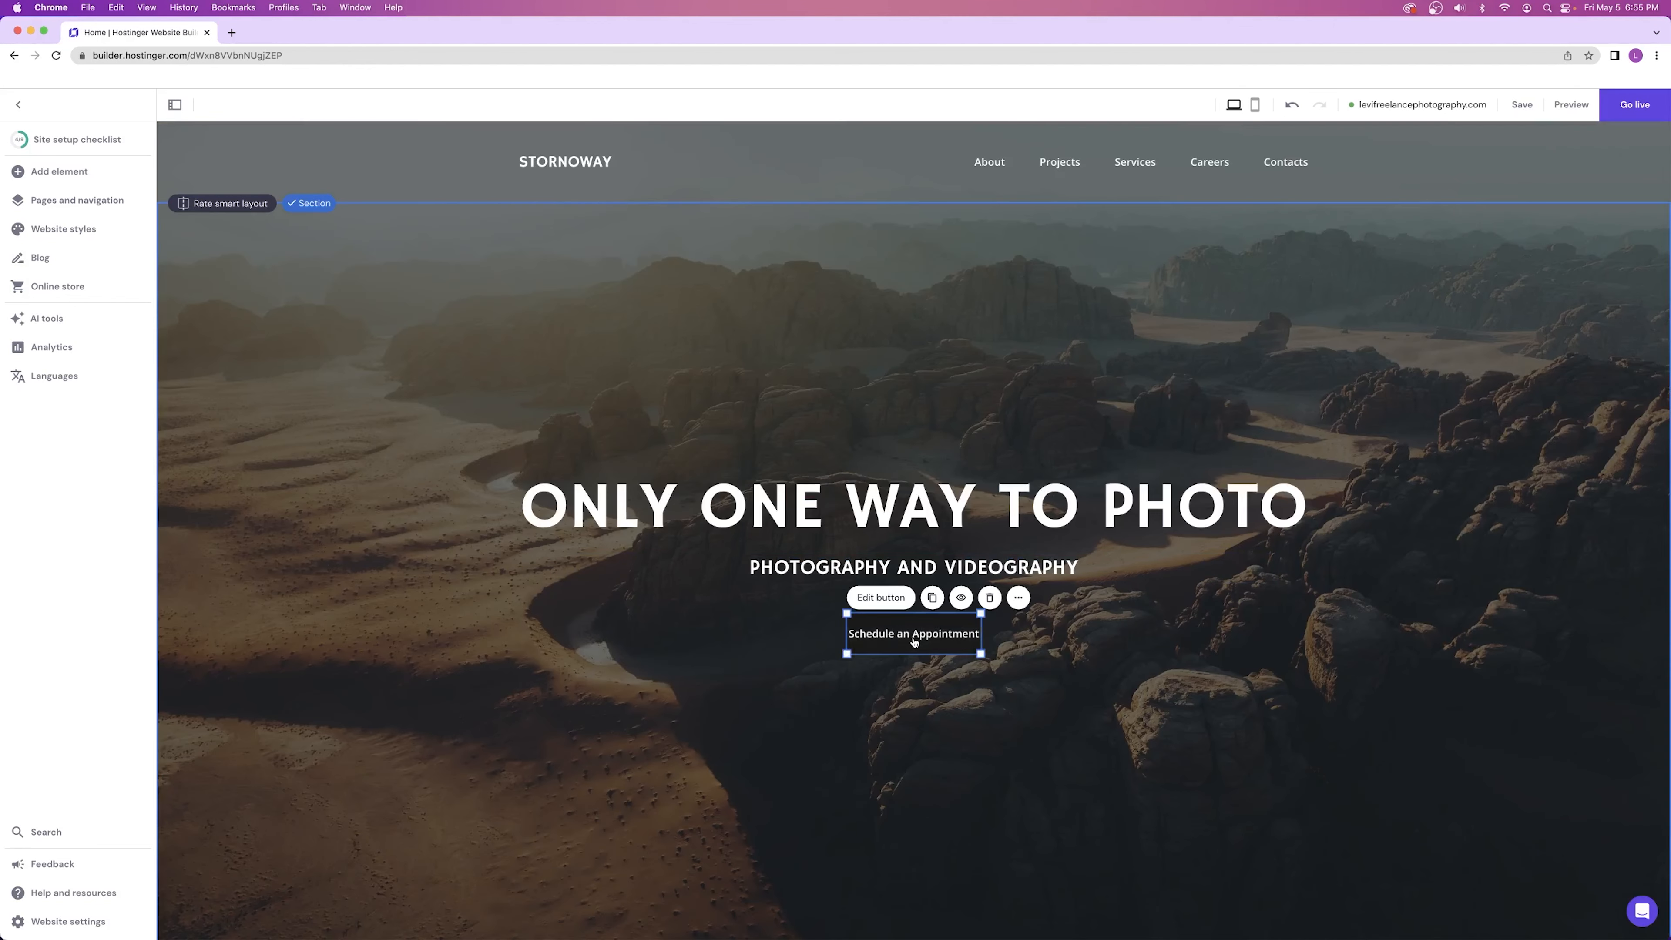
{"action": "left_click", "coordinate": [896, 599]}
{"action": "left_click", "coordinate": [1060, 452]}
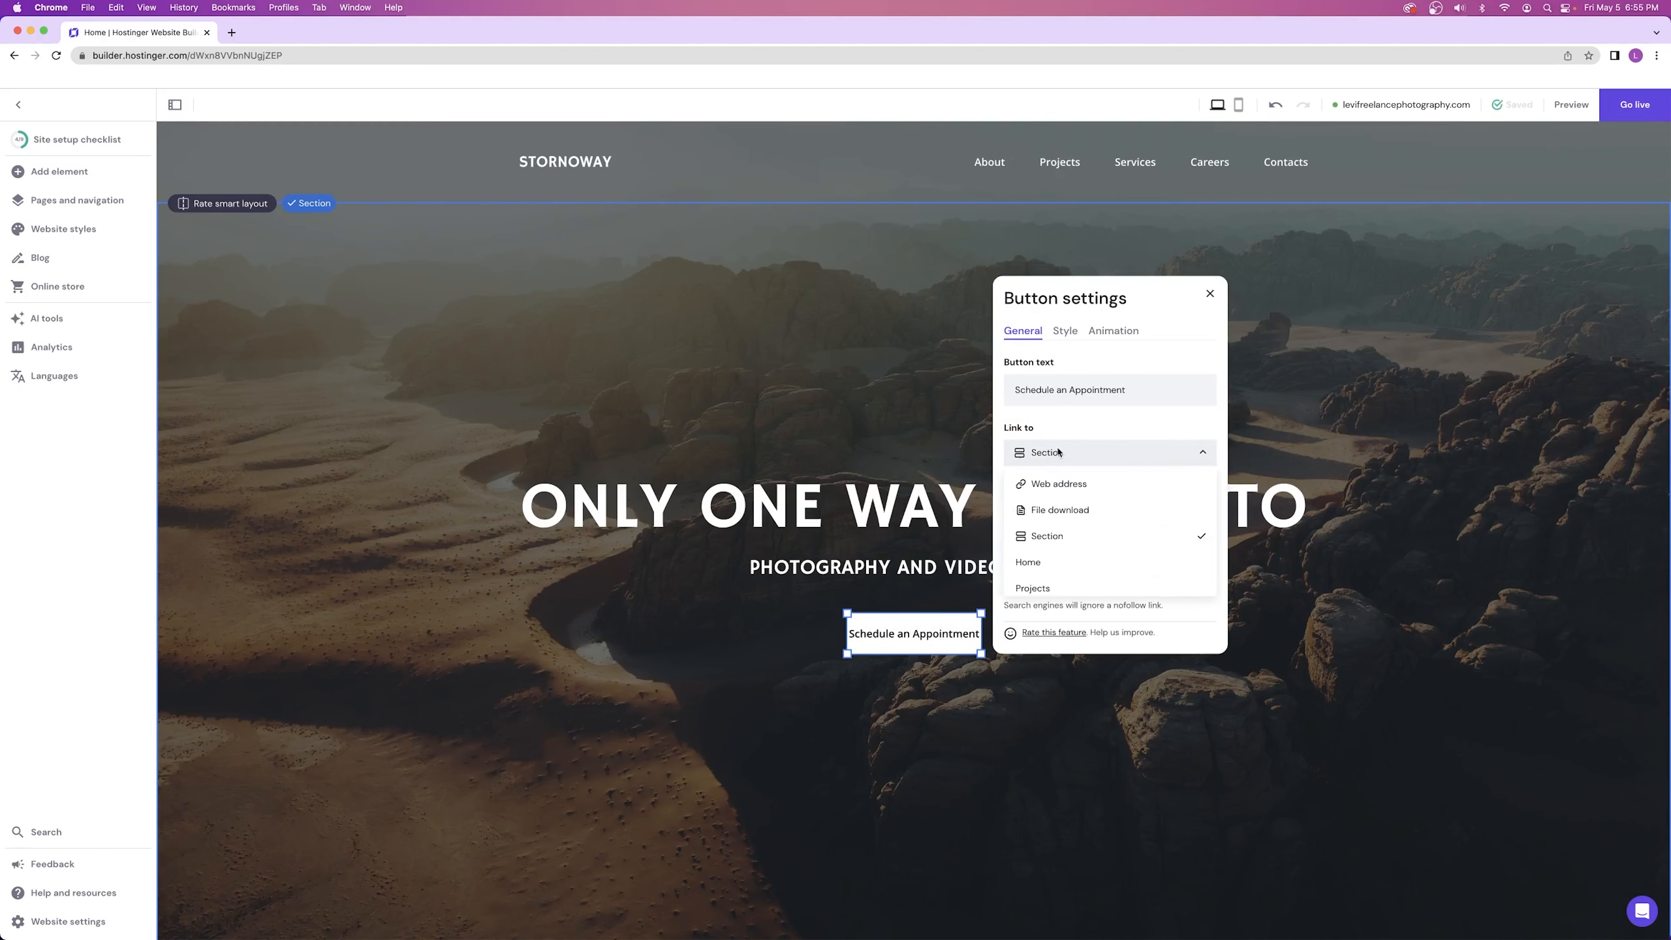
{"action": "left_click", "coordinate": [1061, 537]}
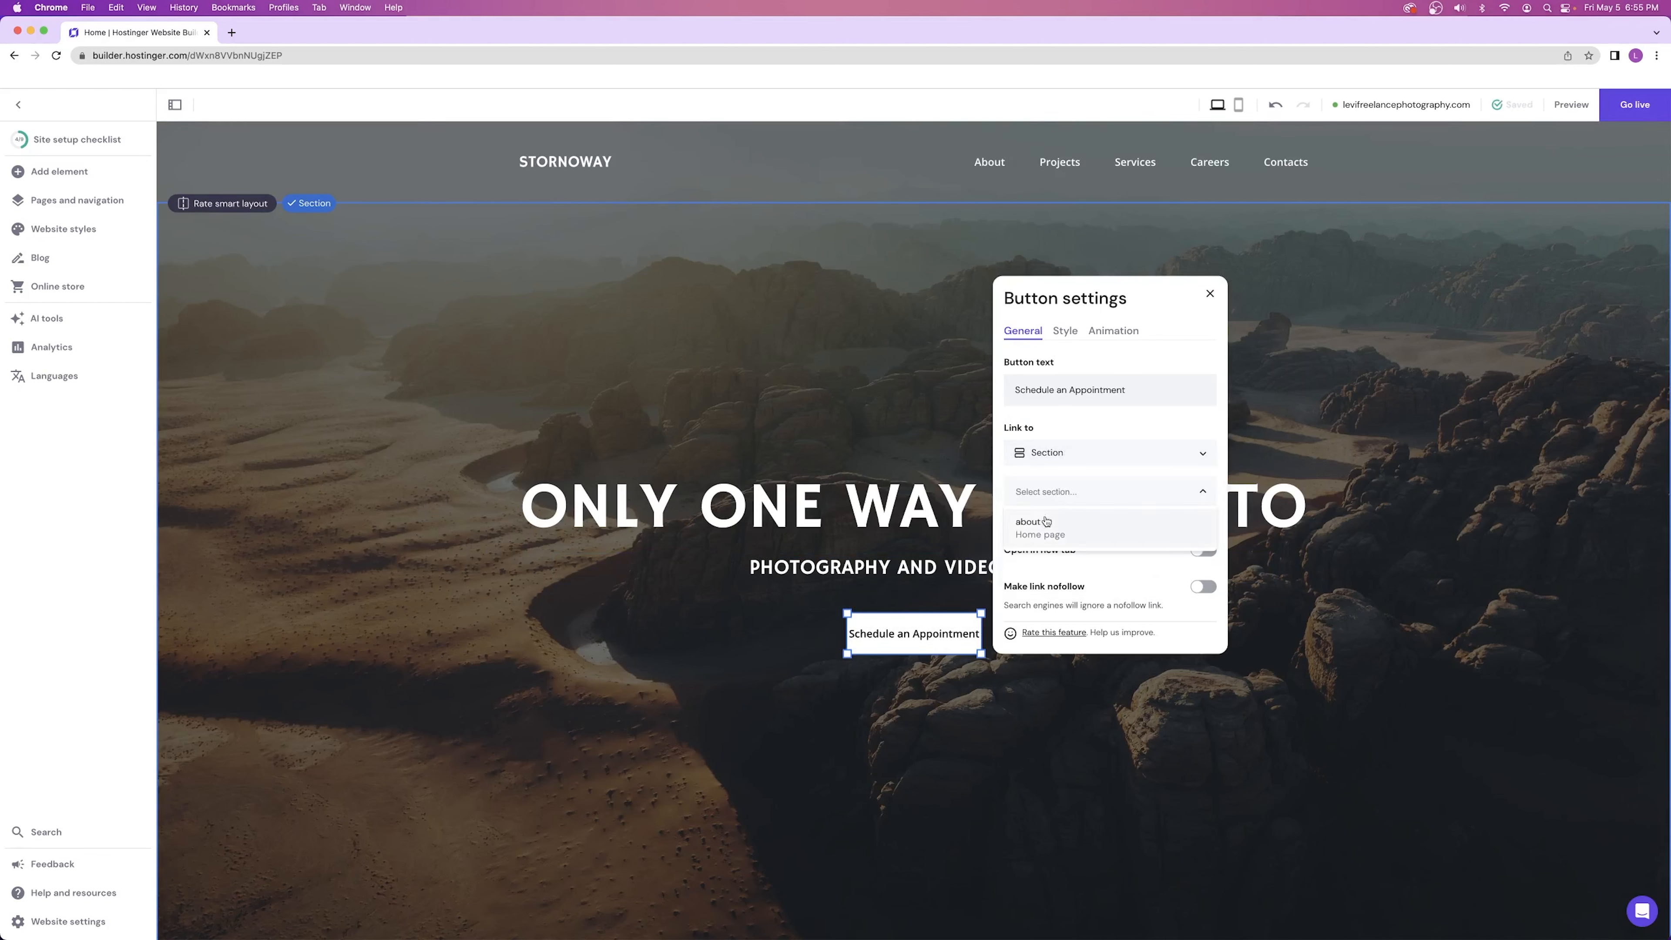
{"action": "left_click", "coordinate": [1041, 530]}
{"action": "left_click", "coordinate": [1208, 295]}
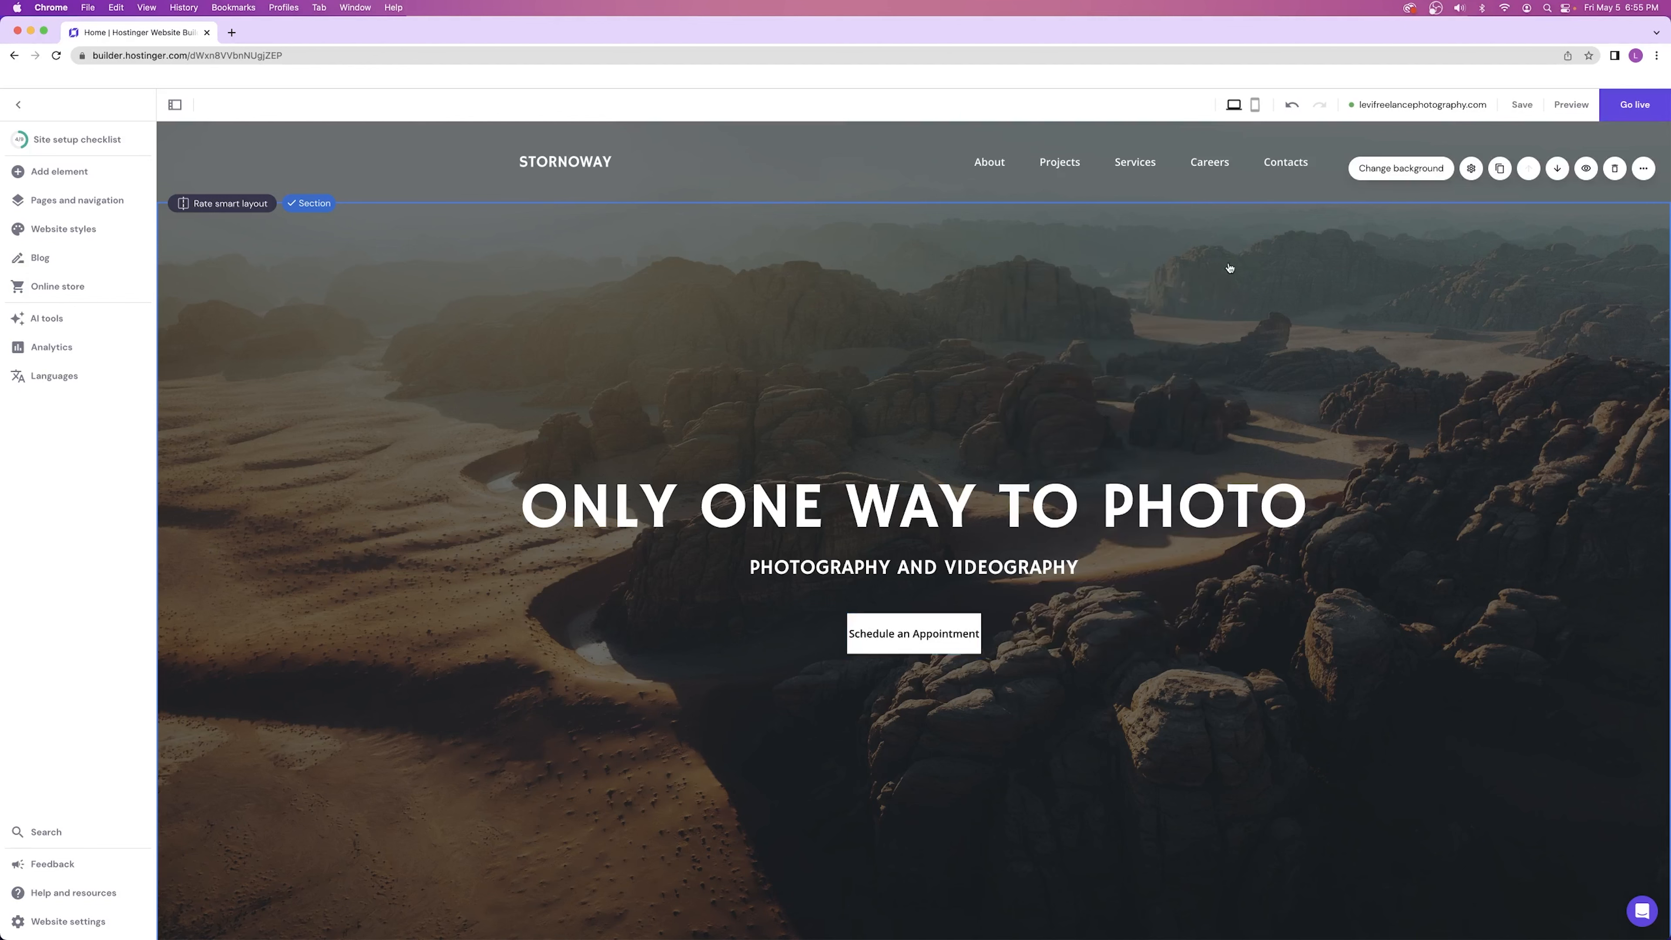
- Preview the page, test where the Schedule an Appointment button leads, look through the page, and return to the editor
{"action": "left_click", "coordinate": [1571, 104]}
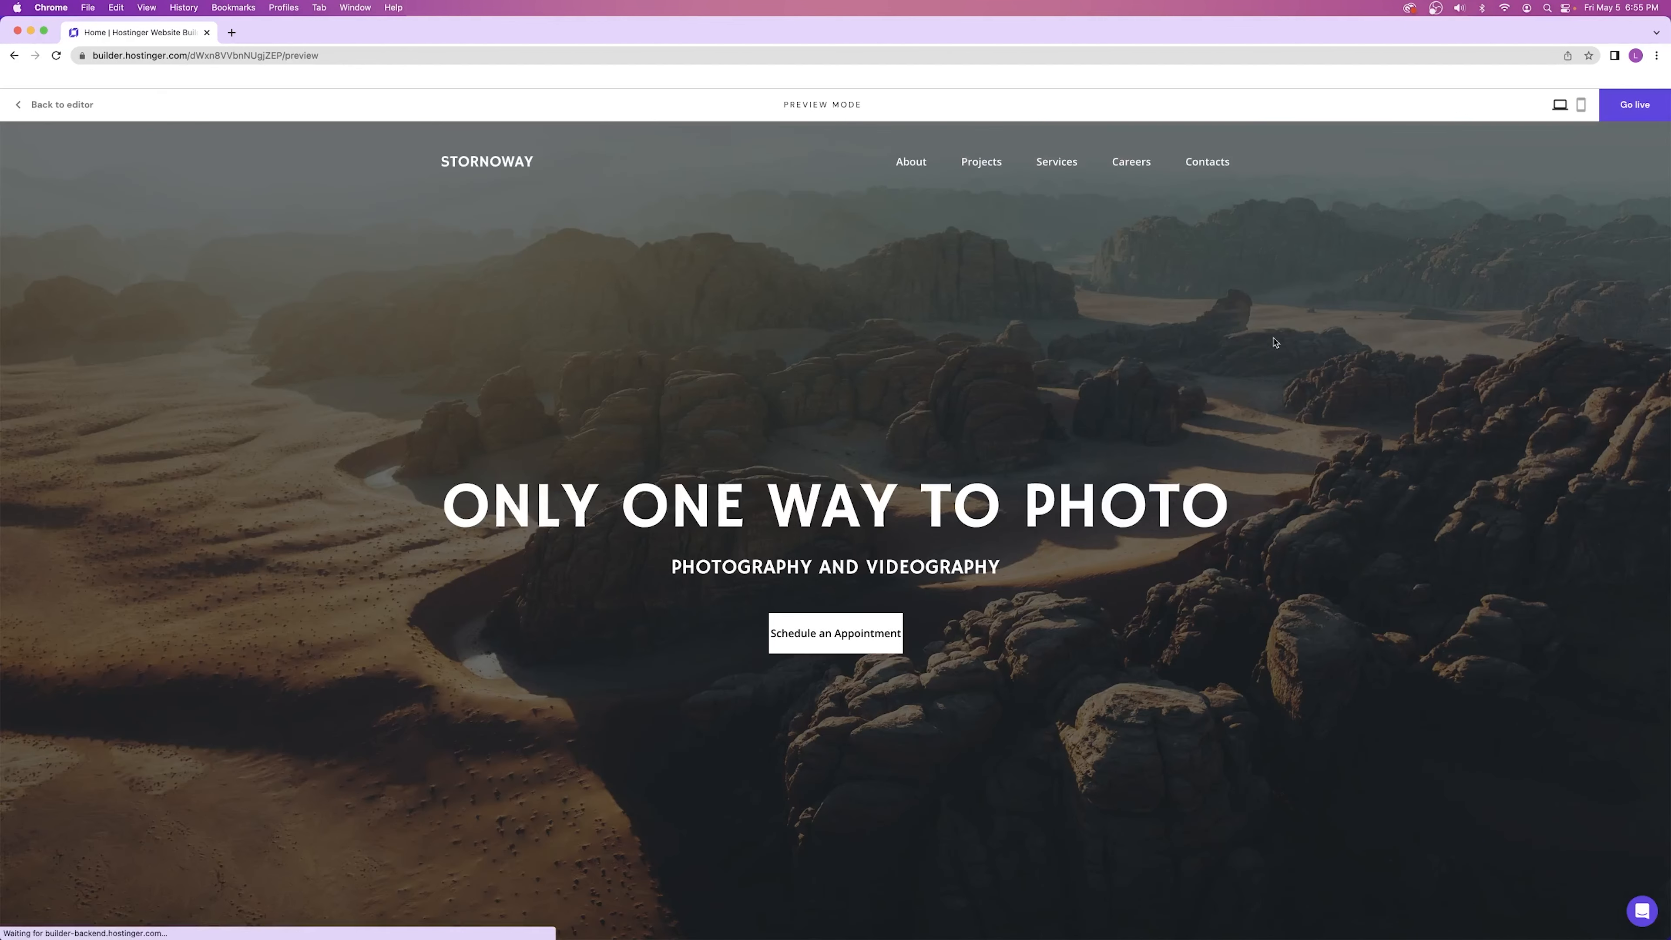
{"action": "left_click", "coordinate": [835, 635]}
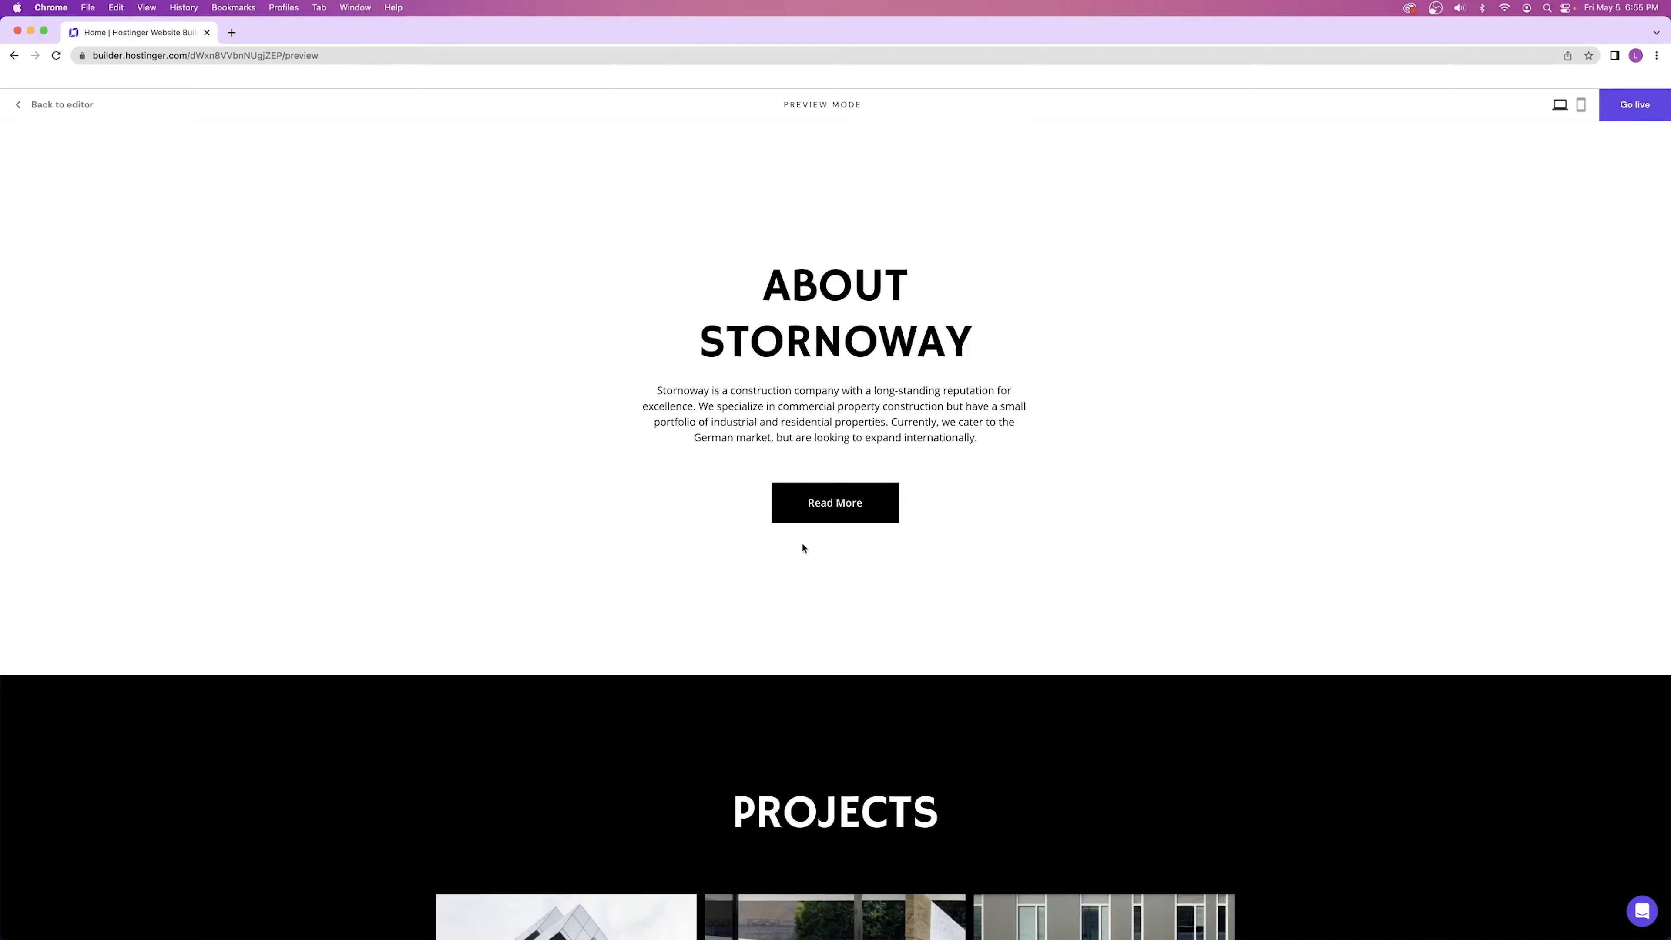
{"action": "scroll", "coordinate": [803, 548], "scroll_direction": "up", "scroll_amount": 10}
{"action": "left_click", "coordinate": [835, 635]}
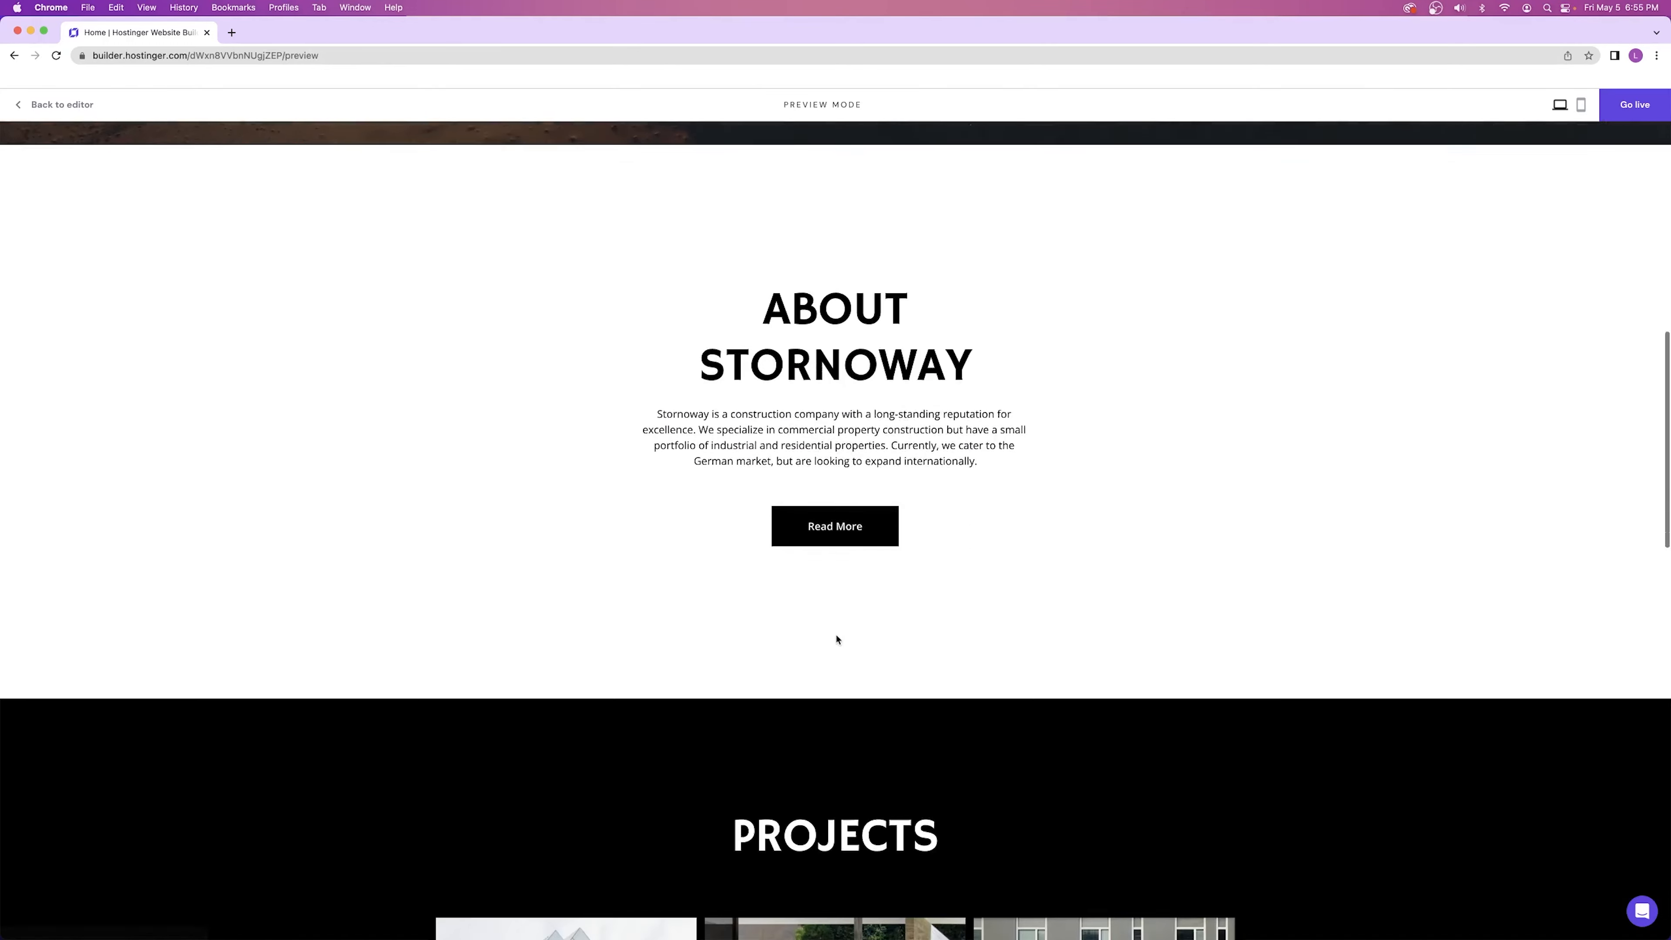
{"action": "scroll", "coordinate": [842, 627], "scroll_direction": "up", "scroll_amount": 10}
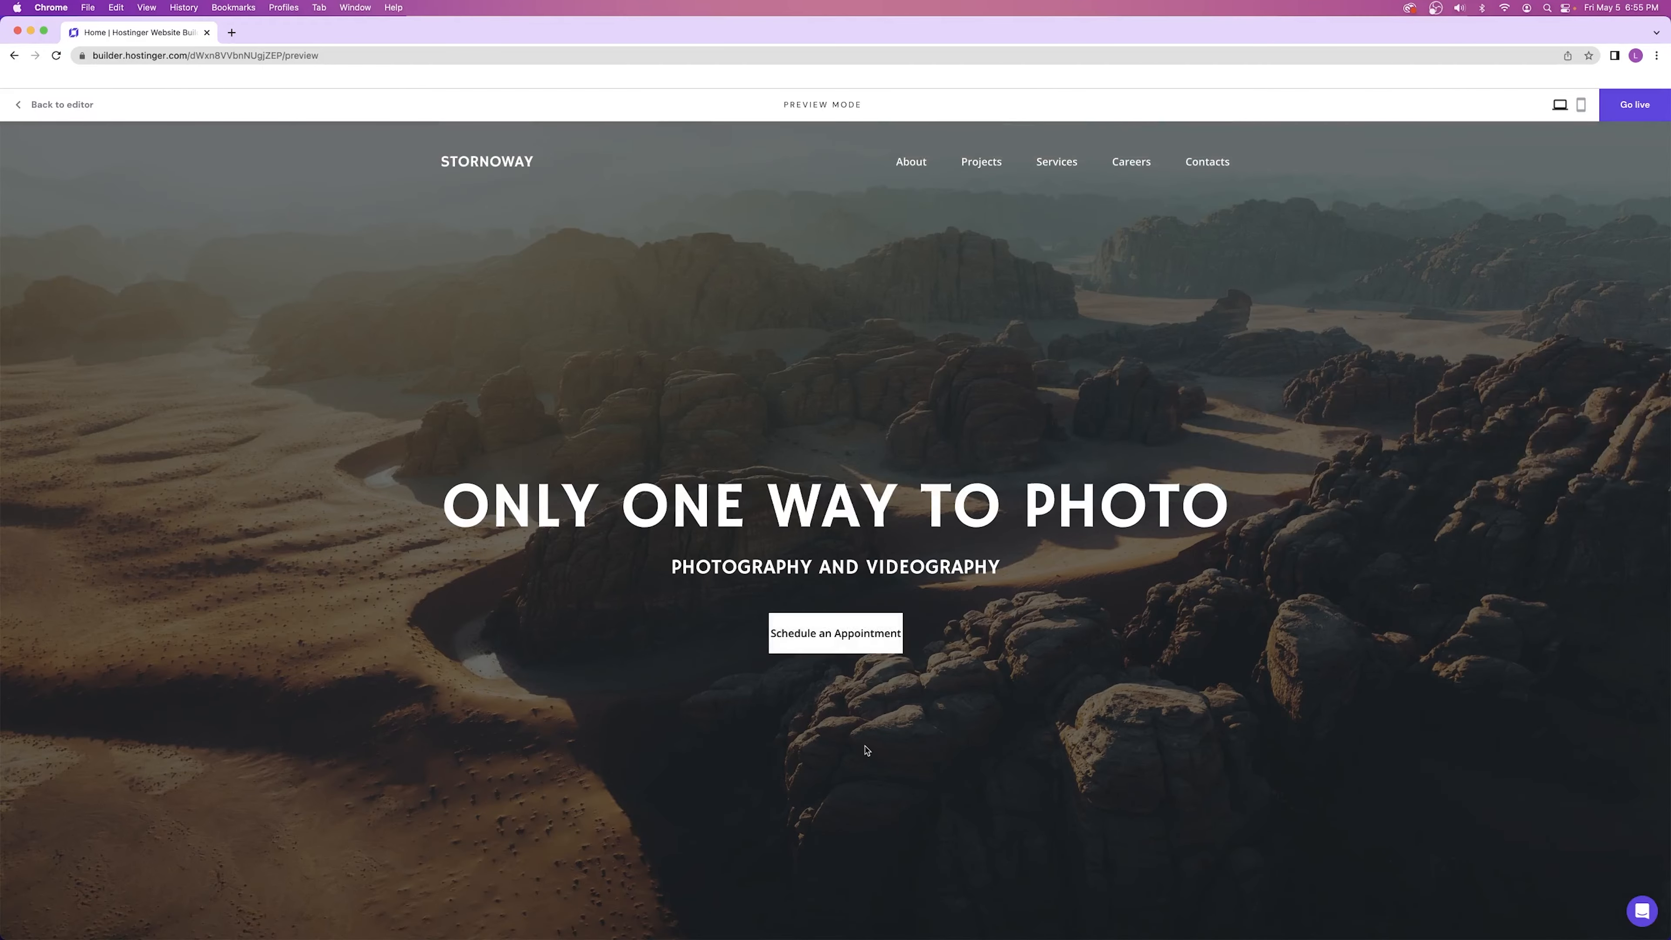
{"action": "left_click", "coordinate": [836, 632]}
{"action": "scroll", "coordinate": [816, 659], "scroll_direction": "down", "scroll_amount": 15}
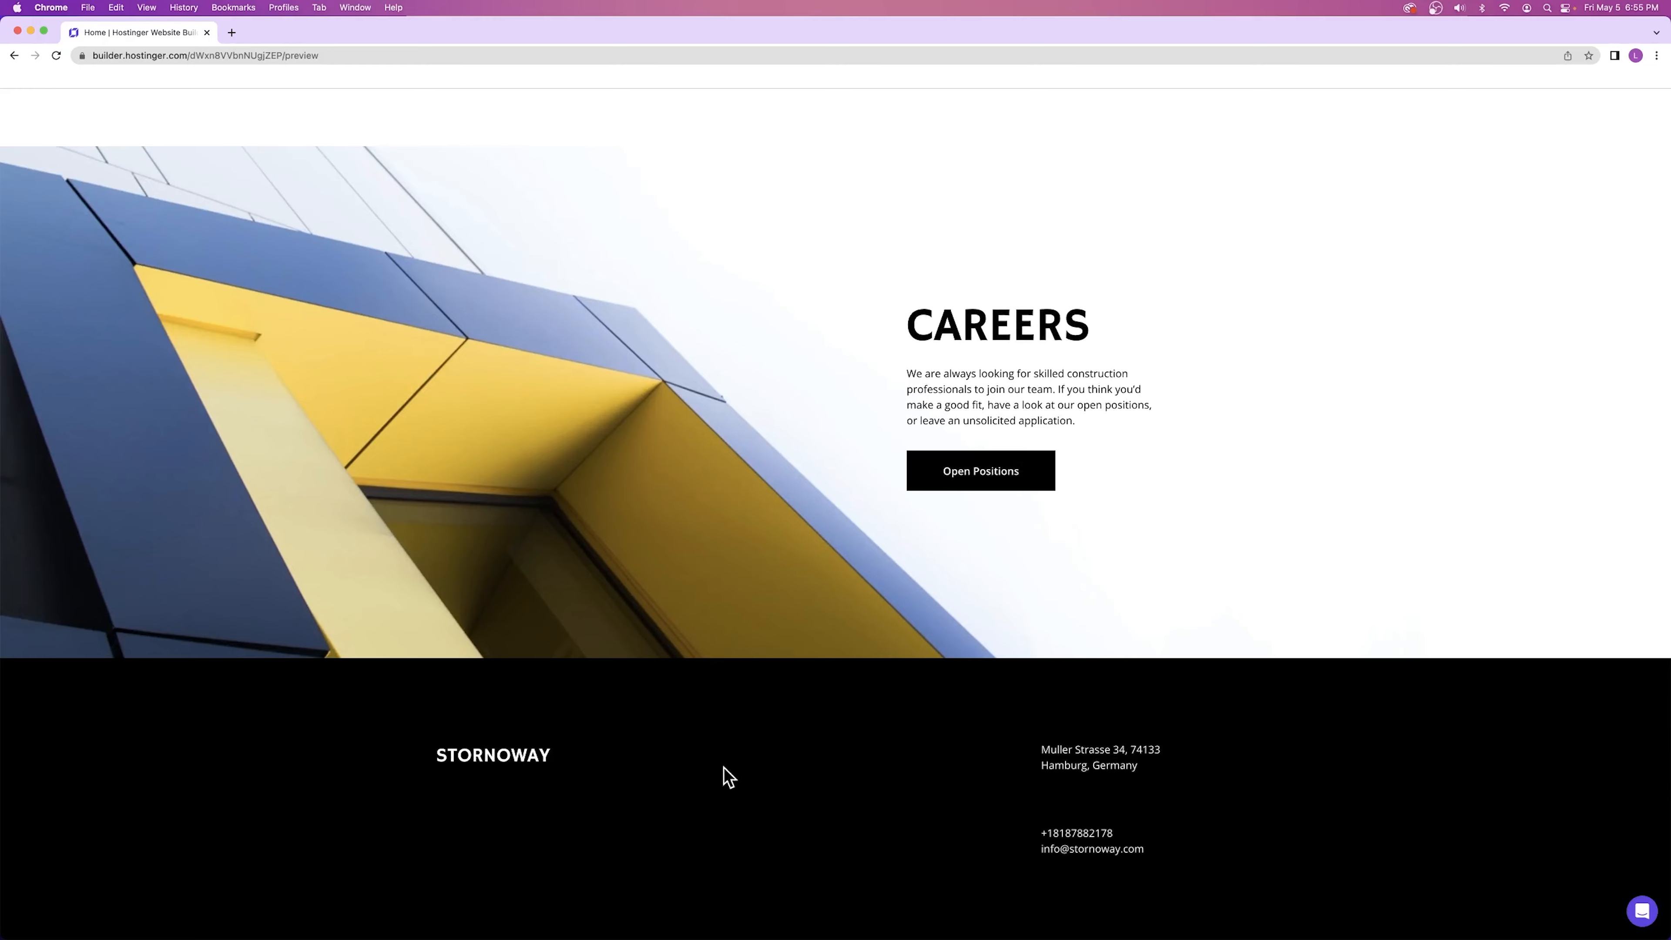
{"action": "scroll", "coordinate": [634, 794], "scroll_direction": "up", "scroll_amount": 20}
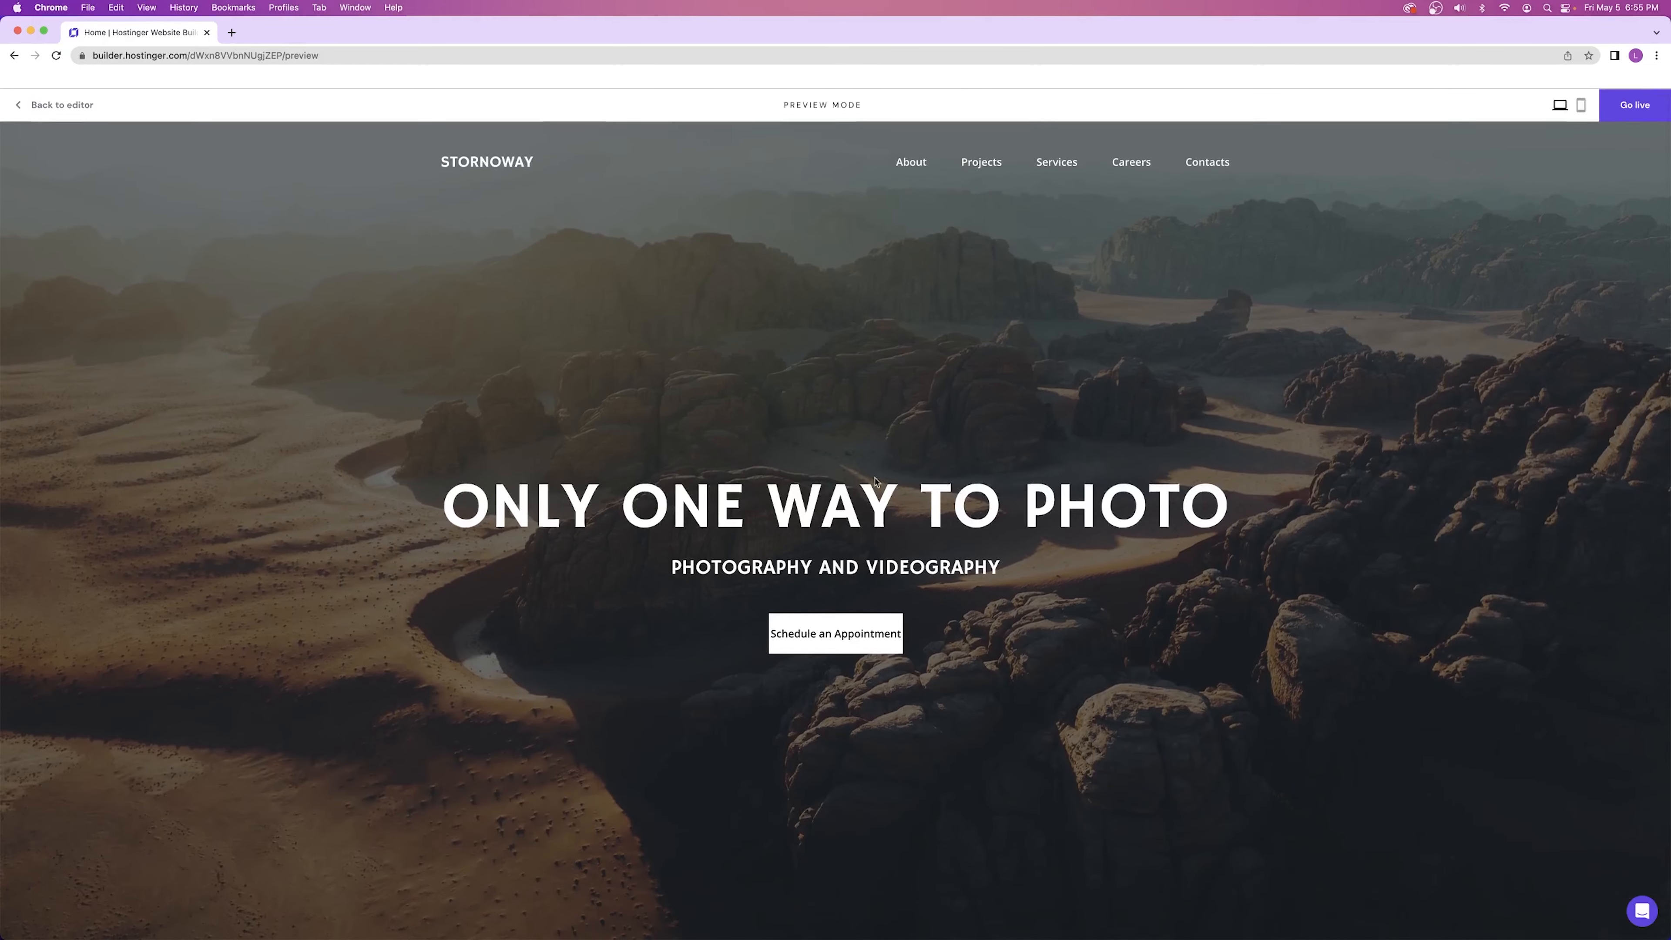
{"action": "left_click", "coordinate": [62, 104]}
- Link the Schedule an Appointment button to the Contacts page
{"action": "left_click", "coordinate": [911, 631]}
{"action": "left_click", "coordinate": [882, 605]}
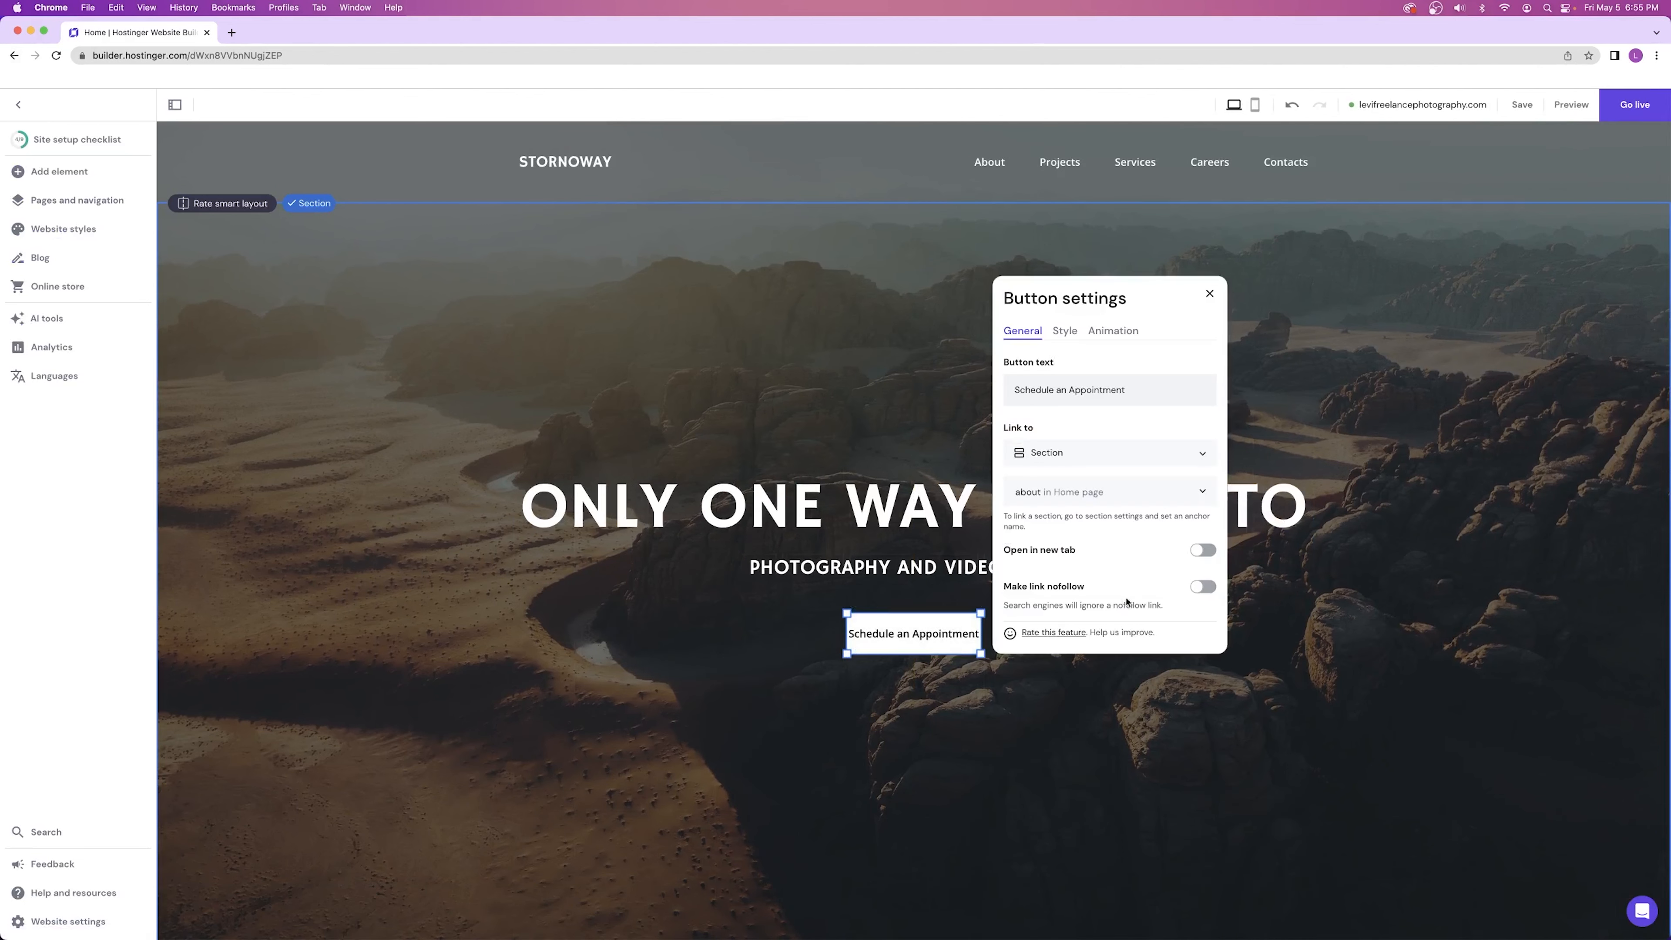
{"action": "left_click", "coordinate": [1056, 461]}
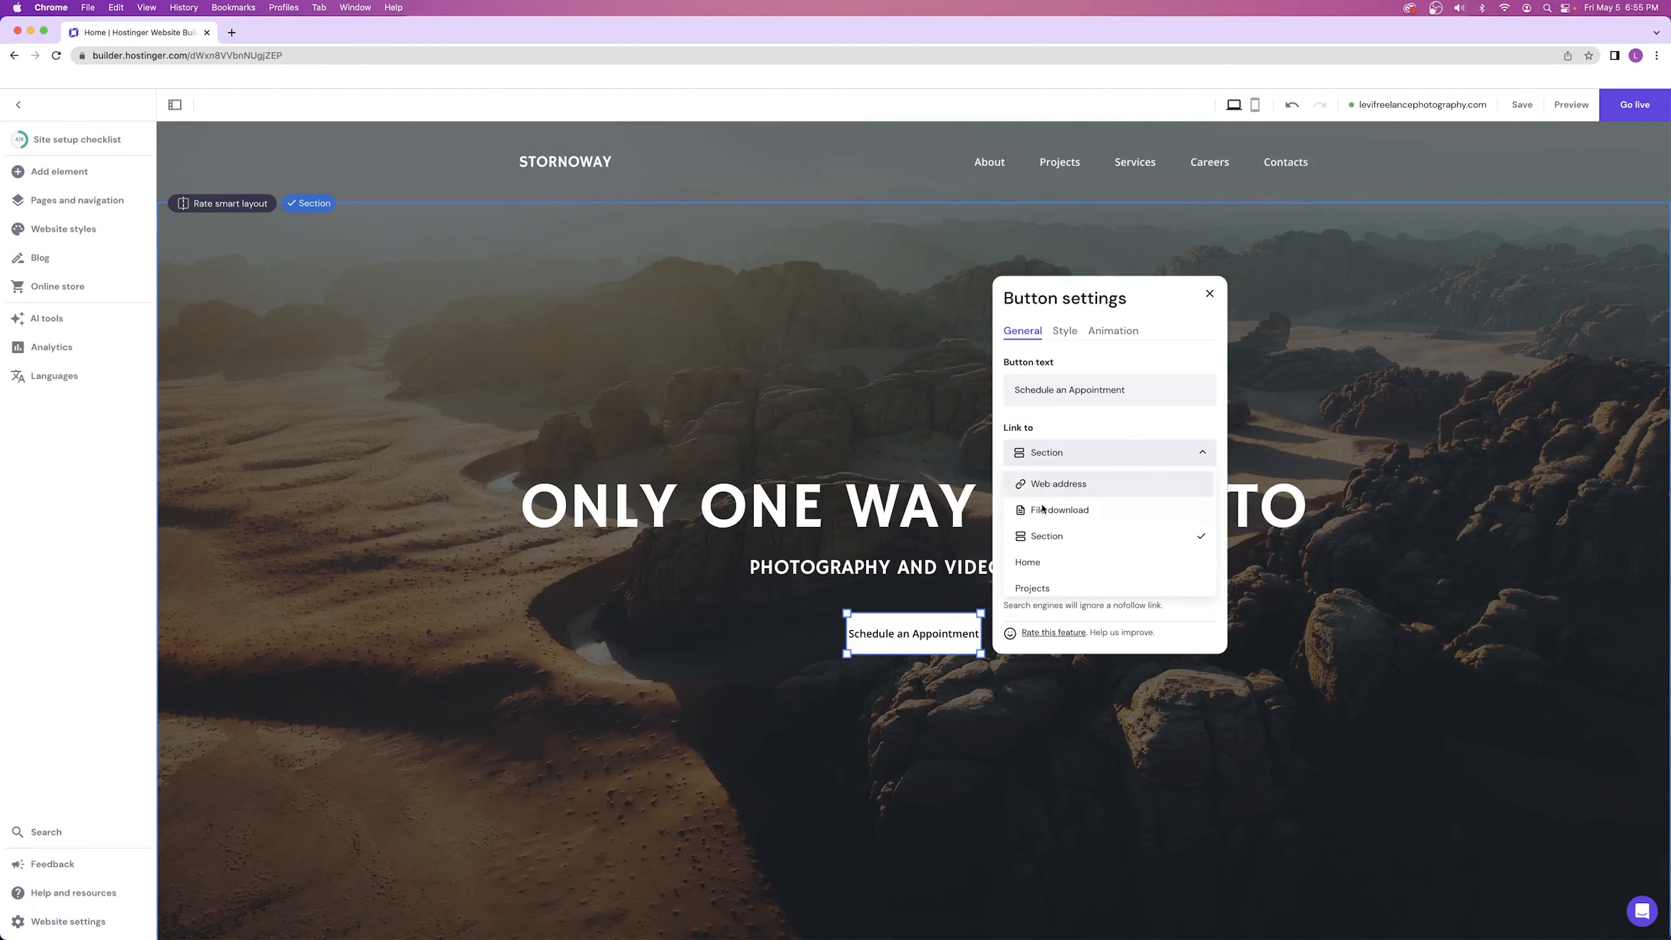
{"action": "scroll", "coordinate": [1046, 533], "scroll_direction": "down", "scroll_amount": 4}
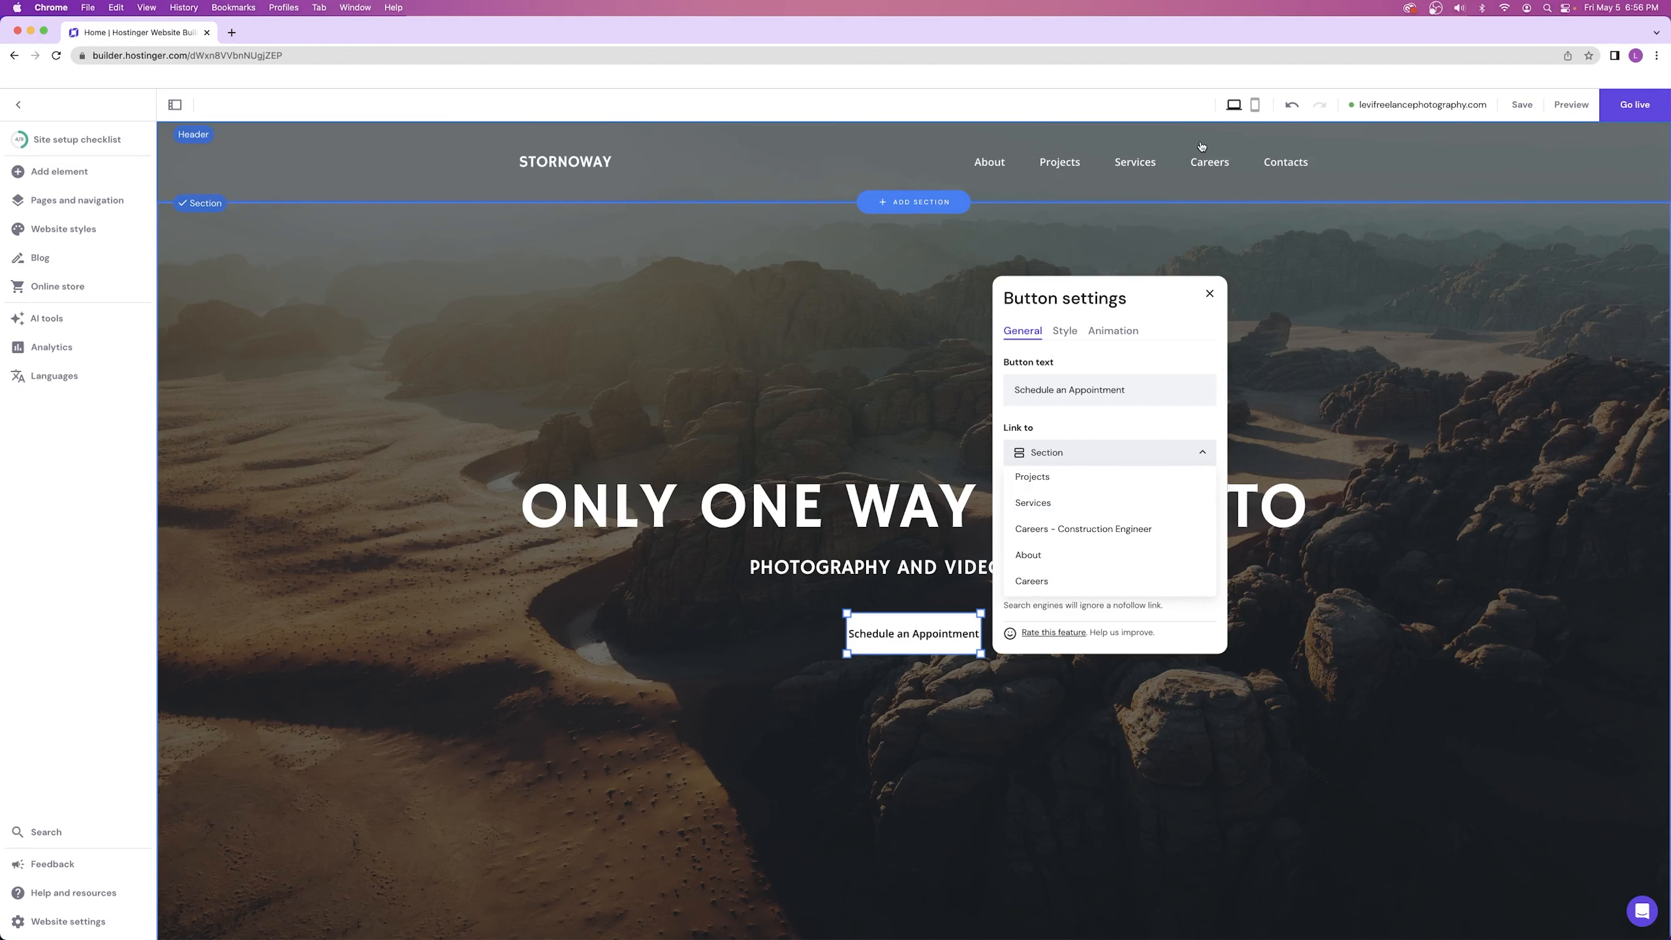
{"action": "scroll", "coordinate": [1046, 506], "scroll_direction": "up", "scroll_amount": 3}
{"action": "scroll", "coordinate": [1047, 507], "scroll_direction": "down", "scroll_amount": 2}
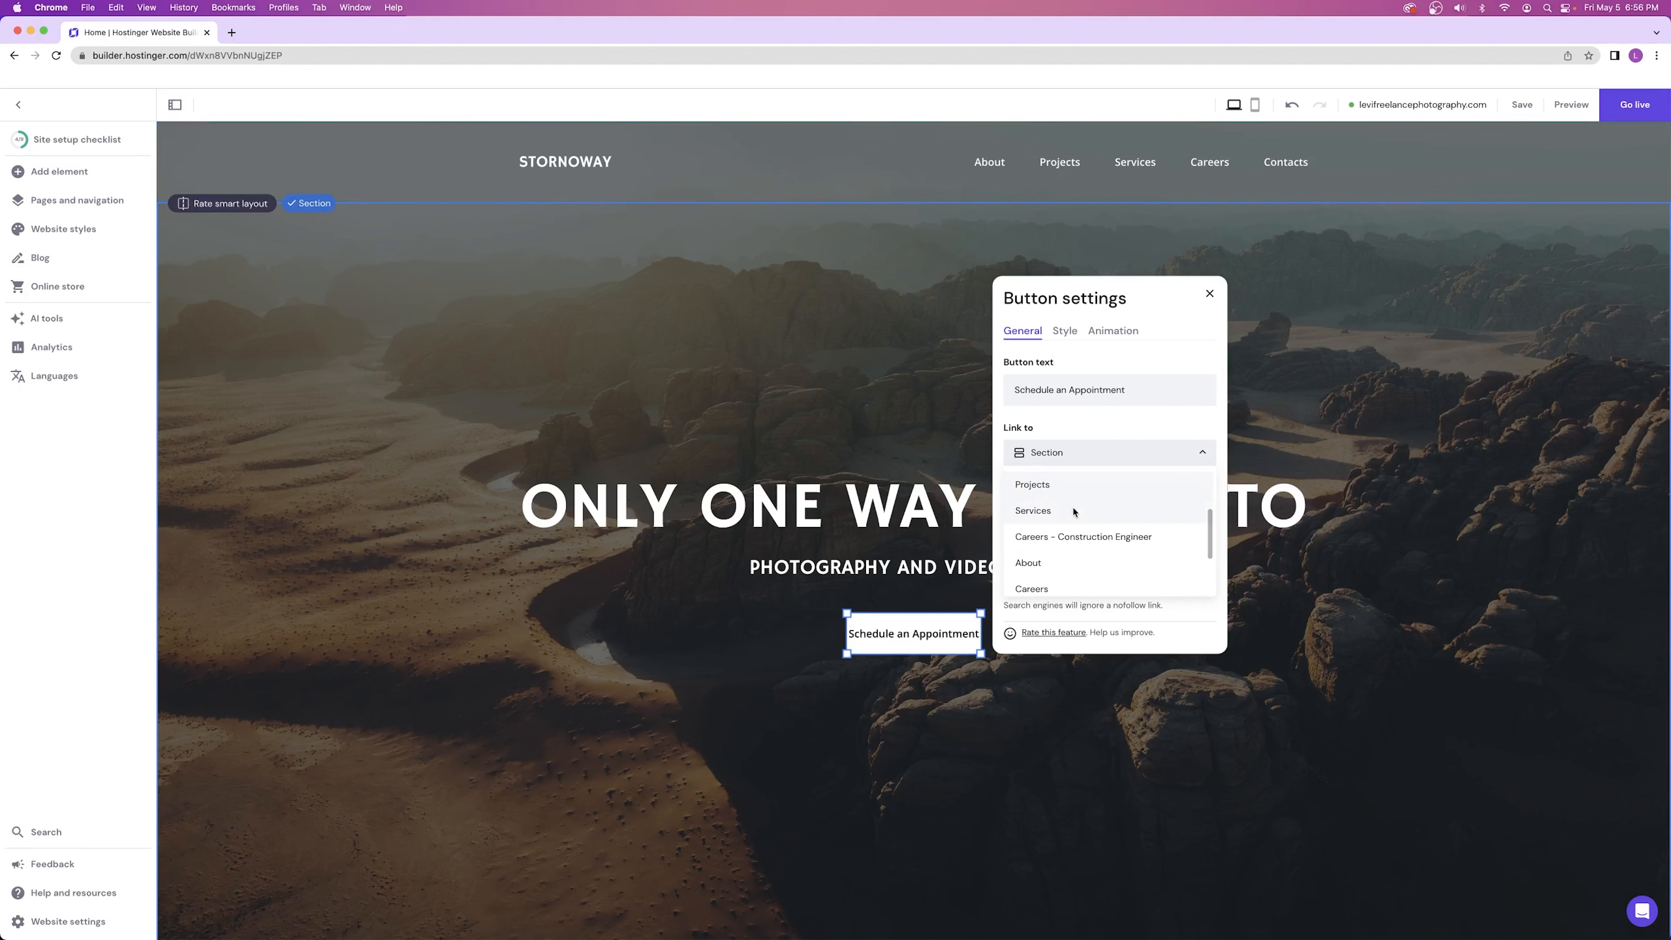
{"action": "scroll", "coordinate": [1055, 579], "scroll_direction": "down", "scroll_amount": 2}
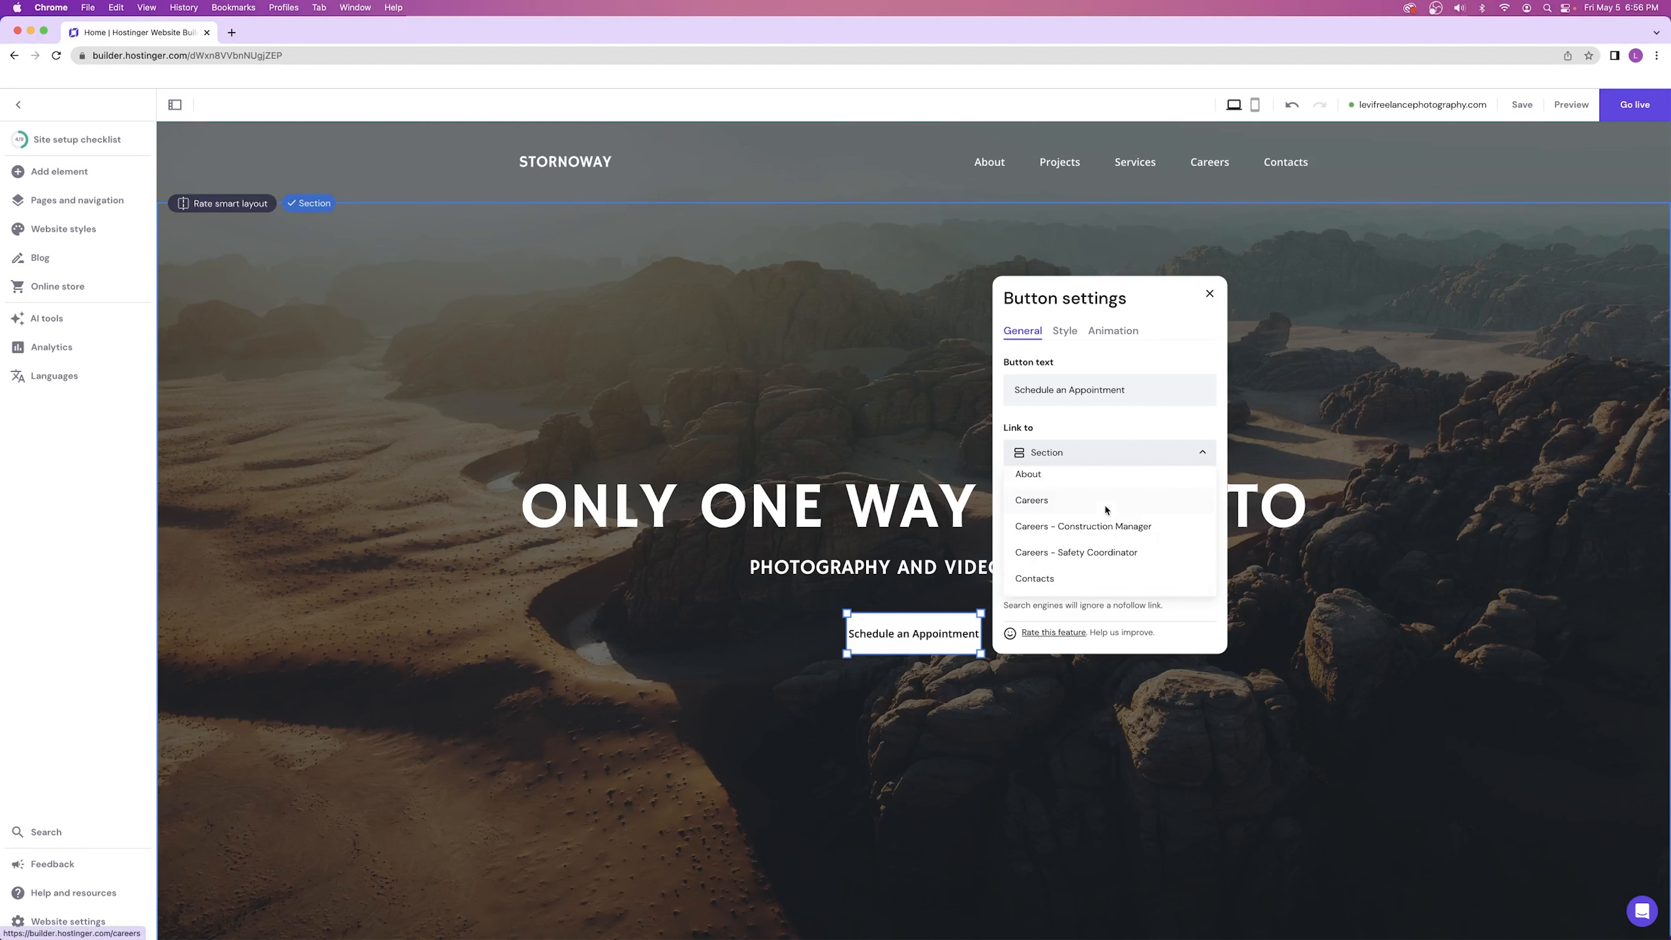
{"action": "scroll", "coordinate": [1062, 530], "scroll_direction": "up", "scroll_amount": 4}
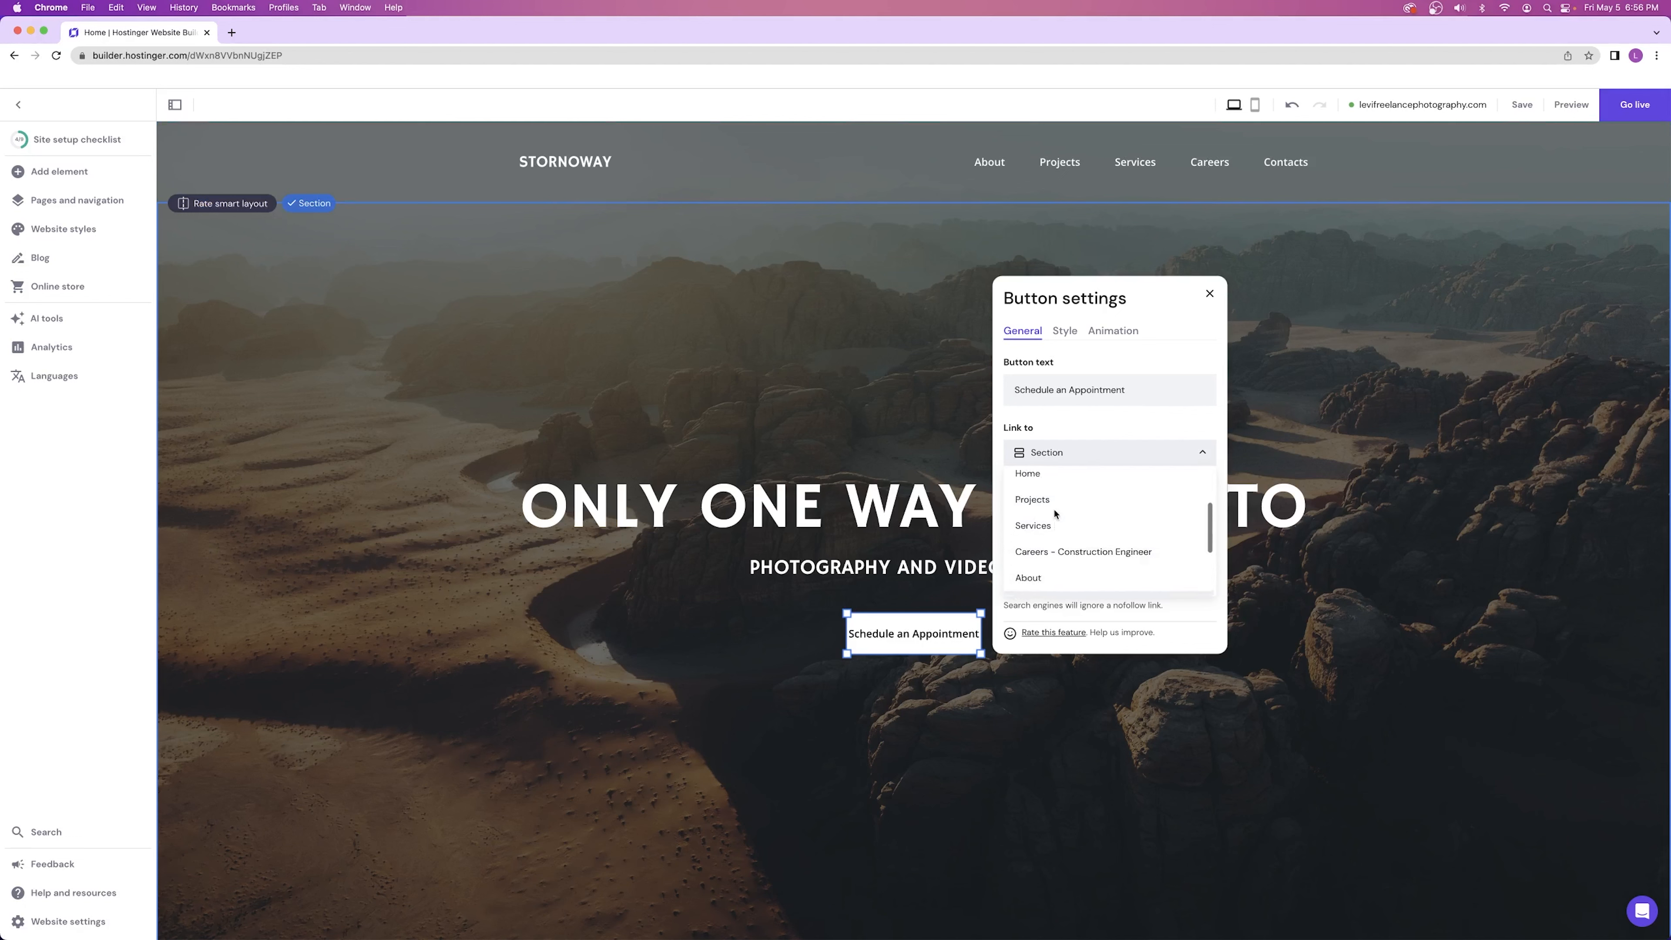
{"action": "scroll", "coordinate": [1053, 517], "scroll_direction": "down", "scroll_amount": 5}
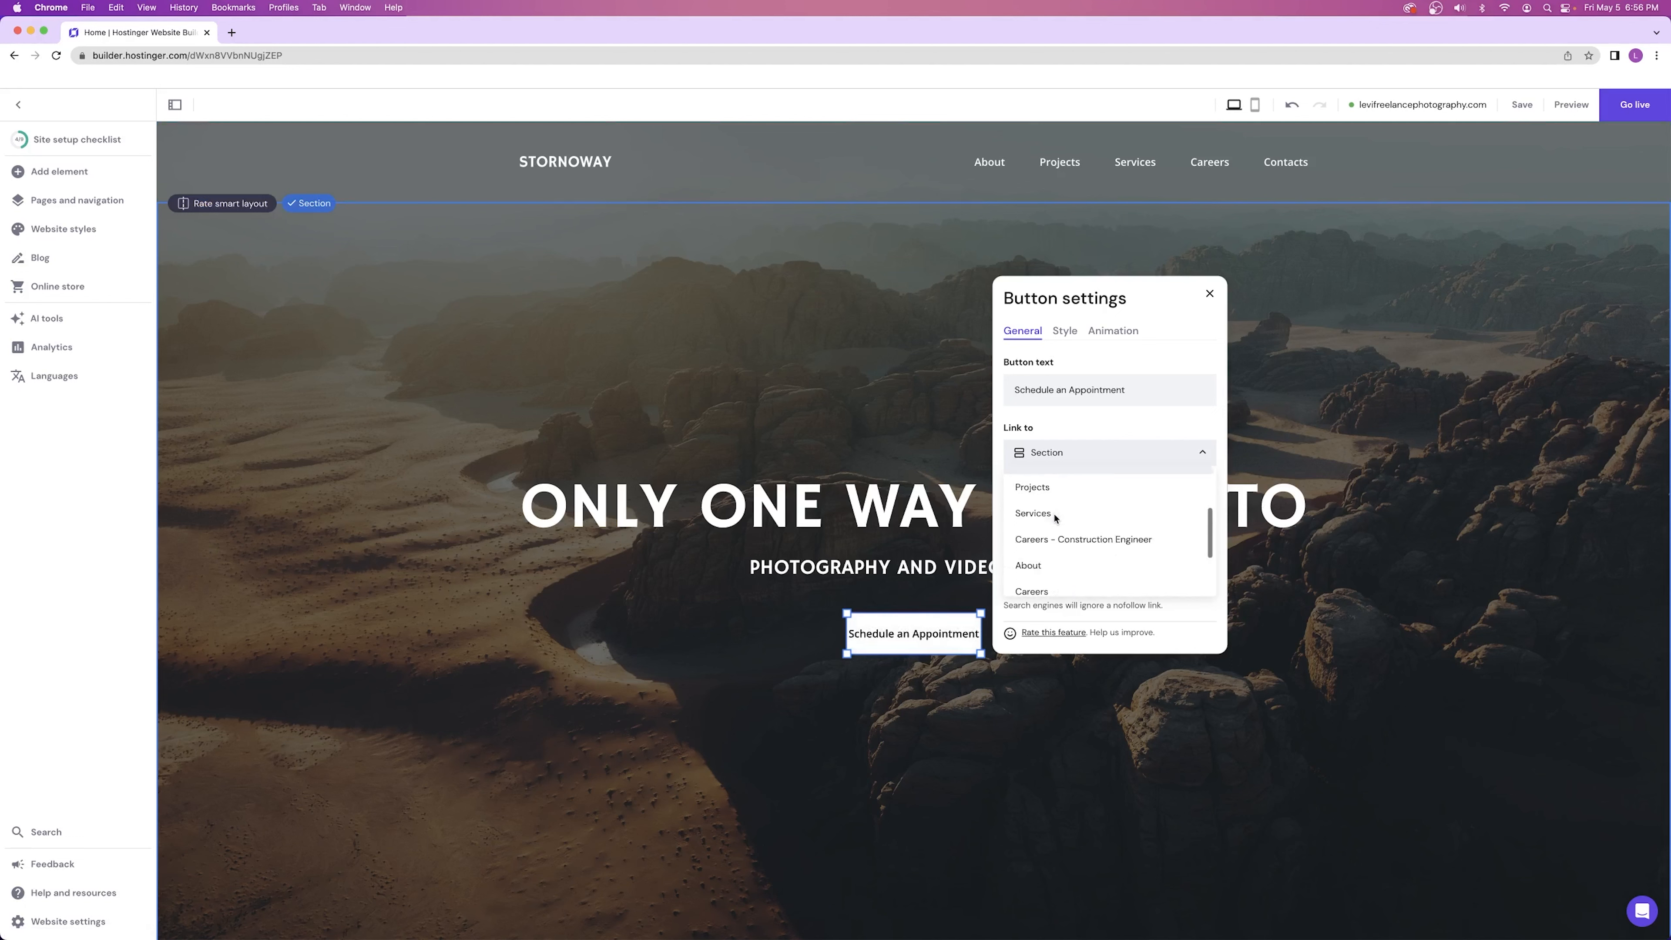
{"action": "left_click", "coordinate": [1047, 579]}
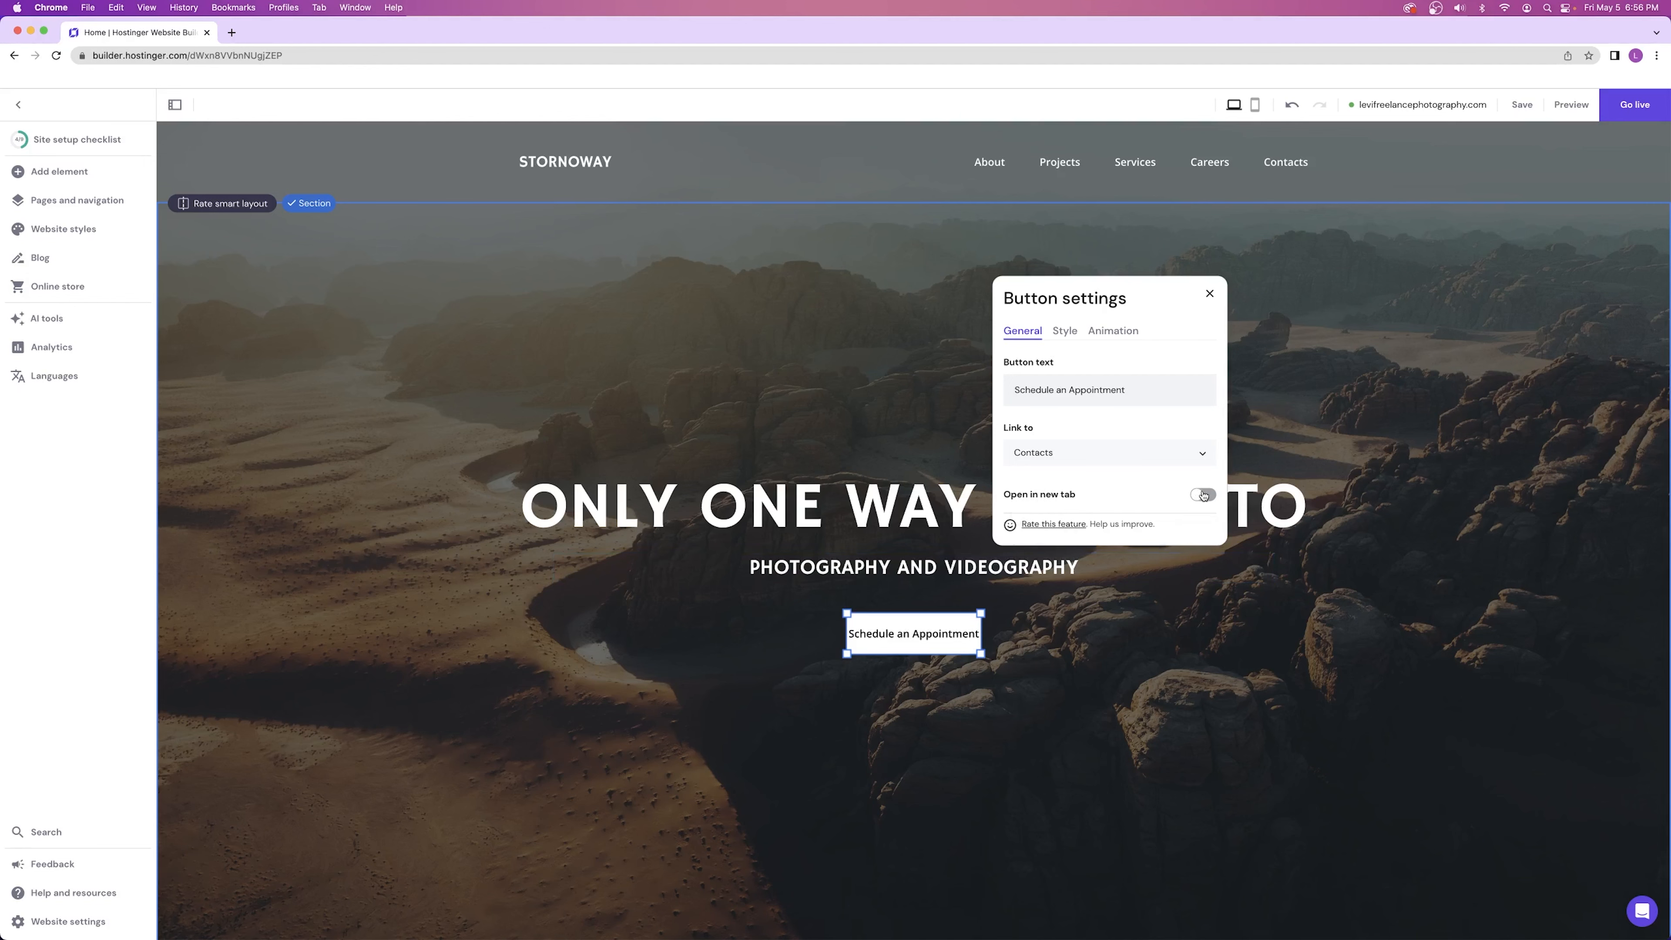
{"action": "left_click", "coordinate": [231, 32]}
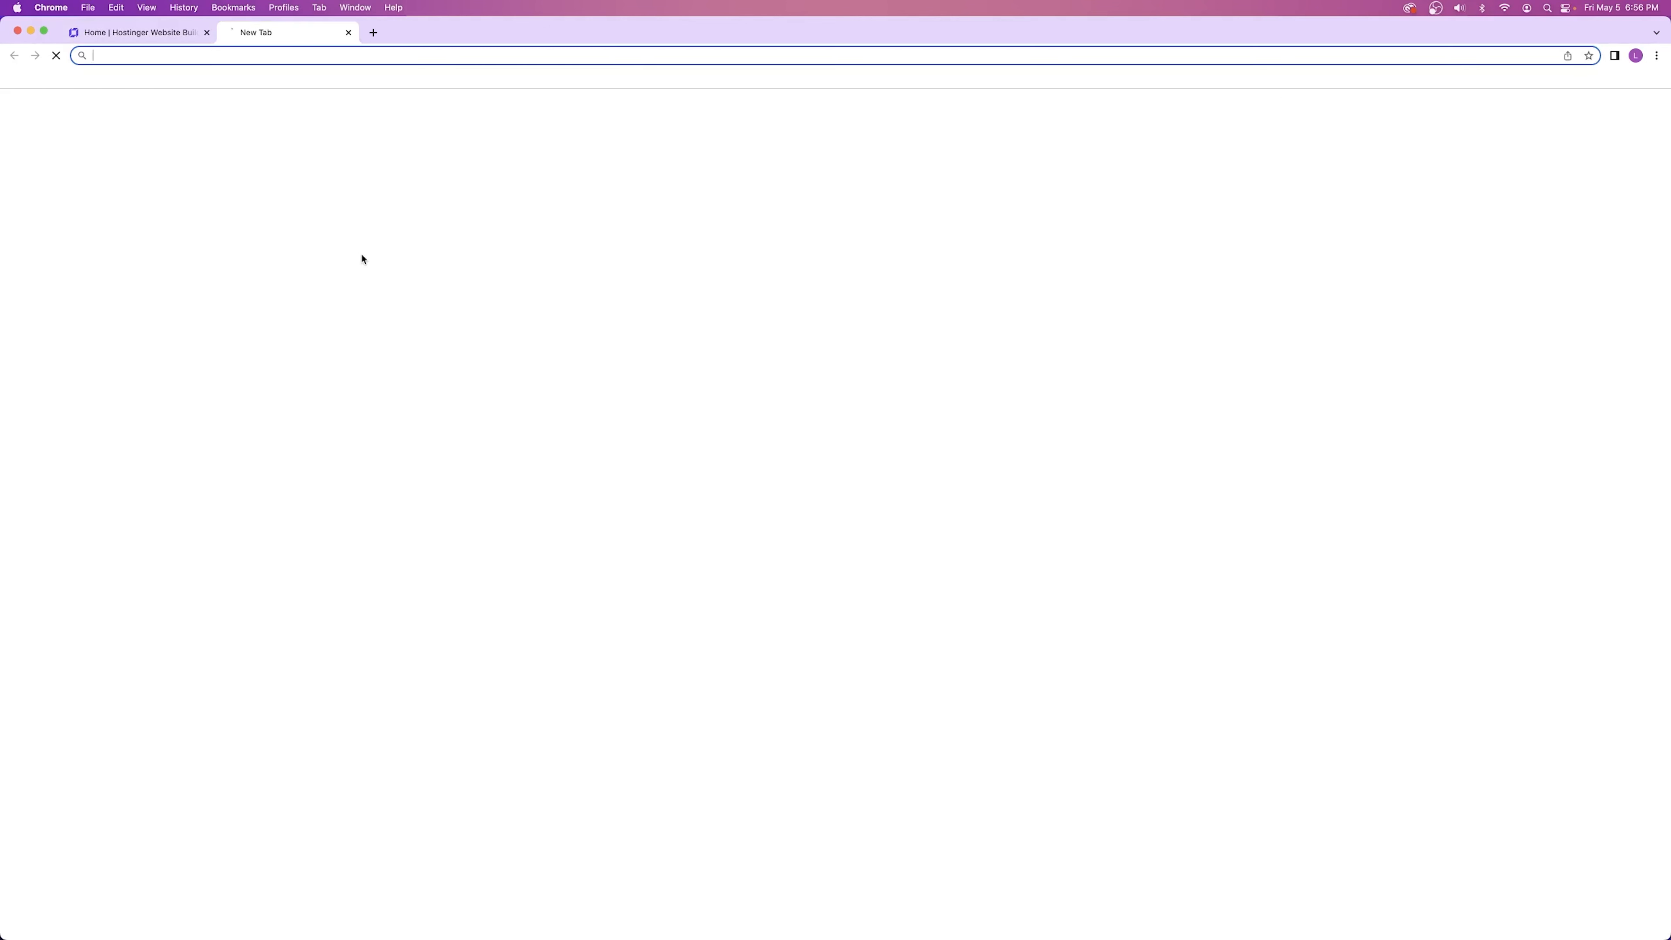
{"action": "left_click", "coordinate": [363, 33]}
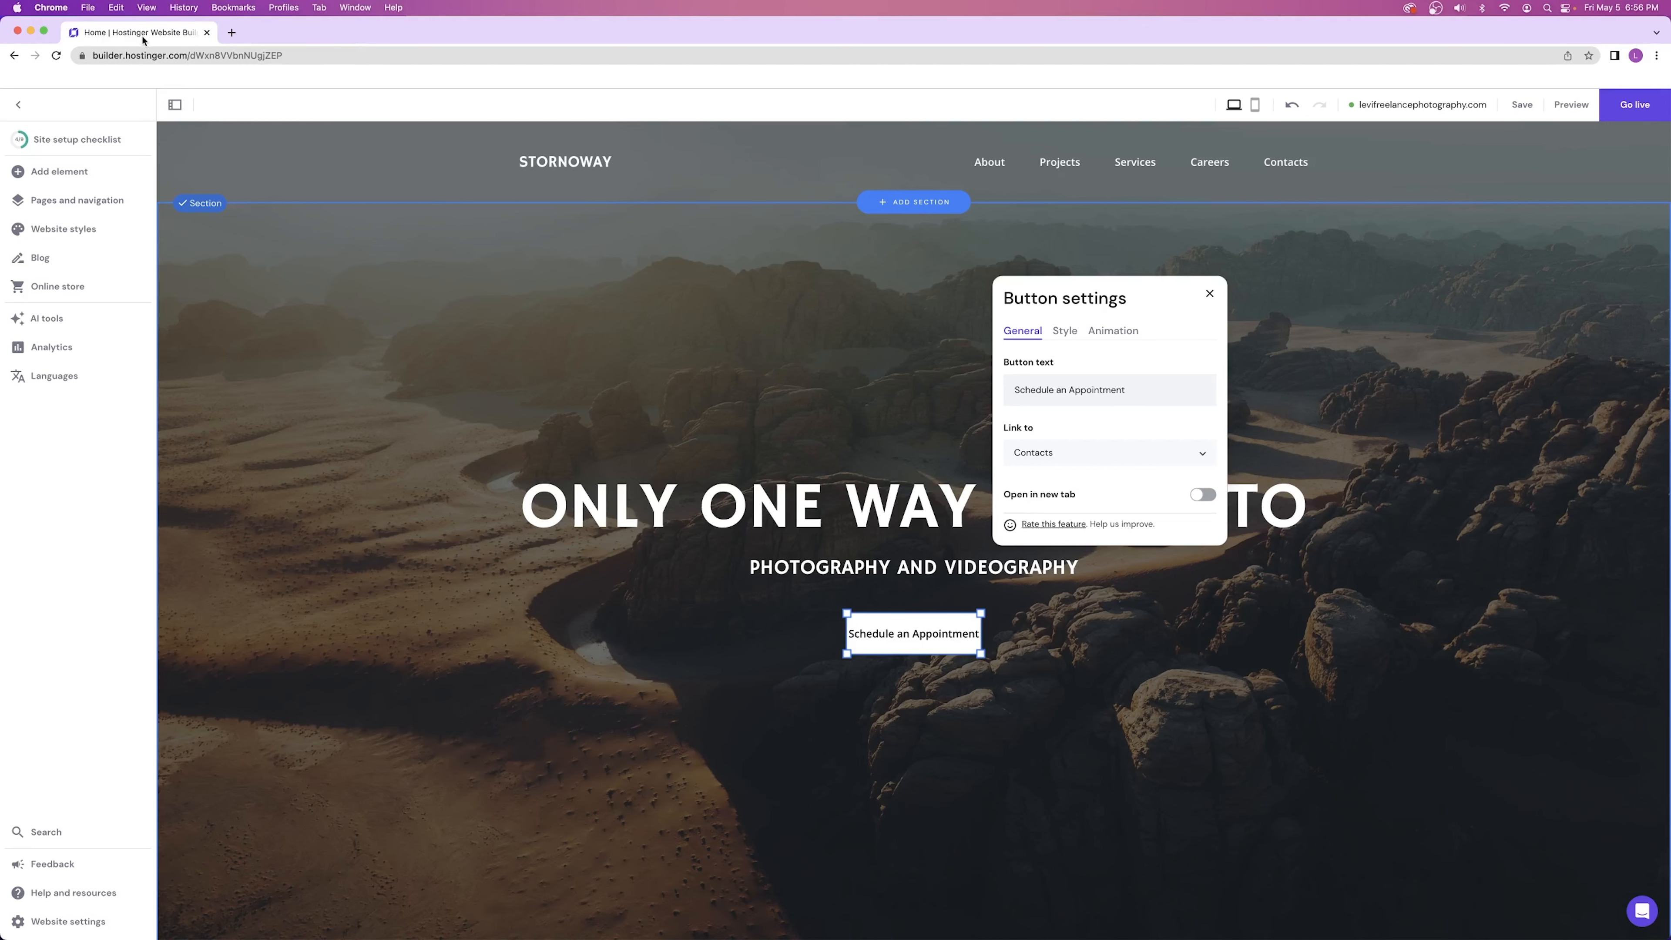
- Set the button's normal-state fill color to red (#f20000) and its text color to white (#ffffff)
{"action": "left_click", "coordinate": [1061, 331]}
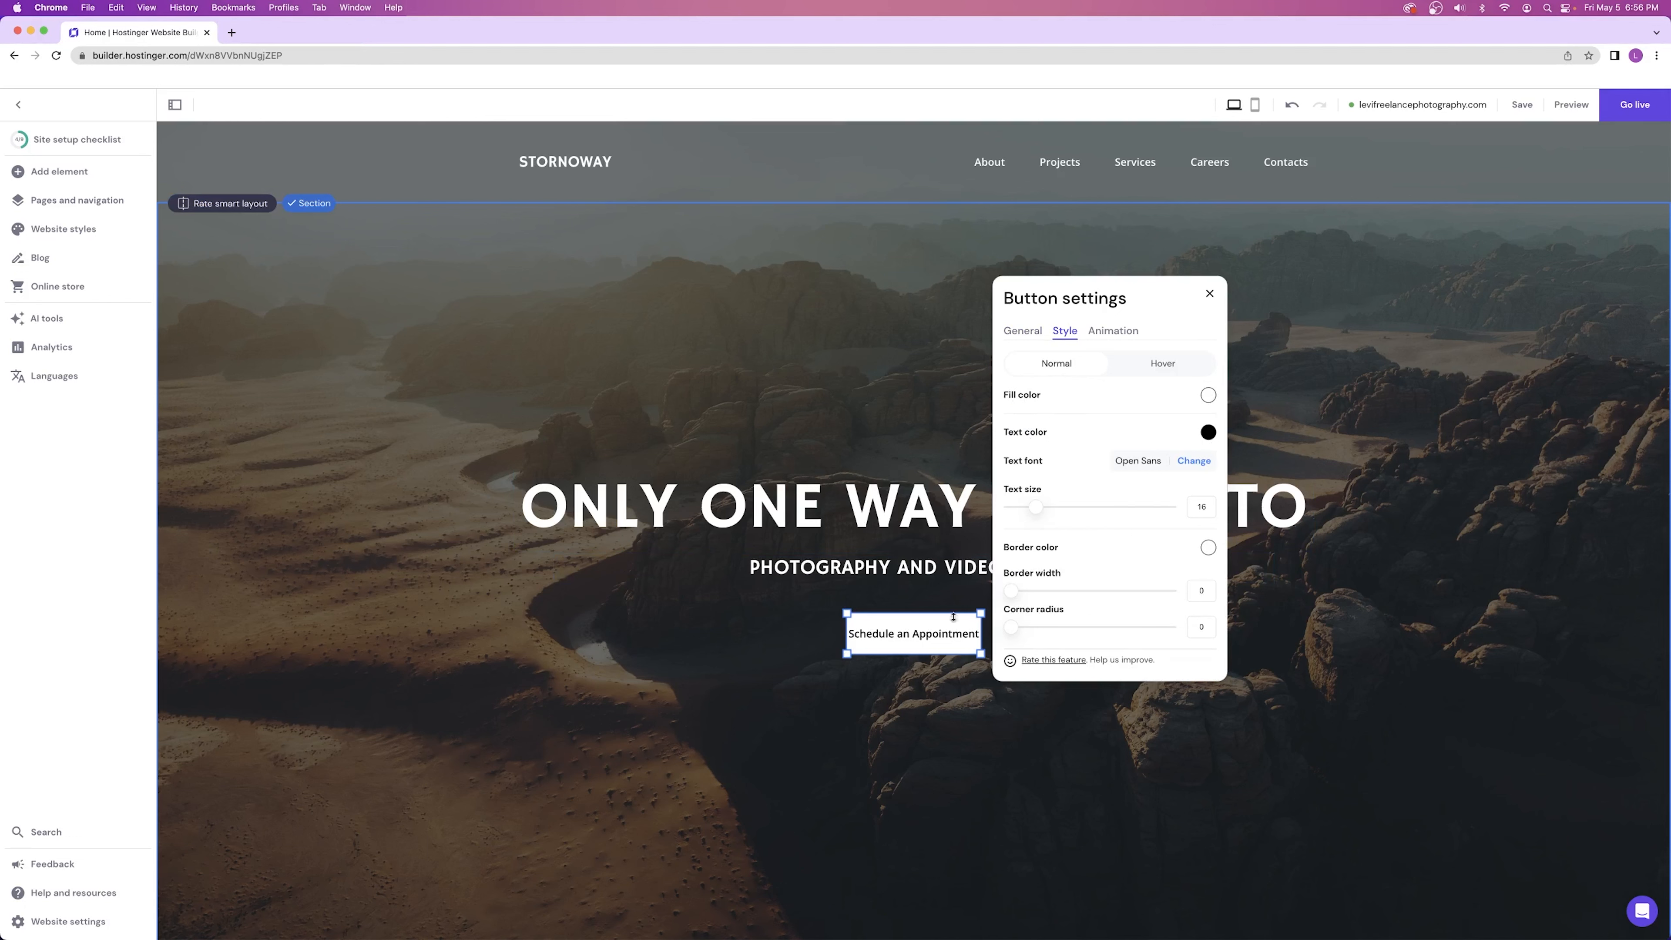
{"action": "left_click", "coordinate": [1160, 367]}
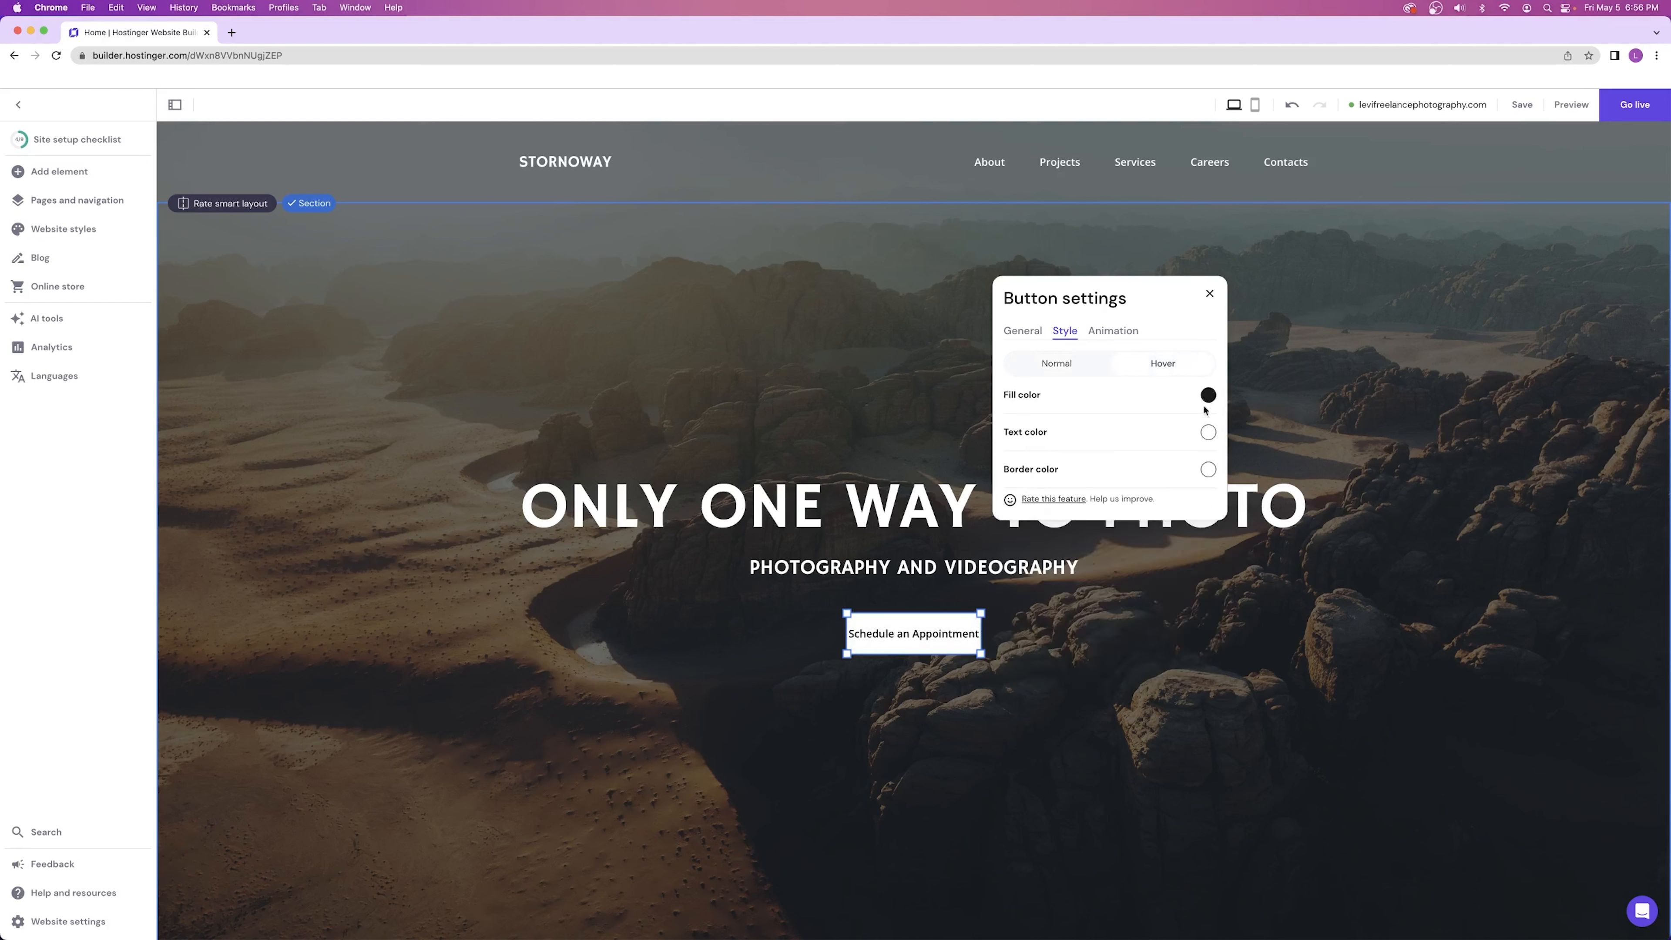
{"action": "left_click", "coordinate": [1057, 368]}
{"action": "left_click", "coordinate": [1174, 374]}
{"action": "left_click", "coordinate": [1072, 372]}
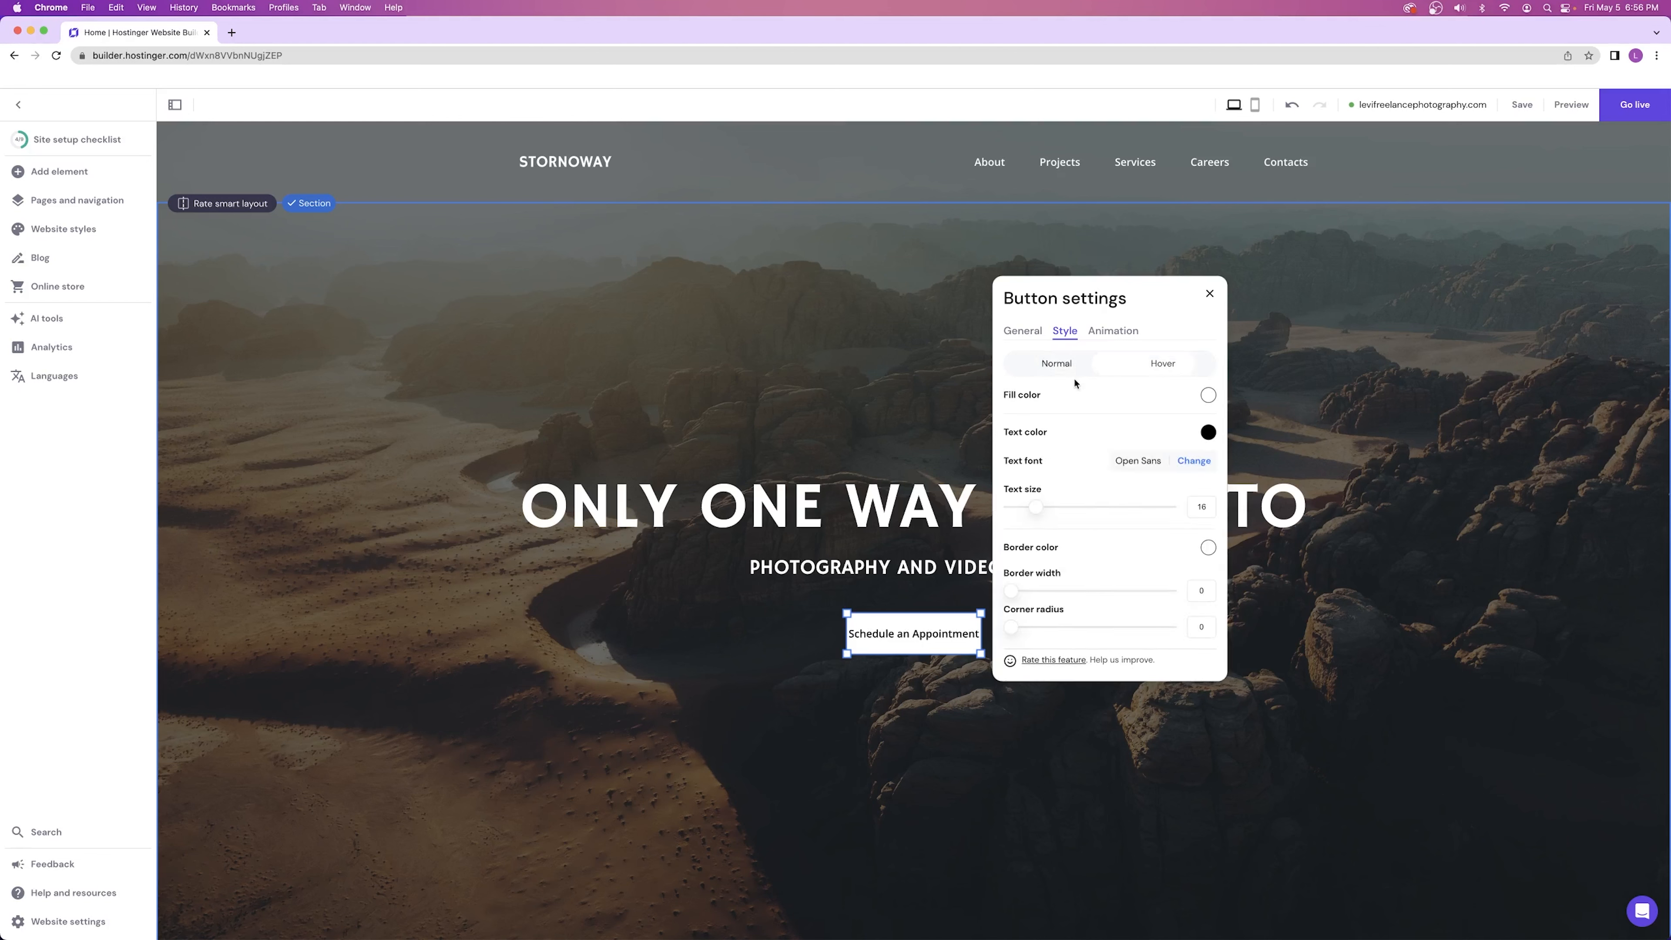
{"action": "left_click", "coordinate": [1209, 396]}
{"action": "left_click_drag", "start_coordinate": [1269, 488], "coordinate": [1427, 475]}
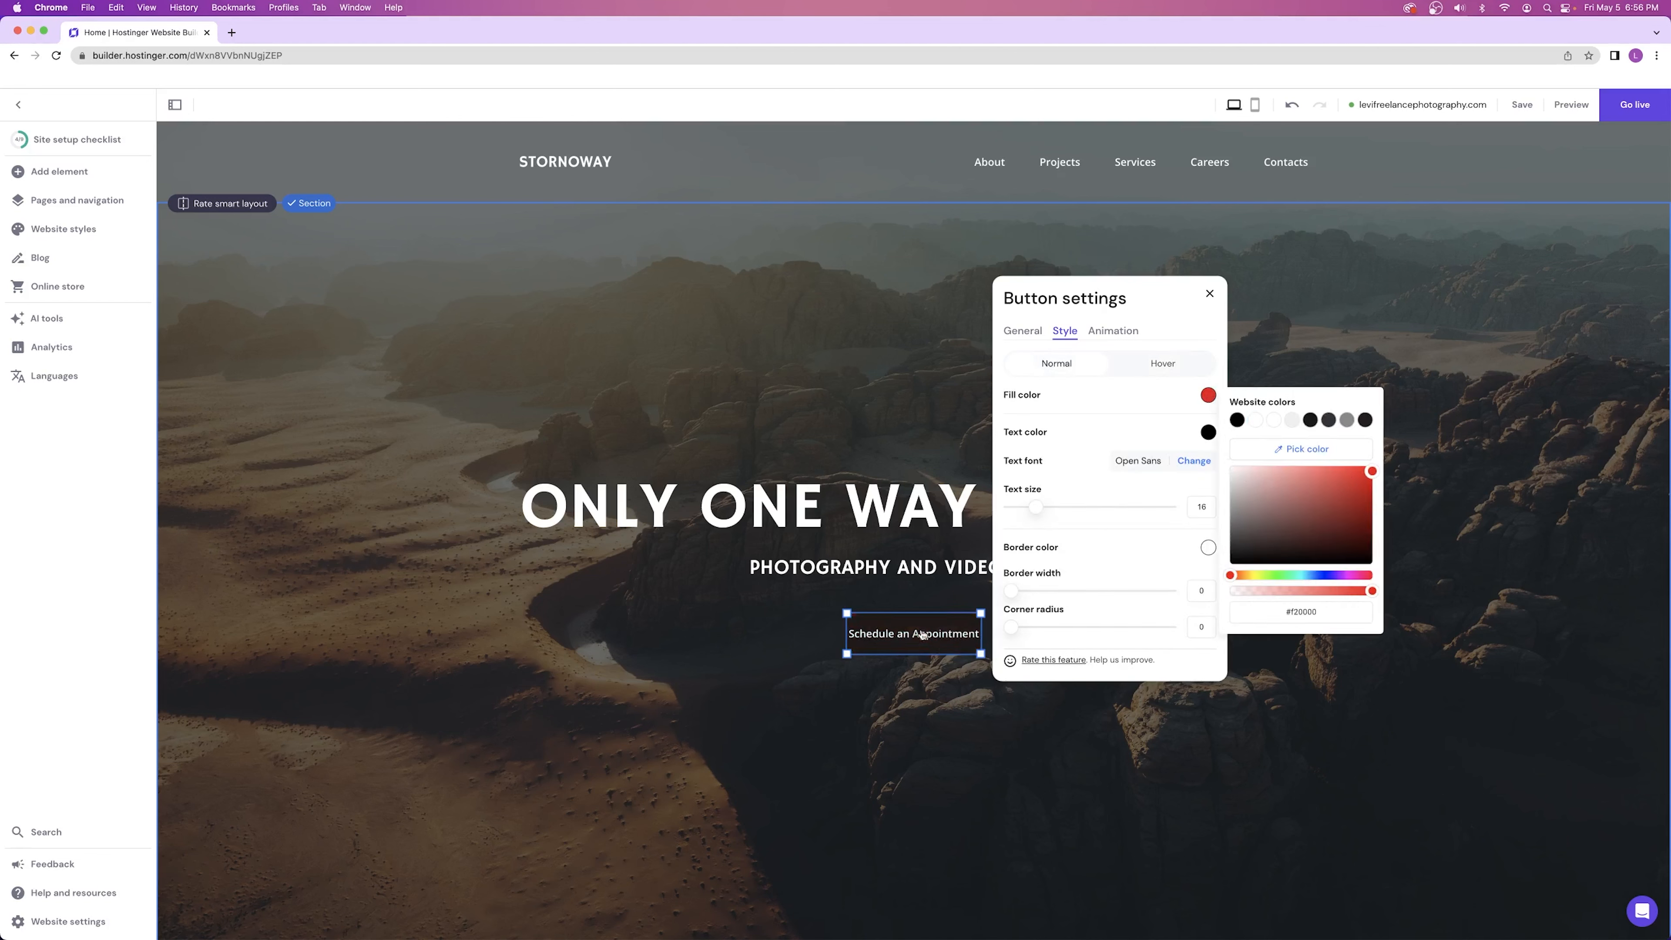
{"action": "left_click", "coordinate": [1206, 439]}
{"action": "left_click_drag", "start_coordinate": [1269, 571], "coordinate": [1160, 501]}
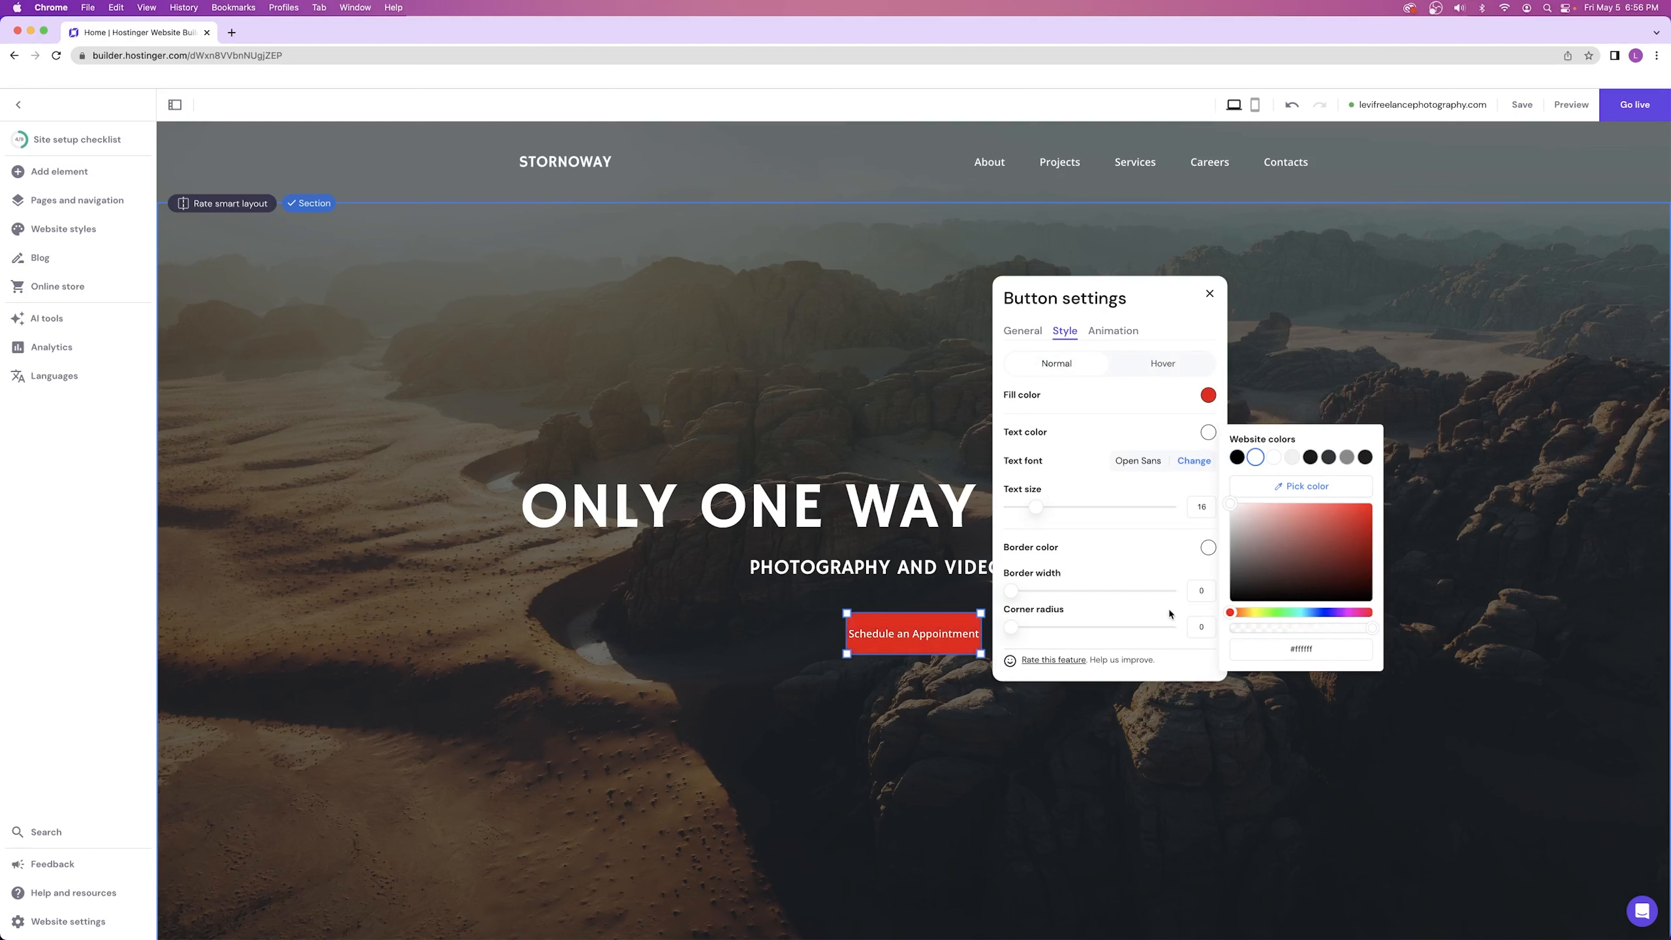
- Set the Schedule an Appointment button's hover-state fill color to a fully saturated blue
{"action": "left_click", "coordinate": [1153, 365]}
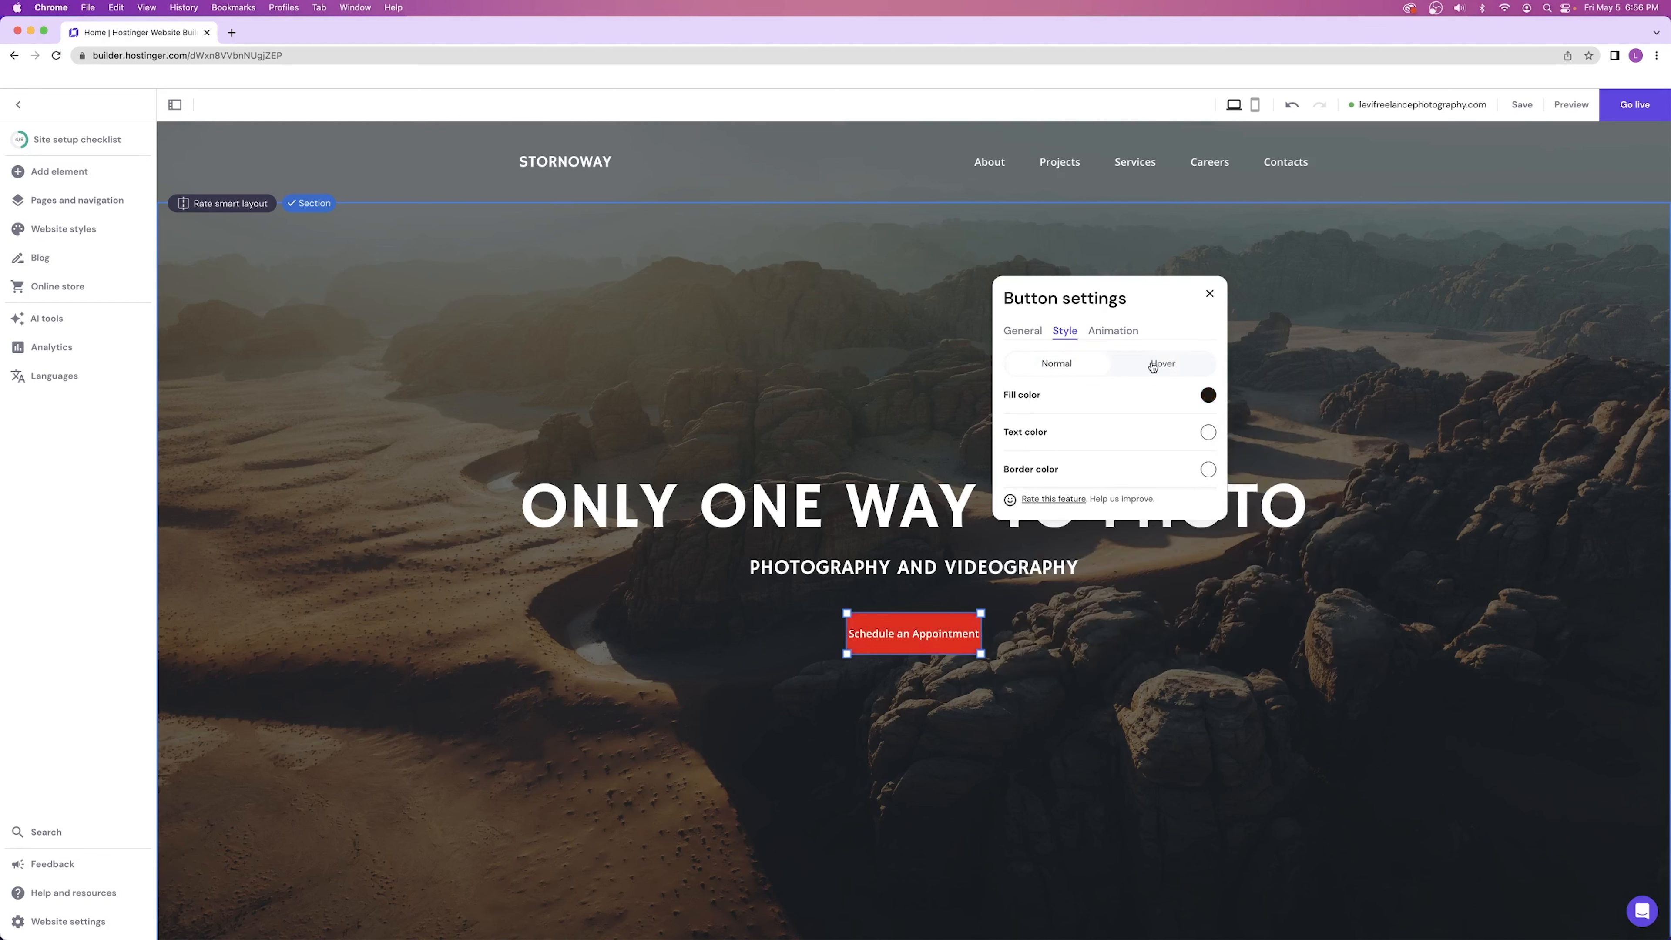
{"action": "left_click", "coordinate": [1205, 394]}
{"action": "left_click", "coordinate": [1322, 593]}
{"action": "left_click", "coordinate": [1296, 500]}
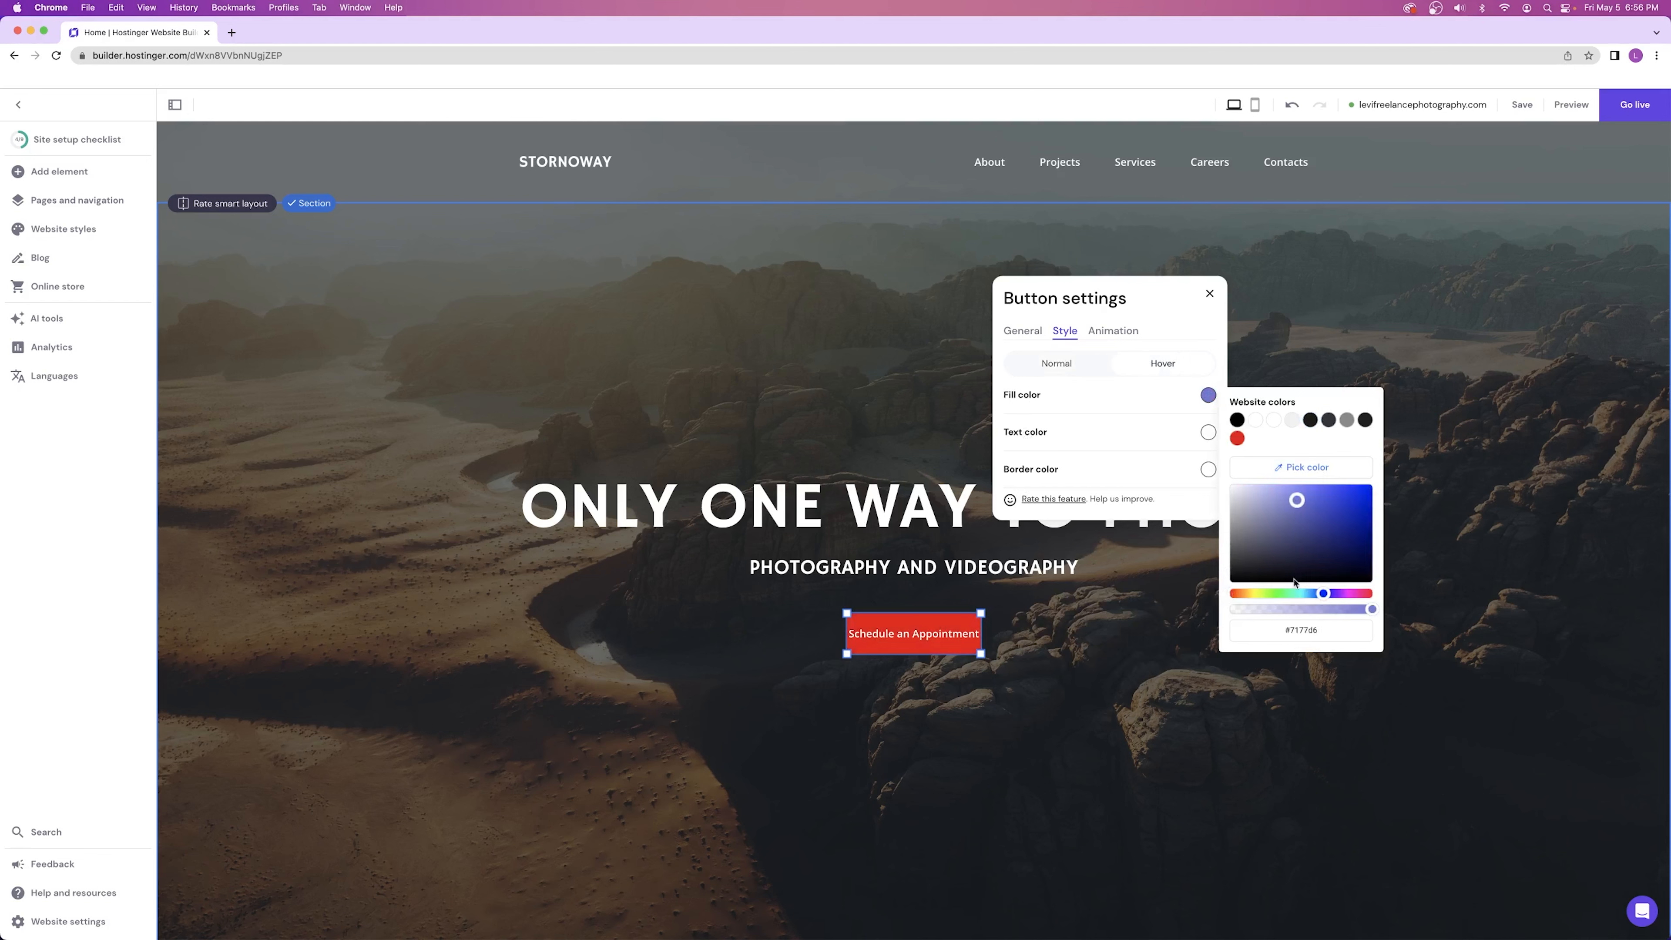
{"action": "left_click", "coordinate": [1370, 486]}
{"action": "left_click", "coordinate": [1208, 431]}
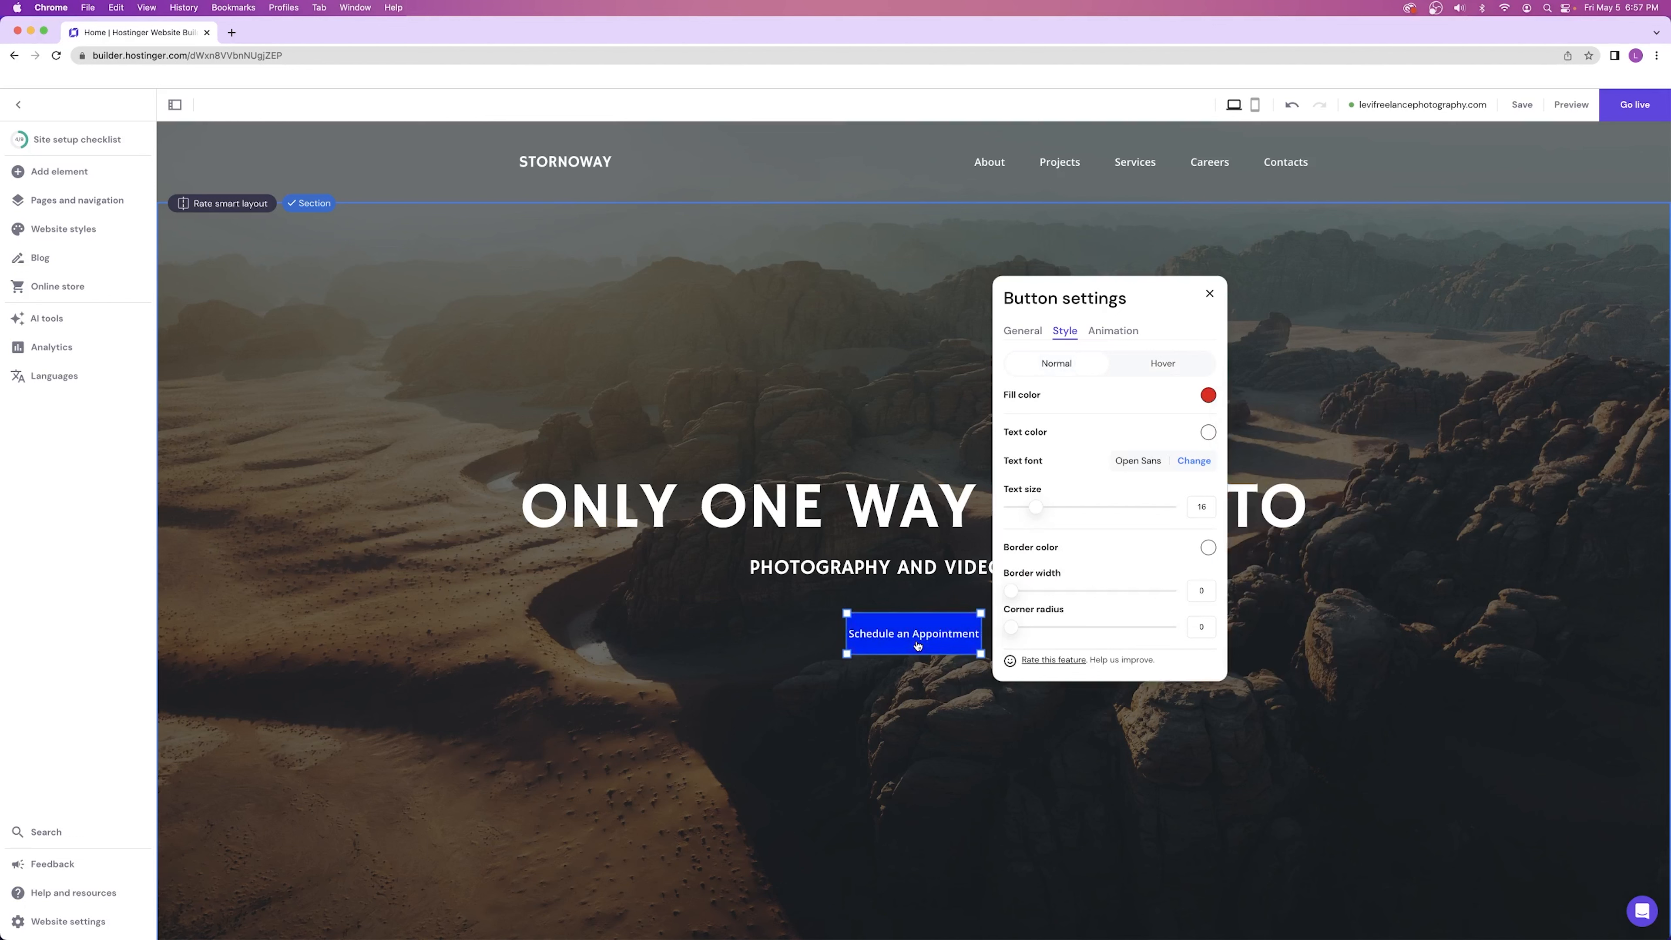
- Change the button's normal-state fill color to white and its text color to black (#000000)
{"action": "left_click", "coordinate": [1209, 397]}
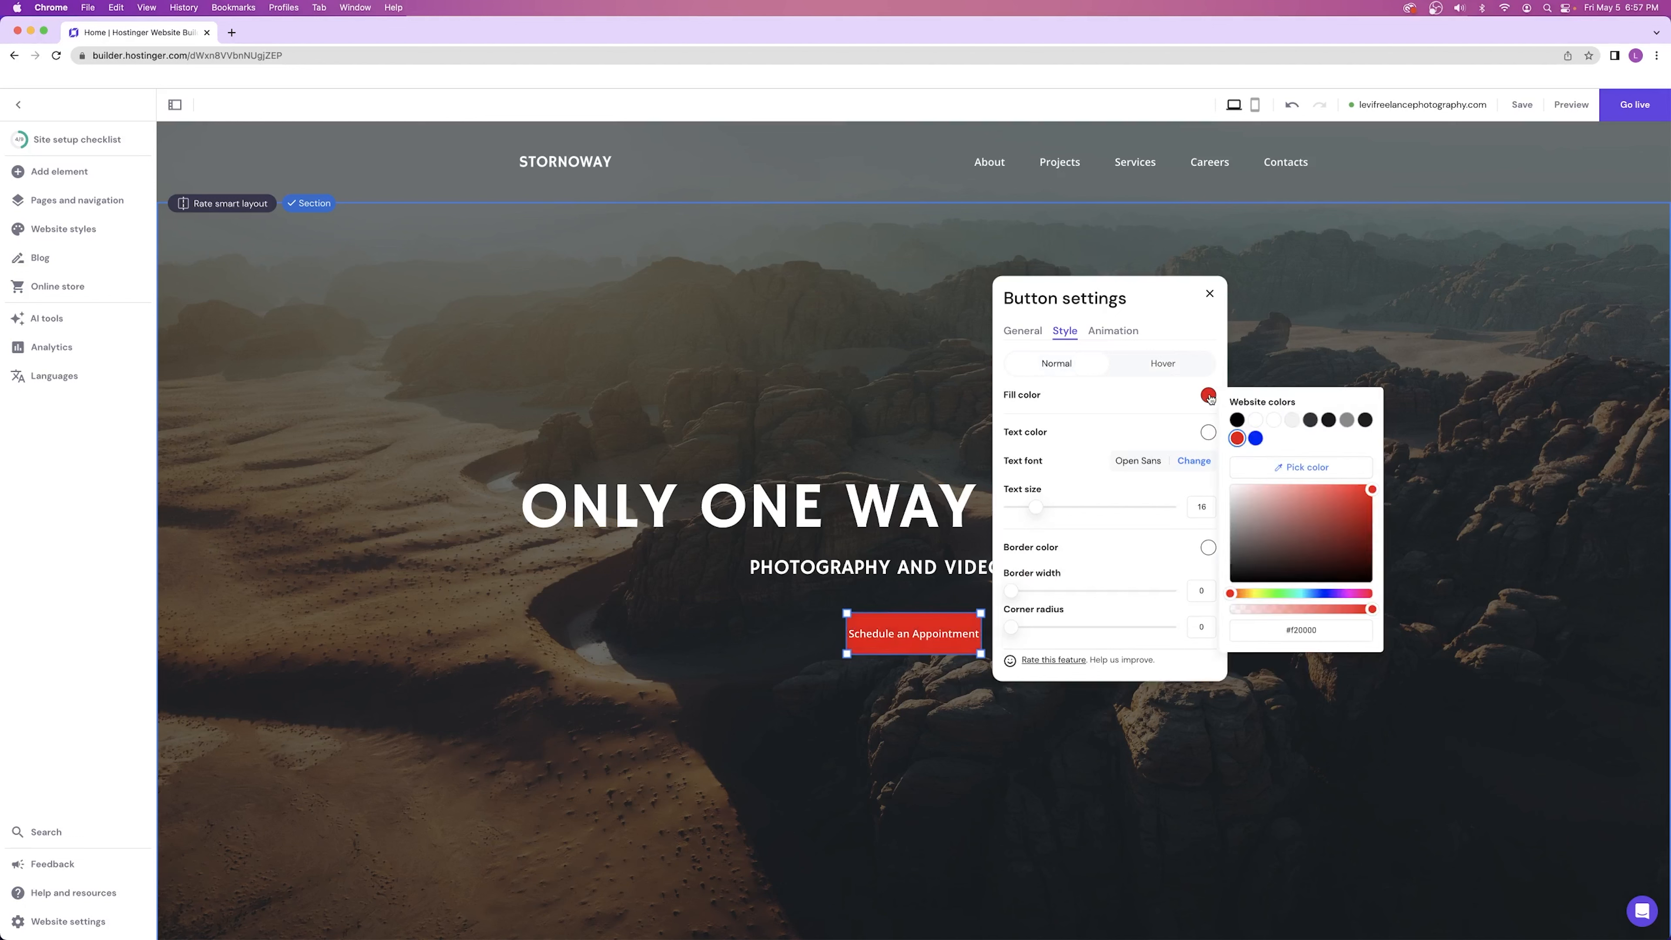
{"action": "left_click", "coordinate": [1255, 420]}
{"action": "left_click", "coordinate": [1208, 431]}
{"action": "left_click", "coordinate": [1236, 457]}
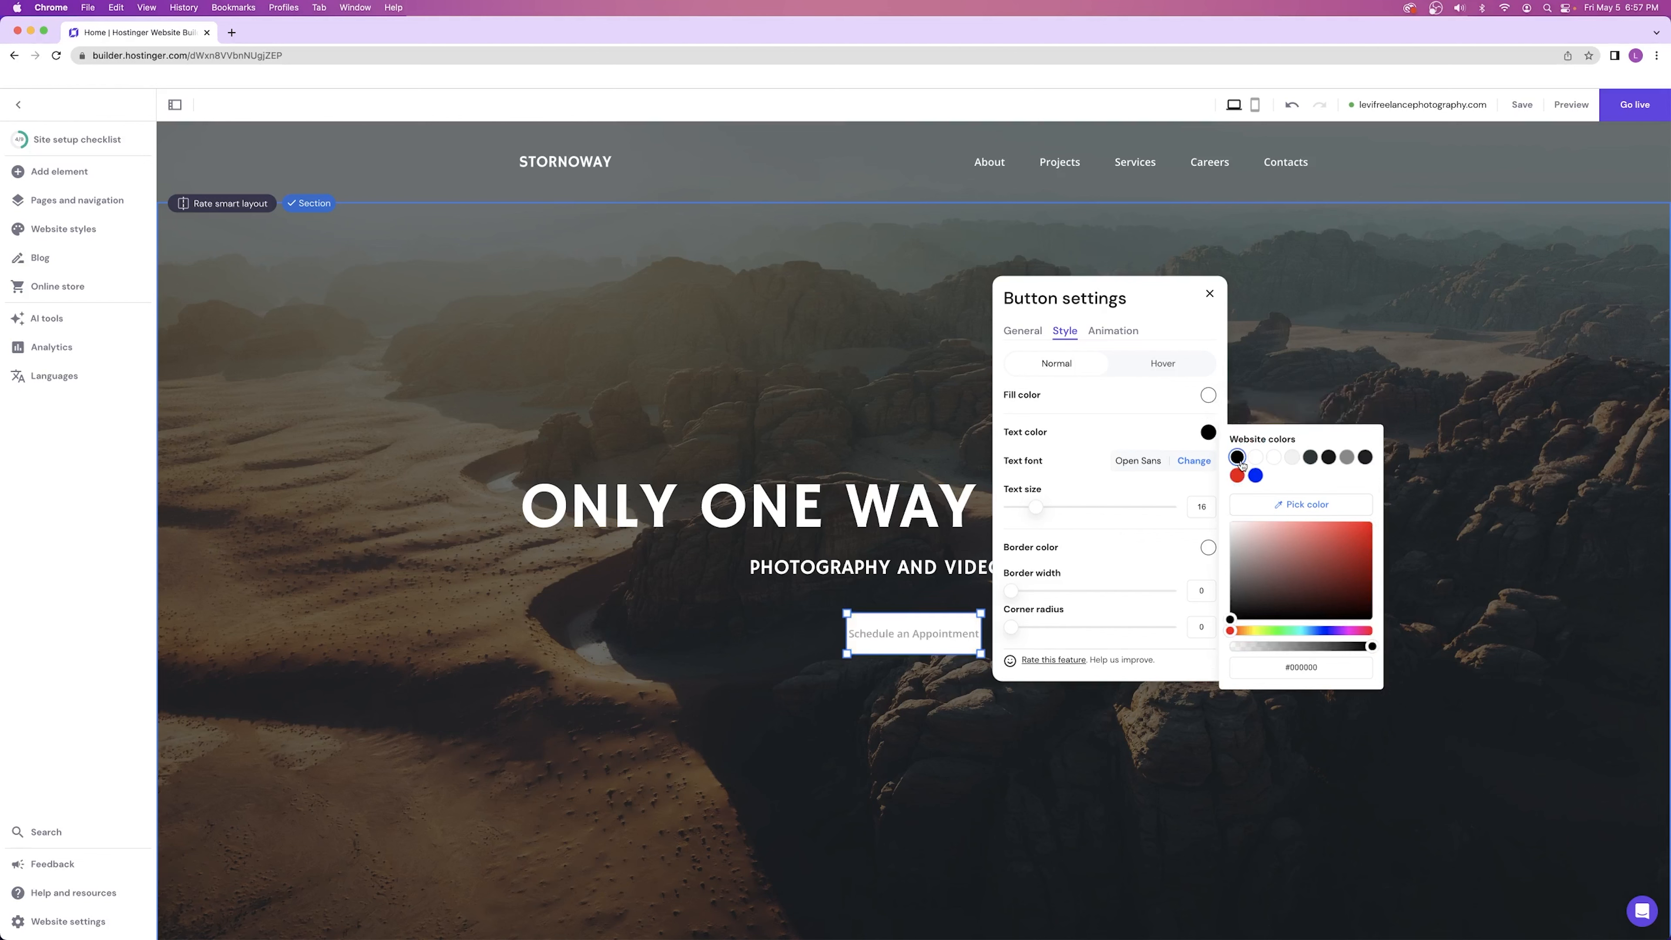
- Change the button's hover-state fill color to dark gray (#2e3538) from the website colors
{"action": "left_click", "coordinate": [1159, 364]}
{"action": "left_click", "coordinate": [1208, 395]}
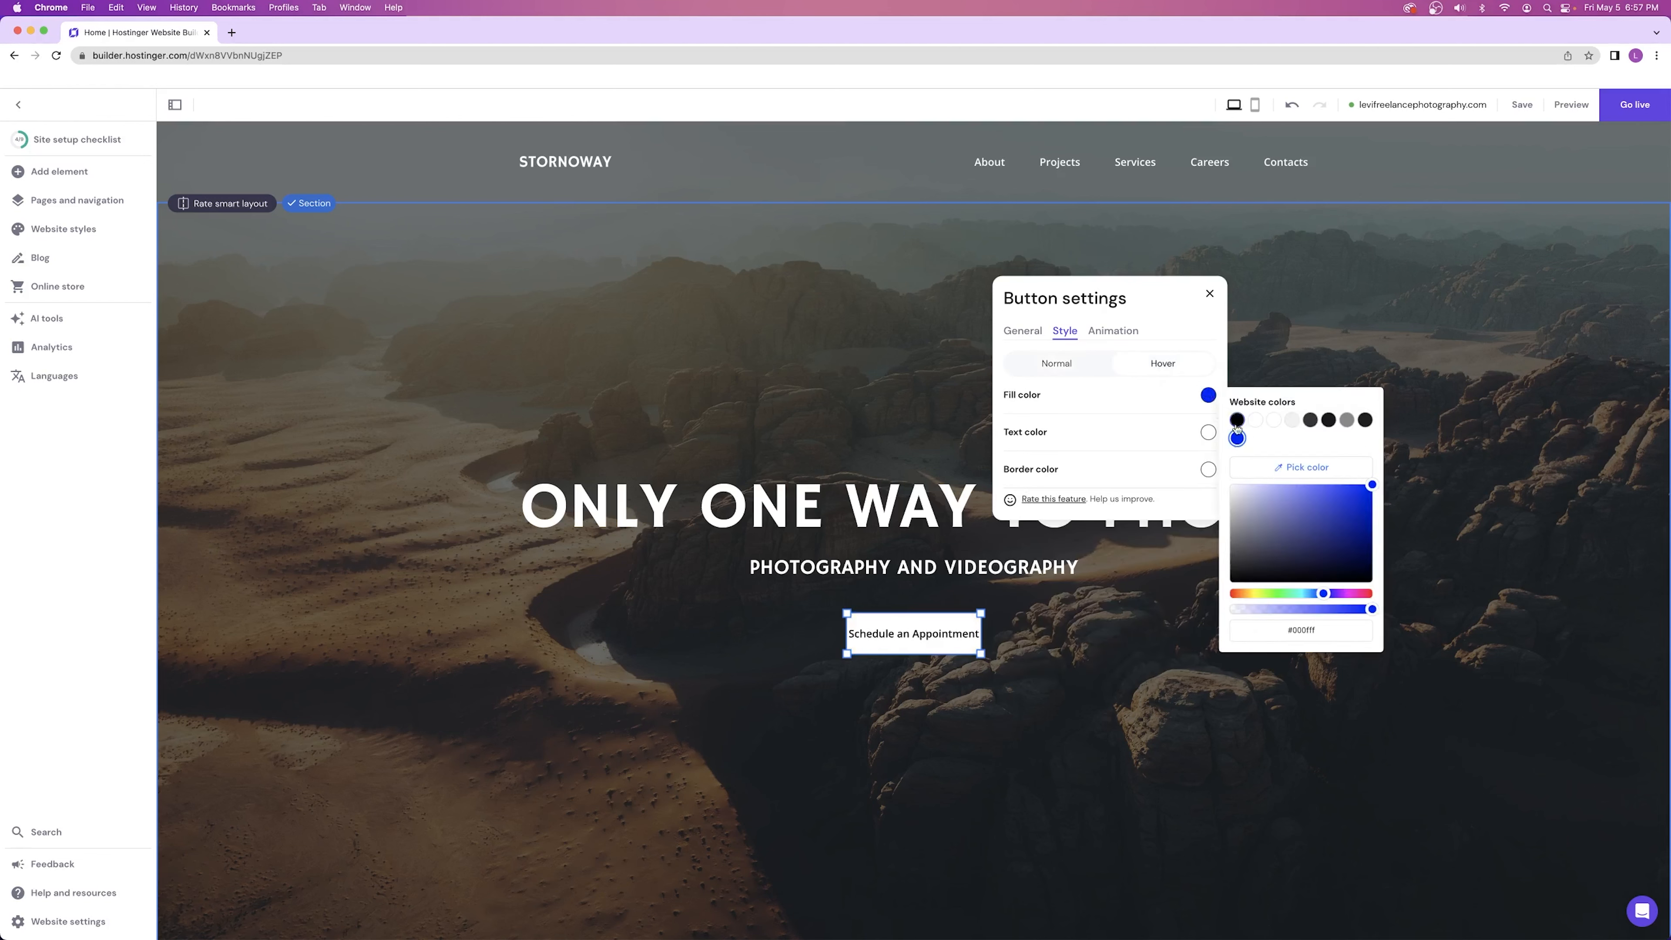
{"action": "left_click", "coordinate": [1310, 420]}
{"action": "left_click", "coordinate": [1255, 420]}
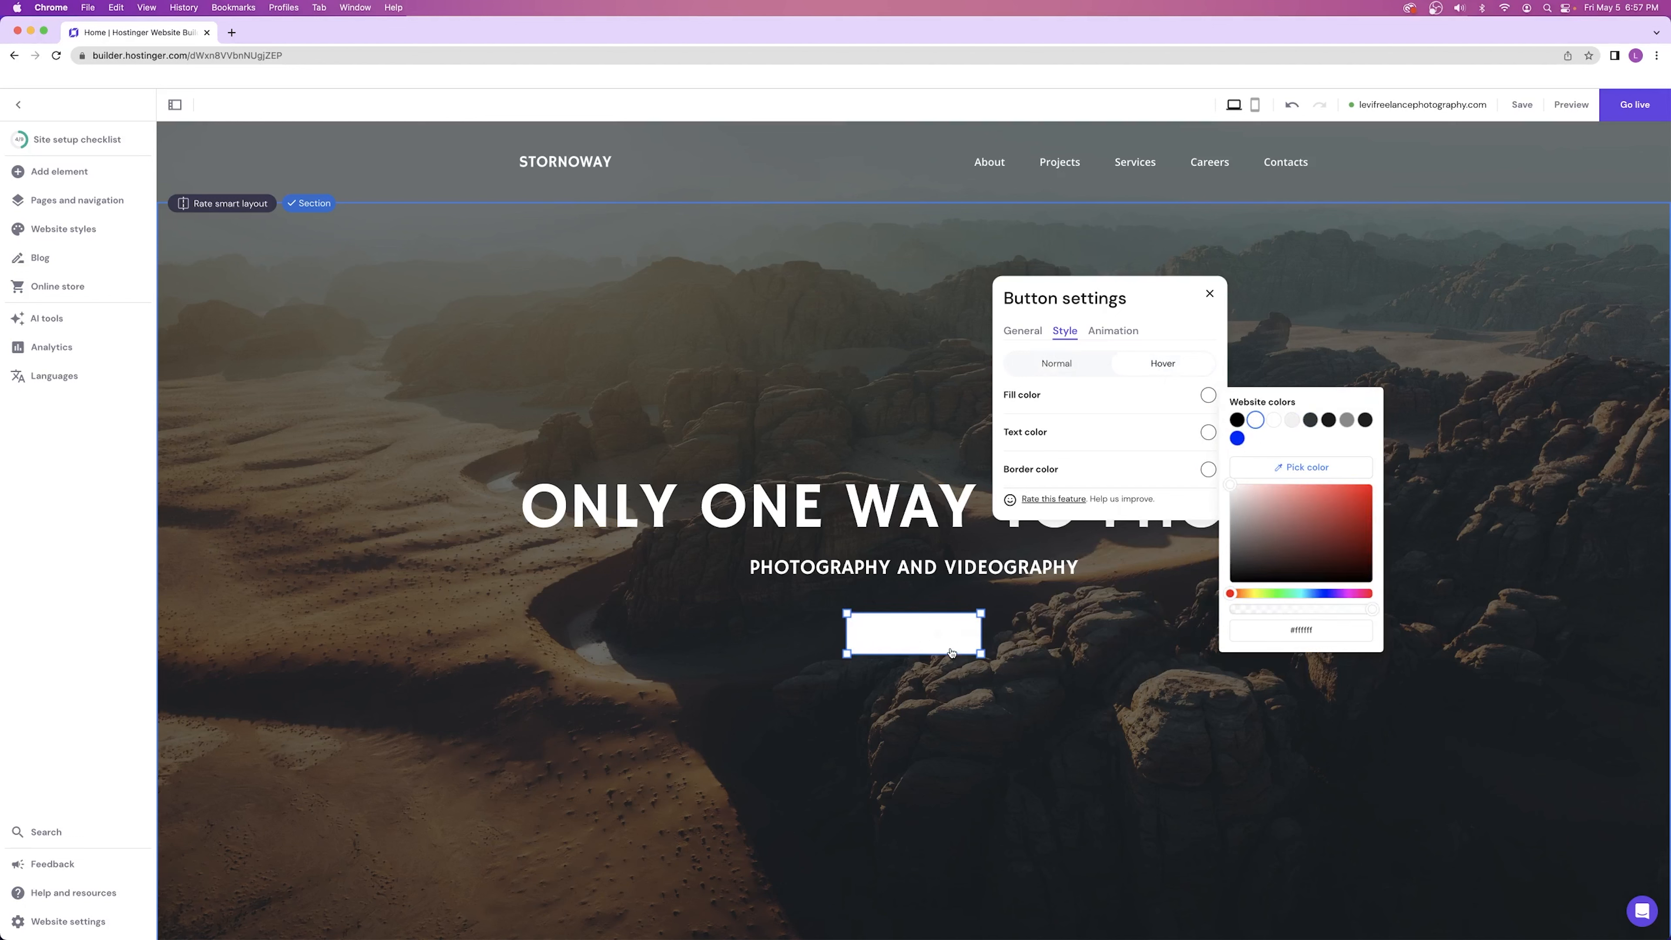
{"action": "left_click", "coordinate": [1204, 395]}
{"action": "left_click", "coordinate": [1207, 395]}
{"action": "left_click", "coordinate": [1310, 420]}
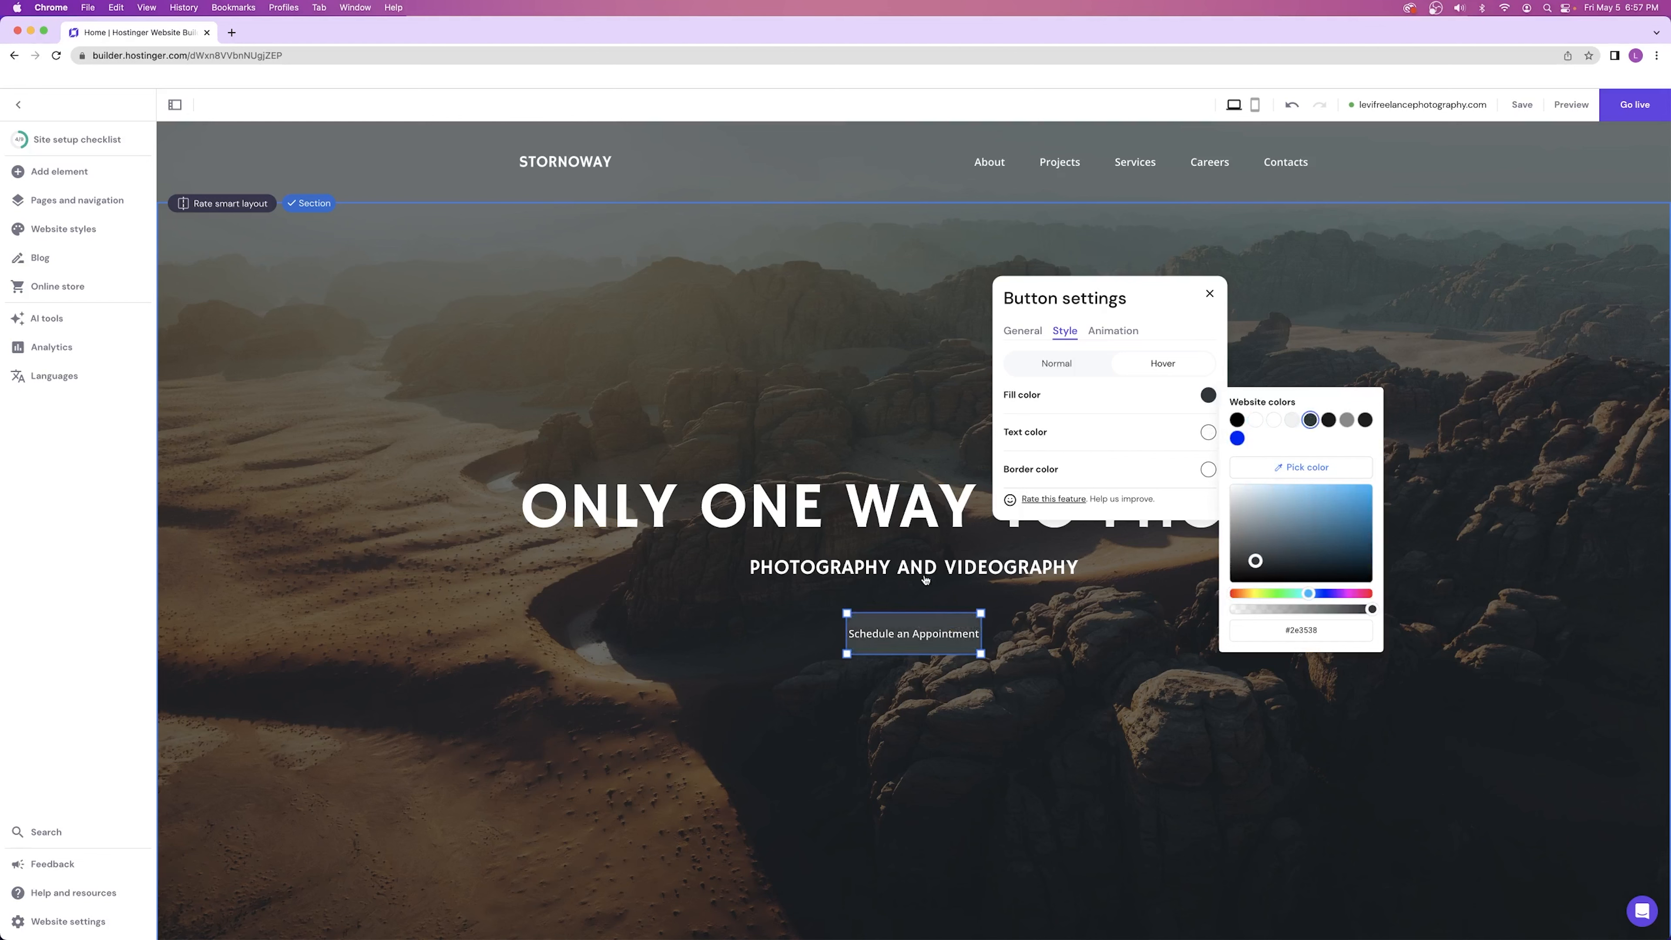
- Look at the fonts available for the button's normal state, keep Open Sans, and set the text size to 14
{"action": "left_click", "coordinate": [1076, 363]}
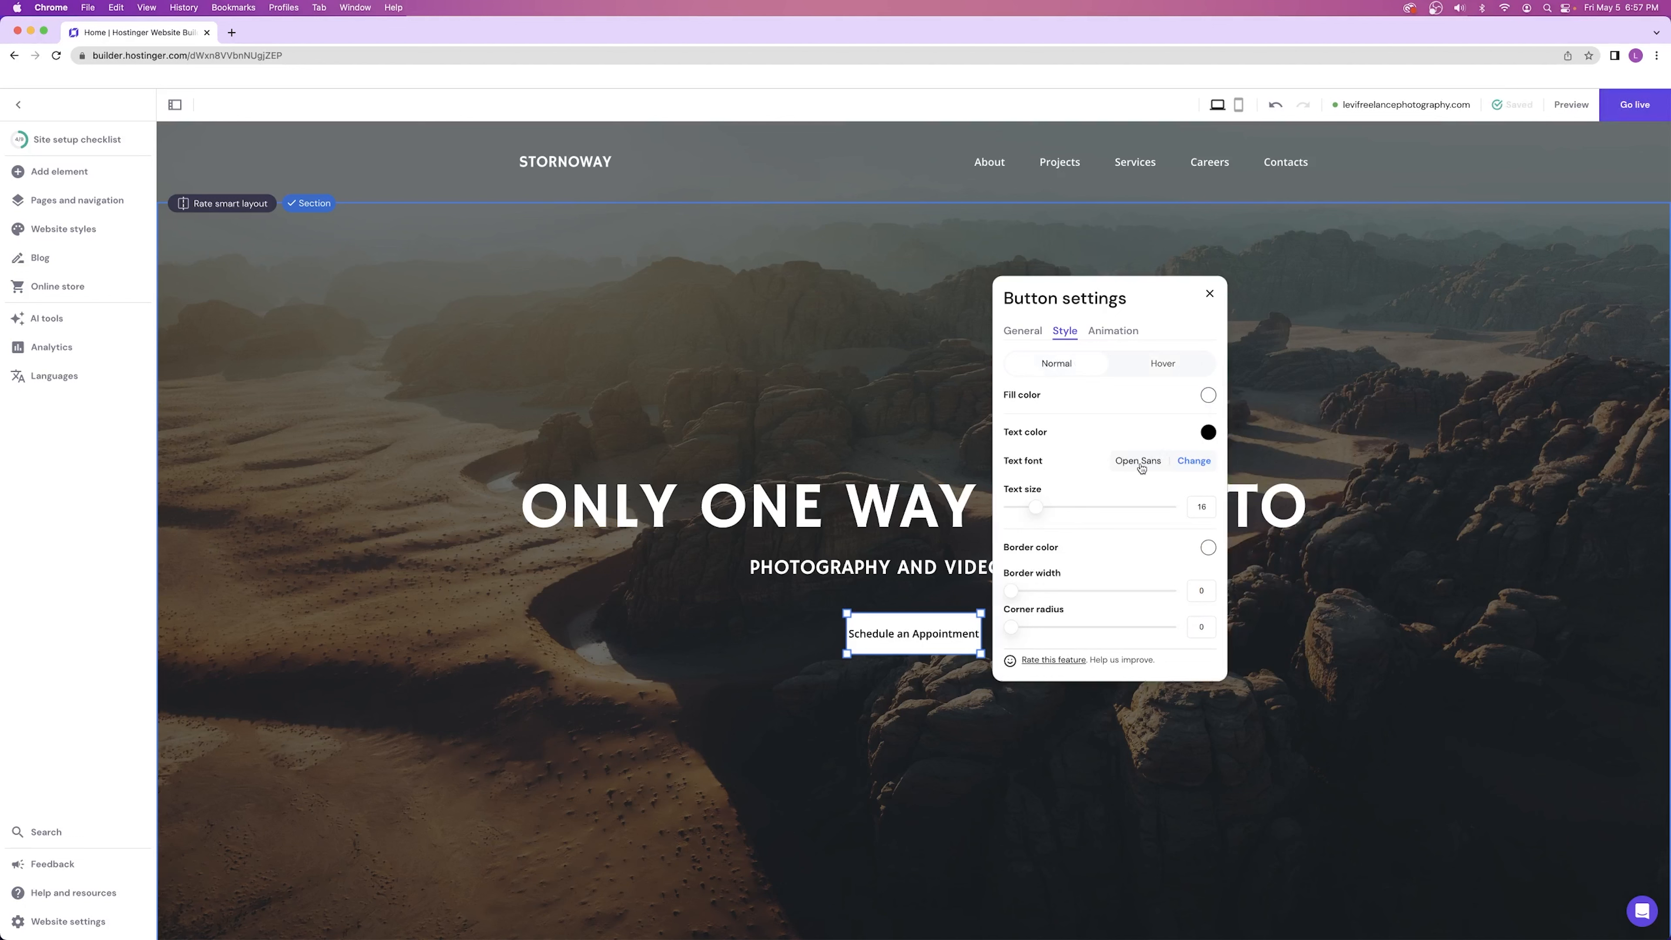
{"action": "left_click", "coordinate": [1194, 461]}
{"action": "mouse_move", "coordinate": [1279, 642]}
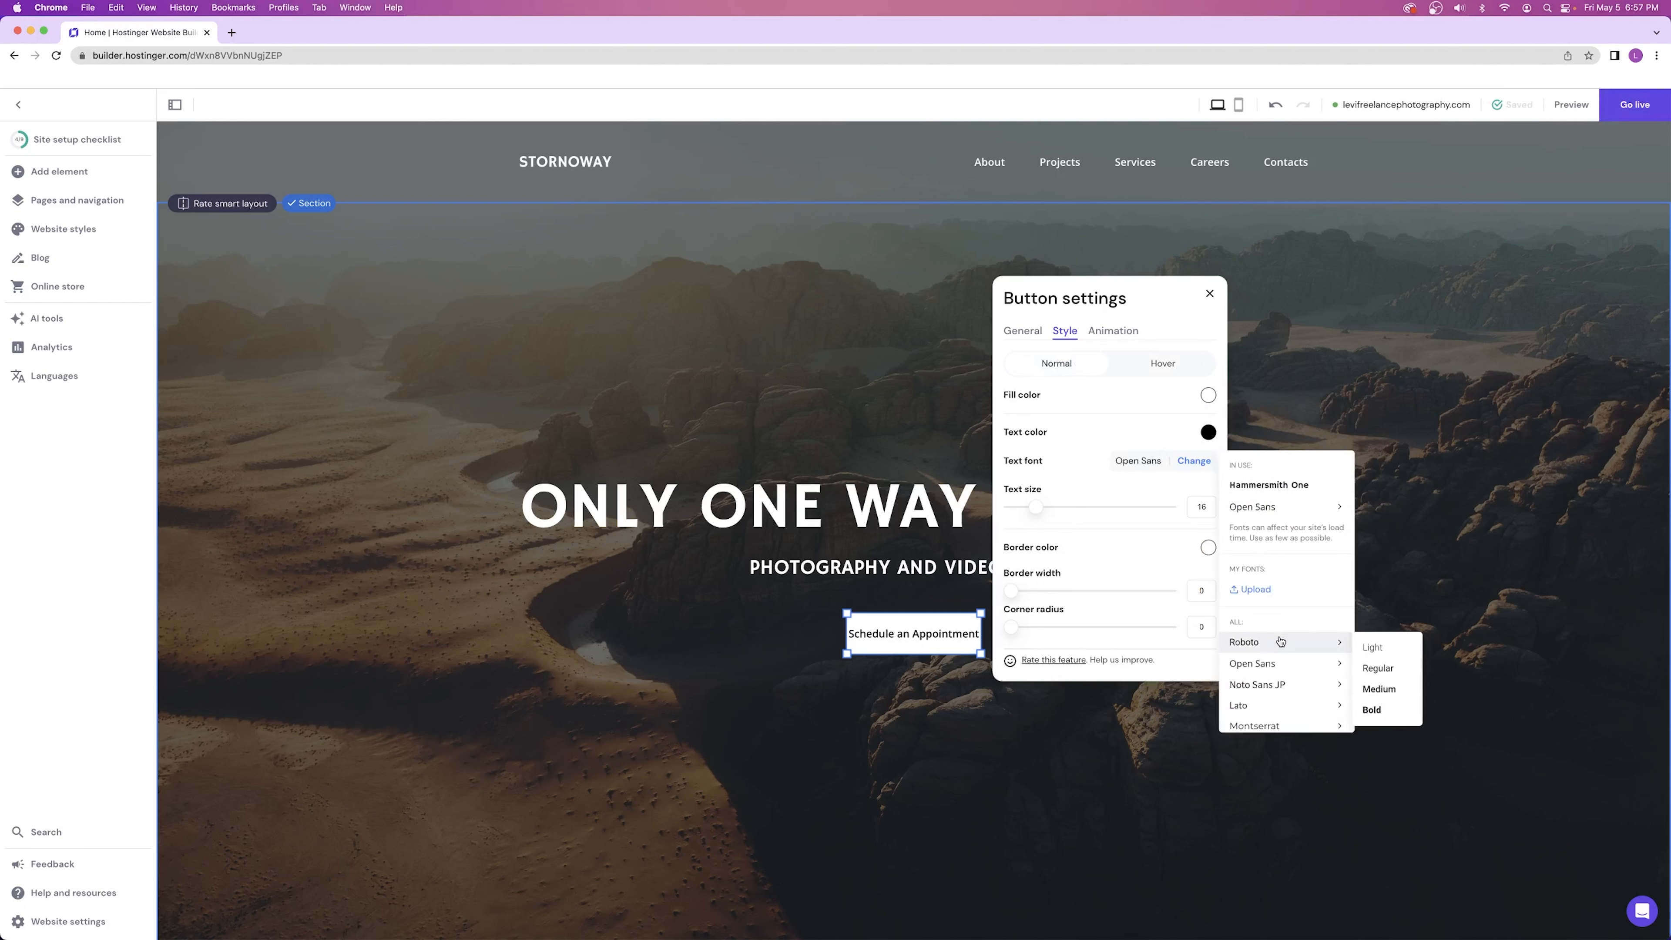
{"action": "left_click", "coordinate": [1097, 462]}
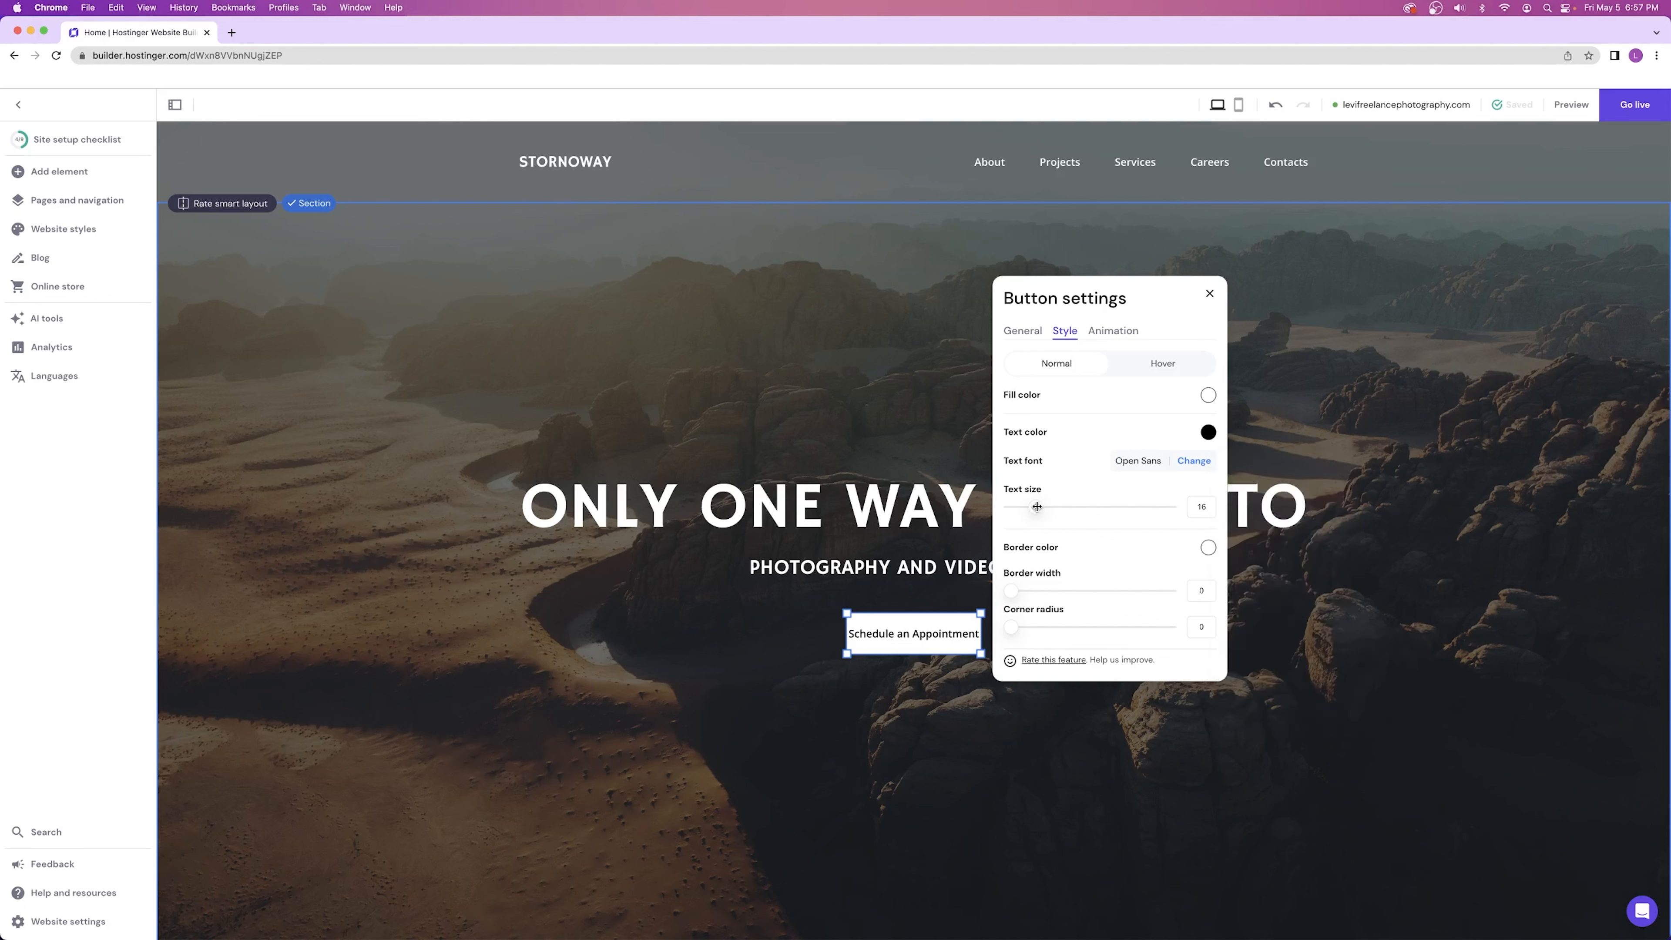
{"action": "left_click_drag", "start_coordinate": [1033, 506], "coordinate": [1027, 506]}
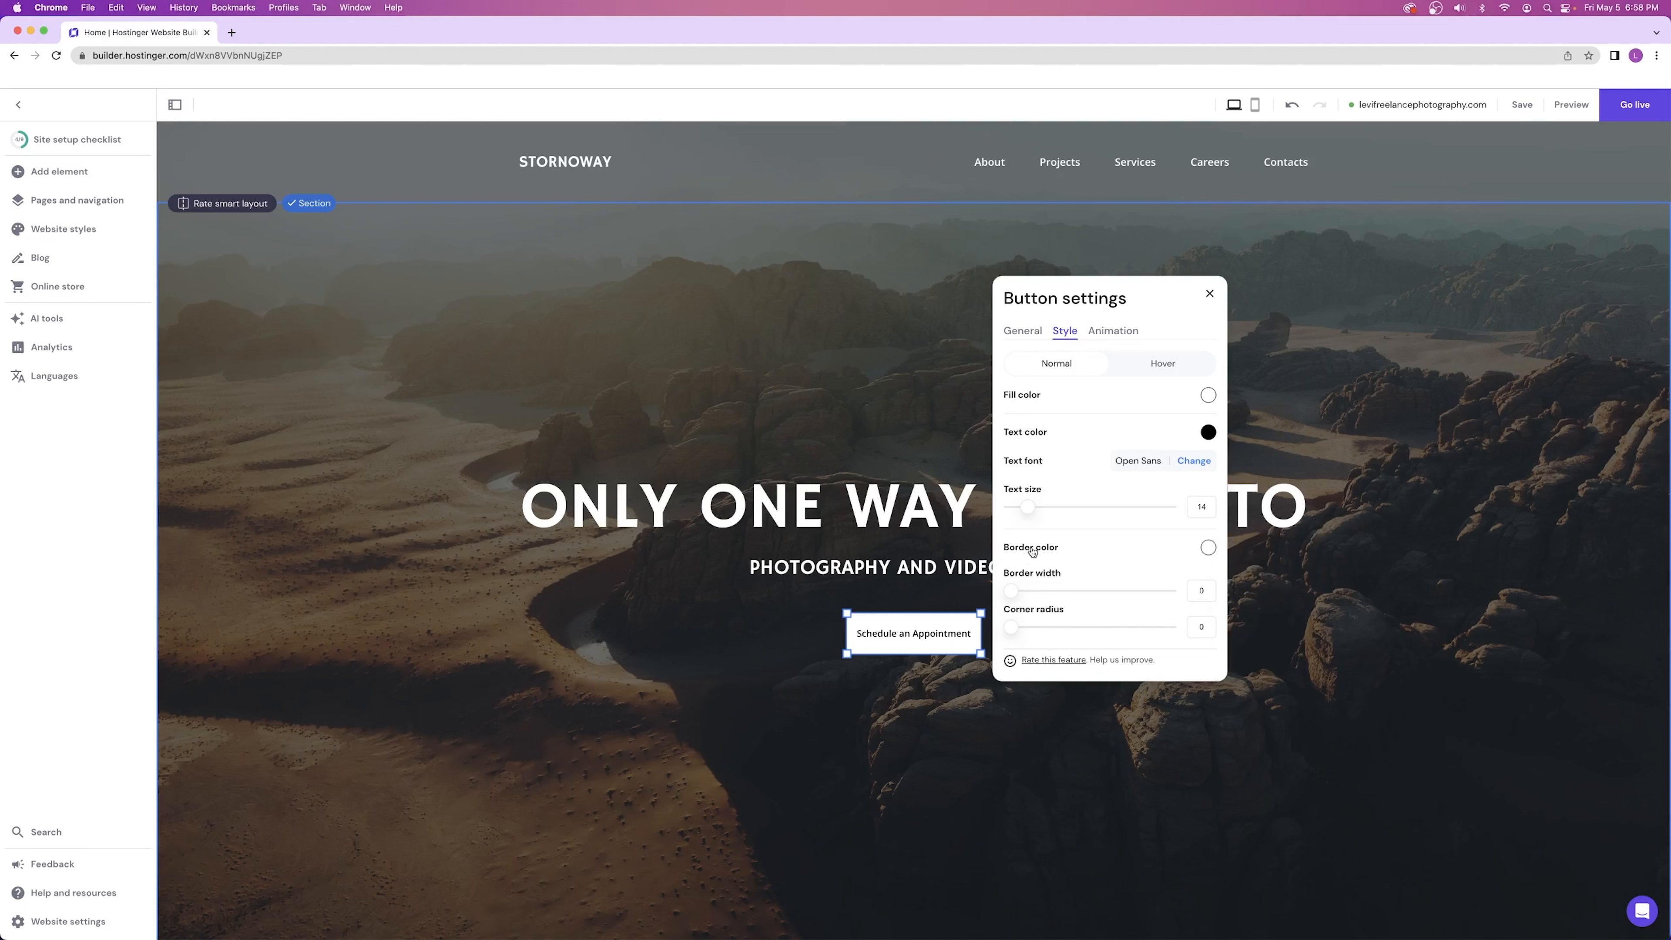
- Give the button a fully opaque red (#ff0000) border with a width of 8
{"action": "left_click", "coordinate": [1204, 551]}
{"action": "left_click", "coordinate": [1207, 550]}
{"action": "left_click", "coordinate": [1209, 550]}
{"action": "left_click_drag", "start_coordinate": [1280, 664], "coordinate": [1384, 621]}
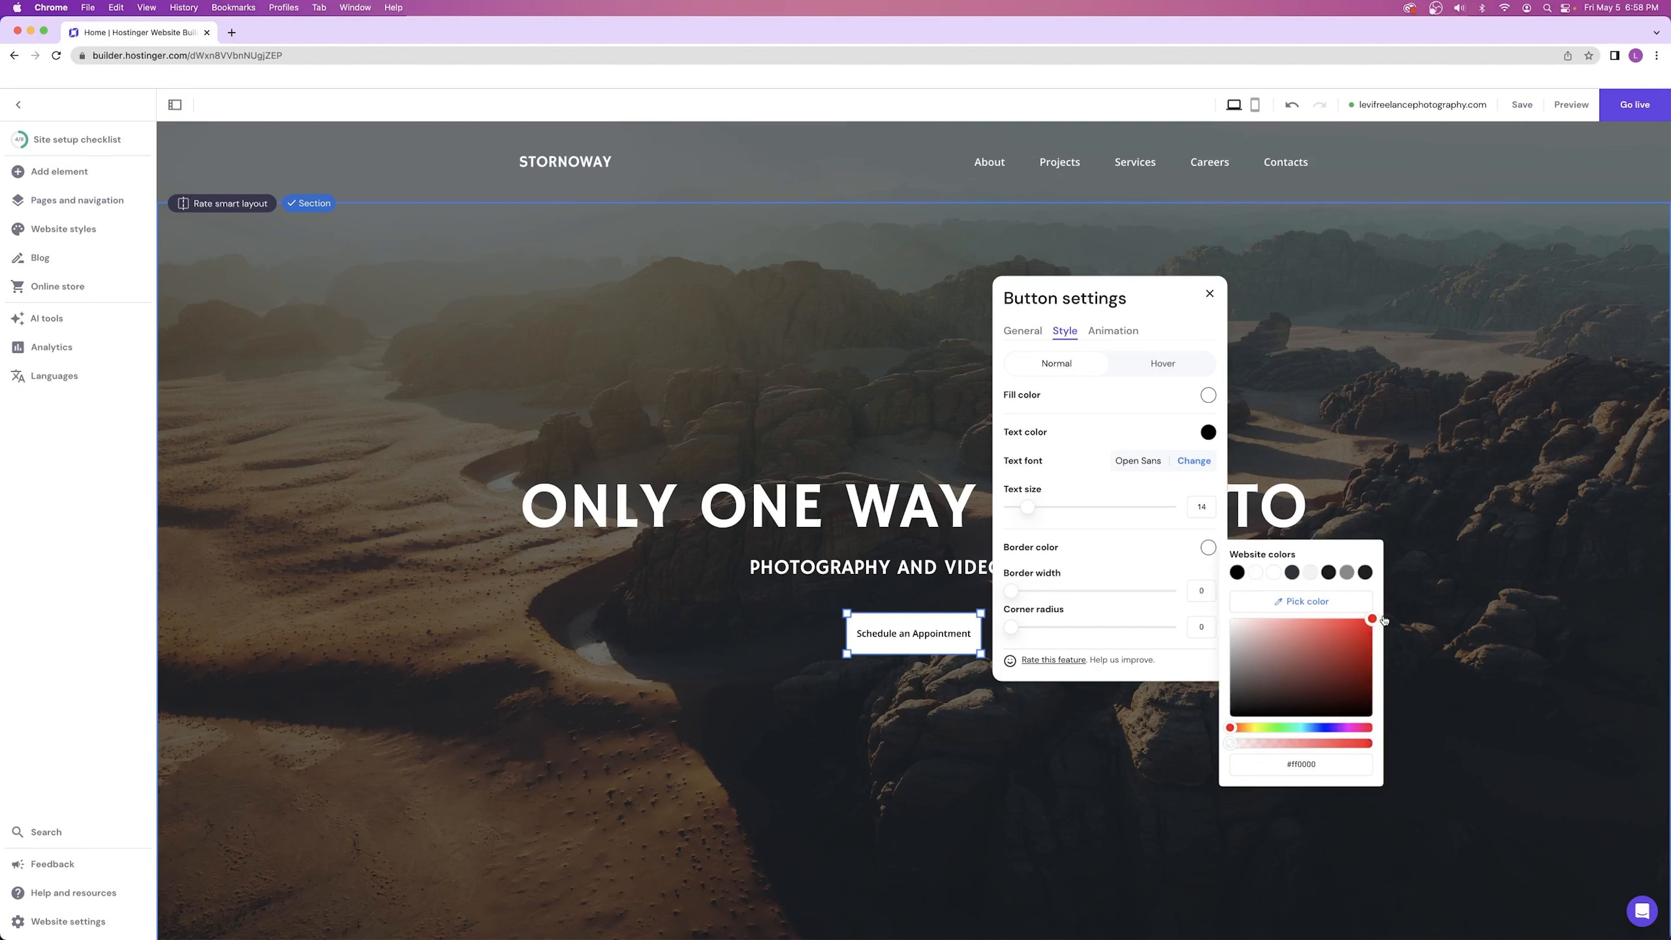
{"action": "left_click_drag", "start_coordinate": [1236, 745], "coordinate": [1379, 742]}
{"action": "left_click_drag", "start_coordinate": [1013, 591], "coordinate": [1137, 590]}
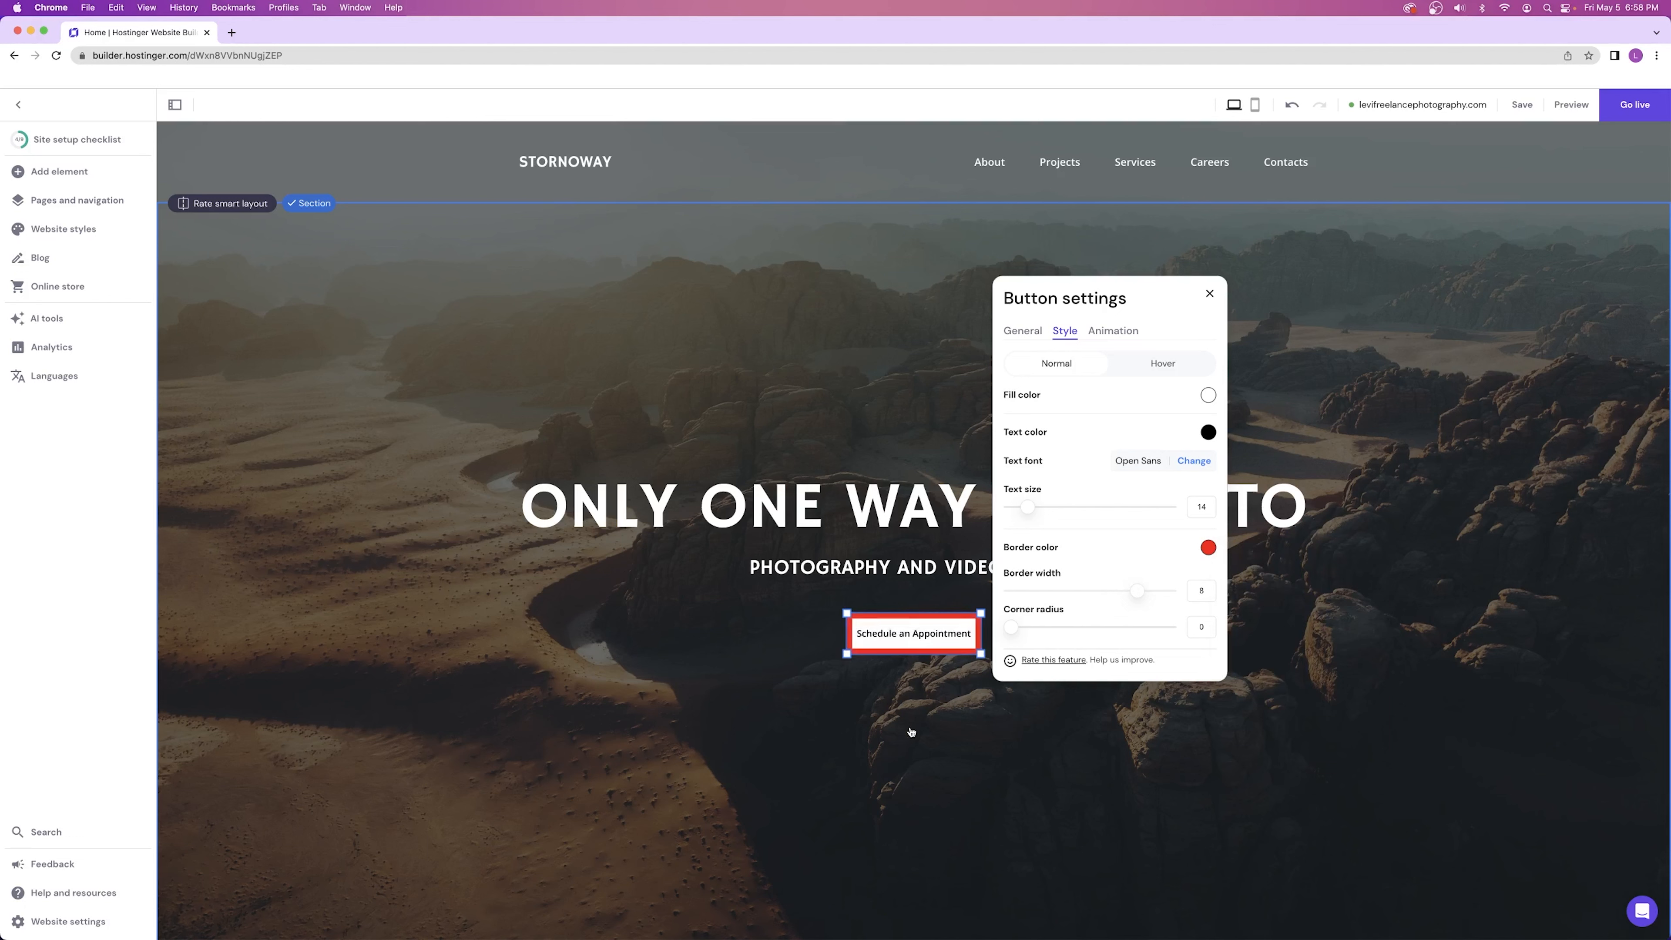
- Remove the button's border by making its color fully transparent and setting the border width to 0
{"action": "left_click", "coordinate": [1211, 551]}
{"action": "left_click_drag", "start_coordinate": [1370, 744], "coordinate": [1205, 747]}
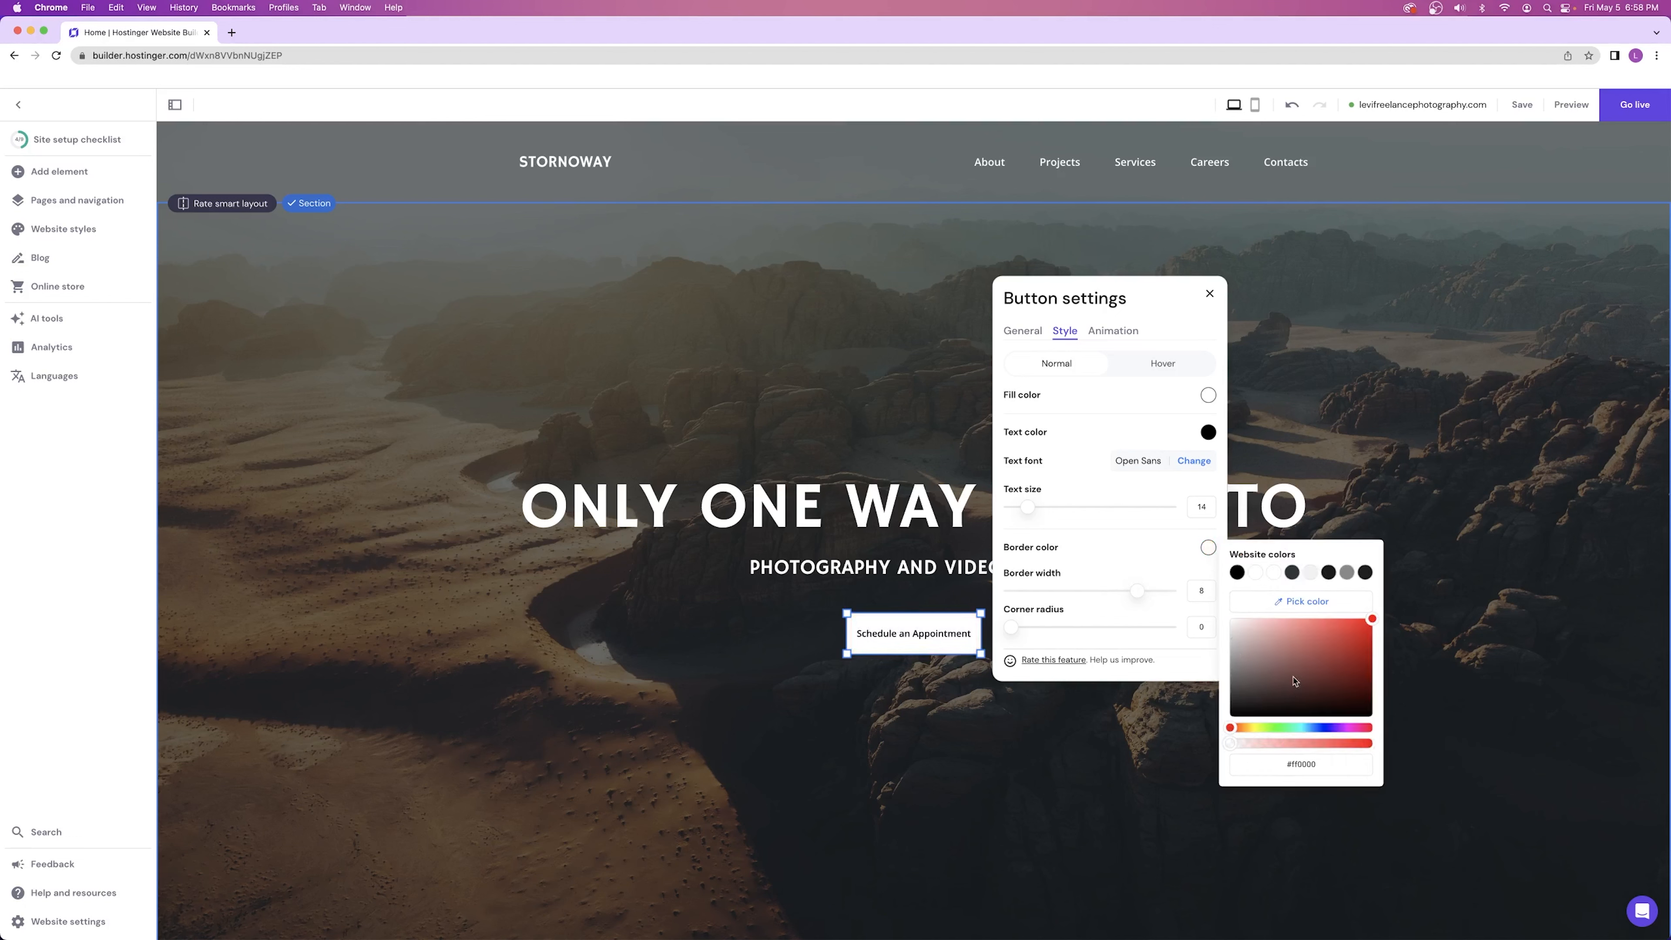
{"action": "left_click_drag", "start_coordinate": [1136, 590], "coordinate": [1010, 591]}
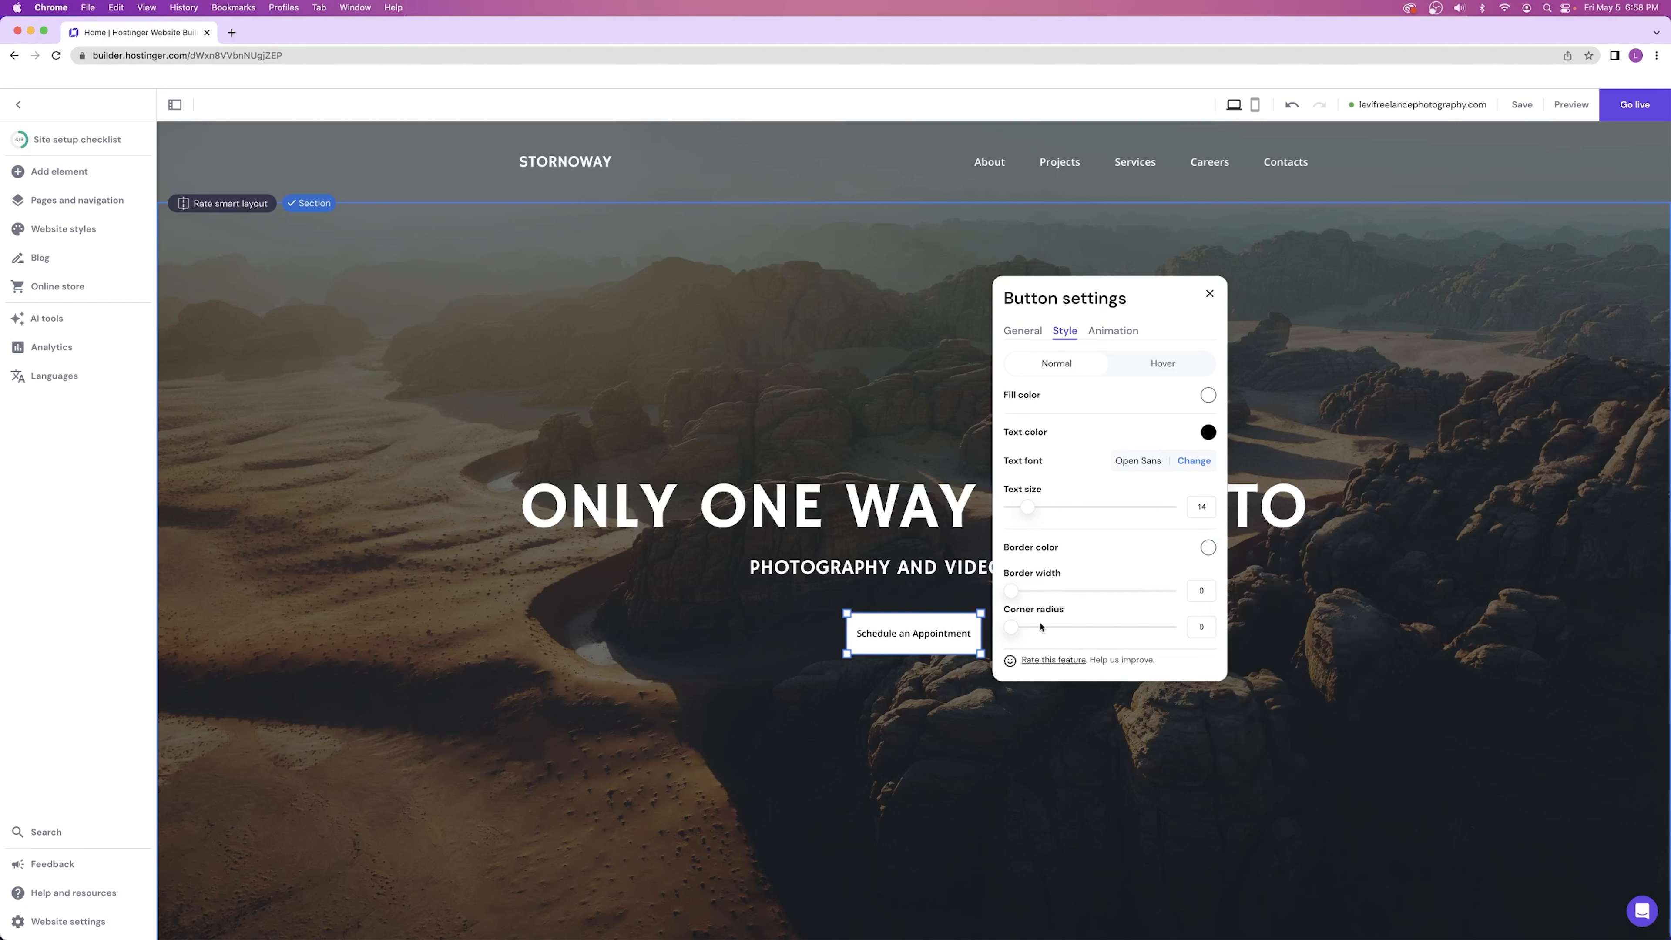
{"action": "mouse_move", "coordinate": [1010, 630]}
{"action": "left_mouse_down"}
{"action": "mouse_move", "coordinate": [1181, 624]}
{"action": "mouse_move", "coordinate": [1008, 628]}
{"action": "left_mouse_up"}
- Try the No animation, Fade and Scale options for the button, choose the Slide animation, and close the button settings
{"action": "left_click", "coordinate": [1105, 332]}
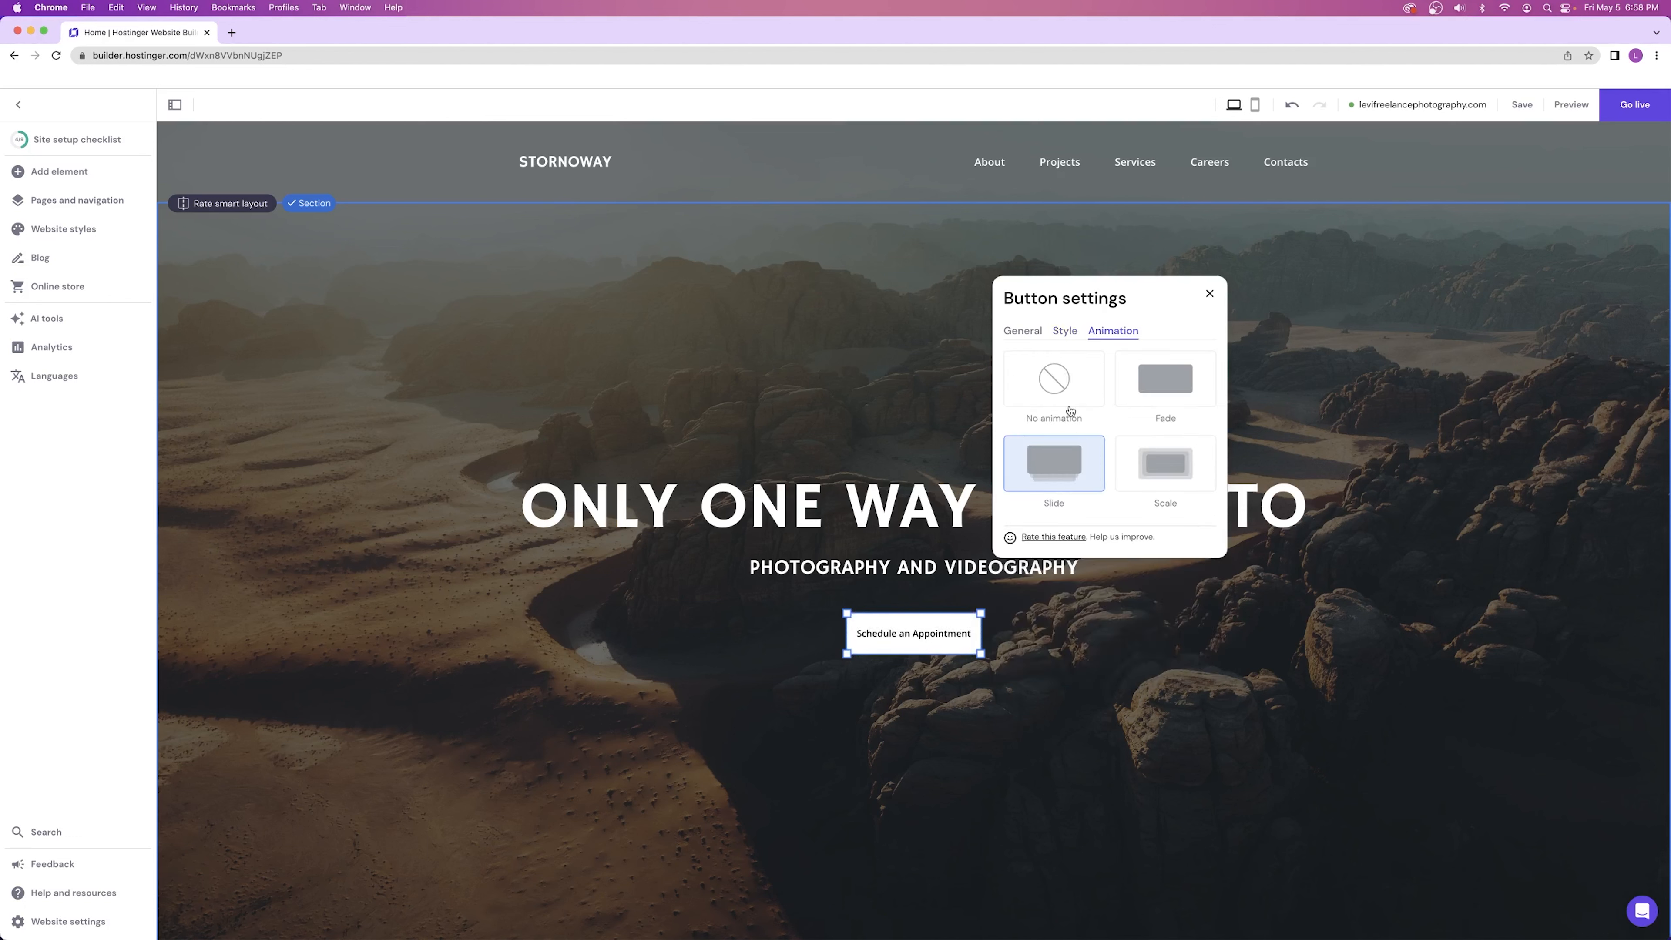
{"action": "left_click", "coordinate": [1057, 389]}
{"action": "left_click", "coordinate": [1173, 388]}
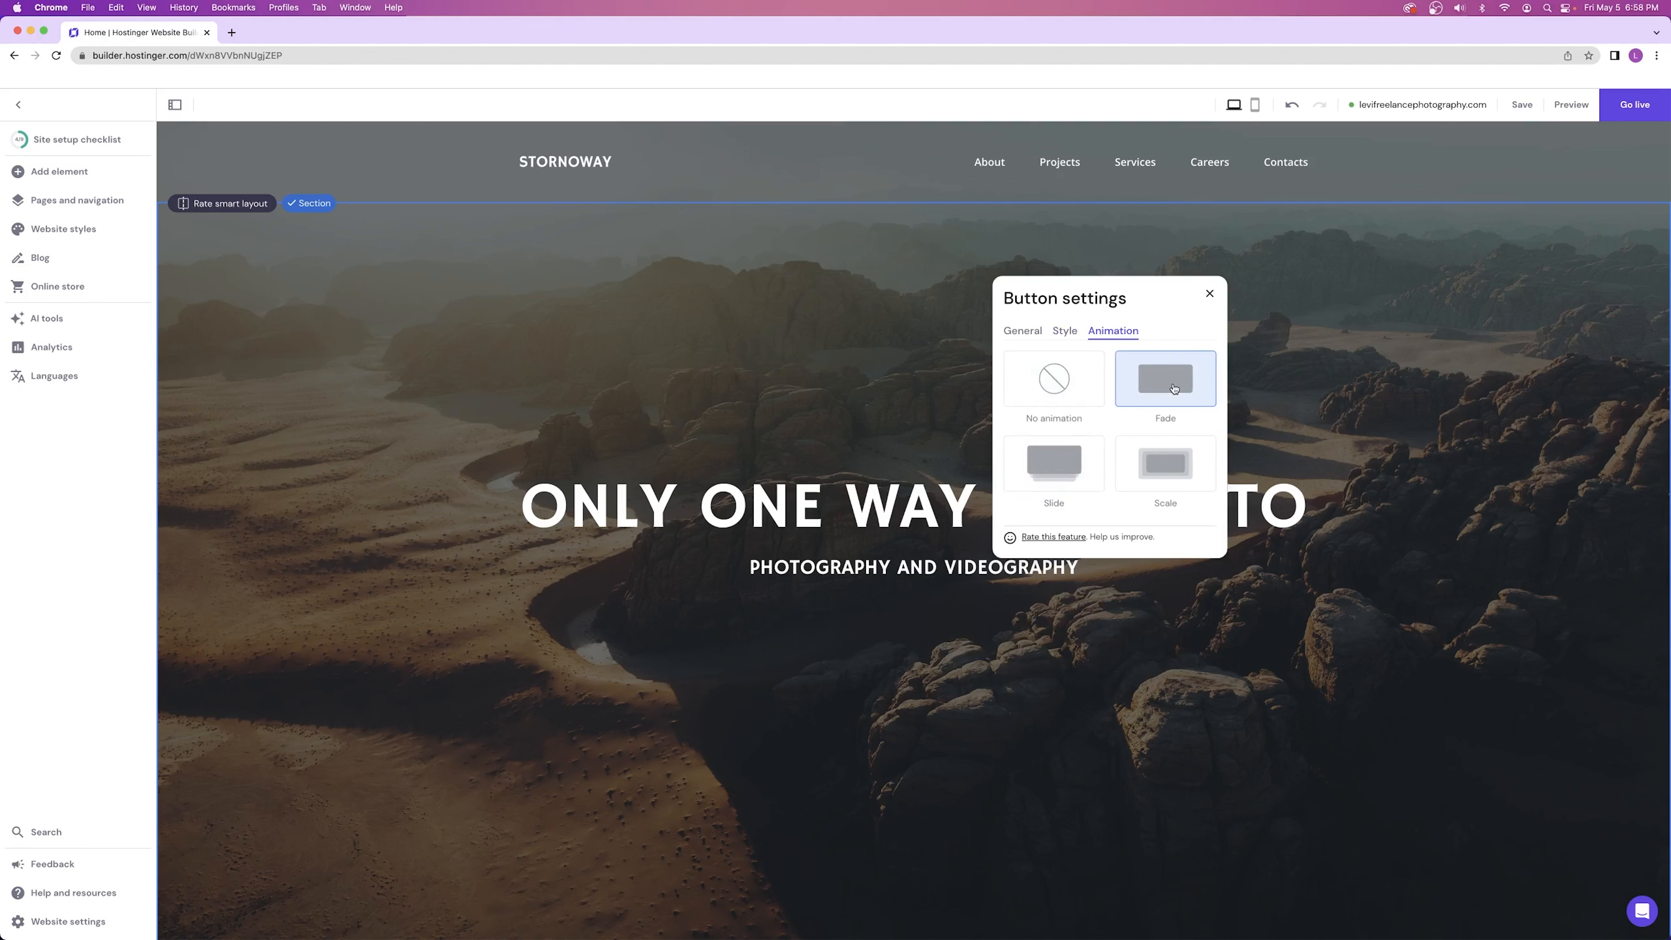
{"action": "left_click", "coordinate": [1053, 472]}
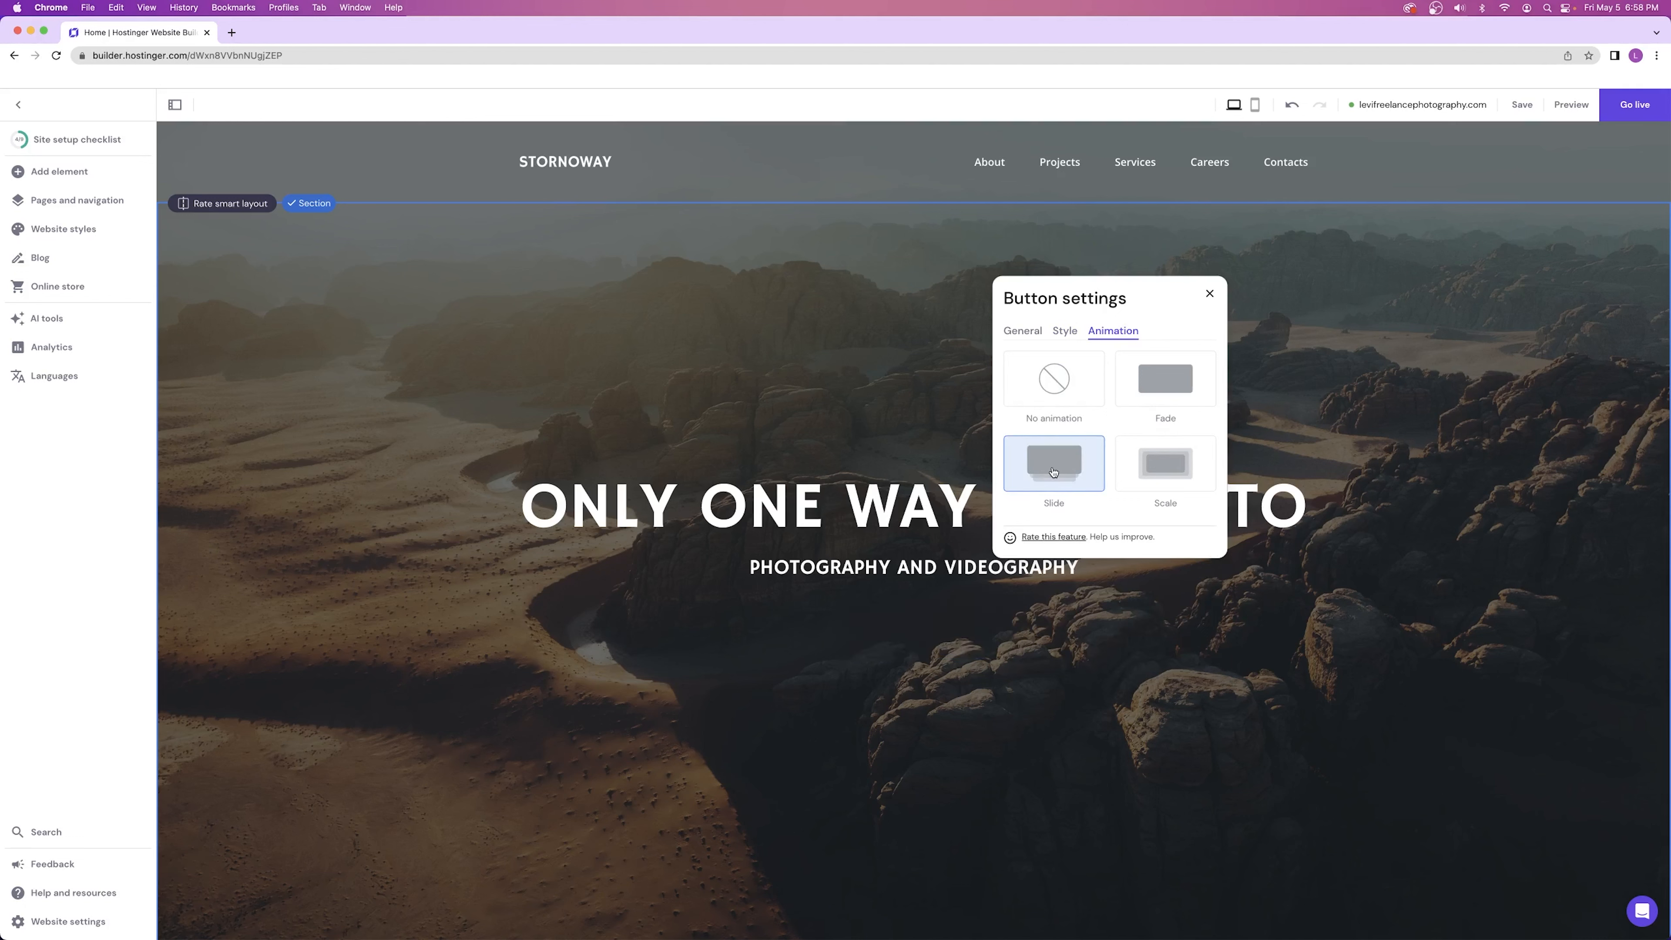
{"action": "left_click", "coordinate": [1166, 472]}
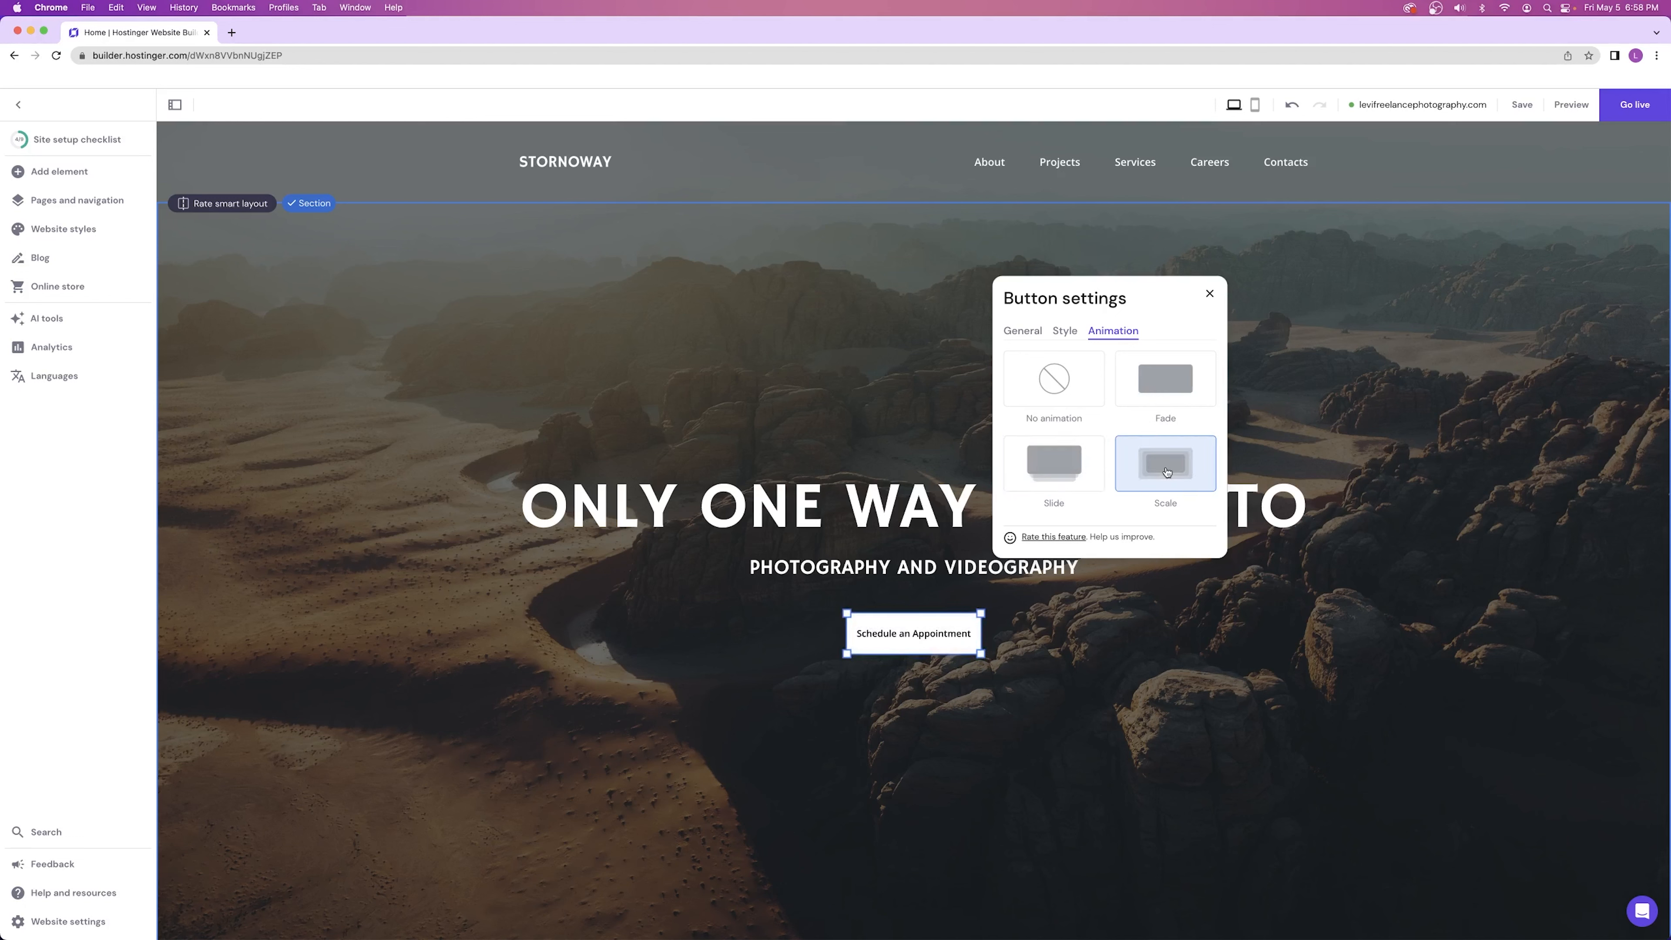
{"action": "left_click", "coordinate": [1064, 470]}
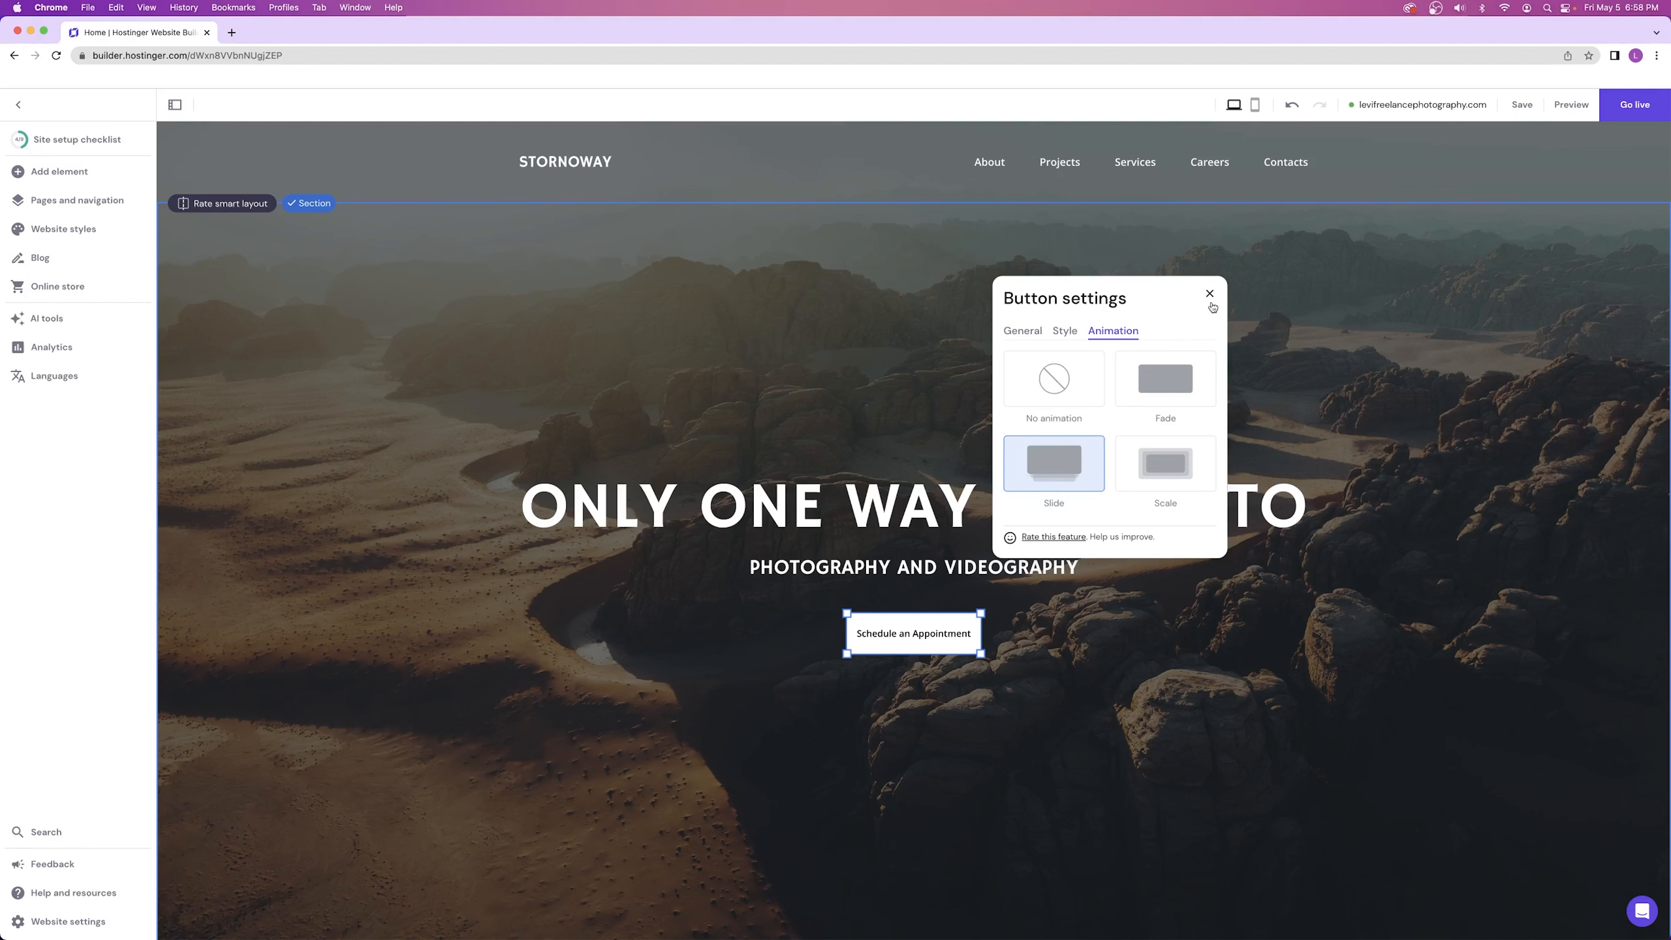
{"action": "left_click", "coordinate": [1209, 294]}
- Preview the restyled home page and reload it to replay the button's animation
{"action": "mouse_move", "coordinate": [1513, 105]}
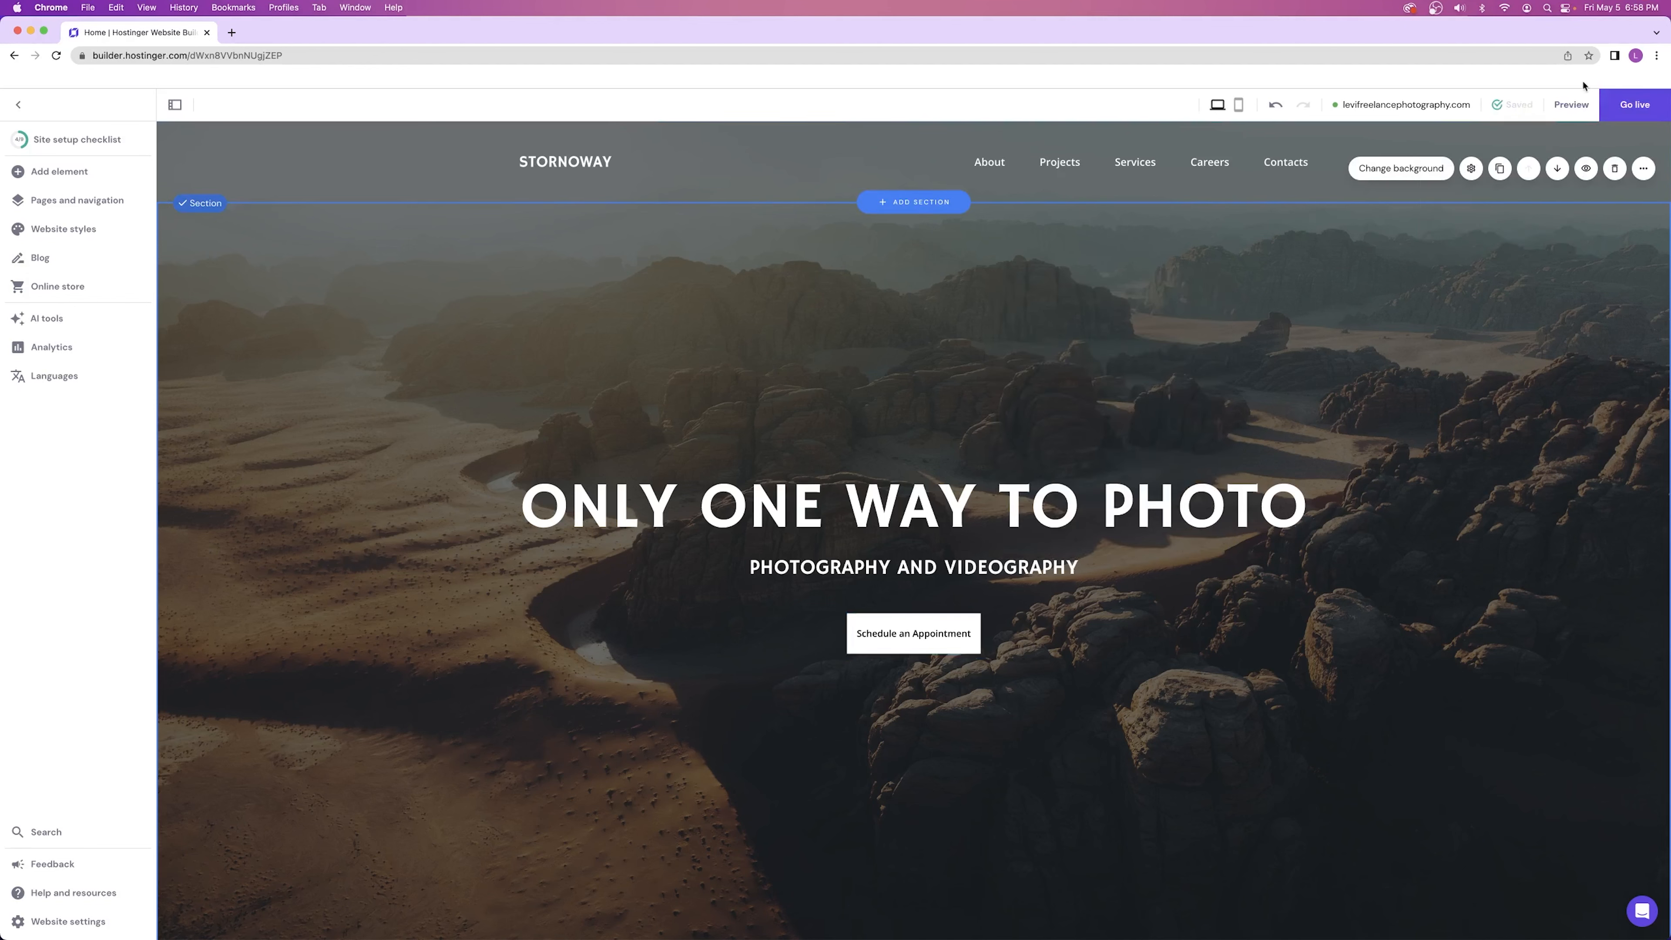
{"action": "left_click", "coordinate": [1573, 104]}
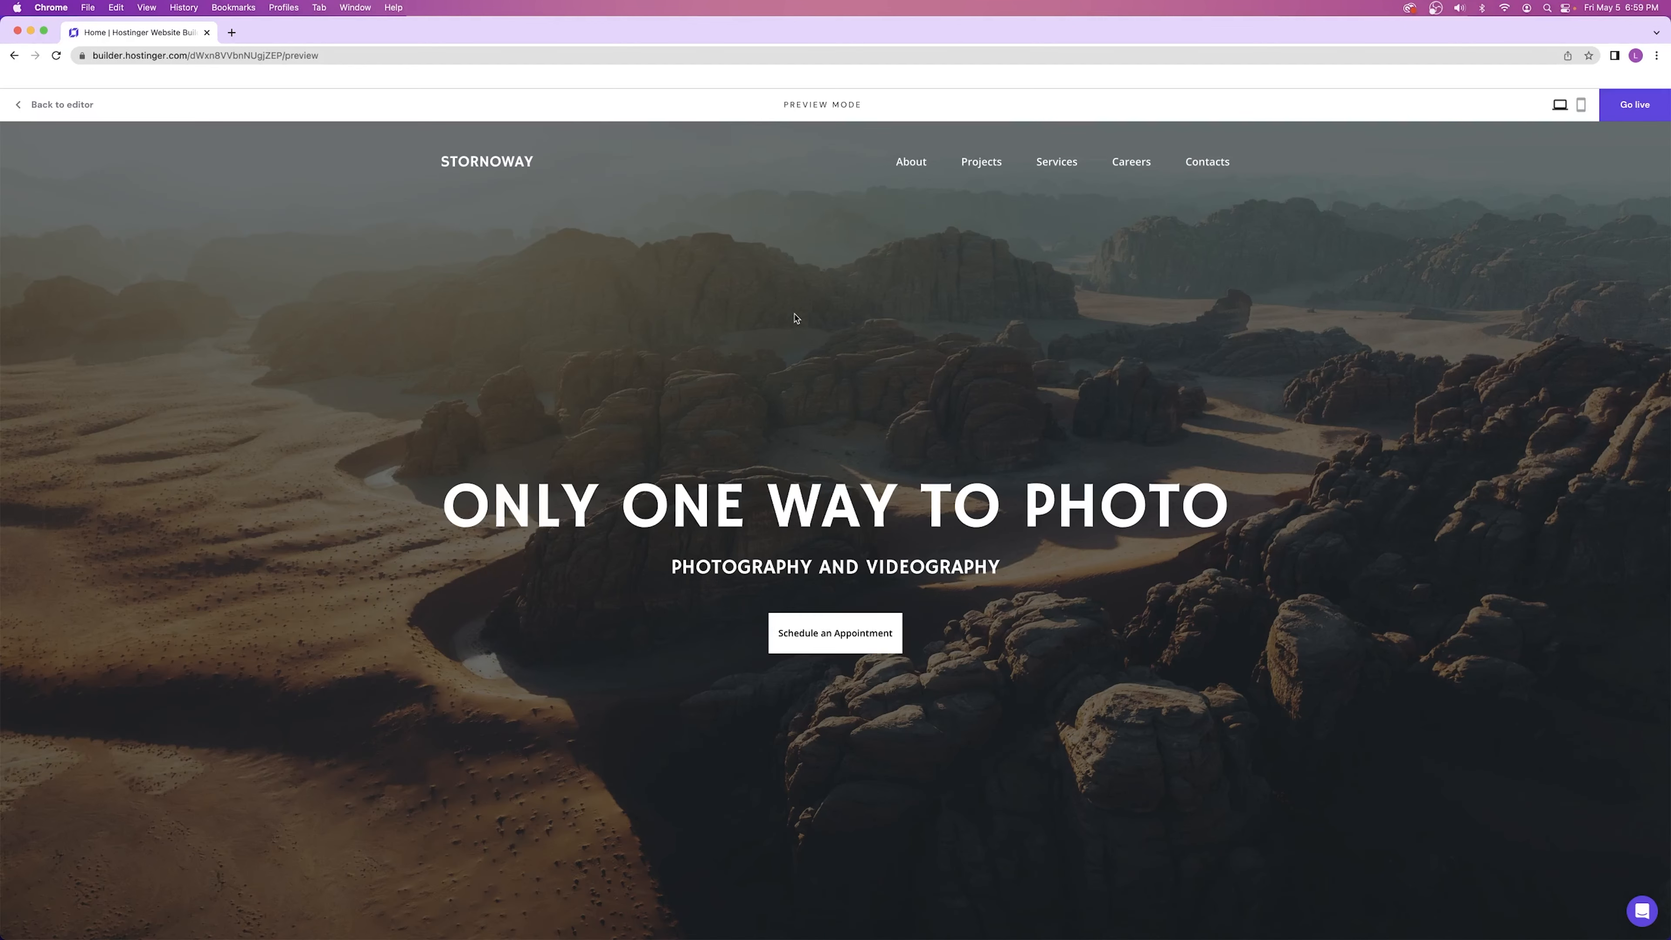
{"action": "scroll", "coordinate": [795, 318], "scroll_direction": "down", "scroll_amount": 10}
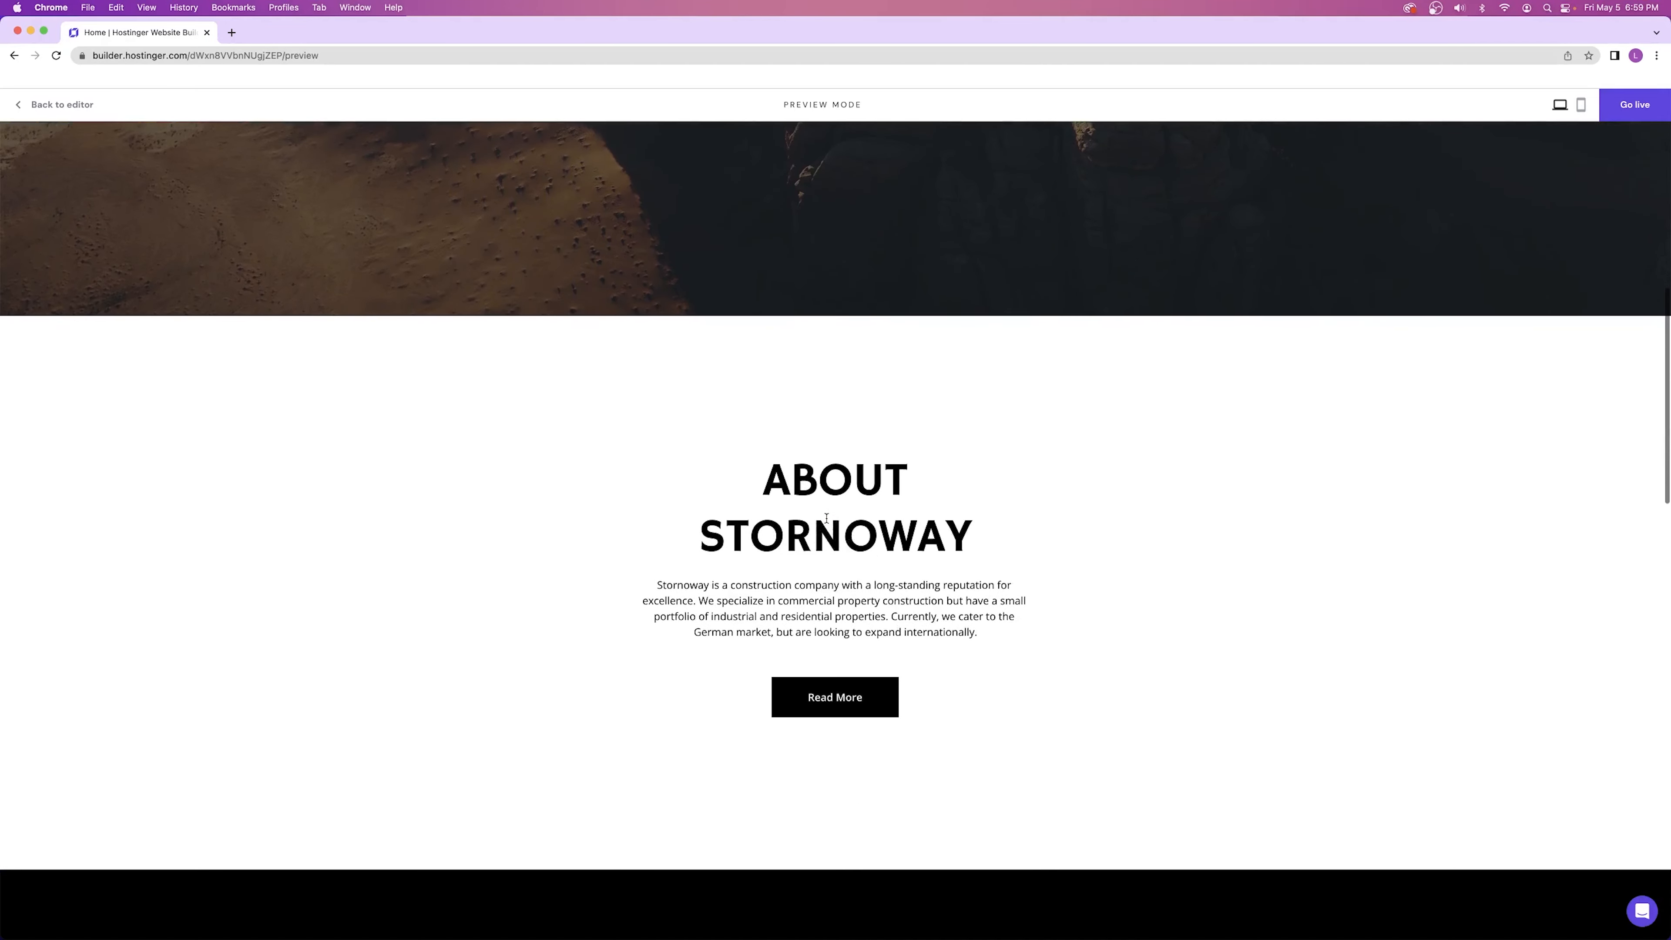
{"action": "scroll", "coordinate": [826, 517], "scroll_direction": "up", "scroll_amount": 10}
{"action": "left_click", "coordinate": [56, 56]}
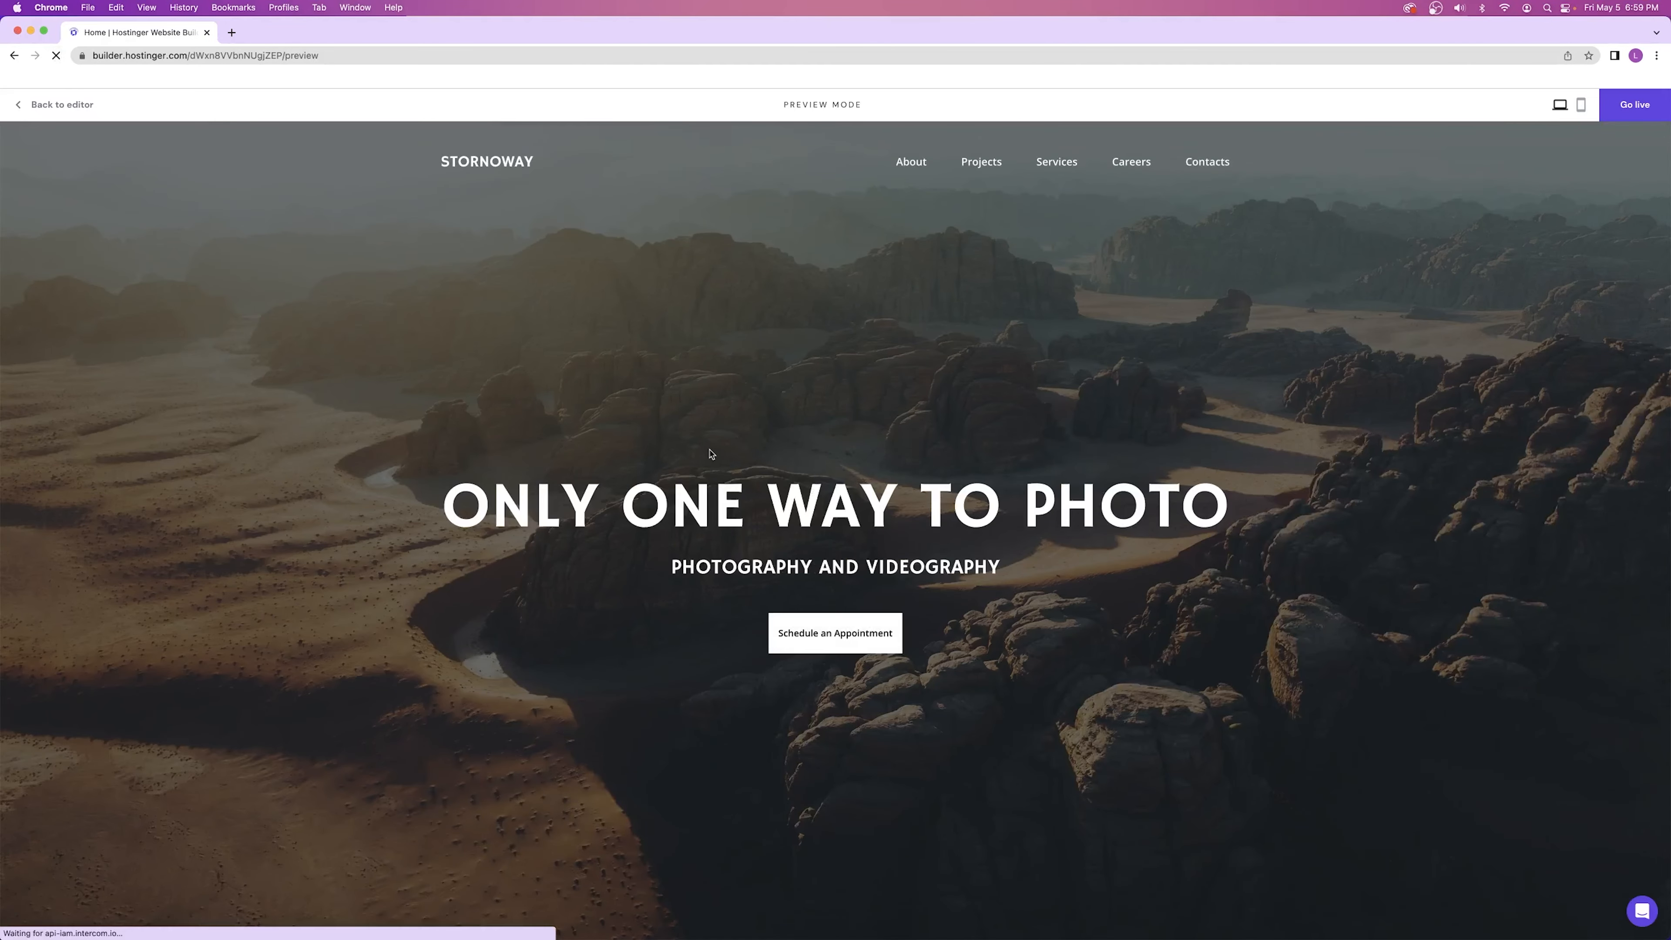
- Look through the previewed home page from the hero section down to the footer, and return to the editor
{"action": "scroll", "coordinate": [829, 531], "scroll_direction": "down", "scroll_amount": 2}
{"action": "scroll", "coordinate": [827, 531], "scroll_direction": "down", "scroll_amount": 15}
{"action": "scroll", "coordinate": [822, 523], "scroll_direction": "down", "scroll_amount": 10}
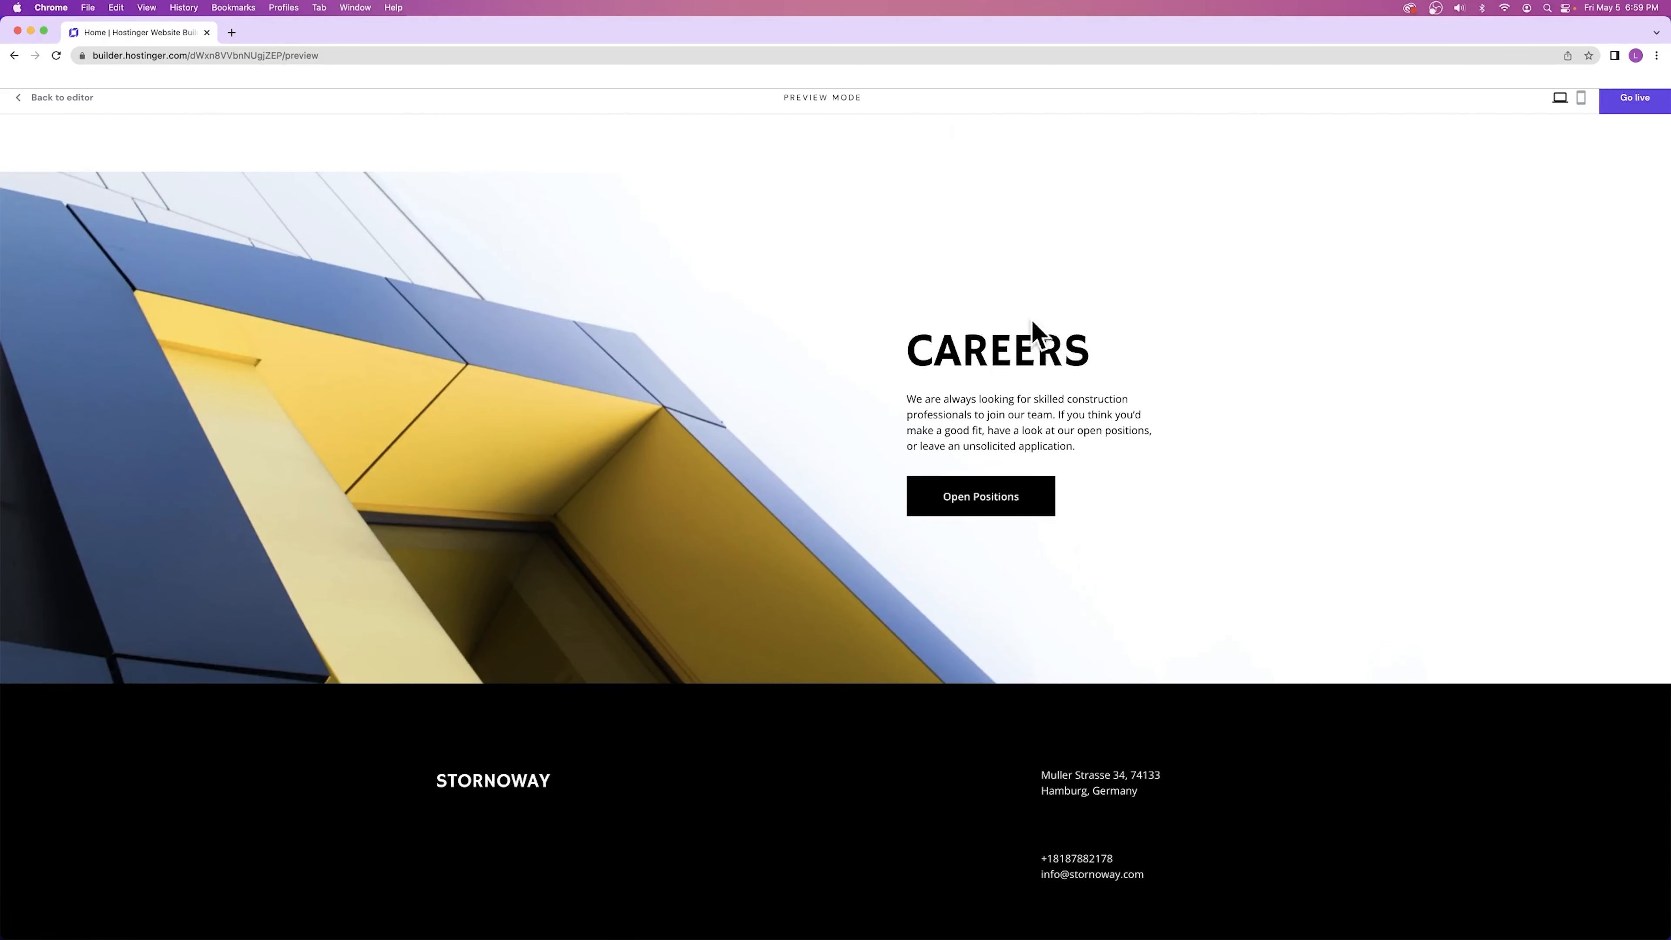
{"action": "scroll", "coordinate": [826, 585], "scroll_direction": "down", "scroll_amount": 1}
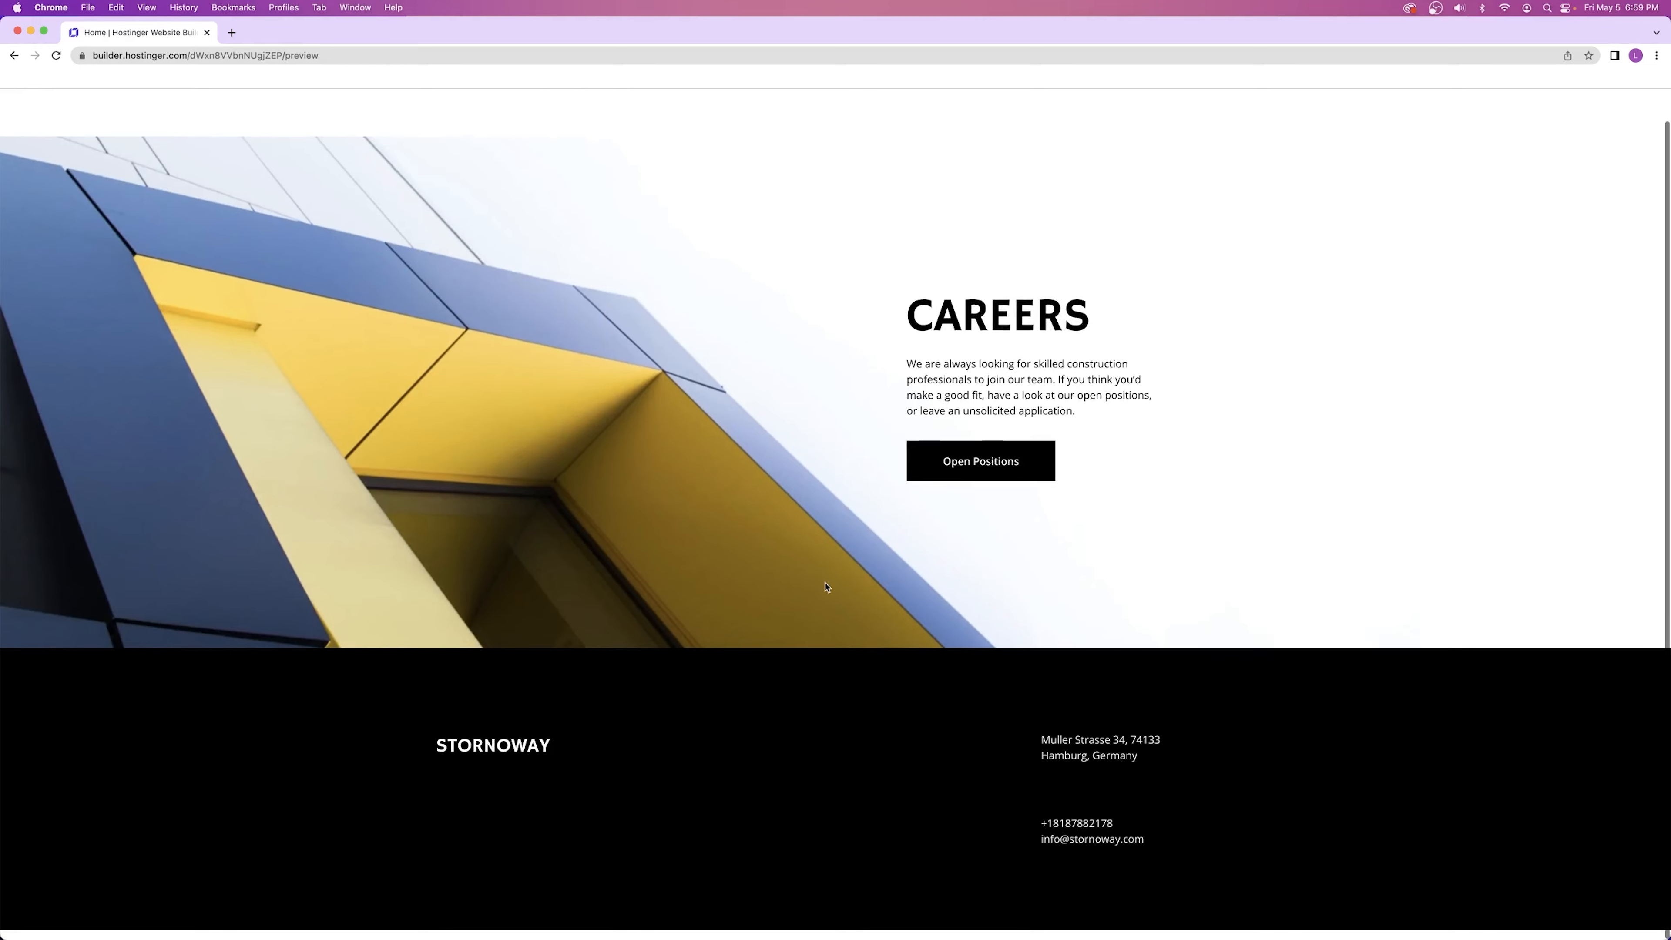
{"action": "scroll", "coordinate": [826, 586], "scroll_direction": "up", "scroll_amount": 20}
{"action": "scroll", "coordinate": [816, 561], "scroll_direction": "down", "scroll_amount": 3}
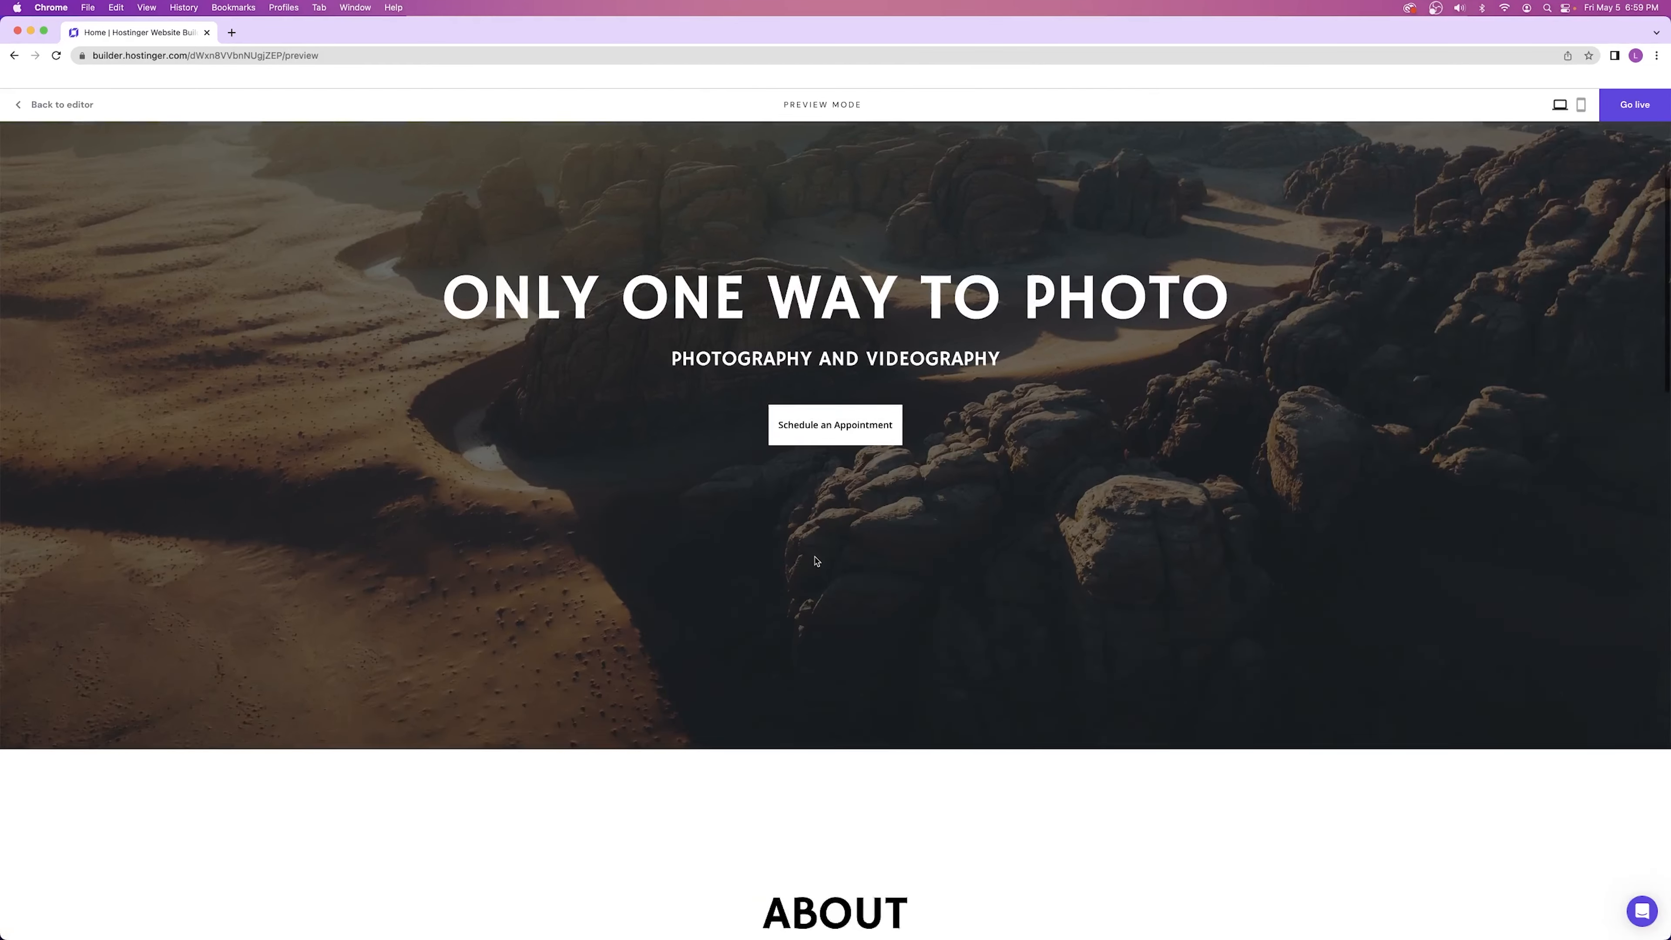
{"action": "scroll", "coordinate": [816, 561], "scroll_direction": "down", "scroll_amount": 8}
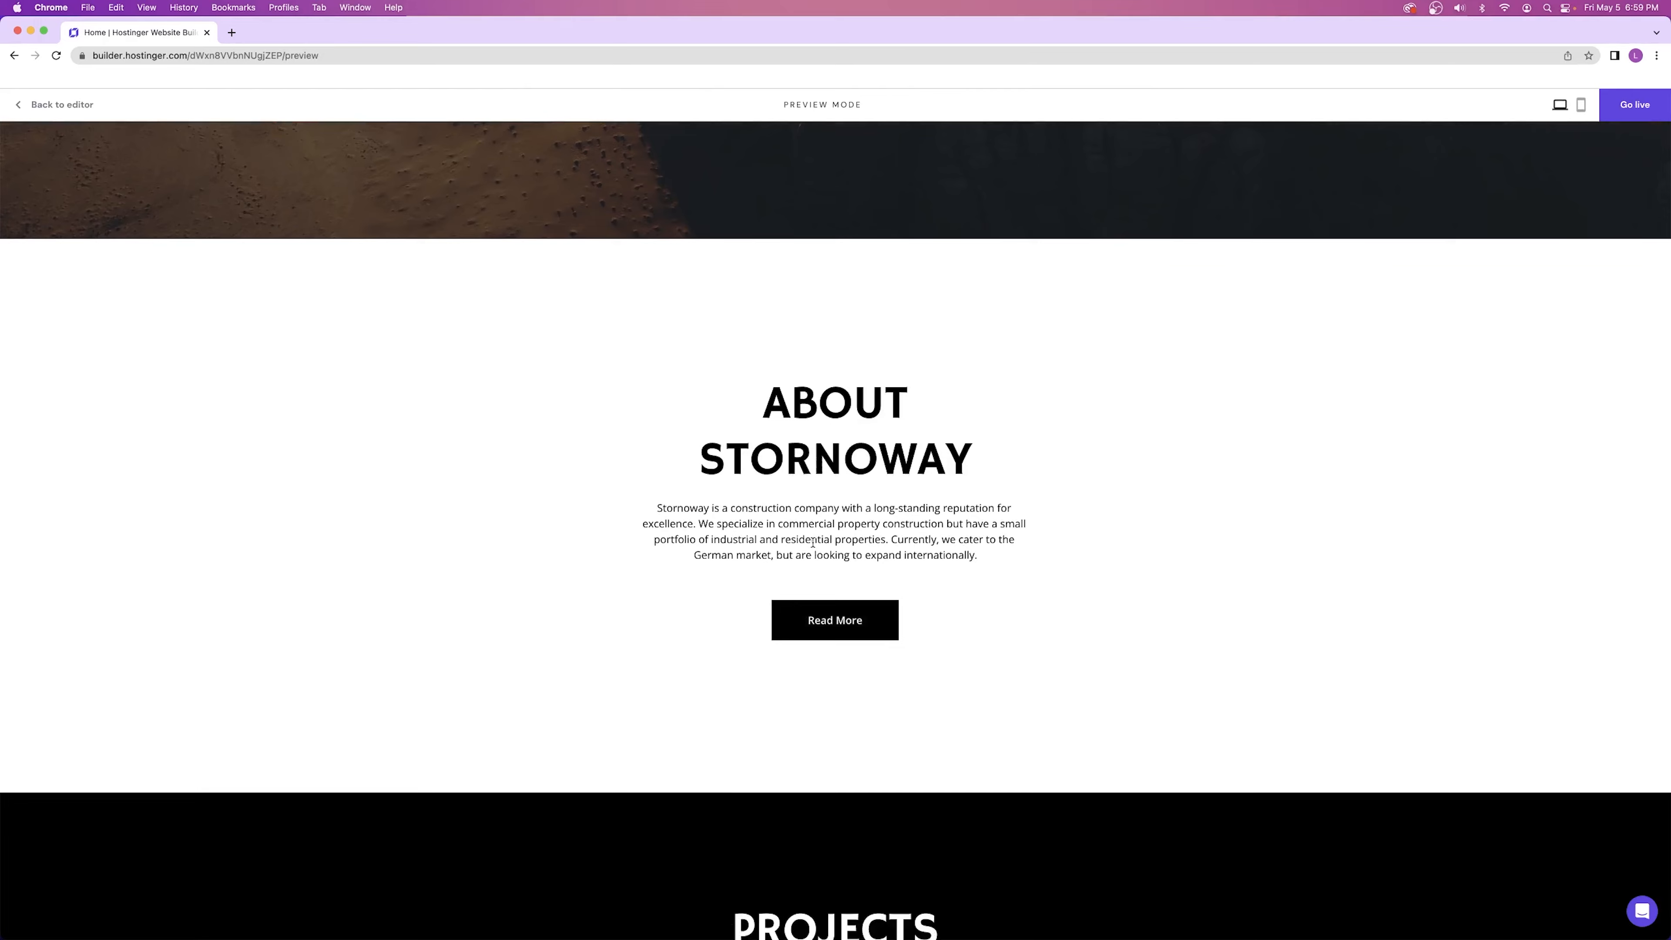
{"action": "scroll", "coordinate": [812, 541], "scroll_direction": "up", "scroll_amount": 11}
{"action": "left_click", "coordinate": [62, 104]}
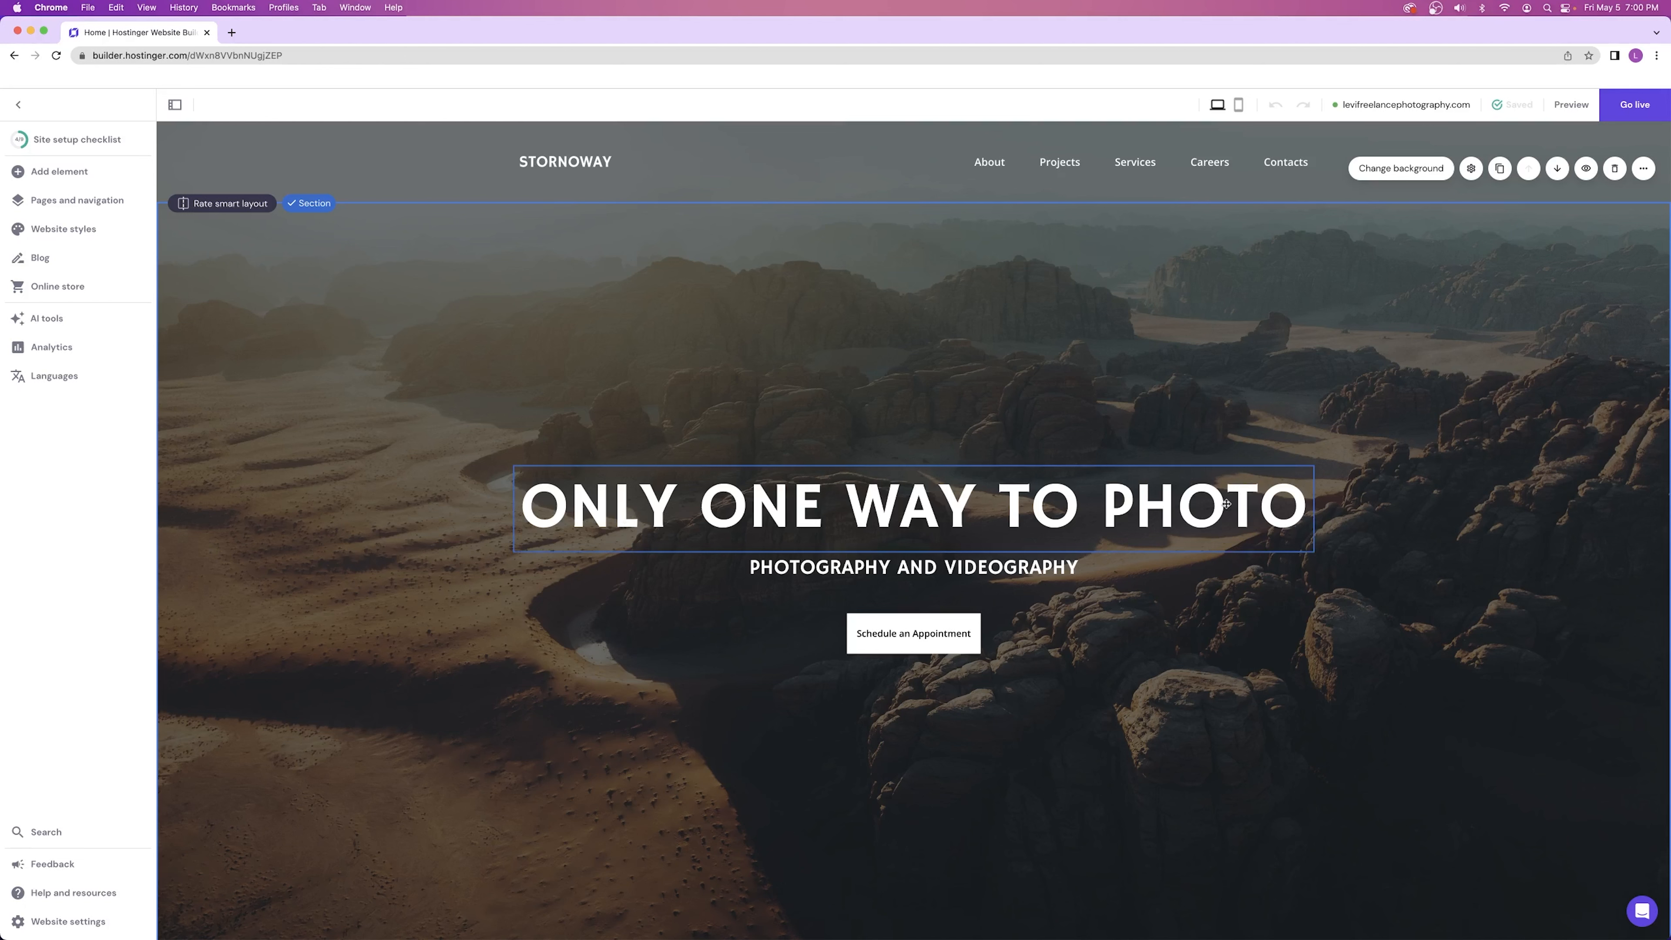
- Preview the site again, follow the Schedule an Appointment button's link, look through the page it opens, and return to the editor
{"action": "left_click", "coordinate": [908, 632]}
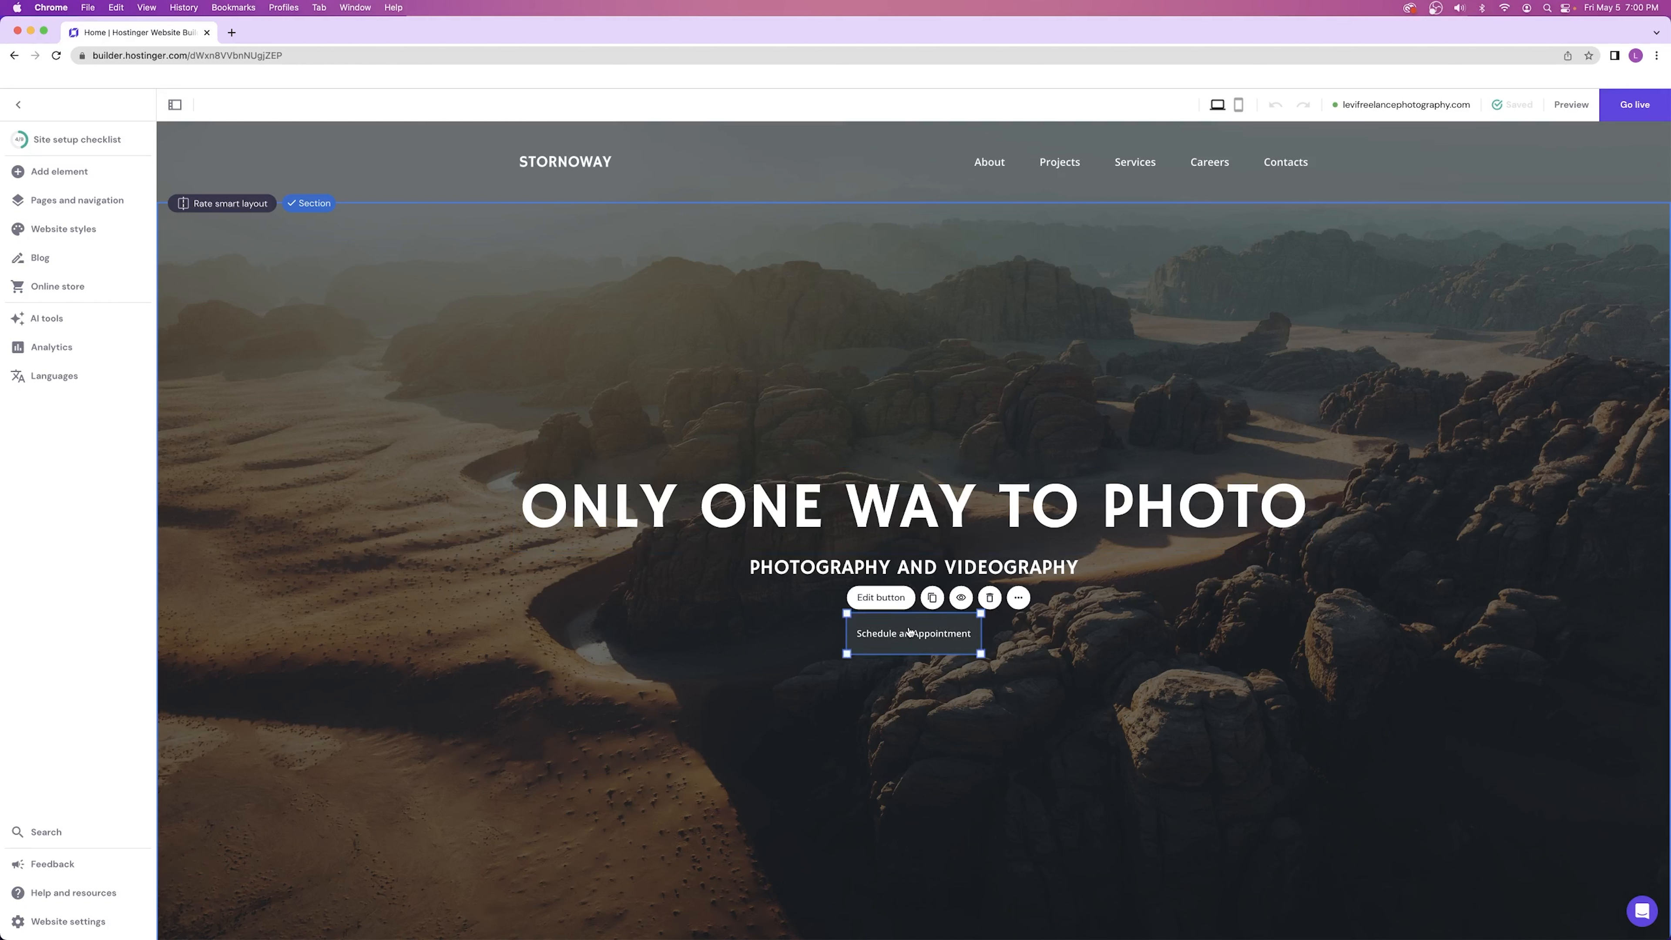
{"action": "left_click", "coordinate": [1571, 104]}
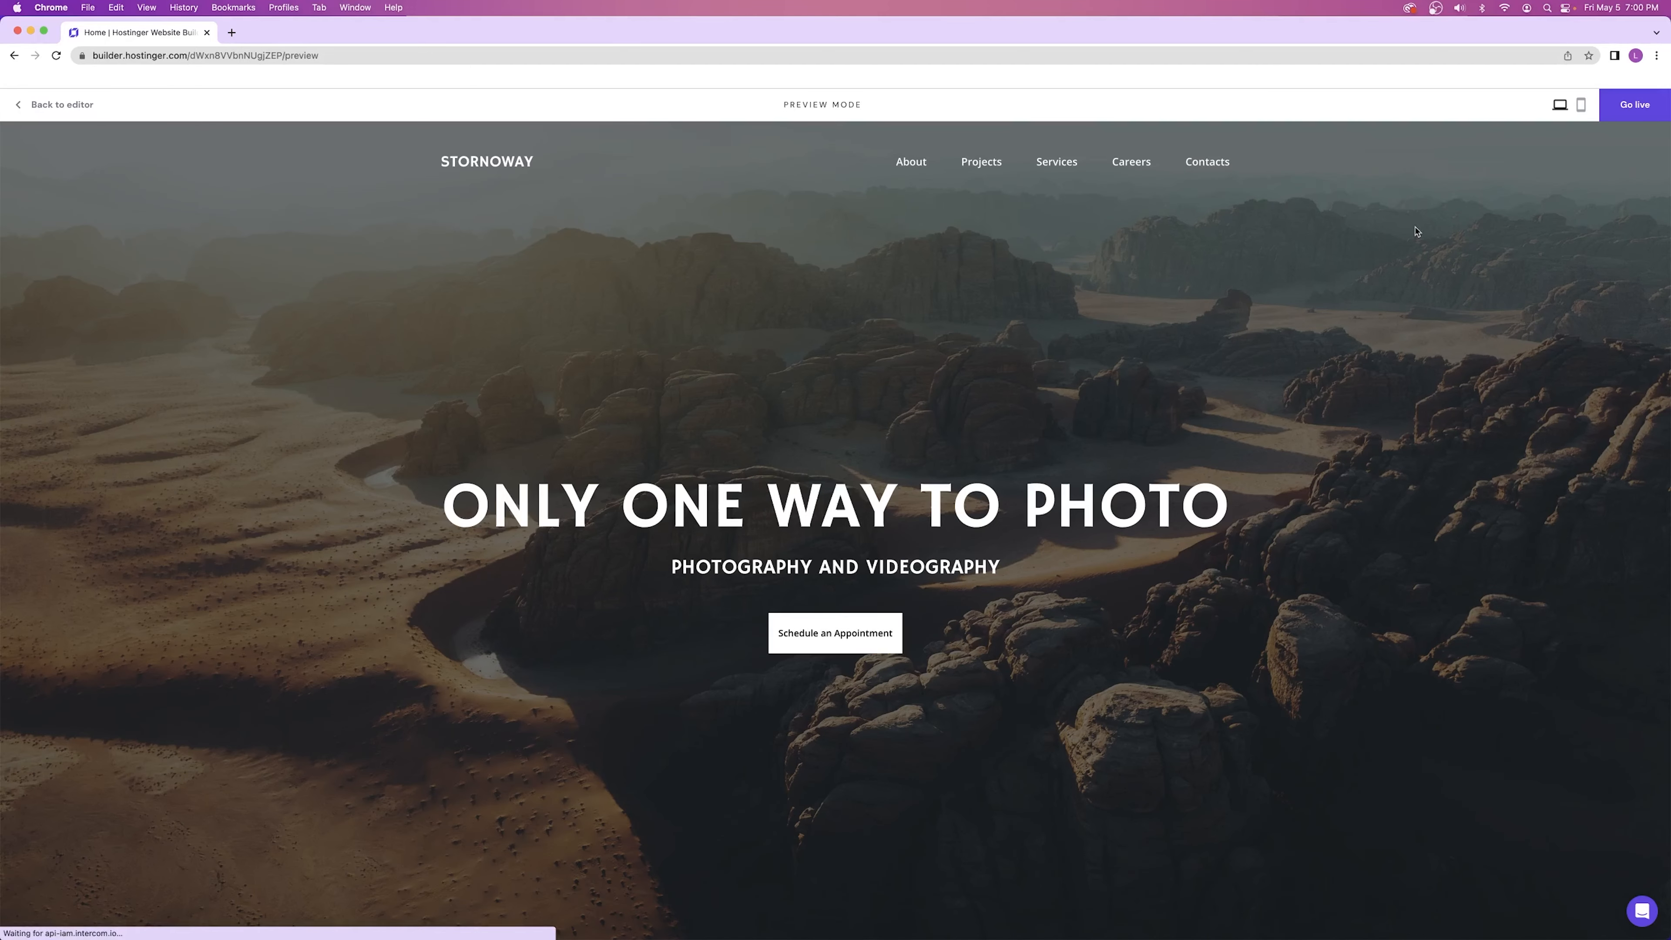
{"action": "left_click", "coordinate": [849, 638]}
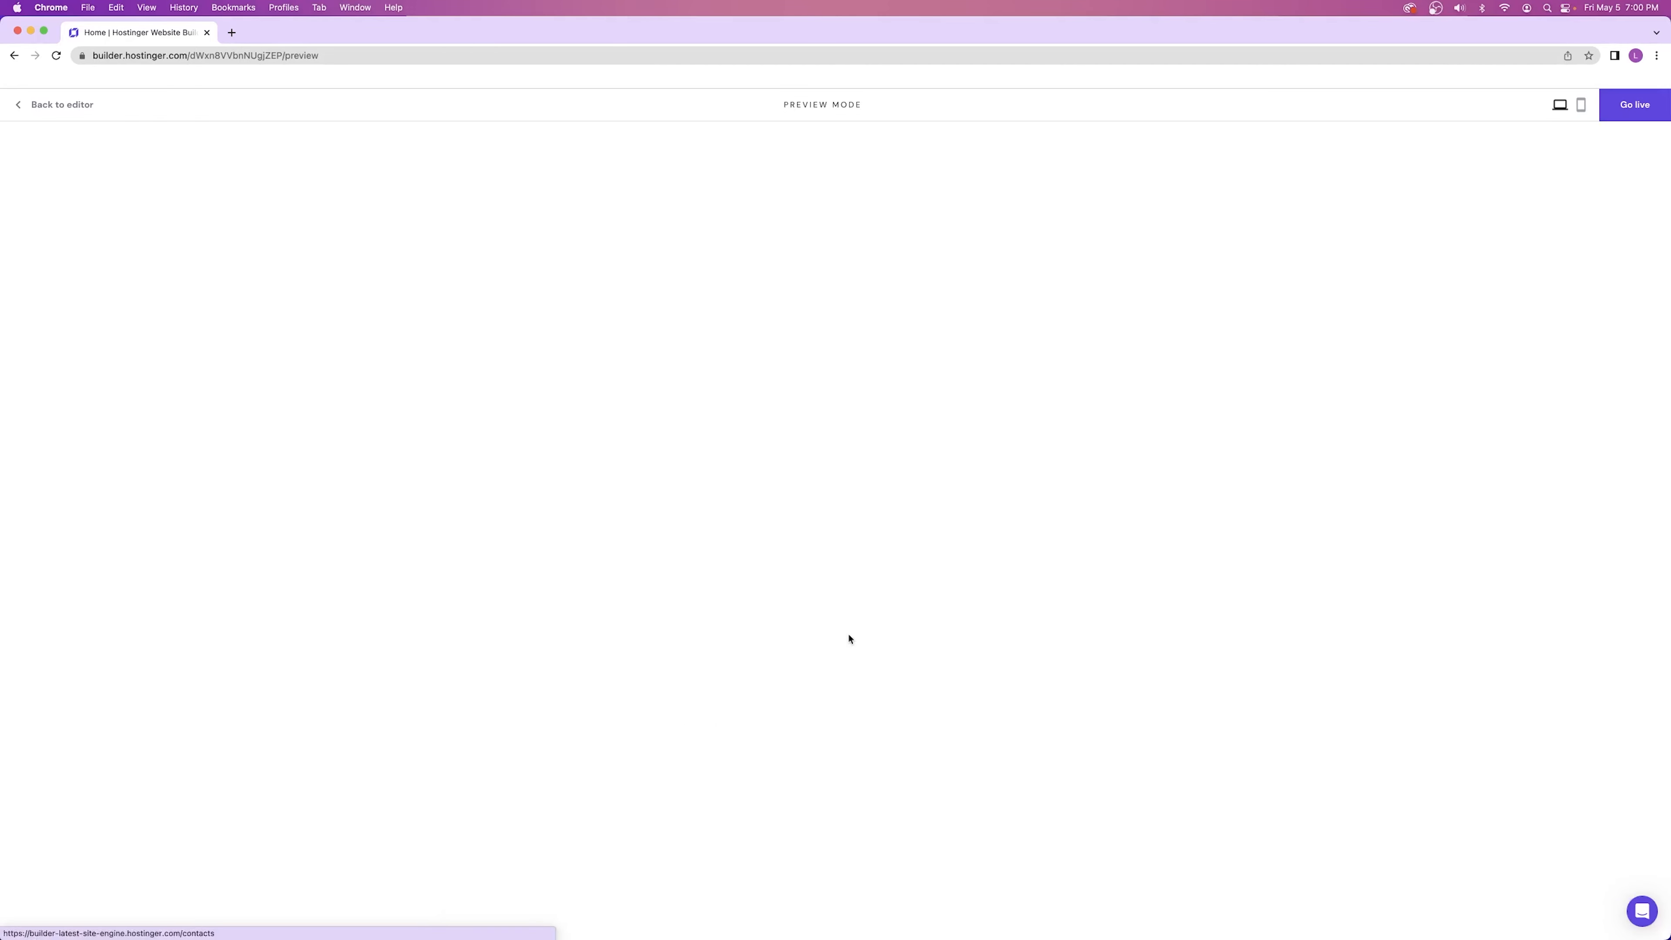
{"action": "scroll", "coordinate": [832, 604], "scroll_direction": "down", "scroll_amount": 6}
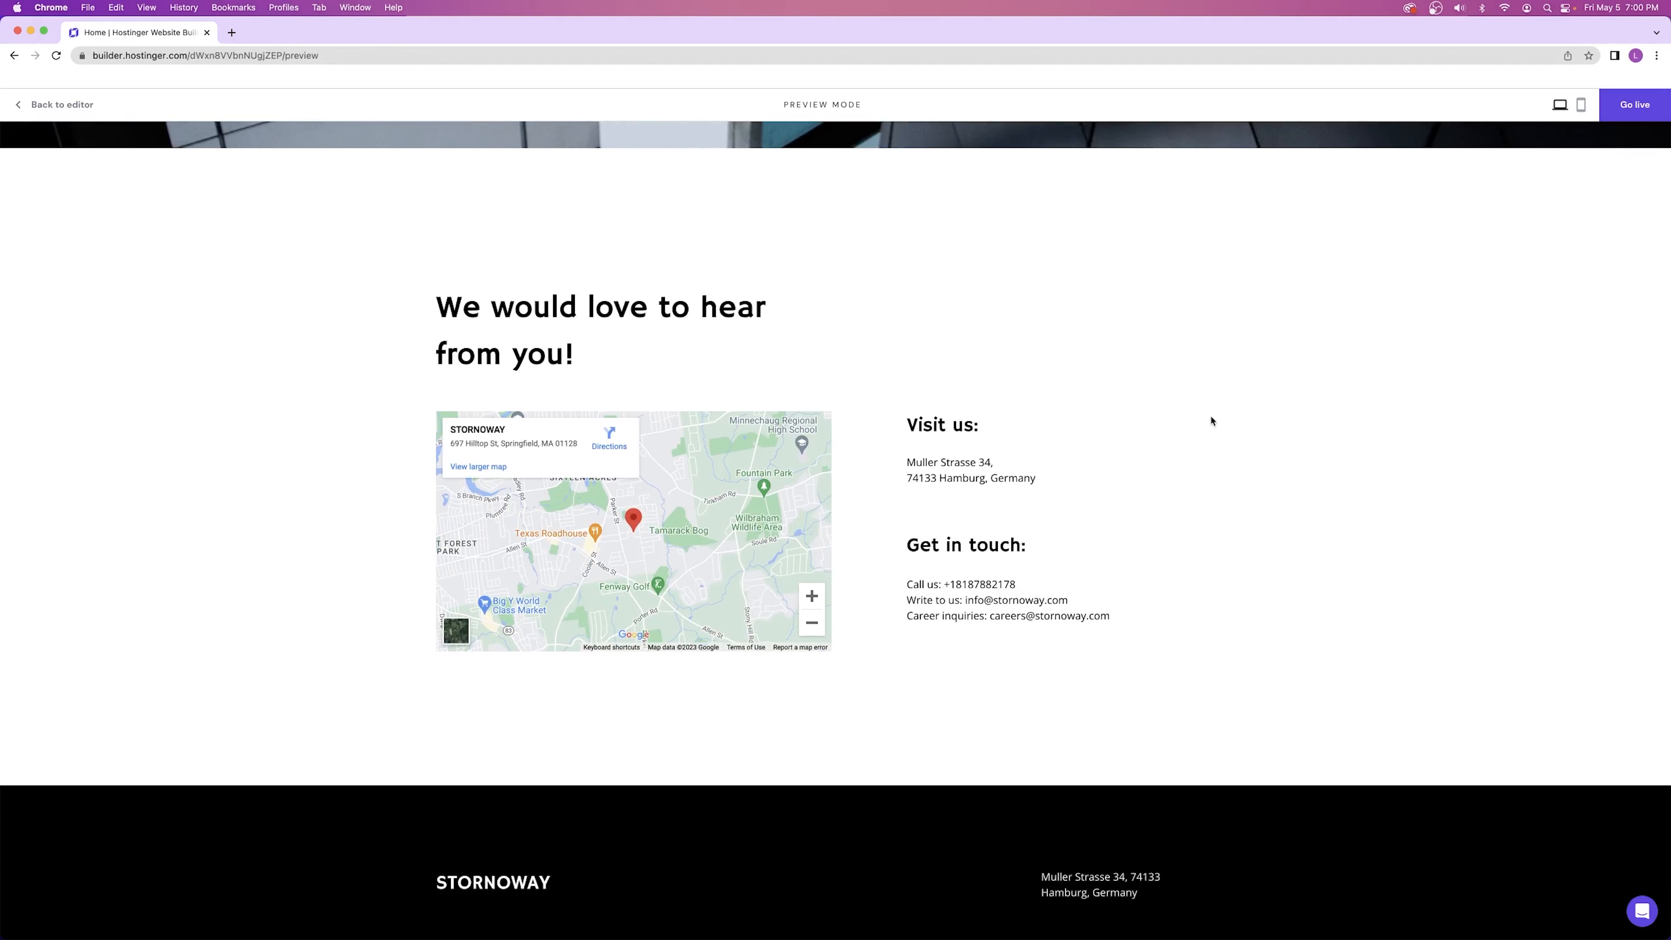
{"action": "scroll", "coordinate": [1212, 422], "scroll_direction": "up", "scroll_amount": 6}
{"action": "left_click", "coordinate": [62, 104]}
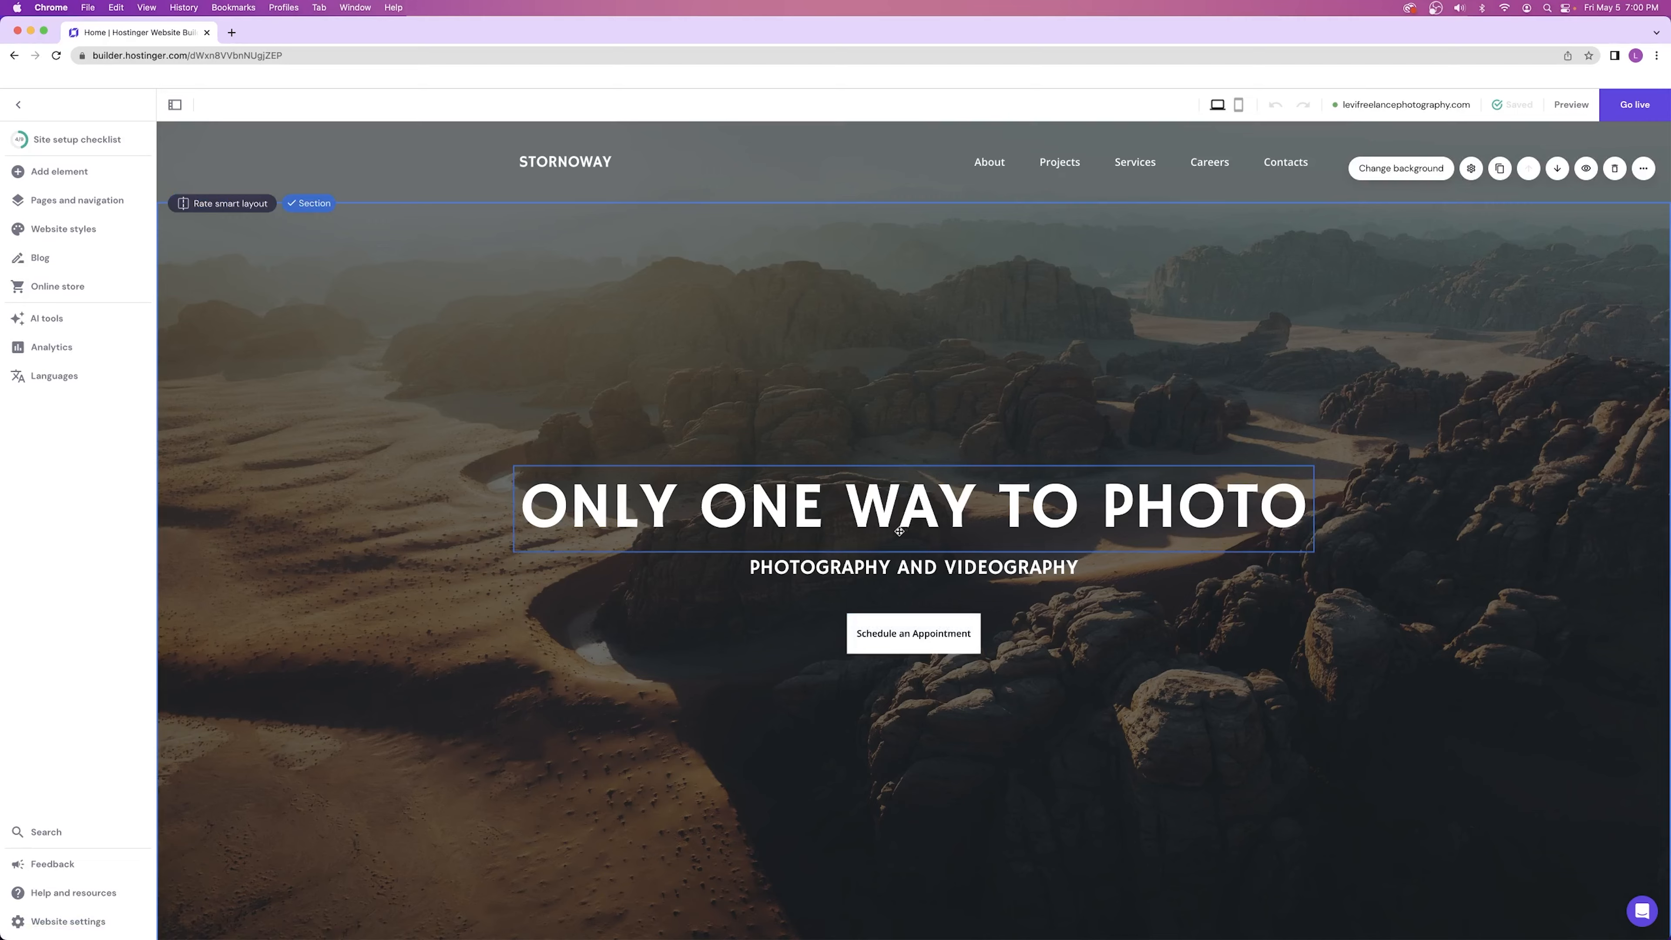
- Replace STORNOWAY in the About section's heading with LEVI FREELANCE PHOTOGRAPHY
{"action": "scroll", "coordinate": [898, 531], "scroll_direction": "down", "scroll_amount": 10}
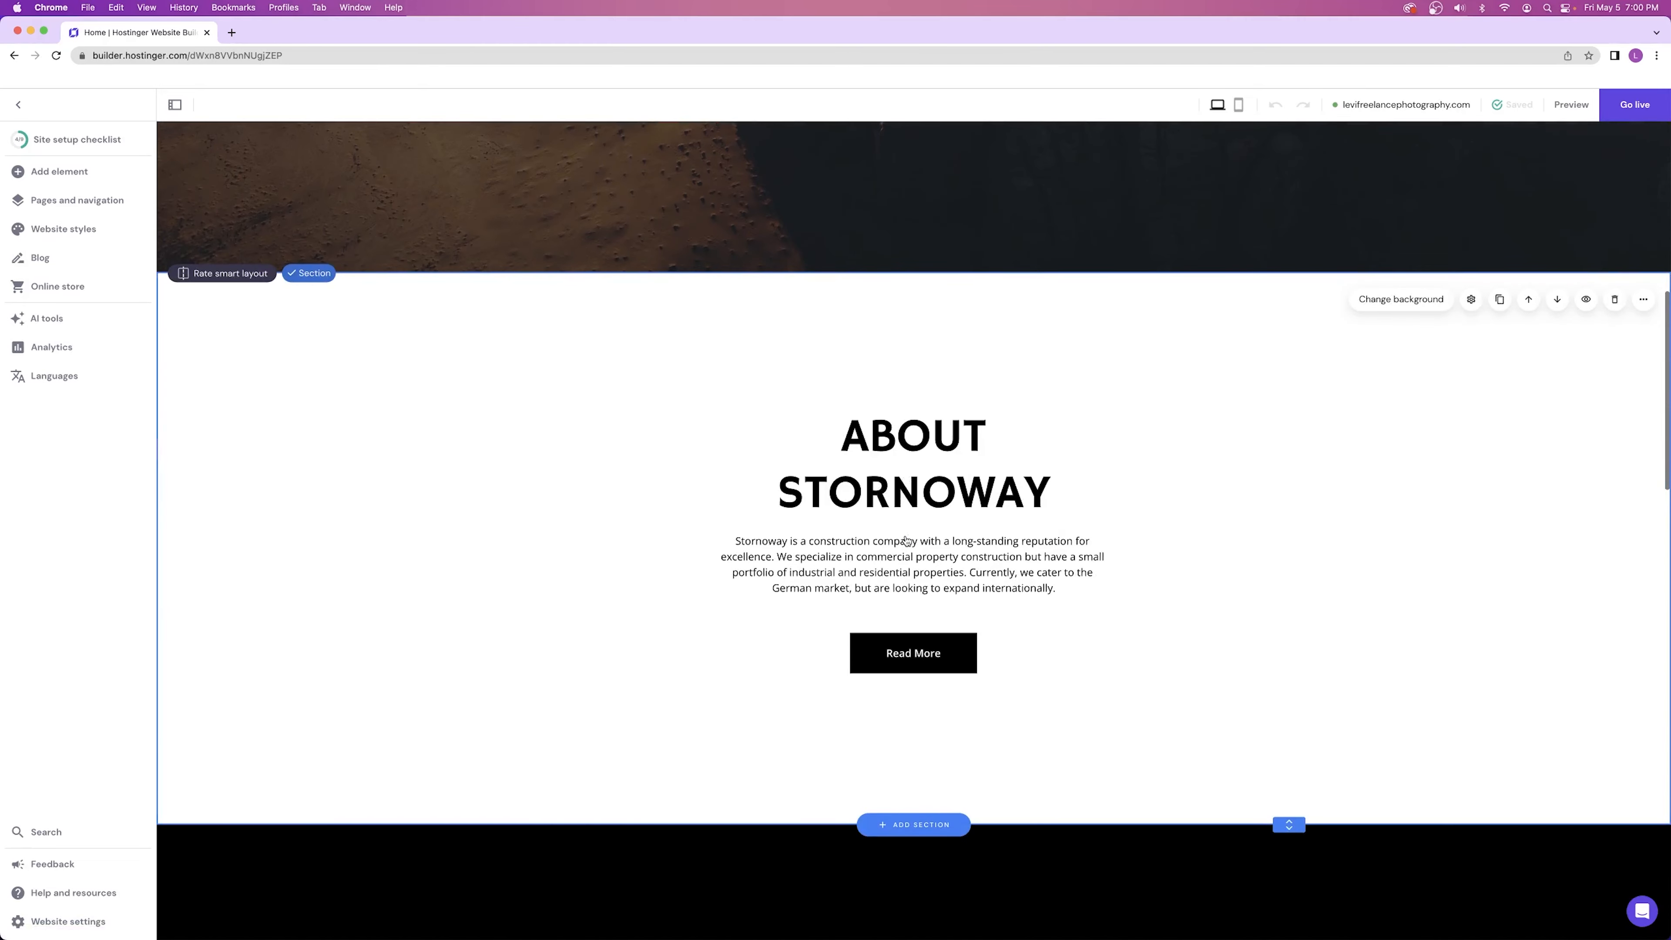
{"action": "left_click", "coordinate": [873, 482]}
{"action": "left_click", "coordinate": [687, 395]}
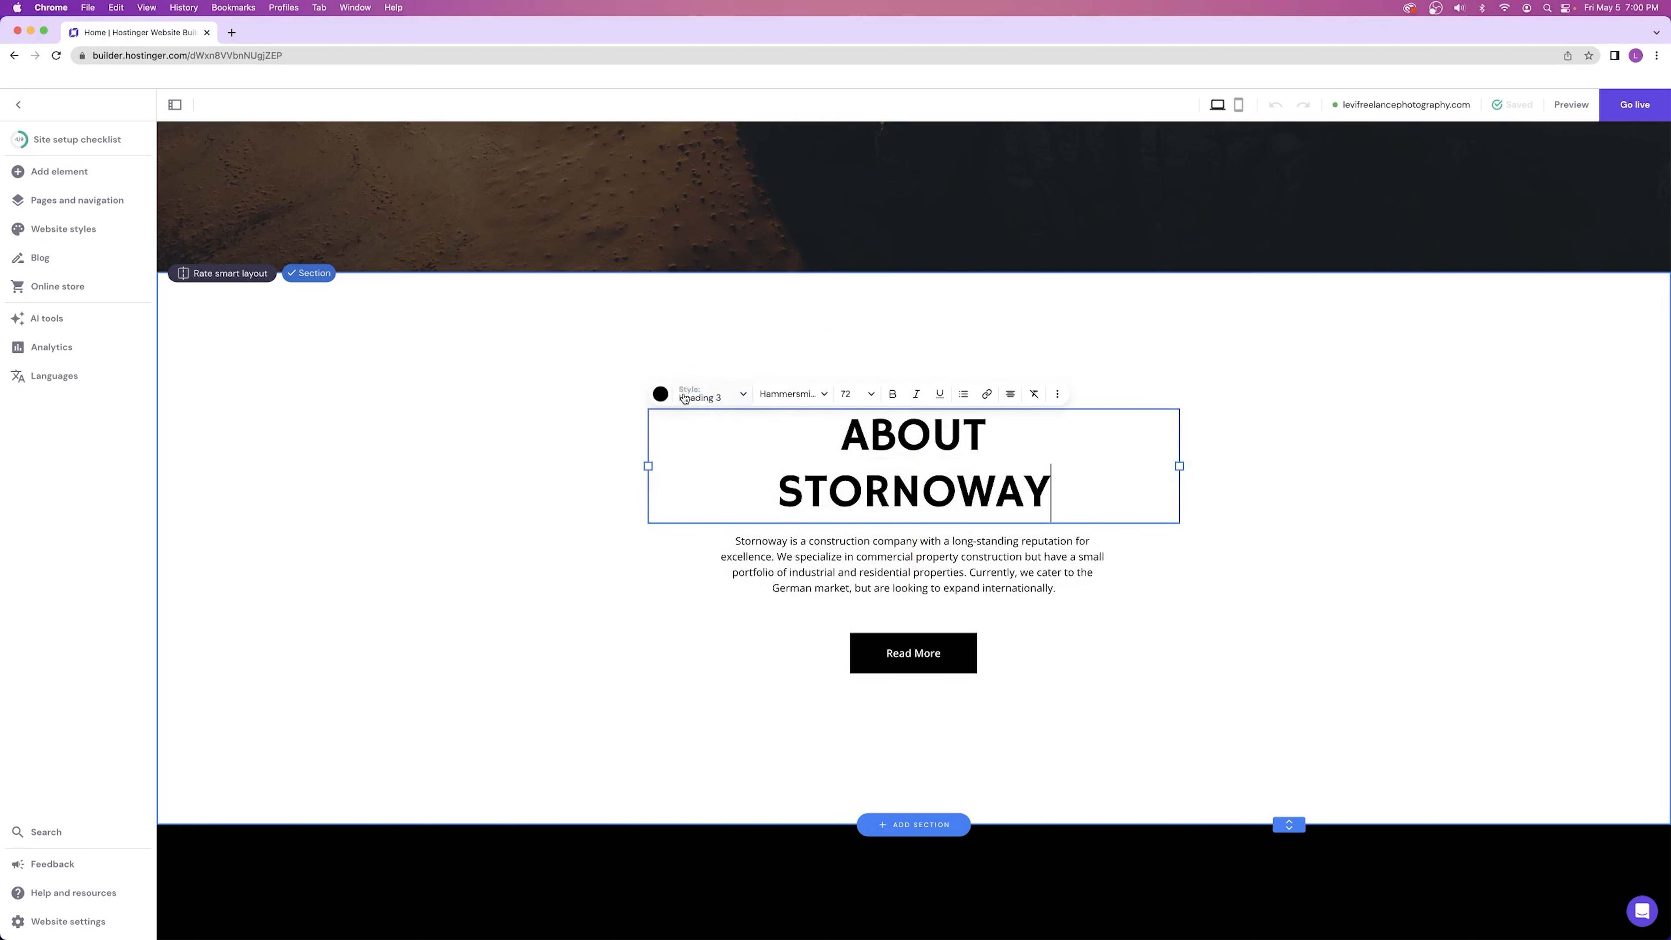
{"action": "double_click", "coordinate": [909, 489]}
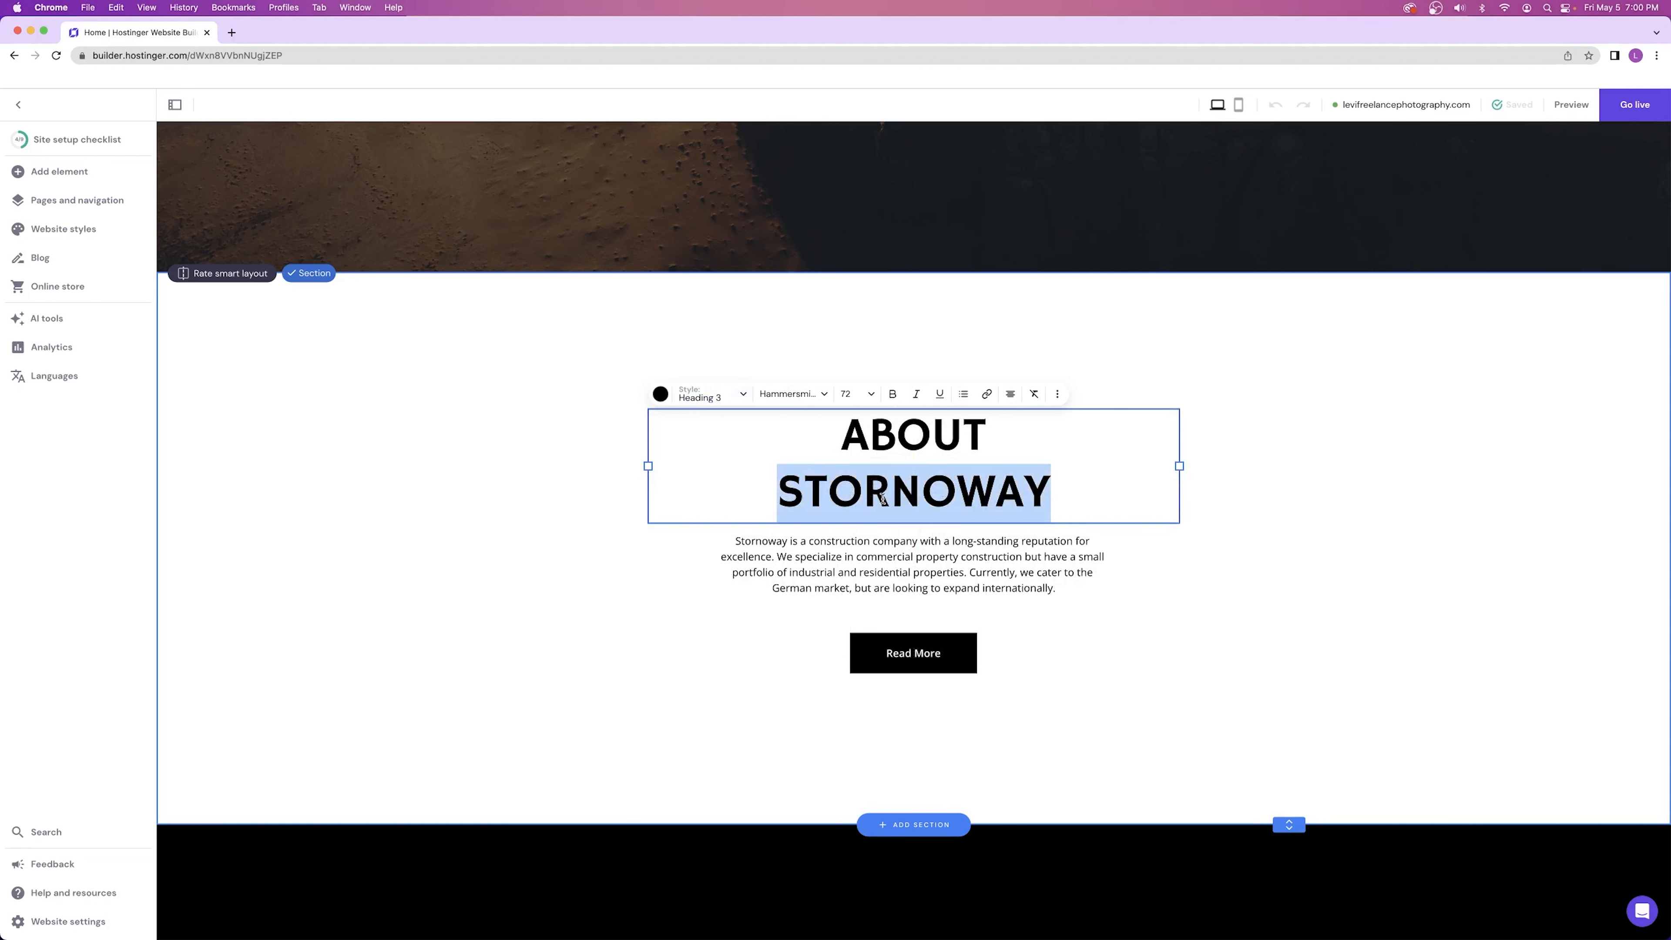
{"action": "type", "text": "LEVI FREELANCE PHOTOGRAPHY"}
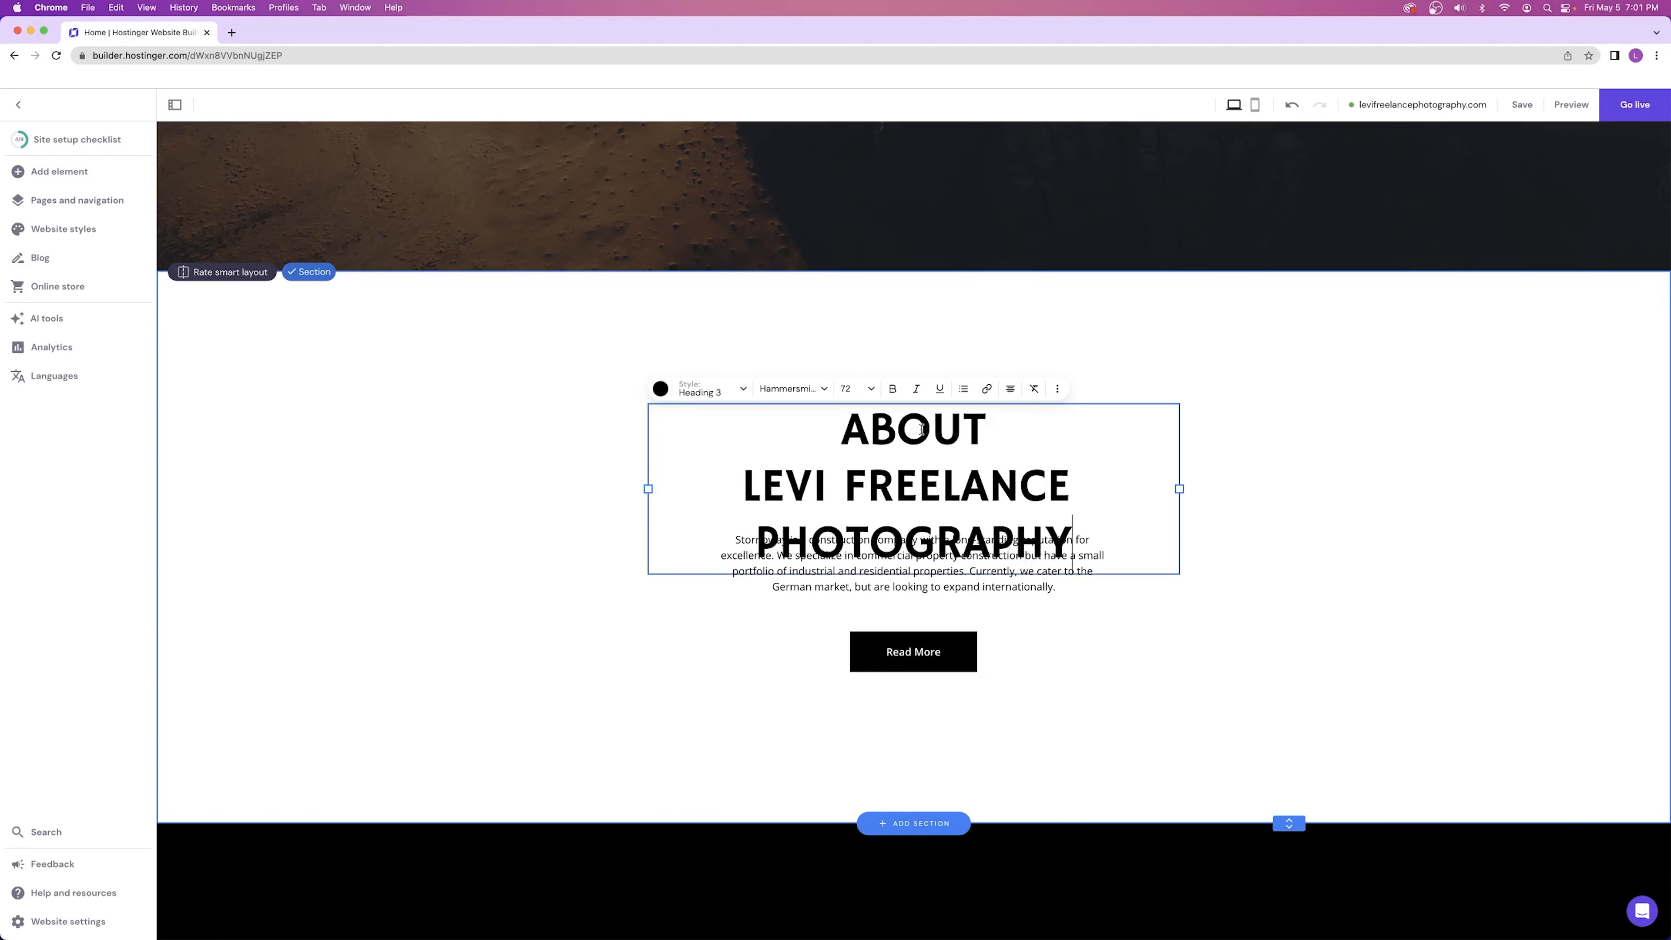
- Set the About heading's font size to 48 and reposition the heading just above the paragraph
{"action": "left_click", "coordinate": [848, 388]}
{"action": "left_click", "coordinate": [848, 525]}
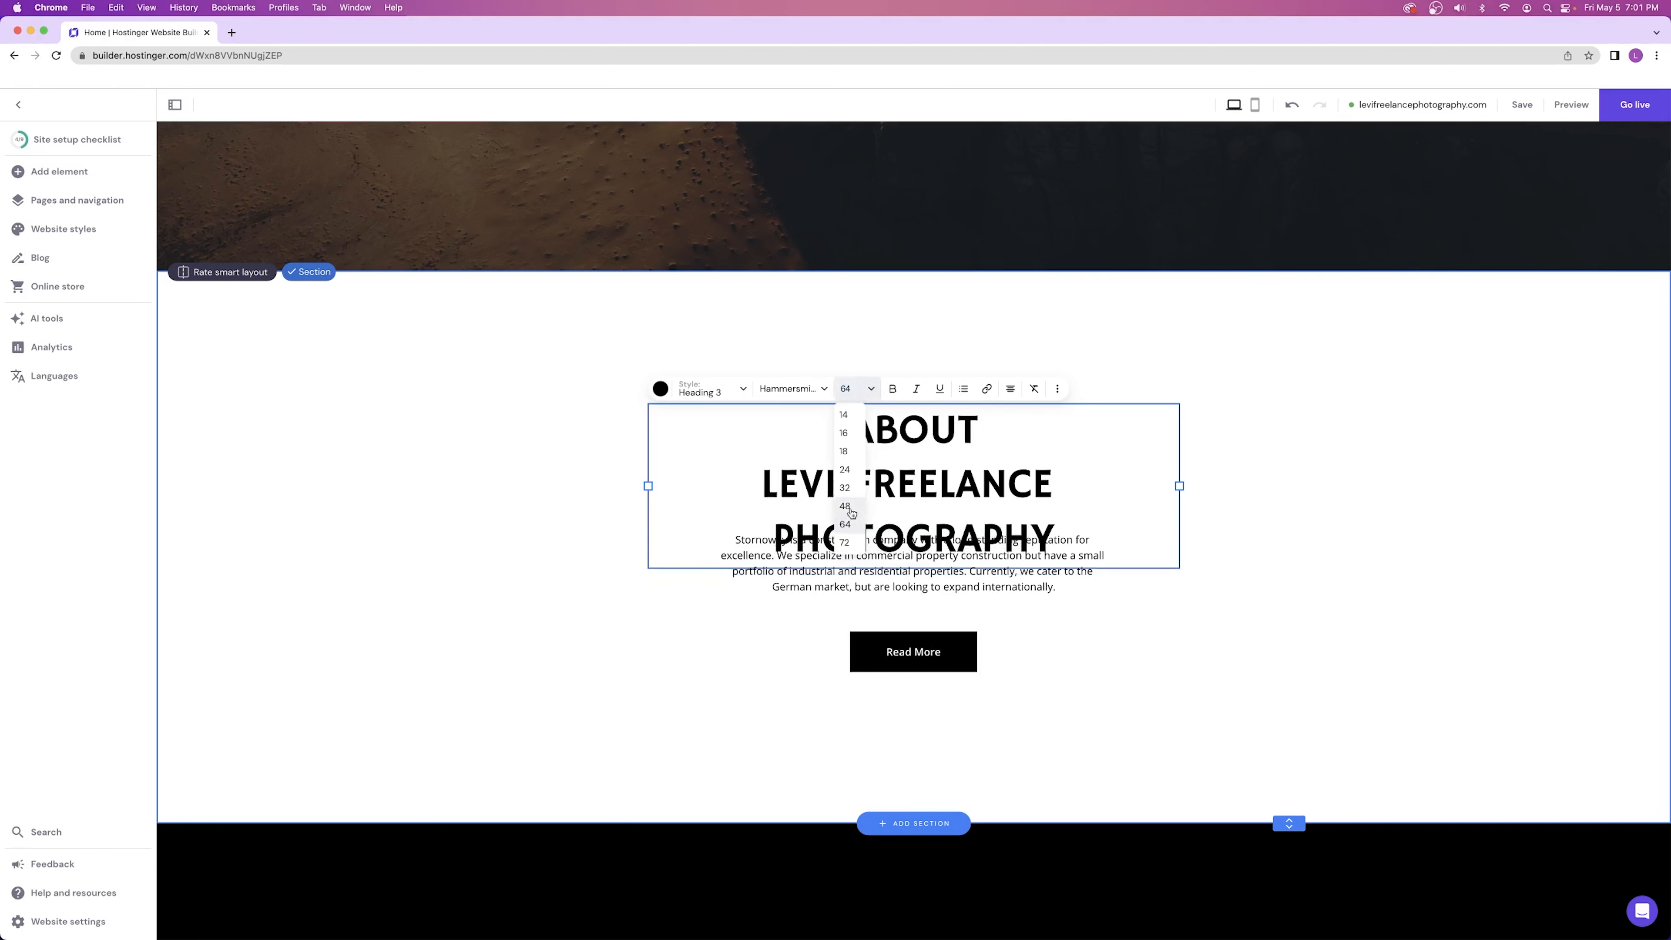
{"action": "left_click", "coordinate": [849, 506]}
{"action": "left_click_drag", "start_coordinate": [887, 403], "coordinate": [903, 452]}
{"action": "left_click", "coordinate": [1371, 419]}
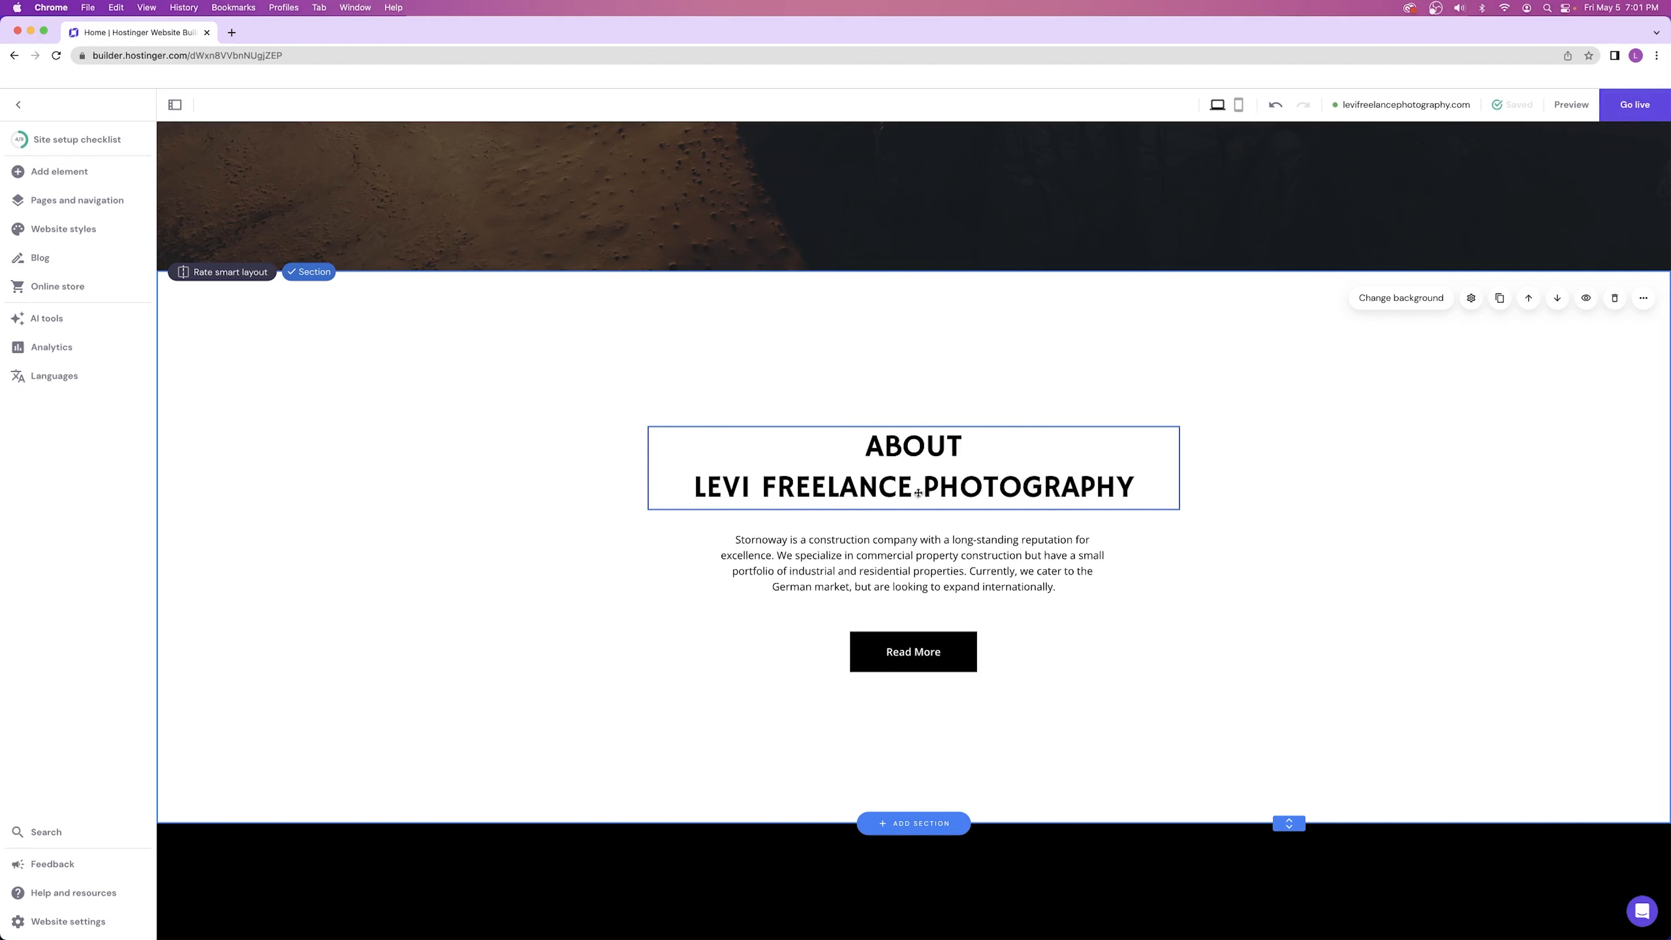
{"action": "scroll", "coordinate": [840, 483], "scroll_direction": "up", "scroll_amount": 10}
{"action": "scroll", "coordinate": [841, 482], "scroll_direction": "down", "scroll_amount": 10}
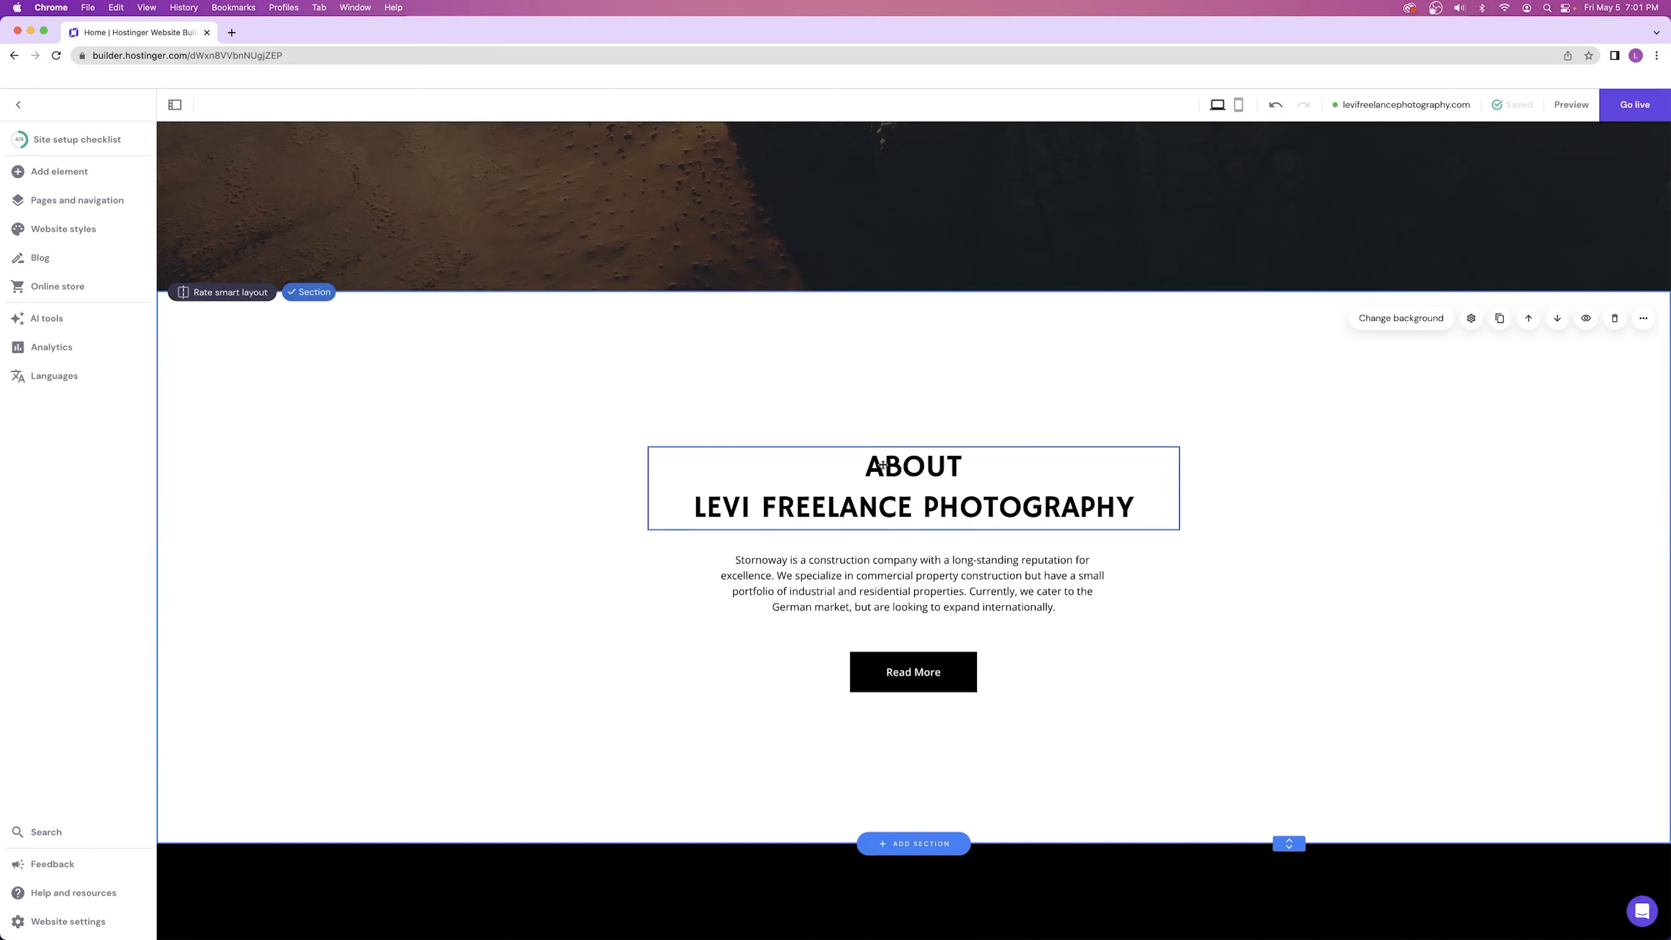
- Have AI Assist write an About section paragraph regarding Levi Freelance Photography, described as a landscape photography business
{"action": "left_click", "coordinate": [817, 585]}
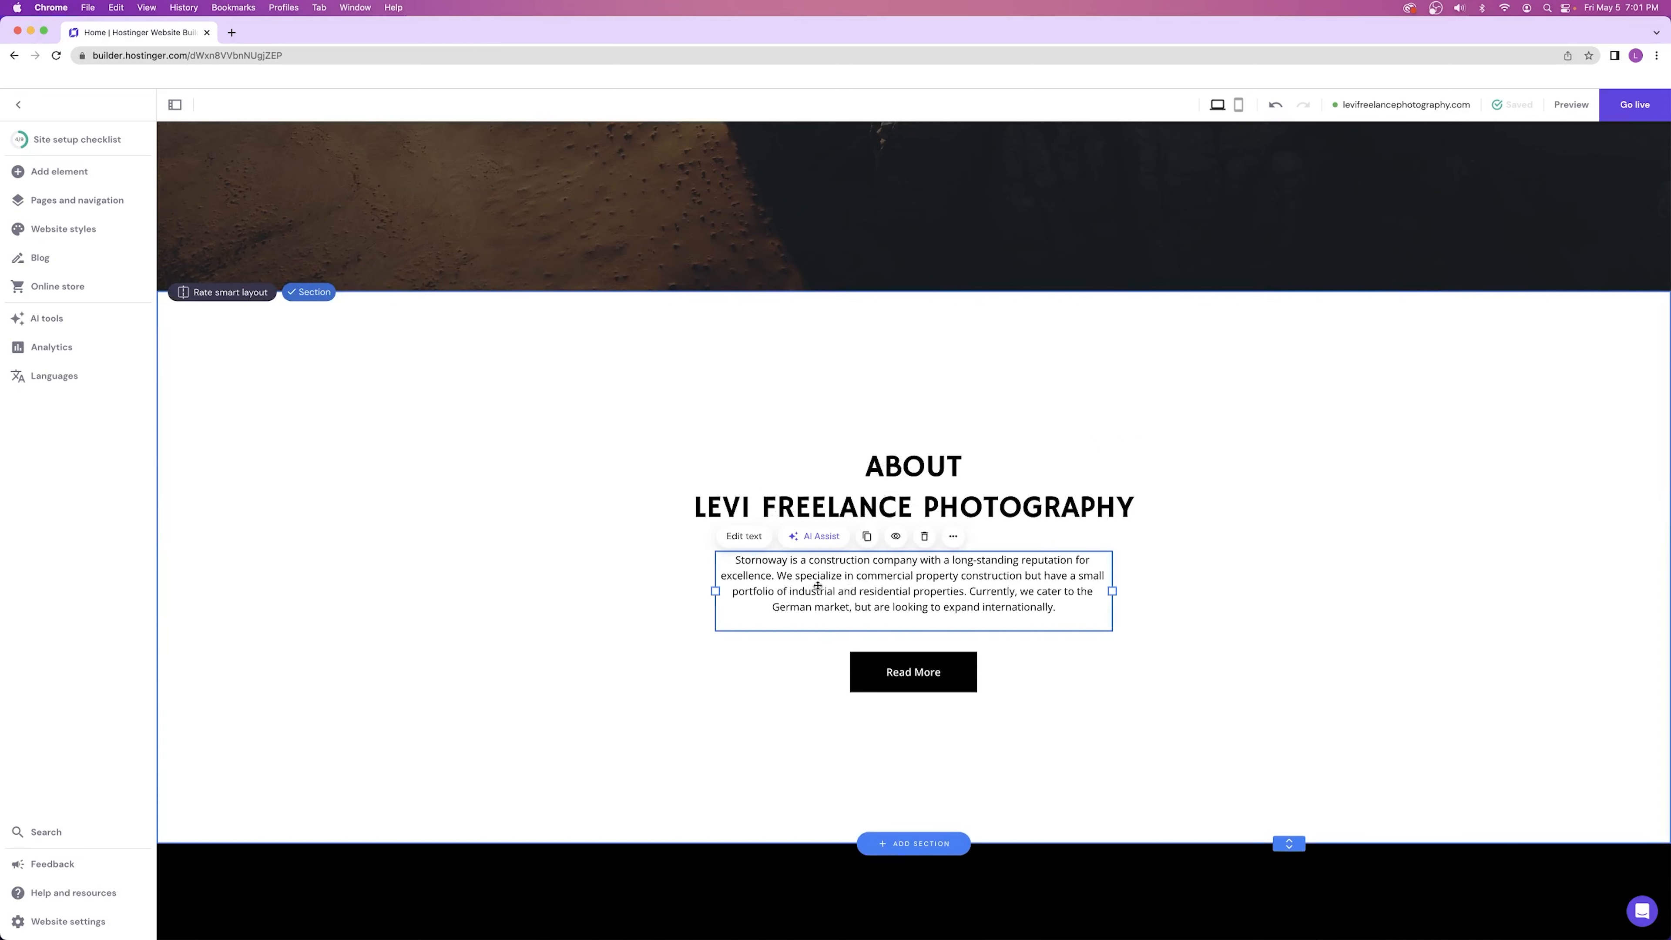
{"action": "left_click", "coordinate": [815, 541]}
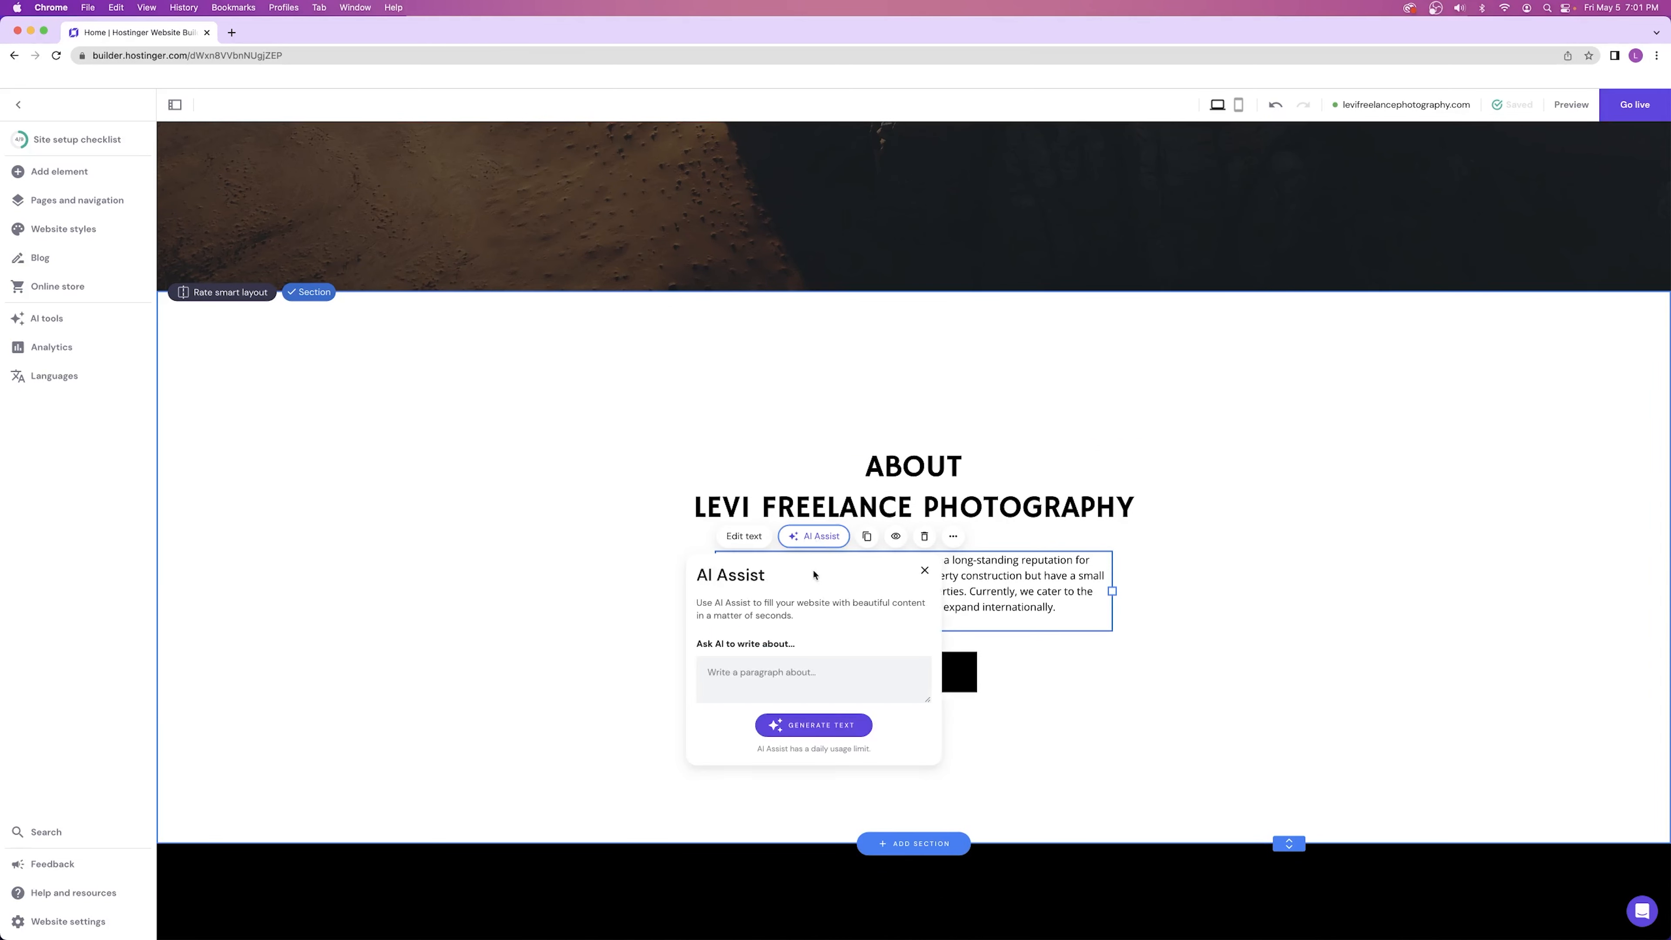
{"action": "left_click", "coordinate": [758, 670]}
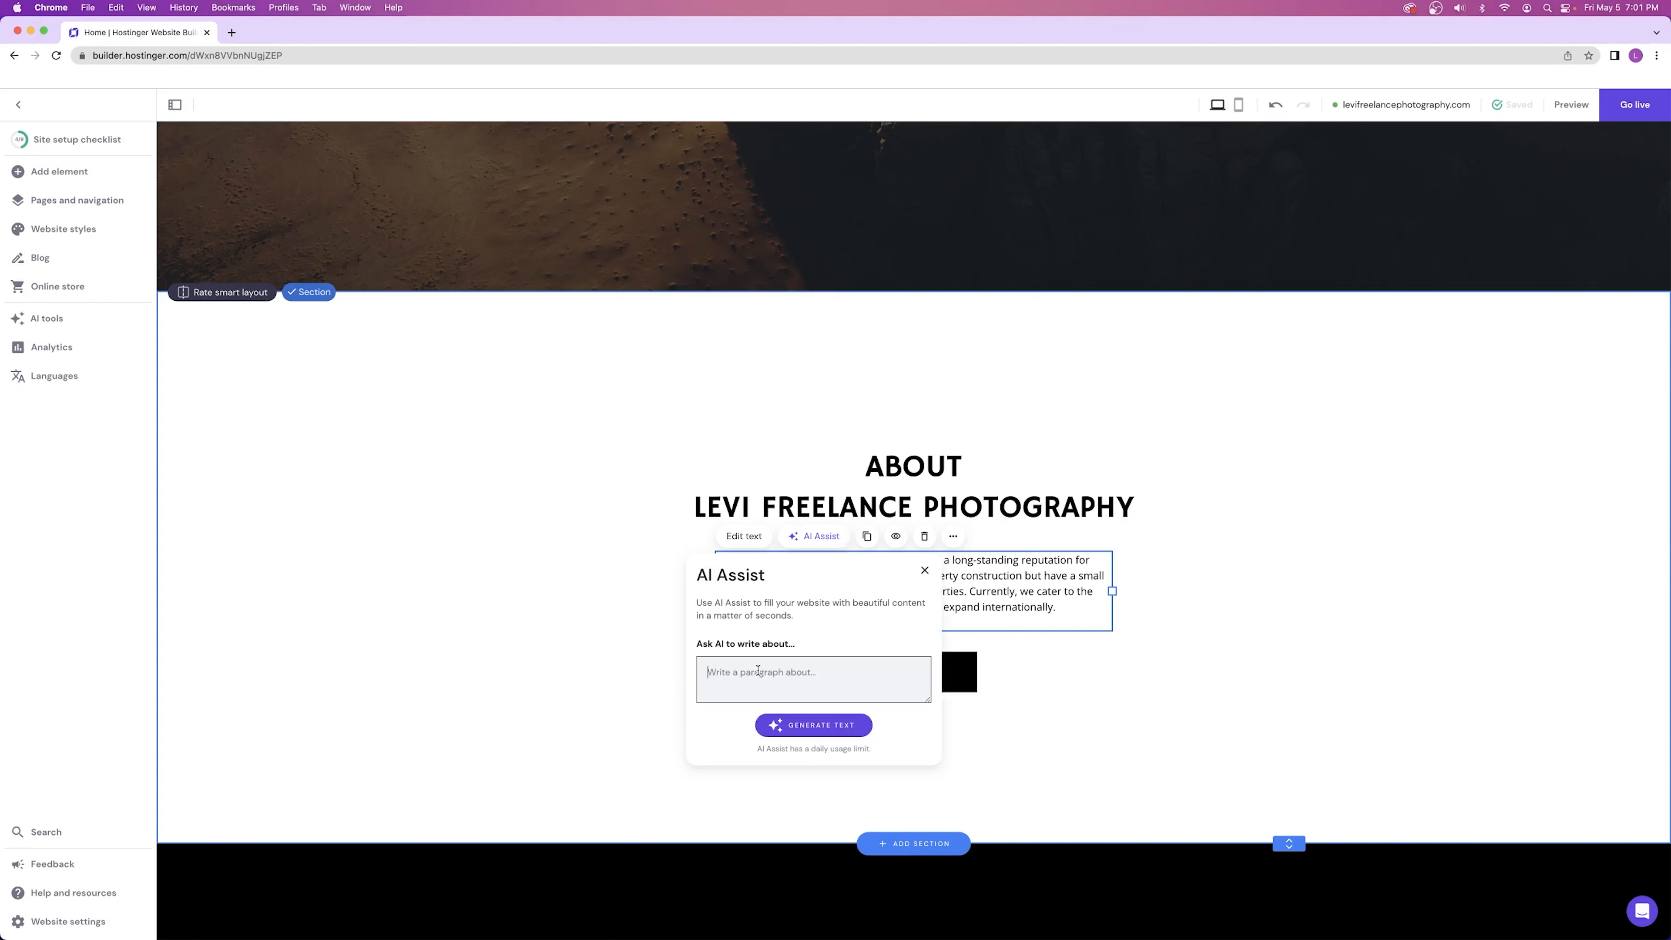
{"action": "type", "text": "WRITE AN ABOUT SECTION PARAGRAPH regarding Levi Freelance Photography which is a landscape photography business"}
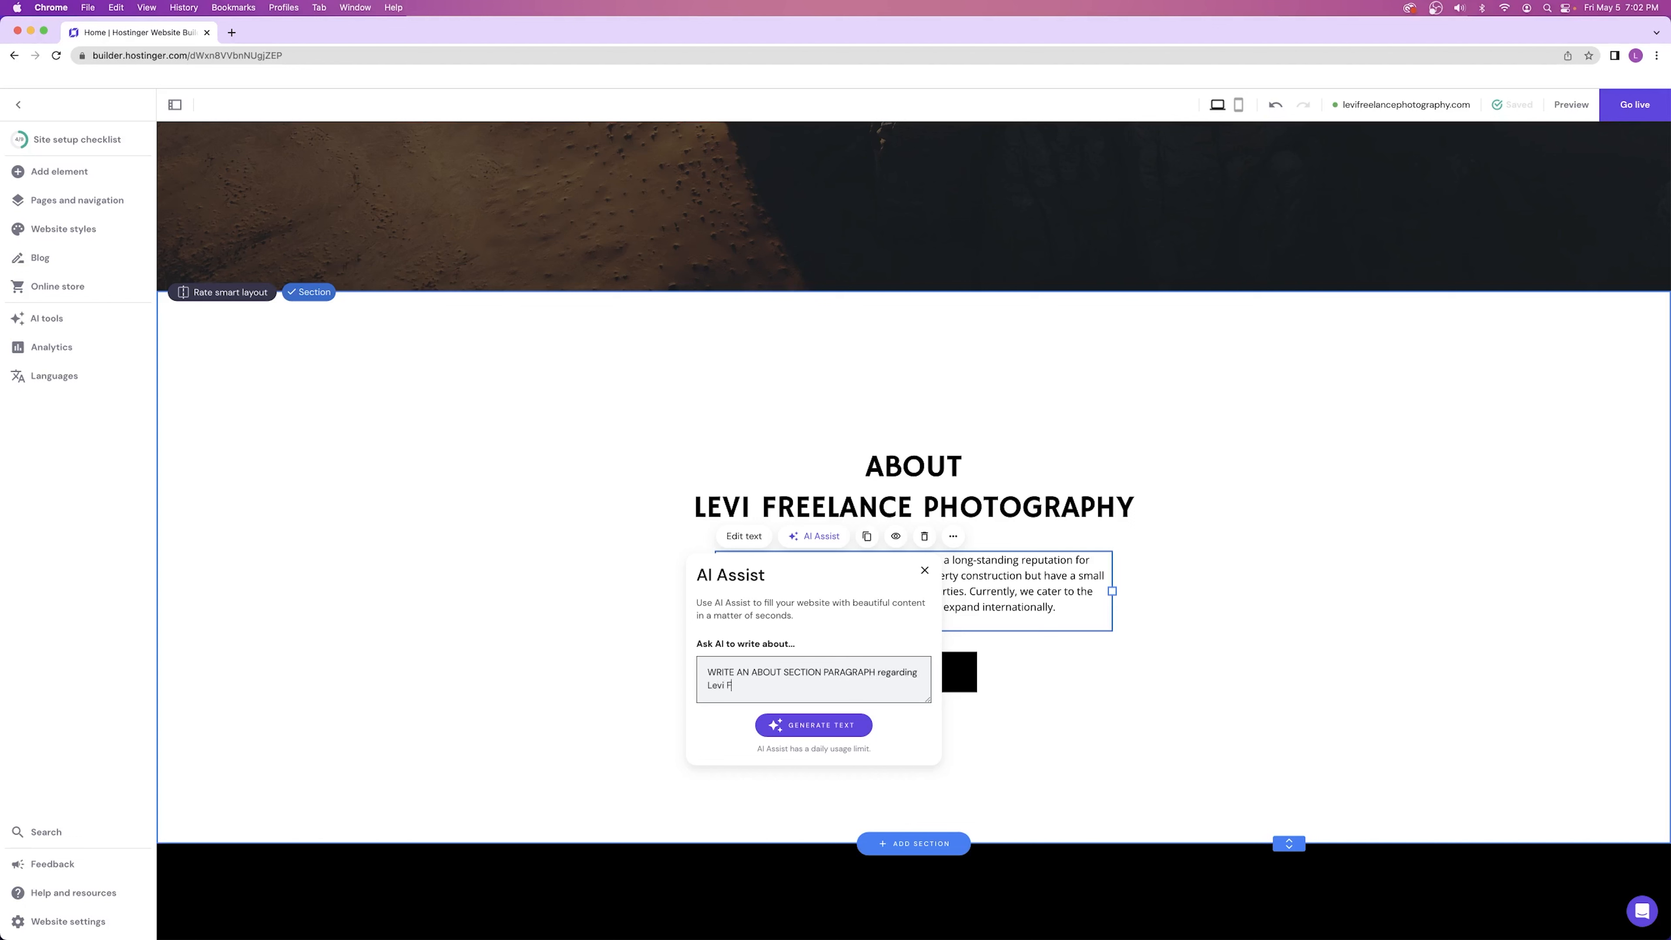
{"action": "left_click", "coordinate": [832, 735]}
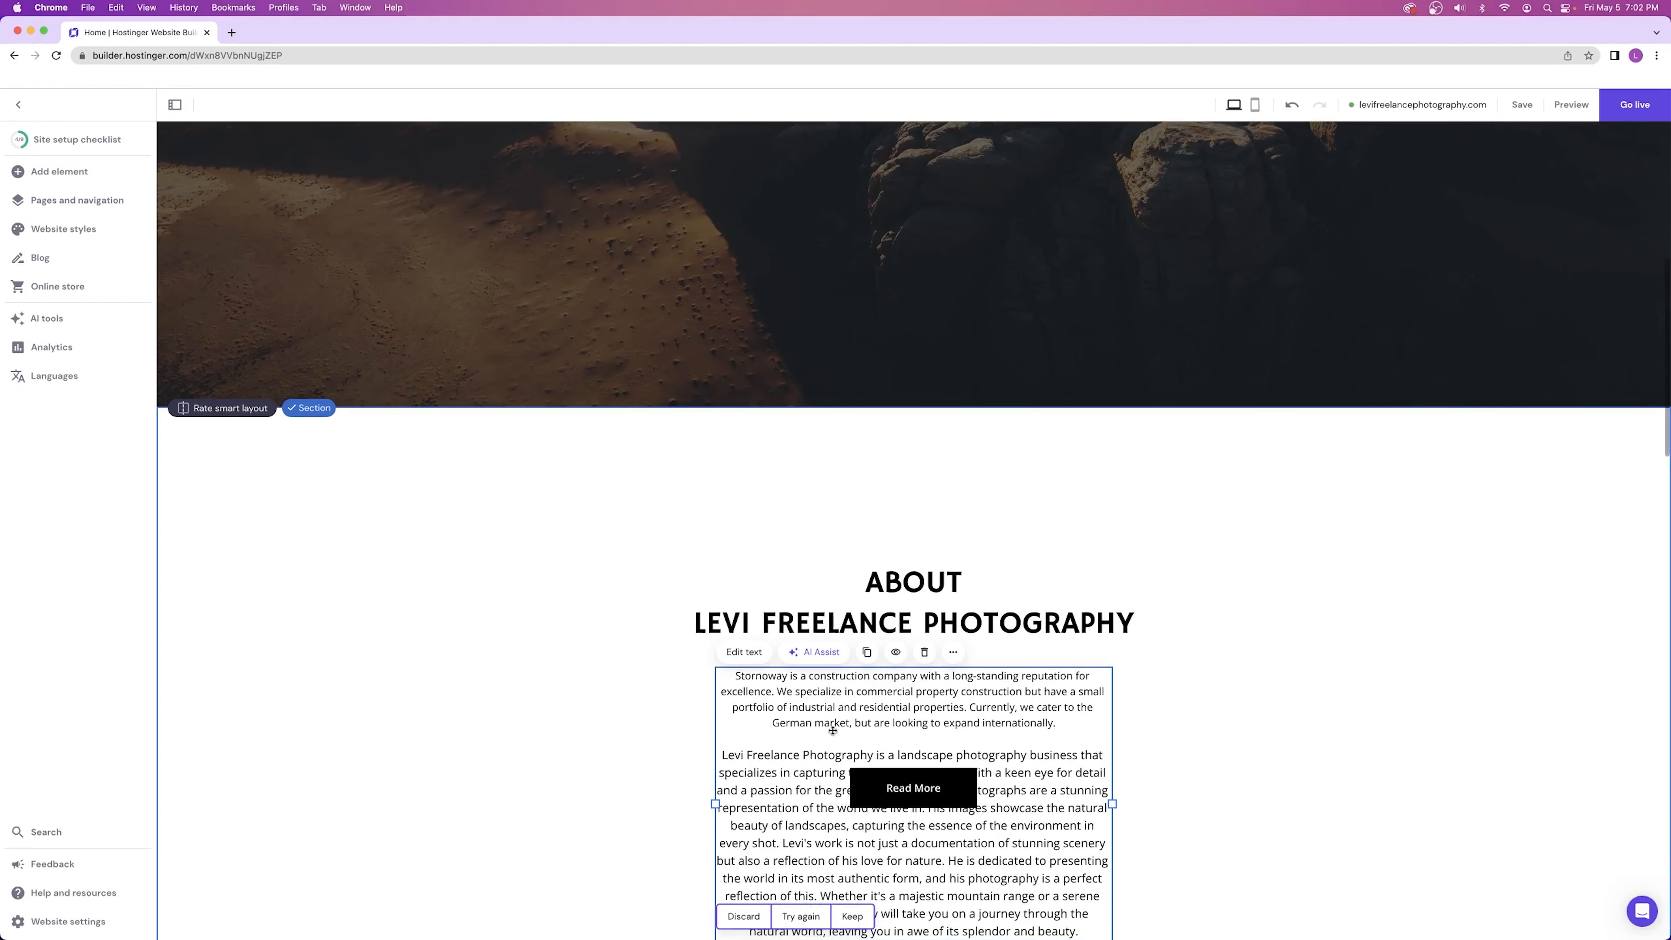
- Delete the old Stornoway text above the generated paragraph and set the paragraph's font size to 16
{"action": "scroll", "coordinate": [827, 728], "scroll_direction": "down", "scroll_amount": 3}
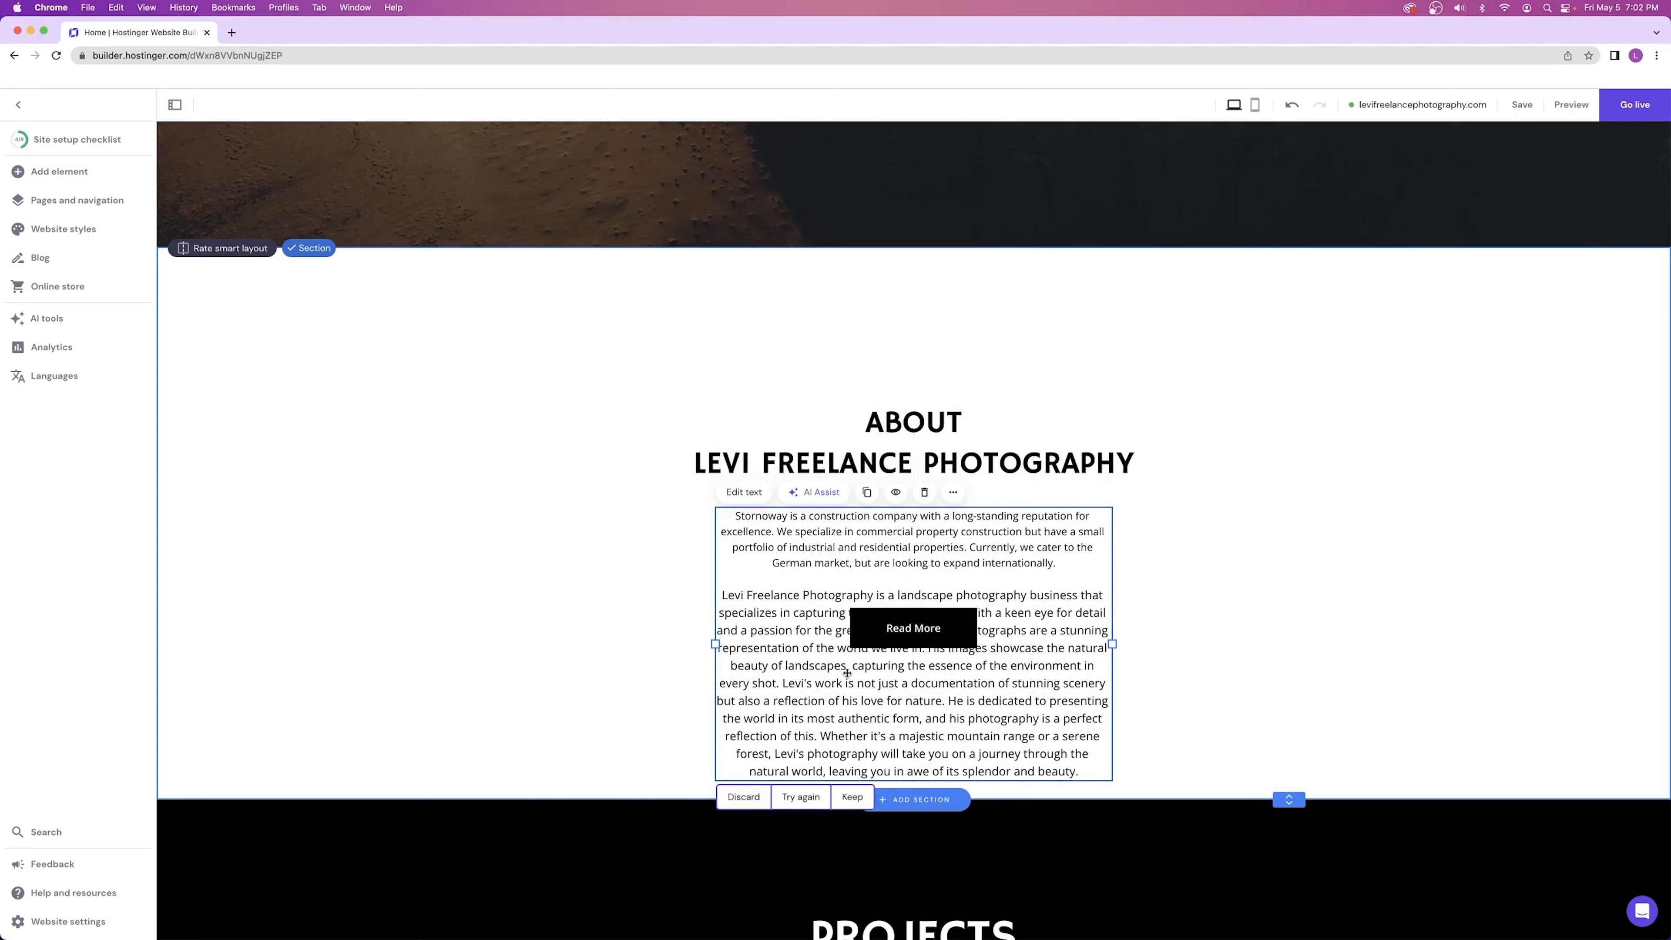
{"action": "left_click", "coordinate": [743, 492]}
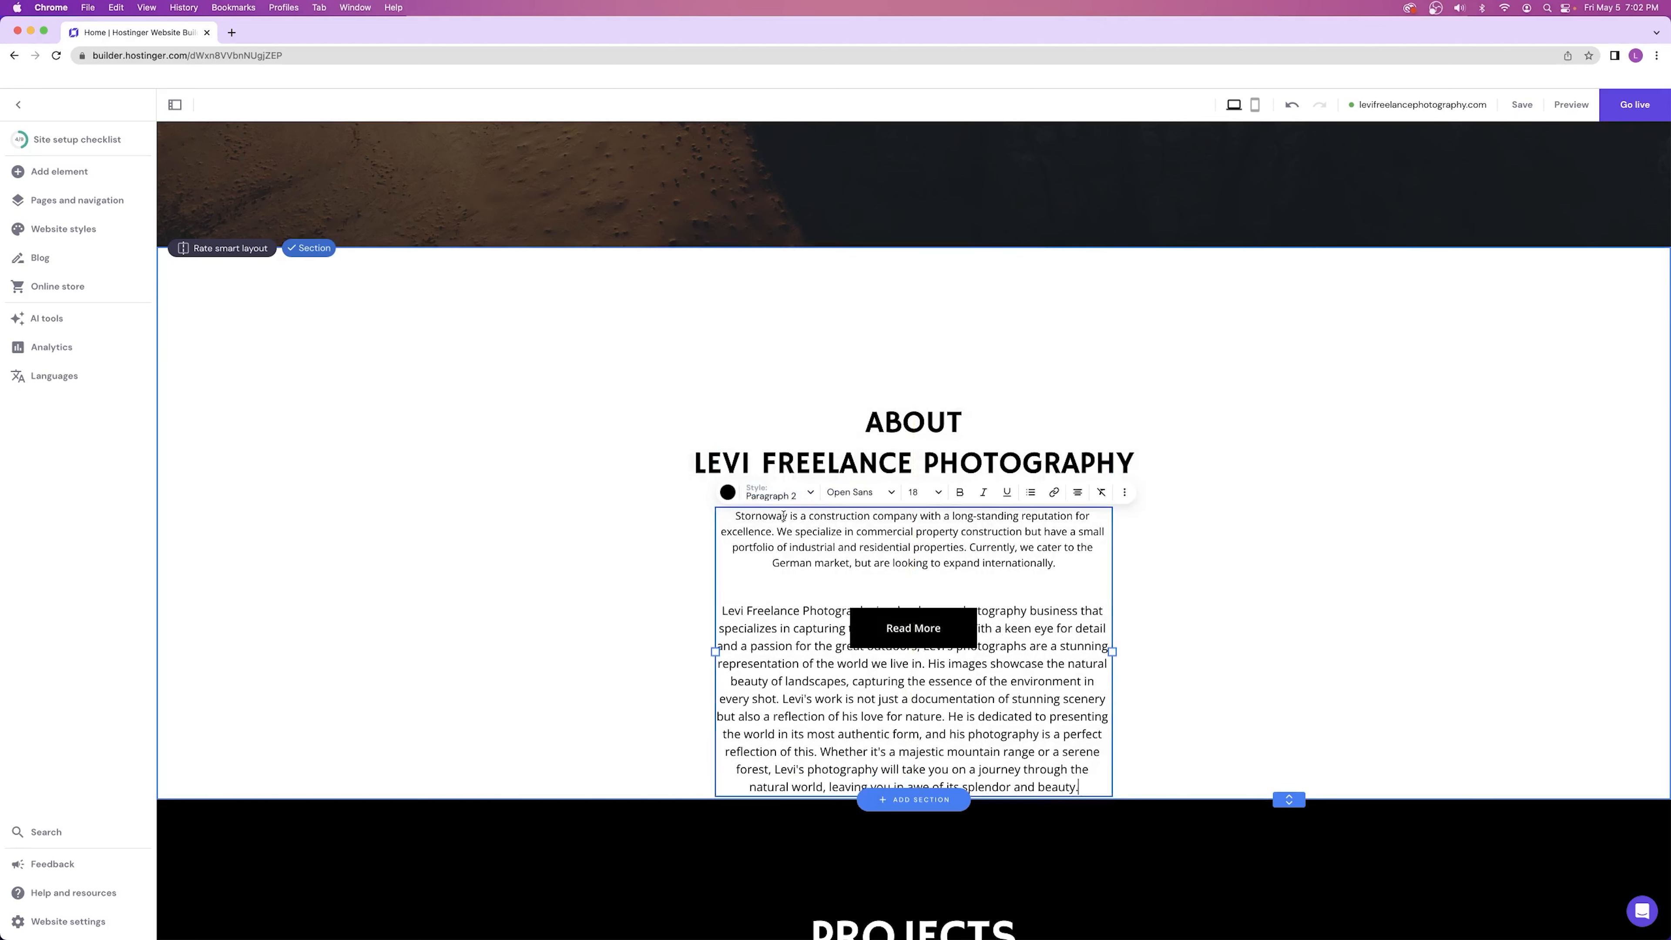
{"action": "left_click_drag", "start_coordinate": [759, 514], "coordinate": [1052, 573]}
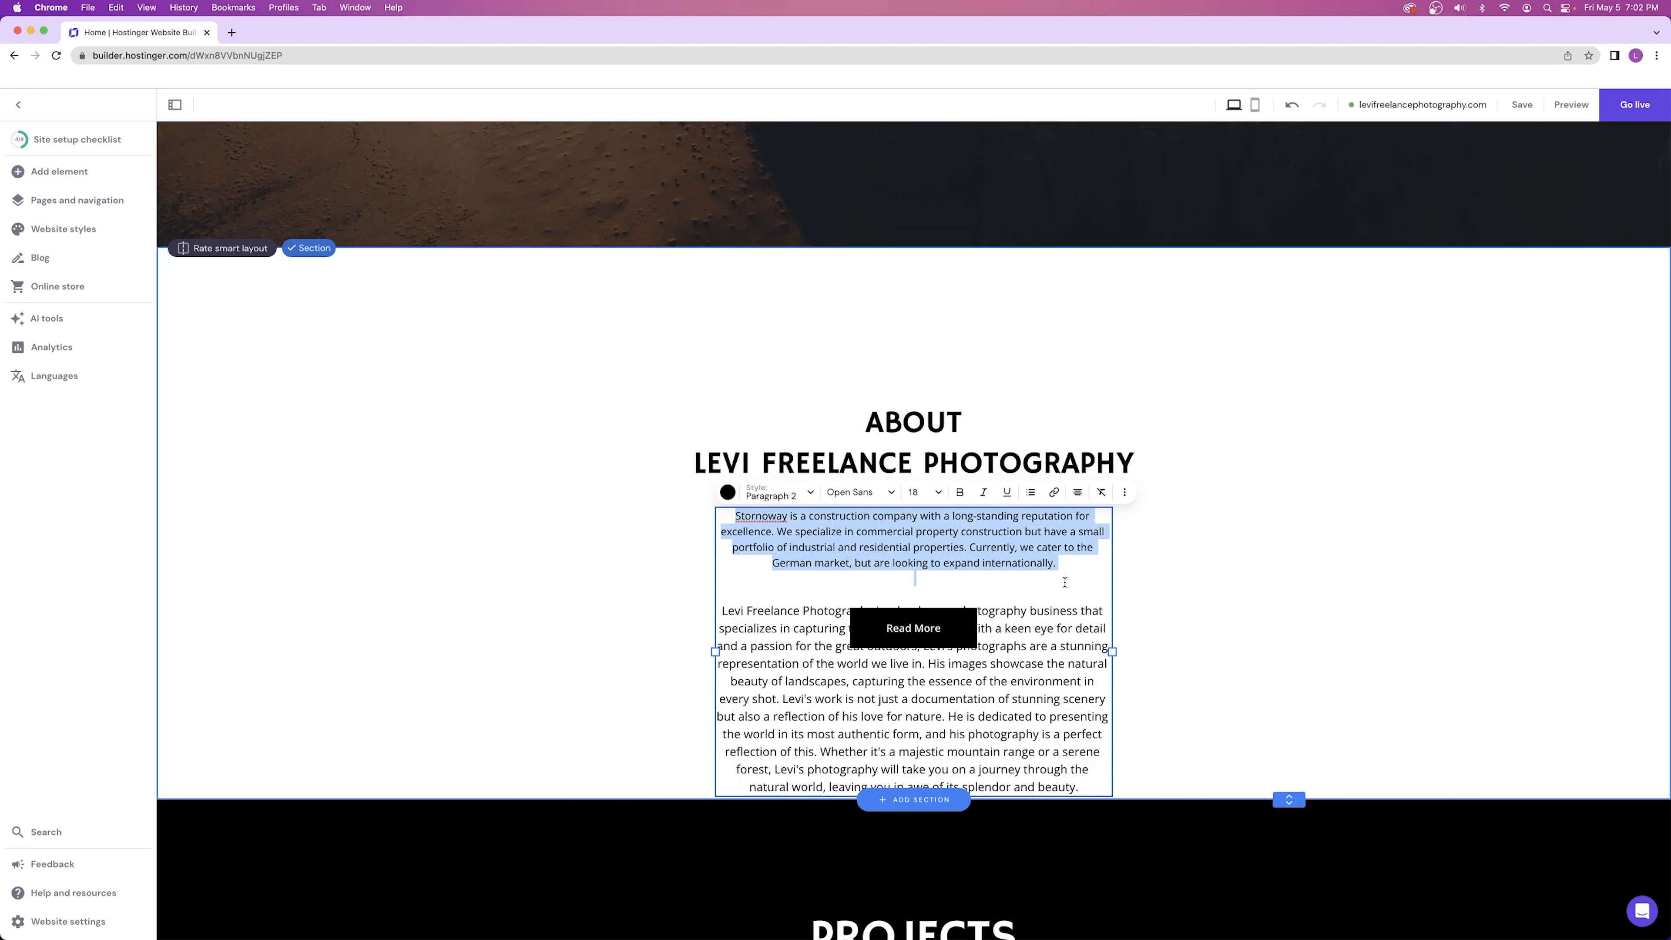
{"action": "key", "text": "BackSpace"}
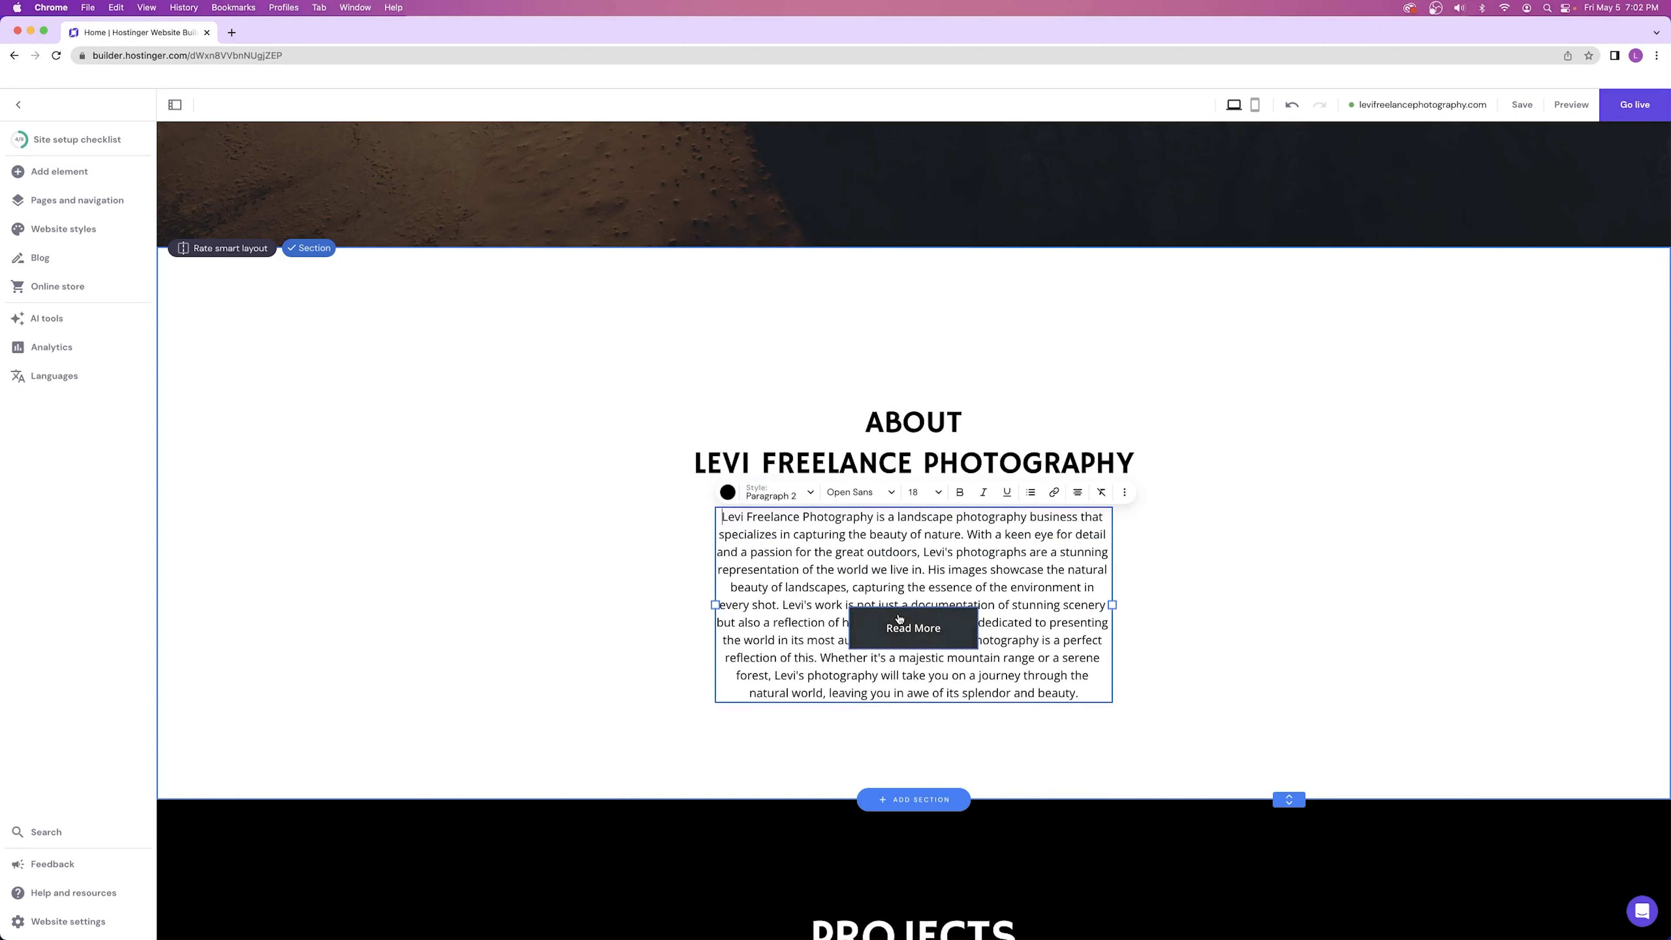
{"action": "left_click", "coordinate": [924, 491]}
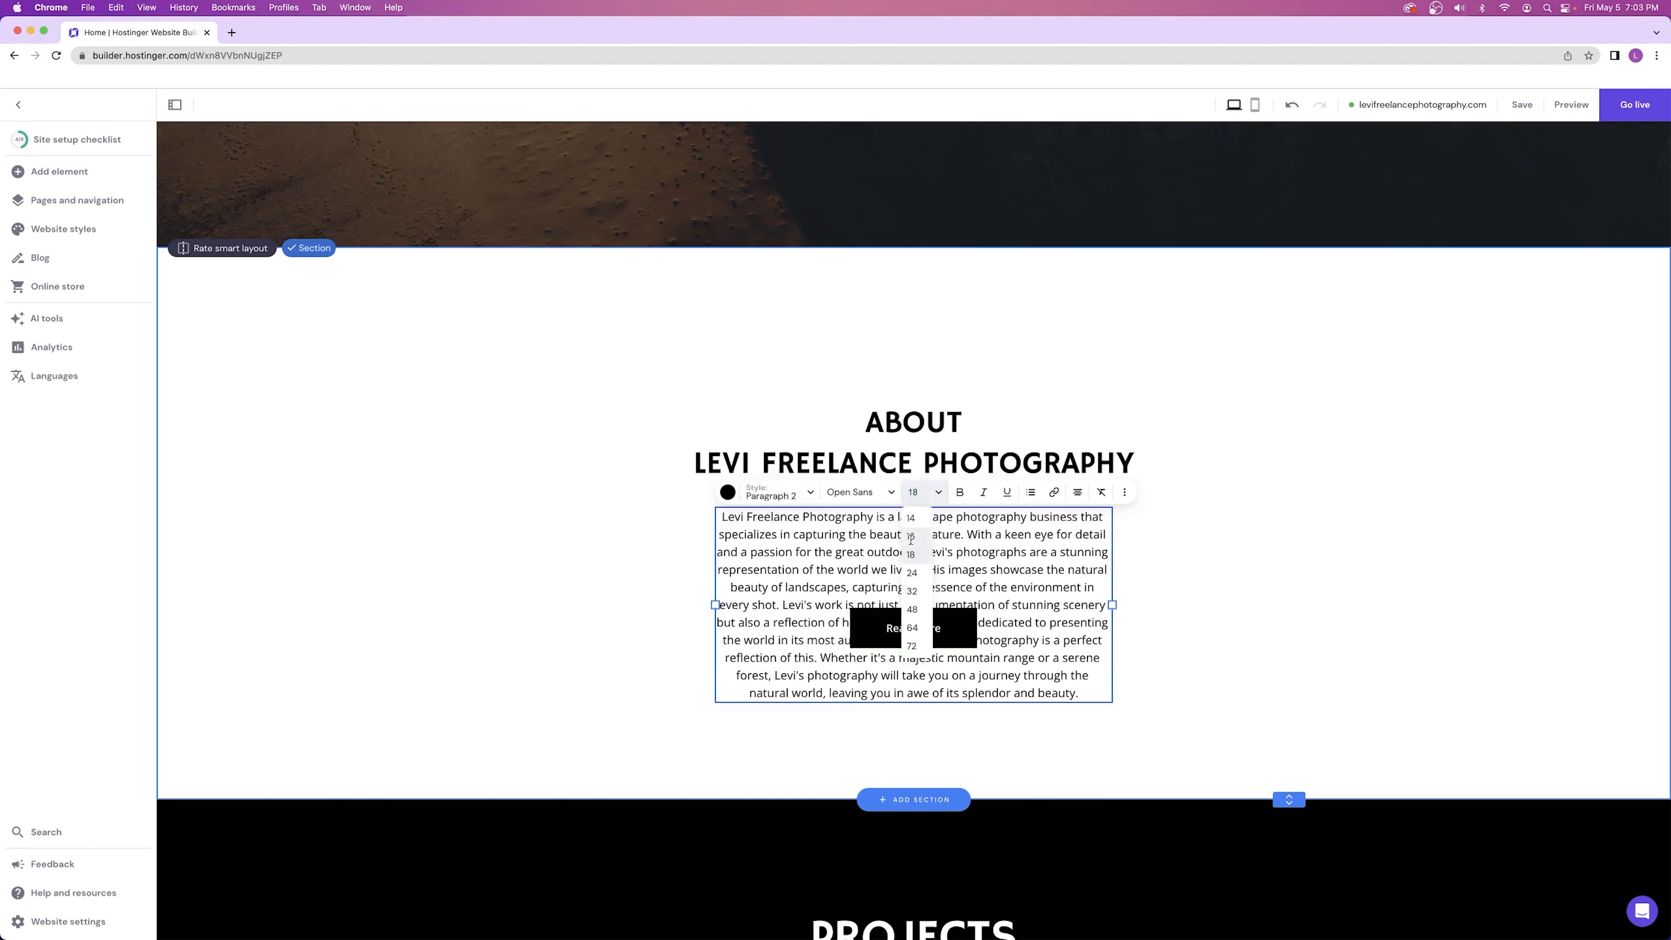
{"action": "left_click", "coordinate": [919, 561]}
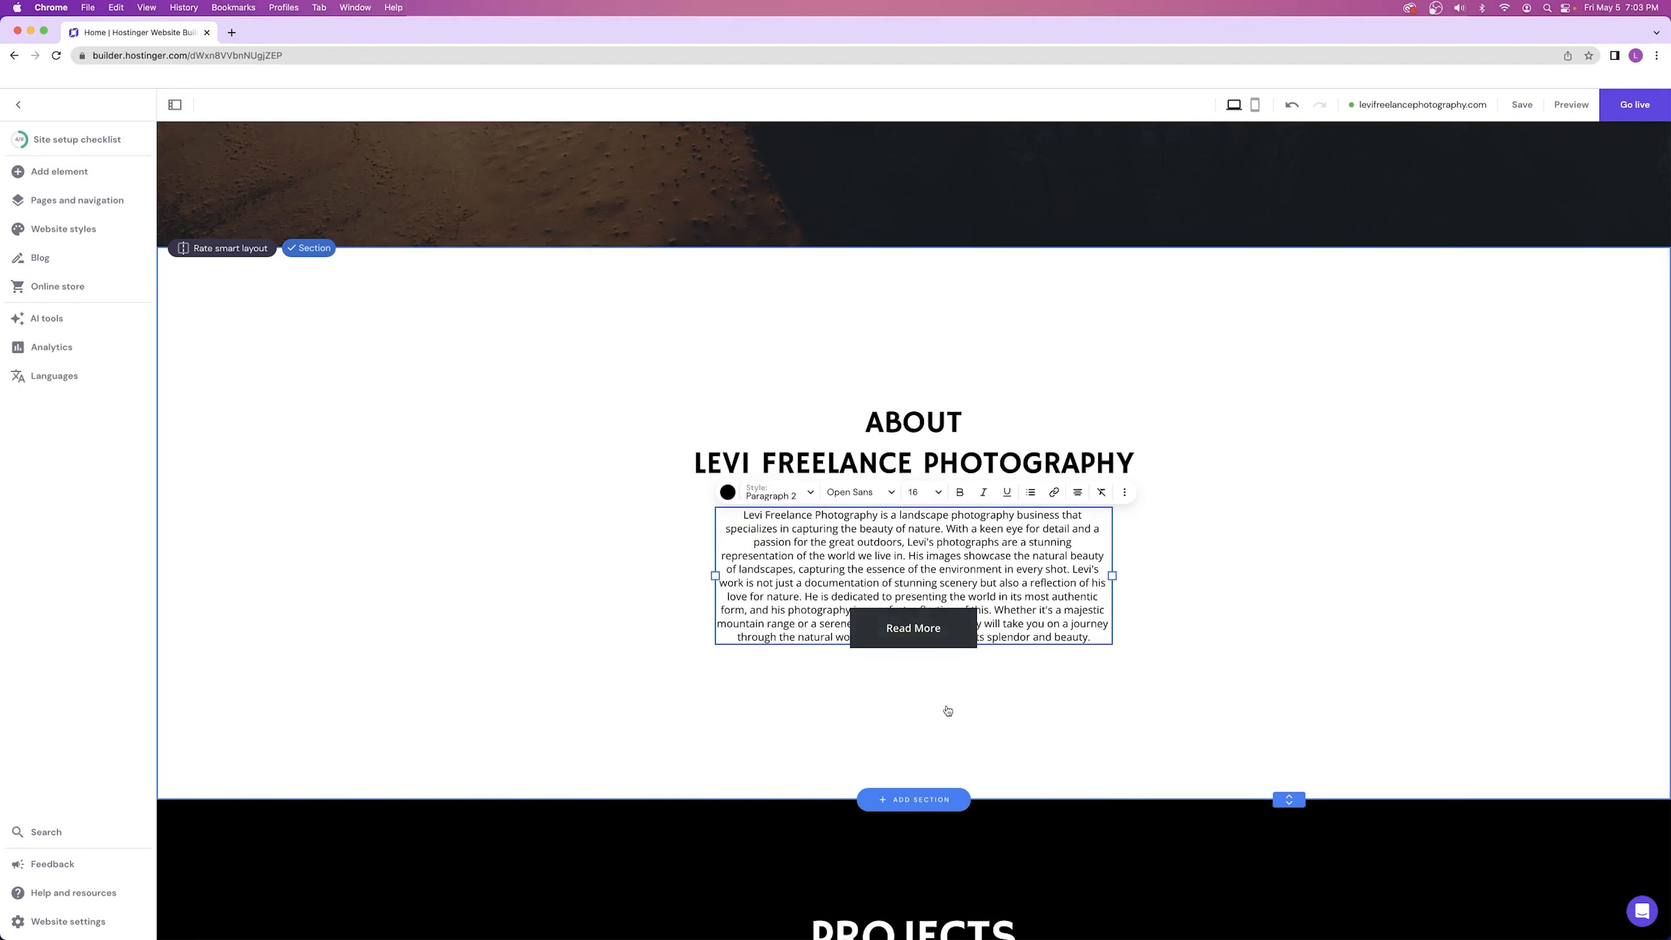
- Make the About section taller and move the Read More button below the paragraph
{"action": "scroll", "coordinate": [1288, 678], "scroll_direction": "down", "scroll_amount": 2}
{"action": "left_click_drag", "start_coordinate": [1289, 664], "coordinate": [1290, 772]}
{"action": "left_click_drag", "start_coordinate": [925, 497], "coordinate": [924, 565]}
{"action": "scroll", "coordinate": [1259, 479], "scroll_direction": "up", "scroll_amount": 3}
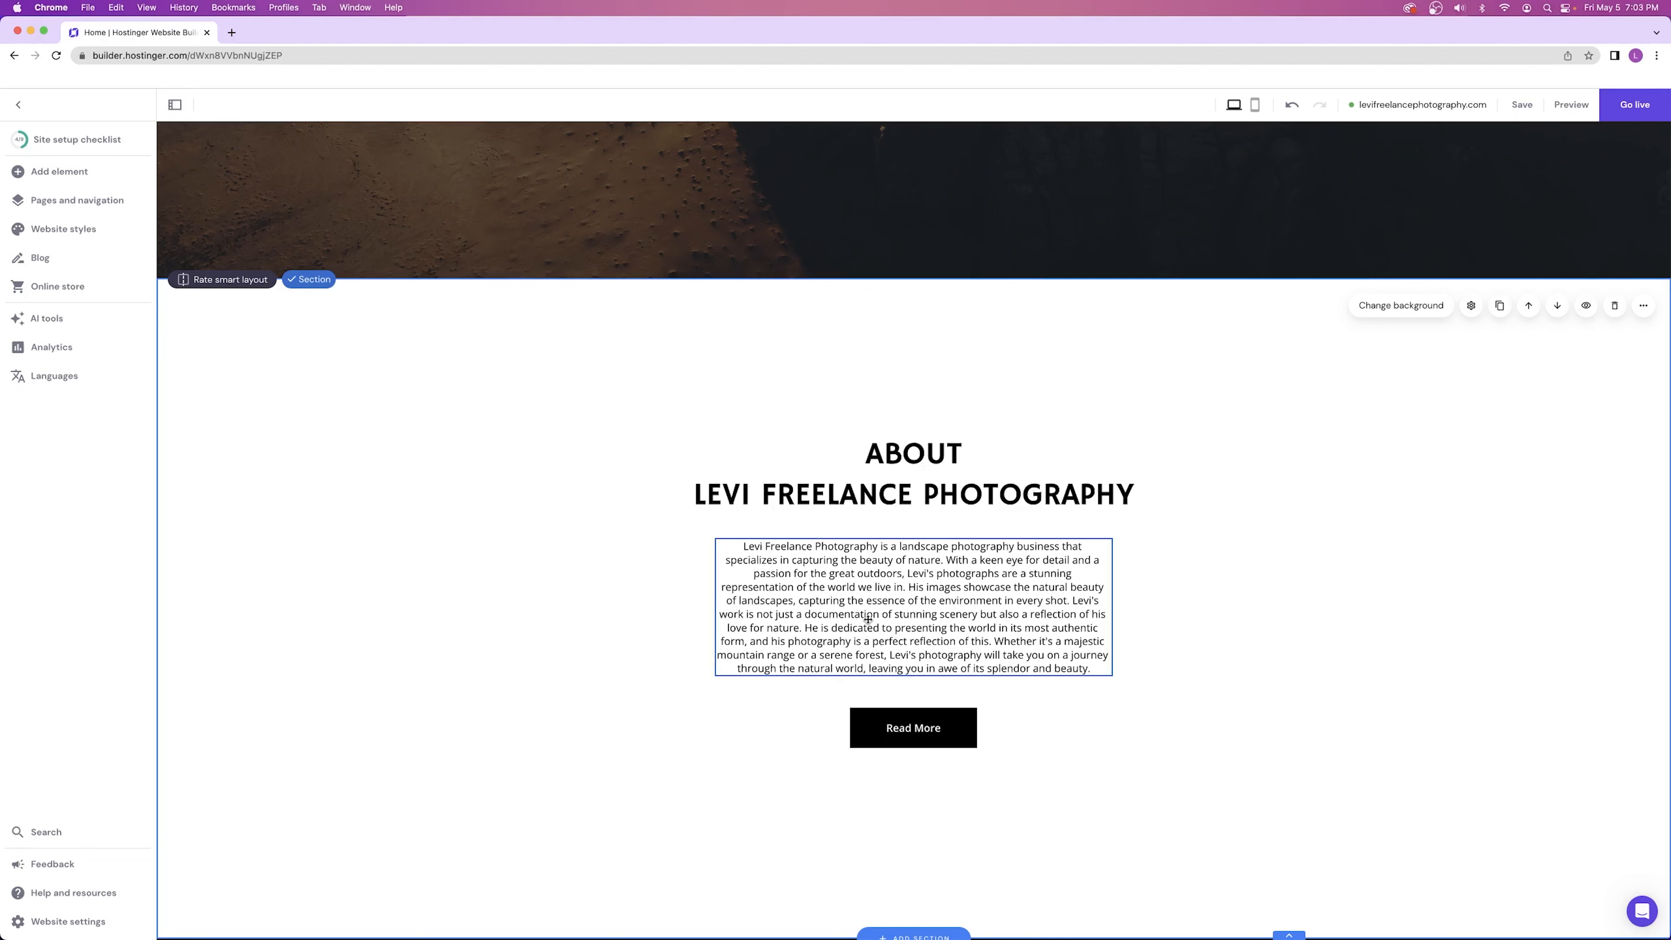
{"action": "scroll", "coordinate": [894, 615], "scroll_direction": "down", "scroll_amount": 3}
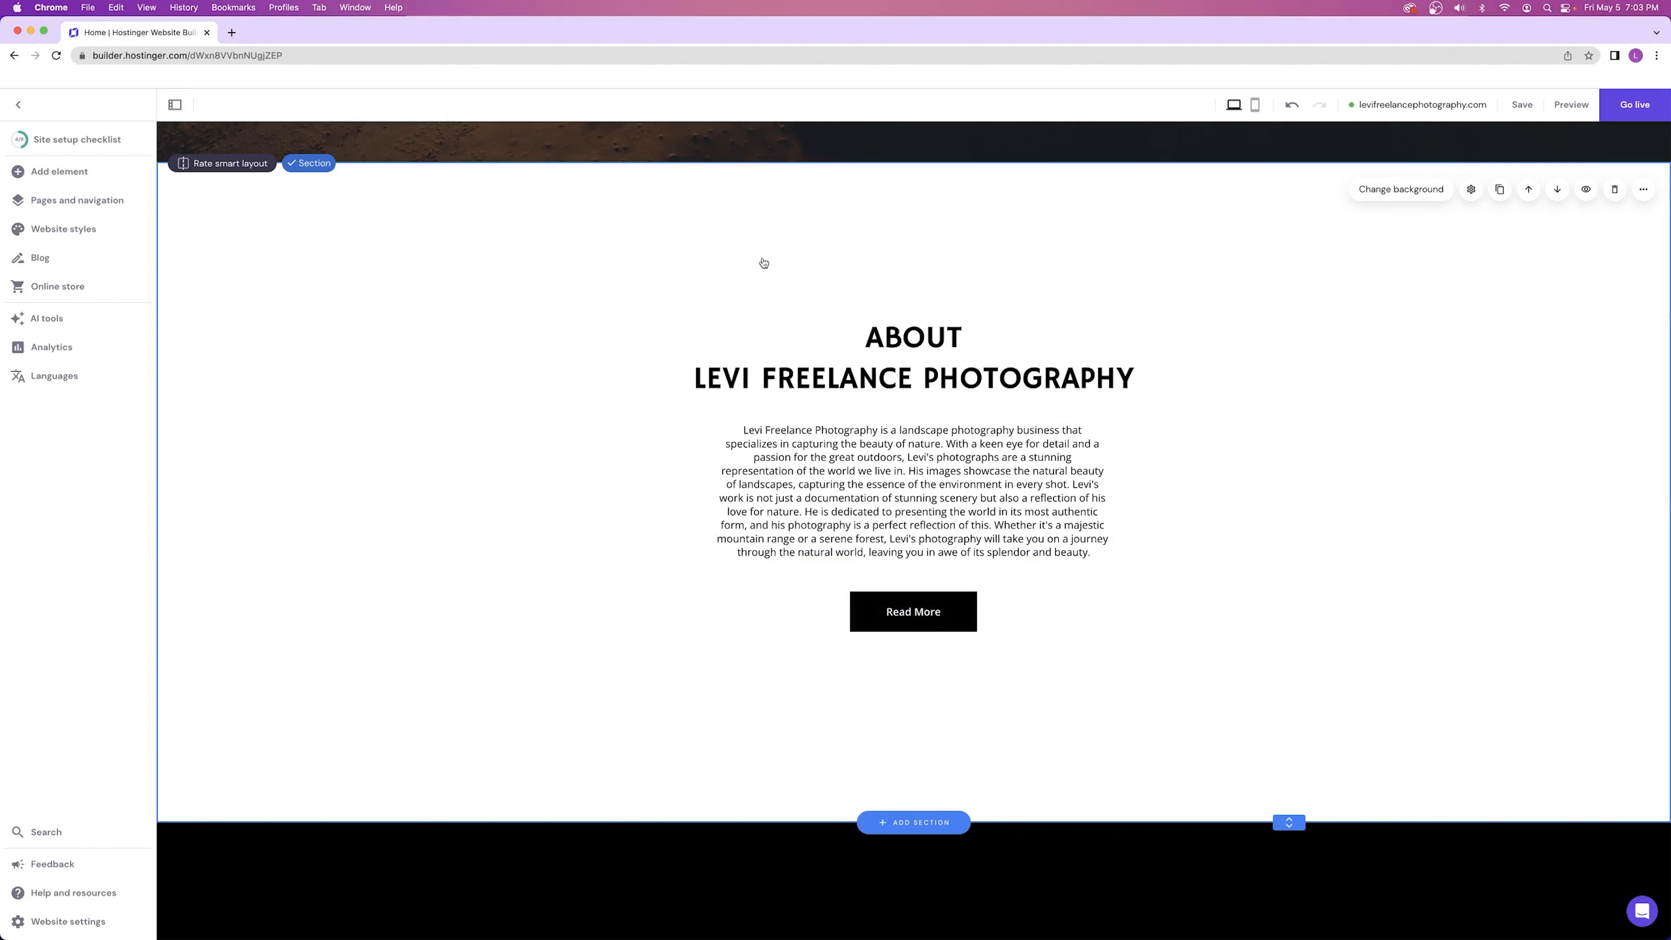
- Preview the site, follow the About section's Read More button, and examine the text blocks on the About page
{"action": "left_click", "coordinate": [1570, 104]}
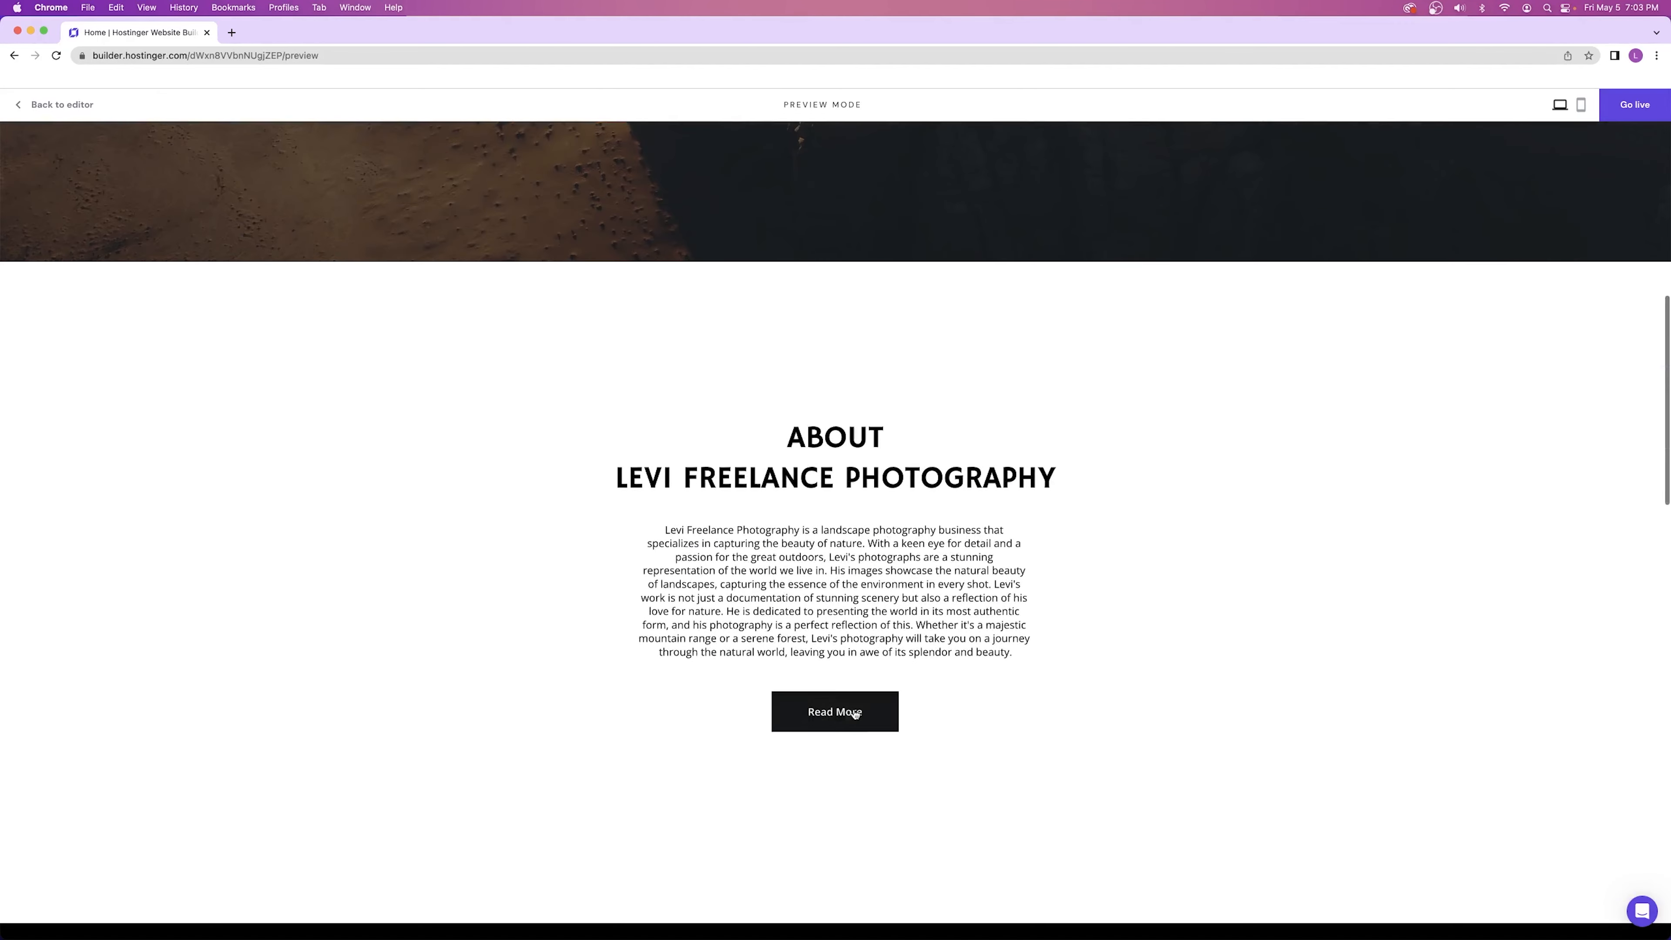
{"action": "left_click", "coordinate": [855, 713]}
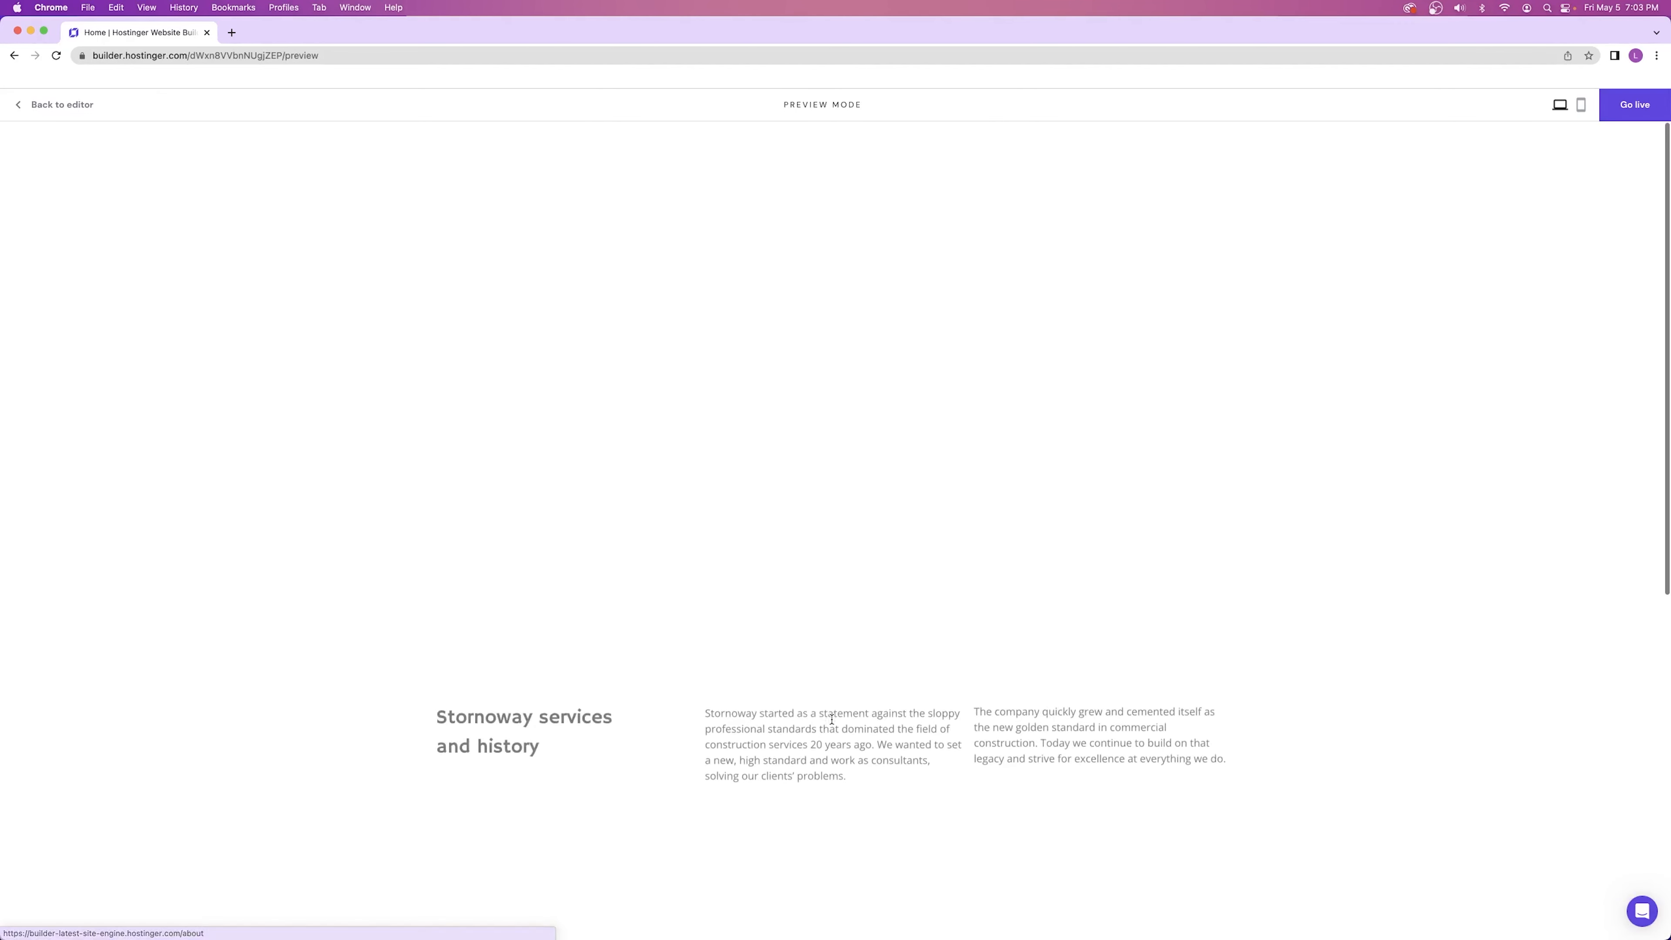
{"action": "scroll", "coordinate": [767, 424], "scroll_direction": "down", "scroll_amount": 9}
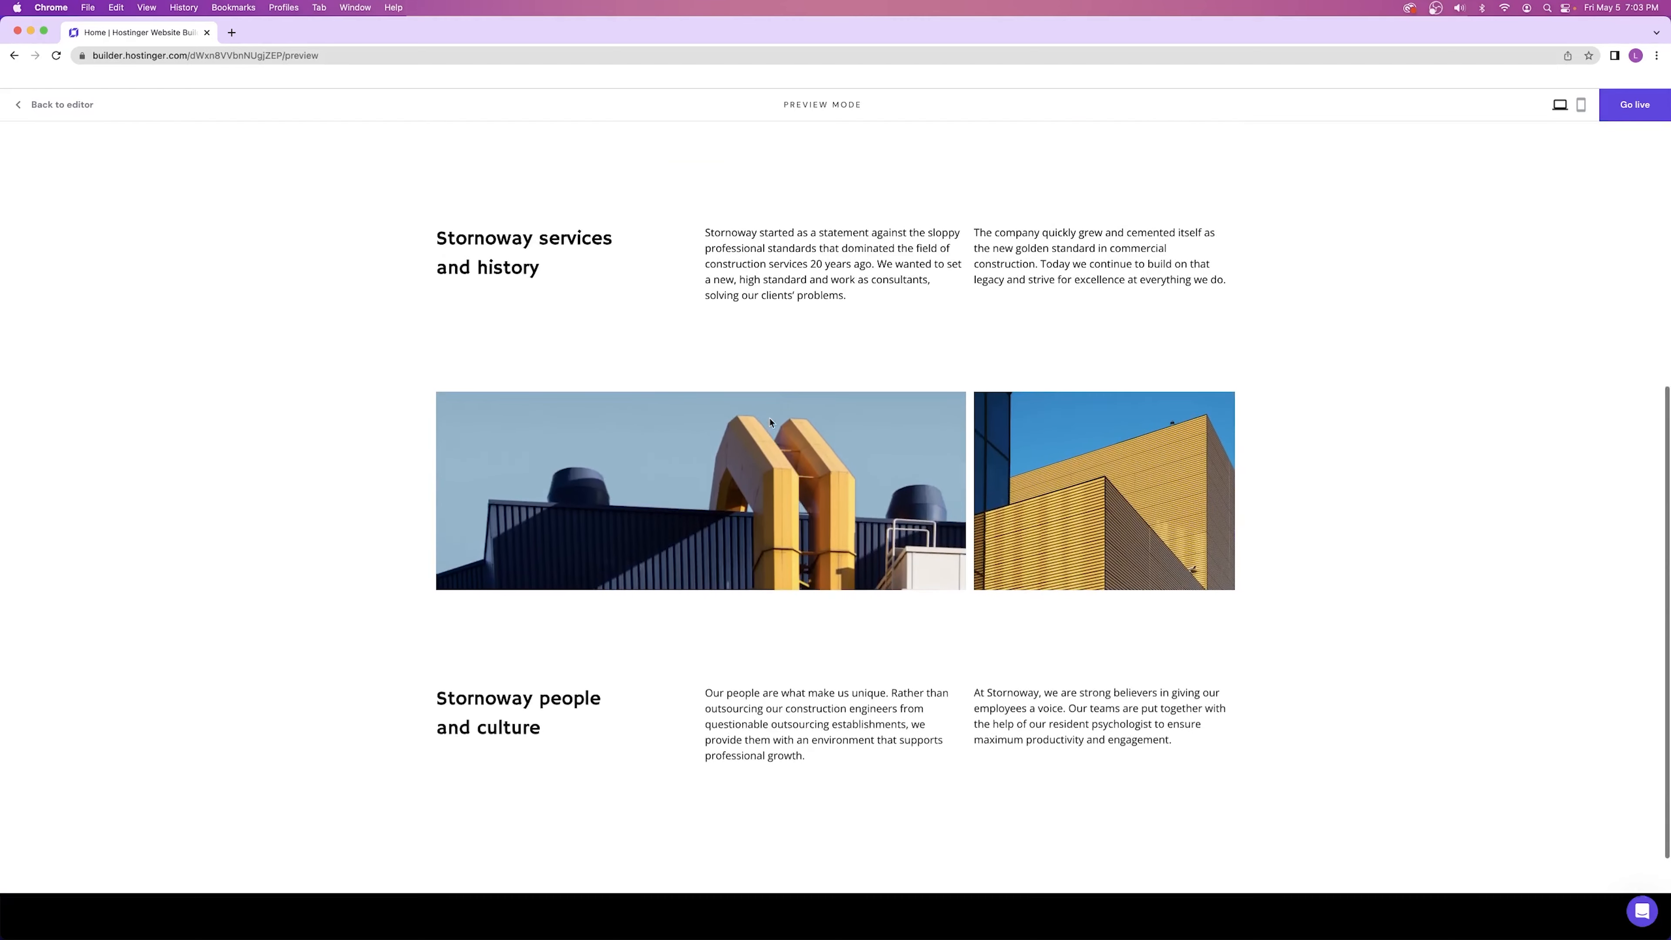
{"action": "scroll", "coordinate": [888, 328], "scroll_direction": "up", "scroll_amount": 2}
{"action": "left_click_drag", "start_coordinate": [736, 278], "coordinate": [828, 309]}
{"action": "left_click_drag", "start_coordinate": [1027, 263], "coordinate": [1080, 310]}
{"action": "left_click_drag", "start_coordinate": [789, 721], "coordinate": [855, 753]}
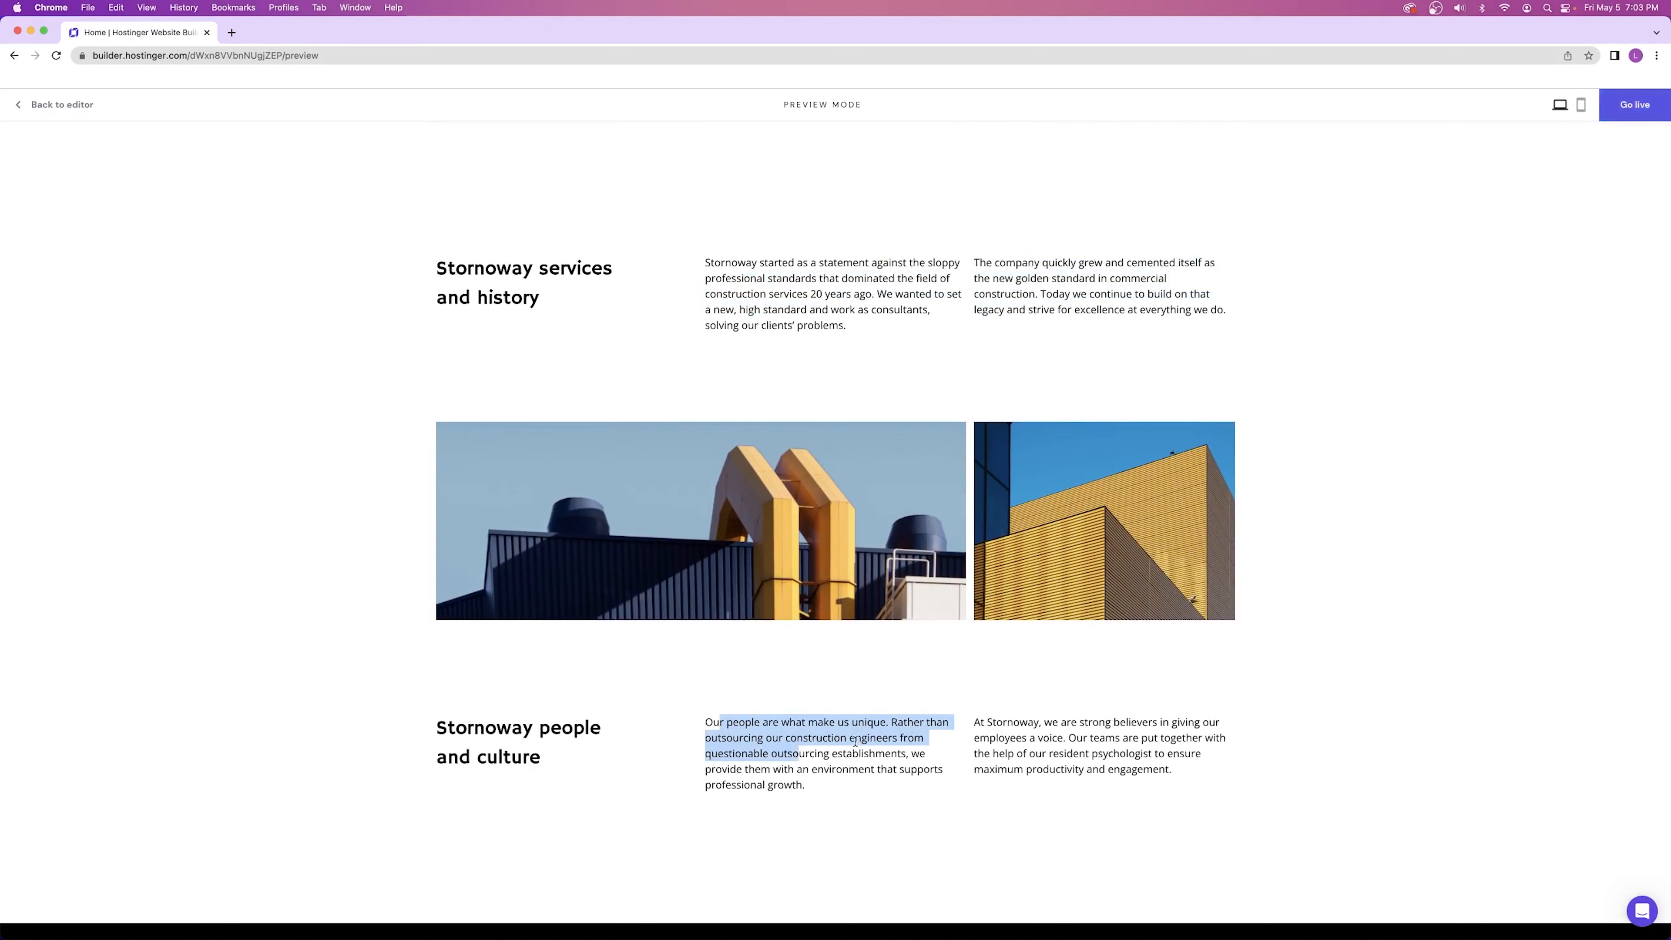
{"action": "left_click_drag", "start_coordinate": [986, 722], "coordinate": [1100, 783]}
{"action": "left_click", "coordinate": [797, 754]}
{"action": "scroll", "coordinate": [828, 609], "scroll_direction": "up", "scroll_amount": 7}
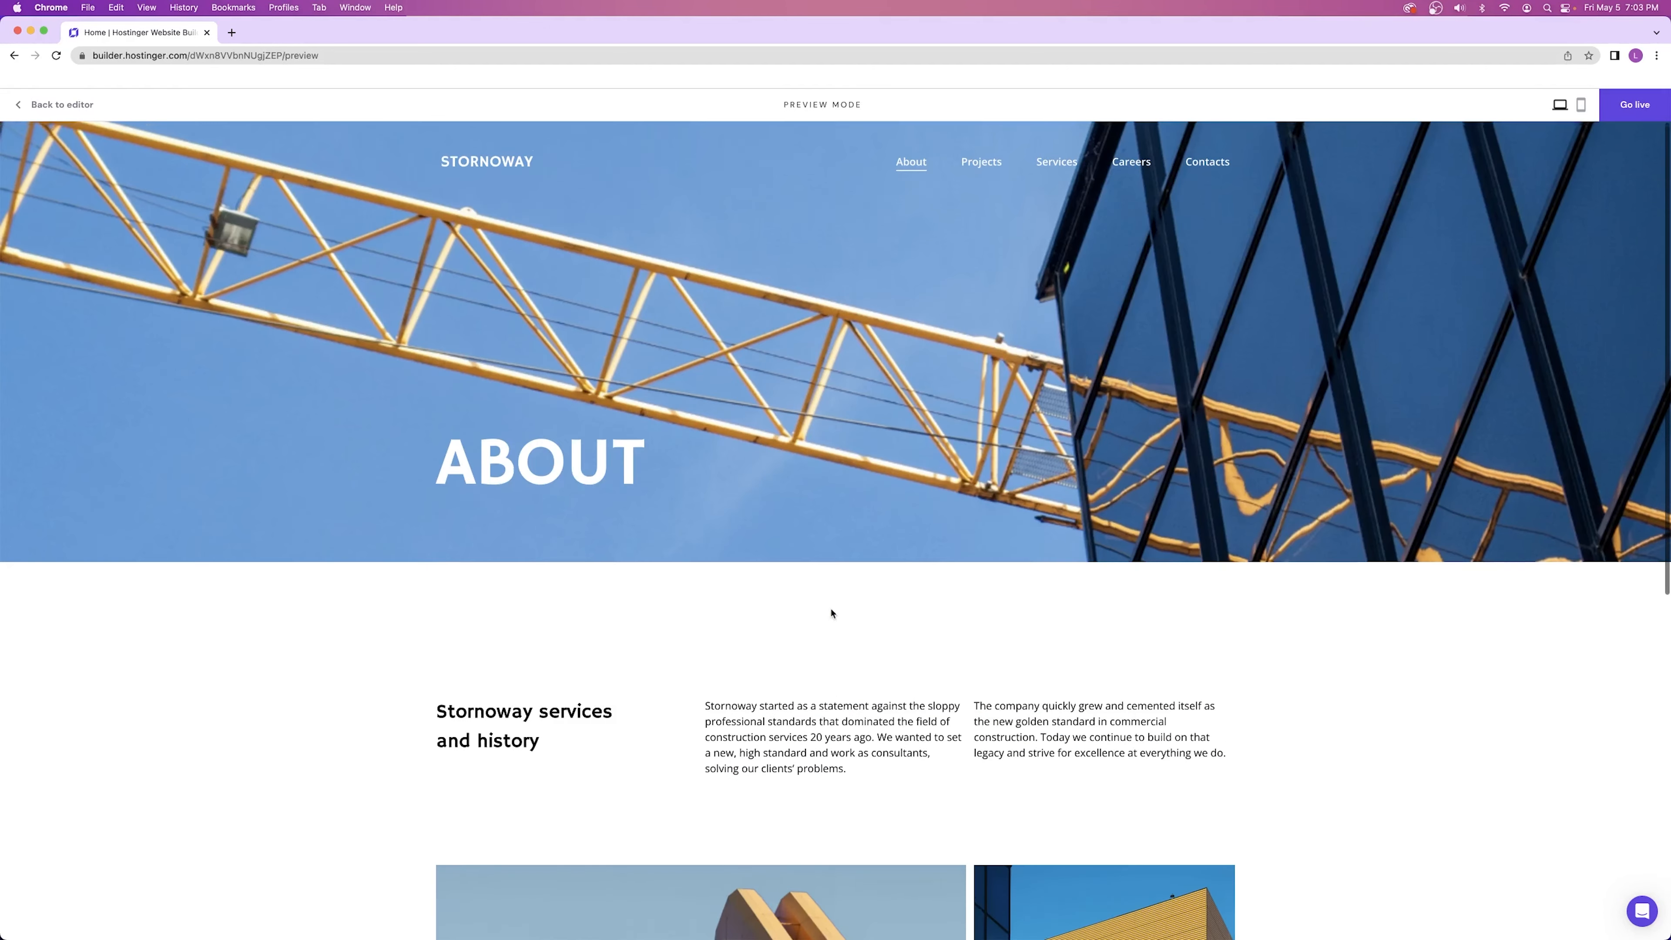
- Go back to the previewed home page through the site logo, look down to the Projects section, and return to the editor
{"action": "left_click", "coordinate": [492, 153]}
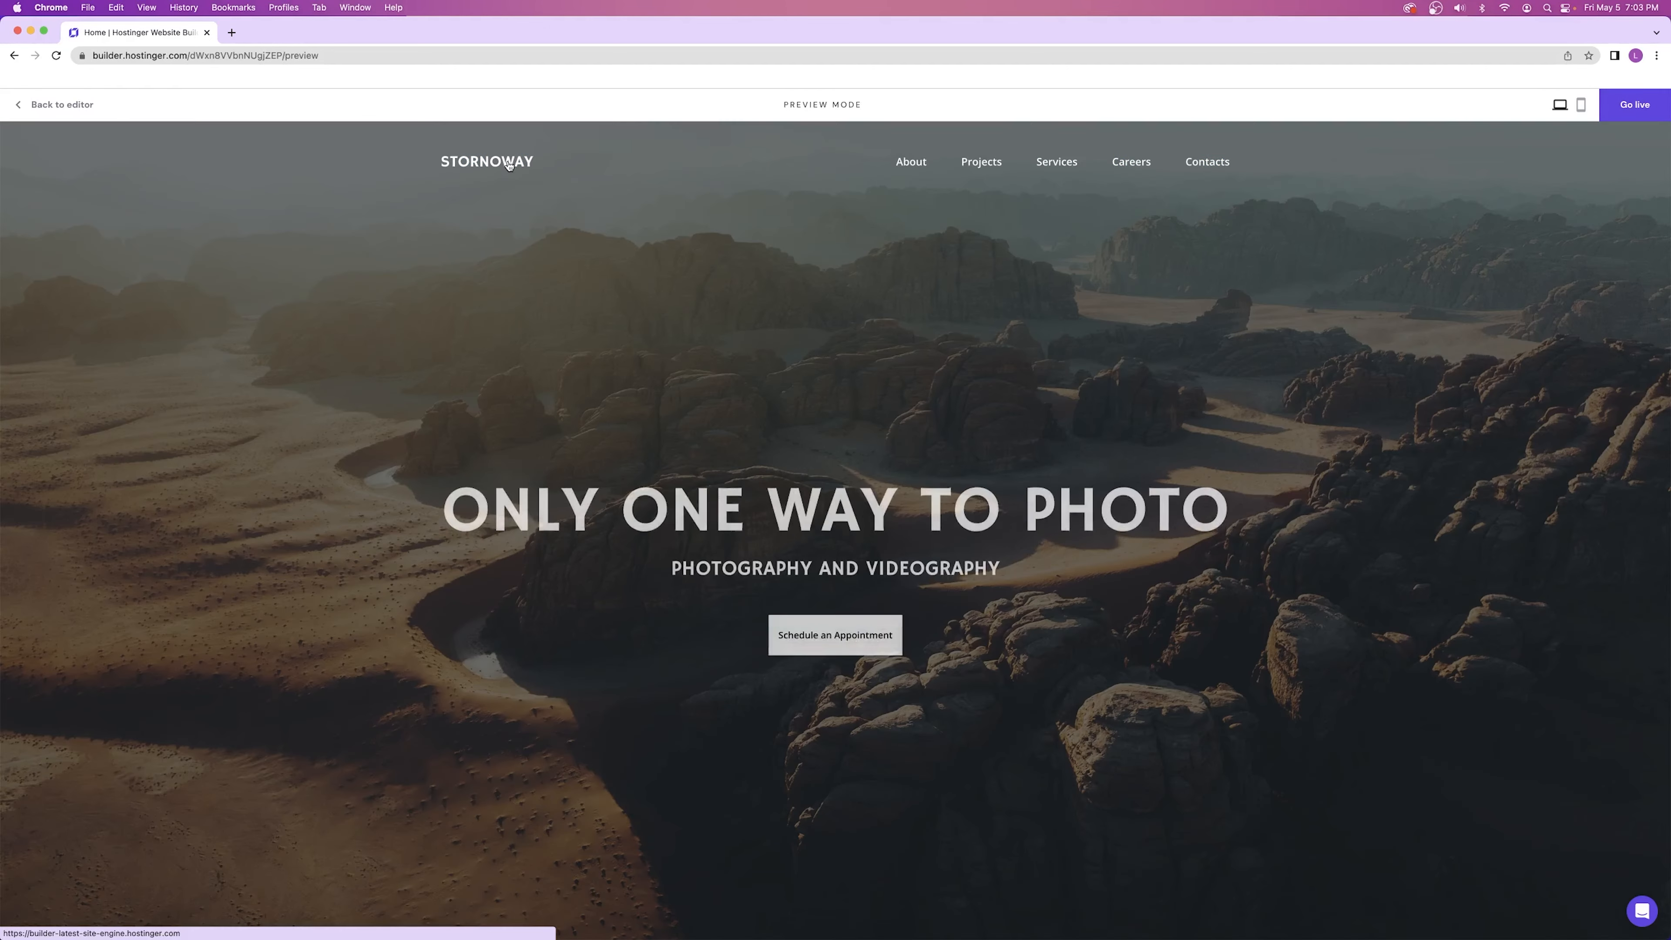
{"action": "scroll", "coordinate": [705, 323], "scroll_direction": "down", "scroll_amount": 10}
{"action": "scroll", "coordinate": [823, 362], "scroll_direction": "down", "scroll_amount": 8}
{"action": "scroll", "coordinate": [823, 362], "scroll_direction": "down", "scroll_amount": 1}
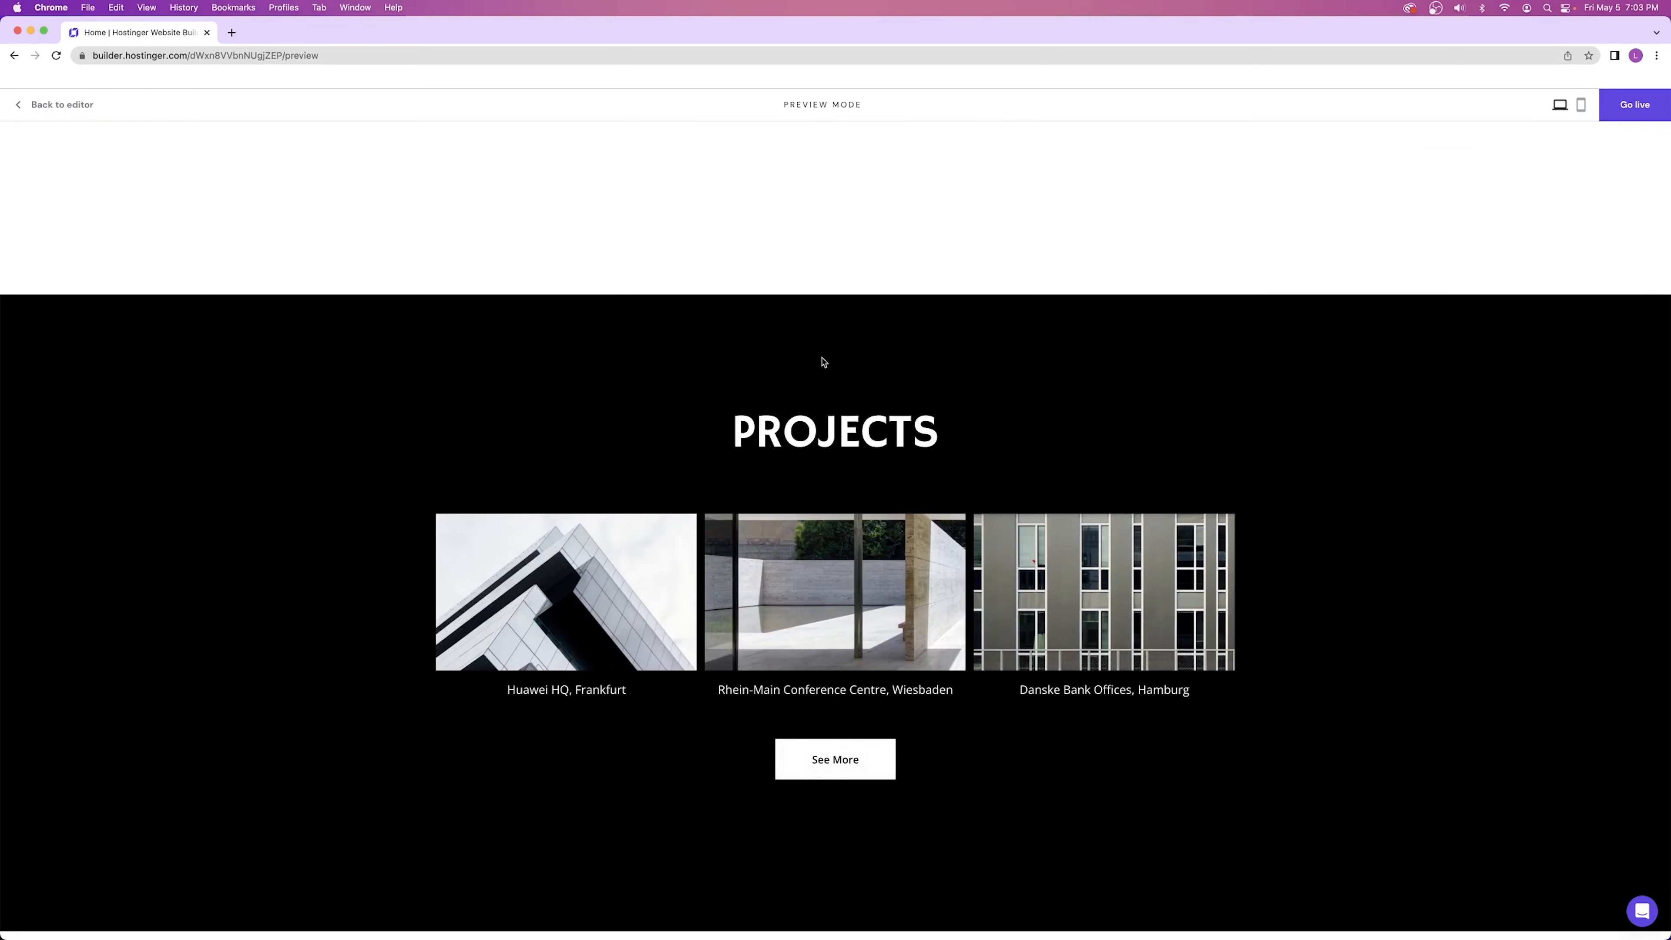
{"action": "left_click", "coordinate": [66, 104]}
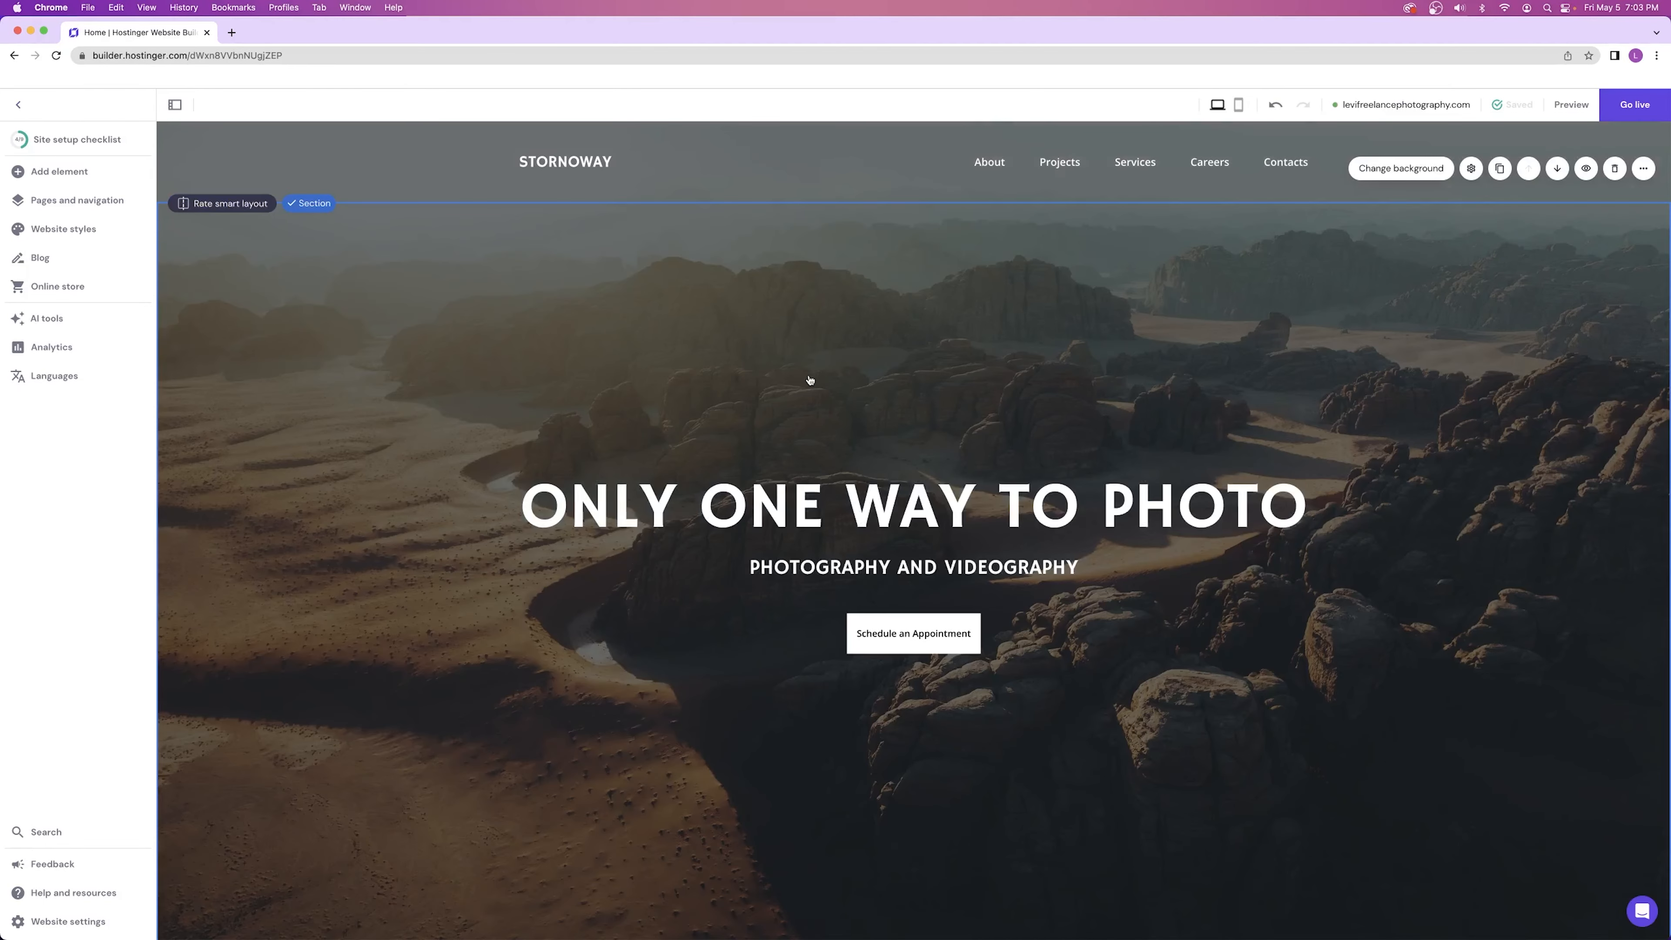
- Change the Projects section's background color to the dark slate website color #2e3538
{"action": "scroll", "coordinate": [822, 381], "scroll_direction": "down", "scroll_amount": 7}
{"action": "scroll", "coordinate": [834, 392], "scroll_direction": "down", "scroll_amount": 10}
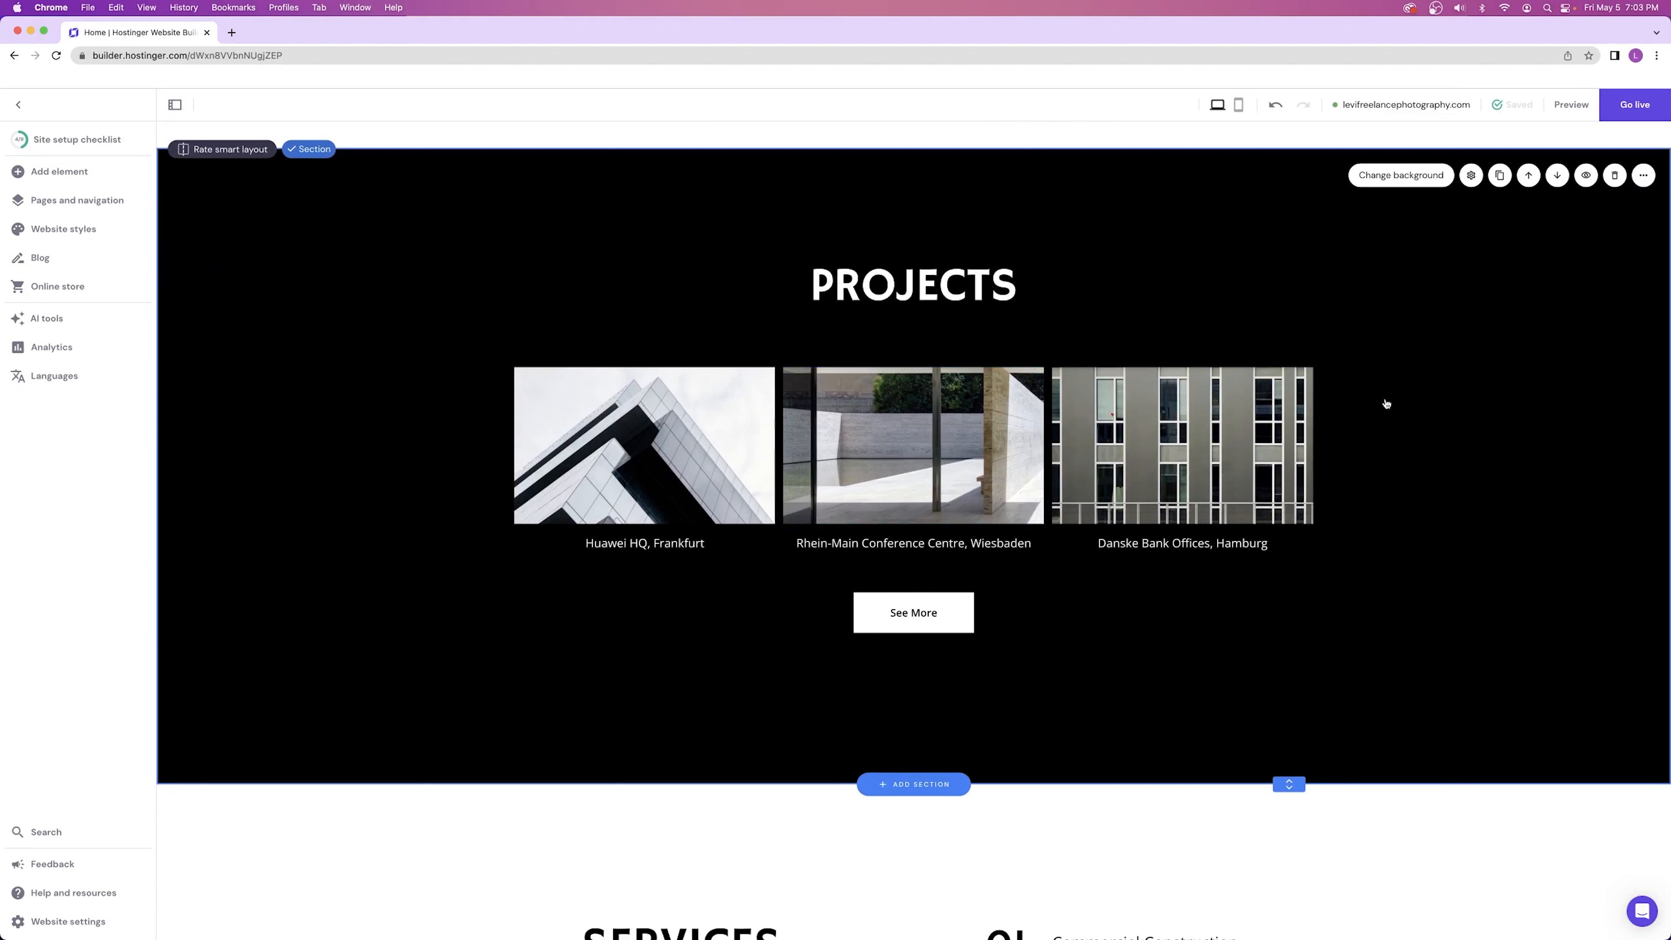
{"action": "left_click", "coordinate": [1397, 182]}
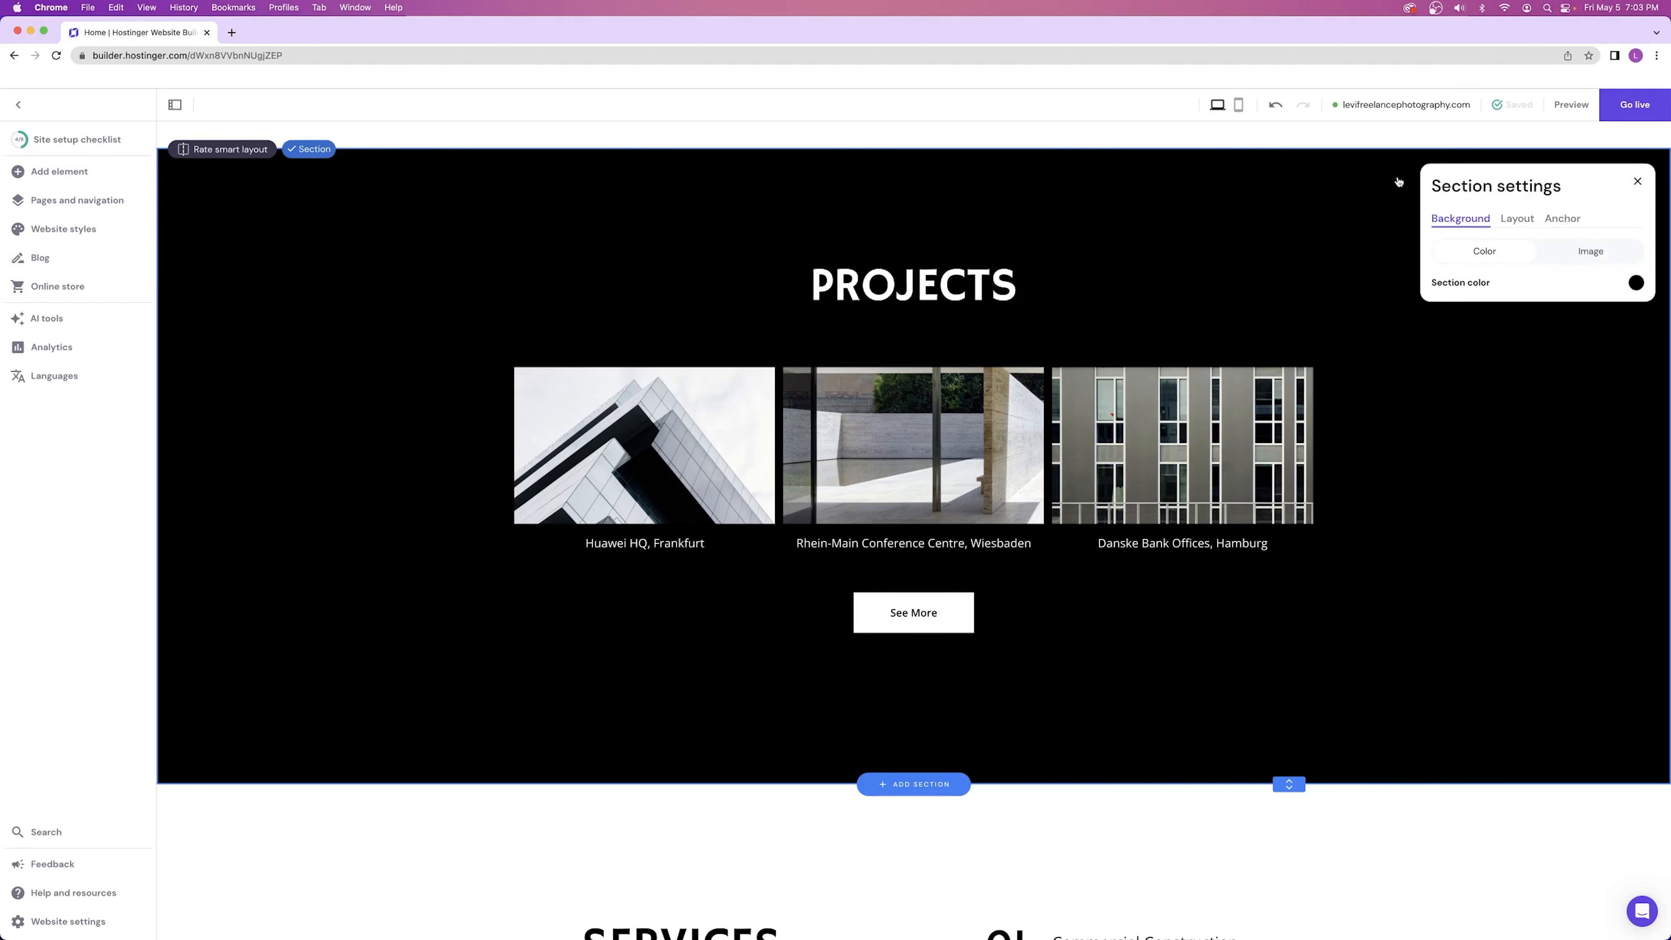
{"action": "left_click", "coordinate": [1636, 283]}
{"action": "left_click", "coordinate": [1337, 182]}
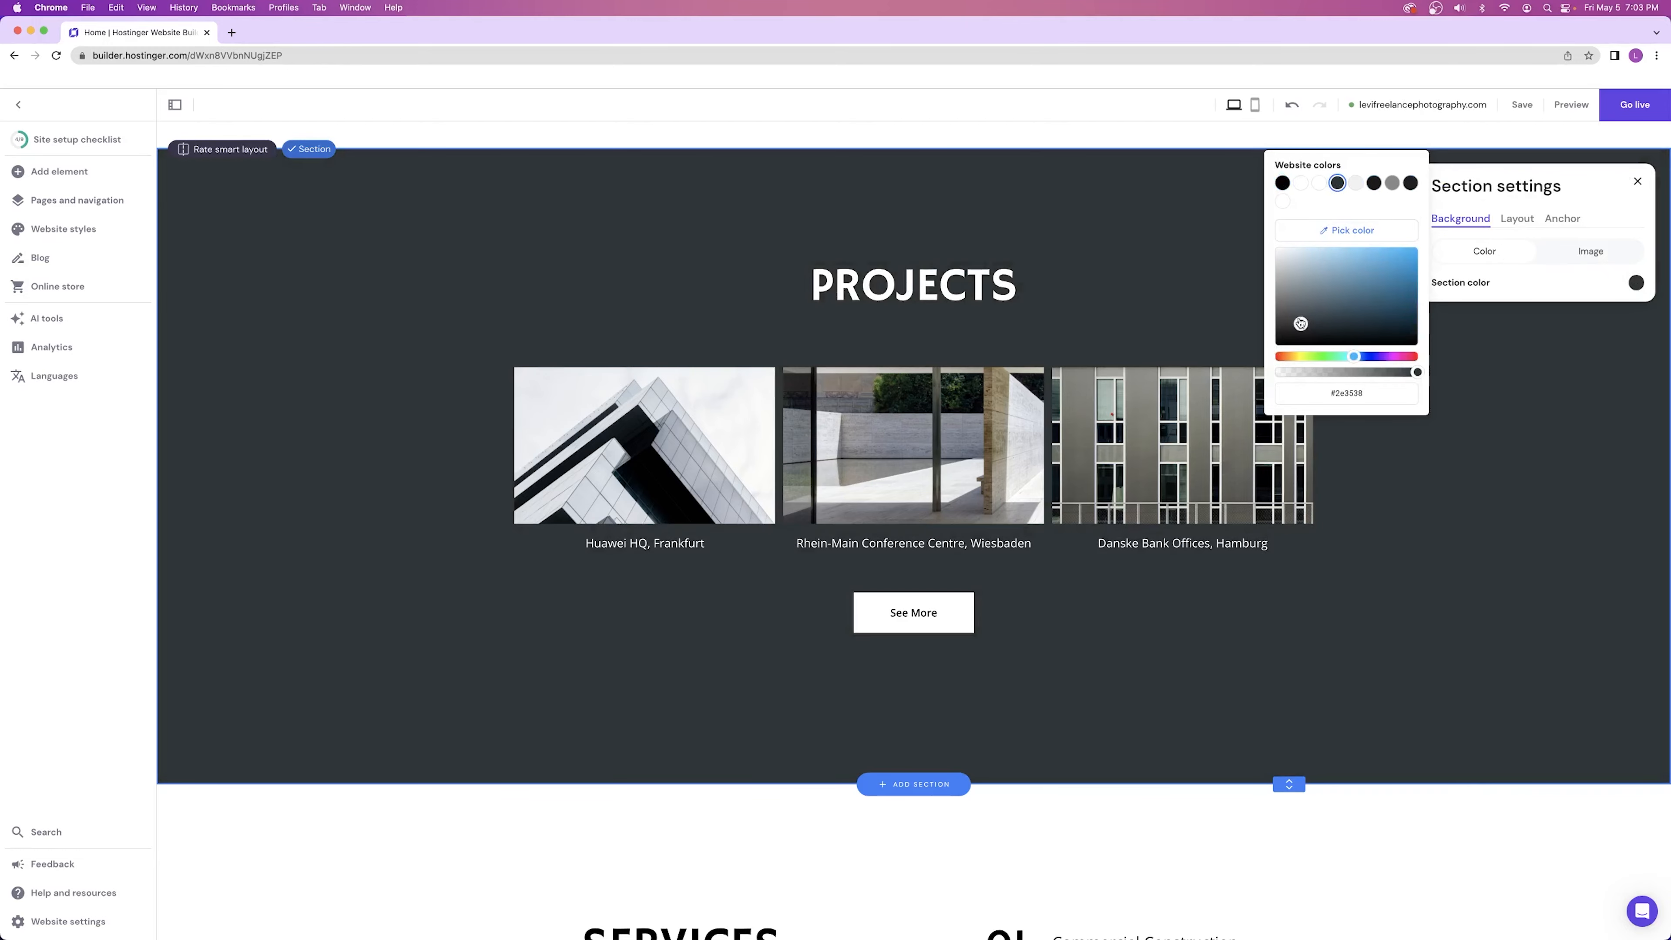
{"action": "left_click", "coordinate": [1511, 434]}
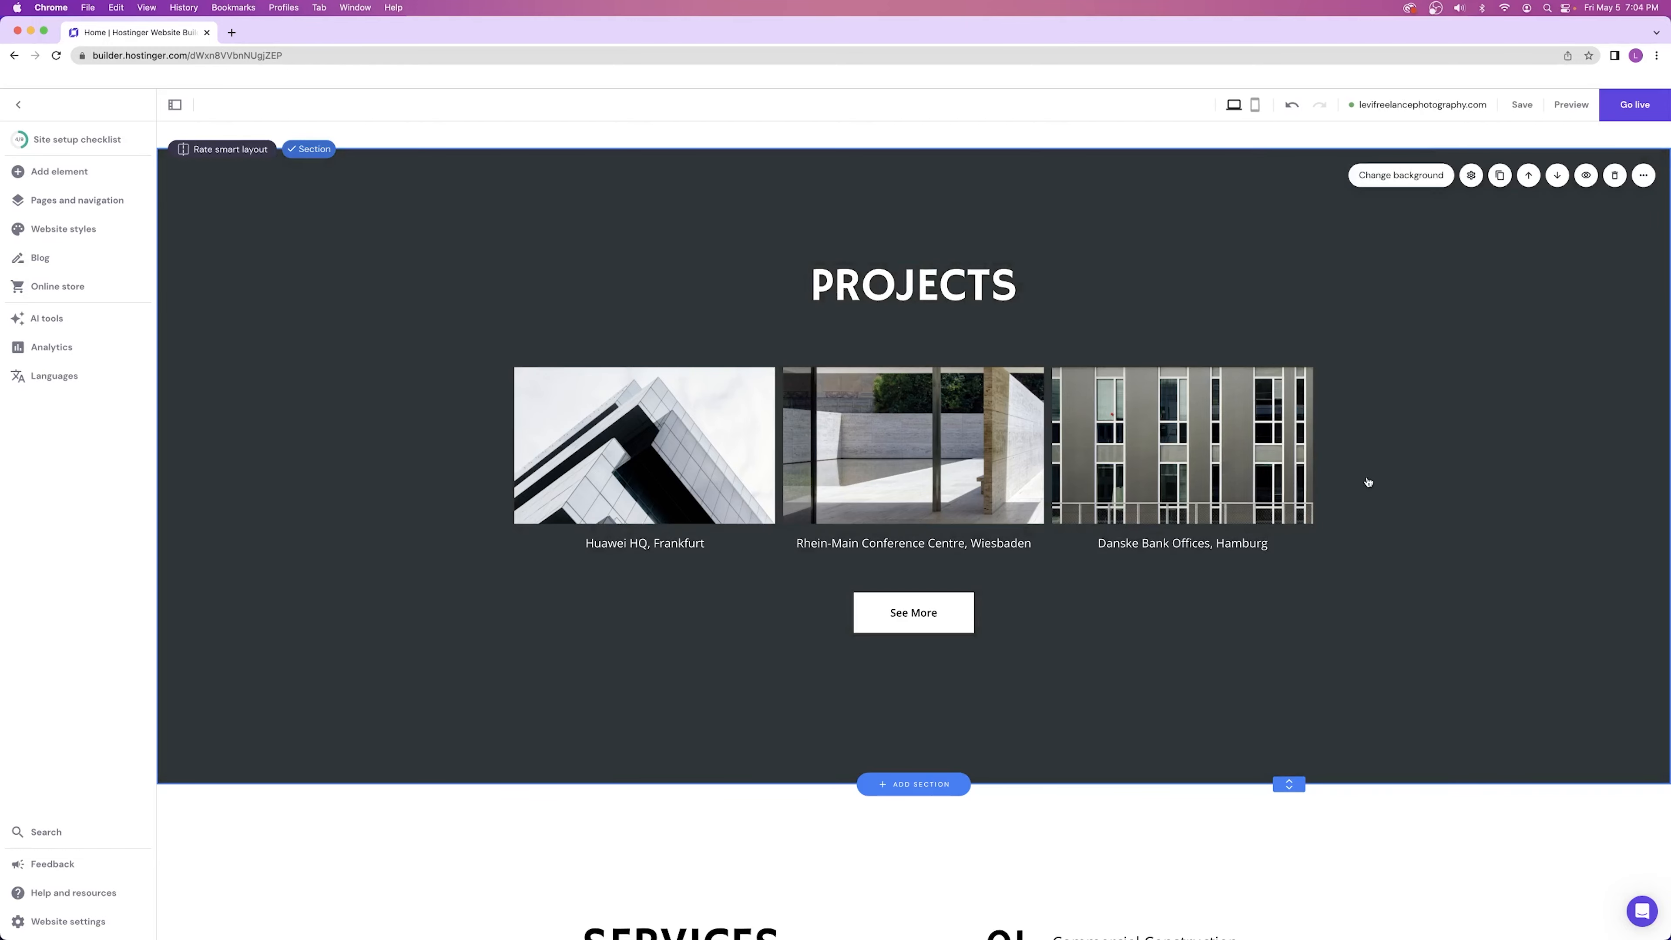
- Open the media library to replace the first Projects image, check the file upload dialog, and cancel it
{"action": "scroll", "coordinate": [1485, 467], "scroll_direction": "up", "scroll_amount": 5}
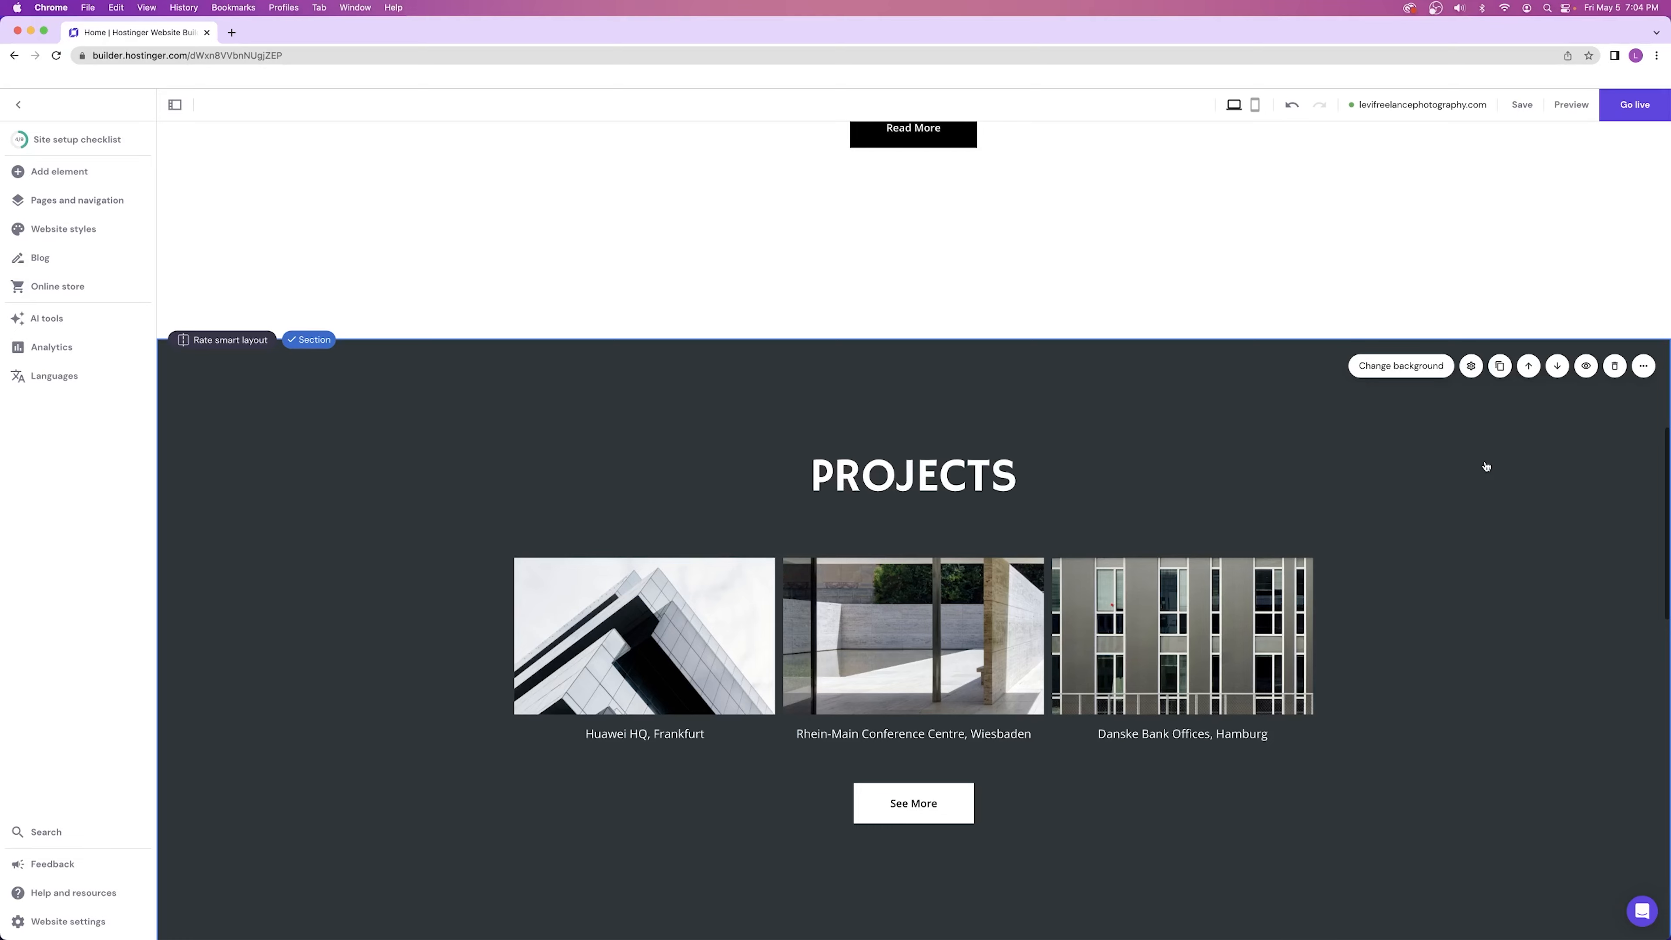
{"action": "scroll", "coordinate": [1480, 464], "scroll_direction": "down", "scroll_amount": 4}
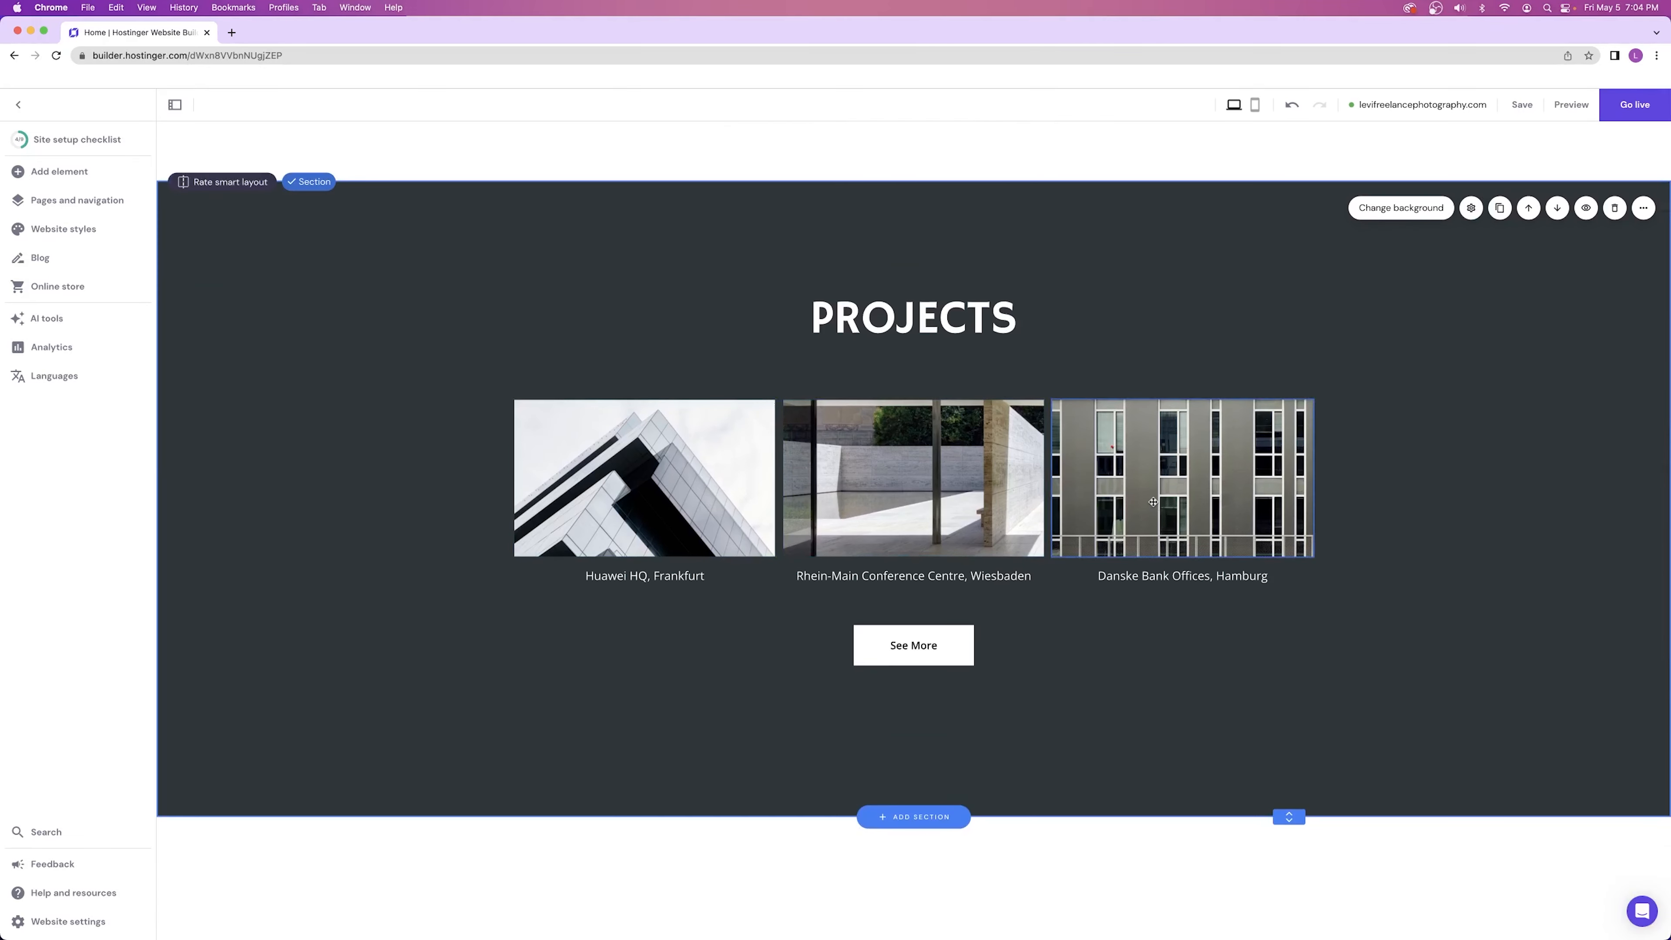
{"action": "left_click", "coordinate": [635, 486]}
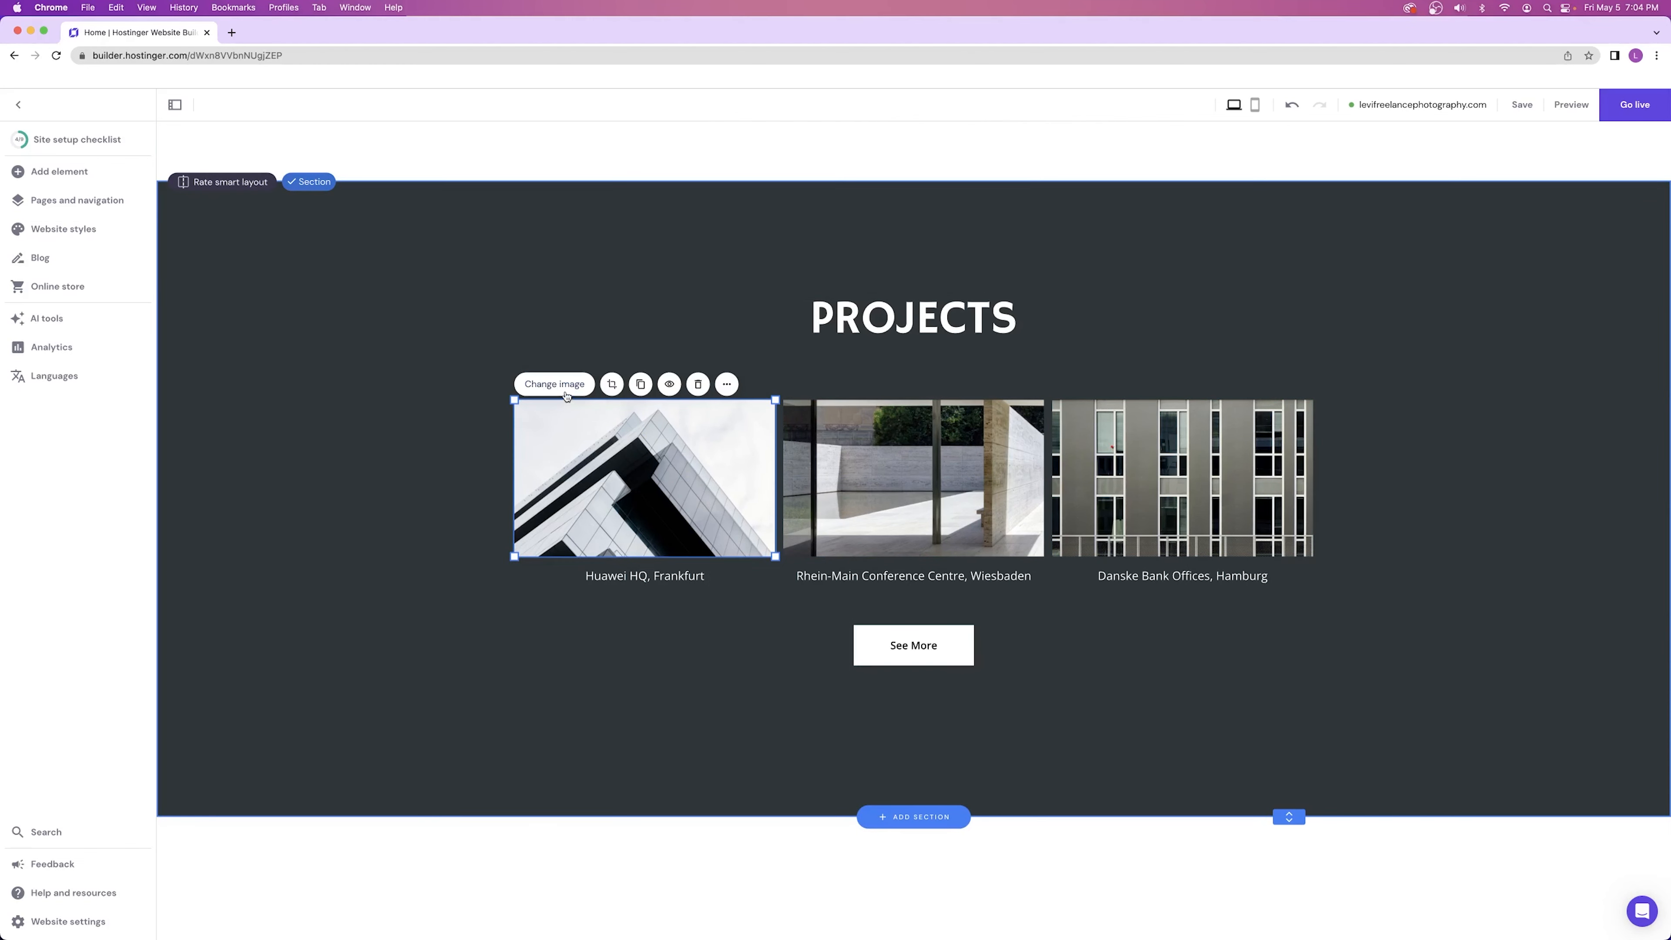
{"action": "left_click", "coordinate": [555, 384]}
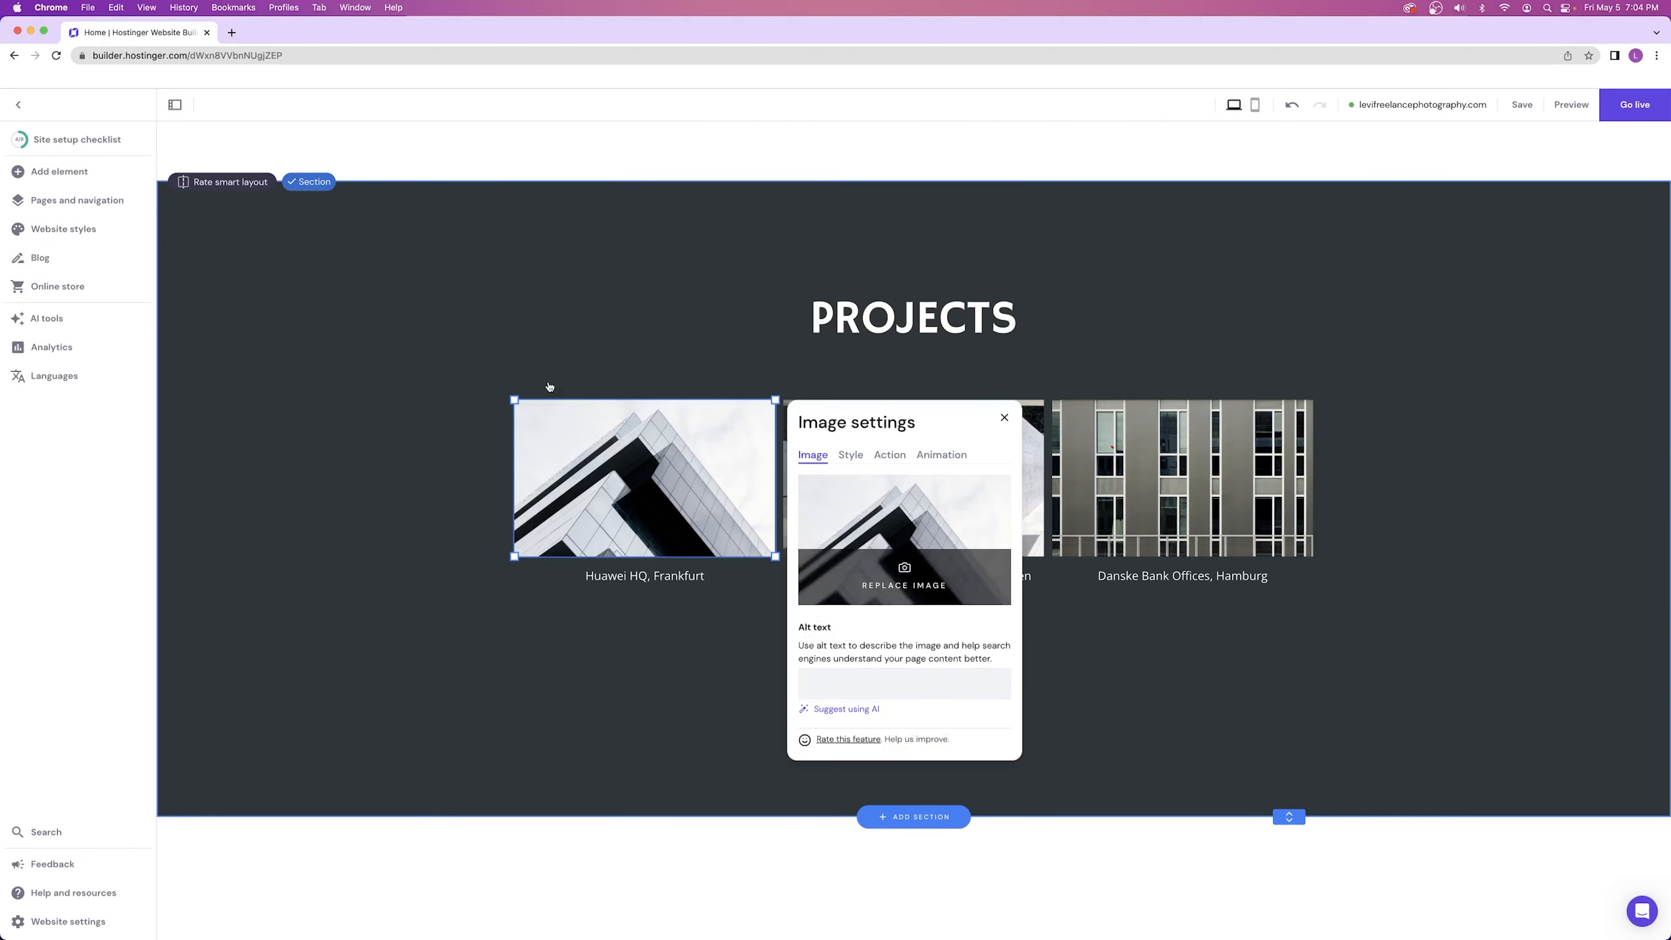
{"action": "left_click", "coordinate": [920, 576]}
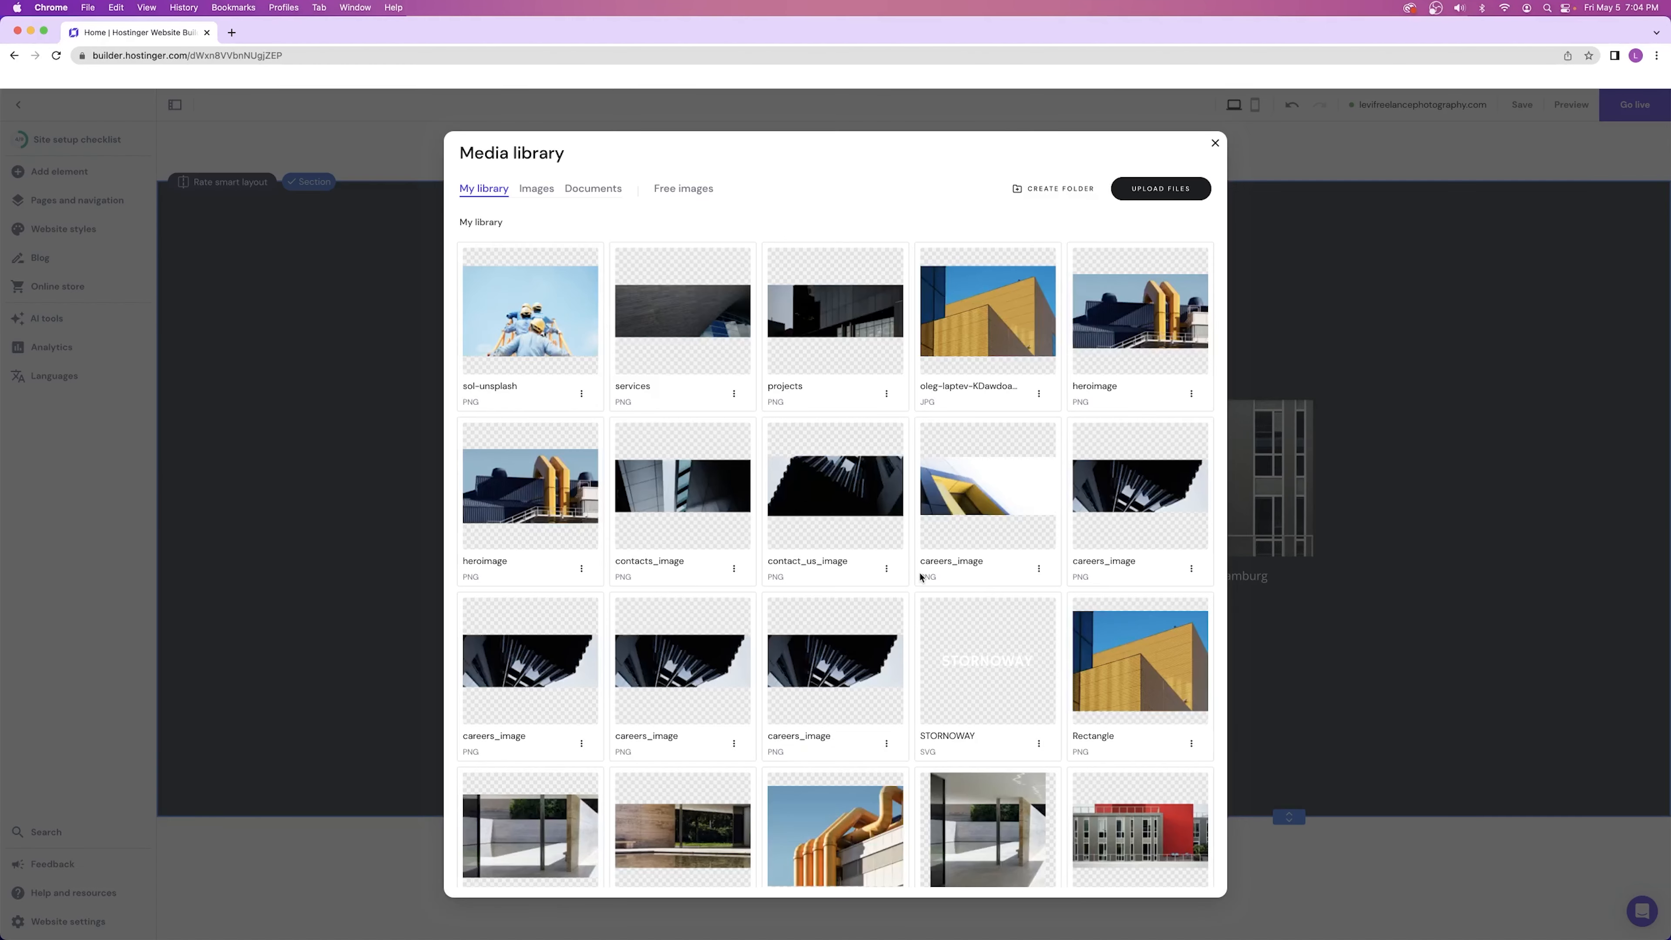
{"action": "left_click", "coordinate": [1158, 193]}
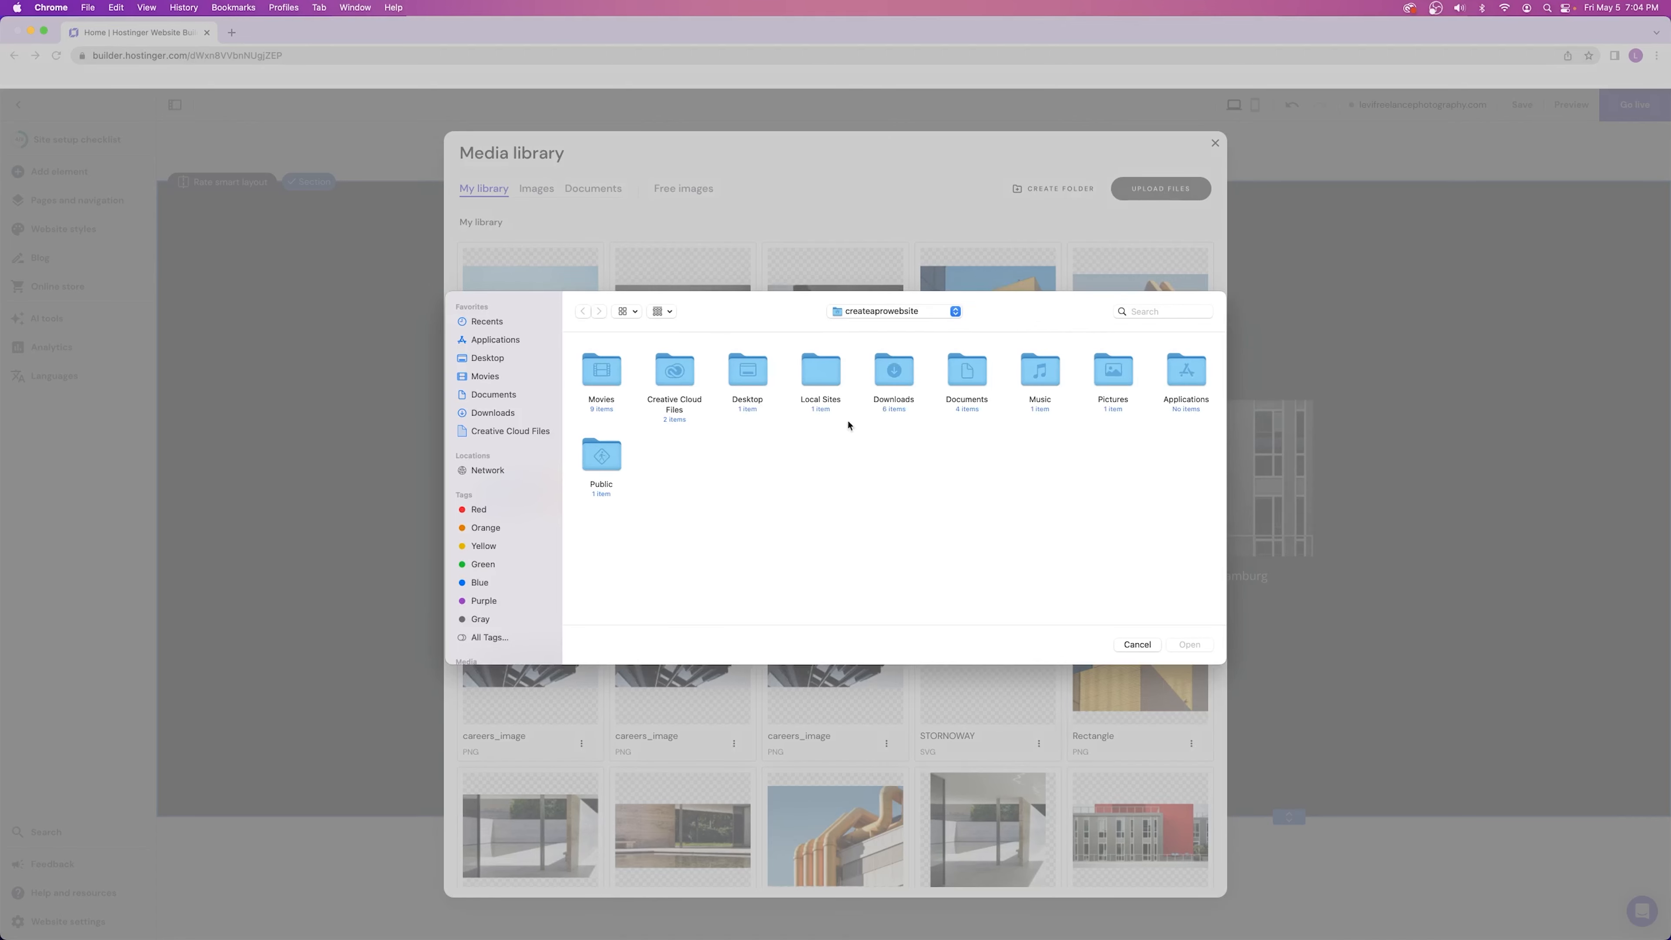
{"action": "left_click", "coordinate": [1136, 644]}
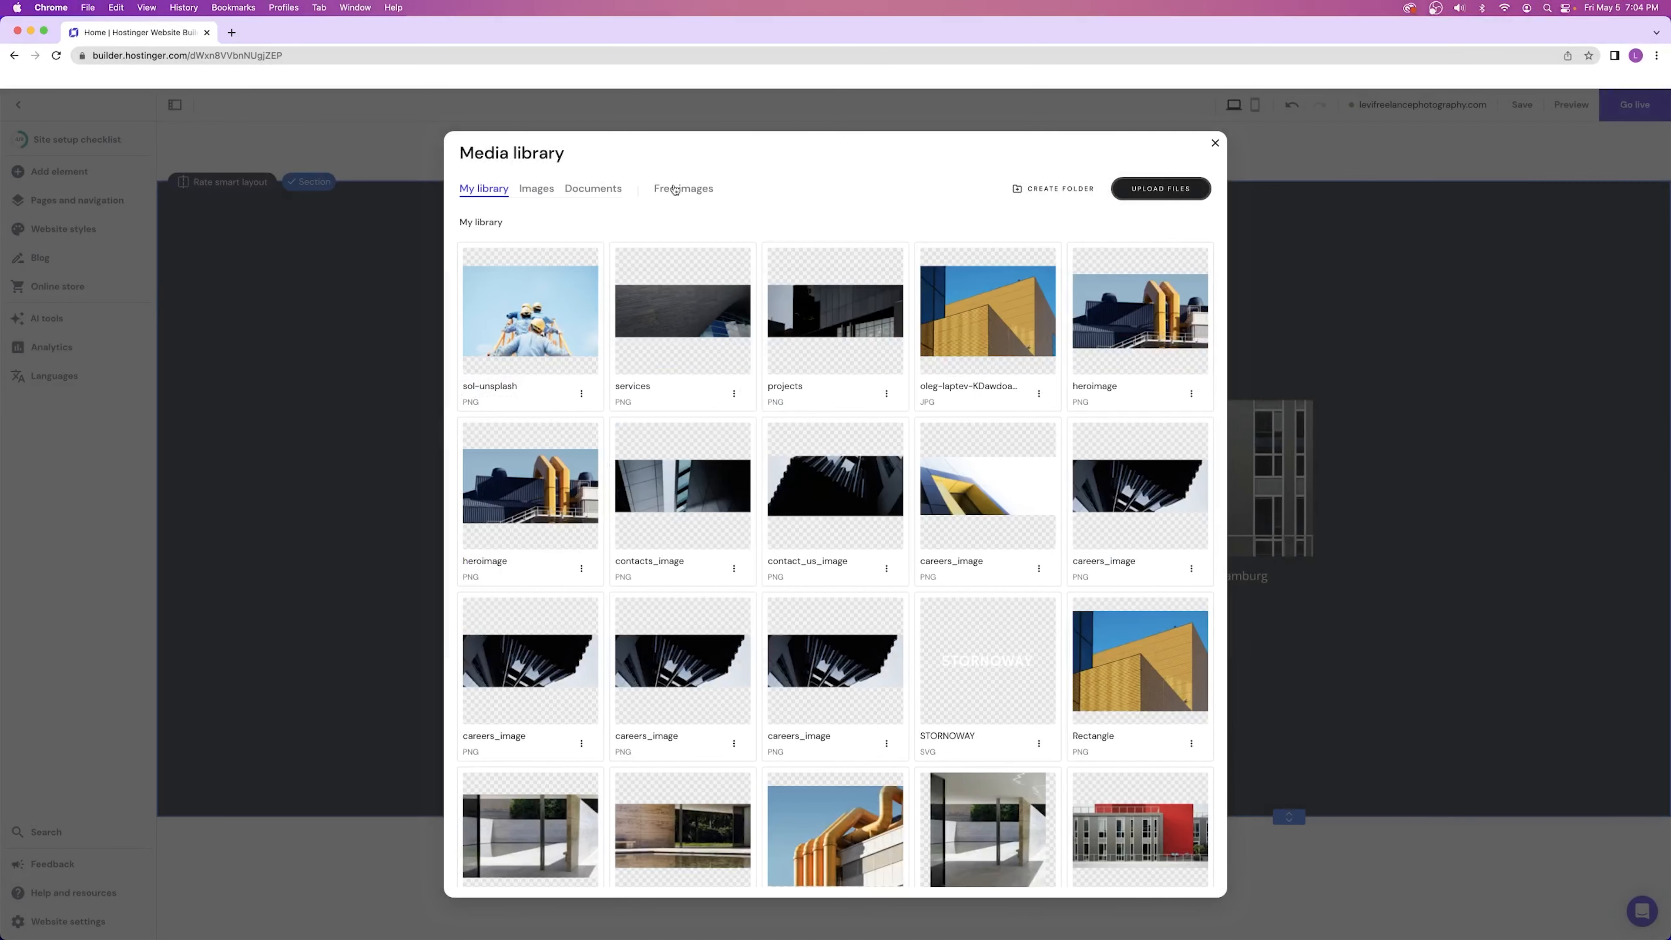
- Search the free images for mountains and replace the first project image with the orange sunset photo of silhouetted mountains
{"action": "left_click", "coordinate": [688, 189]}
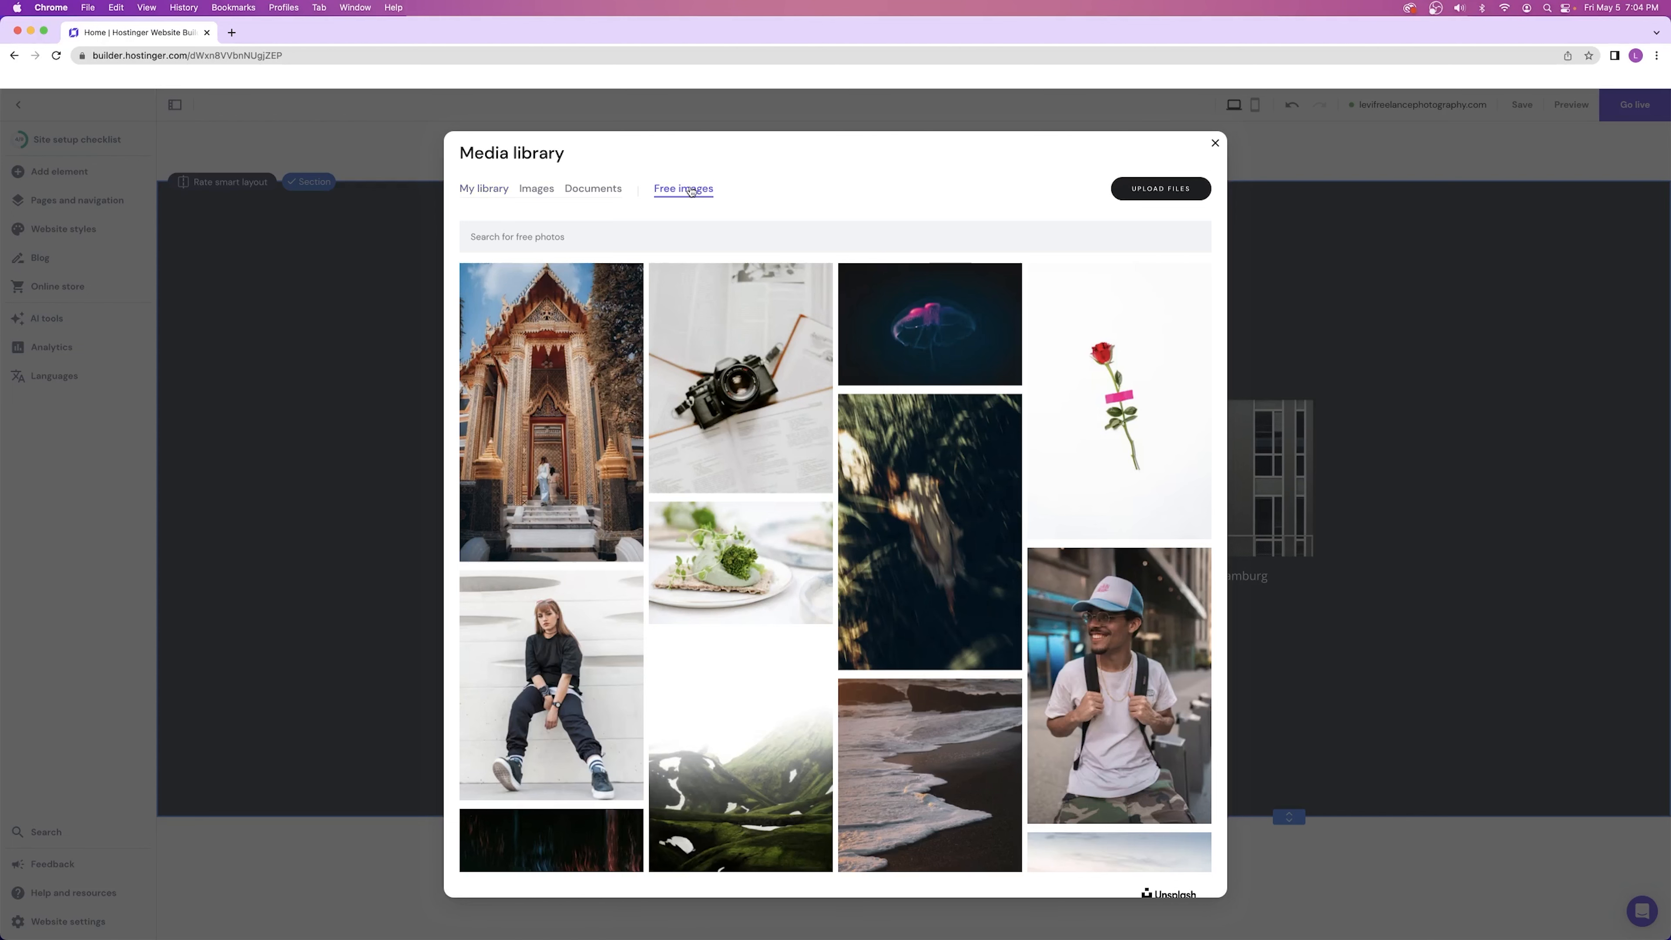
{"action": "left_click", "coordinate": [555, 237]}
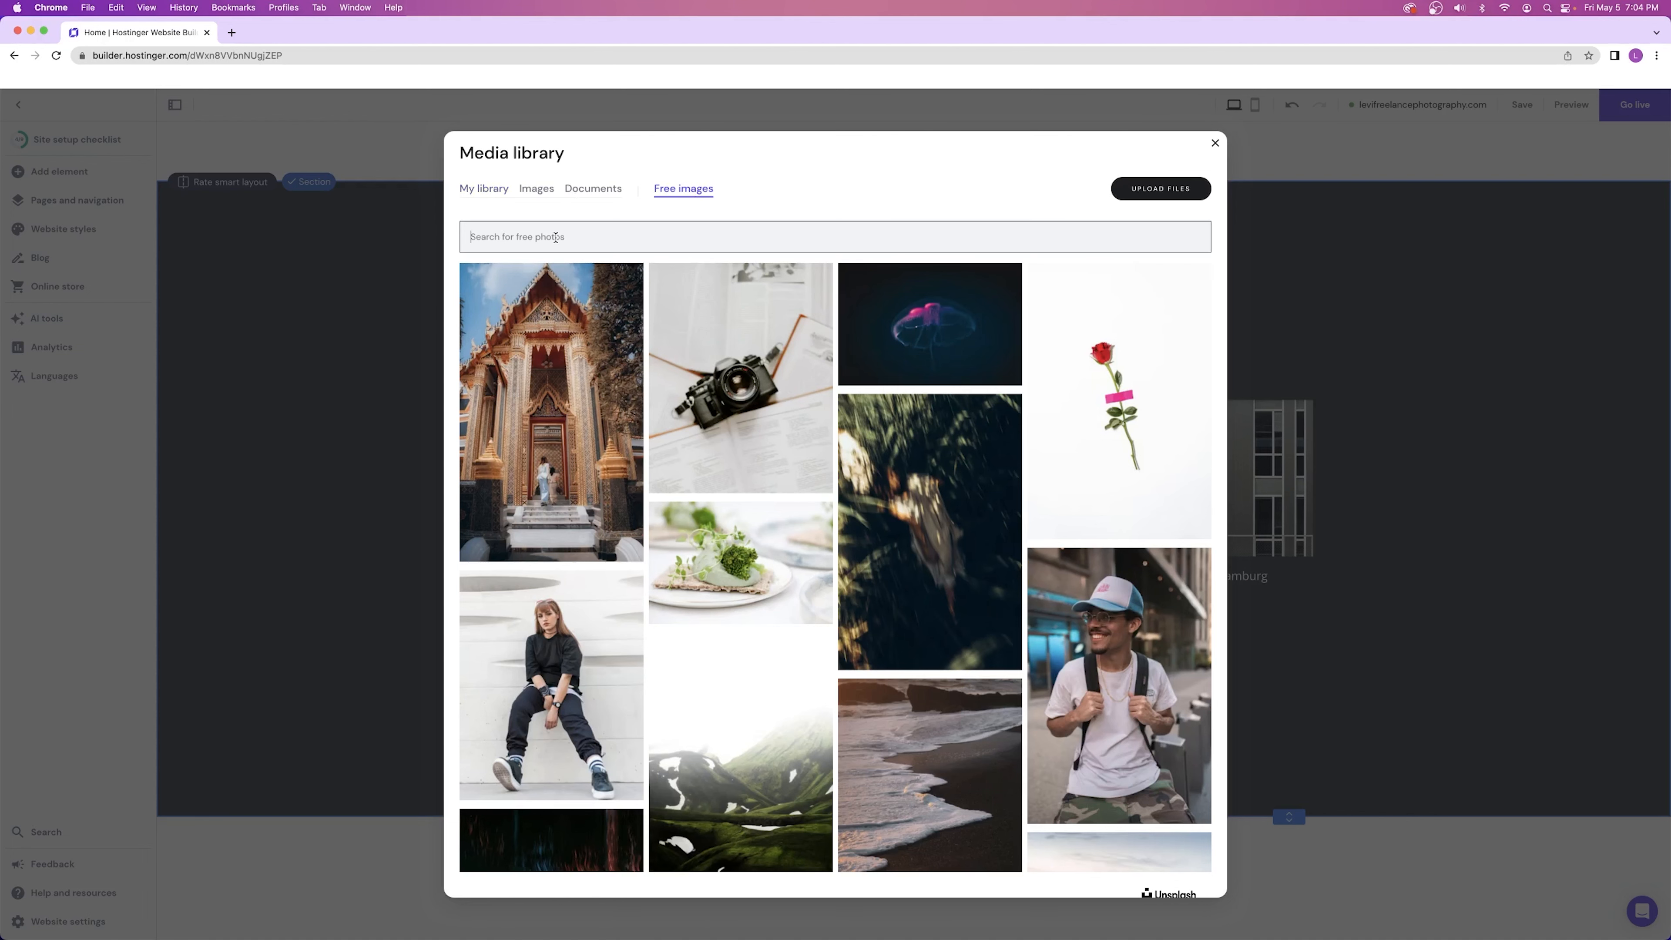
{"action": "type", "text": "mountains"}
{"action": "left_click", "coordinate": [578, 653]}
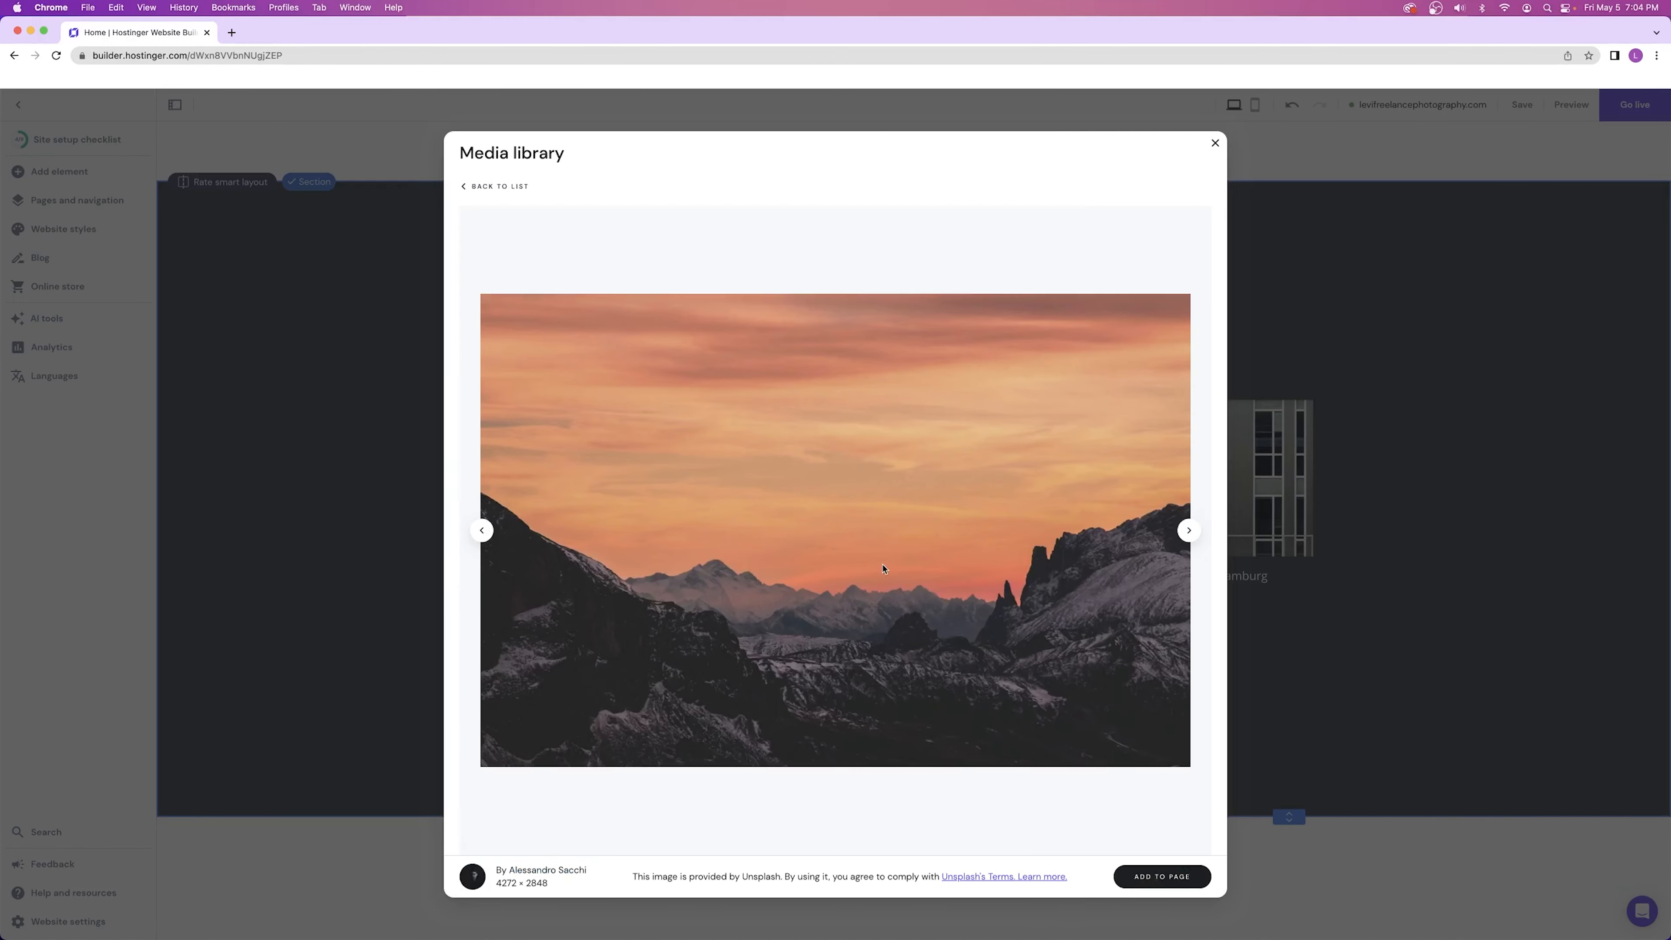
{"action": "left_click", "coordinate": [1162, 876]}
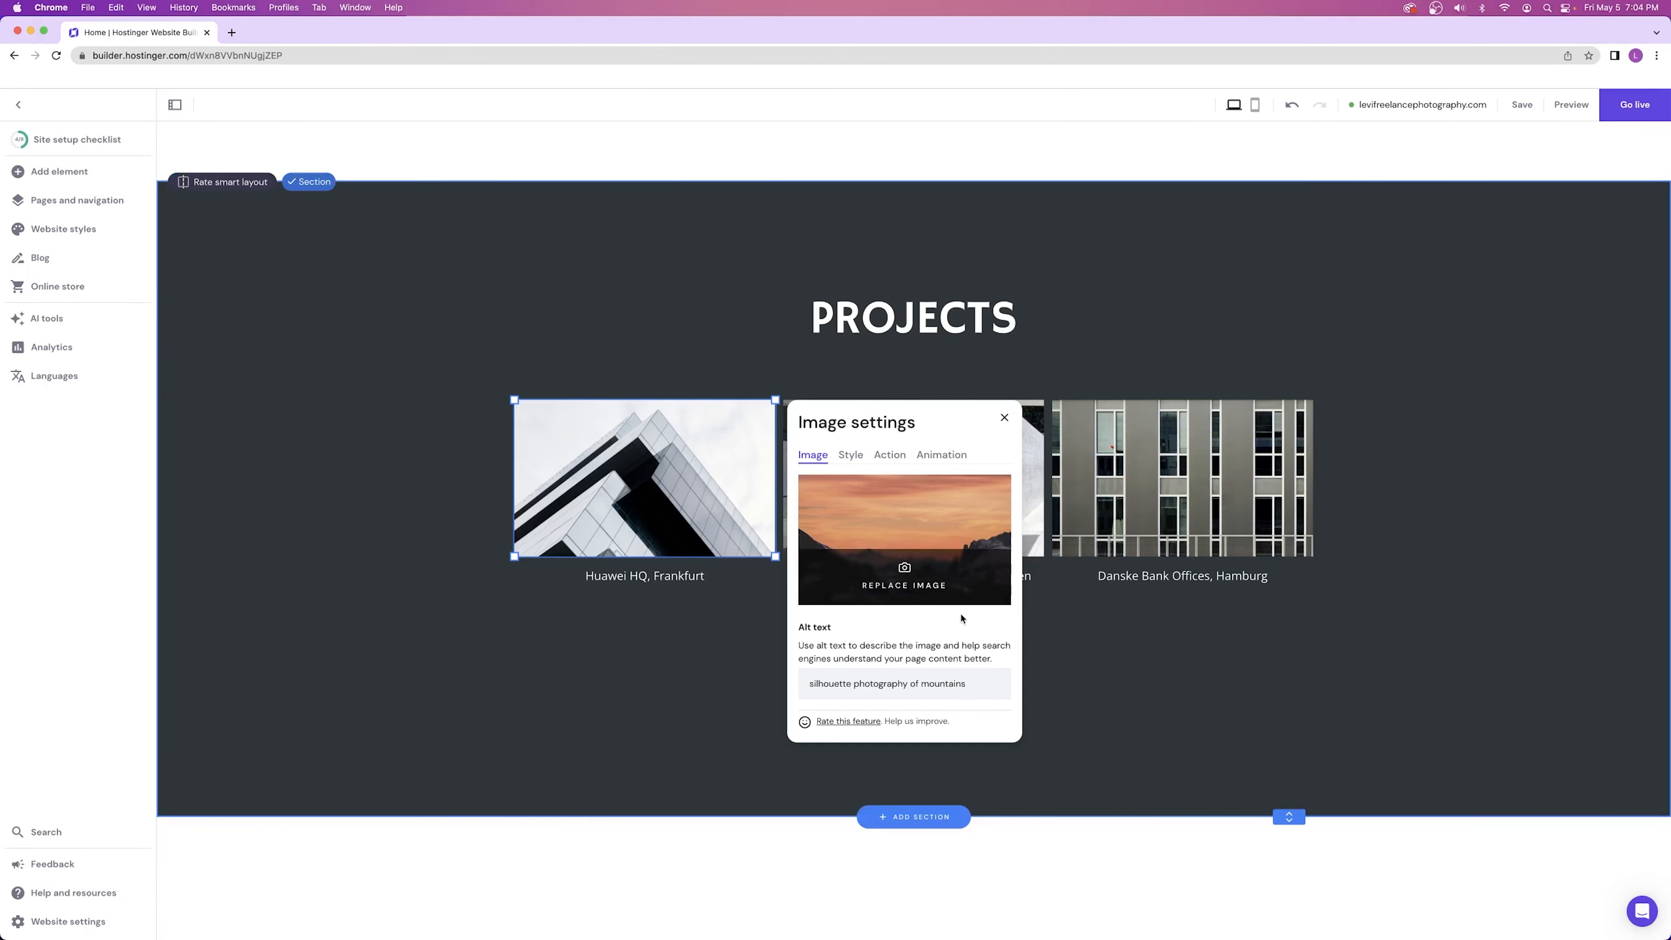
{"action": "left_click", "coordinate": [642, 329]}
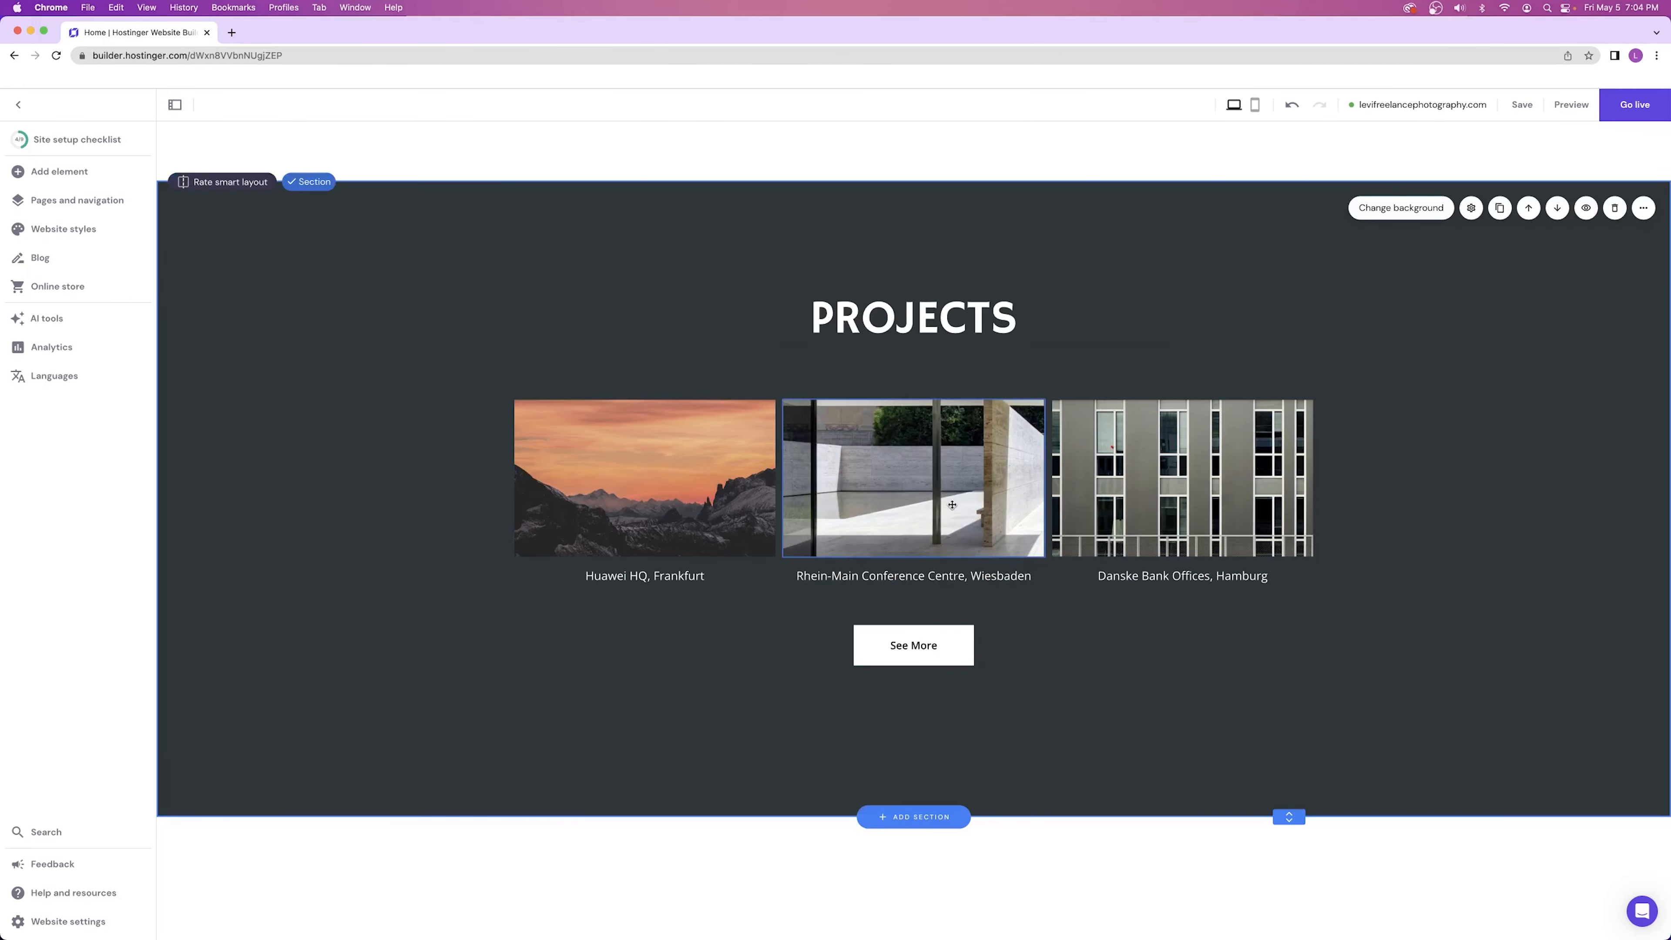
- Open the caption under the first project image for text editing and select its text
{"action": "left_click", "coordinate": [917, 463]}
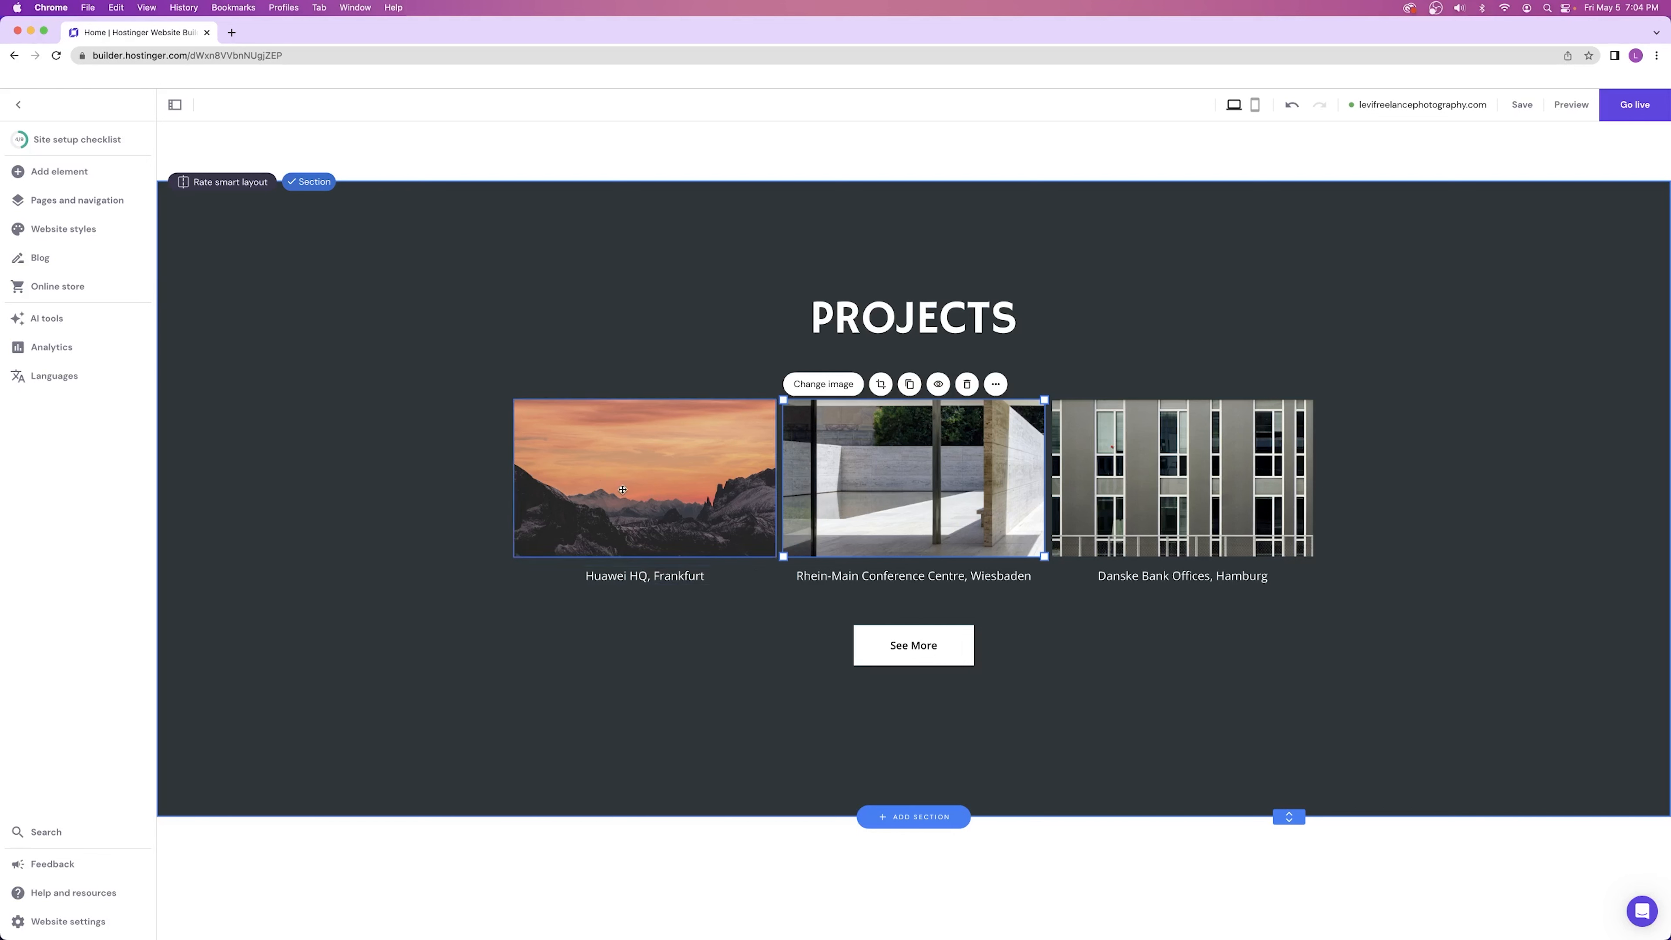
{"action": "left_click", "coordinate": [636, 577]}
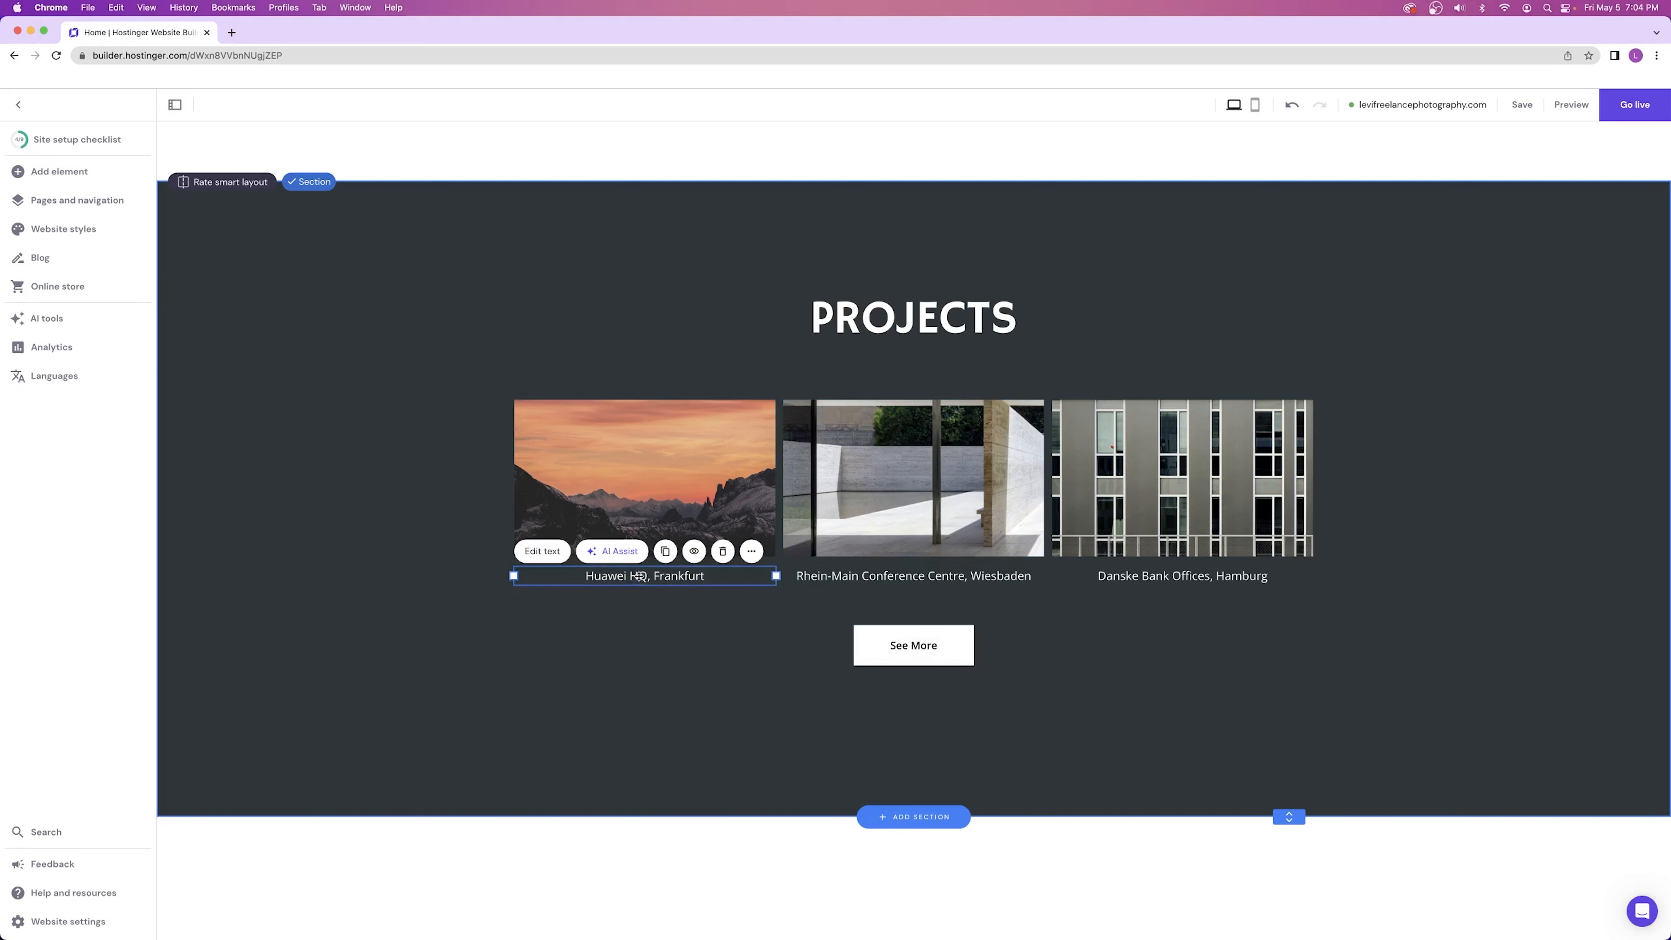
{"action": "left_click", "coordinate": [535, 552]}
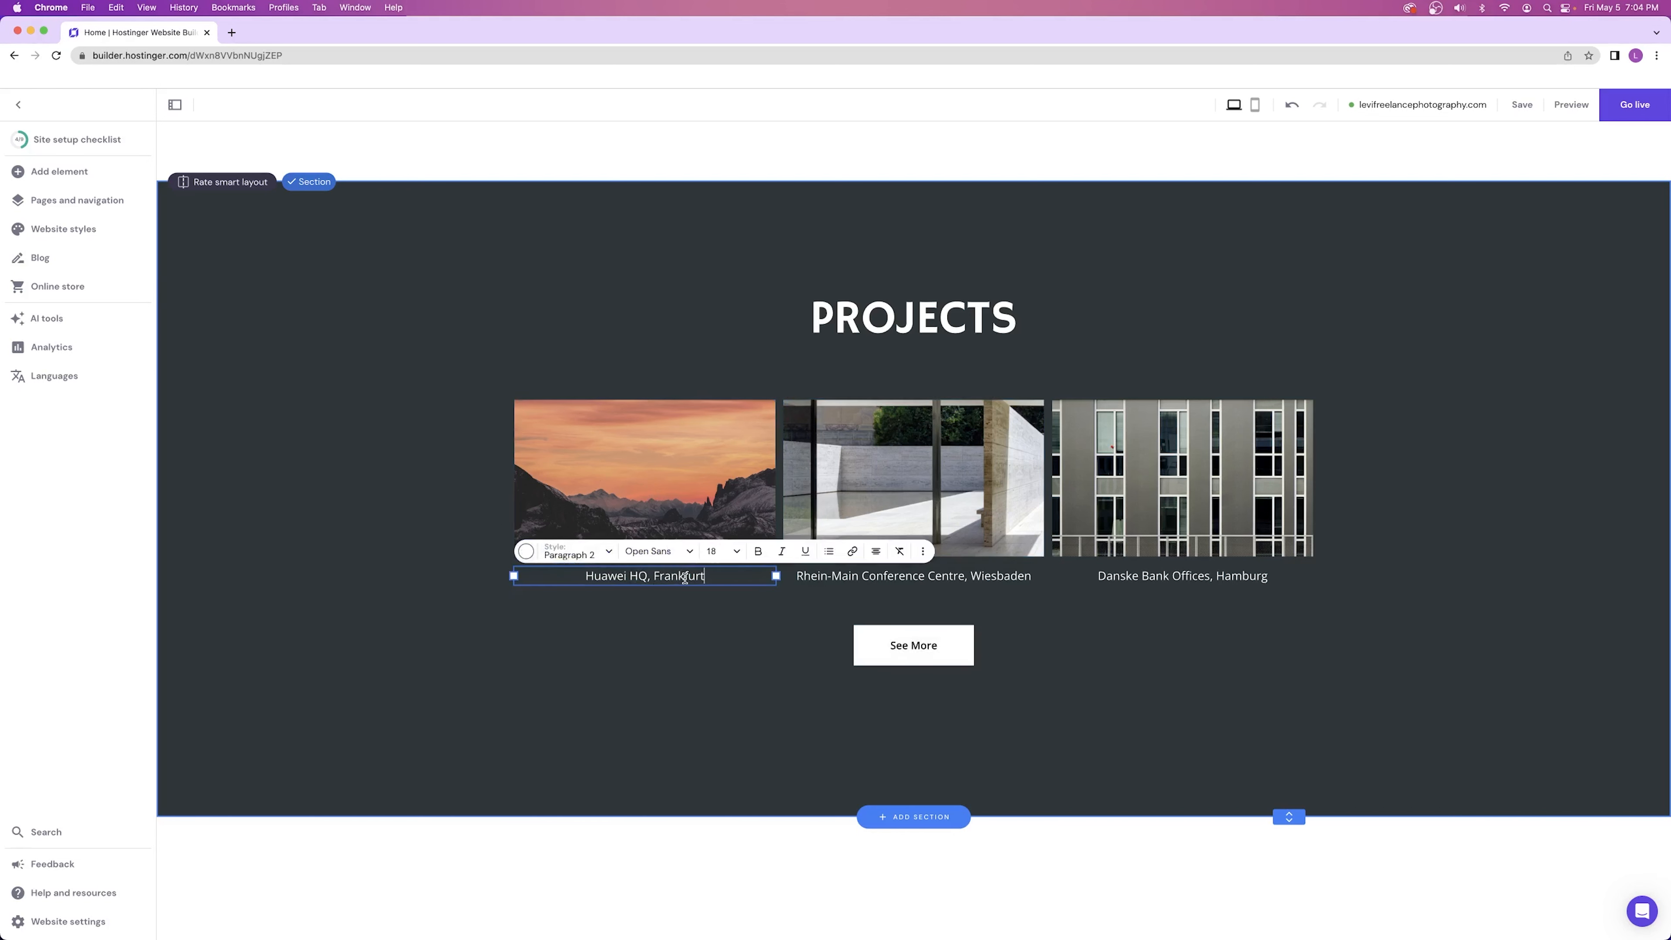
{"action": "left_click_drag", "start_coordinate": [684, 577], "coordinate": [590, 577]}
{"action": "left_click", "coordinate": [665, 576]}
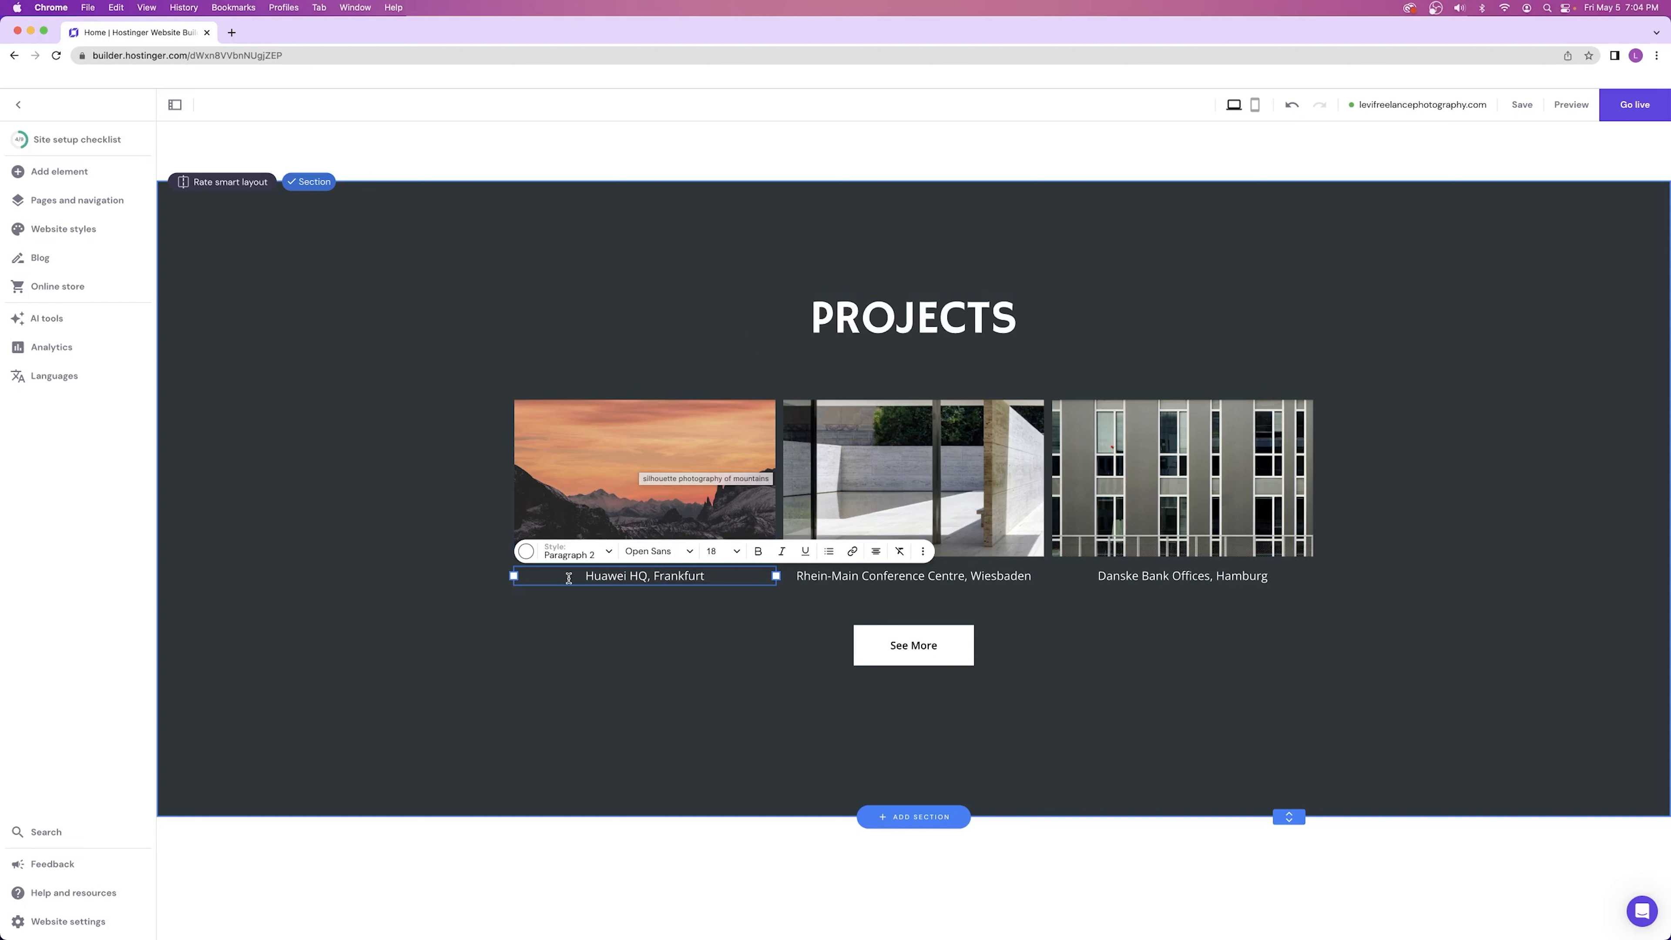
{"action": "left_click_drag", "start_coordinate": [582, 576], "coordinate": [690, 574]}
{"action": "left_click", "coordinate": [695, 574]}
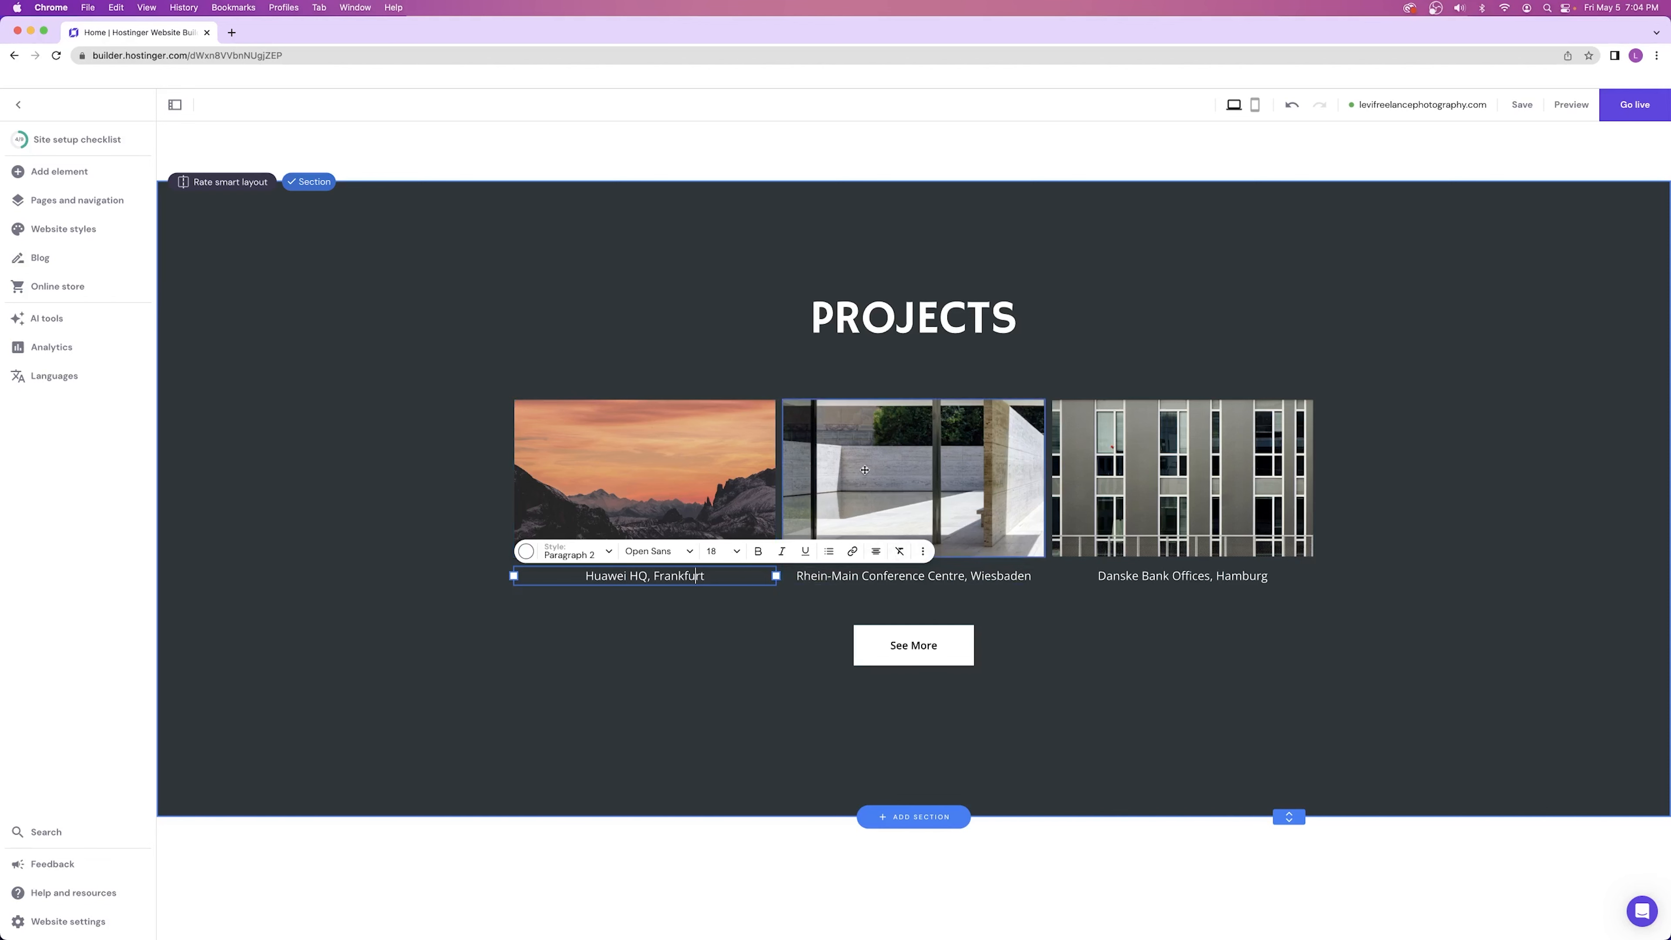
- Open the media library to replace the middle project image and search the free images for beach
{"action": "left_click", "coordinate": [866, 468]}
{"action": "left_click", "coordinate": [816, 386]}
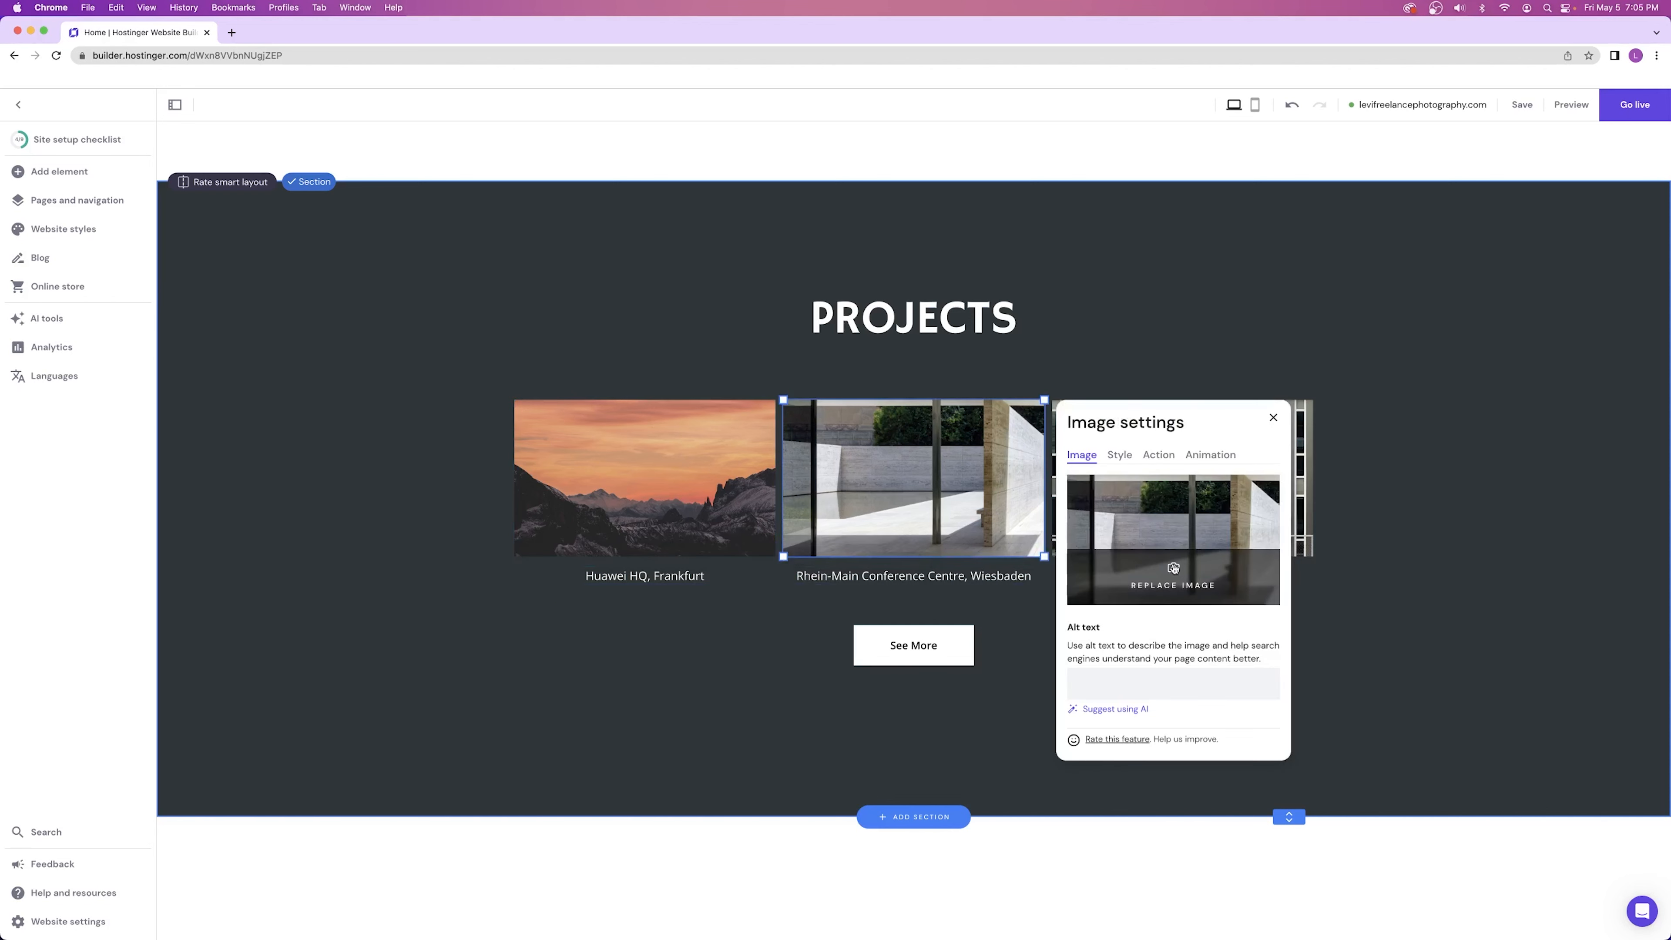
{"action": "left_click", "coordinate": [1155, 560]}
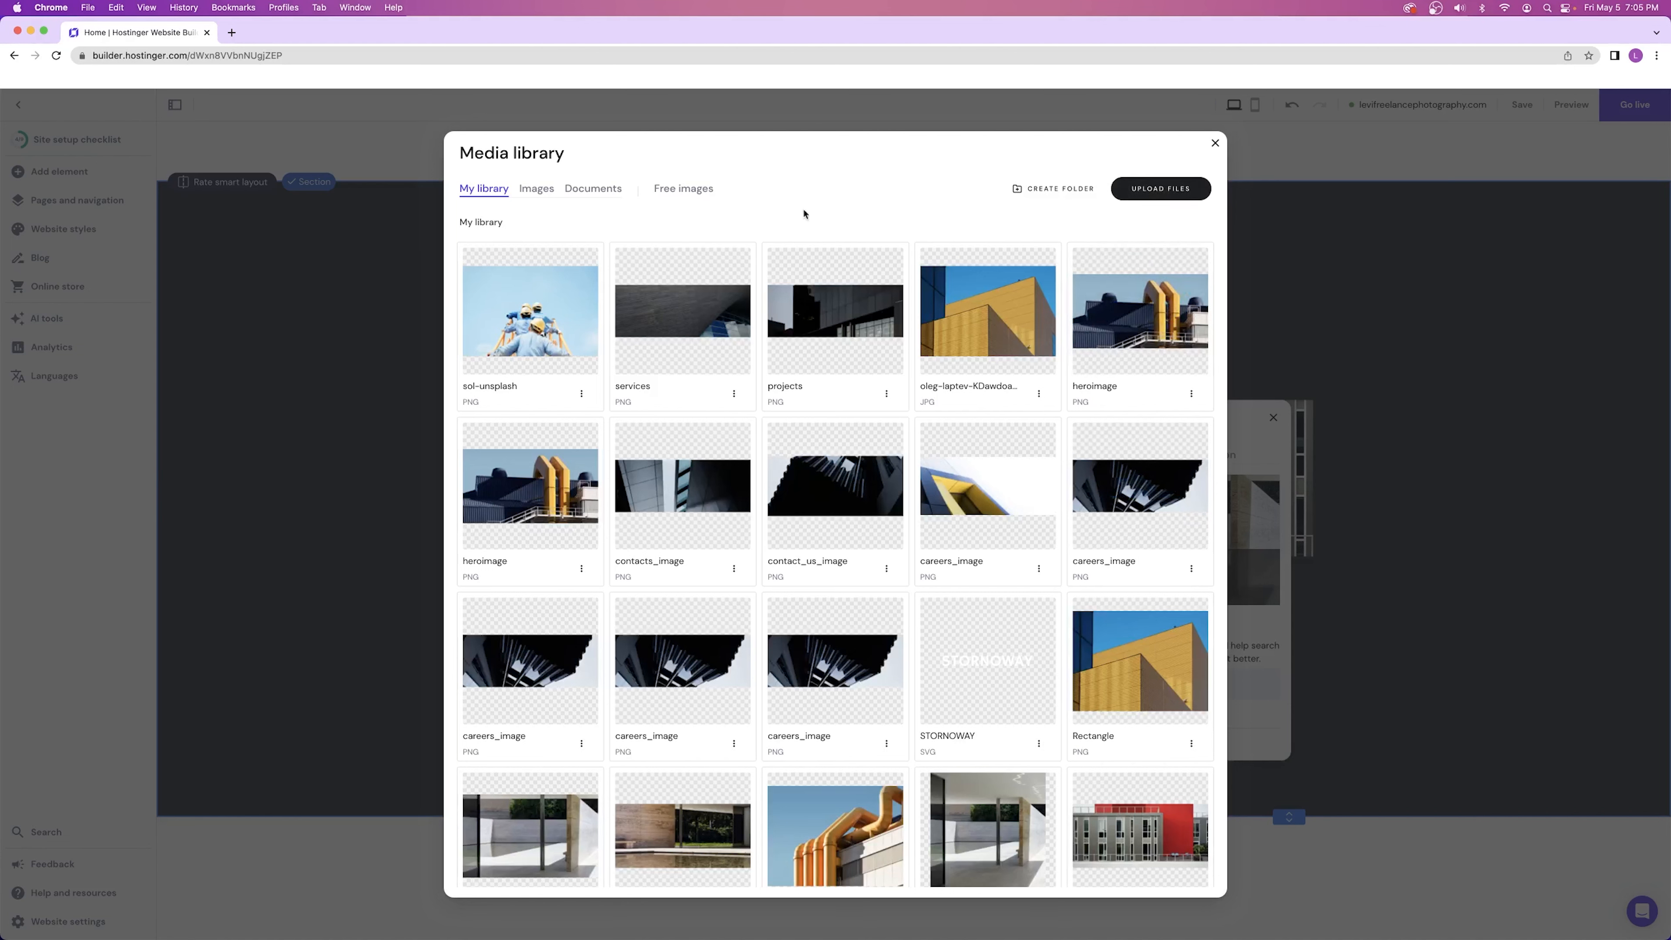
{"action": "left_click", "coordinate": [664, 191]}
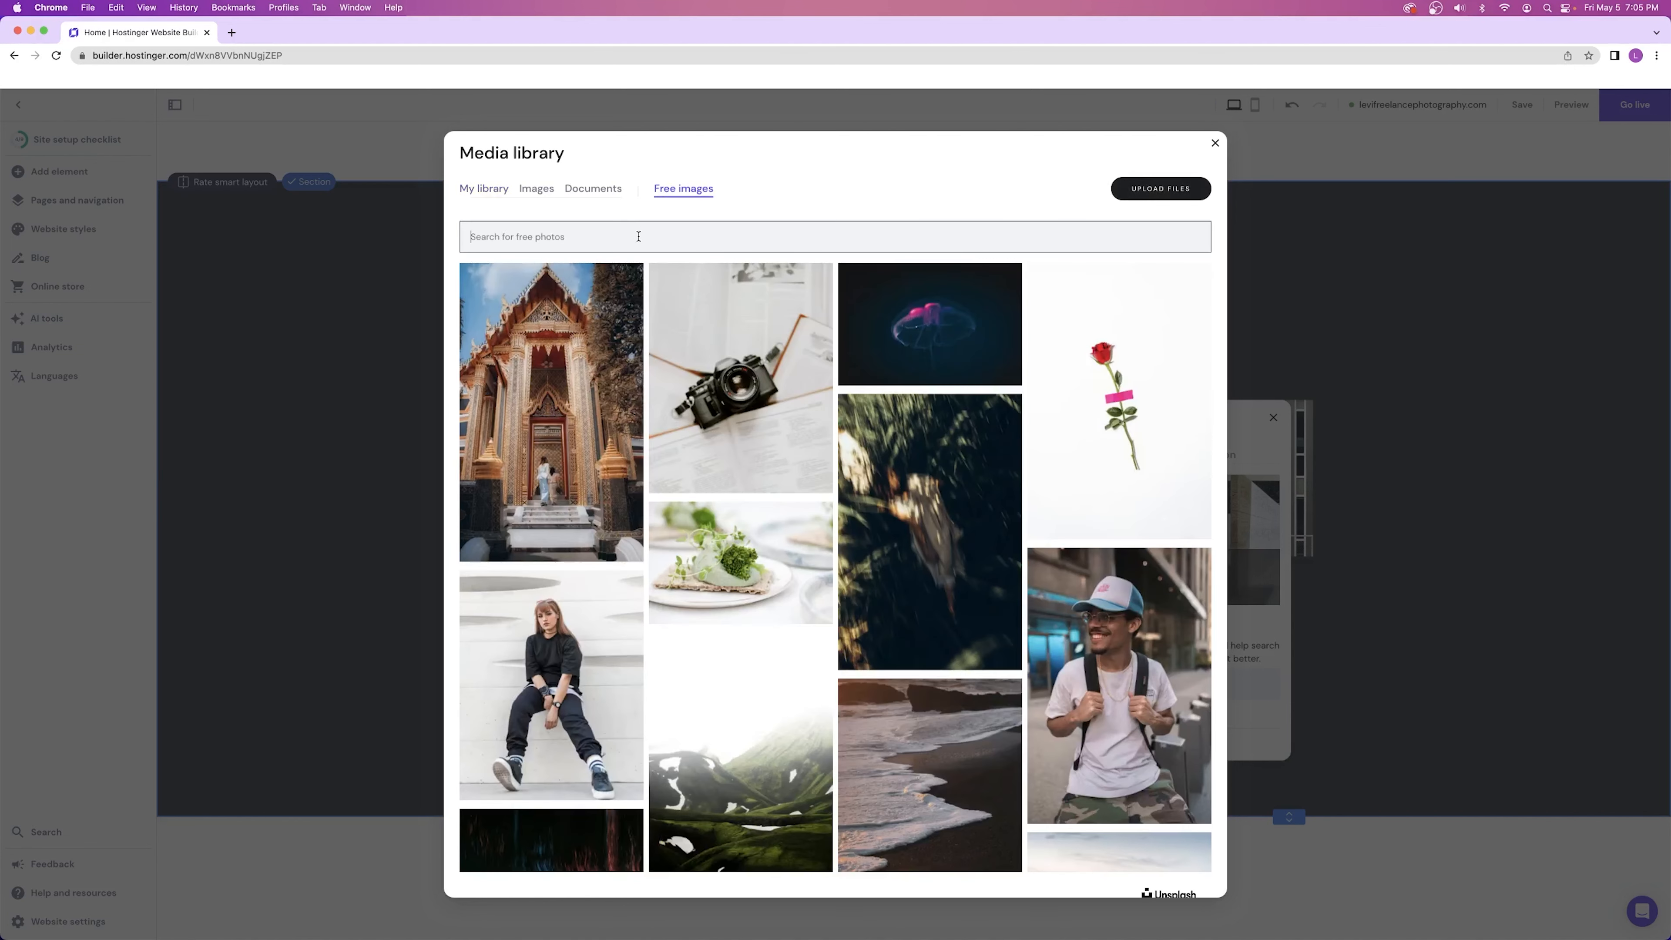
{"action": "type", "text": "beach"}
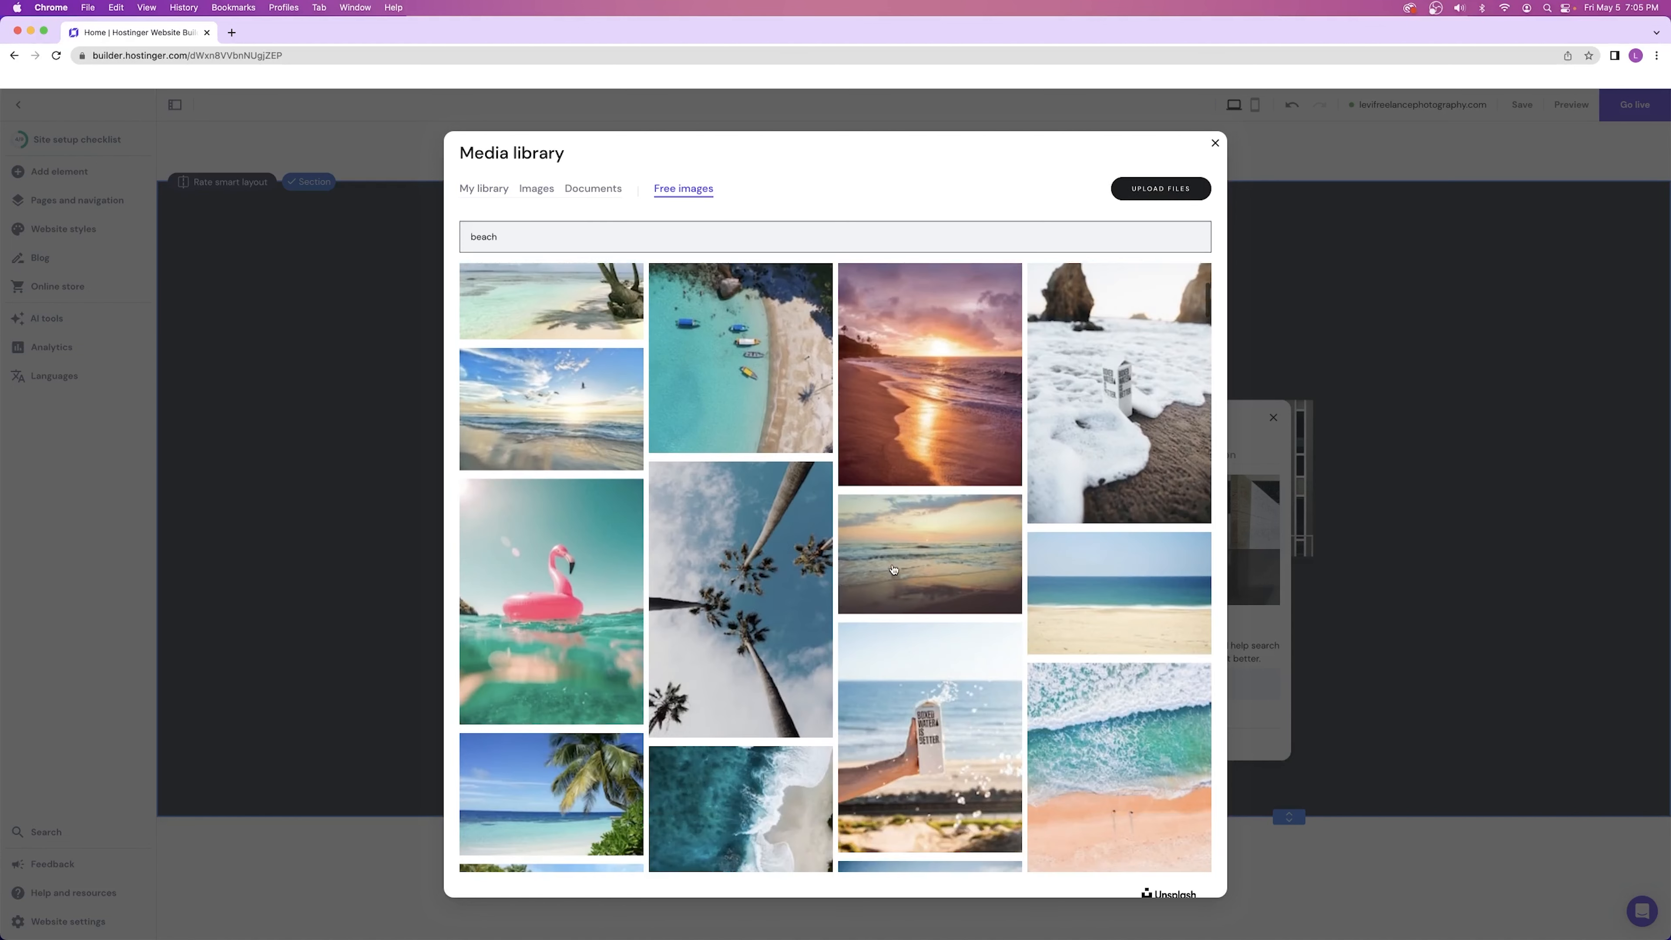
{"action": "scroll", "coordinate": [879, 559], "scroll_direction": "down", "scroll_amount": 3}
{"action": "scroll", "coordinate": [879, 560], "scroll_direction": "down", "scroll_amount": 2}
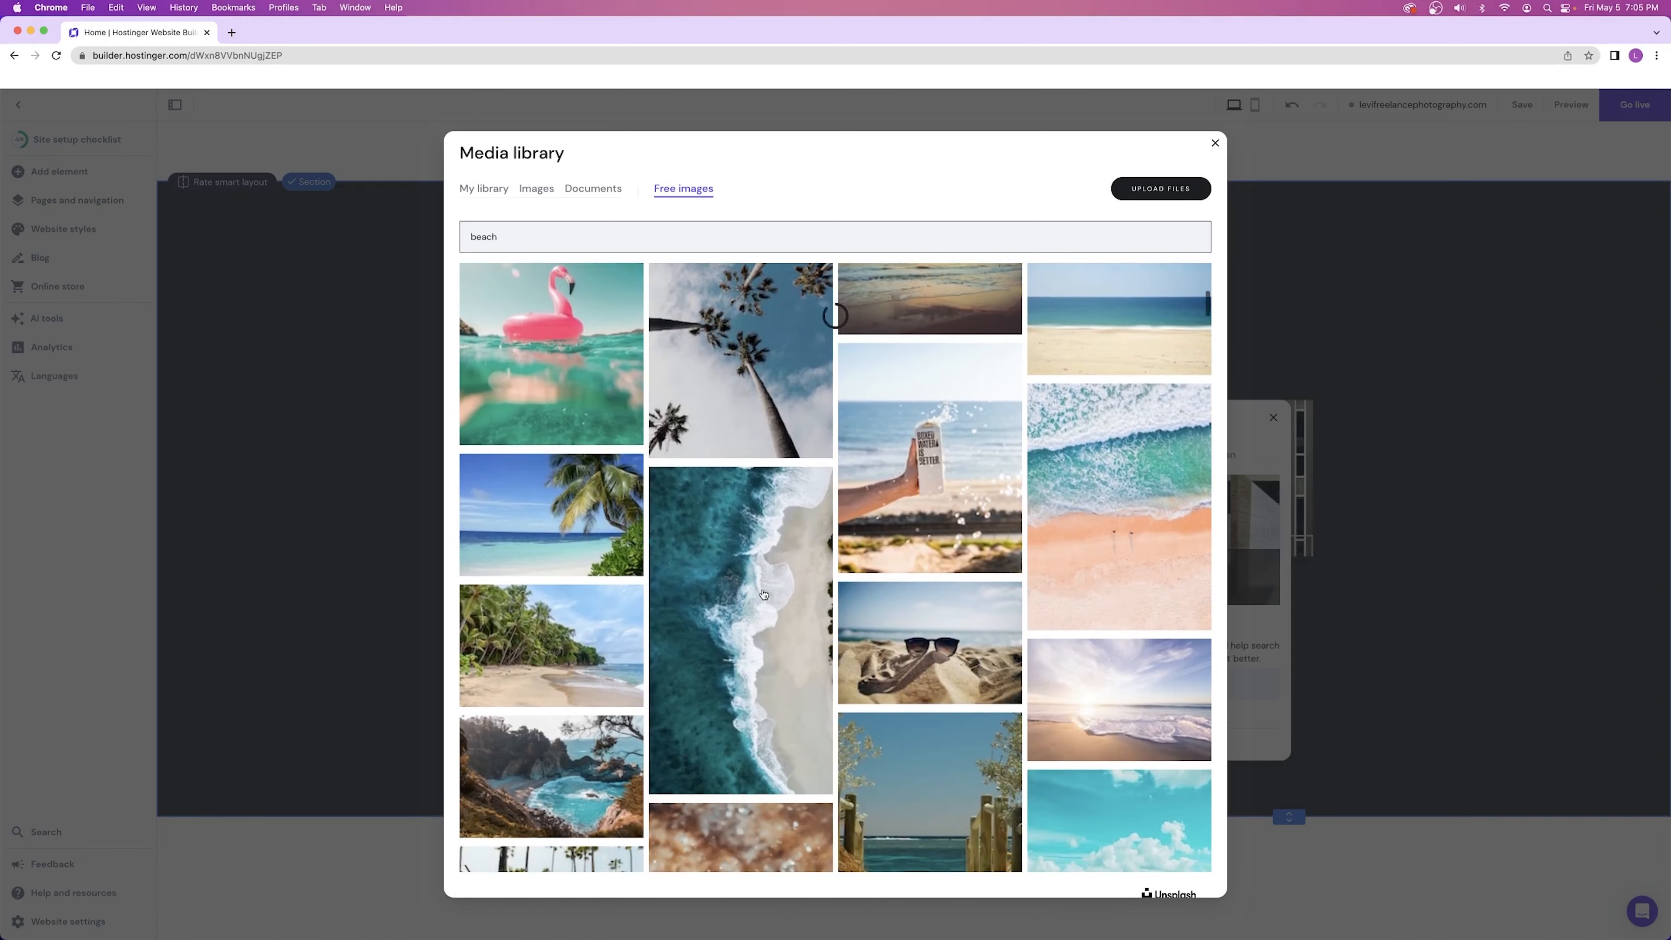
- View the aerial shoreline photo, return to the results, and use the turquoise rocky cove photo as the middle project image
{"action": "left_click", "coordinate": [765, 591]}
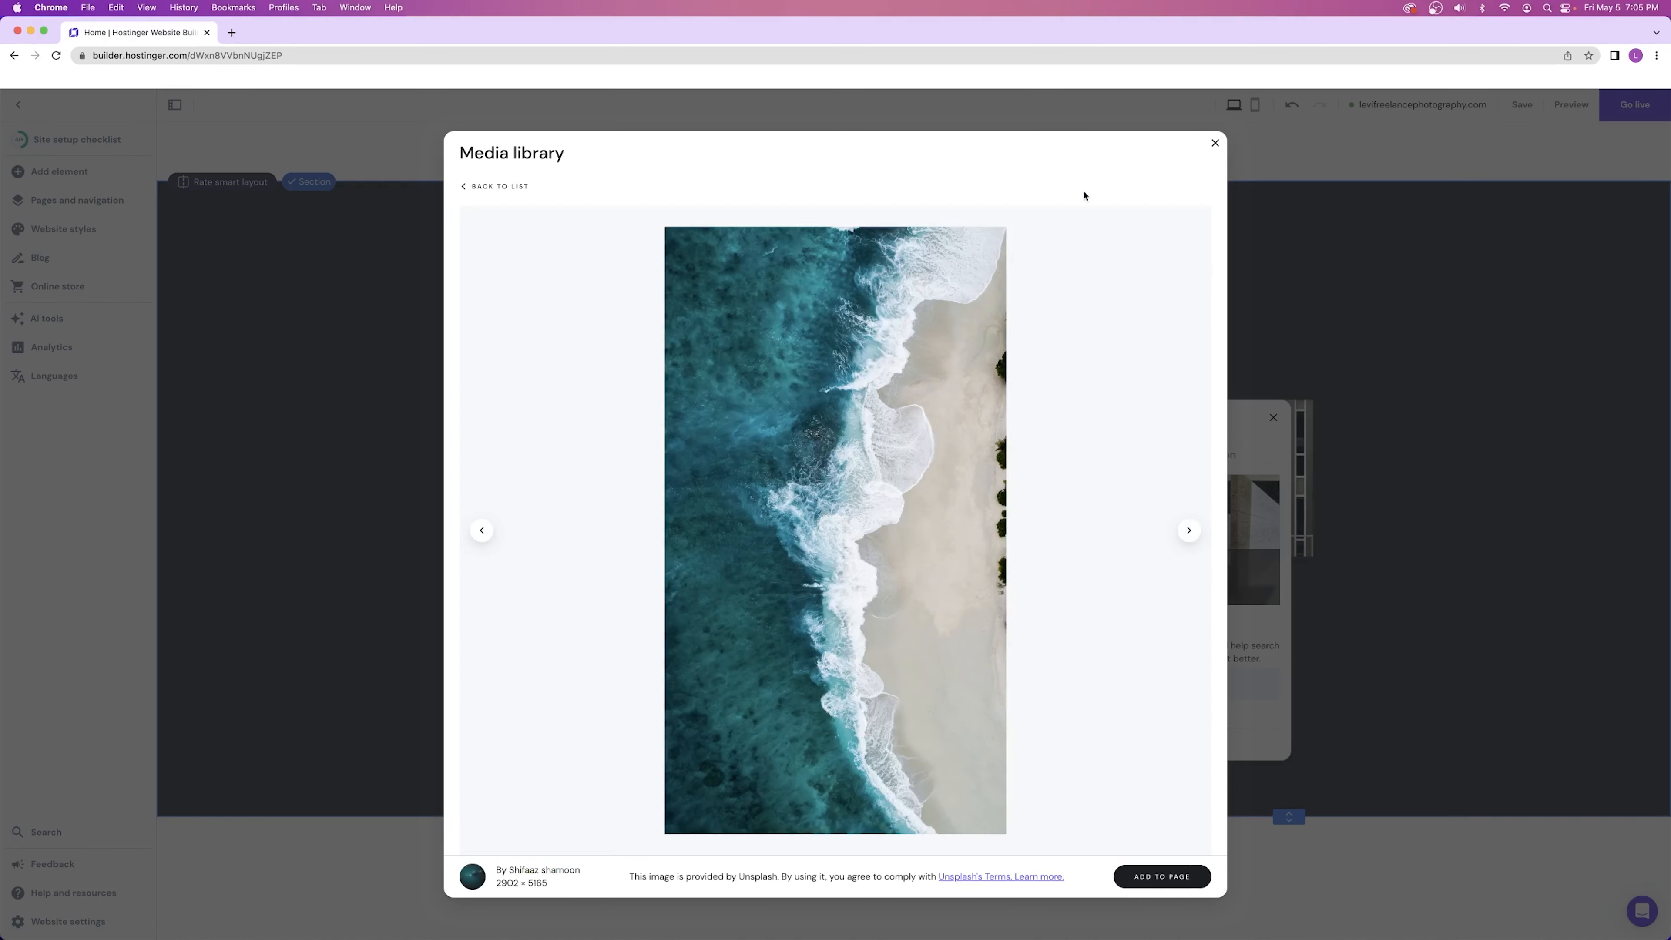
{"action": "left_click", "coordinate": [498, 185]}
{"action": "scroll", "coordinate": [987, 592], "scroll_direction": "down", "scroll_amount": 3}
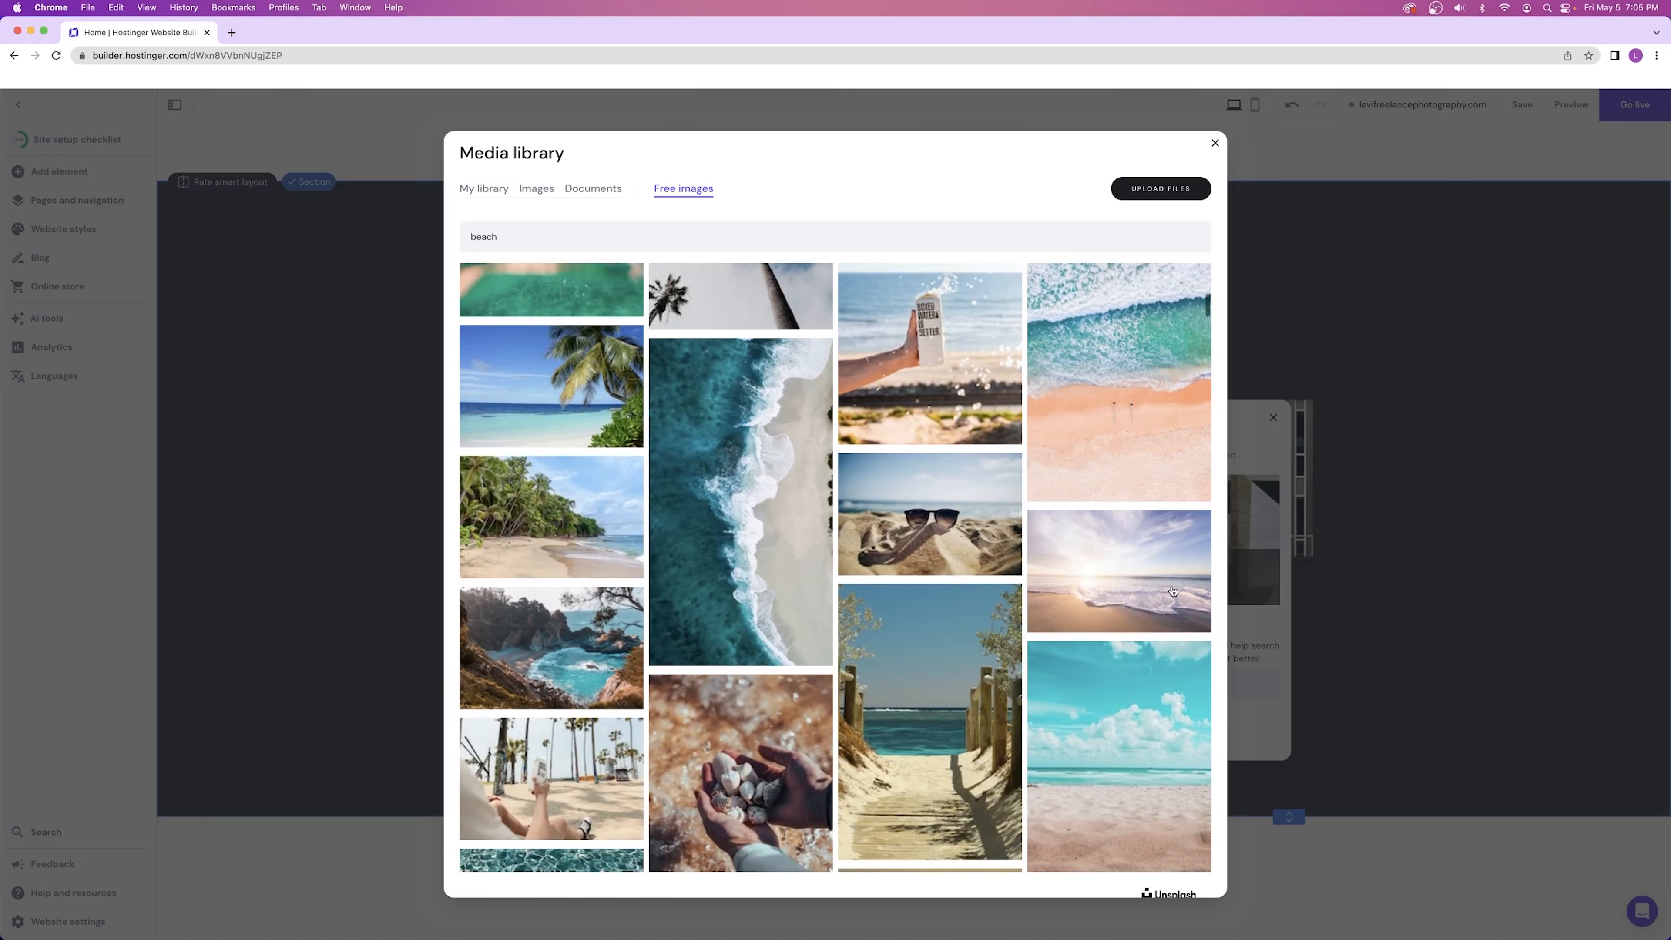
{"action": "left_click", "coordinate": [577, 634]}
{"action": "left_click", "coordinate": [1174, 874]}
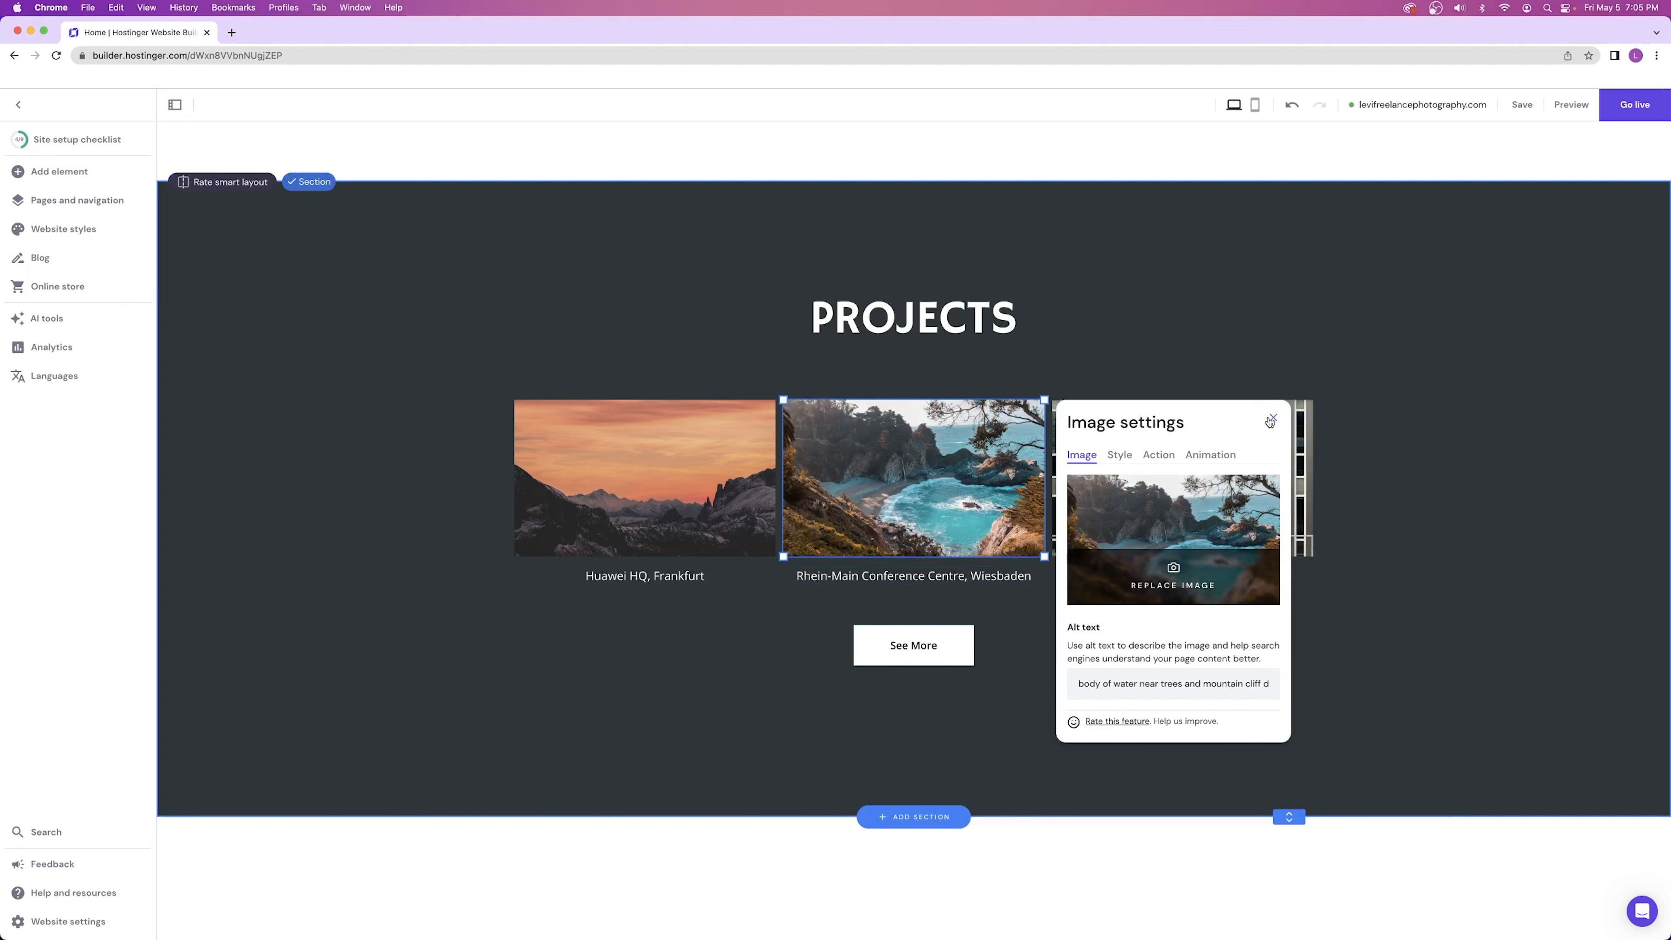
{"action": "left_click", "coordinate": [1272, 417]}
- Replace the third project image with the free photo of a sunlit lake between mountains, found by searching for lake
{"action": "left_click", "coordinate": [1092, 418]}
{"action": "left_click", "coordinate": [1078, 385]}
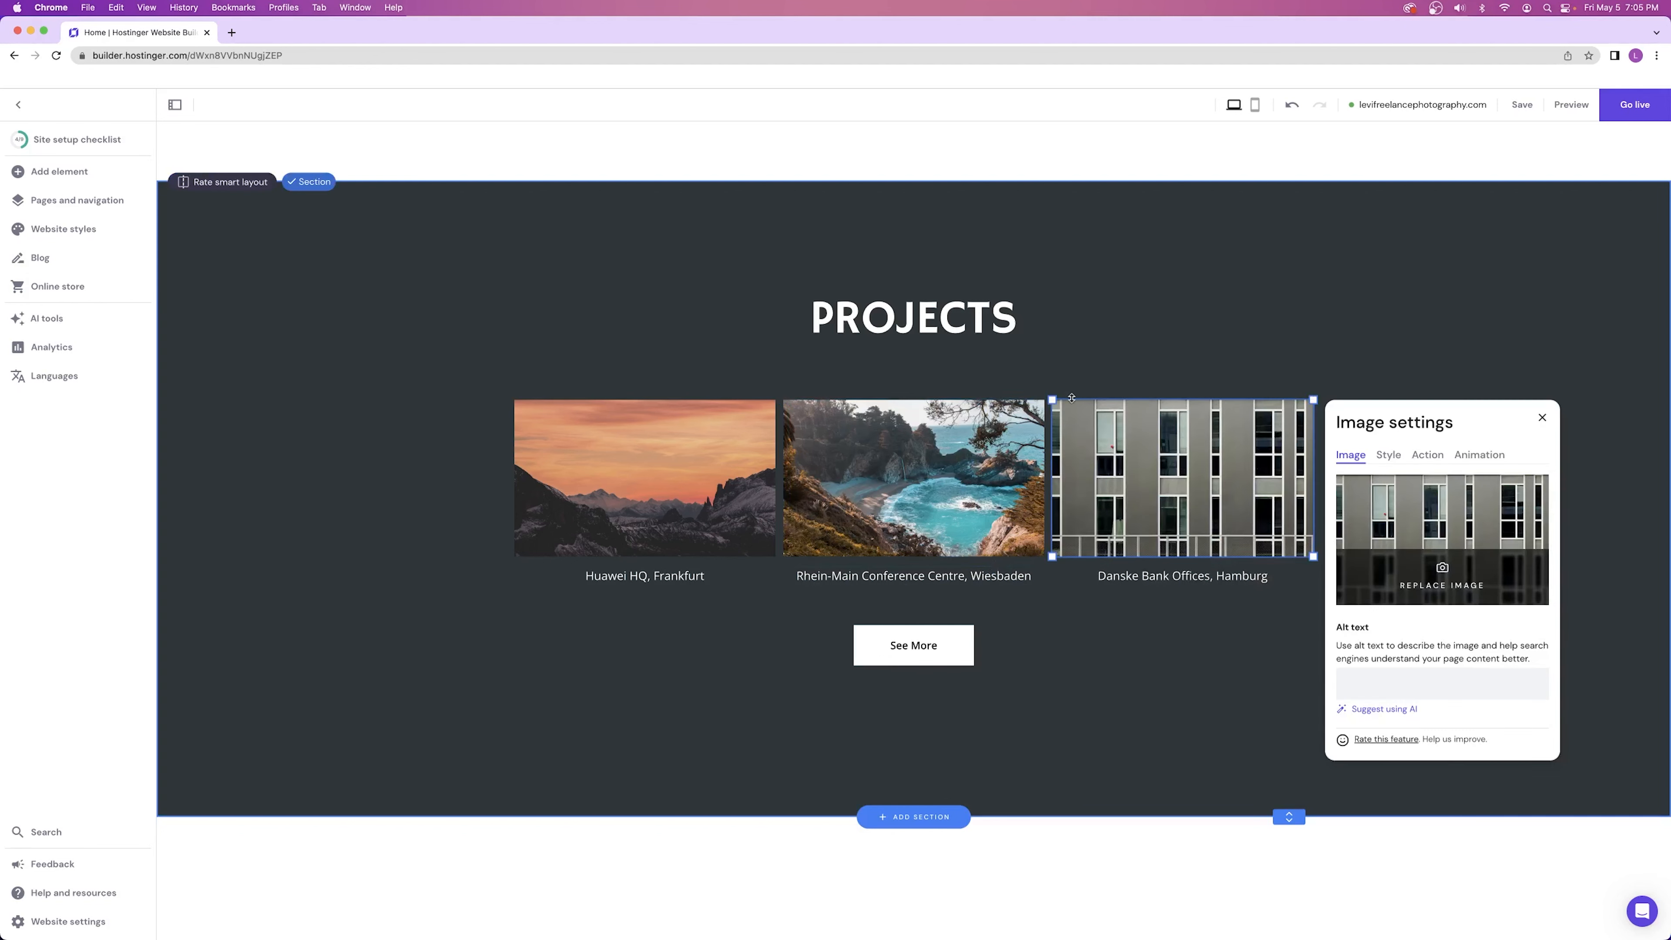
{"action": "left_click", "coordinate": [1429, 583]}
{"action": "left_click", "coordinate": [683, 192]}
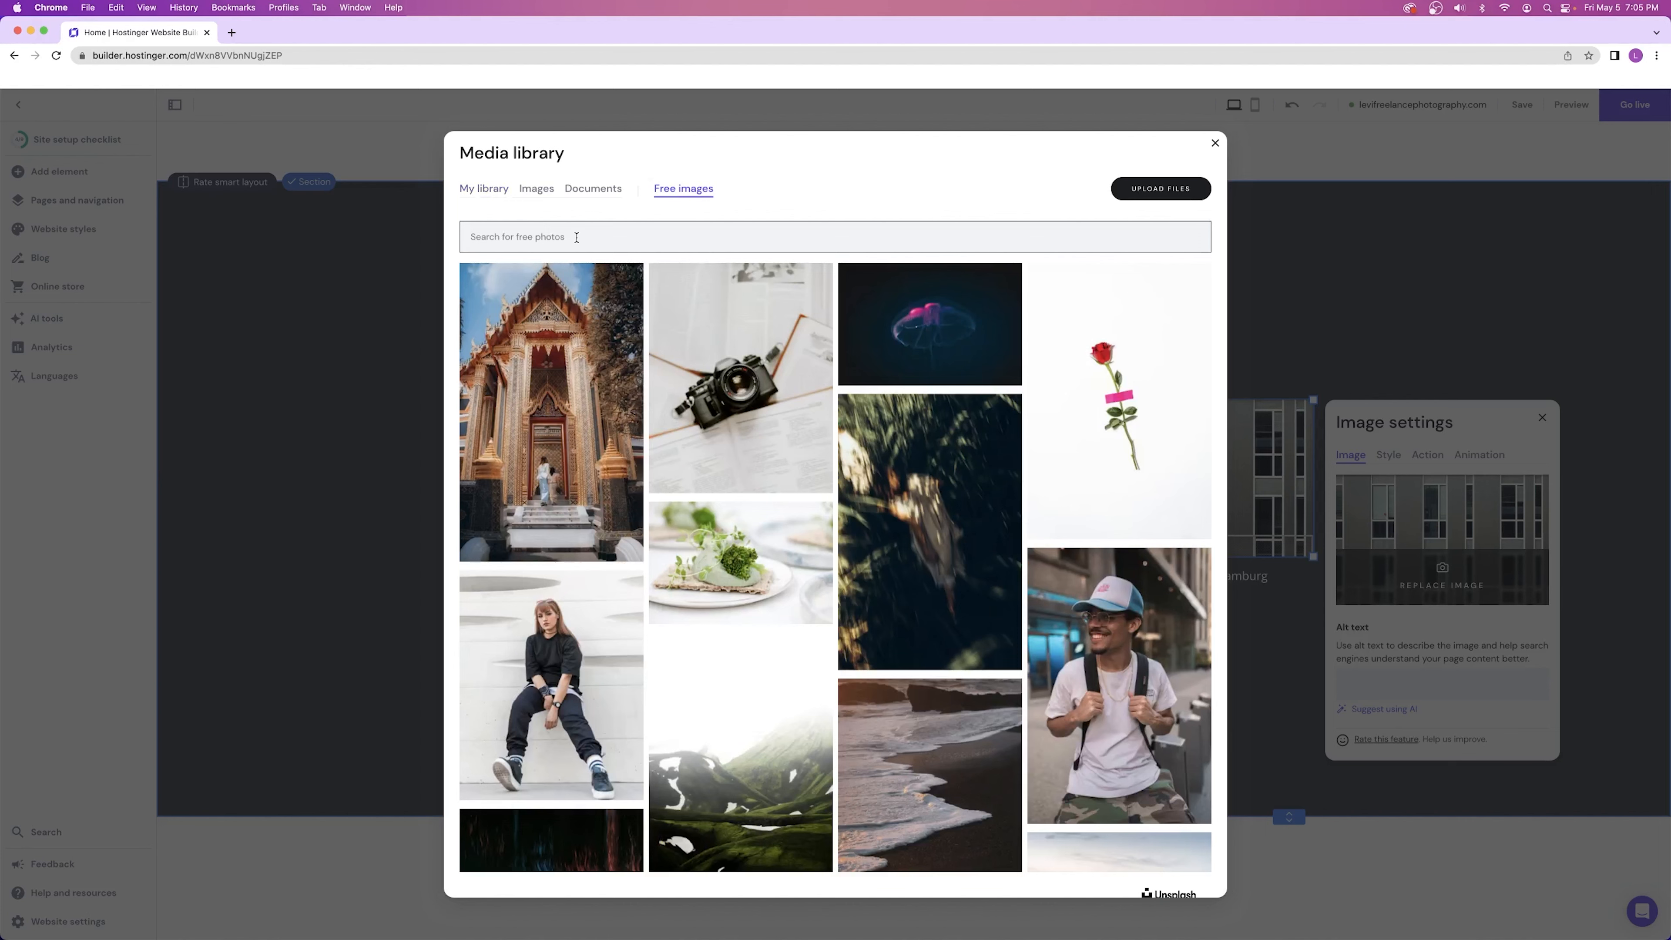
{"action": "type", "text": "lake"}
{"action": "left_click", "coordinate": [771, 333]}
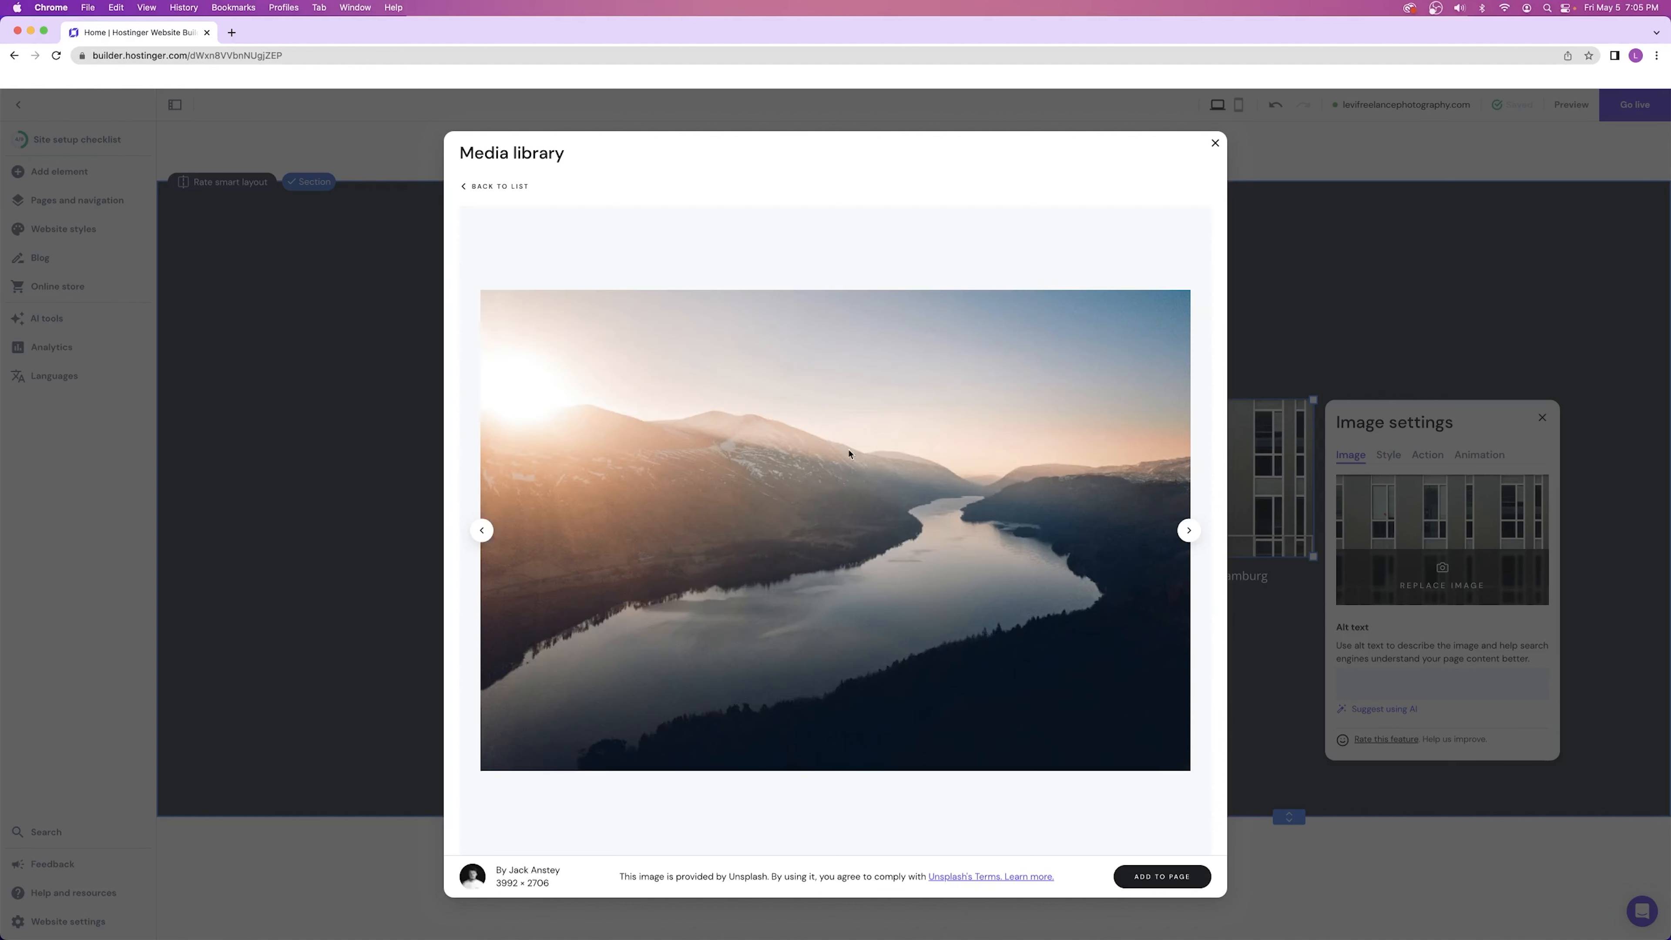
{"action": "left_click", "coordinate": [1175, 875]}
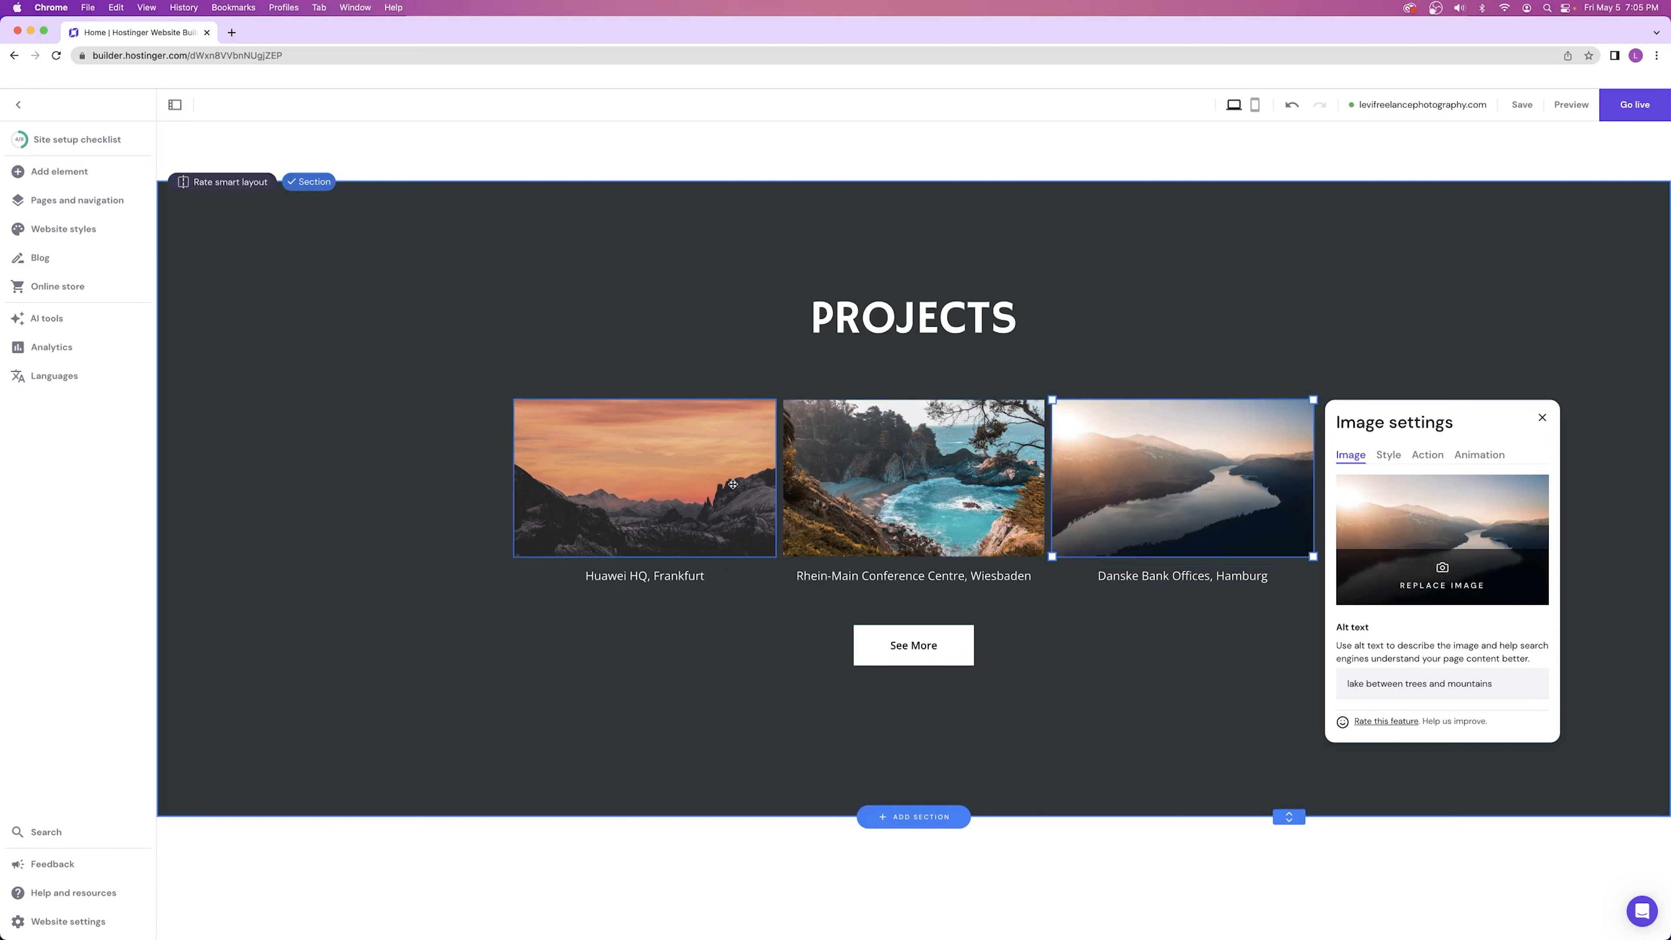
- Check the button text and link target in the Projects section's See More button settings
{"action": "left_click", "coordinate": [908, 648]}
{"action": "left_click", "coordinate": [877, 612]}
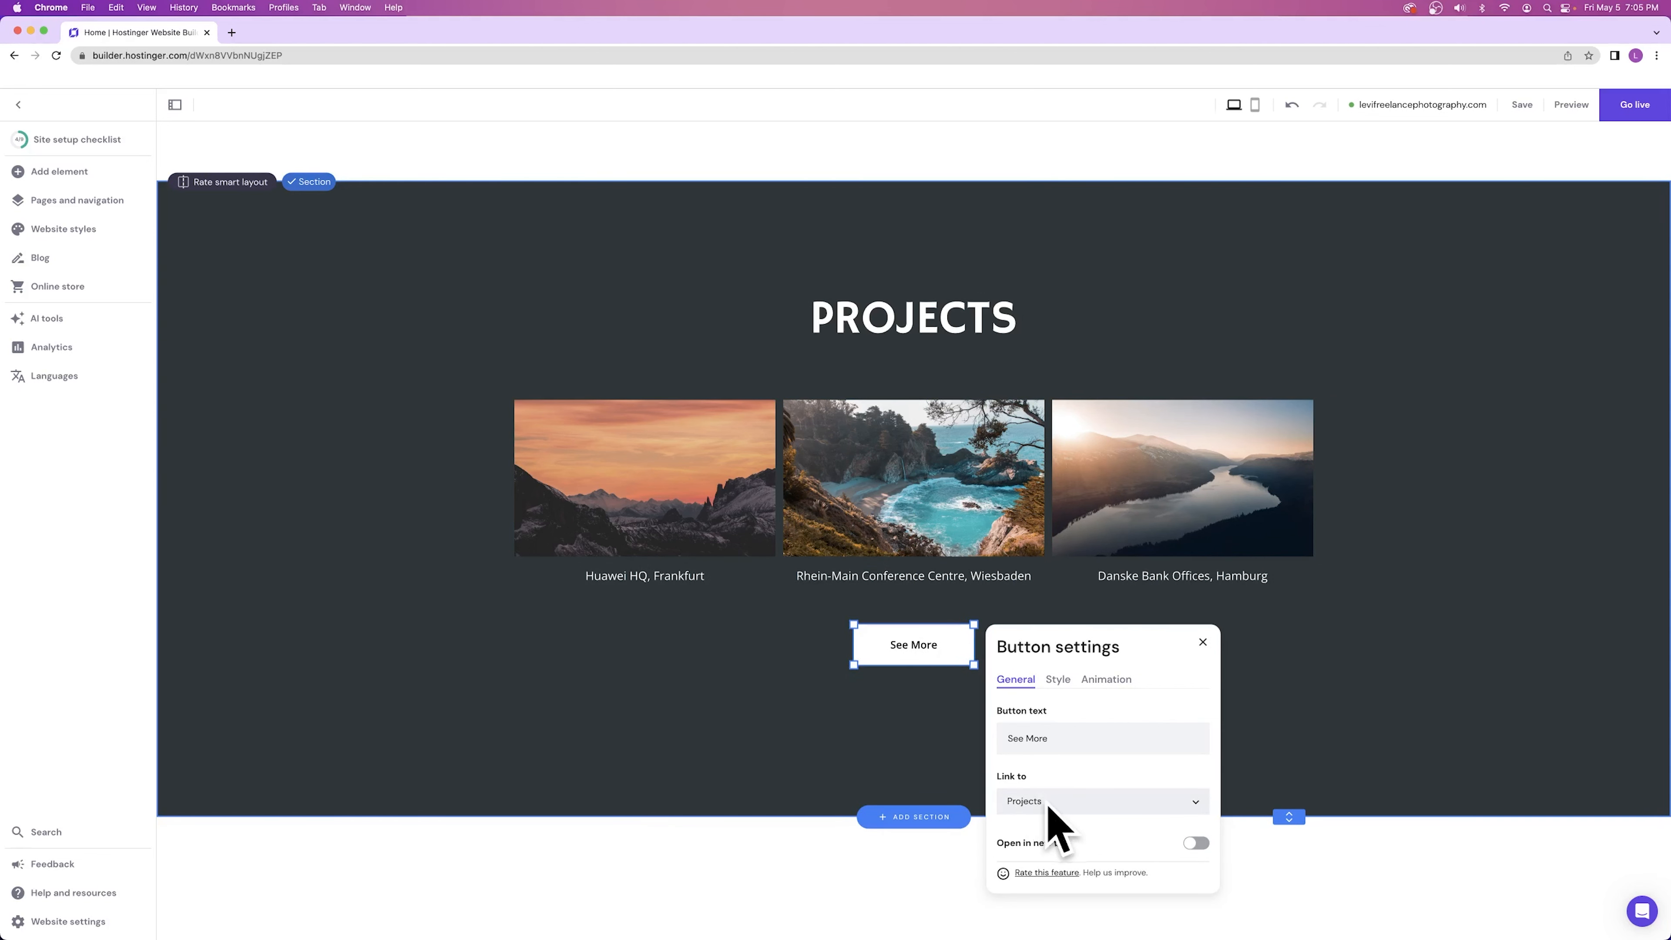
{"action": "left_click", "coordinate": [1003, 737]}
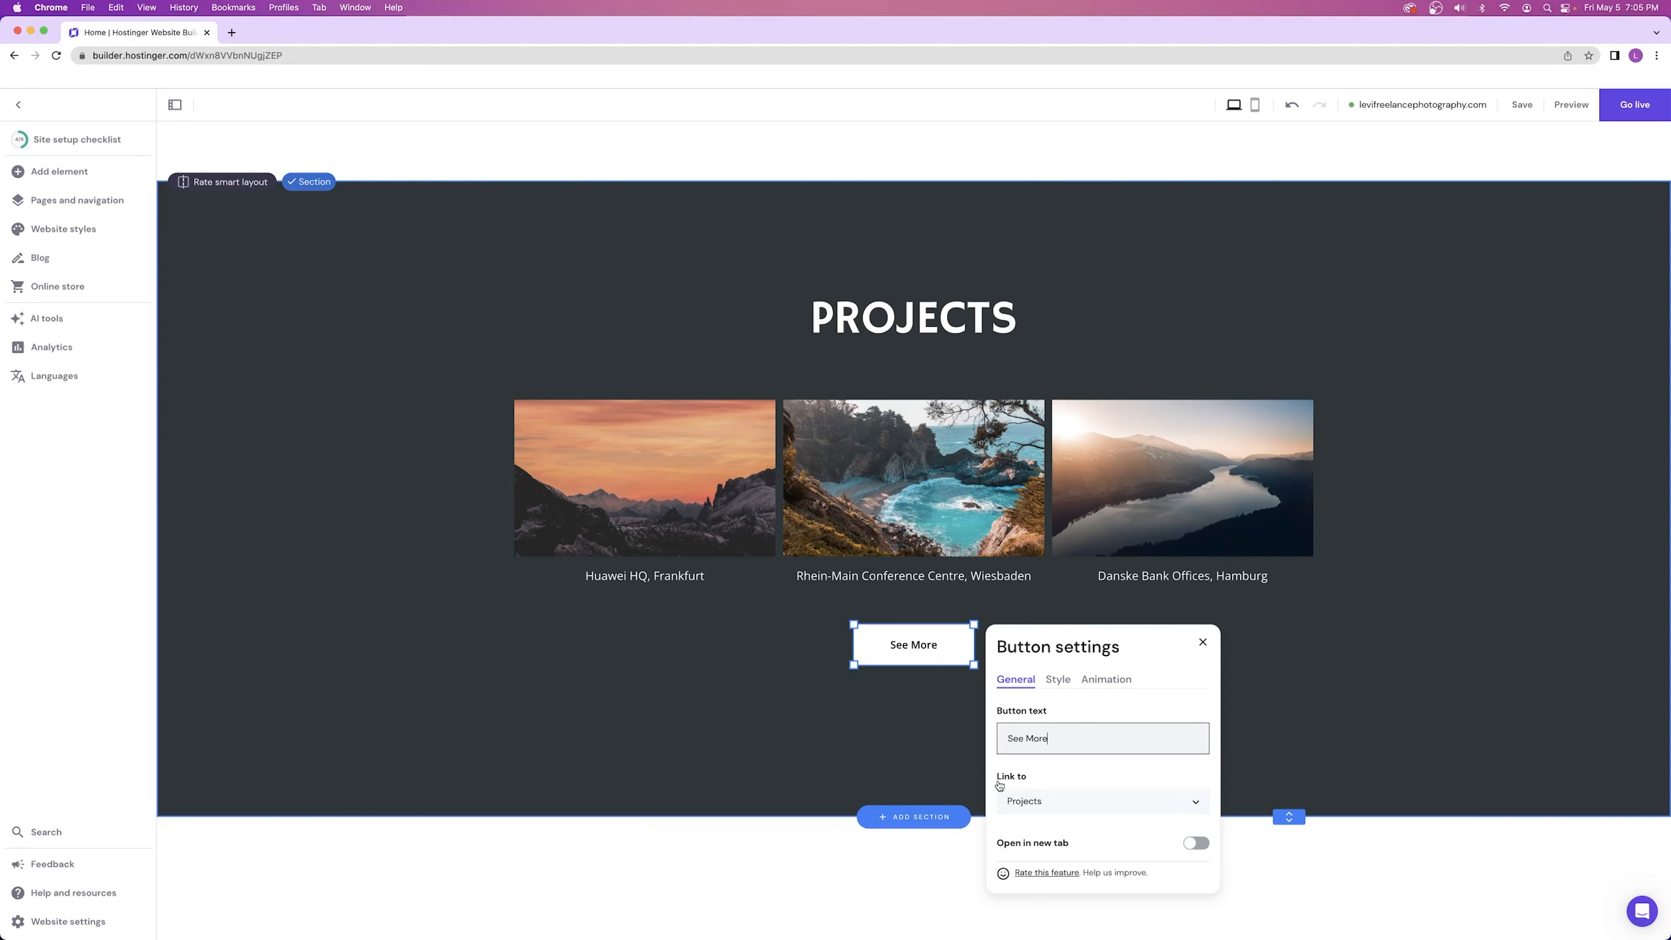
{"action": "left_click", "coordinate": [927, 711]}
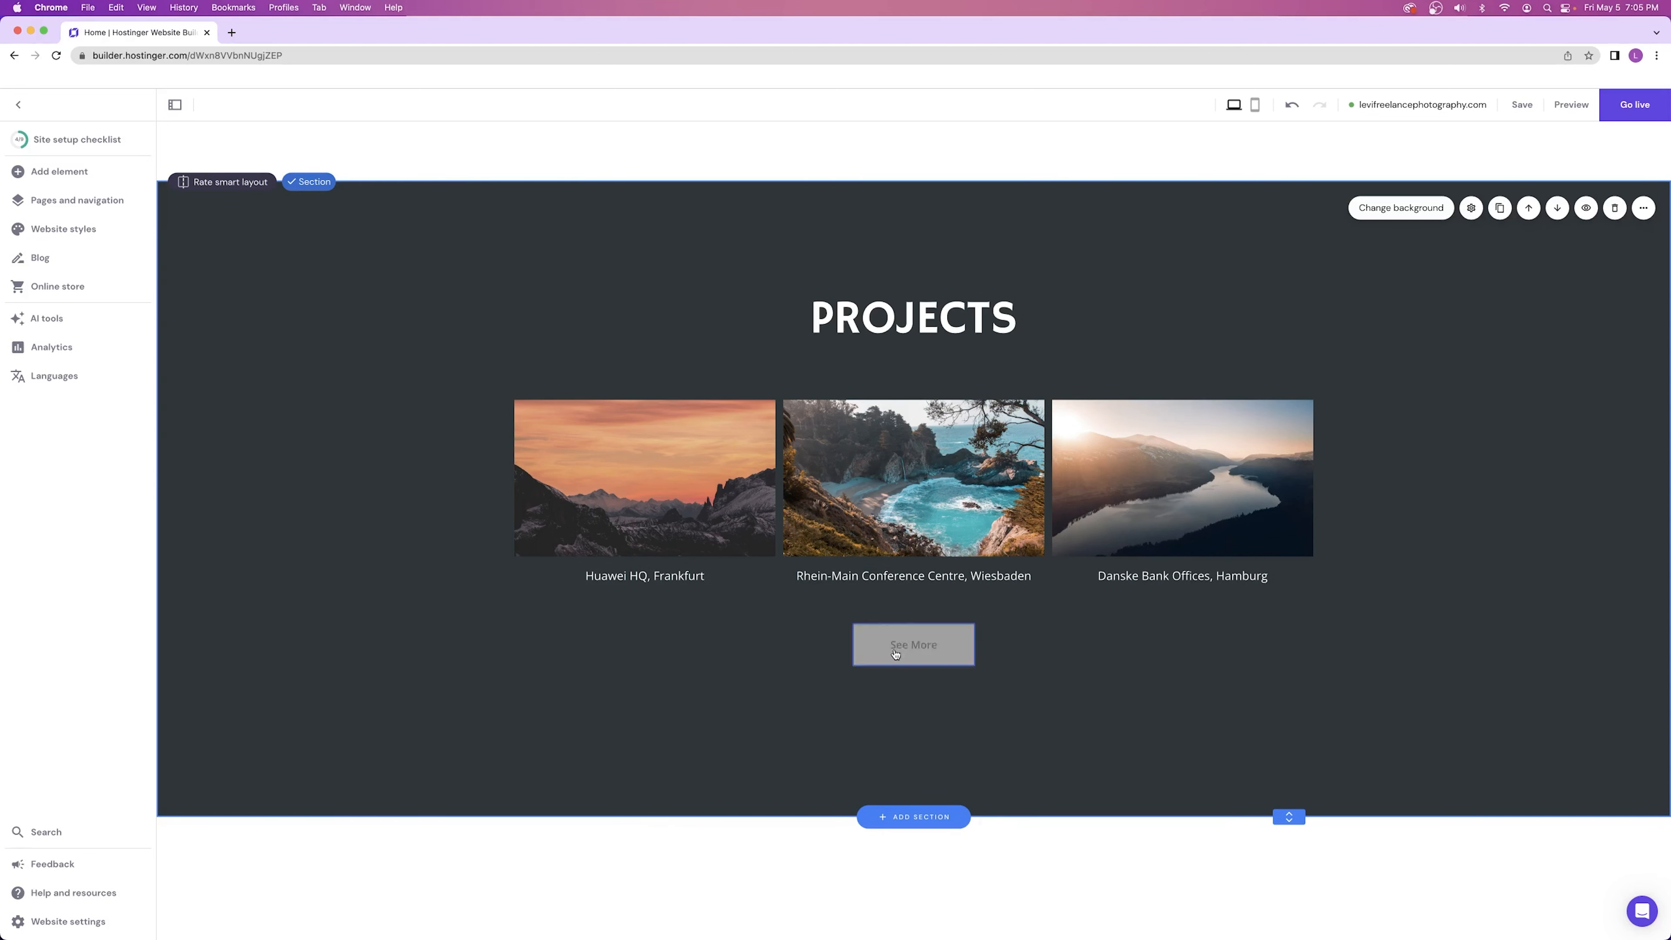
- Save the site, preview the home page, and follow the See More button in the Projects section
{"action": "left_click", "coordinate": [1521, 108]}
{"action": "left_click", "coordinate": [1571, 104]}
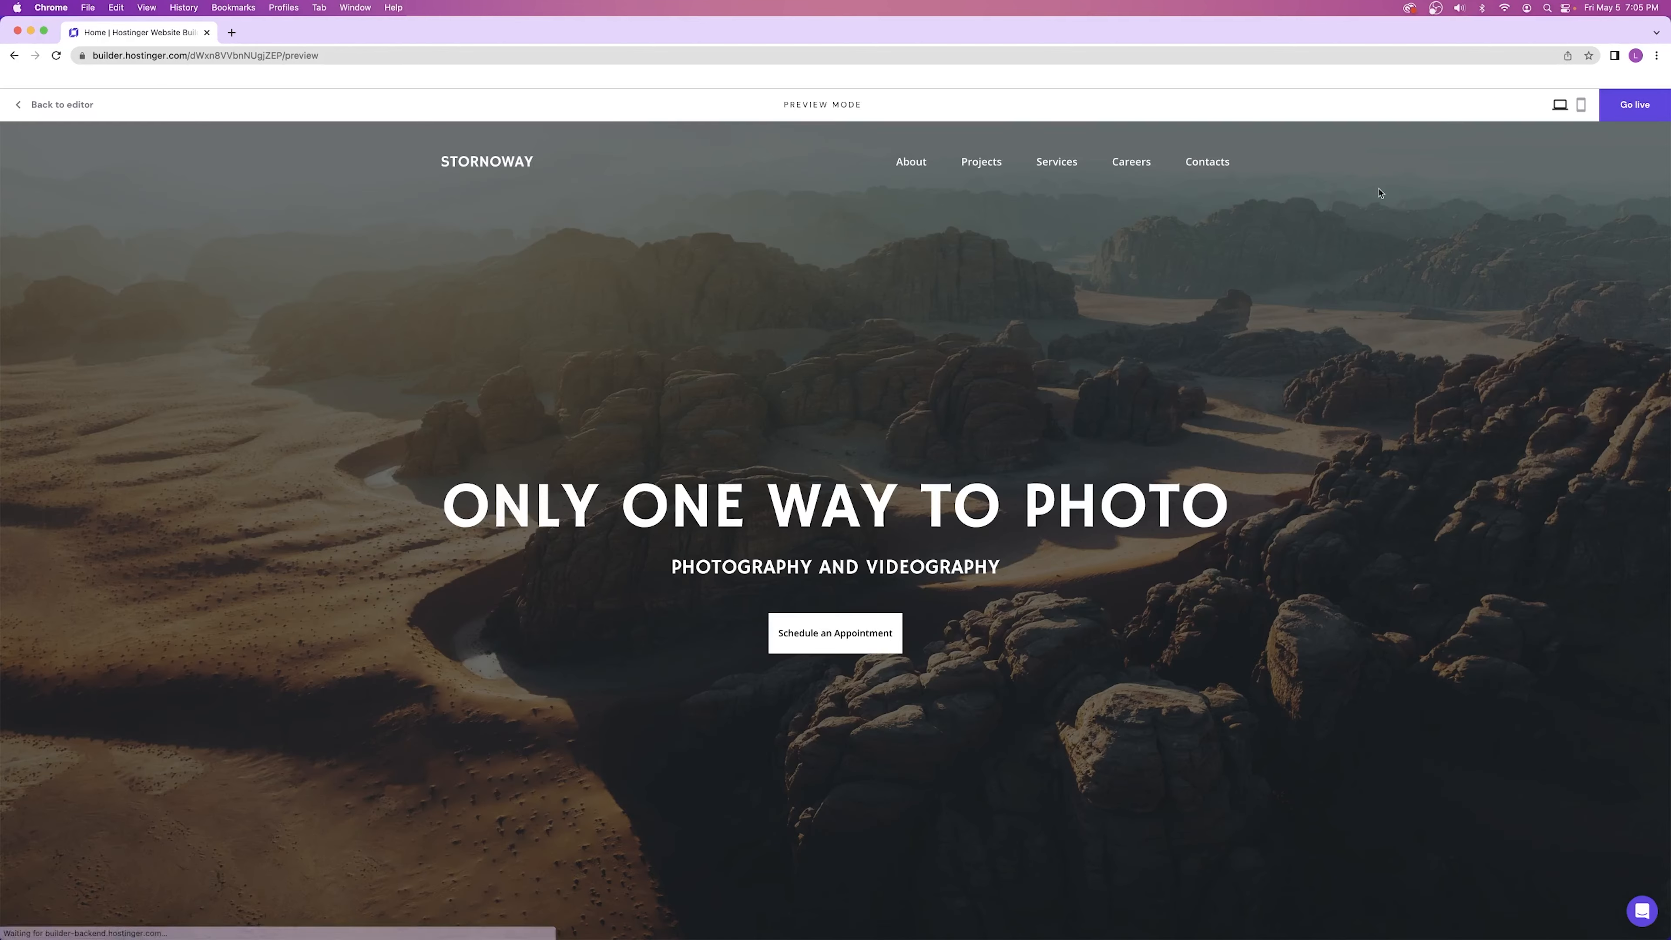
{"action": "scroll", "coordinate": [828, 506], "scroll_direction": "down", "scroll_amount": 10}
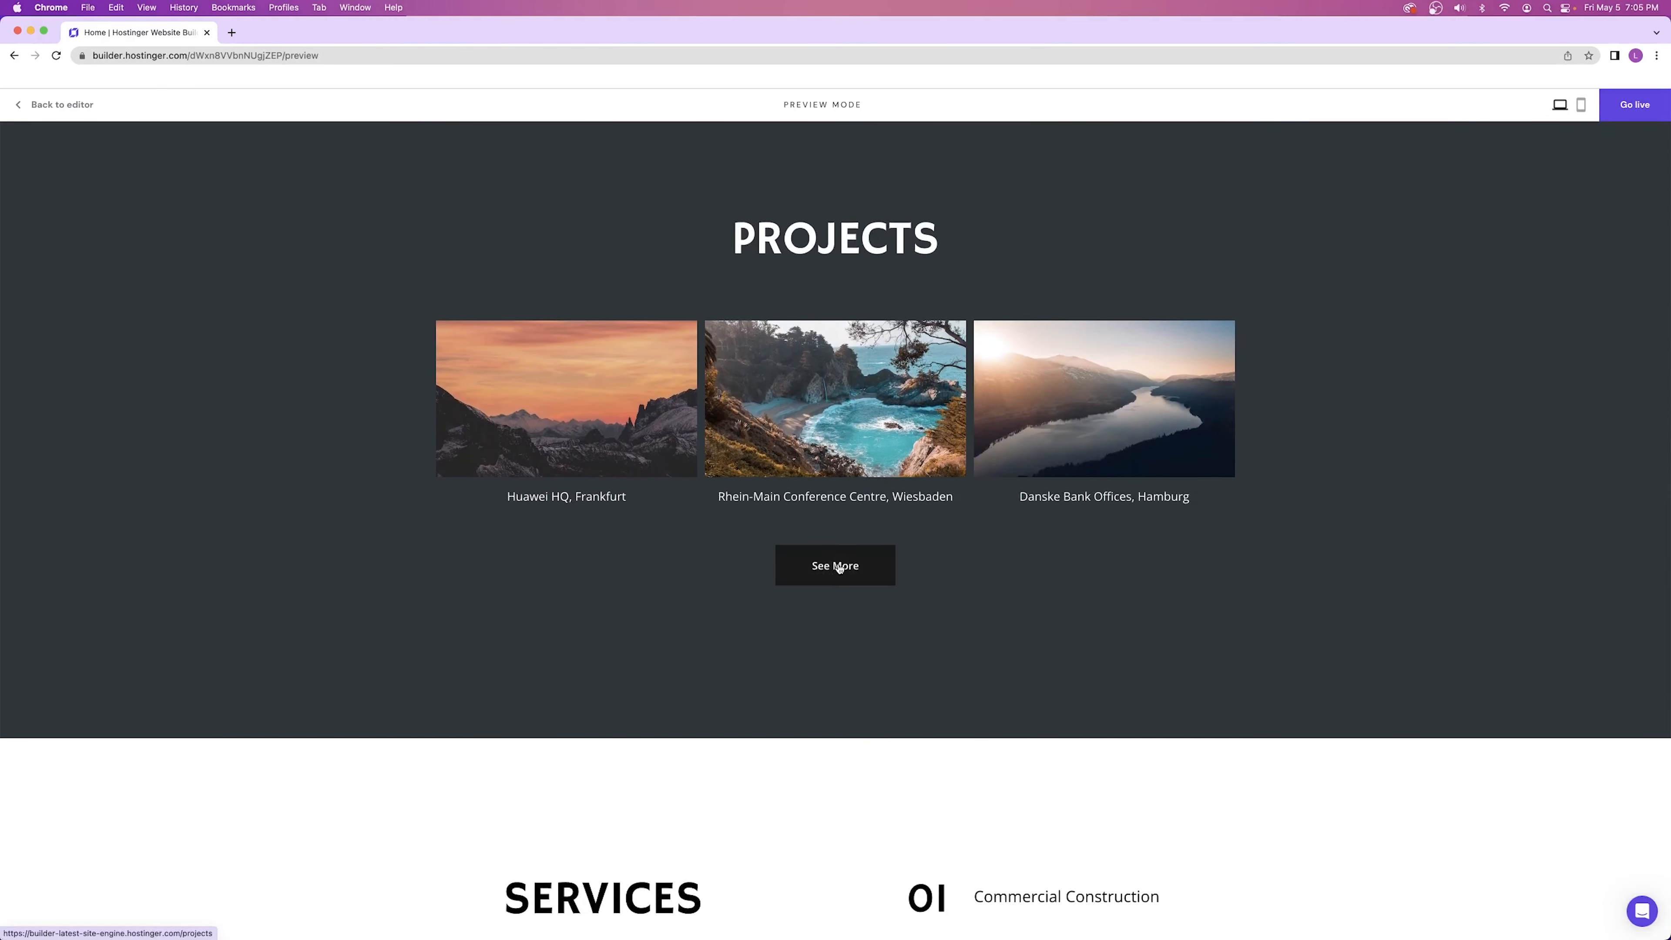
{"action": "left_click", "coordinate": [836, 567]}
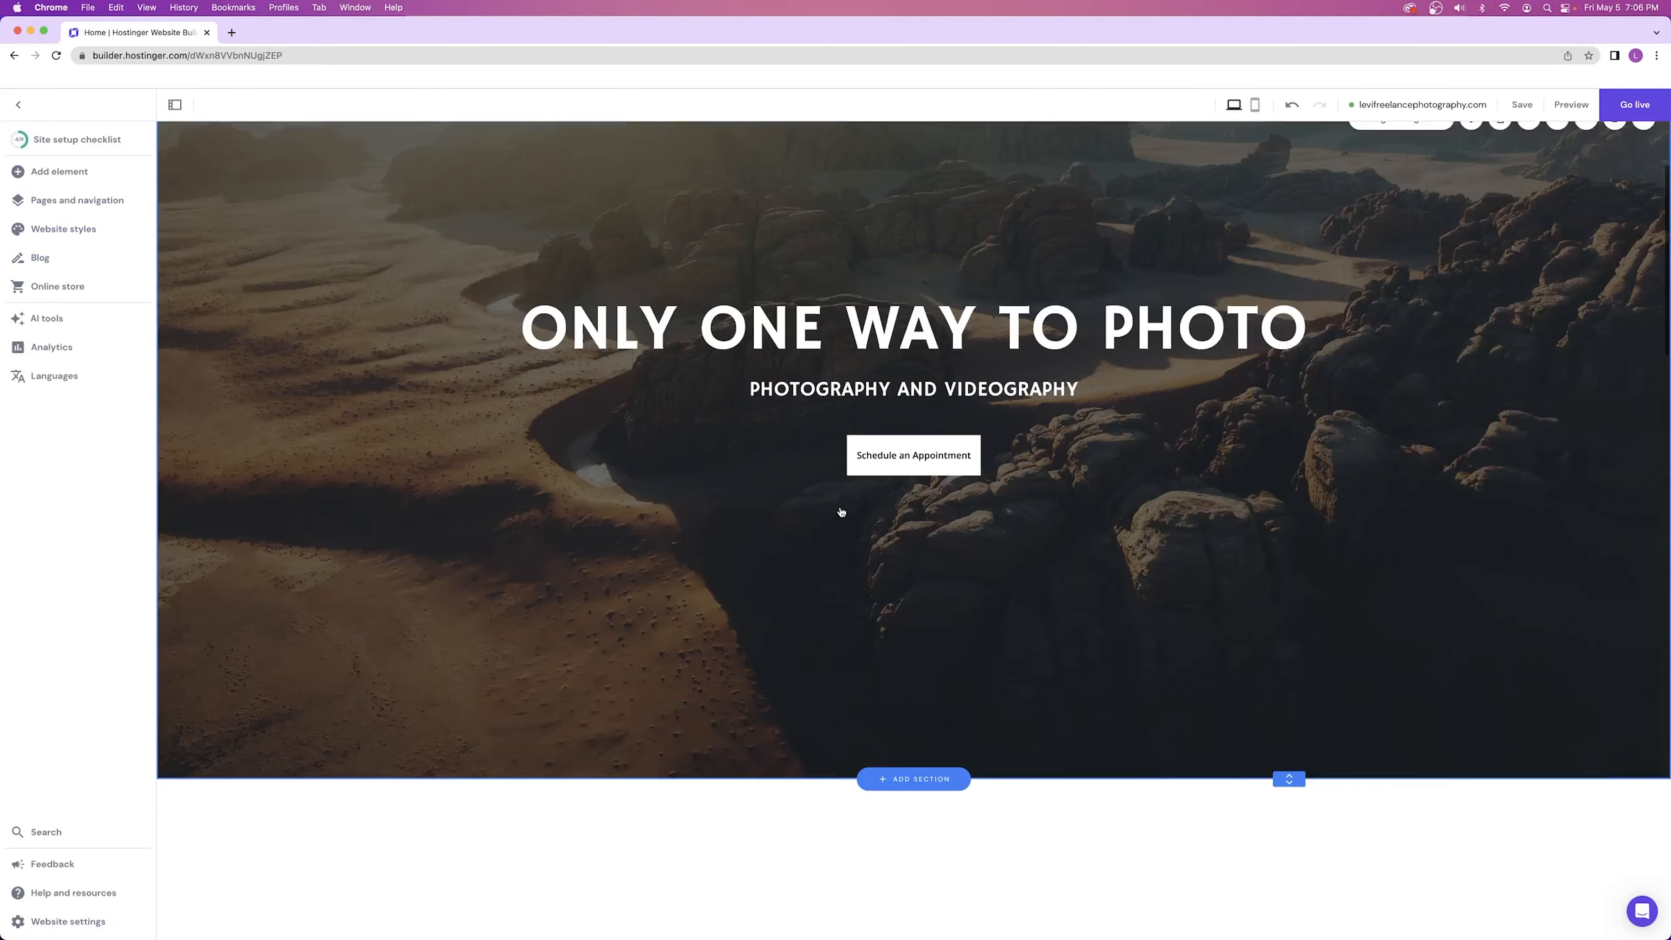
- Clear the construction company description below the Services heading
{"action": "scroll", "coordinate": [841, 502], "scroll_direction": "down", "scroll_amount": 10}
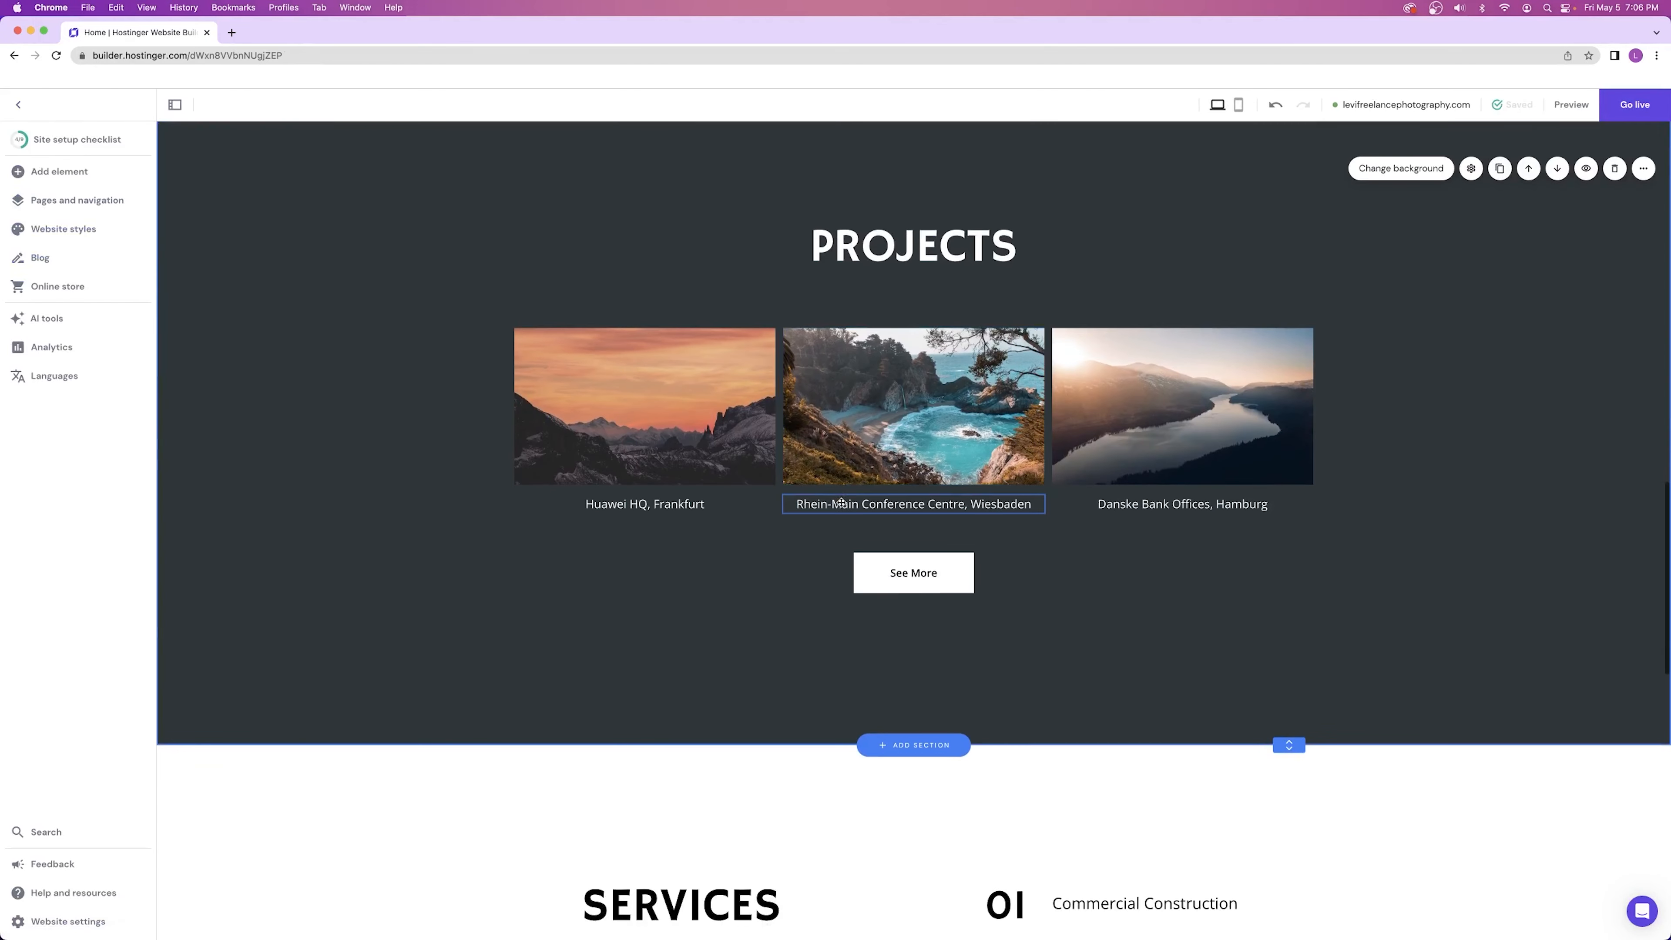
{"action": "scroll", "coordinate": [840, 503], "scroll_direction": "down", "scroll_amount": 8}
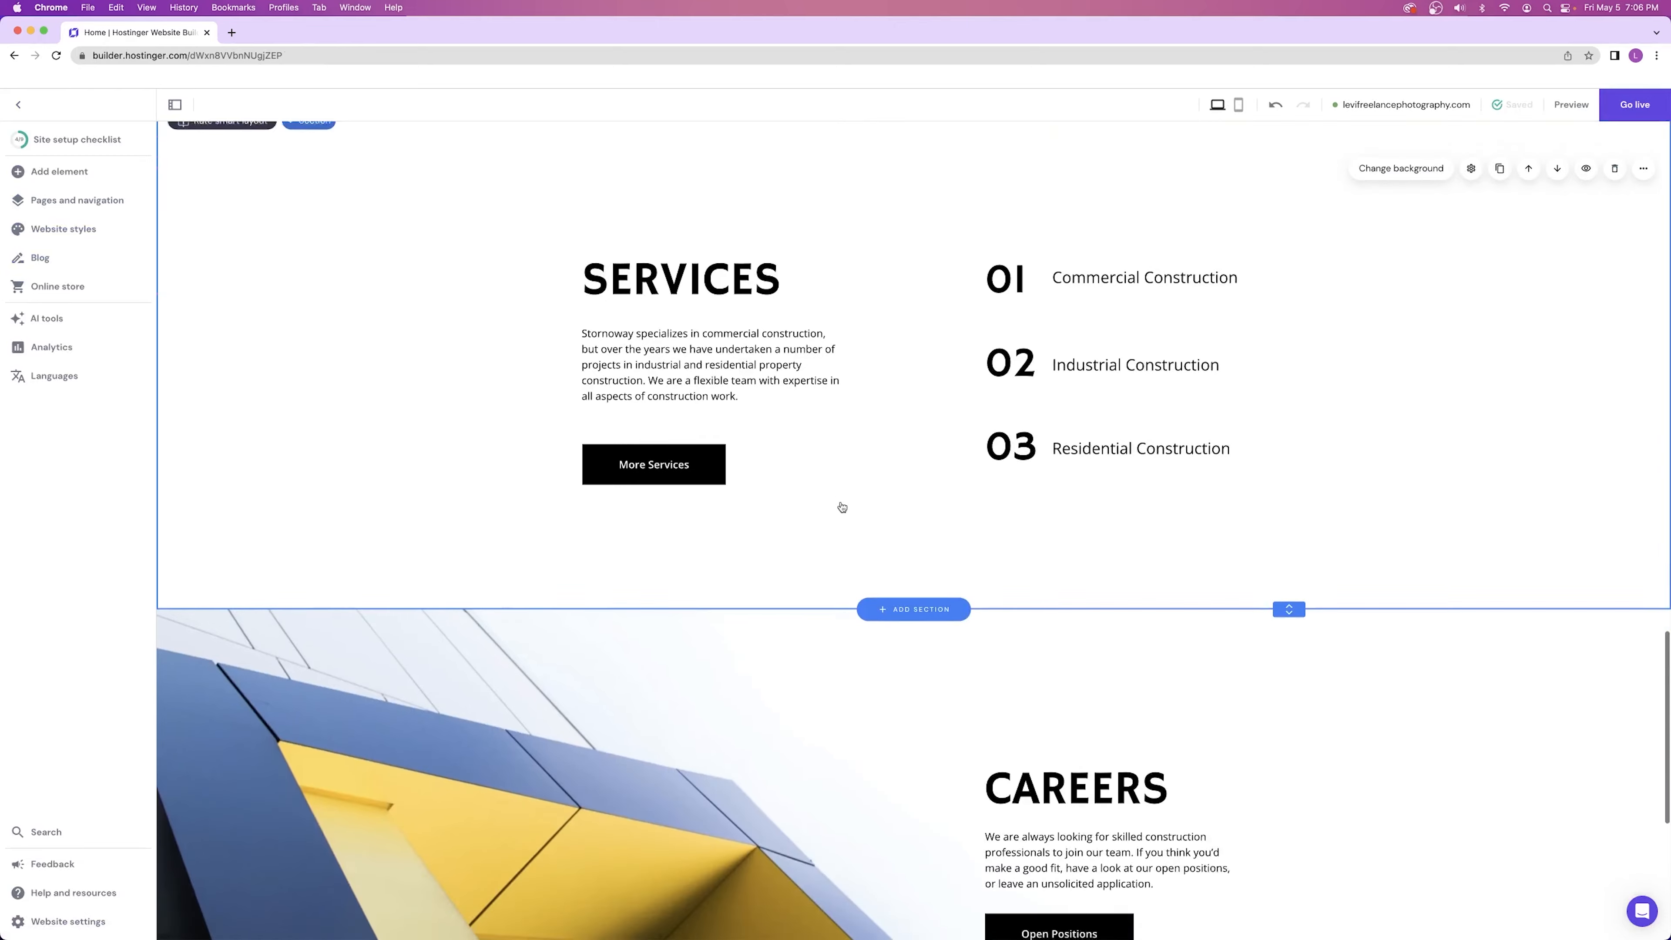
{"action": "scroll", "coordinate": [842, 507], "scroll_direction": "up", "scroll_amount": 1}
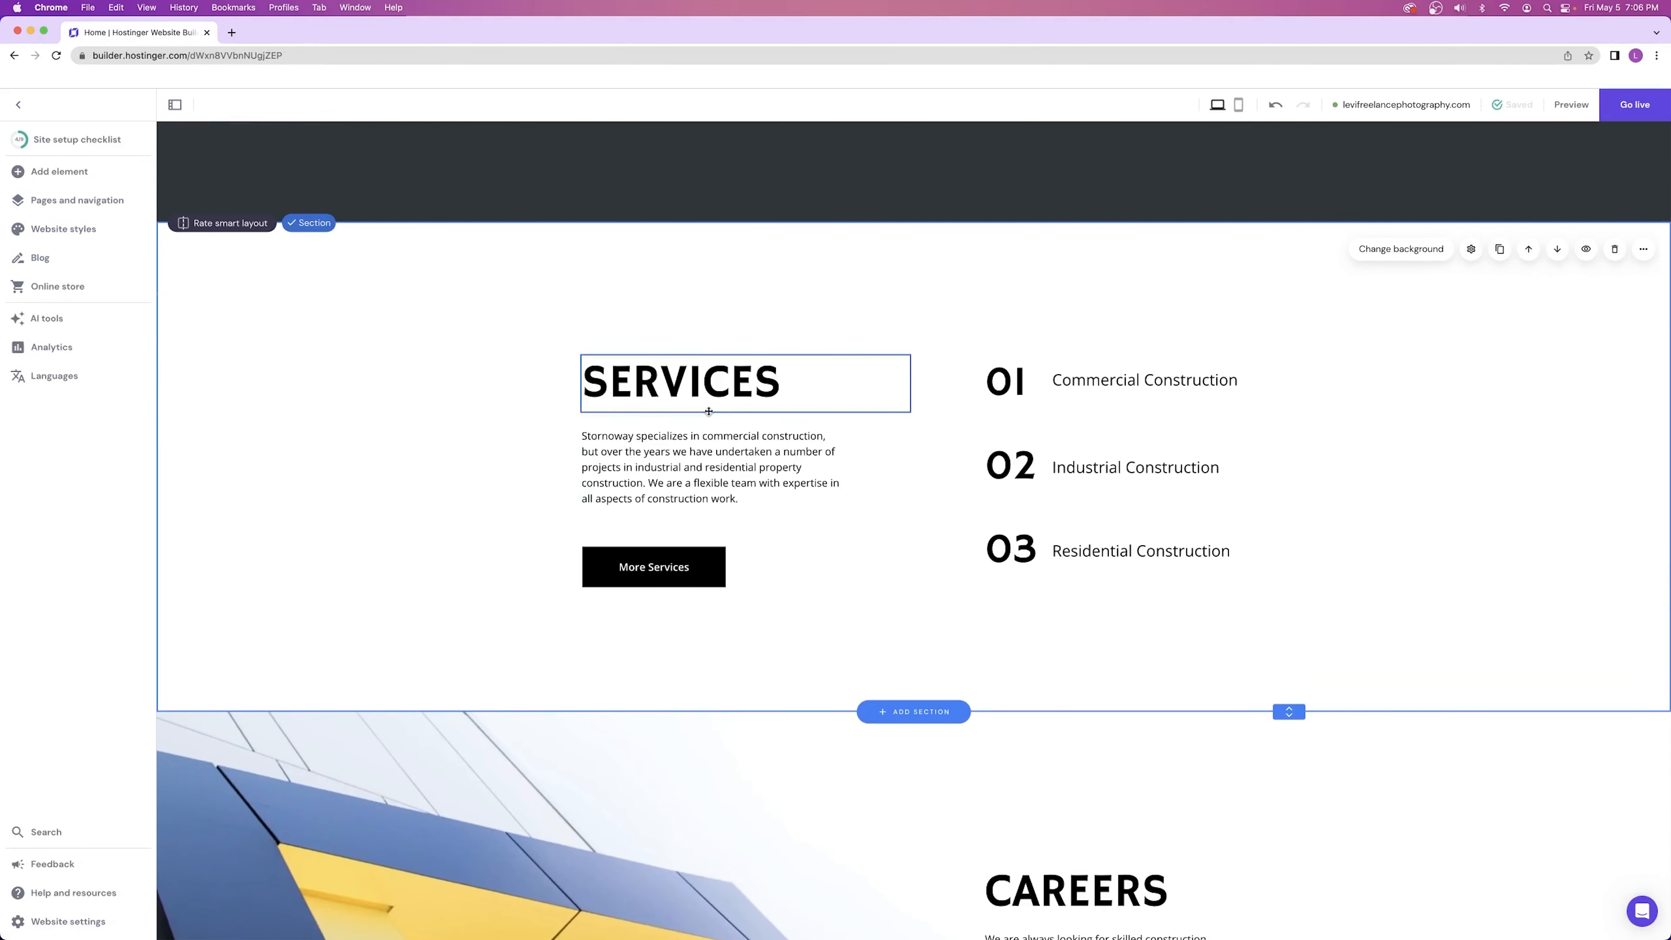
{"action": "left_click", "coordinate": [692, 388]}
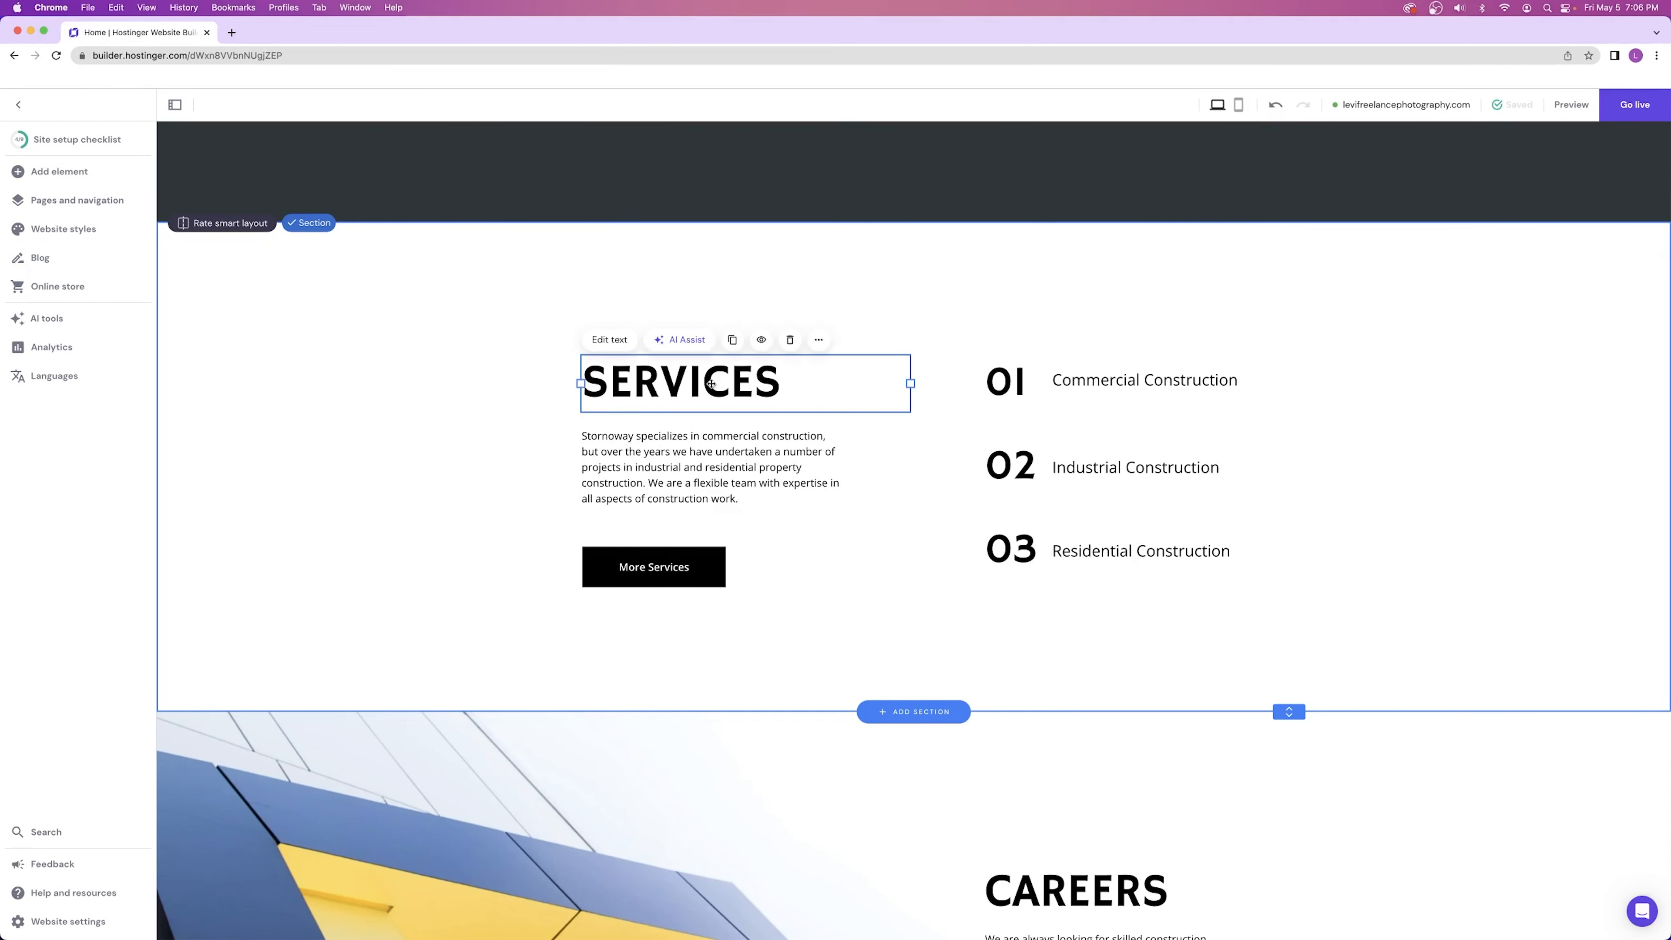
{"action": "left_click", "coordinate": [684, 445]}
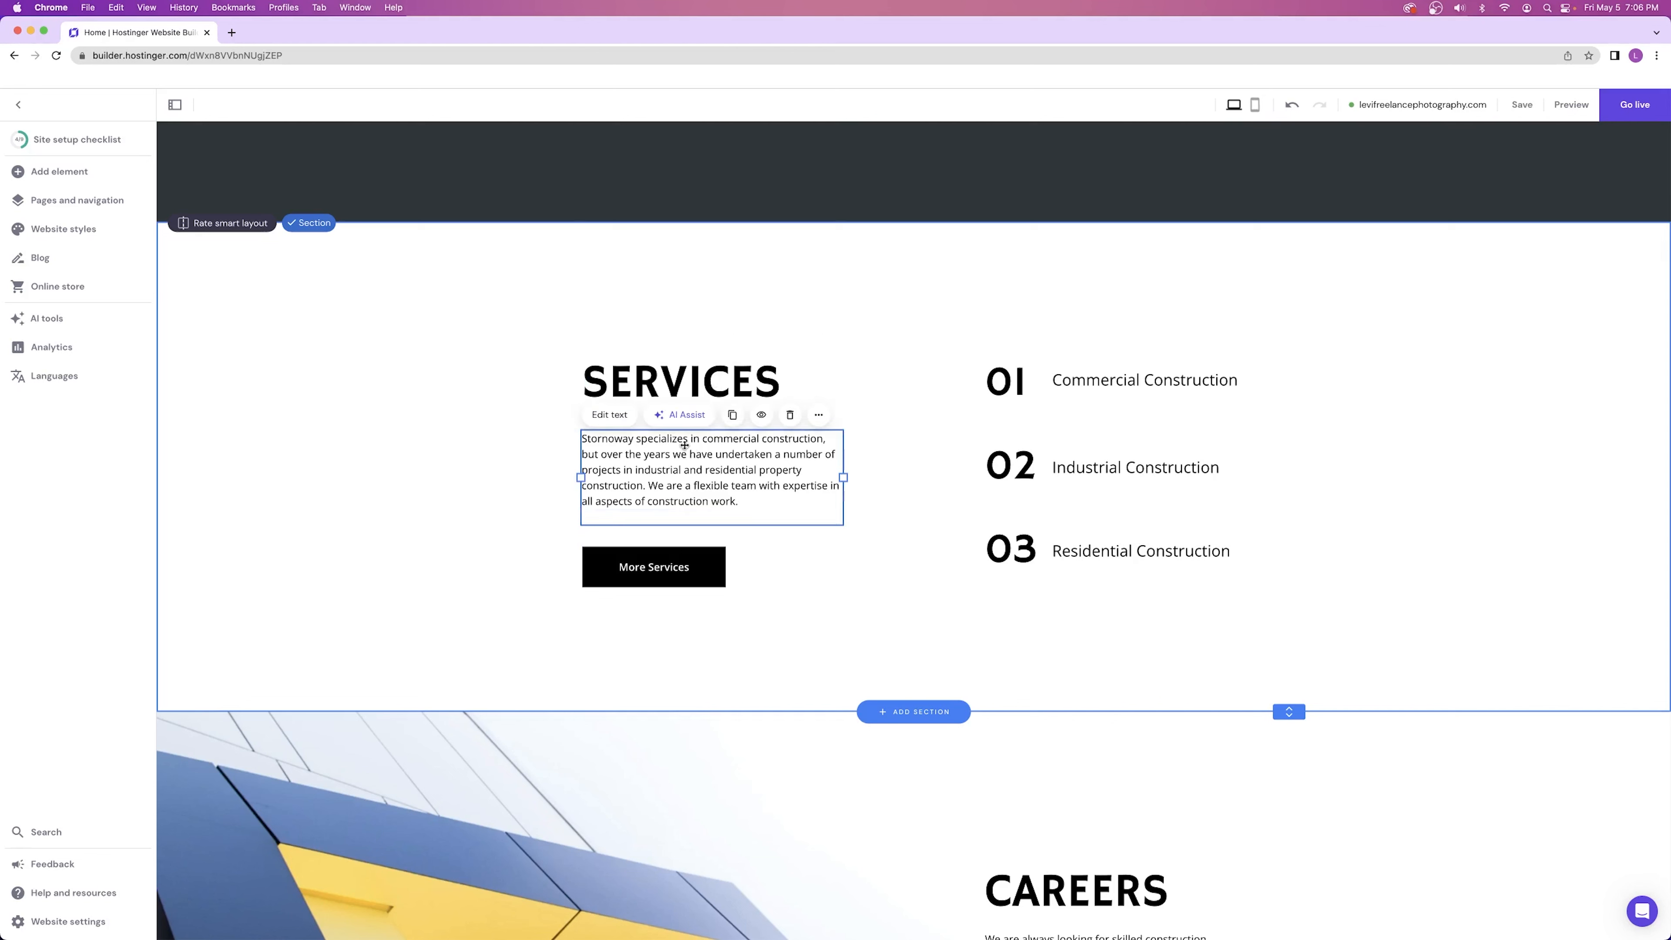
{"action": "left_click", "coordinate": [600, 415]}
{"action": "key", "text": "BackSpace"}
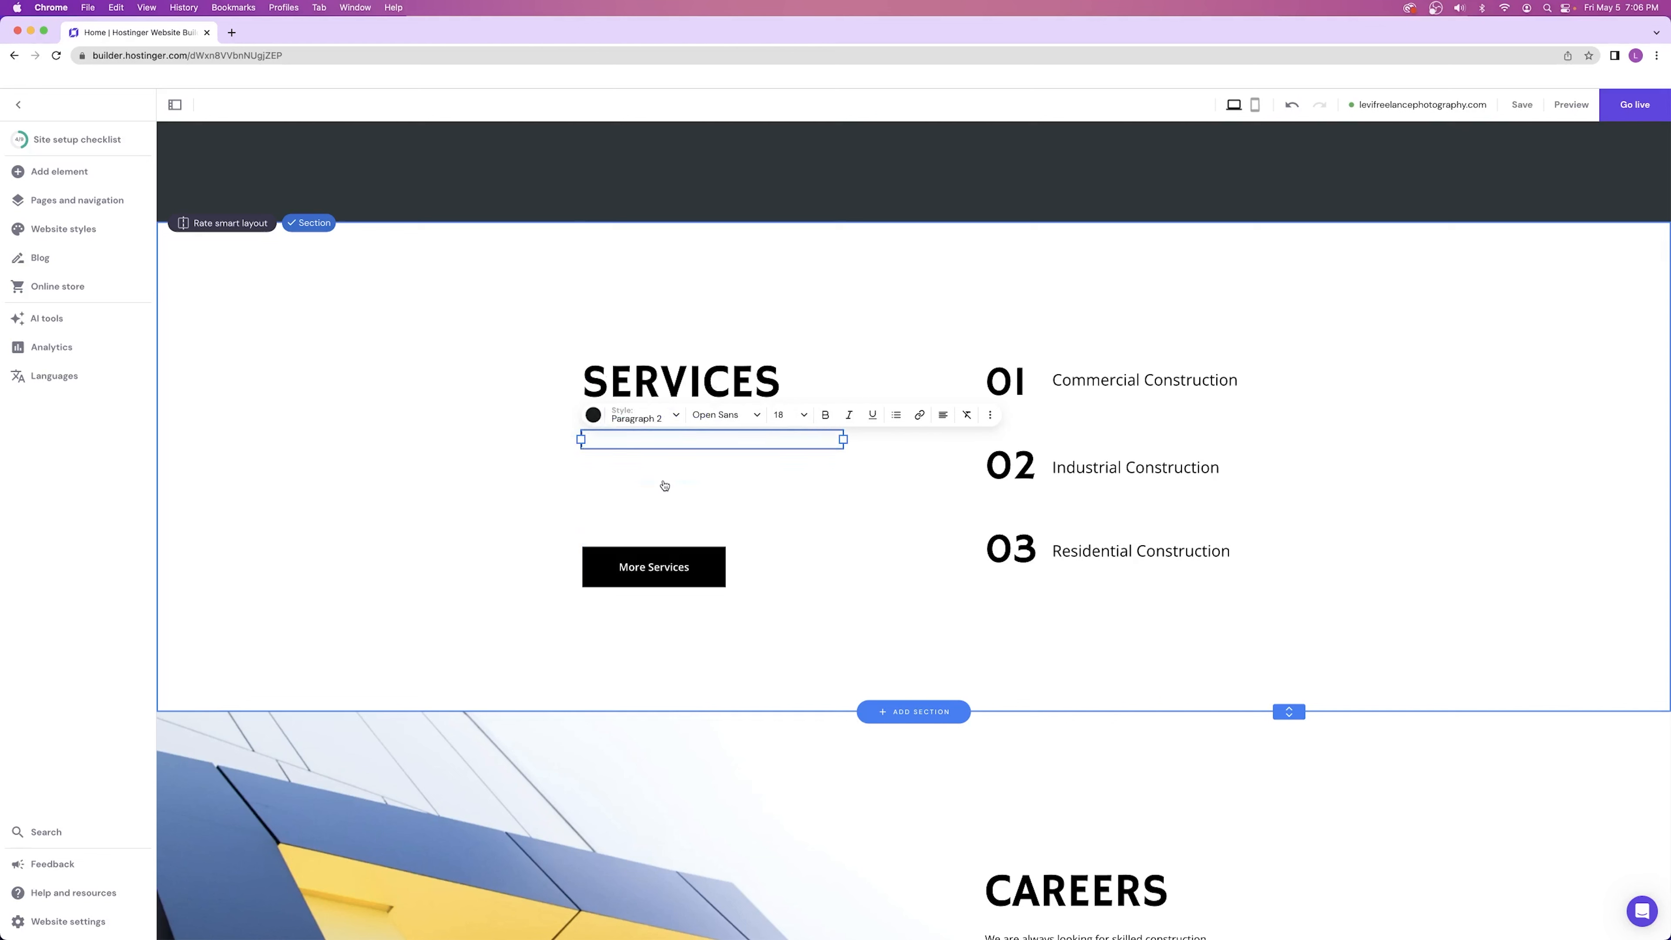
{"action": "left_click", "coordinate": [748, 525]}
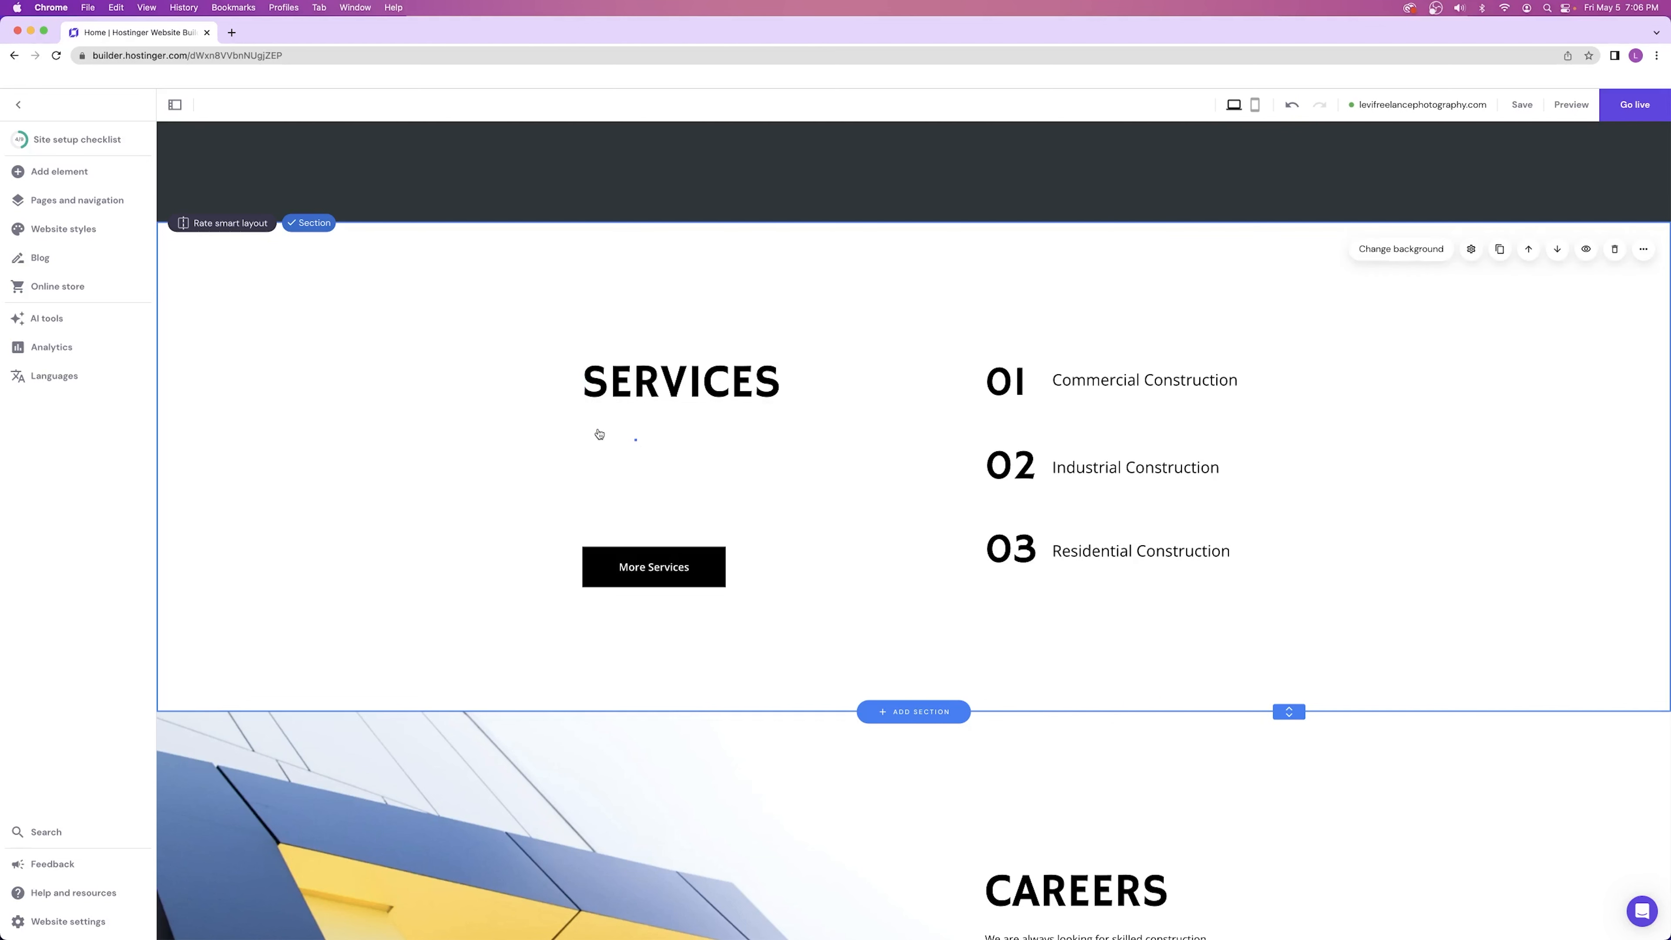
- Add a text element between the Services heading and the More Services button, styled as Paragraph 2
{"action": "left_click", "coordinate": [50, 181]}
{"action": "left_click_drag", "start_coordinate": [224, 221], "coordinate": [689, 457]}
{"action": "left_click", "coordinate": [490, 321]}
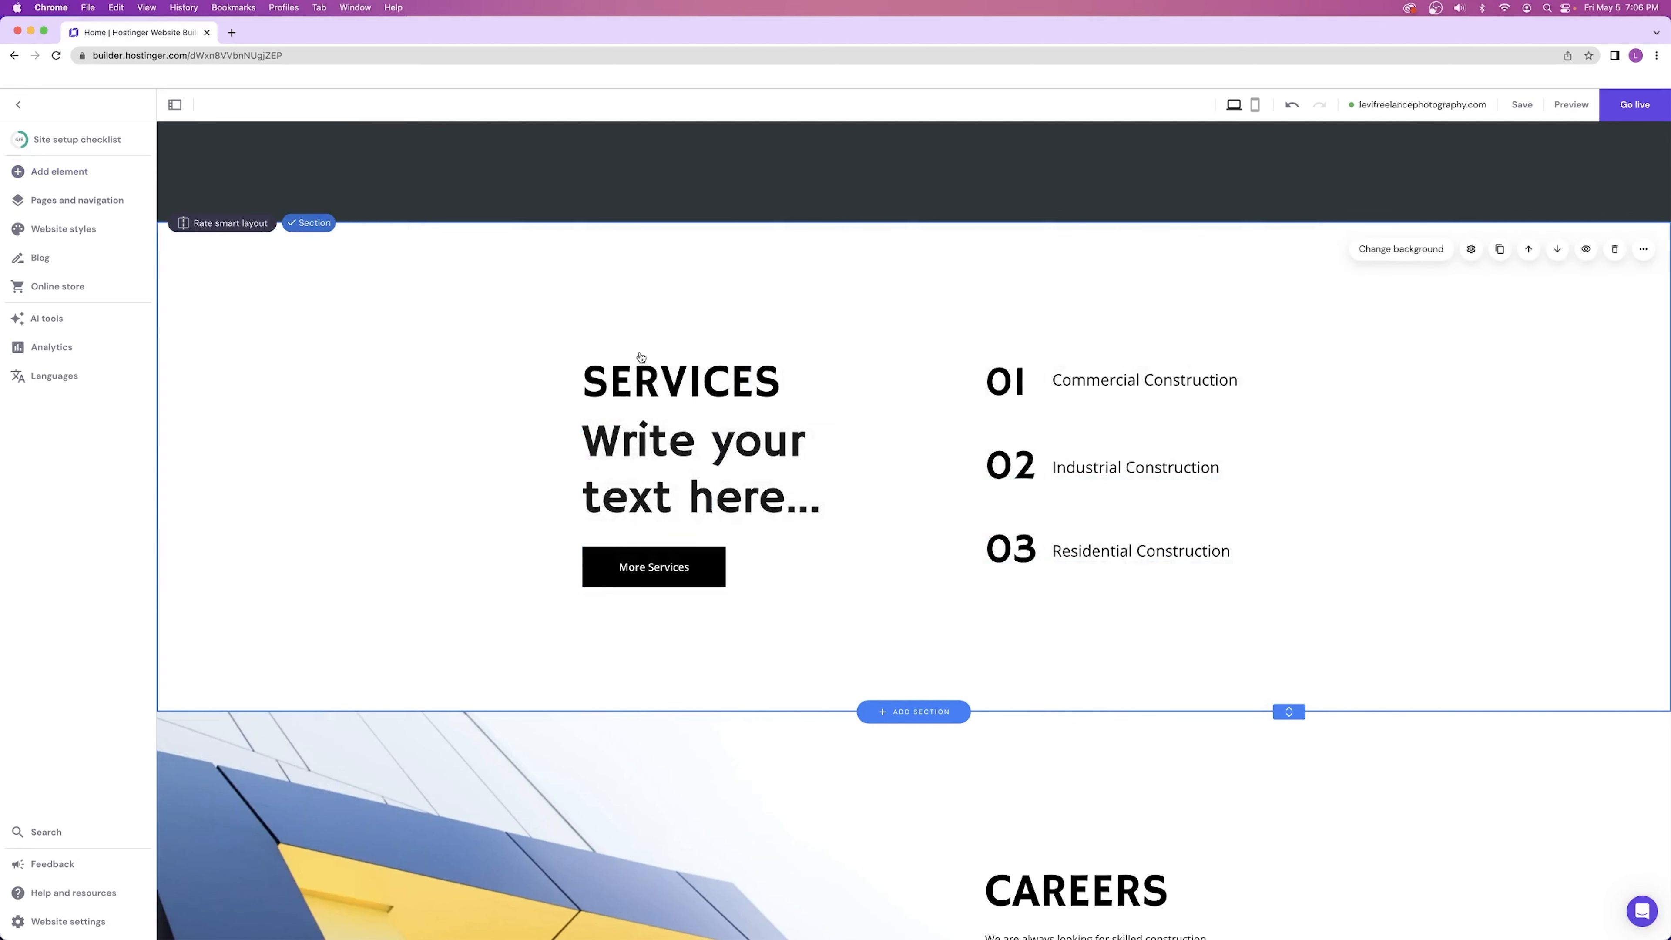
{"action": "left_click", "coordinate": [643, 444]}
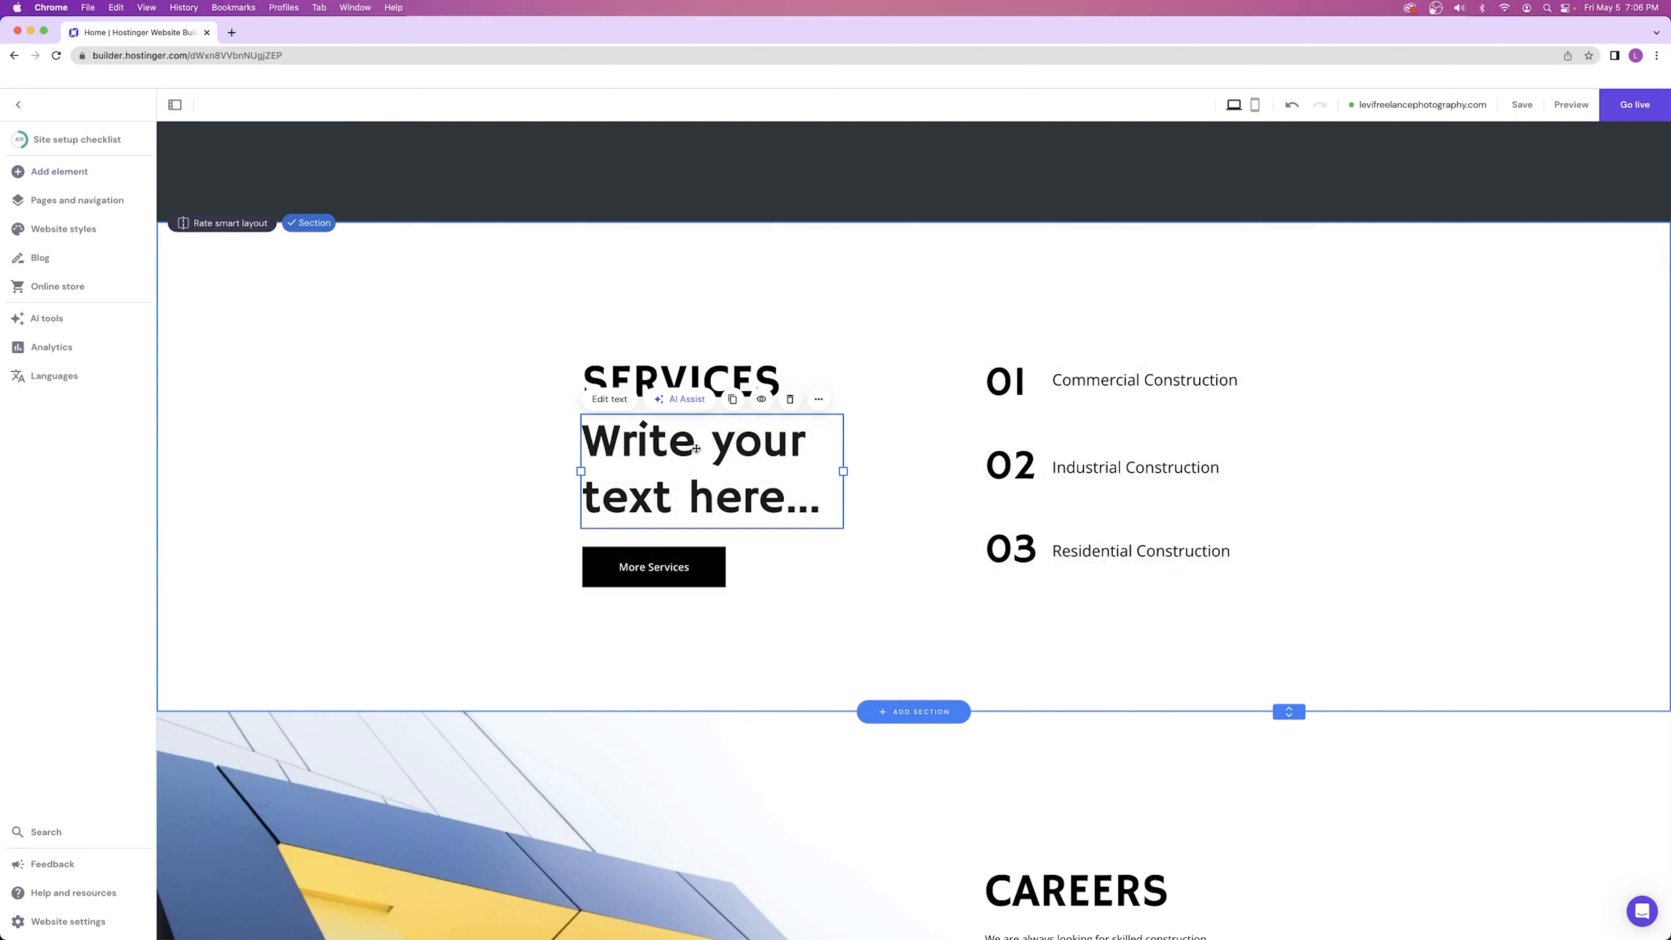
{"action": "left_click", "coordinate": [624, 402]}
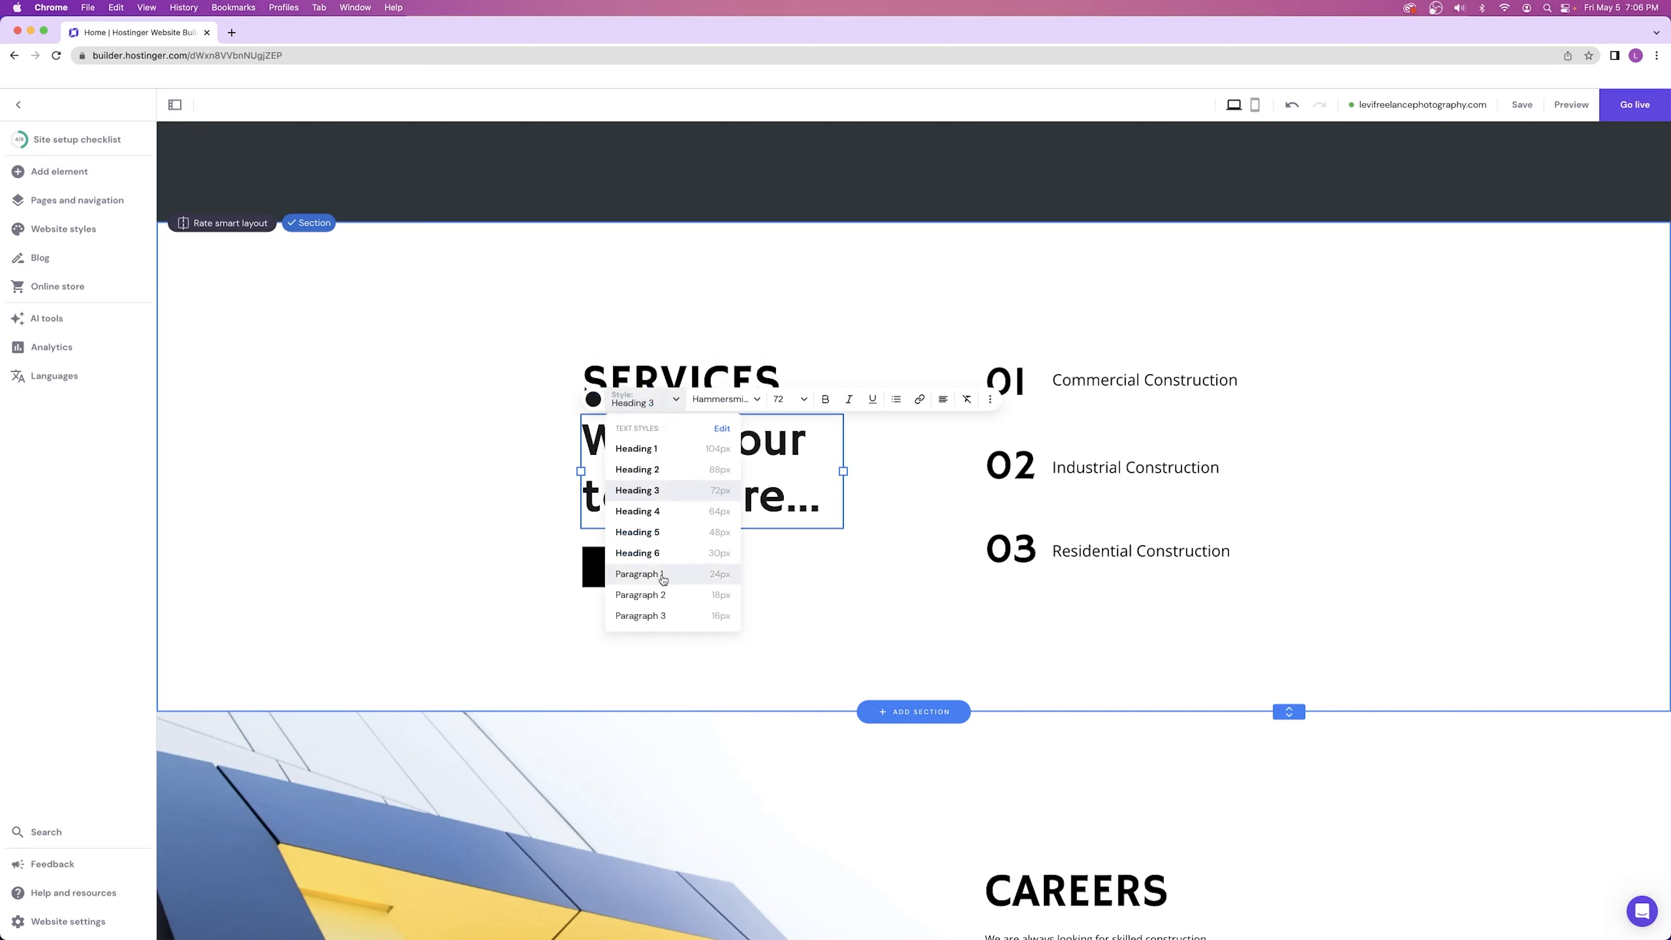
{"action": "left_click", "coordinate": [662, 596]}
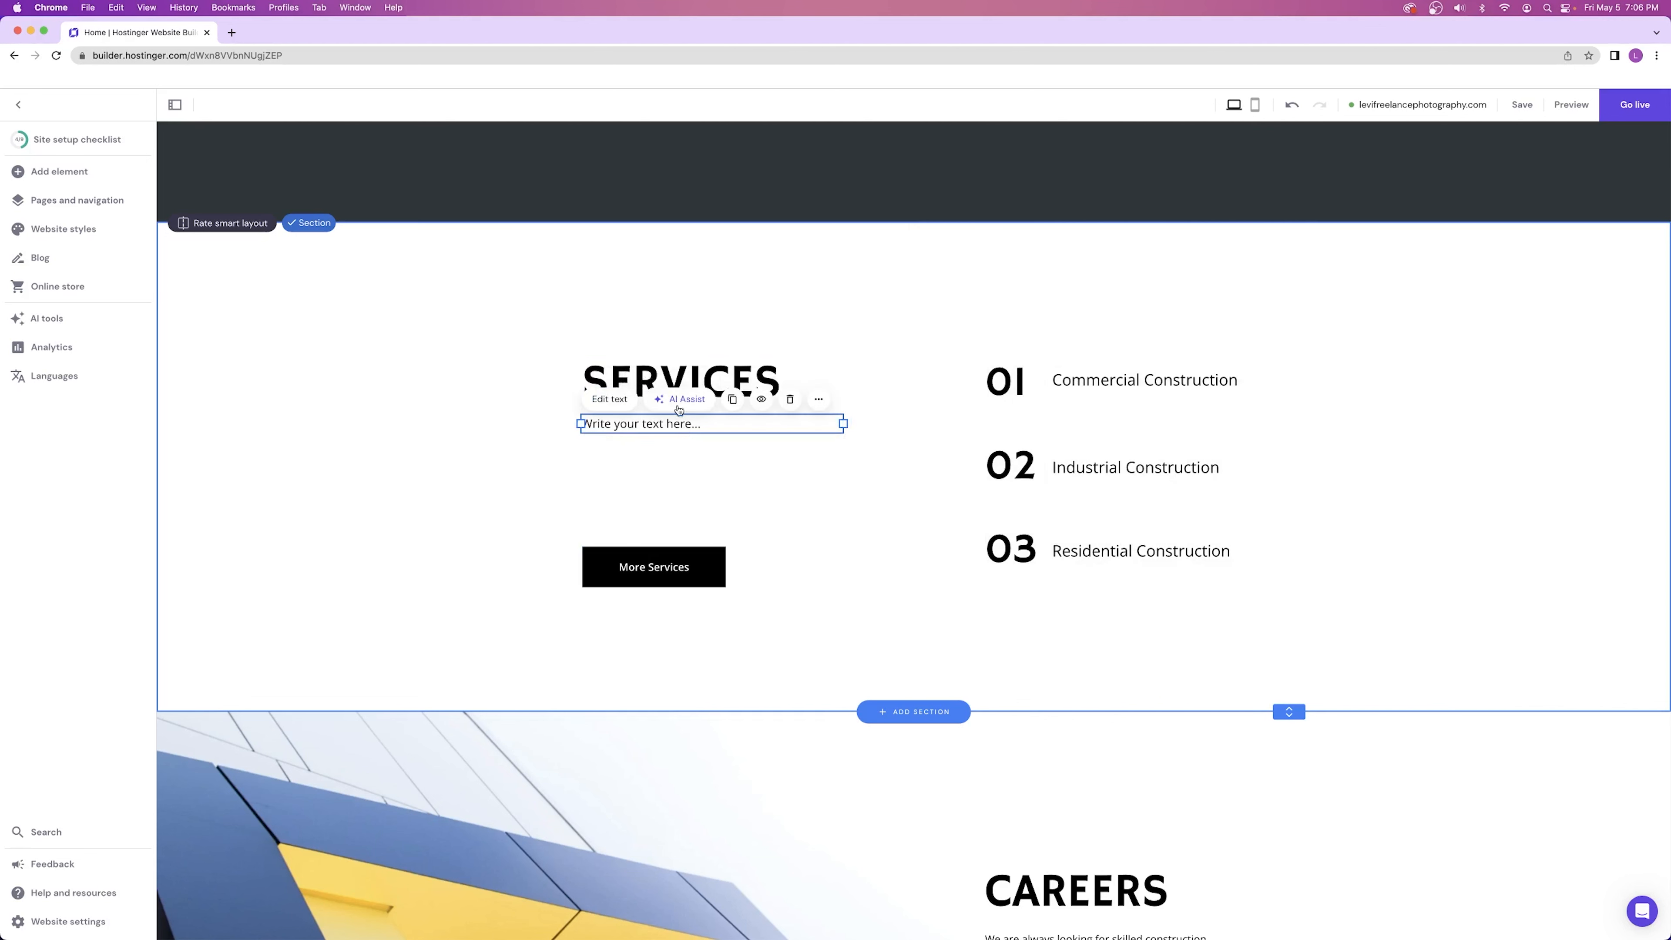
- Generate the new Services text with AI Assist from the prompt "write a short services paragraph for a landscape photography website"
{"action": "left_click", "coordinate": [678, 399]}
{"action": "left_click", "coordinate": [648, 543]}
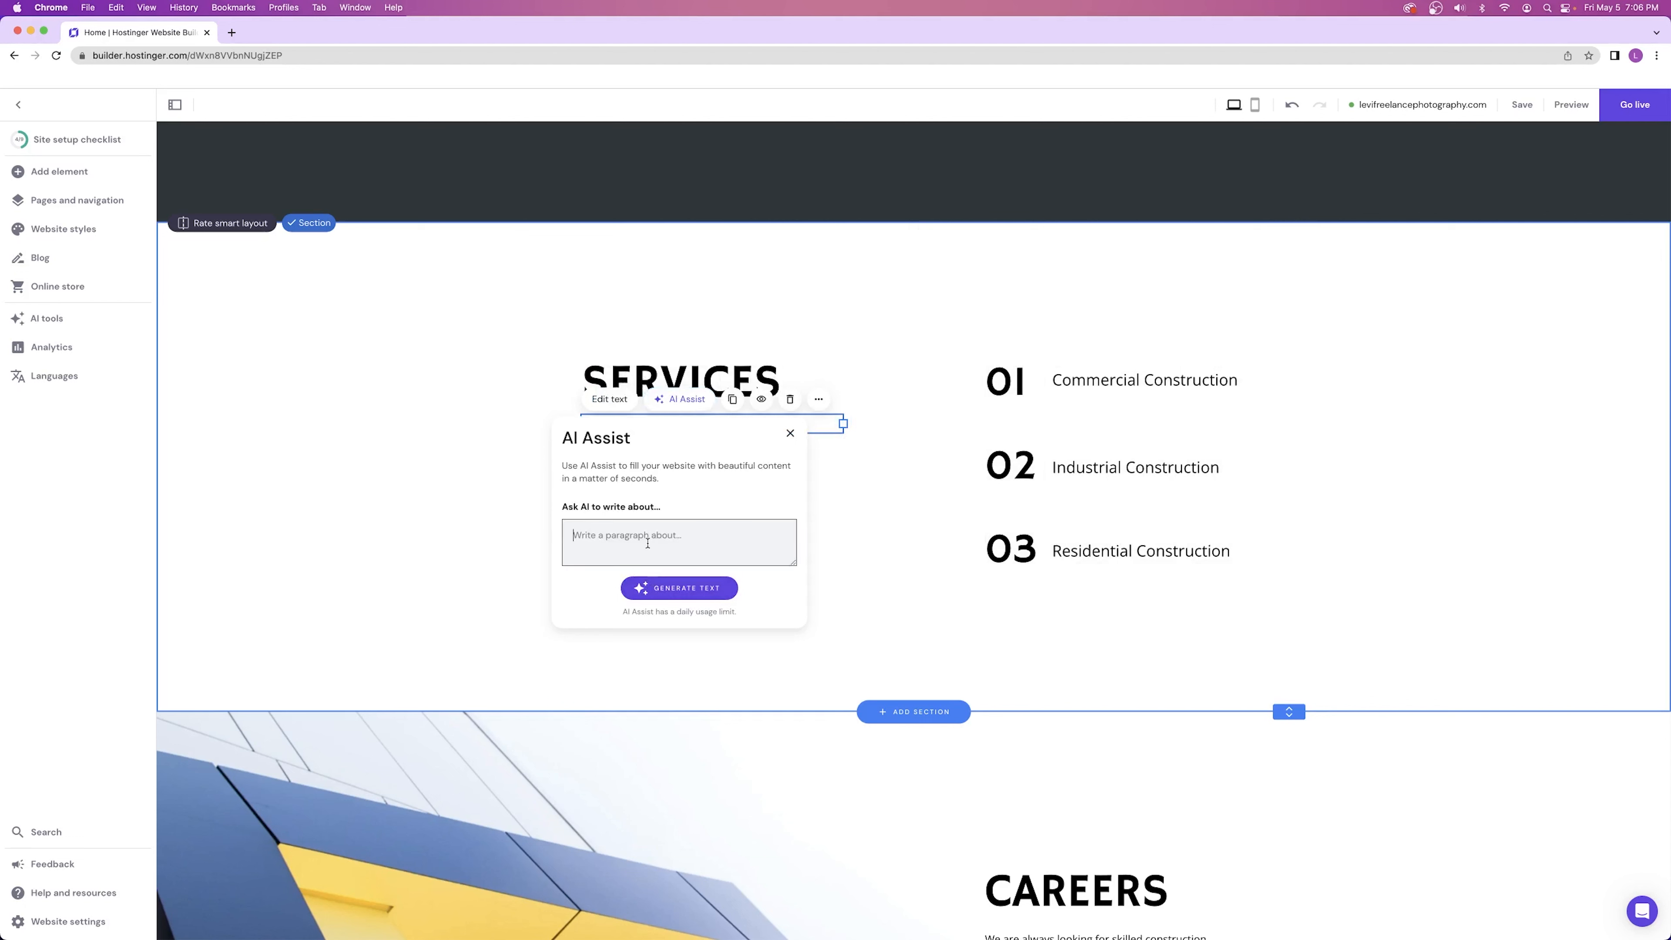
{"action": "type", "text": "write a short services paragraph for a landscape photography website"}
{"action": "key", "text": "Return"}
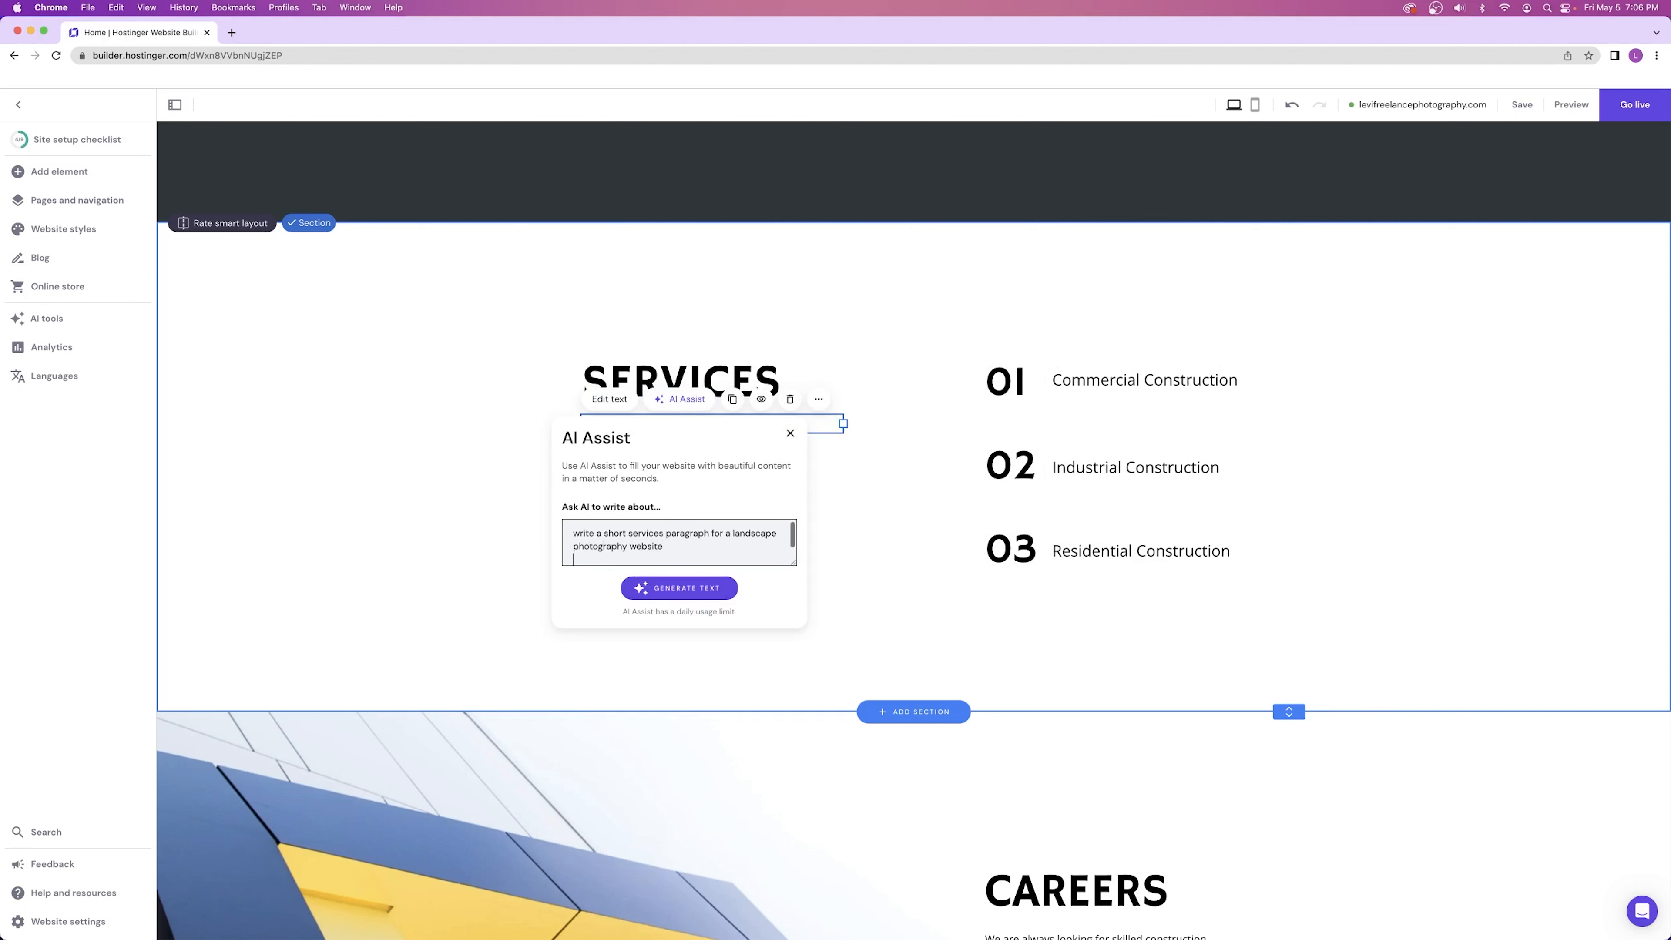
{"action": "left_click", "coordinate": [711, 587]}
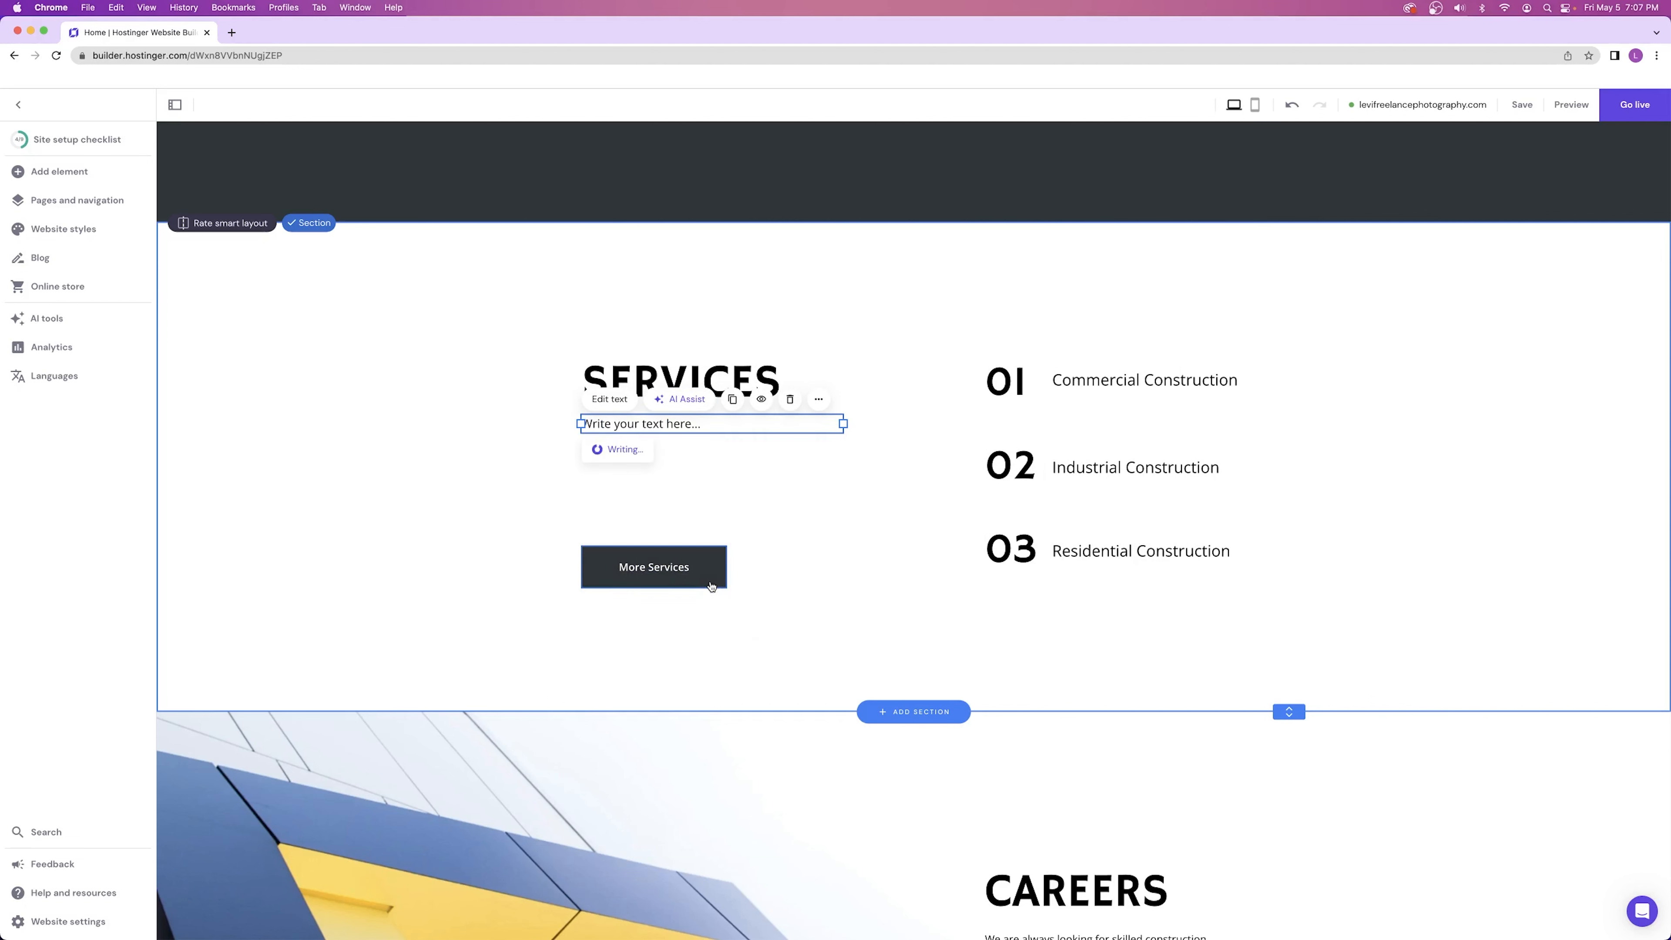
- Remove the "Write your text here..." placeholder and the blank line above the generated Services paragraph
{"action": "scroll", "coordinate": [711, 587], "scroll_direction": "up", "scroll_amount": 3}
{"action": "scroll", "coordinate": [711, 587], "scroll_direction": "down", "scroll_amount": 3}
{"action": "left_click", "coordinate": [614, 373]}
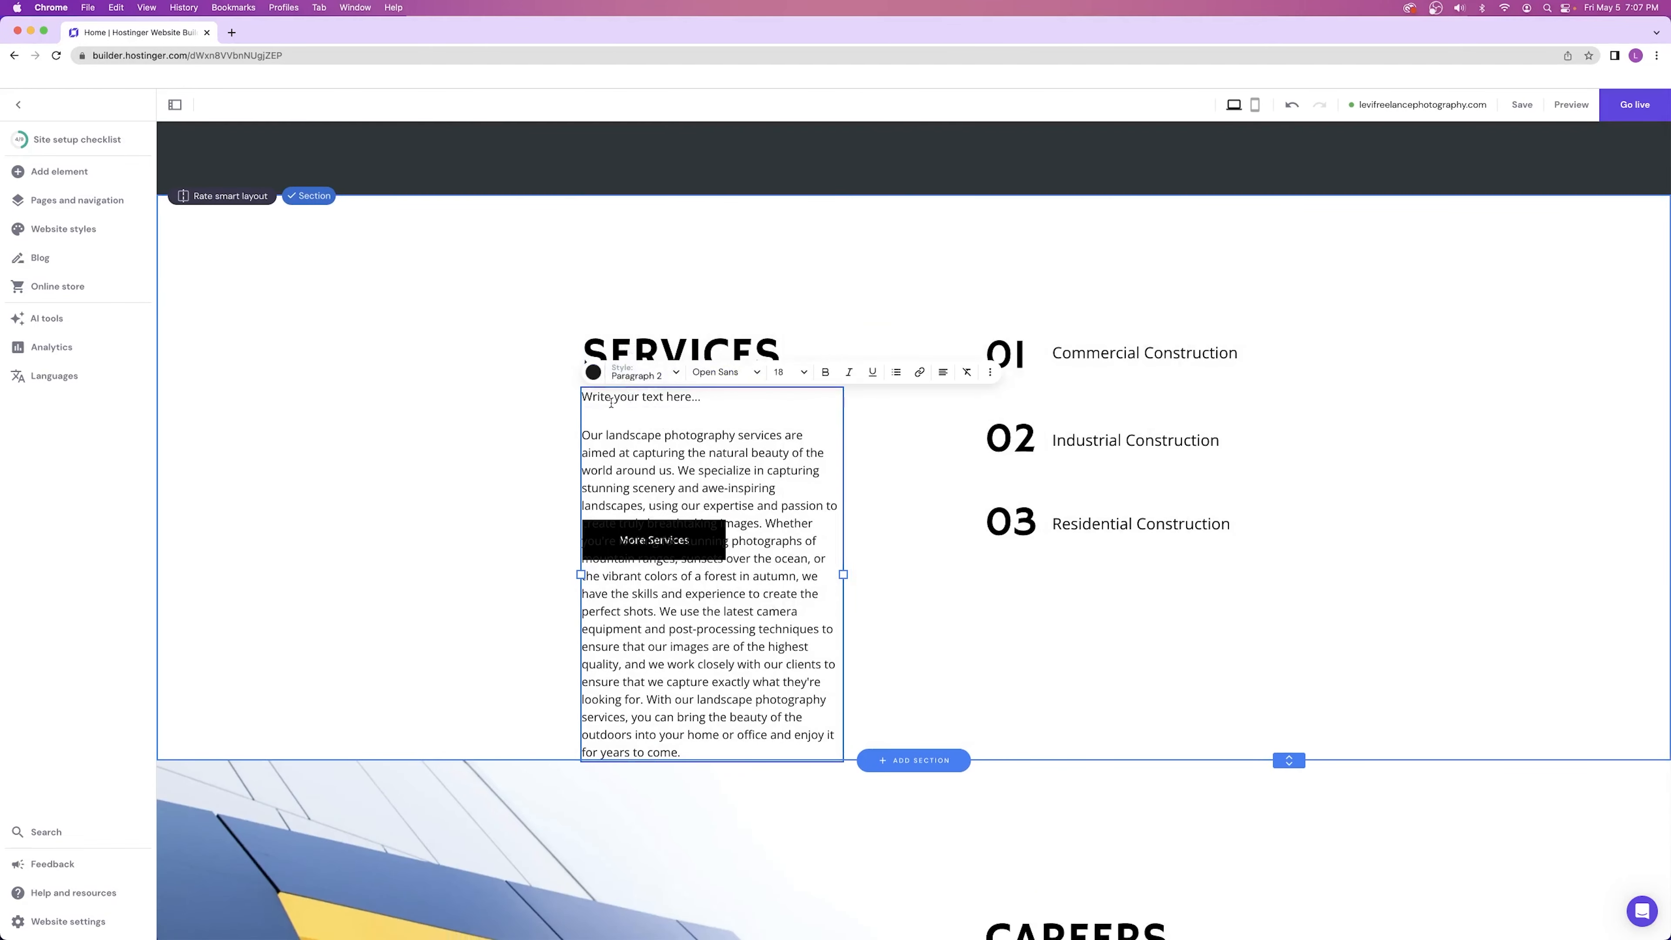
{"action": "left_click_drag", "start_coordinate": [593, 397], "coordinate": [708, 393]}
{"action": "key", "text": "Delete"}
{"action": "key", "text": "Delete"}
{"action": "key", "text": "Delete"}
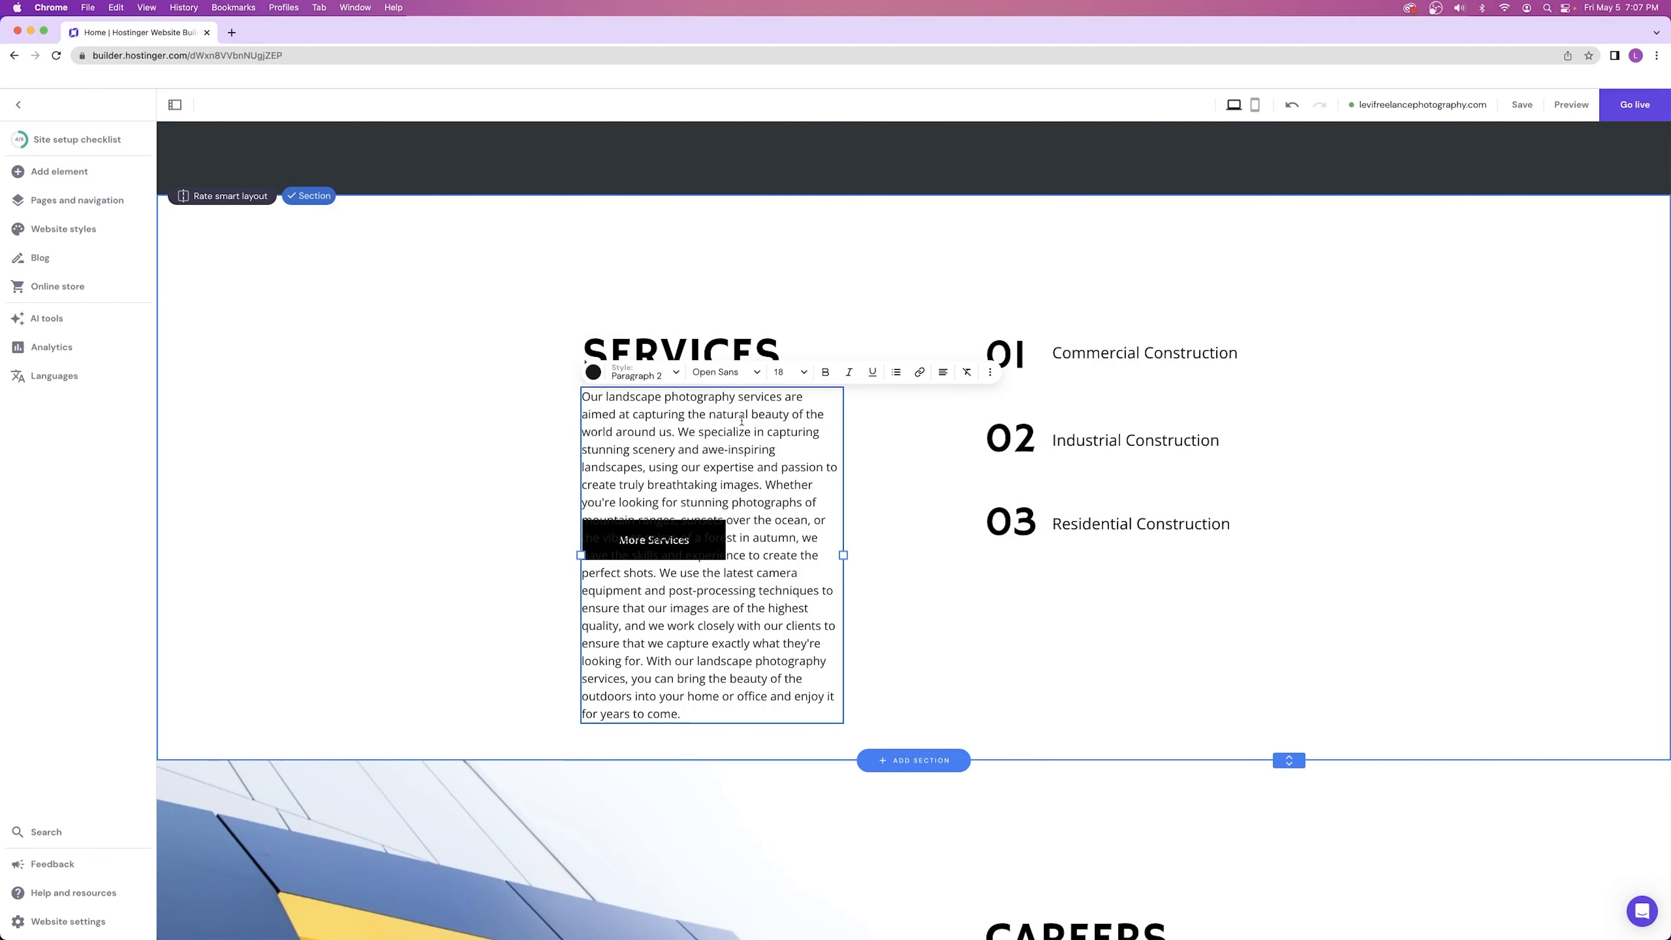
- Shorten the Services paragraph by deleting everything from "Whether you're looking for stunning photographs" to its end
{"action": "scroll", "coordinate": [662, 459], "scroll_direction": "down", "scroll_amount": 3}
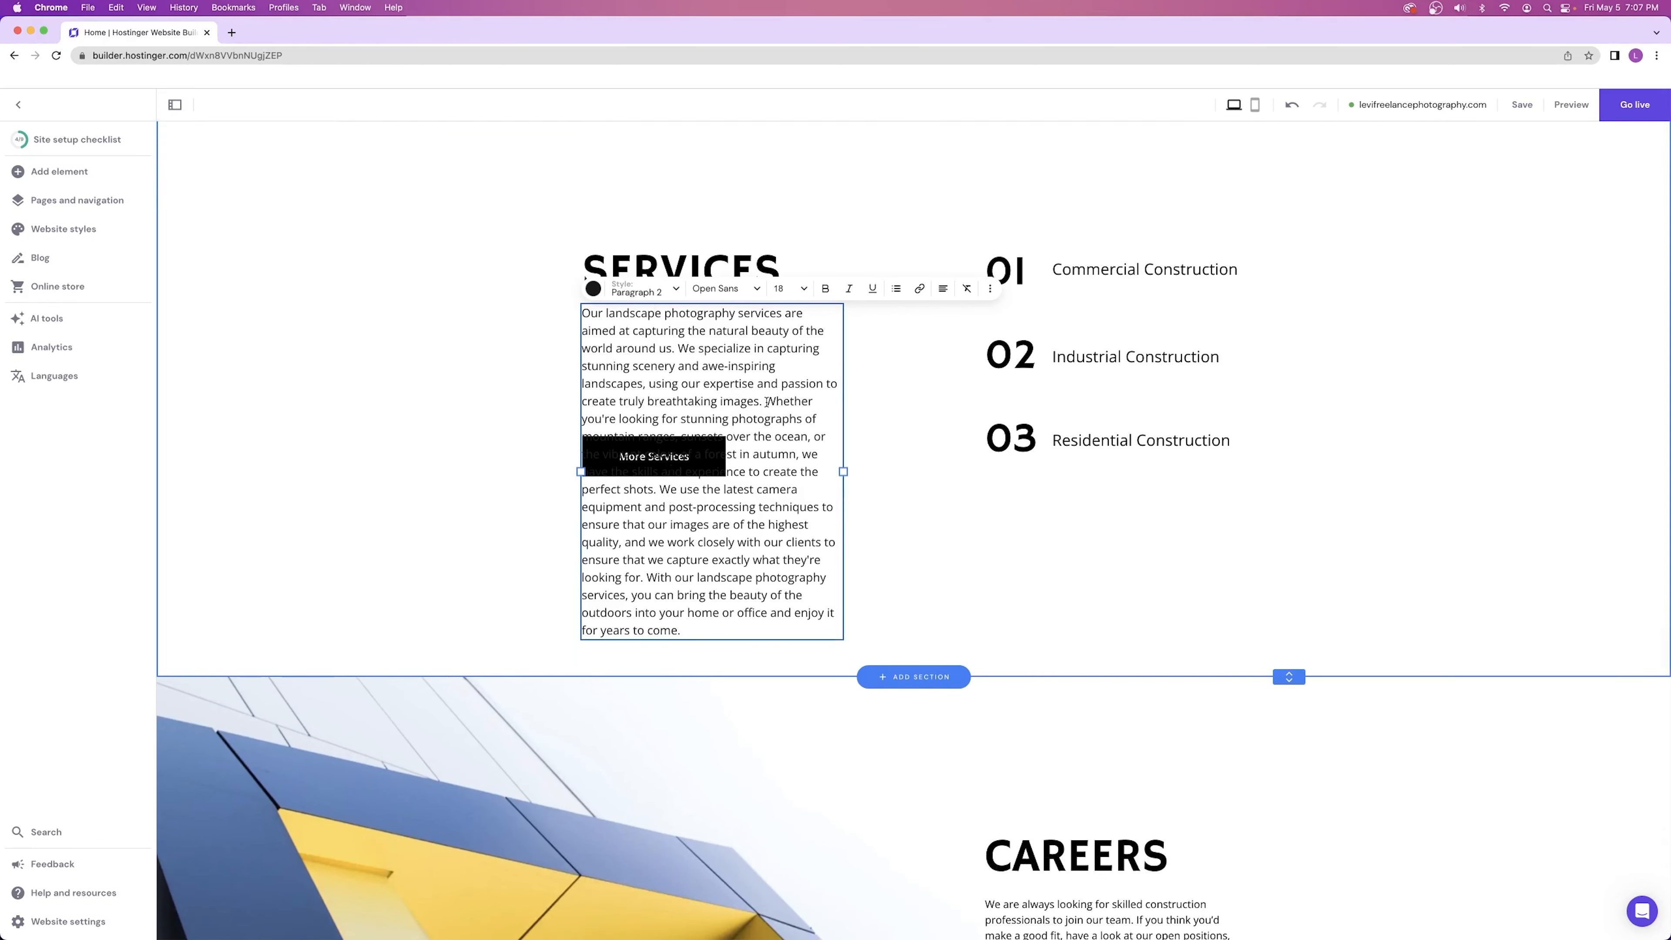
{"action": "left_click_drag", "start_coordinate": [766, 400], "coordinate": [745, 636]}
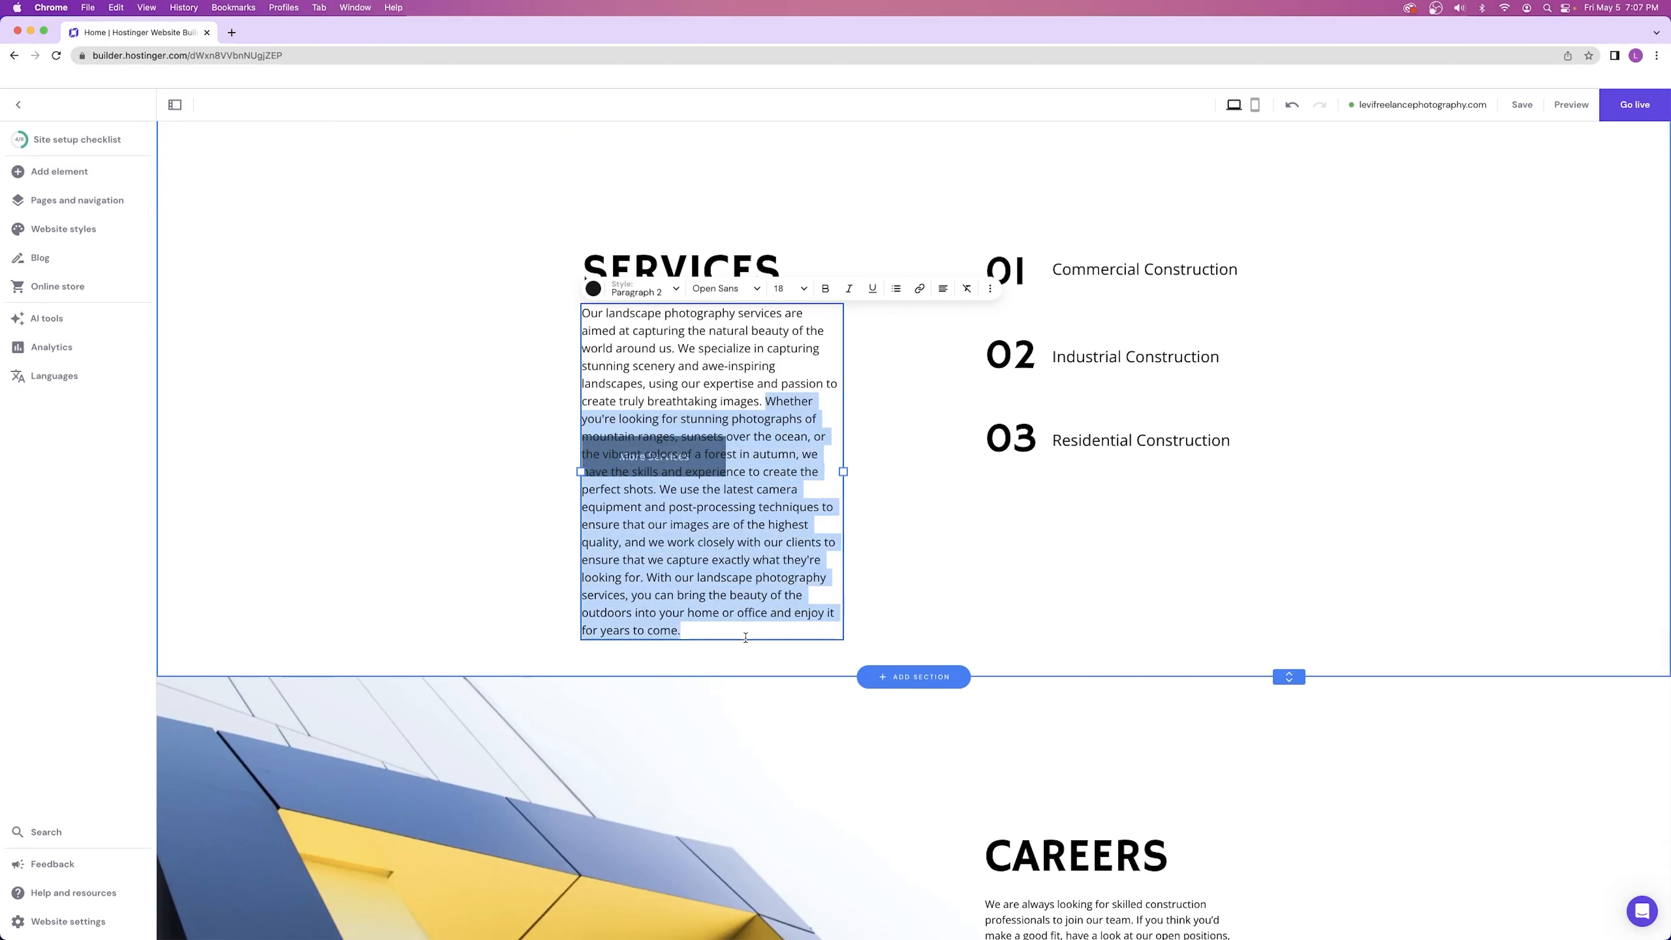
{"action": "key", "text": "BackSpace"}
{"action": "left_click", "coordinate": [918, 467]}
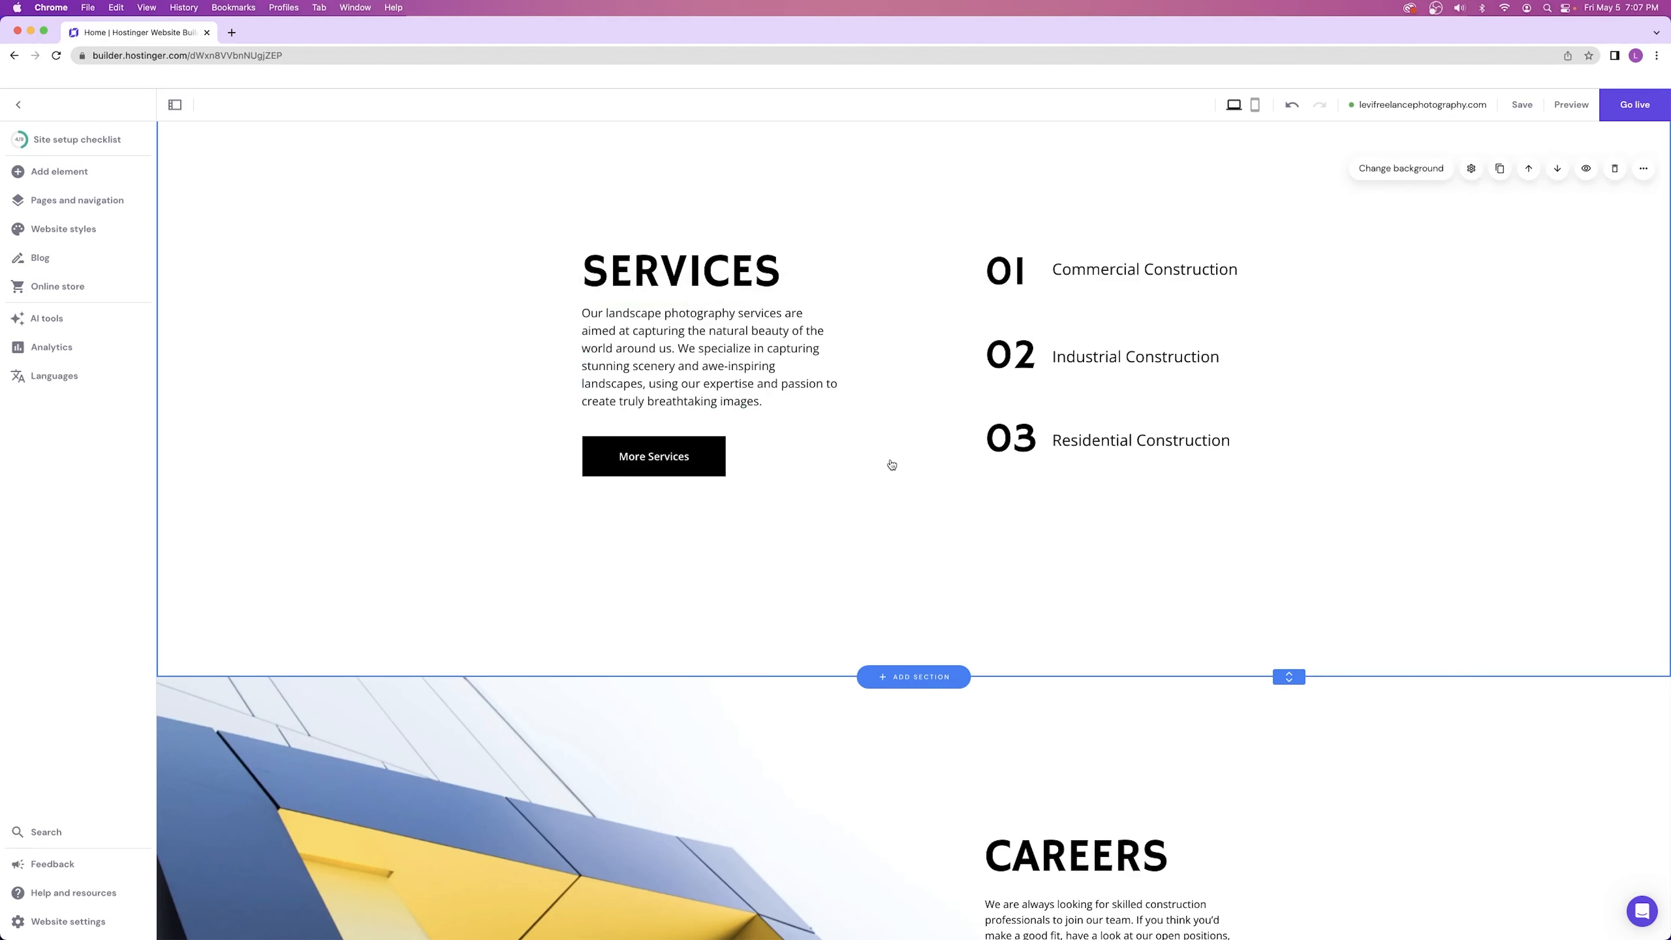
- Review the page down to Services and check the More Services button's text and link target in its settings
{"action": "scroll", "coordinate": [888, 466], "scroll_direction": "up", "scroll_amount": 3}
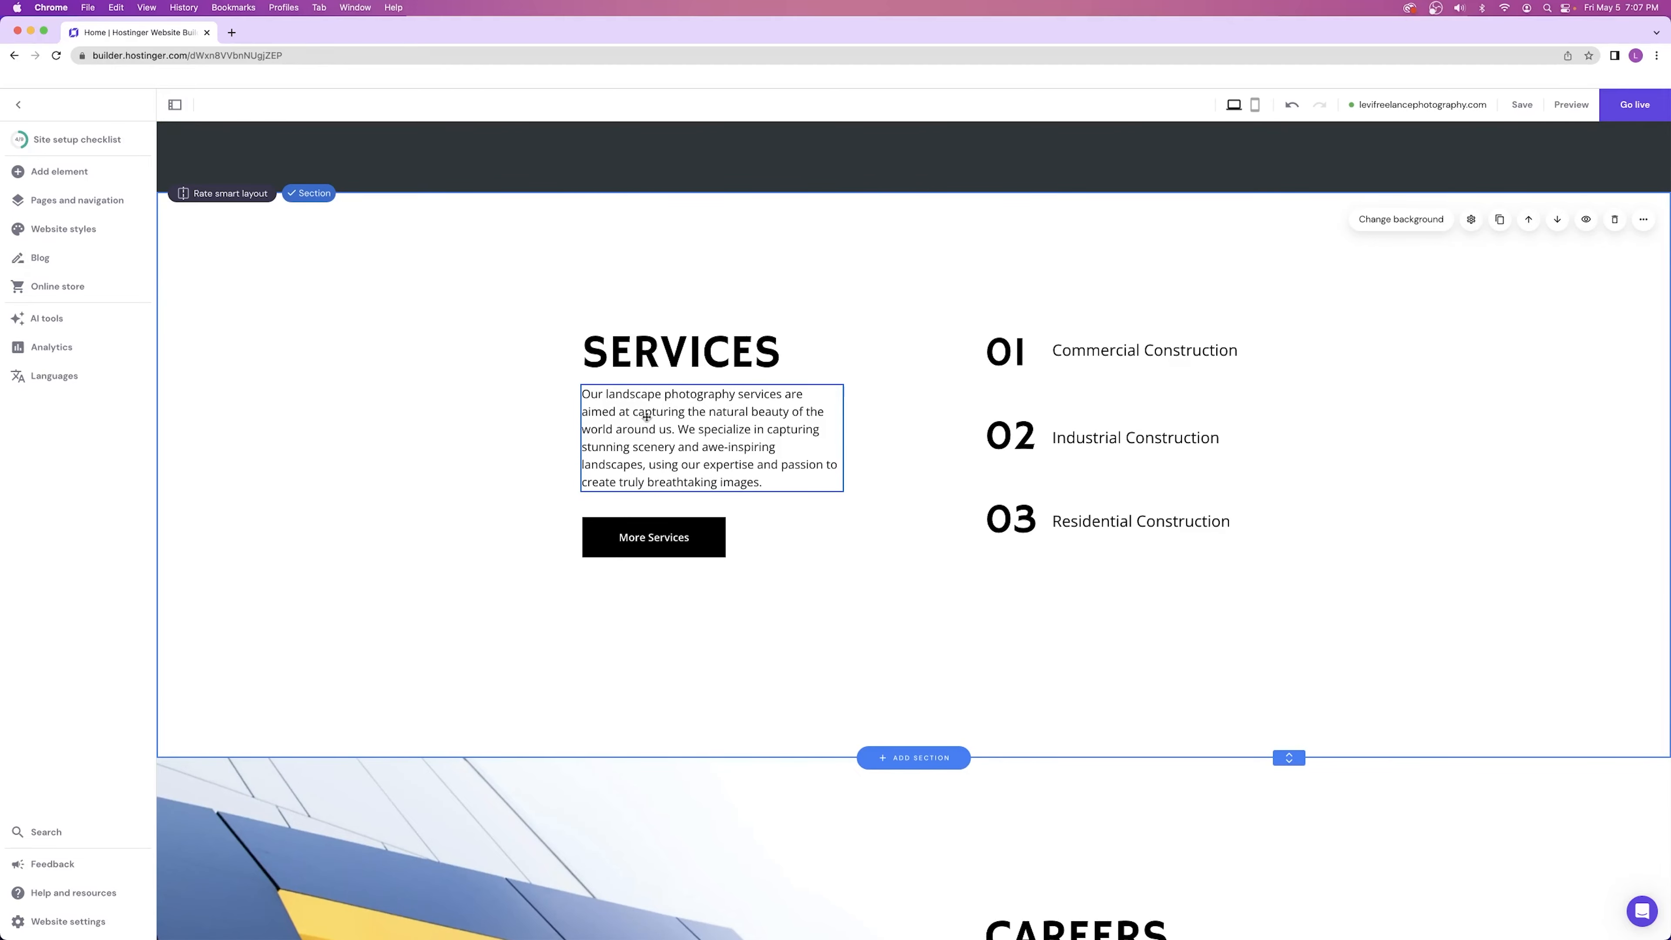
{"action": "scroll", "coordinate": [869, 321], "scroll_direction": "up", "scroll_amount": 20}
{"action": "scroll", "coordinate": [776, 311], "scroll_direction": "down", "scroll_amount": 8}
{"action": "scroll", "coordinate": [770, 306], "scroll_direction": "down", "scroll_amount": 15}
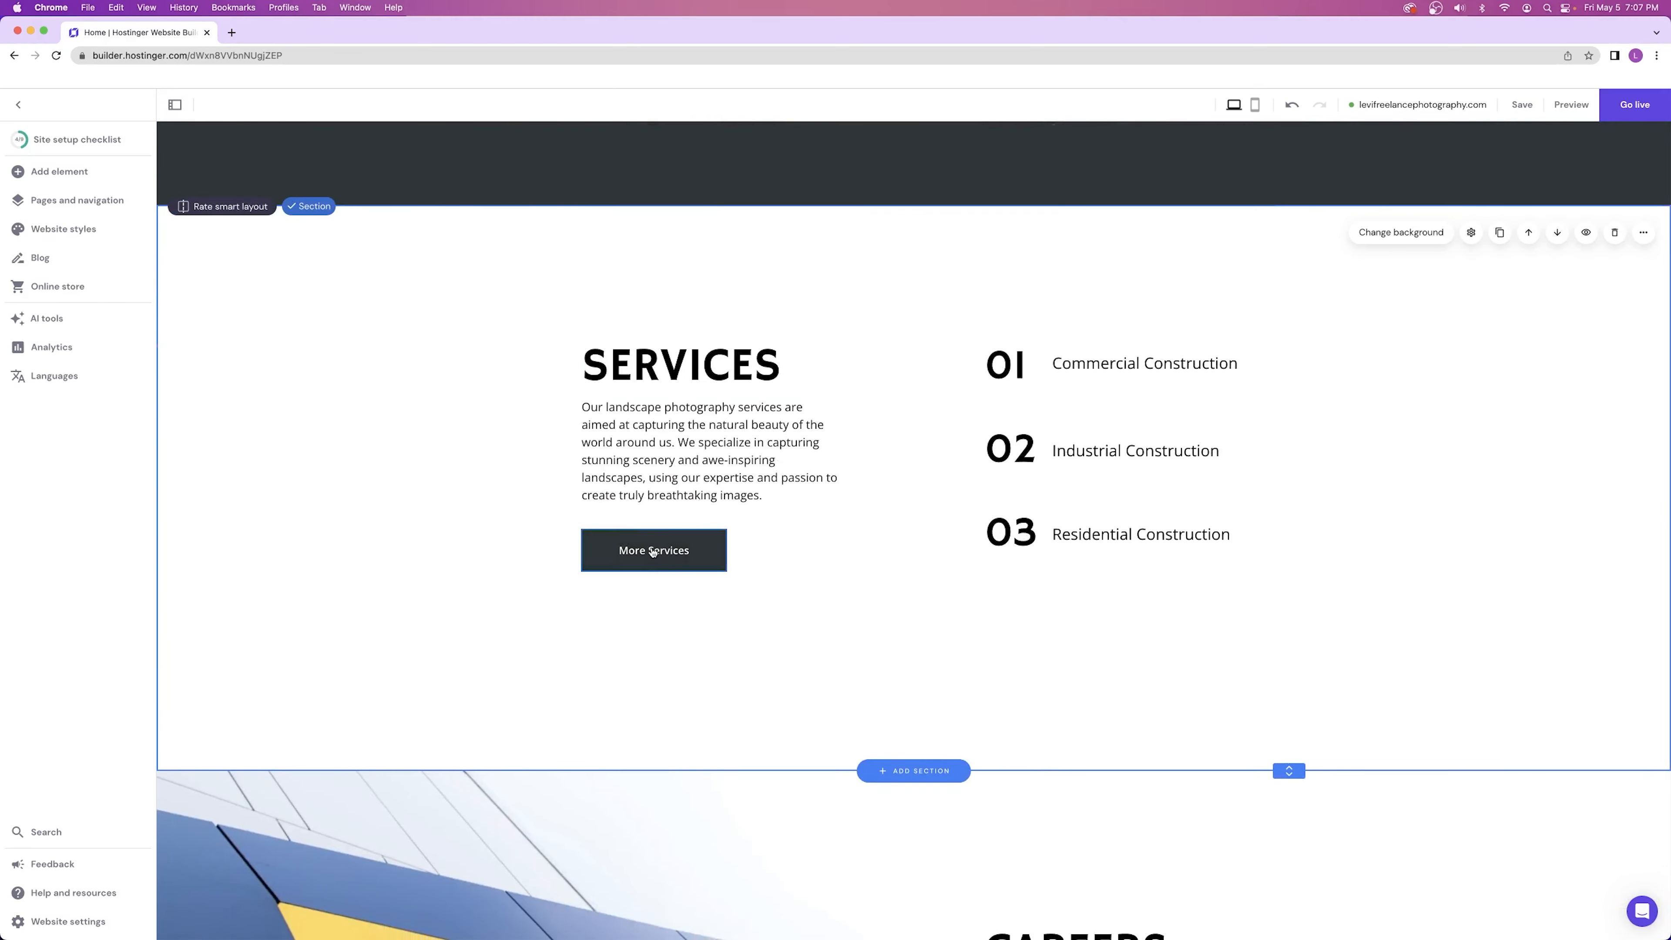
{"action": "right_click", "coordinate": [653, 552]}
{"action": "left_click", "coordinate": [626, 551]}
{"action": "left_click", "coordinate": [614, 518]}
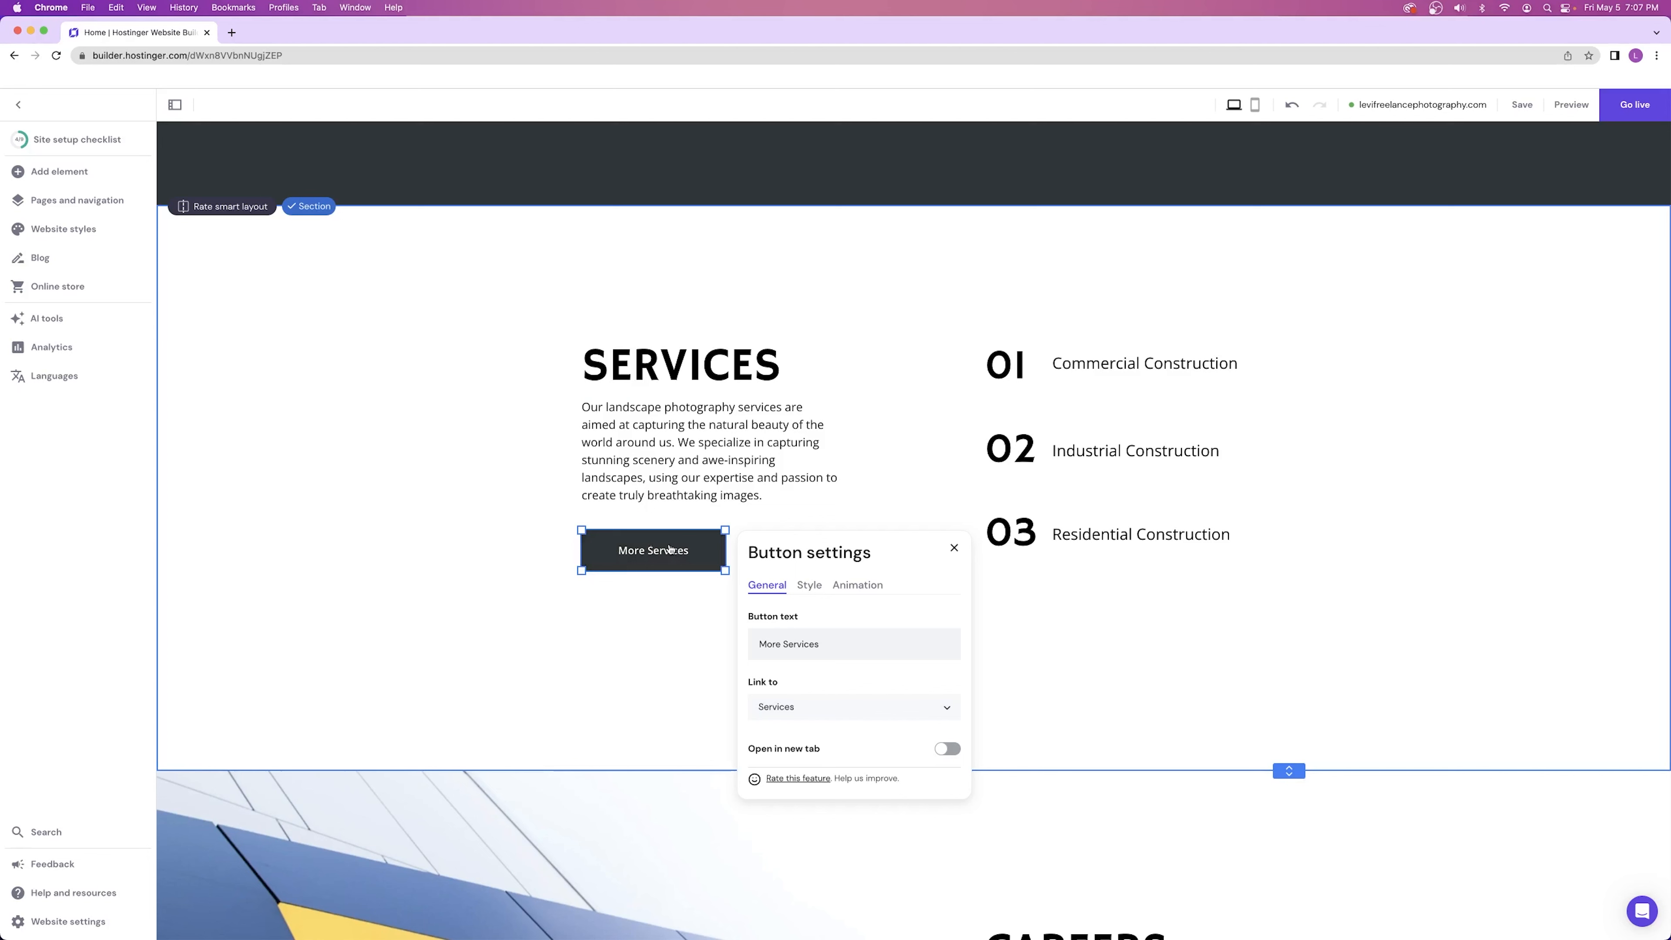
{"action": "left_click", "coordinate": [1008, 409]}
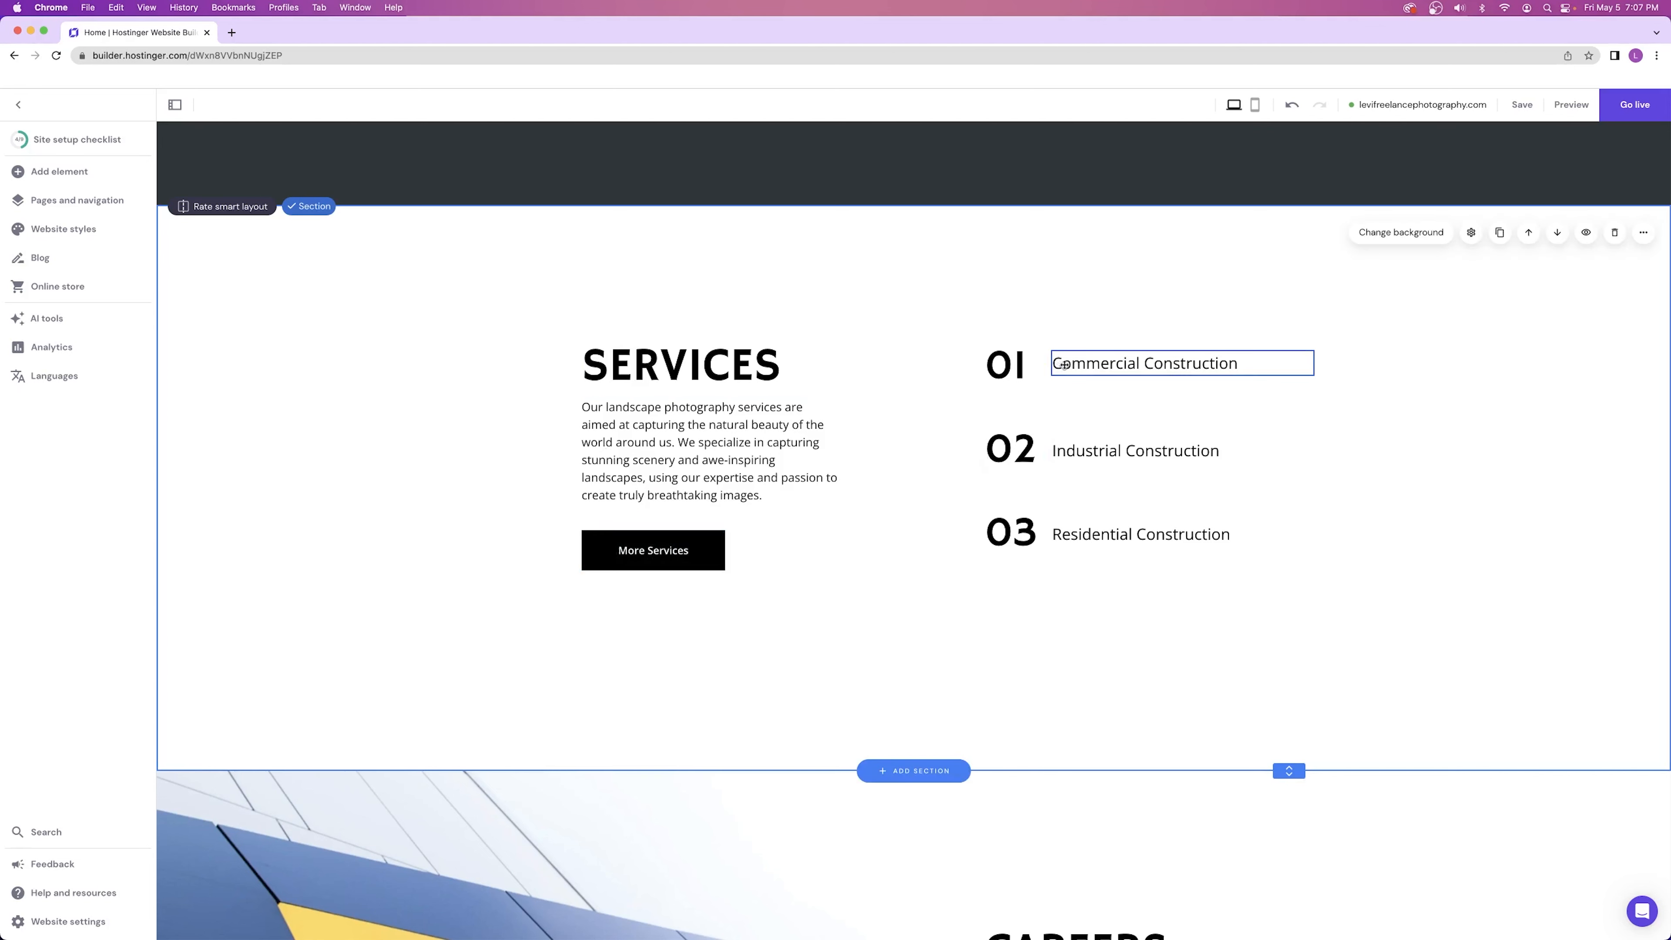
- Replace the first service name in the numbered list with "Landscape Photography"
{"action": "left_click", "coordinate": [1100, 360]}
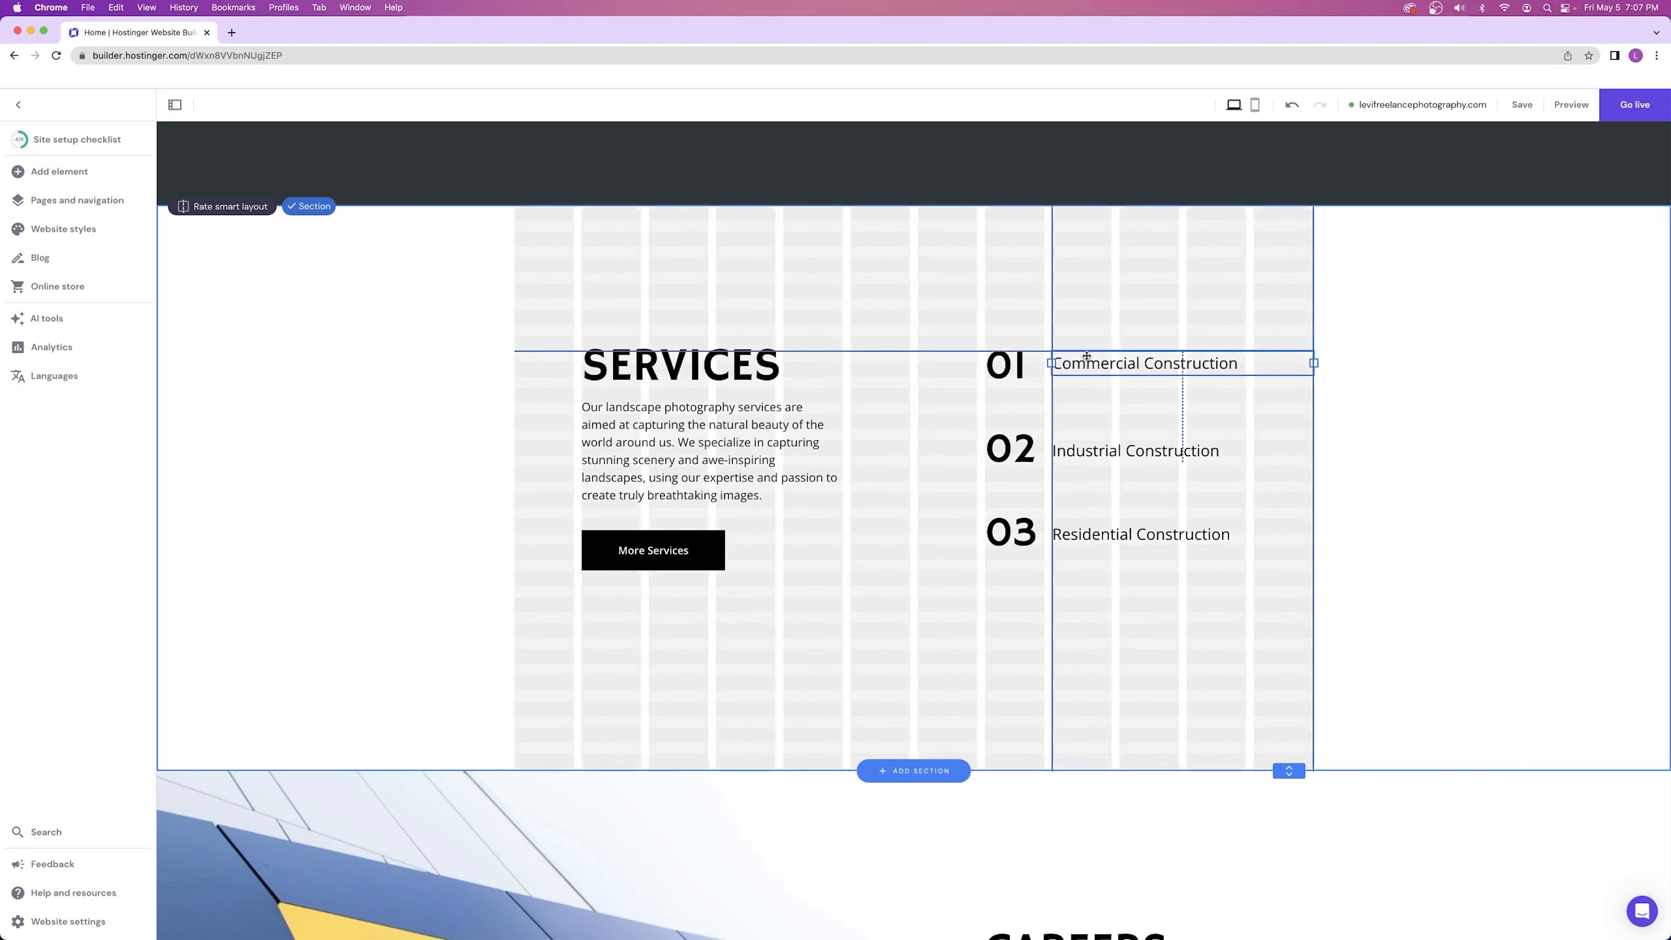
{"action": "left_click", "coordinate": [1076, 336]}
{"action": "type", "text": "Landscape Photography"}
- Change the second service name in the numbered list to "Drone Videography"
{"action": "left_click", "coordinate": [1158, 453]}
{"action": "left_click", "coordinate": [1158, 453]}
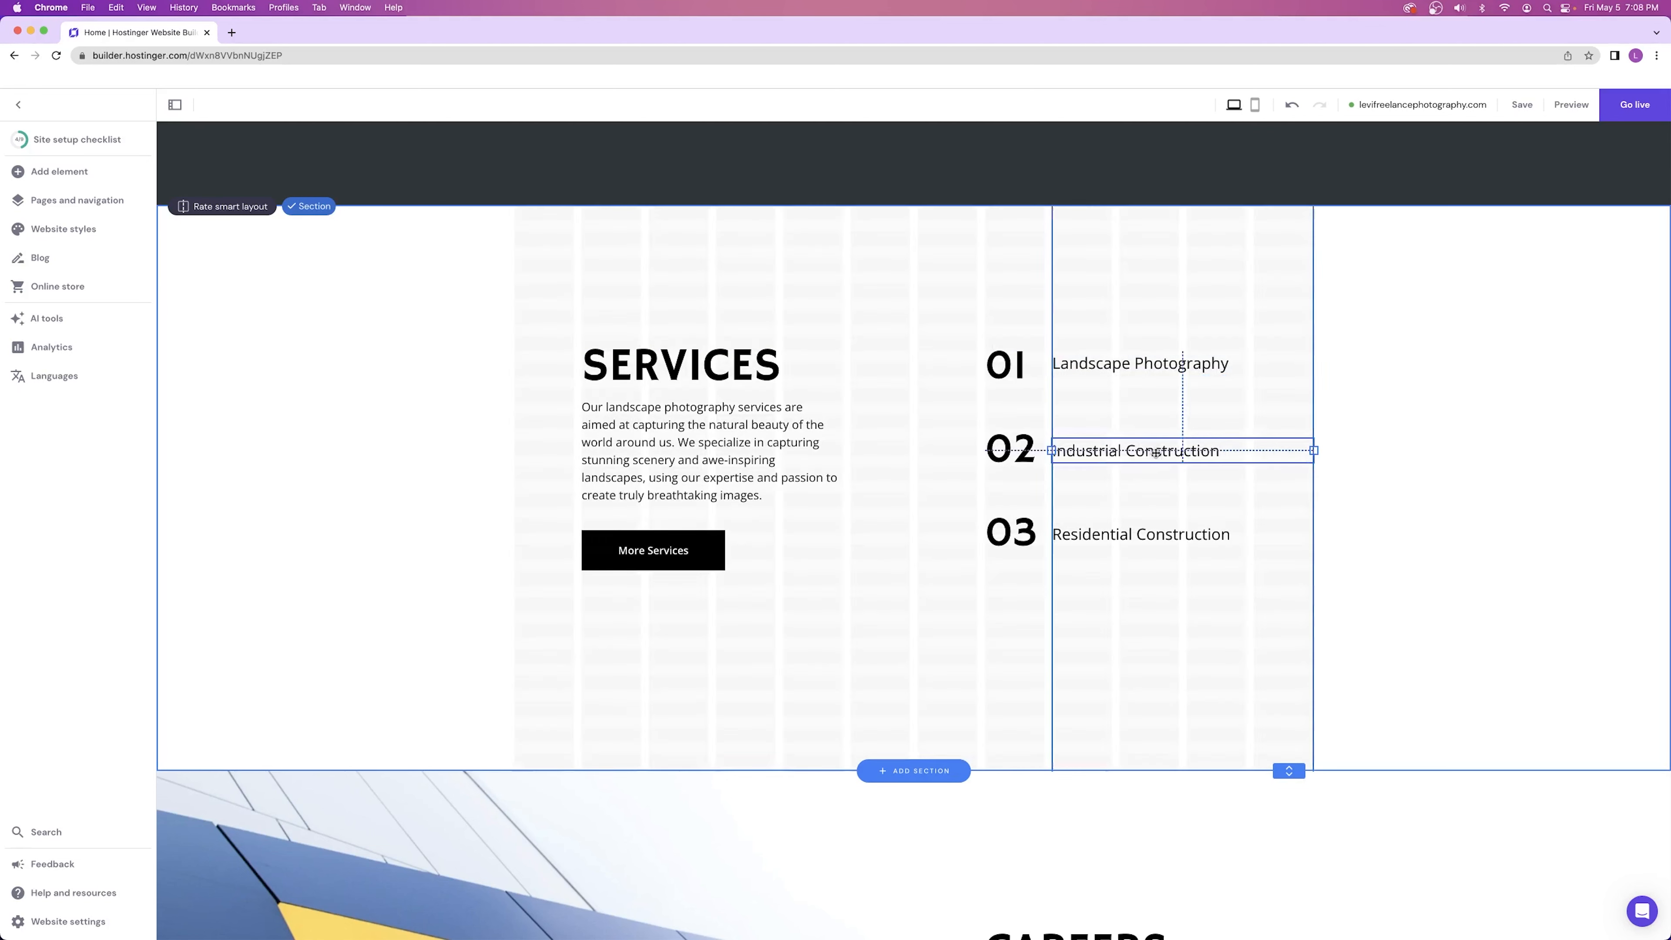
{"action": "double_click", "coordinate": [1157, 450]}
{"action": "triple_click", "coordinate": [1156, 450]}
{"action": "type", "text": "Drone Videography"}
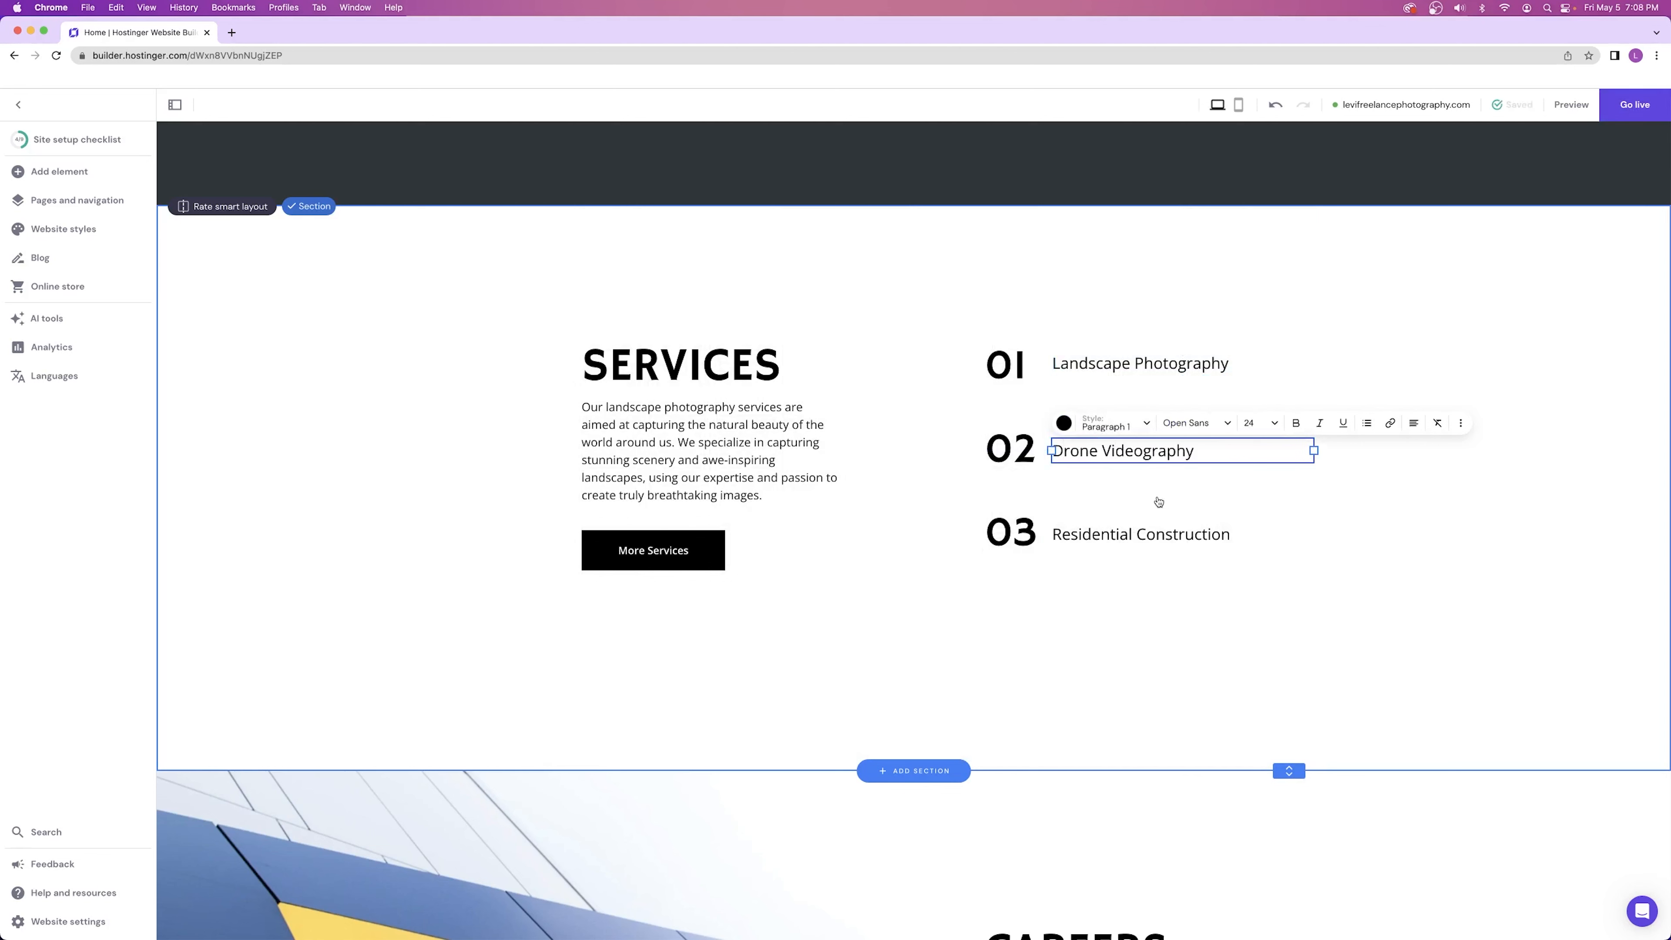
- Change the third service name in the numbered list to "Graphic Design"
{"action": "left_click", "coordinate": [1153, 536]}
{"action": "left_click", "coordinate": [1079, 506]}
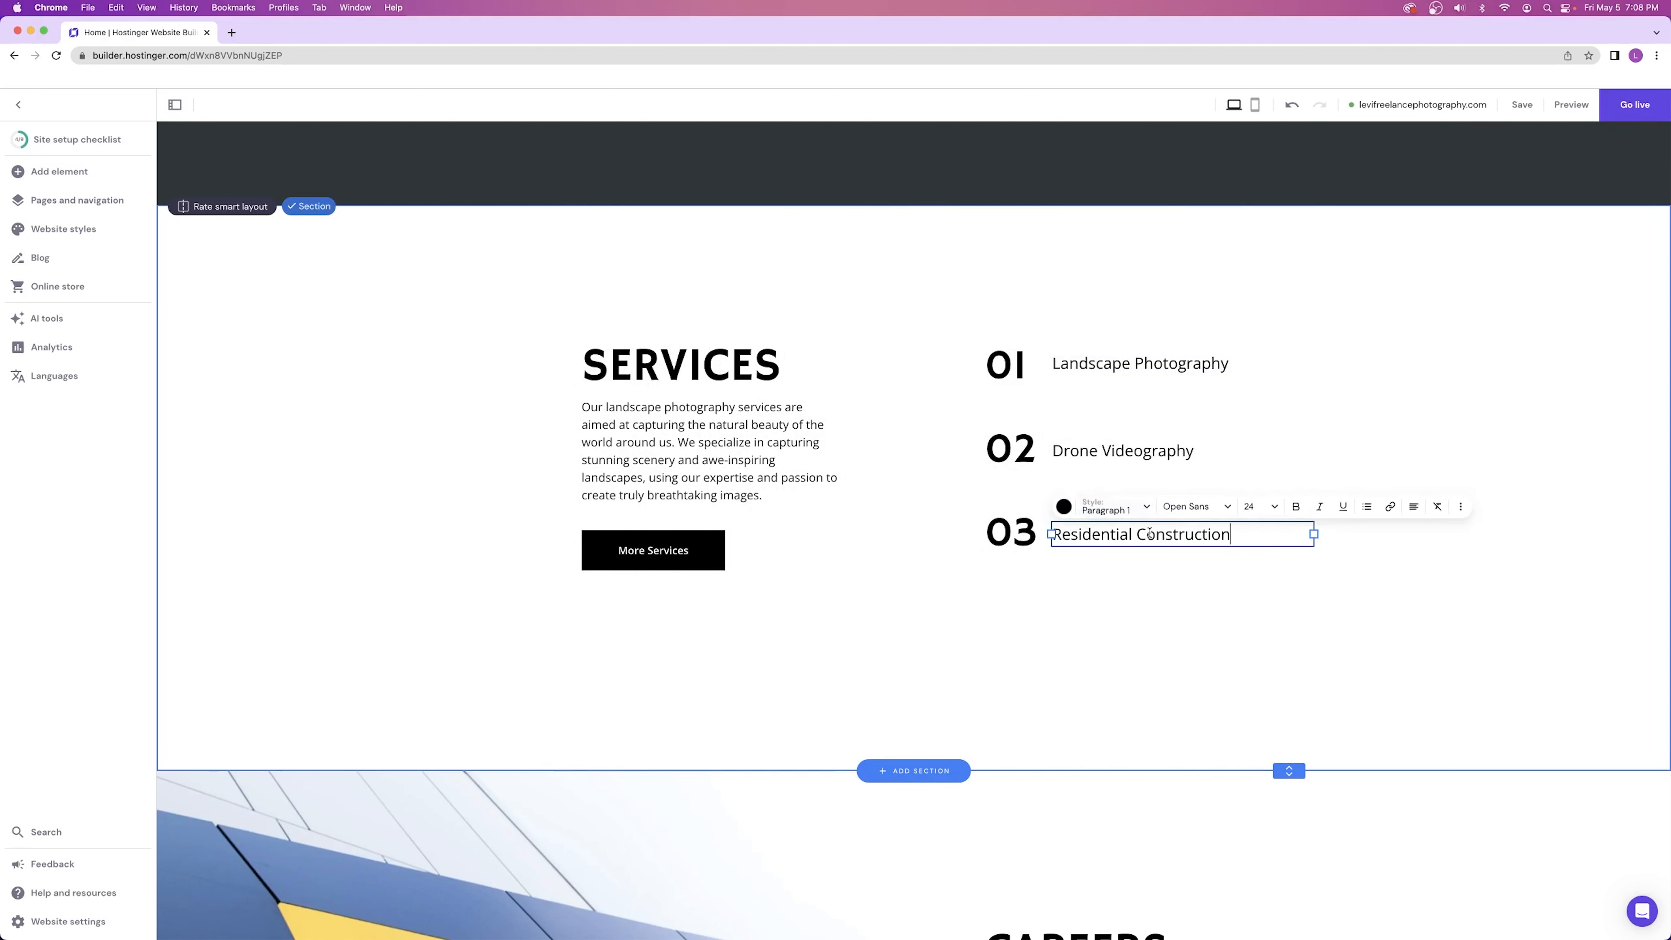
{"action": "triple_click", "coordinate": [1178, 533]}
{"action": "type", "text": "Graphic Design"}
{"action": "left_click", "coordinate": [1171, 612]}
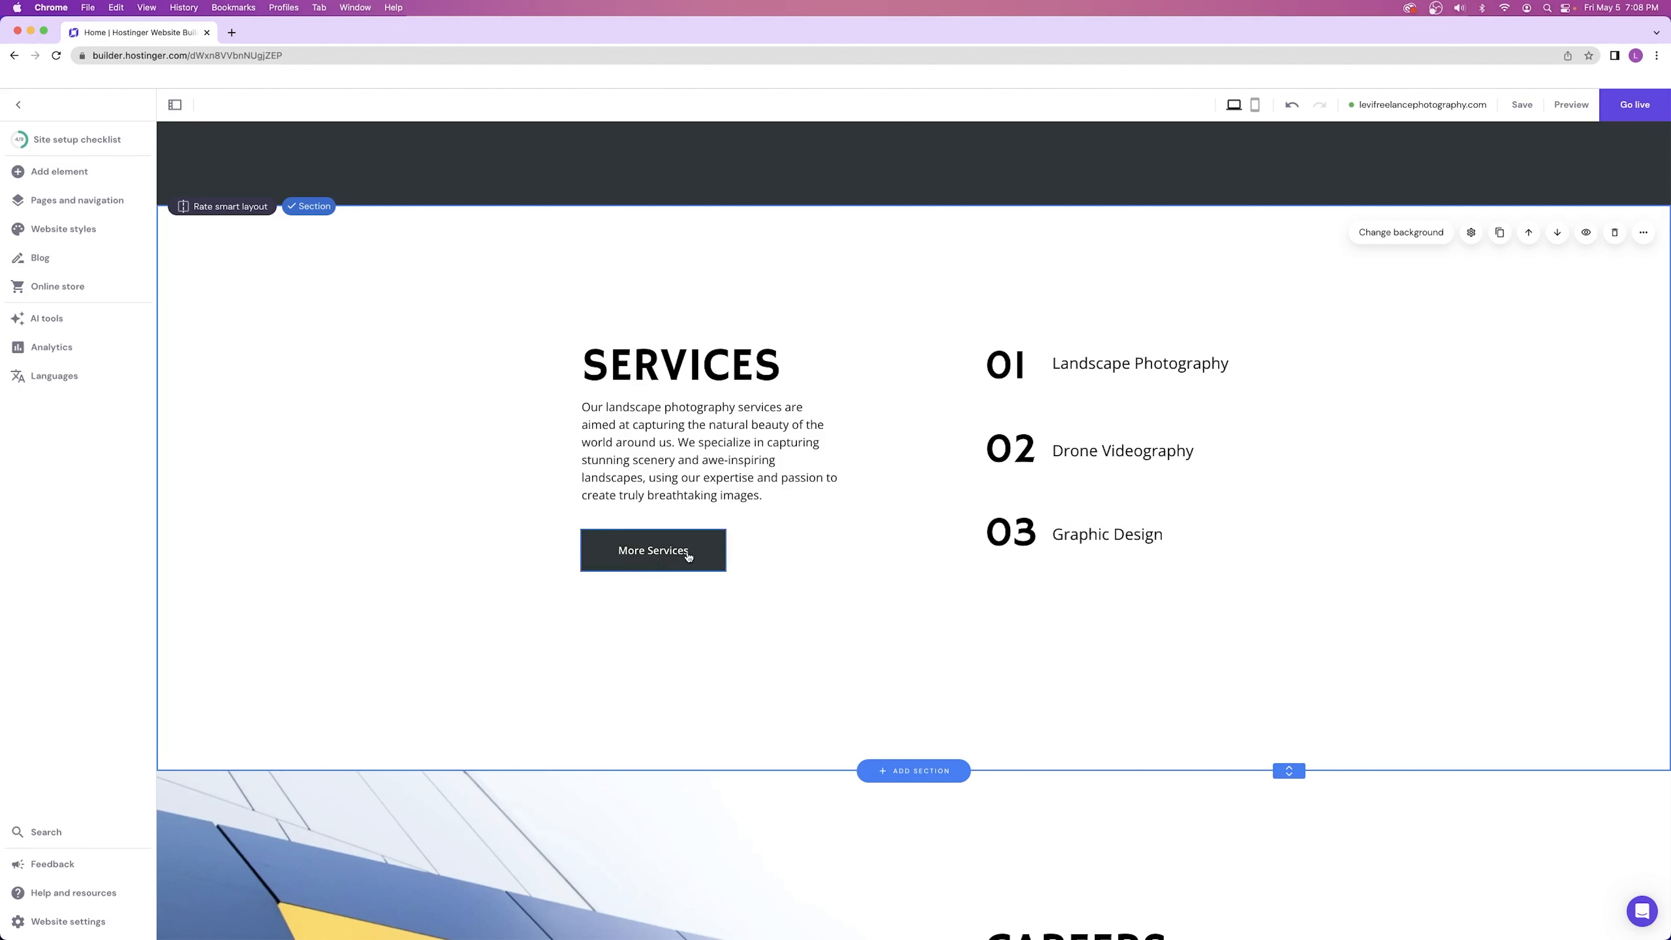
- Delete the Careers section between the Services section and the footer
{"action": "scroll", "coordinate": [822, 454], "scroll_direction": "down", "scroll_amount": 7}
{"action": "scroll", "coordinate": [820, 459], "scroll_direction": "down", "scroll_amount": 2}
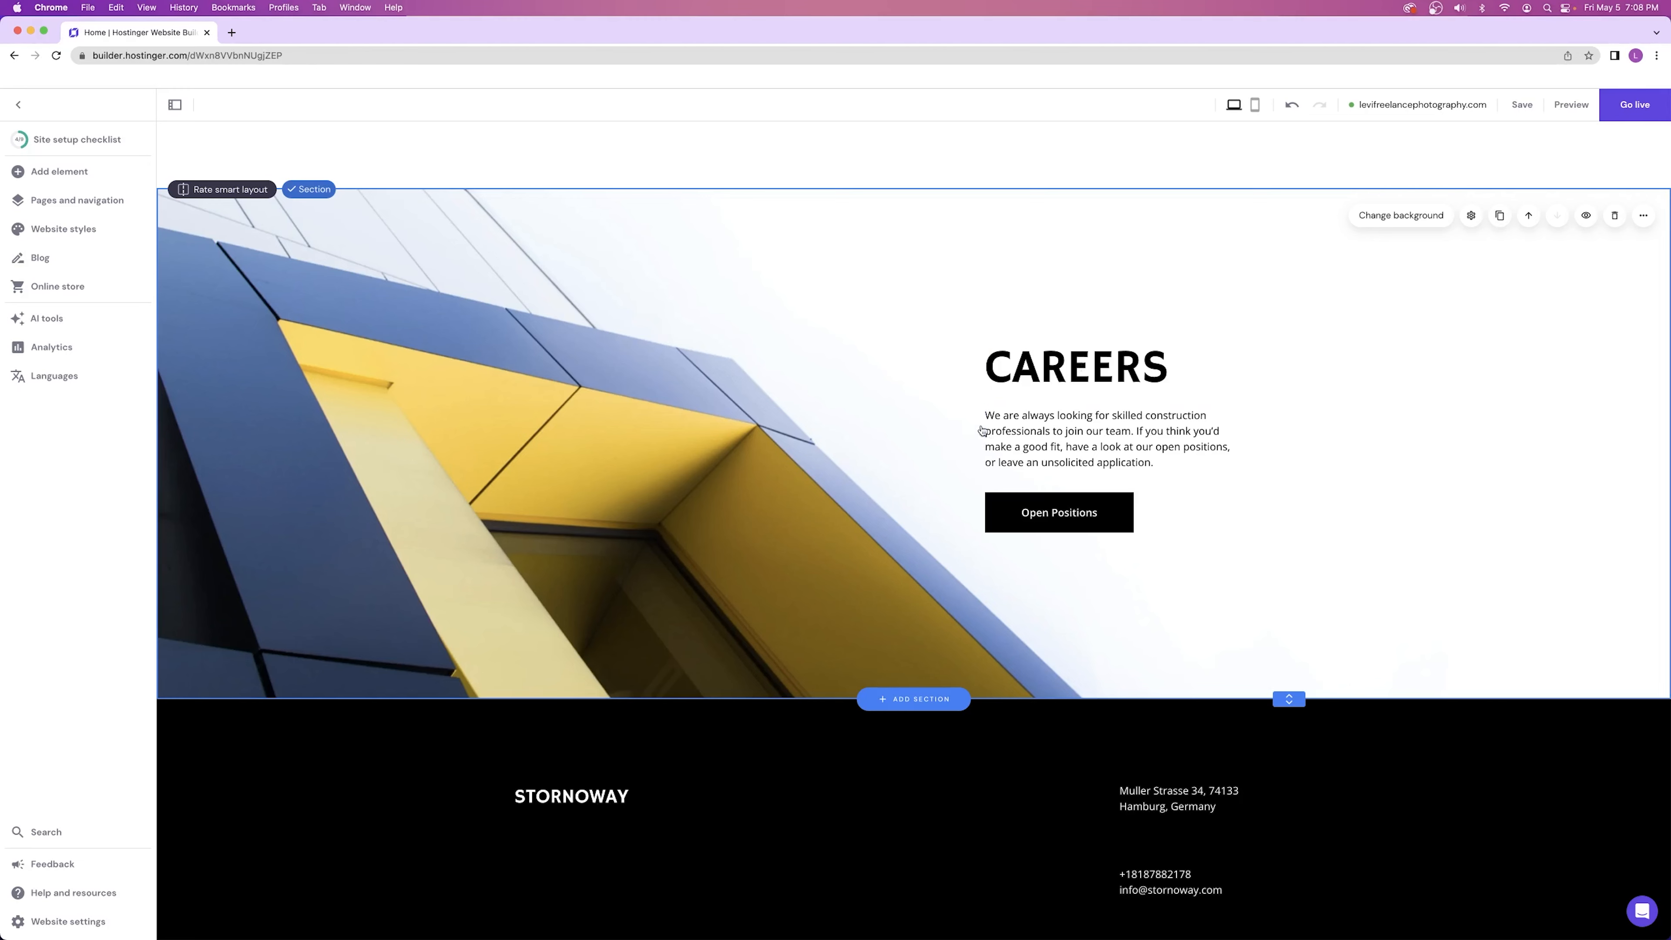
{"action": "scroll", "coordinate": [864, 284], "scroll_direction": "up", "scroll_amount": 20}
{"action": "scroll", "coordinate": [792, 421], "scroll_direction": "down", "scroll_amount": 20}
{"action": "scroll", "coordinate": [792, 421], "scroll_direction": "up", "scroll_amount": 2}
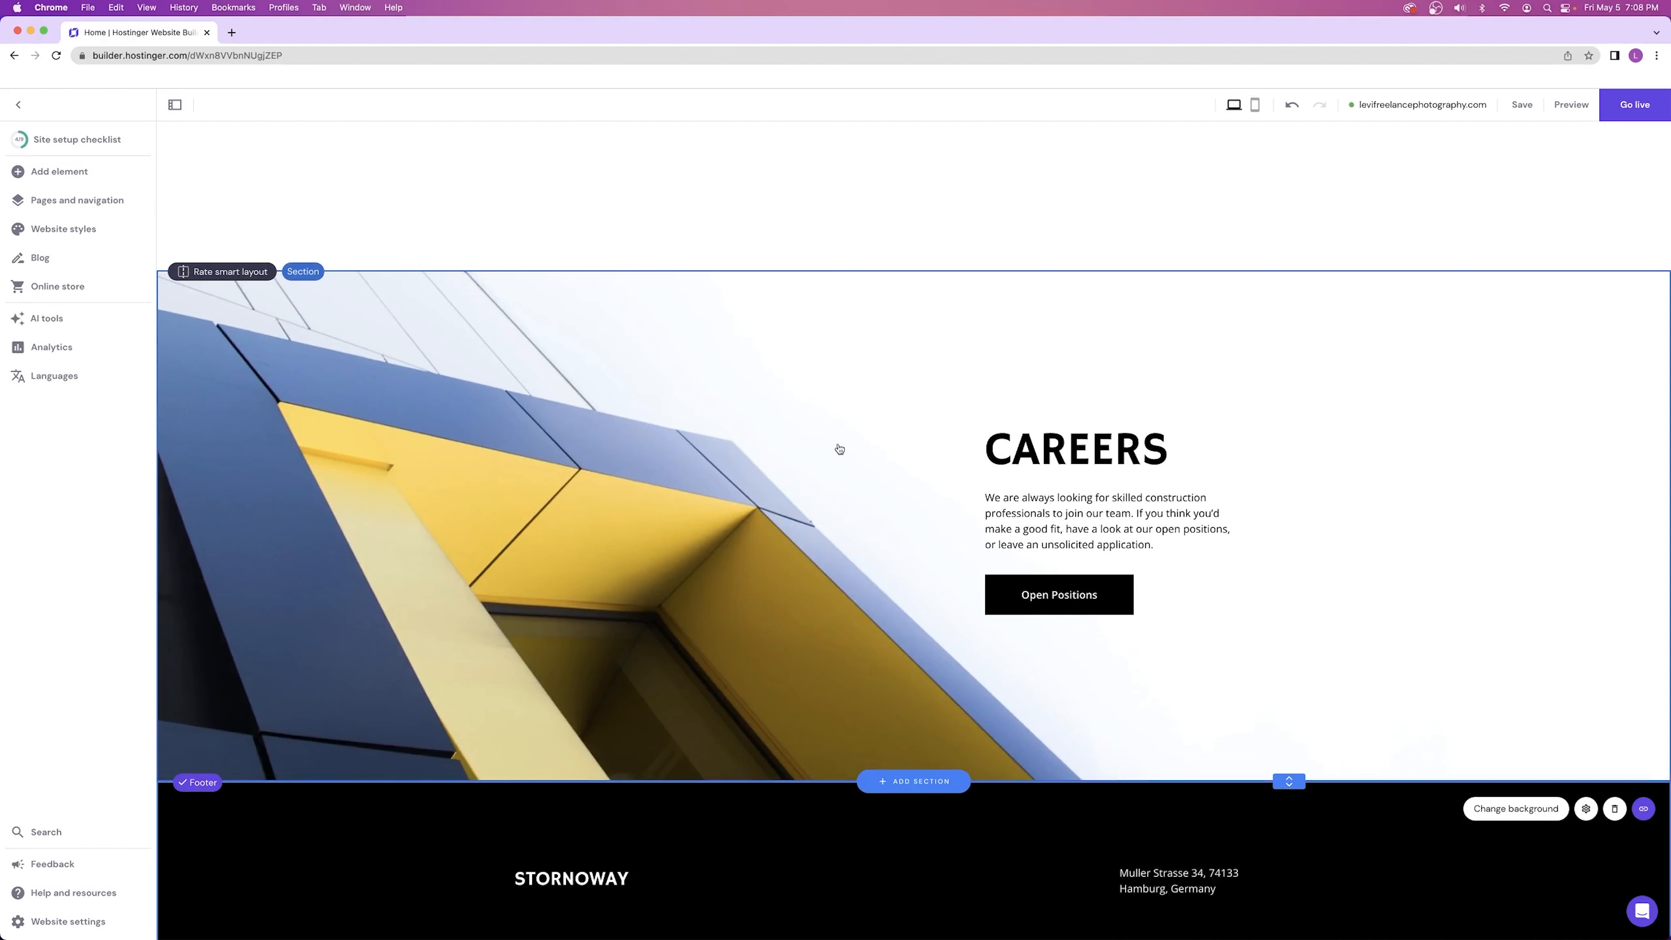
{"action": "left_click", "coordinate": [1037, 365]}
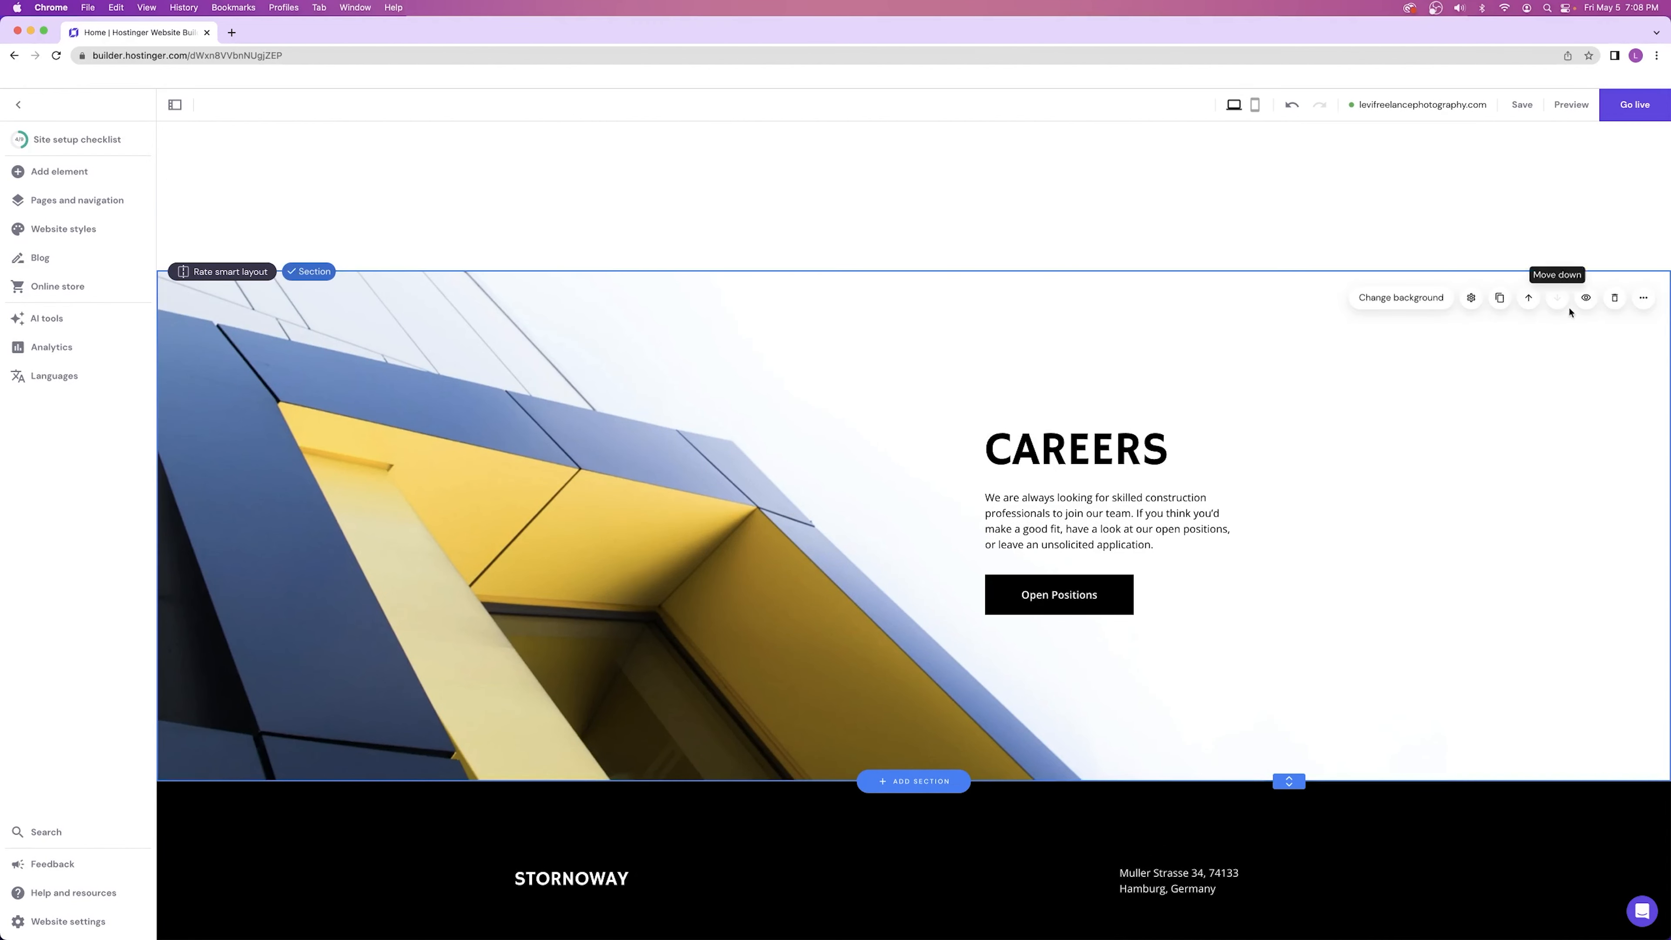
{"action": "left_click", "coordinate": [1614, 297]}
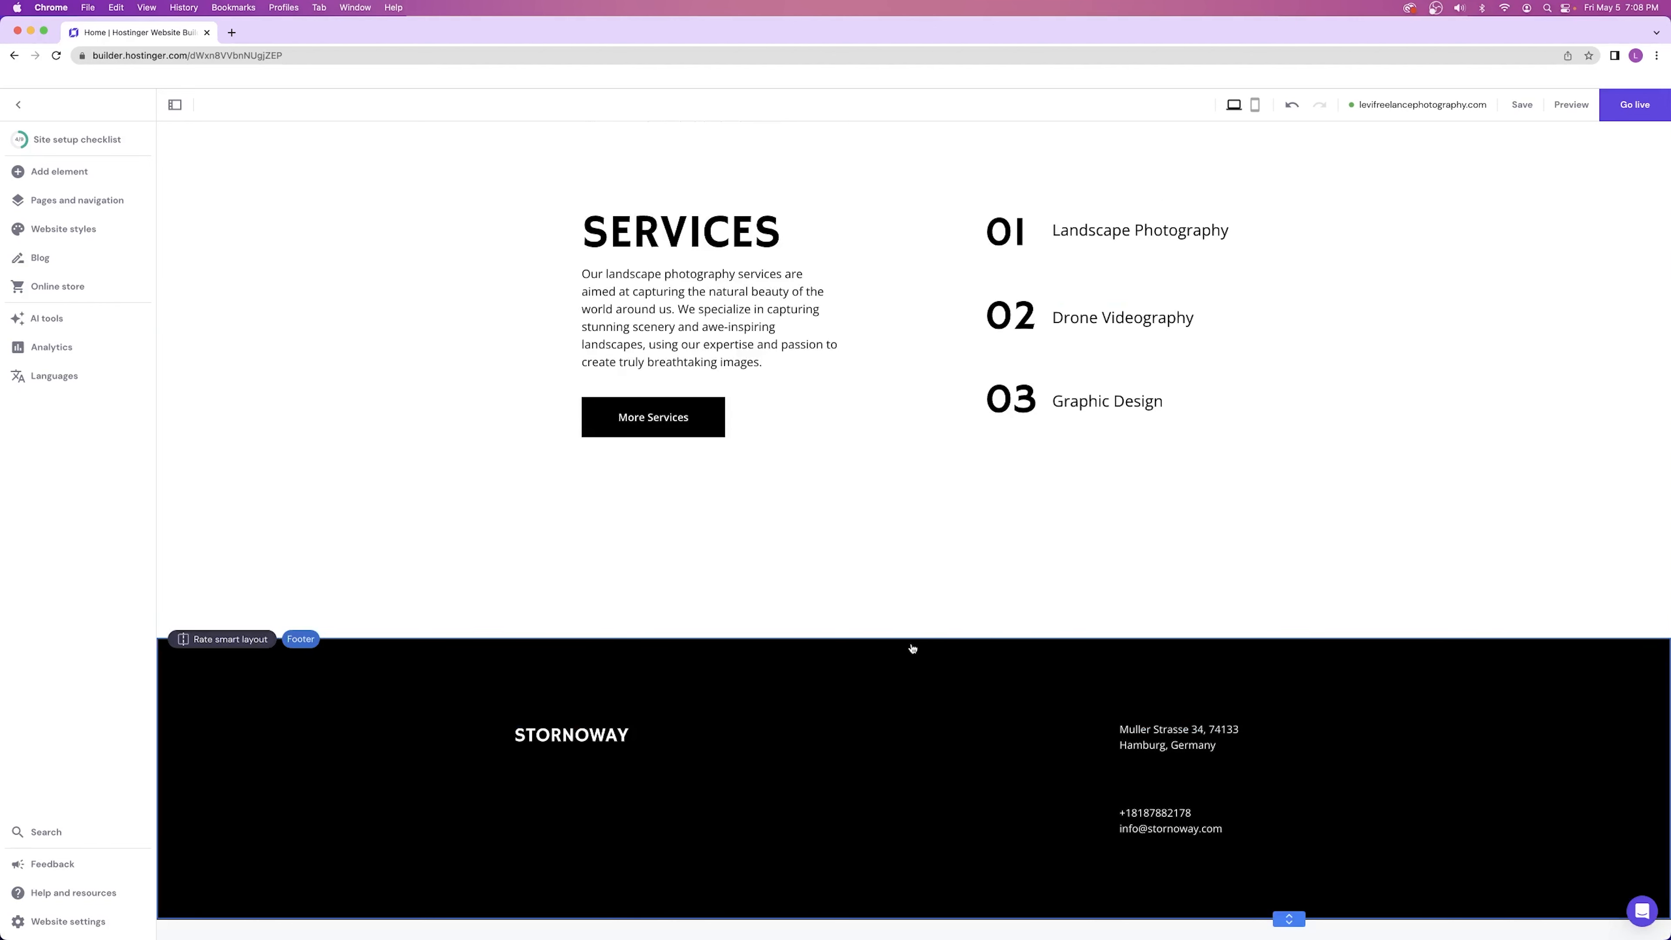
- Add a gallery section with the four-column masonry layout of eight images between the Services section and the footer
{"action": "left_click", "coordinate": [924, 638]}
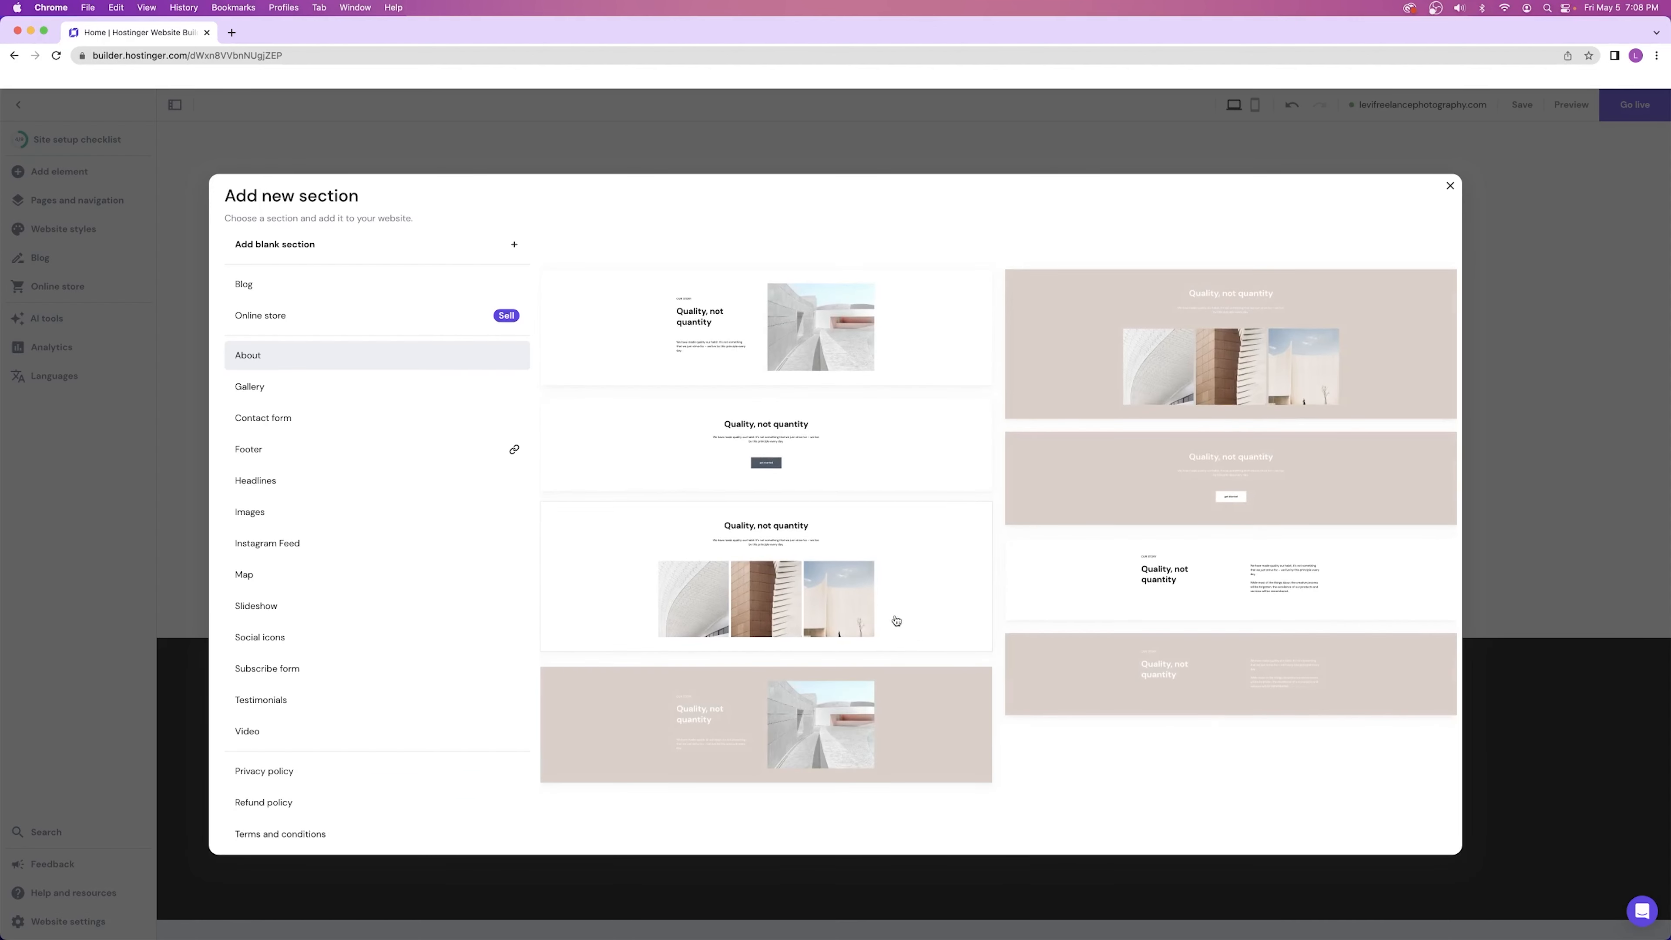
{"action": "left_click", "coordinate": [288, 389]}
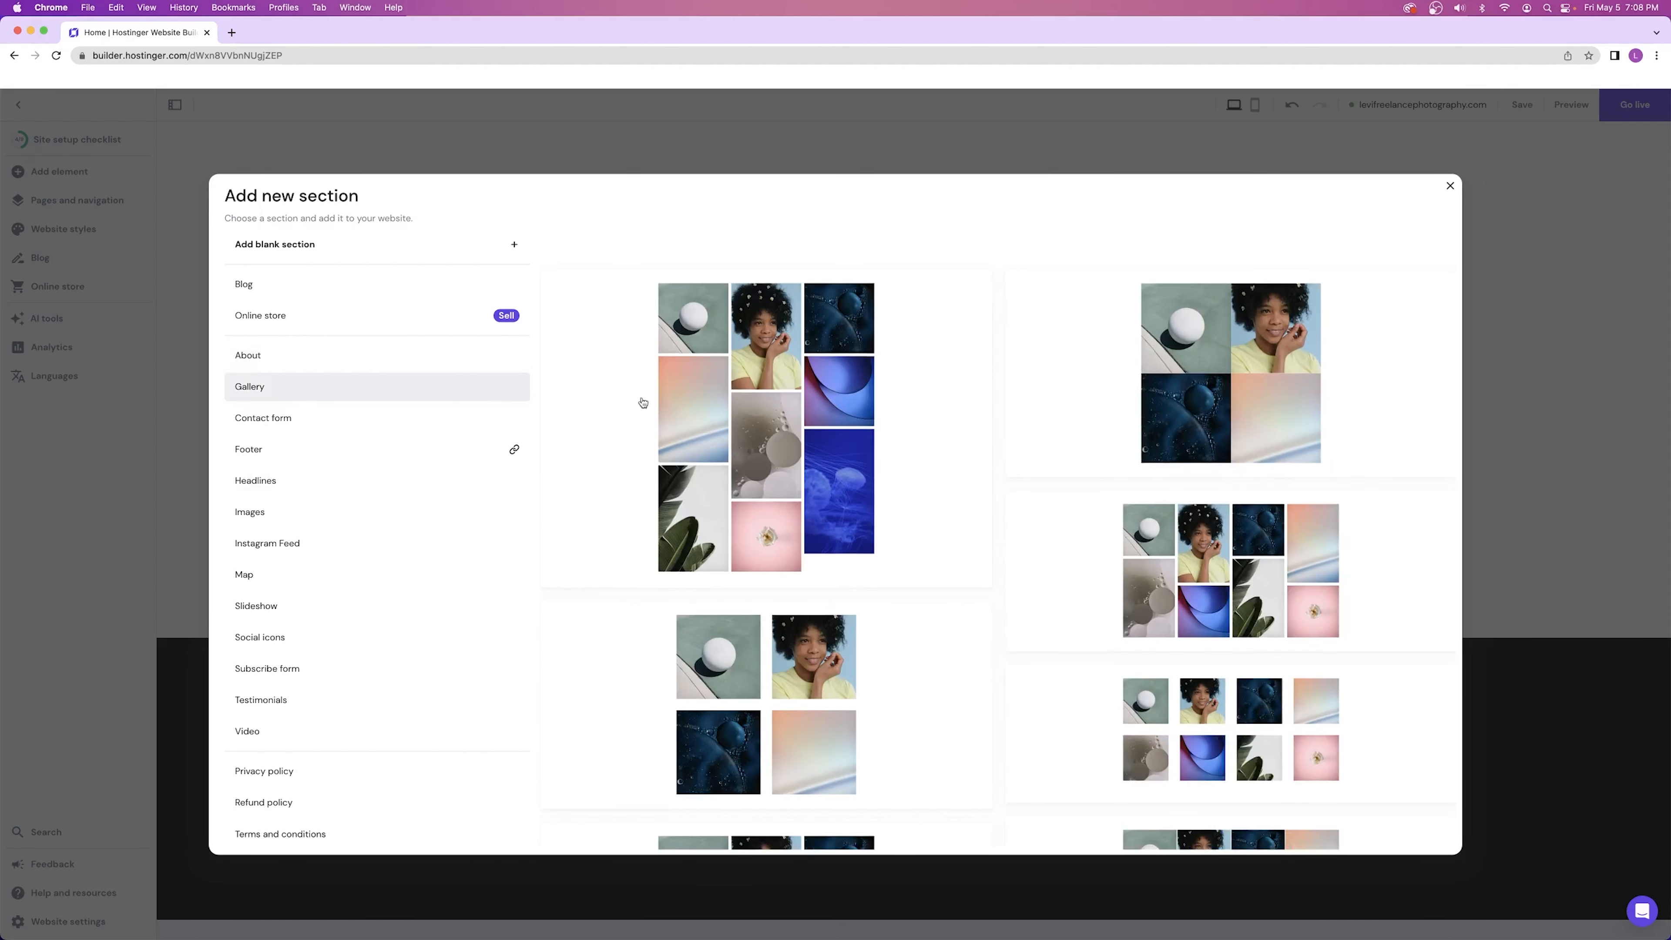
{"action": "scroll", "coordinate": [641, 403], "scroll_direction": "down", "scroll_amount": 2}
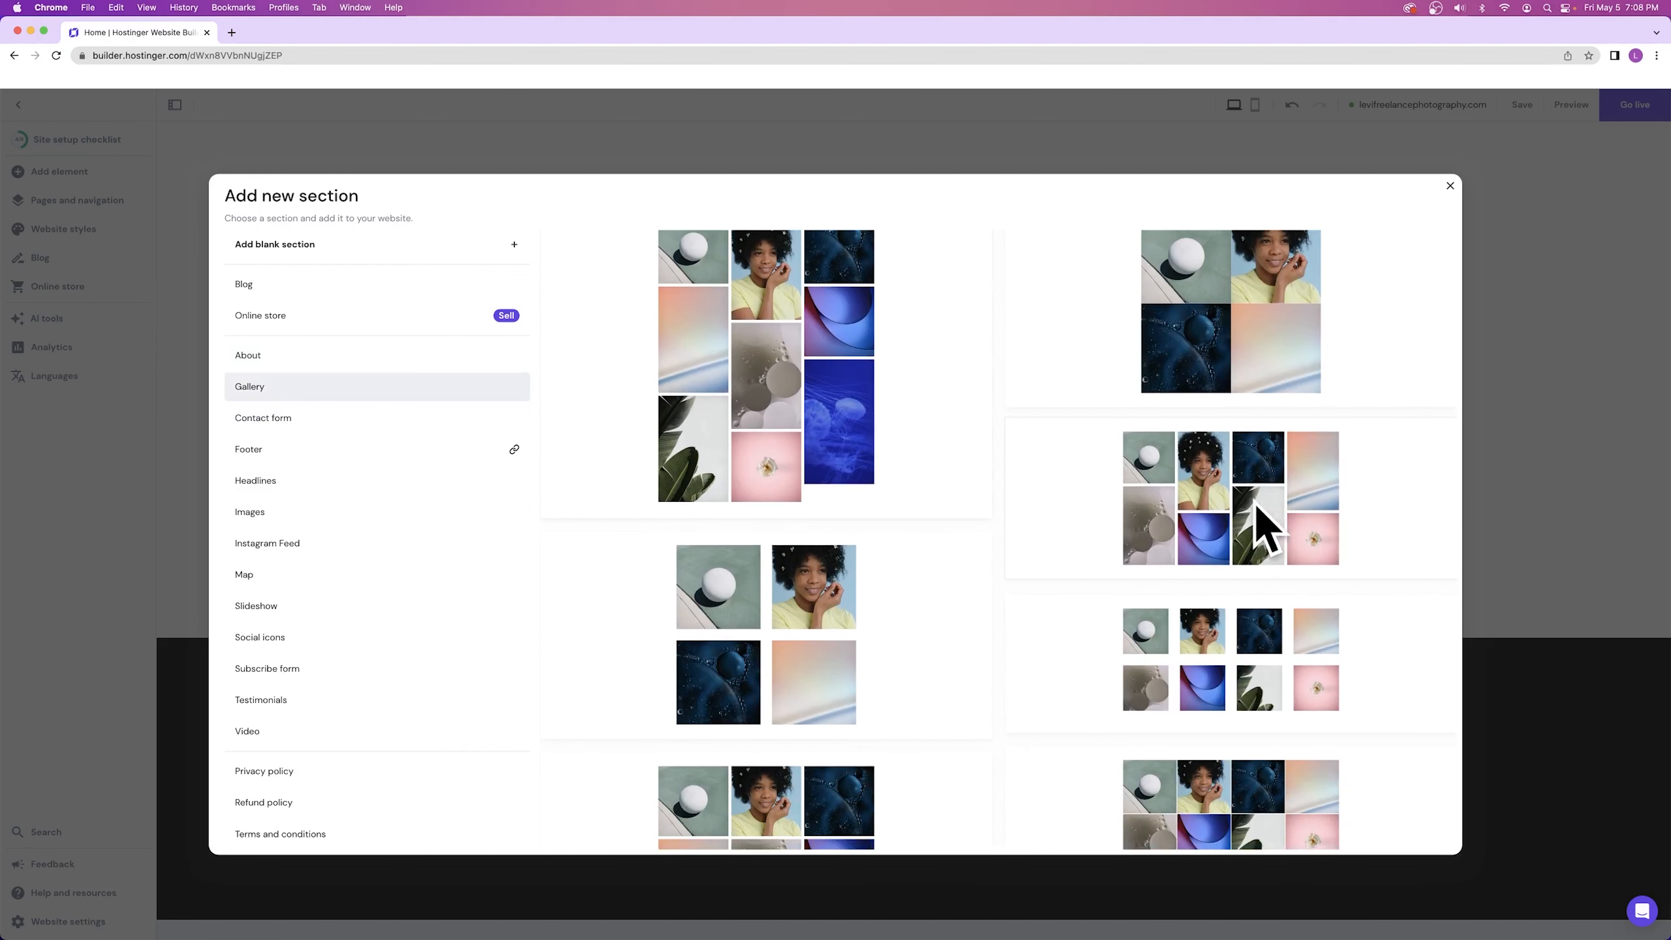
{"action": "scroll", "coordinate": [1260, 530], "scroll_direction": "up", "scroll_amount": 2}
{"action": "scroll", "coordinate": [1259, 553], "scroll_direction": "down", "scroll_amount": 3}
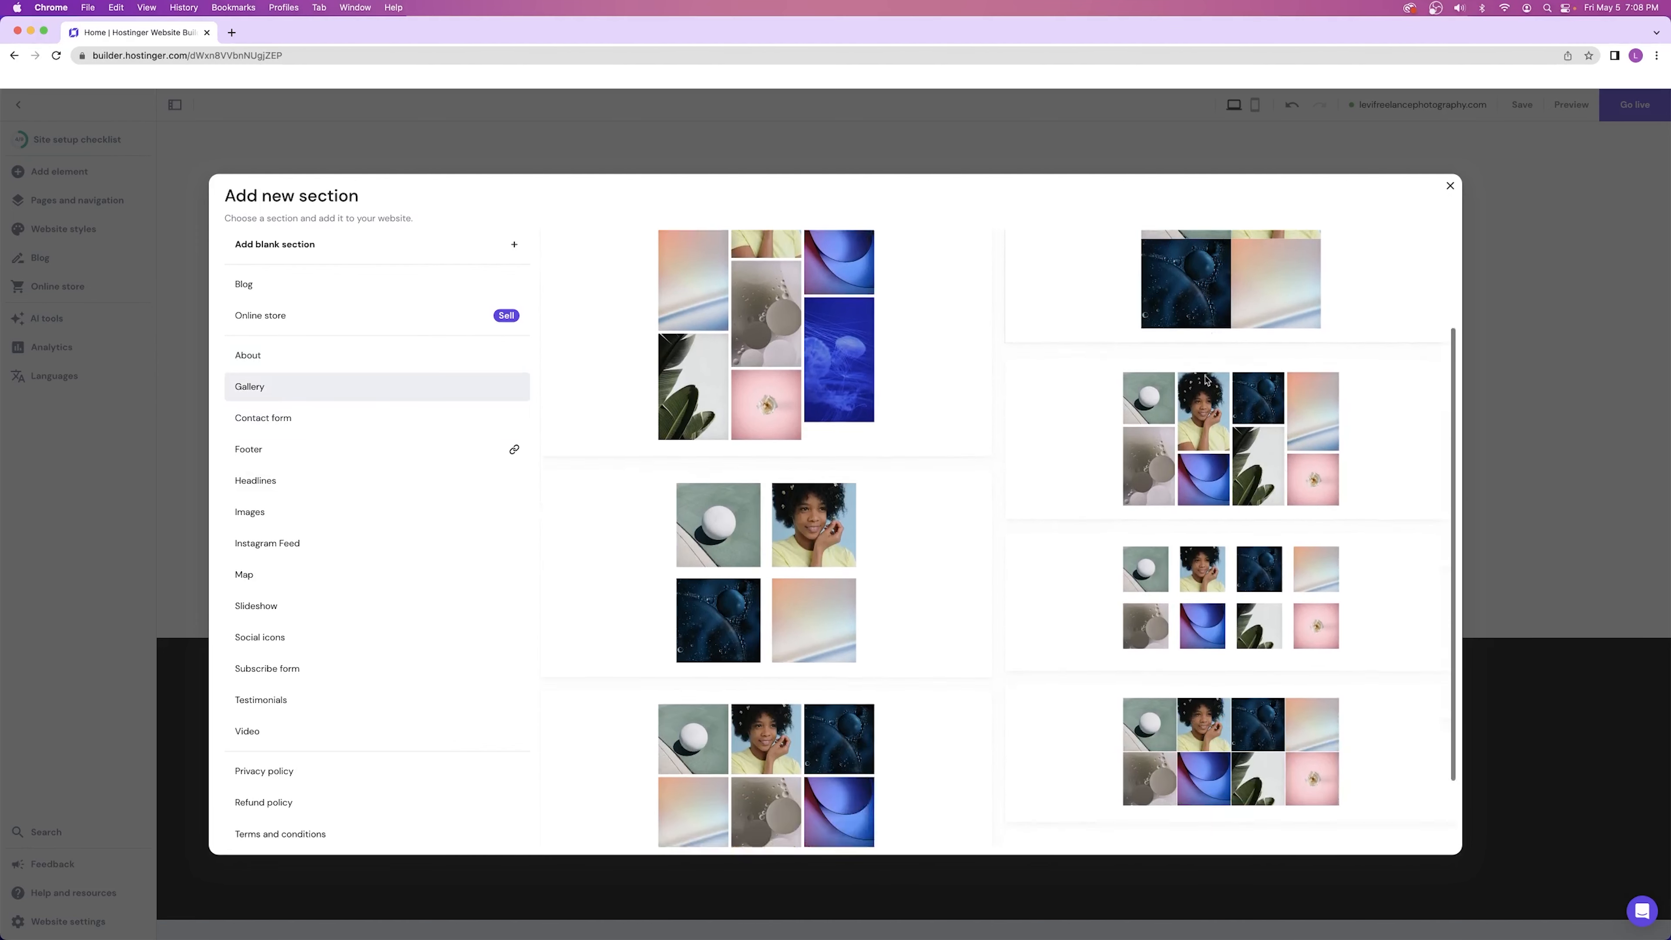
{"action": "scroll", "coordinate": [1242, 579], "scroll_direction": "up", "scroll_amount": 3}
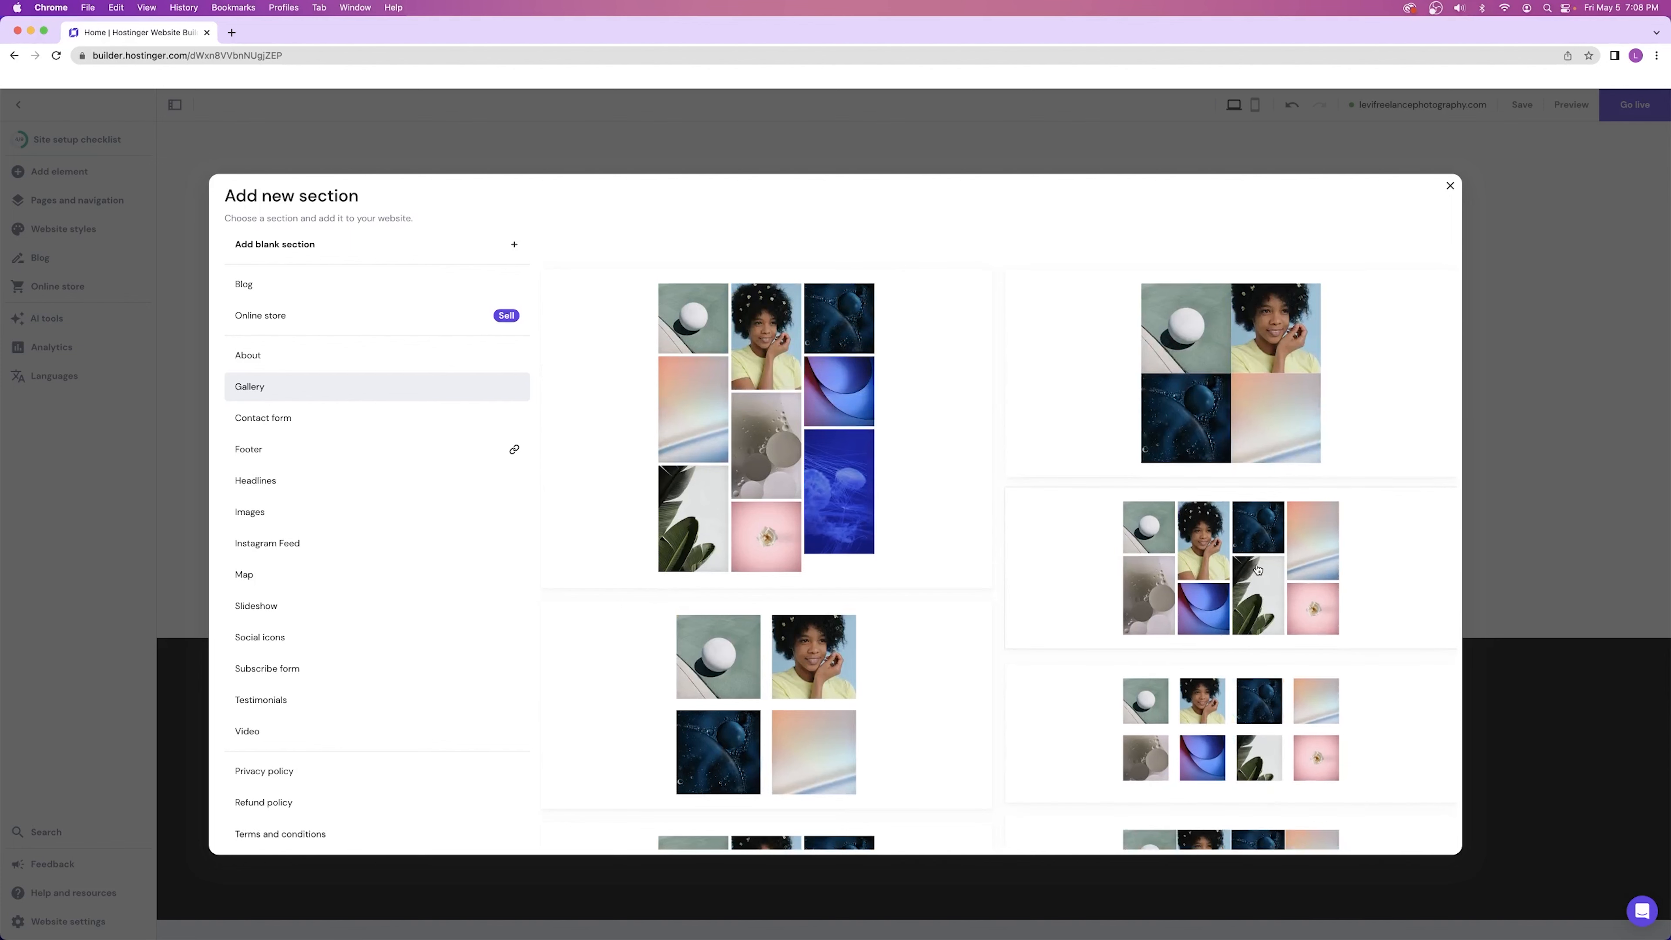
{"action": "left_click", "coordinate": [1258, 570]}
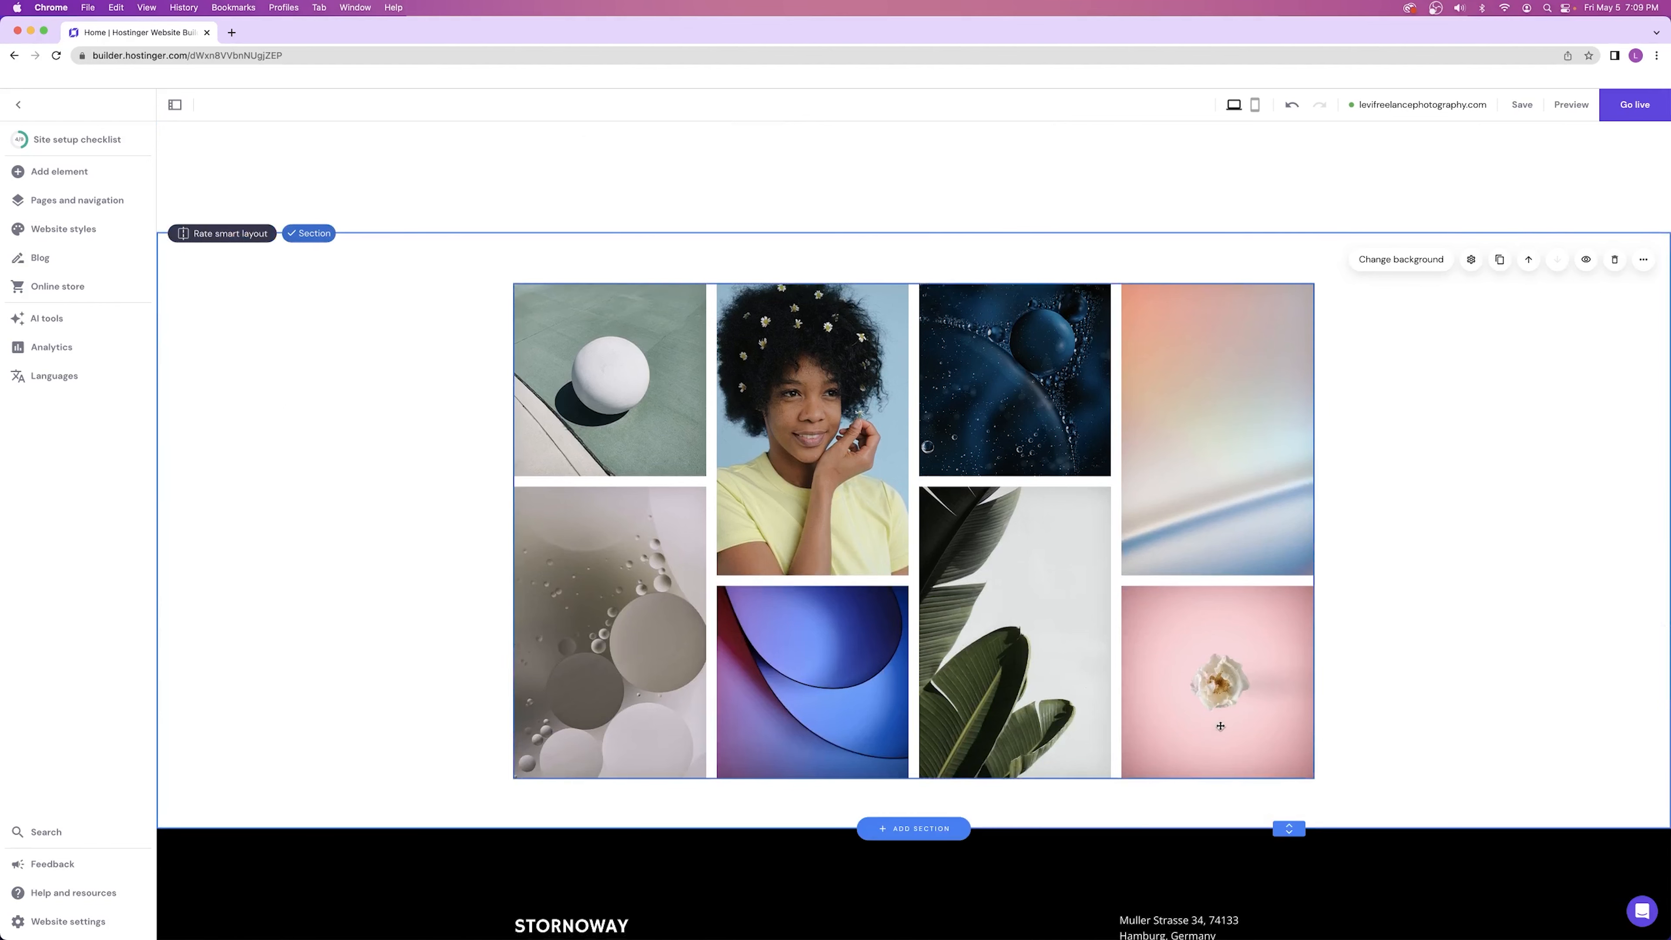
- Increase the gallery section's height and move the gallery lower within it to leave space above the images
{"action": "scroll", "coordinate": [1249, 724], "scroll_direction": "down", "scroll_amount": 3}
{"action": "left_click_drag", "start_coordinate": [1288, 638], "coordinate": [1301, 835]}
{"action": "scroll", "coordinate": [1027, 630], "scroll_direction": "up", "scroll_amount": 2}
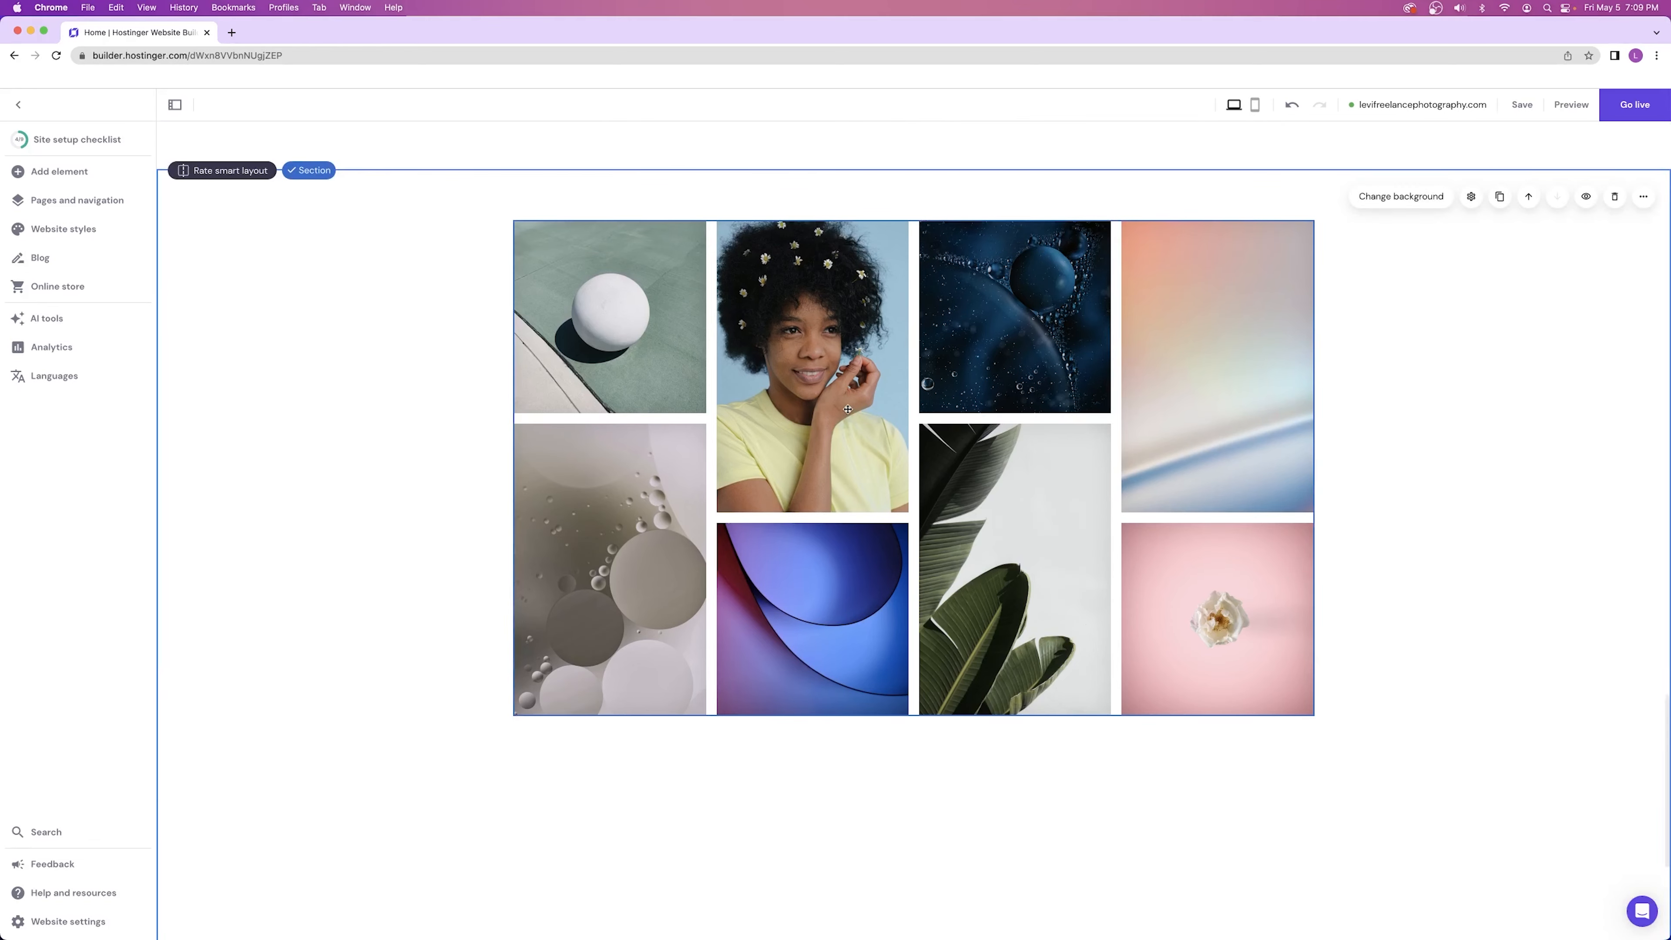
{"action": "scroll", "coordinate": [840, 400], "scroll_direction": "down", "scroll_amount": 2}
{"action": "scroll", "coordinate": [840, 400], "scroll_direction": "up", "scroll_amount": 2}
{"action": "scroll", "coordinate": [839, 368], "scroll_direction": "down", "scroll_amount": 1}
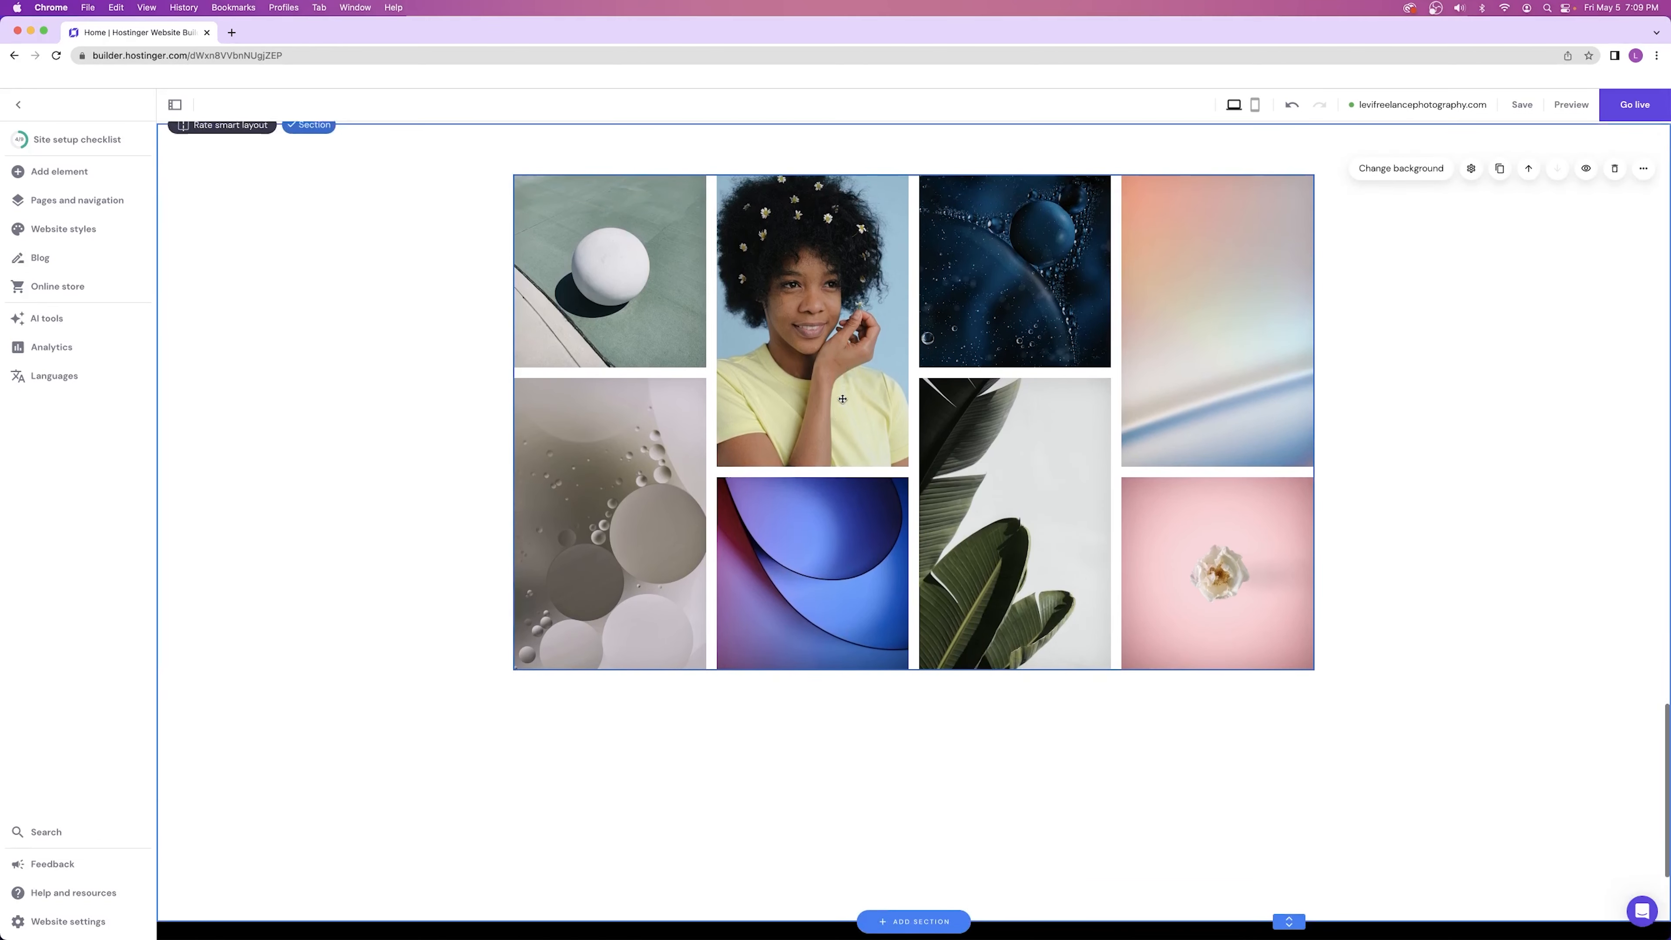
{"action": "left_click_drag", "start_coordinate": [840, 368], "coordinate": [841, 544]}
- Add a text element above the gallery images and replace its placeholder with "My Portfolio"
{"action": "left_click", "coordinate": [99, 176]}
{"action": "left_click_drag", "start_coordinate": [248, 221], "coordinate": [673, 279]}
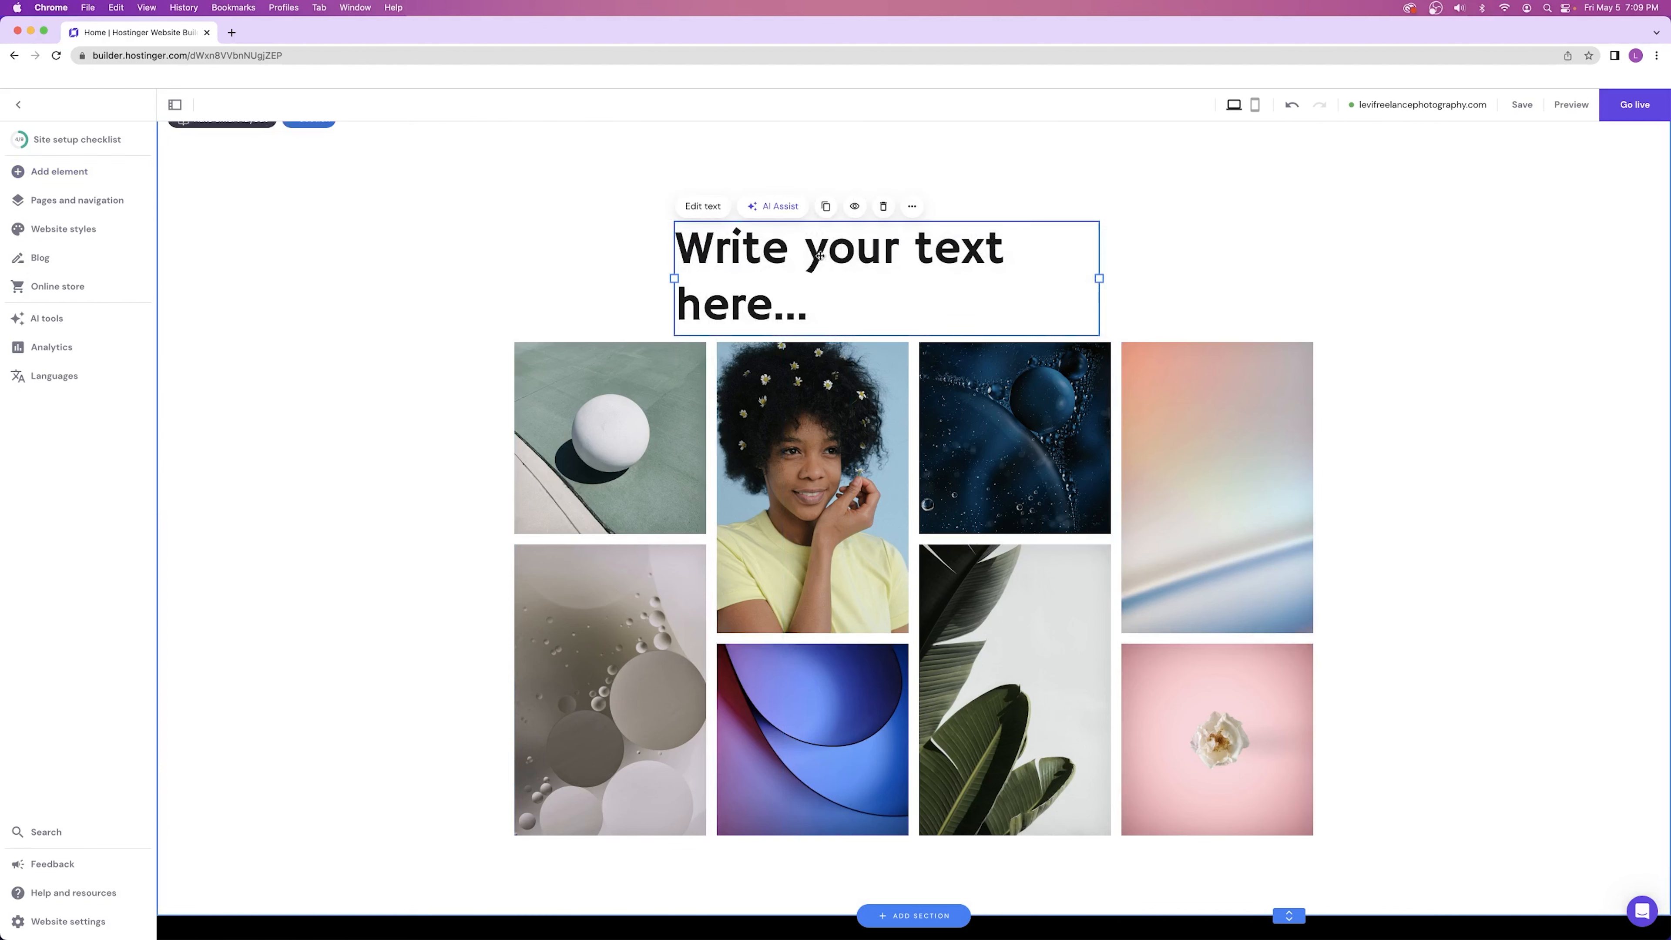
{"action": "left_click", "coordinate": [703, 205]}
{"action": "triple_click", "coordinate": [808, 264]}
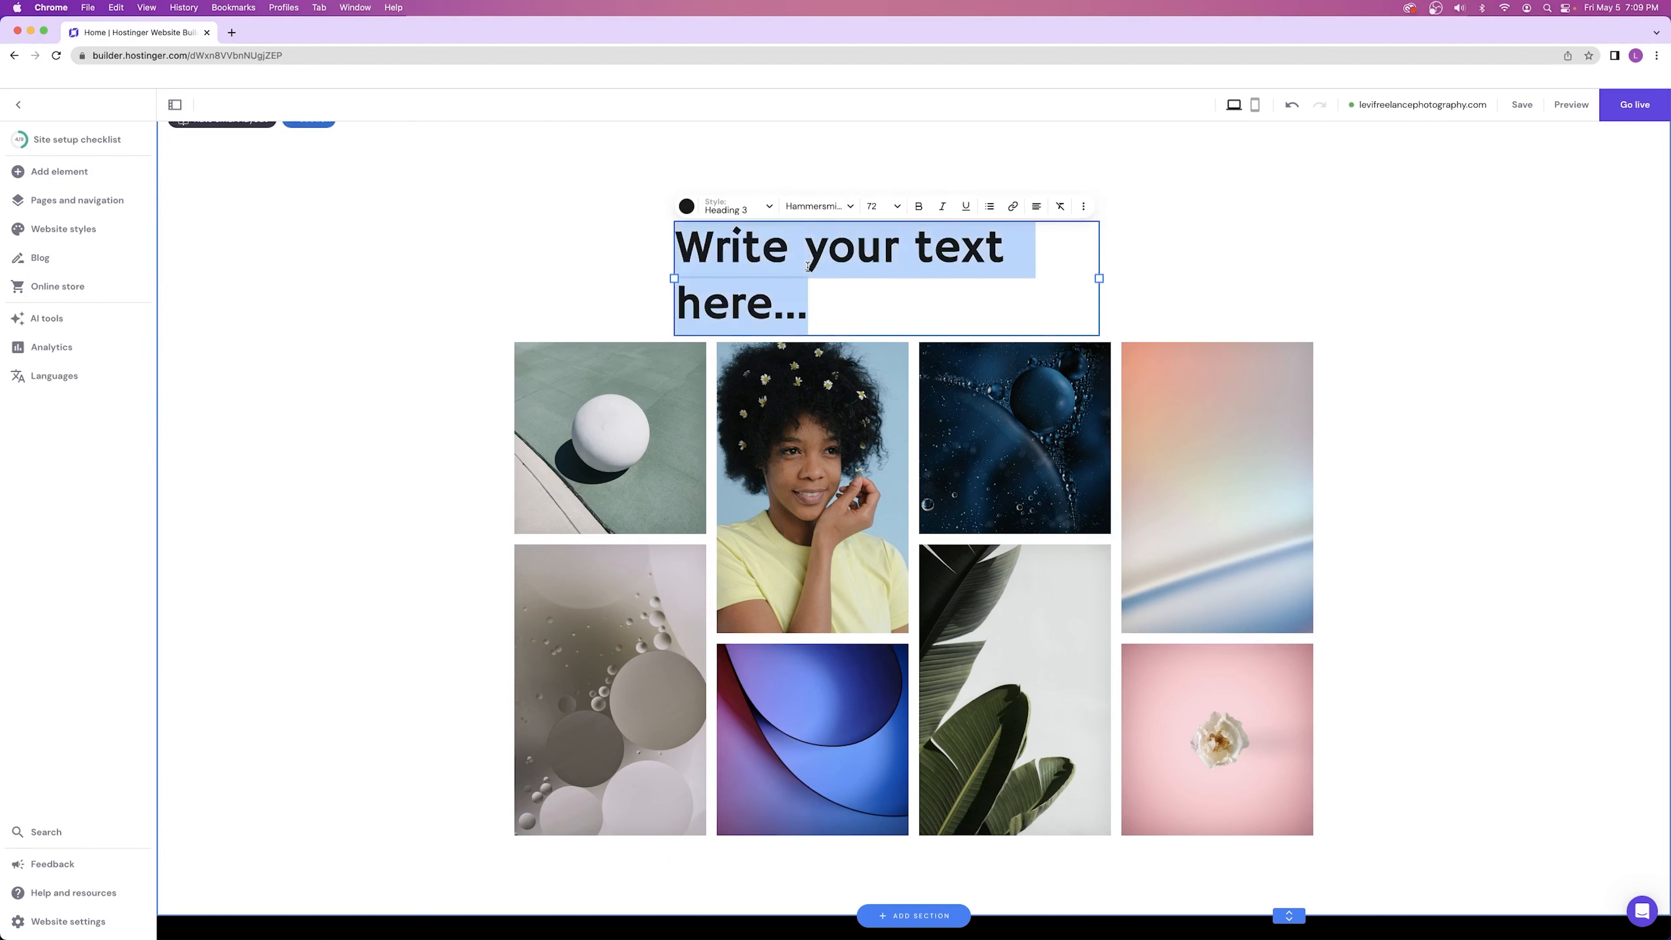
{"action": "type", "text": "My Portfolio"}
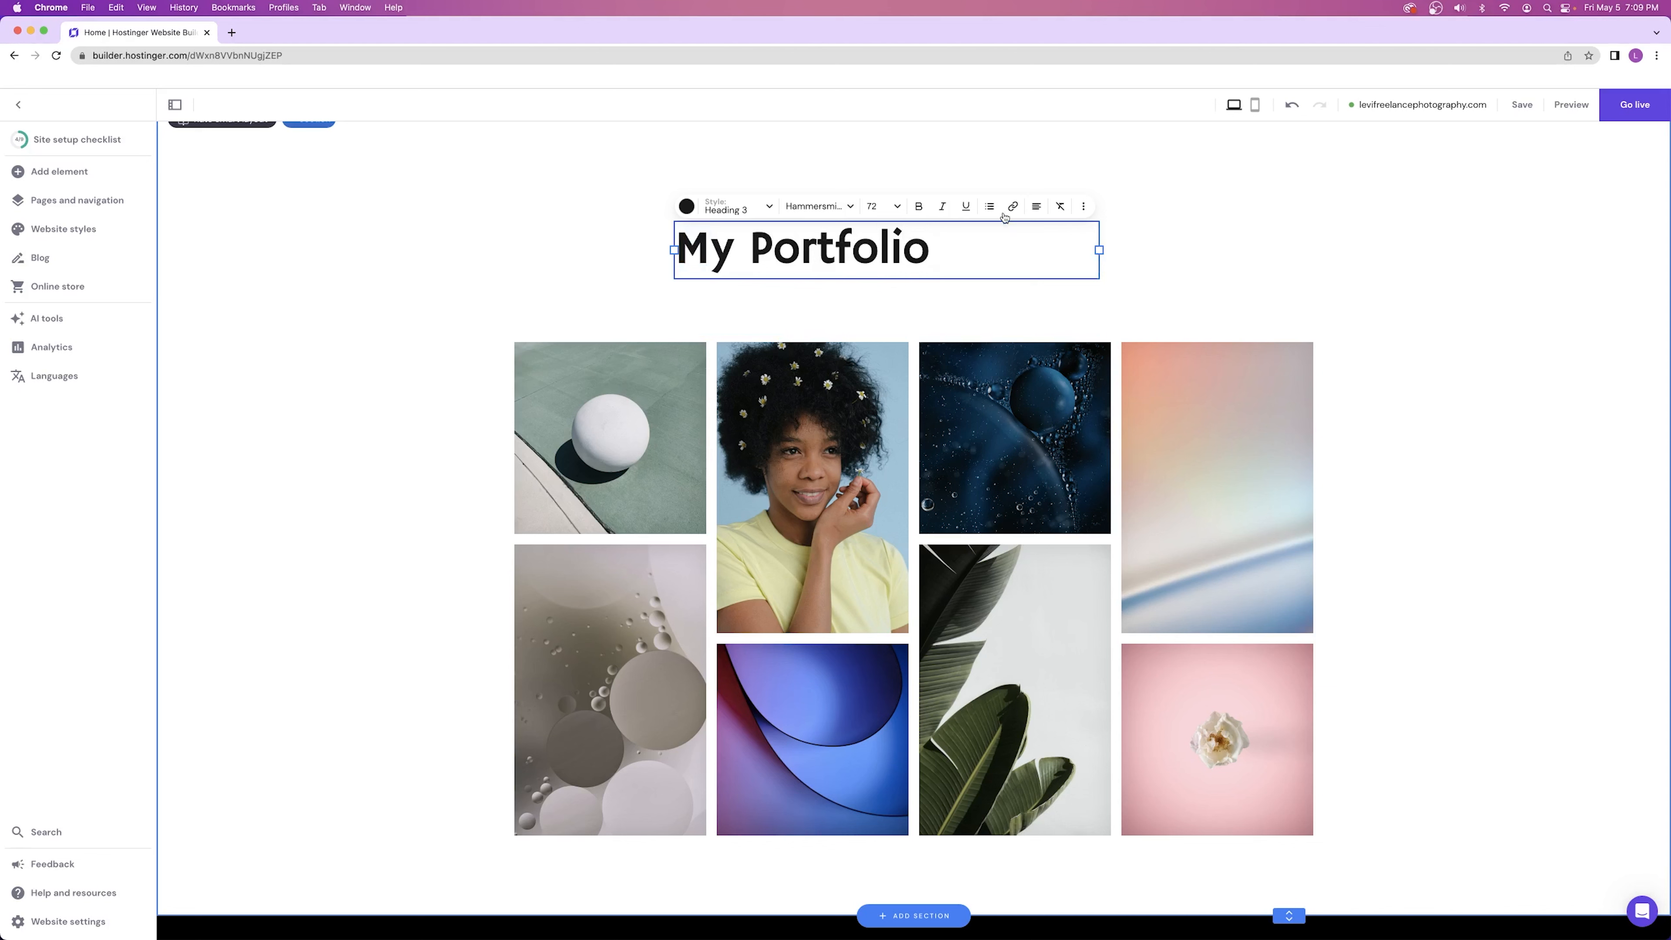
- Center-align the "My Portfolio" heading text and center its text box horizontally above the gallery
{"action": "left_click", "coordinate": [1036, 206]}
{"action": "left_click", "coordinate": [1023, 234]}
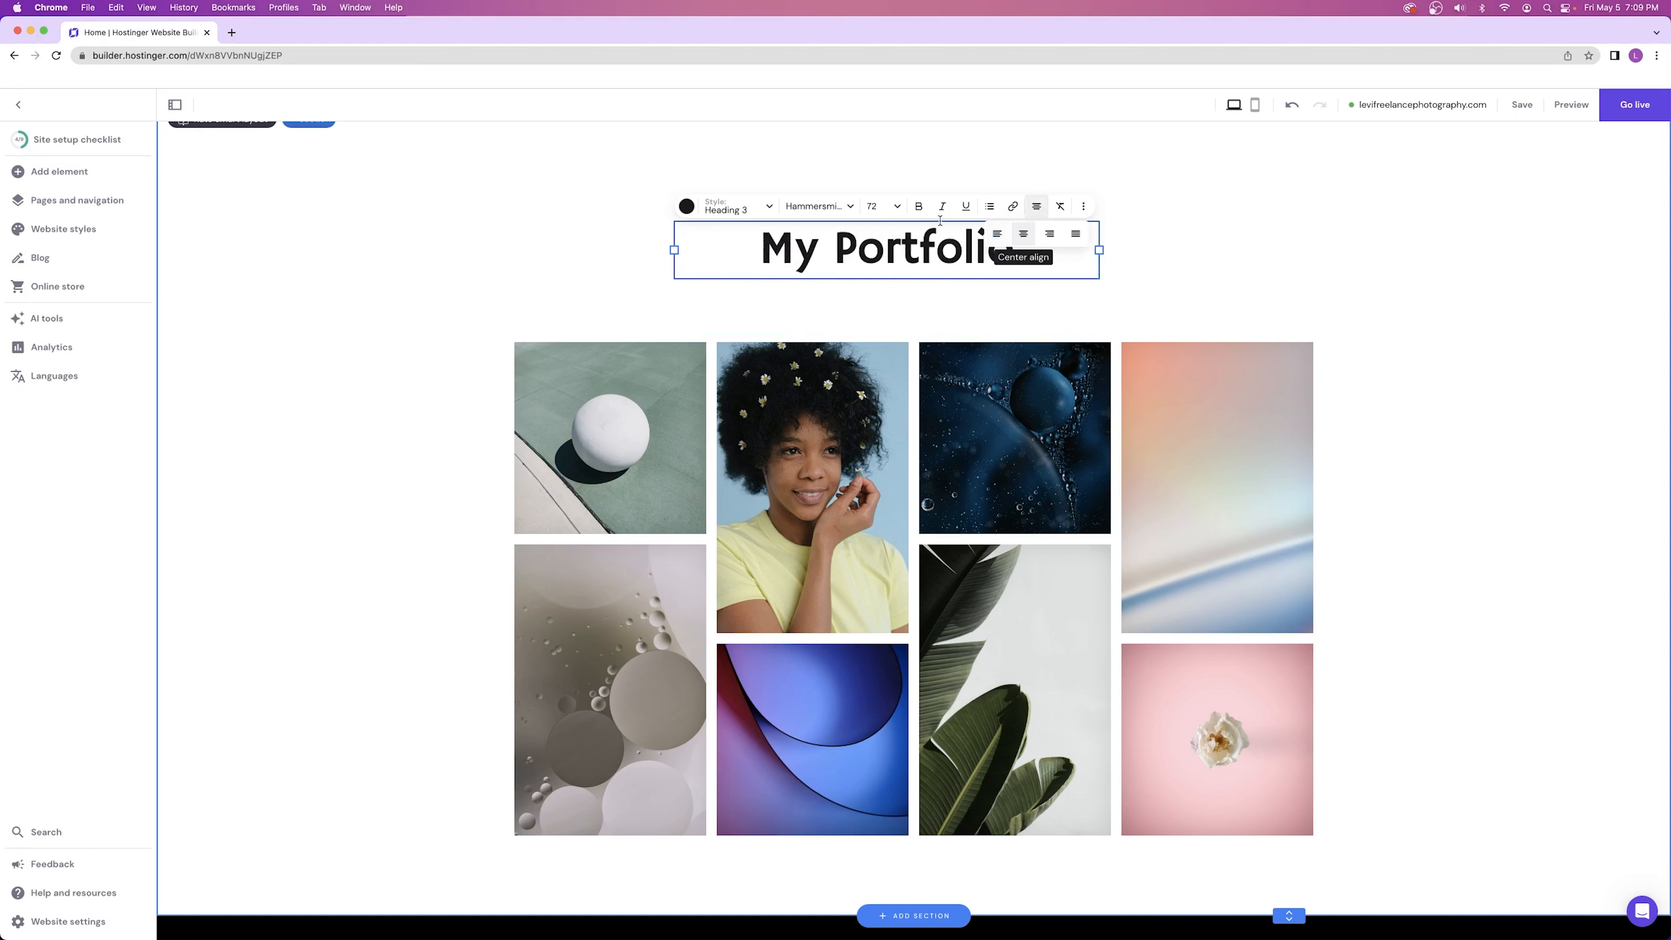
{"action": "left_click", "coordinate": [723, 210]}
{"action": "left_click", "coordinate": [723, 210]}
{"action": "left_click", "coordinate": [1279, 268]}
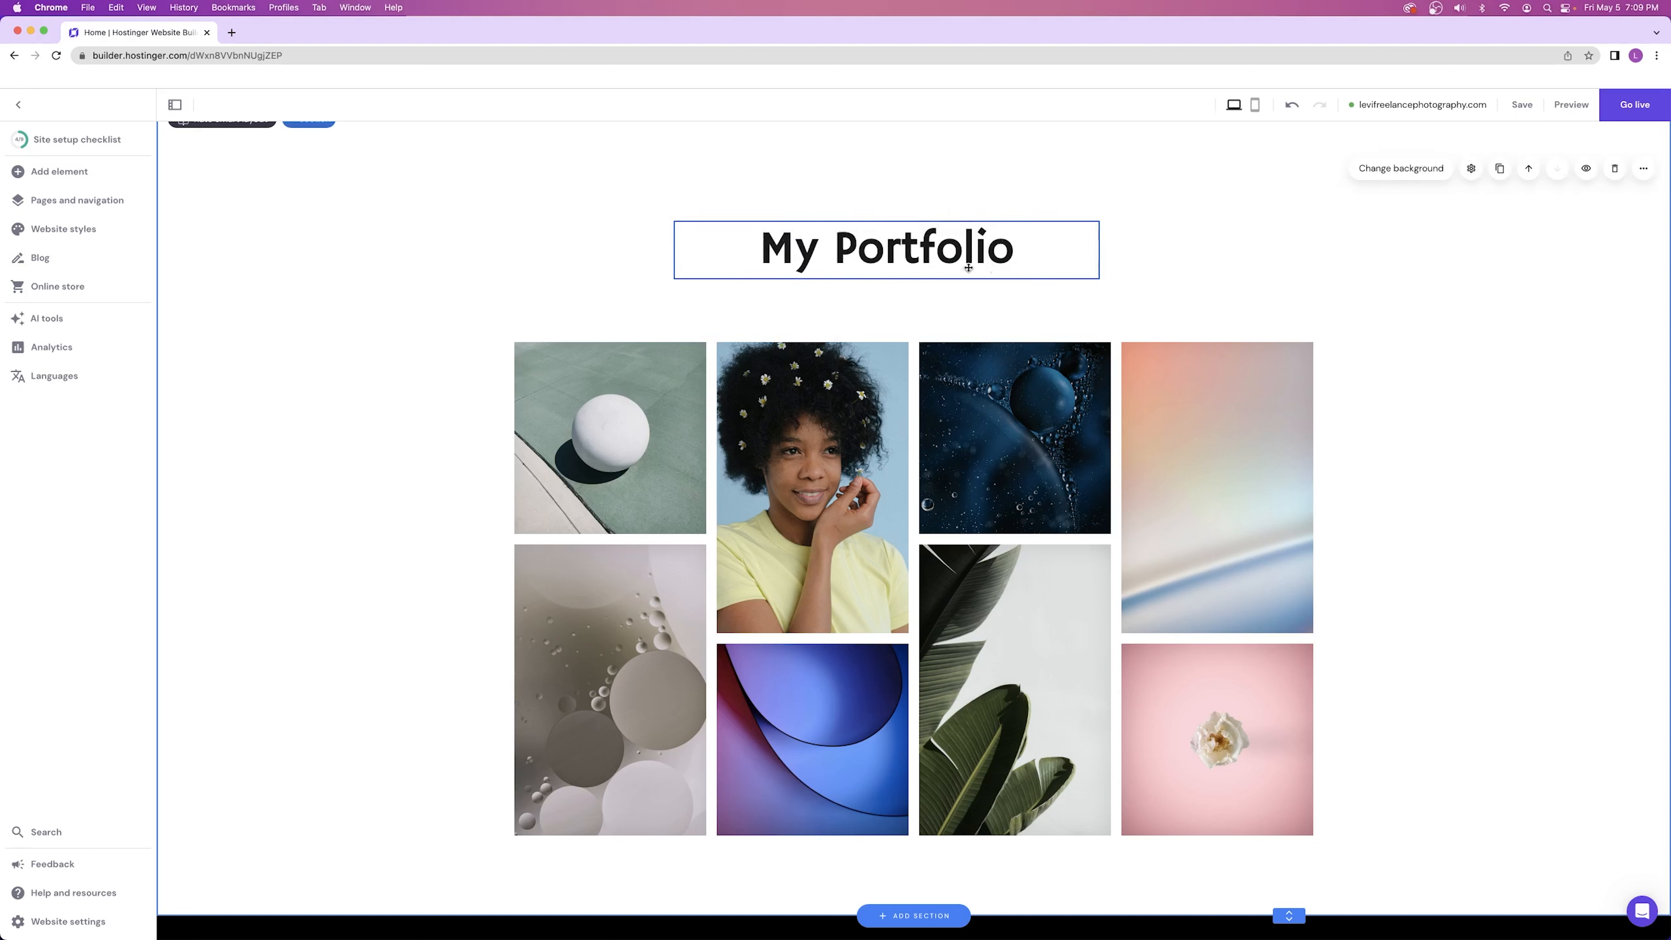
{"action": "mouse_move", "coordinate": [873, 253]}
{"action": "left_mouse_down"}
{"action": "mouse_move", "coordinate": [953, 263]}
{"action": "mouse_move", "coordinate": [899, 263]}
{"action": "left_mouse_up"}
{"action": "left_click", "coordinate": [1293, 271]}
{"action": "scroll", "coordinate": [1293, 271], "scroll_direction": "up", "scroll_amount": 8}
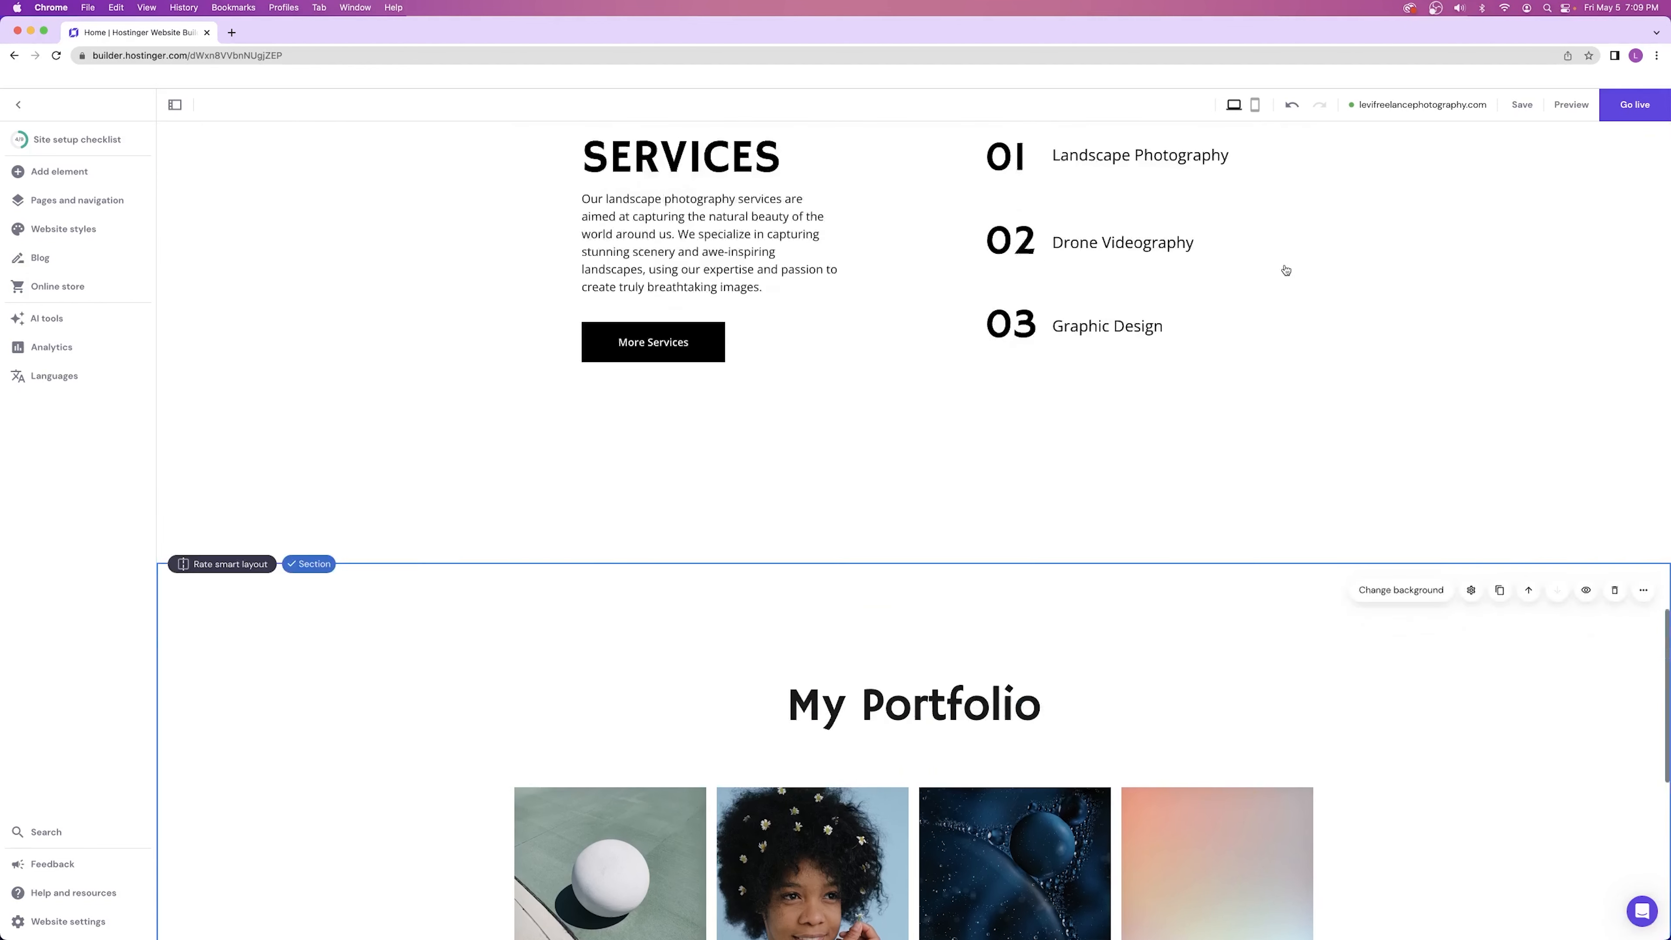
{"action": "scroll", "coordinate": [1070, 252], "scroll_direction": "down", "scroll_amount": 8}
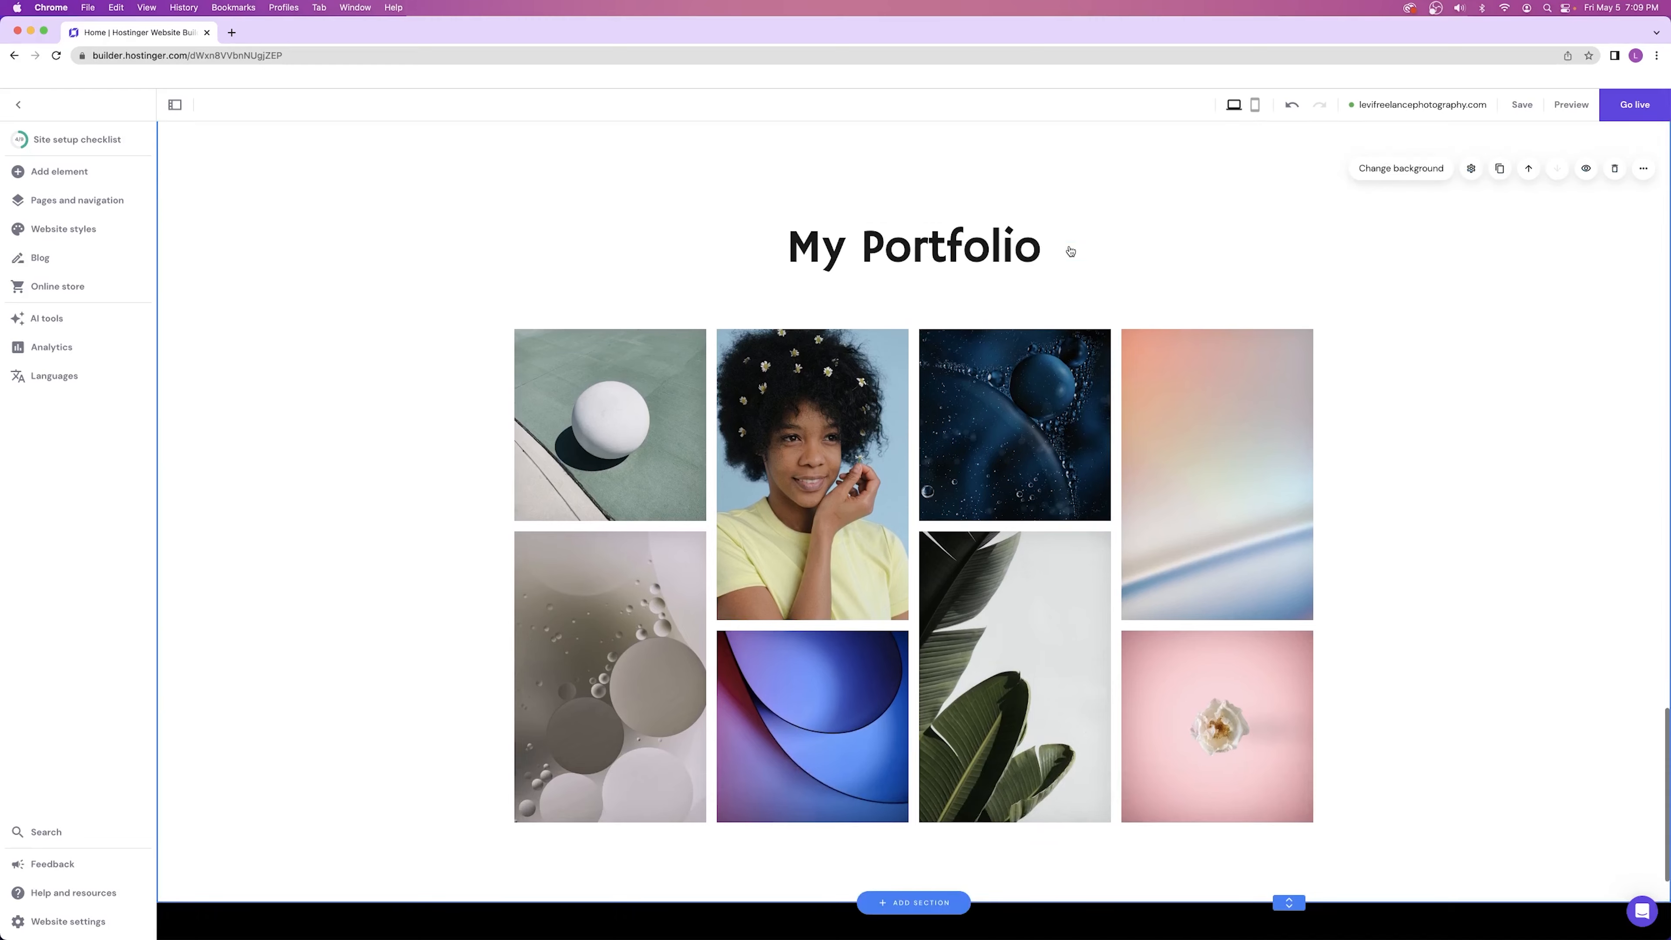
- Swap the order of the first two images in the portfolio gallery
{"action": "left_click", "coordinate": [699, 430]}
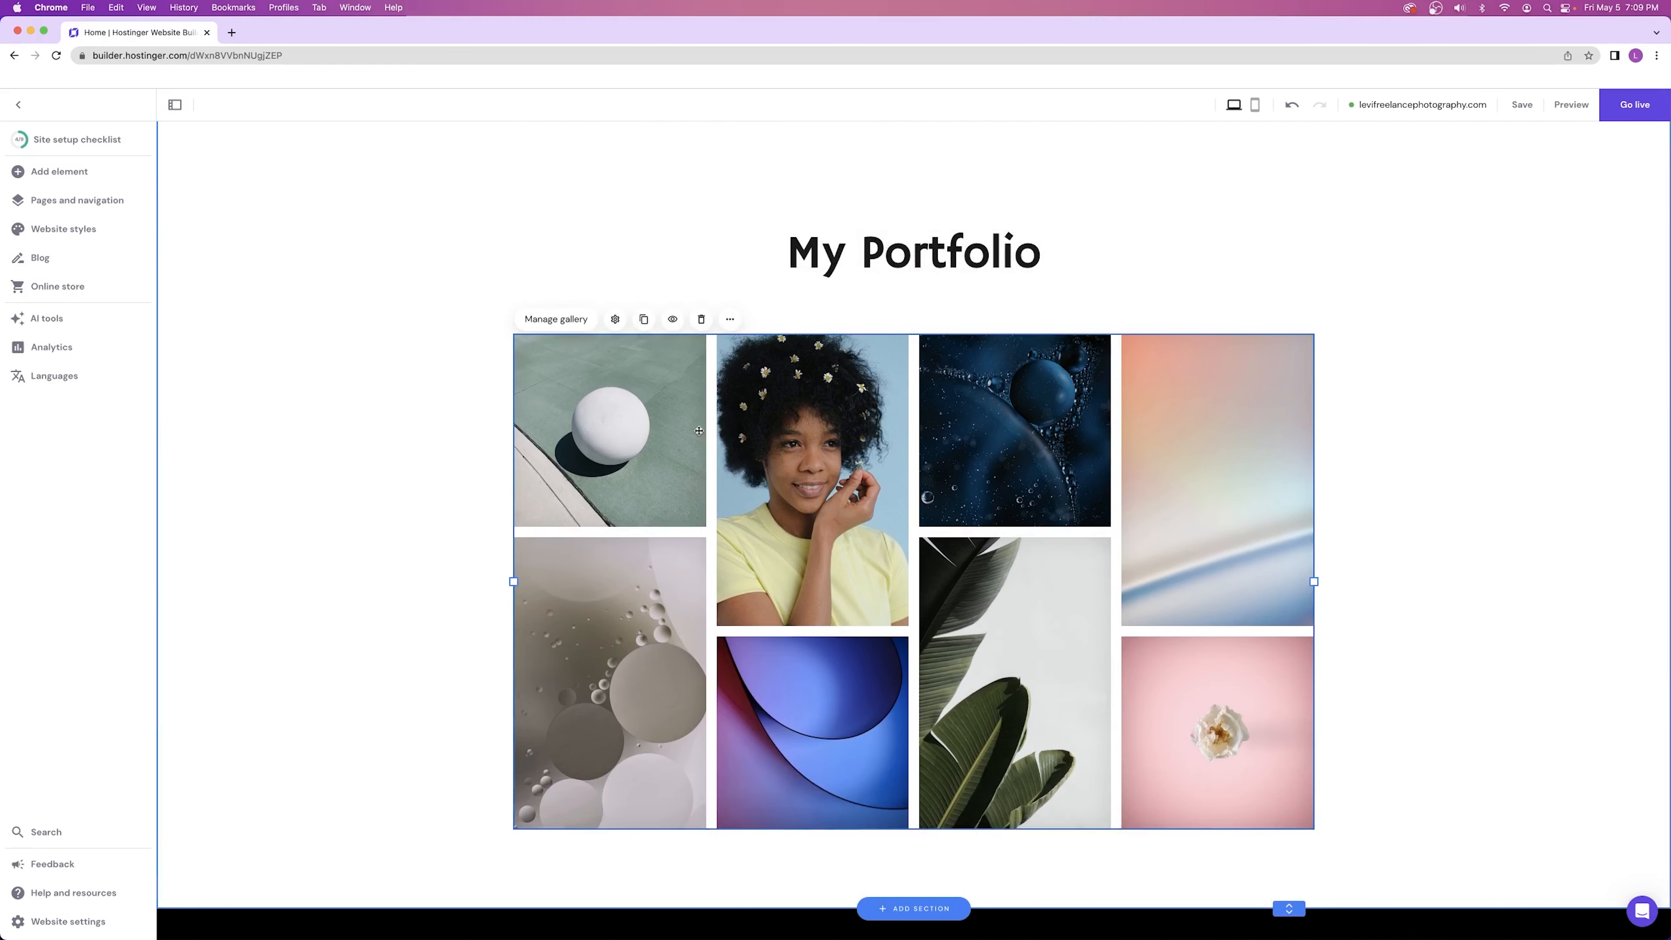
{"action": "left_click", "coordinate": [555, 319]}
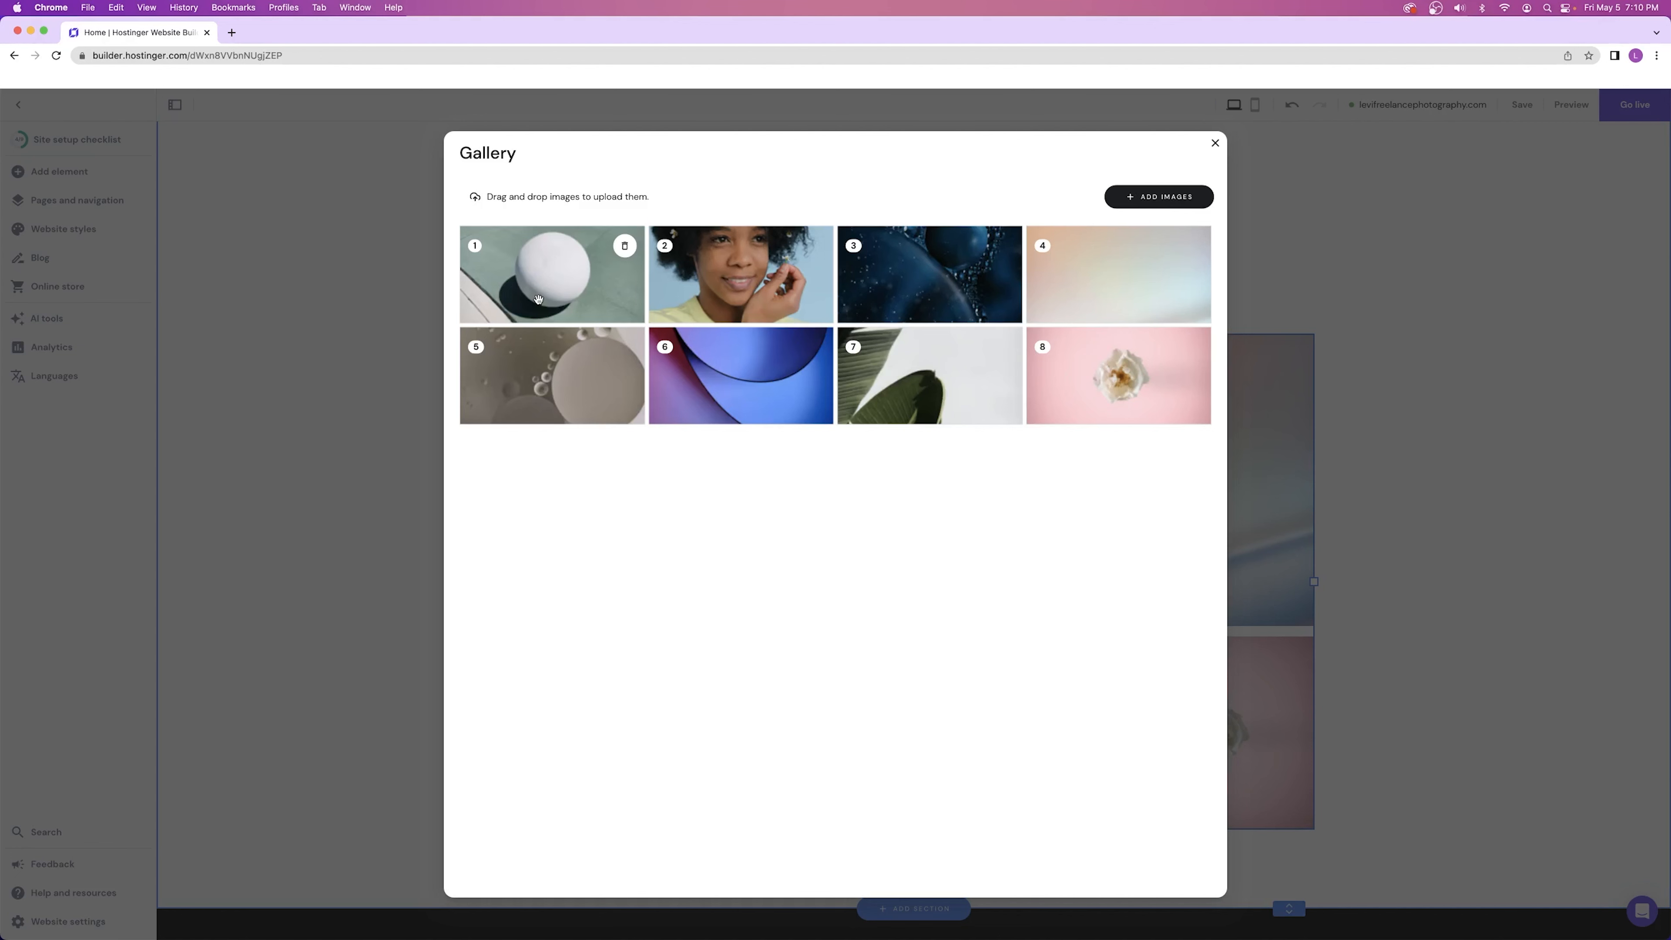
{"action": "left_click_drag", "start_coordinate": [565, 243], "coordinate": [750, 269]}
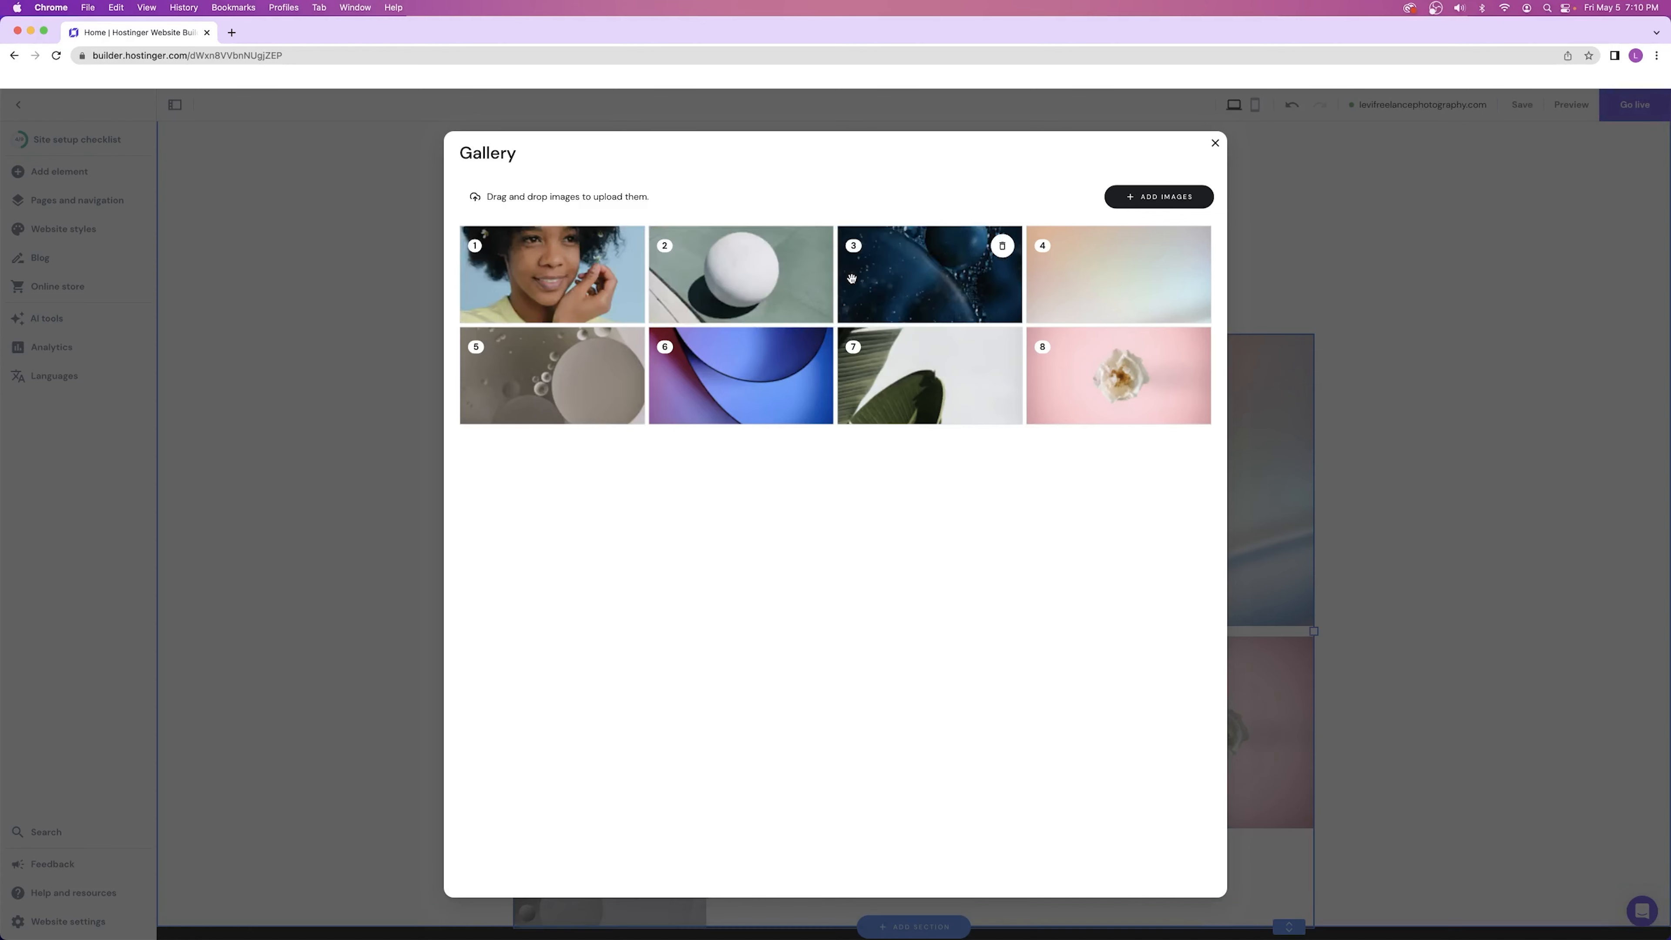
{"action": "left_click", "coordinate": [1215, 142]}
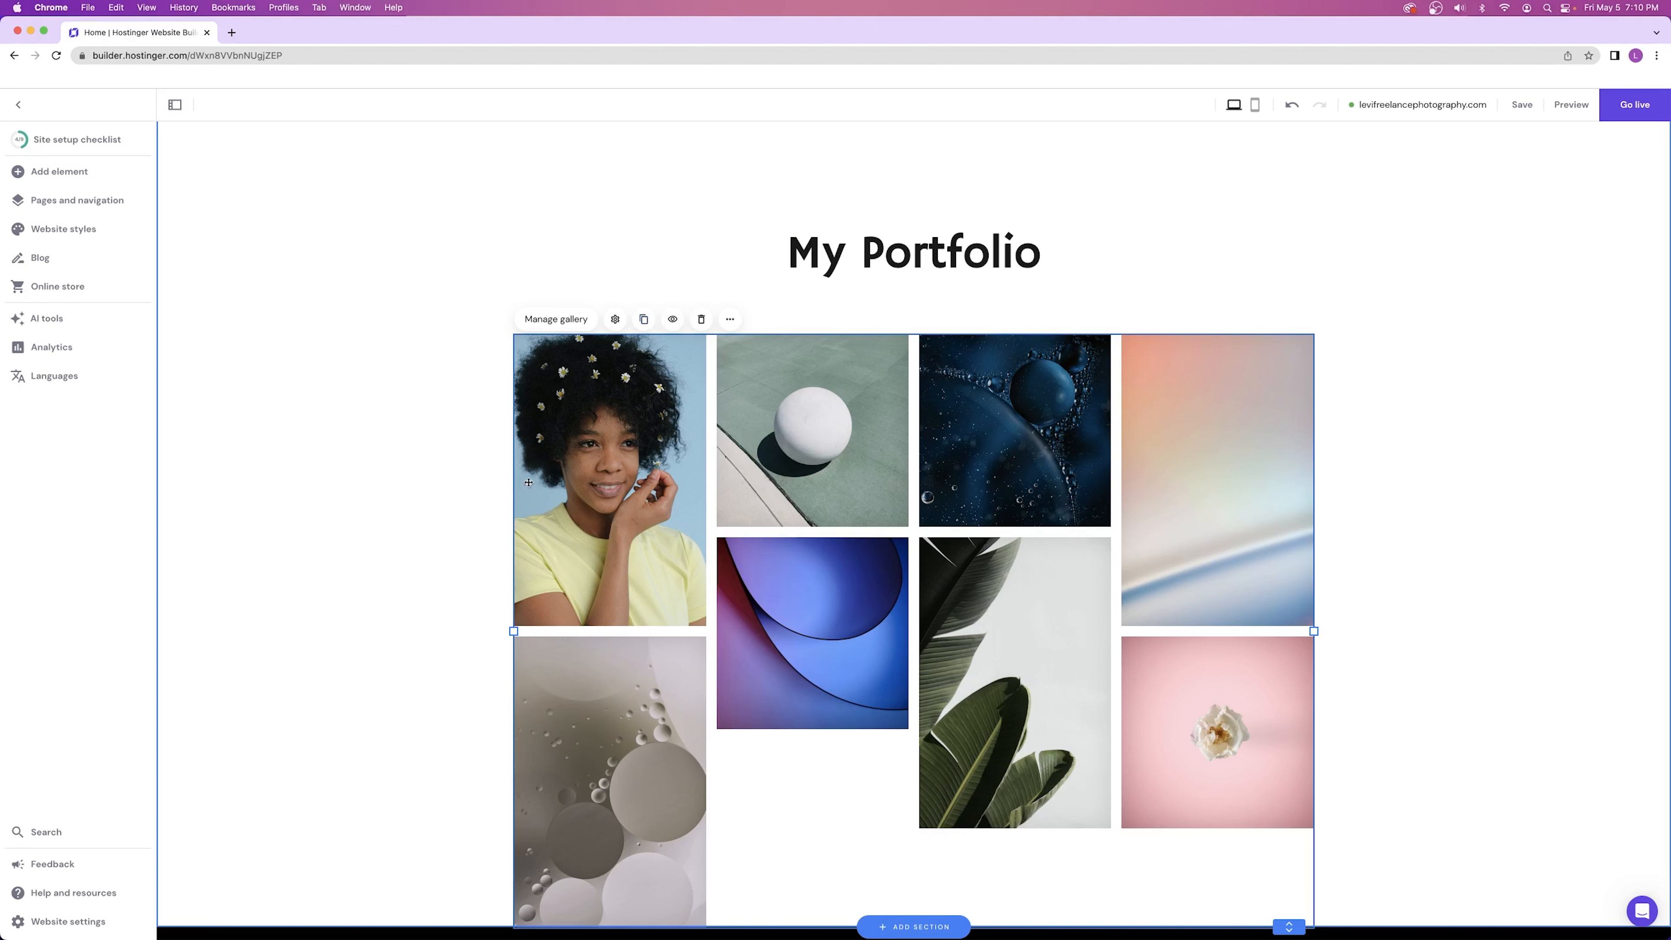
- Restore the portfolio gallery's original order by moving the white ball image back to first place
{"action": "left_click", "coordinate": [541, 322]}
{"action": "left_click_drag", "start_coordinate": [743, 300], "coordinate": [513, 283]}
{"action": "left_click", "coordinate": [1212, 144]}
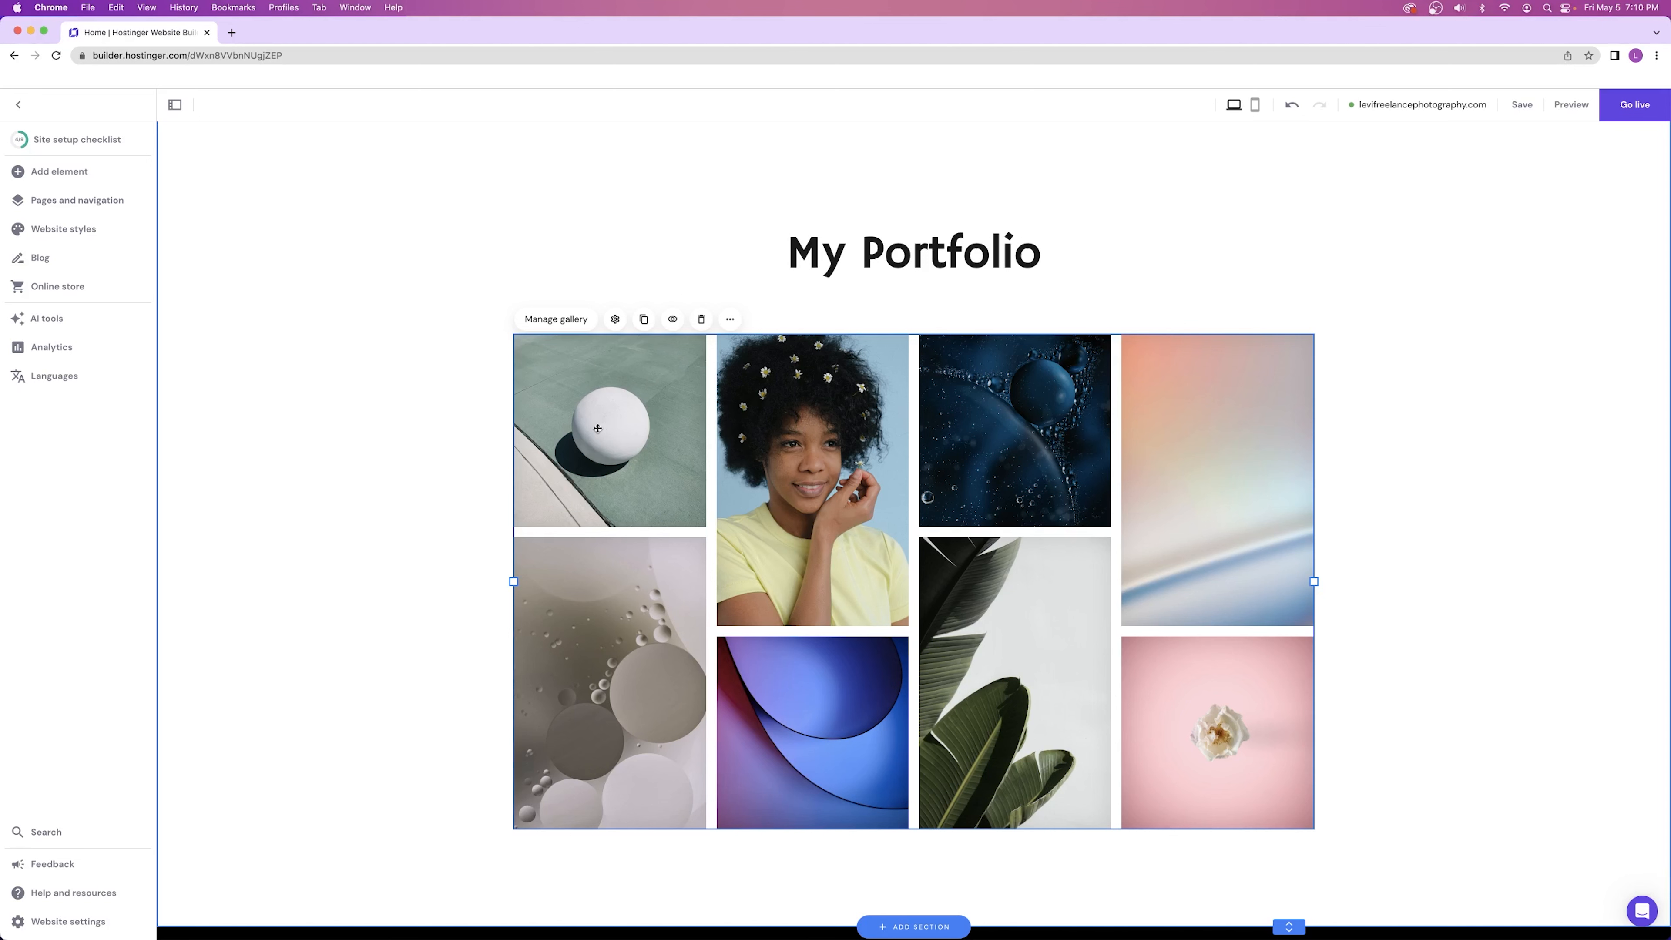
{"action": "scroll", "coordinate": [597, 428], "scroll_direction": "down", "scroll_amount": 2}
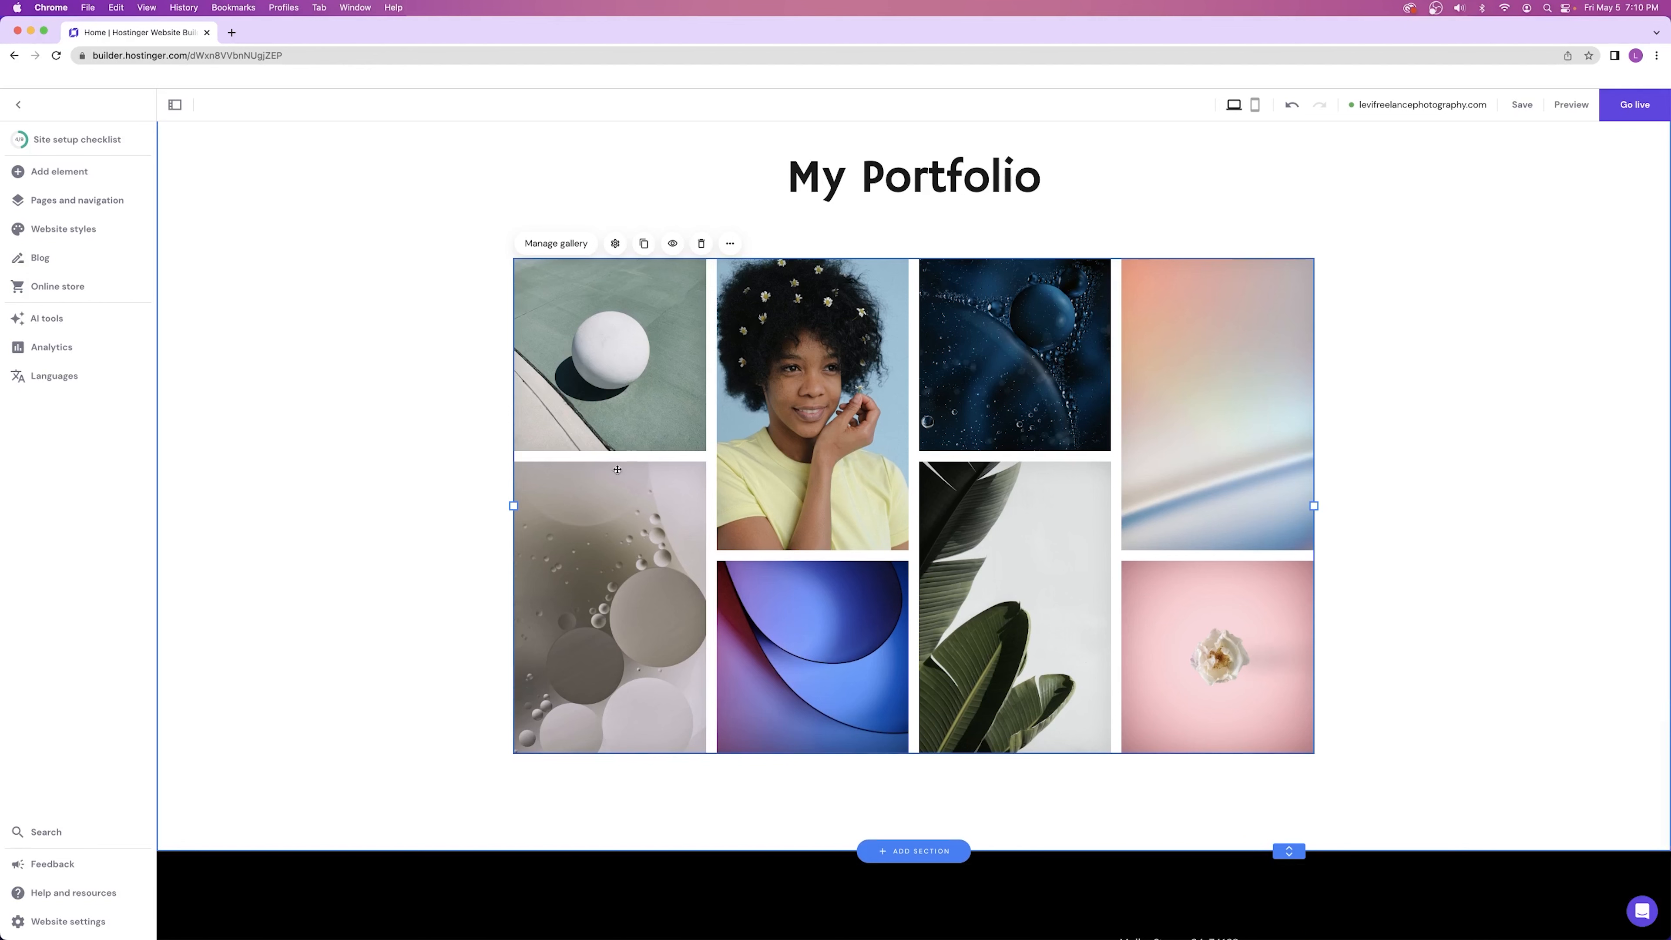
{"action": "left_click", "coordinate": [899, 849]}
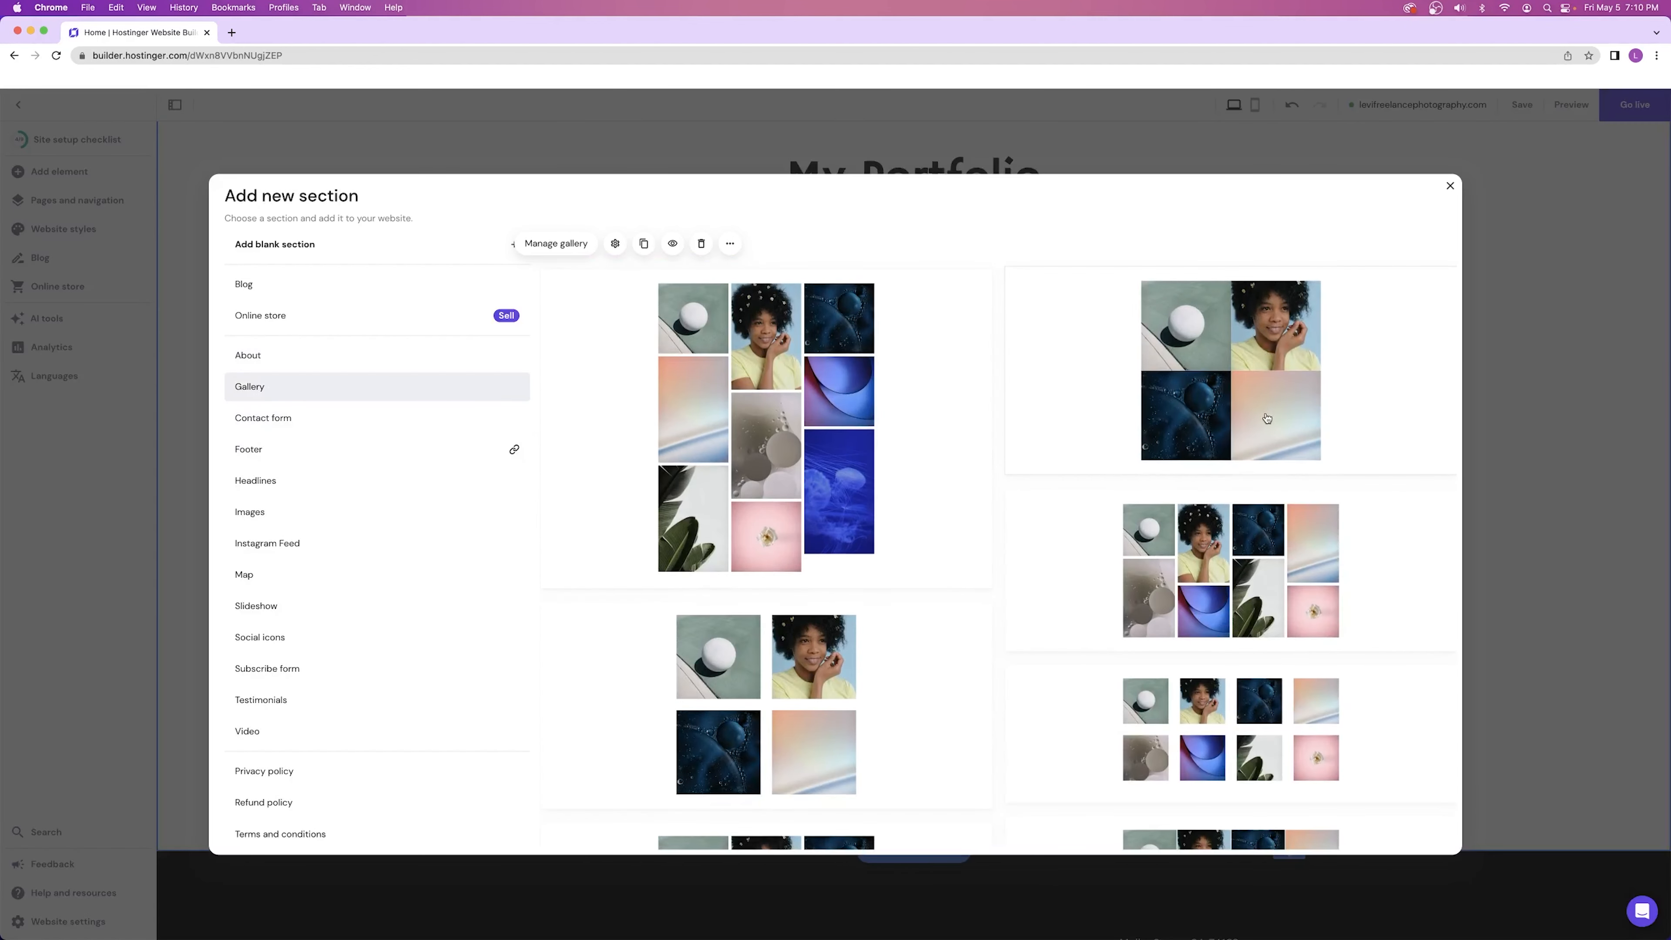
{"action": "scroll", "coordinate": [1149, 450], "scroll_direction": "down", "scroll_amount": 3}
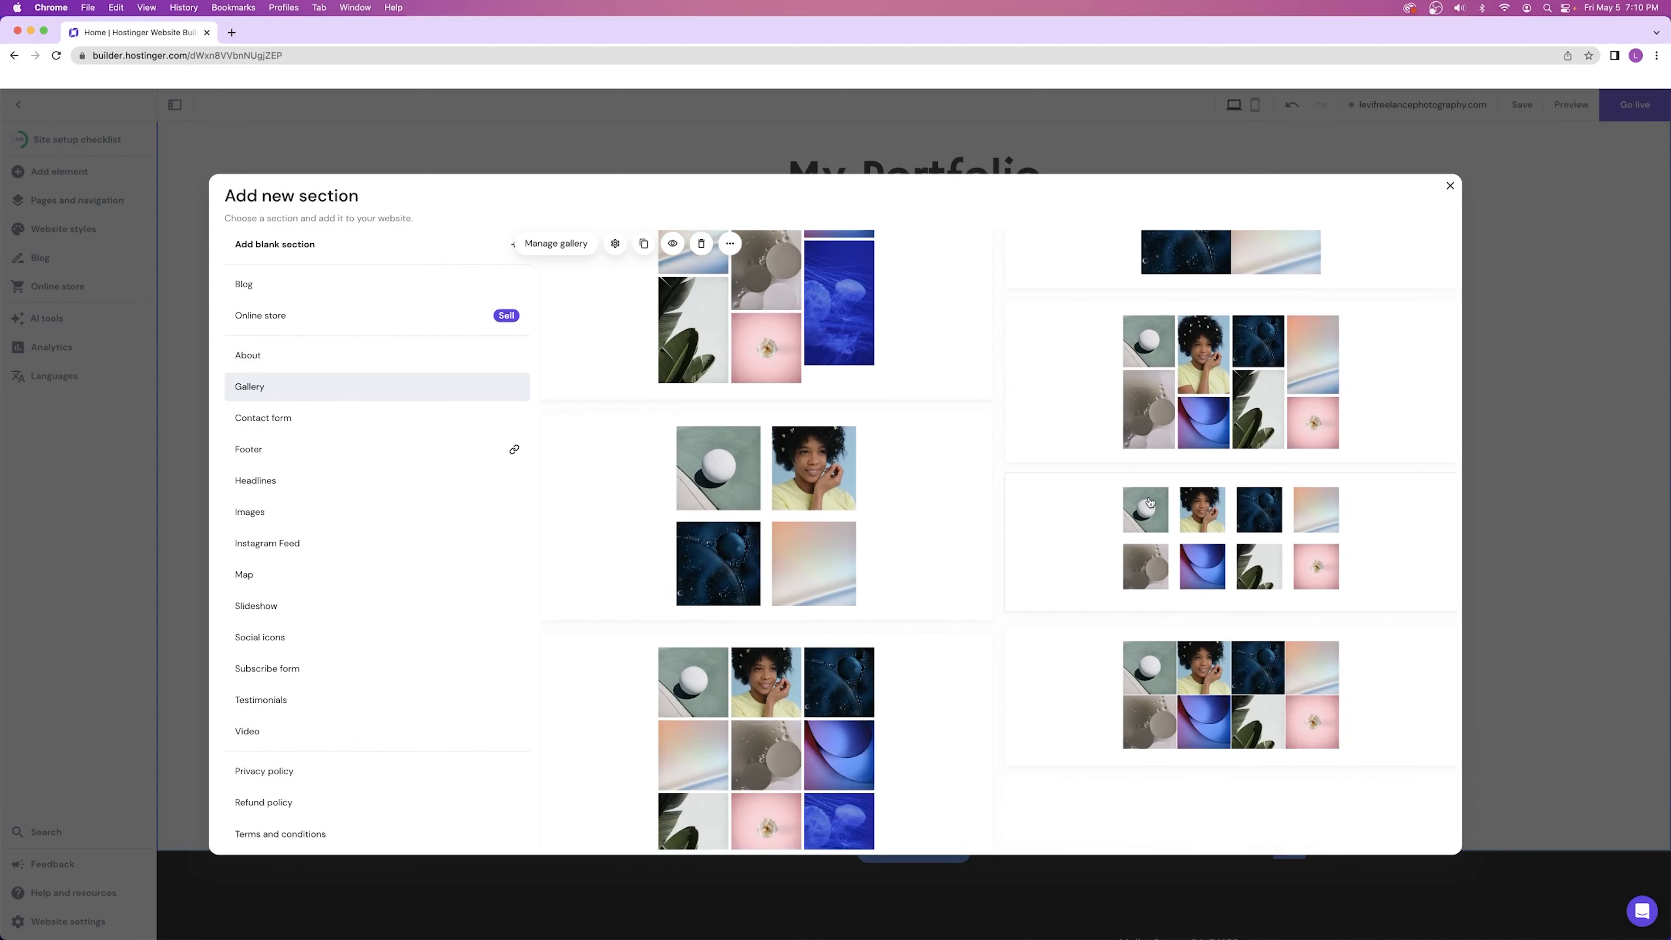
{"action": "left_click", "coordinate": [1450, 185]}
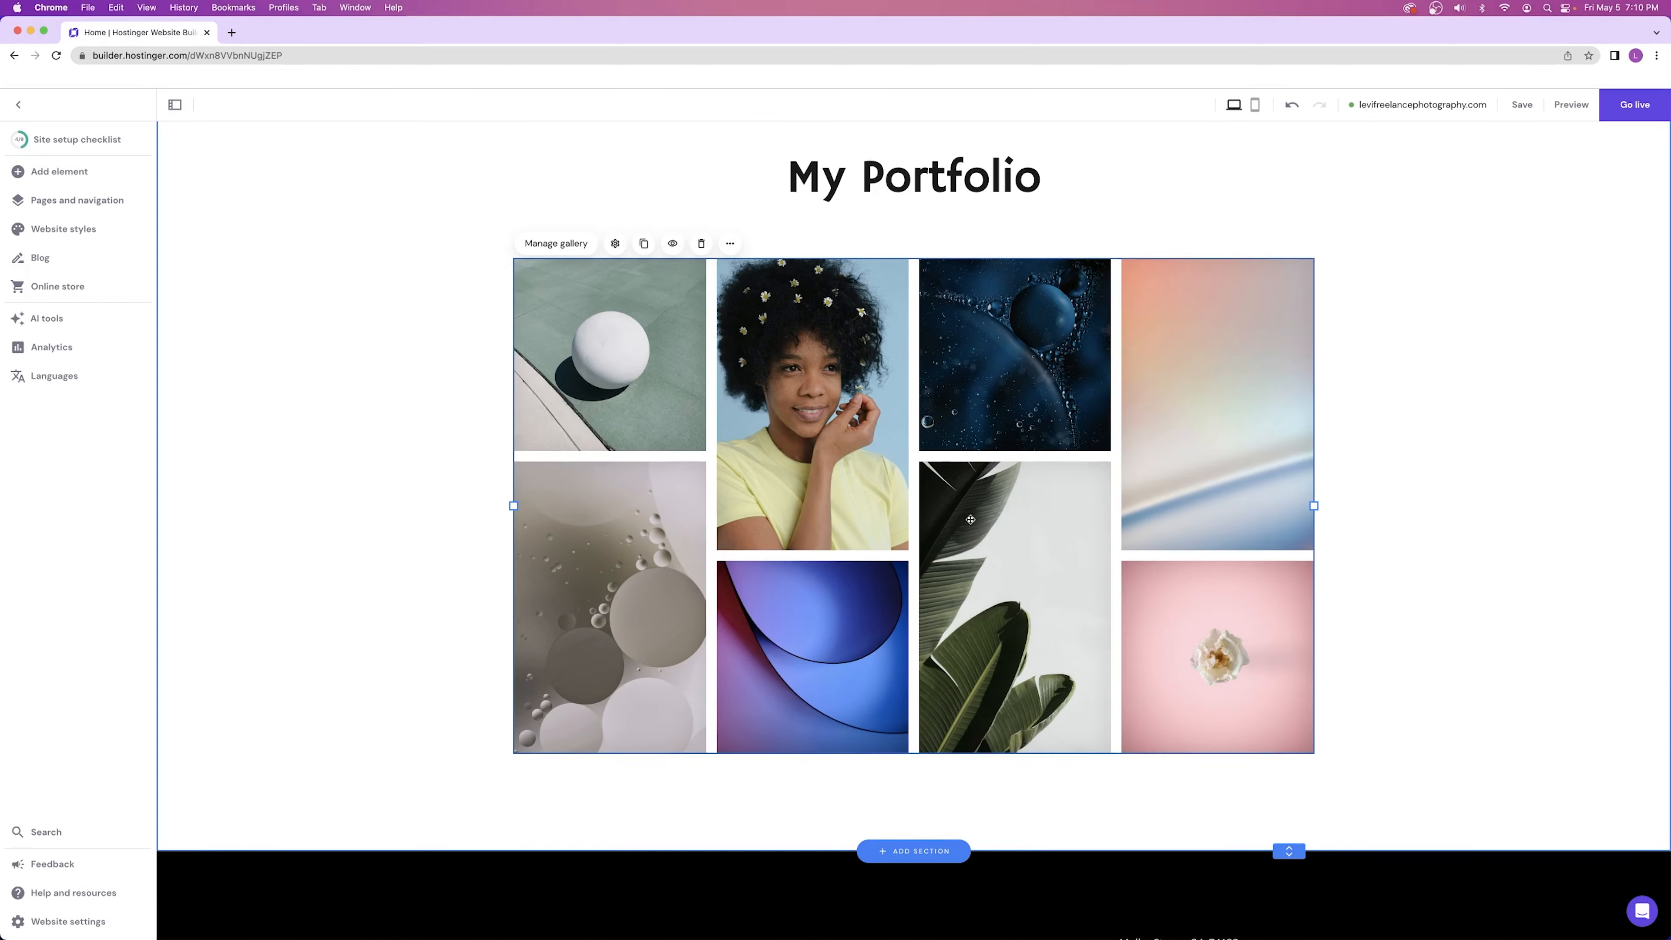
- Review the home page sections from the hero down to Services and My Portfolio for layout and background consistency
{"action": "scroll", "coordinate": [970, 519], "scroll_direction": "up", "scroll_amount": 3}
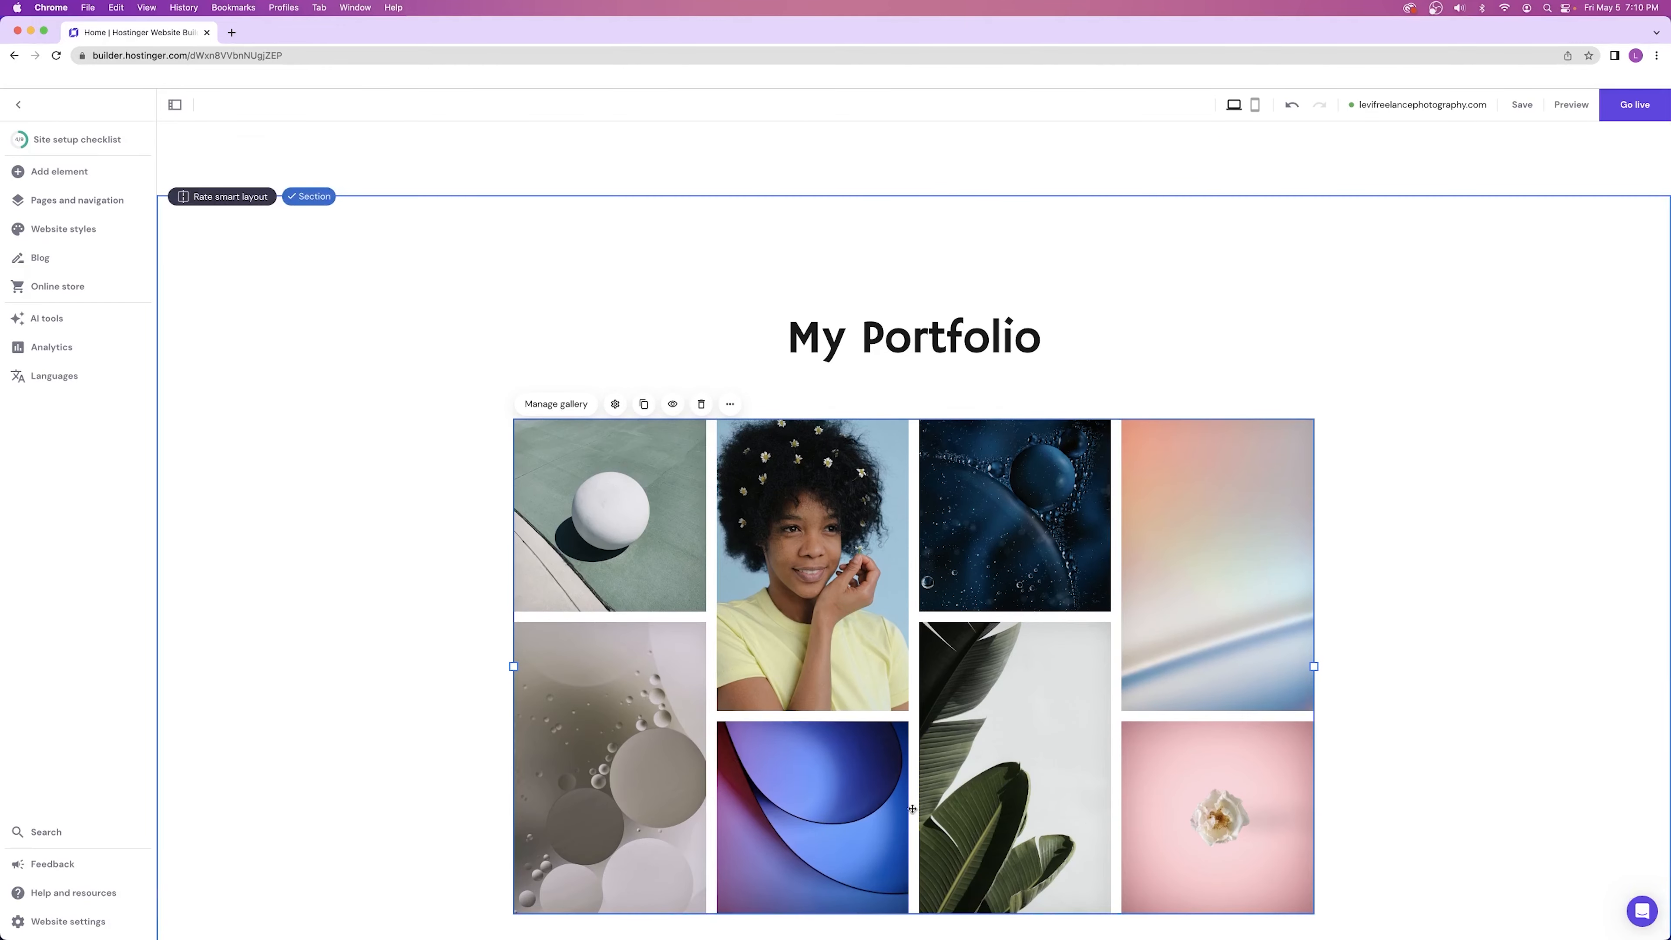
{"action": "scroll", "coordinate": [1114, 253], "scroll_direction": "down", "scroll_amount": 2}
{"action": "scroll", "coordinate": [1114, 253], "scroll_direction": "up", "scroll_amount": 15}
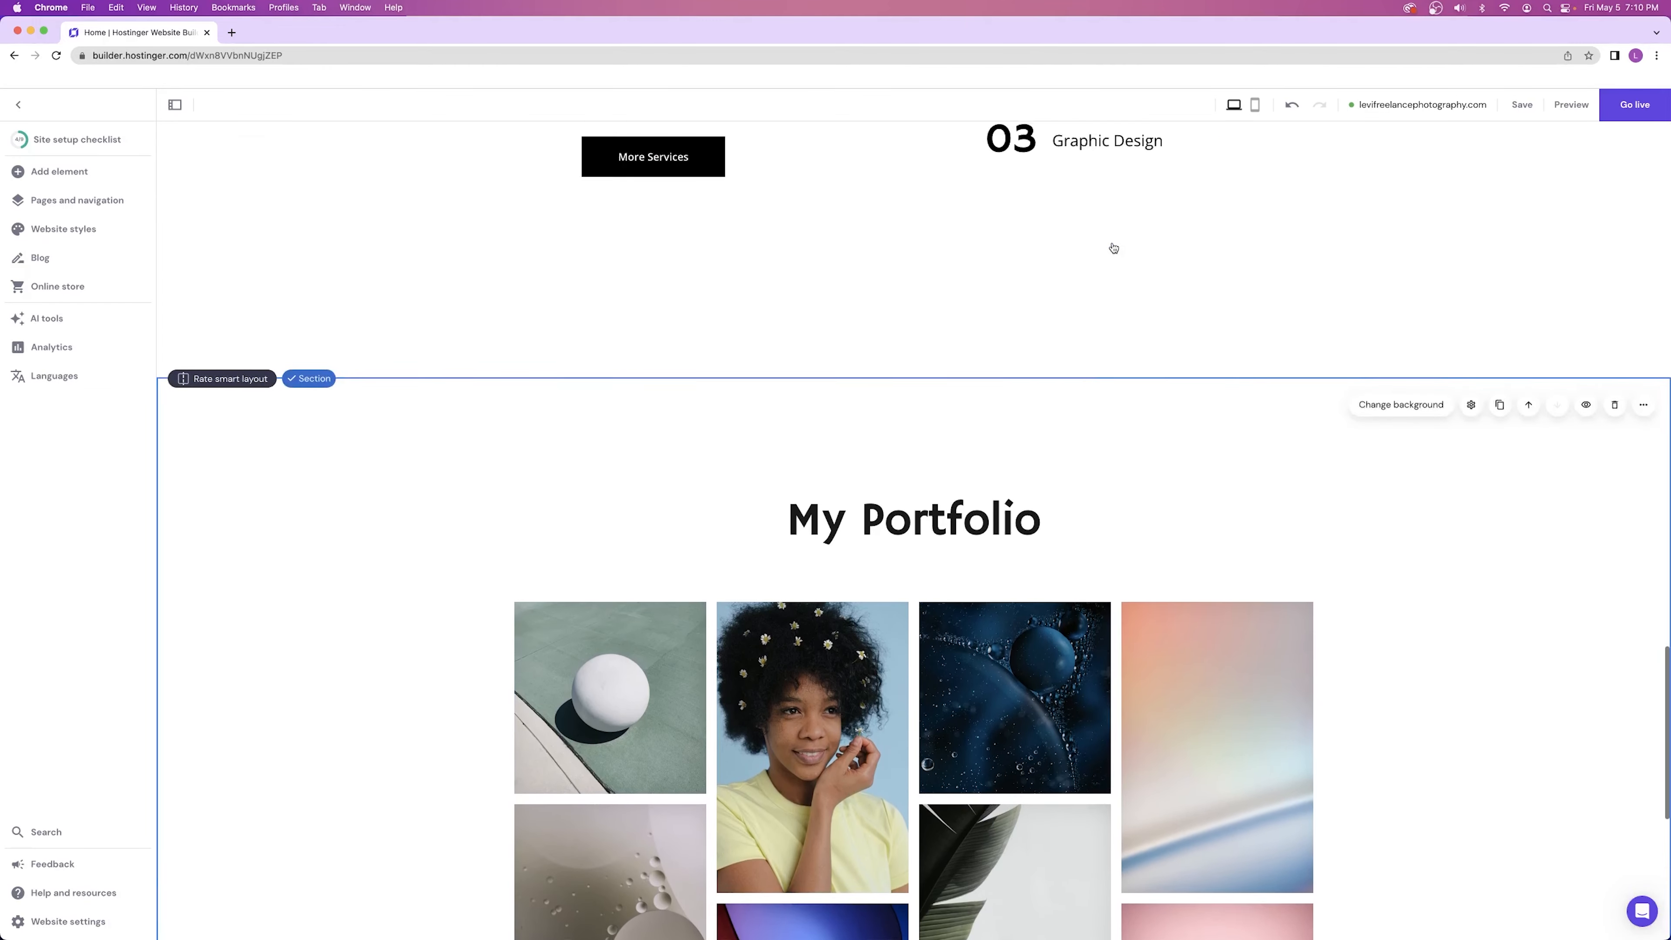
{"action": "scroll", "coordinate": [1113, 247], "scroll_direction": "down", "scroll_amount": 5}
{"action": "scroll", "coordinate": [1111, 246], "scroll_direction": "up", "scroll_amount": 10}
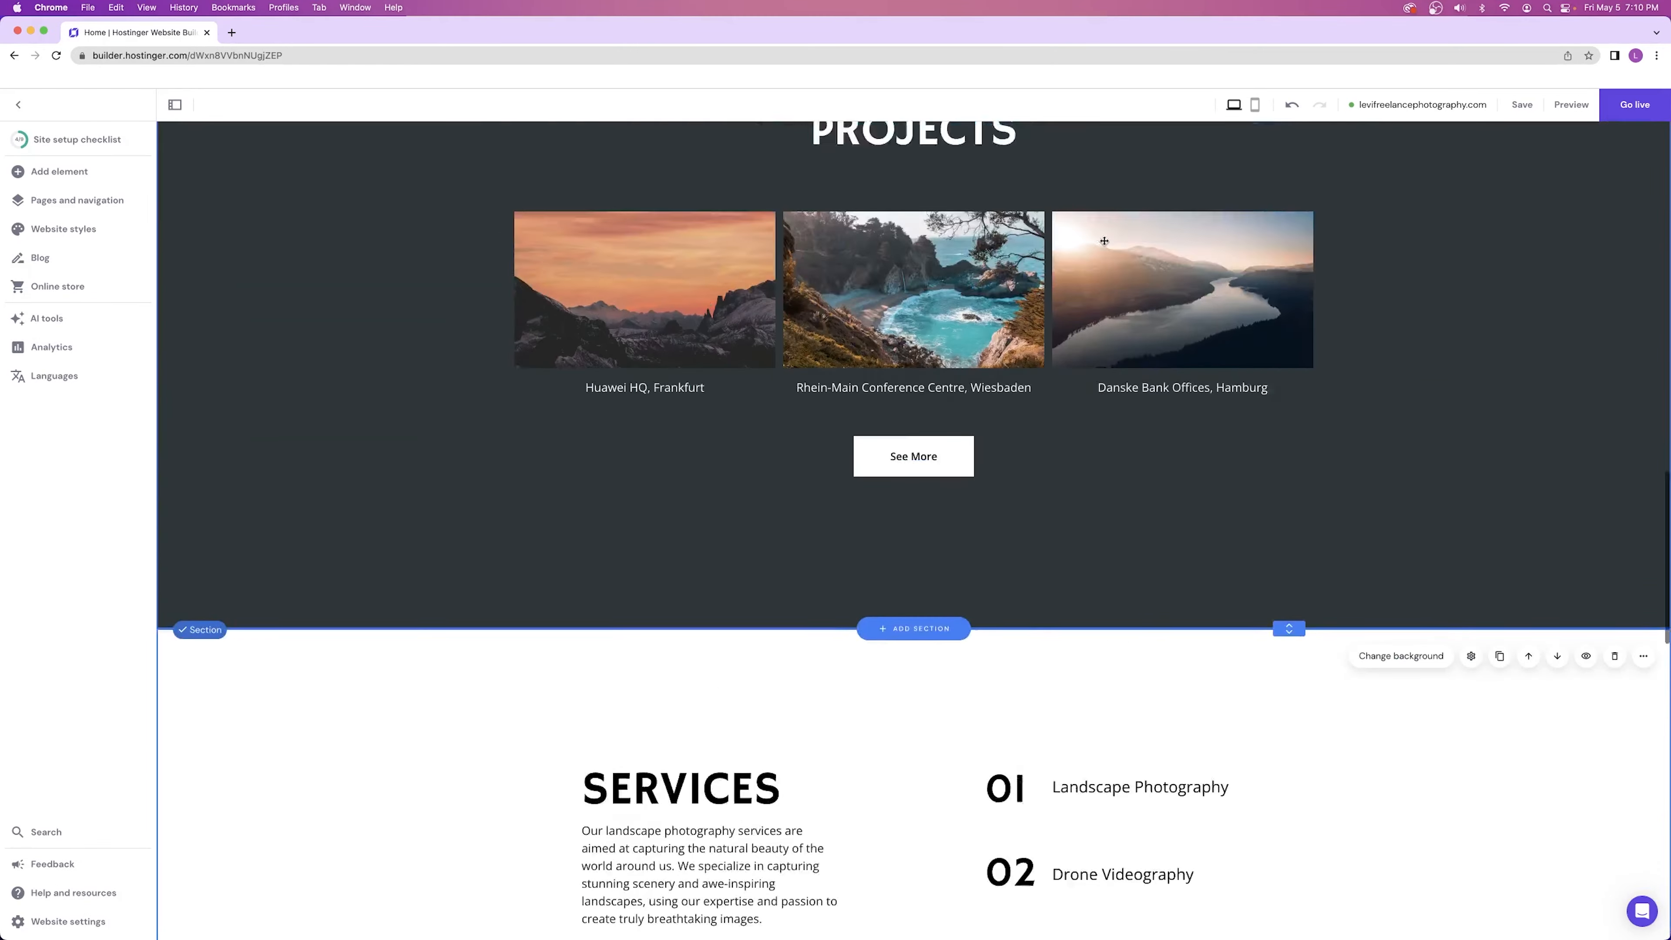
{"action": "scroll", "coordinate": [1105, 245], "scroll_direction": "down", "scroll_amount": 1}
{"action": "scroll", "coordinate": [1105, 245], "scroll_direction": "up", "scroll_amount": 10}
{"action": "scroll", "coordinate": [1105, 247], "scroll_direction": "down", "scroll_amount": 6}
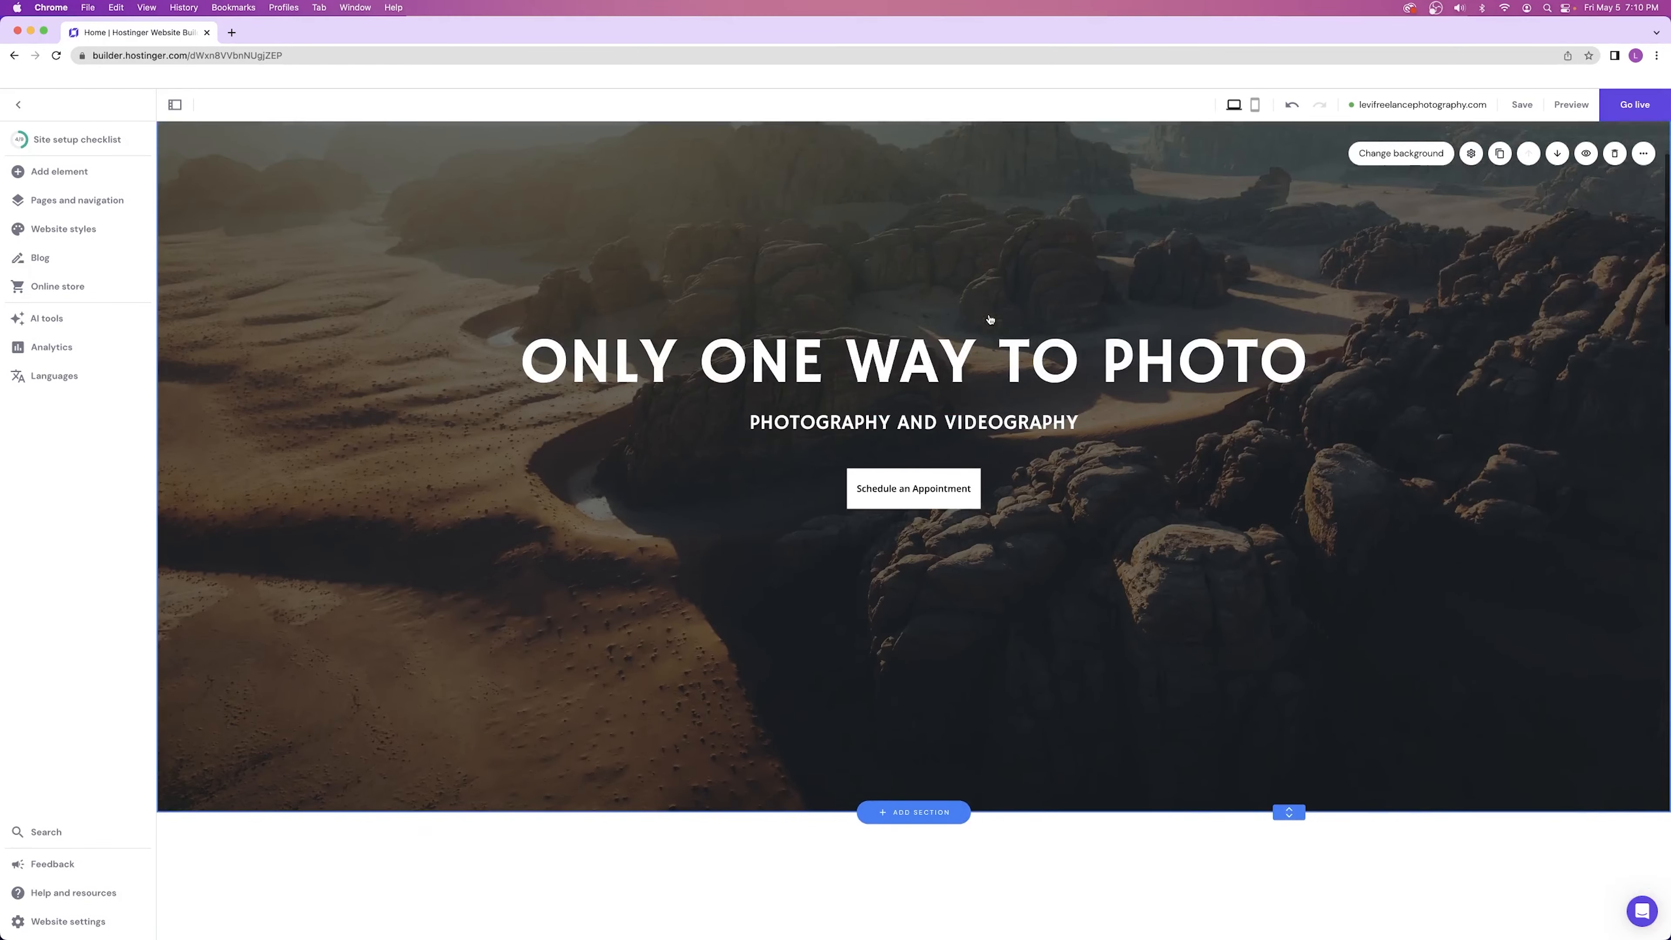
{"action": "scroll", "coordinate": [1172, 396], "scroll_direction": "down", "scroll_amount": 12}
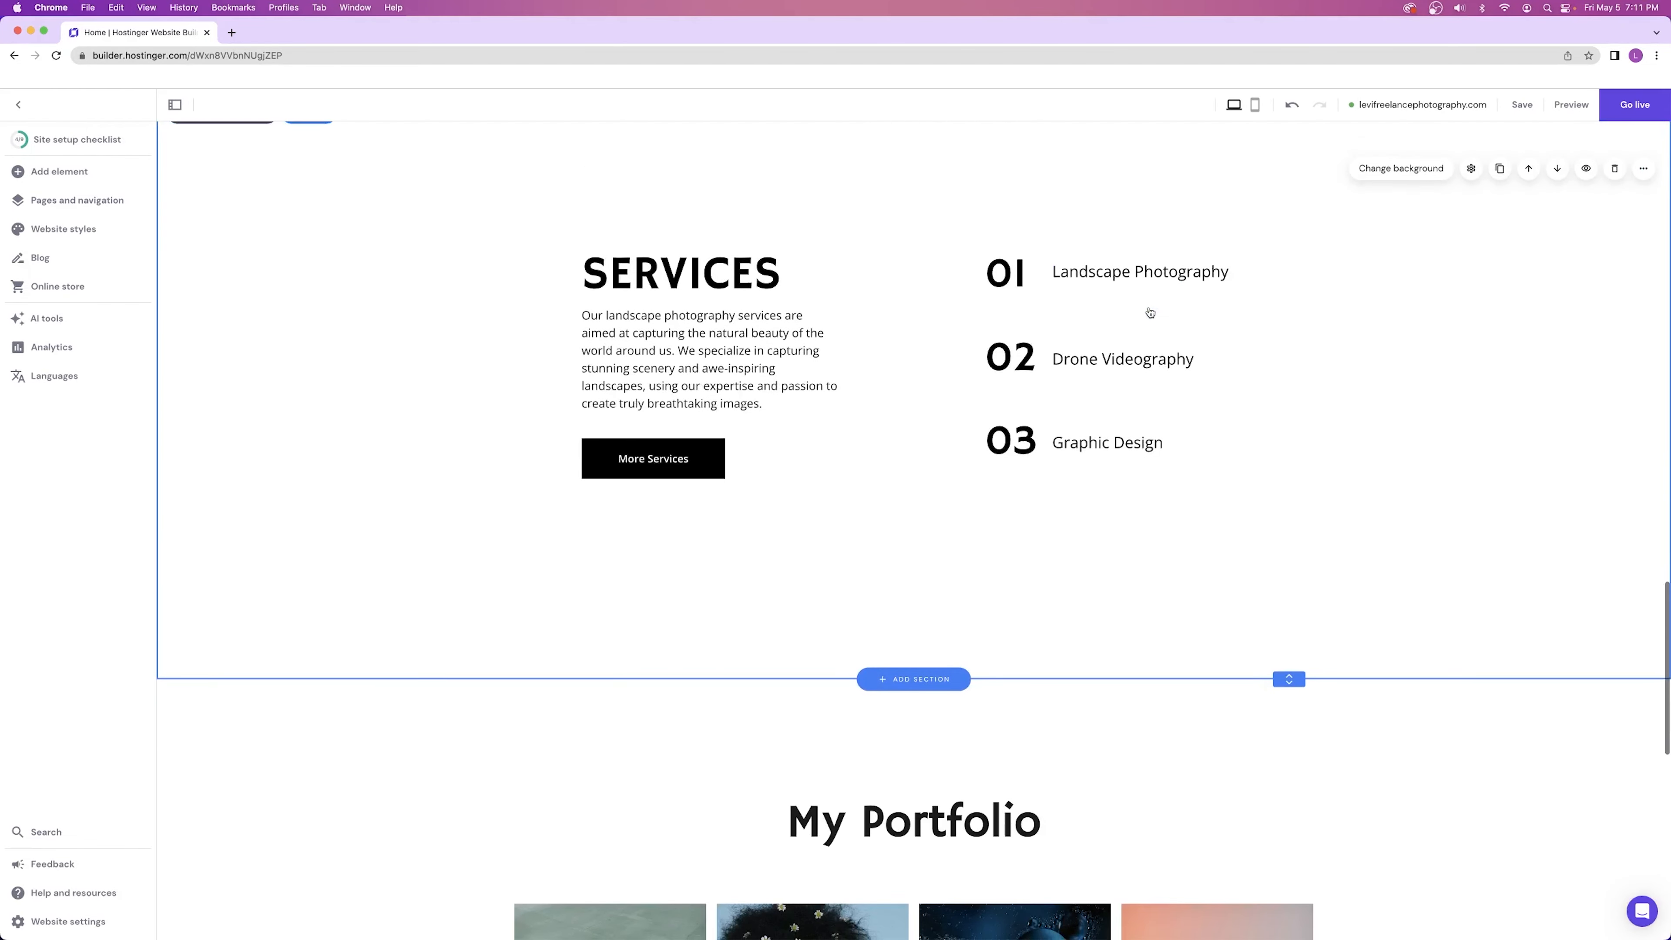
- Set the My Portfolio section's background to the light grey website color
{"action": "scroll", "coordinate": [1150, 312], "scroll_direction": "down", "scroll_amount": 8}
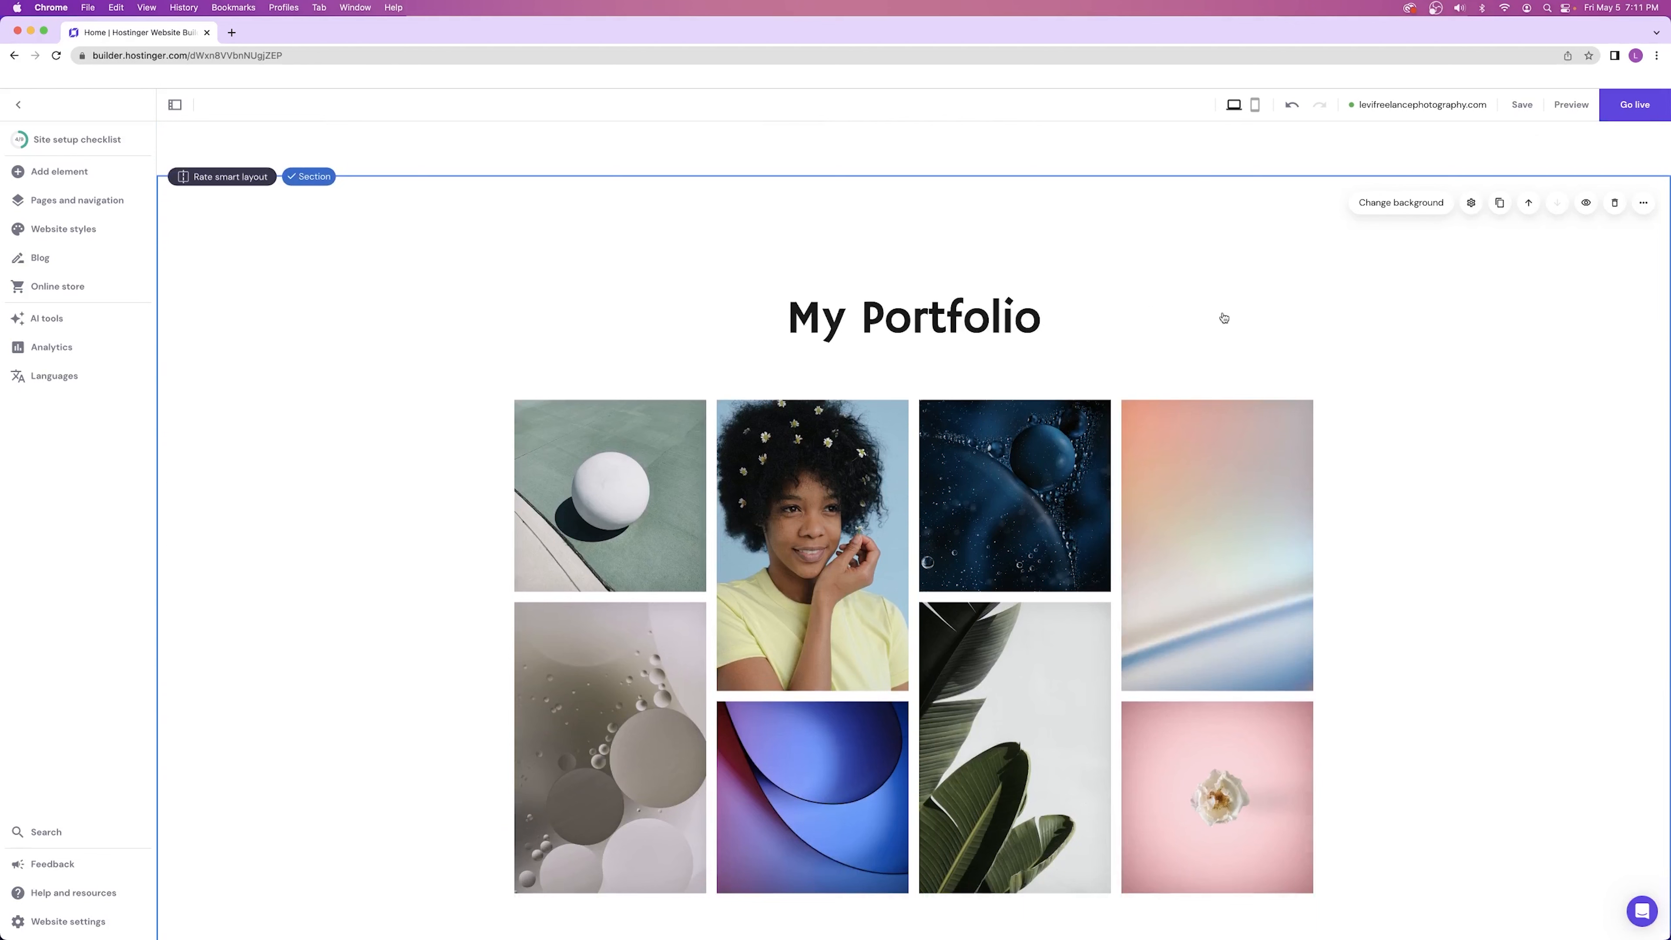
{"action": "left_click", "coordinate": [1406, 204]}
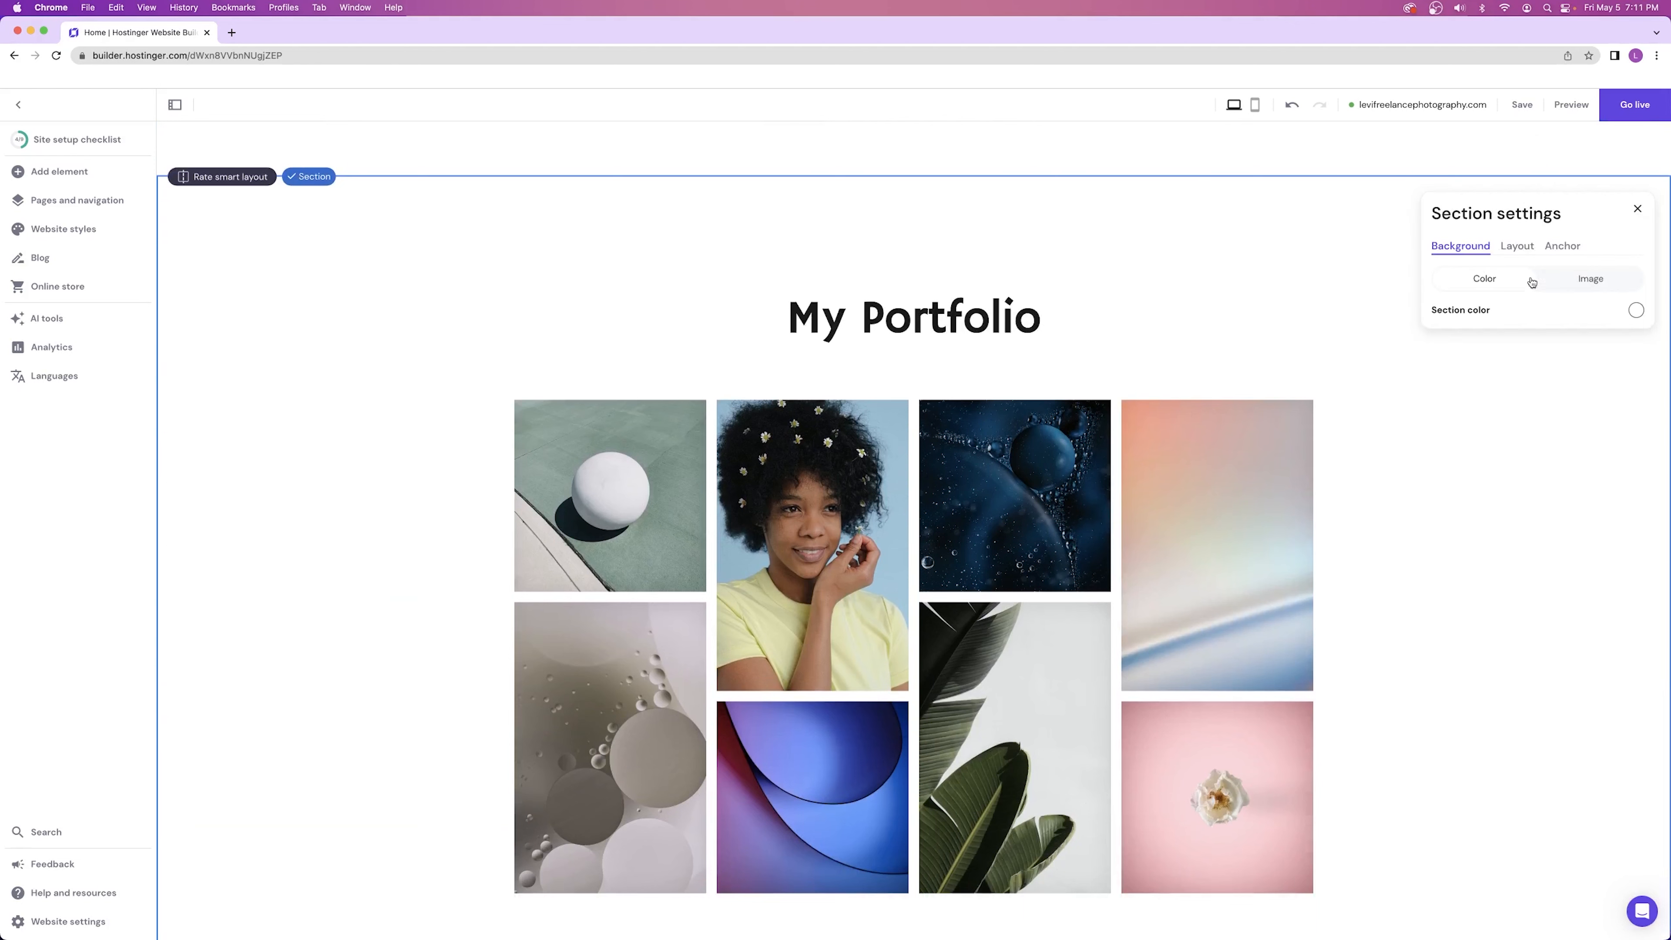
{"action": "left_click", "coordinate": [1636, 311]}
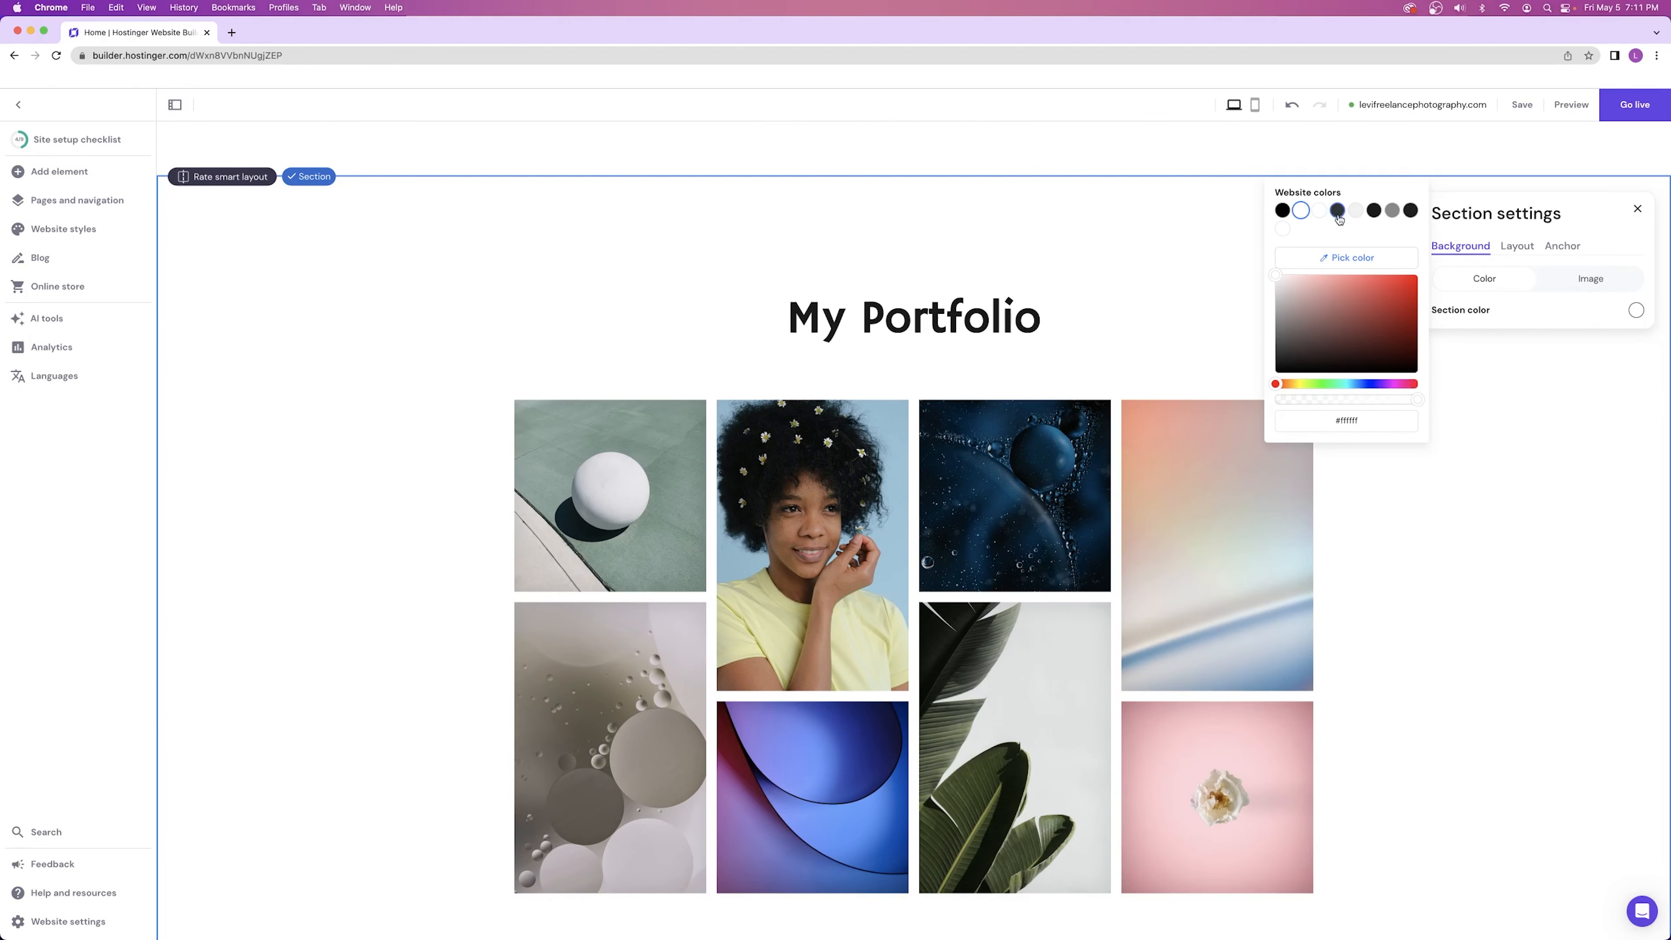
{"action": "left_click", "coordinate": [1356, 212]}
{"action": "left_click", "coordinate": [1119, 291]}
{"action": "scroll", "coordinate": [1126, 295], "scroll_direction": "down", "scroll_amount": 10}
{"action": "scroll", "coordinate": [1126, 291], "scroll_direction": "down", "scroll_amount": 10}
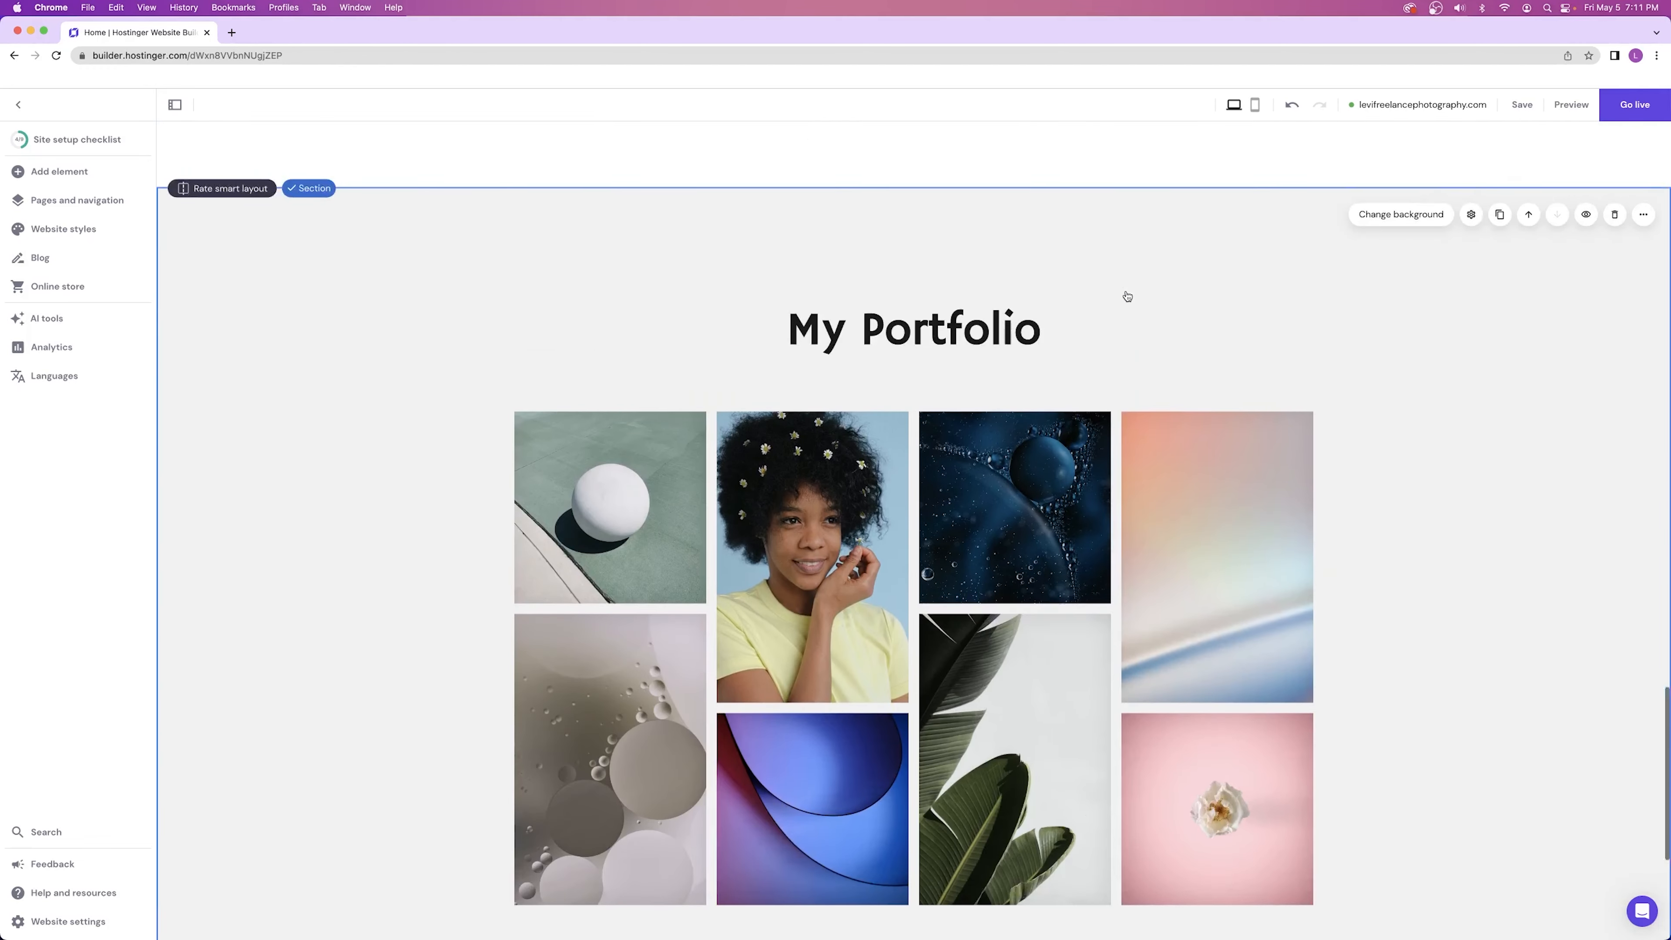
- Check the page around the portfolio section and save the website changes
{"action": "scroll", "coordinate": [1126, 293], "scroll_direction": "up", "scroll_amount": 5}
{"action": "scroll", "coordinate": [1126, 295], "scroll_direction": "up", "scroll_amount": 3}
{"action": "scroll", "coordinate": [1126, 295], "scroll_direction": "down", "scroll_amount": 12}
{"action": "left_click", "coordinate": [1519, 107]}
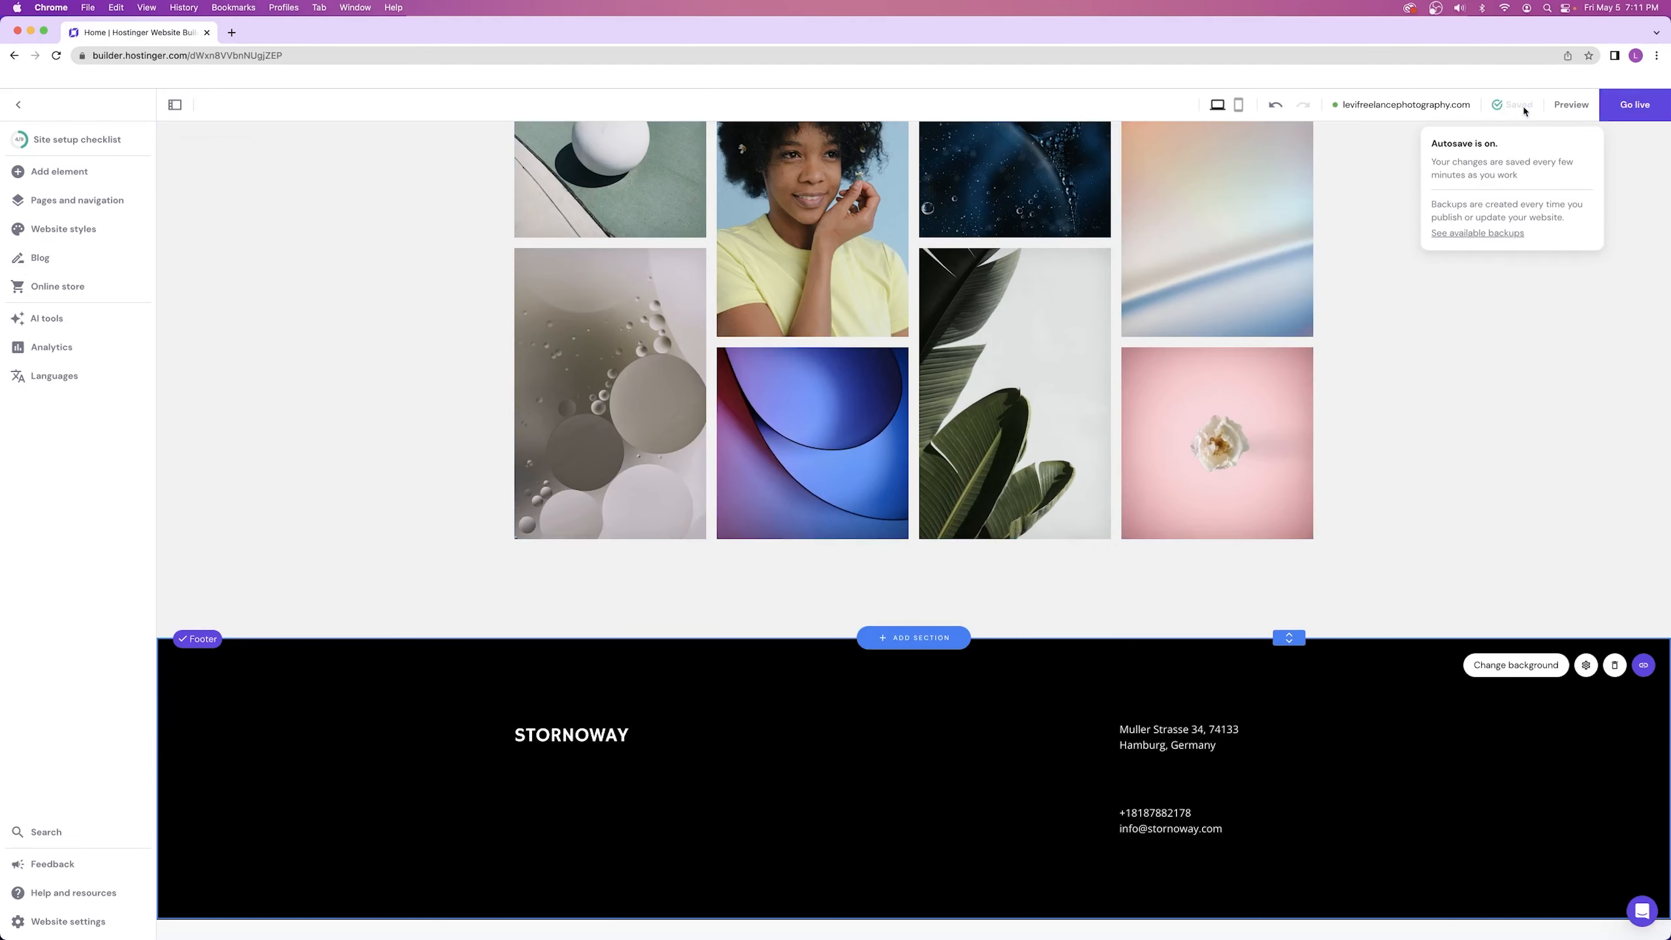
{"action": "scroll", "coordinate": [892, 418], "scroll_direction": "up", "scroll_amount": 15}
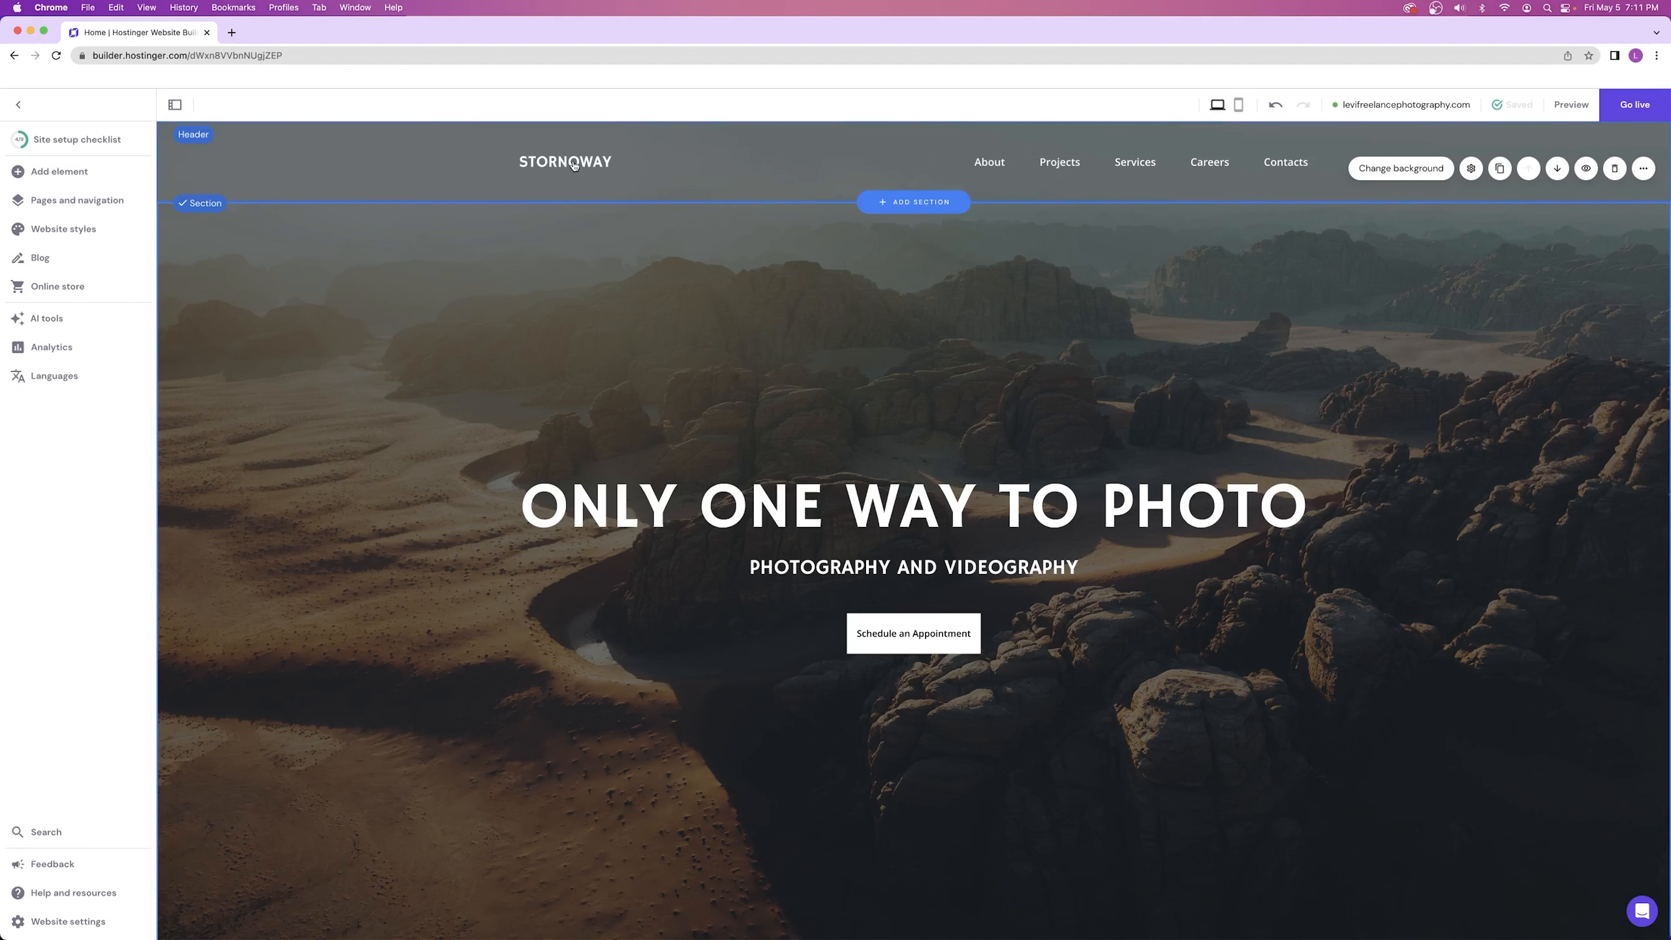
- Set the footer's background to the same dark grey used in the Projects section
{"action": "scroll", "coordinate": [779, 211], "scroll_direction": "down", "scroll_amount": 15}
{"action": "scroll", "coordinate": [779, 212], "scroll_direction": "down", "scroll_amount": 10}
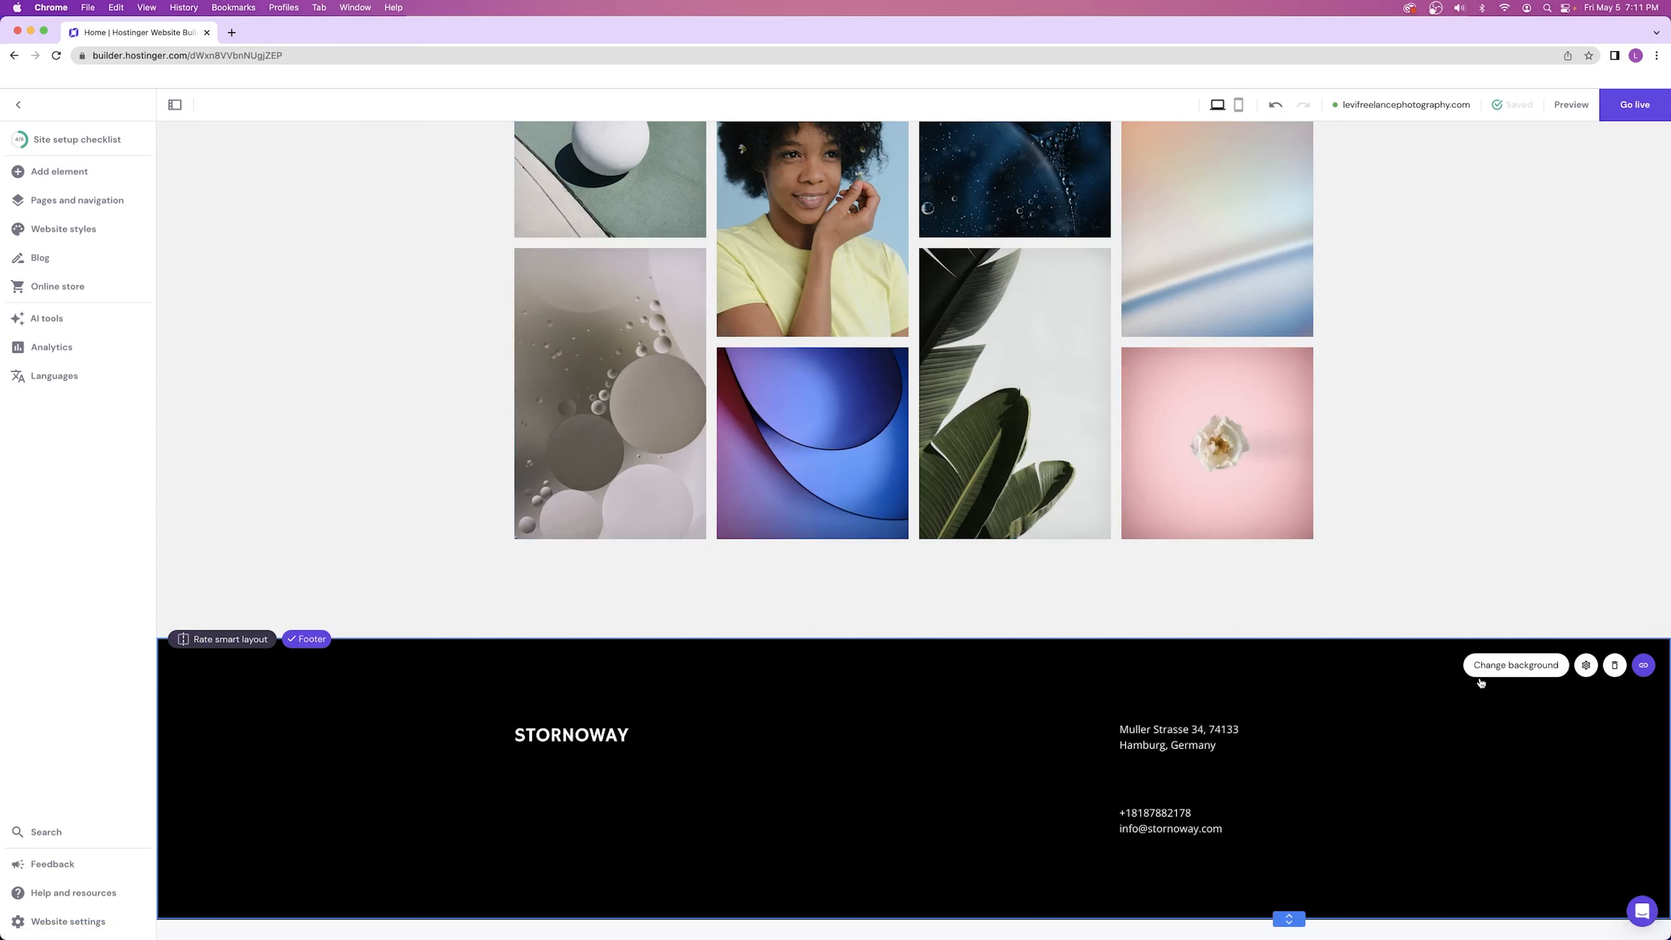
{"action": "left_click", "coordinate": [1502, 665]}
{"action": "left_click", "coordinate": [1636, 772]}
{"action": "left_click", "coordinate": [1337, 671]}
{"action": "left_click", "coordinate": [954, 791]}
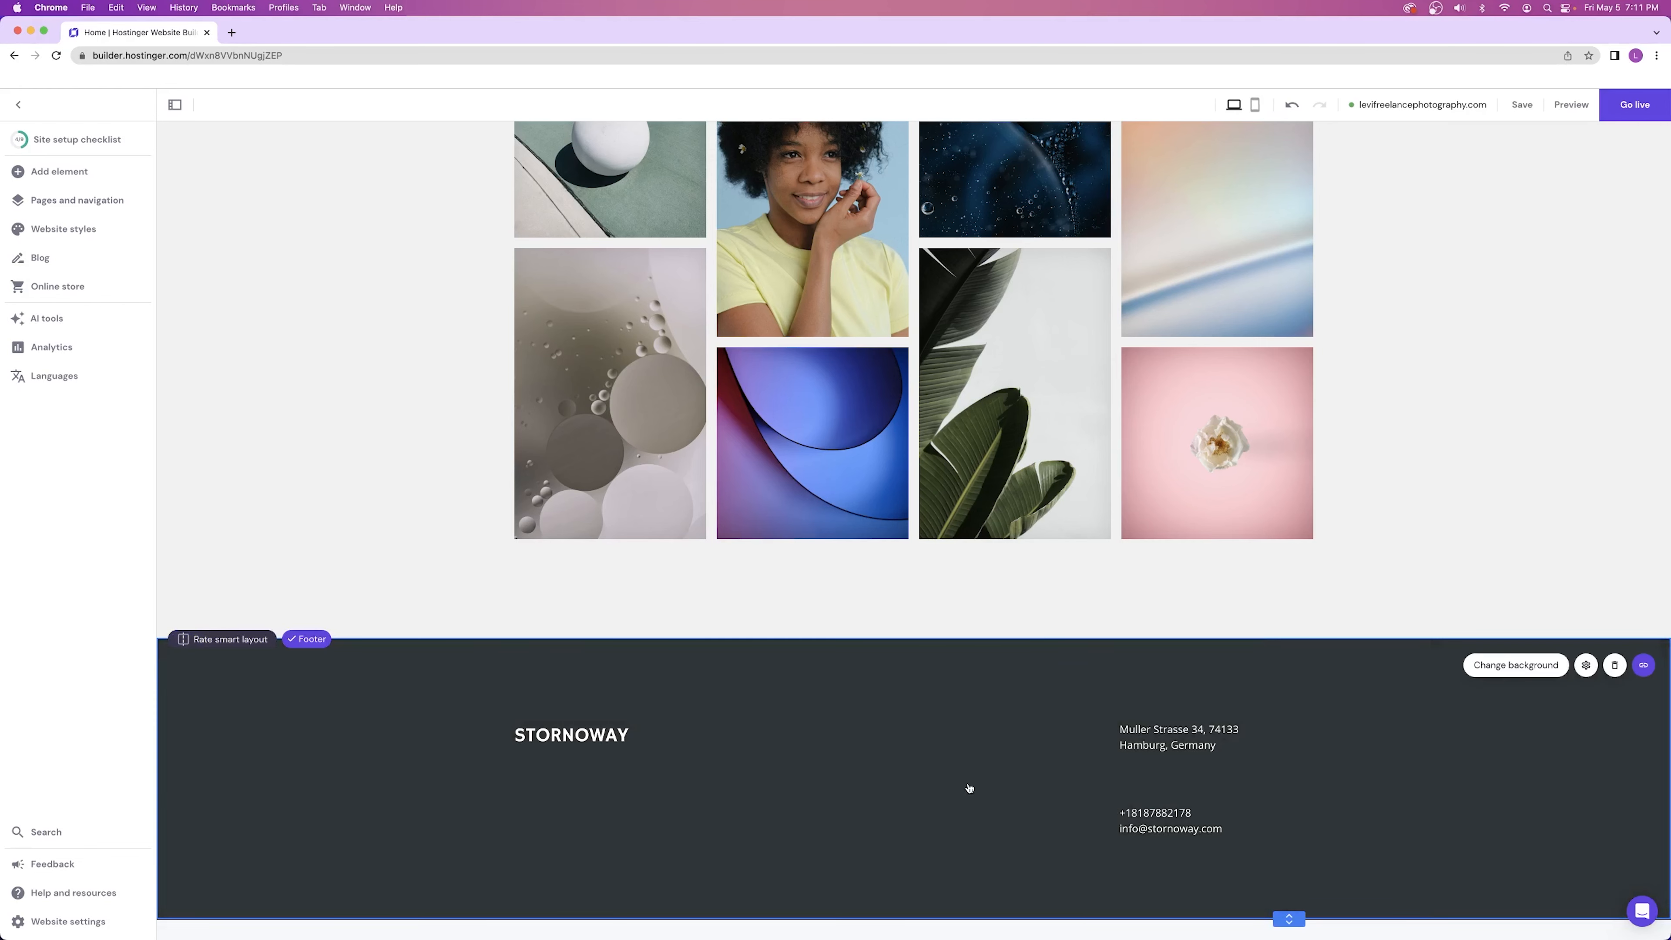
- Shorten the footer around its logo and contact details
{"action": "left_click_drag", "start_coordinate": [1286, 919], "coordinate": [1298, 875]}
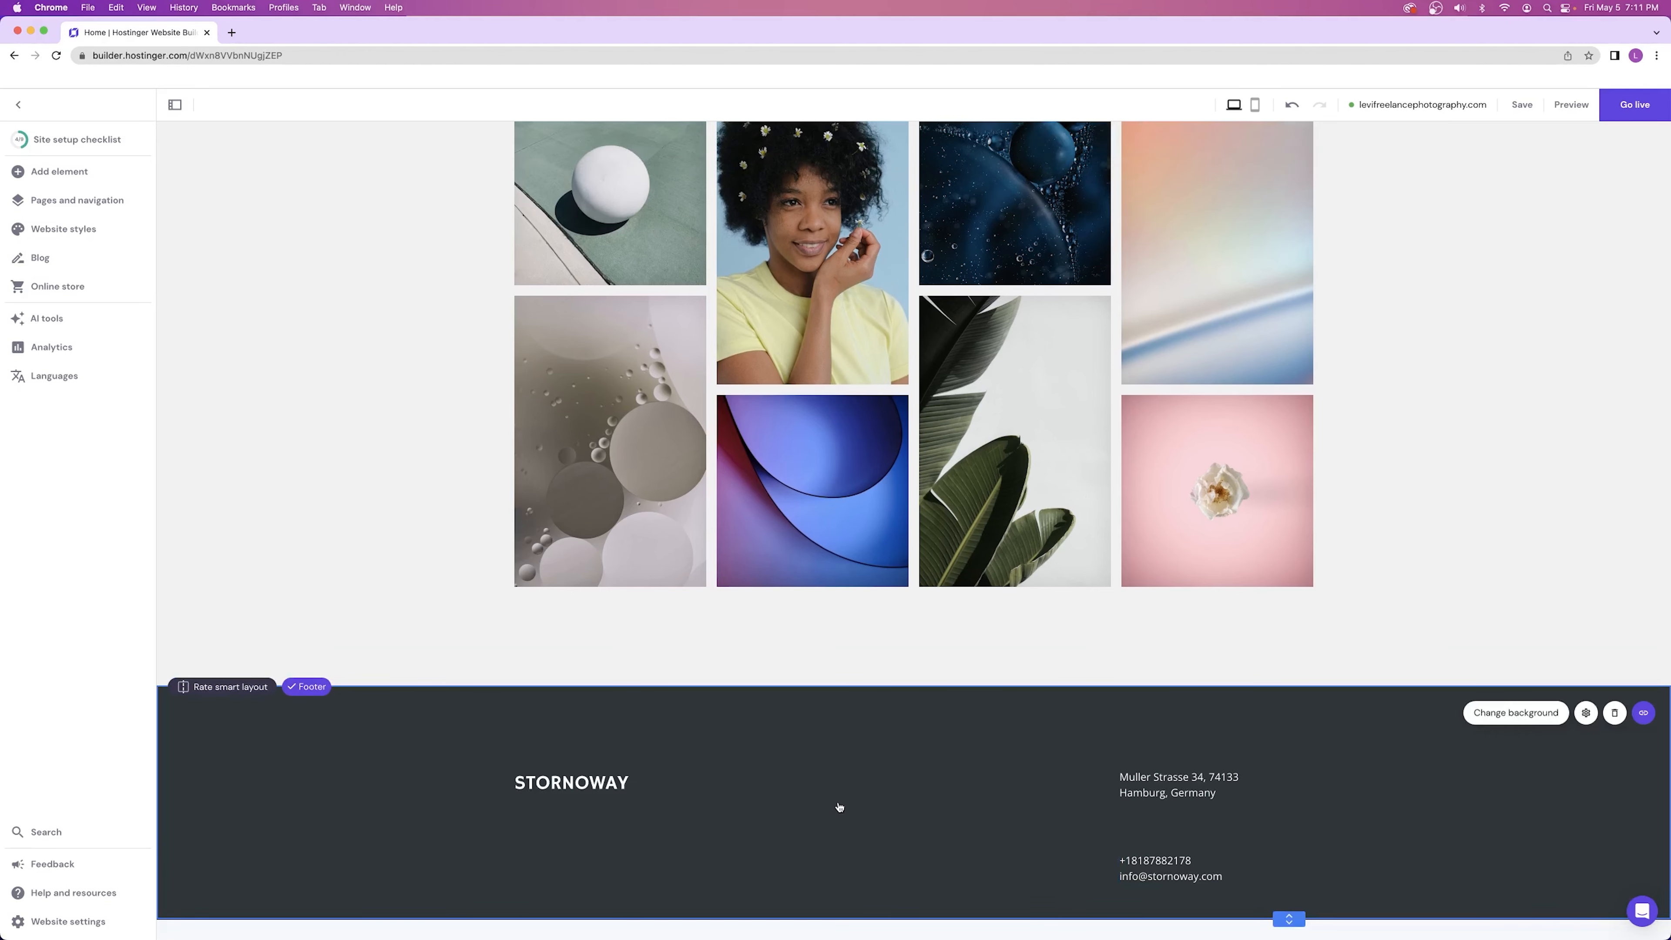
{"action": "left_click", "coordinate": [588, 784]}
{"action": "left_click", "coordinate": [1161, 788]}
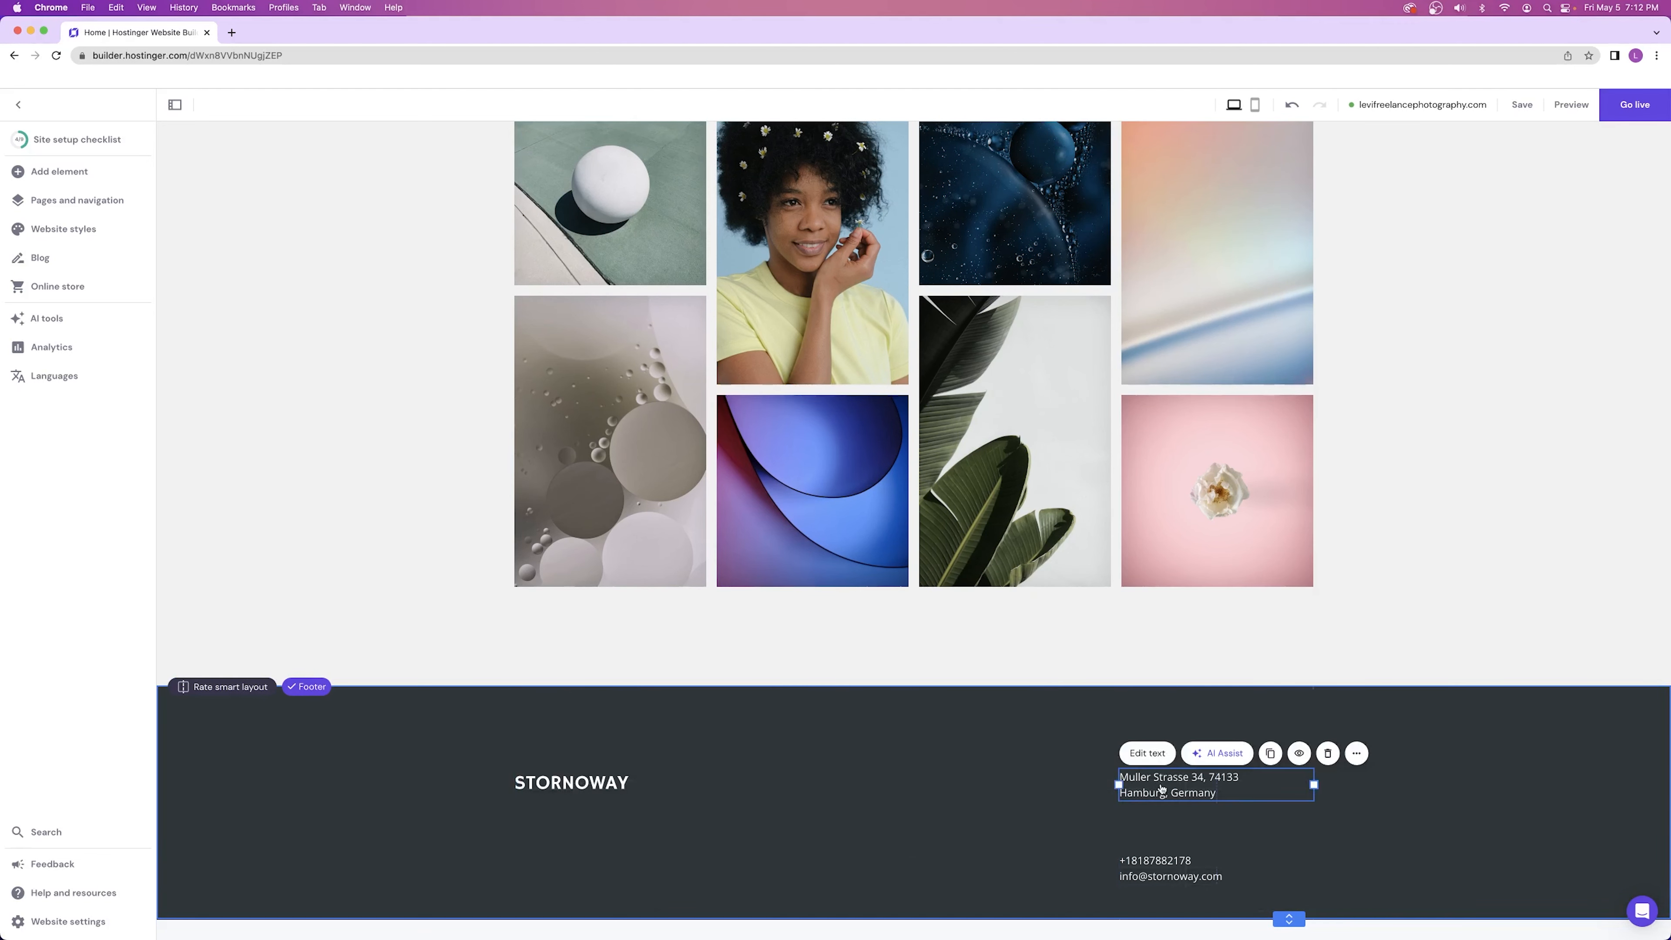
{"action": "left_click", "coordinate": [893, 777]}
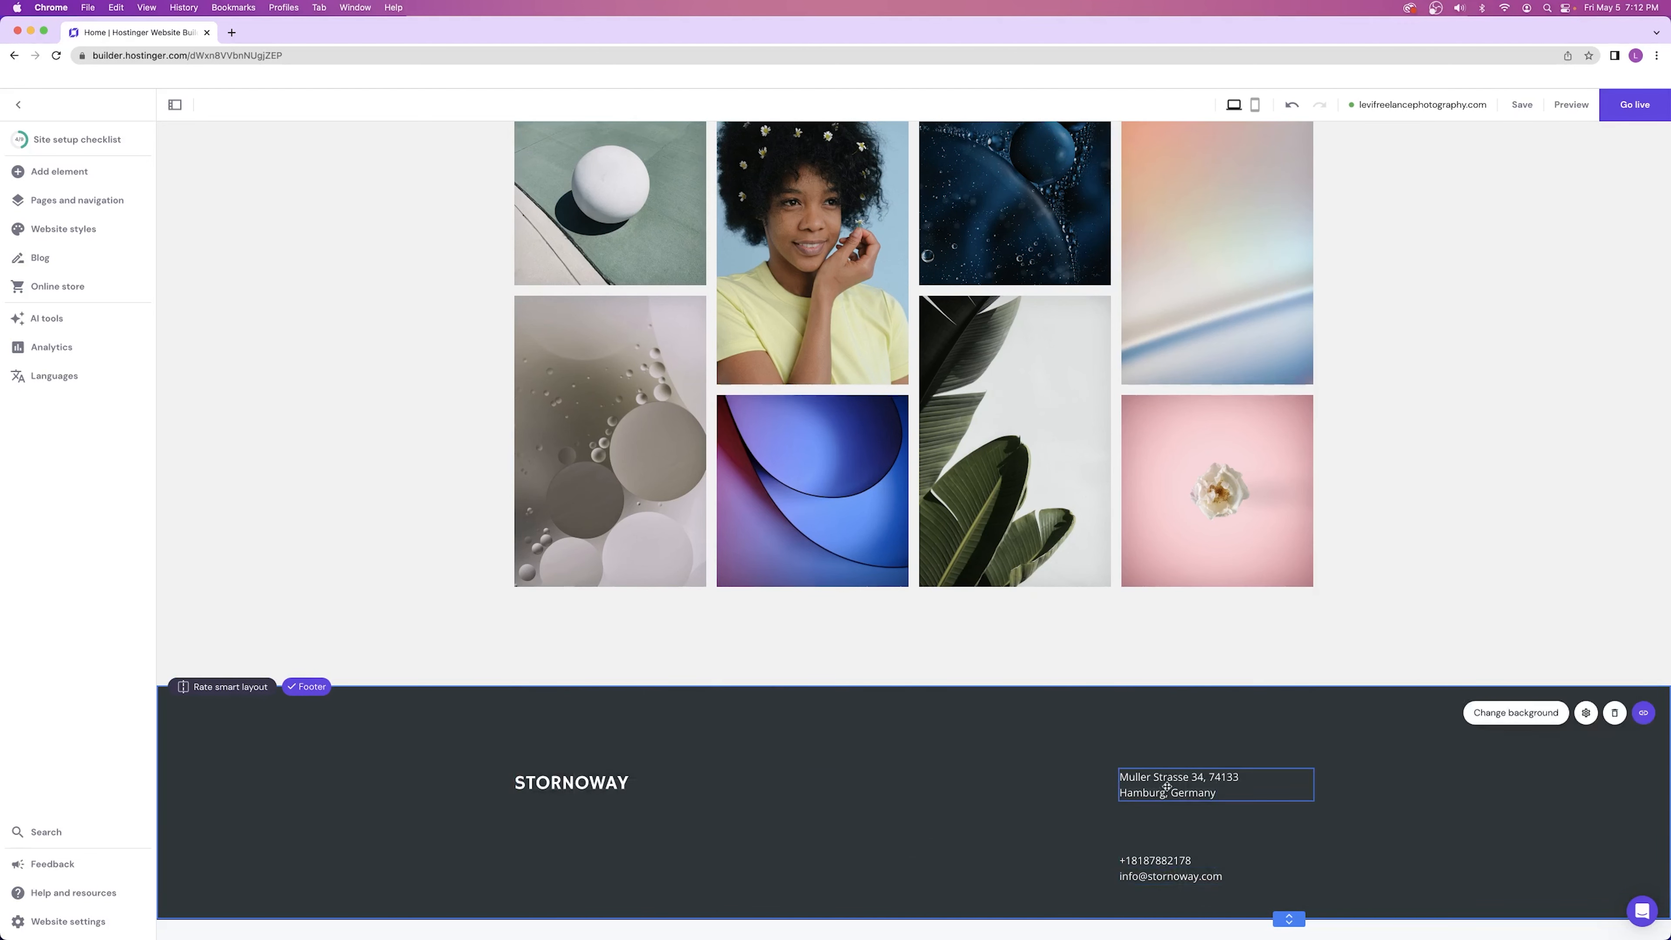
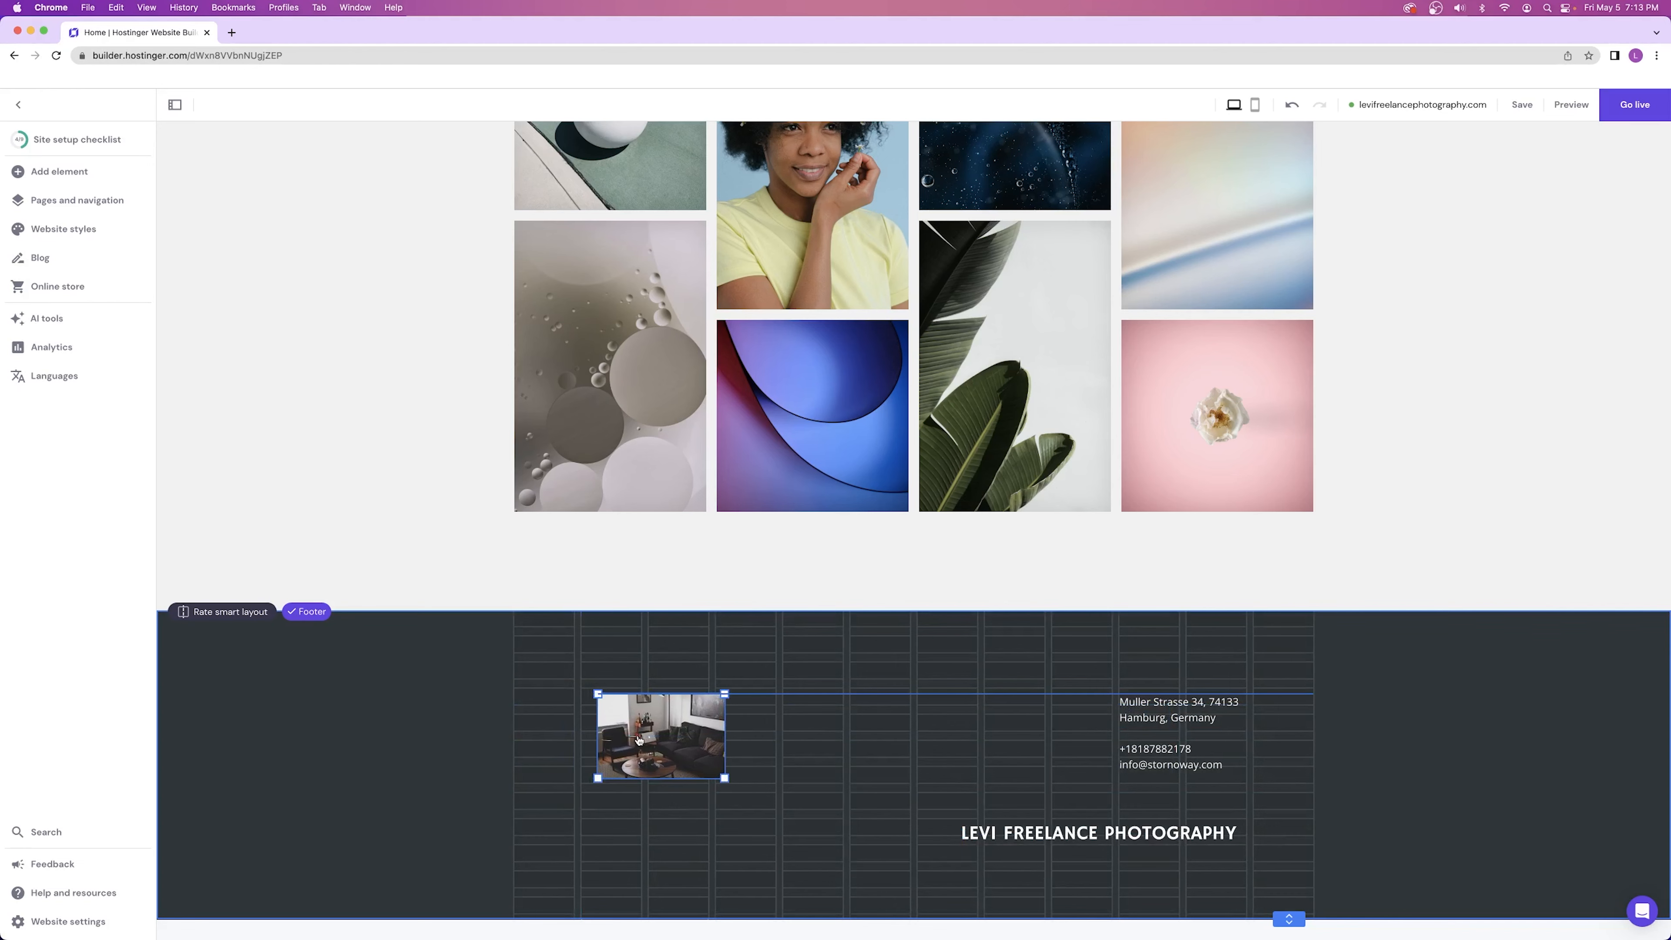
- Replace the footer's living room image with the STORNOWAY logo from the media library
{"action": "left_click", "coordinate": [635, 683]}
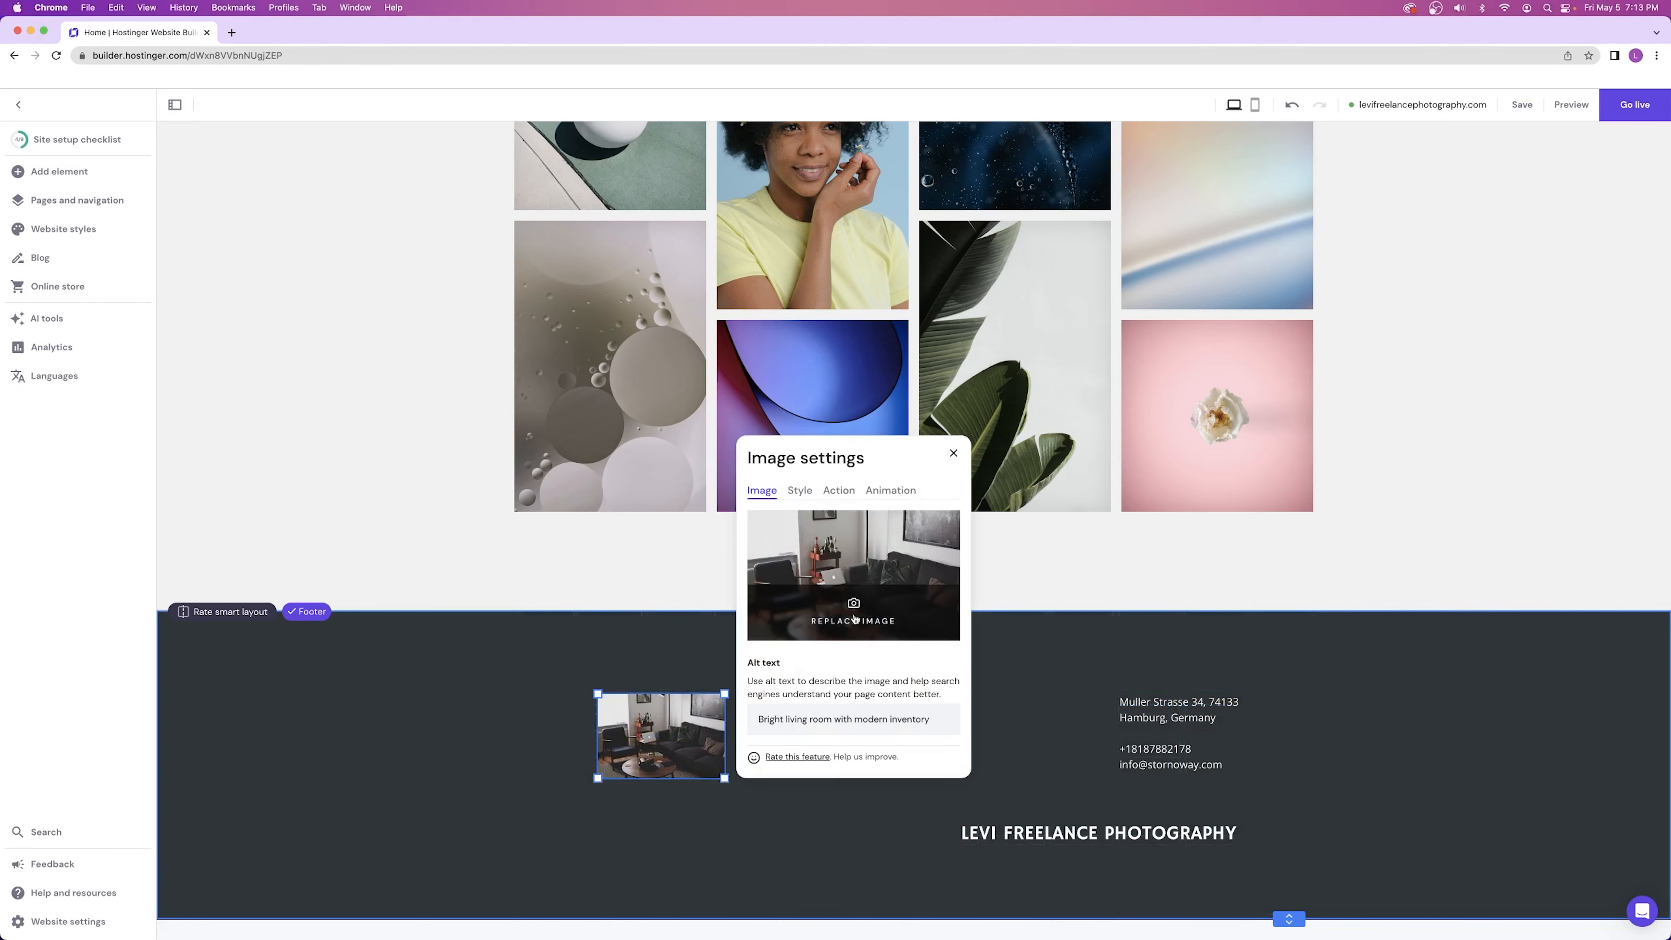
{"action": "left_click", "coordinate": [854, 612]}
{"action": "mouse_move", "coordinate": [990, 652]}
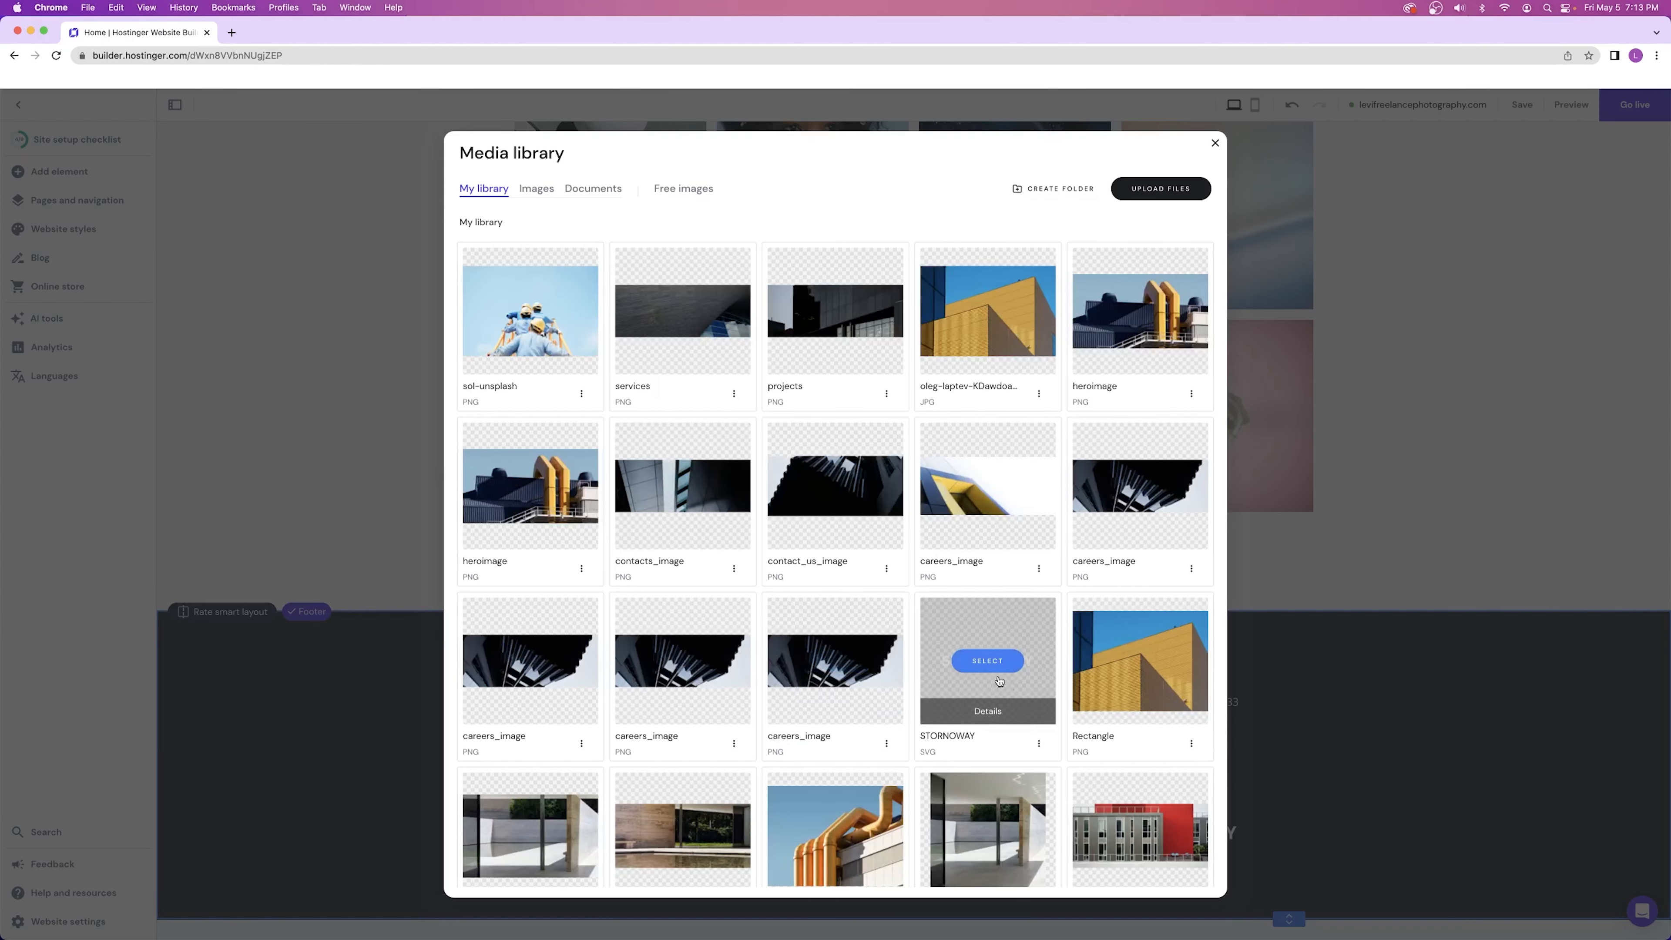
{"action": "scroll", "coordinate": [918, 709], "scroll_direction": "down", "scroll_amount": 4}
{"action": "scroll", "coordinate": [919, 640], "scroll_direction": "up", "scroll_amount": 4}
{"action": "mouse_move", "coordinate": [924, 644]}
{"action": "left_click", "coordinate": [990, 617]}
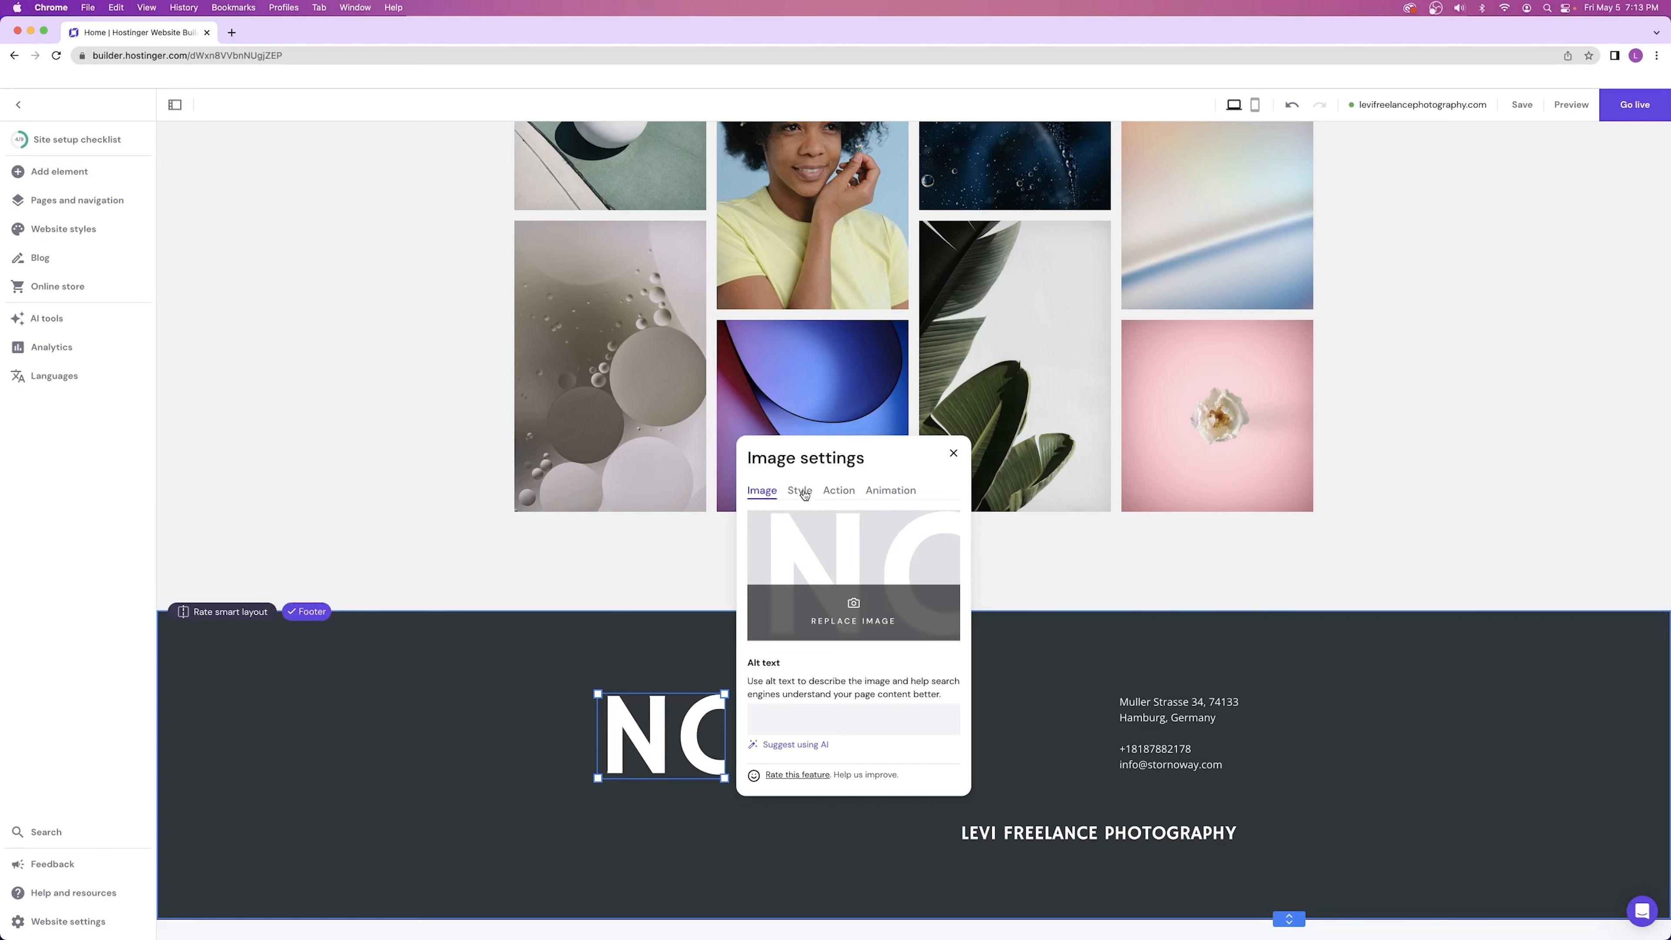
- Reset the footer logo image's proportions, try a 100% corner radius and return the radius to 0%
{"action": "left_click", "coordinate": [801, 491]}
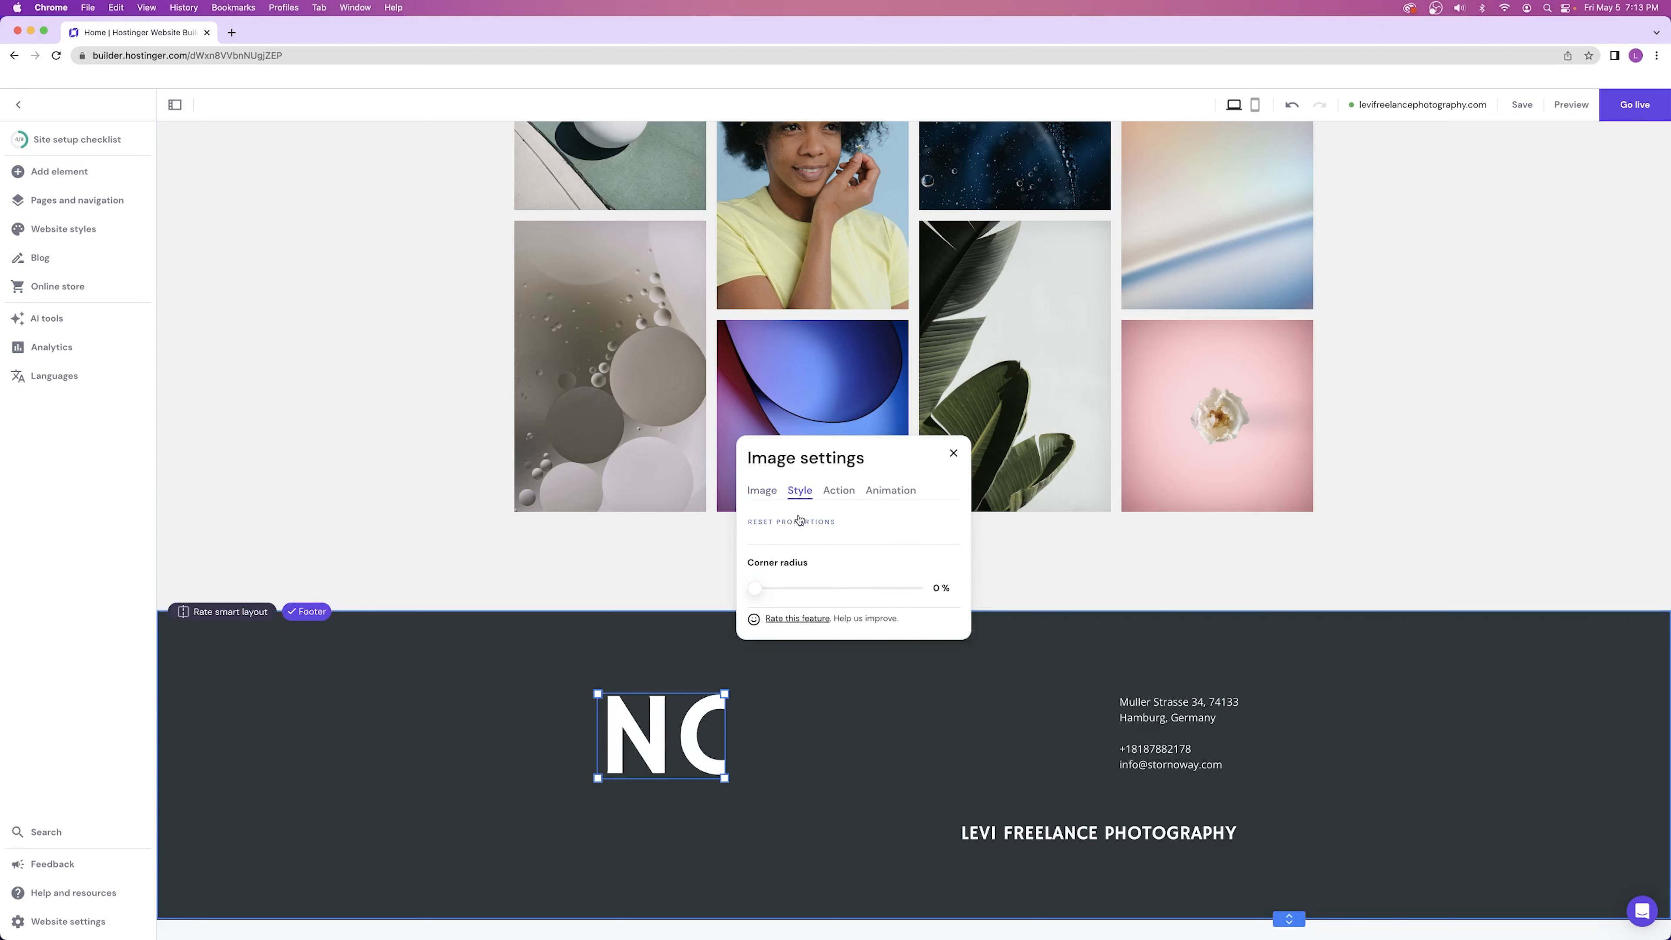
{"action": "left_click", "coordinate": [801, 524]}
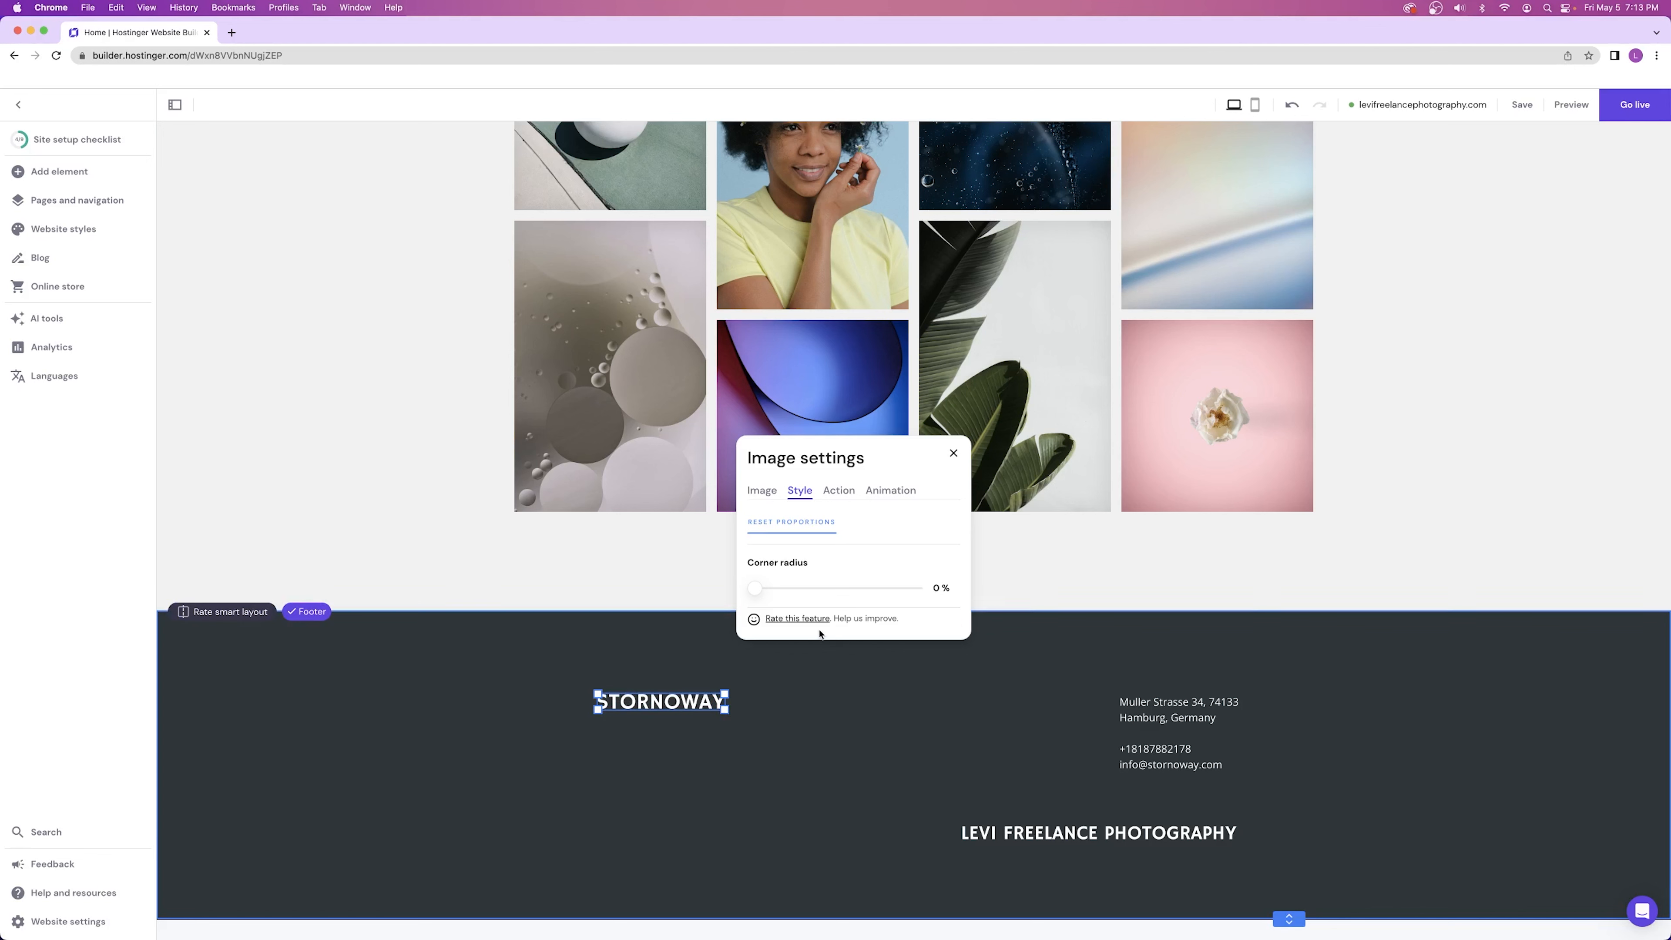
{"action": "left_click_drag", "start_coordinate": [757, 589], "coordinate": [980, 586]}
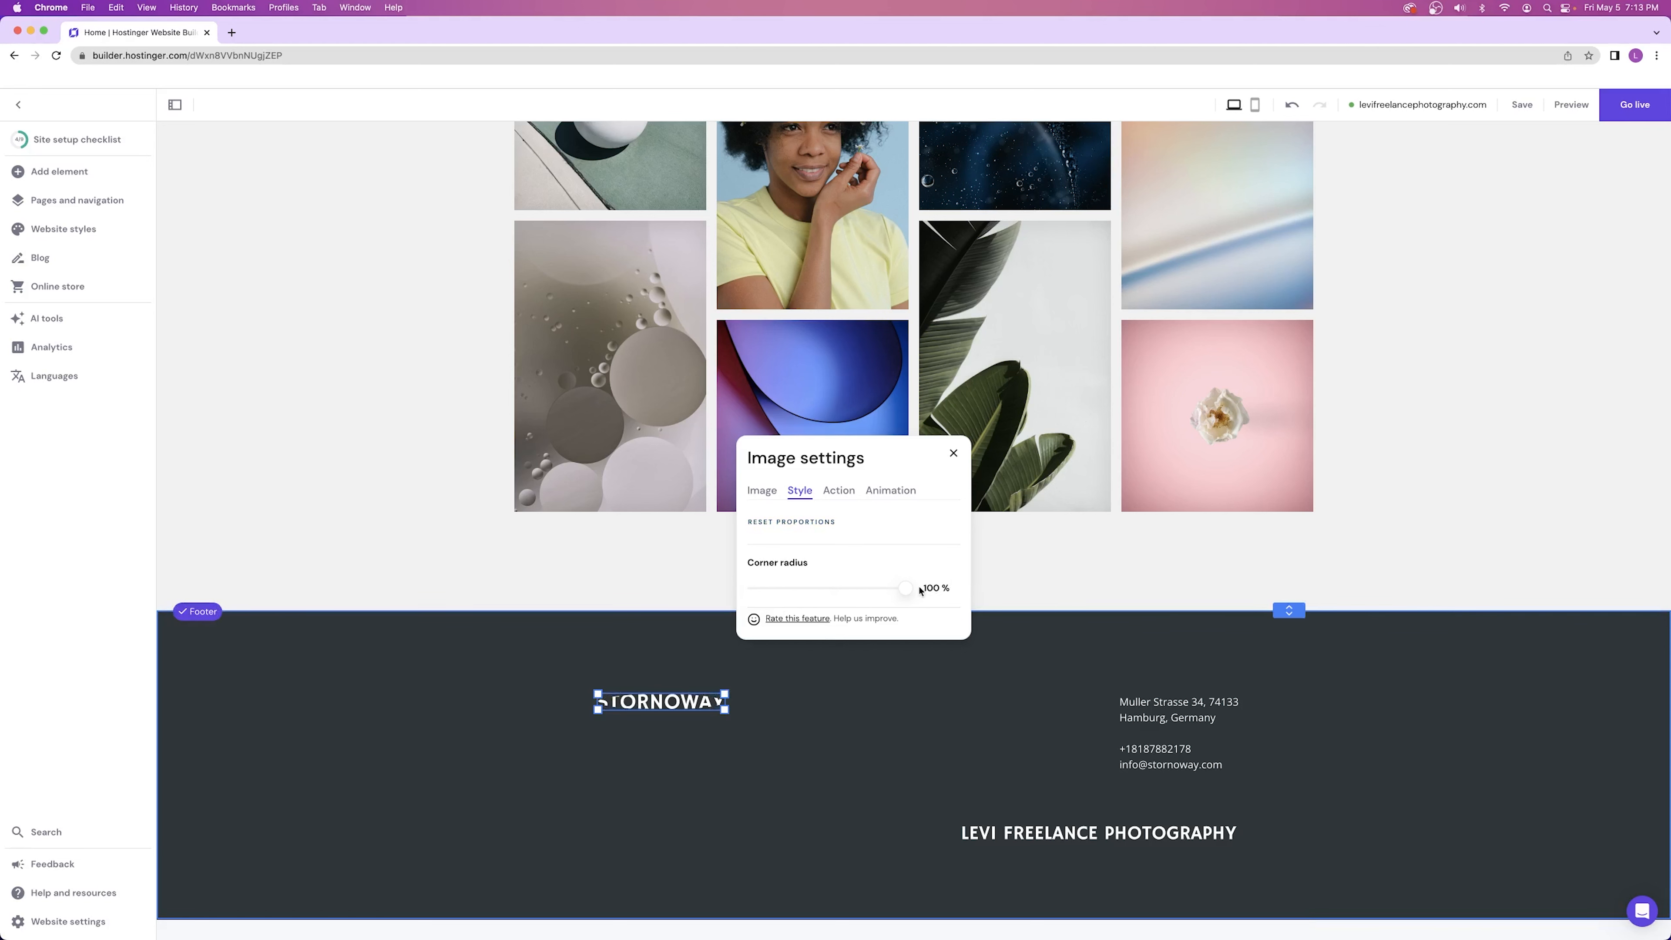
{"action": "left_click_drag", "start_coordinate": [914, 590], "coordinate": [755, 588]}
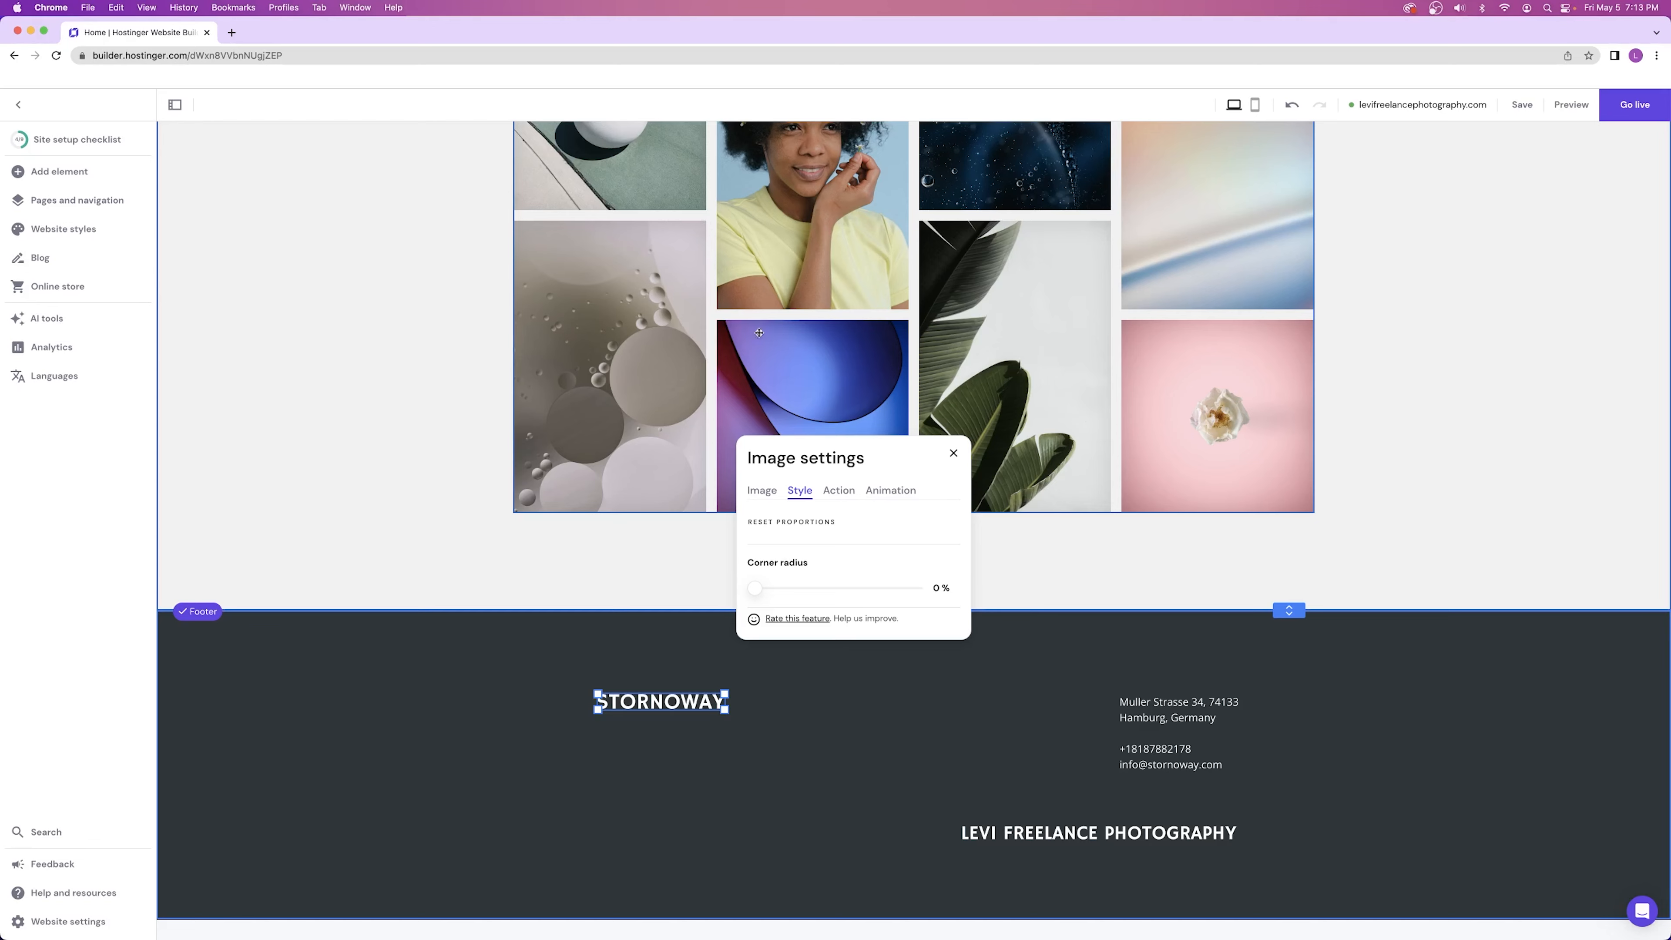
- Try a small corner radius on the sunset mountain image in the Projects section
{"action": "scroll", "coordinate": [758, 332], "scroll_direction": "up", "scroll_amount": 15}
{"action": "left_click", "coordinate": [653, 449]}
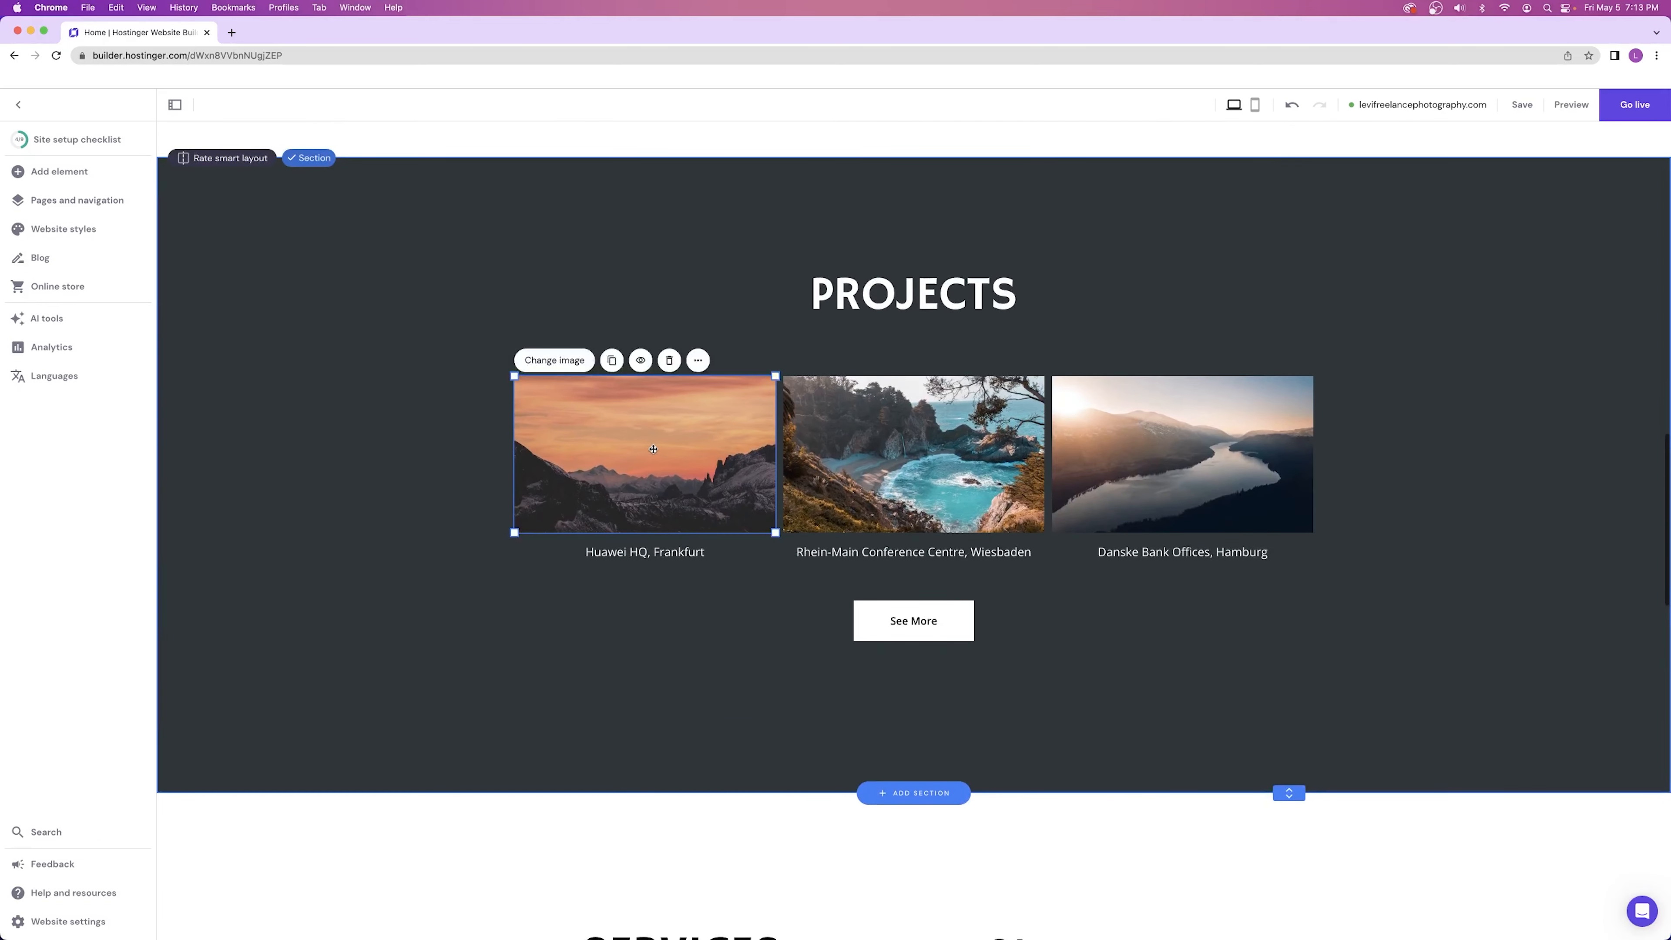
{"action": "left_click", "coordinate": [555, 360]}
{"action": "left_click", "coordinate": [850, 431]}
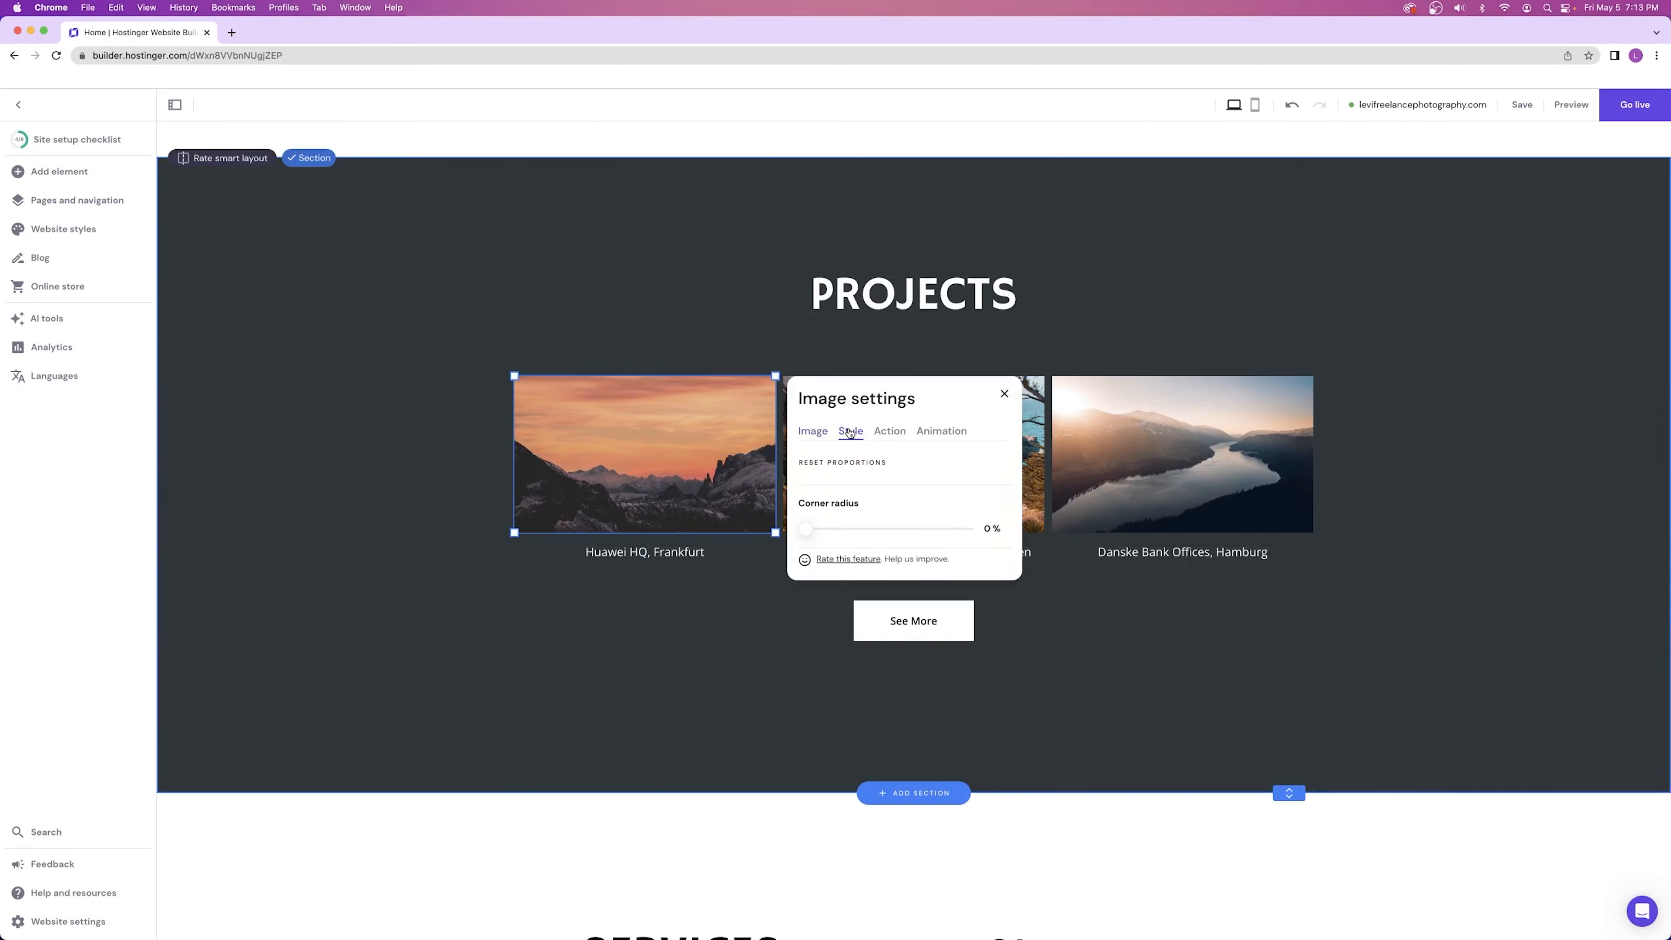
{"action": "mouse_move", "coordinate": [806, 529]}
{"action": "left_mouse_down"}
{"action": "mouse_move", "coordinate": [881, 528]}
{"action": "mouse_move", "coordinate": [810, 528]}
{"action": "mouse_move", "coordinate": [830, 527]}
{"action": "left_mouse_up"}
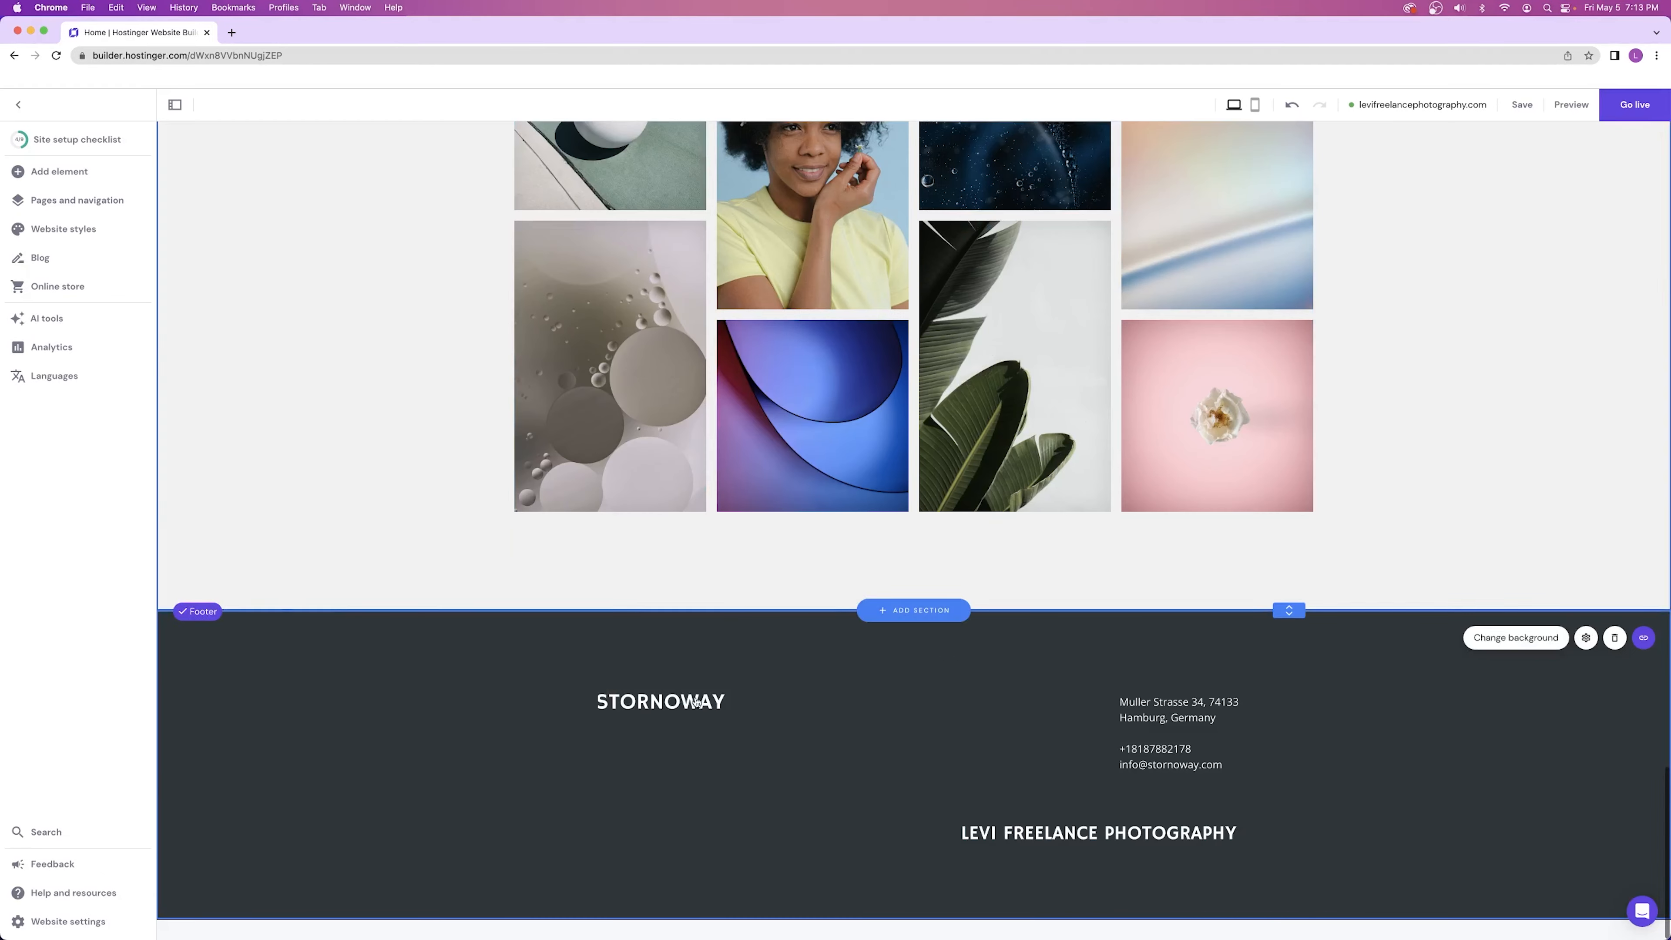
- Swap the footer's STORNOWAY image for the LEVI FREELANCE PHOTOGRAPHY heading by deleting the image and moving the heading there, and shorten the footer
{"action": "mouse_move", "coordinate": [668, 708]}
{"action": "left_mouse_down"}
{"action": "mouse_move", "coordinate": [734, 678]}
{"action": "mouse_move", "coordinate": [687, 731]}
{"action": "mouse_move", "coordinate": [675, 718]}
{"action": "left_mouse_up"}
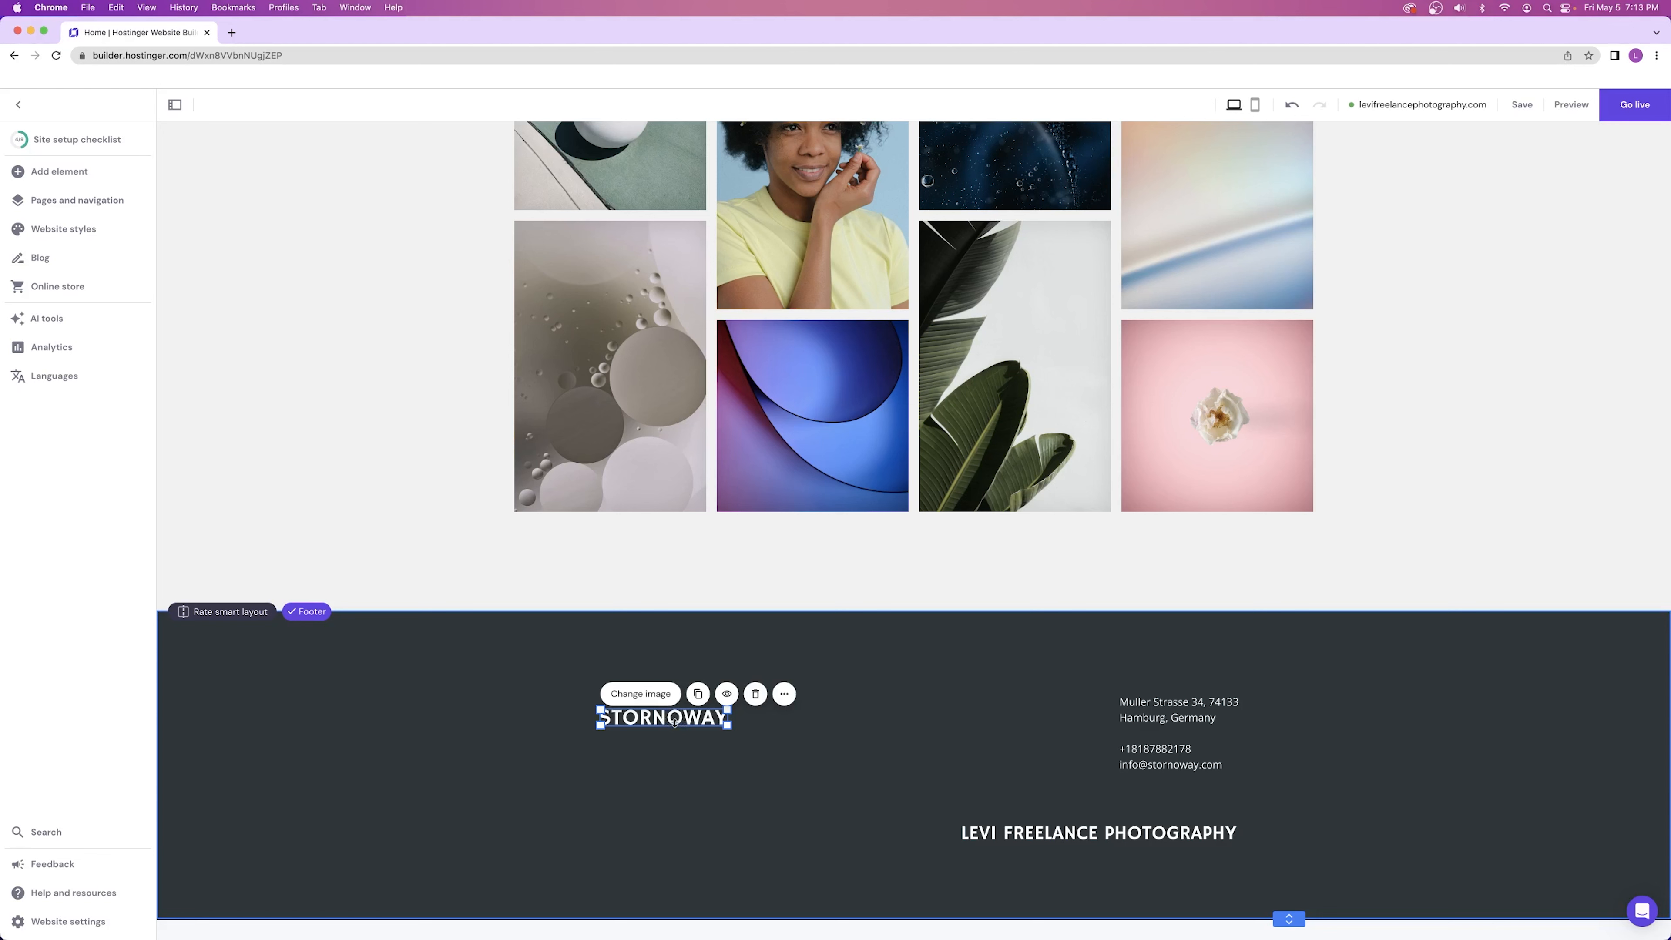
{"action": "left_click", "coordinate": [754, 694]}
{"action": "left_click_drag", "start_coordinate": [1059, 835], "coordinate": [658, 708]}
{"action": "left_click", "coordinate": [1293, 876]}
{"action": "left_click_drag", "start_coordinate": [1287, 933], "coordinate": [1288, 861]}
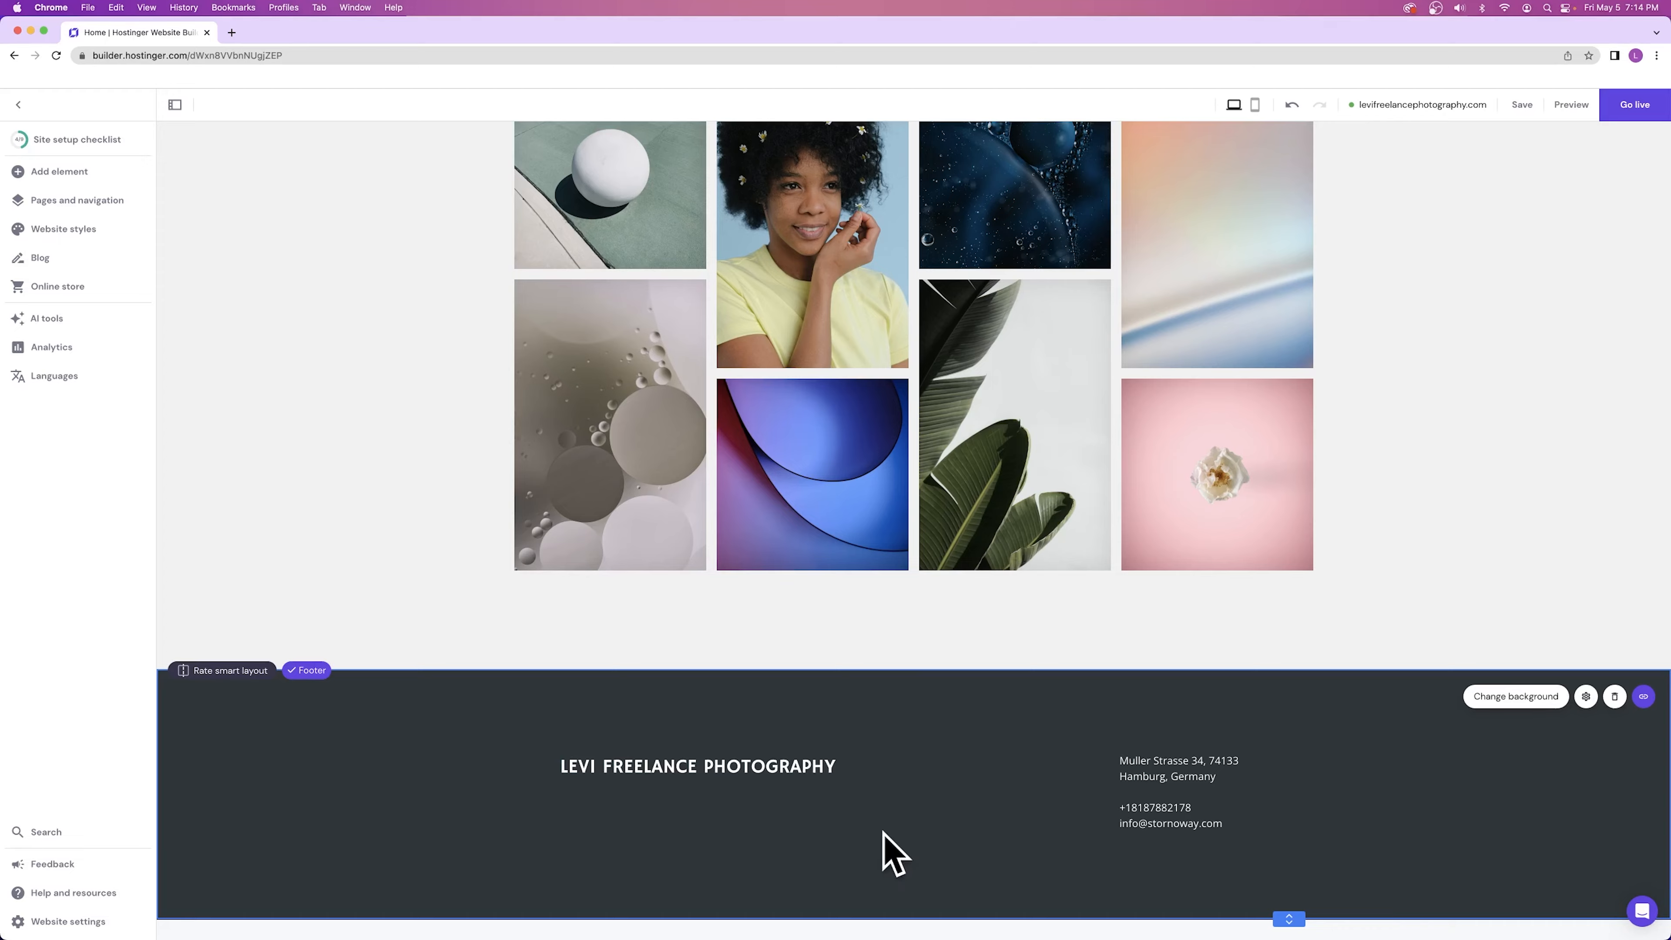
- Try to move the STORNOWAY logo within the page header
{"action": "scroll", "coordinate": [868, 810], "scroll_direction": "up", "scroll_amount": 20}
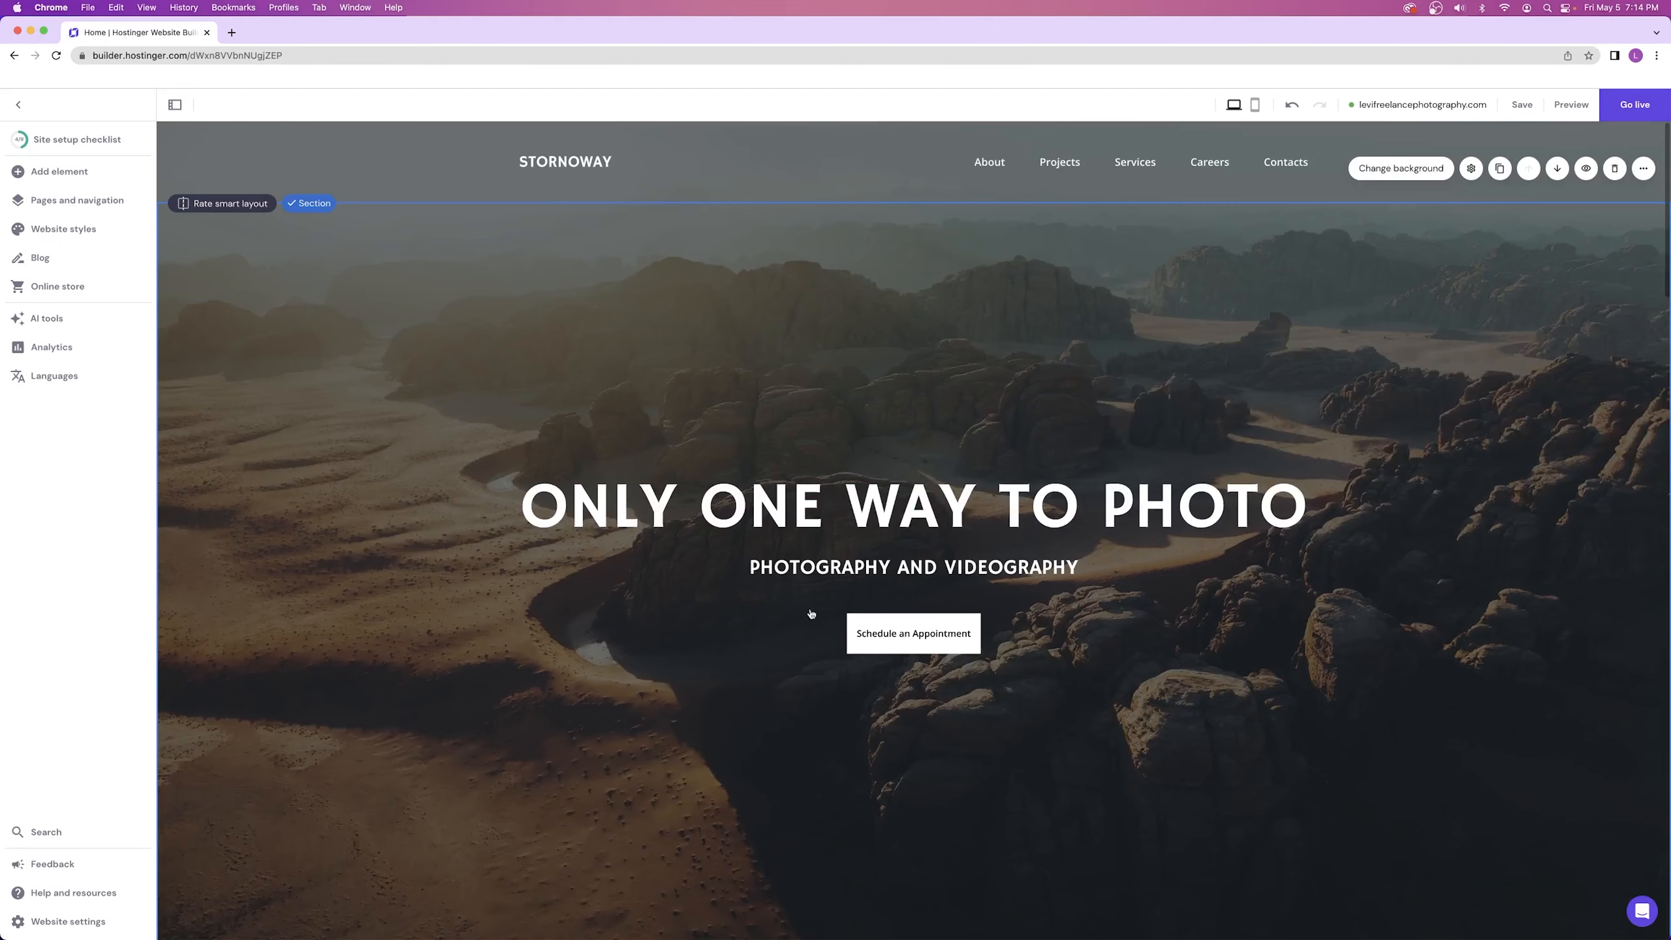
{"action": "left_click", "coordinate": [732, 168]}
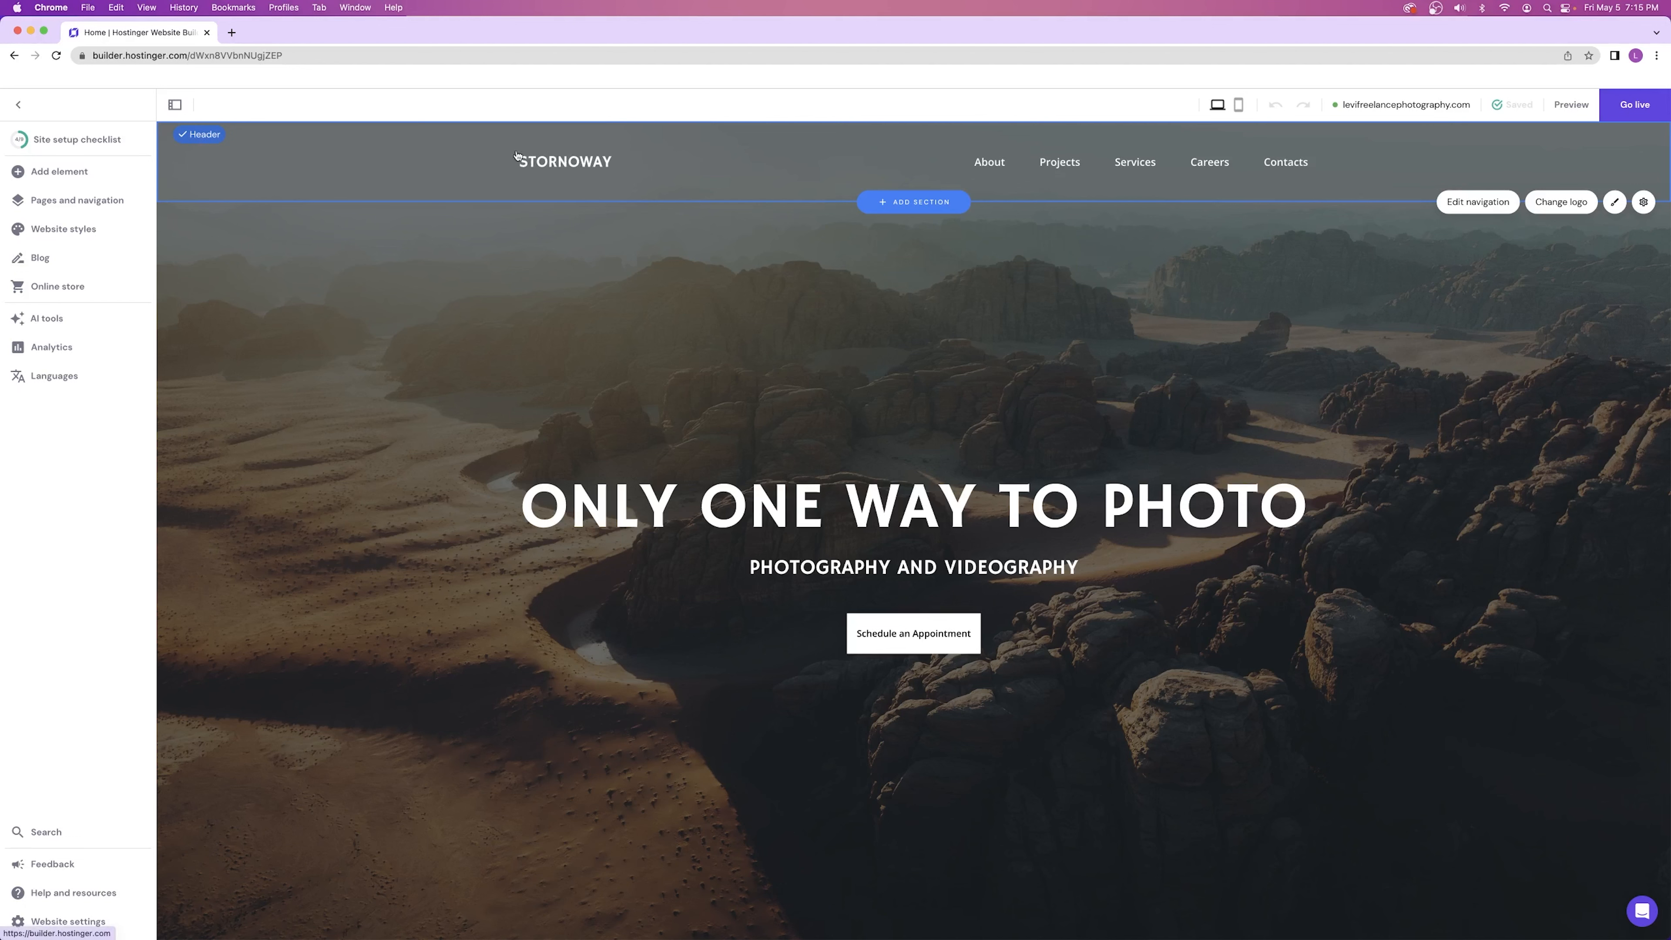
{"action": "mouse_move", "coordinate": [565, 162]}
{"action": "left_mouse_down"}
{"action": "mouse_move", "coordinate": [367, 155]}
{"action": "mouse_move", "coordinate": [558, 168]}
{"action": "left_mouse_up"}
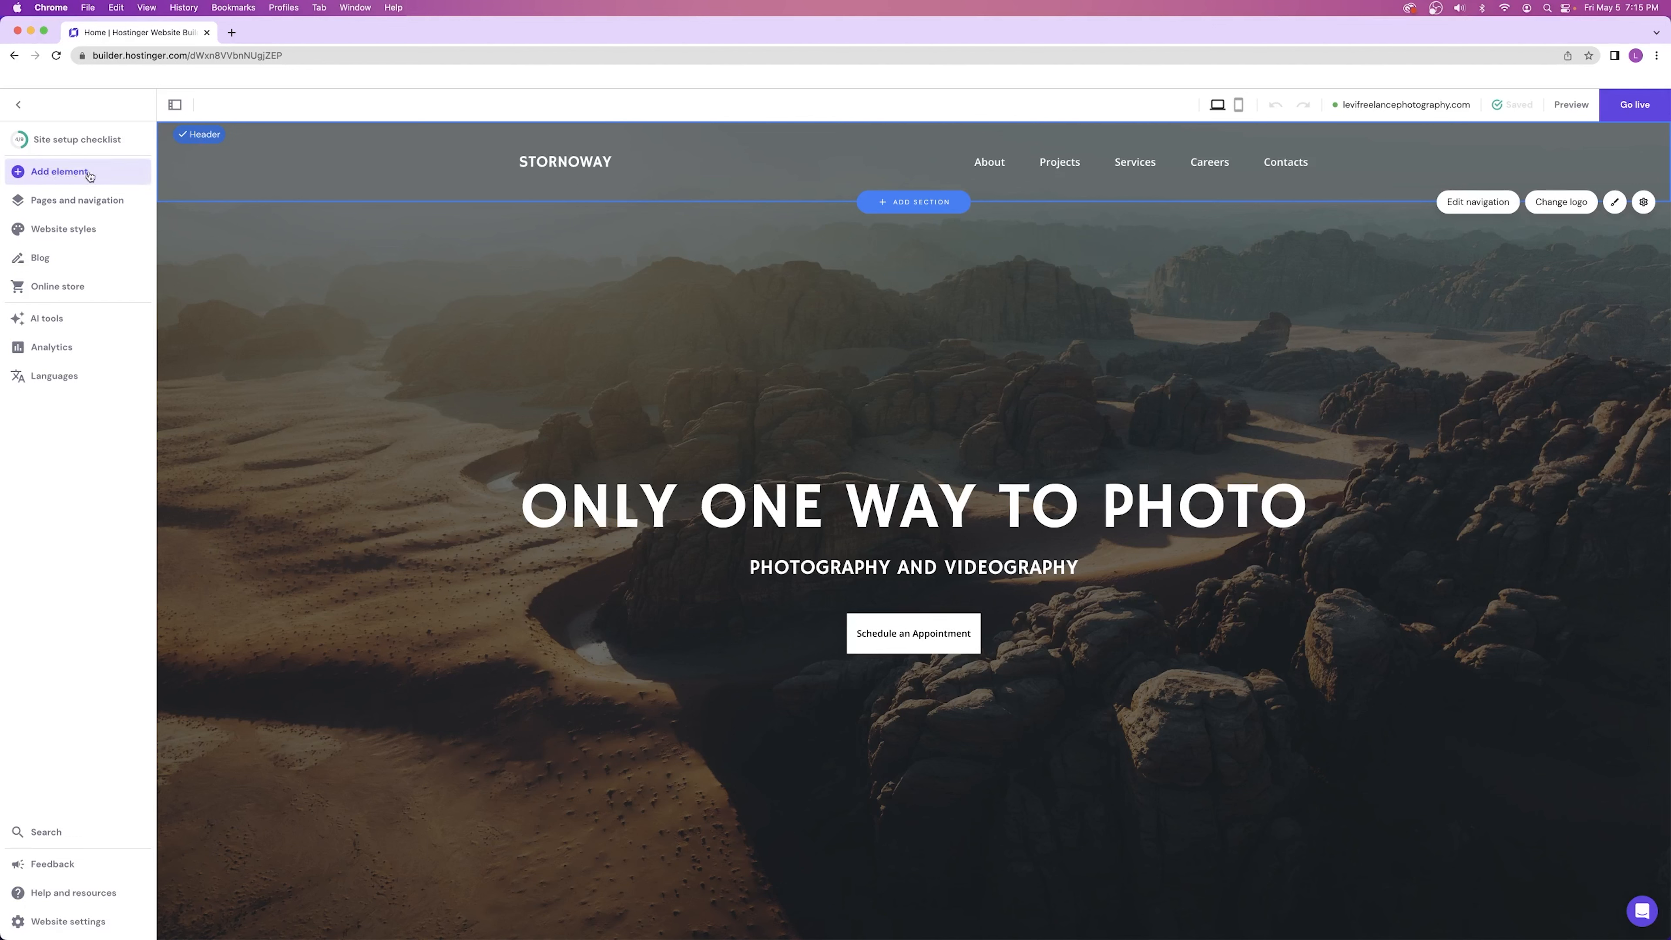
{"action": "left_click_drag", "start_coordinate": [554, 163], "coordinate": [375, 163]}
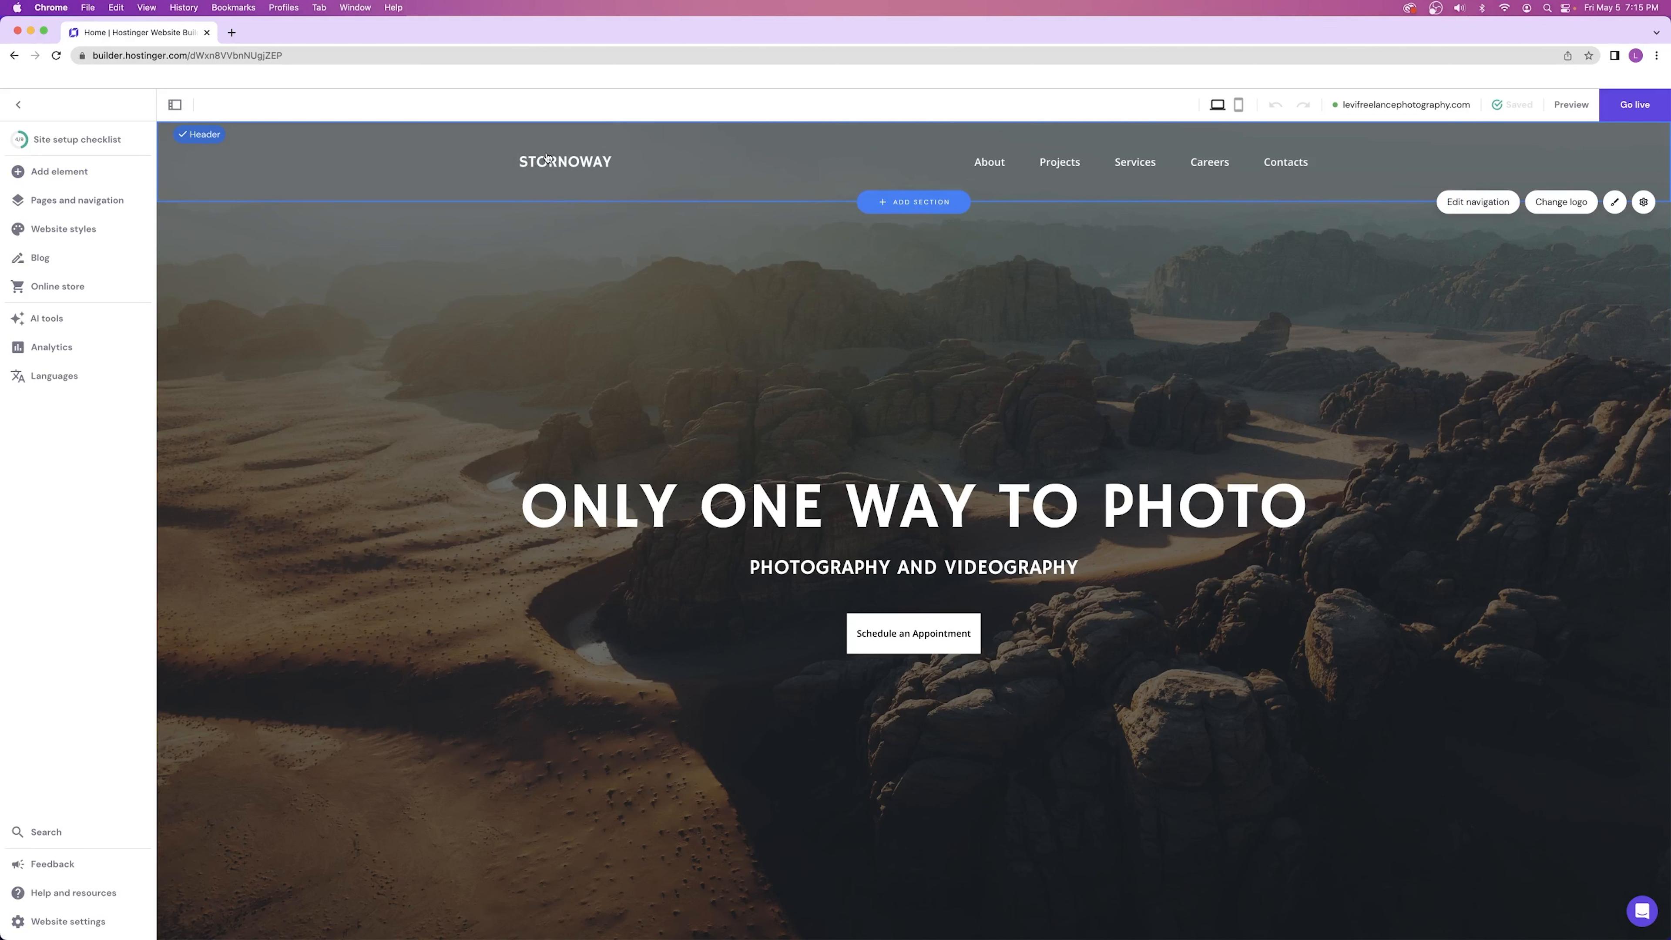
- Try a non-transparent header with a red #ff0000 background, and turn the transparent header back on
{"action": "left_click", "coordinate": [1616, 202]}
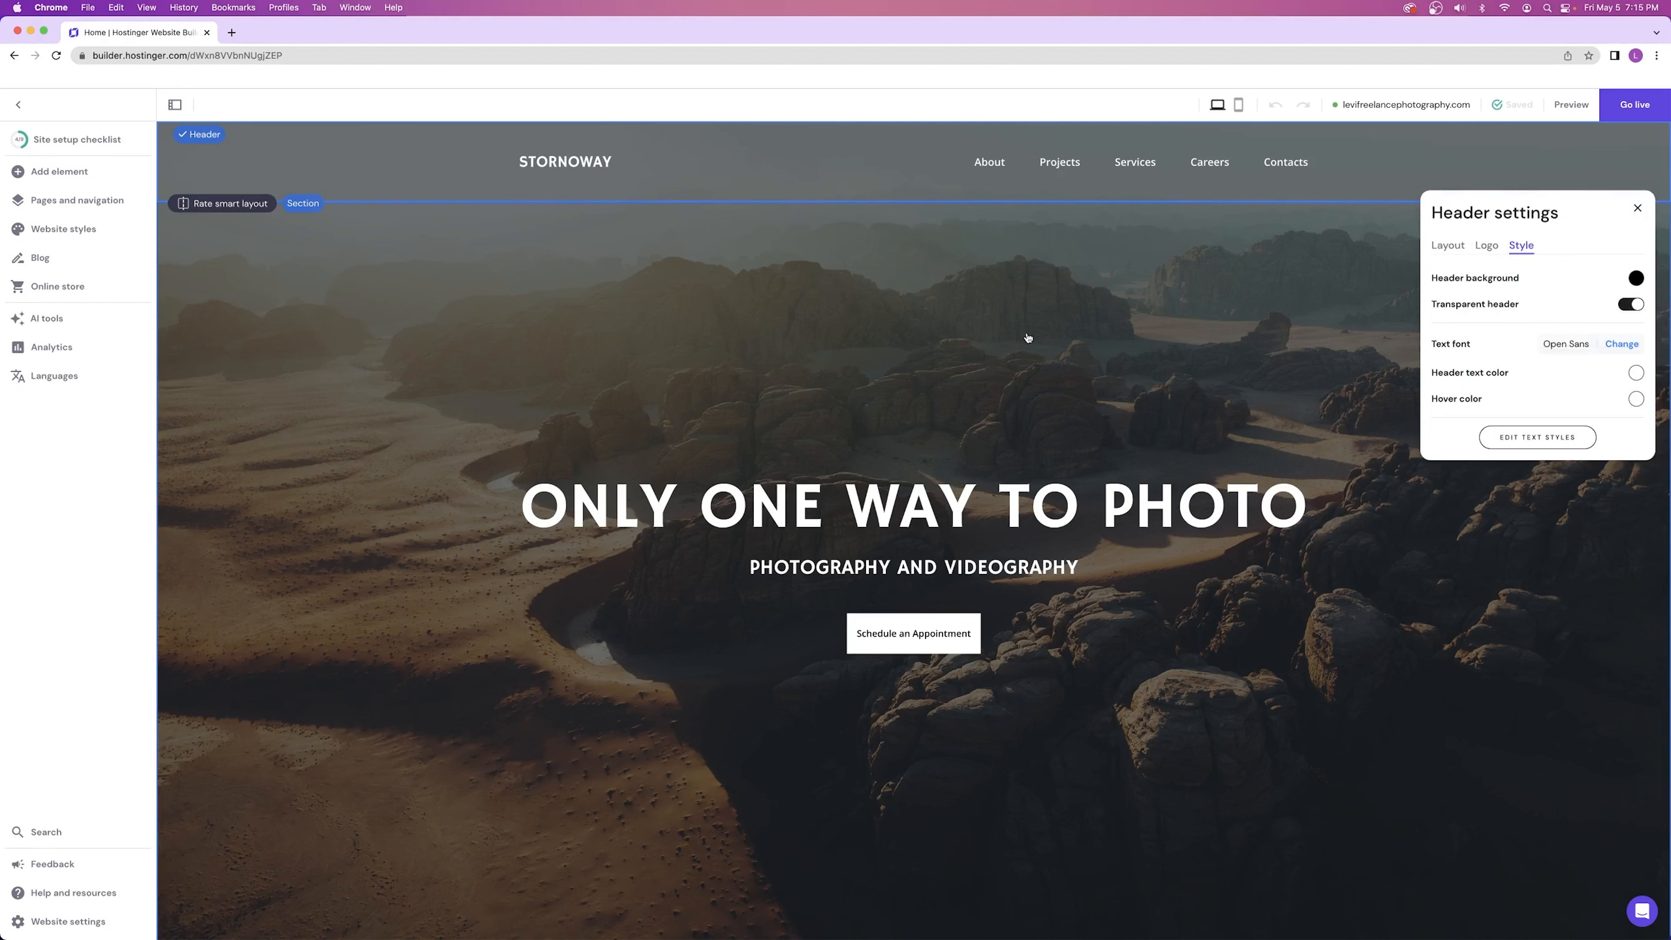
{"action": "left_click", "coordinate": [1630, 305]}
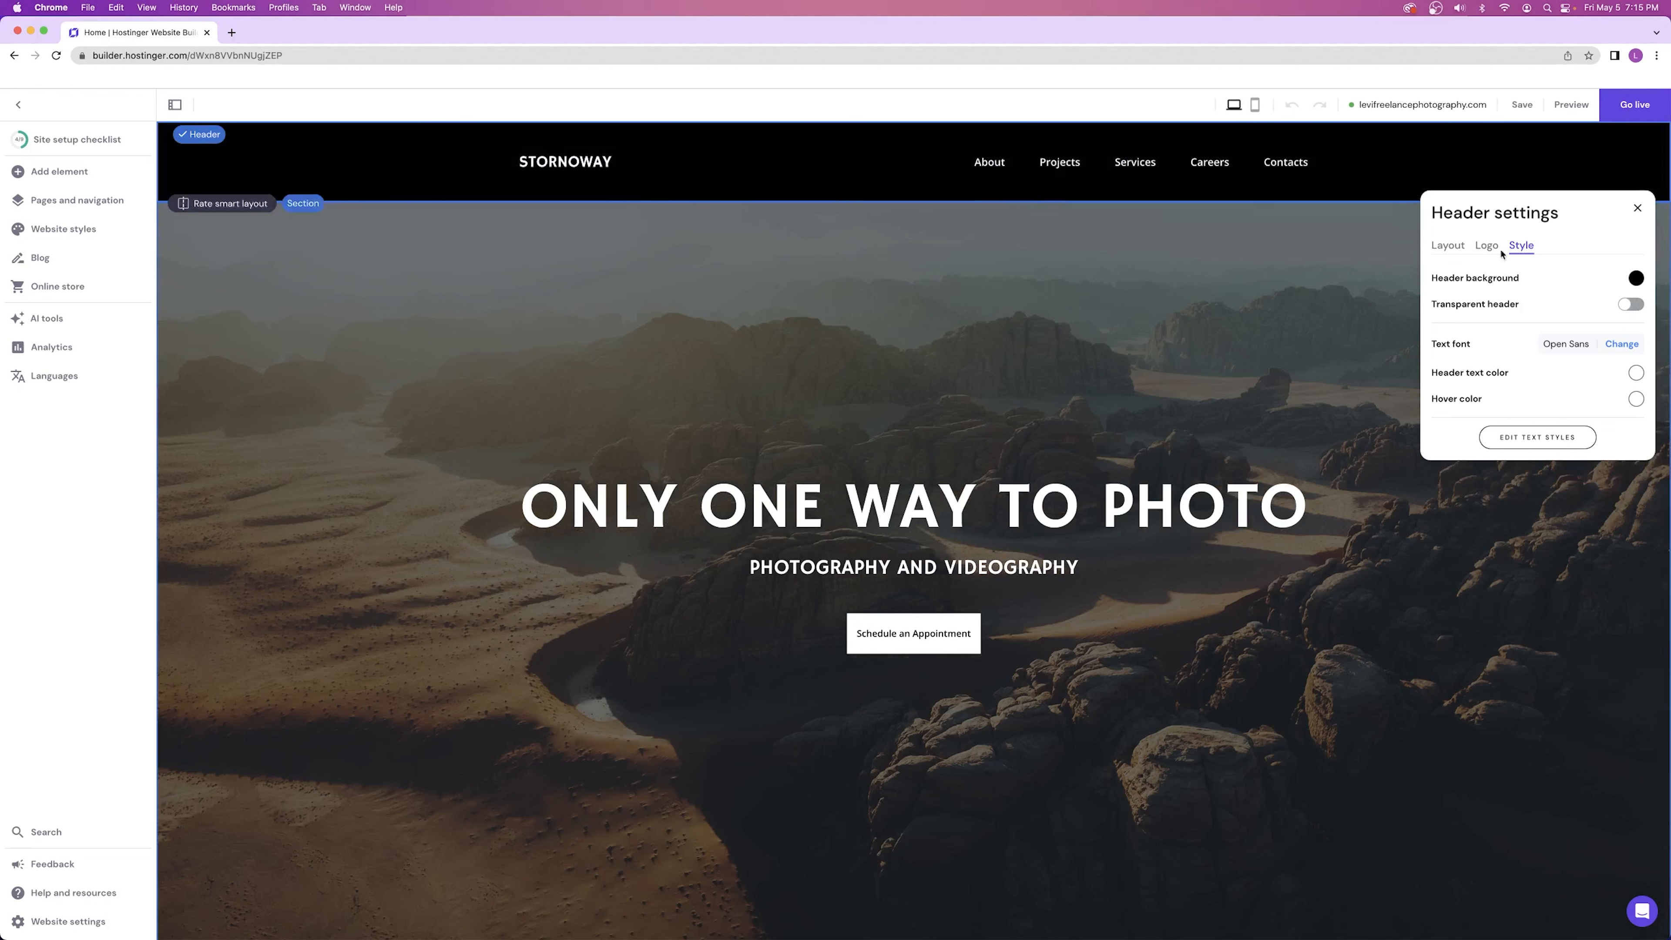
{"action": "left_click", "coordinate": [1636, 277]}
{"action": "left_click", "coordinate": [1416, 367]}
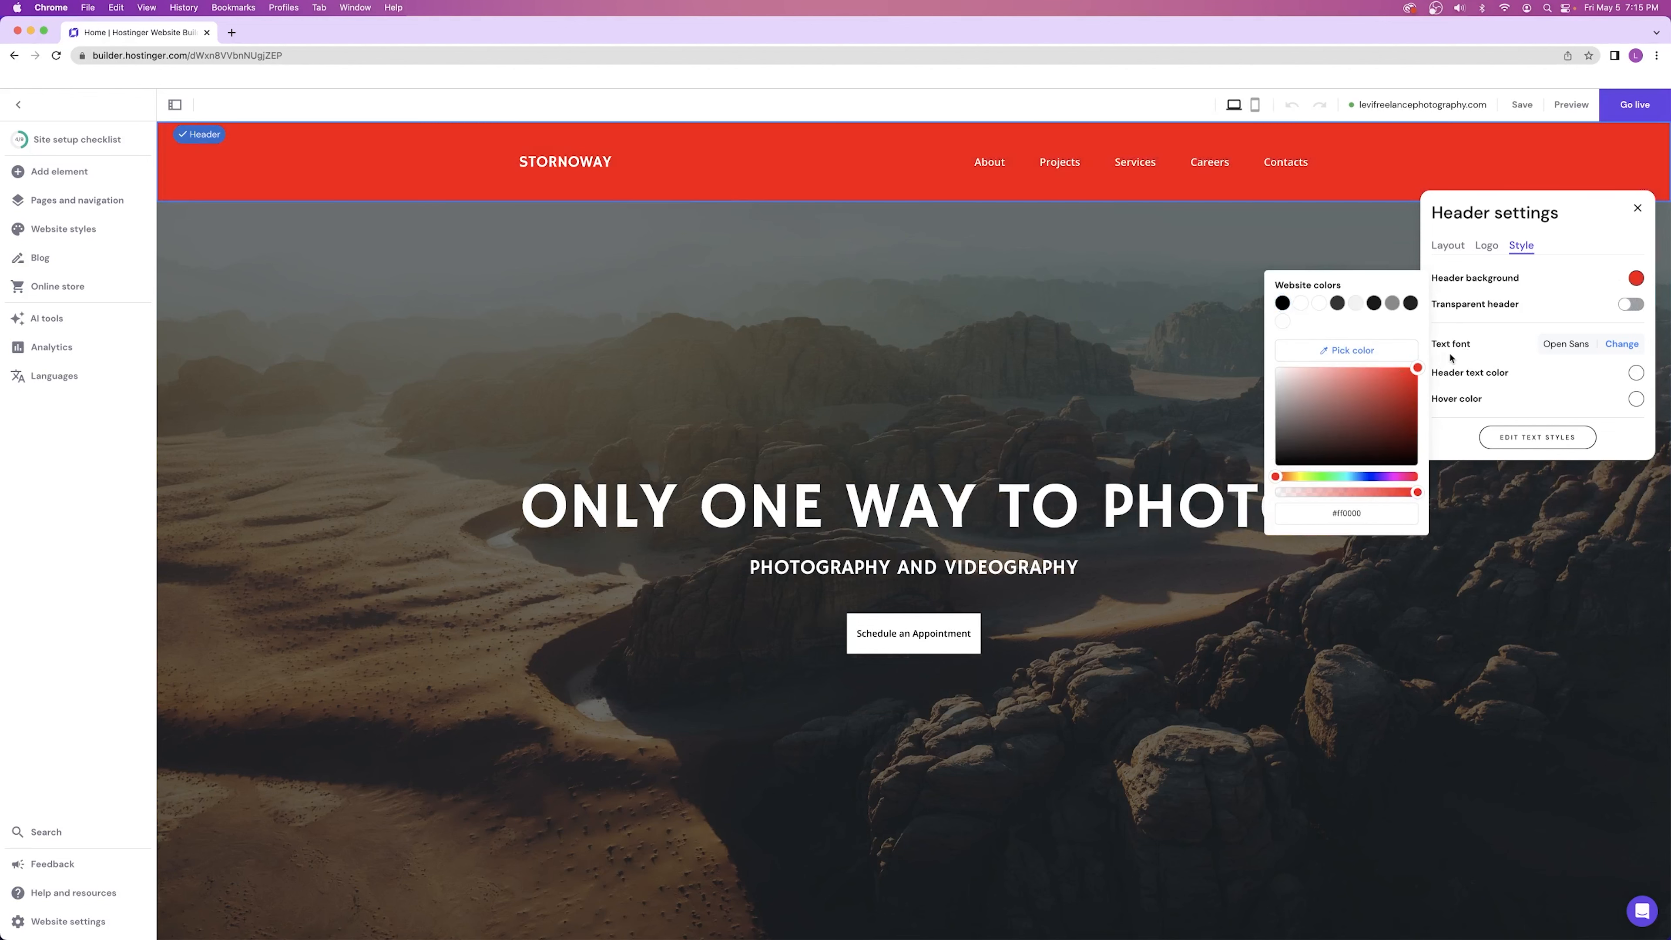
{"action": "left_click", "coordinate": [1632, 305]}
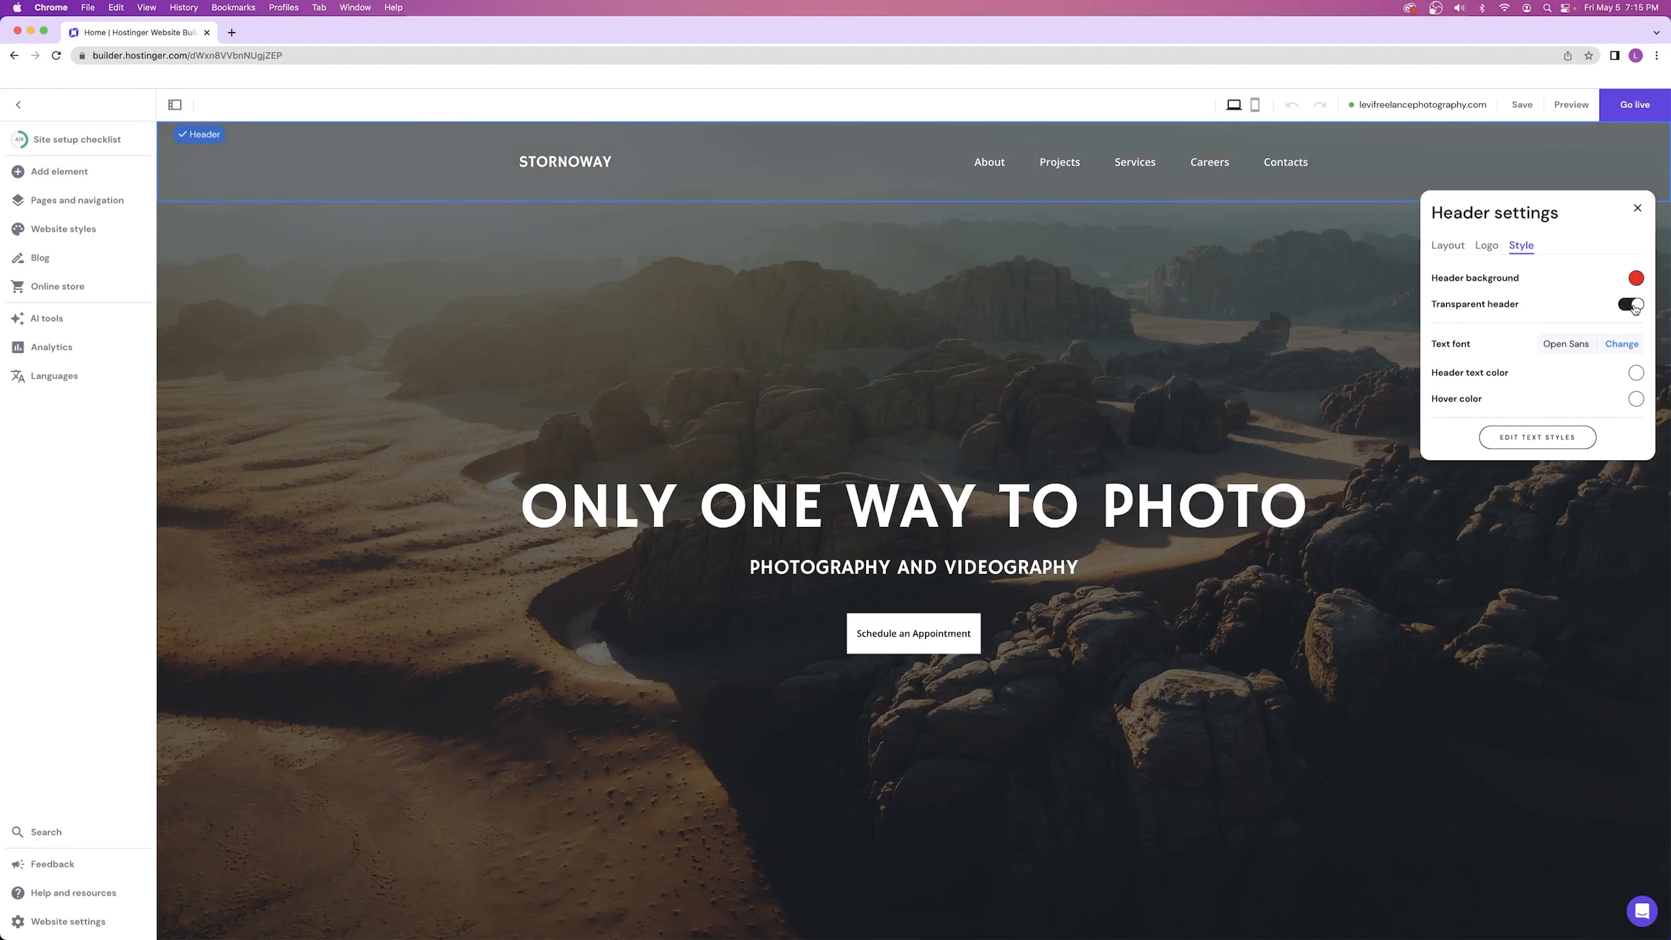
{"action": "left_click", "coordinate": [1635, 279]}
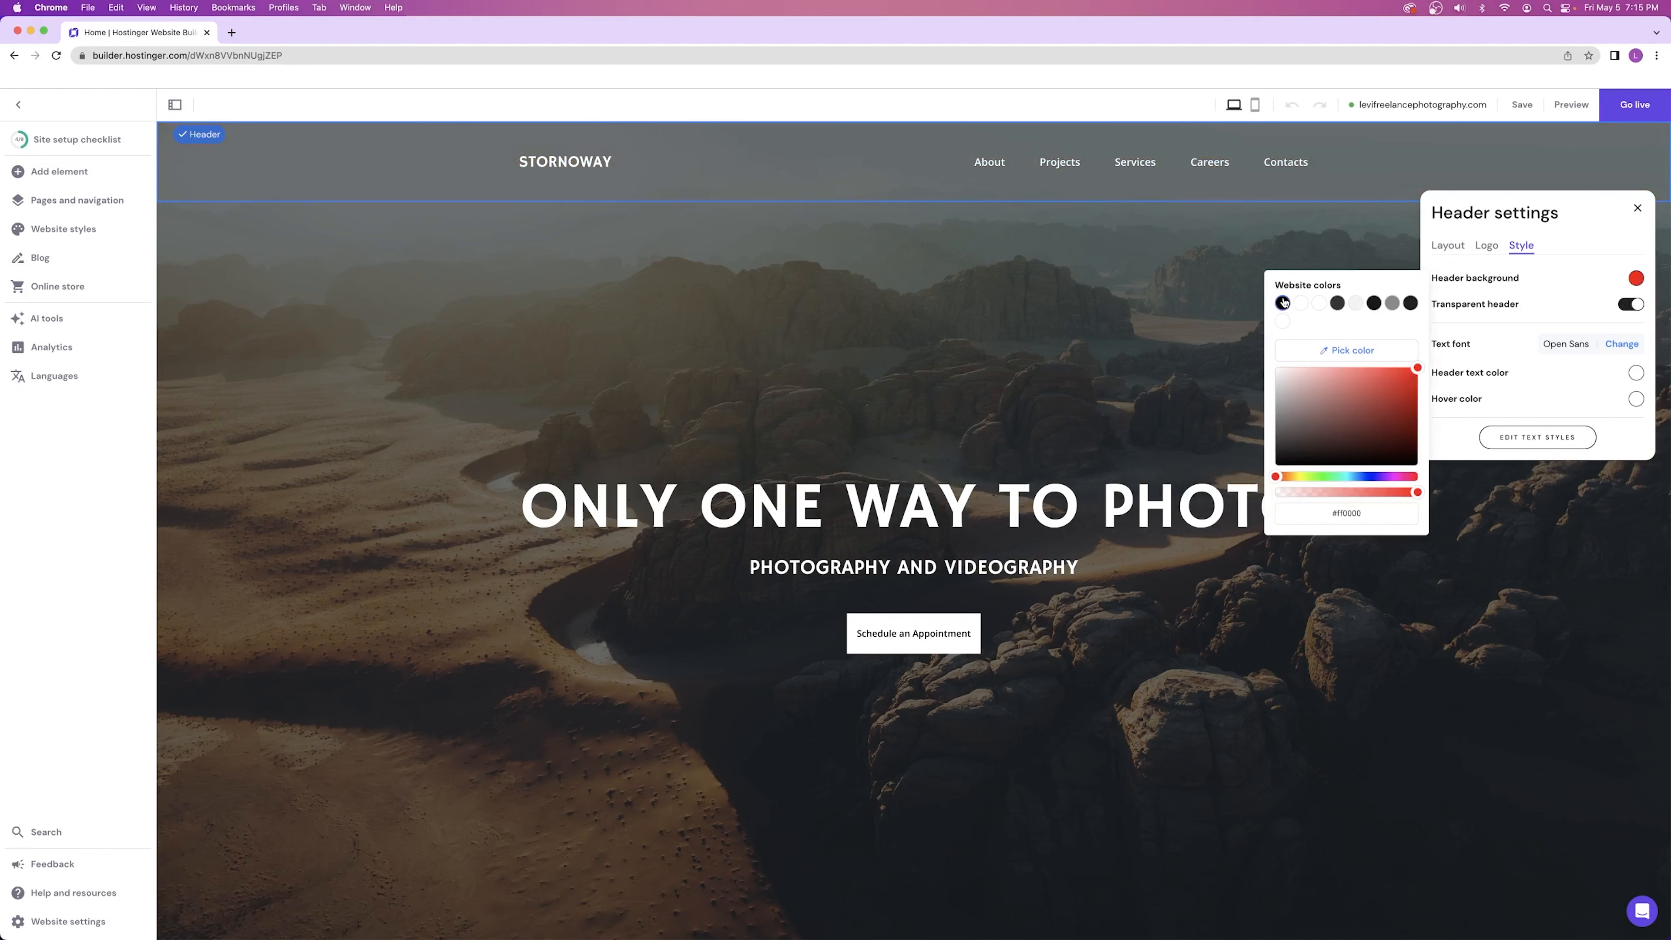
- Look through the header's layout and logo settings, including the media library and file upload for a replacement logo
{"action": "left_click", "coordinate": [1488, 245]}
{"action": "left_click", "coordinate": [1448, 249]}
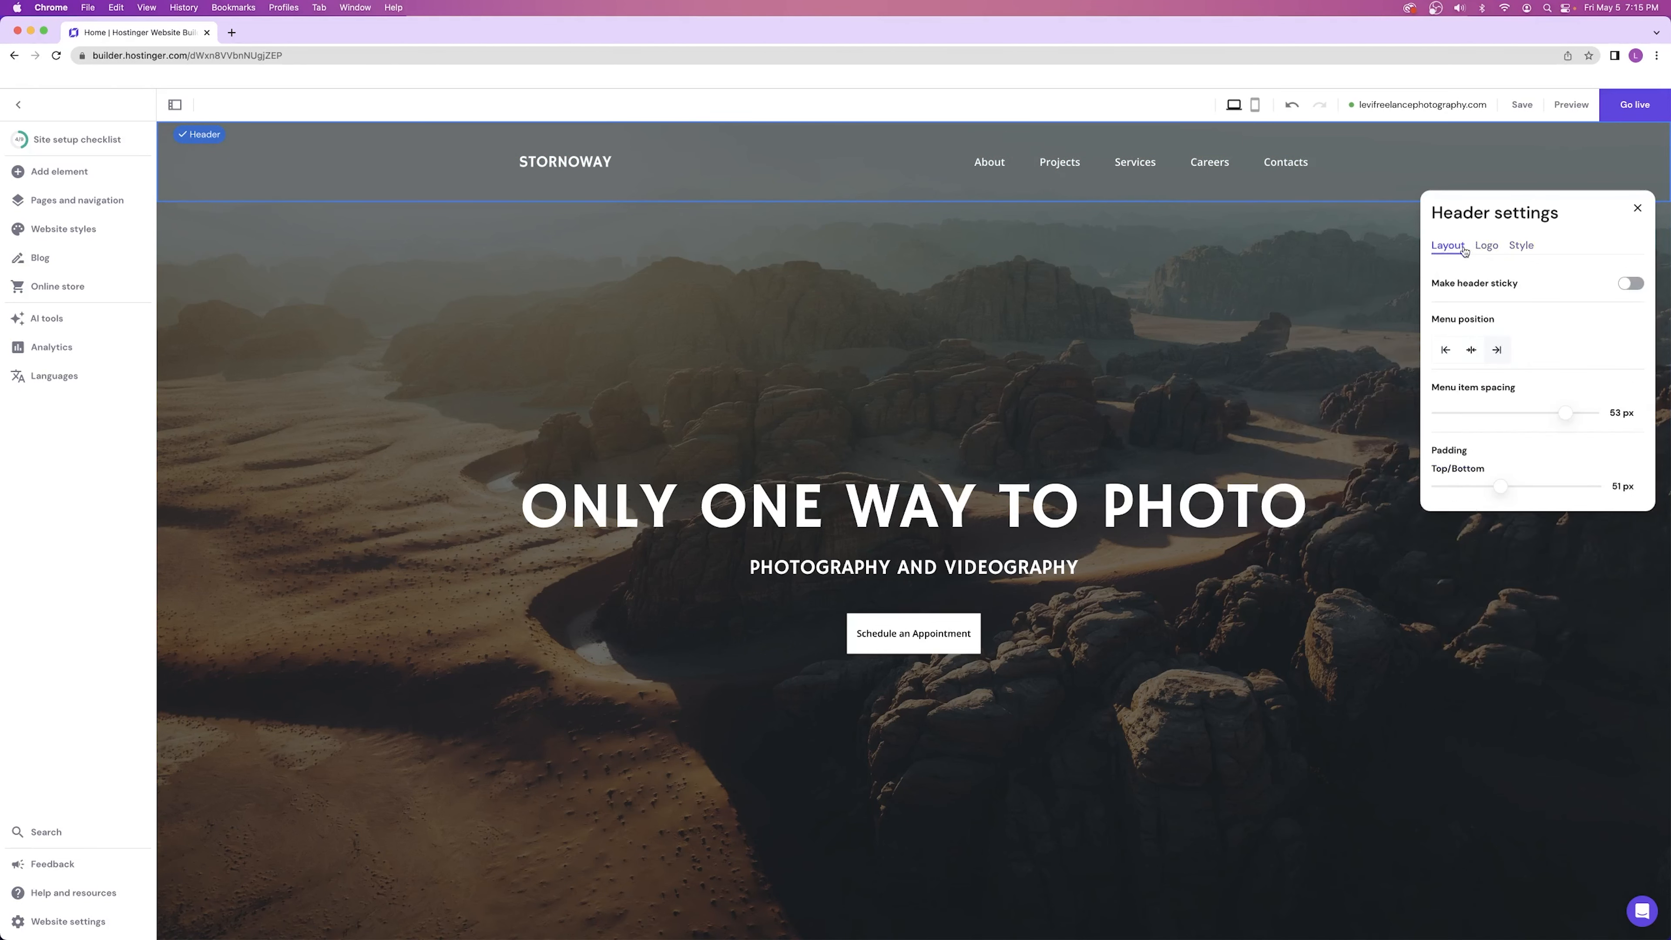
{"action": "left_click", "coordinate": [1486, 244]}
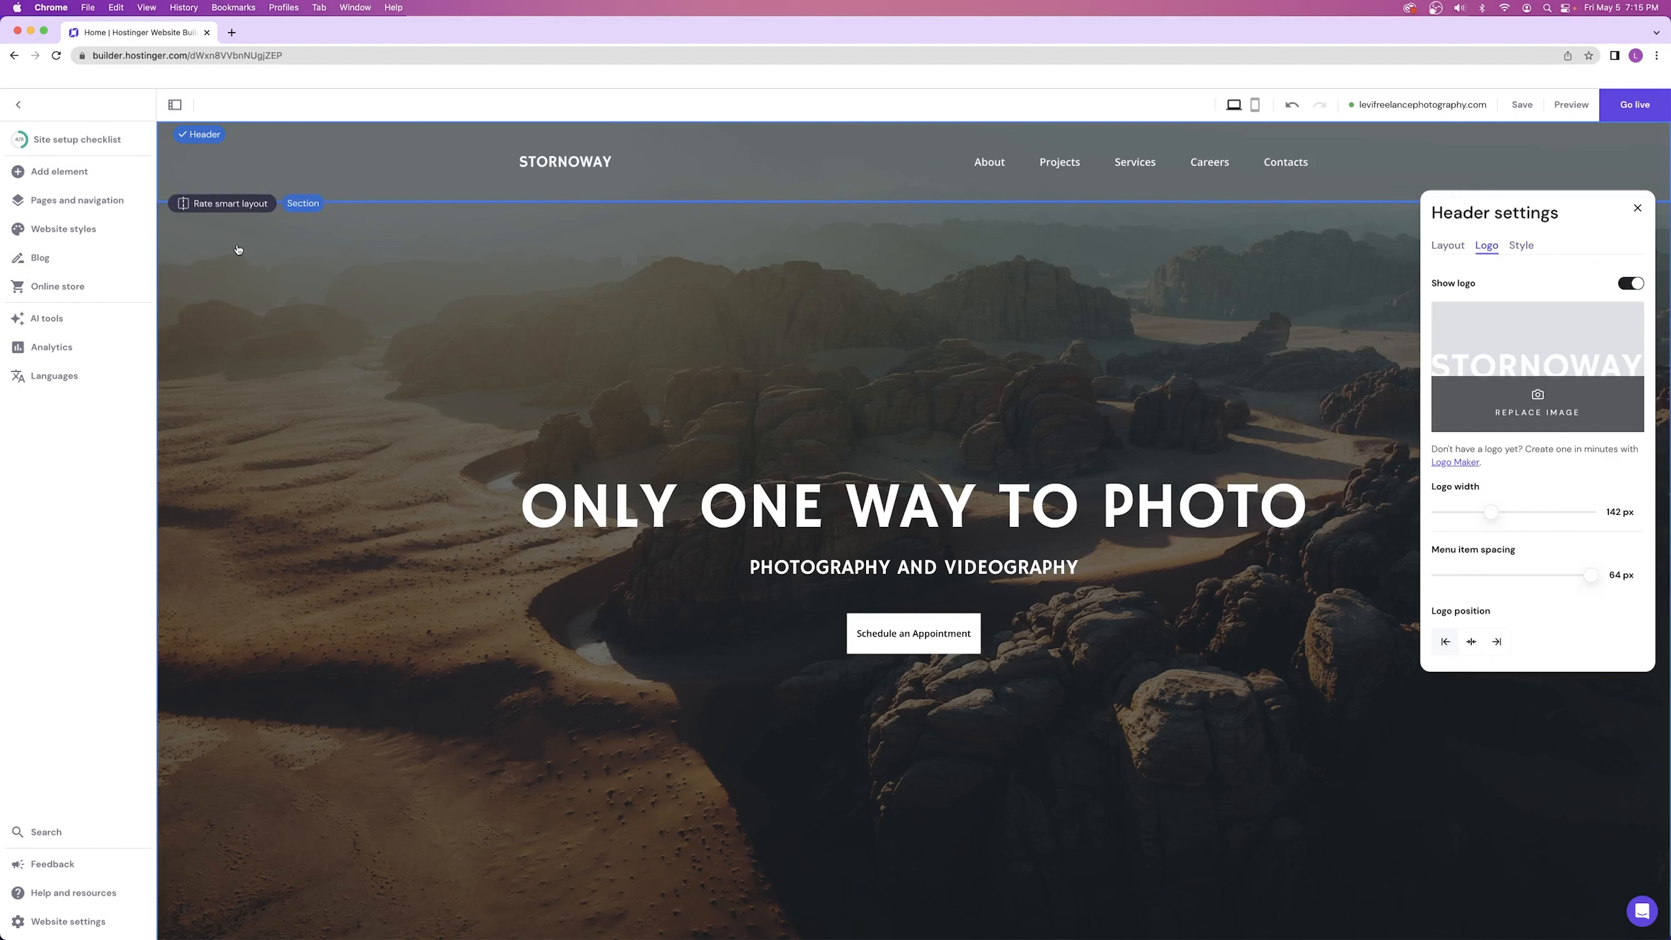
{"action": "left_click", "coordinate": [1535, 396]}
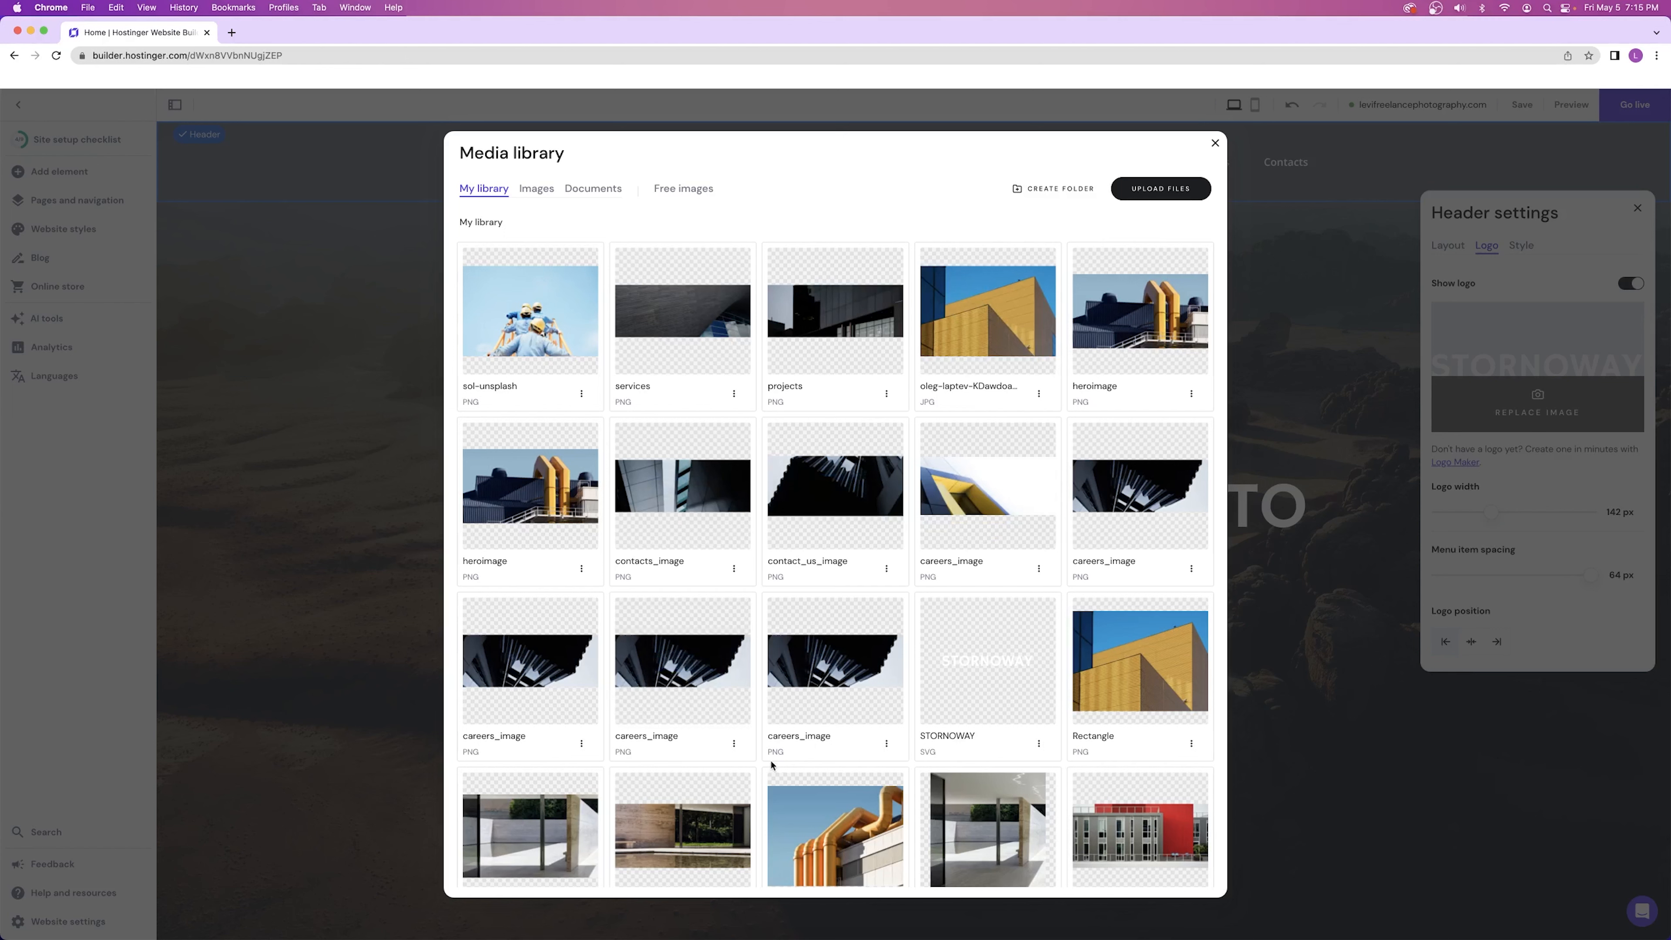
{"action": "left_click", "coordinate": [1155, 191]}
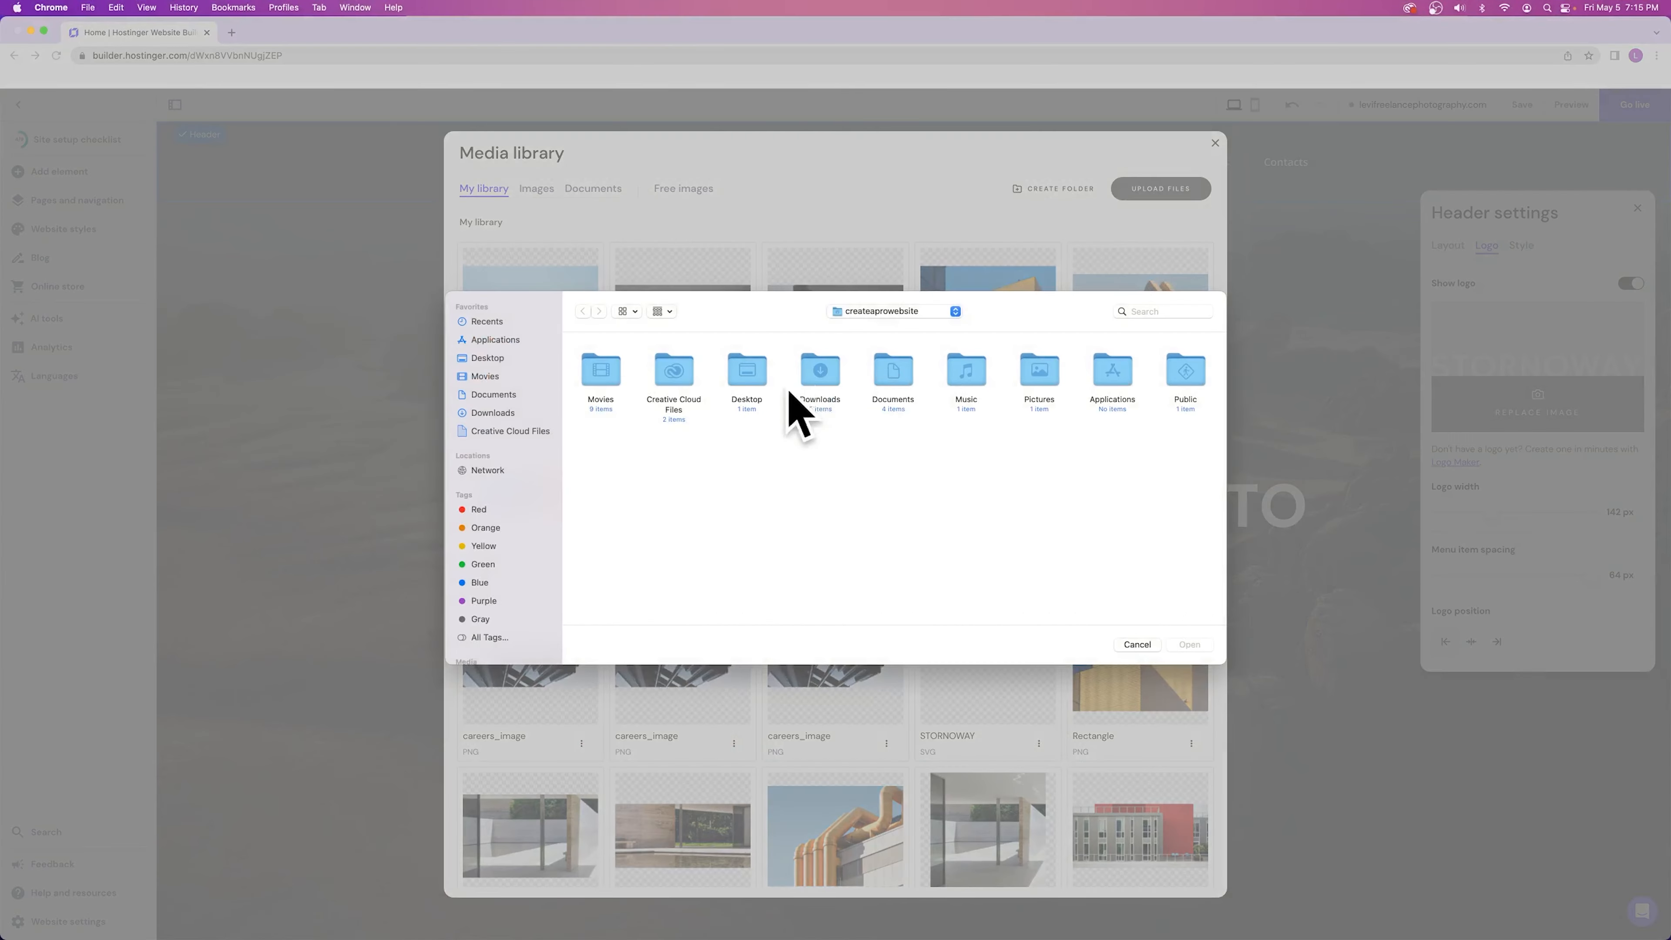
{"action": "left_click", "coordinate": [1137, 644]}
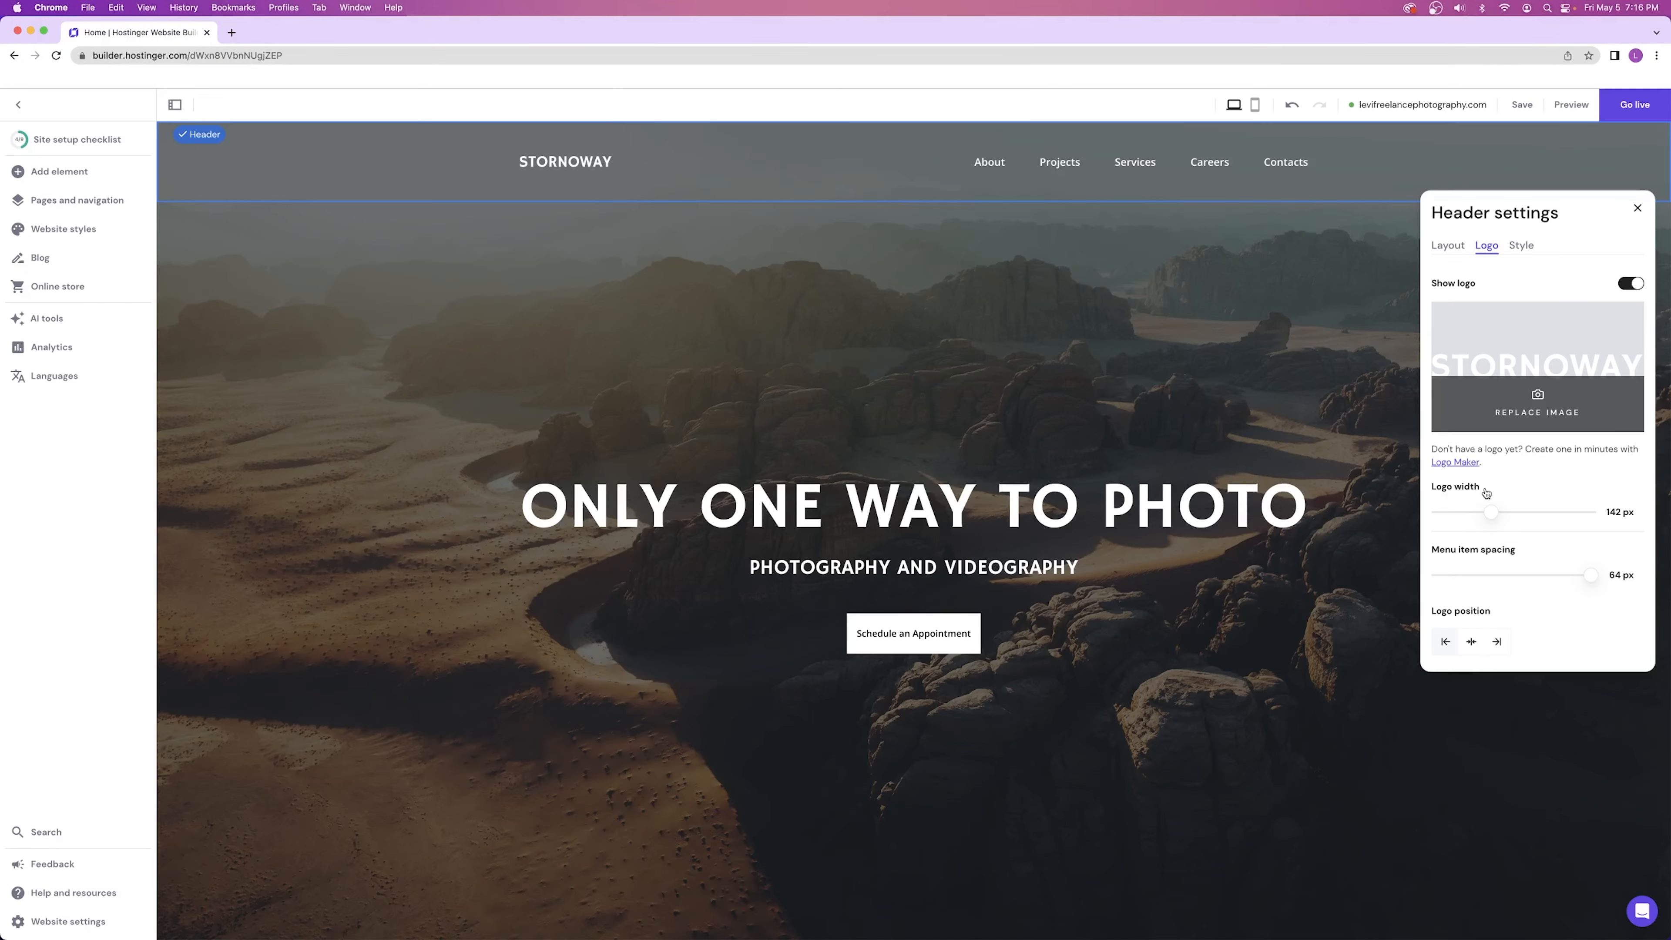
- Set the header logo's width to 149 px and try the center and right logo positions before restoring left alignment
{"action": "mouse_move", "coordinate": [1491, 512]}
{"action": "left_mouse_down"}
{"action": "mouse_move", "coordinate": [1513, 512]}
{"action": "mouse_move", "coordinate": [1462, 511]}
{"action": "mouse_move", "coordinate": [1493, 508]}
{"action": "left_mouse_up"}
{"action": "left_click", "coordinate": [1471, 642]}
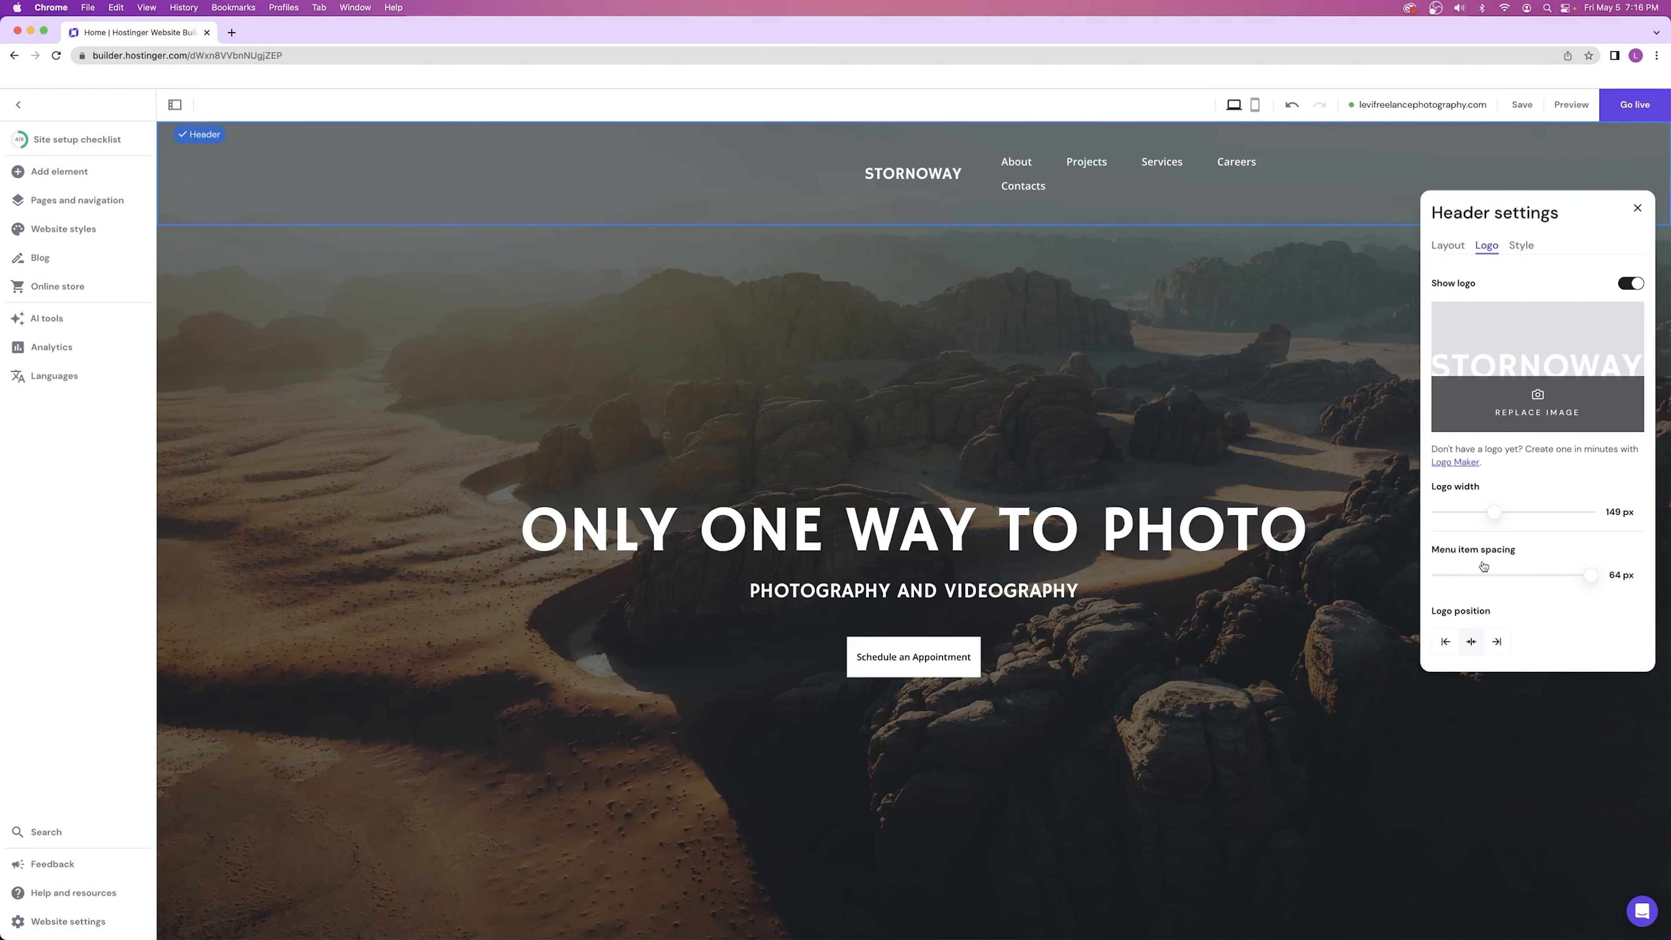
{"action": "left_click", "coordinate": [1500, 643]}
{"action": "left_click", "coordinate": [1445, 642]}
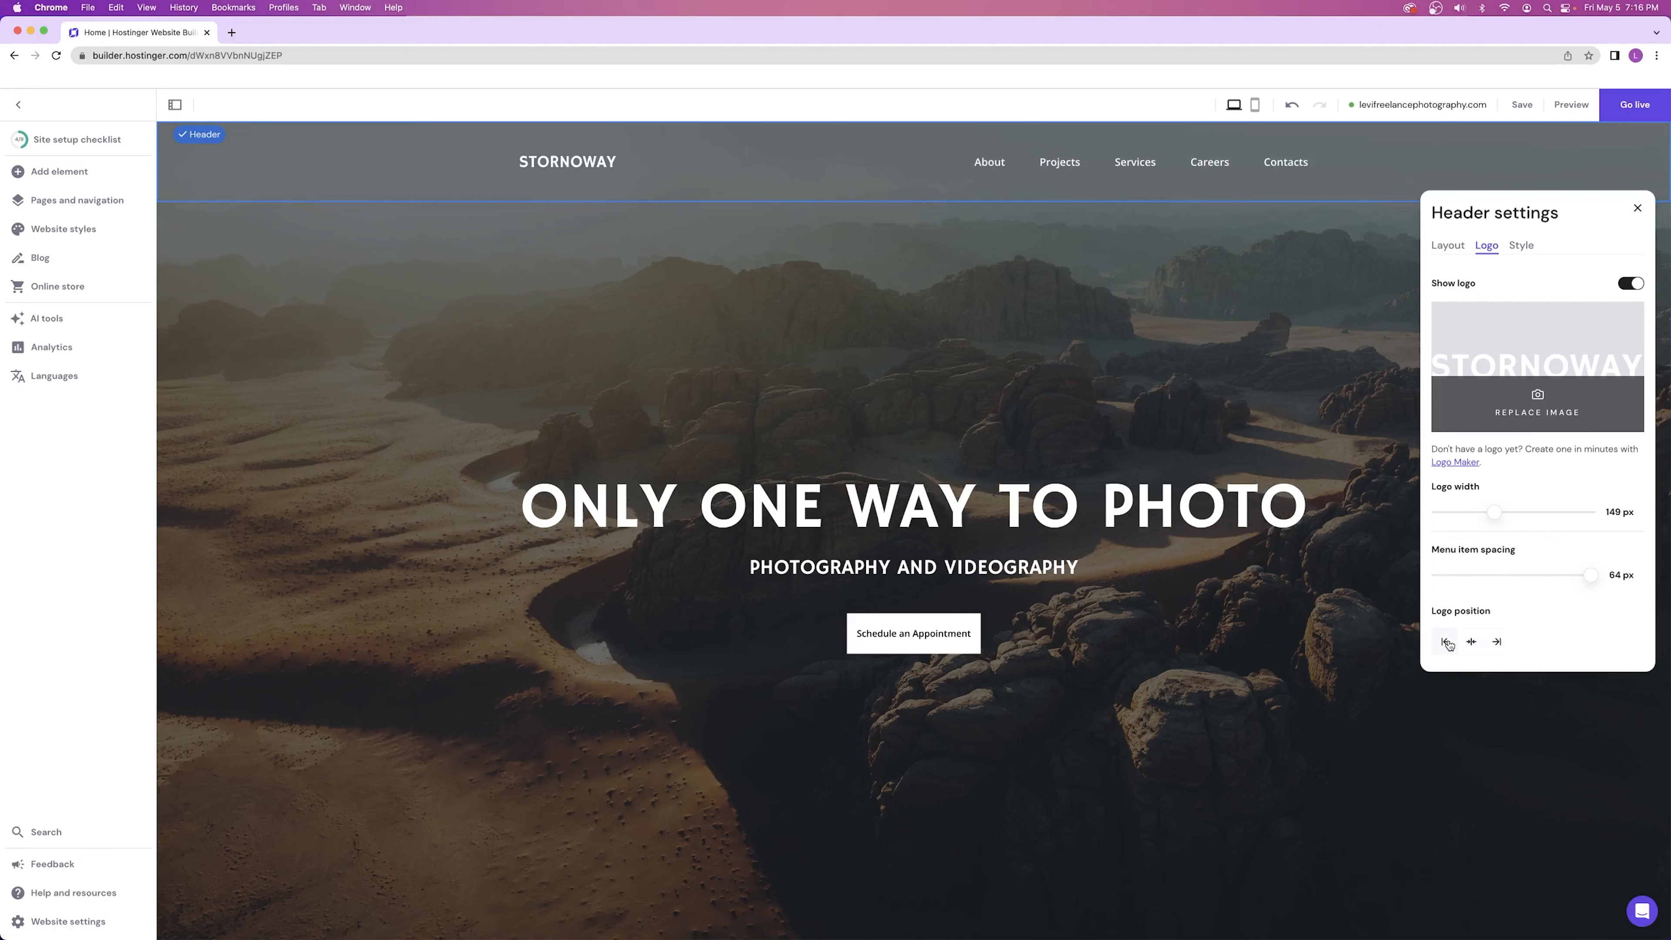
- Try left alignment for the header menu with the logo aligned right, and restore the left logo and right menu alignment
{"action": "left_click", "coordinate": [1449, 245]}
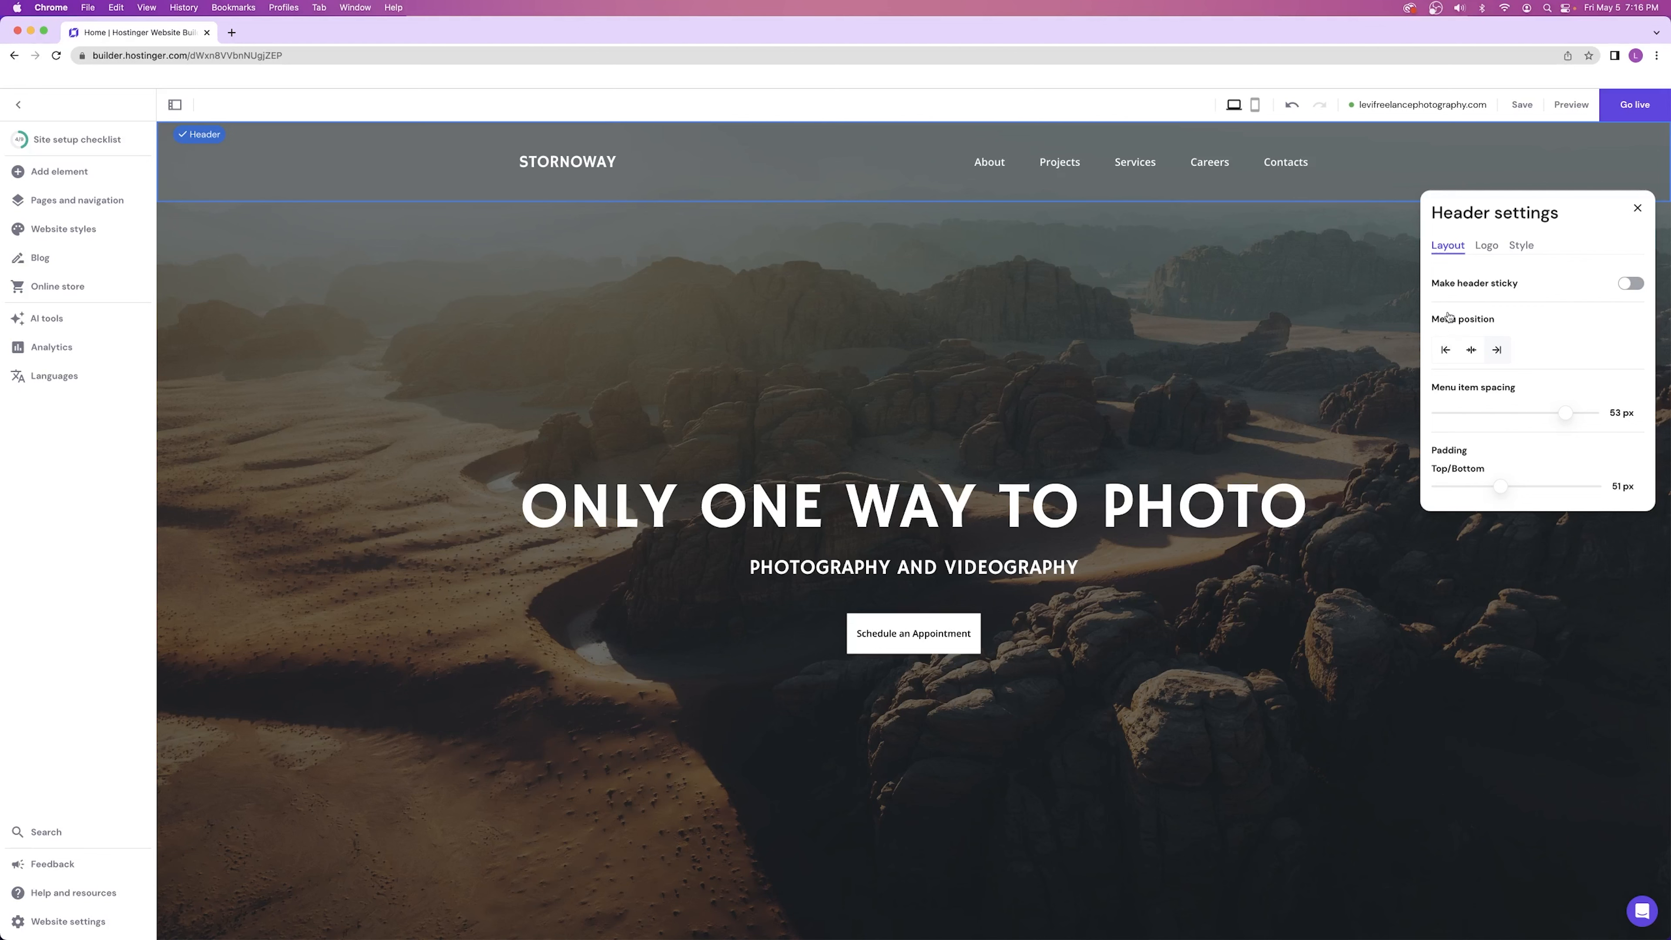
{"action": "left_click", "coordinate": [1446, 350]}
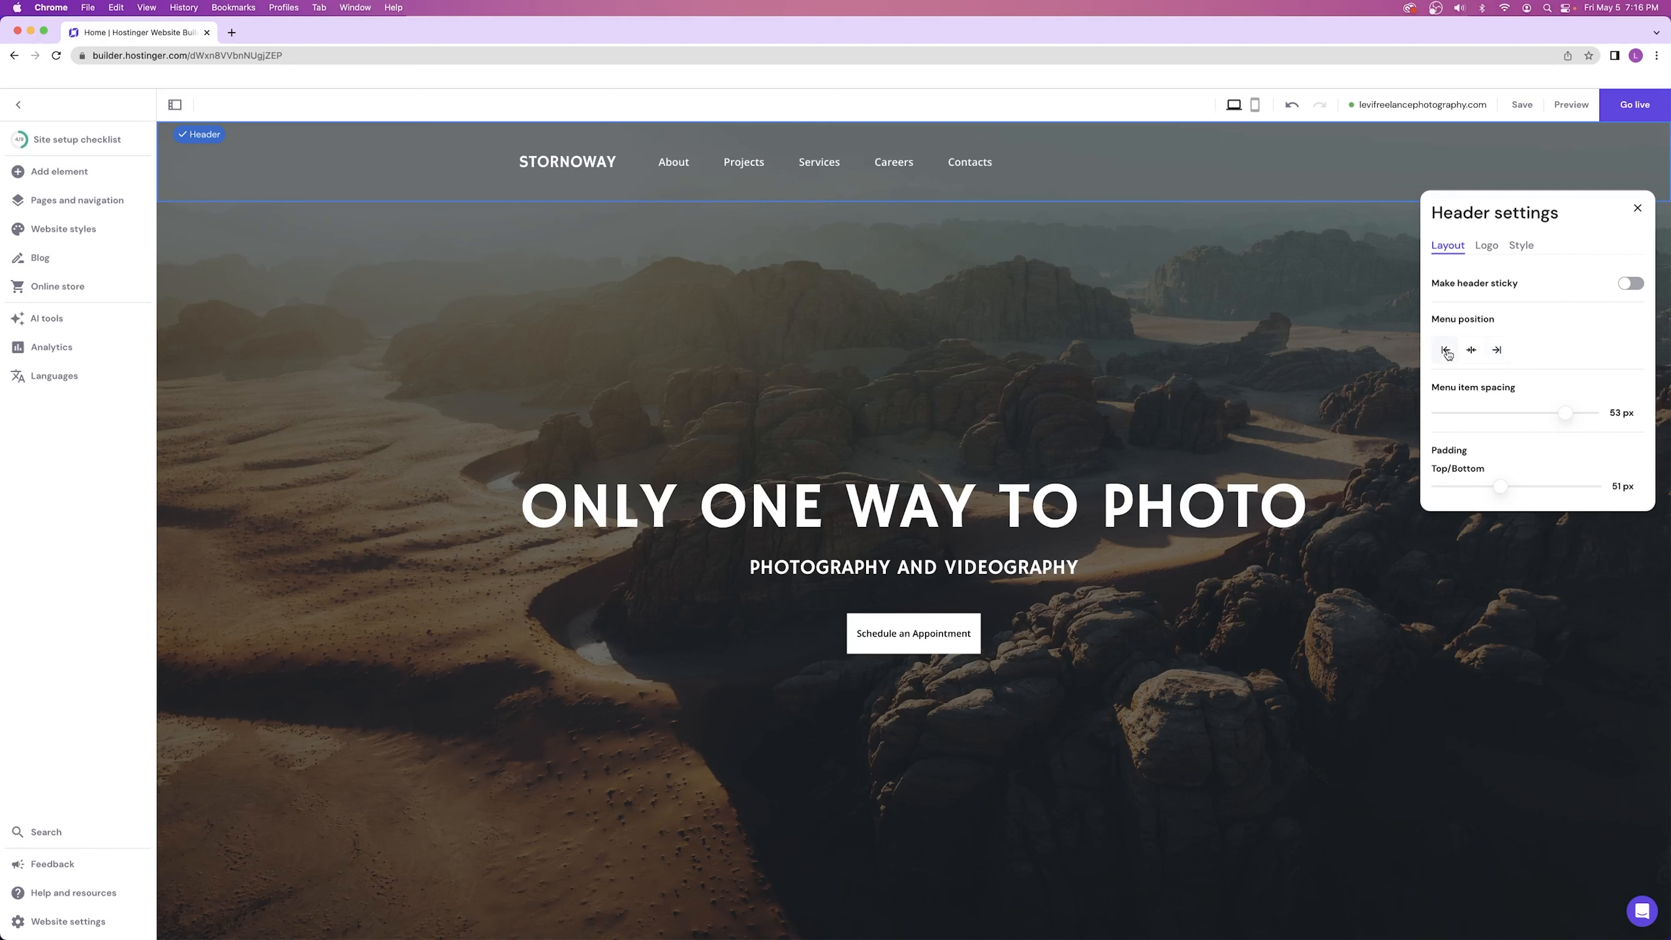
{"action": "left_click", "coordinate": [1486, 245]}
{"action": "left_click", "coordinate": [1496, 641]}
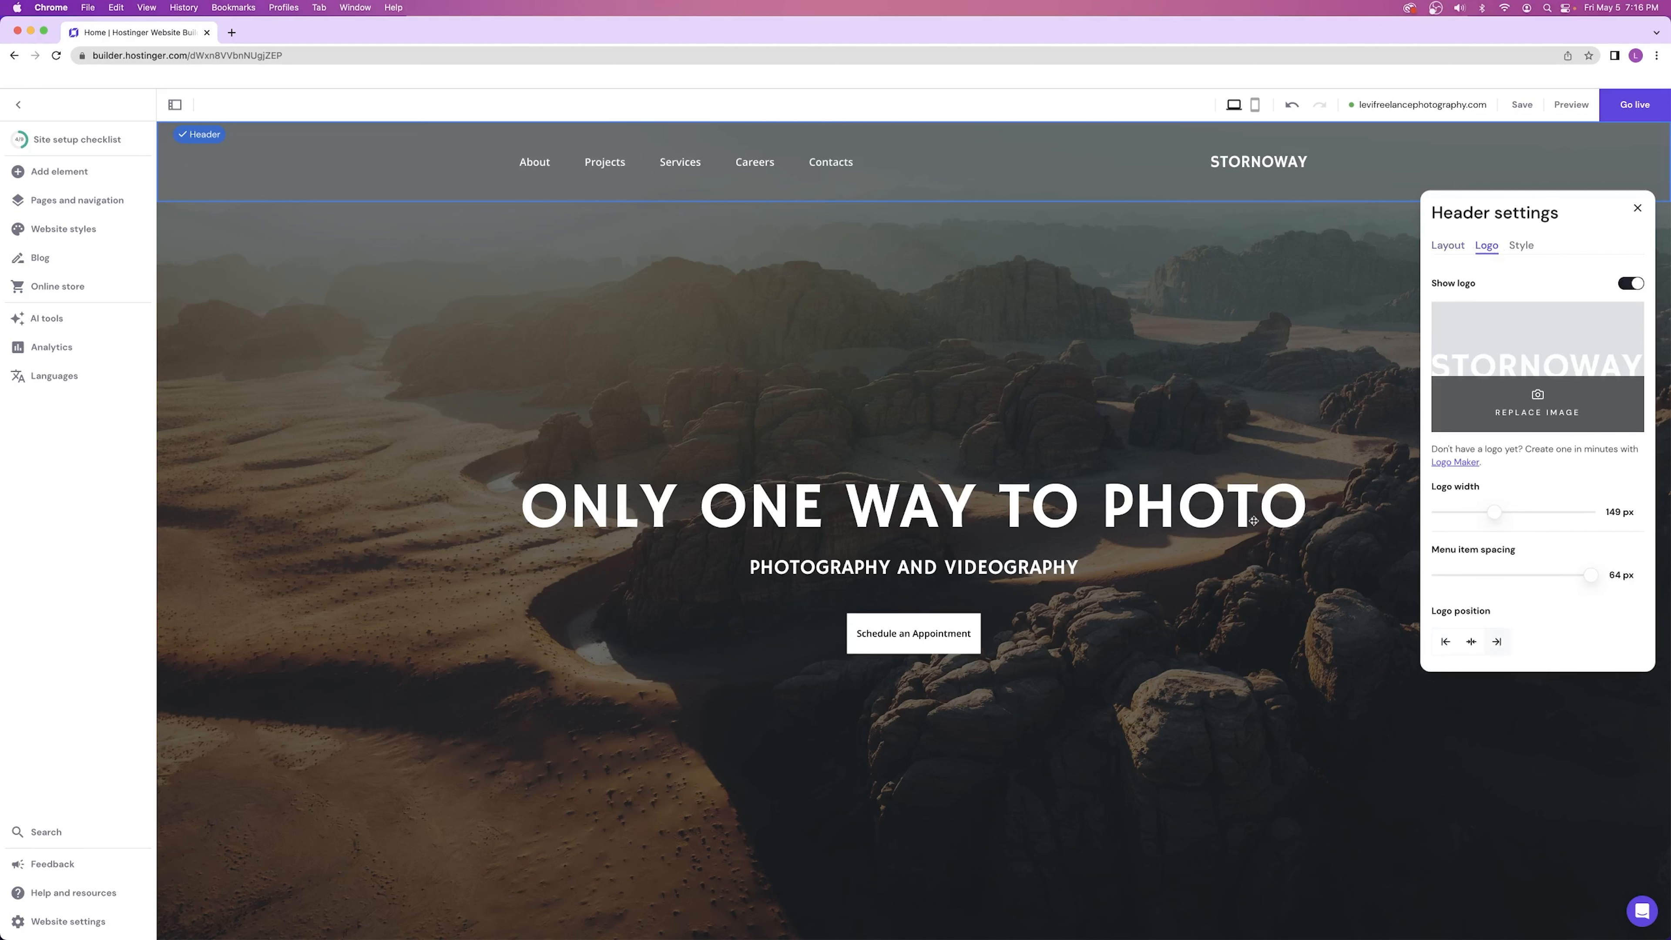
{"action": "right_click", "coordinate": [1445, 640]}
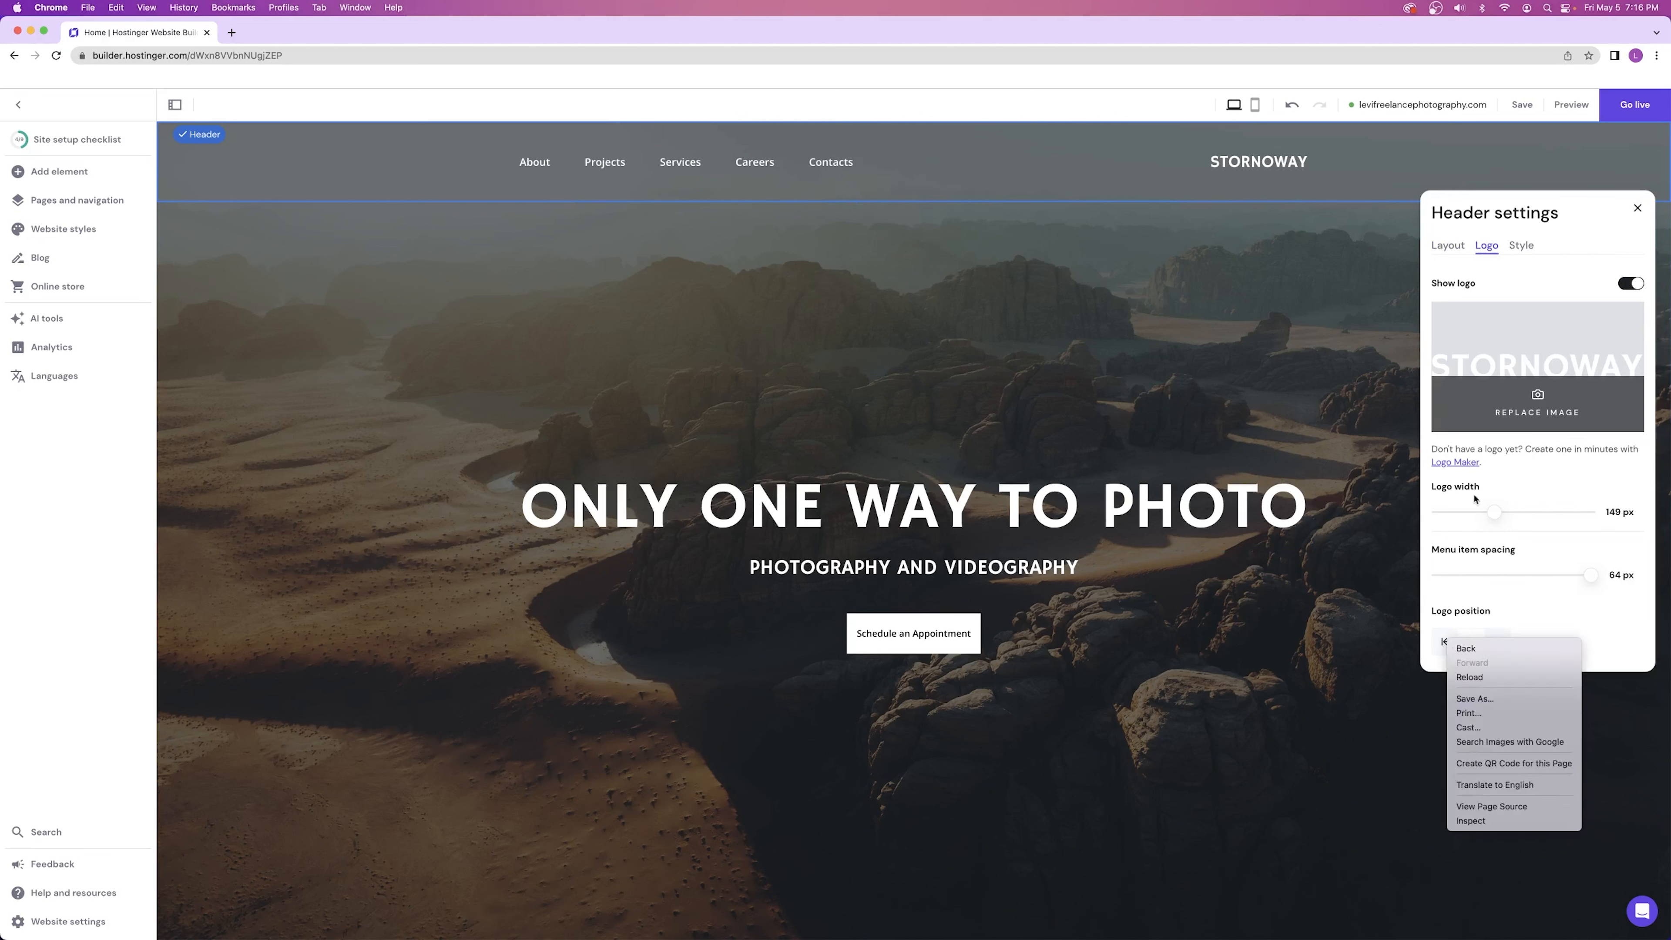
{"action": "left_click", "coordinate": [1456, 630]}
{"action": "left_click", "coordinate": [1446, 646]}
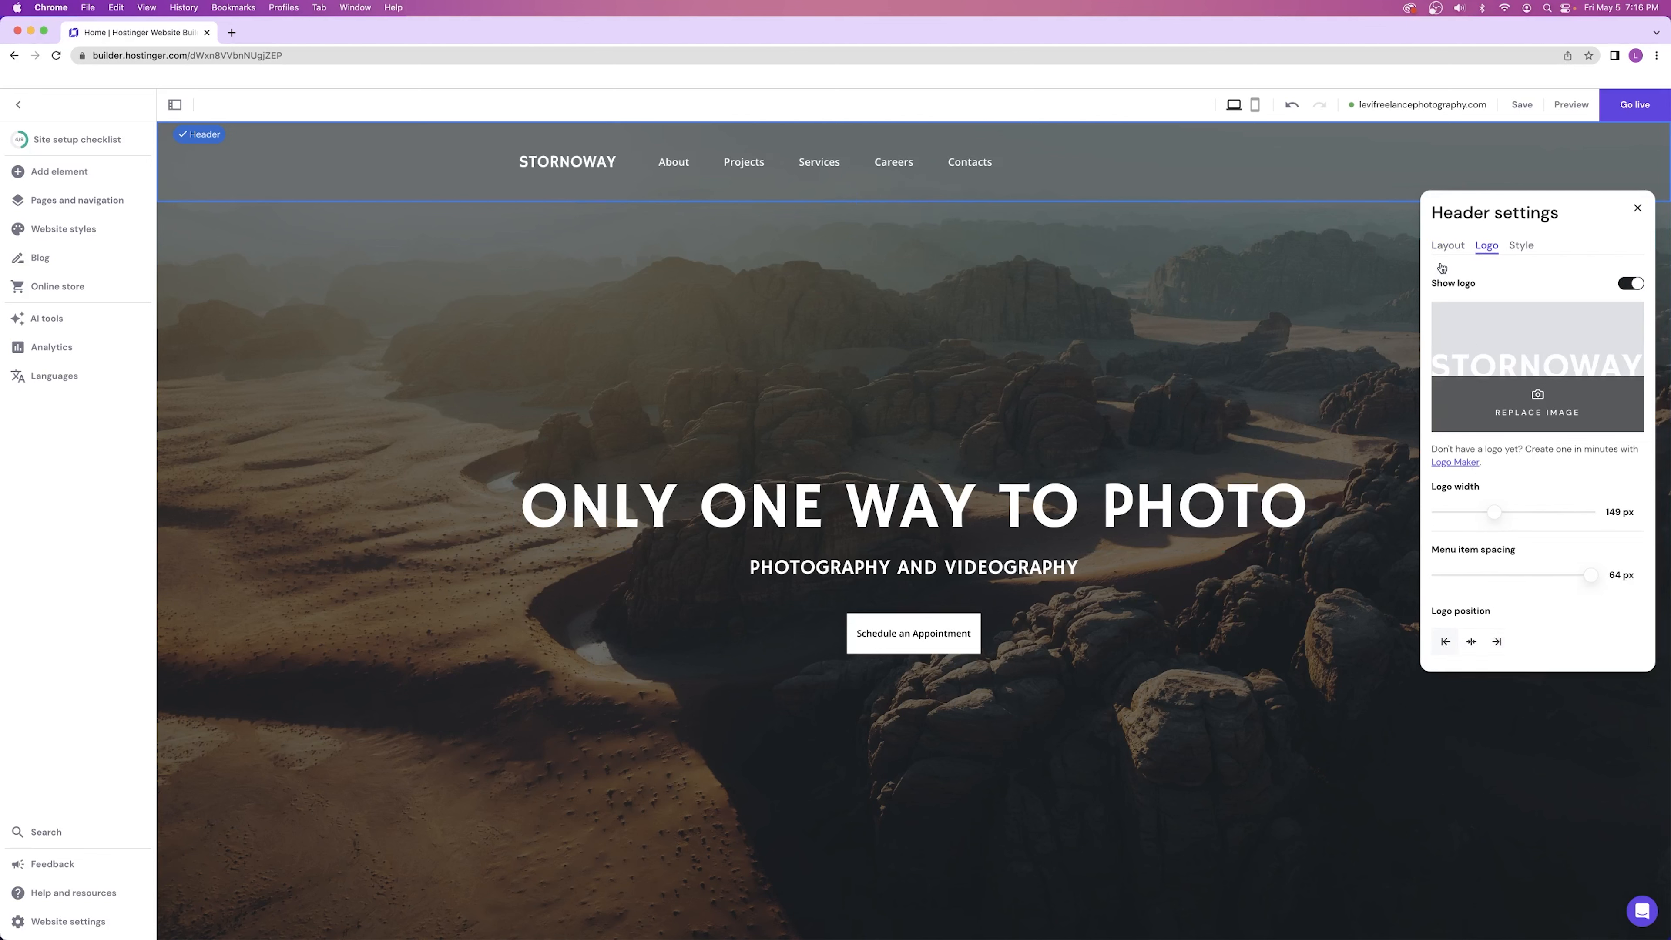
{"action": "left_click", "coordinate": [1447, 244]}
{"action": "left_click", "coordinate": [1496, 350]}
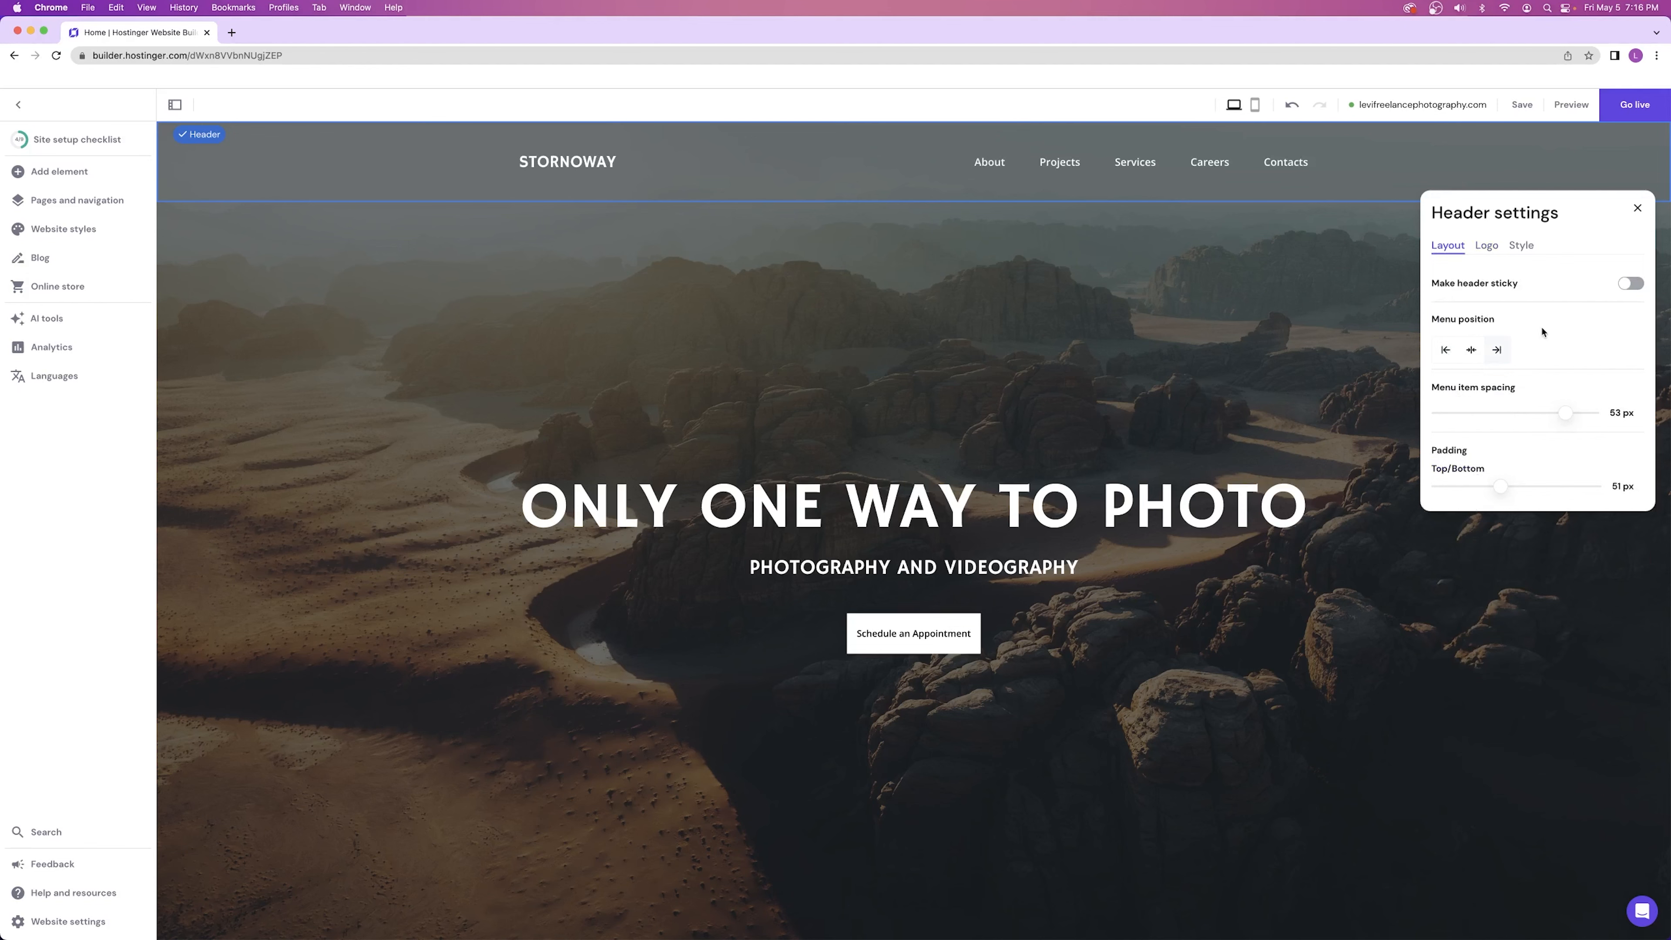
- Make the header sticky and check its scrolling behavior in the site preview
{"action": "left_click", "coordinate": [1630, 283]}
{"action": "scroll", "coordinate": [813, 385], "scroll_direction": "down", "scroll_amount": 10}
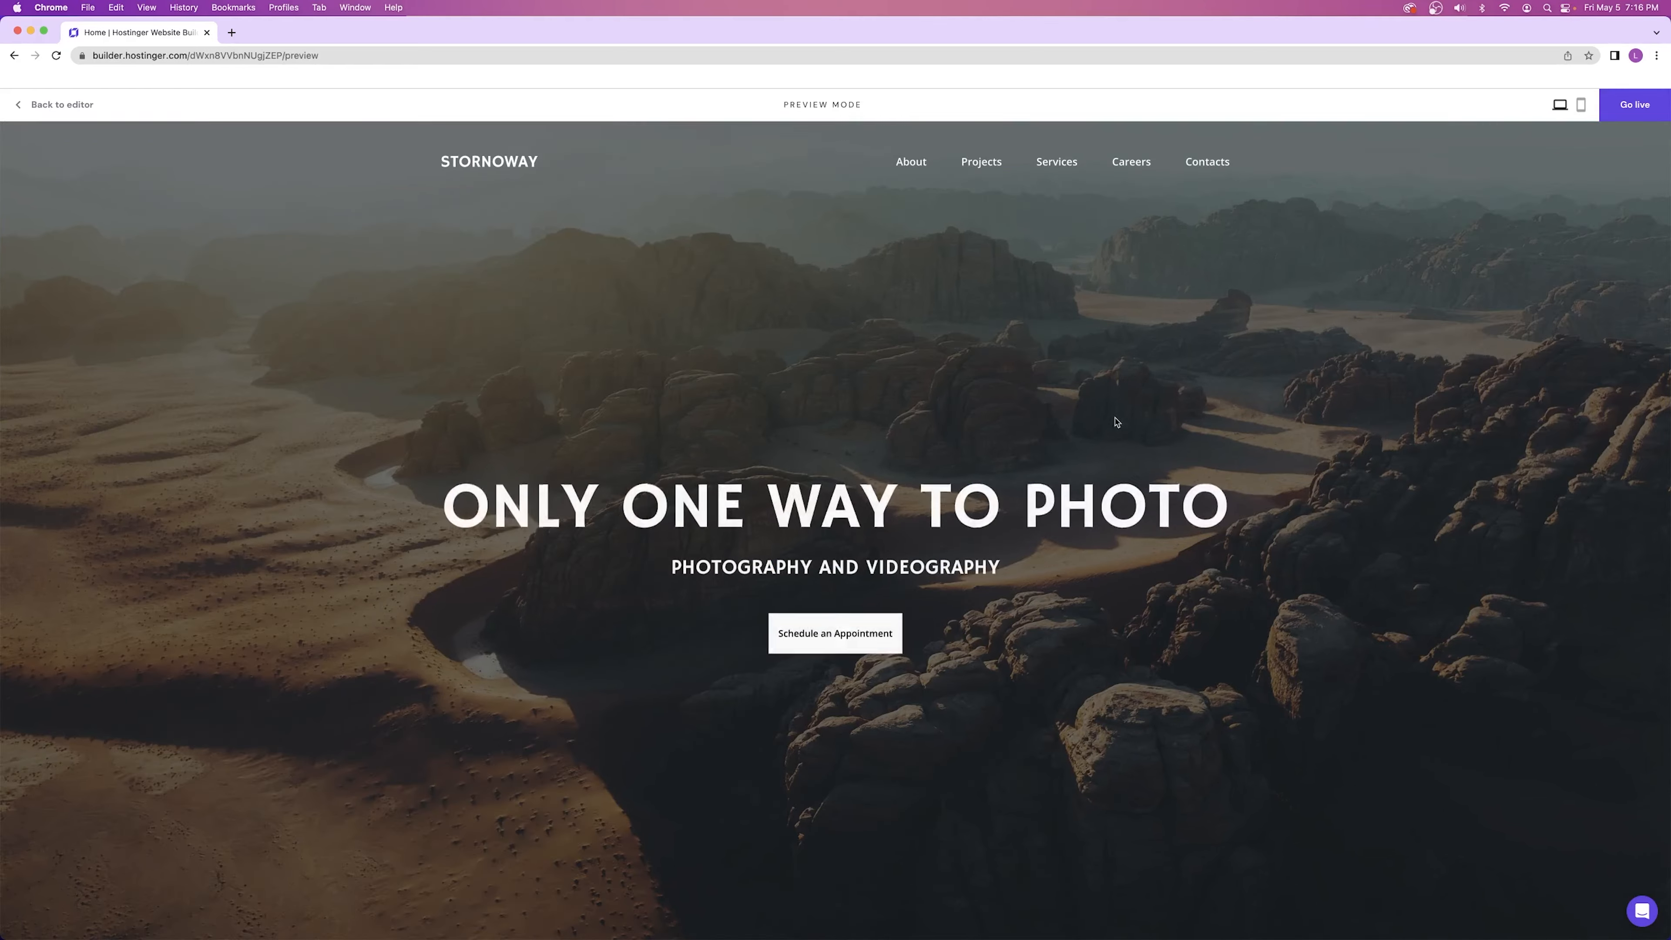
- Check how the header behaves while moving through the home page in preview mode
{"action": "scroll", "coordinate": [967, 388], "scroll_direction": "down", "scroll_amount": 10}
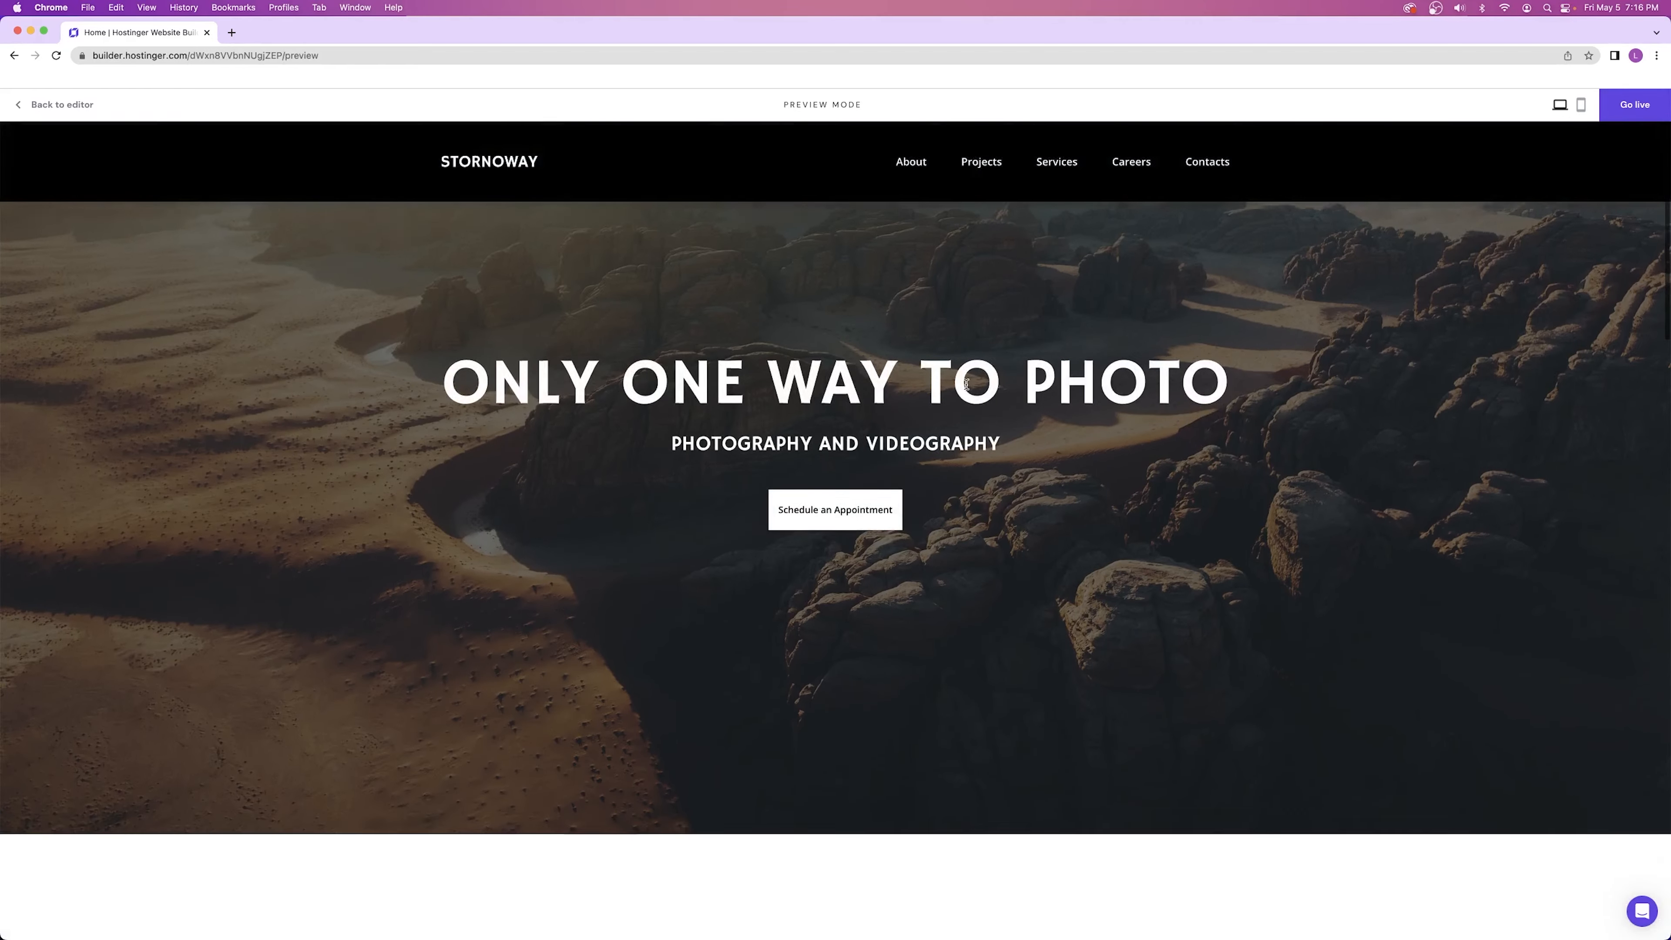
{"action": "scroll", "coordinate": [967, 388], "scroll_direction": "down", "scroll_amount": 5}
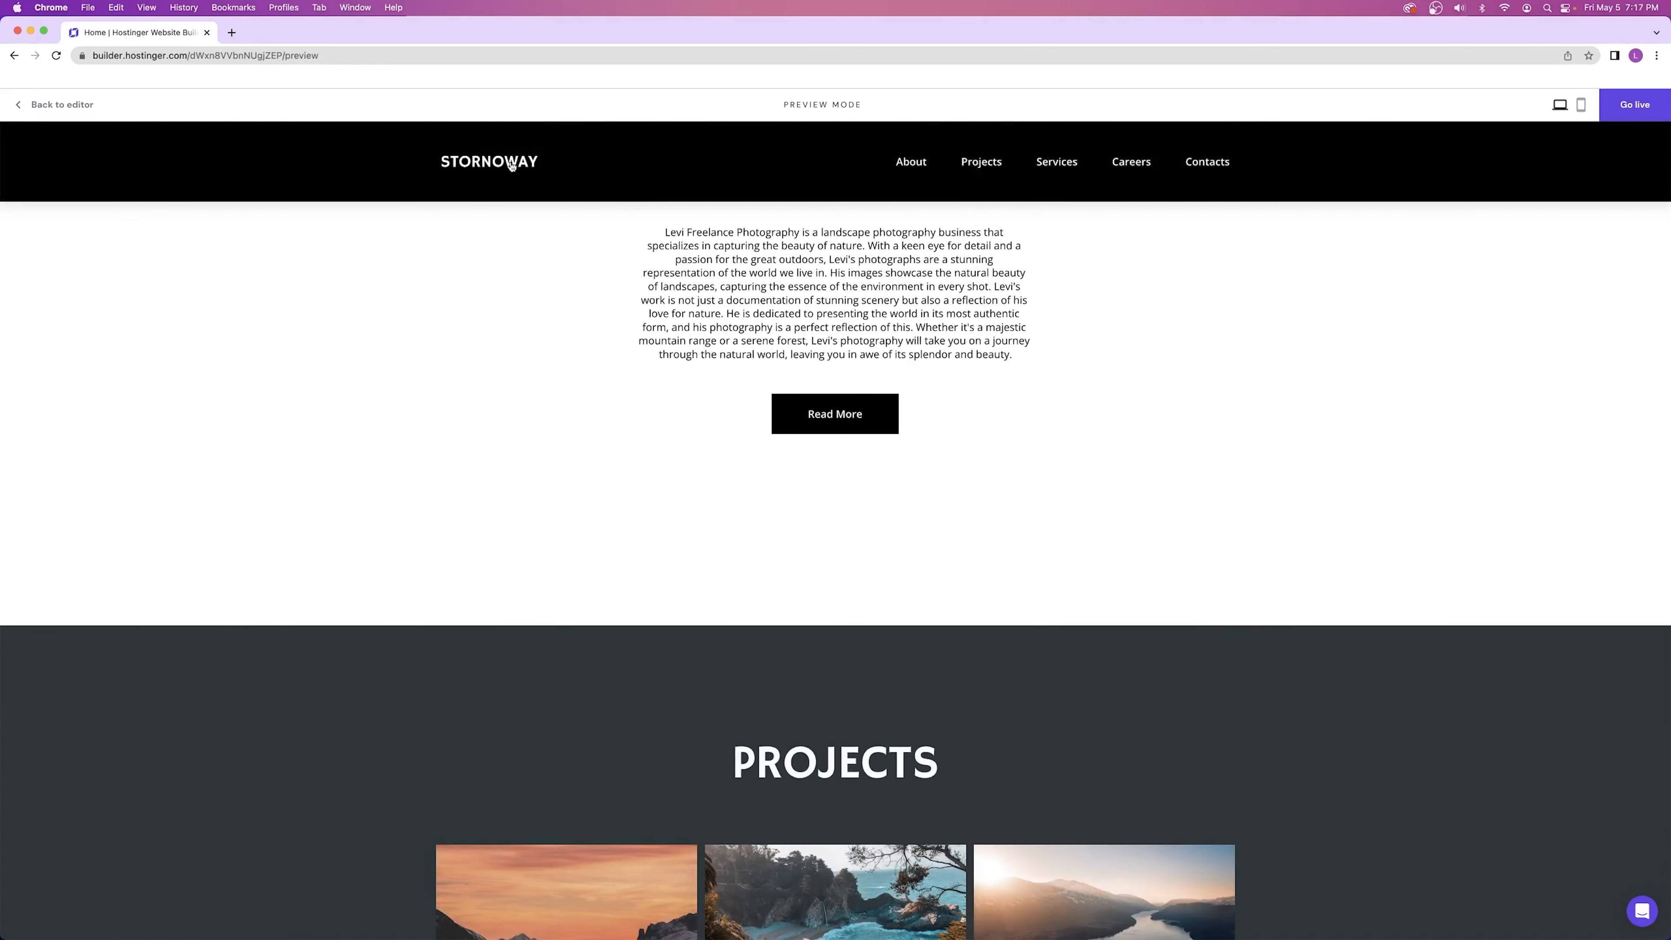
{"action": "scroll", "coordinate": [1033, 334], "scroll_direction": "down", "scroll_amount": 10}
{"action": "scroll", "coordinate": [1032, 335], "scroll_direction": "up", "scroll_amount": 20}
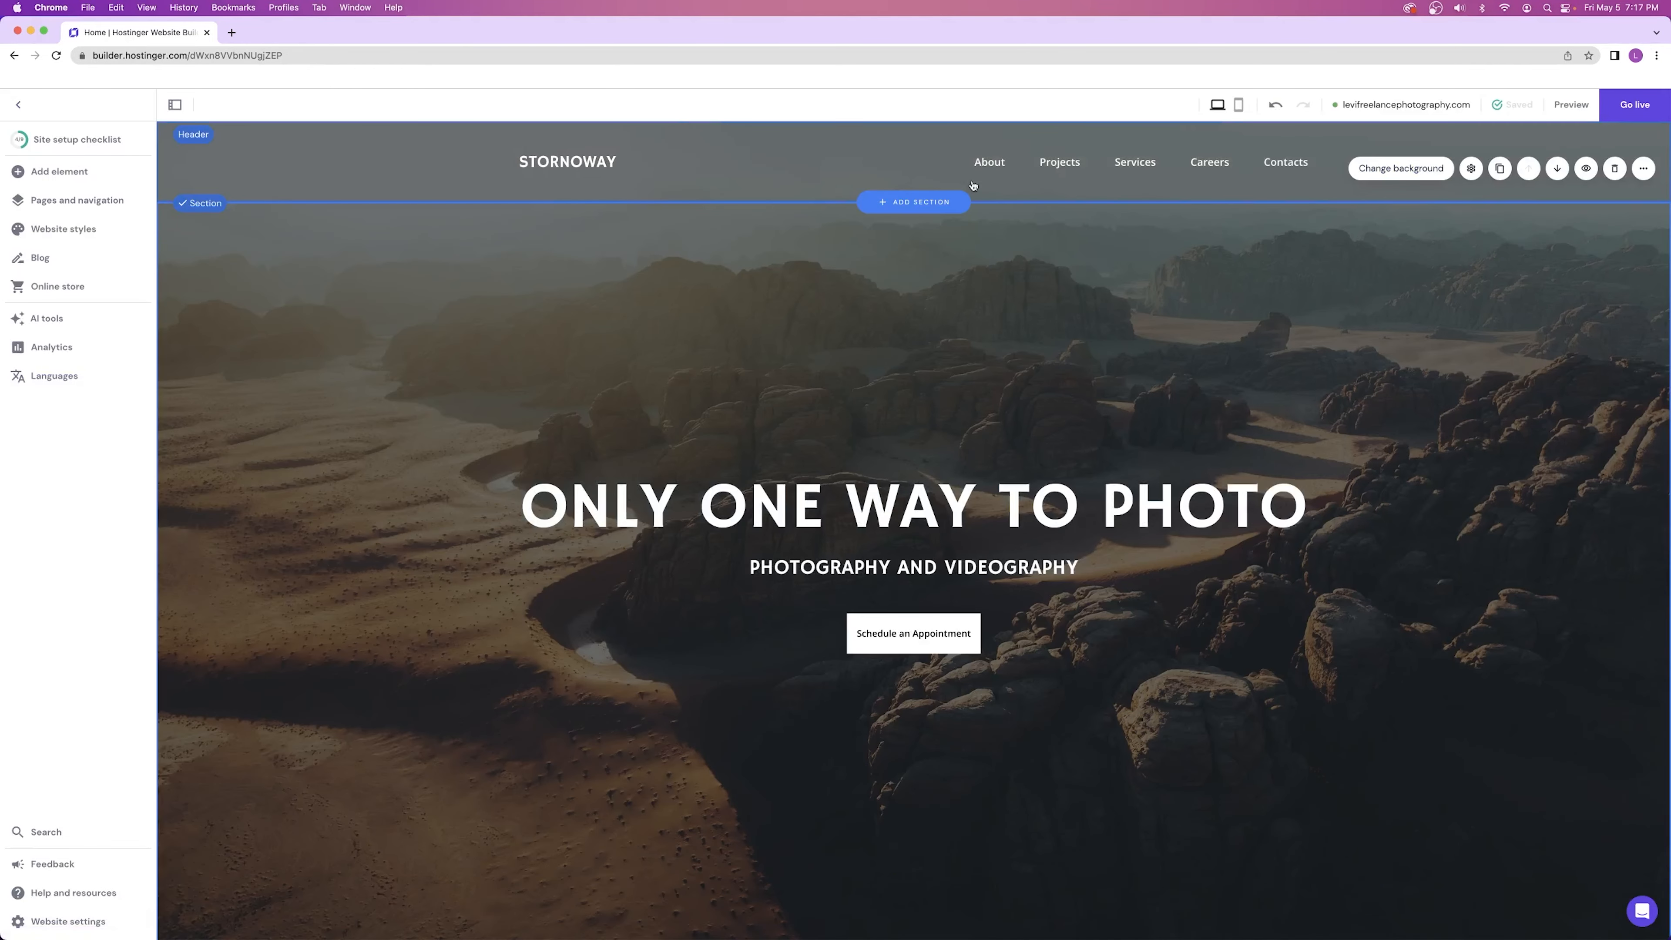
- Examine the header's logo settings and the list of pages in the site navigation
{"action": "left_click", "coordinate": [402, 171]}
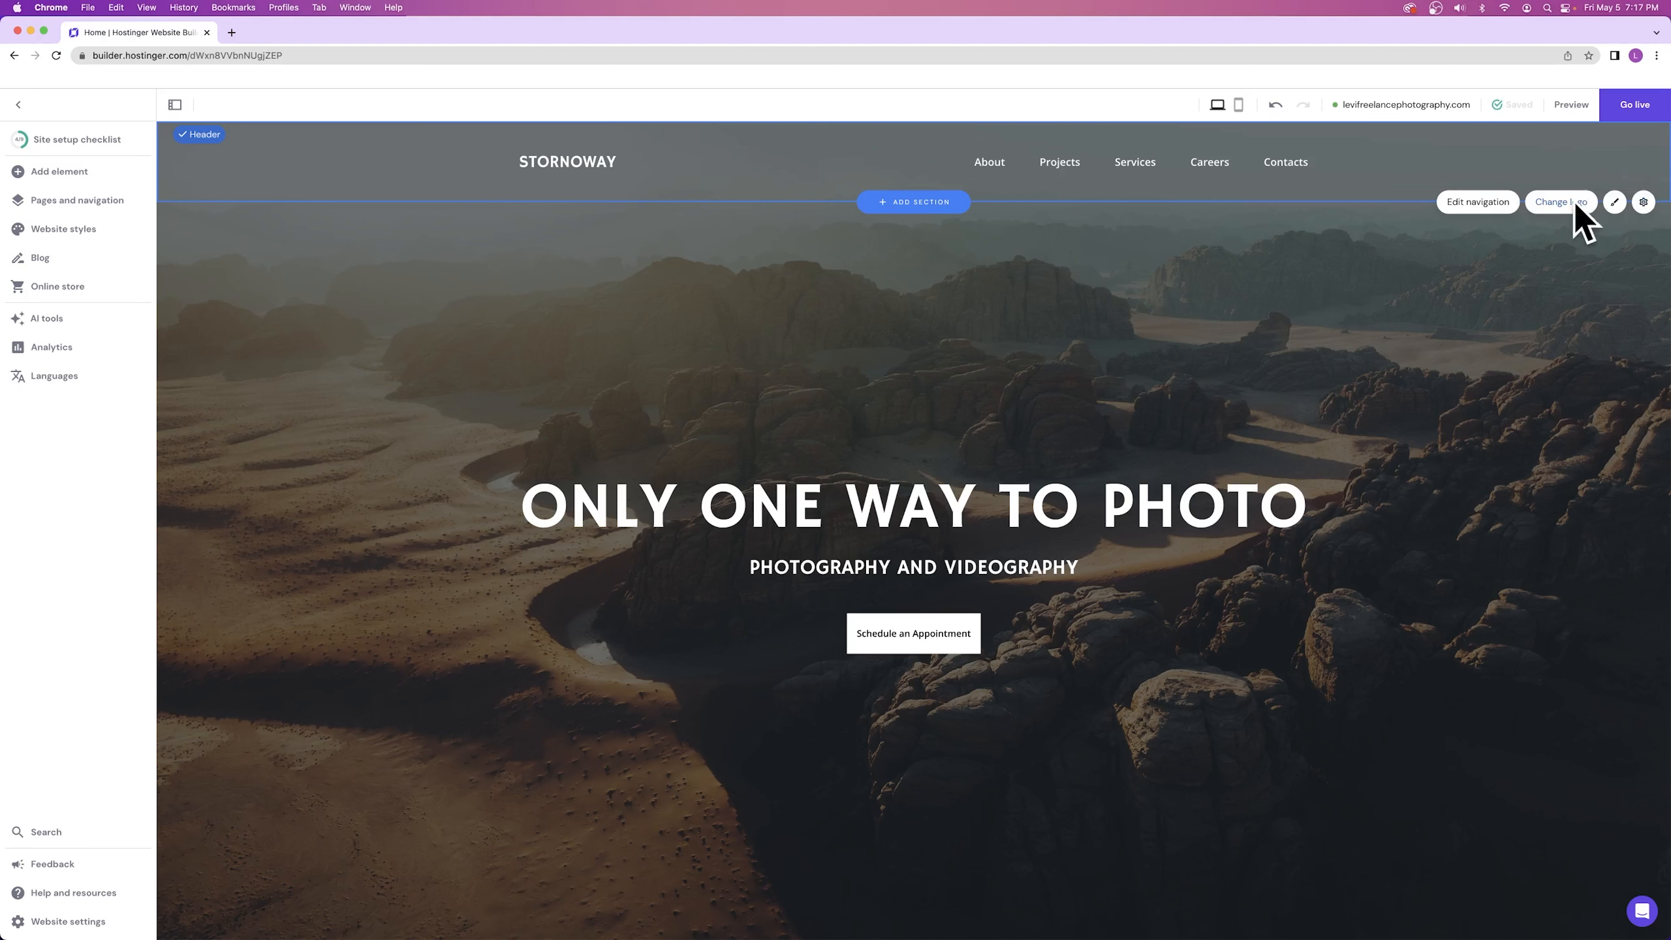
{"action": "left_click", "coordinate": [1642, 203]}
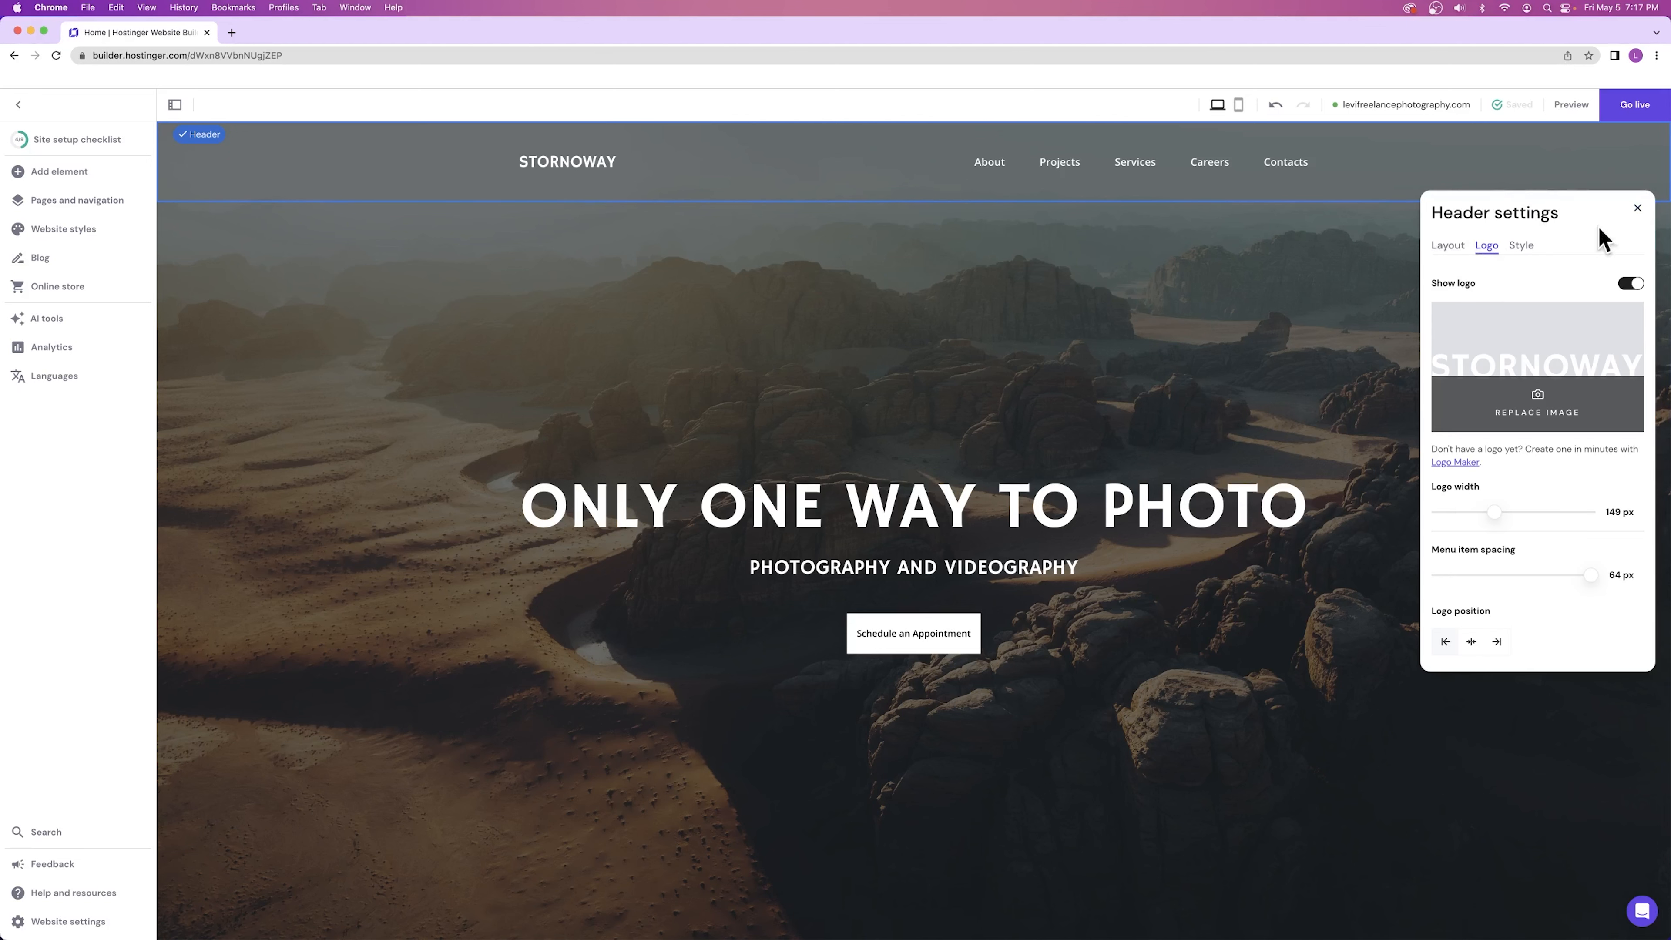
{"action": "left_click", "coordinate": [1644, 210]}
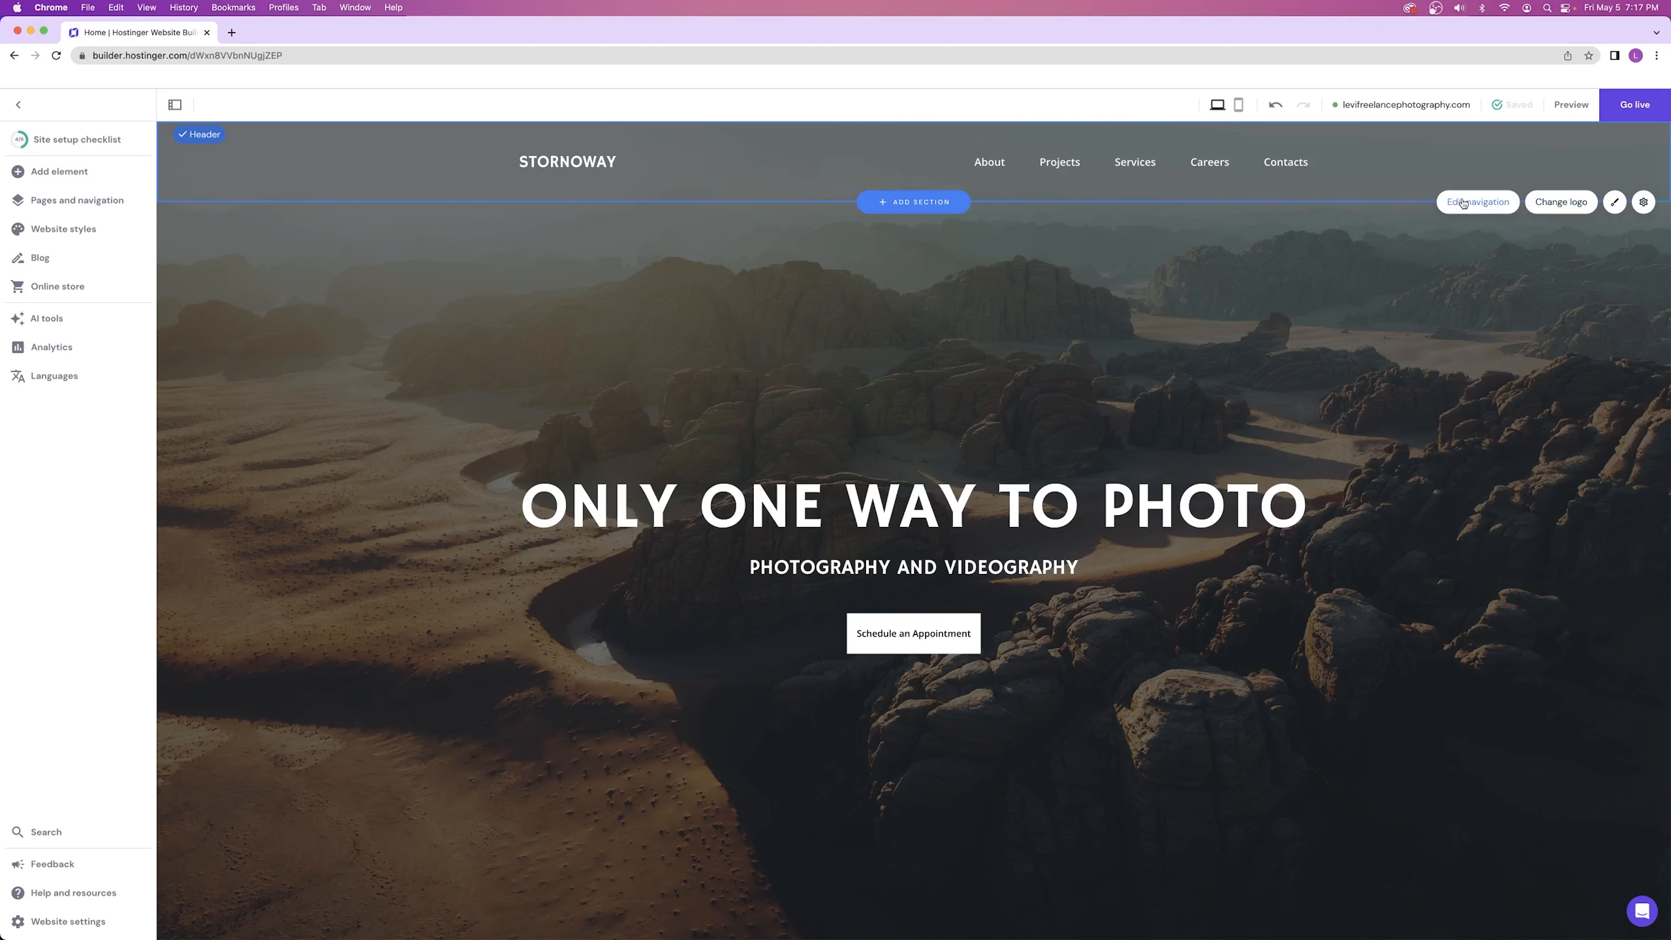
{"action": "left_click", "coordinate": [1478, 201]}
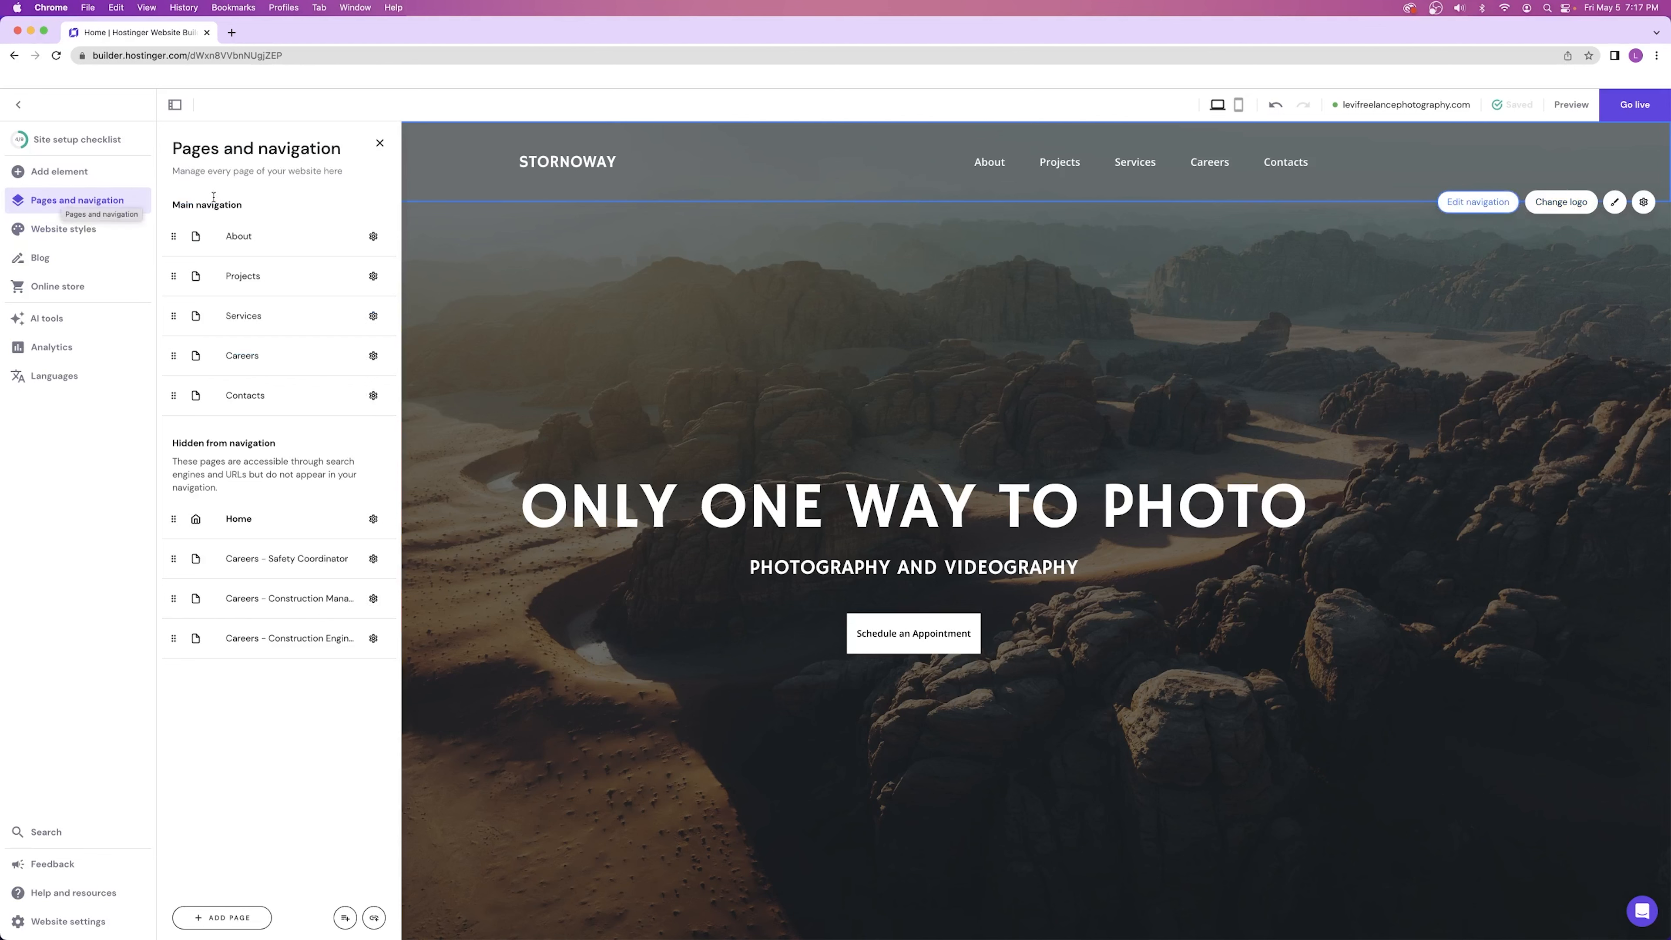
{"action": "left_click", "coordinate": [61, 201]}
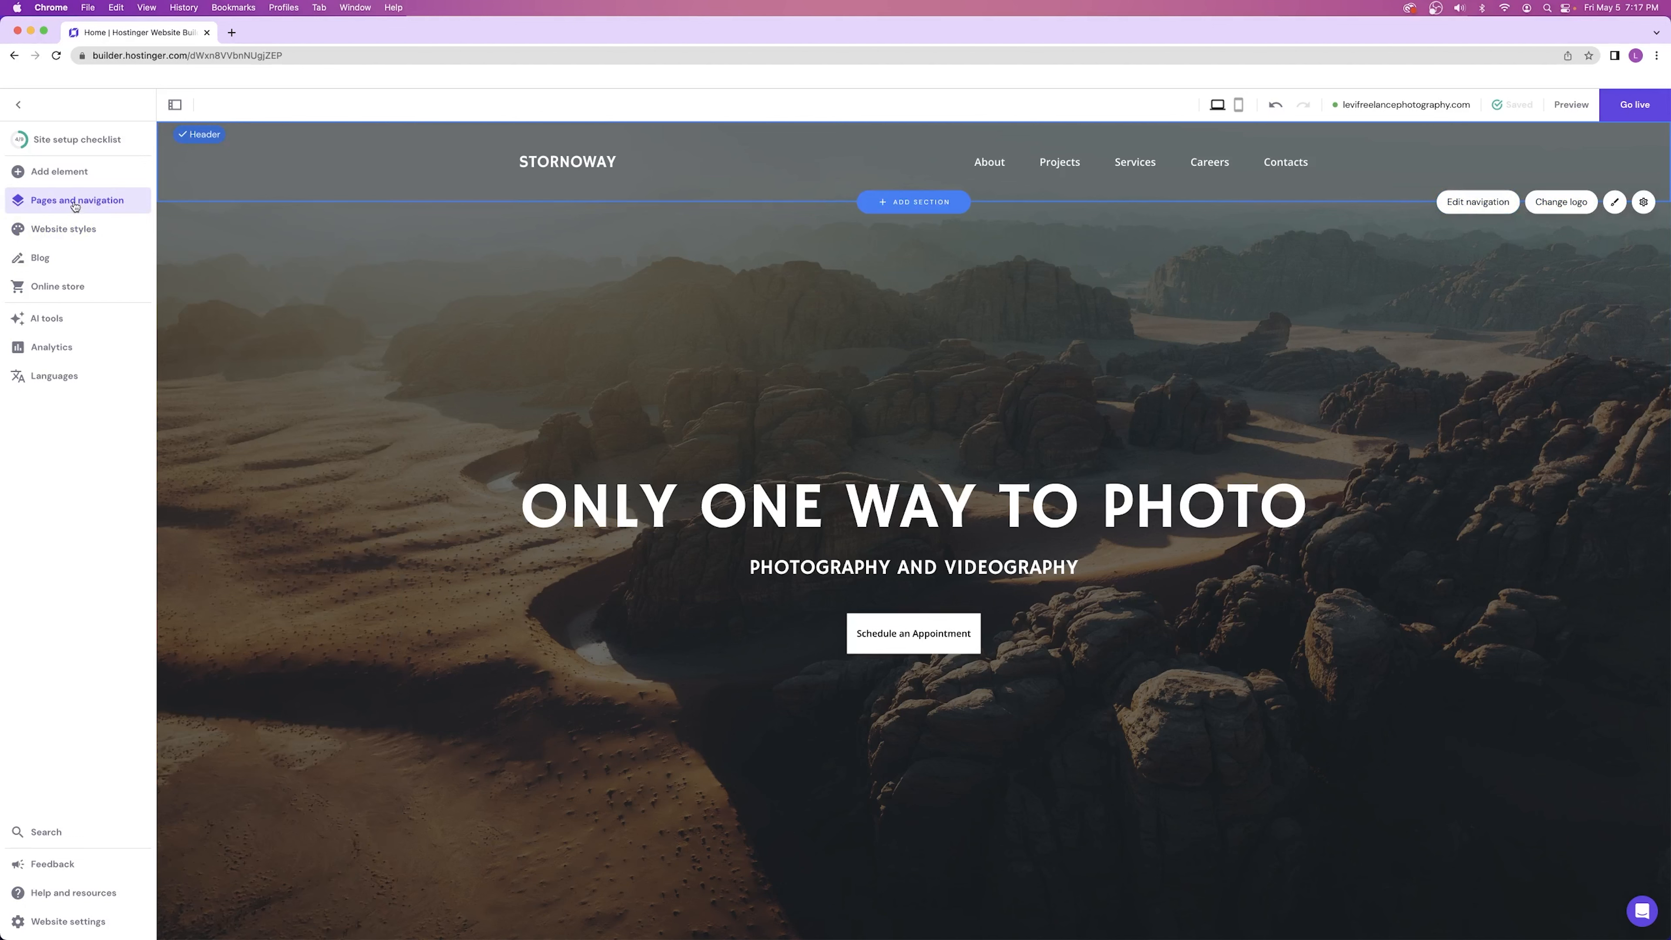
- Turn off the sticky option in the header's layout settings
{"action": "left_click", "coordinate": [1576, 205]}
{"action": "left_click", "coordinate": [1453, 248]}
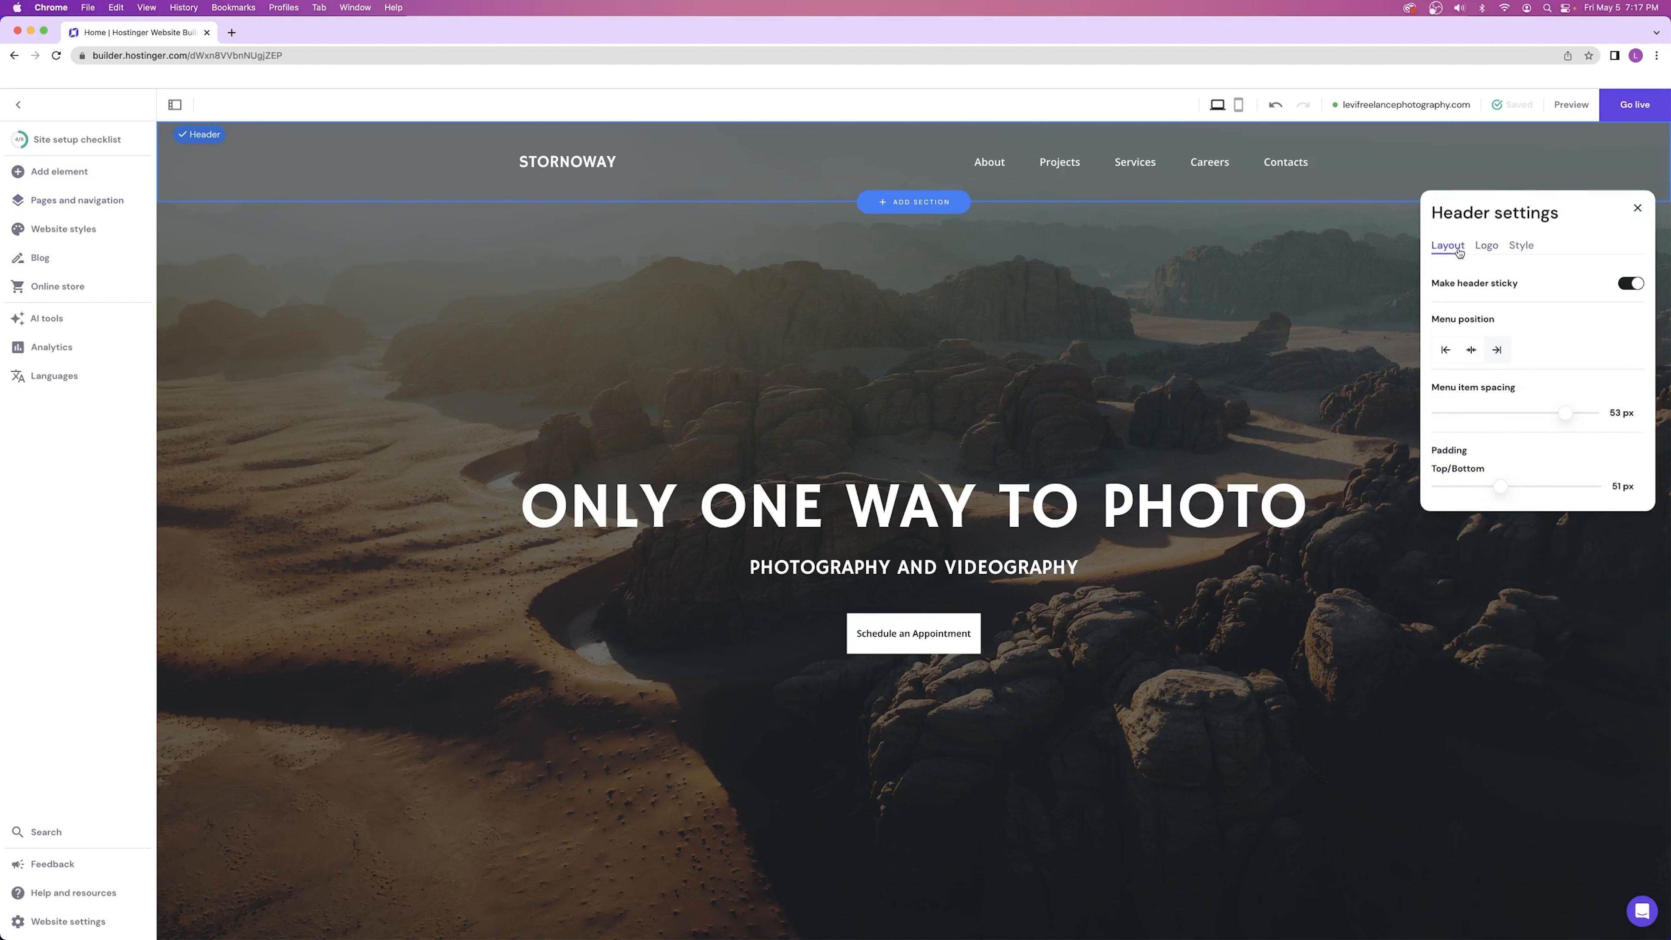
{"action": "left_click", "coordinate": [1631, 285]}
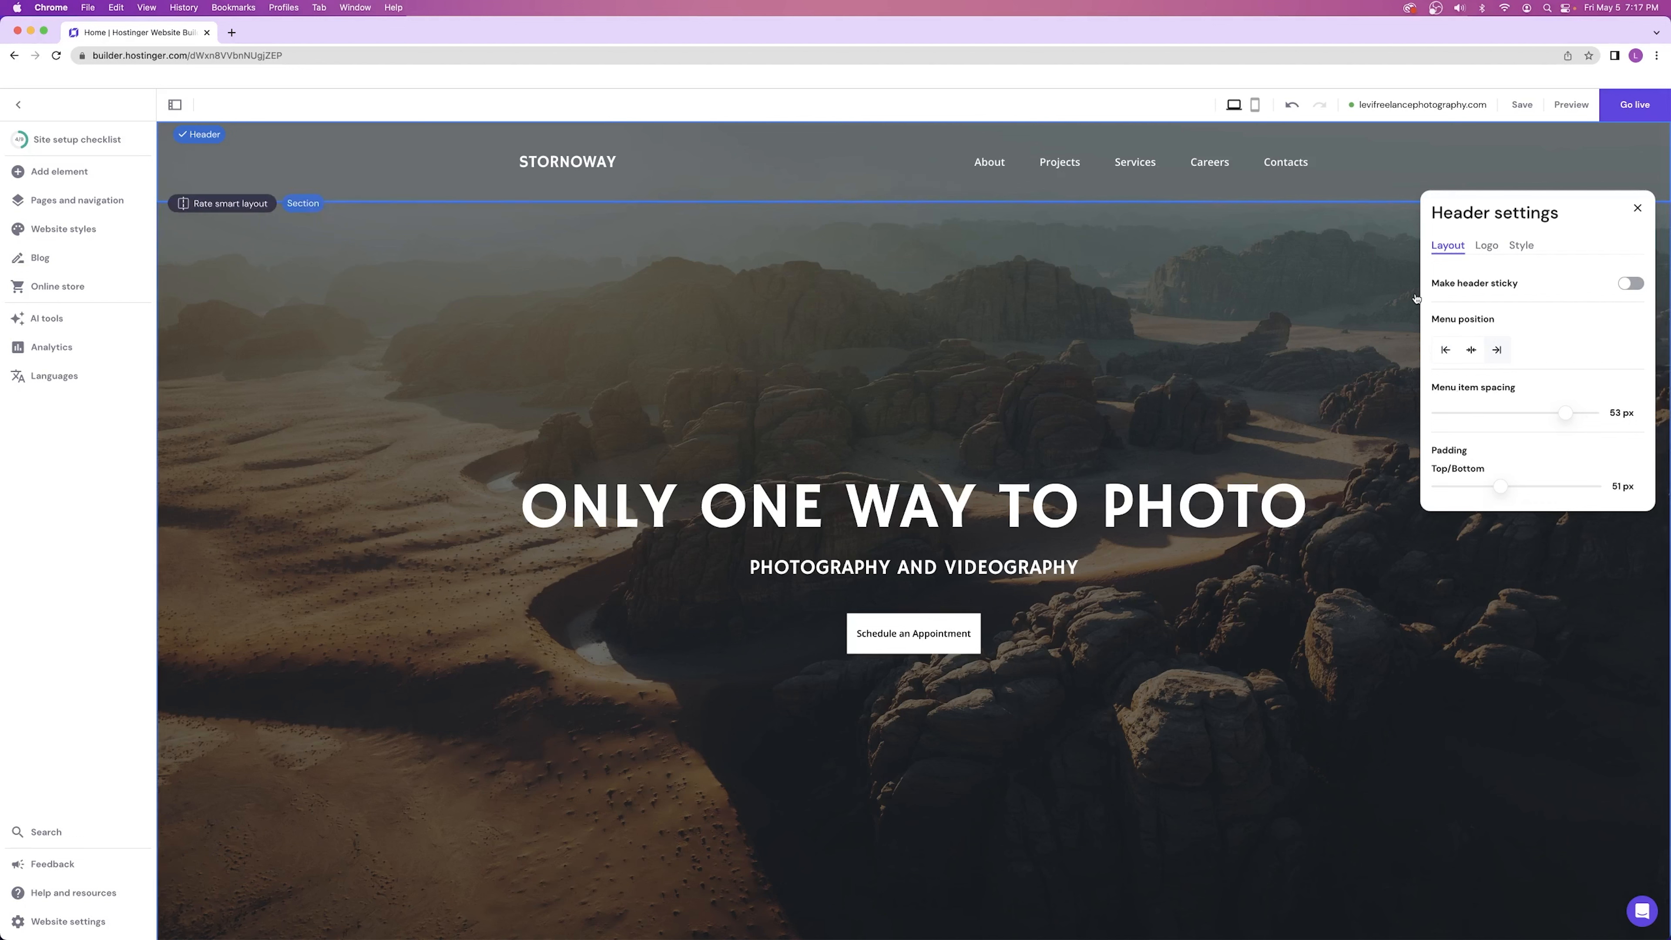
- Hide the header logo and show it again, dismissing the logo notification and setup checklist
{"action": "left_click", "coordinate": [1487, 247]}
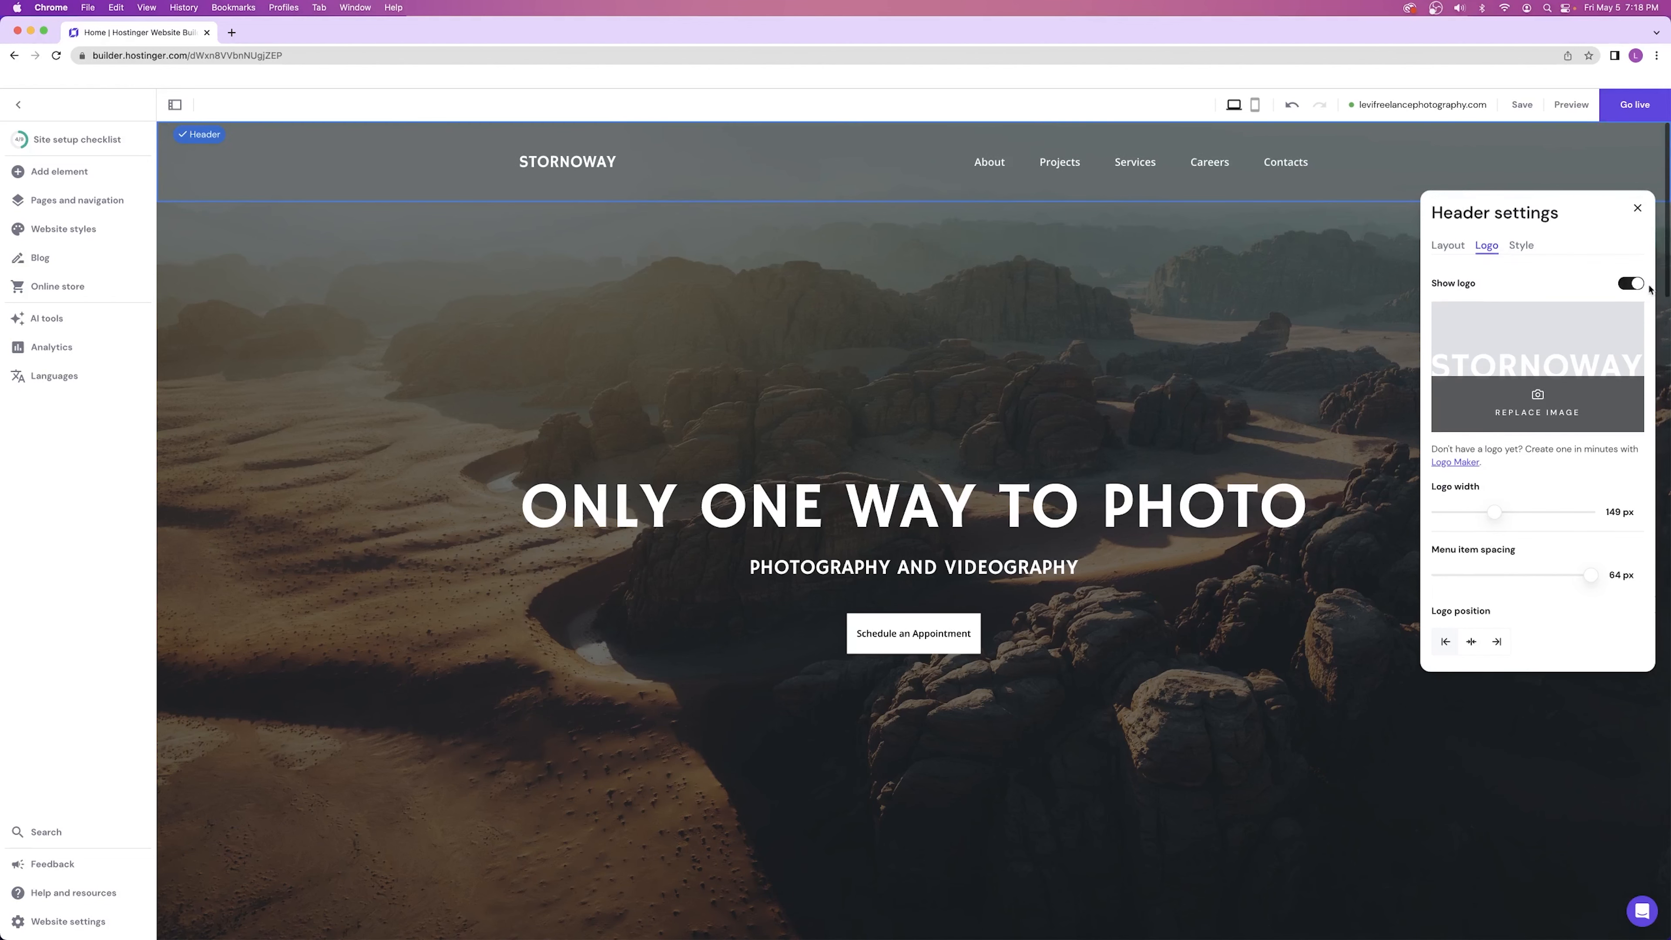
{"action": "left_click", "coordinate": [1631, 285]}
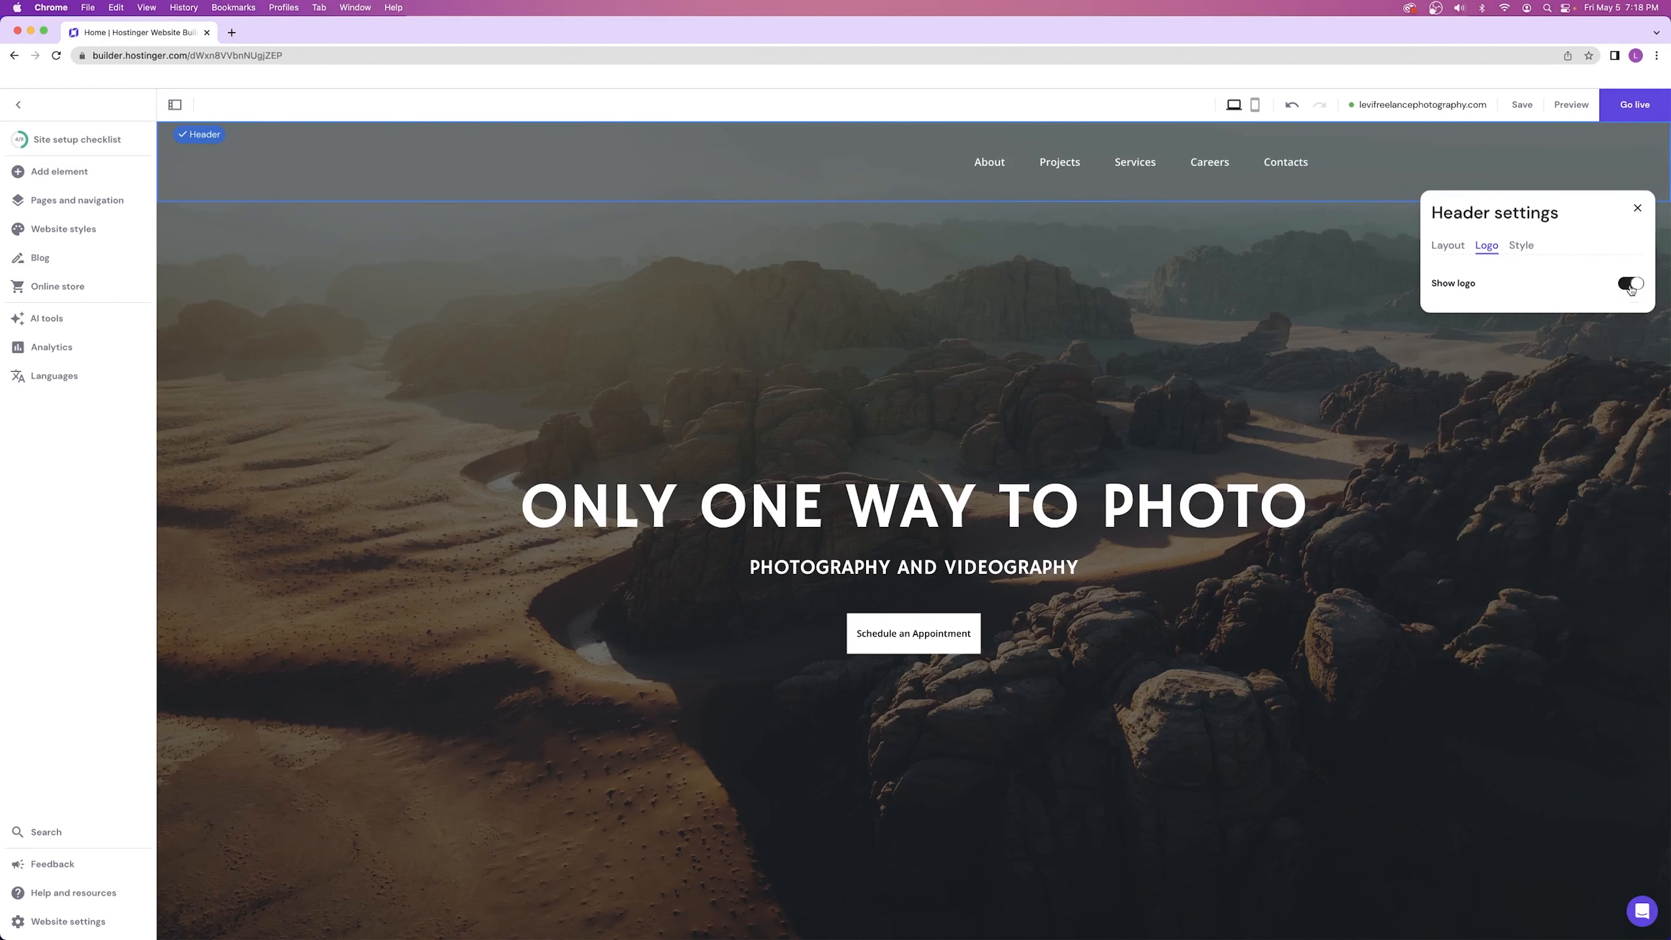
{"action": "left_click", "coordinate": [1631, 285]}
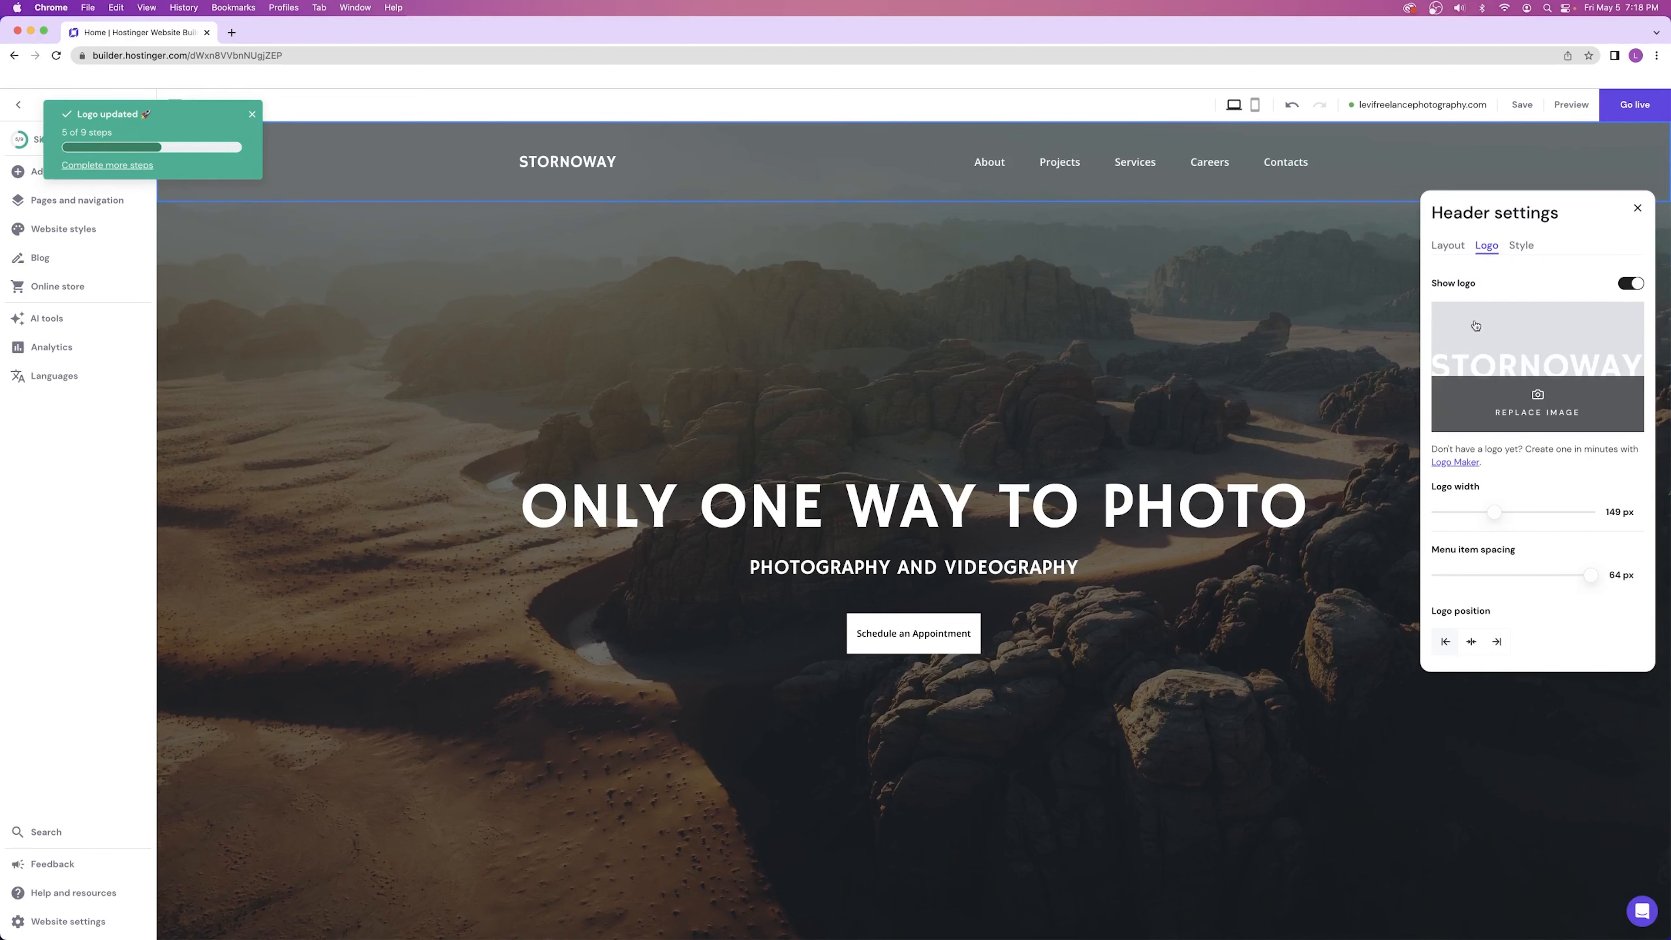
{"action": "left_click", "coordinate": [243, 117]}
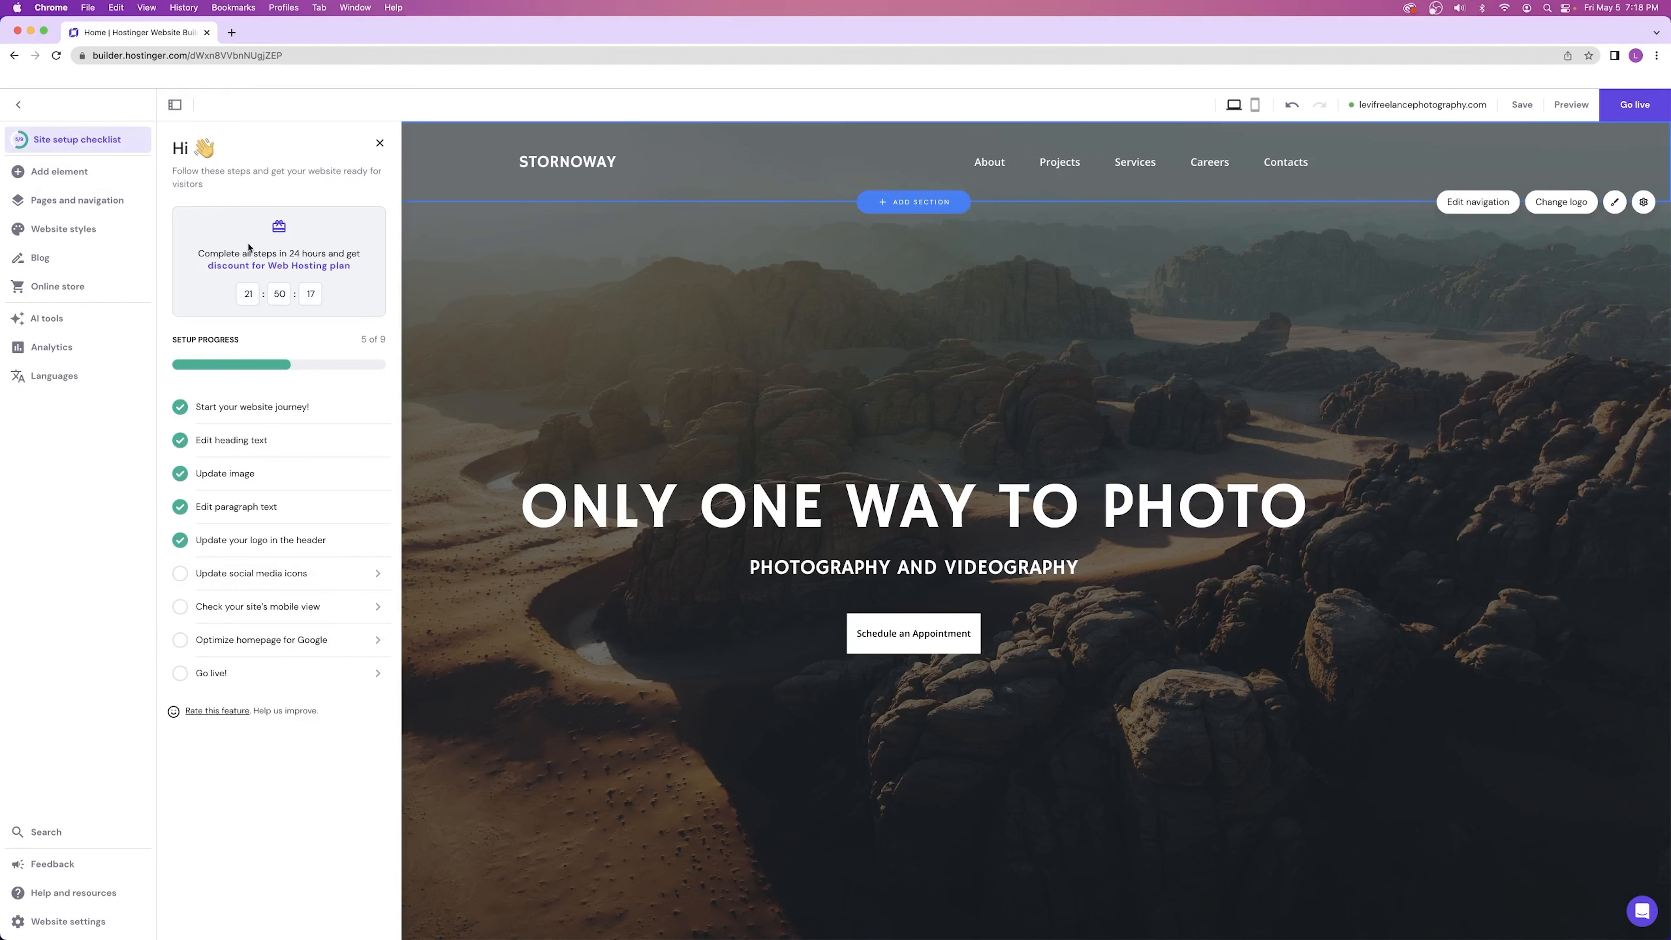
{"action": "left_click", "coordinate": [379, 144]}
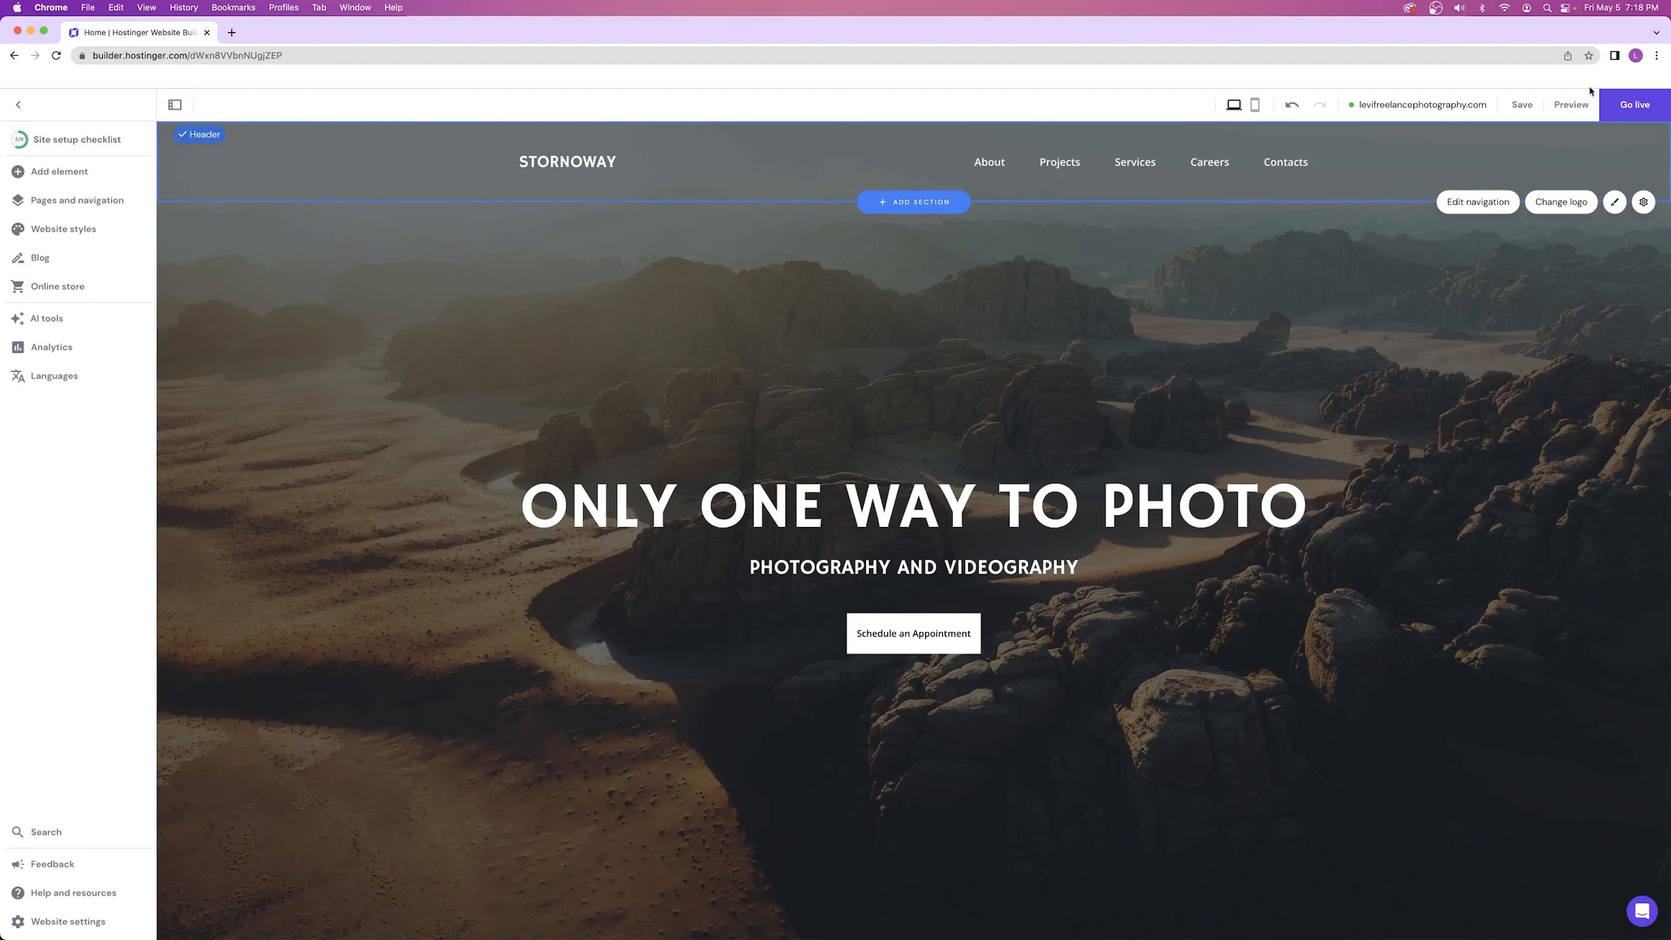
- Switch off the transparent header in the header style settings and switch it back on
{"action": "left_click", "coordinate": [1540, 202]}
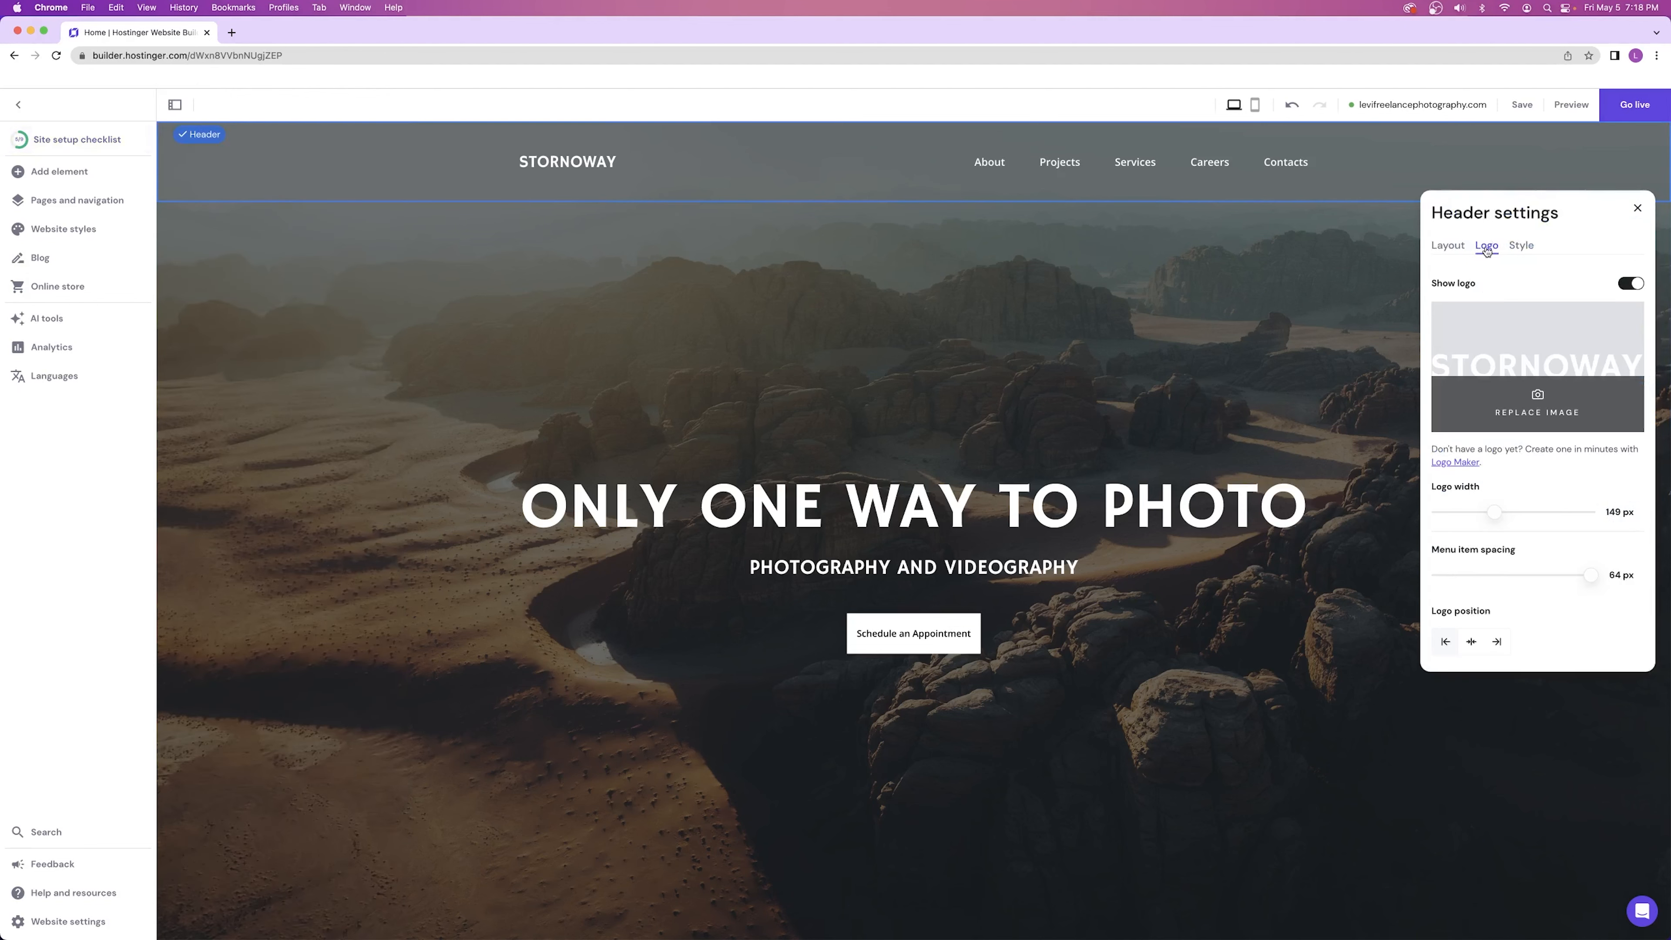
{"action": "left_click", "coordinate": [1521, 246]}
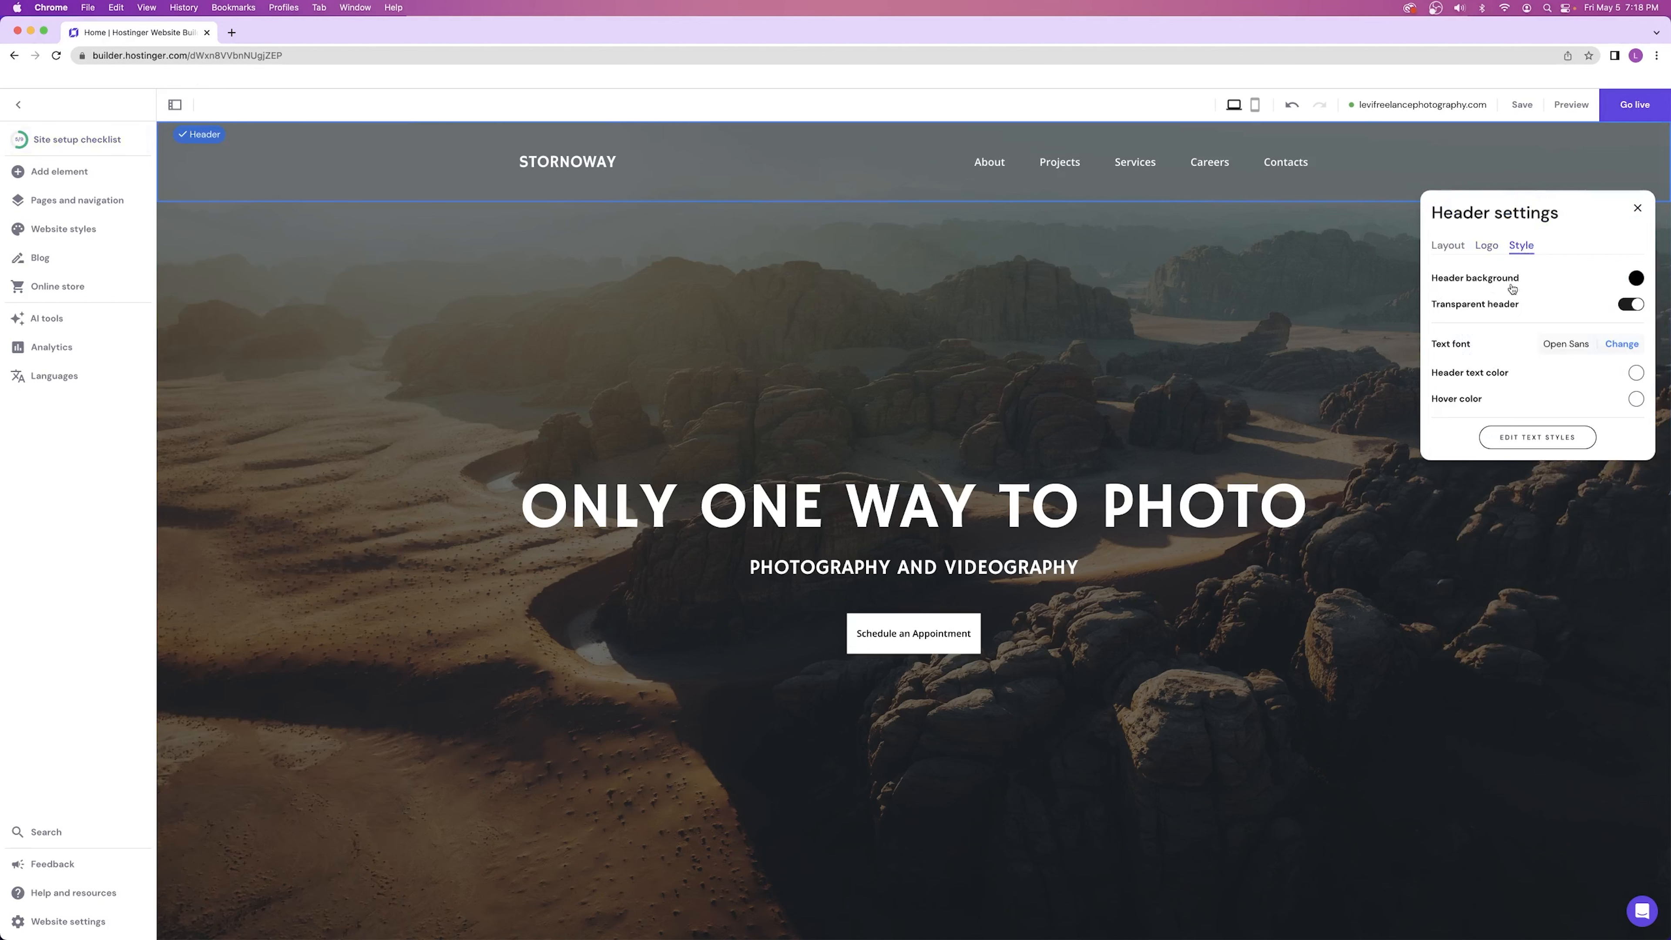
{"action": "left_click", "coordinate": [1631, 304]}
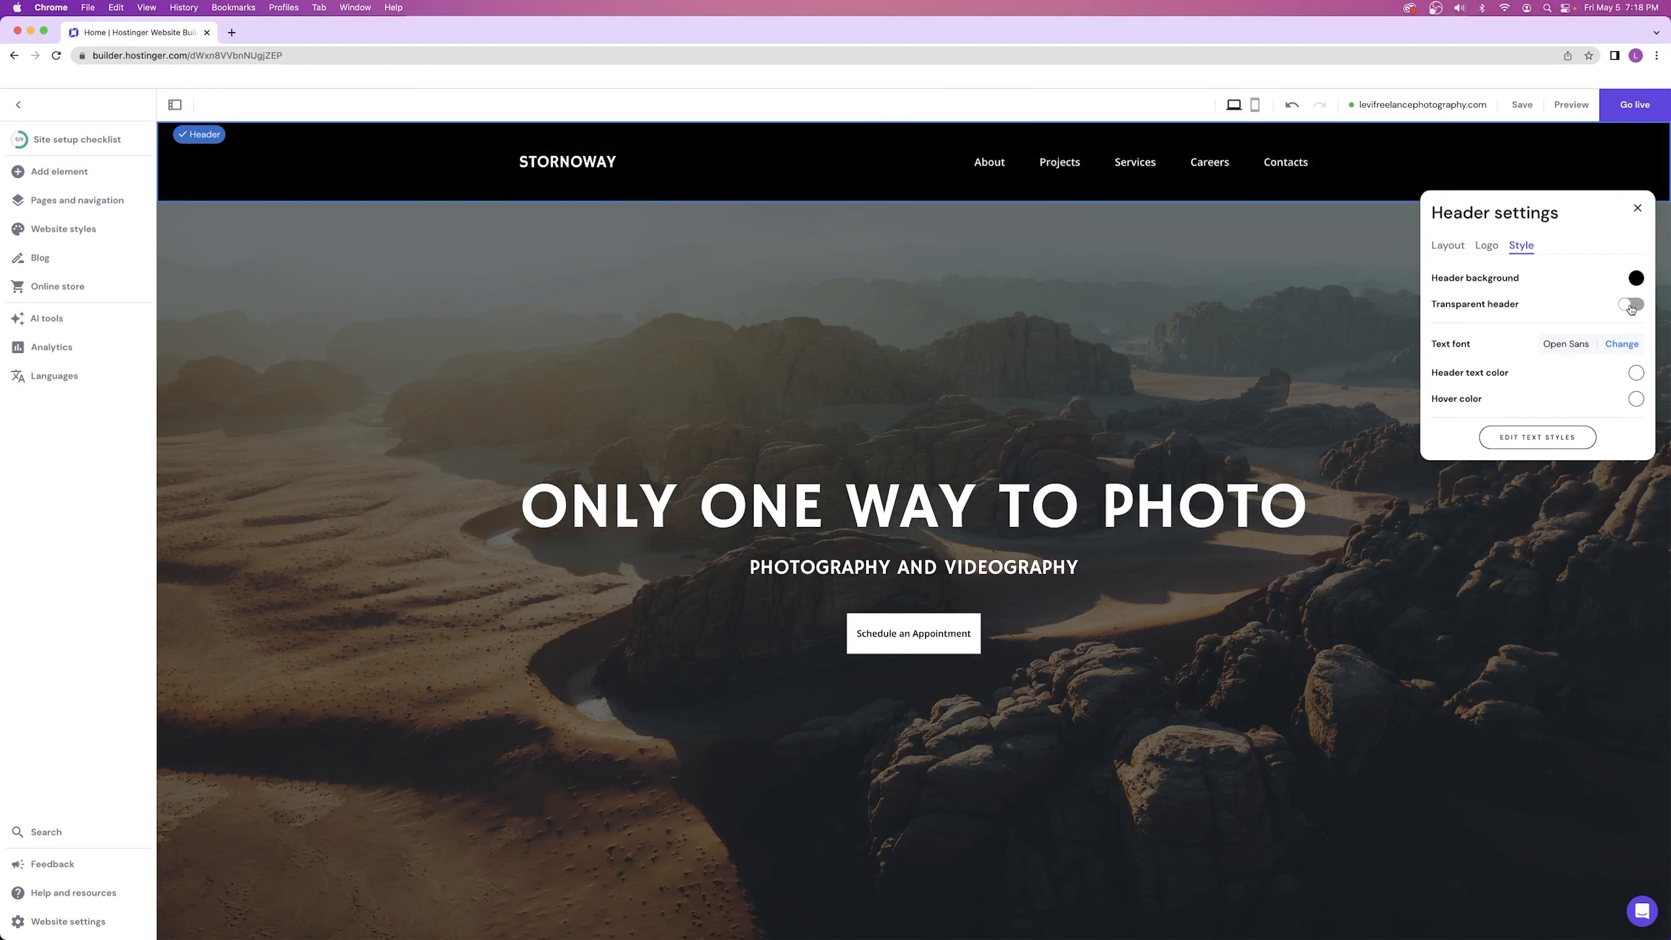
{"action": "left_click", "coordinate": [1631, 305]}
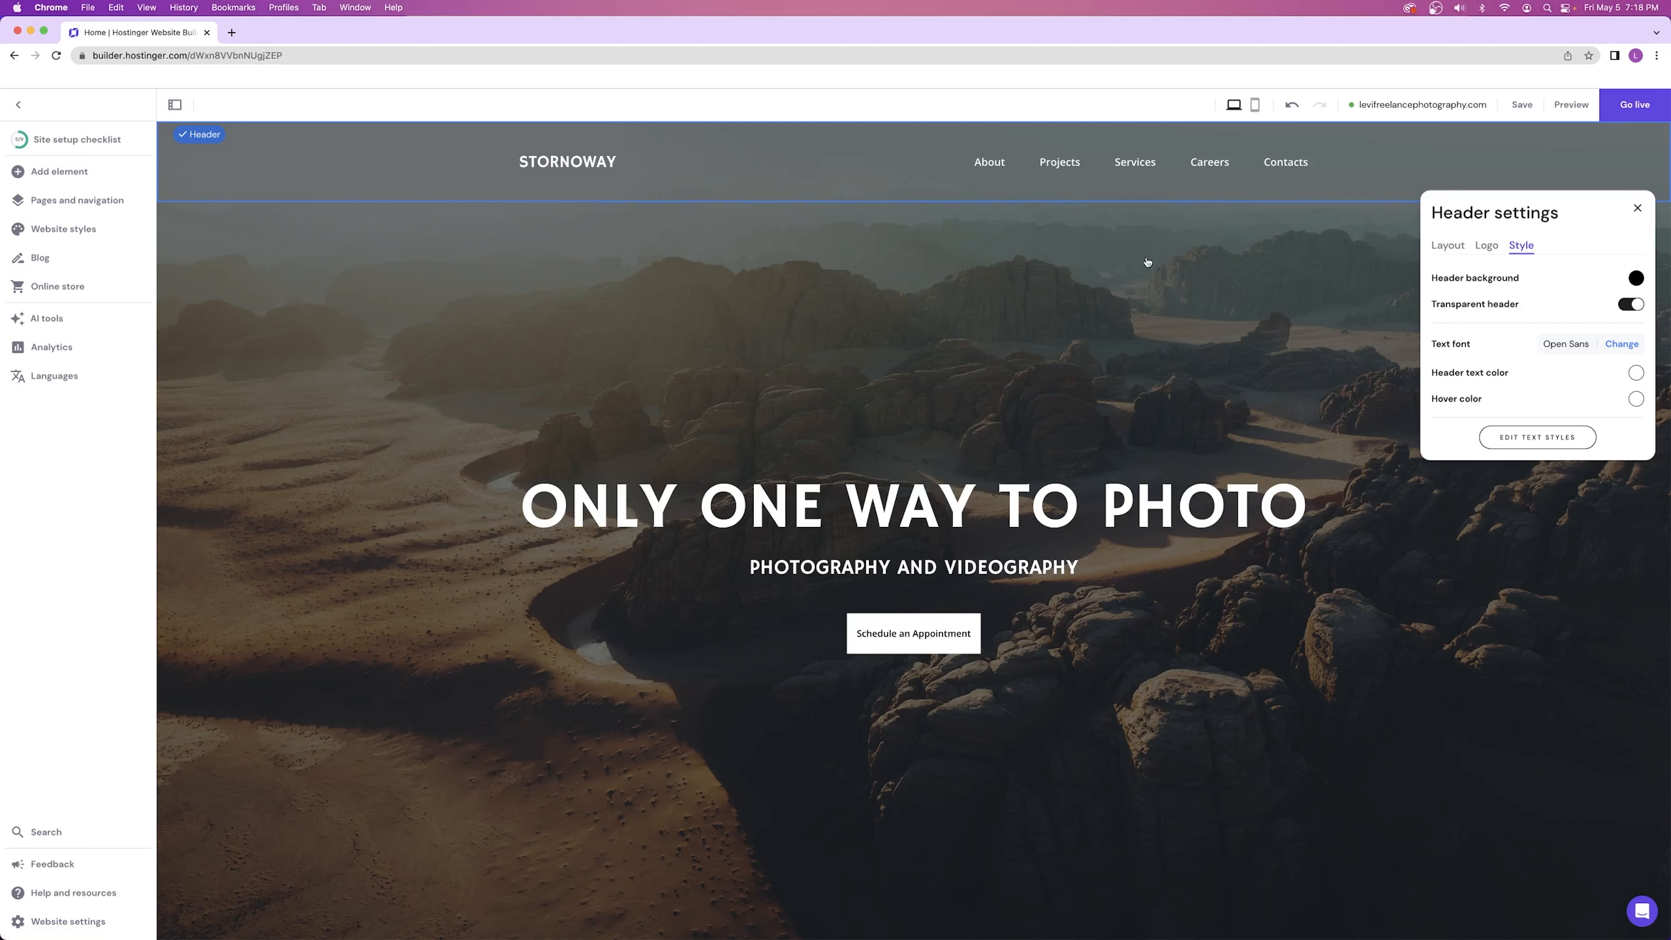
- Set the header's hover color to the dark website color #2e3538
{"action": "left_click", "coordinate": [1635, 399]}
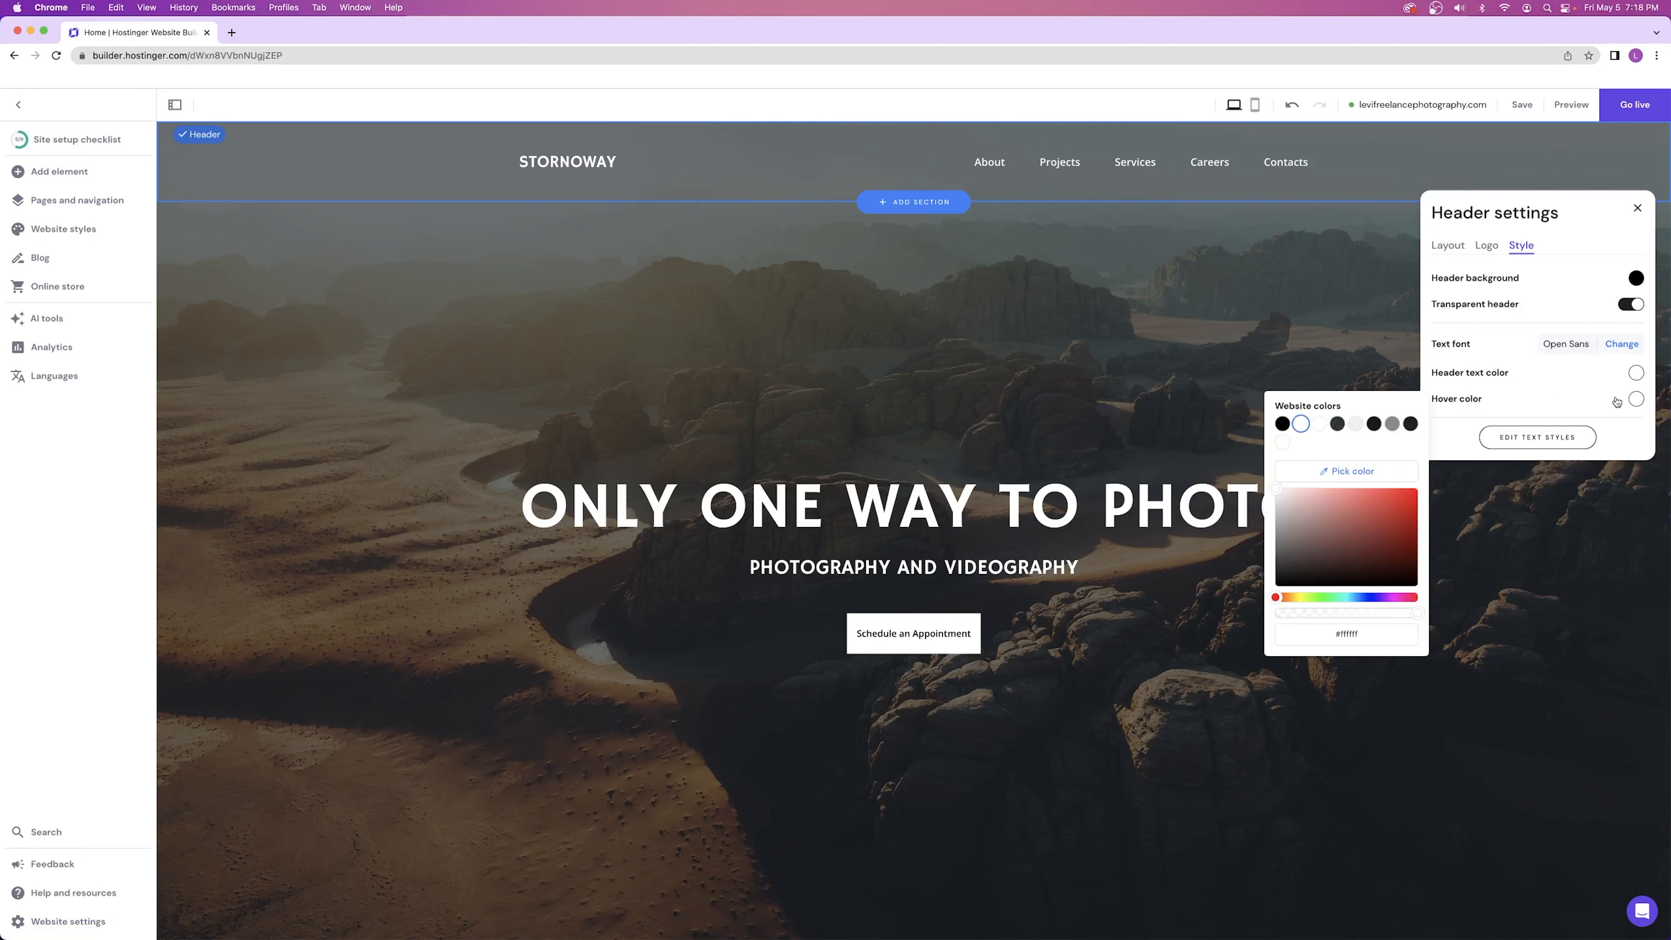
{"action": "left_click", "coordinate": [1338, 424]}
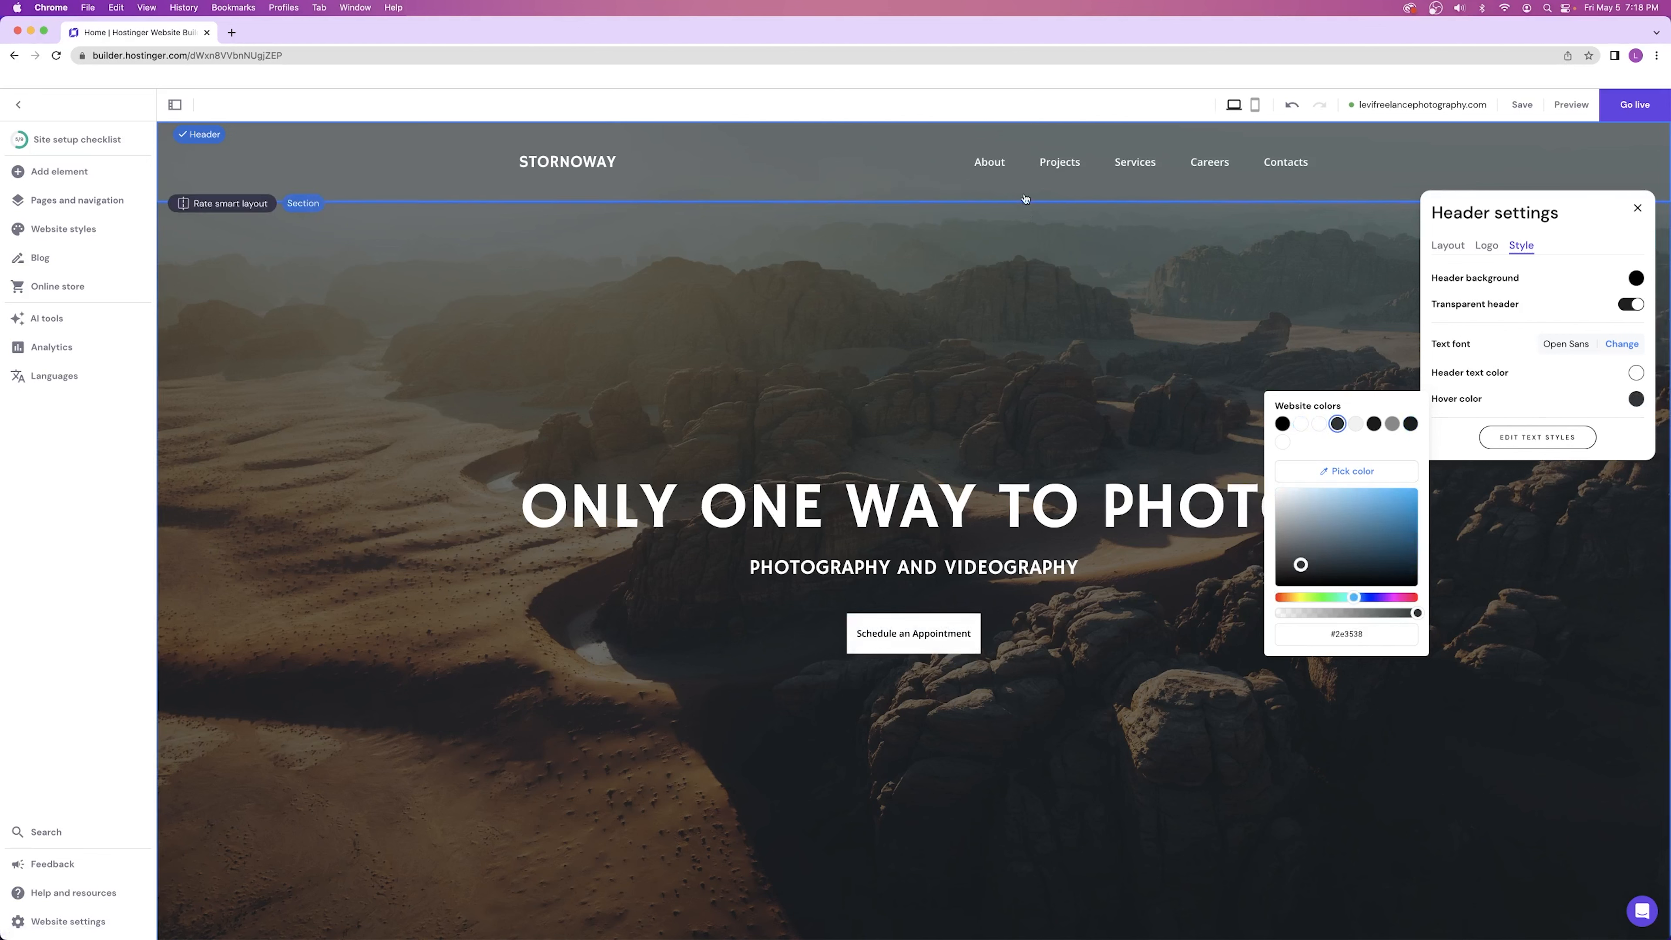
{"action": "left_click", "coordinate": [1236, 328]}
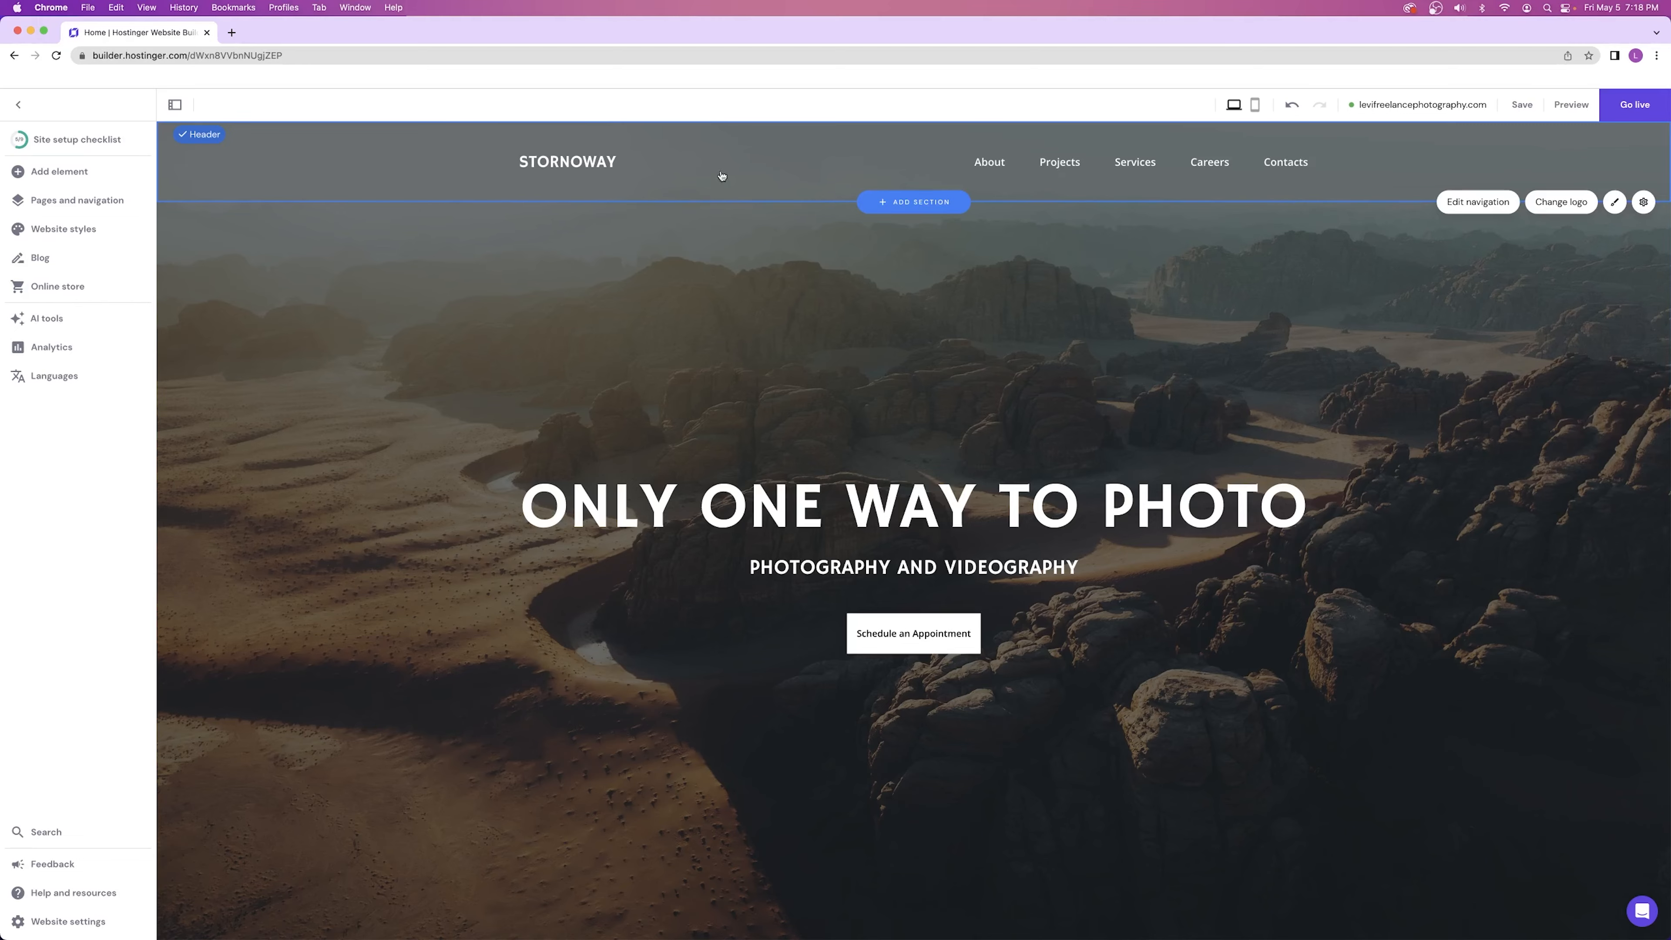
- Look over the home page down to the footer, then the page navigation list and the site-wide color styles
{"action": "scroll", "coordinate": [711, 184], "scroll_direction": "down", "scroll_amount": 20}
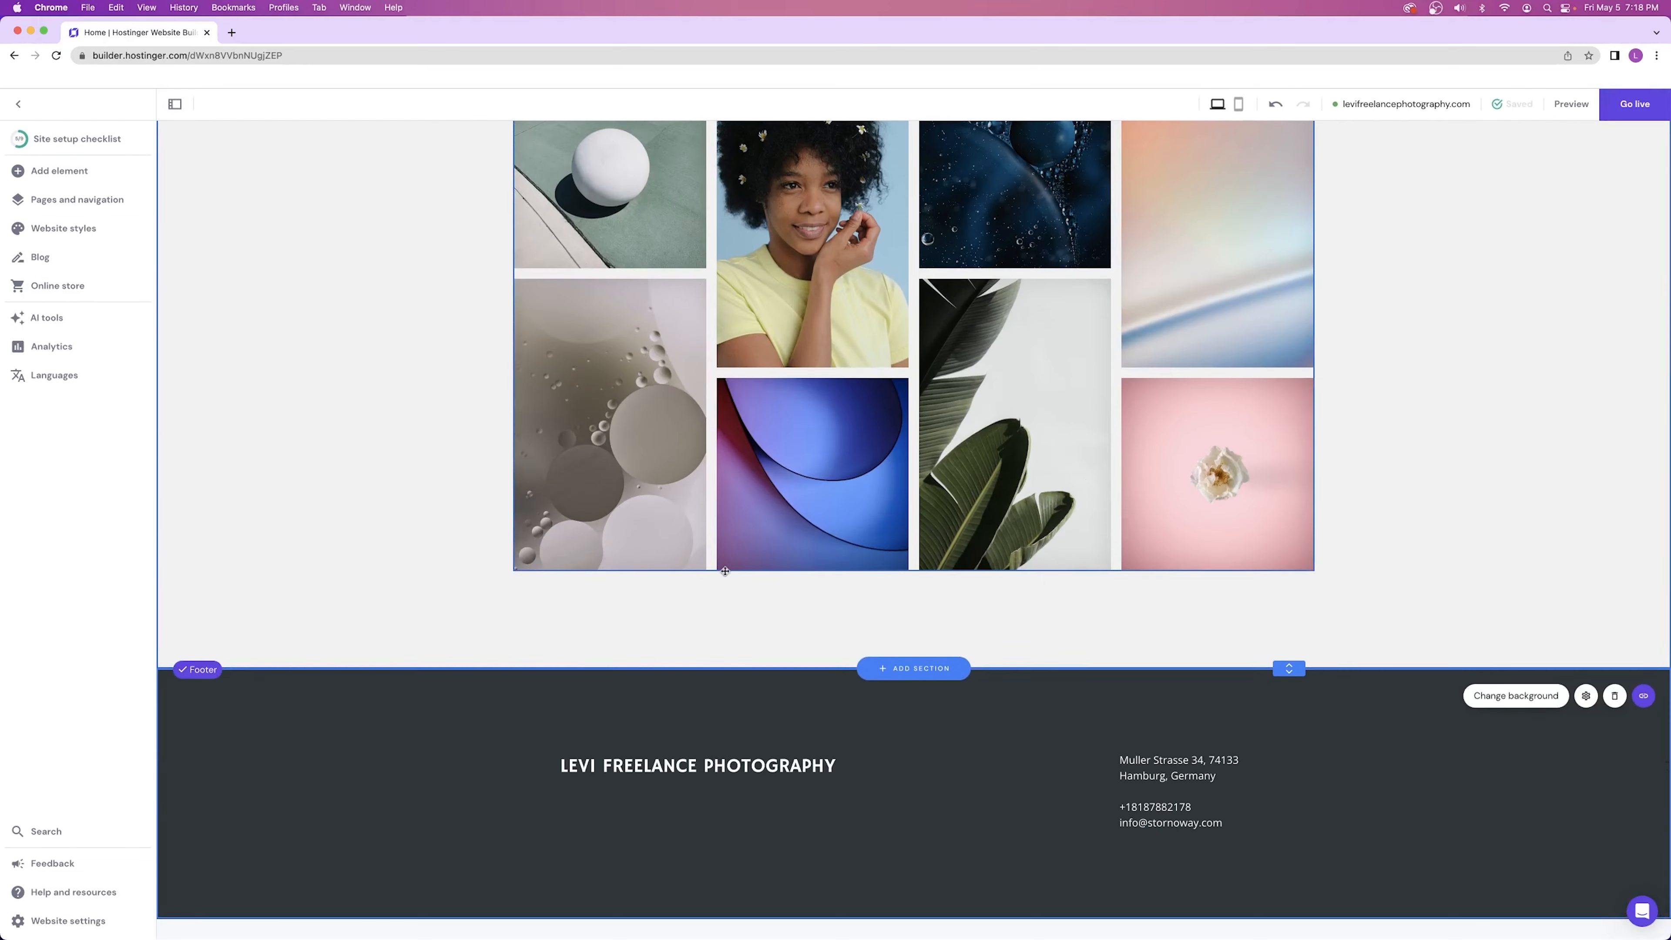
{"action": "scroll", "coordinate": [869, 756], "scroll_direction": "up", "scroll_amount": 20}
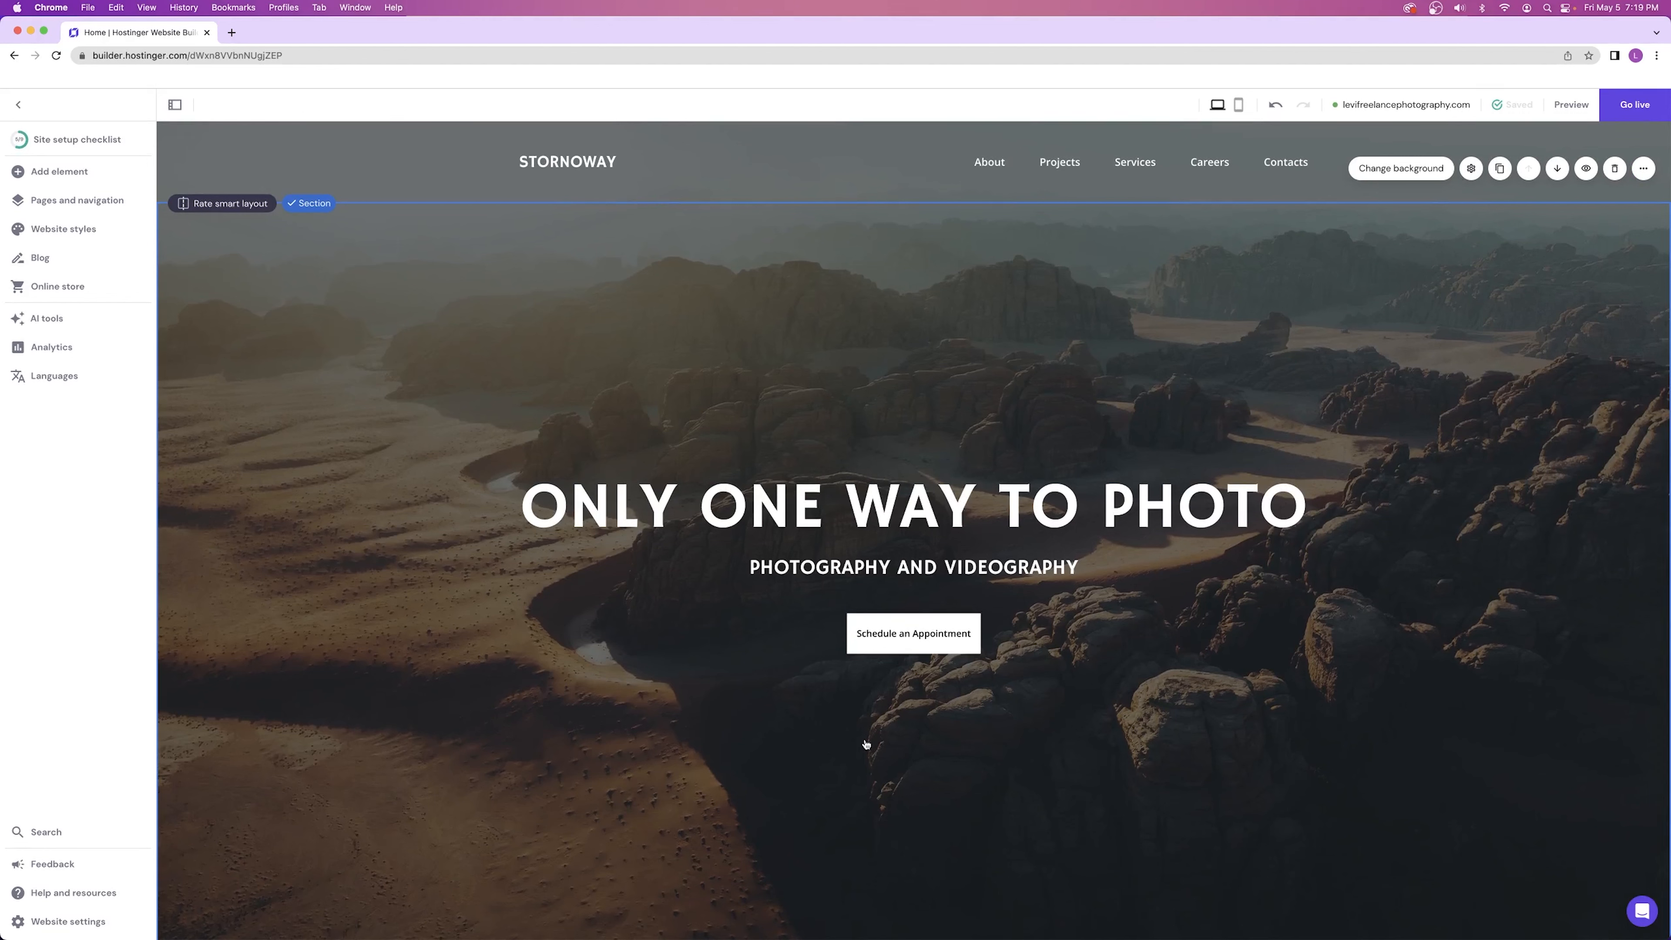
{"action": "left_click", "coordinate": [630, 163]}
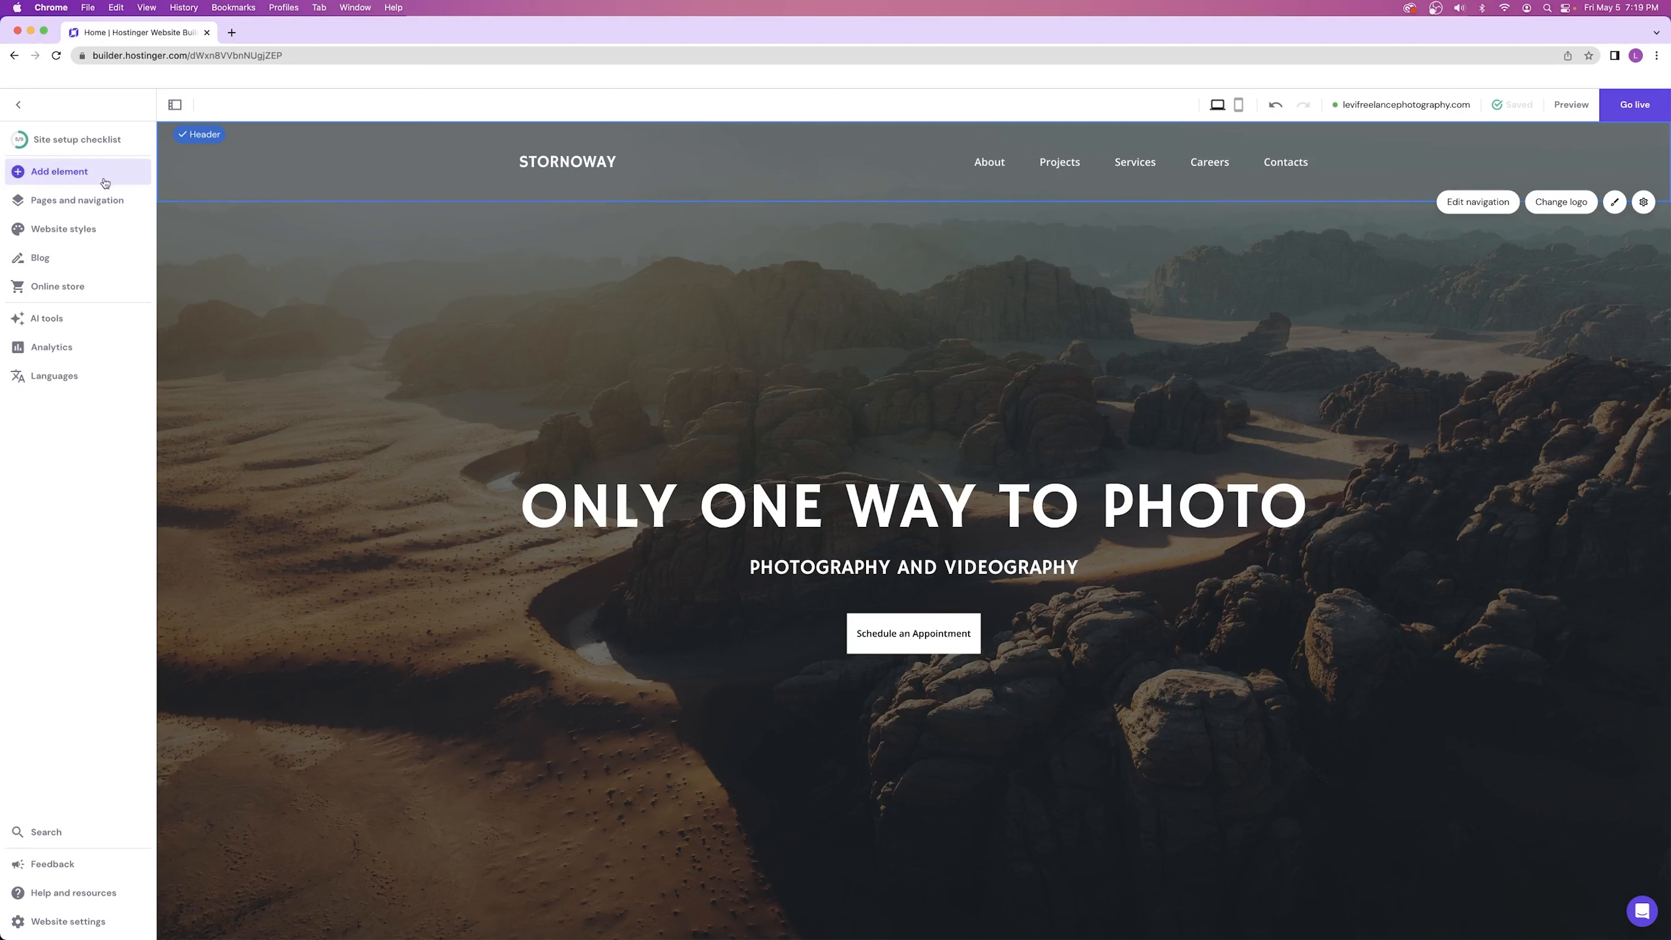
{"action": "left_click", "coordinate": [58, 201]}
{"action": "left_click", "coordinate": [57, 204]}
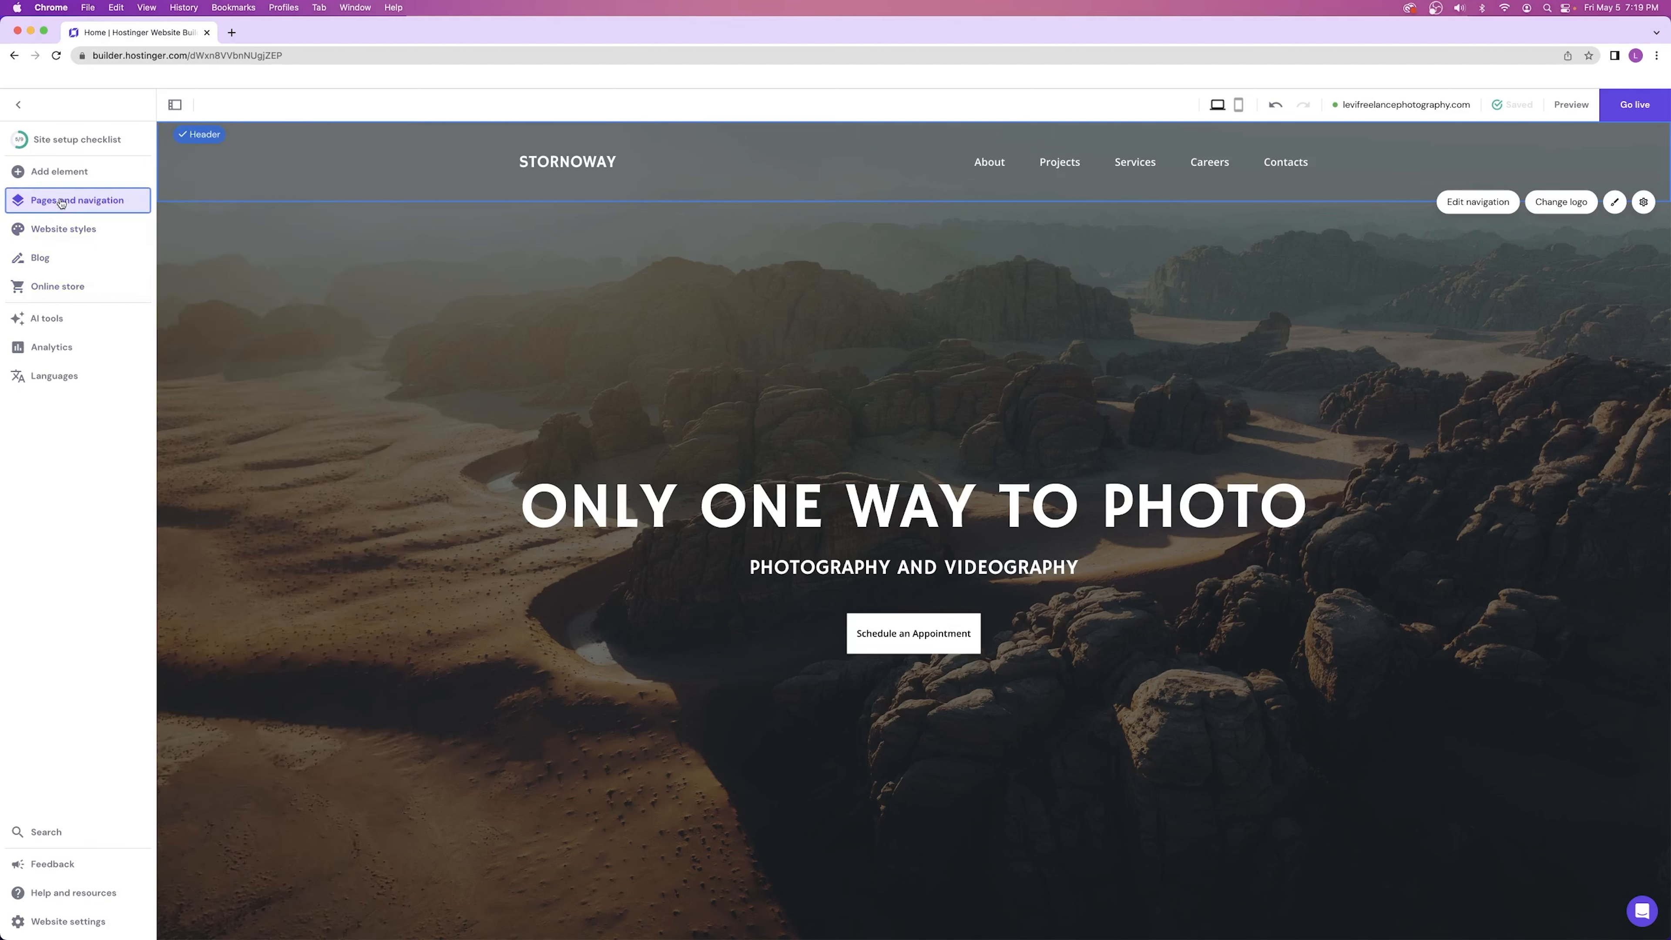
{"action": "left_click", "coordinate": [69, 229]}
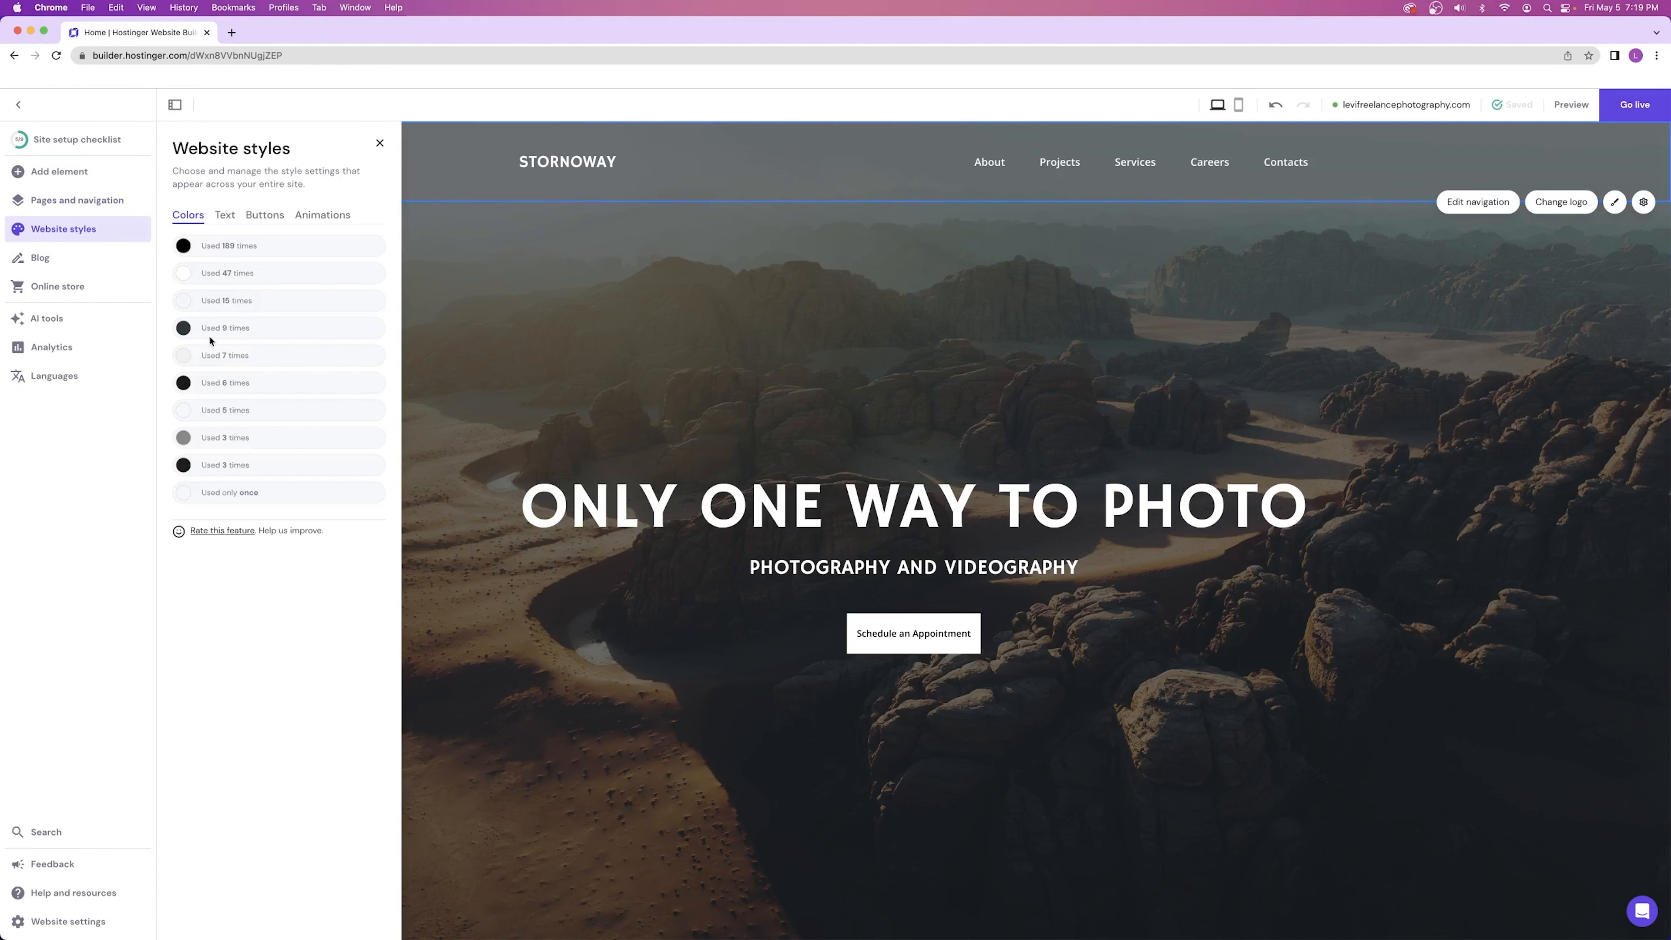
{"action": "left_click", "coordinate": [626, 388]}
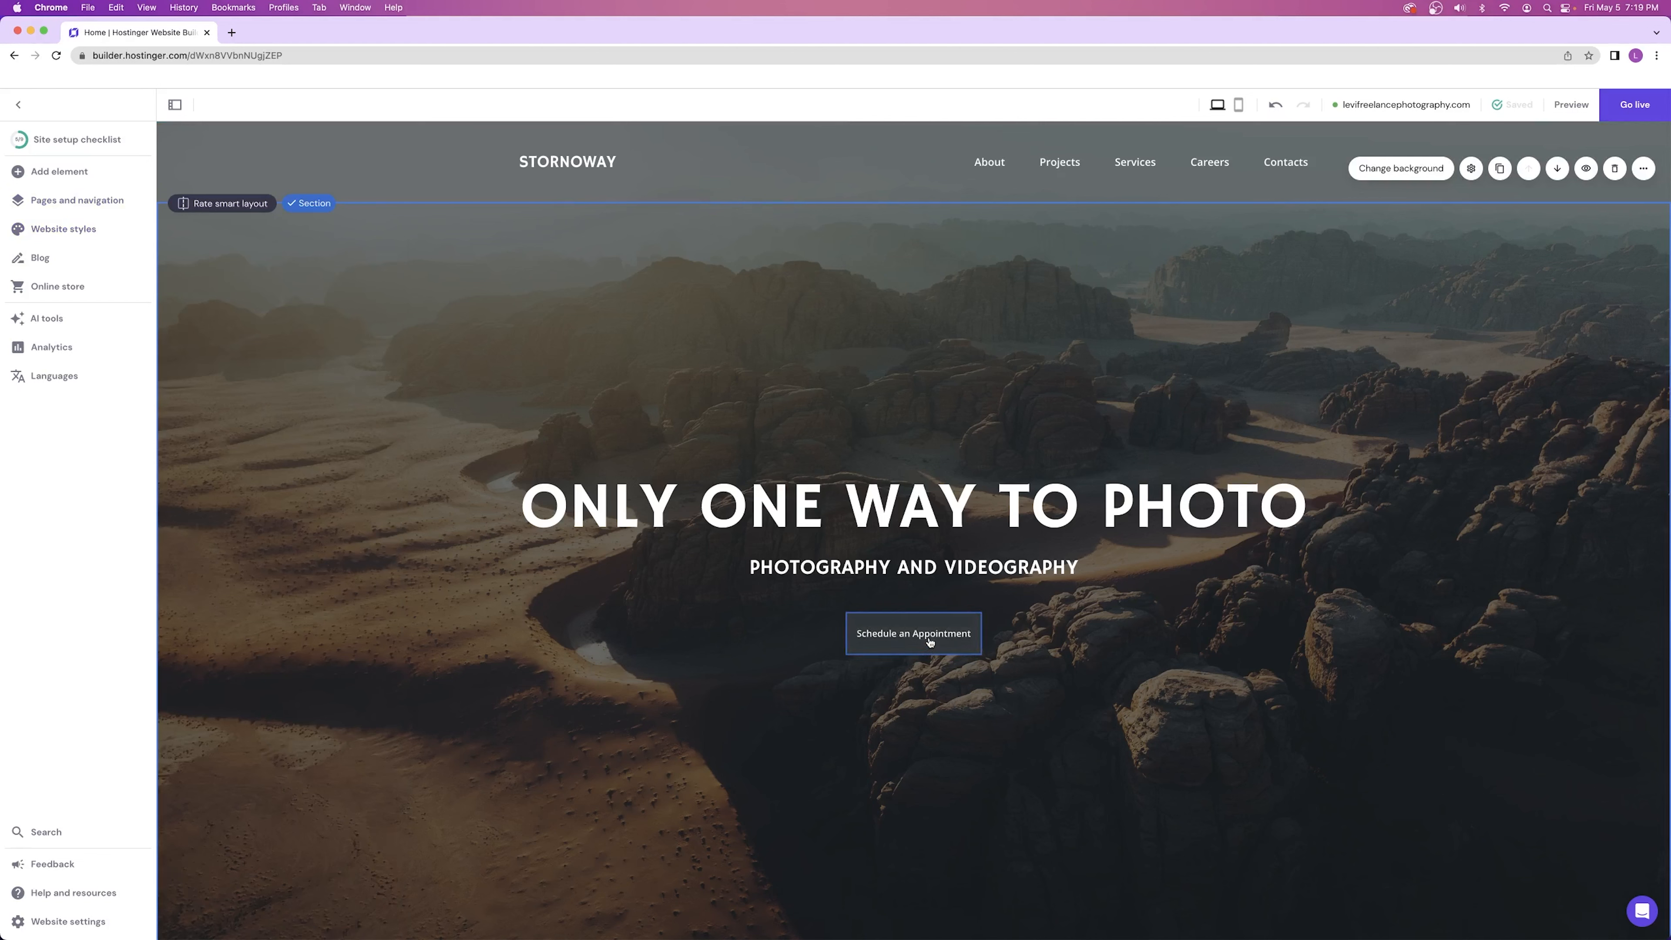
- Examine the style settings and fill color options of the "Schedule an Appointment" button
{"action": "left_click", "coordinate": [919, 624]}
{"action": "left_click", "coordinate": [863, 589]}
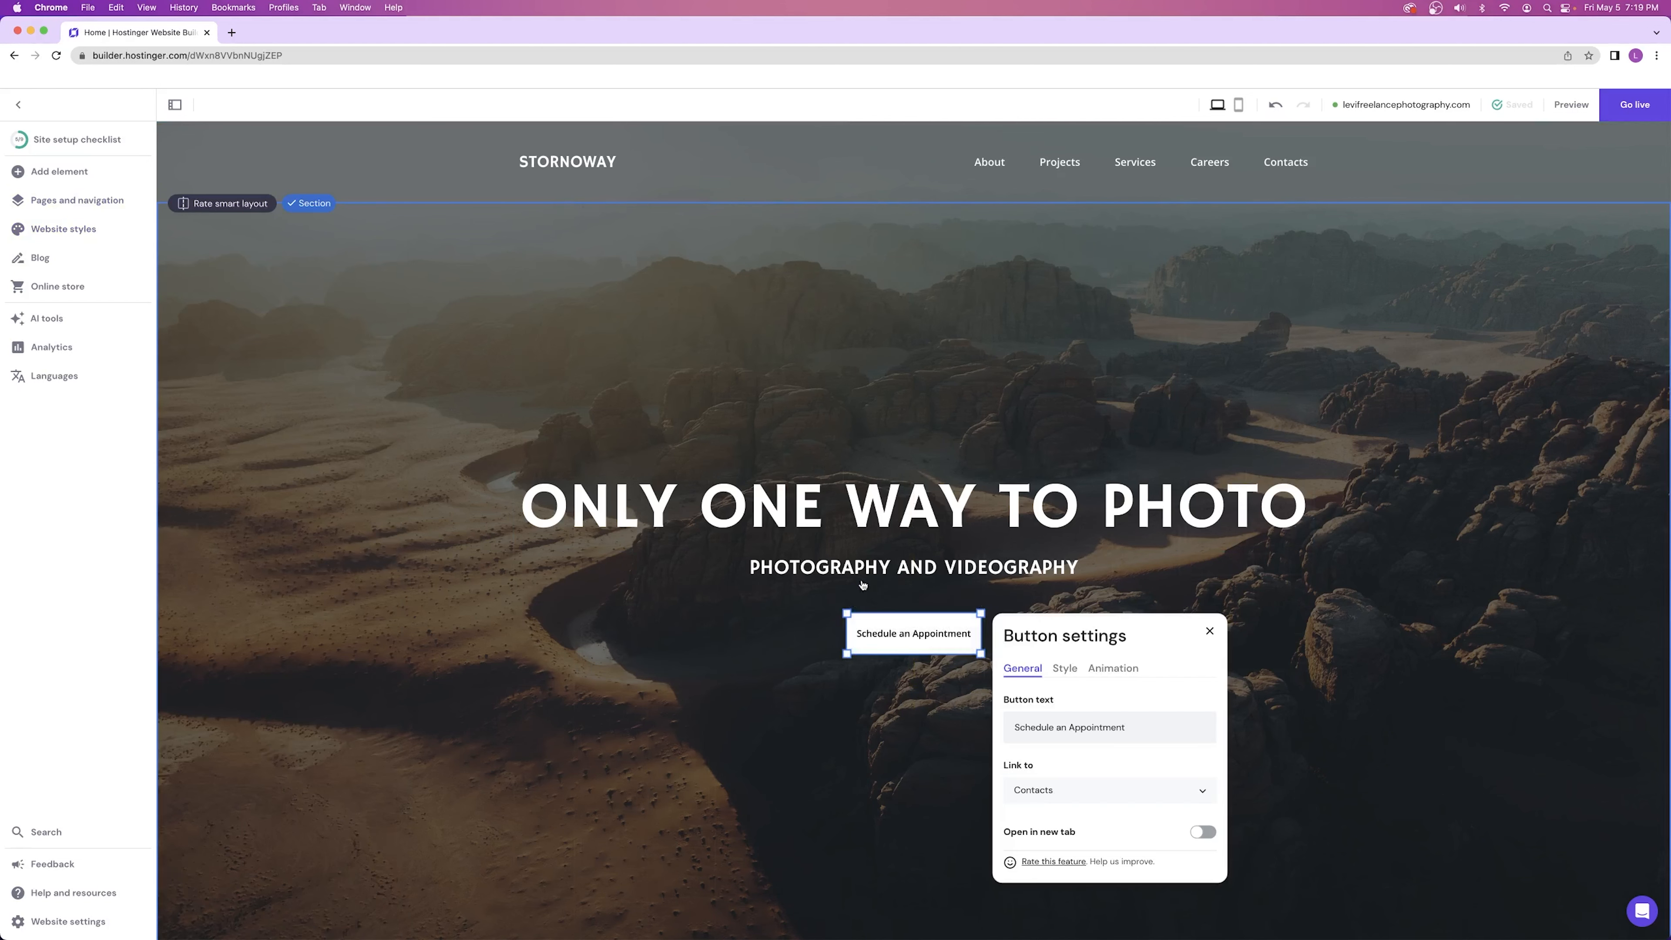
{"action": "left_click", "coordinate": [1064, 669]}
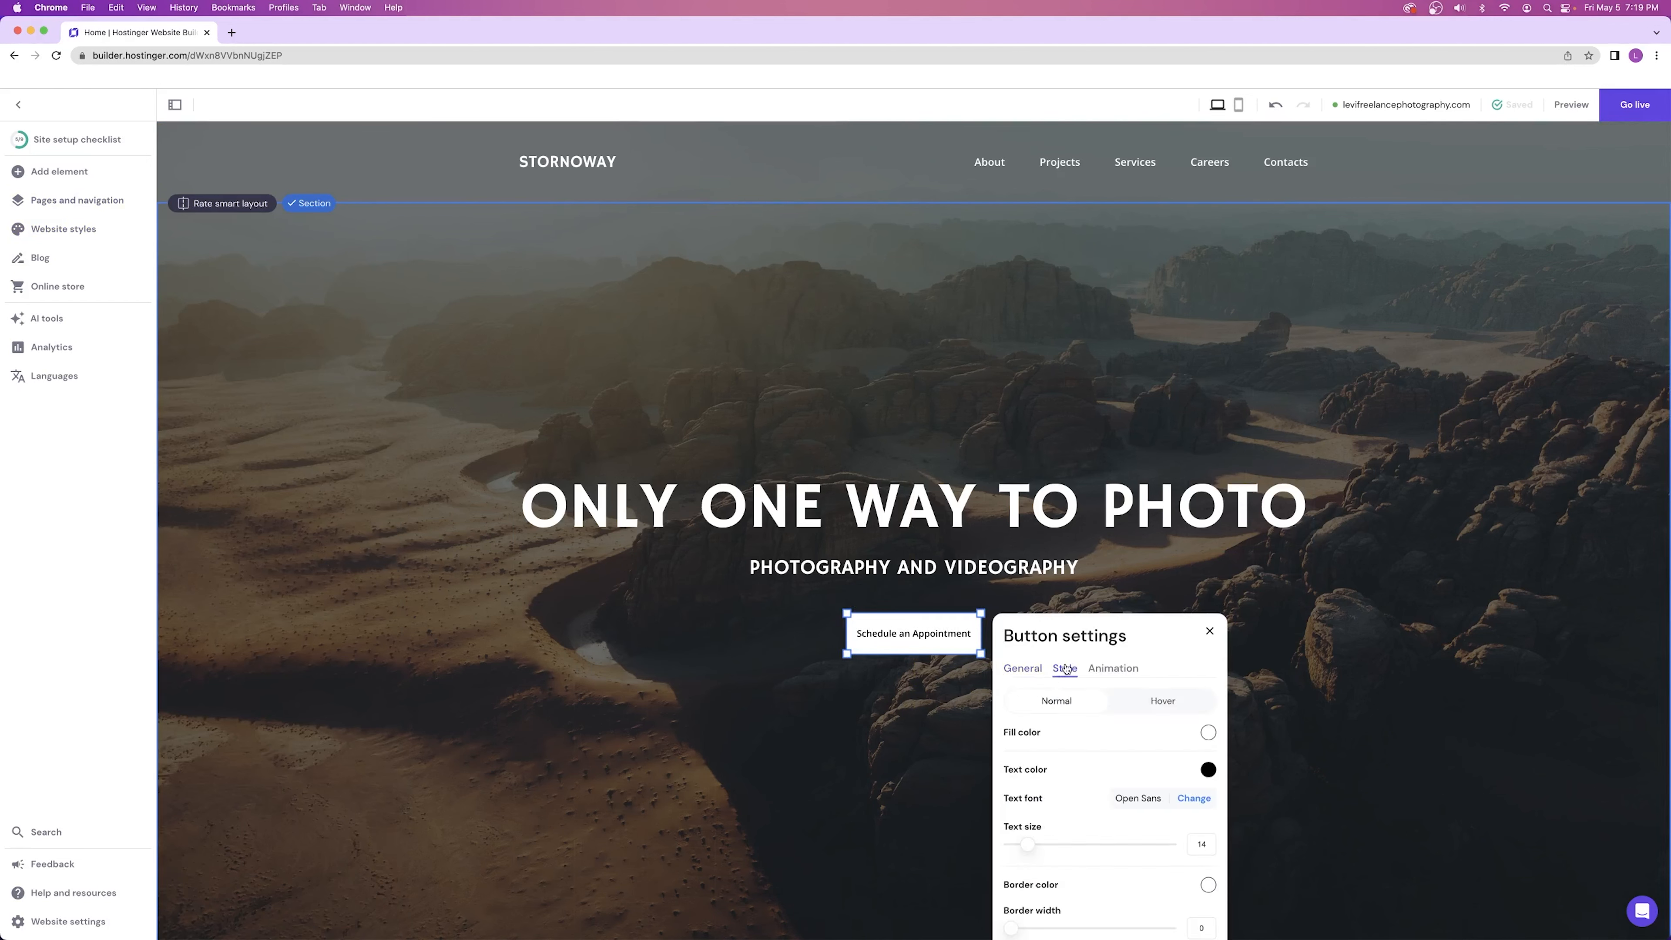
{"action": "left_click", "coordinate": [1208, 733]}
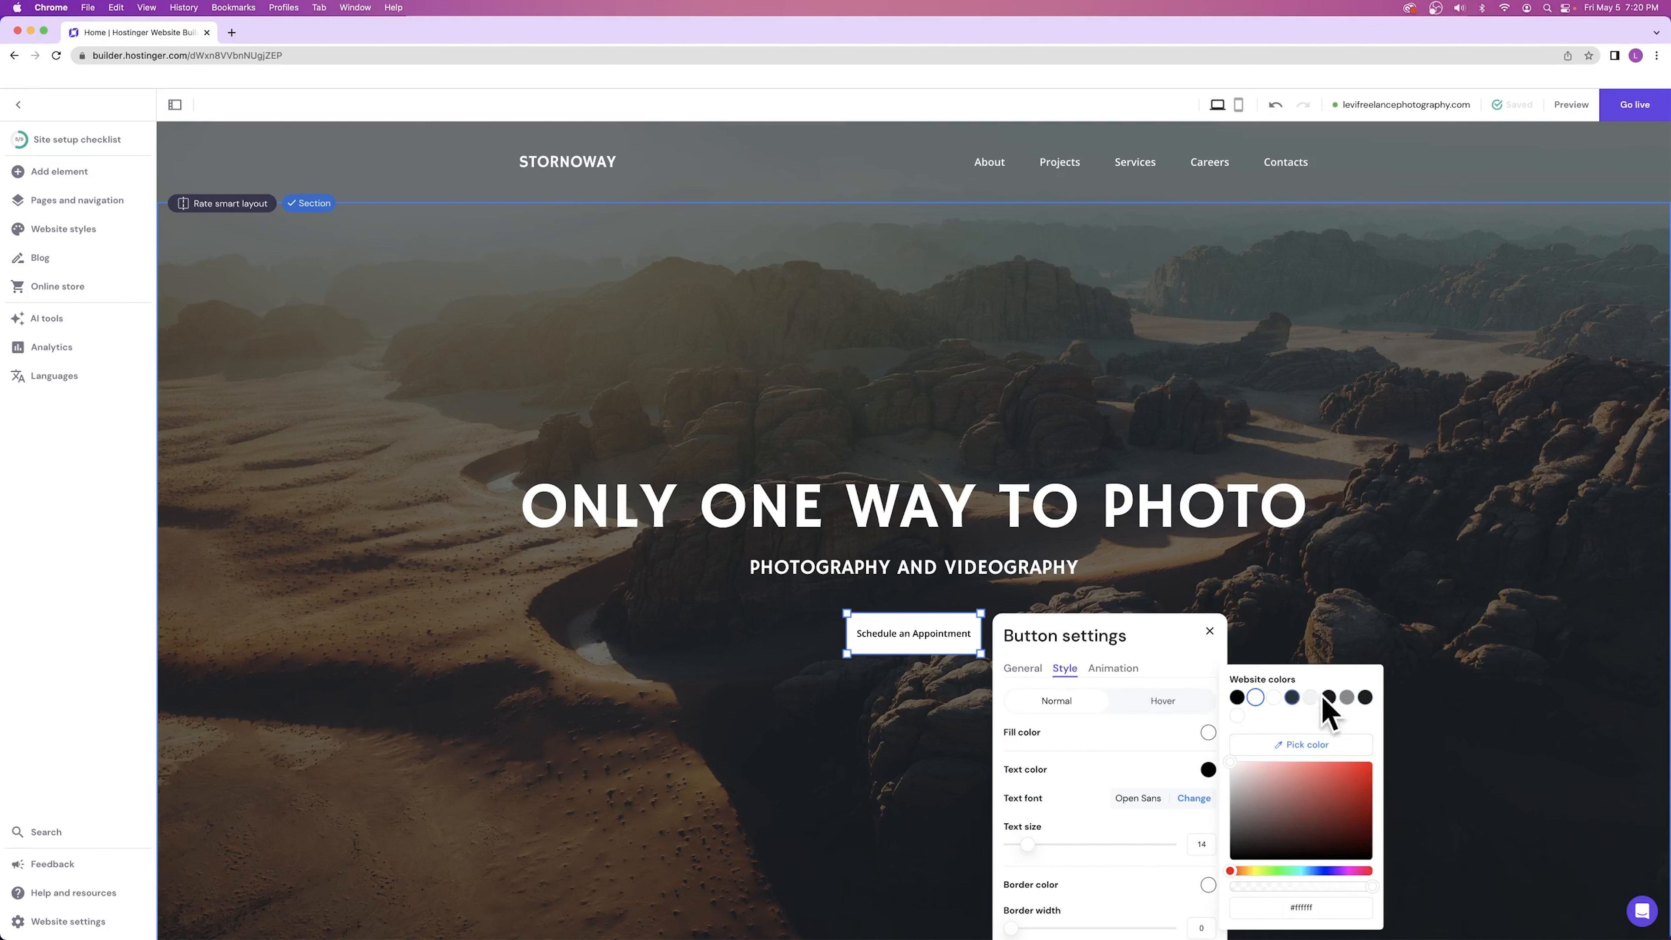
{"action": "left_click", "coordinate": [948, 351]}
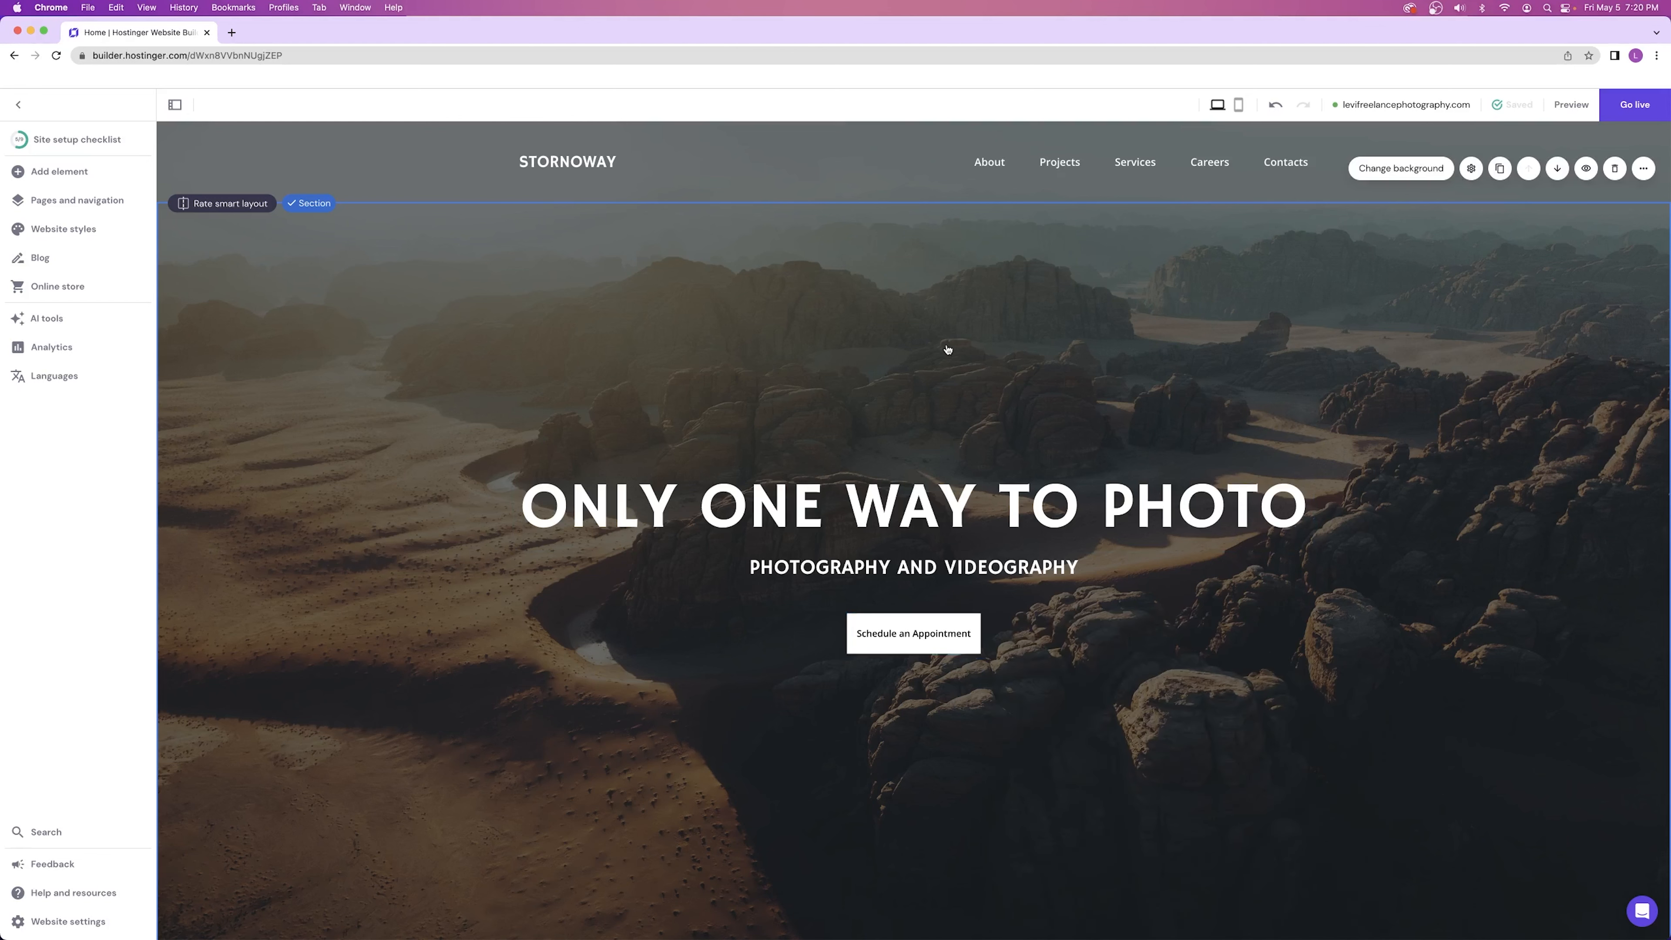
- Open the site-wide color styles and look over the home page sections that use those colors
{"action": "left_click", "coordinate": [61, 229]}
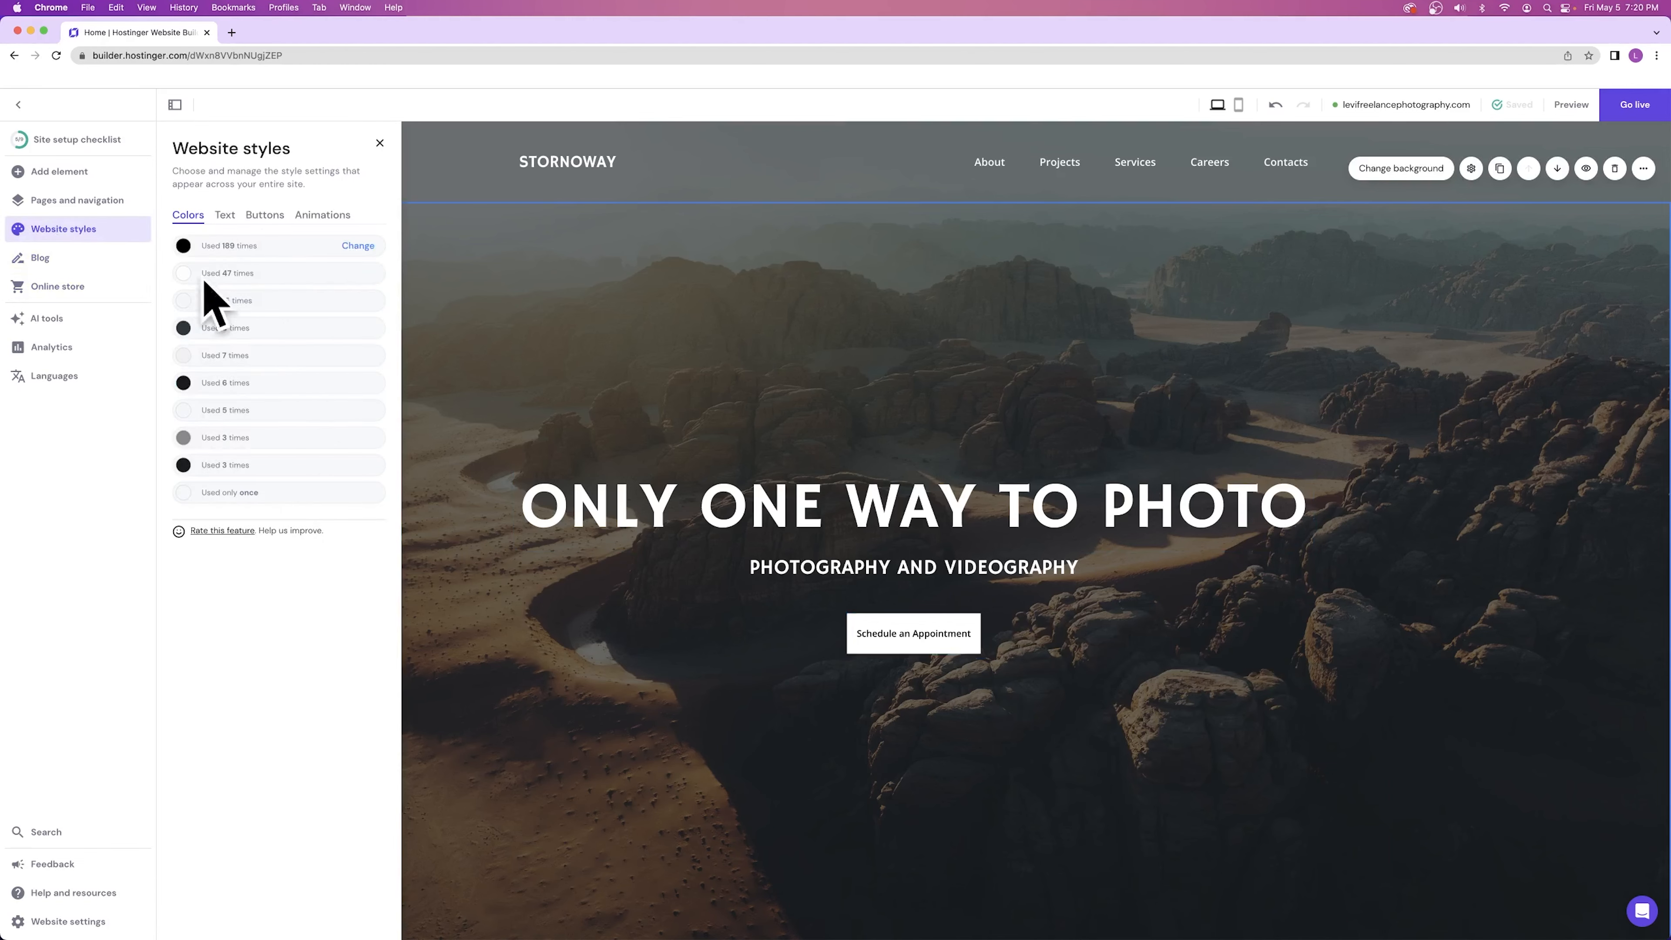
{"action": "scroll", "coordinate": [809, 487], "scroll_direction": "down", "scroll_amount": 10}
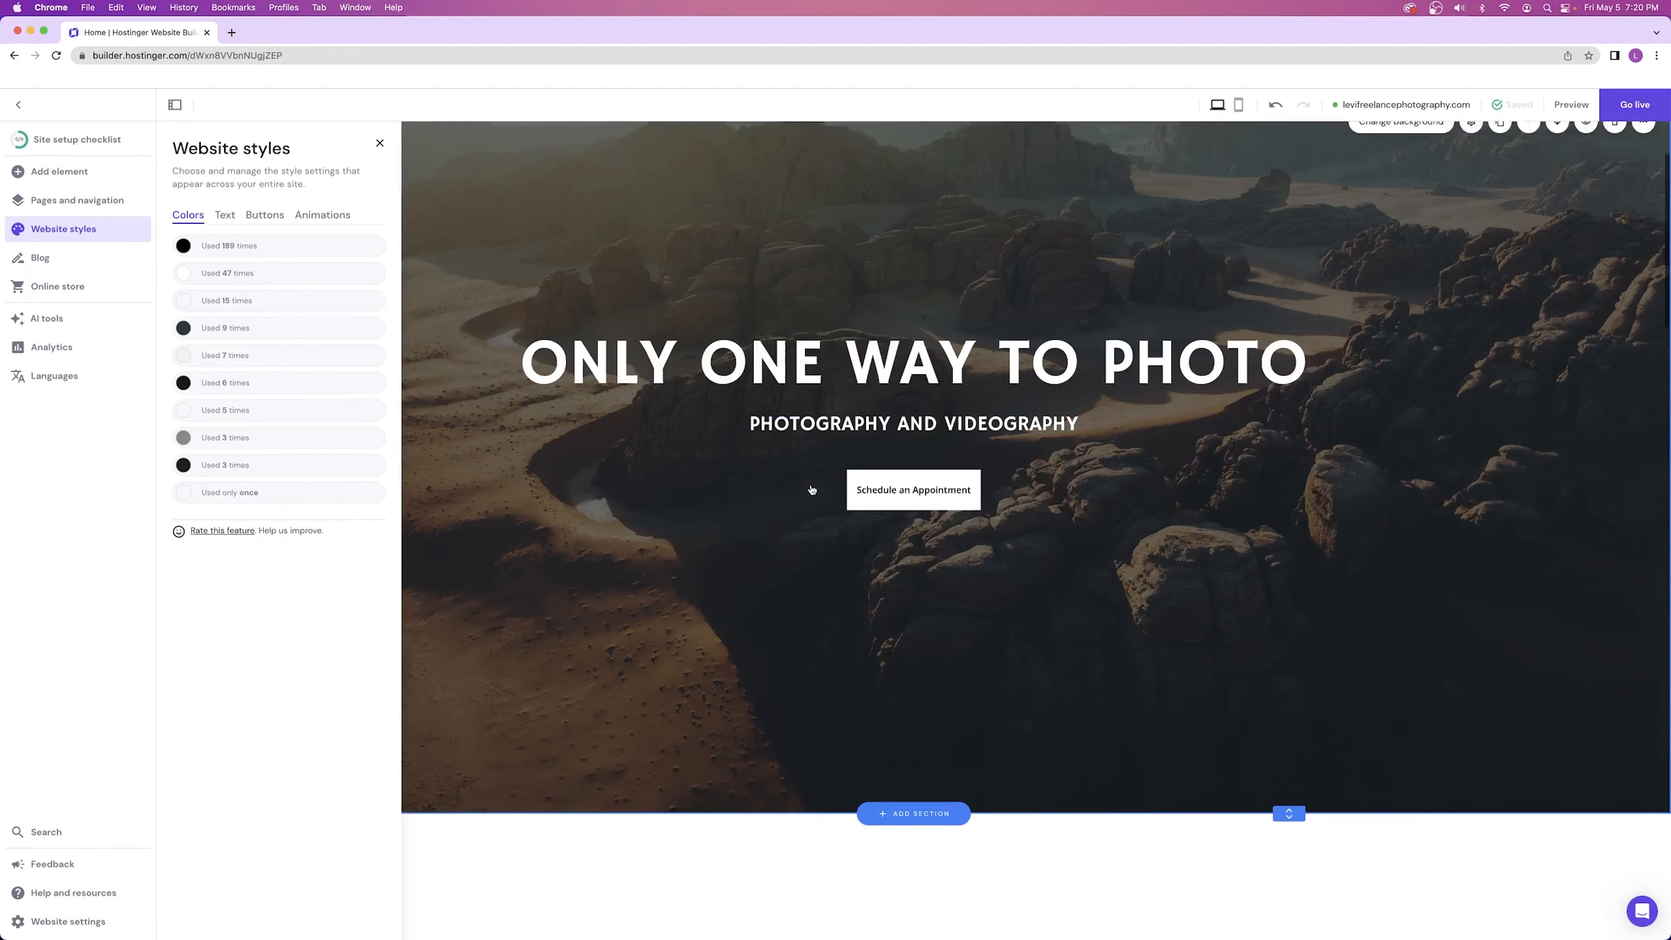
{"action": "scroll", "coordinate": [790, 482], "scroll_direction": "down", "scroll_amount": 12}
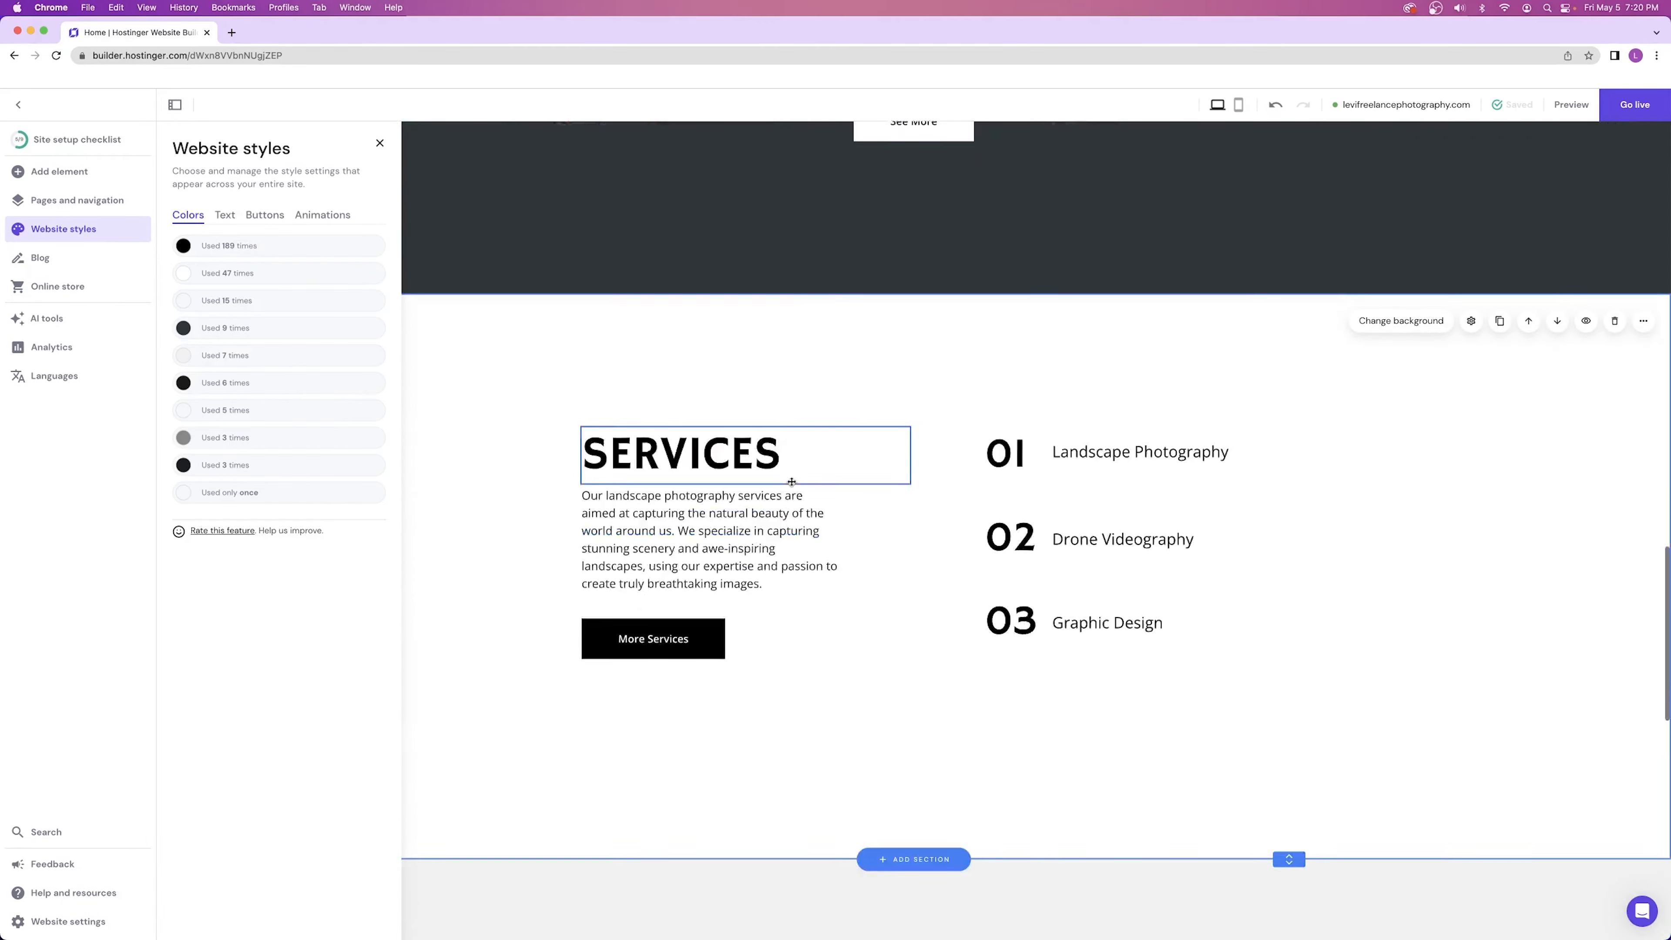
{"action": "scroll", "coordinate": [789, 482], "scroll_direction": "up", "scroll_amount": 5}
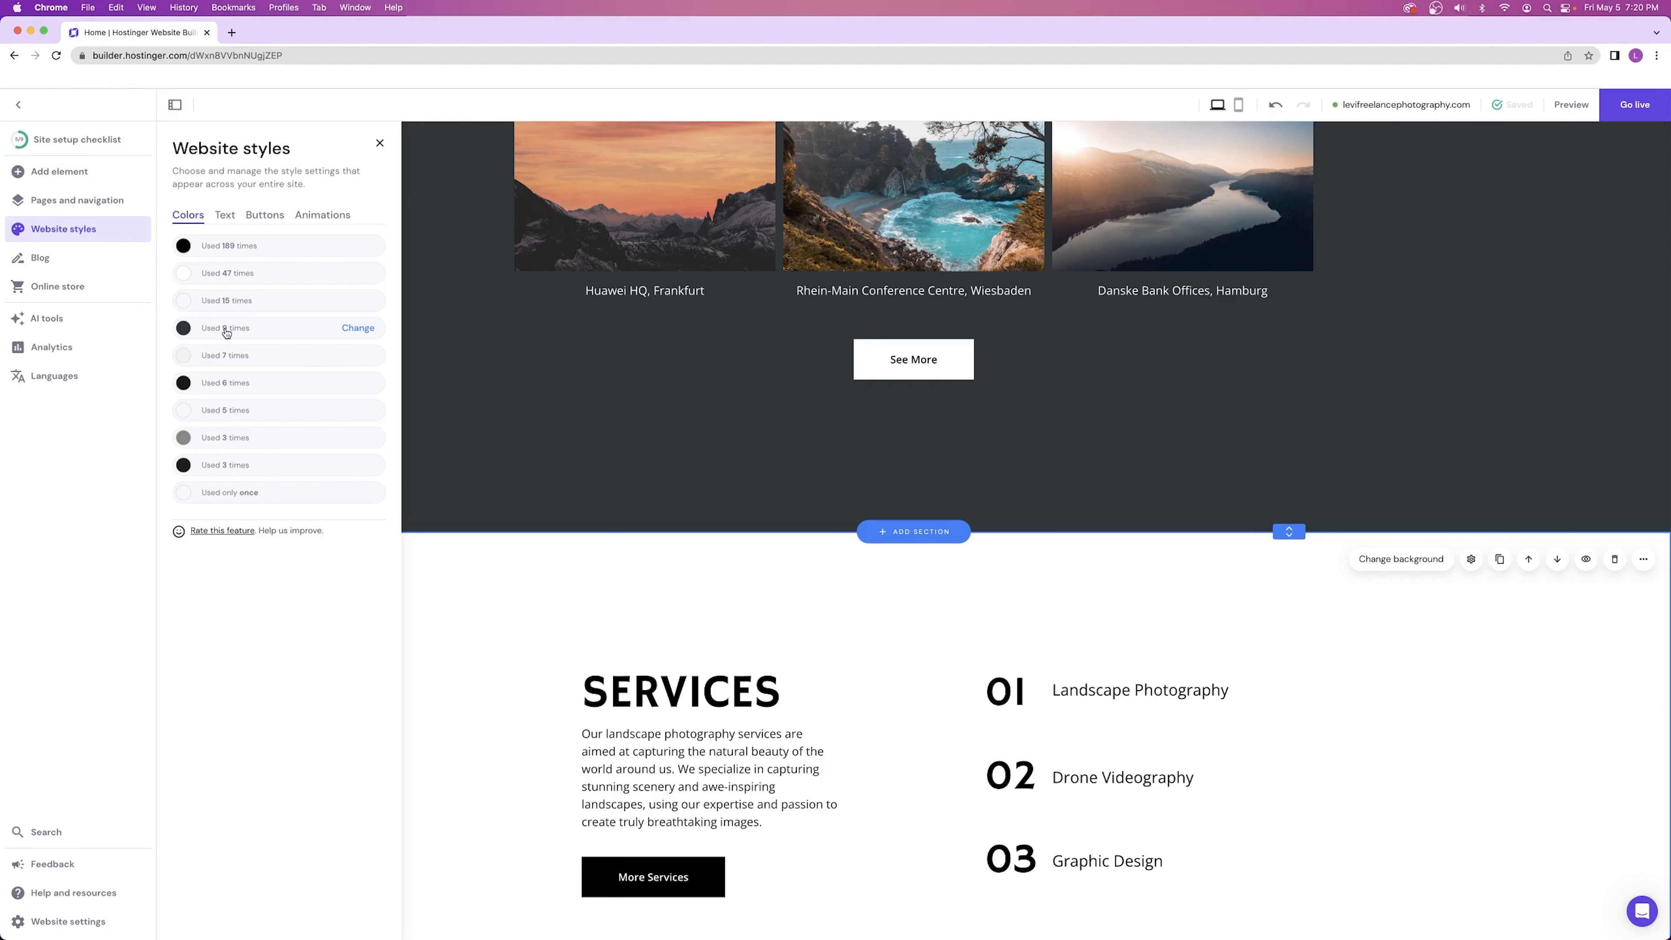
{"action": "left_click", "coordinate": [357, 328]}
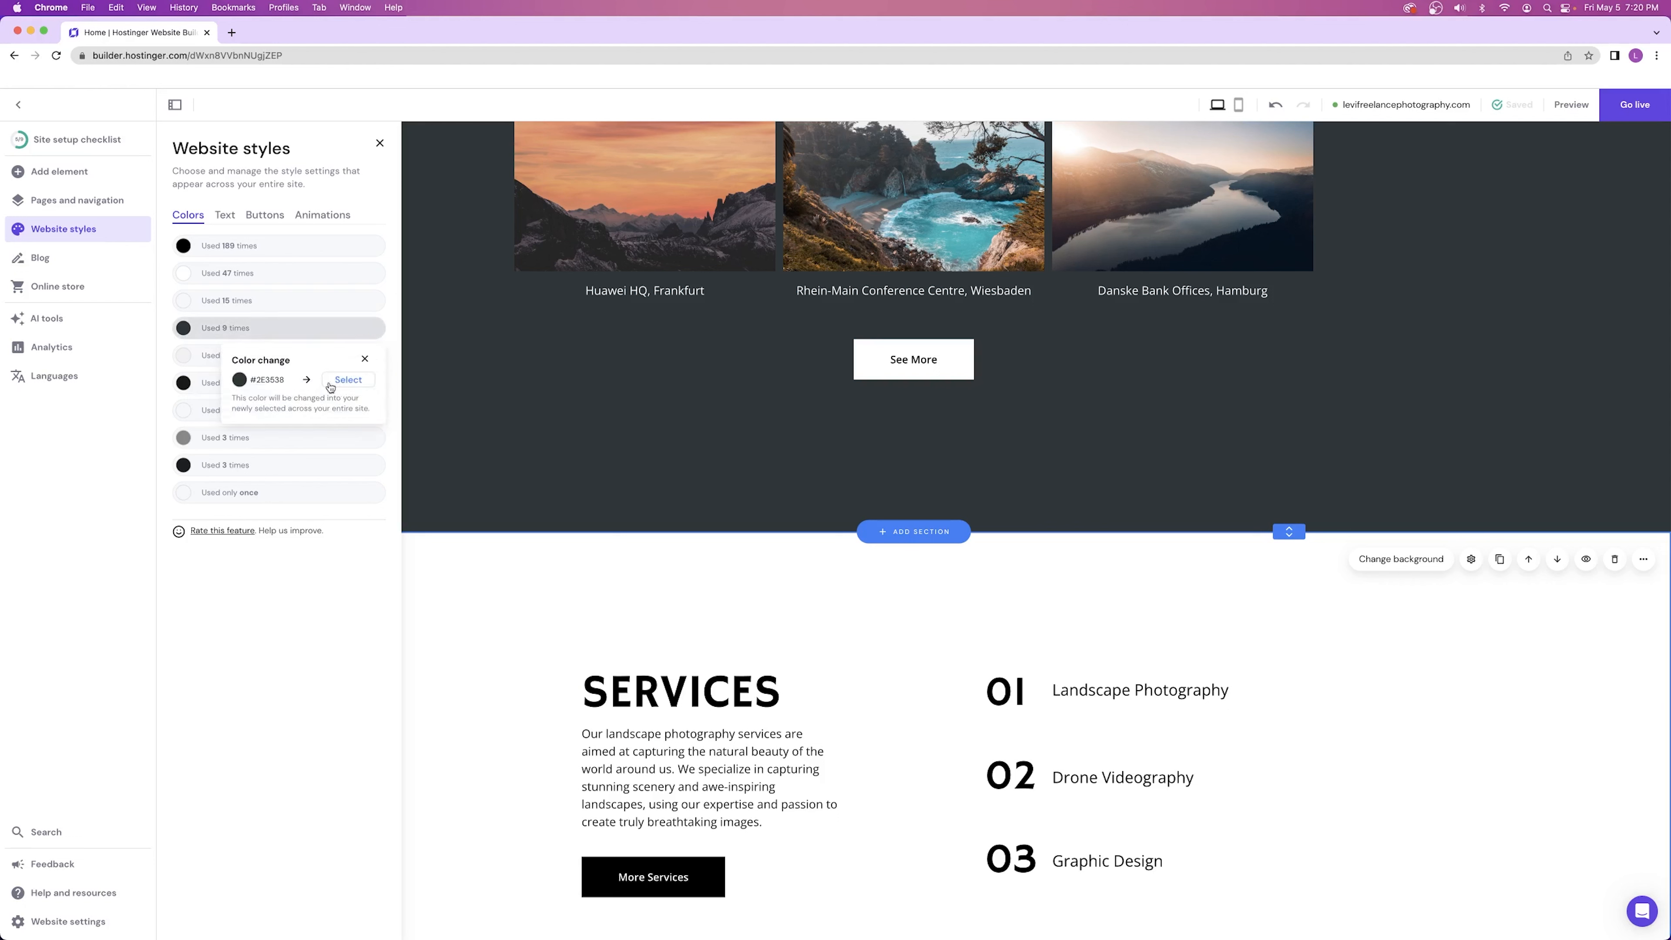
{"action": "left_click", "coordinate": [328, 325]}
{"action": "left_click", "coordinate": [360, 327]}
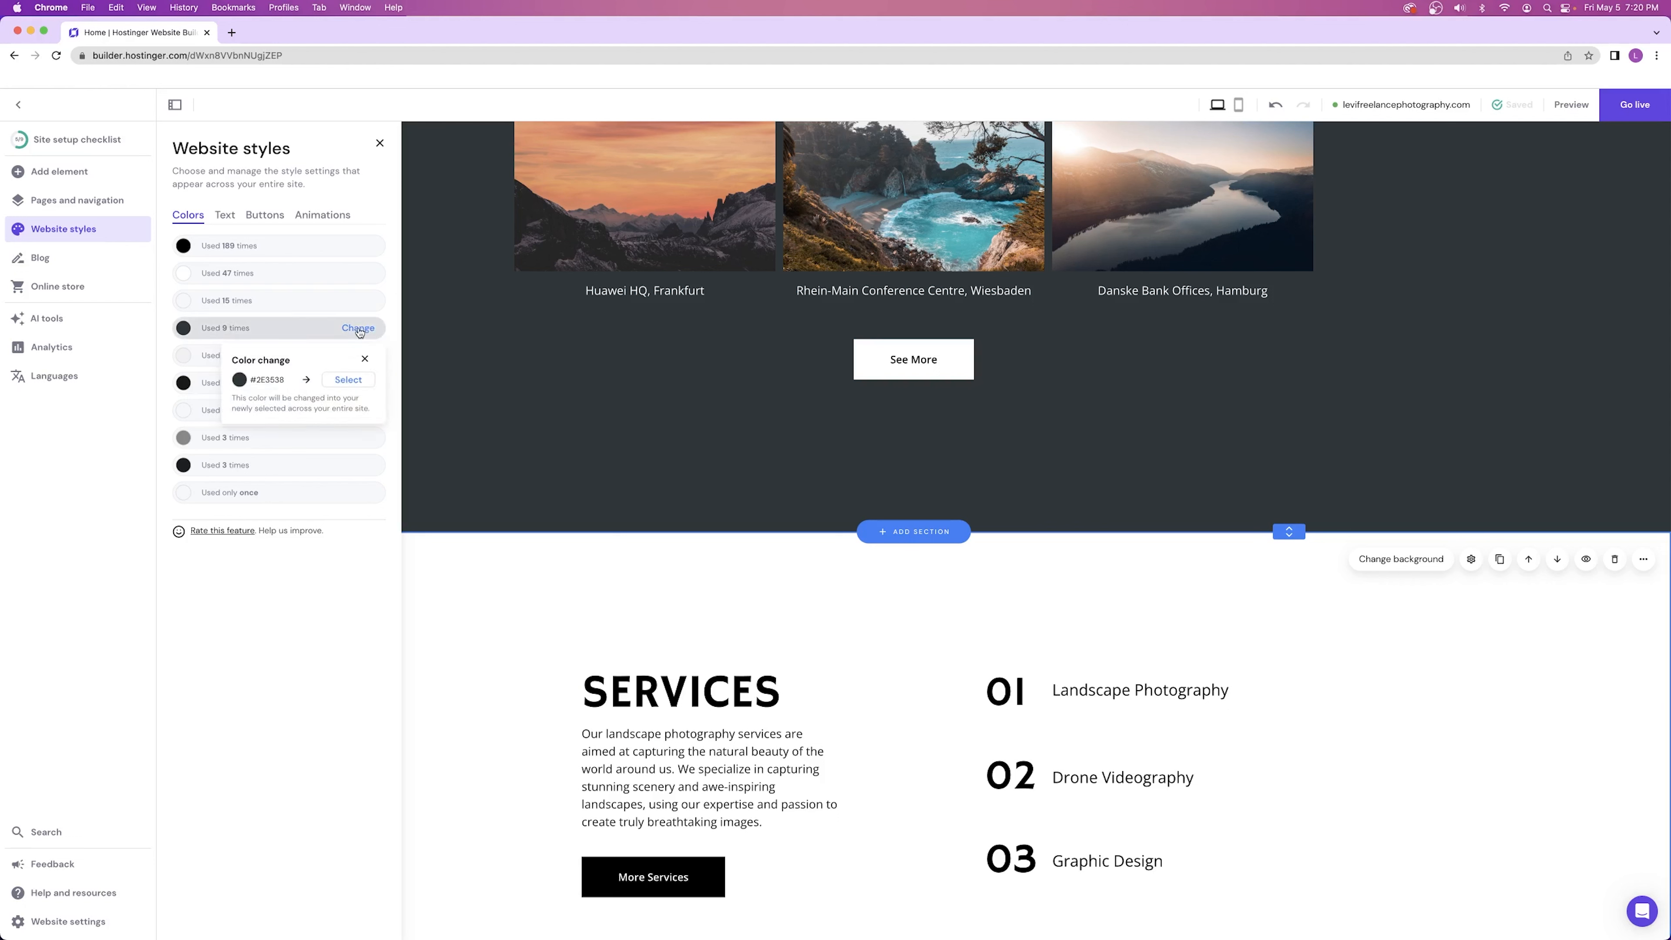
{"action": "left_click", "coordinate": [349, 378]}
{"action": "left_click", "coordinate": [349, 481]}
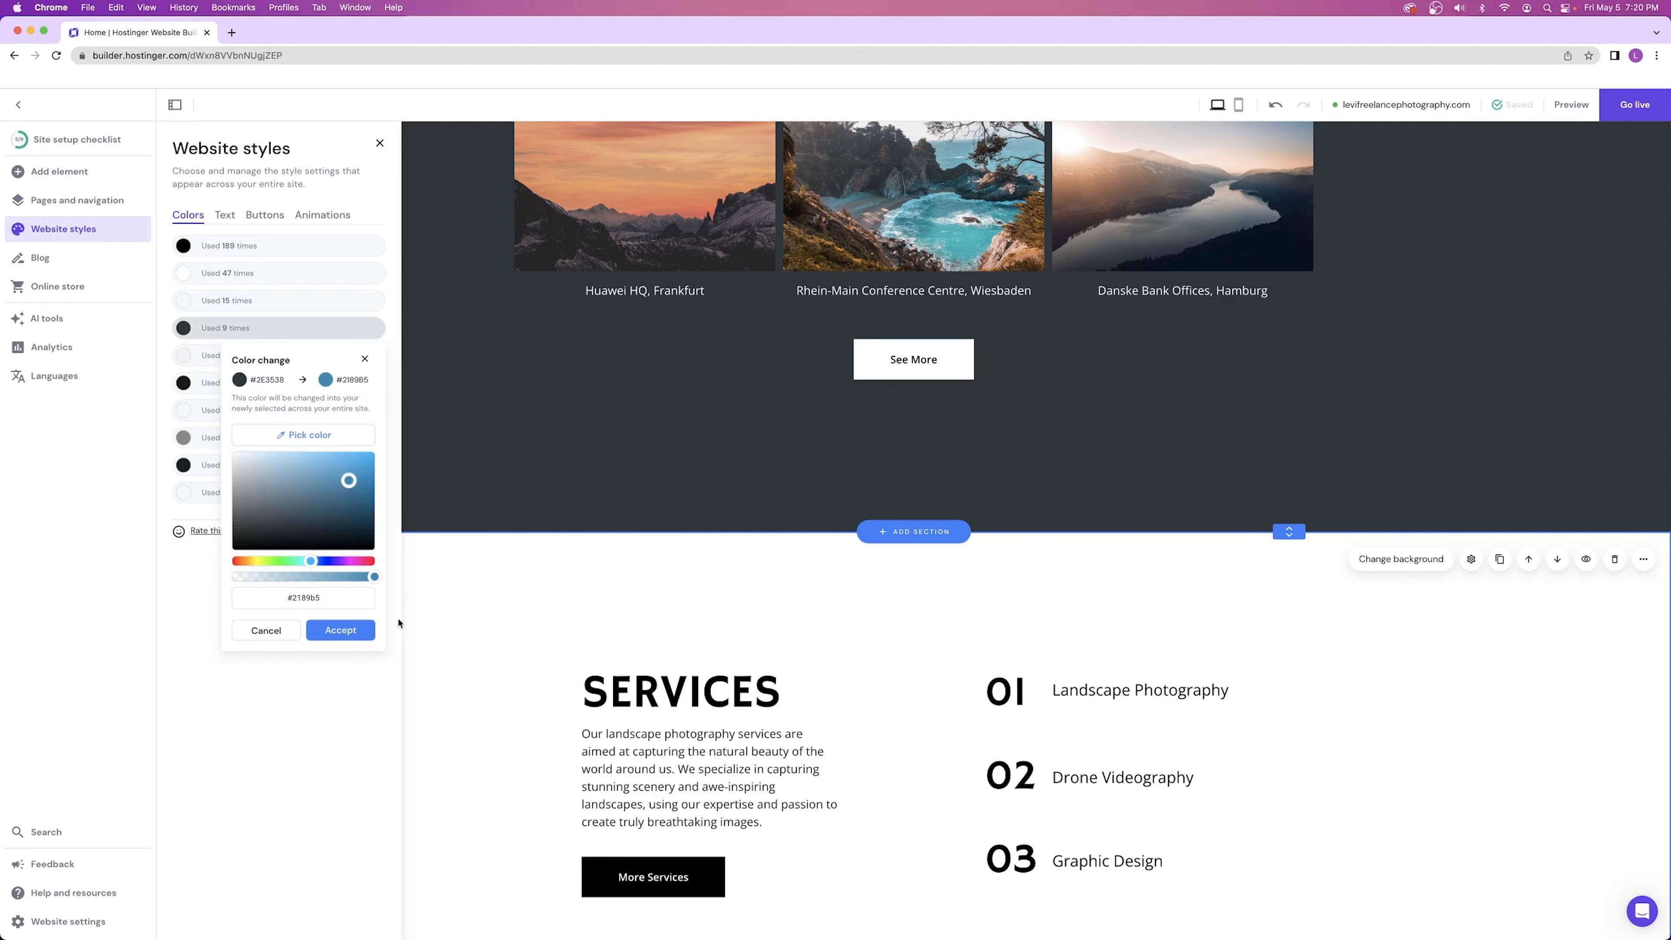
{"action": "left_click", "coordinate": [549, 404]}
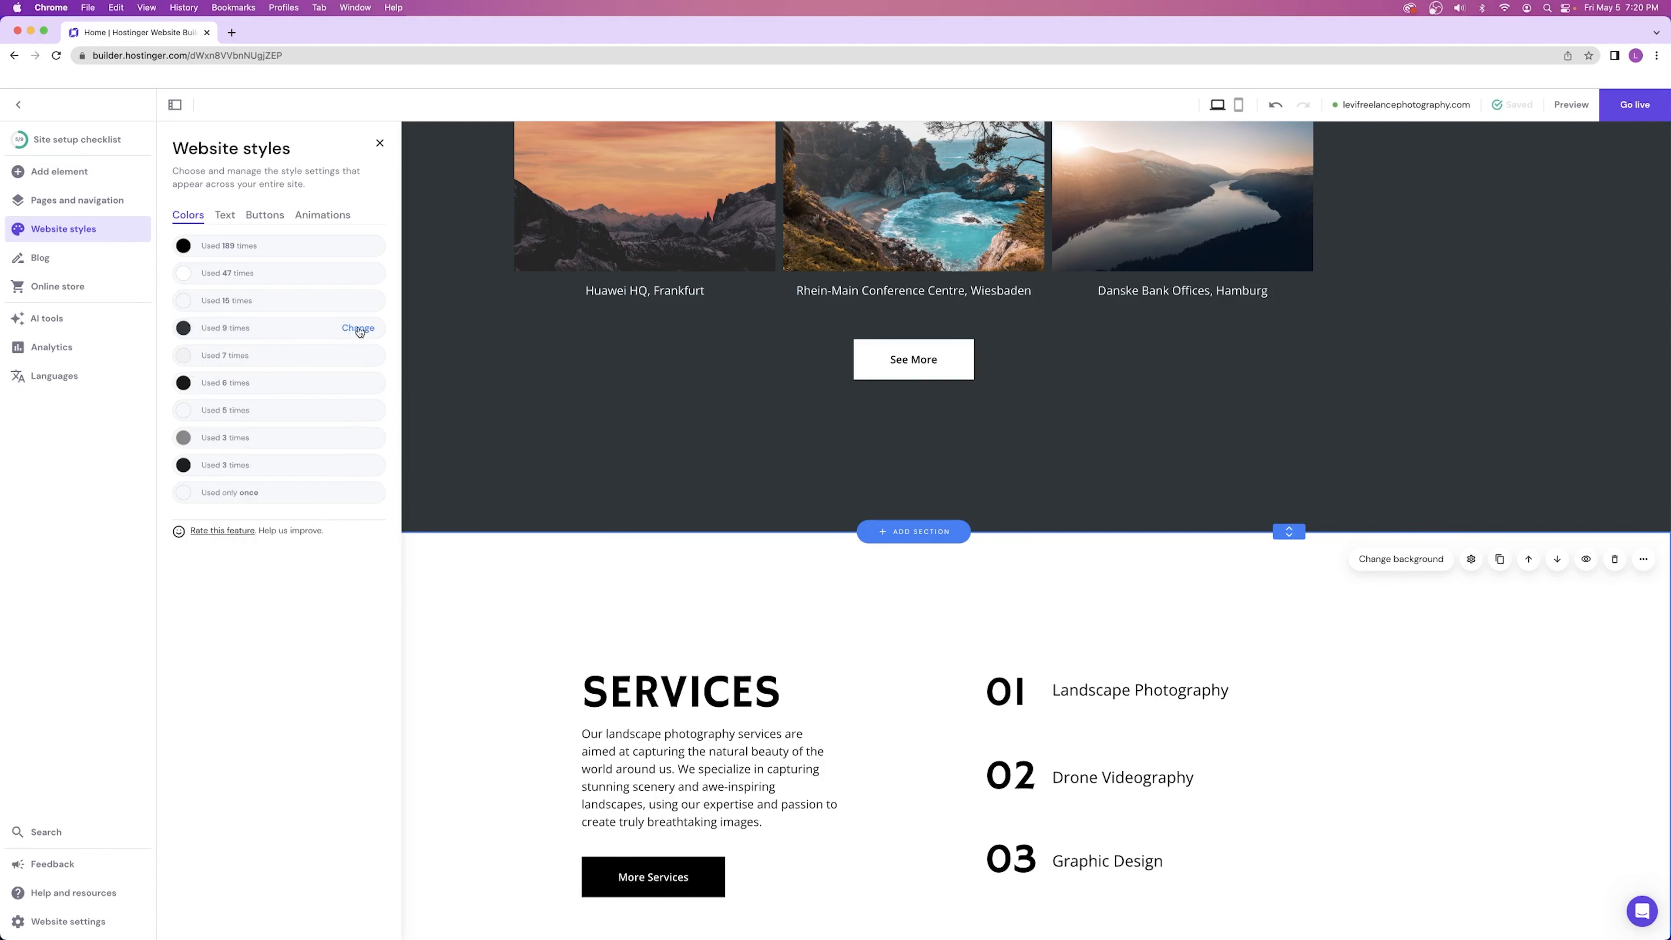
- Replace the site-wide dark color #2E3538 with blue #16A2DE and check the home page down to the footer
{"action": "left_click", "coordinate": [358, 329]}
{"action": "left_click", "coordinate": [338, 381]}
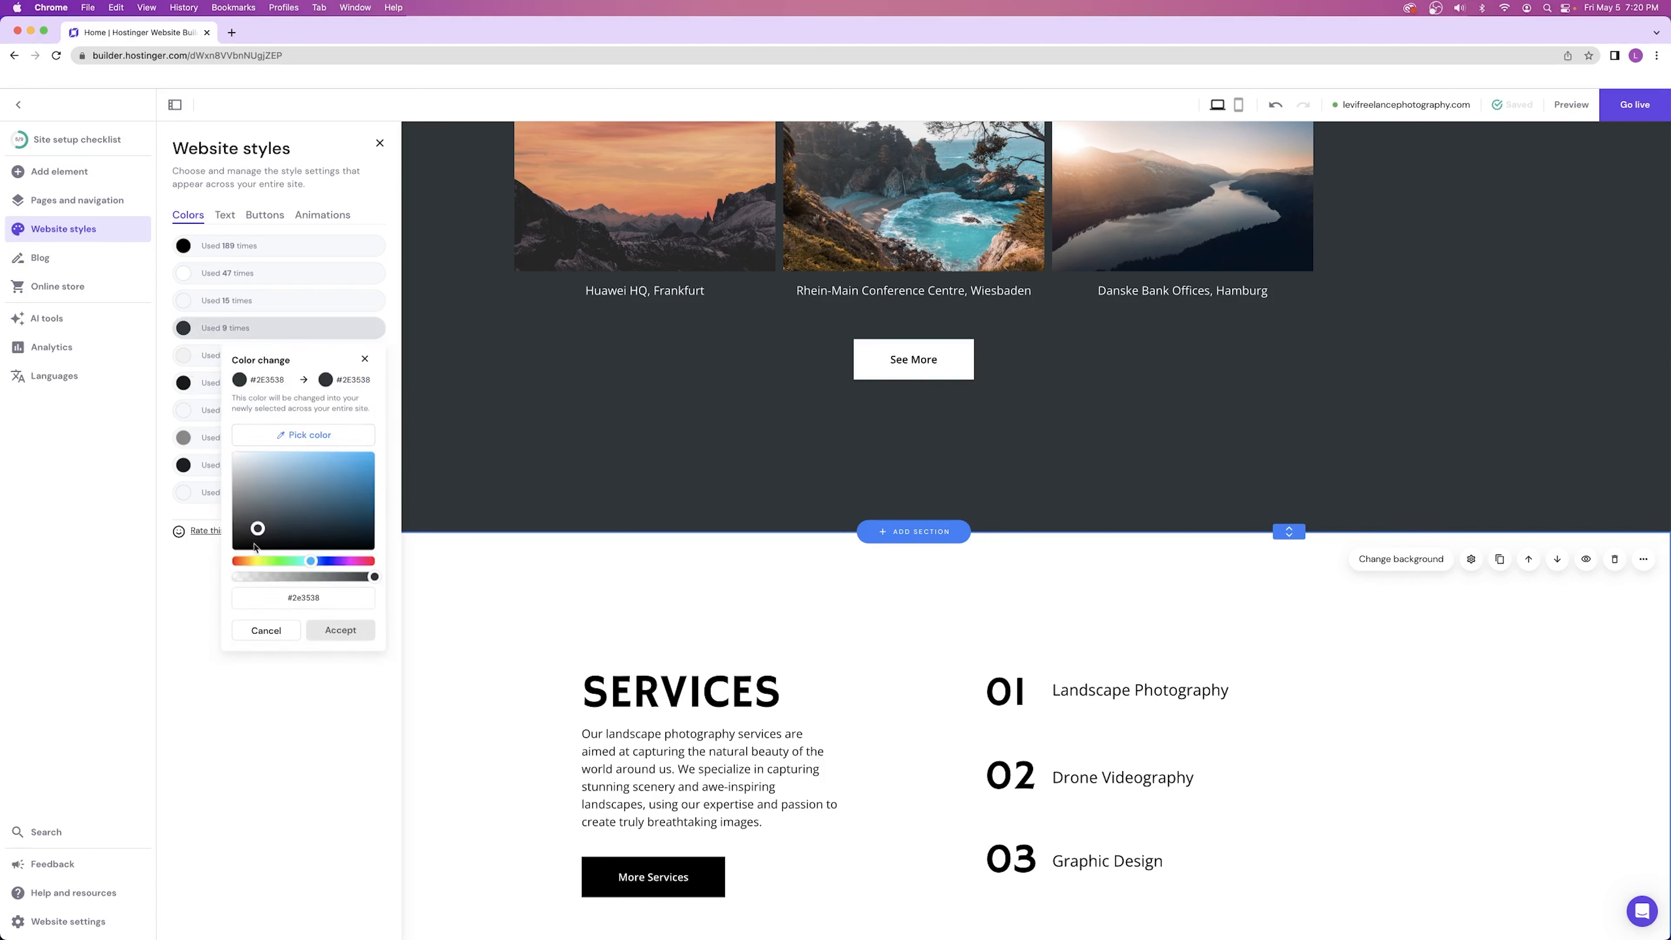
{"action": "left_click", "coordinate": [360, 466]}
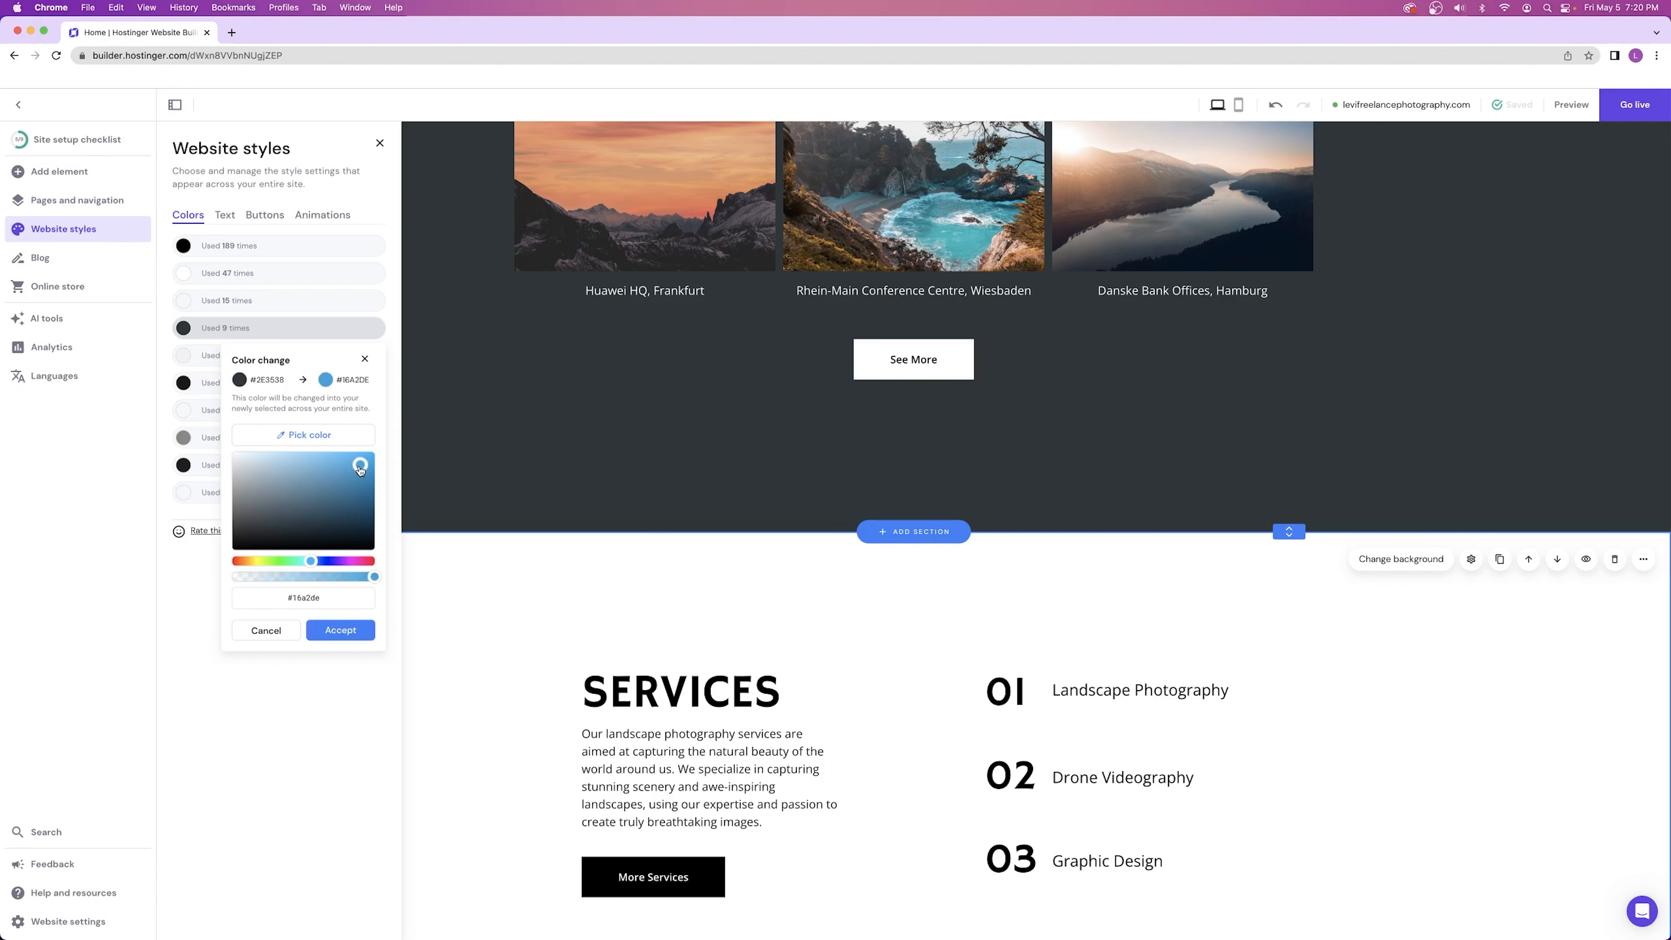
{"action": "left_click", "coordinate": [340, 632]}
{"action": "scroll", "coordinate": [1316, 454], "scroll_direction": "up", "scroll_amount": 3}
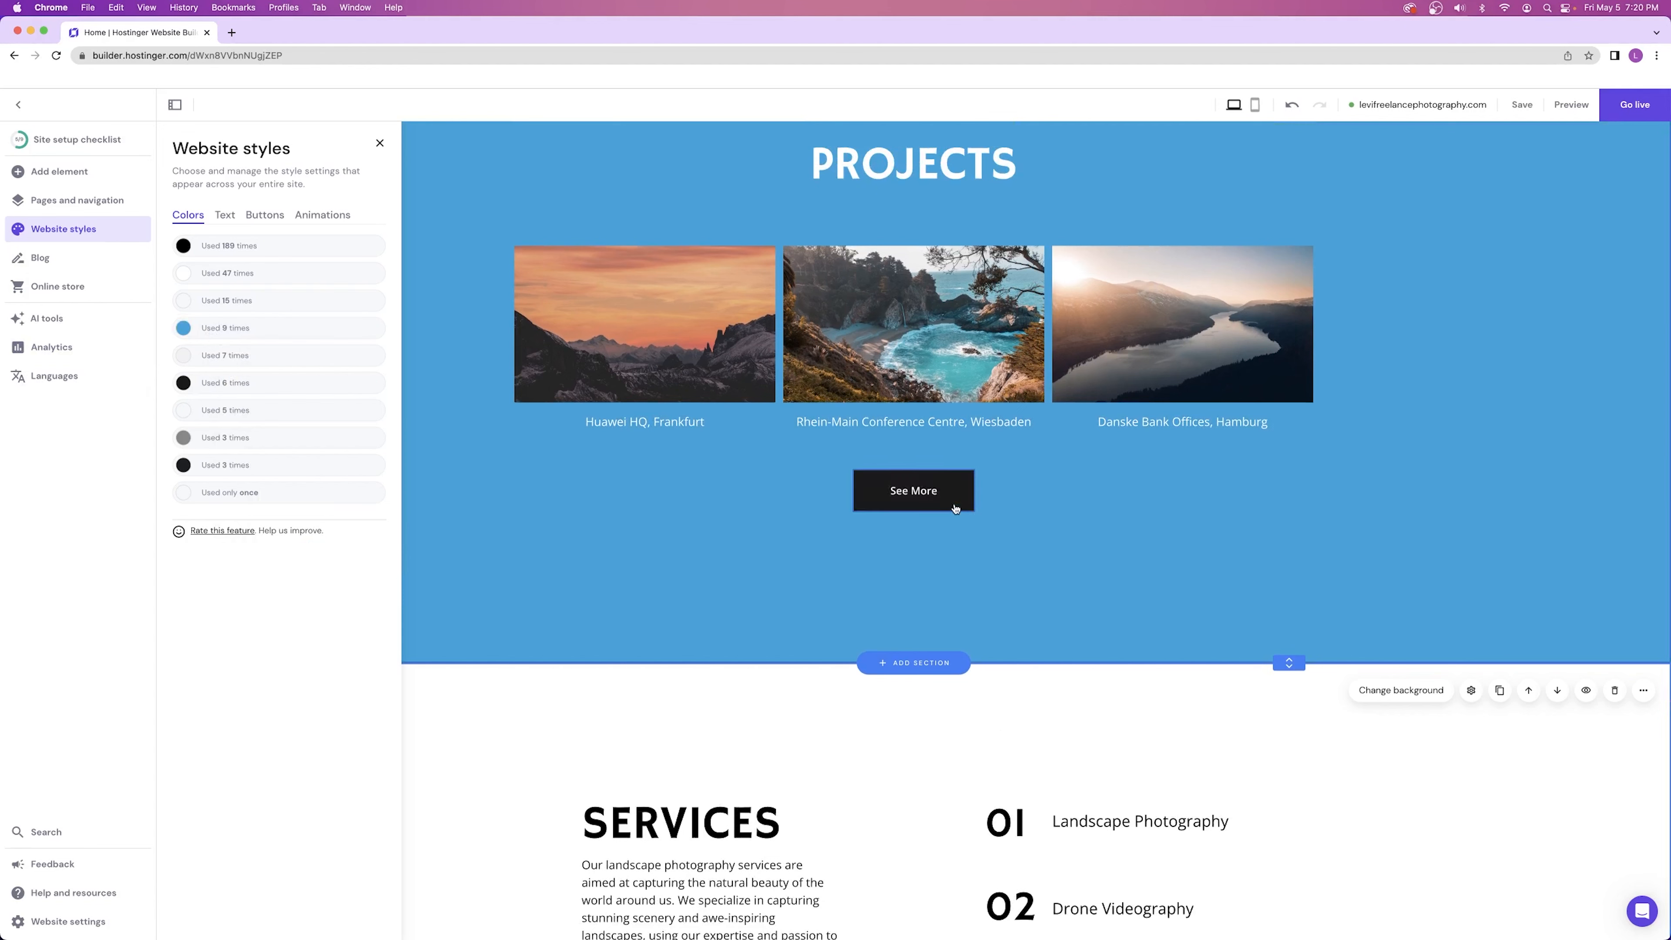
{"action": "scroll", "coordinate": [1440, 458], "scroll_direction": "down", "scroll_amount": 15}
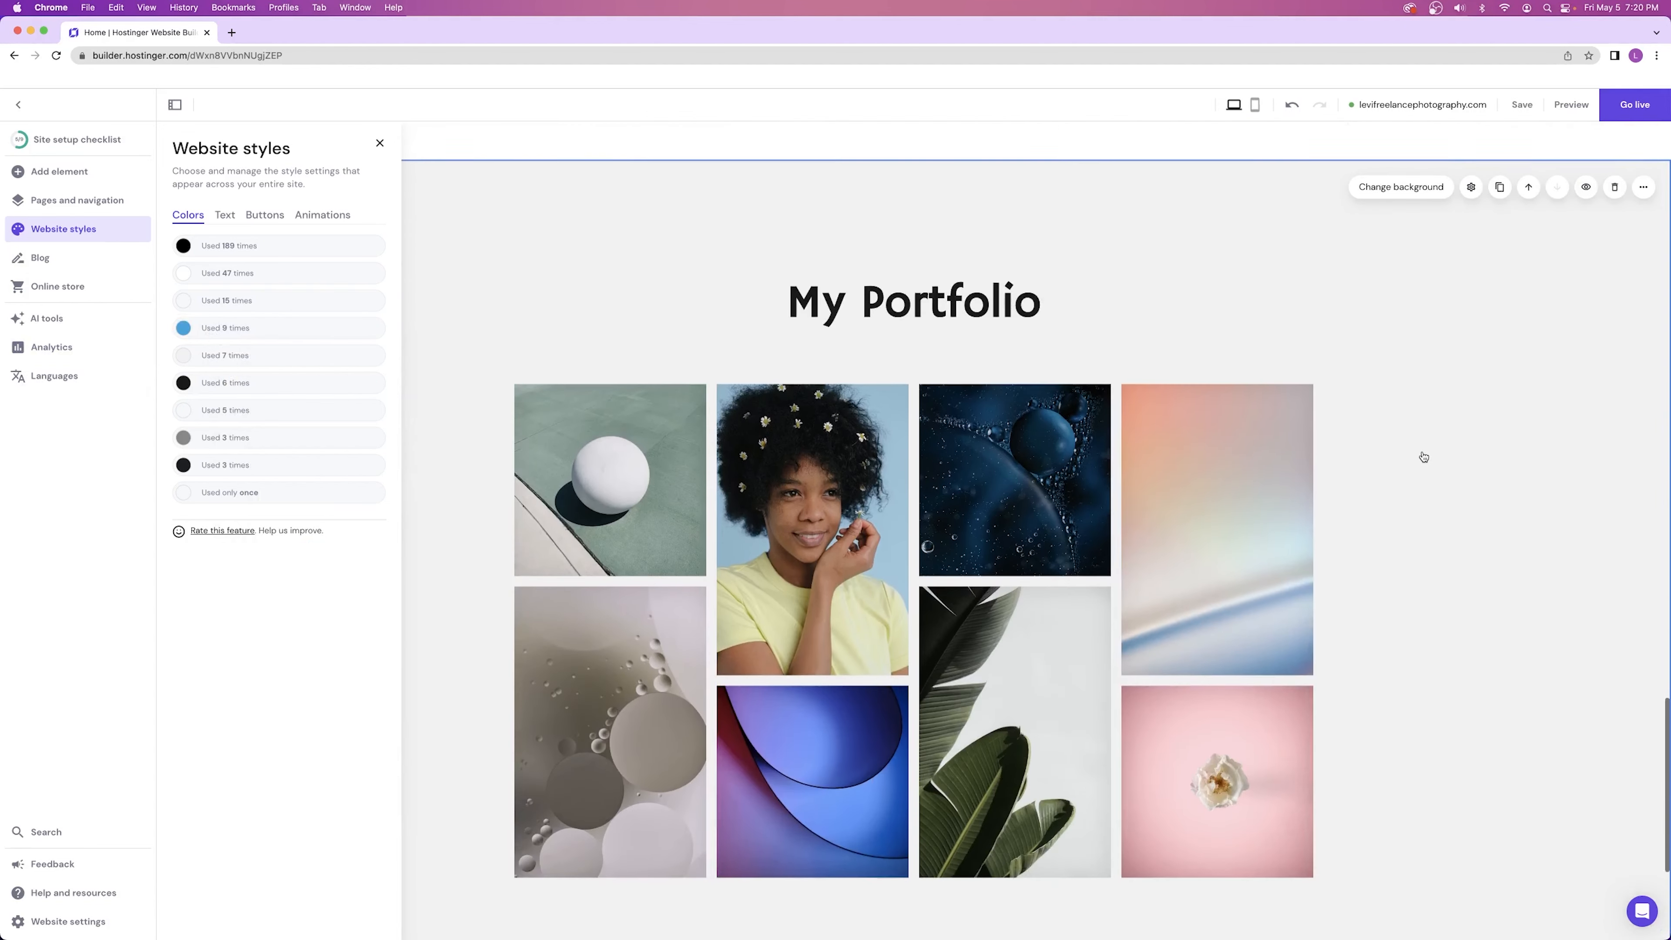
{"action": "scroll", "coordinate": [1421, 448], "scroll_direction": "down", "scroll_amount": 5}
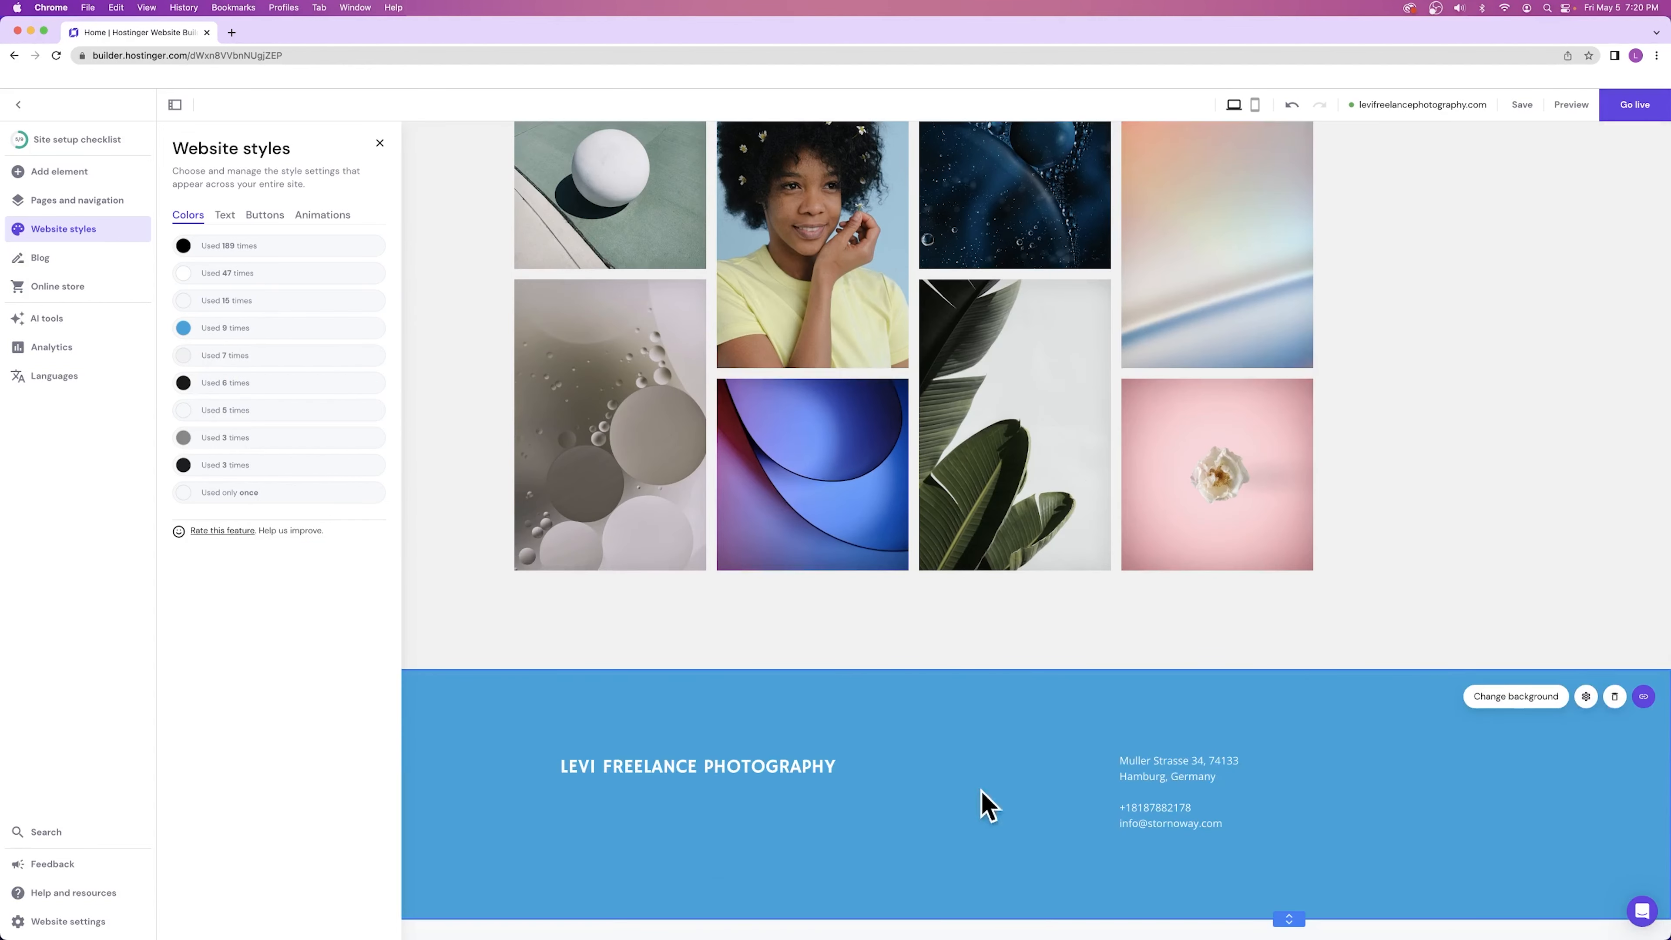
{"action": "scroll", "coordinate": [975, 794], "scroll_direction": "up", "scroll_amount": 20}
{"action": "scroll", "coordinate": [1422, 702], "scroll_direction": "up", "scroll_amount": 5}
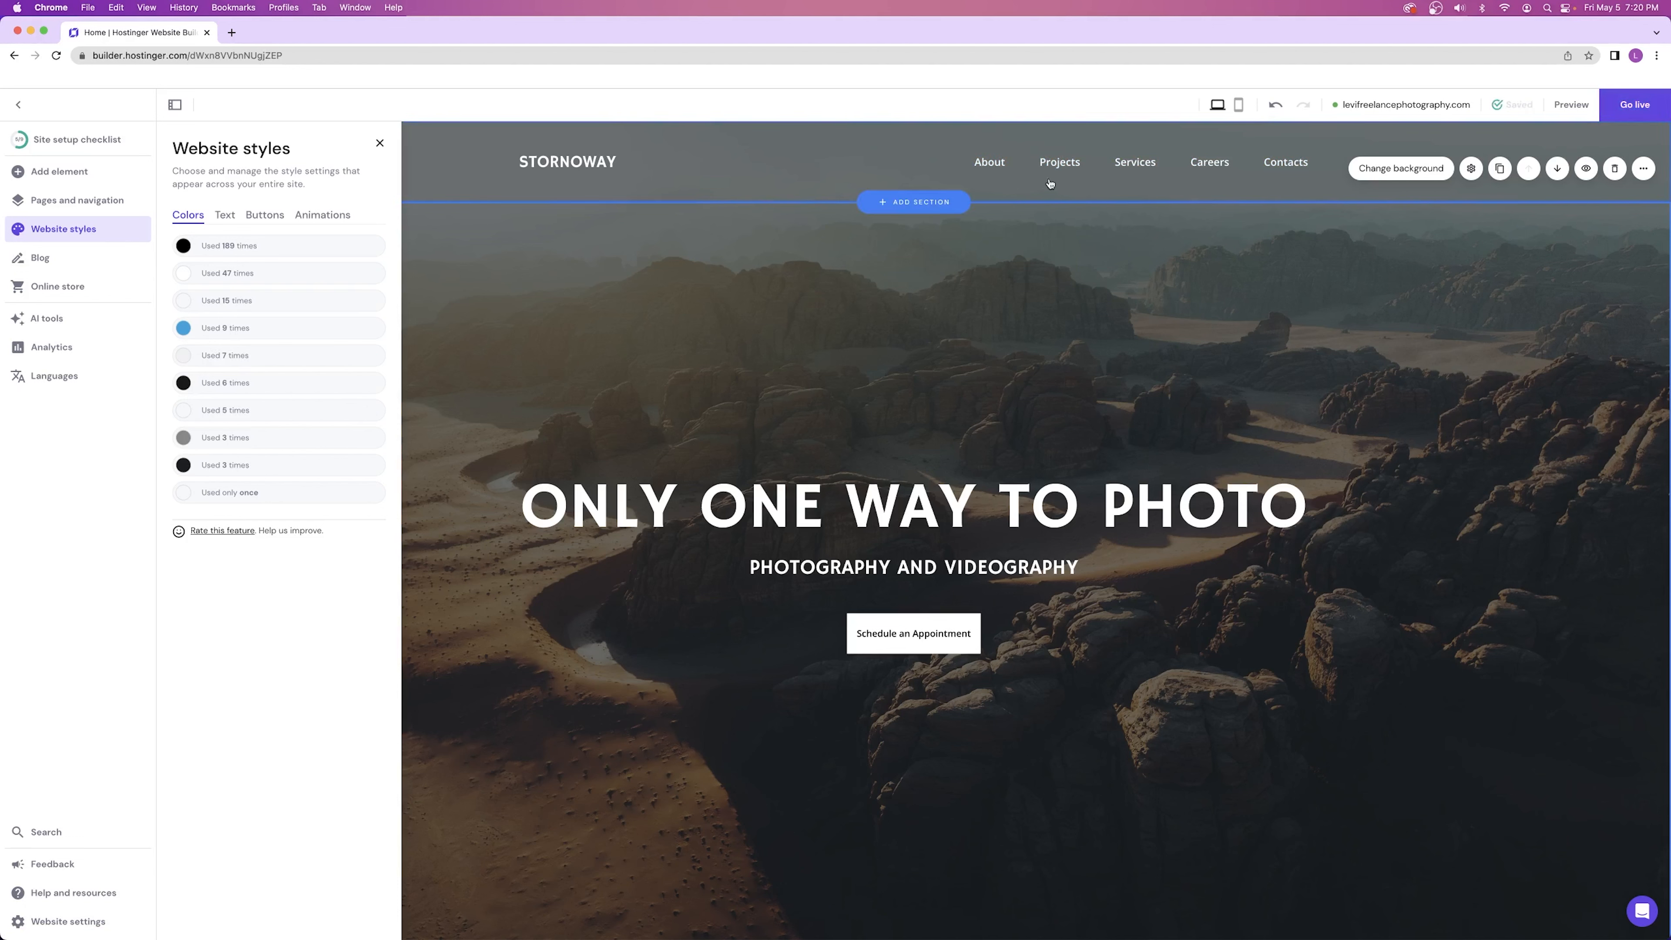
- Change the site-wide blue color #16A2DE to dark gray #364247 and check the home page sections
{"action": "mouse_move", "coordinate": [261, 329]}
{"action": "right_click", "coordinate": [351, 331]}
{"action": "left_click", "coordinate": [351, 331]}
{"action": "left_click", "coordinate": [350, 331]}
{"action": "left_click", "coordinate": [347, 381]}
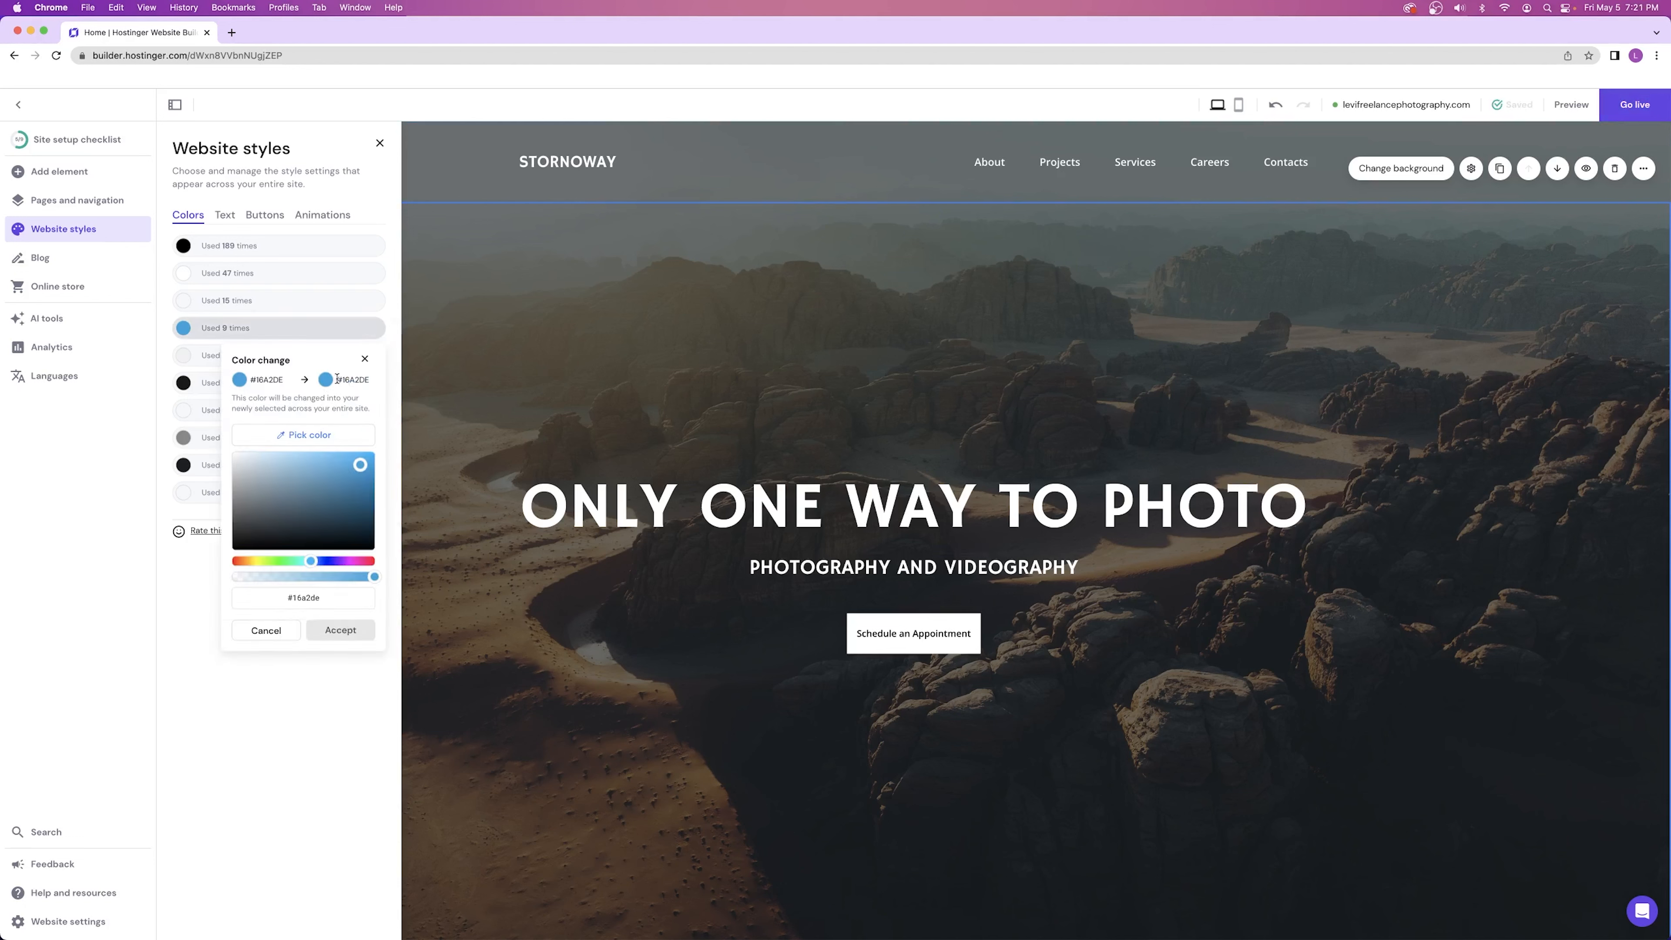
{"action": "left_click", "coordinate": [266, 524]}
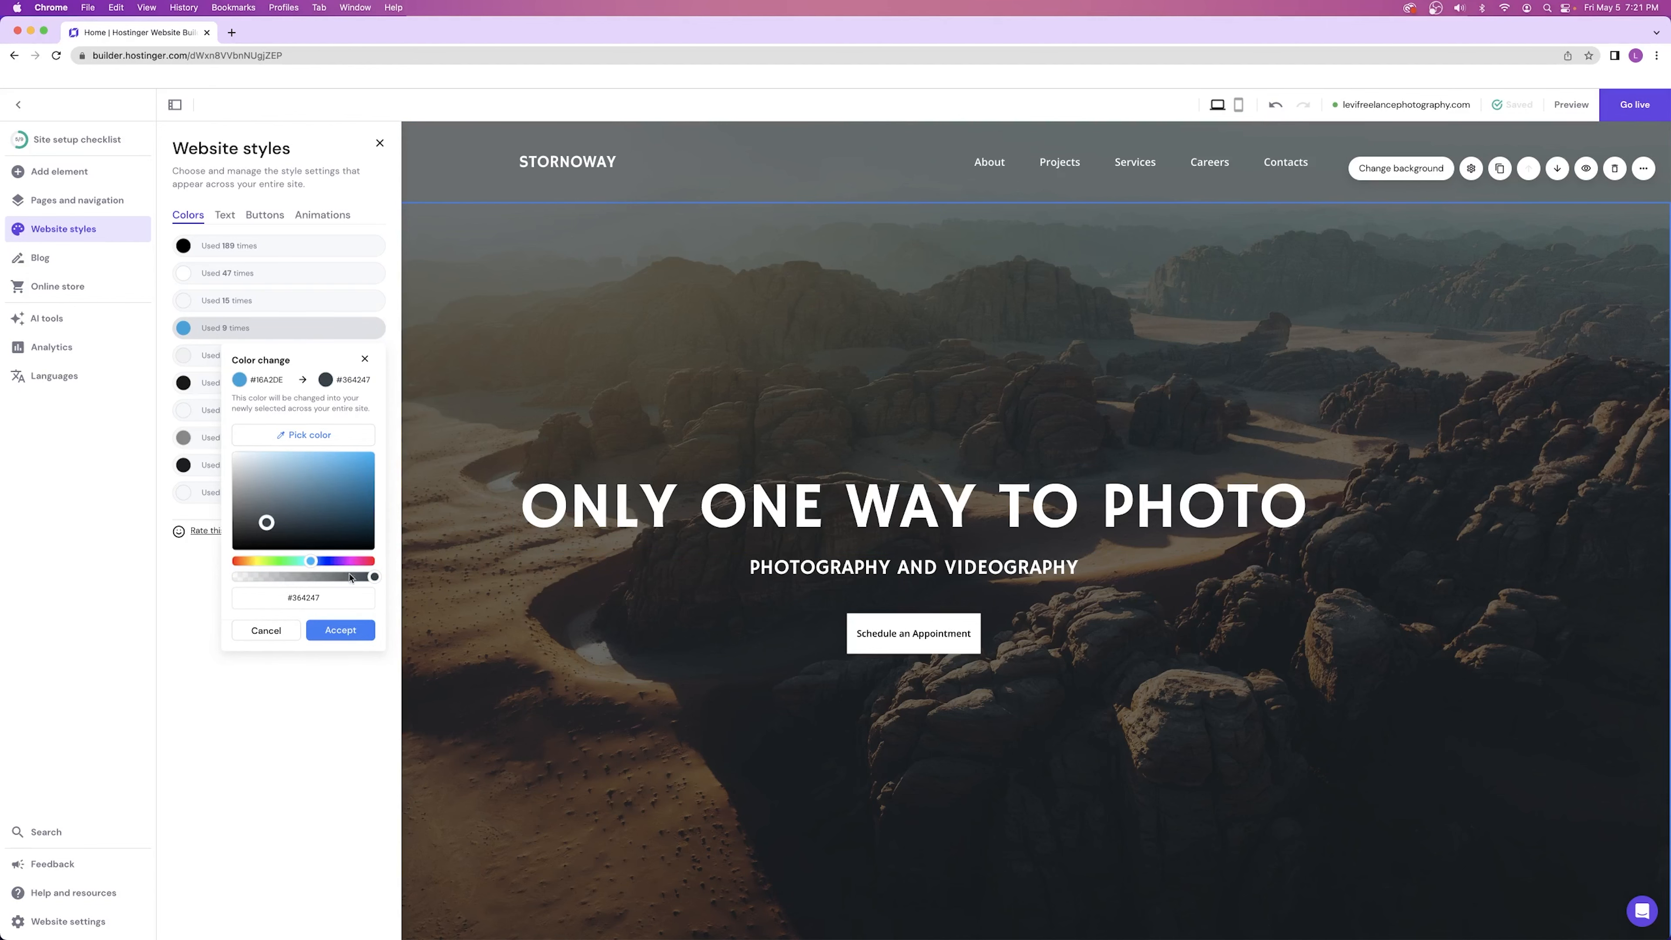
{"action": "left_click", "coordinate": [341, 630]}
{"action": "scroll", "coordinate": [1030, 245], "scroll_direction": "down", "scroll_amount": 10}
{"action": "scroll", "coordinate": [1030, 245], "scroll_direction": "down", "scroll_amount": 5}
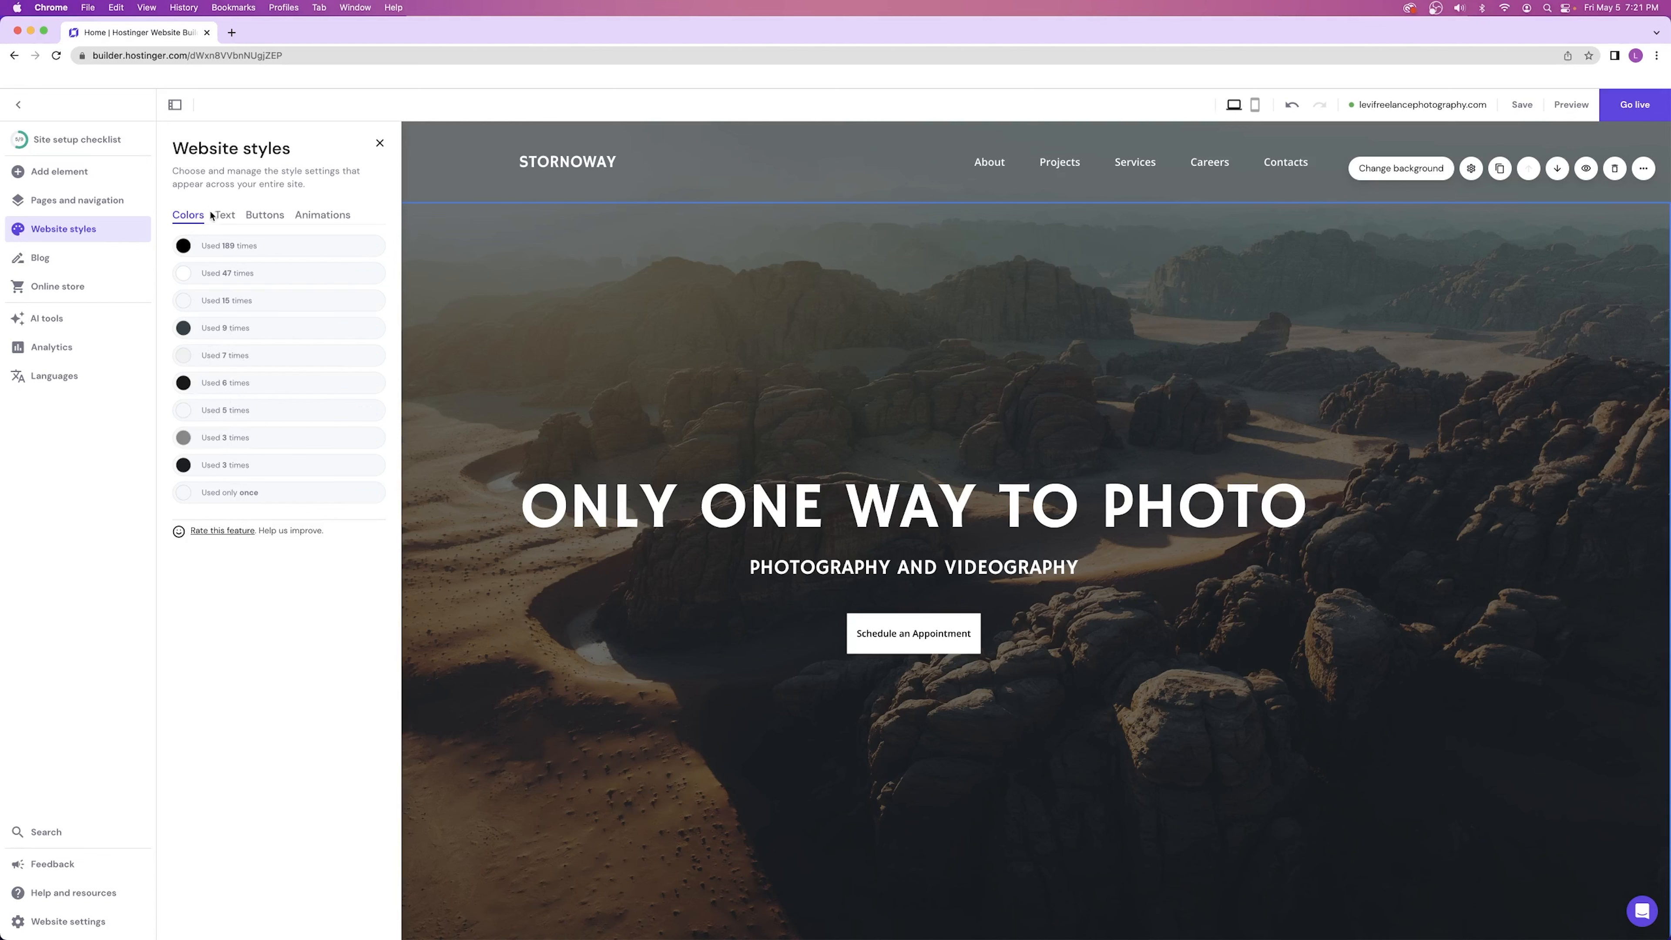
- Look at the site-wide text styles and check the font of the "ONLY ONE WAY TO PHOTO" heading
{"action": "left_click", "coordinate": [223, 220]}
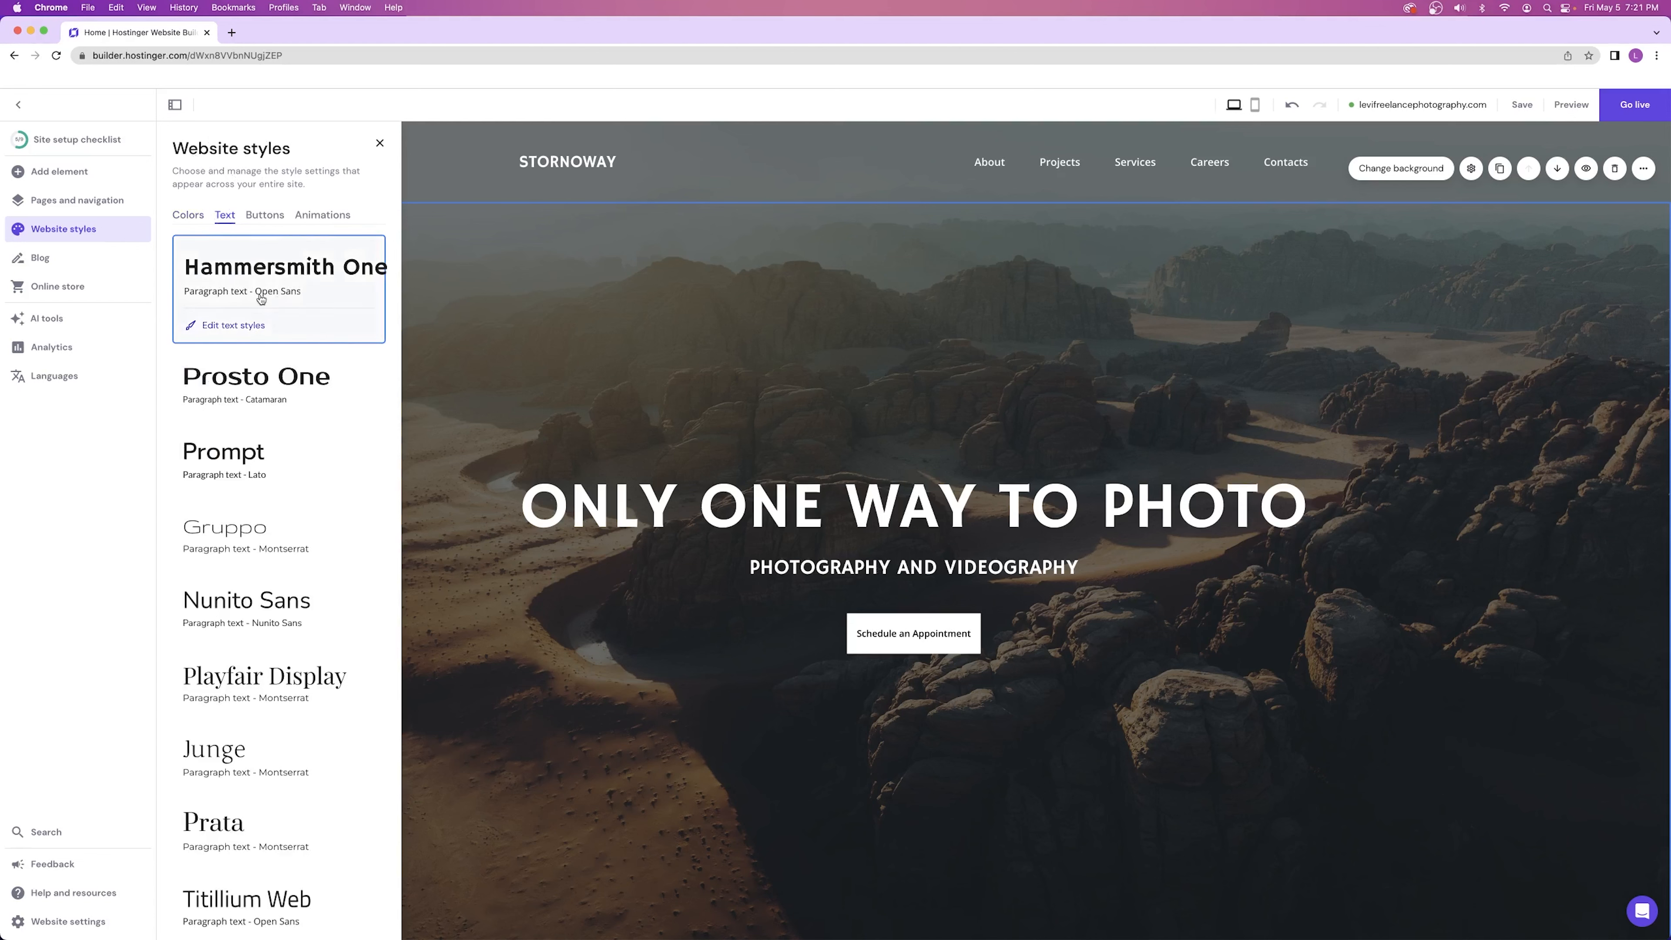
{"action": "left_click", "coordinate": [844, 495]}
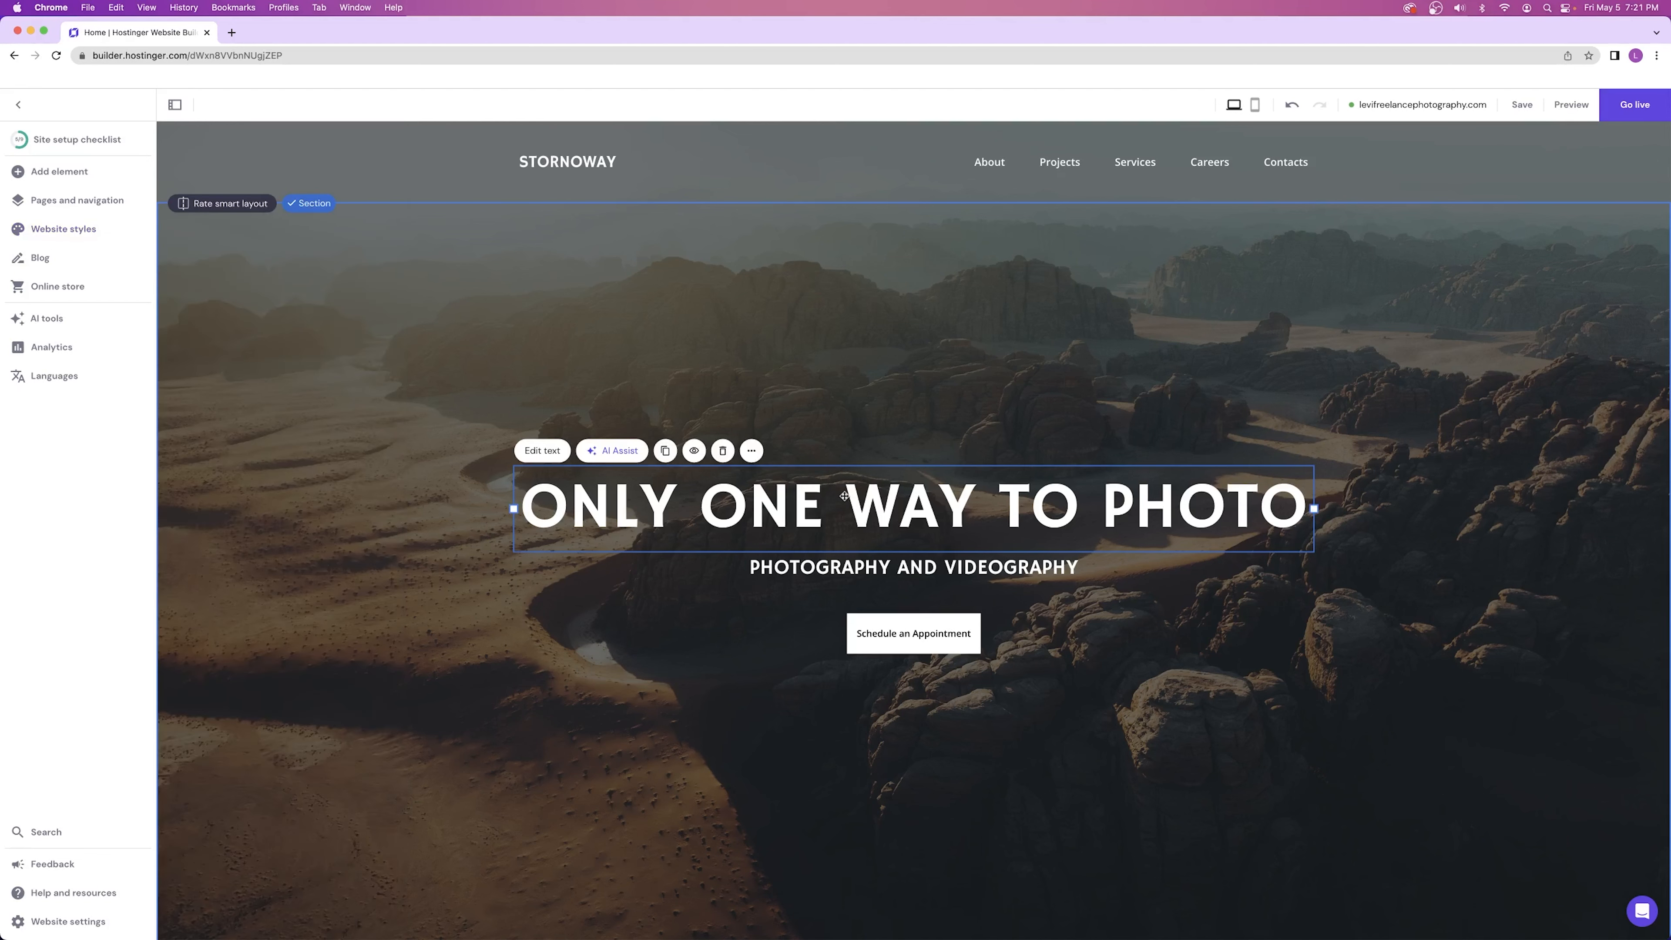
{"action": "left_click", "coordinate": [556, 454]}
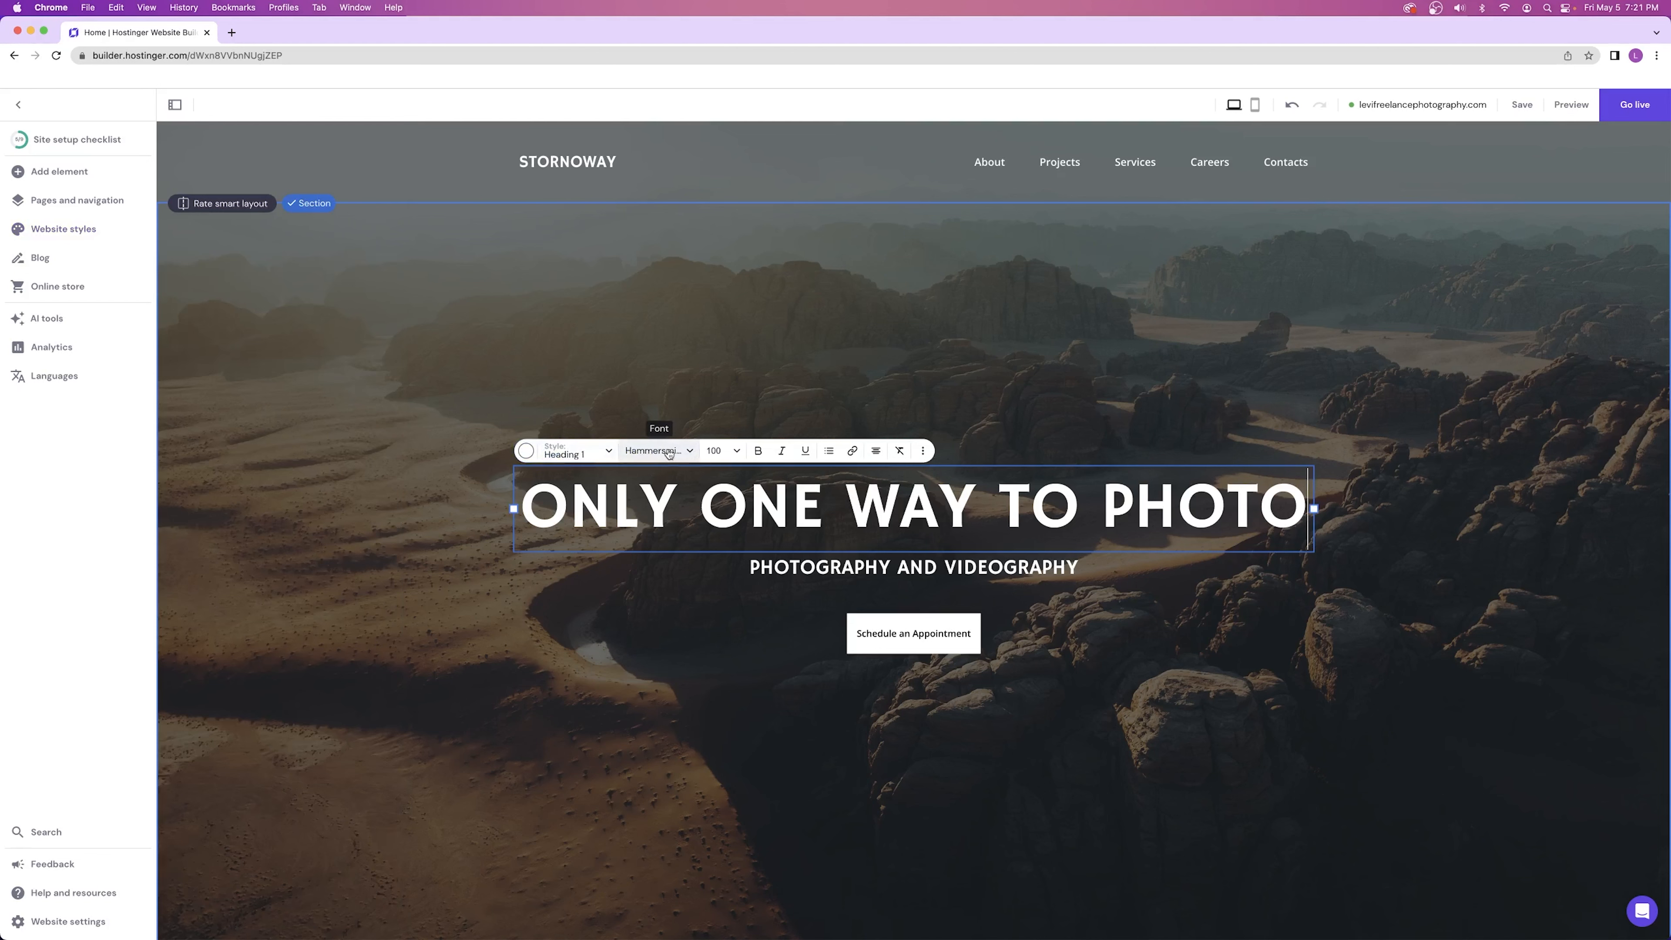
{"action": "left_click", "coordinate": [486, 348]}
{"action": "left_click", "coordinate": [77, 229]}
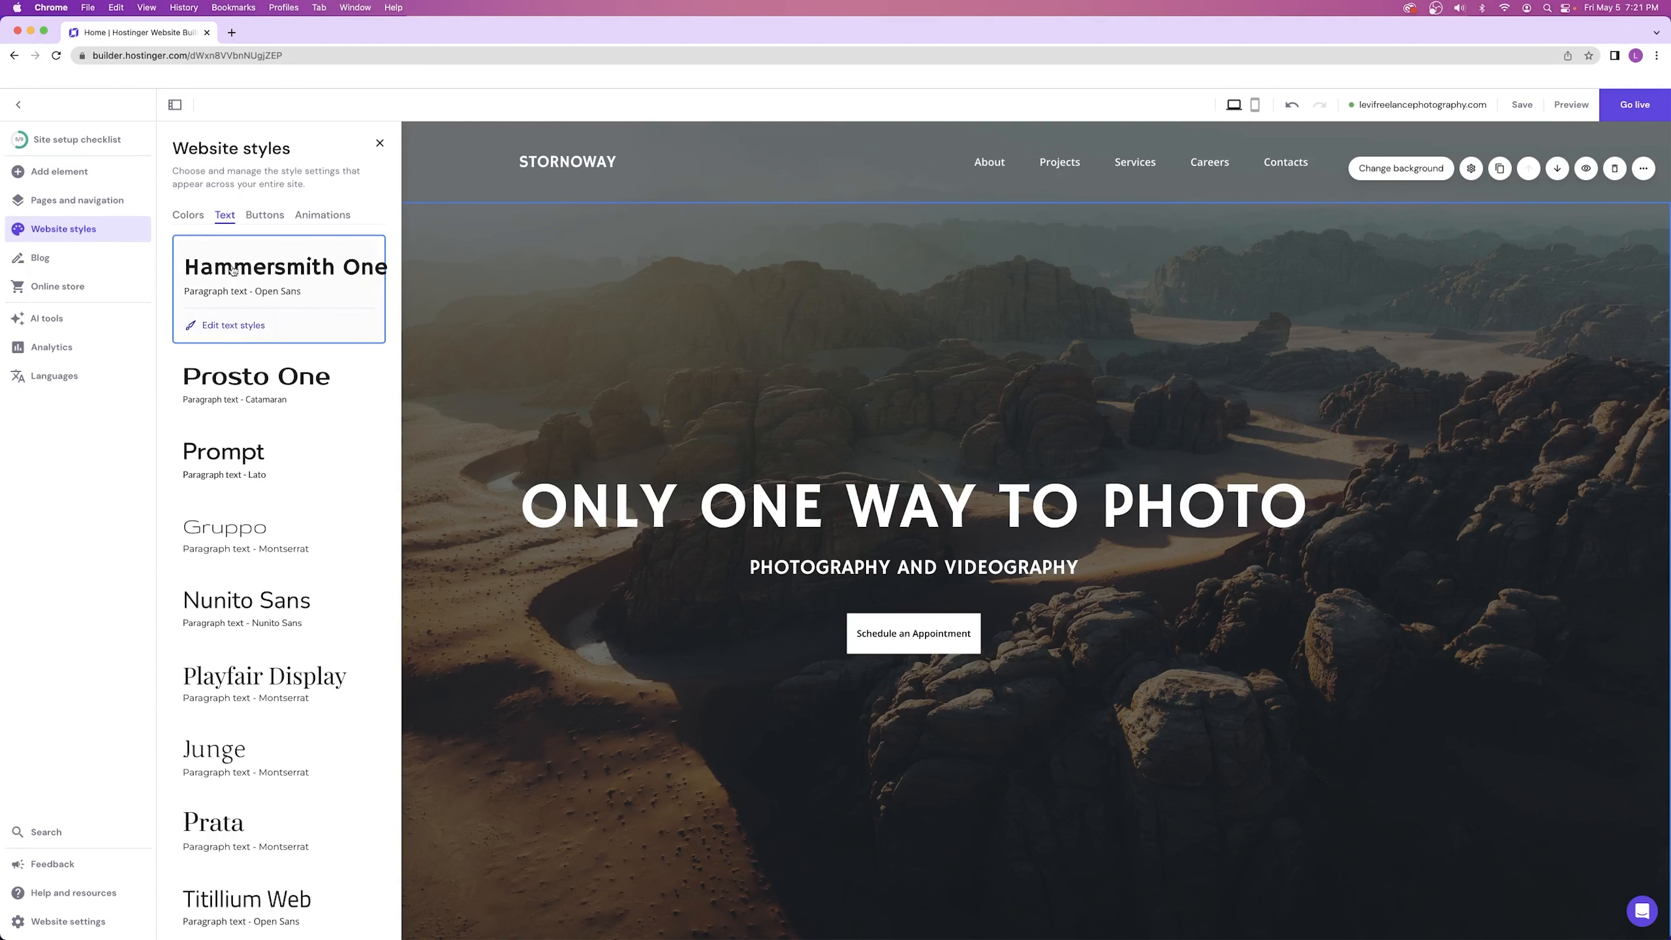
- Try the Prosto One, Prompt and Gruppo text styles site-wide and go back to Hammersmith One
{"action": "left_click", "coordinate": [241, 389]}
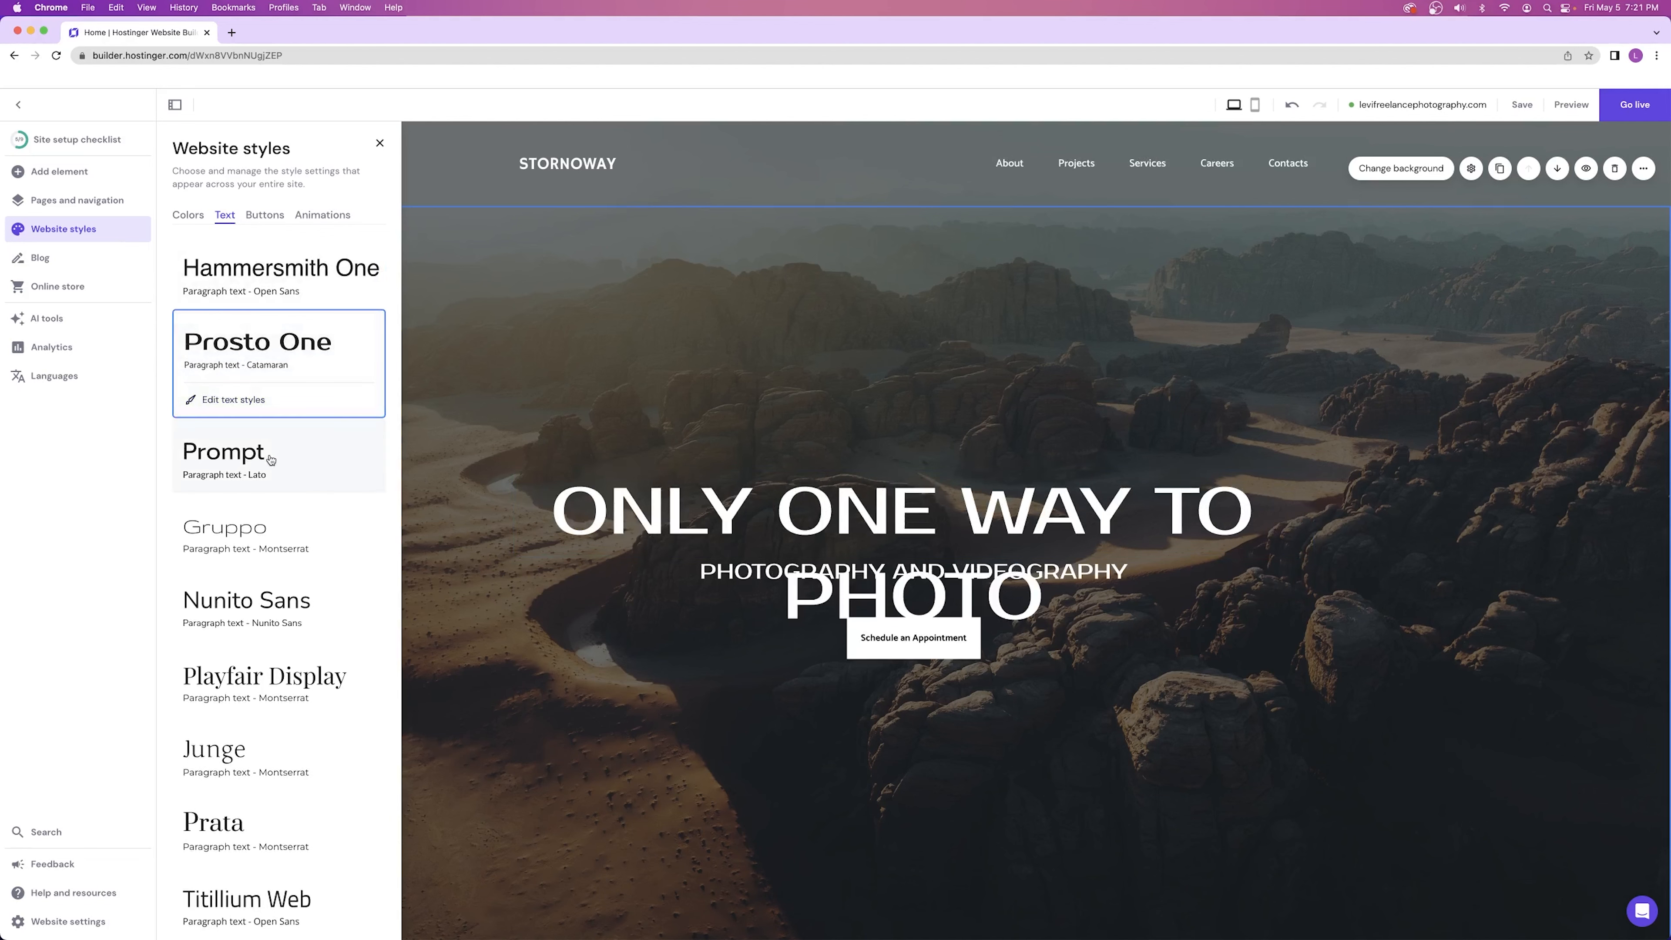
{"action": "left_click", "coordinate": [266, 458]}
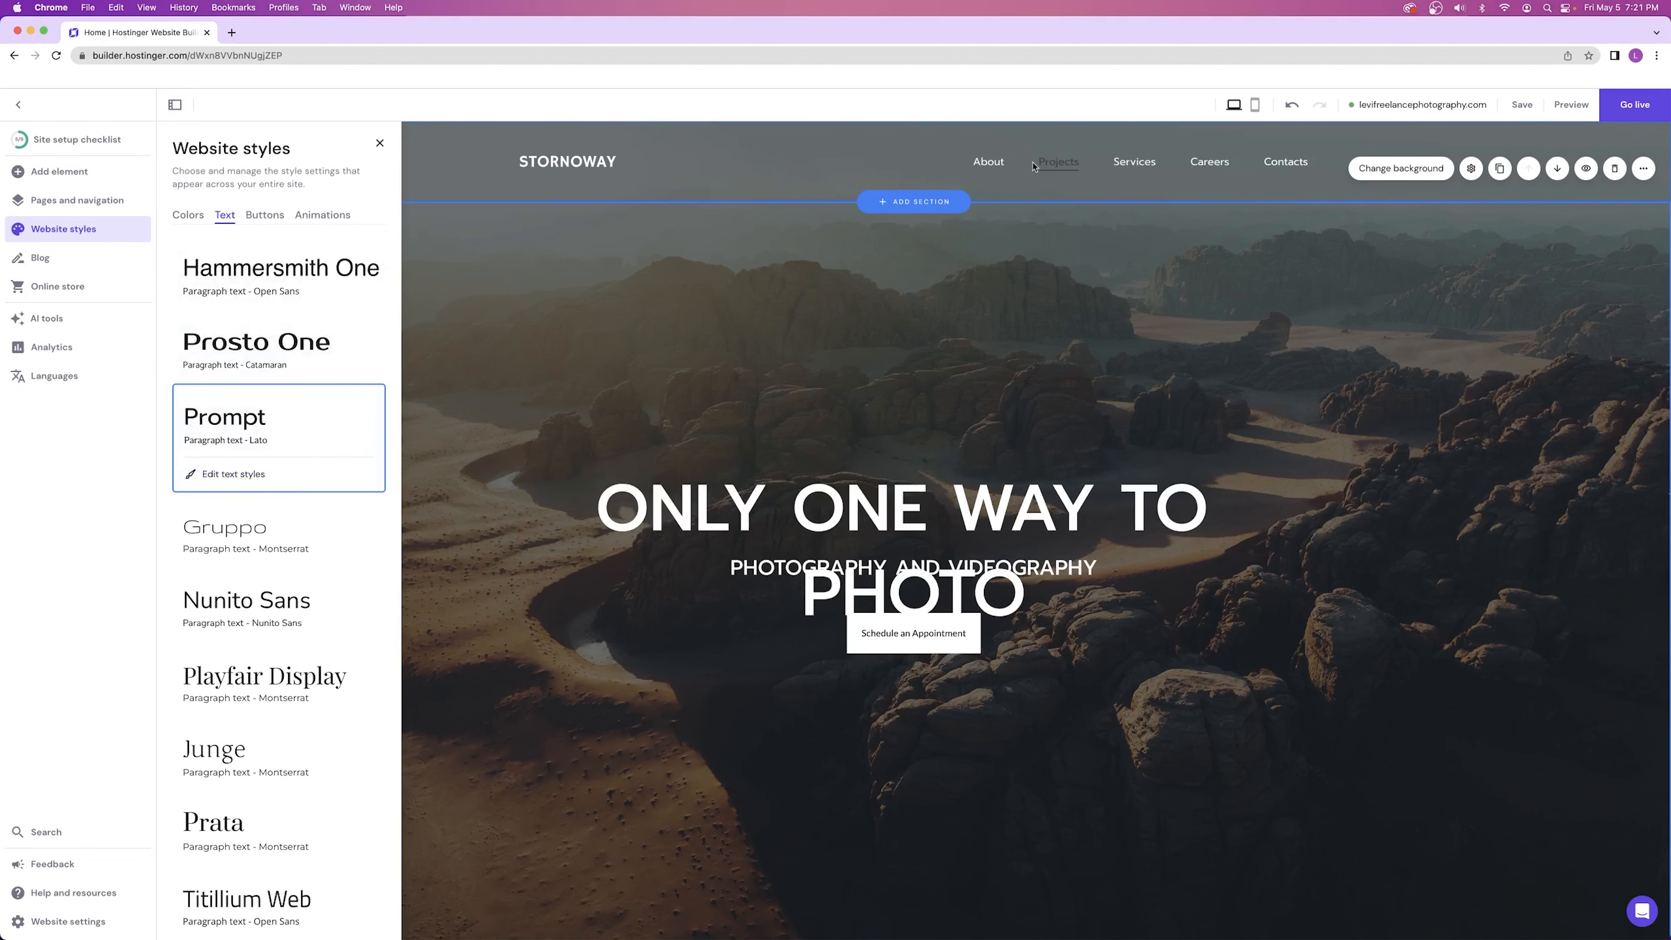
{"action": "left_click", "coordinate": [249, 541]}
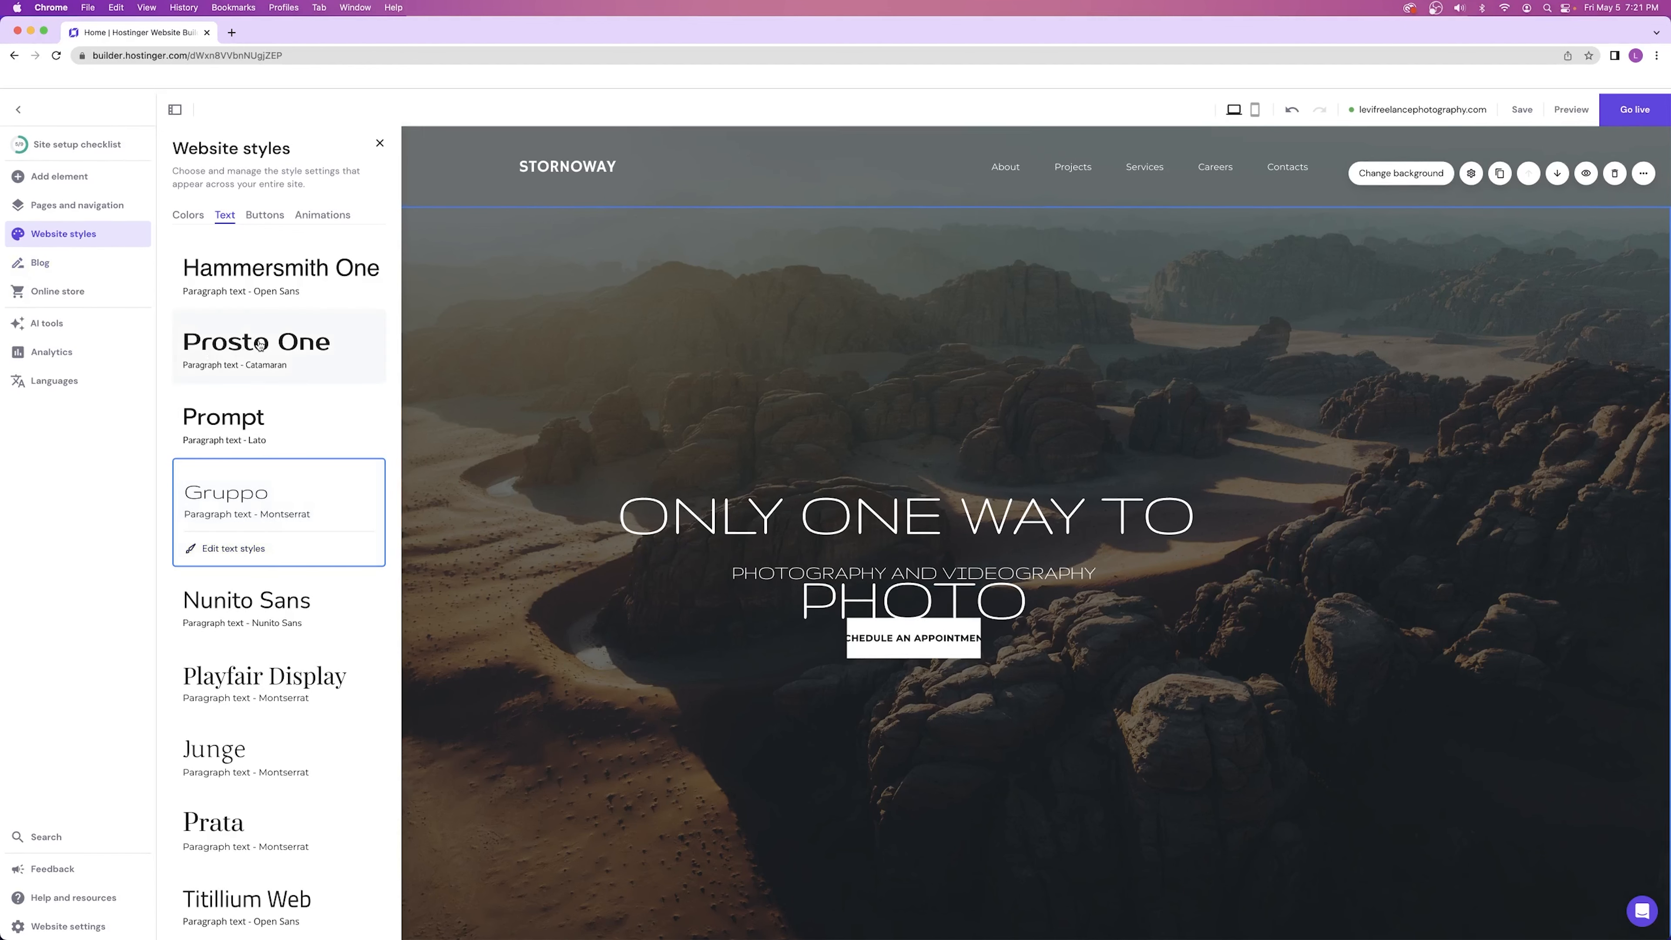
{"action": "left_click", "coordinate": [252, 269]}
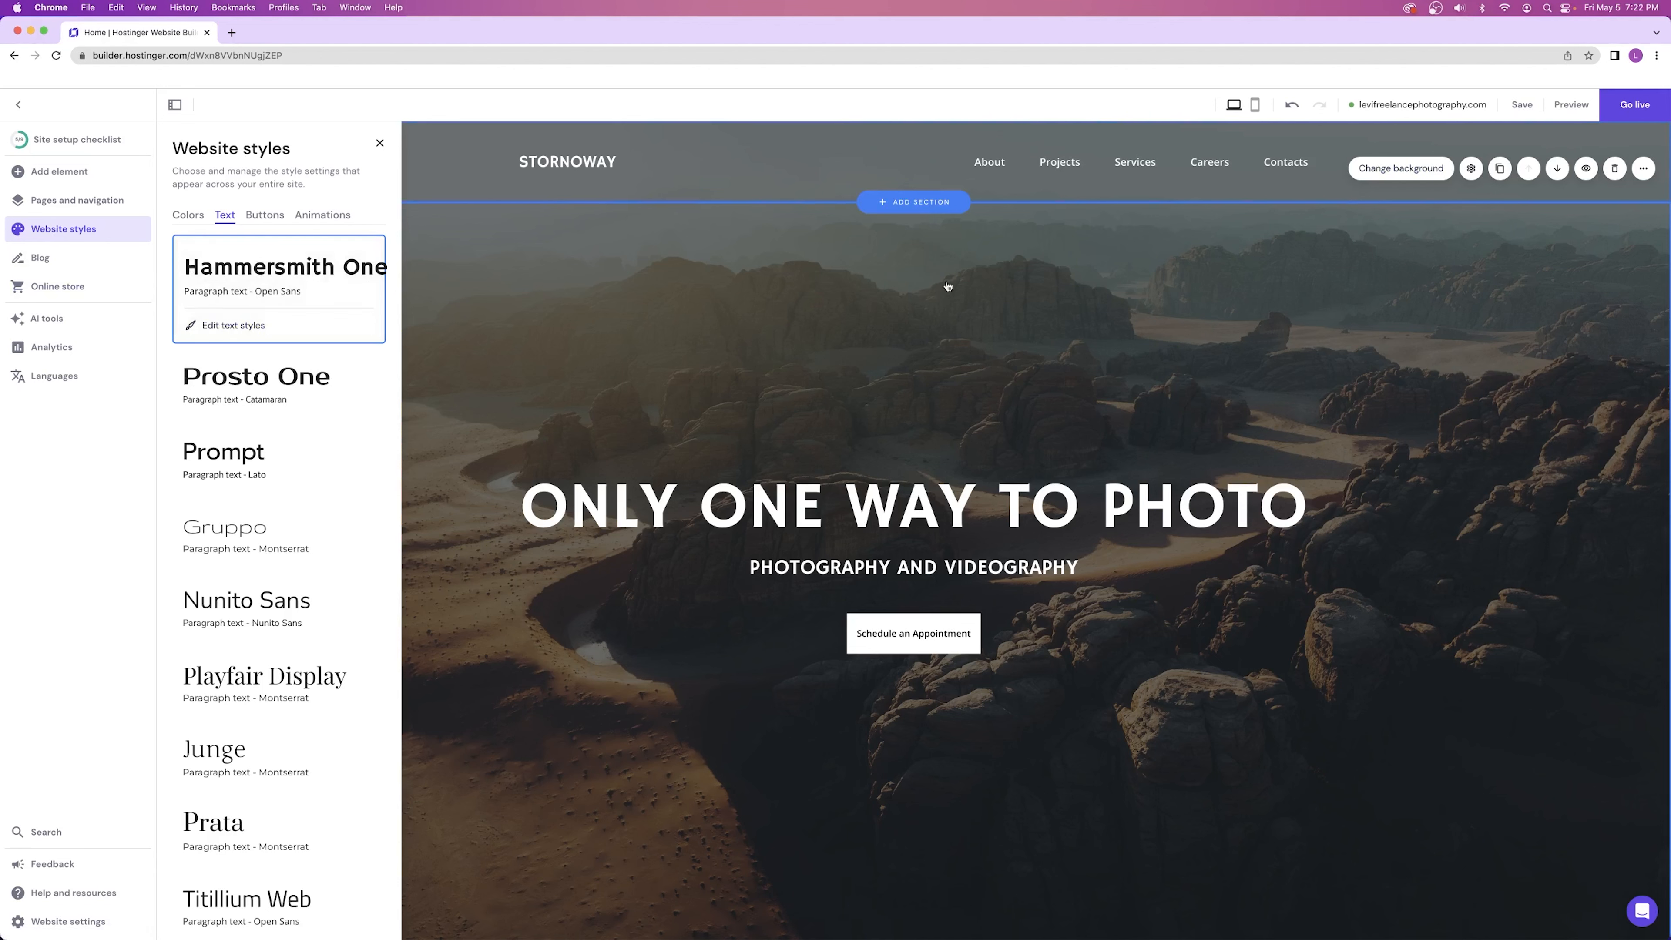
{"action": "scroll", "coordinate": [249, 353], "scroll_direction": "down", "scroll_amount": 8}
{"action": "scroll", "coordinate": [245, 351], "scroll_direction": "up", "scroll_amount": 8}
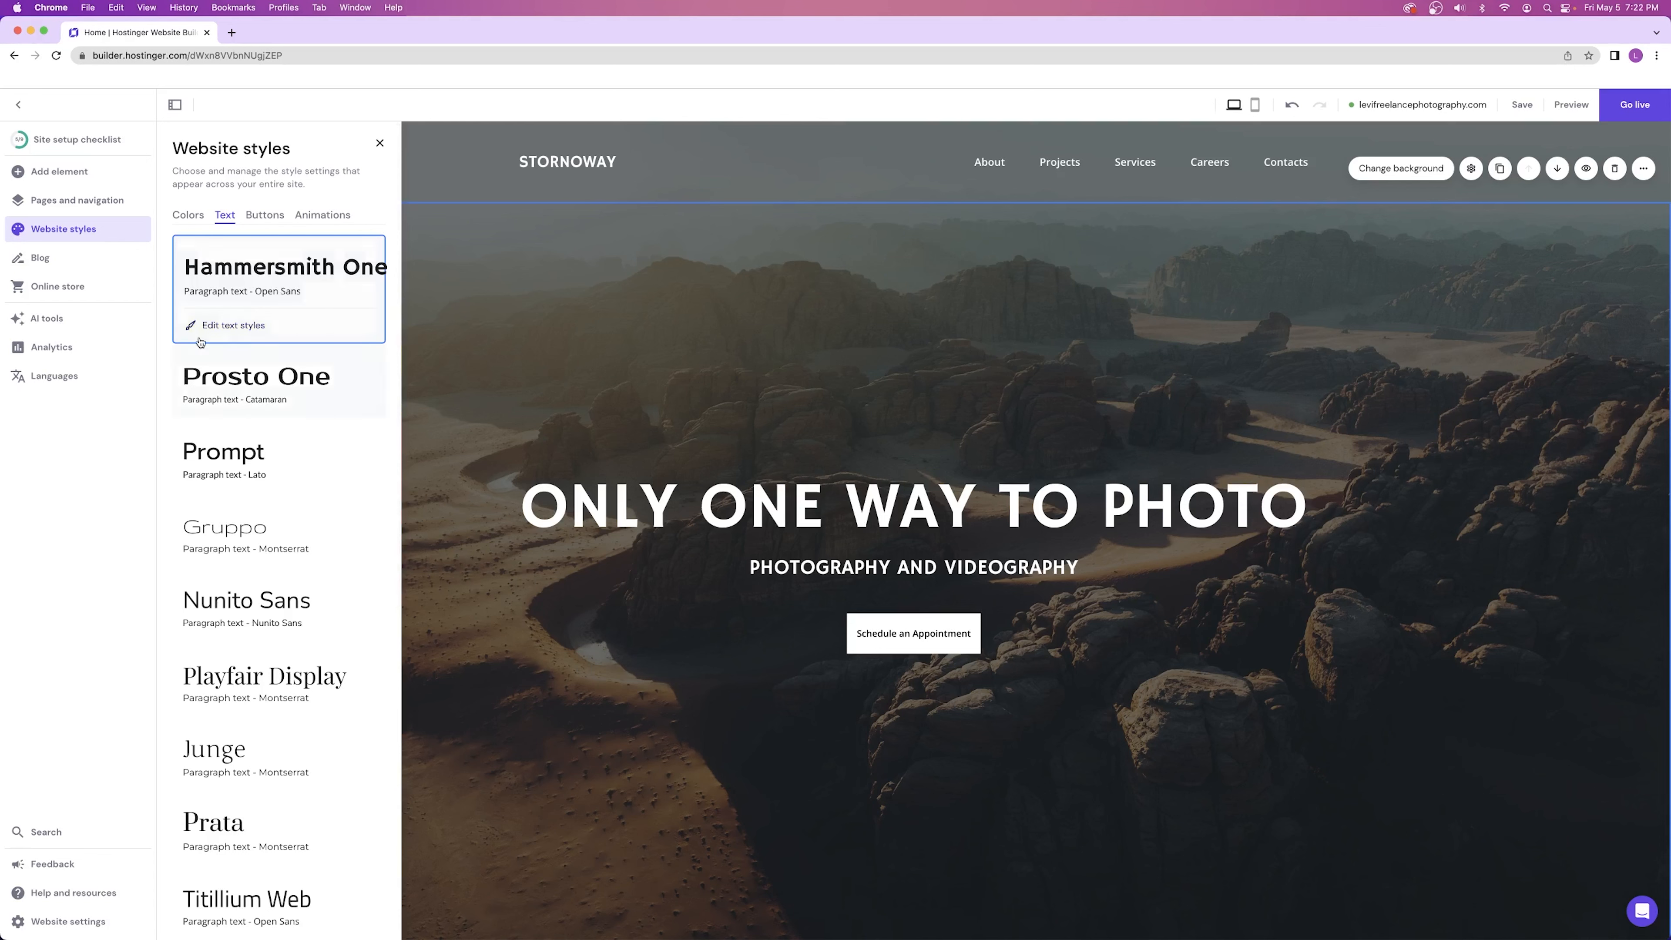
- Examine the editing options of the Hammersmith One text style and the main heading's text style setting
{"action": "left_click", "coordinate": [225, 333]}
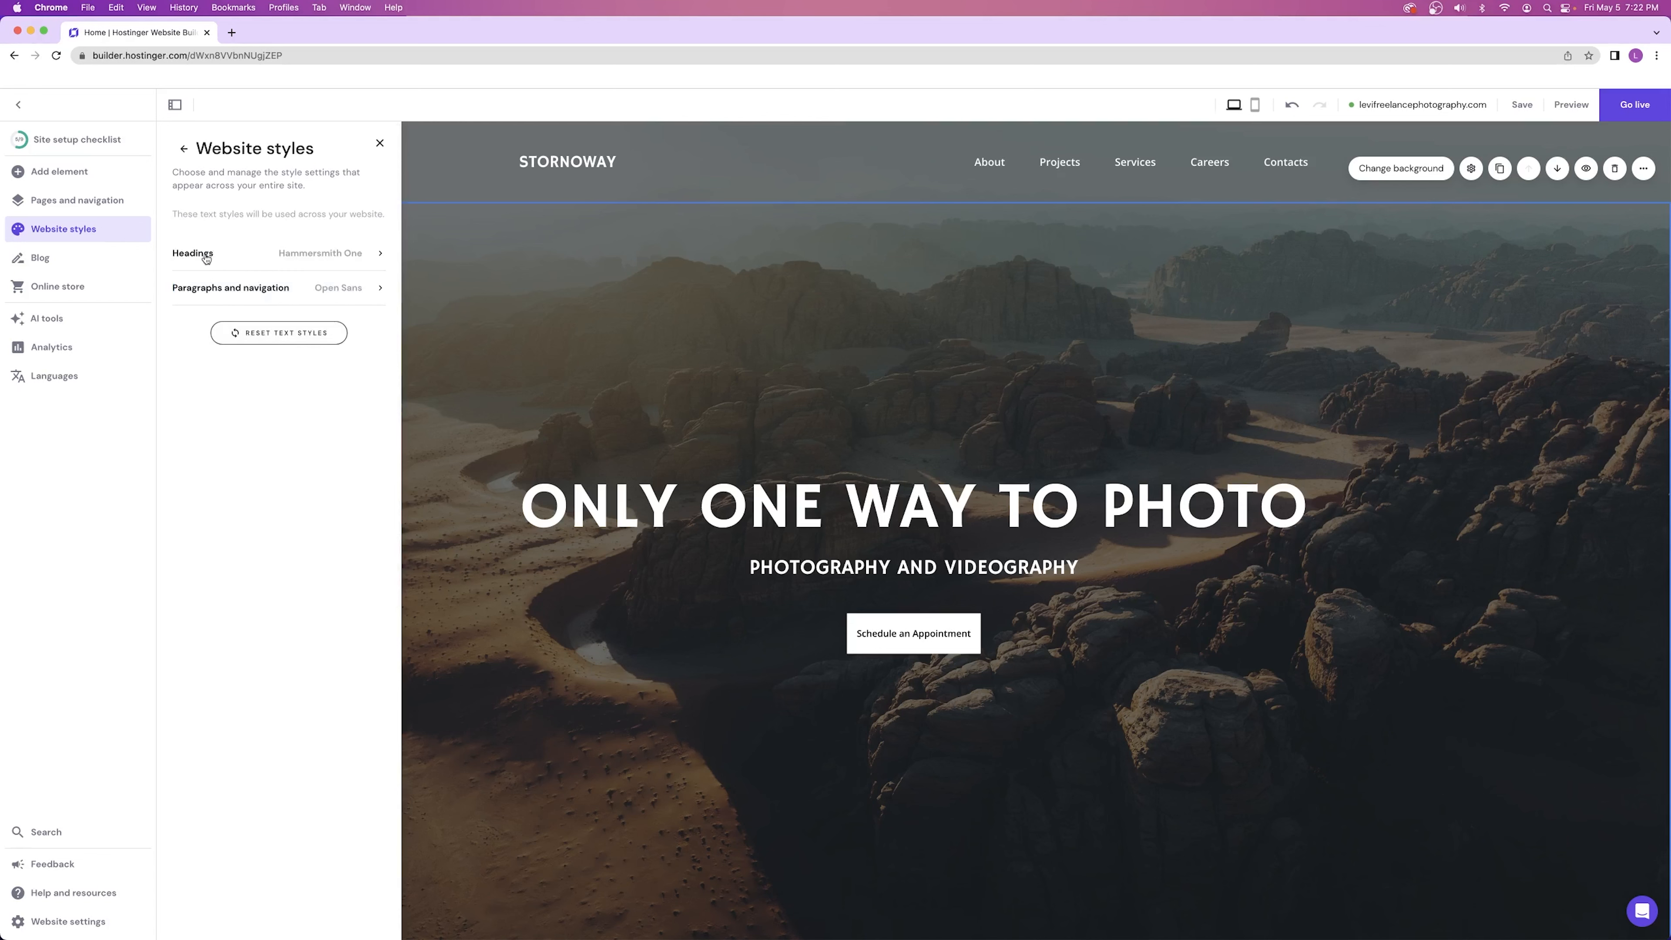
{"action": "left_click", "coordinate": [579, 500]}
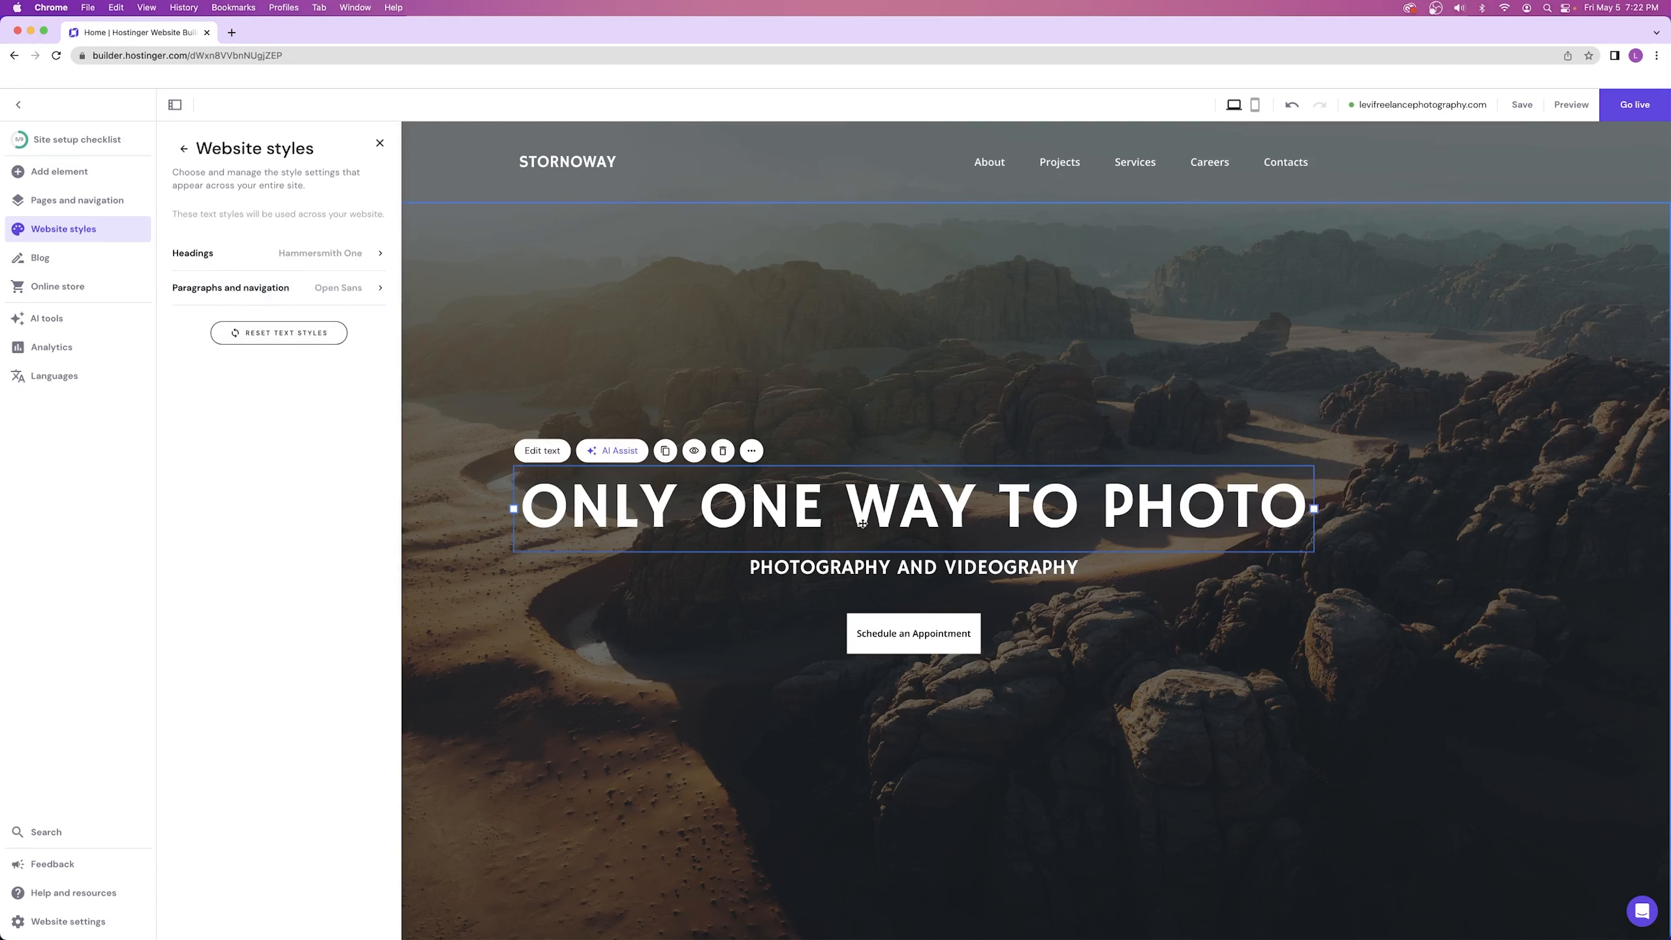
{"action": "left_click", "coordinate": [551, 453]}
{"action": "left_click", "coordinate": [591, 454]}
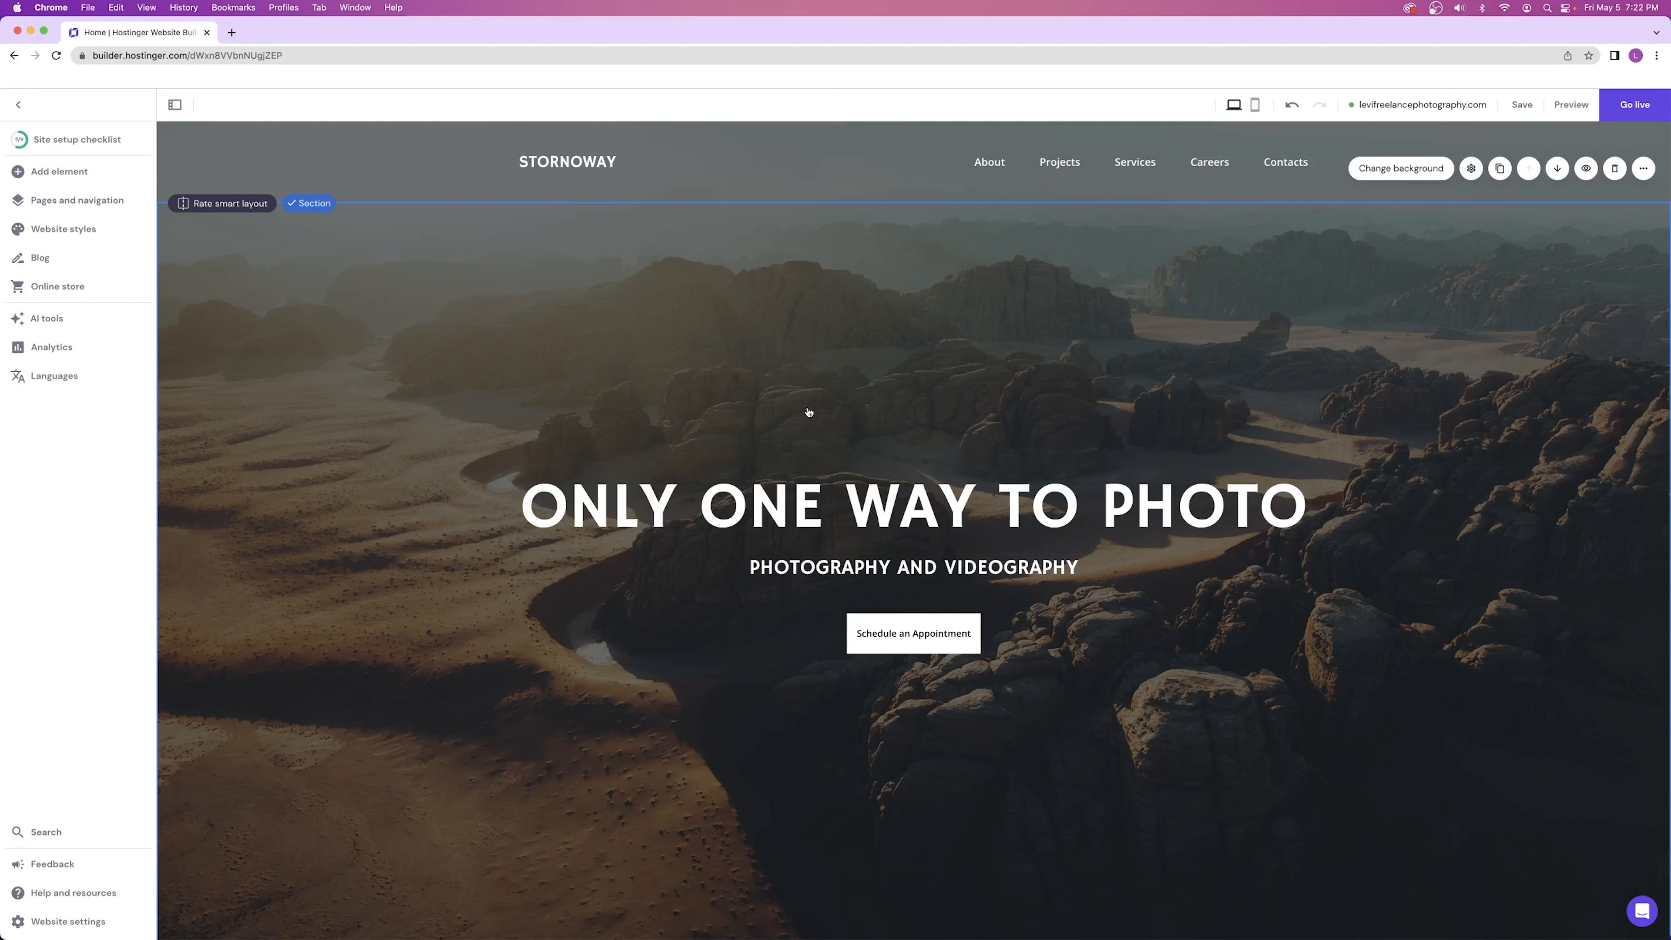
- Apply the pill-shaped button style across the website and check the buttons on the home page
{"action": "left_click", "coordinate": [63, 228]}
{"action": "left_click", "coordinate": [184, 150]}
{"action": "left_click", "coordinate": [194, 216]}
{"action": "left_click", "coordinate": [223, 218]}
{"action": "left_click", "coordinate": [270, 213]}
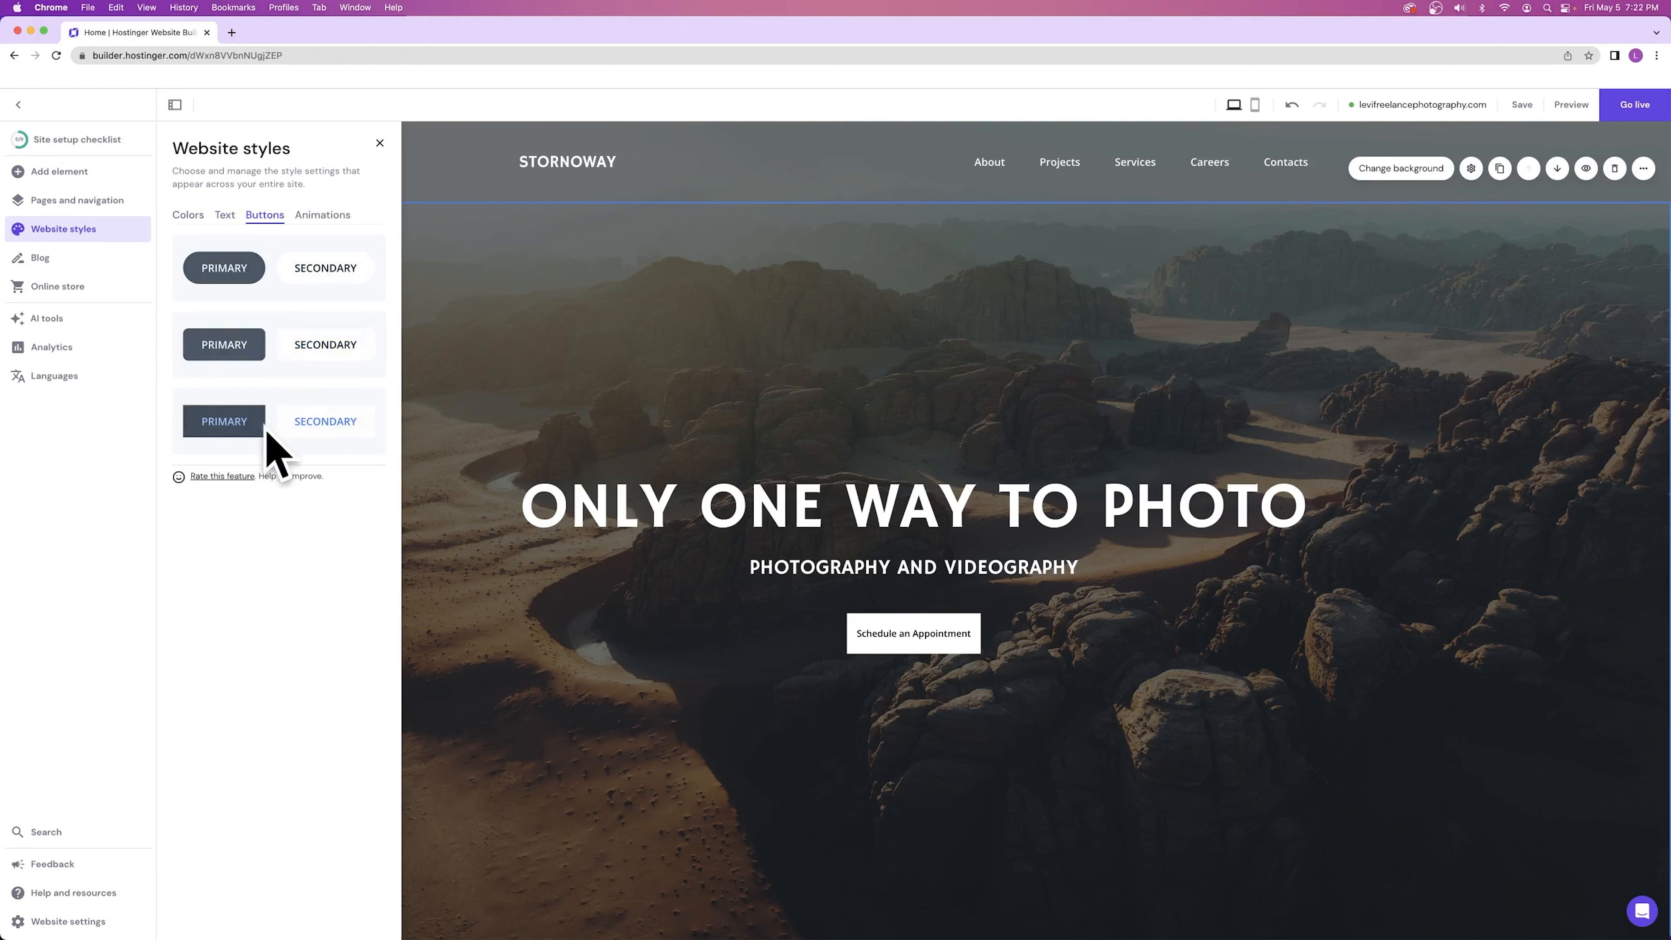
{"action": "left_click", "coordinate": [240, 270]}
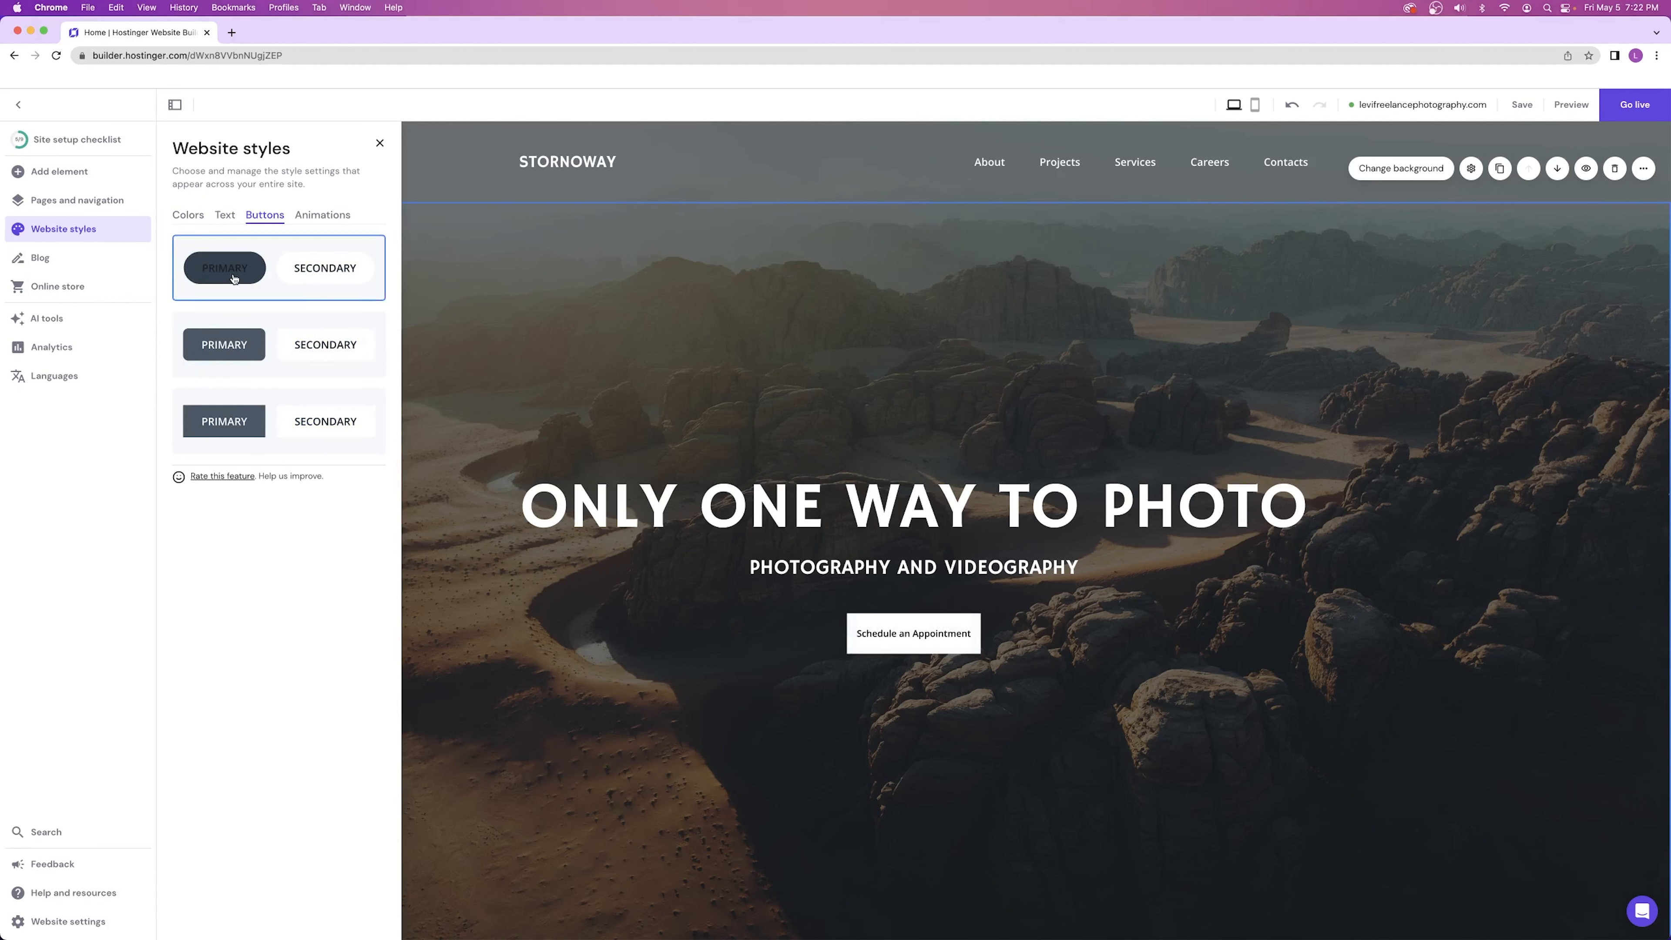
{"action": "scroll", "coordinate": [682, 447], "scroll_direction": "down", "scroll_amount": 10}
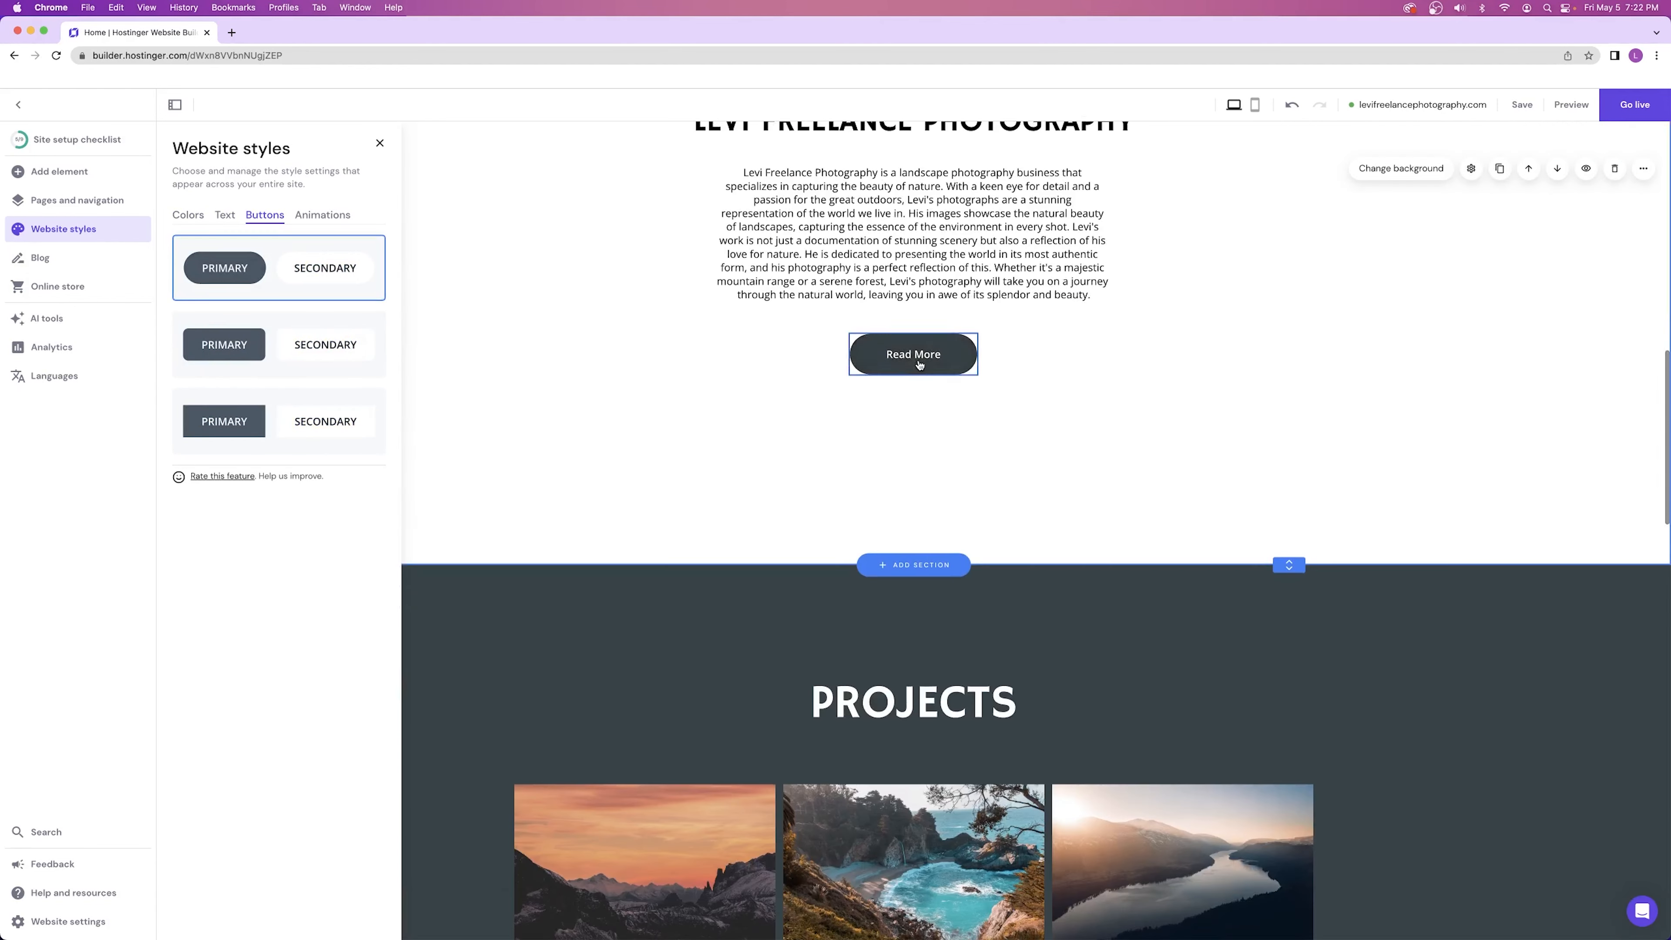
{"action": "scroll", "coordinate": [917, 368], "scroll_direction": "up", "scroll_amount": 12}
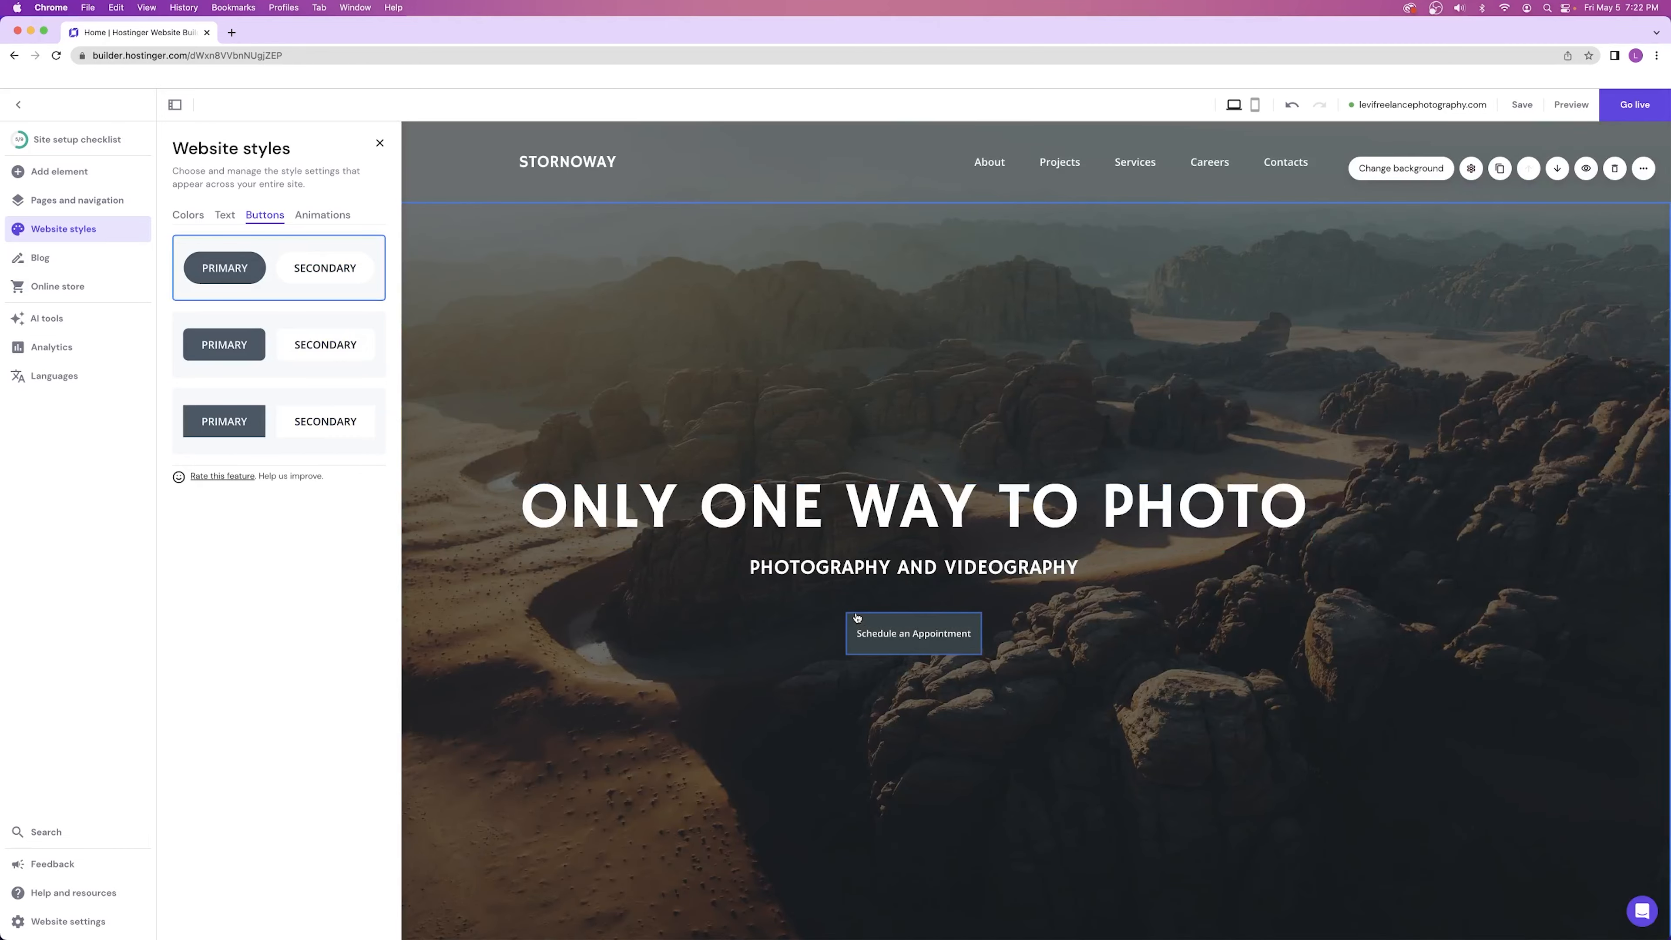
{"action": "scroll", "coordinate": [859, 612], "scroll_direction": "down", "scroll_amount": 10}
{"action": "scroll", "coordinate": [866, 560], "scroll_direction": "up", "scroll_amount": 1}
- Try the square and slightly rounded button styles site-wide and return to the pill-shaped style
{"action": "left_click", "coordinate": [238, 333]}
{"action": "left_click", "coordinate": [259, 426]}
{"action": "left_click", "coordinate": [245, 344]}
{"action": "scroll", "coordinate": [1028, 591], "scroll_direction": "down", "scroll_amount": 10}
{"action": "scroll", "coordinate": [1028, 591], "scroll_direction": "down", "scroll_amount": 4}
{"action": "scroll", "coordinate": [1019, 566], "scroll_direction": "up", "scroll_amount": 5}
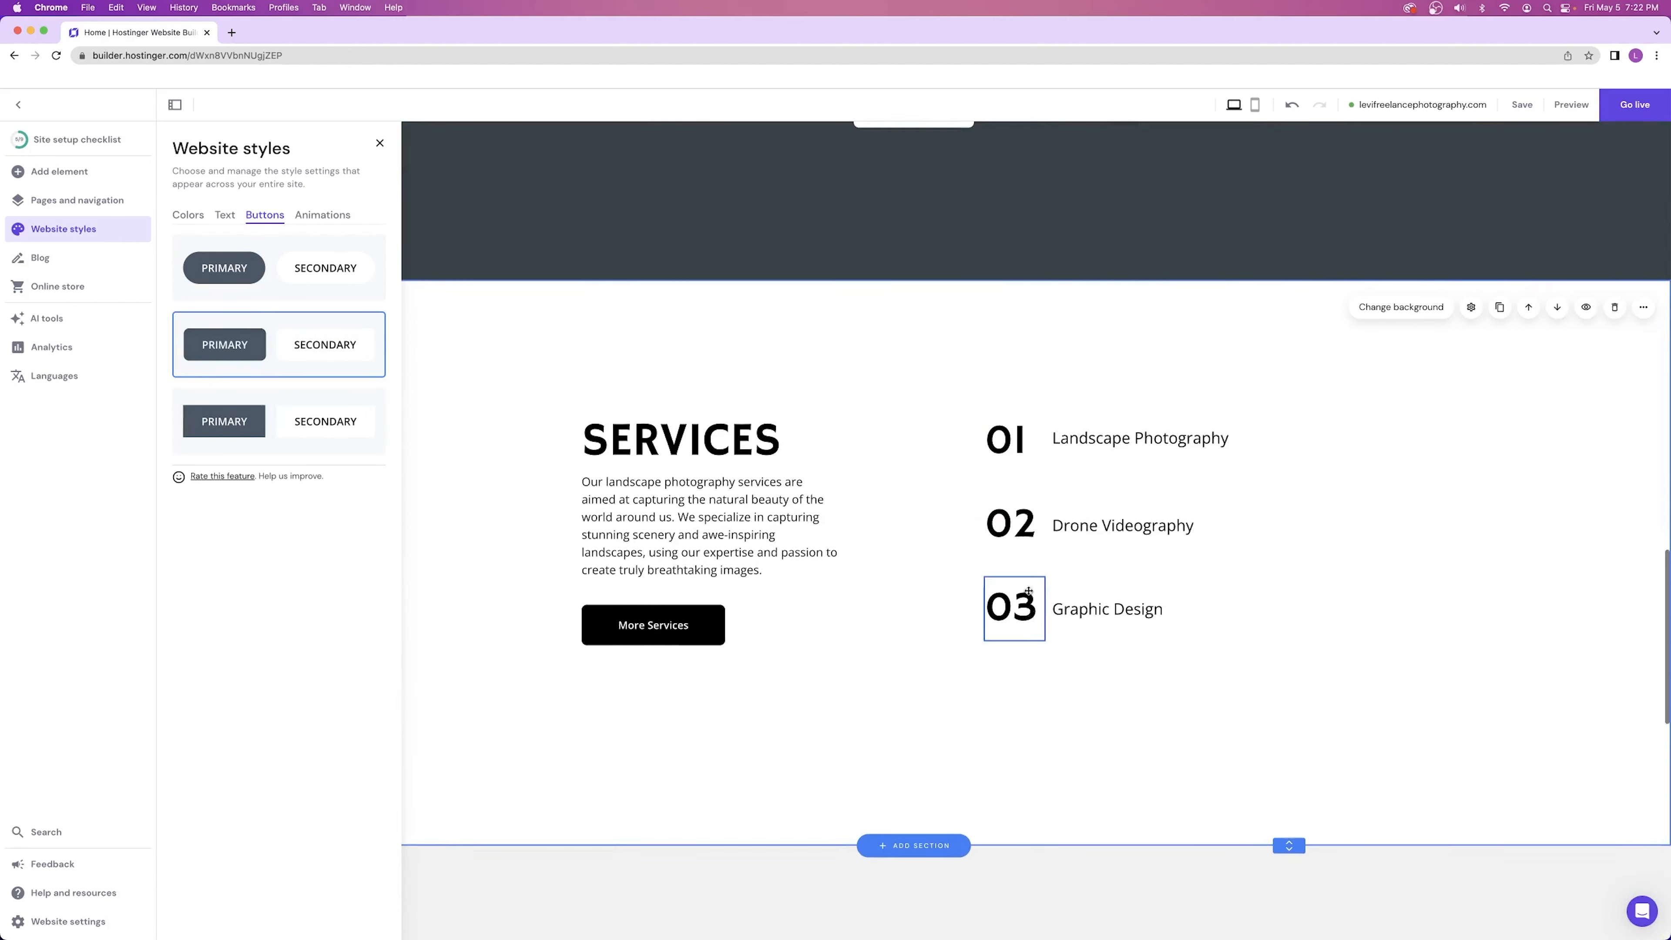
{"action": "left_click", "coordinate": [224, 268]}
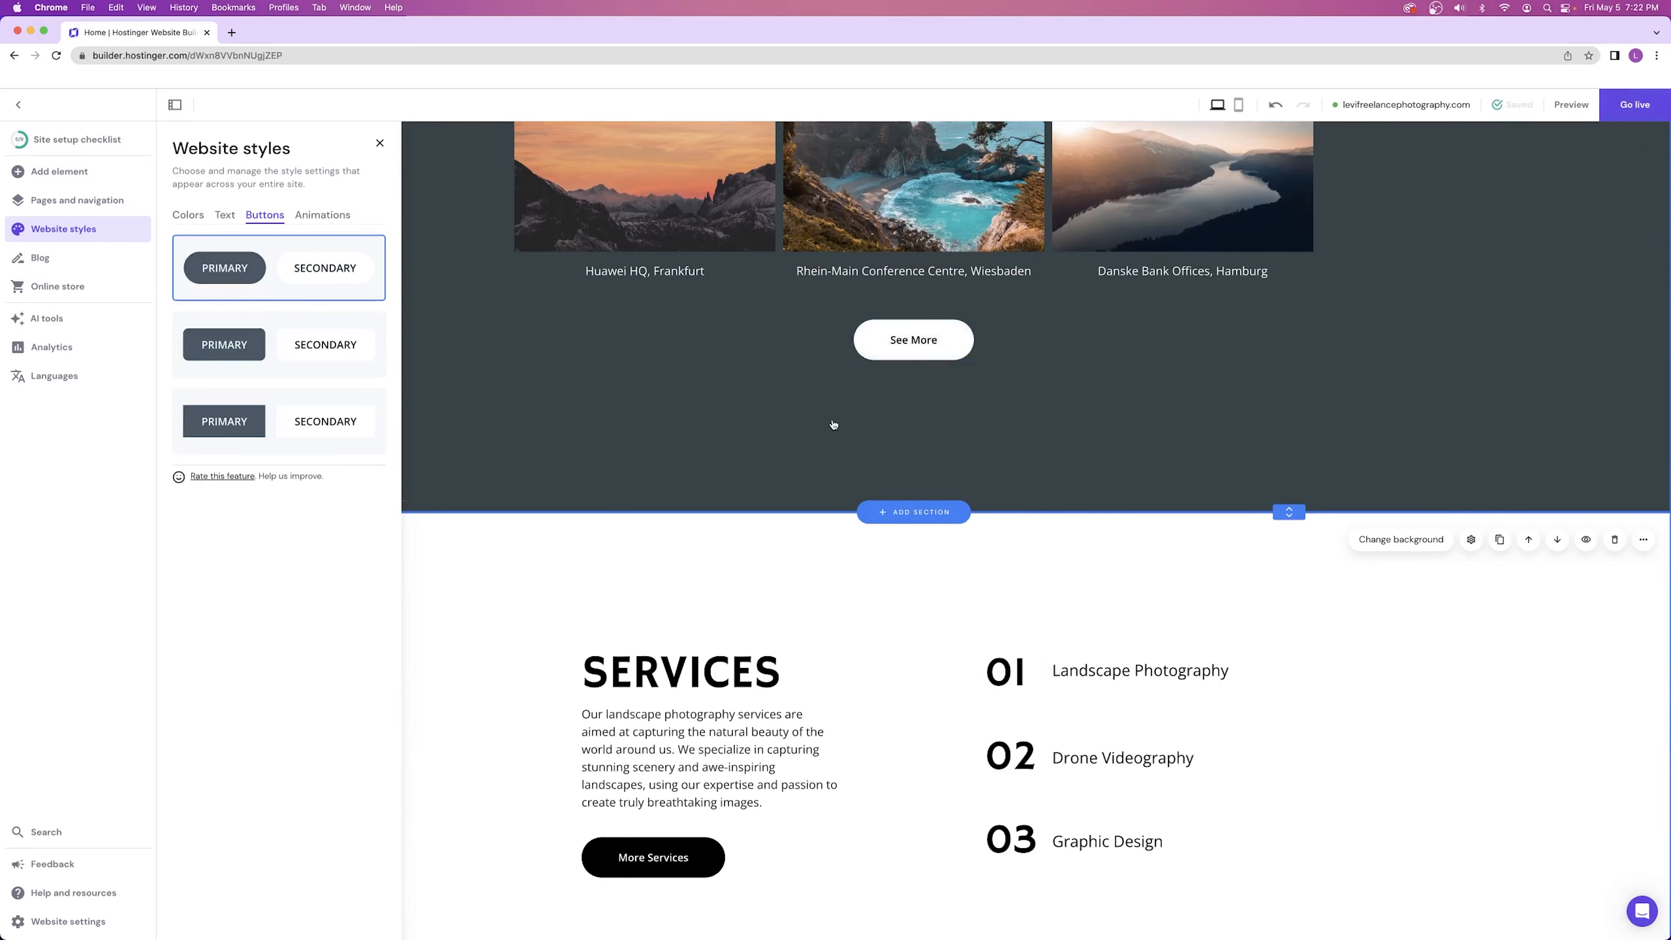
- Examine the general and style settings of the "Schedule an Appointment" button in the home page's hero section
{"action": "scroll", "coordinate": [831, 421], "scroll_direction": "down", "scroll_amount": 10}
{"action": "scroll", "coordinate": [849, 734], "scroll_direction": "up", "scroll_amount": 20}
{"action": "scroll", "coordinate": [849, 735], "scroll_direction": "up", "scroll_amount": 10}
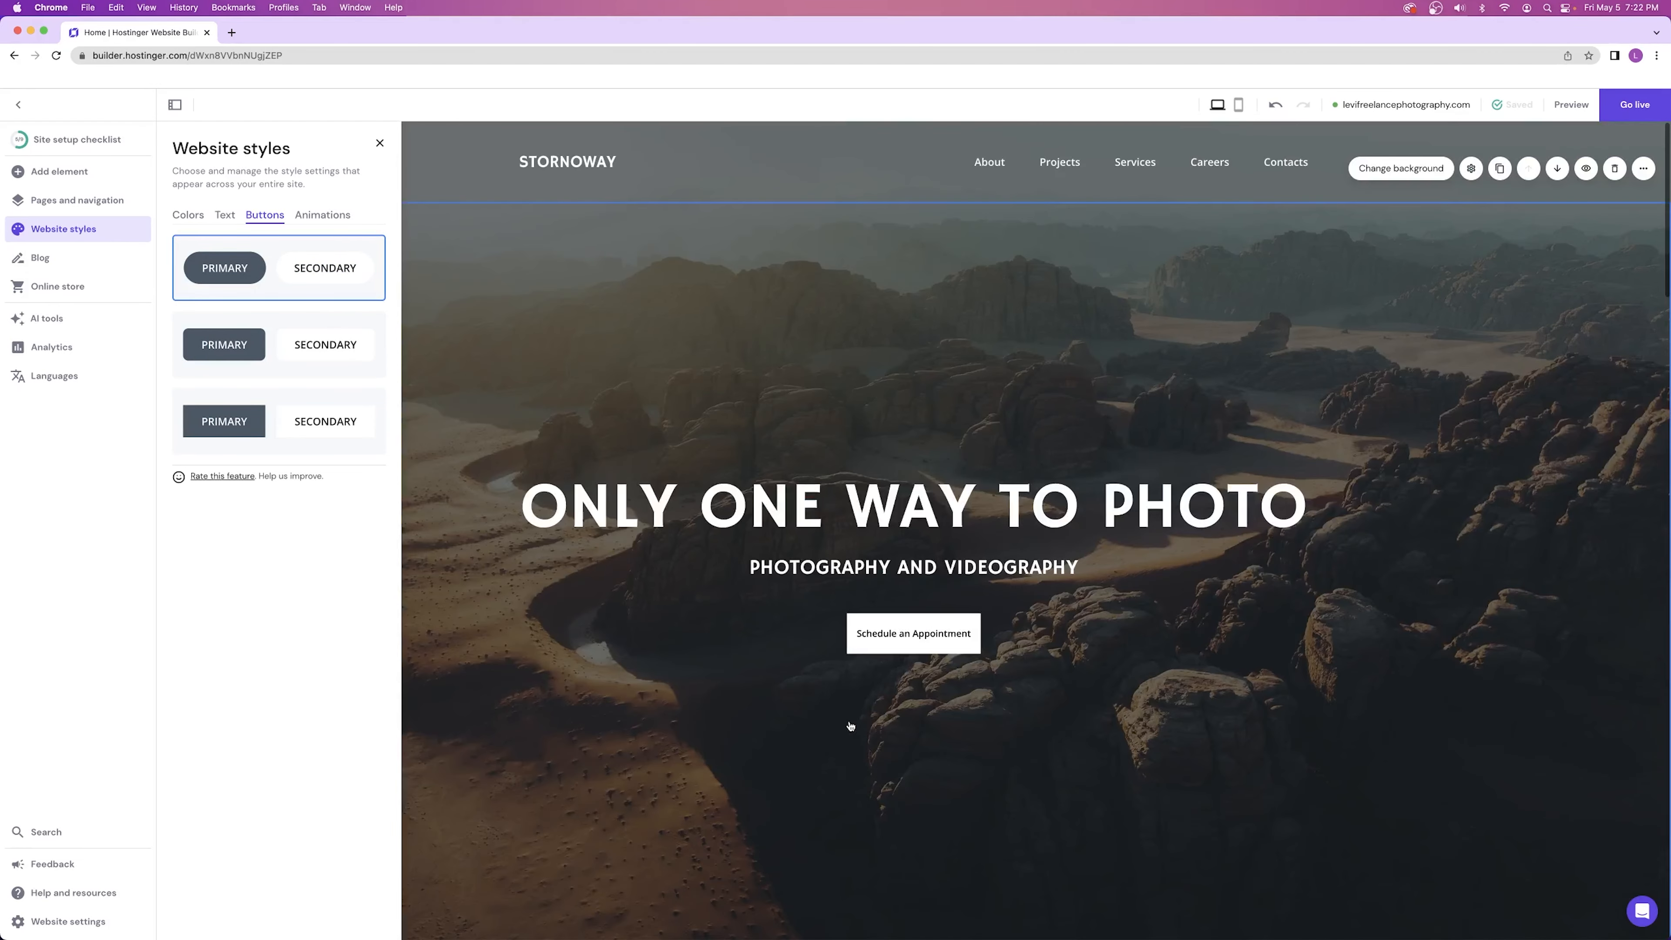
{"action": "left_click", "coordinate": [915, 636]}
{"action": "left_click", "coordinate": [881, 598]}
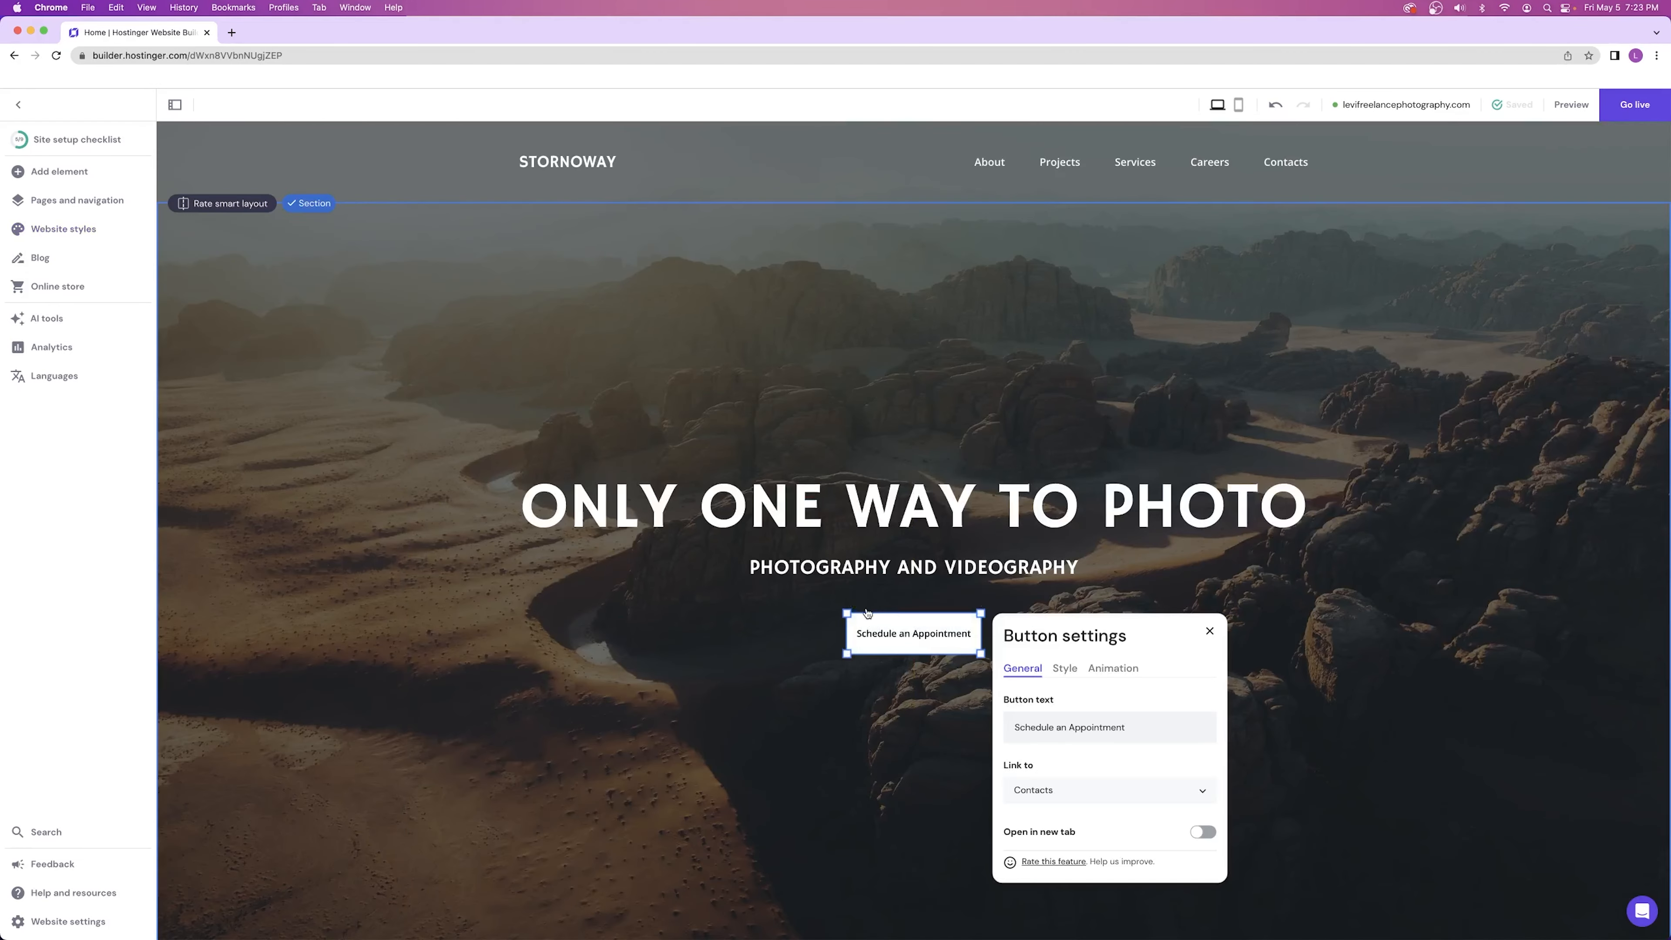
{"action": "left_click", "coordinate": [1064, 668]}
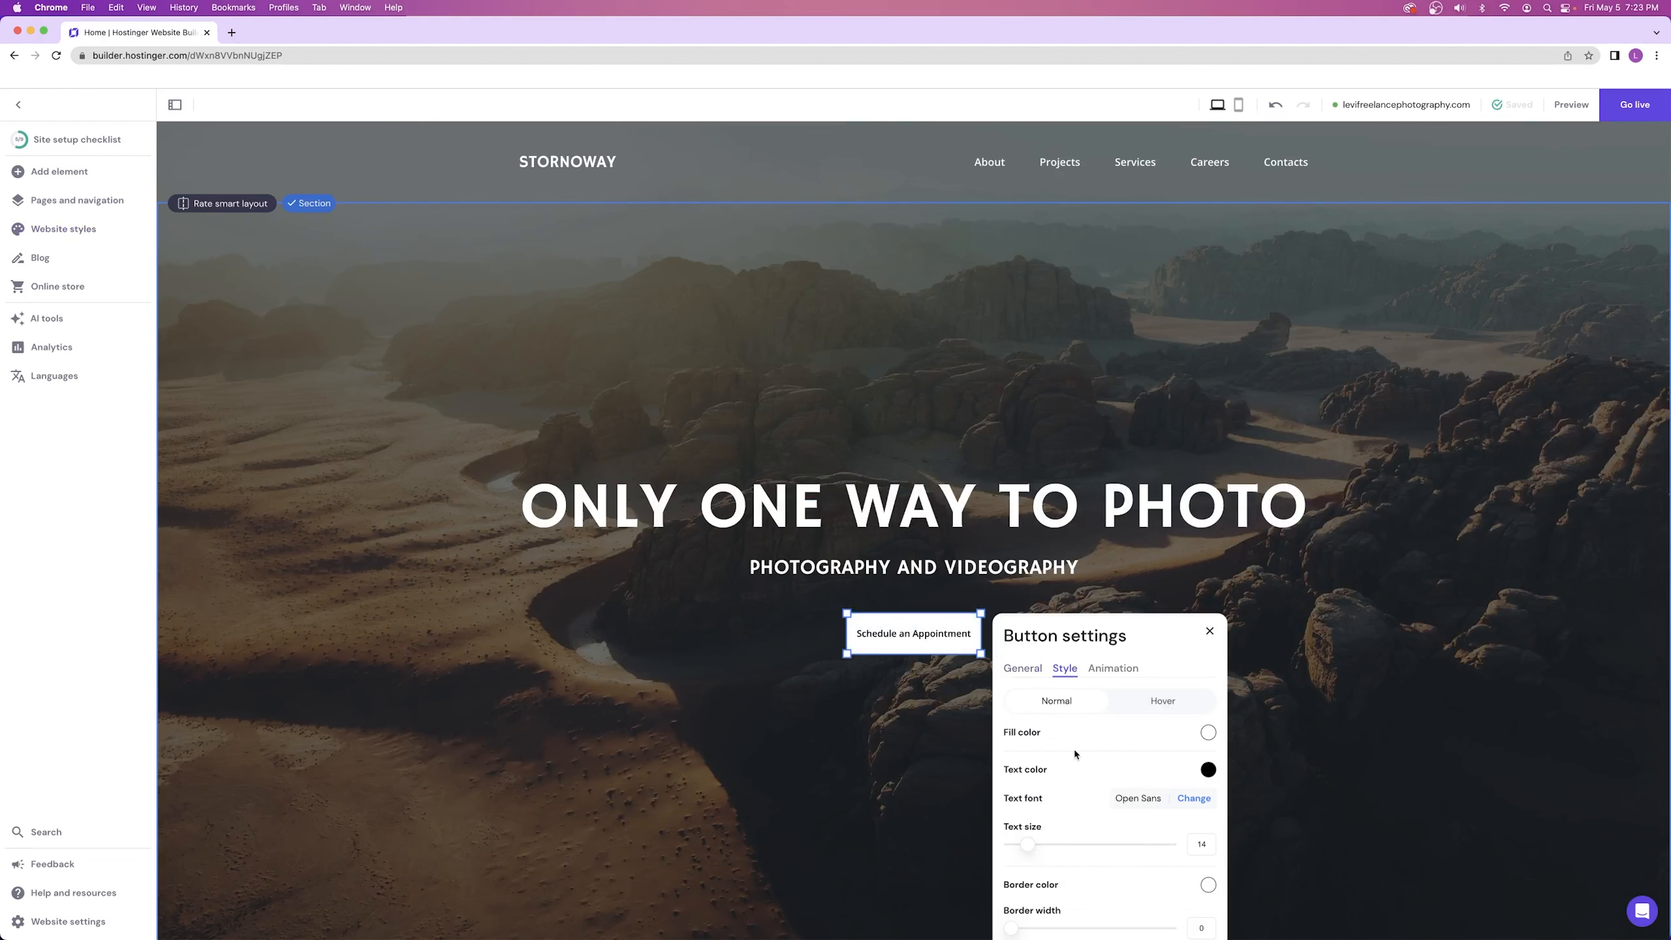
{"action": "scroll", "coordinate": [1082, 758], "scroll_direction": "down", "scroll_amount": 3}
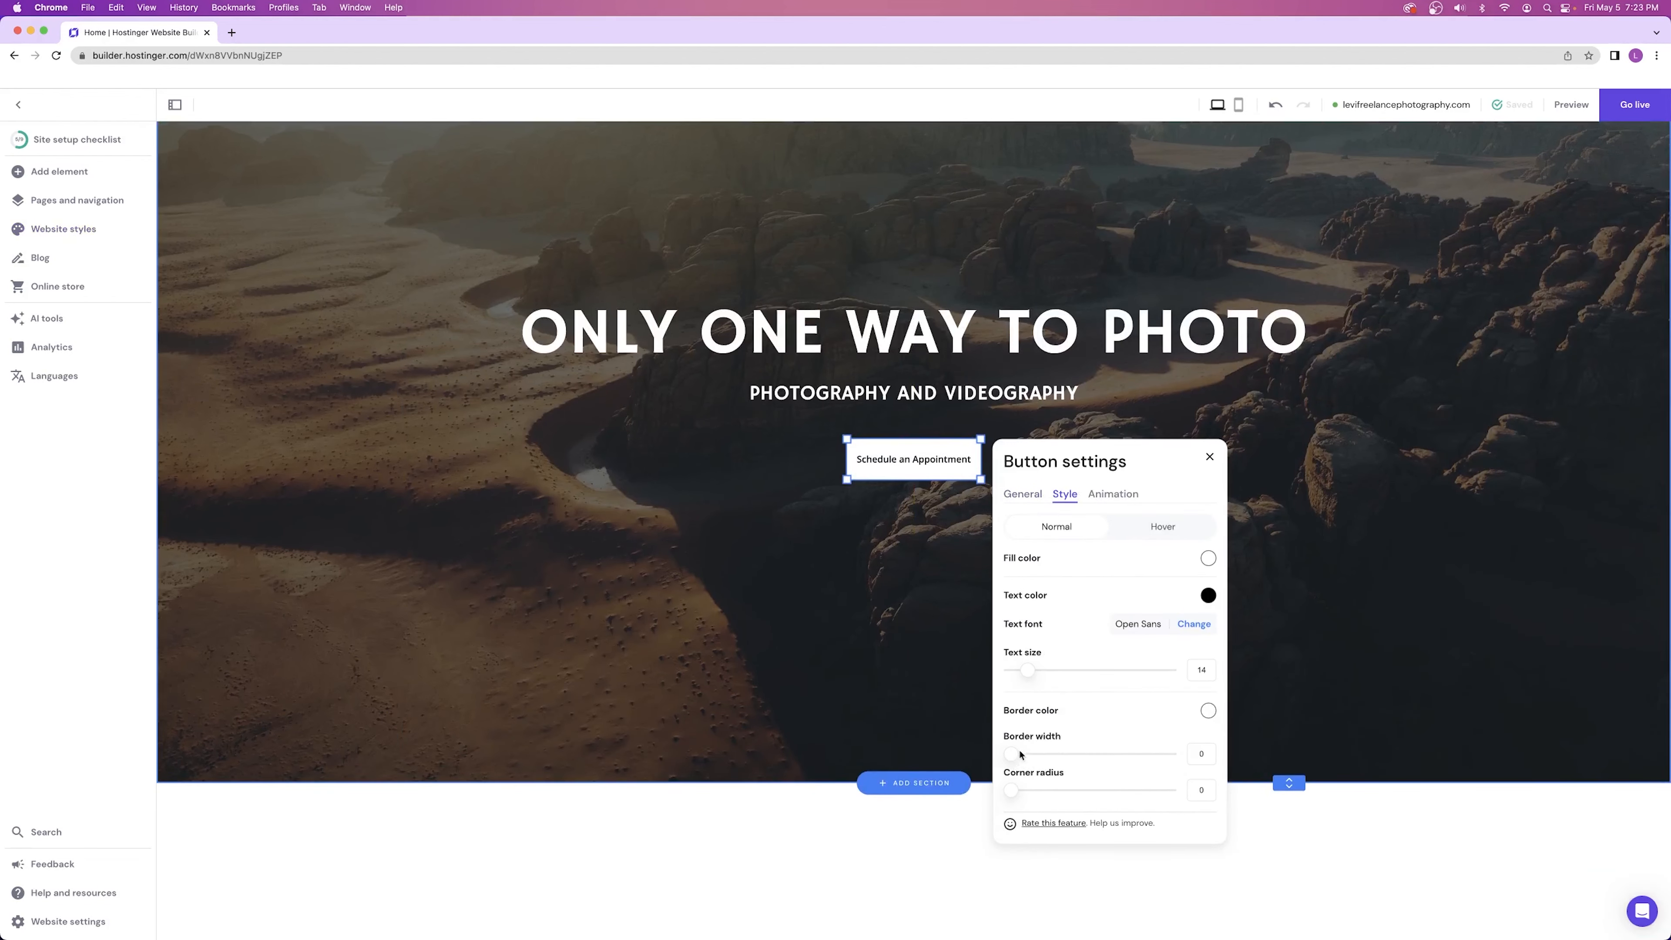
{"action": "left_click", "coordinate": [1208, 457]}
- Try the Scale and Fade animation styles site-wide and settle on the Slide animation
{"action": "left_click", "coordinate": [65, 230]}
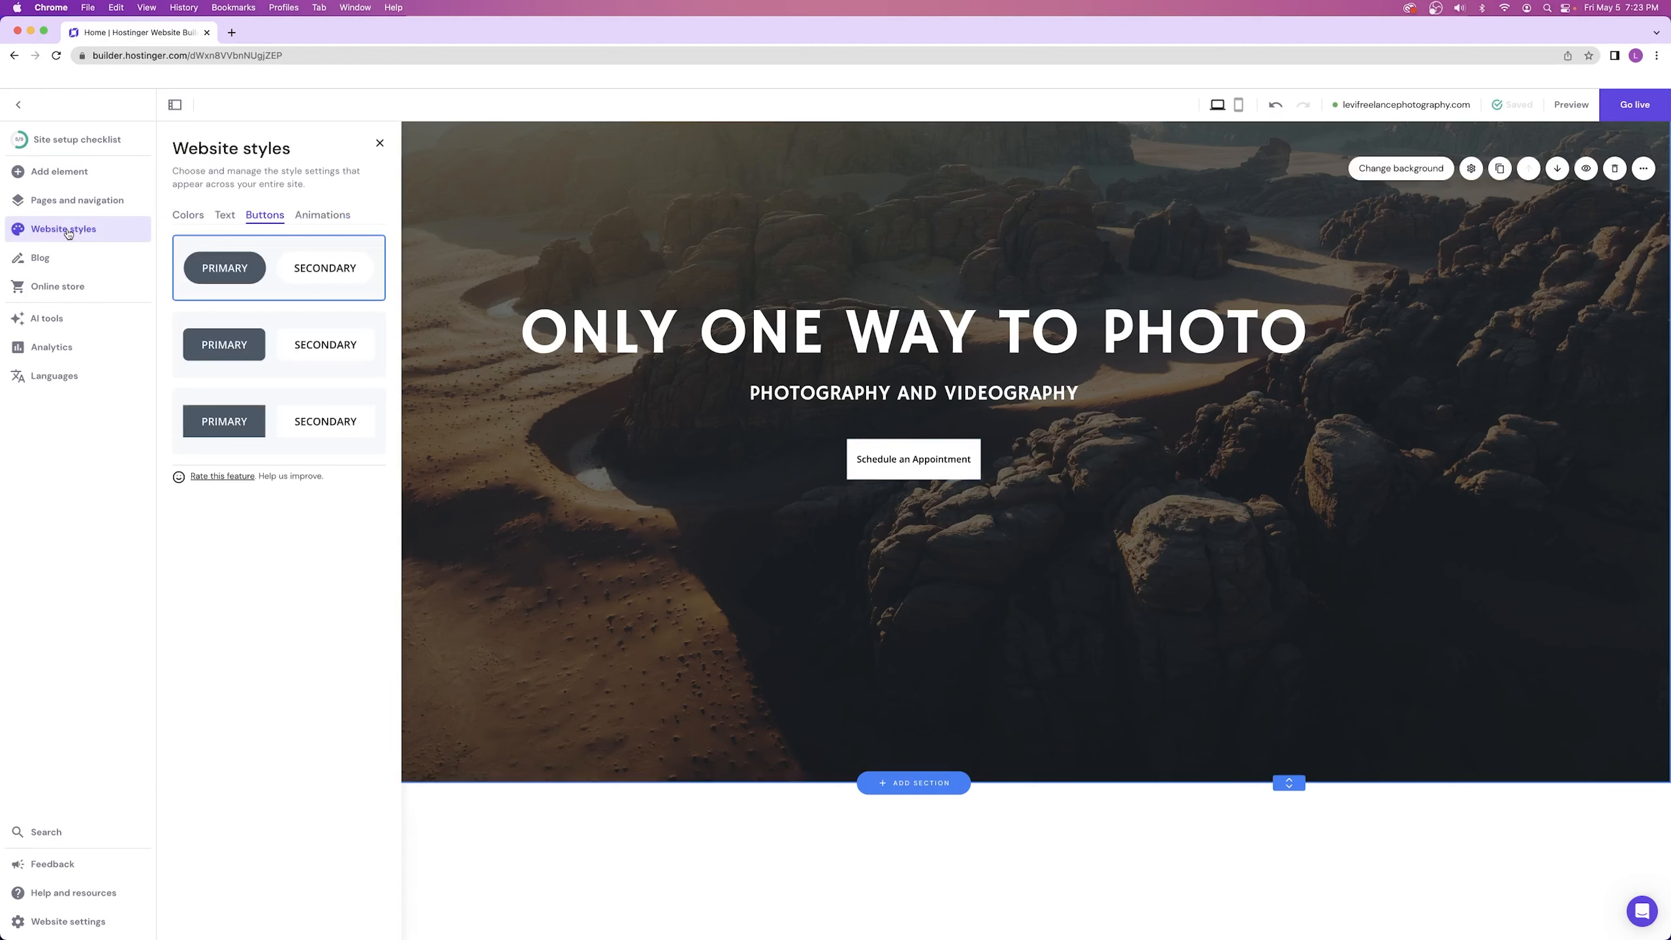
{"action": "scroll", "coordinate": [820, 405], "scroll_direction": "down", "scroll_amount": 5}
{"action": "scroll", "coordinate": [820, 408], "scroll_direction": "up", "scroll_amount": 8}
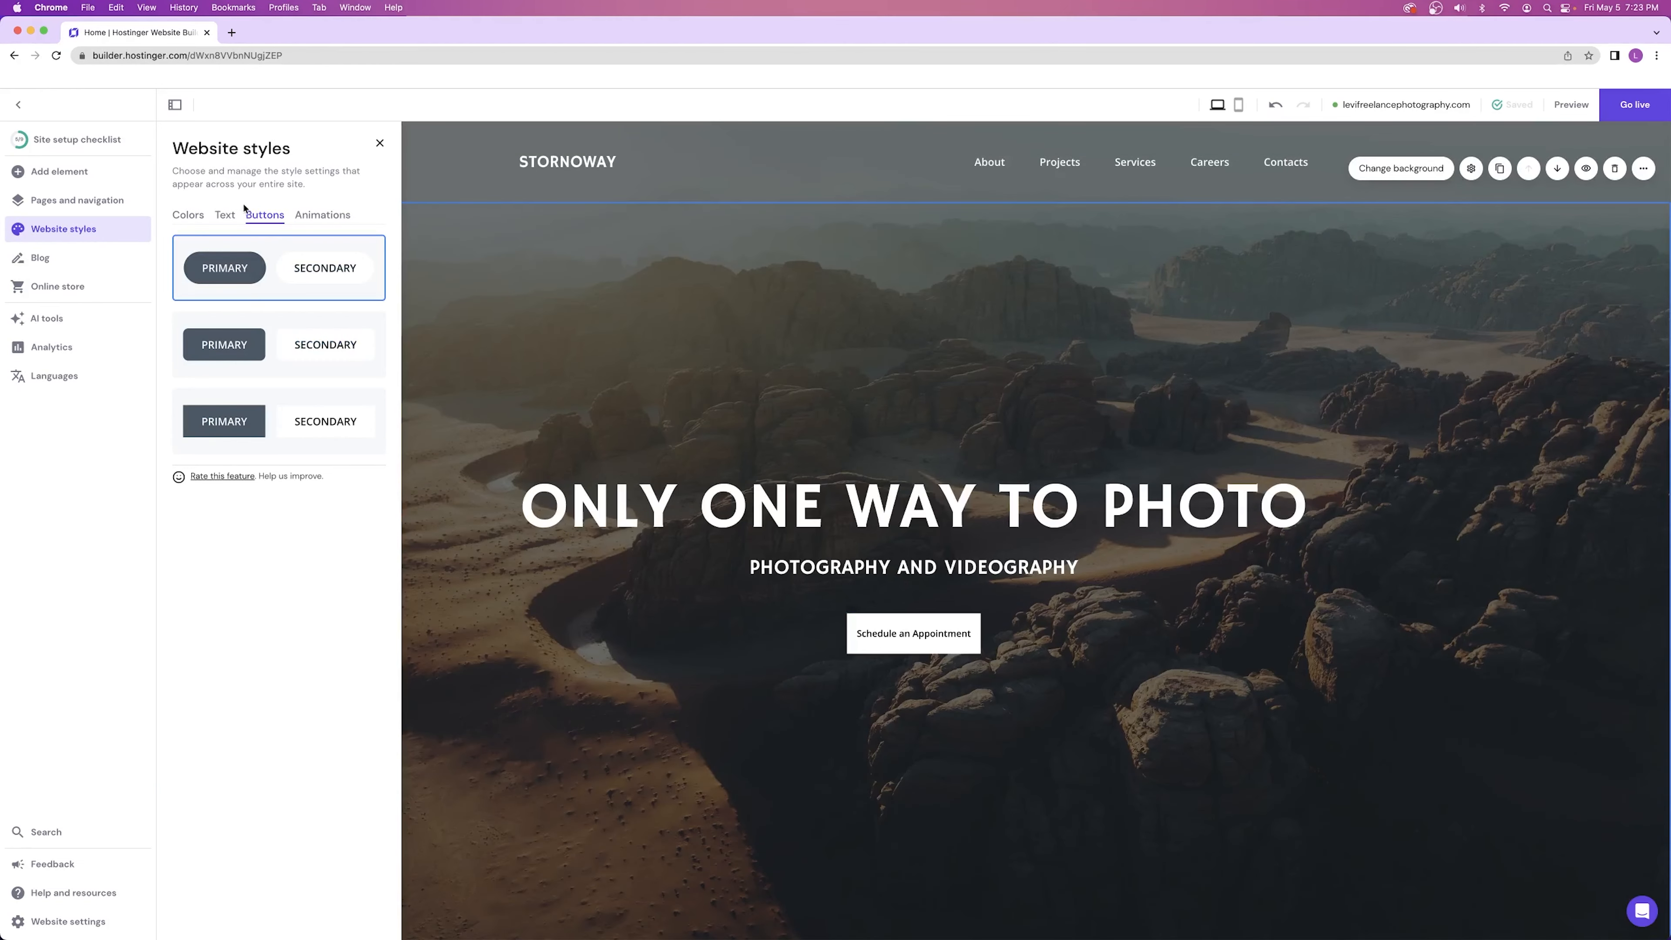
{"action": "left_click", "coordinate": [322, 217]}
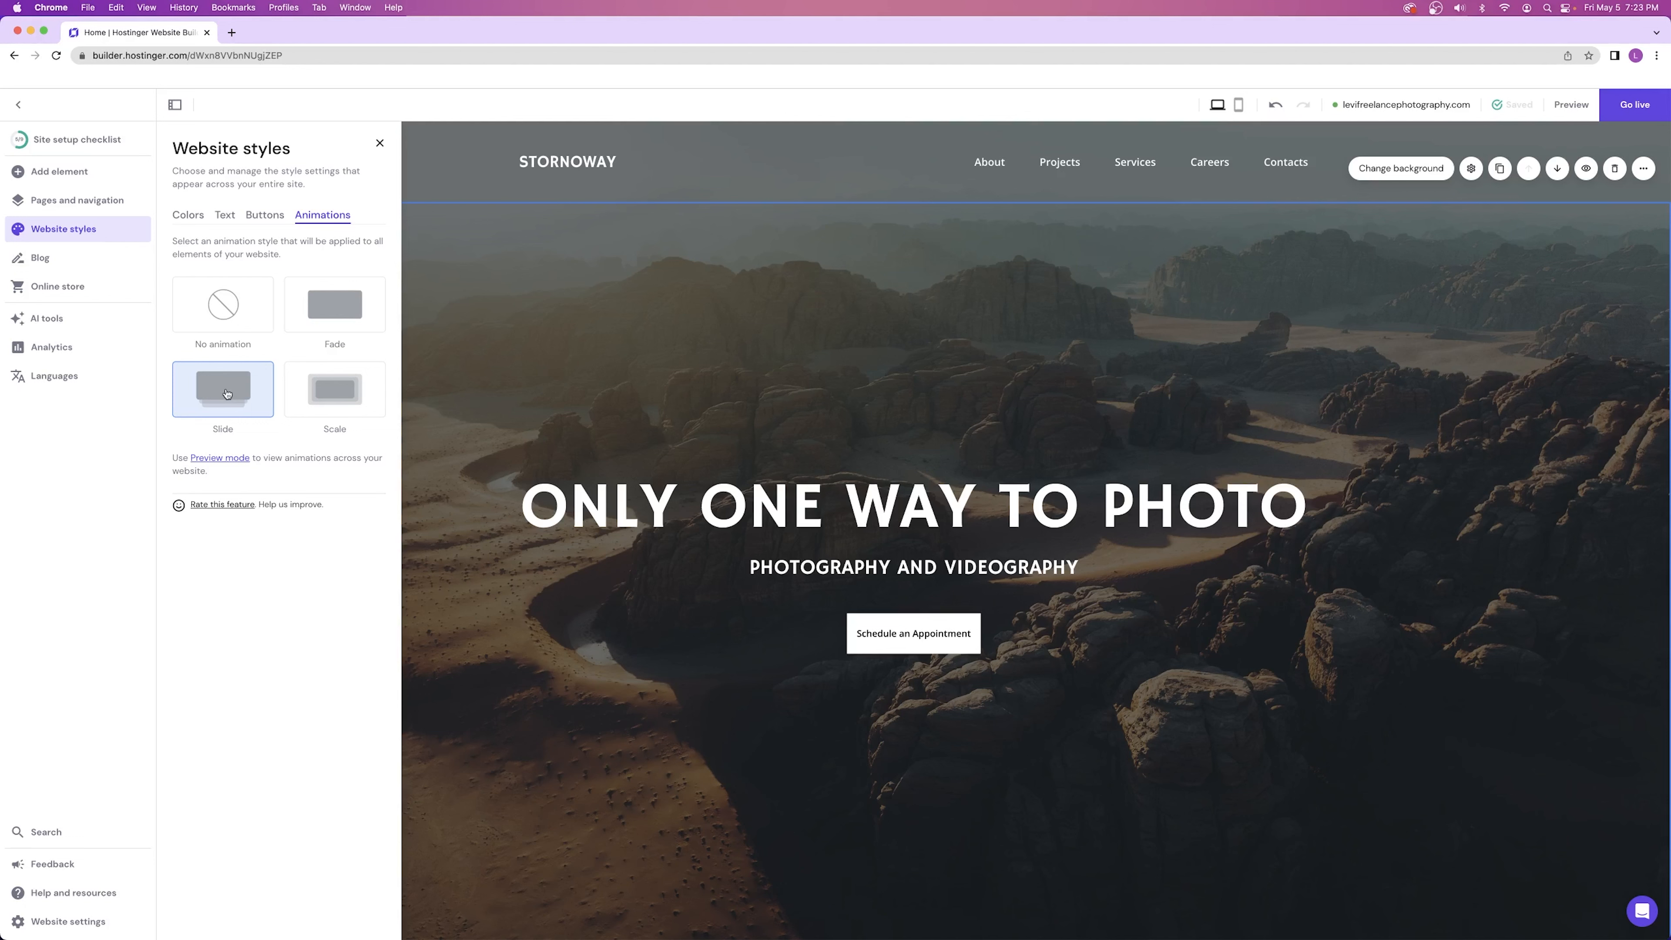
{"action": "left_click", "coordinate": [317, 406]}
{"action": "left_click", "coordinate": [332, 318]}
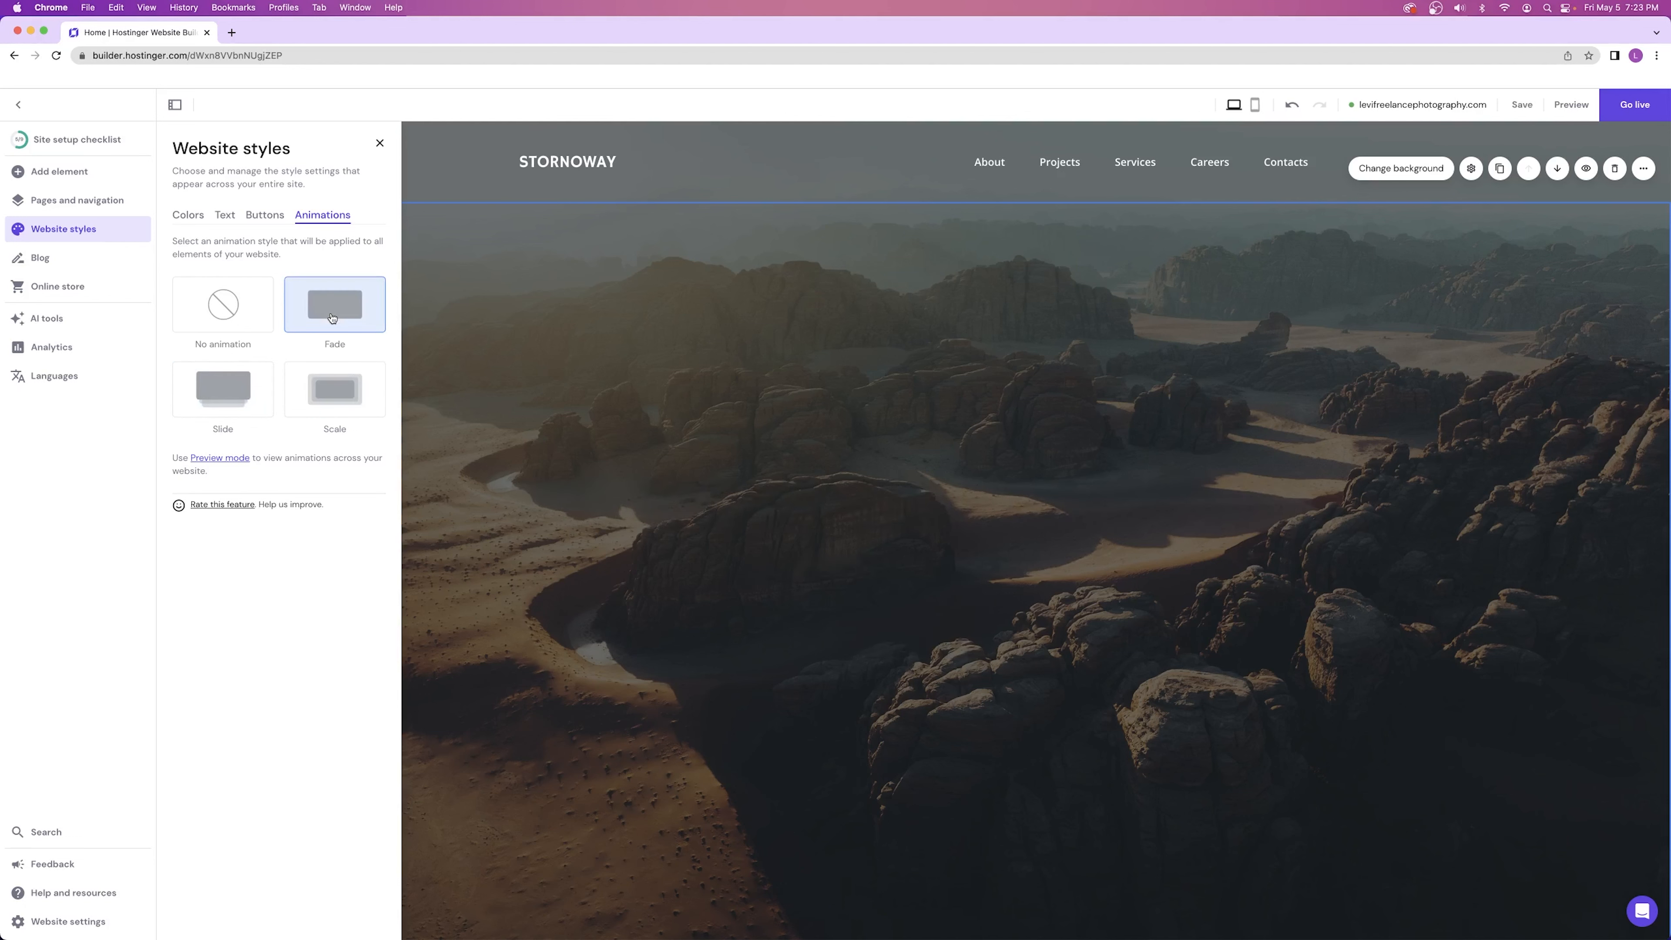
{"action": "left_click", "coordinate": [223, 388]}
{"action": "scroll", "coordinate": [742, 439], "scroll_direction": "down", "scroll_amount": 10}
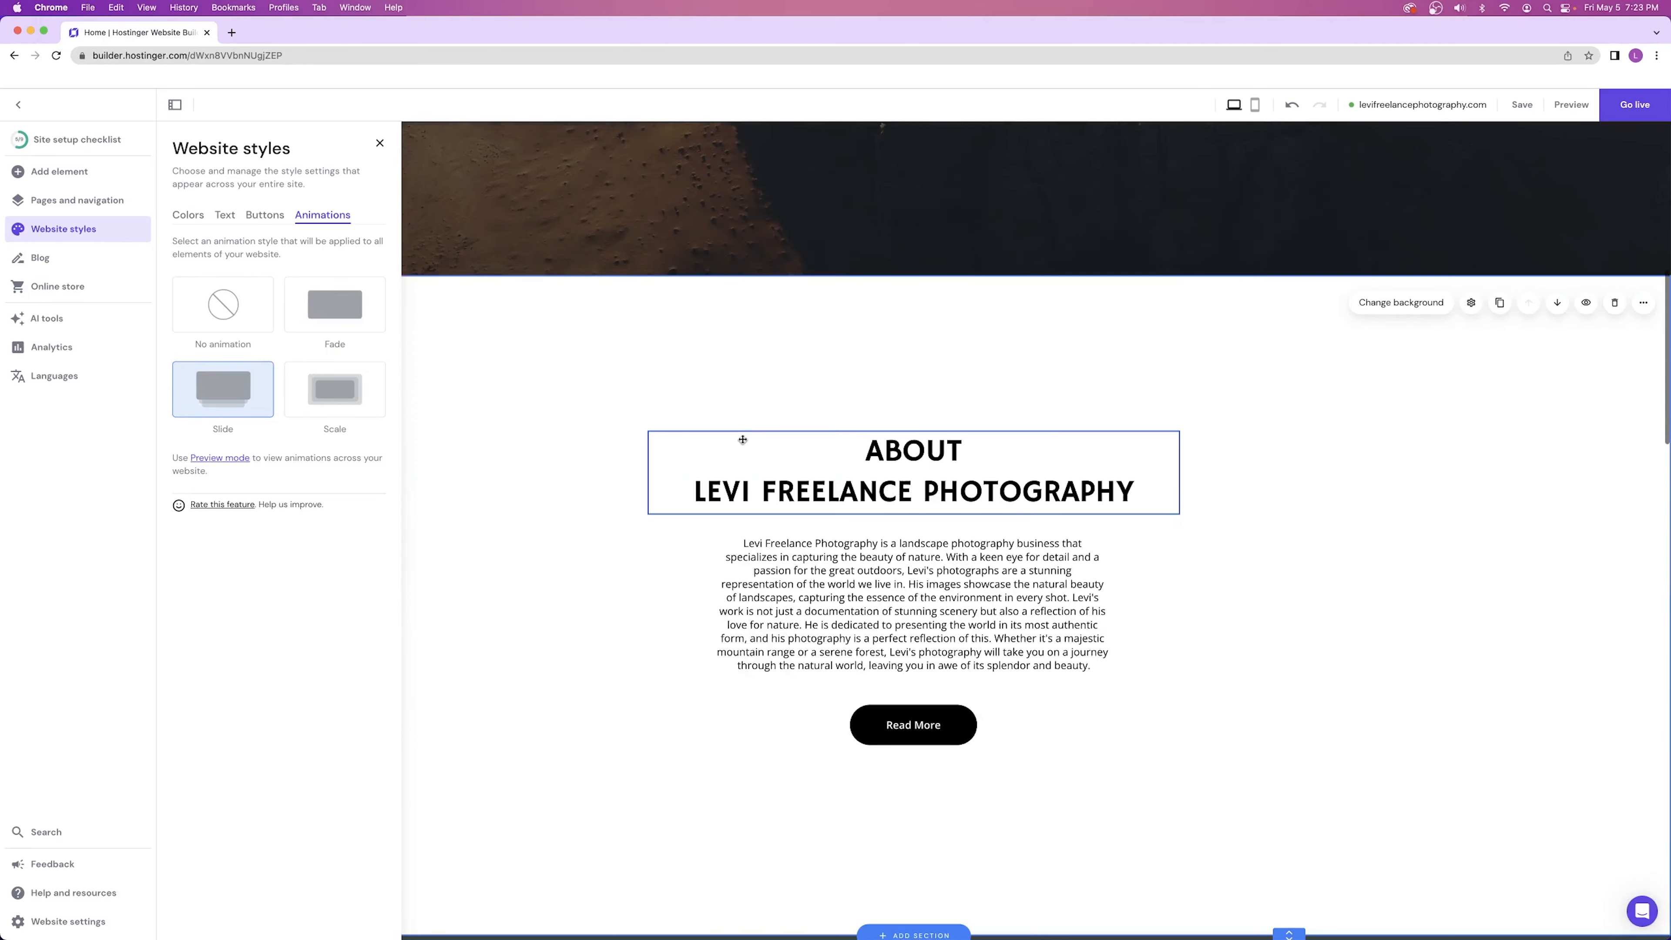
{"action": "left_click", "coordinate": [348, 312]}
{"action": "left_click", "coordinate": [223, 387]}
{"action": "scroll", "coordinate": [945, 549], "scroll_direction": "up", "scroll_amount": 10}
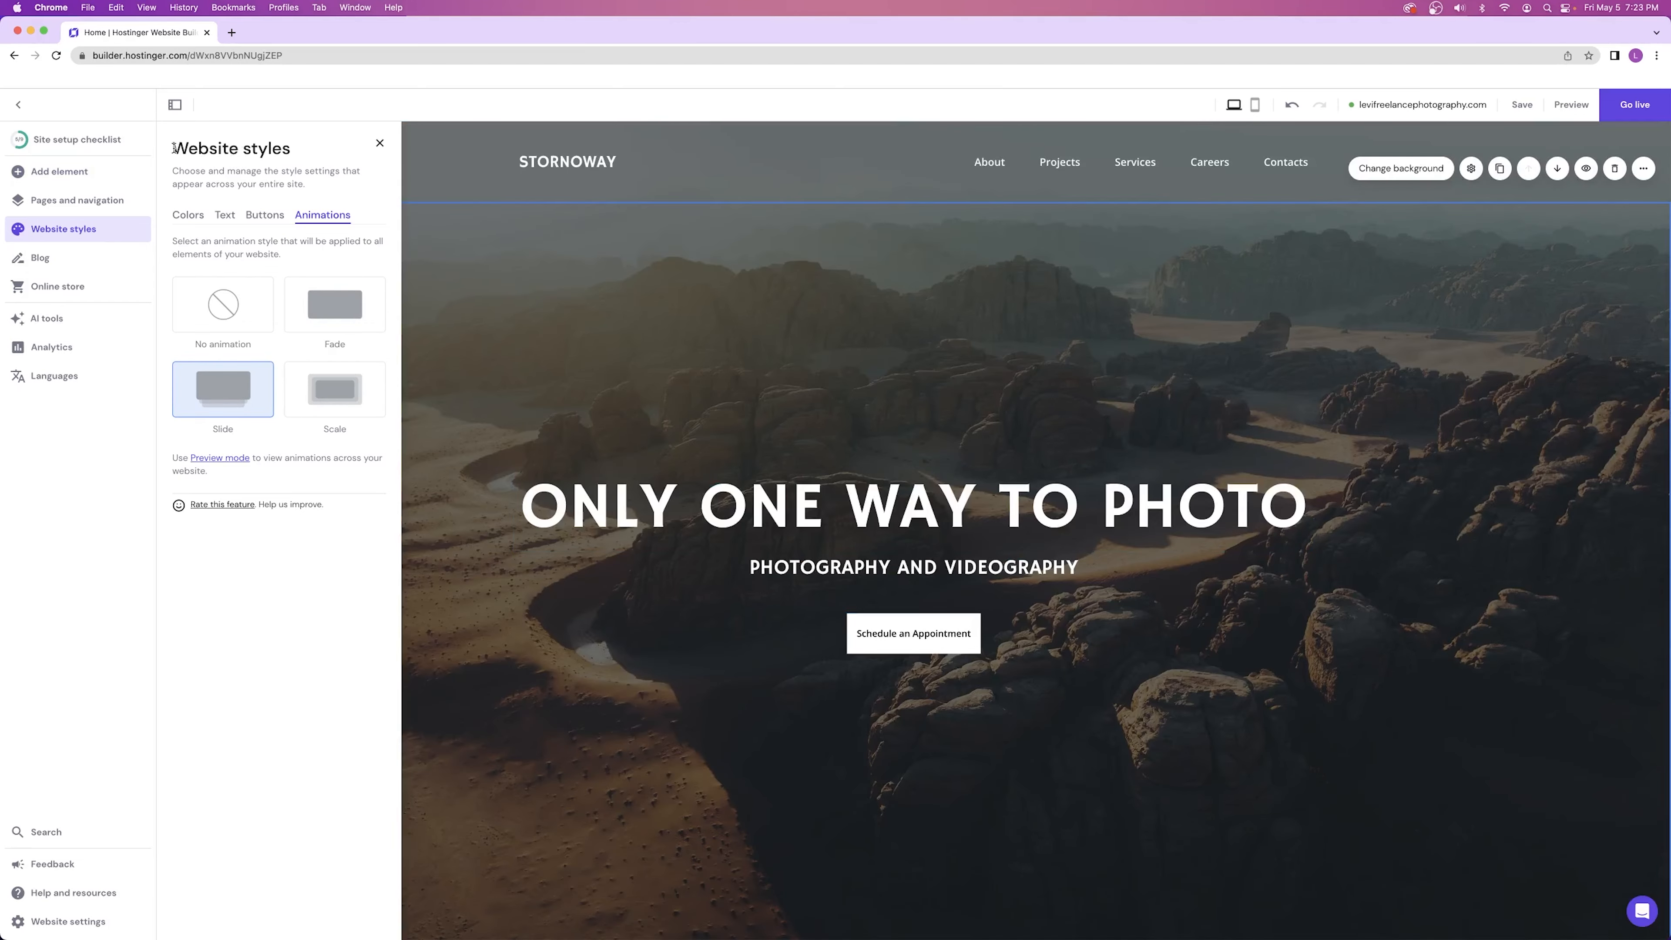
{"action": "left_click_drag", "start_coordinate": [174, 148], "coordinate": [337, 160]}
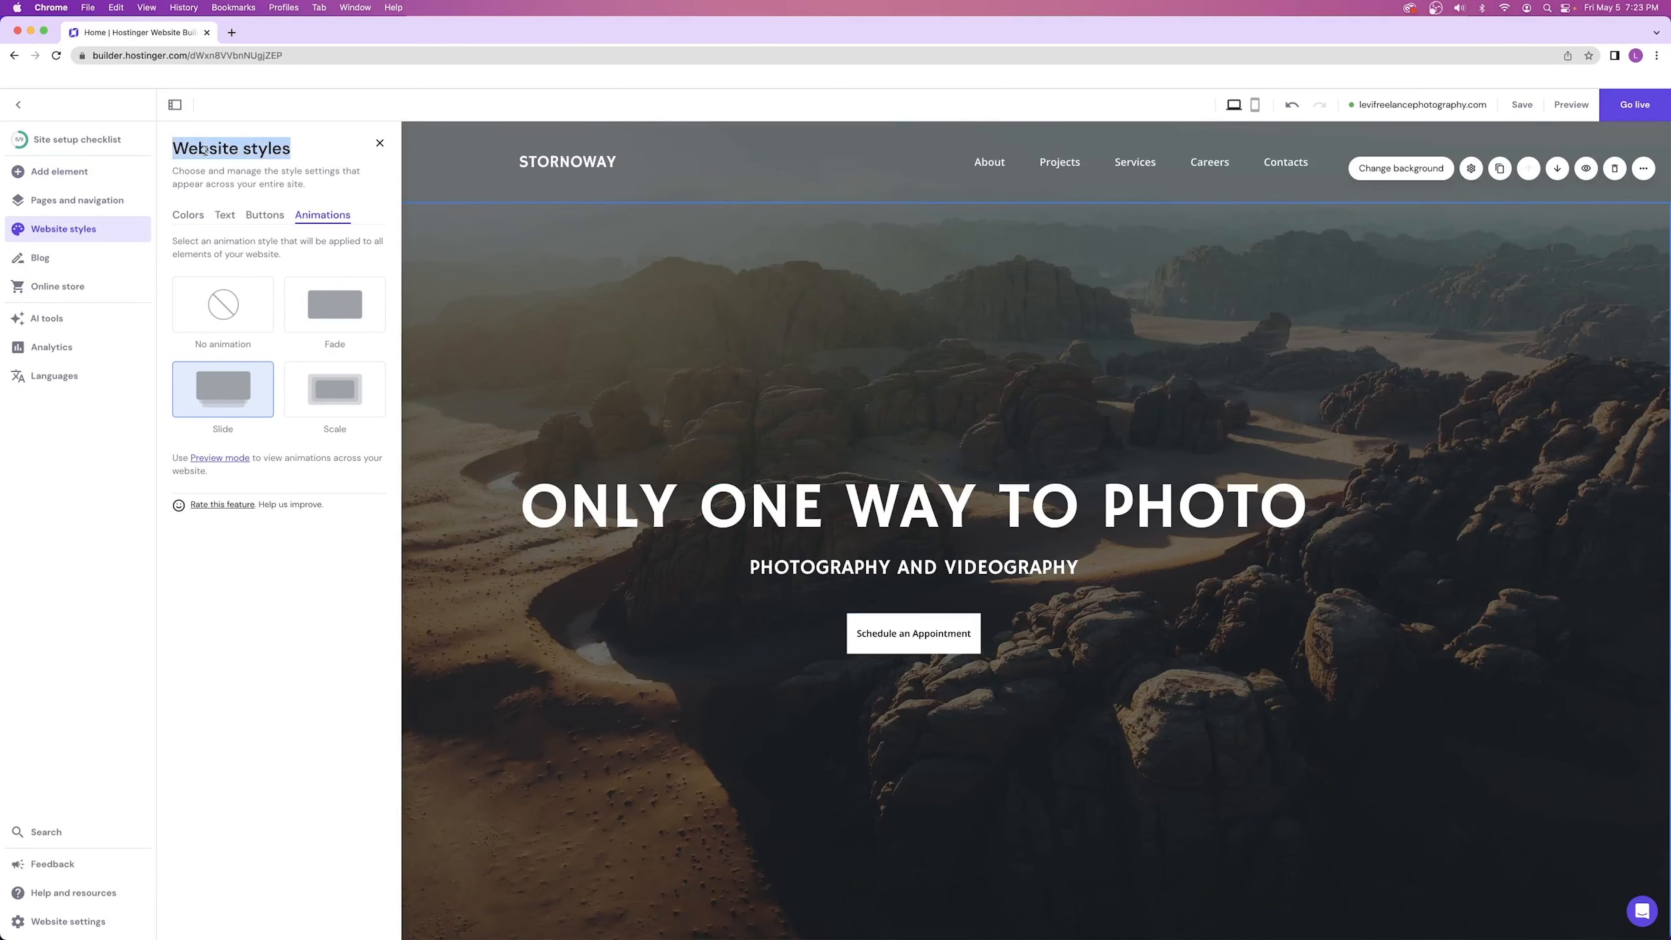
{"action": "left_click", "coordinate": [379, 142]}
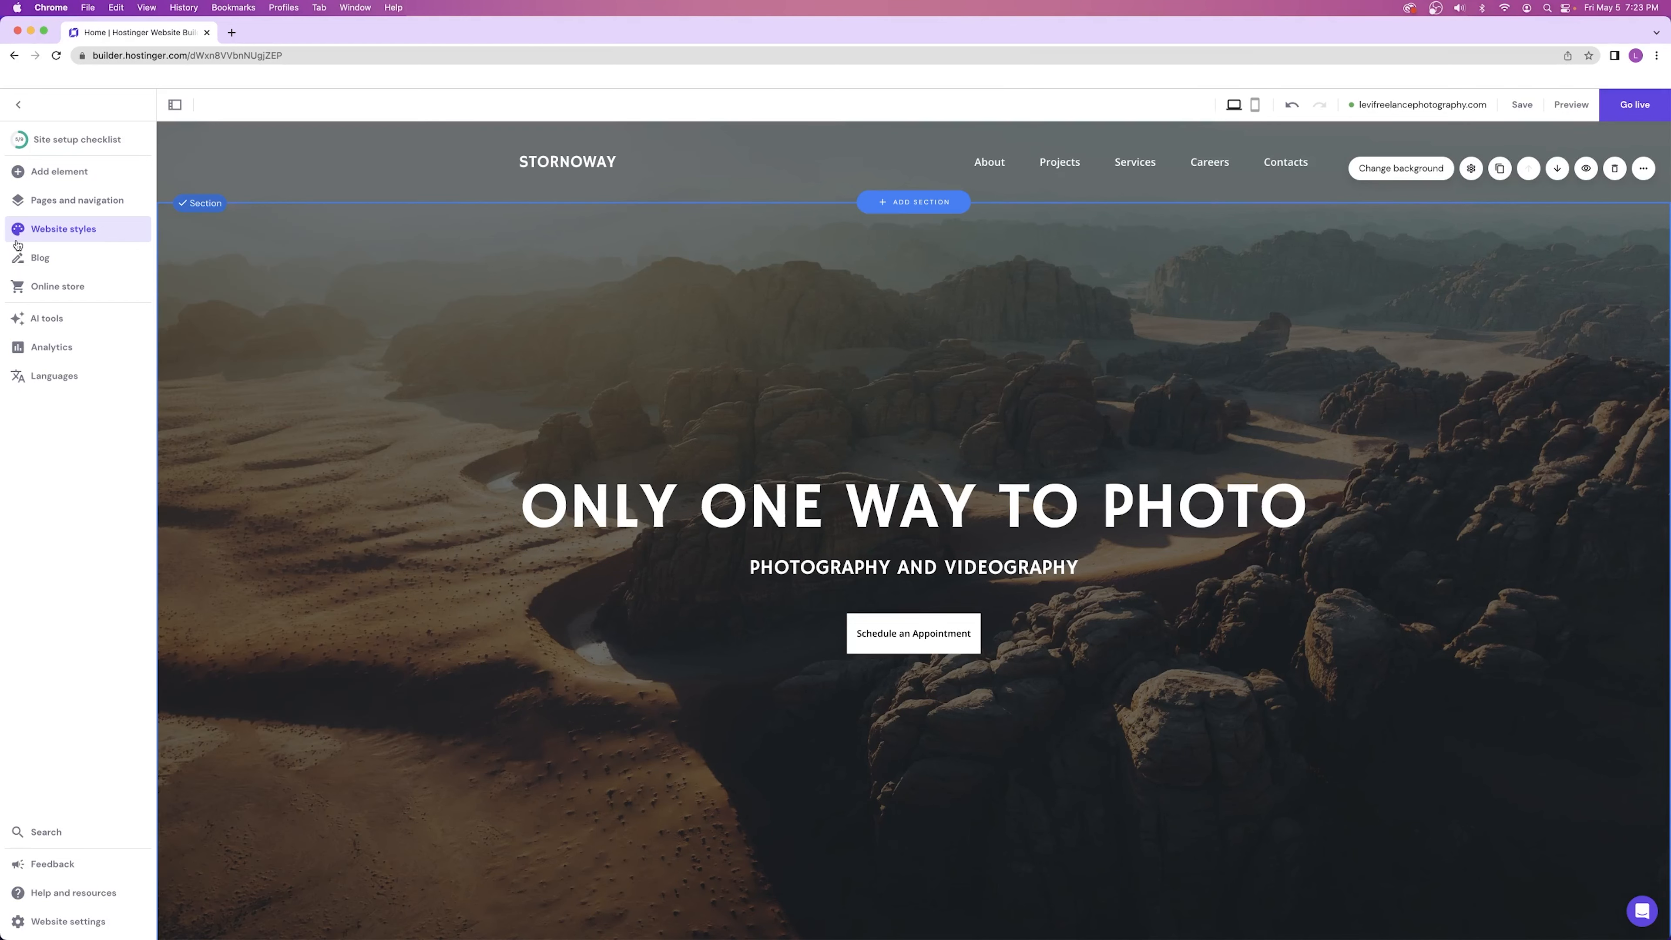
- Look through the About, Projects, Services, Careers and Contacts pages from the header navigation
{"action": "left_click", "coordinate": [97, 201]}
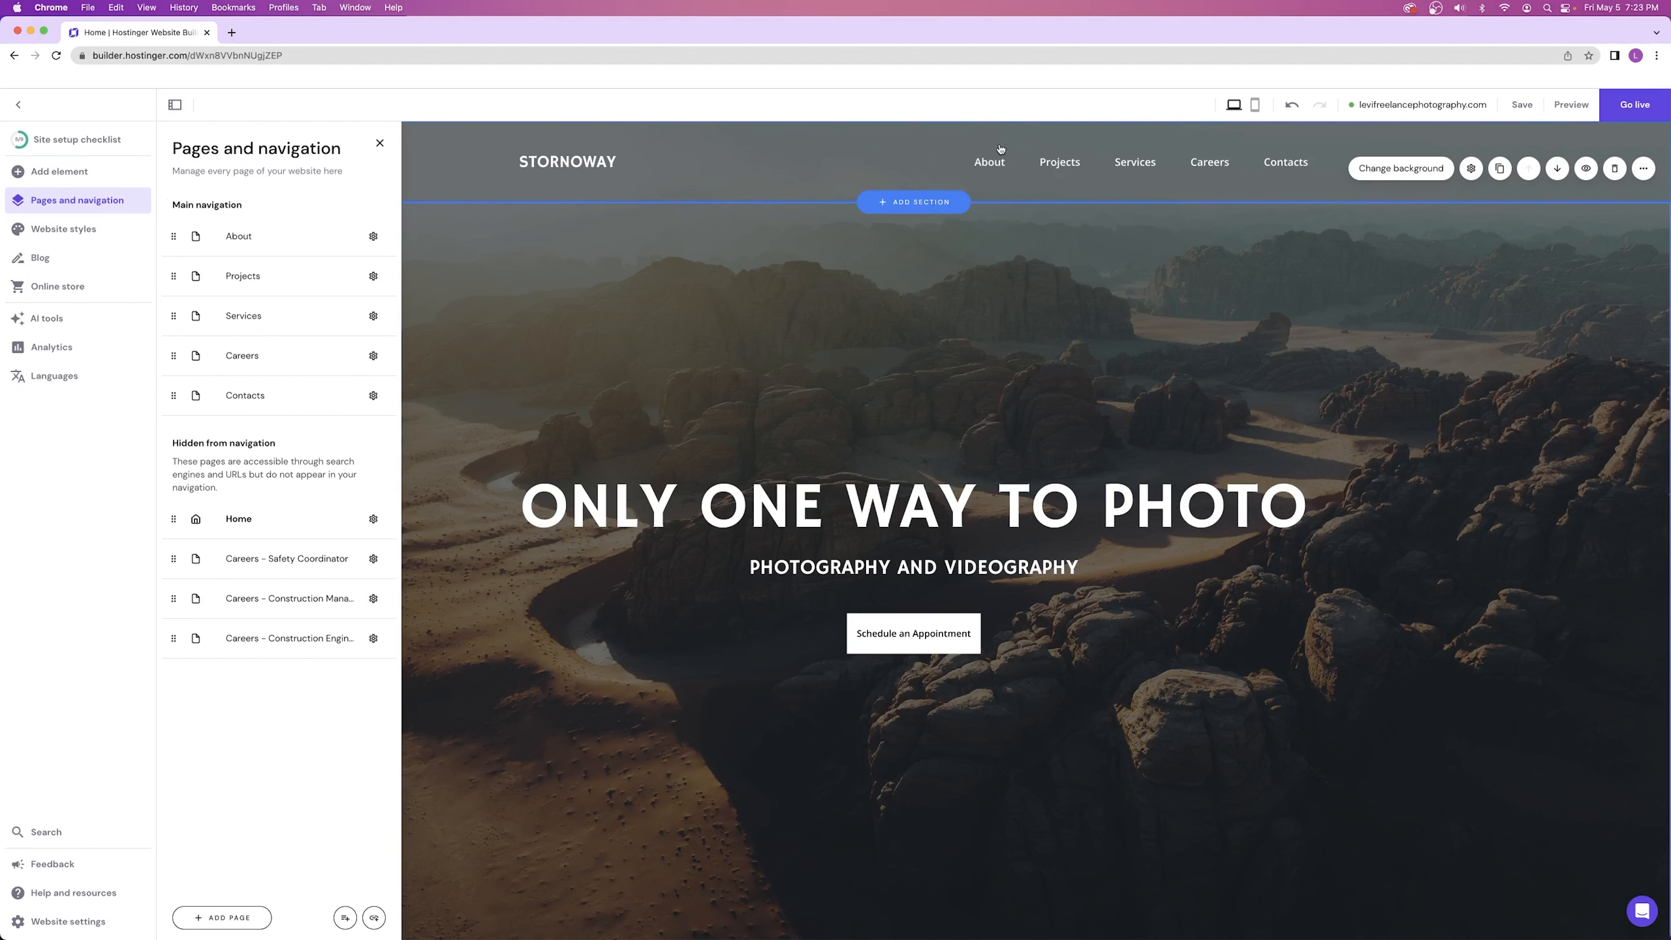
{"action": "left_click", "coordinate": [995, 163]}
{"action": "left_click", "coordinate": [1059, 162]}
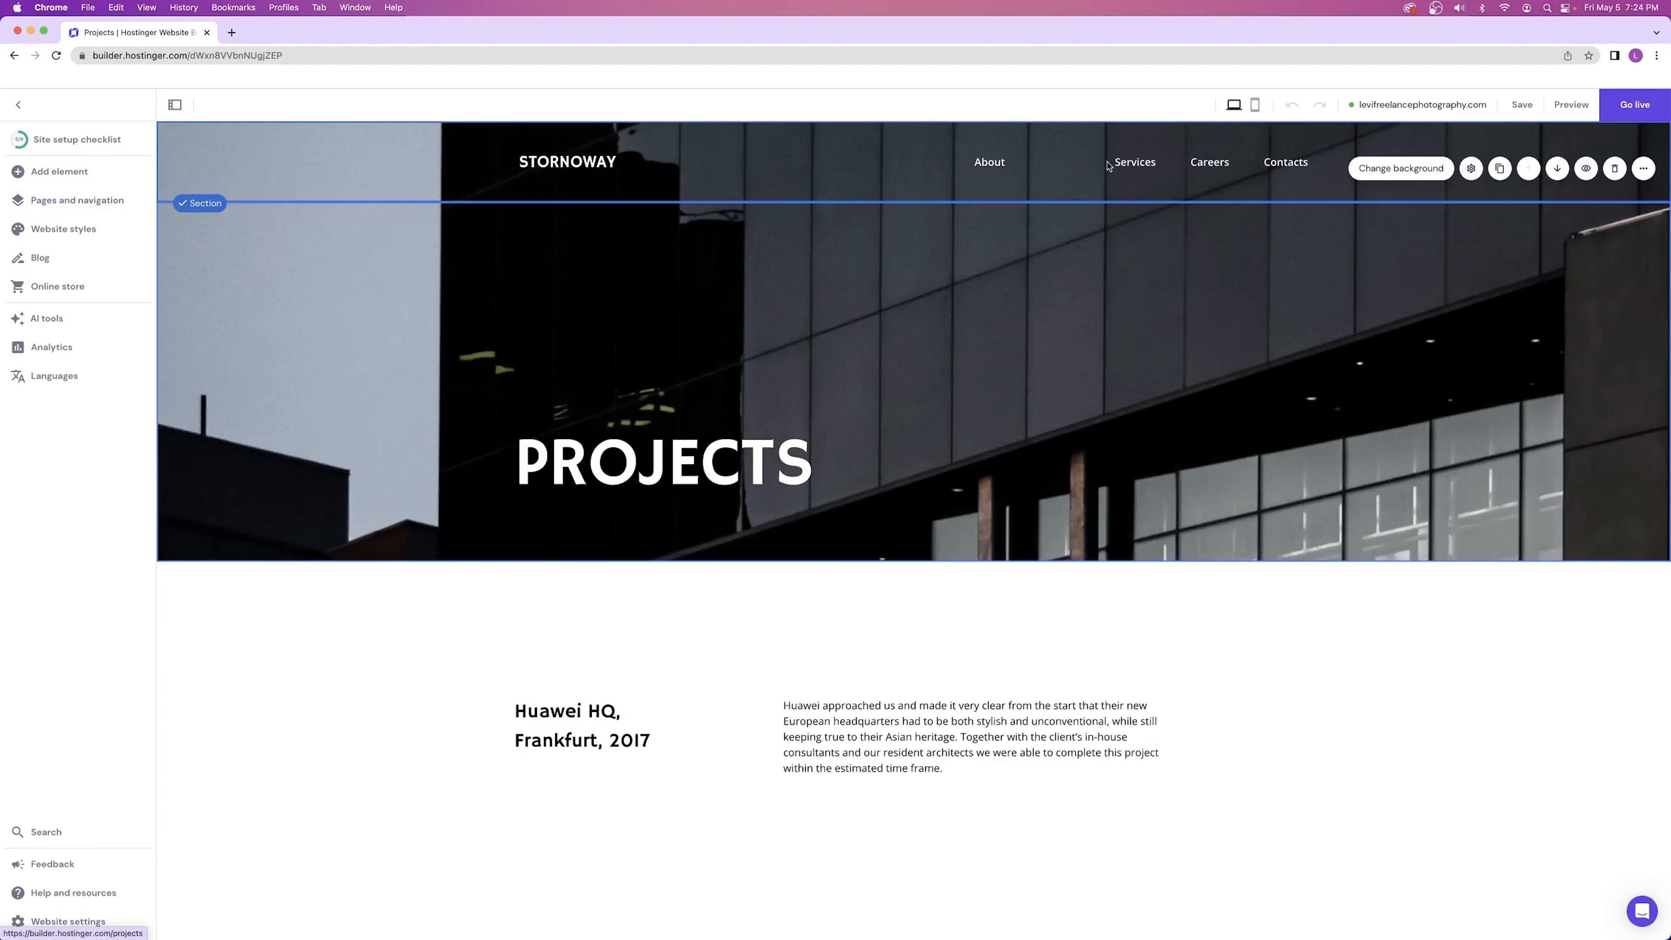
{"action": "left_click", "coordinate": [1136, 163]}
{"action": "left_click", "coordinate": [1209, 162]}
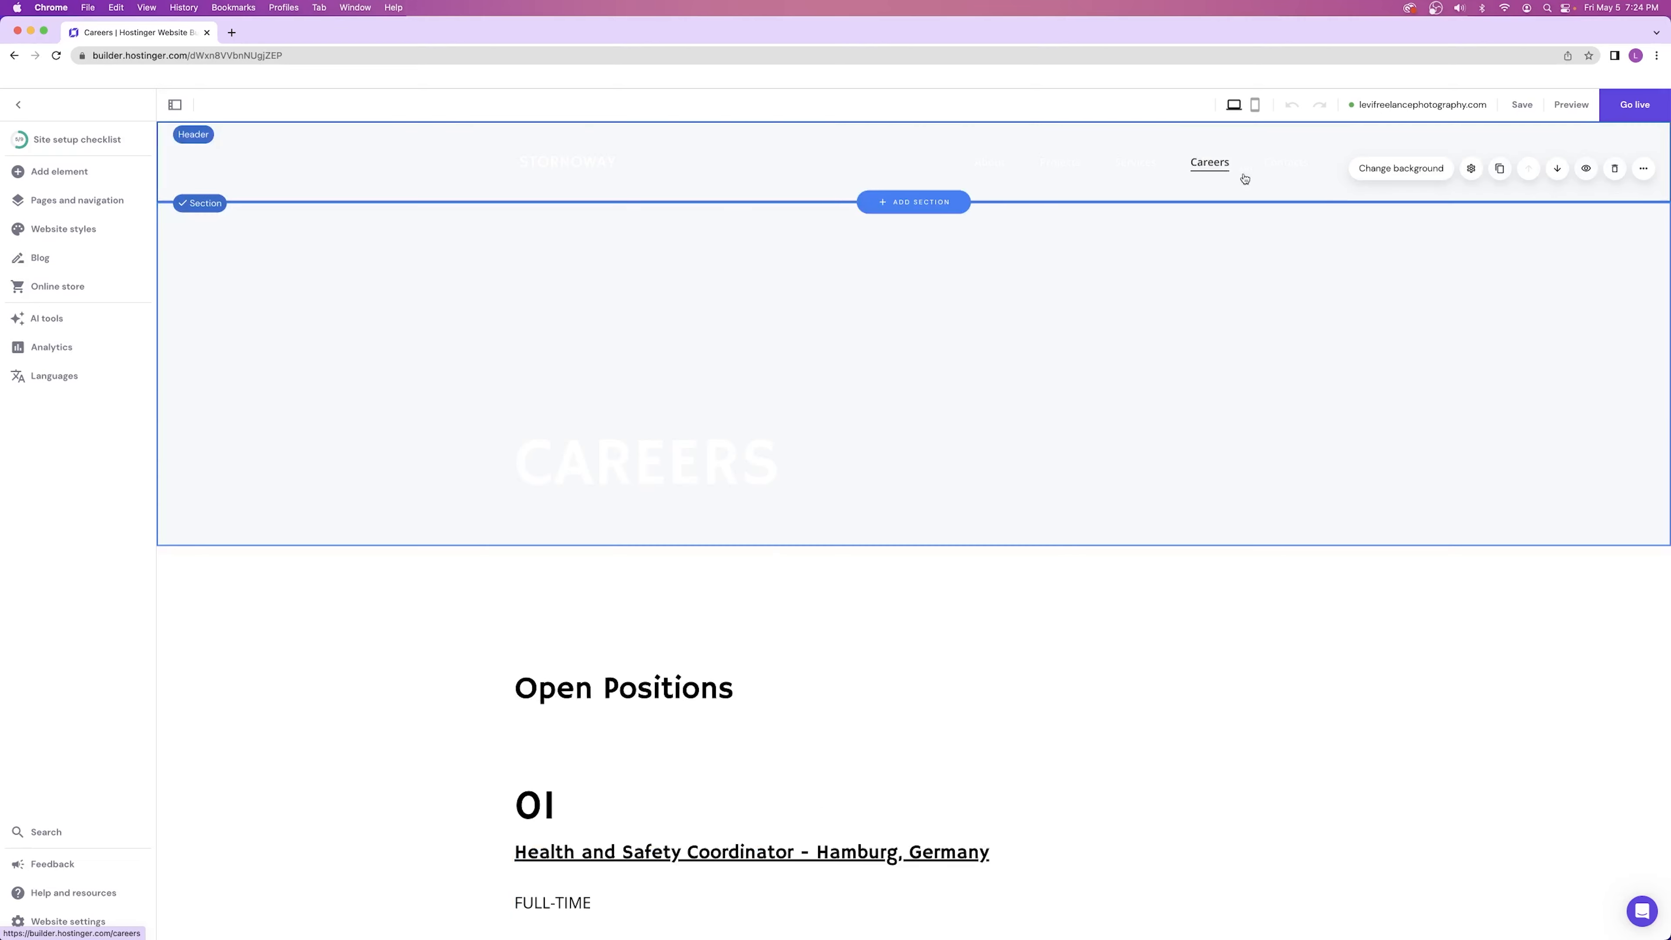
{"action": "left_click", "coordinate": [1281, 165]}
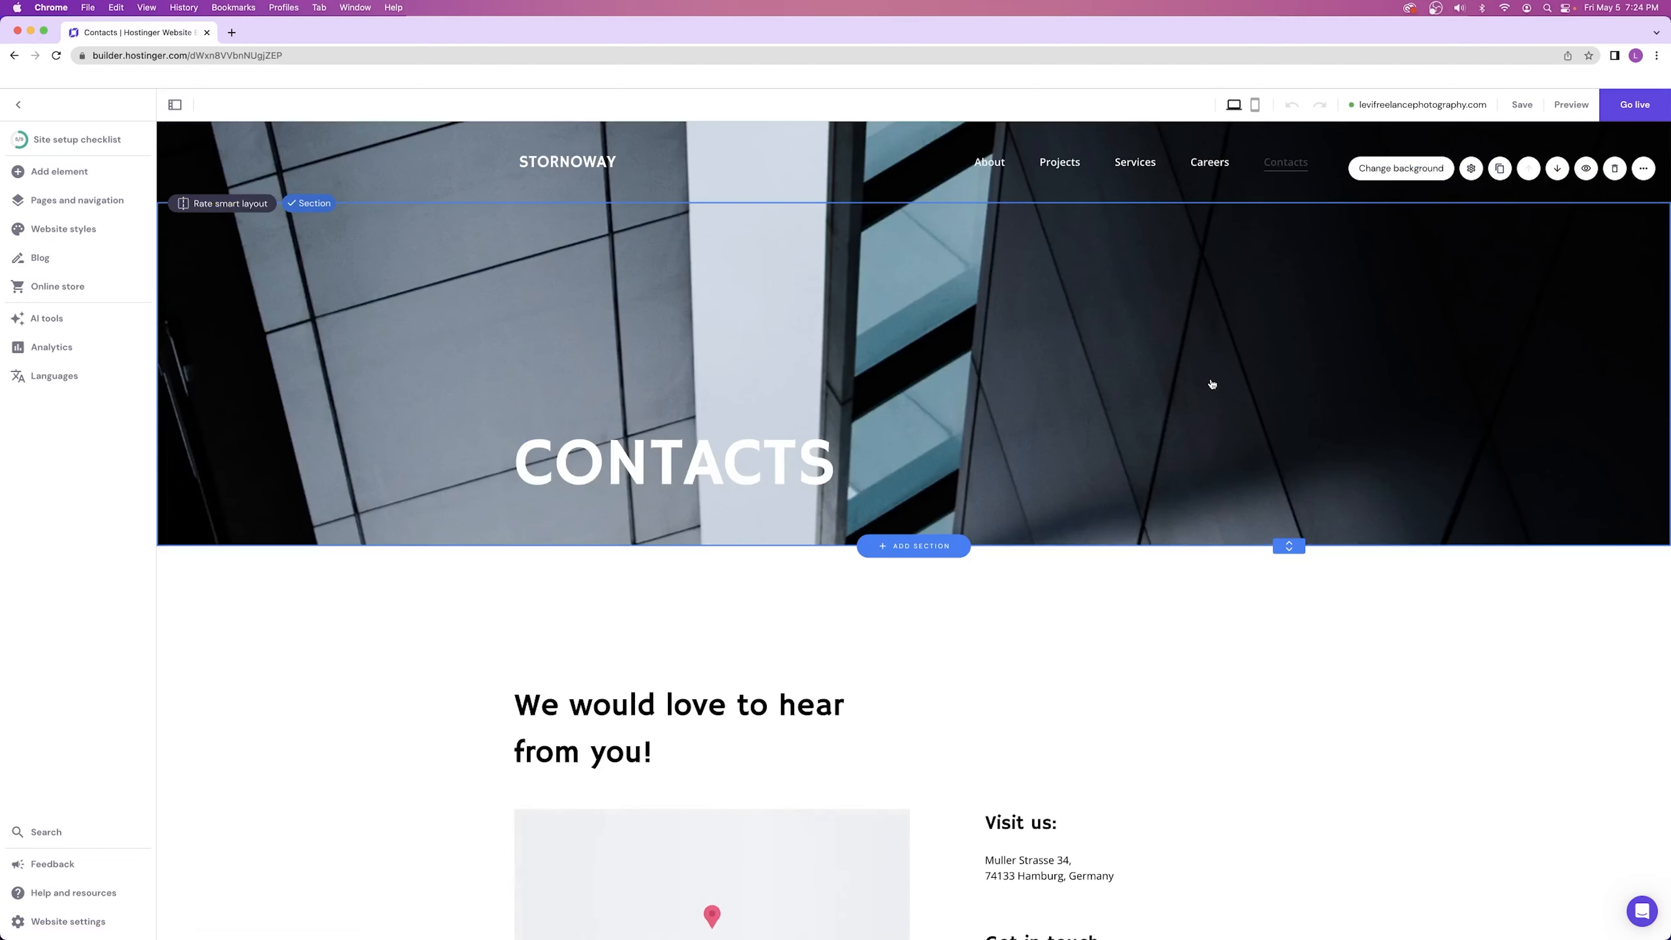
- Examine the Careers page's Health and Safety Coordinator position in preview mode, and return to editing the home page
{"action": "left_click", "coordinate": [1204, 164]}
{"action": "scroll", "coordinate": [801, 444], "scroll_direction": "down", "scroll_amount": 6}
{"action": "left_click", "coordinate": [748, 431]}
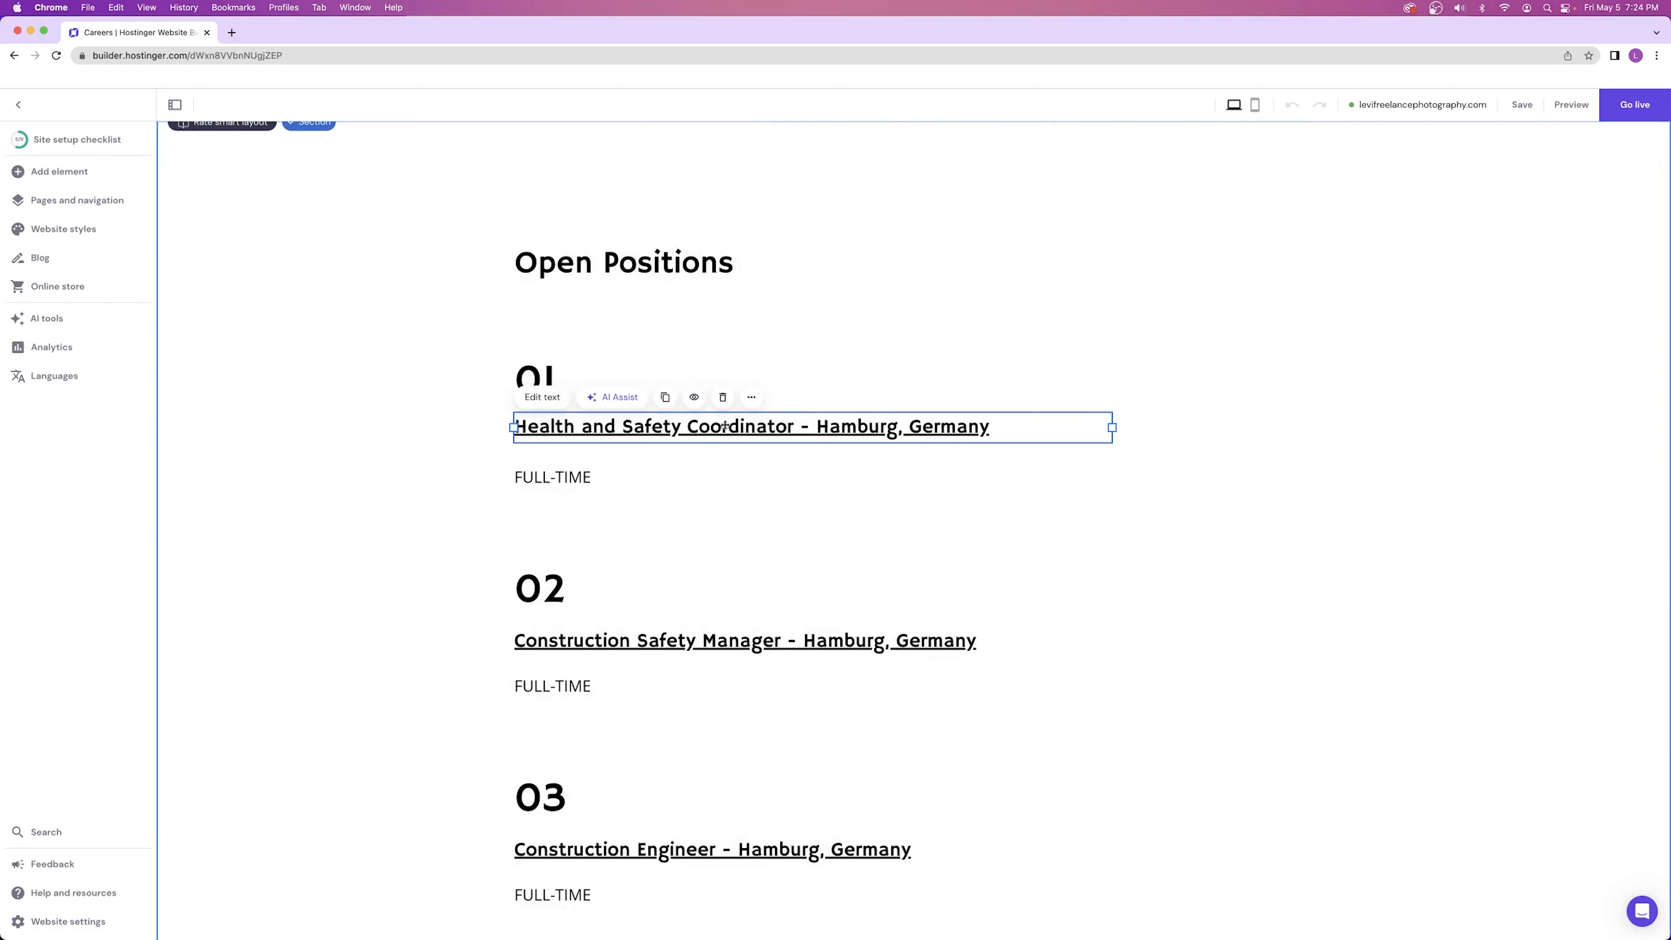
{"action": "left_click", "coordinate": [1570, 107]}
{"action": "left_click", "coordinate": [654, 519]}
{"action": "scroll", "coordinate": [725, 420], "scroll_direction": "down", "scroll_amount": 3}
{"action": "scroll", "coordinate": [725, 420], "scroll_direction": "up", "scroll_amount": 3}
{"action": "scroll", "coordinate": [731, 422], "scroll_direction": "down", "scroll_amount": 20}
{"action": "scroll", "coordinate": [738, 422], "scroll_direction": "up", "scroll_amount": 20}
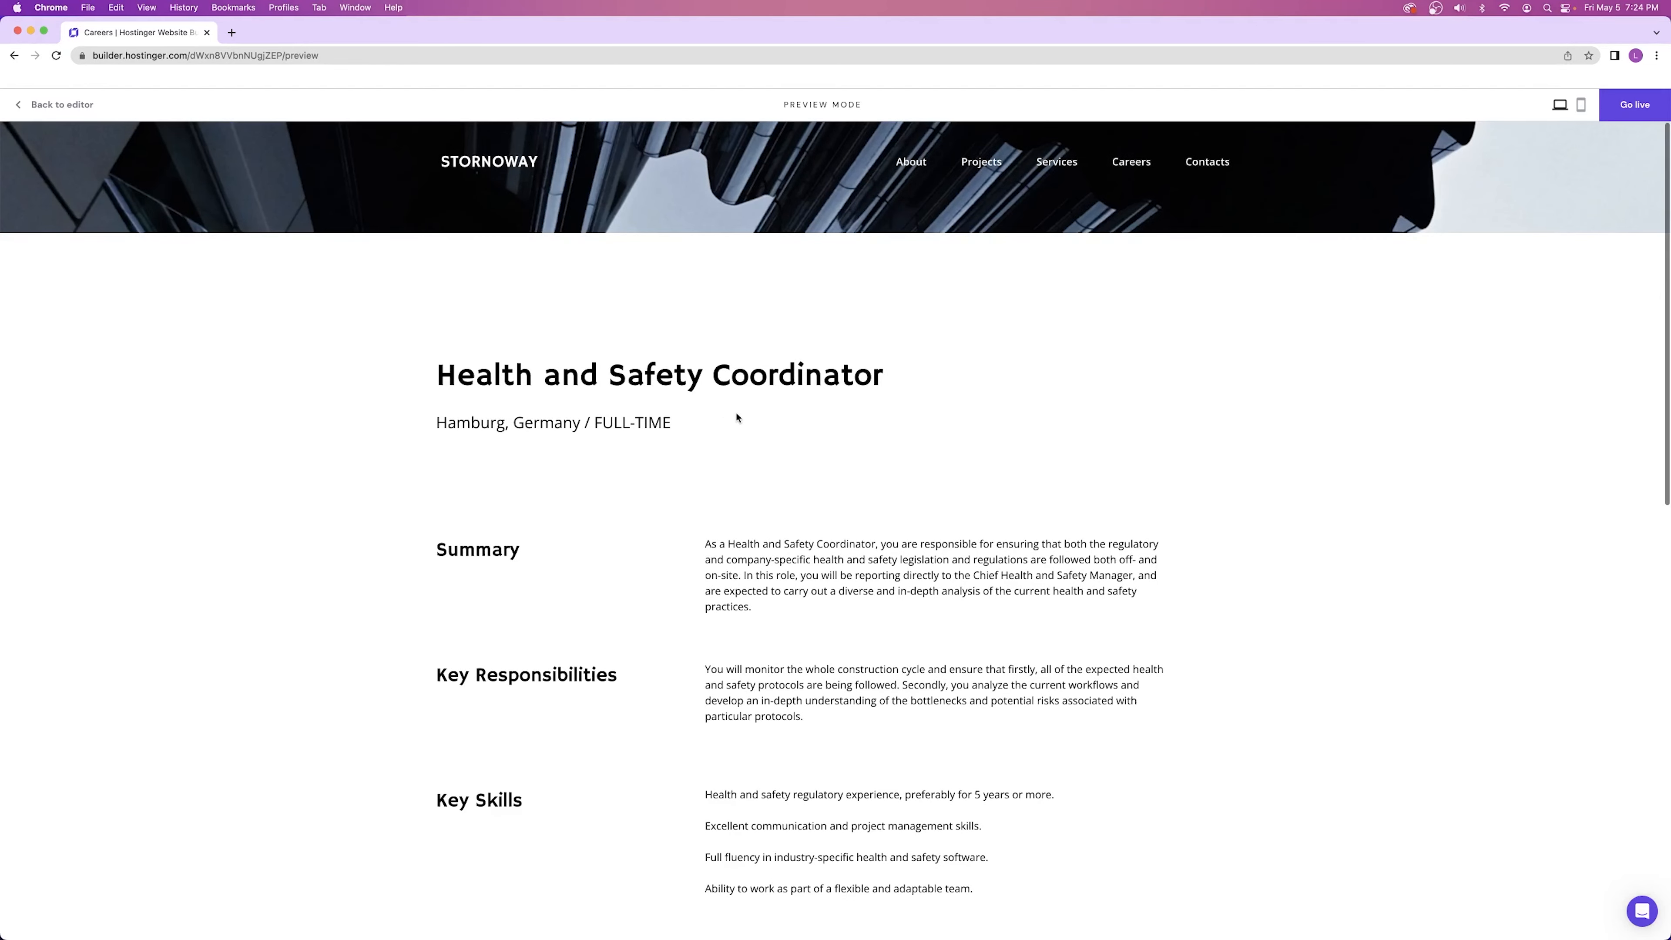
{"action": "left_click", "coordinate": [53, 105]}
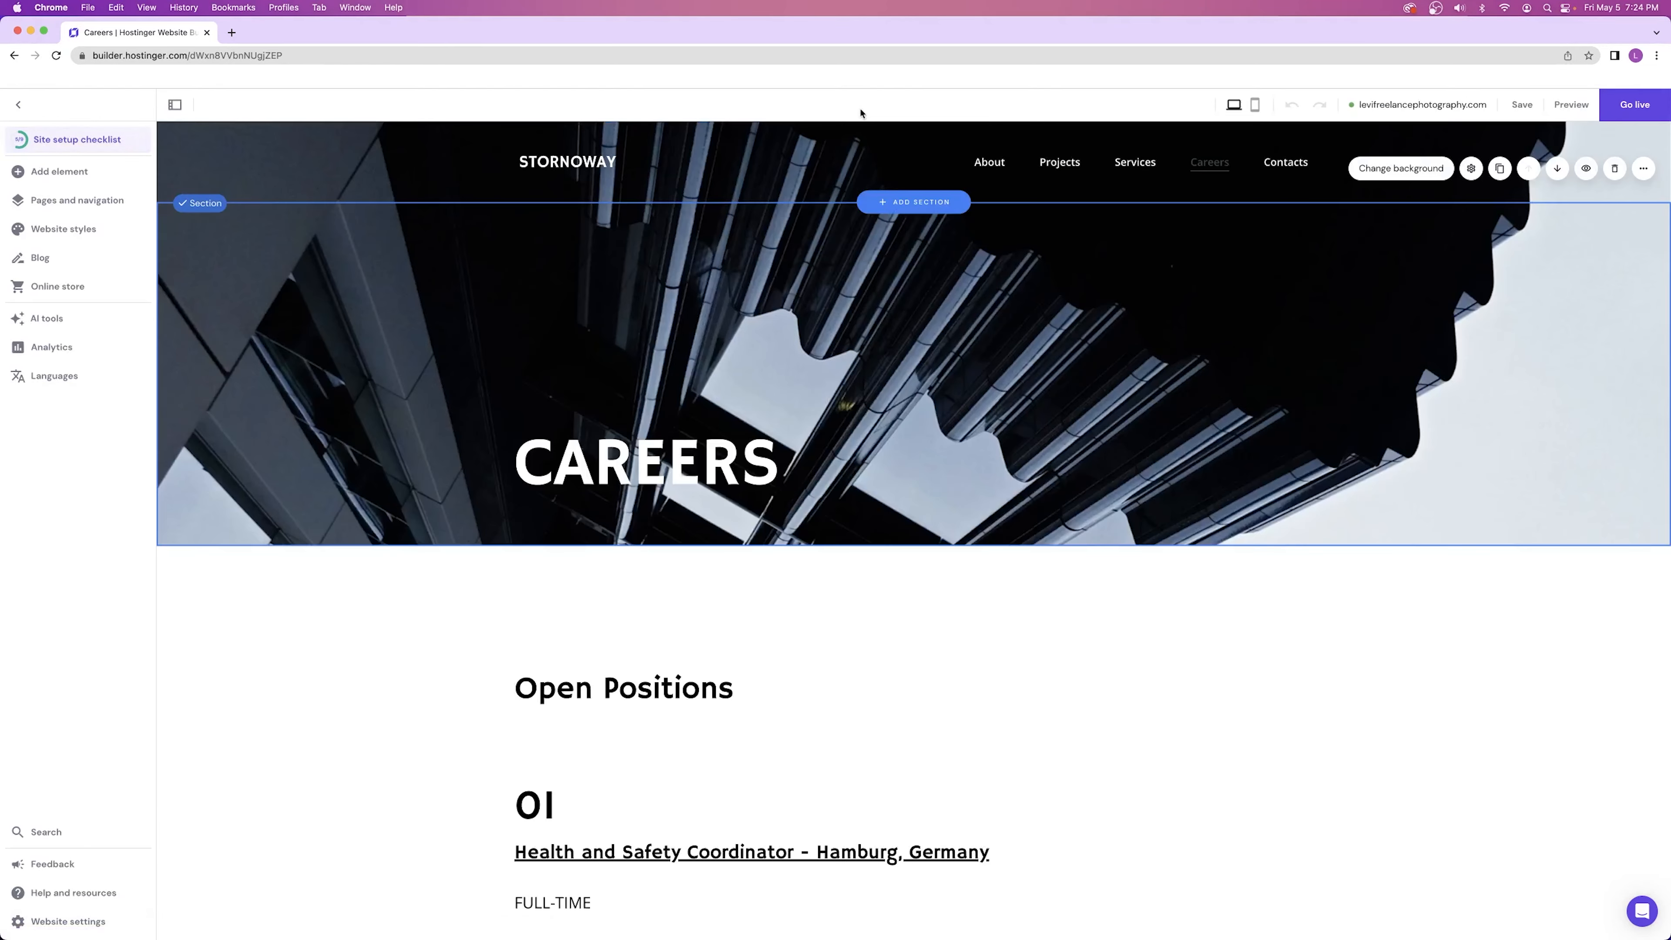
{"action": "left_click", "coordinate": [579, 168]}
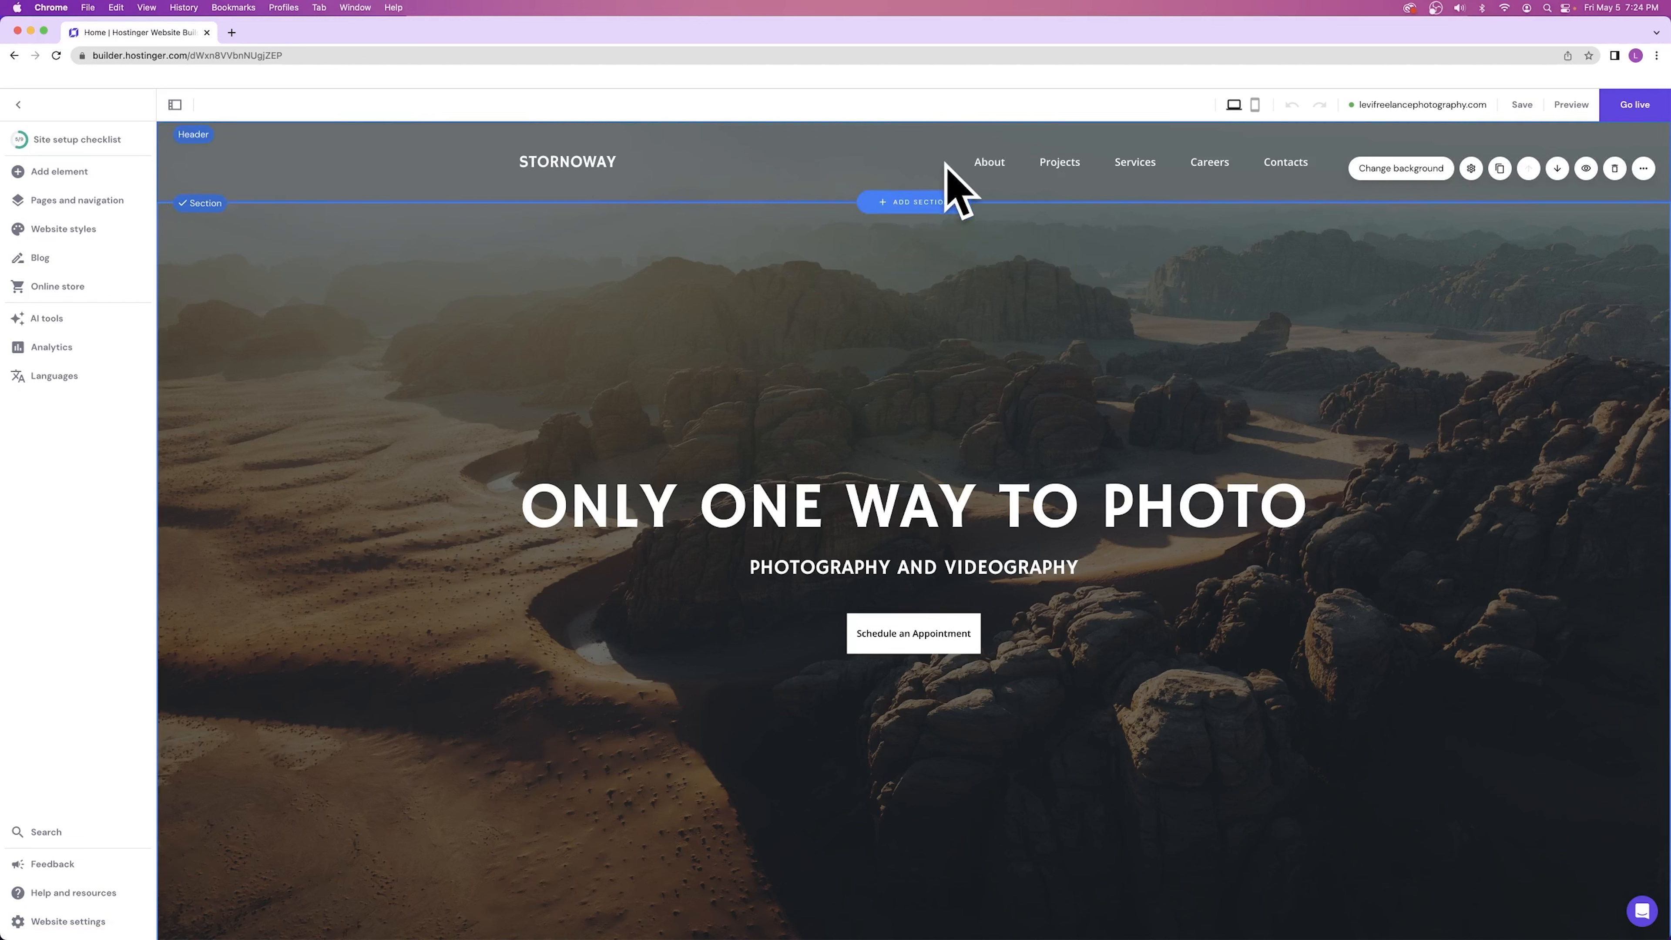
- Try placing the Home page first in the main navigation and move it back to the hidden pages
{"action": "left_click", "coordinate": [59, 209]}
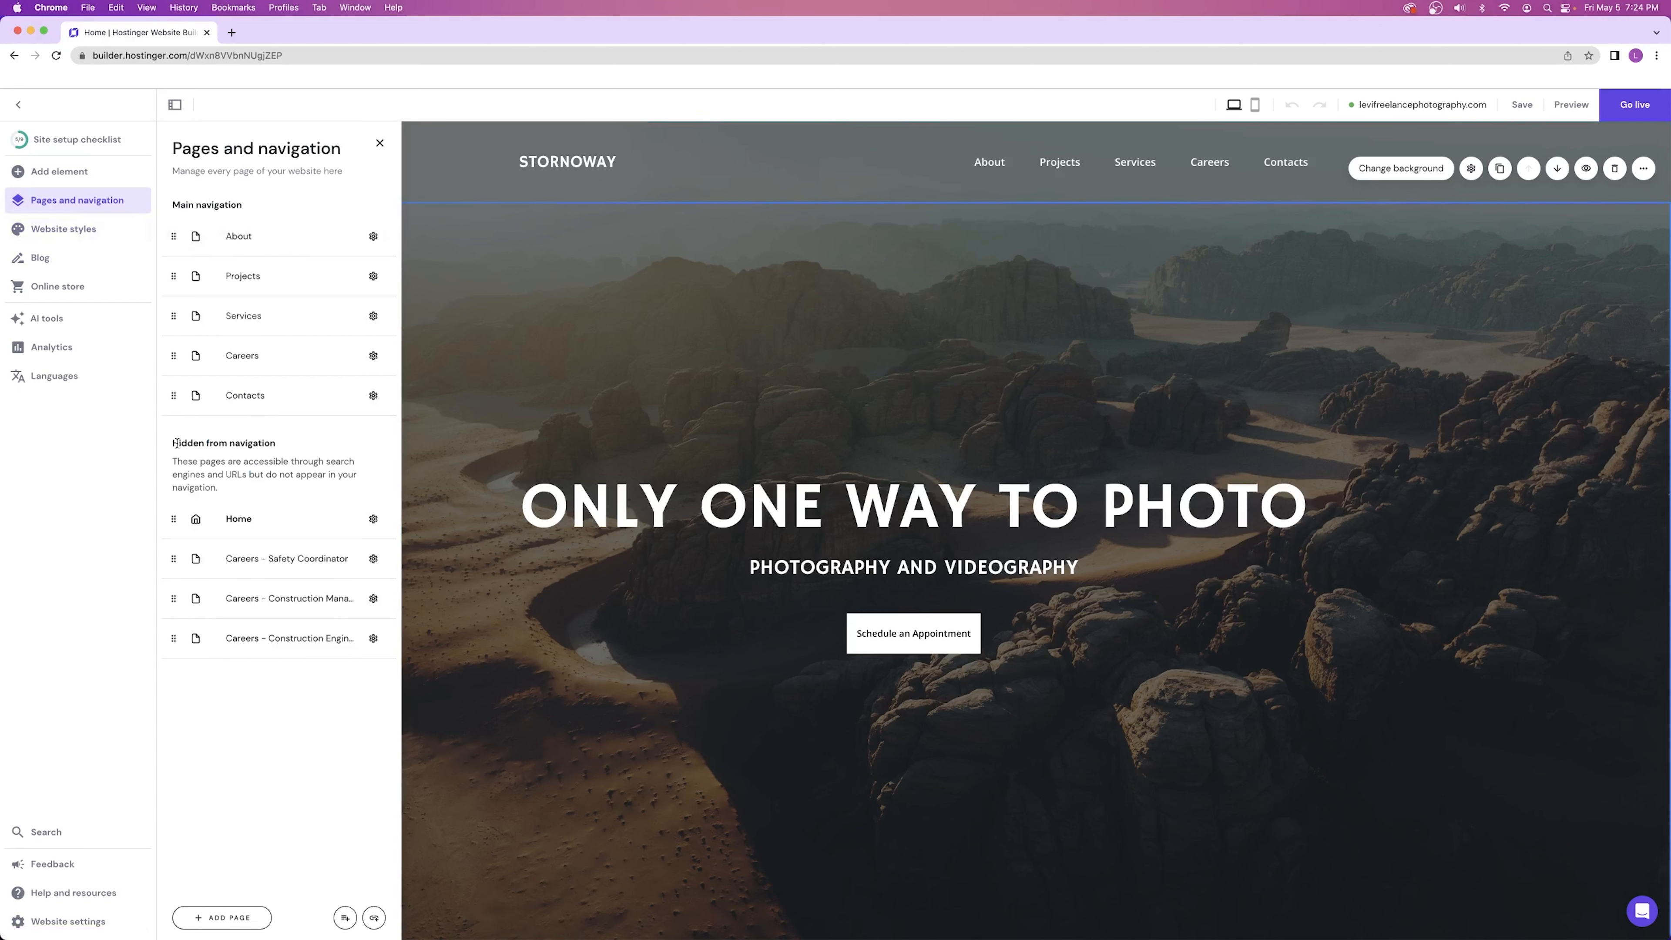
{"action": "left_click_drag", "start_coordinate": [176, 443], "coordinate": [261, 440]}
{"action": "left_click_drag", "start_coordinate": [175, 204], "coordinate": [249, 212]}
{"action": "left_click", "coordinate": [253, 212]}
{"action": "left_click_drag", "start_coordinate": [173, 519], "coordinate": [174, 223]}
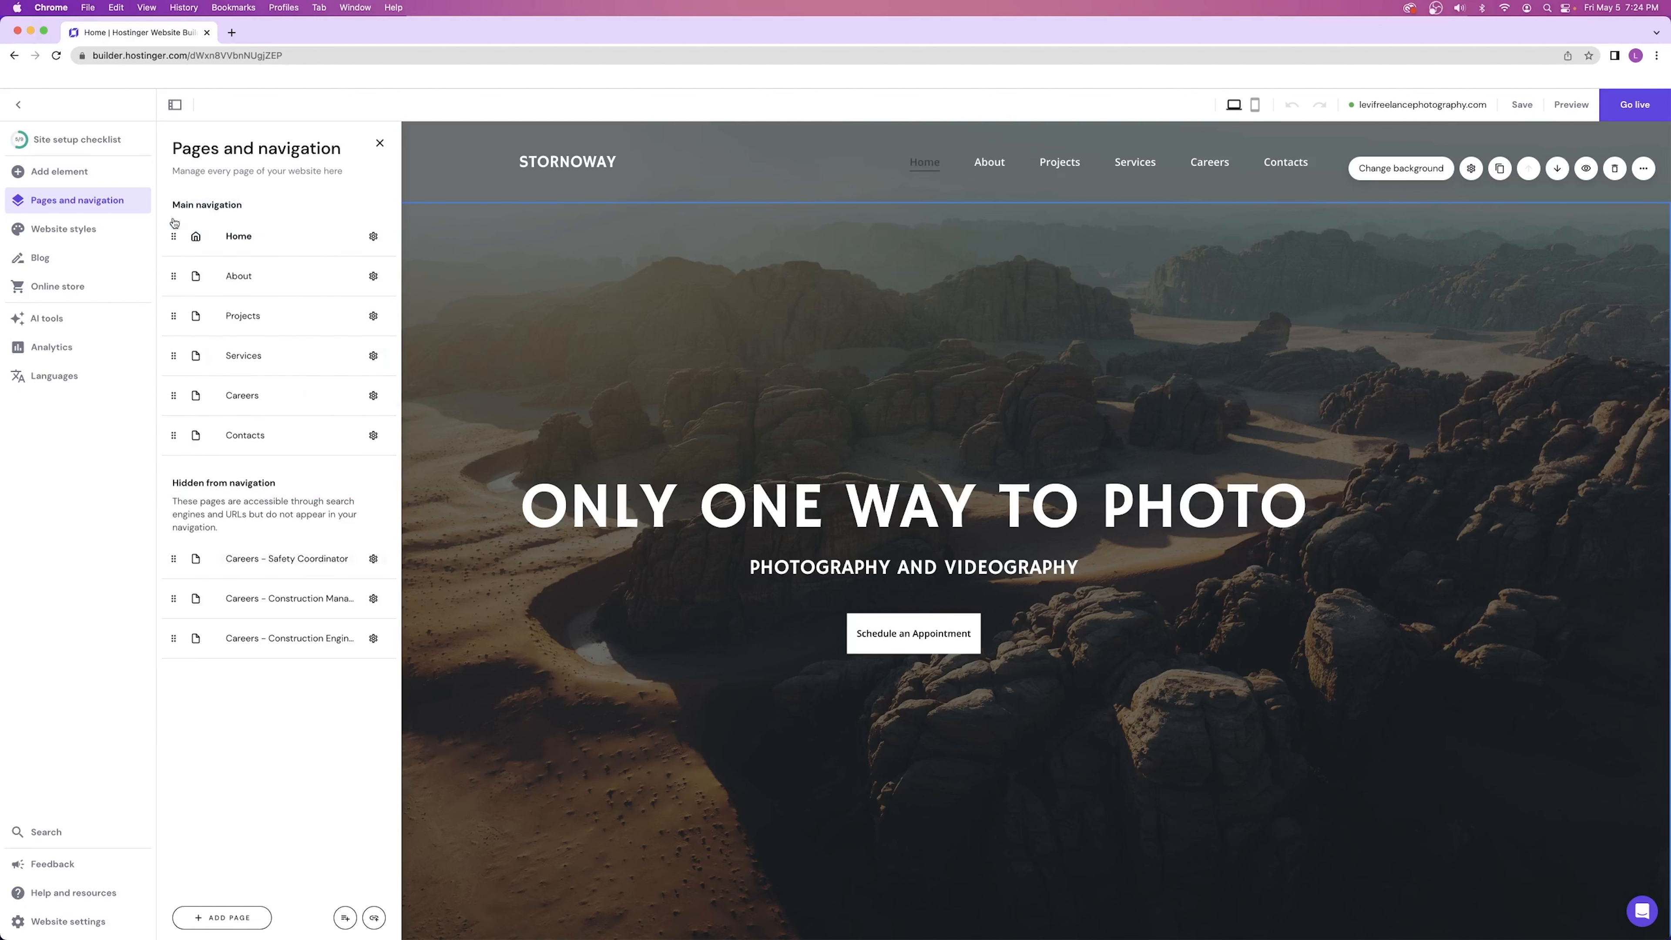
{"action": "left_click", "coordinate": [989, 163]}
{"action": "left_click", "coordinate": [918, 138]}
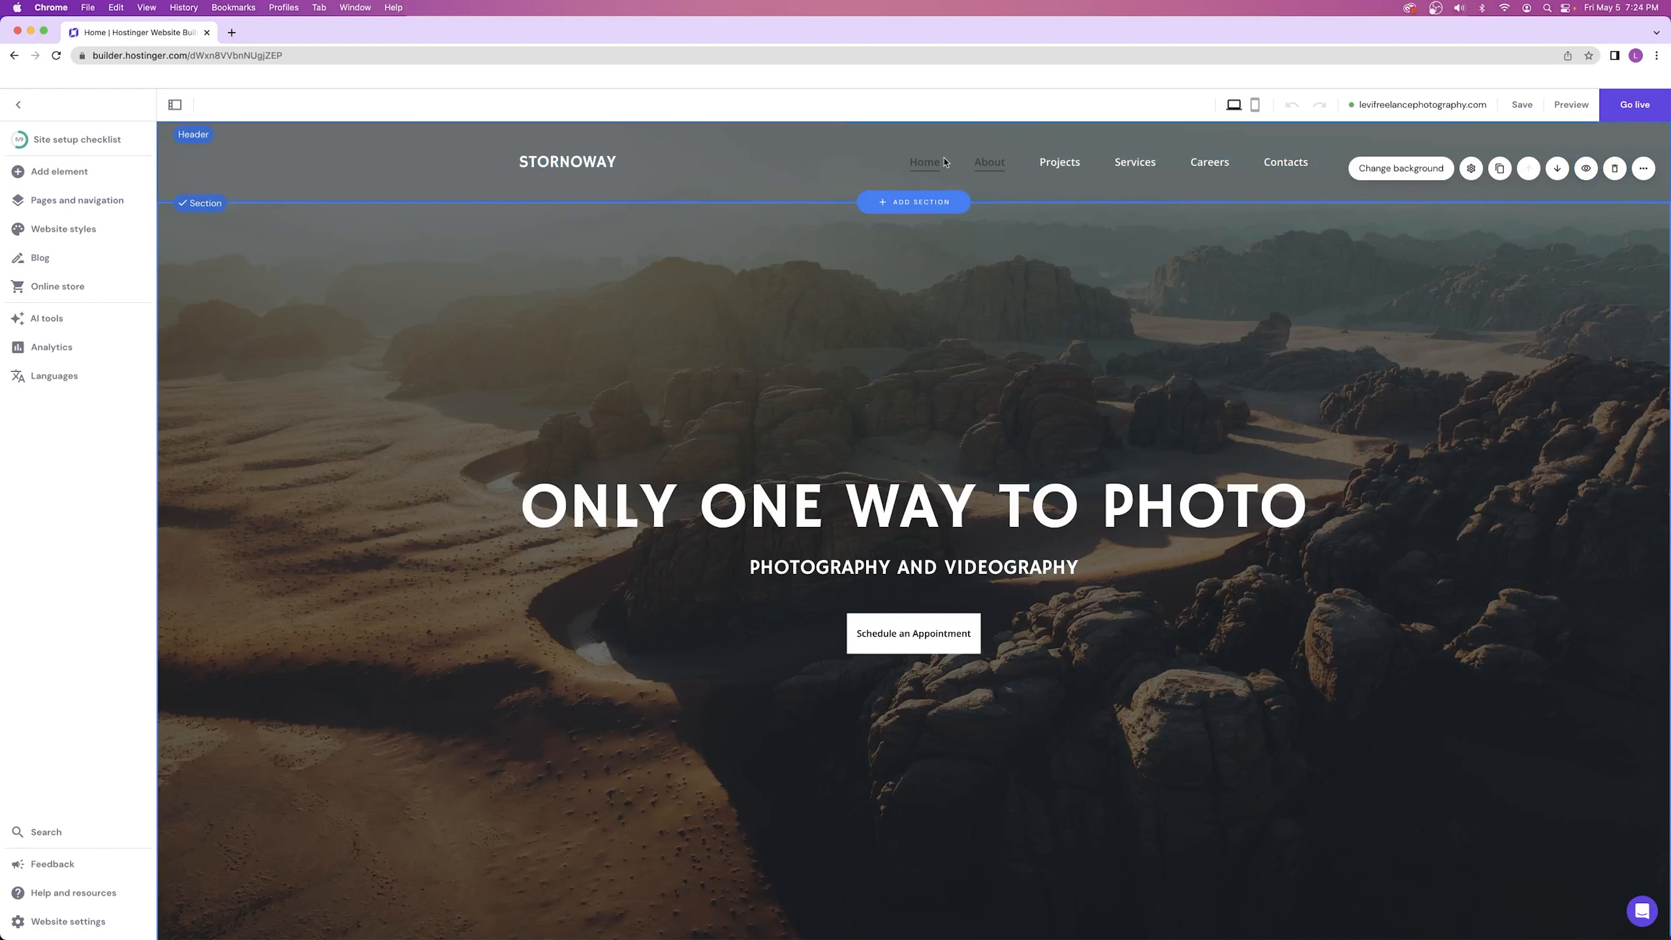
{"action": "left_click", "coordinate": [77, 200]}
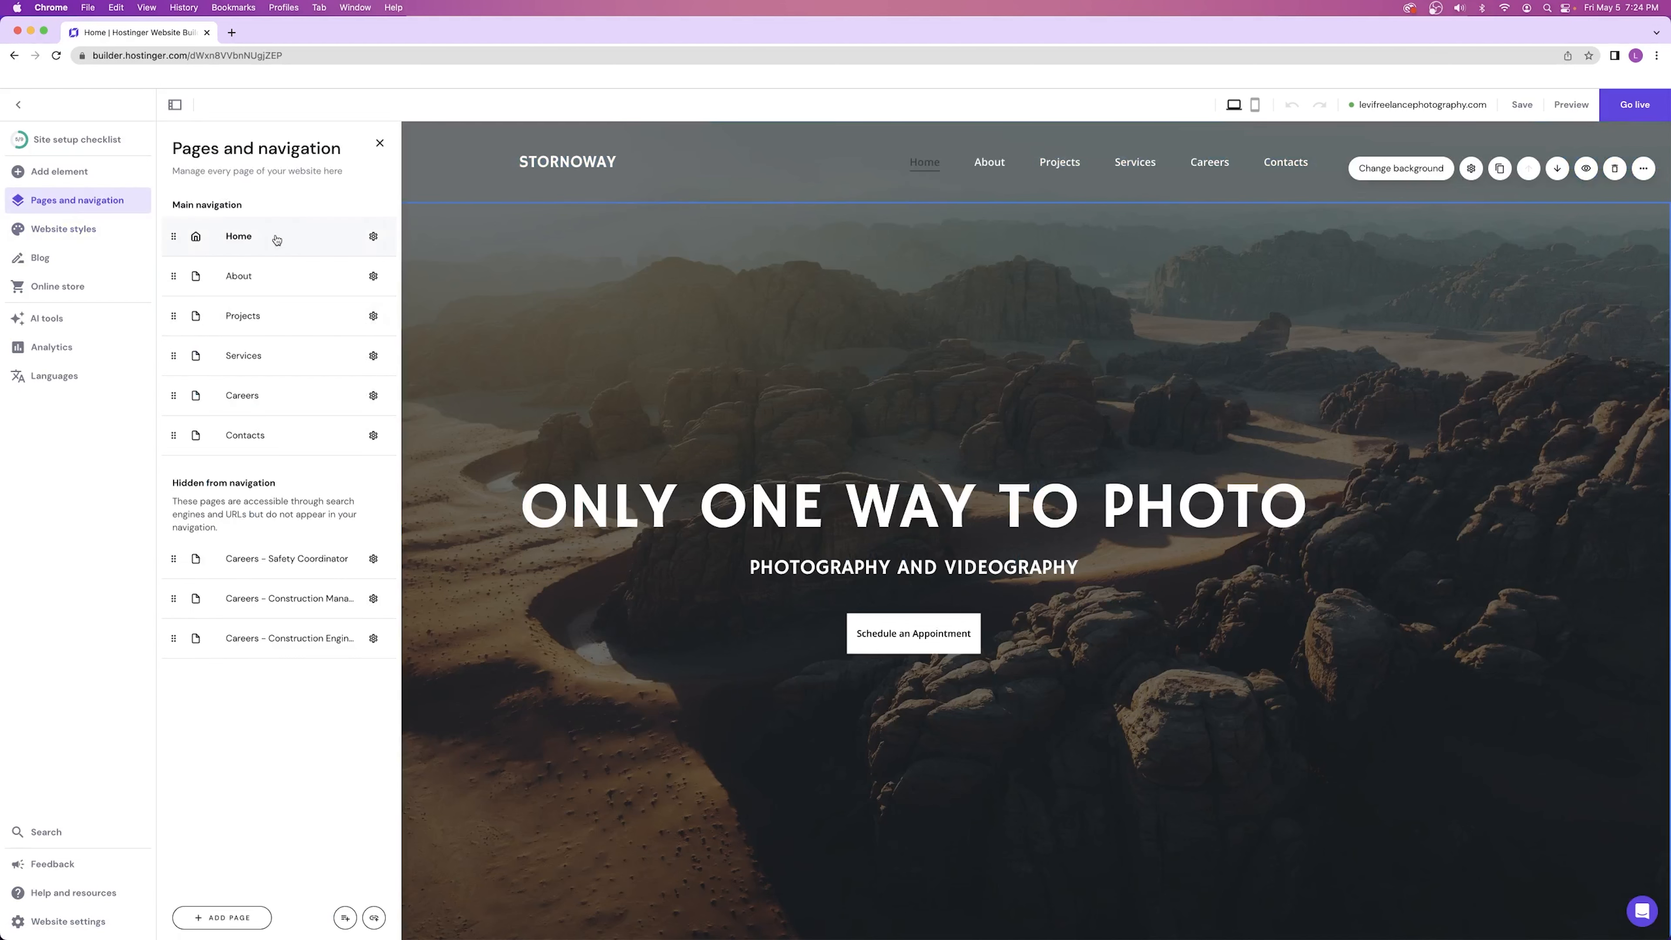
{"action": "left_click_drag", "start_coordinate": [171, 235], "coordinate": [228, 519]}
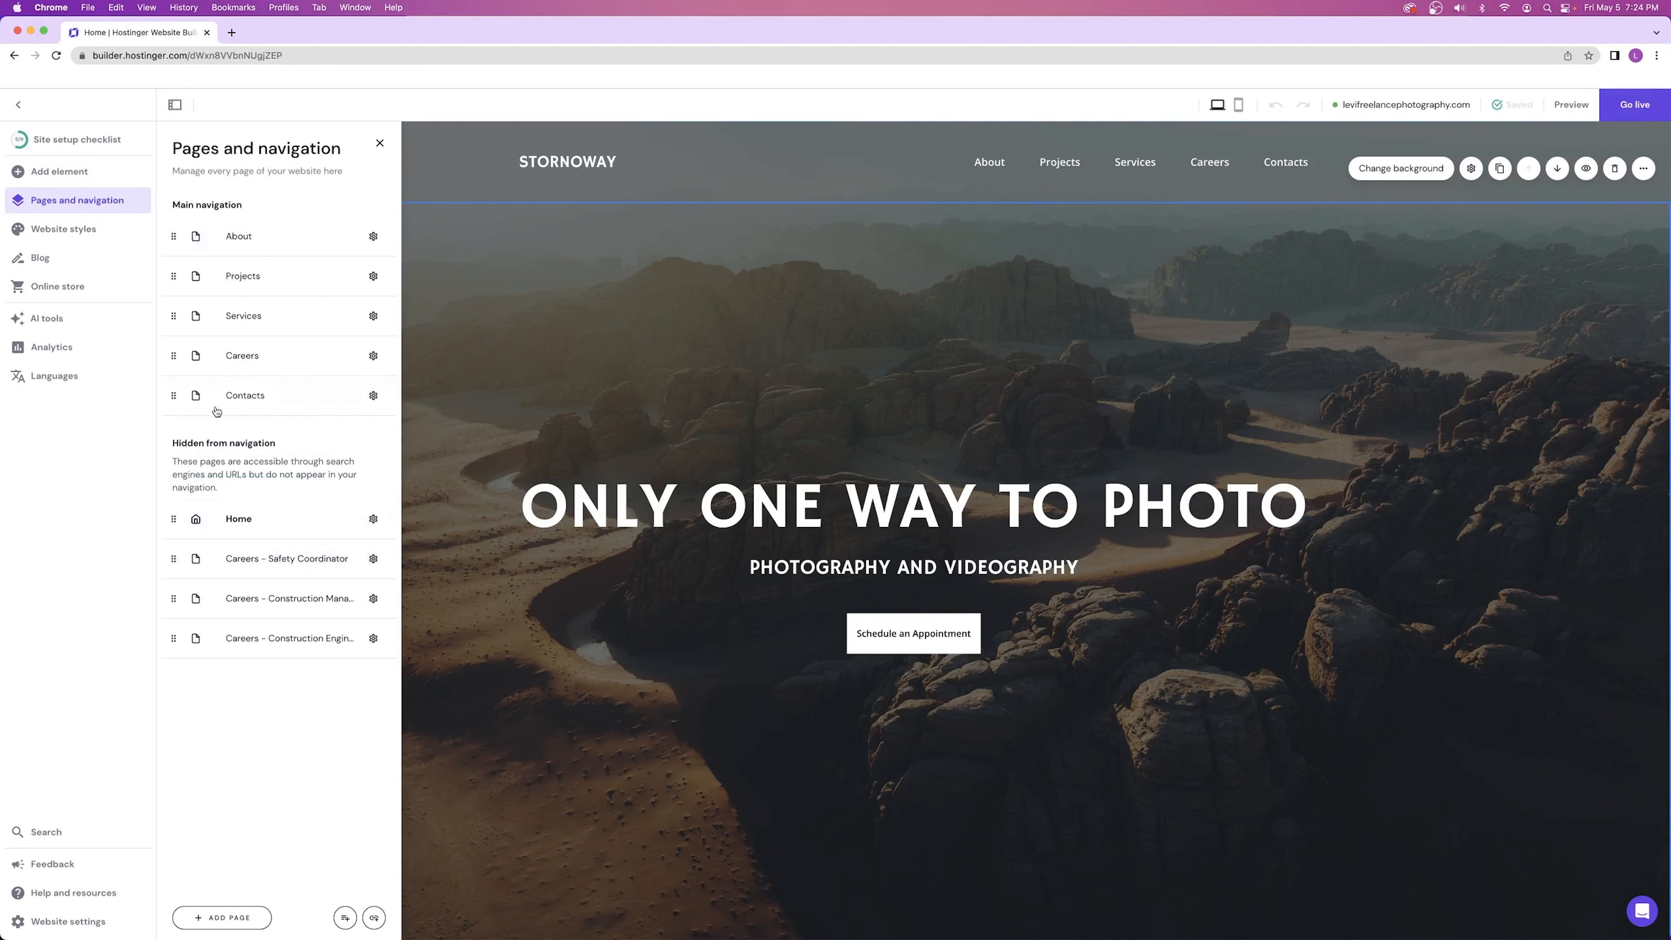
- Move Home to the start of the main navigation and the three hidden Careers position pages between Careers and Contacts
{"action": "left_click_drag", "start_coordinate": [174, 519], "coordinate": [210, 303]}
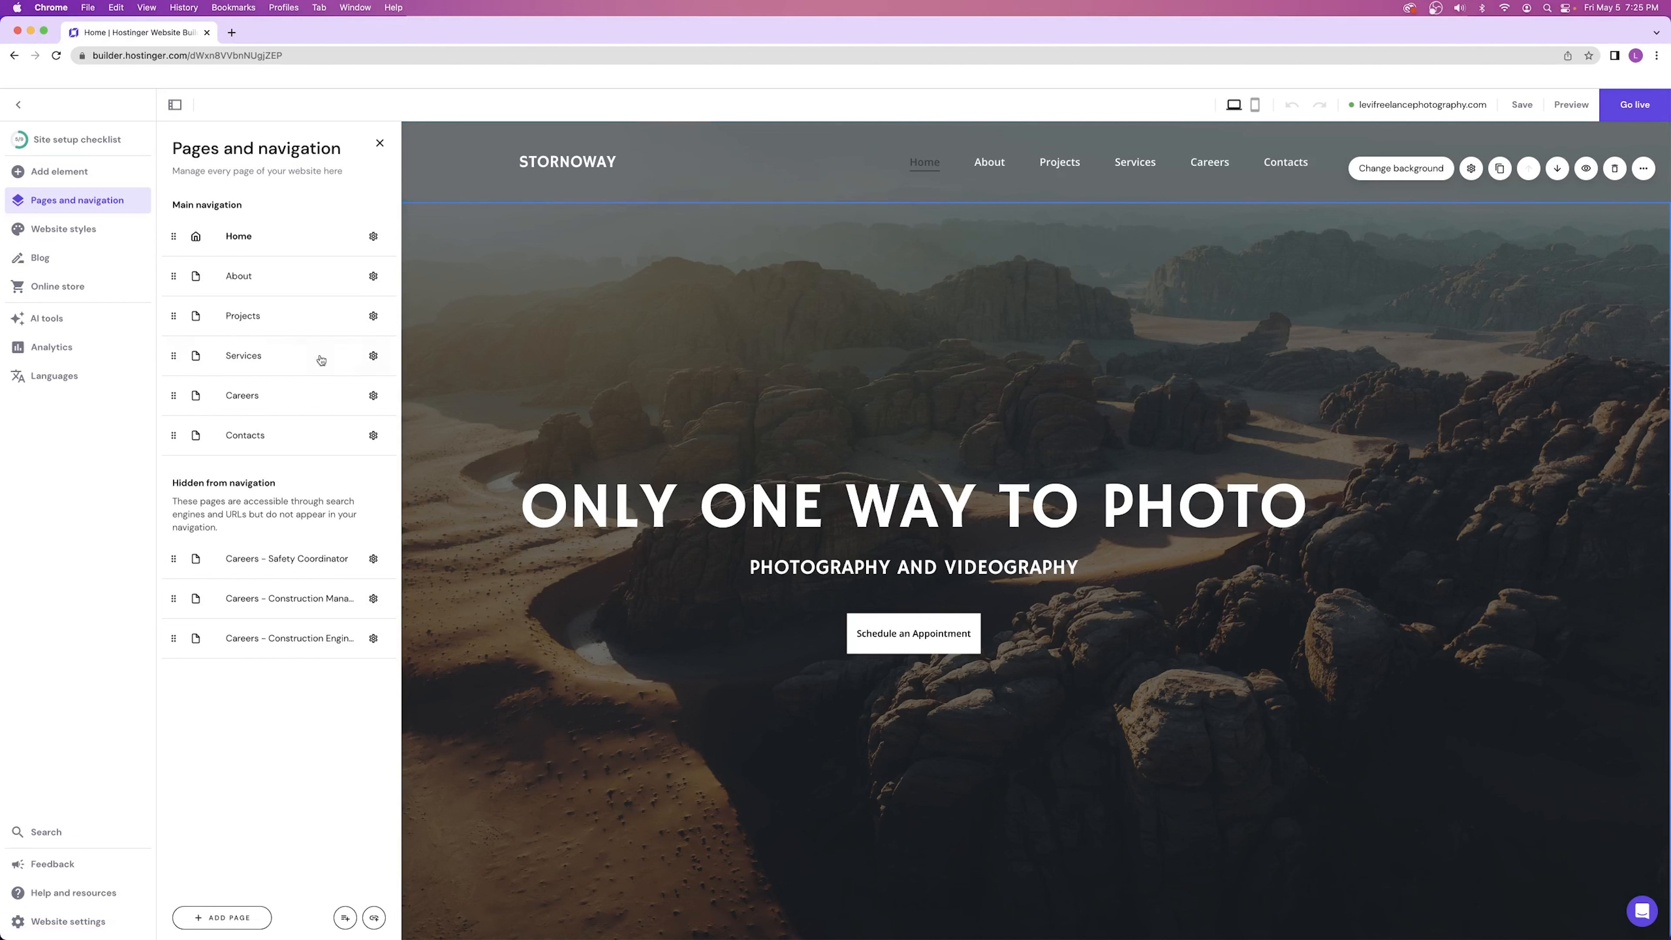
{"action": "left_click_drag", "start_coordinate": [173, 558], "coordinate": [180, 419]}
{"action": "left_click_drag", "start_coordinate": [173, 597], "coordinate": [179, 454]}
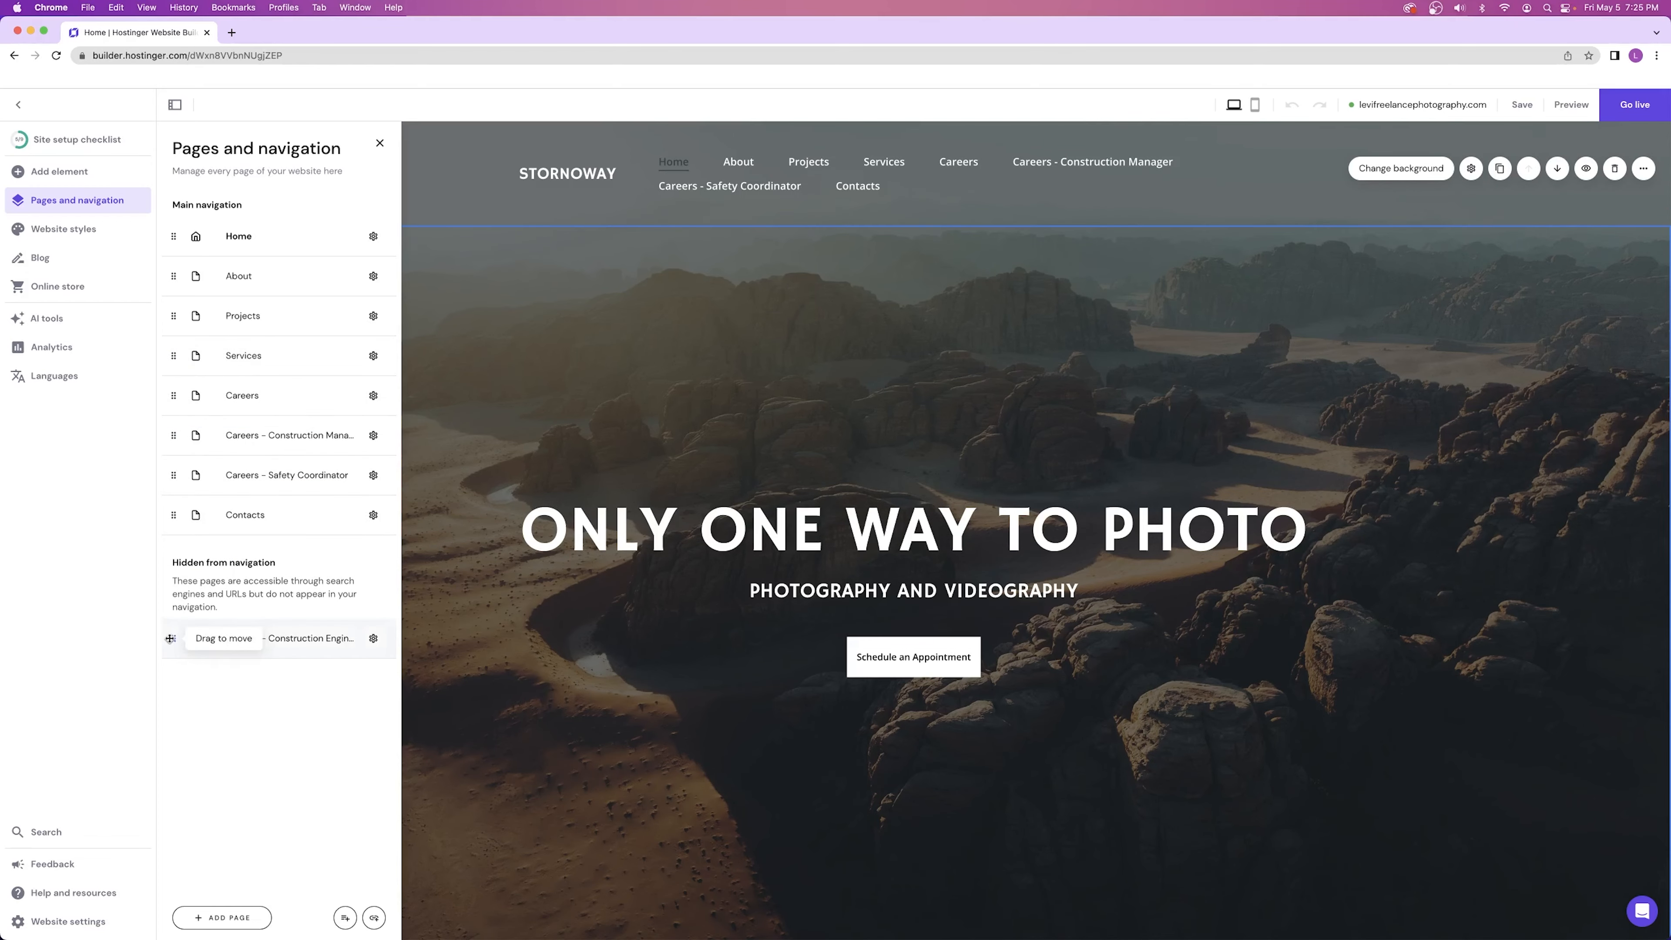
{"action": "left_click_drag", "start_coordinate": [174, 638], "coordinate": [177, 523]}
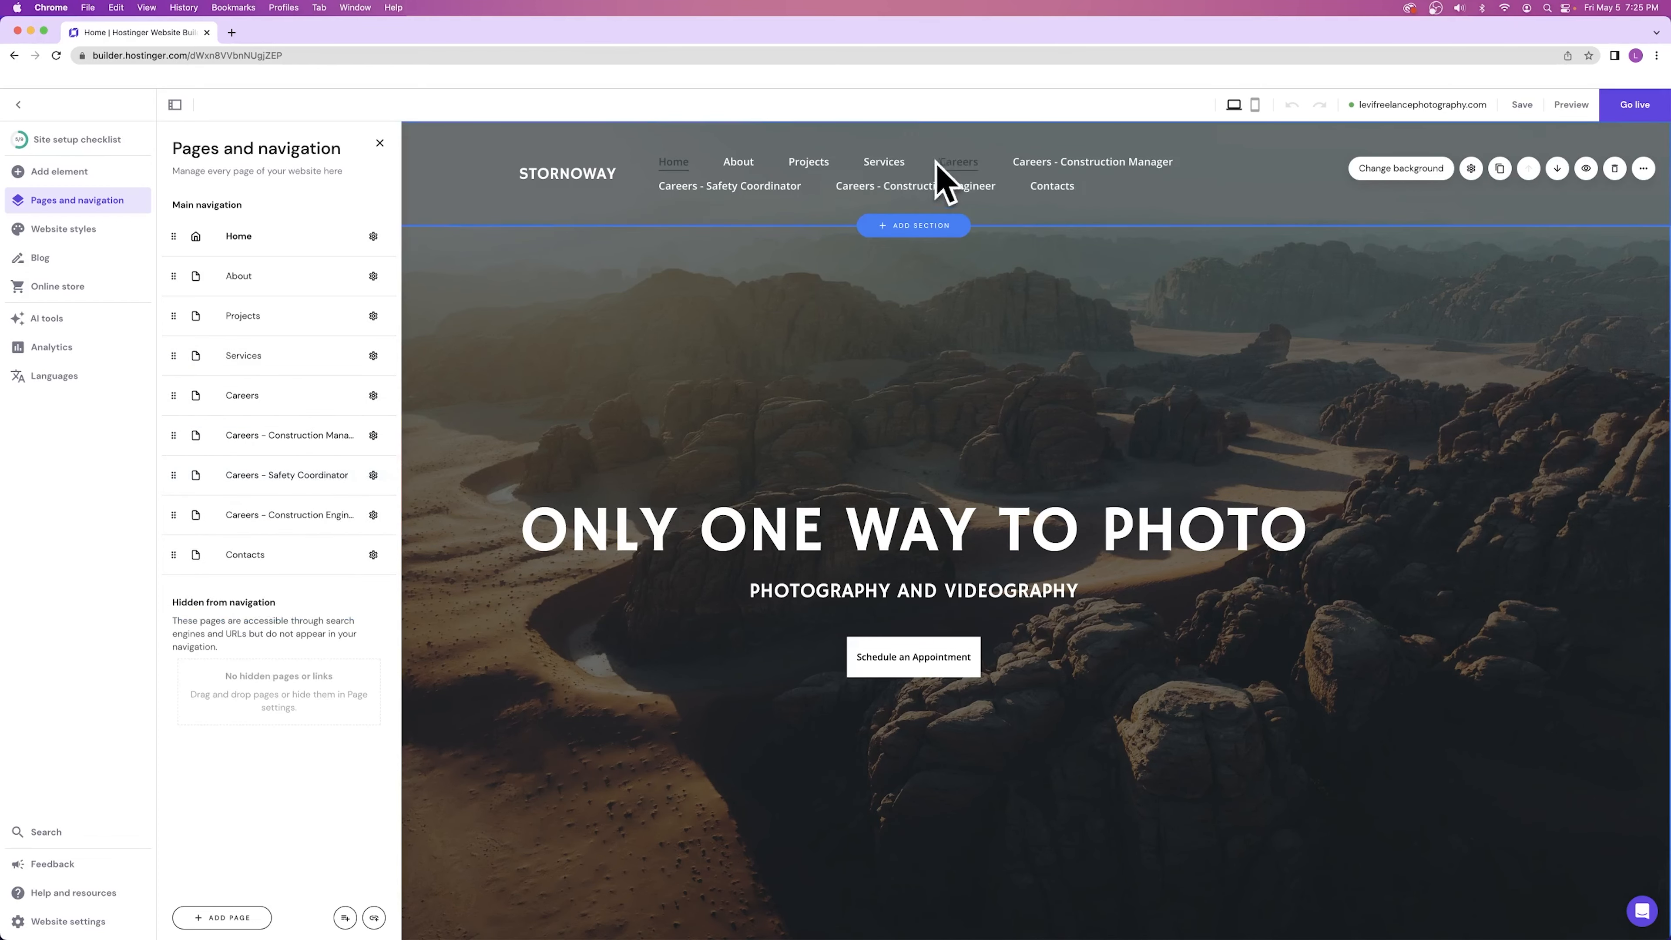
- Nest the Construction Manager, Safety Coordinator and Construction Engineer pages in a dropdown under Careers and check it in the header
{"action": "left_click", "coordinate": [372, 435]}
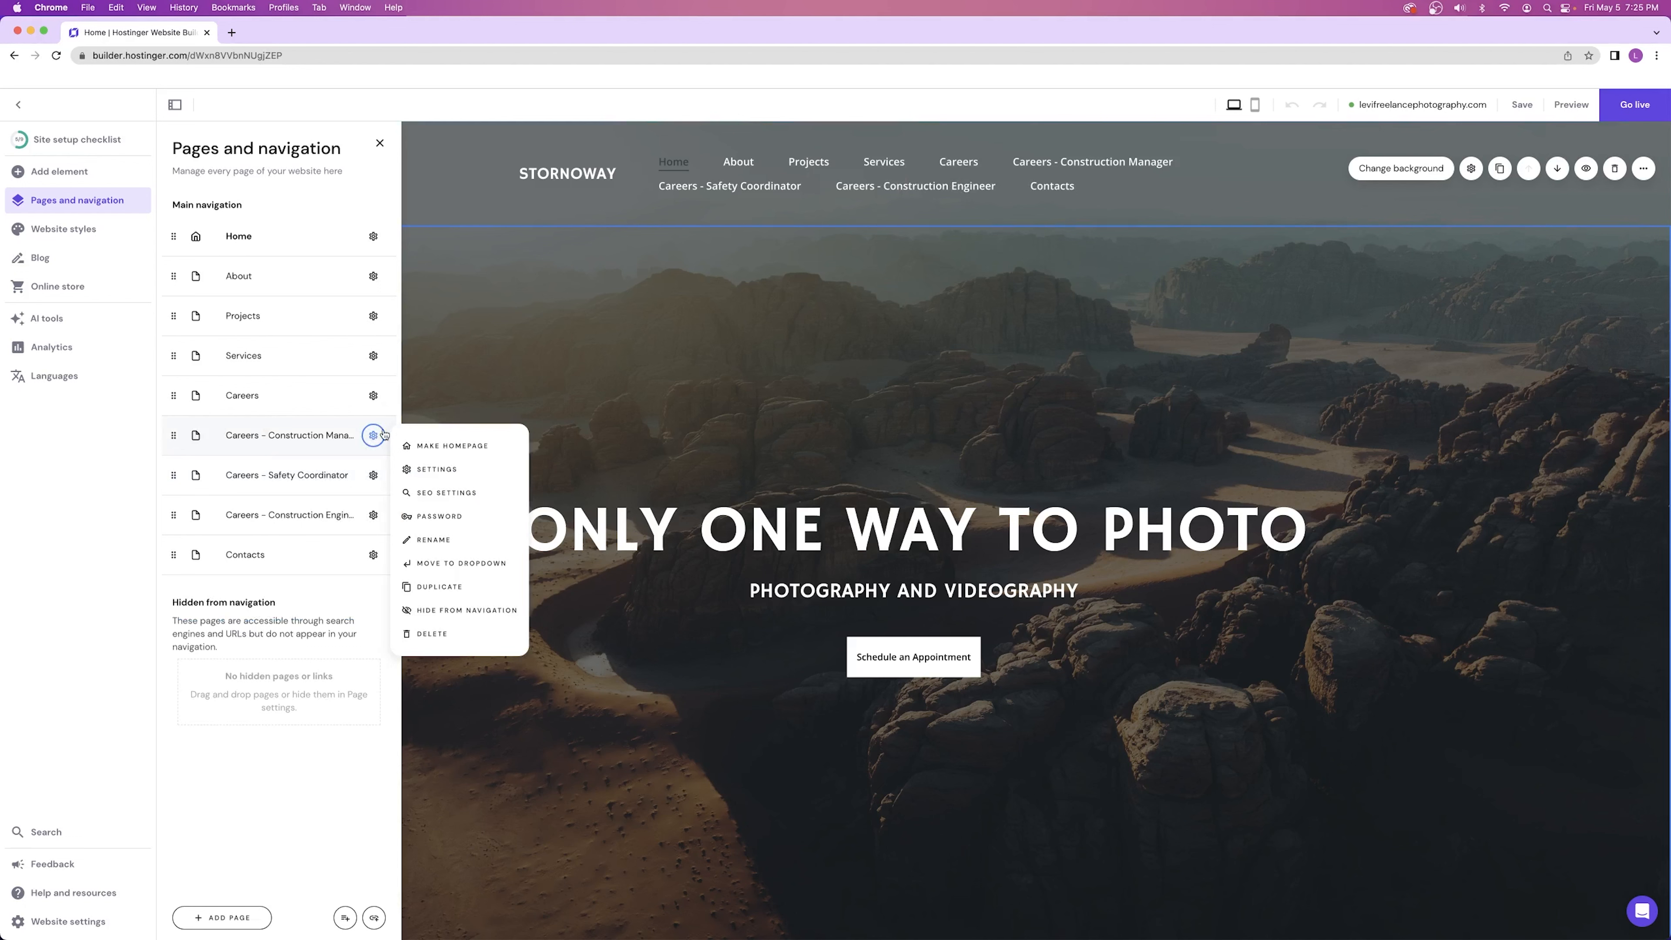
{"action": "left_click", "coordinate": [453, 564]}
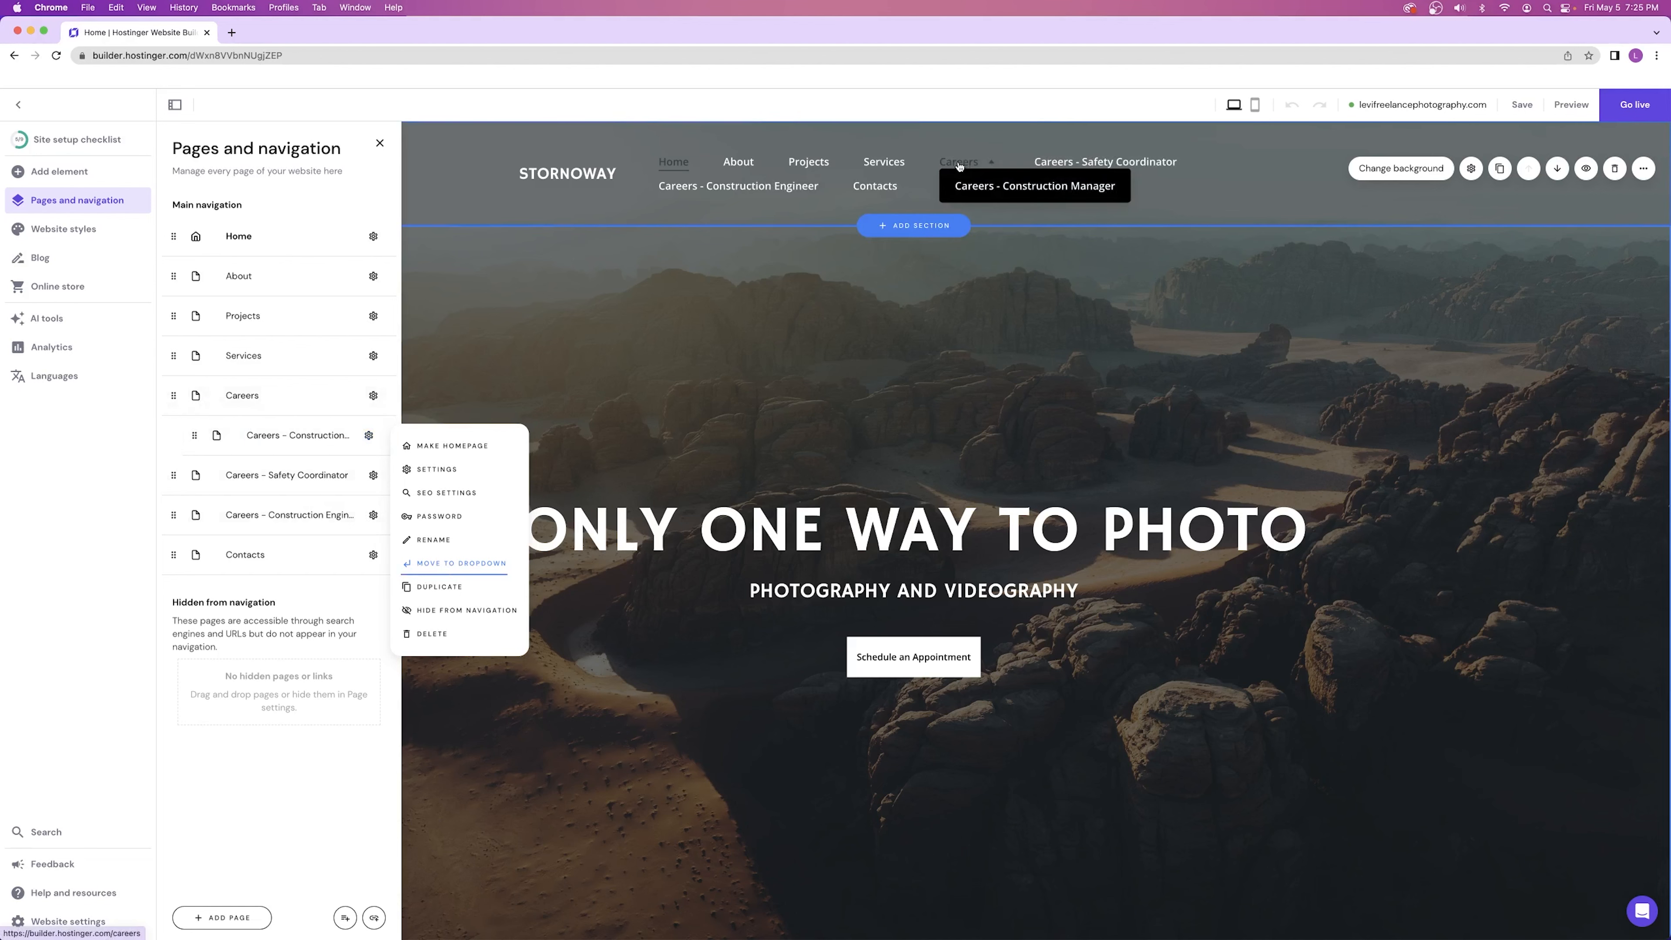
{"action": "left_click", "coordinate": [374, 476]}
{"action": "left_click", "coordinate": [373, 476]}
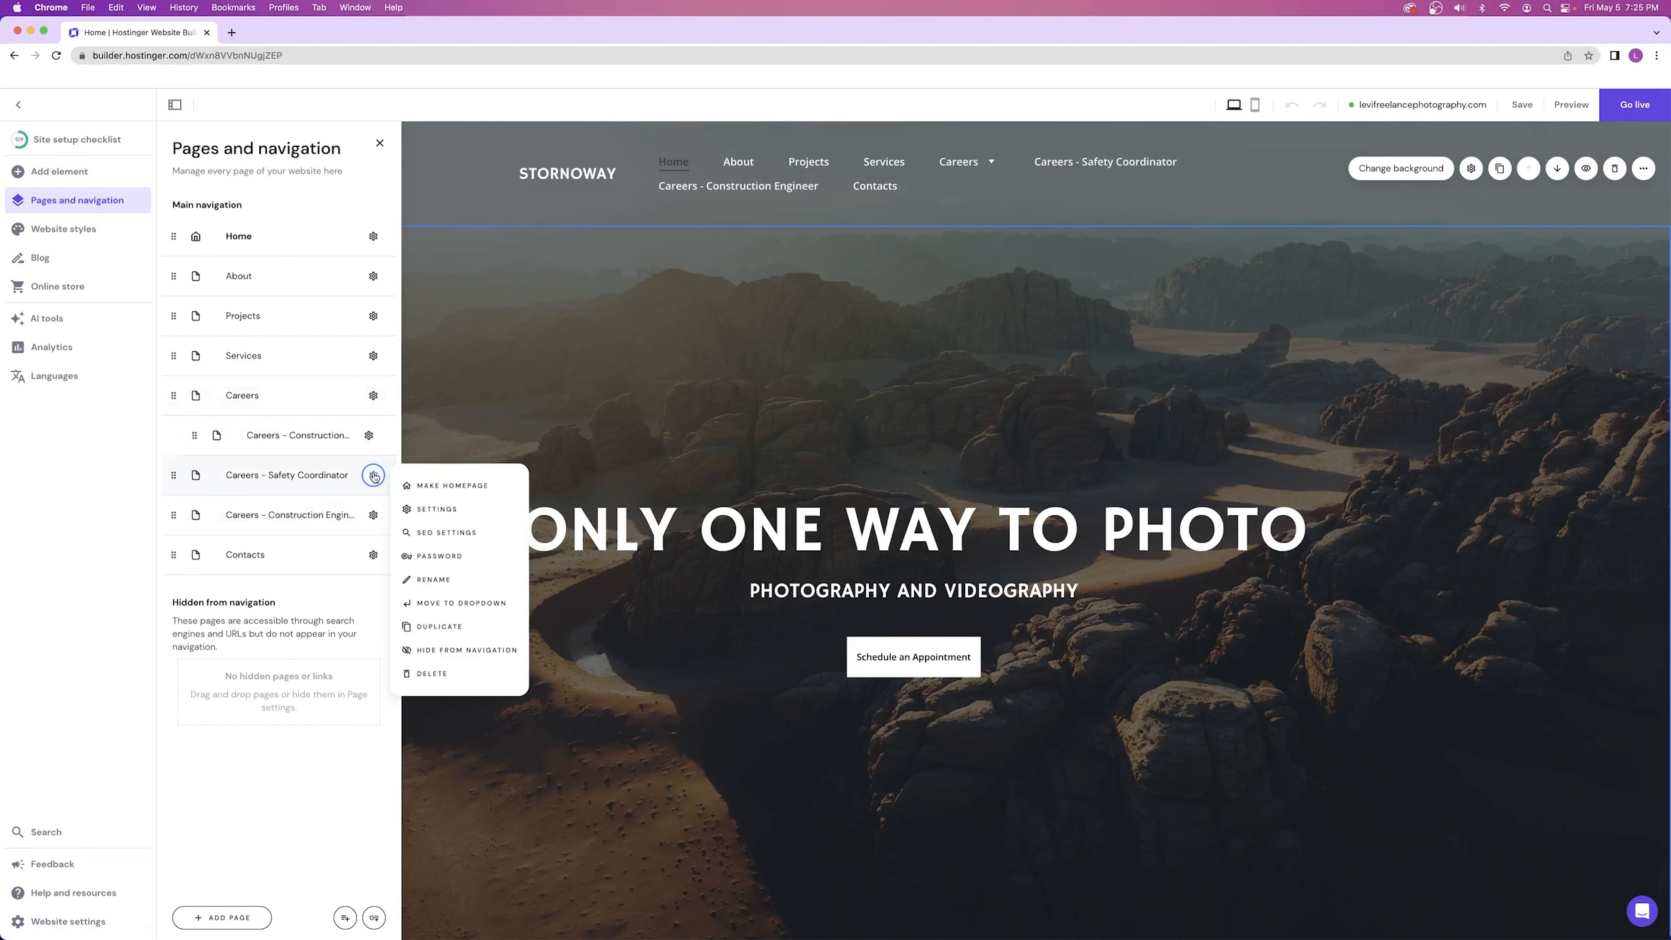
{"action": "left_click", "coordinate": [454, 603]}
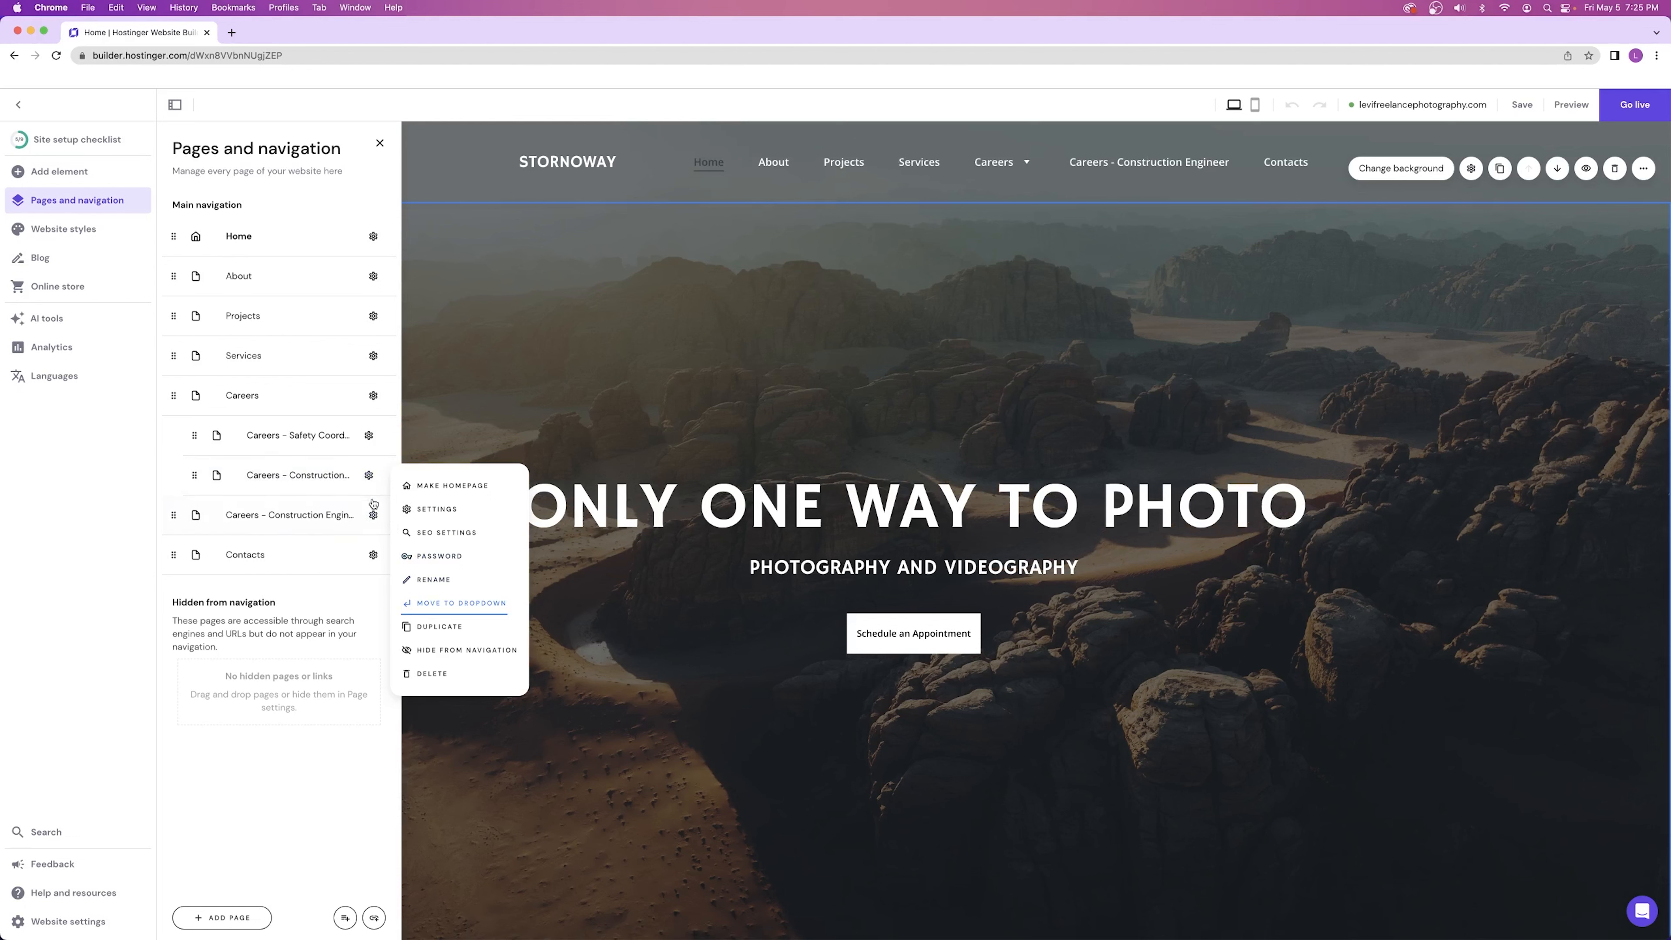
{"action": "left_click", "coordinate": [373, 515]}
{"action": "left_click", "coordinate": [454, 642]}
{"action": "mouse_move", "coordinate": [1187, 162]}
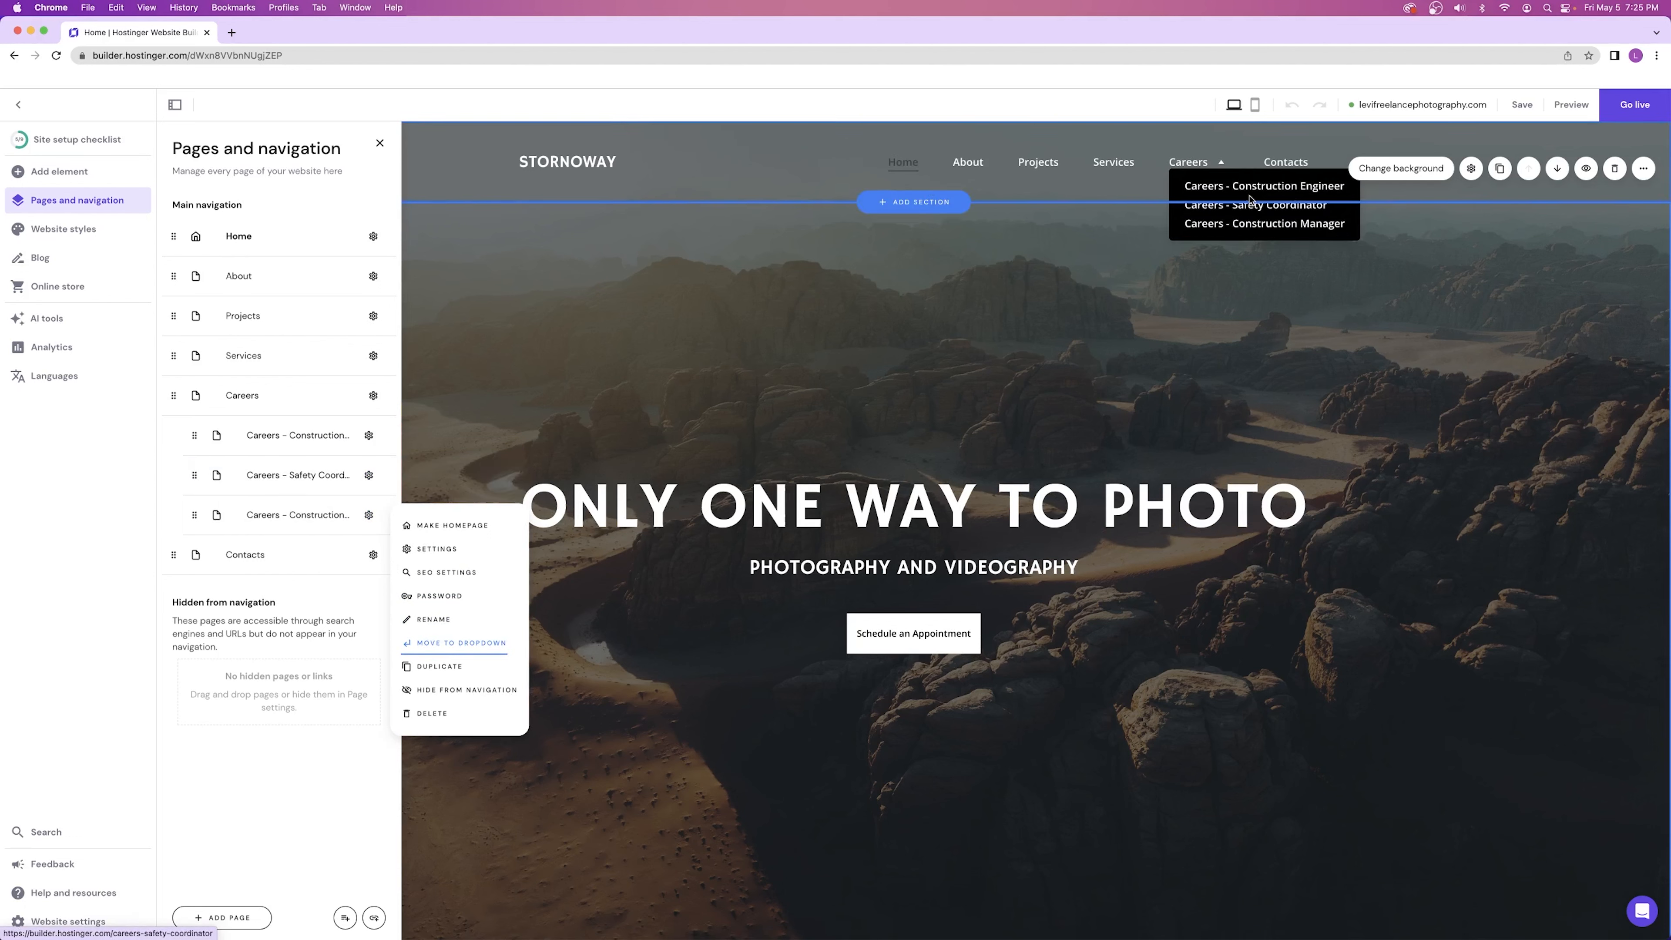
{"action": "left_click", "coordinate": [776, 319]}
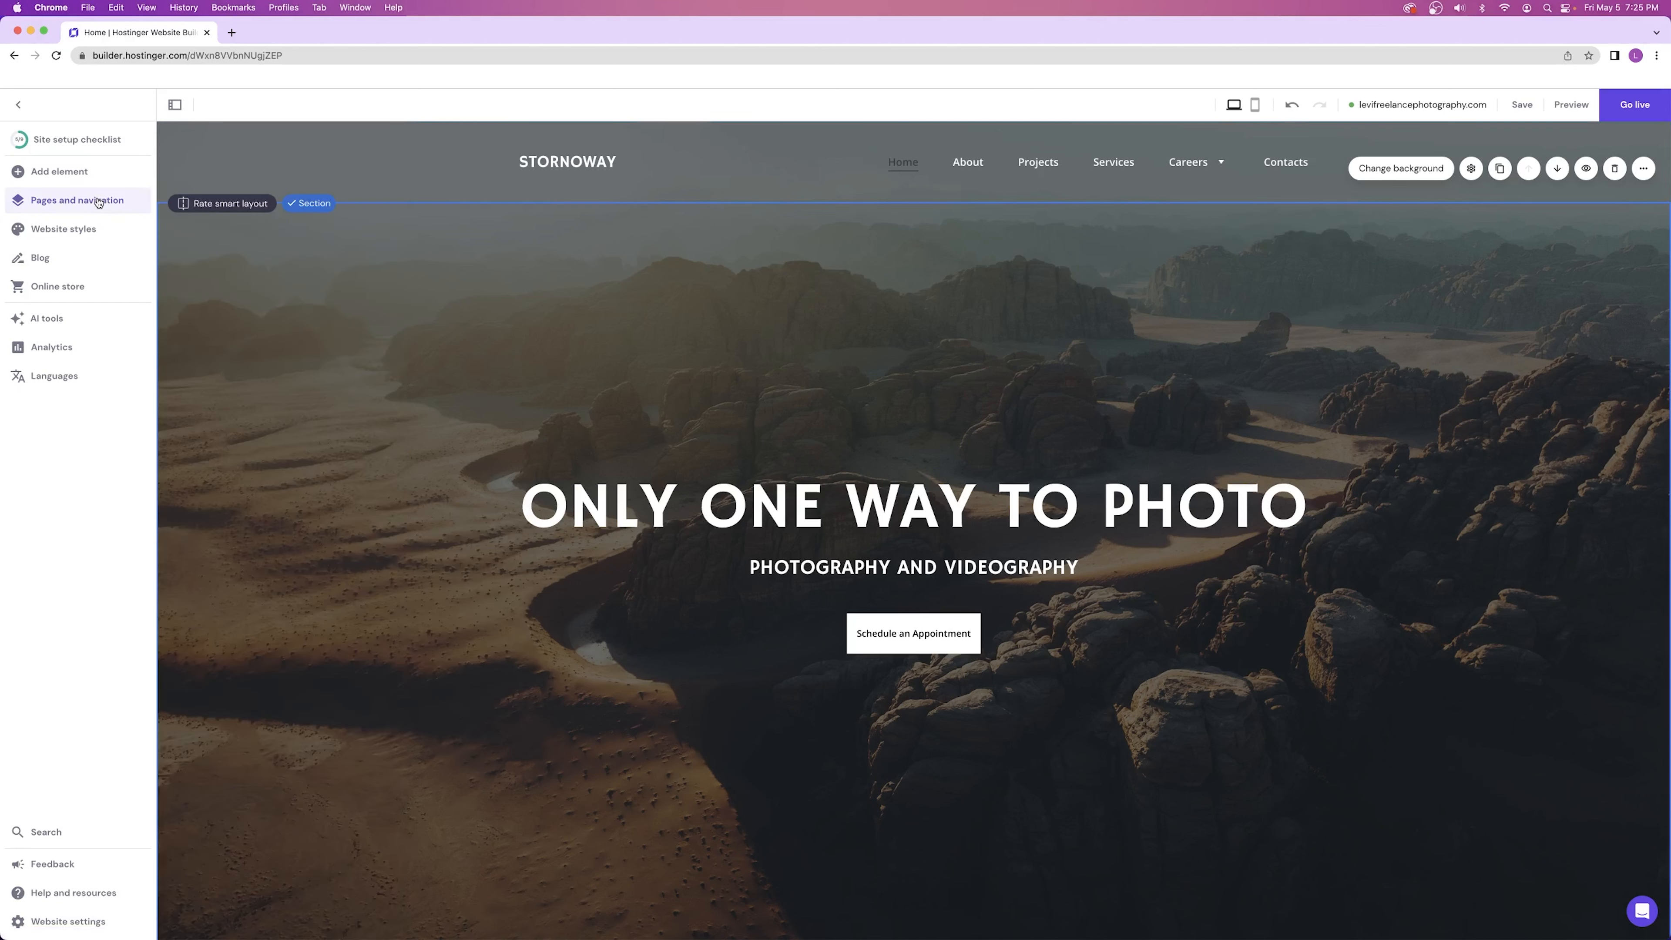
- Duplicate the Home page in the main navigation
{"action": "left_click", "coordinate": [97, 201]}
{"action": "left_click", "coordinate": [370, 238]}
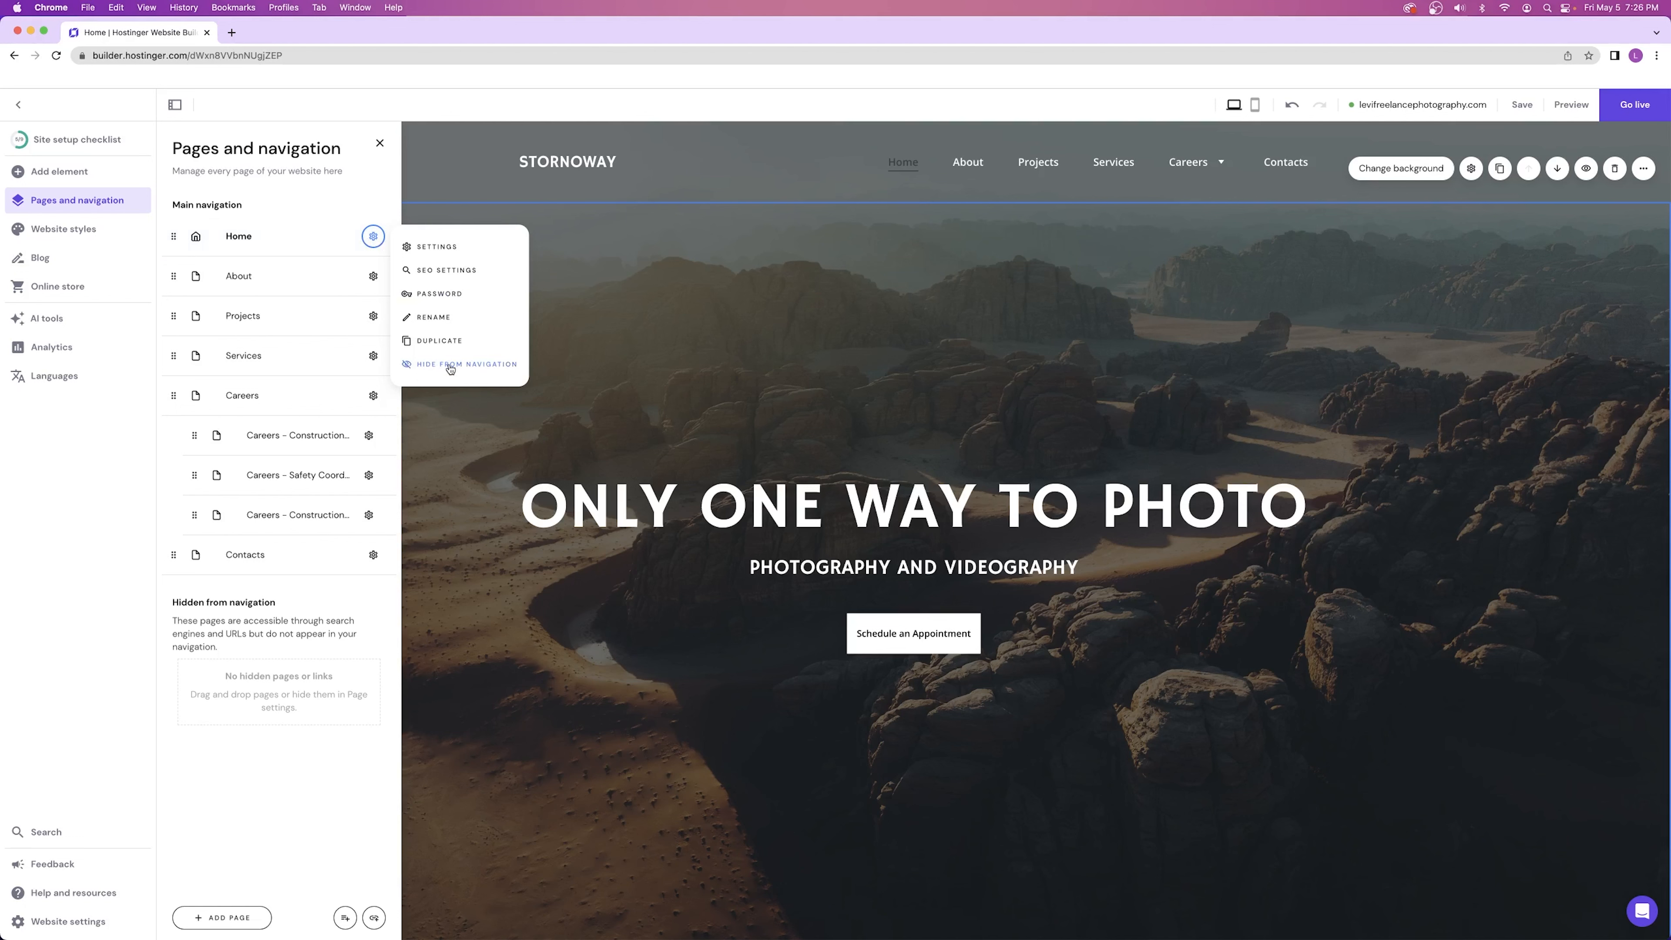
{"action": "left_click", "coordinate": [442, 342]}
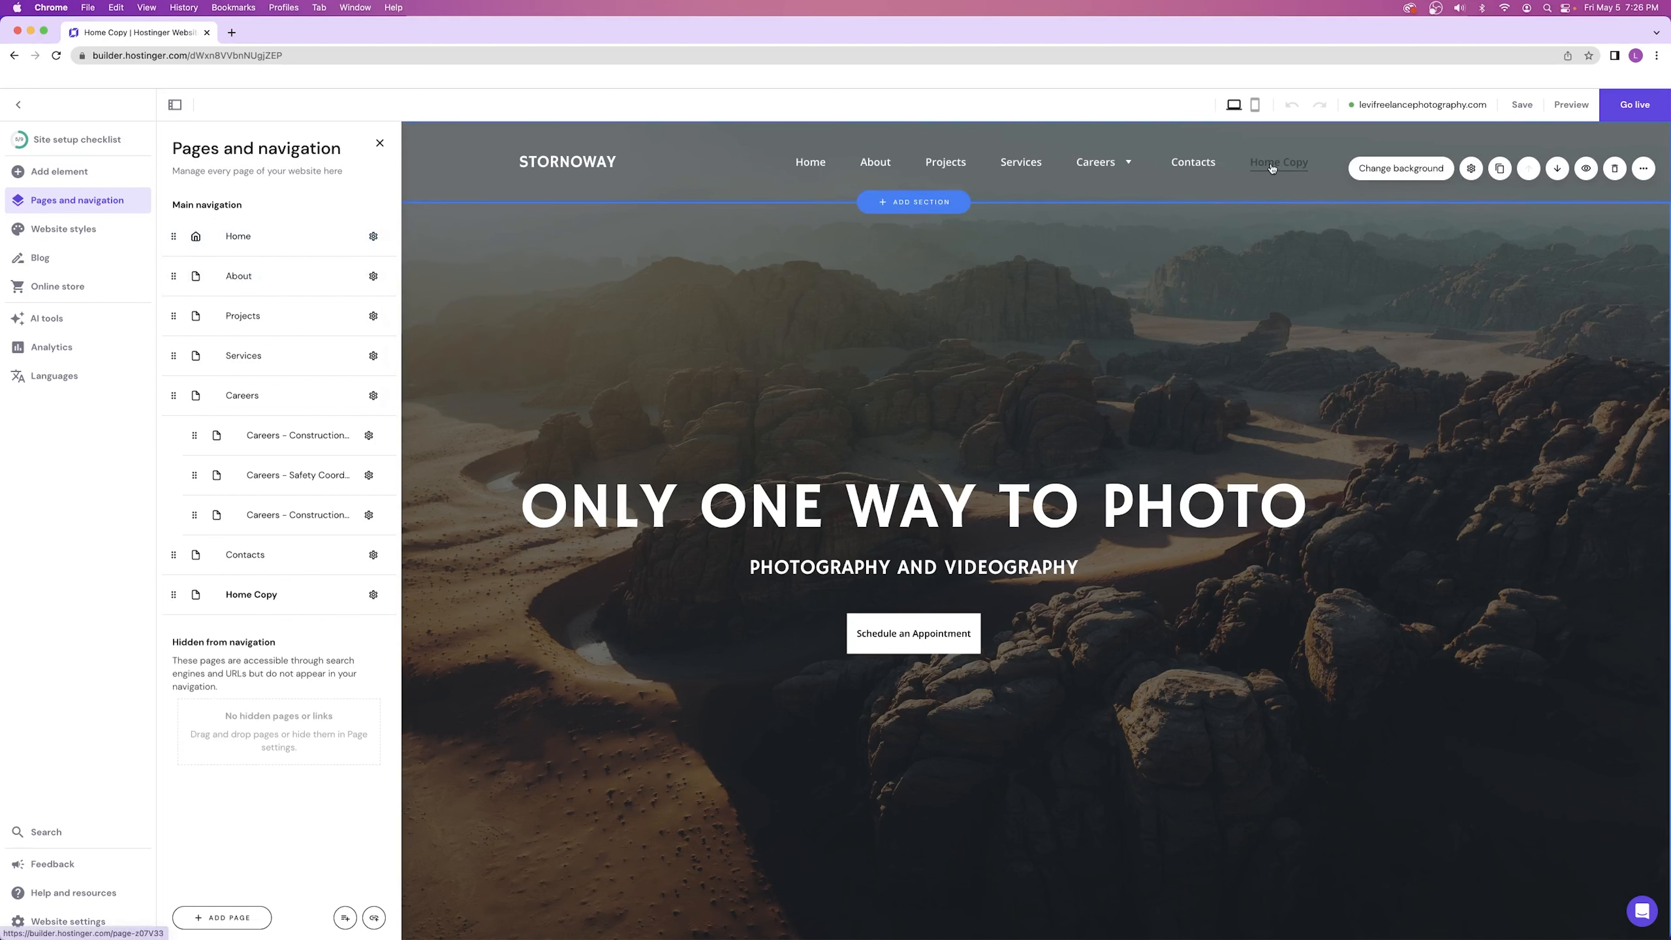
- Delete the duplicated Home Copy page and close the page list
{"action": "left_click", "coordinate": [373, 594]}
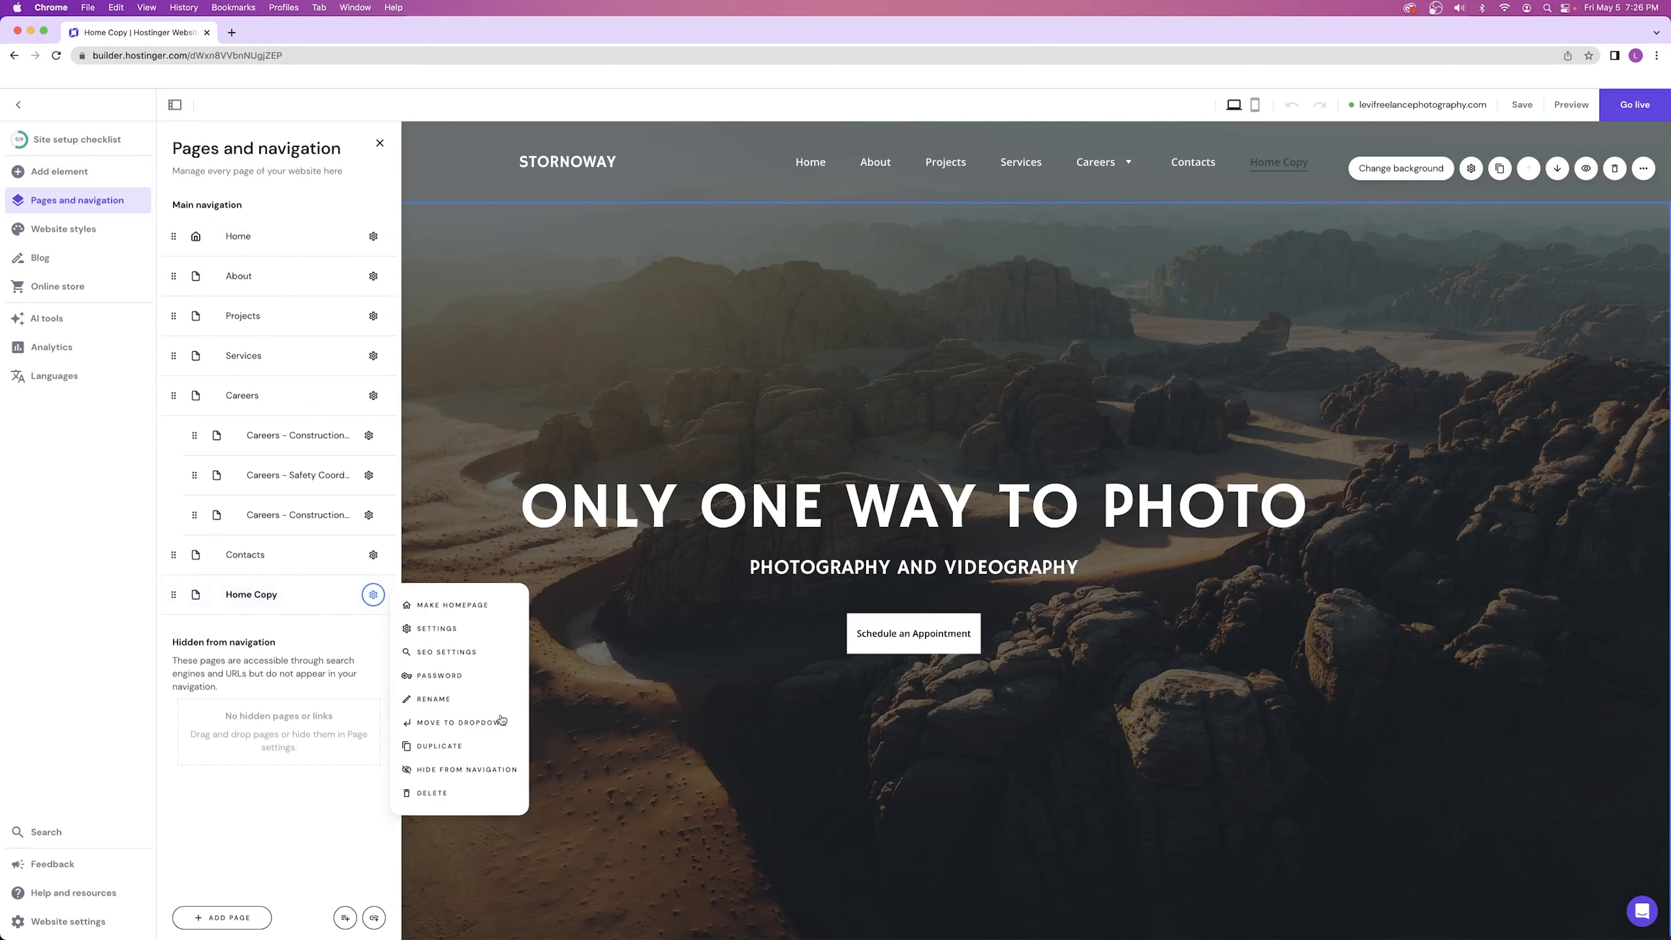
{"action": "left_click", "coordinate": [434, 795]}
{"action": "left_click", "coordinate": [914, 560]}
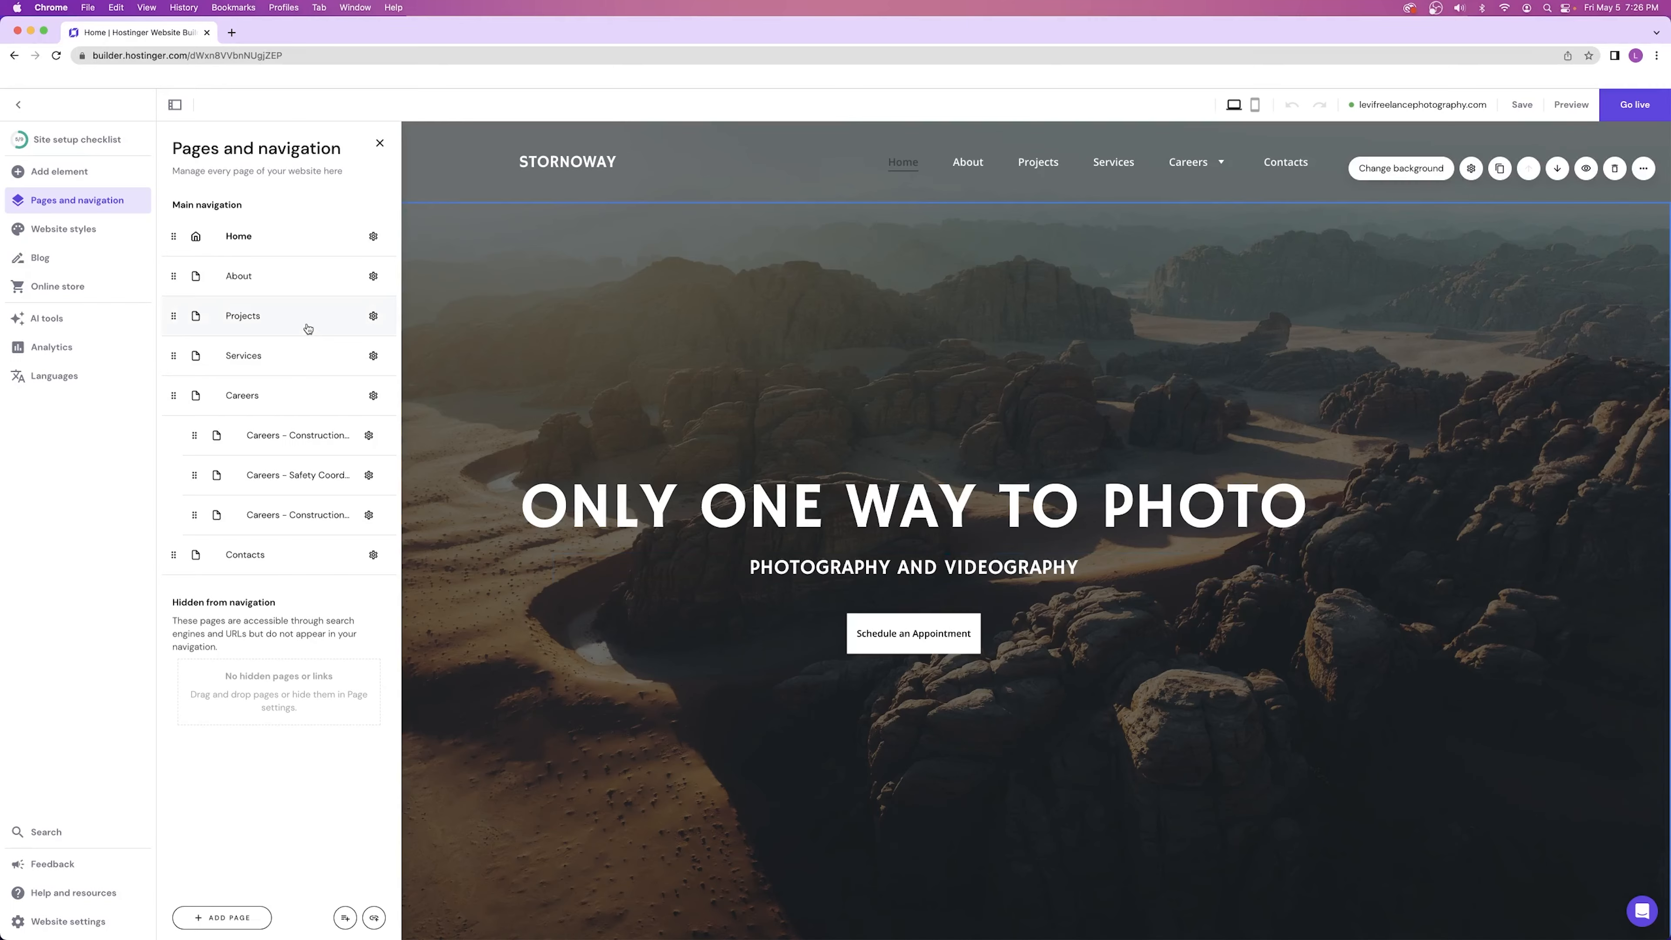
{"action": "left_click", "coordinate": [380, 143]}
- Examine the anchor name in the settings of the home page's About section
{"action": "scroll", "coordinate": [694, 307], "scroll_direction": "down", "scroll_amount": 2}
{"action": "scroll", "coordinate": [690, 299], "scroll_direction": "down", "scroll_amount": 10}
{"action": "scroll", "coordinate": [687, 296], "scroll_direction": "up", "scroll_amount": 12}
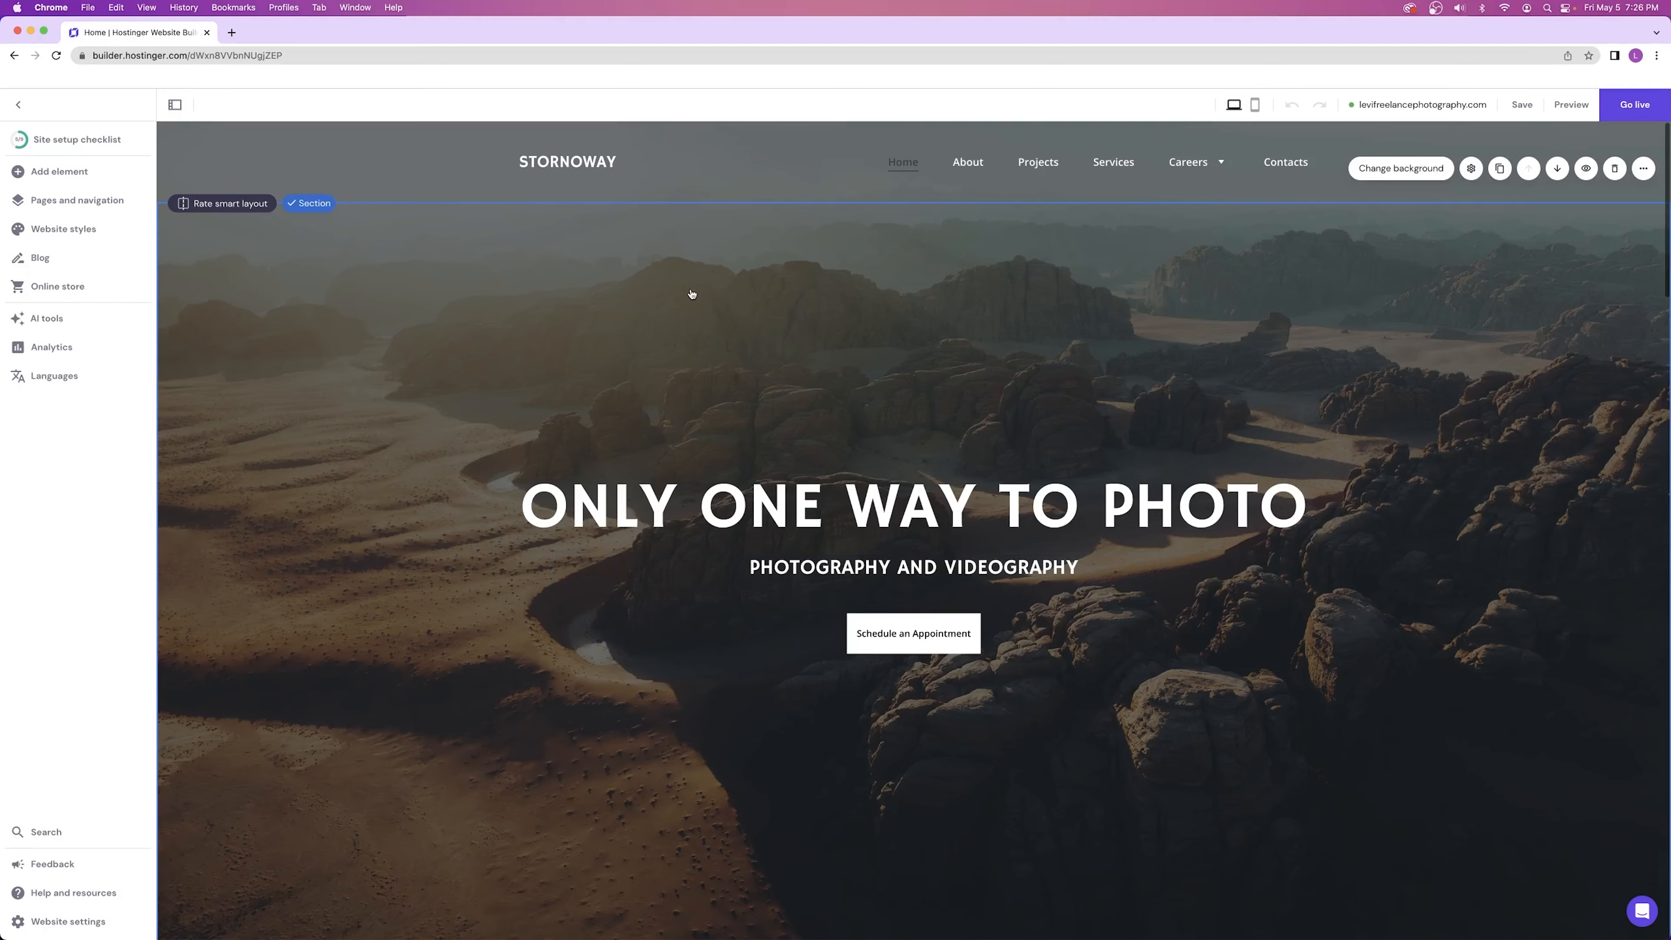
{"action": "scroll", "coordinate": [689, 294], "scroll_direction": "down", "scroll_amount": 11}
{"action": "scroll", "coordinate": [689, 294], "scroll_direction": "down", "scroll_amount": 3}
{"action": "scroll", "coordinate": [689, 295], "scroll_direction": "up", "scroll_amount": 2}
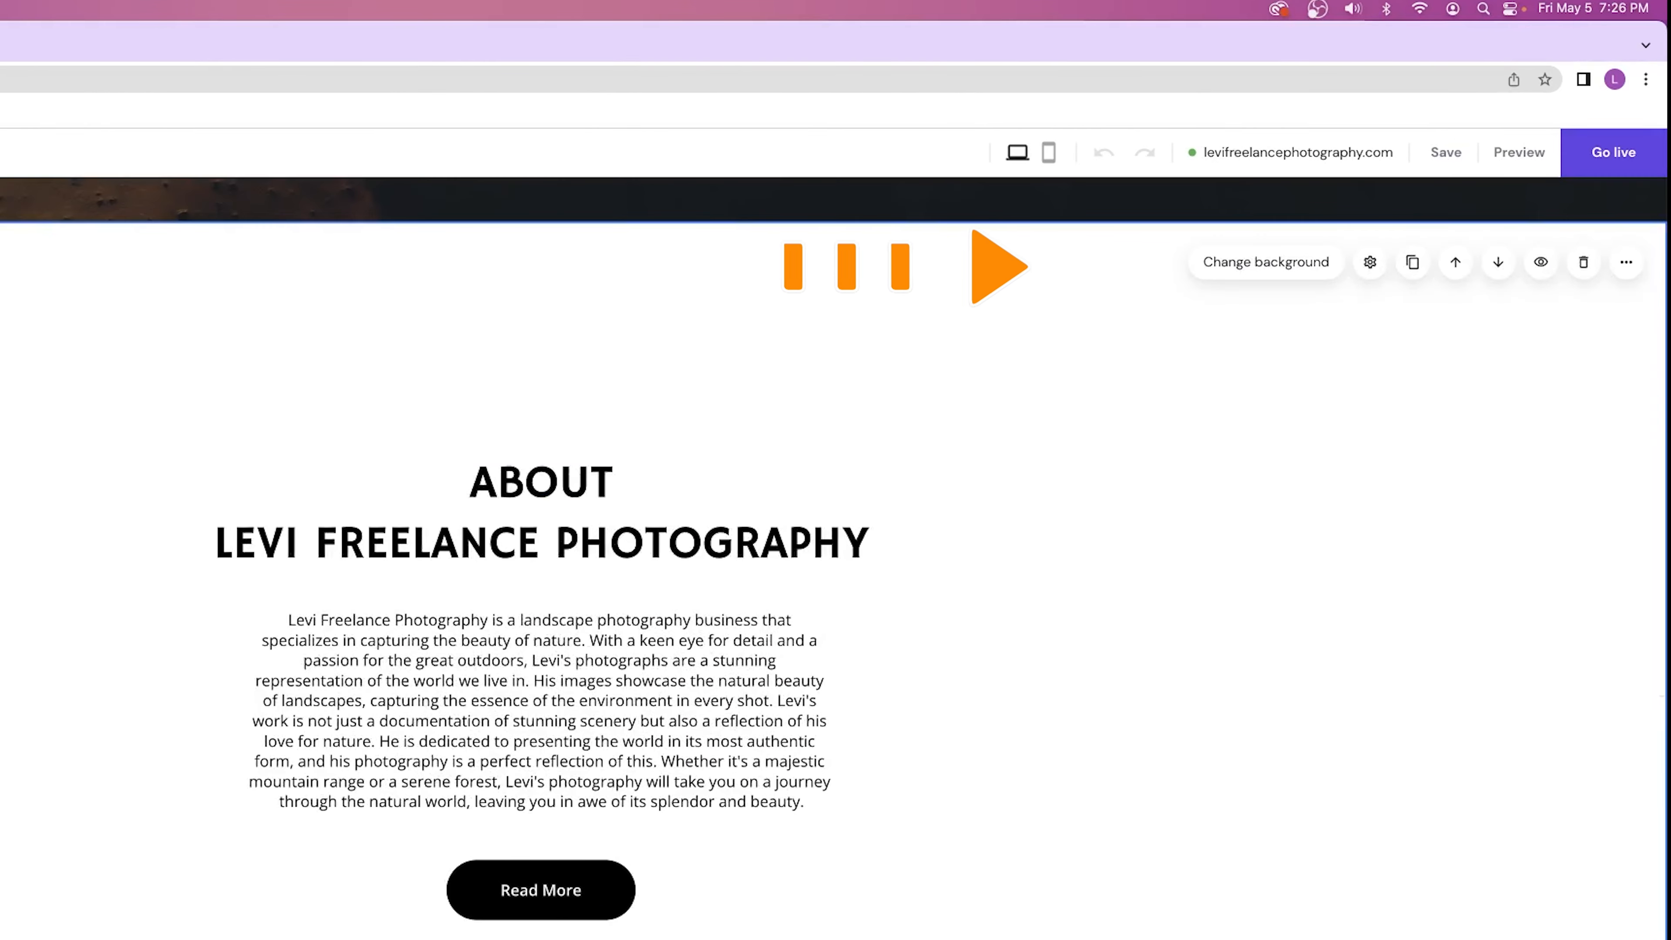
{"action": "left_click", "coordinate": [1332, 263]}
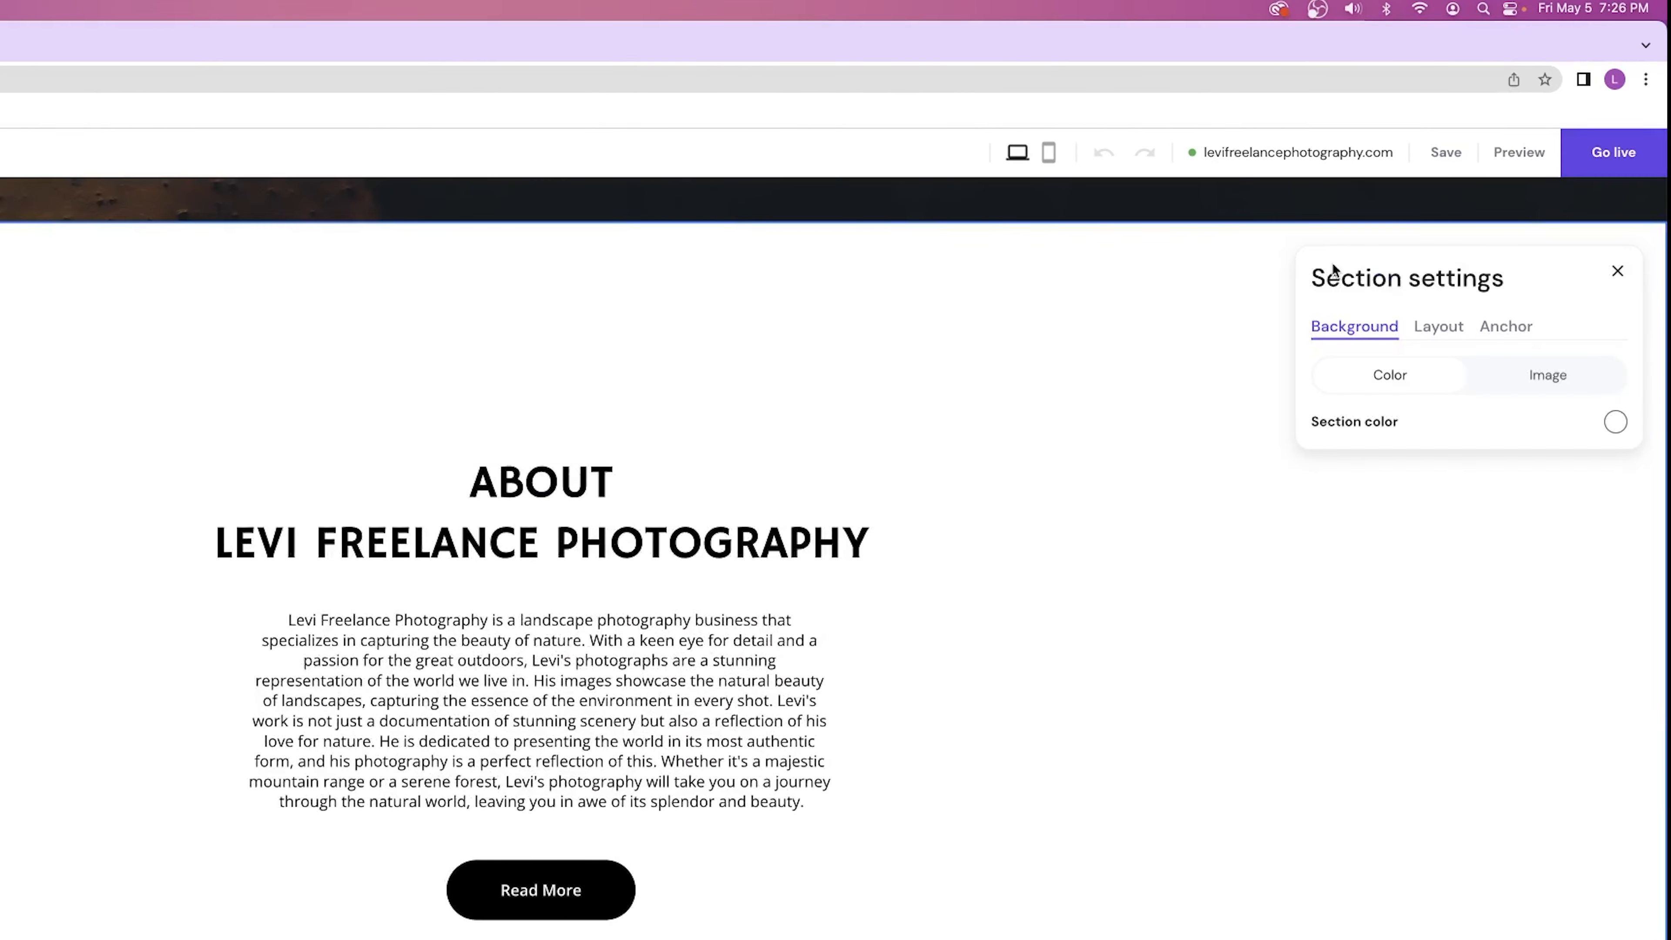
{"action": "left_click", "coordinate": [1506, 326]}
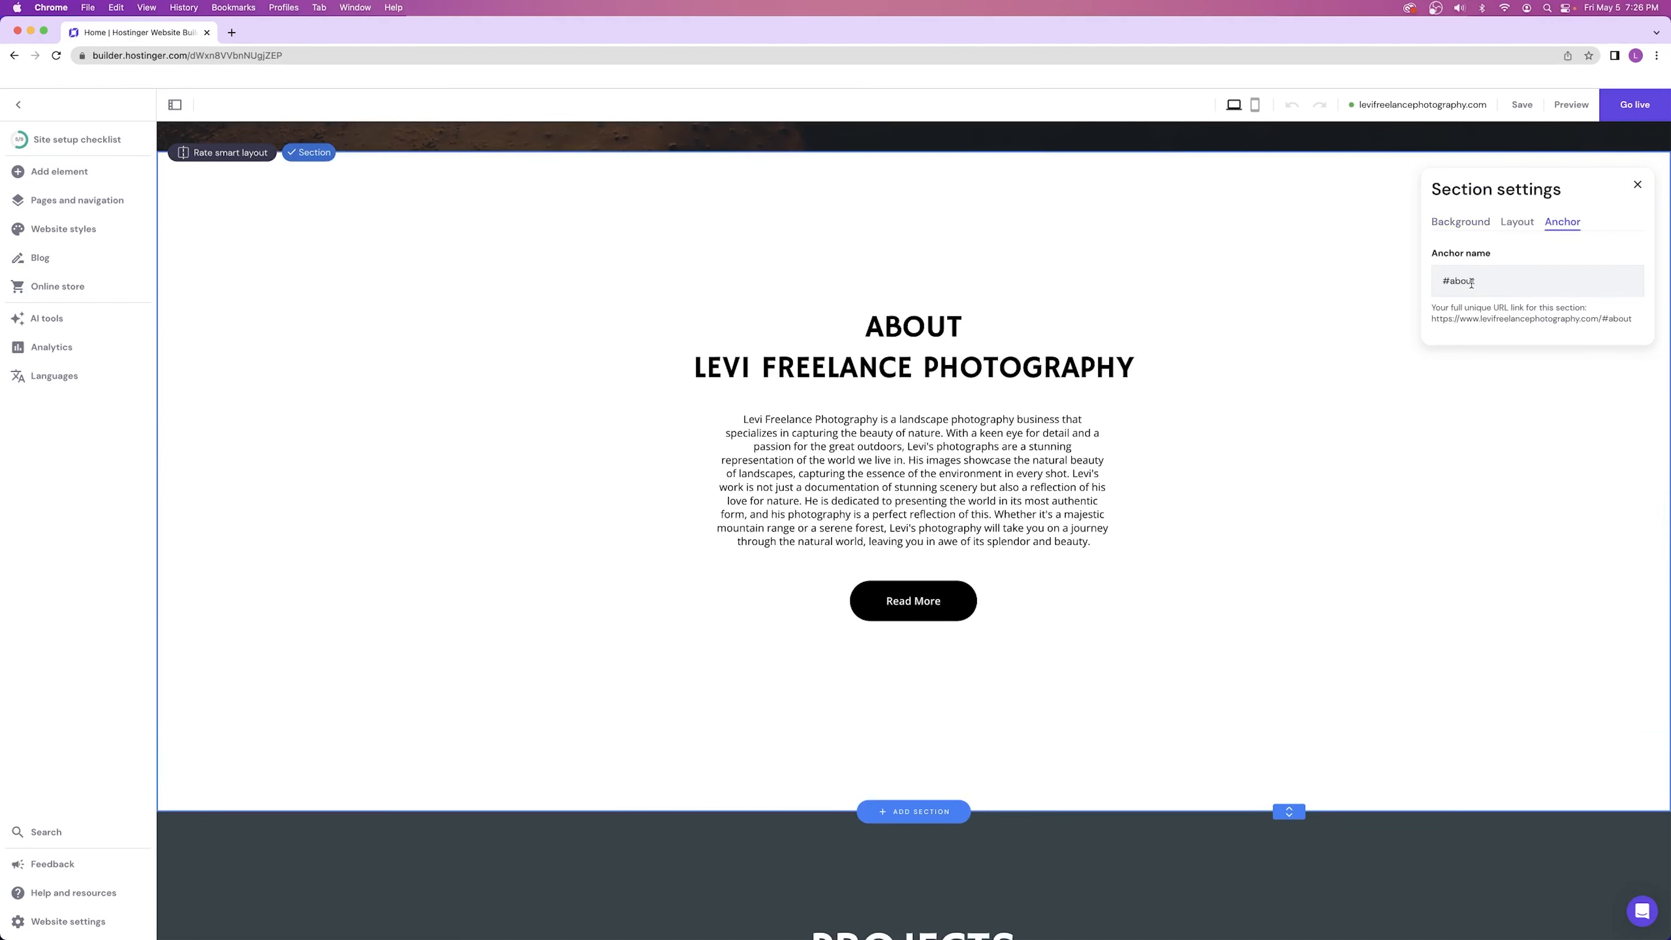
{"action": "left_click_drag", "start_coordinate": [1471, 282], "coordinate": [1423, 292]}
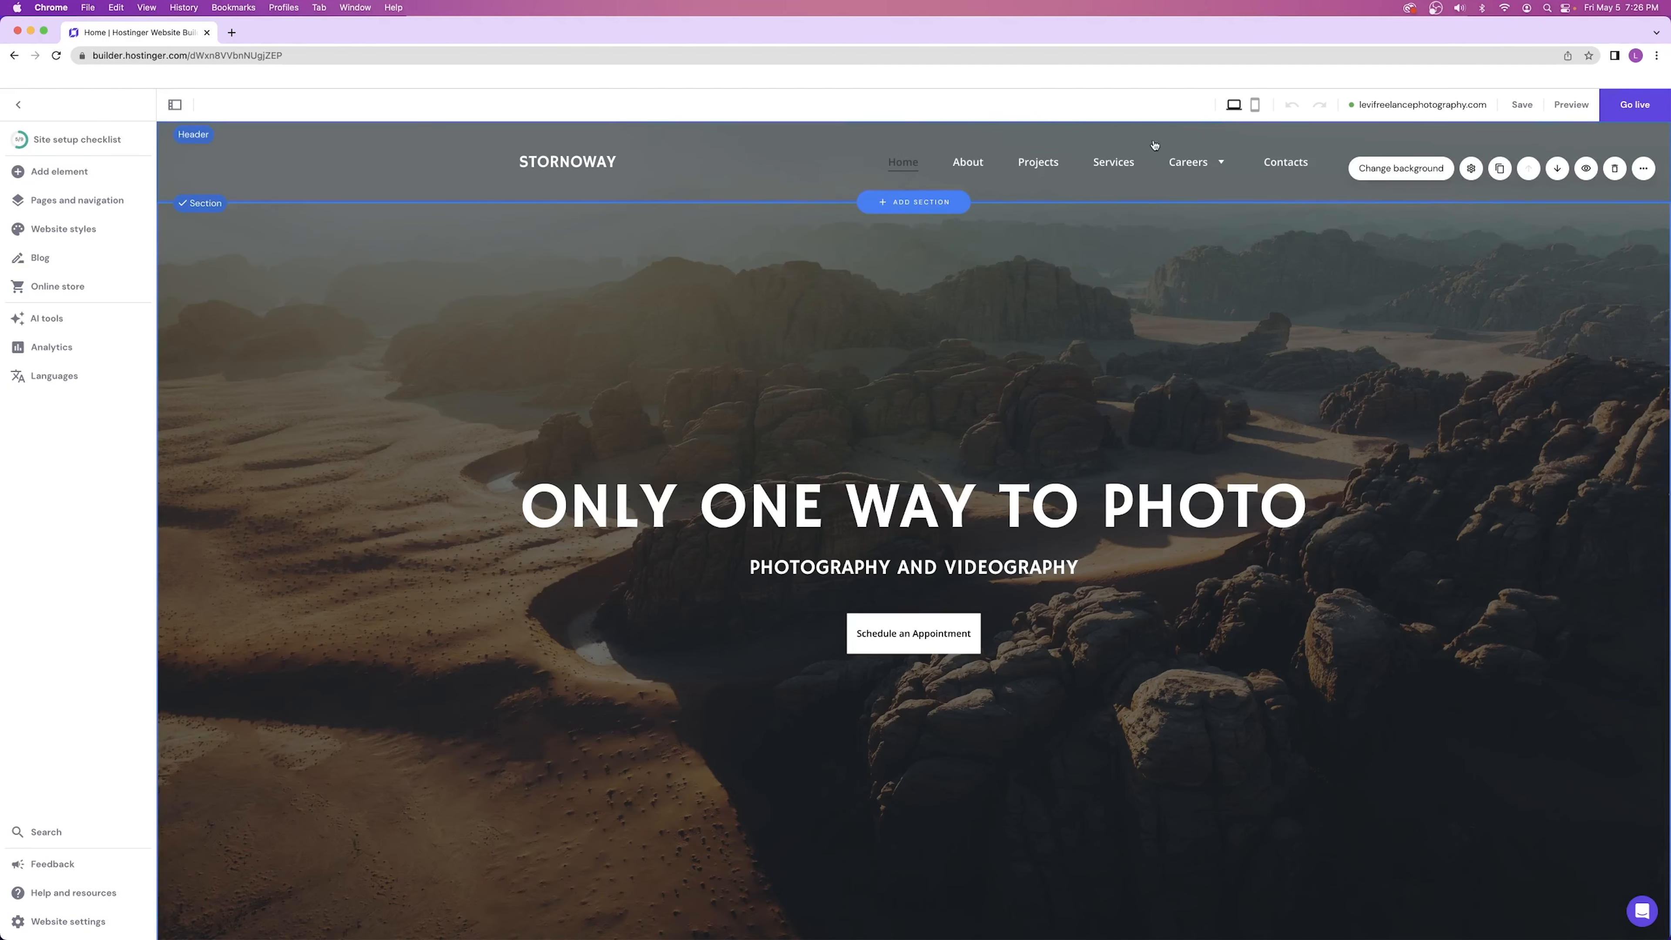
- Add a navigation link named ABOUT SECTION that leads to the about section of the Home page
{"action": "scroll", "coordinate": [1120, 207], "scroll_direction": "down", "scroll_amount": 10}
{"action": "scroll", "coordinate": [1120, 208], "scroll_direction": "up", "scroll_amount": 10}
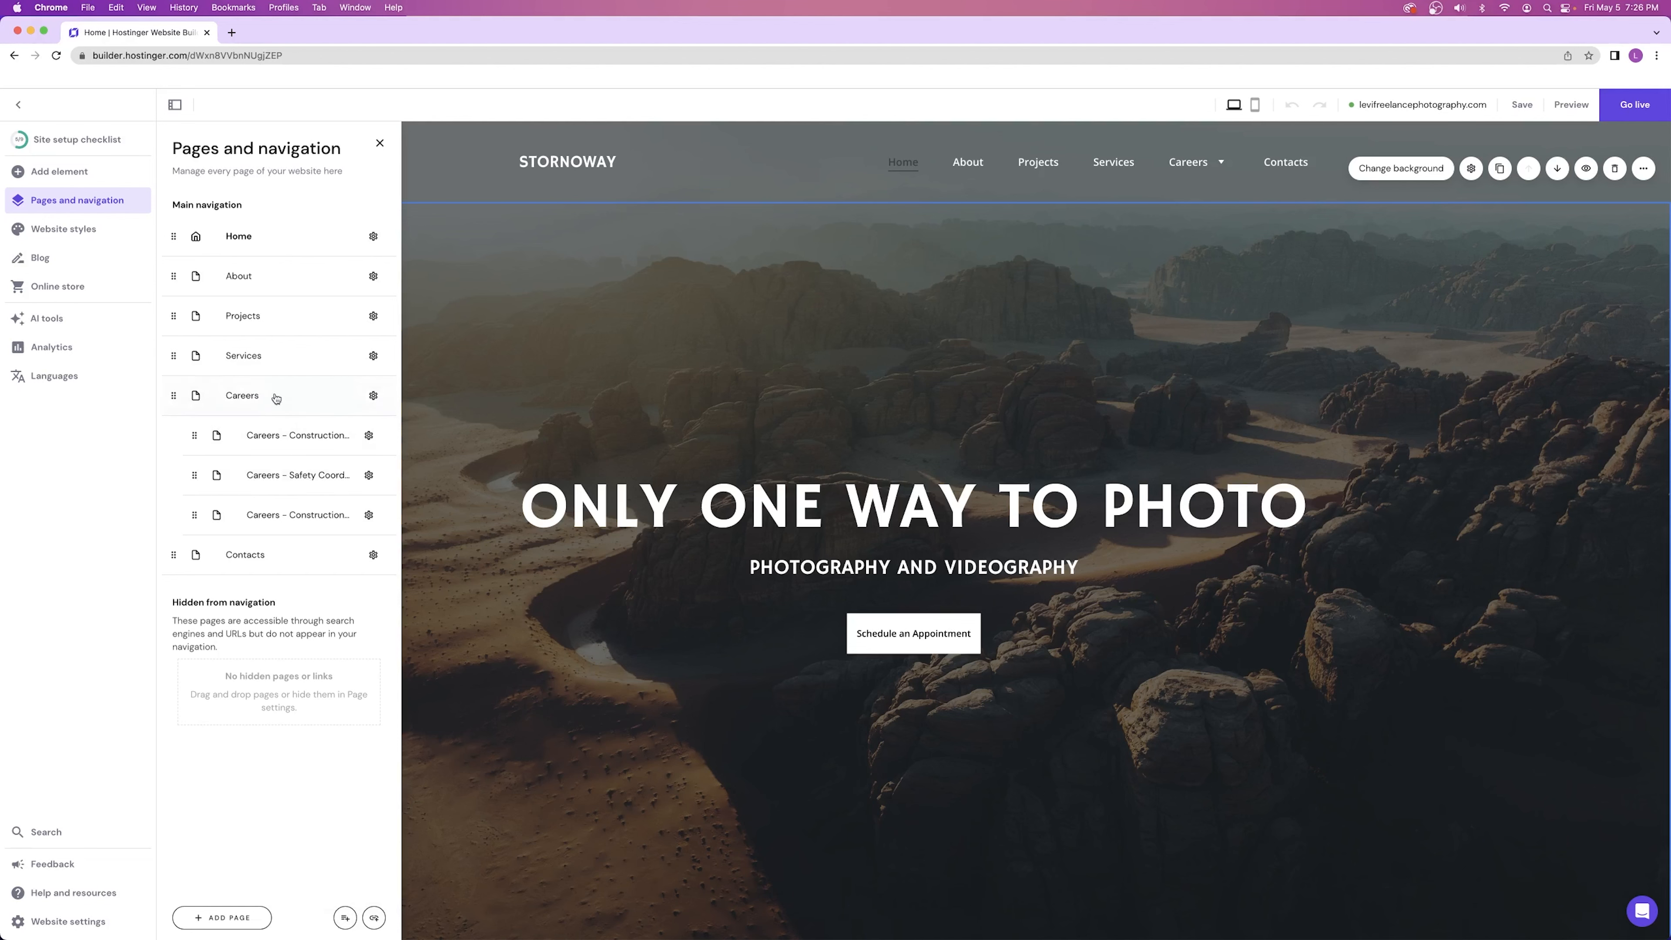
{"action": "left_click", "coordinate": [376, 919]}
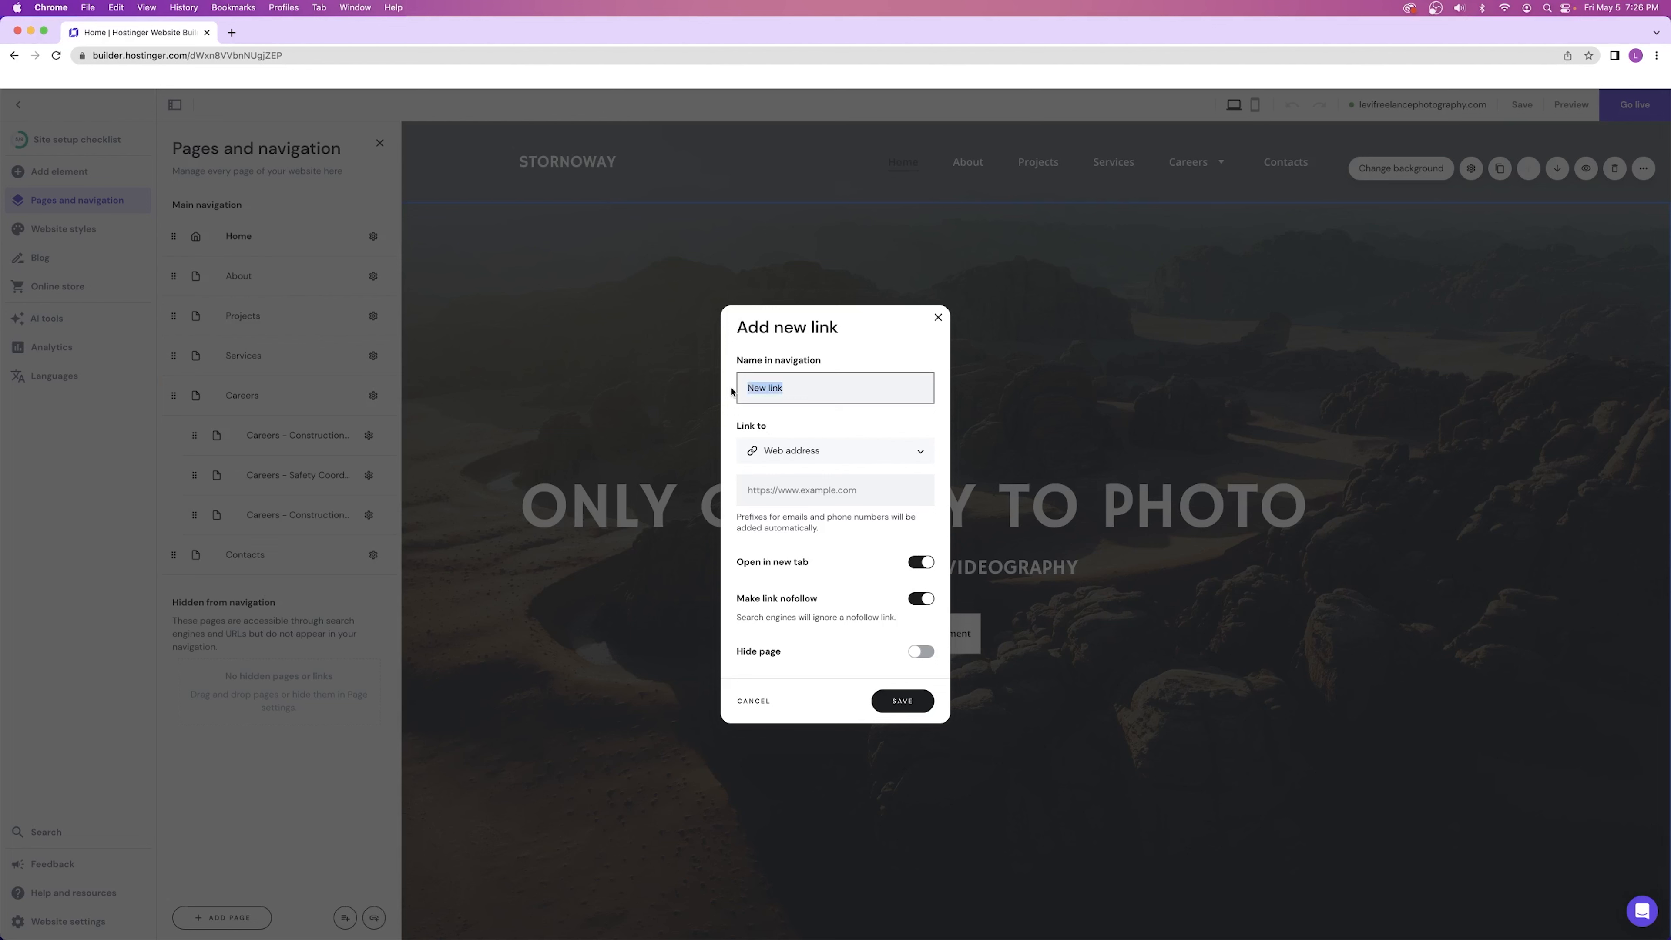
{"action": "type", "text": "ABOUT SECTION"}
{"action": "left_click", "coordinate": [789, 451]}
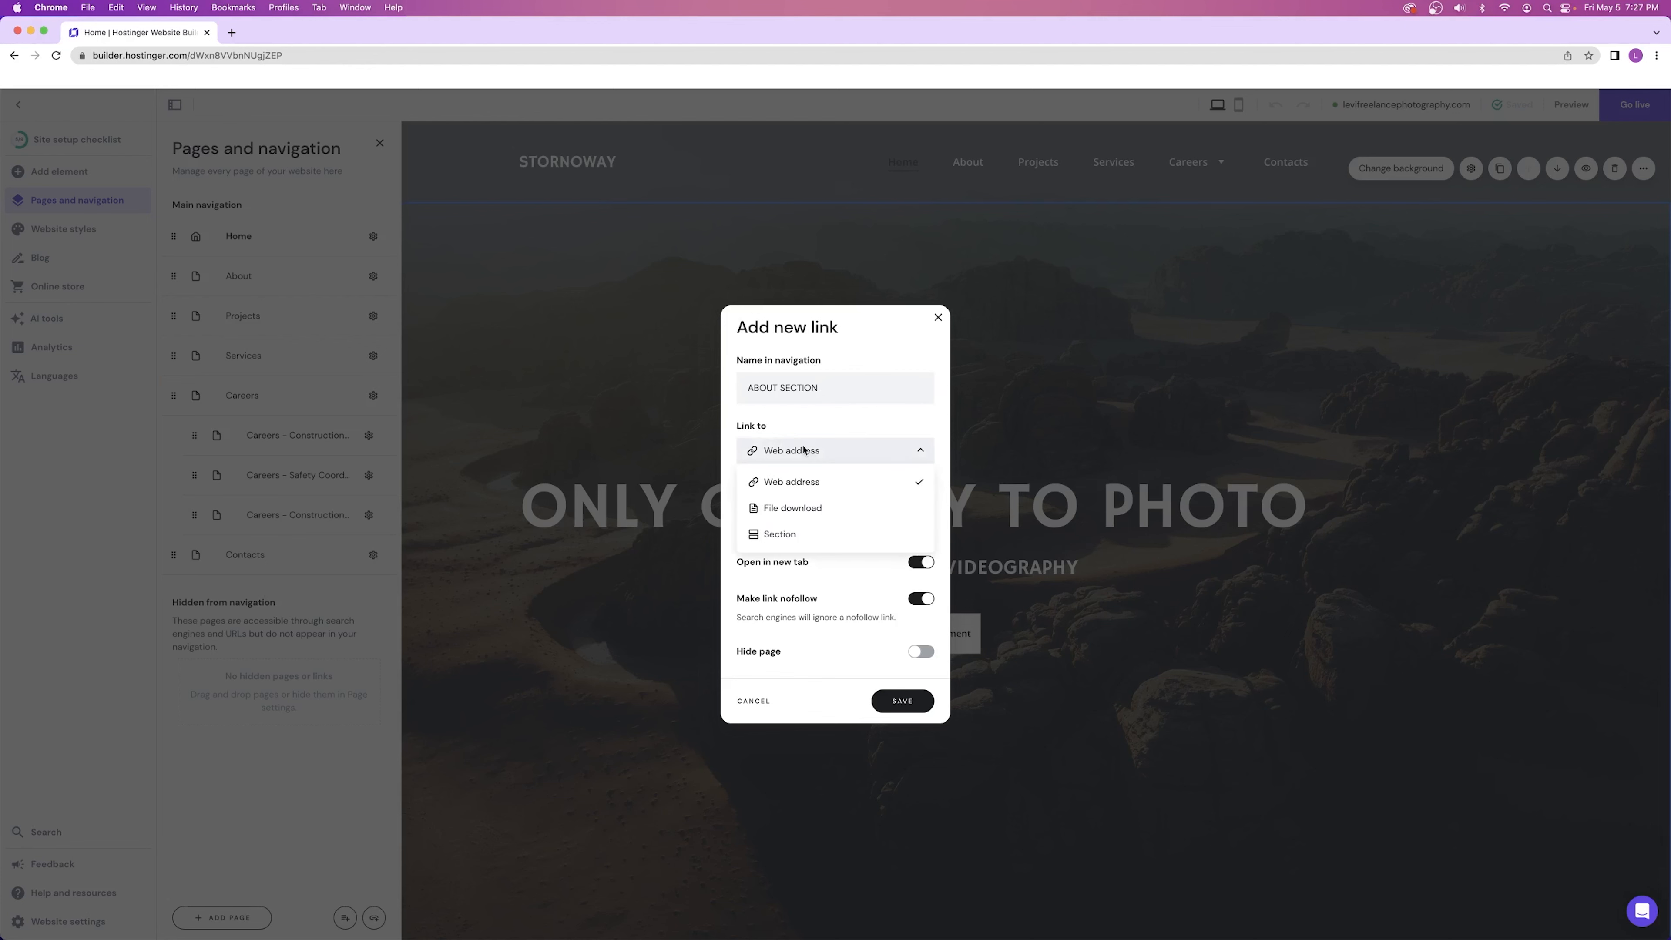
{"action": "left_click", "coordinate": [789, 533]}
{"action": "left_click", "coordinate": [791, 488]}
{"action": "left_click", "coordinate": [782, 524]}
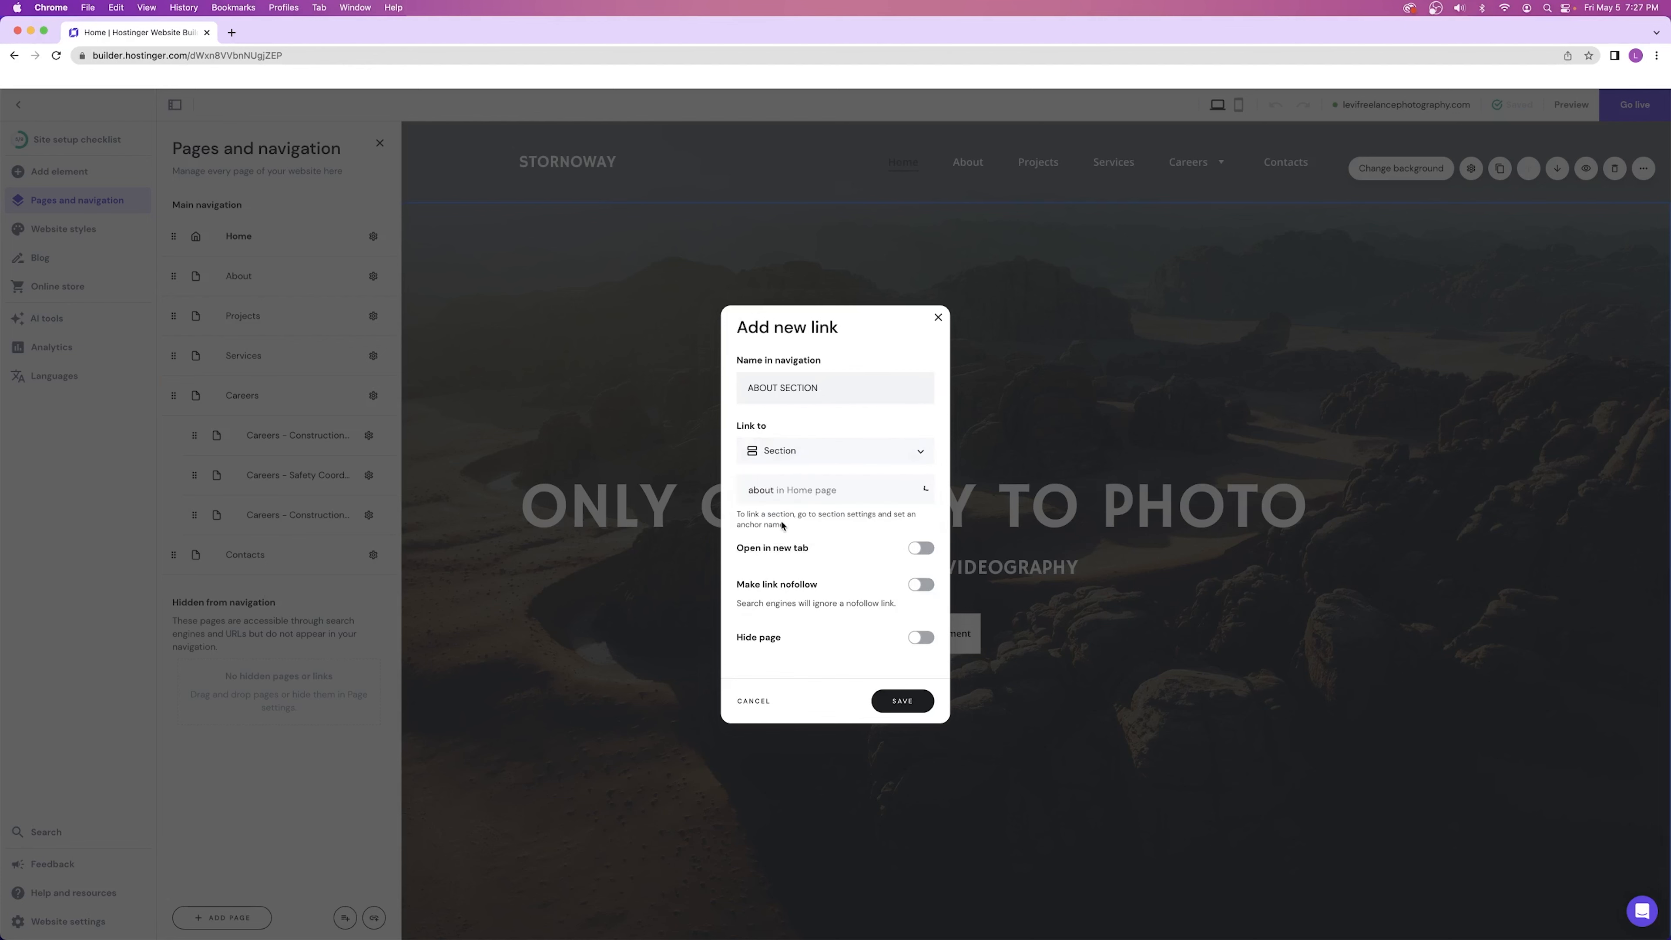
{"action": "left_click", "coordinate": [902, 700]}
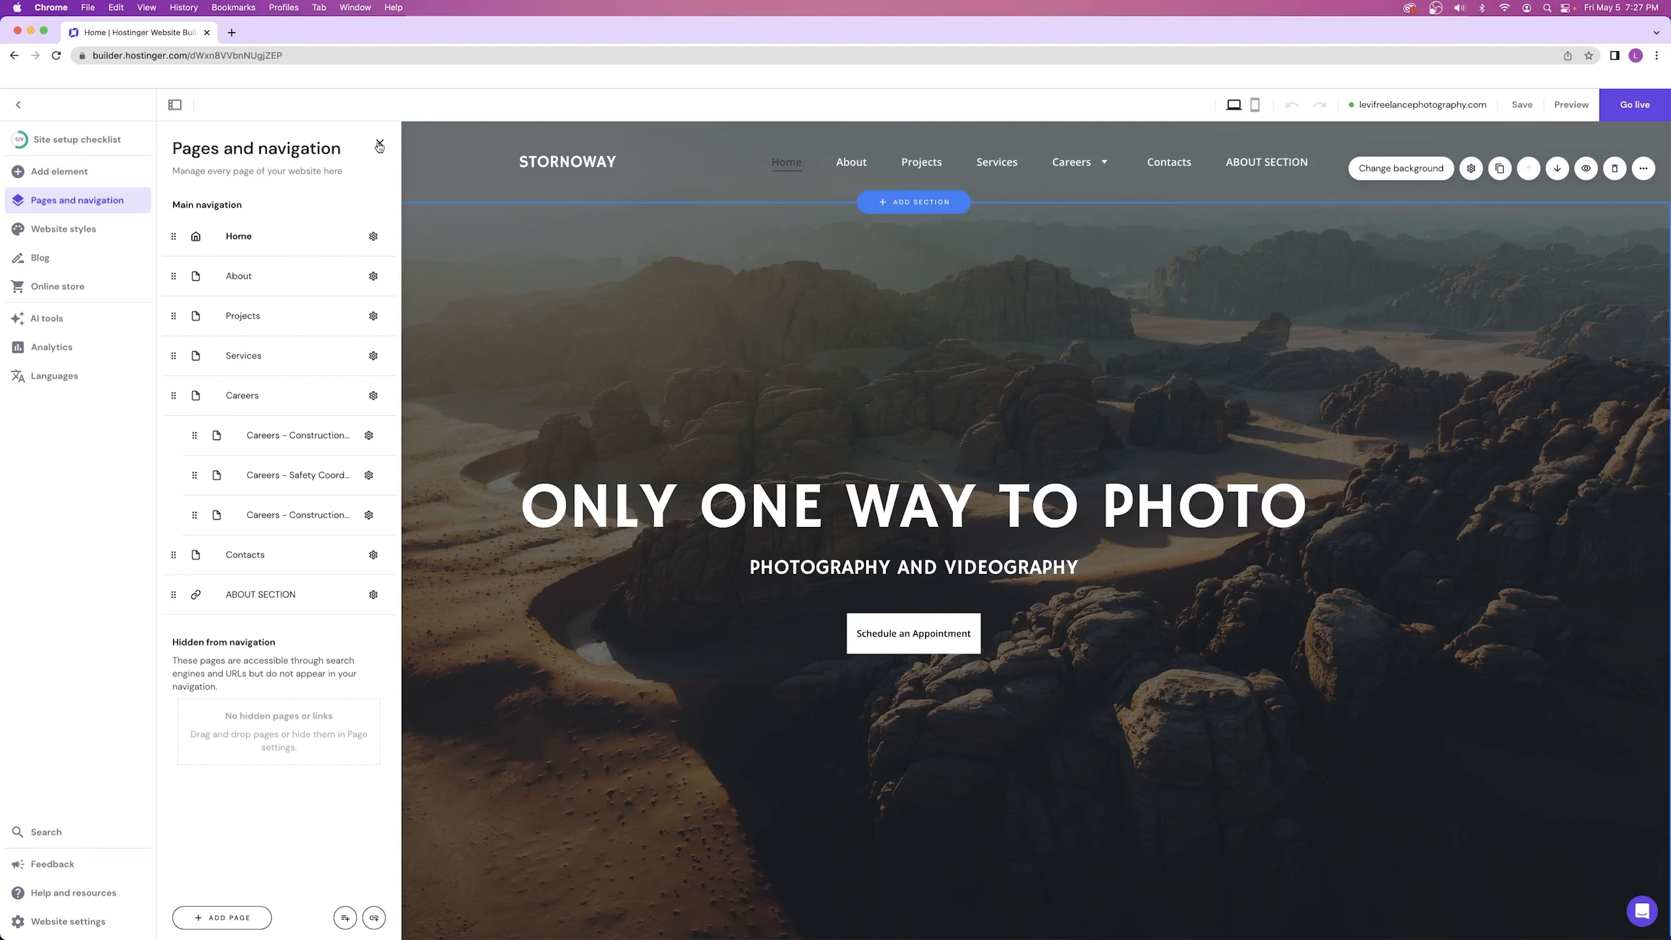
{"action": "left_click", "coordinate": [802, 288]}
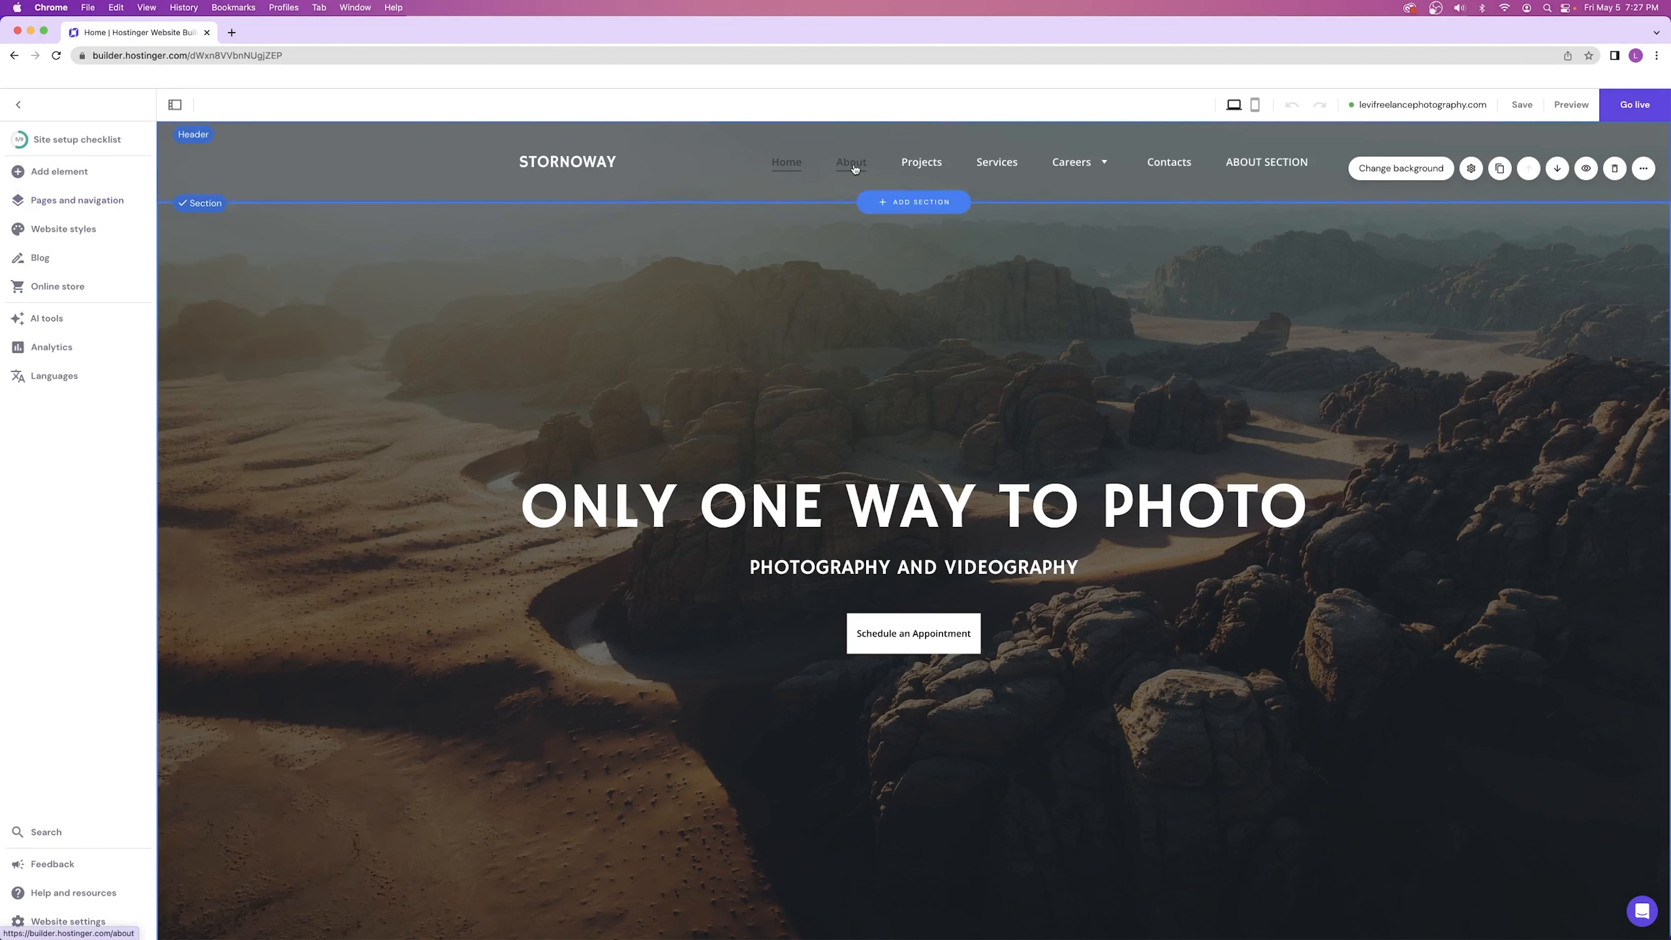
- Test the ABOUT SECTION link in preview mode and return to the editor
{"action": "left_click", "coordinate": [1570, 105]}
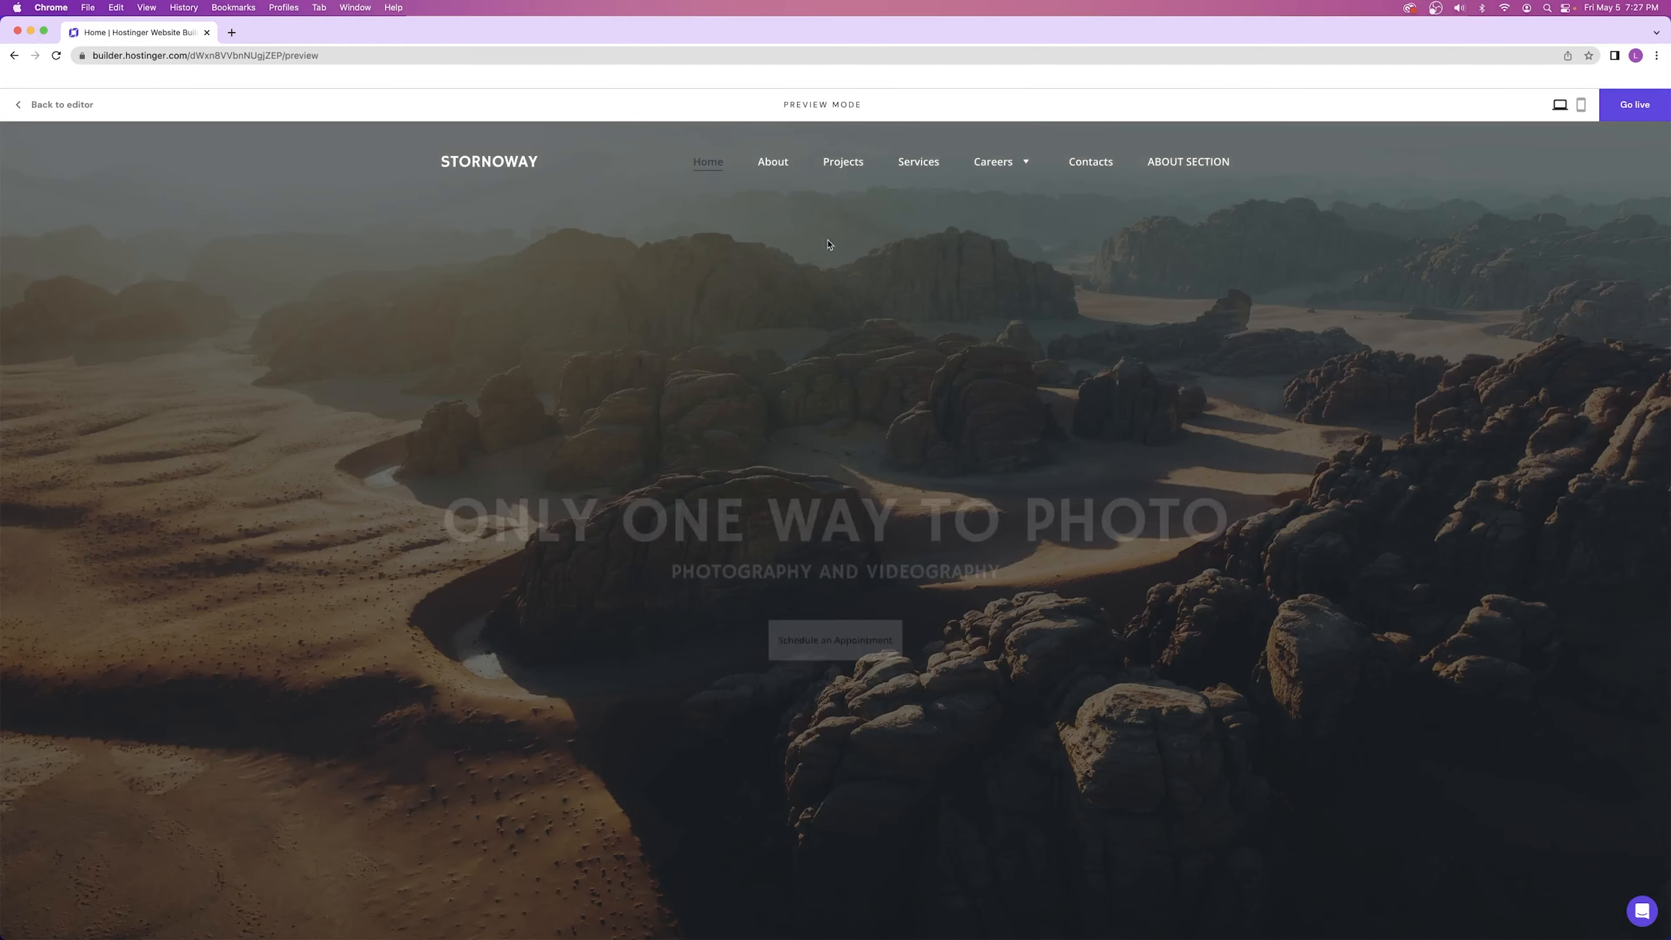
{"action": "scroll", "coordinate": [1206, 165], "scroll_direction": "down", "scroll_amount": 4}
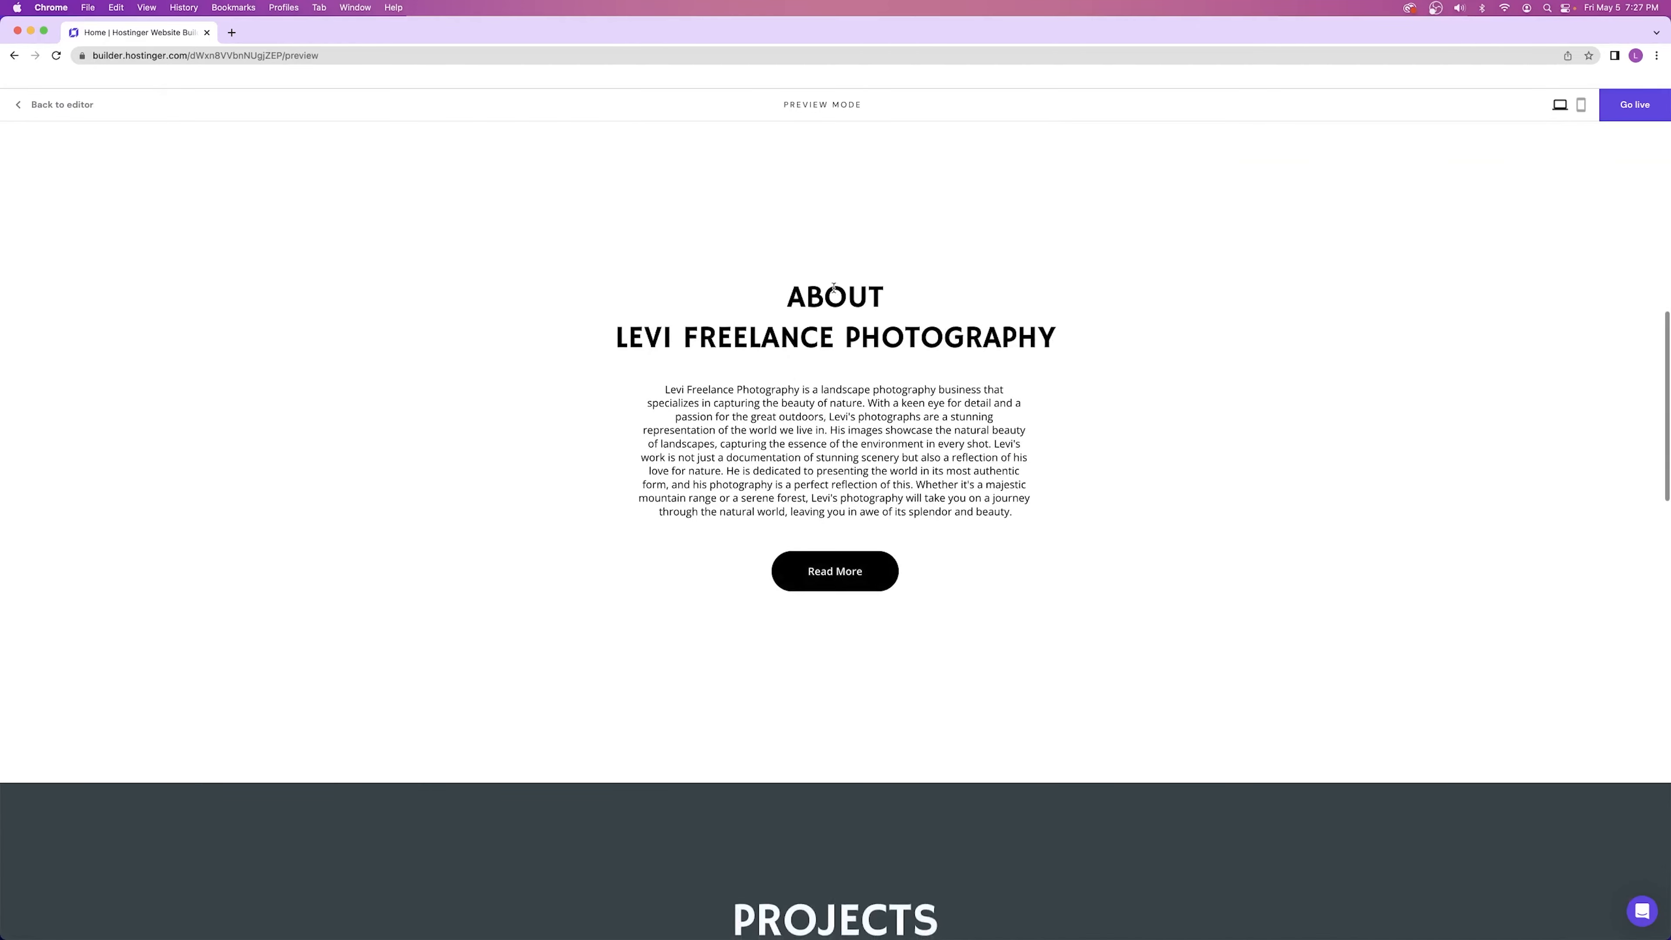
{"action": "scroll", "coordinate": [848, 409], "scroll_direction": "up", "scroll_amount": 10}
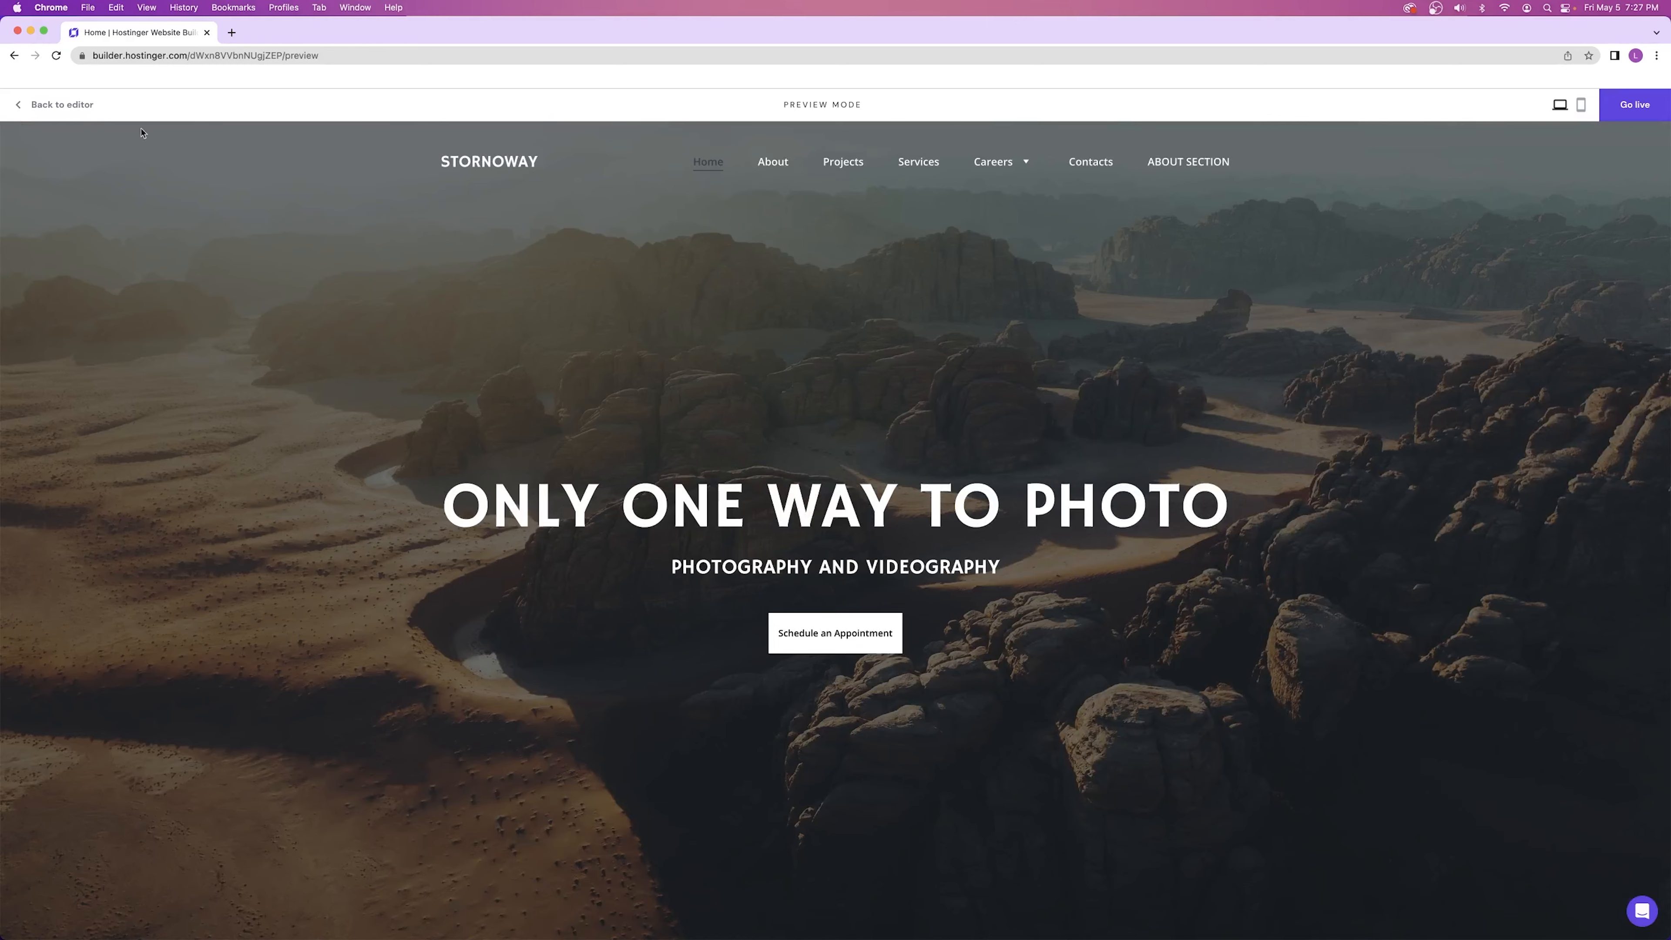
{"action": "left_click", "coordinate": [62, 107]}
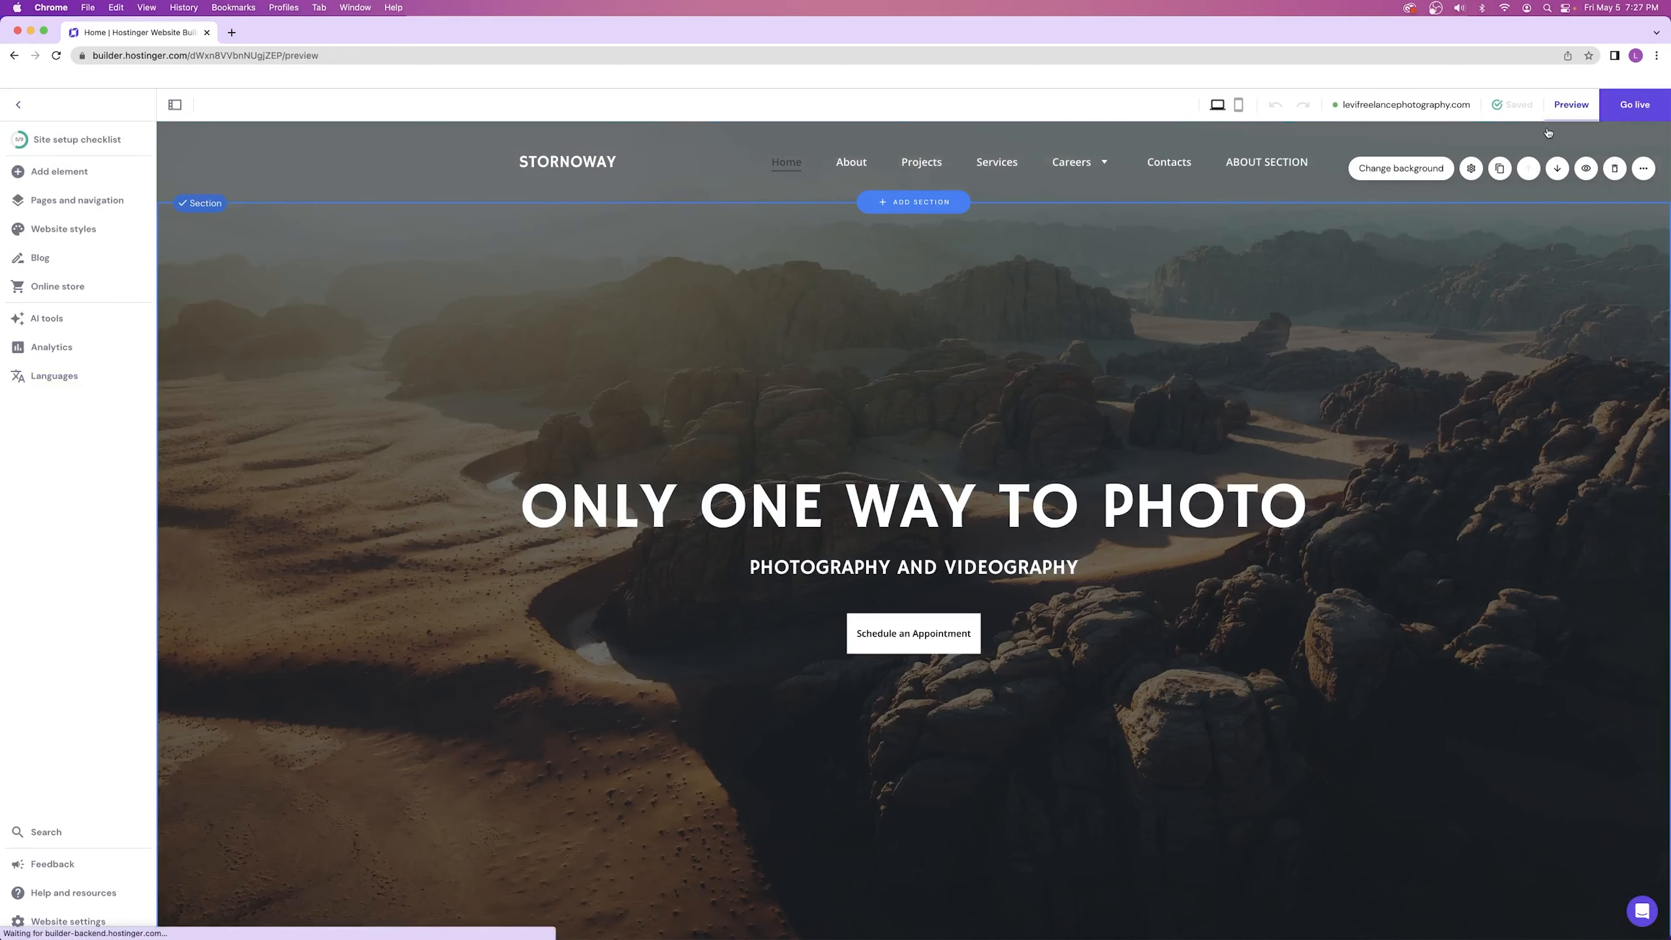
{"action": "left_click", "coordinate": [1570, 104]}
{"action": "scroll", "coordinate": [697, 335], "scroll_direction": "down", "scroll_amount": 5}
{"action": "scroll", "coordinate": [697, 335], "scroll_direction": "up", "scroll_amount": 5}
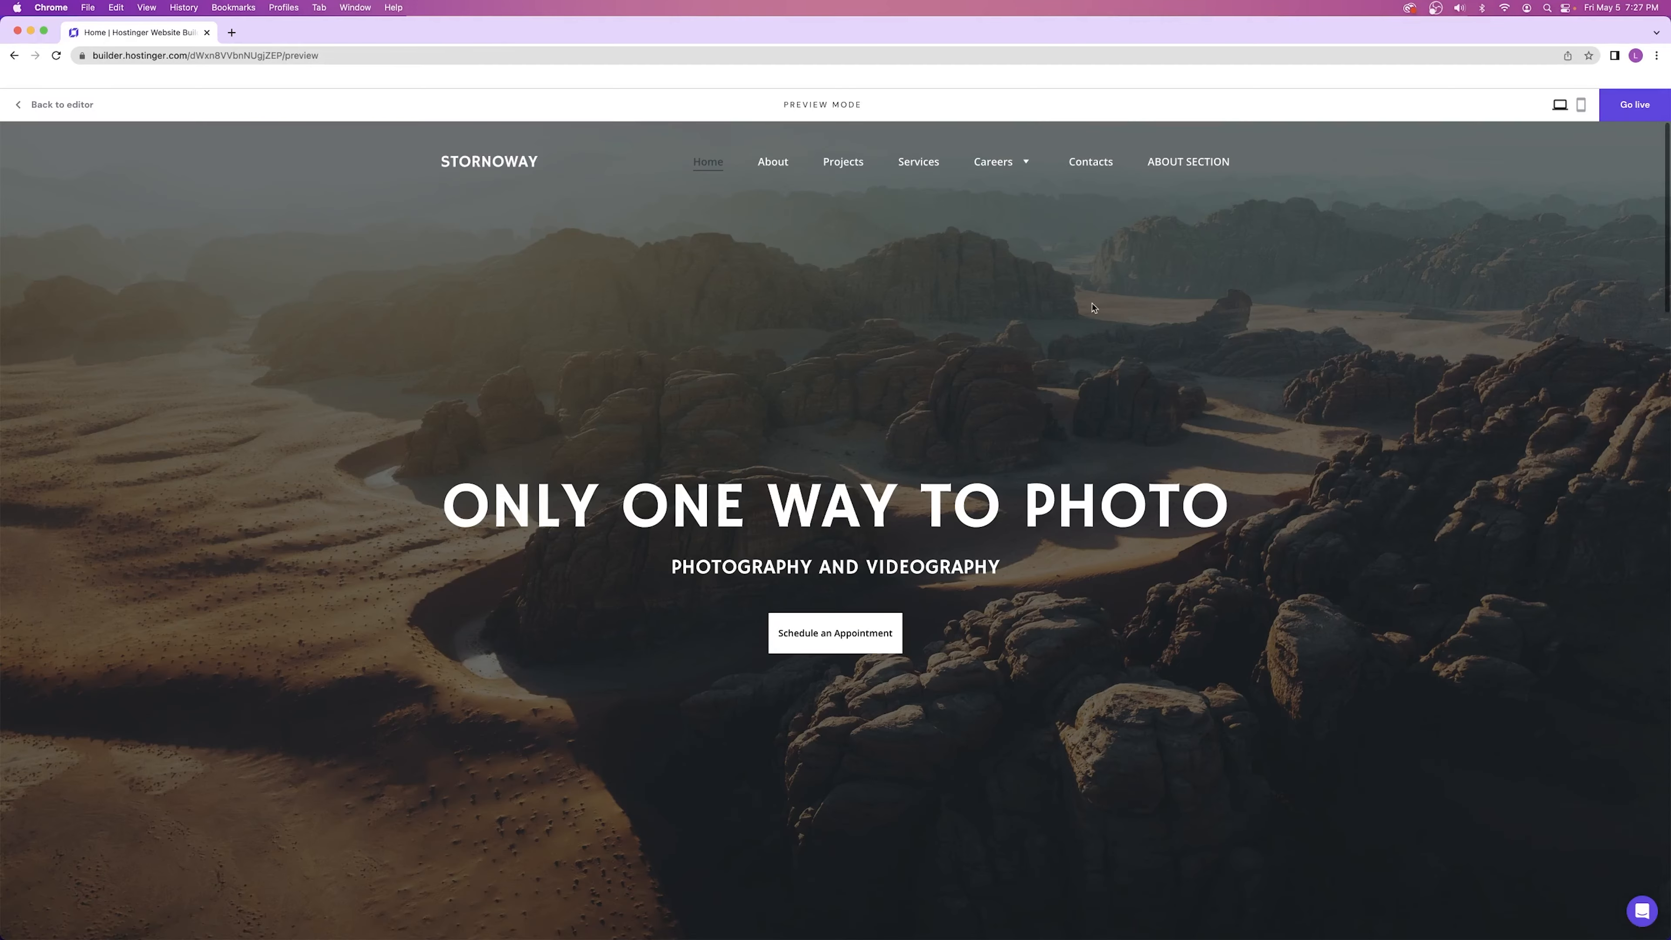
{"action": "left_click", "coordinate": [1179, 164]}
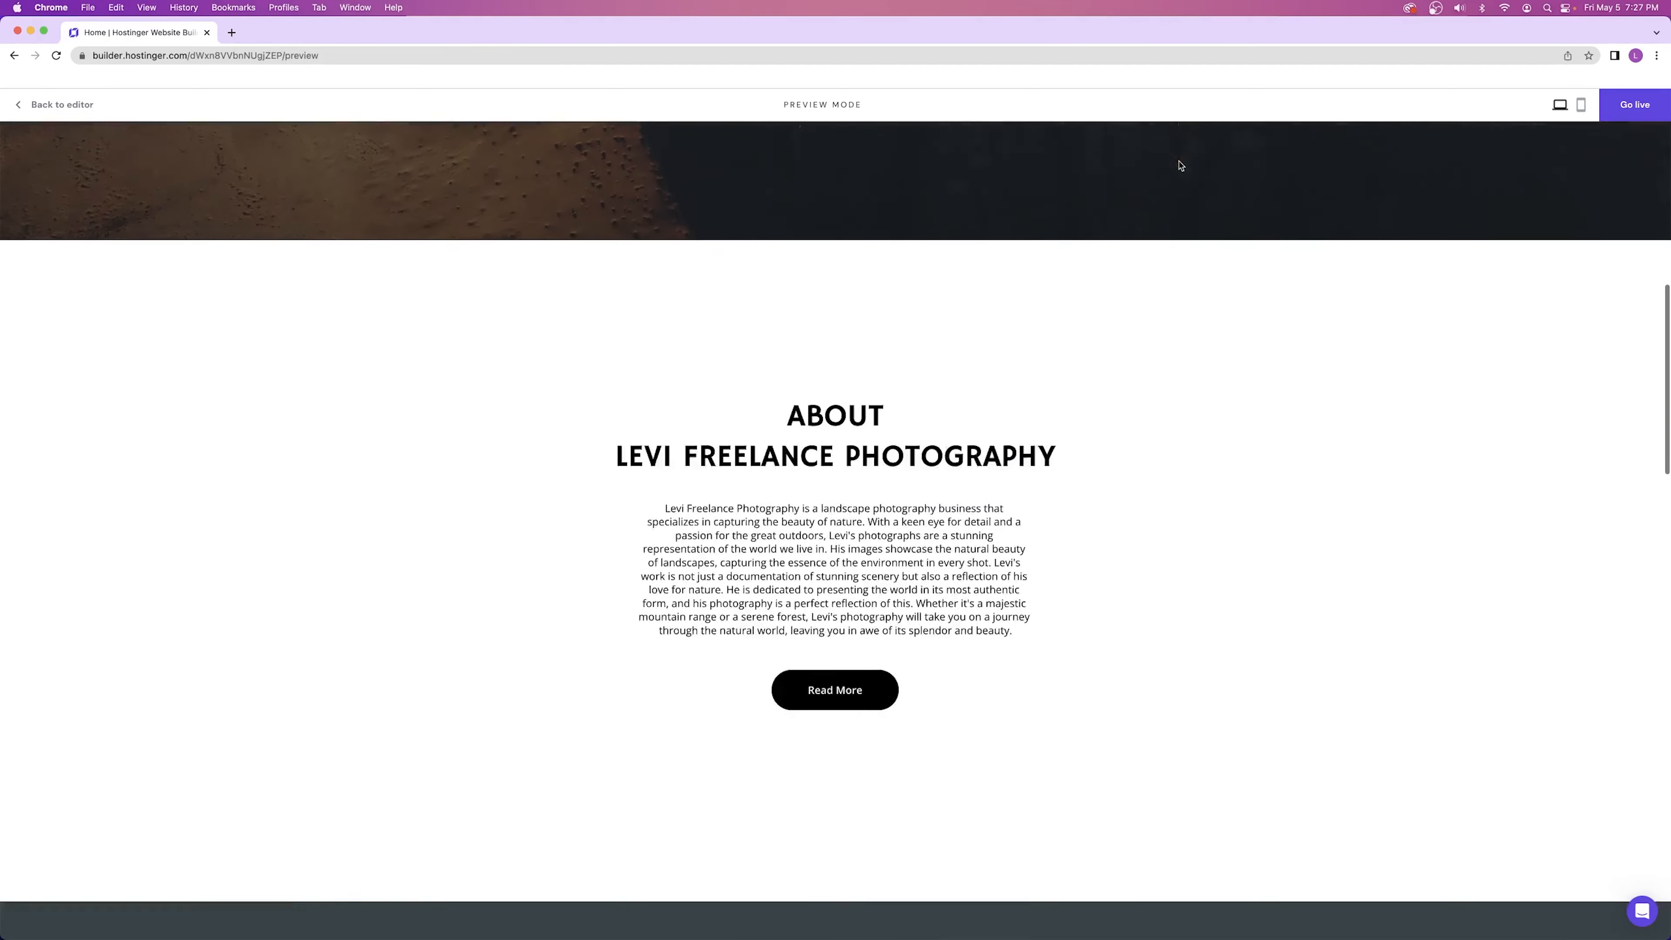
{"action": "left_click", "coordinate": [71, 110]}
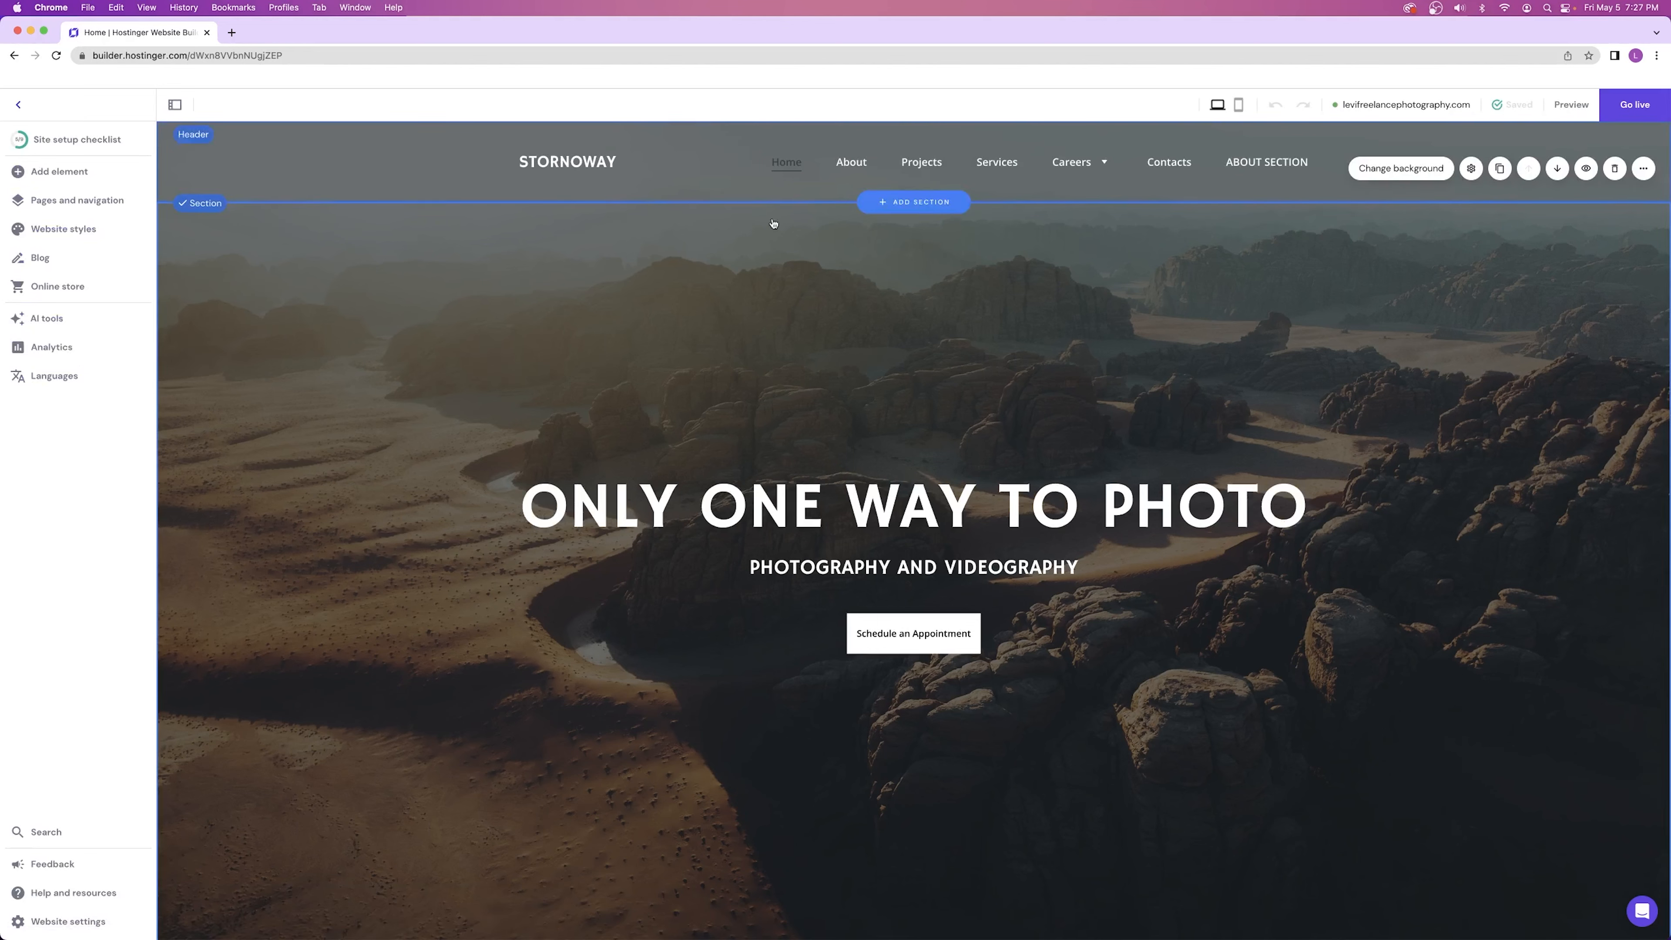
- Delete the ABOUT SECTION link from the main navigation
{"action": "left_click", "coordinate": [77, 200]}
{"action": "left_click", "coordinate": [372, 595]}
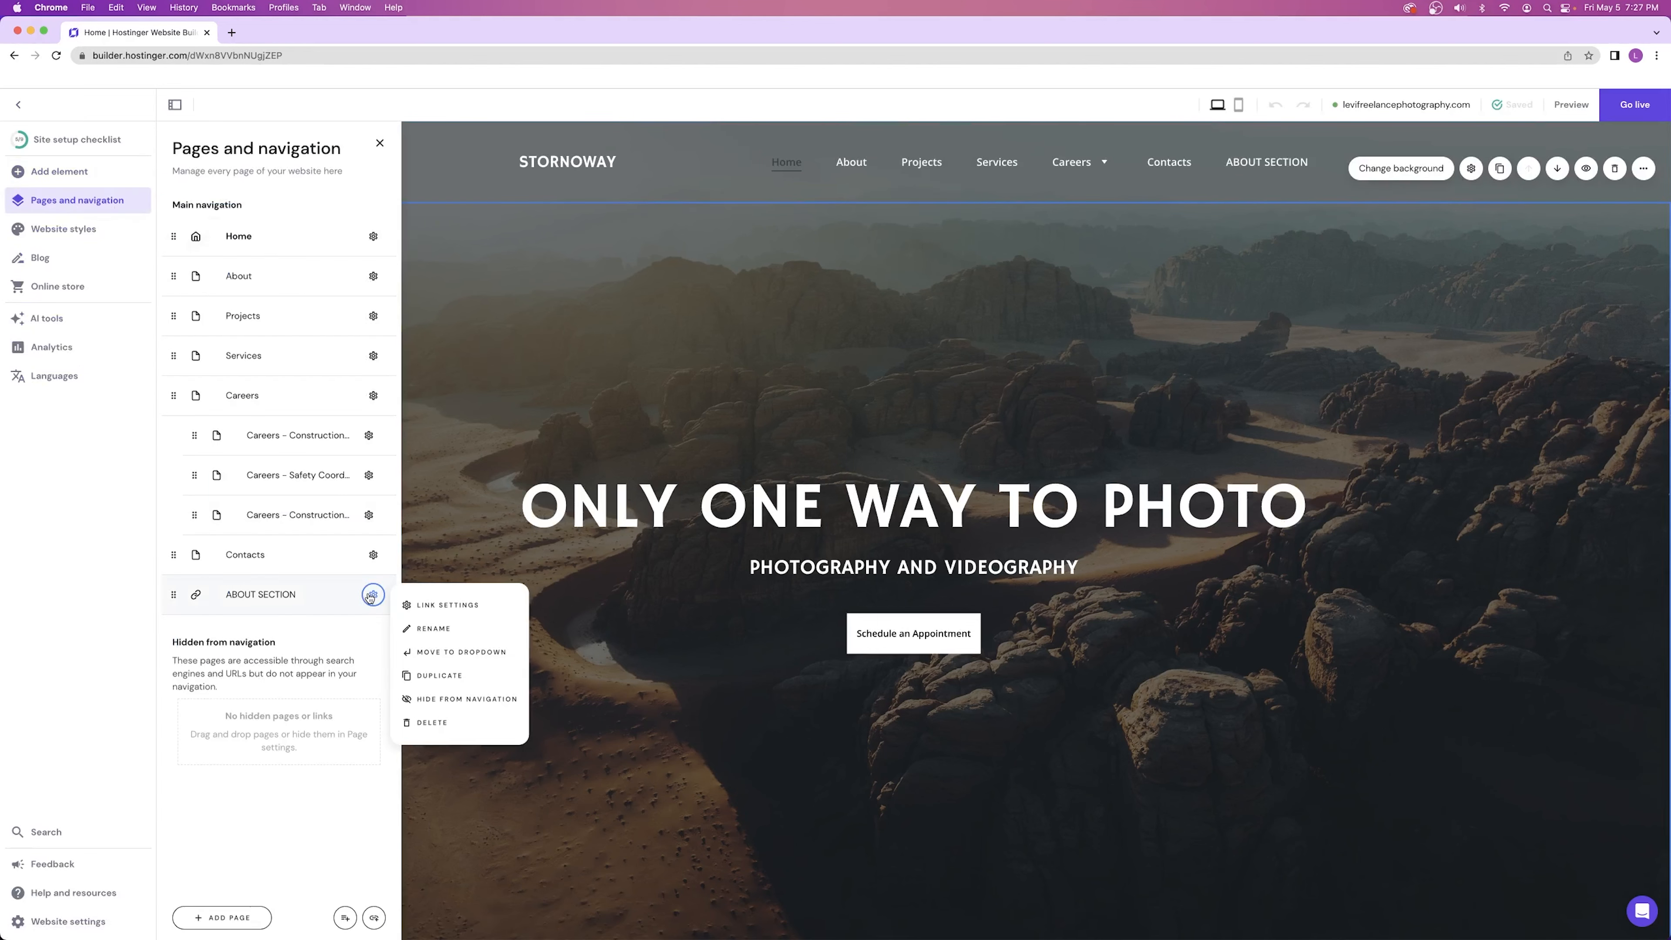
{"action": "left_click", "coordinate": [441, 723]}
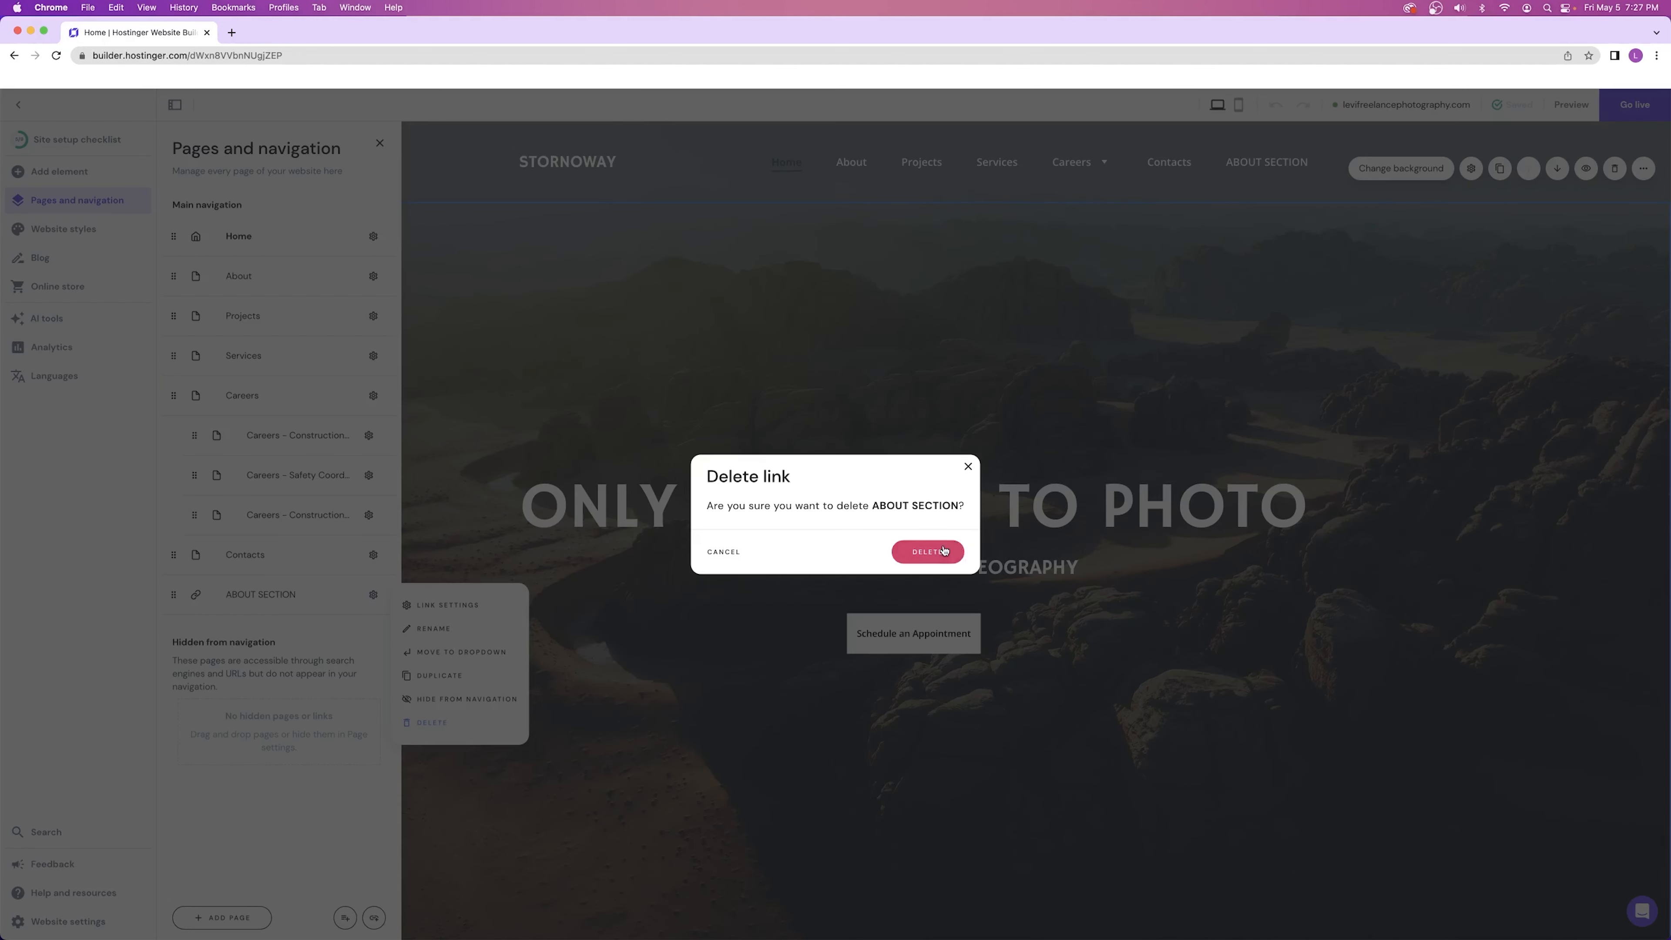
{"action": "left_click", "coordinate": [927, 552]}
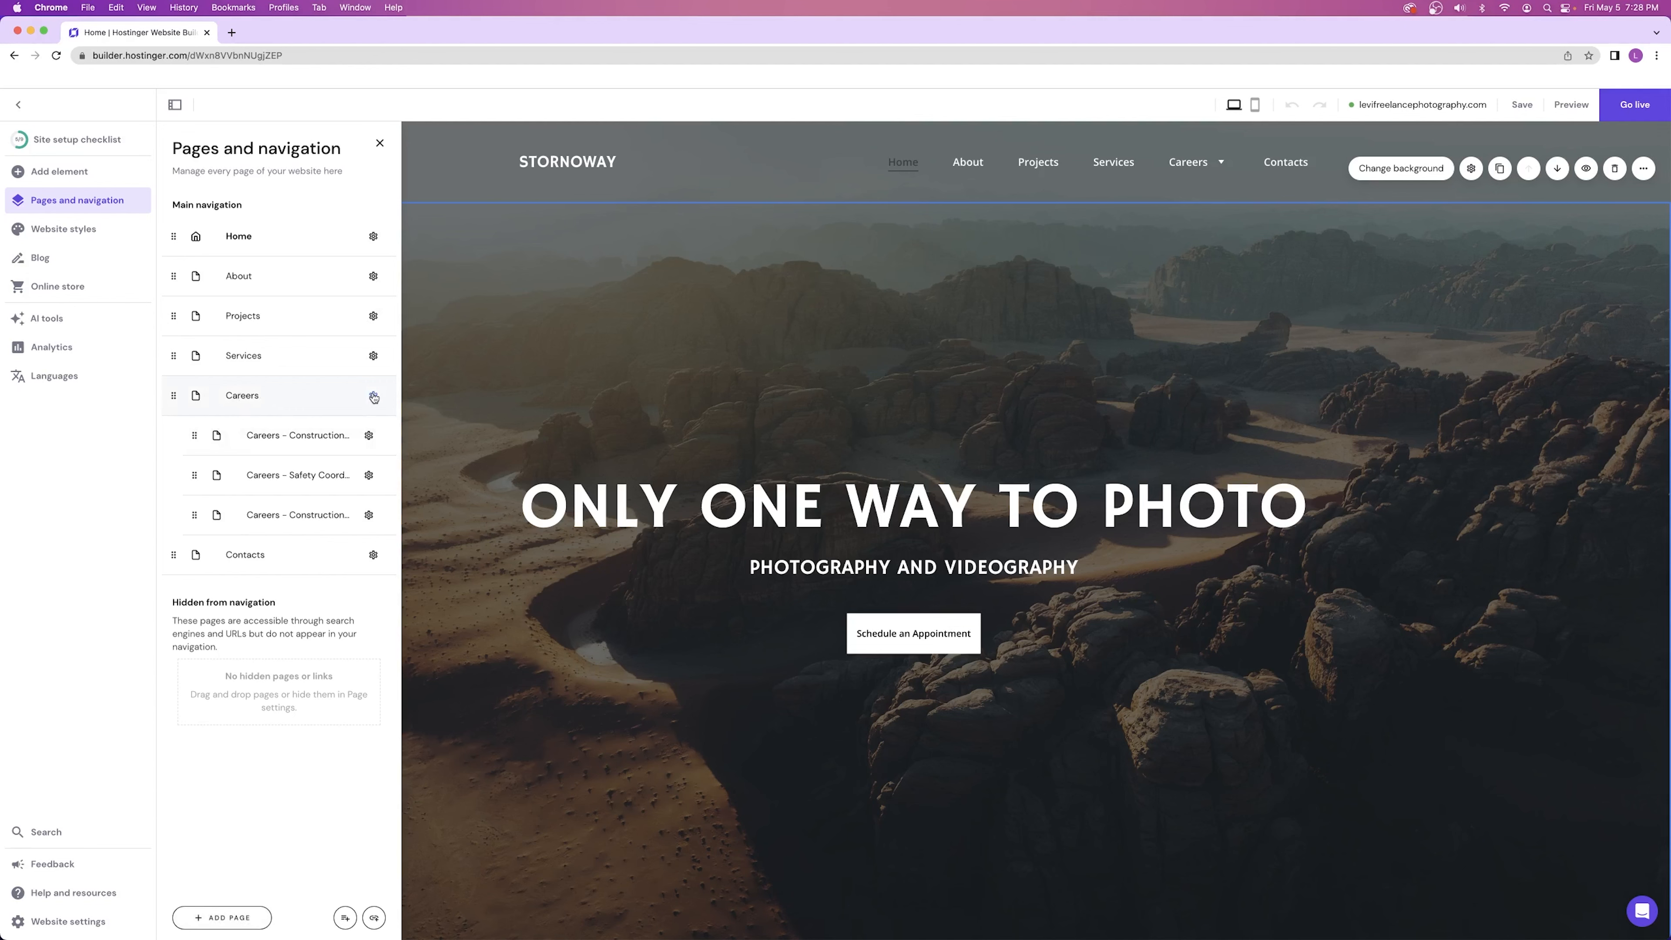
- Look through the home page's sections, including Projects and the My Portfolio gallery, with the page list closed
{"action": "scroll", "coordinate": [765, 668], "scroll_direction": "down", "scroll_amount": 15}
{"action": "scroll", "coordinate": [720, 653], "scroll_direction": "up", "scroll_amount": 5}
{"action": "scroll", "coordinate": [754, 612], "scroll_direction": "up", "scroll_amount": 10}
{"action": "scroll", "coordinate": [802, 574], "scroll_direction": "down", "scroll_amount": 12}
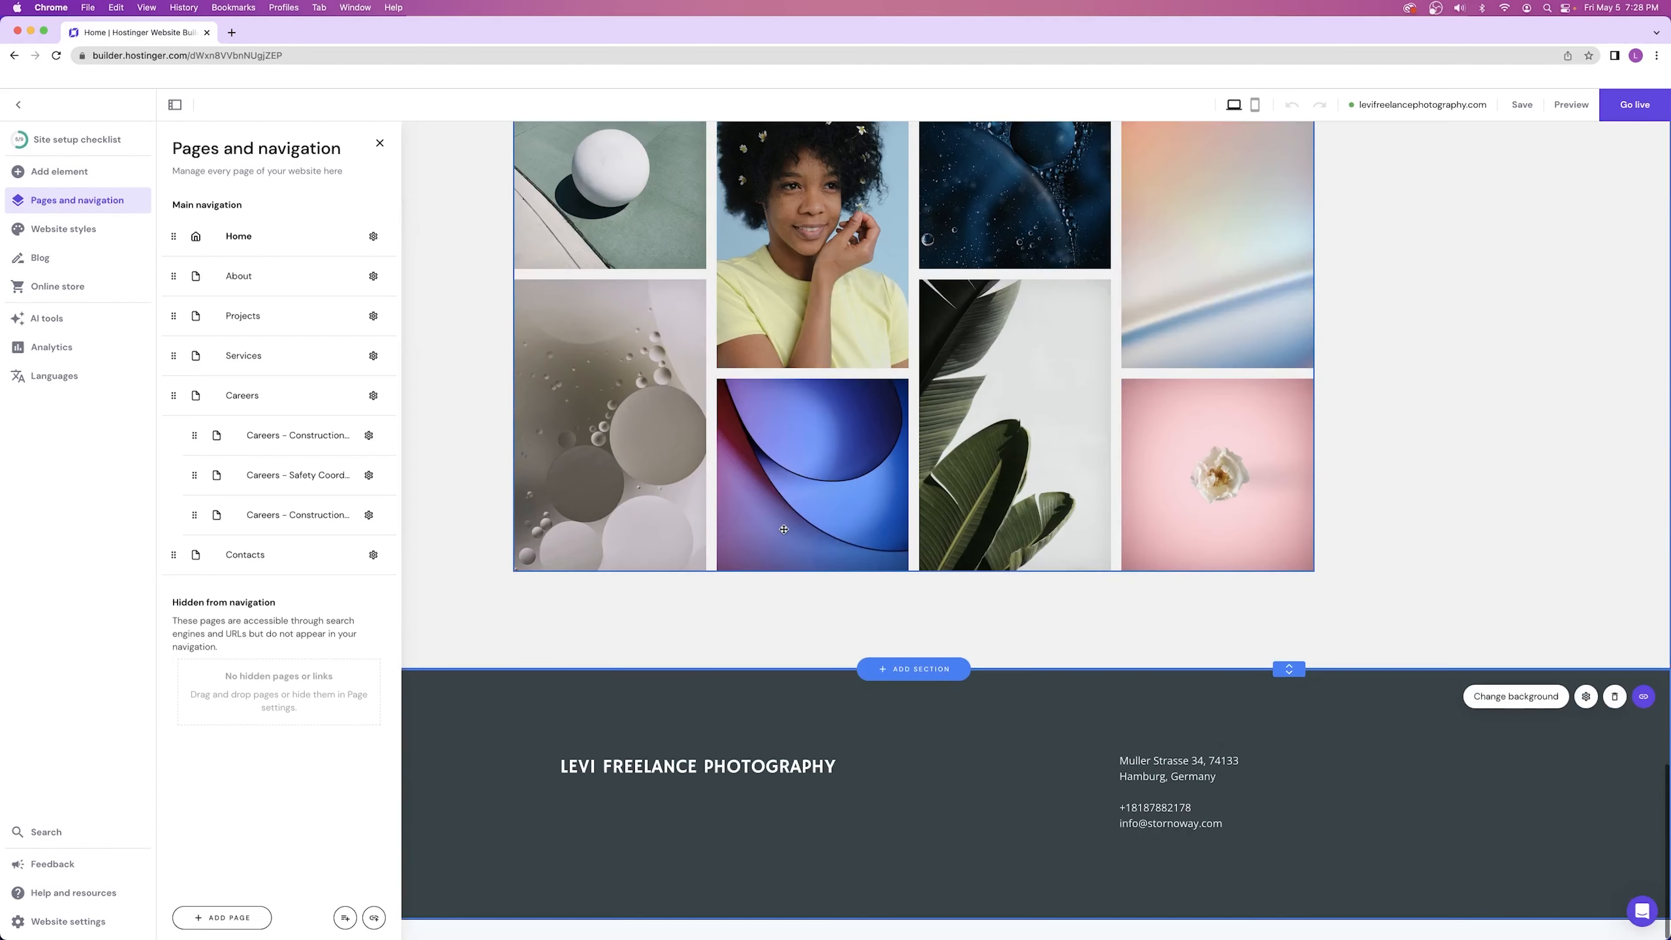
{"action": "scroll", "coordinate": [783, 530], "scroll_direction": "up", "scroll_amount": 3}
{"action": "left_click", "coordinate": [376, 145]}
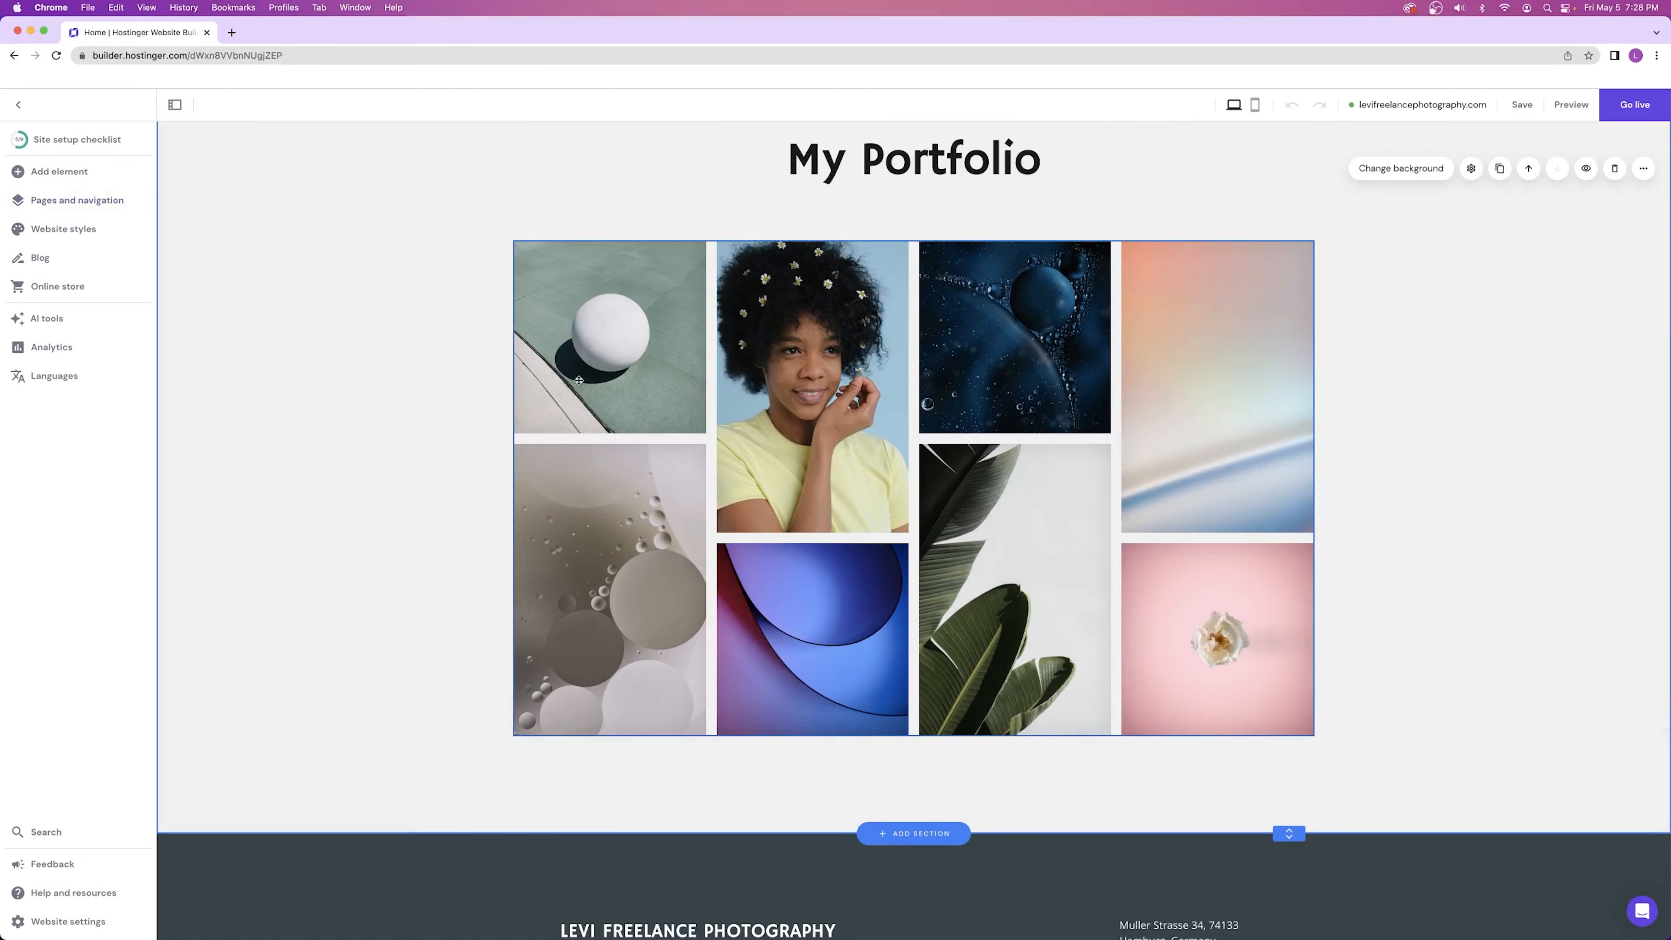
{"action": "scroll", "coordinate": [633, 413], "scroll_direction": "up", "scroll_amount": 7}
{"action": "scroll", "coordinate": [633, 413], "scroll_direction": "down", "scroll_amount": 10}
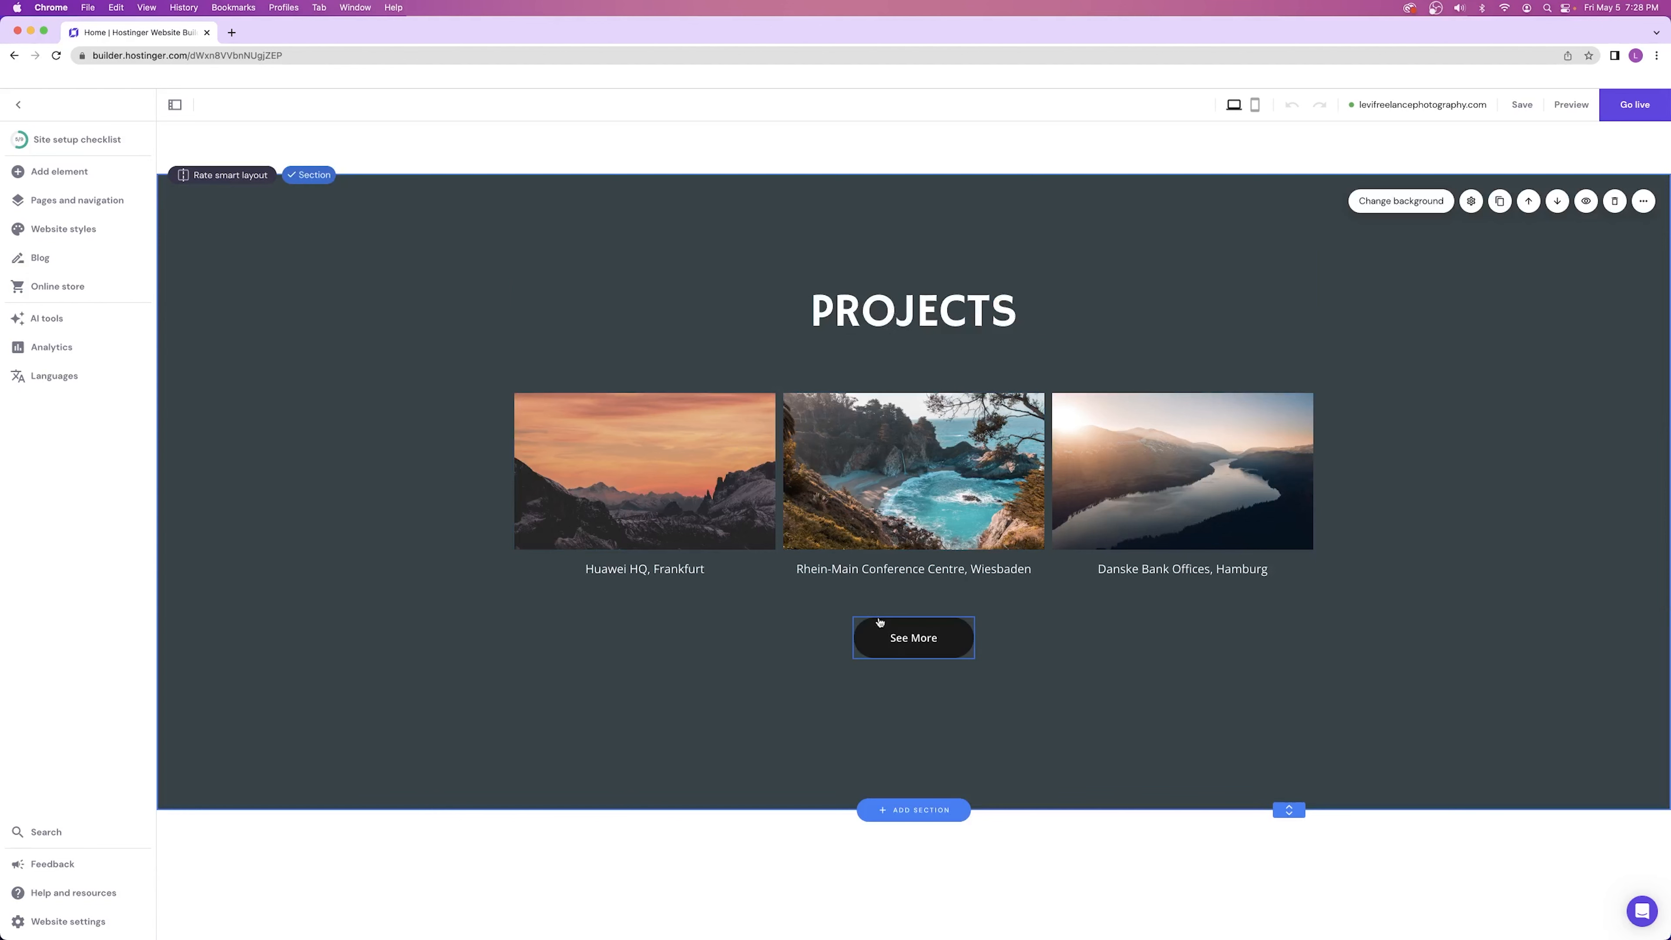
{"action": "scroll", "coordinate": [907, 649], "scroll_direction": "down", "scroll_amount": 15}
{"action": "scroll", "coordinate": [765, 373], "scroll_direction": "up", "scroll_amount": 4}
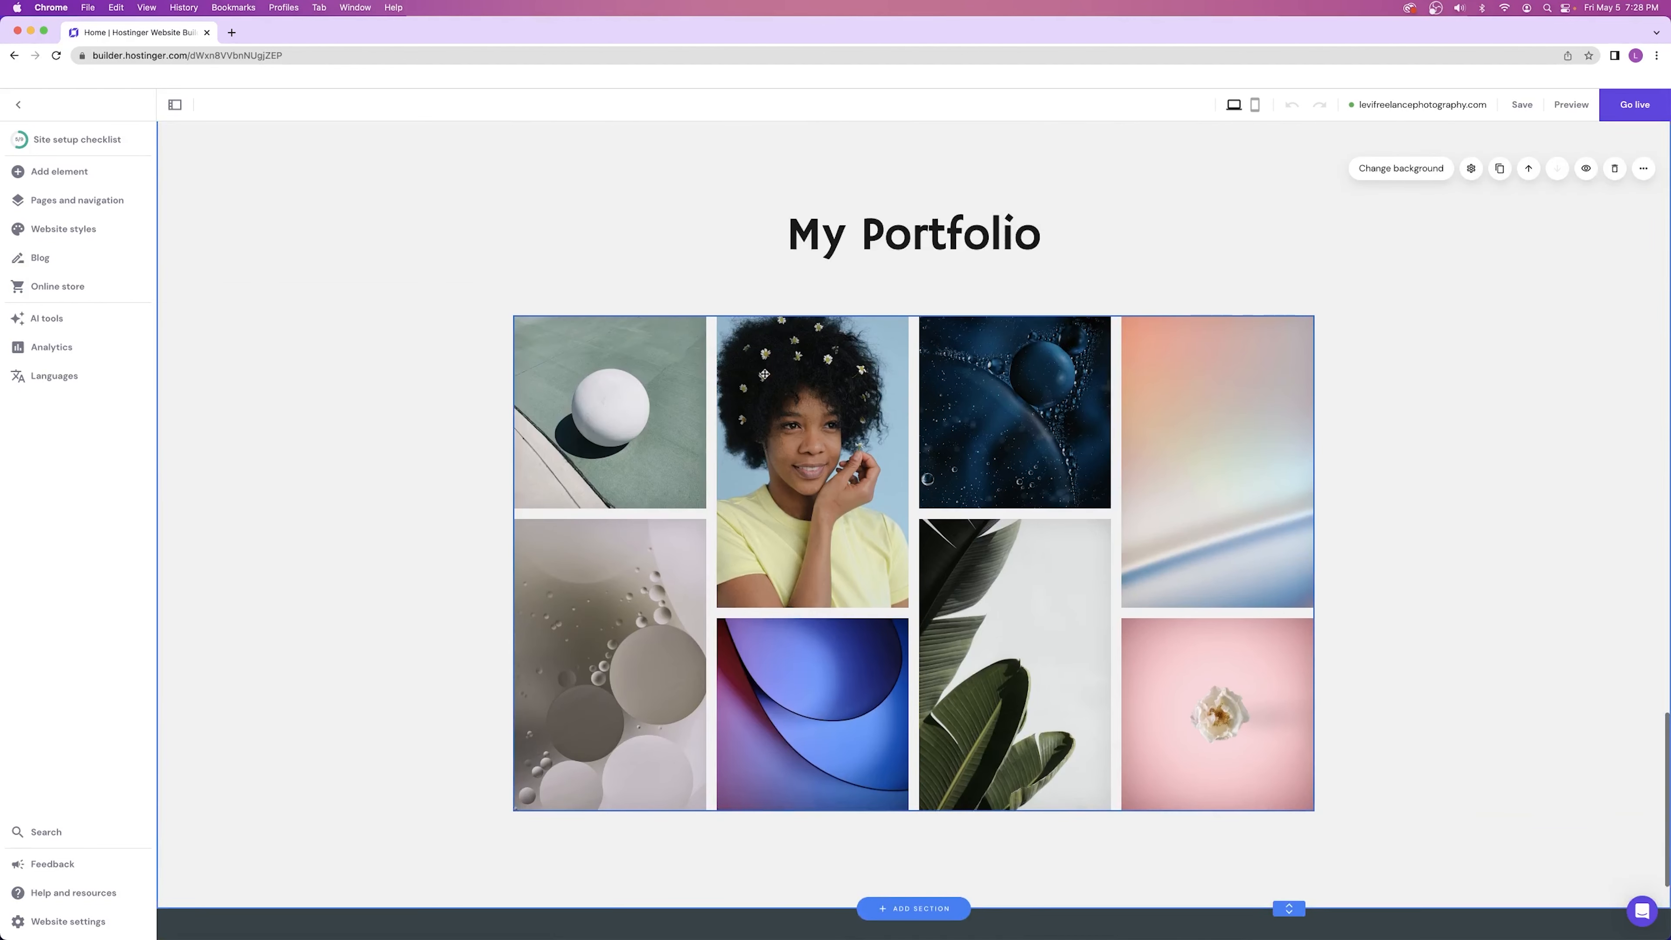
- Extend the My Portfolio section downward and place a new button centered below the gallery
{"action": "scroll", "coordinate": [1179, 616], "scroll_direction": "down", "scroll_amount": 5}
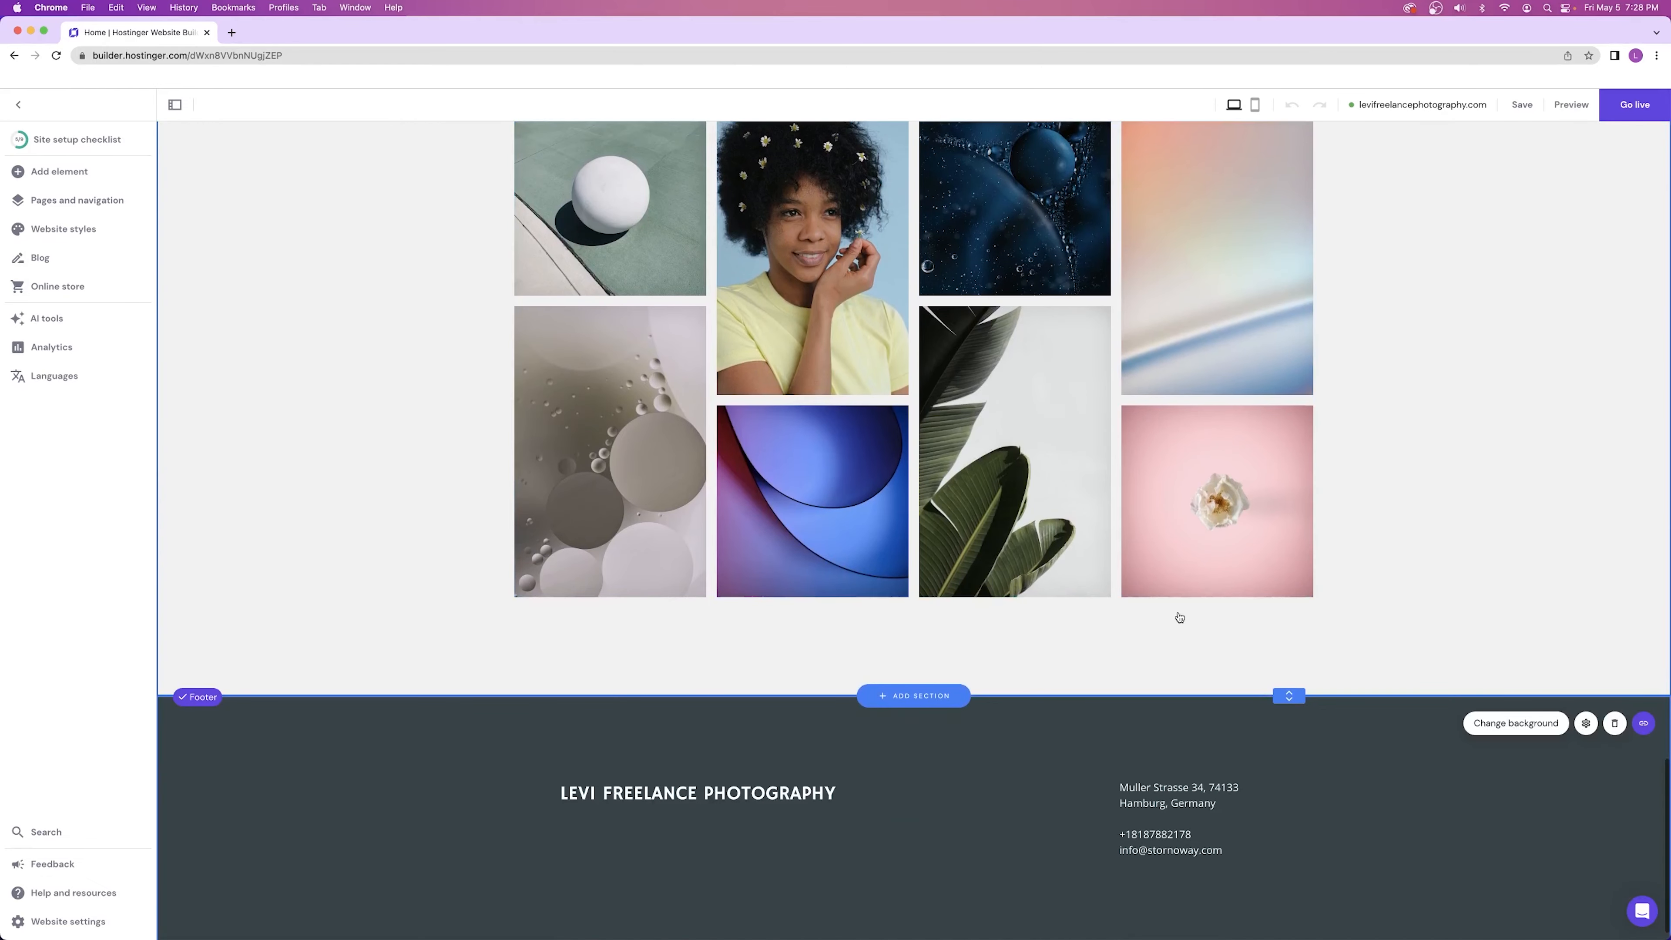
{"action": "left_click_drag", "start_coordinate": [1289, 696], "coordinate": [1284, 789]}
{"action": "left_click", "coordinate": [59, 171]}
{"action": "left_click_drag", "start_coordinate": [334, 214], "coordinate": [921, 663]}
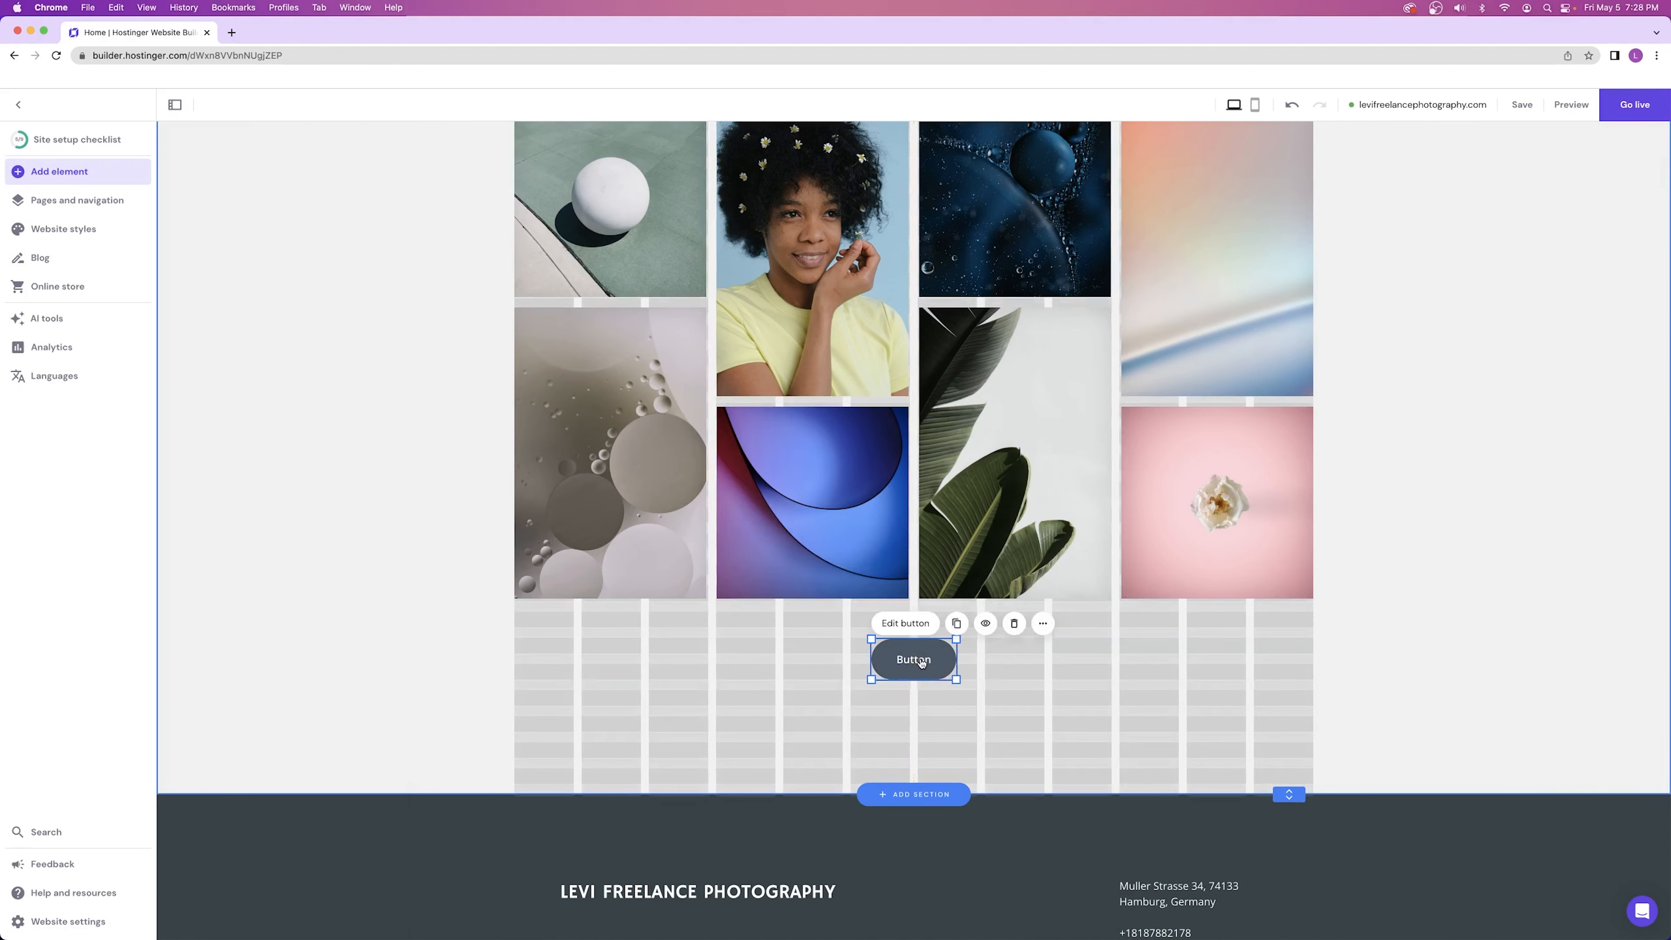
- Set the new button's text to Visit Portfolio and look through its available link targets
{"action": "left_click", "coordinate": [905, 622]}
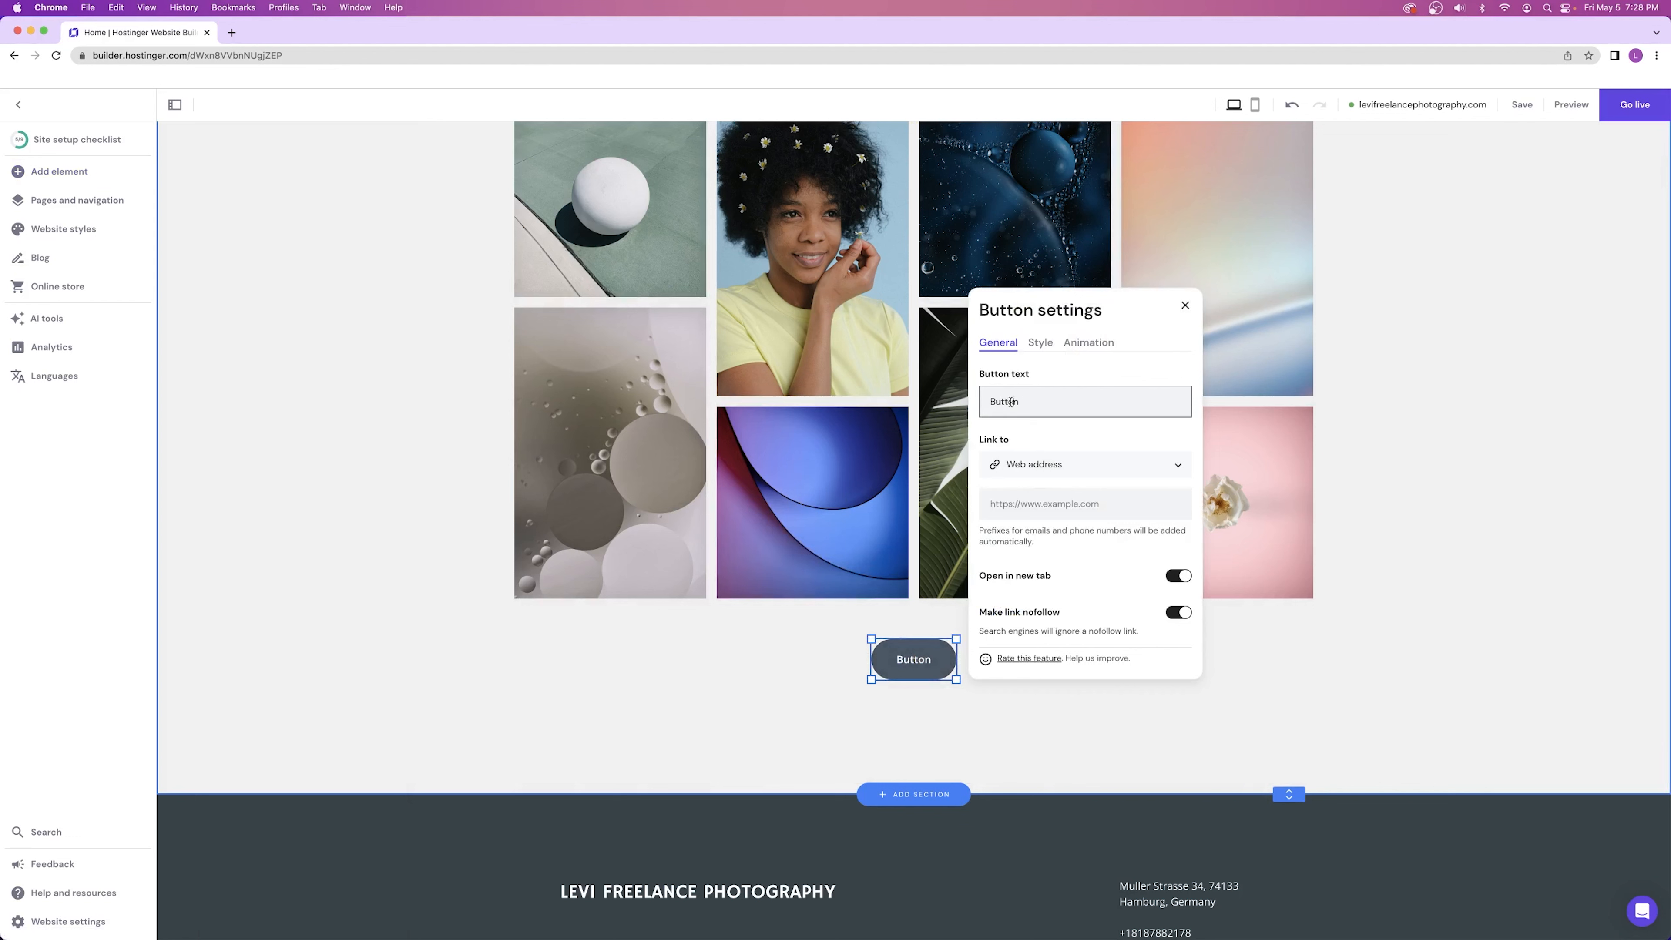
{"action": "double_click", "coordinate": [1011, 402]}
{"action": "type", "text": "Visit Portfolio"}
{"action": "left_click", "coordinate": [1033, 464]}
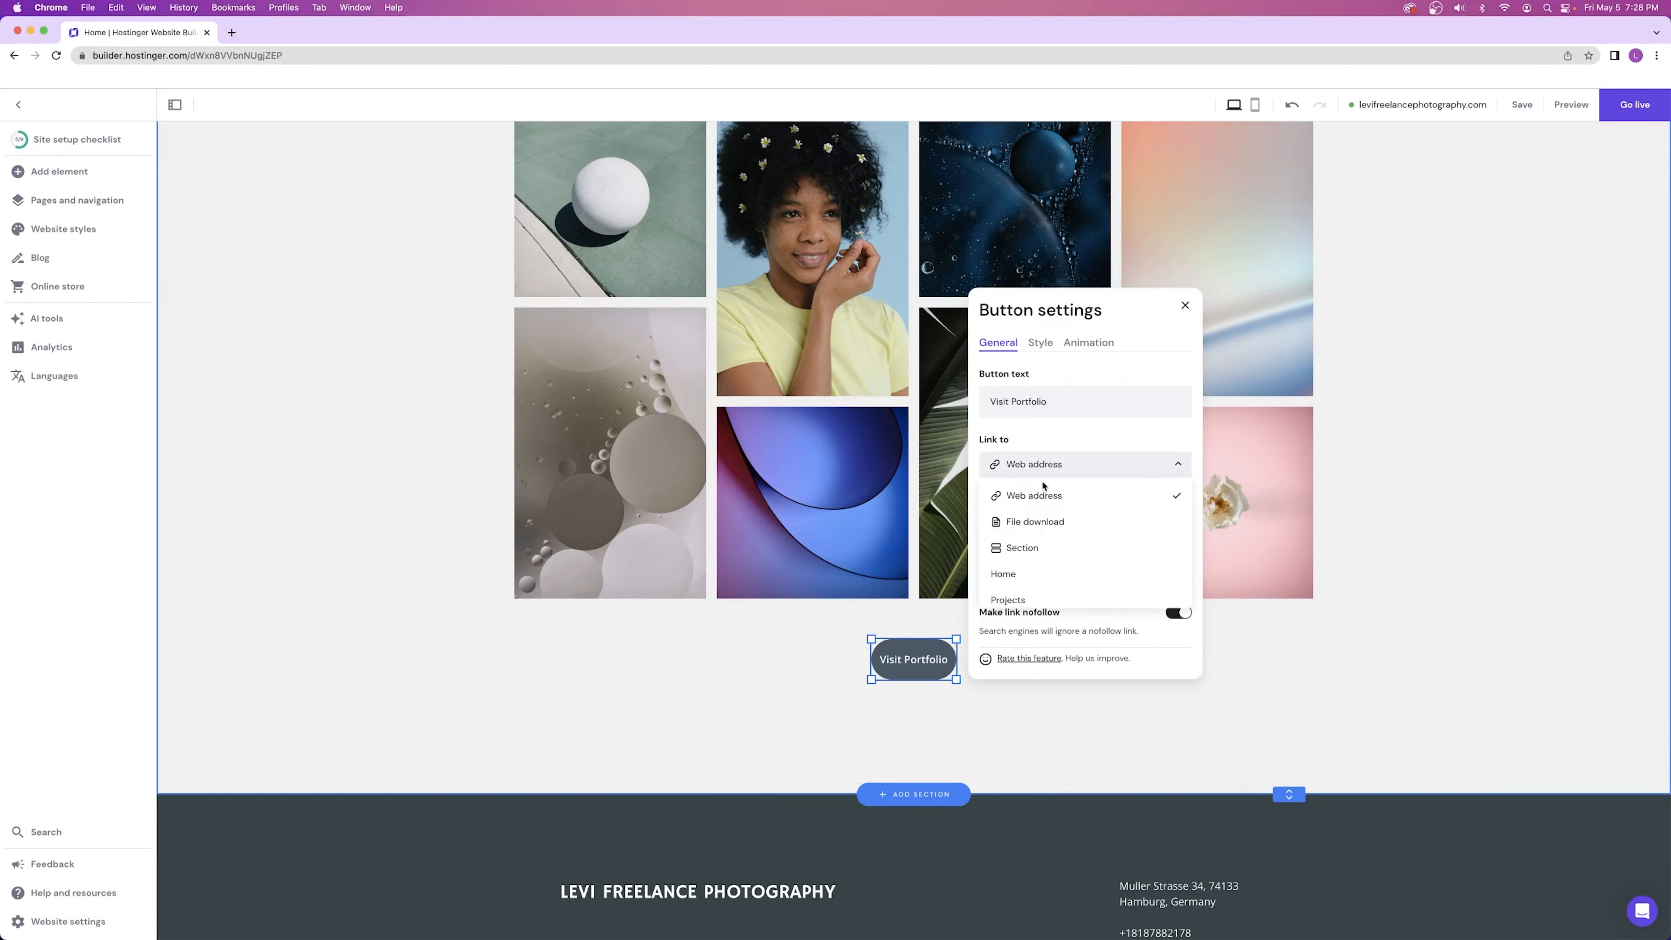
{"action": "scroll", "coordinate": [1029, 572], "scroll_direction": "down", "scroll_amount": 5}
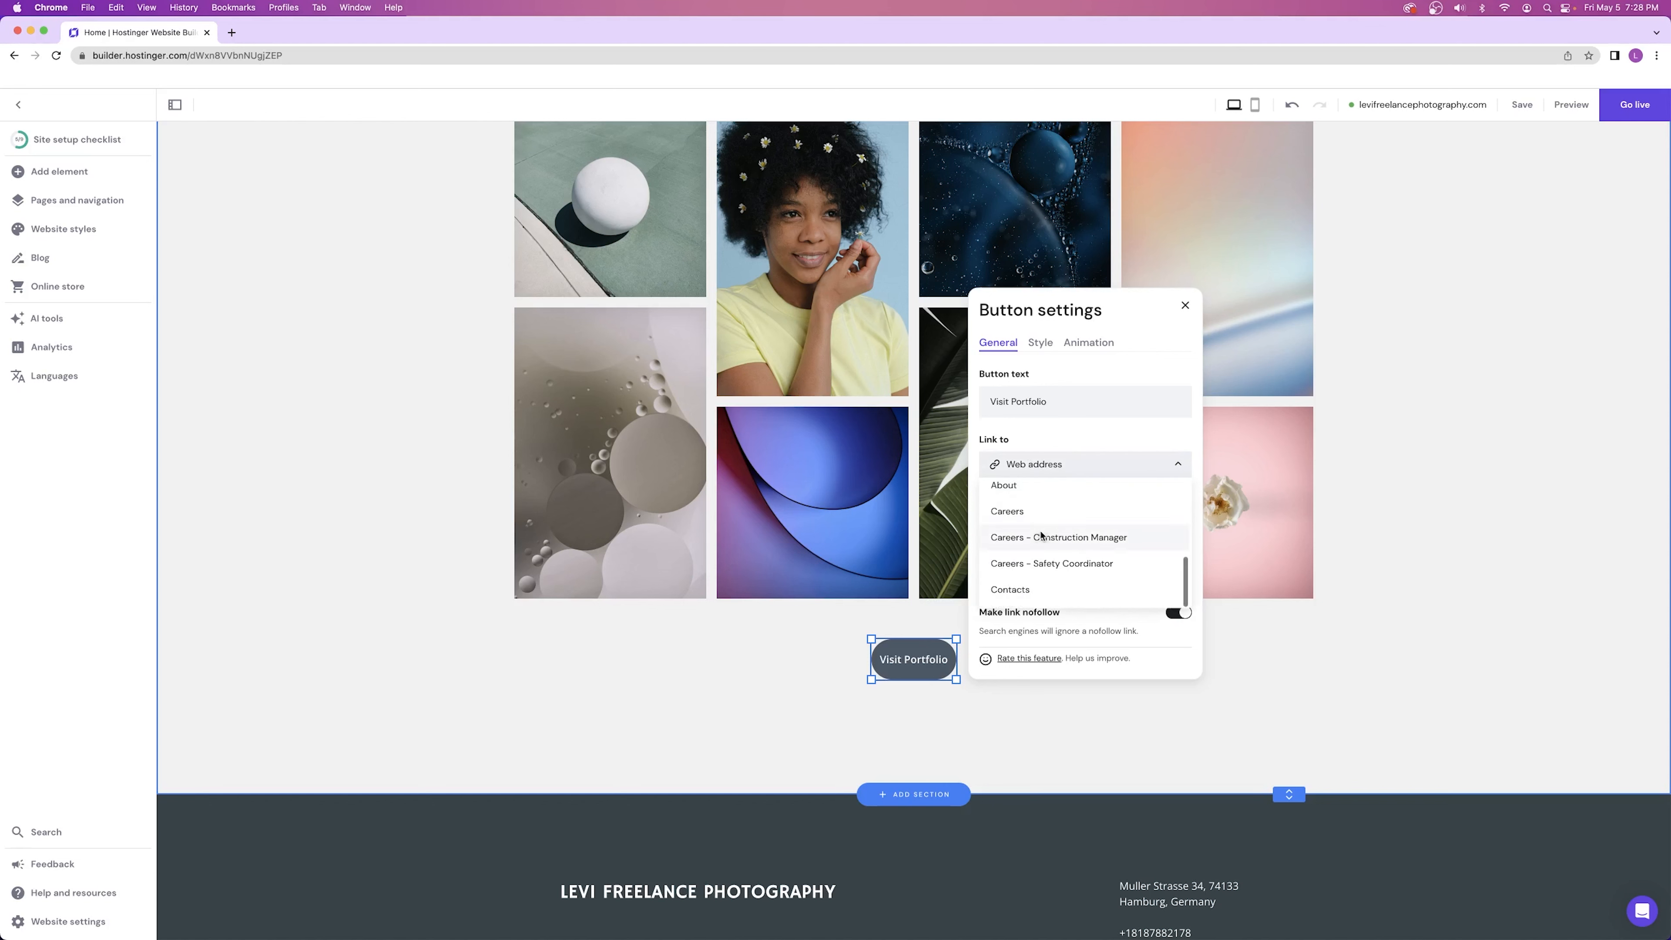
{"action": "left_click", "coordinate": [945, 653]}
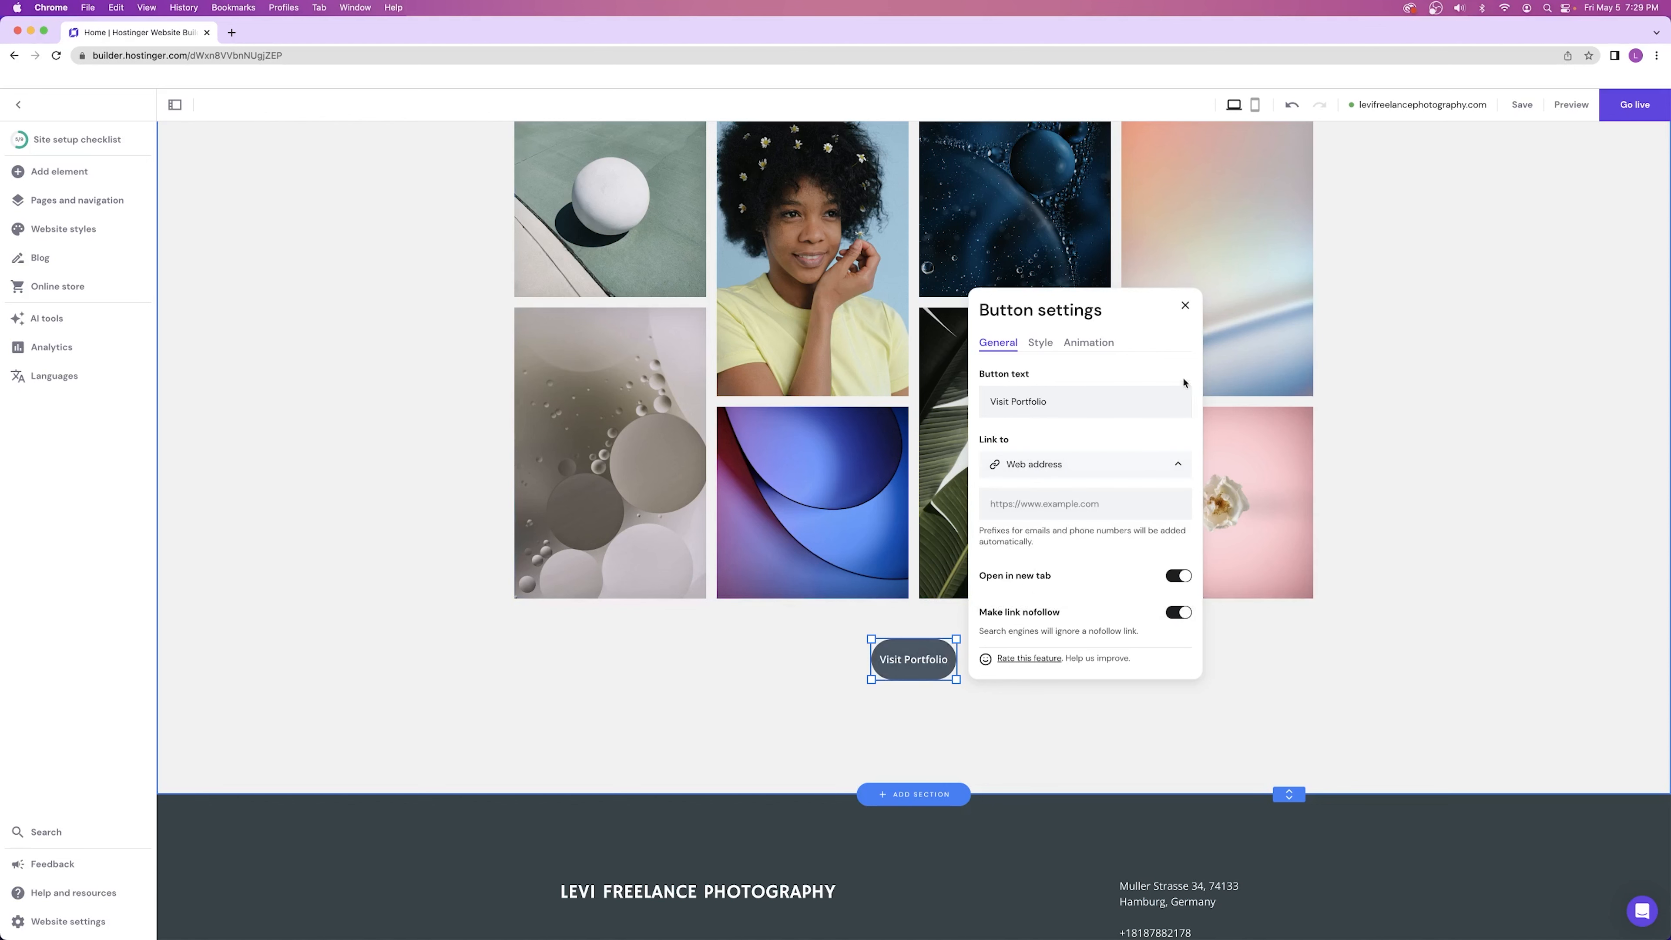
- Add a new empty page to the website, leaving its page settings unchanged
{"action": "left_click", "coordinate": [1185, 307]}
{"action": "left_click", "coordinate": [39, 202]}
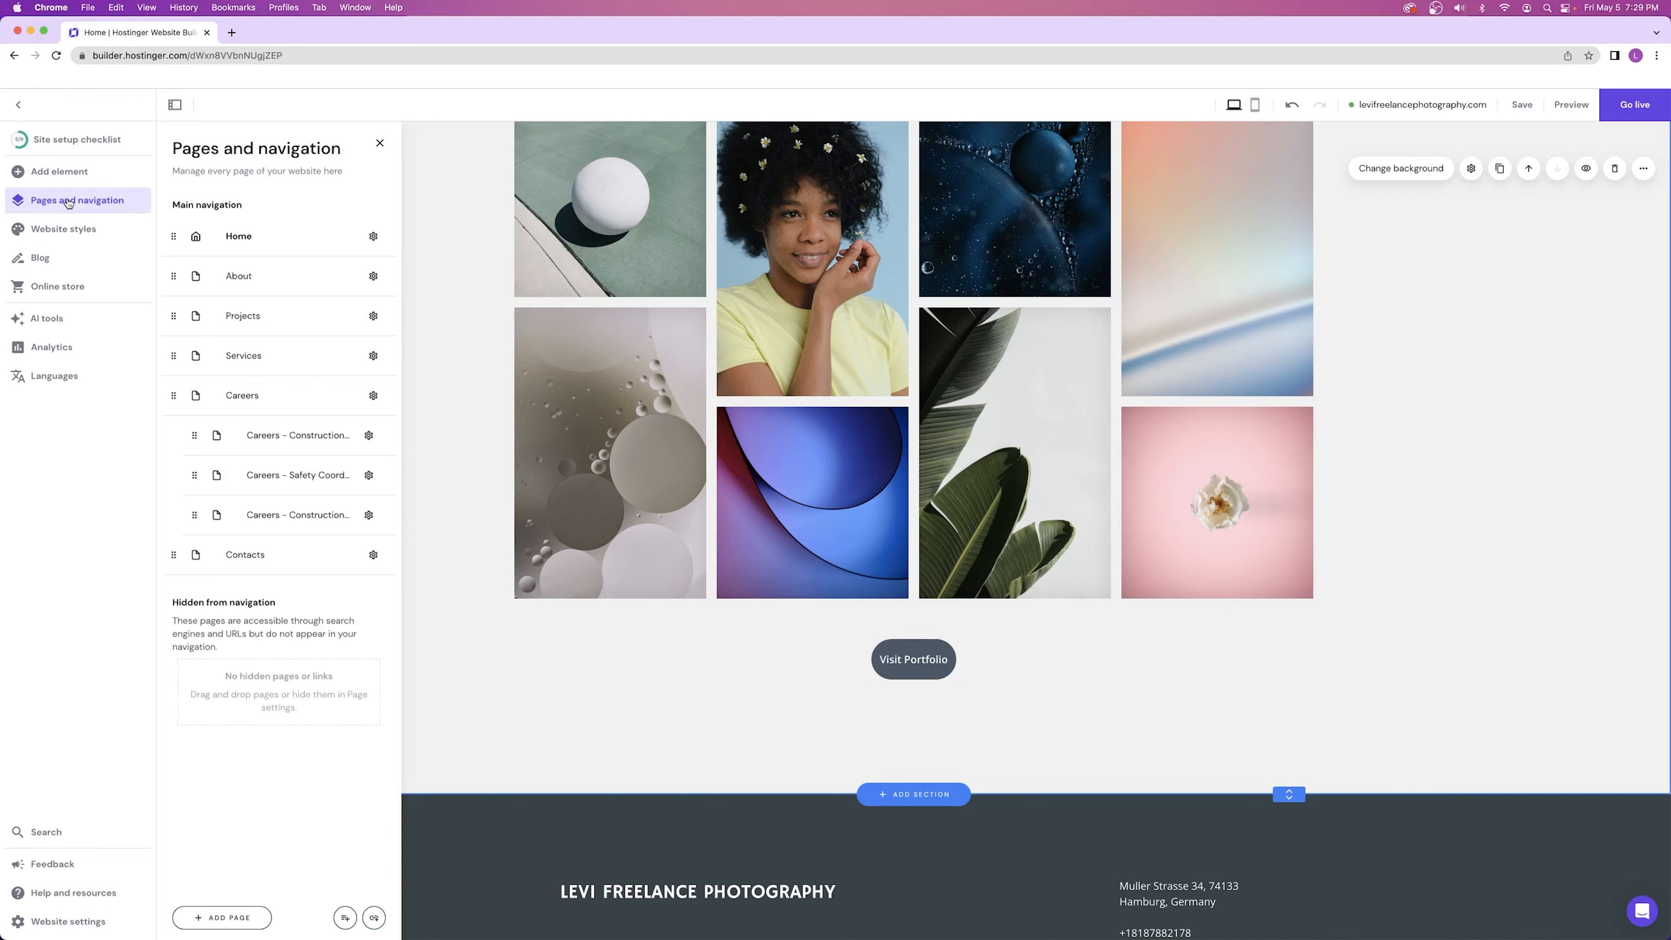
{"action": "left_click", "coordinate": [227, 916]}
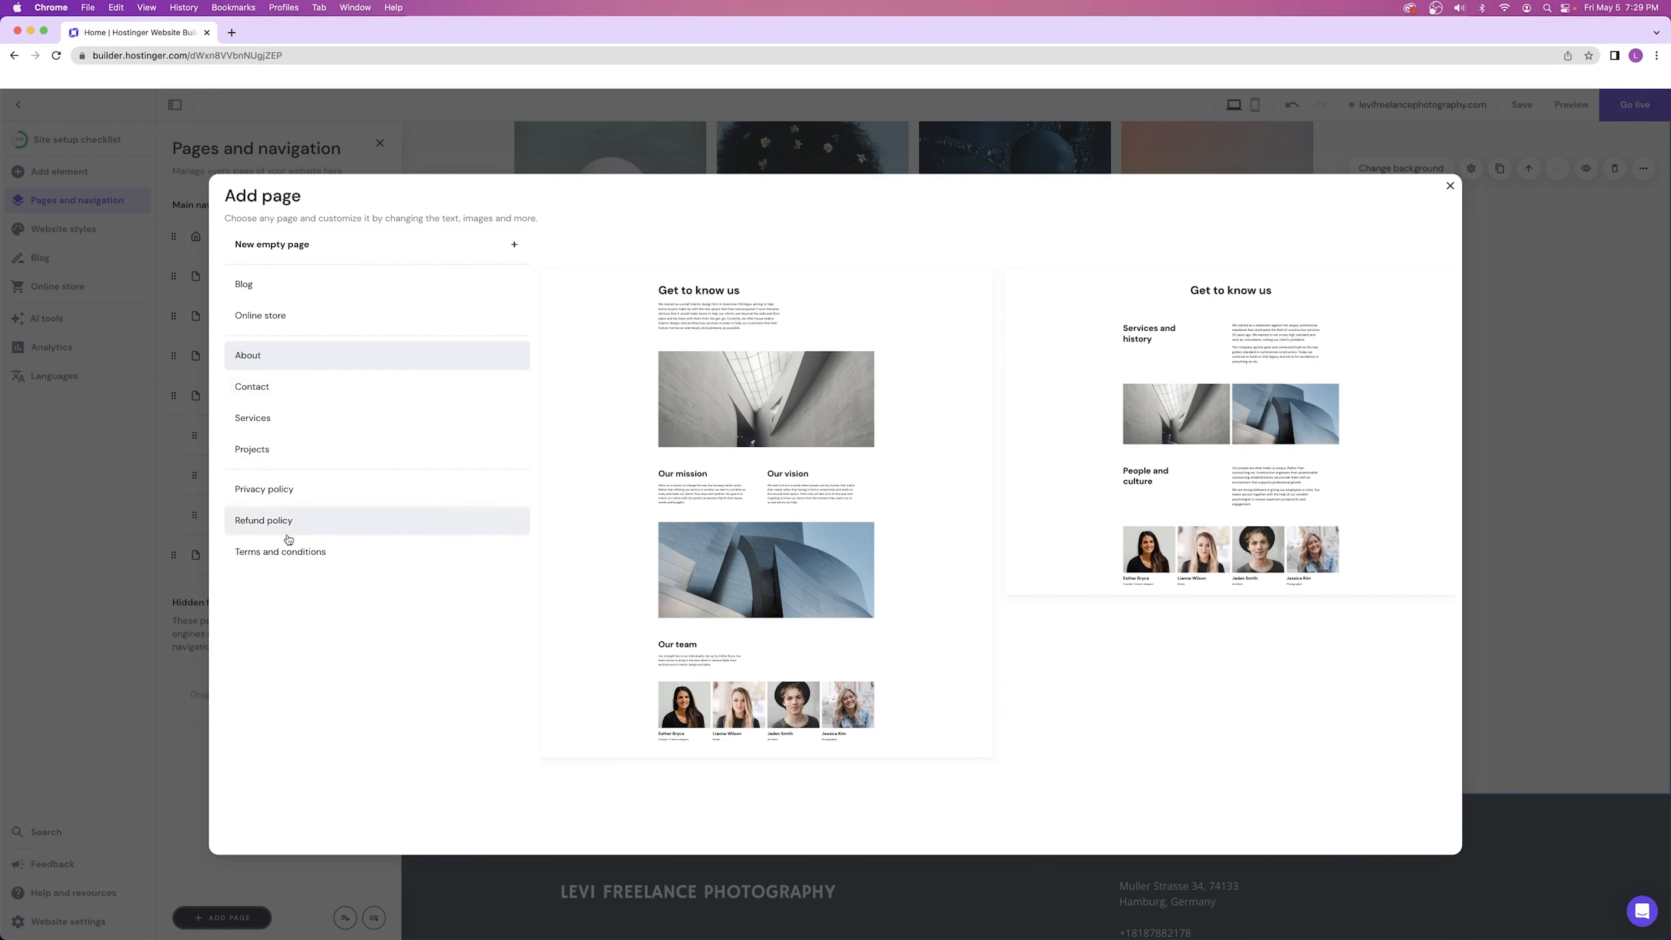
{"action": "left_click", "coordinate": [294, 246]}
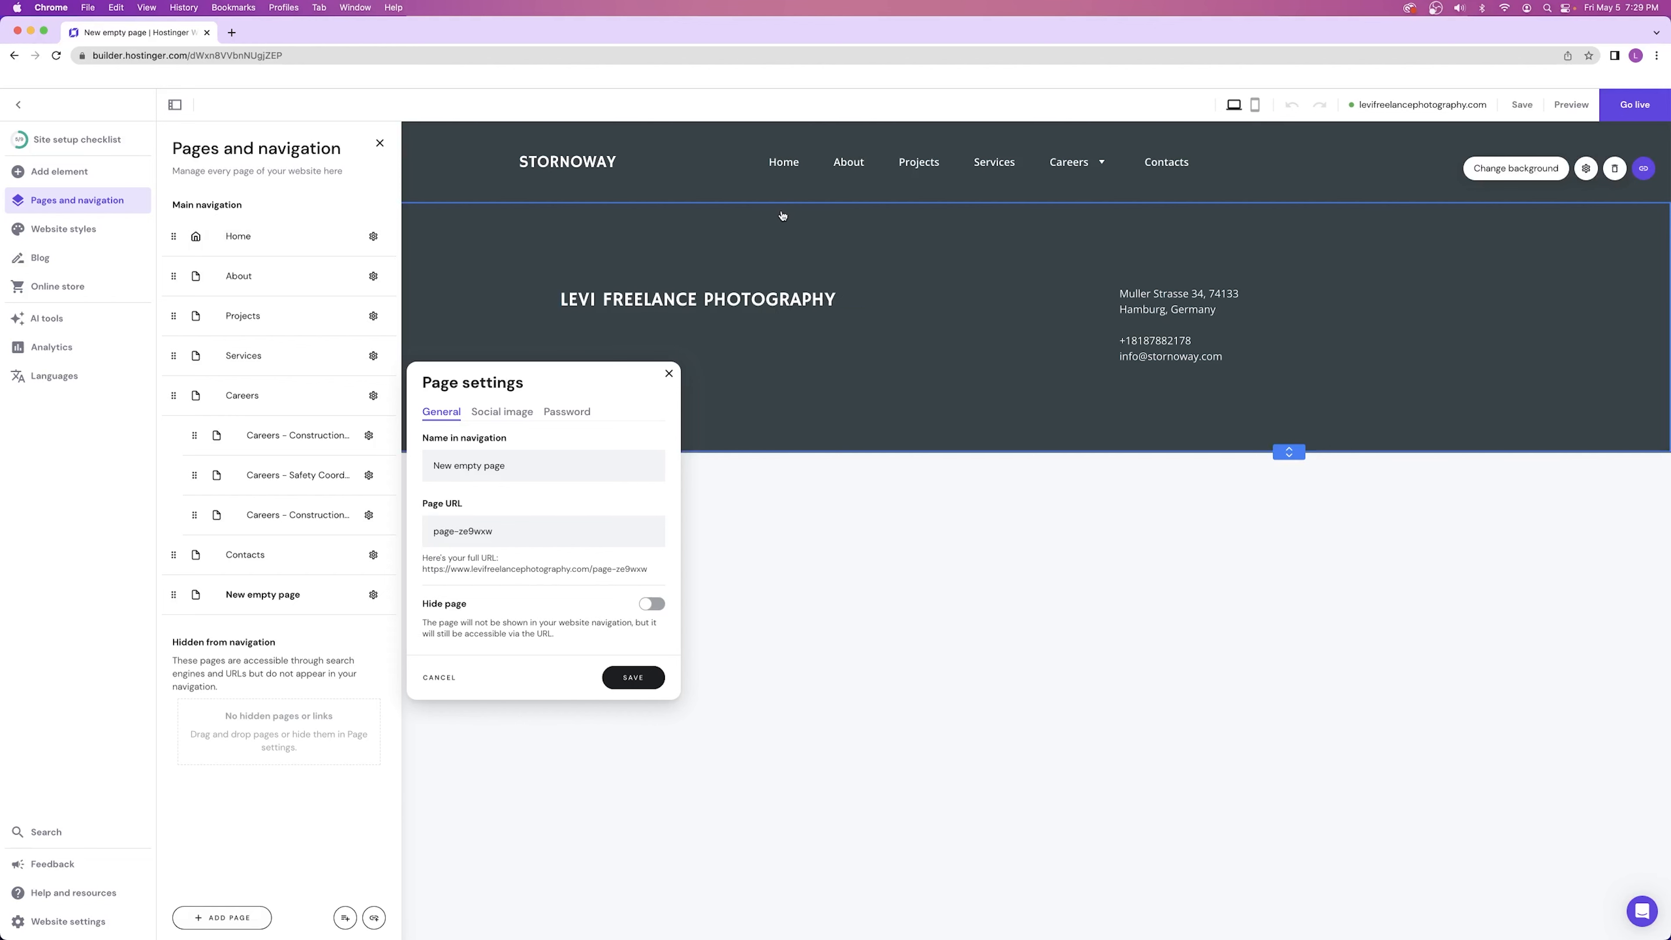
{"action": "left_click", "coordinate": [700, 190]}
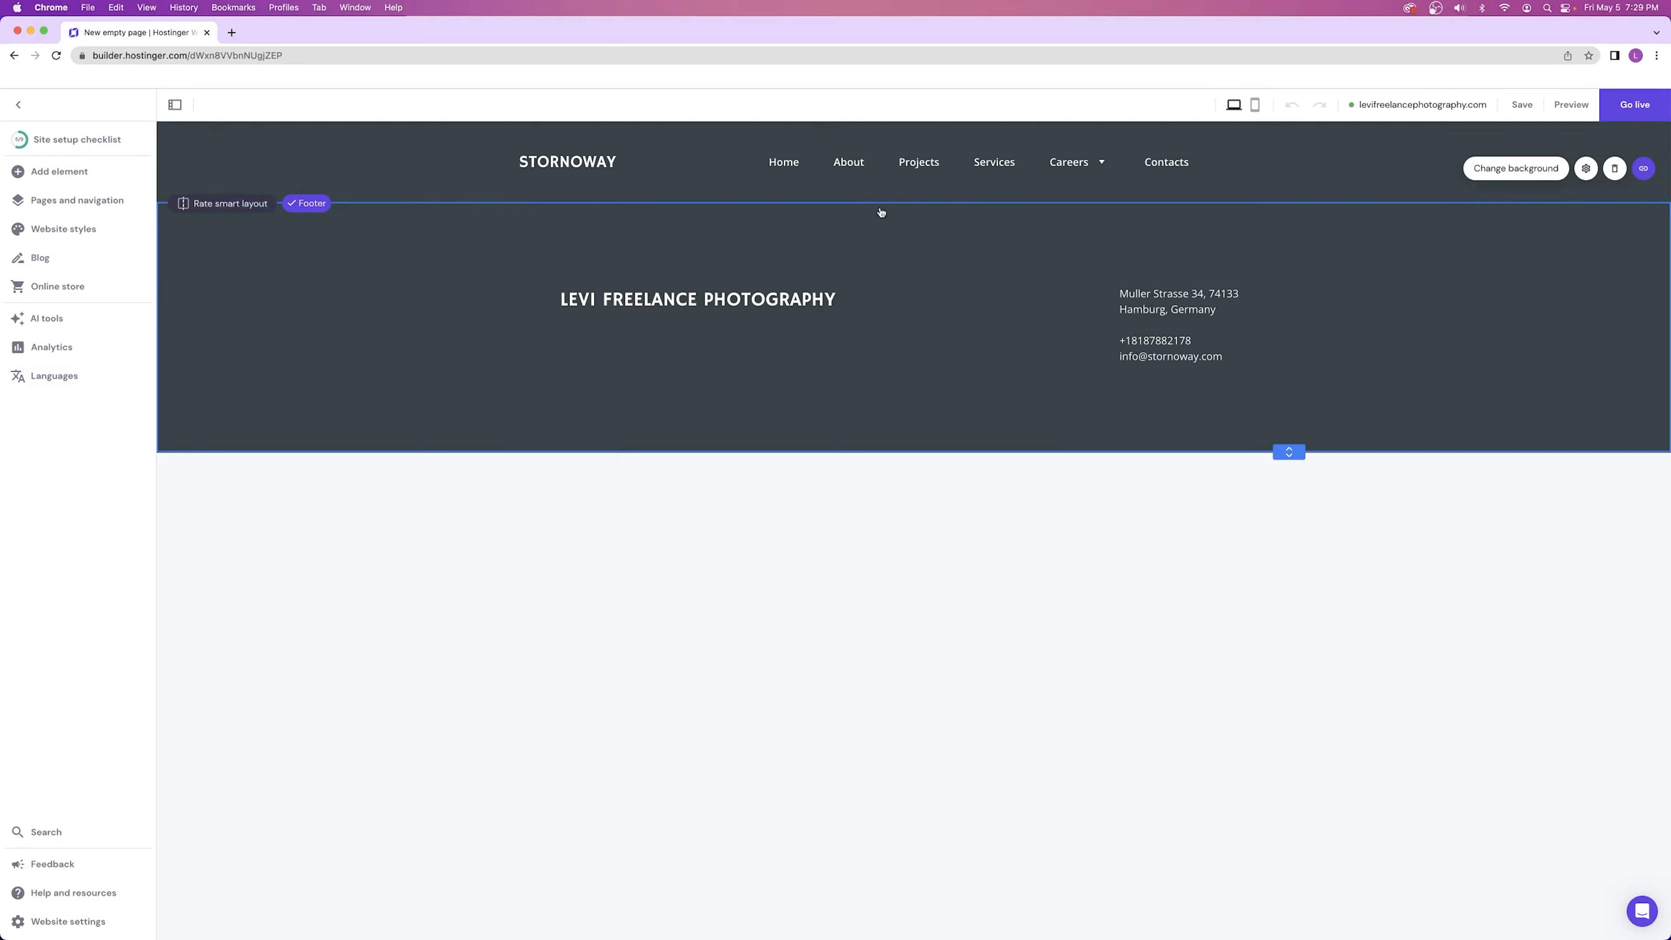
- Add a three-column staggered gallery section between the new page's header and footer, and save the website
{"action": "left_click", "coordinate": [898, 201]}
{"action": "left_click", "coordinate": [371, 391]}
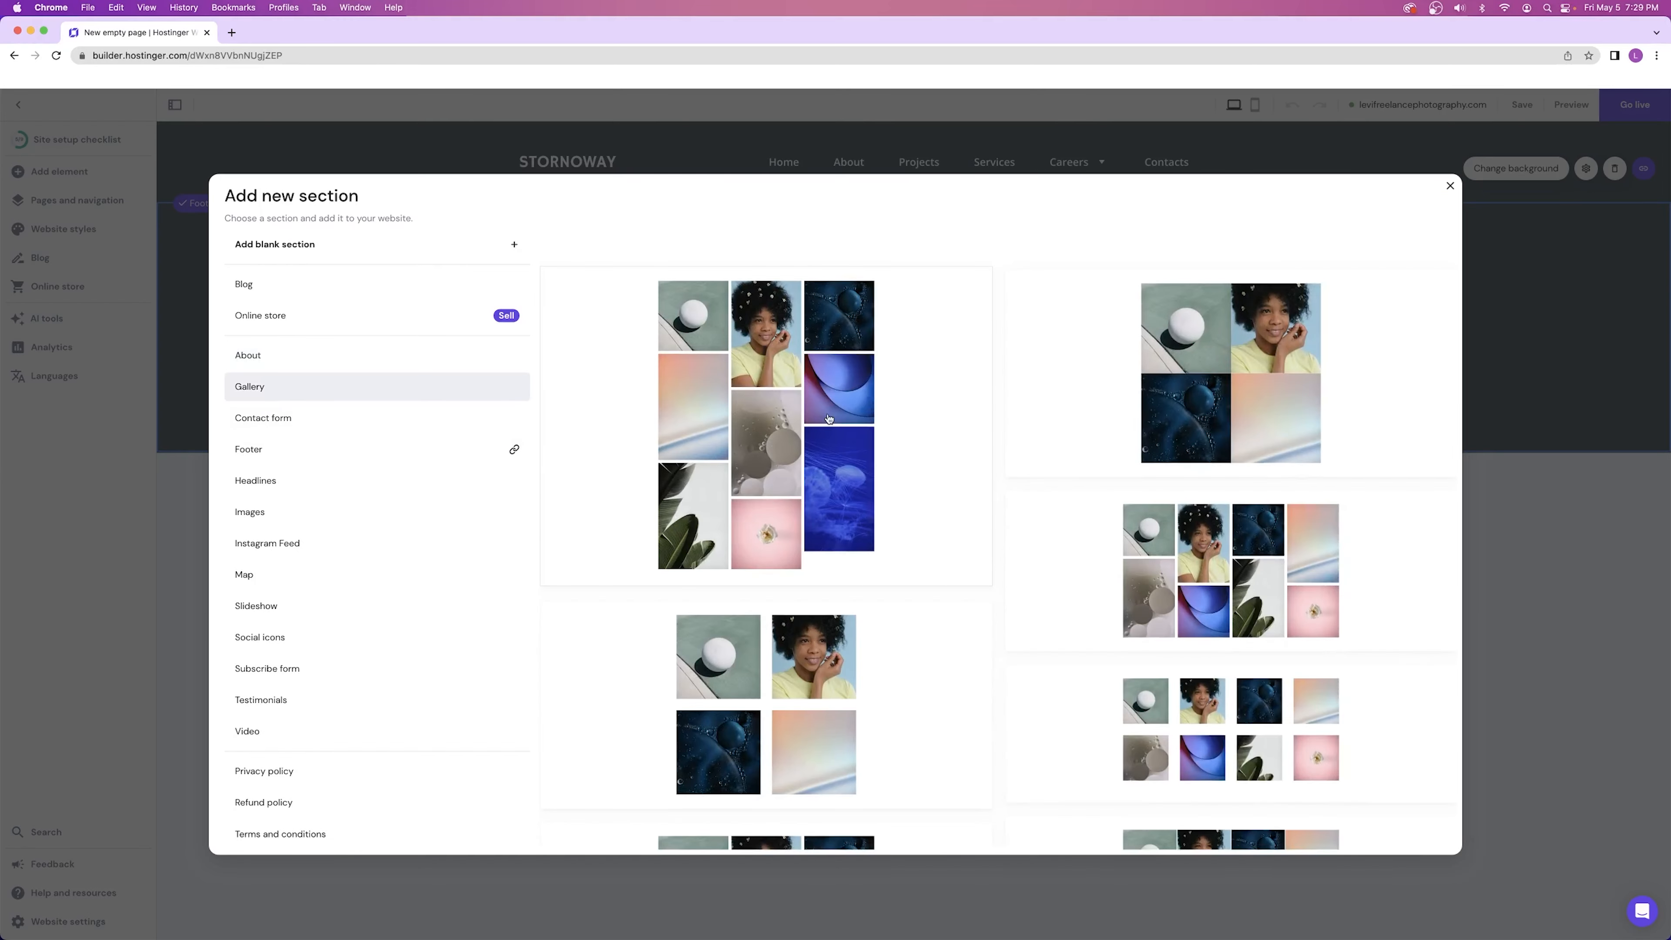
{"action": "left_click", "coordinate": [828, 418]}
{"action": "scroll", "coordinate": [499, 394], "scroll_direction": "down", "scroll_amount": 8}
{"action": "scroll", "coordinate": [499, 394], "scroll_direction": "down", "scroll_amount": 1}
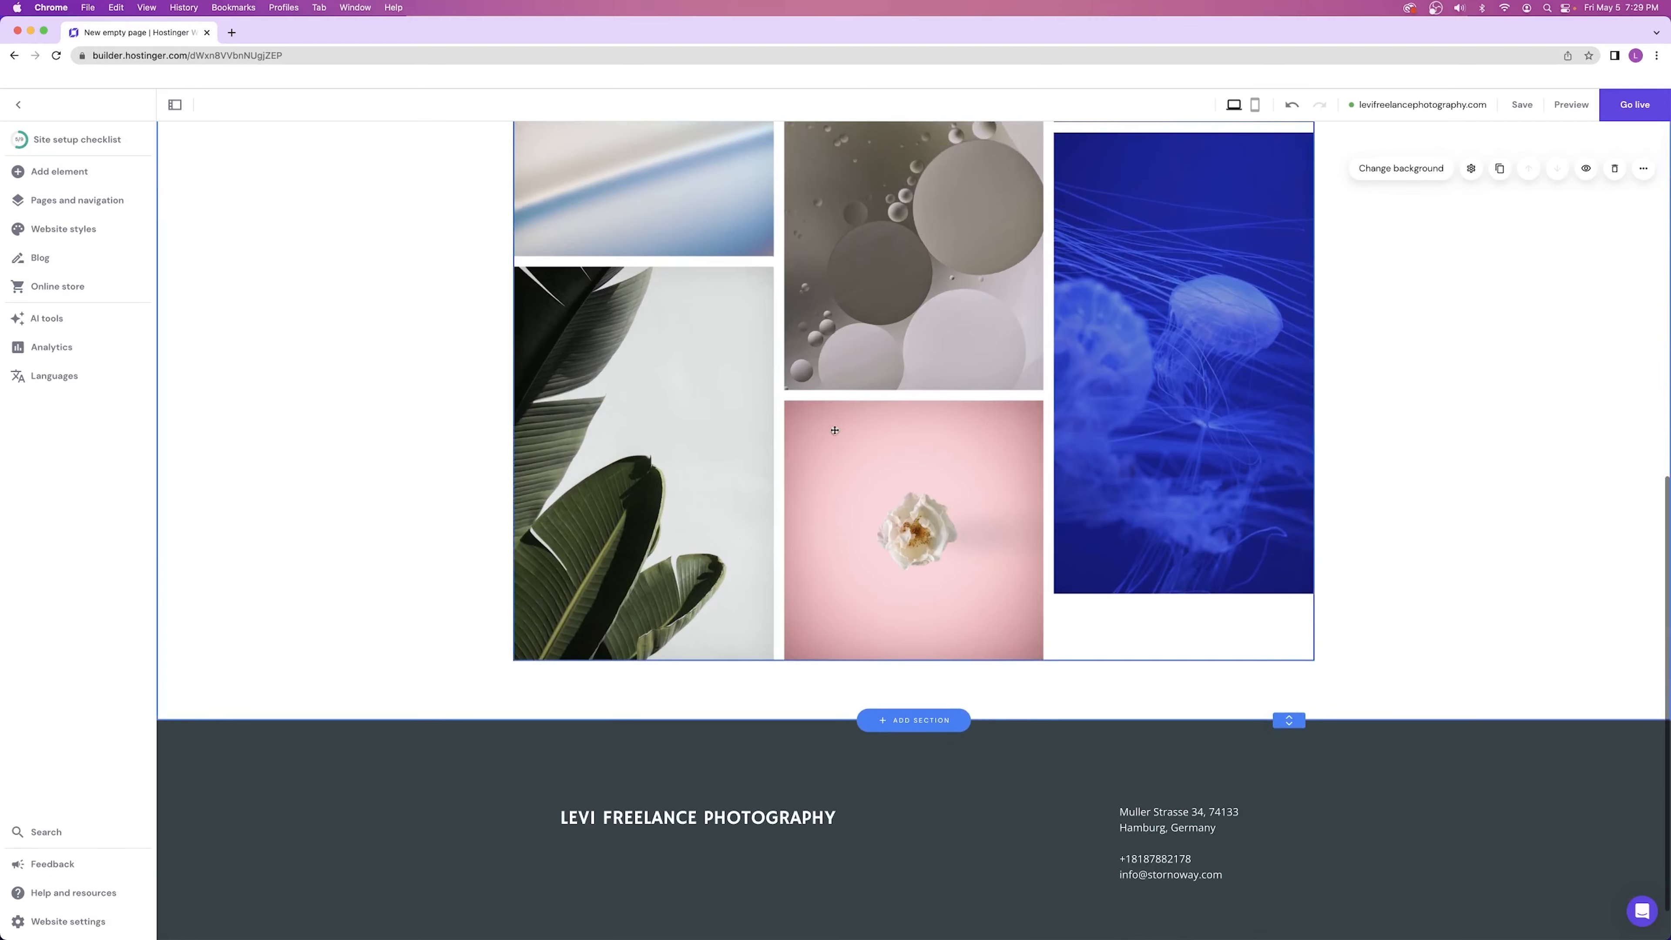
{"action": "scroll", "coordinate": [895, 515], "scroll_direction": "down", "scroll_amount": 1}
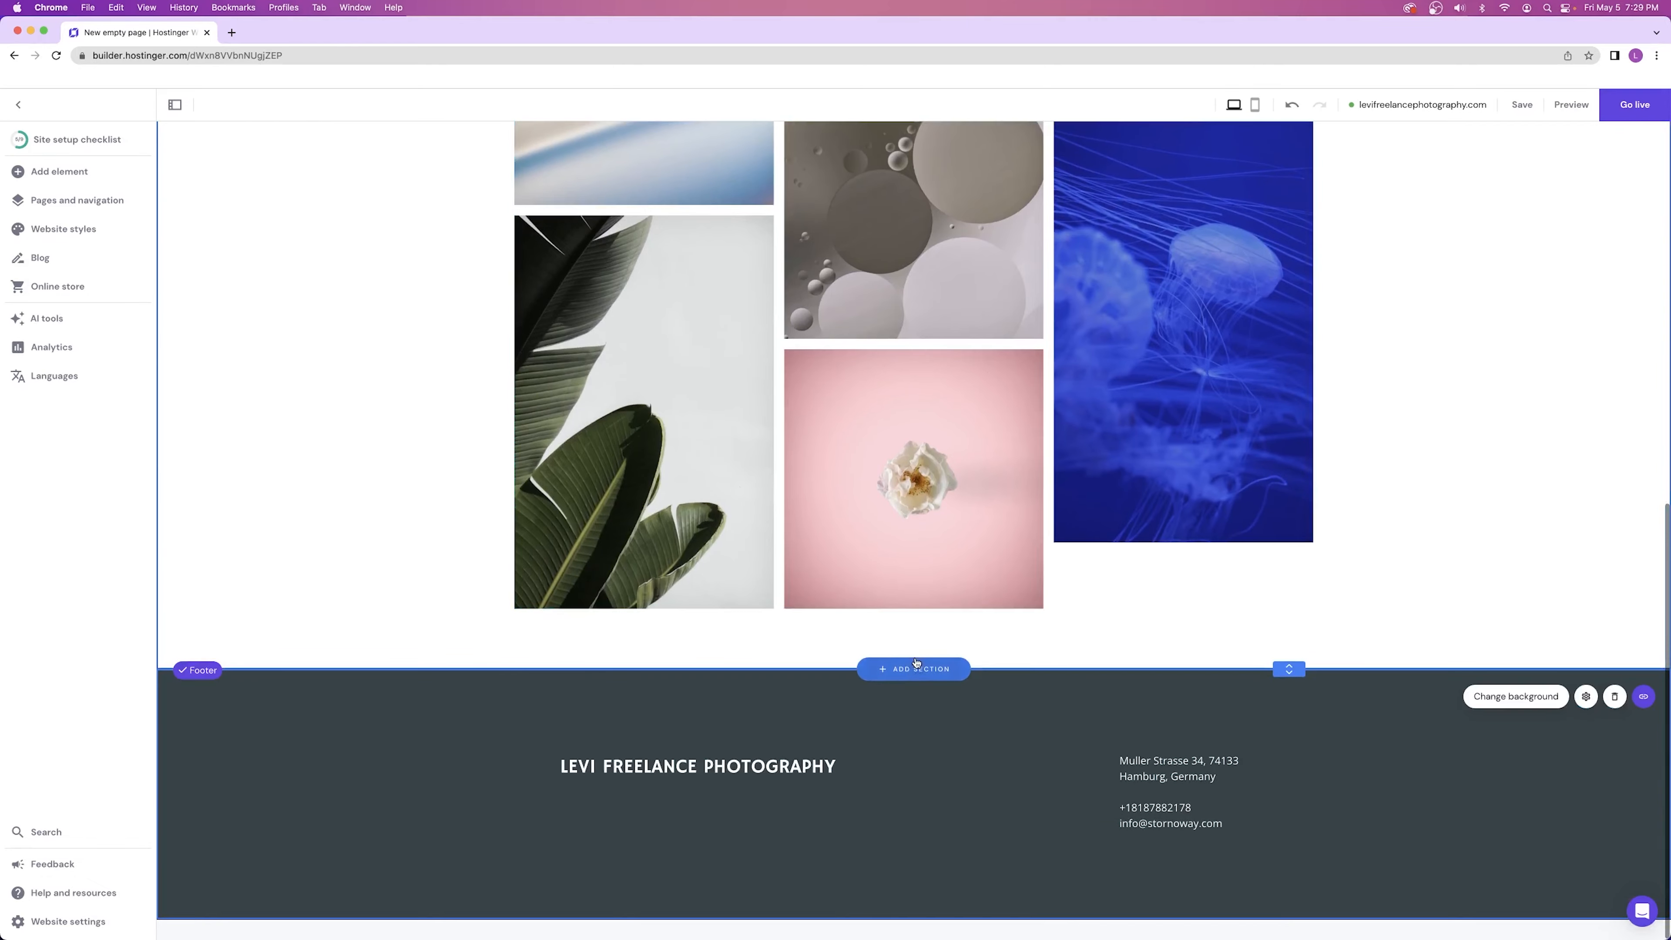
{"action": "scroll", "coordinate": [893, 649], "scroll_direction": "up", "scroll_amount": 14}
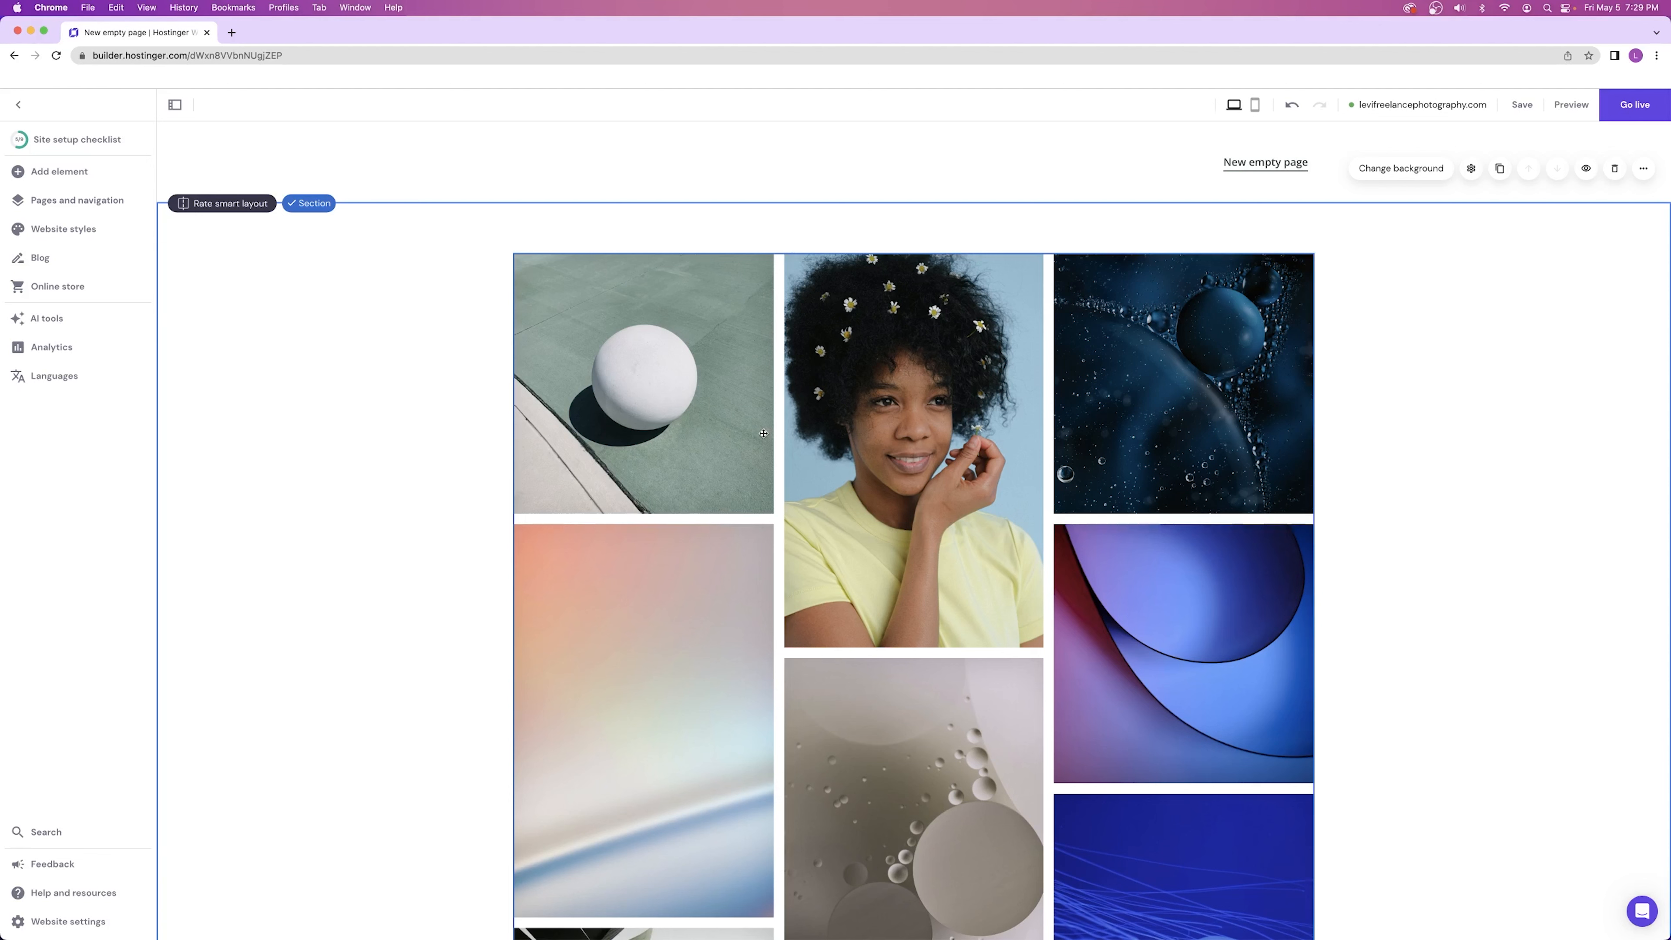
{"action": "left_click", "coordinate": [1514, 107]}
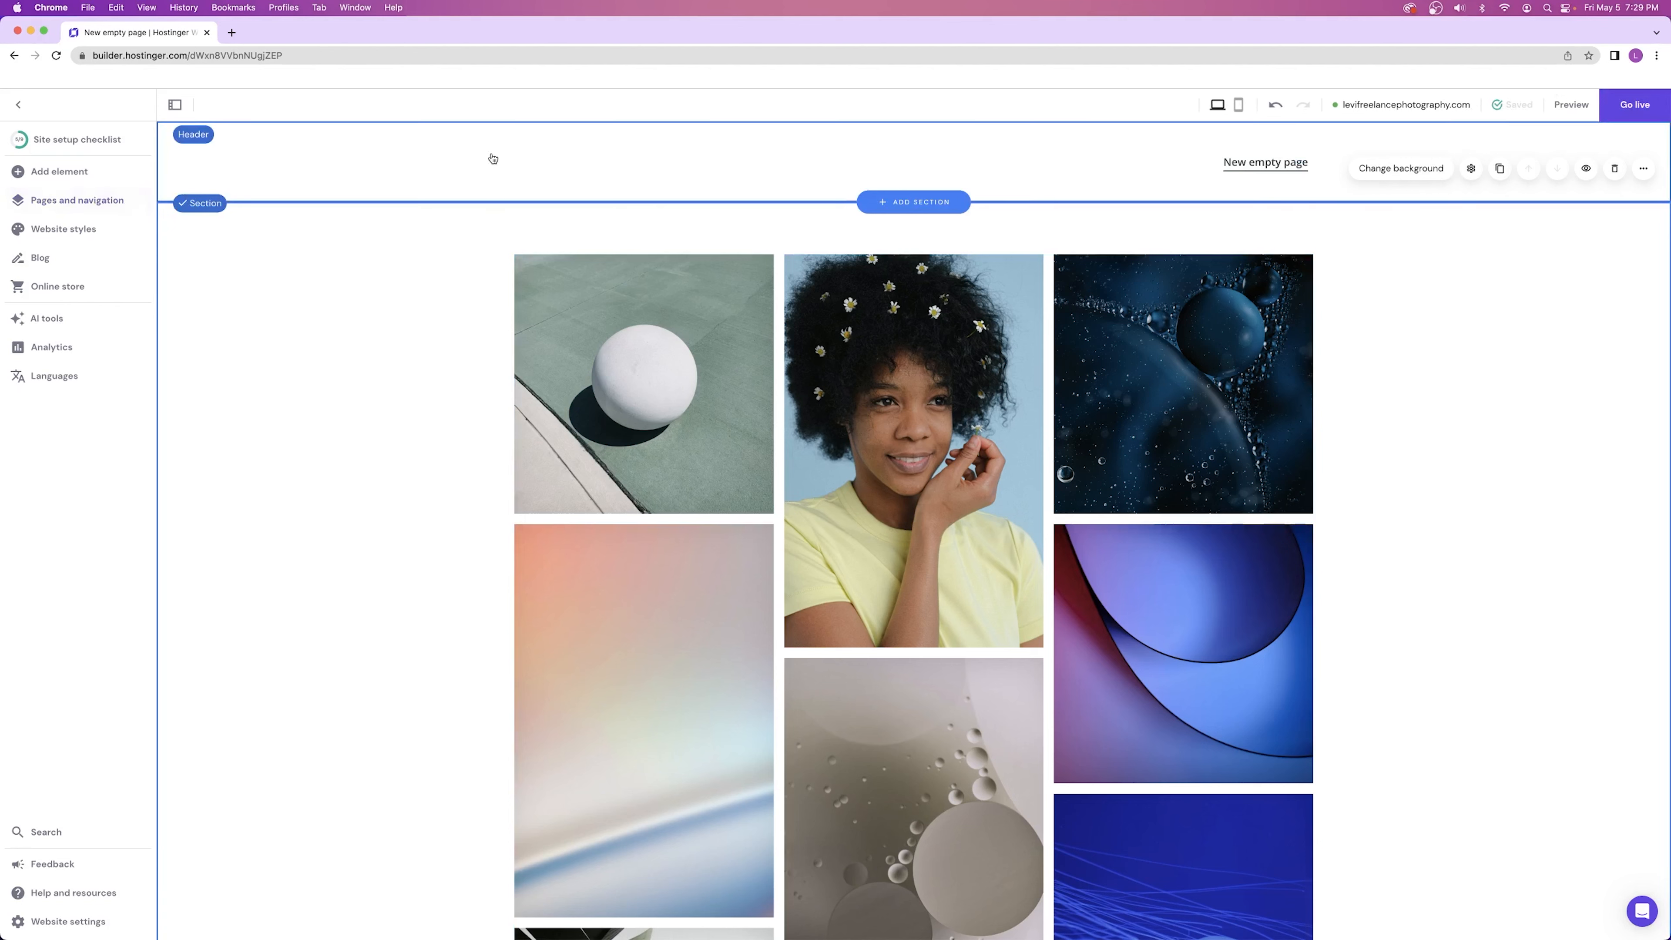
{"action": "left_click", "coordinate": [77, 199]}
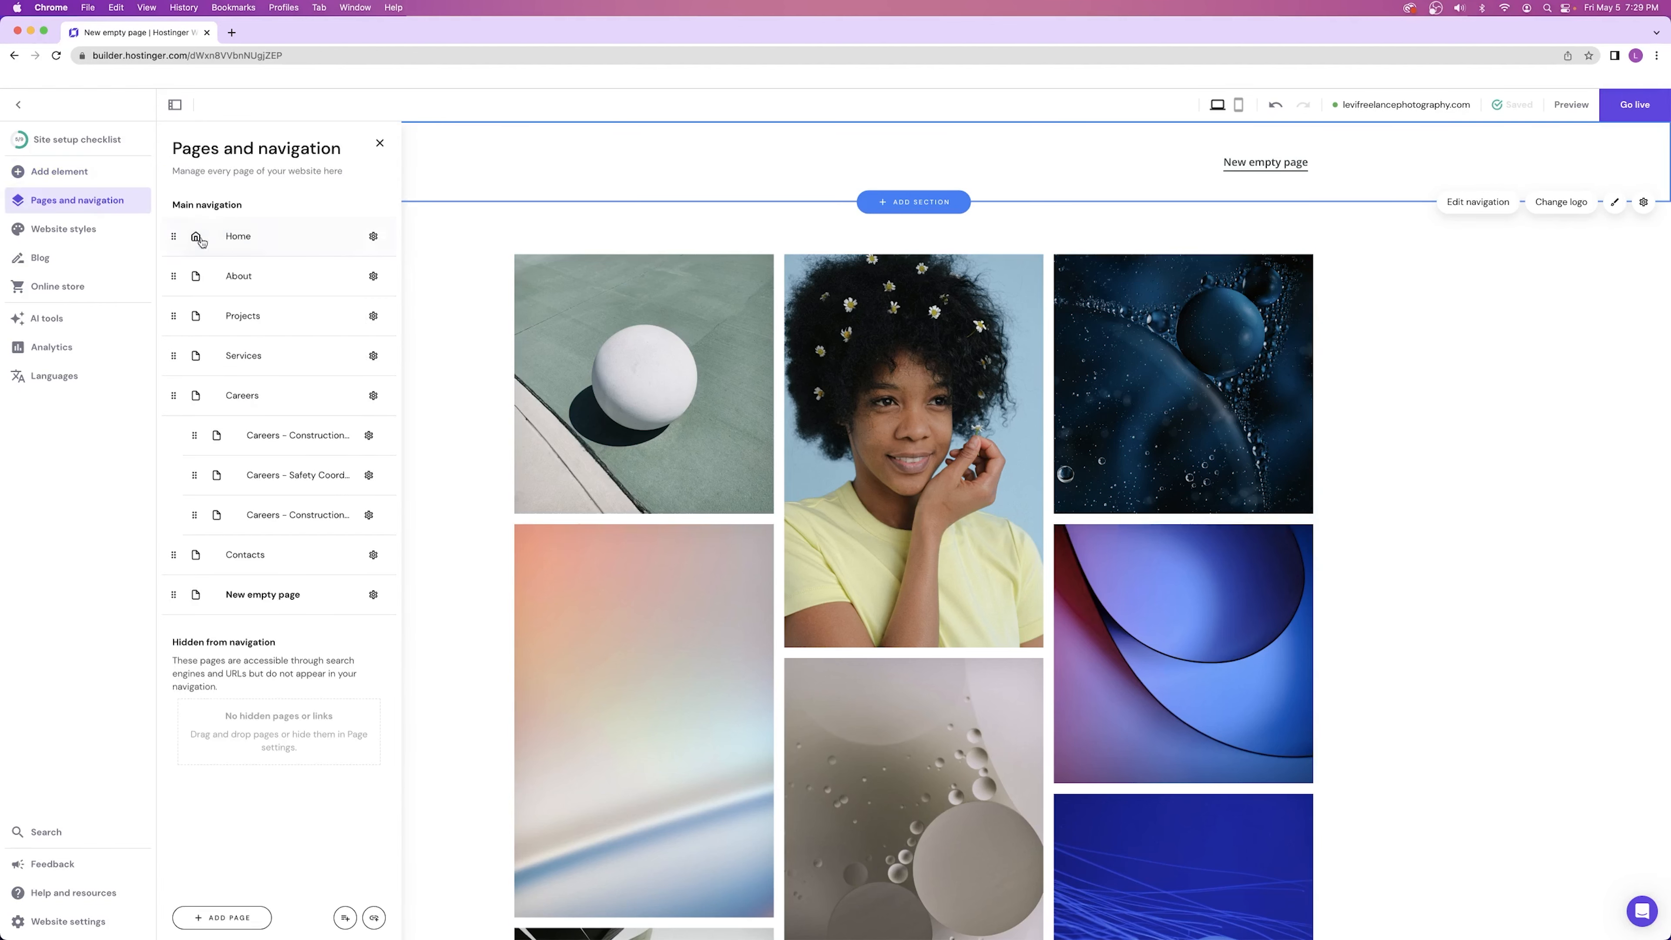
{"action": "left_click", "coordinate": [224, 239]}
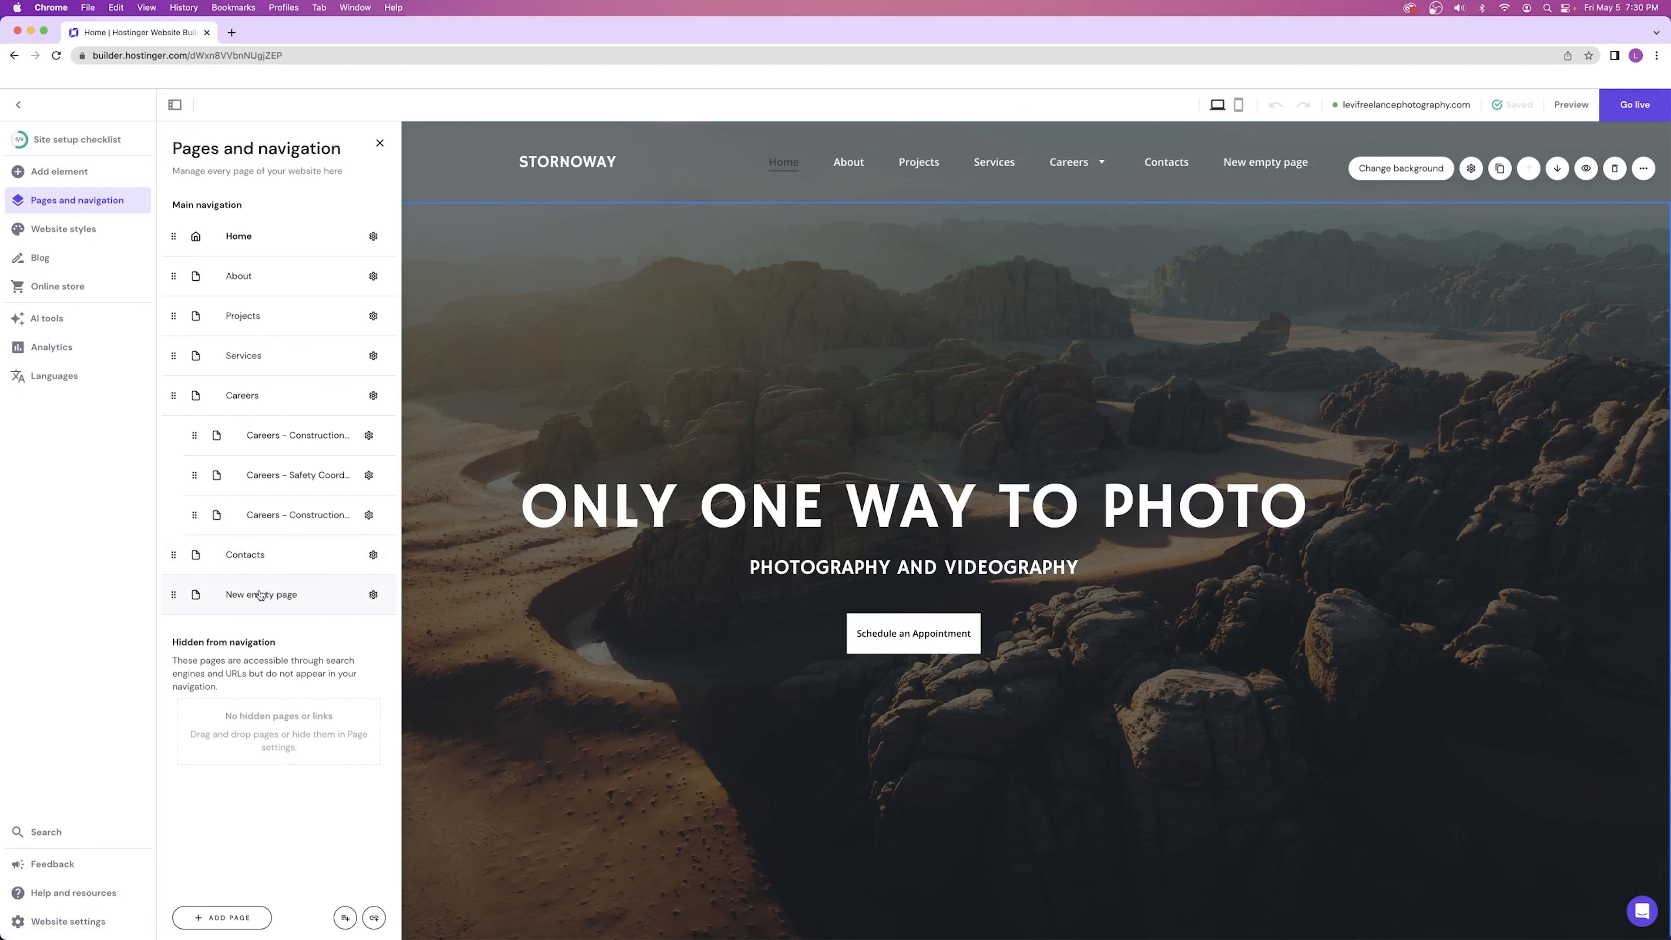
{"action": "left_click", "coordinate": [261, 594]}
{"action": "left_click", "coordinate": [373, 596]}
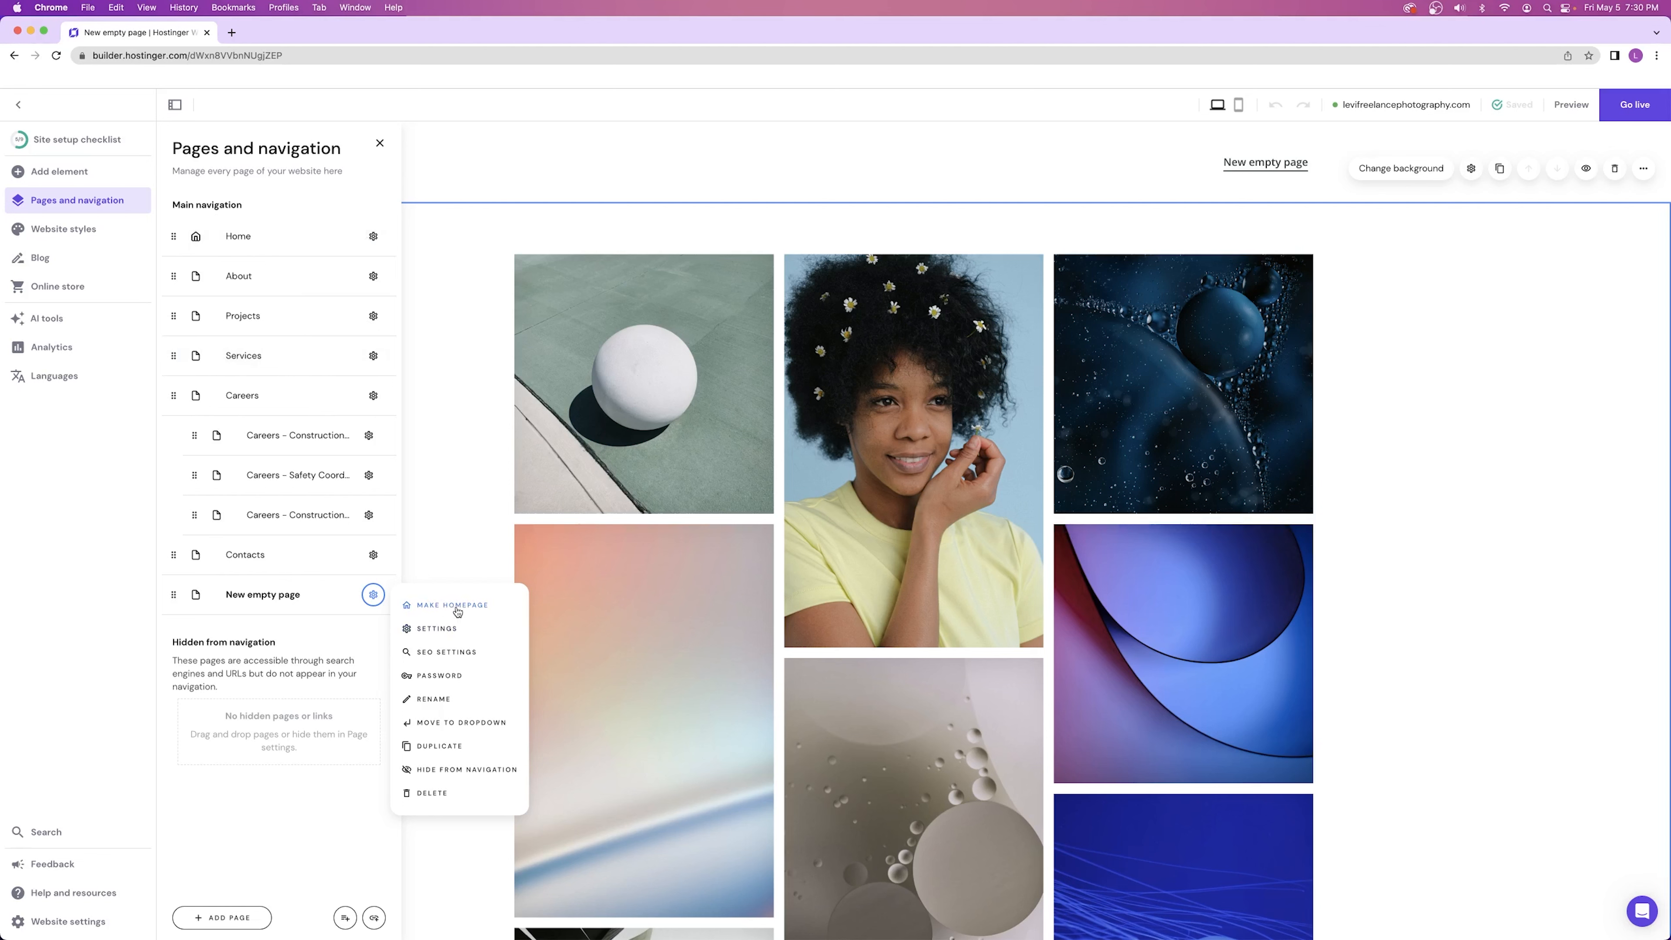
{"action": "left_click", "coordinate": [429, 631]}
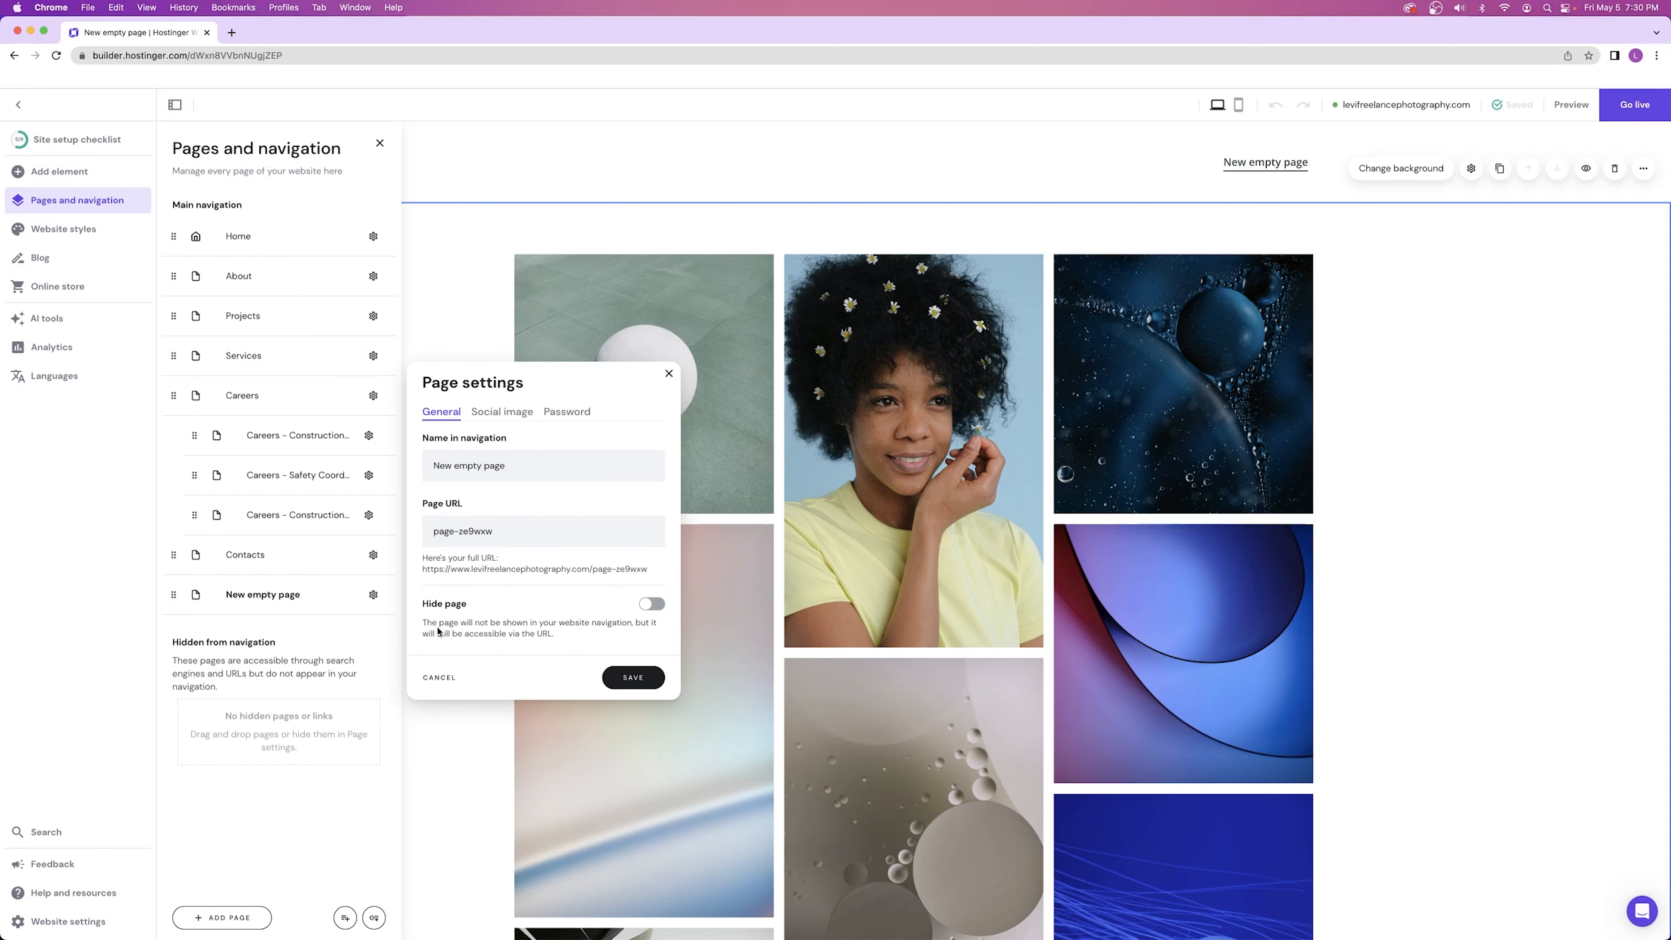
{"action": "triple_click", "coordinate": [524, 465]}
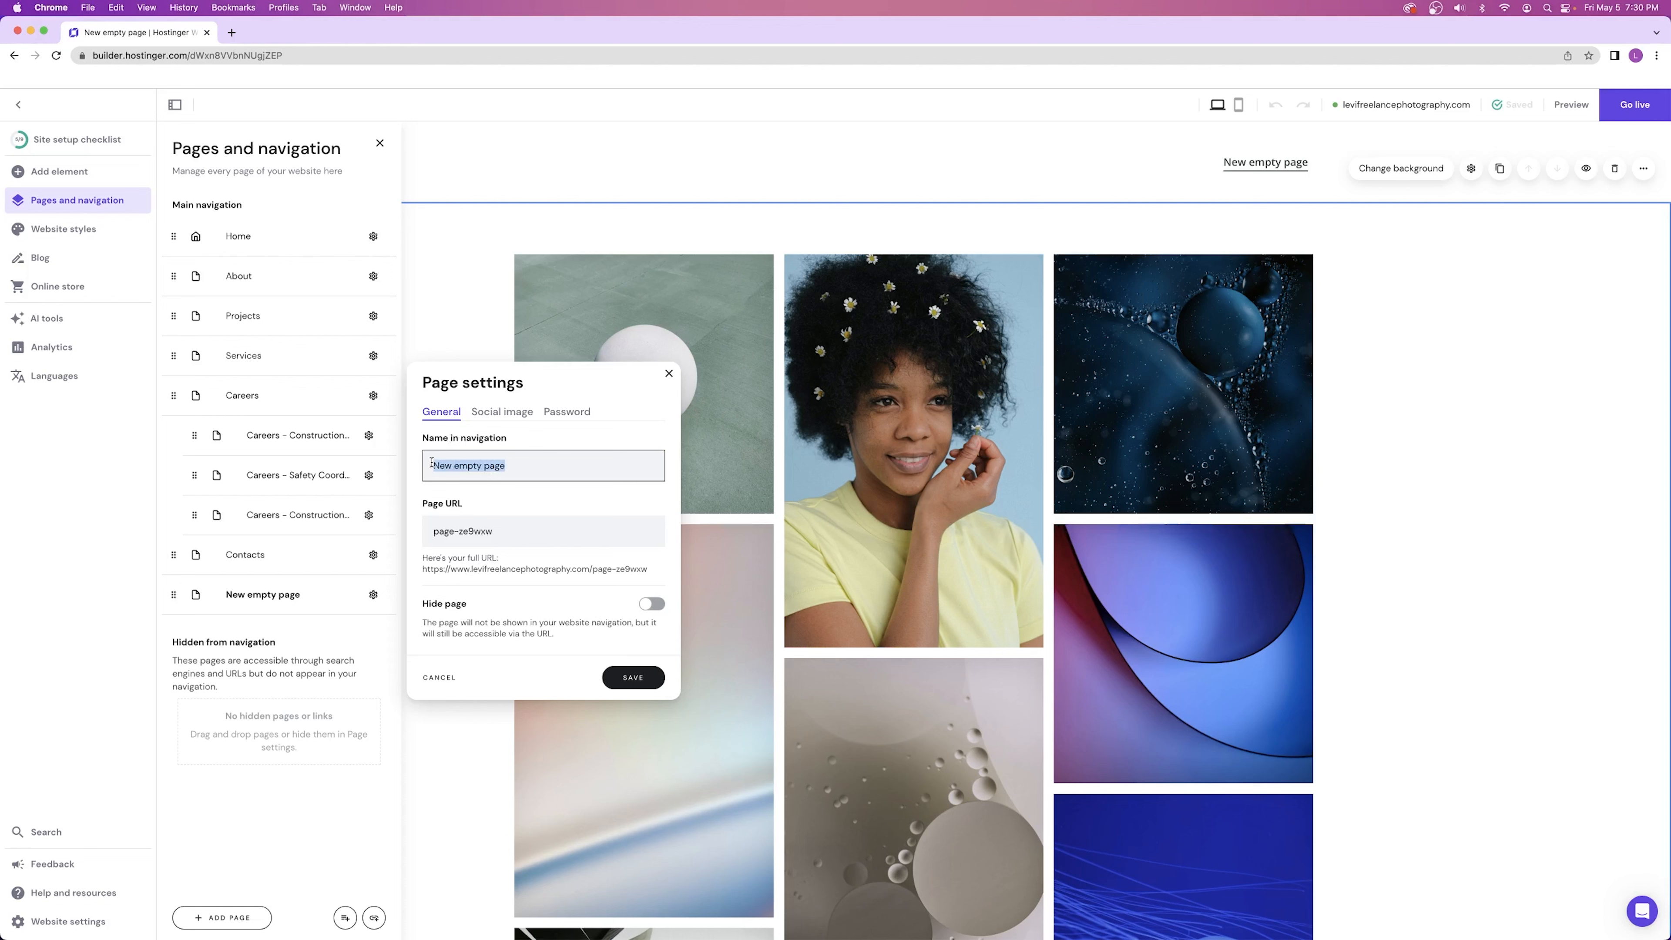
{"action": "left_click", "coordinate": [402, 467]}
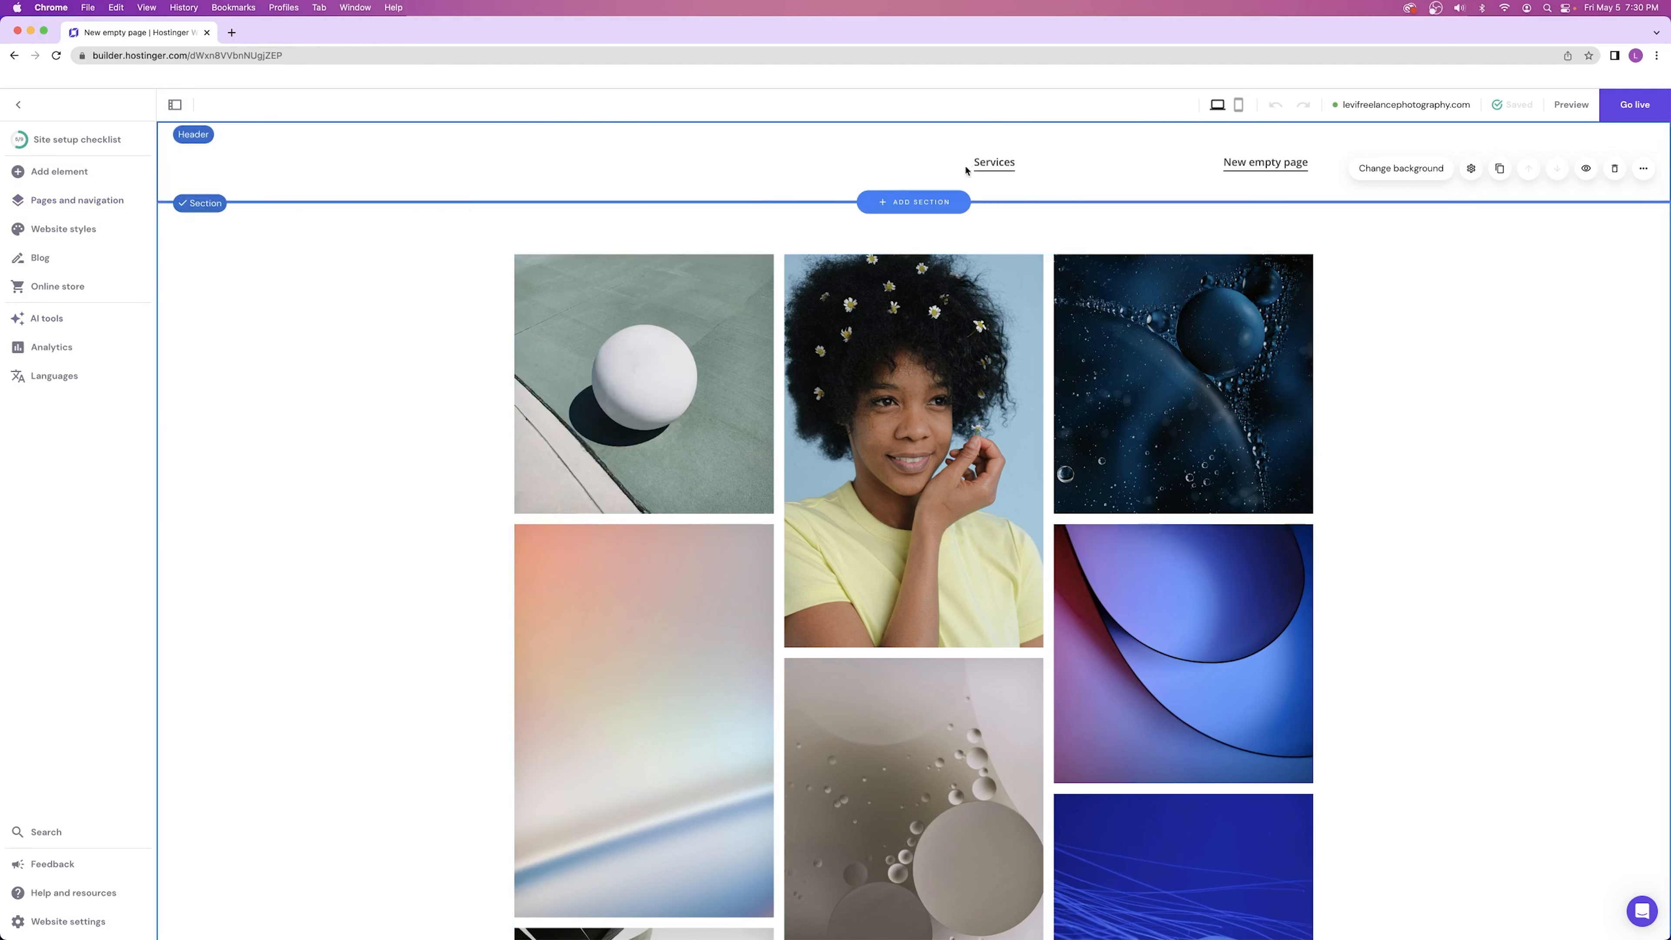
- Rename the new empty page as Portfolio, with portfolio as its page URL, and save the page settings
{"action": "left_click", "coordinate": [99, 201]}
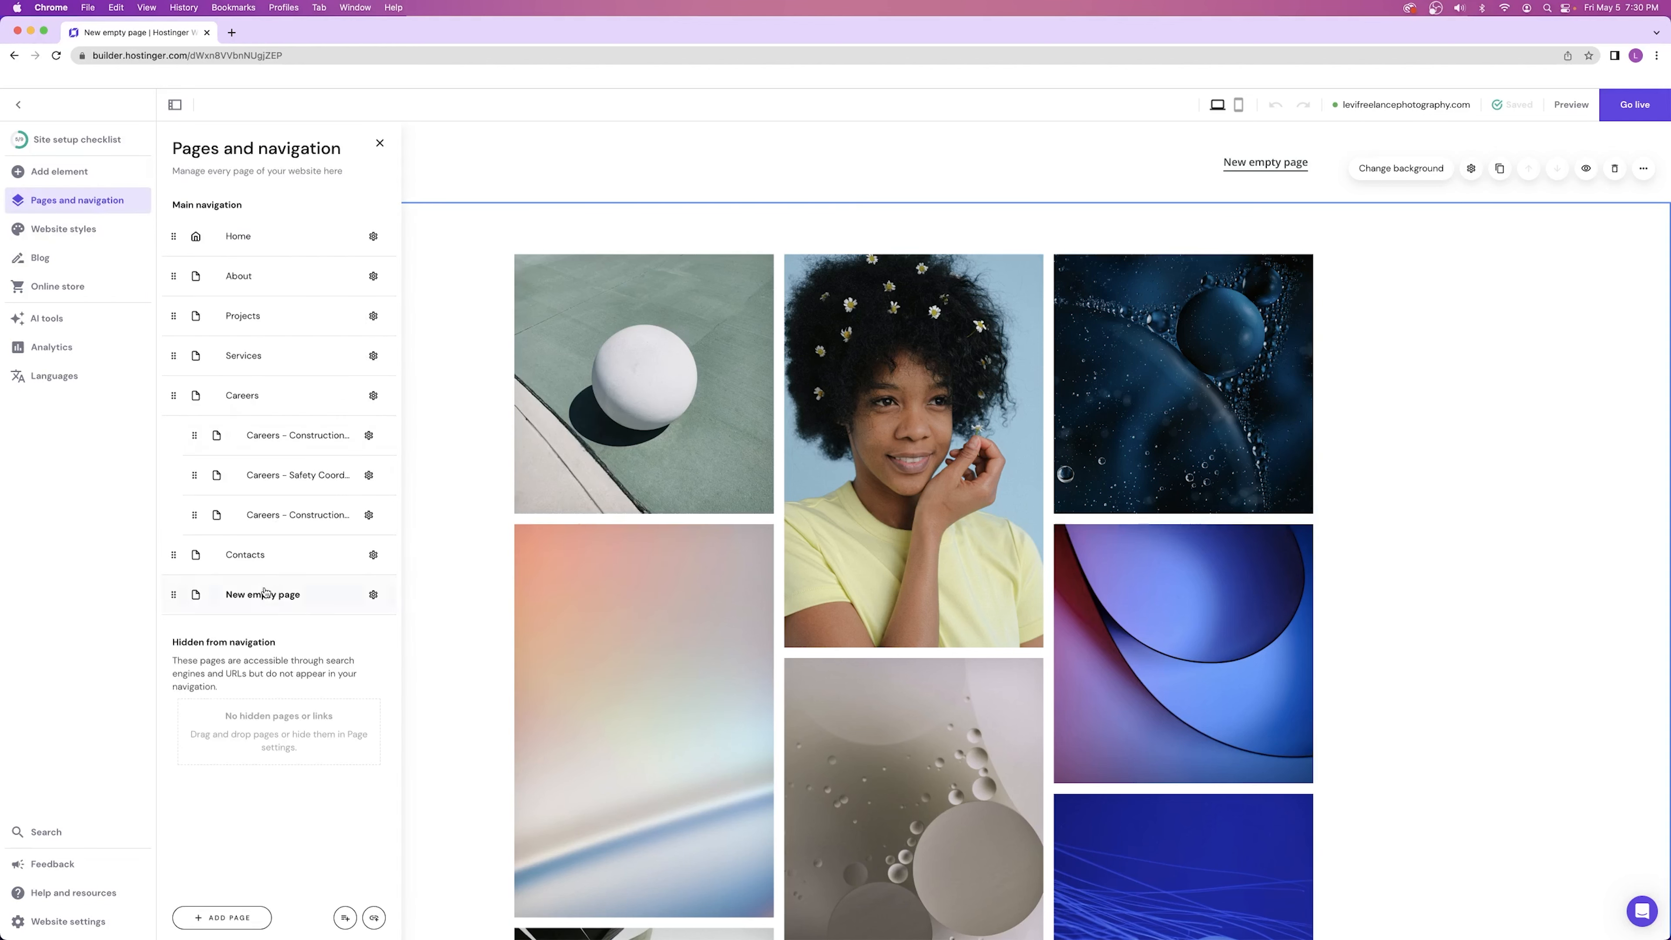
{"action": "left_click", "coordinate": [382, 594]}
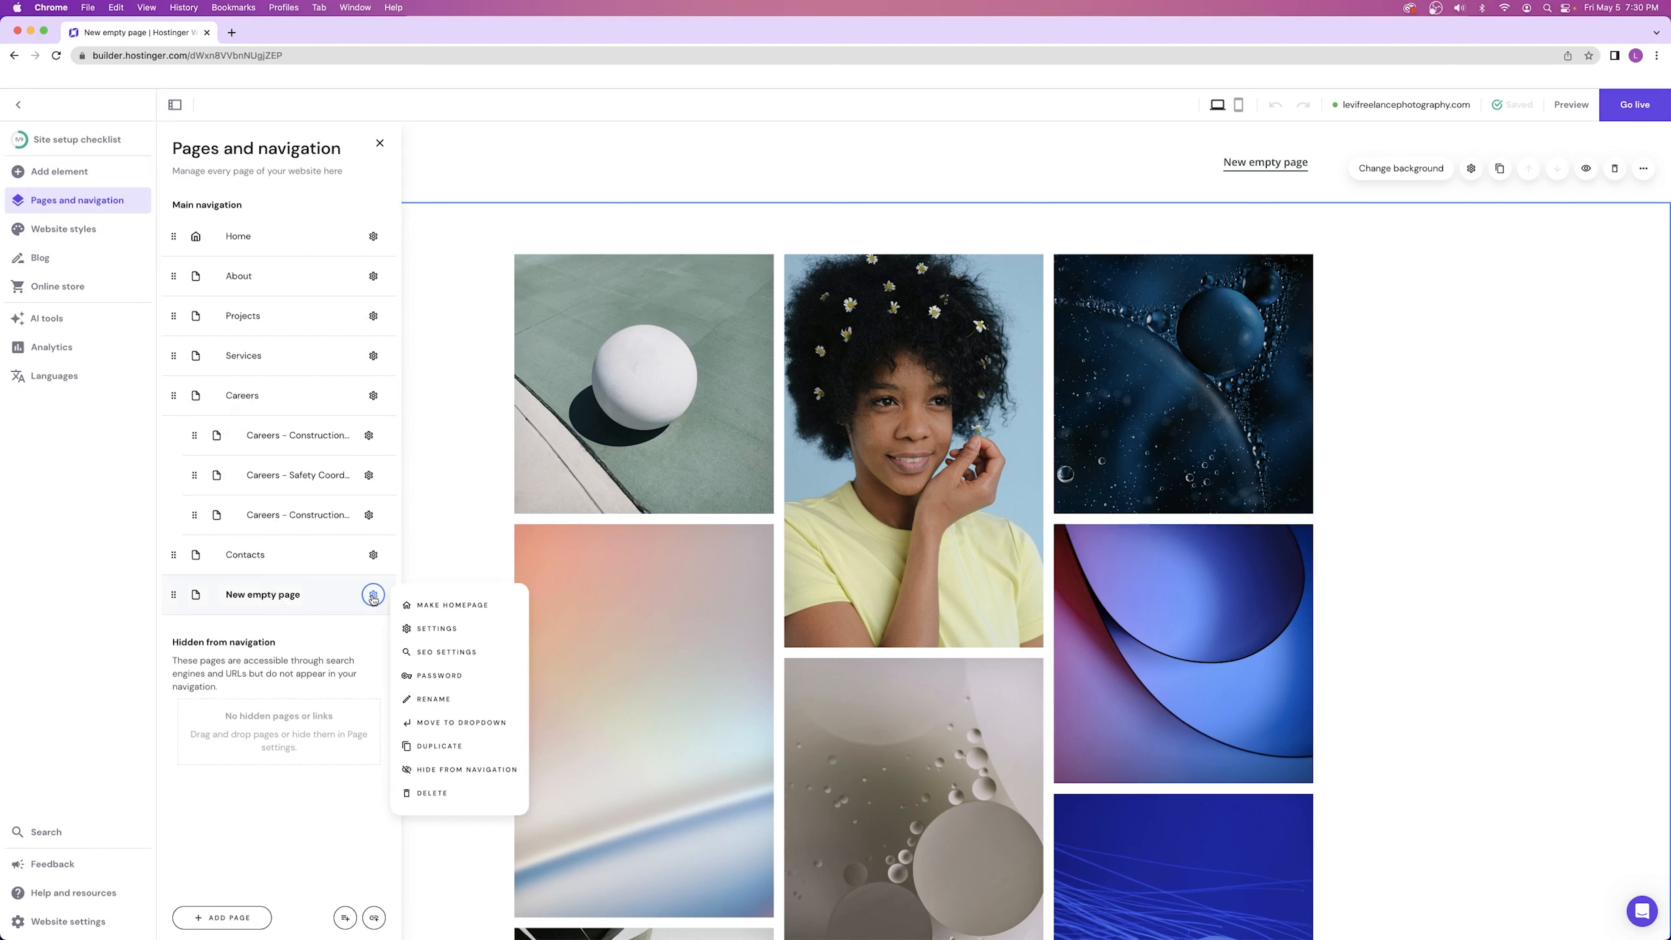
{"action": "left_click", "coordinate": [432, 630]}
{"action": "type", "text": "Portfolio"}
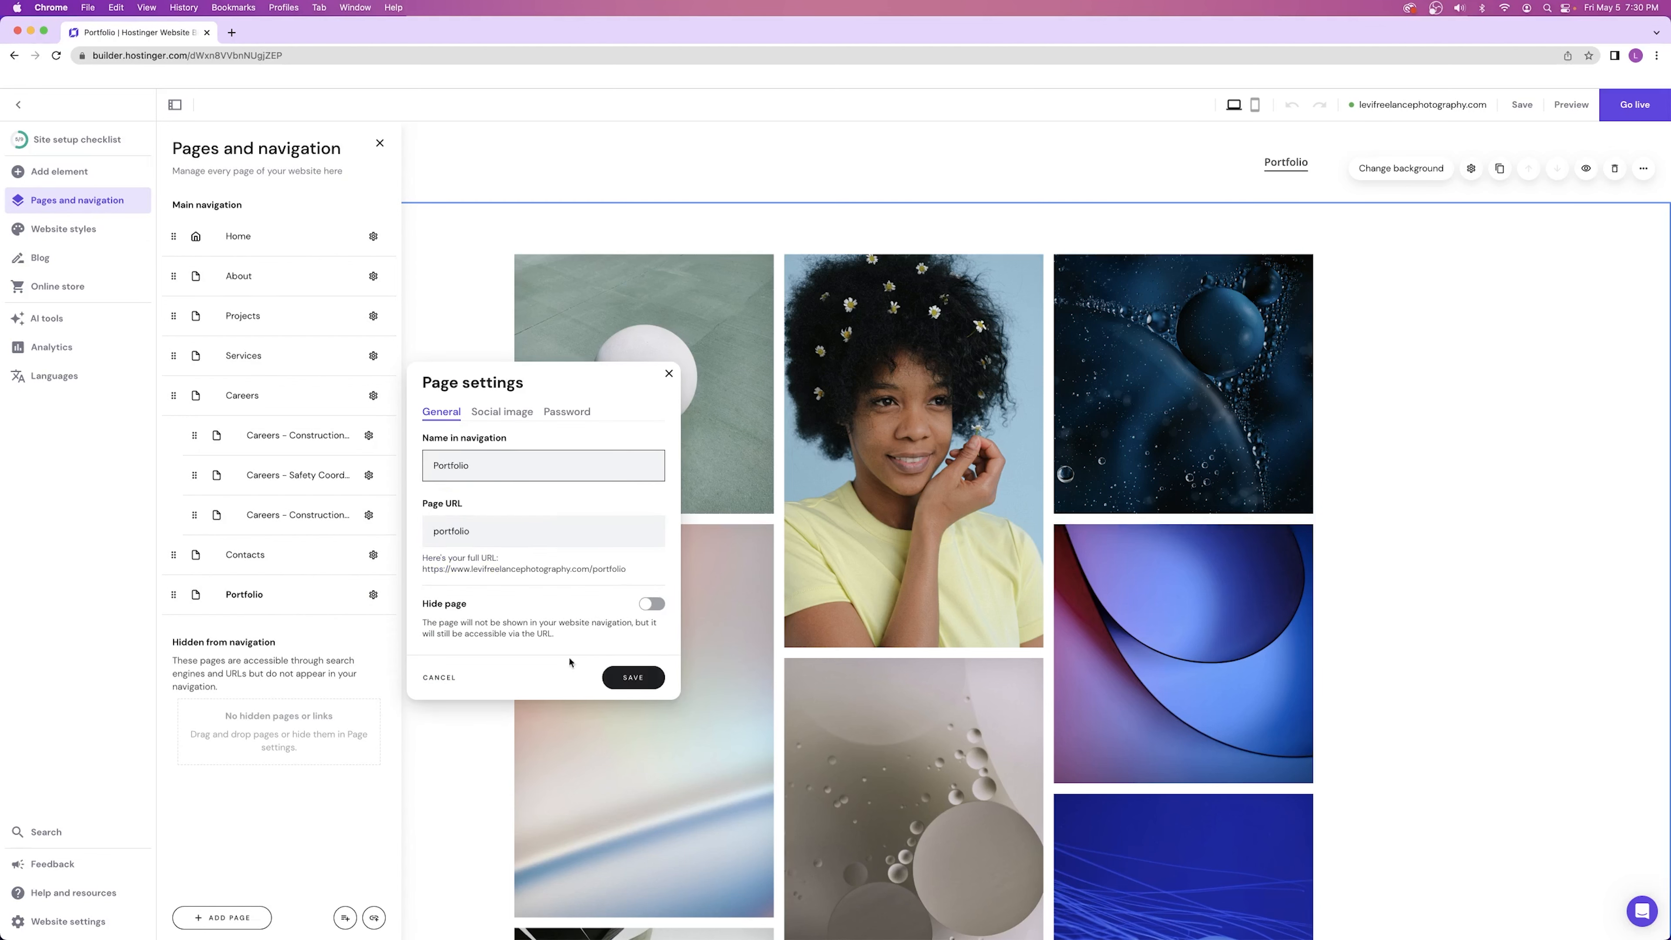
{"action": "left_click", "coordinate": [631, 676]}
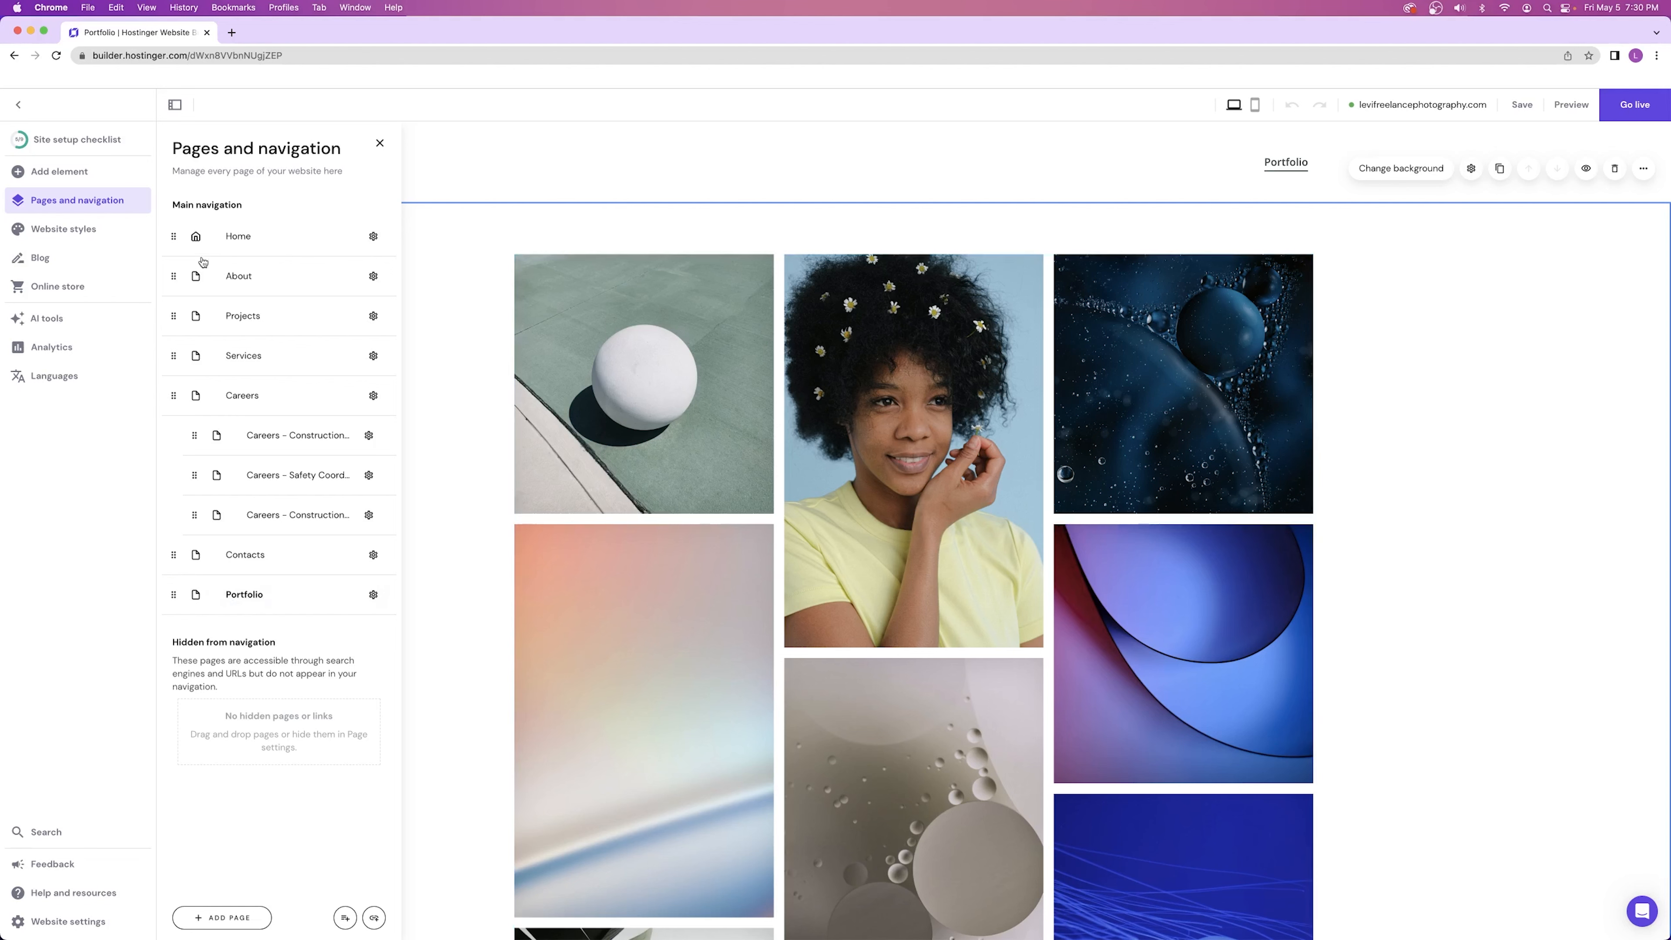
- Return to the Home page, then hide Careers and its subpages from navigation and delete the Careers page
{"action": "left_click", "coordinate": [256, 242]}
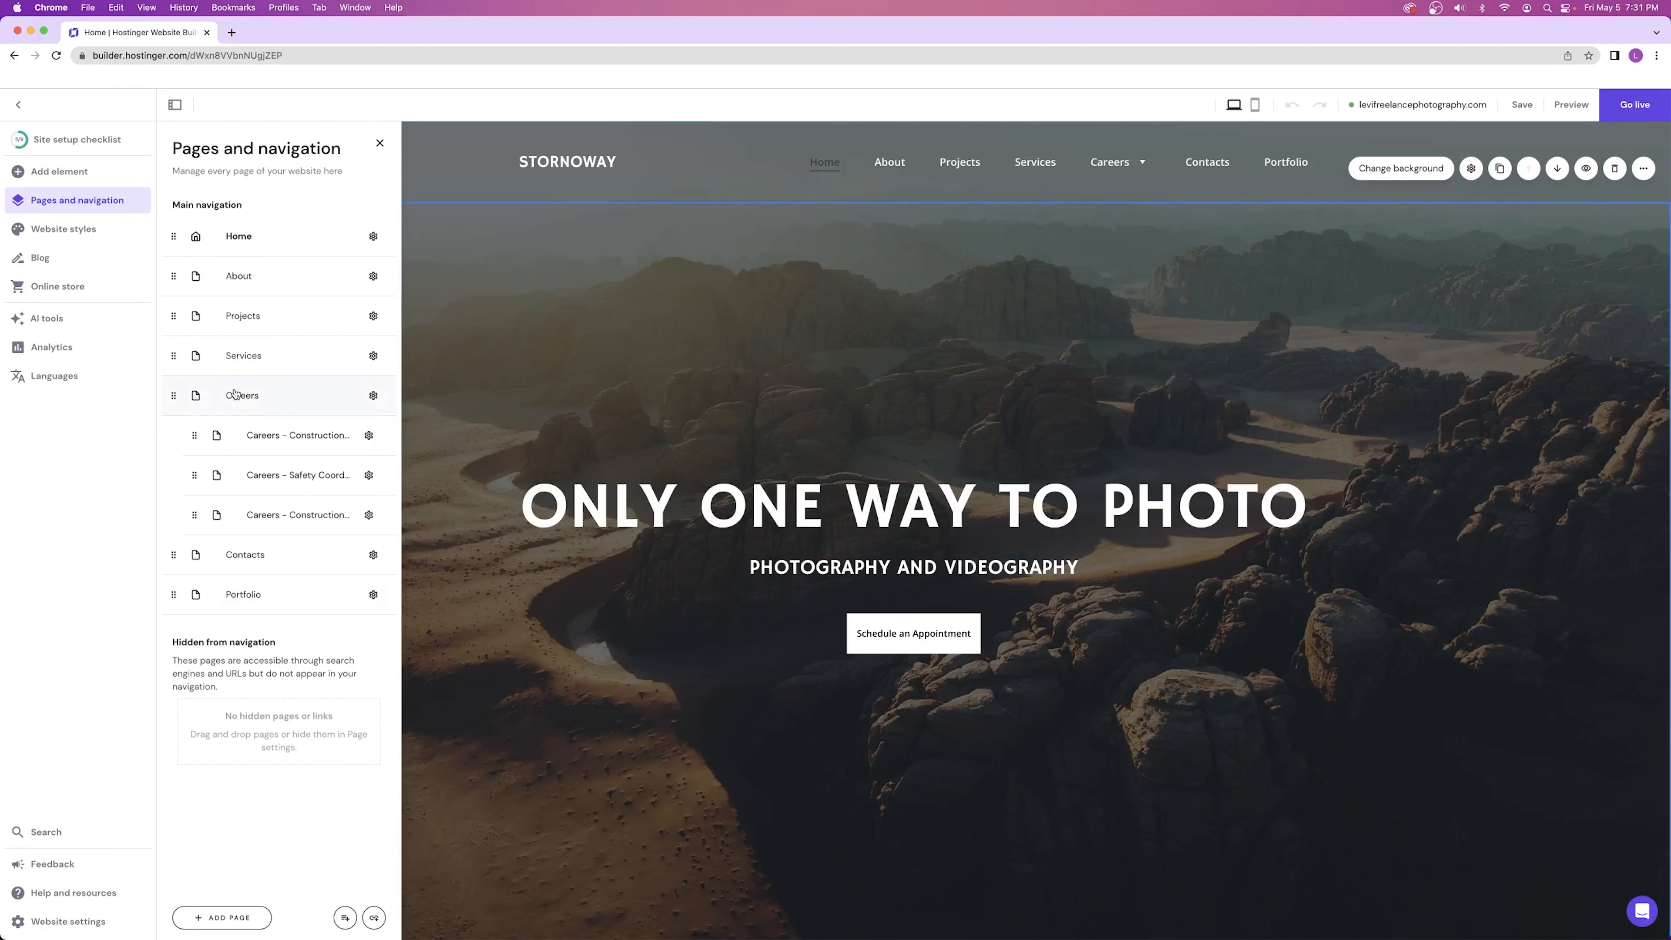
{"action": "left_click_drag", "start_coordinate": [171, 394], "coordinate": [179, 708]}
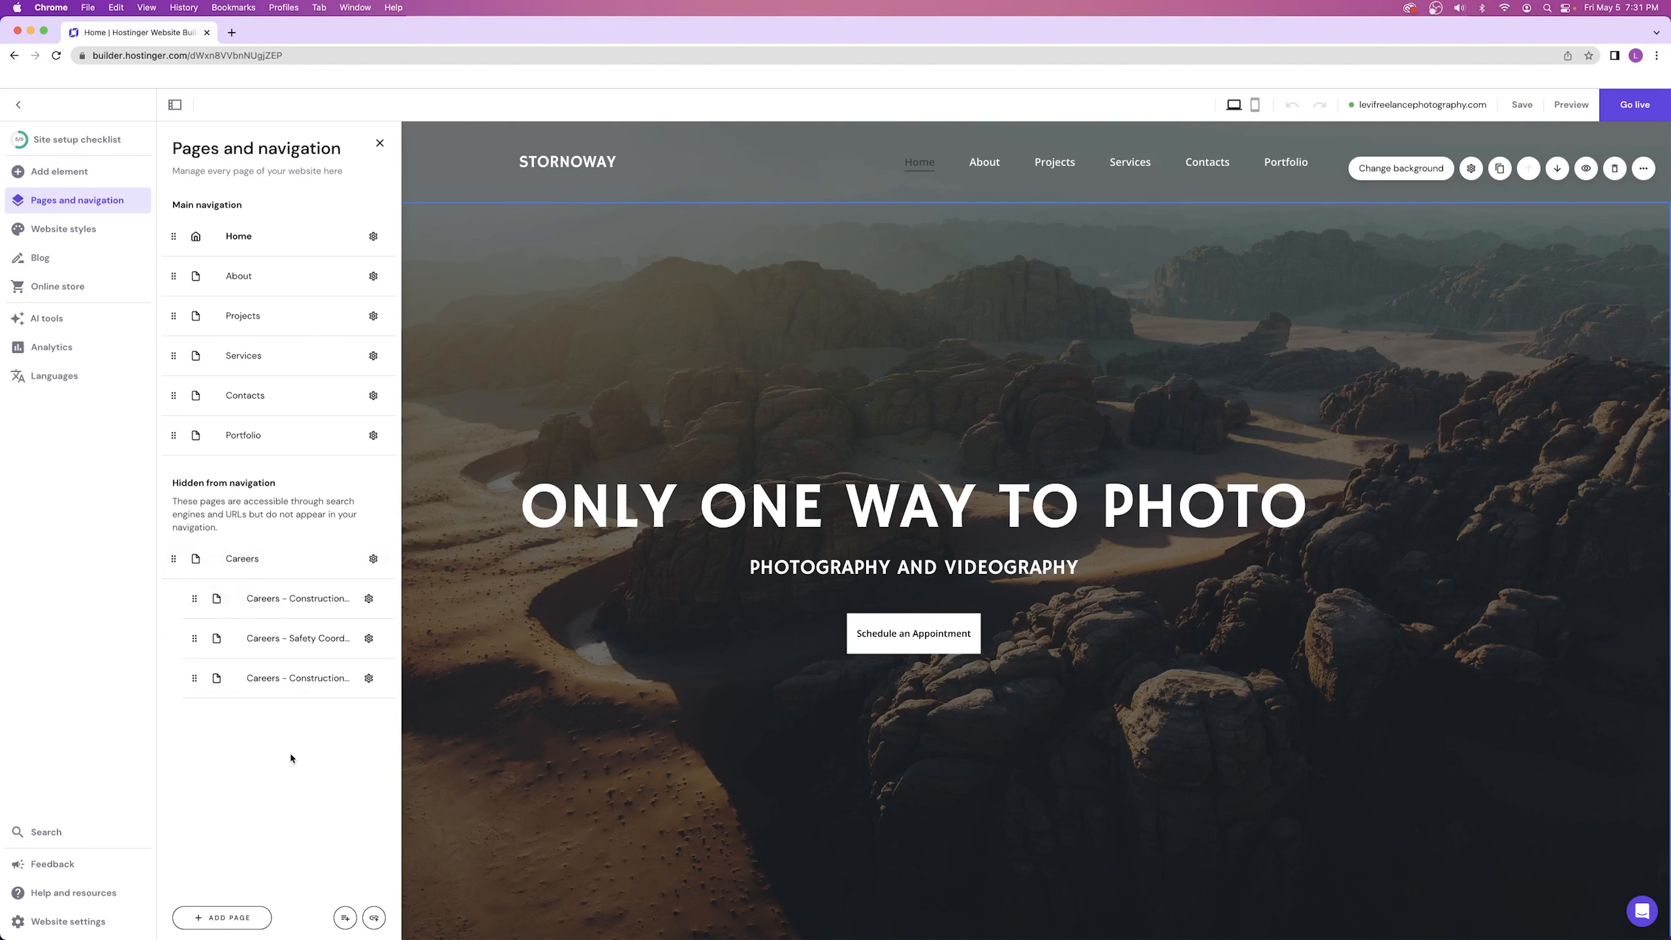
{"action": "left_click", "coordinate": [374, 559]}
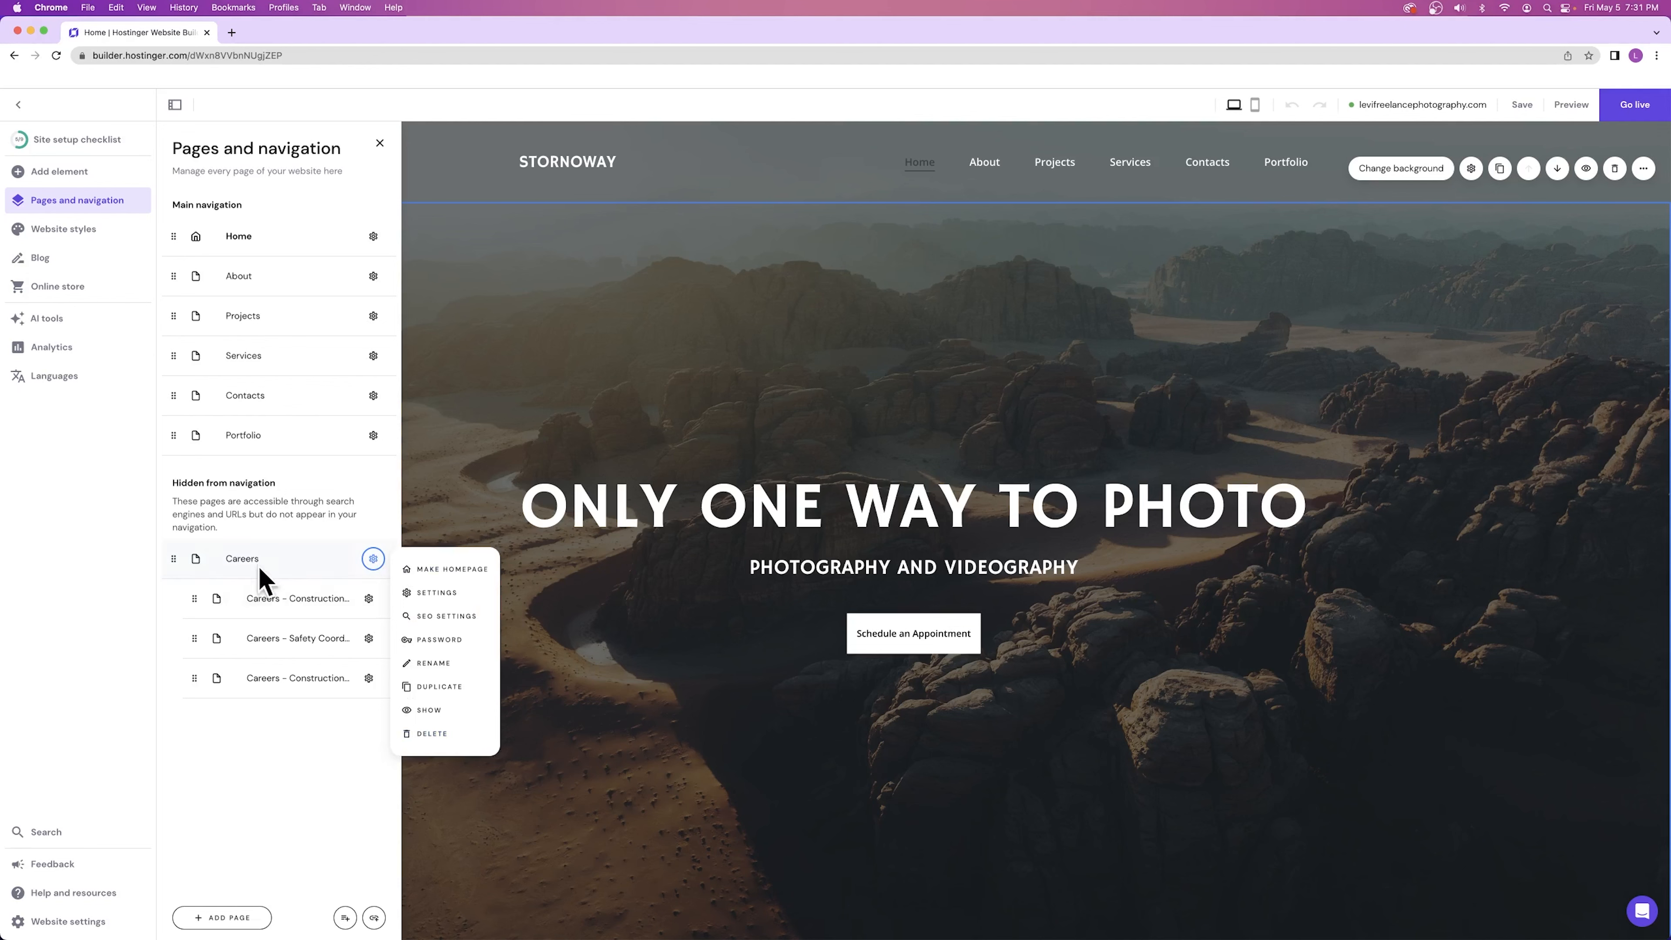
{"action": "left_click", "coordinate": [441, 736]}
{"action": "left_click", "coordinate": [901, 562]}
- Delete the three remaining Careers subpages that are hidden from navigation, including Careers – Safety Coordinator
{"action": "left_click", "coordinate": [373, 558]}
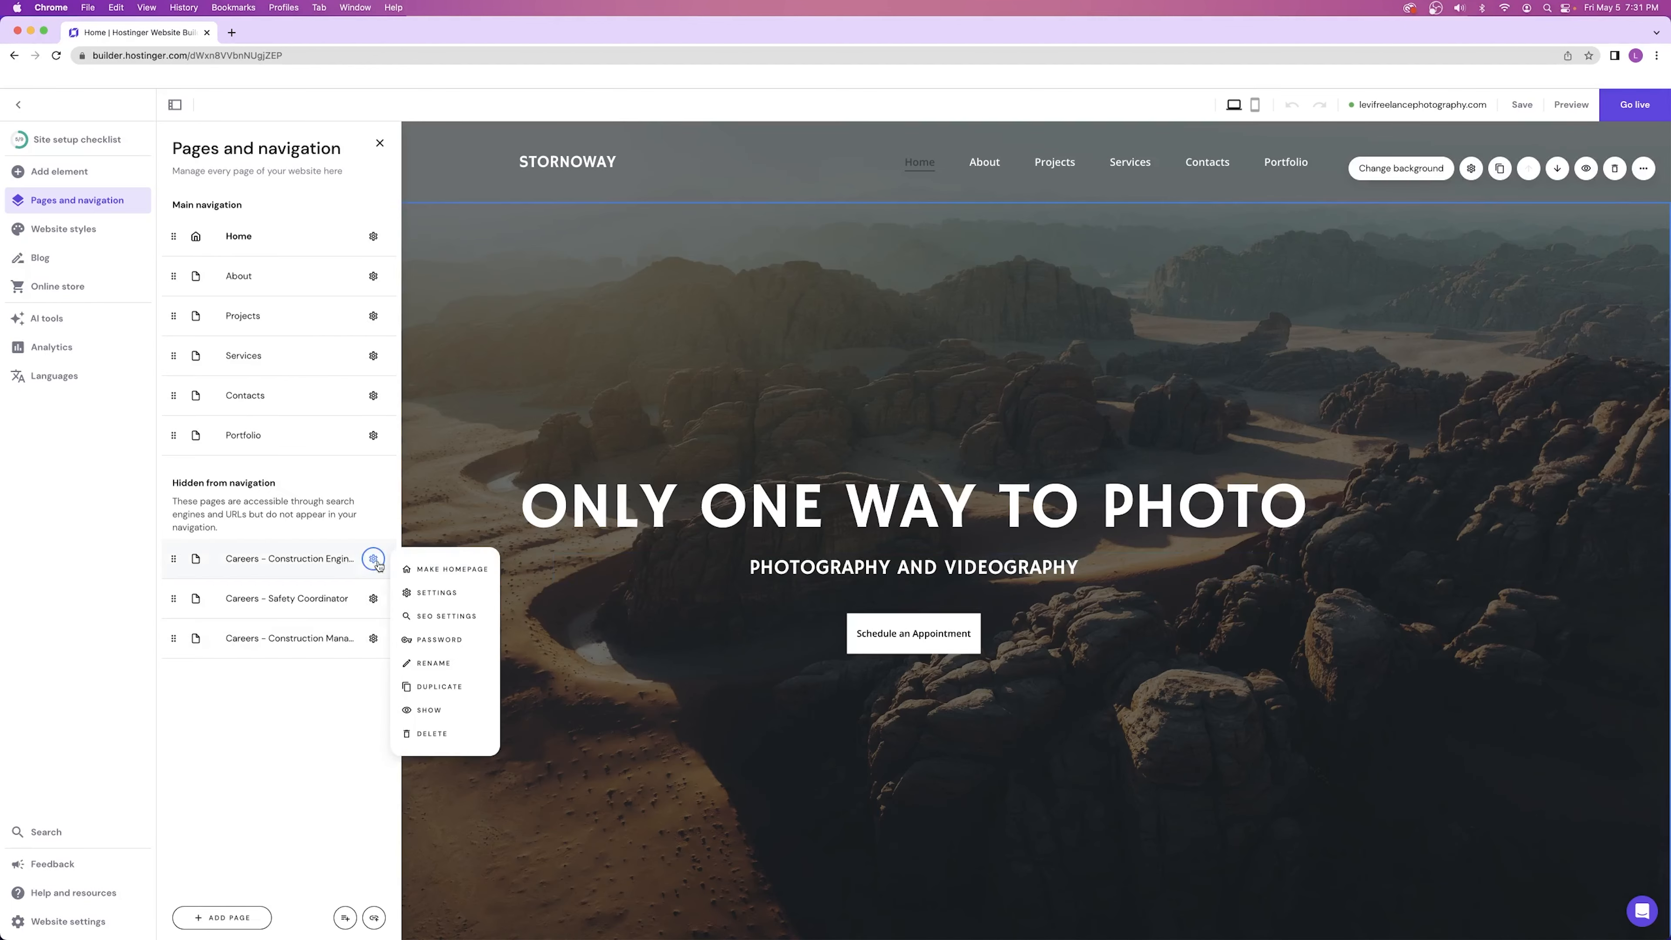
{"action": "left_click", "coordinate": [432, 733]}
{"action": "left_click", "coordinate": [936, 566]}
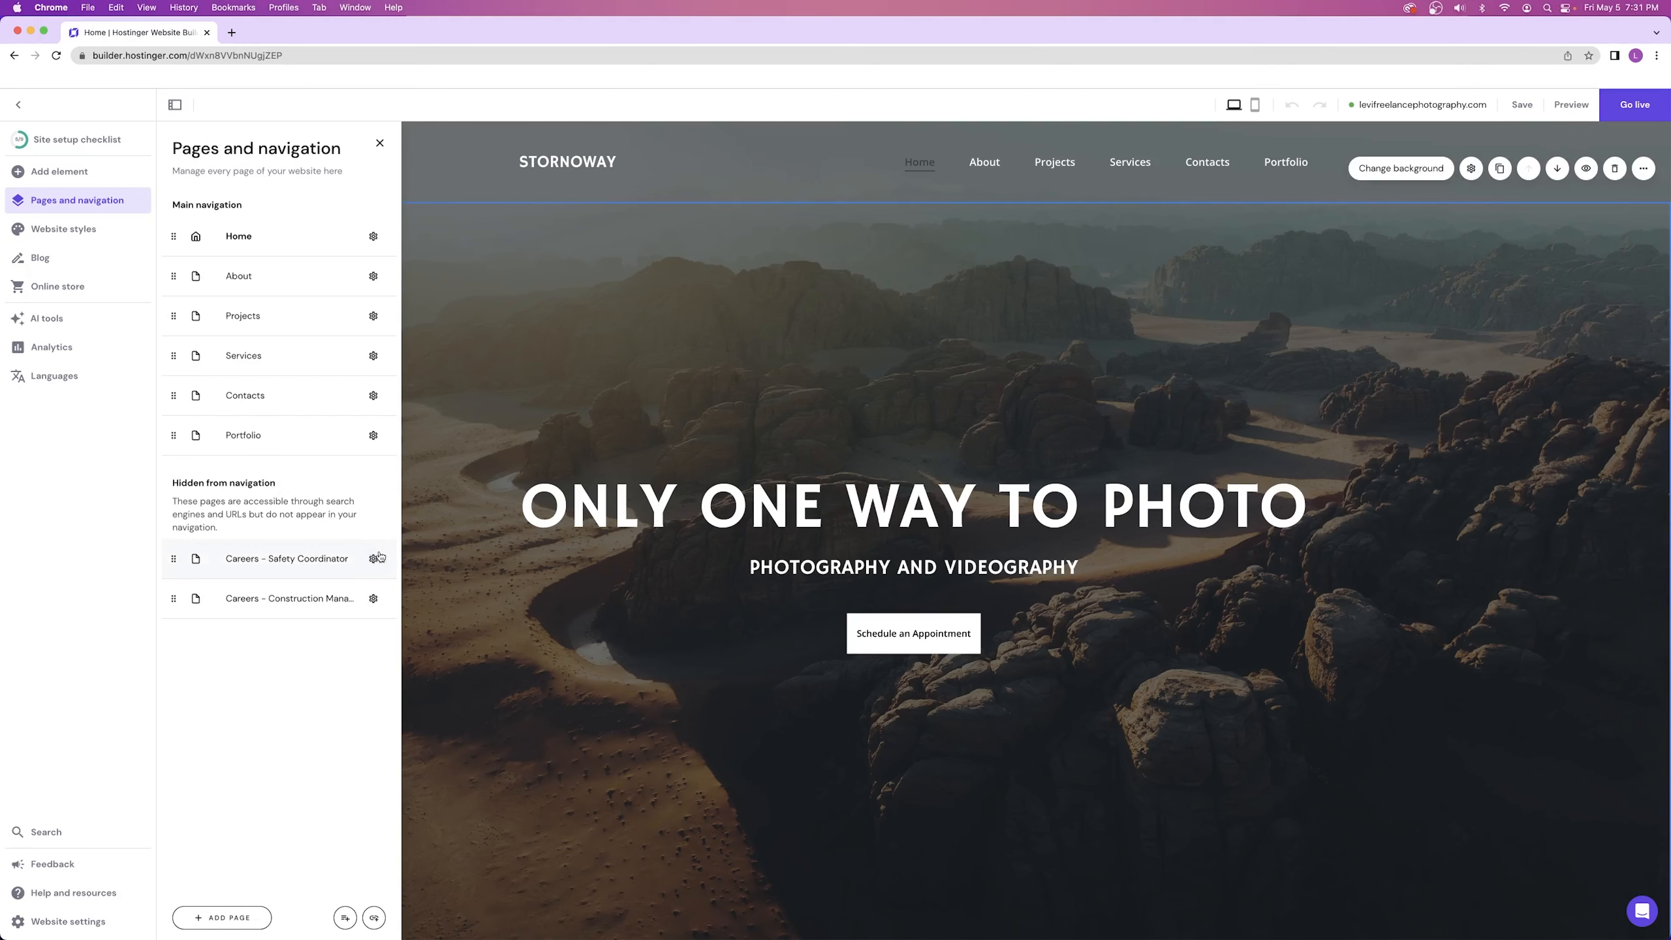
{"action": "left_click", "coordinate": [373, 558]}
{"action": "left_click", "coordinate": [431, 733]}
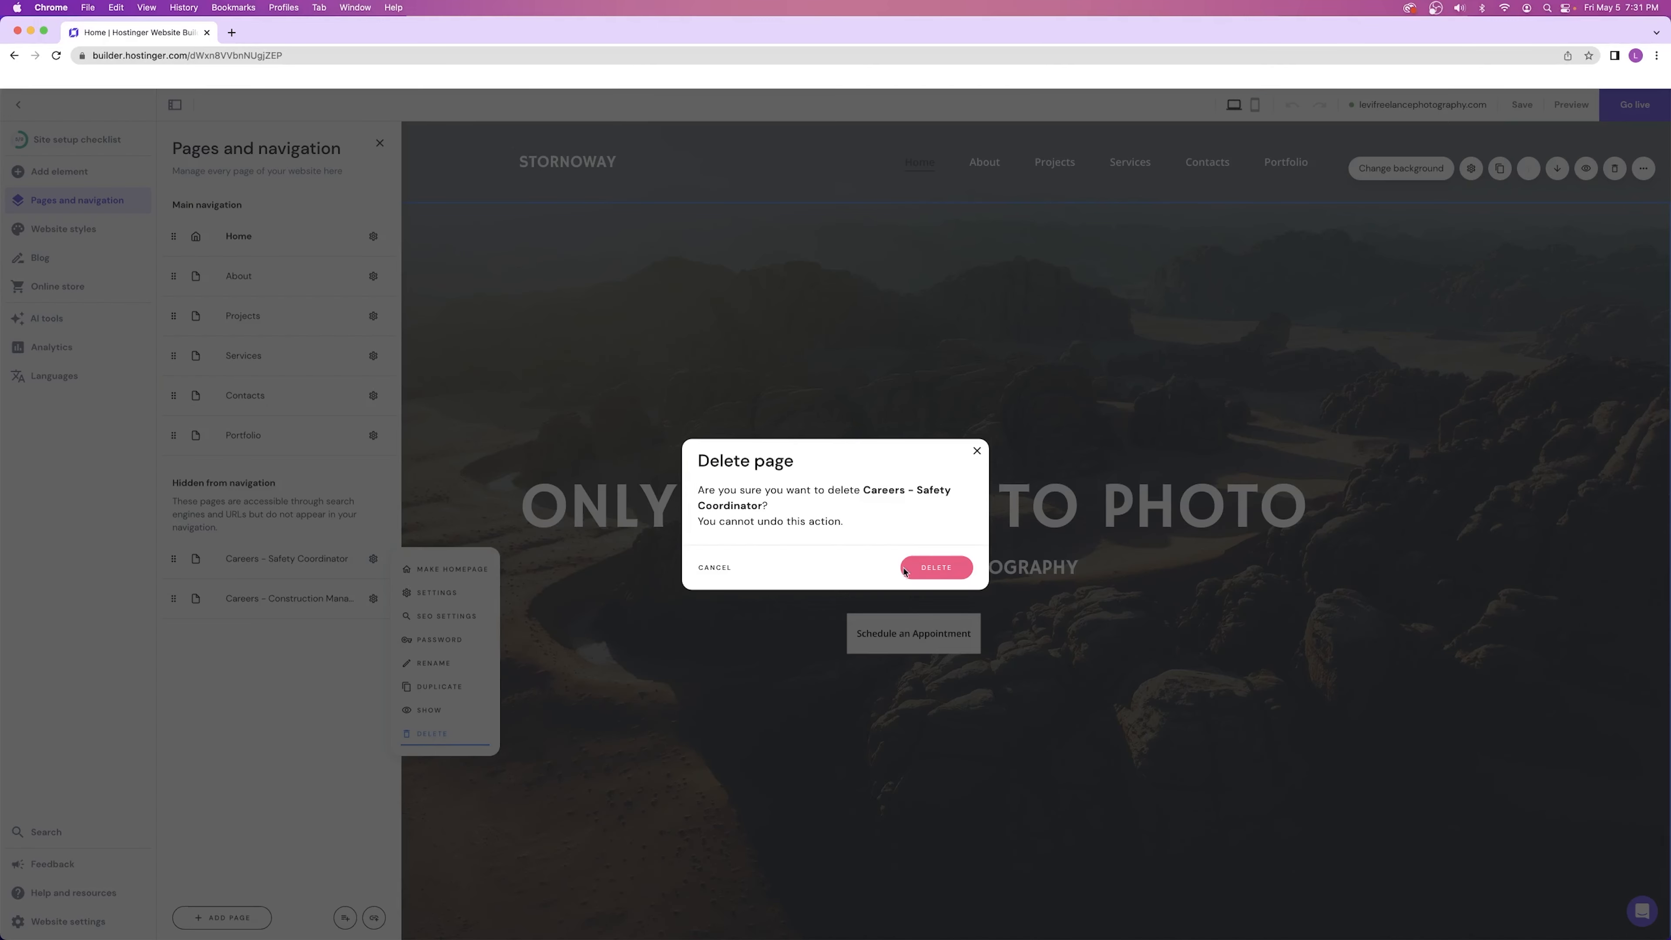
{"action": "left_click", "coordinate": [934, 566]}
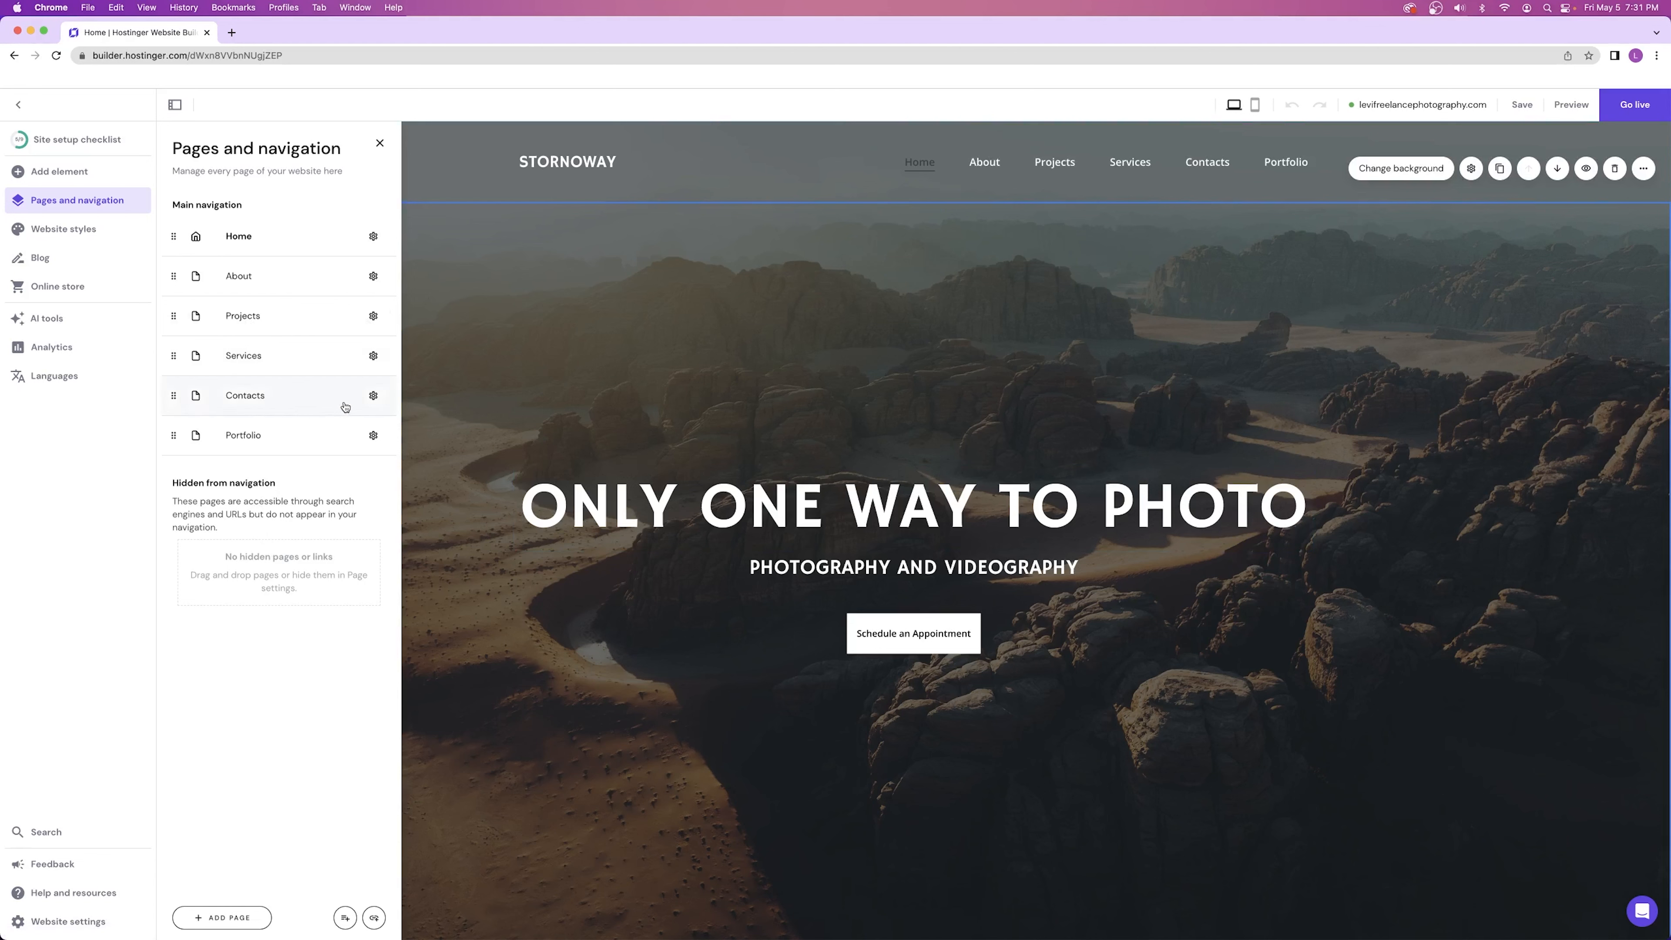
- Rename the Contacts page as Contact and save its page settings
{"action": "left_click", "coordinate": [373, 396]}
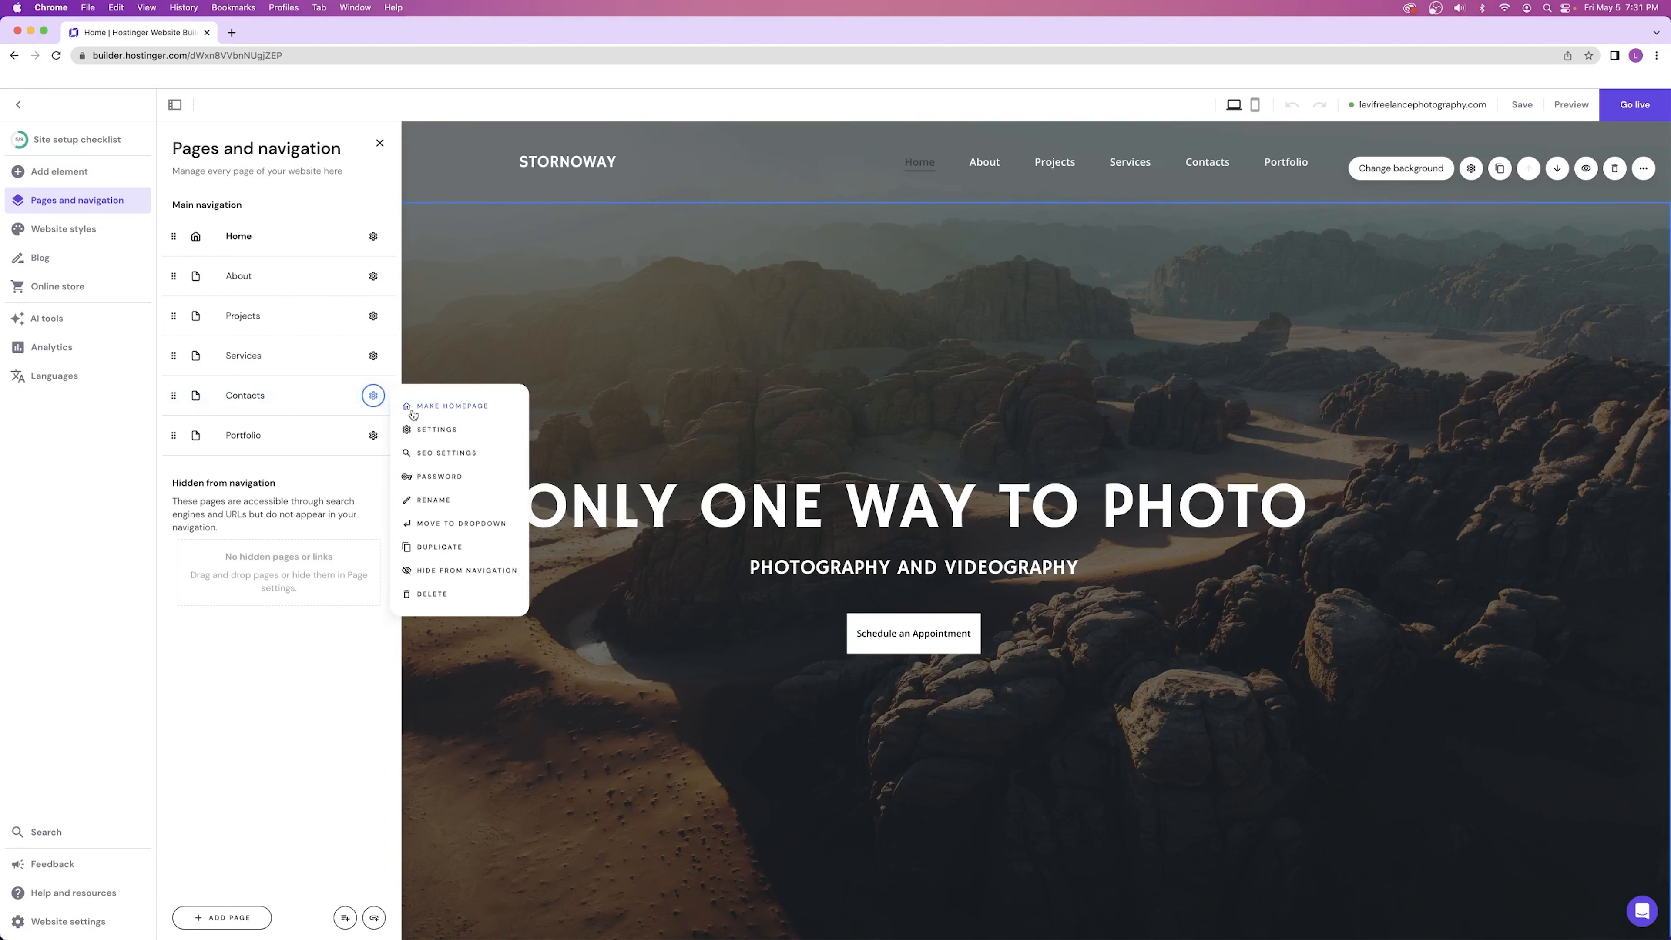
{"action": "left_click", "coordinate": [447, 430]}
{"action": "left_click", "coordinate": [479, 468]}
{"action": "key", "text": "BackSpace"}
{"action": "left_click", "coordinate": [632, 677]}
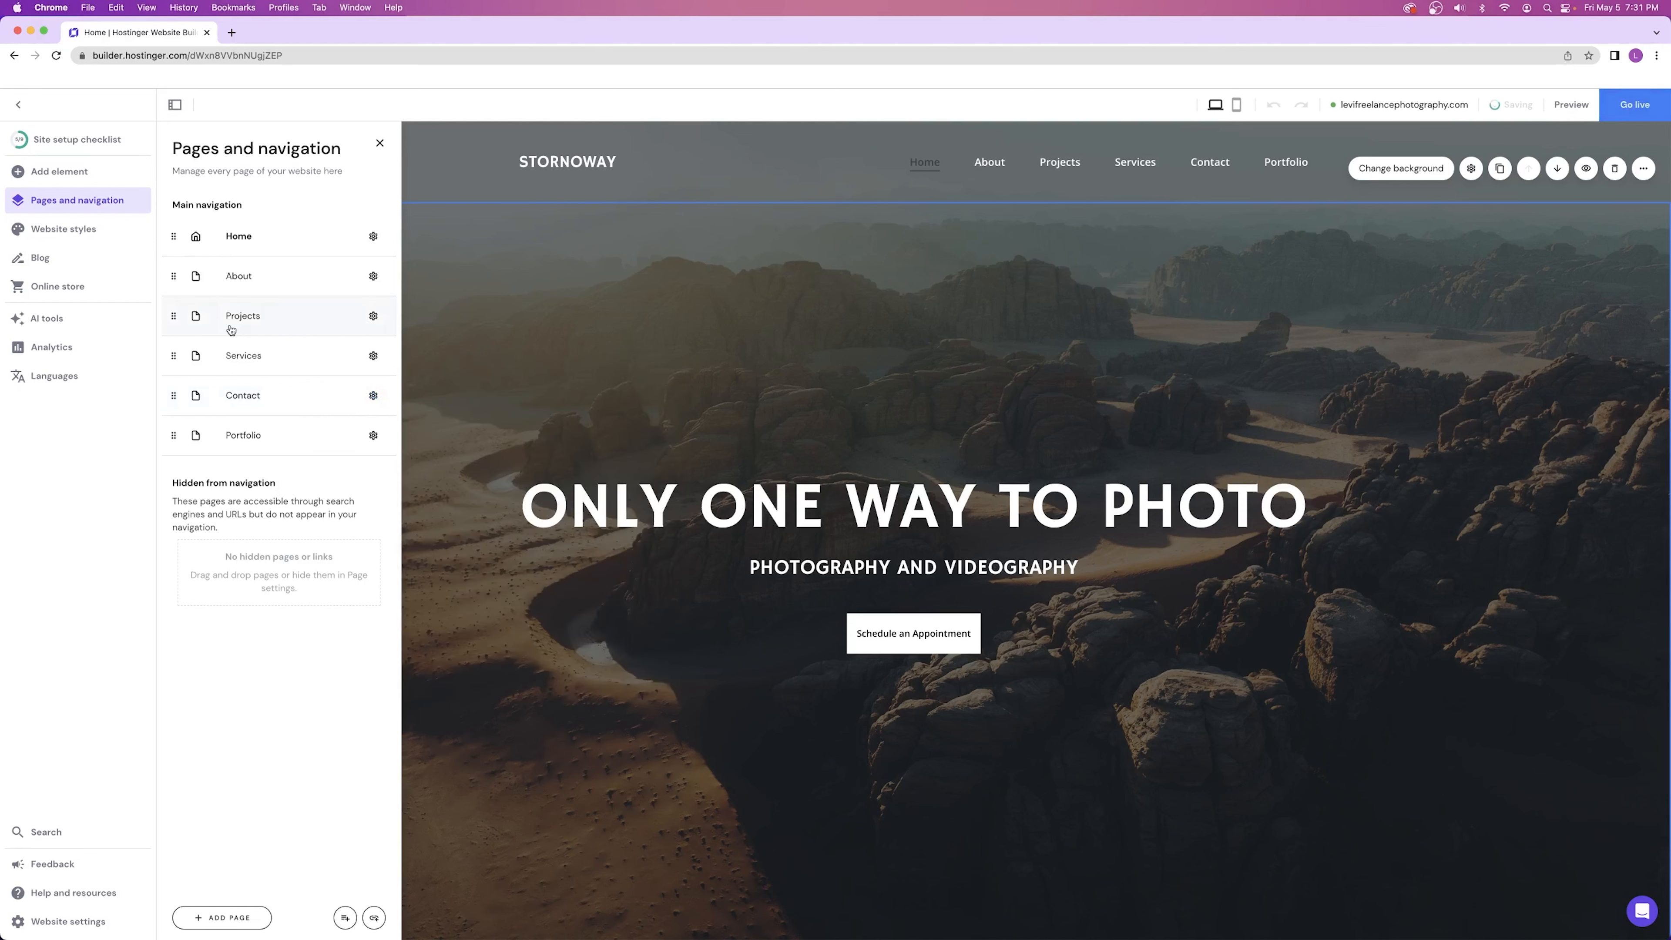
- Move the Portfolio page between Services and Contact in the main navigation, and close the page list
{"action": "left_click_drag", "start_coordinate": [172, 434], "coordinate": [172, 315]}
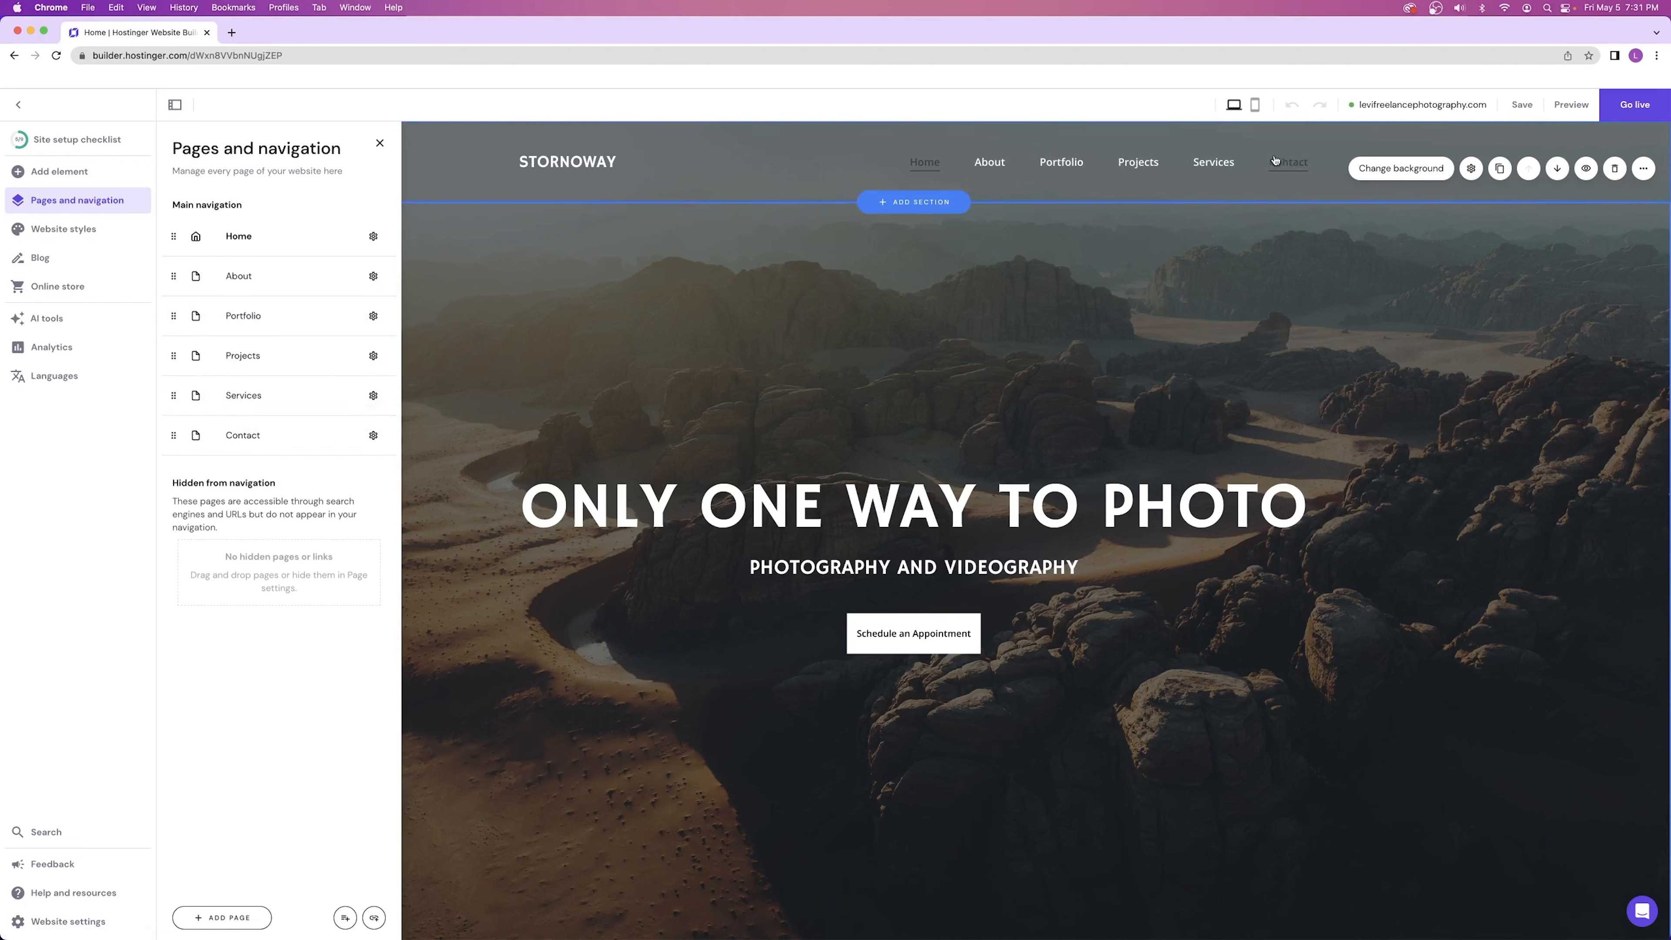
{"action": "left_click_drag", "start_coordinate": [172, 315], "coordinate": [173, 396]}
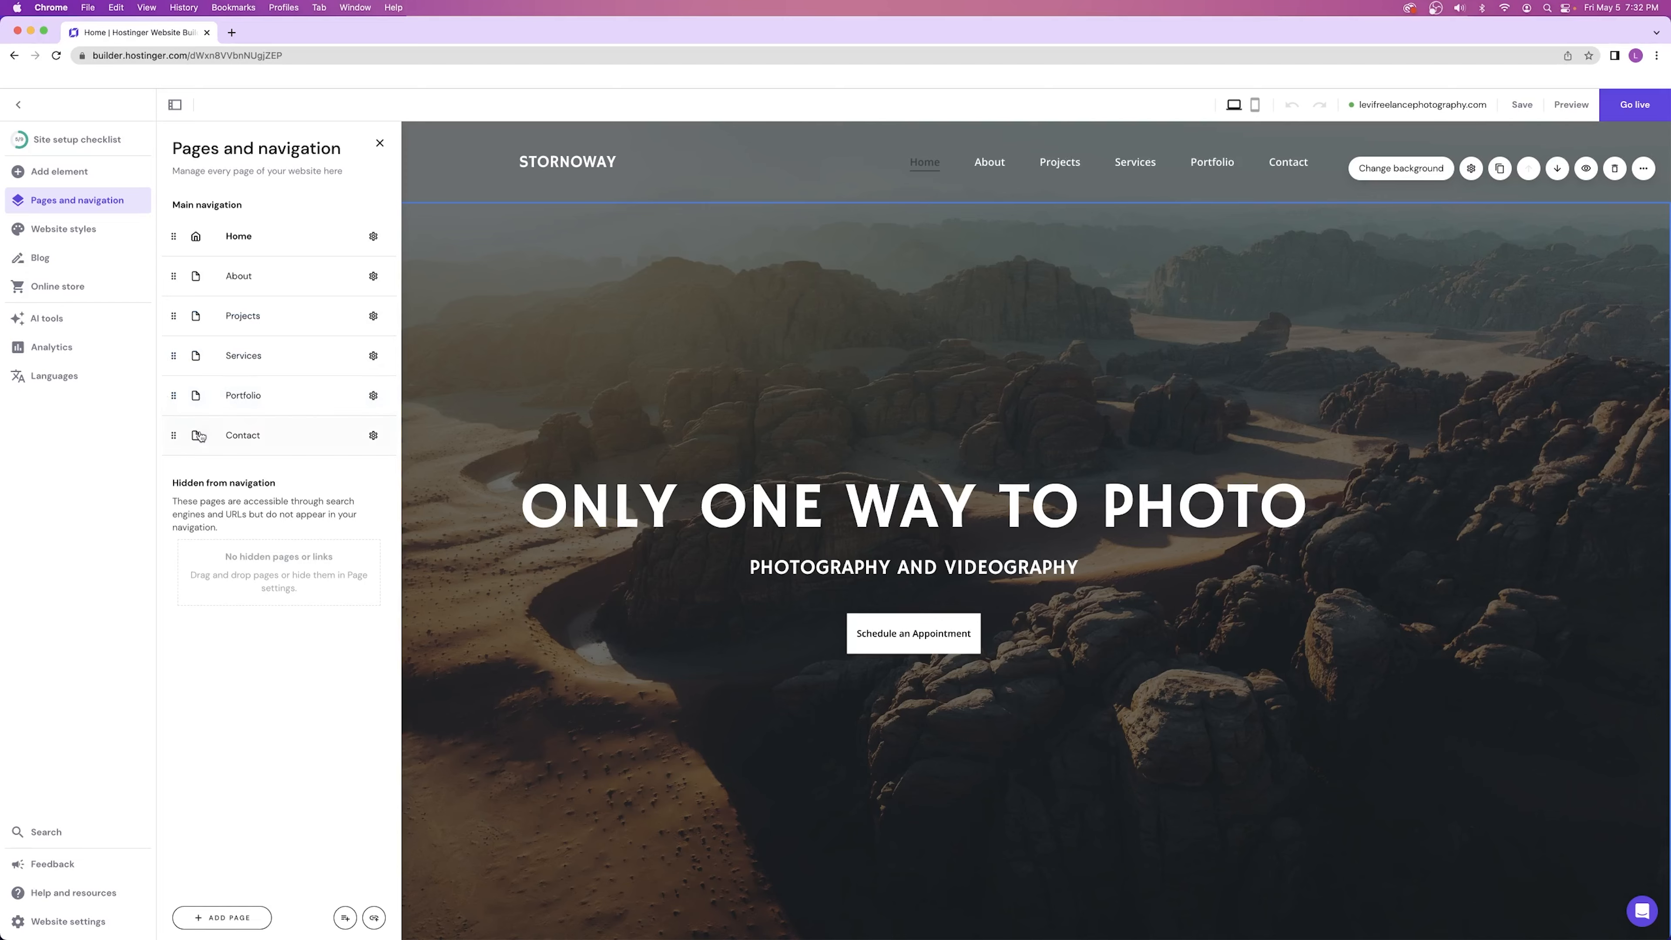
{"action": "scroll", "coordinate": [664, 340], "scroll_direction": "down", "scroll_amount": 20}
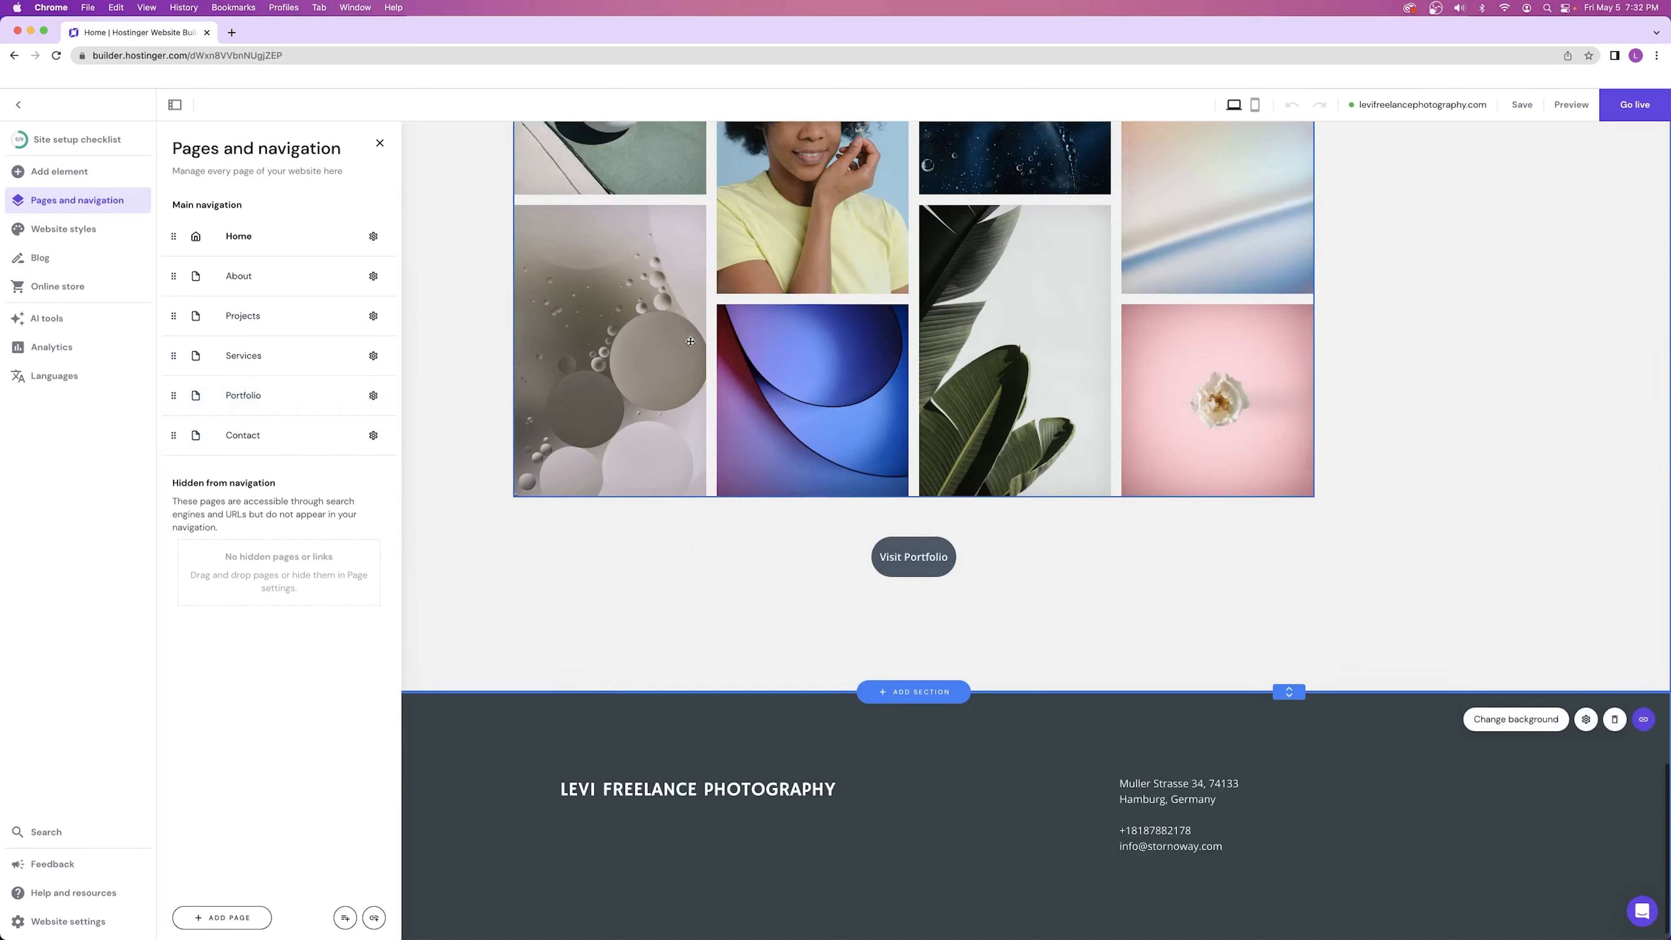
{"action": "scroll", "coordinate": [690, 341], "scroll_direction": "up", "scroll_amount": 20}
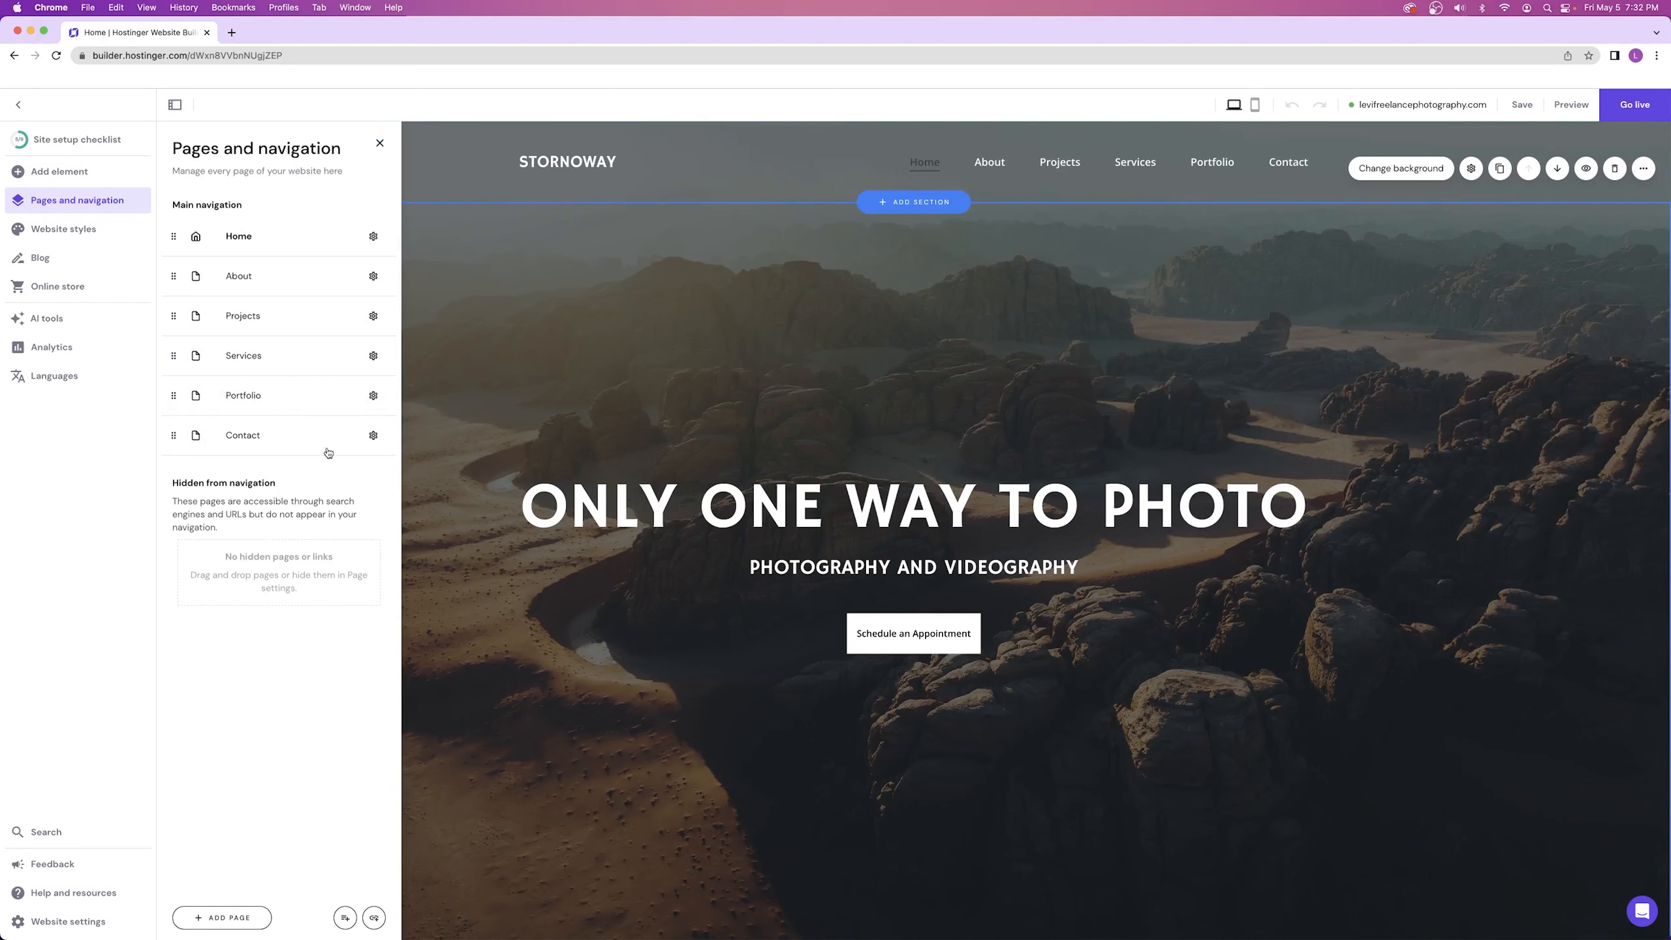
{"action": "key", "text": "Escape"}
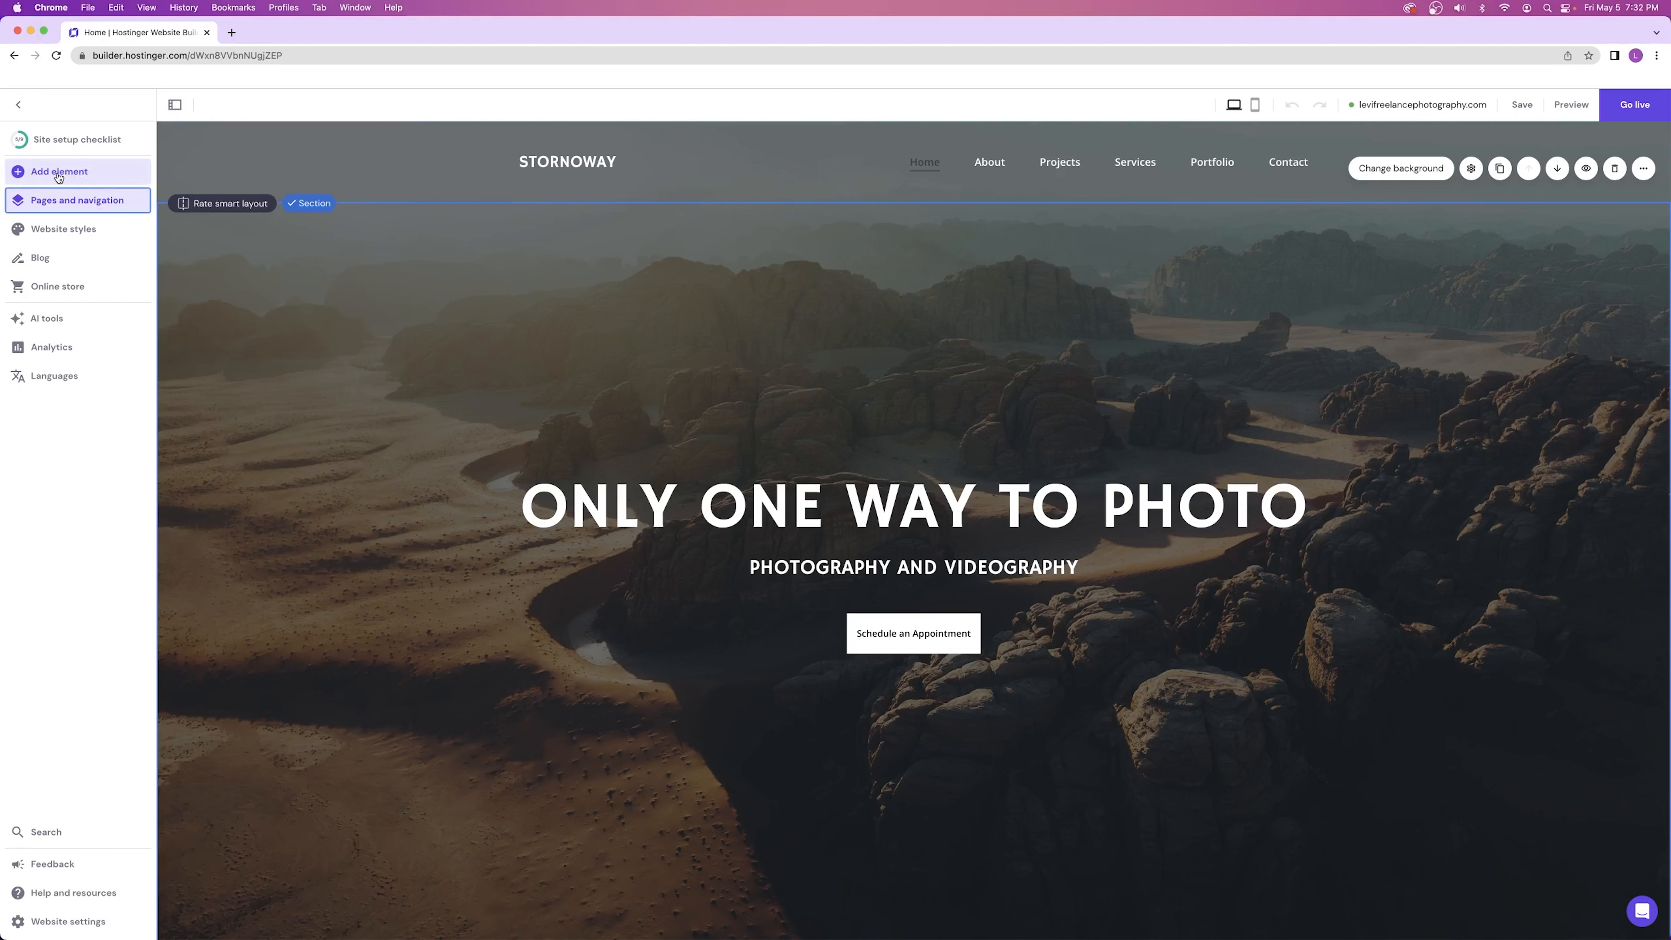
{"action": "left_click", "coordinate": [92, 203]}
{"action": "left_click", "coordinate": [91, 203]}
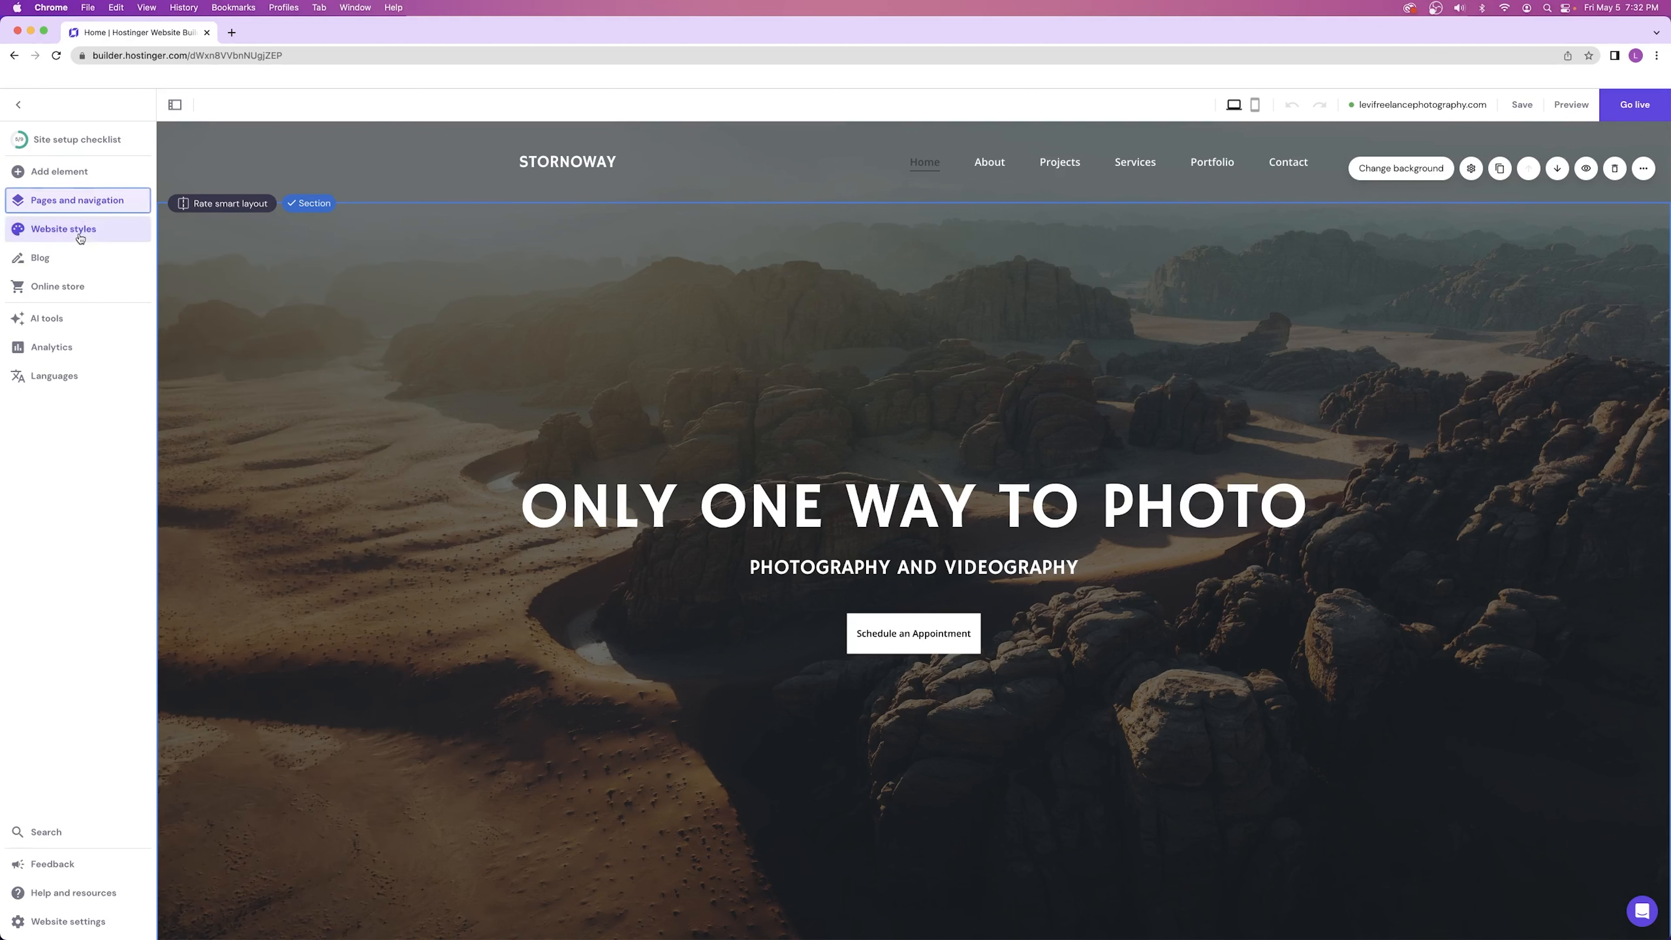
{"action": "left_click", "coordinate": [80, 236]}
{"action": "left_click", "coordinate": [69, 228]}
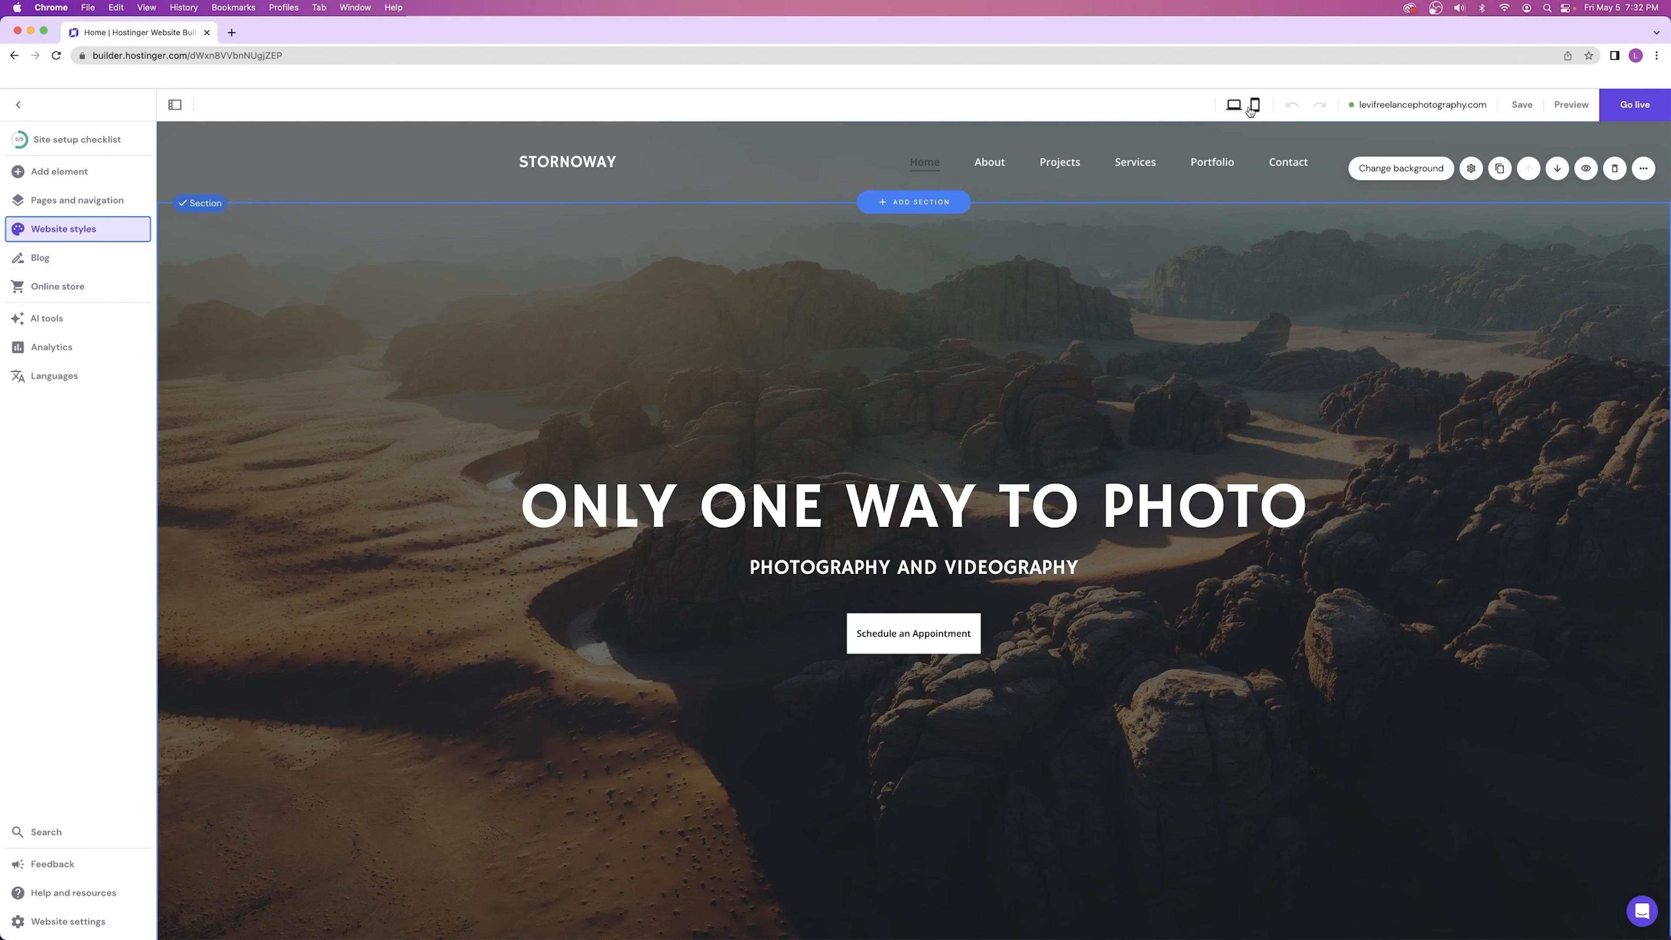
- Review the Home page's mobile layout from the hero section down to the footer, then return to the desktop view
{"action": "scroll", "coordinate": [917, 344], "scroll_direction": "up", "scroll_amount": 10}
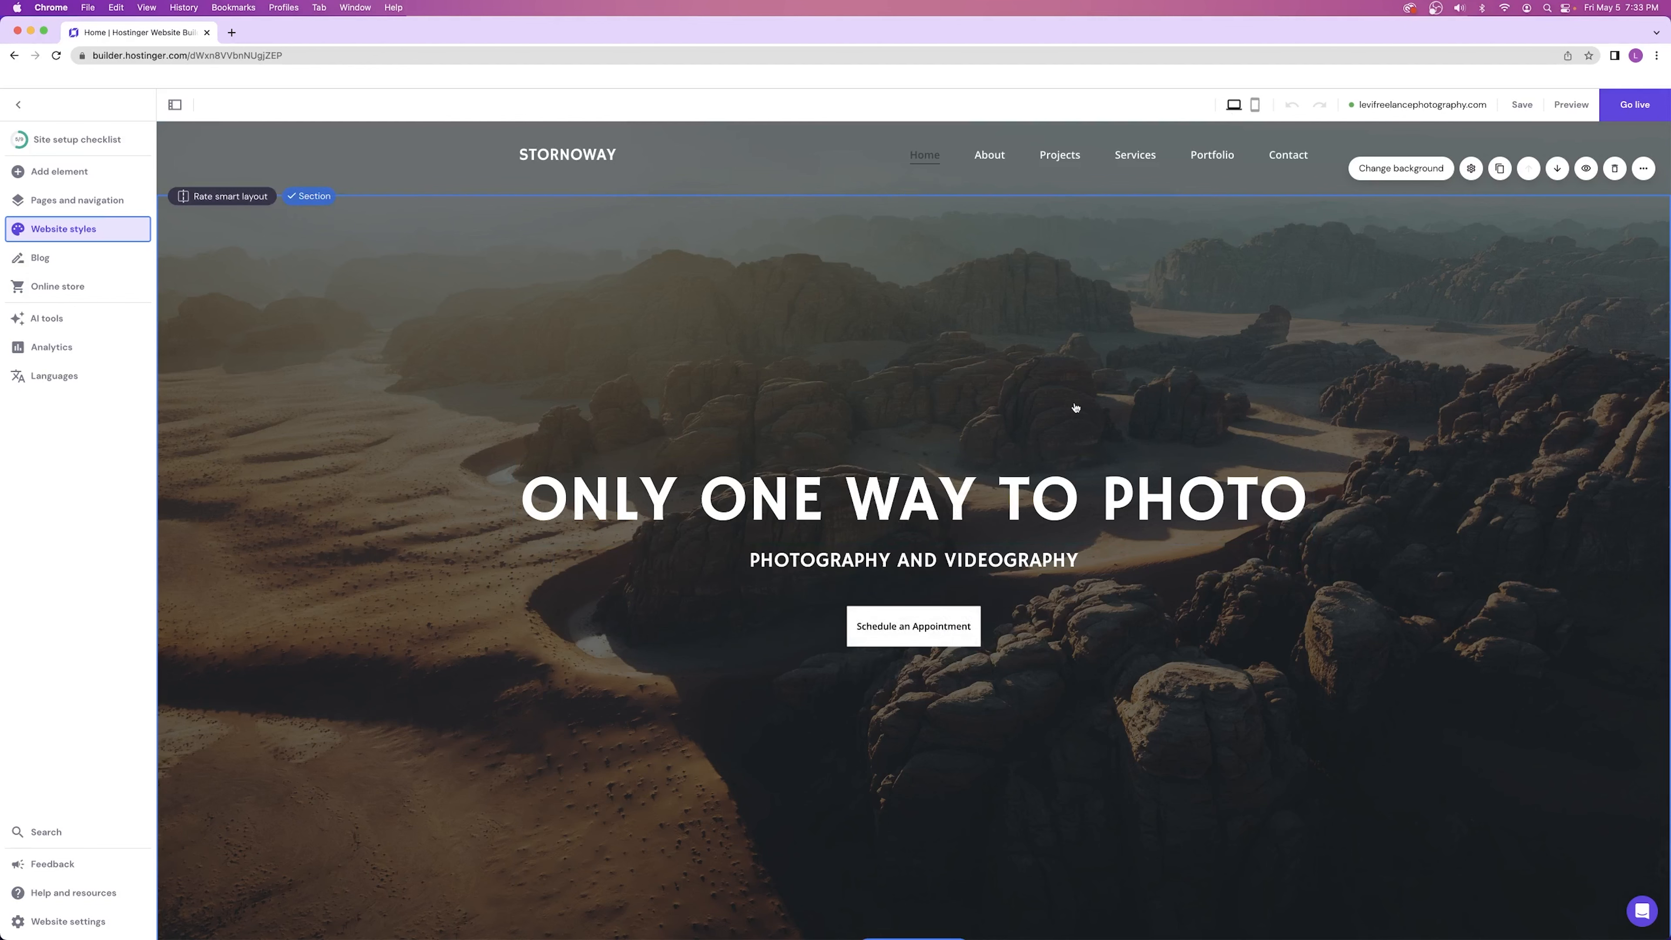
{"action": "left_click", "coordinate": [1256, 105]}
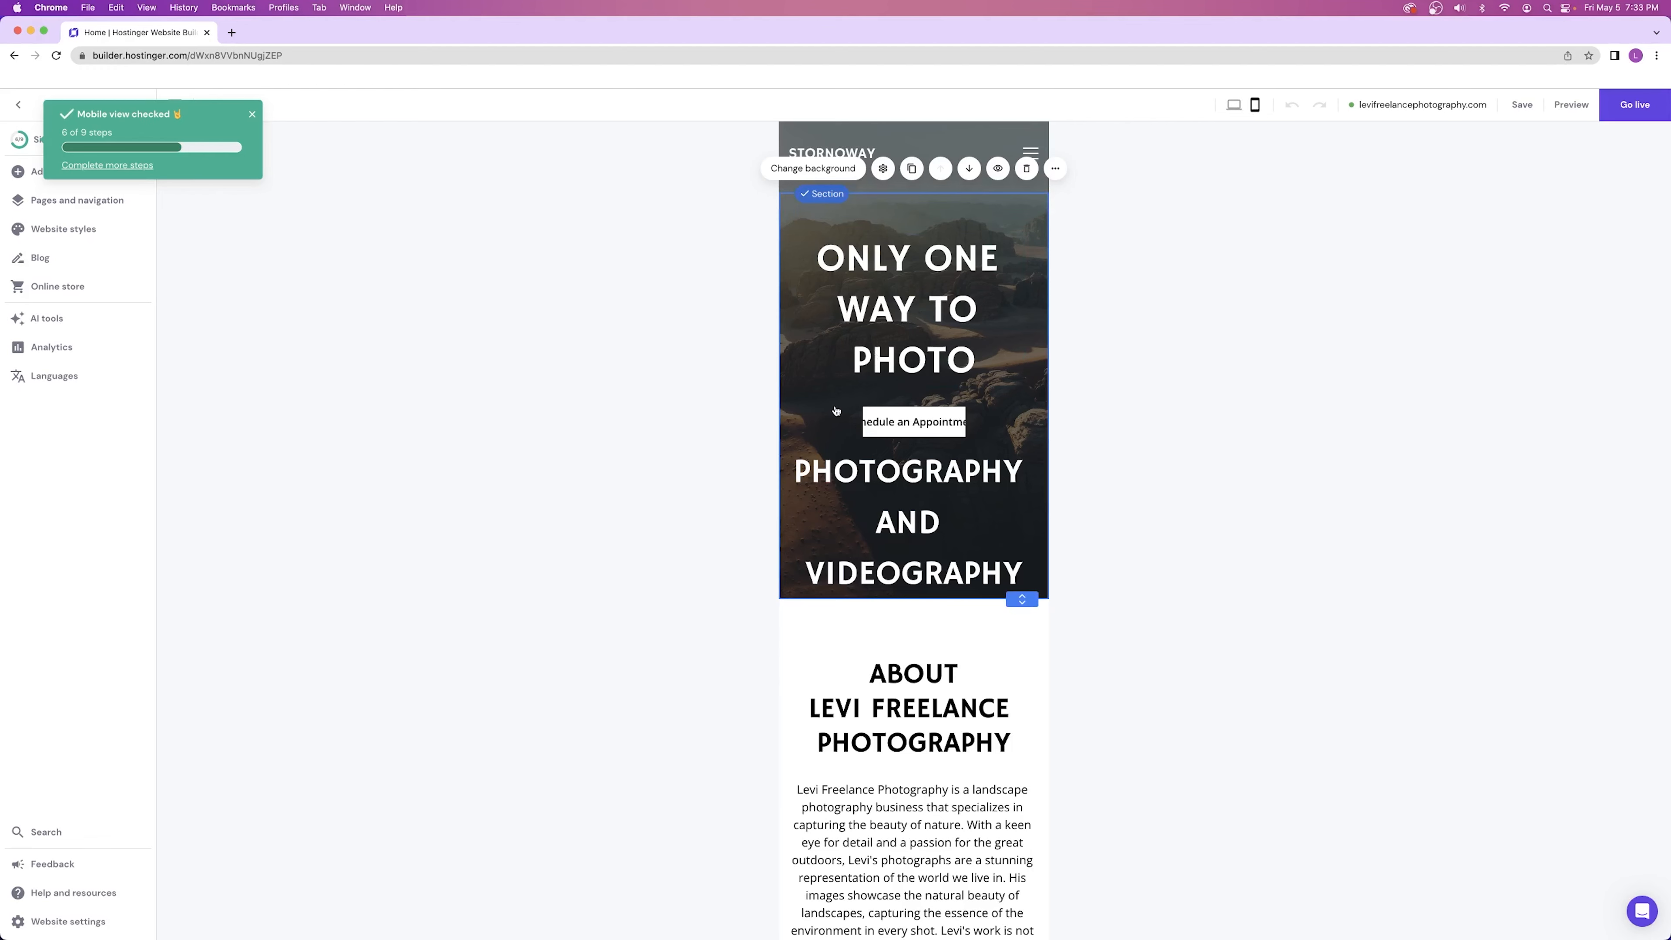
{"action": "scroll", "coordinate": [898, 362], "scroll_direction": "down", "scroll_amount": 6}
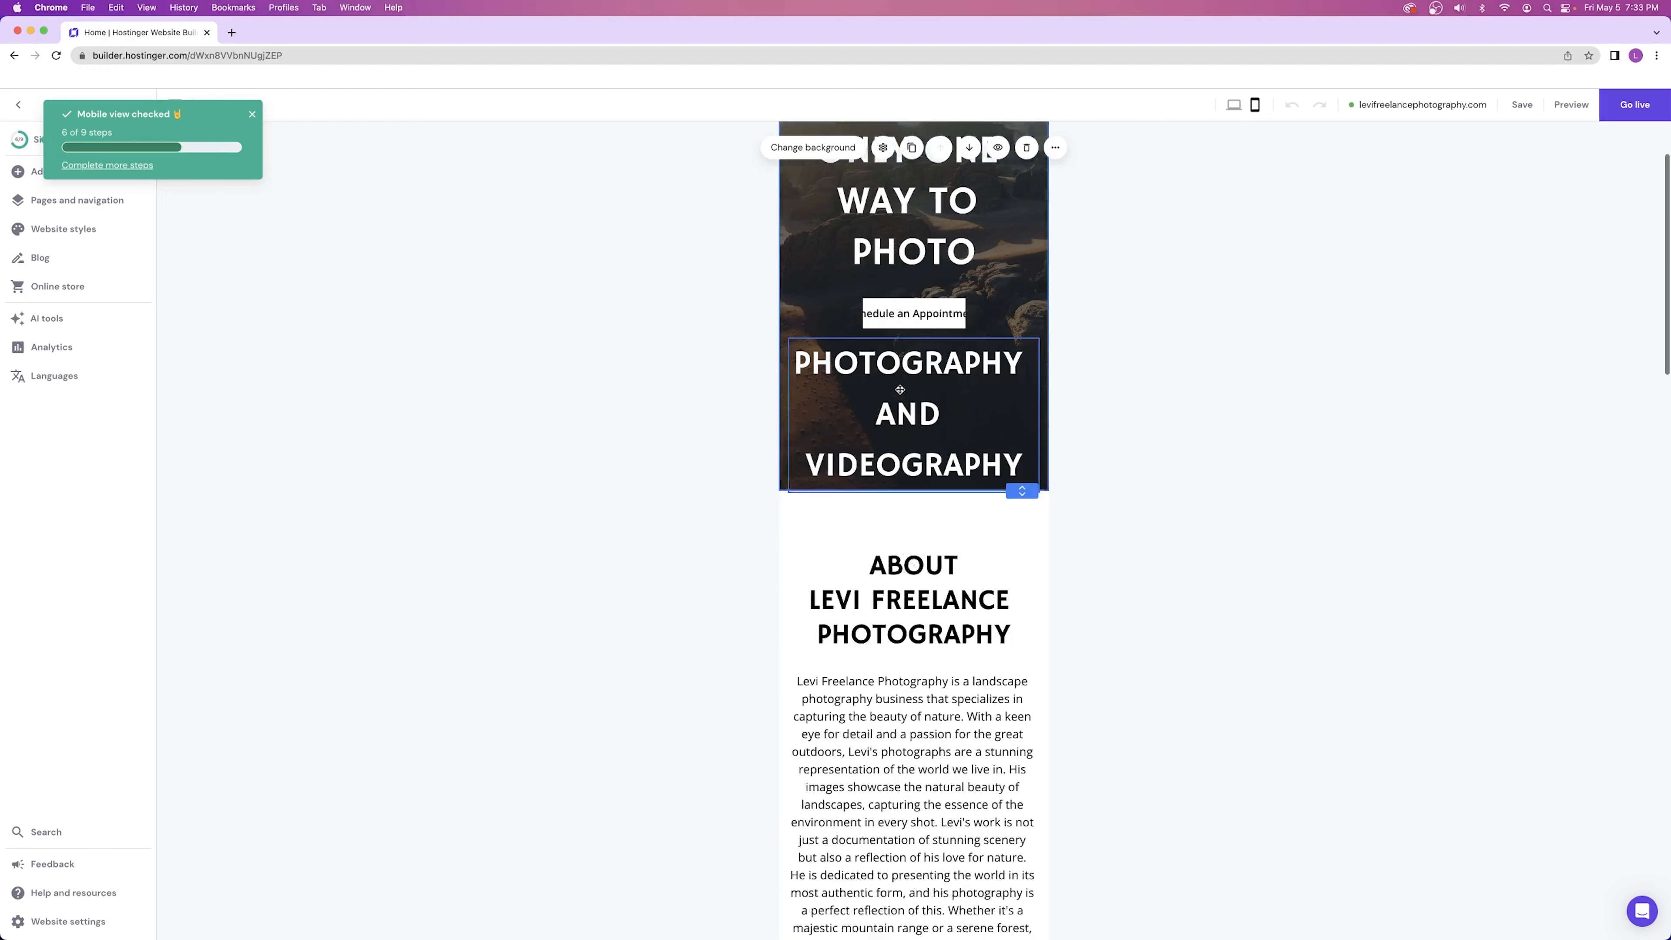
{"action": "scroll", "coordinate": [891, 392], "scroll_direction": "down", "scroll_amount": 15}
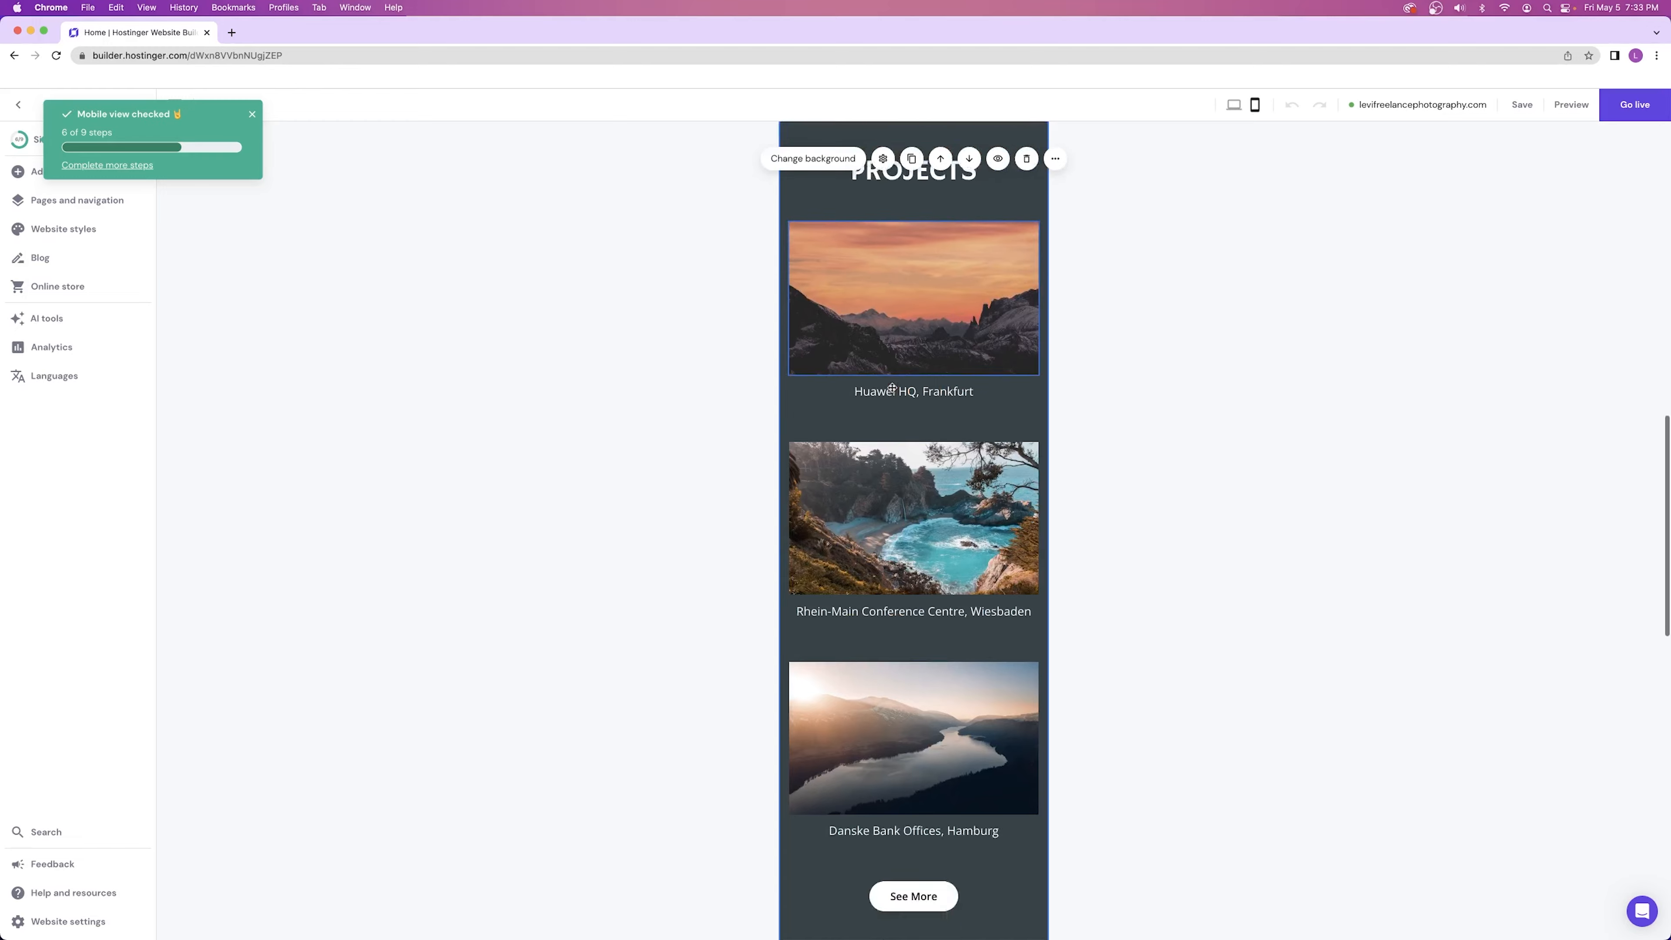
{"action": "scroll", "coordinate": [892, 389], "scroll_direction": "down", "scroll_amount": 10}
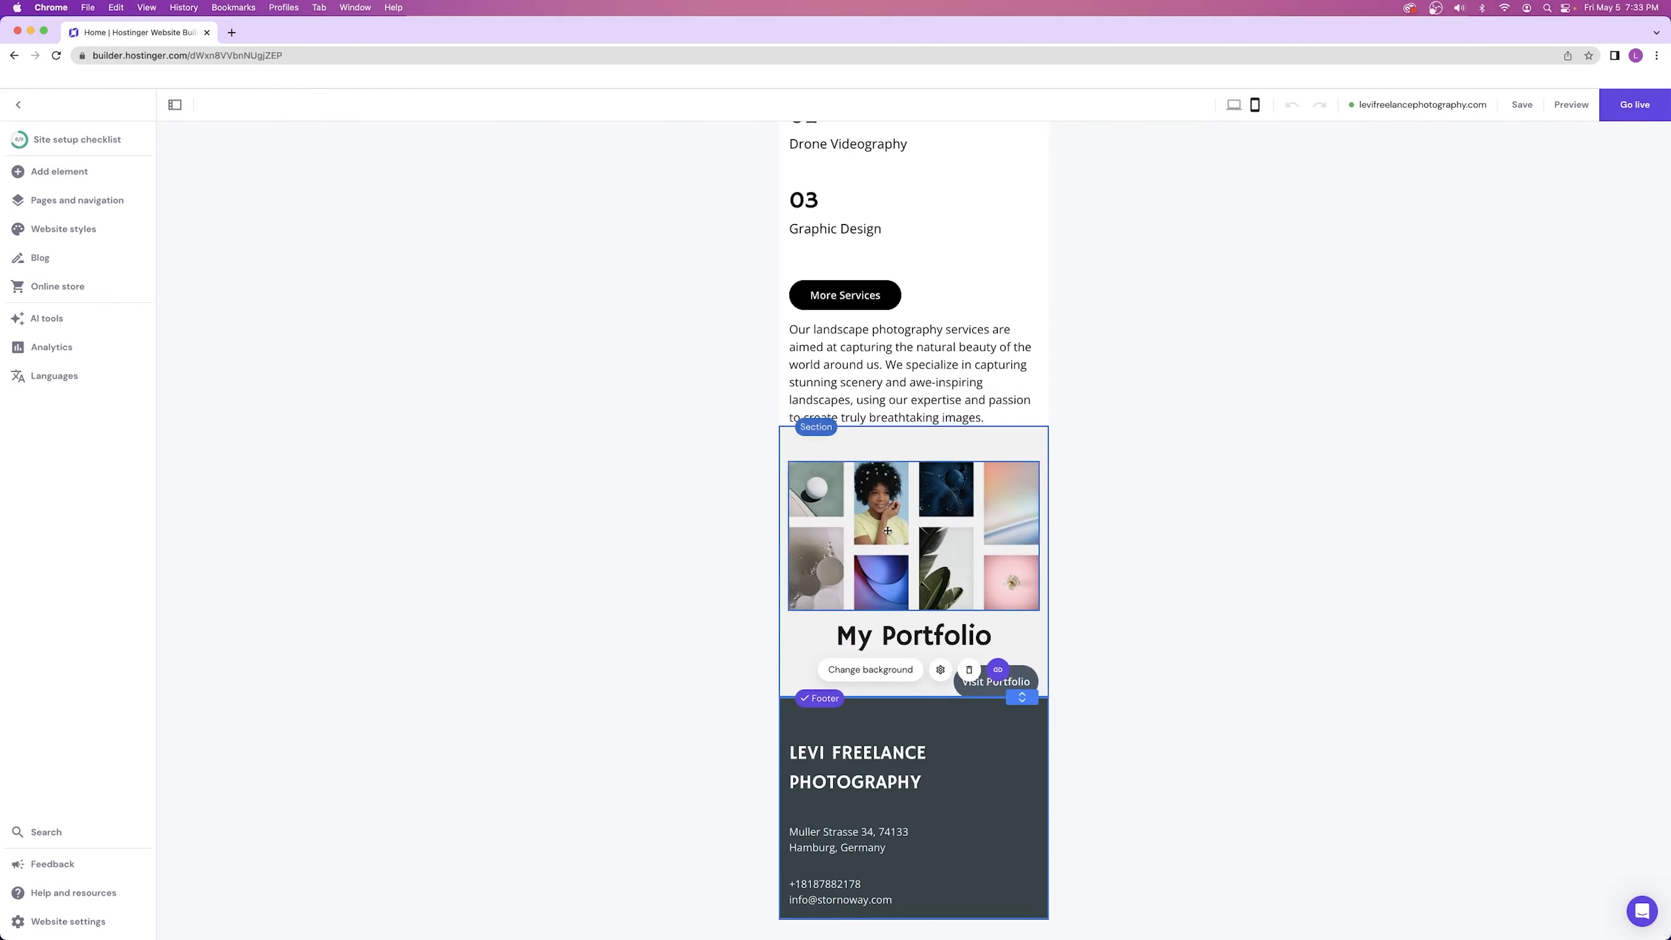
{"action": "scroll", "coordinate": [889, 531], "scroll_direction": "up", "scroll_amount": 5}
{"action": "scroll", "coordinate": [889, 531], "scroll_direction": "up", "scroll_amount": 20}
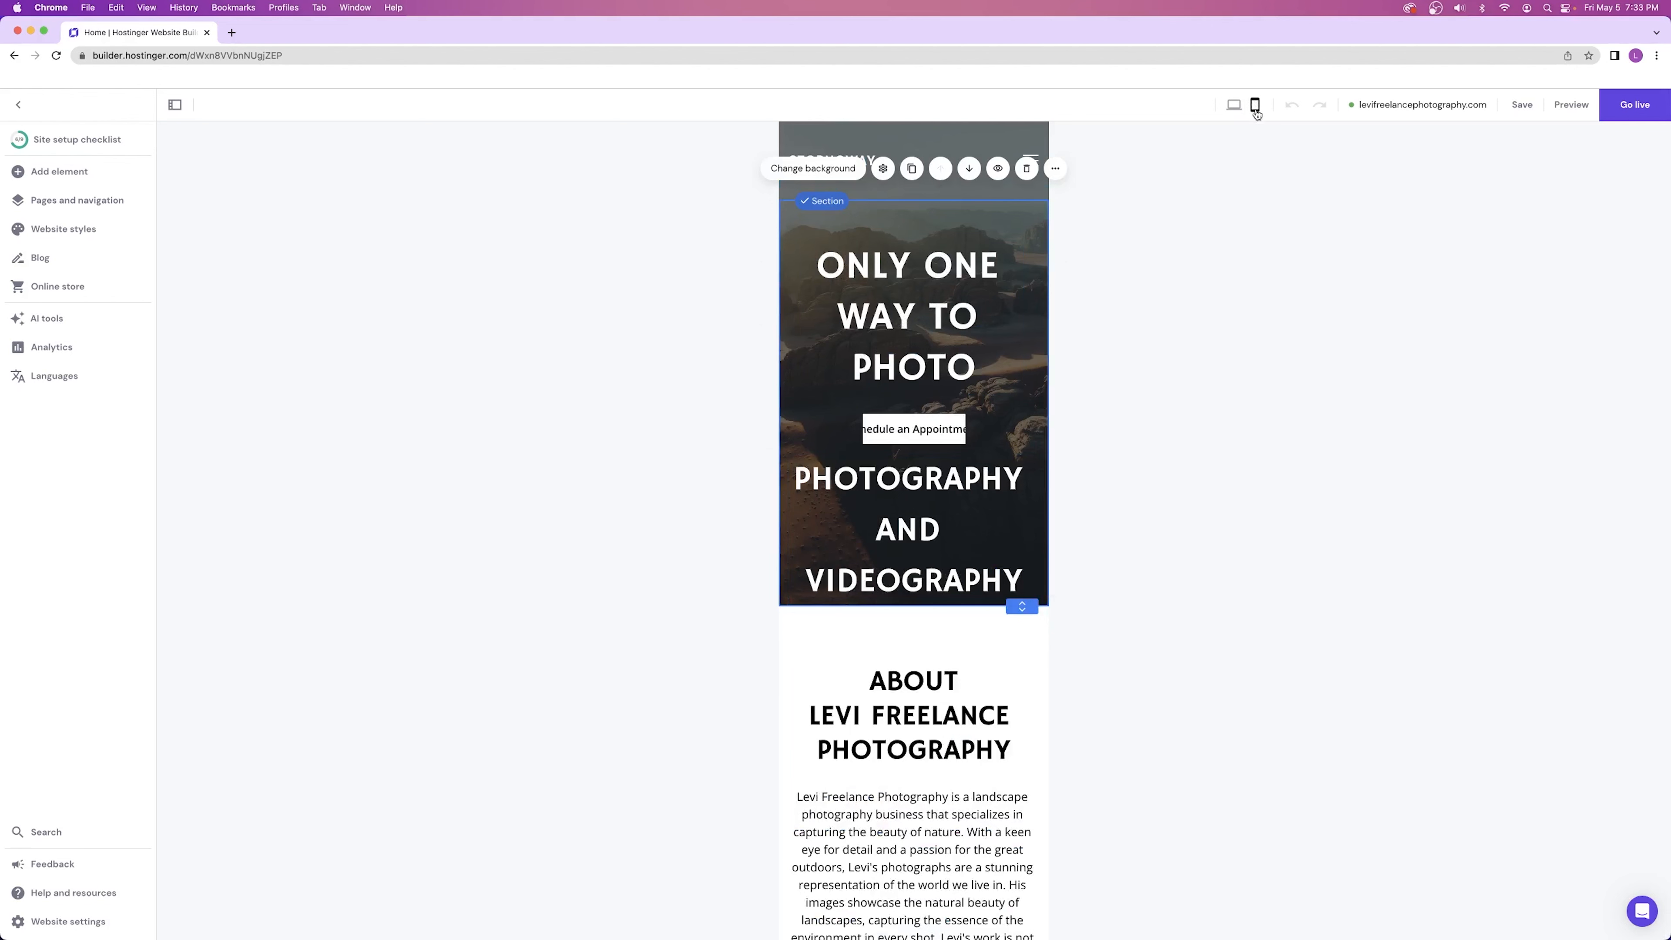
{"action": "left_click", "coordinate": [1233, 105]}
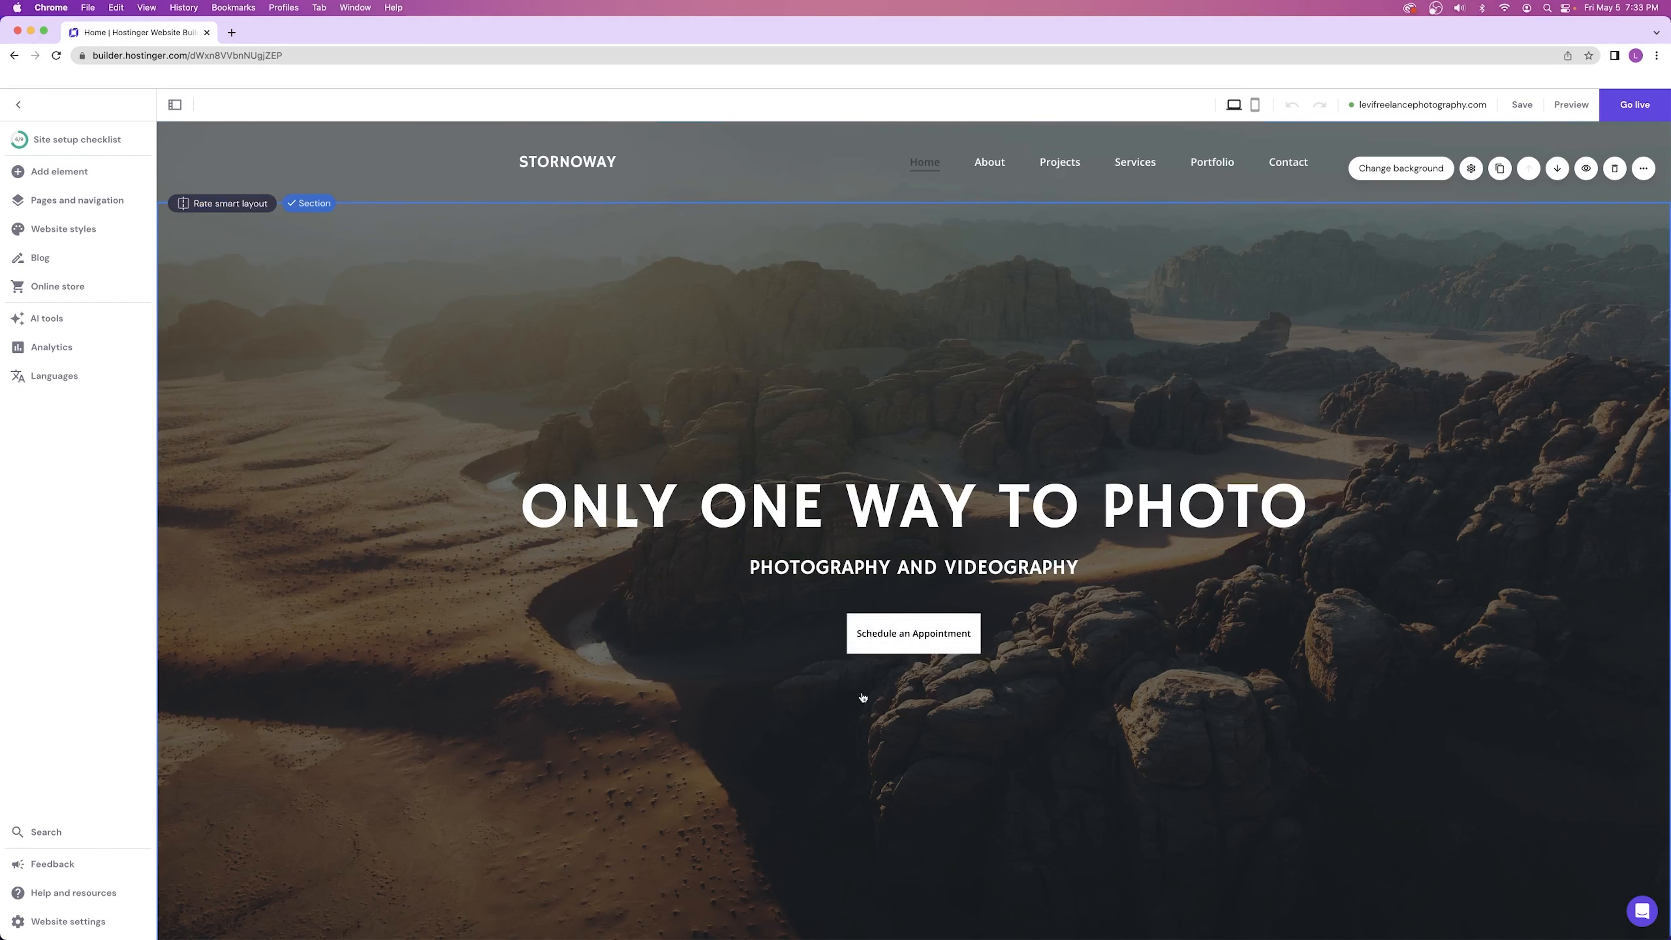
- In the mobile view, set the ONLY ONE WAY TO PHOTO heading's font size to 32 and move it down just above the appointment button
{"action": "left_click", "coordinate": [1254, 104]}
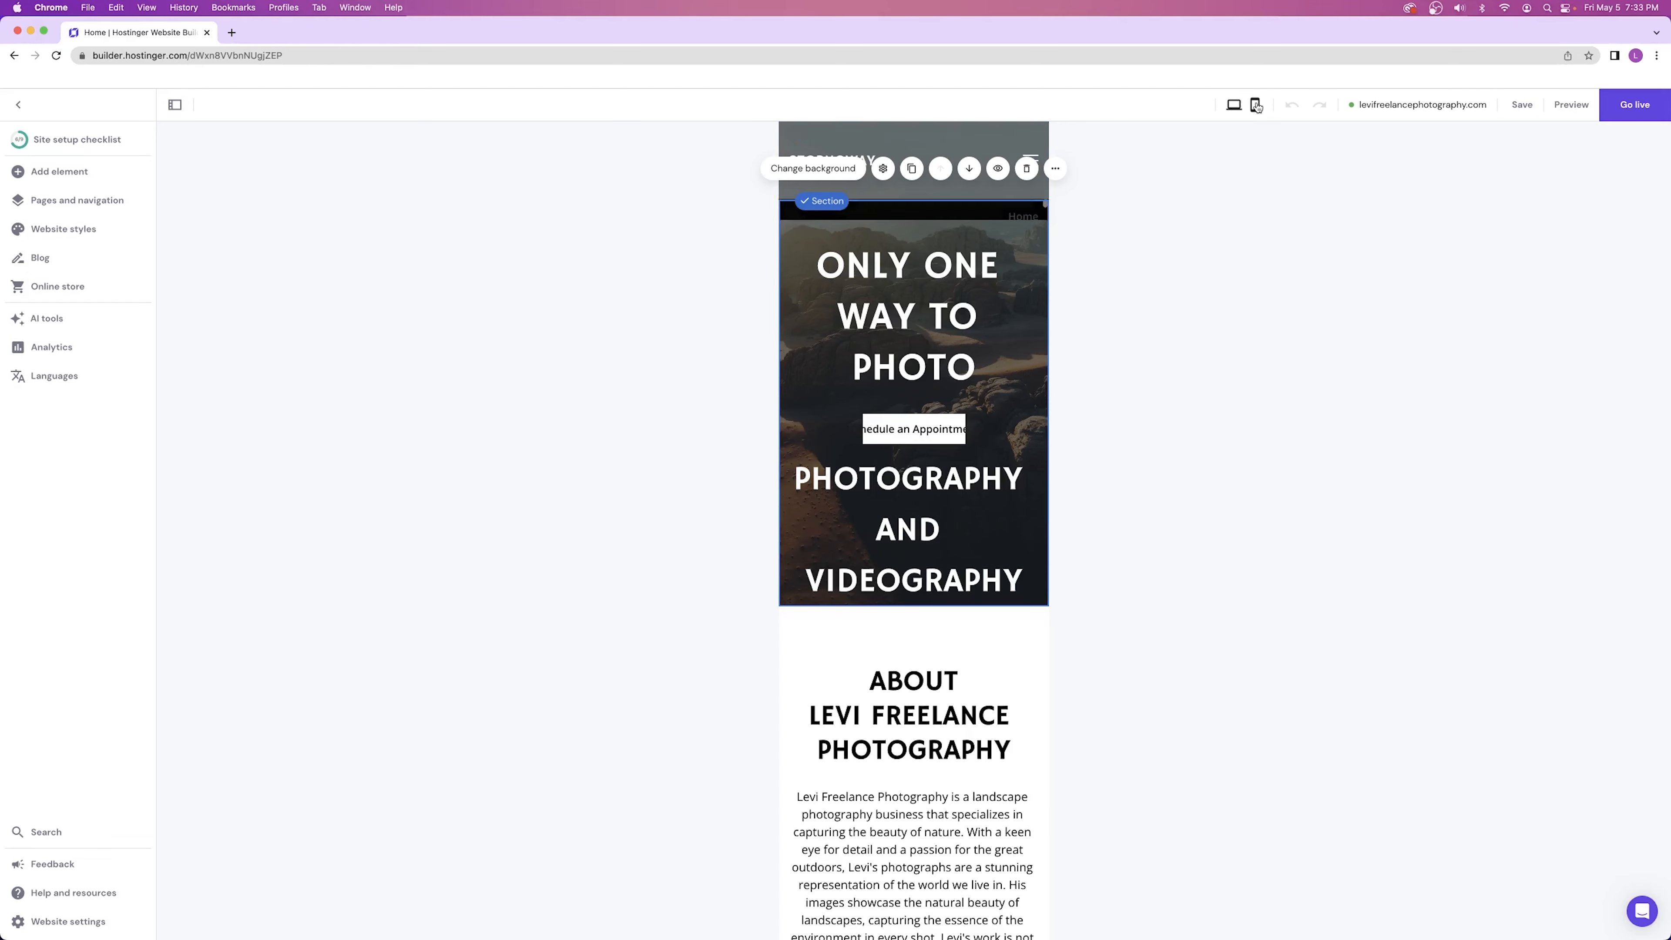
{"action": "left_click", "coordinate": [856, 284]}
{"action": "left_click", "coordinate": [832, 227]}
{"action": "left_click", "coordinate": [1033, 227]}
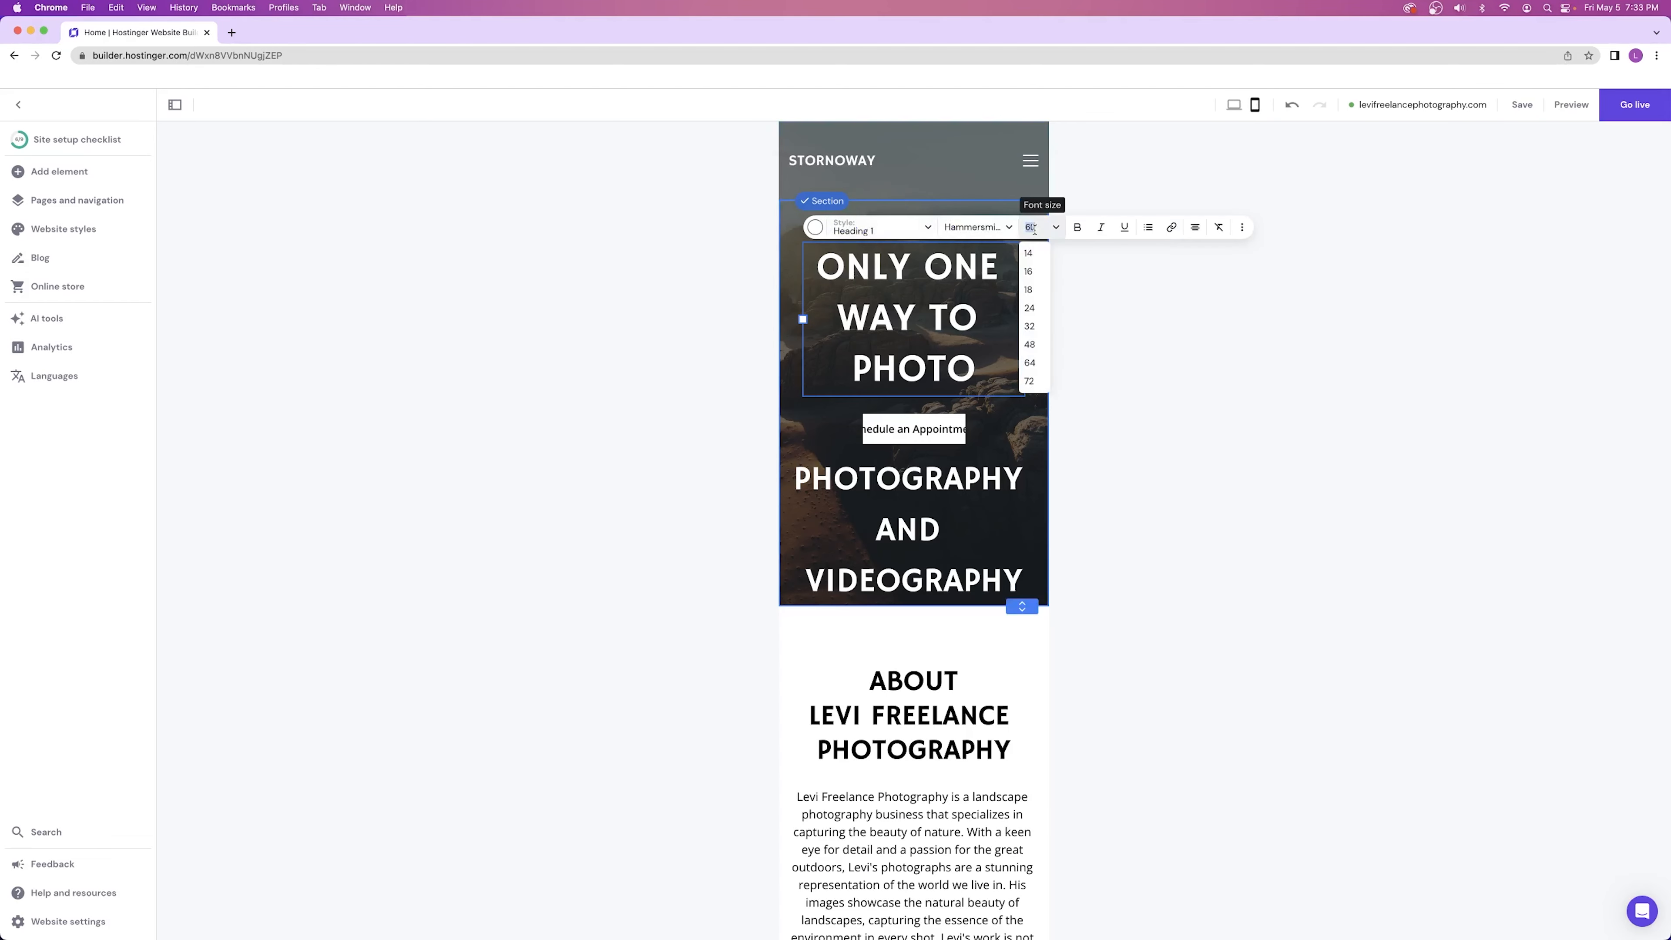
{"action": "left_click", "coordinate": [1029, 327]}
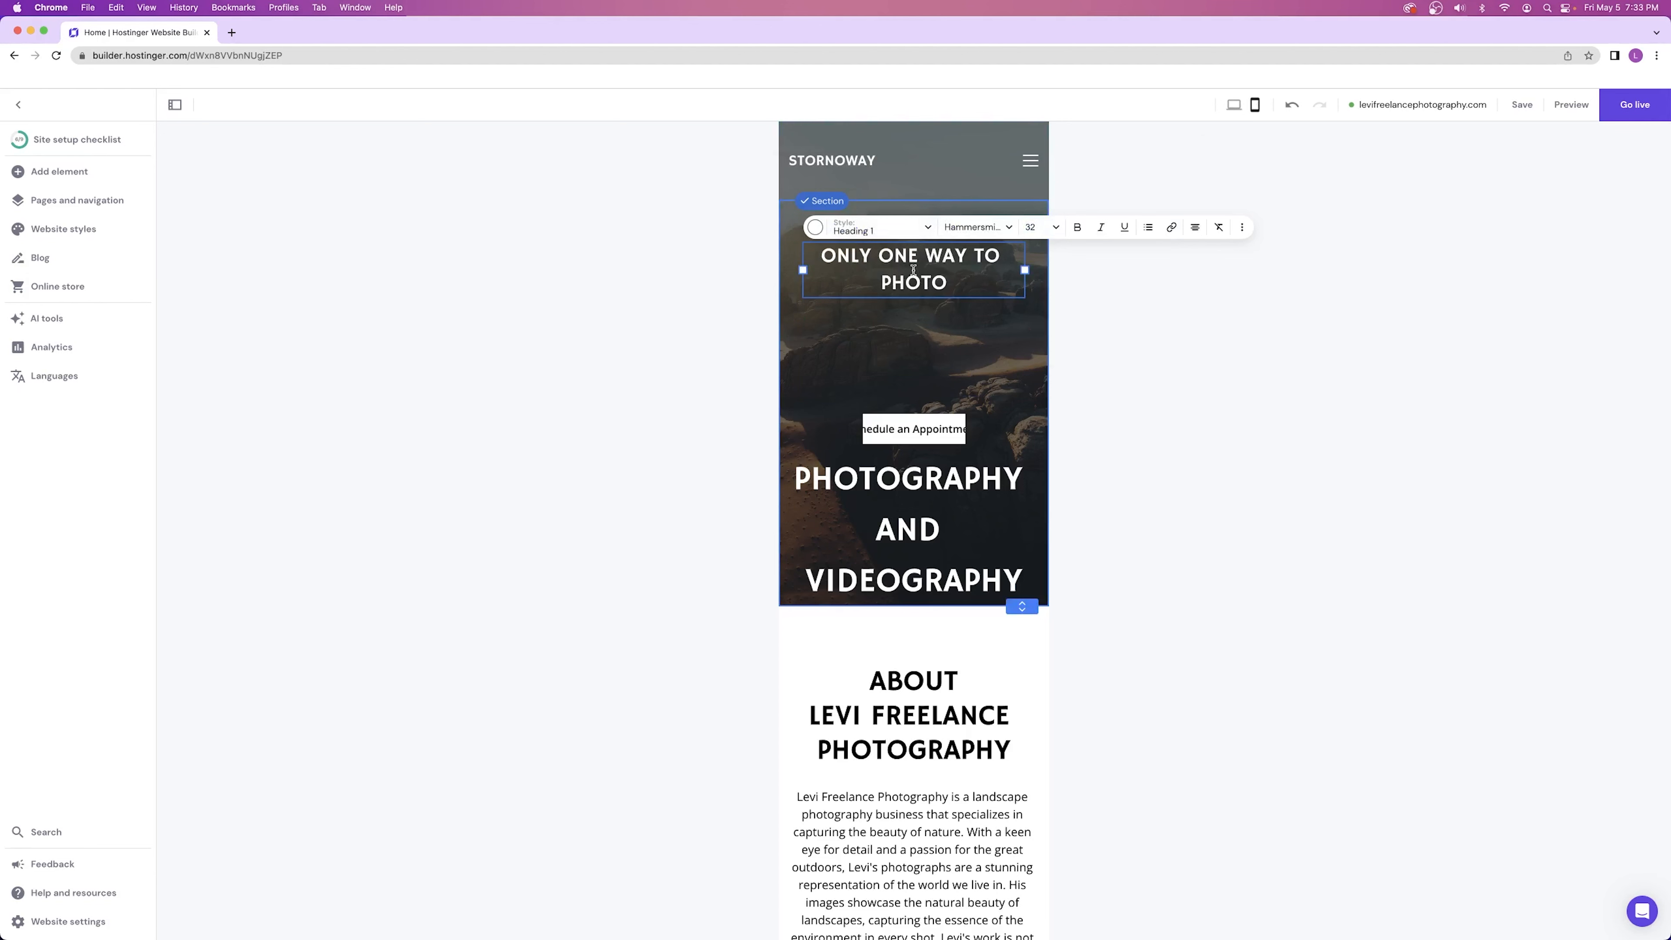
{"action": "left_click_drag", "start_coordinate": [914, 270], "coordinate": [912, 343]}
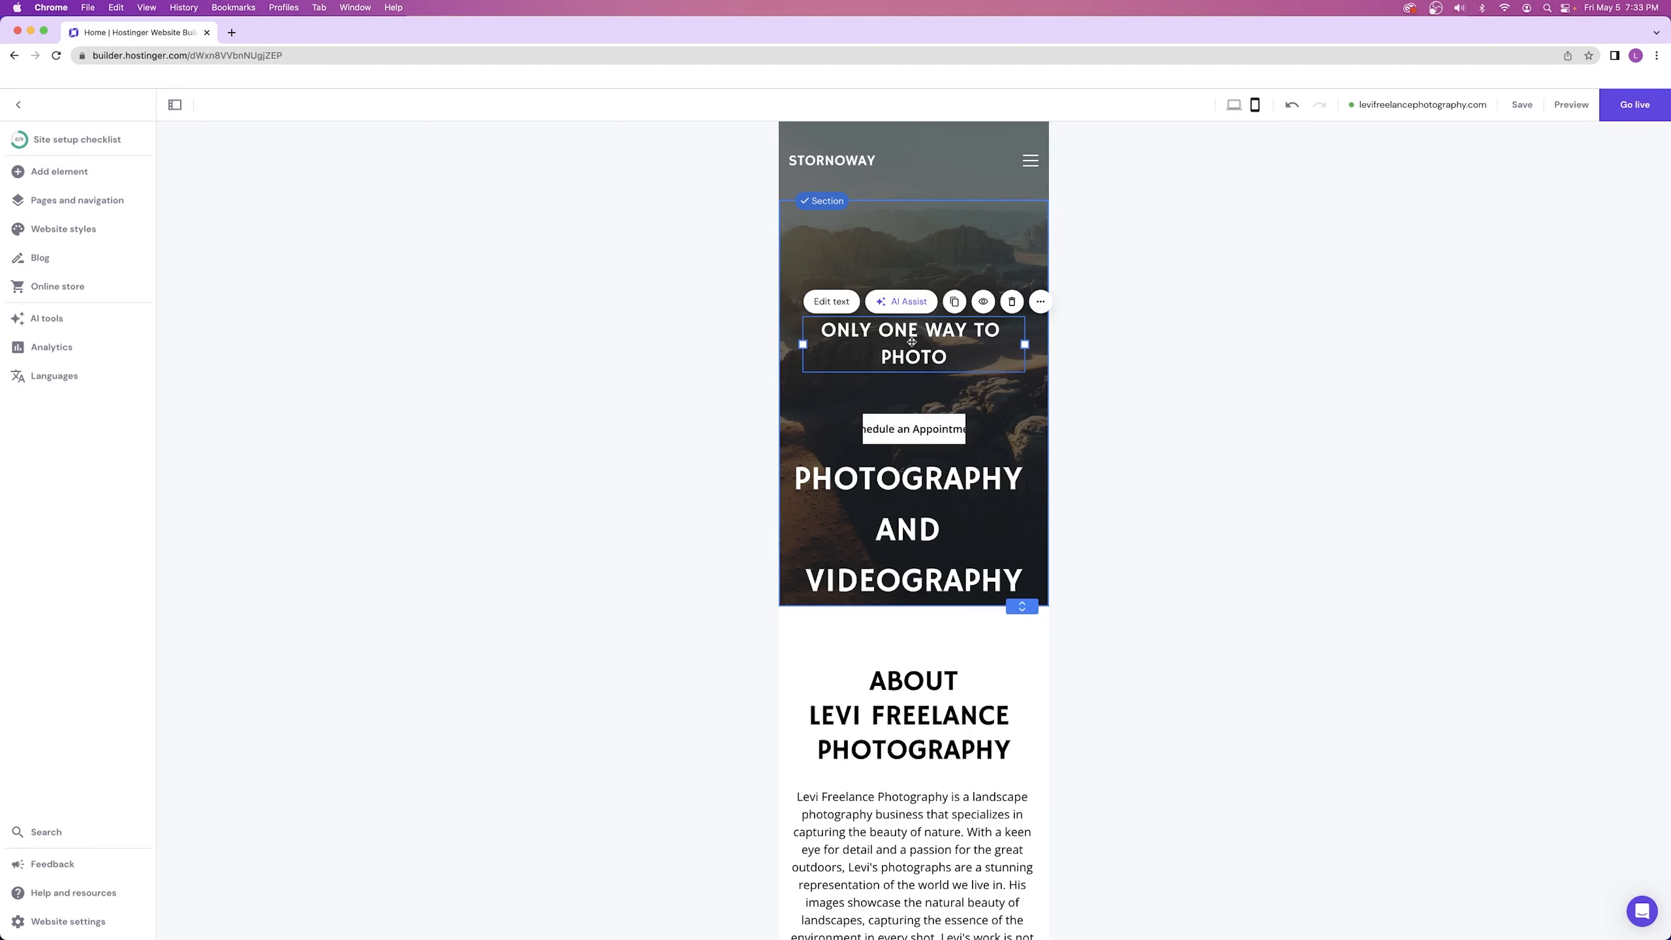
- Check the ONLY ONE WAY TO PHOTO heading's size in the desktop view
{"action": "left_click", "coordinate": [1234, 105]}
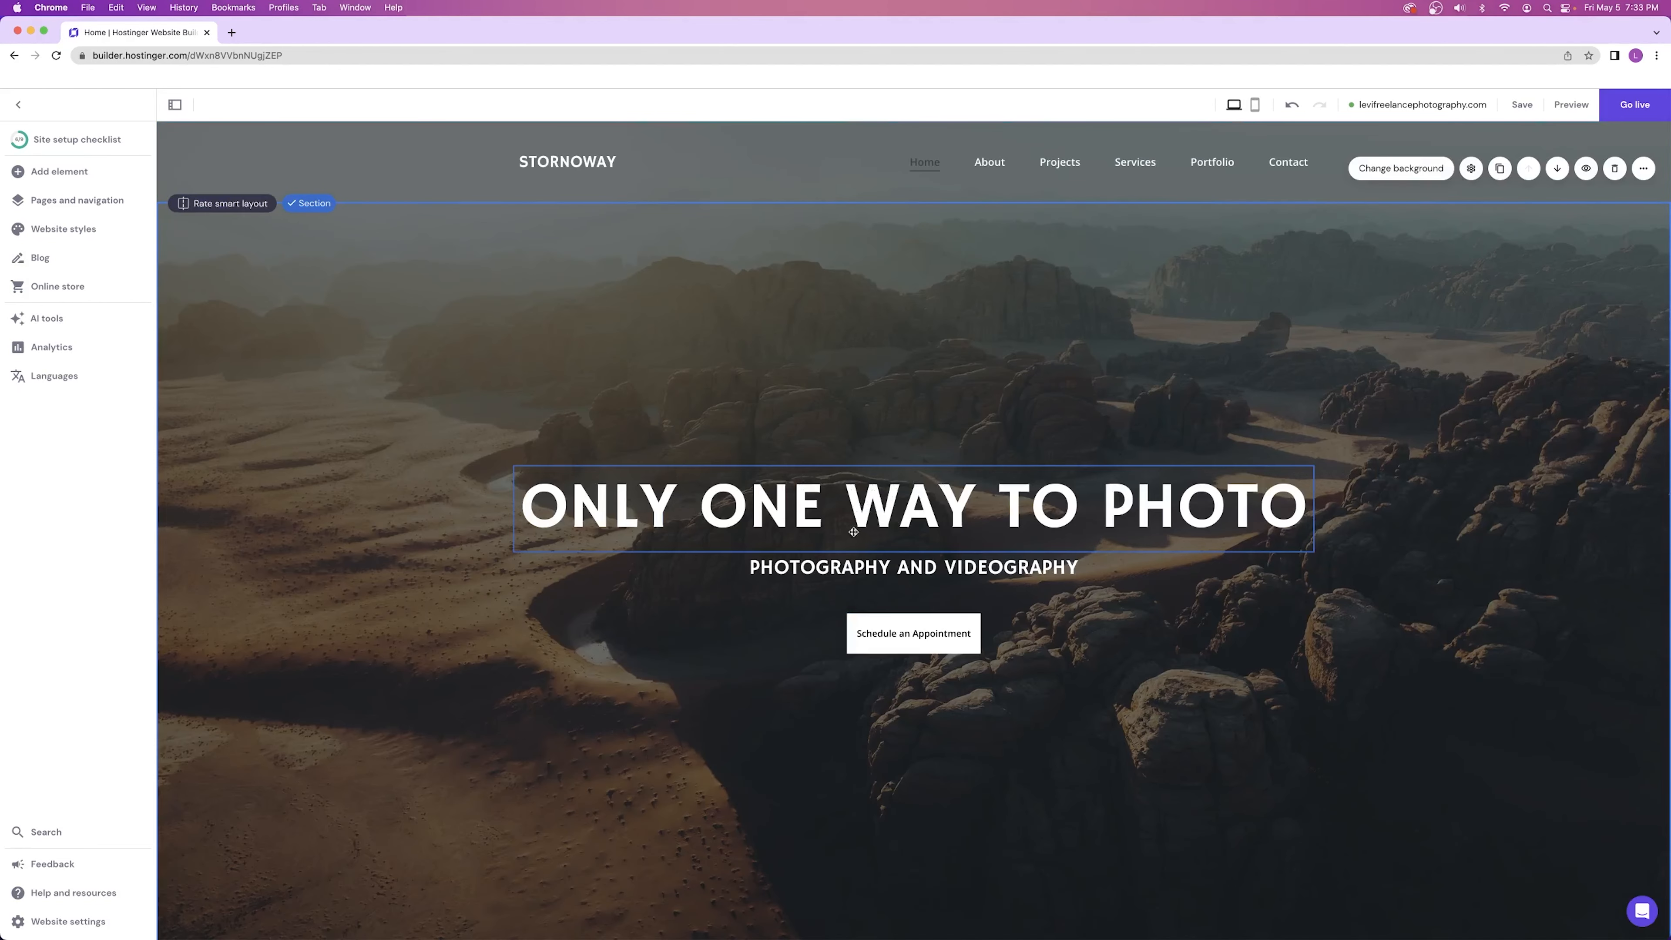
{"action": "left_click", "coordinate": [542, 450]}
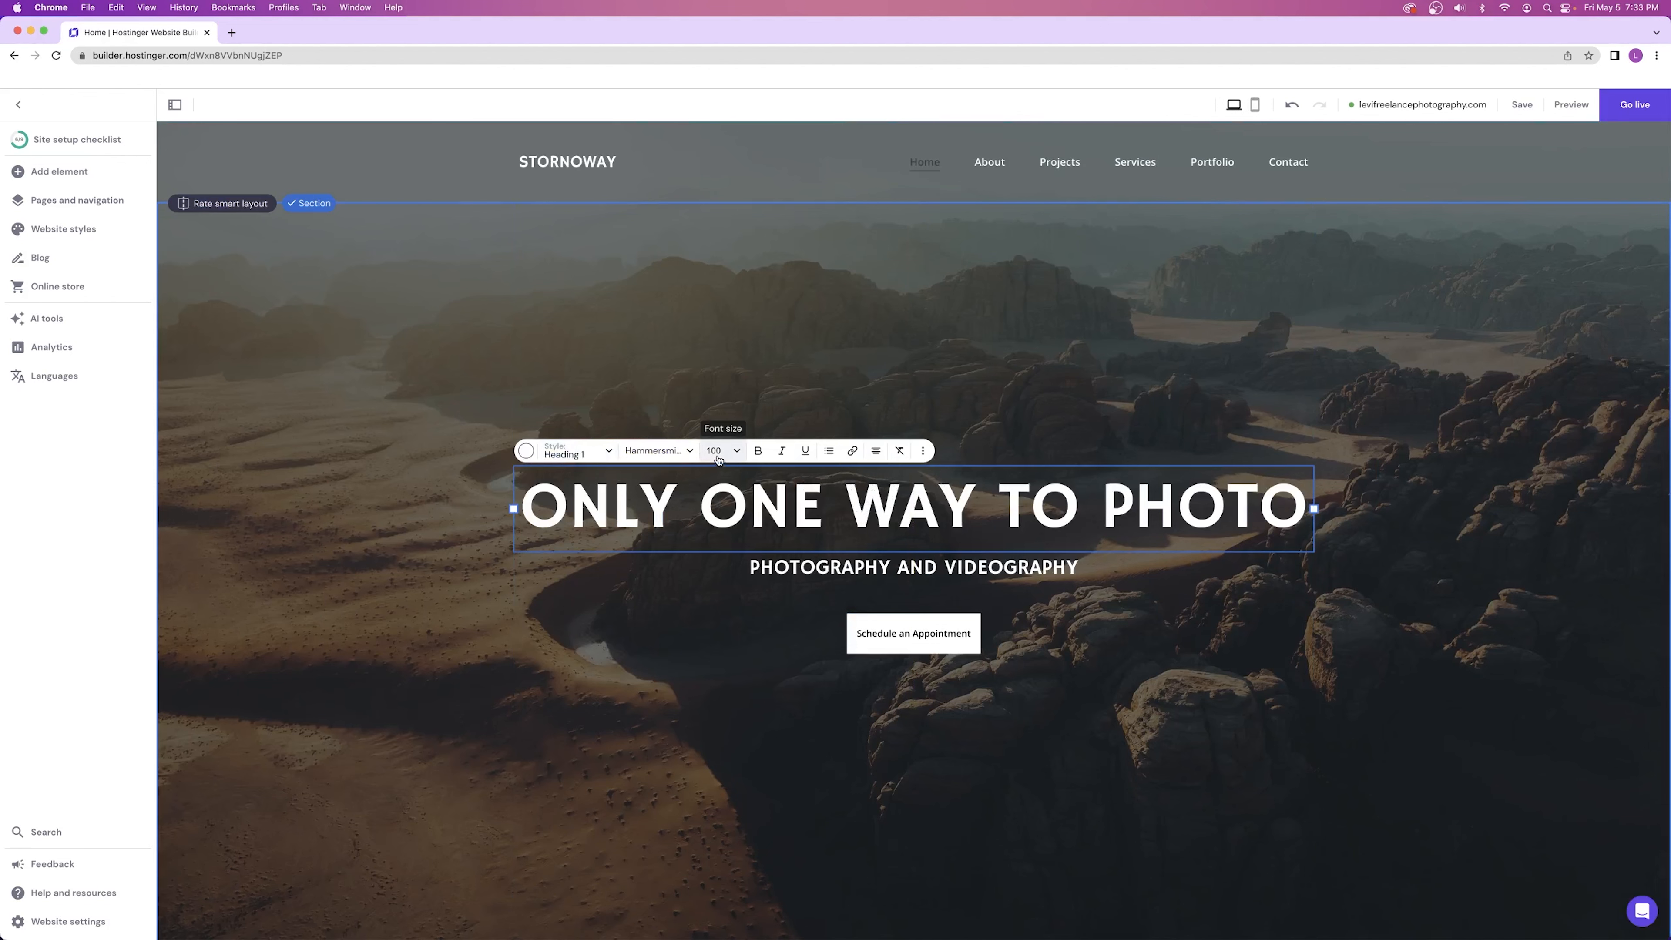
{"action": "left_click", "coordinate": [865, 425]}
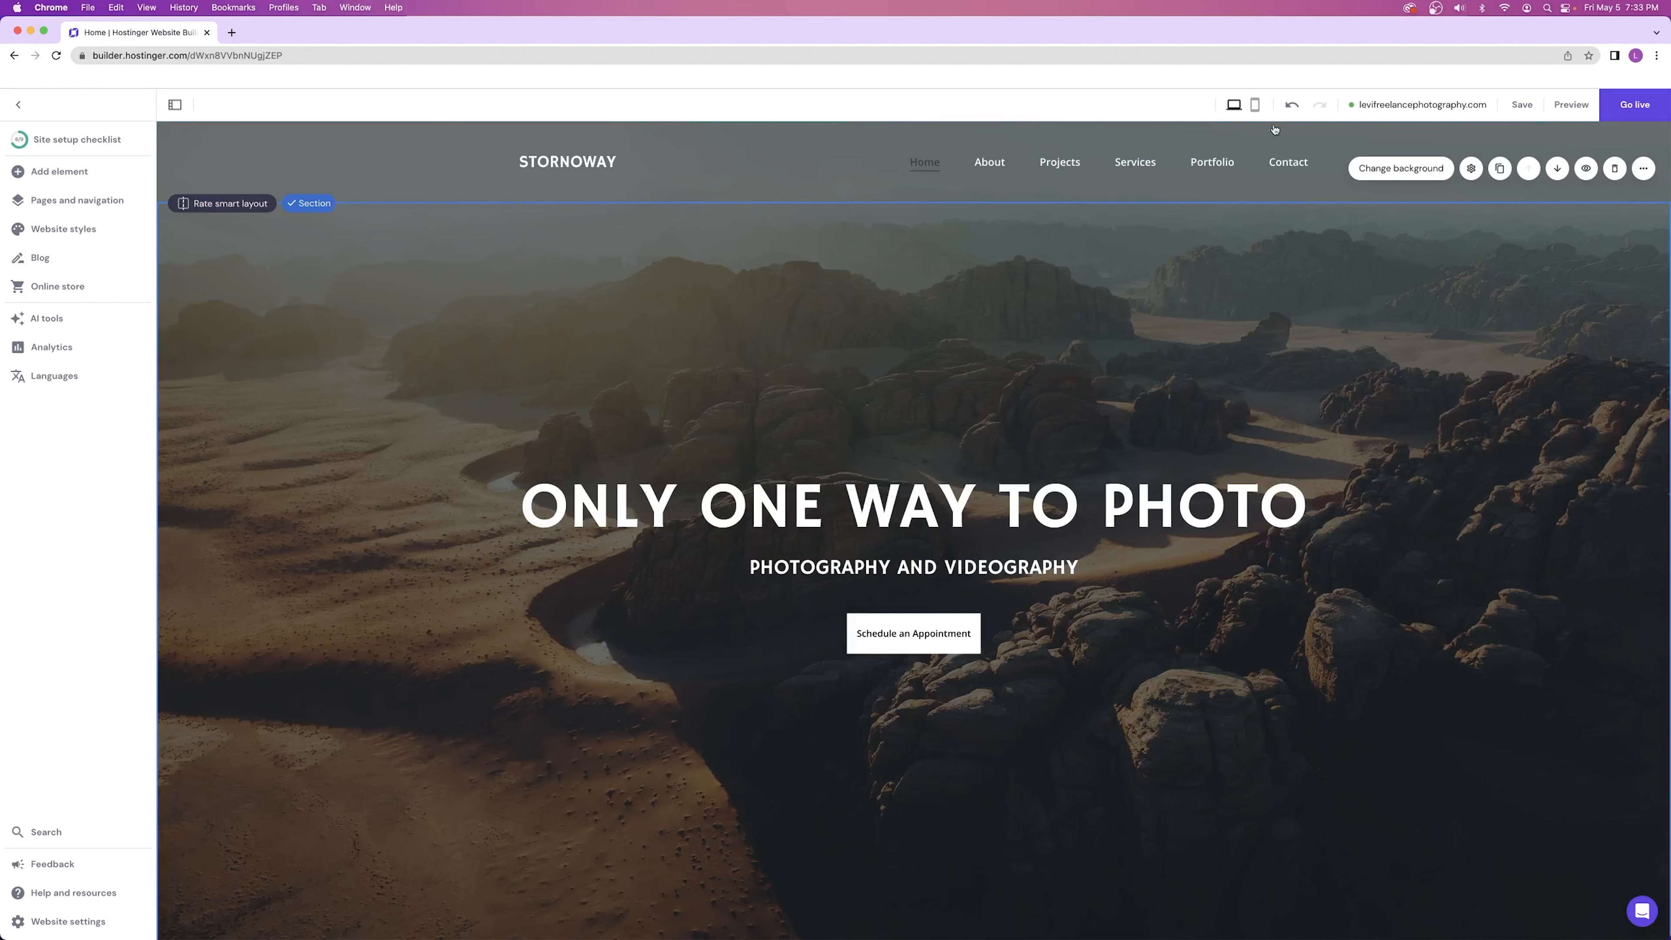
- In the mobile view, set the PHOTOGRAPHY AND VIDEOGRAPHY subtitle's font size to 18
{"action": "left_click", "coordinate": [1253, 105]}
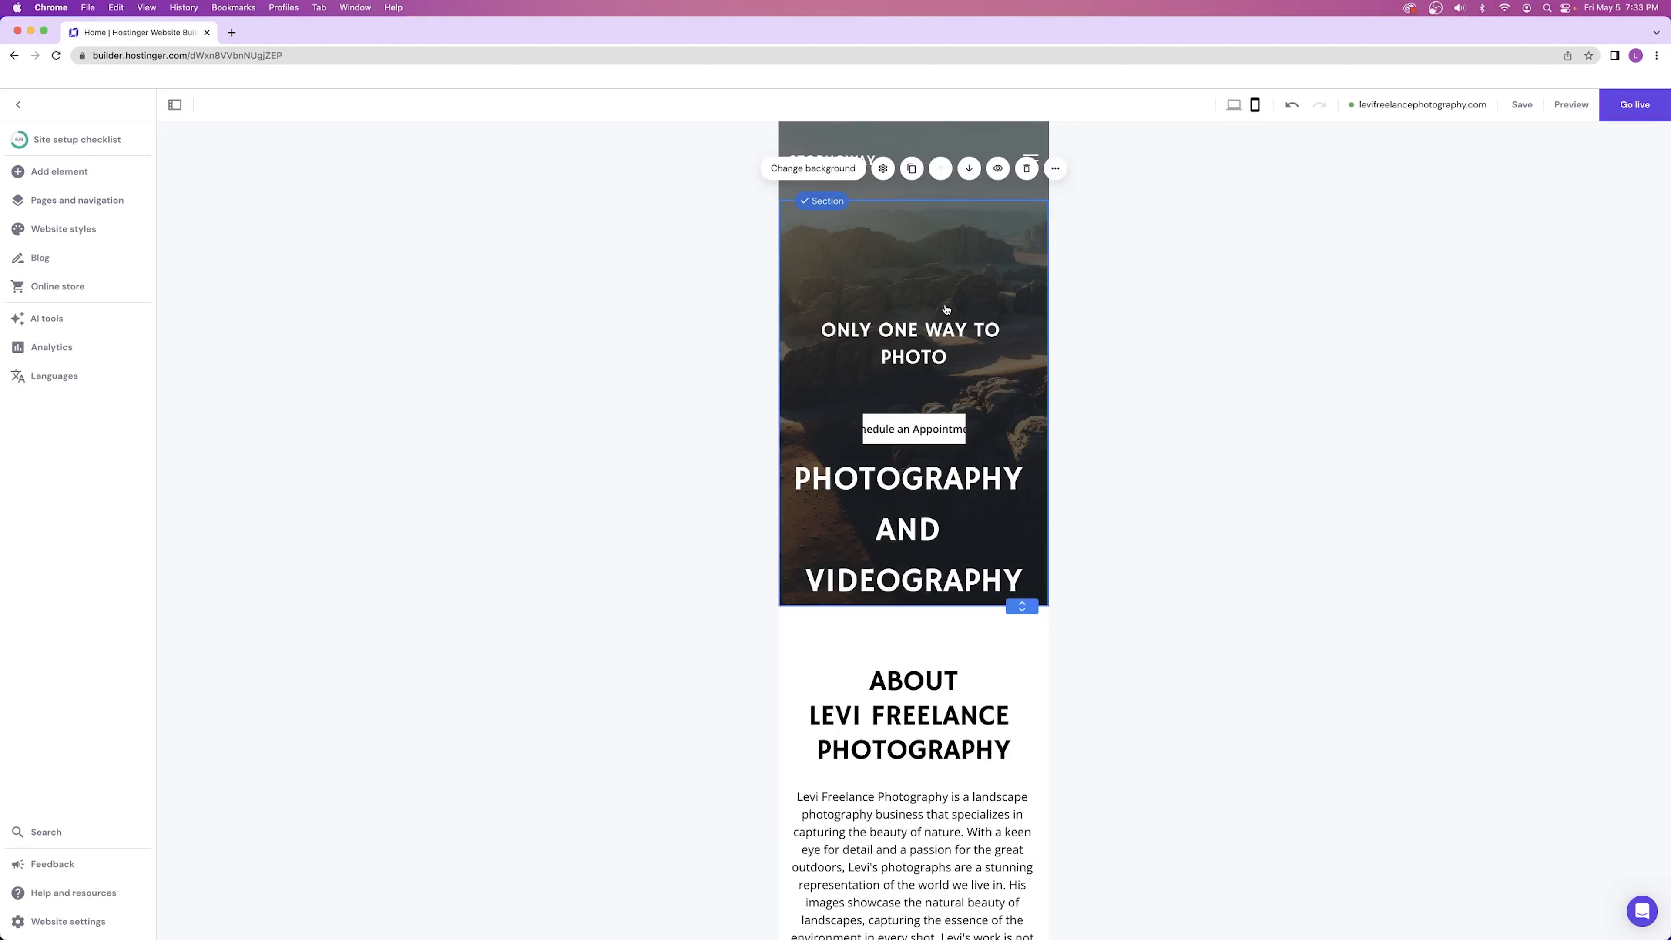
{"action": "left_click", "coordinate": [914, 509]}
{"action": "left_click", "coordinate": [832, 446]}
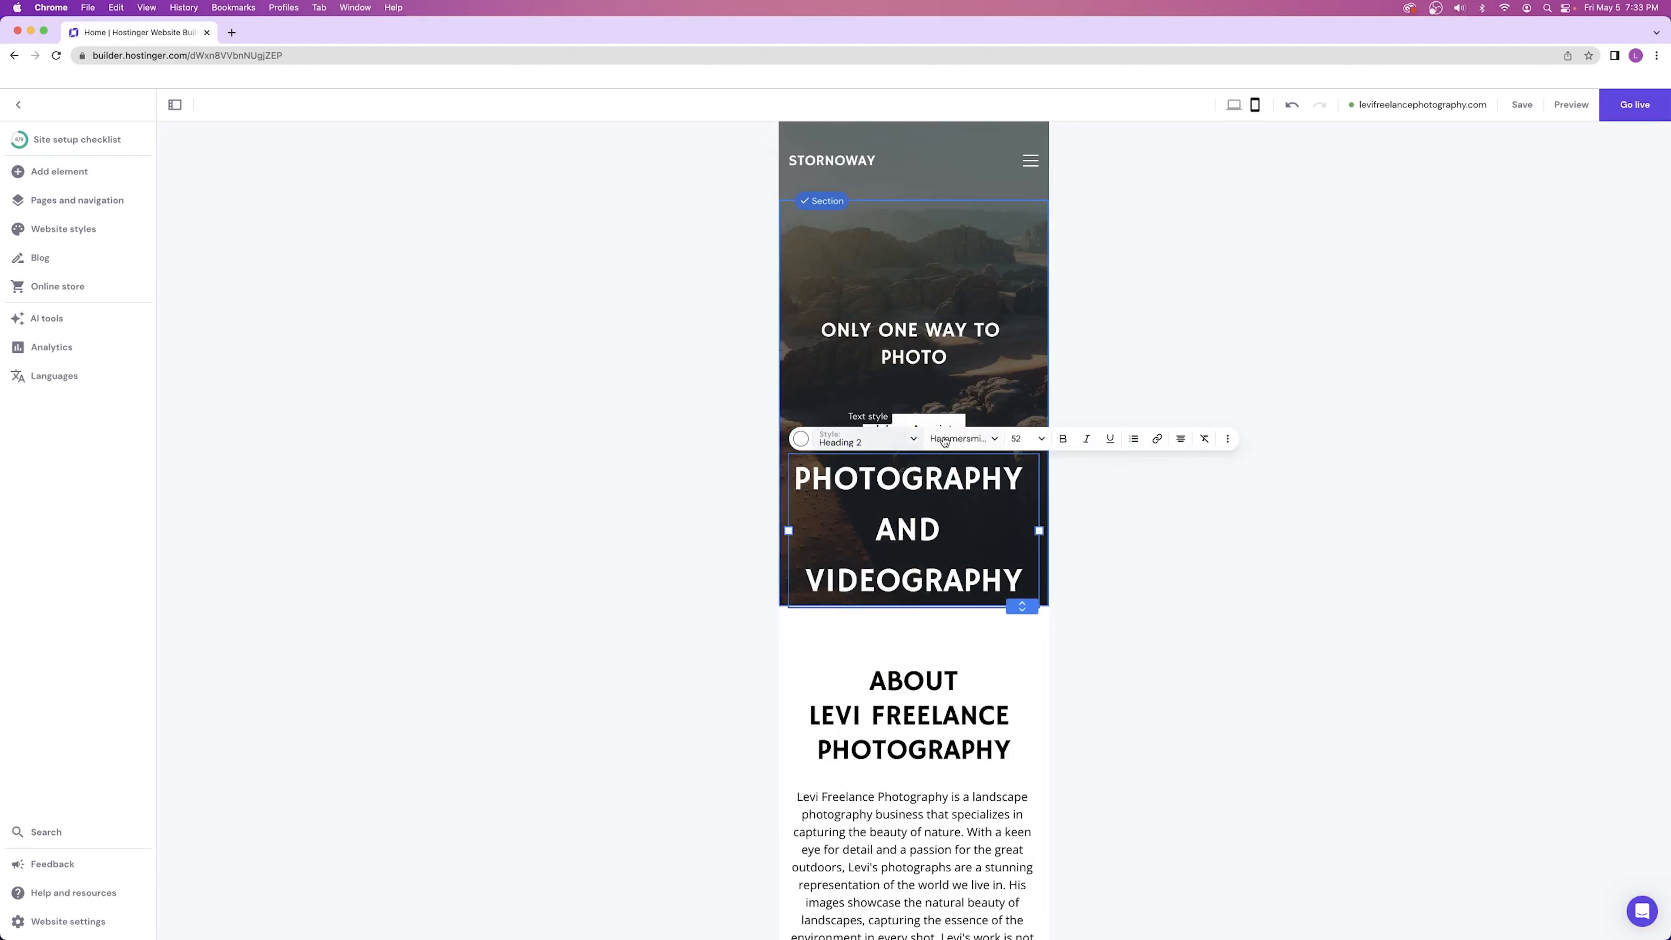
{"action": "left_click", "coordinate": [1021, 438]}
{"action": "left_click", "coordinate": [1018, 519]}
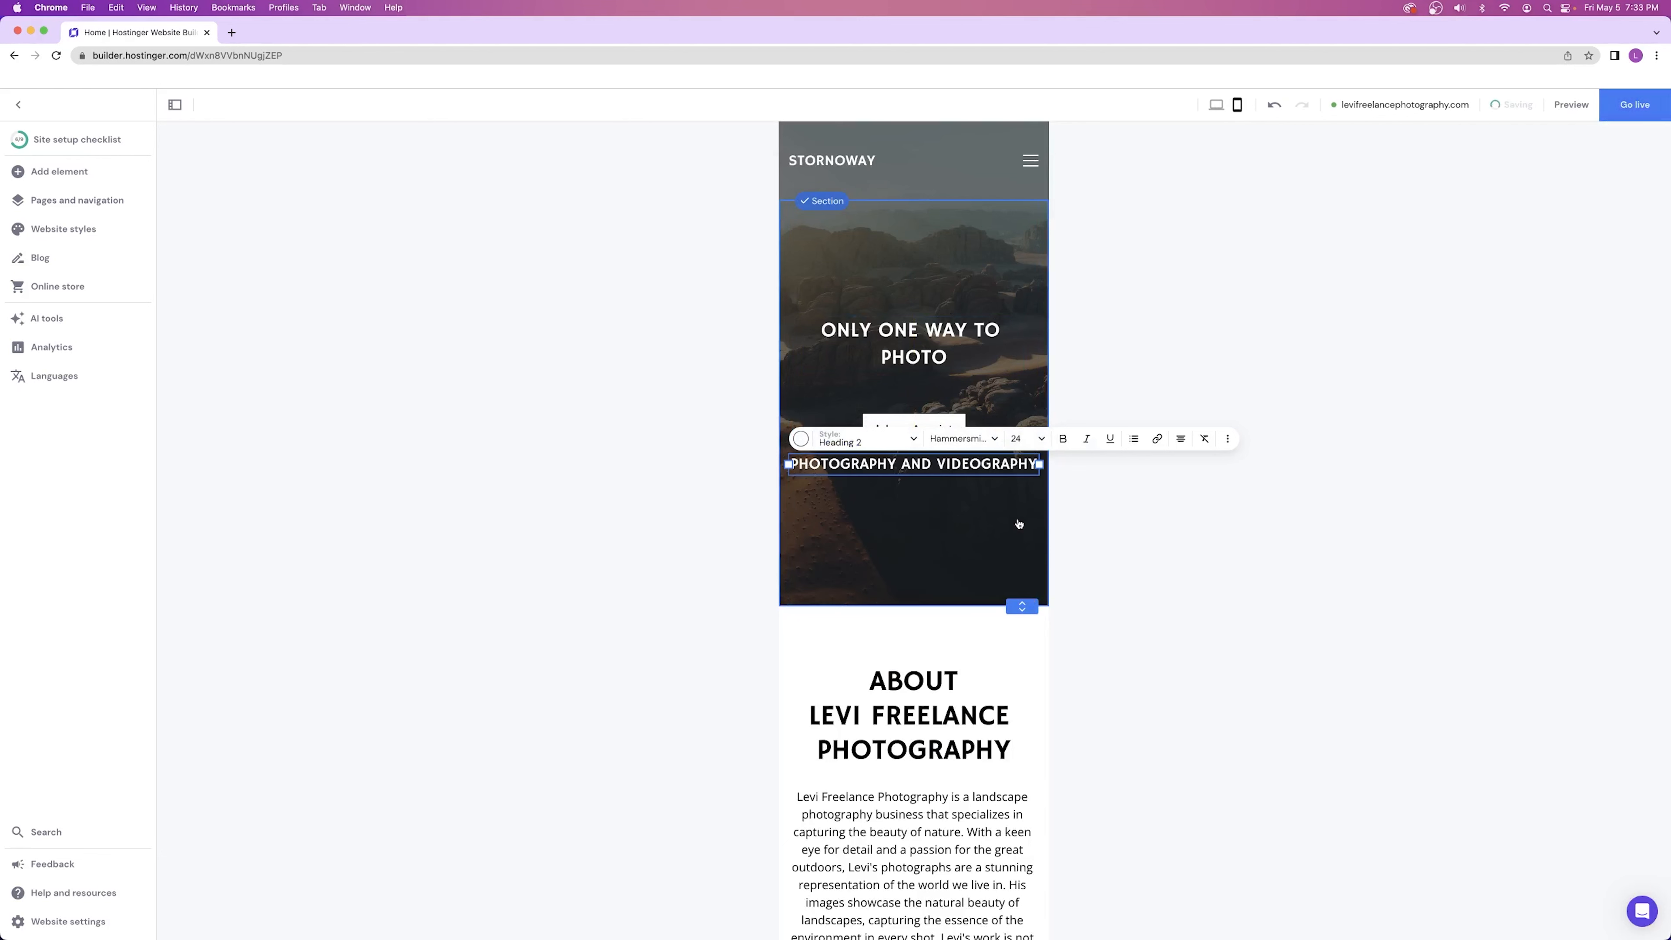
{"action": "left_click", "coordinate": [1018, 501]}
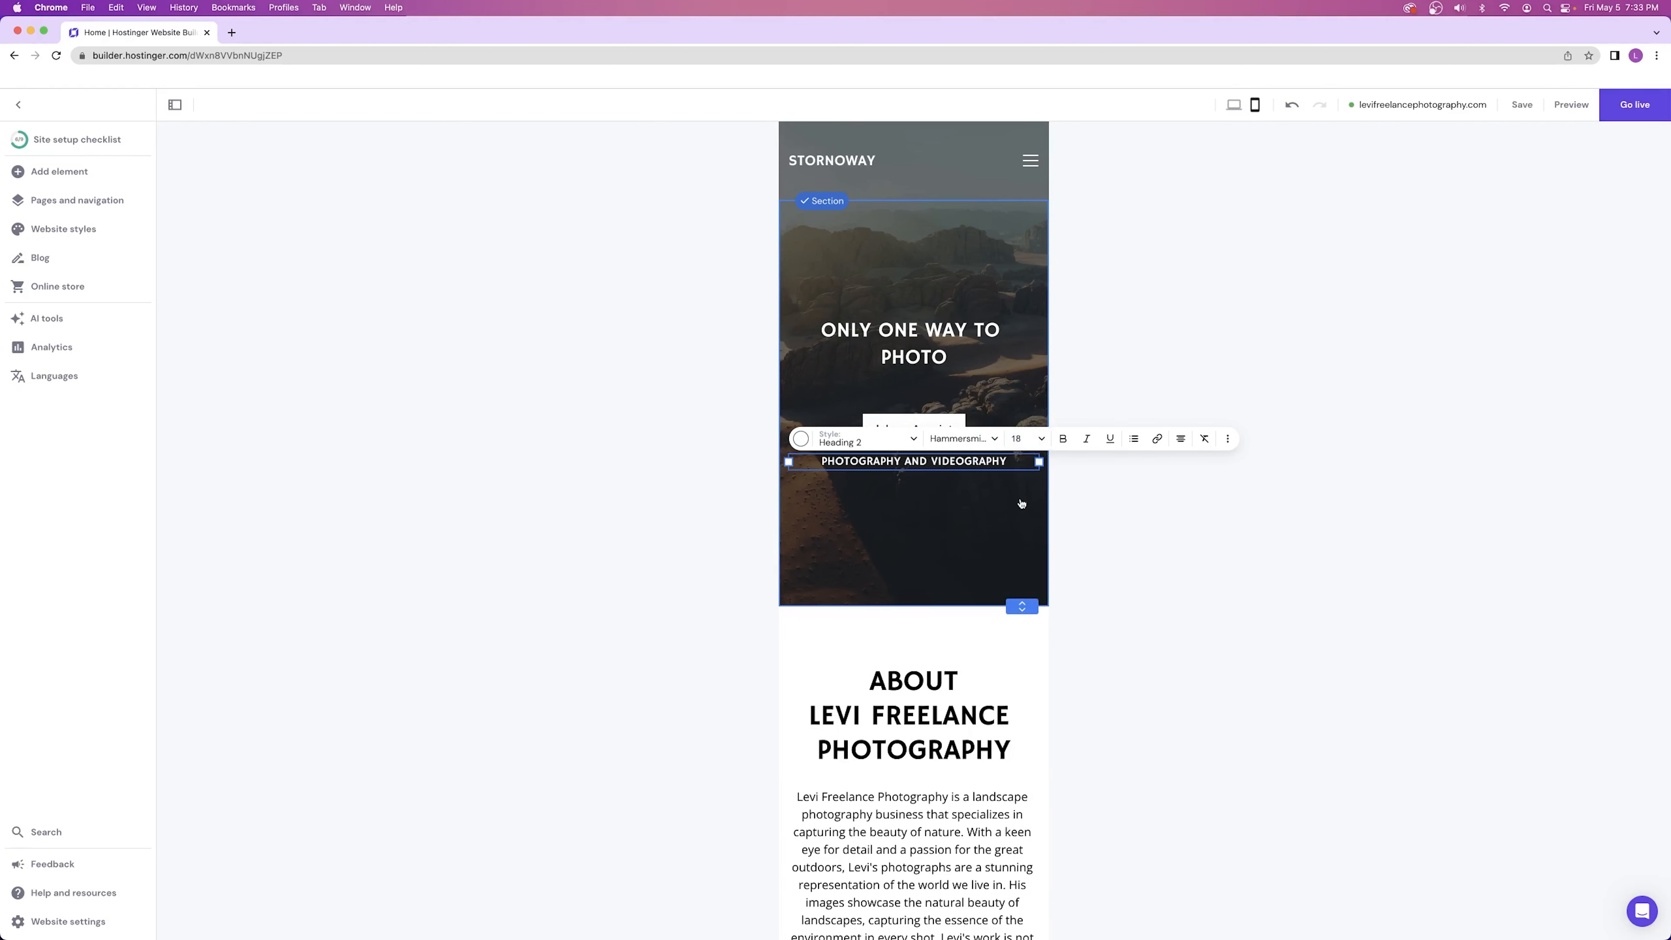
- Move the mobile subtitle directly under the heading and center the Schedule an Appointment button beneath it
{"action": "left_click", "coordinate": [911, 499]}
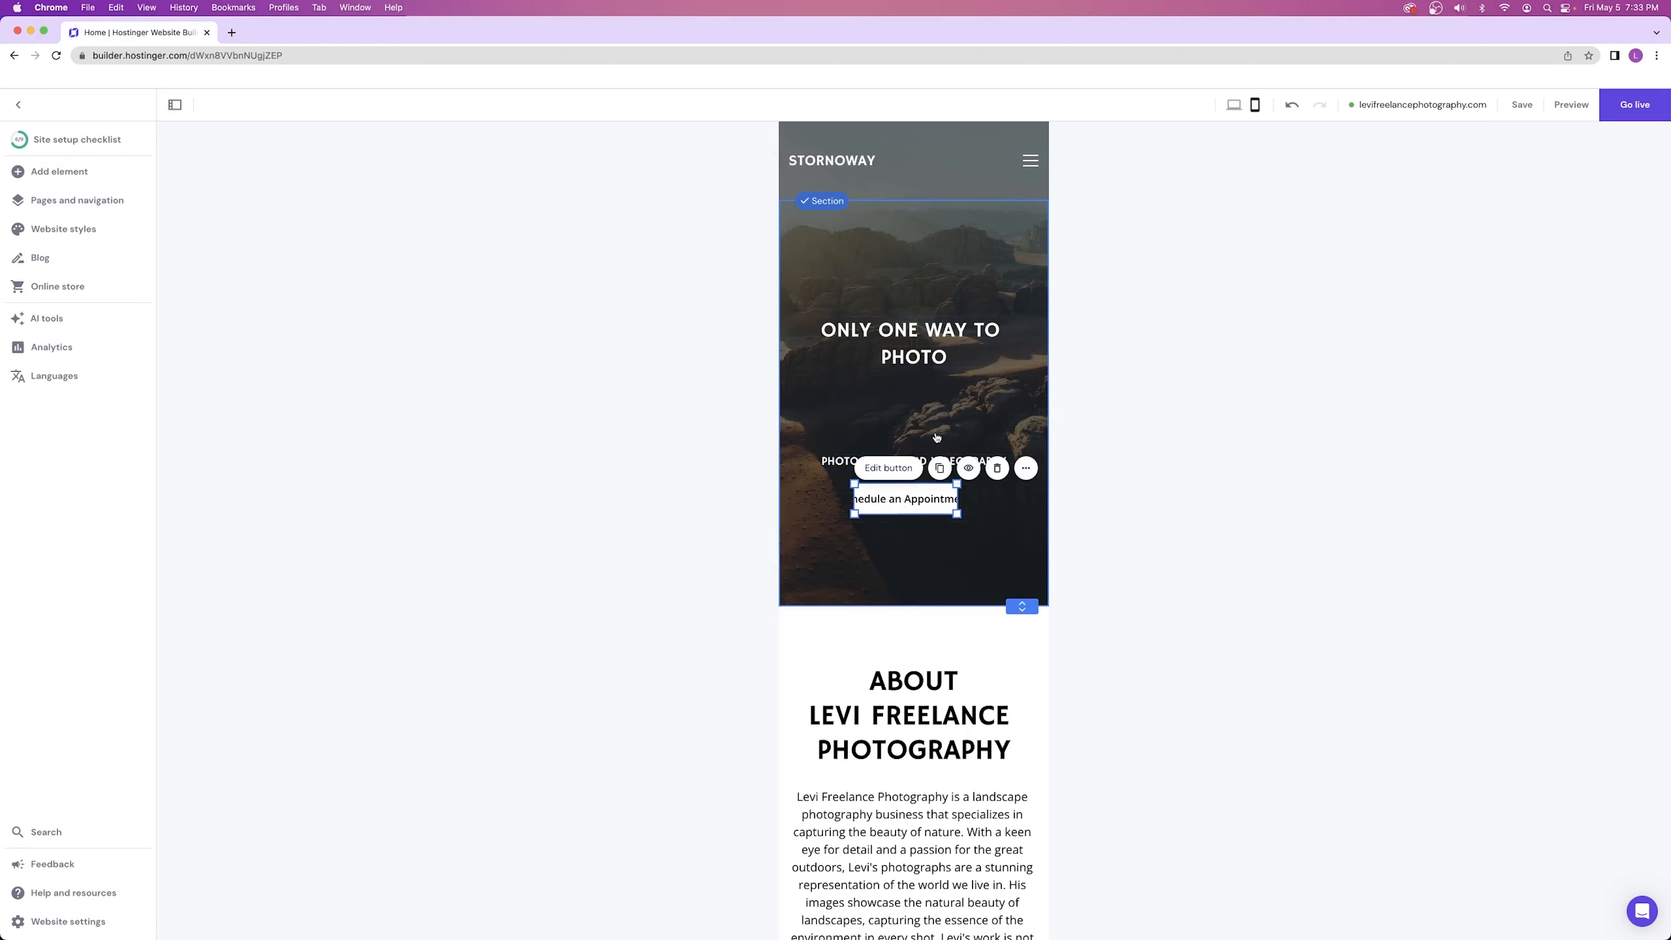
{"action": "left_click", "coordinate": [929, 383]}
{"action": "left_click_drag", "start_coordinate": [918, 495], "coordinate": [929, 410]}
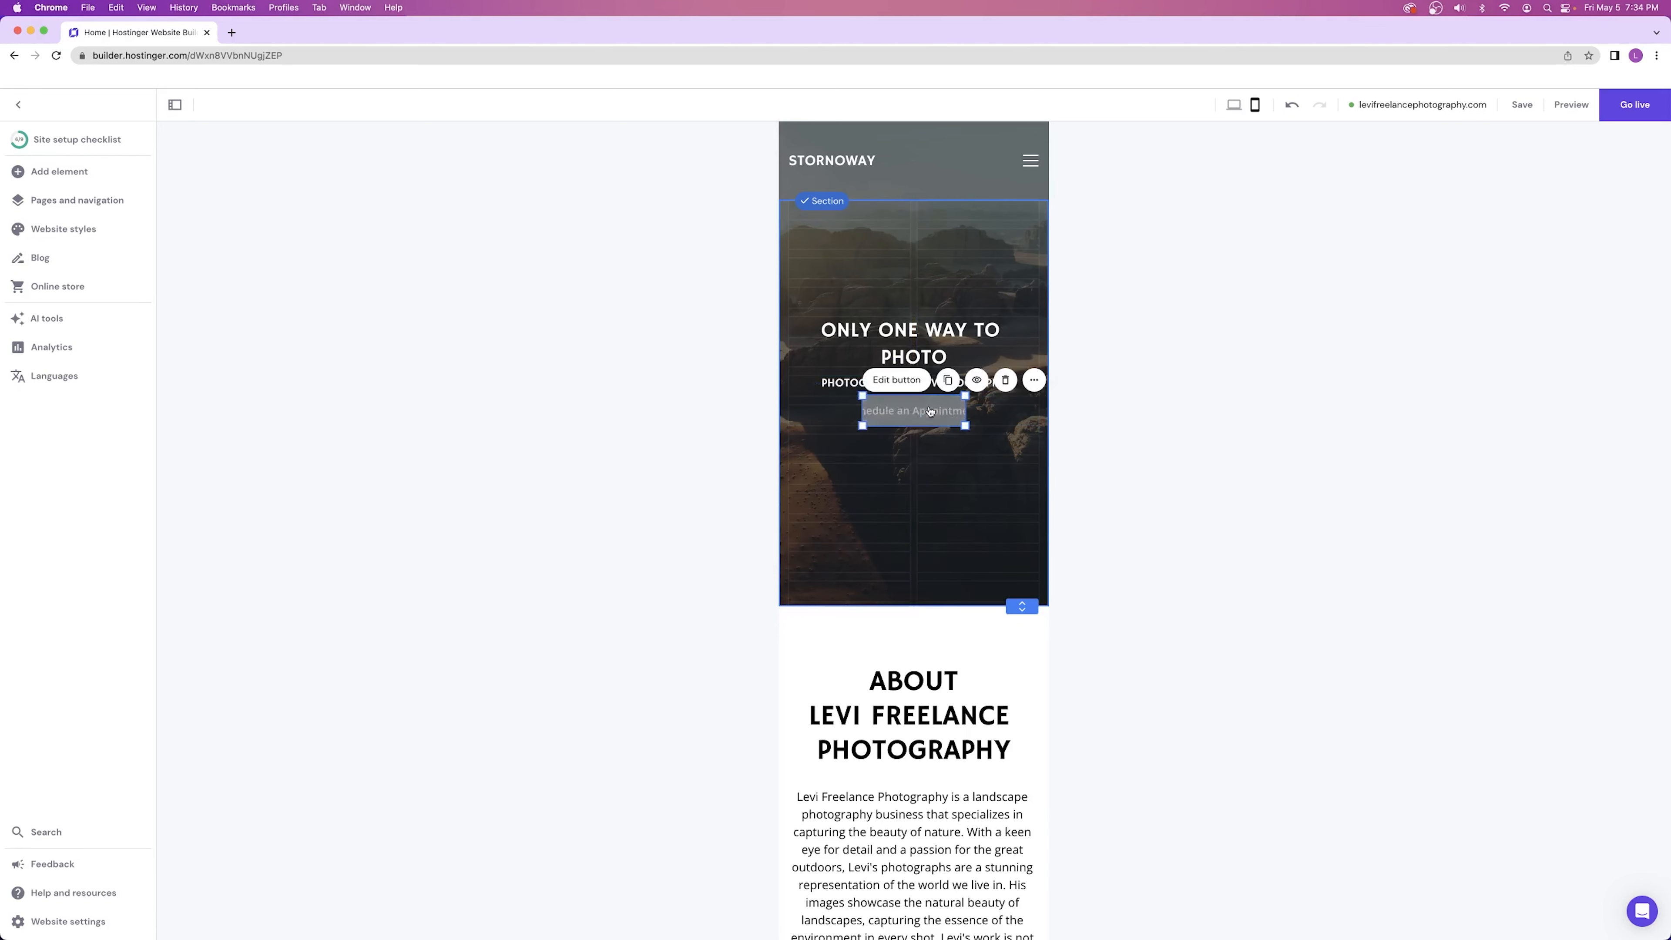
{"action": "left_click", "coordinate": [898, 345]}
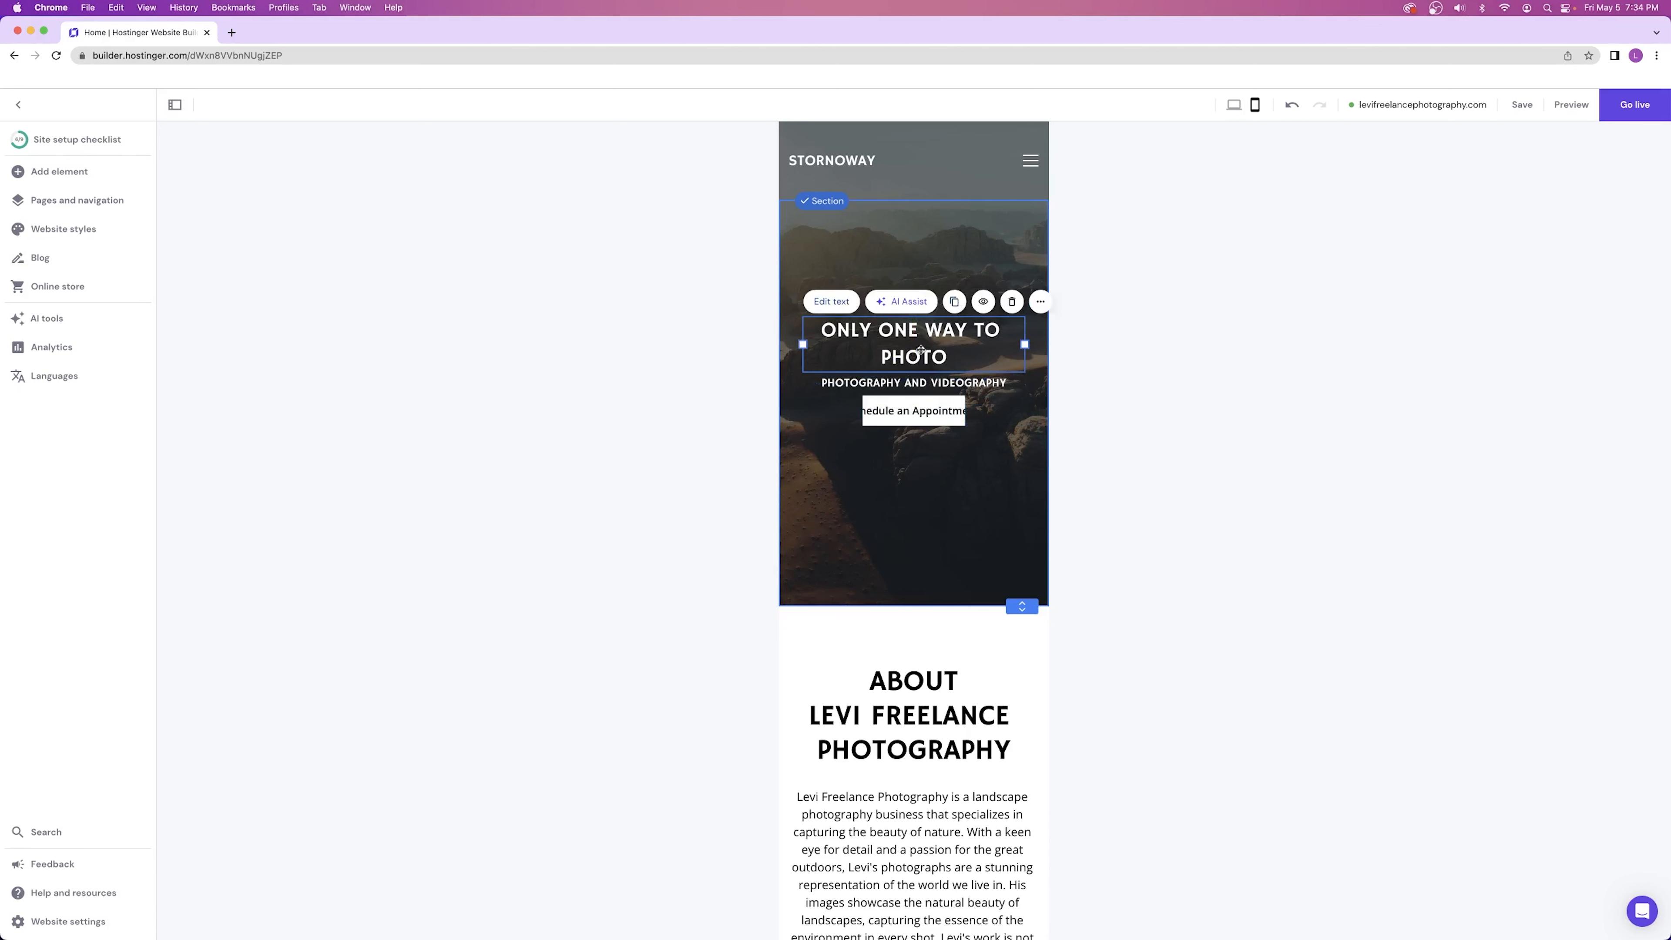
- Reduce the Schedule an Appointment button's mobile text size until the label fits inside the button, and close the button settings
{"action": "left_click", "coordinate": [912, 405]}
{"action": "left_click", "coordinate": [928, 418]}
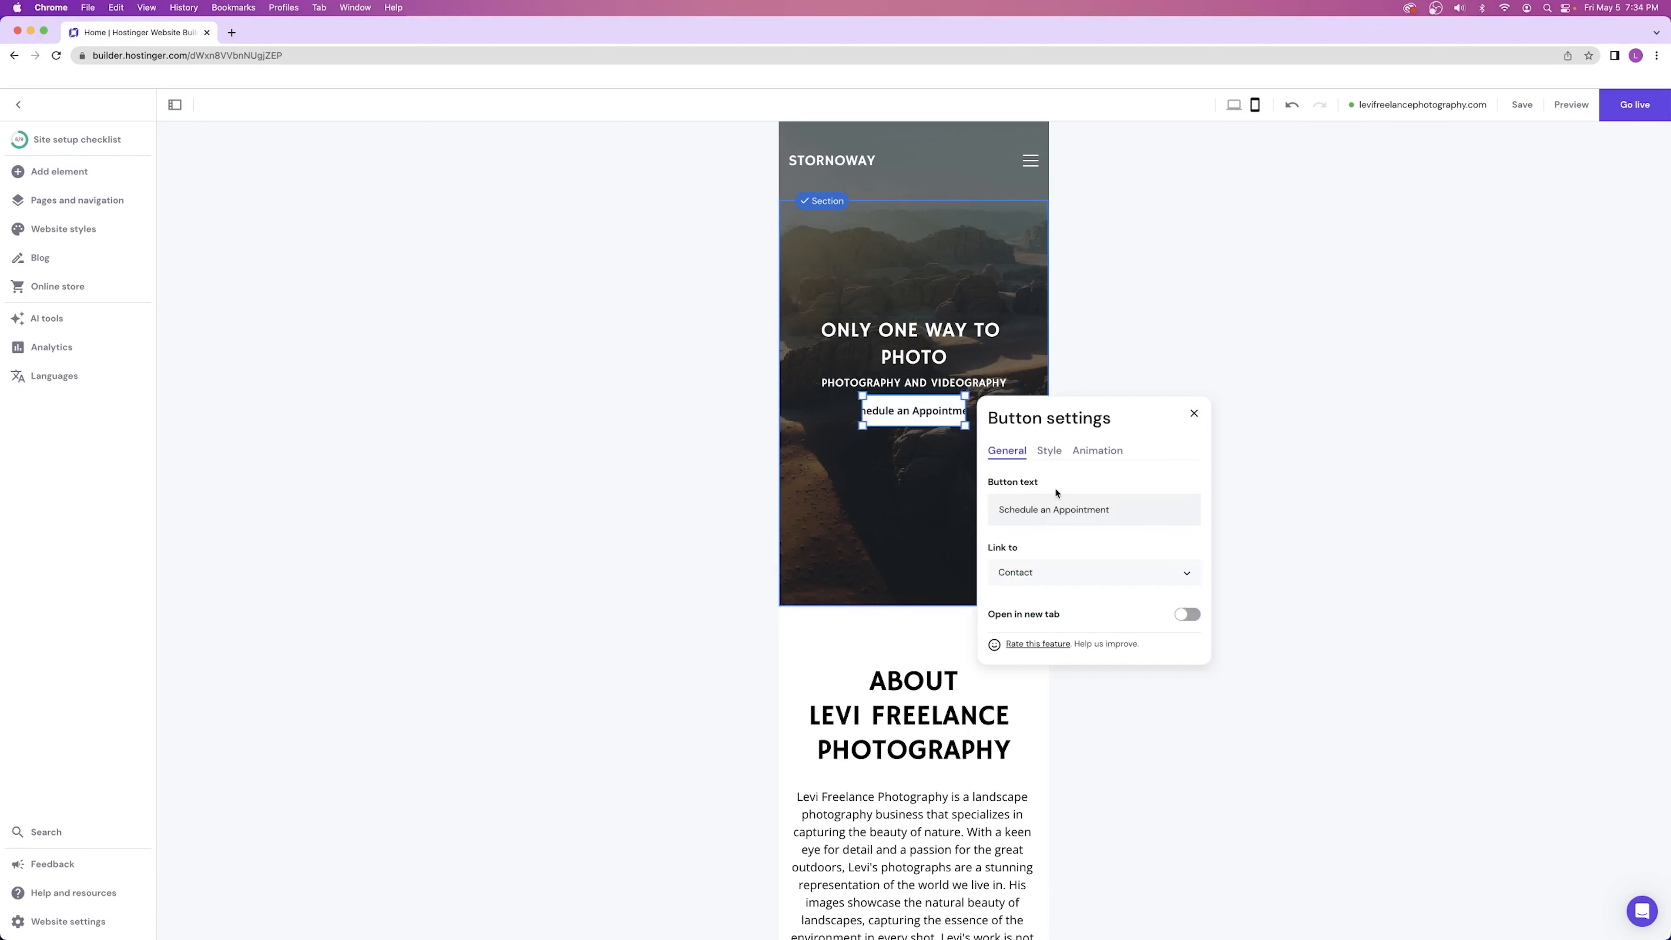
{"action": "left_click", "coordinate": [1050, 453]}
{"action": "left_click_drag", "start_coordinate": [1021, 626], "coordinate": [1000, 625]}
{"action": "left_click", "coordinate": [1194, 415]}
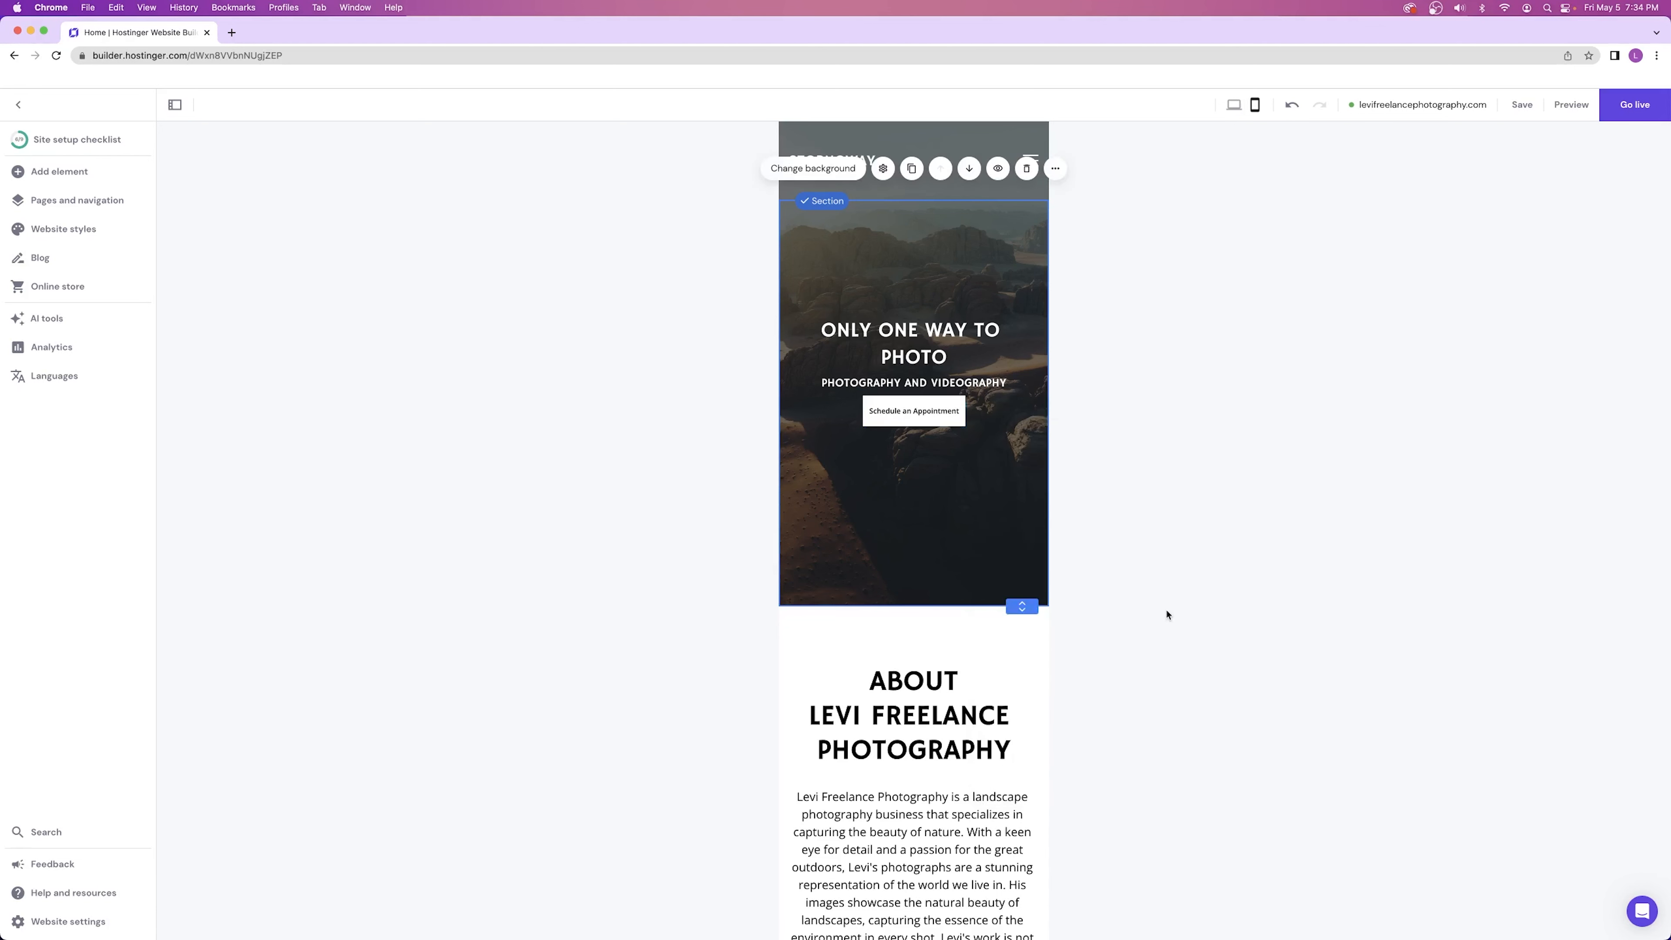
- Compare the Home page's hero and About sections in the desktop and mobile views, ending at the top in desktop view
{"action": "left_click", "coordinate": [1234, 105]}
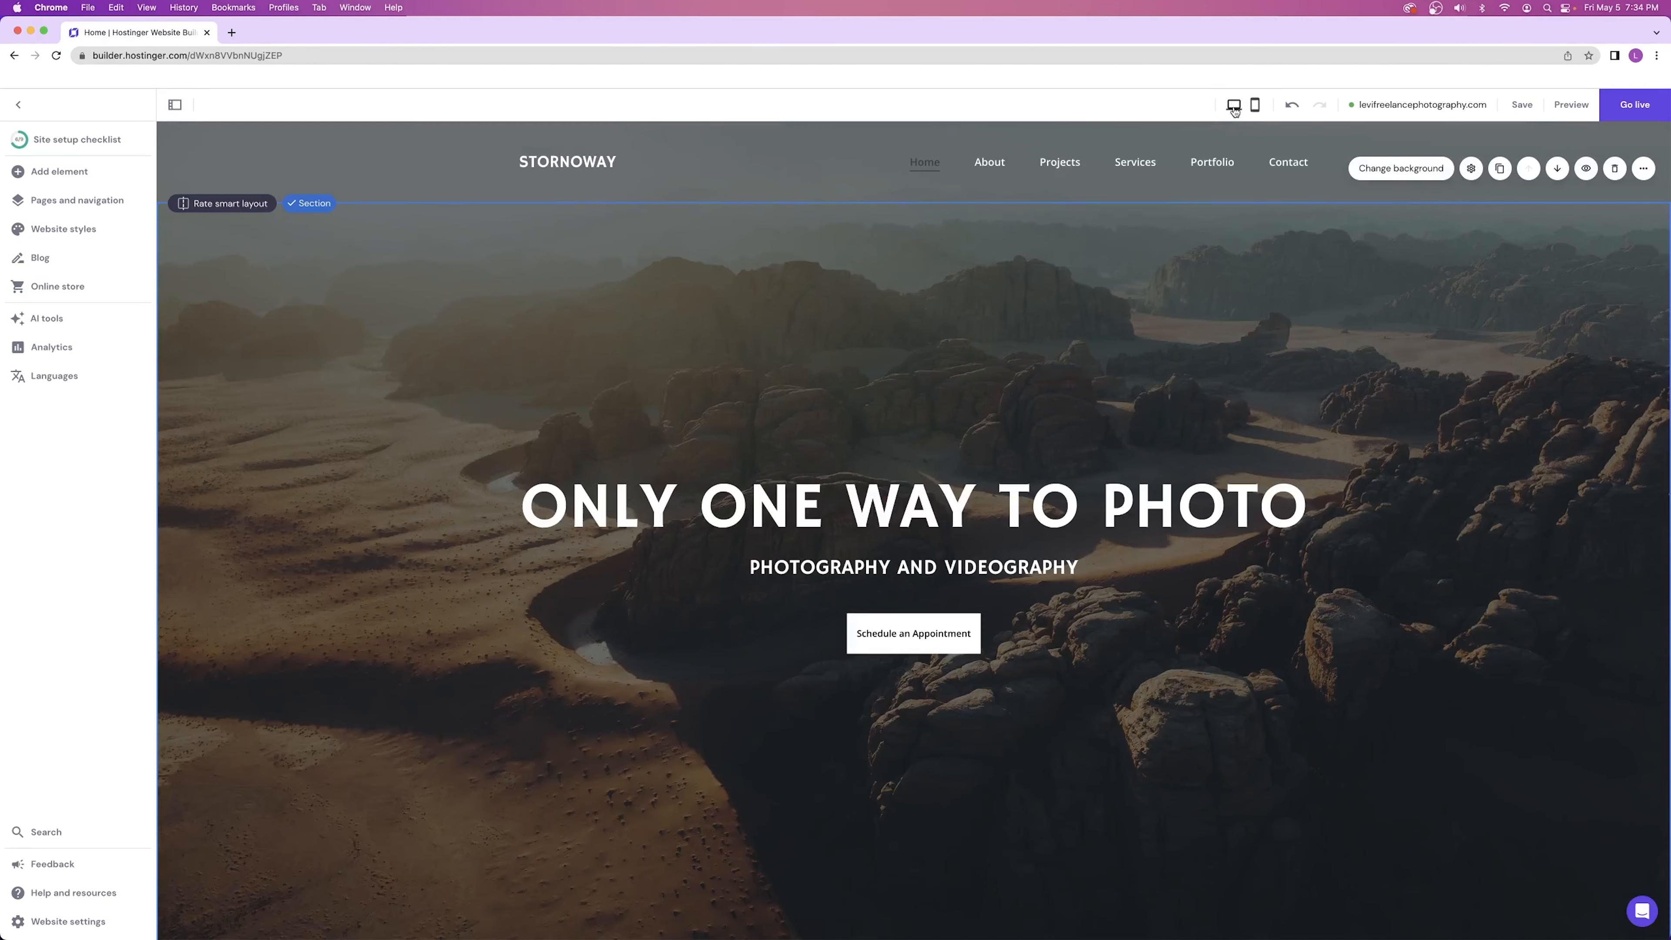
{"action": "left_click", "coordinate": [1255, 108]}
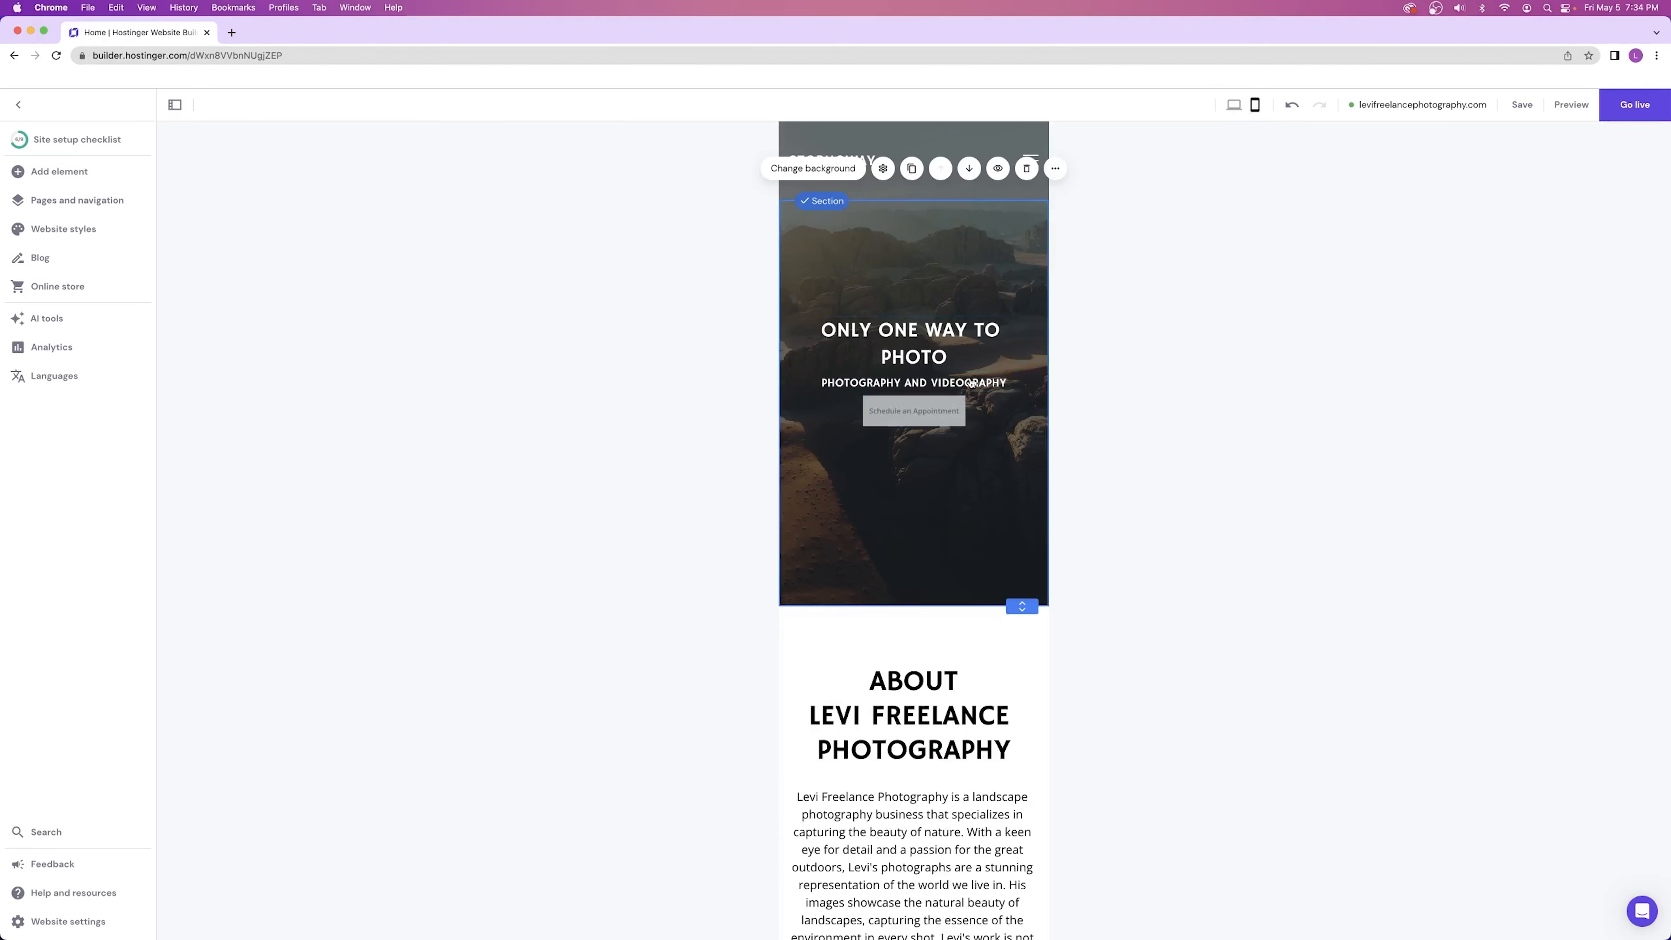
{"action": "left_click", "coordinate": [1238, 107]}
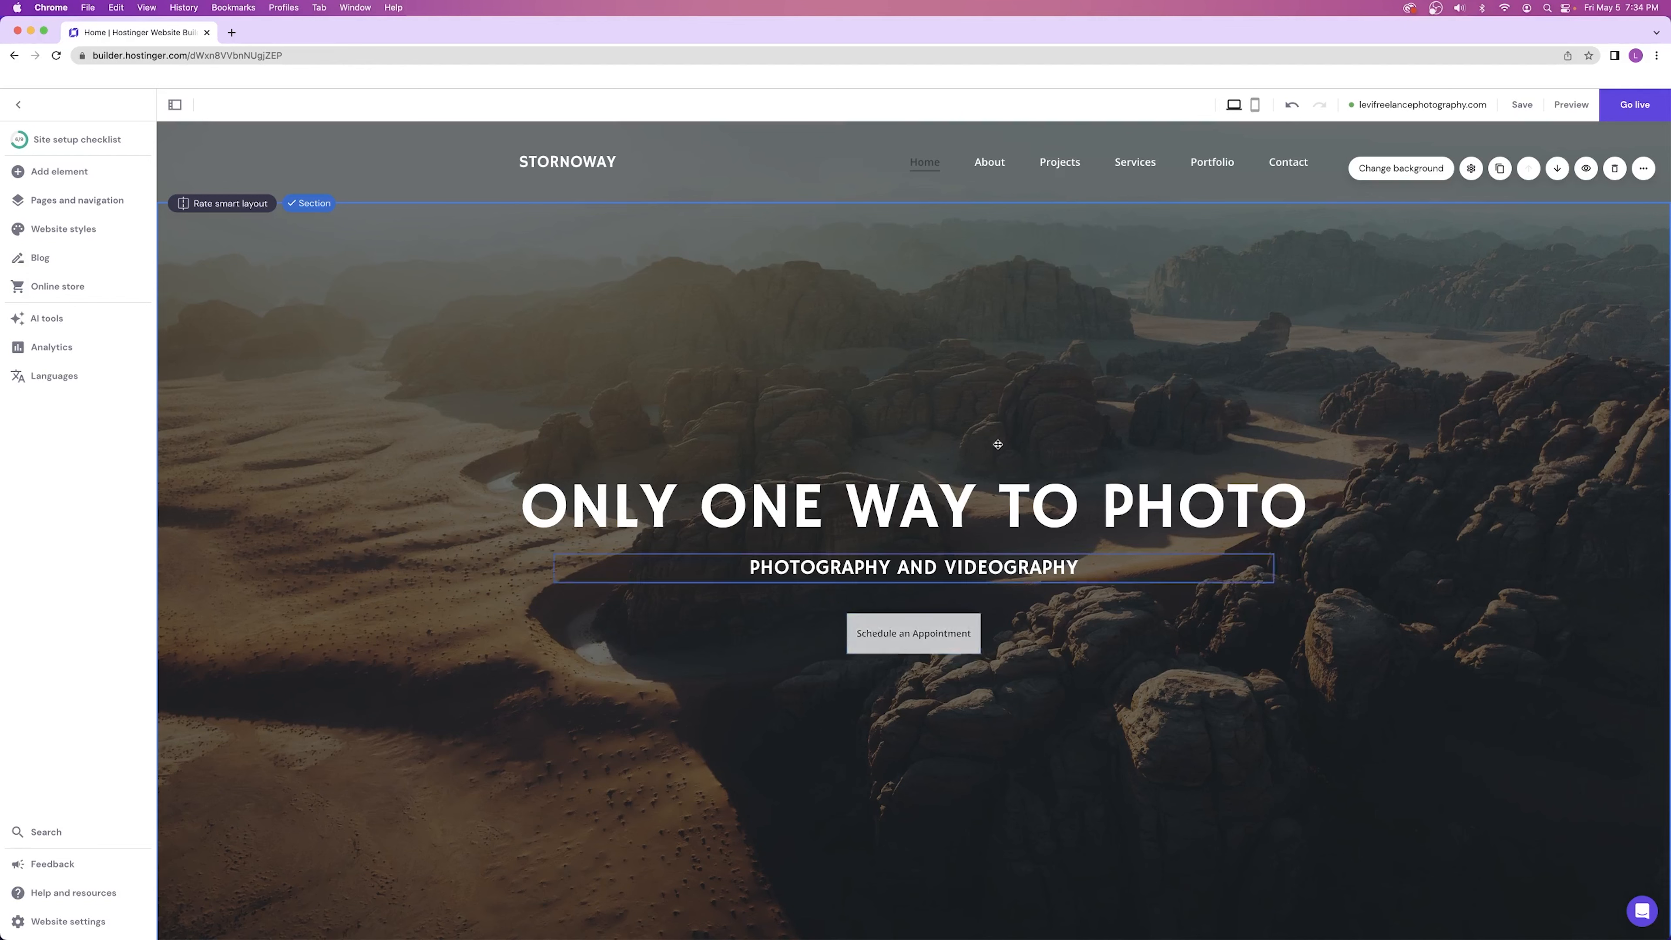
{"action": "left_click", "coordinate": [1256, 105]}
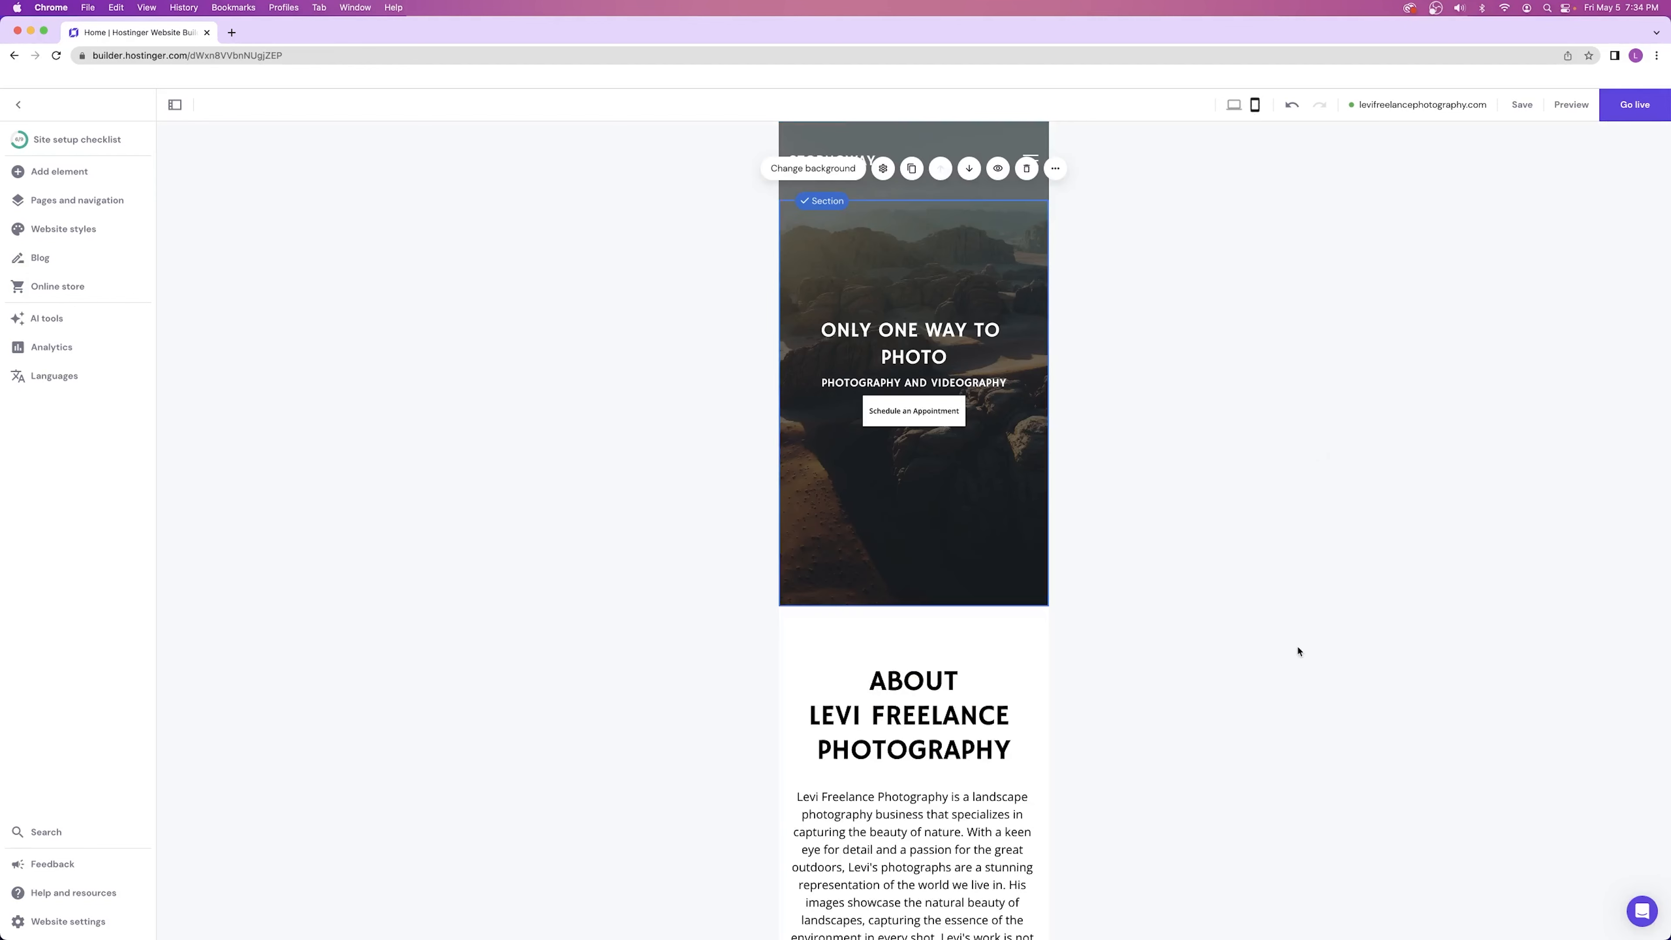
{"action": "scroll", "coordinate": [888, 486], "scroll_direction": "down", "scroll_amount": 5}
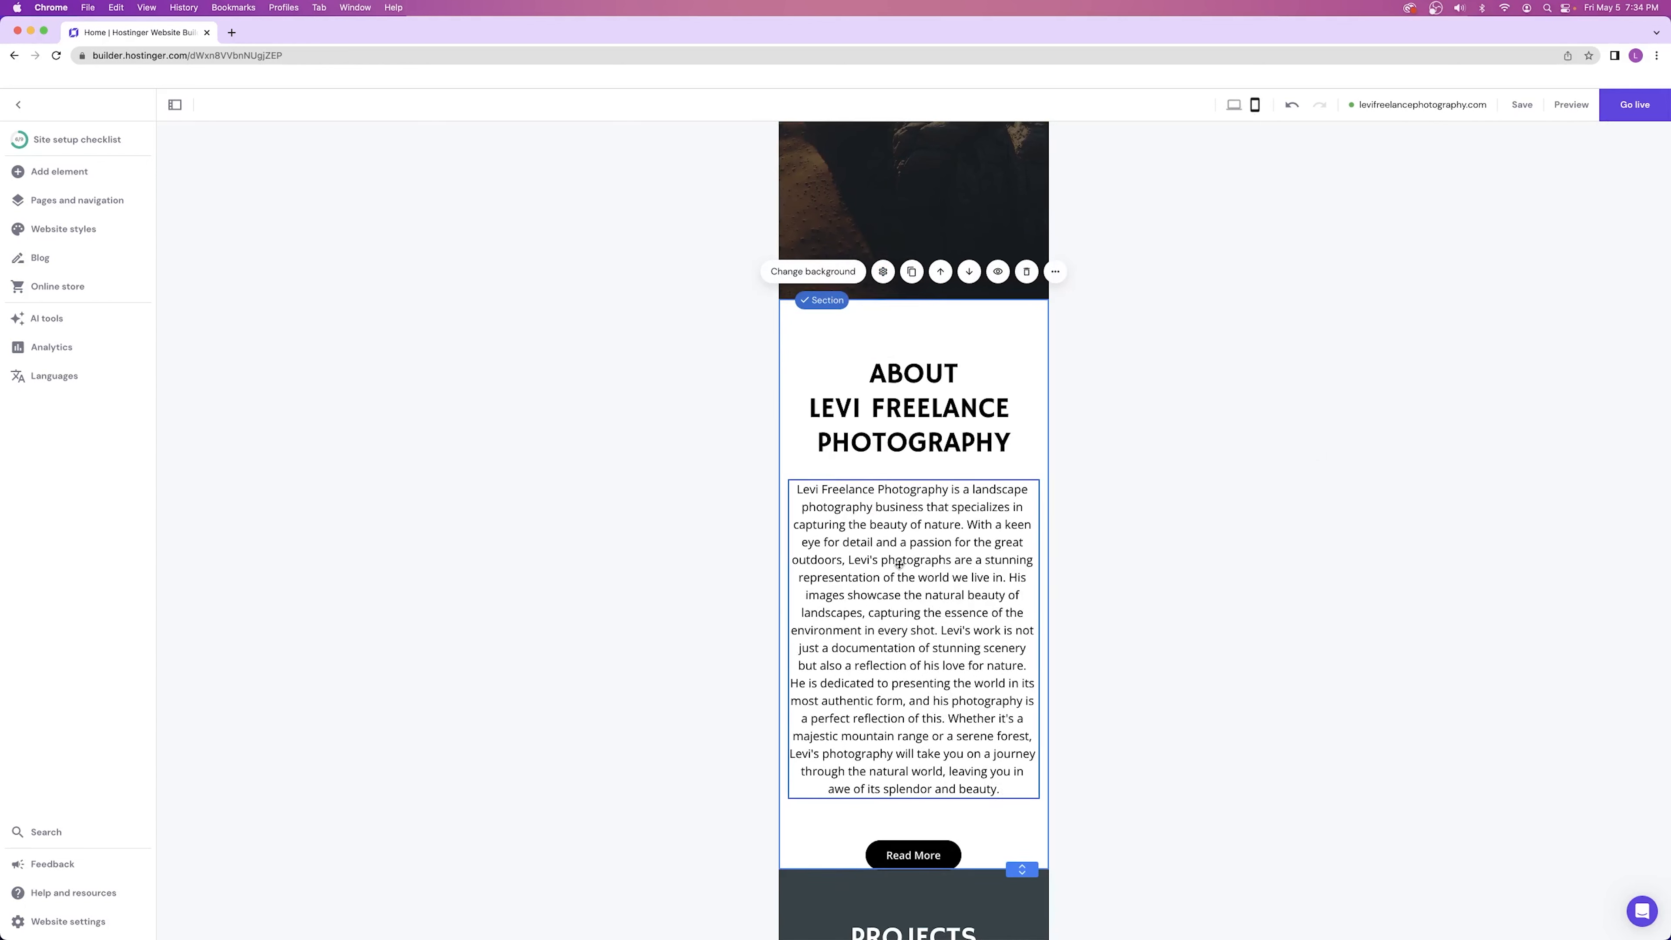
{"action": "left_click", "coordinate": [1228, 103]}
{"action": "left_click", "coordinate": [1255, 106]}
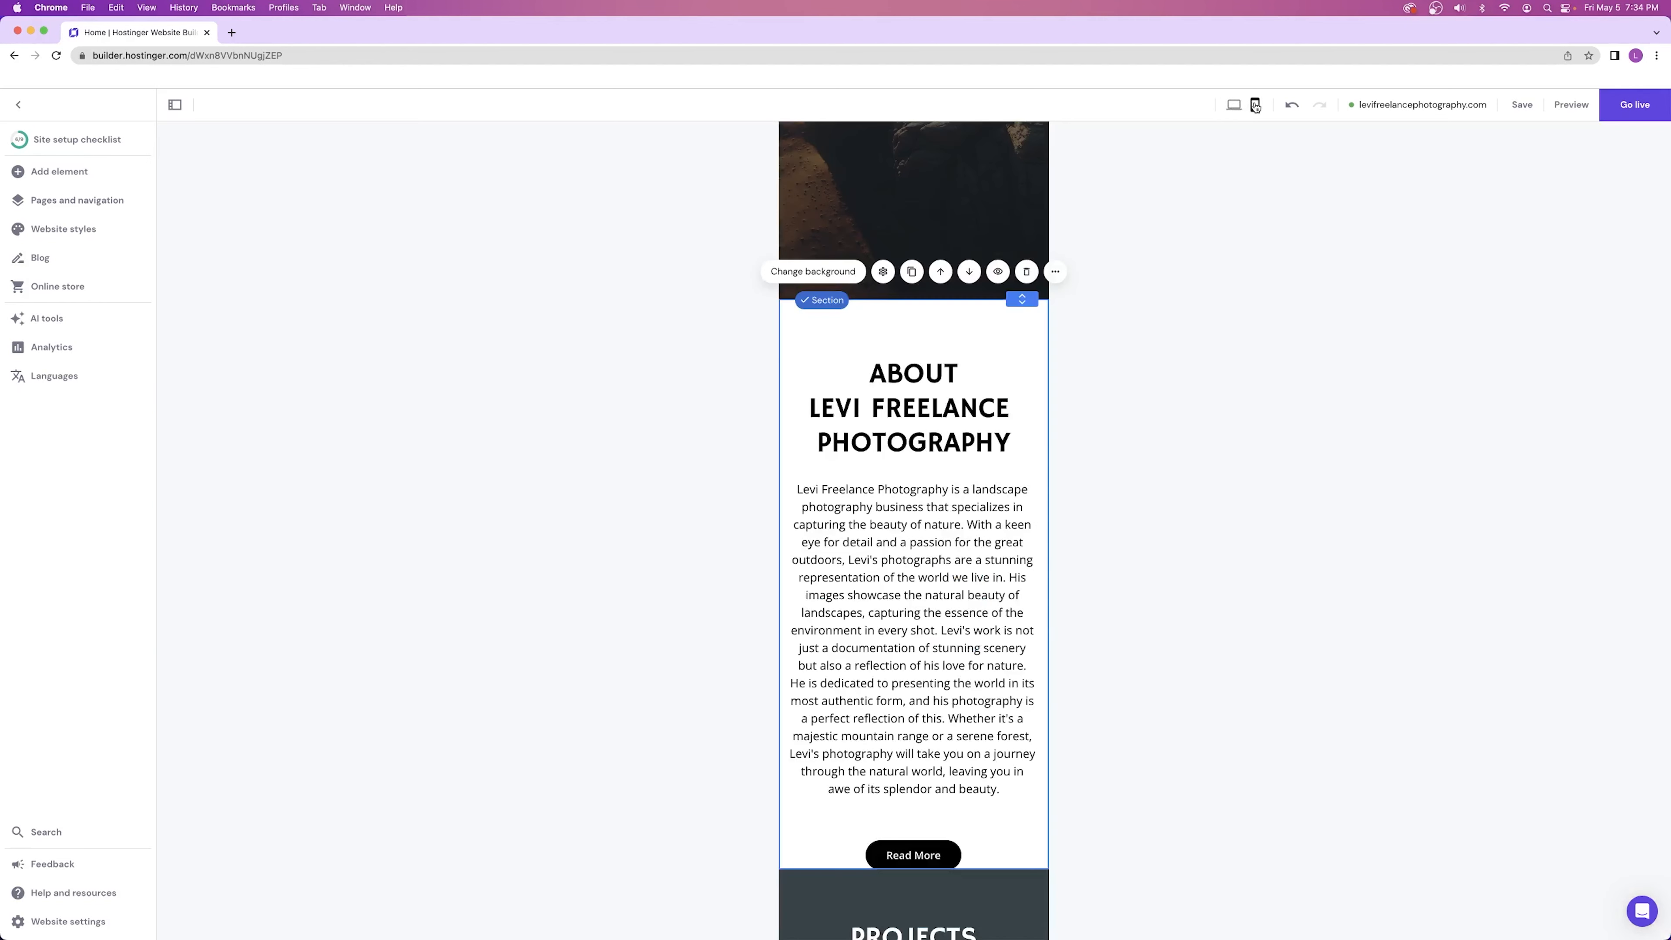
{"action": "left_click", "coordinate": [1233, 107]}
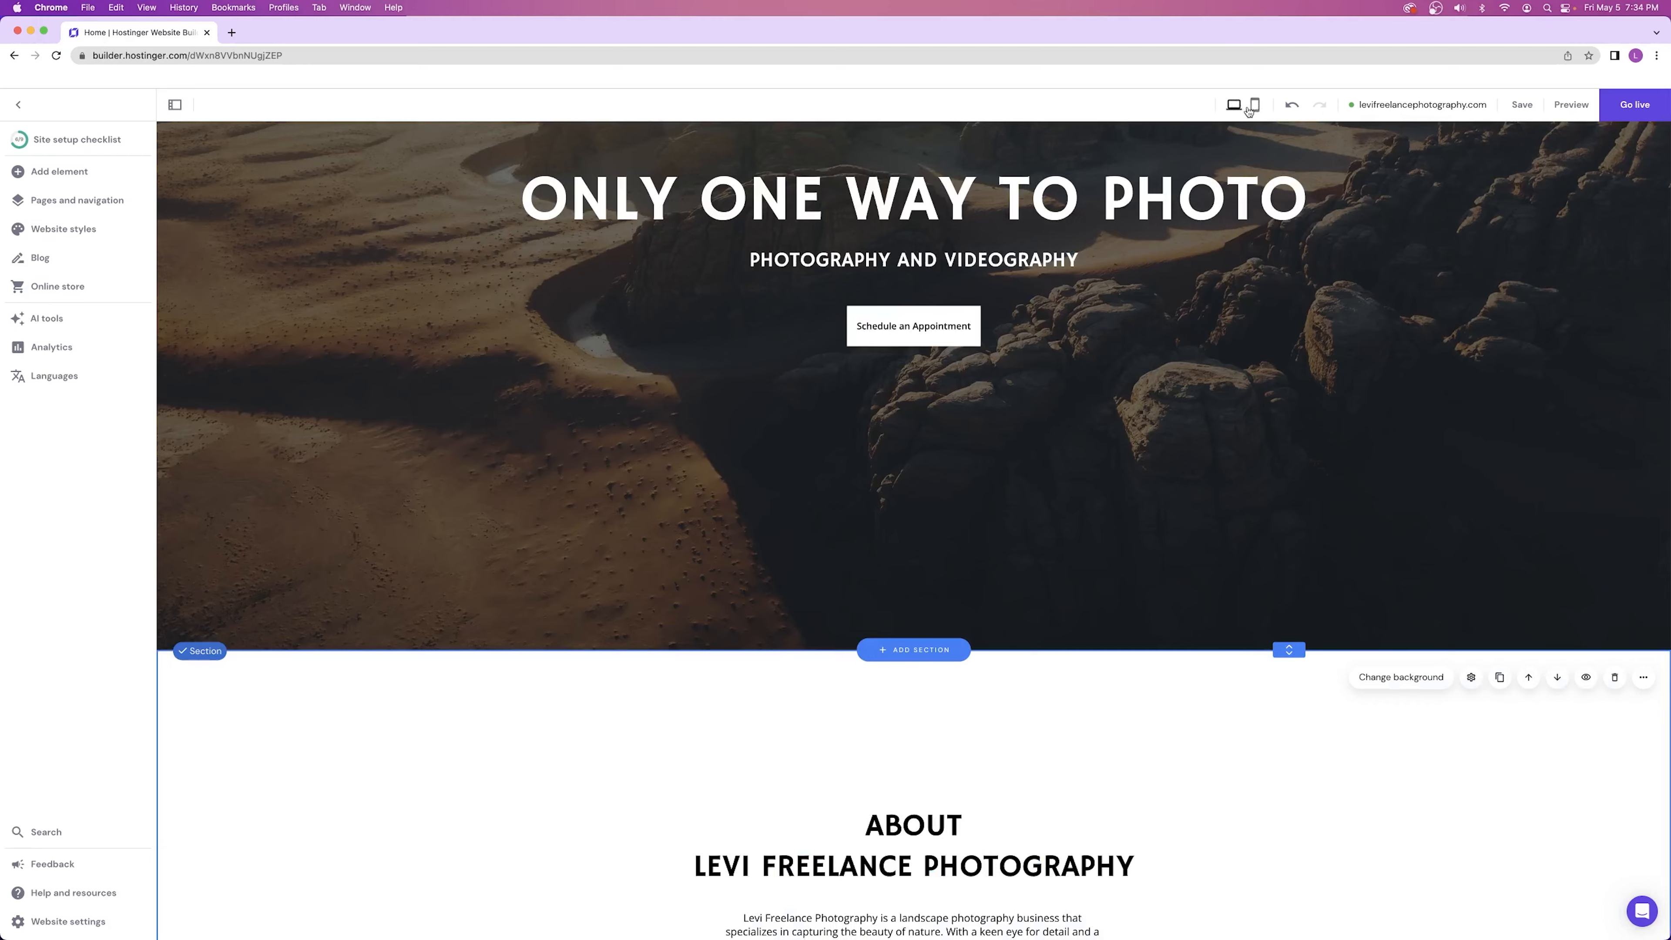
{"action": "left_click", "coordinate": [1255, 106]}
{"action": "left_click", "coordinate": [1234, 106]}
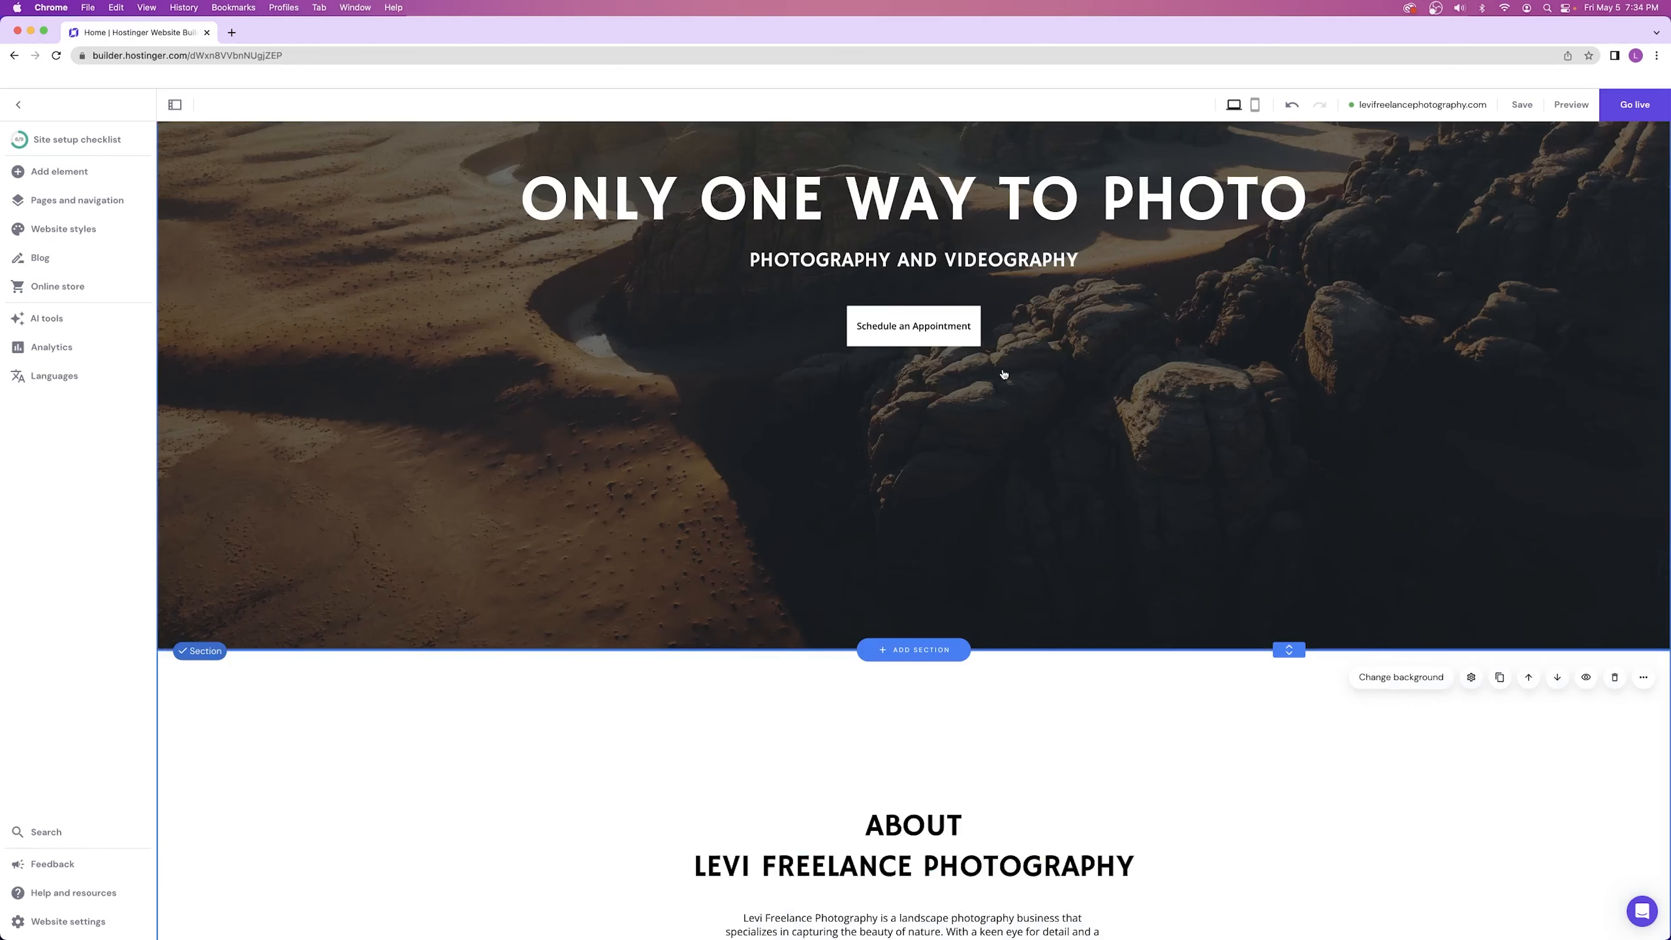
{"action": "scroll", "coordinate": [1004, 374], "scroll_direction": "down", "scroll_amount": 5}
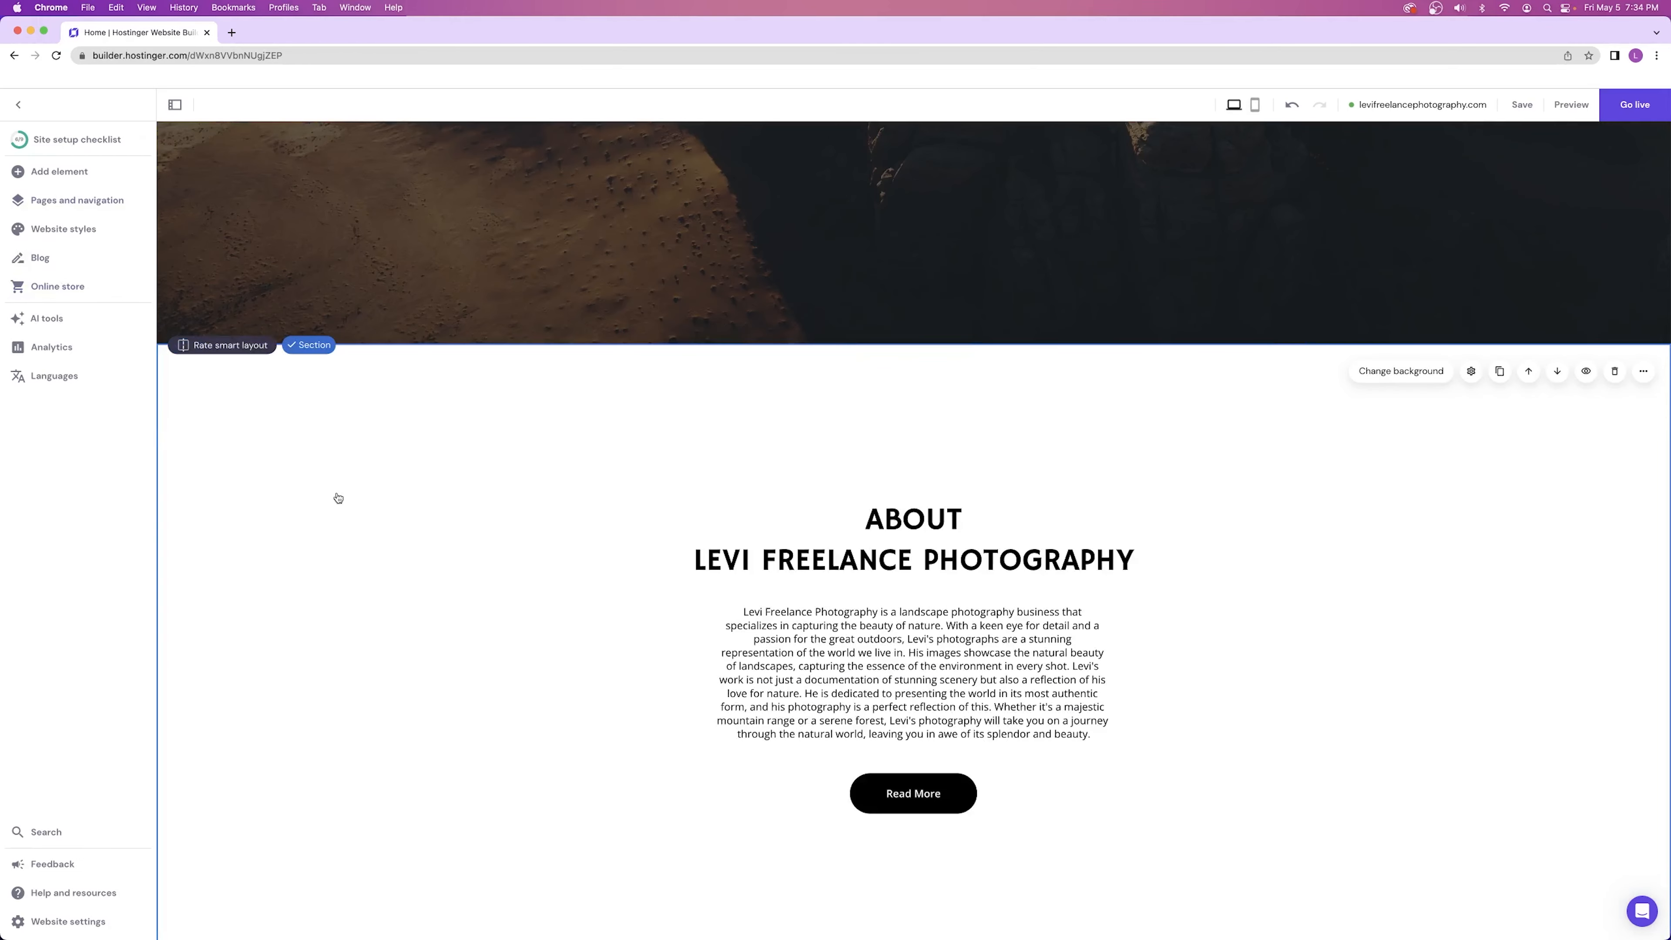
{"action": "scroll", "coordinate": [342, 491], "scroll_direction": "up", "scroll_amount": 6}
{"action": "scroll", "coordinate": [343, 487], "scroll_direction": "up", "scroll_amount": 3}
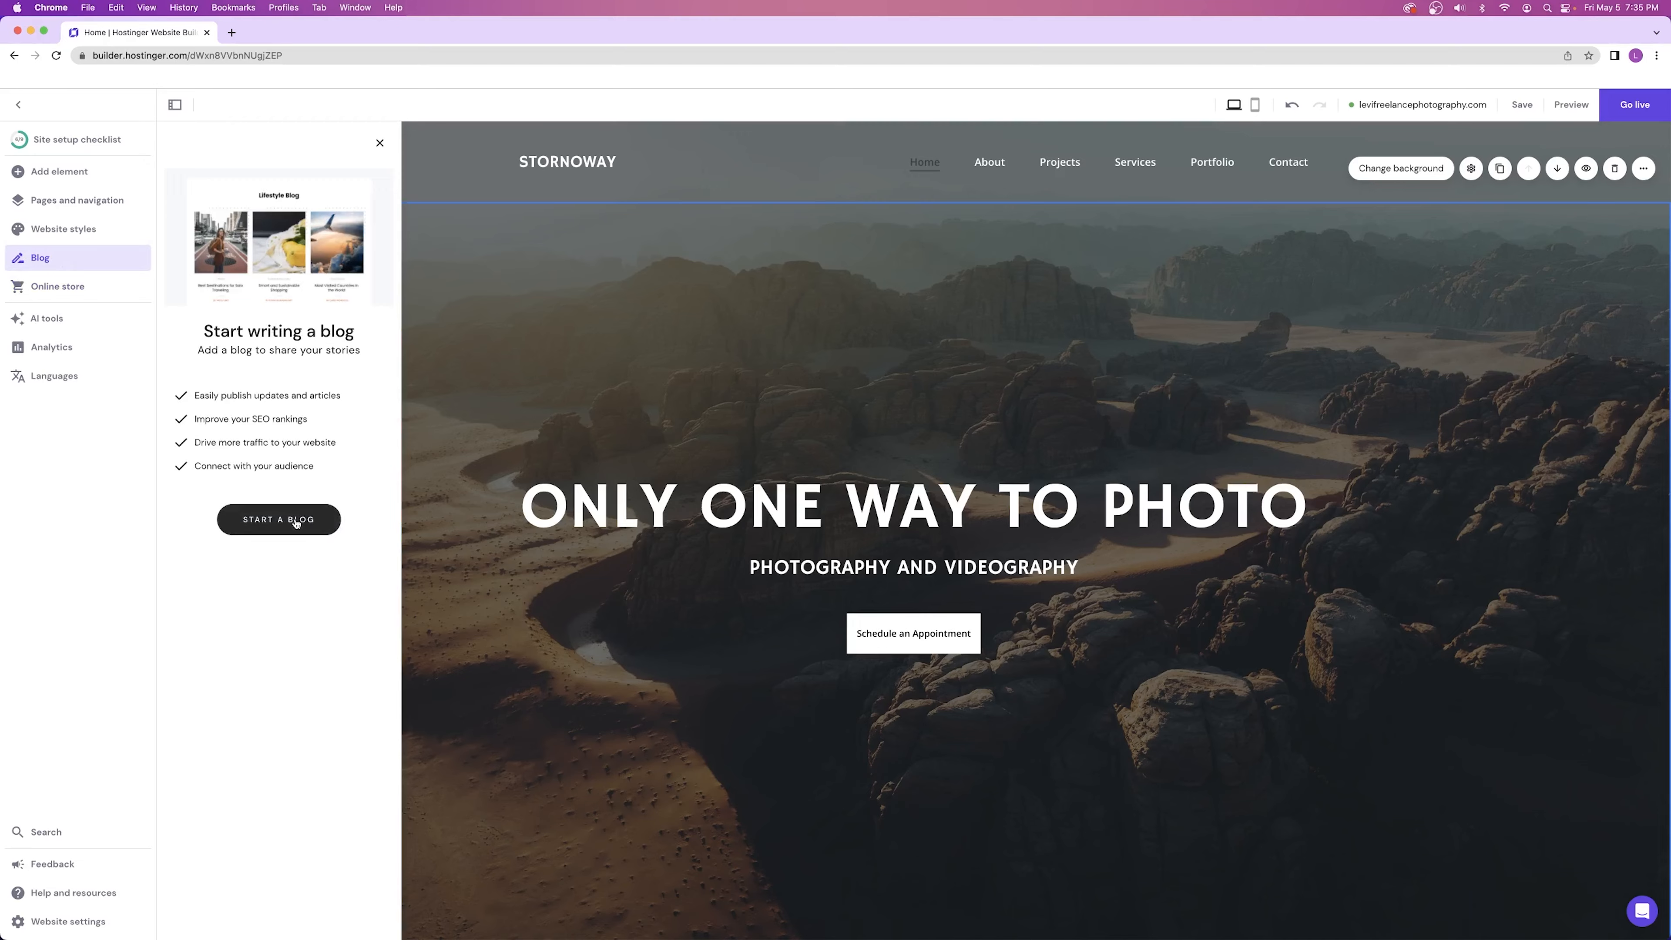
- Start a blog for the website and close the blog post list
{"action": "left_click", "coordinate": [293, 518]}
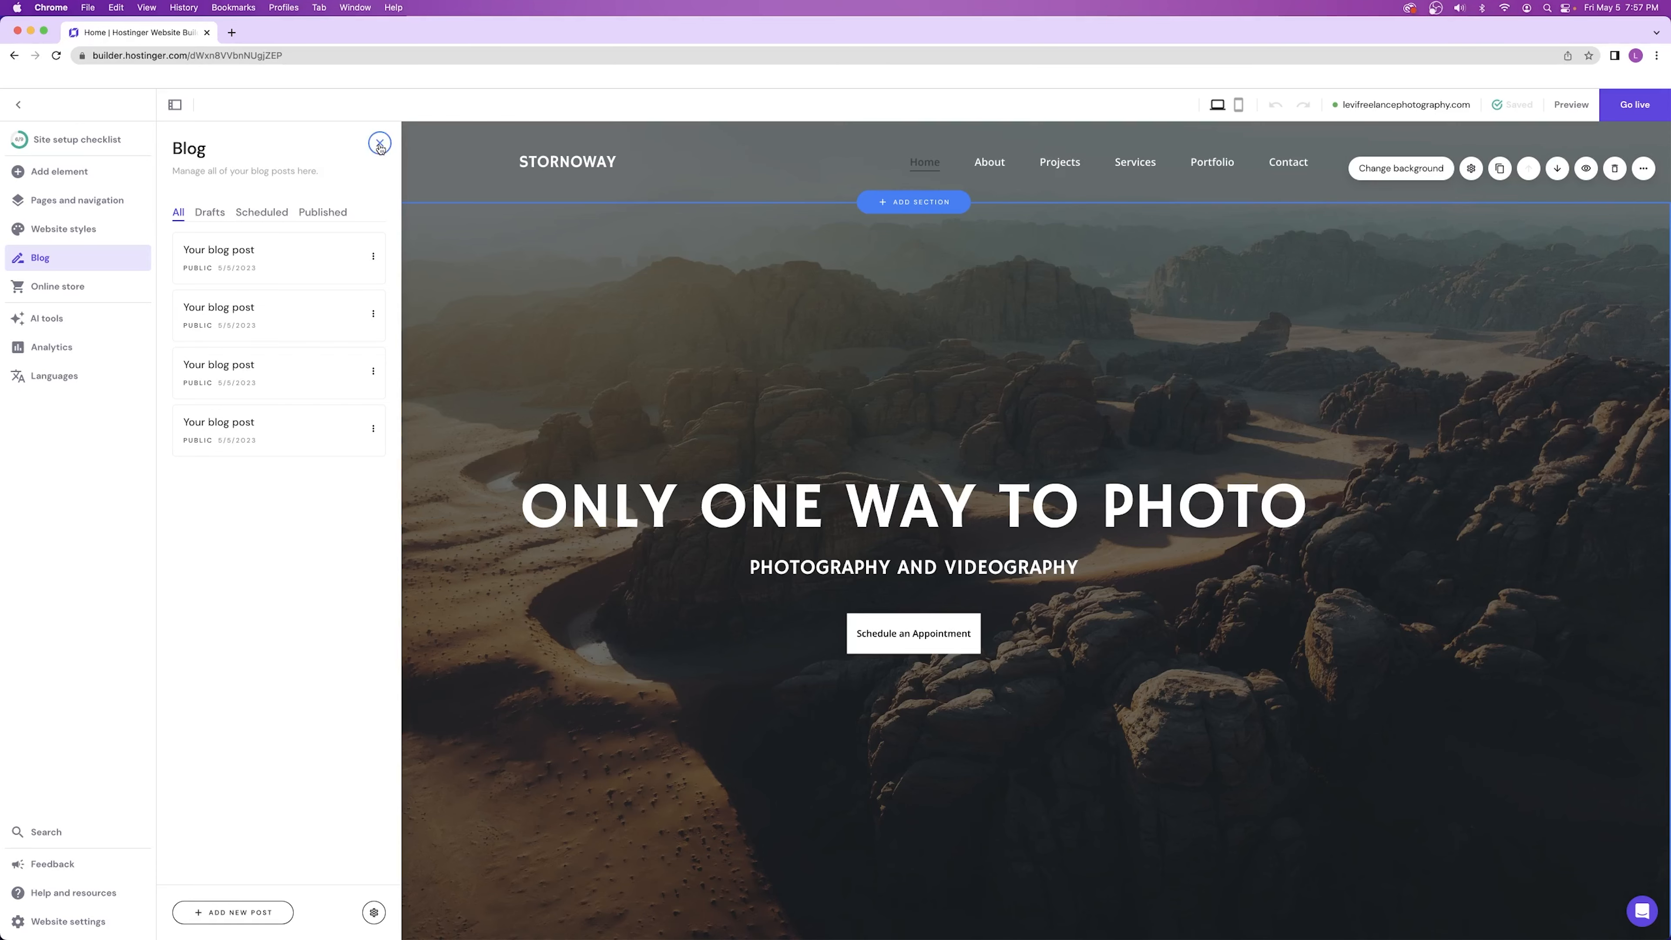
{"action": "left_click", "coordinate": [380, 144]}
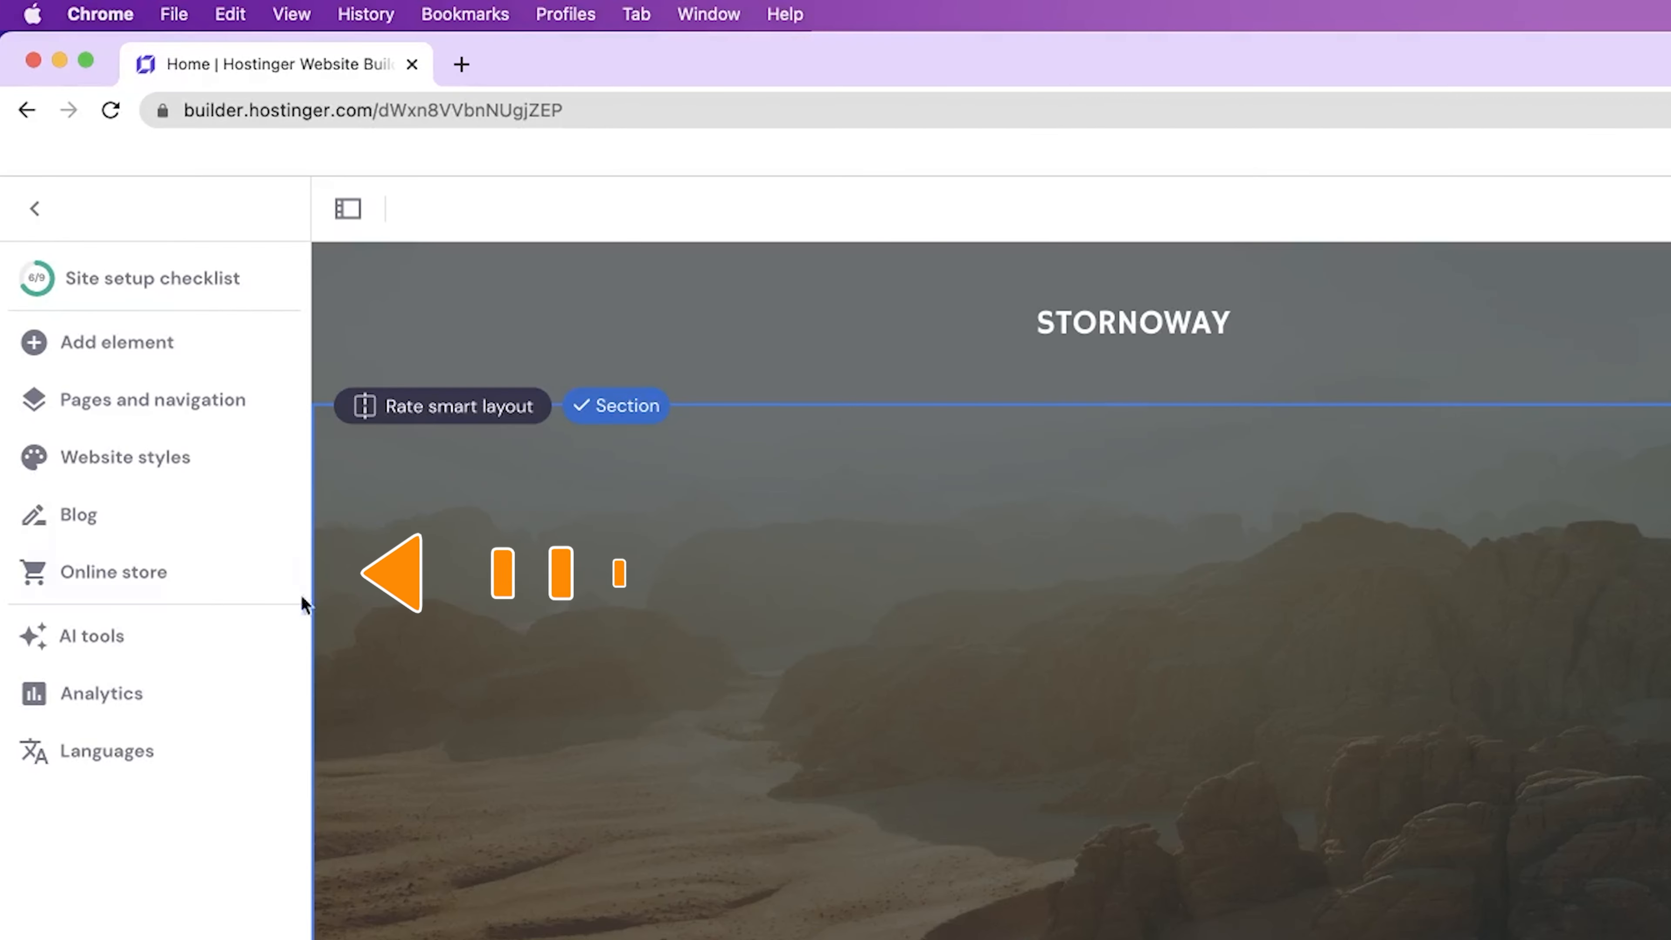
- Add an online store to the website and place an Add to bag button above the Home page's hero heading
{"action": "left_click", "coordinate": [98, 405]}
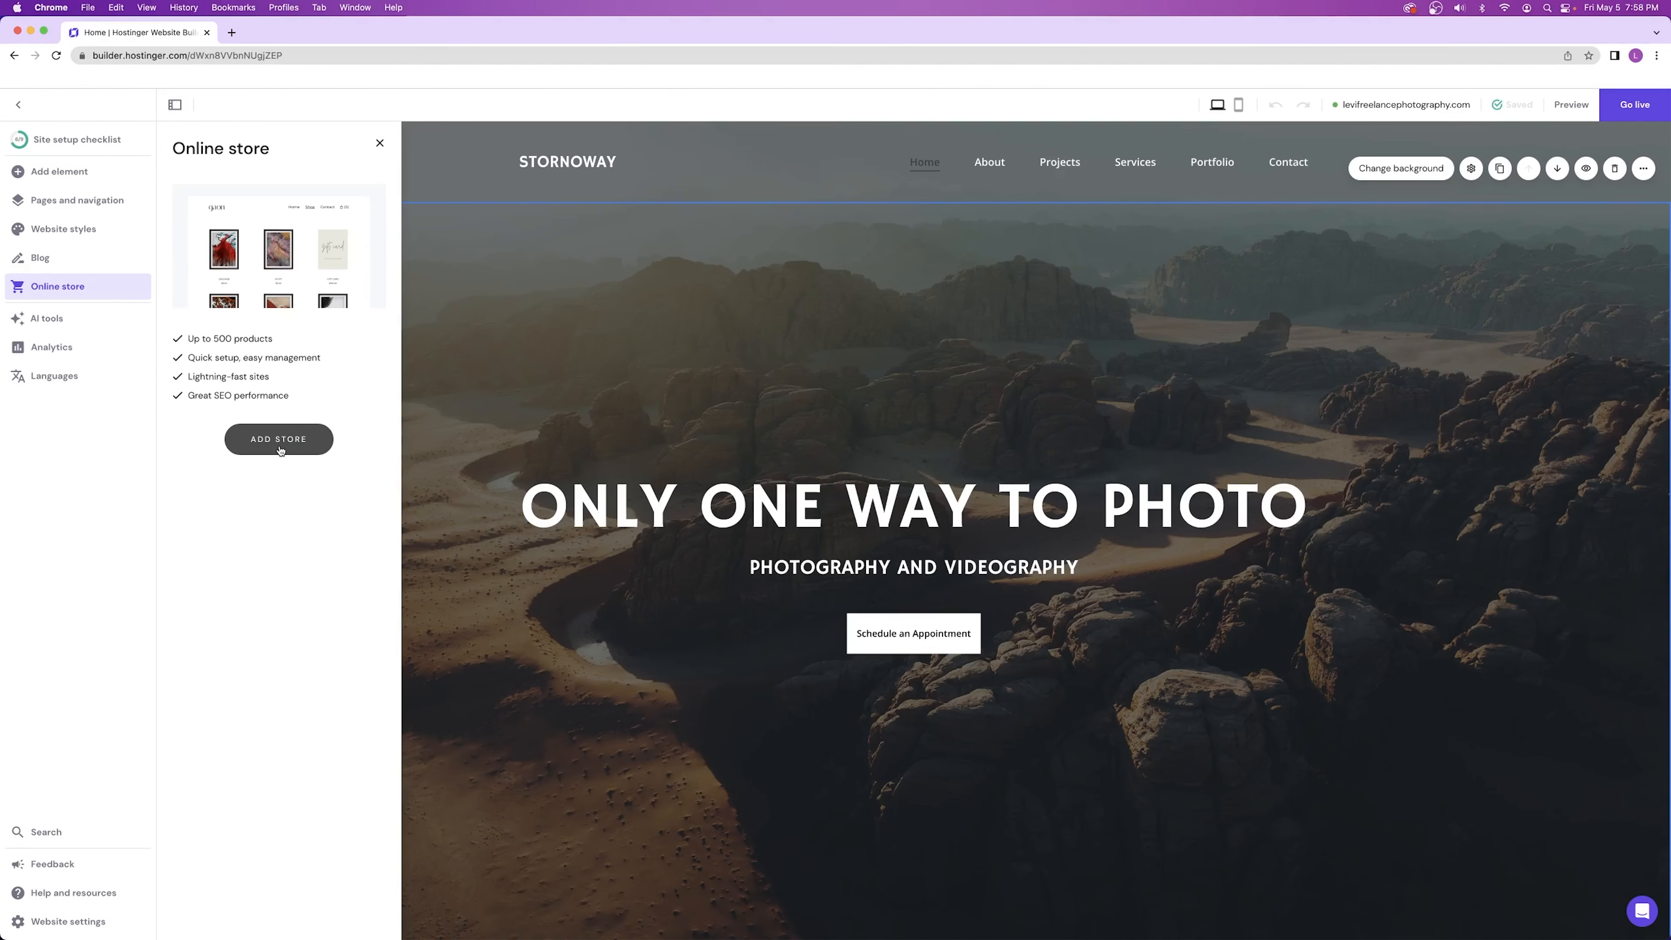
{"action": "left_click", "coordinate": [556, 882]}
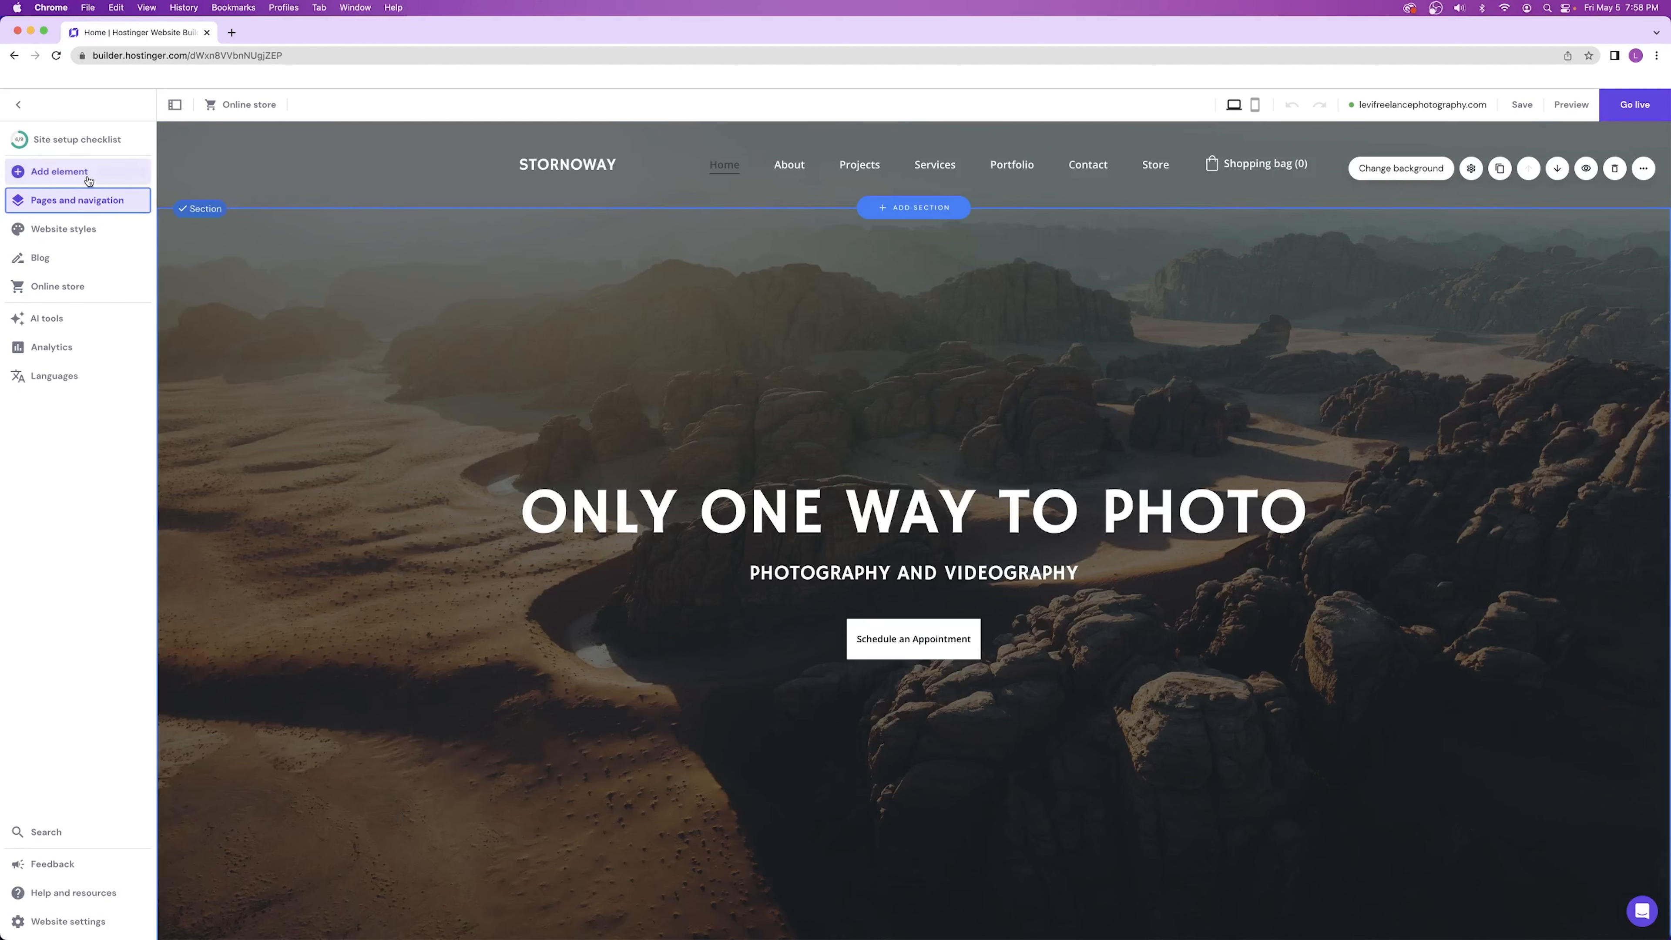
{"action": "left_click", "coordinate": [89, 179]}
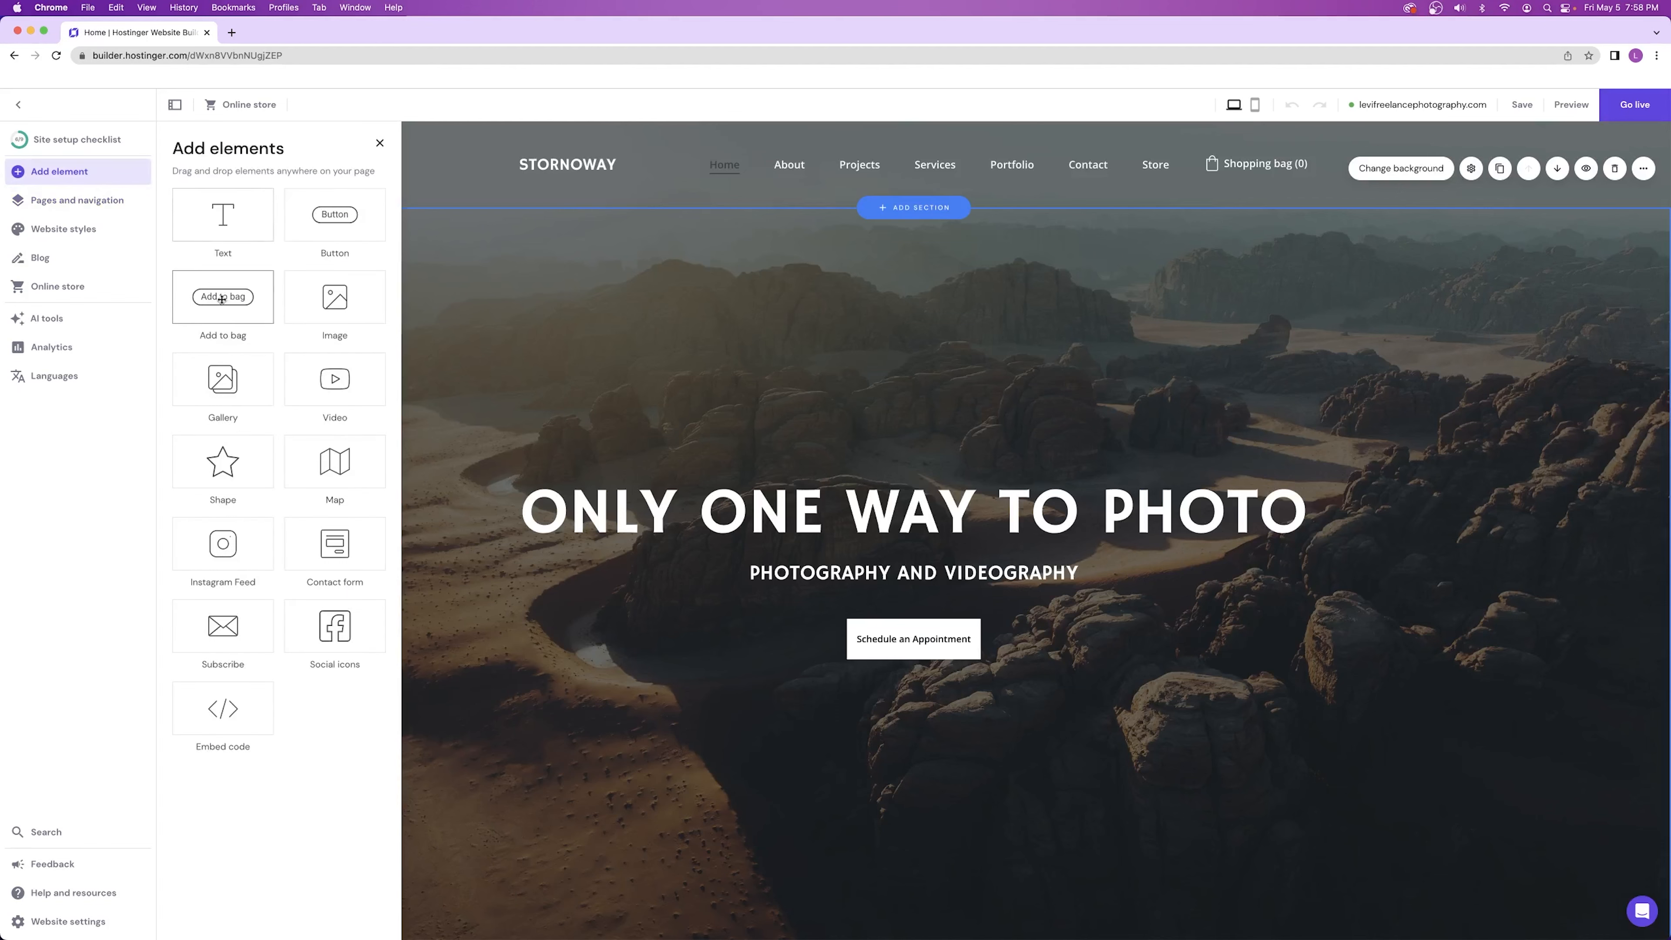
{"action": "left_click_drag", "start_coordinate": [224, 299], "coordinate": [952, 409]}
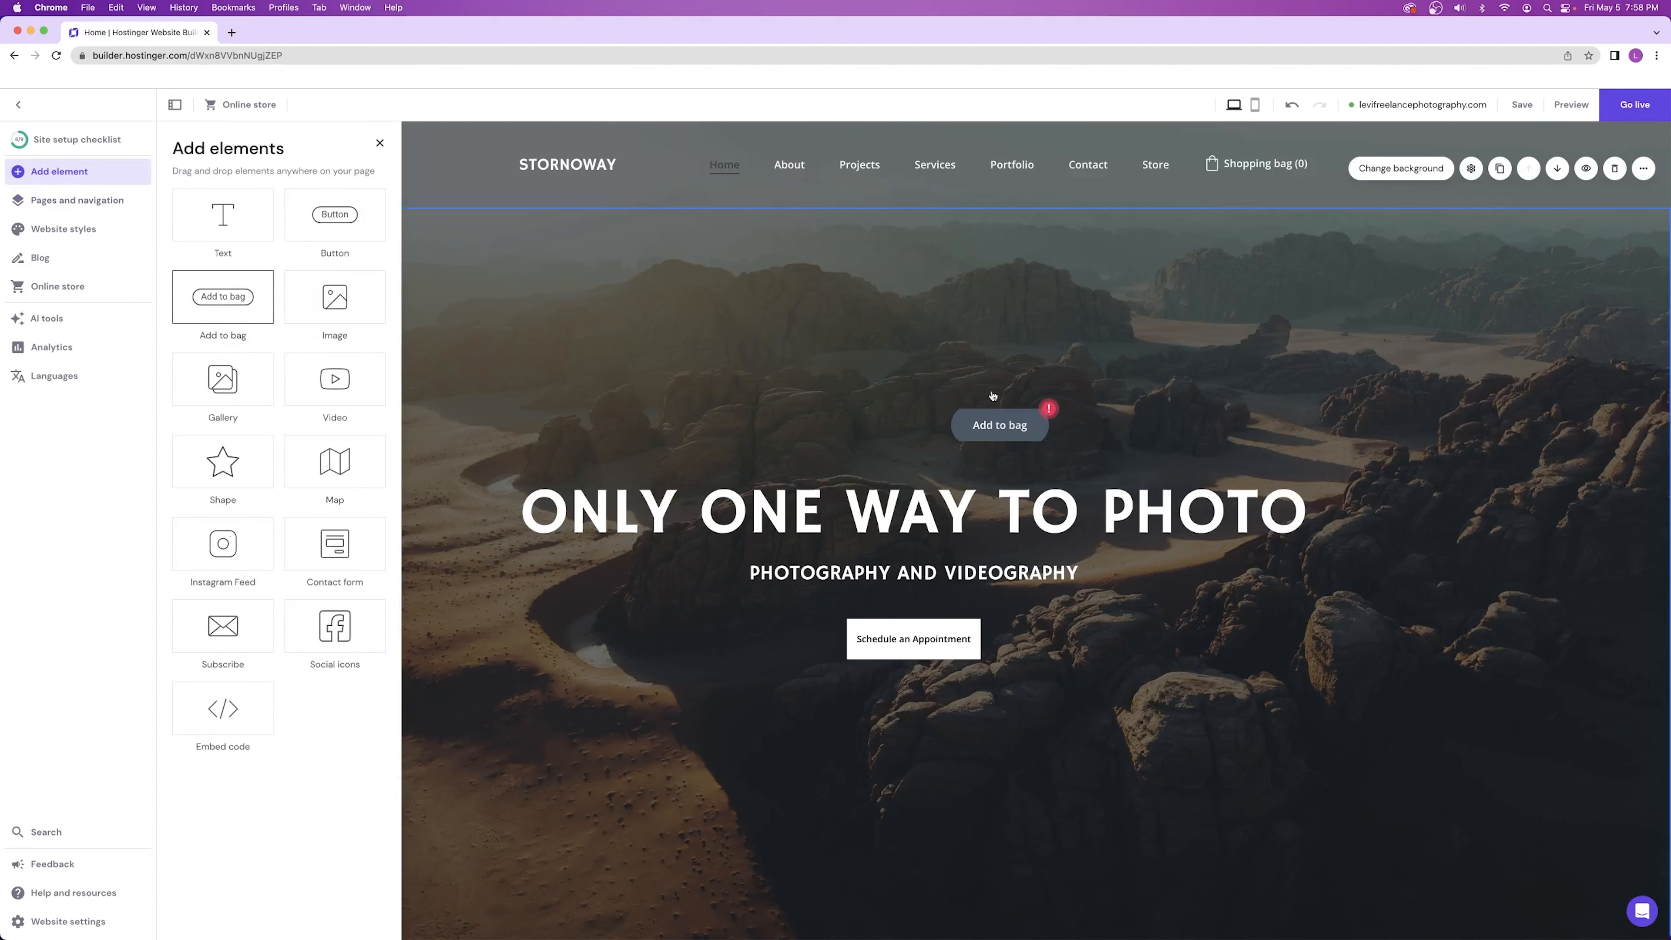
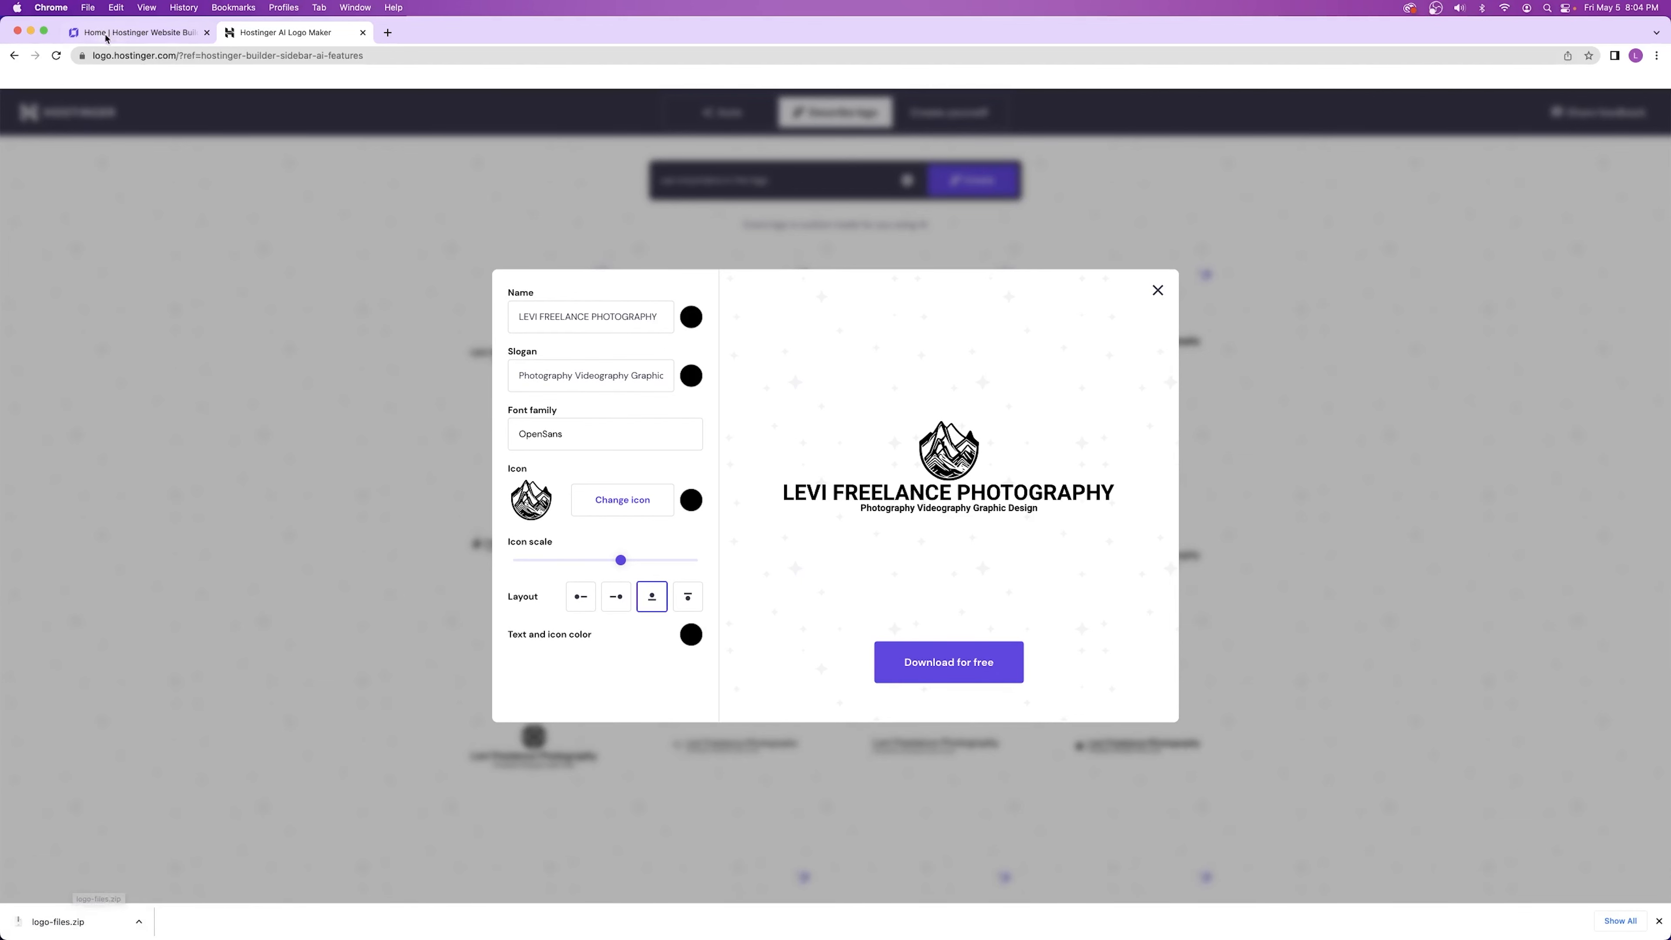
- Recolor the mountain logo's text and icon white in Hostinger AI Logo Maker, download the logo files, and close the logo maker
{"action": "left_click", "coordinate": [125, 33]}
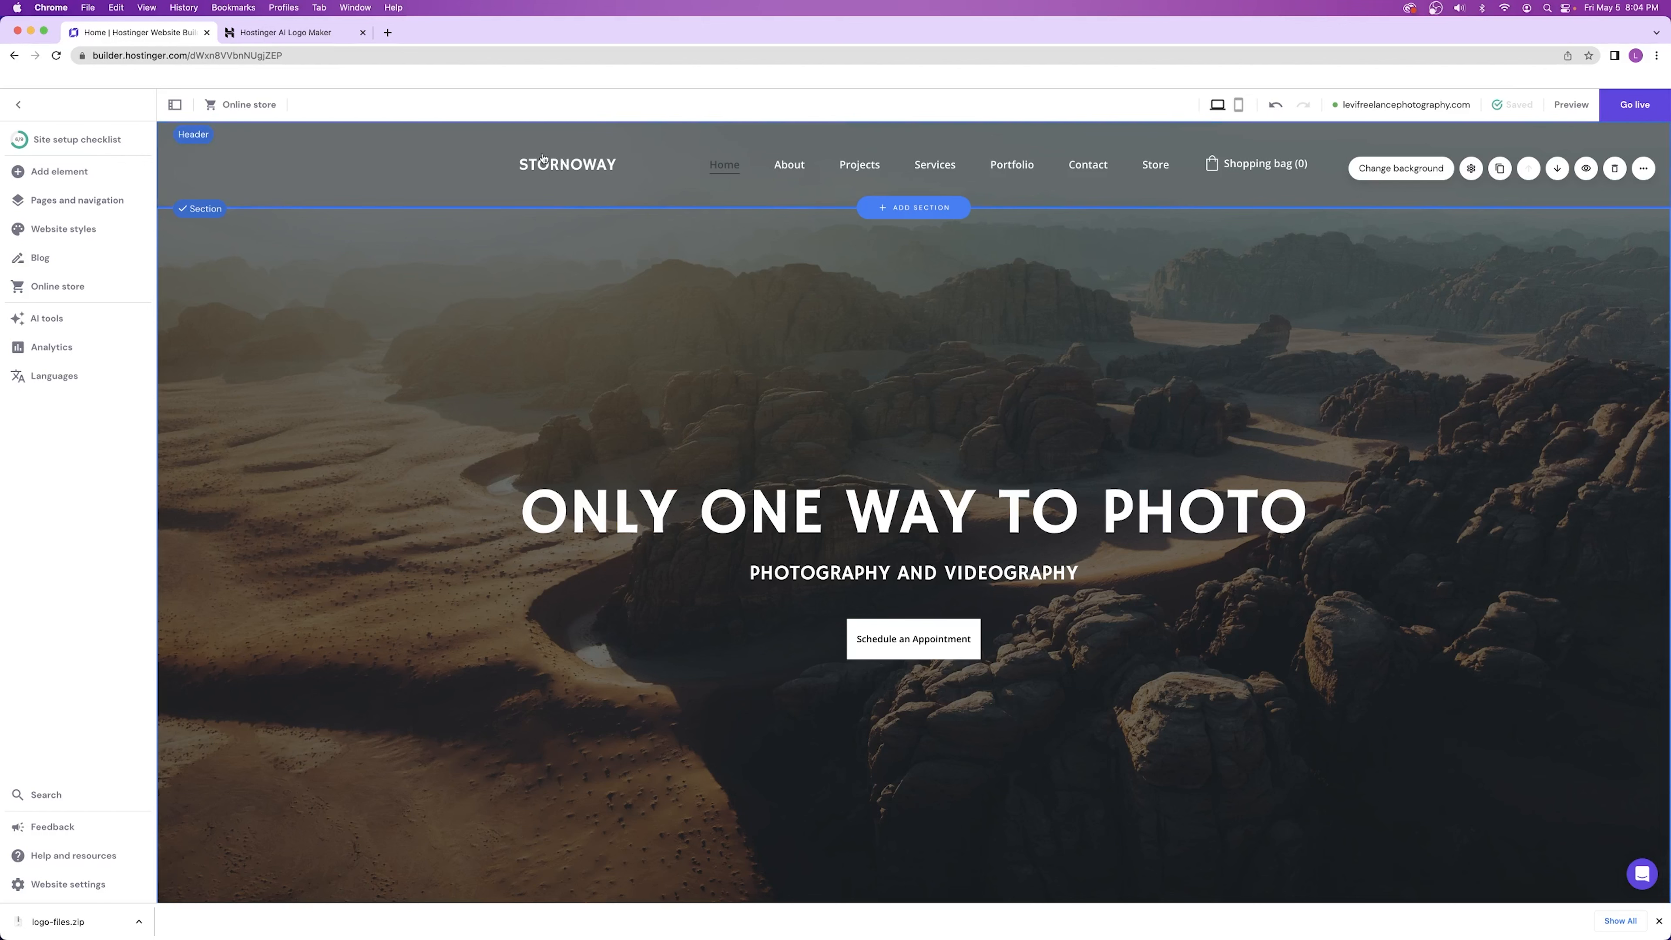
{"action": "left_click", "coordinate": [309, 33]}
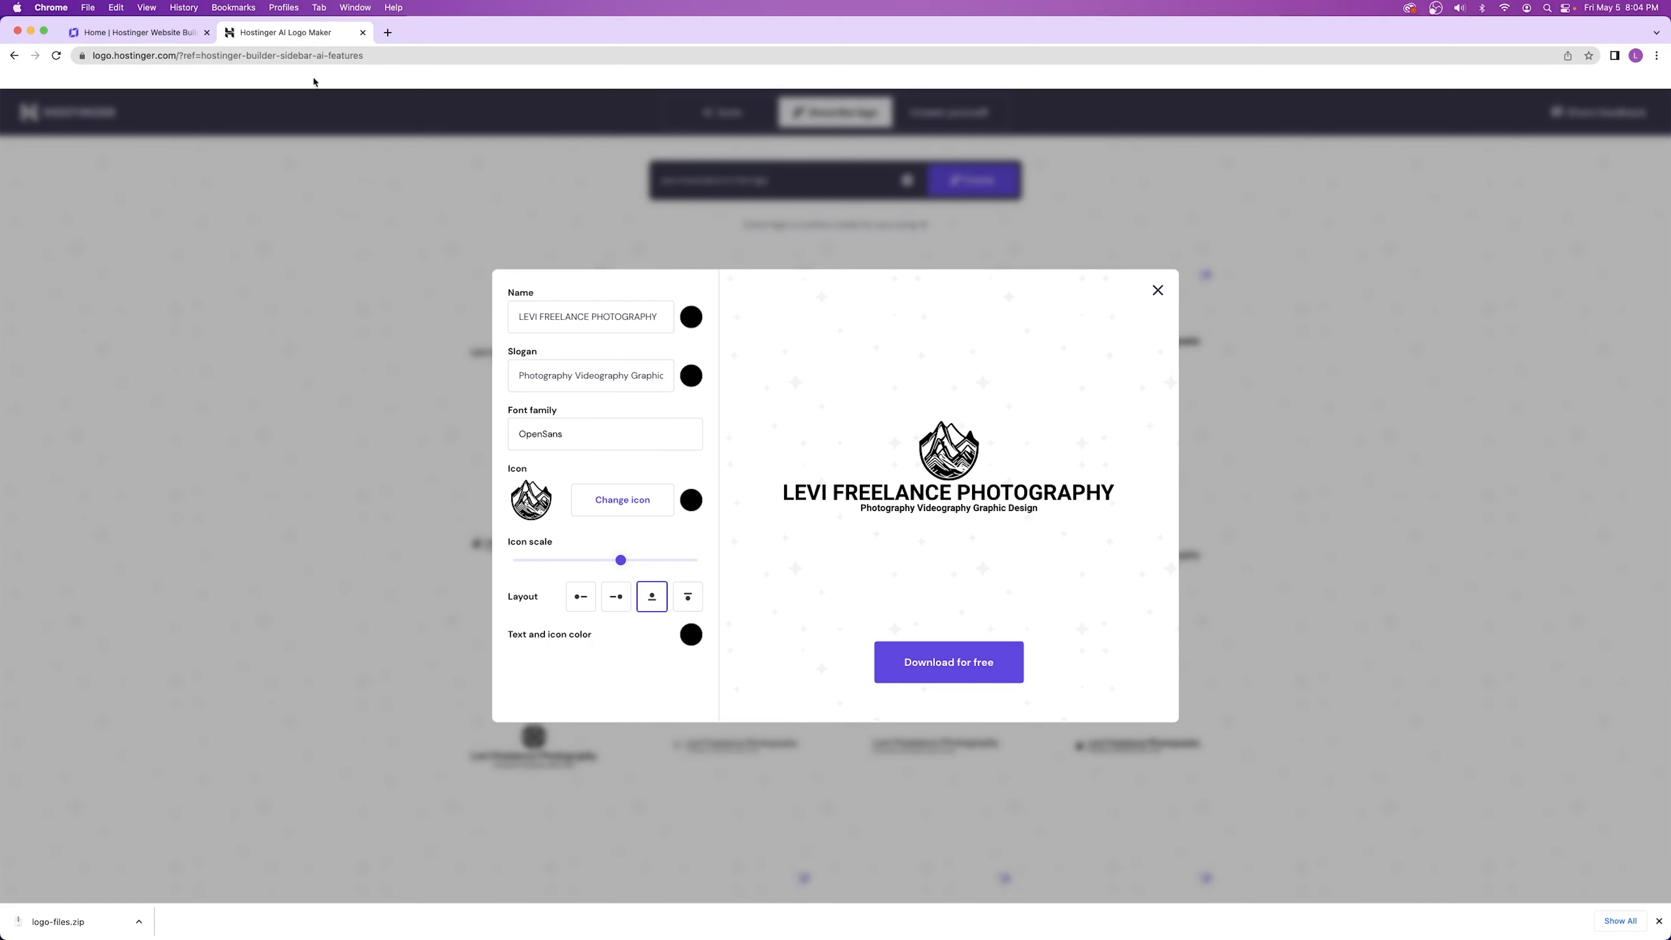
{"action": "left_click", "coordinate": [691, 636]}
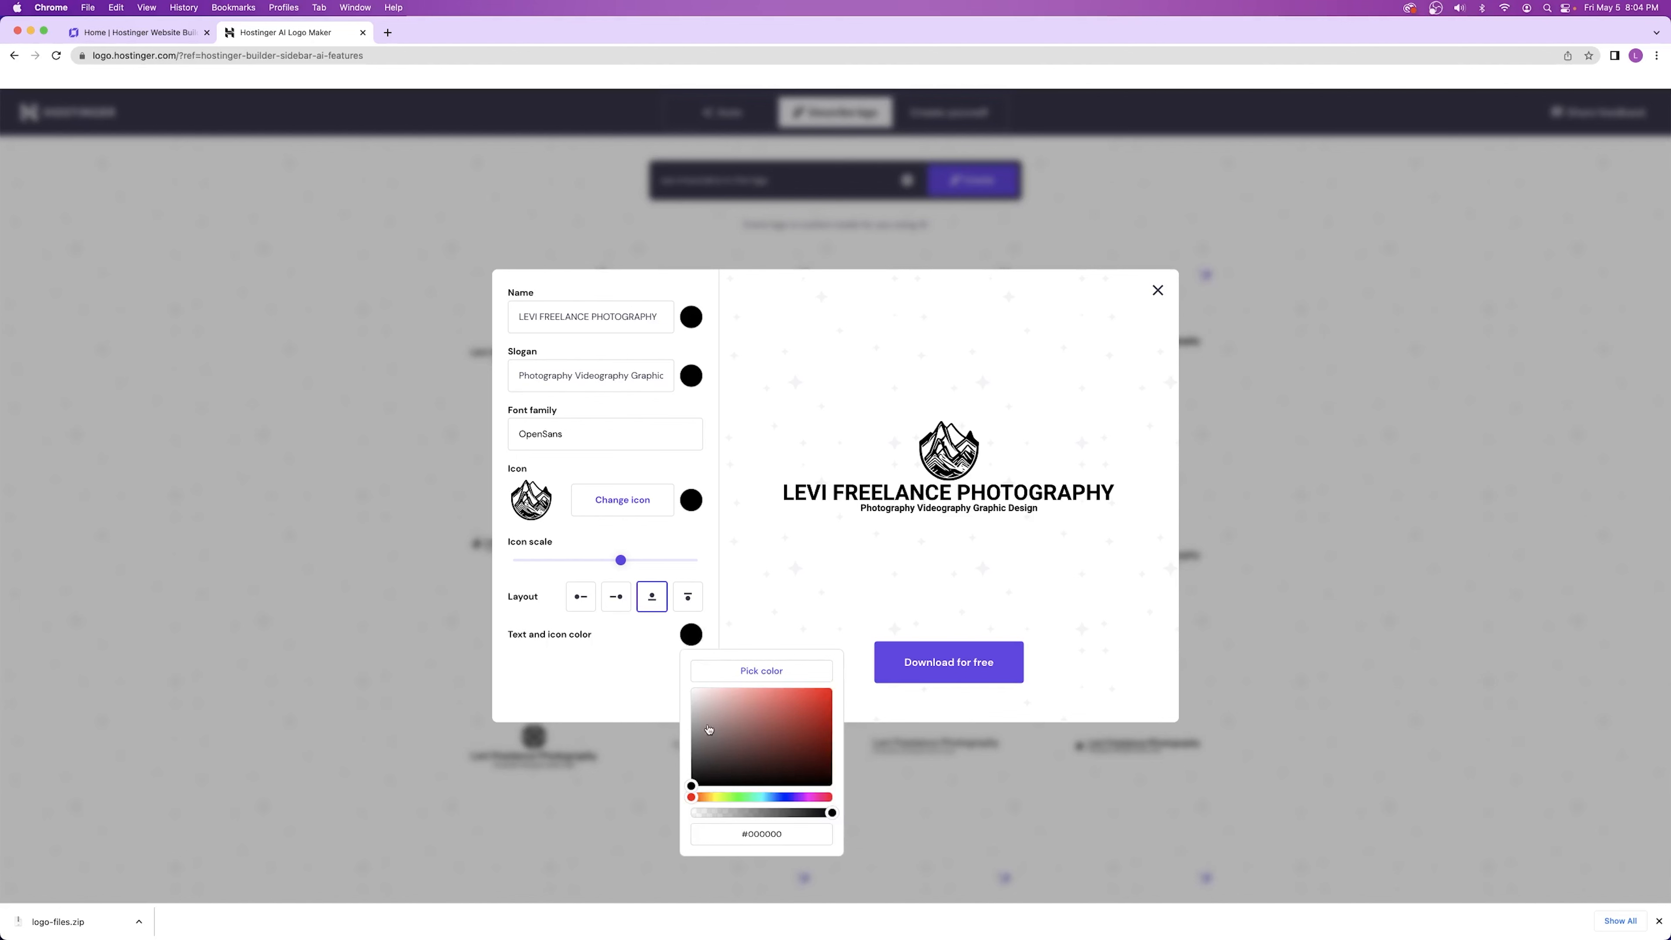
{"action": "left_click_drag", "start_coordinate": [716, 735], "coordinate": [642, 658]}
{"action": "left_click", "coordinate": [938, 474]}
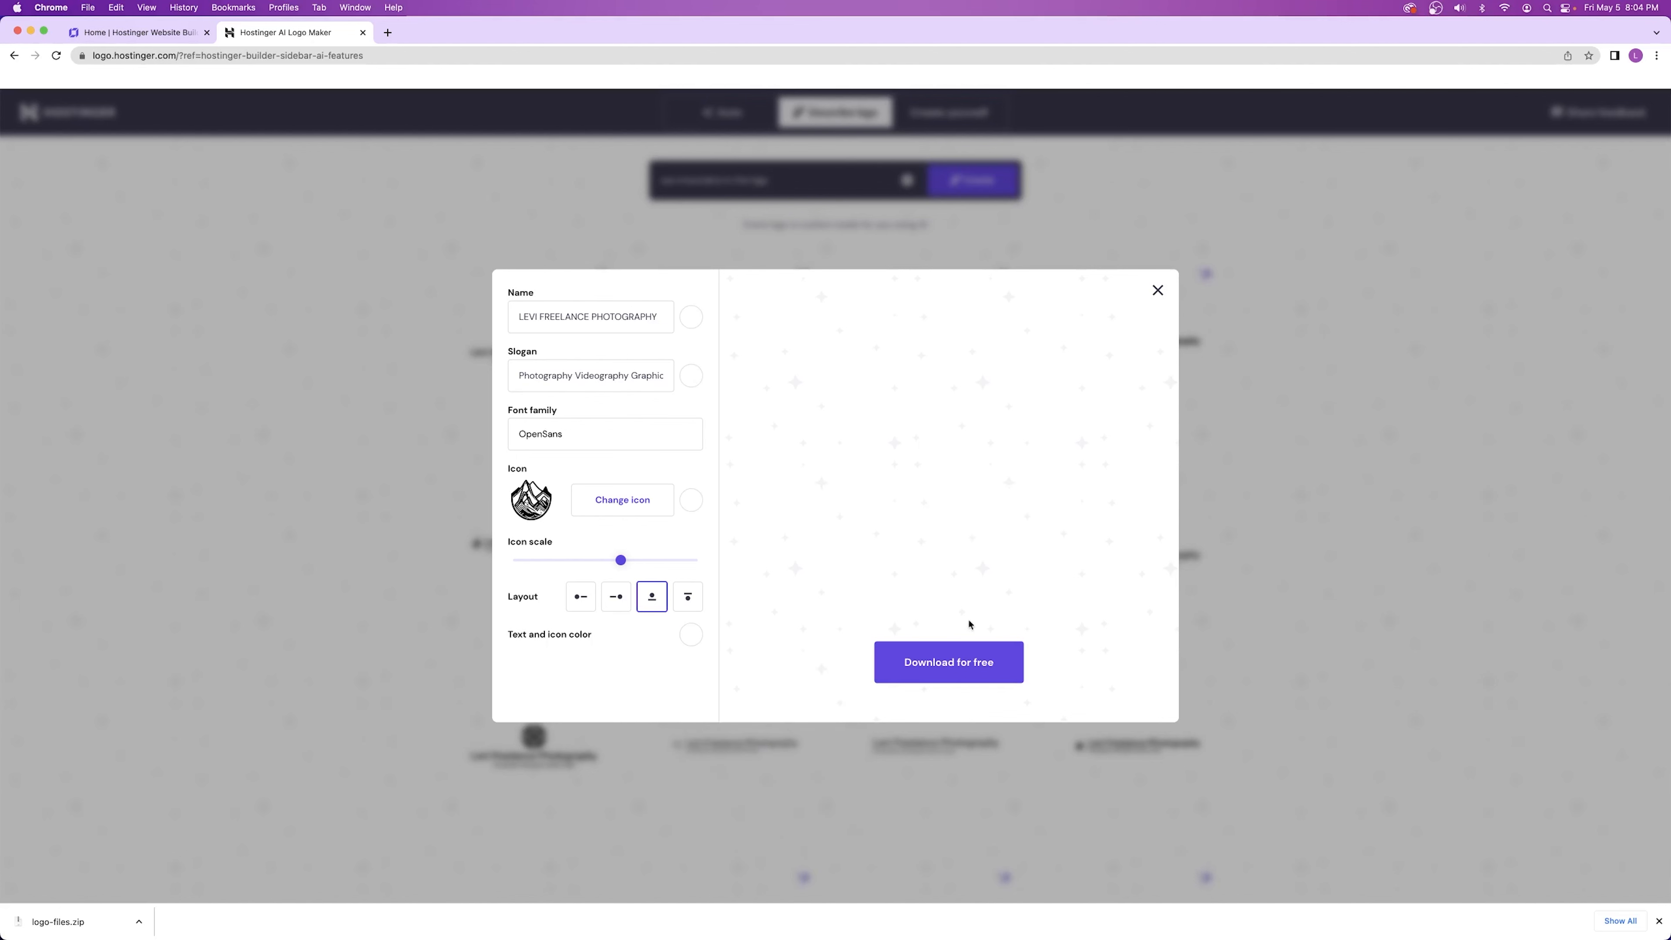
{"action": "left_click", "coordinate": [950, 670]}
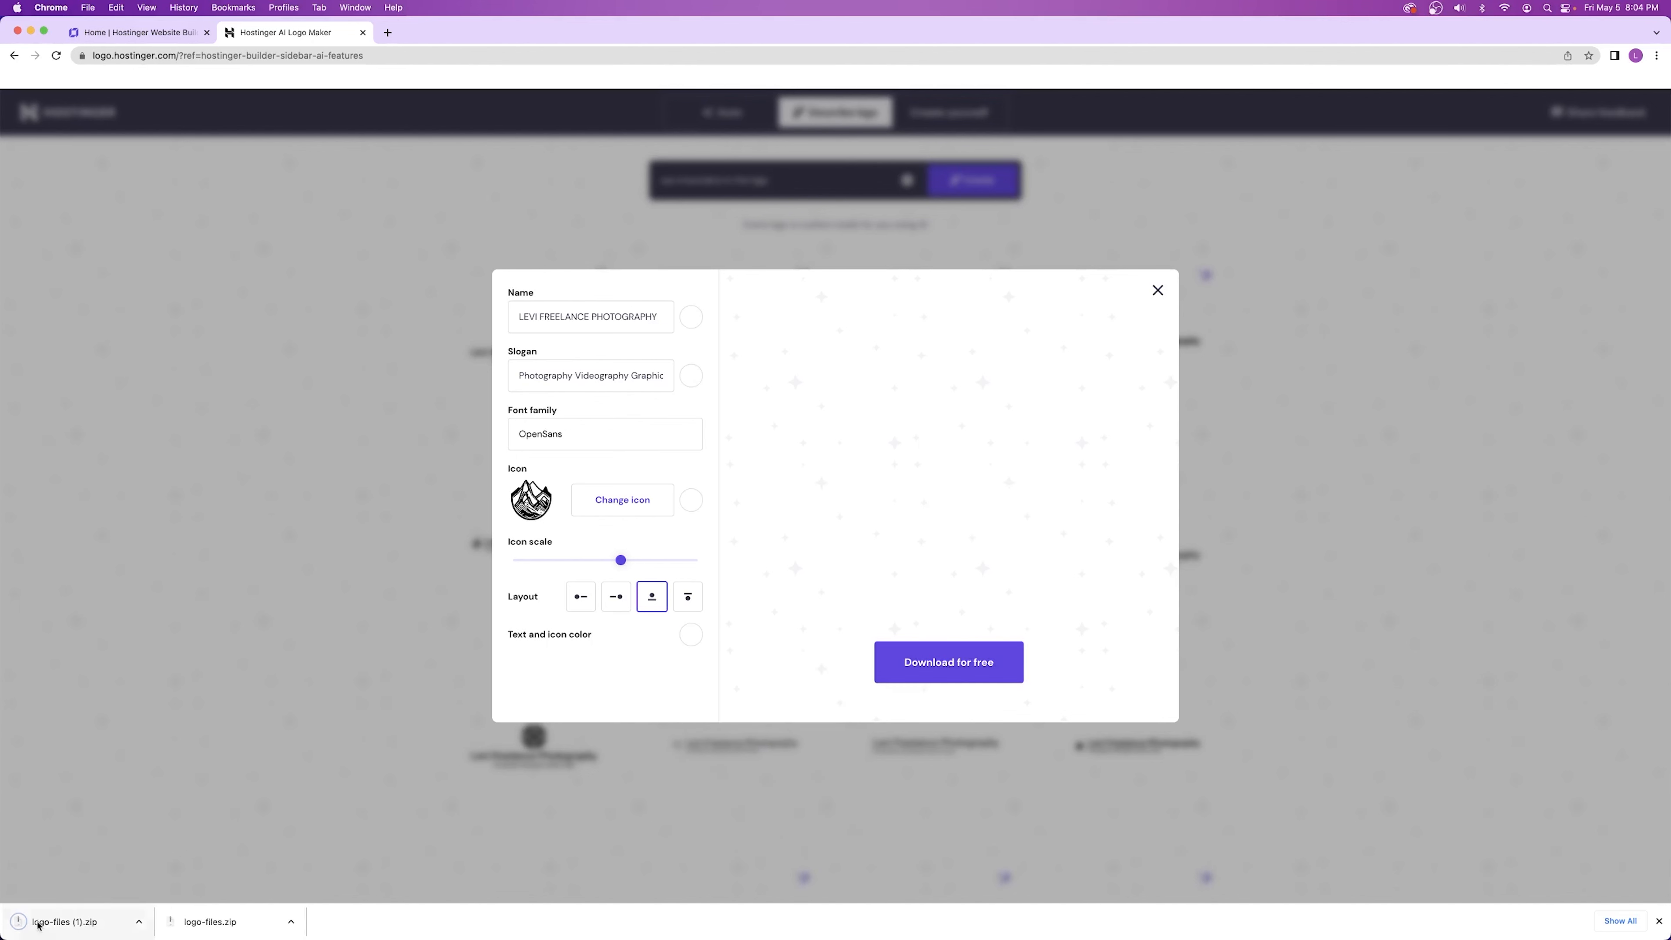
{"action": "left_click", "coordinate": [1157, 290]}
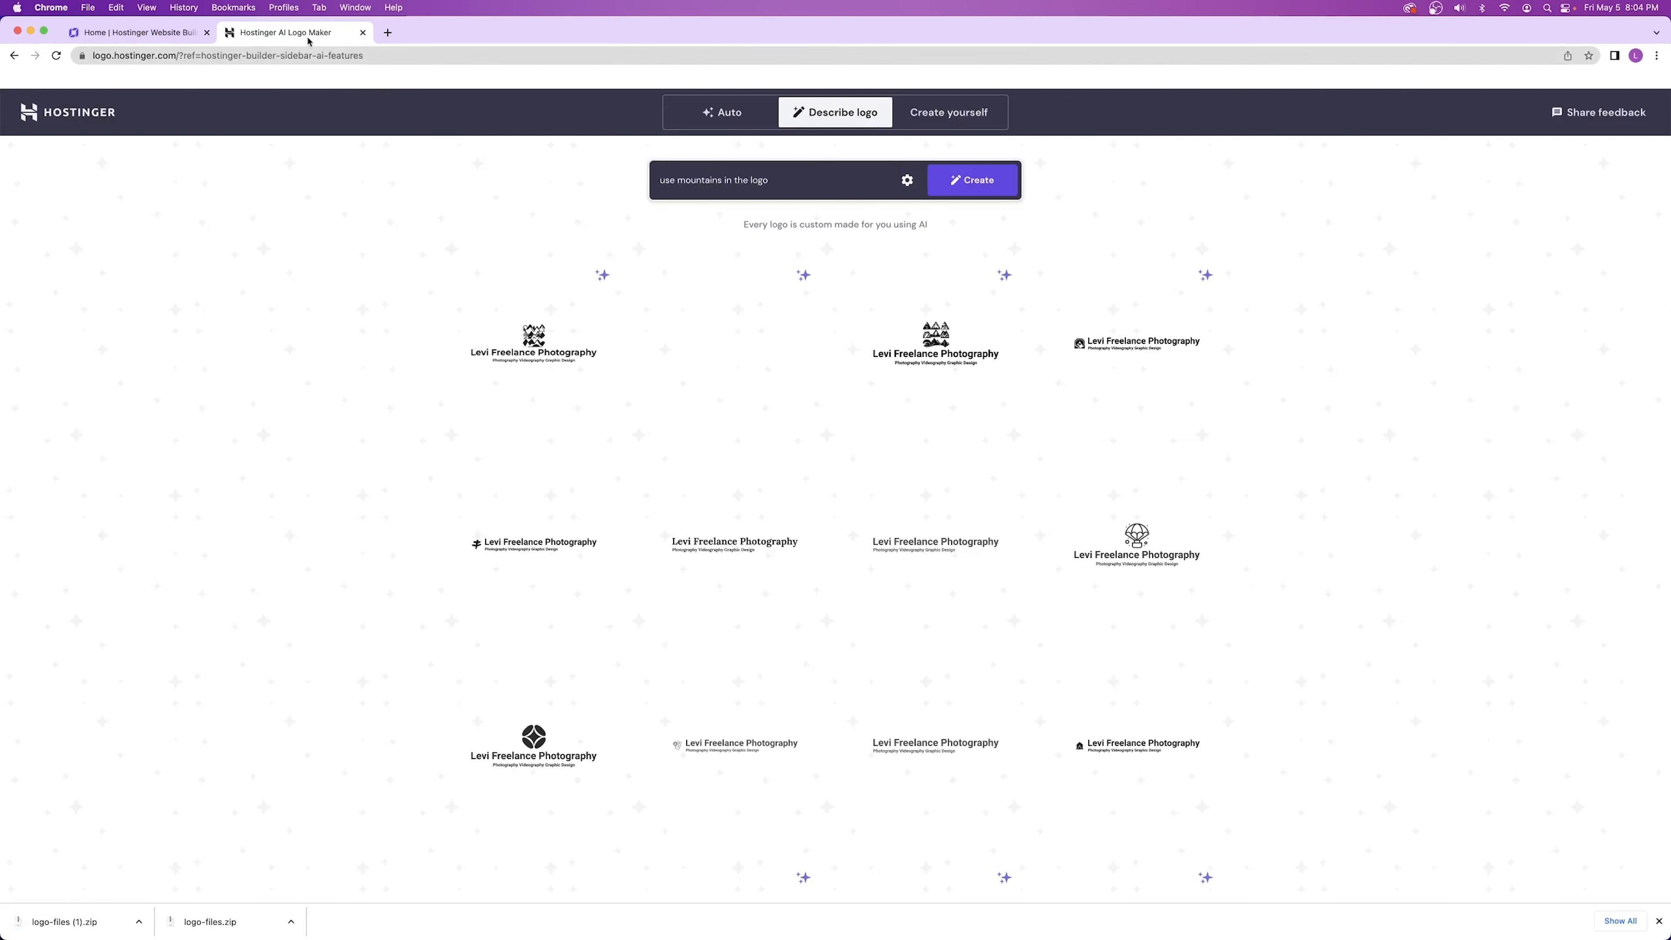
{"action": "left_click", "coordinate": [362, 33]}
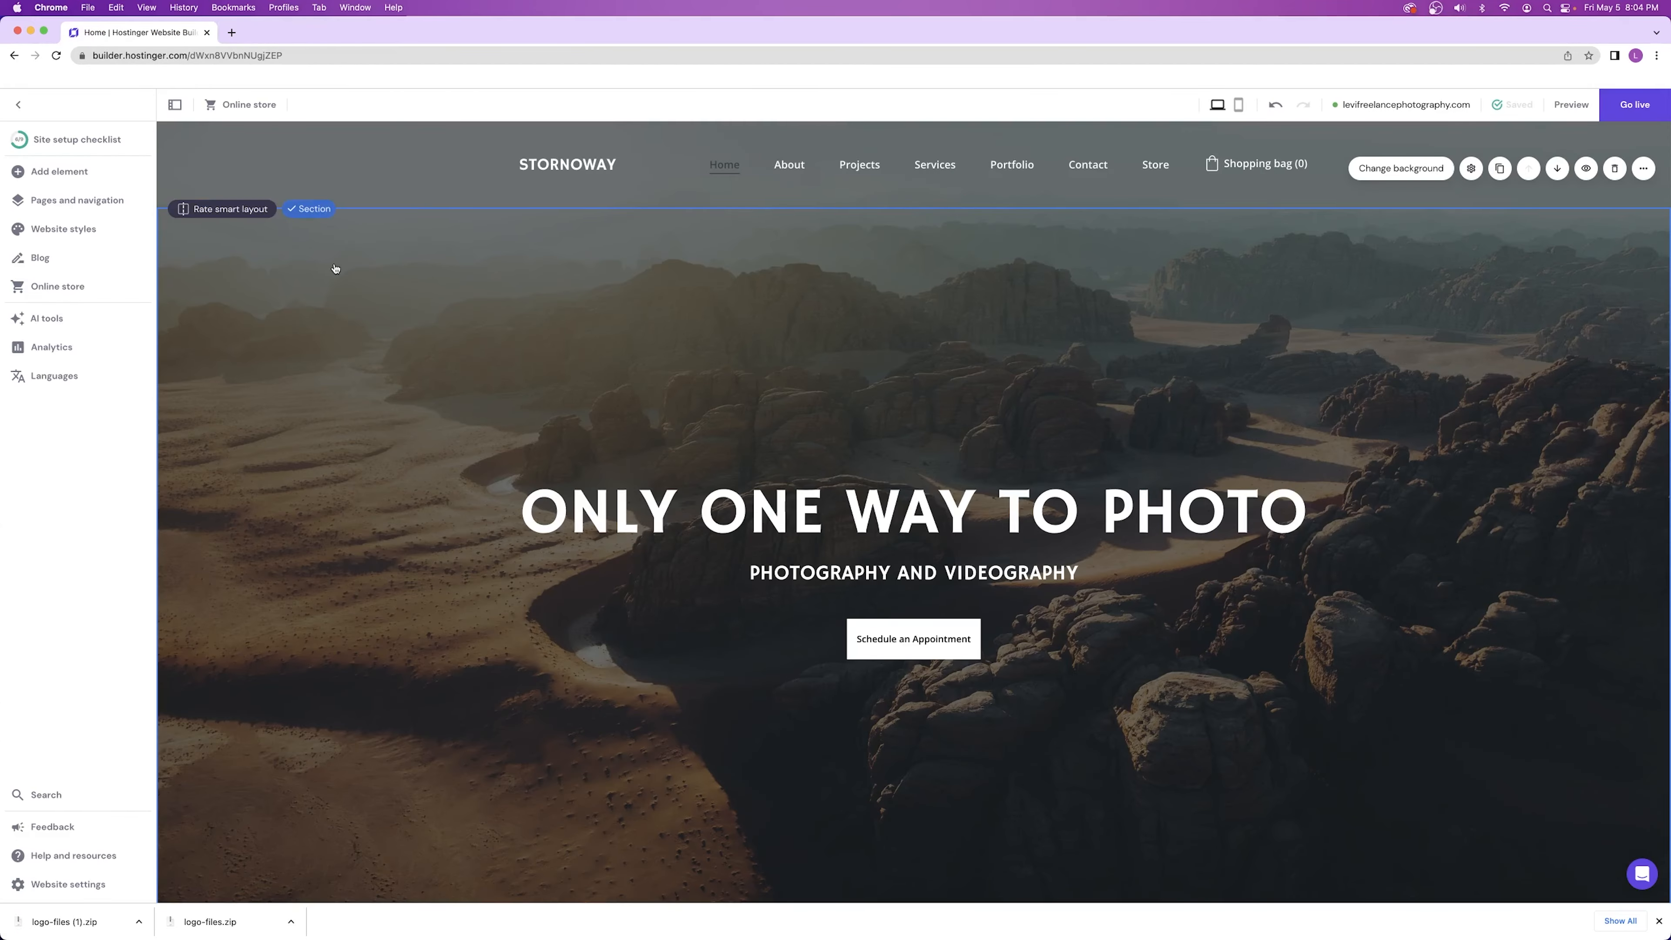
- Open the header's logo settings
{"action": "left_click", "coordinate": [94, 318]}
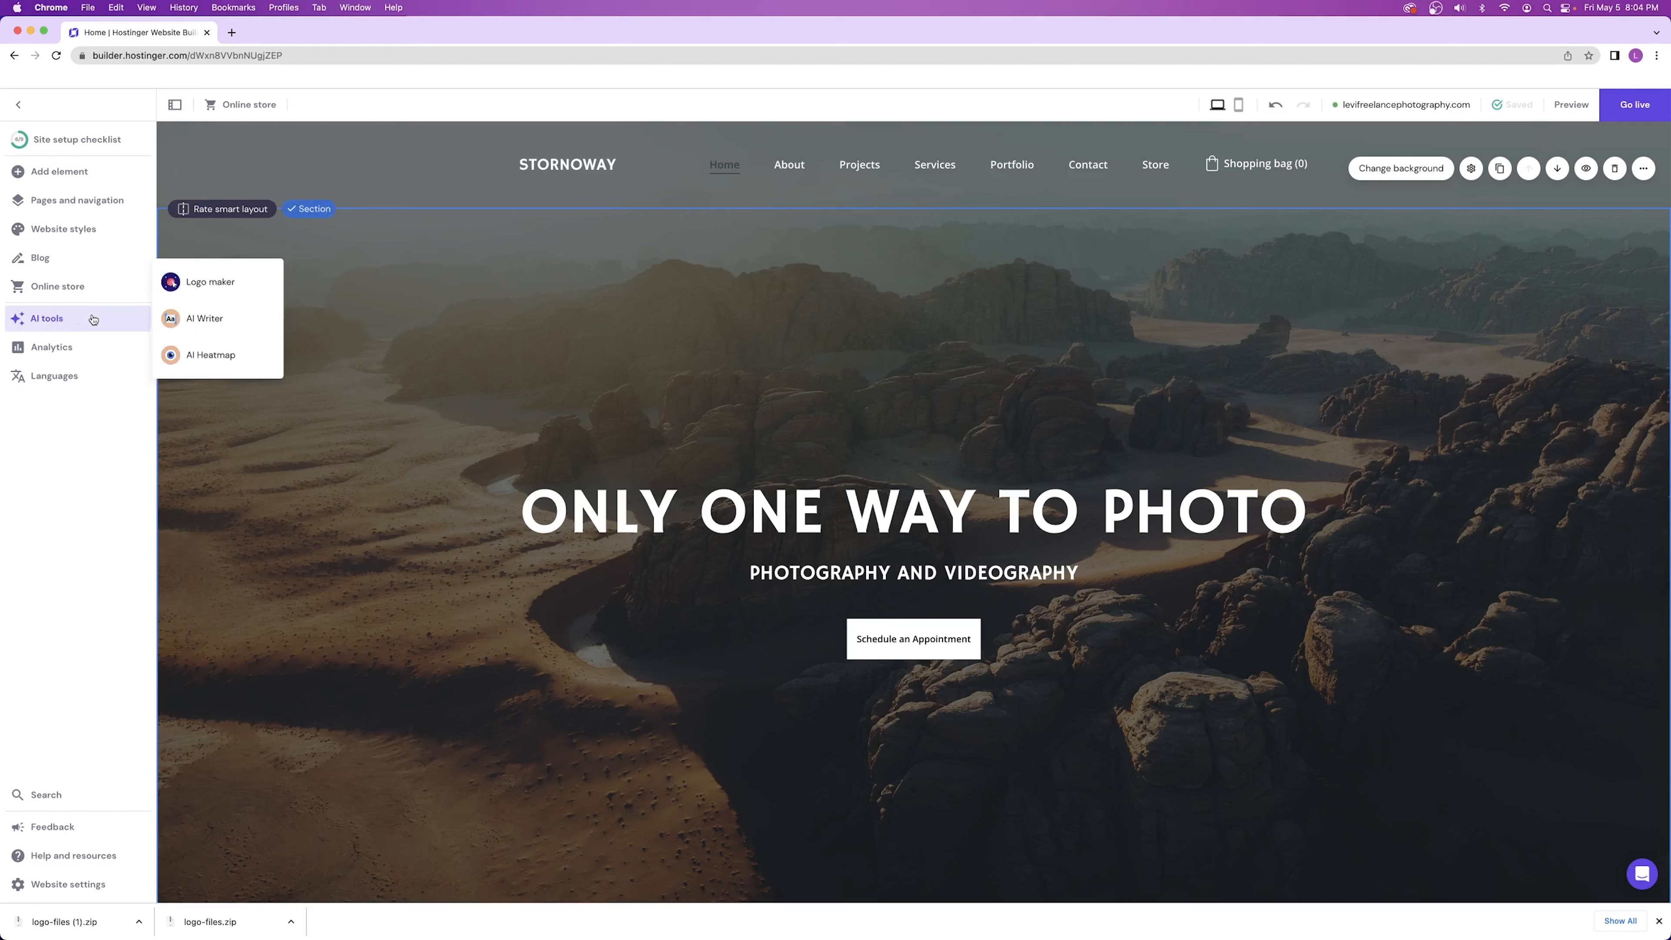
{"action": "left_click", "coordinate": [69, 319]}
{"action": "left_click", "coordinate": [380, 158]}
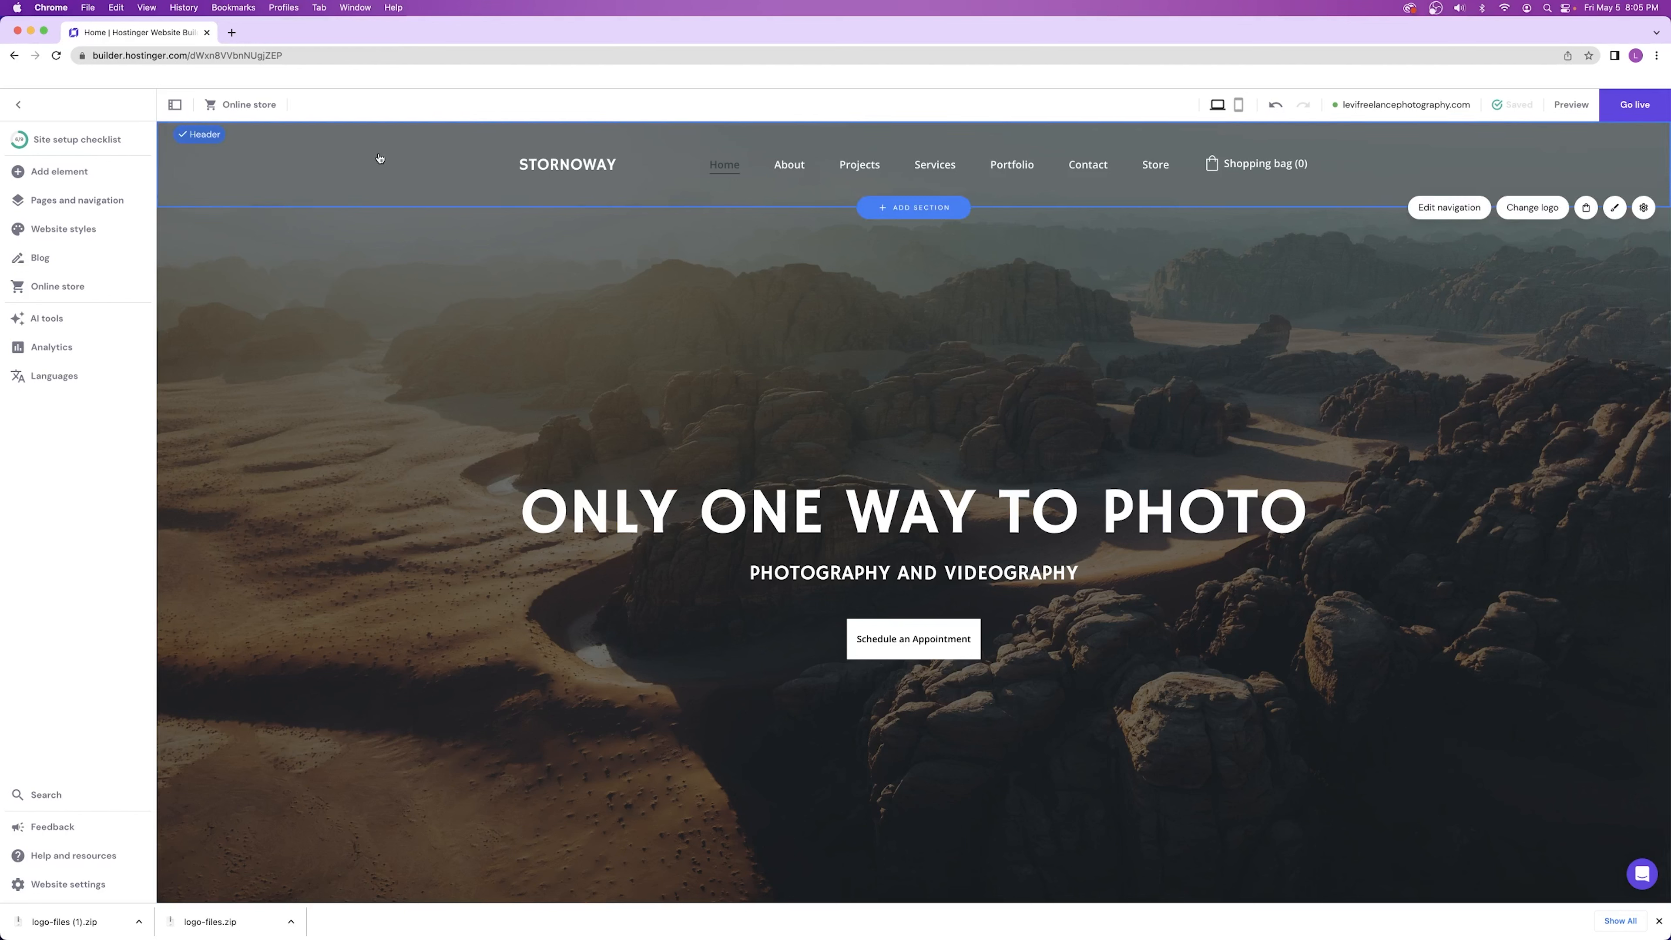
{"action": "left_click", "coordinate": [1531, 208]}
{"action": "left_click", "coordinate": [1474, 393]}
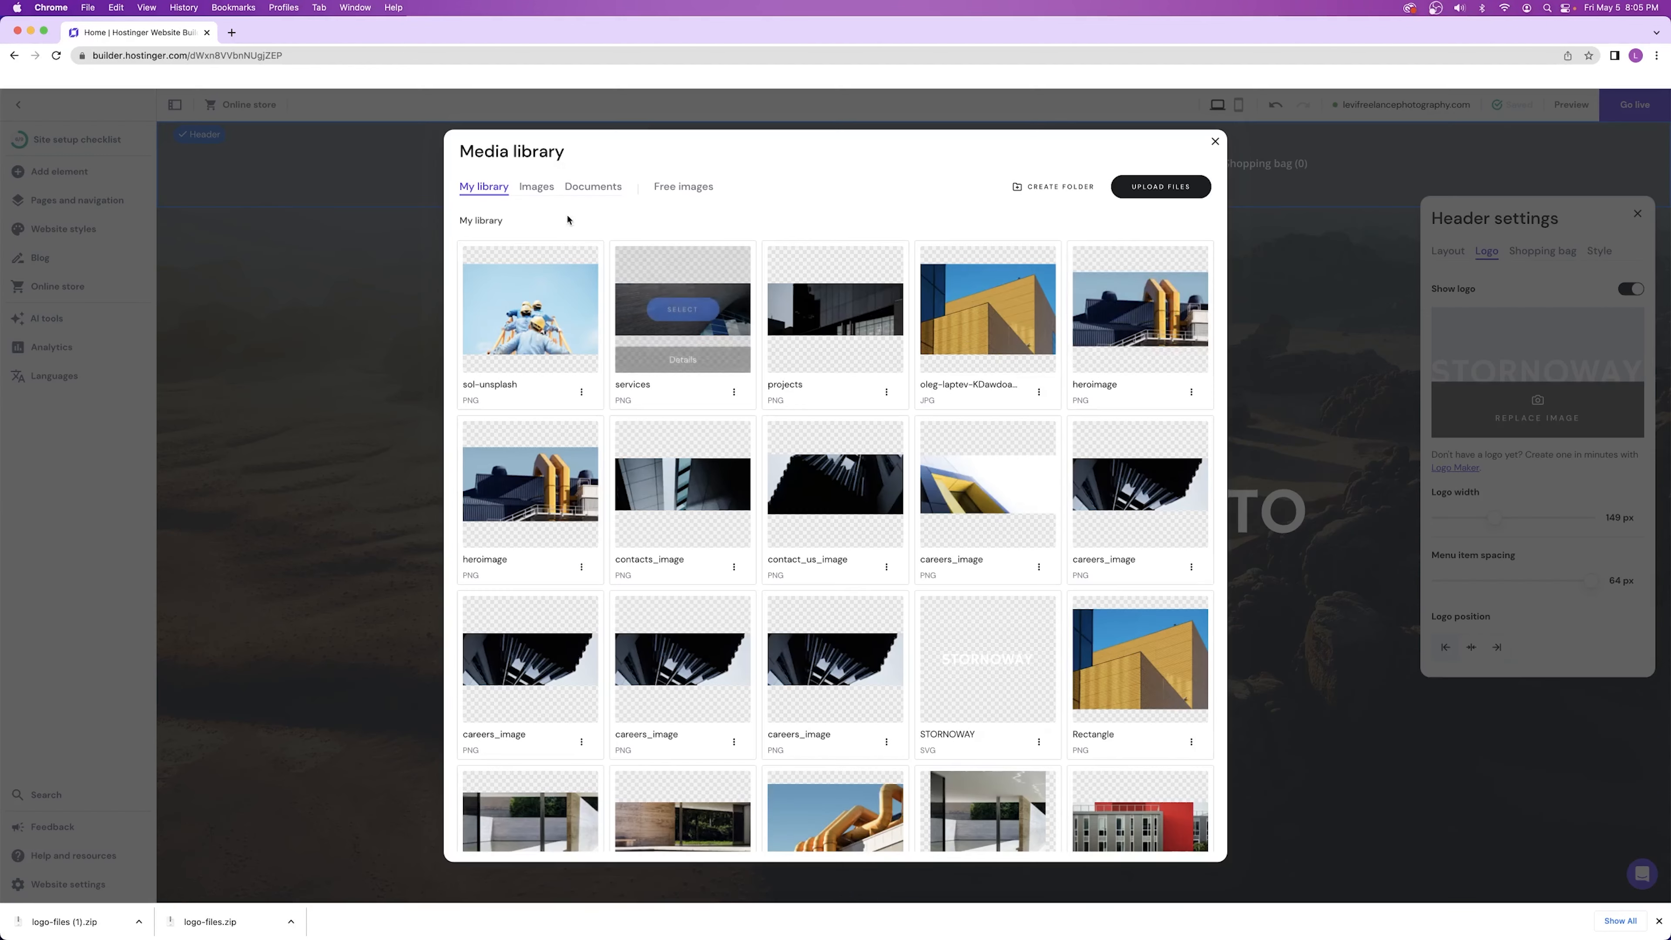
{"action": "left_click", "coordinate": [1191, 191]}
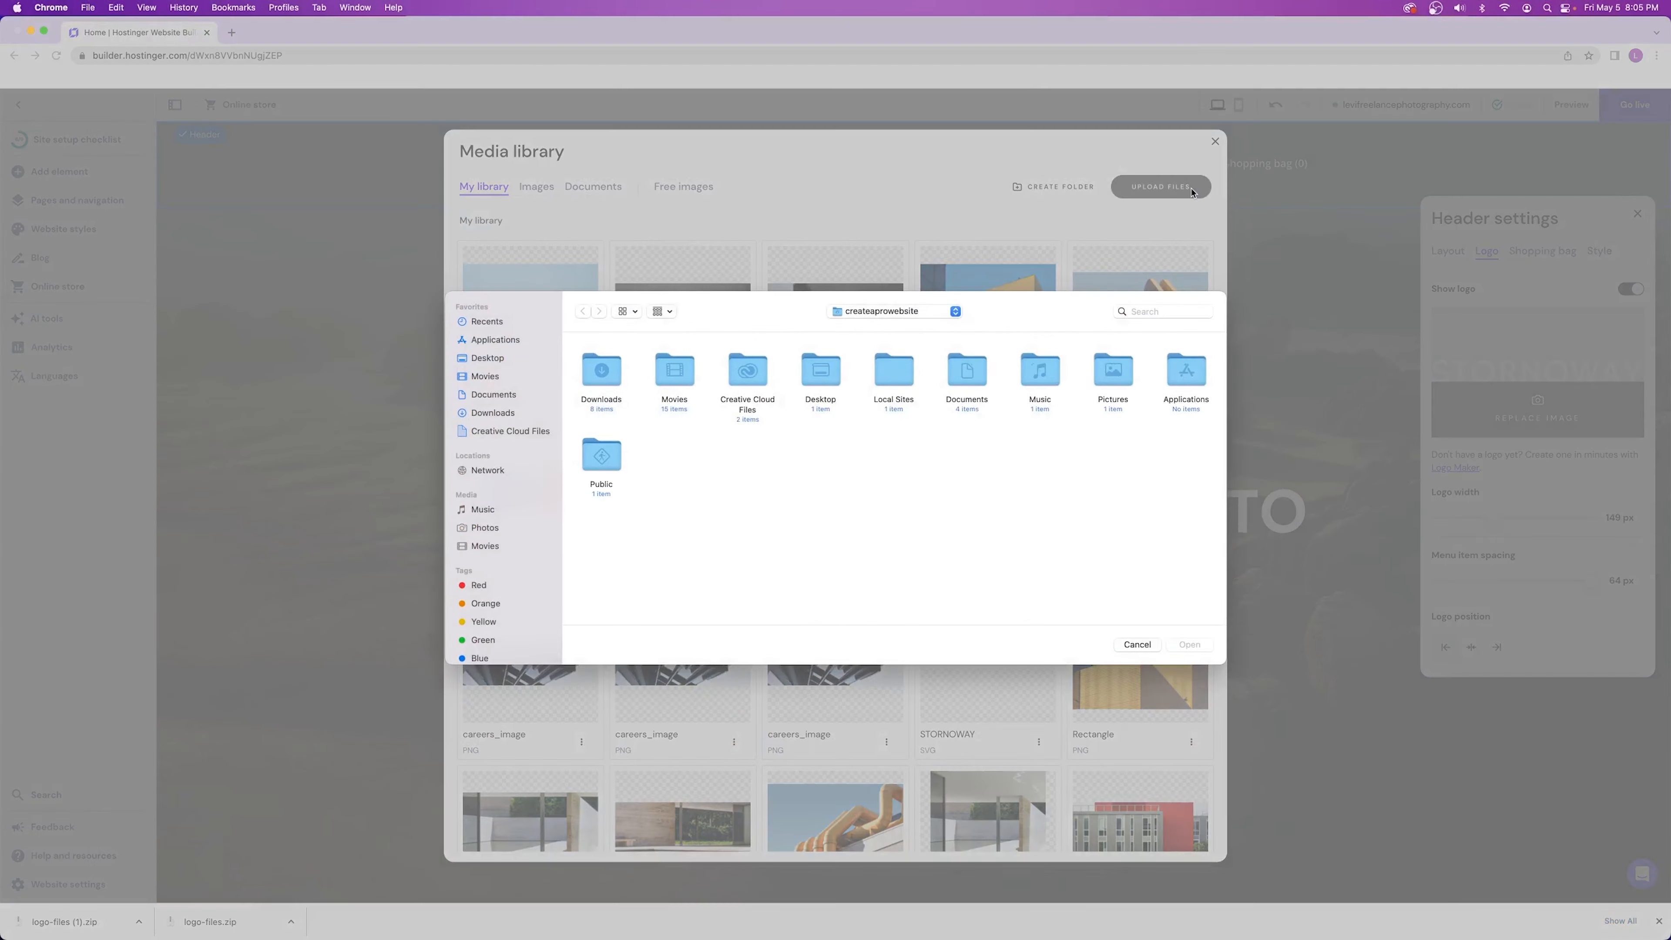
{"action": "double_click", "coordinate": [598, 372]}
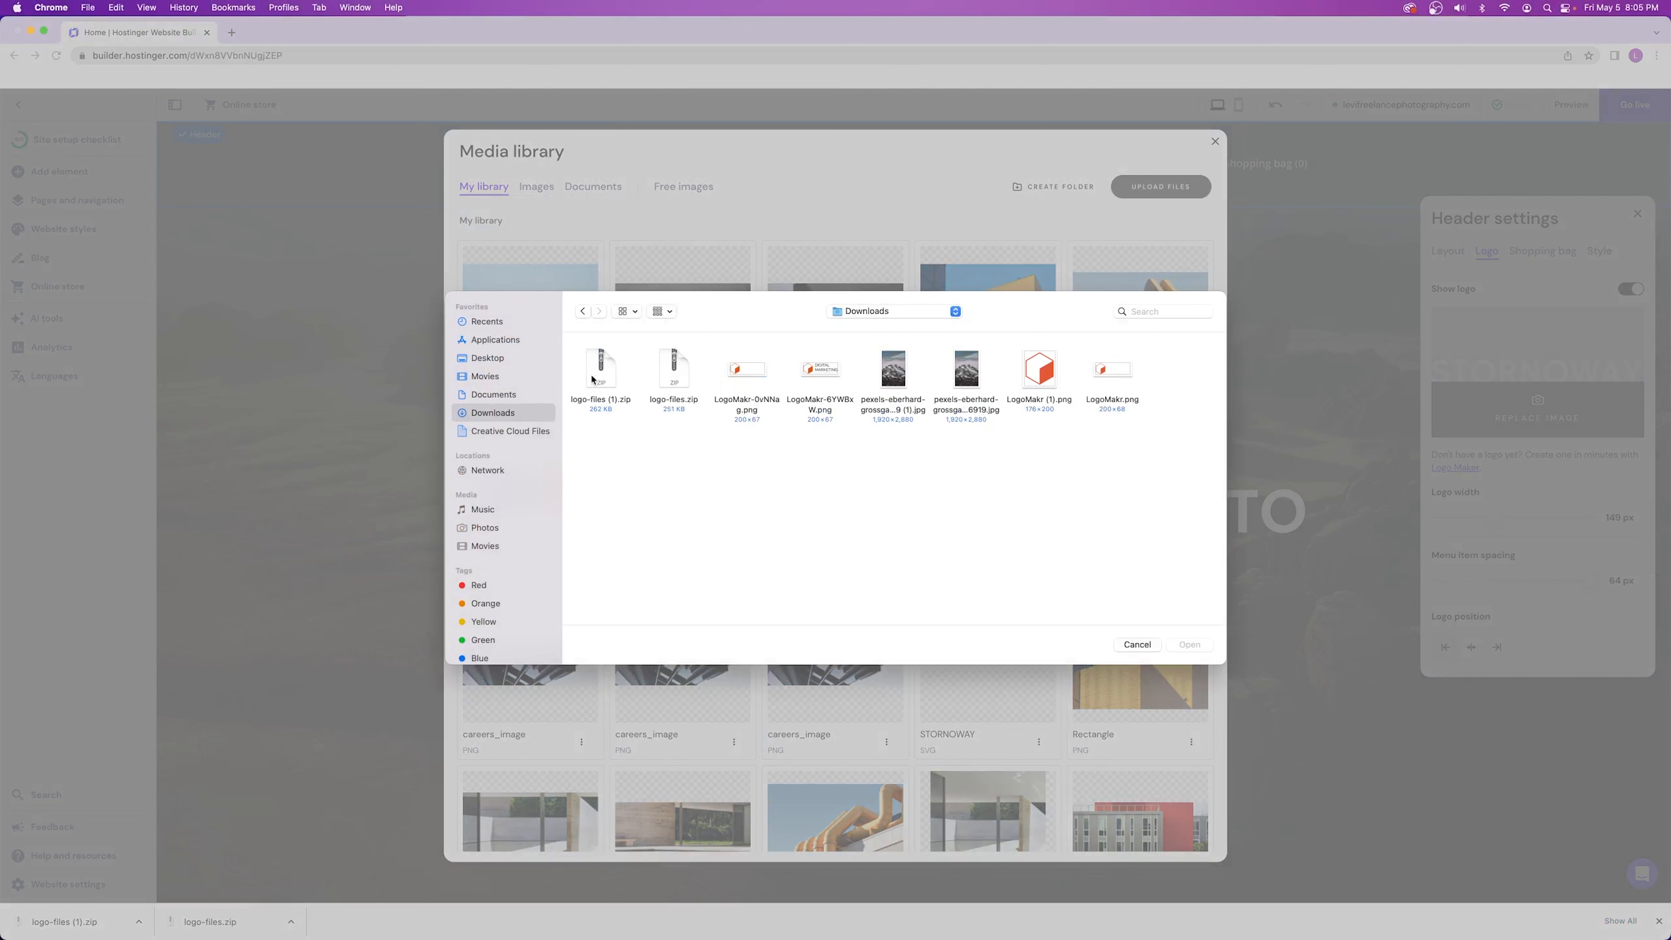
{"action": "left_click", "coordinate": [603, 380]}
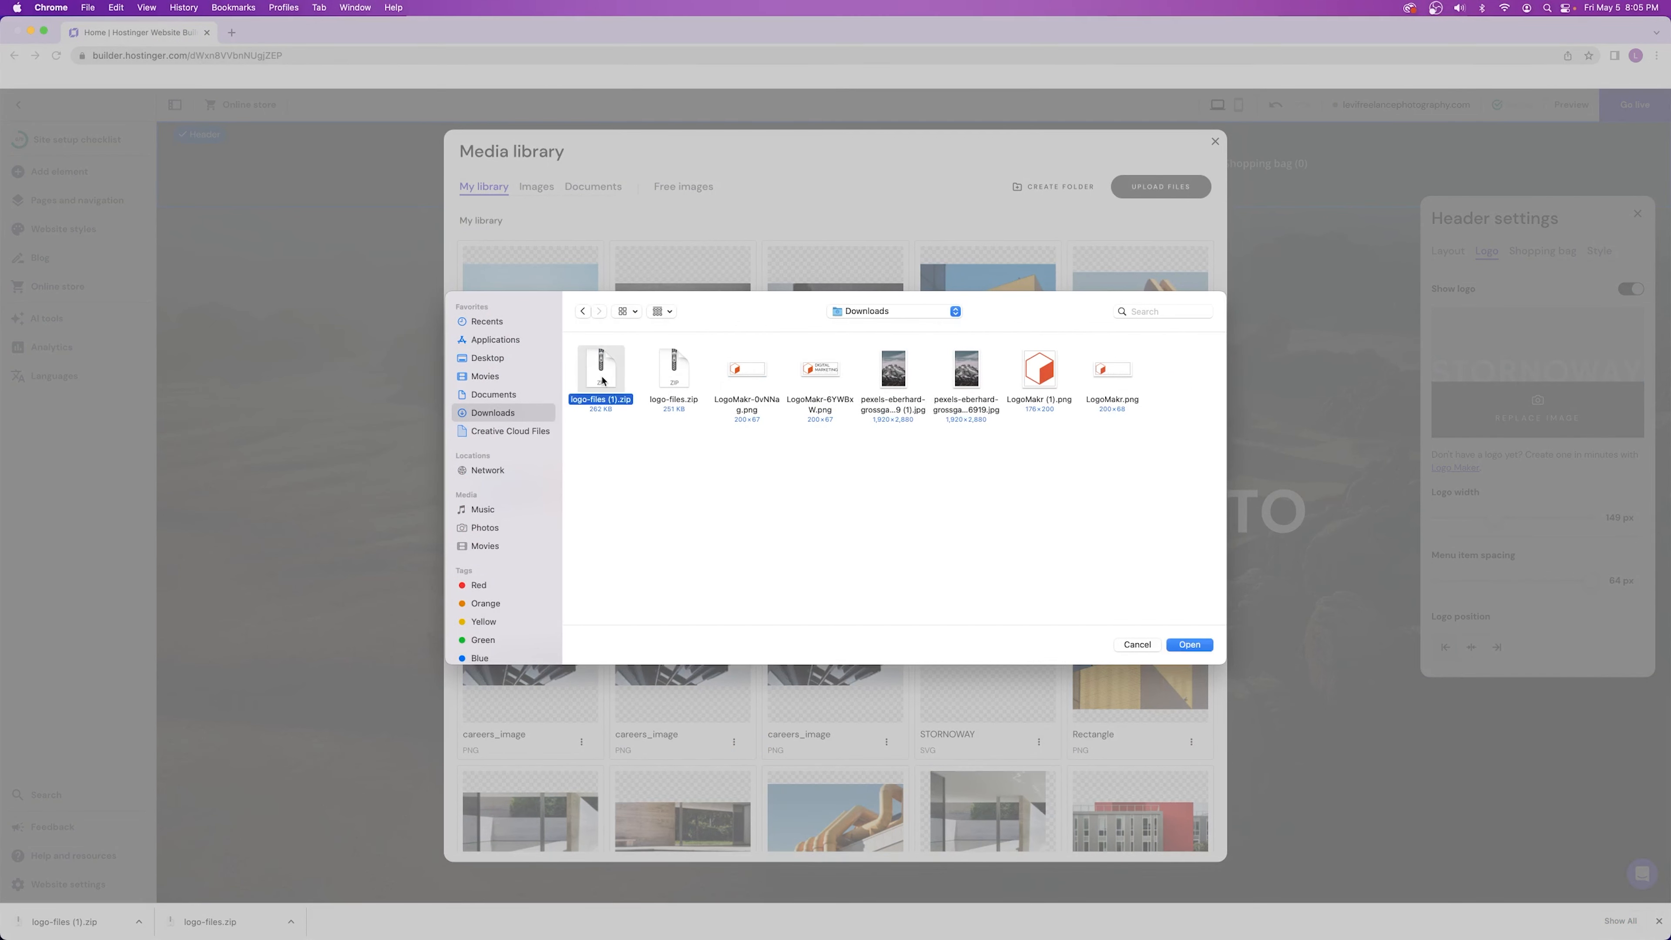
{"action": "left_click", "coordinate": [1138, 650]}
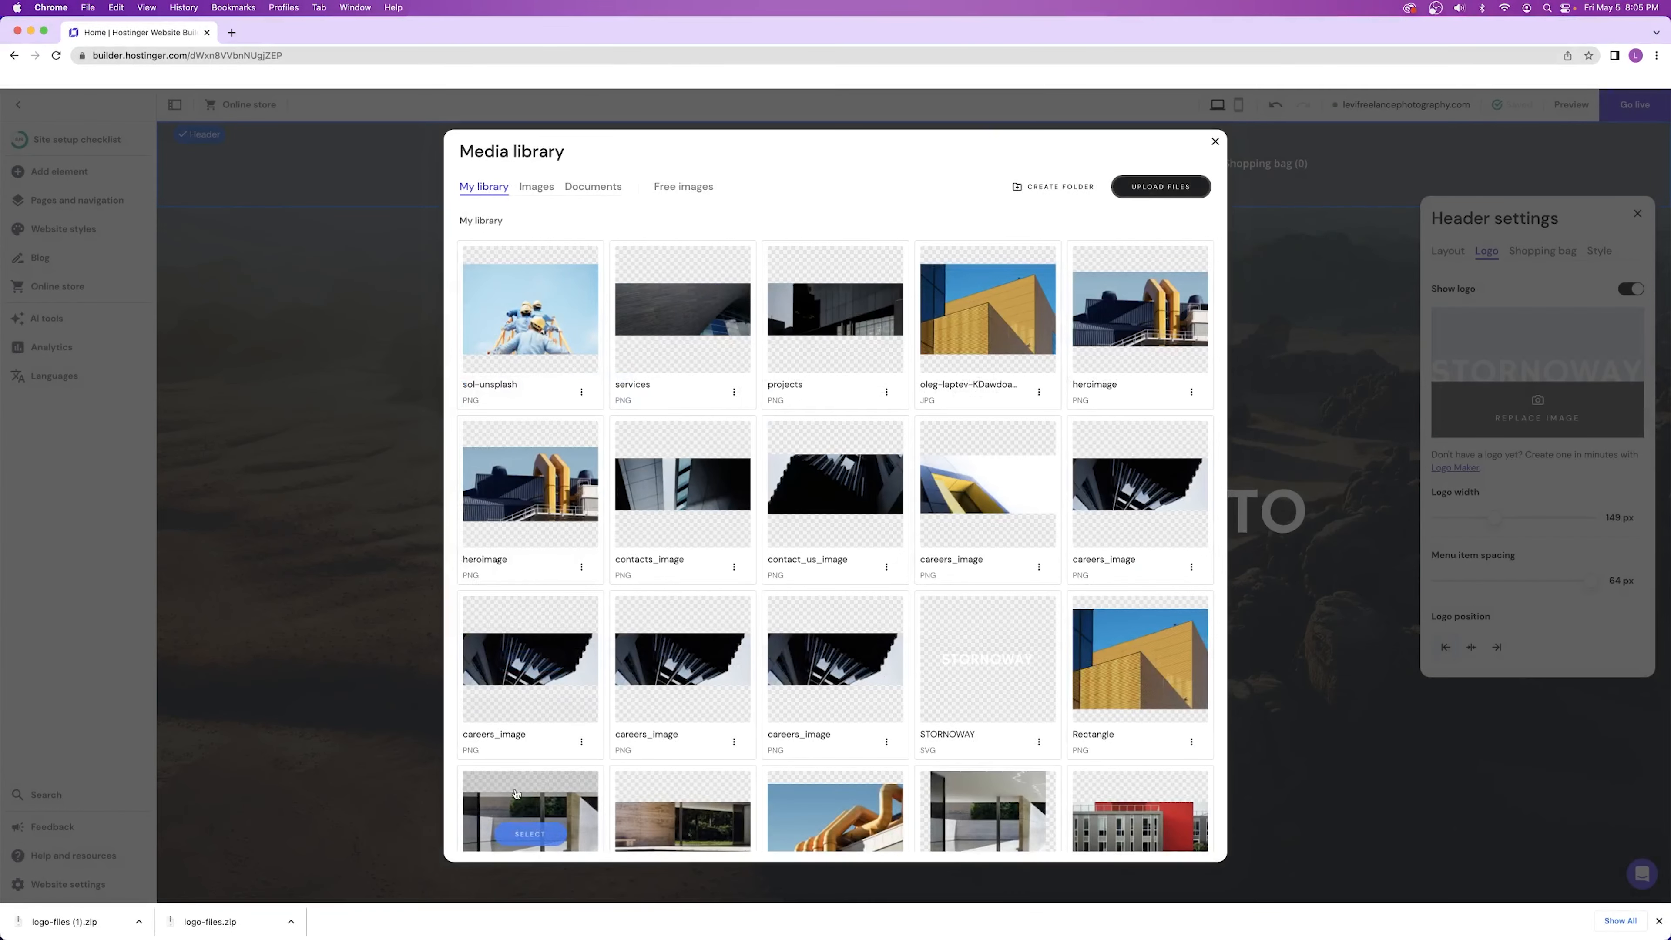
{"action": "left_click", "coordinate": [1658, 920]}
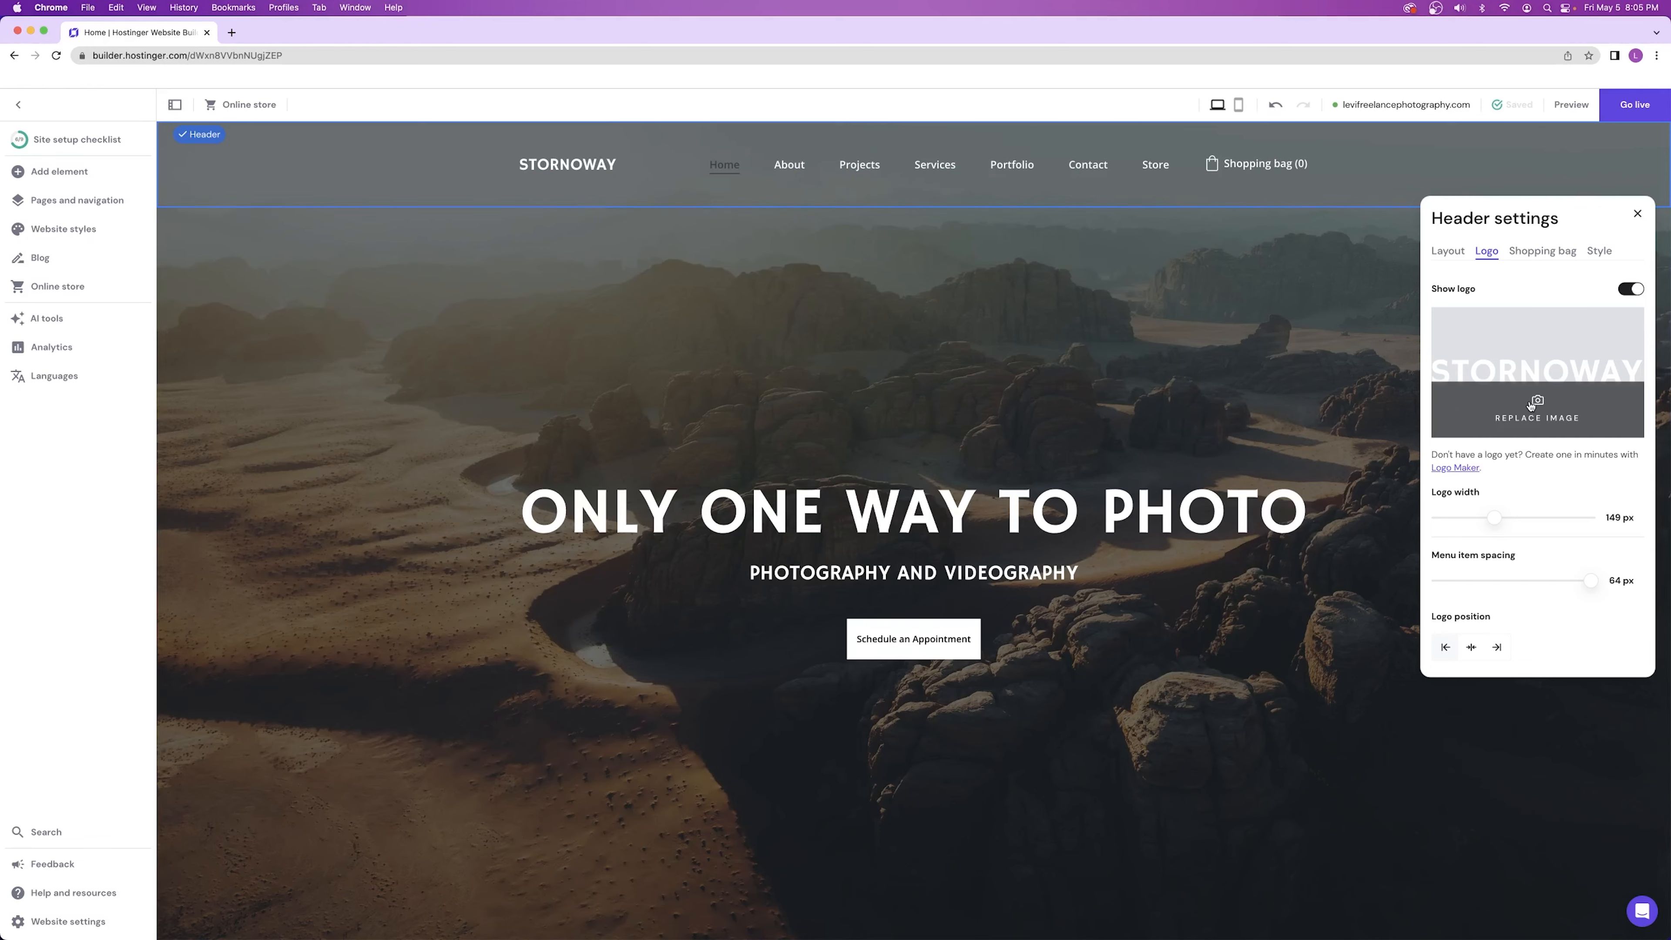
- Replace the header logo with logo.png uploaded from the Downloads folder logo-files (1), and set the logo width to 188 px
{"action": "left_click", "coordinate": [1531, 406]}
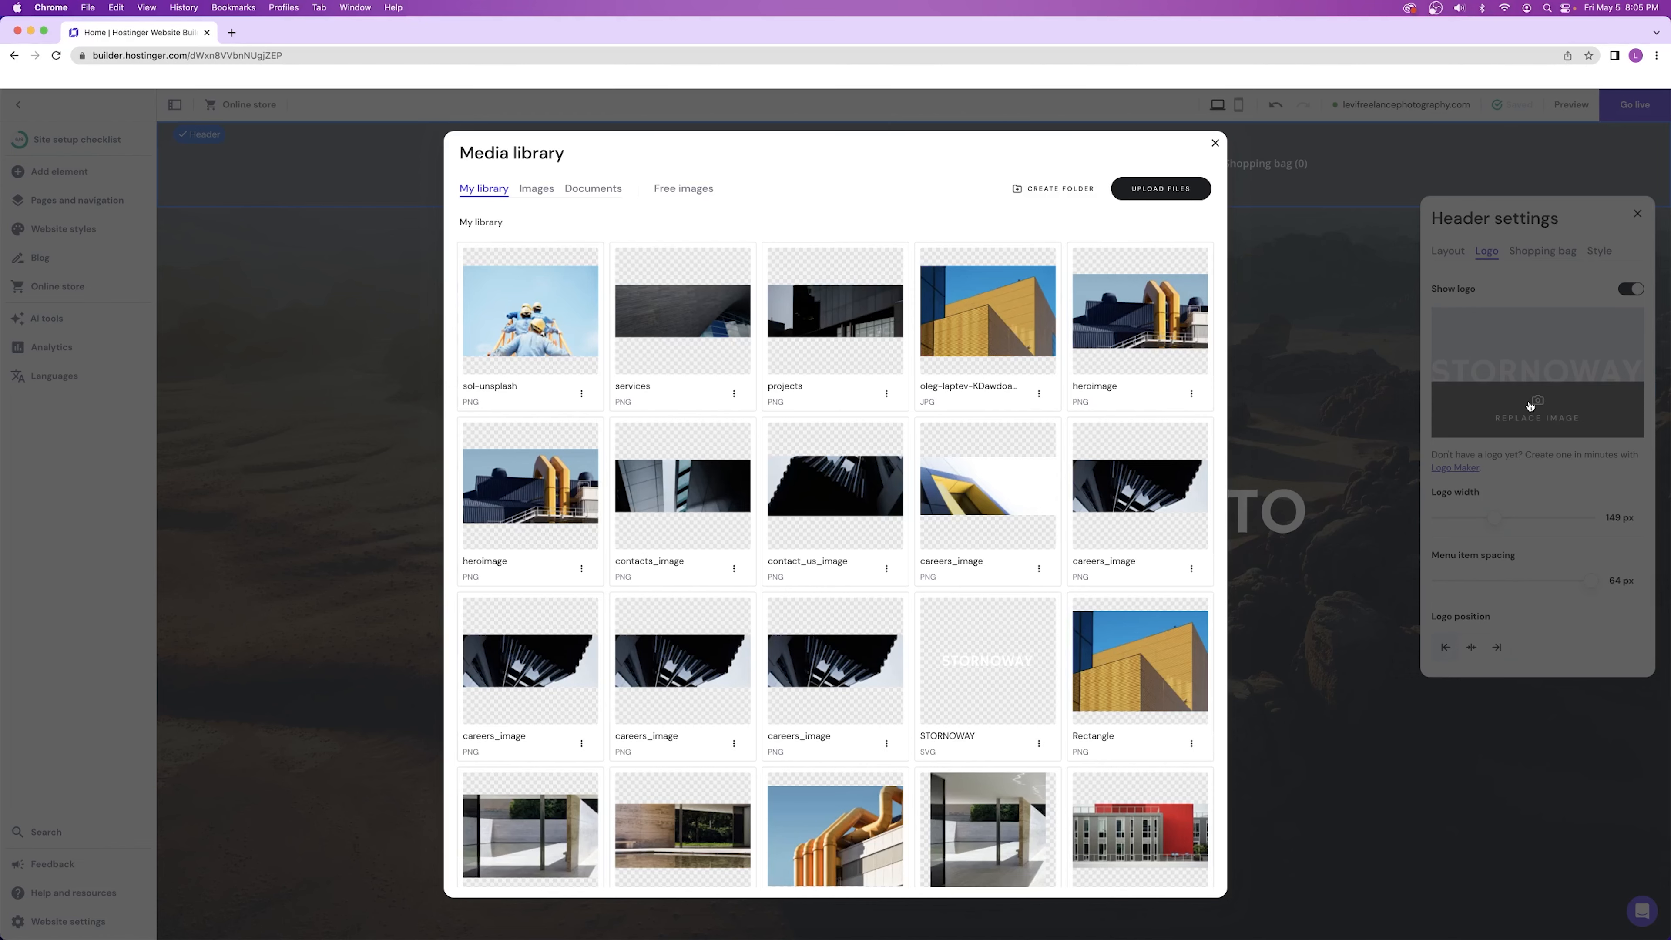
{"action": "left_click", "coordinate": [1175, 197]}
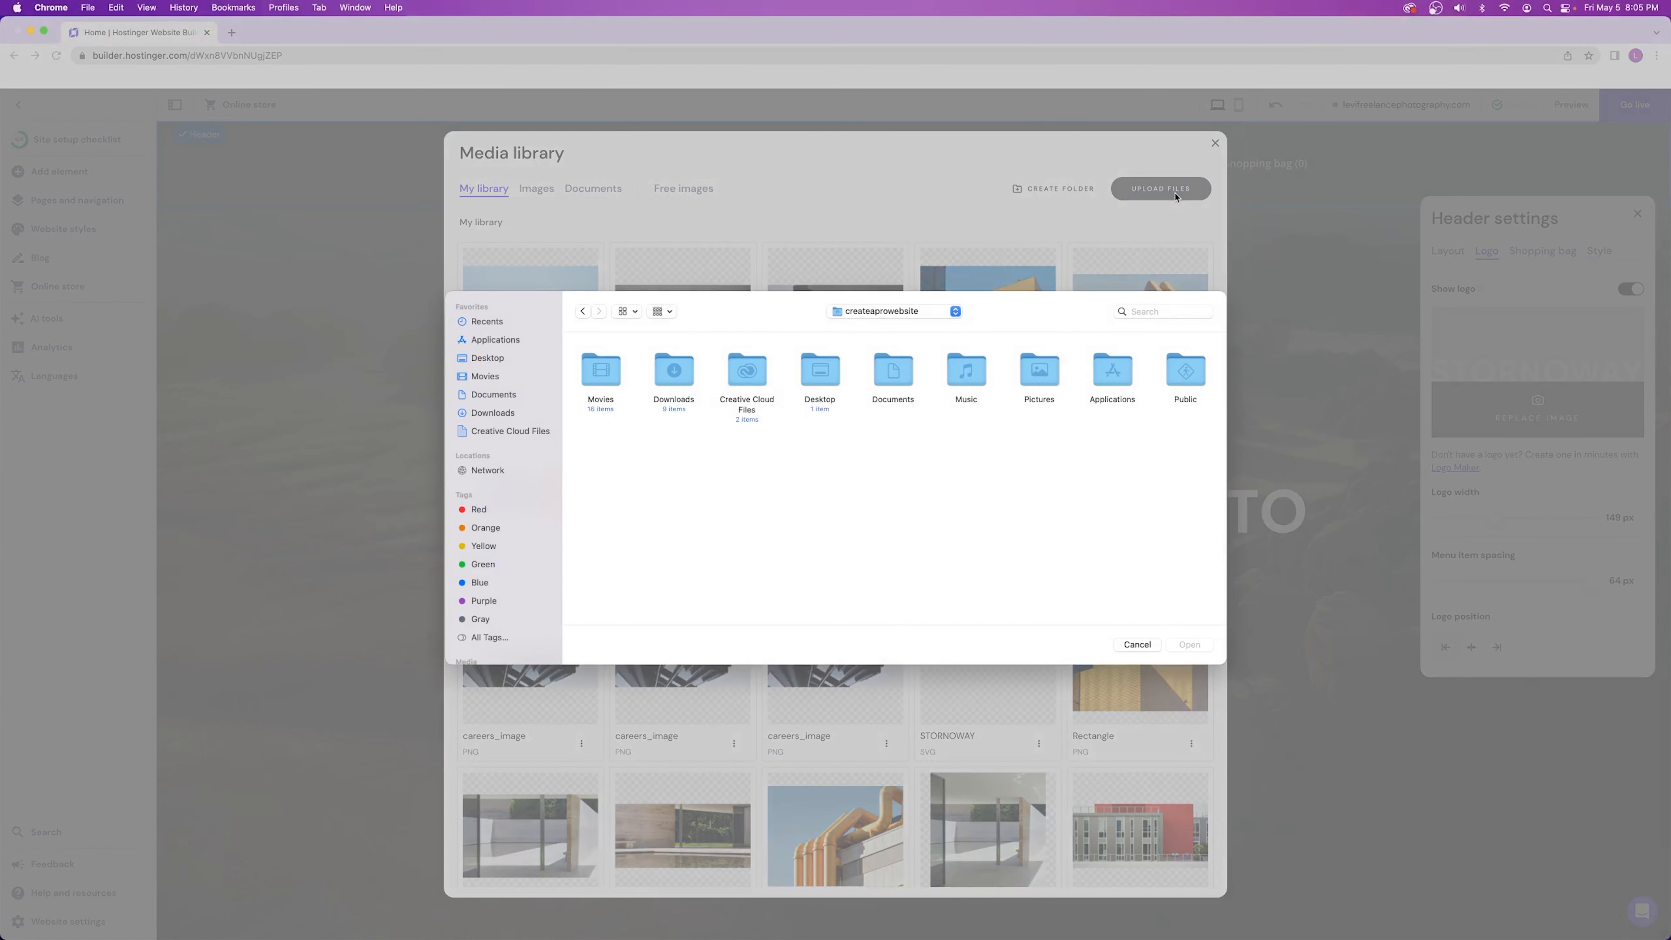
{"action": "left_click", "coordinate": [490, 412]}
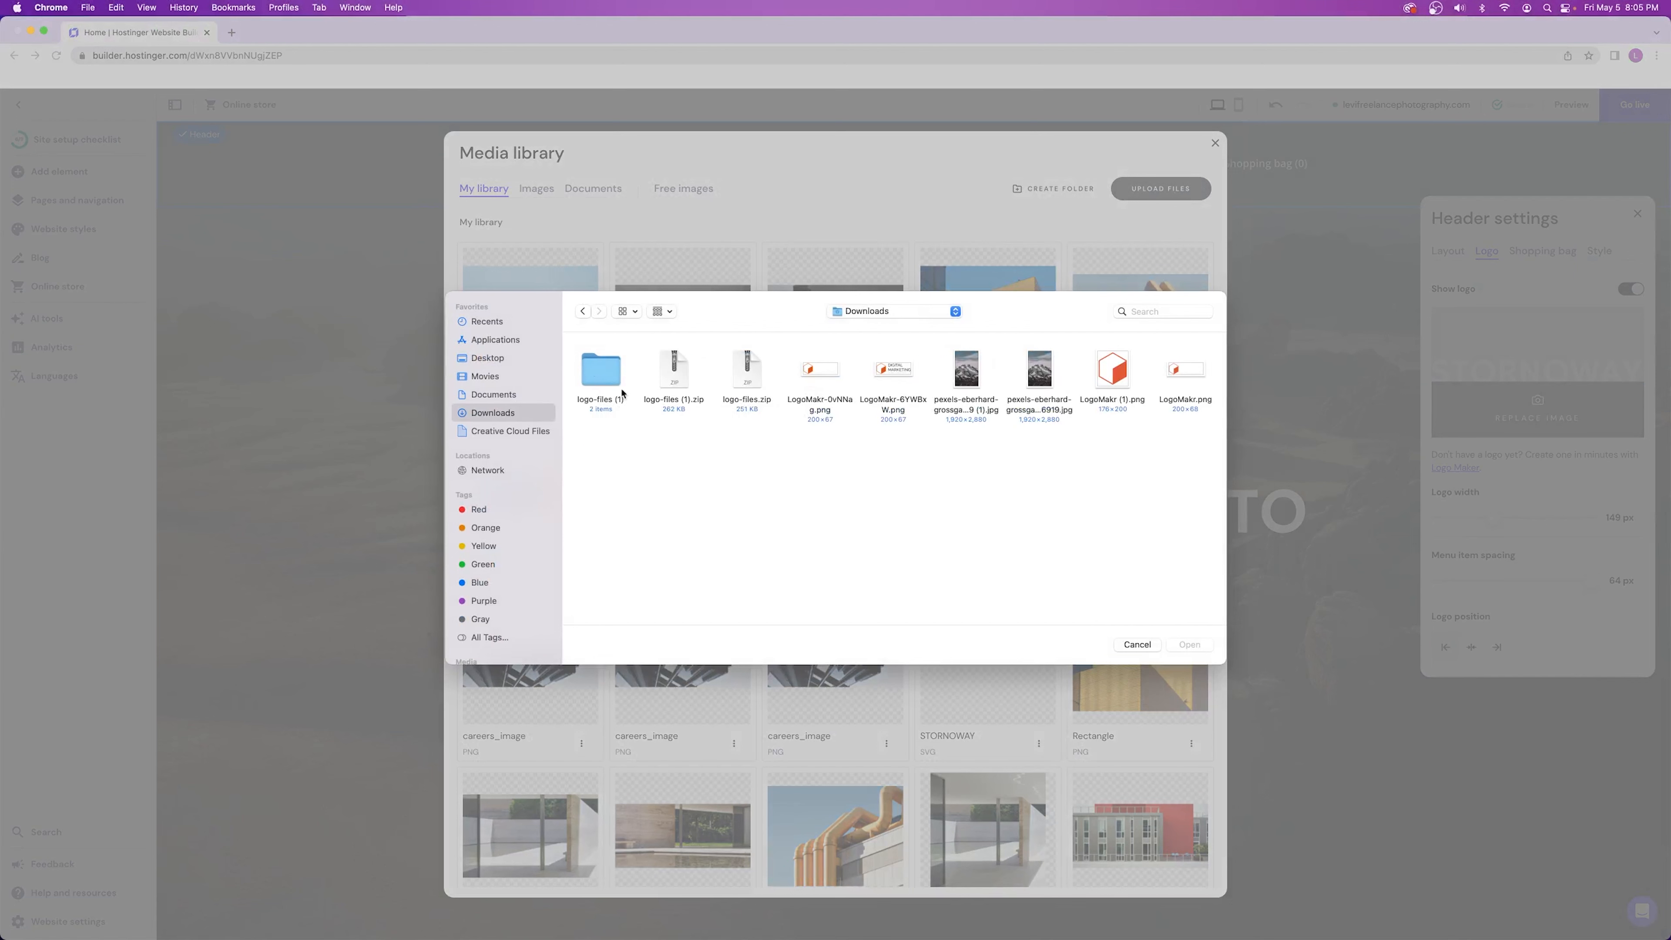
{"action": "left_click", "coordinate": [604, 377]}
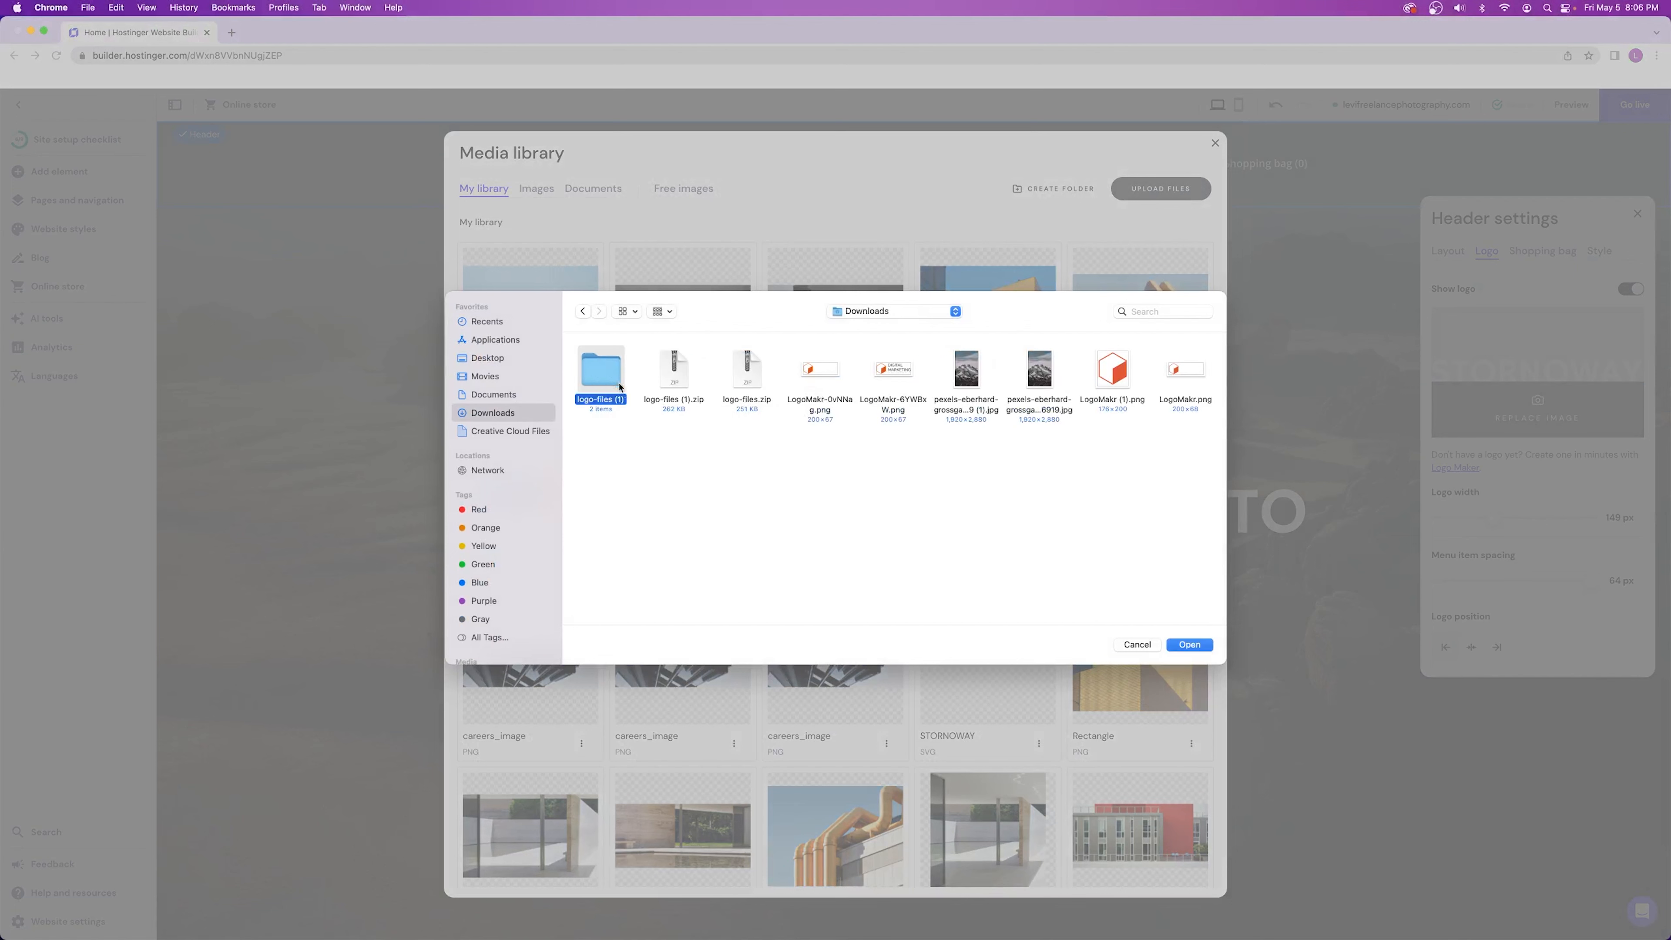
{"action": "double_click", "coordinate": [619, 387]}
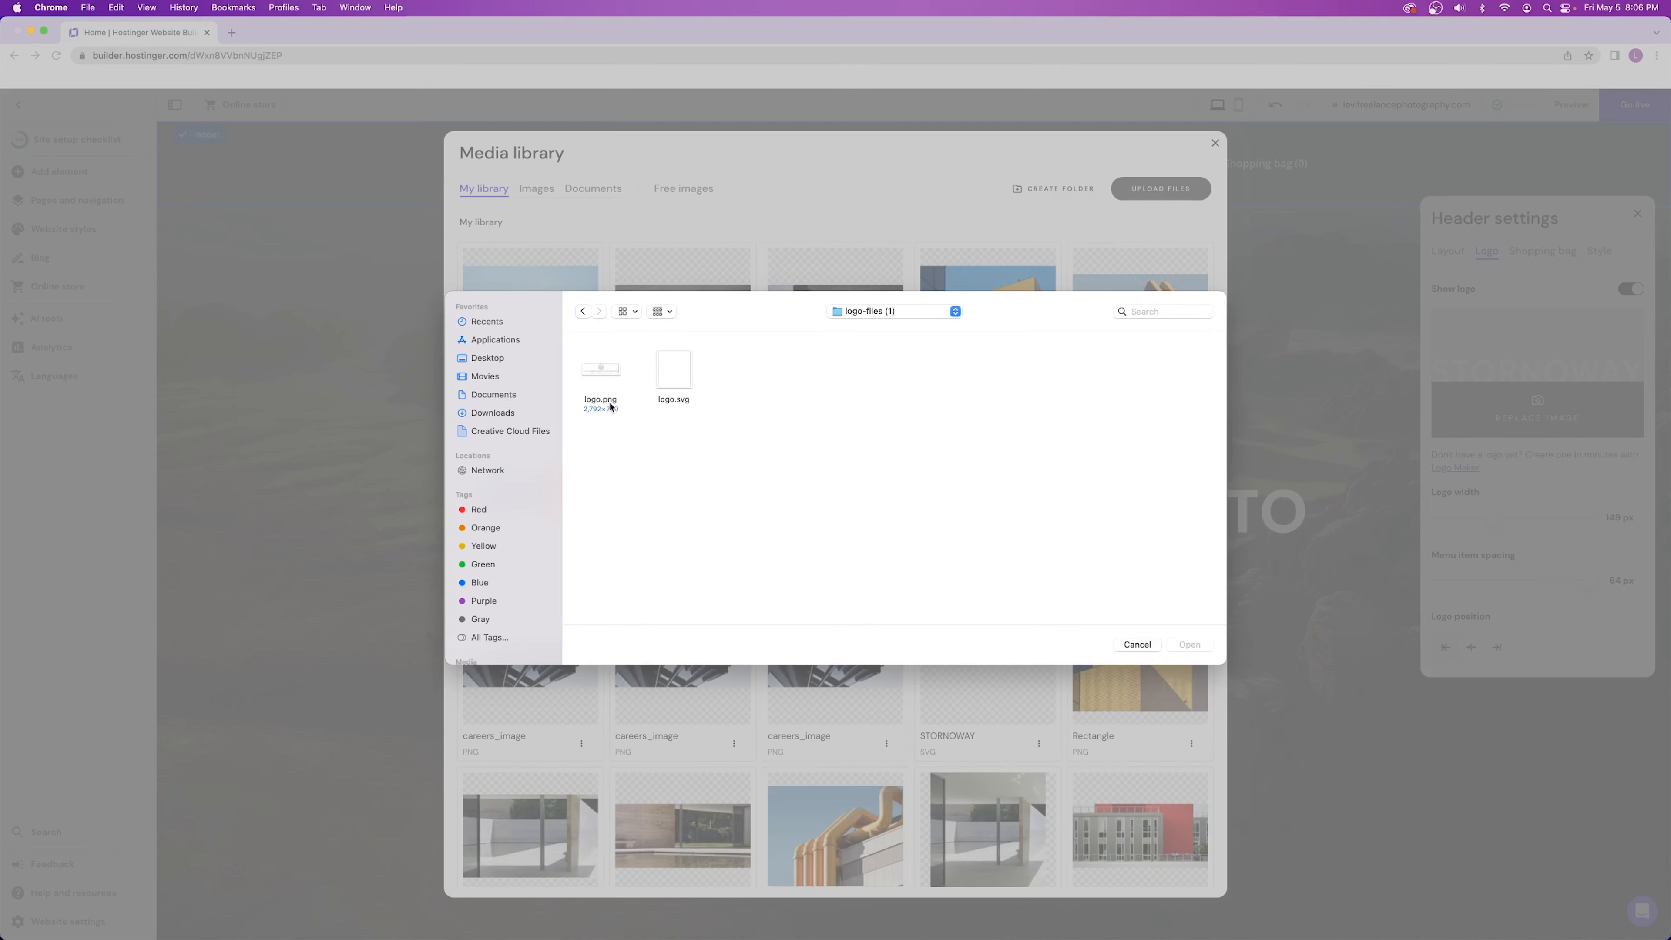
{"action": "double_click", "coordinate": [605, 373]}
{"action": "mouse_move", "coordinate": [527, 315]}
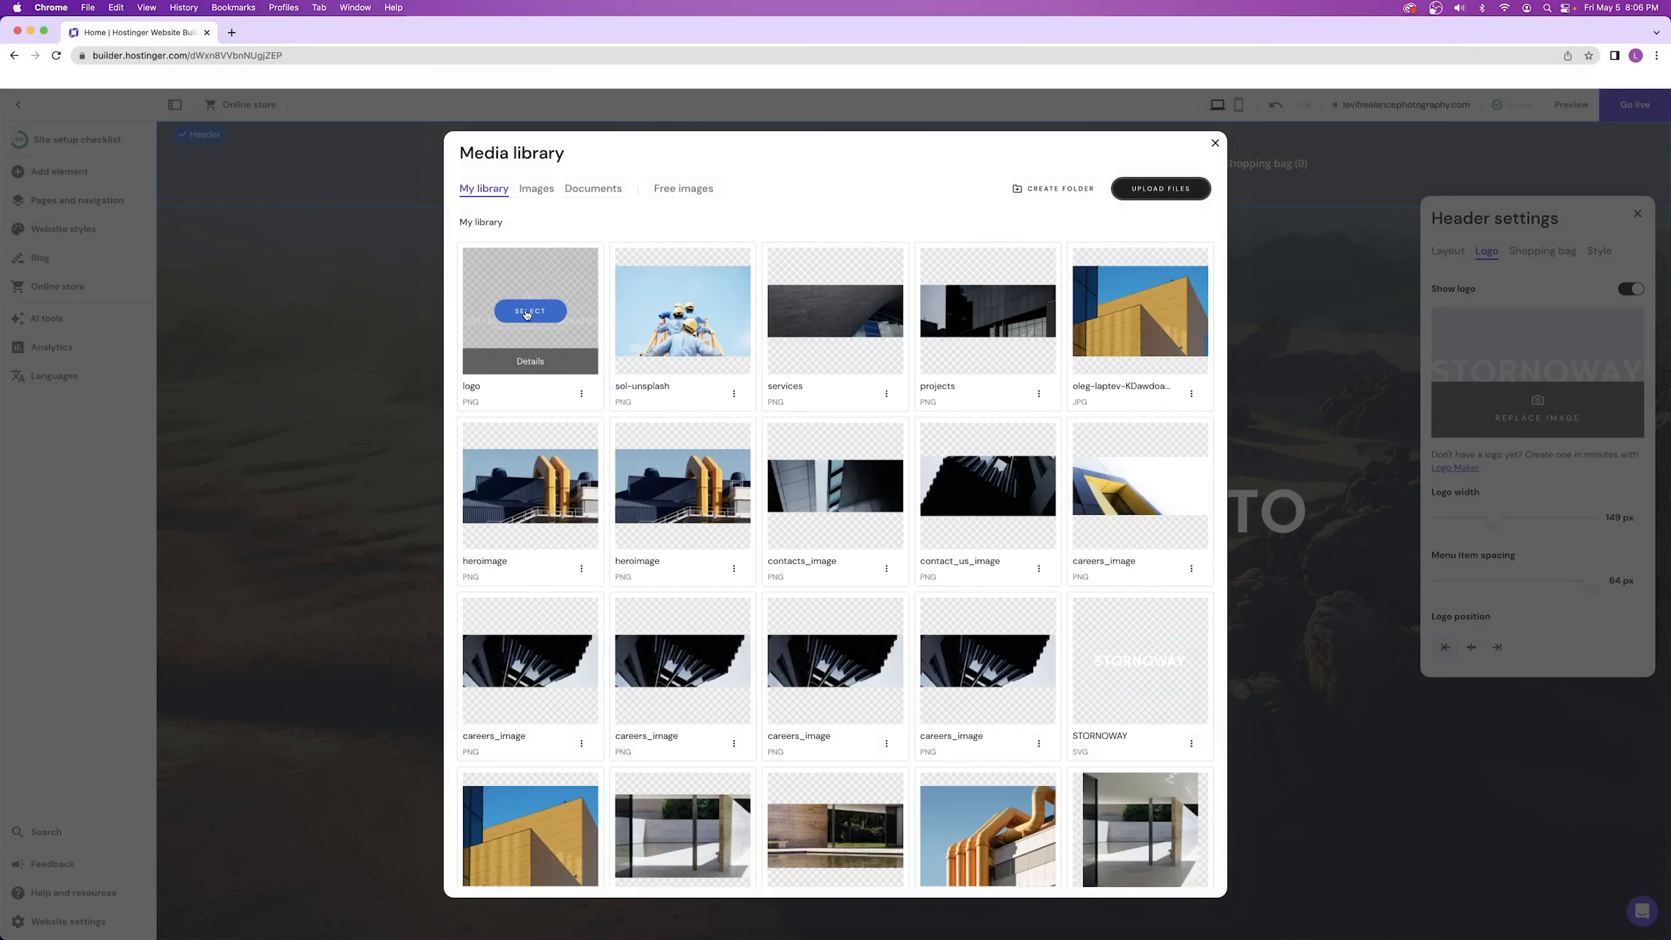
{"action": "left_click", "coordinate": [527, 312]}
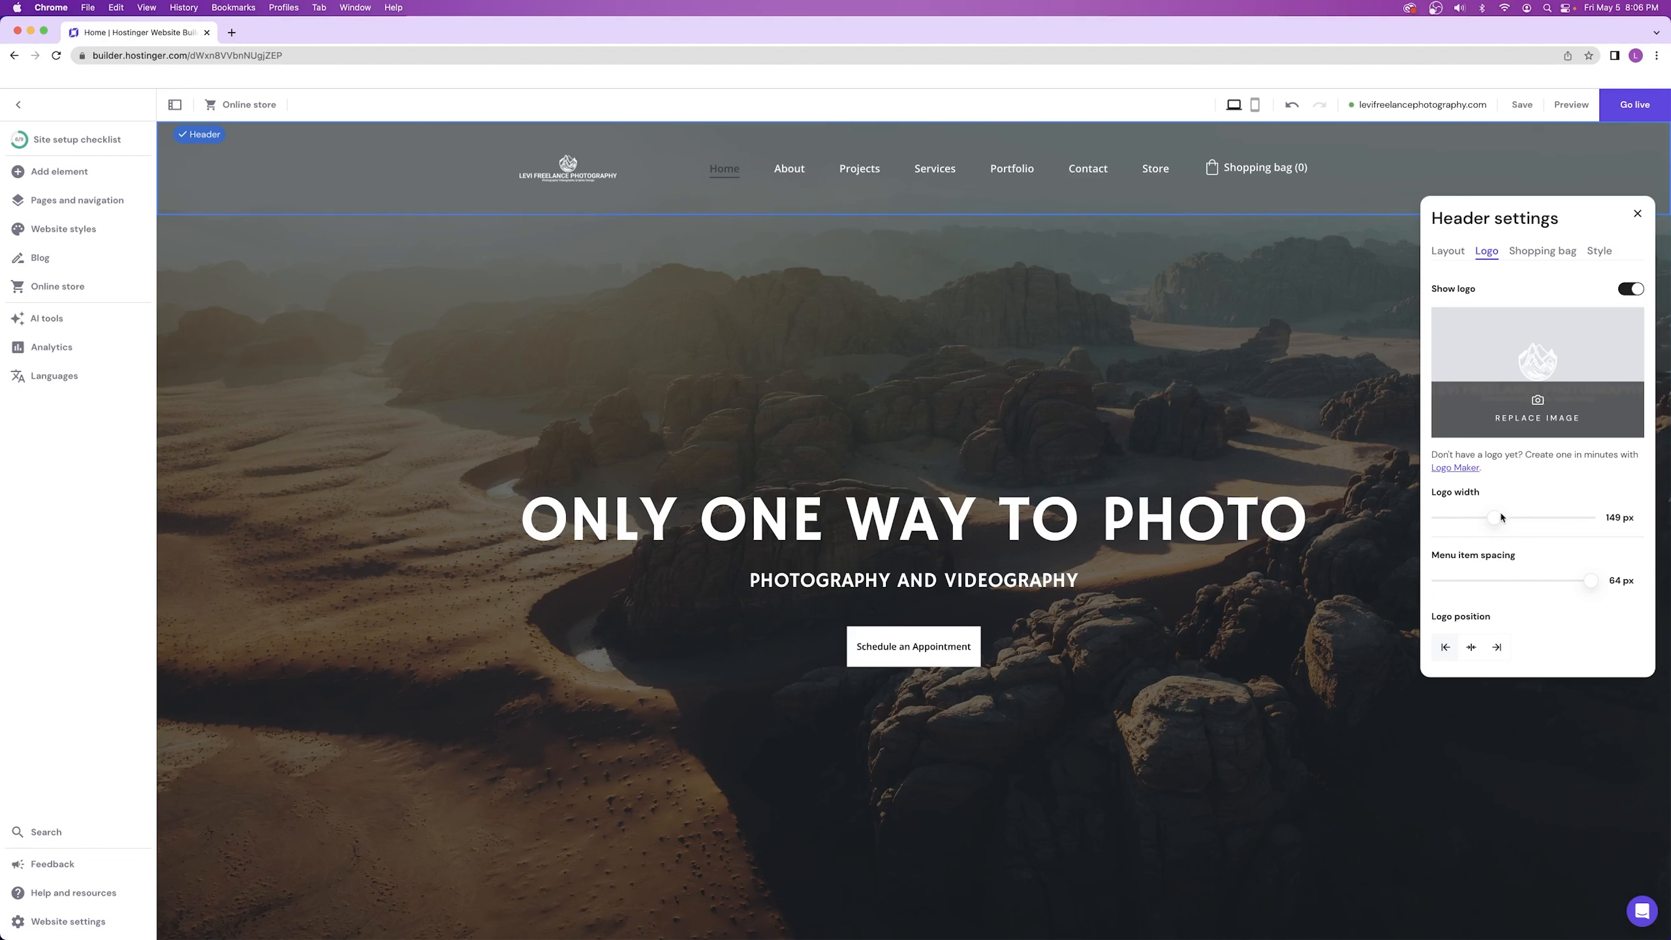
{"action": "left_click_drag", "start_coordinate": [1497, 518], "coordinate": [1512, 517]}
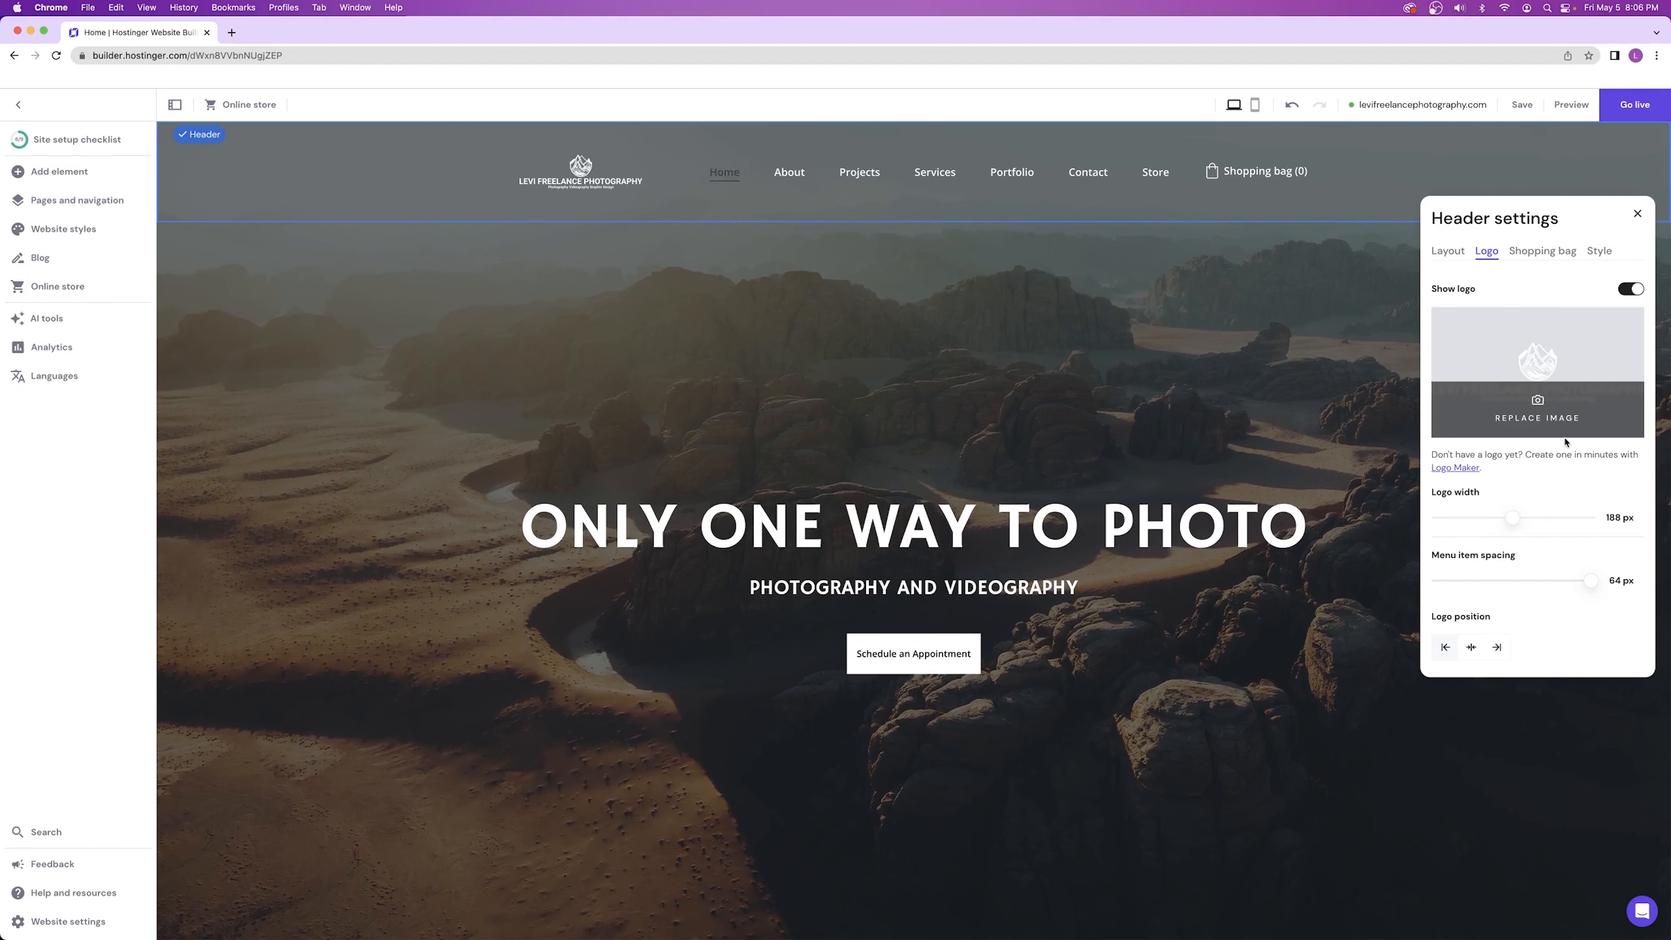
{"action": "left_click", "coordinate": [1638, 214]}
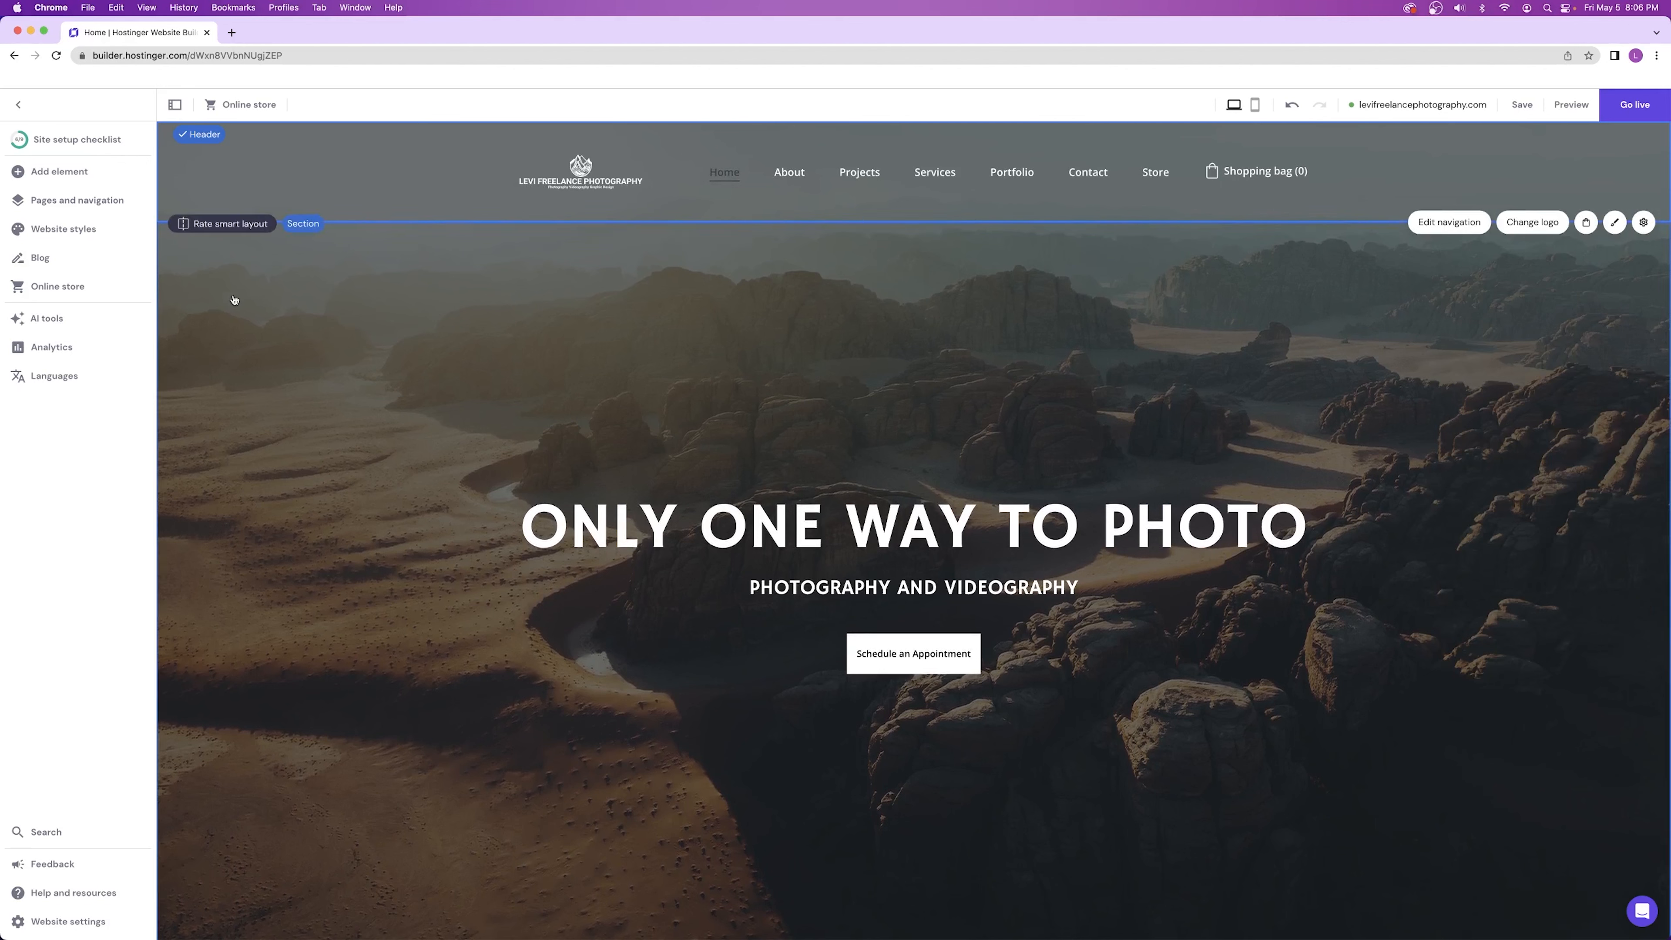
- Remove the online store from the website
{"action": "left_click", "coordinate": [60, 289]}
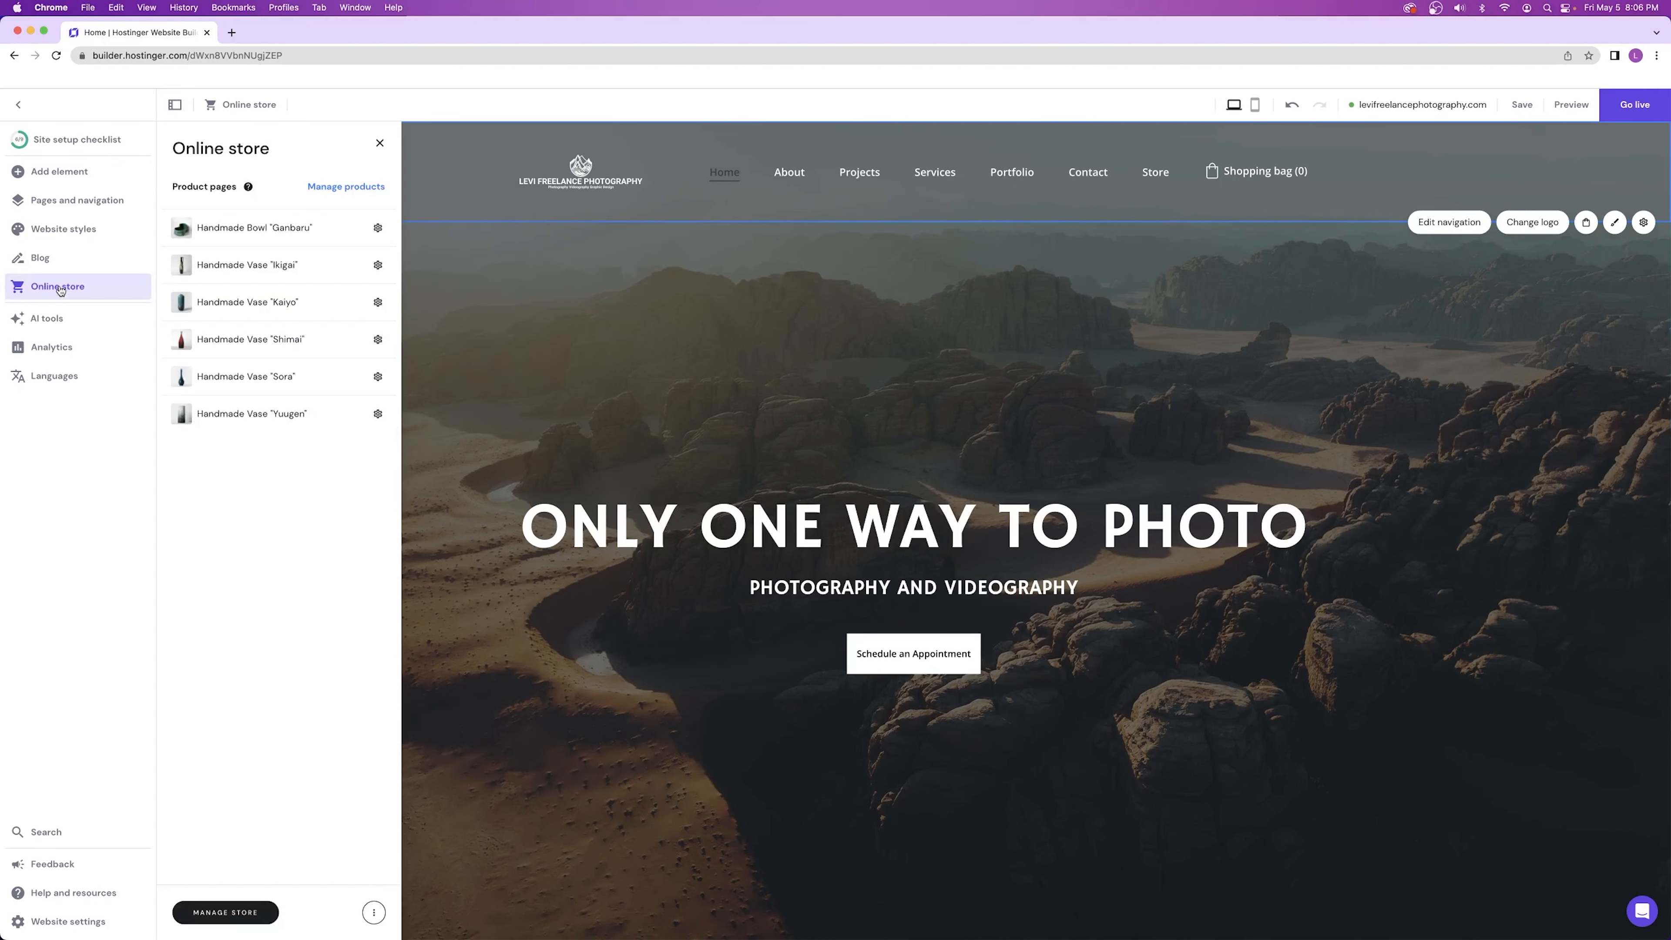
{"action": "left_click", "coordinate": [374, 912]}
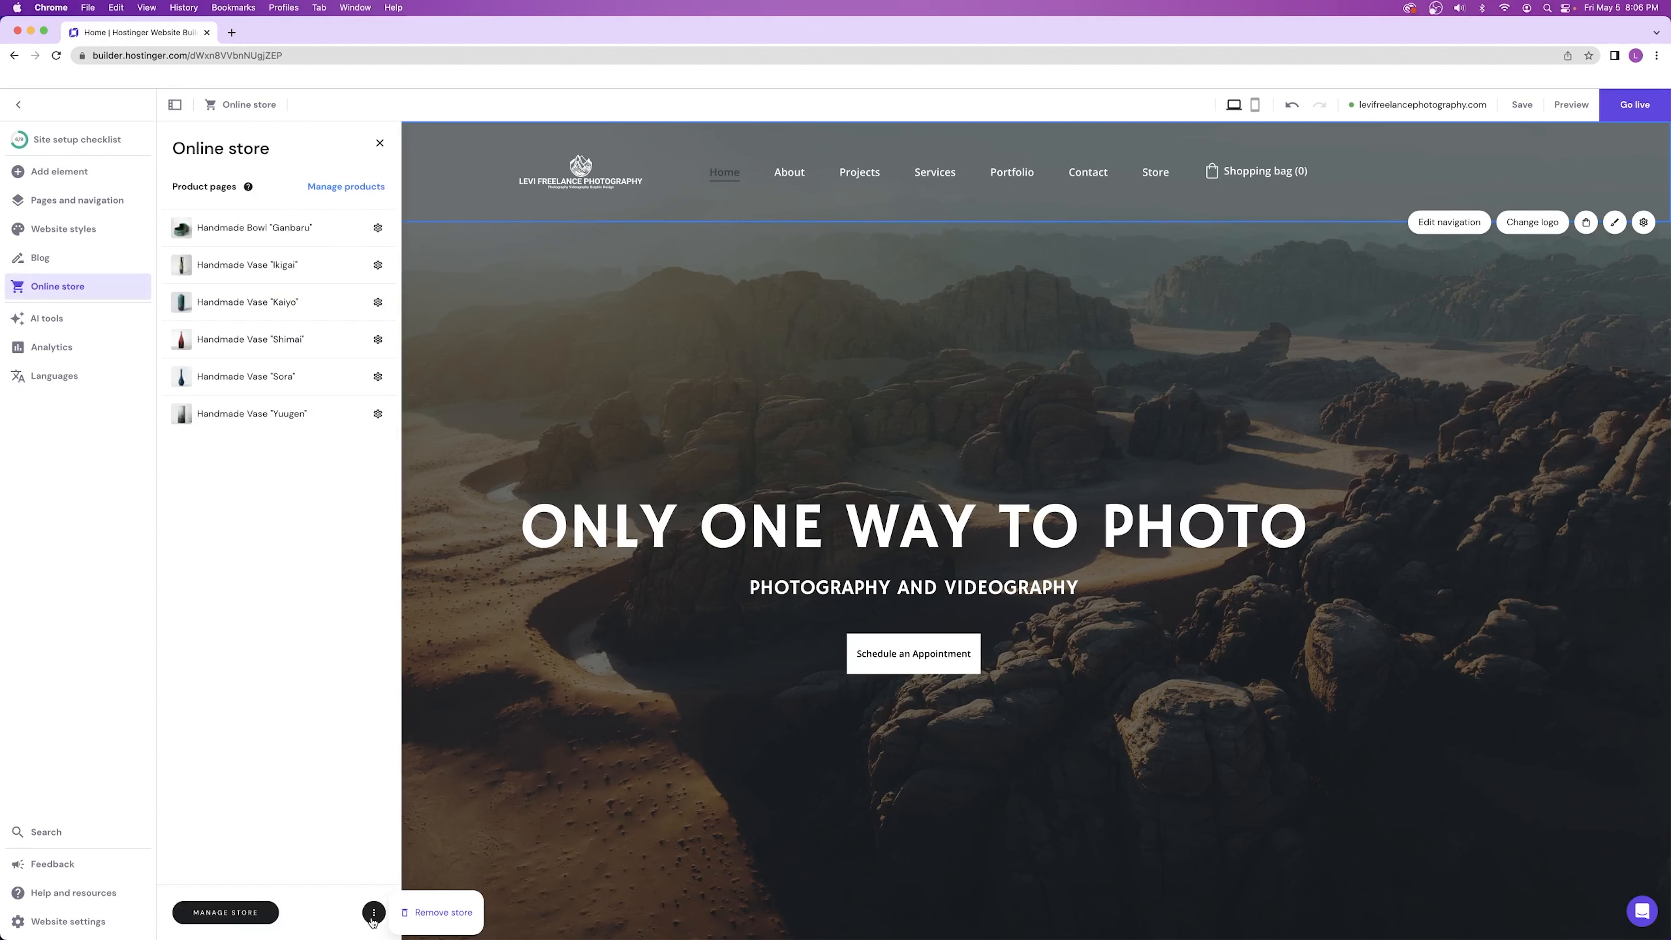
{"action": "left_click", "coordinate": [436, 919]}
{"action": "left_click", "coordinate": [920, 575]}
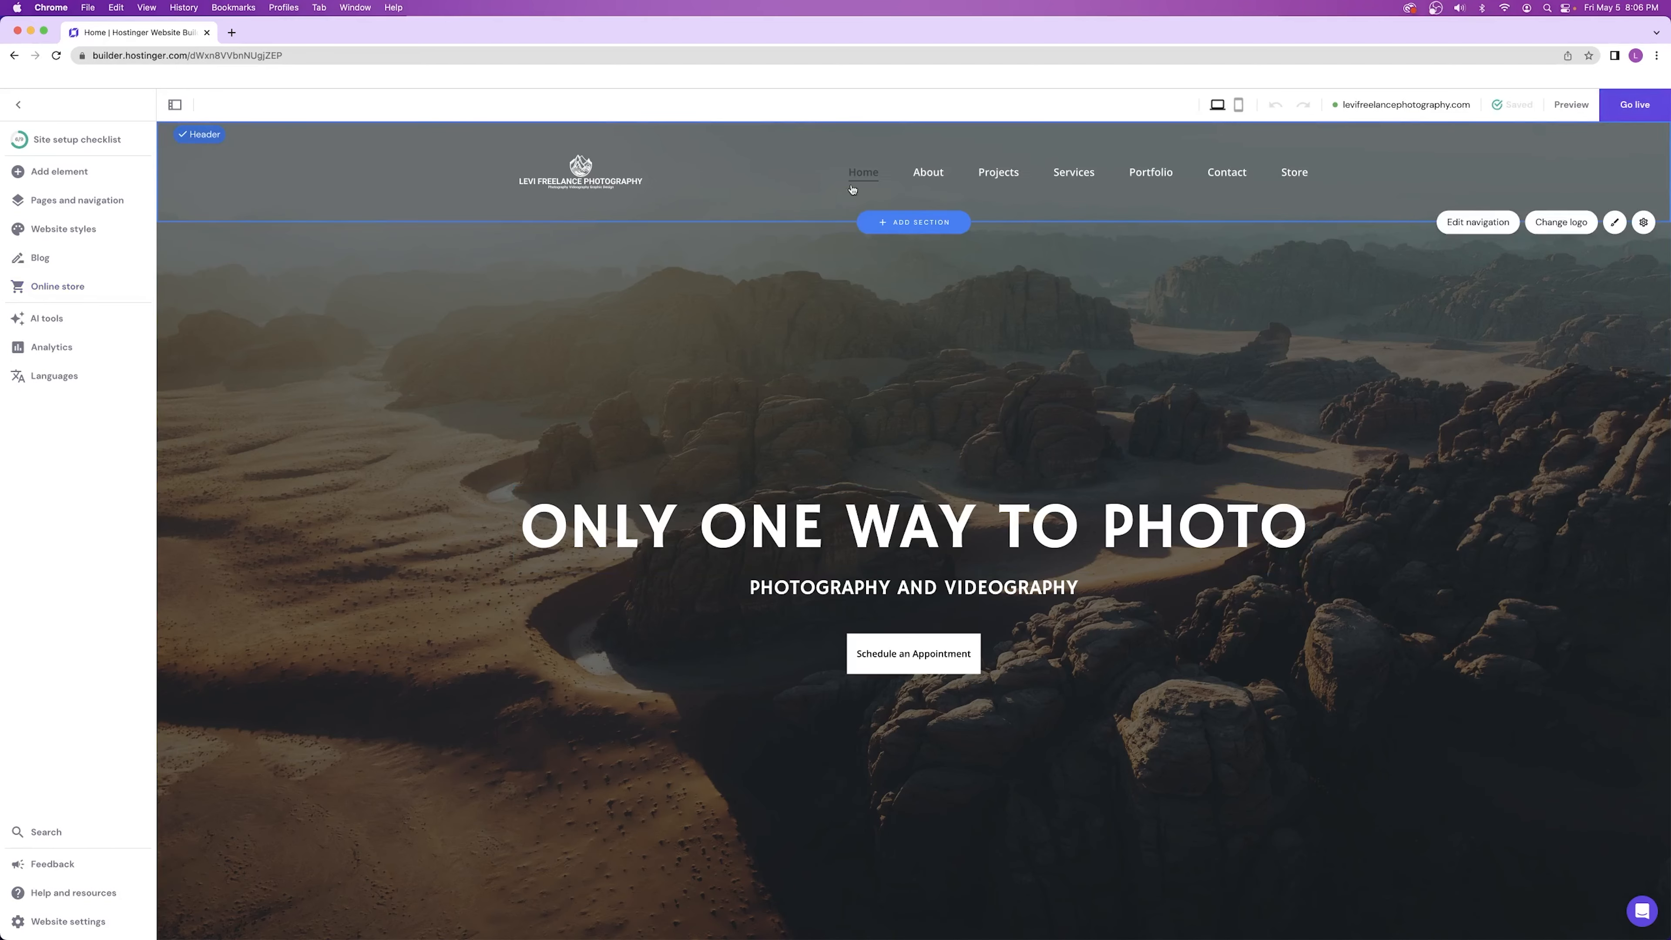
- Set the header logo's width to 207 px and save the website
{"action": "left_click", "coordinate": [1560, 227]}
{"action": "left_click_drag", "start_coordinate": [1511, 533], "coordinate": [1522, 531]}
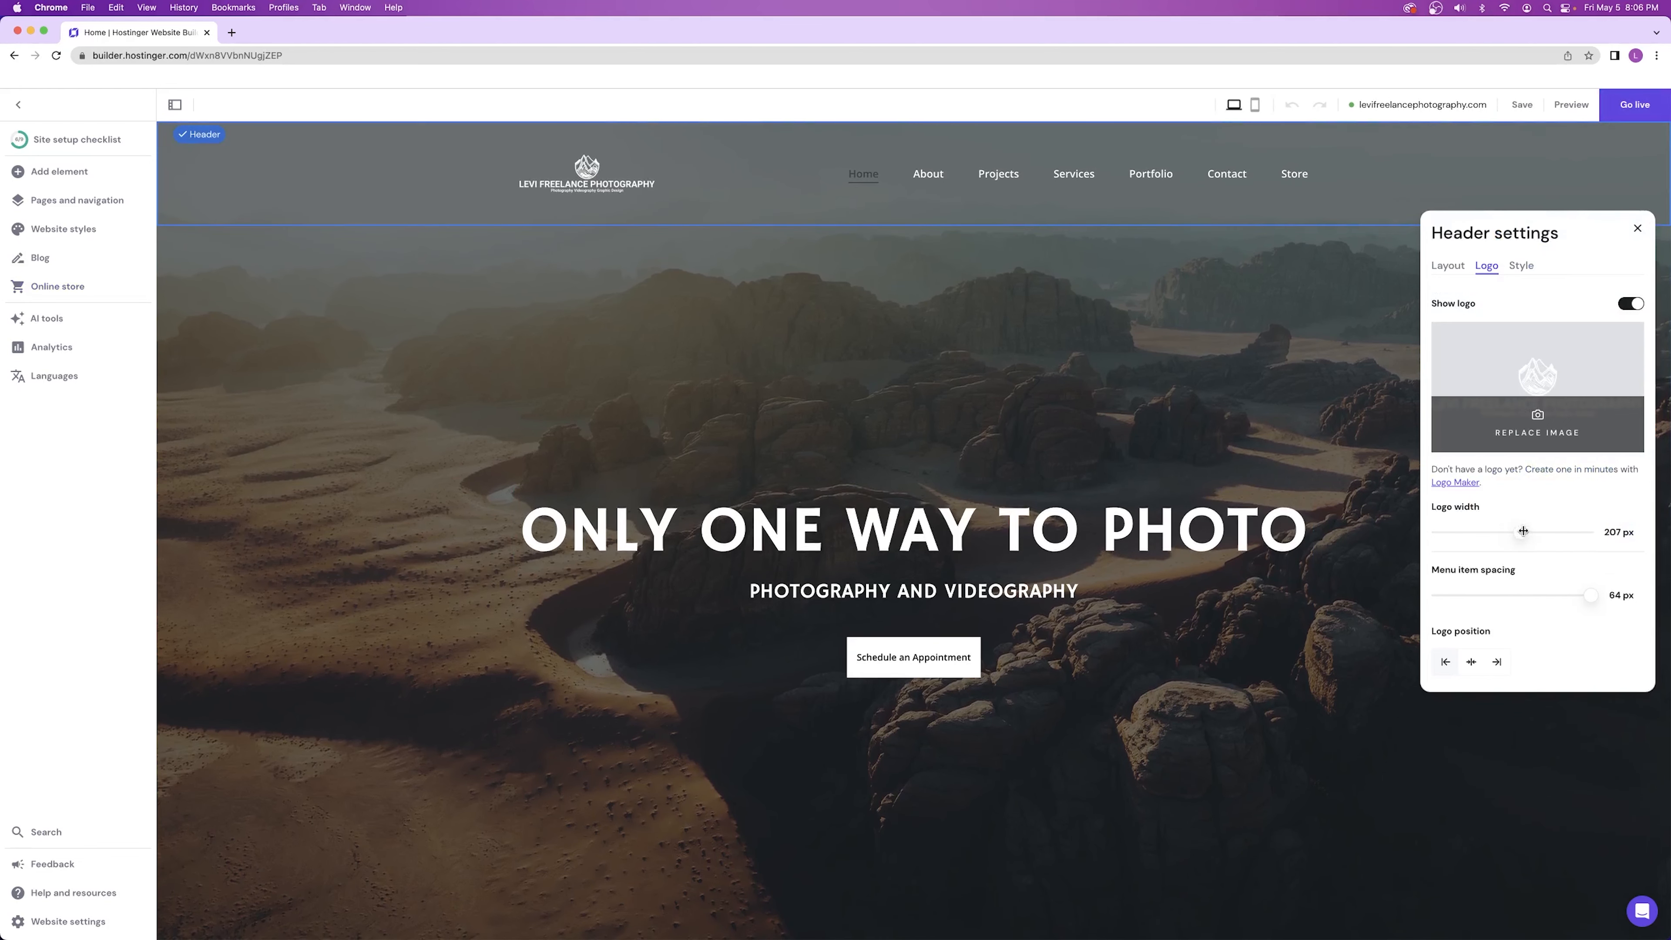
{"action": "left_click", "coordinate": [1639, 229]}
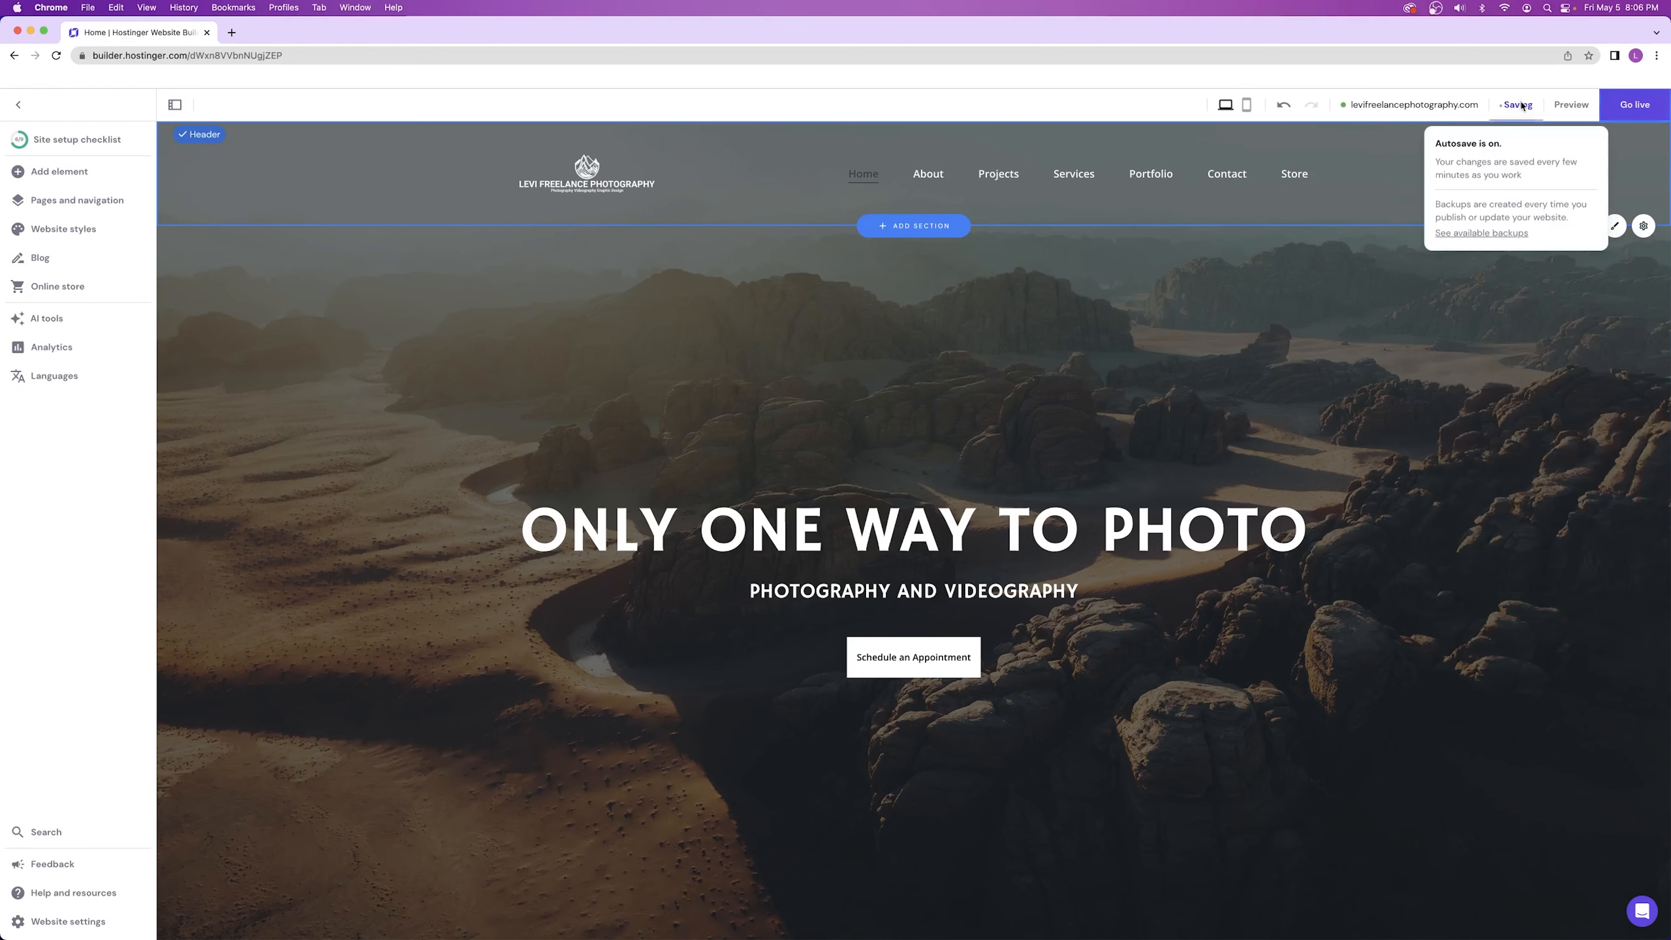
{"action": "left_click", "coordinate": [1514, 224]}
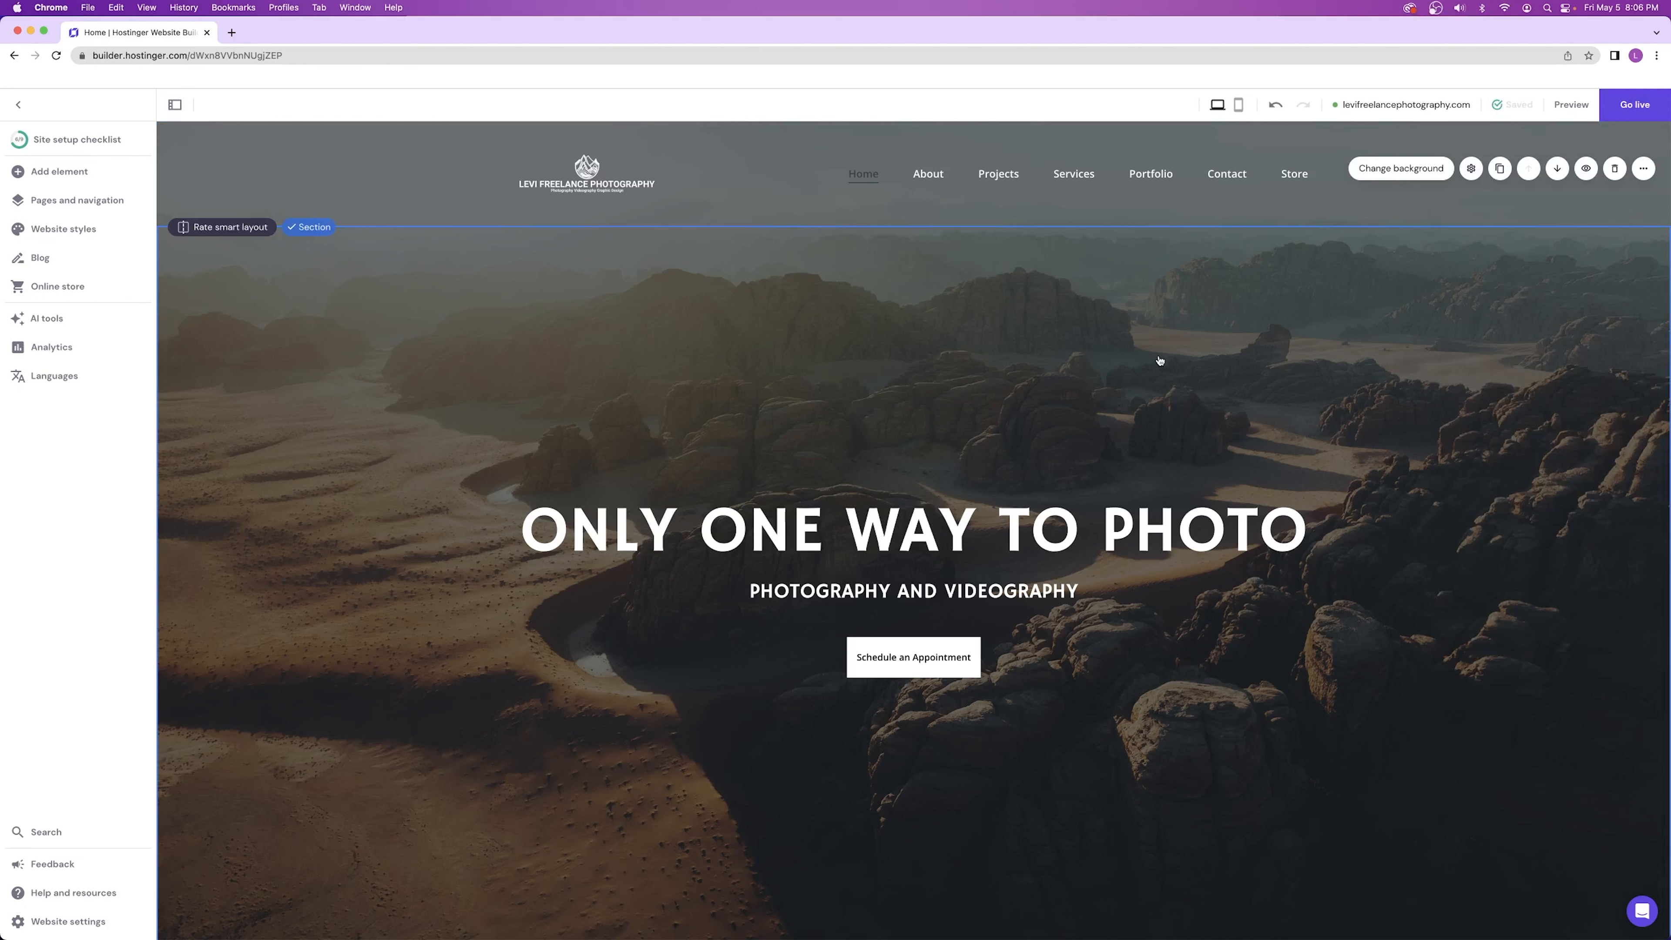
- Generate English About paragraphs with AI Writer for the Art & Design topic and Photography category, and look through the suggestions
{"action": "left_click", "coordinate": [109, 314]}
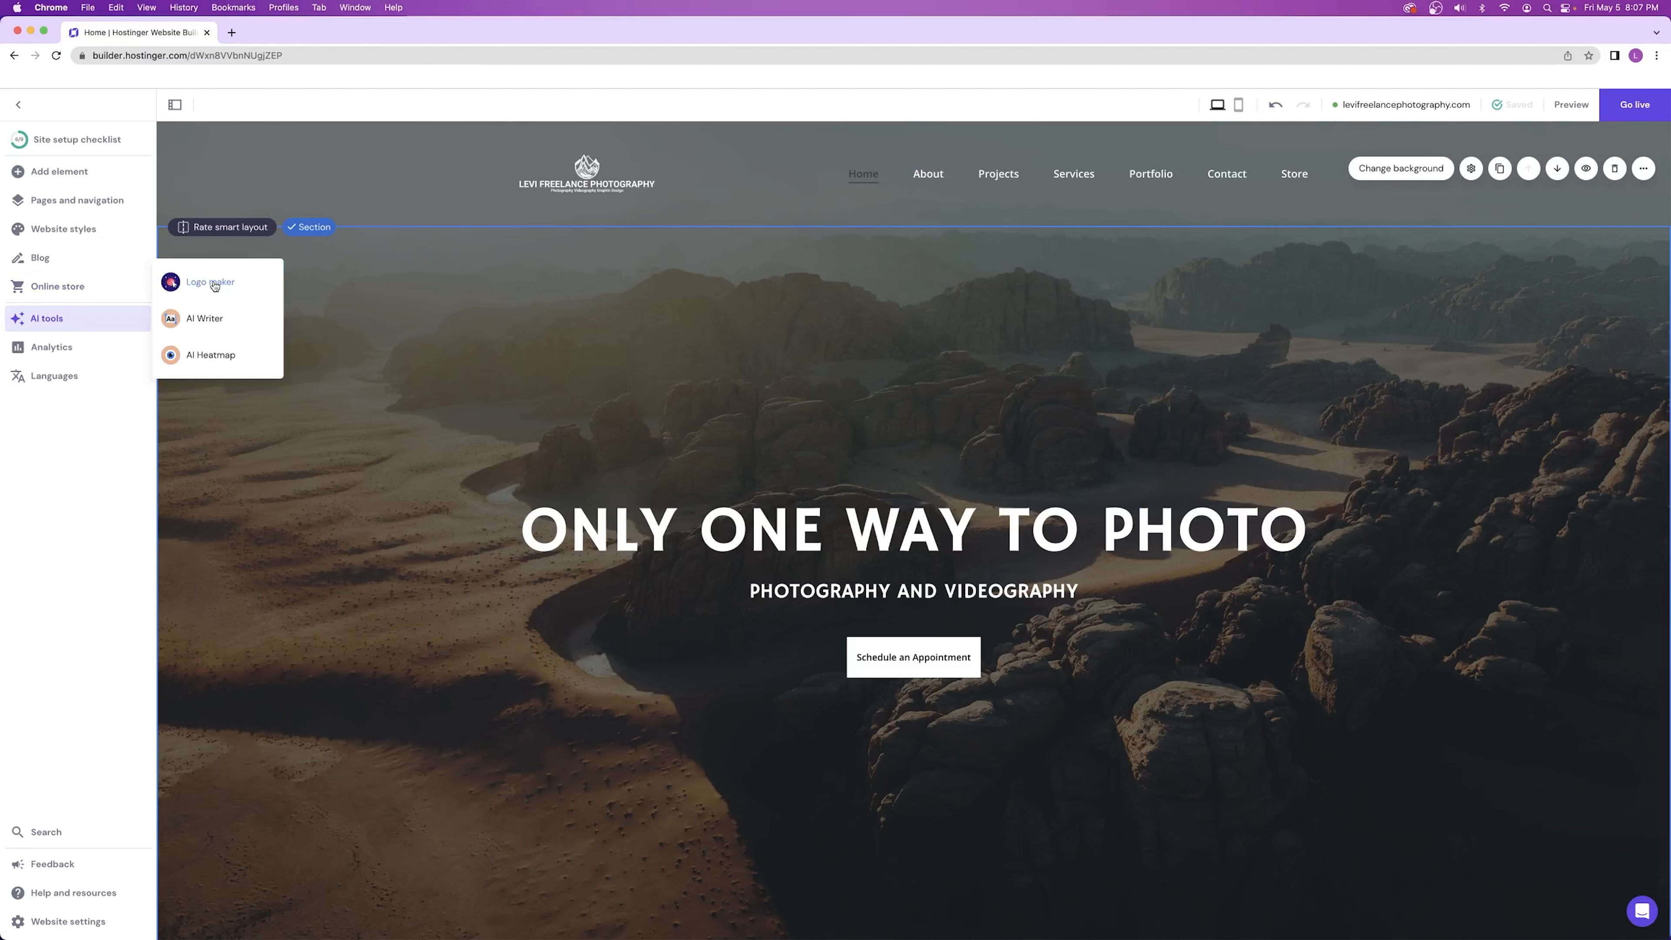
{"action": "left_click", "coordinate": [204, 319]}
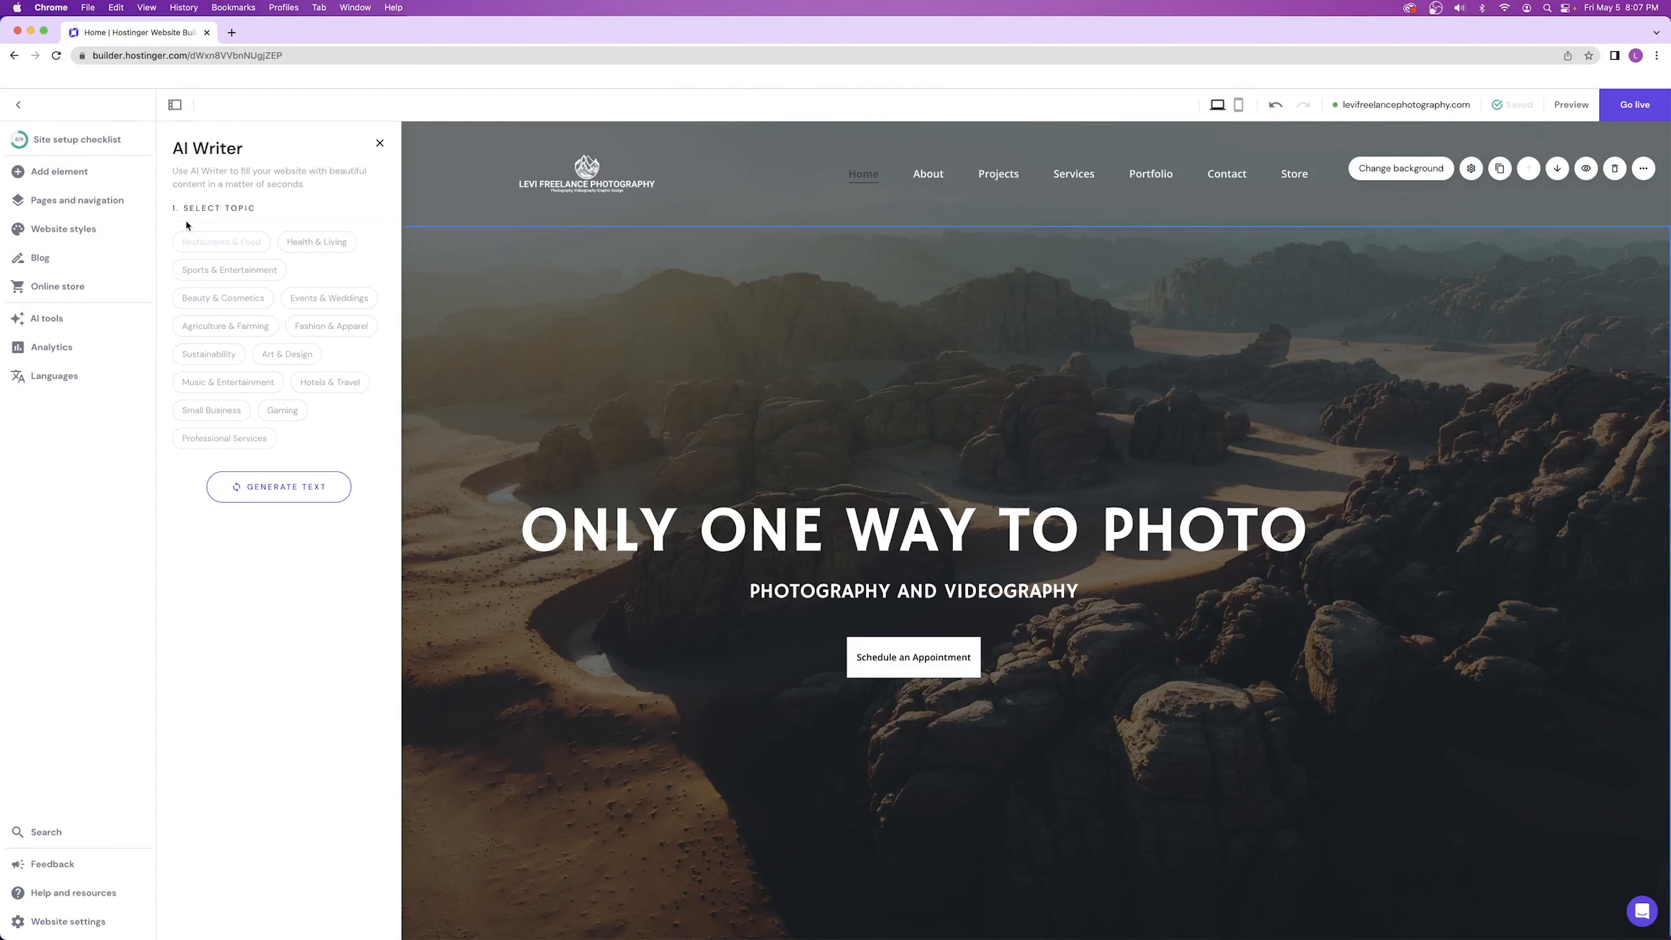
{"action": "left_click_drag", "start_coordinate": [182, 208], "coordinate": [263, 204]}
{"action": "left_click", "coordinate": [265, 205]}
{"action": "left_click", "coordinate": [287, 356]}
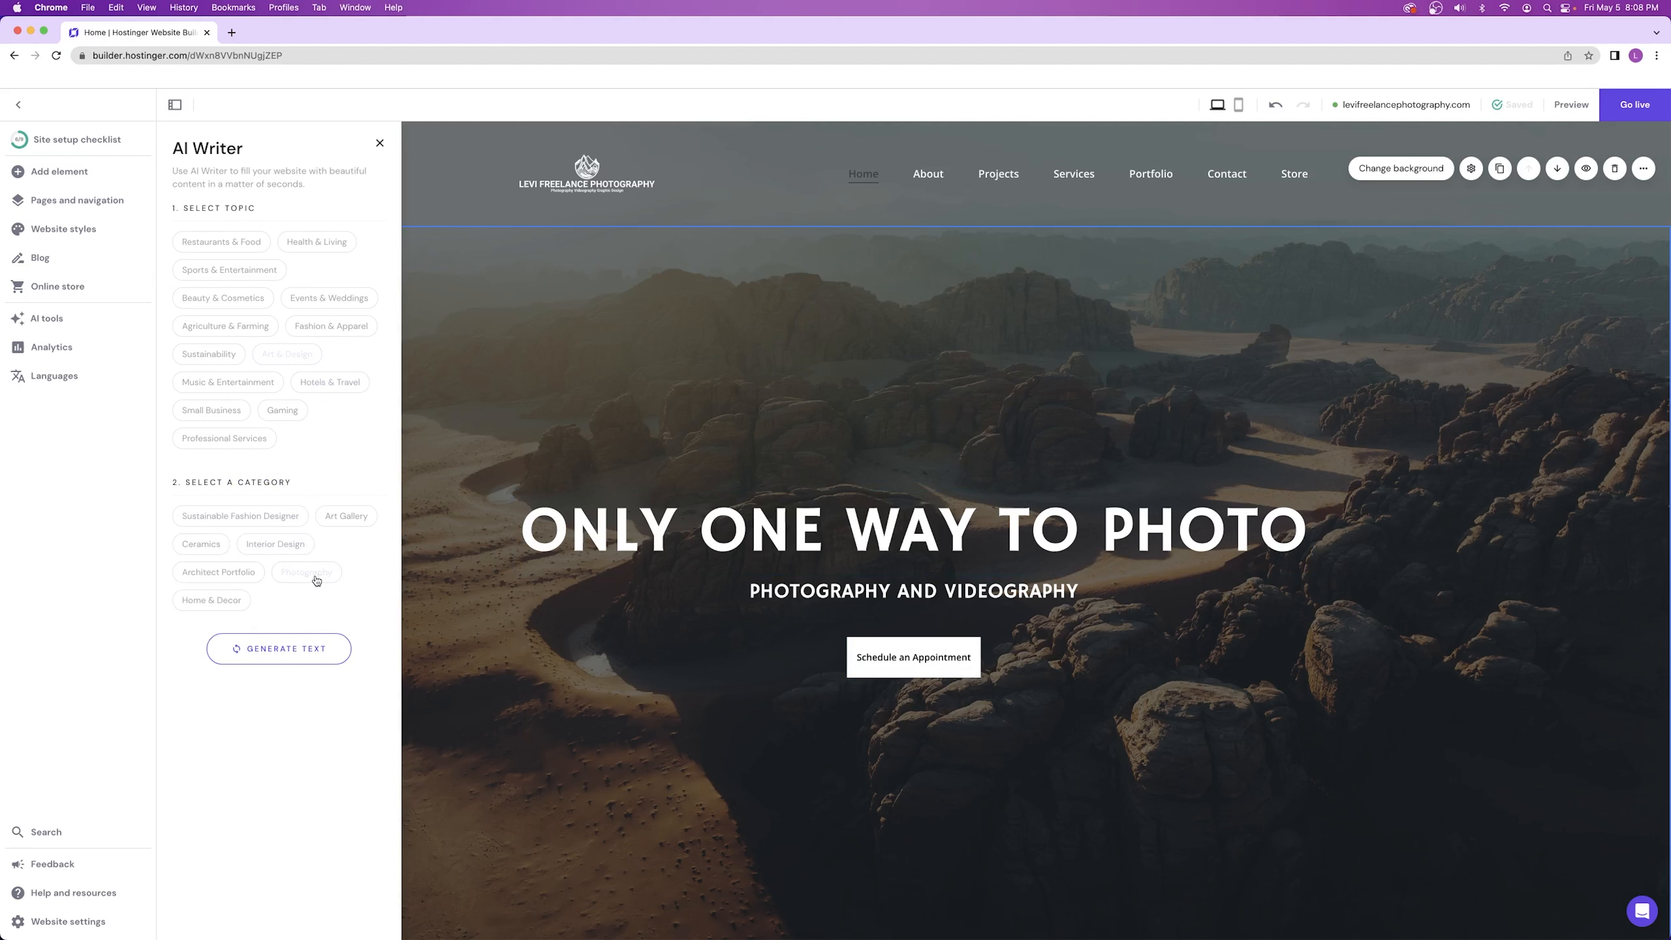
{"action": "left_click", "coordinate": [197, 677]}
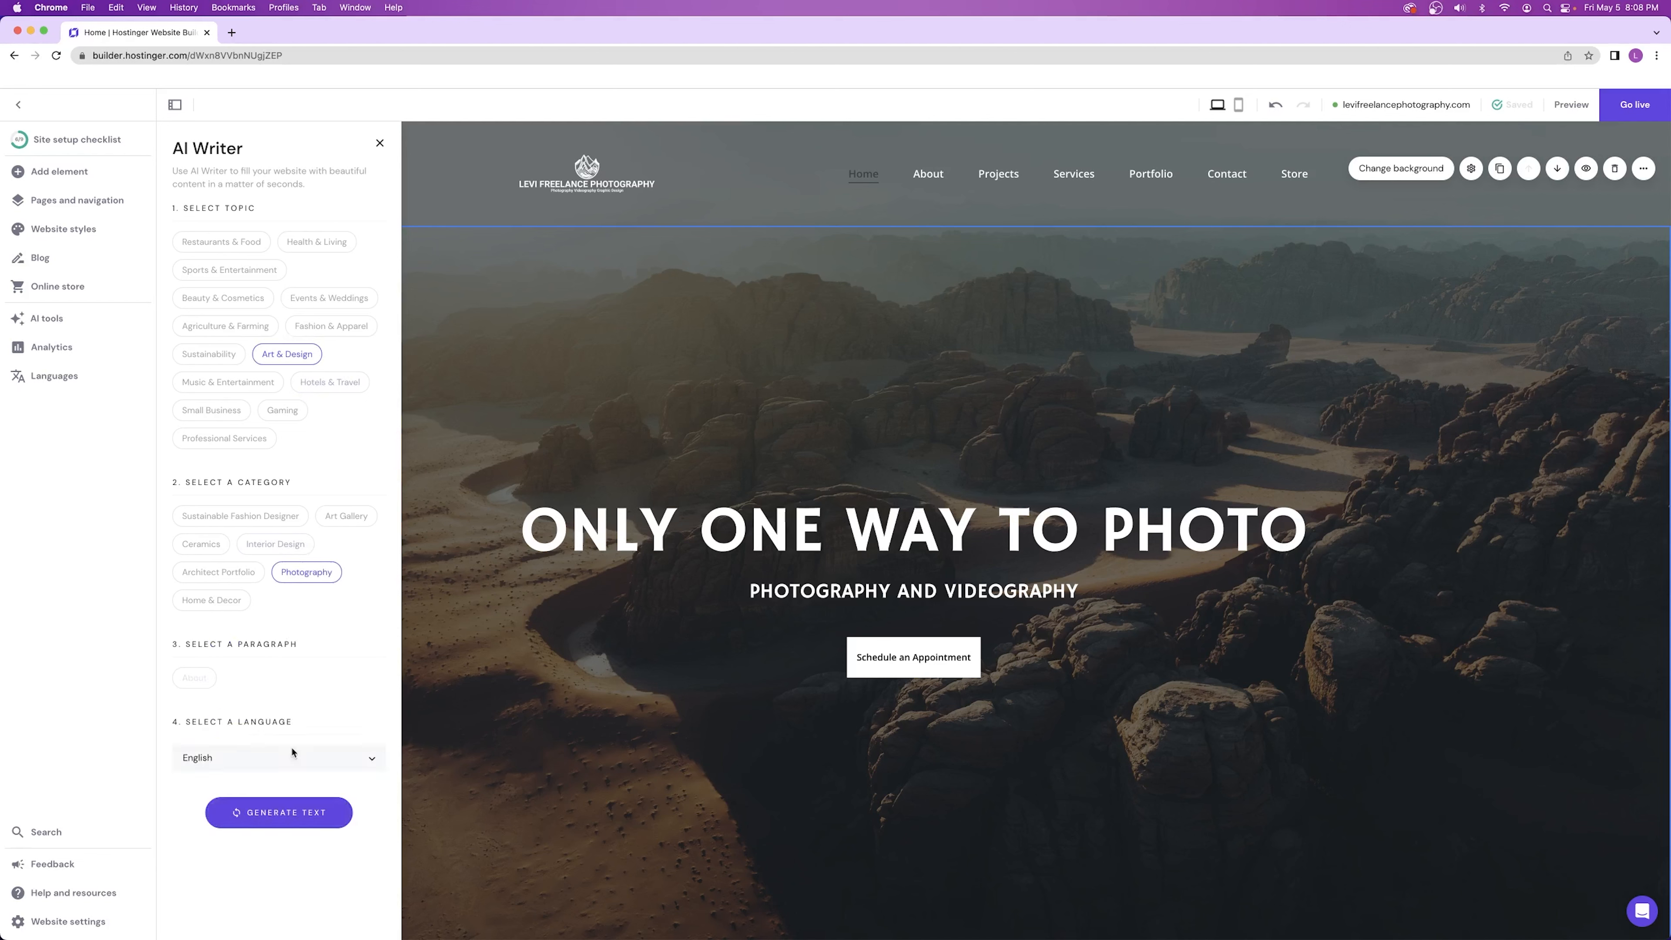
{"action": "left_click", "coordinate": [292, 817]}
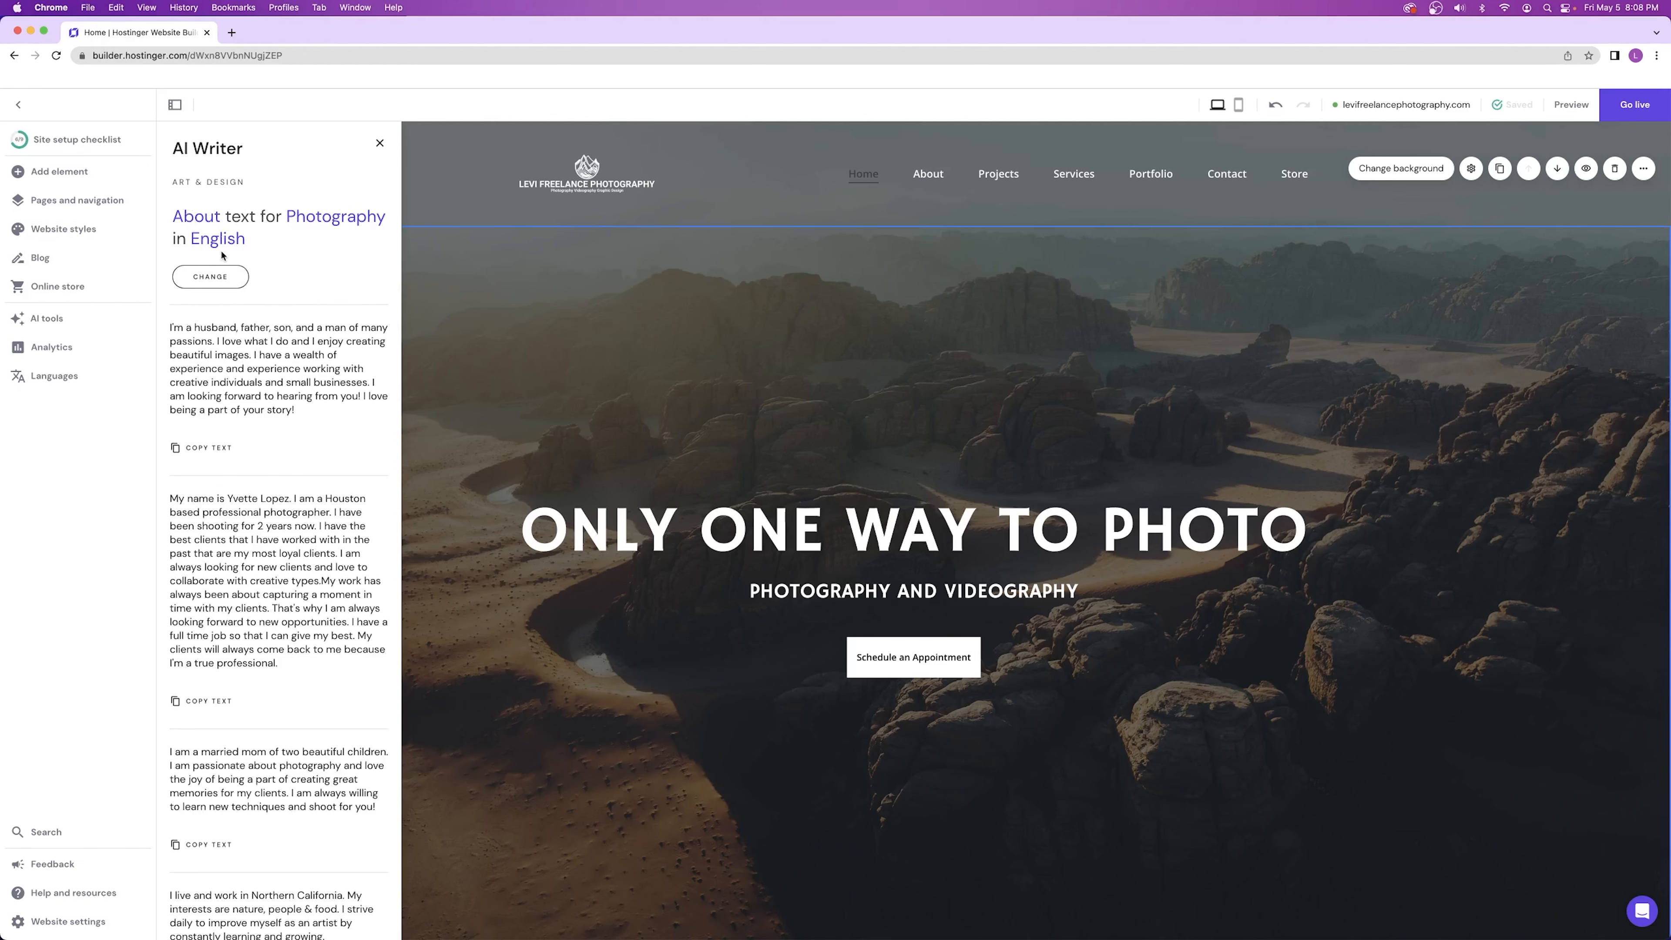
{"action": "scroll", "coordinate": [230, 315], "scroll_direction": "down", "scroll_amount": 8}
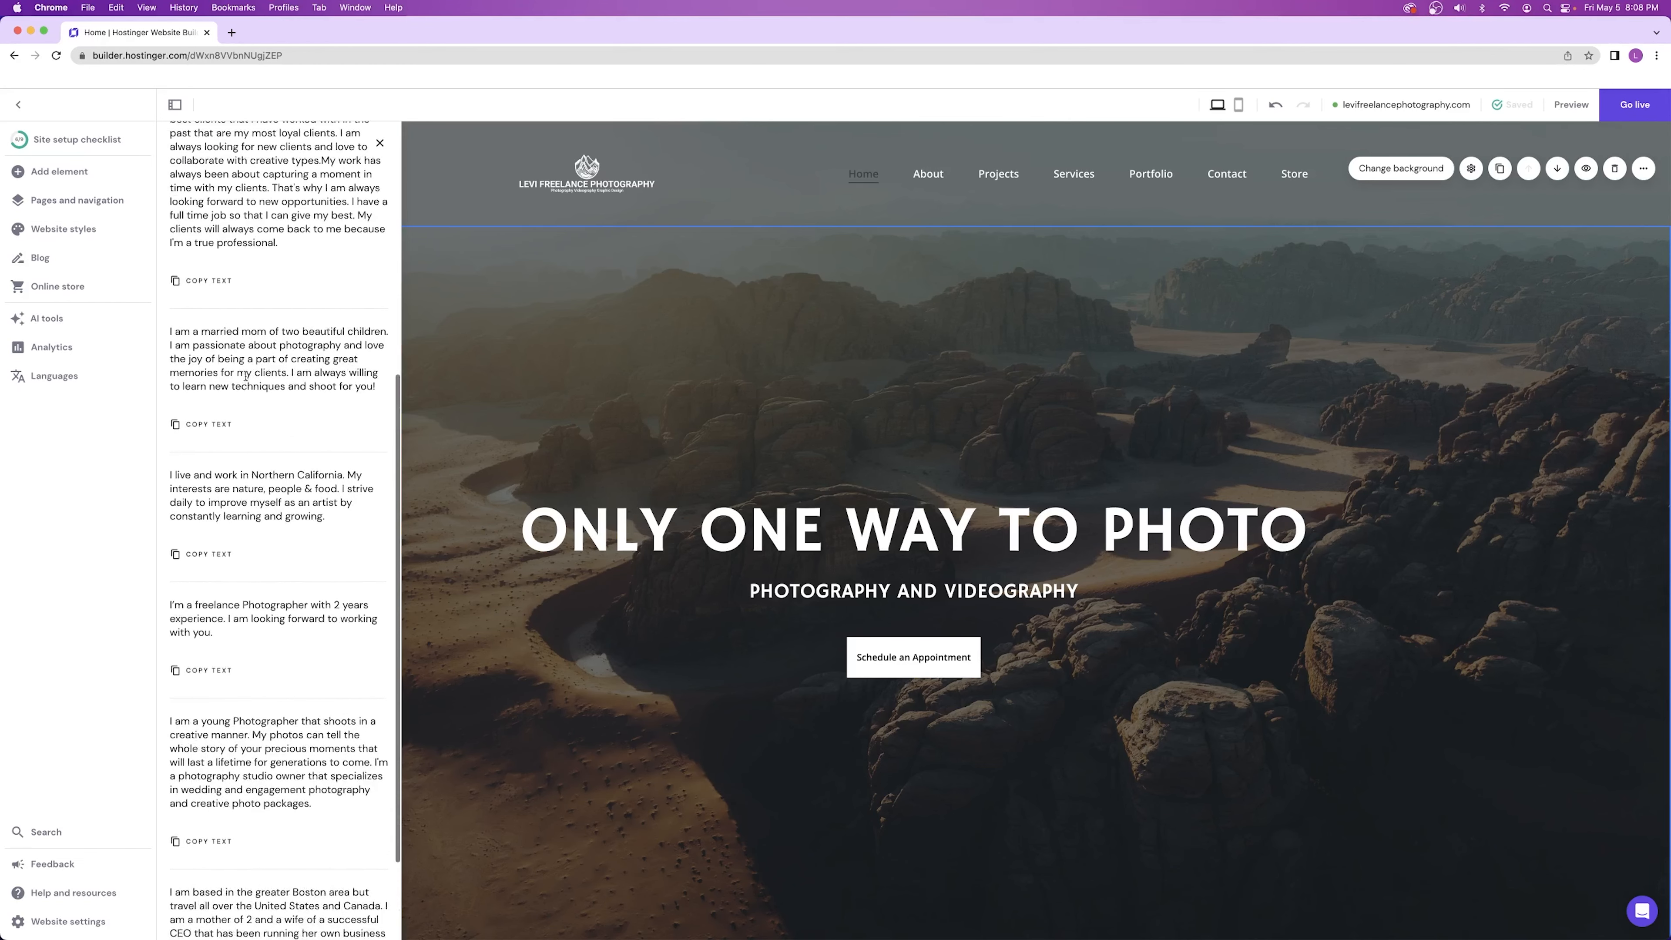
{"action": "scroll", "coordinate": [245, 376], "scroll_direction": "up", "scroll_amount": 8}
{"action": "scroll", "coordinate": [674, 525], "scroll_direction": "down", "scroll_amount": 8}
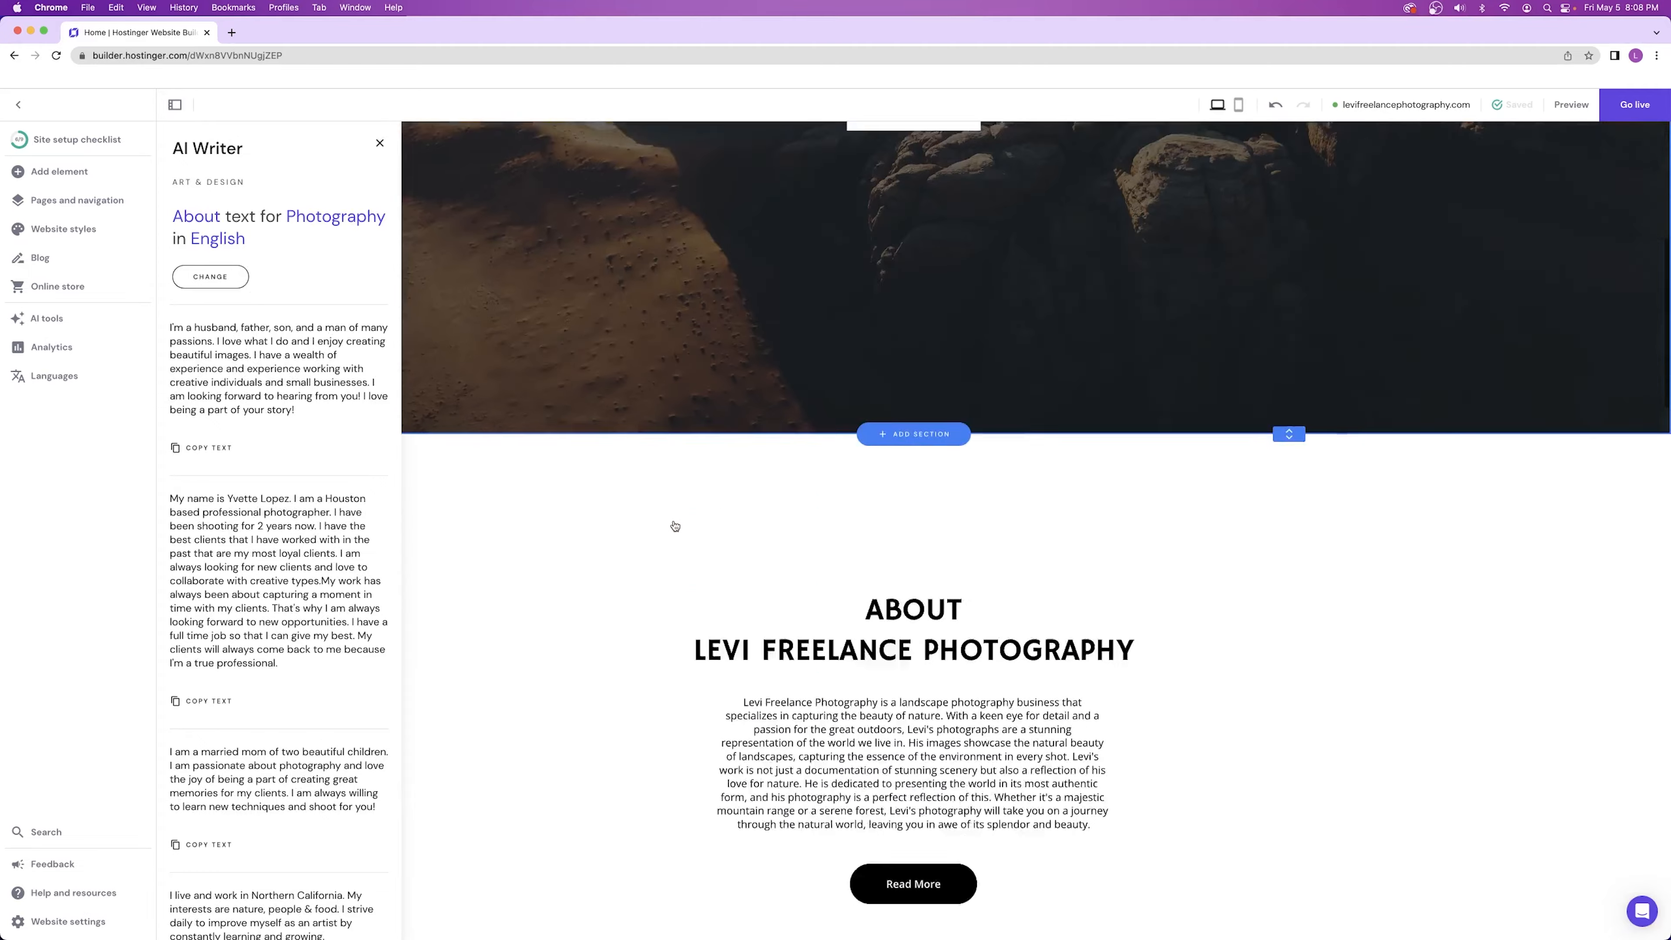
{"action": "scroll", "coordinate": [675, 525], "scroll_direction": "down", "scroll_amount": 4}
{"action": "left_click", "coordinate": [858, 472]}
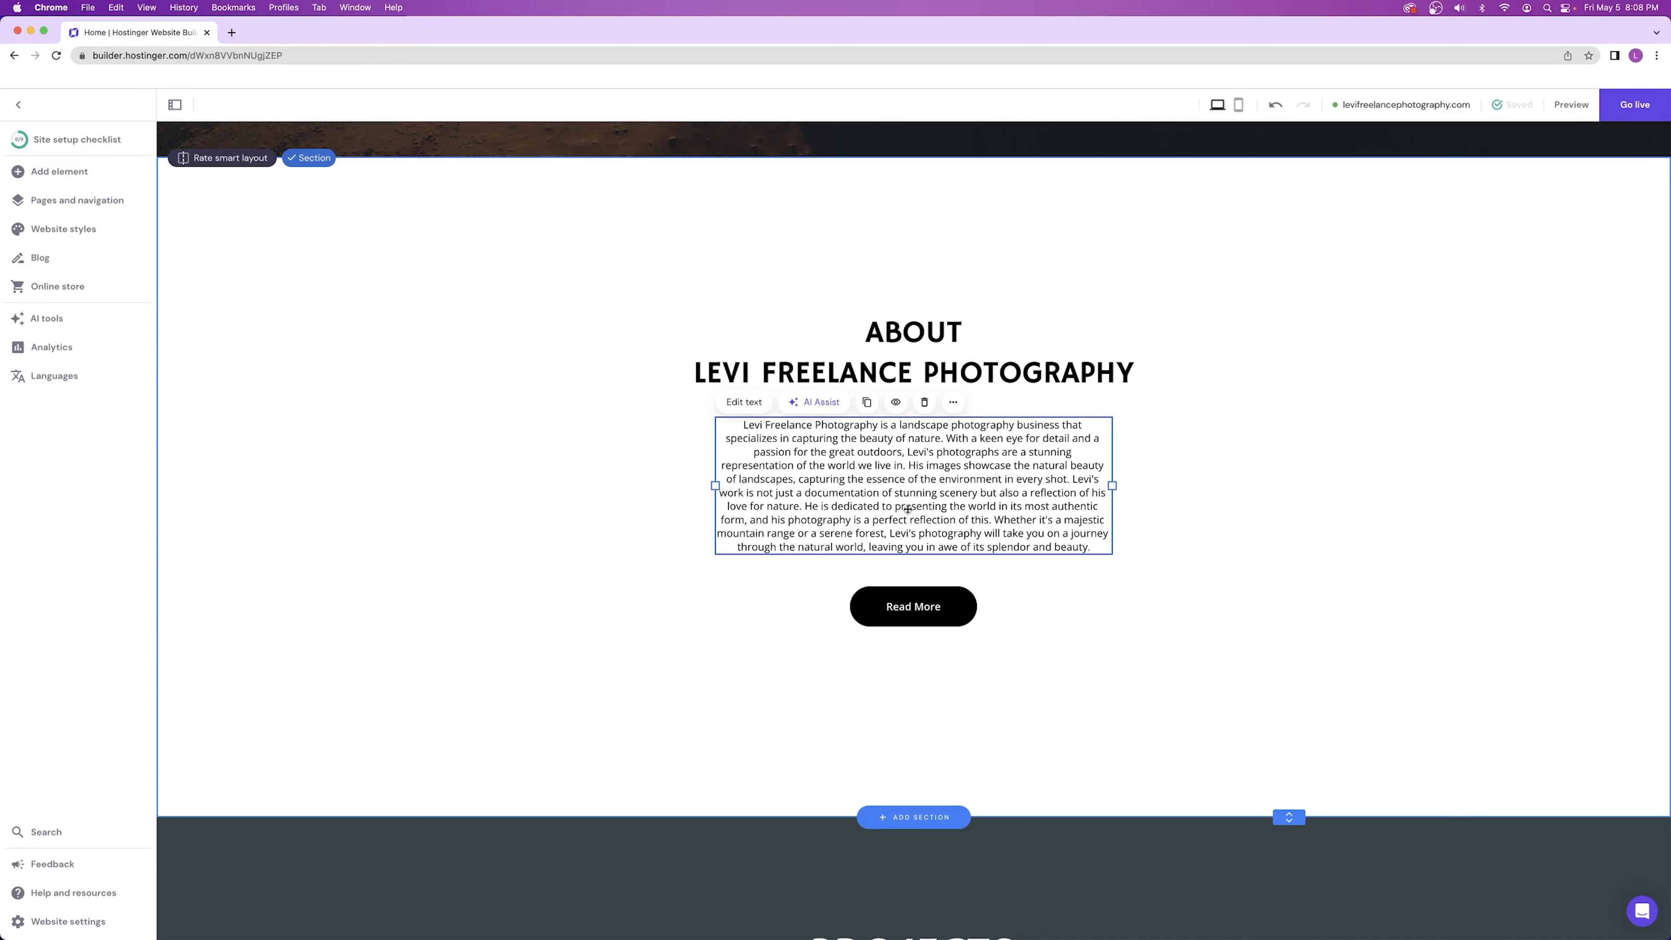
- Generate a fresh set of Art & Design Photography About texts in English with AI Writer and copy the first suggestion
{"action": "left_click", "coordinate": [89, 321]}
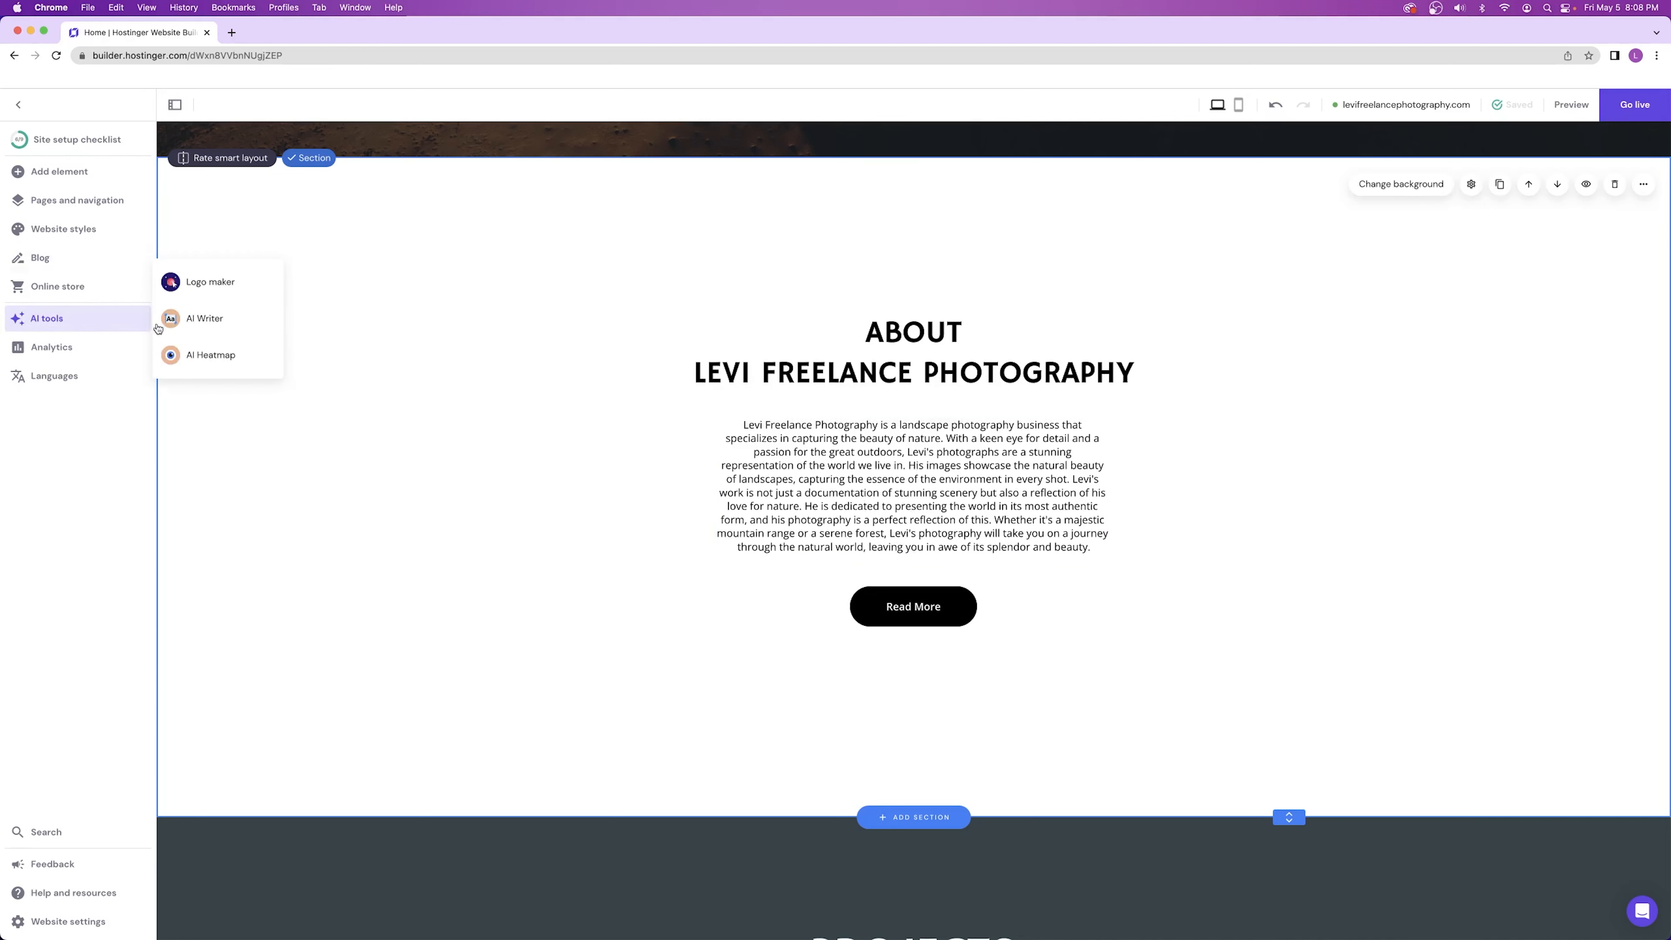
{"action": "left_click", "coordinate": [207, 319]}
{"action": "left_click", "coordinate": [283, 354]}
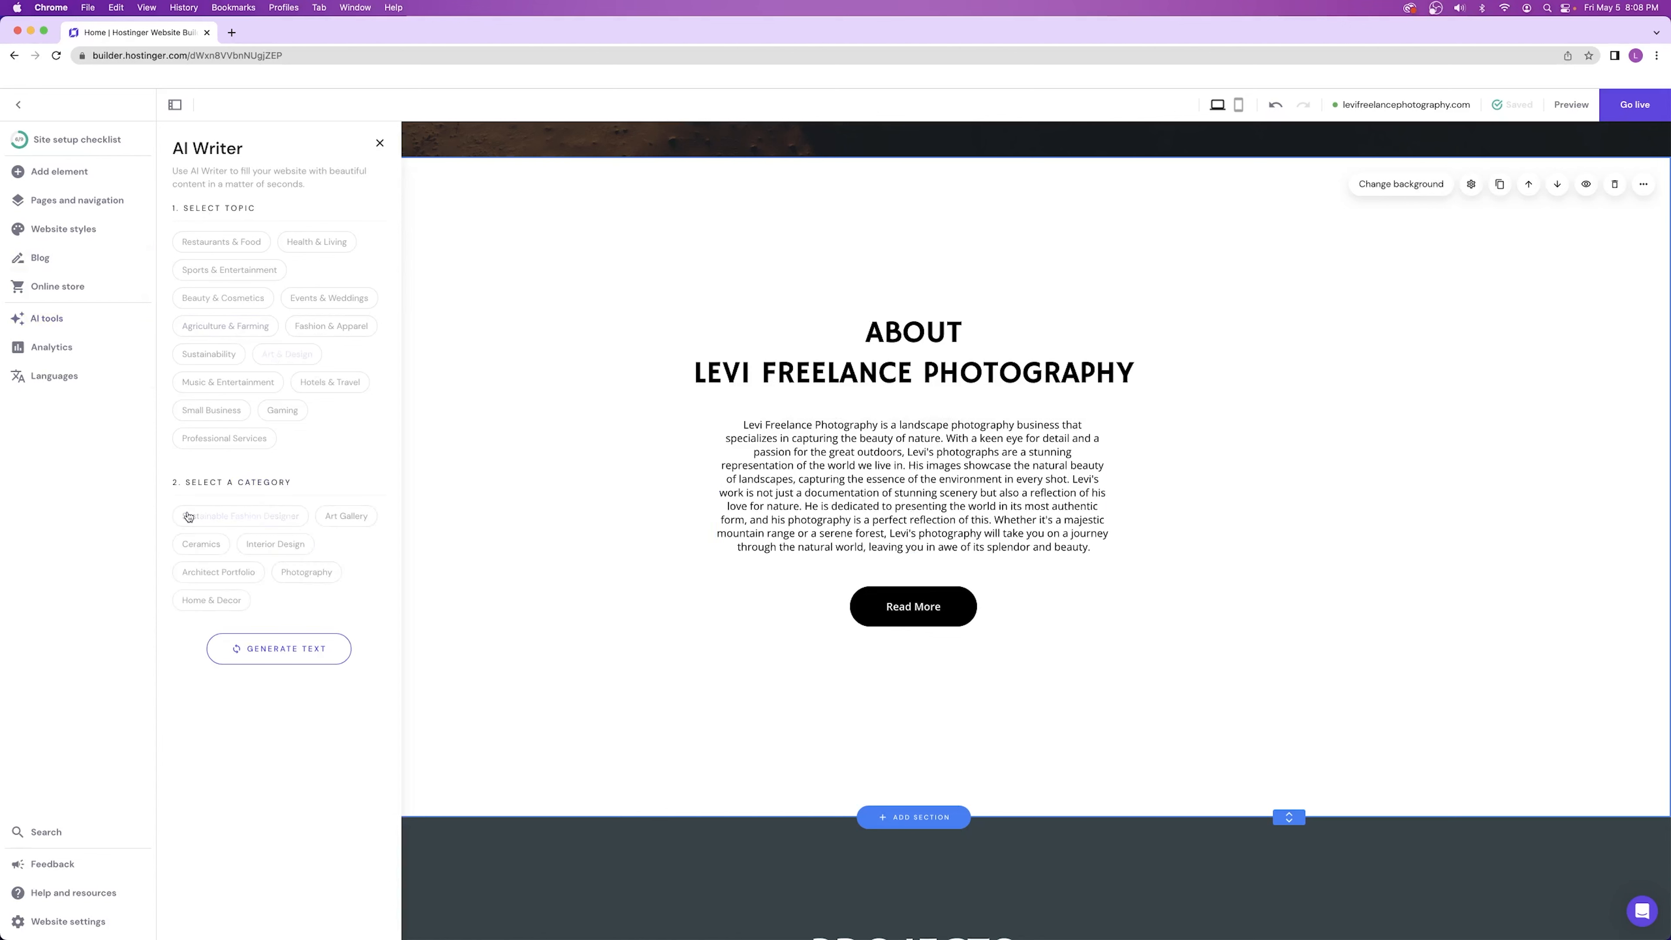
{"action": "left_click", "coordinate": [314, 570]}
{"action": "left_click", "coordinate": [196, 680]}
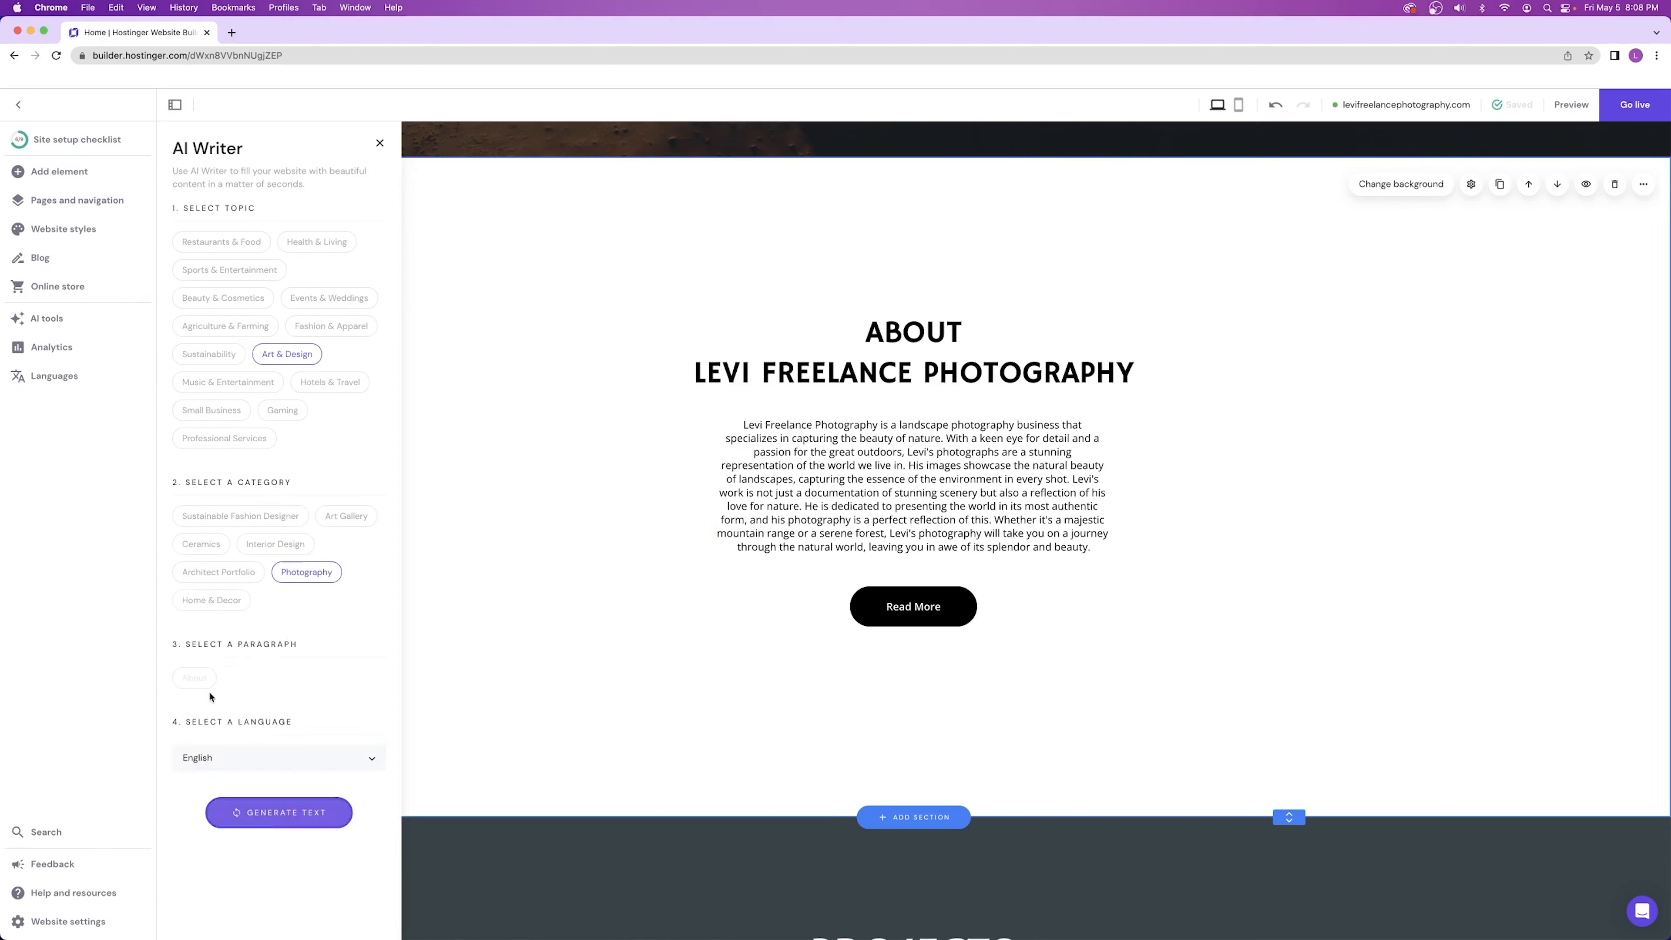
{"action": "left_click", "coordinate": [286, 814]}
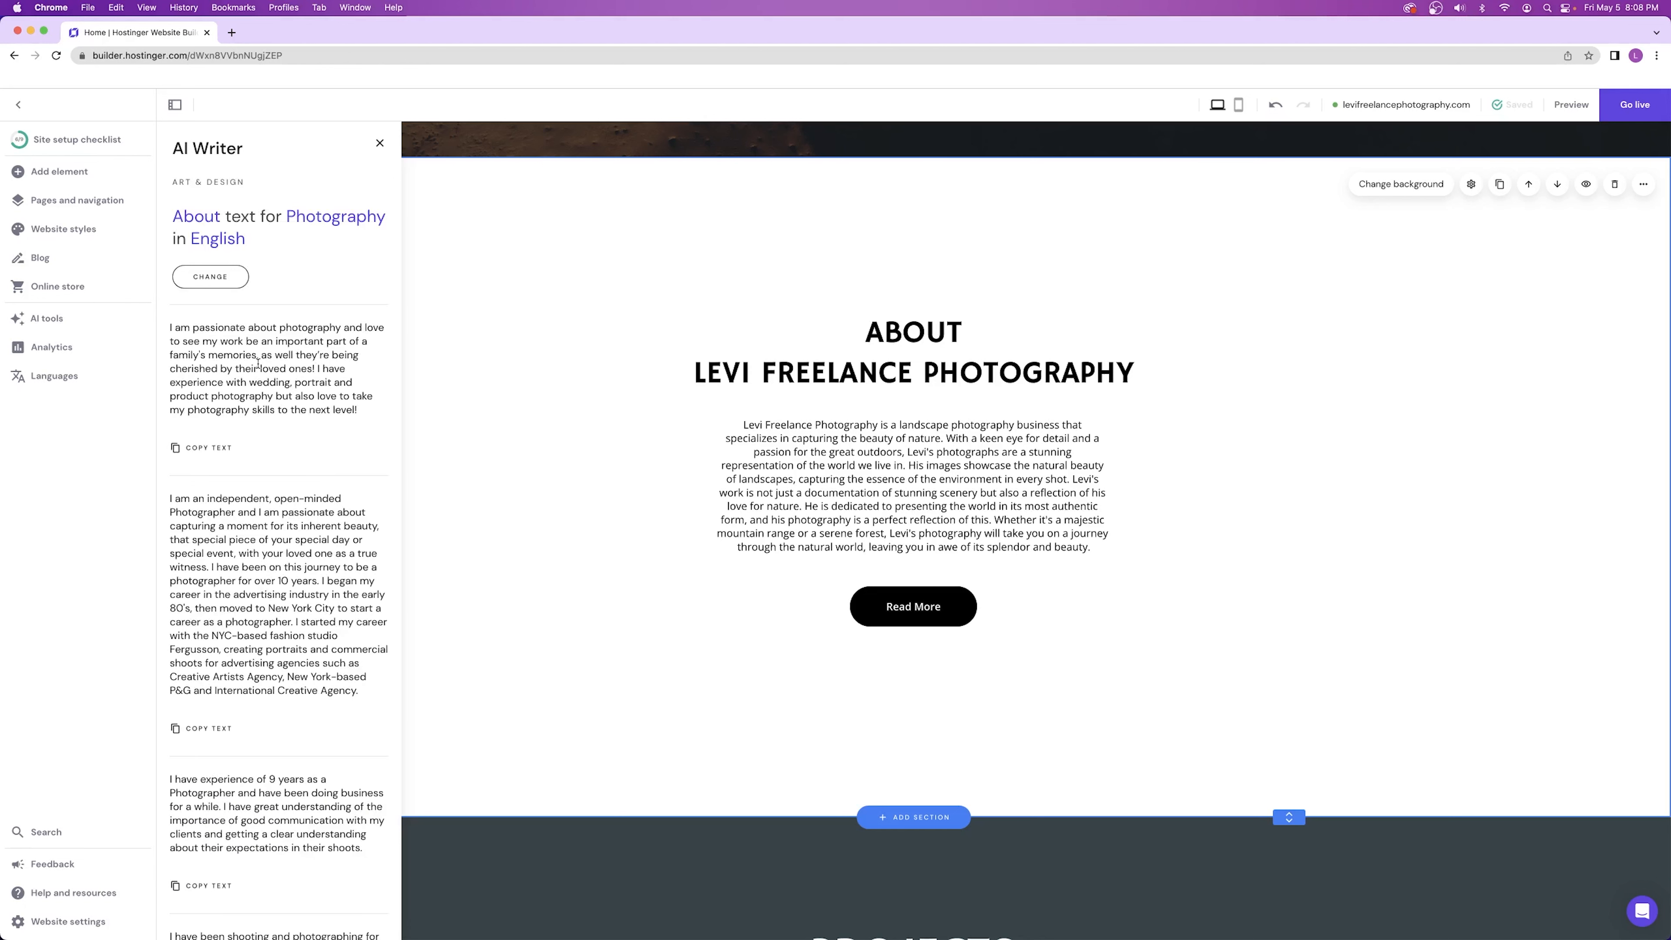
{"action": "scroll", "coordinate": [258, 363], "scroll_direction": "down", "scroll_amount": 3}
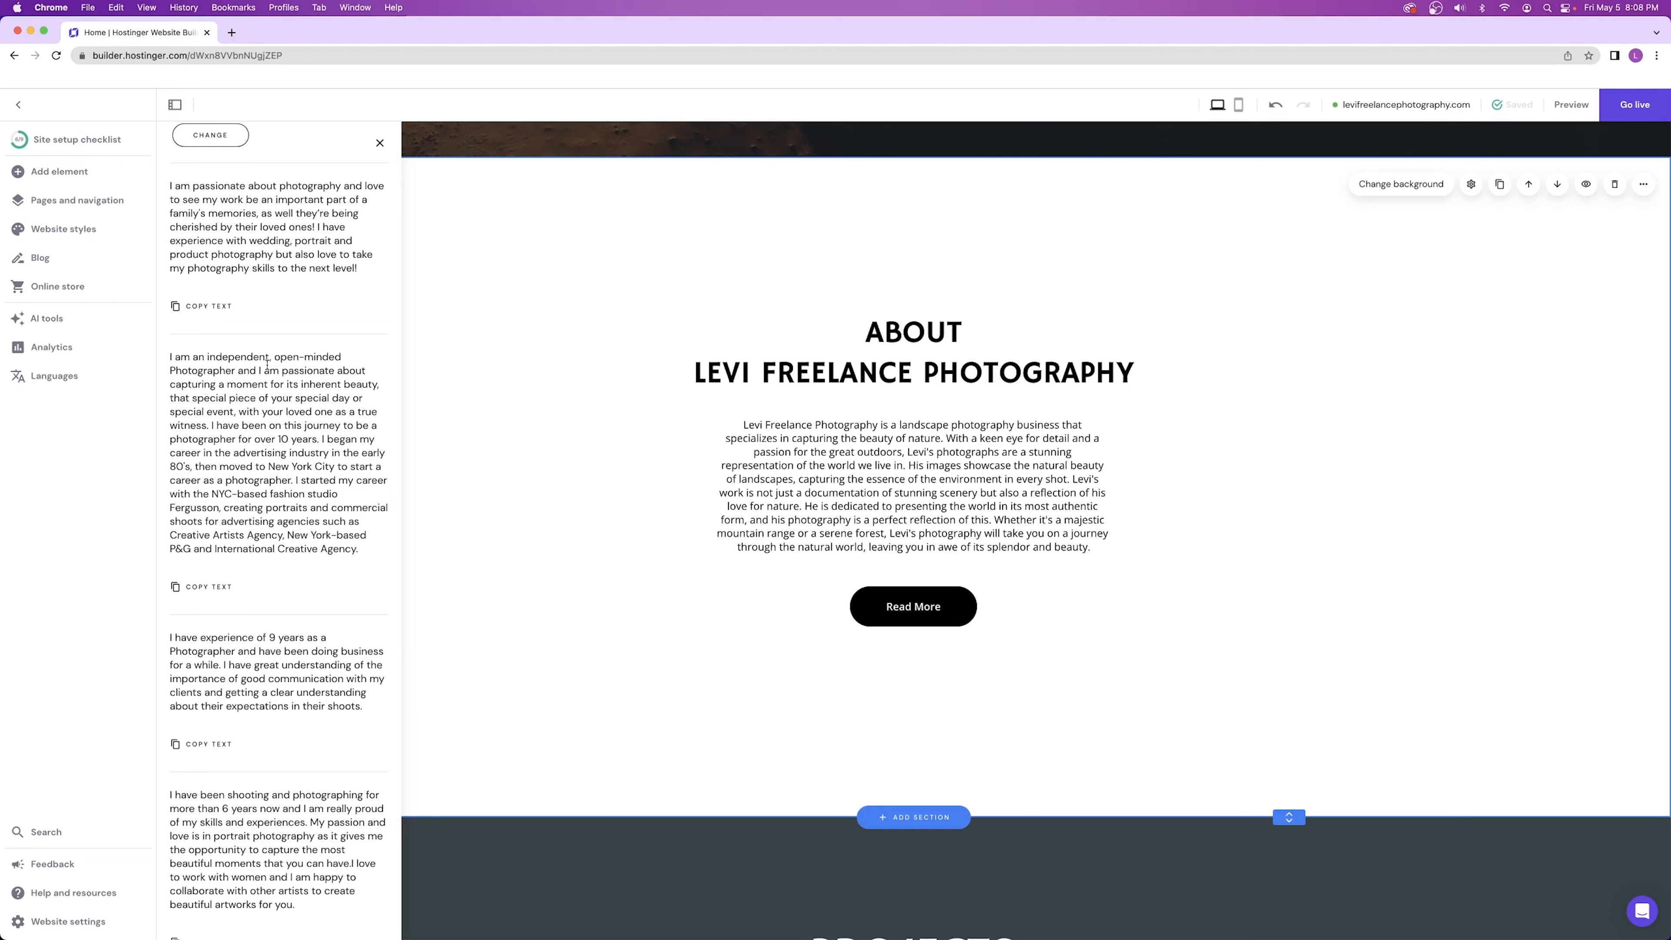
{"action": "scroll", "coordinate": [267, 364], "scroll_direction": "up", "scroll_amount": 3}
{"action": "left_click", "coordinate": [212, 453]}
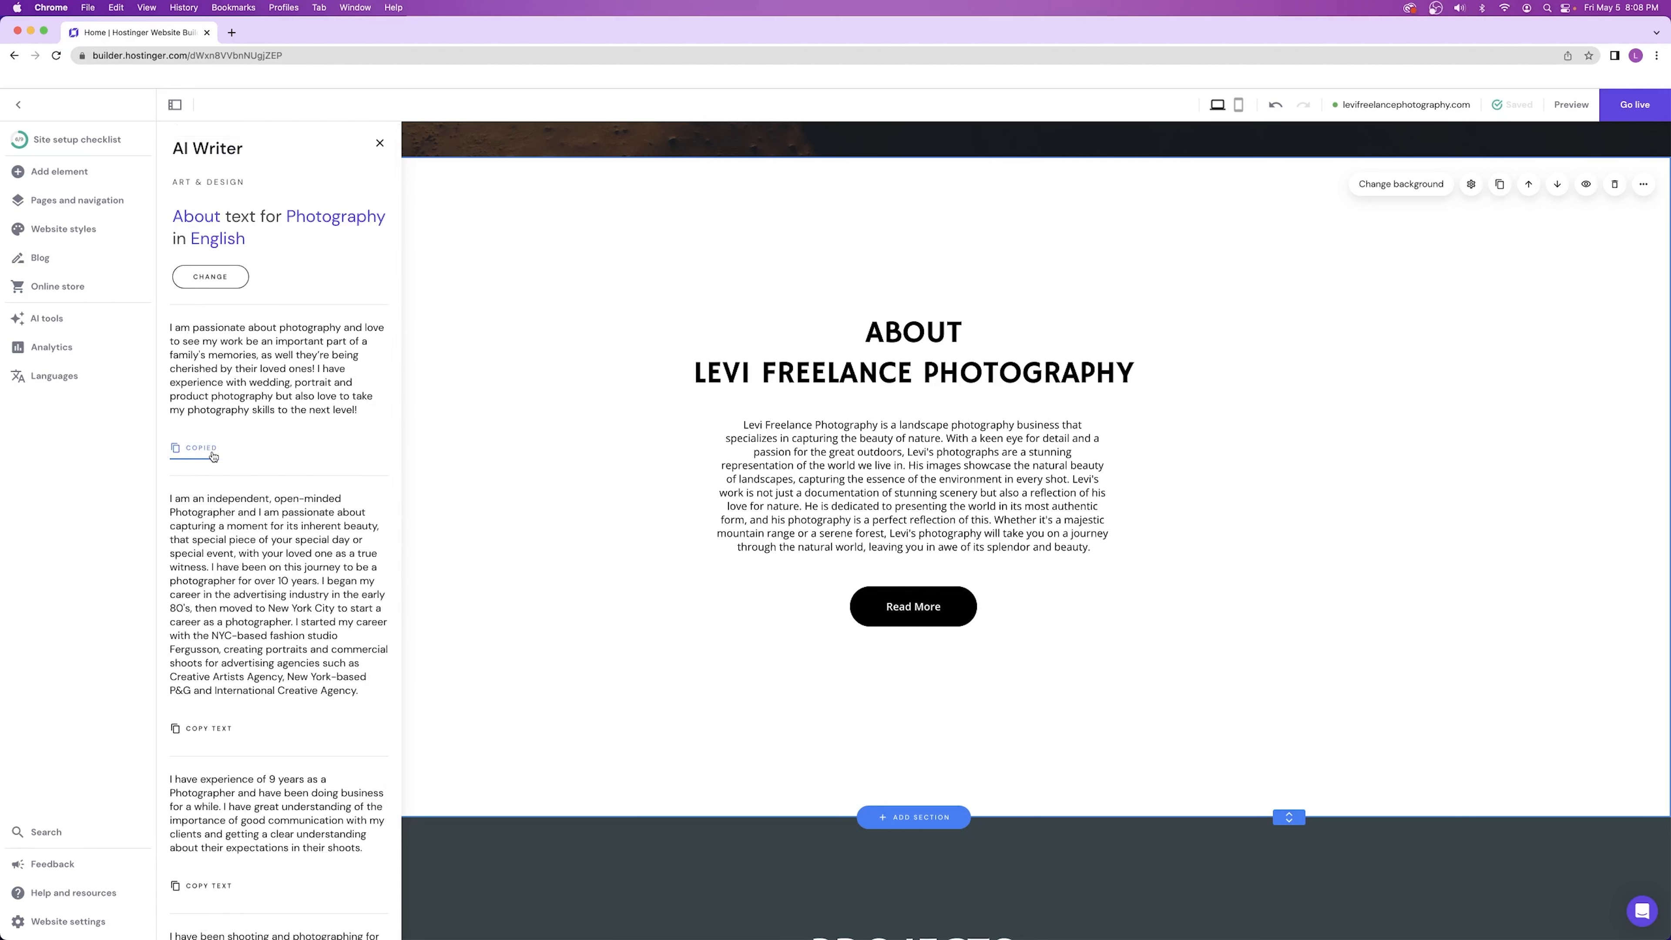
- Add a text element above the About heading, style it as Paragraph 3, paste the copied text, and widen it to about the heading's width
{"action": "left_click", "coordinate": [1041, 575]}
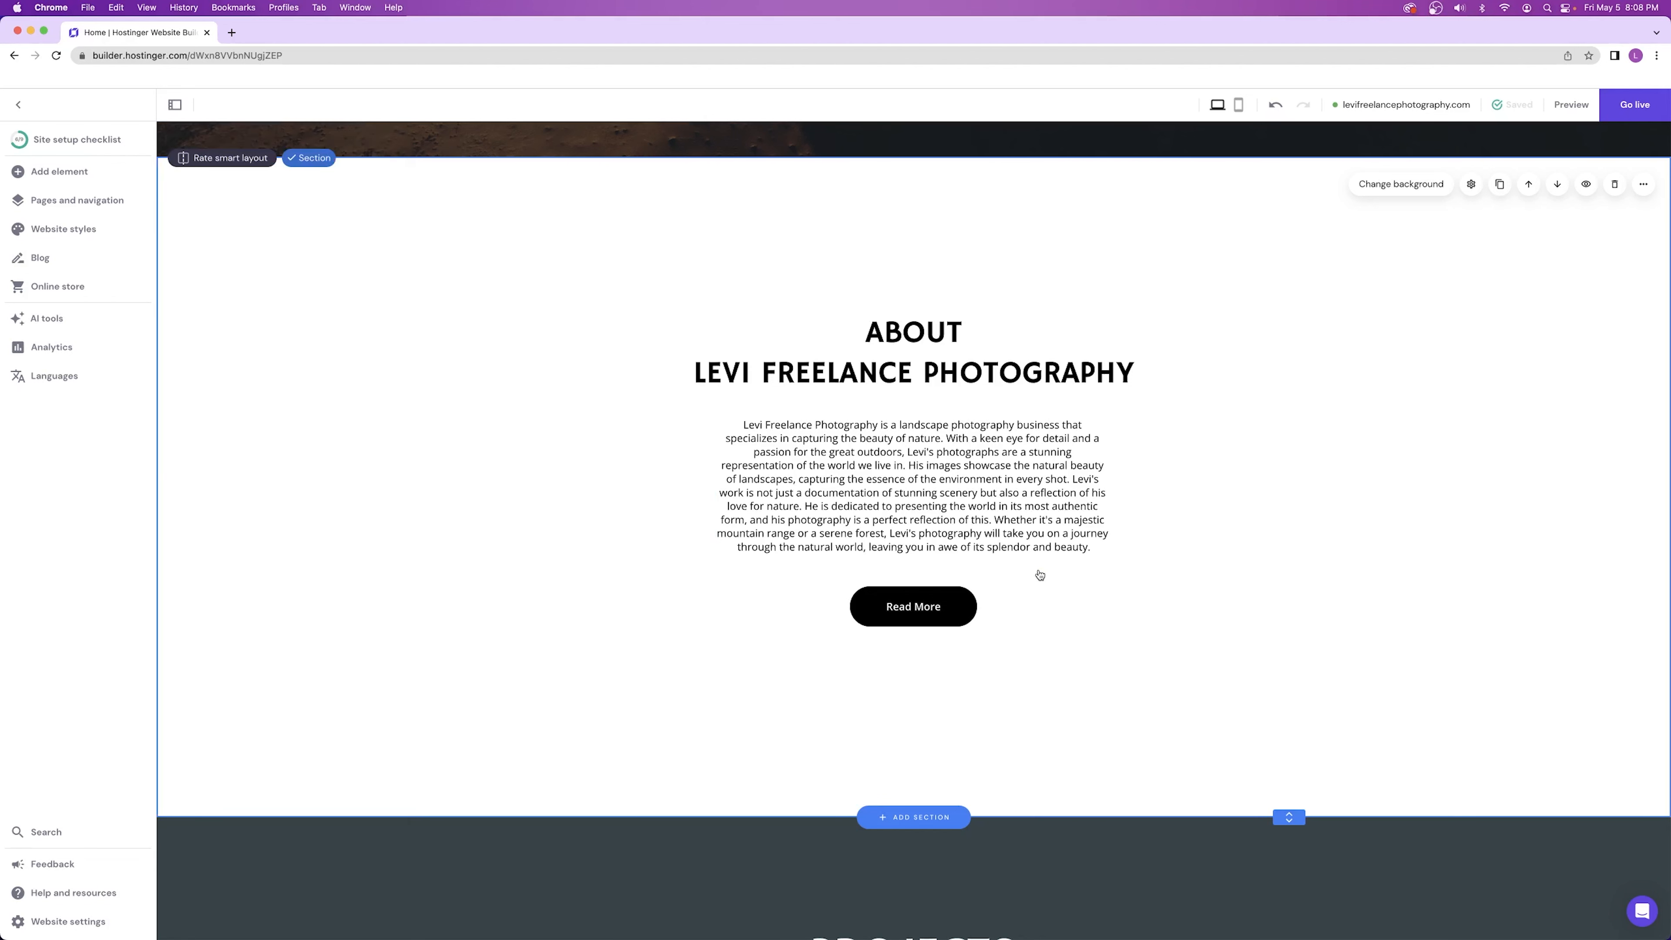
{"action": "left_click", "coordinate": [73, 171]}
{"action": "left_click_drag", "start_coordinate": [231, 219], "coordinate": [724, 262]}
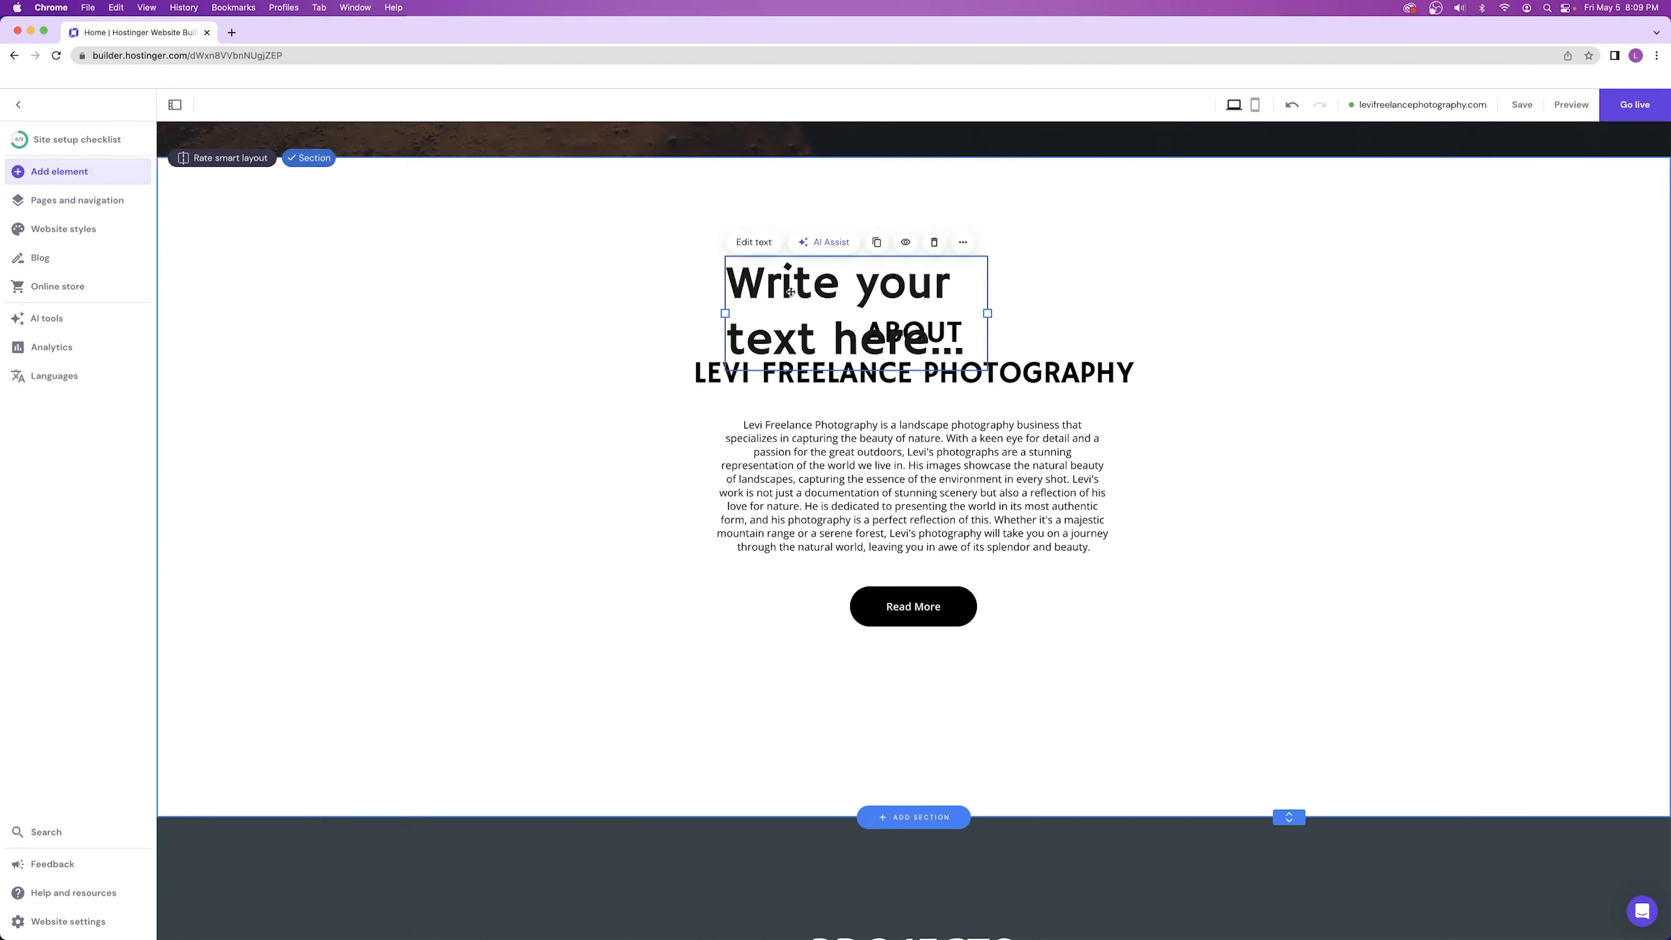
{"action": "left_click", "coordinate": [756, 241]}
{"action": "left_click", "coordinate": [787, 245]}
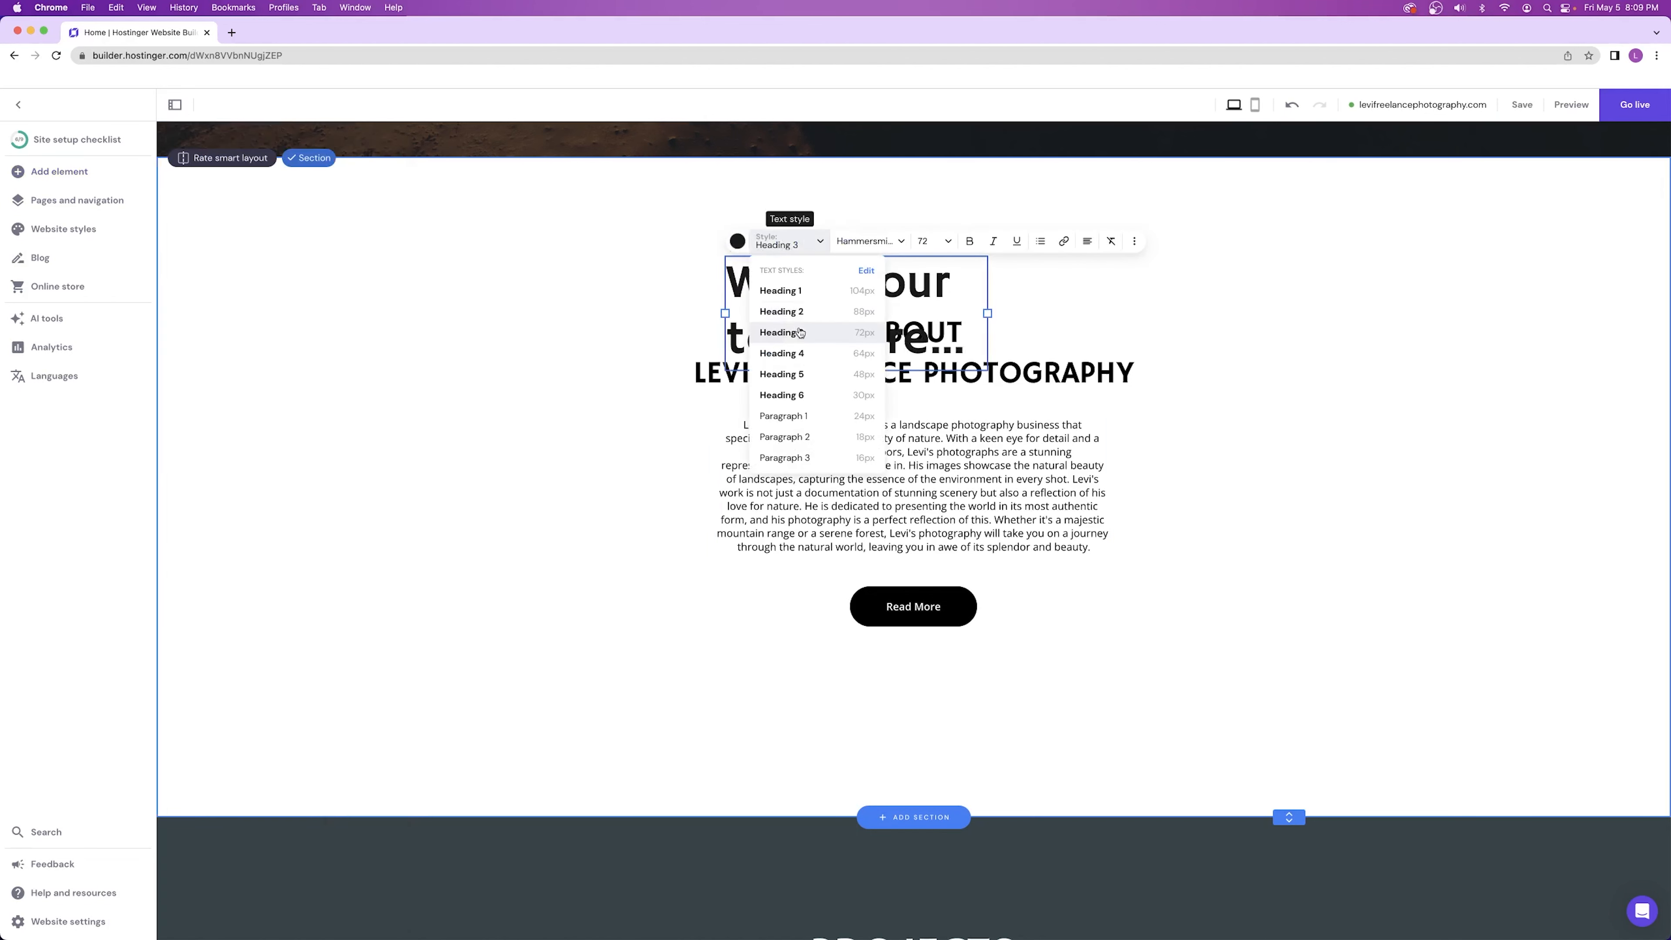
{"action": "left_click", "coordinate": [807, 454]}
{"action": "triple_click", "coordinate": [789, 264]}
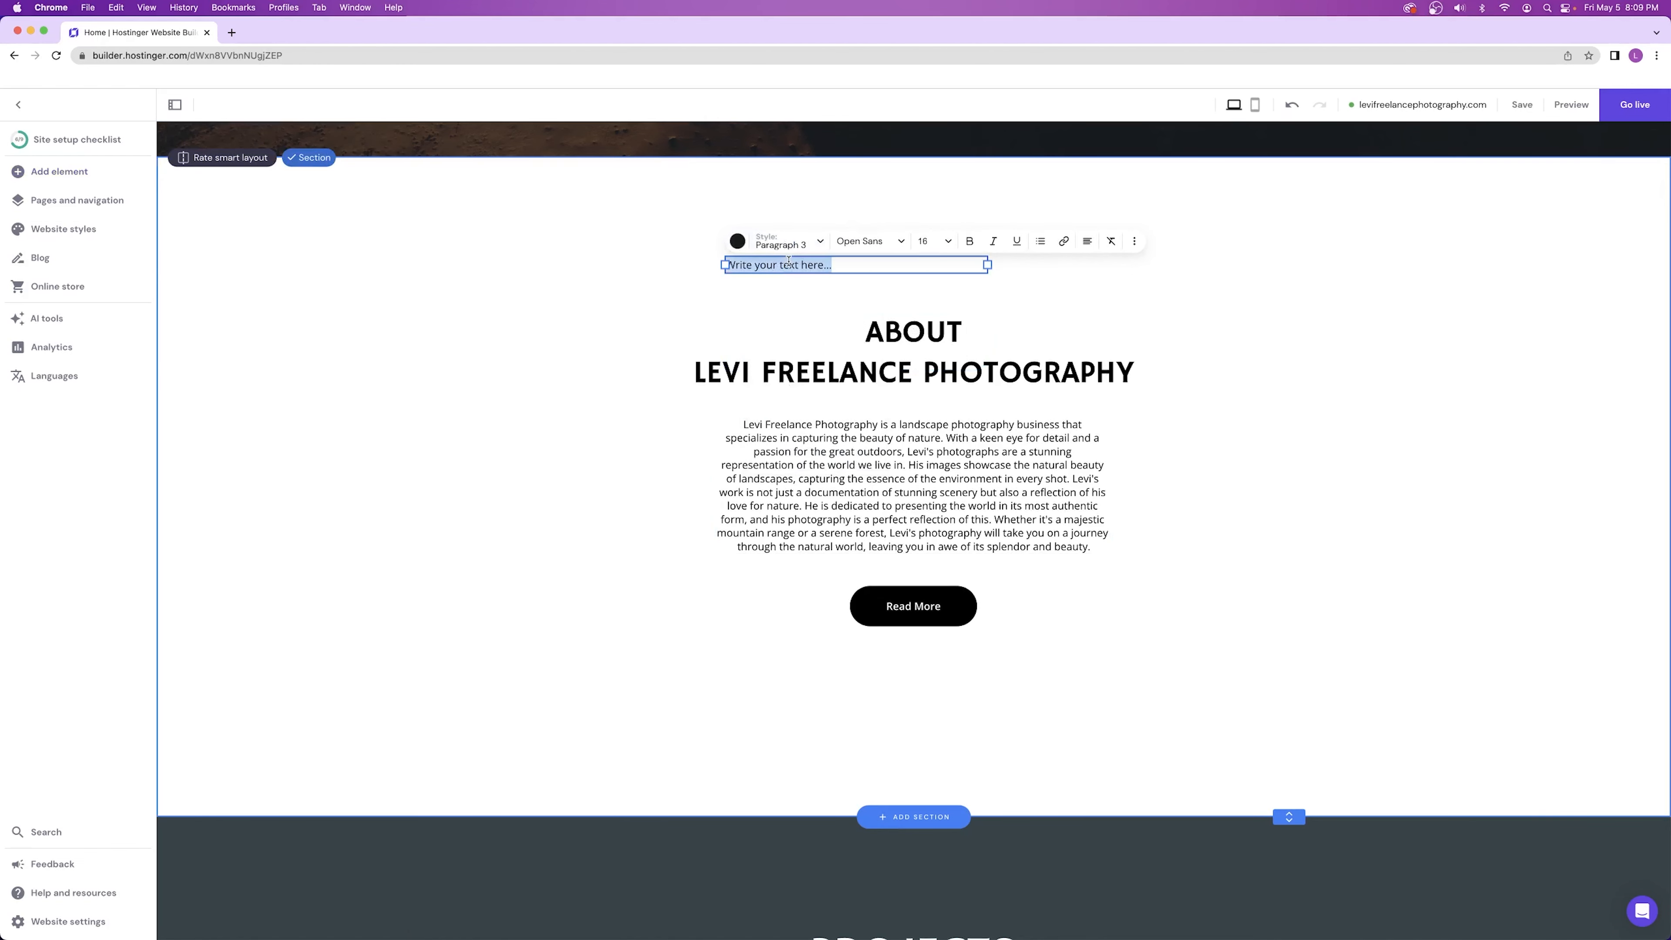
{"action": "key", "text": "super+v"}
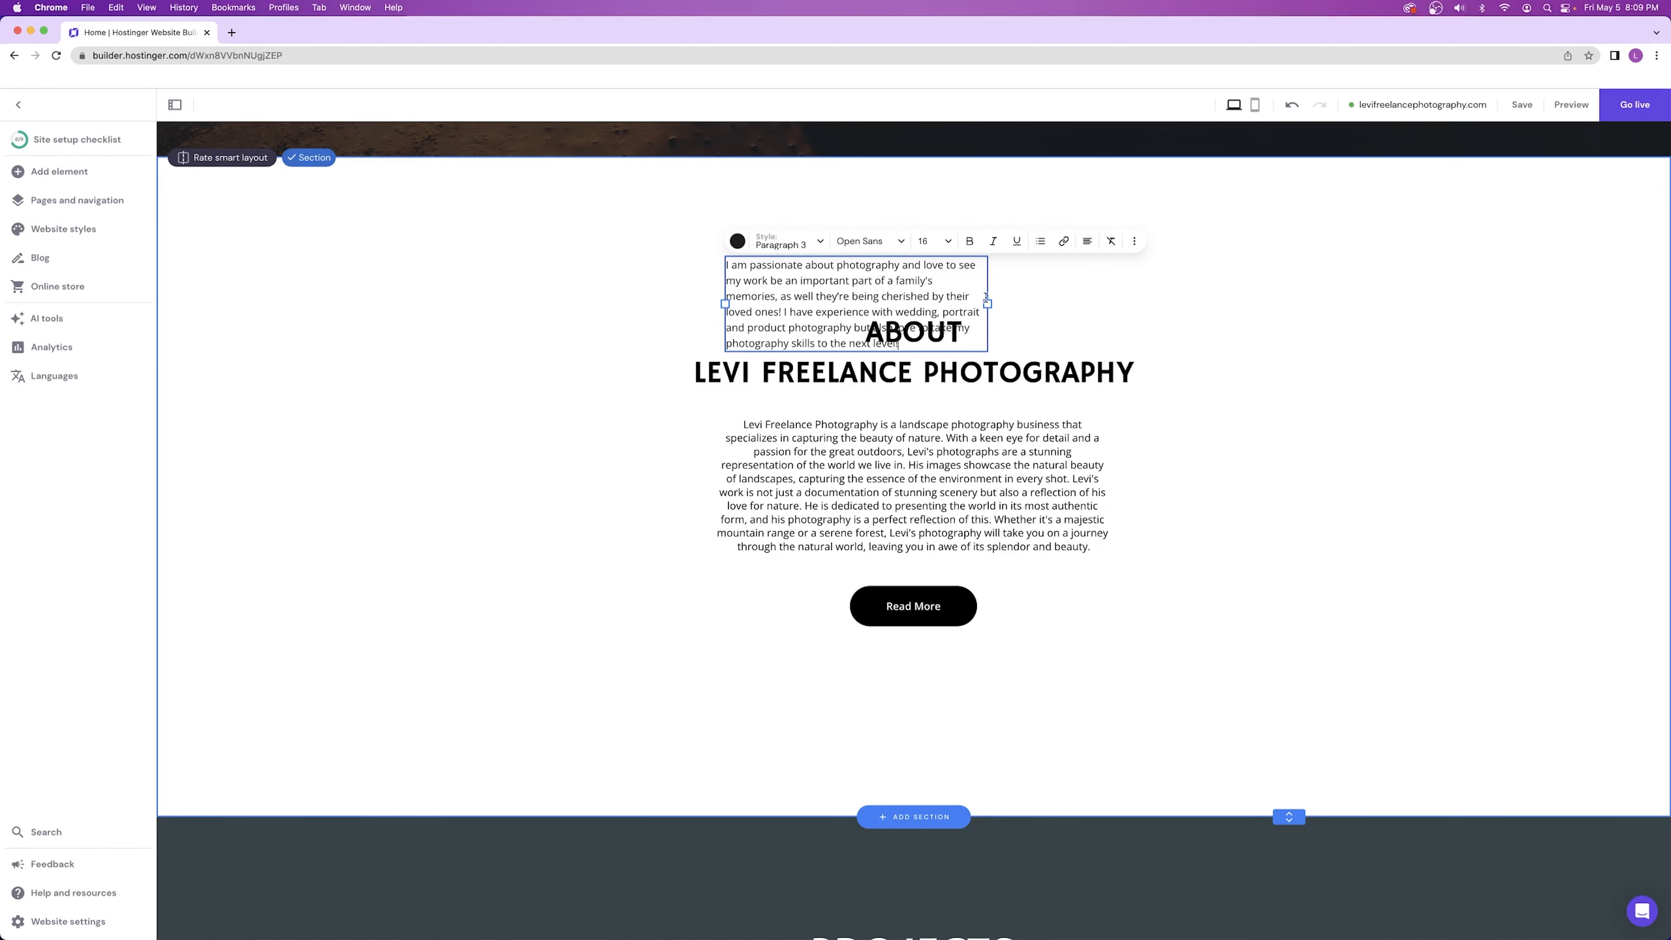
{"action": "left_click_drag", "start_coordinate": [1011, 302], "coordinate": [1153, 290]}
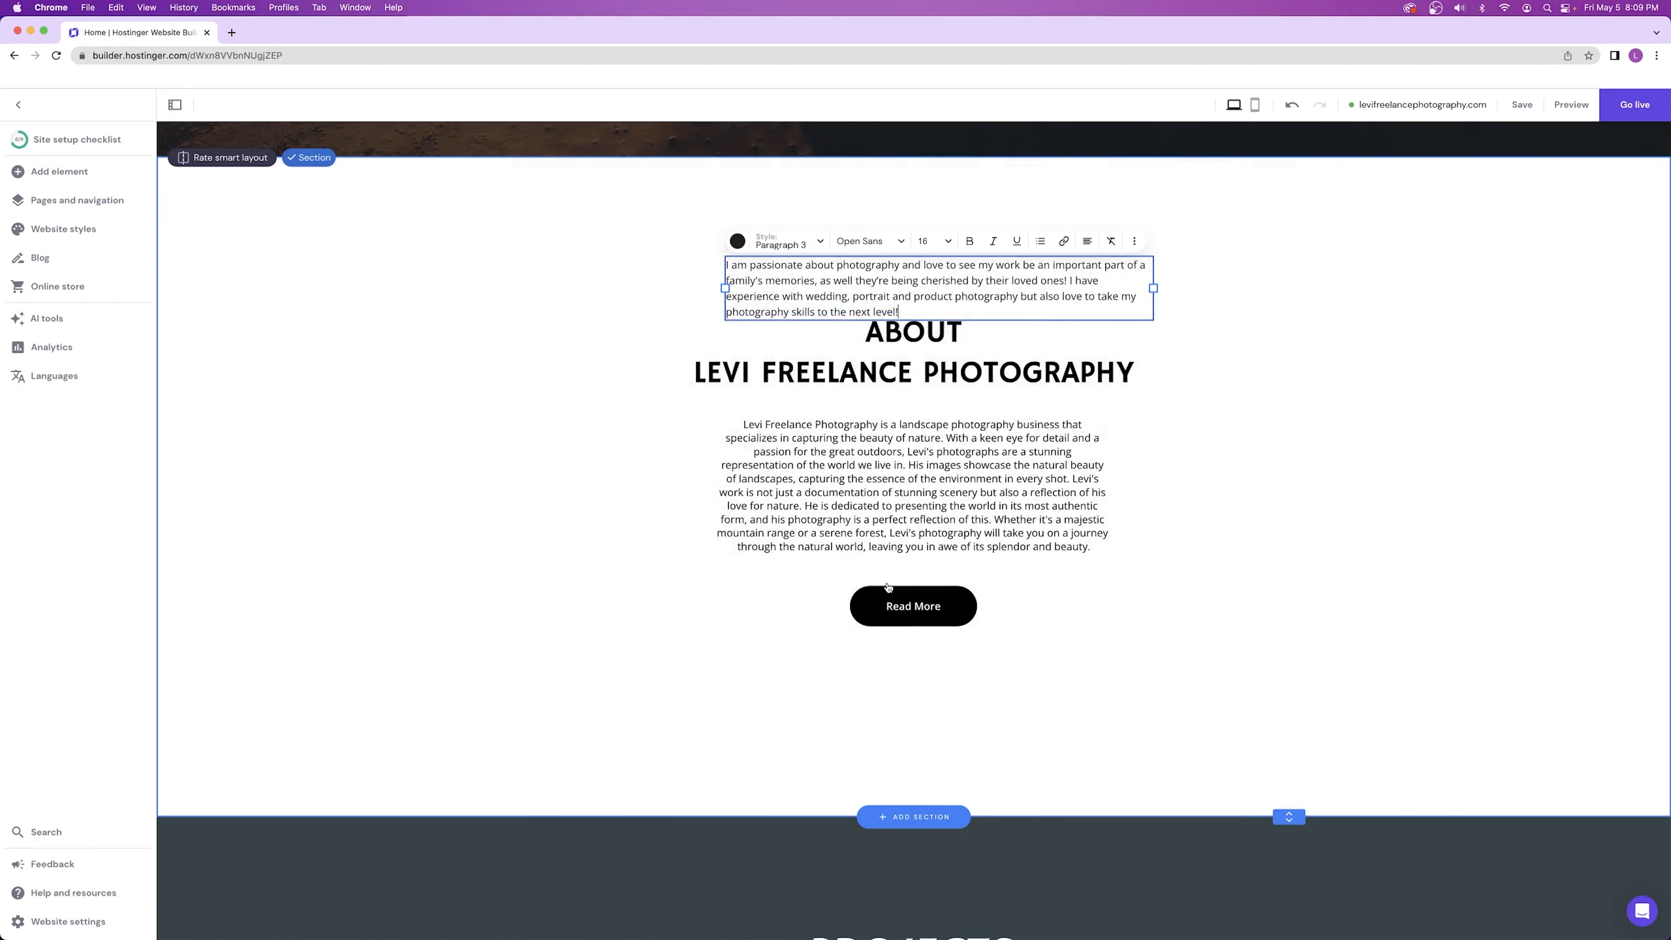
- Delete the pasted paragraph above the About heading
{"action": "left_click", "coordinate": [61, 324]}
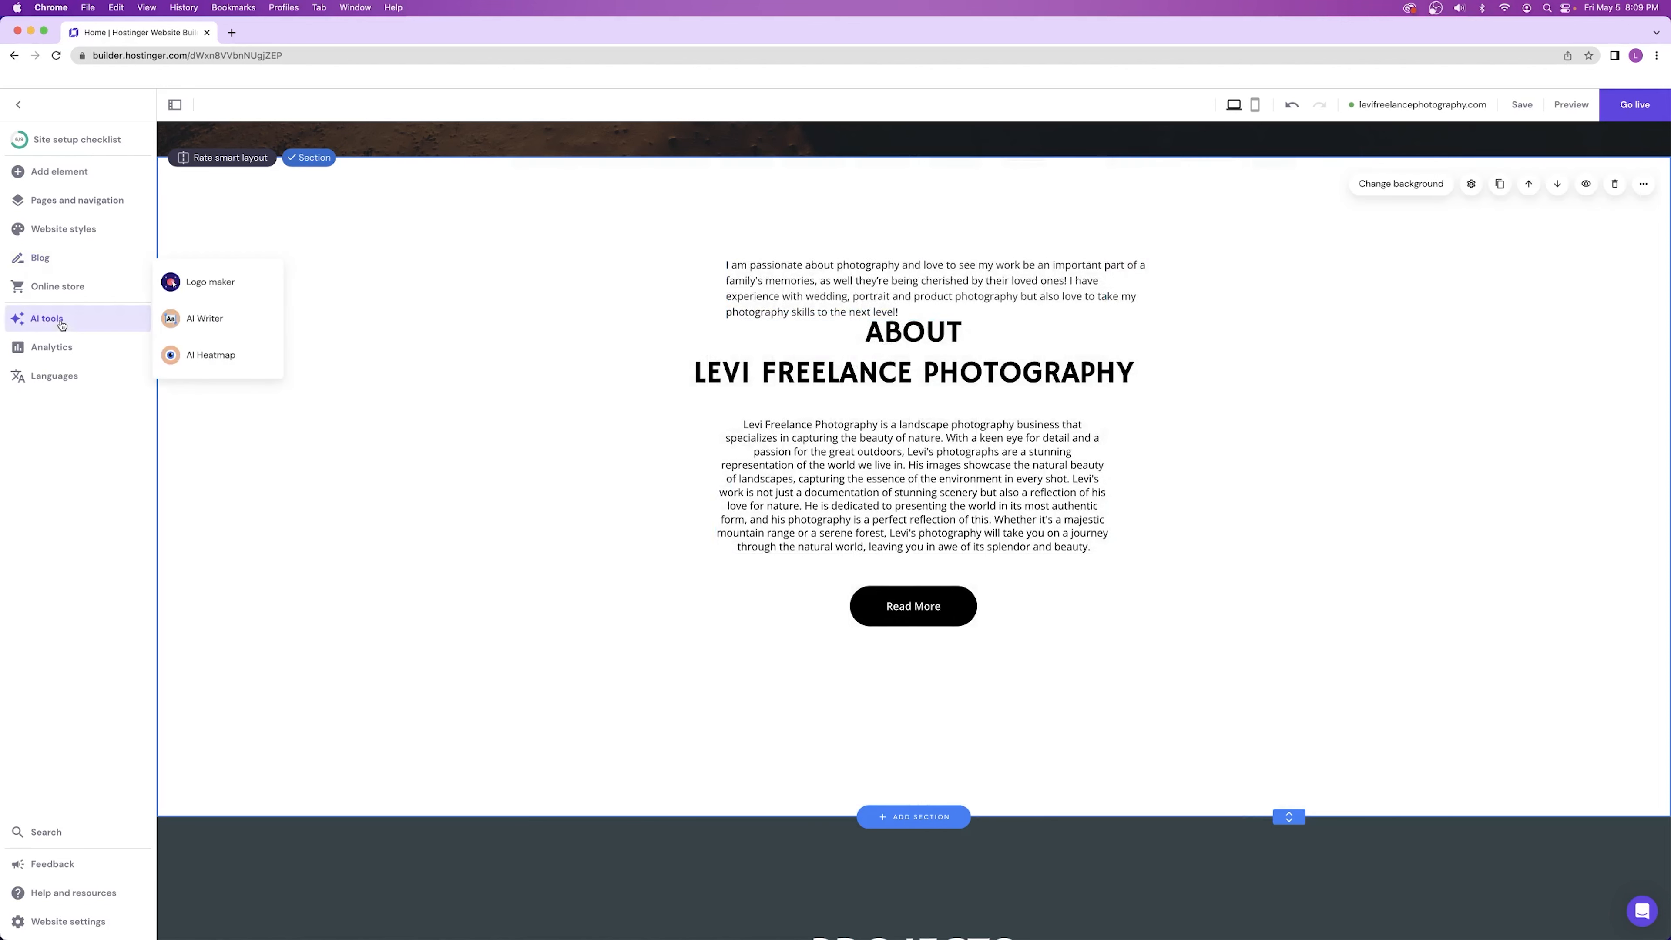
{"action": "left_click", "coordinate": [62, 325]}
{"action": "left_click", "coordinate": [978, 298]}
{"action": "key", "text": "Delete"}
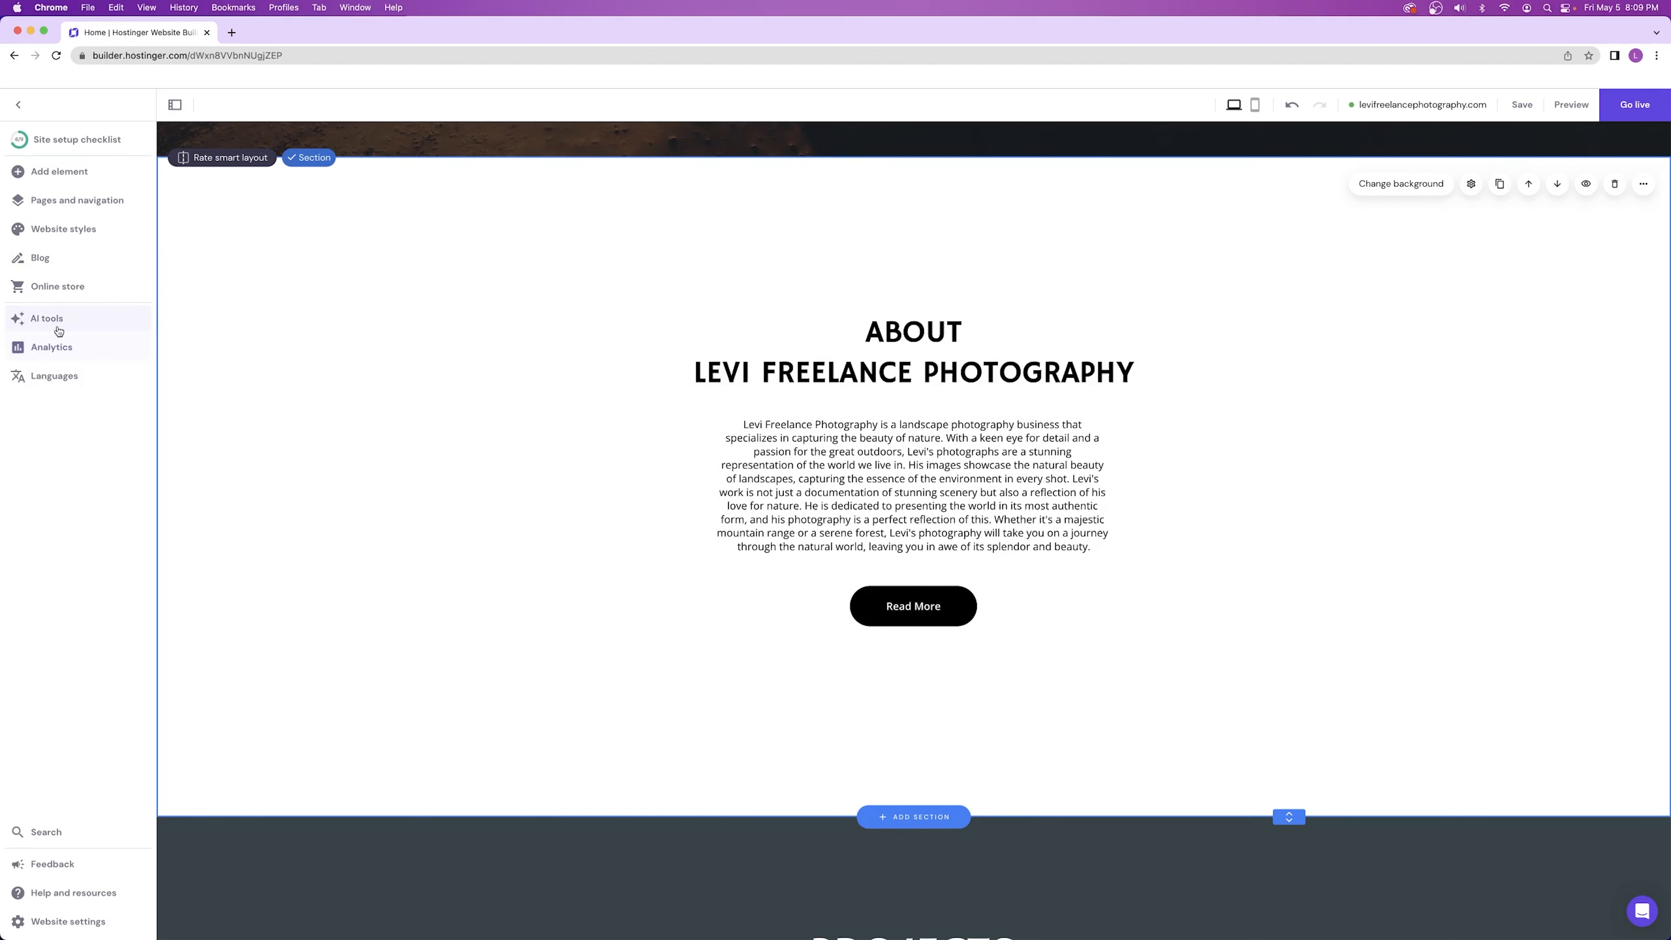
- Generate the AI Heatmap for the home page and examine the predicted attention in the hero section
{"action": "left_click", "coordinate": [872, 468]}
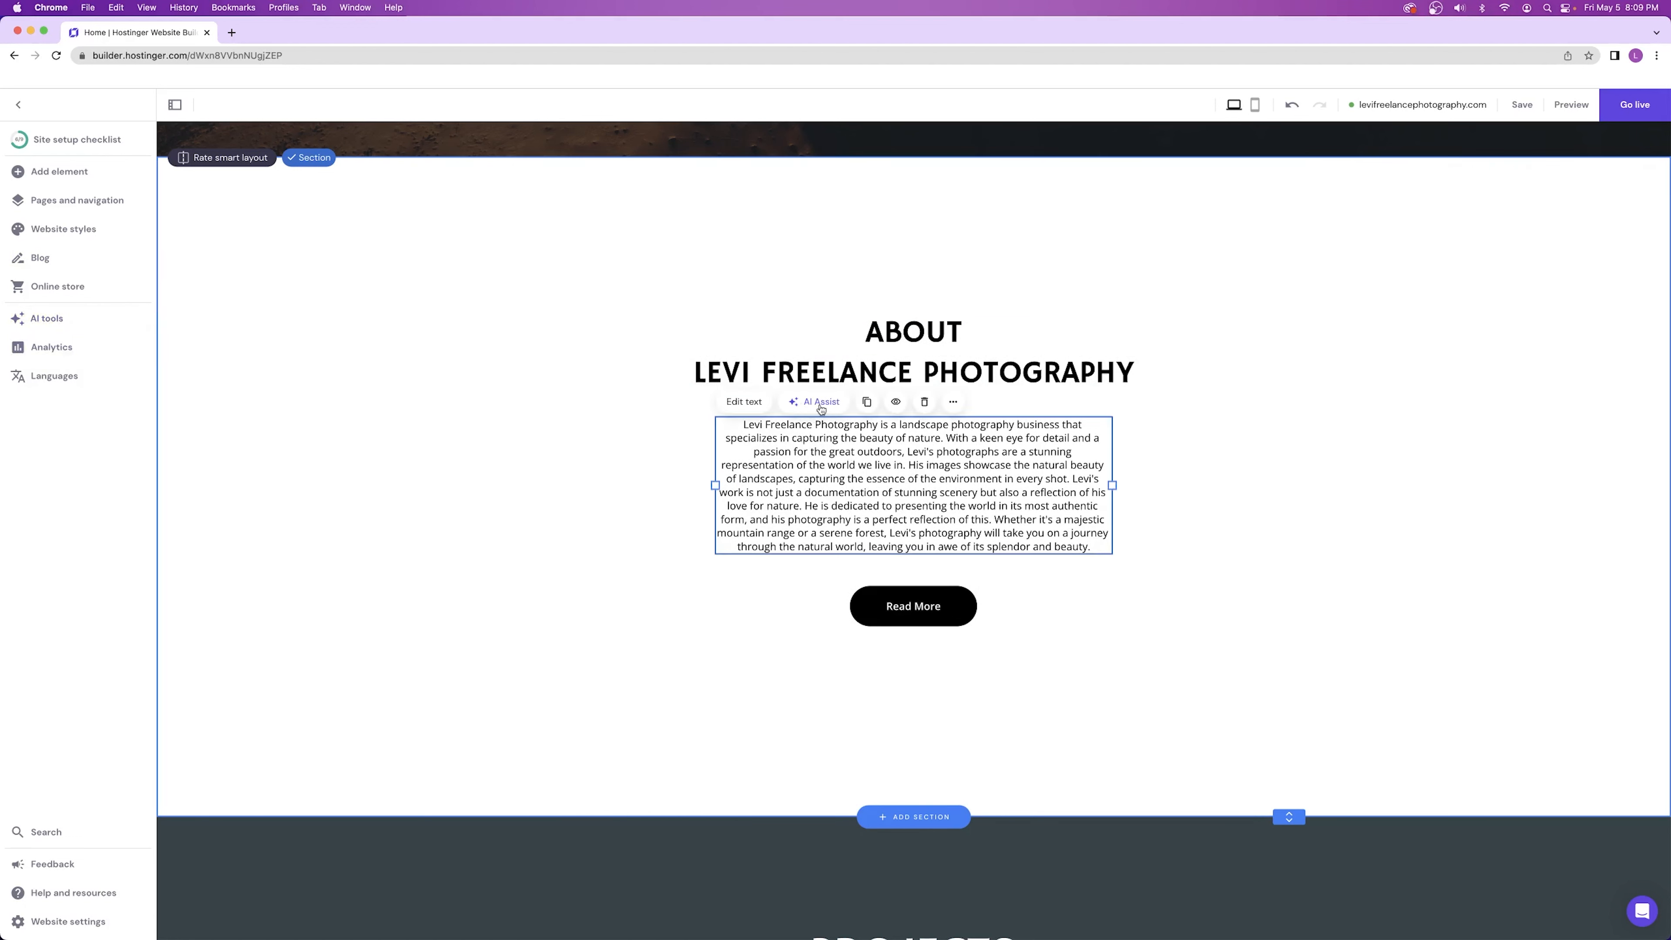
{"action": "left_click", "coordinate": [53, 318]}
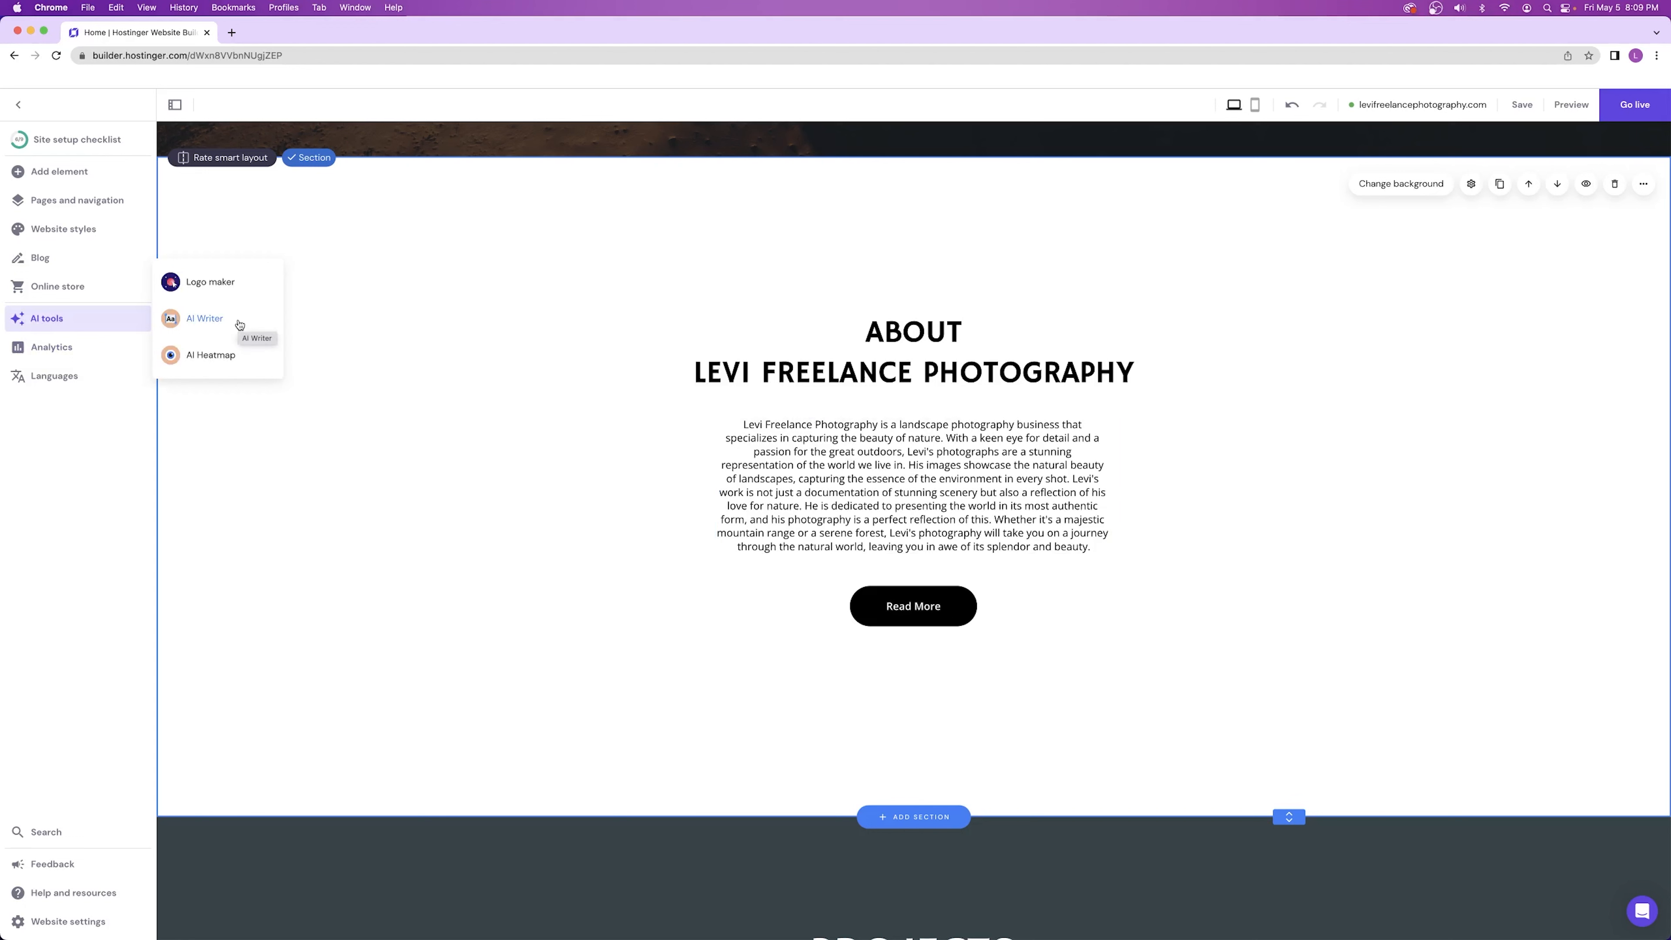
{"action": "left_click", "coordinate": [52, 320]}
{"action": "left_click", "coordinate": [201, 356]}
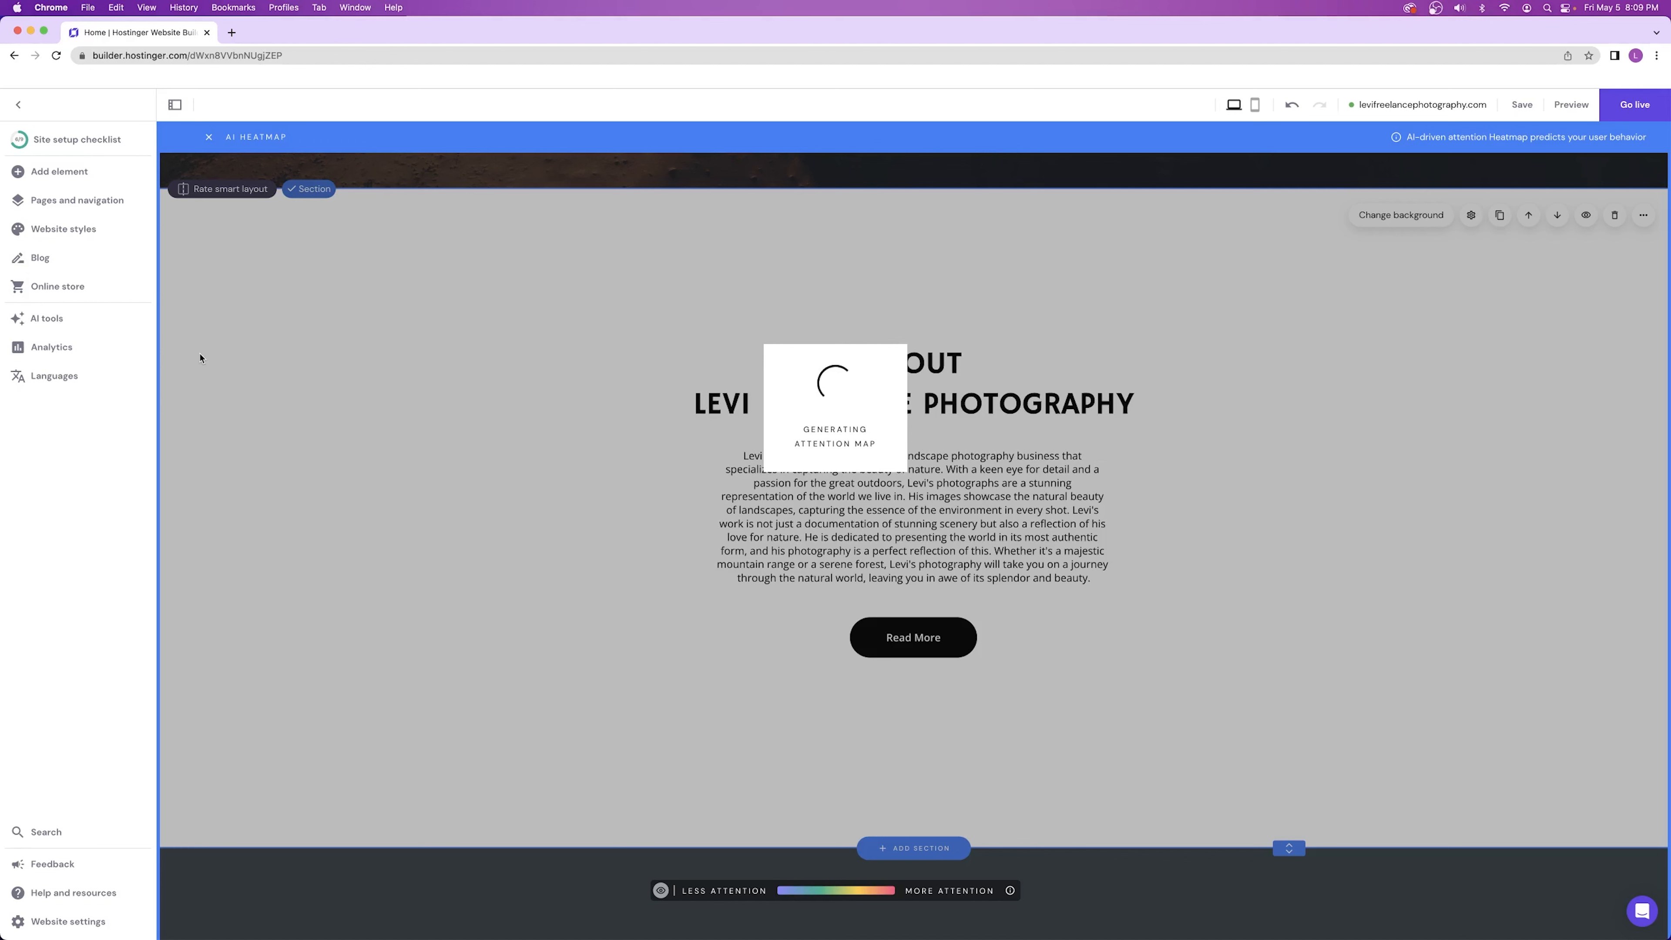
{"action": "scroll", "coordinate": [244, 373], "scroll_direction": "up", "scroll_amount": 10}
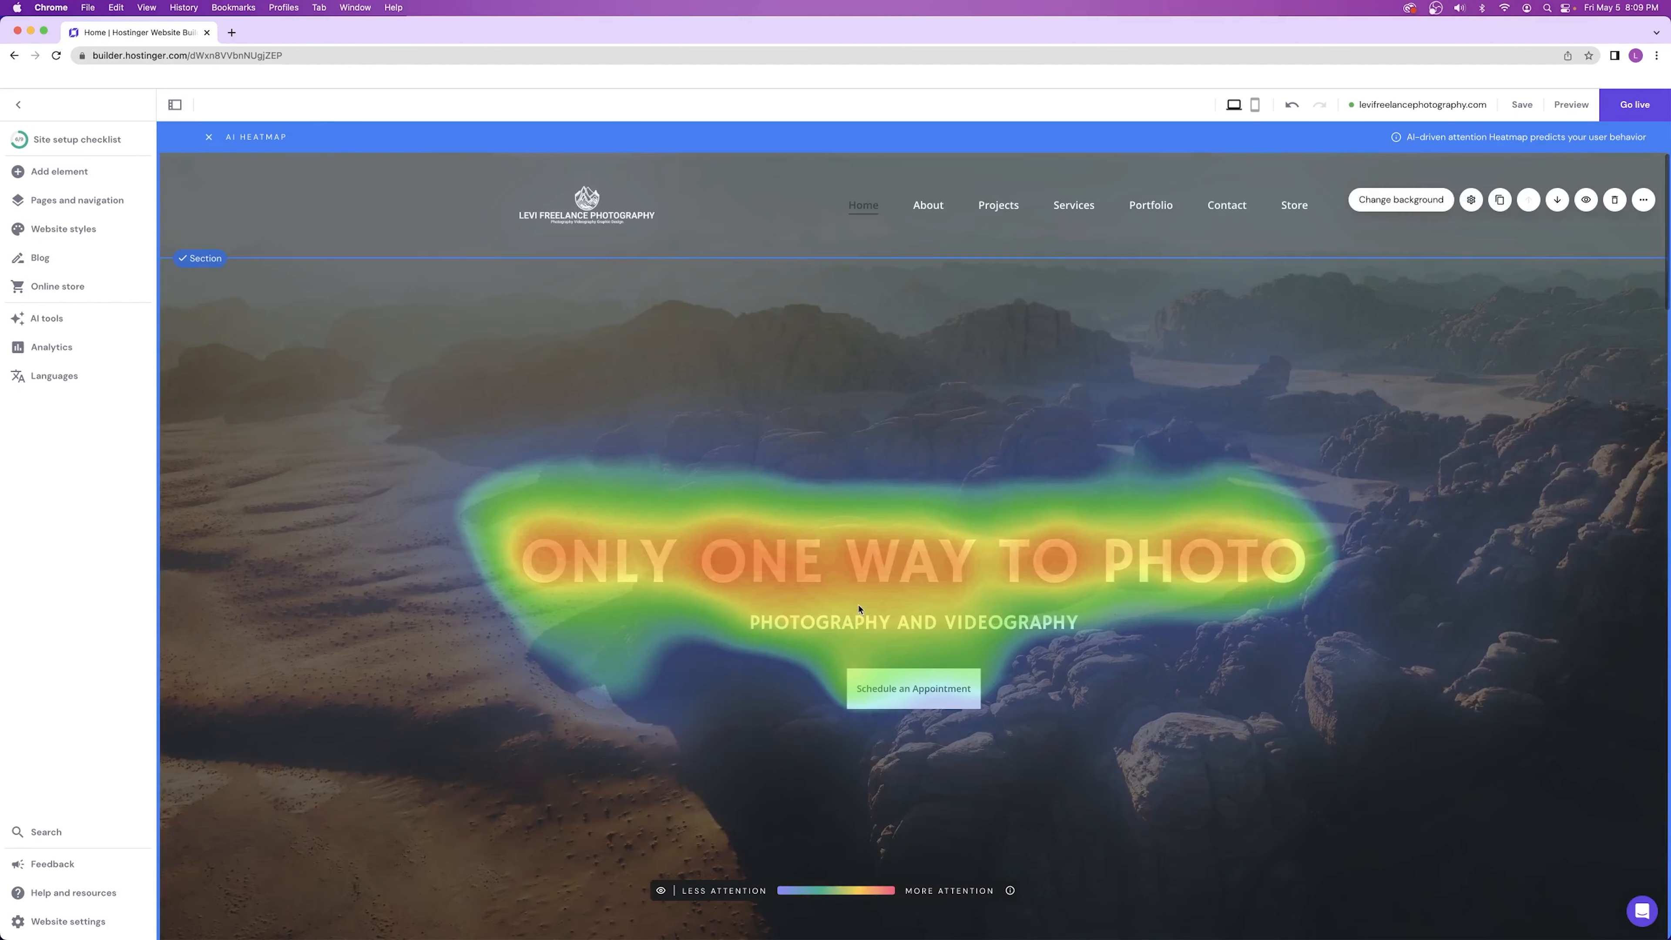
{"action": "scroll", "coordinate": [890, 561], "scroll_direction": "down", "scroll_amount": 1}
{"action": "scroll", "coordinate": [890, 562], "scroll_direction": "up", "scroll_amount": 1}
{"action": "scroll", "coordinate": [723, 655], "scroll_direction": "down", "scroll_amount": 2}
{"action": "scroll", "coordinate": [734, 642], "scroll_direction": "up", "scroll_amount": 2}
{"action": "scroll", "coordinate": [691, 638], "scroll_direction": "down", "scroll_amount": 2}
{"action": "scroll", "coordinate": [708, 605], "scroll_direction": "up", "scroll_amount": 2}
{"action": "scroll", "coordinate": [706, 600], "scroll_direction": "down", "scroll_amount": 2}
{"action": "scroll", "coordinate": [699, 597], "scroll_direction": "up", "scroll_amount": 2}
- Examine the heatmap across the About, Projects, Services, My Portfolio and footer sections, and close the heatmap
{"action": "scroll", "coordinate": [825, 535], "scroll_direction": "down", "scroll_amount": 10}
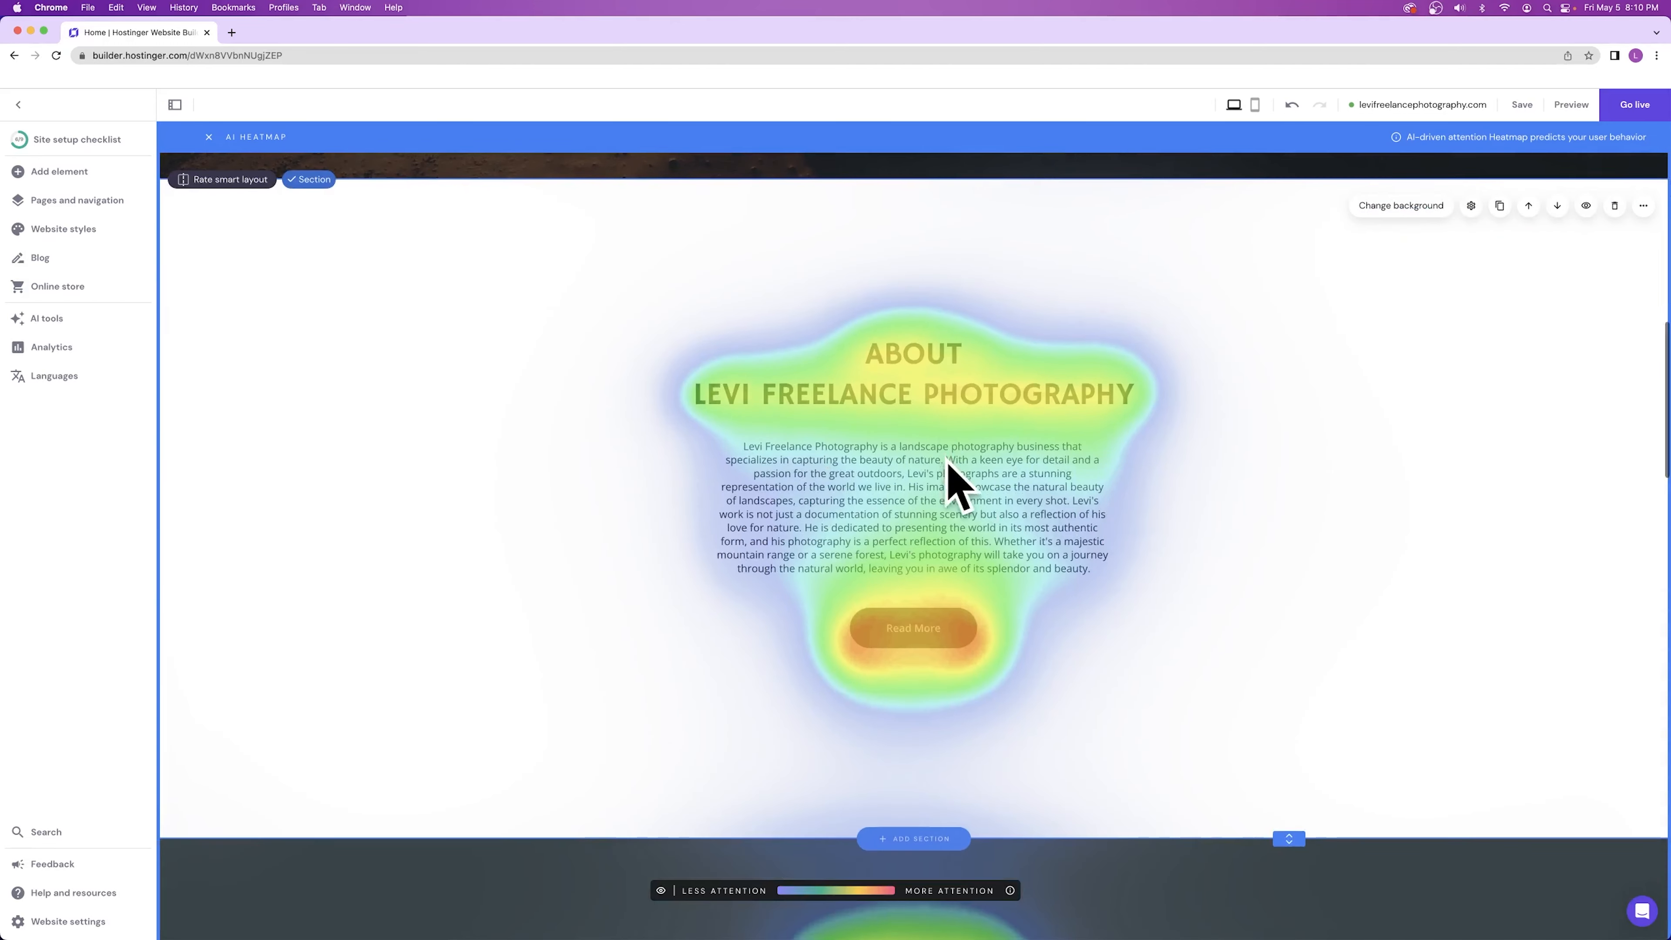
{"action": "scroll", "coordinate": [947, 473], "scroll_direction": "down", "scroll_amount": 10}
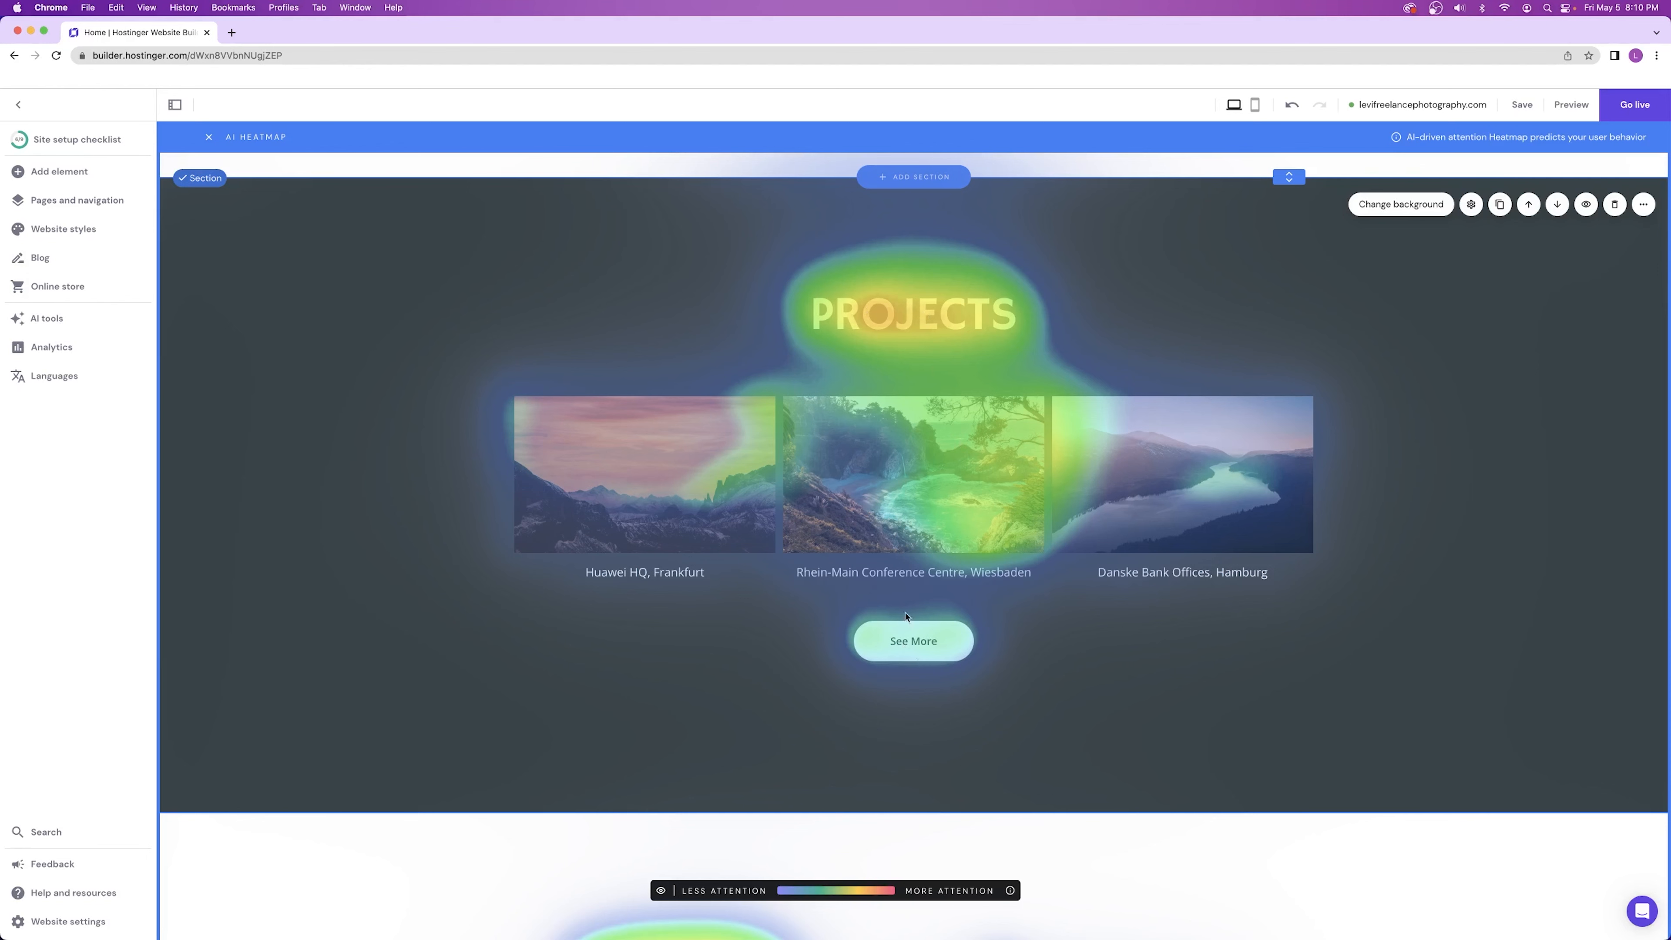
{"action": "scroll", "coordinate": [905, 616], "scroll_direction": "down", "scroll_amount": 10}
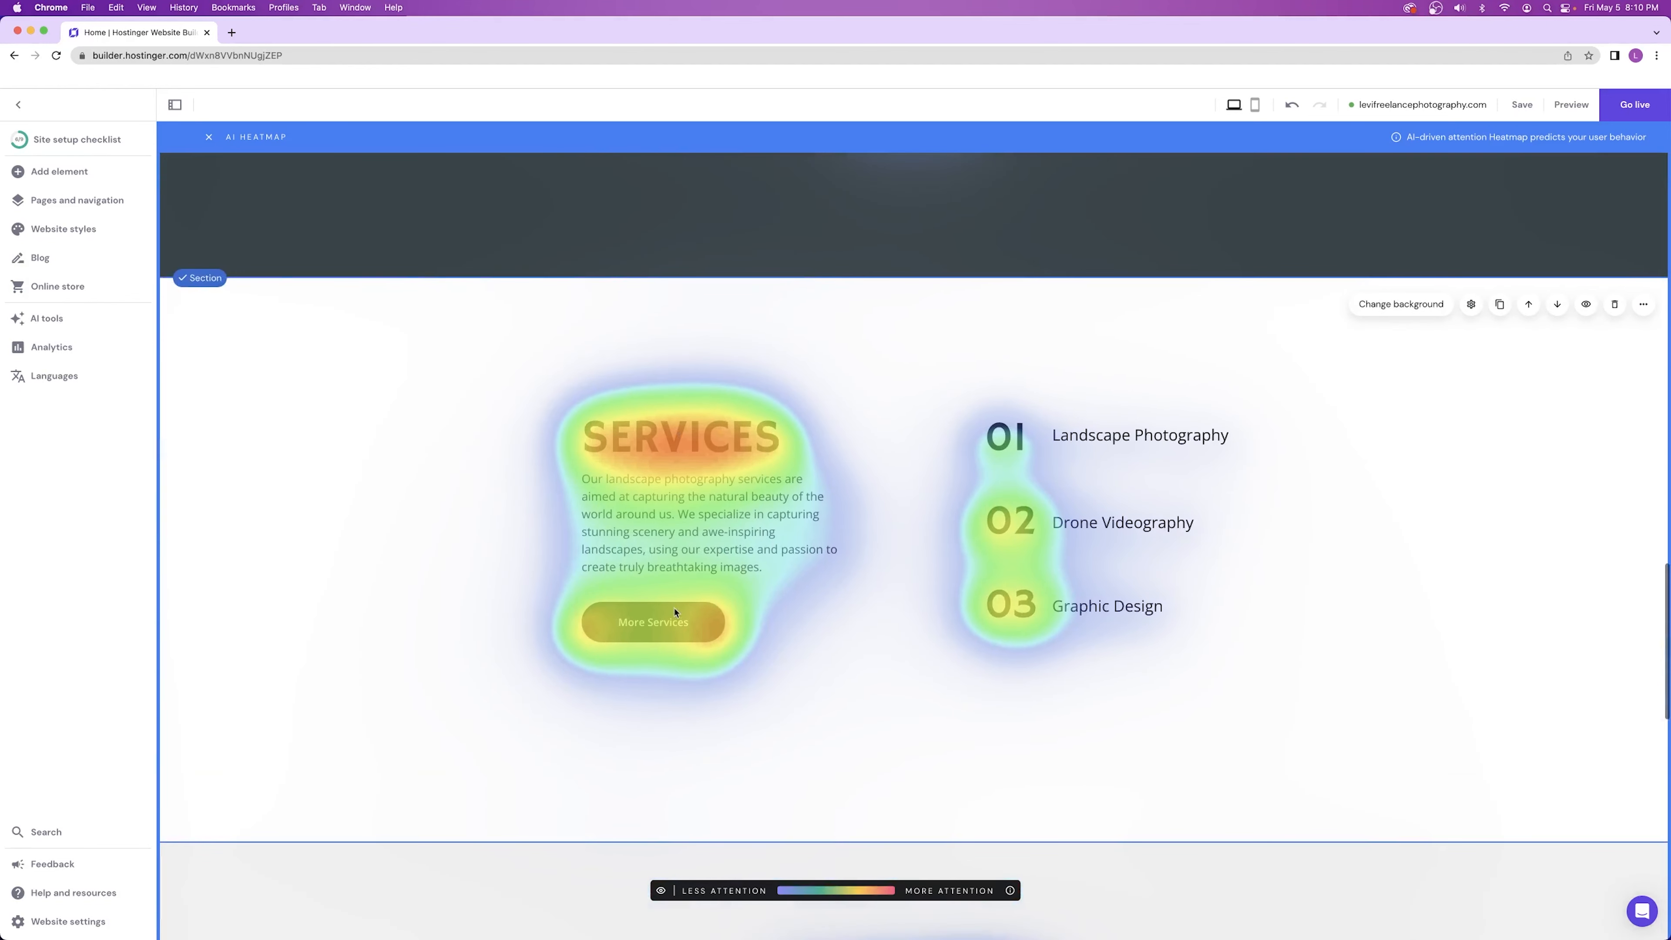
{"action": "scroll", "coordinate": [962, 489], "scroll_direction": "down", "scroll_amount": 2}
{"action": "scroll", "coordinate": [954, 489], "scroll_direction": "up", "scroll_amount": 2}
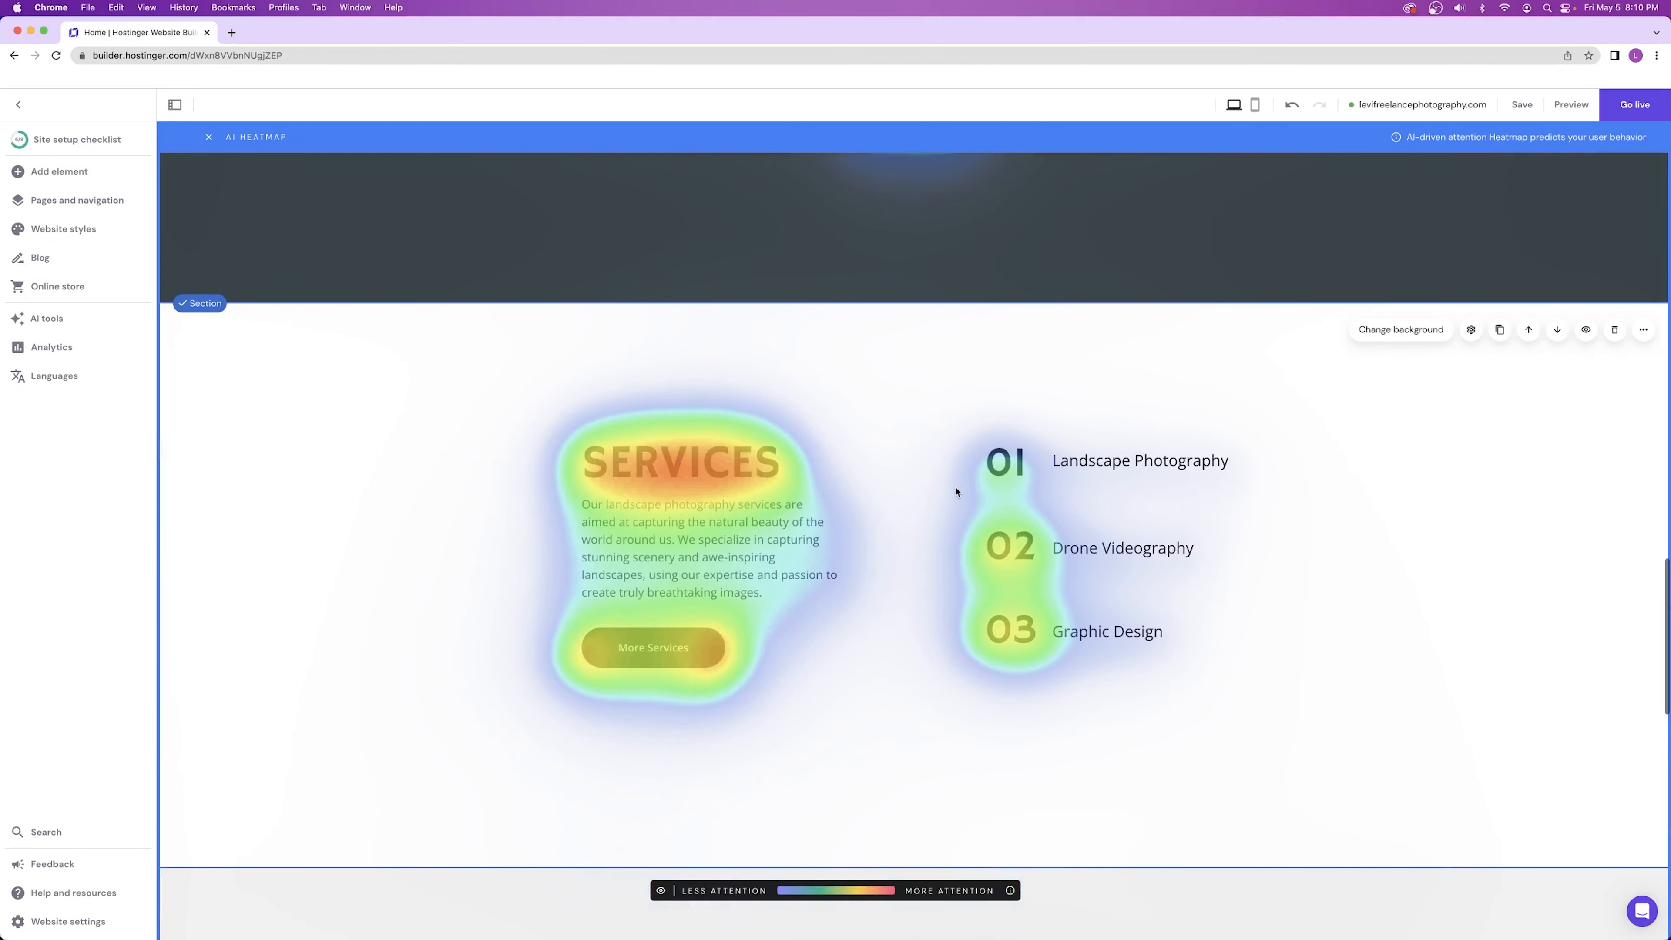
{"action": "scroll", "coordinate": [922, 571], "scroll_direction": "down", "scroll_amount": 8}
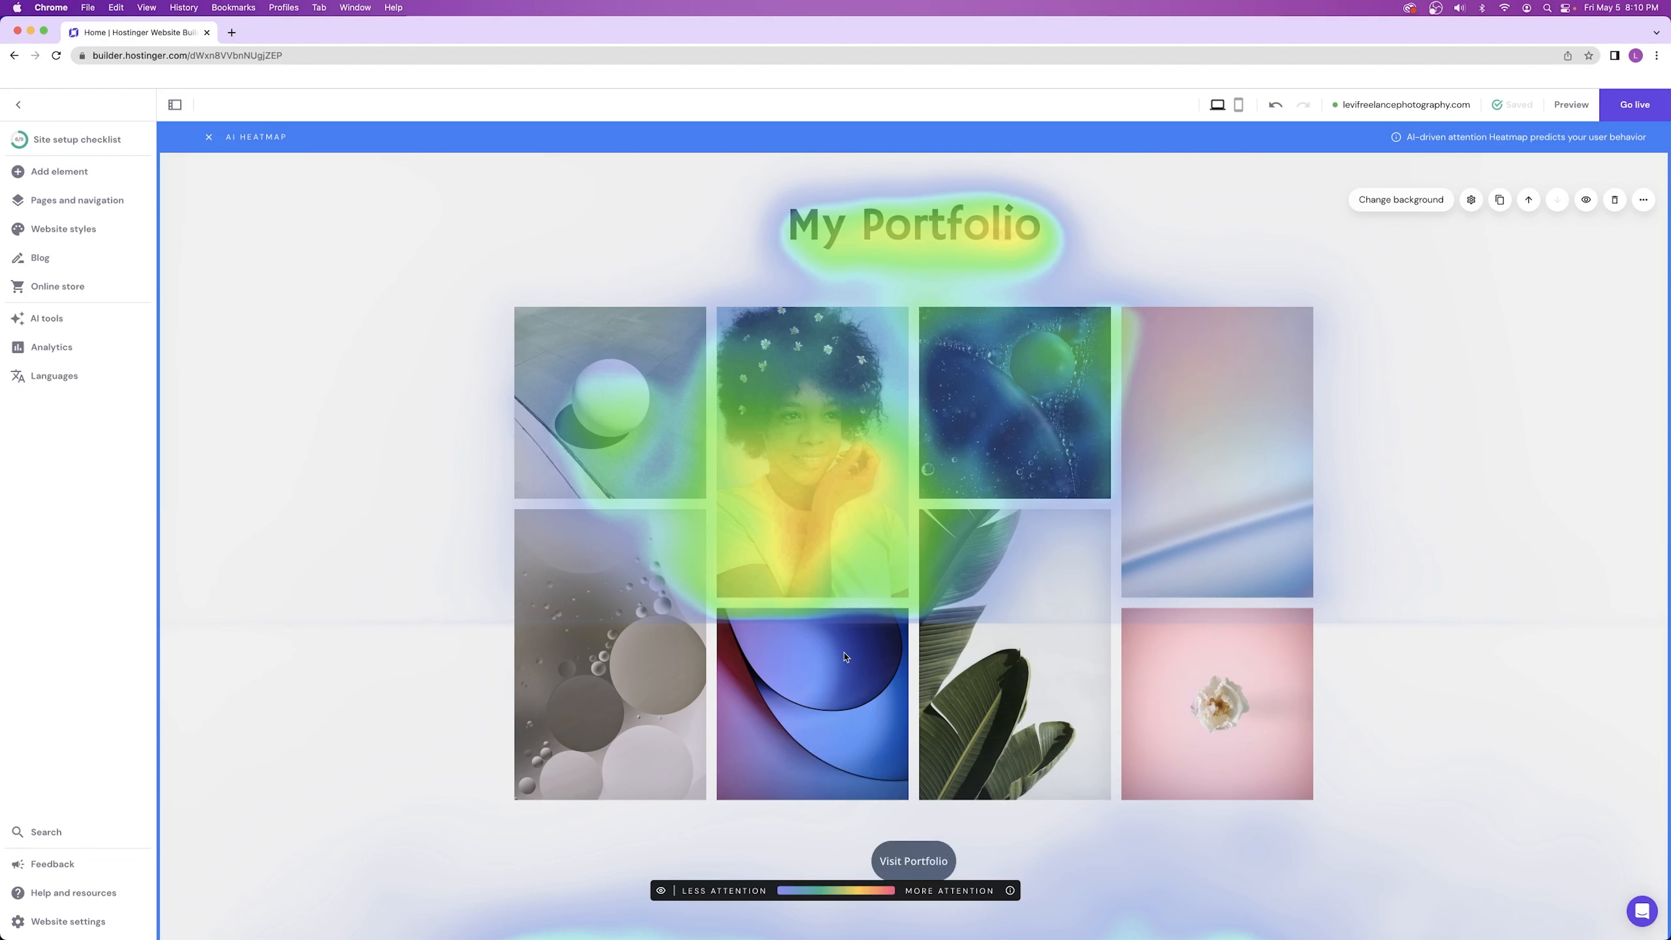
{"action": "scroll", "coordinate": [844, 656], "scroll_direction": "down", "scroll_amount": 5}
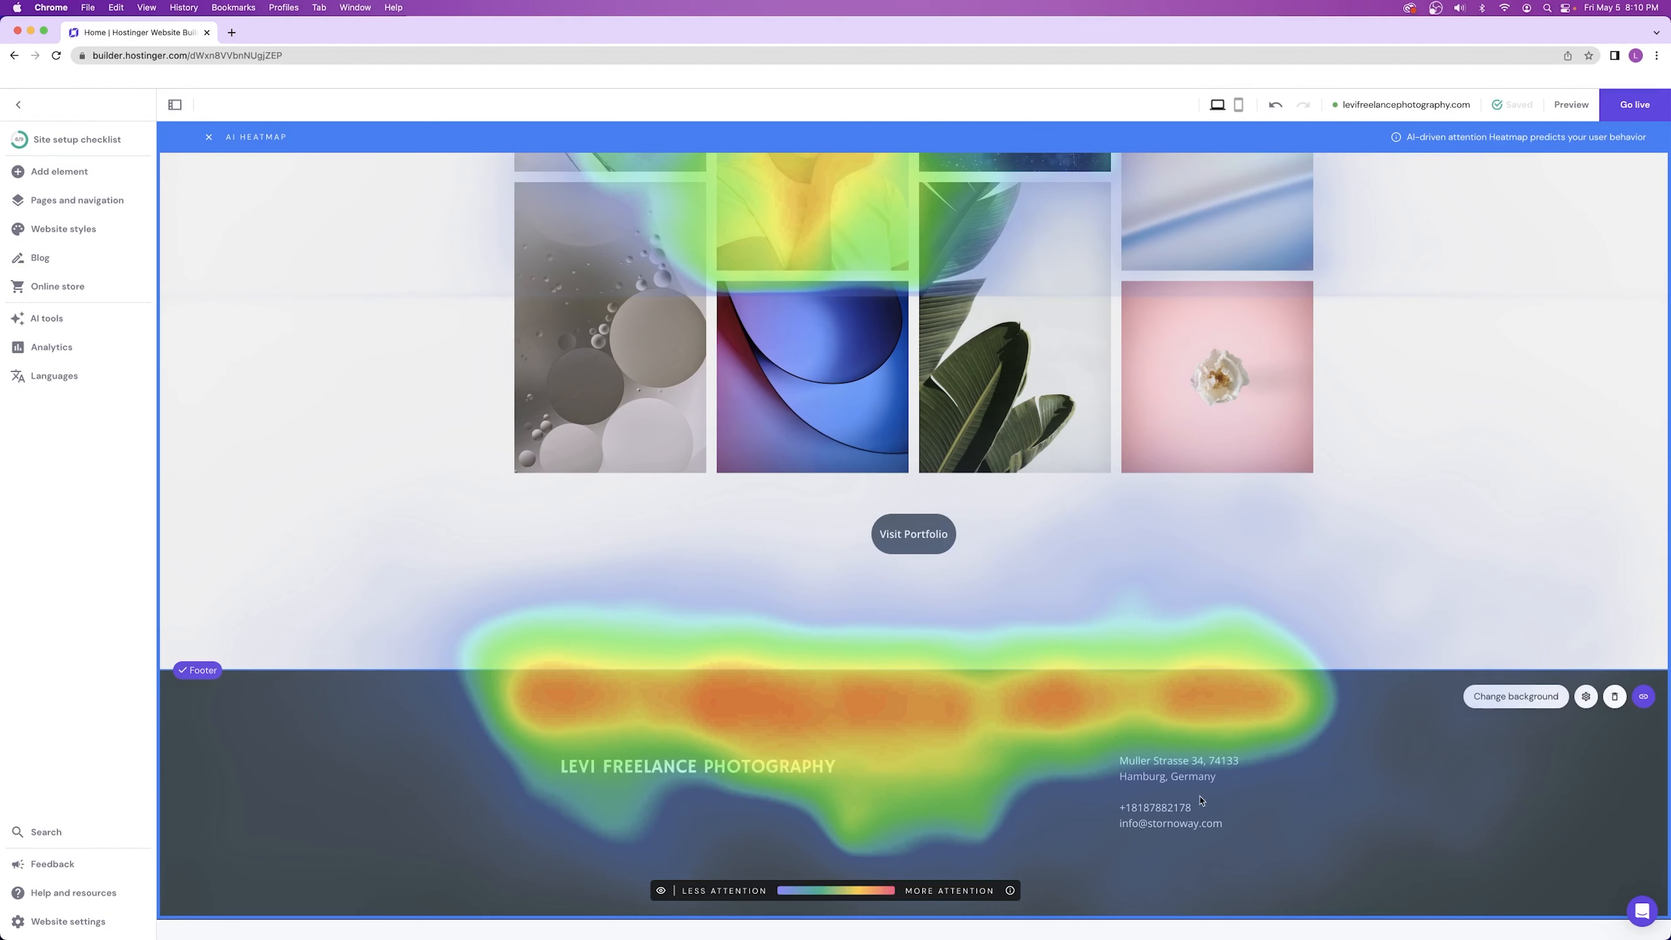
{"action": "scroll", "coordinate": [1206, 803], "scroll_direction": "up", "scroll_amount": 15}
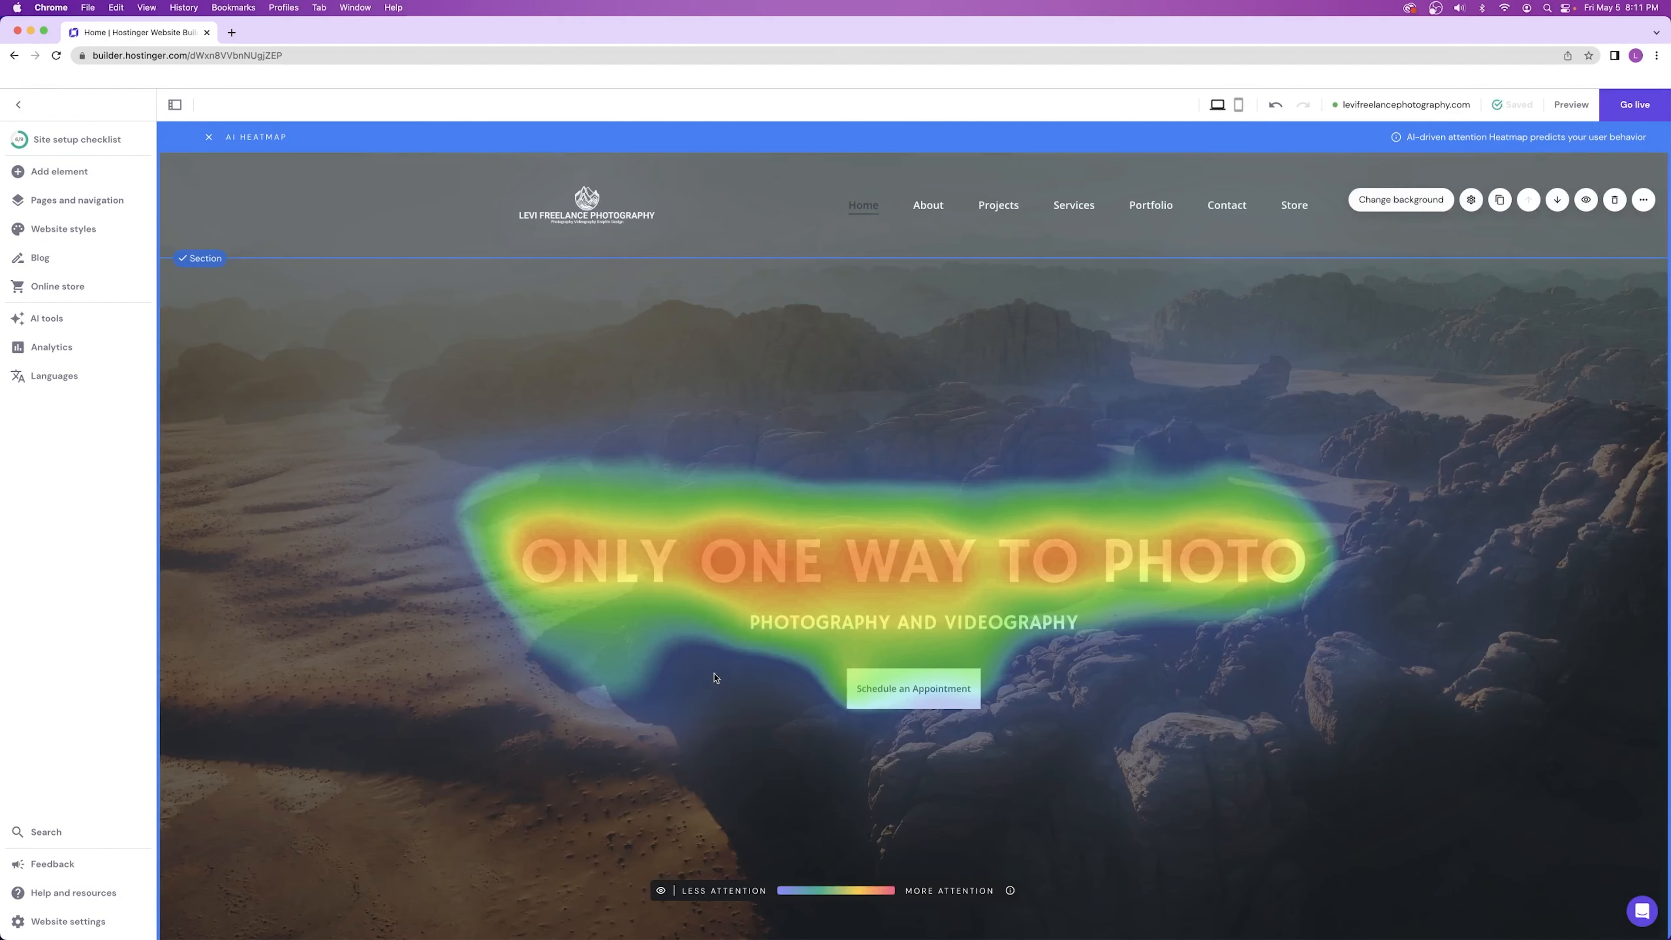
{"action": "scroll", "coordinate": [809, 583], "scroll_direction": "down", "scroll_amount": 10}
{"action": "scroll", "coordinate": [851, 493], "scroll_direction": "up", "scroll_amount": 10}
{"action": "left_click", "coordinate": [209, 138]}
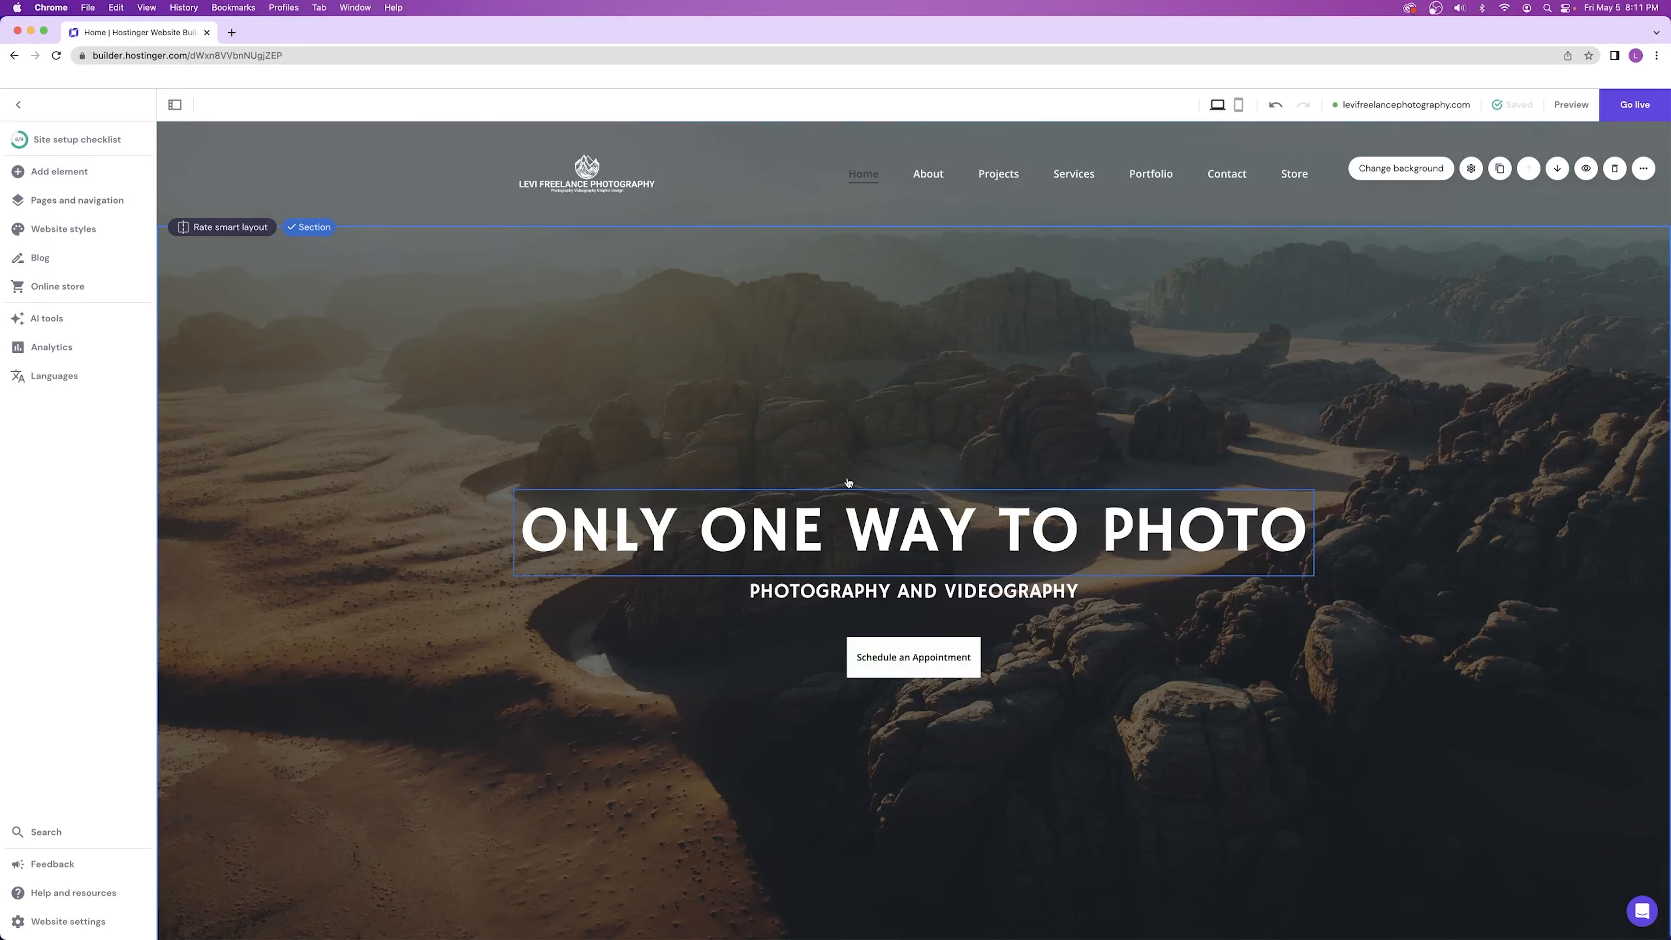
{"action": "left_click", "coordinate": [79, 320]}
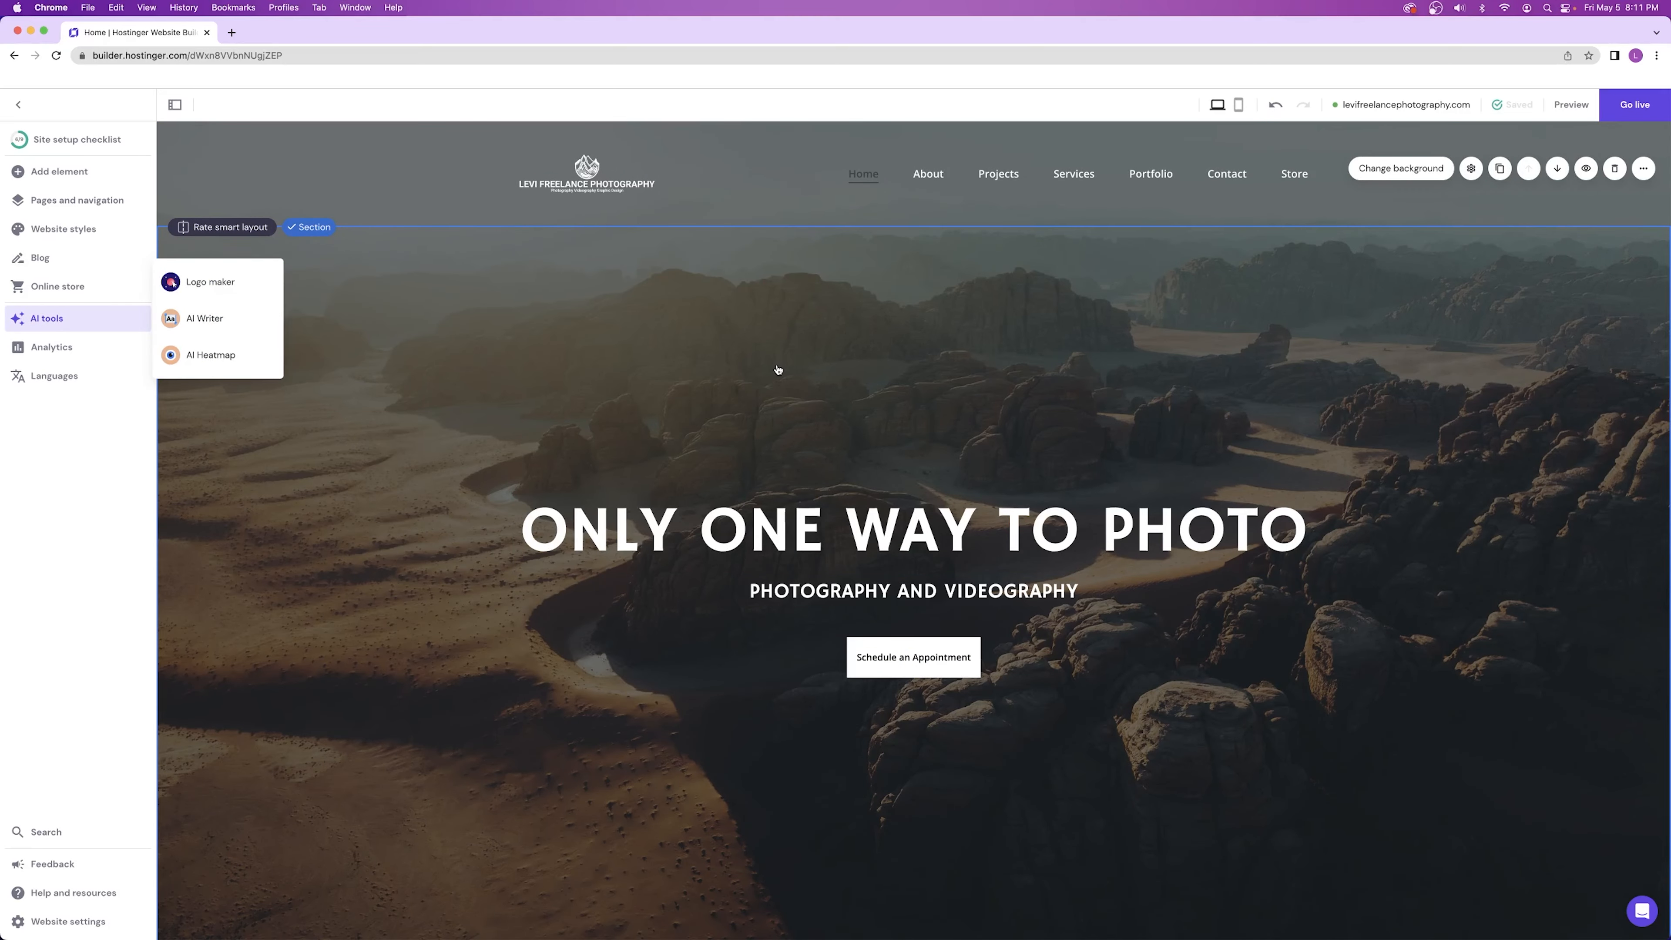
{"action": "mouse_move", "coordinate": [131, 318]}
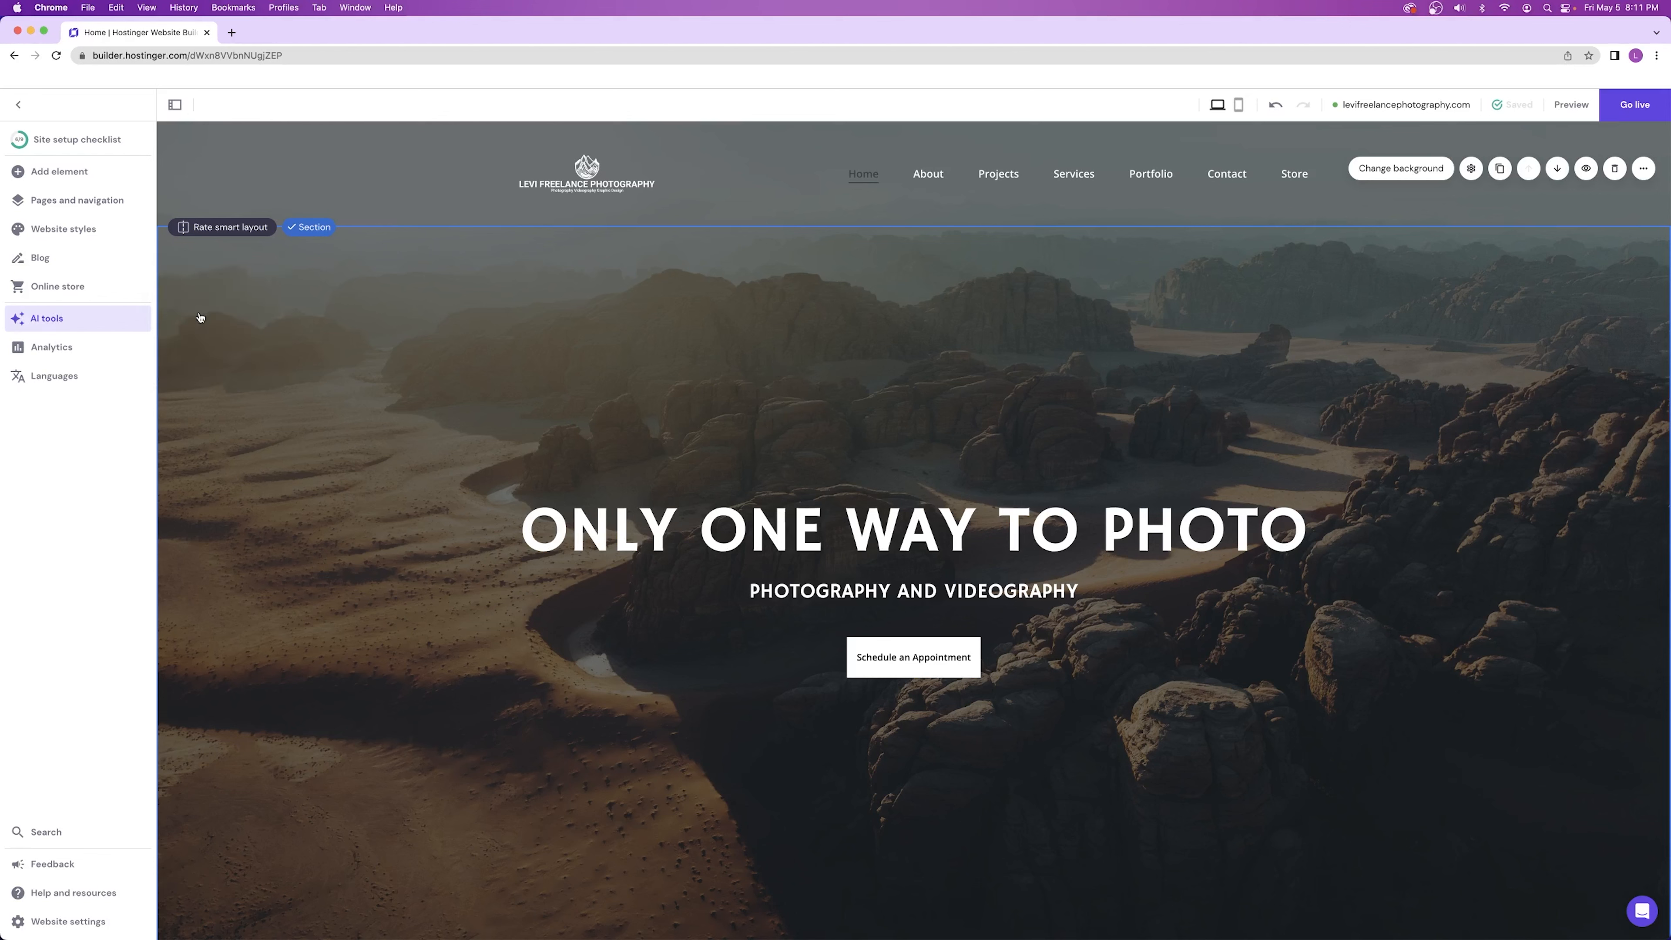
{"action": "left_click", "coordinate": [826, 522]}
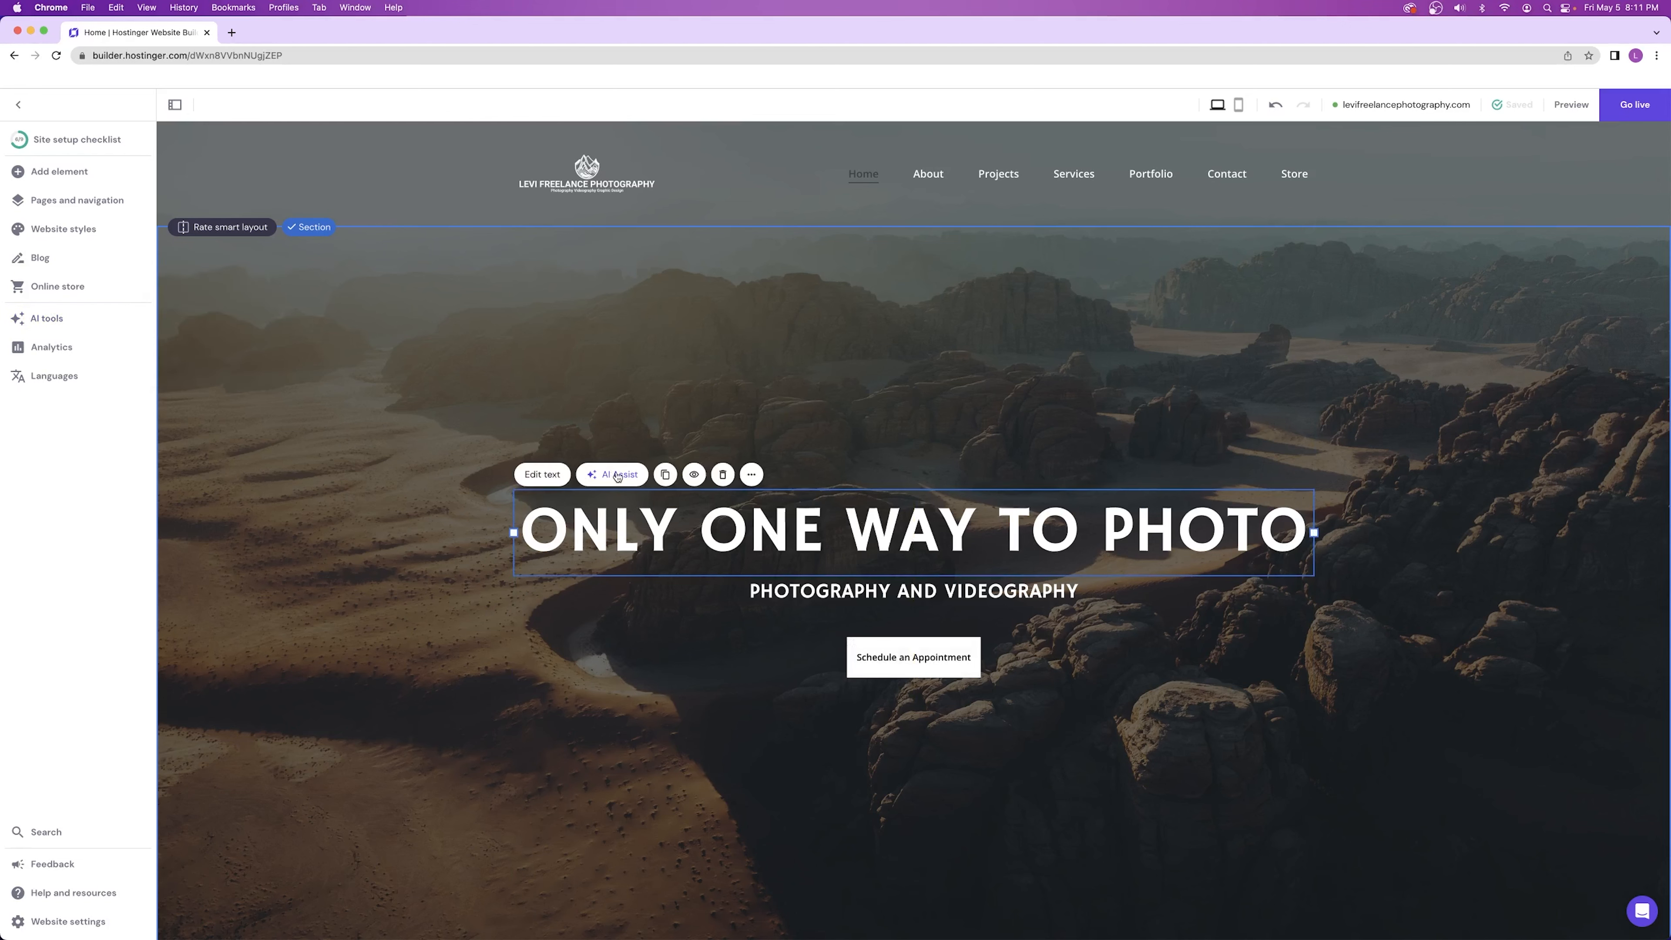
{"action": "left_click", "coordinate": [832, 399]}
{"action": "mouse_move", "coordinate": [194, 318]}
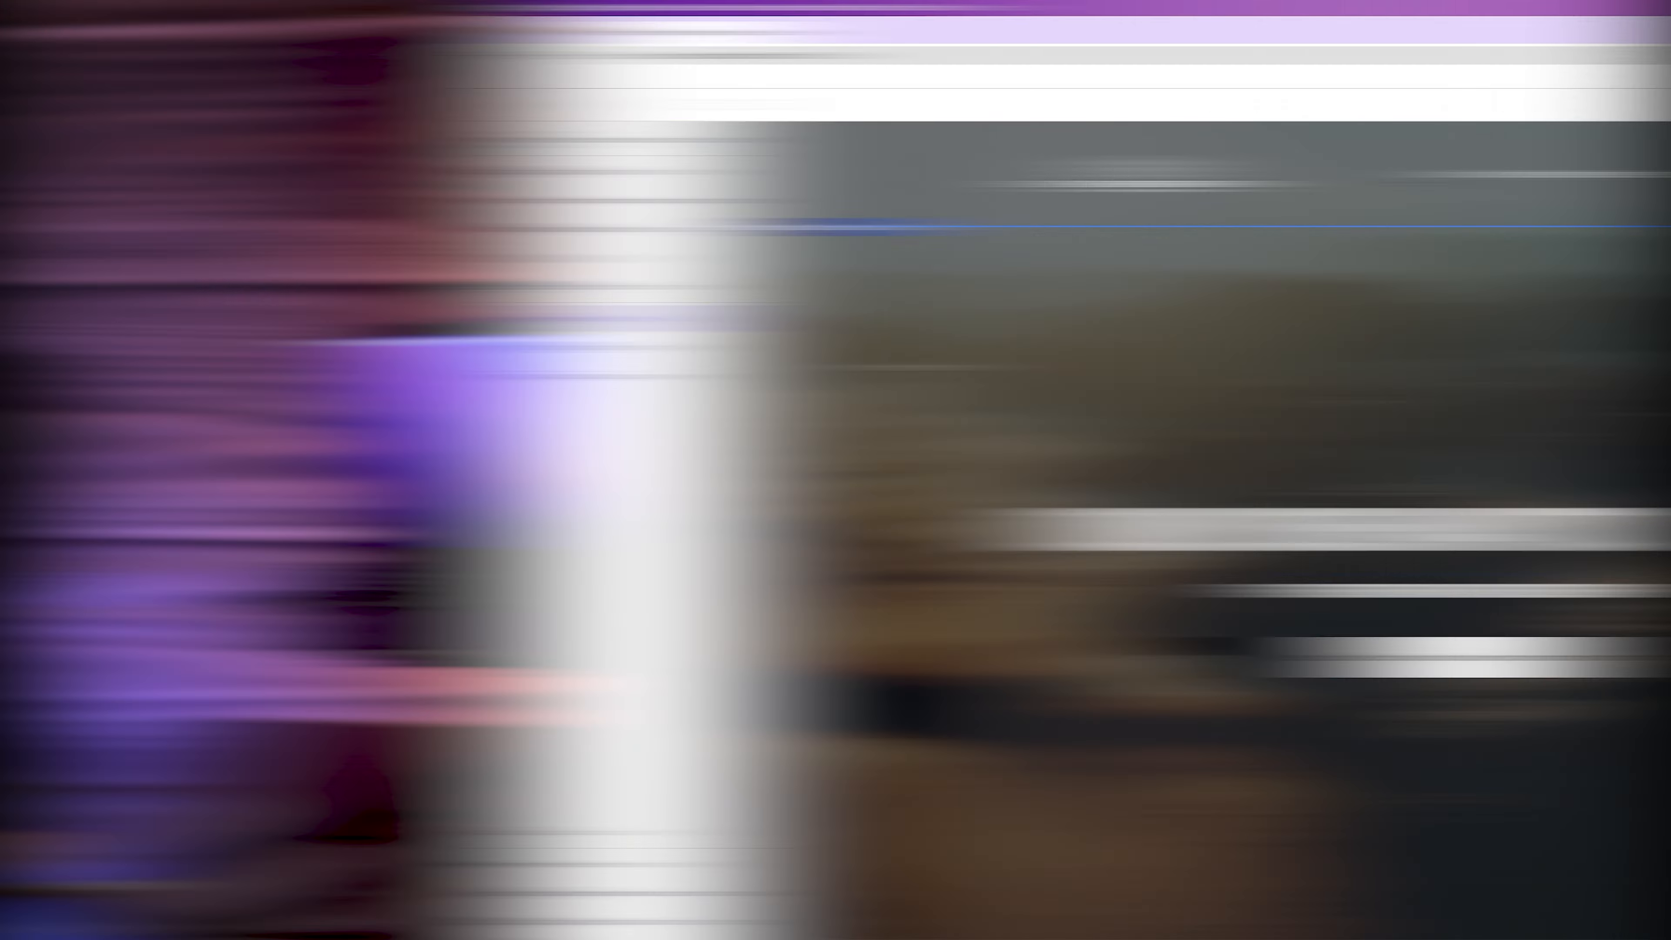